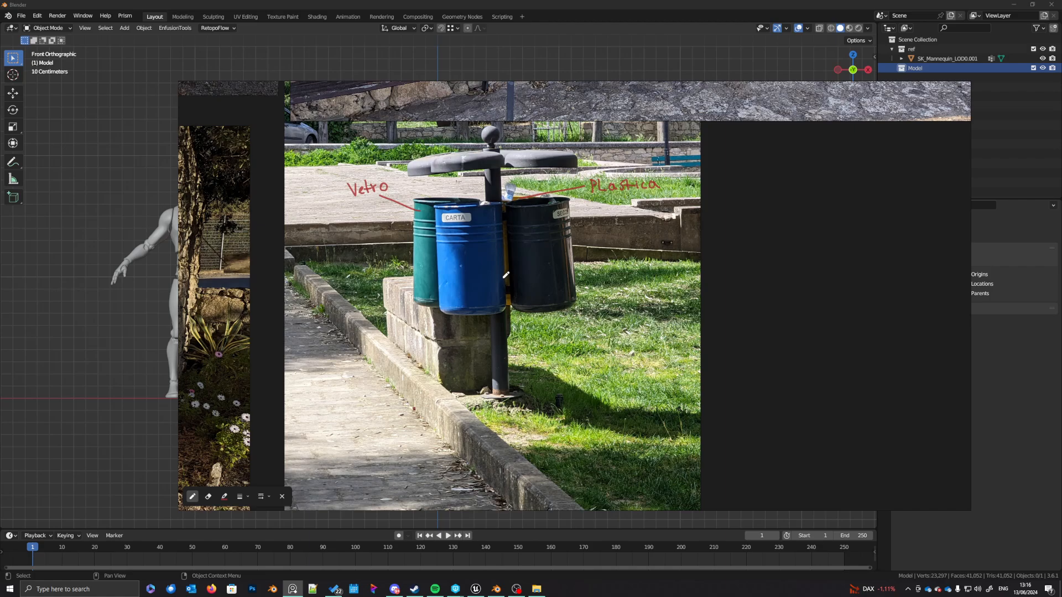
Step: Examine the street waste bin reference photo and move the reference board away from the modelling viewport
{"action": "scroll", "coordinate": [509, 276], "scroll_direction": "up", "scroll_amount": 2}
{"action": "scroll", "coordinate": [519, 262], "scroll_direction": "up", "scroll_amount": 1}
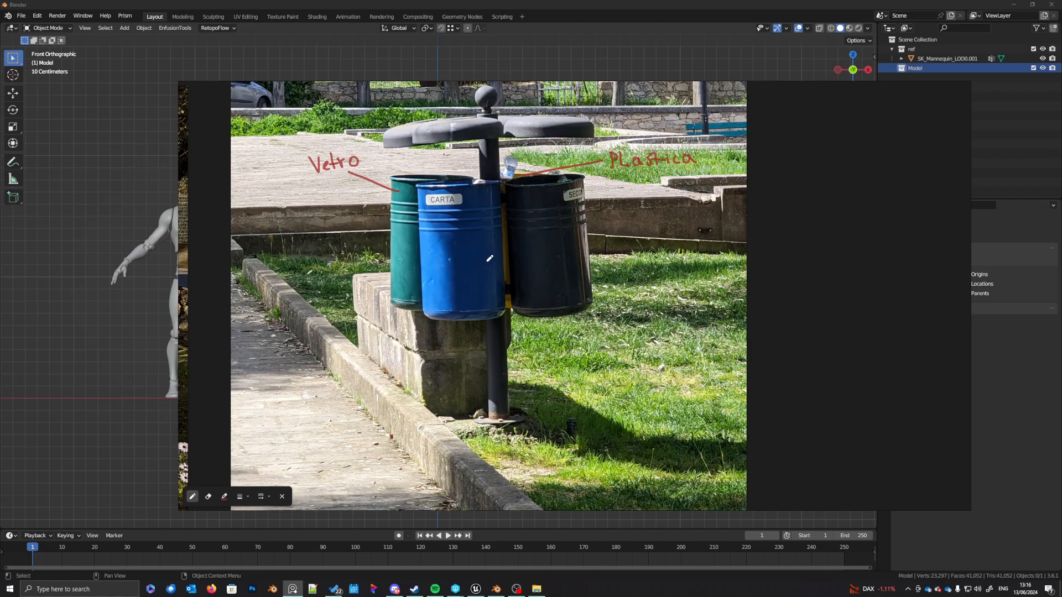
{"action": "mouse_move", "coordinate": [485, 265]}
{"action": "middle_mouse_down"}
{"action": "mouse_move", "coordinate": [489, 277]}
{"action": "mouse_move", "coordinate": [477, 259]}
{"action": "middle_mouse_up"}
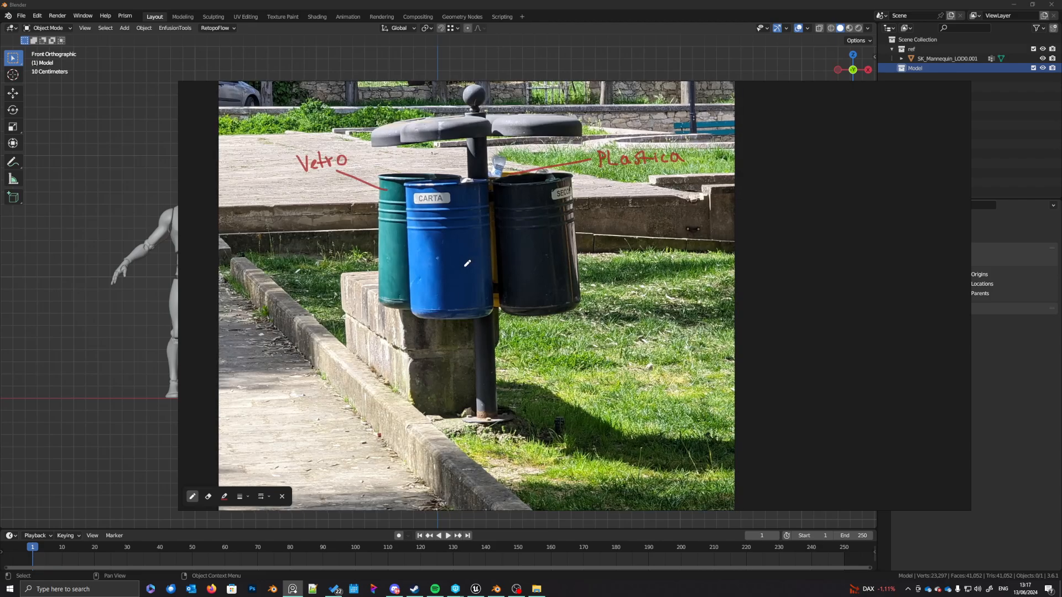
{"action": "right_click_drag", "start_coordinate": [465, 266], "coordinate": [1061, 254]}
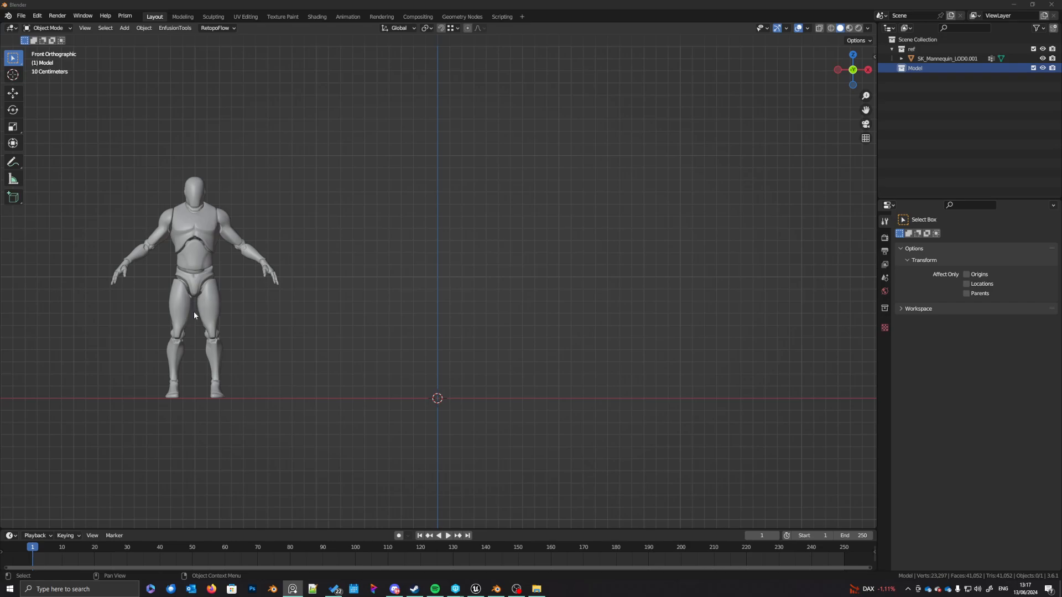
{"action": "middle_click_drag", "start_coordinate": [193, 316], "coordinate": [332, 314], "text": "shift"}
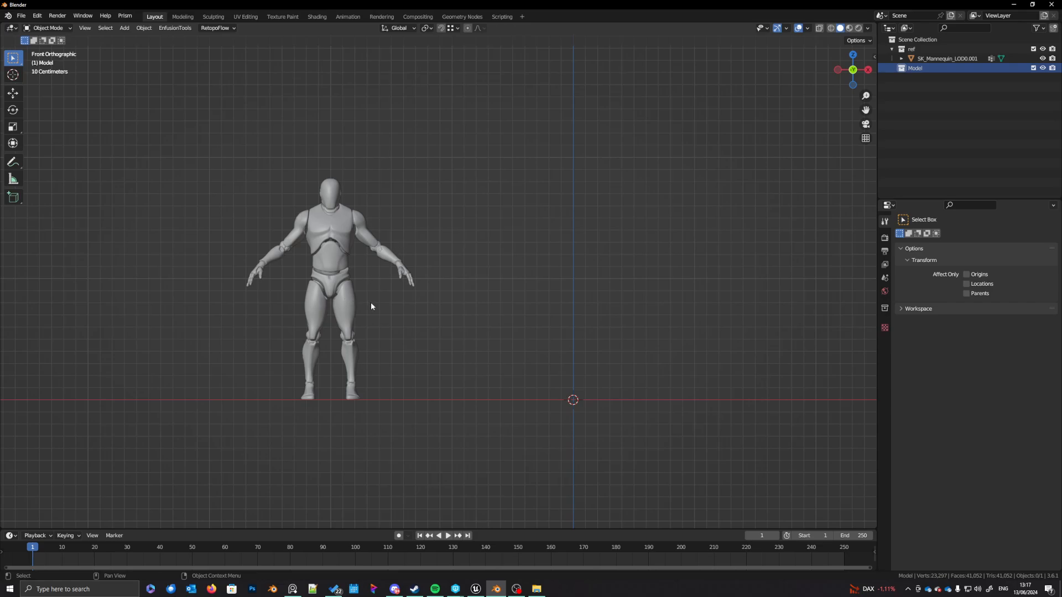
{"action": "middle_click_drag", "start_coordinate": [531, 344], "coordinate": [496, 344], "text": "shift"}
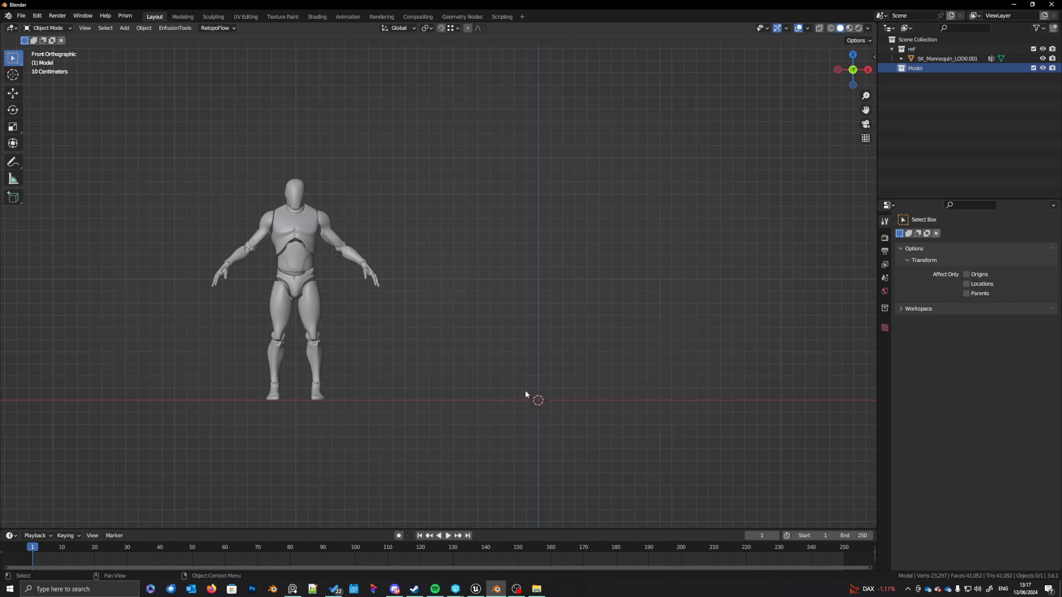
{"action": "middle_click_drag", "start_coordinate": [318, 318], "coordinate": [322, 321], "text": "shift"}
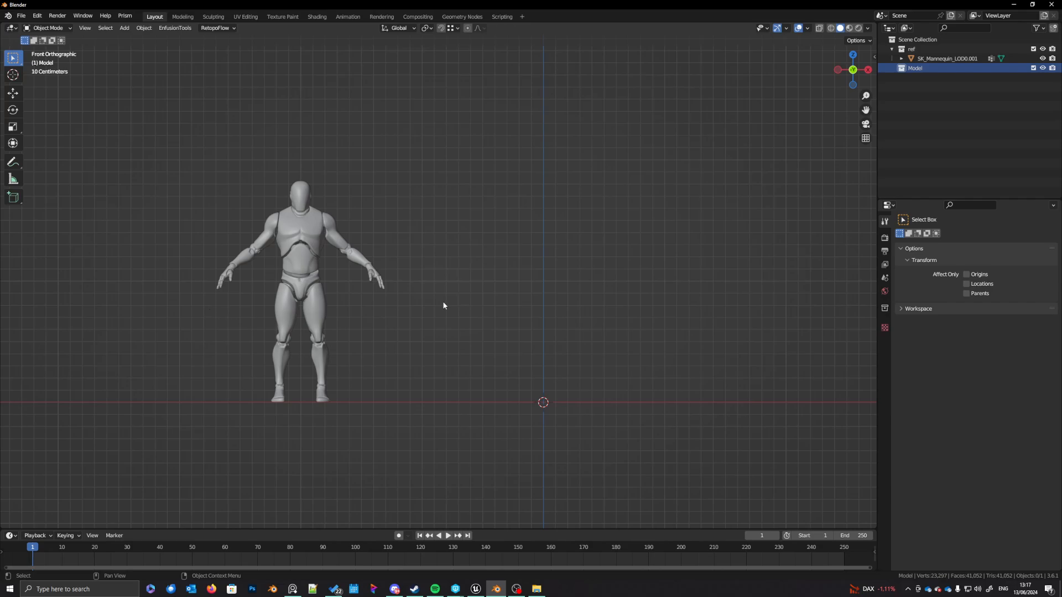
{"action": "middle_click_drag", "start_coordinate": [413, 338], "coordinate": [398, 347], "text": "shift"}
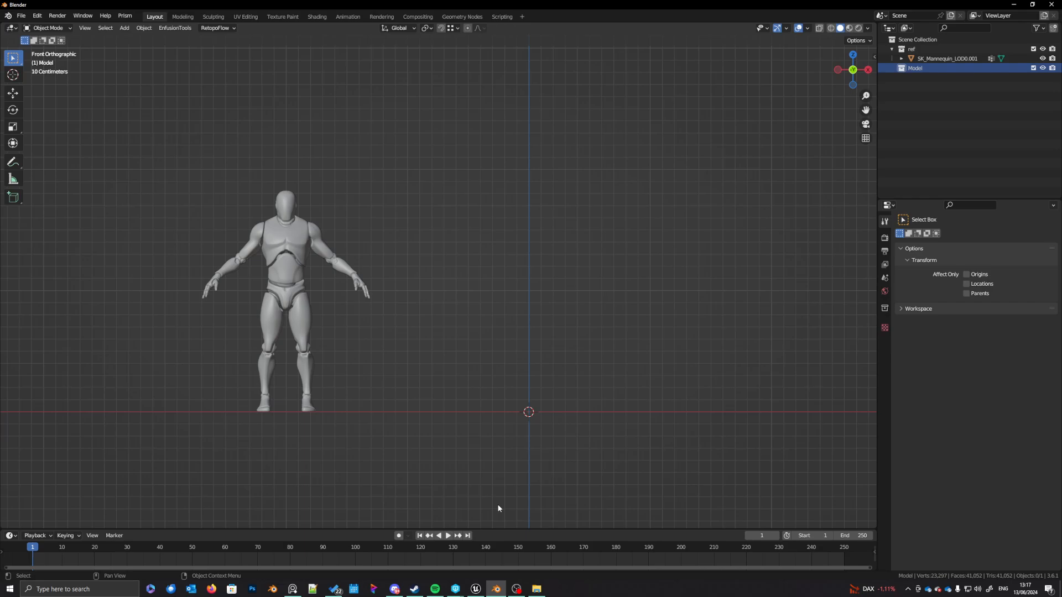
Step: Add a cylinder at the world origin beside the mannequin and give it 18 vertices
{"action": "middle_click_drag", "start_coordinate": [511, 400], "coordinate": [470, 382], "text": "shift"}
{"action": "key", "text": "shift+a"}
{"action": "mouse_move", "coordinate": [469, 379]}
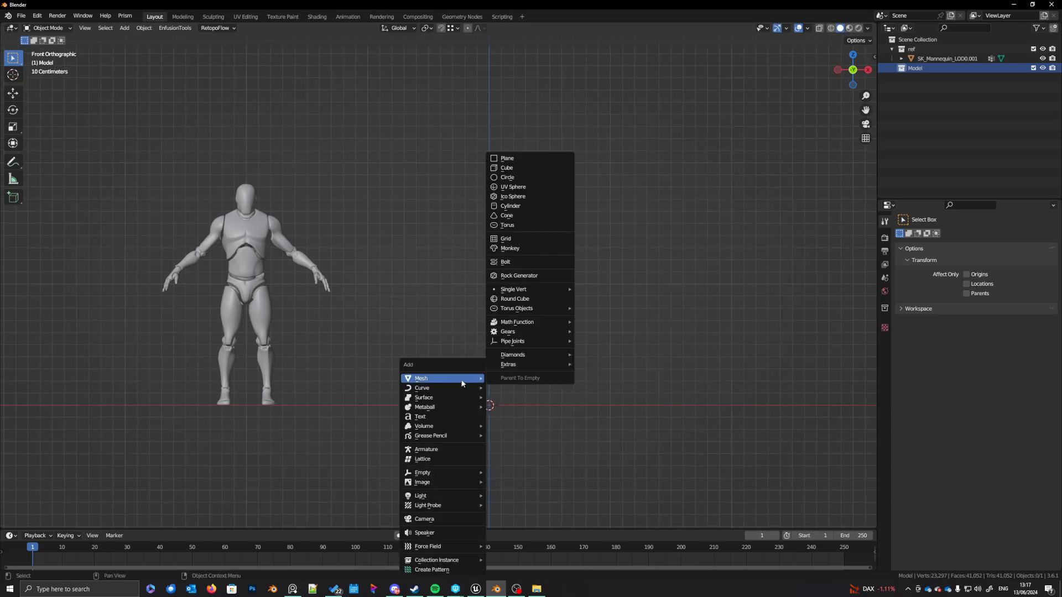
{"action": "left_click", "coordinate": [517, 206]}
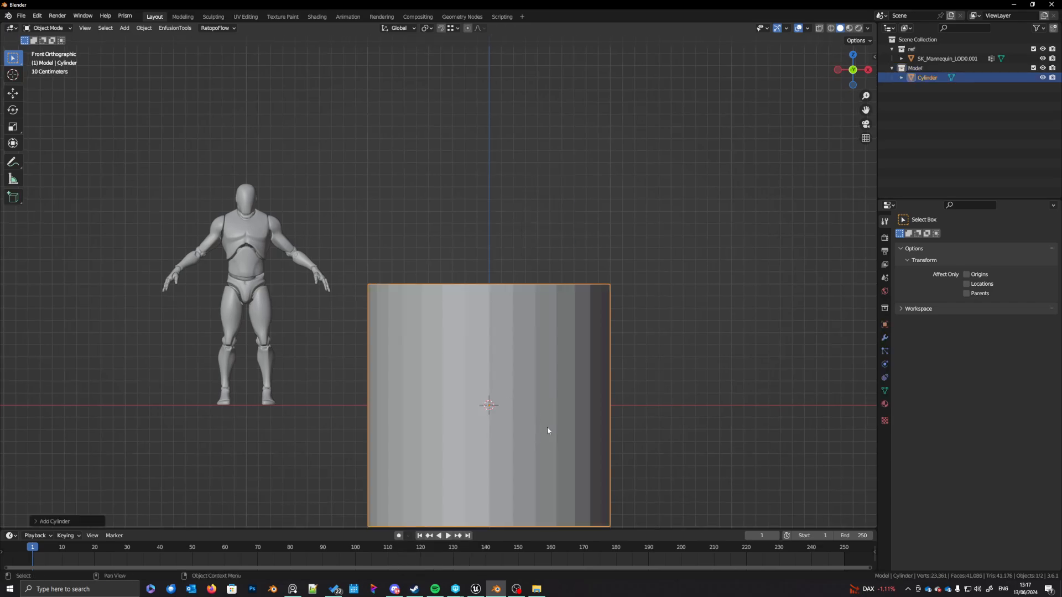
{"action": "middle_click_drag", "start_coordinate": [547, 431], "coordinate": [548, 394], "text": "shift"}
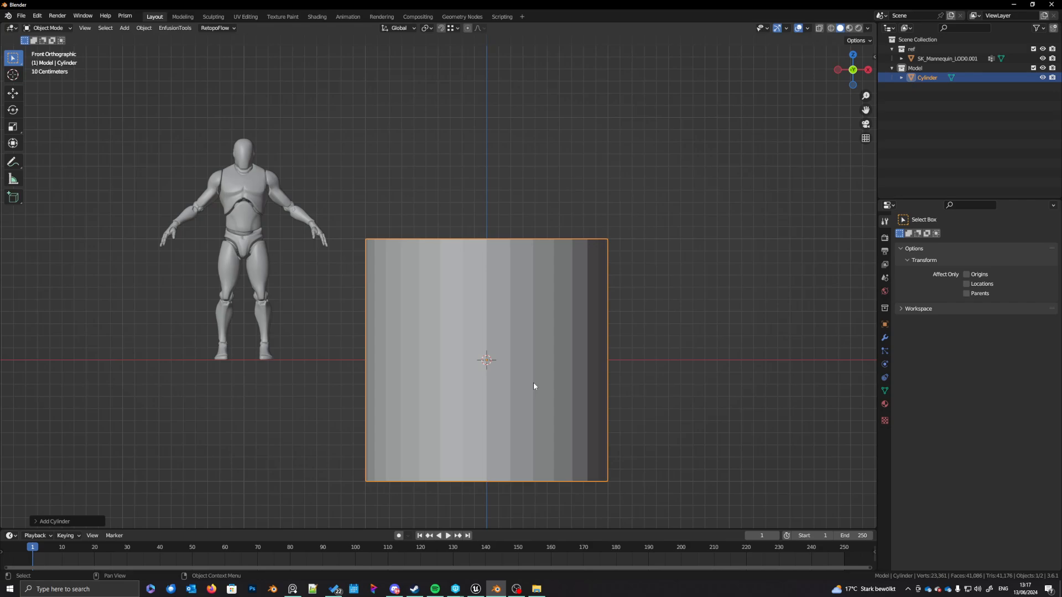
{"action": "left_click", "coordinate": [40, 521]}
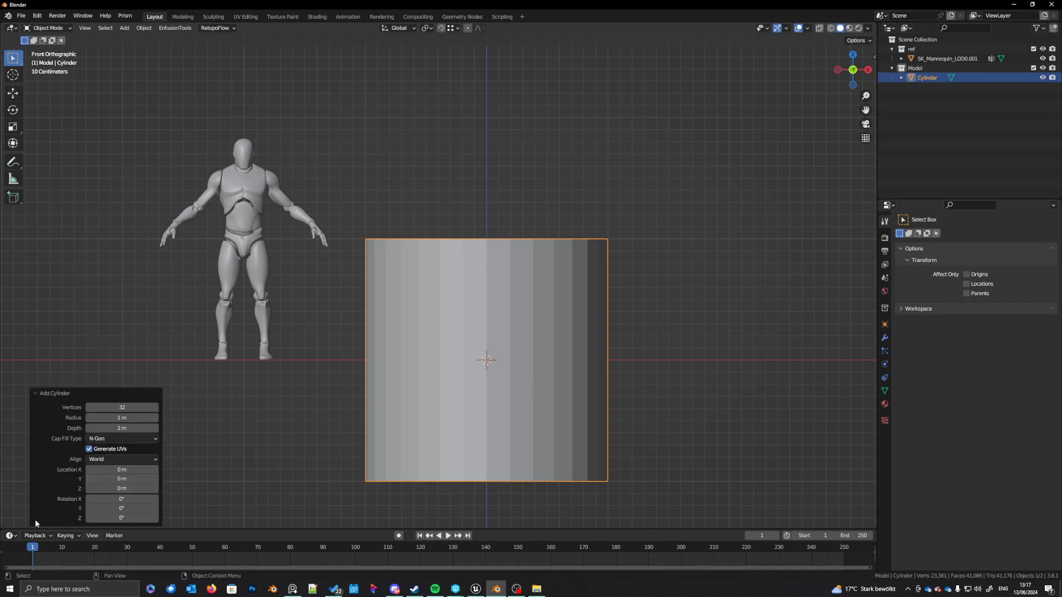
{"action": "left_click", "coordinate": [122, 407]}
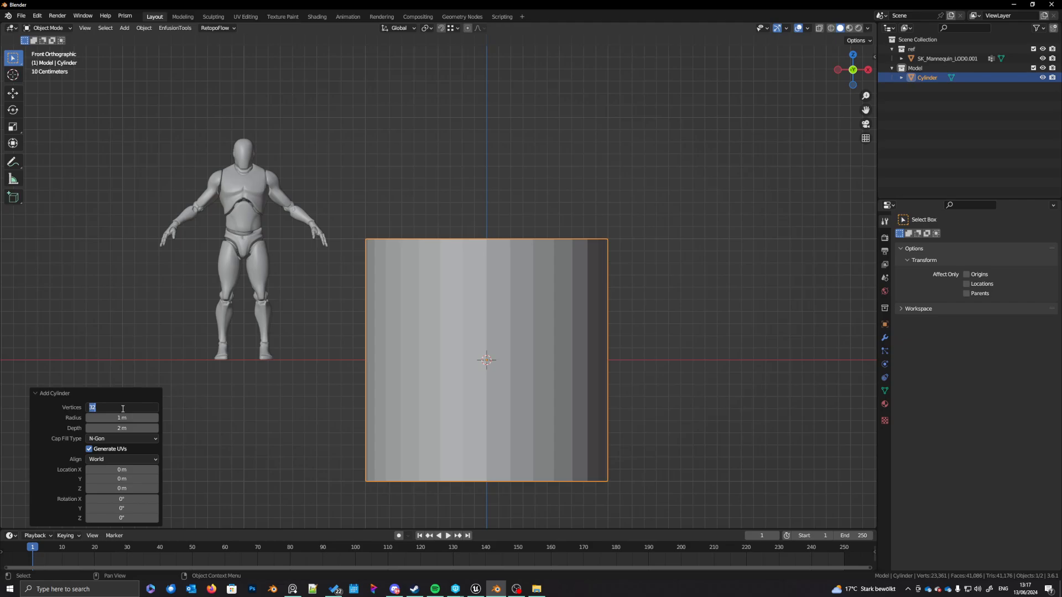
{"action": "type", "text": "18"}
{"action": "key", "text": "Return"}
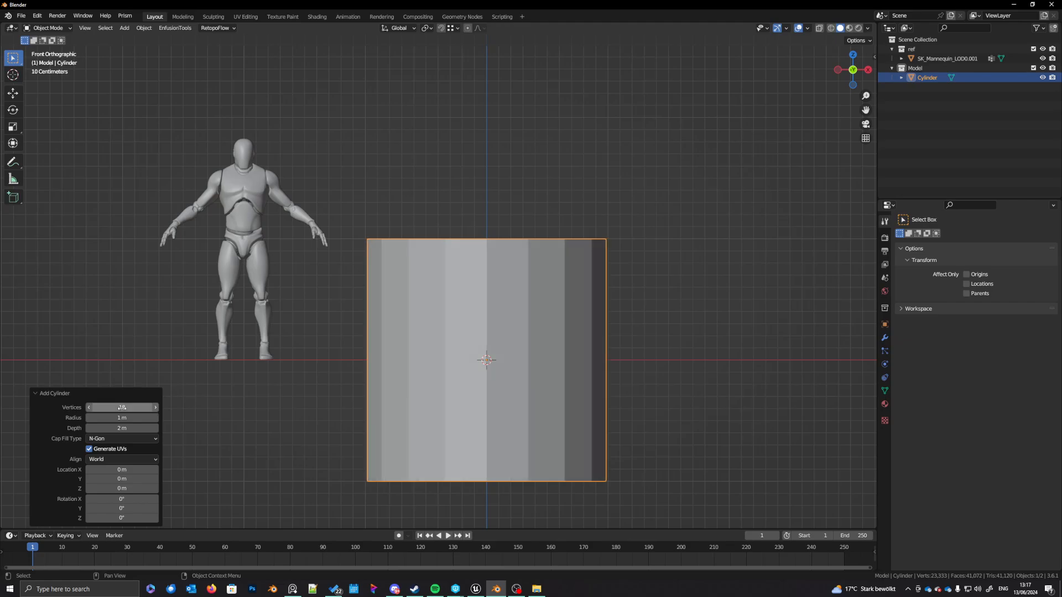
Step: Thin the cylinder into a pole by scaling it to about 0.078 in X and Y, and scale it uniformly by about 0.698
{"action": "middle_click_drag", "start_coordinate": [256, 360], "coordinate": [239, 363], "text": "shift"}
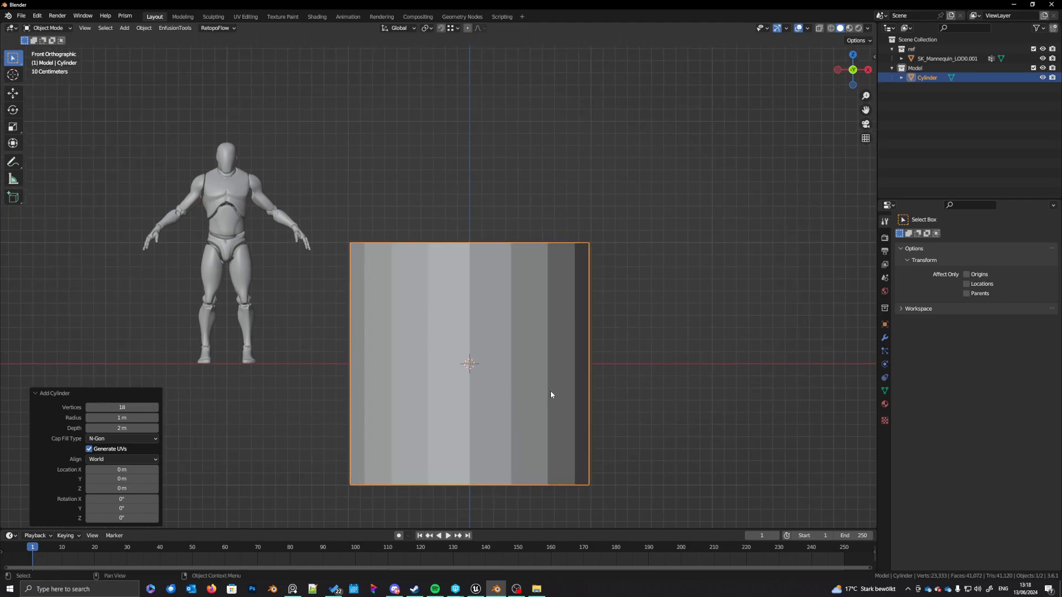
{"action": "key", "text": "s"}
{"action": "key", "text": "shift+z"}
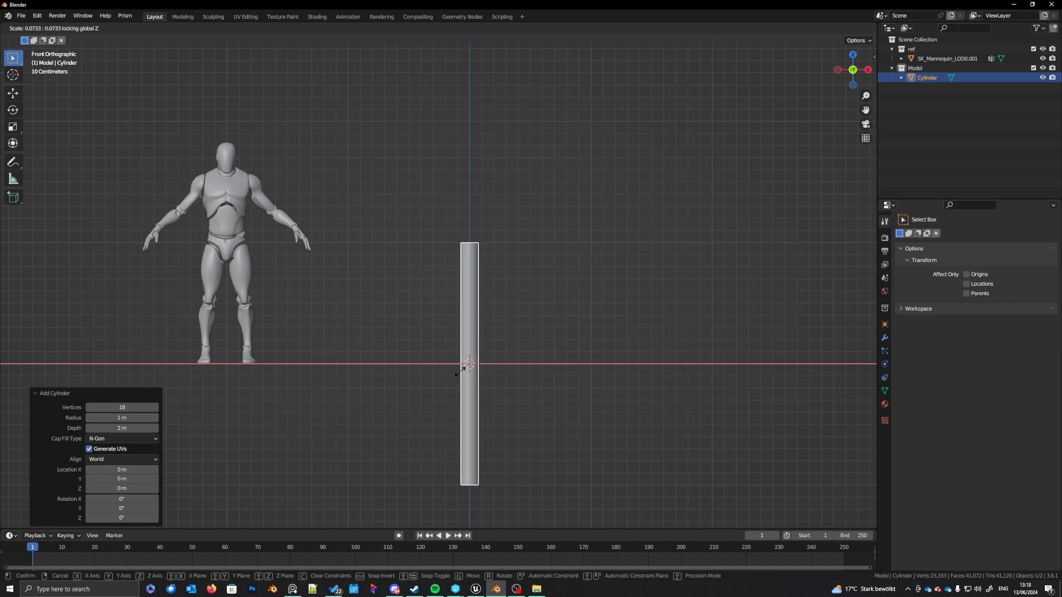
{"action": "left_click", "coordinate": [464, 367]}
{"action": "key", "text": "s"}
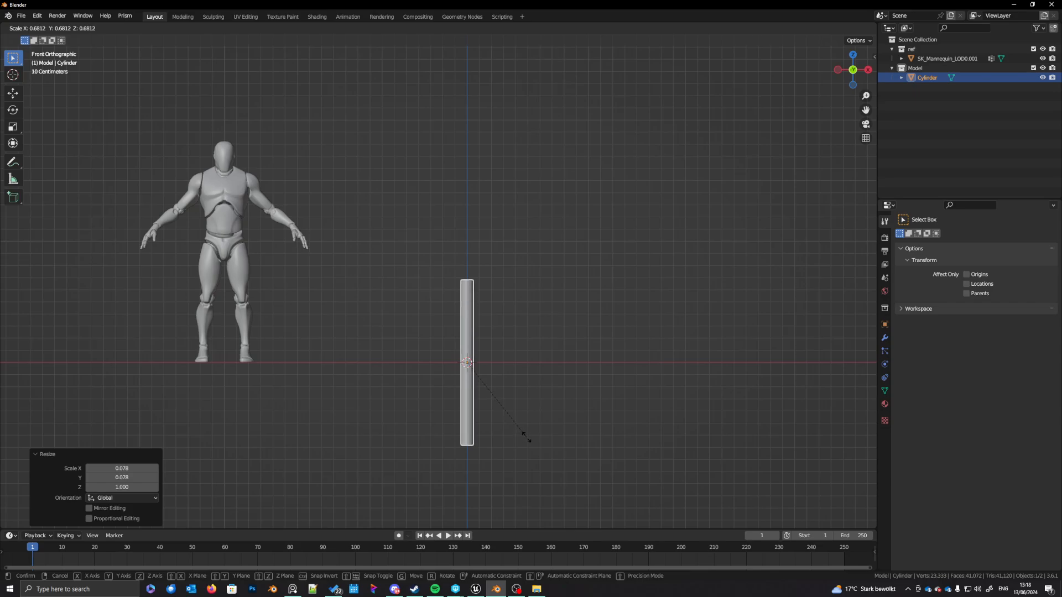
{"action": "left_click", "coordinate": [528, 438]}
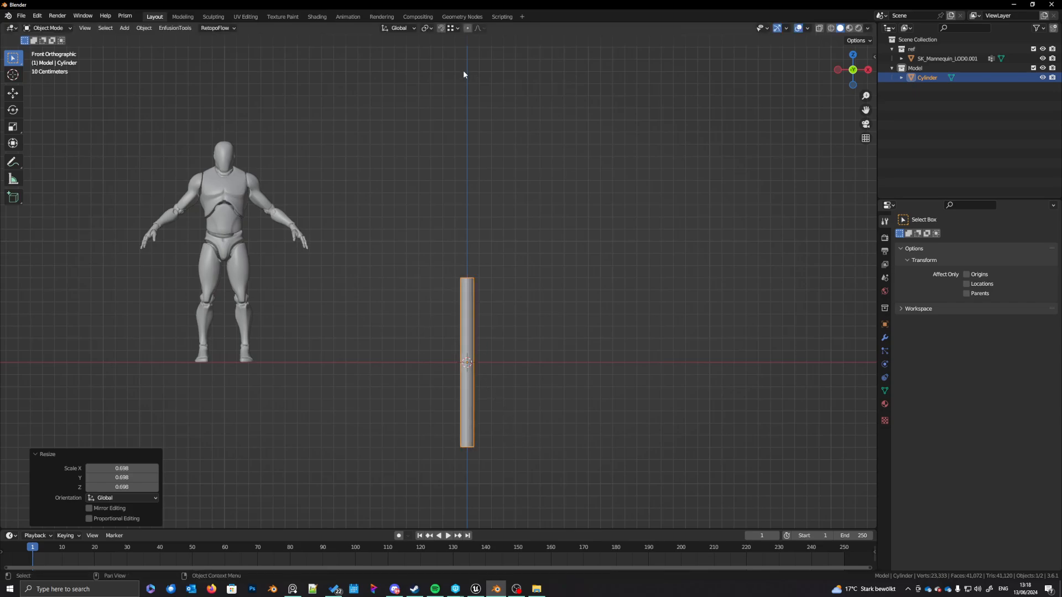
Step: Move the pole up 0.7 m along Z so it stands on the ground line
{"action": "left_click", "coordinate": [454, 29]}
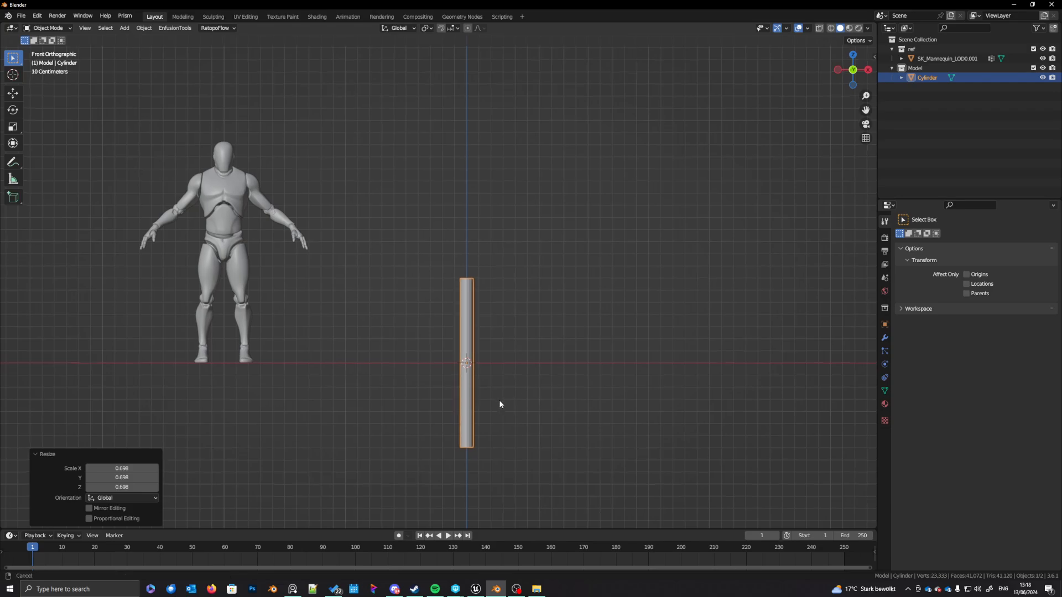
{"action": "key", "text": "g"}
{"action": "key", "text": "z"}
{"action": "left_click", "coordinate": [492, 332]}
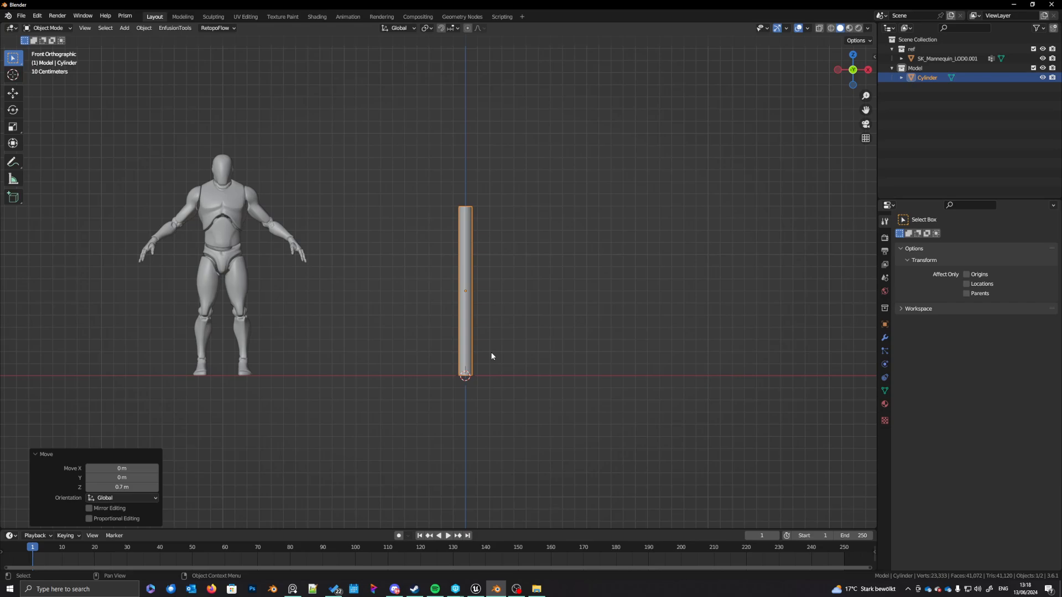
{"action": "middle_click_drag", "start_coordinate": [491, 355], "coordinate": [489, 360], "text": "shift"}
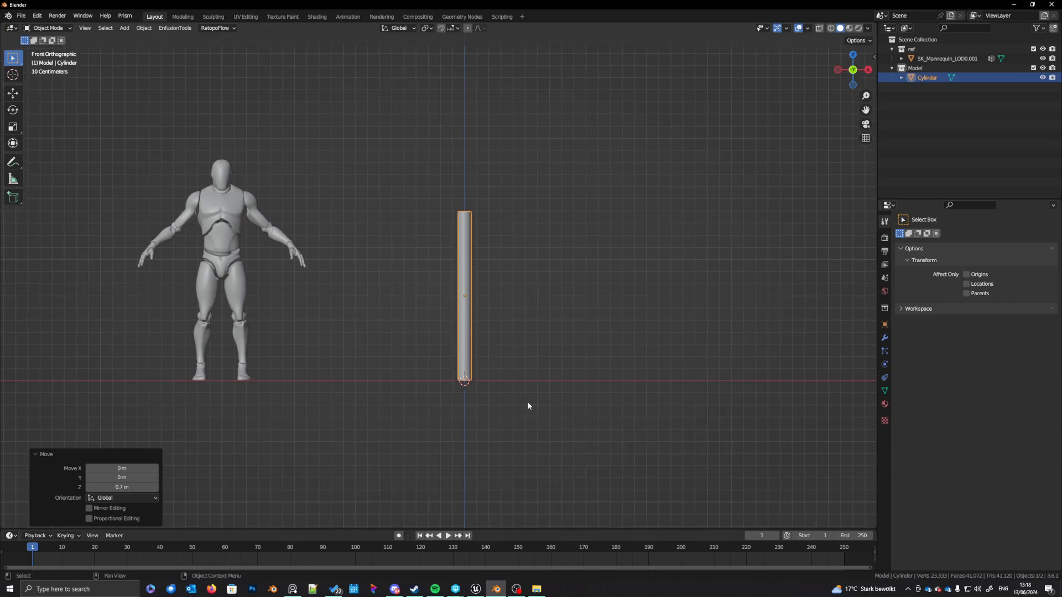
Step: Set the pole's origin to the 3D cursor and scale the pole uniformly by about 0.857
{"action": "key", "text": "q"}
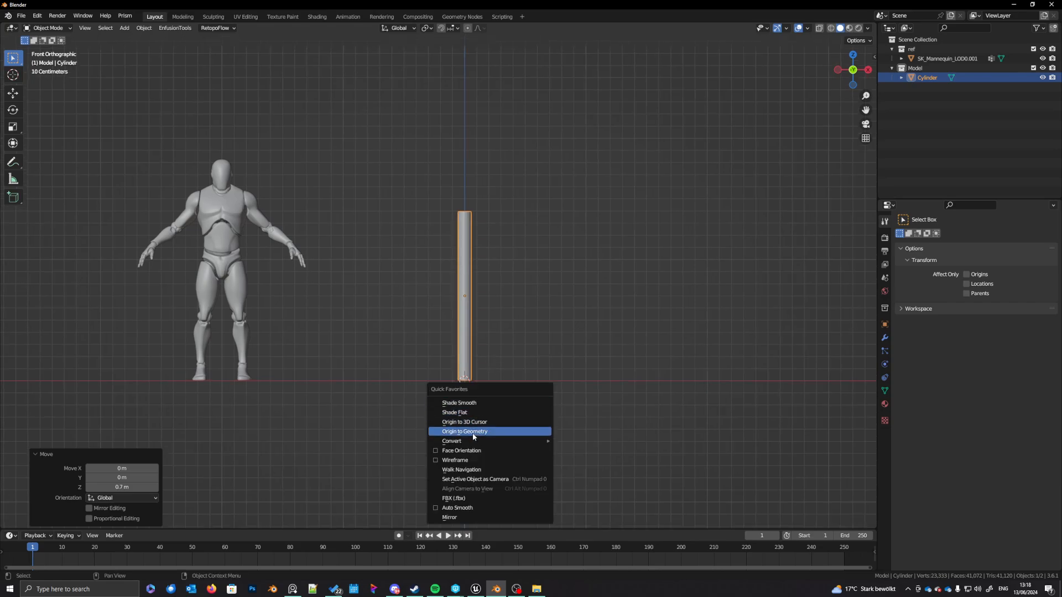
{"action": "left_click", "coordinate": [477, 423]}
{"action": "key", "text": "s"}
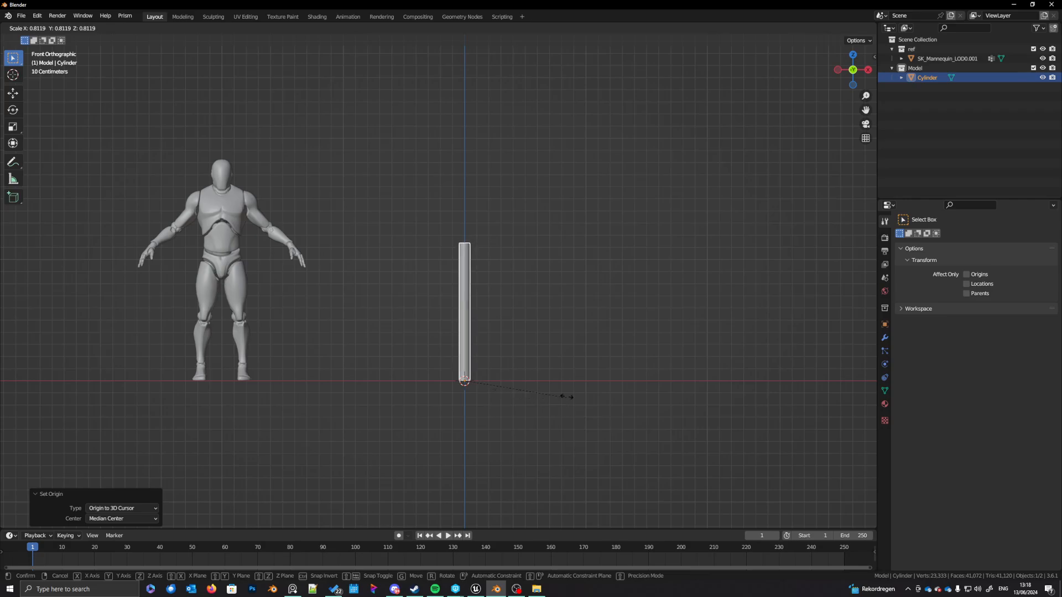
{"action": "left_click", "coordinate": [616, 418]}
Step: Add a UV sphere at the pole's base and scale it uniformly down to about 0.054
{"action": "scroll", "coordinate": [498, 272], "scroll_direction": "up", "scroll_amount": 5}
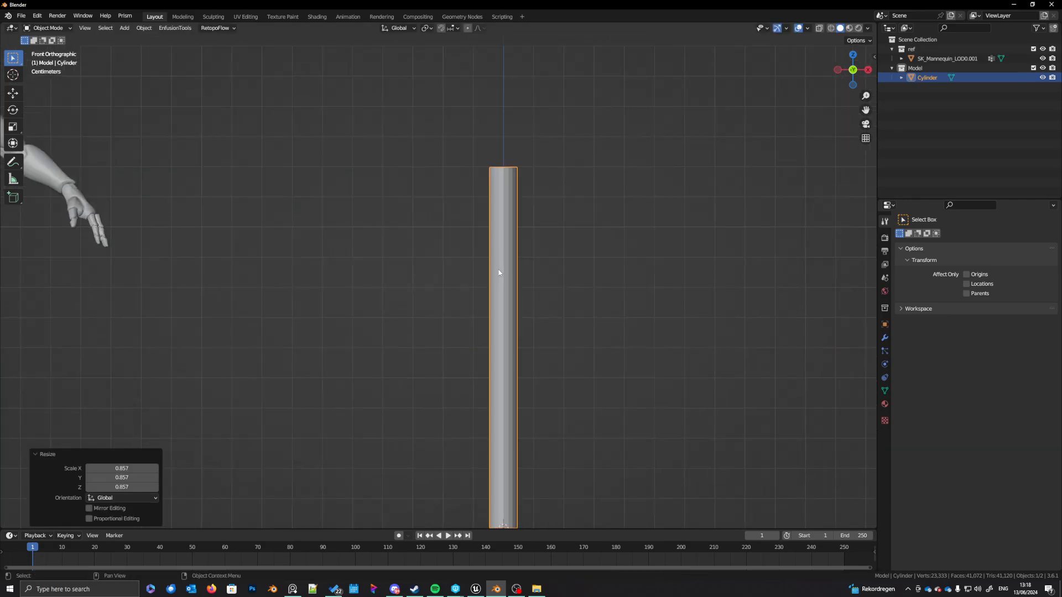
{"action": "middle_click_drag", "start_coordinate": [498, 273], "coordinate": [453, 290], "text": "shift"}
{"action": "scroll", "coordinate": [453, 290], "scroll_direction": "down", "scroll_amount": 2}
{"action": "key", "text": "shift+a"}
{"action": "mouse_move", "coordinate": [457, 309]}
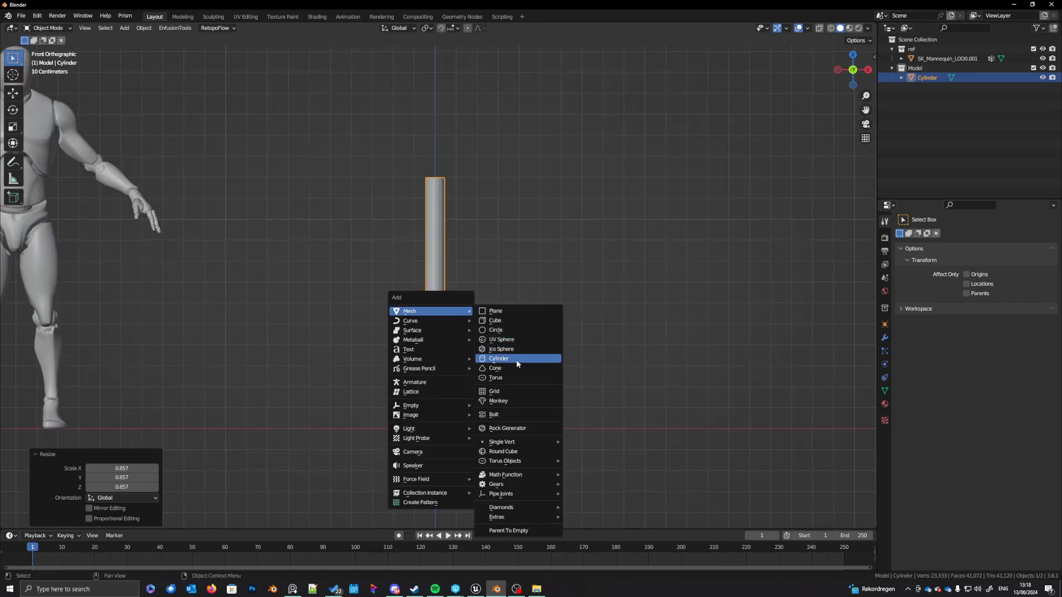
{"action": "left_click", "coordinate": [501, 340]}
{"action": "scroll", "coordinate": [582, 360], "scroll_direction": "down", "scroll_amount": 3, "text": "shift"}
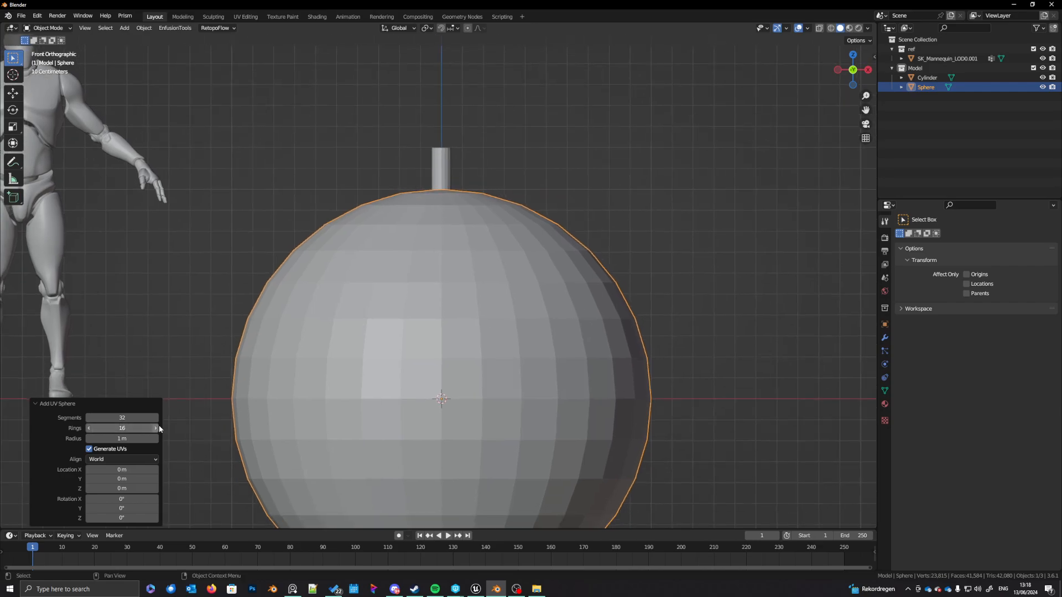
{"action": "scroll", "coordinate": [543, 408], "scroll_direction": "down", "scroll_amount": 2, "text": "shift"}
{"action": "scroll", "coordinate": [533, 405], "scroll_direction": "up", "scroll_amount": 1}
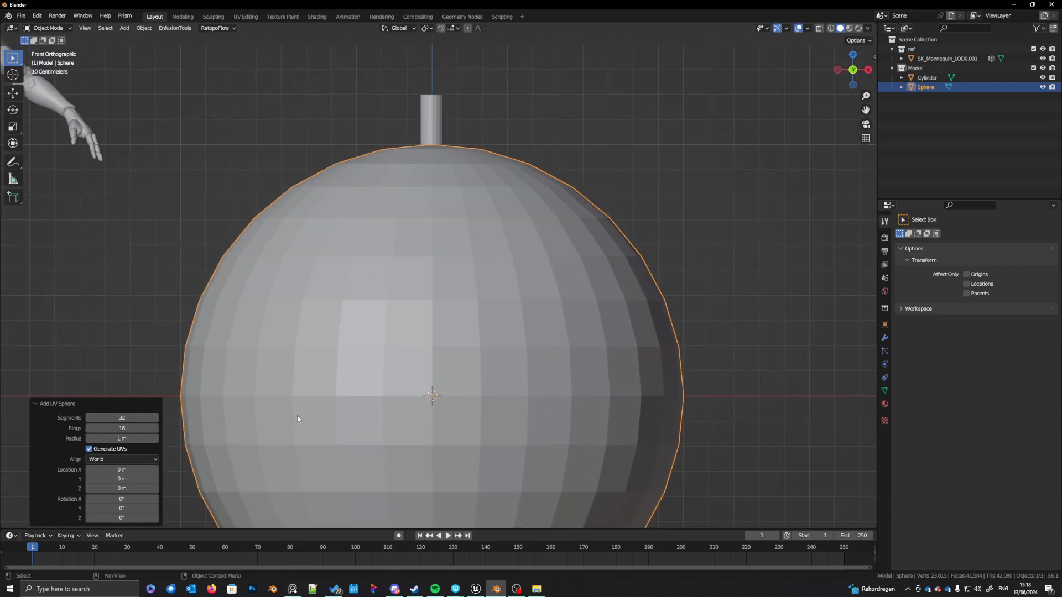
{"action": "scroll", "coordinate": [434, 393], "scroll_direction": "down", "scroll_amount": 3}
{"action": "key", "text": "s"}
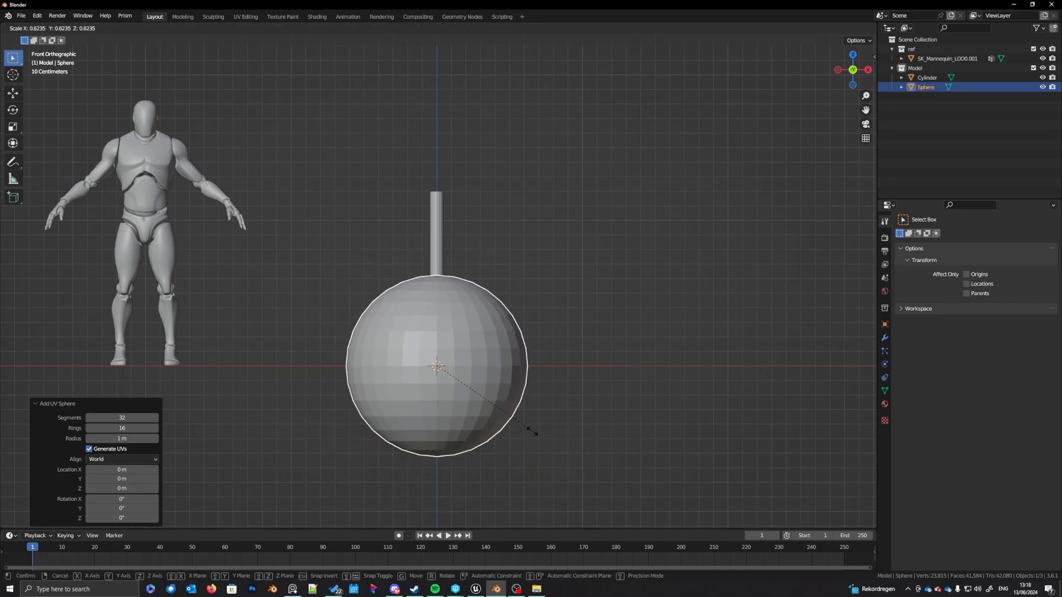
{"action": "left_click", "coordinate": [439, 372]}
Step: Move the sphere up about 1.282 m along Z so it sits just above the pole's top
{"action": "middle_click_drag", "start_coordinate": [439, 372], "coordinate": [436, 421], "text": "shift"}
{"action": "key", "text": "g"}
{"action": "key", "text": "z"}
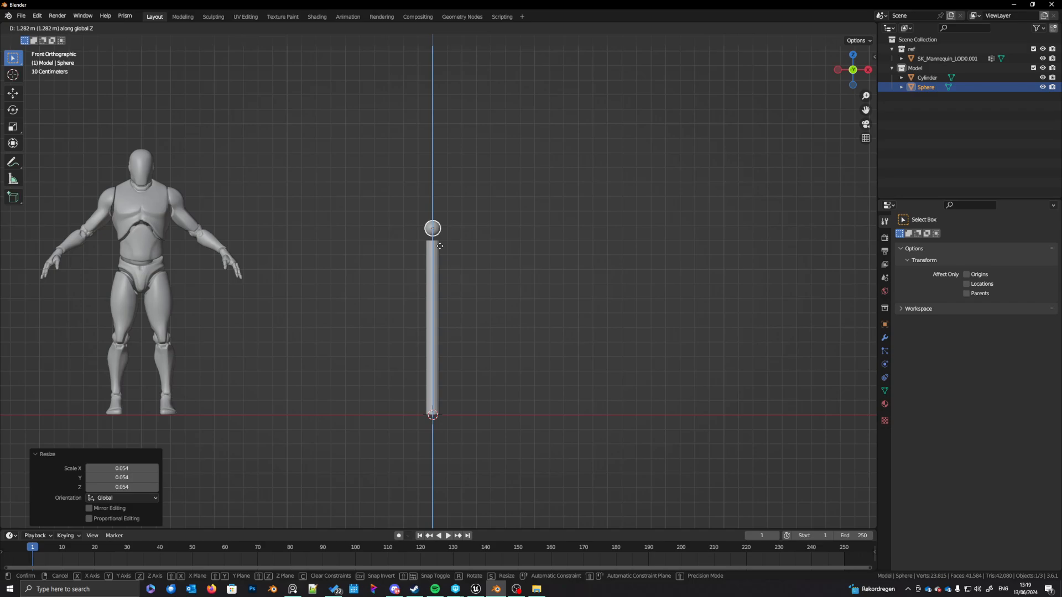
{"action": "left_click", "coordinate": [440, 246]}
Step: Duplicate the sphere about 0.072 m down along Z and scale the copy to about 0.485
{"action": "scroll", "coordinate": [437, 255], "scroll_direction": "up", "scroll_amount": 6}
{"action": "scroll", "coordinate": [440, 293], "scroll_direction": "up", "scroll_amount": 5, "text": "shift"}
{"action": "key", "text": "shift+d"}
{"action": "key", "text": "z"}
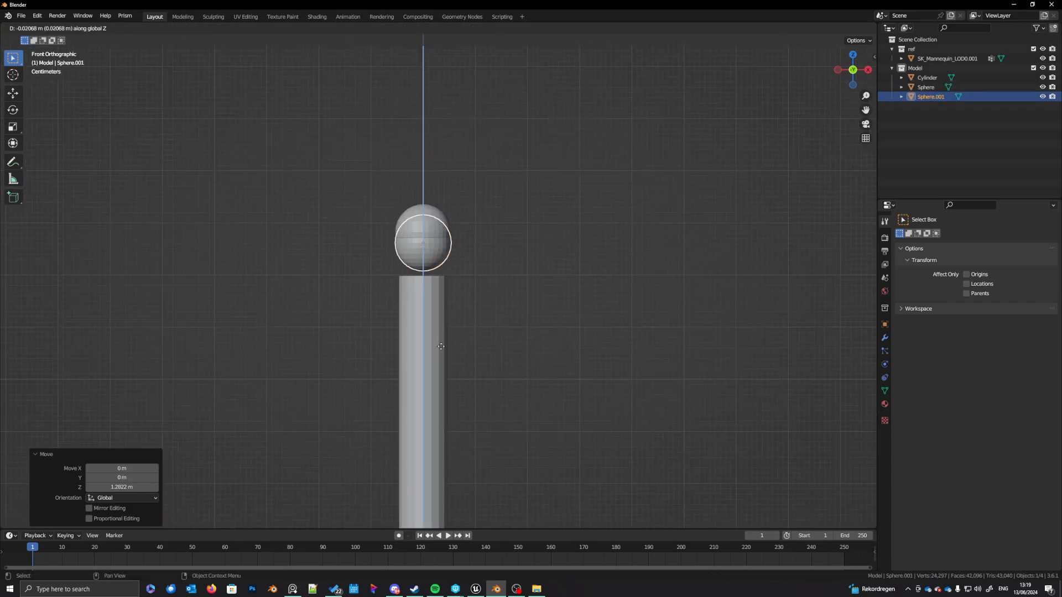
{"action": "left_click", "coordinate": [443, 367]}
{"action": "key", "text": "s"}
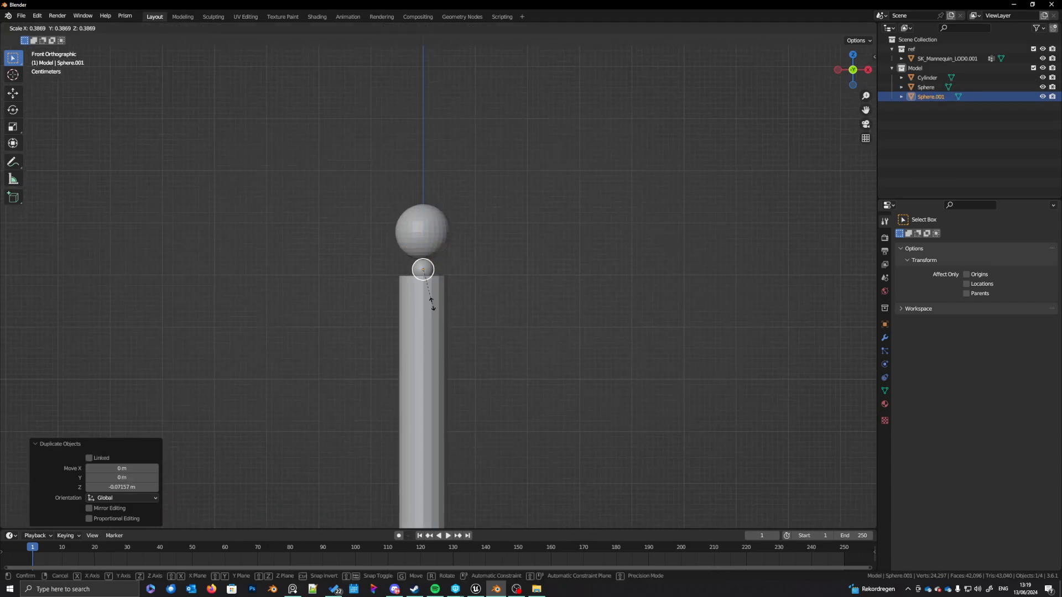
{"action": "left_click", "coordinate": [437, 311]}
Step: Nudge the small sphere up about 0.005 m along Z between the large ball and the pole
{"action": "key", "text": "g"}
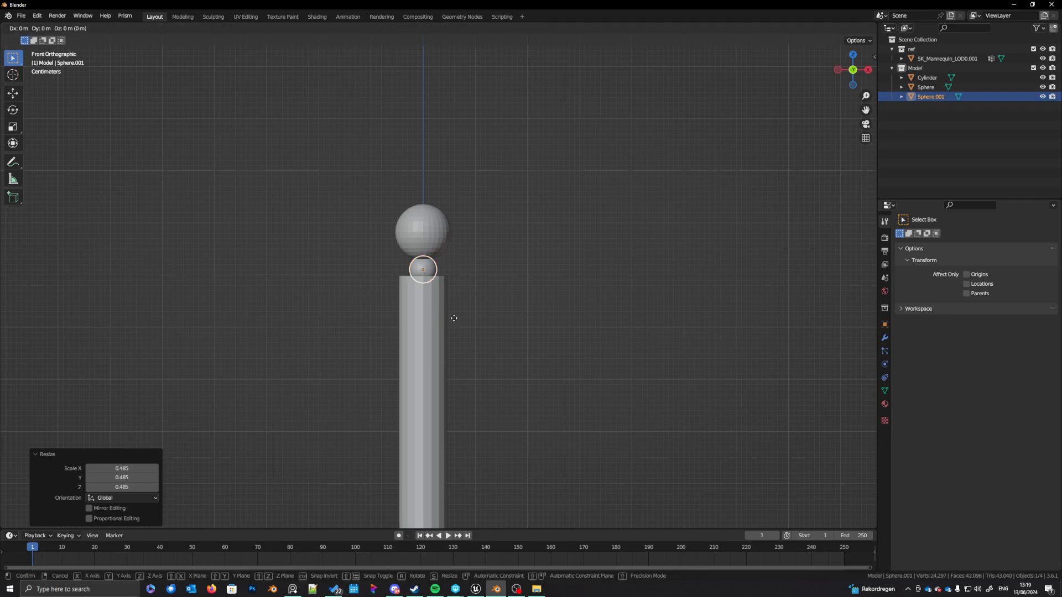
{"action": "key", "text": "z"}
{"action": "left_click", "coordinate": [451, 315]}
Step: Raise the pole's bottom edge loop about 0.008 m along Z, just above the ground line
{"action": "scroll", "coordinate": [459, 331], "scroll_direction": "down", "scroll_amount": 3}
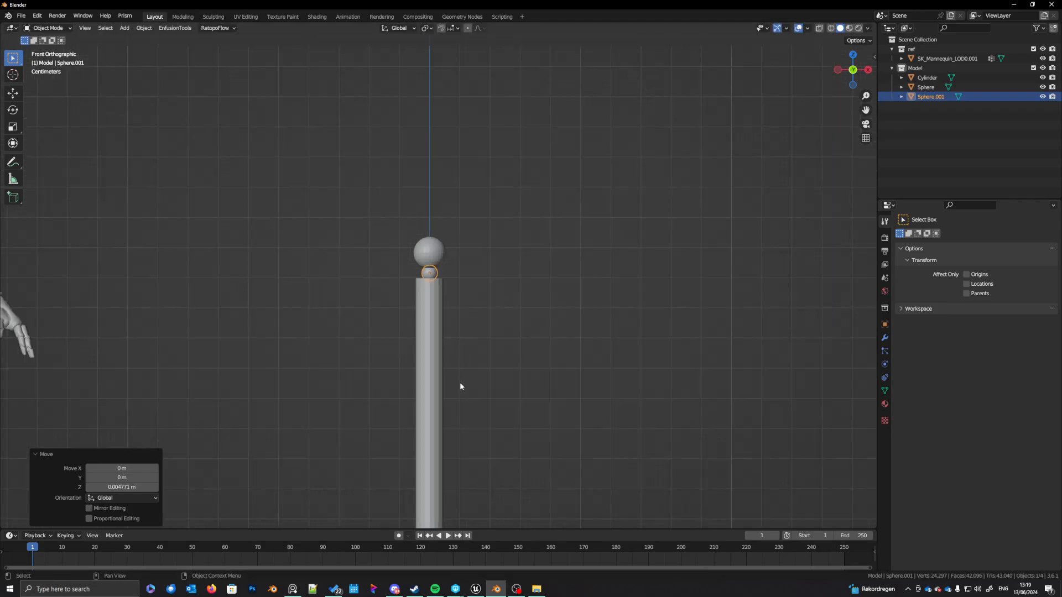
{"action": "scroll", "coordinate": [457, 402], "scroll_direction": "down", "scroll_amount": 5}
{"action": "middle_click_drag", "start_coordinate": [454, 404], "coordinate": [505, 360], "text": "shift"}
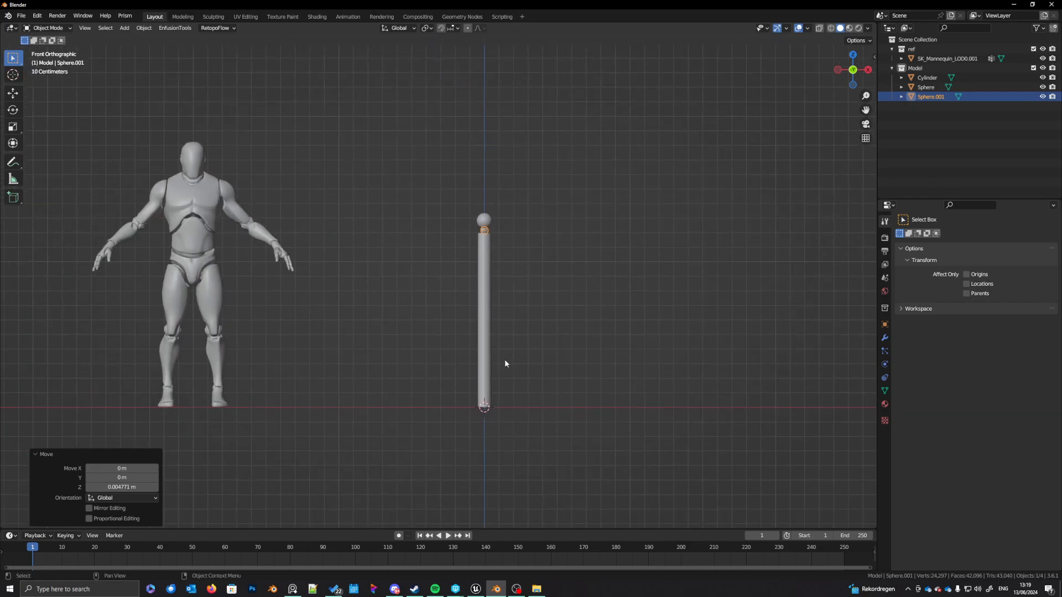
{"action": "left_click", "coordinate": [484, 402]}
{"action": "middle_click_drag", "start_coordinate": [487, 408], "coordinate": [471, 283], "text": "shift"}
{"action": "scroll", "coordinate": [483, 342], "scroll_direction": "up", "scroll_amount": 7}
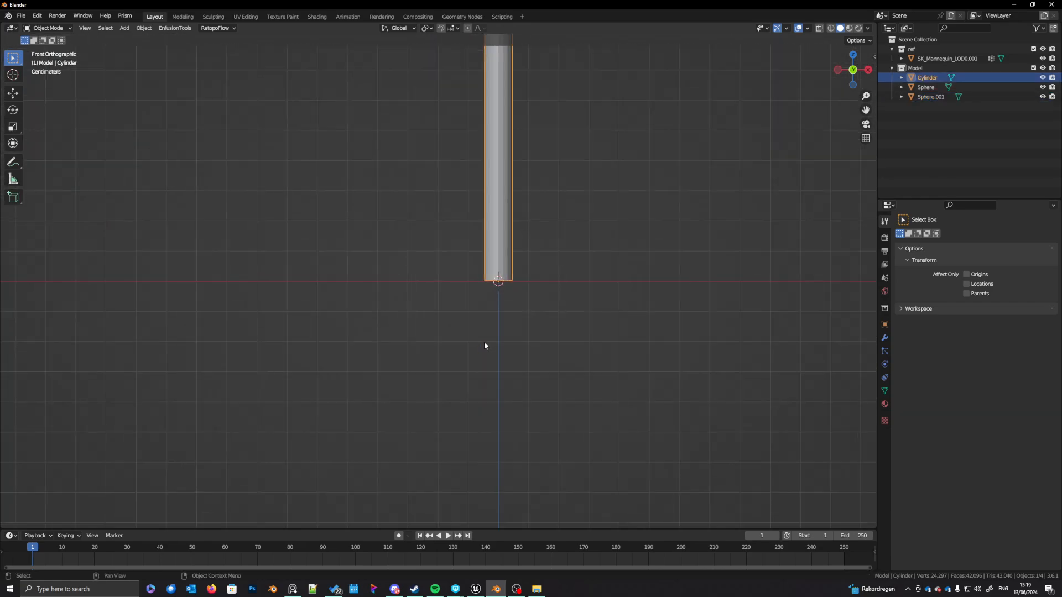
{"action": "middle_click_drag", "start_coordinate": [560, 298], "coordinate": [446, 351], "text": "shift"}
{"action": "key", "text": "Tab"}
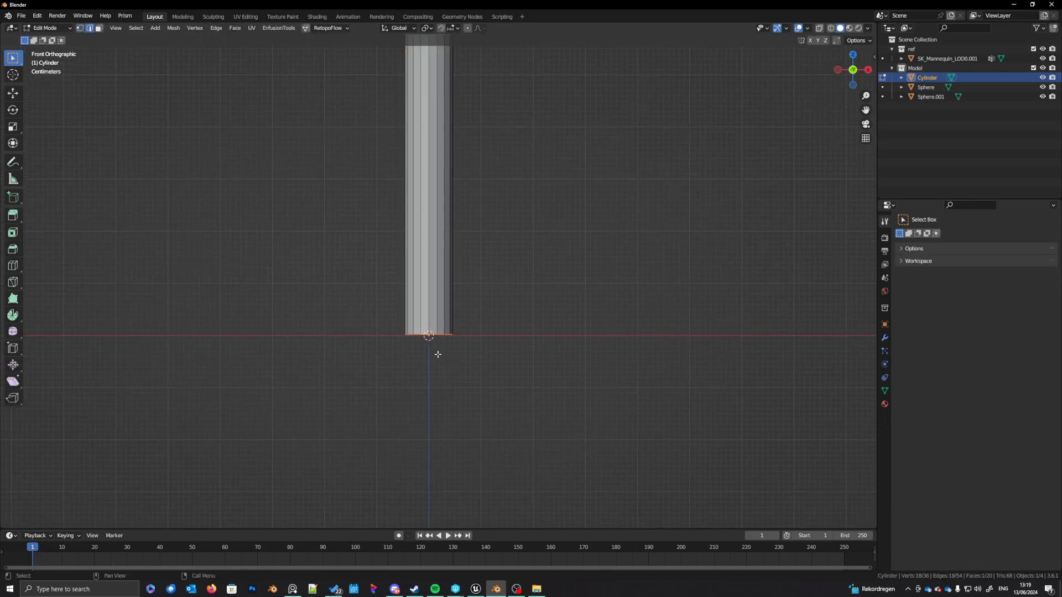
{"action": "key", "text": "g"}
{"action": "key", "text": "z"}
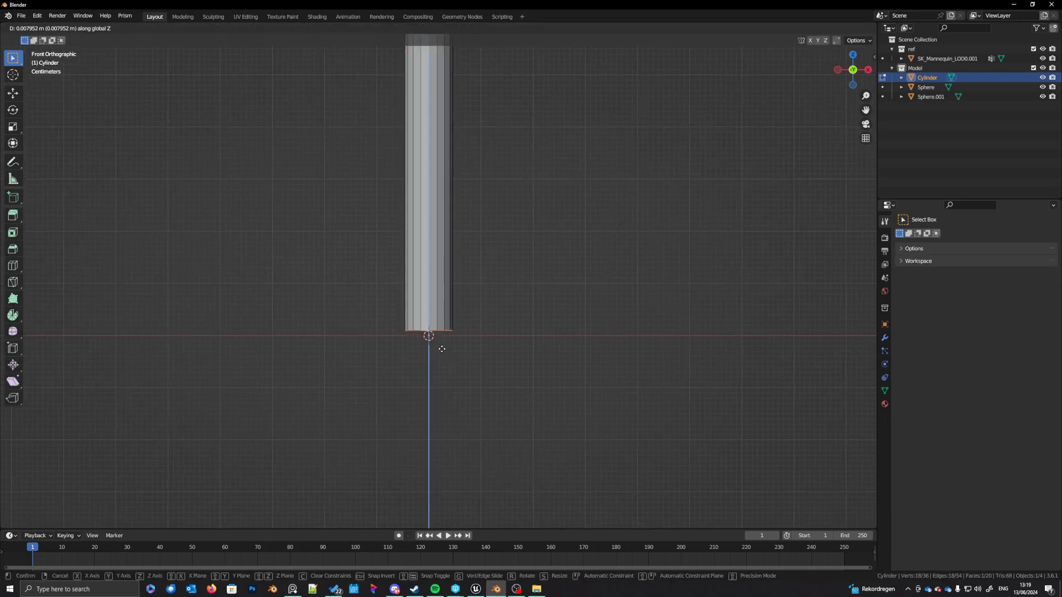
{"action": "left_click", "coordinate": [443, 349]}
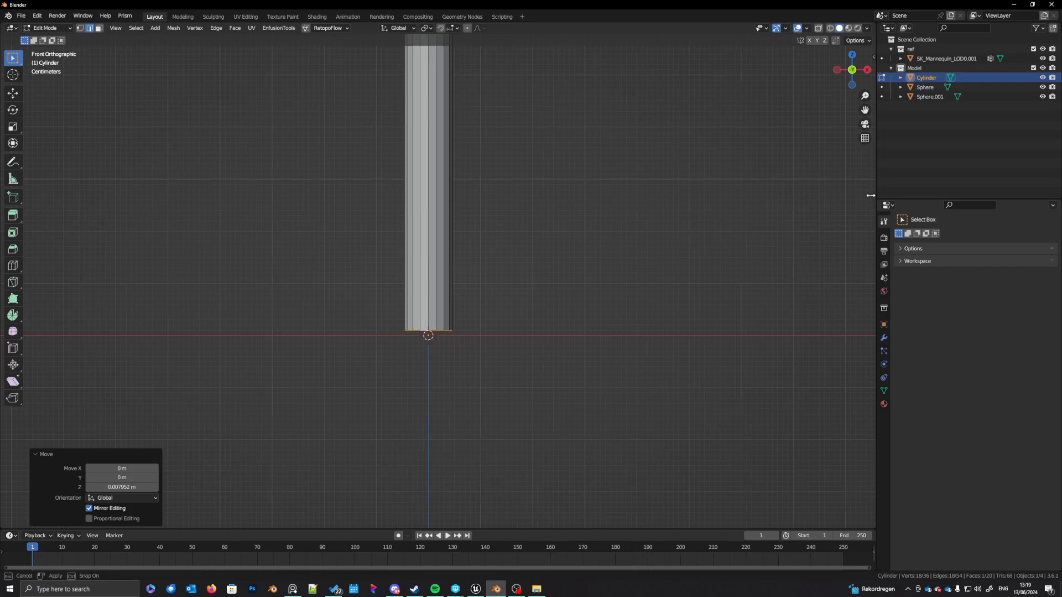
Step: Widen the outliner and properties area, bring up the reference photo window, and crop it tightly around the waste bins
{"action": "left_click_drag", "start_coordinate": [876, 195], "coordinate": [870, 272]}
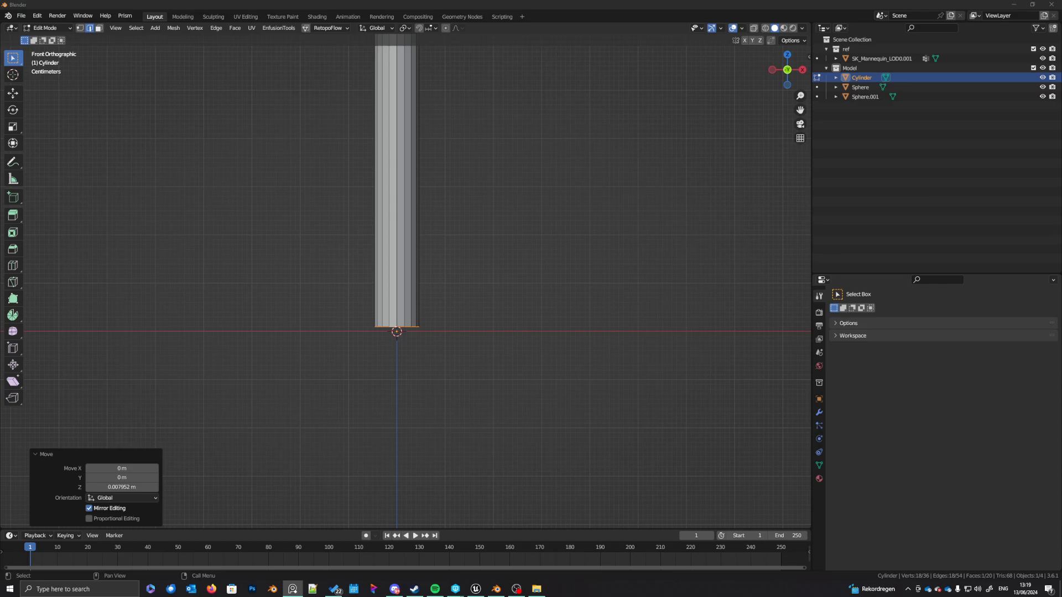
{"action": "right_click_drag", "start_coordinate": [1061, 301], "coordinate": [749, 317]}
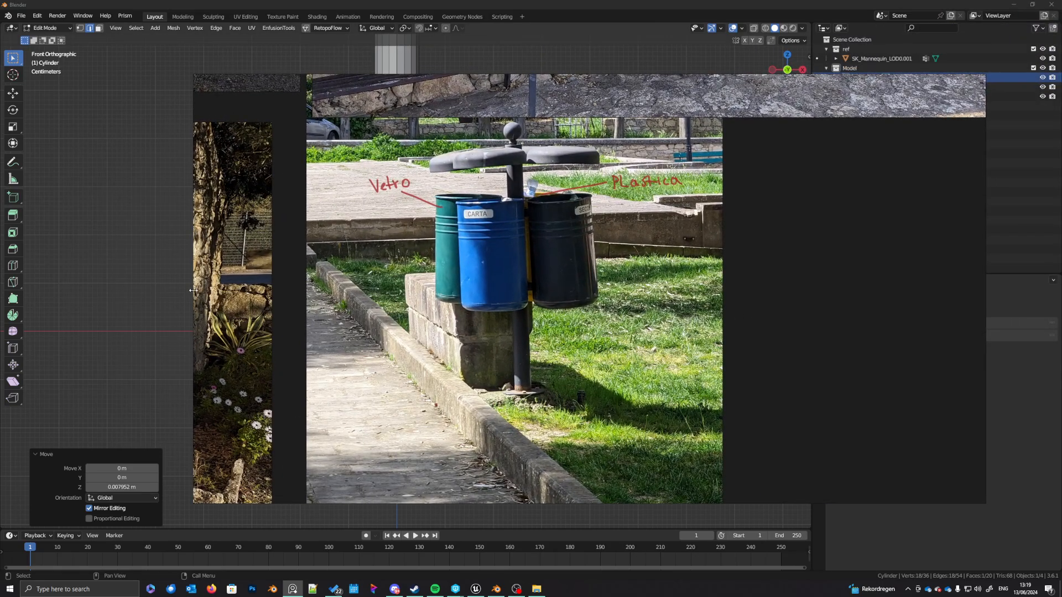
{"action": "left_click_drag", "start_coordinate": [193, 290], "coordinate": [309, 298]}
{"action": "left_click_drag", "start_coordinate": [417, 302], "coordinate": [424, 302]}
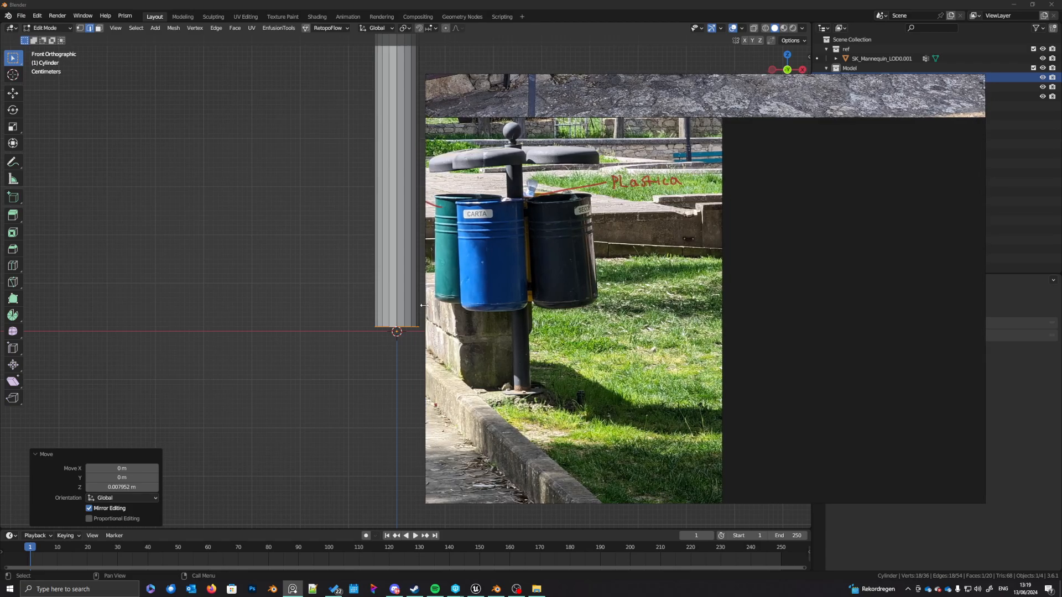
{"action": "left_click_drag", "start_coordinate": [985, 349], "coordinate": [611, 331]}
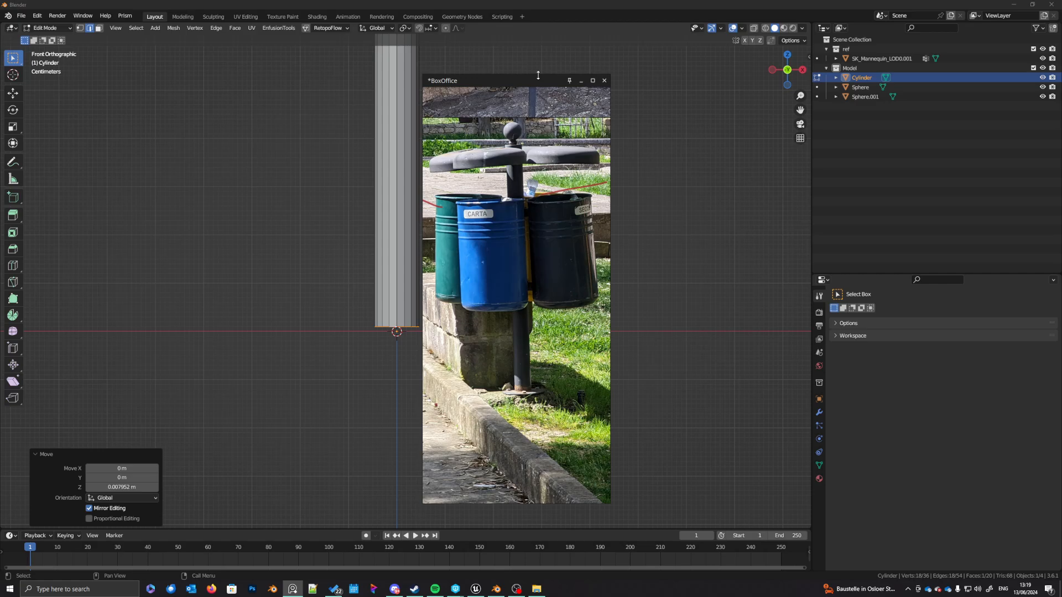
{"action": "left_click_drag", "start_coordinate": [539, 76], "coordinate": [539, 106]}
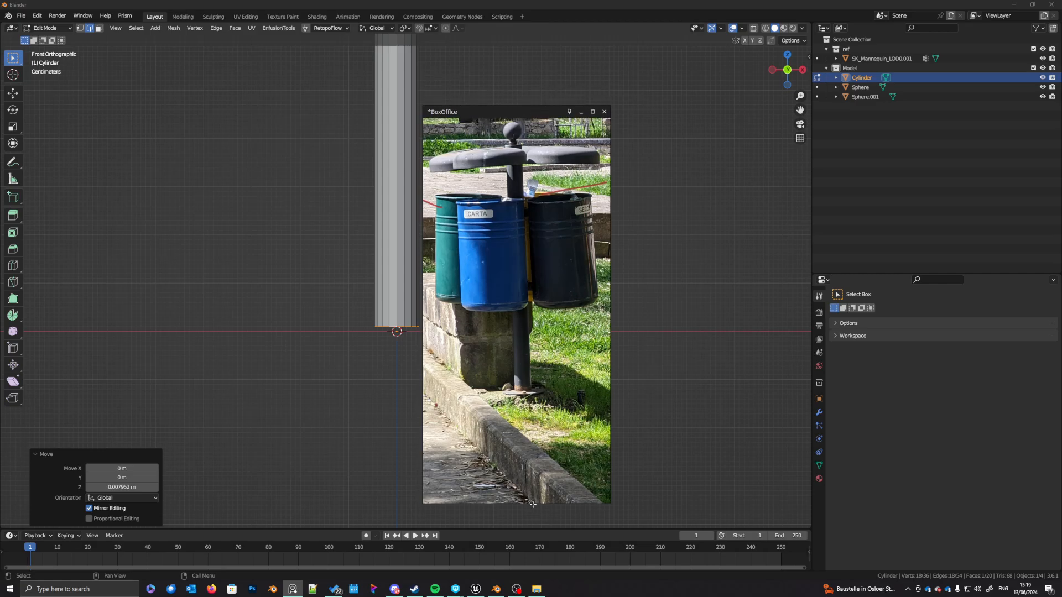
{"action": "left_click_drag", "start_coordinate": [533, 505], "coordinate": [536, 410]}
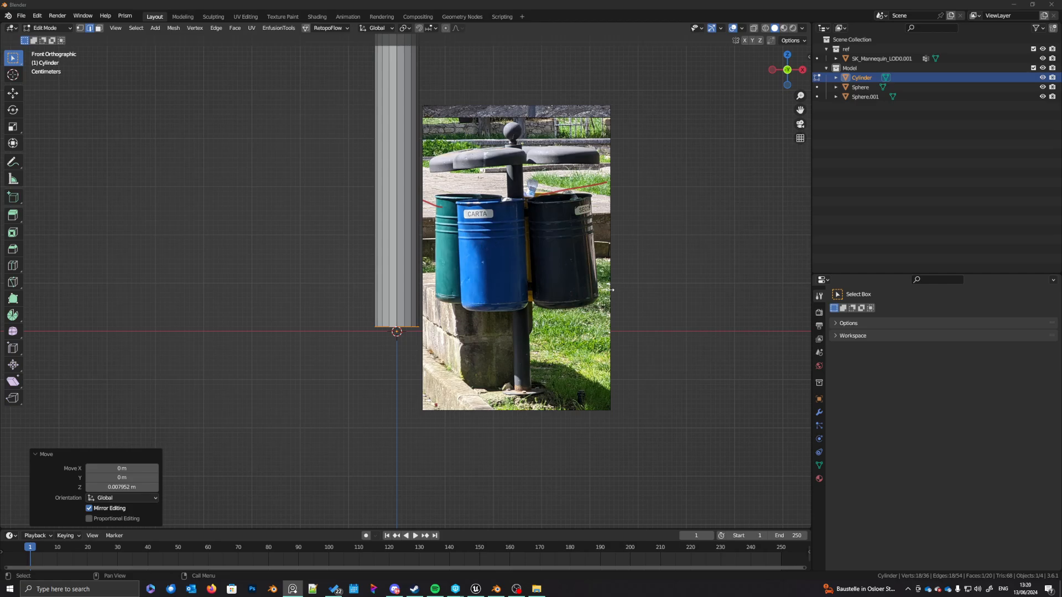
{"action": "left_click_drag", "start_coordinate": [610, 289], "coordinate": [685, 305]}
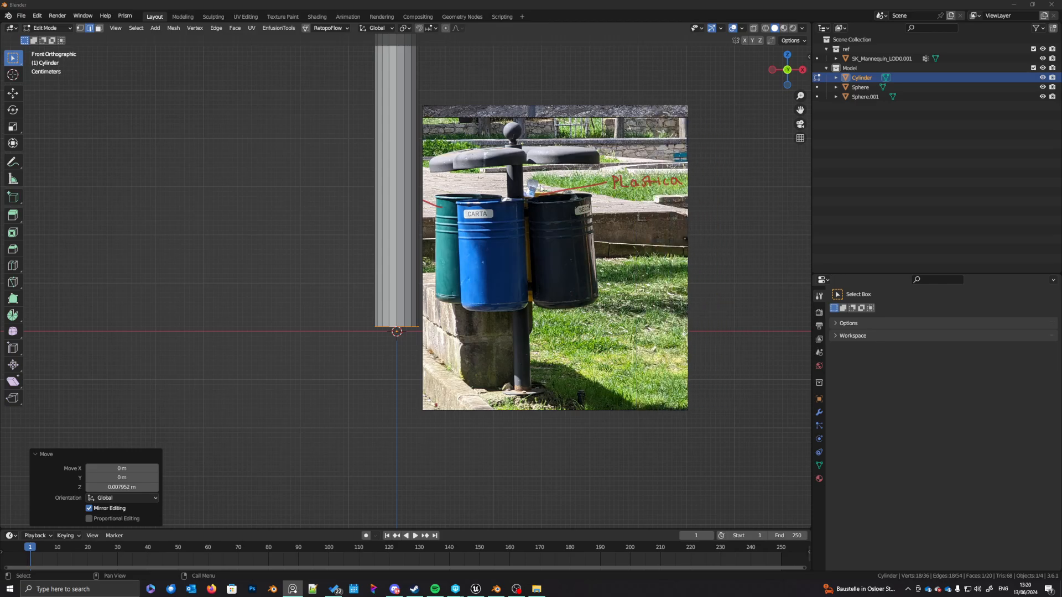
{"action": "middle_click_drag", "start_coordinate": [490, 276], "coordinate": [502, 253]}
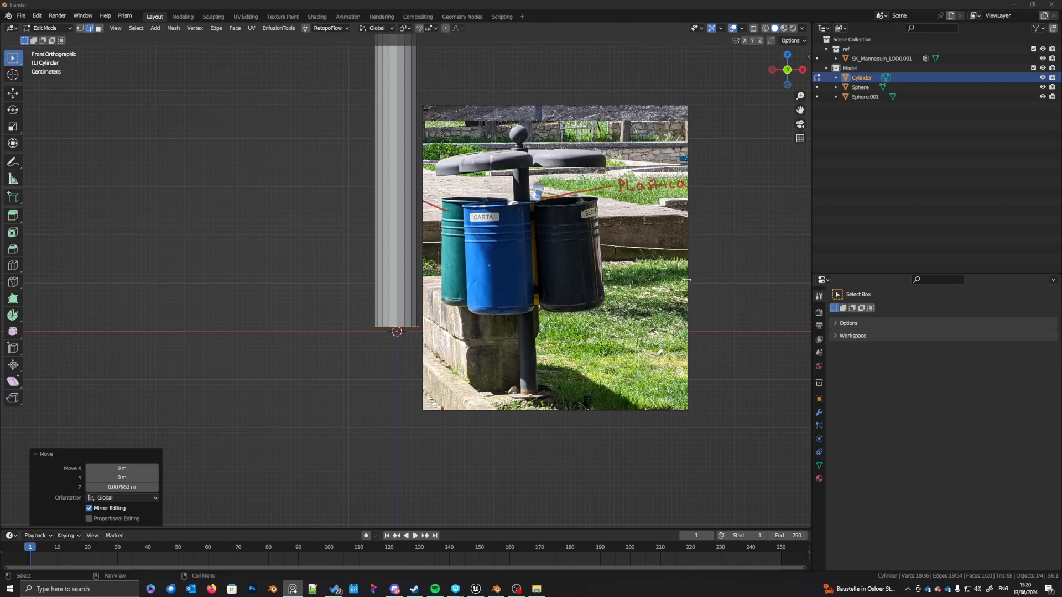
{"action": "left_click_drag", "start_coordinate": [687, 279], "coordinate": [618, 279]}
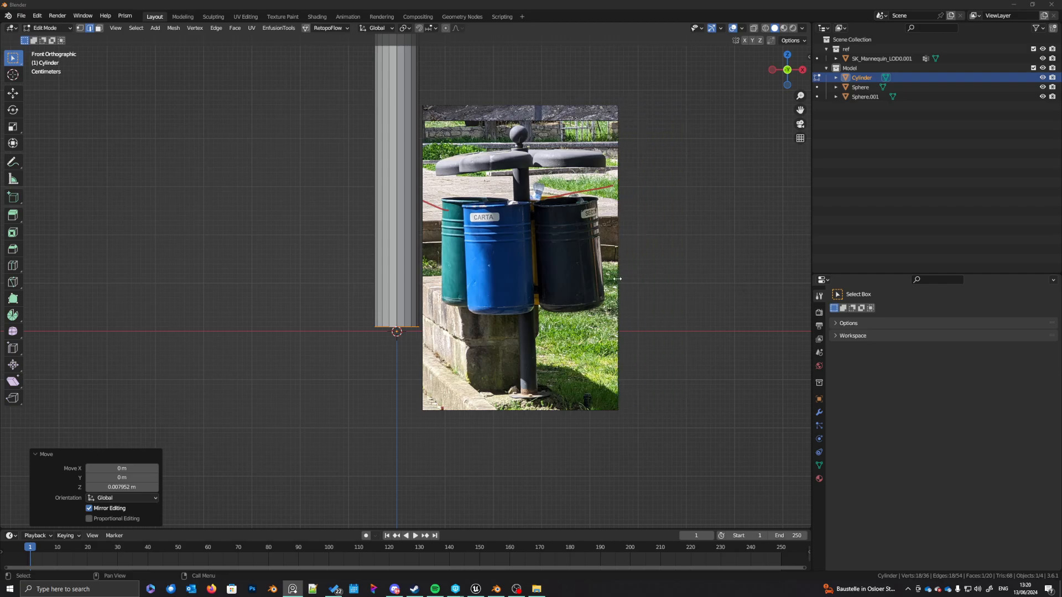
Step: Set the reference window to Always on top and park it in the viewport corner next to the properties area
{"action": "right_click", "coordinate": [545, 270]}
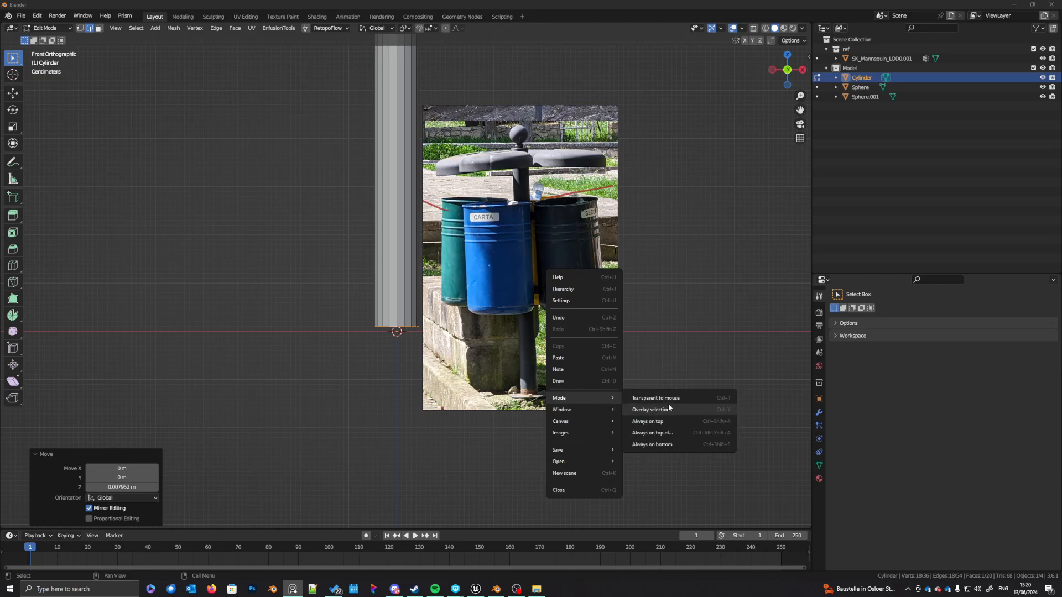
{"action": "left_click", "coordinate": [661, 421]}
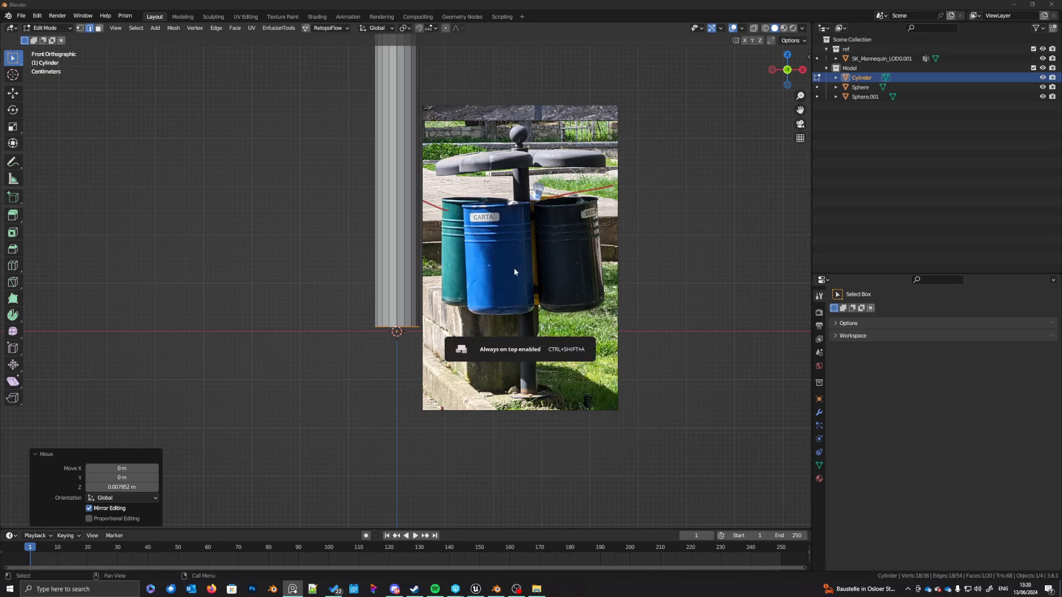
{"action": "left_click_drag", "start_coordinate": [515, 270], "coordinate": [705, 384]}
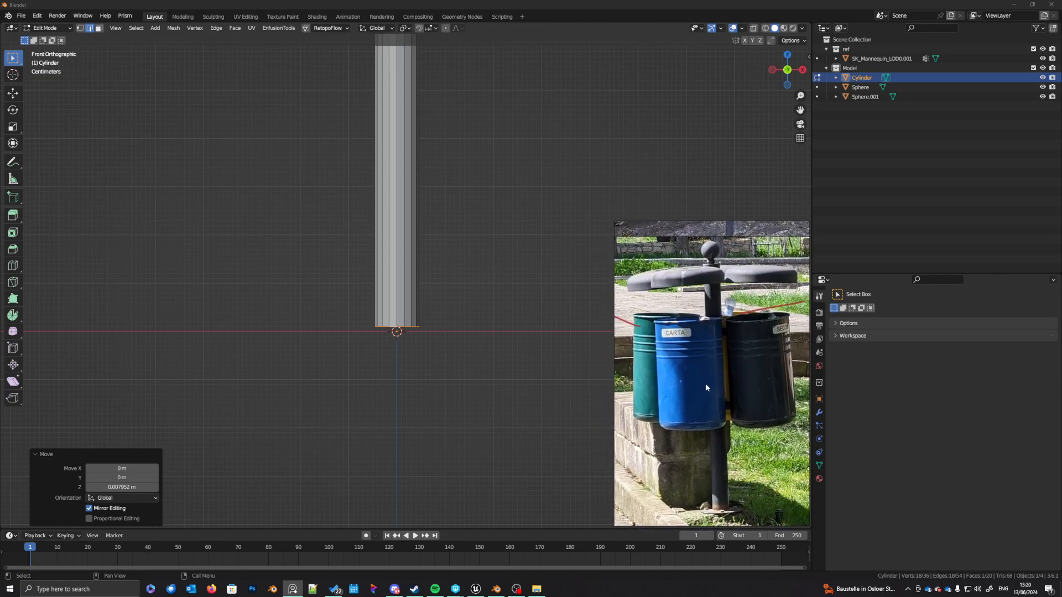
Step: Extrude the pole's bottom edge loop in place and scale it outward to about 2.78 to form a flat base flange
{"action": "middle_click_drag", "start_coordinate": [451, 259], "coordinate": [445, 312], "text": "shift"}
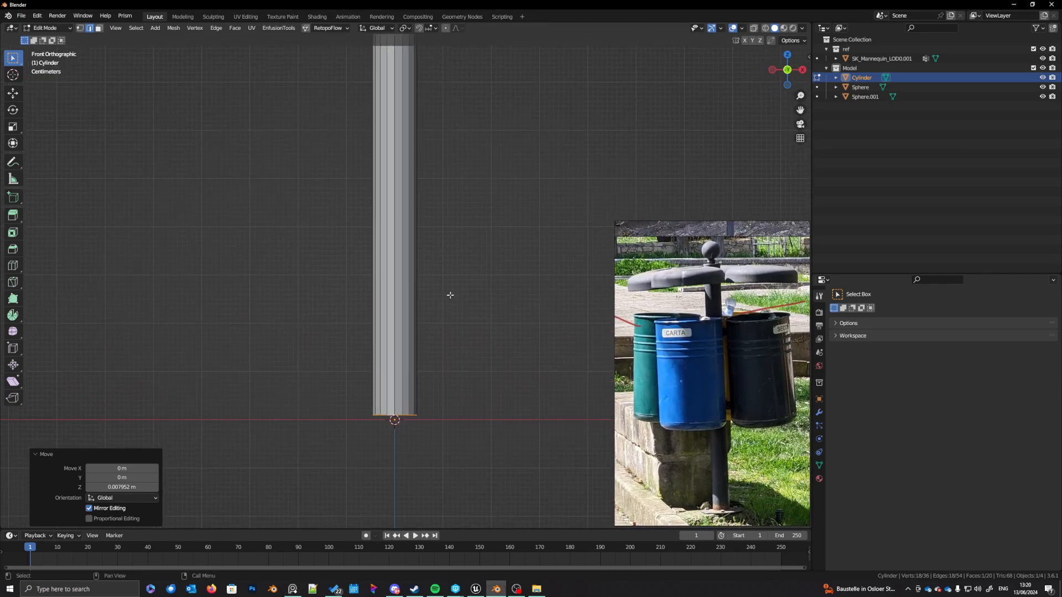
{"action": "middle_click_drag", "start_coordinate": [448, 360], "coordinate": [463, 306], "text": "shift"}
{"action": "key", "text": "e"}
{"action": "right_click", "coordinate": [464, 302]}
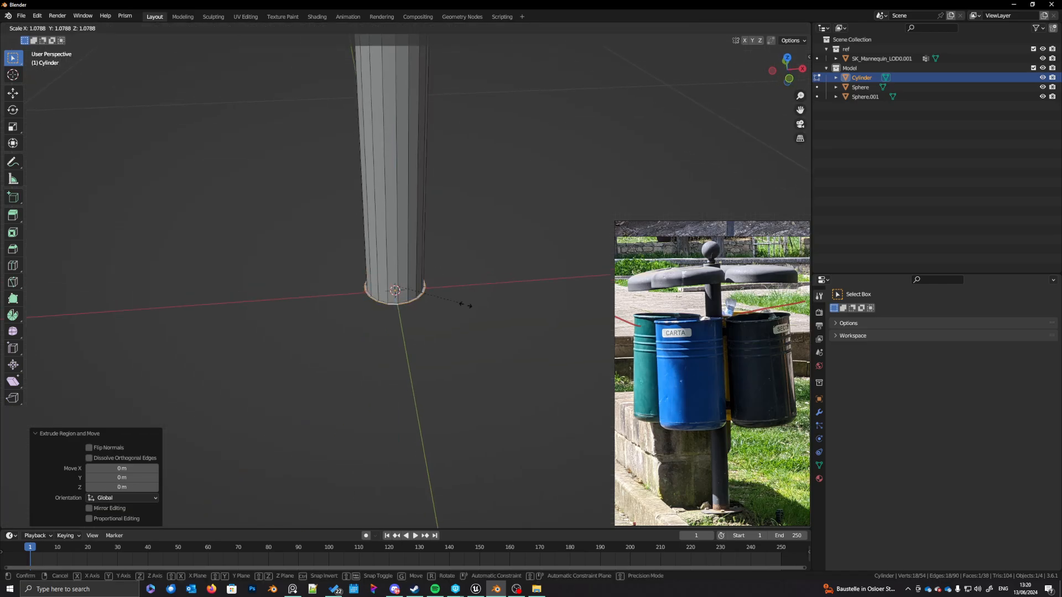
{"action": "key", "text": "s"}
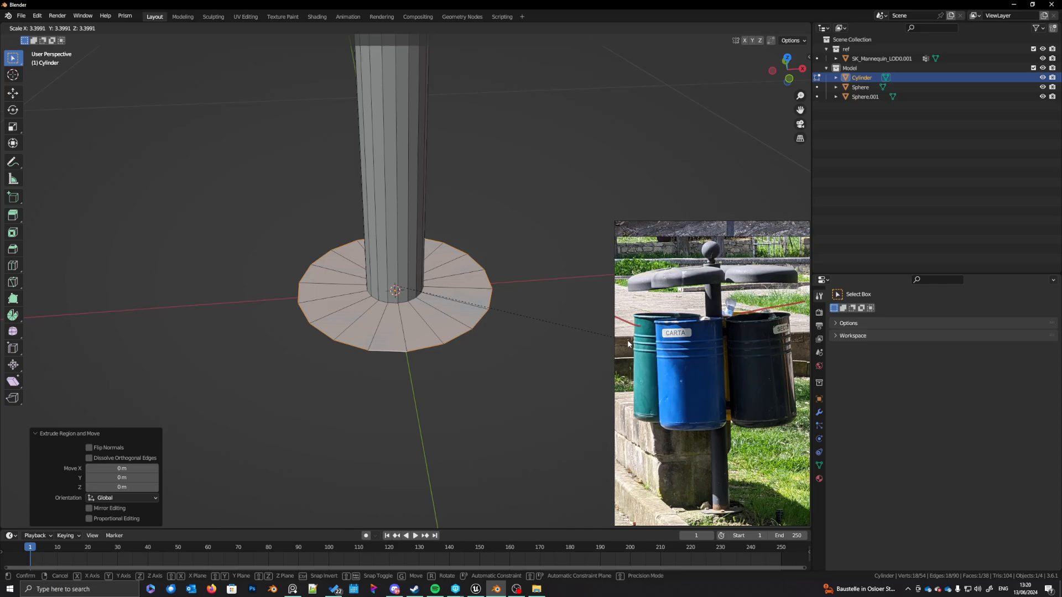
{"action": "left_click", "coordinate": [574, 330]}
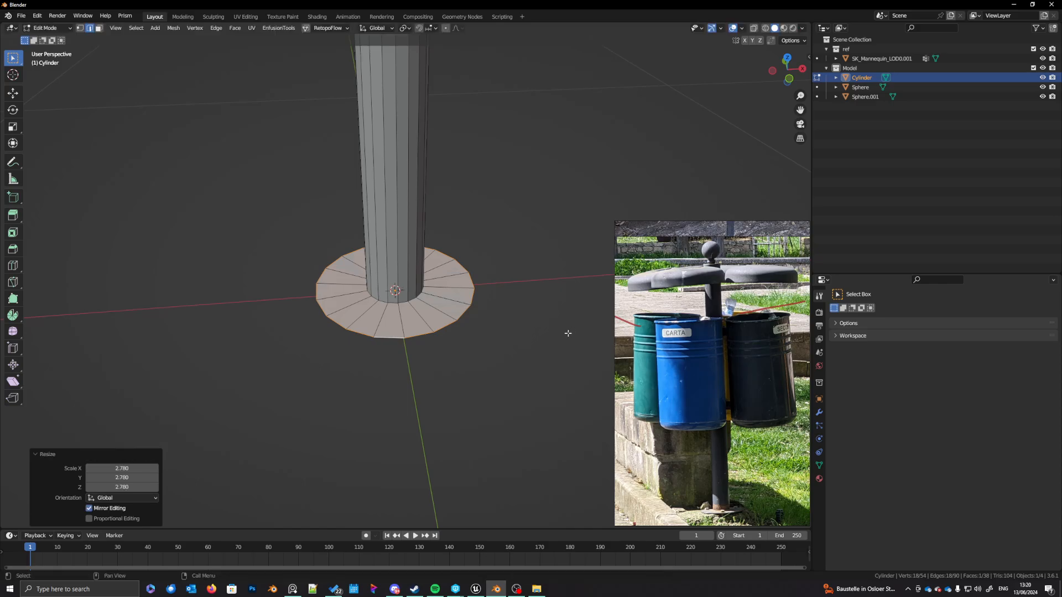
Step: Extrude the flange's outer edge about 0.014 m down along Z to give the base plate thickness
{"action": "middle_click_drag", "start_coordinate": [566, 332], "coordinate": [493, 343]}
{"action": "key", "text": "e"}
{"action": "left_click", "coordinate": [496, 353]}
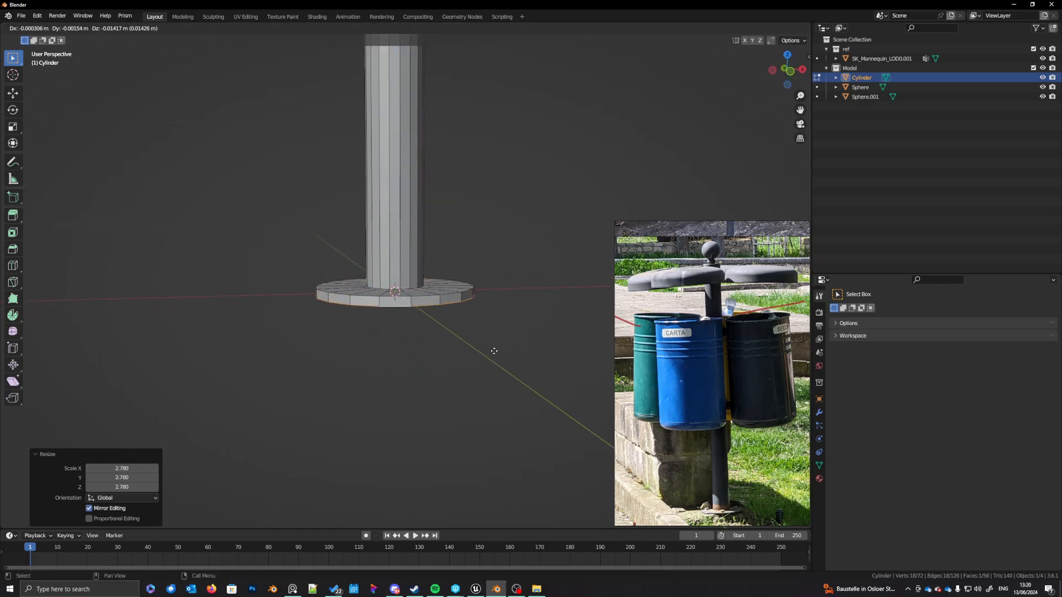
{"action": "key", "text": "z"}
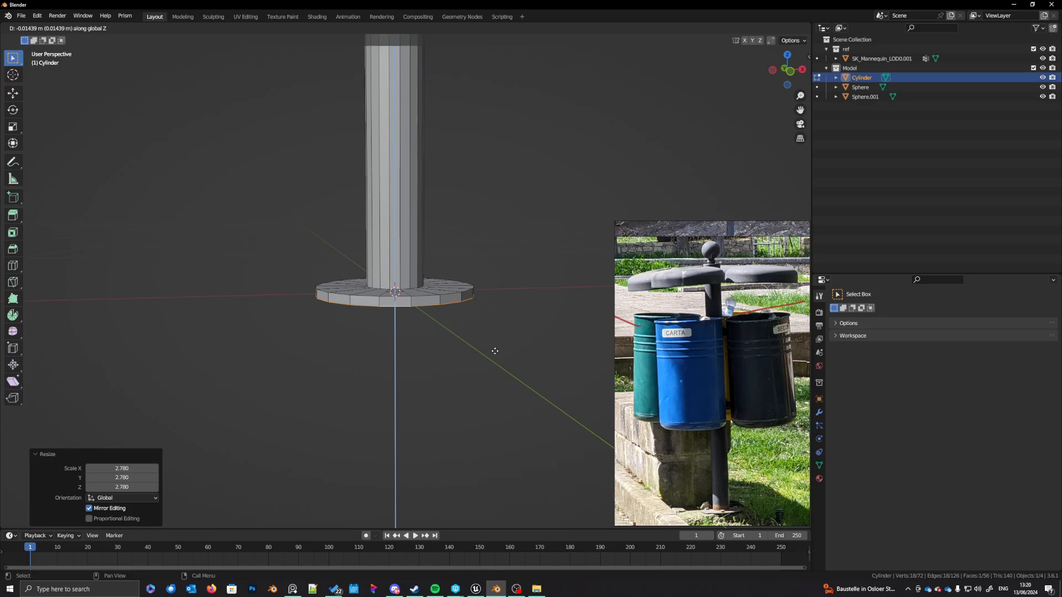
{"action": "left_click", "coordinate": [495, 351]}
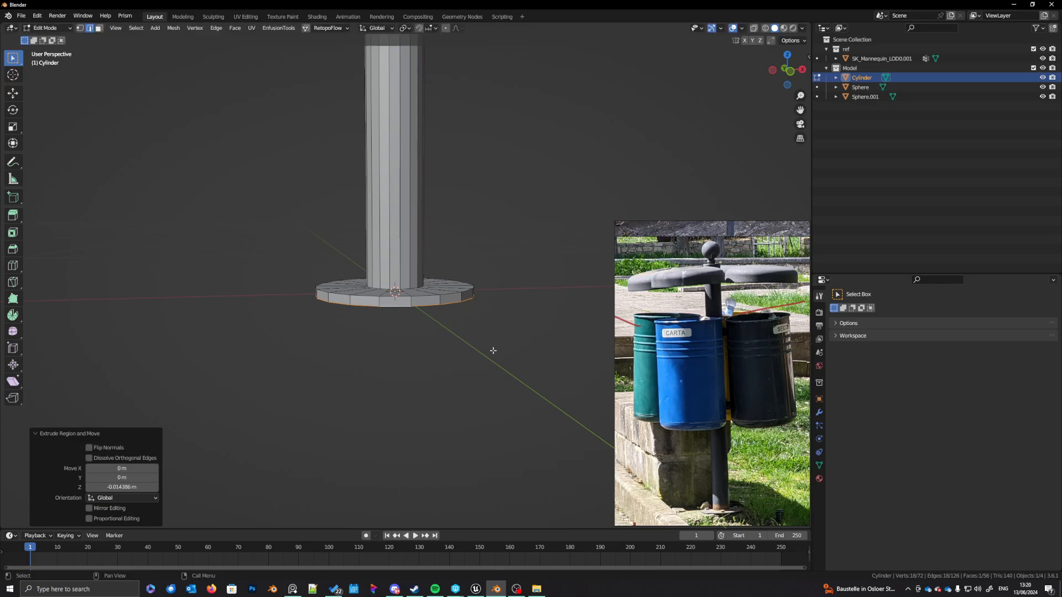
Step: Check the base plate in the reference photo and raise the flange's lower edge about 0.002 m along Z
{"action": "scroll", "coordinate": [713, 464], "scroll_direction": "up", "scroll_amount": 6}
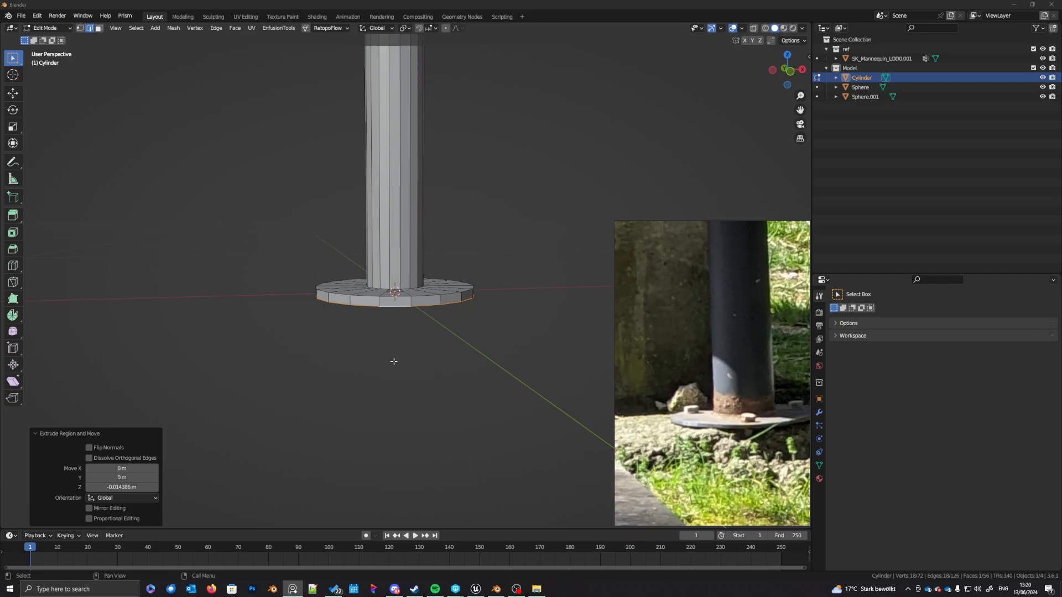
{"action": "key", "text": "e"}
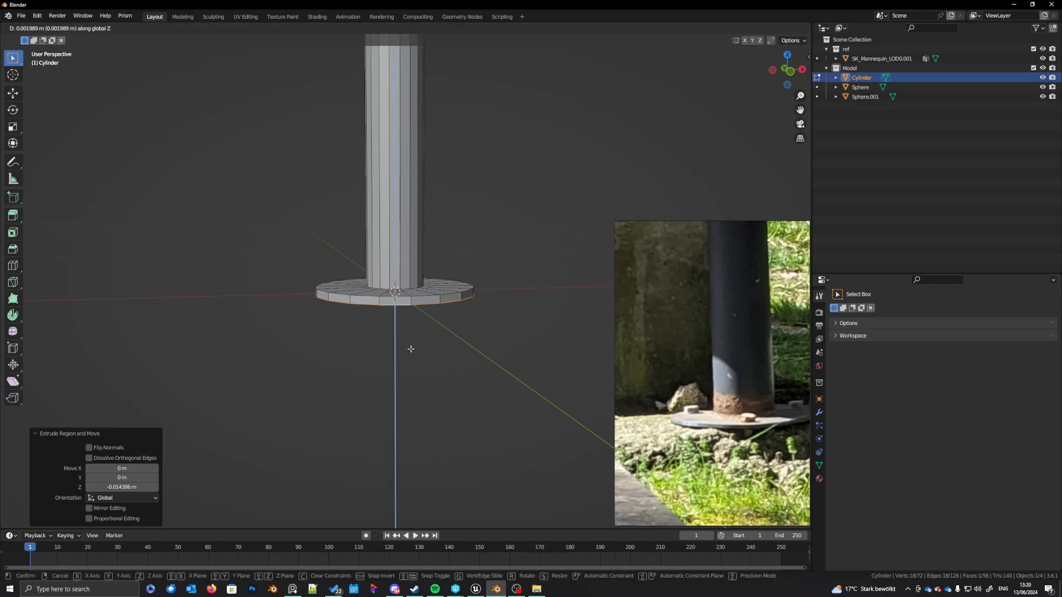
{"action": "left_click", "coordinate": [411, 352]}
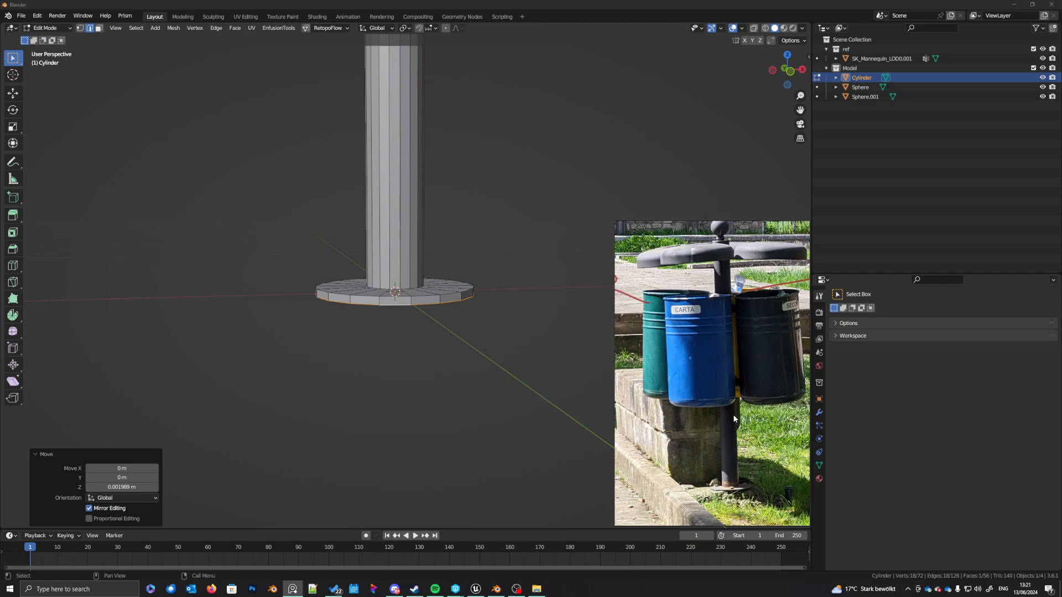
Step: Select the flange and the pole's lower end in wireframe front view and move them up about 0.003 m along Z
{"action": "middle_click_drag", "start_coordinate": [381, 335], "coordinate": [393, 360]}
{"action": "scroll", "coordinate": [410, 338], "scroll_direction": "down", "scroll_amount": 1}
{"action": "key", "text": "KP_1"}
{"action": "mouse_move", "coordinate": [300, 369]}
{"action": "left_mouse_down"}
{"action": "mouse_move", "coordinate": [479, 345]}
{"action": "mouse_move", "coordinate": [522, 320]}
{"action": "left_mouse_up"}
{"action": "key", "text": "shift+z"}
{"action": "left_click_drag", "start_coordinate": [256, 363], "coordinate": [520, 301]}
{"action": "key", "text": "g"}
{"action": "key", "text": "z"}
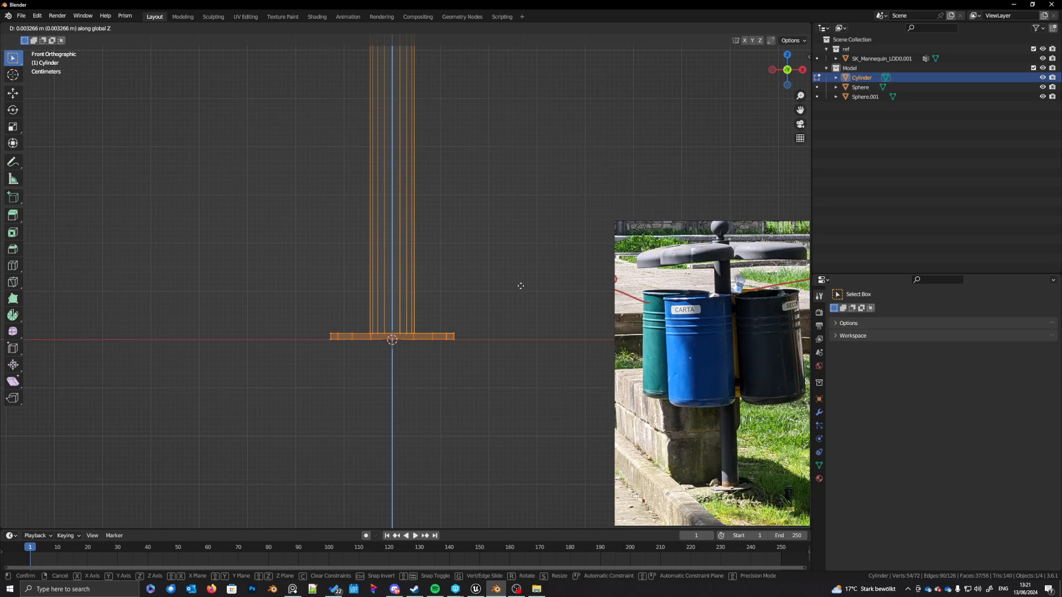
{"action": "left_click", "coordinate": [520, 286]}
Step: Raise the flange's upper vertices together with the pole's bottom ring about 0.0028 m along Z
{"action": "left_click_drag", "start_coordinate": [299, 325], "coordinate": [489, 341]}
{"action": "key", "text": "g"}
{"action": "key", "text": "z"}
{"action": "left_click", "coordinate": [490, 326]}
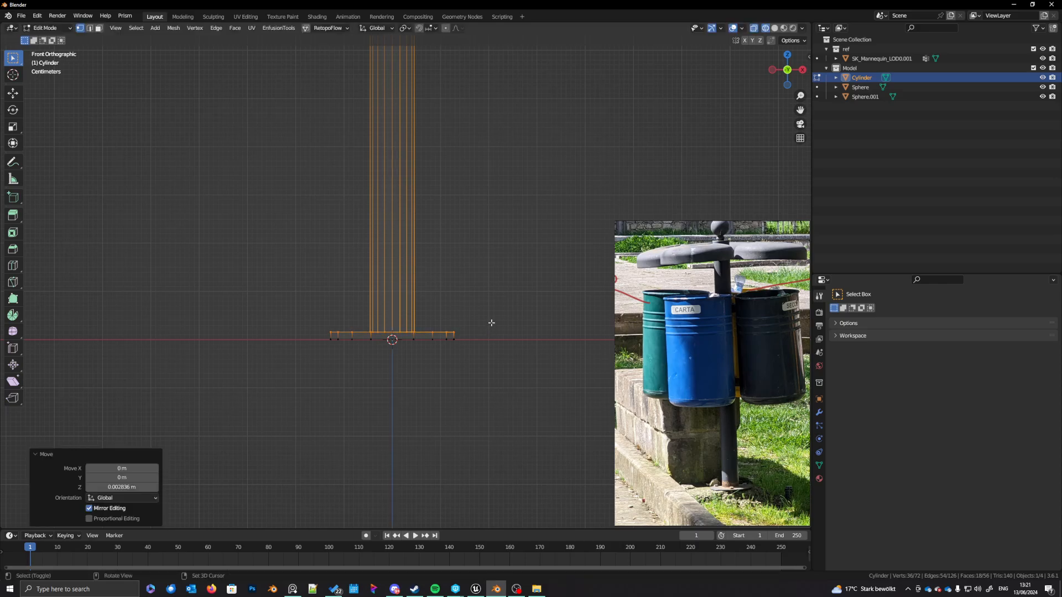
Step: Leave mesh editing of the pole and add a new 32-vertex cylinder at the origin
{"action": "scroll", "coordinate": [474, 277], "scroll_direction": "down", "scroll_amount": 5}
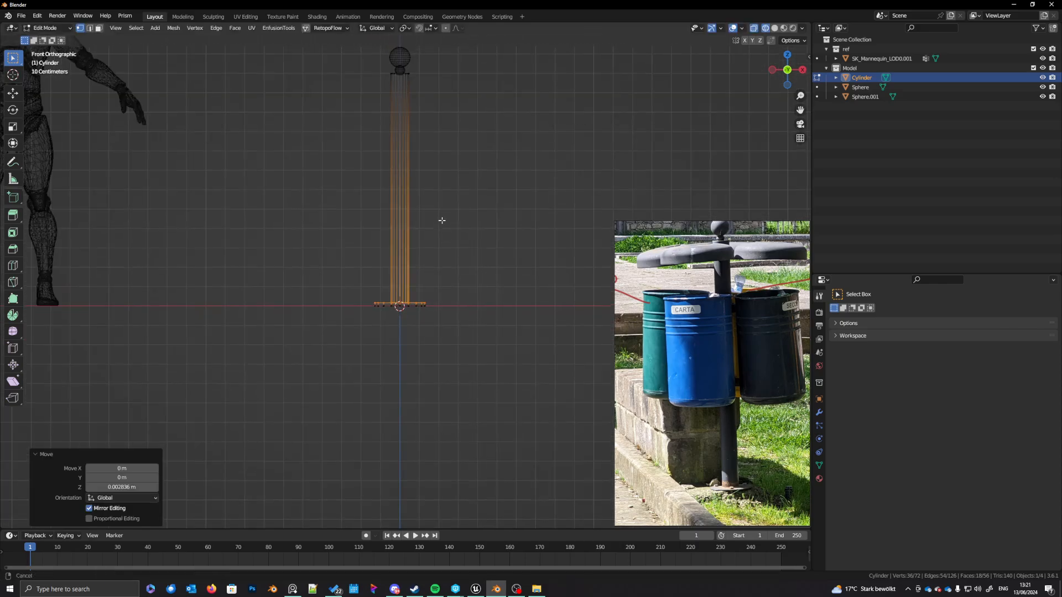
{"action": "middle_click_drag", "start_coordinate": [441, 220], "coordinate": [437, 278]}
{"action": "key", "text": "Tab"}
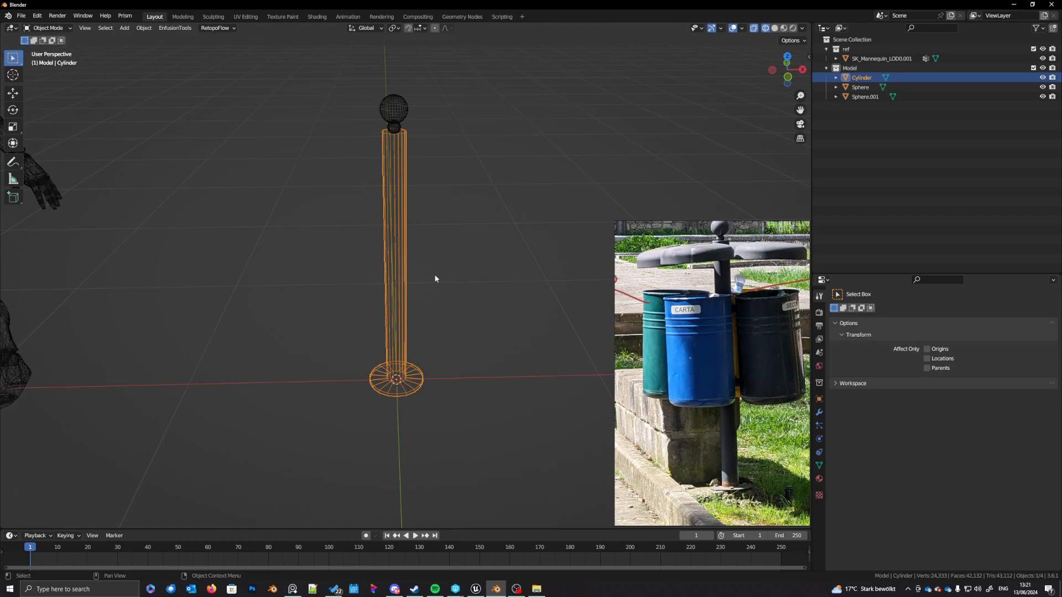
{"action": "key", "text": "shift+a"}
{"action": "mouse_move", "coordinate": [435, 280]}
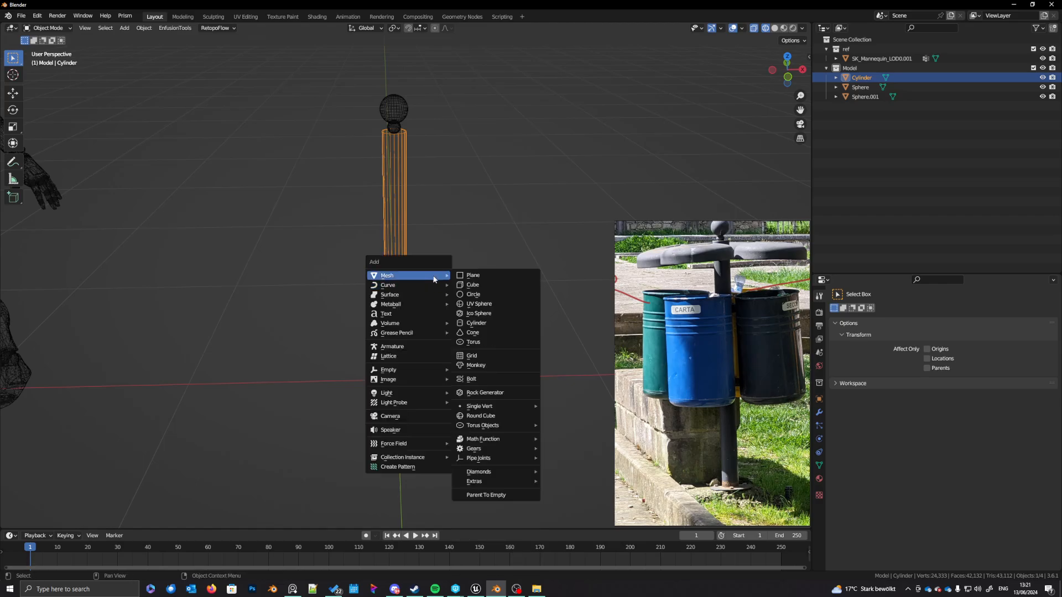
{"action": "left_click", "coordinate": [483, 325]}
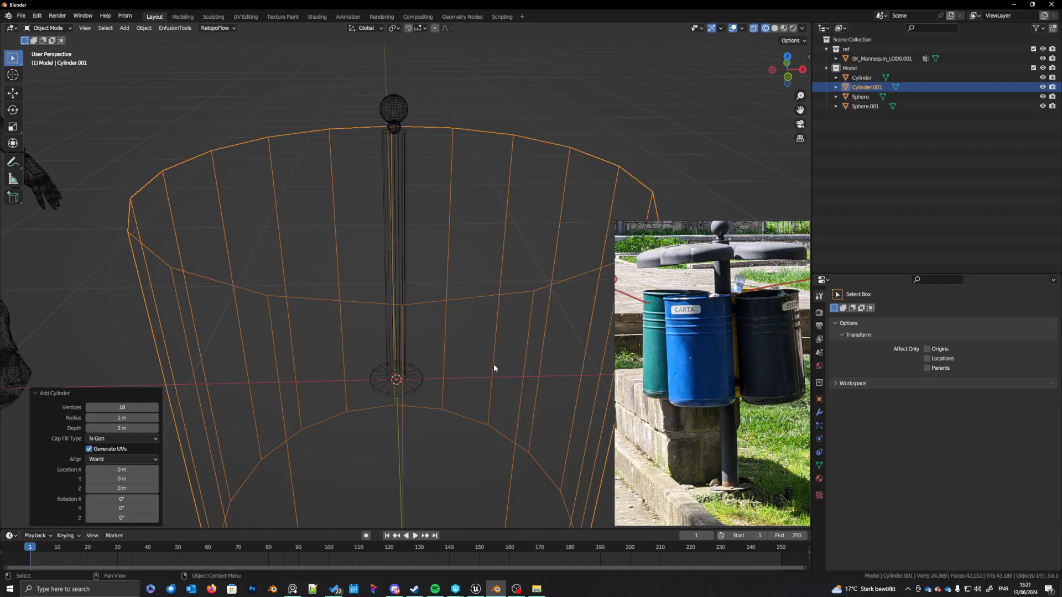
{"action": "left_click", "coordinate": [126, 407]}
{"action": "type", "text": "21"}
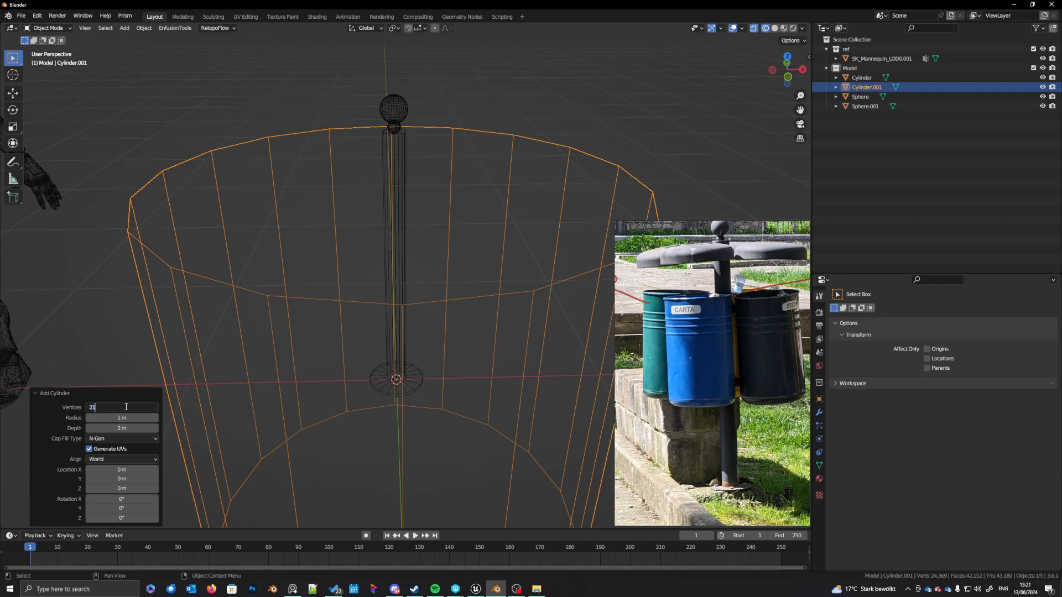
{"action": "key", "text": "Return"}
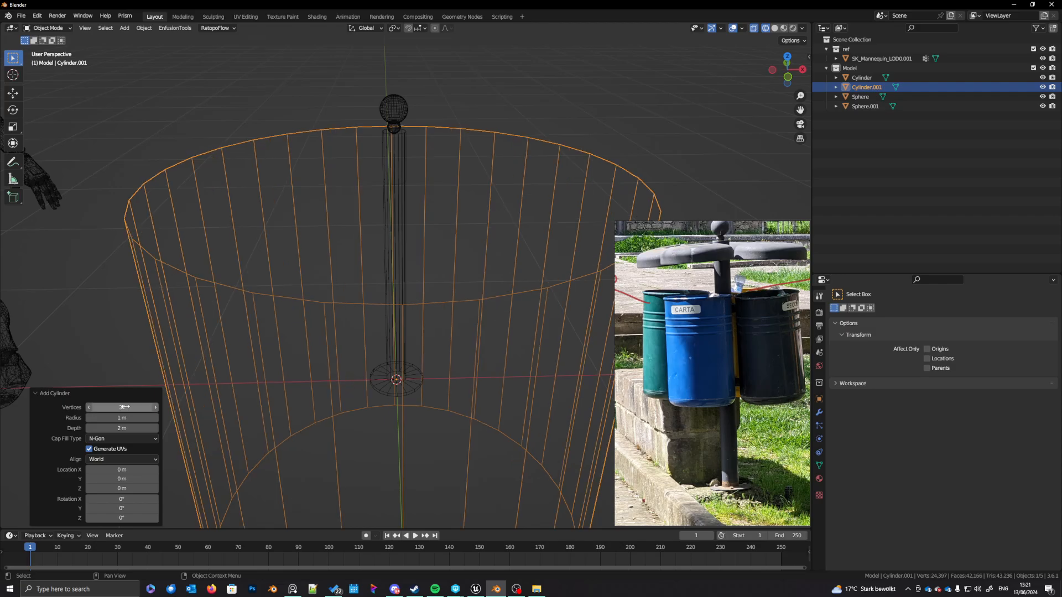
Step: Narrow the new cylinder to about 0.616 in X and Y, then scale it uniformly to about 0.45
{"action": "scroll", "coordinate": [462, 323], "scroll_direction": "down", "scroll_amount": 4}
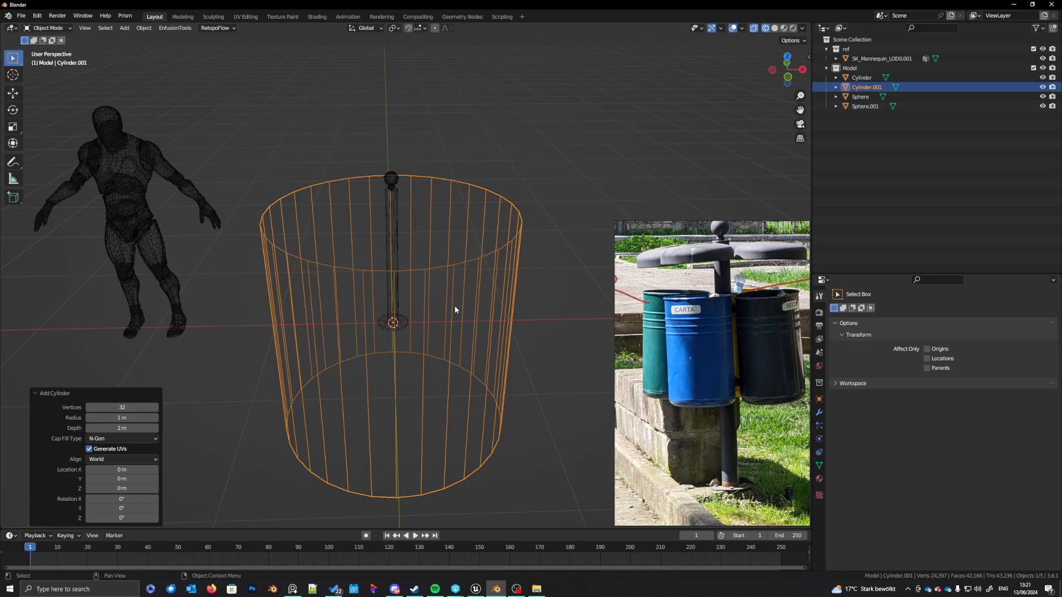
{"action": "key", "text": "KP_1"}
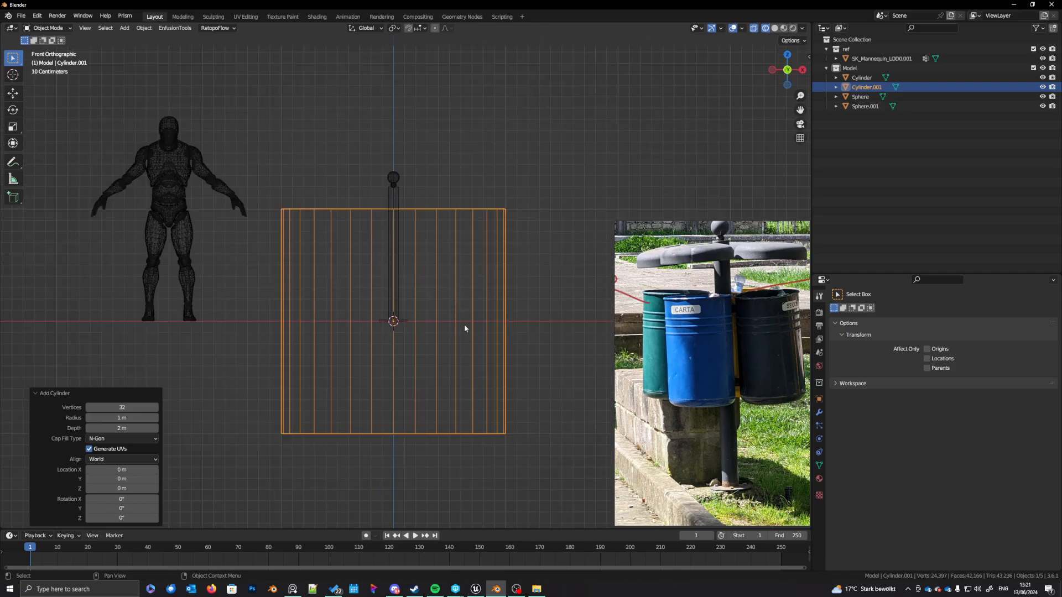
{"action": "key", "text": "s"}
{"action": "key", "text": "shift+z"}
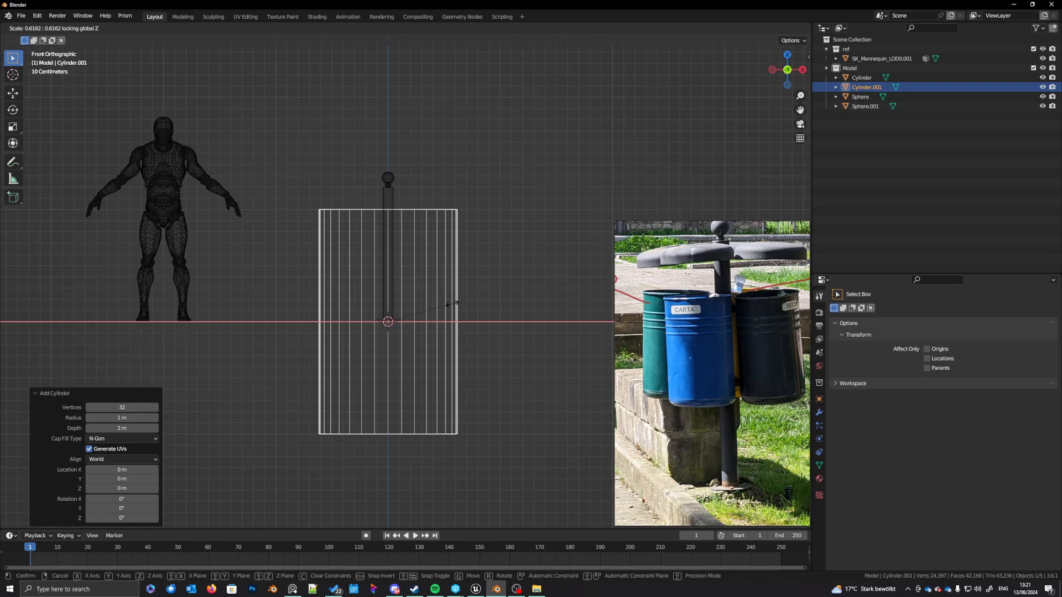
{"action": "left_click", "coordinate": [454, 304]}
{"action": "mouse_move", "coordinate": [478, 381]}
{"action": "middle_mouse_down", "text": "shift"}
{"action": "mouse_move", "coordinate": [485, 357]}
{"action": "mouse_move", "coordinate": [446, 381]}
{"action": "middle_mouse_up", "text": "shift"}
{"action": "key", "text": "shift+z"}
{"action": "key", "text": "s"}
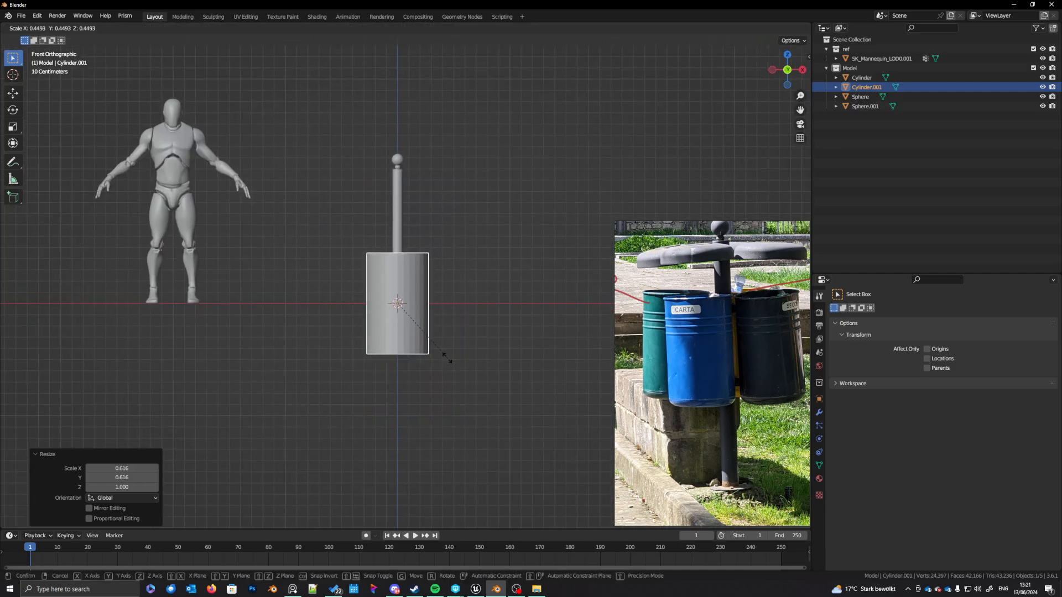
{"action": "left_click", "coordinate": [447, 358]}
Step: Move the cylinder beside the pole, about -0.37 m in X and 0.643 m in Z, and scale it uniformly to 0.691
{"action": "key", "text": "g"}
{"action": "left_click", "coordinate": [401, 280]}
{"action": "key", "text": "s"}
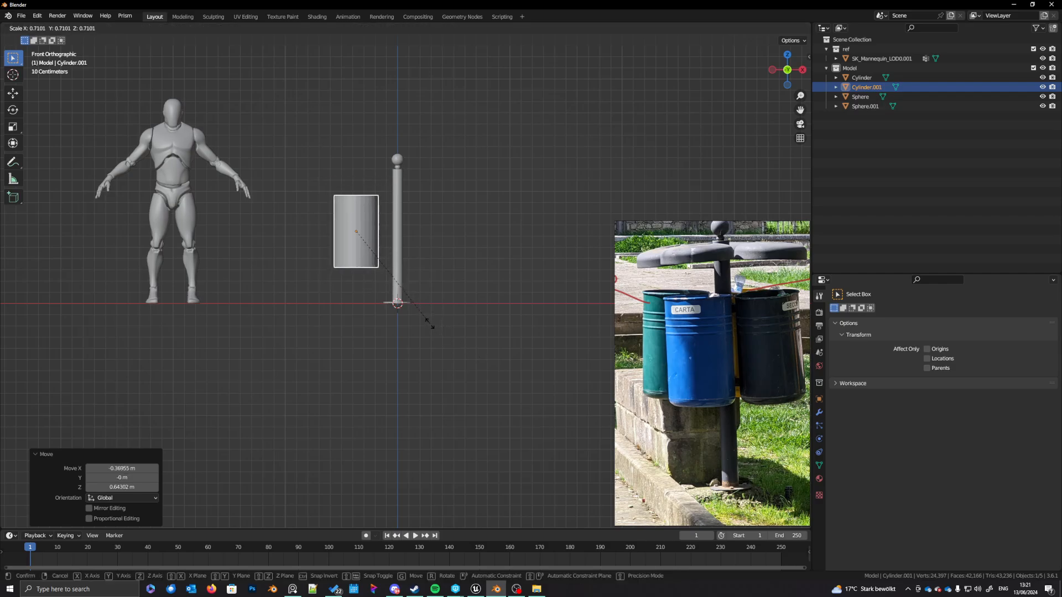
{"action": "left_click", "coordinate": [427, 325]}
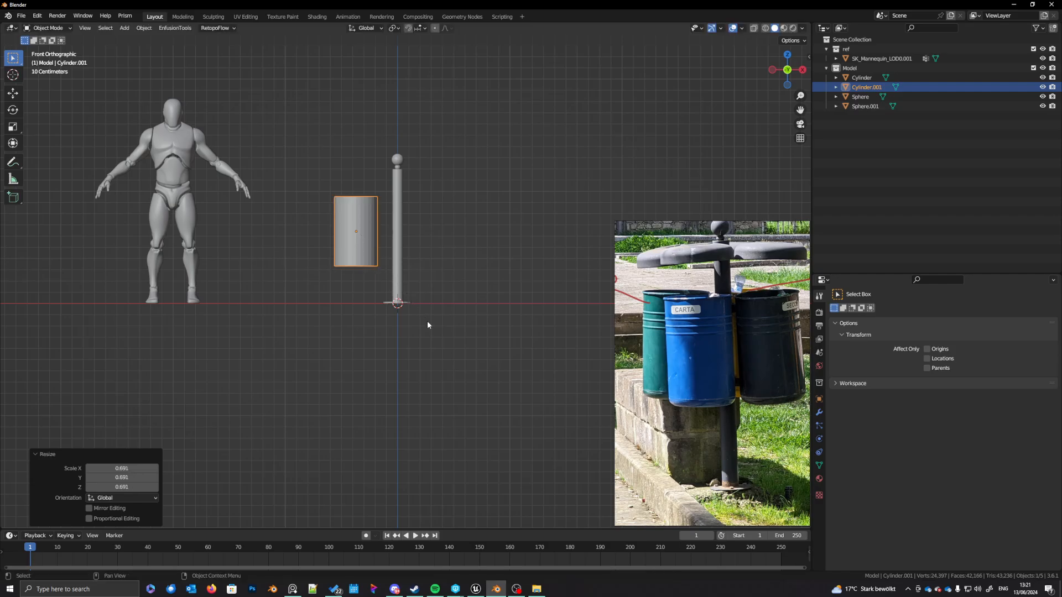
Step: Shift the bin cylinder about 0.044 m along X and widen it to 1.076 in X and Y only
{"action": "key", "text": "g"}
{"action": "key", "text": "x"}
{"action": "left_click", "coordinate": [432, 321]}
{"action": "key", "text": "s"}
{"action": "key", "text": "shift+z"}
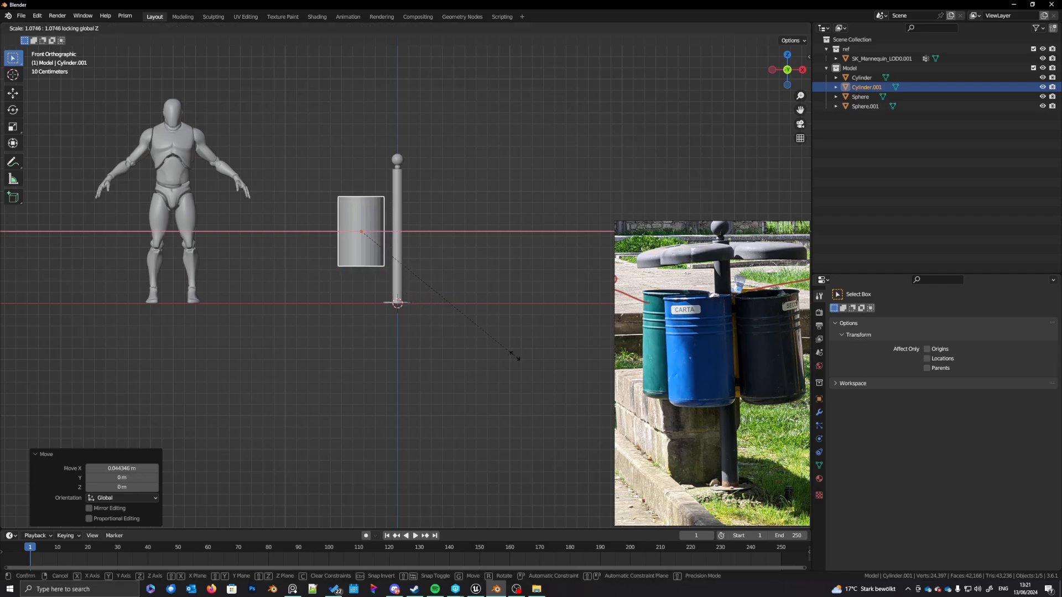
{"action": "left_click", "coordinate": [516, 357]}
Step: Nudge the bin cylinder toward the pole by about 0.048 m along X and lower it about 0.018 m along Z overall
{"action": "middle_click_drag", "start_coordinate": [416, 293], "coordinate": [414, 297], "text": "shift"}
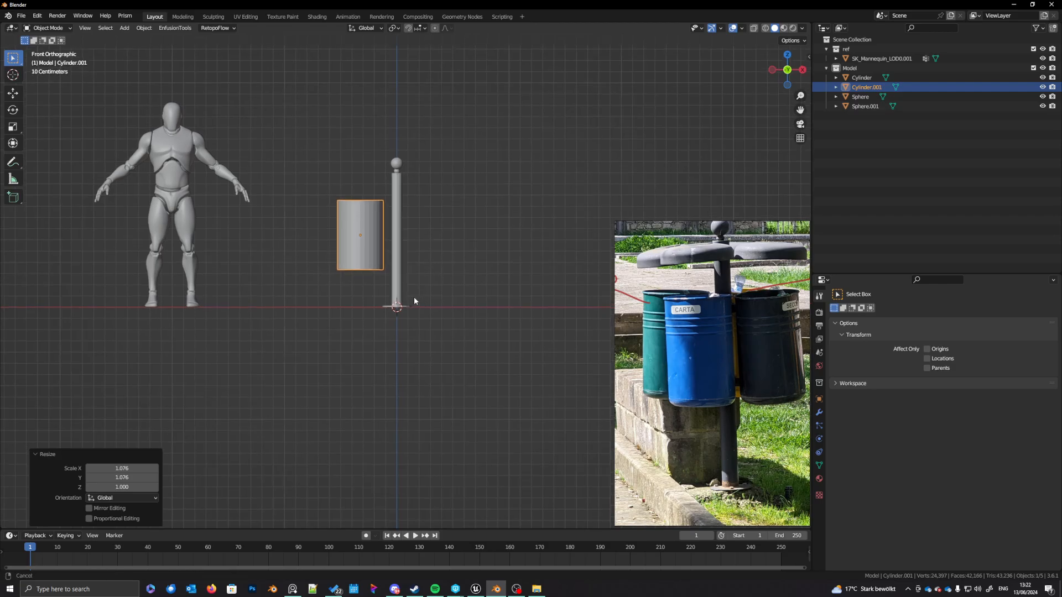
{"action": "key", "text": "g"}
{"action": "left_click", "coordinate": [417, 304]}
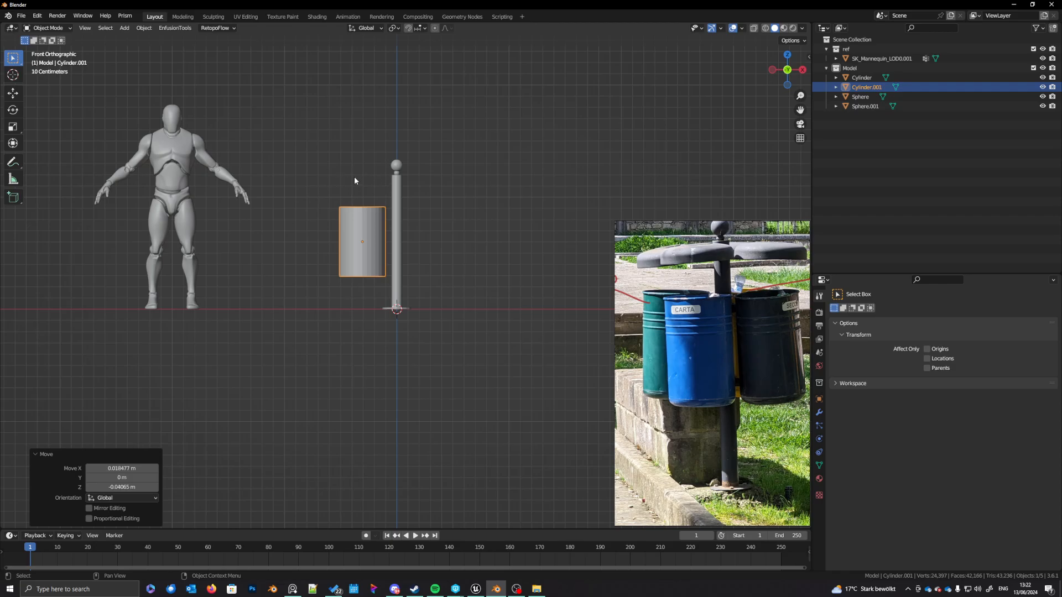
{"action": "middle_click_drag", "start_coordinate": [406, 255], "coordinate": [419, 294], "text": "shift"}
{"action": "key", "text": "g"}
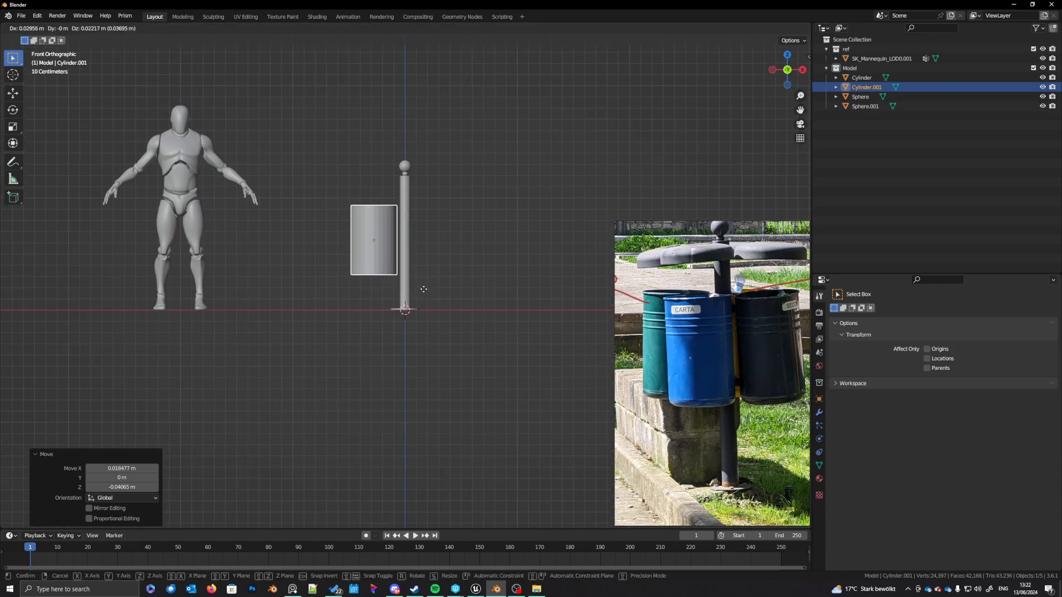
{"action": "left_click", "coordinate": [423, 288]}
Step: Scale the bin cylinder uniformly to 0.879 and move it about 0.041 m in X and 0.133 m up in Z
{"action": "key", "text": "s"}
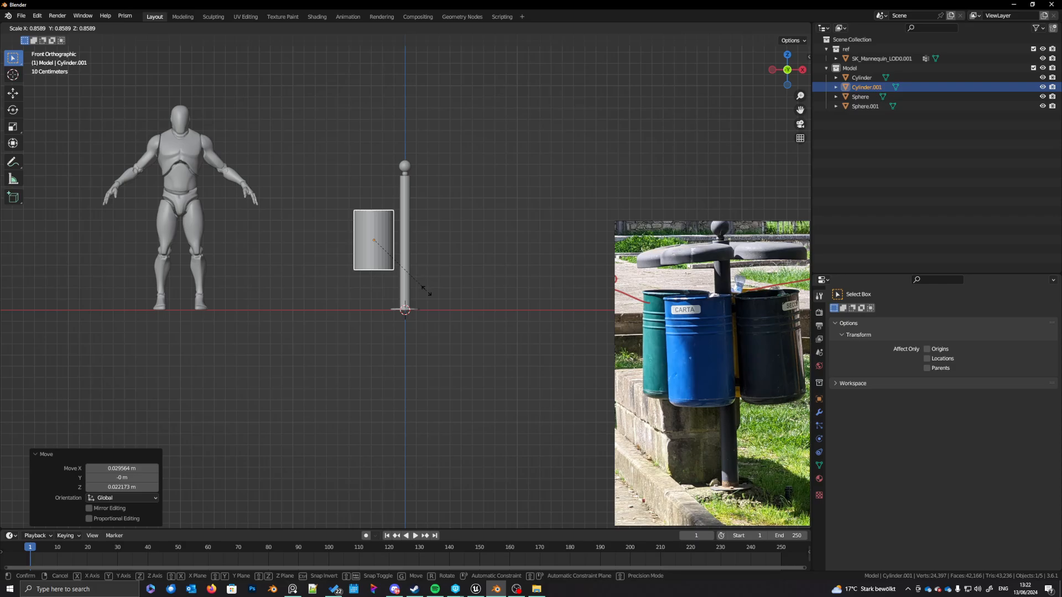
{"action": "left_click", "coordinate": [427, 291]}
{"action": "middle_click_drag", "start_coordinate": [427, 291], "coordinate": [426, 298], "text": "shift"}
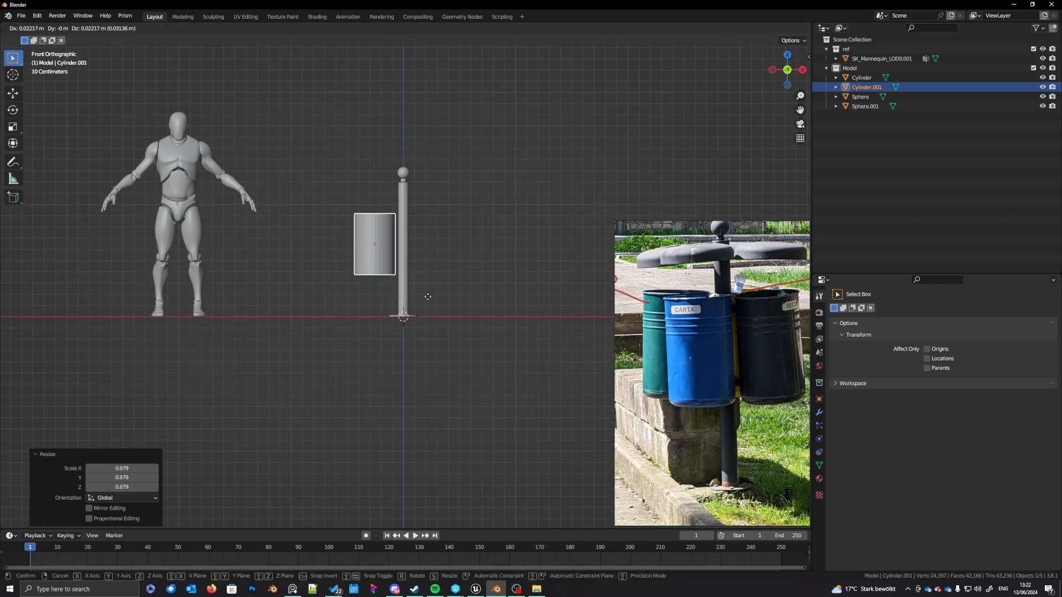
{"action": "key", "text": "g"}
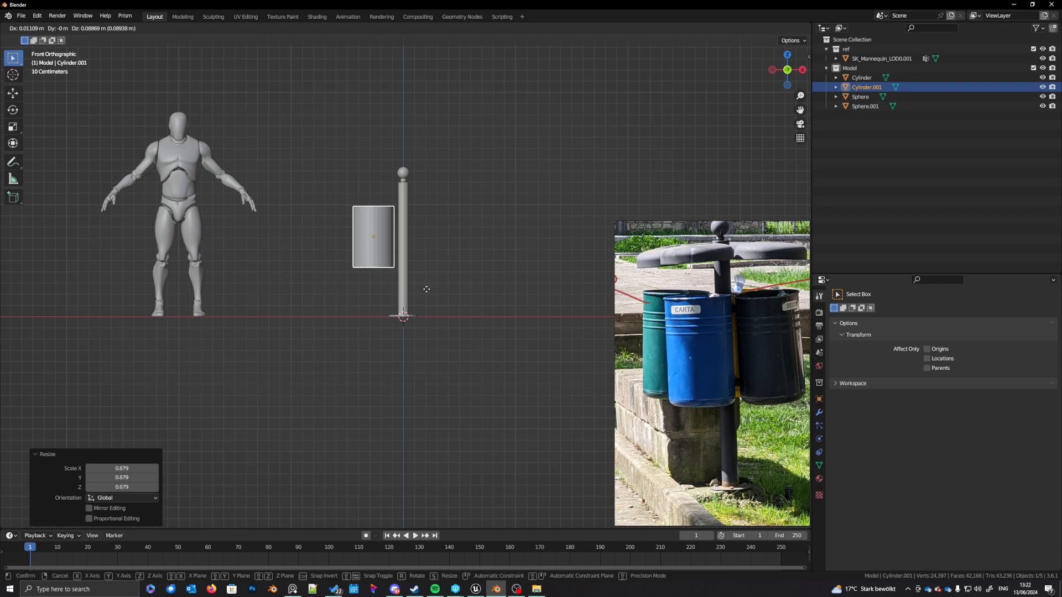
{"action": "left_click", "coordinate": [427, 289]}
Step: In top view, move the bin cylinder diagonally in front of the pole, about 0.041 m in X and -0.159 m in Y
{"action": "key", "text": "KP_7"}
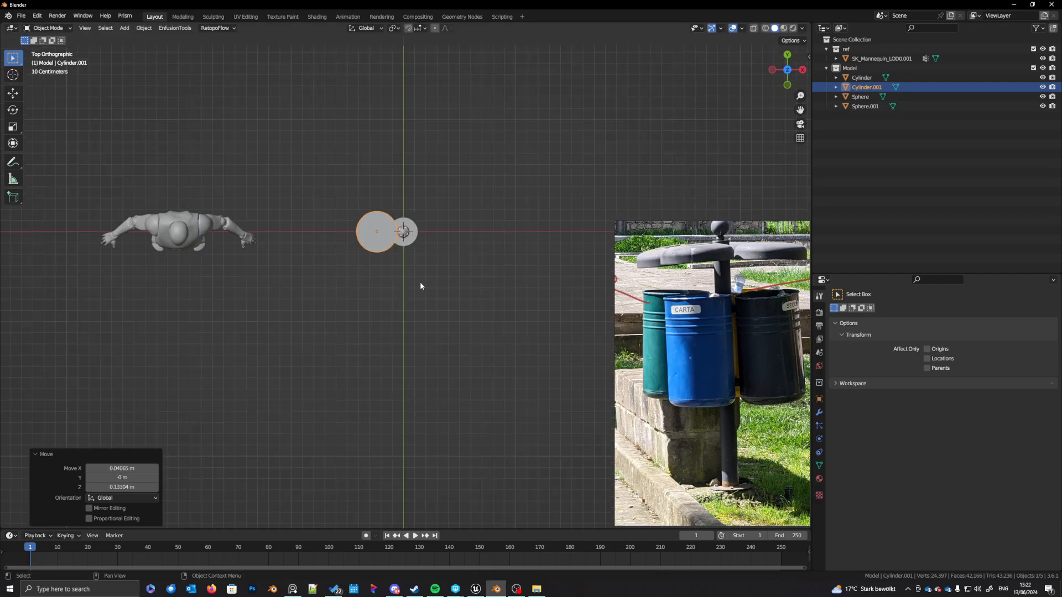
{"action": "middle_click_drag", "start_coordinate": [413, 265], "coordinate": [403, 280], "text": "shift"}
{"action": "key", "text": "g"}
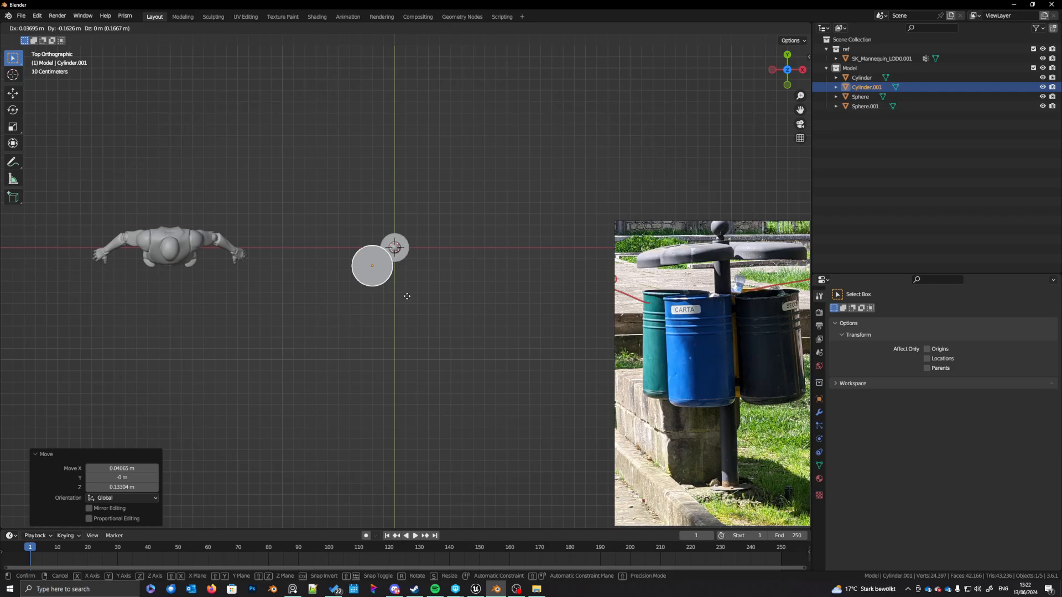
{"action": "left_click", "coordinate": [407, 296]}
Step: Duplicate the bin cylinder three times in top view so that four bins surround the pole
{"action": "key", "text": "shift+d"}
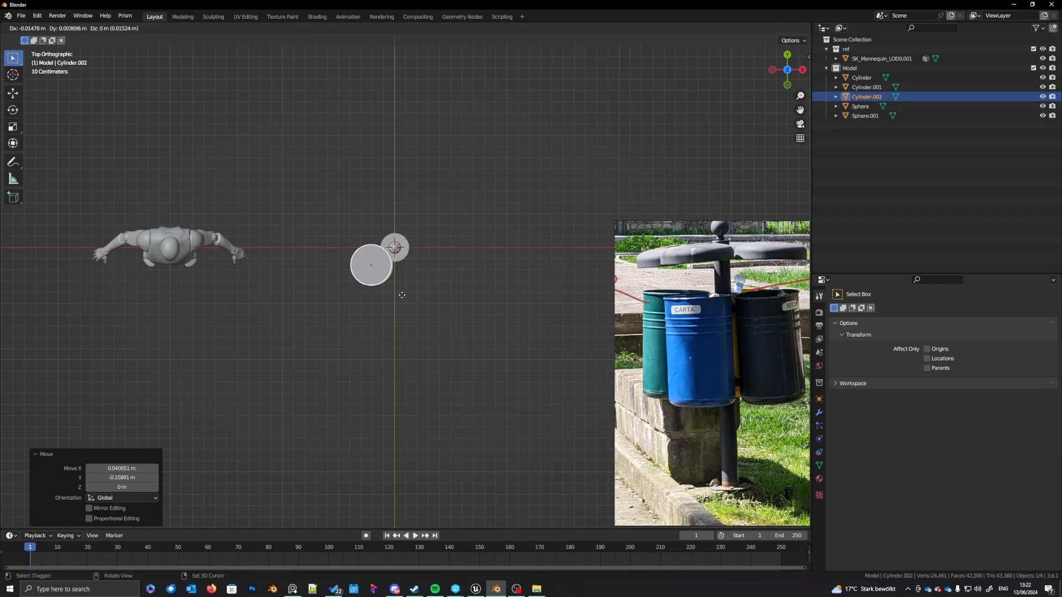
{"action": "left_click", "coordinate": [403, 252]}
{"action": "key", "text": "shift+d"}
{"action": "left_click", "coordinate": [447, 253]}
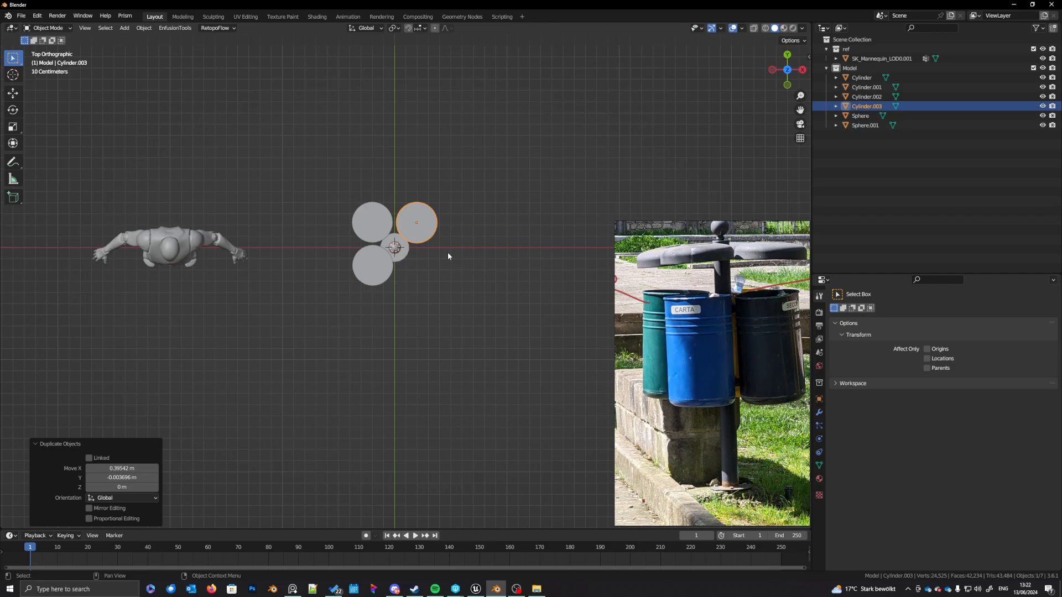
{"action": "key", "text": "shift+d"}
{"action": "left_click", "coordinate": [449, 298]}
{"action": "middle_click_drag", "start_coordinate": [407, 334], "coordinate": [382, 239]}
{"action": "left_click", "coordinate": [376, 251]}
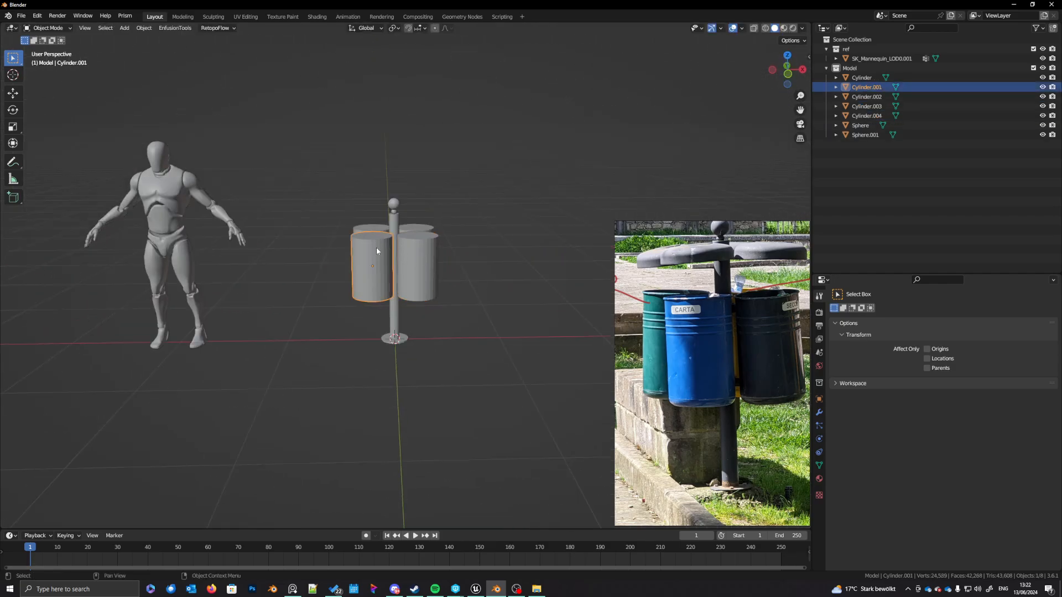
{"action": "middle_click_drag", "start_coordinate": [381, 282], "coordinate": [389, 308]}
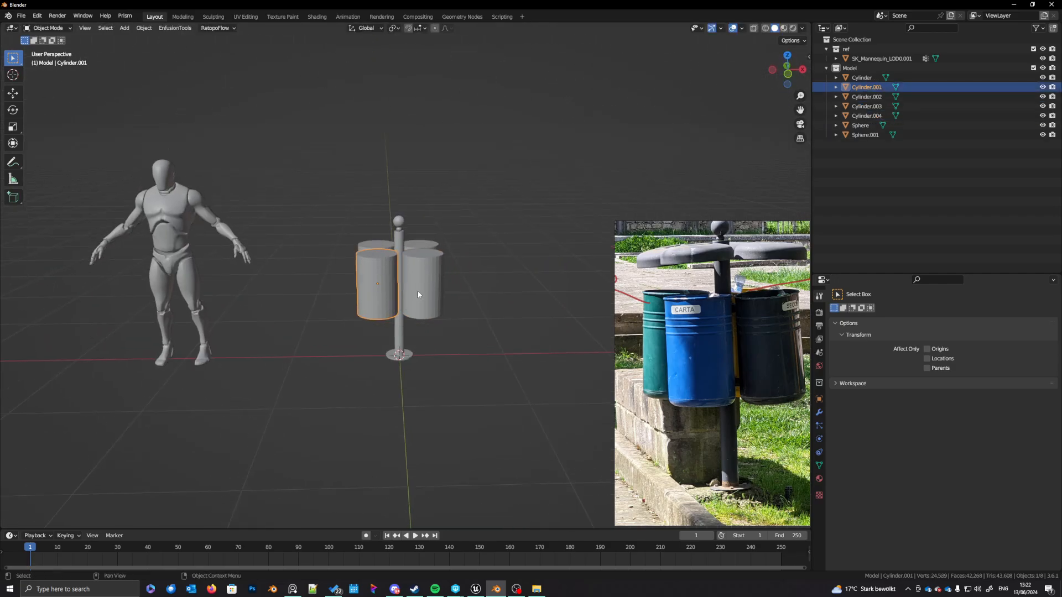
Step: Delete the three duplicated bins, keeping only the original front bin
{"action": "left_click", "coordinate": [376, 245]}
{"action": "left_click", "coordinate": [421, 244], "text": "shift"}
{"action": "left_click", "coordinate": [426, 267], "text": "shift"}
{"action": "key", "text": "x"}
{"action": "left_click", "coordinate": [426, 269]}
Step: Duplicate the bin cylinder about 0.634 m upward along Z as the base for the lid
{"action": "left_click", "coordinate": [379, 285]}
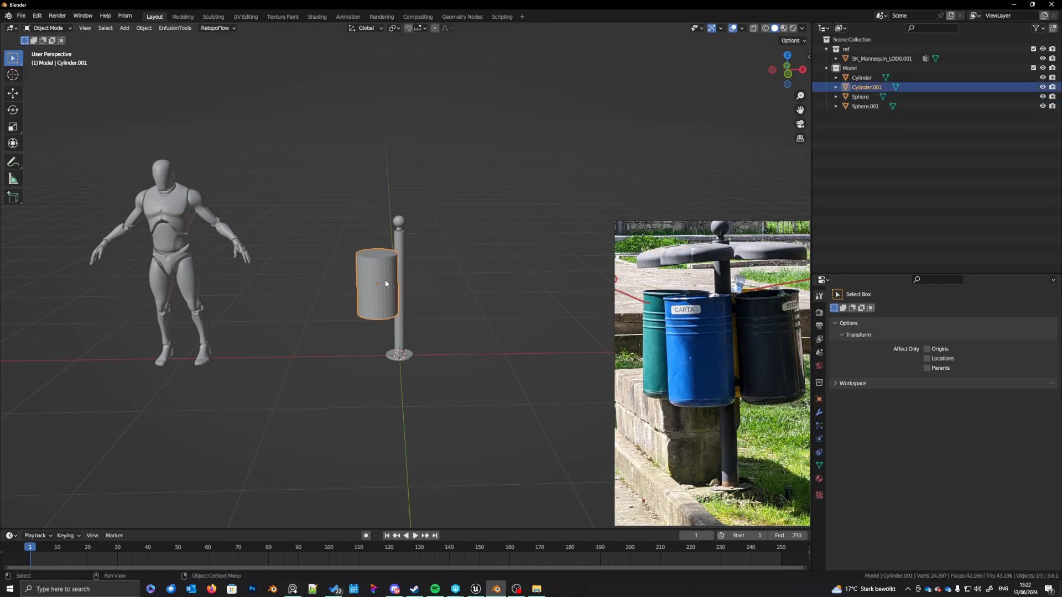
{"action": "key", "text": "shift+d"}
{"action": "key", "text": "z"}
{"action": "left_click", "coordinate": [440, 263]}
Step: Flatten the duplicate to 0.146 along Z and lower it about 0.22 m to sit just above the bin
{"action": "key", "text": "s"}
{"action": "key", "text": "z"}
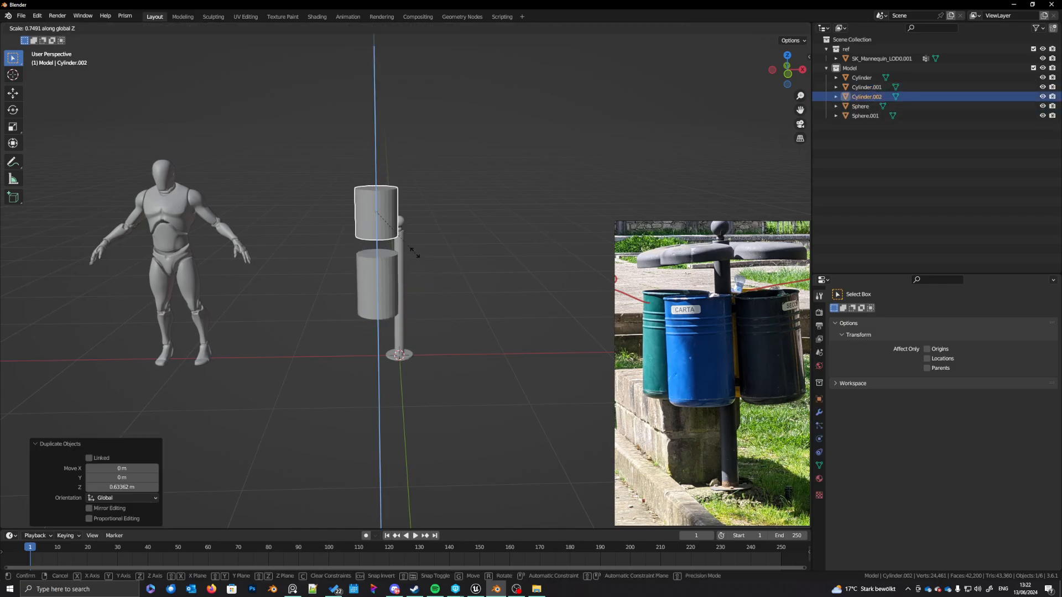
{"action": "left_click", "coordinate": [381, 216]}
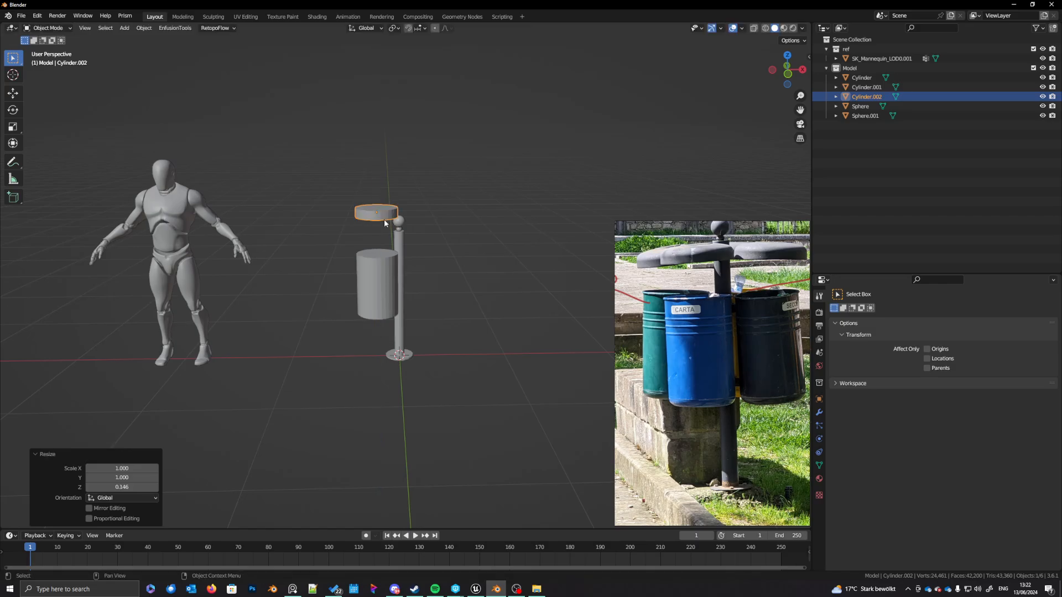
{"action": "key", "text": "g"}
{"action": "key", "text": "z"}
{"action": "left_click", "coordinate": [390, 251]}
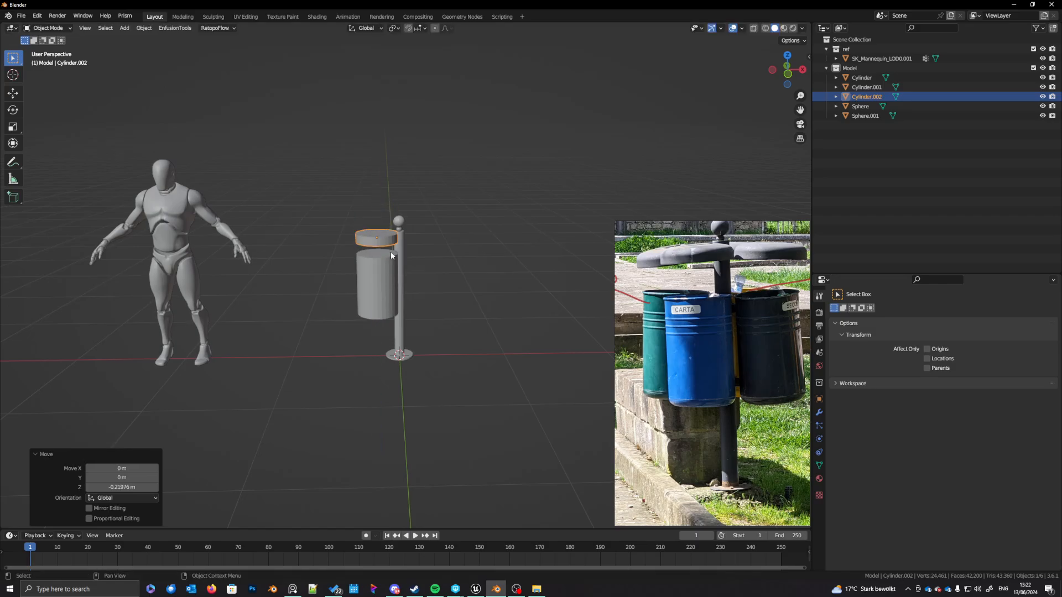
Step: Apply the scale of the bin cylinder, then select the flattened lid above it
{"action": "left_click", "coordinate": [379, 280]}
{"action": "key", "text": "ctrl+a"}
{"action": "left_click", "coordinate": [372, 298]}
{"action": "scroll", "coordinate": [377, 300], "scroll_direction": "up", "scroll_amount": 5}
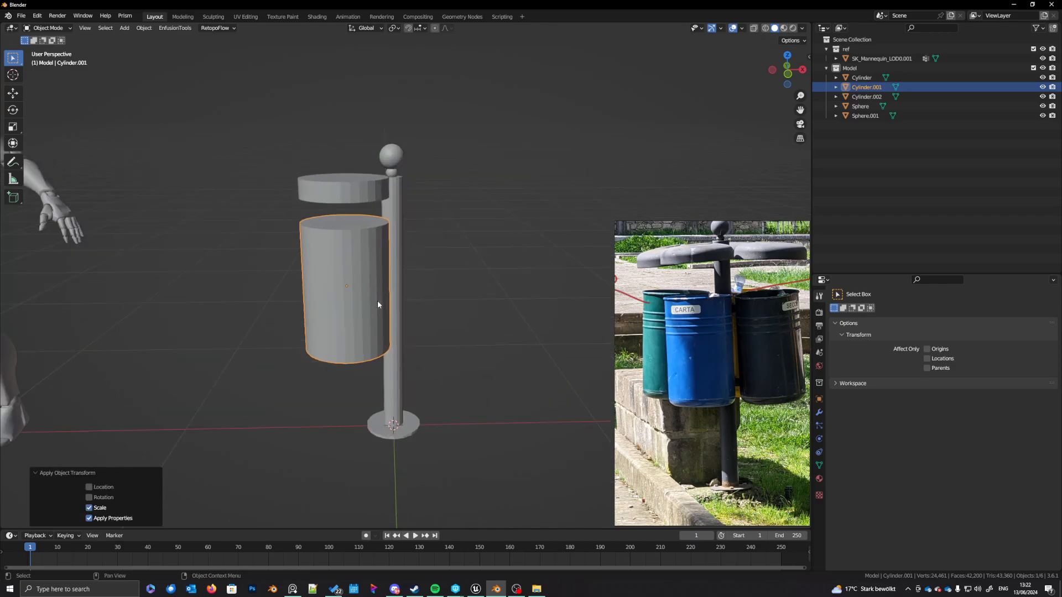
{"action": "left_click", "coordinate": [390, 230]}
{"action": "middle_click_drag", "start_coordinate": [390, 230], "coordinate": [416, 266]}
{"action": "key", "text": "Tab"}
{"action": "key", "text": "2"}
{"action": "left_click", "coordinate": [415, 250], "text": "alt"}
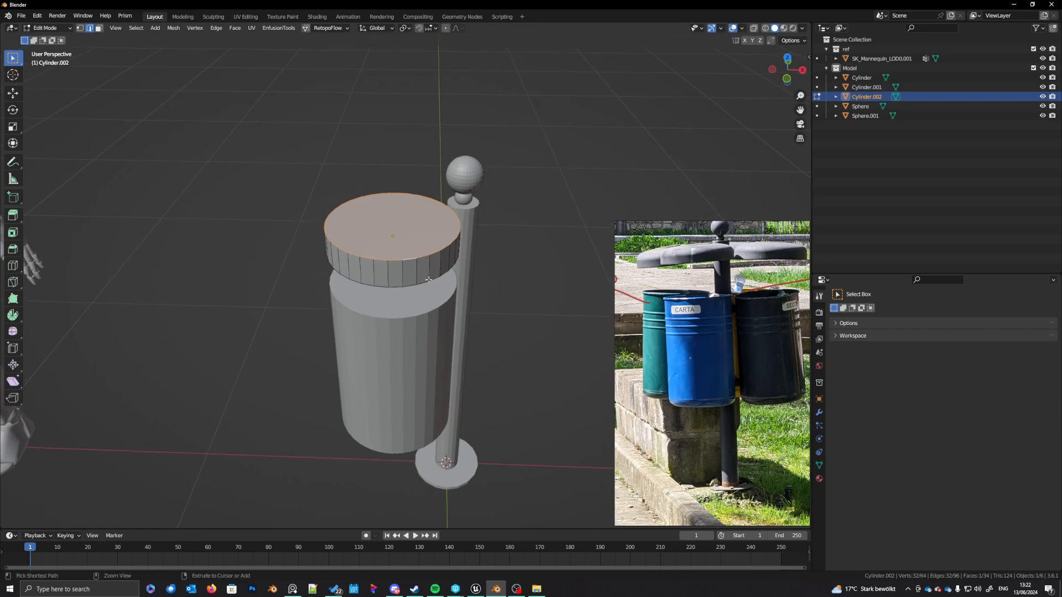
{"action": "key", "text": "ctrl+b"}
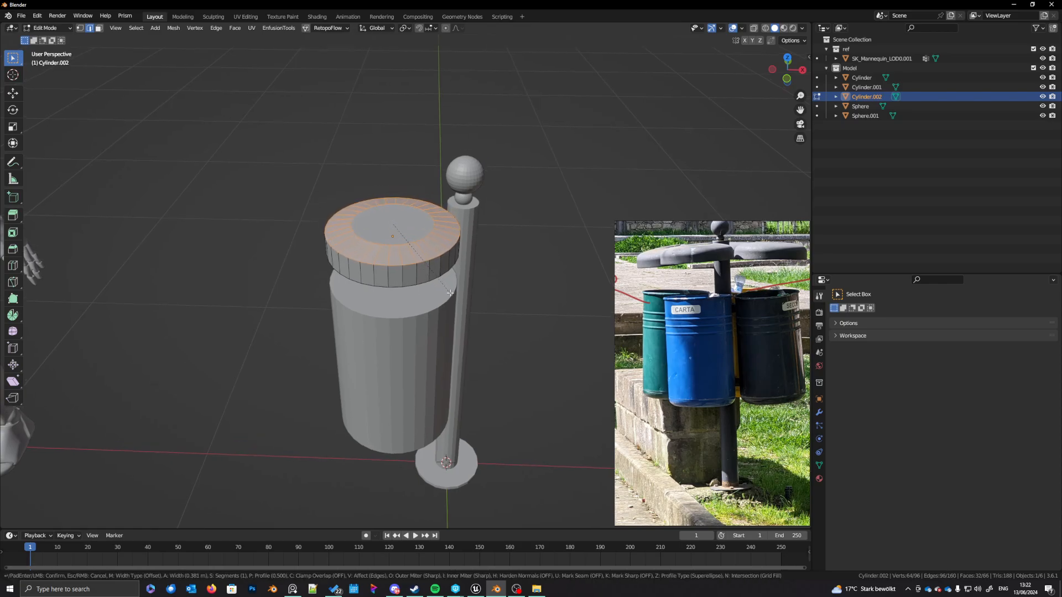
{"action": "right_click", "coordinate": [453, 295]}
{"action": "middle_click_drag", "start_coordinate": [453, 295], "coordinate": [440, 265]}
{"action": "key", "text": "Tab"}
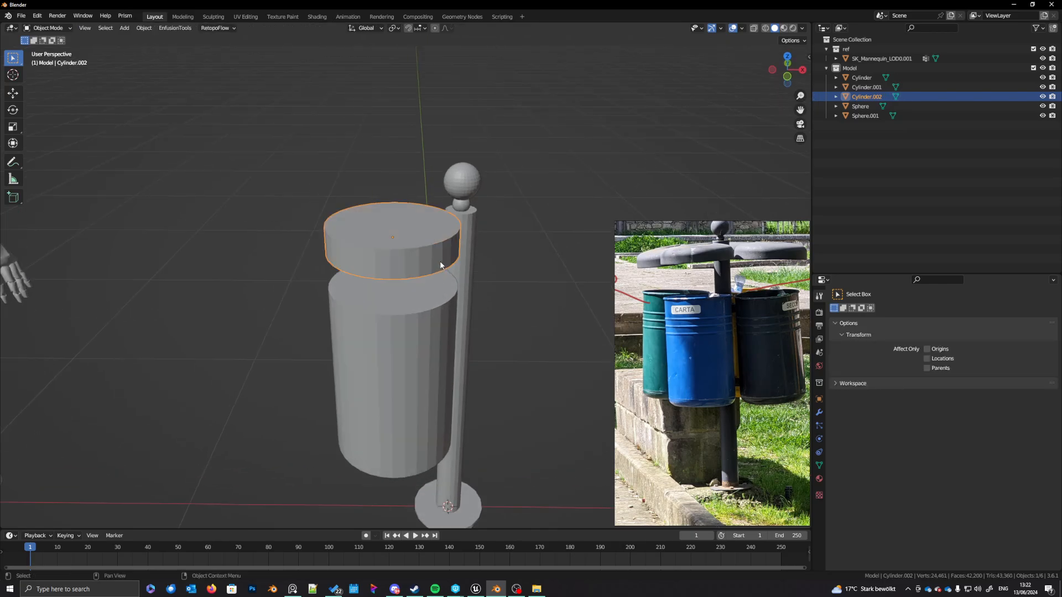
Step: Show the lid's transform values and apply the lid's scale
{"action": "key", "text": "n"}
{"action": "key", "text": "ctrl+a"}
{"action": "left_click", "coordinate": [382, 261]}
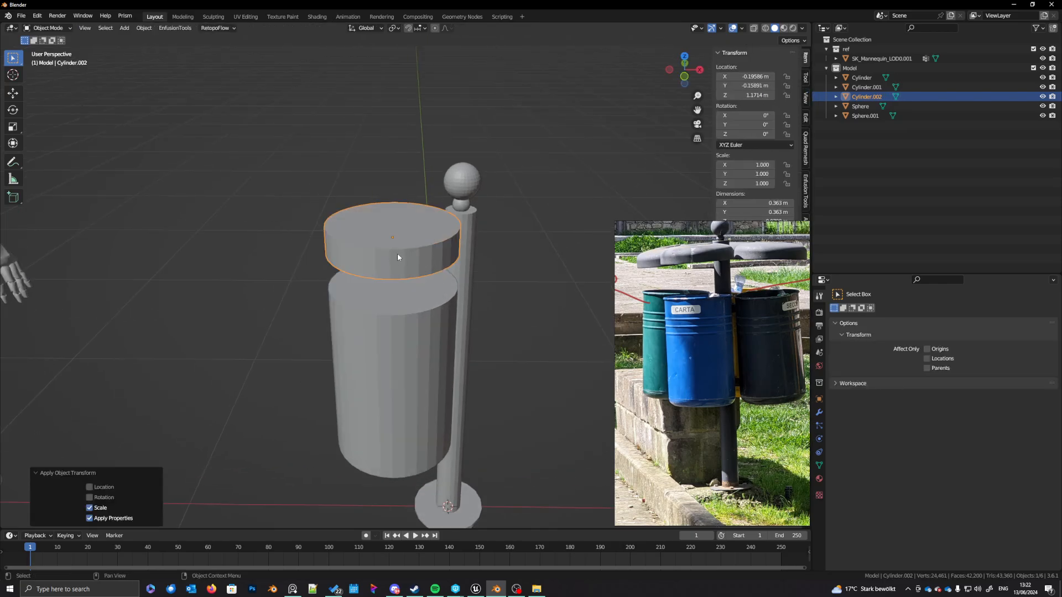
{"action": "key", "text": "n"}
{"action": "middle_click_drag", "start_coordinate": [394, 276], "coordinate": [419, 289], "text": "shift"}
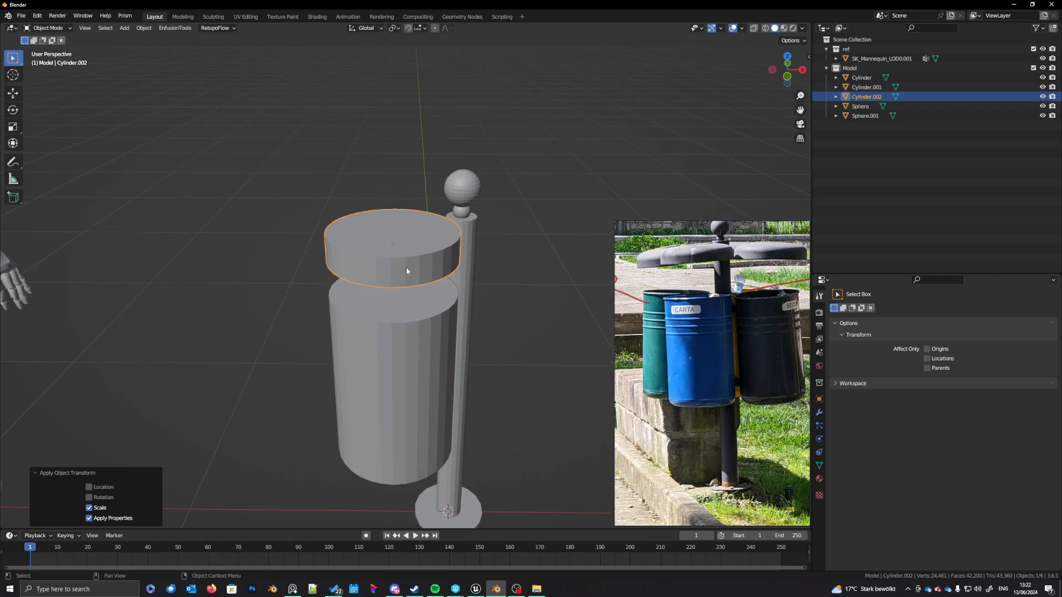
Step: Bevel the lid's top edge about 0.035 m wide with 5 segments
{"action": "key", "text": "Tab"}
{"action": "key", "text": "ctrl+b"}
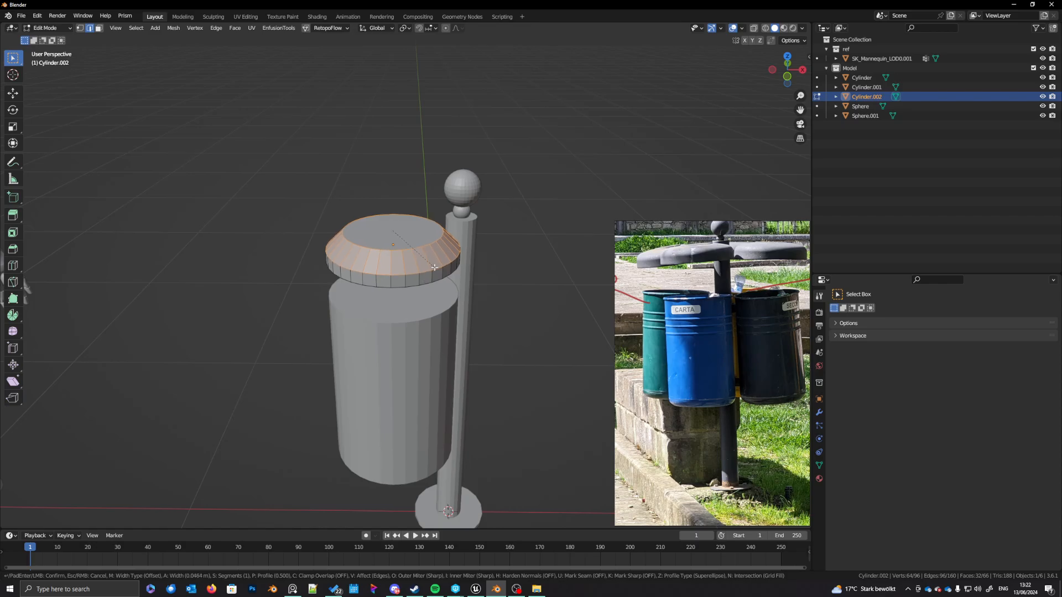
{"action": "scroll", "coordinate": [434, 267], "scroll_direction": "up", "scroll_amount": 4}
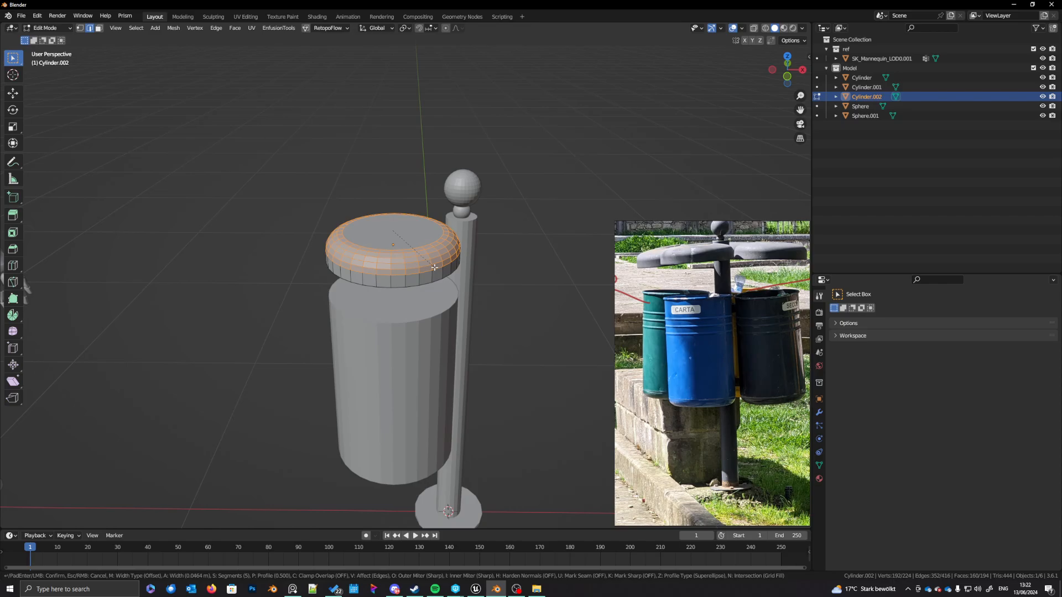
{"action": "left_click", "coordinate": [434, 267]}
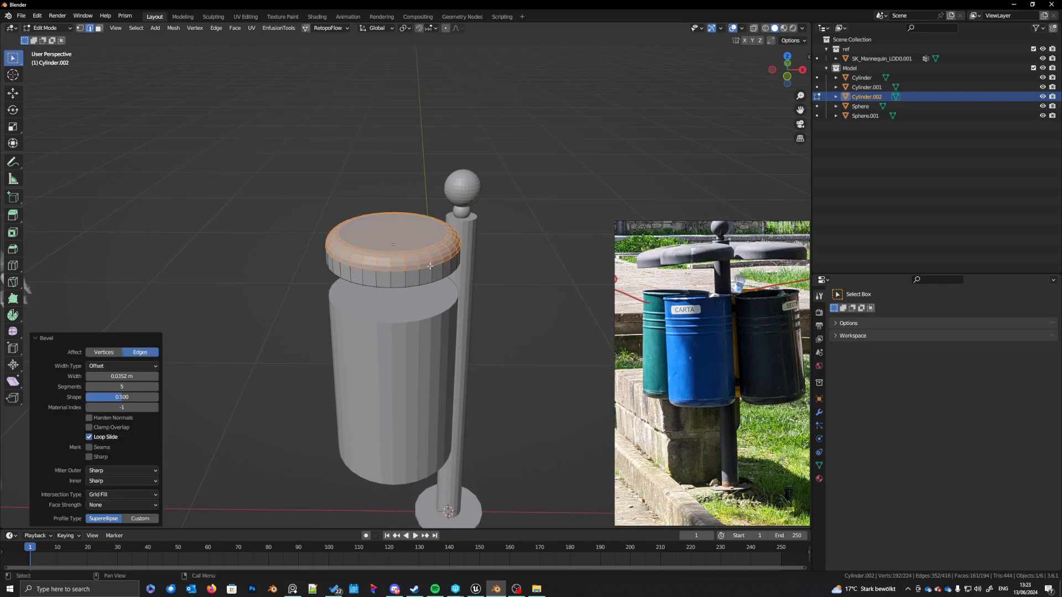
Step: Lower the lid's bevelled top about 0.016 m along Z to flatten the lid
{"action": "key", "text": "g"}
{"action": "key", "text": "z"}
{"action": "left_click", "coordinate": [433, 276]}
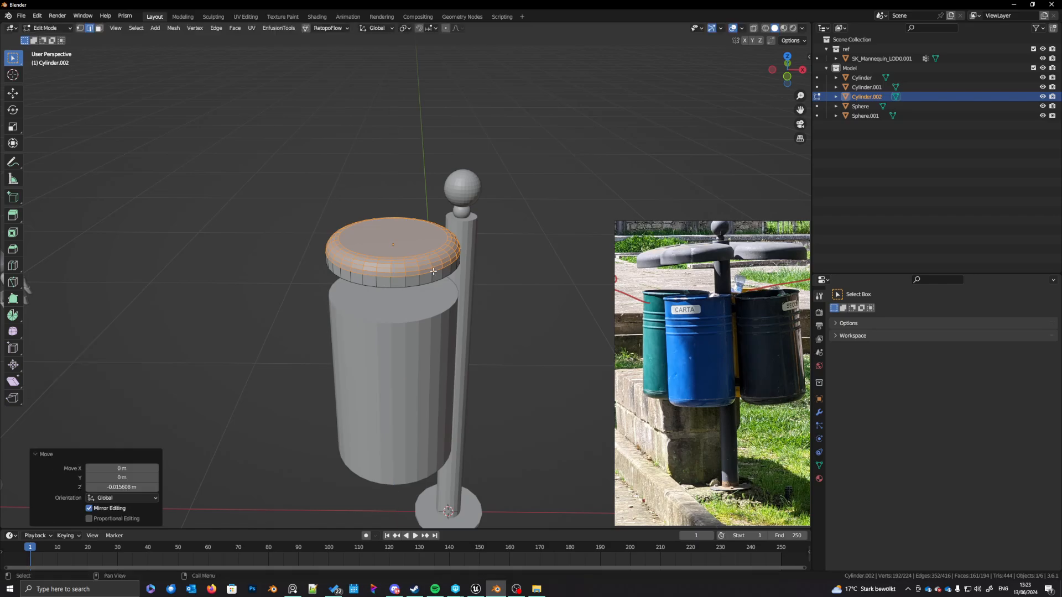
{"action": "key", "text": "Tab"}
Step: Duplicate the bin and its lid in top view, placing the copy about 0.36 m away along Y
{"action": "scroll", "coordinate": [428, 303], "scroll_direction": "down", "scroll_amount": 2}
{"action": "mouse_move", "coordinate": [427, 307]}
{"action": "middle_mouse_down"}
{"action": "mouse_move", "coordinate": [421, 262]}
{"action": "mouse_move", "coordinate": [426, 319]}
{"action": "middle_mouse_up"}
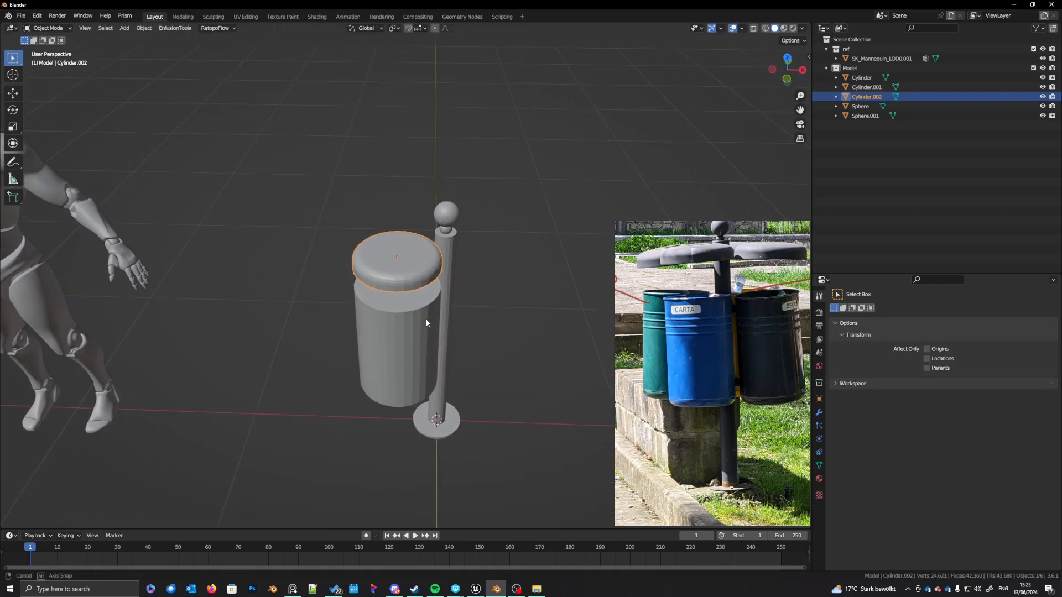
{"action": "left_click", "coordinate": [402, 336], "text": "shift"}
{"action": "key", "text": "KP_7"}
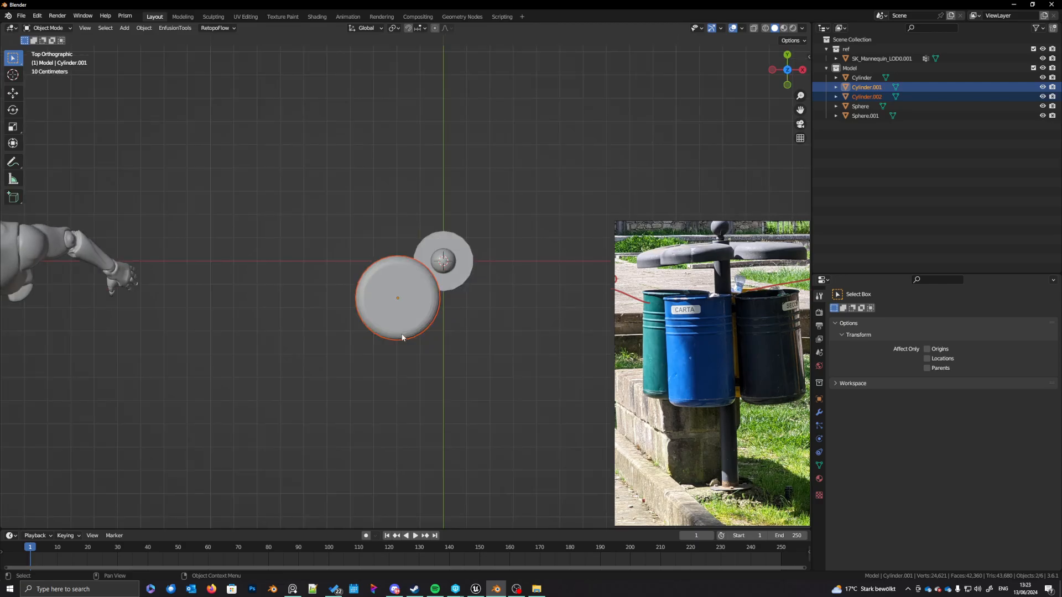
{"action": "key", "text": "shift+d"}
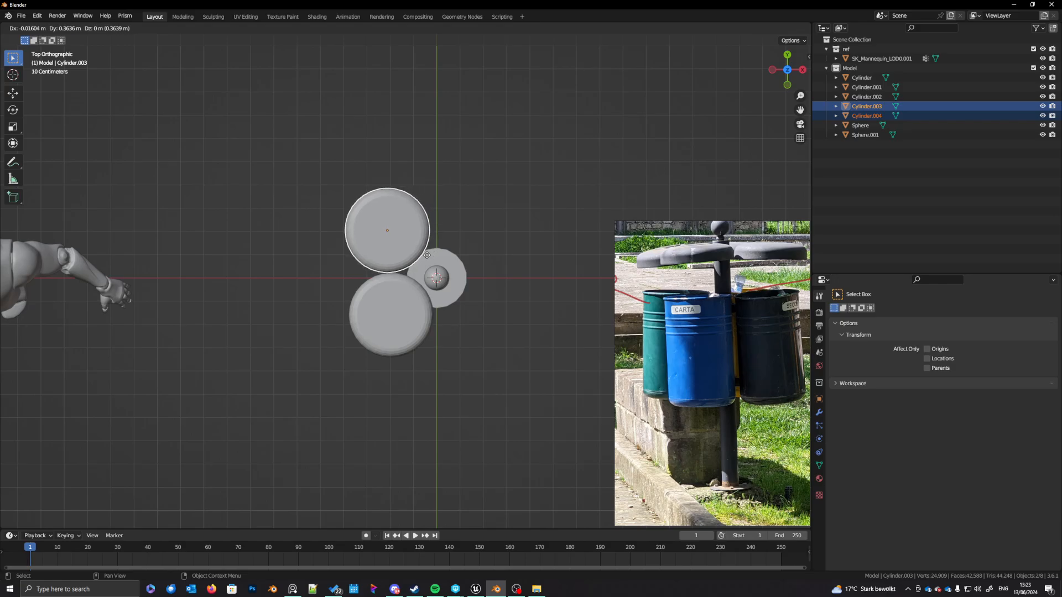
{"action": "left_click", "coordinate": [427, 255]}
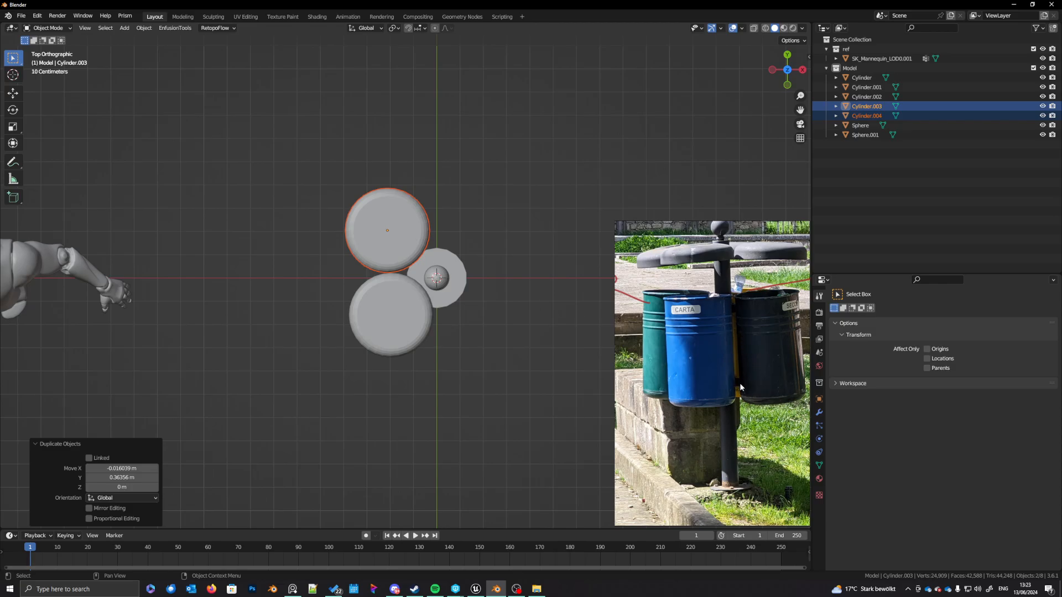
Step: Select both bins with their lids in wireframe and move them about 0.023 m in X and -0.032 m in Y, closer to the pole
{"action": "scroll", "coordinate": [748, 382], "scroll_direction": "down", "scroll_amount": 1}
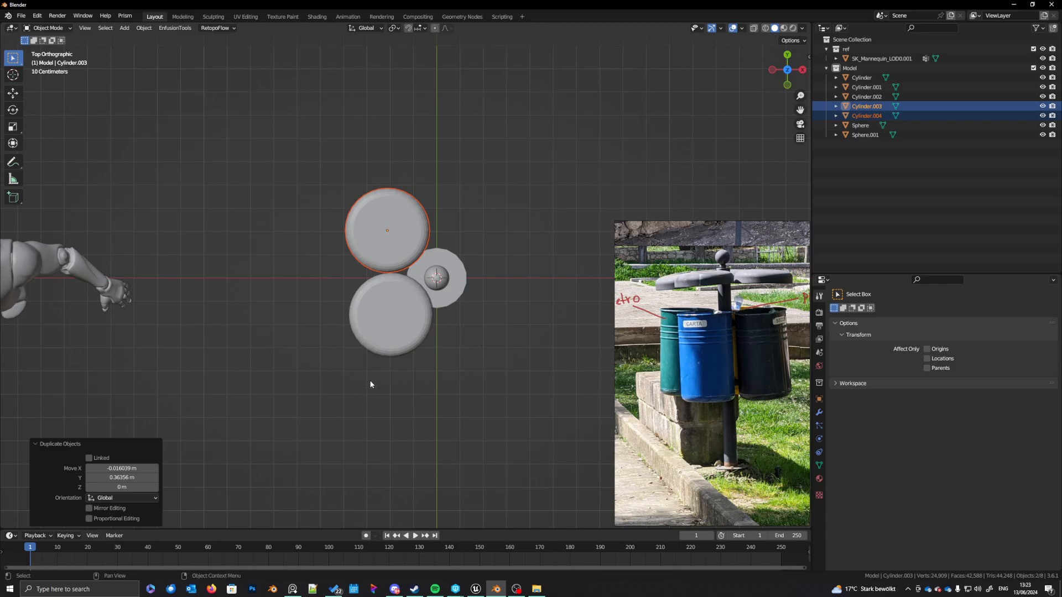
{"action": "key", "text": "shift+z"}
{"action": "left_click_drag", "start_coordinate": [343, 403], "coordinate": [390, 340]}
{"action": "left_click_drag", "start_coordinate": [312, 186], "coordinate": [361, 271]}
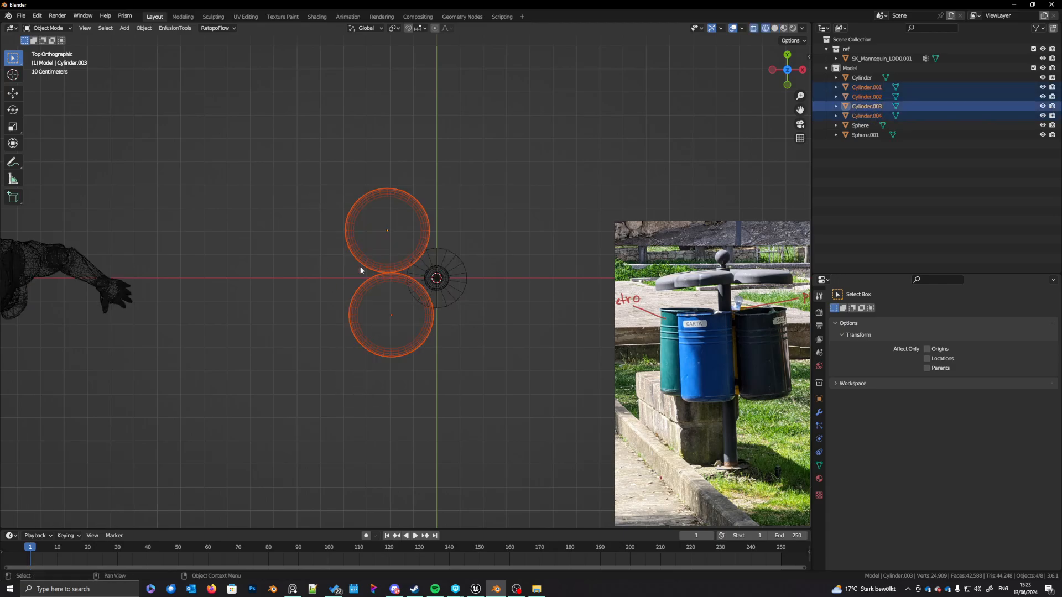
{"action": "middle_click_drag", "start_coordinate": [386, 322], "coordinate": [387, 332], "text": "shift"}
{"action": "key", "text": "g"}
{"action": "left_click", "coordinate": [391, 338]}
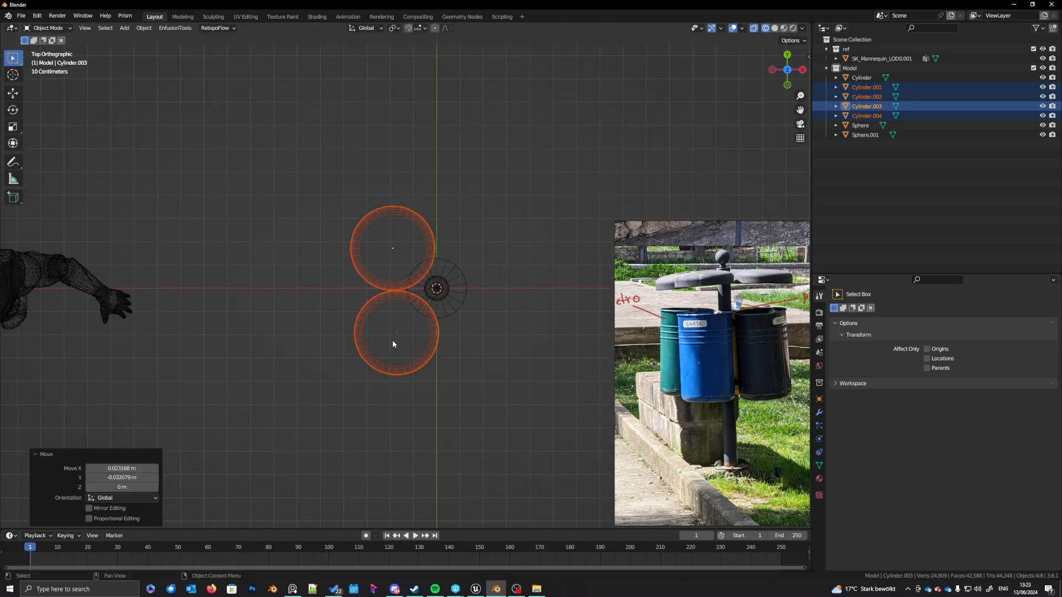
Step: Duplicate both bins with lids about 0.367 m along X and add the original pair to the selection
{"action": "key", "text": "shift+d"}
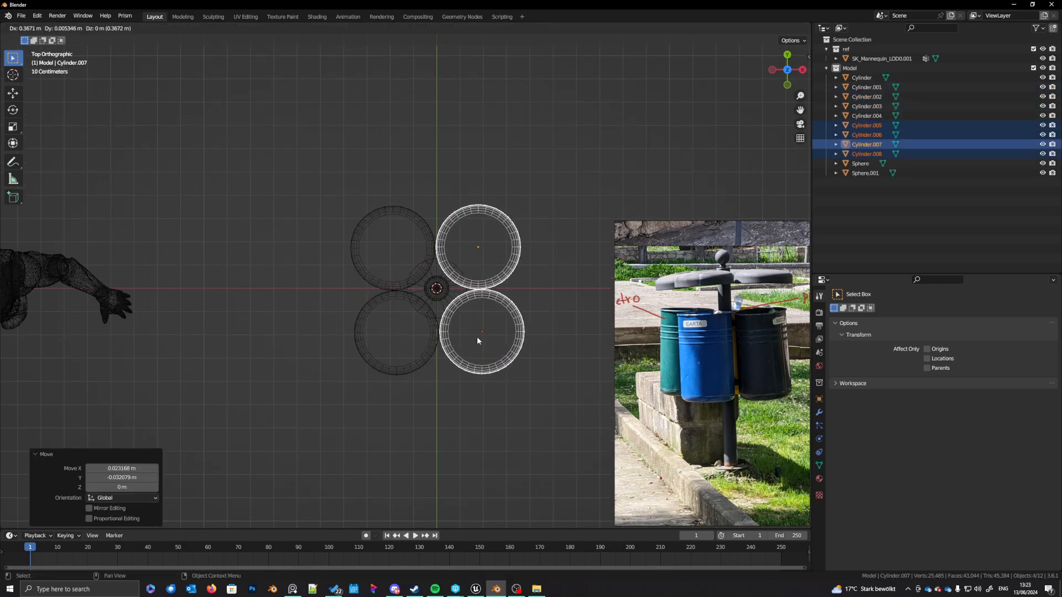
{"action": "left_click", "coordinate": [477, 340]}
{"action": "left_click_drag", "start_coordinate": [318, 218], "coordinate": [385, 360], "text": "shift"}
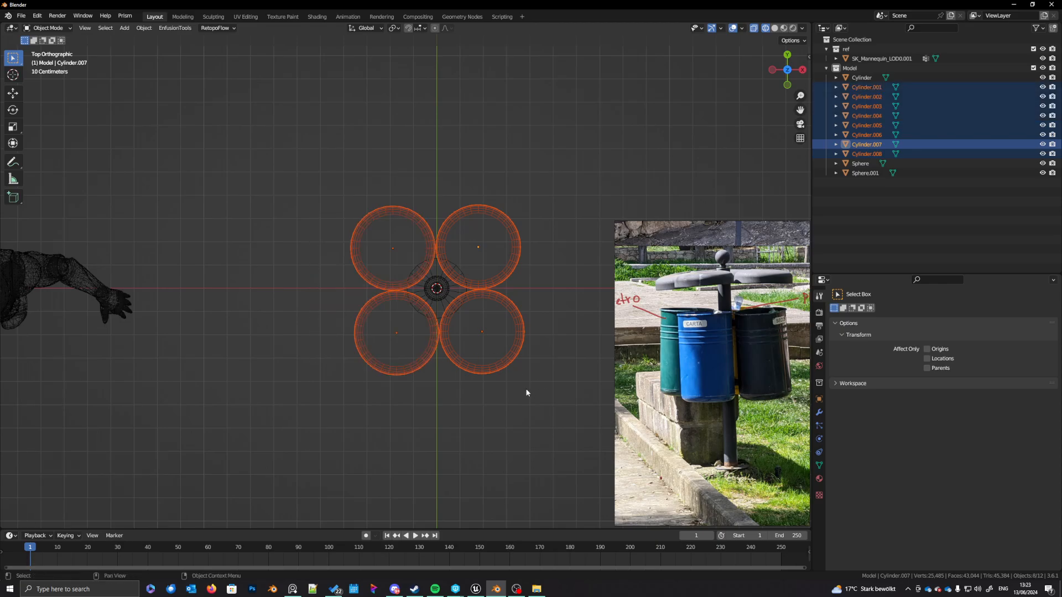
Step: Scale the four bins and lids down in successive passes, the last about 0.956, and reposition them around the pole
{"action": "key", "text": "s"}
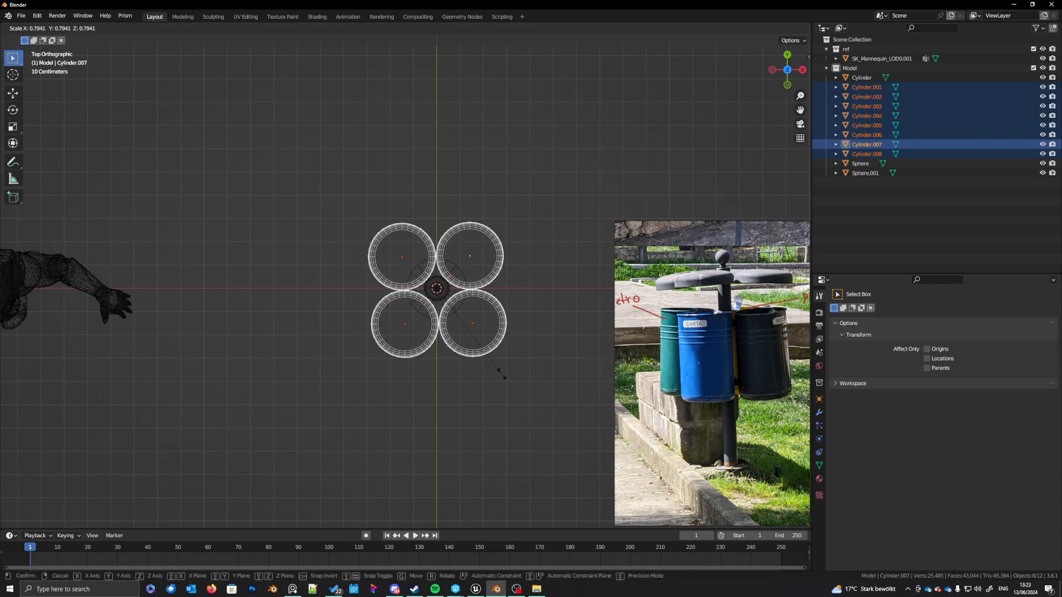
{"action": "left_click", "coordinate": [499, 372]}
{"action": "key", "text": "g"}
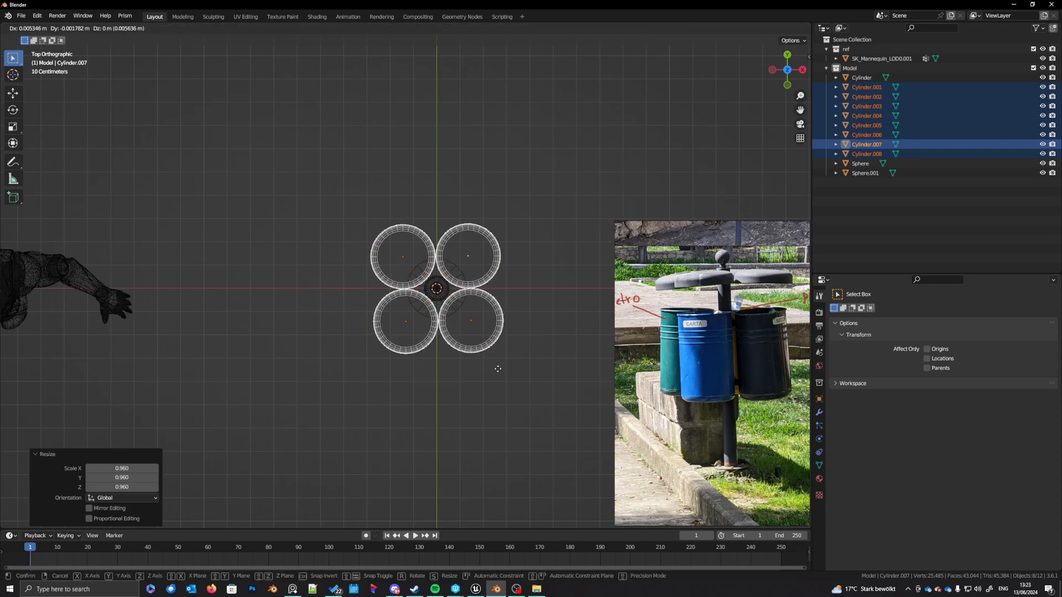
{"action": "left_click", "coordinate": [498, 368]}
{"action": "key", "text": "s"}
{"action": "left_click", "coordinate": [495, 365]}
{"action": "key", "text": "g"}
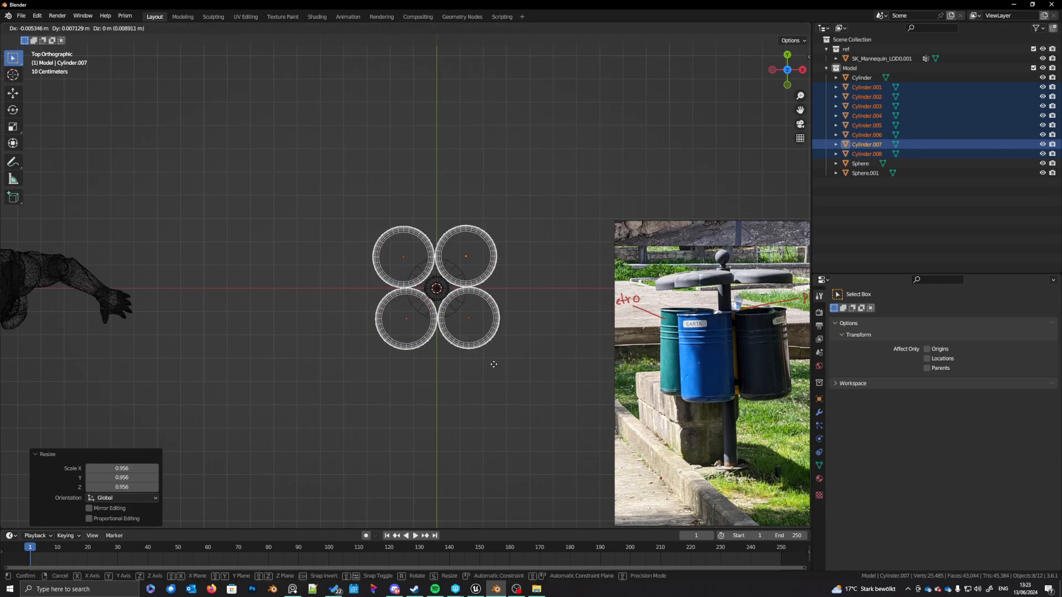
{"action": "left_click", "coordinate": [497, 364]}
Step: Compare the bins with the mannequin from the front, then enlarge the four bins and lids by a factor of about 1.358
{"action": "key", "text": "KP_1"}
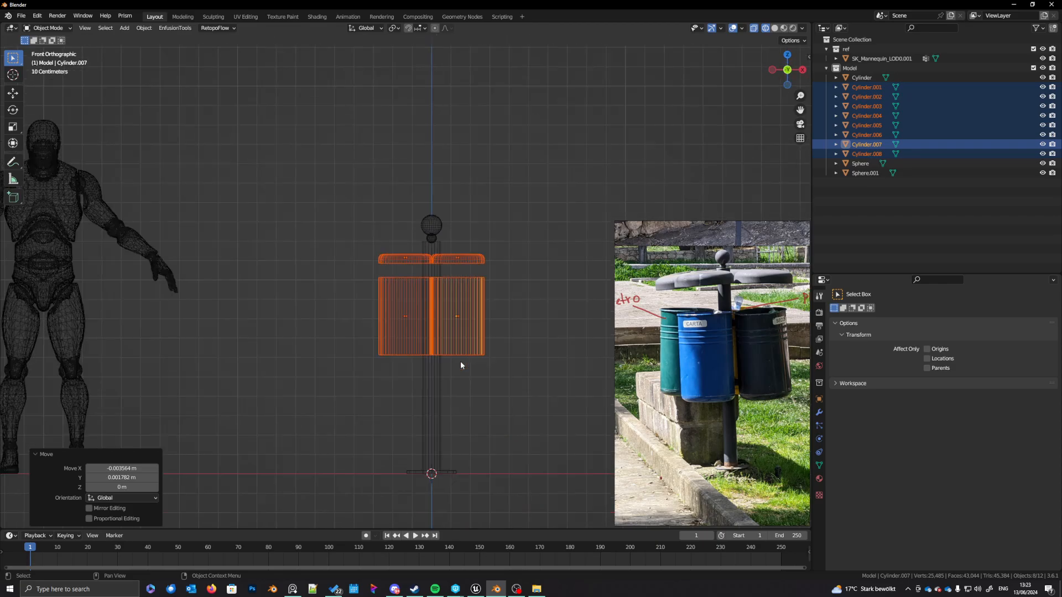
{"action": "scroll", "coordinate": [405, 353], "scroll_direction": "down", "scroll_amount": 2}
{"action": "middle_click_drag", "start_coordinate": [439, 359], "coordinate": [442, 337], "text": "shift"}
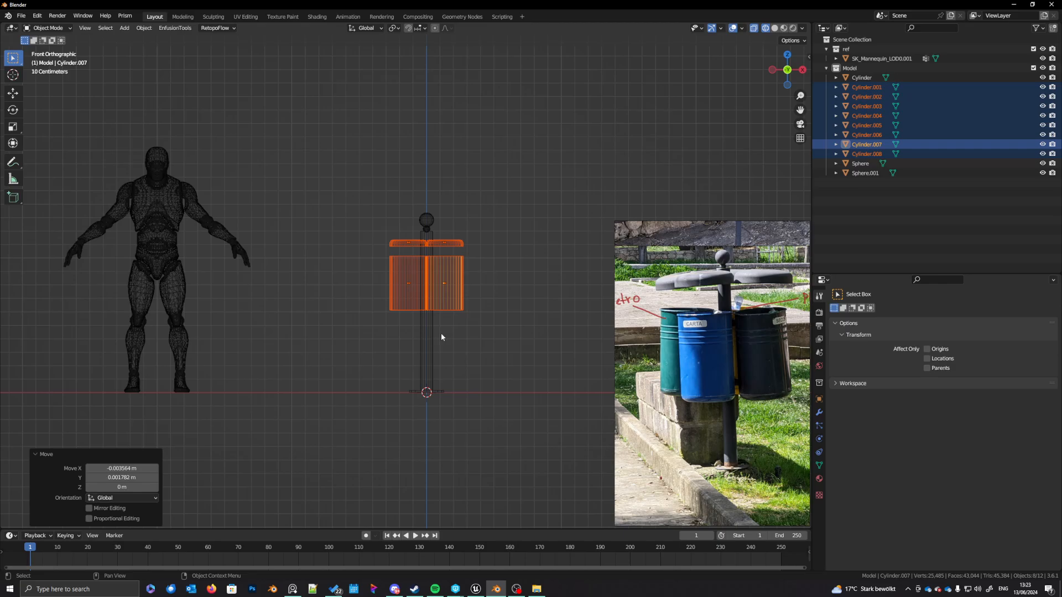
{"action": "key", "text": "KP_7"}
{"action": "key", "text": "KP_Decimal"}
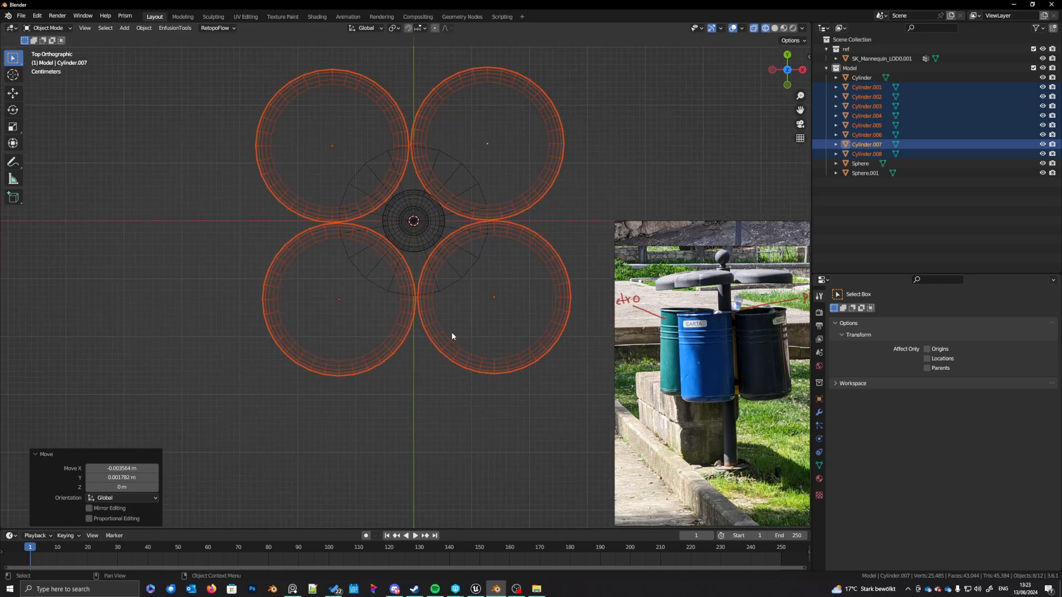
{"action": "key", "text": "s"}
{"action": "left_click", "coordinate": [463, 337]}
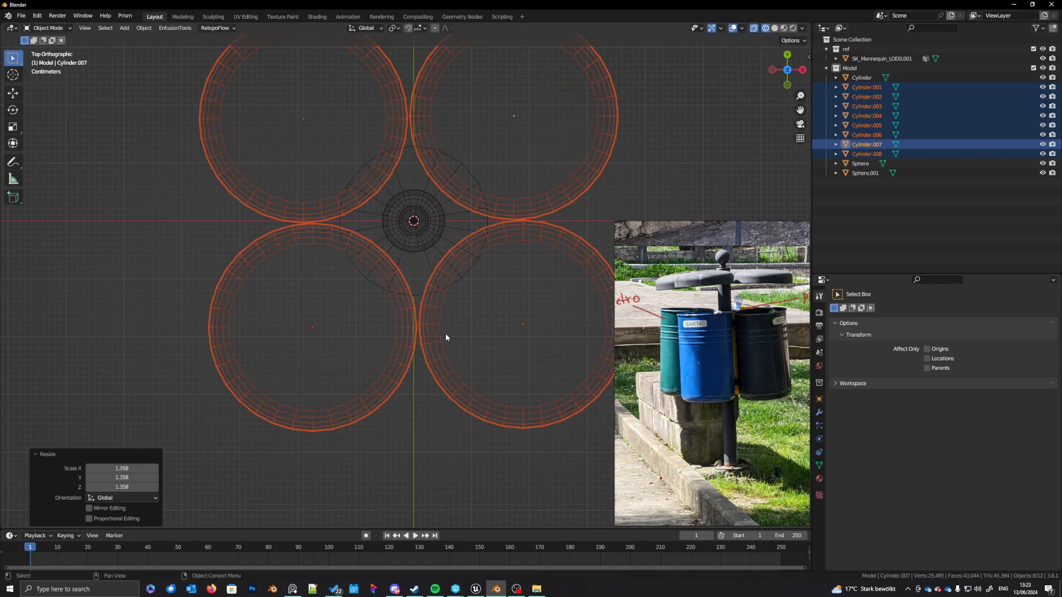
Step: Check the bins' mounting in the reference photo and nudge the four bins and lids about 0.004 m along Y to centre them
{"action": "scroll", "coordinate": [724, 357], "scroll_direction": "up", "scroll_amount": 6}
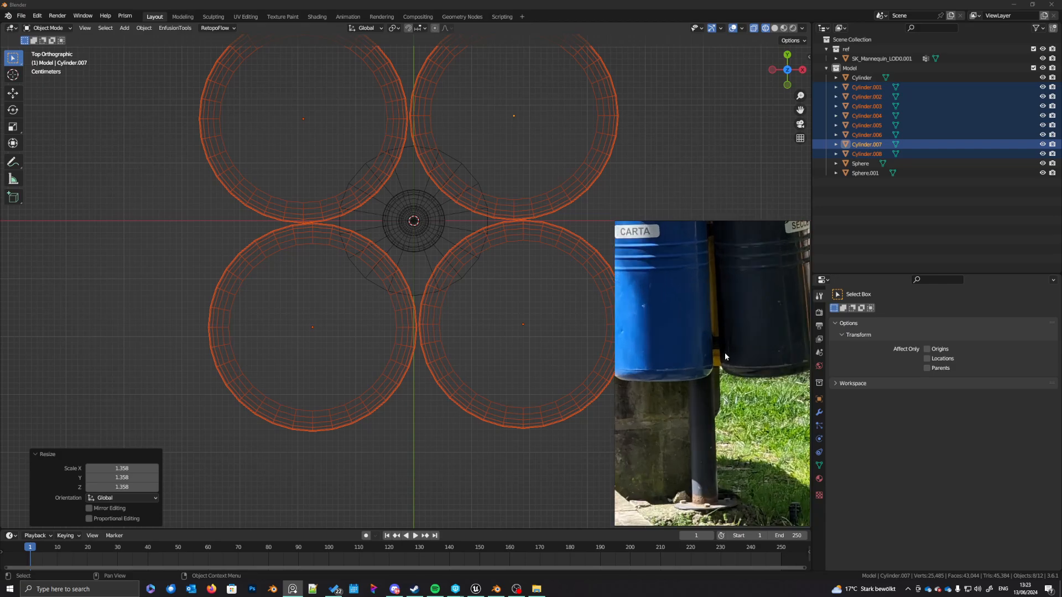
{"action": "scroll", "coordinate": [722, 349], "scroll_direction": "up", "scroll_amount": 2}
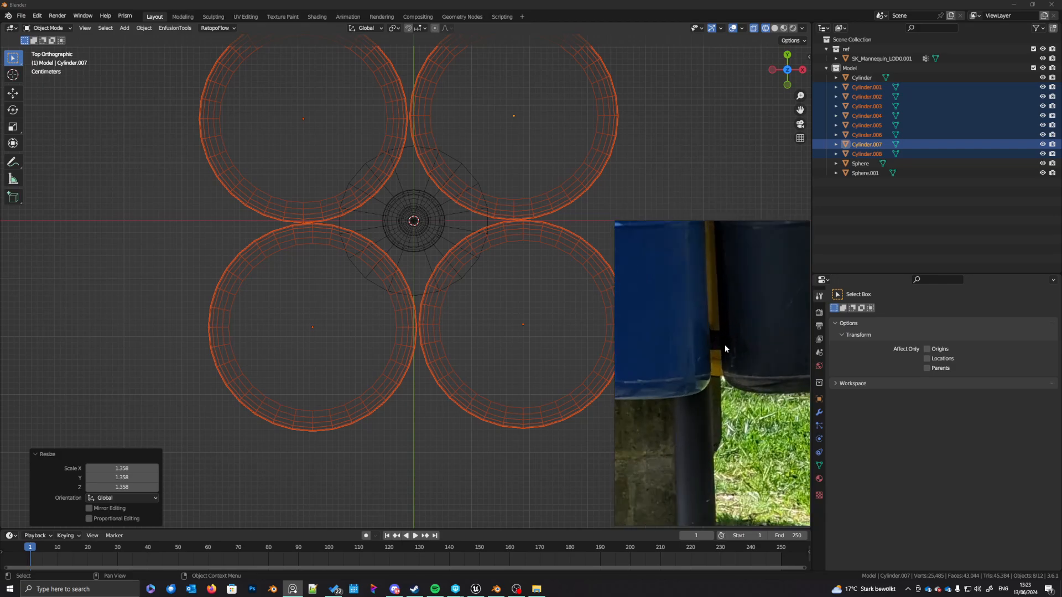
{"action": "scroll", "coordinate": [696, 350], "scroll_direction": "down", "scroll_amount": 6}
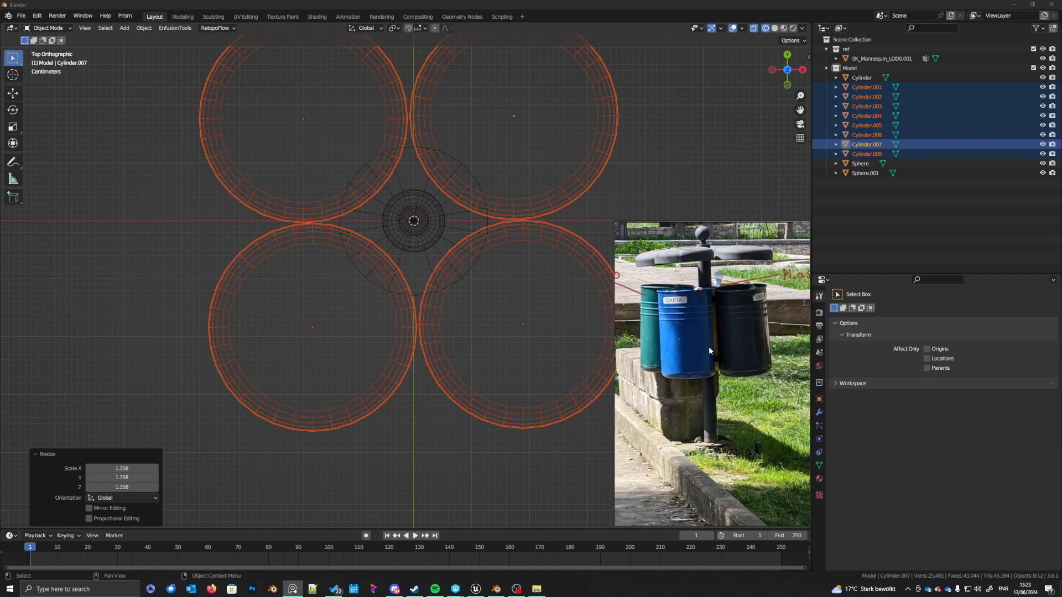
{"action": "scroll", "coordinate": [334, 345], "scroll_direction": "down", "scroll_amount": 6}
{"action": "middle_click_drag", "start_coordinate": [410, 350], "coordinate": [391, 279]}
{"action": "key", "text": "g"}
{"action": "left_click", "coordinate": [411, 350], "text": "shift"}
{"action": "scroll", "coordinate": [410, 349], "scroll_direction": "down", "scroll_amount": 4}
Step: Lower the four bins and lids about 0.010 m along Z in front view
{"action": "key", "text": "KP_1"}
{"action": "scroll", "coordinate": [402, 294], "scroll_direction": "up", "scroll_amount": 5}
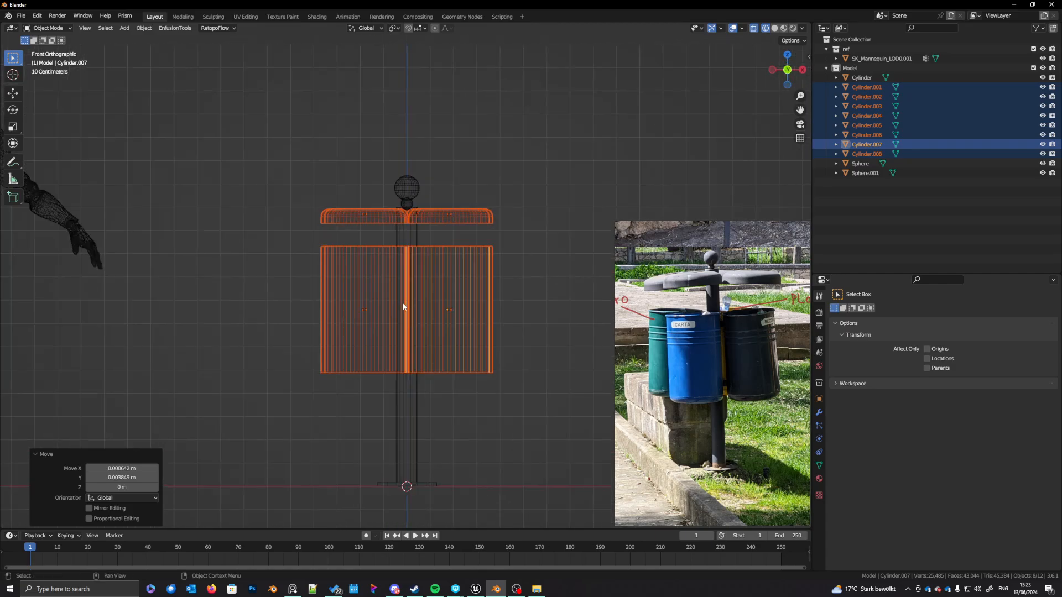
{"action": "key", "text": "g"}
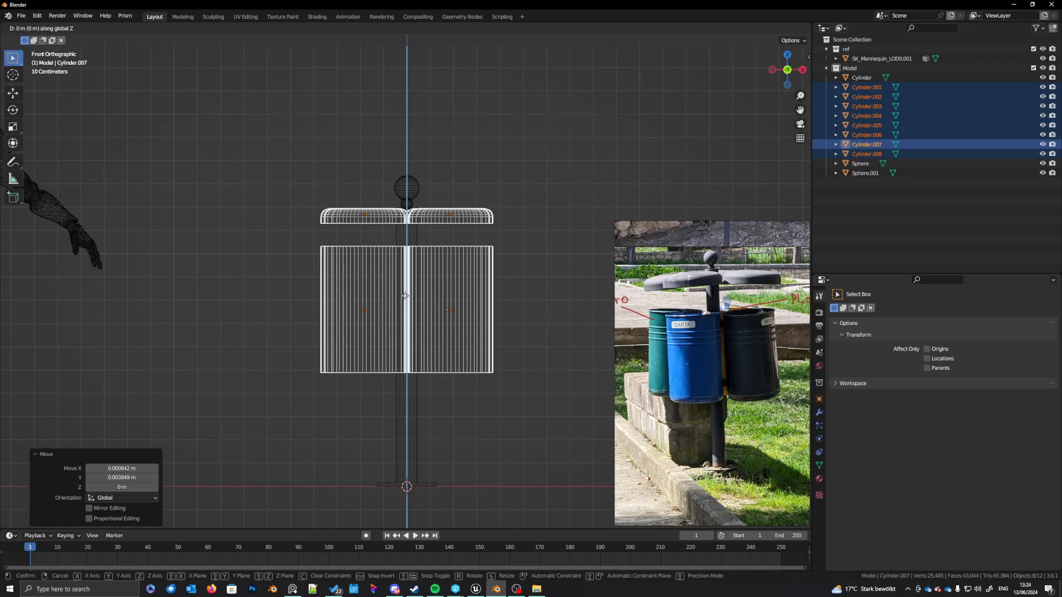
{"action": "key", "text": "z"}
{"action": "left_click", "coordinate": [411, 324], "text": "shift"}
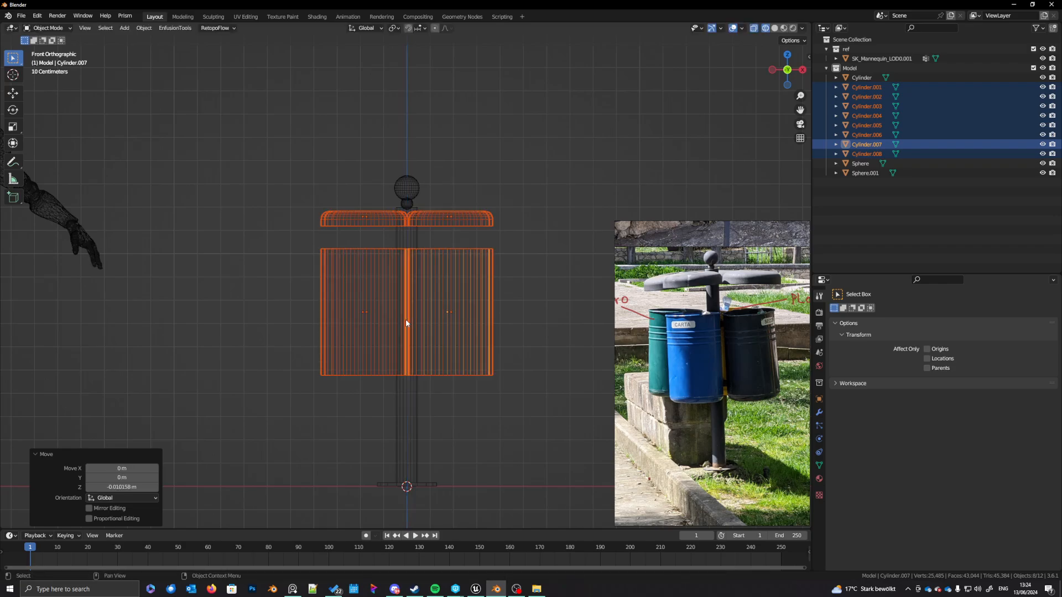
{"action": "scroll", "coordinate": [406, 320], "scroll_direction": "down", "scroll_amount": 3}
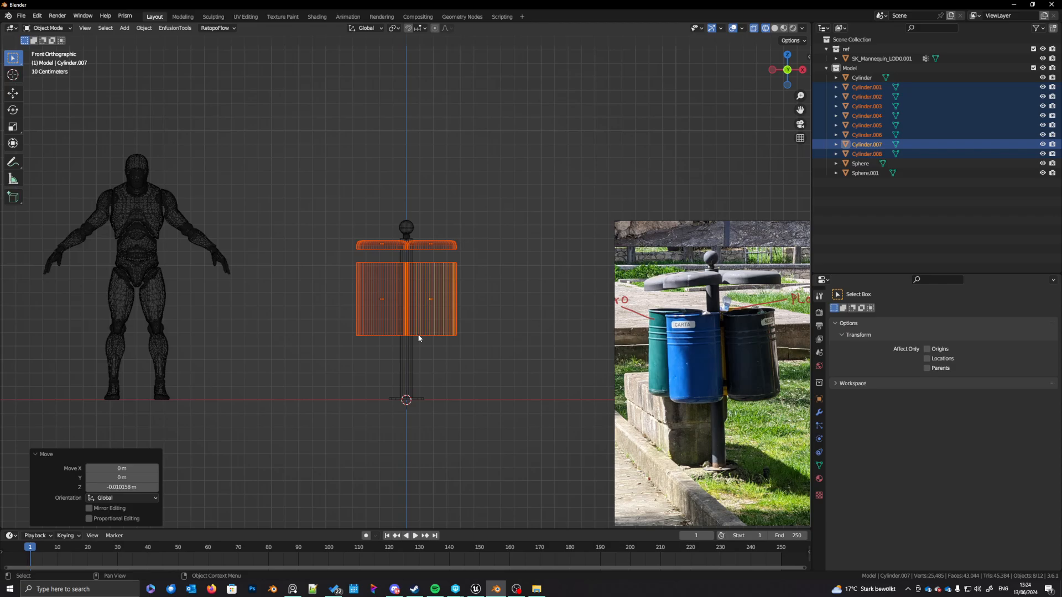
{"action": "left_click", "coordinate": [424, 398]}
{"action": "scroll", "coordinate": [437, 357], "scroll_direction": "down", "scroll_amount": 2}
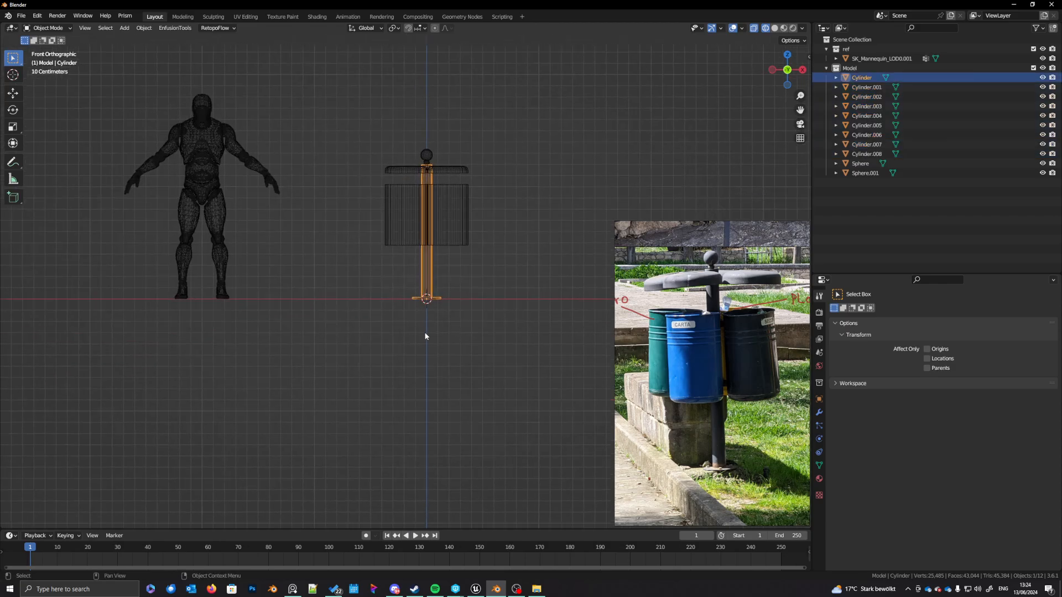
{"action": "left_click_drag", "start_coordinate": [370, 134], "coordinate": [500, 417]}
{"action": "key", "text": "q"}
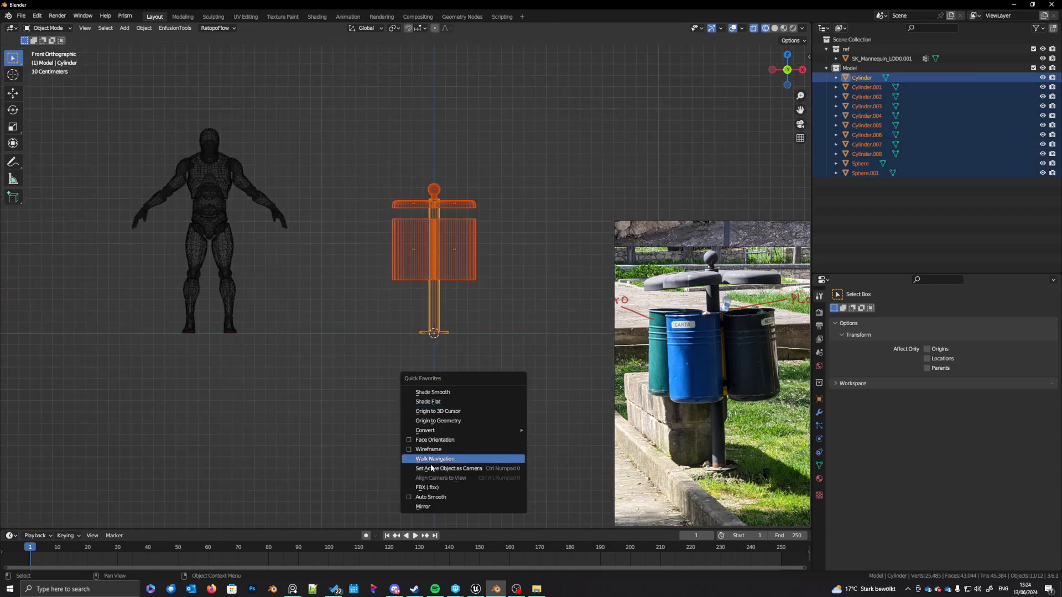
{"action": "left_click", "coordinate": [431, 489]}
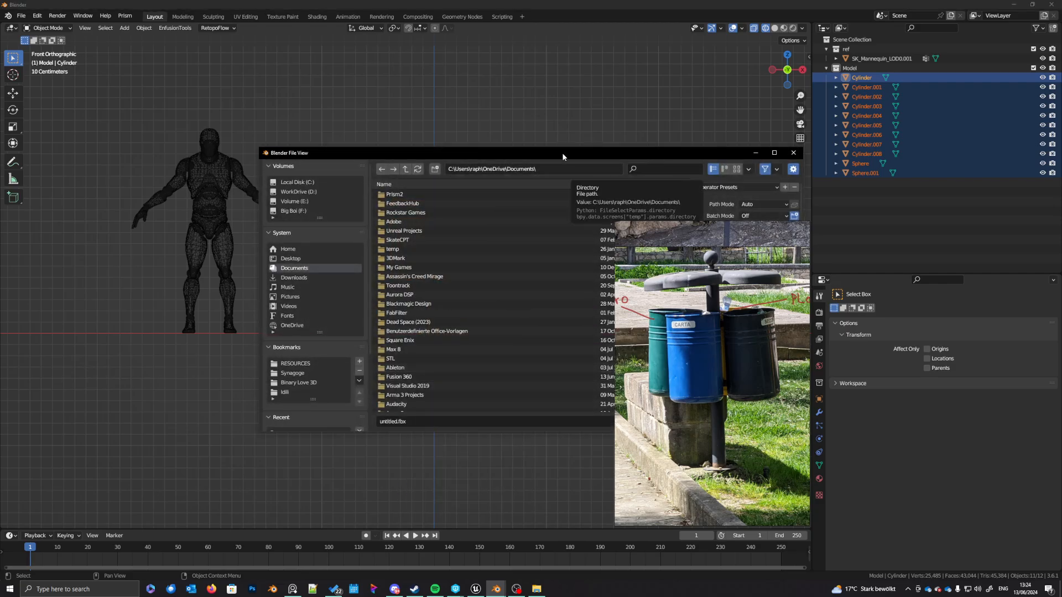
{"action": "left_click_drag", "start_coordinate": [600, 148], "coordinate": [518, 131]}
{"action": "left_click", "coordinate": [714, 137]}
Step: Start saving the file and look through the project's Level Design and Box Office folders to see how they are organised
{"action": "key", "text": "ctrl+s"}
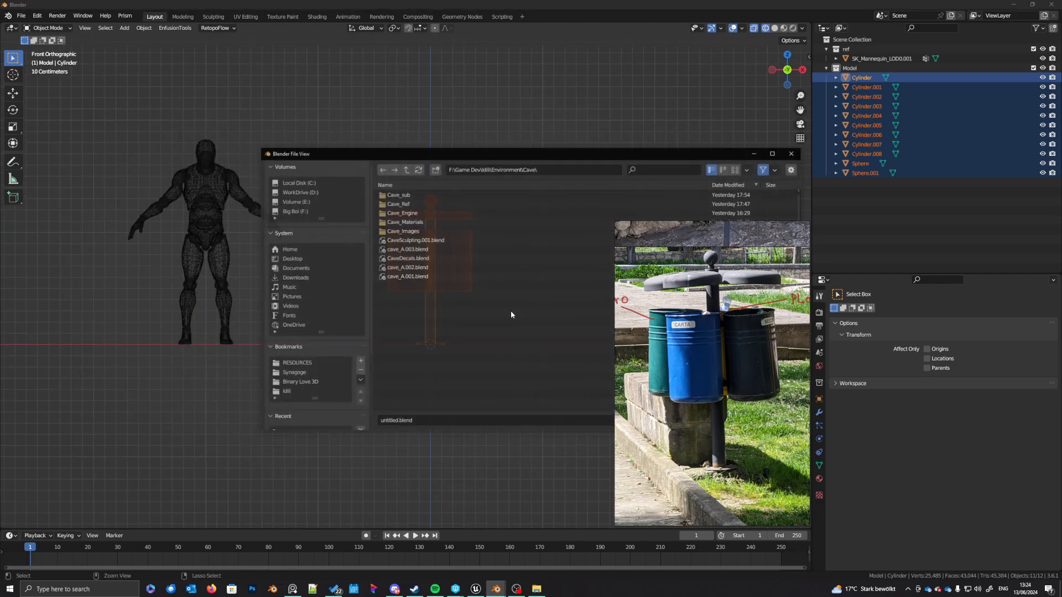
{"action": "left_click", "coordinate": [405, 169]}
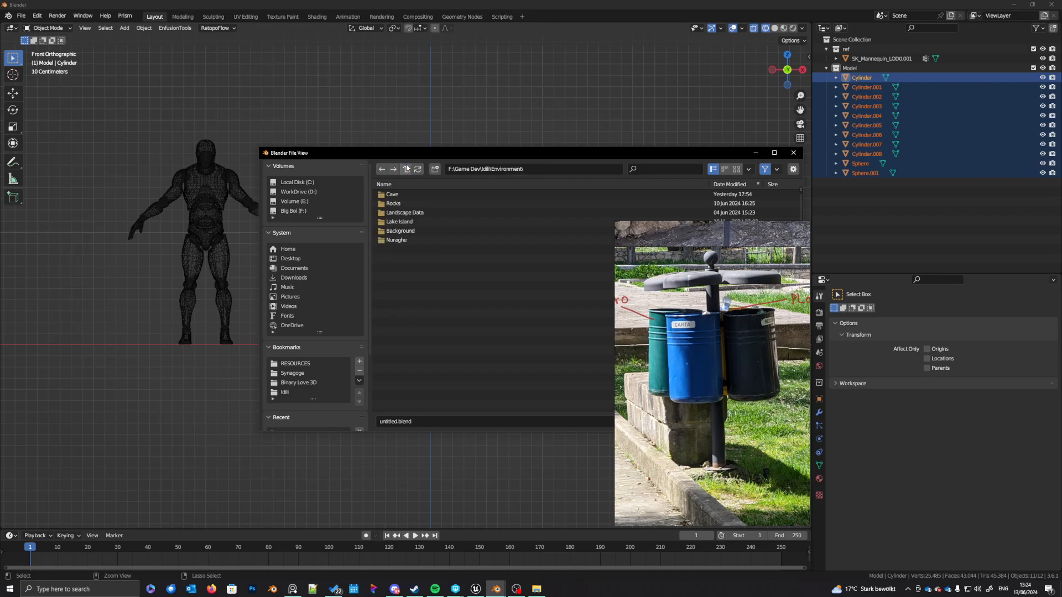
{"action": "left_click", "coordinate": [406, 169]}
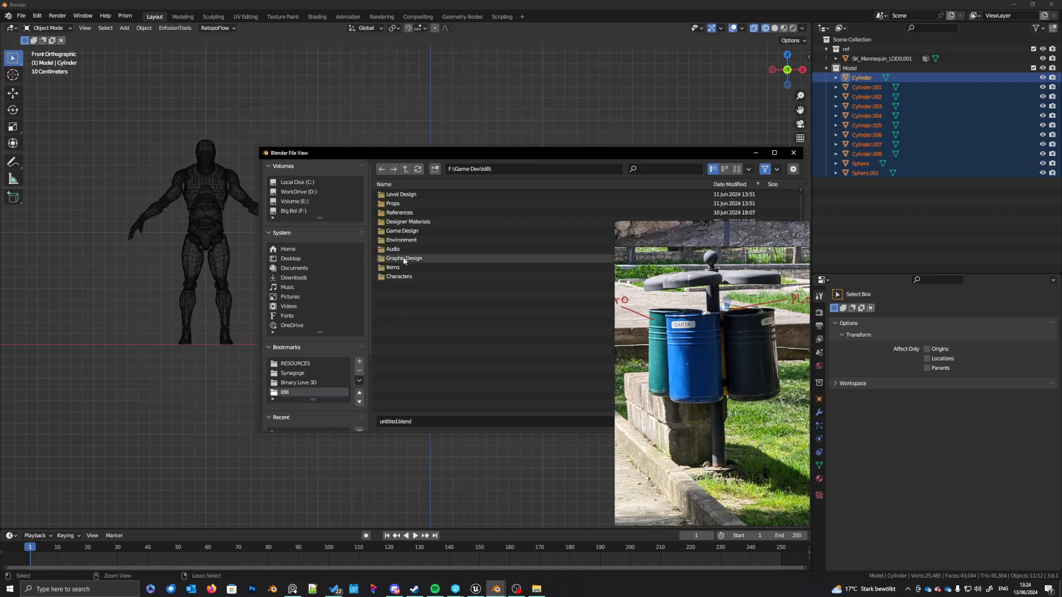
{"action": "double_click", "coordinate": [407, 194]}
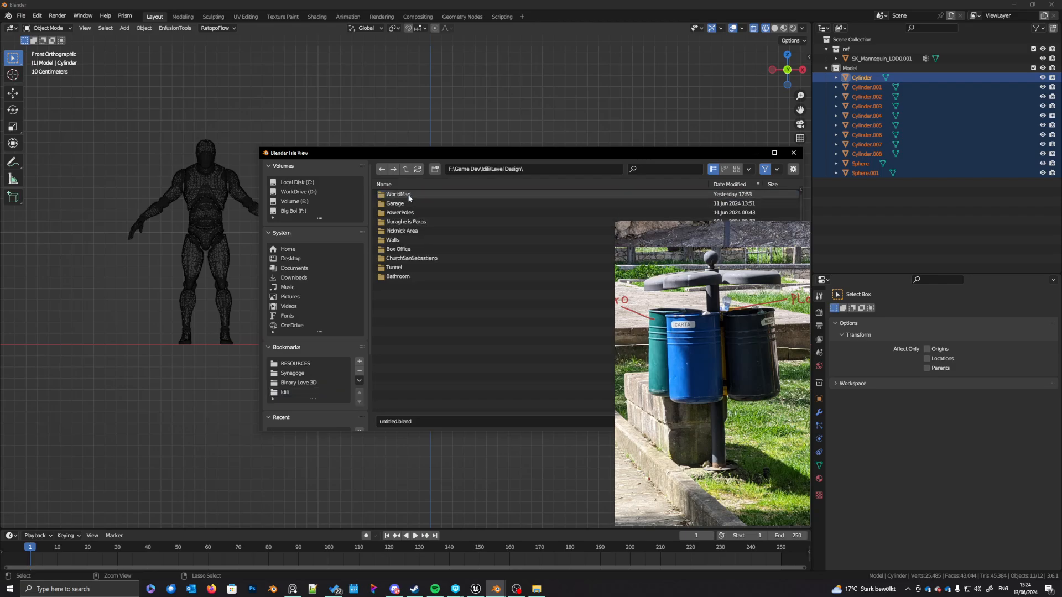
{"action": "double_click", "coordinate": [406, 249]}
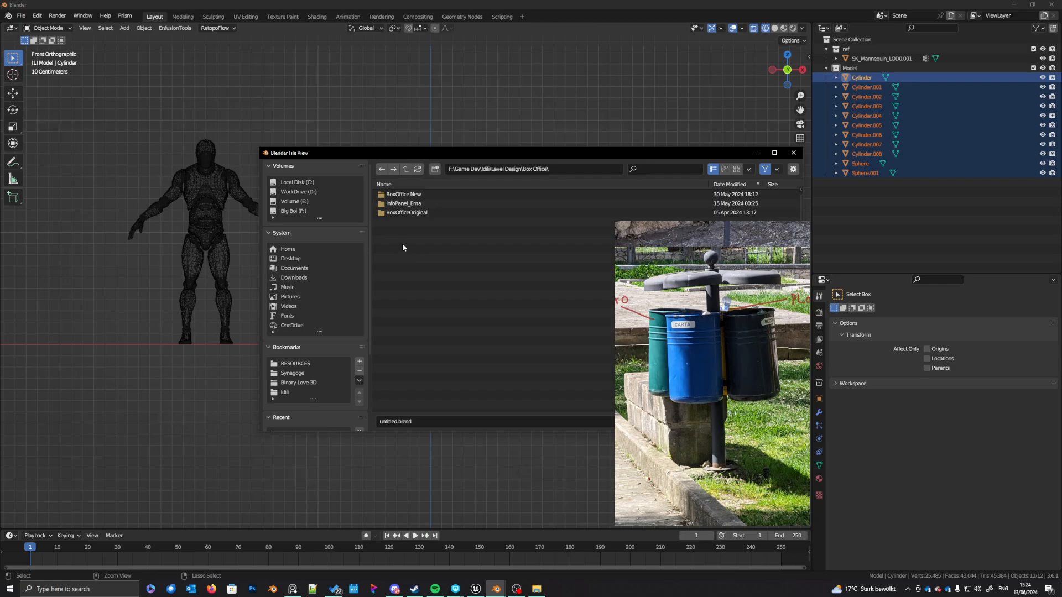
{"action": "double_click", "coordinate": [404, 194]}
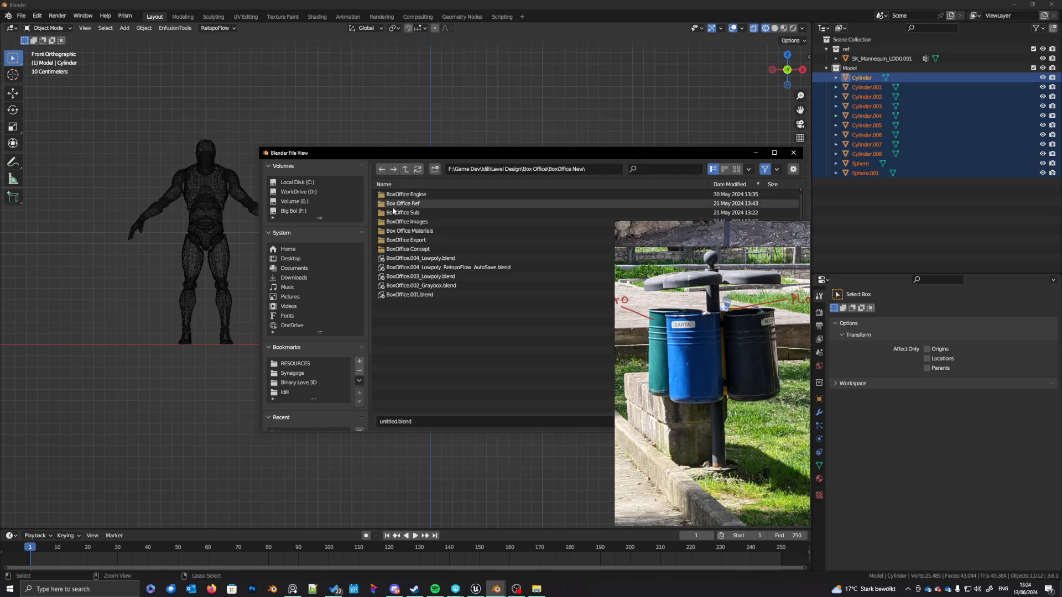
{"action": "left_click_drag", "start_coordinate": [459, 154], "coordinate": [320, 127]}
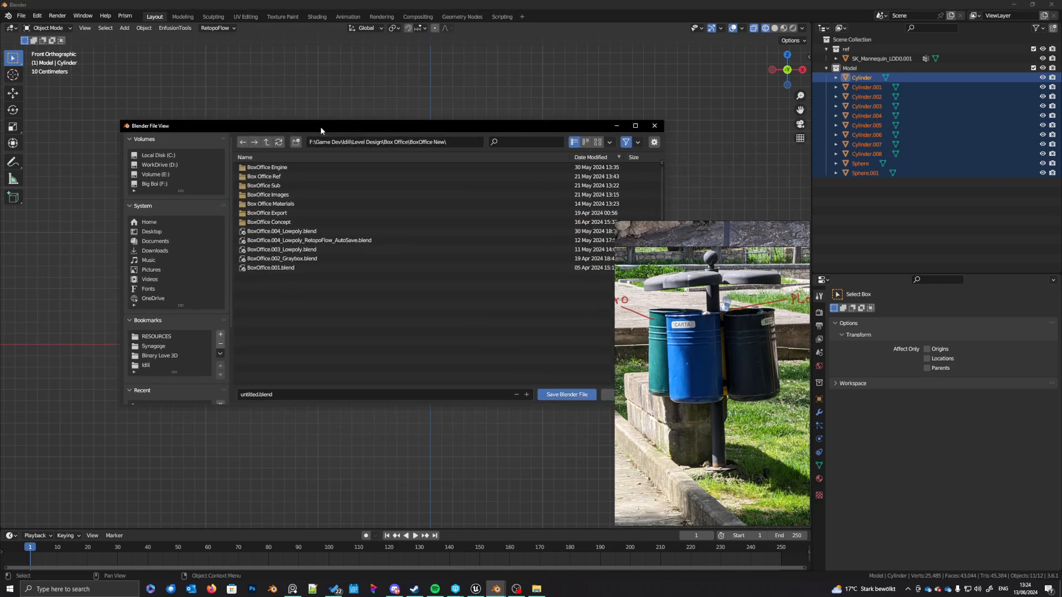
{"action": "left_click", "coordinate": [267, 142]}
{"action": "left_click", "coordinate": [267, 142]}
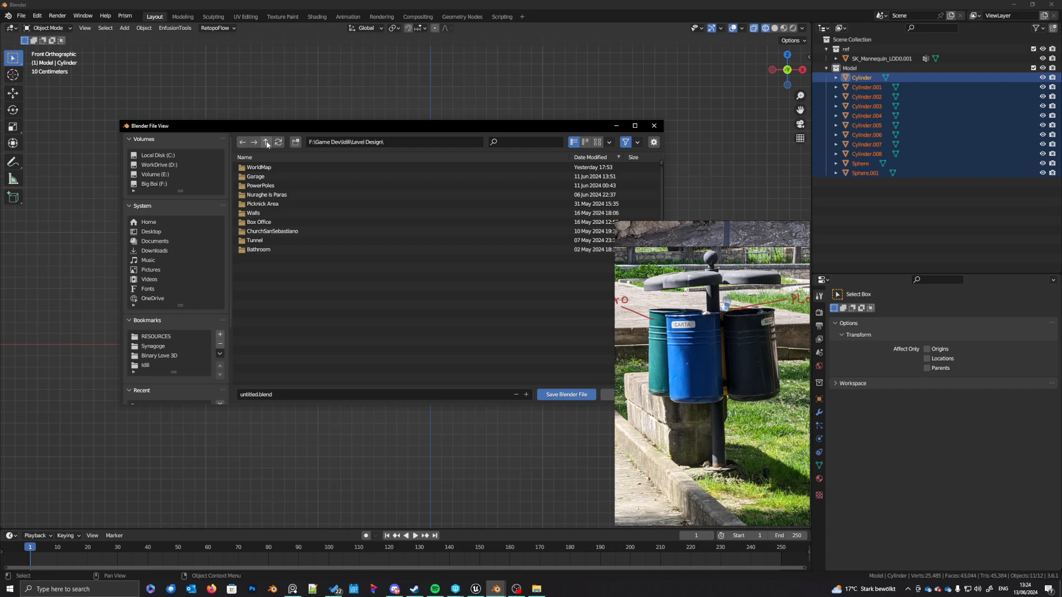
{"action": "left_click", "coordinate": [266, 142]}
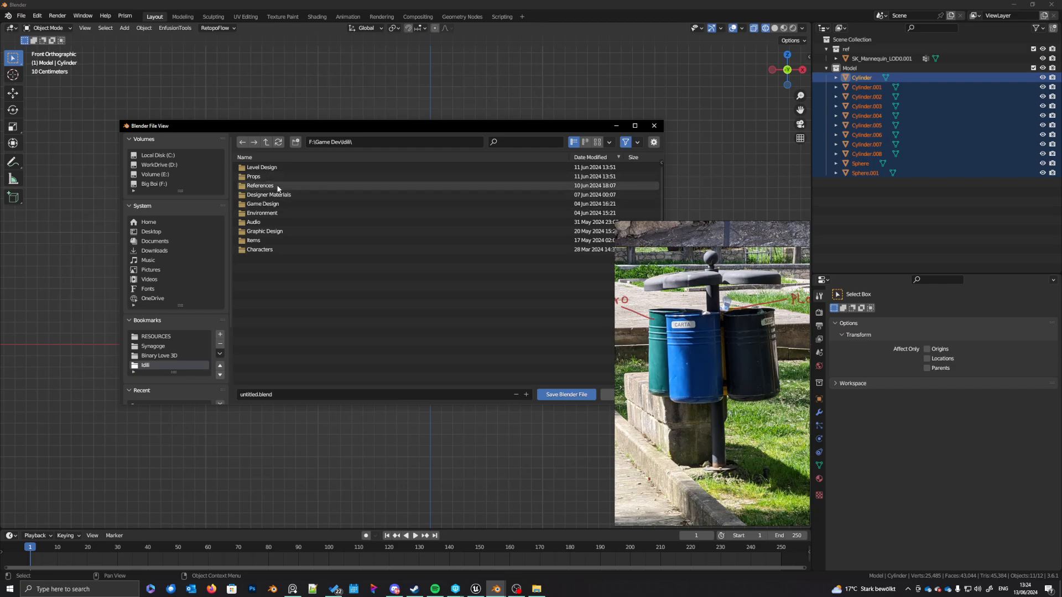
Step: Create a folder named Trashcan inside the project's Level Design folder and open it
{"action": "left_click", "coordinate": [267, 169]}
{"action": "double_click", "coordinate": [267, 168]}
{"action": "left_click", "coordinate": [296, 142]}
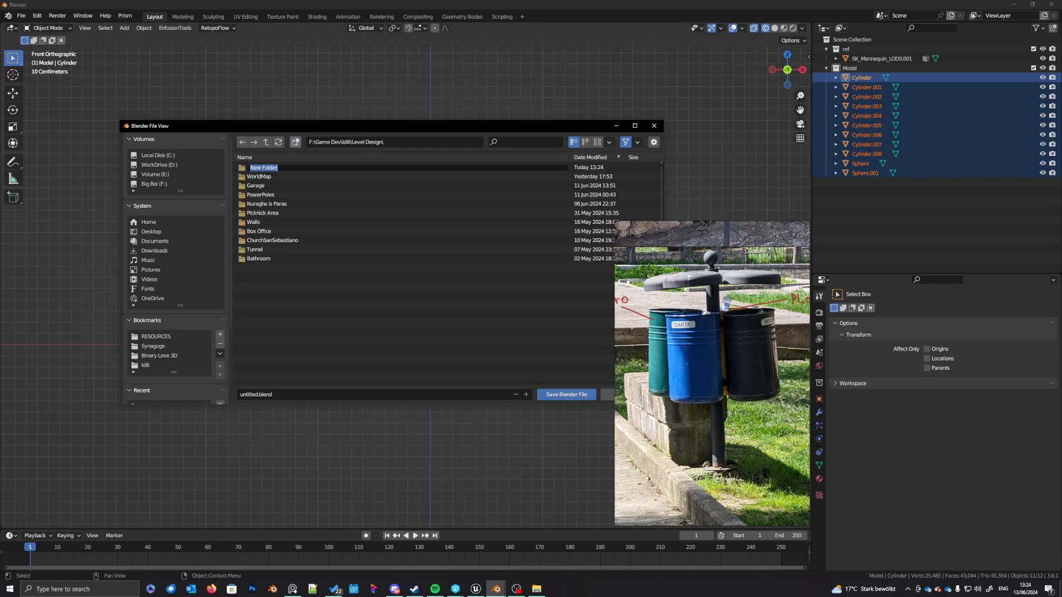
{"action": "type", "text": "Trashcan"}
{"action": "key", "text": "Return"}
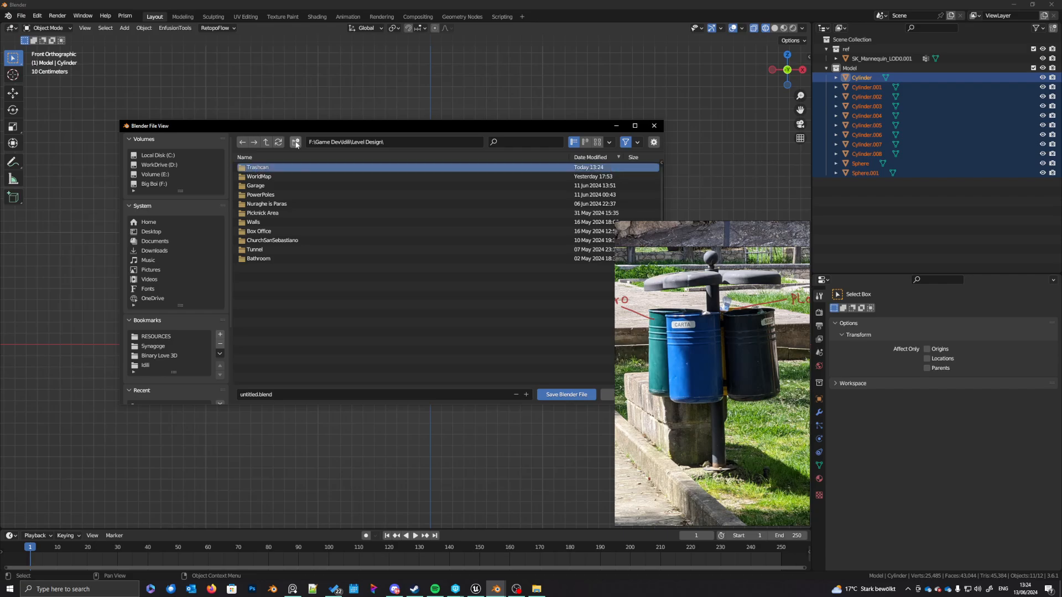
{"action": "double_click", "coordinate": [265, 168]}
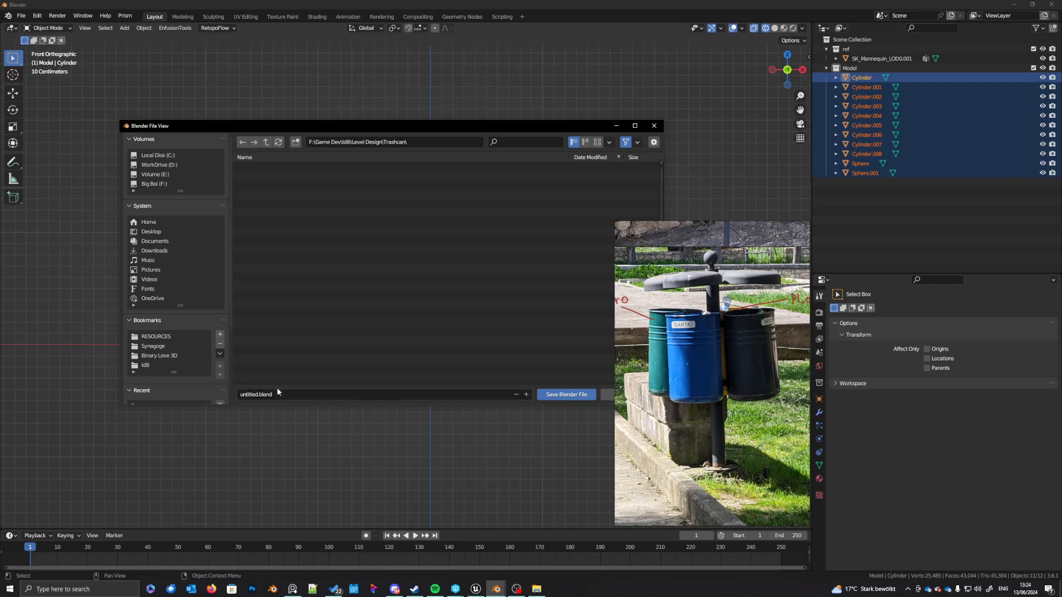
Step: Save the scene as trashcans_A.001.blend in the Trashcan folder
{"action": "left_click", "coordinate": [259, 394]}
{"action": "left_click_drag", "start_coordinate": [257, 394], "coordinate": [236, 400]}
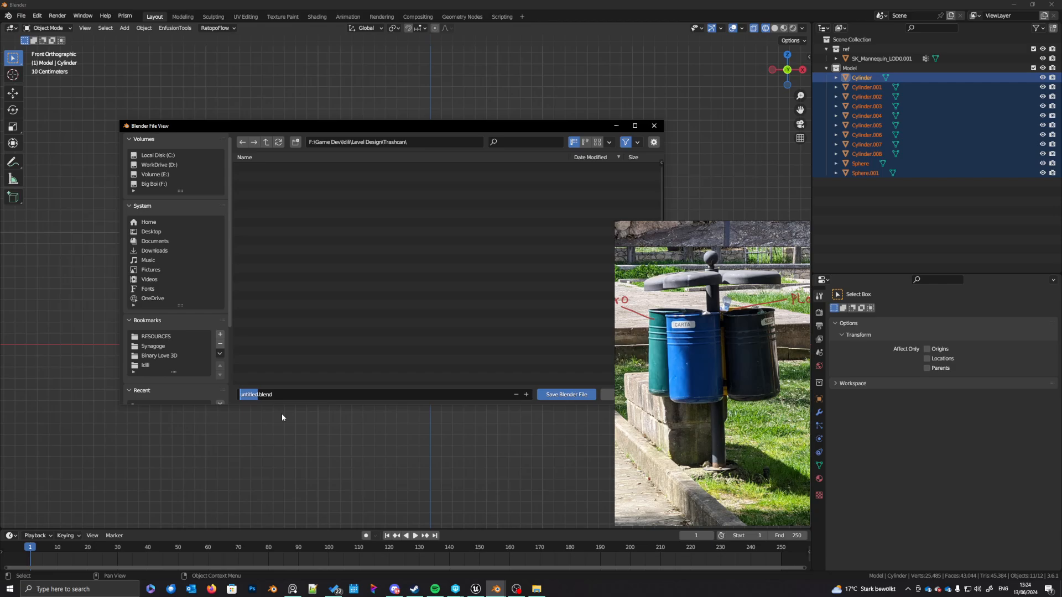
{"action": "type", "text": "trashcans_A.001"}
{"action": "left_click", "coordinate": [566, 395]}
Step: Start an FBX export and create a subfolder named trashcan_engine inside the Trashcan folder
{"action": "key", "text": "q"}
{"action": "left_click", "coordinate": [337, 335]}
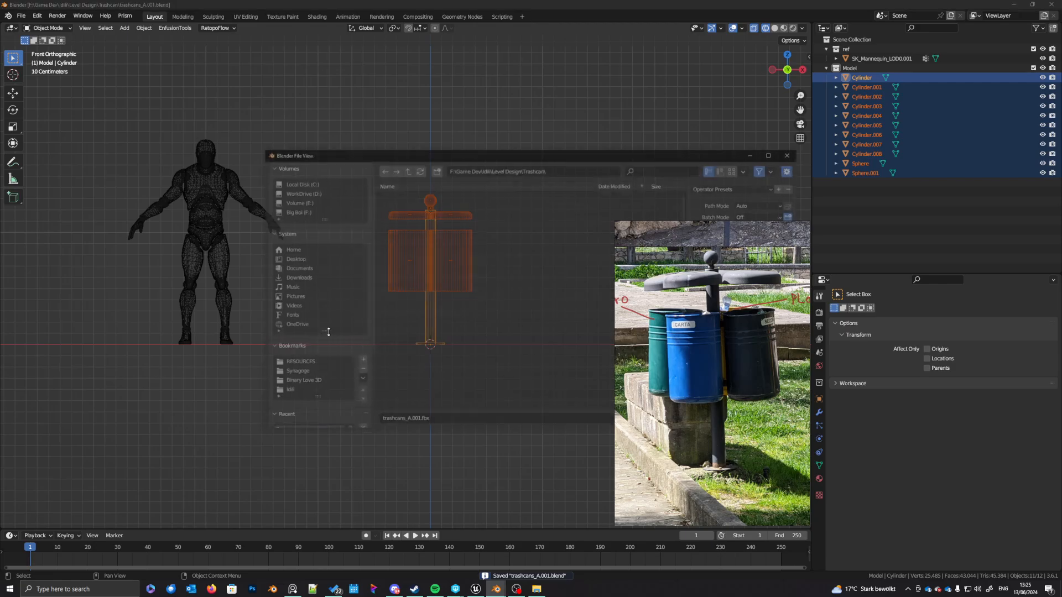
{"action": "left_click", "coordinate": [435, 172]}
{"action": "double_click", "coordinate": [400, 197]}
{"action": "key", "text": "t"}
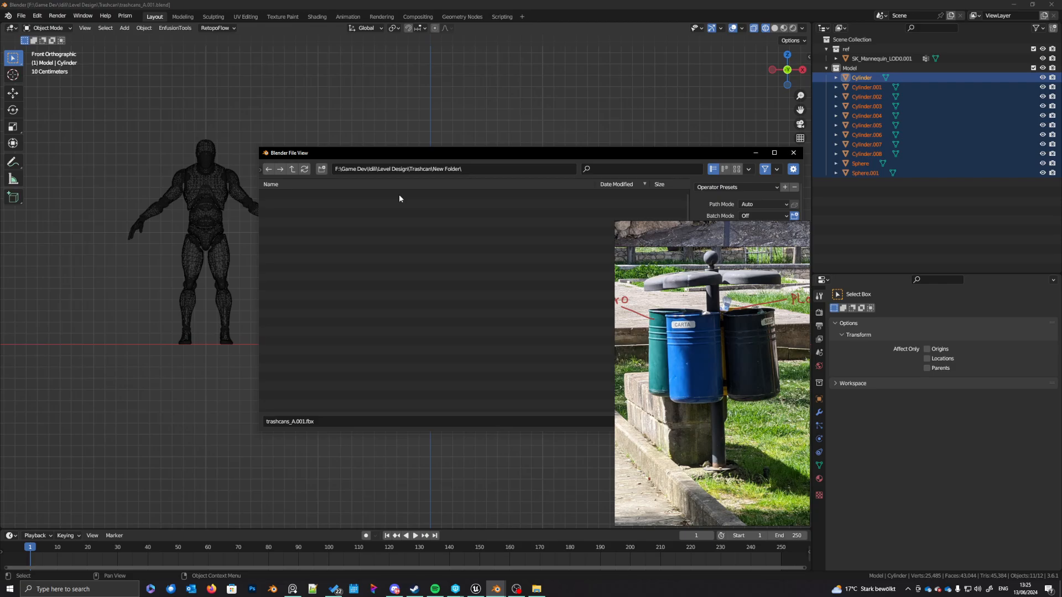
{"action": "left_click", "coordinate": [293, 172]}
{"action": "left_click", "coordinate": [317, 193], "text": "ctrl"}
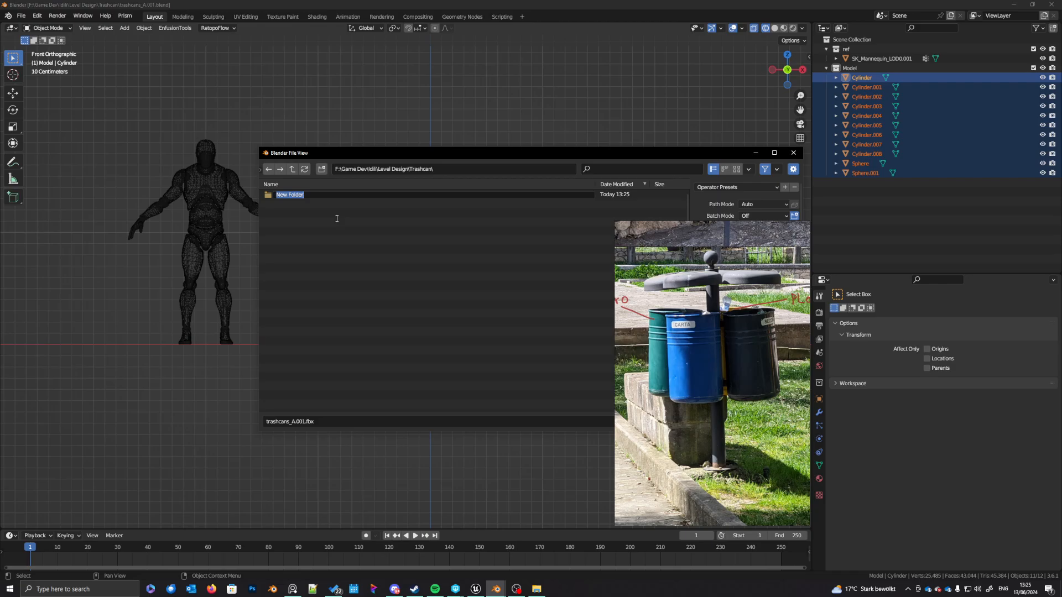
{"action": "type", "text": "trashcan_engine"}
{"action": "key", "text": "Return"}
Step: Create two more subfolders in the Trashcan folder, named trashcan_sub and trashcan_materials
{"action": "left_click", "coordinate": [323, 170]}
{"action": "type", "text": "t"}
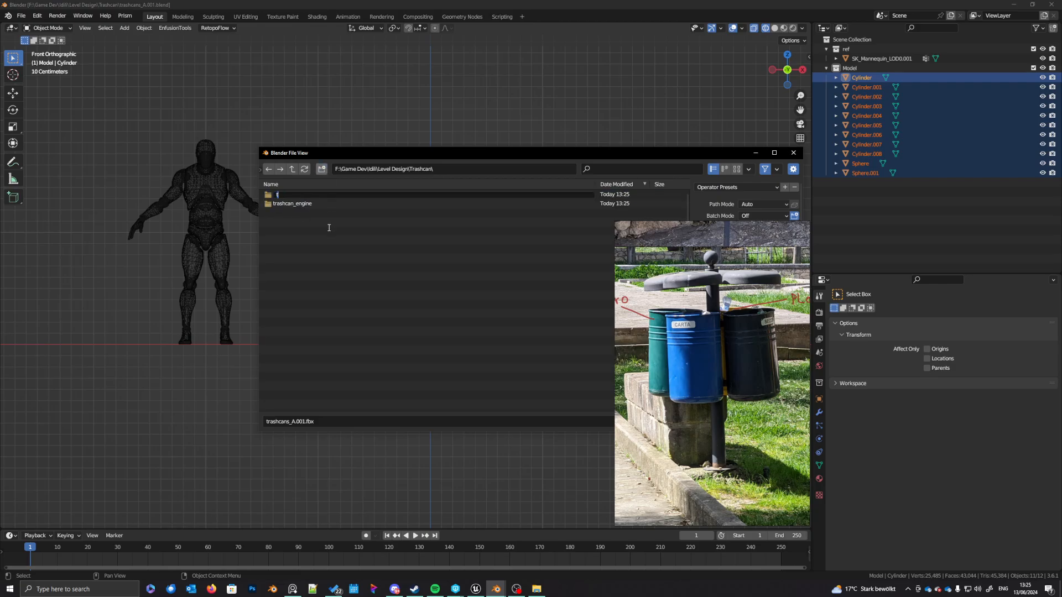
{"action": "type", "text": "rashcan_sub"}
{"action": "key", "text": "Return"}
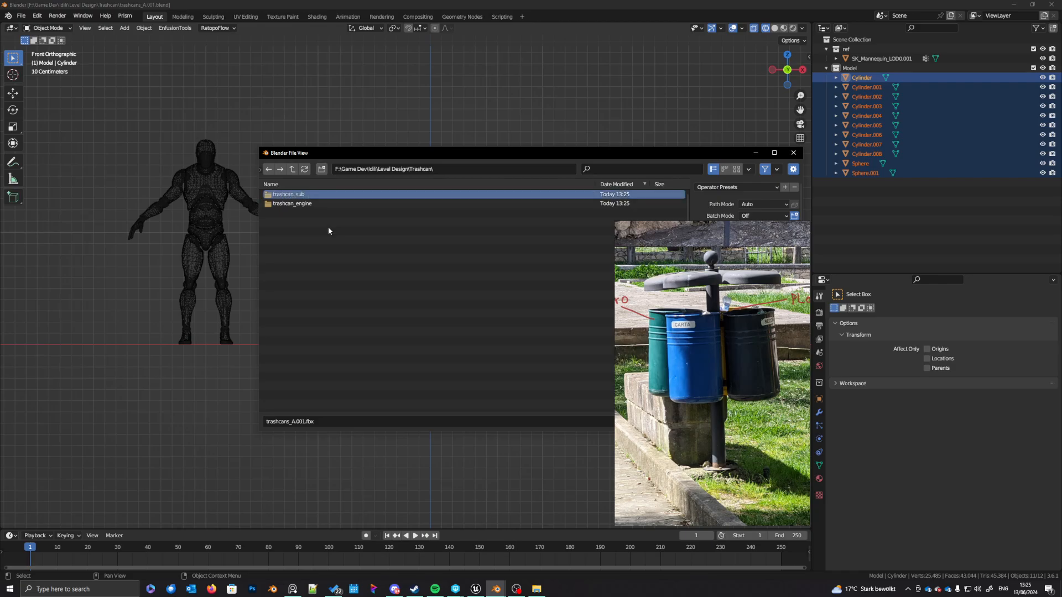
{"action": "left_click", "coordinate": [320, 171]}
{"action": "type", "text": "trash"}
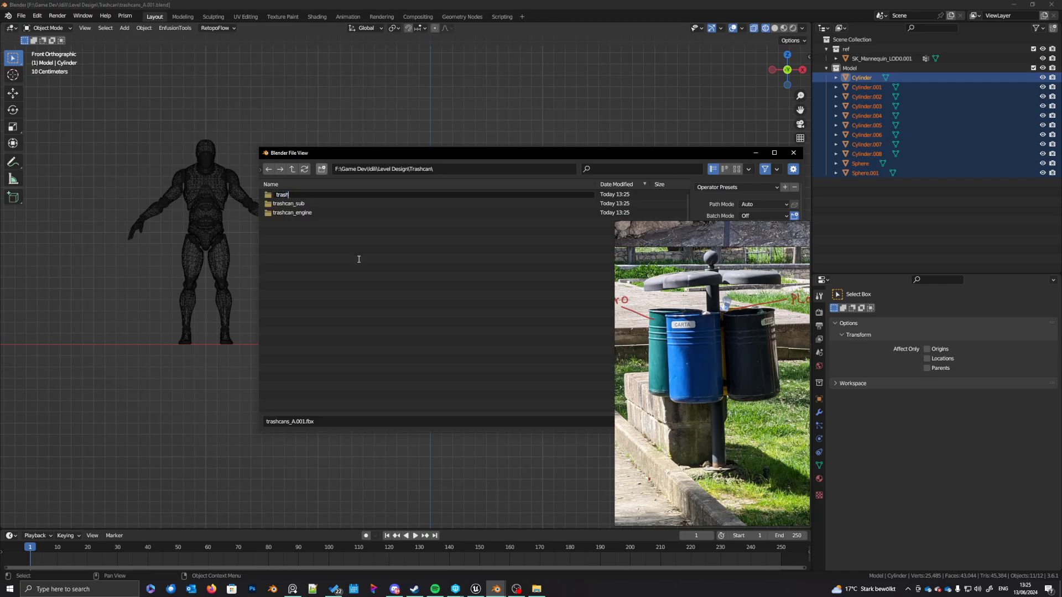
{"action": "type", "text": "can"}
{"action": "type", "text": "_materials"}
{"action": "key", "text": "Return"}
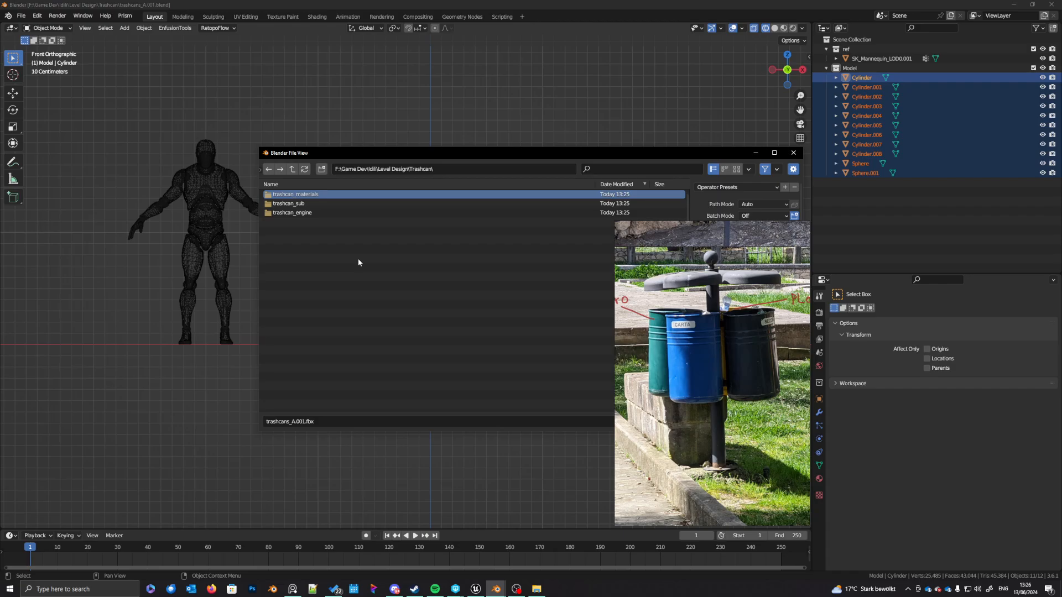
Step: Export only the selected bin stand objects as trashcans_A.fbx into the trashcan_engine folder
{"action": "left_click_drag", "start_coordinate": [482, 152], "coordinate": [306, 179]}
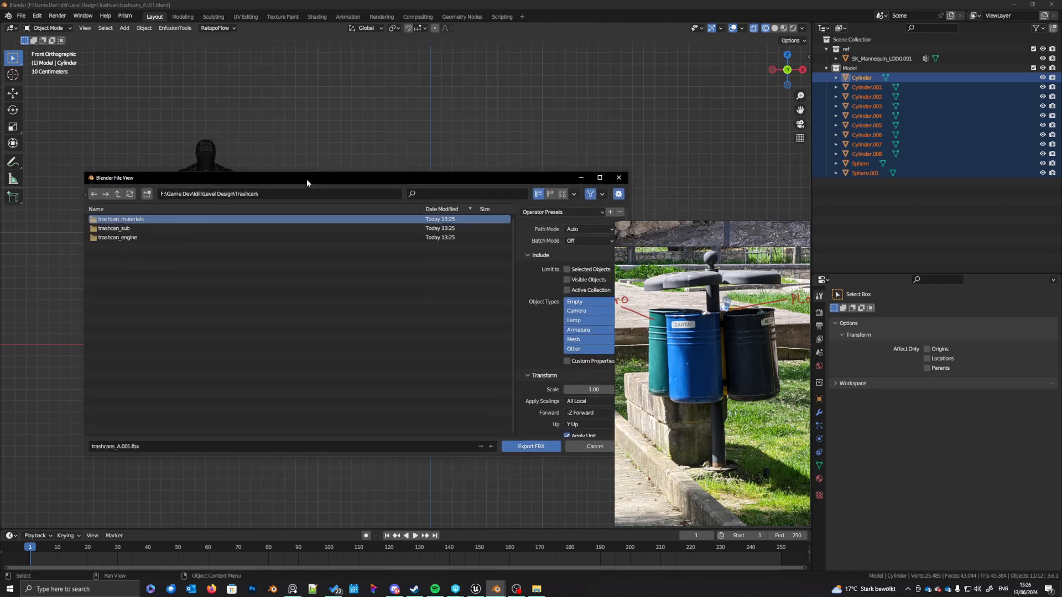
{"action": "double_click", "coordinate": [119, 239]}
{"action": "left_click", "coordinate": [125, 447]}
{"action": "left_click_drag", "start_coordinate": [130, 446], "coordinate": [123, 449]}
{"action": "key", "text": "BackSpace"}
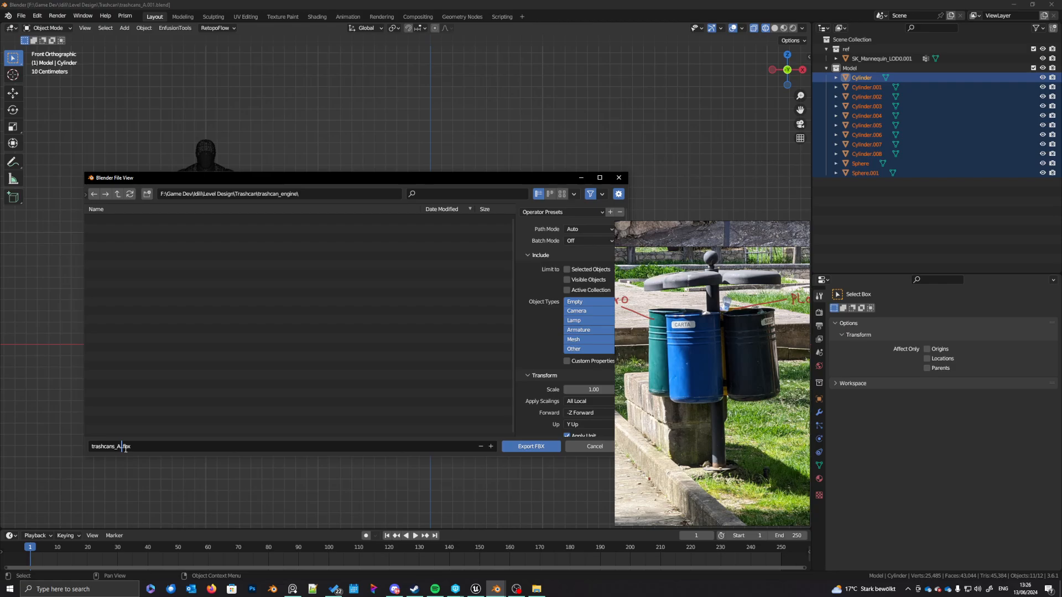
{"action": "left_click", "coordinate": [568, 270]}
{"action": "left_click", "coordinate": [535, 449]}
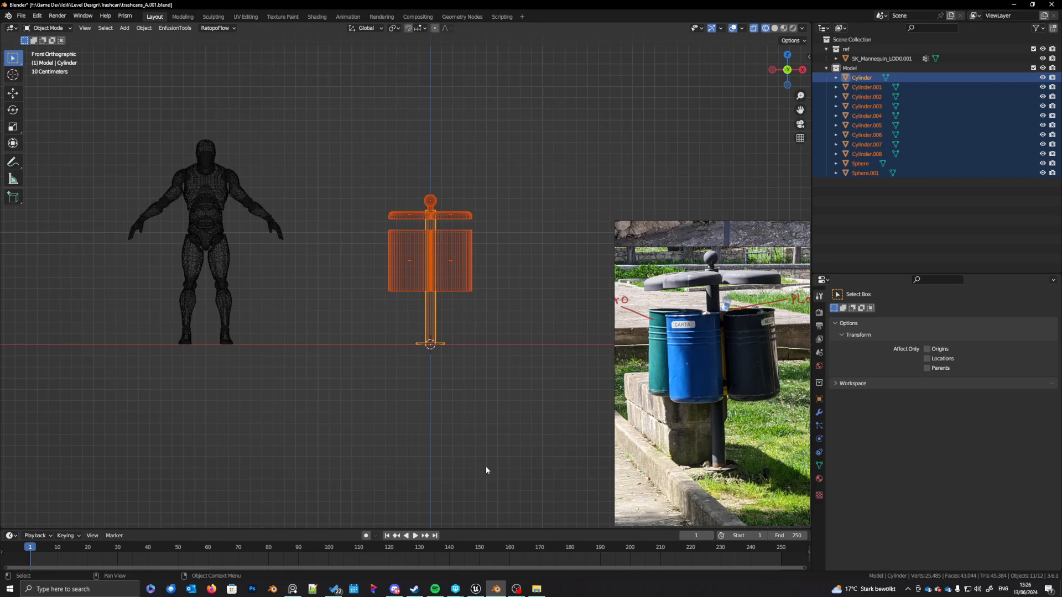
Step: Switch to Unreal Editor, create a TrashCans folder under LevelArchitecture and open it, moving the reference photo out of the way
{"action": "left_click", "coordinate": [477, 591]}
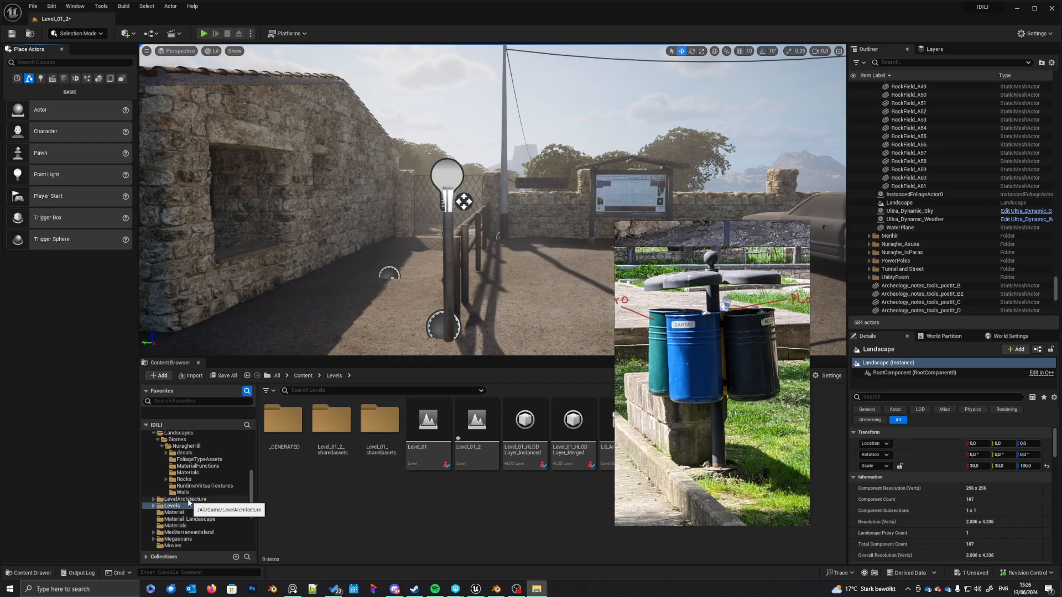
{"action": "left_click", "coordinate": [186, 499]}
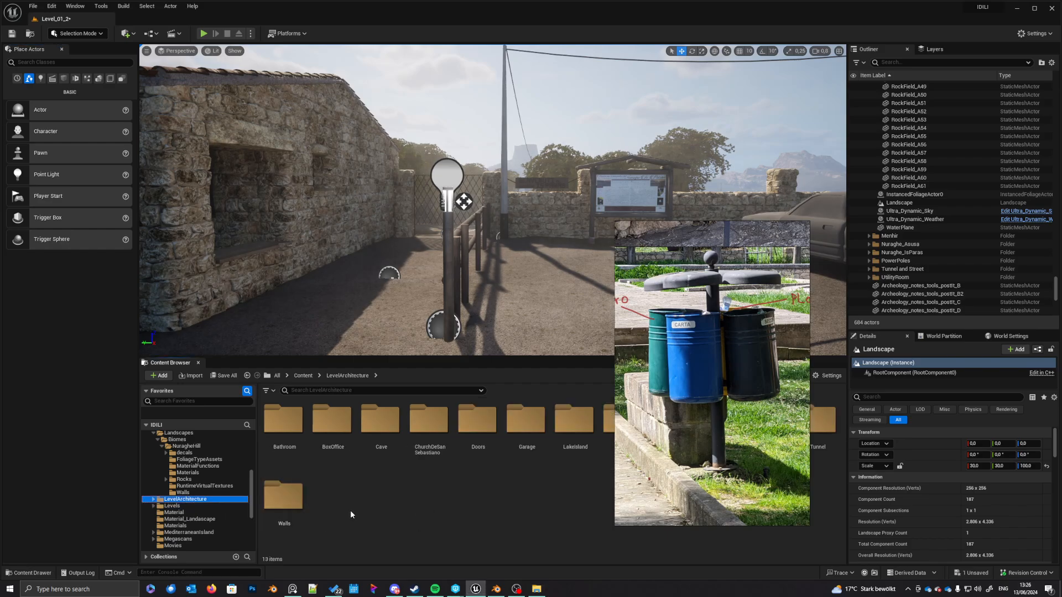
{"action": "right_click", "coordinate": [345, 493]}
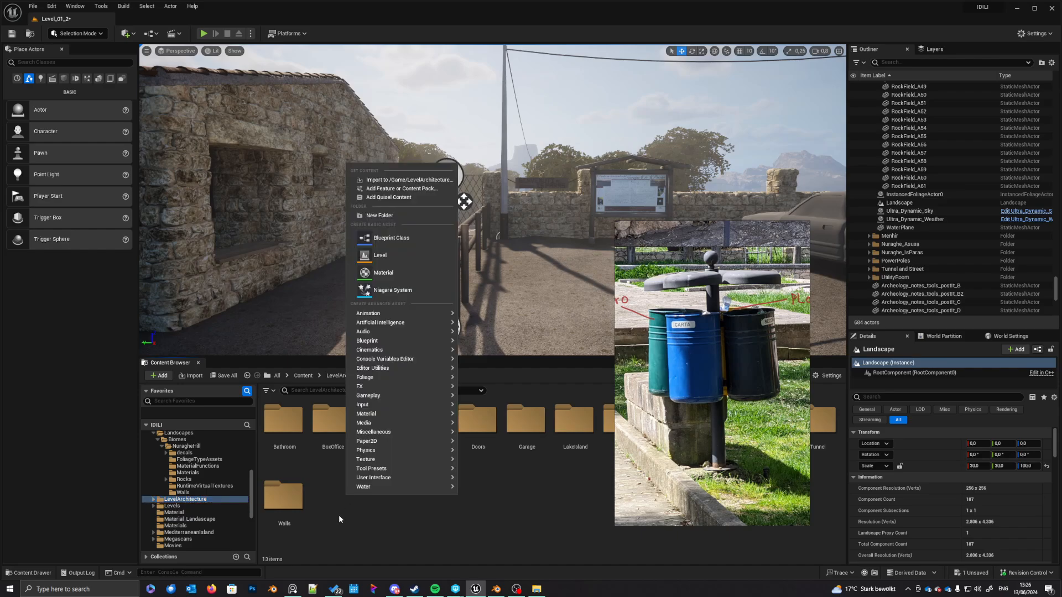
{"action": "left_click", "coordinate": [387, 216]}
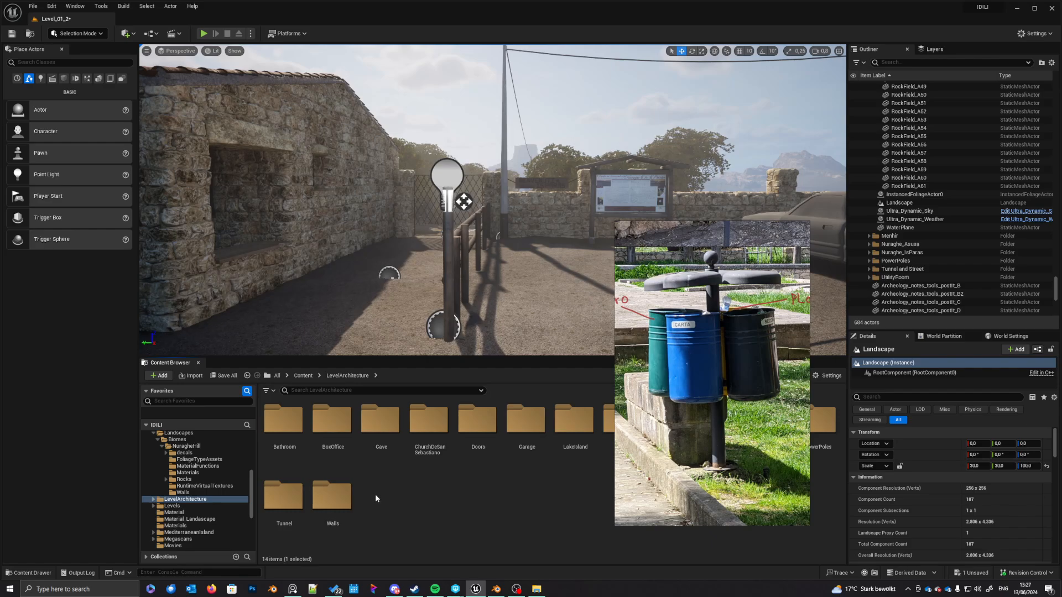
{"action": "right_click_drag", "start_coordinate": [702, 394], "coordinate": [673, 231]}
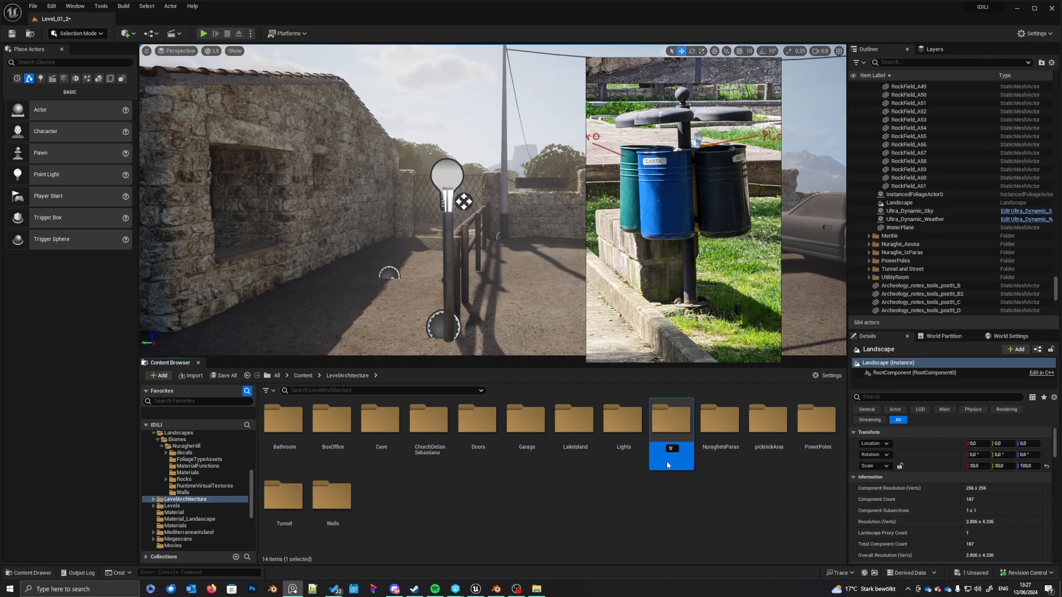
{"action": "key", "text": "Return"}
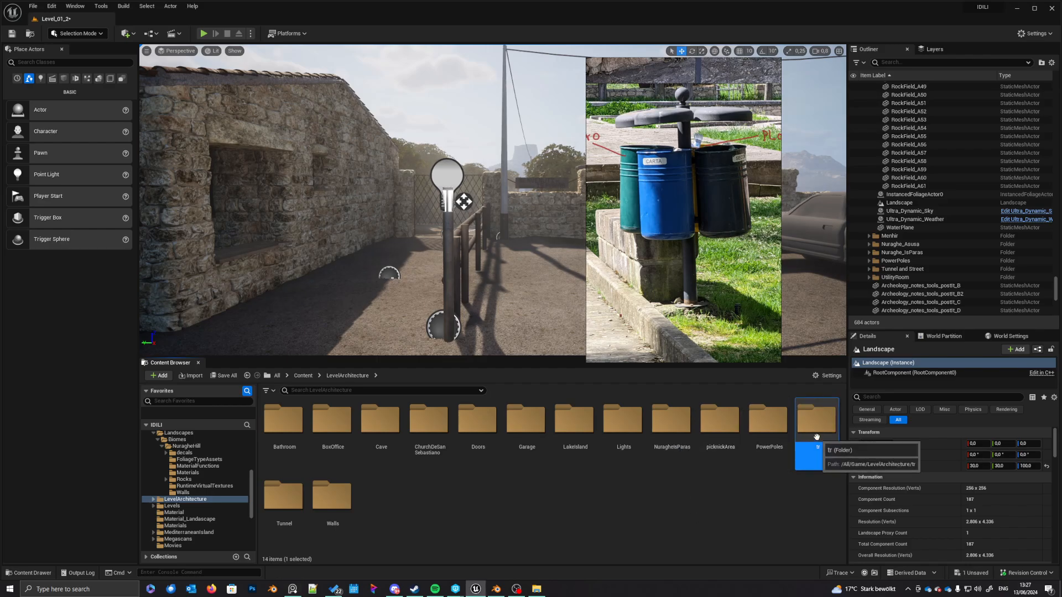
{"action": "left_click", "coordinate": [820, 449]}
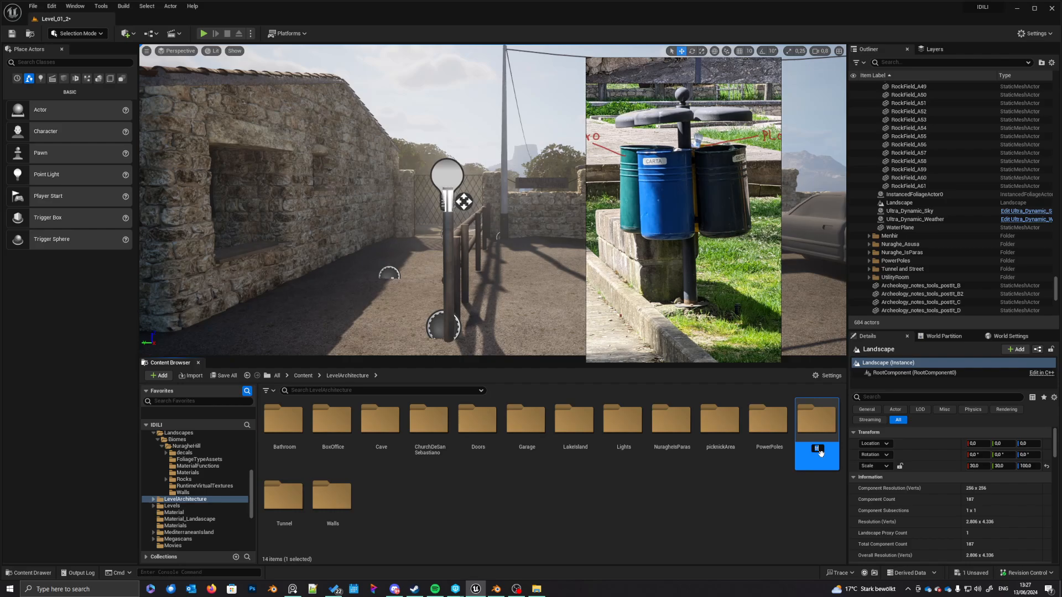
{"action": "type", "text": "TrashCans"}
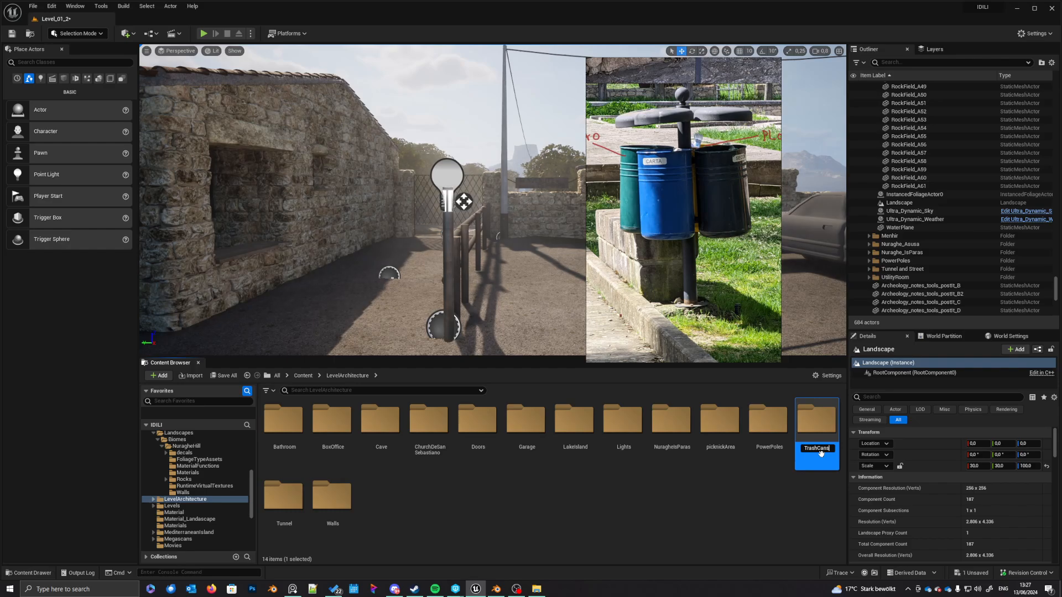
{"action": "key", "text": "Return"}
{"action": "double_click", "coordinate": [821, 425]}
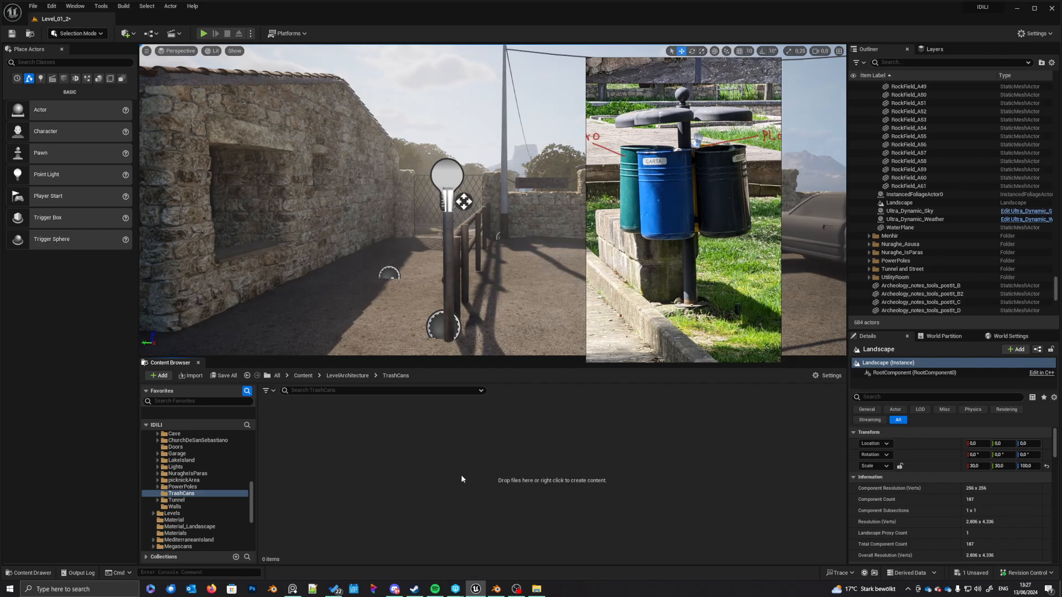
Step: Create a subfolder named models inside the TrashCans folder
{"action": "right_click", "coordinate": [358, 480]}
{"action": "left_click", "coordinate": [387, 198]}
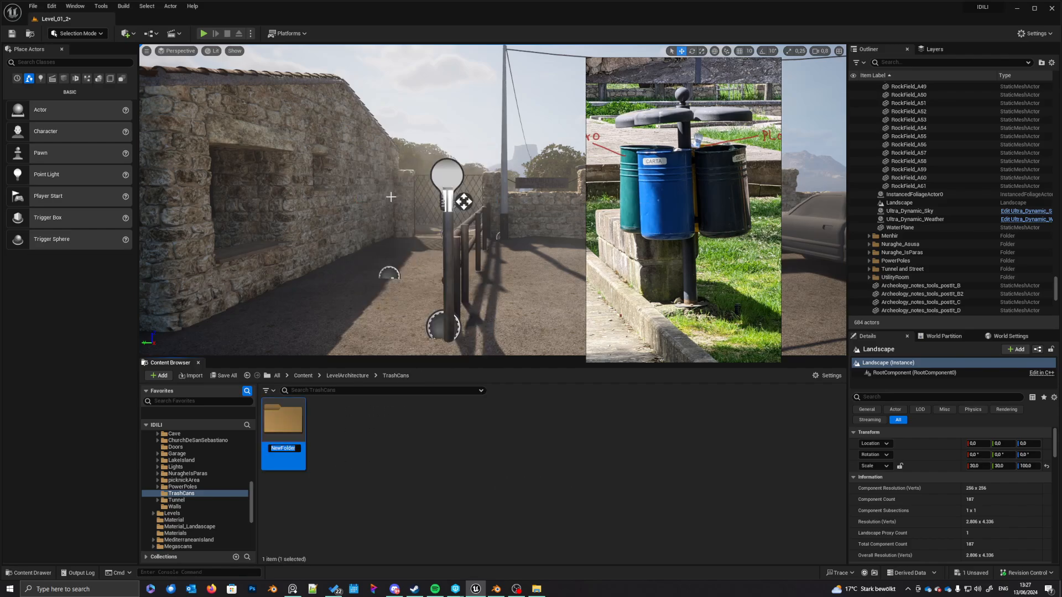
{"action": "type", "text": "mde"}
{"action": "key", "text": "BackSpace"}
{"action": "key", "text": "BackSpace"}
{"action": "type", "text": "odels"}
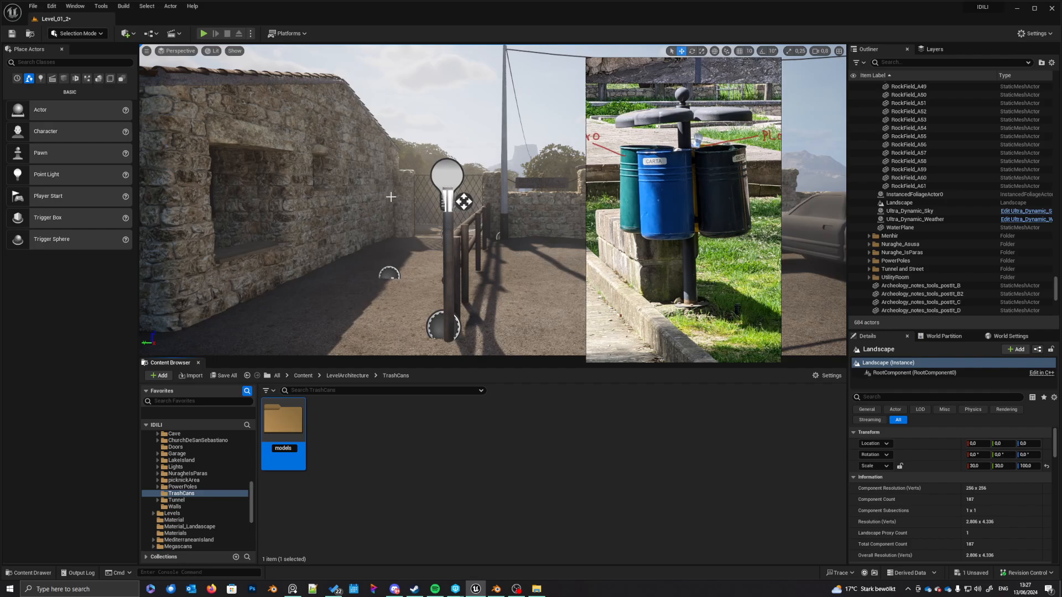
{"action": "key", "text": "Return"}
Step: Create a second subfolder named materials inside the TrashCans folder
{"action": "right_click", "coordinate": [335, 443]}
{"action": "left_click", "coordinate": [376, 166]}
{"action": "type", "text": "mat"}
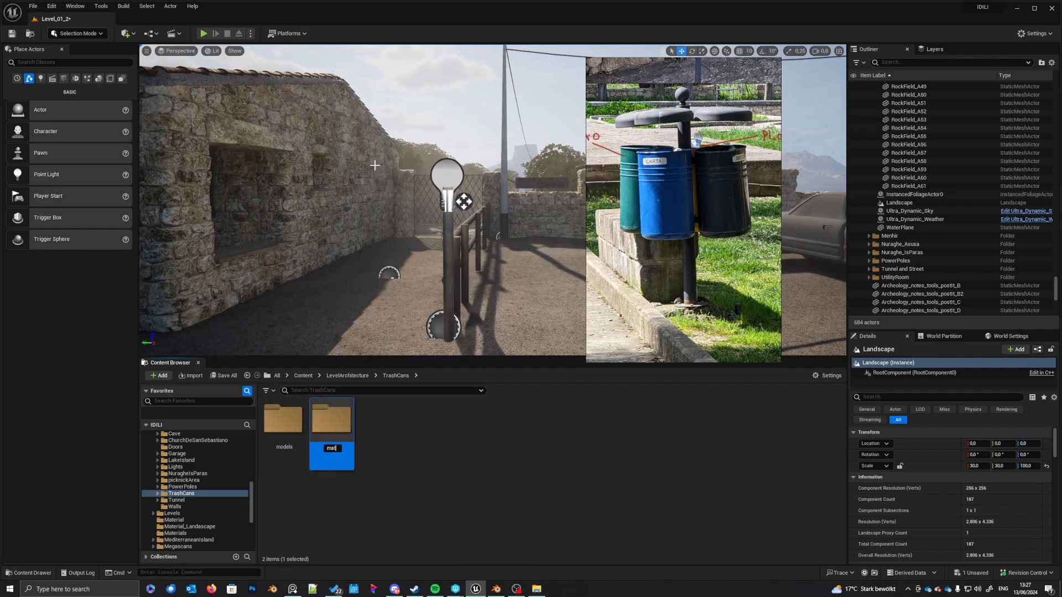
{"action": "type", "text": "erials"}
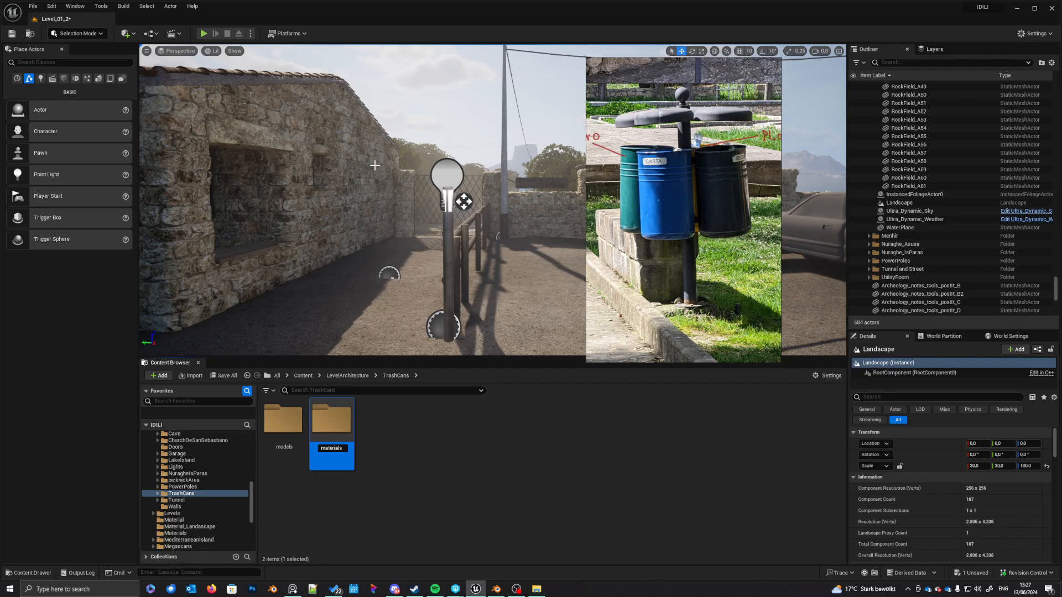
{"action": "key", "text": "Return"}
{"action": "left_click", "coordinate": [379, 450]}
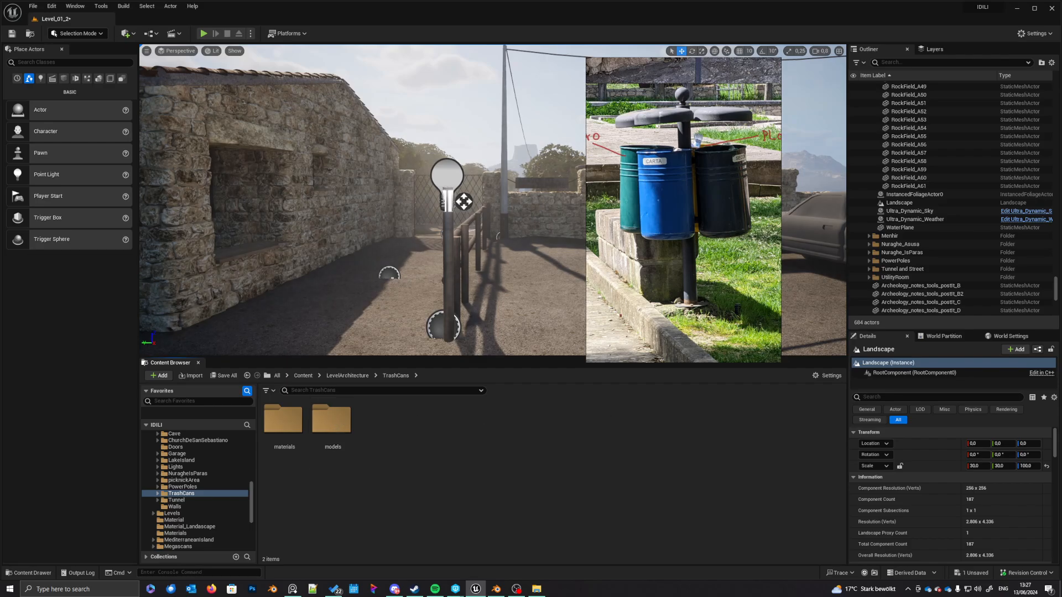
Step: Import the exported trash can FBX into the models folder with Generate Missing Collision enabled and the LevelArchitecture LOD group, closing the message log
{"action": "double_click", "coordinate": [331, 420]}
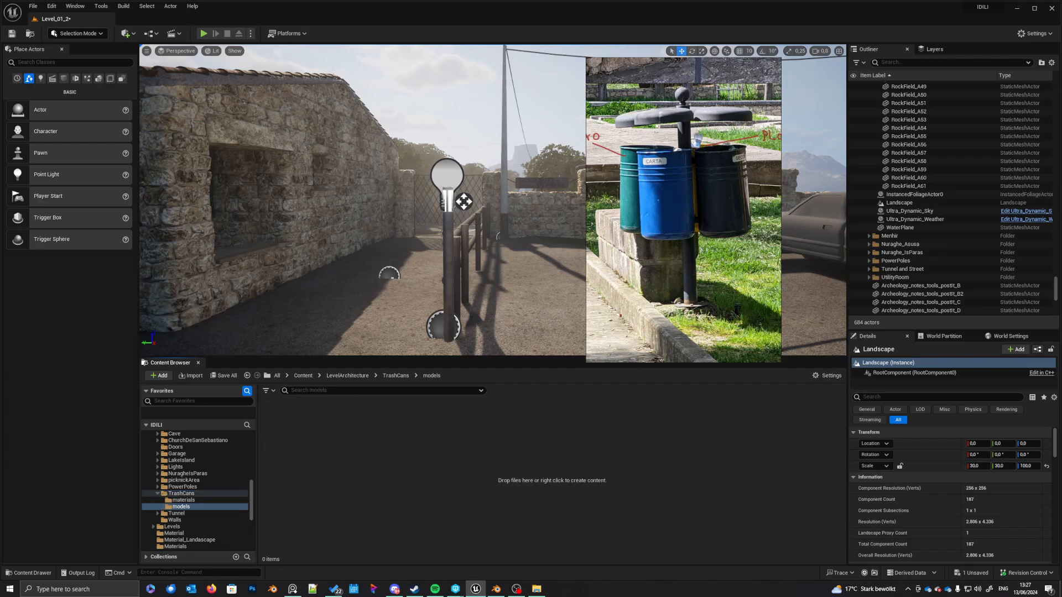
{"action": "left_click_drag", "start_coordinate": [509, 489], "coordinate": [395, 471]}
{"action": "left_click", "coordinate": [551, 237]}
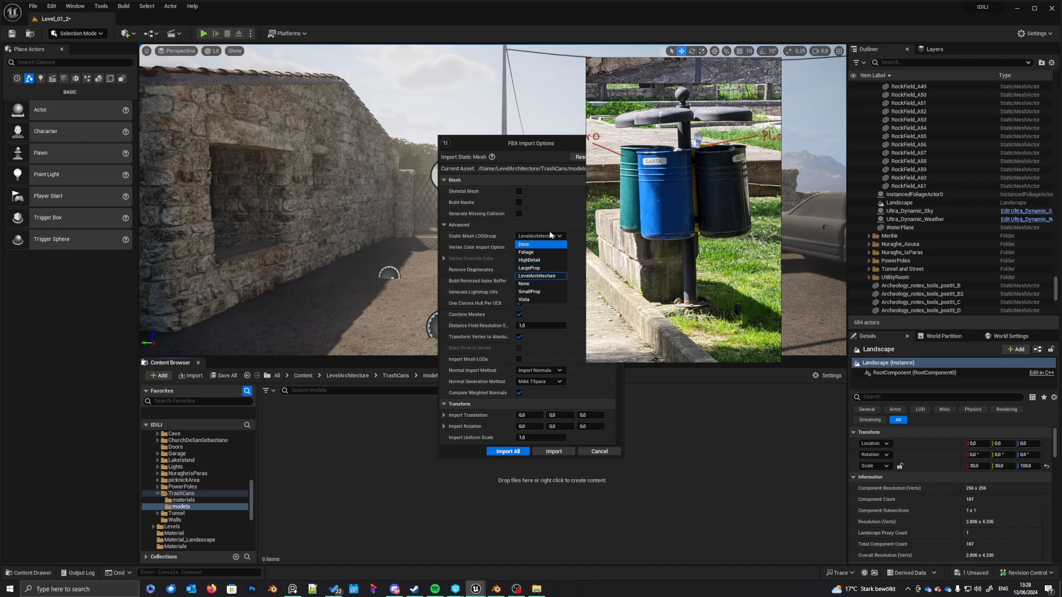
{"action": "left_click", "coordinate": [519, 214]}
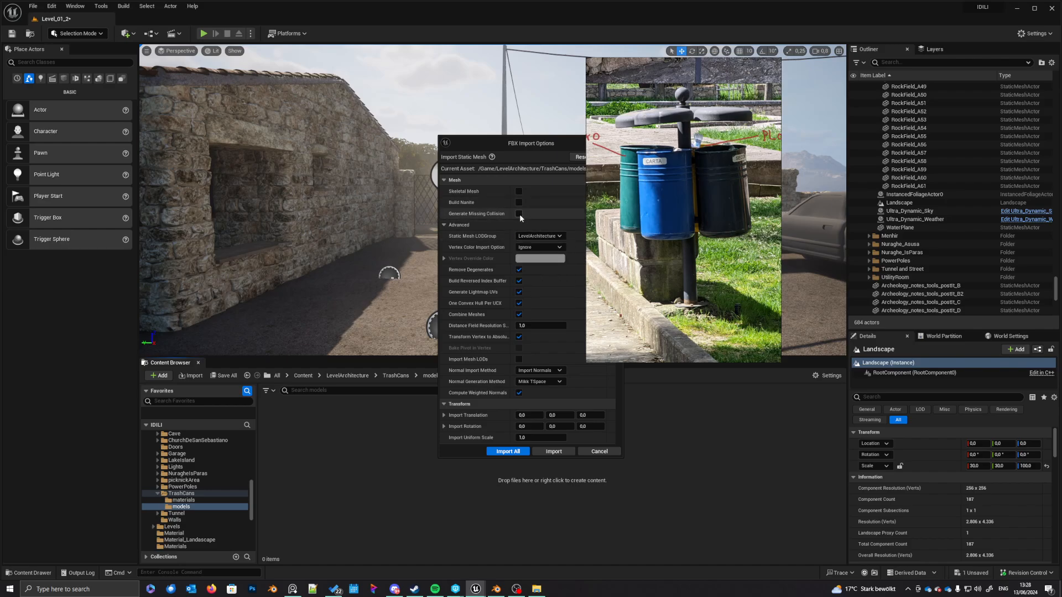
{"action": "left_click", "coordinate": [563, 237]}
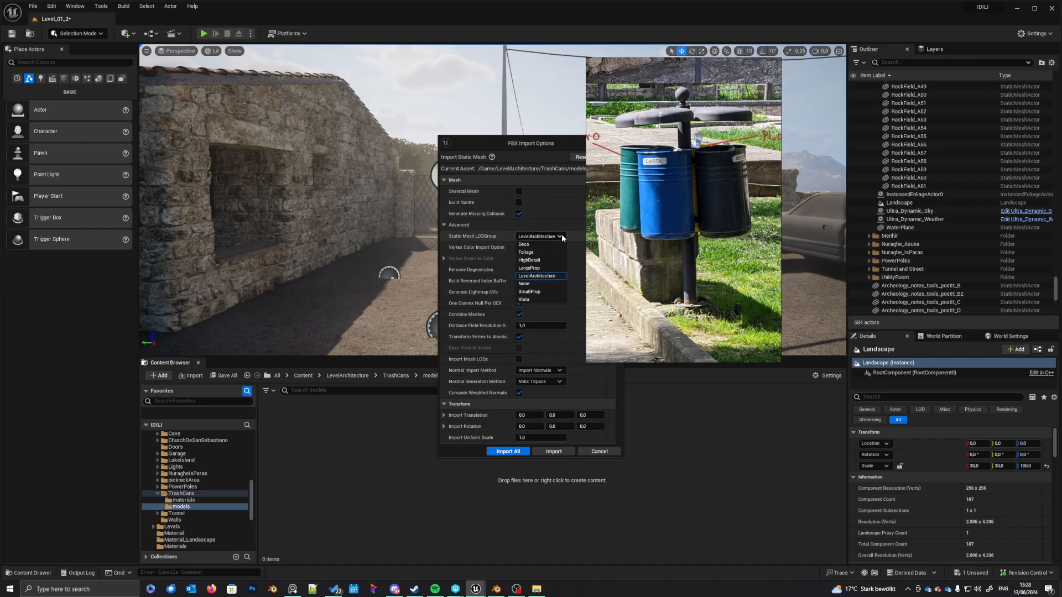
{"action": "left_click", "coordinate": [531, 276]}
{"action": "left_click", "coordinate": [509, 452]}
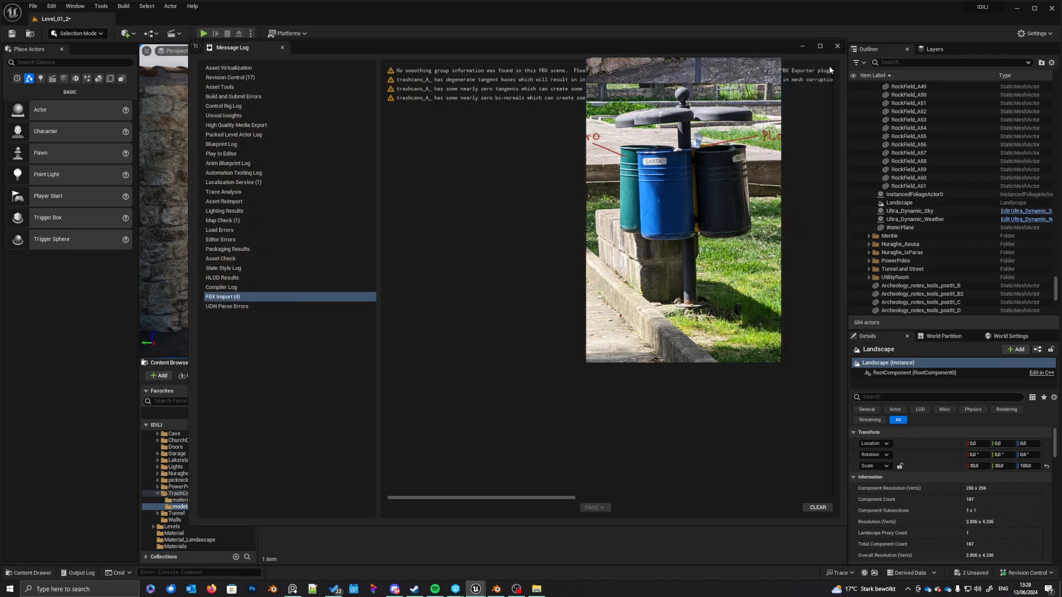
{"action": "left_click", "coordinate": [837, 46]}
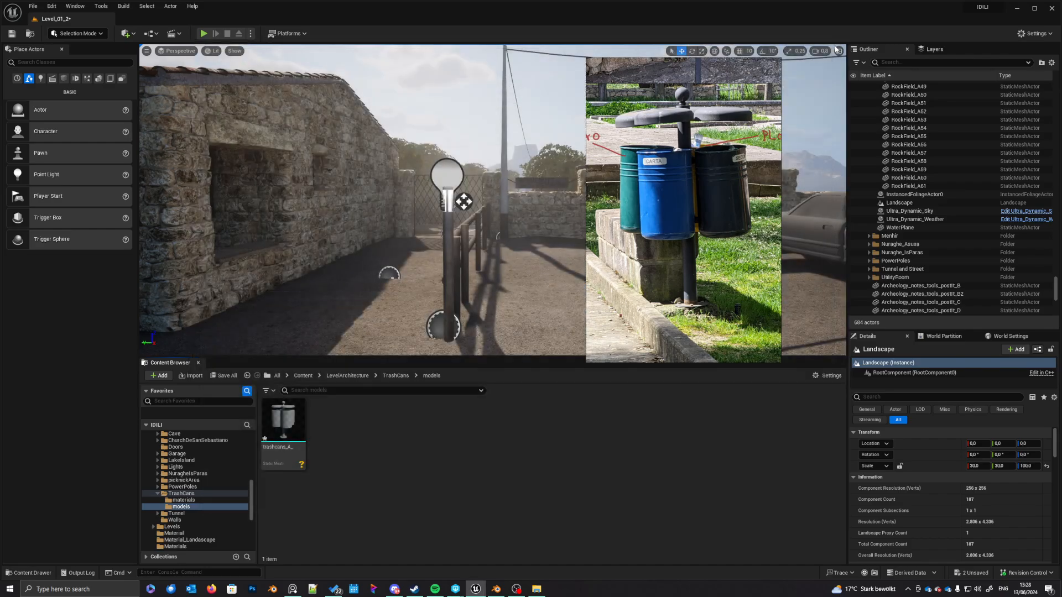
Step: Place the imported trash can mesh on the ground near the stone building and start a fullscreen play session despite the blueprint errors
{"action": "right_click_drag", "start_coordinate": [221, 249], "coordinate": [199, 255]}
{"action": "left_click_drag", "start_coordinate": [285, 423], "coordinate": [410, 285]}
{"action": "left_click", "coordinate": [203, 33]}
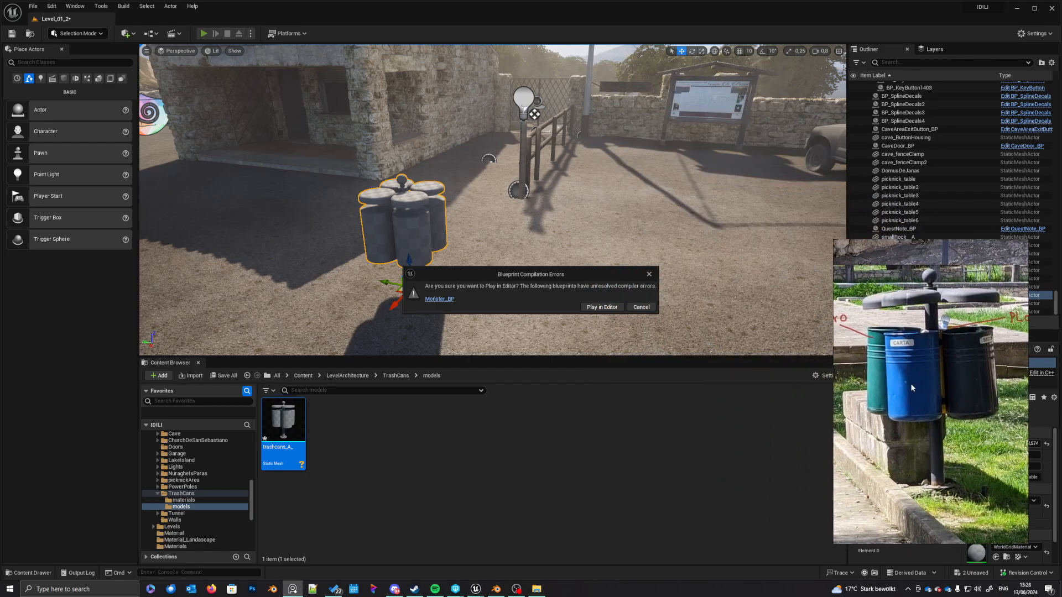
{"action": "left_click", "coordinate": [602, 307]}
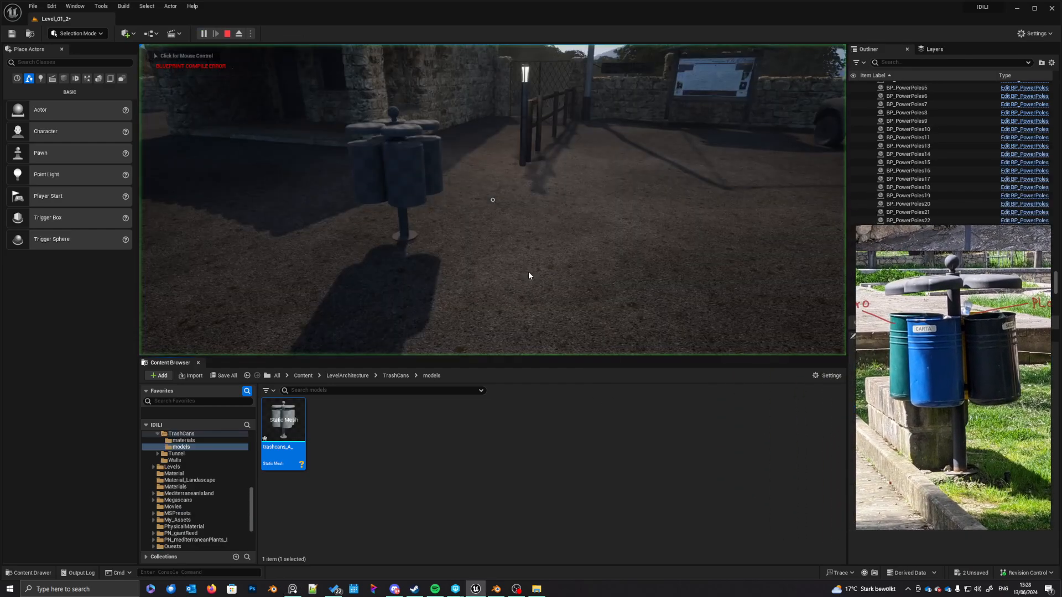
{"action": "key", "text": "F11"}
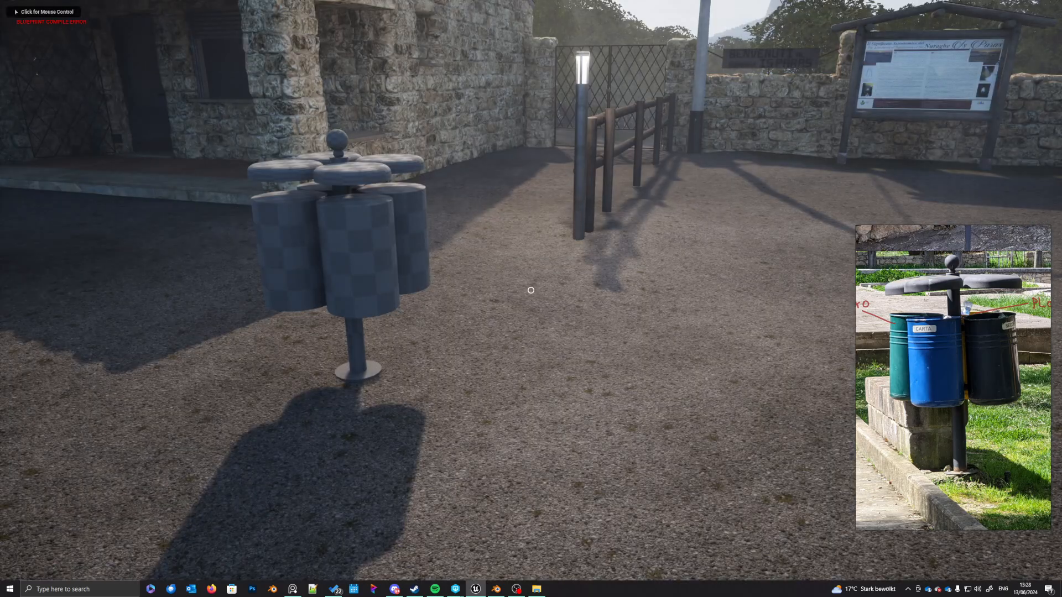
Step: Walk around the bin stand in the play session to examine its scale and proportions from several sides, and return to the editor
{"action": "key", "text": "w"}
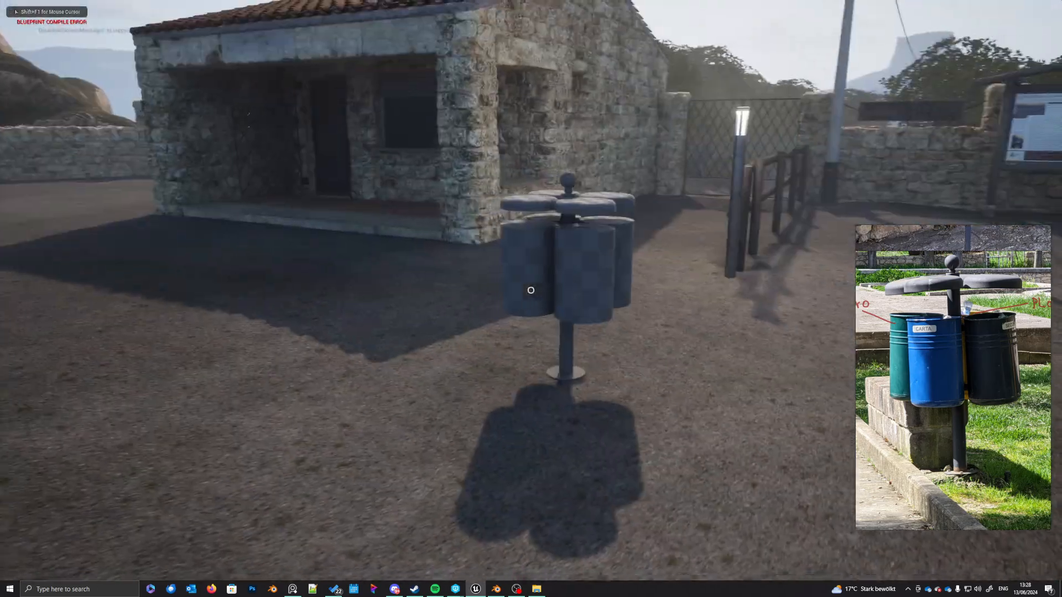
{"action": "key", "text": "w"}
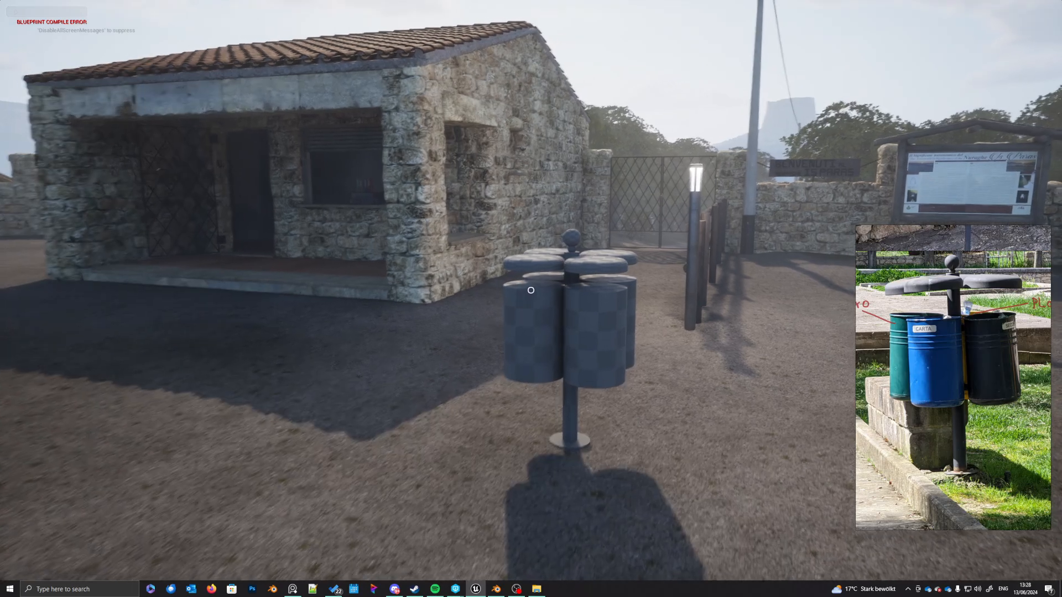
{"action": "key", "text": "w"}
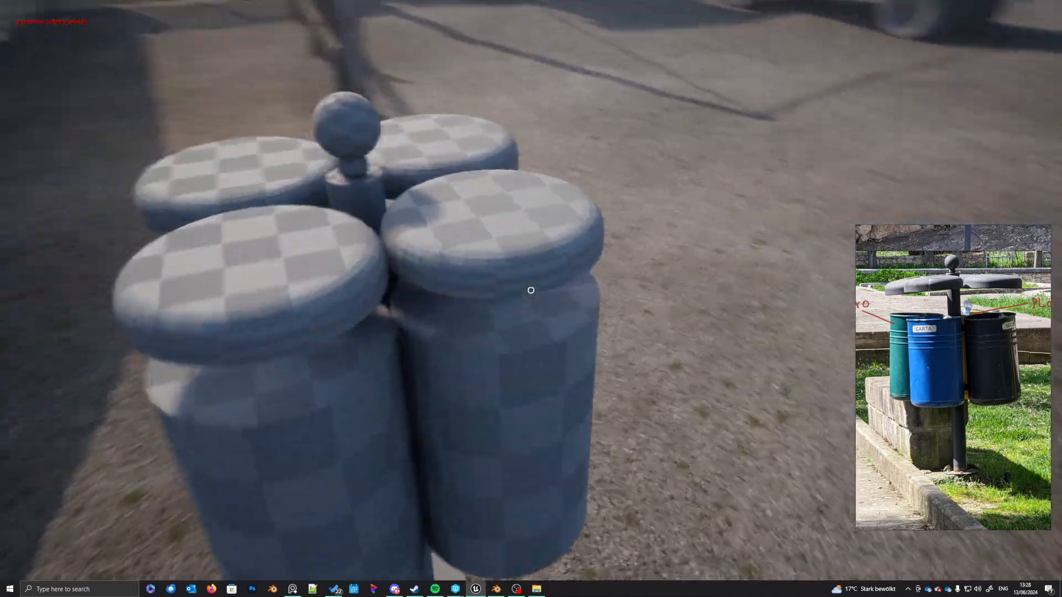
{"action": "key", "text": "s"}
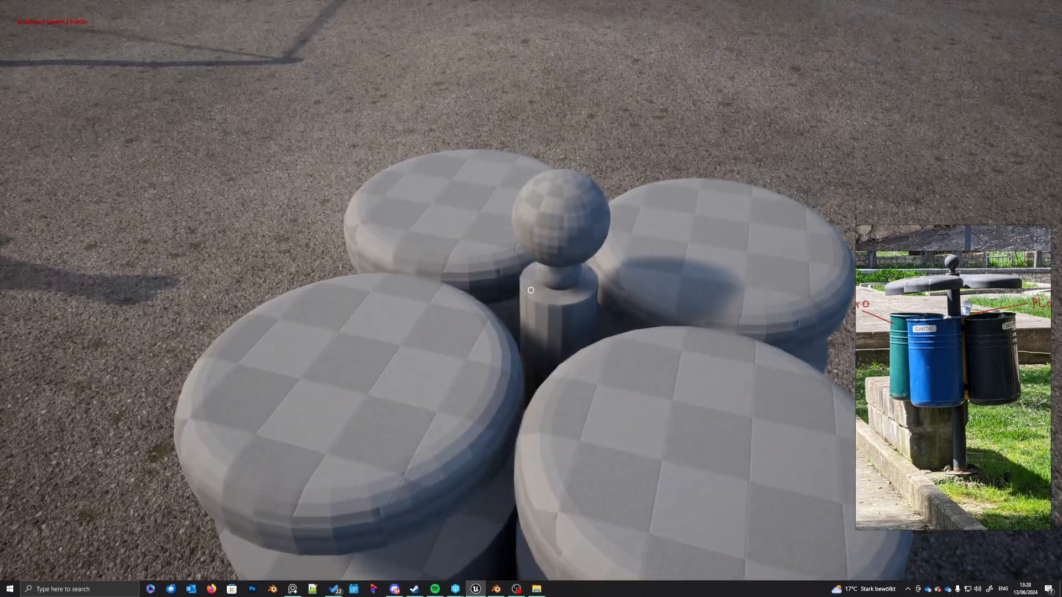
{"action": "key", "text": "s"}
{"action": "key", "text": "w"}
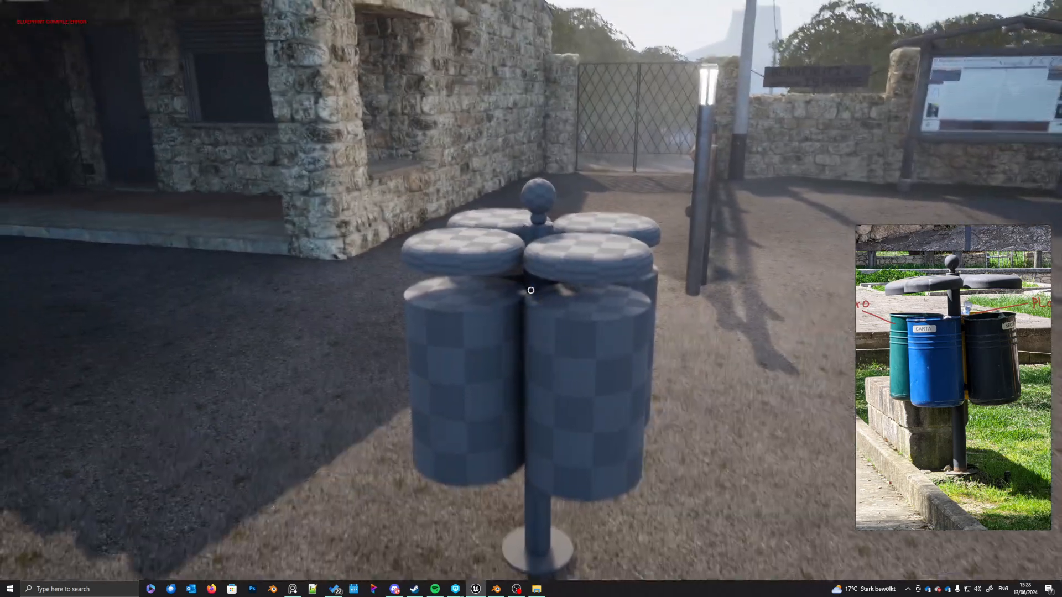
{"action": "key", "text": "s"}
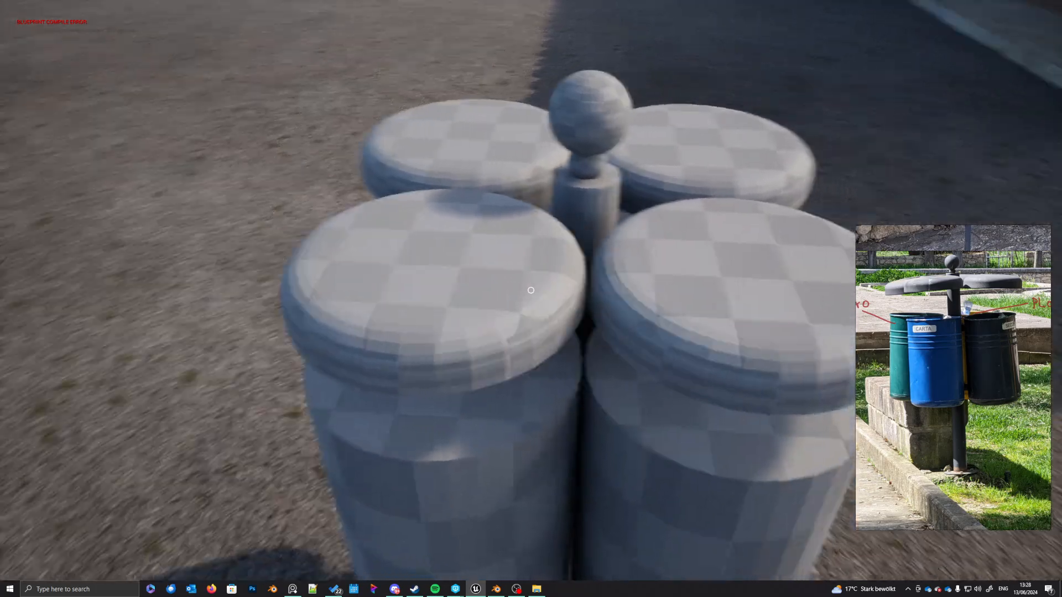
{"action": "key", "text": "a"}
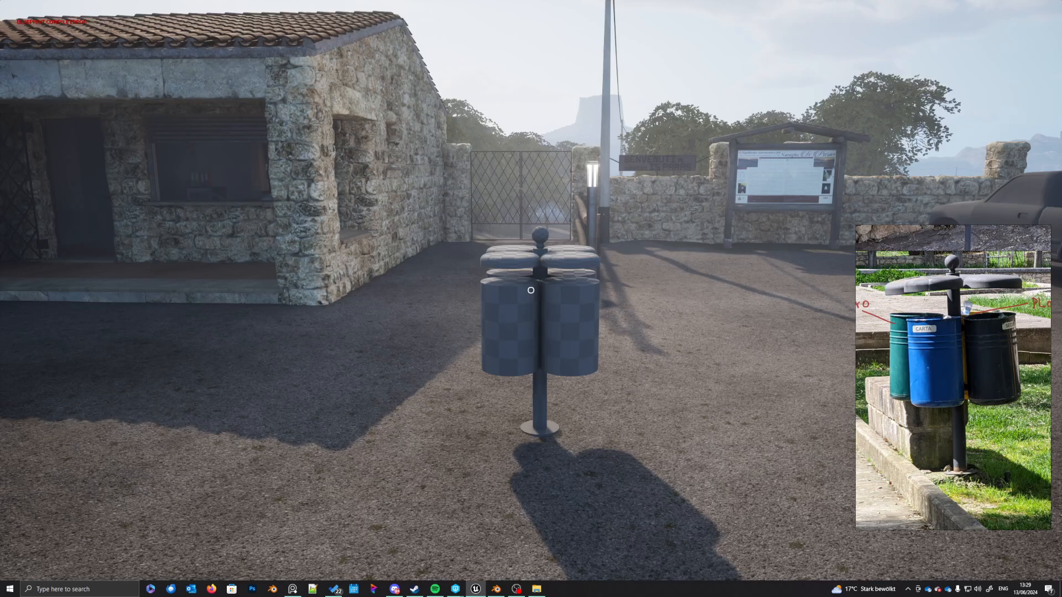
{"action": "key", "text": "w"}
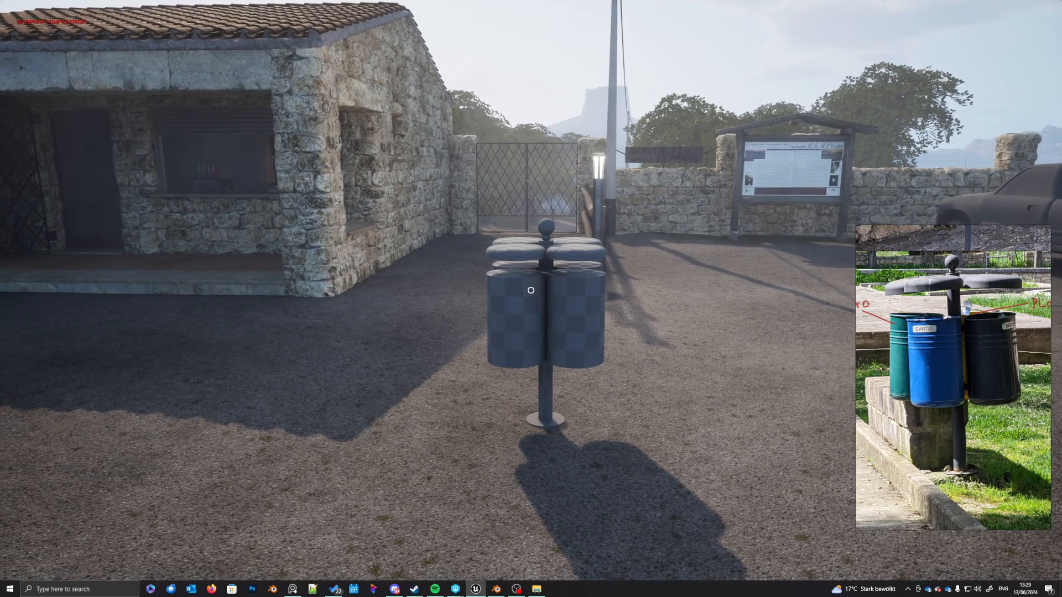
{"action": "key", "text": "w"}
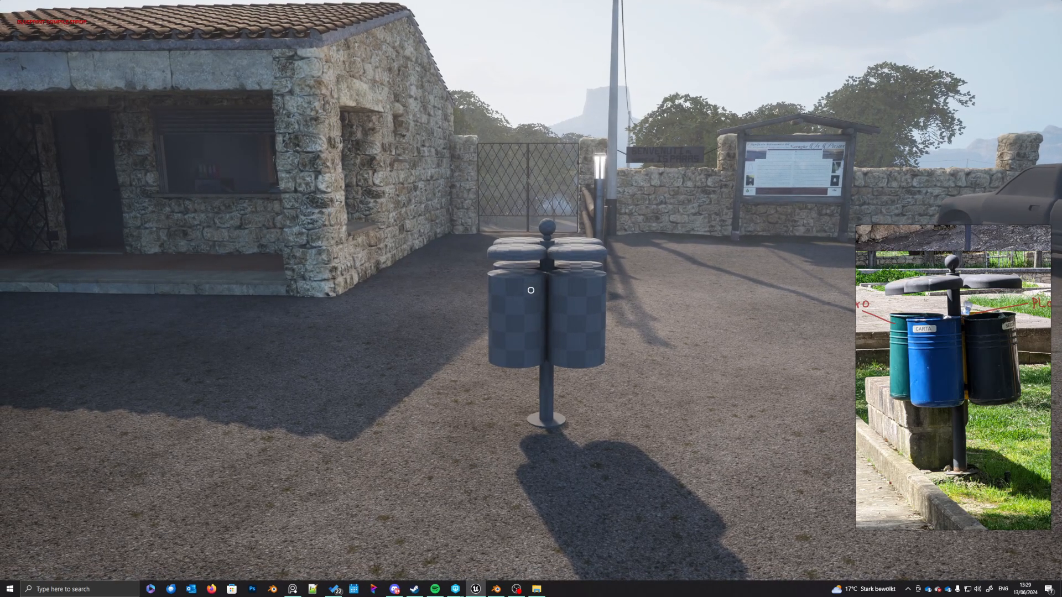
{"action": "key", "text": "w"}
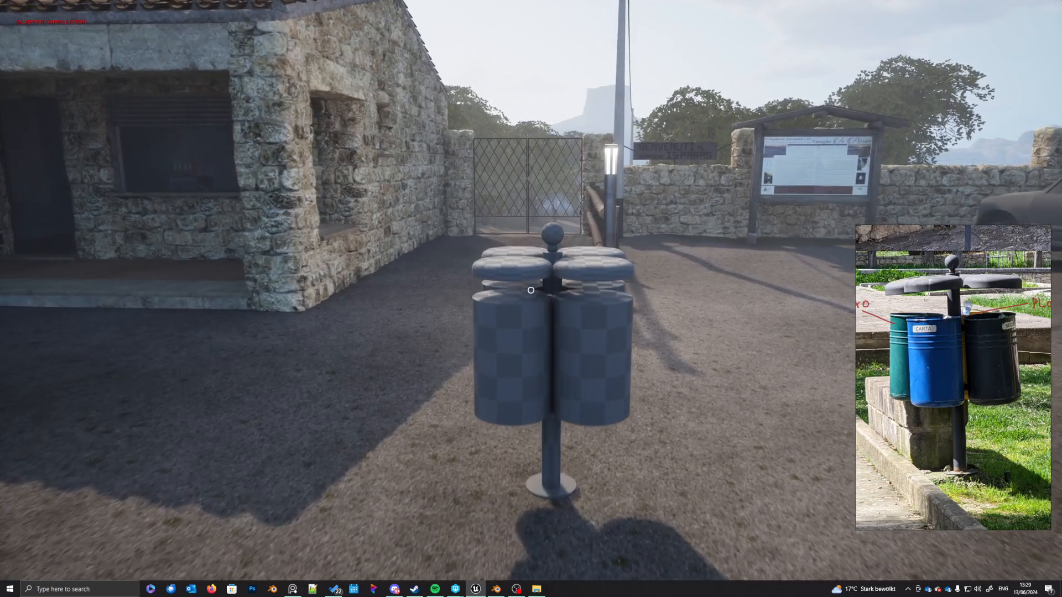
{"action": "key", "text": "w"}
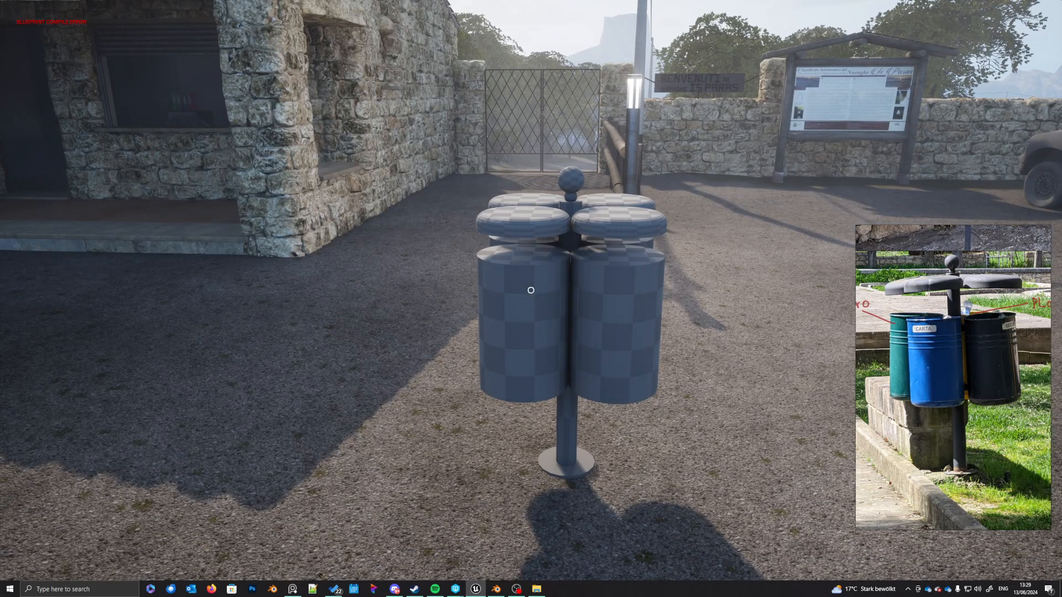
{"action": "key", "text": "w"}
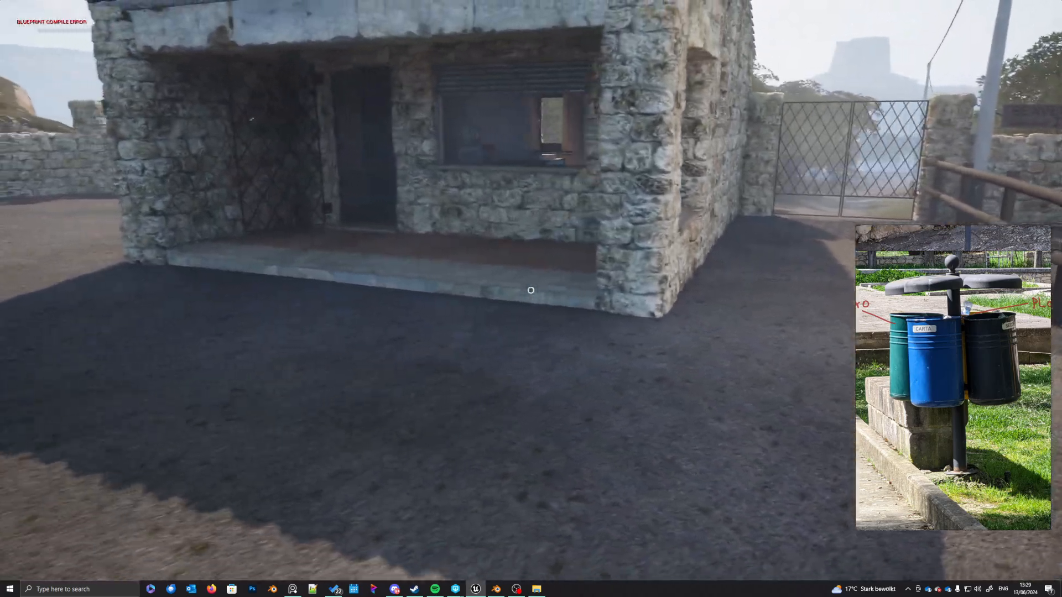
{"action": "key", "text": "w"}
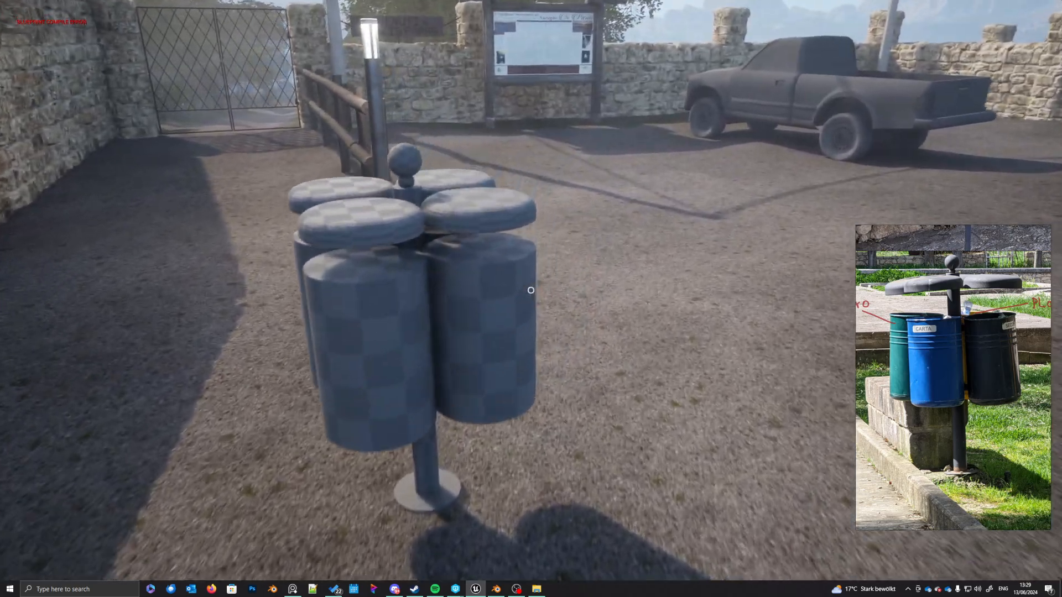
{"action": "key", "text": "Escape"}
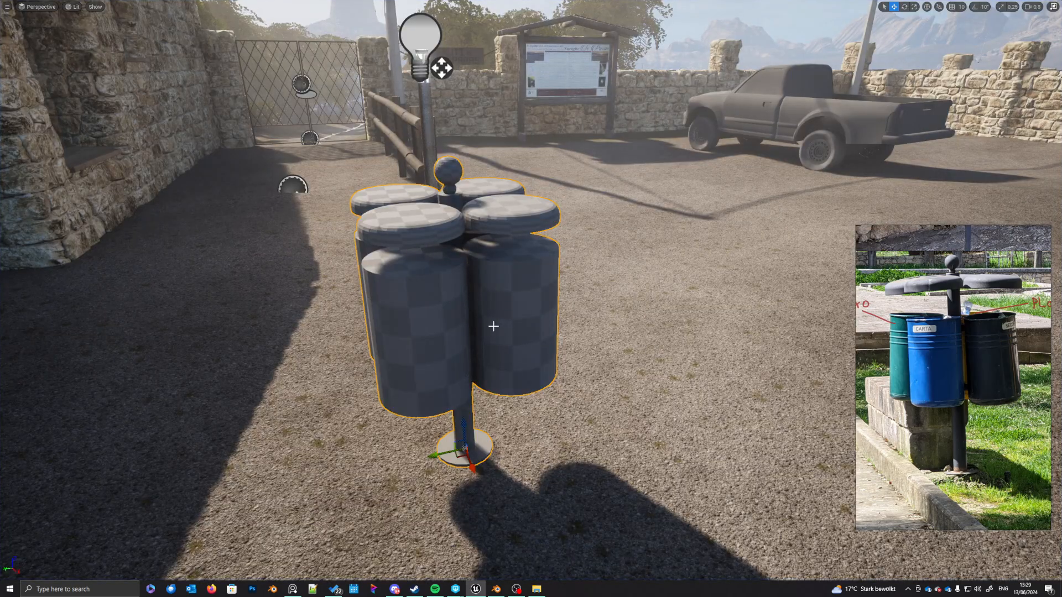
{"action": "key", "text": "F11"}
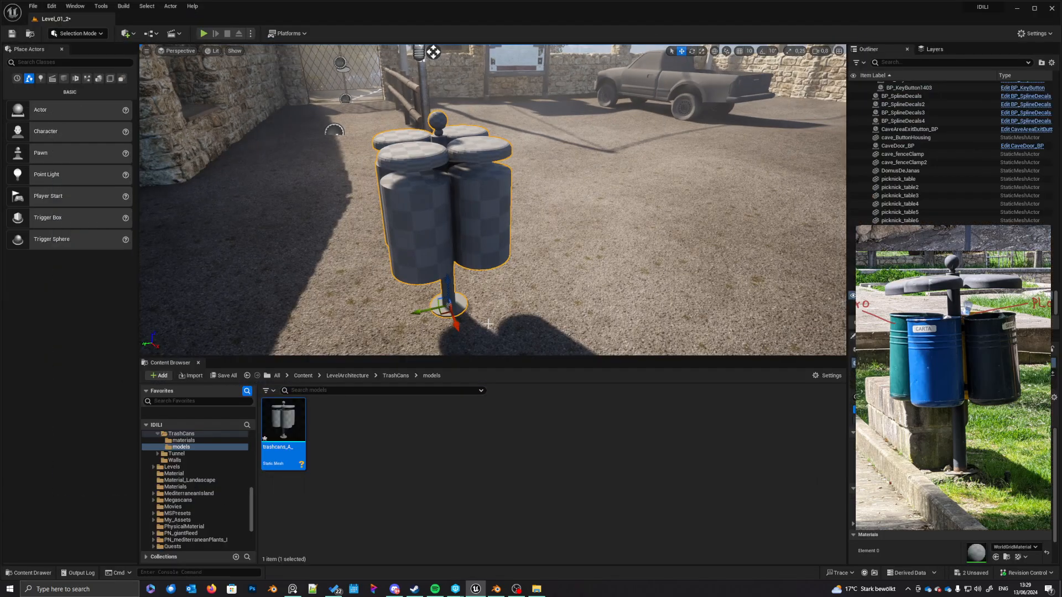
Step: Switch to Blender and delete three of the four bins together with their lids, keeping the front one beside the mannequin
{"action": "left_click", "coordinate": [496, 588]}
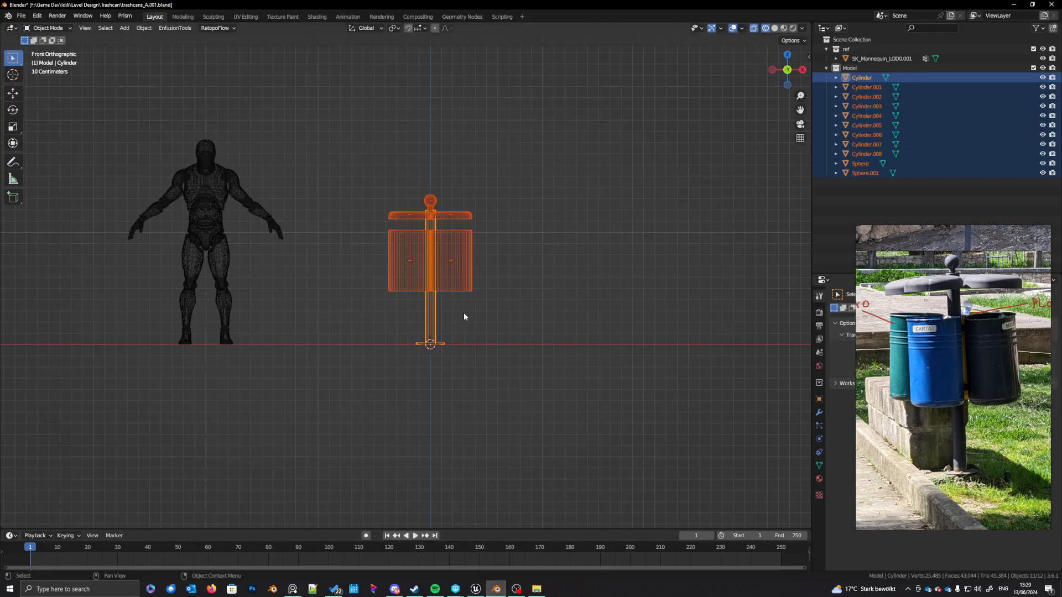
{"action": "scroll", "coordinate": [464, 313], "scroll_direction": "up", "scroll_amount": 5}
{"action": "left_click", "coordinate": [455, 287]}
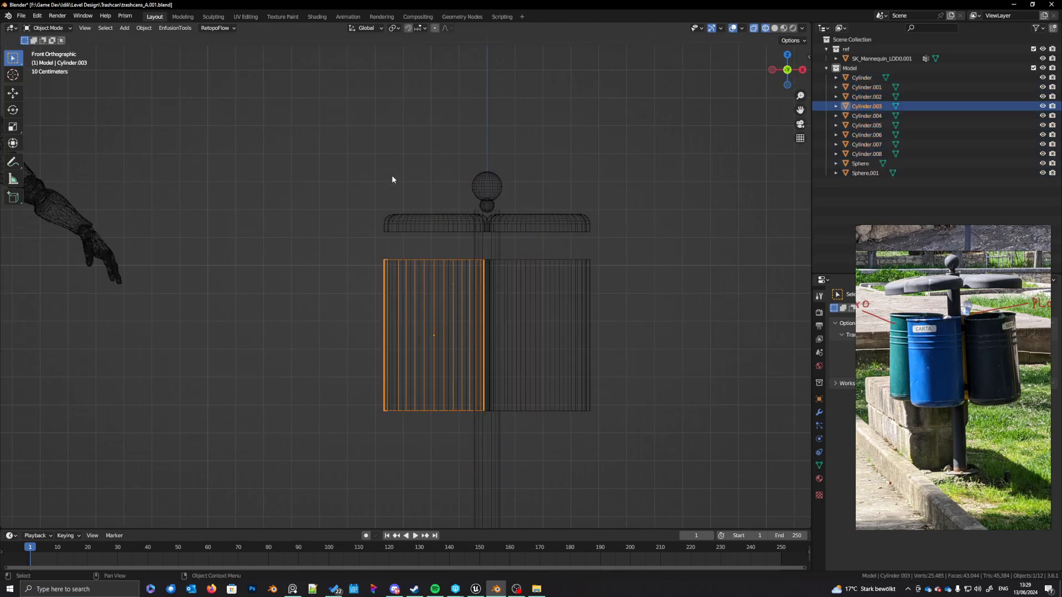
{"action": "scroll", "coordinate": [392, 180], "scroll_direction": "down", "scroll_amount": 3}
{"action": "middle_click_drag", "start_coordinate": [392, 183], "coordinate": [406, 380]}
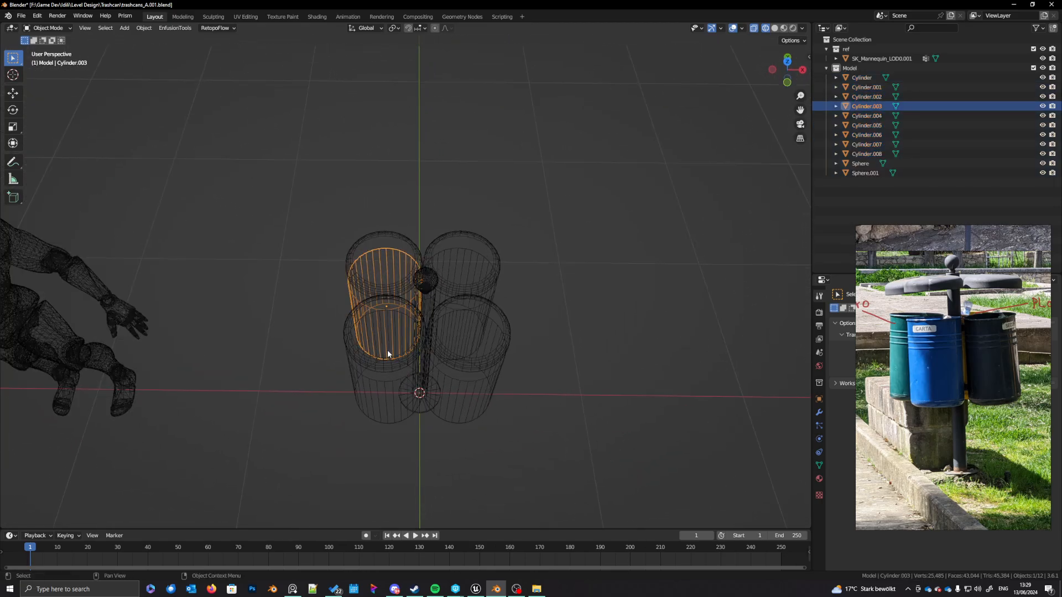
{"action": "left_click", "coordinate": [357, 237], "text": "shift"}
{"action": "left_click_drag", "start_coordinate": [494, 221], "coordinate": [481, 367], "text": "shift"}
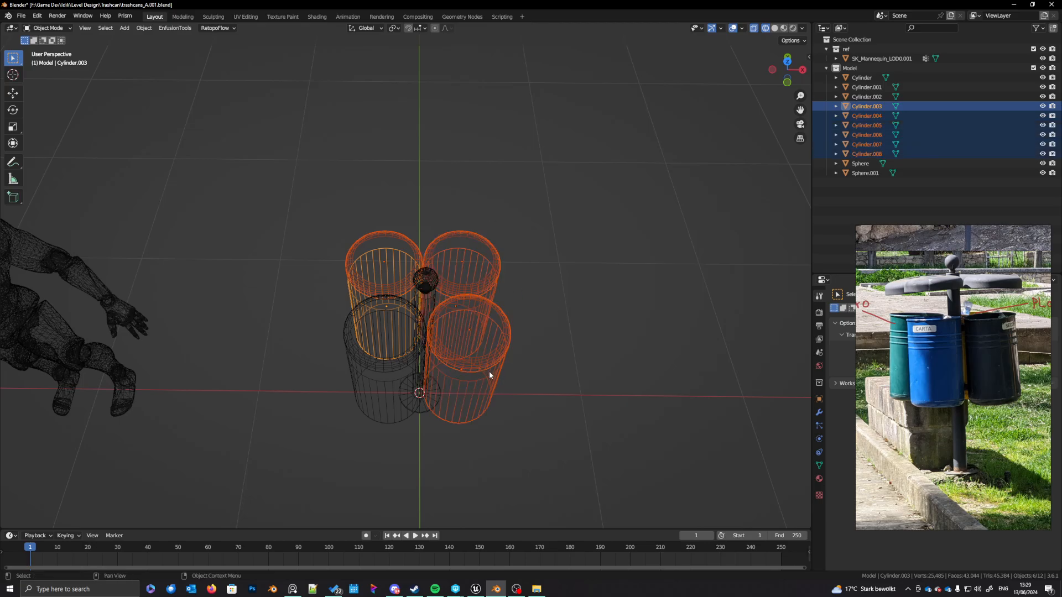
{"action": "key", "text": "Delete"}
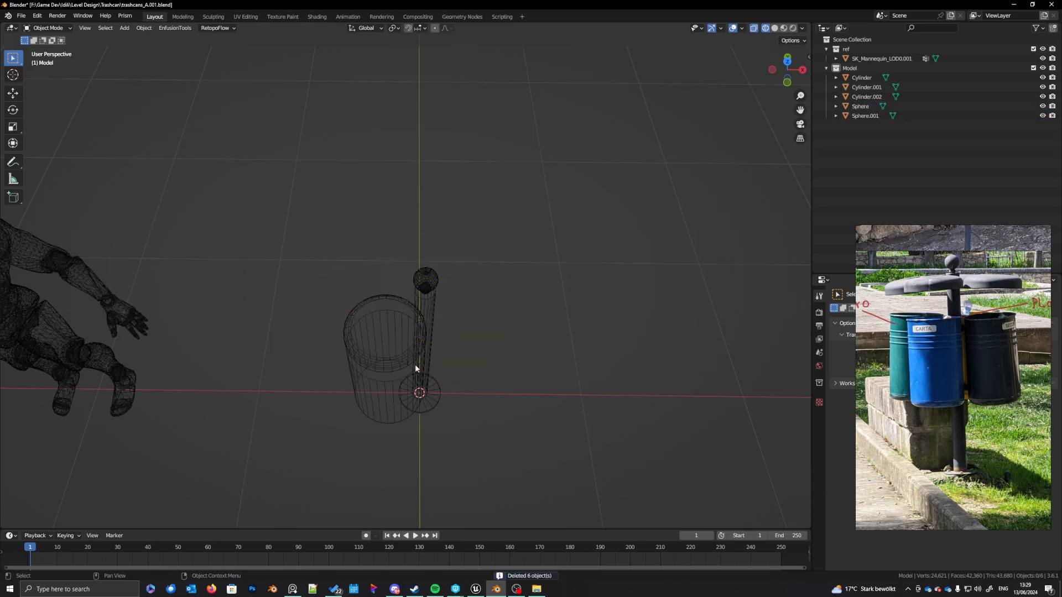
Step: Select the bin and its lid and add a Mirror modifier to the lid on X and Y, using the pole's large sphere as mirror object
{"action": "left_click", "coordinate": [392, 361]}
{"action": "left_click", "coordinate": [388, 366], "text": "shift"}
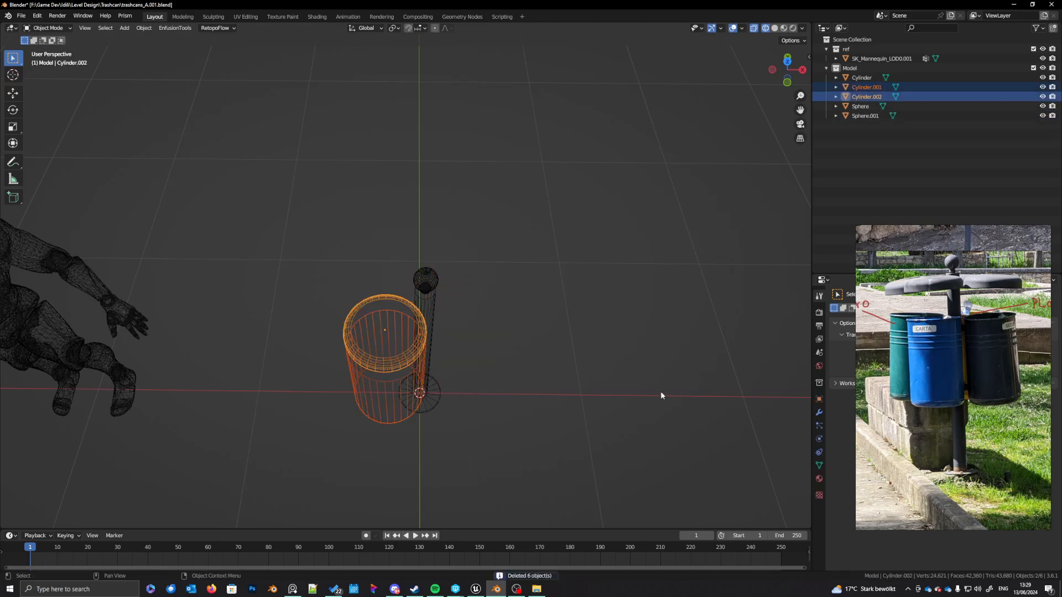
{"action": "left_click_drag", "start_coordinate": [737, 308], "coordinate": [711, 332]}
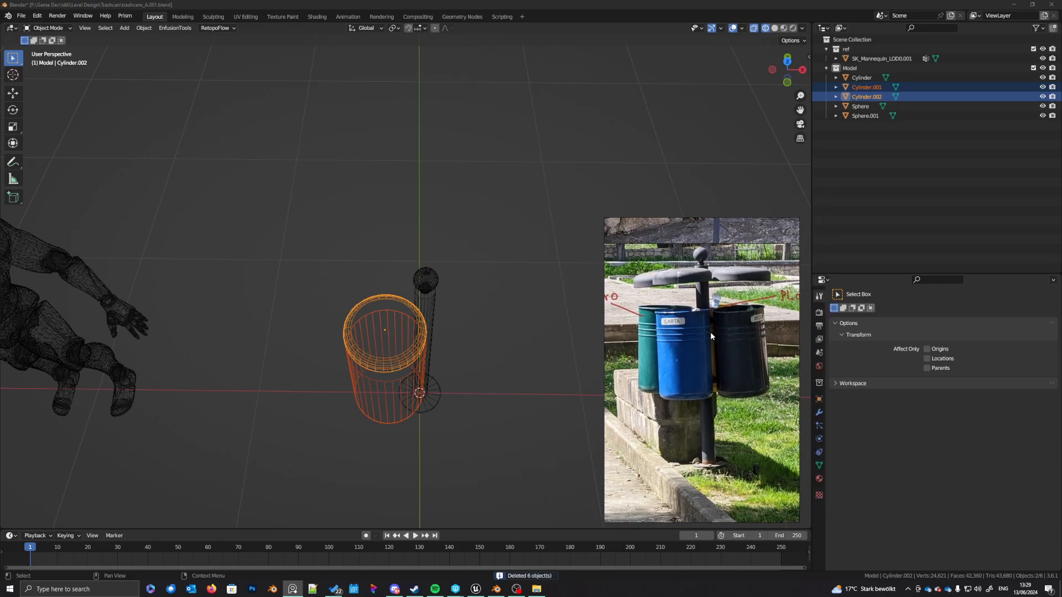
{"action": "left_click", "coordinate": [820, 413]}
{"action": "left_click", "coordinate": [897, 313]}
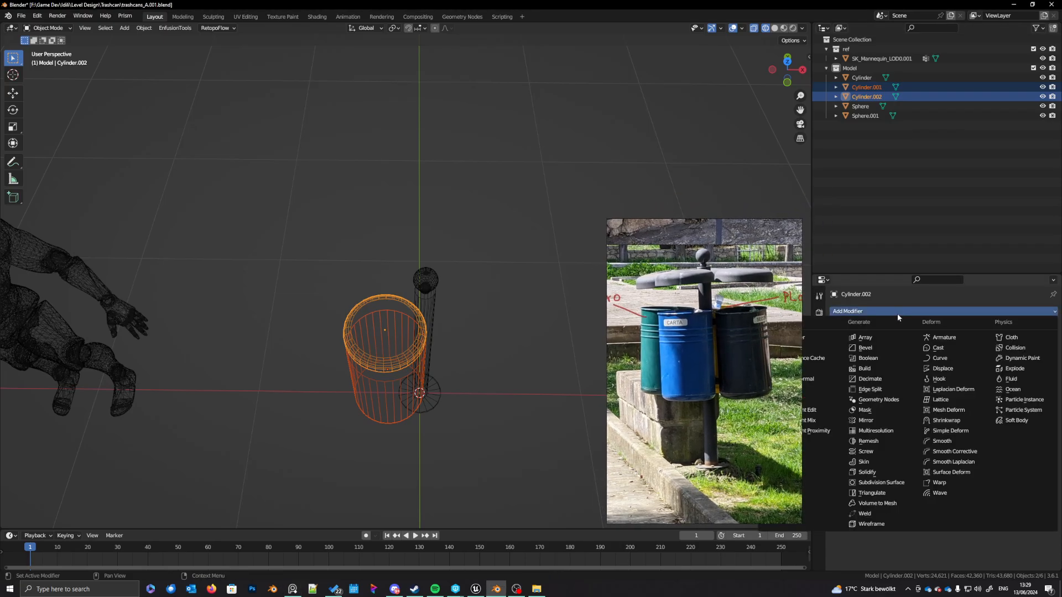
{"action": "left_click", "coordinate": [868, 424]}
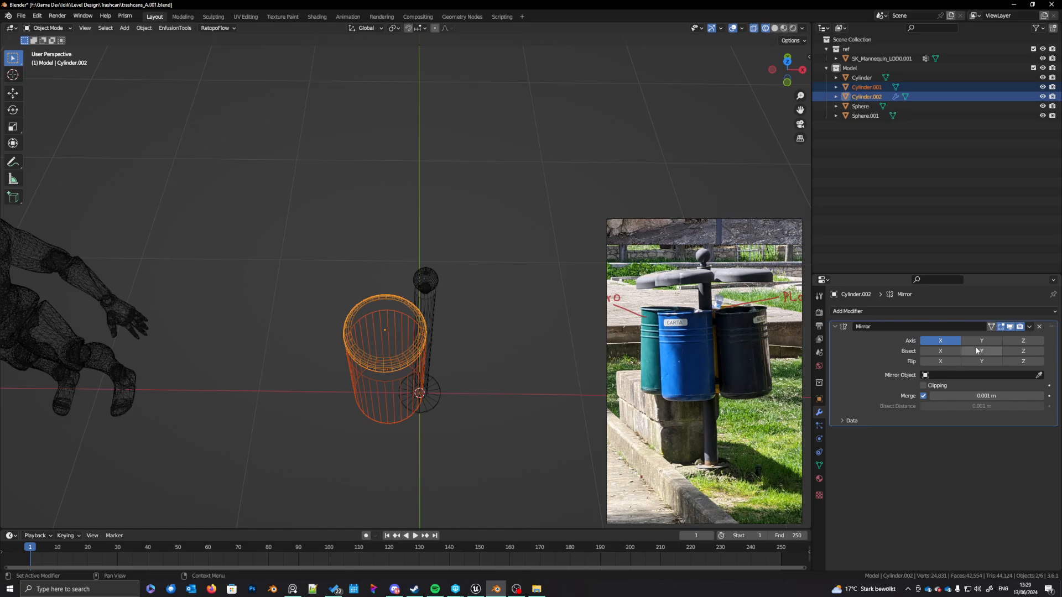
{"action": "left_click", "coordinate": [1039, 376]}
{"action": "left_click", "coordinate": [432, 287]}
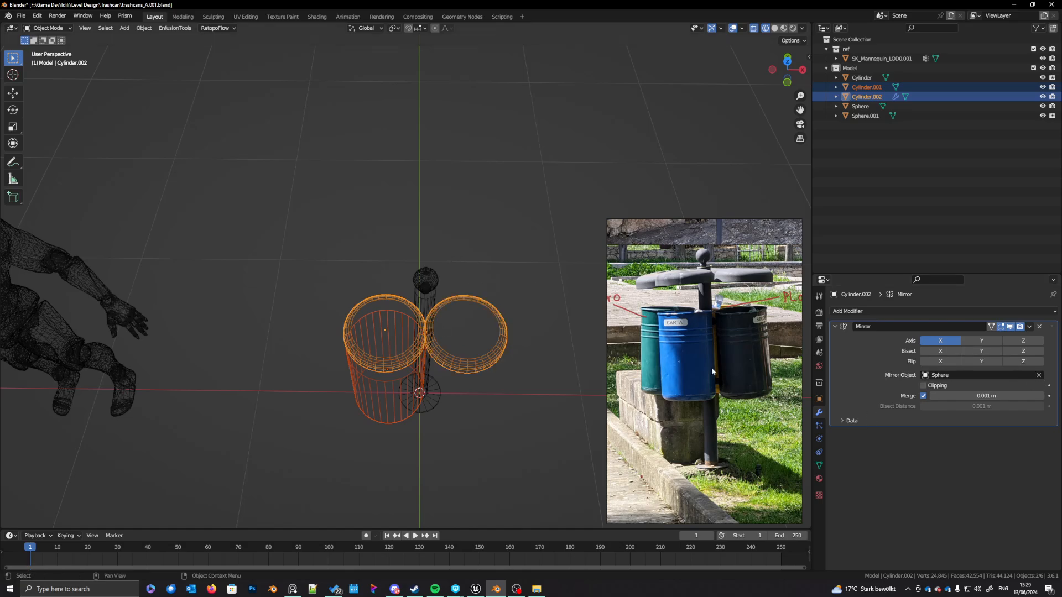
{"action": "left_click", "coordinate": [982, 342]}
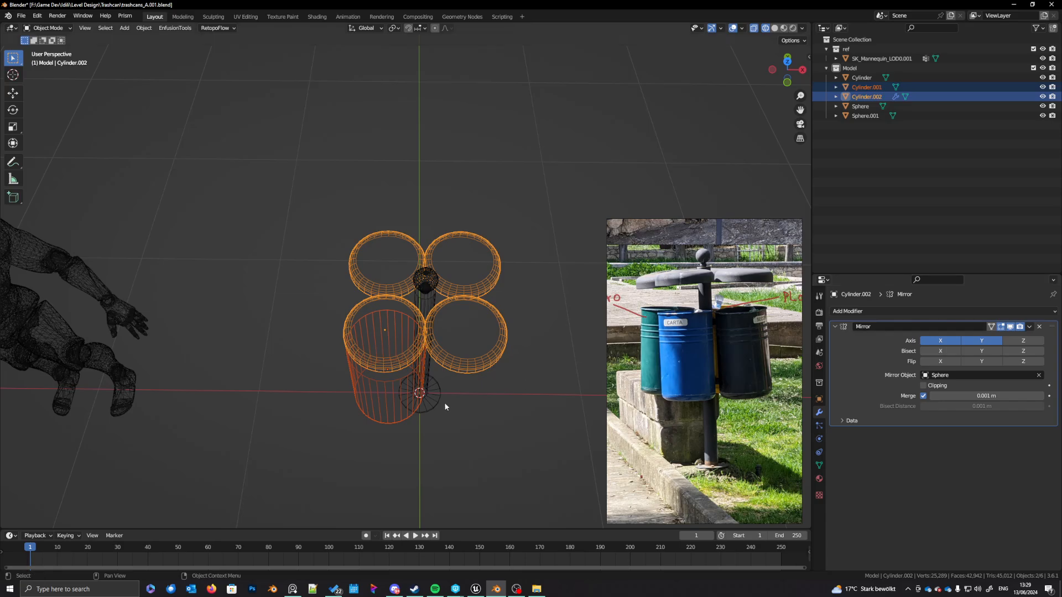
Step: Copy the lid's Mirror modifier to the selected bin body and clear the selection
{"action": "left_click", "coordinate": [386, 398]}
{"action": "key", "text": "ctrl+z"}
{"action": "key", "text": "ctrl+l"}
{"action": "left_click", "coordinate": [388, 499]}
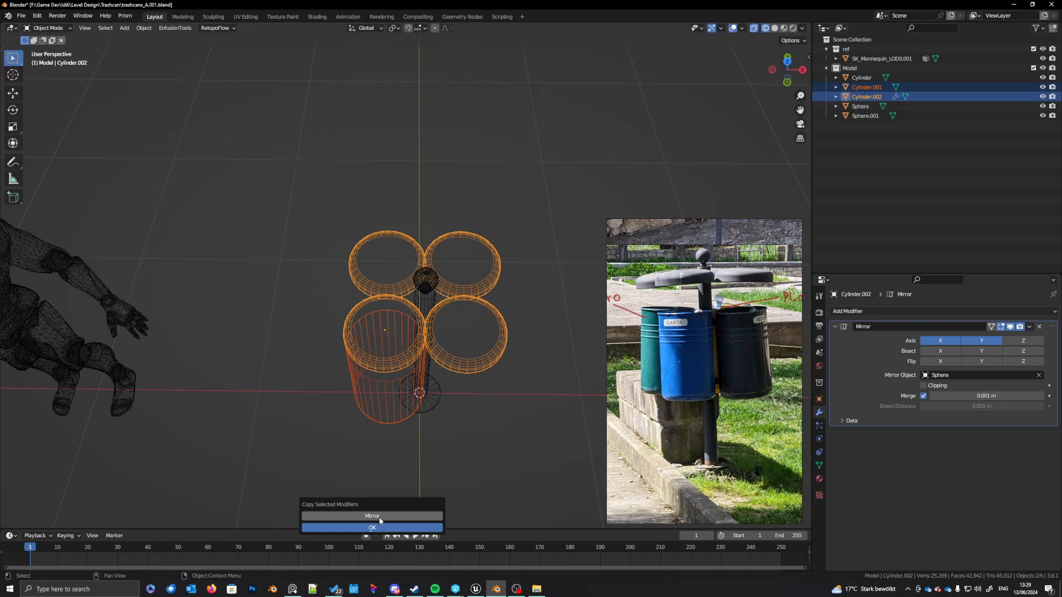
{"action": "left_click", "coordinate": [494, 446]}
{"action": "middle_click_drag", "start_coordinate": [494, 445], "coordinate": [436, 419]}
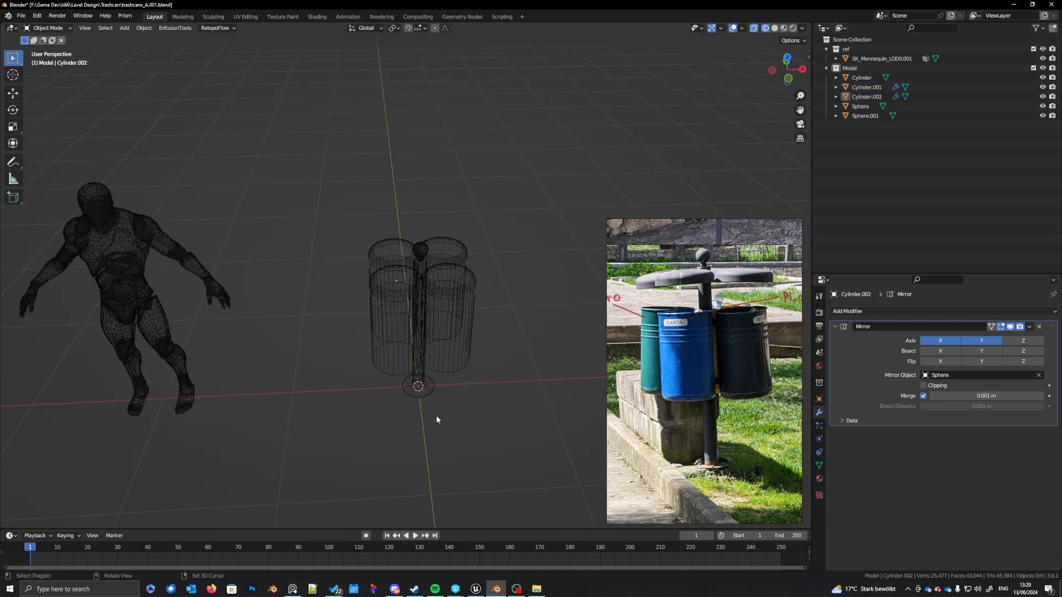
Step: Raise the top vertices of the central pole by about 0.1 m along Z
{"action": "left_click", "coordinate": [393, 349]}
{"action": "key", "text": "KP_1"}
{"action": "scroll", "coordinate": [413, 351], "scroll_direction": "up", "scroll_amount": 2}
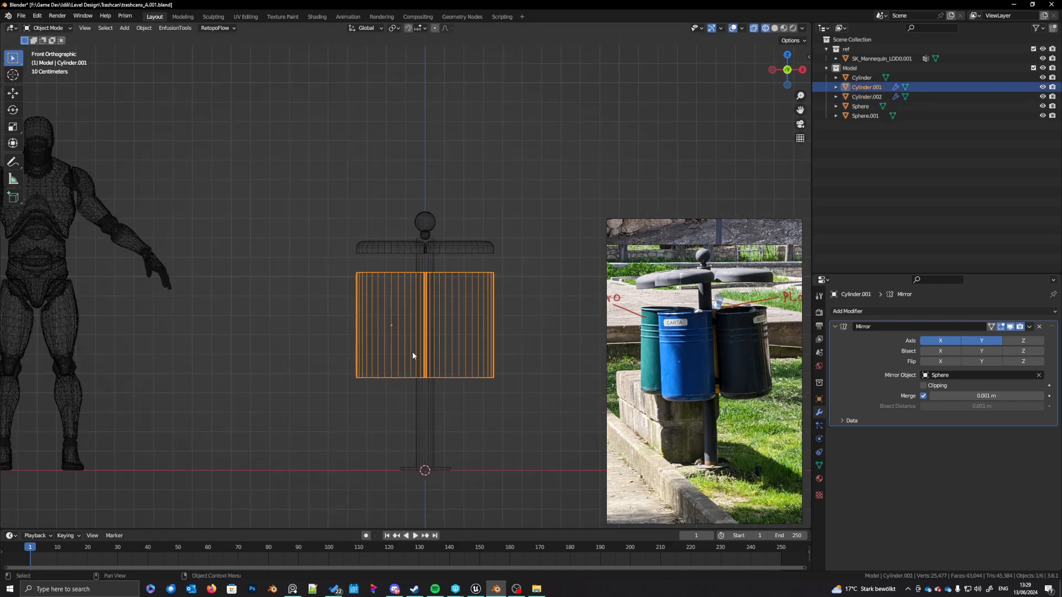
{"action": "middle_click_drag", "start_coordinate": [413, 351], "coordinate": [379, 350], "text": "shift"}
{"action": "left_click", "coordinate": [399, 240]}
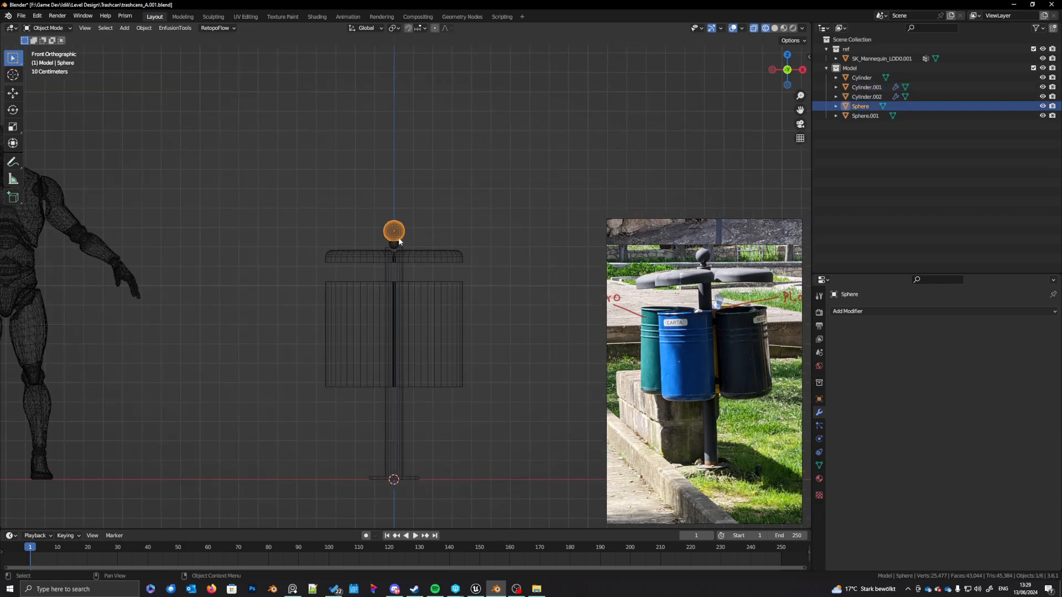
{"action": "left_click", "coordinate": [400, 272]}
{"action": "key", "text": "Tab"}
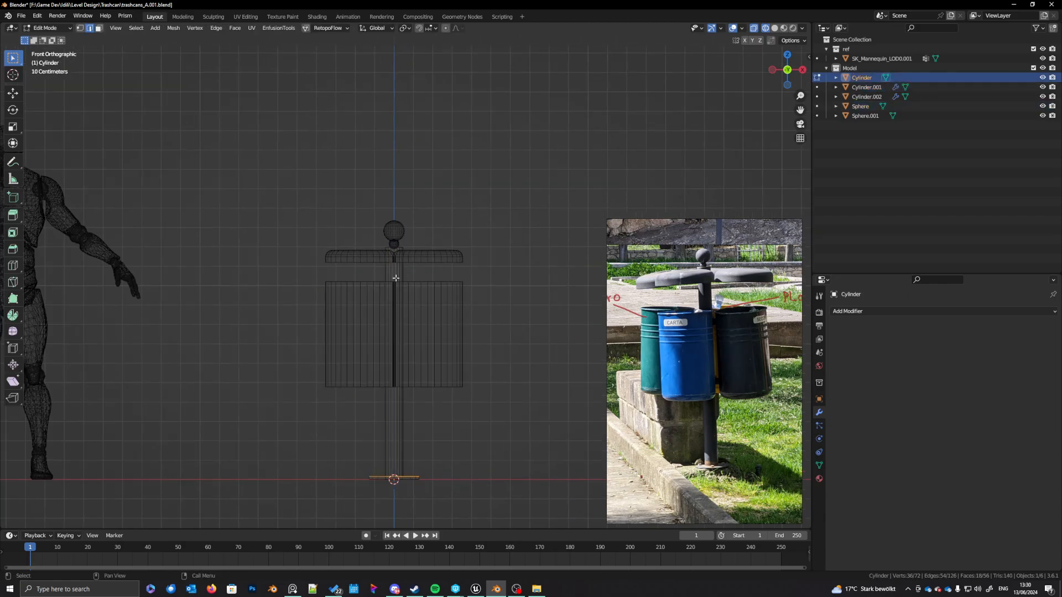
{"action": "key", "text": "shift+z"}
{"action": "key", "text": "1"}
{"action": "left_click_drag", "start_coordinate": [362, 220], "coordinate": [417, 254]}
{"action": "key", "text": "shift+z"}
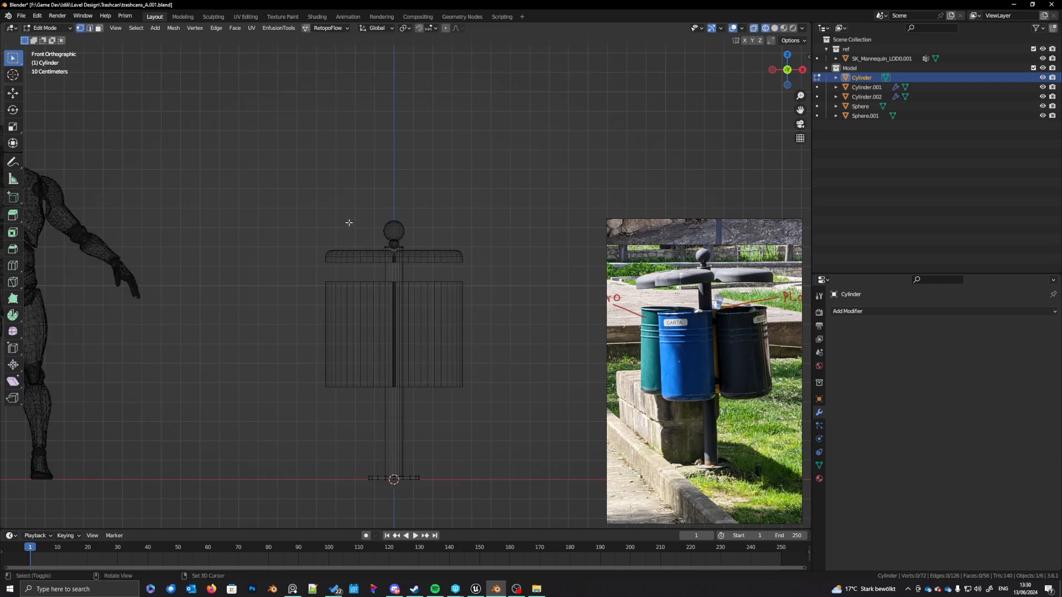
{"action": "left_click_drag", "start_coordinate": [349, 222], "coordinate": [443, 267]}
{"action": "key", "text": "g"}
{"action": "key", "text": "z"}
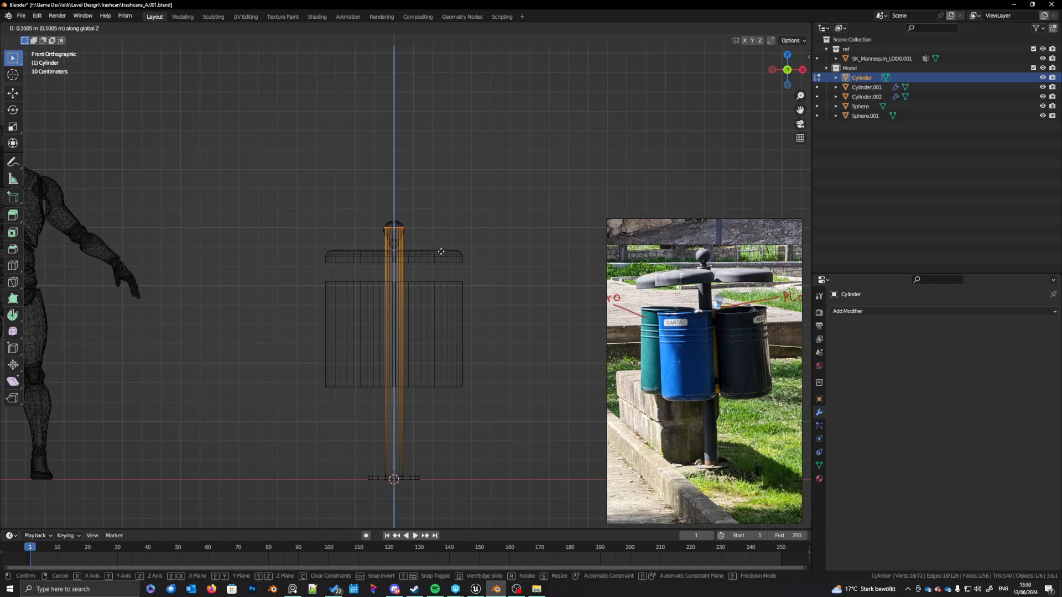
{"action": "left_click", "coordinate": [441, 250]}
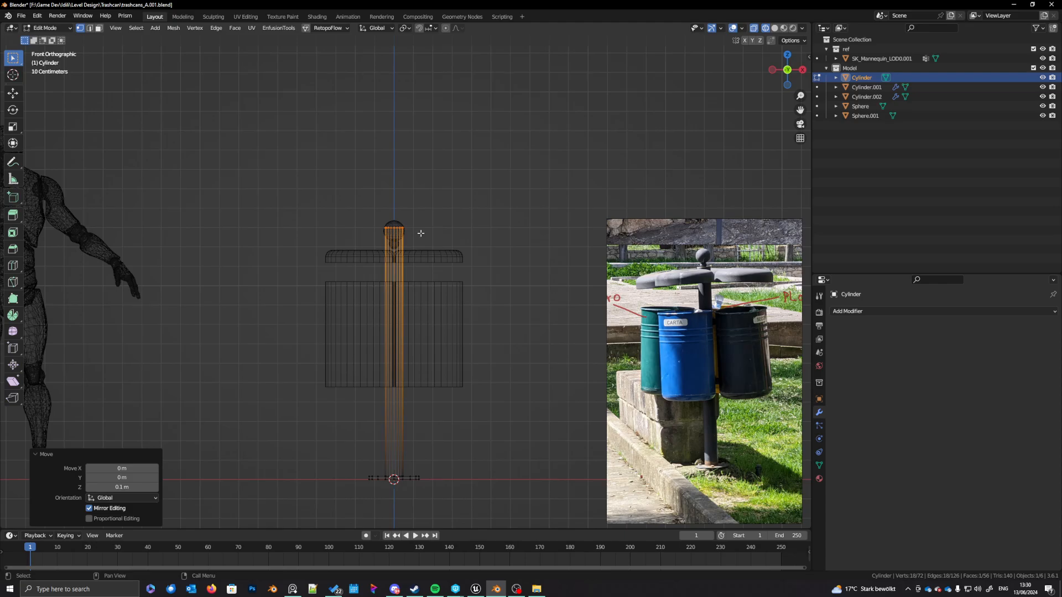
{"action": "scroll", "coordinate": [423, 237], "scroll_direction": "up", "scroll_amount": 4}
{"action": "key", "text": "Tab"}
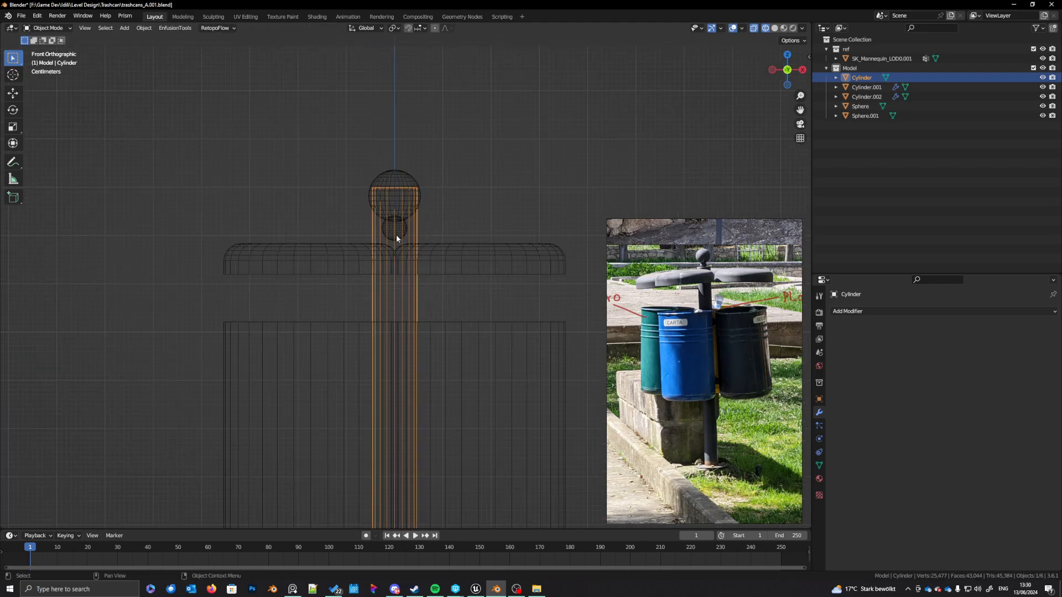
Step: Move both ornamental spheres up about 0.1 m along Z so they sit on top of the pole
{"action": "left_click", "coordinate": [396, 231]}
{"action": "left_click", "coordinate": [401, 215], "text": "shift"}
{"action": "scroll", "coordinate": [402, 214], "scroll_direction": "down", "scroll_amount": 2}
{"action": "key", "text": "g"}
{"action": "key", "text": "z"}
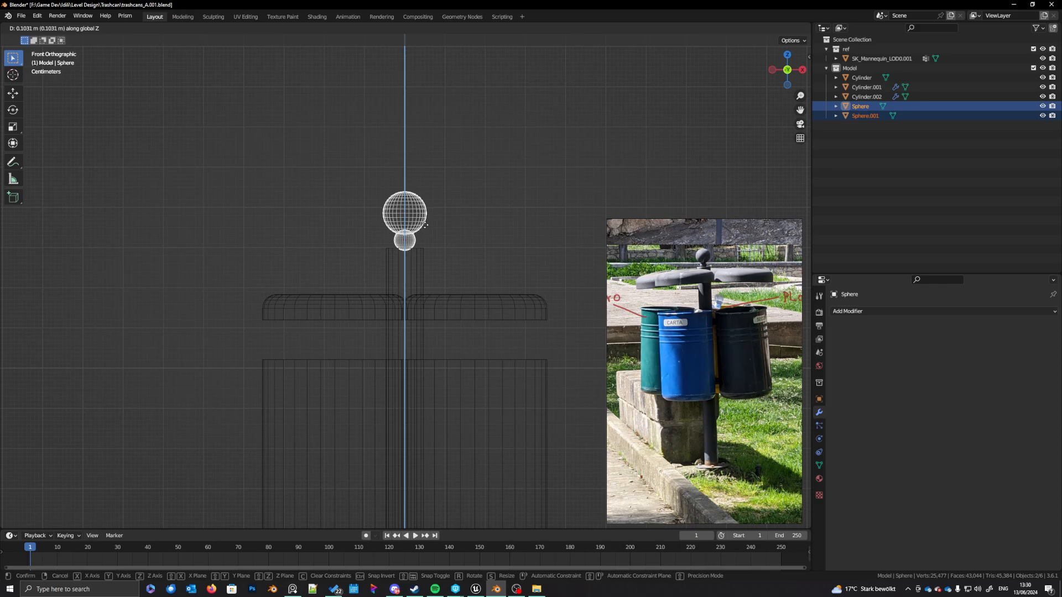
{"action": "left_click", "coordinate": [424, 226]}
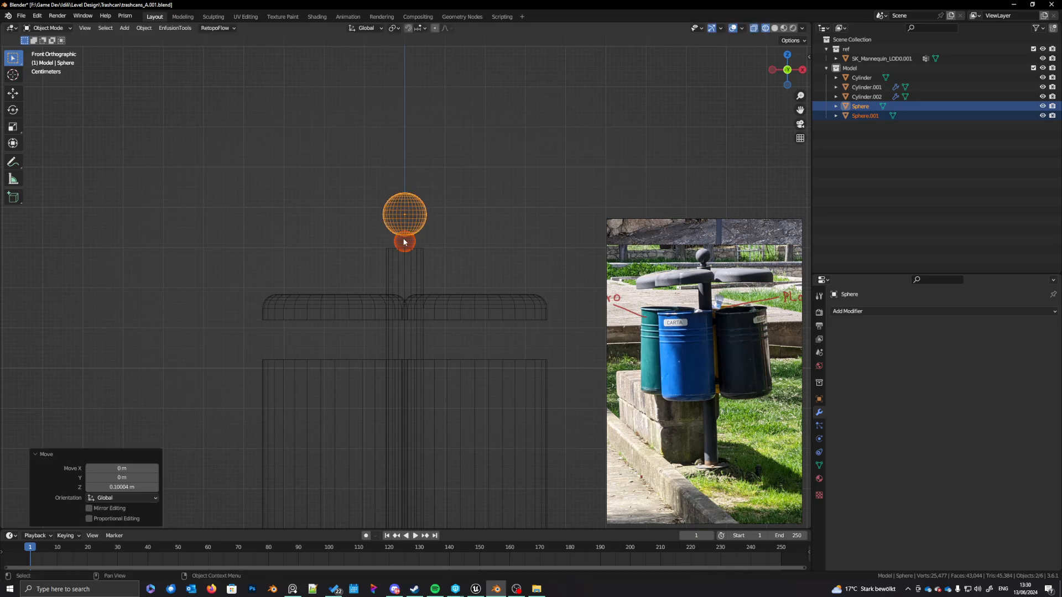
{"action": "left_click", "coordinate": [404, 239]}
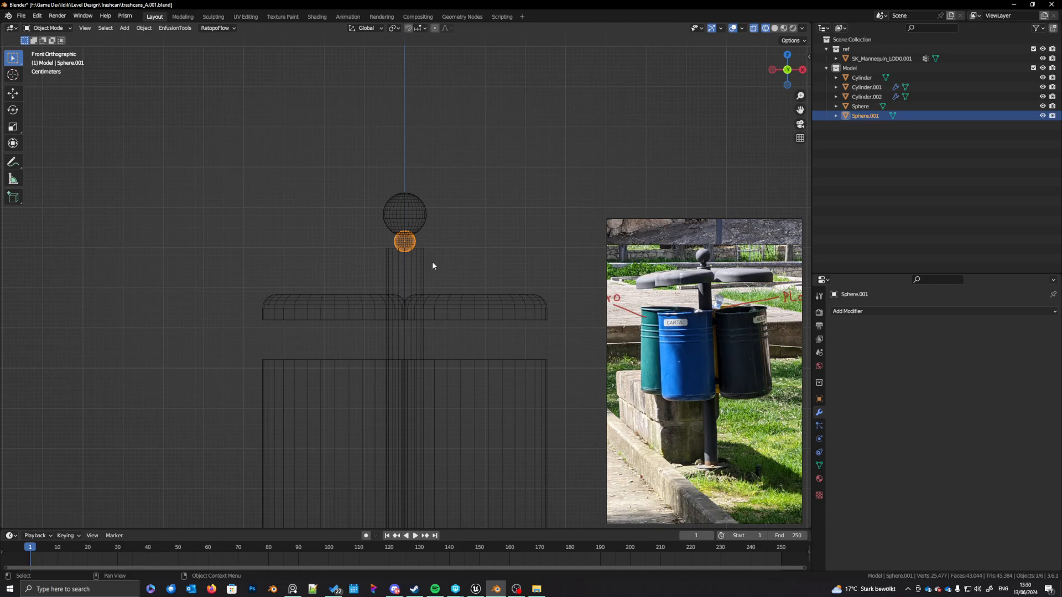
Step: Raise the mirrored lids about 0.093 m along Z, widening the gap above the bins
{"action": "scroll", "coordinate": [431, 277], "scroll_direction": "down", "scroll_amount": 3}
{"action": "left_click", "coordinate": [383, 274]}
{"action": "key", "text": "g"}
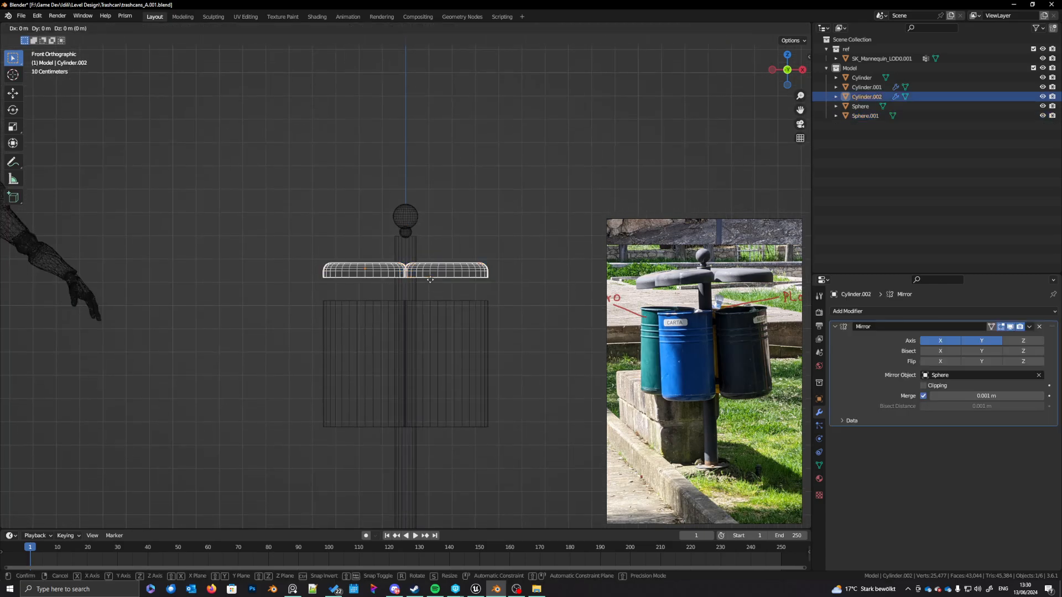
{"action": "key", "text": "z"}
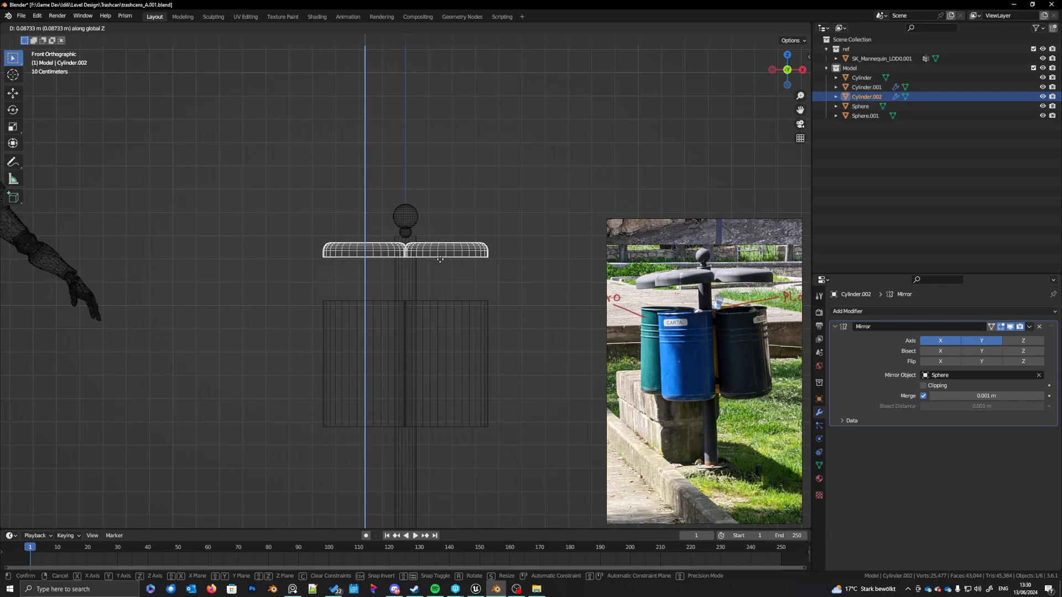
{"action": "left_click", "coordinate": [441, 258]}
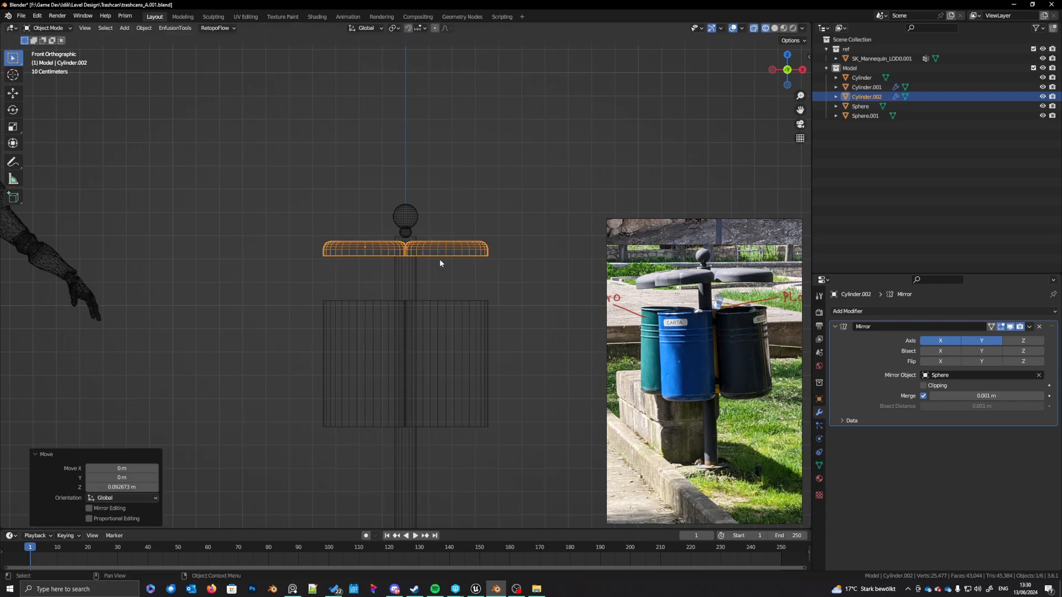
Step: Select the bins together with their lids and shift them slightly outward from the pole in the top view
{"action": "left_click", "coordinate": [389, 325]}
{"action": "middle_click_drag", "start_coordinate": [467, 335], "coordinate": [437, 379]}
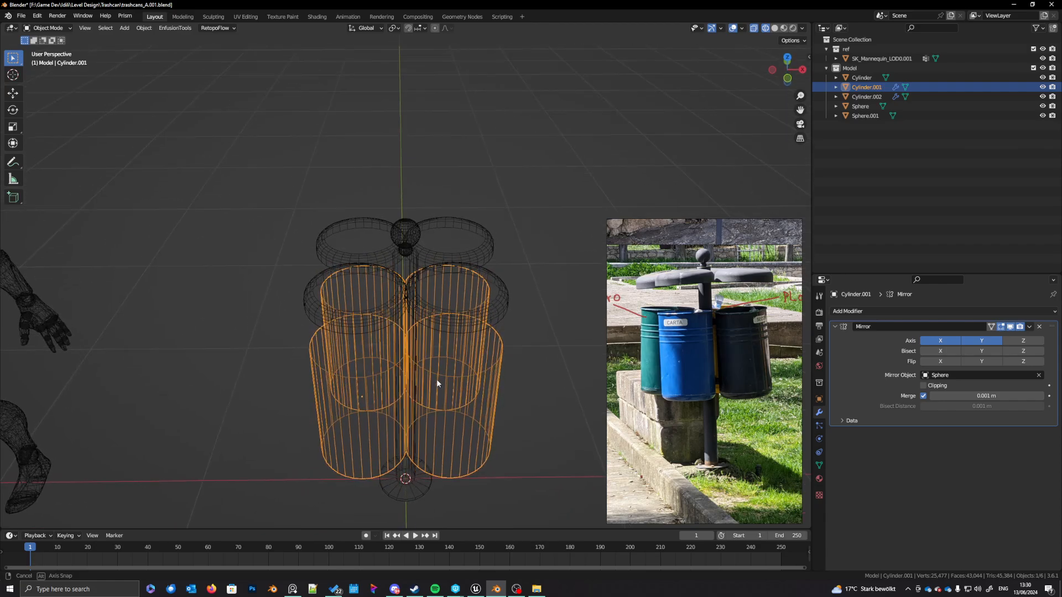
{"action": "left_click", "coordinate": [352, 316], "text": "shift"}
{"action": "key", "text": "KP_7"}
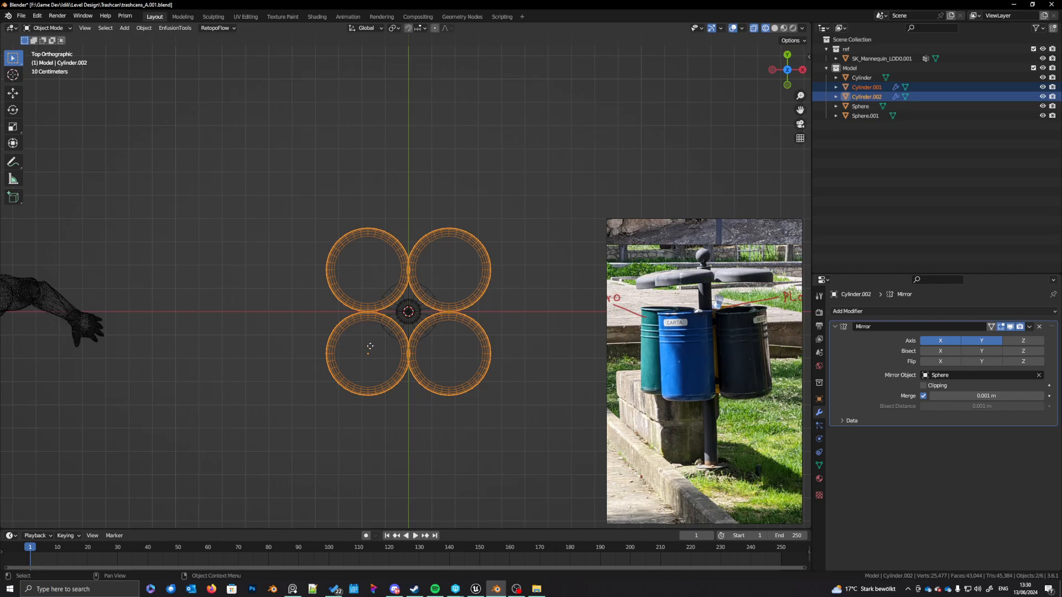
{"action": "key", "text": "g"}
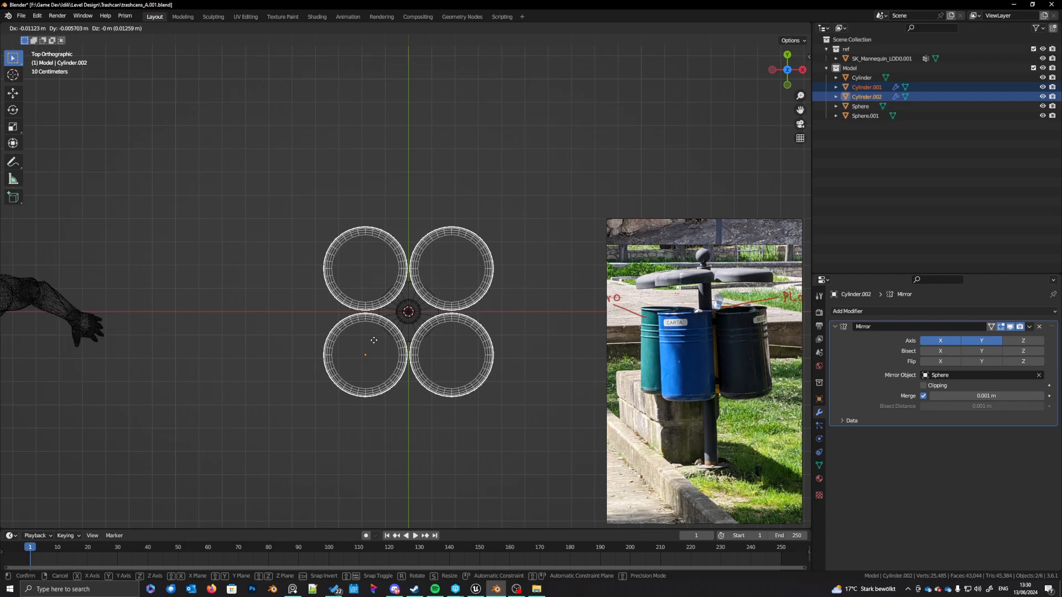
{"action": "left_click", "coordinate": [365, 313]}
Step: Bevel the bottom edge loop of the bin by about 0.055 m with 5 segments
{"action": "middle_click_drag", "start_coordinate": [397, 414], "coordinate": [387, 352]}
{"action": "left_click", "coordinate": [387, 363]}
{"action": "key", "text": "Tab"}
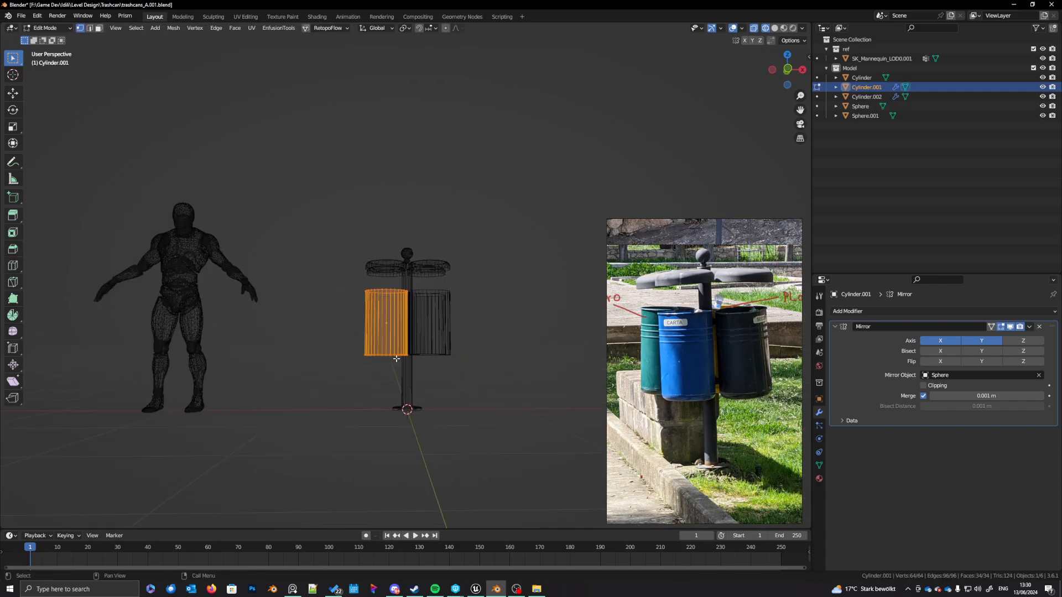
{"action": "scroll", "coordinate": [393, 377], "scroll_direction": "up", "scroll_amount": 2}
{"action": "key", "text": "2"}
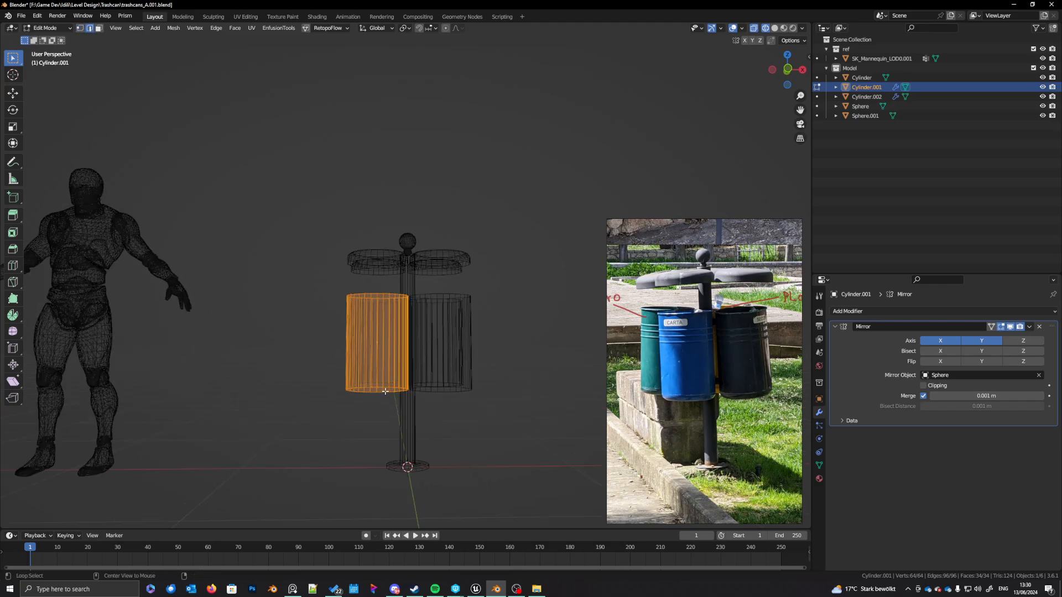
{"action": "left_click", "coordinate": [381, 392], "text": "alt"}
{"action": "key", "text": "KP_1"}
{"action": "scroll", "coordinate": [381, 410], "scroll_direction": "up", "scroll_amount": 3}
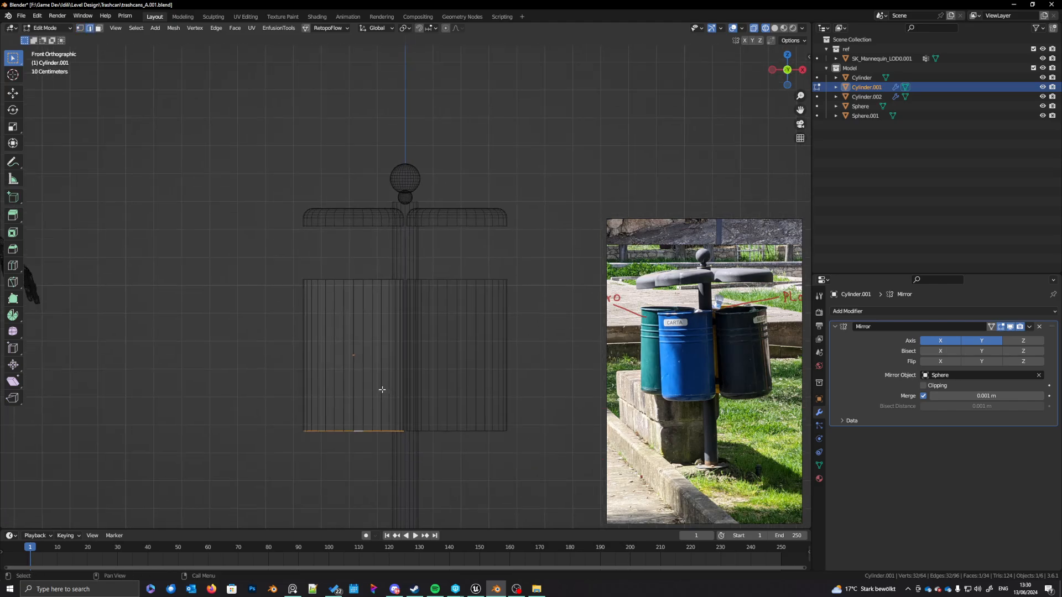
{"action": "key", "text": "ctrl+b"}
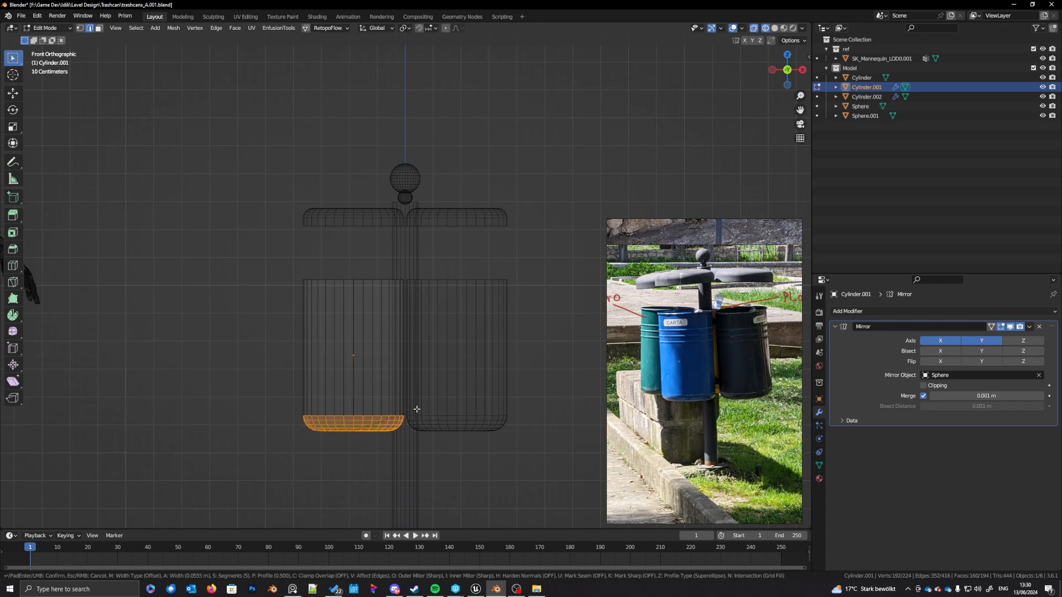
{"action": "left_click", "coordinate": [414, 404]}
{"action": "key", "text": "Tab"}
Step: Switch to solid shading and inset the bin's top face by about 0.01 m
{"action": "scroll", "coordinate": [411, 387], "scroll_direction": "down", "scroll_amount": 2}
{"action": "middle_click_drag", "start_coordinate": [405, 363], "coordinate": [412, 399]}
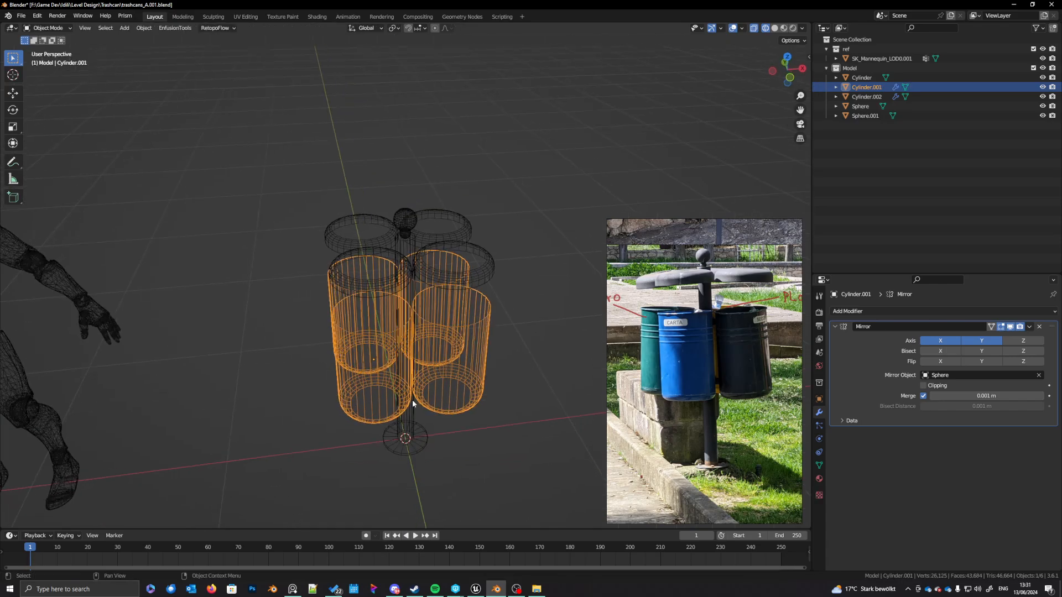
{"action": "key", "text": "Tab"}
{"action": "key", "text": "3"}
{"action": "left_click", "coordinate": [384, 325]}
{"action": "left_click", "coordinate": [370, 315]}
{"action": "key", "text": "shift+z"}
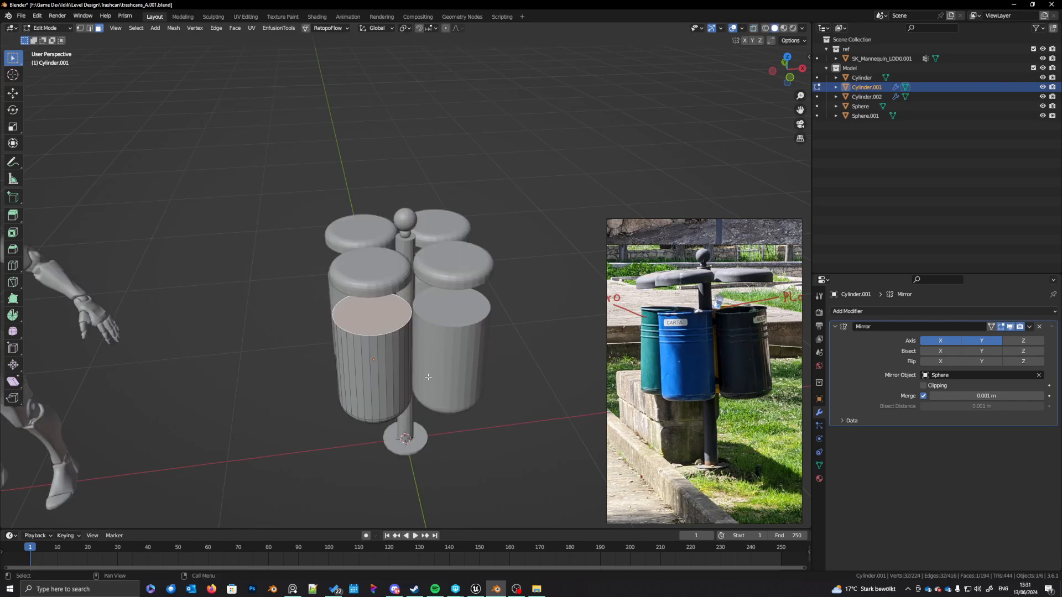
{"action": "scroll", "coordinate": [432, 373], "scroll_direction": "up", "scroll_amount": 3}
{"action": "key", "text": "i"}
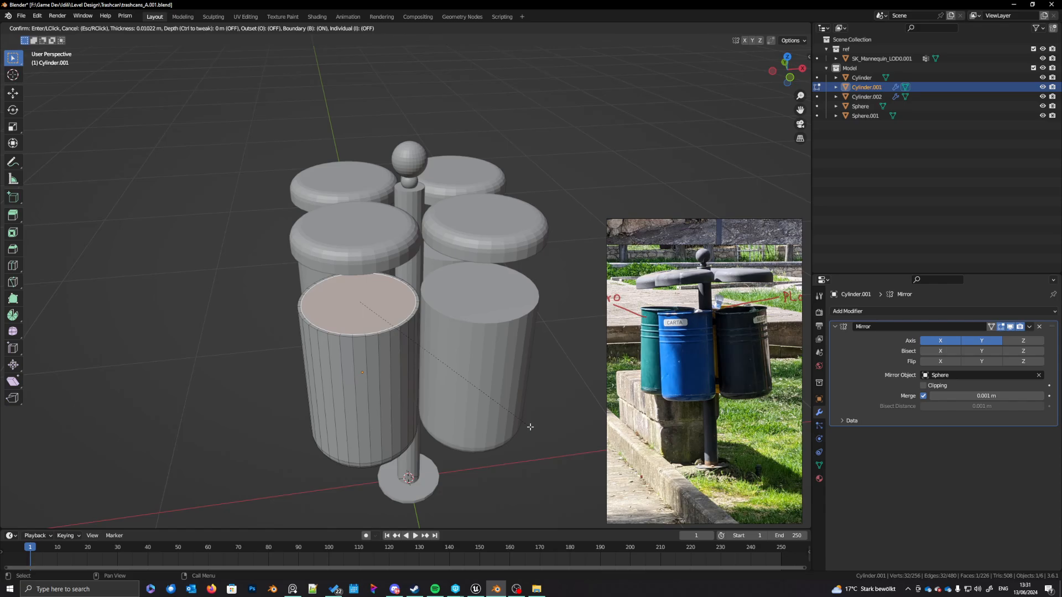
{"action": "left_click", "coordinate": [532, 427]}
Step: Delete the bin's inset top face and the remaining ring of rim faces to open the bin
{"action": "middle_click_drag", "start_coordinate": [413, 407], "coordinate": [374, 240]}
{"action": "key", "text": "KP_1"}
{"action": "key", "text": "x"}
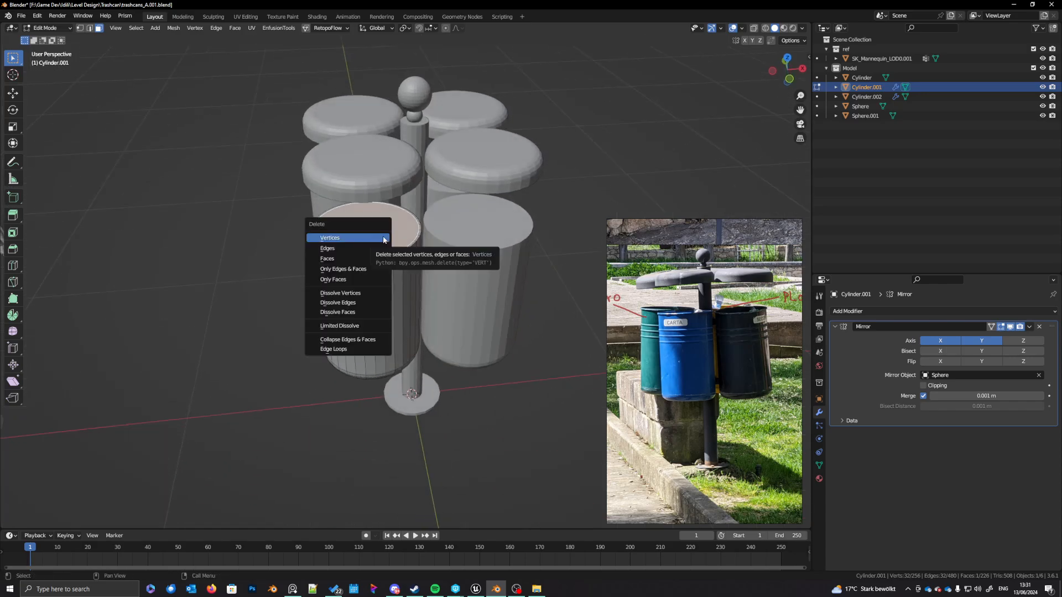
{"action": "left_click", "coordinate": [337, 259]}
{"action": "left_click", "coordinate": [418, 236], "text": "alt"}
{"action": "key", "text": "x"}
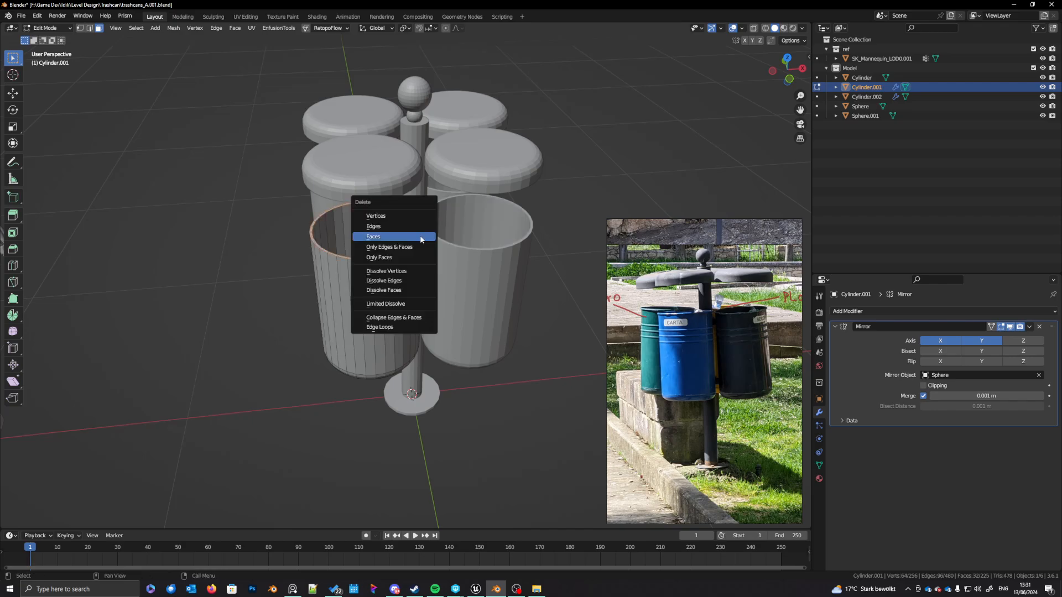
{"action": "left_click", "coordinate": [404, 231]}
Step: Add a Solidify modifier to the open bin body and set its wall thickness to 0.01 m
{"action": "left_click", "coordinate": [384, 304]}
{"action": "key", "text": "l"}
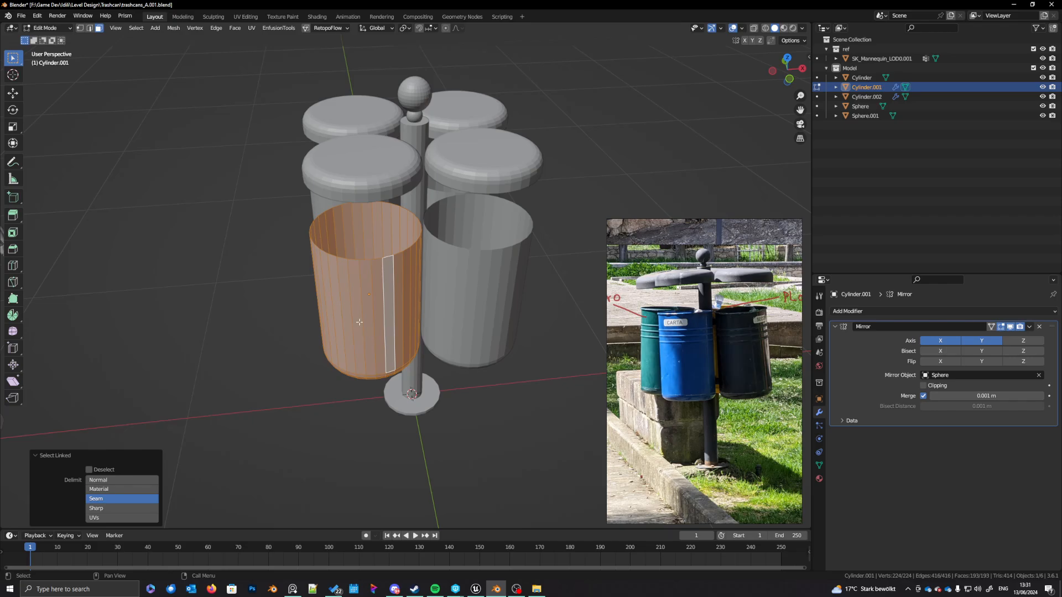
{"action": "middle_click_drag", "start_coordinate": [360, 322], "coordinate": [373, 341], "text": "shift"}
{"action": "scroll", "coordinate": [382, 339], "scroll_direction": "up", "scroll_amount": 3}
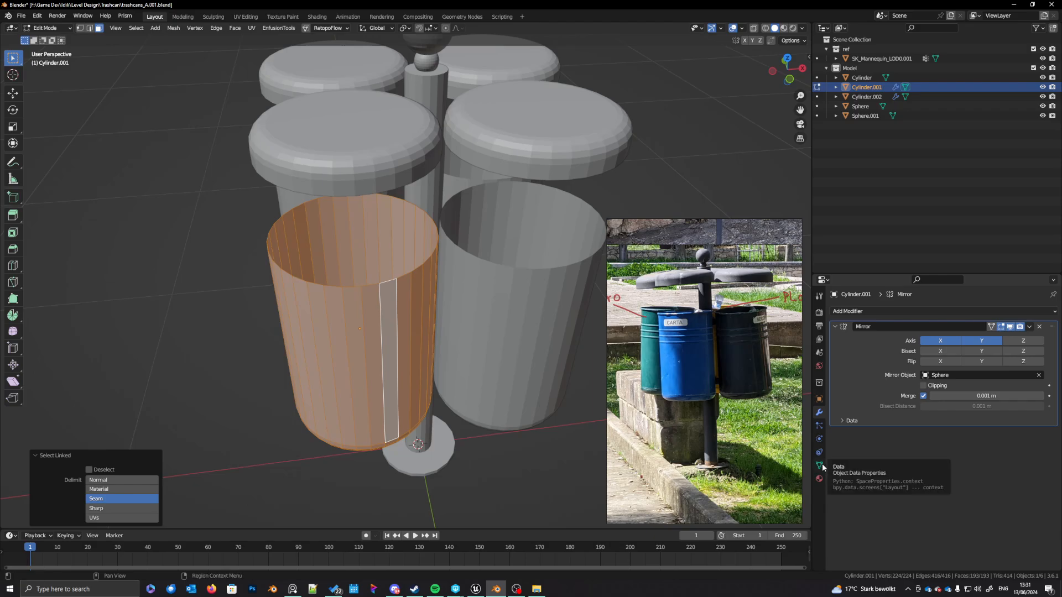
{"action": "left_click", "coordinate": [879, 311]}
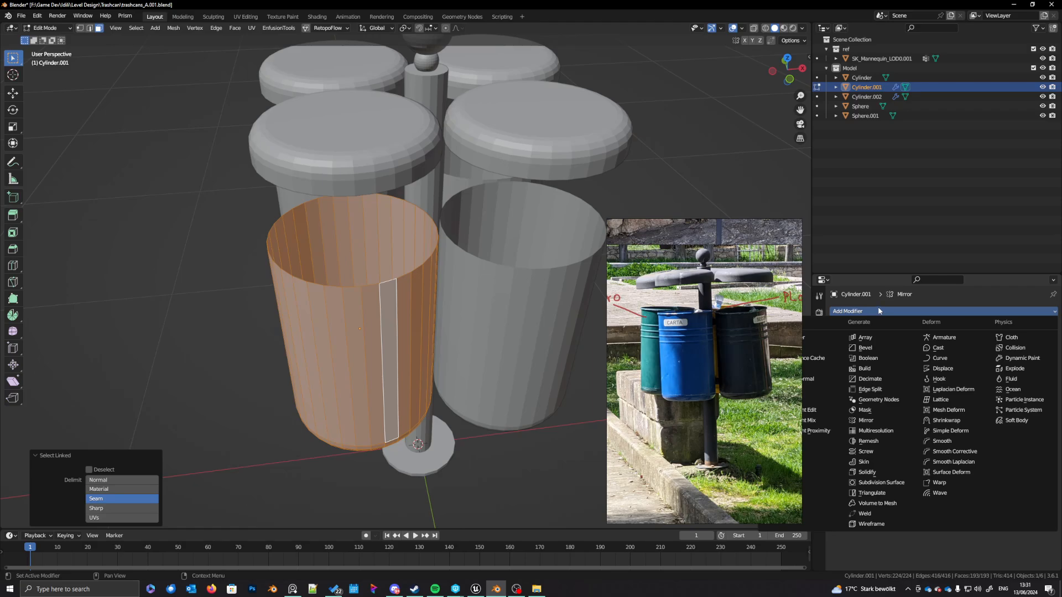
{"action": "left_click", "coordinate": [873, 472]}
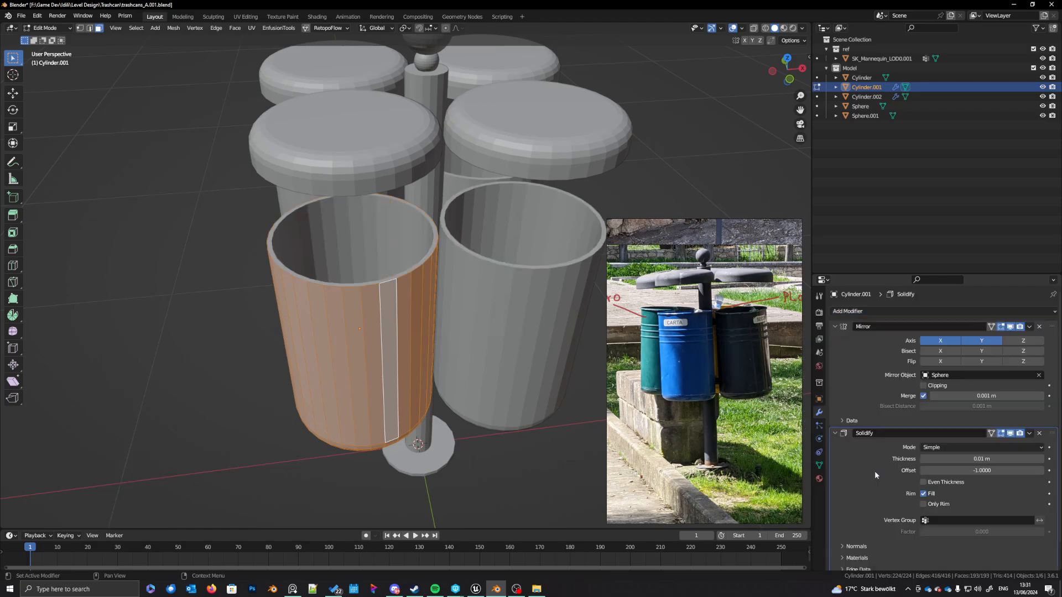
{"action": "left_click_drag", "start_coordinate": [982, 459], "coordinate": [963, 459]}
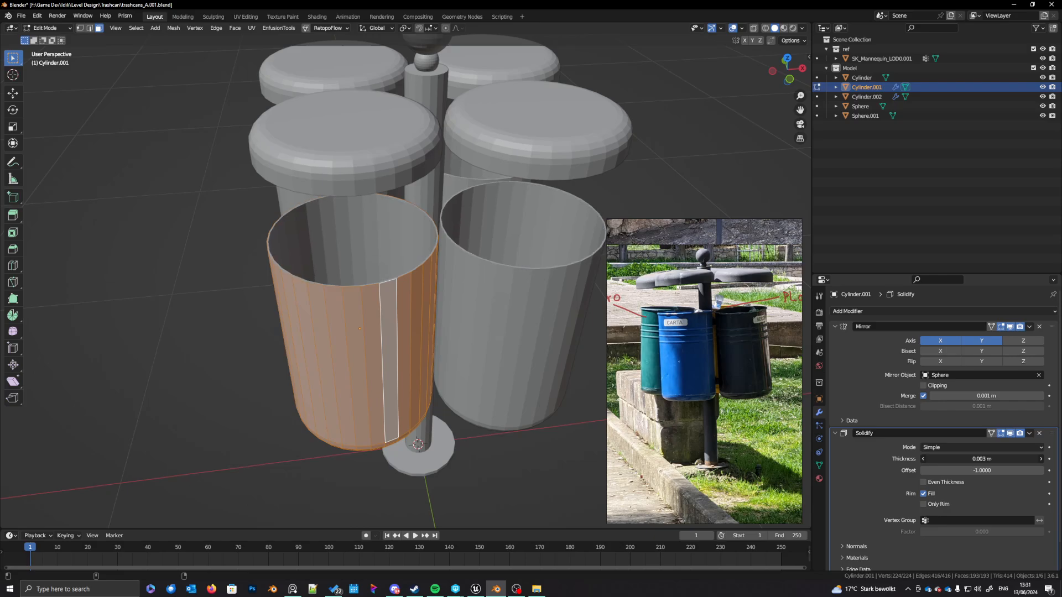
{"action": "left_click_drag", "start_coordinate": [963, 459], "coordinate": [969, 460]}
{"action": "middle_click_drag", "start_coordinate": [373, 272], "coordinate": [382, 304]}
{"action": "key", "text": "Tab"}
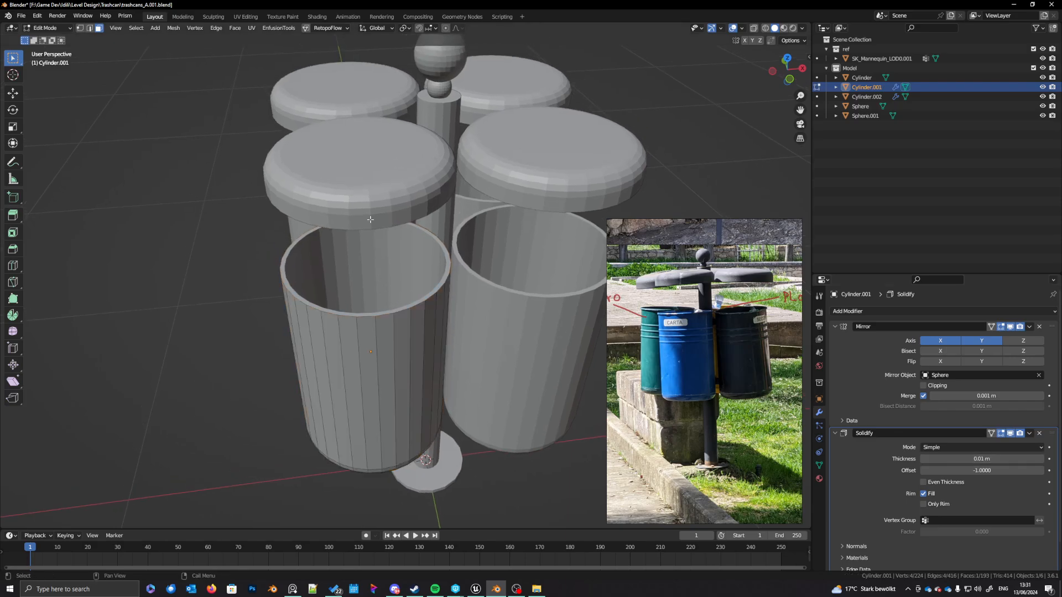
Step: Select all parts of the bin stand, without the mannequin, and open the FBX export for them
{"action": "scroll", "coordinate": [377, 241], "scroll_direction": "down", "scroll_amount": 3}
{"action": "left_click", "coordinate": [381, 208]}
{"action": "middle_click_drag", "start_coordinate": [381, 208], "coordinate": [374, 247]}
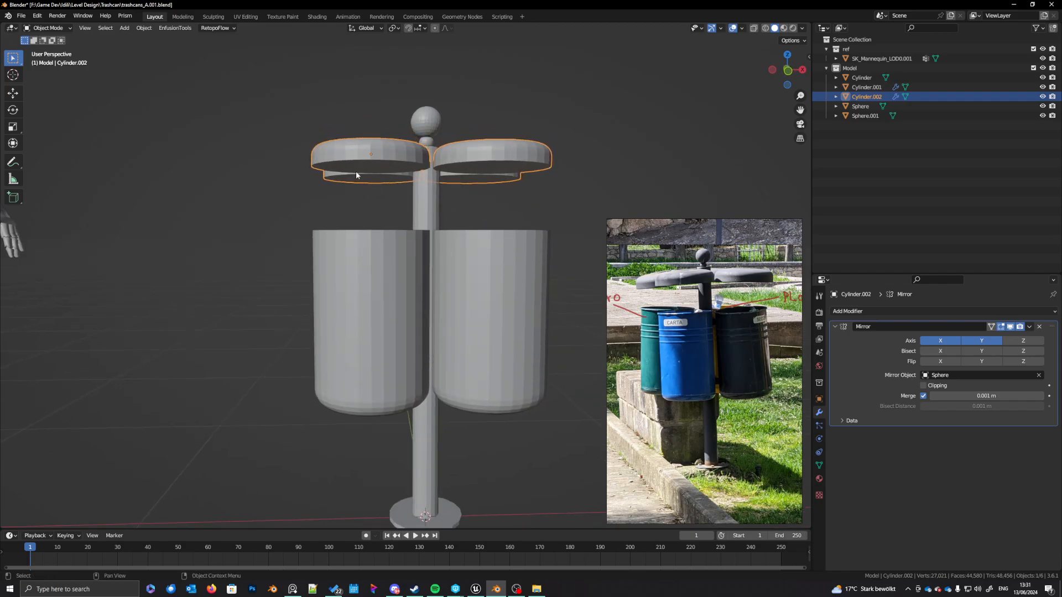
{"action": "middle_click_drag", "start_coordinate": [327, 166], "coordinate": [427, 207]}
{"action": "scroll", "coordinate": [343, 206], "scroll_direction": "down", "scroll_amount": 2}
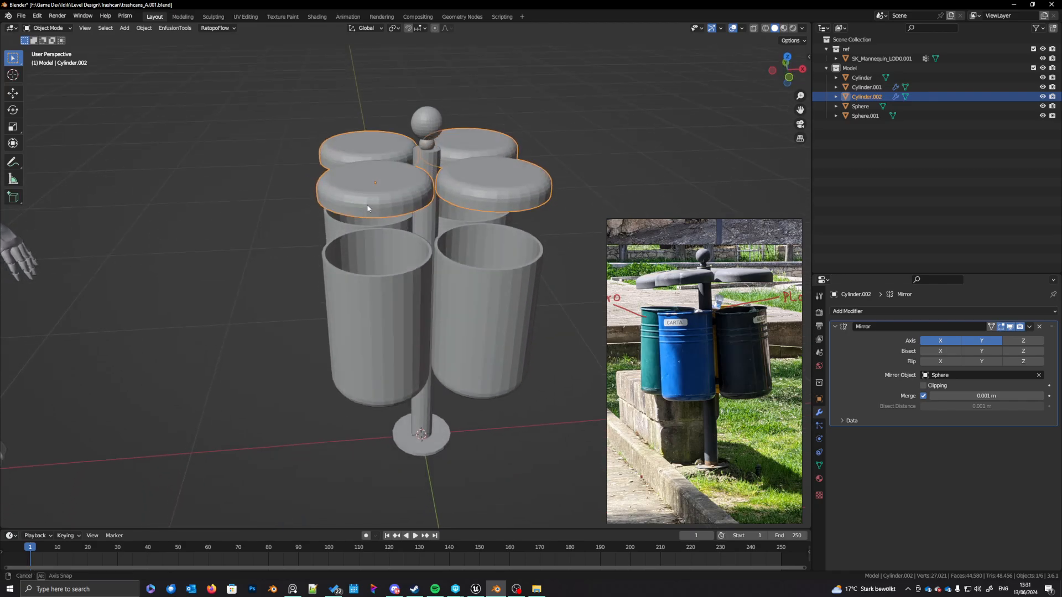
{"action": "scroll", "coordinate": [368, 213], "scroll_direction": "down", "scroll_amount": 3}
{"action": "left_click_drag", "start_coordinate": [337, 169], "coordinate": [505, 373]}
{"action": "middle_click_drag", "start_coordinate": [505, 373], "coordinate": [467, 360]}
{"action": "key", "text": "q"}
{"action": "left_click", "coordinate": [396, 358]}
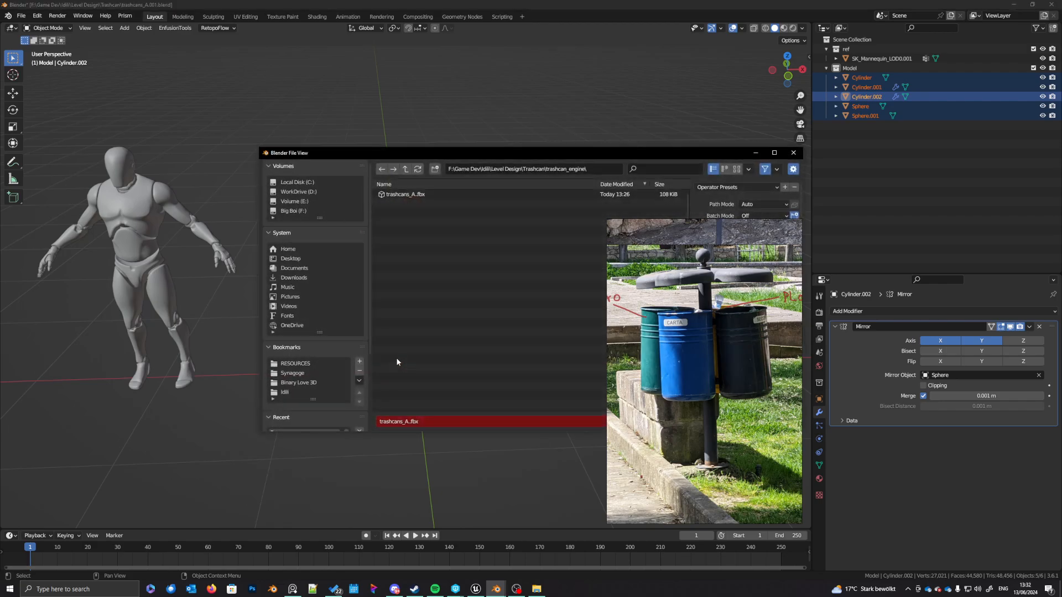
Step: Export only the selected objects as trashcans_A.fbx into the trashcan_engine folder
{"action": "left_click", "coordinate": [511, 194]}
{"action": "left_click_drag", "start_coordinate": [510, 154], "coordinate": [323, 134]}
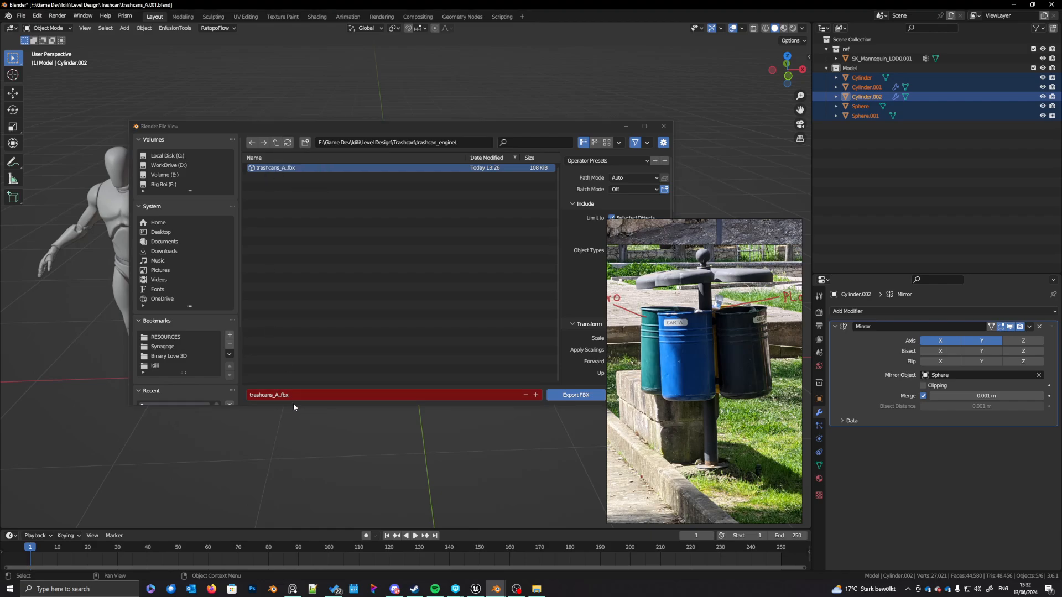
{"action": "left_click", "coordinate": [279, 395]}
{"action": "left_click", "coordinate": [279, 395]}
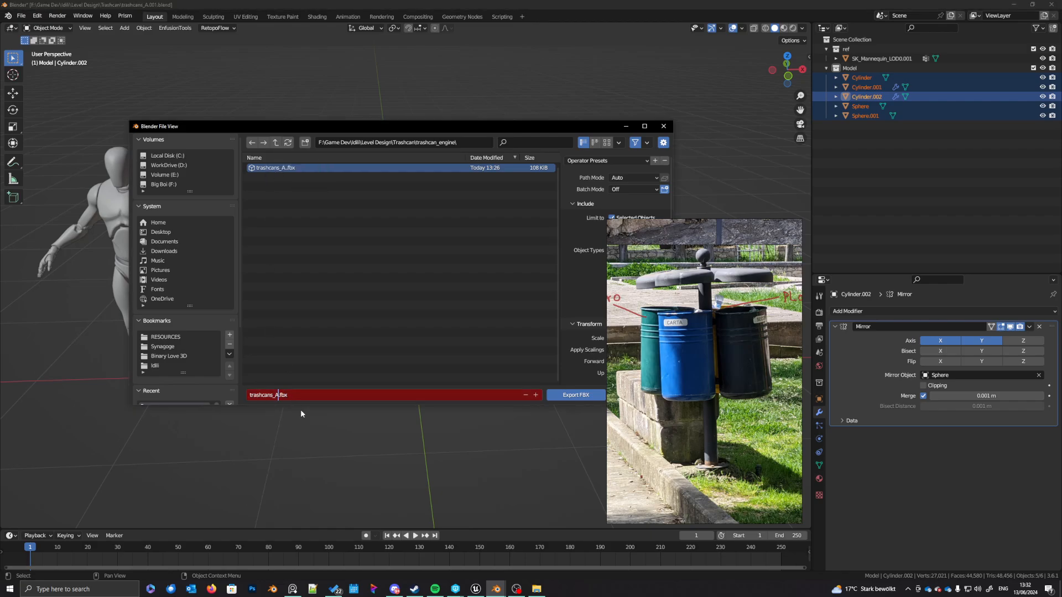
{"action": "left_click", "coordinate": [340, 398]}
{"action": "left_click_drag", "start_coordinate": [501, 125], "coordinate": [435, 122]}
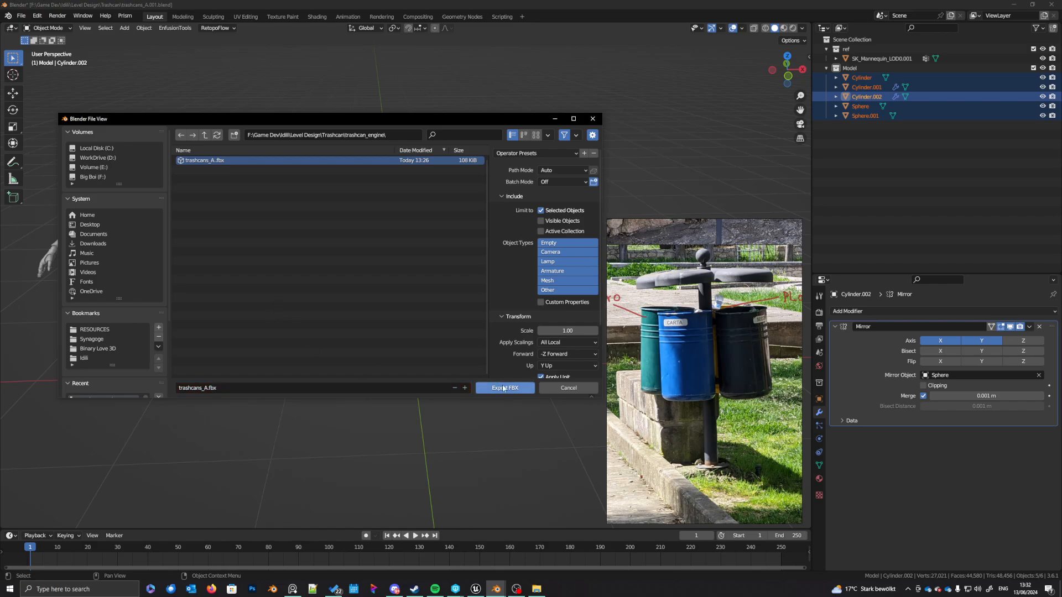
{"action": "left_click", "coordinate": [501, 388]}
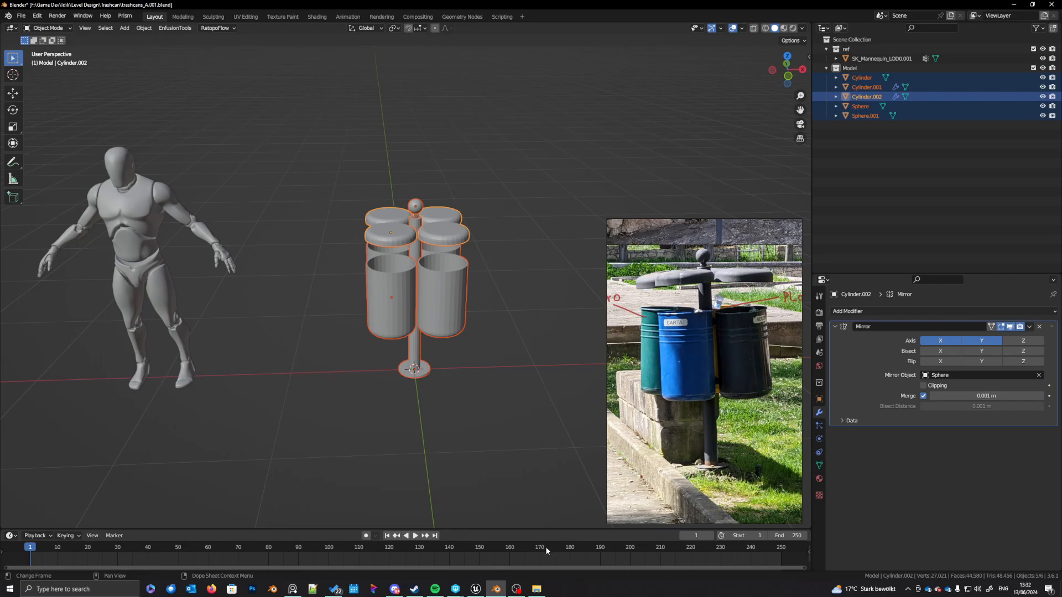
Step: Switch to Unreal Editor and reimport the trashcans_A_ static mesh from the newly exported trashcans_A.fbx
{"action": "left_click", "coordinate": [476, 589]}
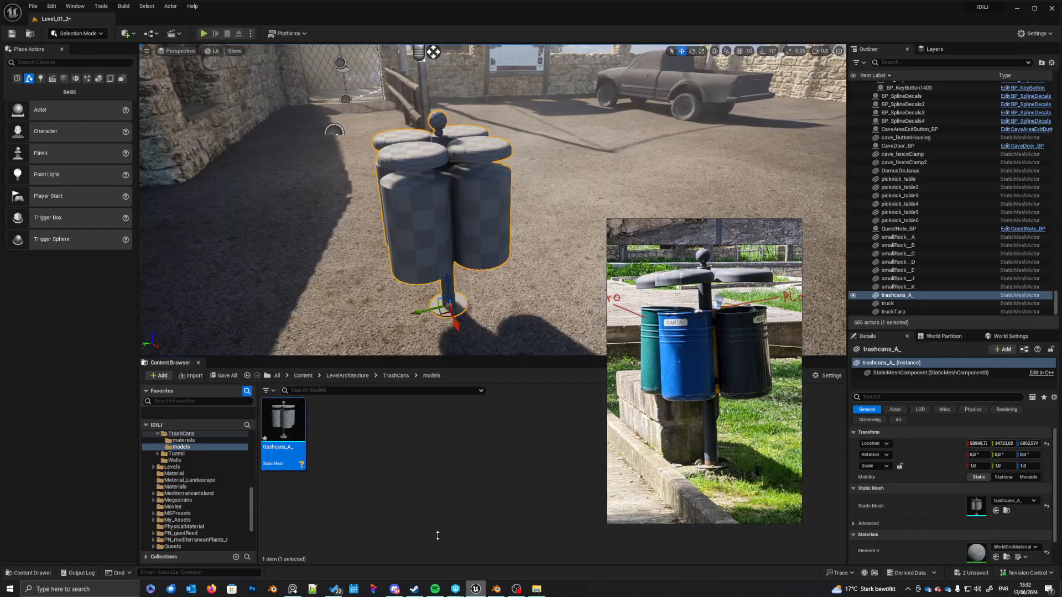
{"action": "right_click", "coordinate": [284, 431]}
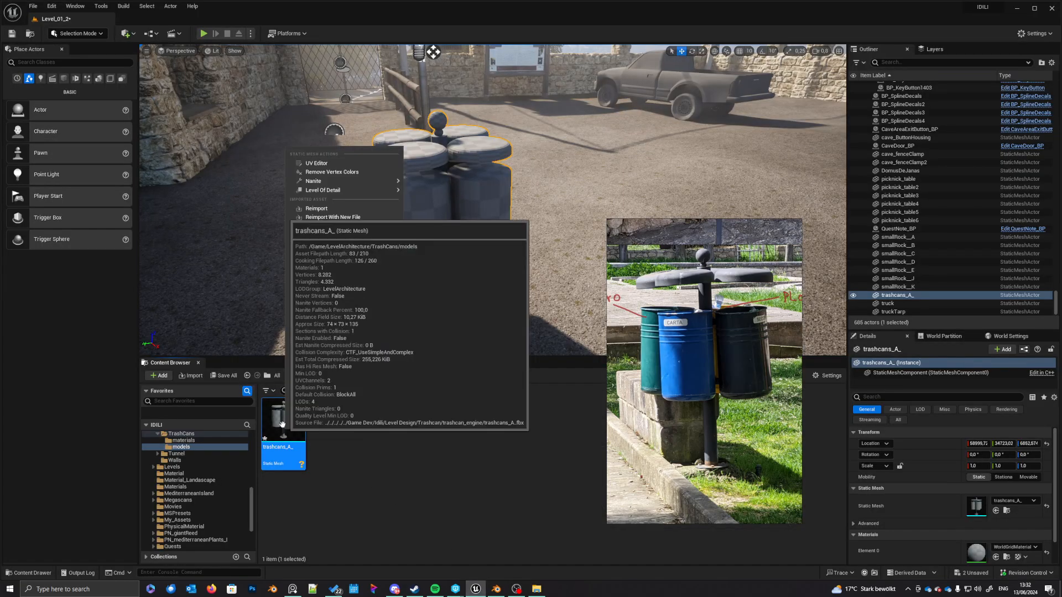
{"action": "left_click", "coordinate": [321, 217]}
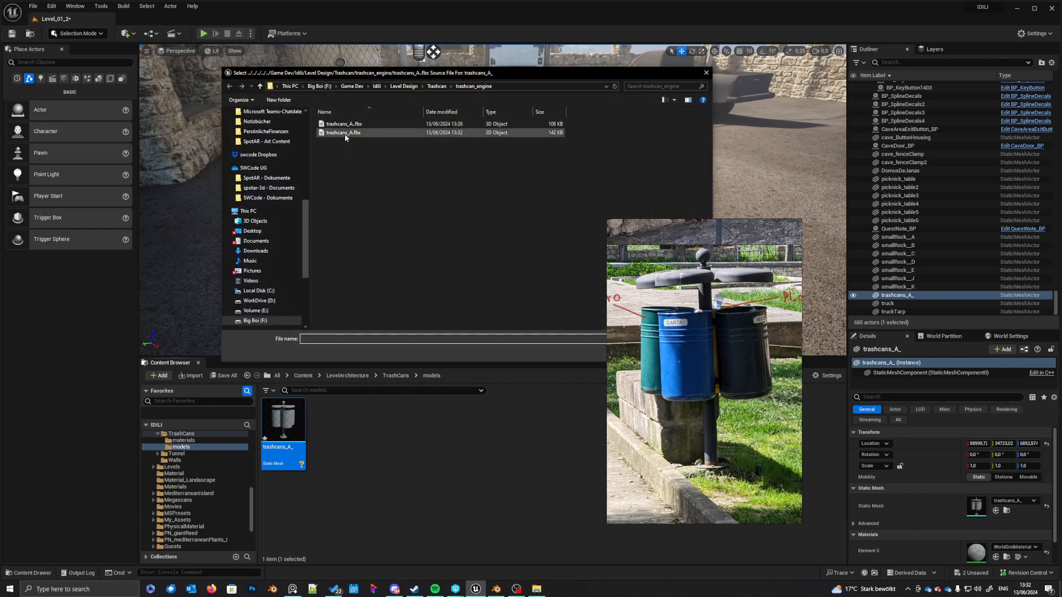
{"action": "double_click", "coordinate": [344, 134]}
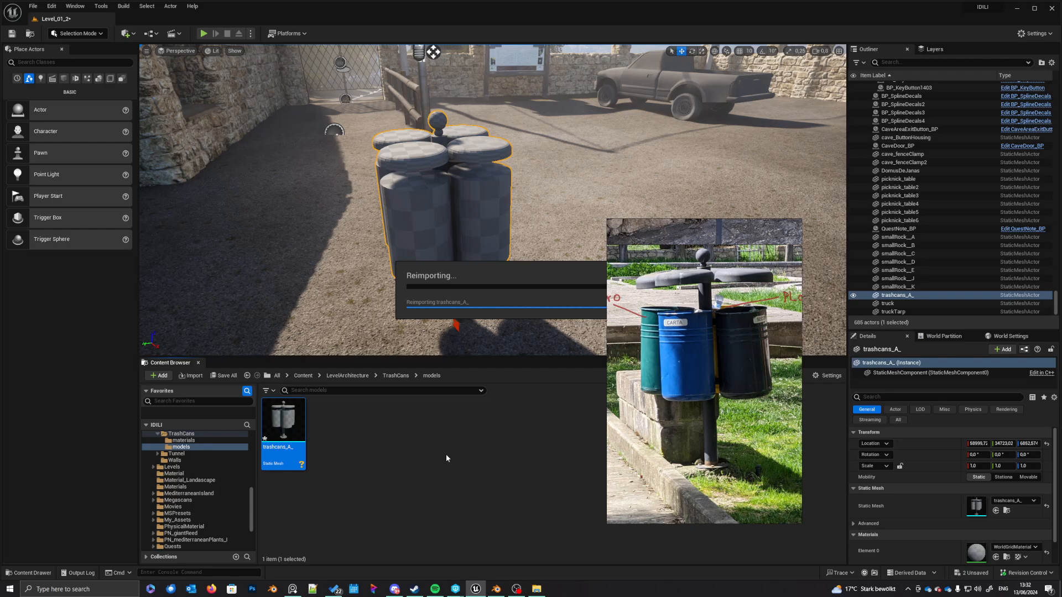
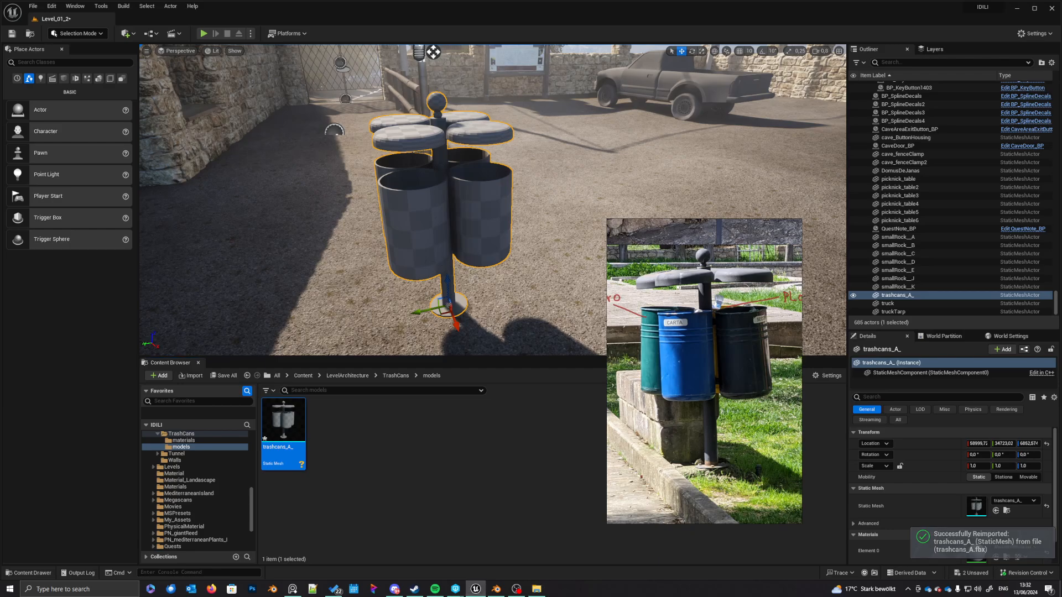
Step: Frame the bin stand, play the level in full screen and move the reference photo clear of the bins
{"action": "key", "text": "f"}
{"action": "mouse_move", "coordinate": [478, 284]}
{"action": "right_mouse_down"}
{"action": "mouse_move", "coordinate": [531, 327]}
{"action": "mouse_move", "coordinate": [492, 277]}
{"action": "mouse_move", "coordinate": [478, 284]}
{"action": "right_mouse_up"}
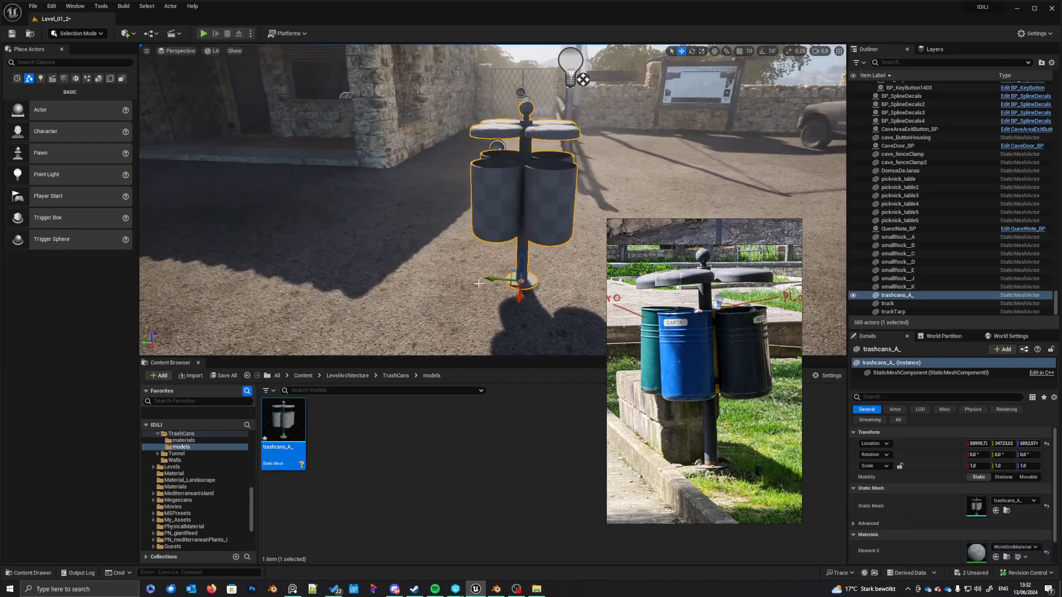
{"action": "left_click", "coordinate": [204, 34]}
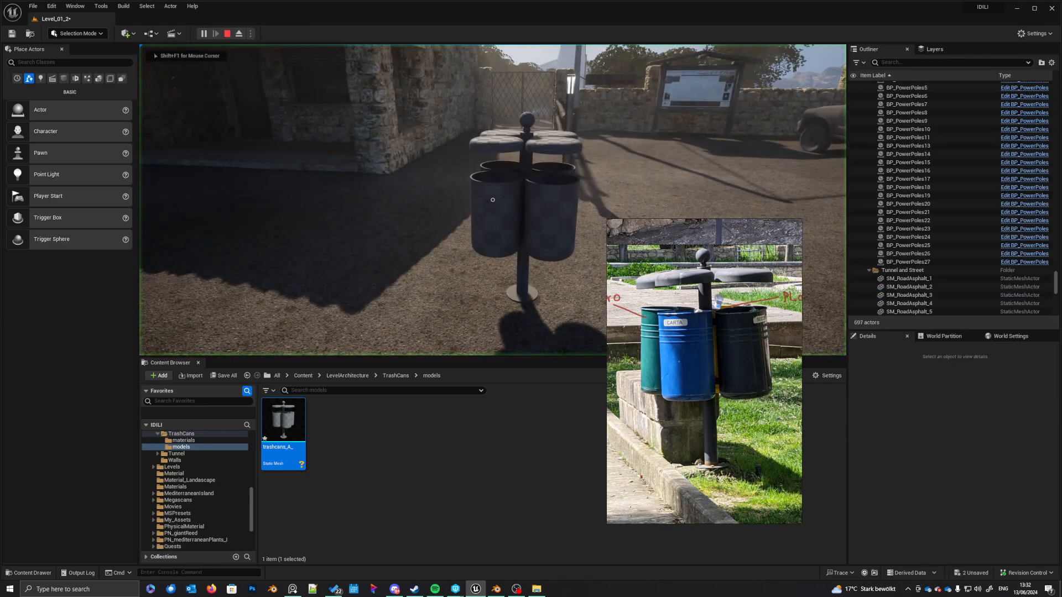
{"action": "key", "text": "F11"}
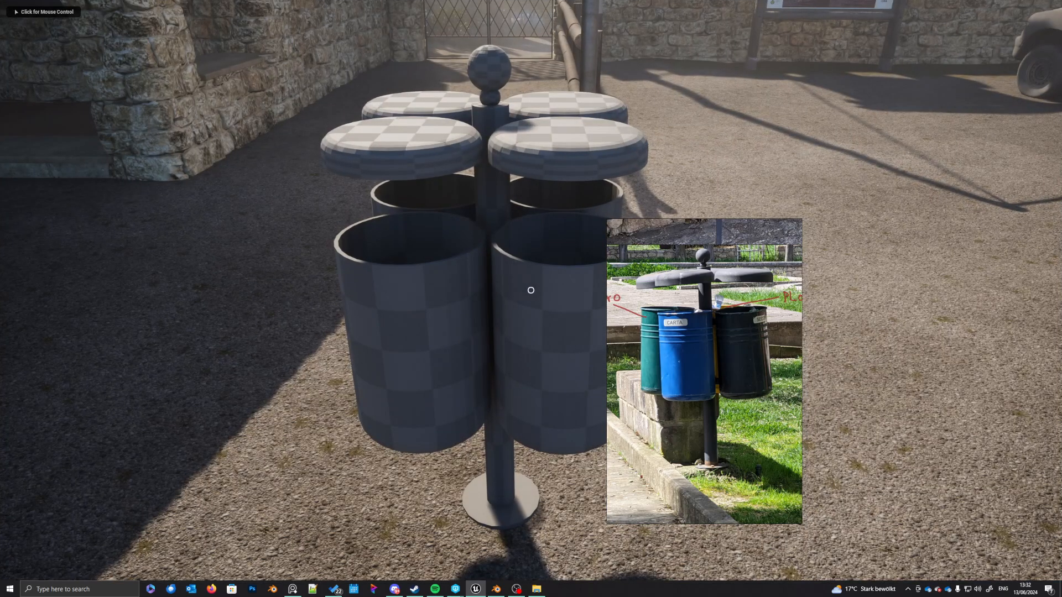
{"action": "key", "text": "shift+F1"}
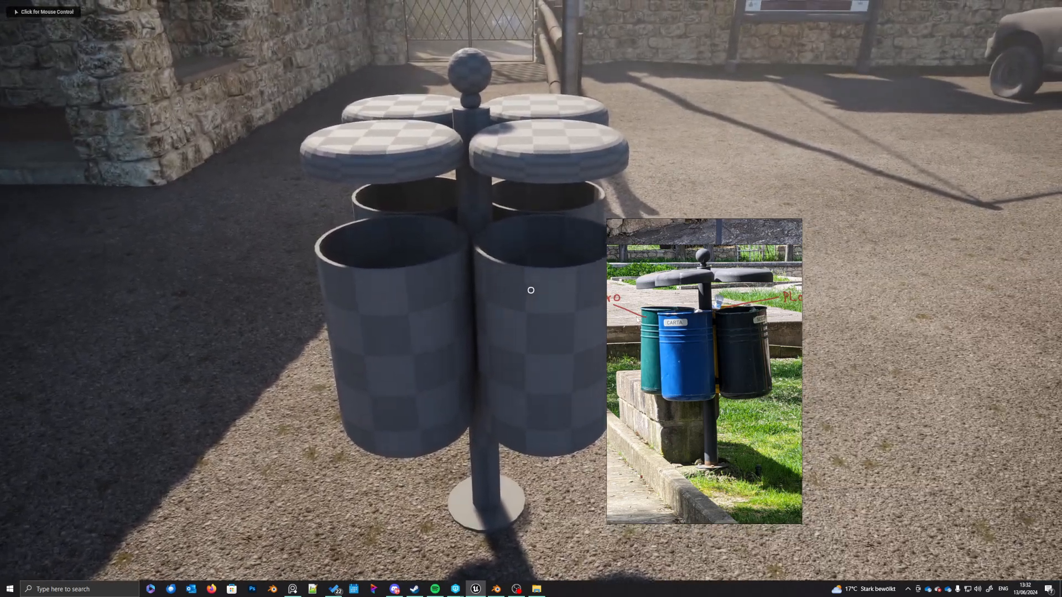
{"action": "left_click_drag", "start_coordinate": [672, 344], "coordinate": [859, 365]}
{"action": "left_click", "coordinate": [493, 334]}
Step: Walk around the bin stand in the running level to examine its scale, lids and open bins, and end the play session
{"action": "key", "text": "a"}
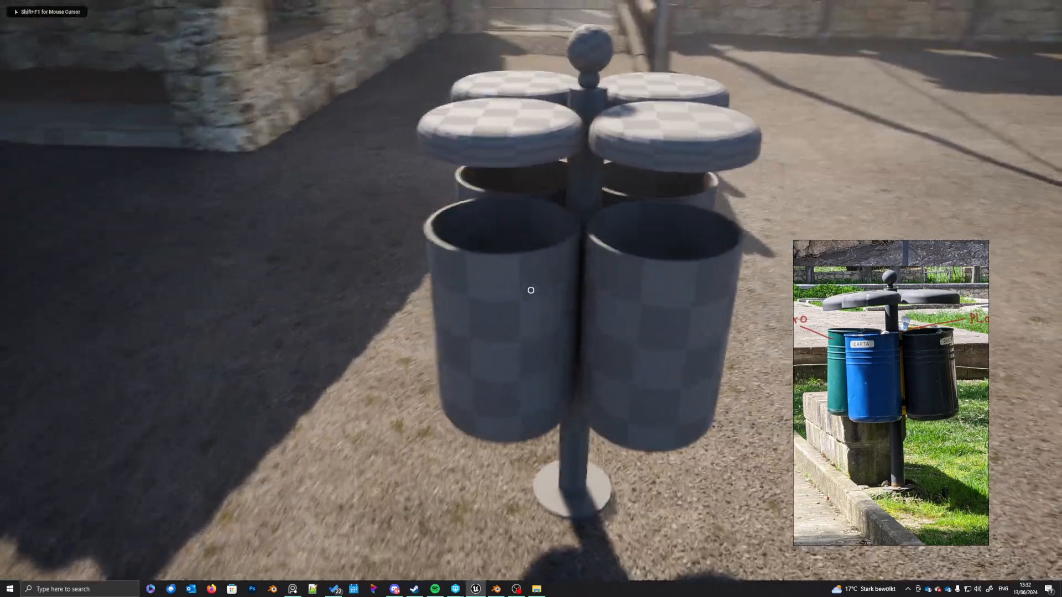
{"action": "key", "text": "w"}
{"action": "key", "text": "s"}
{"action": "key", "text": "w"}
{"action": "key", "text": "s"}
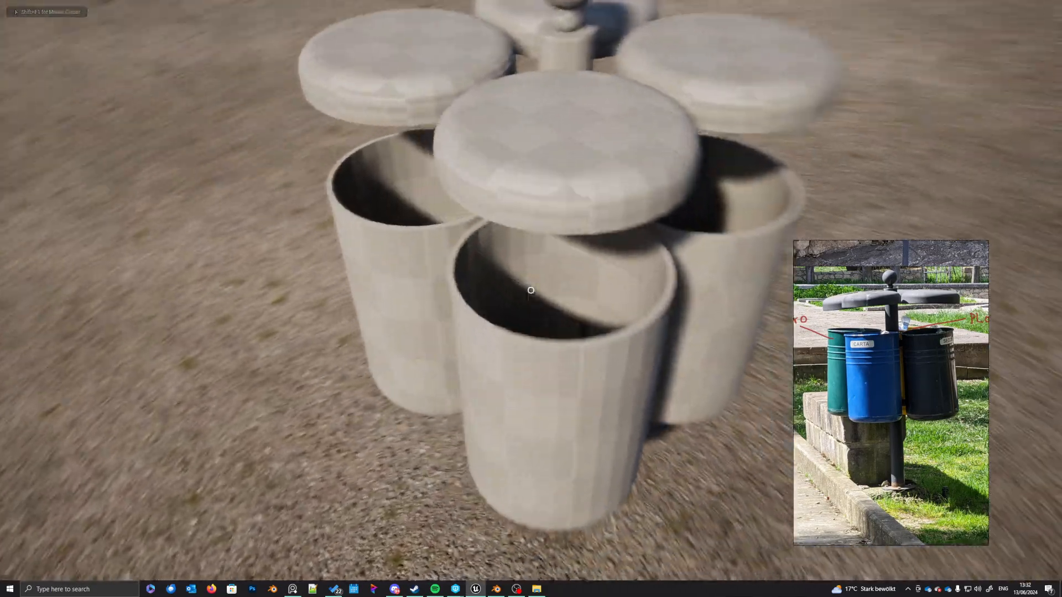
{"action": "key", "text": "w"}
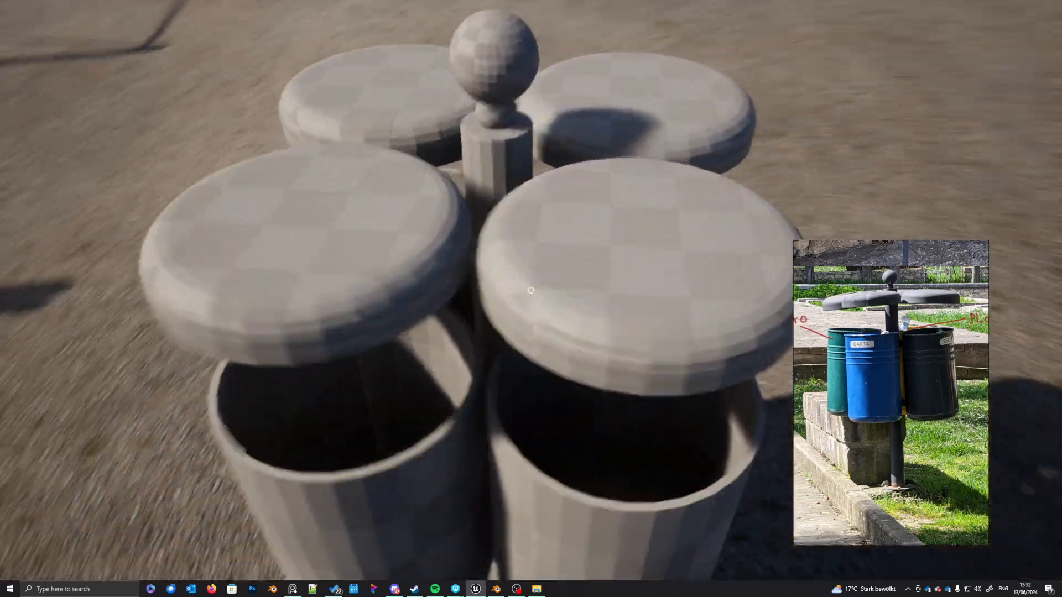
{"action": "key", "text": "s"}
{"action": "key", "text": "w"}
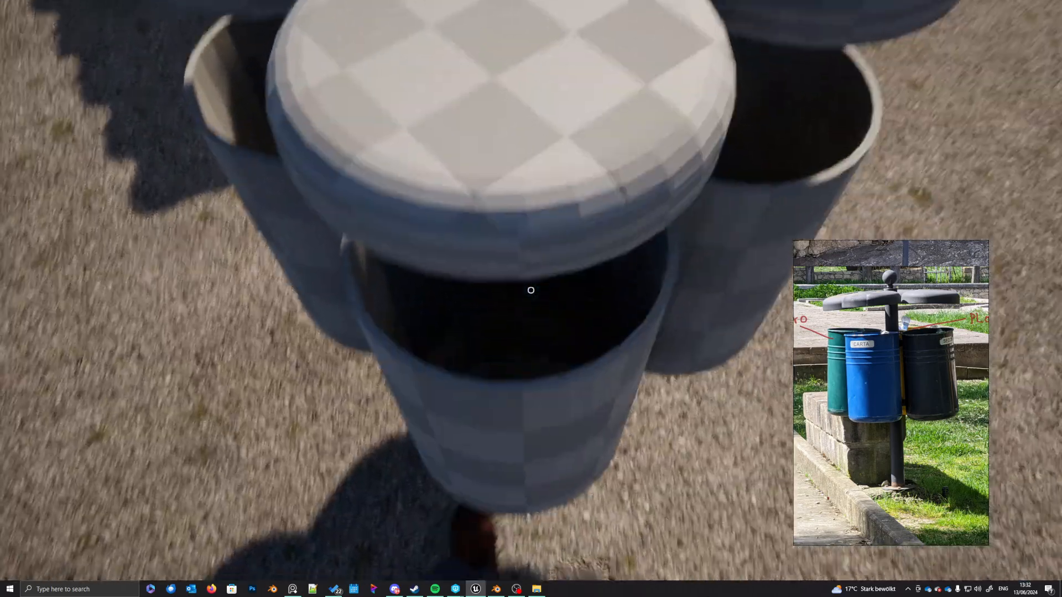
{"action": "key", "text": "s"}
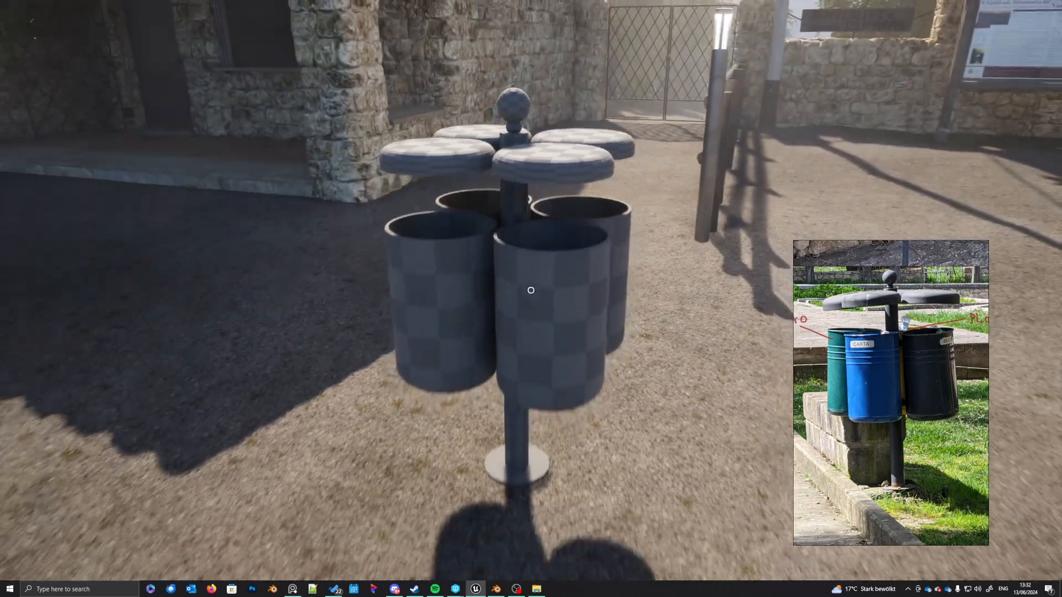
{"action": "key", "text": "s"}
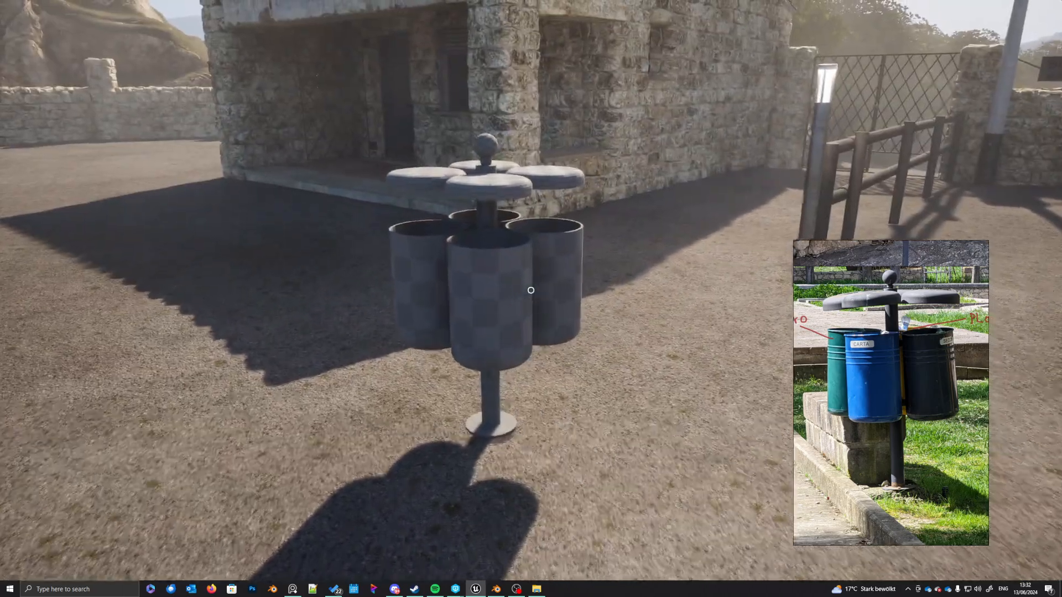
{"action": "key", "text": "w"}
{"action": "key", "text": "w"}
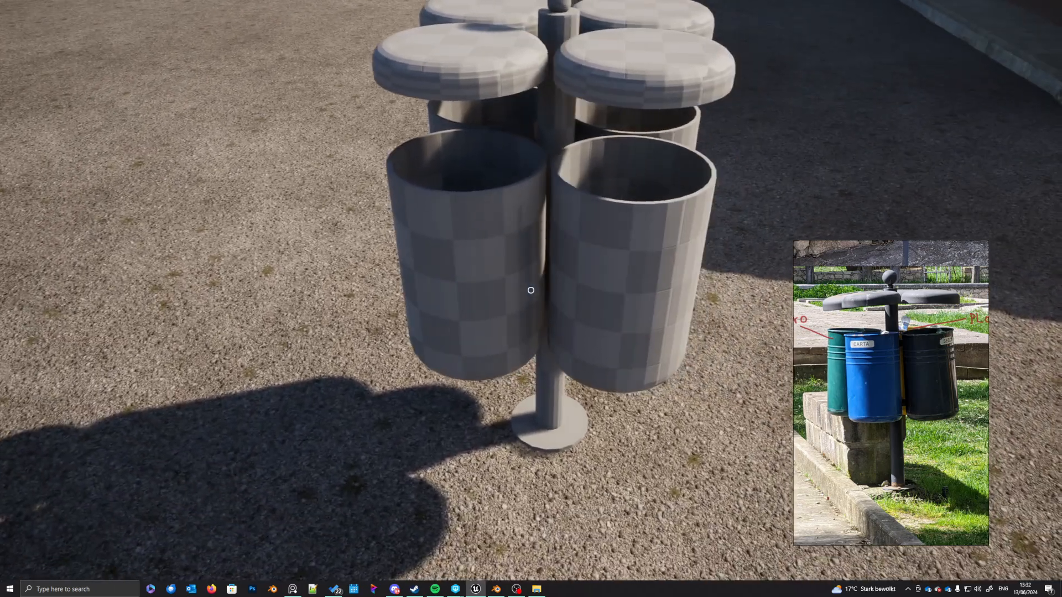
{"action": "key", "text": "s"}
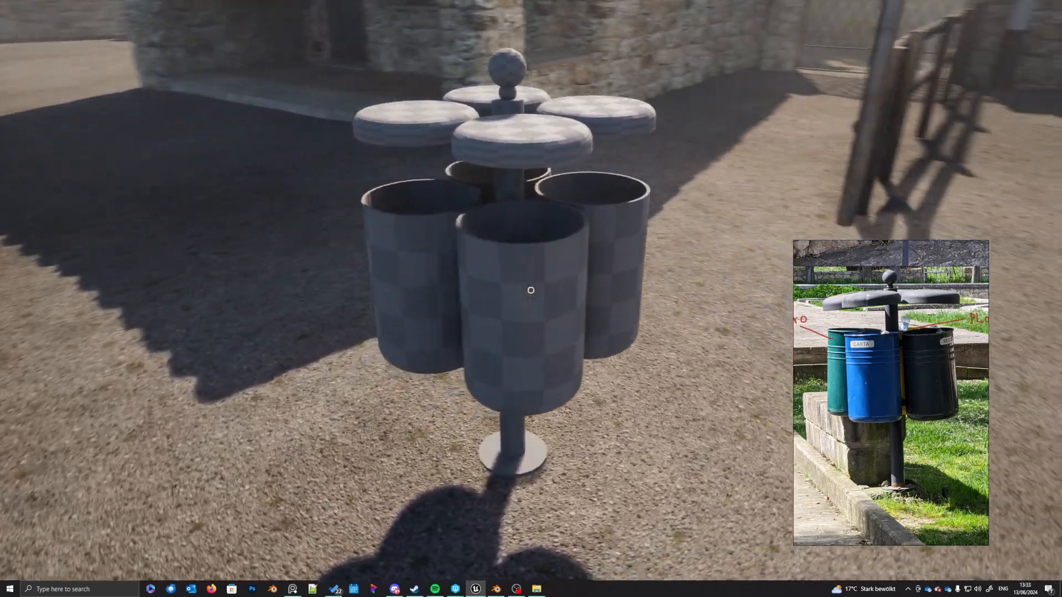
{"action": "key", "text": "s"}
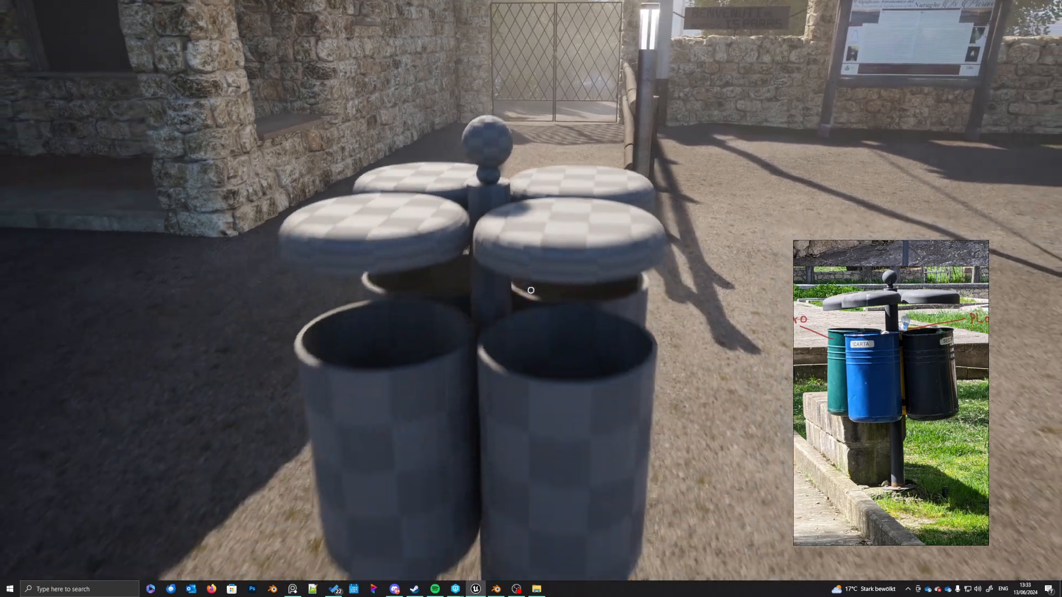
{"action": "key", "text": "s"}
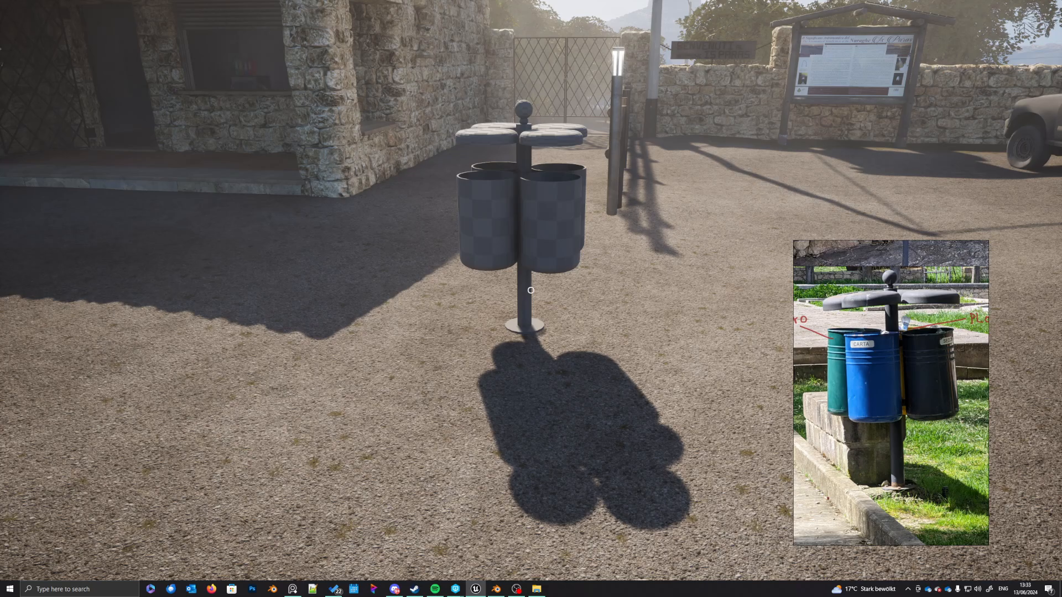
{"action": "key", "text": "w"}
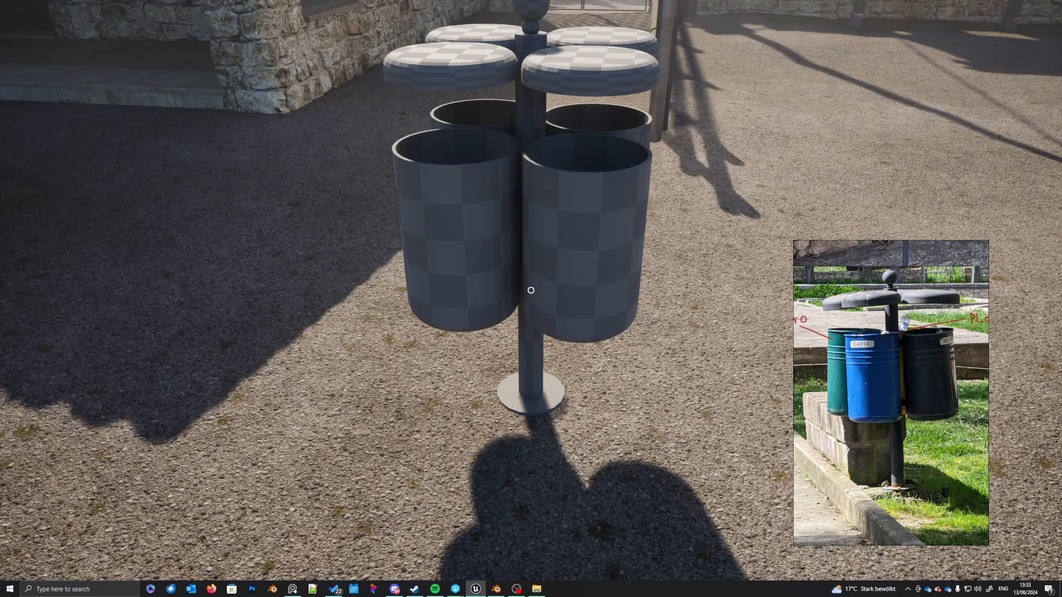
{"action": "key", "text": "s"}
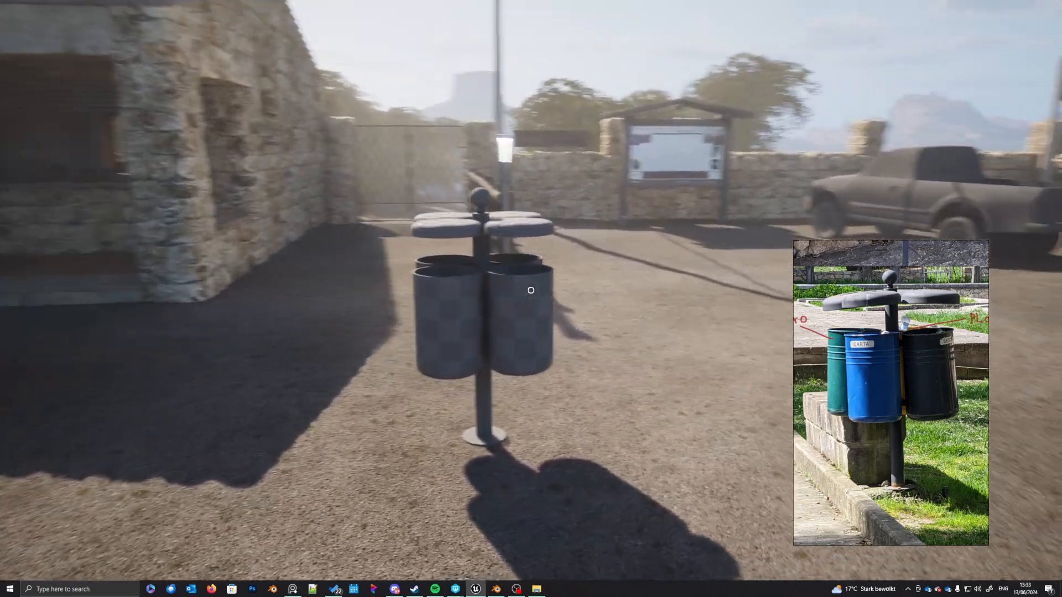
{"action": "key", "text": "Escape"}
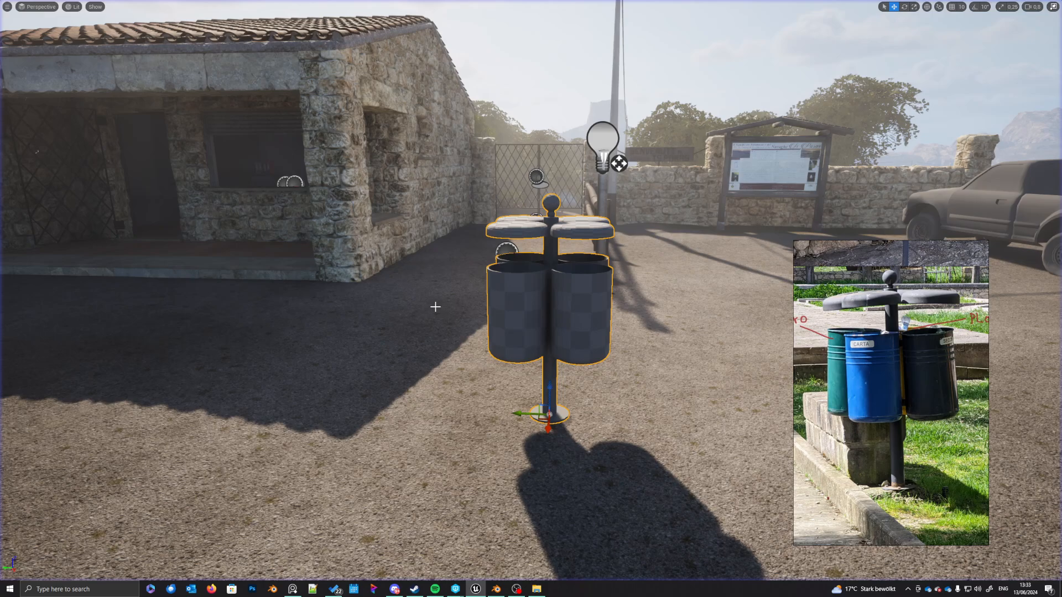
Step: Switch to Blender and raise the top face of the central post vertically in front view to make the post taller
{"action": "left_click", "coordinate": [497, 589]}
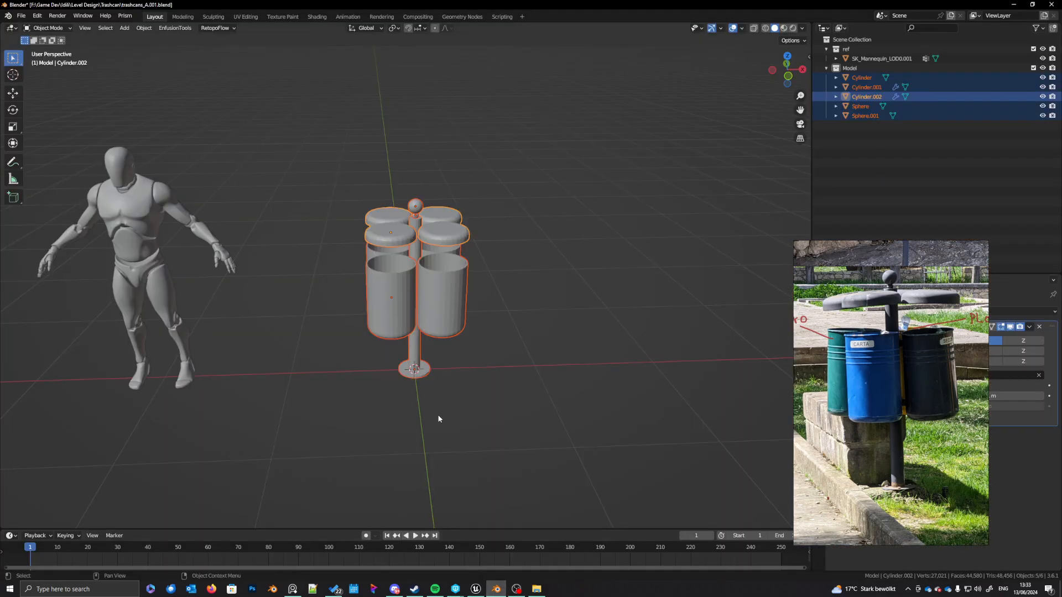
{"action": "middle_click_drag", "start_coordinate": [437, 414], "coordinate": [445, 400]}
{"action": "key", "text": "KP_1"}
{"action": "left_click", "coordinate": [425, 364]}
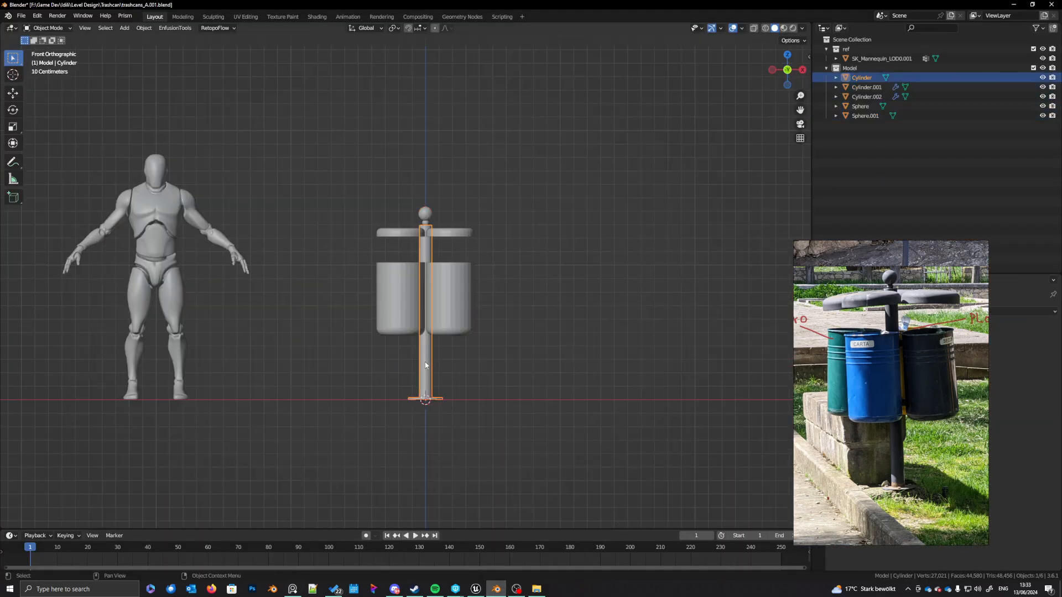
{"action": "key", "text": "Tab"}
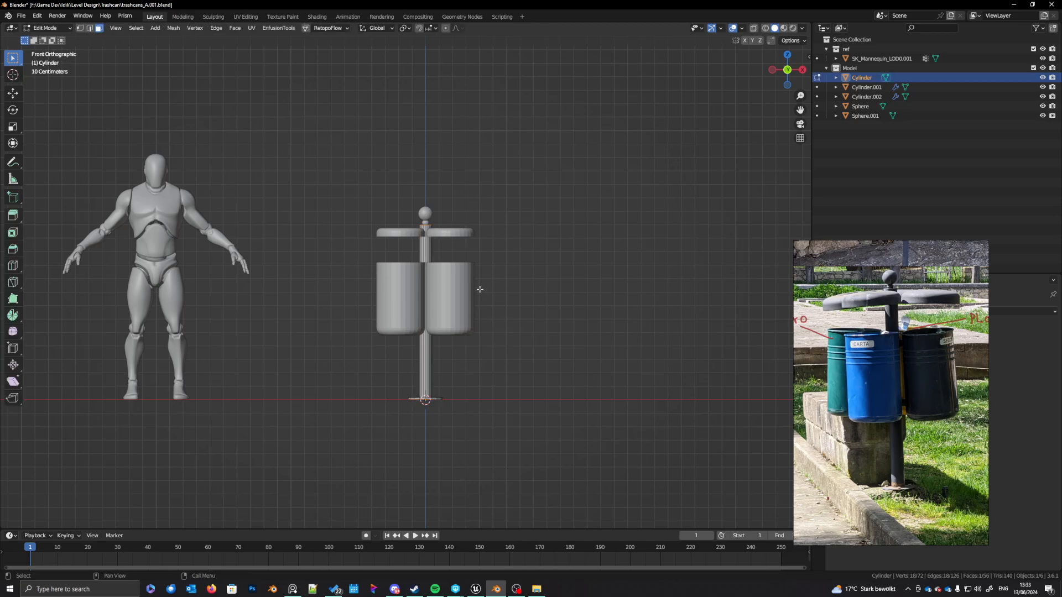
{"action": "key", "text": "shift+z"}
{"action": "key", "text": "g"}
{"action": "key", "text": "z"}
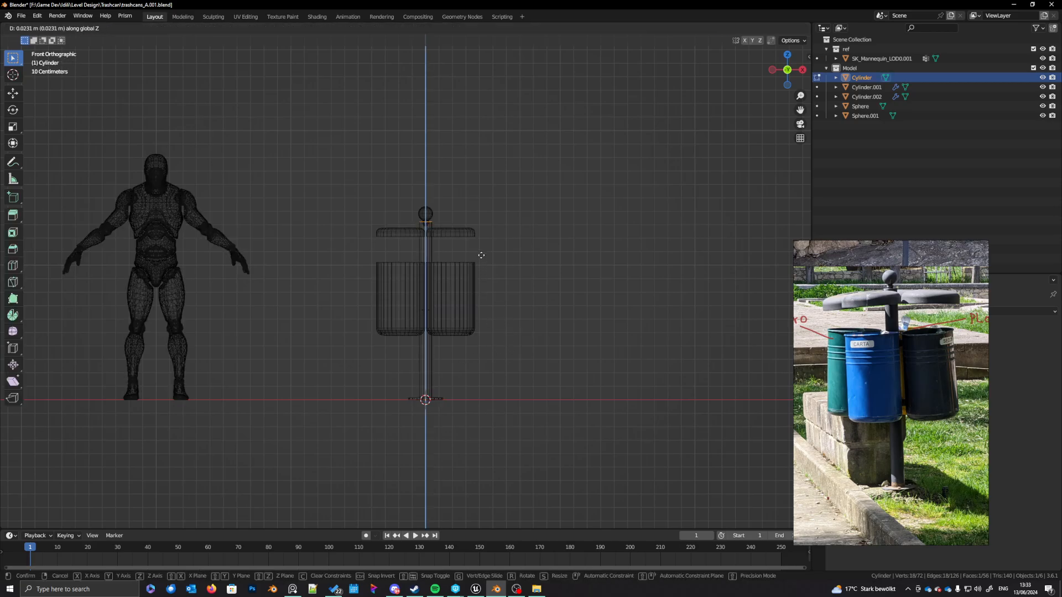
{"action": "left_click", "coordinate": [486, 168]}
{"action": "key", "text": "Tab"}
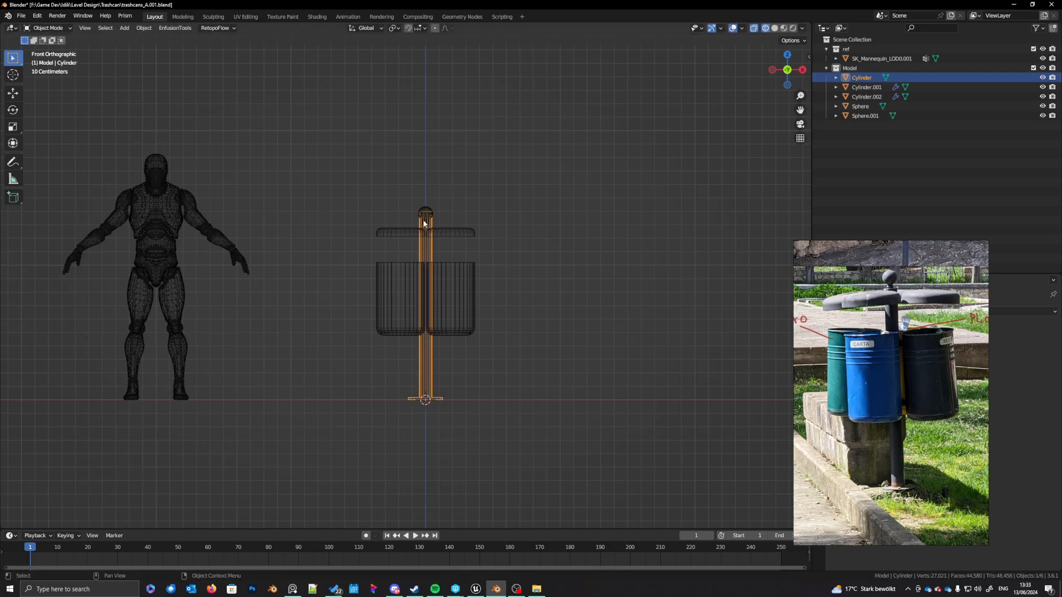
Step: Move the ball finial and the small sphere beneath it up together by about 0.107 m
{"action": "left_click", "coordinate": [427, 217]}
{"action": "left_click", "coordinate": [428, 224]}
{"action": "left_click", "coordinate": [427, 222]}
{"action": "left_click", "coordinate": [427, 222]}
{"action": "left_click", "coordinate": [427, 222]}
{"action": "left_click", "coordinate": [427, 212], "text": "shift"}
{"action": "key", "text": "g"}
{"action": "key", "text": "z"}
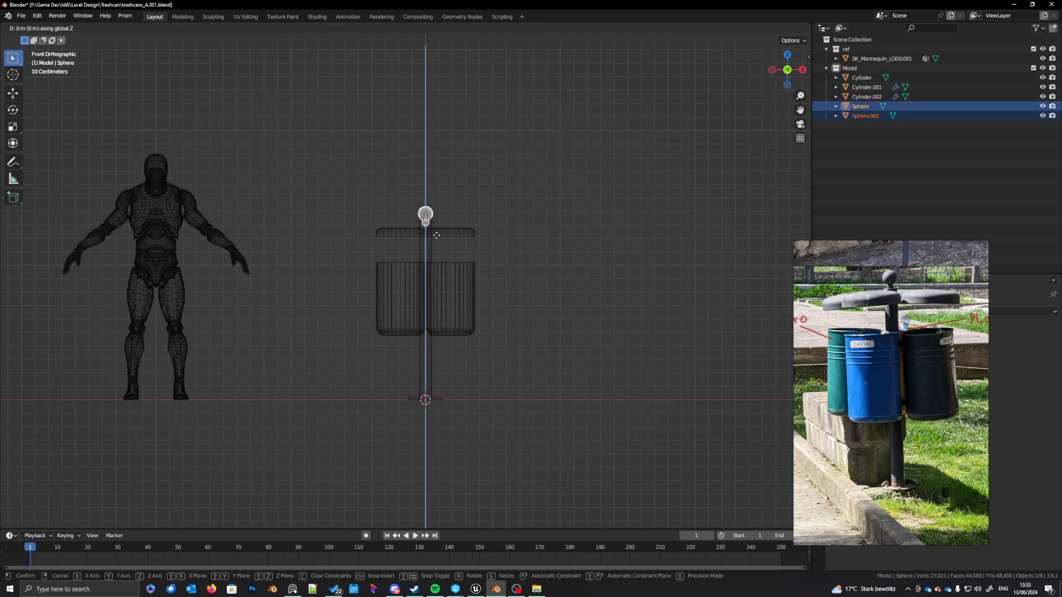
{"action": "left_click", "coordinate": [436, 95], "text": "shift"}
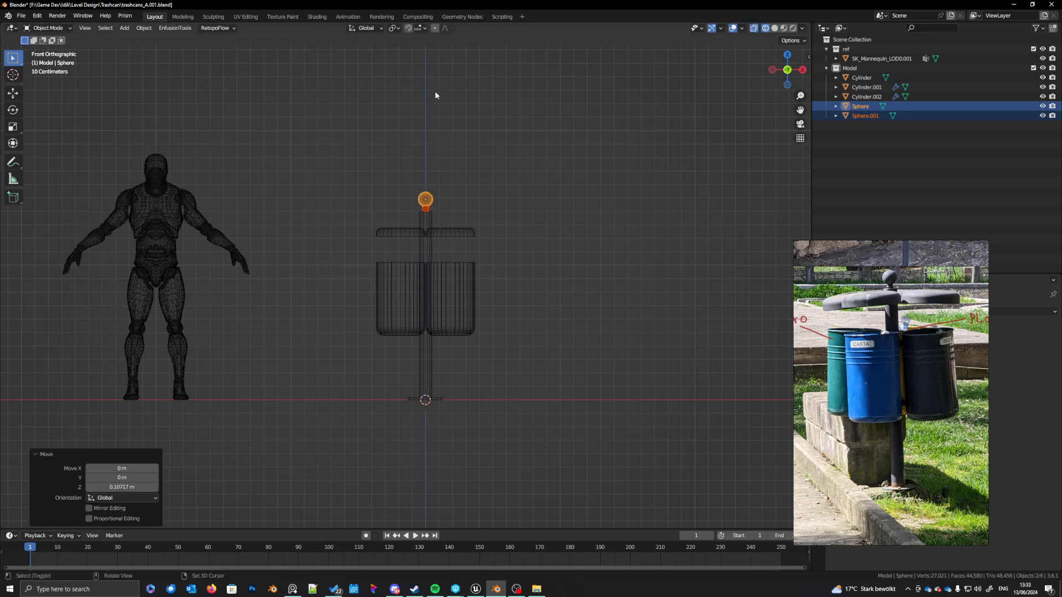
Step: Move the lids and the bins up together along Z by about 0.103 m
{"action": "left_click", "coordinate": [394, 232]}
{"action": "left_click", "coordinate": [443, 237], "text": "shift"}
{"action": "left_click", "coordinate": [406, 232]}
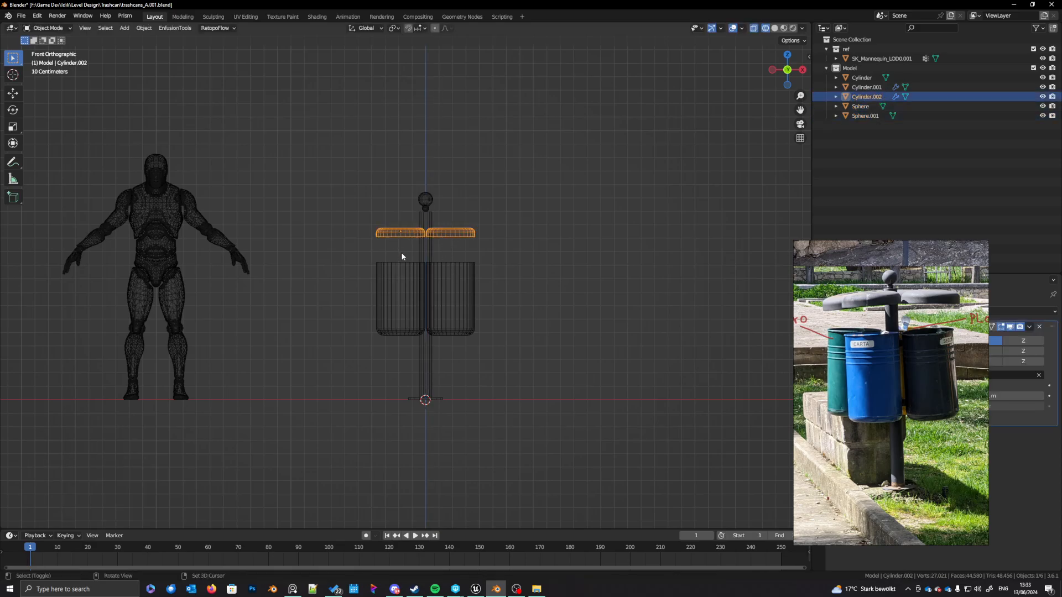
{"action": "left_click", "coordinate": [396, 276], "text": "shift"}
{"action": "key", "text": "g"}
{"action": "key", "text": "z"}
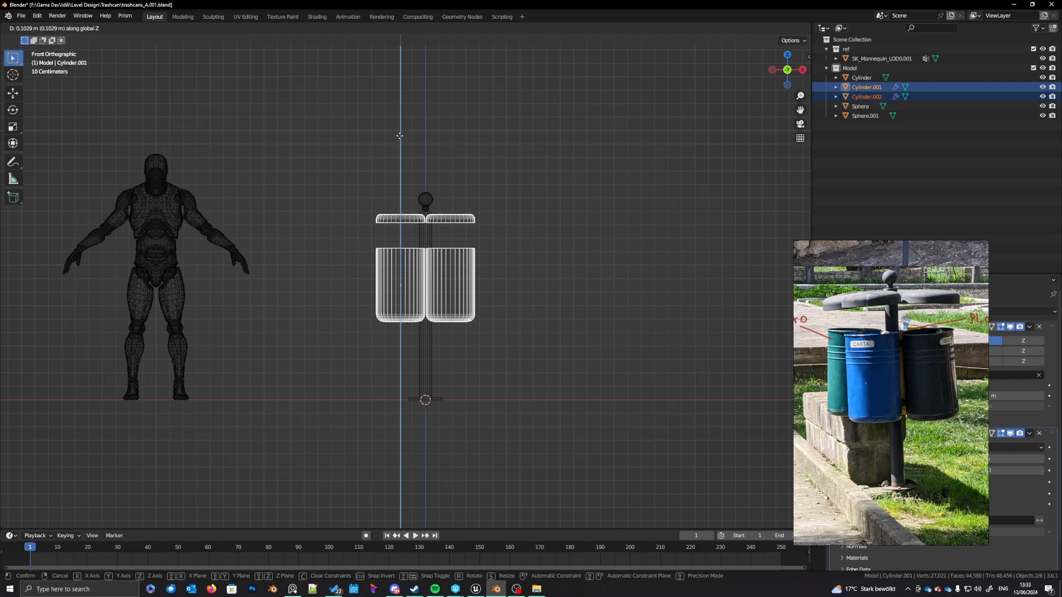
{"action": "left_click", "coordinate": [402, 143]}
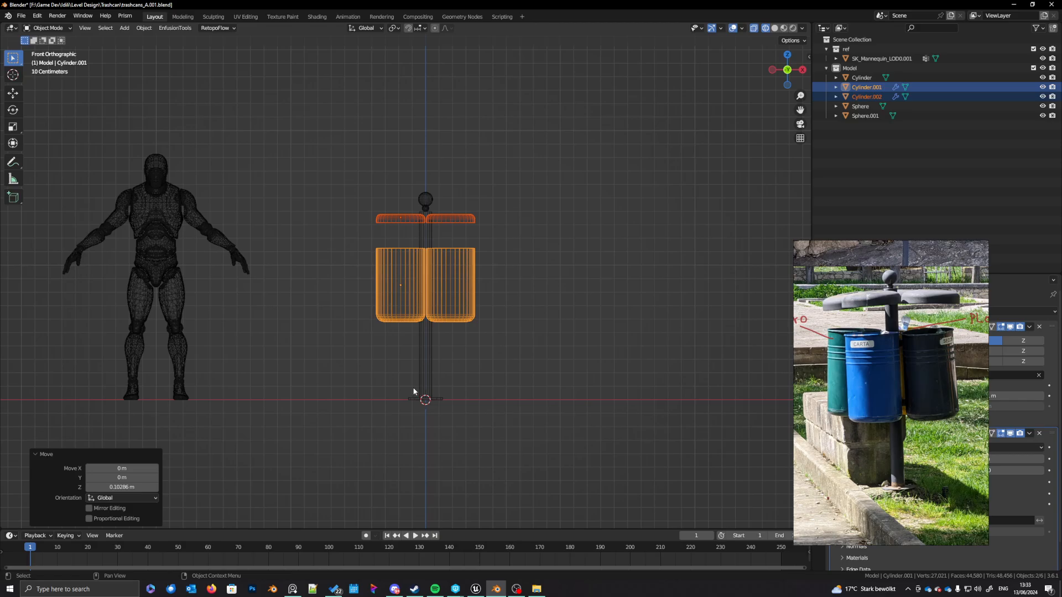
Step: Select all parts of the bin stand and export only them, overwriting trashcans_A.fbx in the trashcan_engine folder
{"action": "left_click_drag", "start_coordinate": [386, 146], "coordinate": [535, 446]}
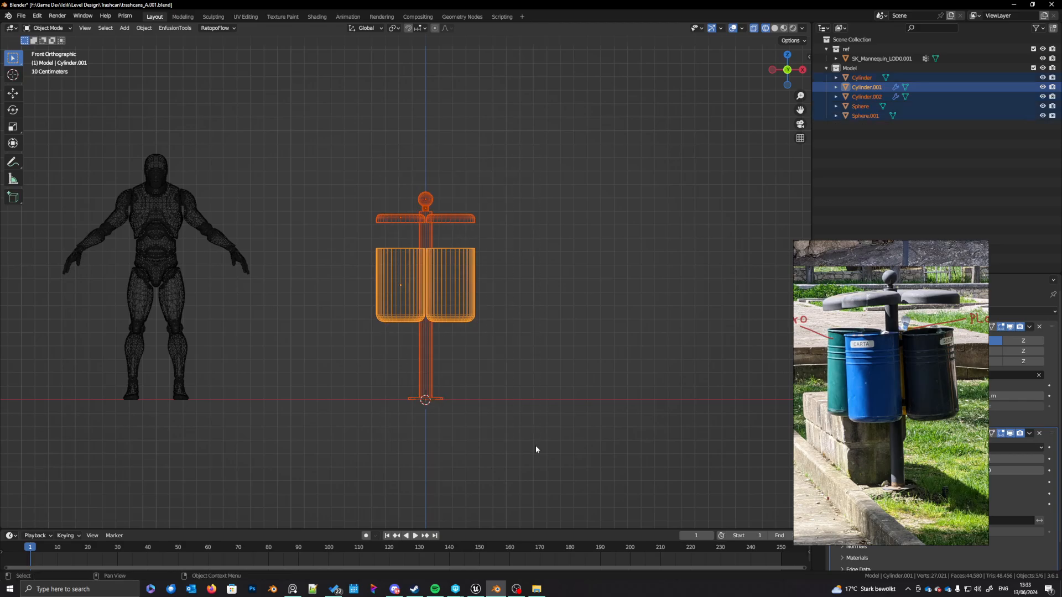
{"action": "key", "text": "q"}
{"action": "left_click", "coordinate": [463, 448]}
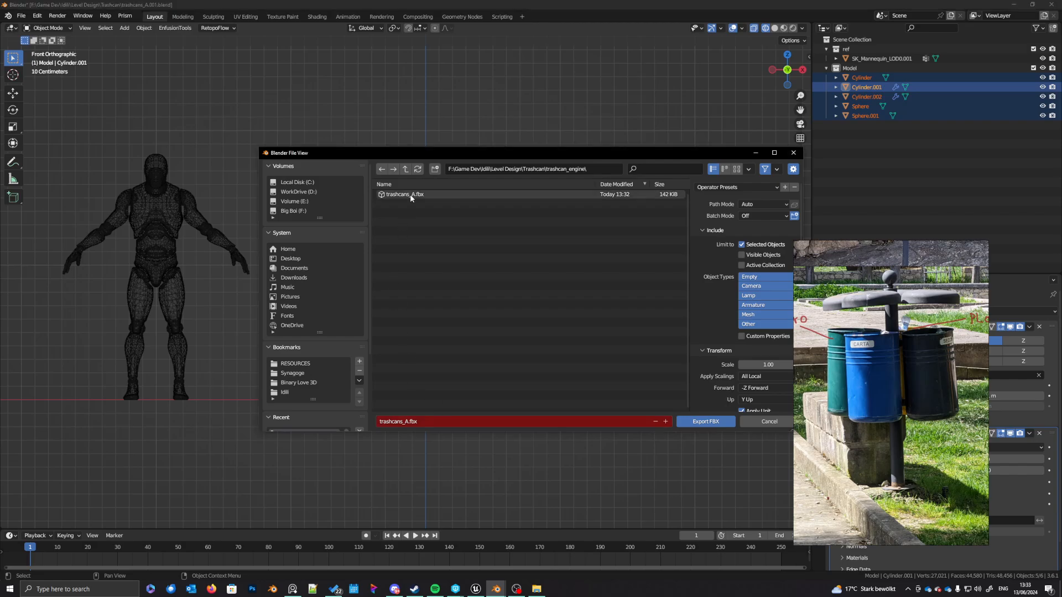
{"action": "double_click", "coordinate": [404, 196]}
Step: Switch to Unreal Editor, leave the full-screen viewport and reimport the trashcans_A_ static mesh
{"action": "key", "text": "alt+Tab"}
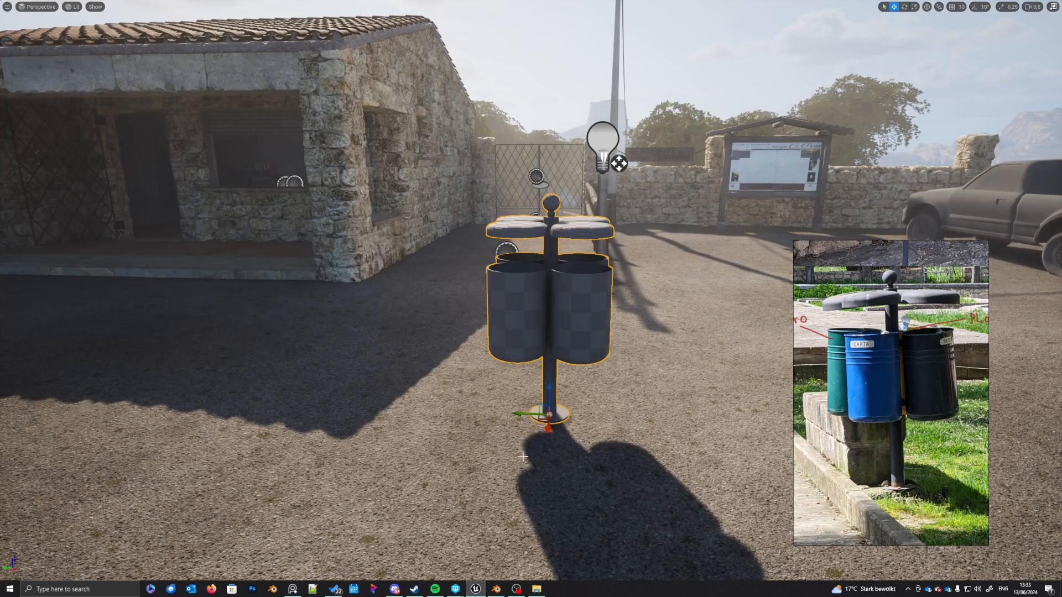
{"action": "key", "text": "F11"}
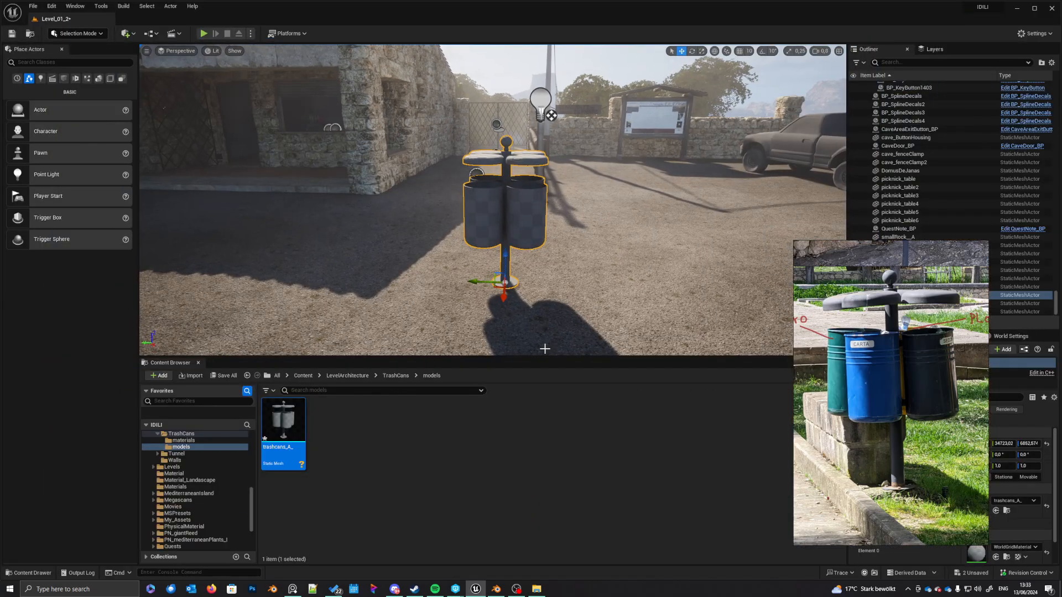
{"action": "right_click", "coordinate": [281, 430]}
{"action": "left_click", "coordinate": [320, 203]}
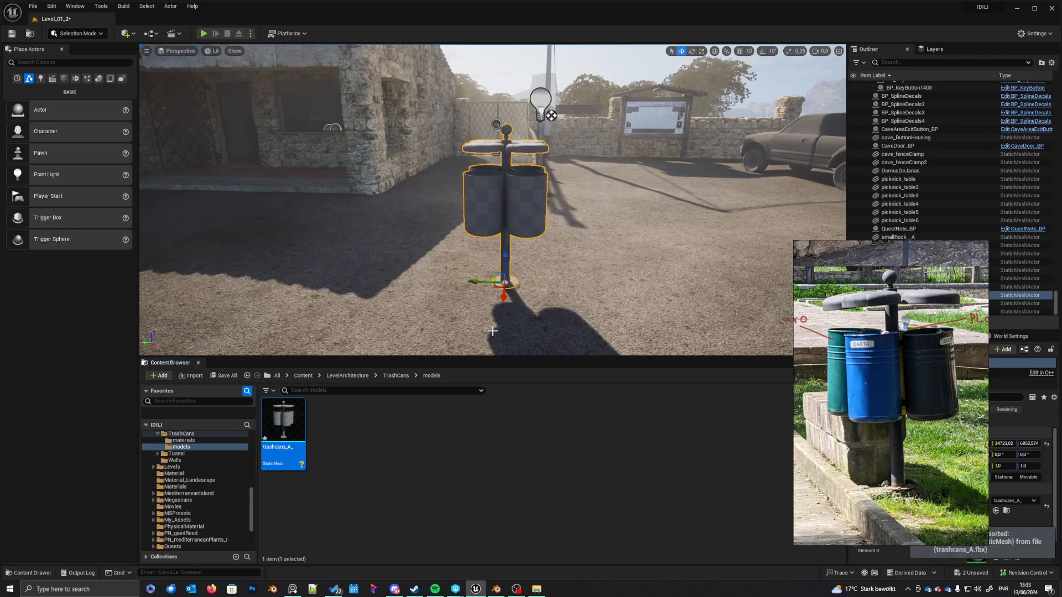
Step: Play the level in full screen, walk around the bin stand to examine its height, lids and open bins, and end the session
{"action": "key", "text": "alt+p"}
{"action": "left_click", "coordinate": [542, 266]}
{"action": "key", "text": "F11"}
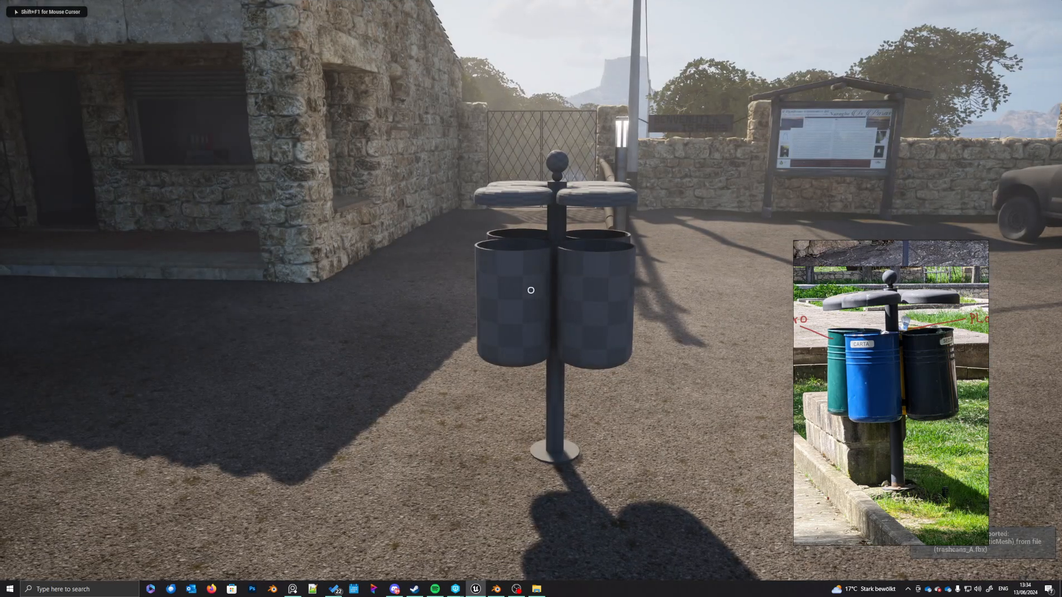
{"action": "key", "text": "w"}
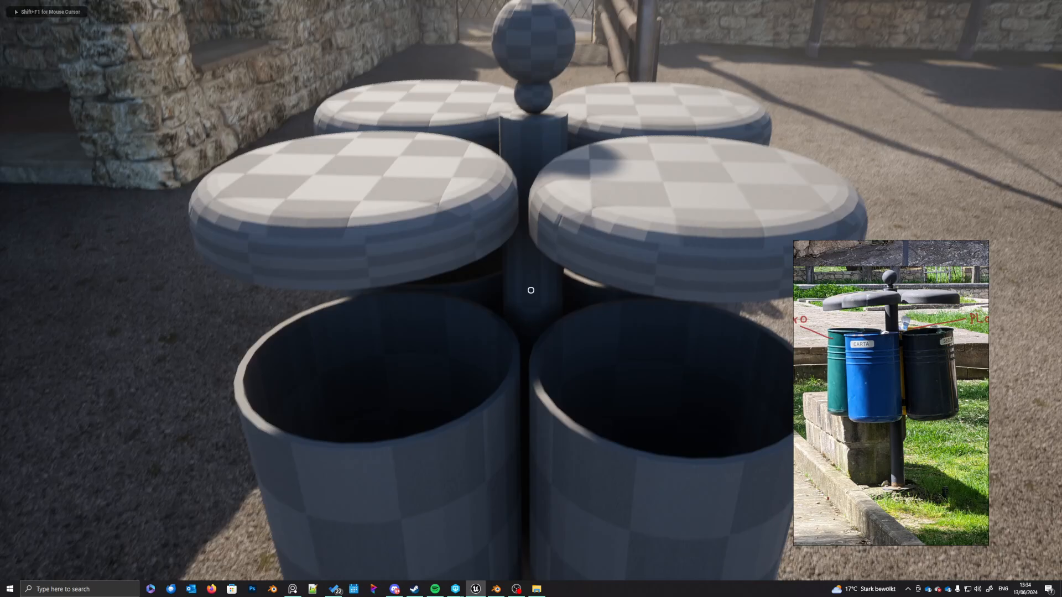
{"action": "key", "text": "s"}
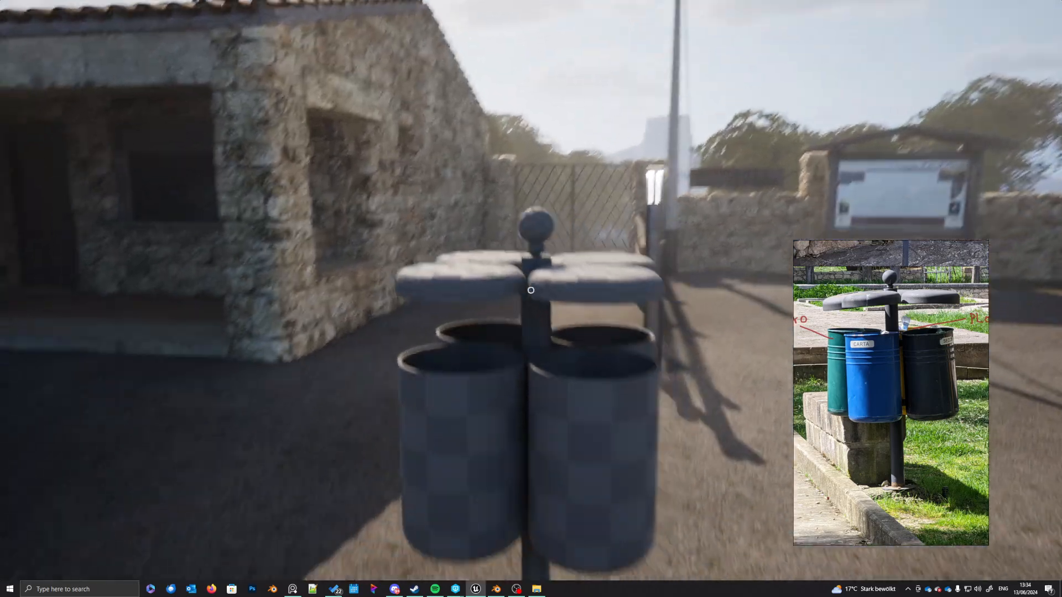
{"action": "key", "text": "s"}
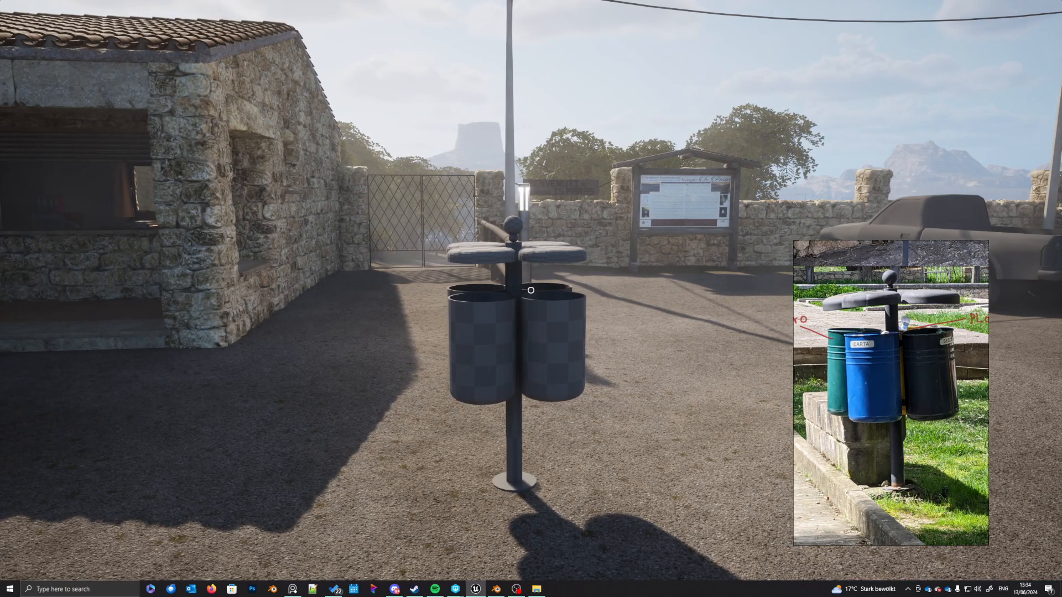
{"action": "key", "text": "w"}
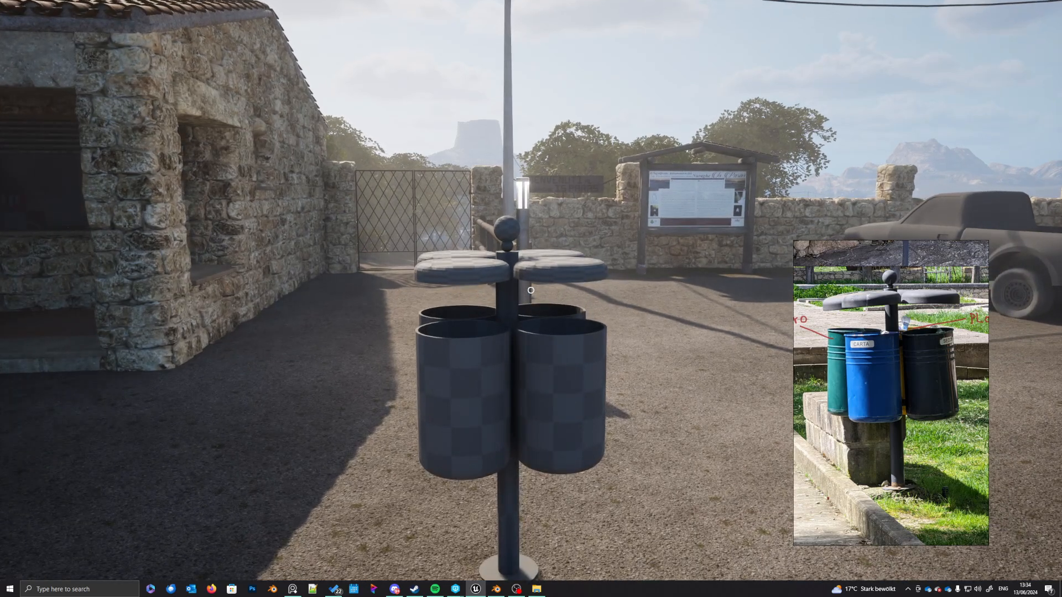
{"action": "key", "text": "s"}
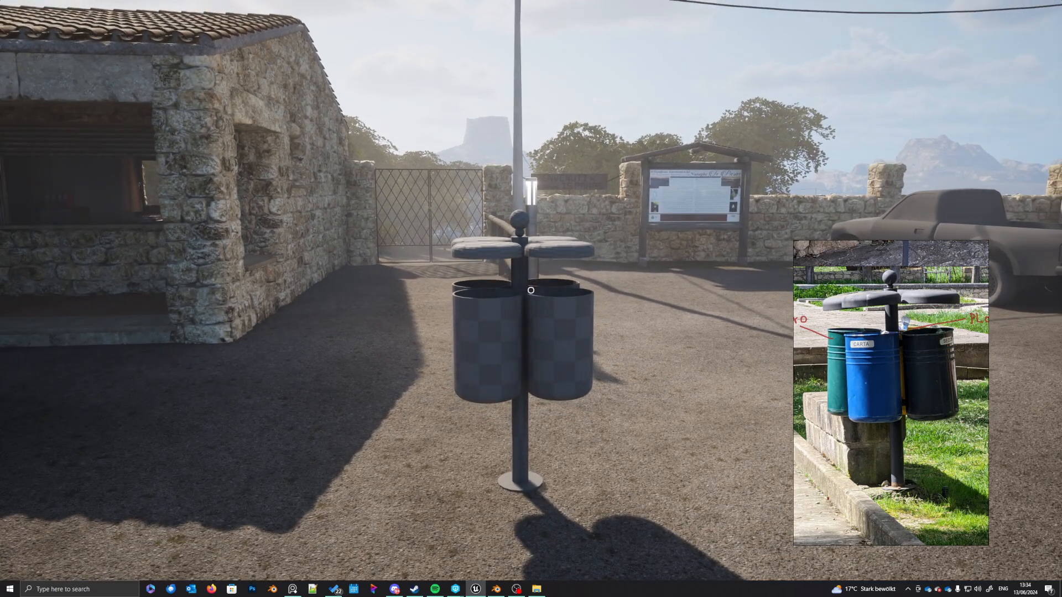
{"action": "key", "text": "d"}
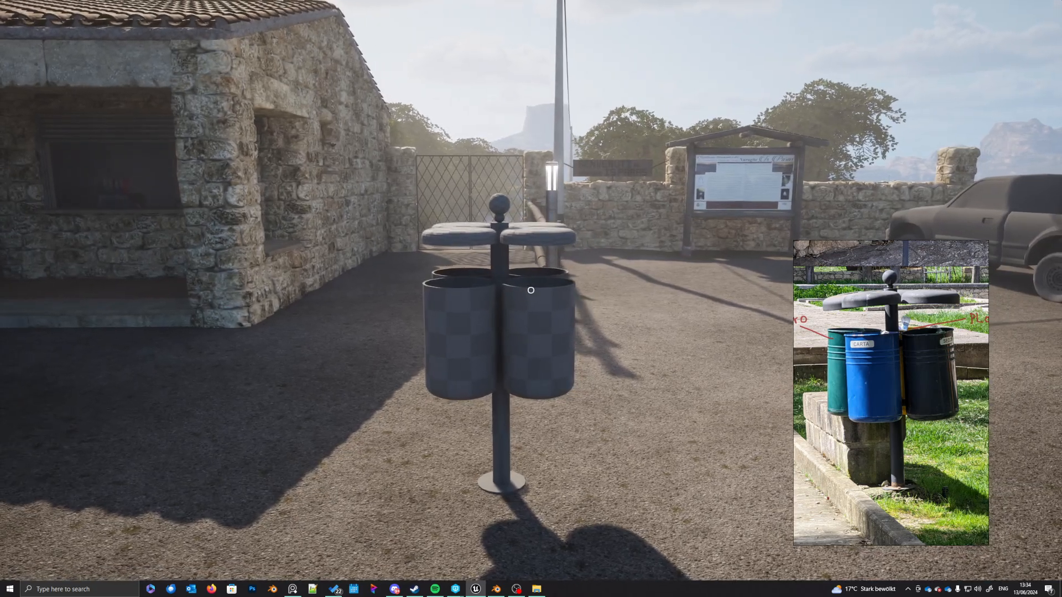
{"action": "key", "text": "a"}
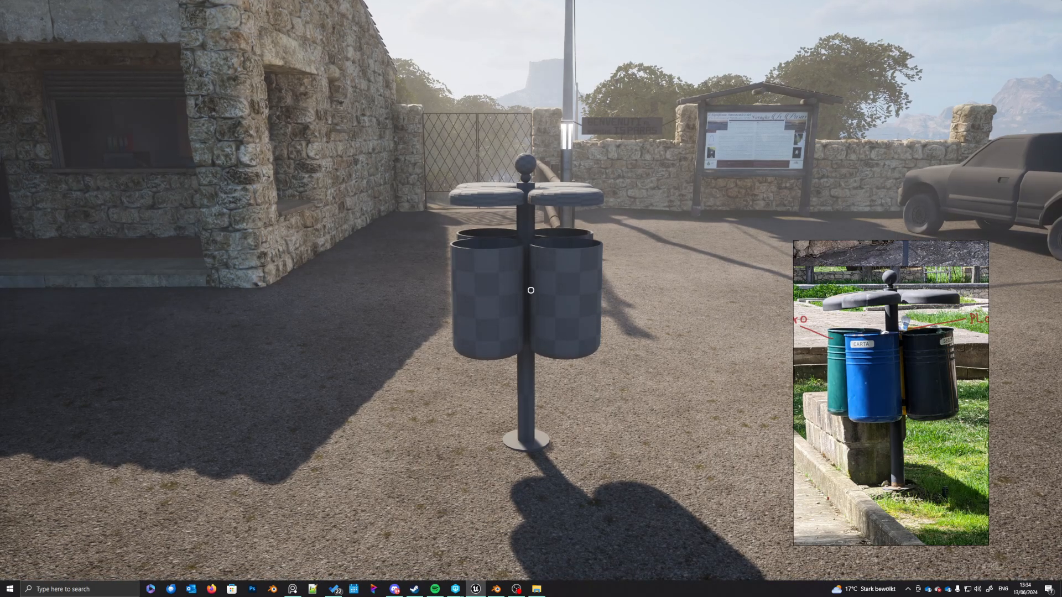
{"action": "key", "text": "w"}
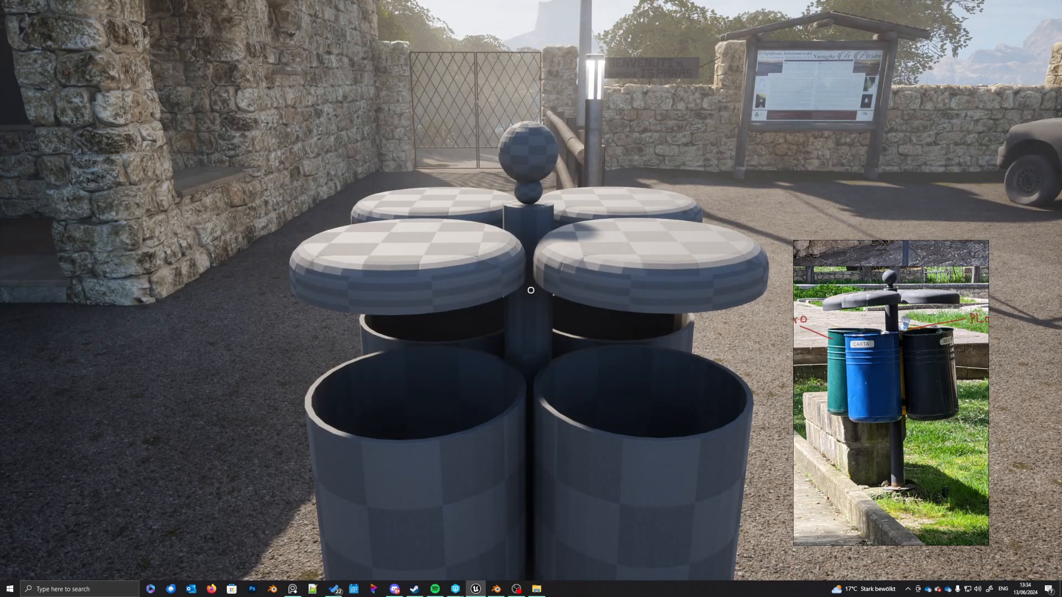
{"action": "key", "text": "d"}
{"action": "key", "text": "a"}
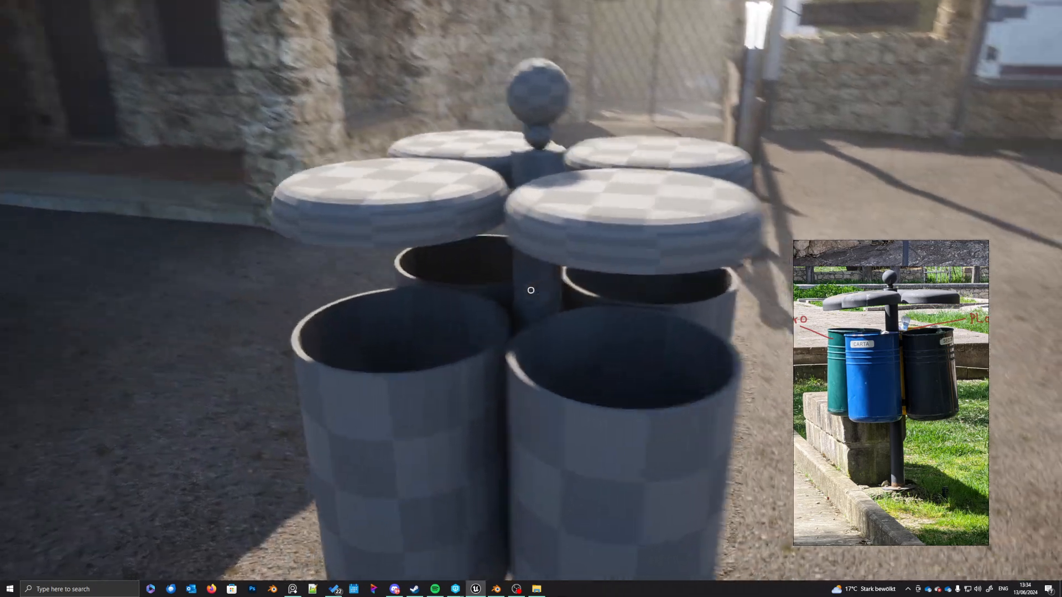
{"action": "key", "text": "w"}
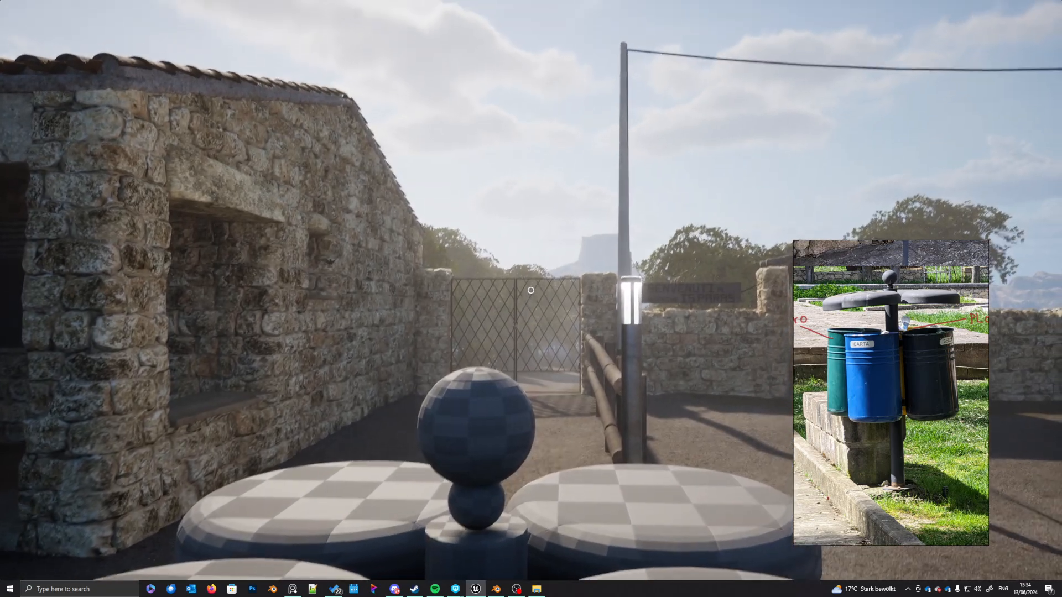
{"action": "key", "text": "a"}
{"action": "key", "text": "s"}
{"action": "key", "text": "Escape"}
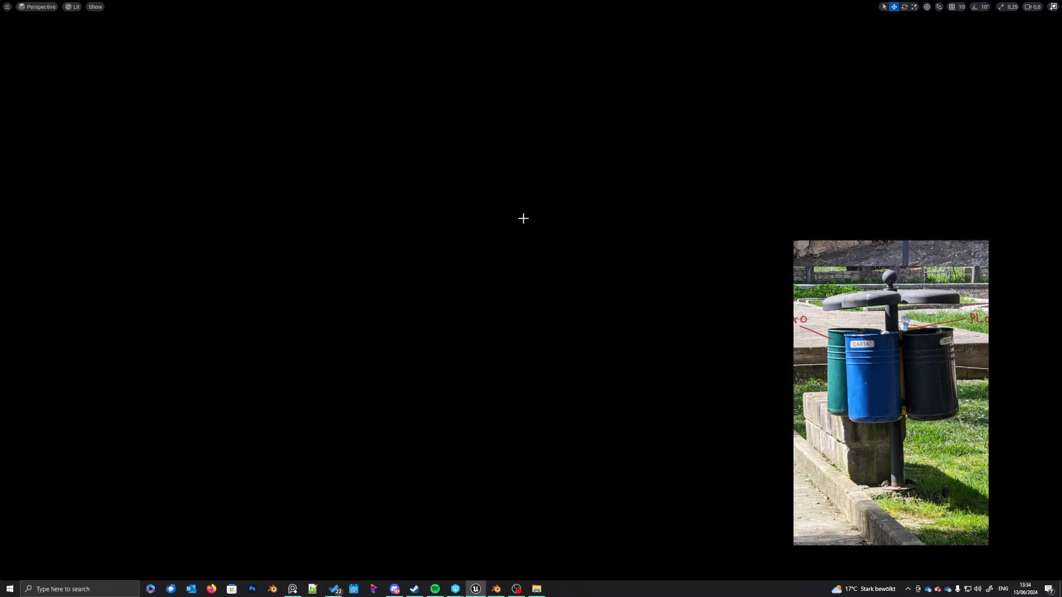
Step: Switch to Blender, set the transform pivot to the 3D cursor and scale the whole bin stand uniformly to about 0.929
{"action": "left_click", "coordinate": [496, 590]}
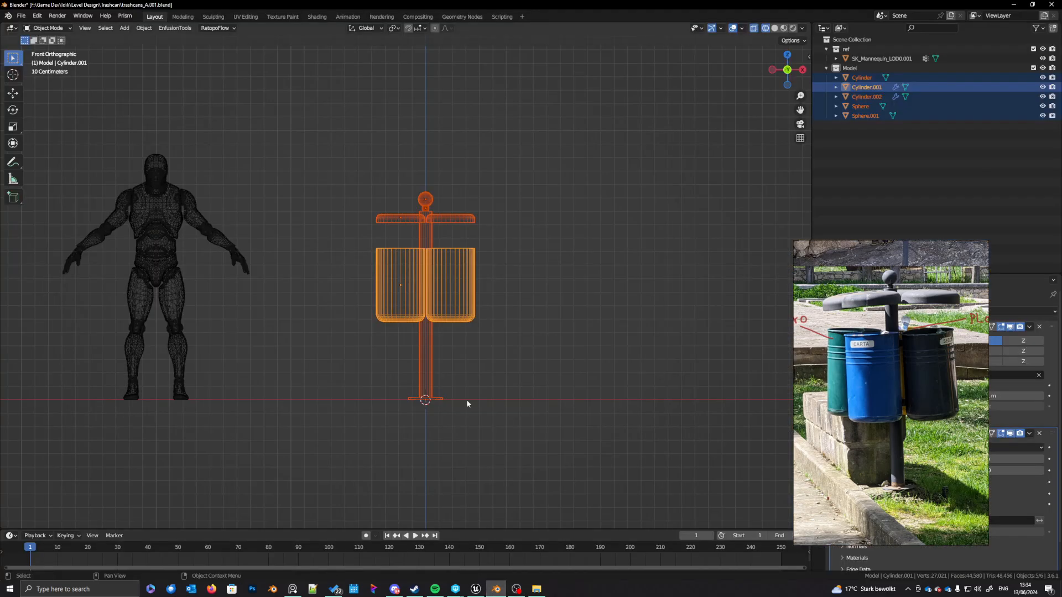
{"action": "left_click", "coordinate": [394, 28]}
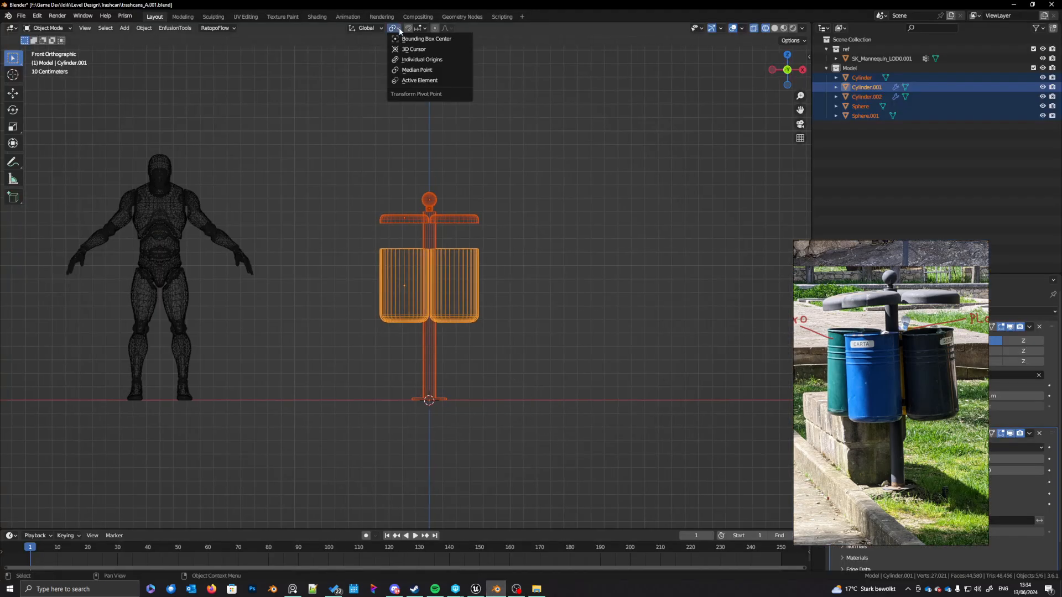
{"action": "left_click", "coordinate": [420, 52]}
{"action": "key", "text": "s"}
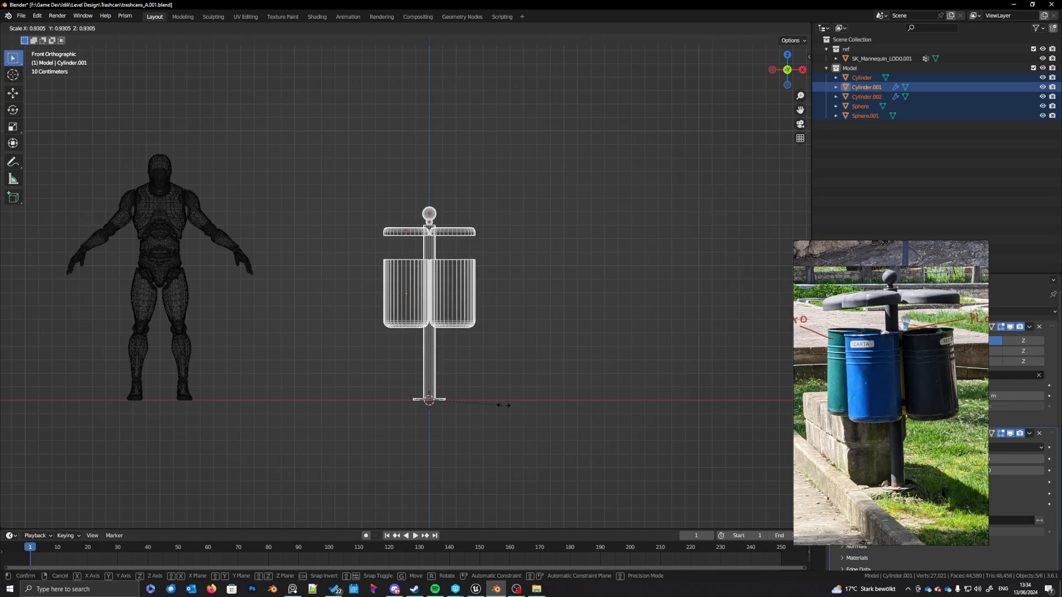
{"action": "left_click", "coordinate": [501, 404]}
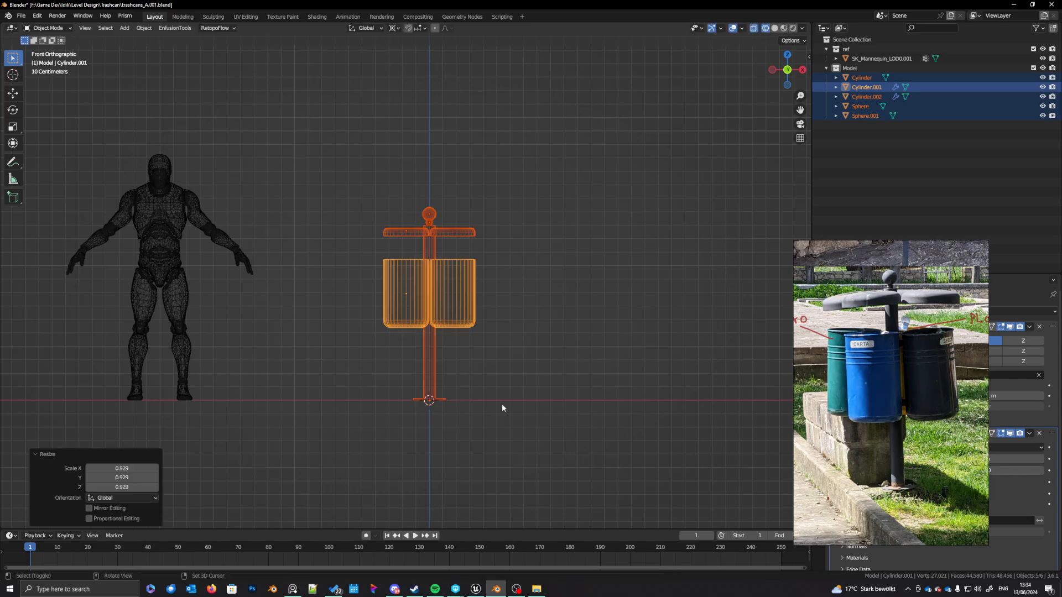
Step: Apply the scale to all parts of the bin stand and reselect the entire stand without the mannequin
{"action": "key", "text": "ctrl+a"}
{"action": "left_click", "coordinate": [493, 399]}
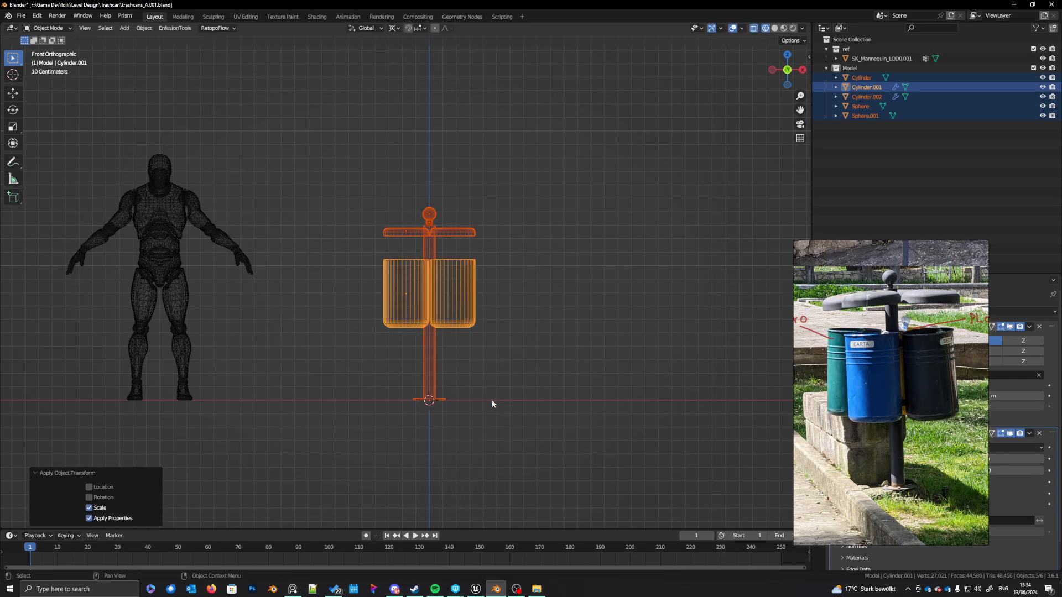
{"action": "key", "text": "ctrl+a"}
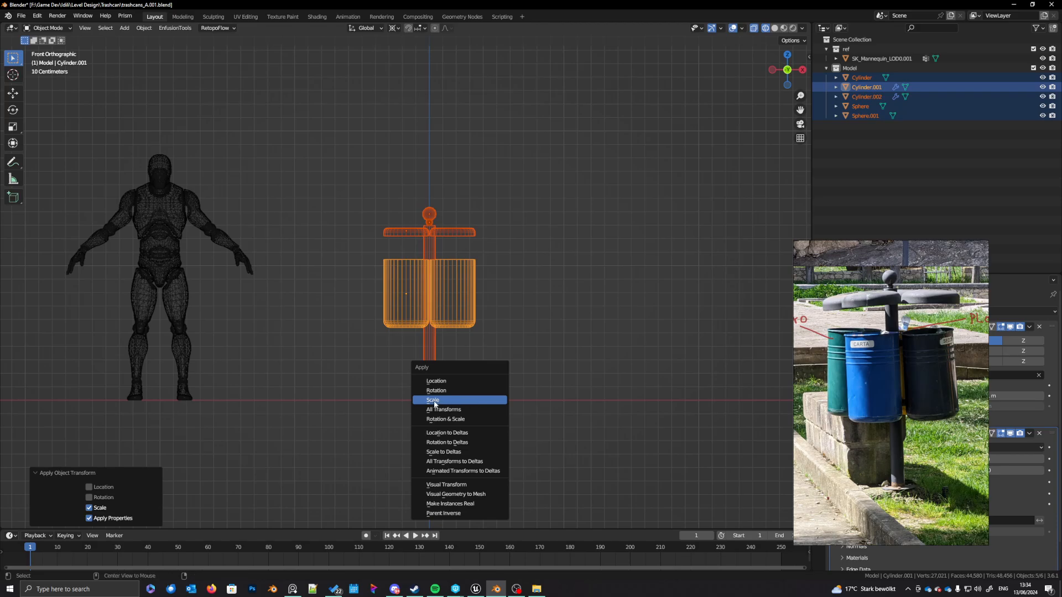
{"action": "left_click", "coordinate": [434, 400]}
{"action": "left_click", "coordinate": [474, 396]}
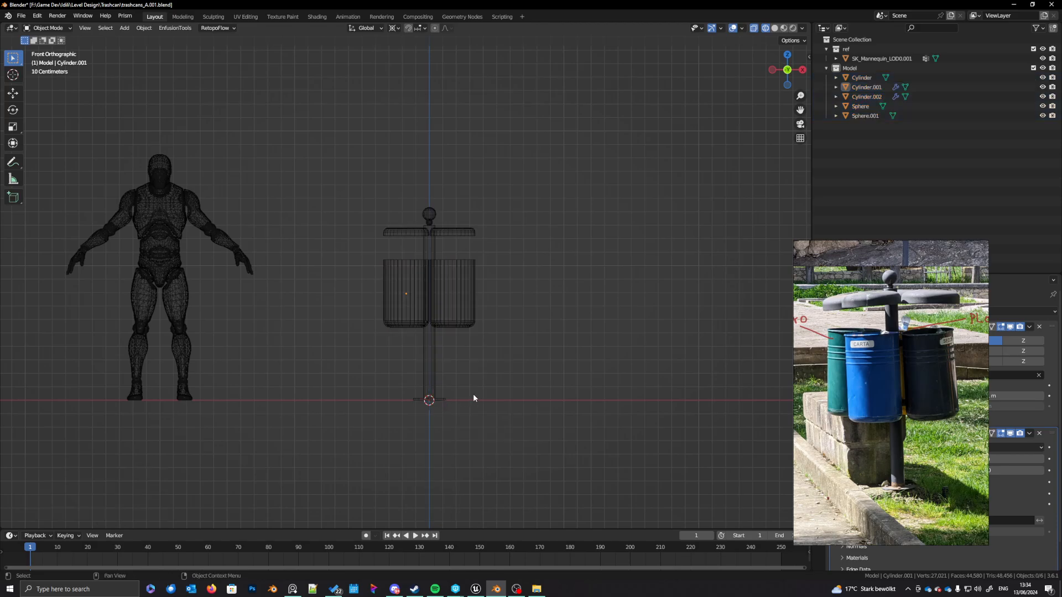
{"action": "left_click_drag", "start_coordinate": [310, 149], "coordinate": [455, 297]}
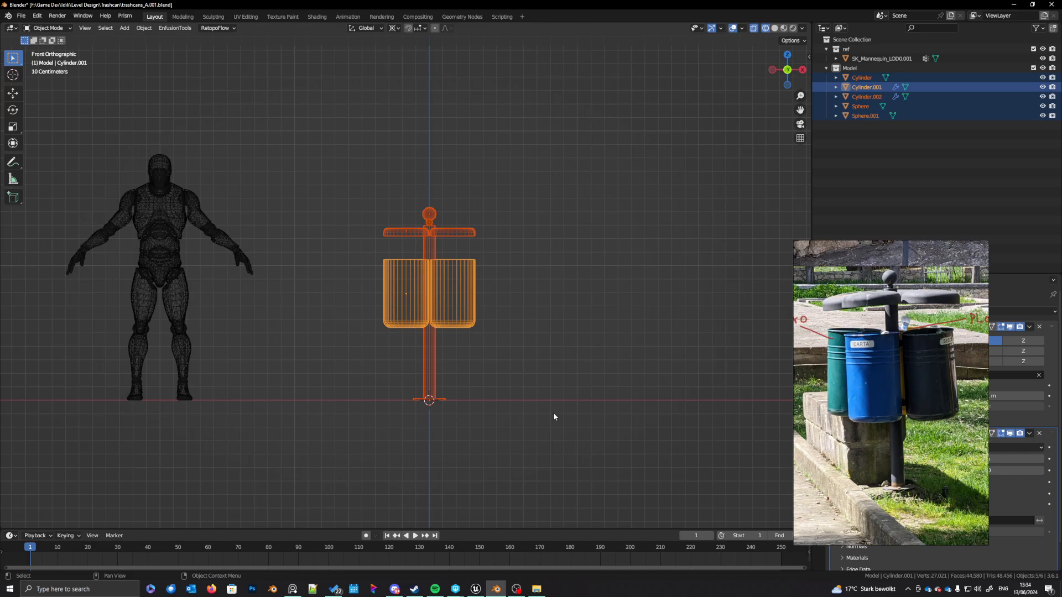
Step: Export the selected bin stand as FBX, overwriting trashcans_A.fbx
{"action": "key", "text": "q"}
{"action": "key", "text": "q"}
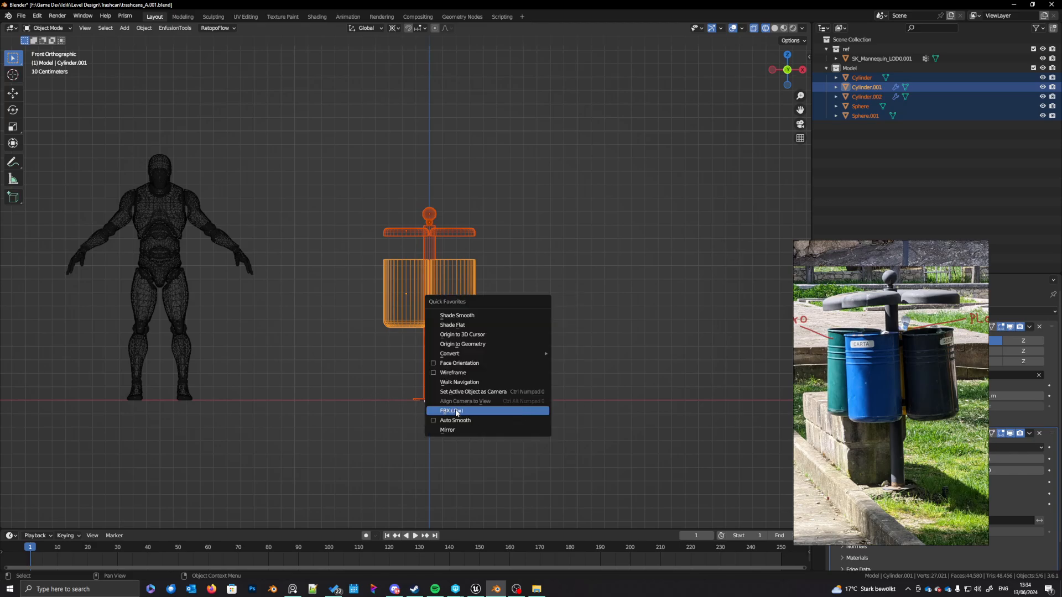
{"action": "left_click", "coordinate": [452, 410]}
{"action": "double_click", "coordinate": [413, 197]}
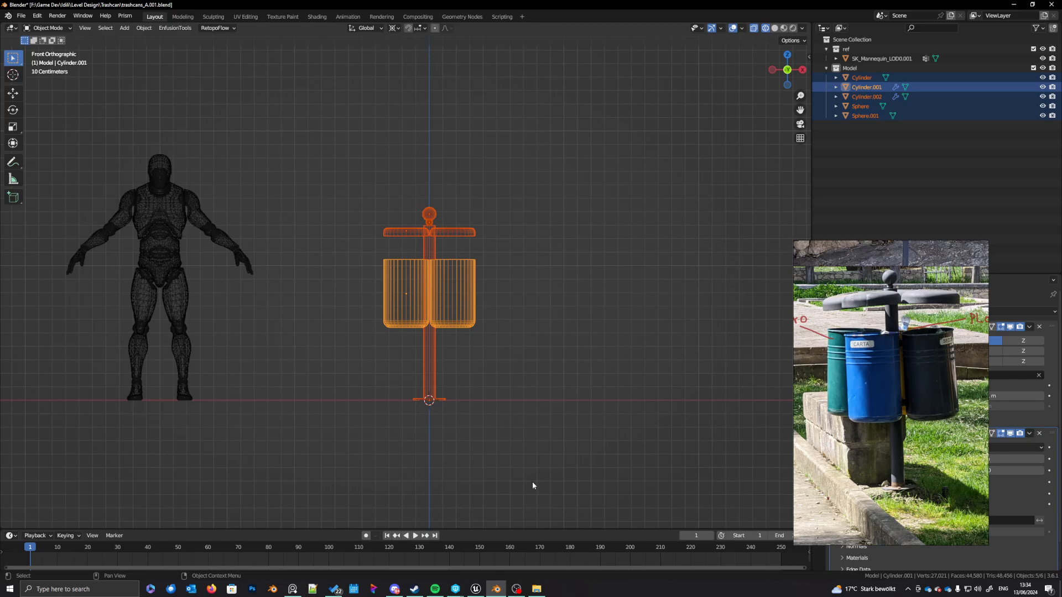
Step: Switch to Unreal Editor, leave the full-screen viewport and reimport the trashcans_A_ static mesh
{"action": "left_click", "coordinate": [476, 590]}
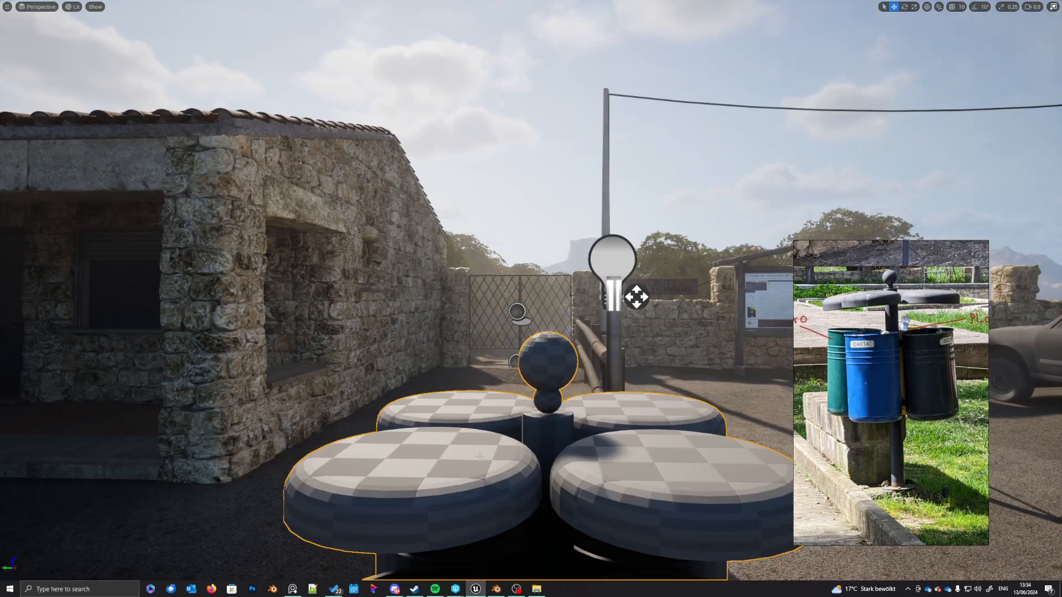
{"action": "key", "text": "F11"}
{"action": "right_click", "coordinate": [286, 423]}
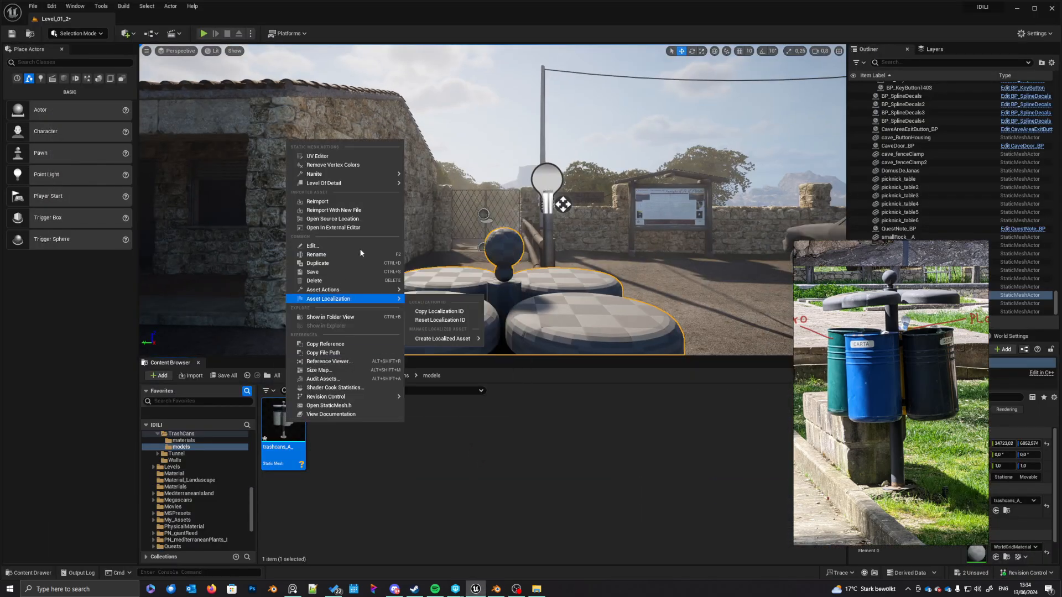
{"action": "left_click", "coordinate": [324, 204]}
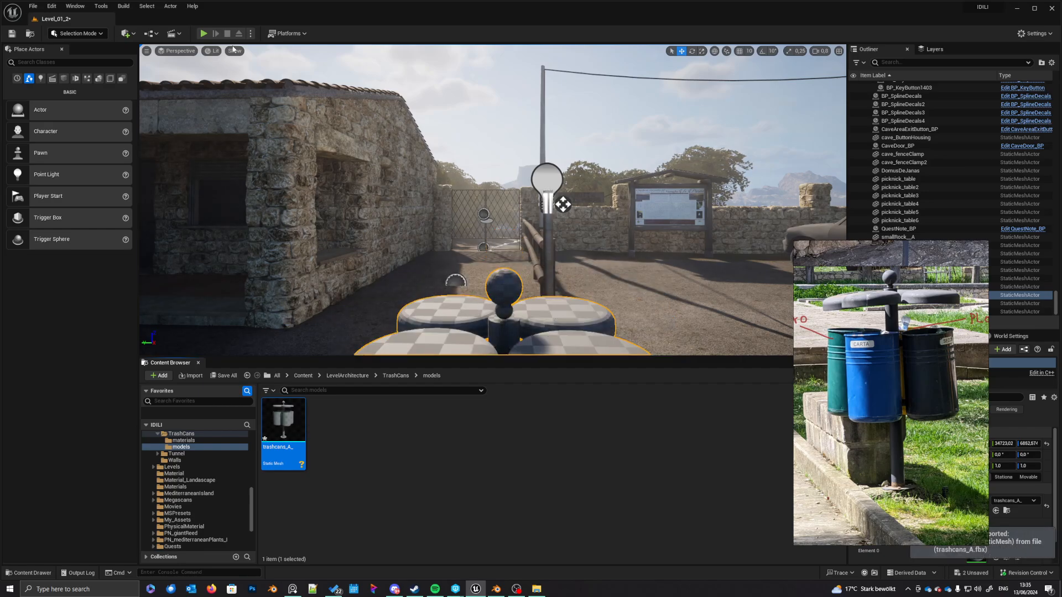
Step: Play the level in full screen, walk around the rescaled bin stand to judge its size against the surroundings, and end the session
{"action": "left_click", "coordinate": [204, 34]}
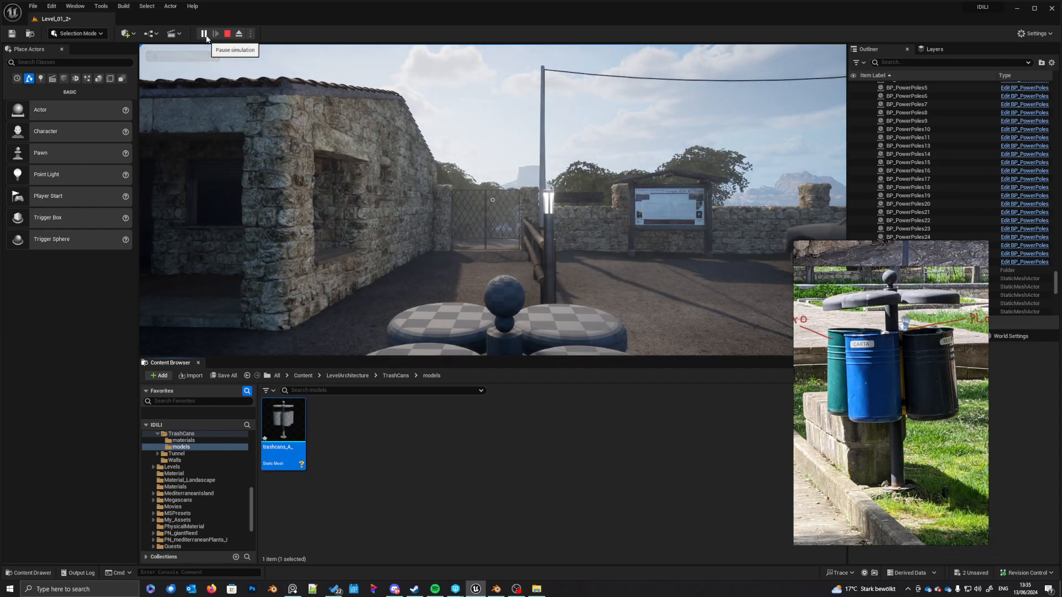
{"action": "left_click", "coordinate": [331, 144]}
{"action": "key", "text": "F11"}
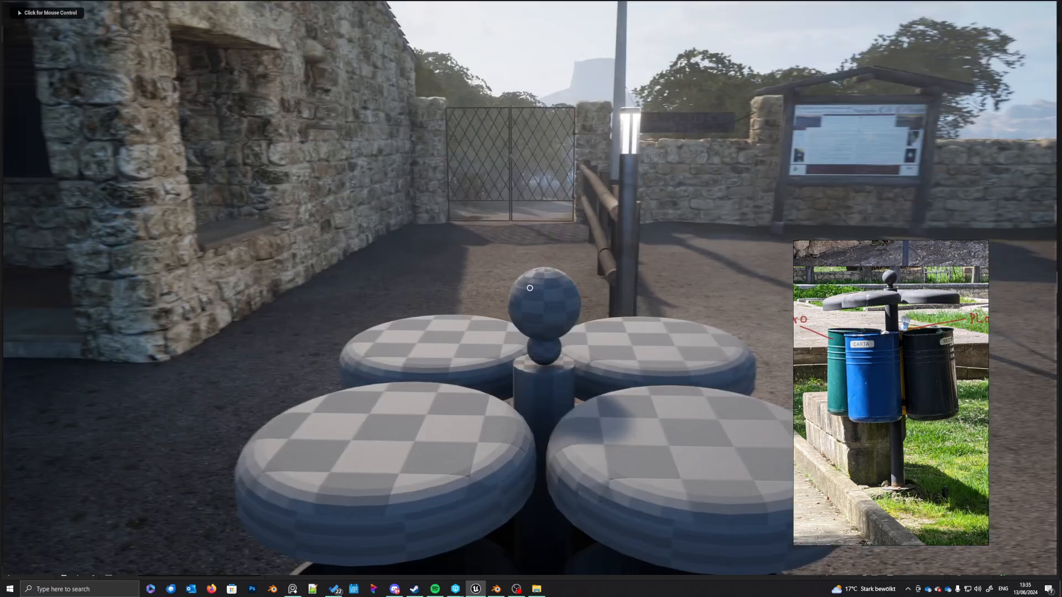
{"action": "key", "text": "w"}
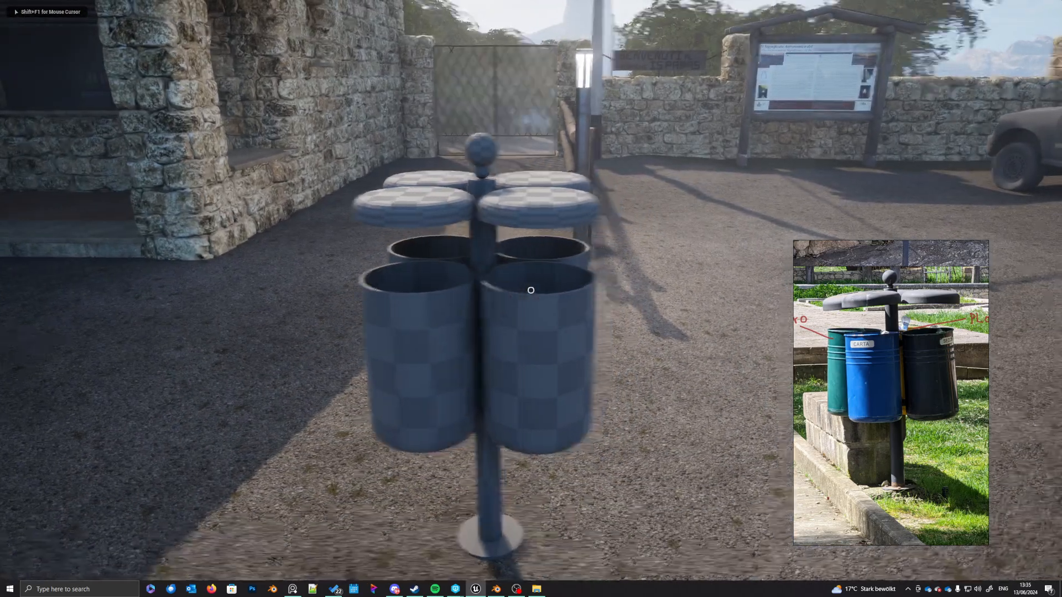
{"action": "key", "text": "d"}
{"action": "key", "text": "s"}
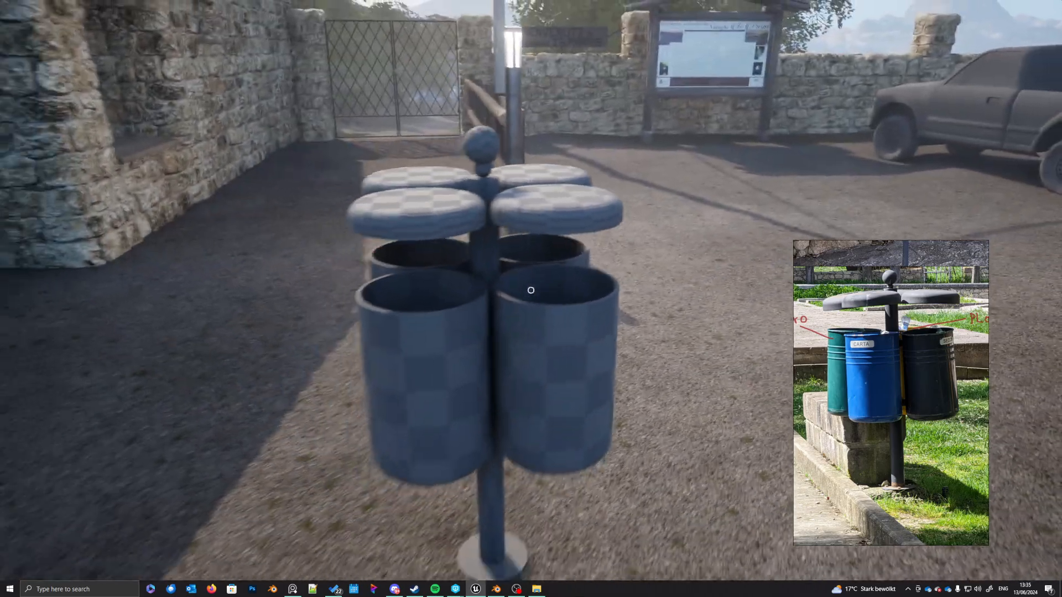
{"action": "key", "text": "w"}
{"action": "key", "text": "d"}
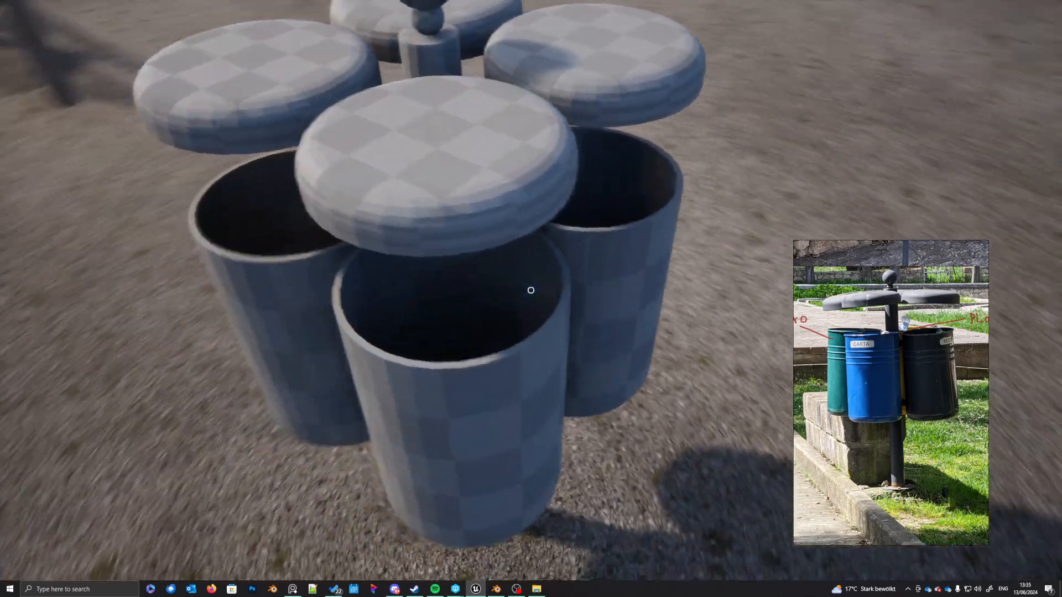
{"action": "key", "text": "w"}
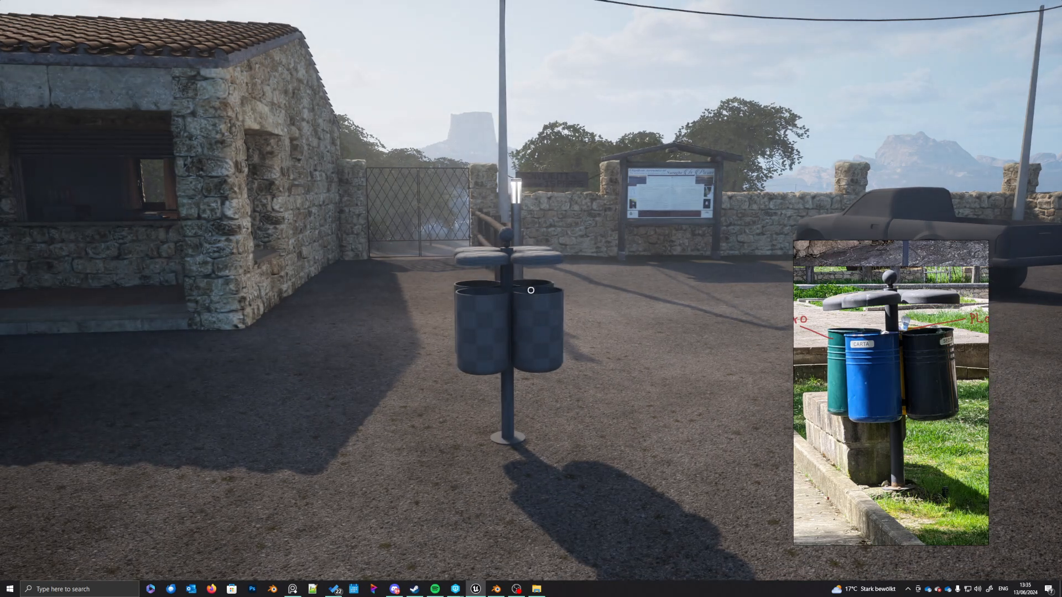
{"action": "key", "text": "w"}
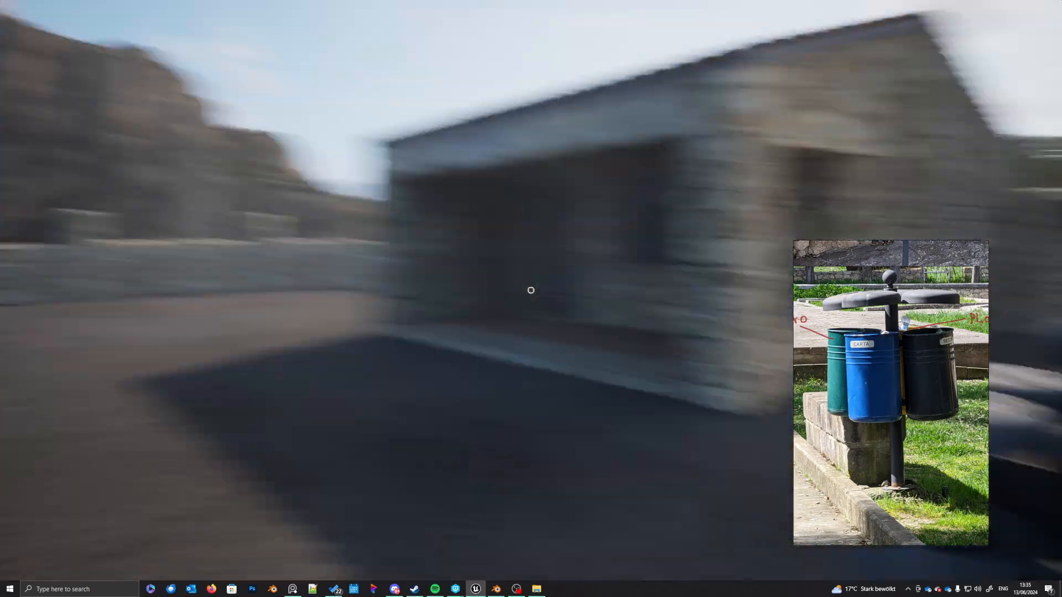
{"action": "key", "text": "w"}
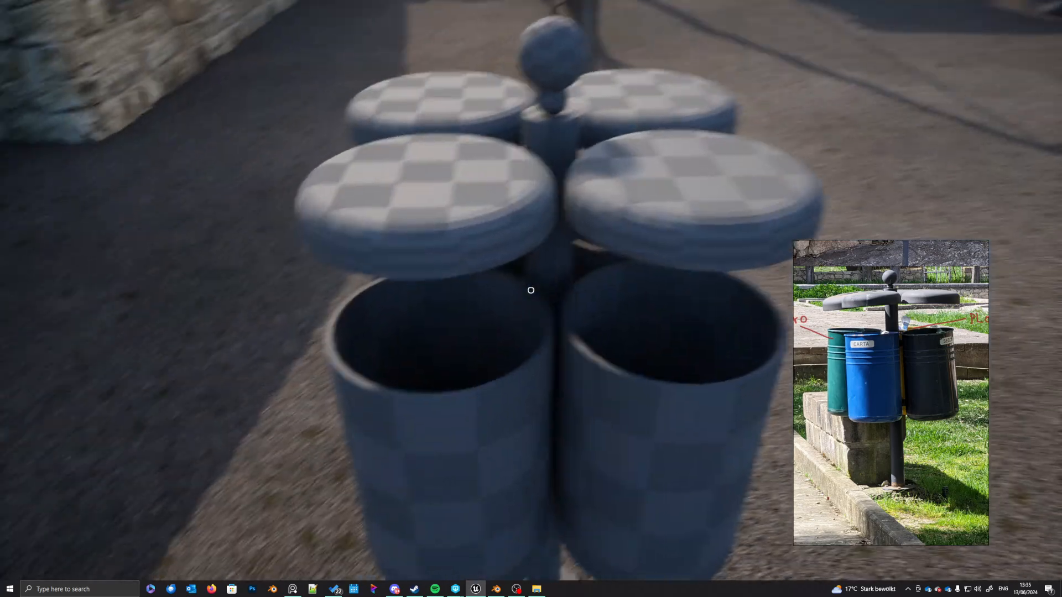
{"action": "key", "text": "s"}
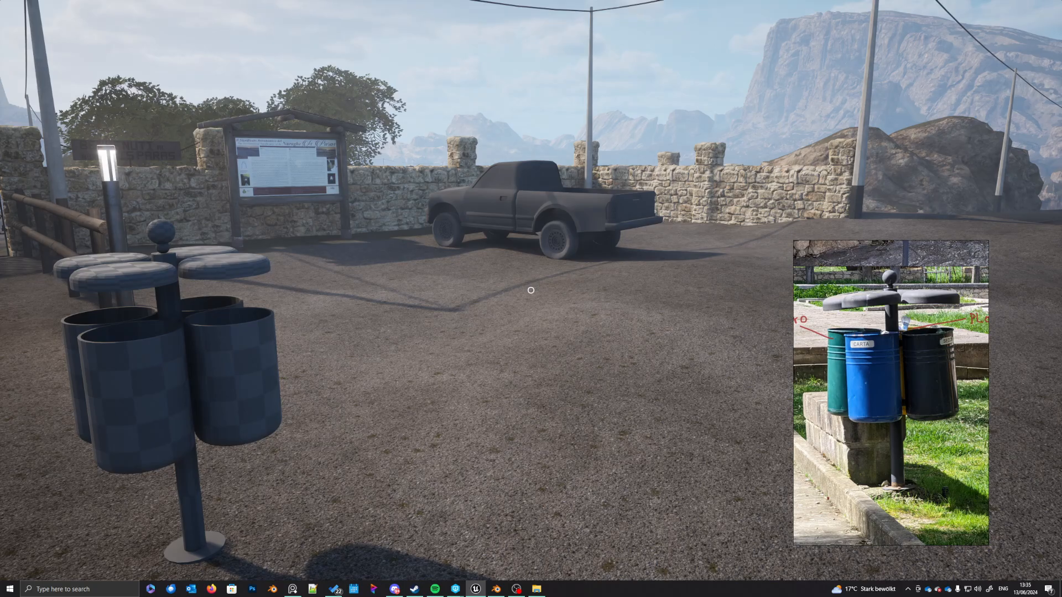
{"action": "key", "text": "w"}
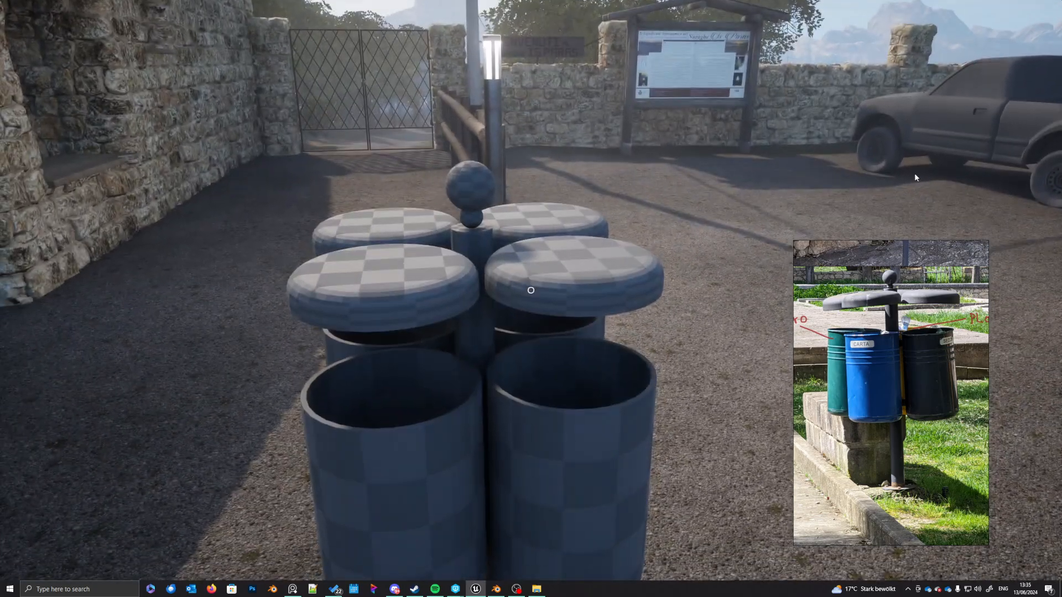
{"action": "key", "text": "Escape"}
{"action": "key", "text": "F11"}
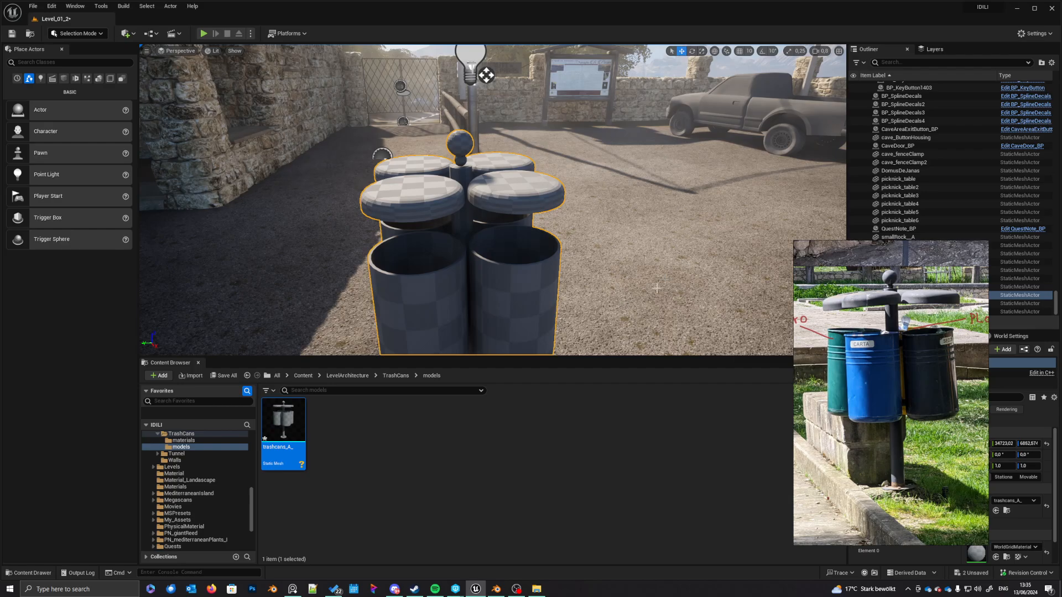
Step: Switch to Blender, select only the bins and change the wireframe display to solid shading
{"action": "left_click", "coordinate": [1017, 9]}
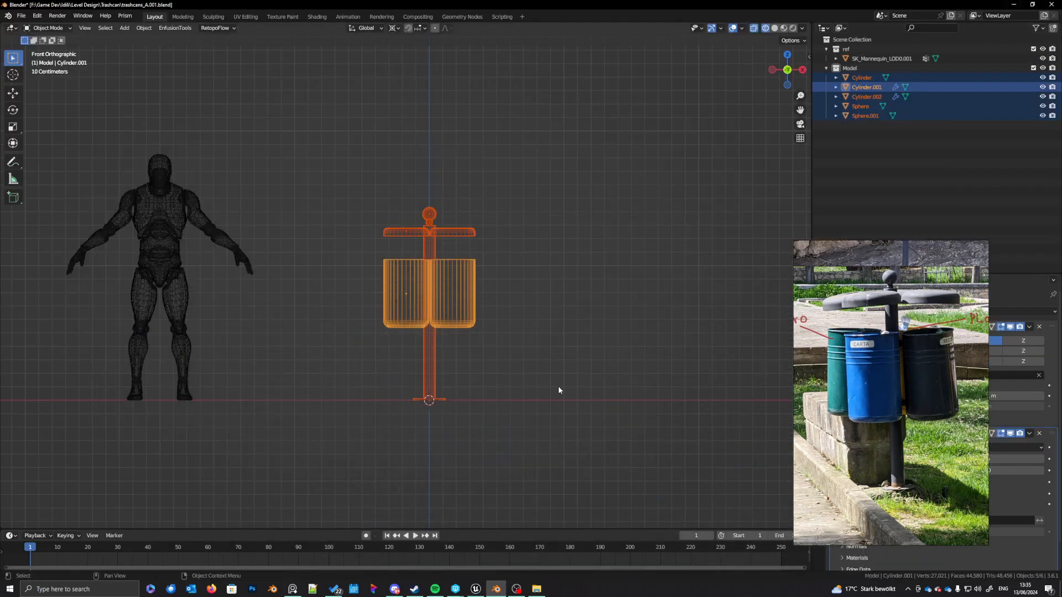
{"action": "middle_click_drag", "start_coordinate": [492, 349], "coordinate": [505, 379]}
{"action": "left_click", "coordinate": [489, 334]}
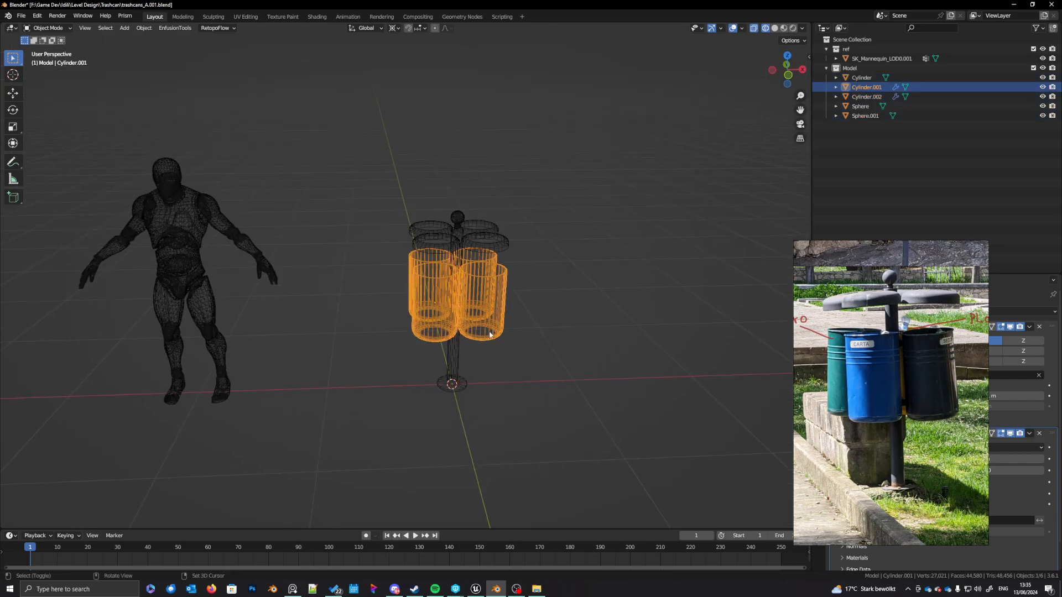
{"action": "key", "text": "shift+z"}
{"action": "scroll", "coordinate": [488, 338], "scroll_direction": "up", "scroll_amount": 4}
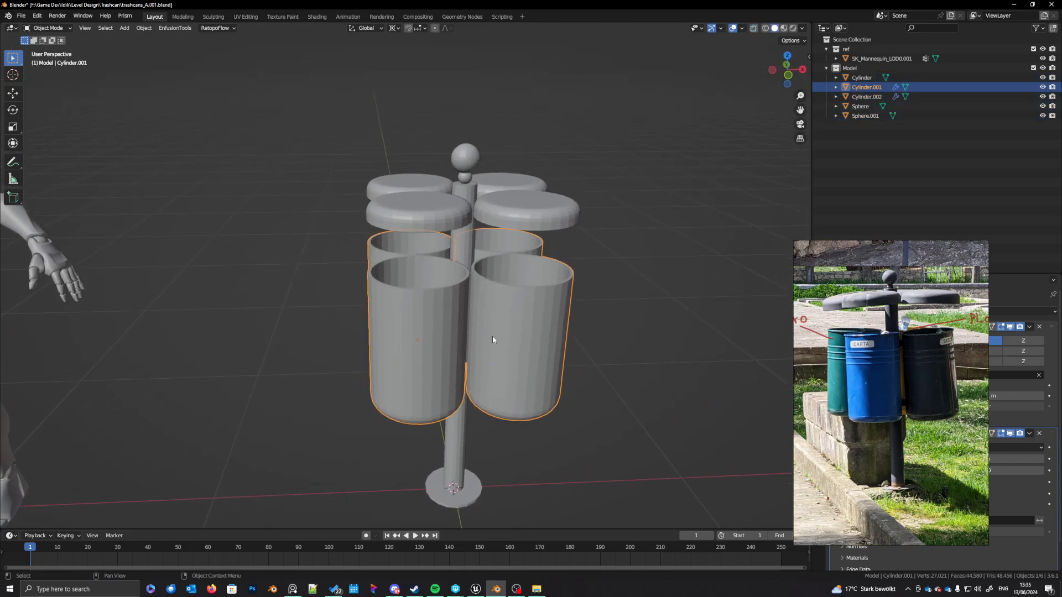
Step: Switch to Unreal Editor, play the level to examine the lids from below, and end the session
{"action": "left_click", "coordinate": [476, 590]}
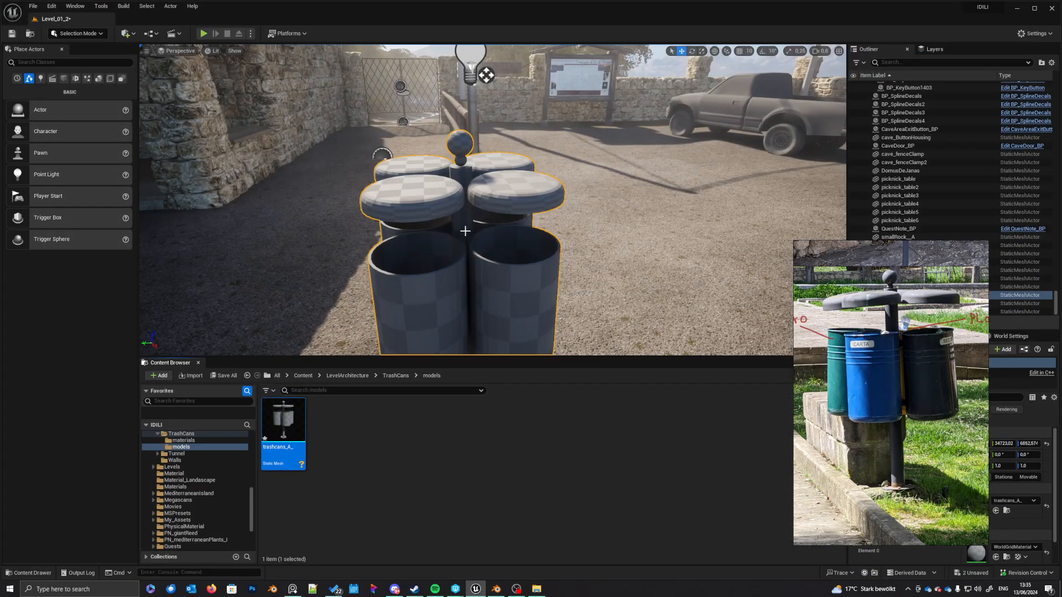
{"action": "left_click", "coordinate": [204, 33]}
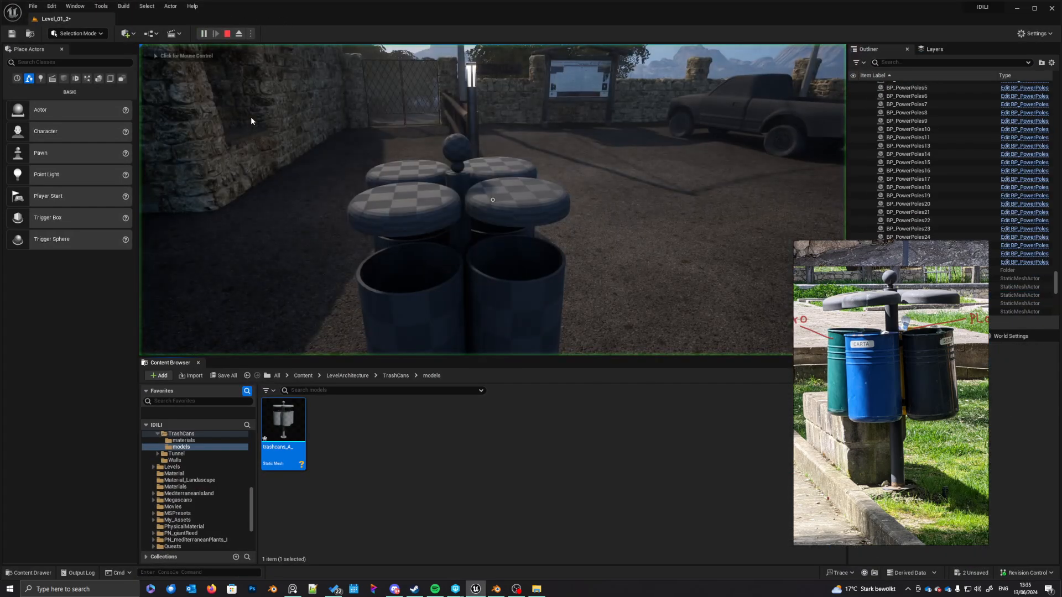
{"action": "key", "text": "w"}
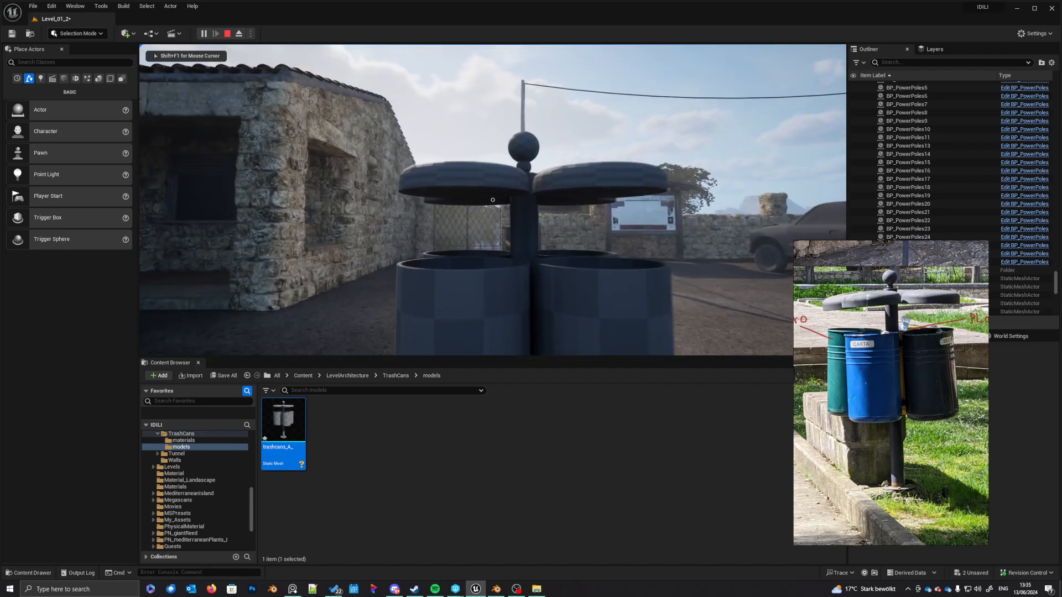
{"action": "key", "text": "s"}
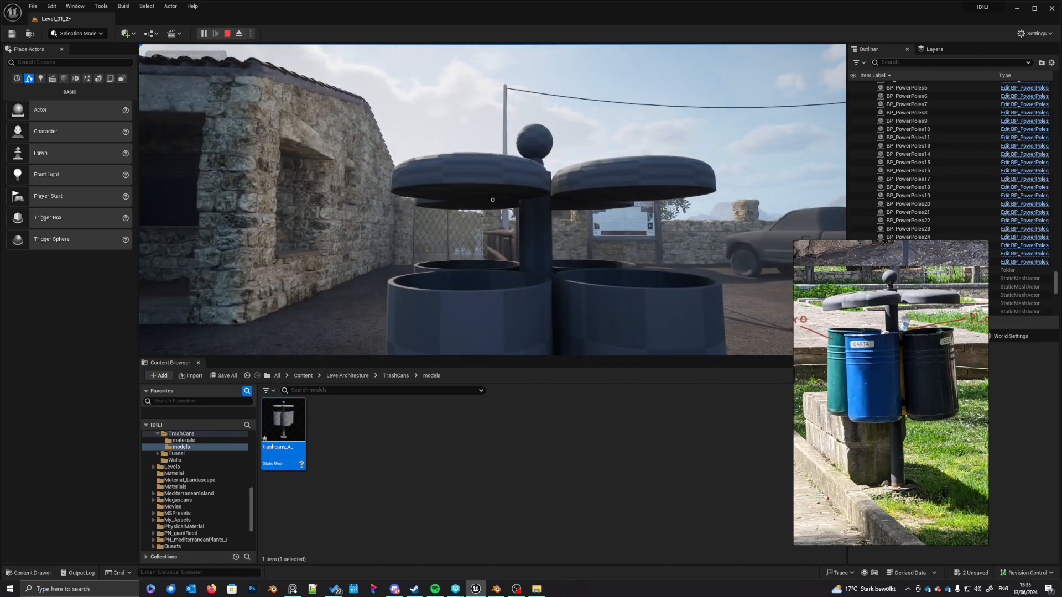
{"action": "key", "text": "Escape"}
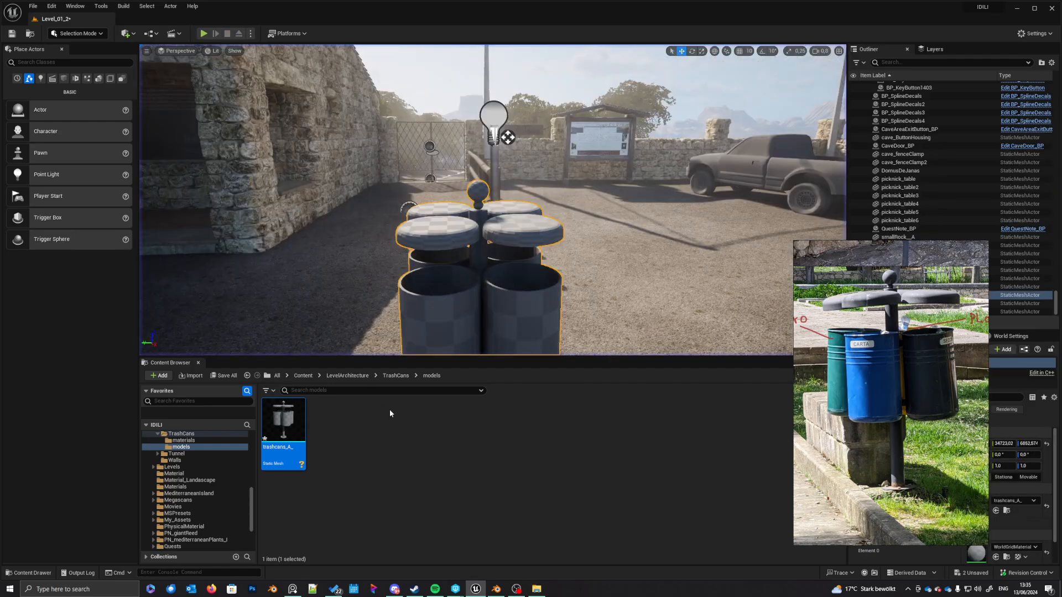
Step: Switch to Blender, isolate the lids, delete the bottom face of the lid mesh and unhide all objects
{"action": "left_click", "coordinate": [493, 592]}
{"action": "left_click", "coordinate": [420, 211]}
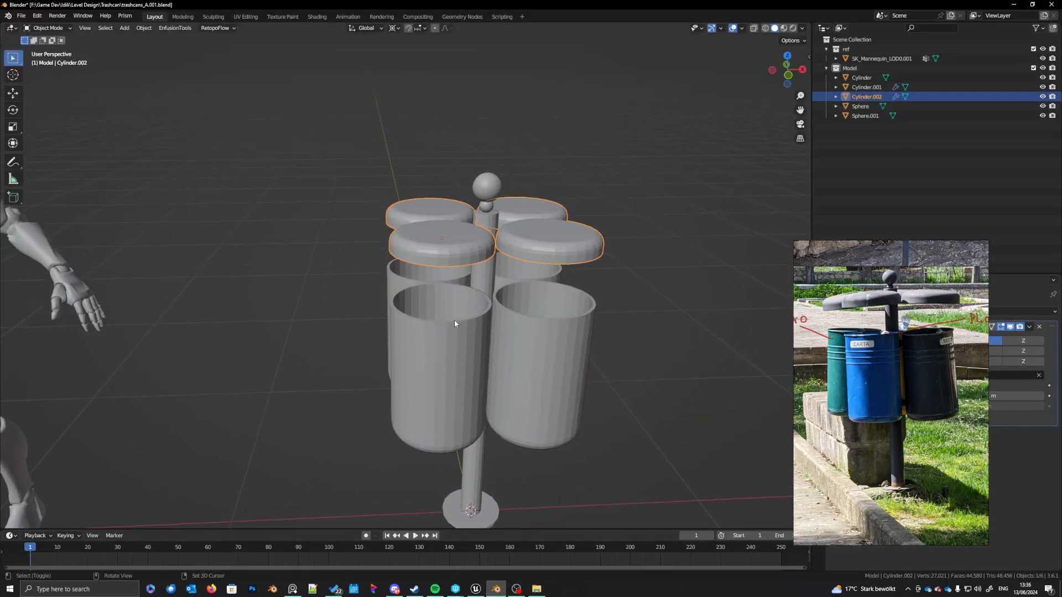
{"action": "key", "text": "KP_Divide"}
{"action": "key", "text": "Tab"}
{"action": "middle_click_drag", "start_coordinate": [453, 320], "coordinate": [475, 260]}
{"action": "key", "text": "x"}
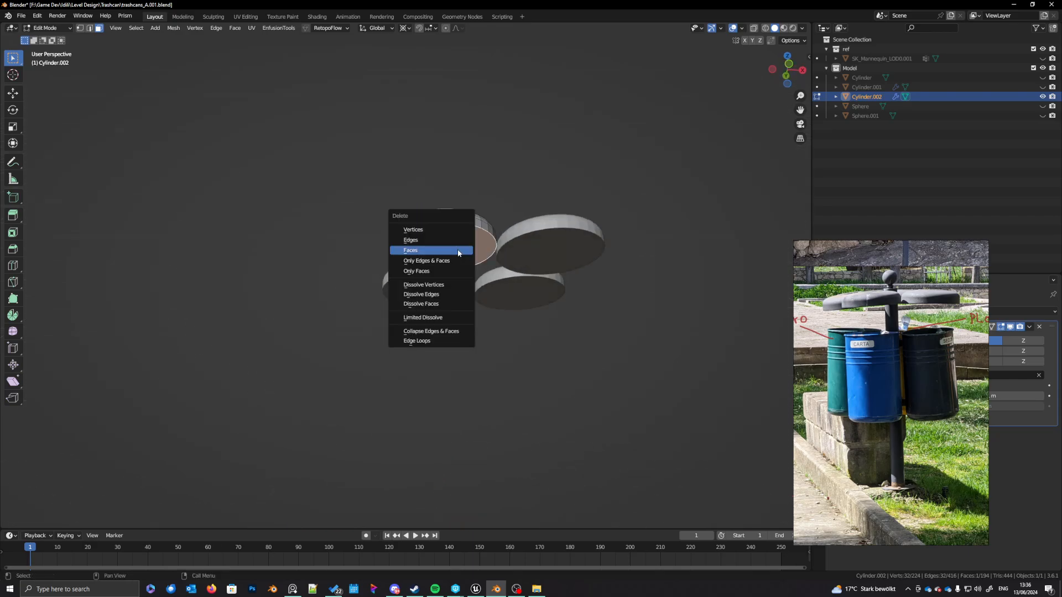
{"action": "left_click", "coordinate": [467, 257]}
{"action": "middle_click_drag", "start_coordinate": [497, 319], "coordinate": [485, 401]}
{"action": "key", "text": "Tab"}
{"action": "key", "text": "alt+h"}
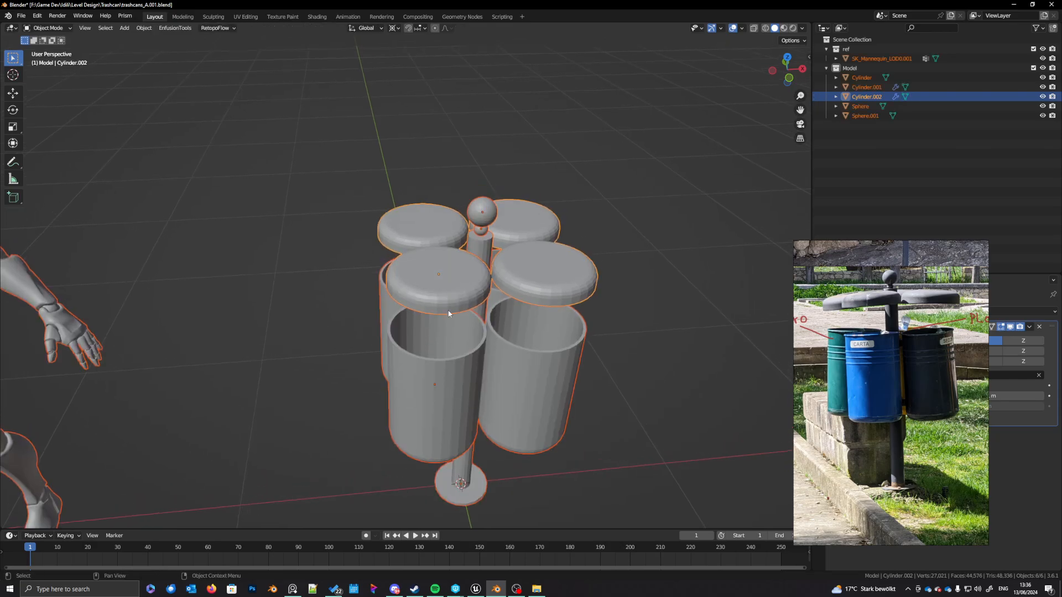
Step: Copy the Solidify modifier from the bins to the lids, clear the selection and inspect the hollow undersides
{"action": "left_click", "coordinate": [443, 373], "text": "shift"}
{"action": "key", "text": "ctrl+c"}
{"action": "left_click", "coordinate": [418, 373]}
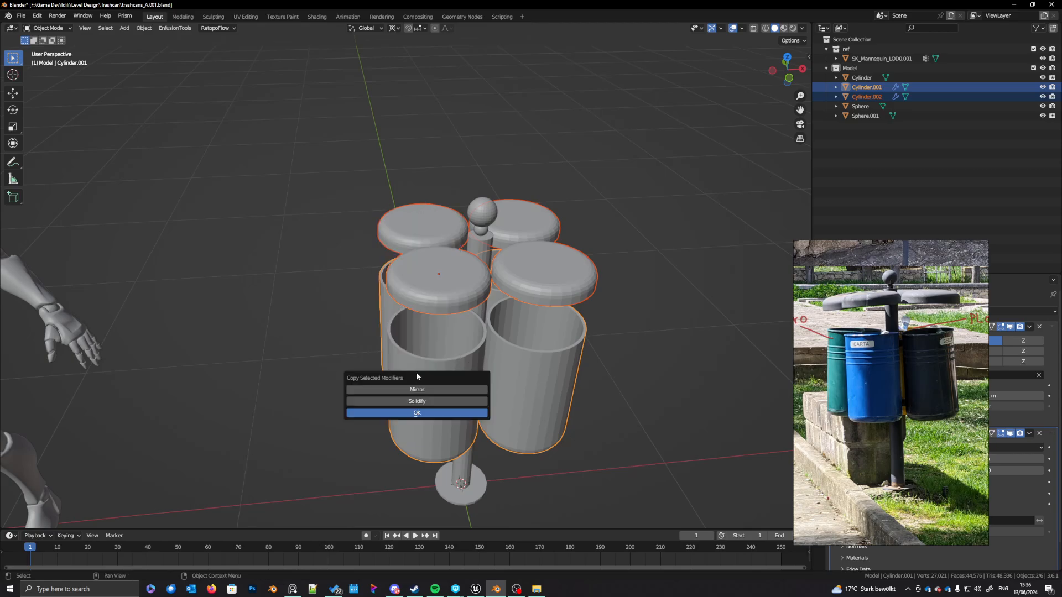
{"action": "left_click", "coordinate": [419, 402]}
{"action": "left_click", "coordinate": [422, 414]}
{"action": "middle_click_drag", "start_coordinate": [423, 420], "coordinate": [466, 410]}
{"action": "key", "text": "alt+a"}
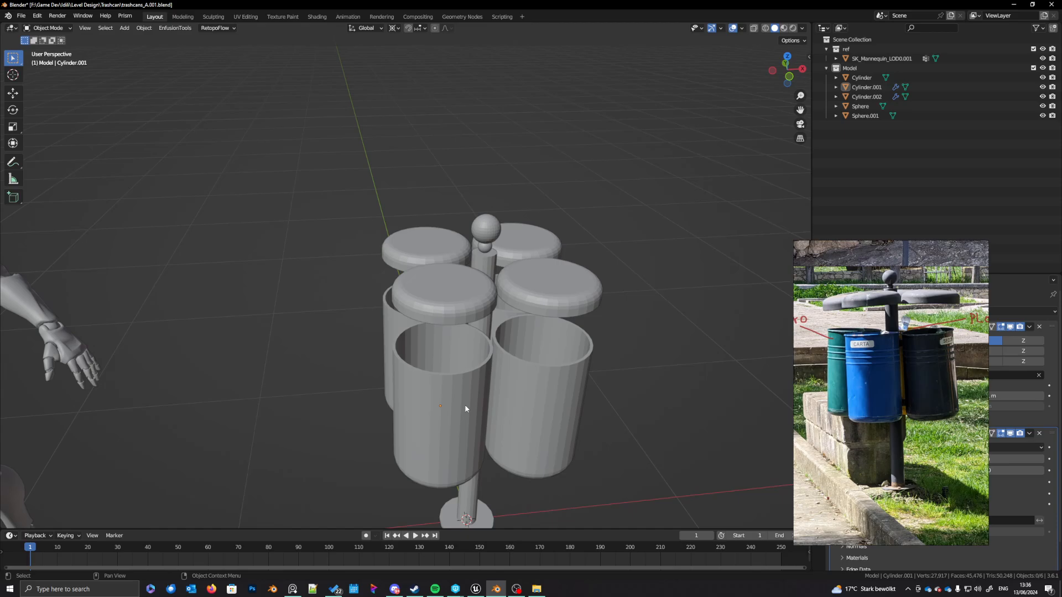
{"action": "scroll", "coordinate": [429, 397], "scroll_direction": "up", "scroll_amount": 5}
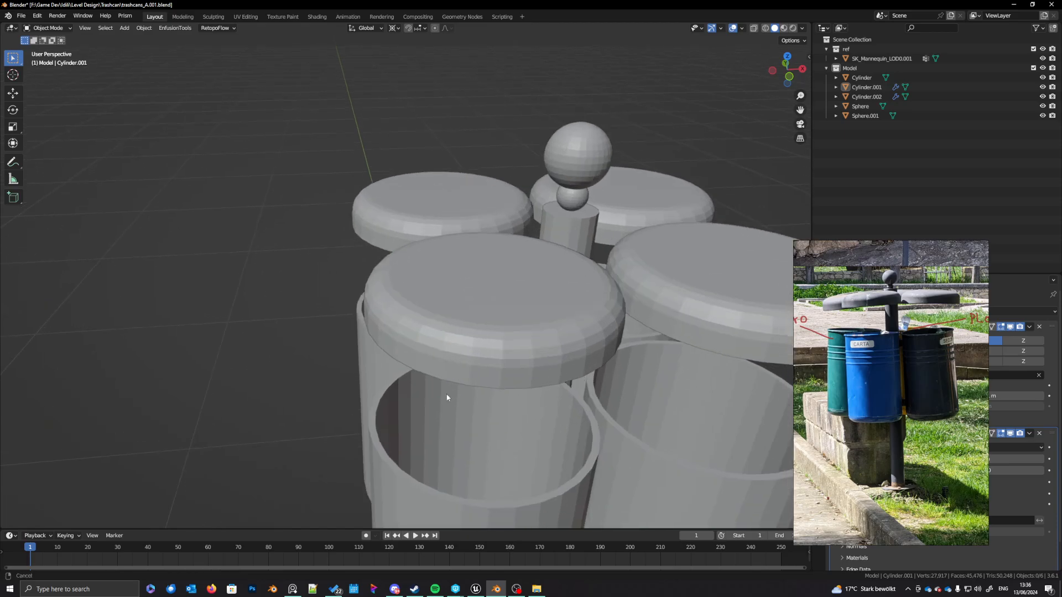
{"action": "middle_click_drag", "start_coordinate": [446, 396], "coordinate": [472, 327]}
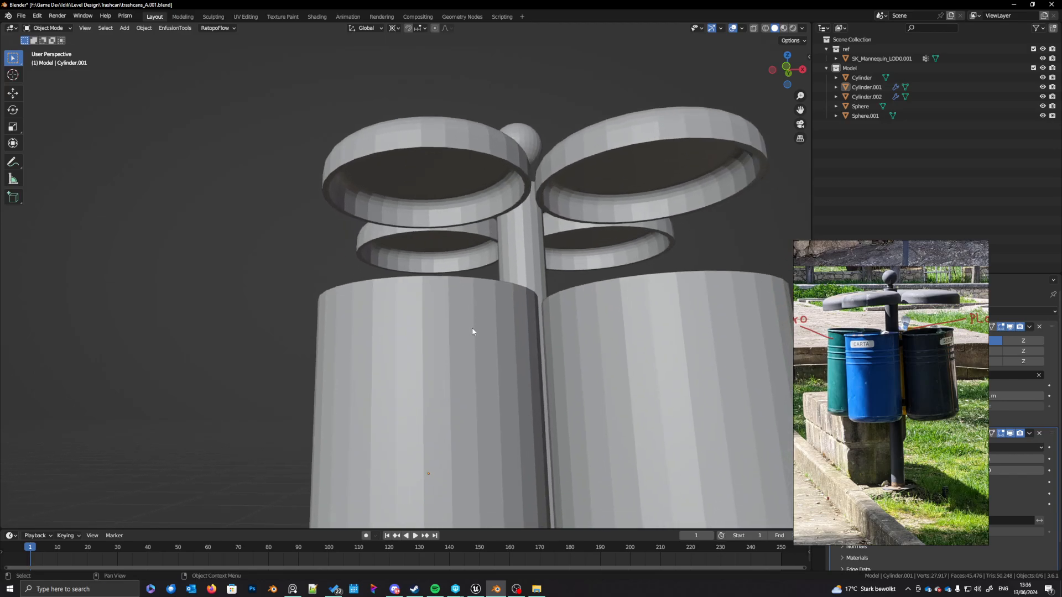
{"action": "scroll", "coordinate": [470, 381], "scroll_direction": "down", "scroll_amount": 5}
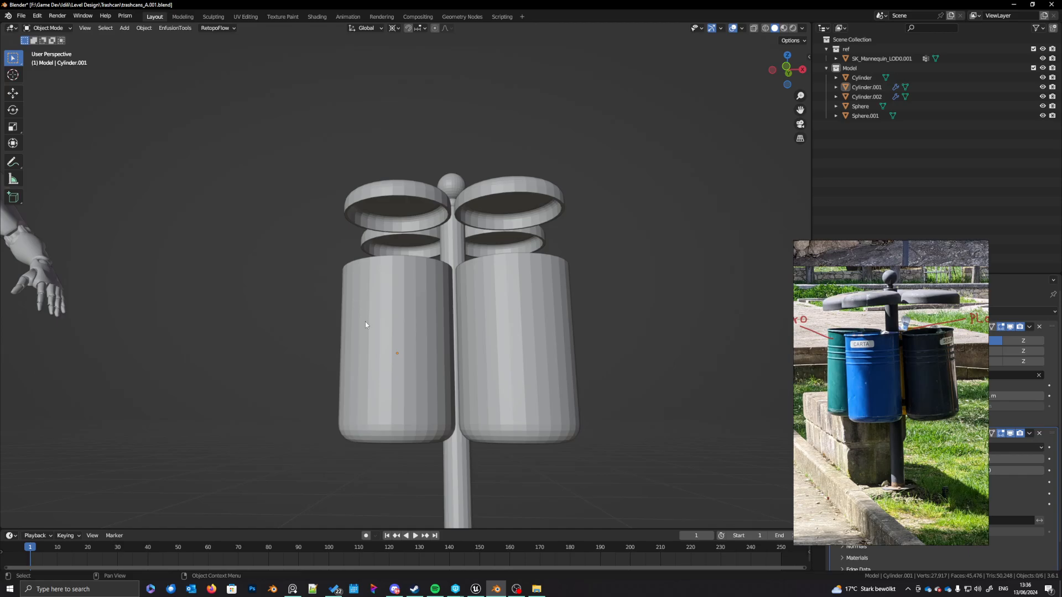
{"action": "middle_click_drag", "start_coordinate": [396, 330], "coordinate": [416, 381]}
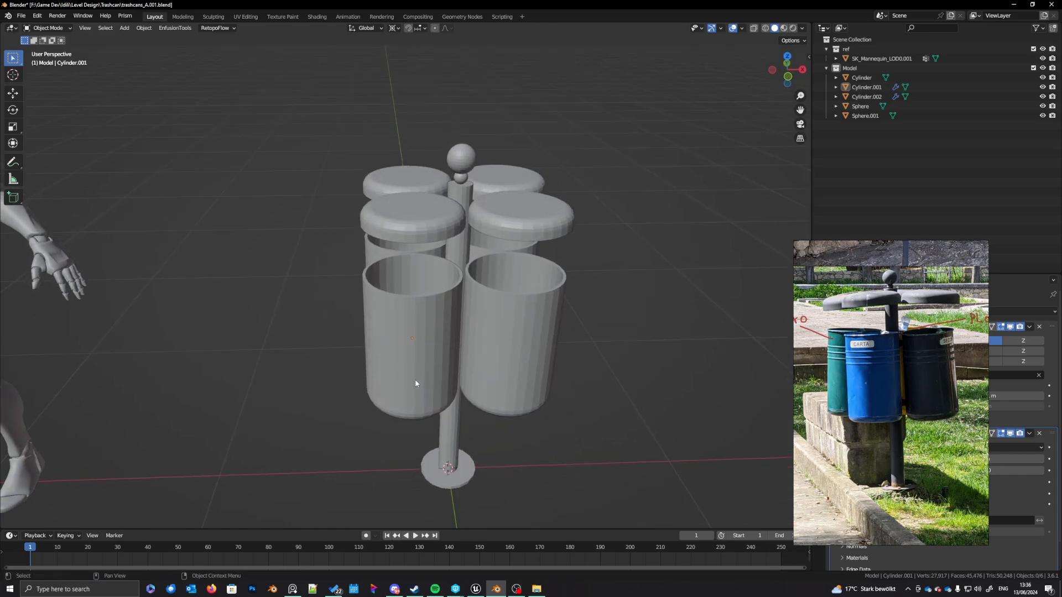
Step: Examine the bins and the lid mesh up close, comparing the bin rims with the lids' shape and topology
{"action": "left_click", "coordinate": [418, 379]}
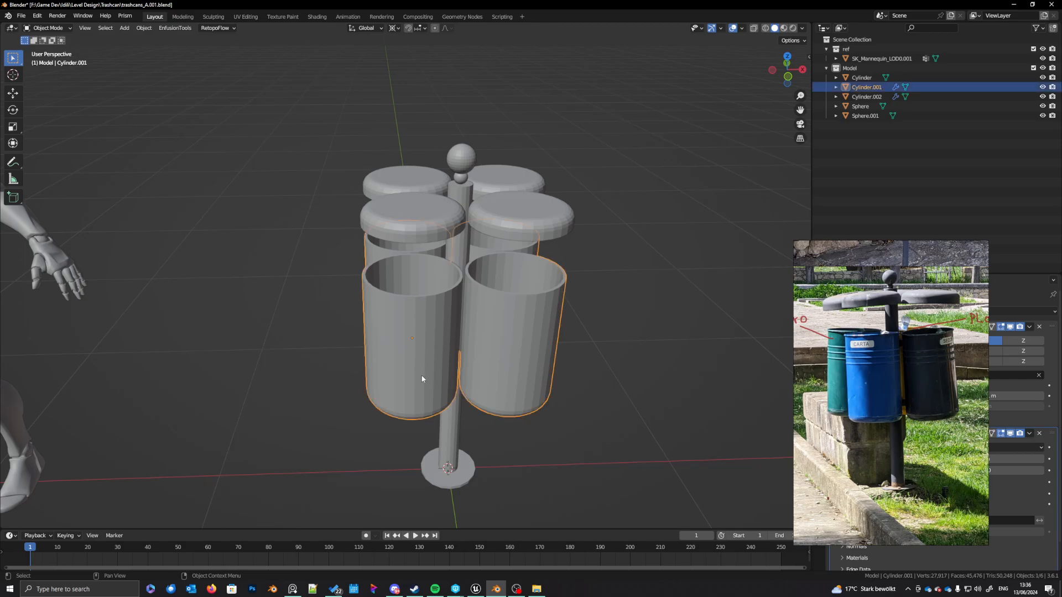
{"action": "key", "text": "KP_Decimal"}
{"action": "scroll", "coordinate": [422, 386], "scroll_direction": "up", "scroll_amount": 3}
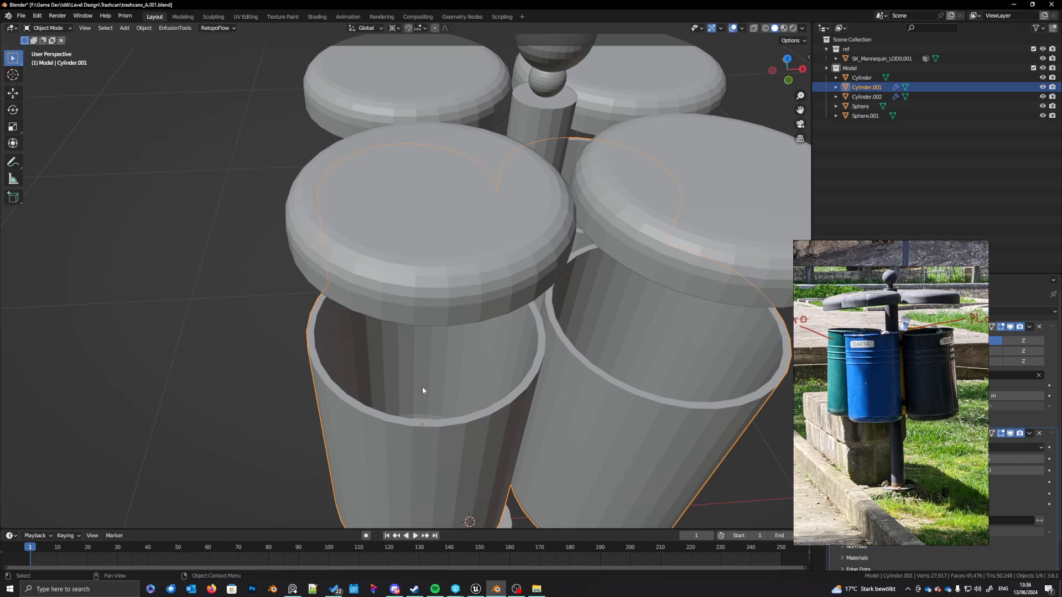
{"action": "left_click", "coordinate": [423, 296]}
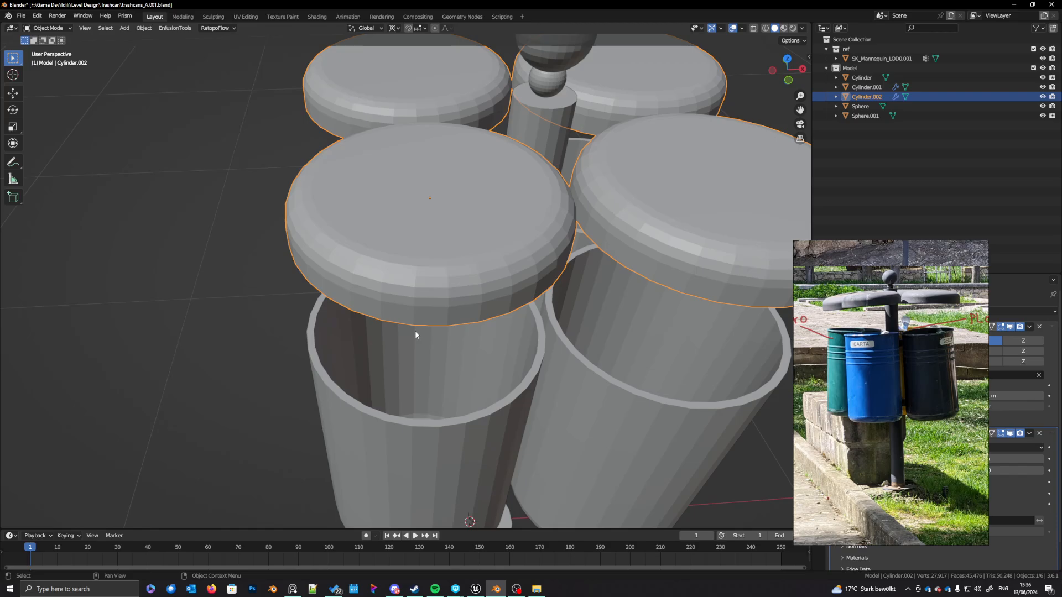
{"action": "scroll", "coordinate": [416, 335], "scroll_direction": "down", "scroll_amount": 4}
{"action": "middle_click_drag", "start_coordinate": [415, 330], "coordinate": [430, 314]}
{"action": "key", "text": "Tab"}
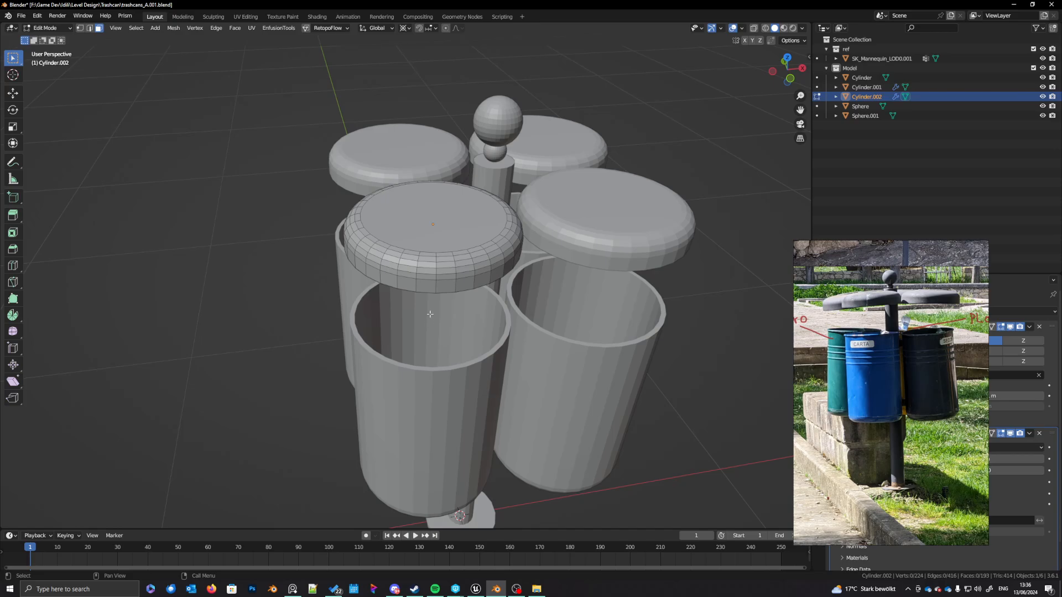
{"action": "key", "text": "Tab"}
{"action": "mouse_move", "coordinate": [430, 318]}
{"action": "middle_mouse_down"}
{"action": "mouse_move", "coordinate": [426, 345]}
{"action": "mouse_move", "coordinate": [427, 326]}
{"action": "middle_mouse_up"}
{"action": "scroll", "coordinate": [426, 344], "scroll_direction": "up", "scroll_amount": 3}
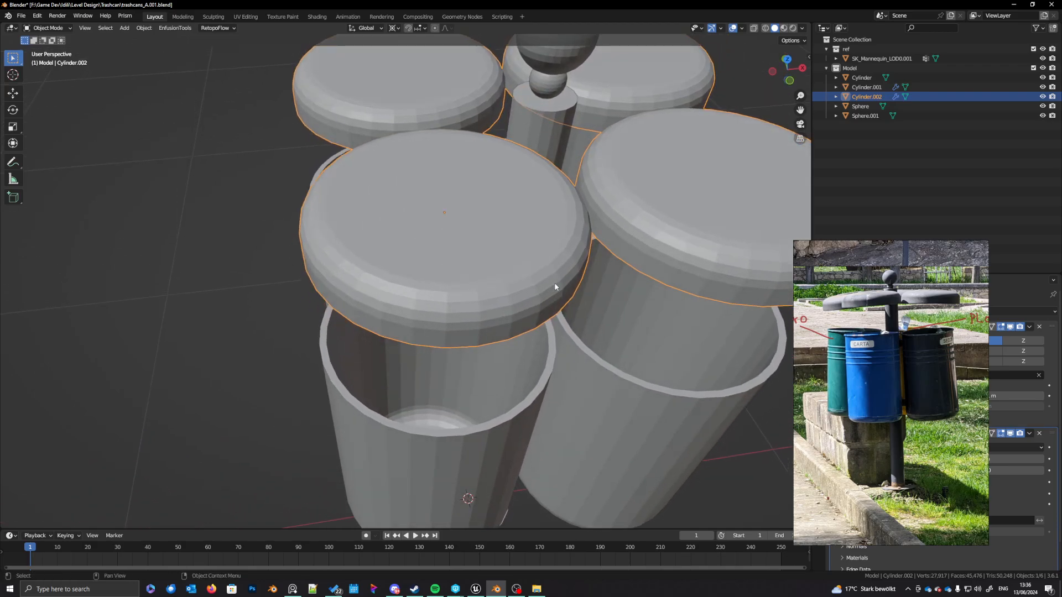
{"action": "middle_click_drag", "start_coordinate": [508, 316], "coordinate": [492, 311]}
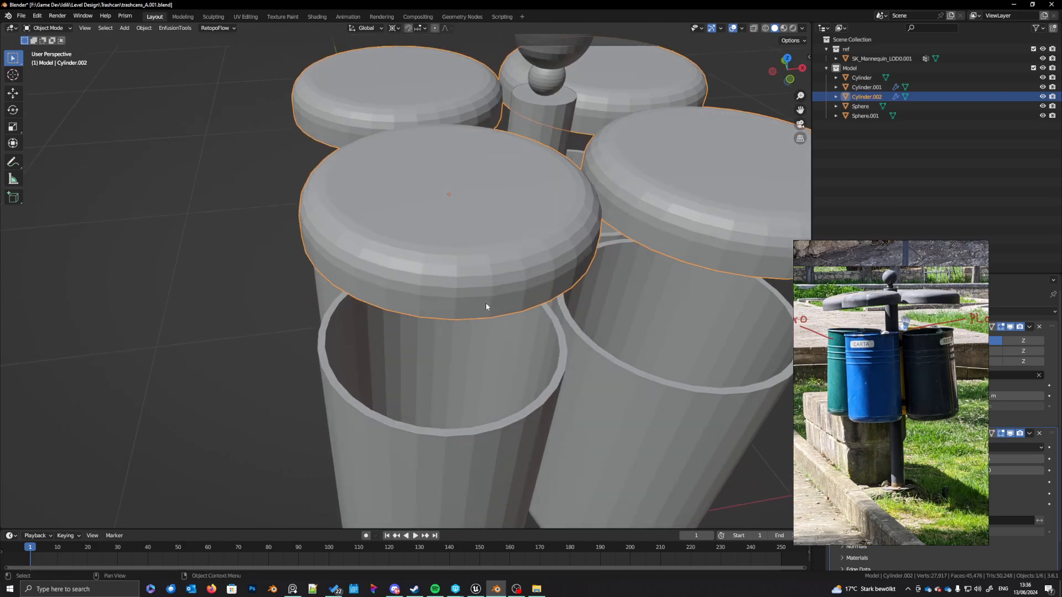
{"action": "key", "text": "Tab"}
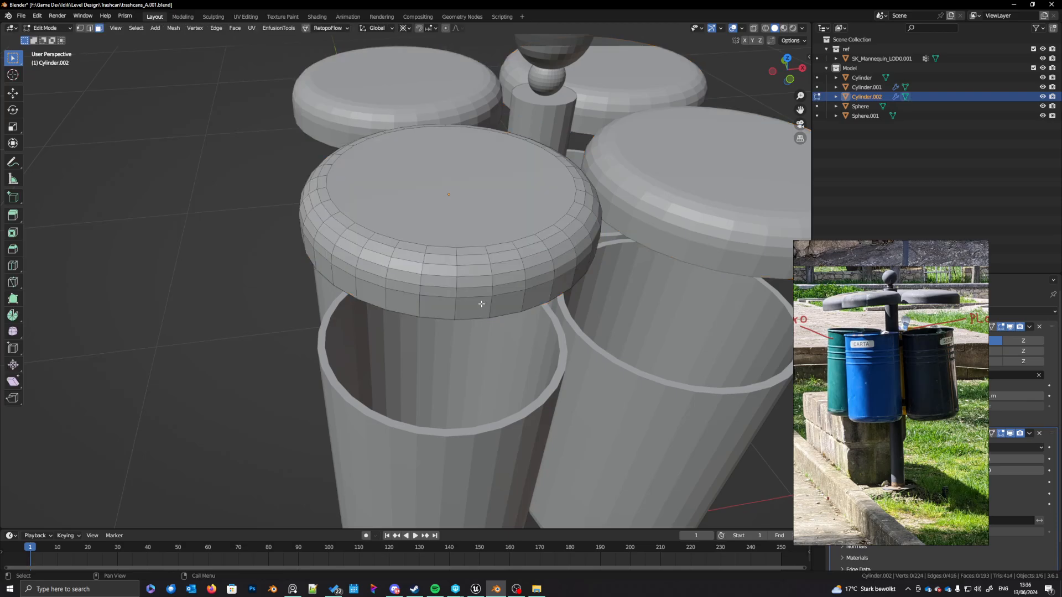
{"action": "scroll", "coordinate": [473, 315], "scroll_direction": "down", "scroll_amount": 3}
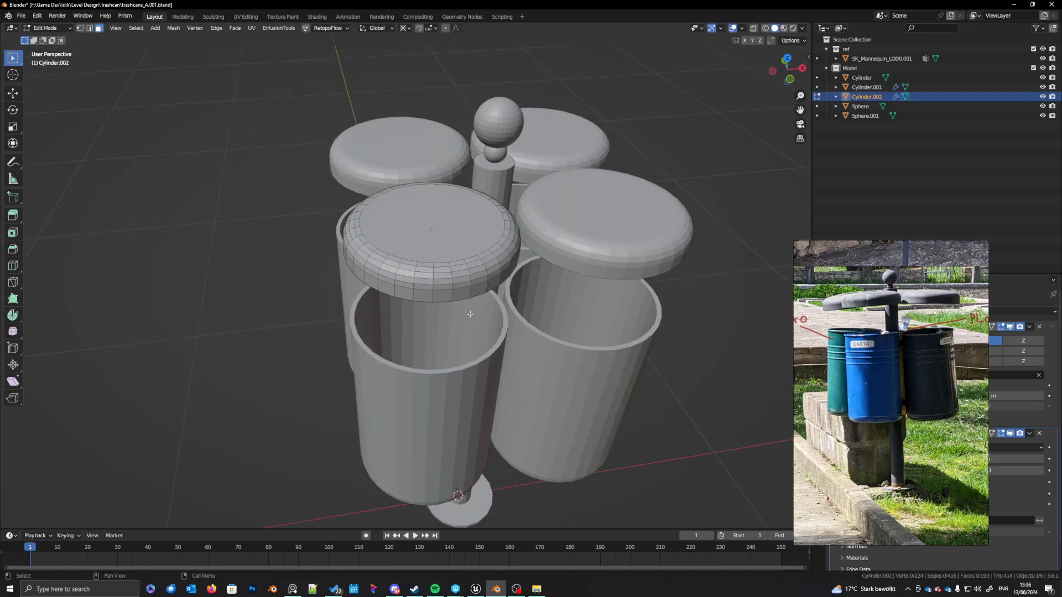
{"action": "key", "text": "Tab"}
{"action": "middle_click_drag", "start_coordinate": [470, 314], "coordinate": [450, 325]}
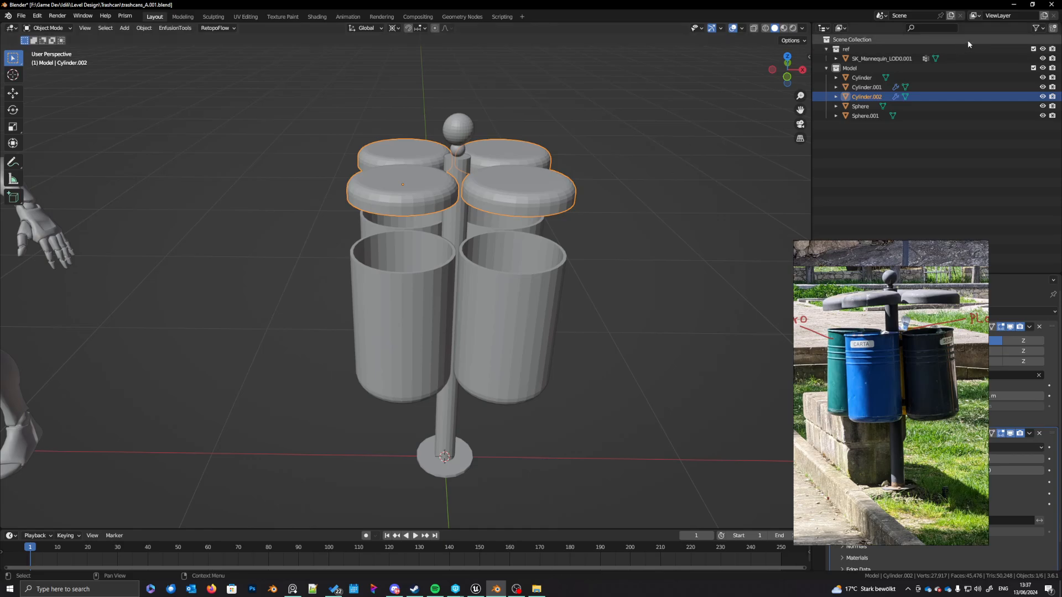
Step: Exclude the ref collection from the view layer and inspect the waste bin stand from above and below
{"action": "left_click", "coordinate": [1033, 49]}
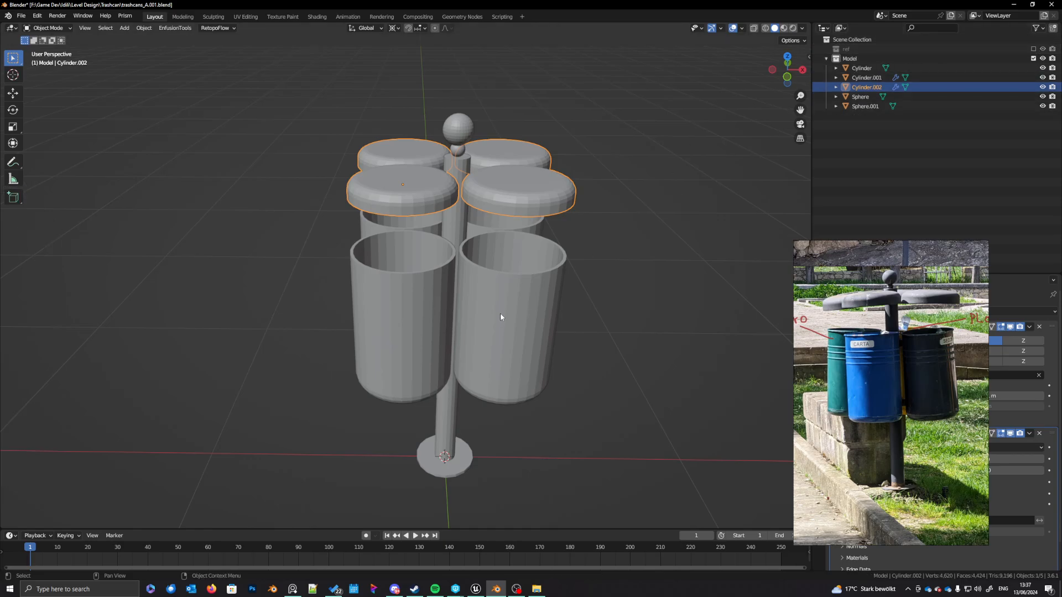
{"action": "scroll", "coordinate": [500, 313], "scroll_direction": "down", "scroll_amount": 4}
{"action": "middle_click_drag", "start_coordinate": [423, 317], "coordinate": [434, 344]}
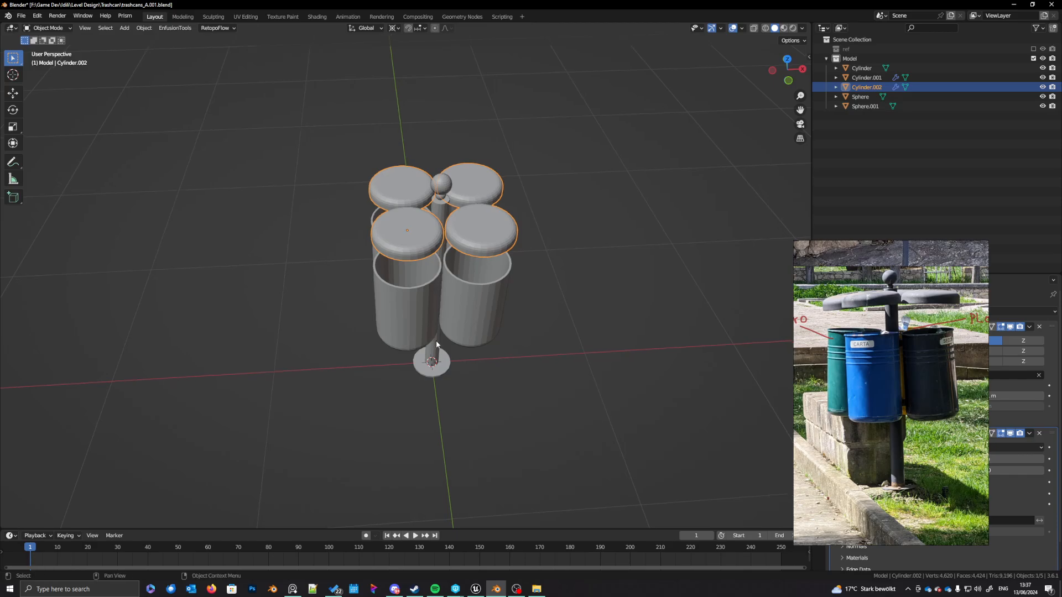
{"action": "scroll", "coordinate": [442, 353], "scroll_direction": "up", "scroll_amount": 3}
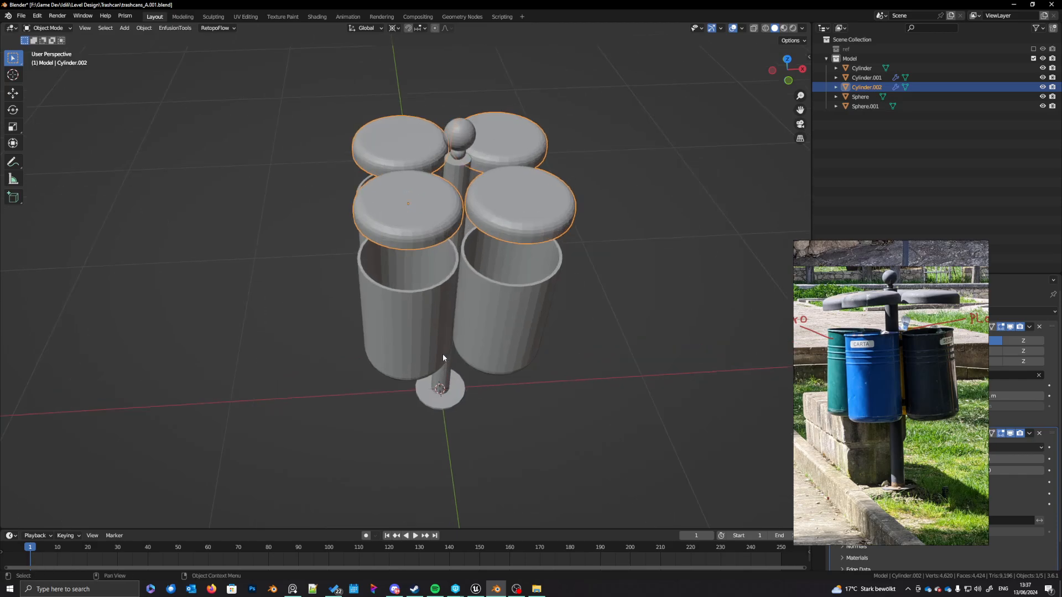
{"action": "scroll", "coordinate": [420, 310], "scroll_direction": "up", "scroll_amount": 4}
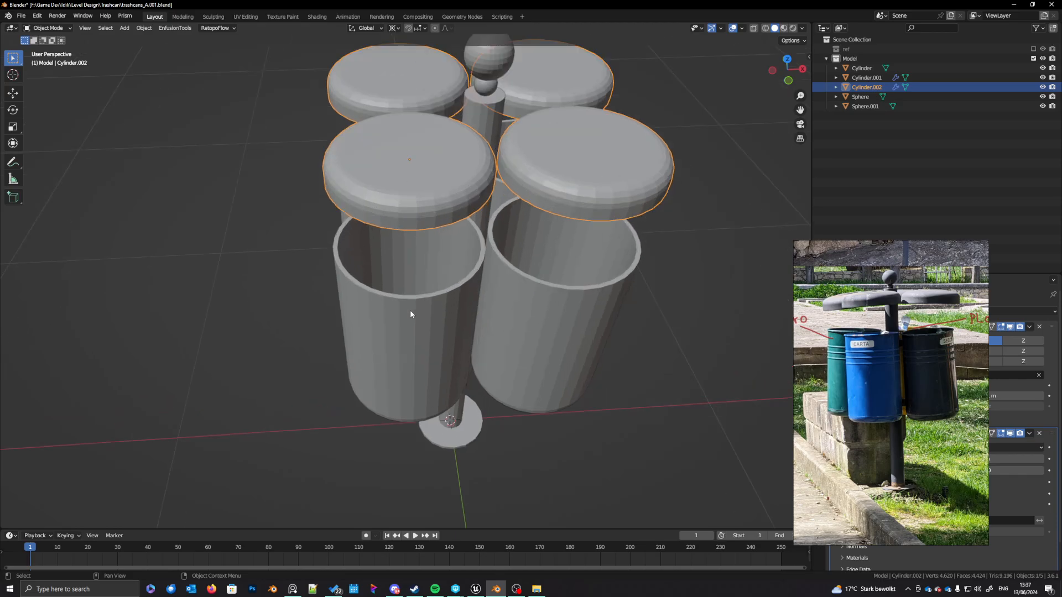
{"action": "middle_click_drag", "start_coordinate": [419, 317], "coordinate": [463, 227]}
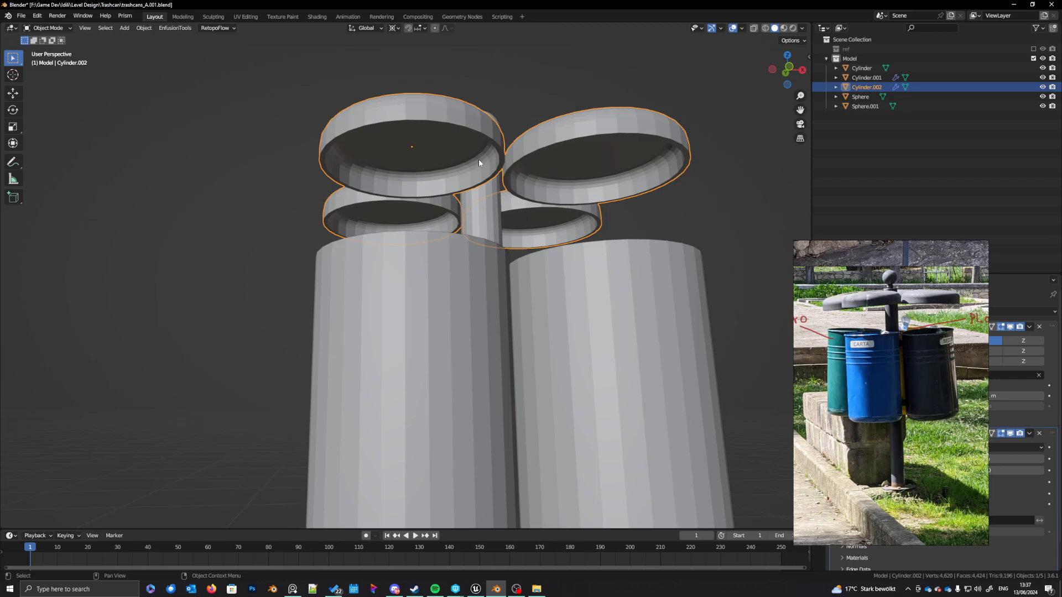
{"action": "middle_click_drag", "start_coordinate": [474, 167], "coordinate": [454, 267]}
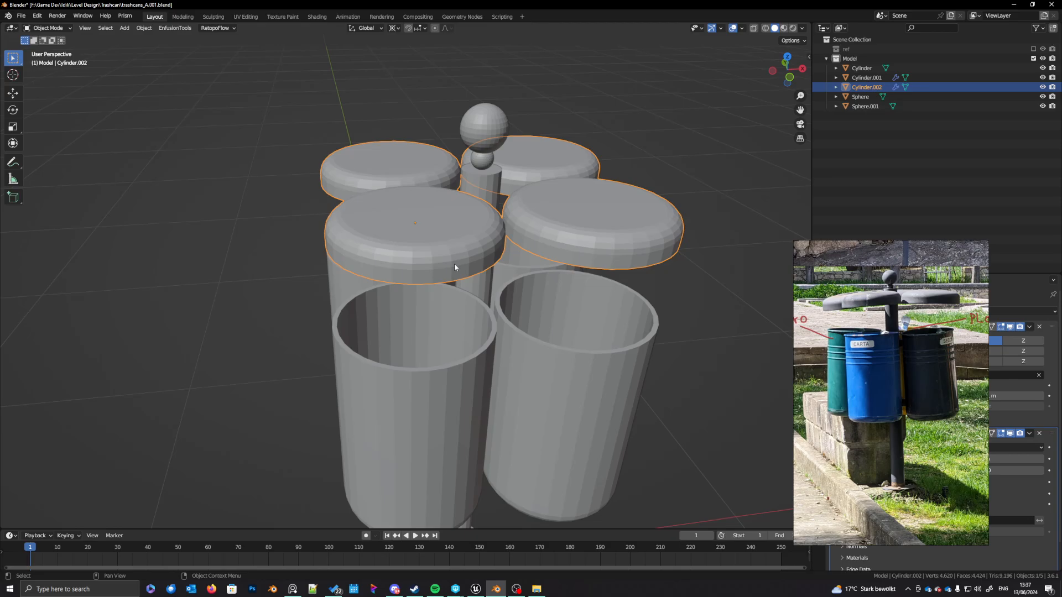
{"action": "scroll", "coordinate": [454, 267], "scroll_direction": "down", "scroll_amount": 1}
{"action": "middle_click_drag", "start_coordinate": [451, 266], "coordinate": [451, 287]}
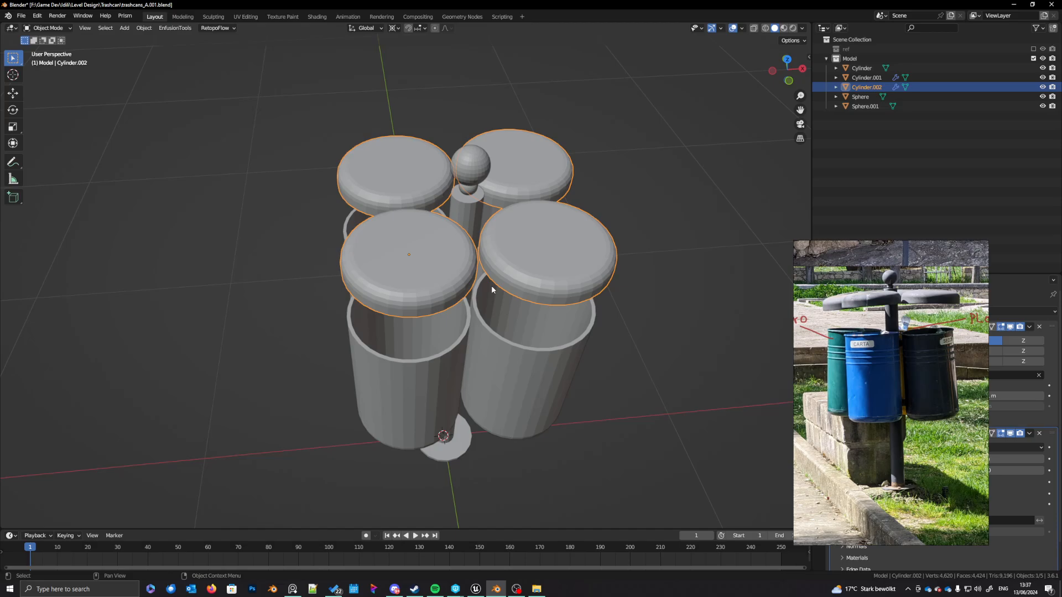
Step: Rename the lids object as lid and the bins object as trashcan
{"action": "key", "text": "F2"}
{"action": "type", "text": "lid"}
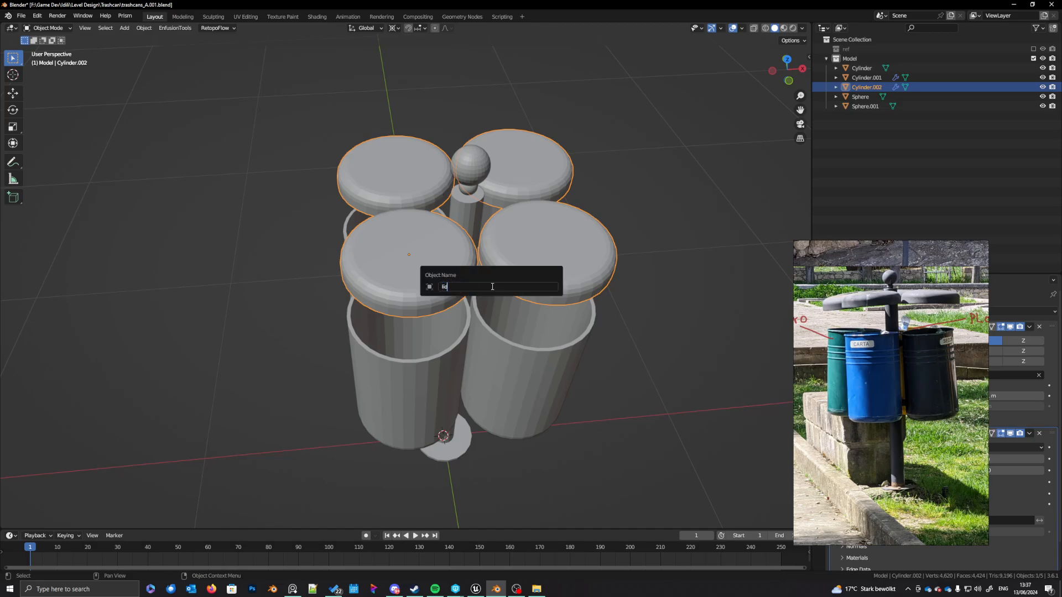
{"action": "key", "text": "Return"}
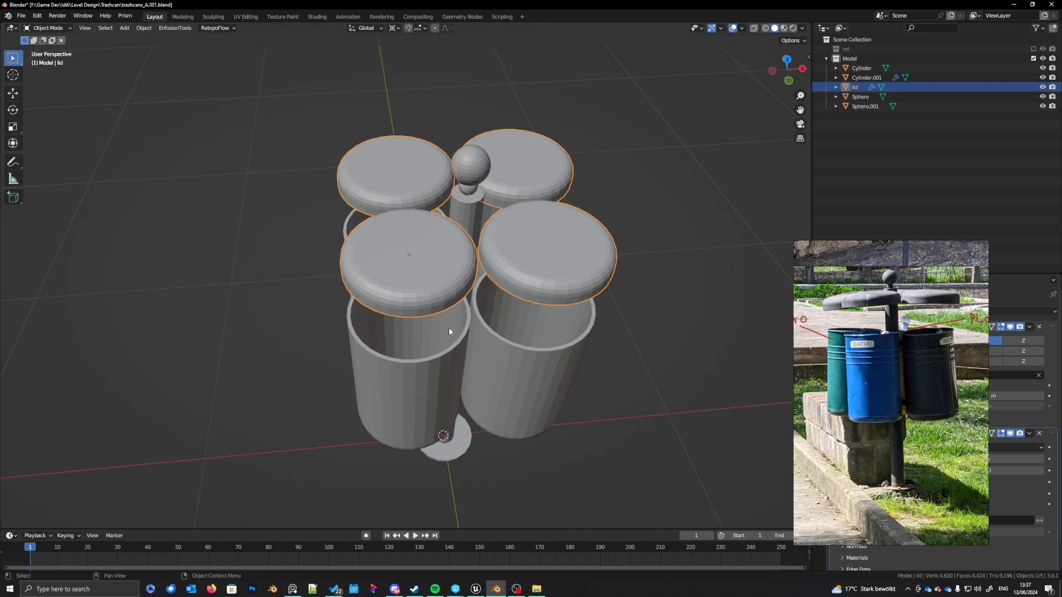
{"action": "left_click", "coordinate": [390, 387]}
{"action": "key", "text": "F2"}
{"action": "type", "text": "trashcan"}
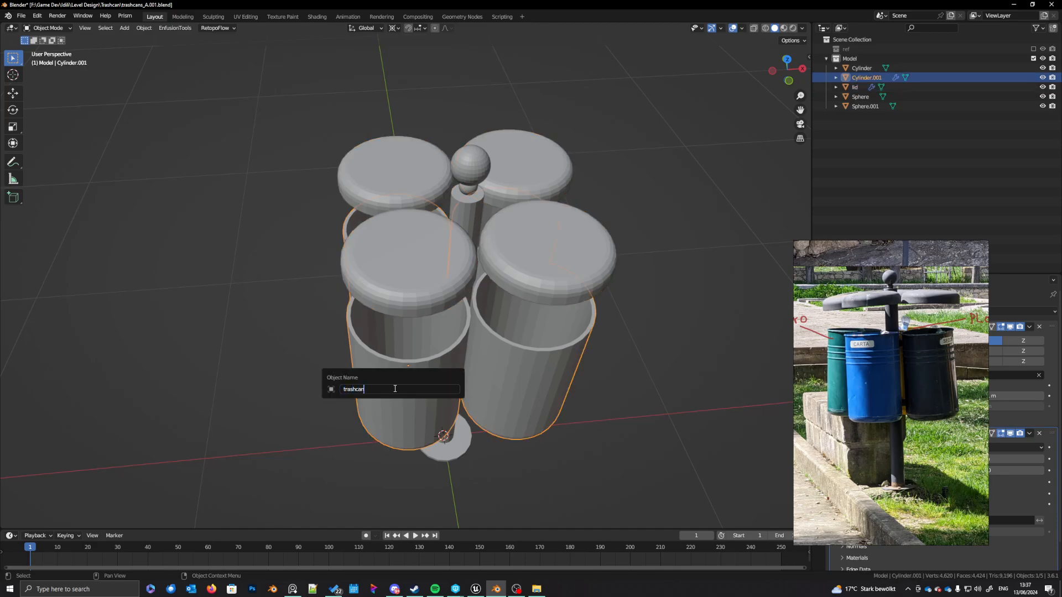
{"action": "key", "text": "Return"}
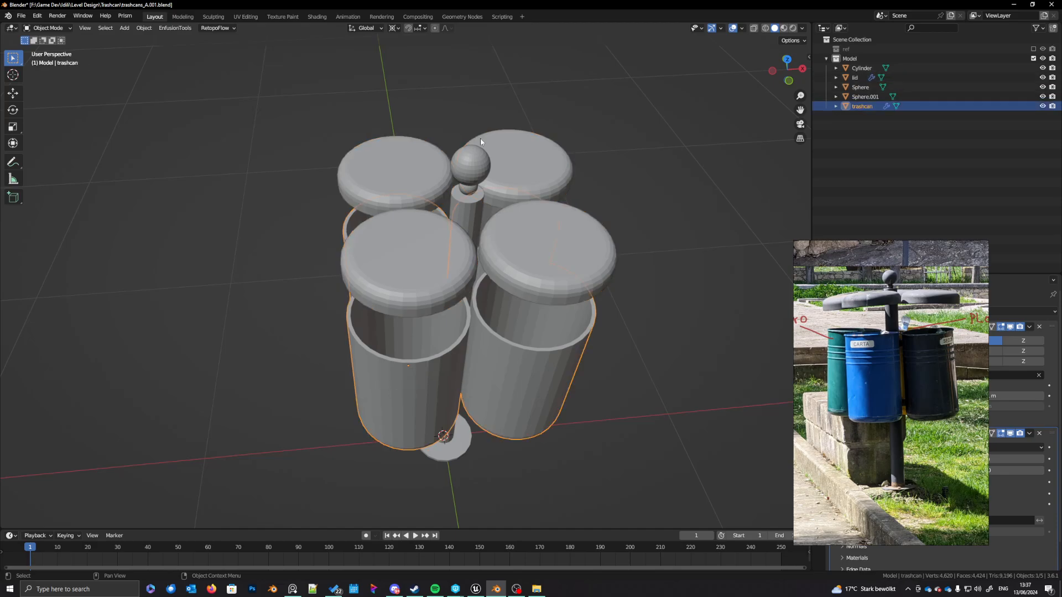
Step: Hide the bins and the lids so only the pole and its spheres are shown
{"action": "left_click", "coordinate": [464, 224]}
{"action": "mouse_move", "coordinate": [472, 398]}
{"action": "middle_mouse_down"}
{"action": "mouse_move", "coordinate": [464, 384]}
{"action": "mouse_move", "coordinate": [456, 397]}
{"action": "middle_mouse_up"}
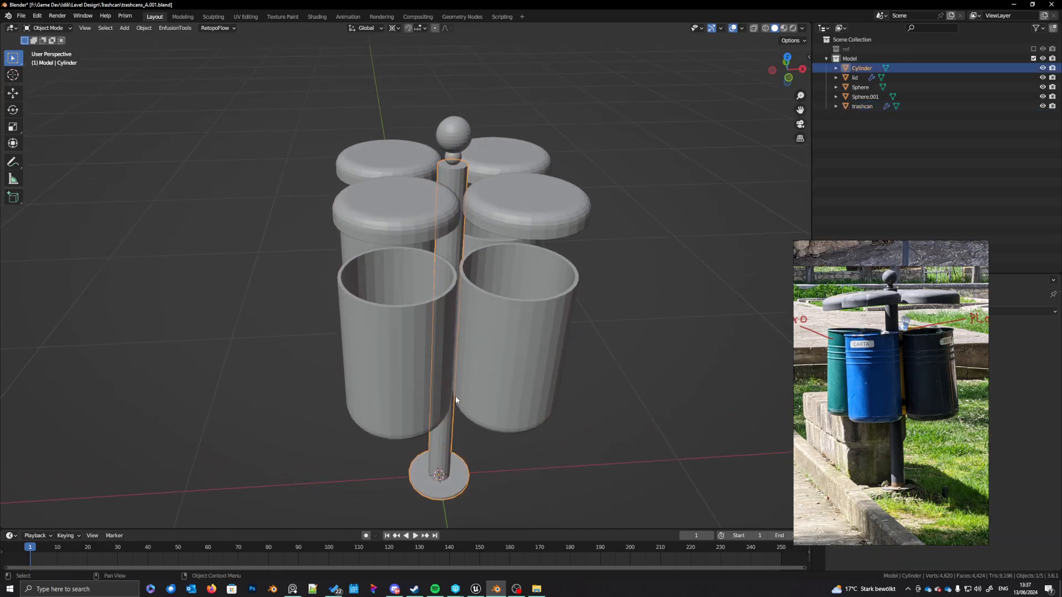
{"action": "left_click", "coordinate": [402, 379]}
{"action": "key", "text": "h"}
{"action": "left_click", "coordinate": [398, 228]}
{"action": "key", "text": "h"}
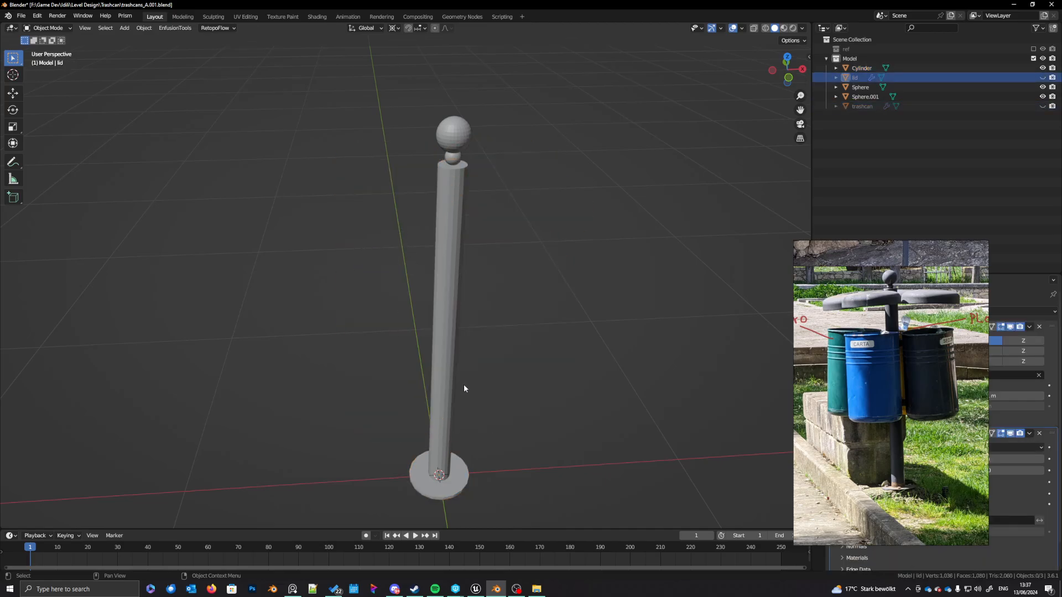
Step: Examine the pole's mesh edges in Edit Mode, from the round base plate up to the spheres
{"action": "left_click", "coordinate": [444, 382]}
{"action": "key", "text": "KP_1"}
{"action": "scroll", "coordinate": [450, 291], "scroll_direction": "down", "scroll_amount": 3}
{"action": "middle_click_drag", "start_coordinate": [459, 330], "coordinate": [426, 304], "text": "shift"}
{"action": "scroll", "coordinate": [446, 384], "scroll_direction": "up", "scroll_amount": 3}
{"action": "scroll", "coordinate": [432, 318], "scroll_direction": "up", "scroll_amount": 4}
{"action": "key", "text": "Tab"}
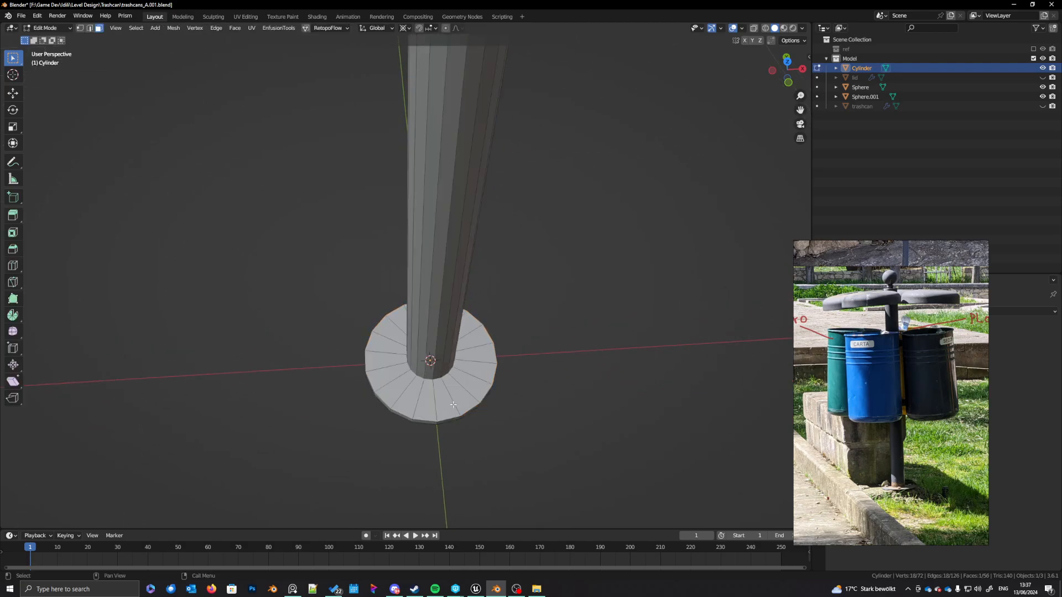
{"action": "key", "text": "2"}
{"action": "middle_click_drag", "start_coordinate": [439, 424], "coordinate": [485, 451]}
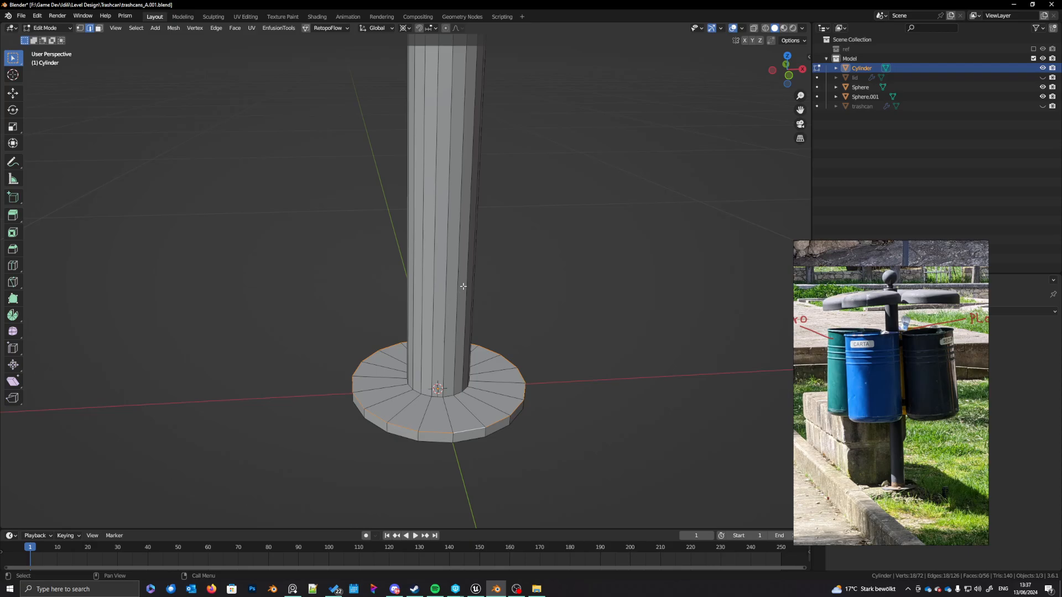
{"action": "scroll", "coordinate": [435, 271], "scroll_direction": "down", "scroll_amount": 2}
{"action": "scroll", "coordinate": [434, 267], "scroll_direction": "down", "scroll_amount": 2}
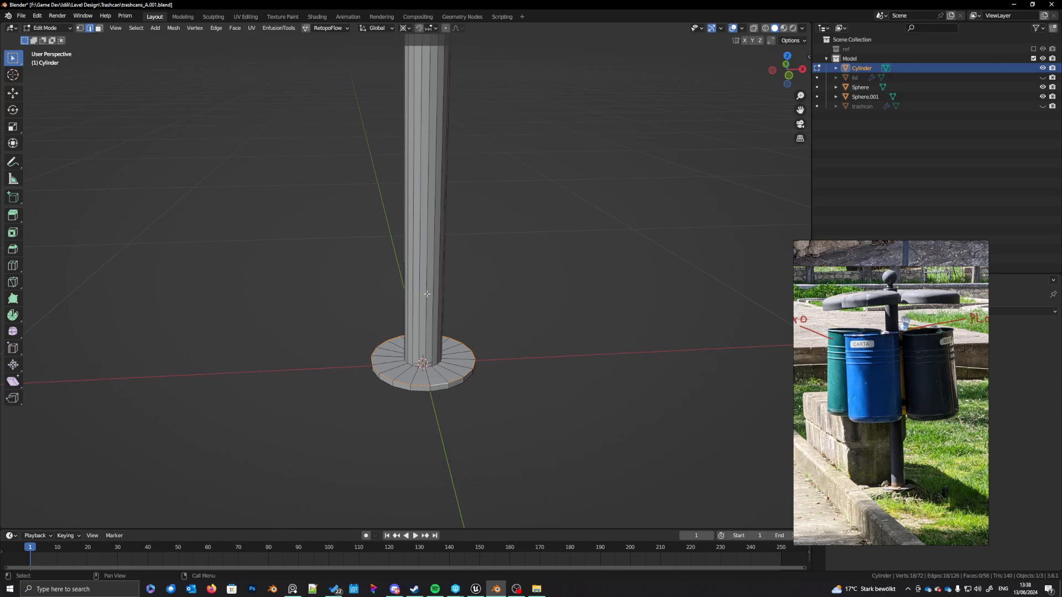
{"action": "mouse_move", "coordinate": [431, 282]}
{"action": "middle_mouse_down"}
{"action": "mouse_move", "coordinate": [427, 315]}
{"action": "mouse_move", "coordinate": [432, 277]}
{"action": "middle_mouse_up"}
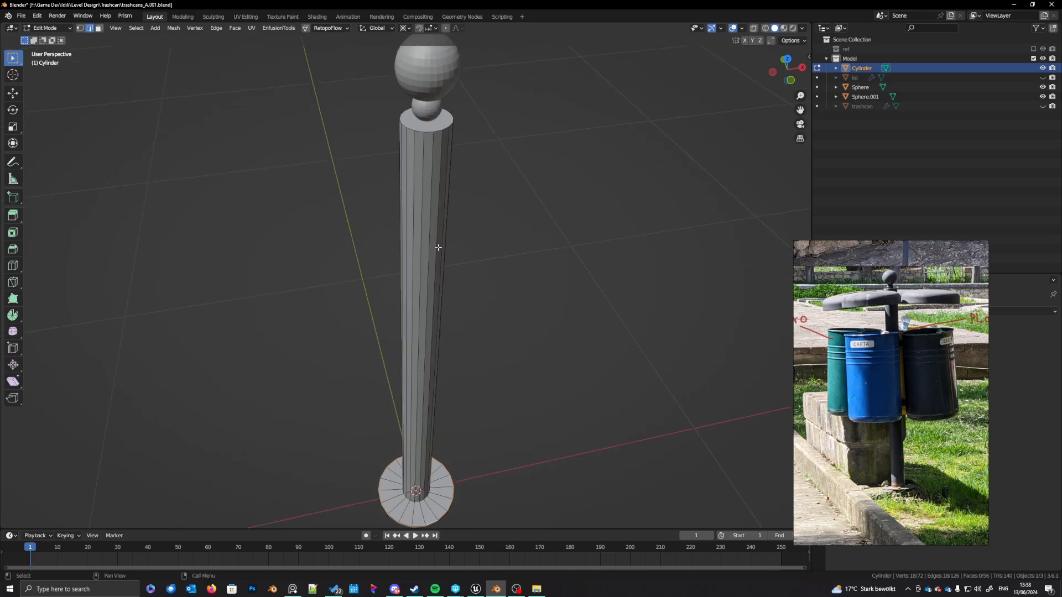
{"action": "scroll", "coordinate": [439, 248], "scroll_direction": "up", "scroll_amount": 2}
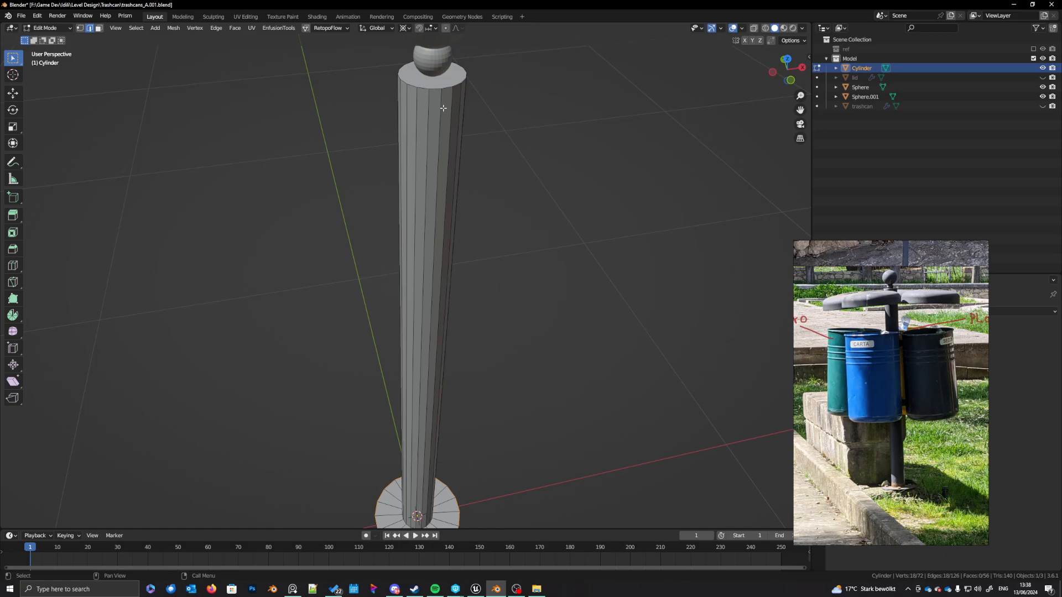
{"action": "left_click_drag", "start_coordinate": [437, 109], "coordinate": [444, 190], "text": "alt"}
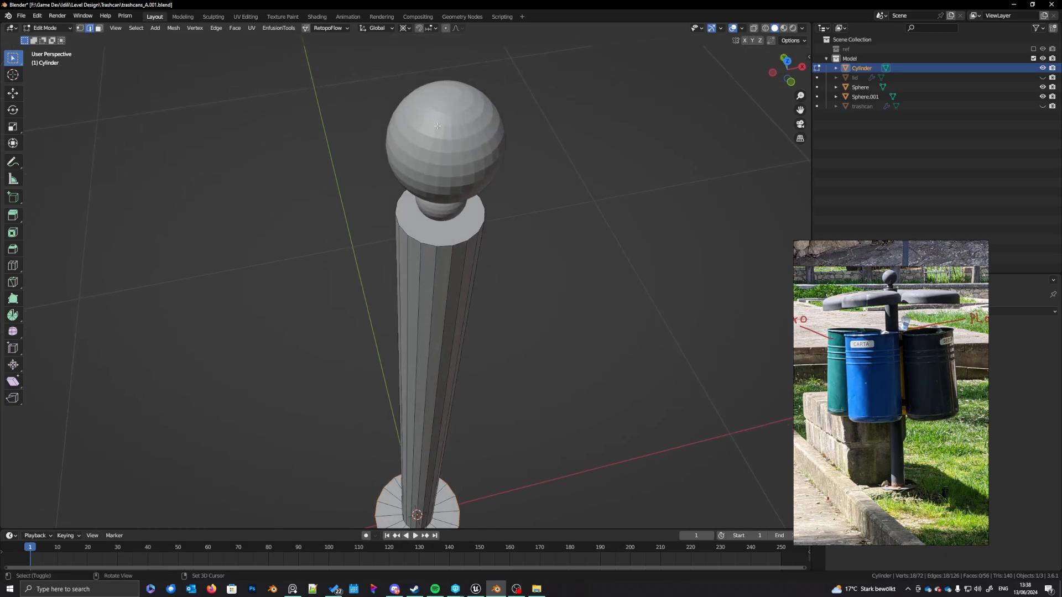
Step: Delete the large and small spheres on top of the pole in Object Mode
{"action": "key", "text": "Tab"}
{"action": "left_click", "coordinate": [448, 189]}
{"action": "left_click", "coordinate": [443, 214], "text": "shift"}
{"action": "key", "text": "x"}
{"action": "left_click", "coordinate": [444, 213]}
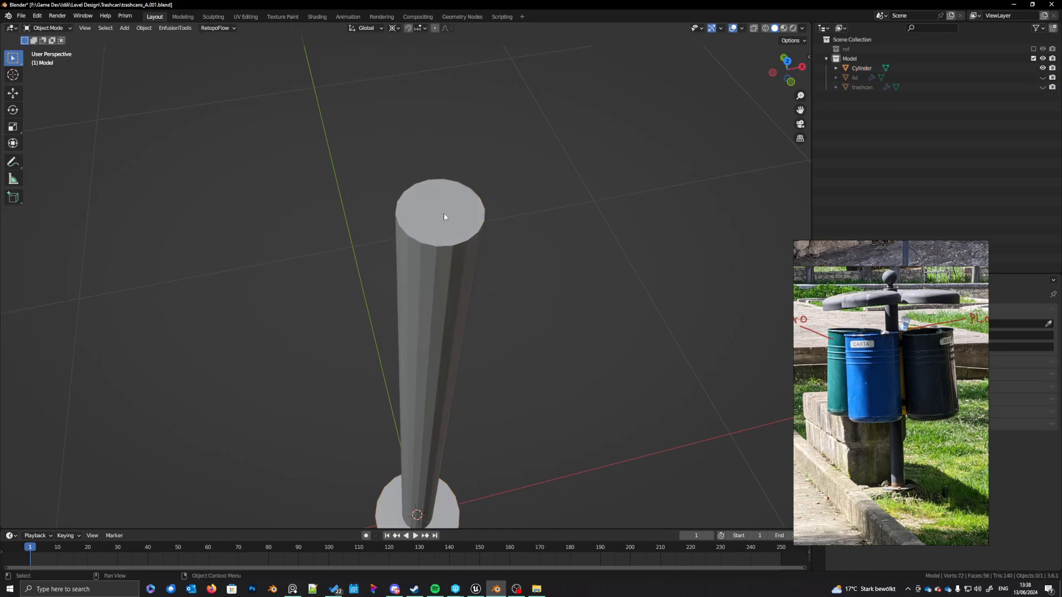
Step: Rename the remaining cylinder with the base plate as pole
{"action": "left_click", "coordinate": [446, 218]}
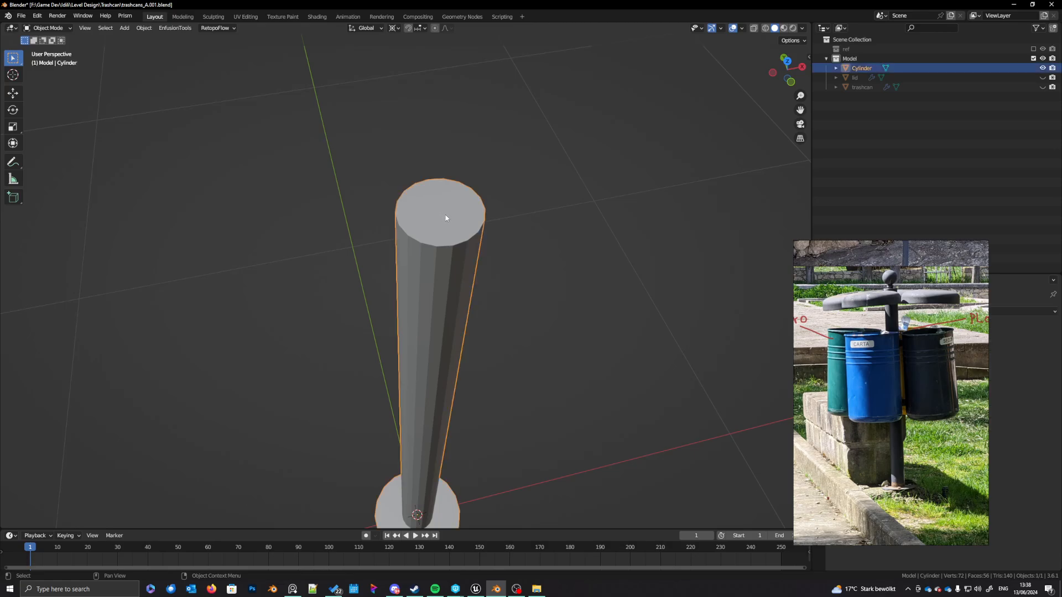
{"action": "middle_click_drag", "start_coordinate": [449, 466], "coordinate": [450, 397]}
{"action": "middle_click_drag", "start_coordinate": [468, 507], "coordinate": [469, 390], "text": "shift"}
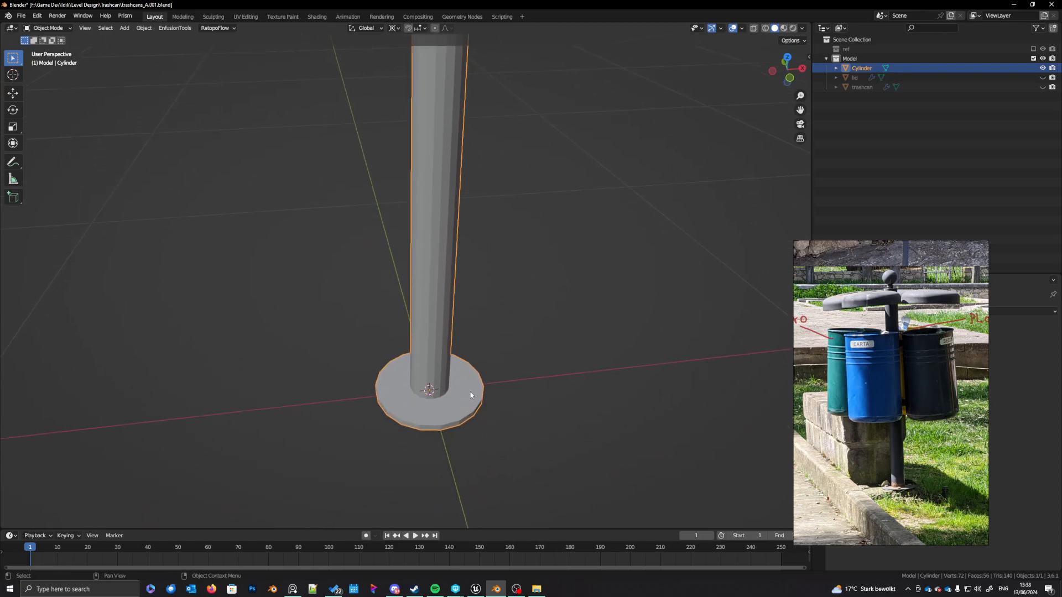
{"action": "scroll", "coordinate": [471, 395], "scroll_direction": "up", "scroll_amount": 1}
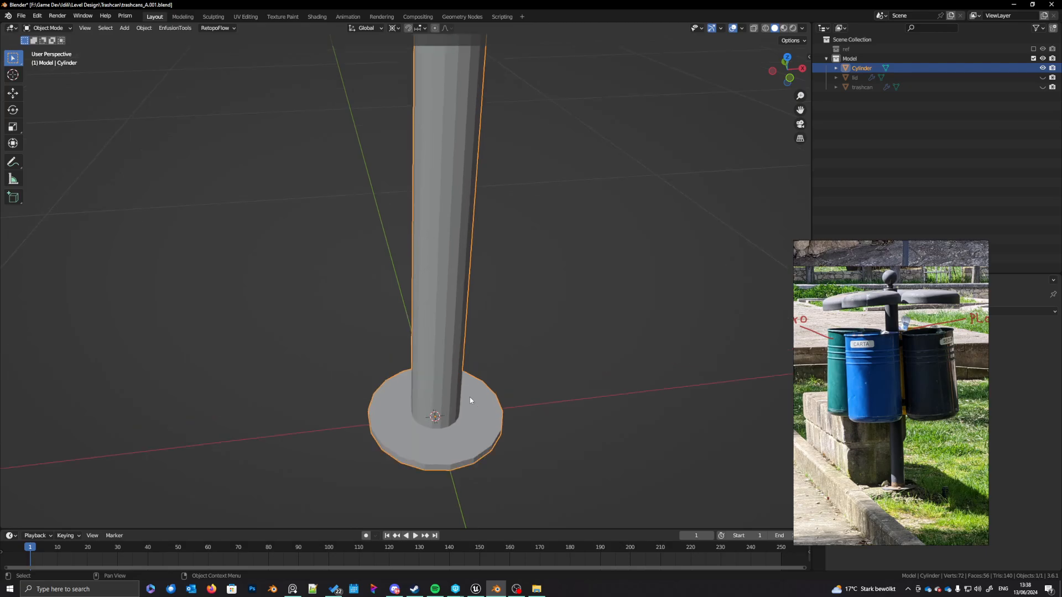
{"action": "key", "text": "F2"}
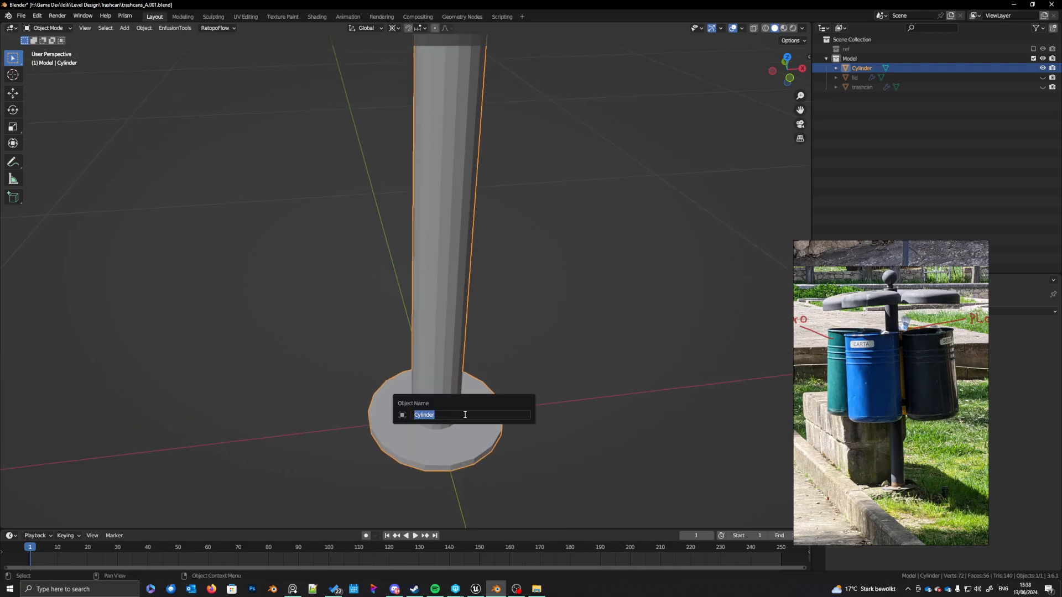
{"action": "type", "text": "pole"}
{"action": "key", "text": "Return"}
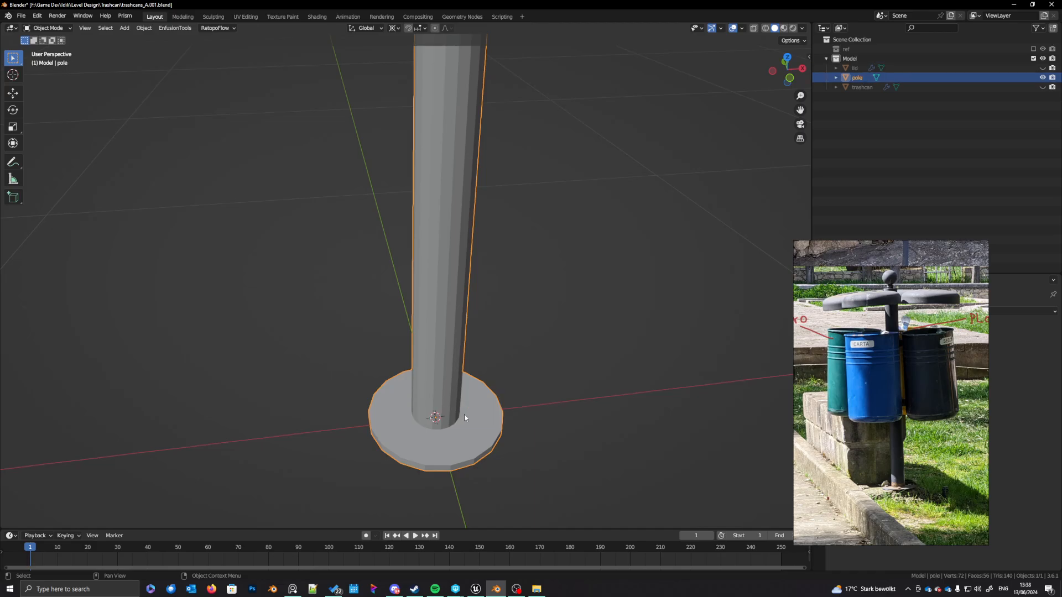
Step: Subdivide the ring of side faces around the rim of the pole's base plate in Edit Mode
{"action": "mouse_move", "coordinate": [464, 414]}
{"action": "middle_mouse_down"}
{"action": "mouse_move", "coordinate": [476, 442]}
{"action": "mouse_move", "coordinate": [477, 403]}
{"action": "middle_mouse_up"}
{"action": "key", "text": "Tab"}
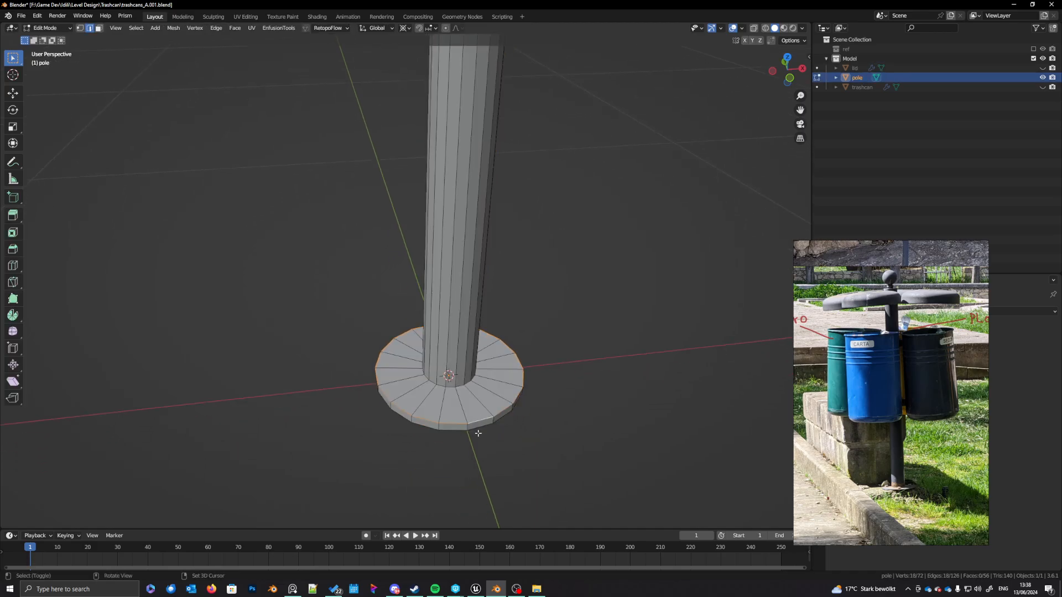
{"action": "left_click", "coordinate": [477, 429], "text": "alt+shift"}
{"action": "key", "text": "3"}
{"action": "right_click", "coordinate": [467, 428]}
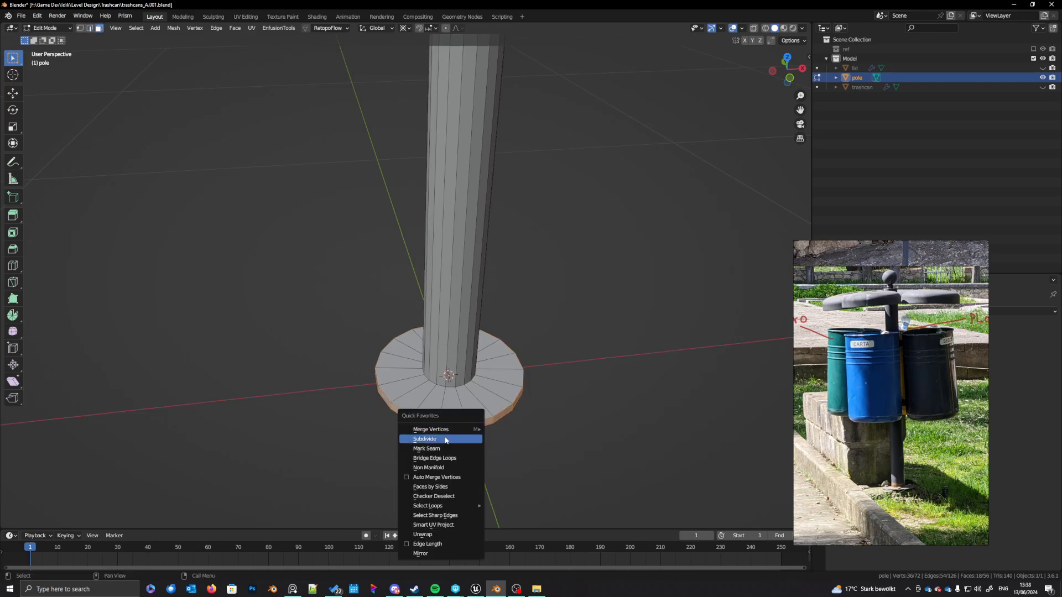
{"action": "left_click", "coordinate": [421, 439]}
Step: Dissolve the extra horizontal edge loop around the middle of the base plate's rim
{"action": "middle_click_drag", "start_coordinate": [443, 420], "coordinate": [481, 363]}
{"action": "key", "text": "2"}
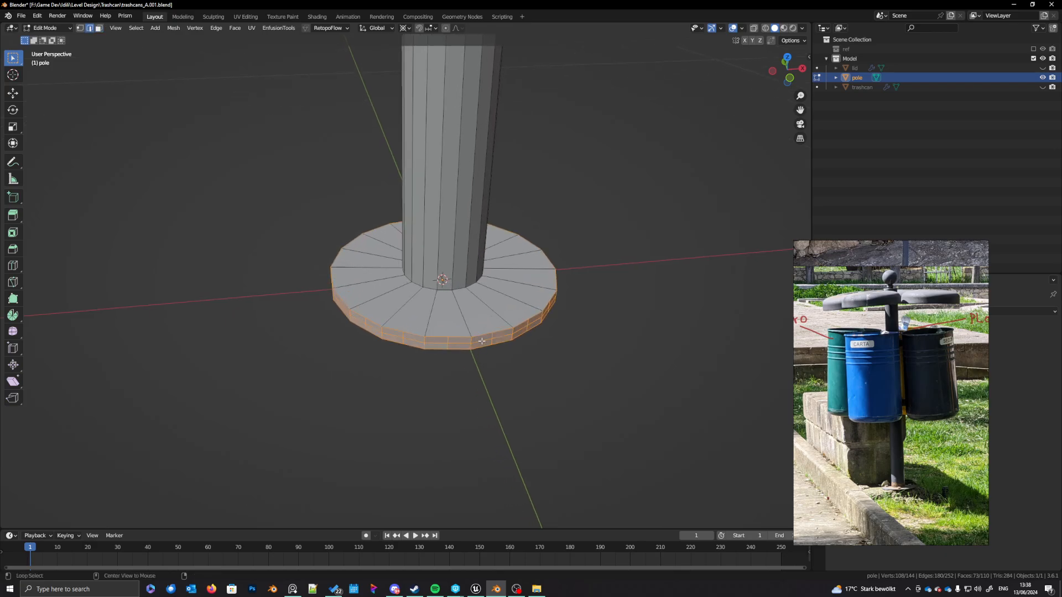
{"action": "key", "text": "ctrl+x"}
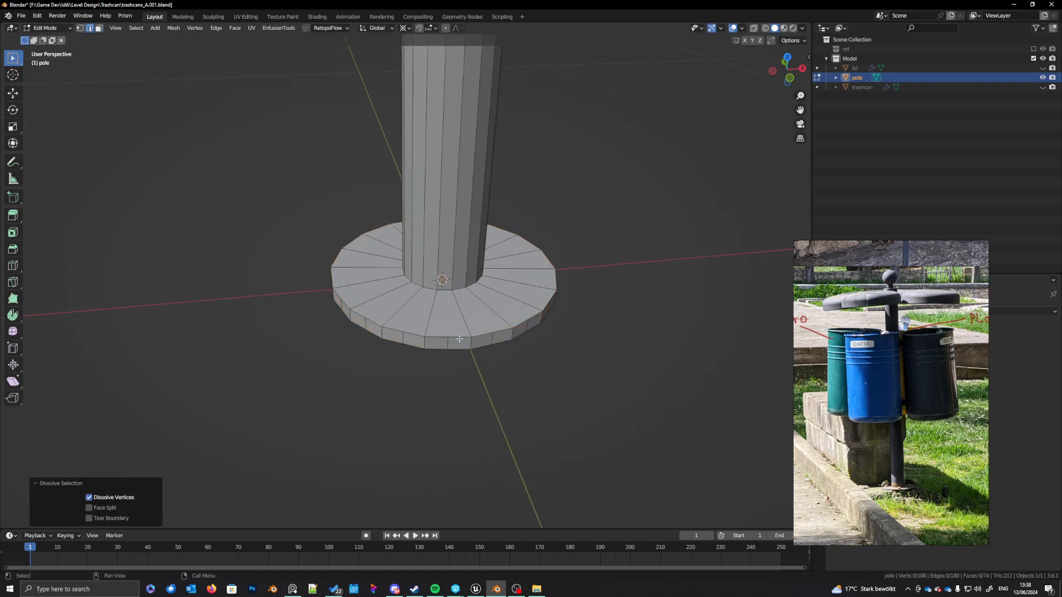
Step: Select the whole upper outer edge loop of the base plate and round it with LoopTools Circle
{"action": "left_click", "coordinate": [458, 337], "text": "alt"}
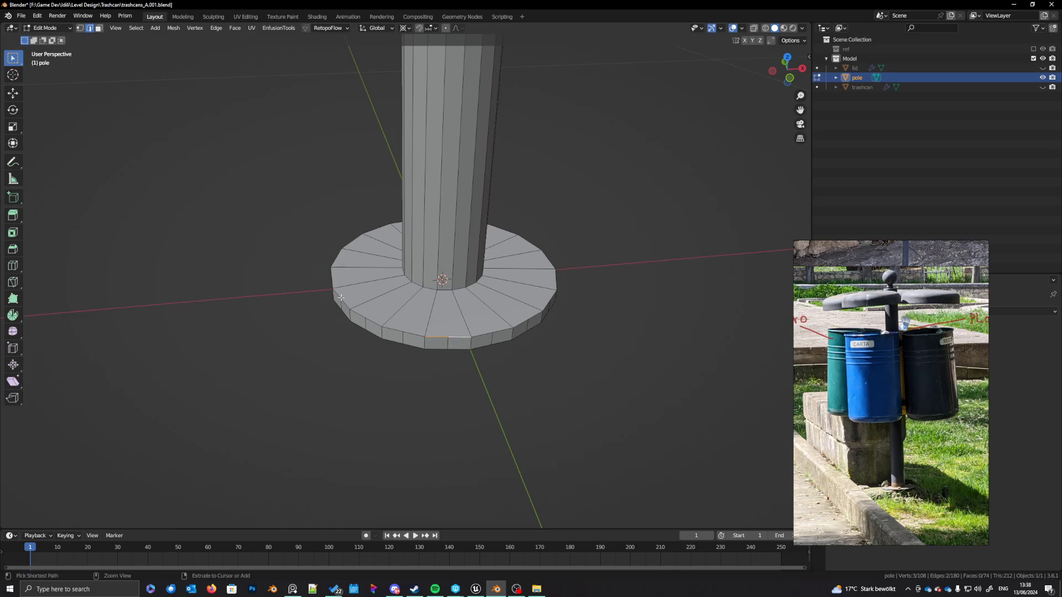
{"action": "left_click", "coordinate": [341, 297], "text": "ctrl"}
{"action": "middle_click_drag", "start_coordinate": [341, 297], "coordinate": [470, 427]}
{"action": "left_click", "coordinate": [324, 406], "text": "ctrl"}
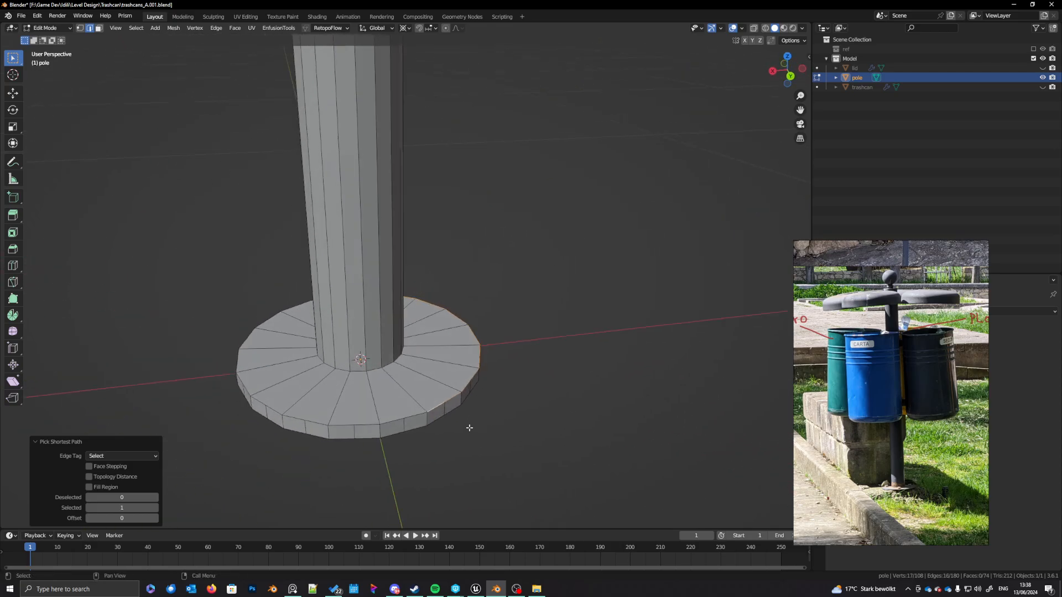
{"action": "left_click", "coordinate": [267, 406], "text": "ctrl"}
{"action": "middle_click_drag", "start_coordinate": [267, 406], "coordinate": [480, 400]}
{"action": "left_click", "coordinate": [480, 400], "text": "ctrl"}
{"action": "right_click", "coordinate": [480, 400]}
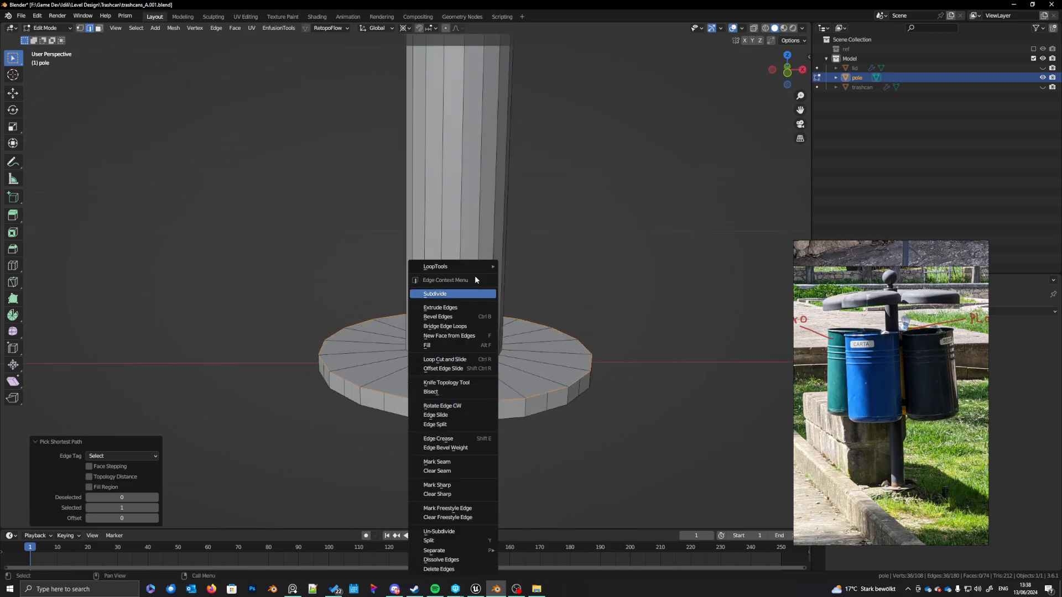
{"action": "mouse_move", "coordinate": [454, 269]}
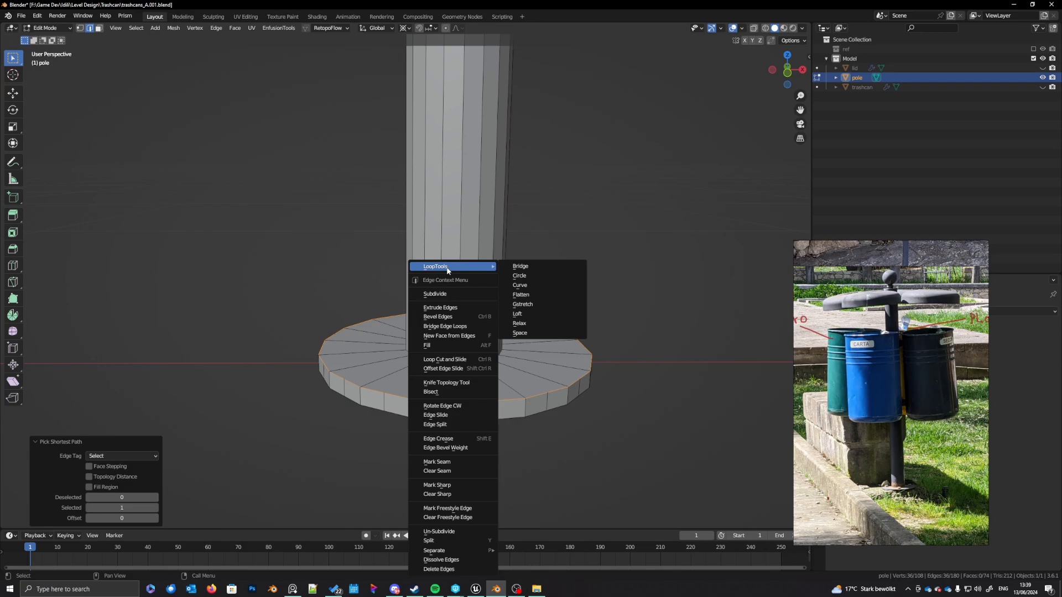
{"action": "left_click", "coordinate": [523, 276]}
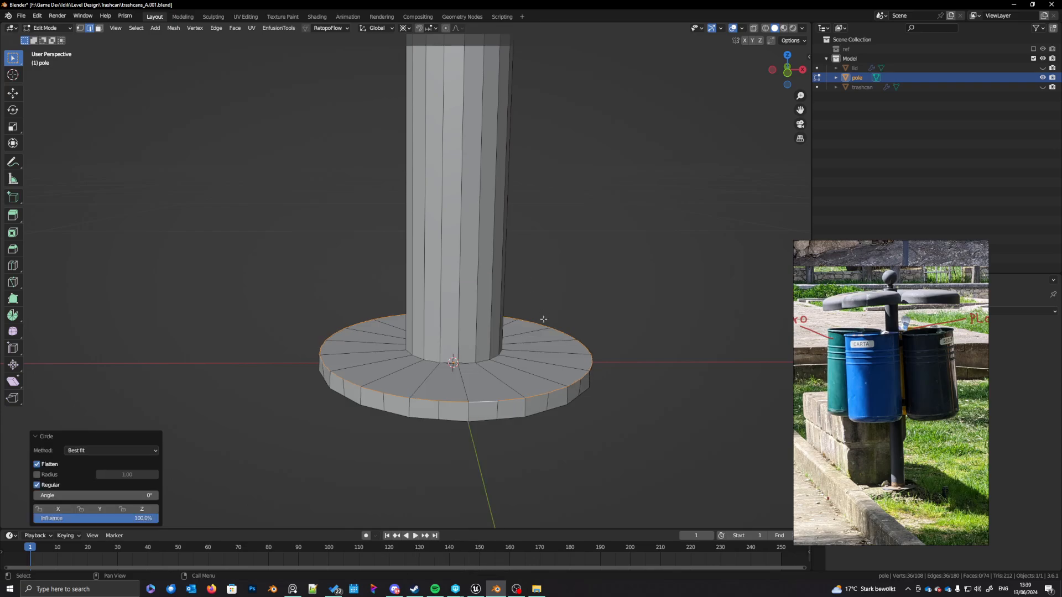
Step: Select the lower outer edge loop of the base plate and round it with LoopTools Circle
{"action": "middle_click_drag", "start_coordinate": [544, 319], "coordinate": [524, 338], "text": "shift"}
{"action": "left_click", "coordinate": [545, 432]}
{"action": "middle_click_drag", "start_coordinate": [642, 447], "coordinate": [569, 439], "text": "shift"}
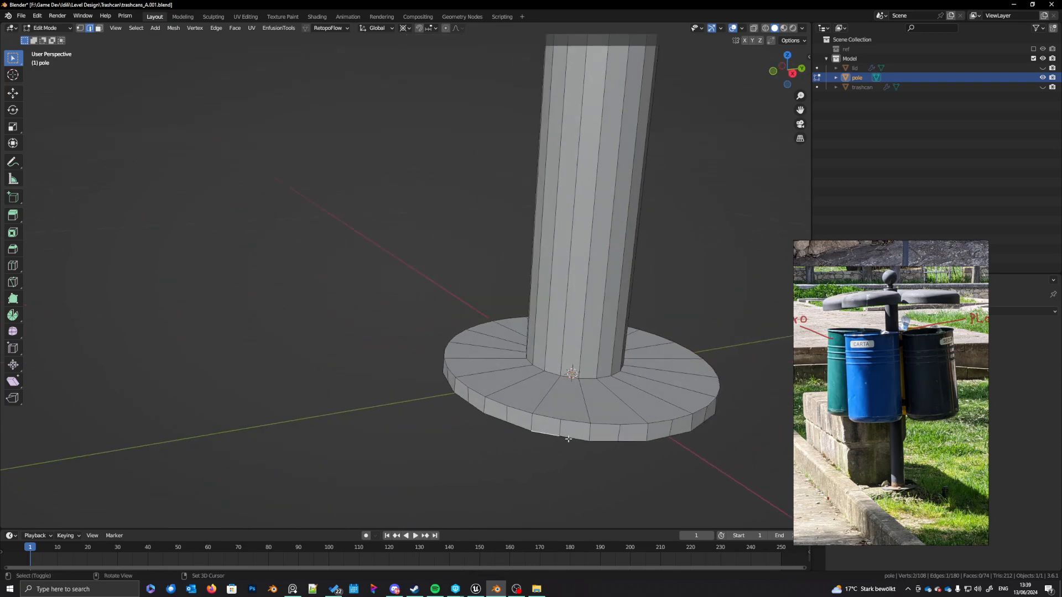
{"action": "left_click", "coordinate": [692, 429], "text": "ctrl"}
{"action": "middle_click_drag", "start_coordinate": [692, 428], "coordinate": [486, 459], "text": "shift"}
{"action": "left_click", "coordinate": [496, 394], "text": "ctrl"}
{"action": "left_click", "coordinate": [494, 429], "text": "ctrl"}
{"action": "left_click", "coordinate": [495, 456], "text": "ctrl"}
{"action": "left_click", "coordinate": [432, 455], "text": "ctrl"}
{"action": "right_click", "coordinate": [388, 266]}
{"action": "mouse_move", "coordinate": [404, 267]}
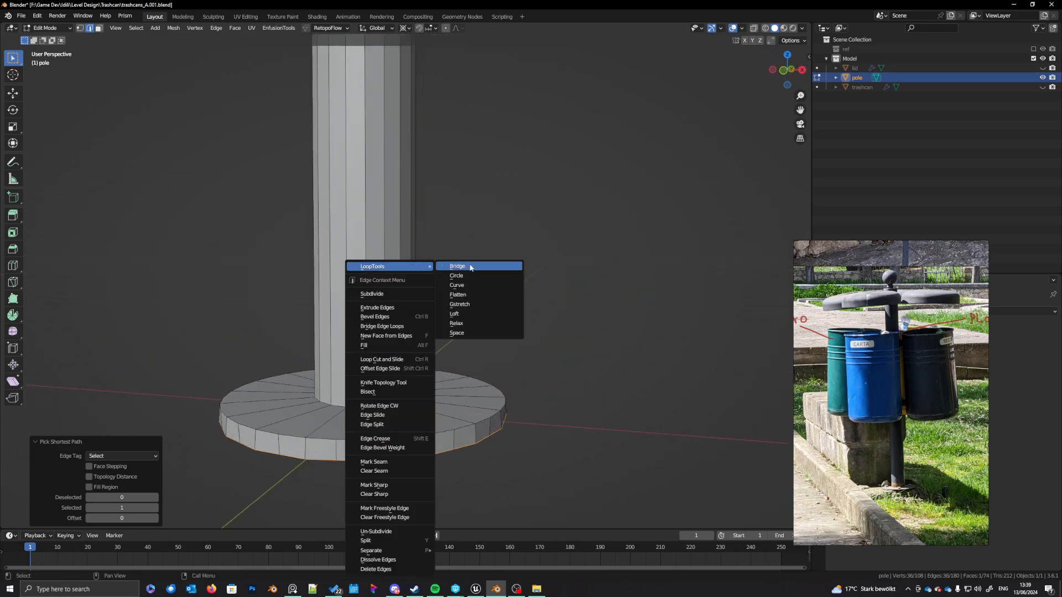
{"action": "left_click", "coordinate": [456, 275]}
Step: Delete the large face on the underside of the base plate
{"action": "middle_click_drag", "start_coordinate": [465, 294], "coordinate": [476, 416]}
{"action": "key", "text": "f"}
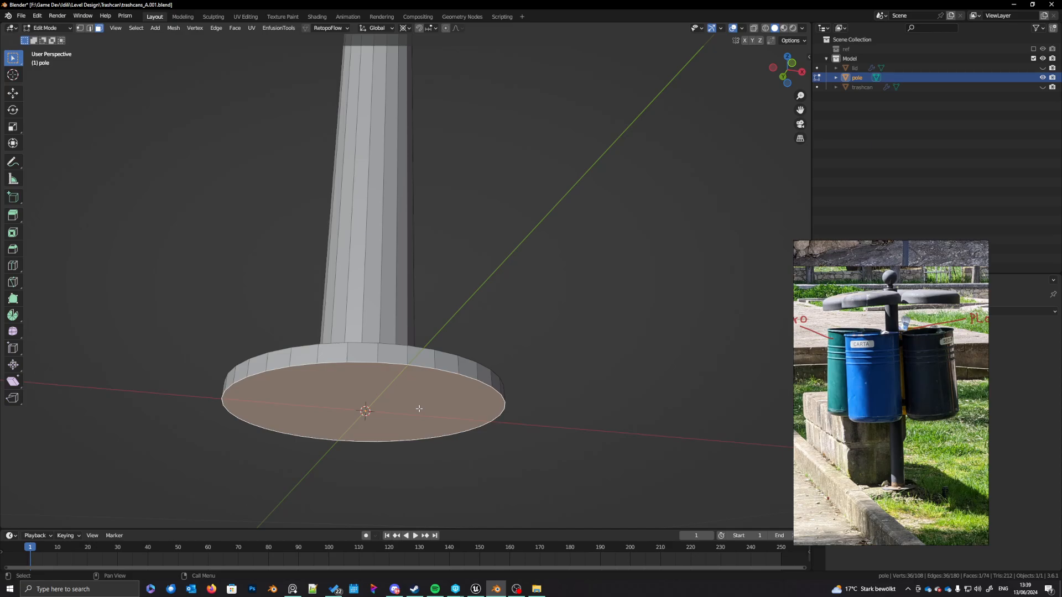
{"action": "key", "text": "x"}
{"action": "left_click", "coordinate": [422, 410]}
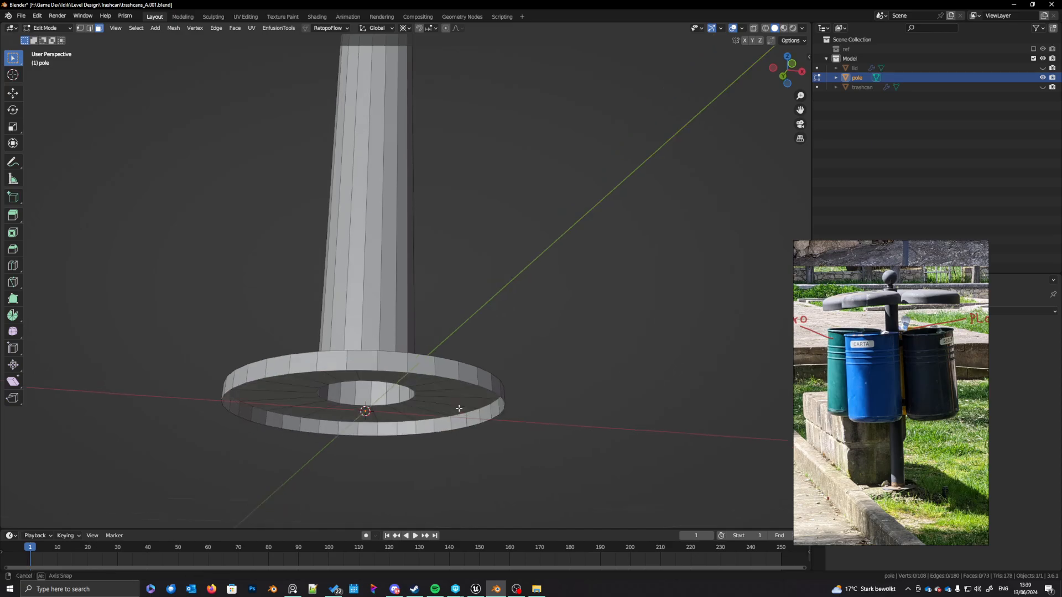
Step: Select the ring of faces on top of the base plate around the pole and triangulate them
{"action": "middle_click_drag", "start_coordinate": [422, 409], "coordinate": [450, 479]}
{"action": "key", "text": "1"}
{"action": "left_click", "coordinate": [491, 462], "text": "shift"}
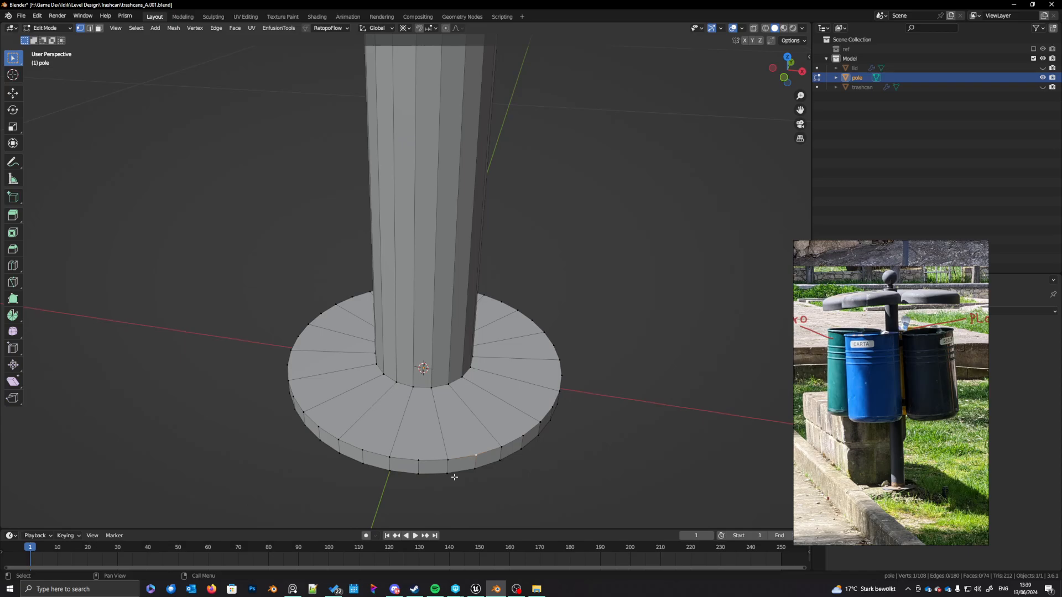
{"action": "key", "text": "3"}
{"action": "left_click", "coordinate": [472, 418]}
{"action": "left_click", "coordinate": [553, 404], "text": "ctrl"}
{"action": "middle_click_drag", "start_coordinate": [553, 404], "coordinate": [489, 415]}
{"action": "left_click", "coordinate": [487, 382], "text": "ctrl"}
{"action": "middle_click_drag", "start_coordinate": [586, 434], "coordinate": [490, 392]}
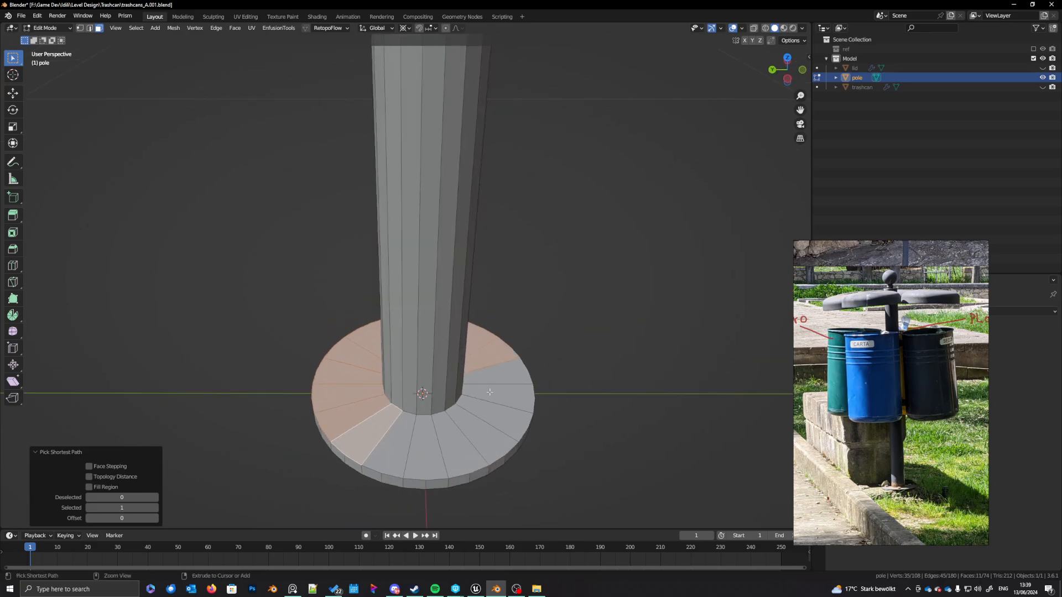
{"action": "left_click", "coordinate": [498, 379], "text": "ctrl"}
{"action": "key", "text": "ctrl+t"}
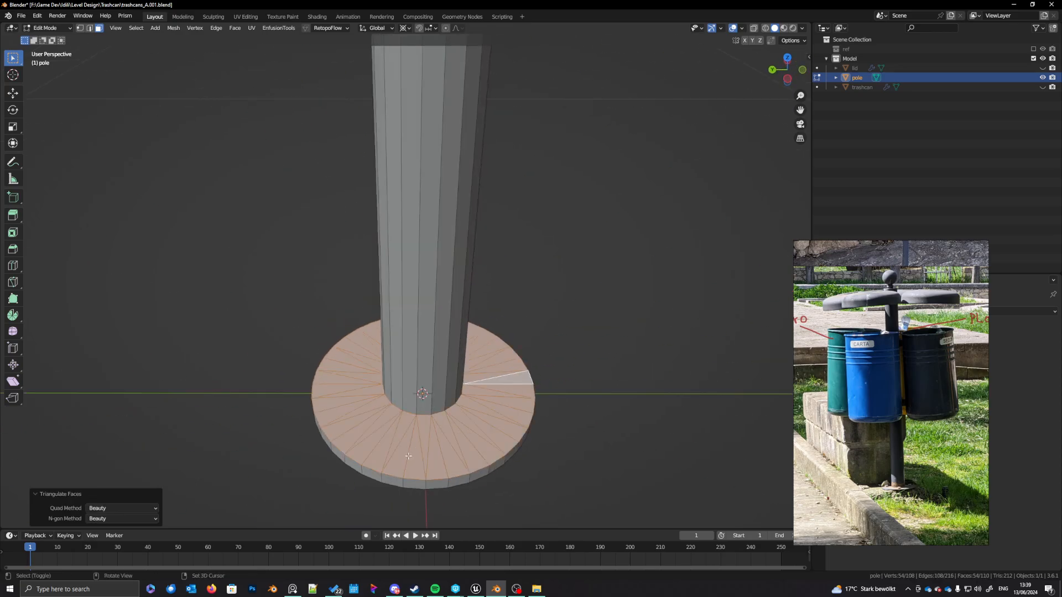
Step: Apply Shade Smooth to the pole in Object Mode and enable Auto Smooth
{"action": "middle_click_drag", "start_coordinate": [409, 456], "coordinate": [458, 411]}
{"action": "key", "text": "Tab"}
{"action": "scroll", "coordinate": [414, 443], "scroll_direction": "down", "scroll_amount": 3}
{"action": "key", "text": "q"}
{"action": "left_click", "coordinate": [397, 412]}
{"action": "key", "text": "q"}
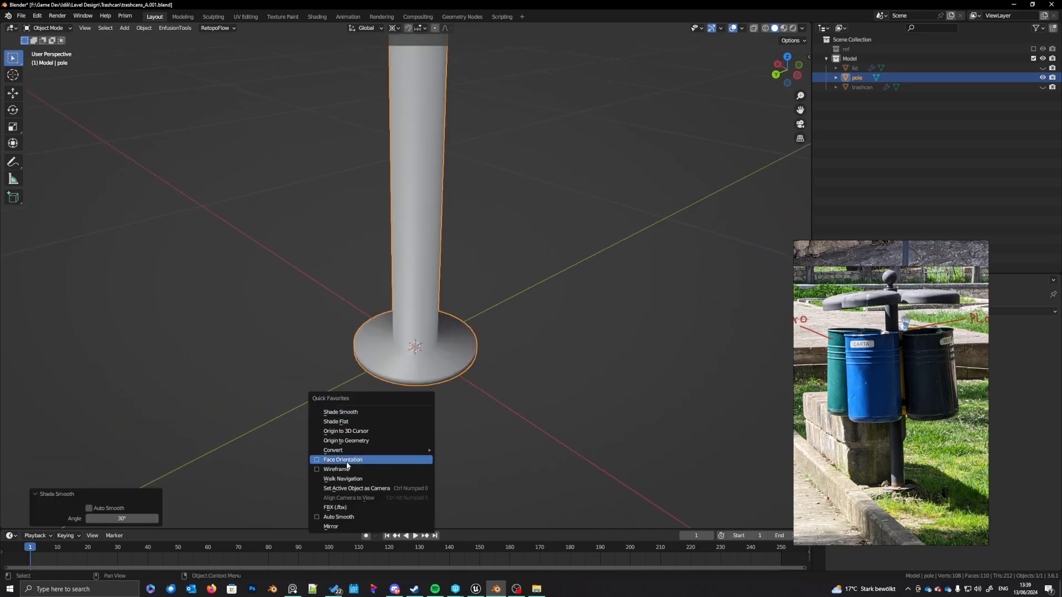
{"action": "left_click", "coordinate": [343, 518]}
{"action": "middle_click_drag", "start_coordinate": [466, 414], "coordinate": [447, 351]}
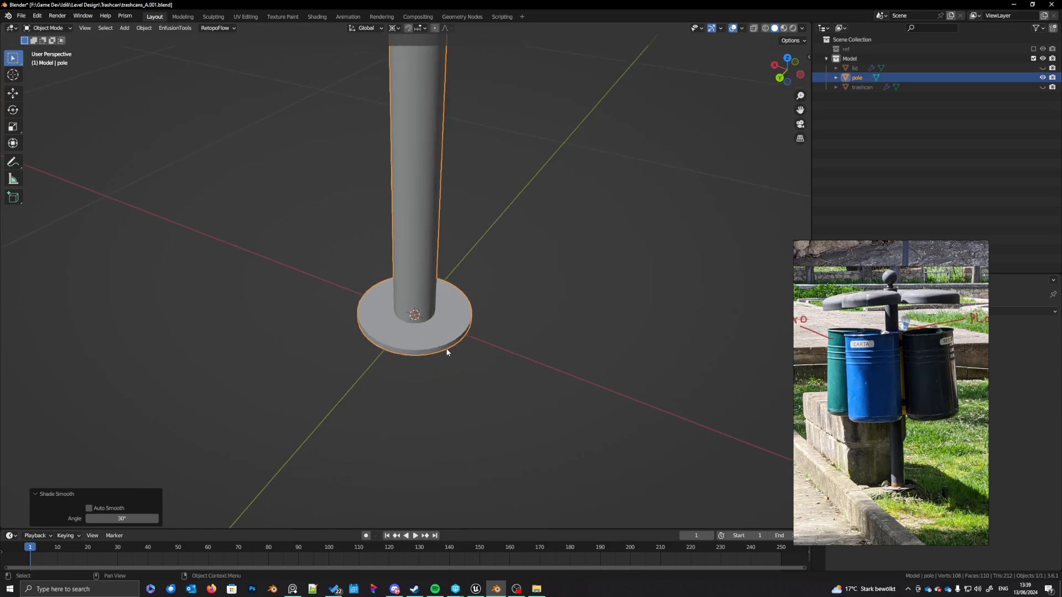
Step: Compare the pole in front view with the reference photo, examining its bolted base plate, shaft and the area around the bins
{"action": "middle_click_drag", "start_coordinate": [417, 284], "coordinate": [424, 308]}
{"action": "key", "text": "KP_1"}
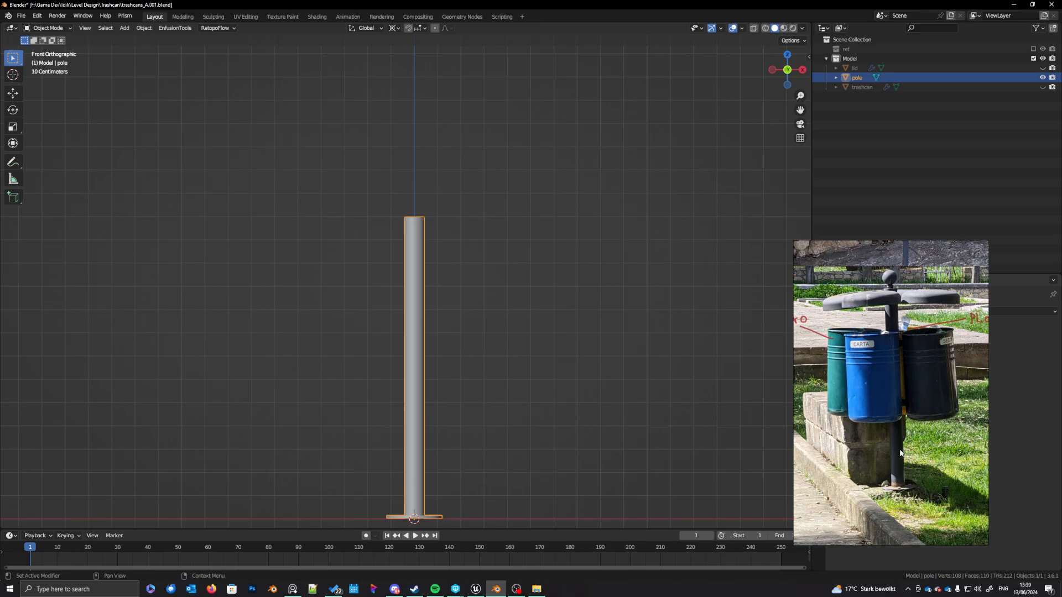
{"action": "scroll", "coordinate": [900, 453], "scroll_direction": "up", "scroll_amount": 6}
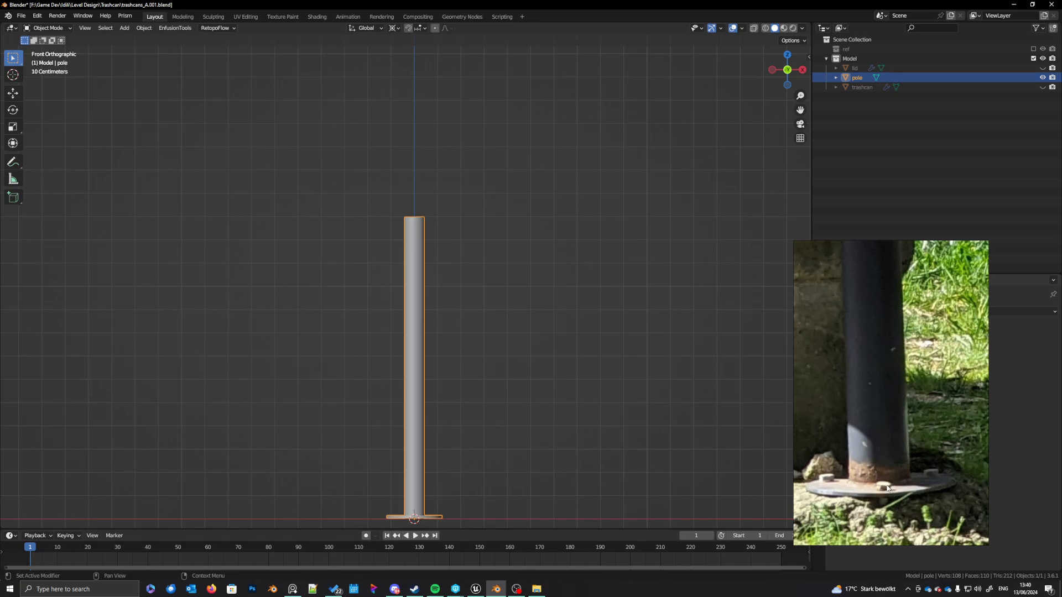
{"action": "left_click_drag", "start_coordinate": [906, 503], "coordinate": [910, 481]}
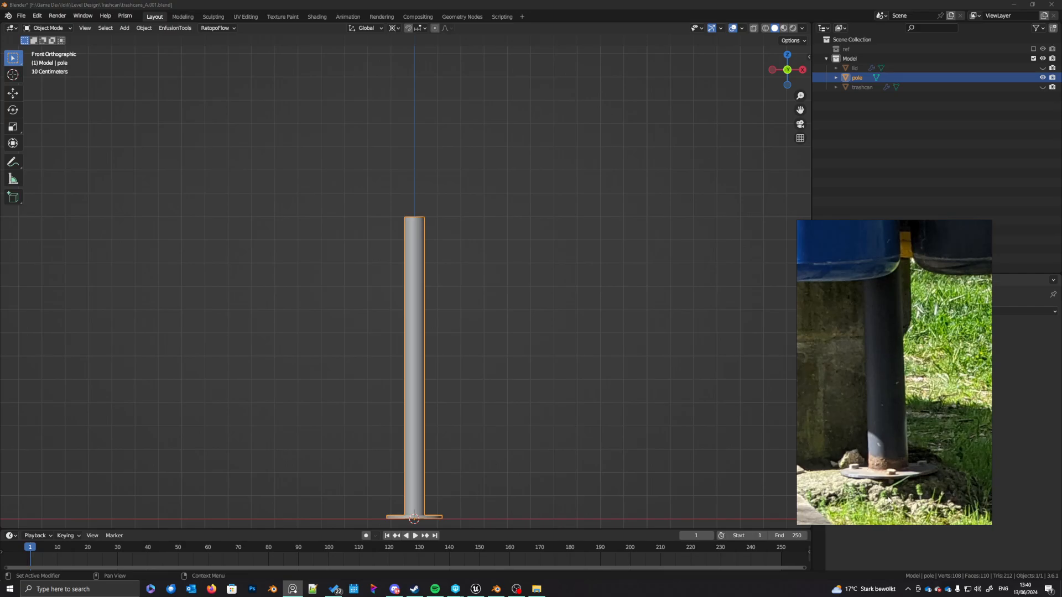
{"action": "scroll", "coordinate": [892, 496], "scroll_direction": "up", "scroll_amount": 1}
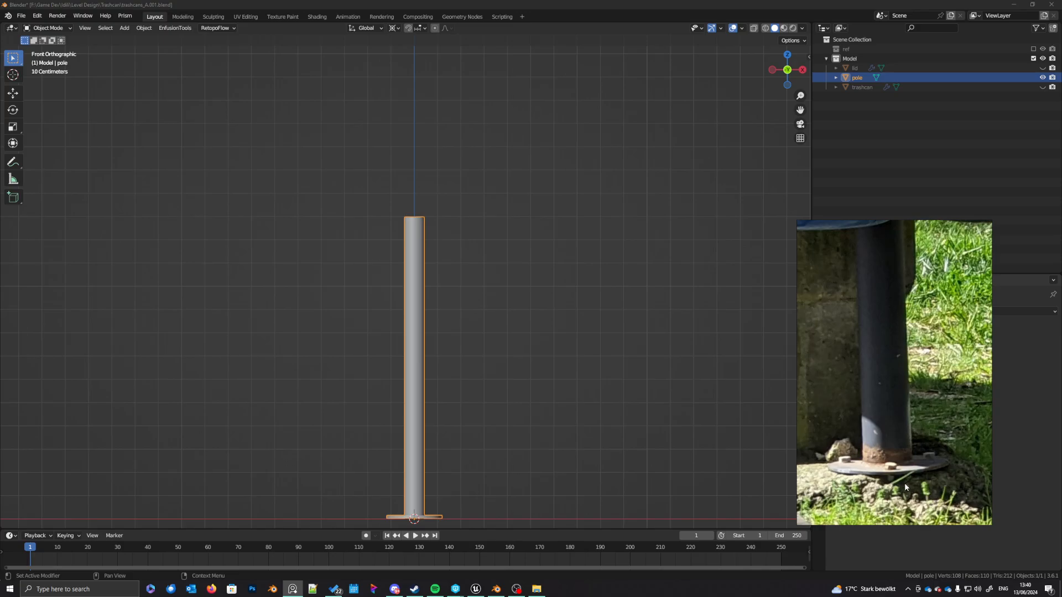
{"action": "scroll", "coordinate": [904, 482], "scroll_direction": "down", "scroll_amount": 1}
{"action": "scroll", "coordinate": [905, 482], "scroll_direction": "down", "scroll_amount": 5}
{"action": "right_click_drag", "start_coordinate": [913, 394], "coordinate": [924, 411]}
{"action": "scroll", "coordinate": [912, 411], "scroll_direction": "up", "scroll_amount": 4}
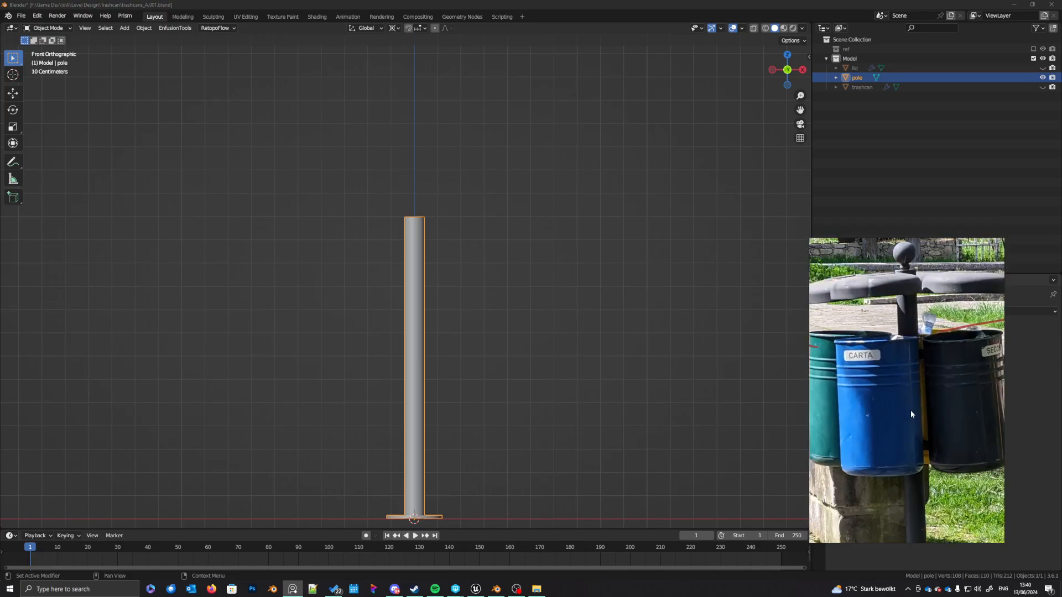
Step: Move the reference photo beside the pole, over the viewport, and zoom it out to show the whole bin stand
{"action": "scroll", "coordinate": [914, 412], "scroll_direction": "down", "scroll_amount": 1}
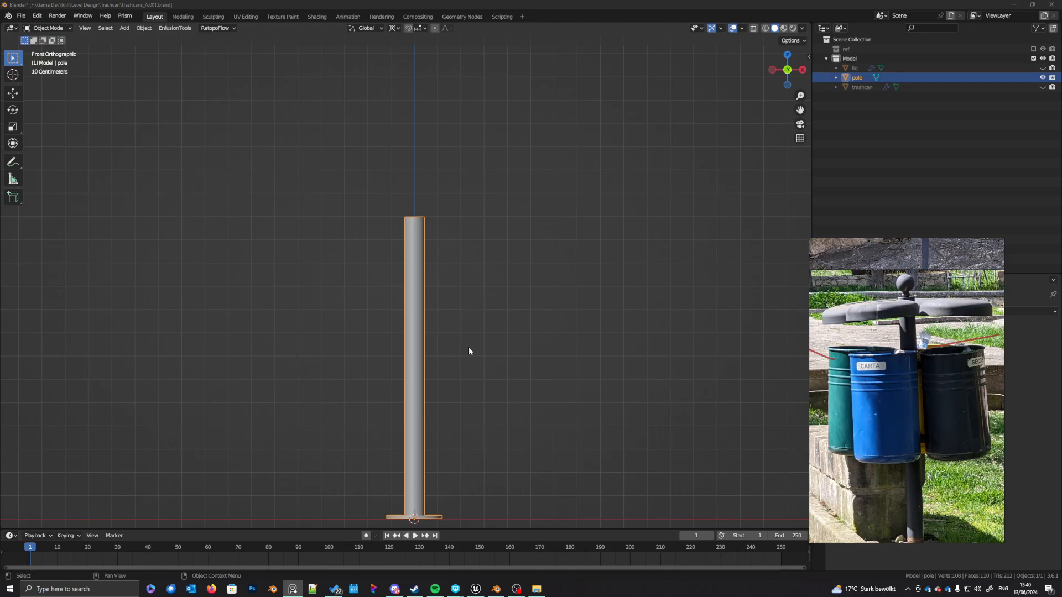
{"action": "right_click_drag", "start_coordinate": [934, 390], "coordinate": [705, 376]}
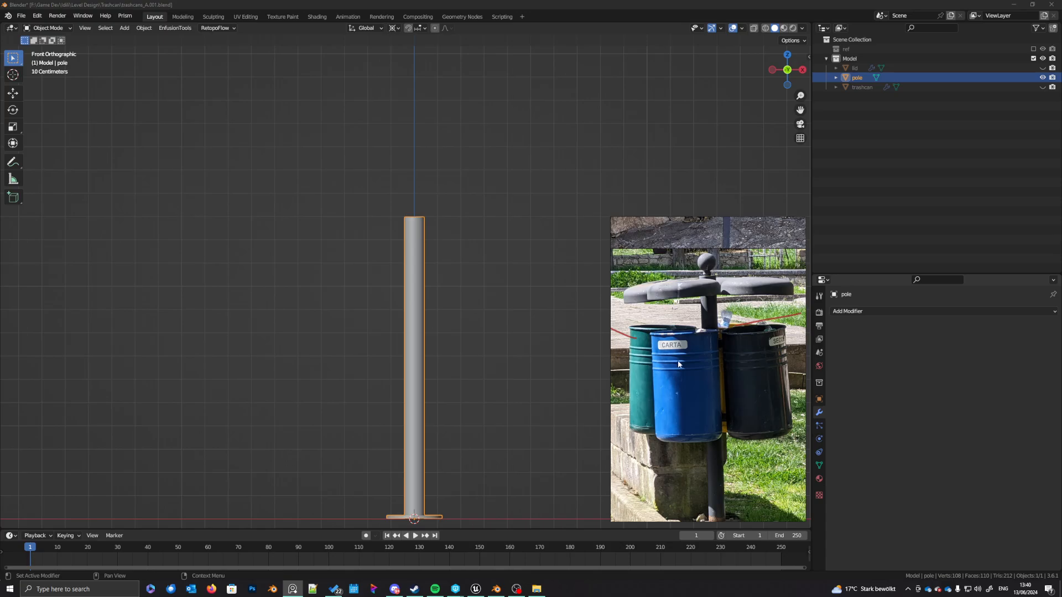
{"action": "mouse_move", "coordinate": [686, 396]}
{"action": "right_mouse_down"}
{"action": "mouse_move", "coordinate": [680, 389]}
{"action": "mouse_move", "coordinate": [685, 396]}
{"action": "right_mouse_up"}
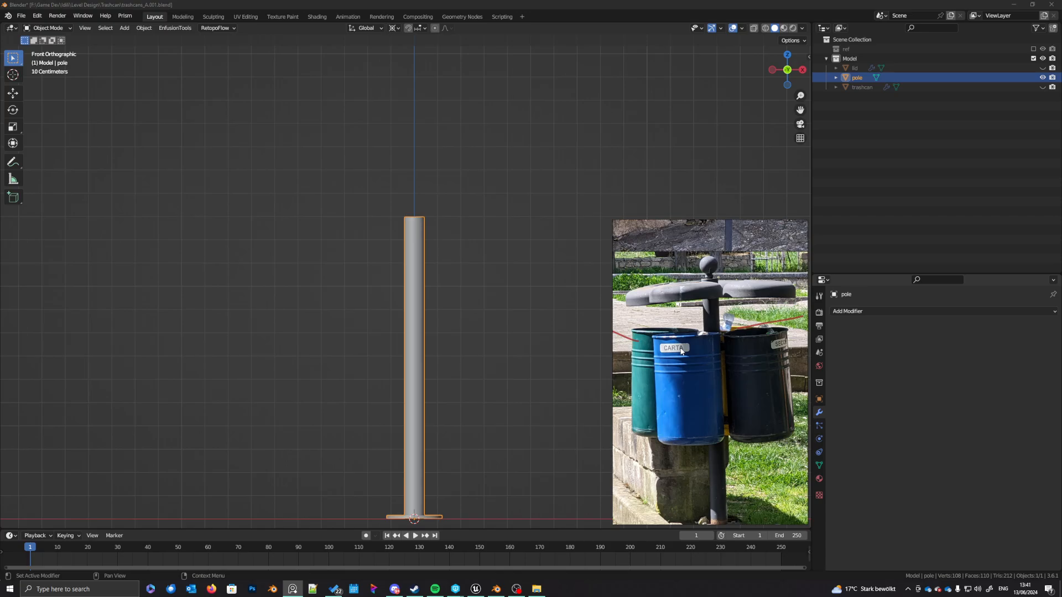
{"action": "scroll", "coordinate": [684, 352], "scroll_direction": "up", "scroll_amount": 3}
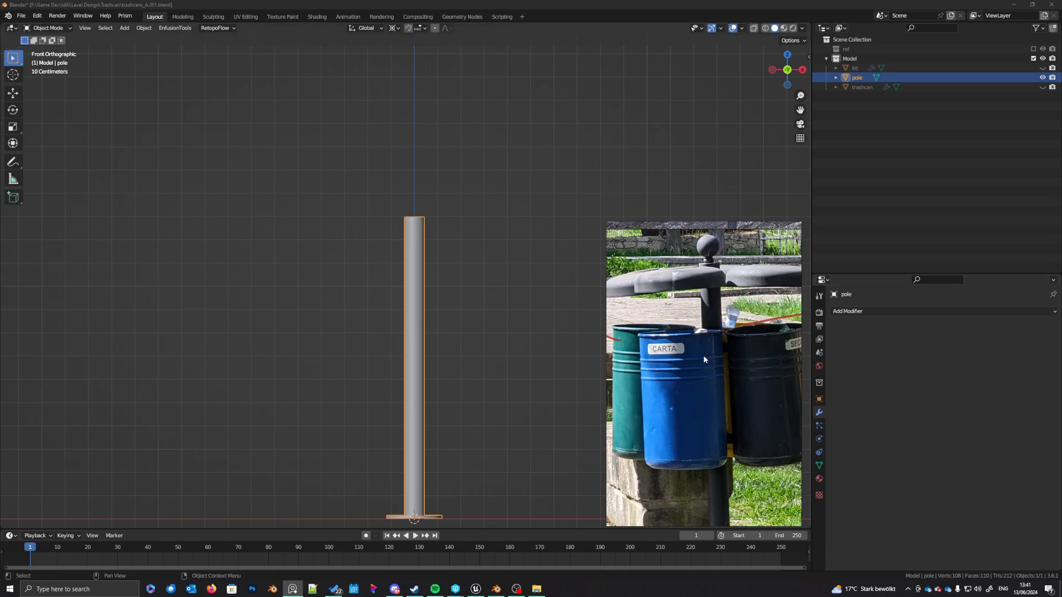
{"action": "scroll", "coordinate": [705, 360], "scroll_direction": "down", "scroll_amount": 1}
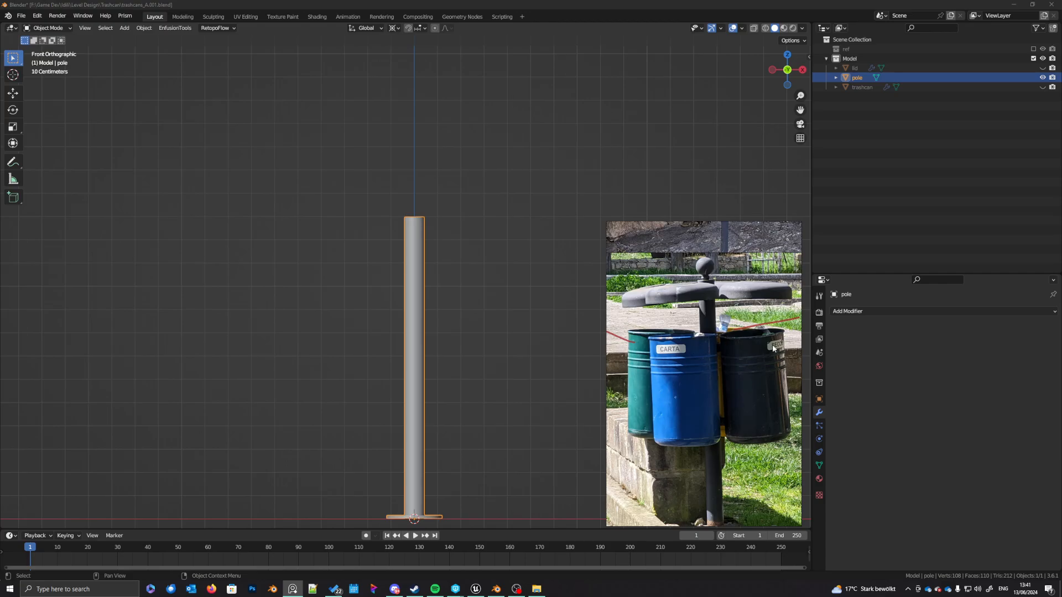
{"action": "scroll", "coordinate": [772, 343], "scroll_direction": "down", "scroll_amount": 1}
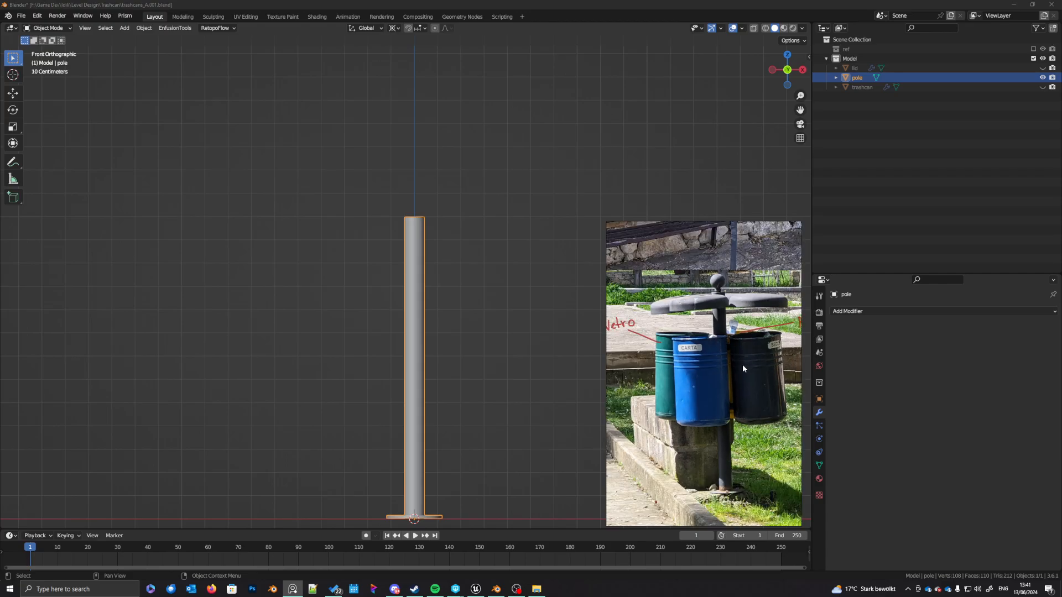
{"action": "mouse_move", "coordinate": [741, 365]}
{"action": "right_mouse_down"}
{"action": "mouse_move", "coordinate": [726, 363]}
{"action": "mouse_move", "coordinate": [744, 364]}
{"action": "right_mouse_up"}
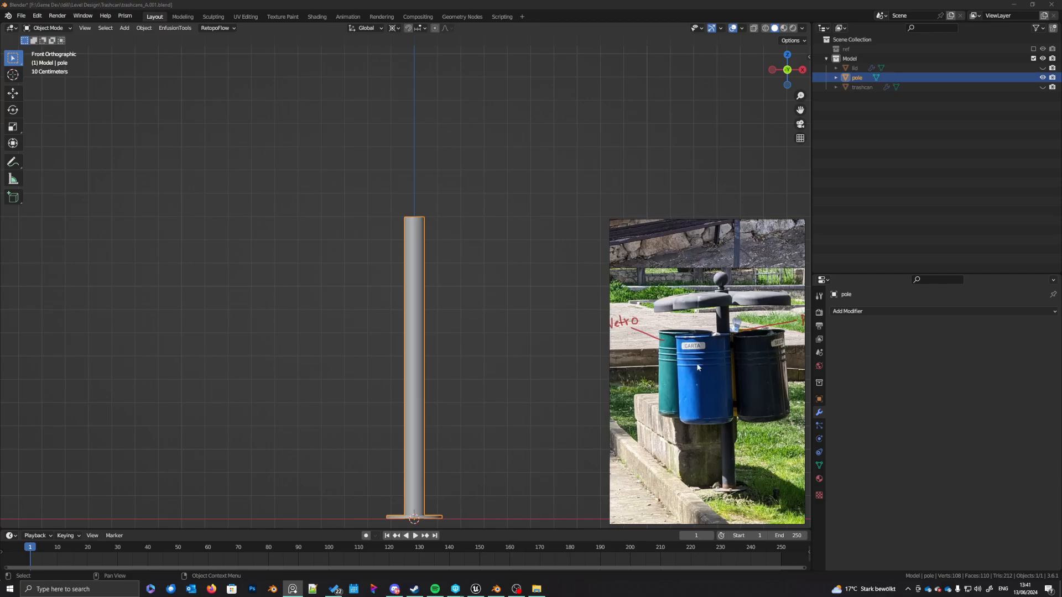
Step: Unhide the lid and trashcan objects in the Model collection so they show together with the pole
{"action": "right_click", "coordinate": [456, 388]}
{"action": "middle_click_drag", "start_coordinate": [510, 319], "coordinate": [444, 310], "text": "shift"}
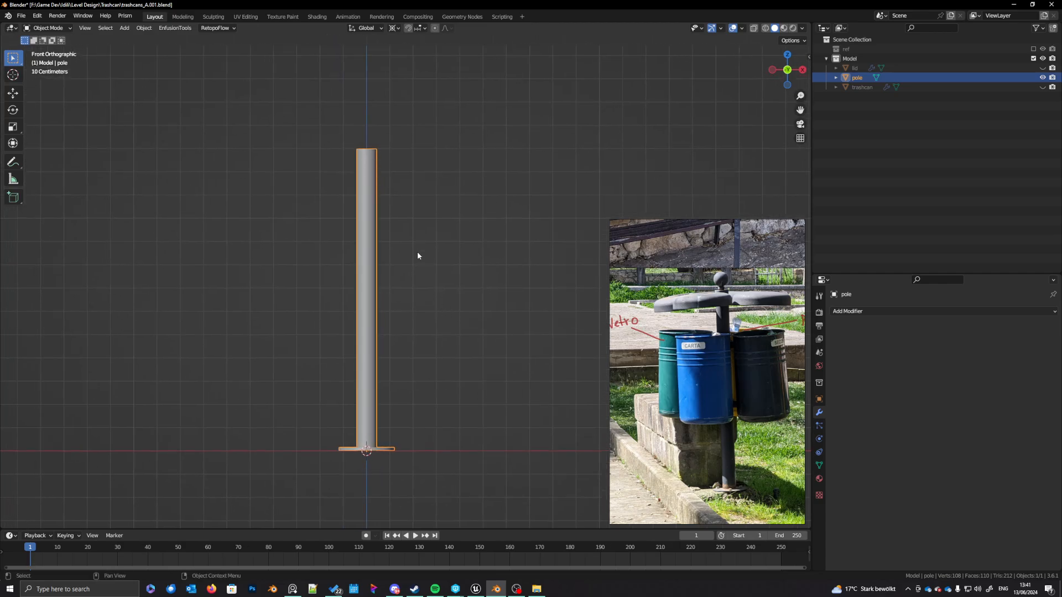
{"action": "middle_click_drag", "start_coordinate": [416, 264], "coordinate": [447, 294], "text": "shift"}
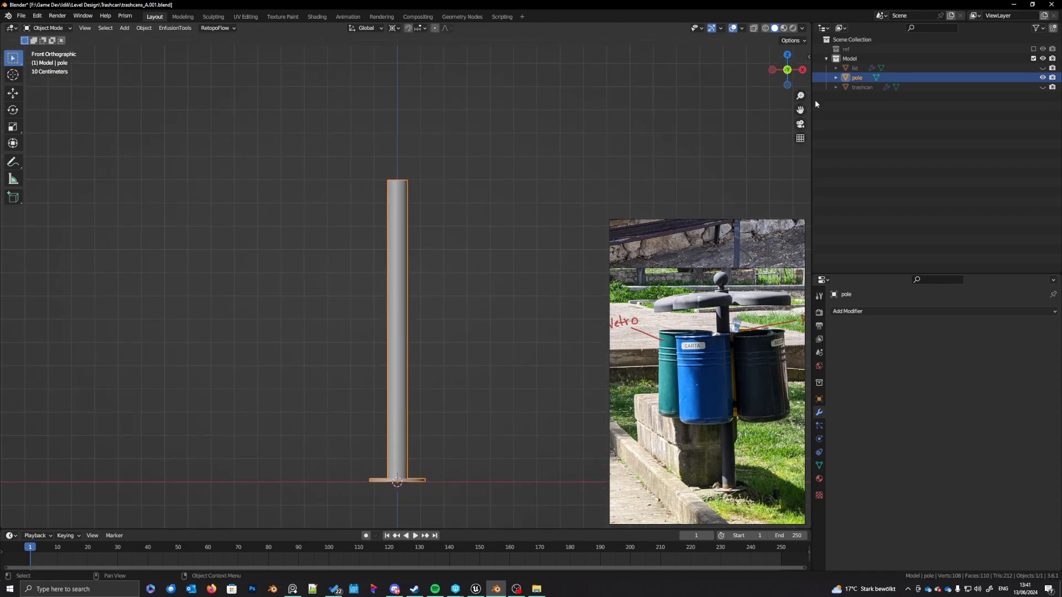
{"action": "middle_click_drag", "start_coordinate": [480, 229], "coordinate": [531, 332], "text": "shift"}
{"action": "scroll", "coordinate": [474, 304], "scroll_direction": "up", "scroll_amount": 6}
{"action": "middle_click_drag", "start_coordinate": [504, 256], "coordinate": [440, 268], "text": "shift"}
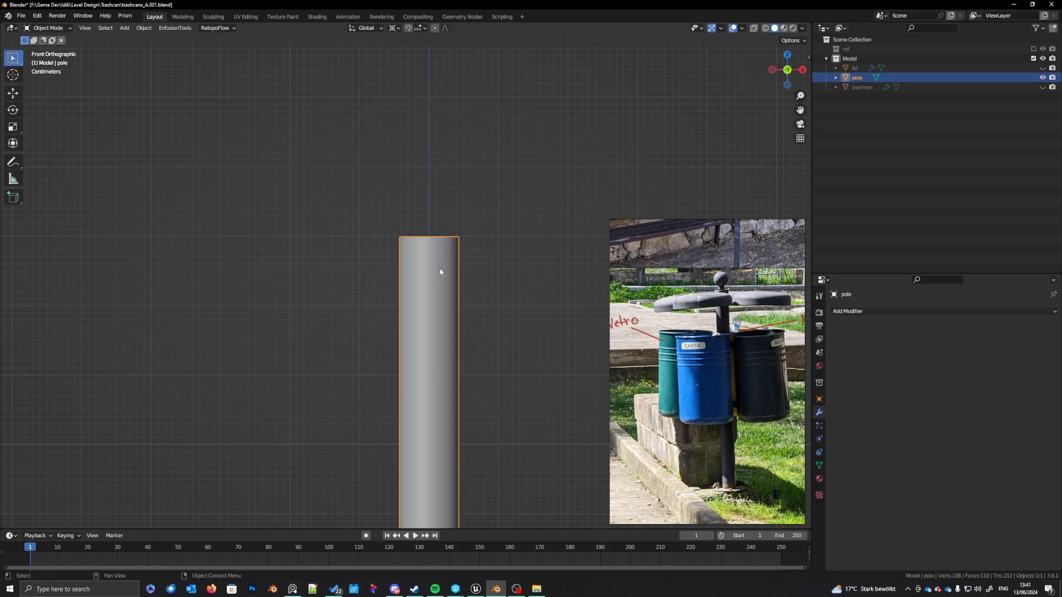
{"action": "scroll", "coordinate": [450, 268], "scroll_direction": "down", "scroll_amount": 9}
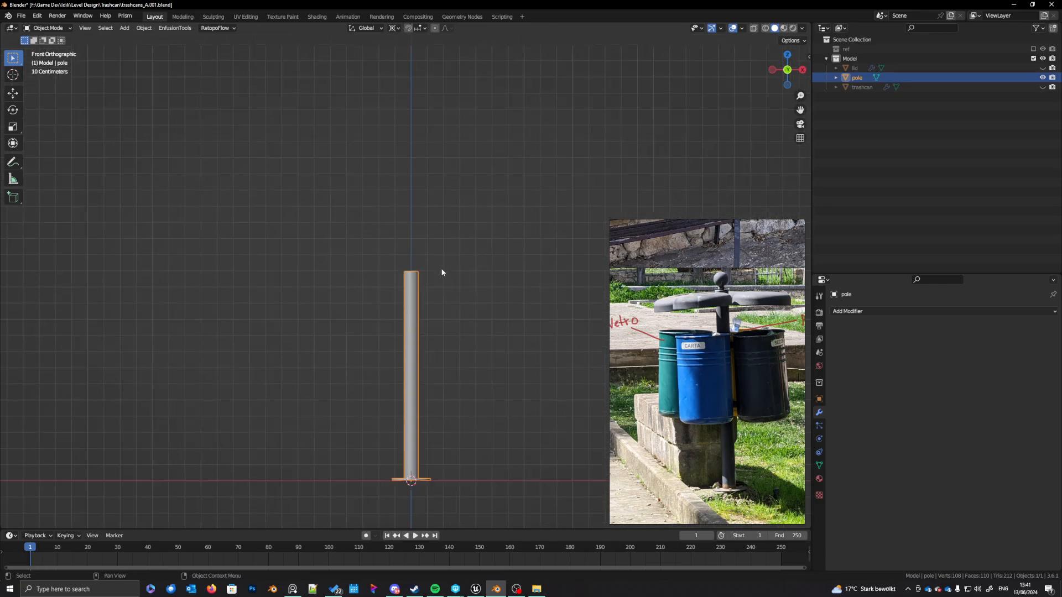
{"action": "right_click", "coordinate": [855, 58]}
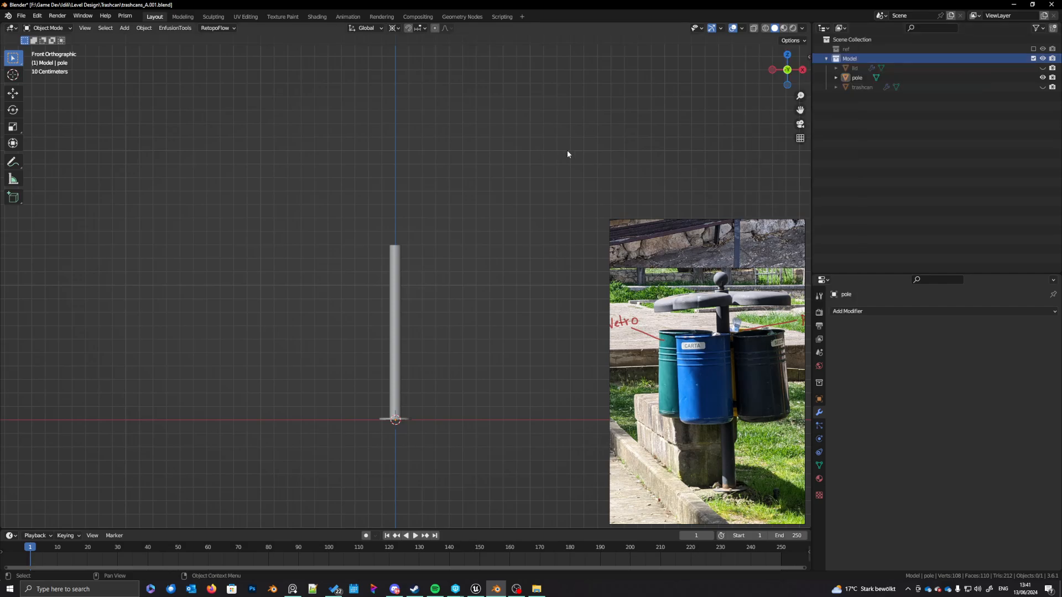
{"action": "left_click", "coordinate": [1042, 67]}
{"action": "left_click", "coordinate": [1043, 87]}
{"action": "middle_click_drag", "start_coordinate": [367, 322], "coordinate": [382, 307], "text": "shift"}
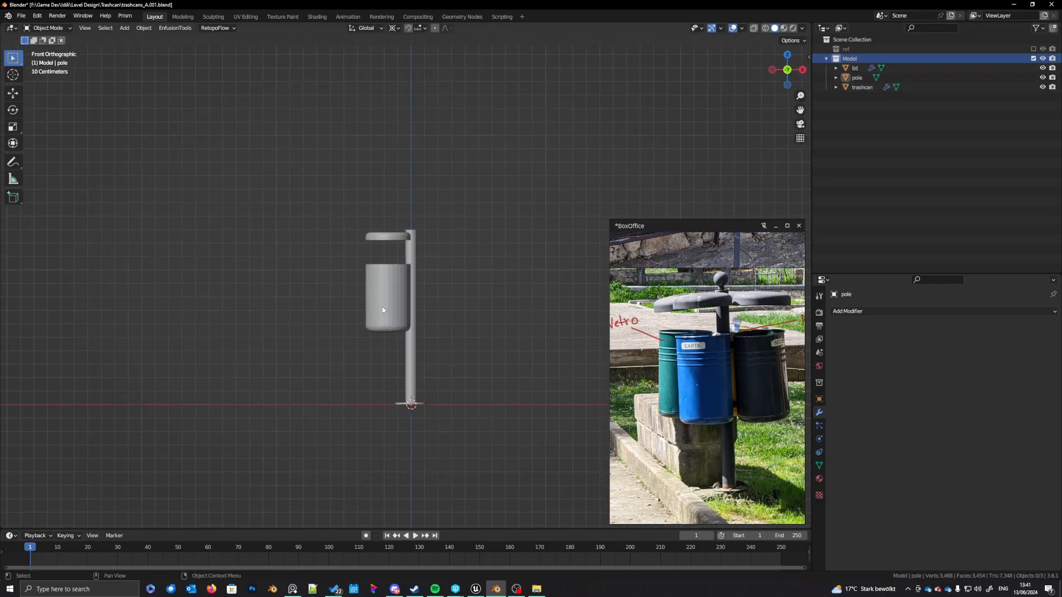
Step: Apply smooth shading to the lid
{"action": "left_click", "coordinate": [384, 306]}
{"action": "left_click", "coordinate": [370, 236]}
{"action": "right_click", "coordinate": [369, 235]}
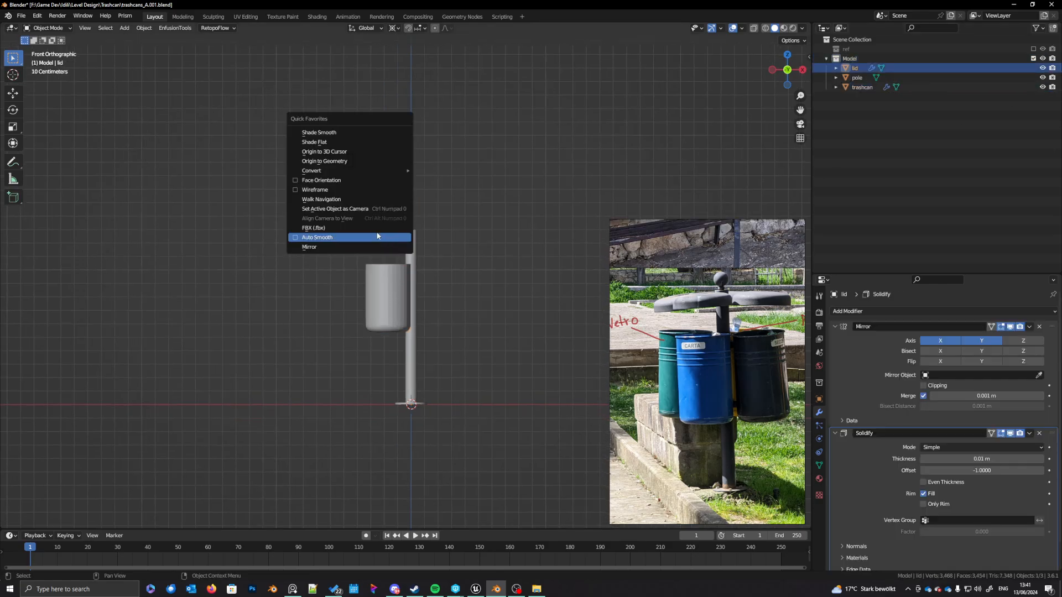
{"action": "left_click", "coordinate": [369, 131]}
{"action": "right_click", "coordinate": [369, 236]}
{"action": "key", "text": "Escape"}
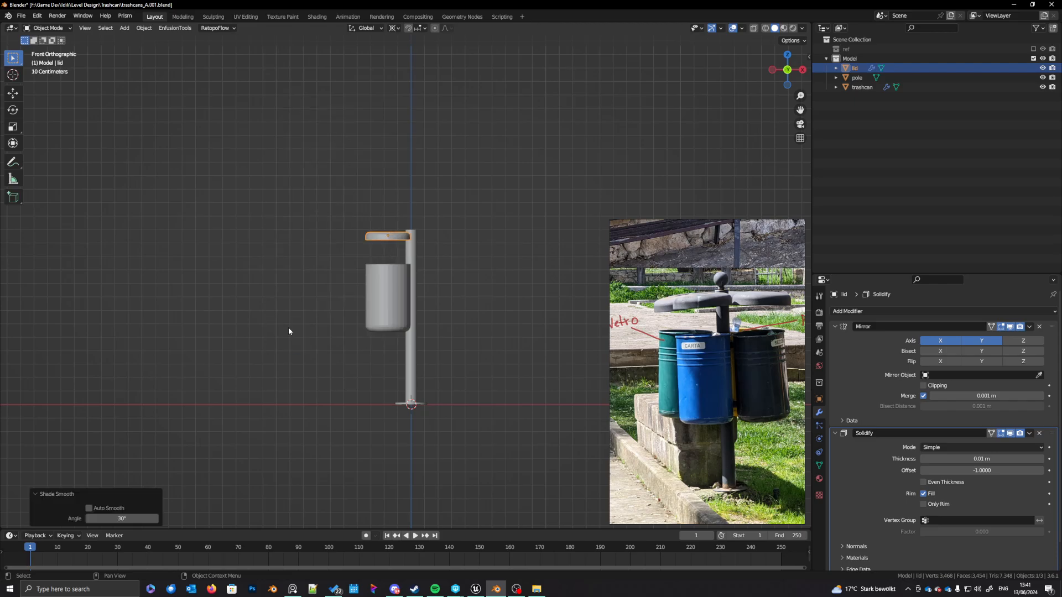
Step: Apply smooth shading to the trashcan body
{"action": "left_click", "coordinate": [371, 294]}
{"action": "key", "text": "q"}
{"action": "key", "text": "Escape"}
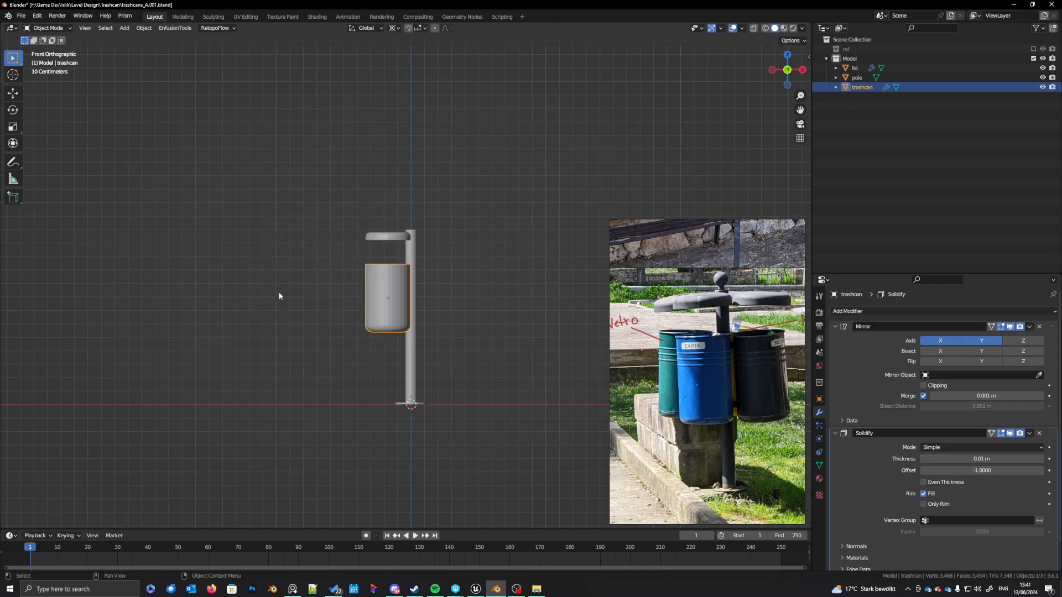
{"action": "key", "text": "q"}
{"action": "left_click", "coordinate": [213, 188]}
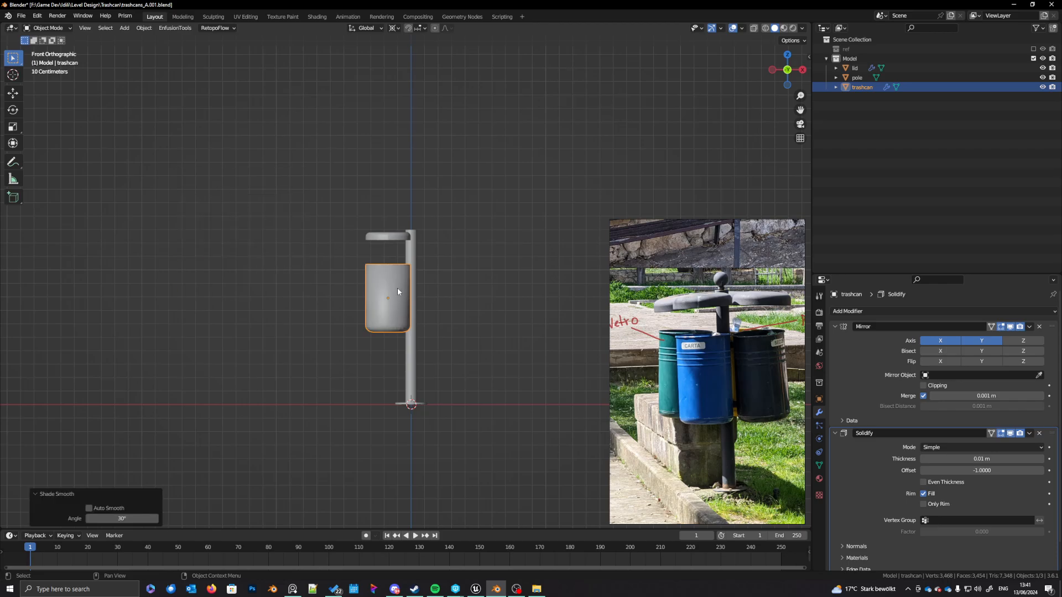
Step: Remove the Mirror modifiers from the lid and the trashcan, keeping the trashcan's Solidify modifier
{"action": "middle_click_drag", "start_coordinate": [398, 287], "coordinate": [396, 341]}
{"action": "key", "text": "shift+a"}
{"action": "key", "text": "Escape"}
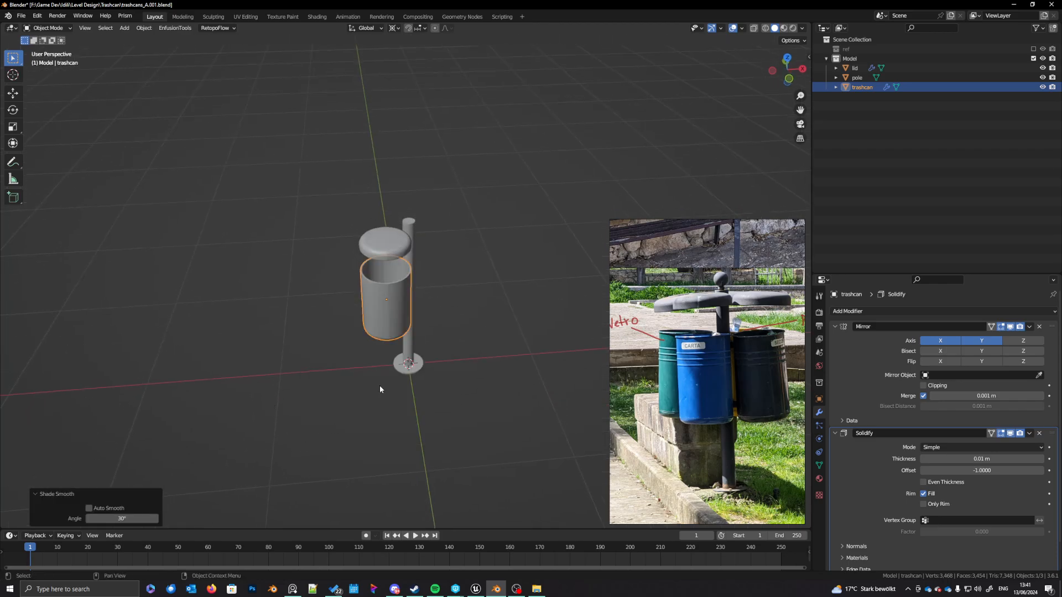
{"action": "scroll", "coordinate": [387, 382], "scroll_direction": "up", "scroll_amount": 5}
{"action": "scroll", "coordinate": [388, 371], "scroll_direction": "up", "scroll_amount": 3}
{"action": "mouse_move", "coordinate": [383, 363]}
{"action": "middle_mouse_down"}
{"action": "mouse_move", "coordinate": [430, 340]}
{"action": "mouse_move", "coordinate": [384, 347]}
{"action": "middle_mouse_up"}
{"action": "left_click", "coordinate": [1010, 327]}
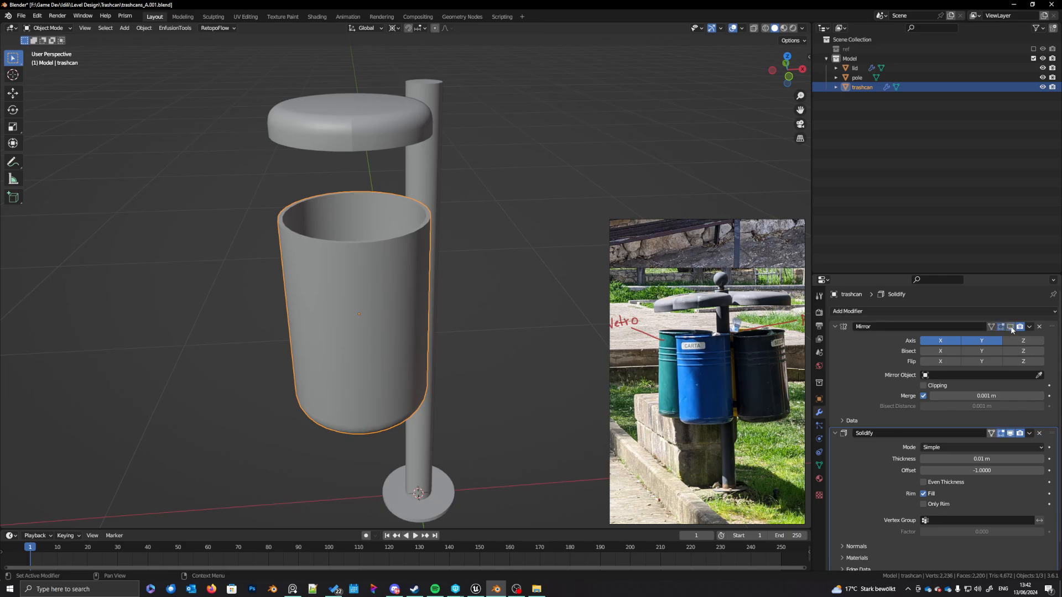
{"action": "left_click", "coordinate": [423, 130]}
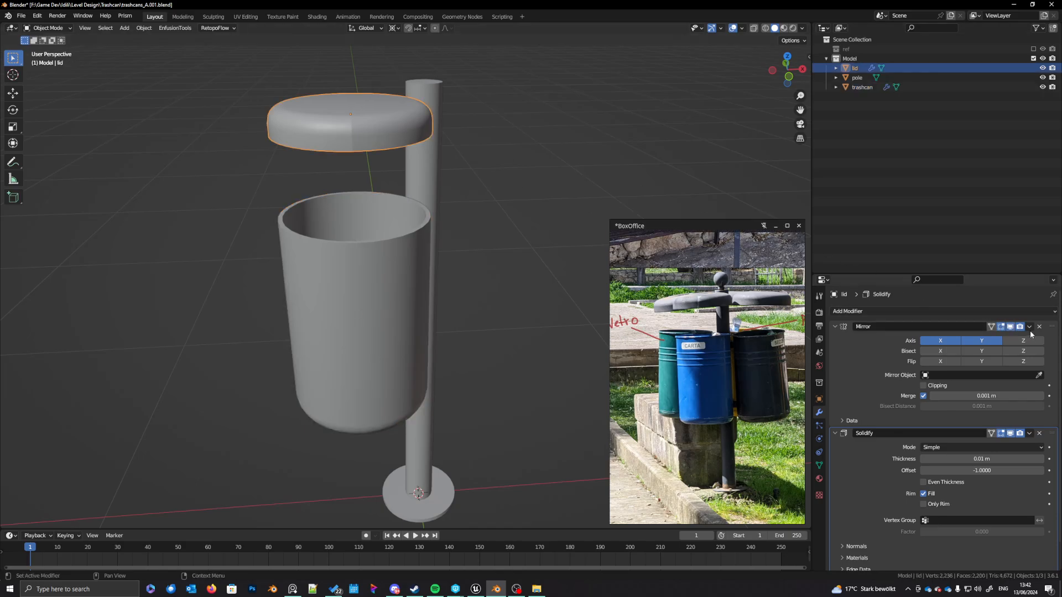
{"action": "left_click", "coordinate": [387, 301]}
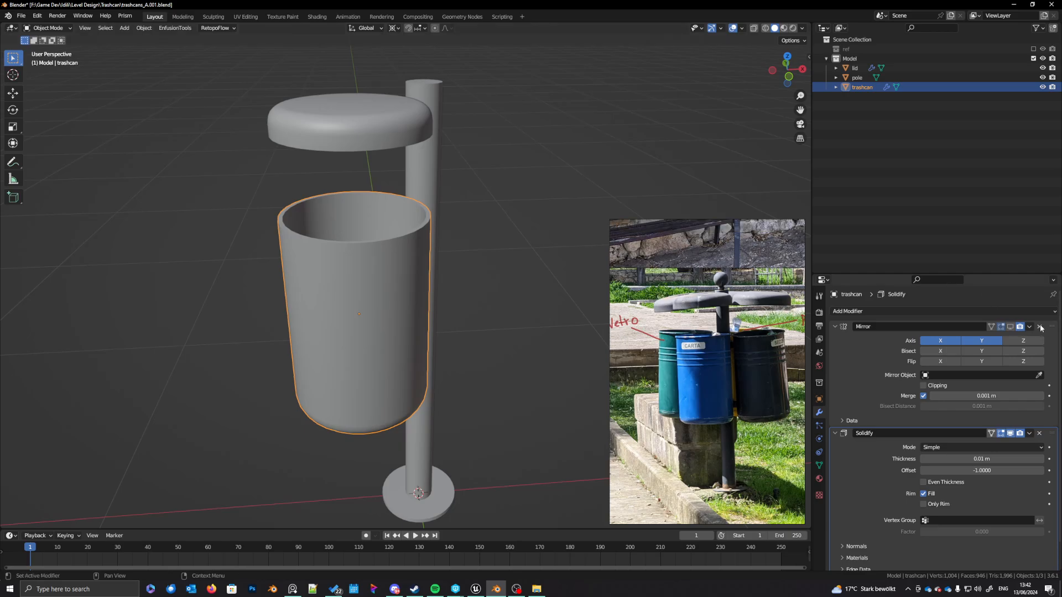
{"action": "middle_click_drag", "start_coordinate": [413, 315], "coordinate": [415, 311], "text": "shift"}
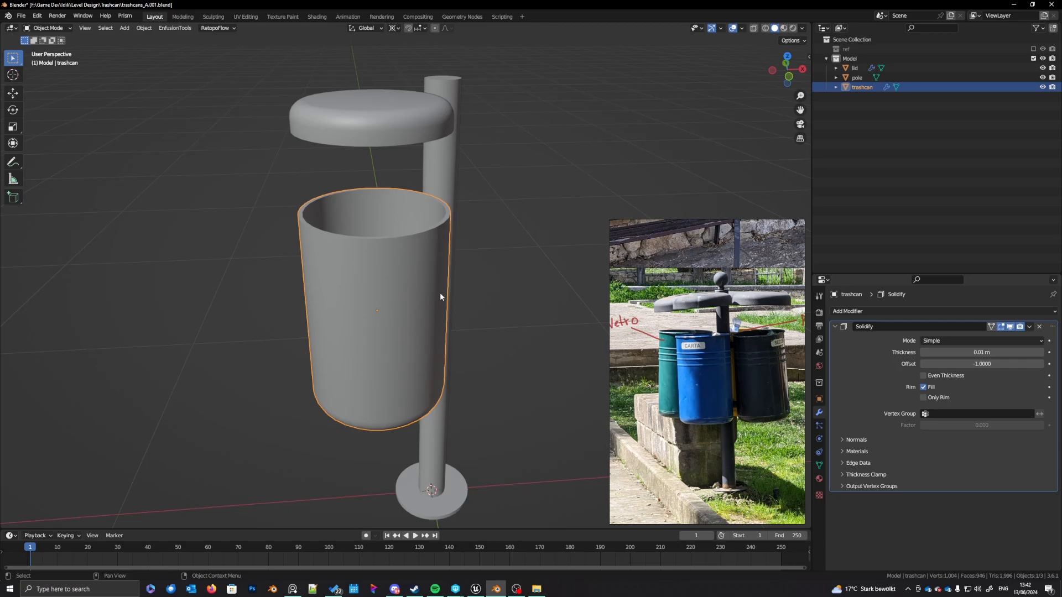
Step: Examine the raised ribs and bottom edge of the bins in the reference photo, ending centred on the blue CARTA bin
{"action": "scroll", "coordinate": [701, 449], "scroll_direction": "up", "scroll_amount": 8}
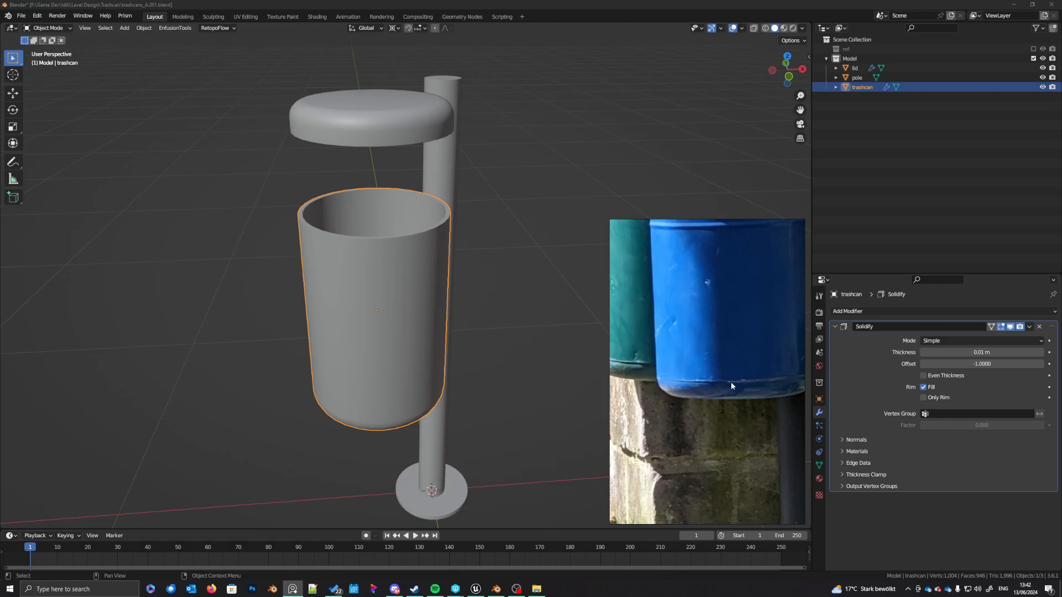
{"action": "scroll", "coordinate": [755, 382], "scroll_direction": "down", "scroll_amount": 6}
{"action": "scroll", "coordinate": [712, 352], "scroll_direction": "up", "scroll_amount": 6}
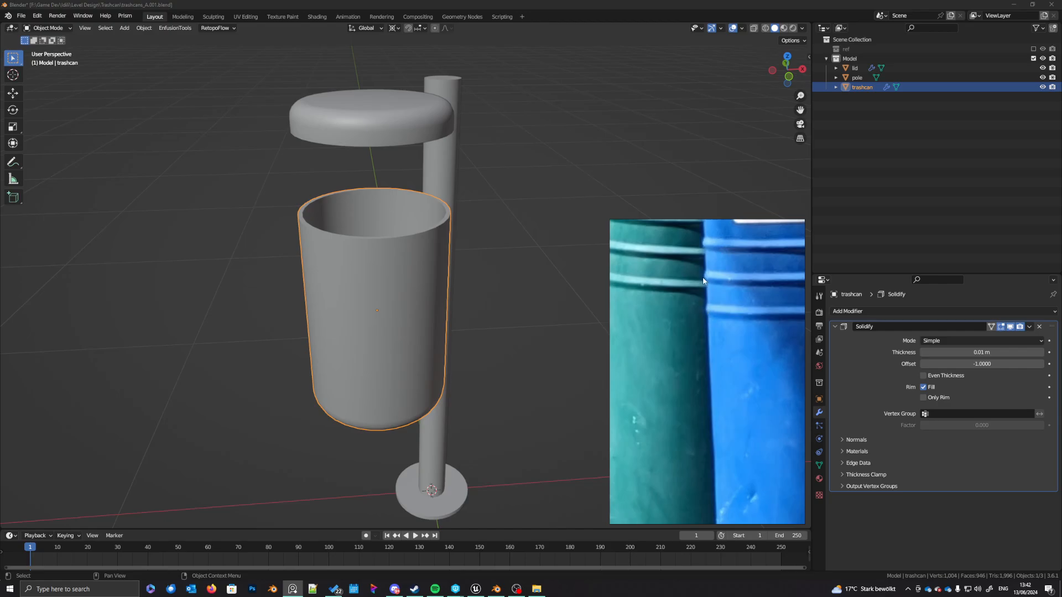
{"action": "scroll", "coordinate": [704, 278], "scroll_direction": "up", "scroll_amount": 3}
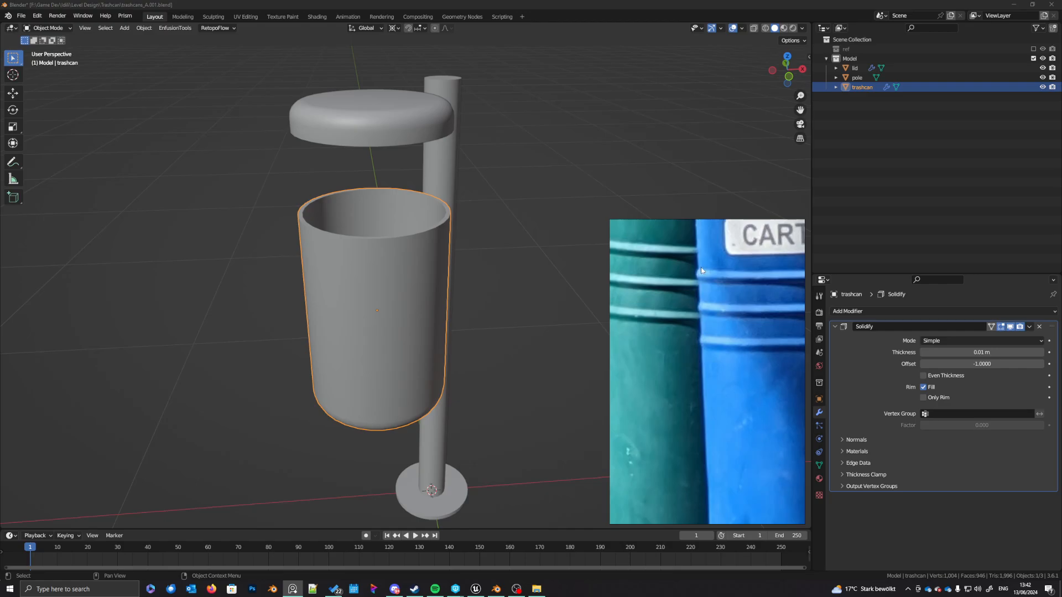
{"action": "middle_click_drag", "start_coordinate": [699, 268], "coordinate": [675, 355]}
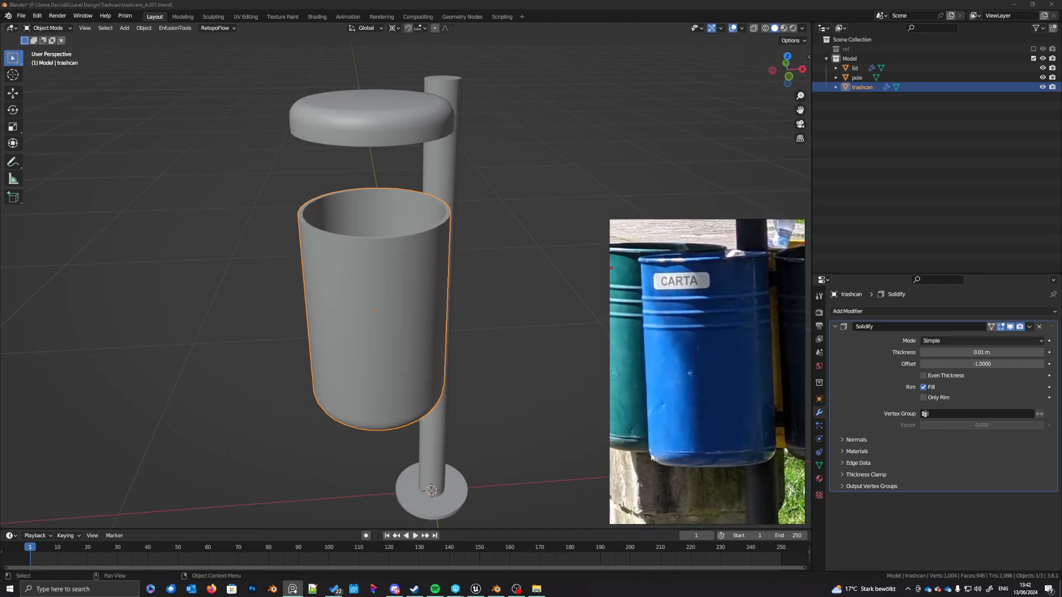
Step: In front view, add one horizontal loop cut around the trashcan and slide it up to a factor of about -0.397
{"action": "middle_click_drag", "start_coordinate": [394, 351], "coordinate": [404, 378], "text": "shift"}
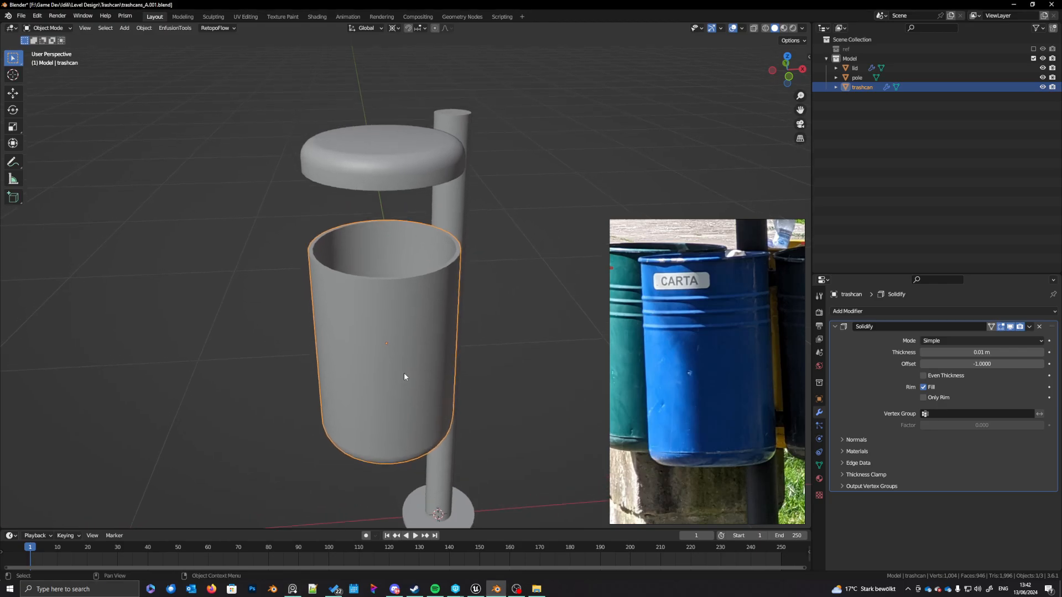
{"action": "key", "text": "KP_1"}
{"action": "scroll", "coordinate": [398, 326], "scroll_direction": "up", "scroll_amount": 5}
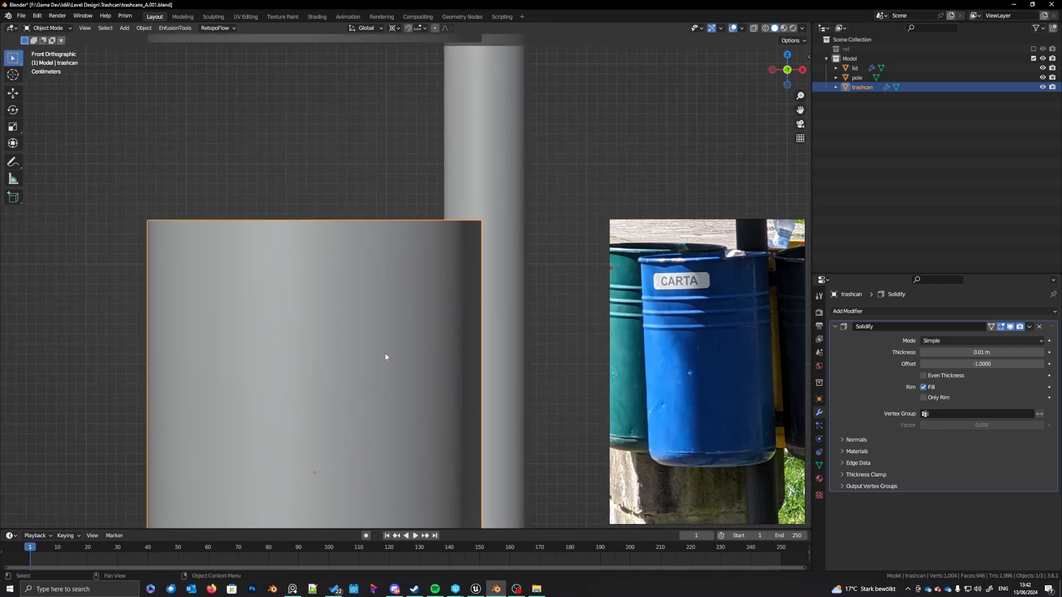
{"action": "key", "text": "Tab"}
{"action": "scroll", "coordinate": [302, 314], "scroll_direction": "down", "scroll_amount": 4}
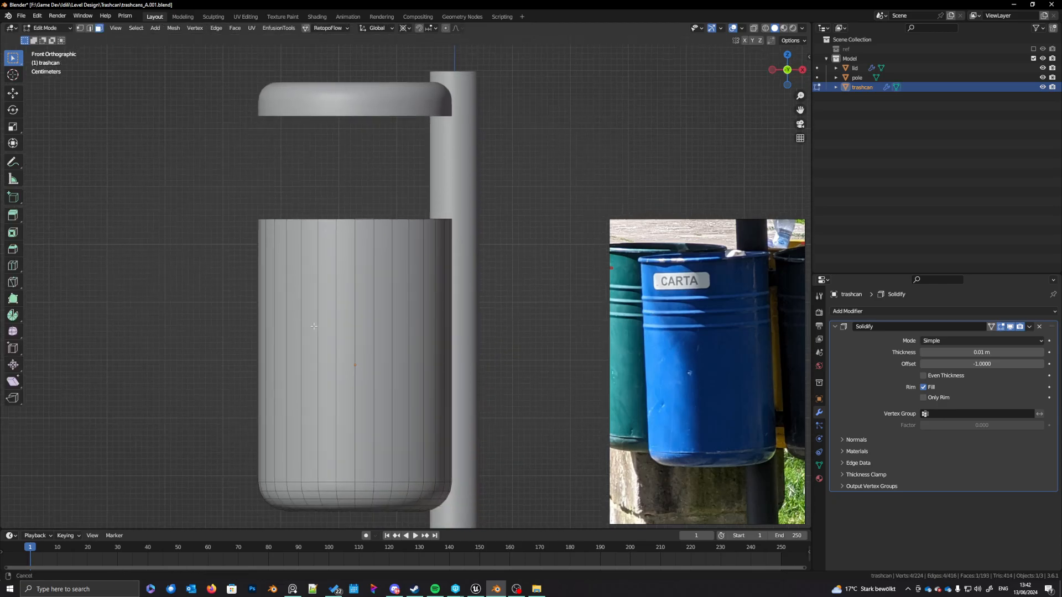
{"action": "key", "text": "ctrl+r"}
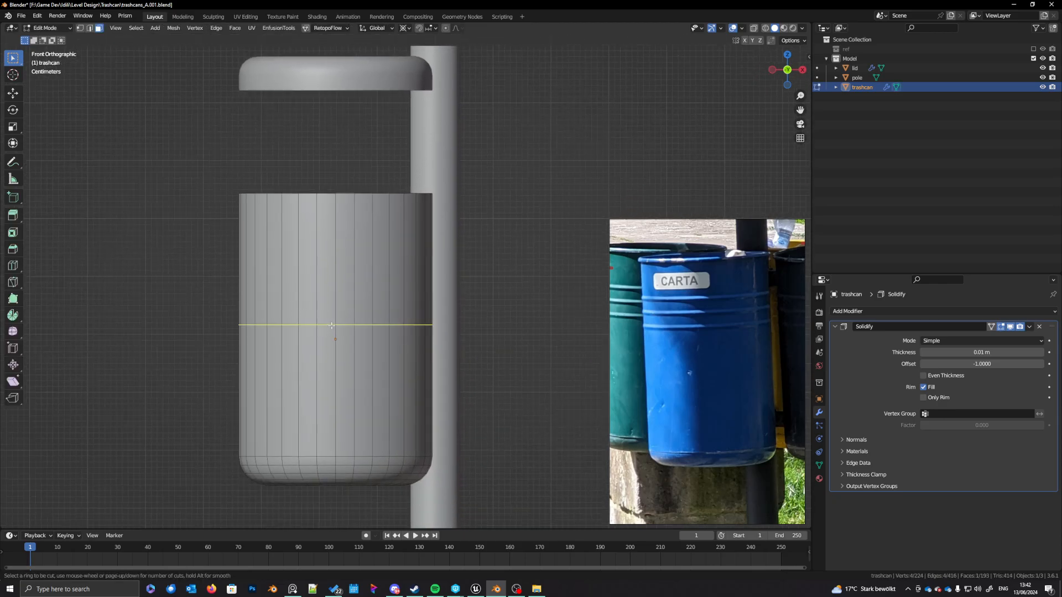
{"action": "left_click", "coordinate": [332, 326]}
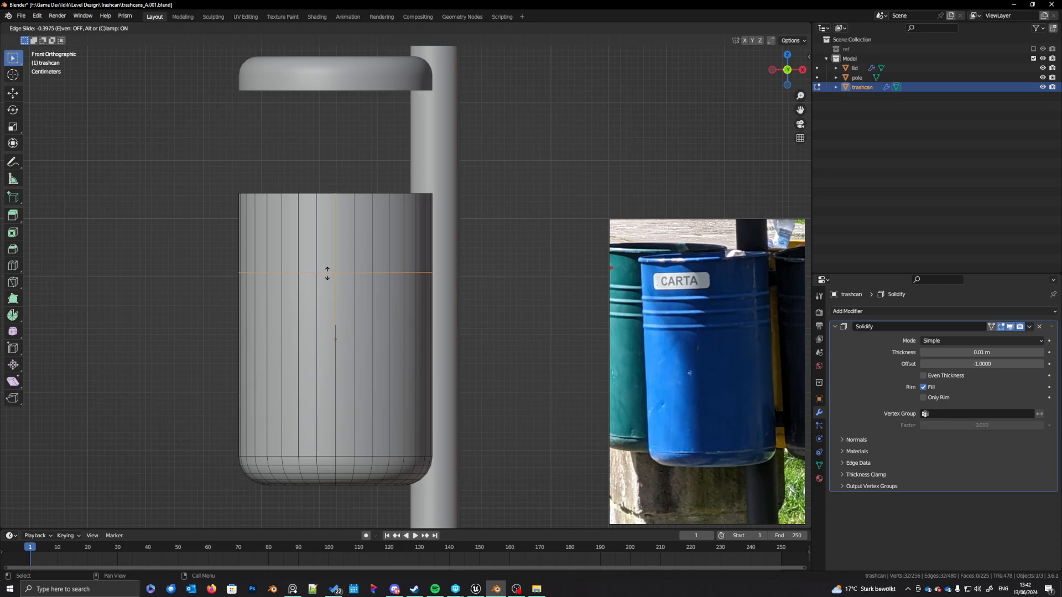
{"action": "left_click", "coordinate": [327, 273]}
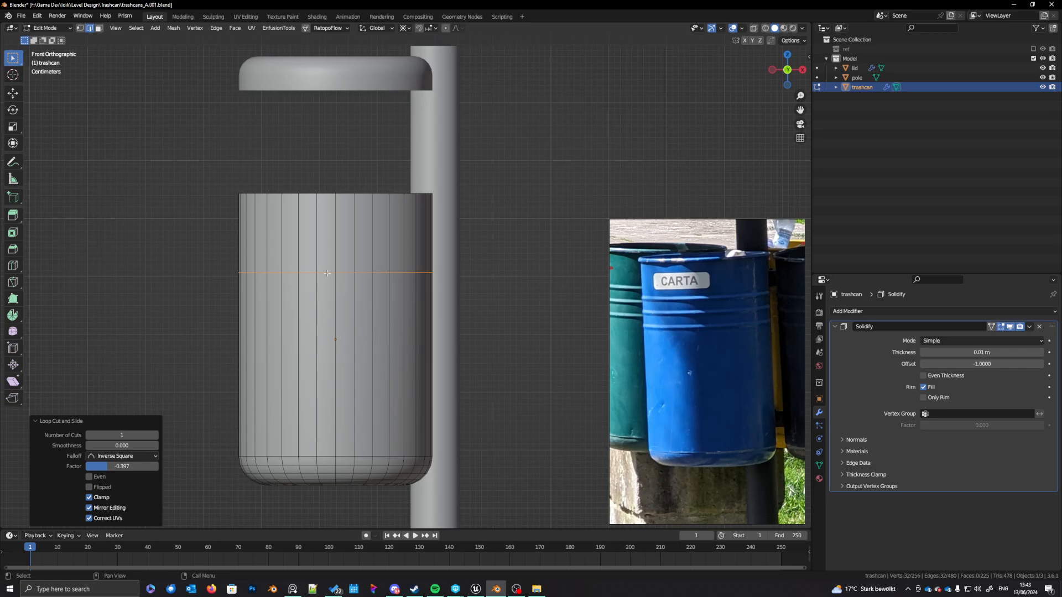
Step: Nudge the new horizontal loop slightly down the trashcan body with two edge slides, factors about 0.003 and 0.006
{"action": "key", "text": "g"}
{"action": "key", "text": "g"}
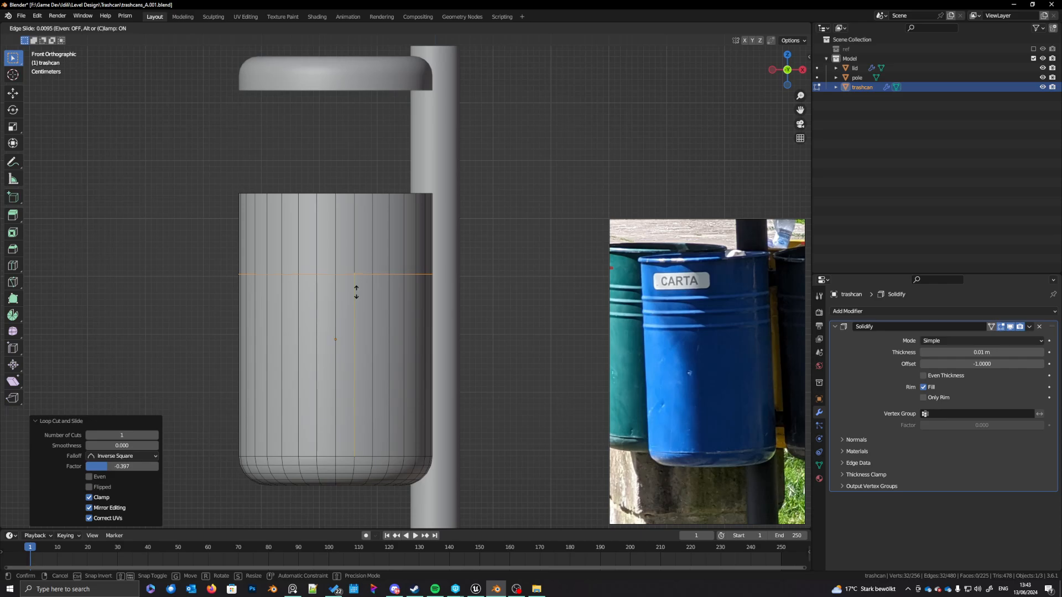
{"action": "left_click", "coordinate": [354, 289]}
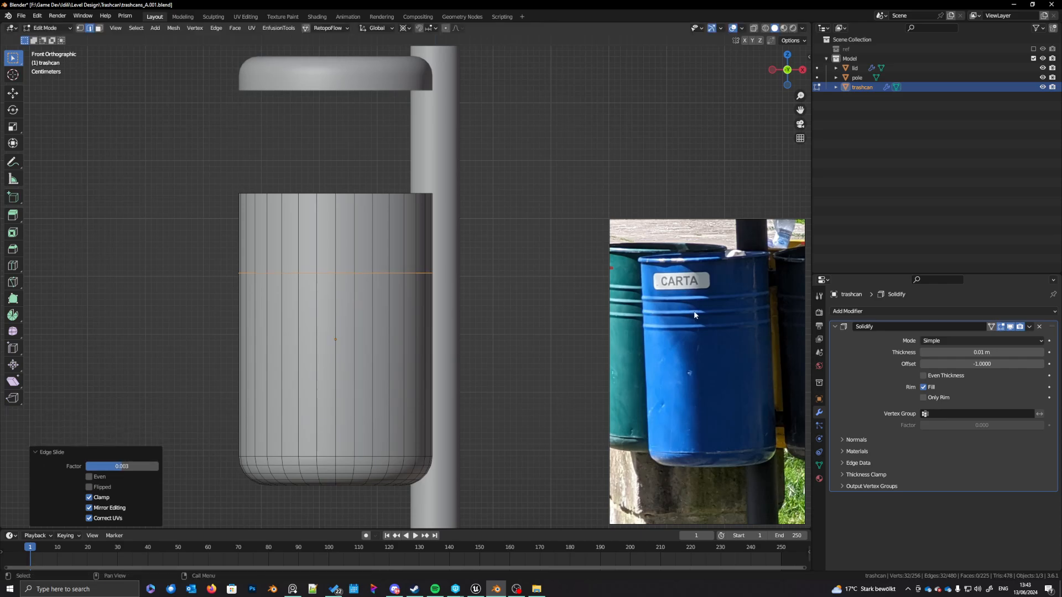
{"action": "key", "text": "g"}
{"action": "key", "text": "g"}
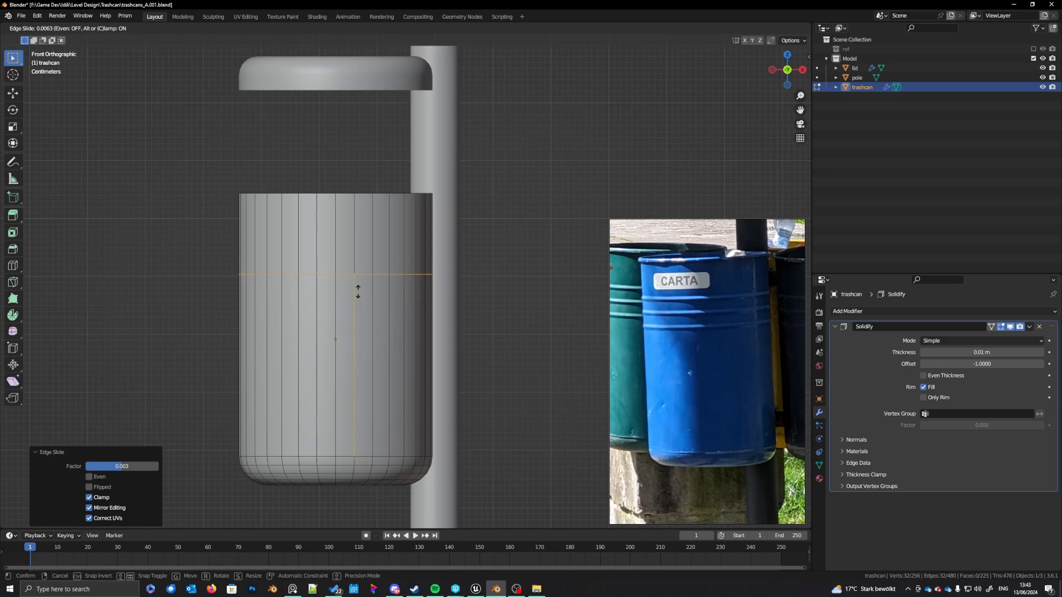
{"action": "left_click", "coordinate": [360, 291]}
Step: Bevel the horizontal loop with 2 segments and a width of about 0.0407 m, making three evenly spaced loops
{"action": "key", "text": "ctrl+b"}
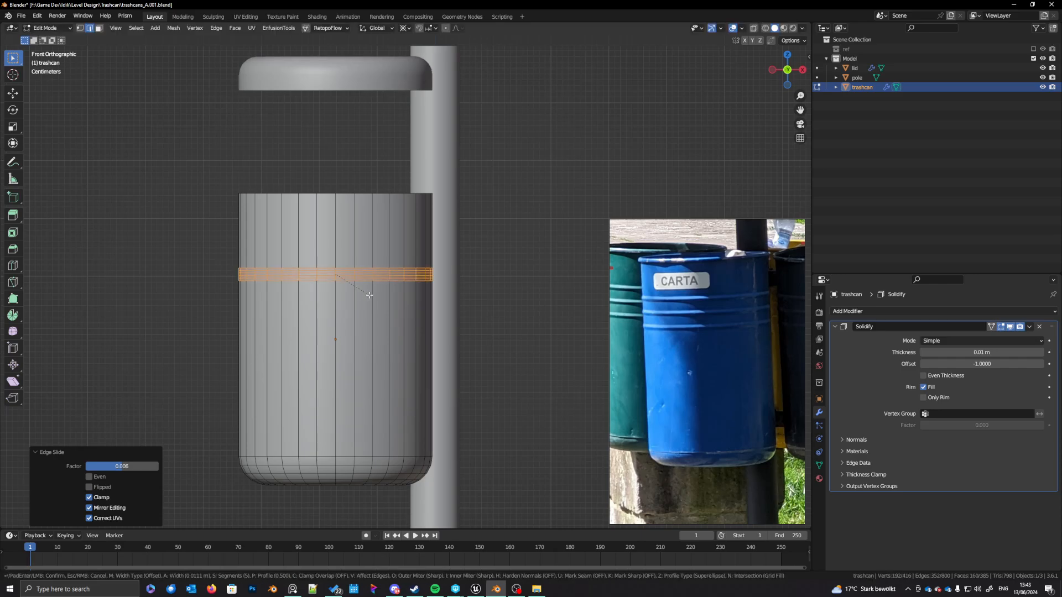
{"action": "scroll", "coordinate": [370, 301], "scroll_direction": "up", "scroll_amount": 6}
{"action": "scroll", "coordinate": [378, 310], "scroll_direction": "down", "scroll_amount": 9}
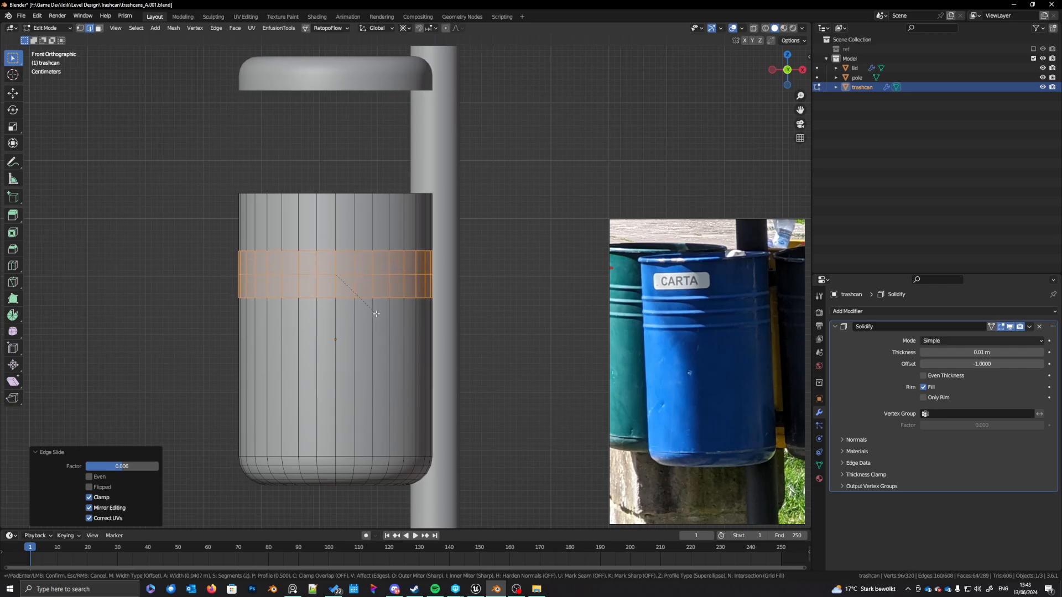
{"action": "left_click", "coordinate": [376, 313]}
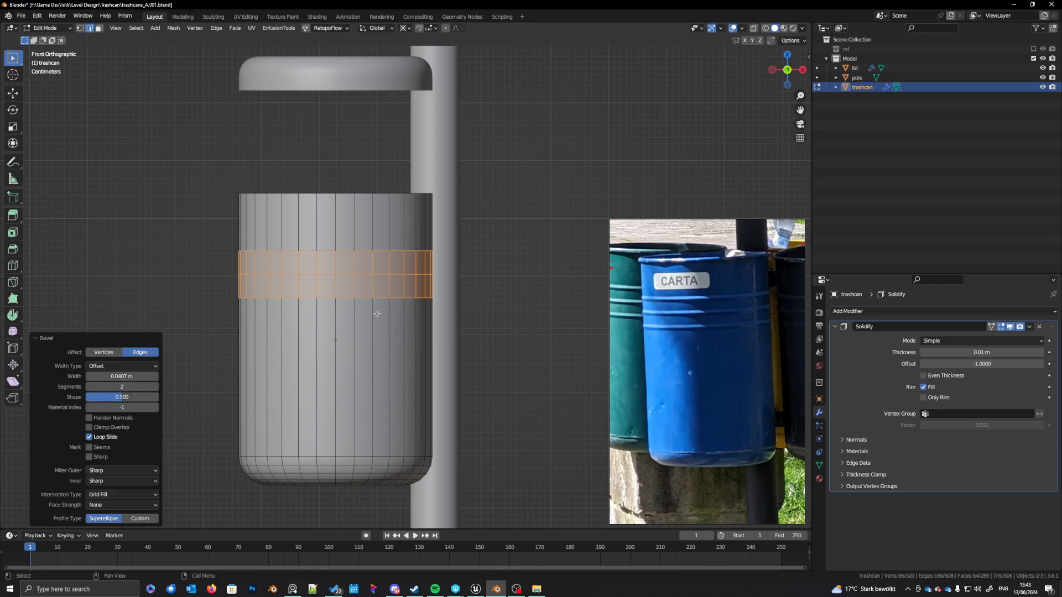
Step: Bevel the three horizontal loops on the upper body together with 2 segments and a width of about 0.00645 m
{"action": "left_click", "coordinate": [360, 251], "text": "alt"}
{"action": "left_click", "coordinate": [361, 275], "text": "alt+shift"}
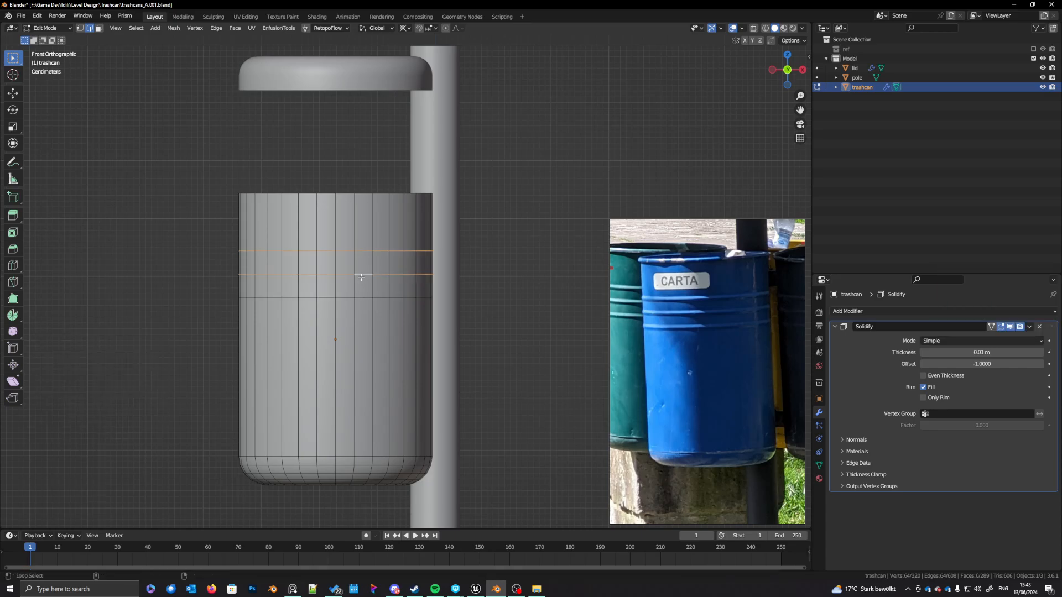
{"action": "left_click", "coordinate": [361, 297], "text": "alt+shift"}
{"action": "key", "text": "ctrl+b"}
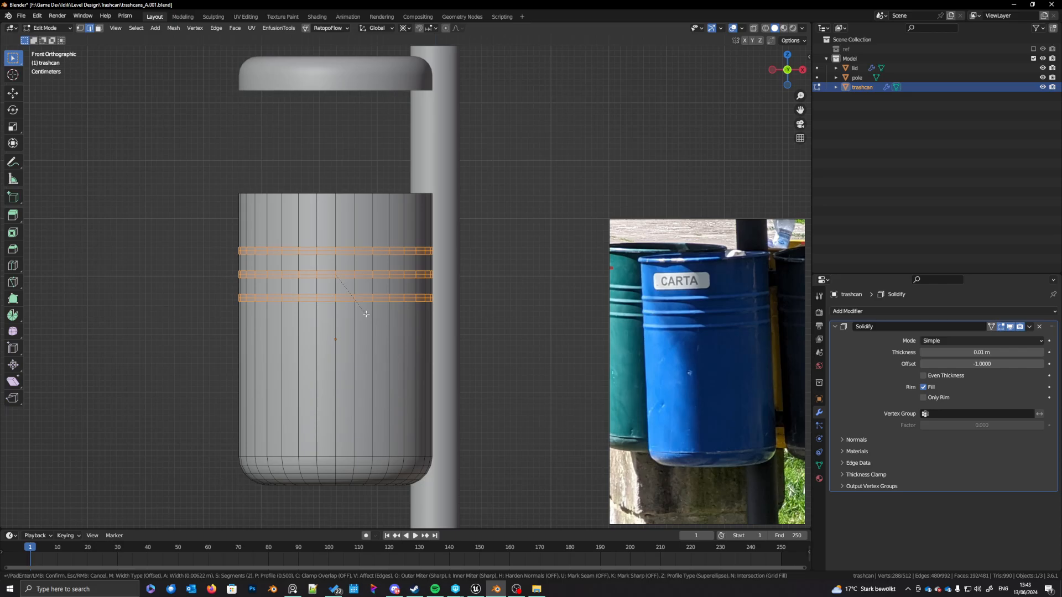
{"action": "left_click", "coordinate": [365, 316]}
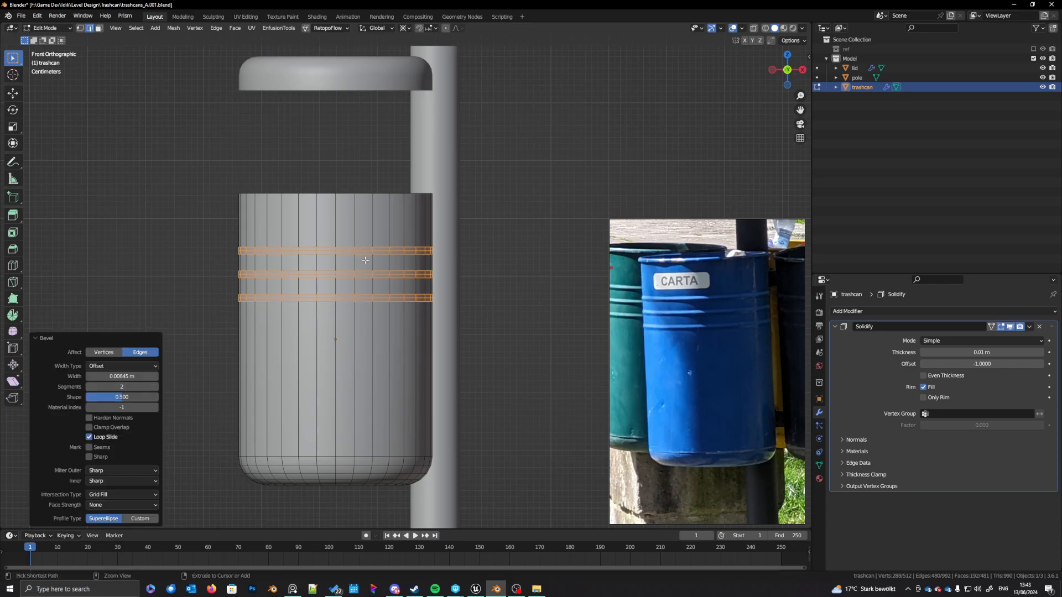
Step: Reduce the selection to the middle loop of each narrow band and push these loops outward about 0.00322 m with Shrink/Fatten
{"action": "key", "text": "ctrl+KP_Subtract"}
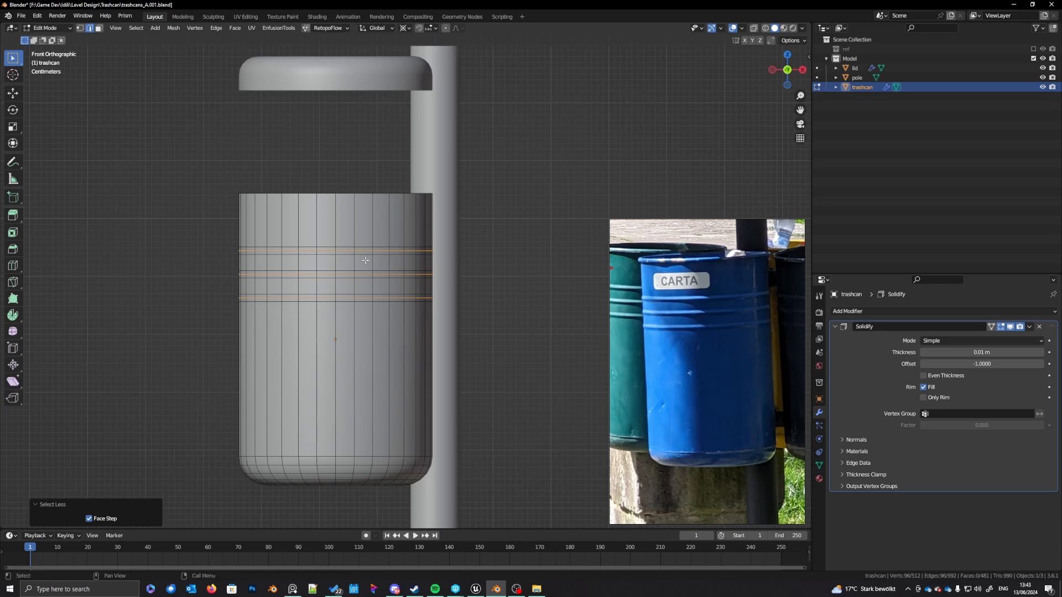
{"action": "scroll", "coordinate": [362, 317], "scroll_direction": "up", "scroll_amount": 1}
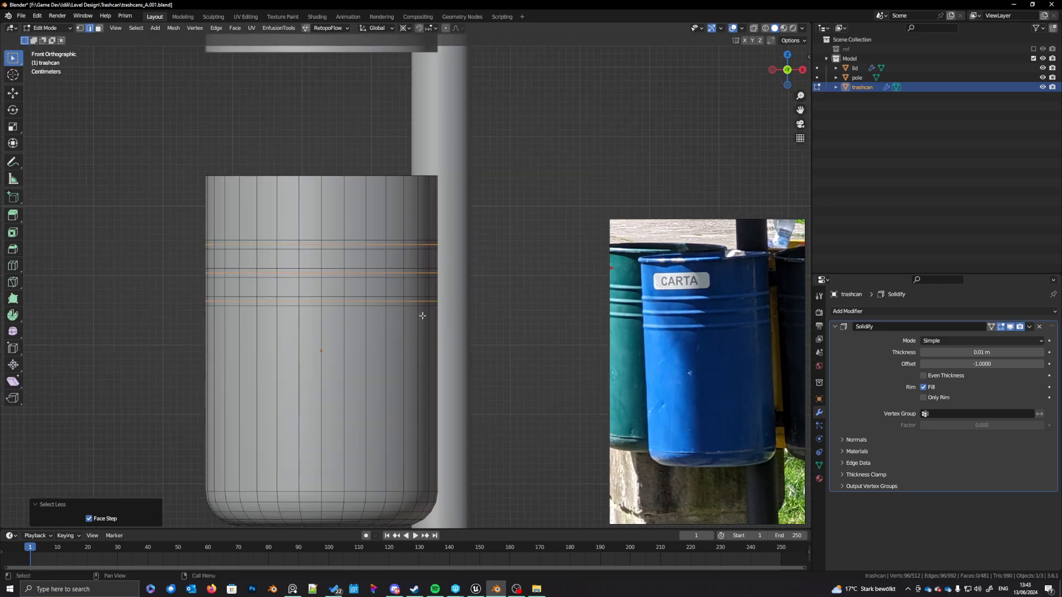
{"action": "key", "text": "alt+s"}
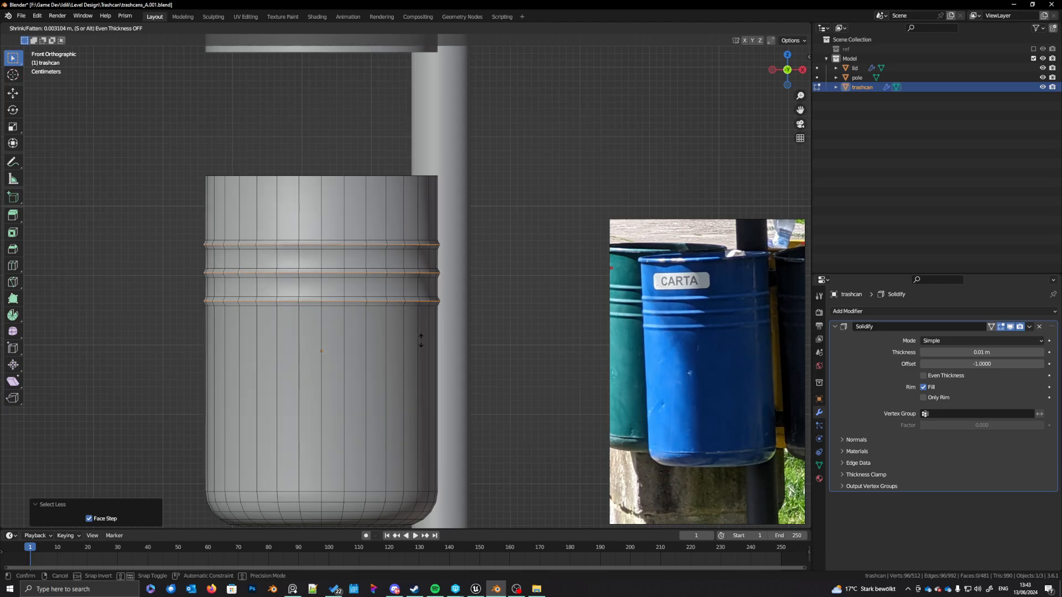
{"action": "left_click", "coordinate": [420, 341]}
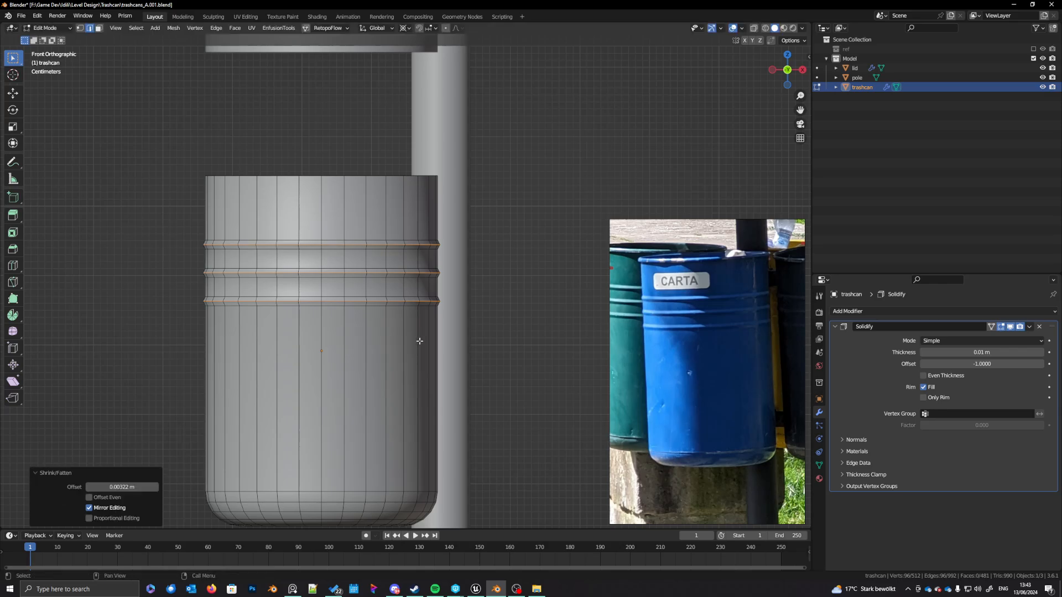
Step: Mark all nine edge loops of the three raised ribs as sharp
{"action": "left_click", "coordinate": [350, 308], "text": "alt"}
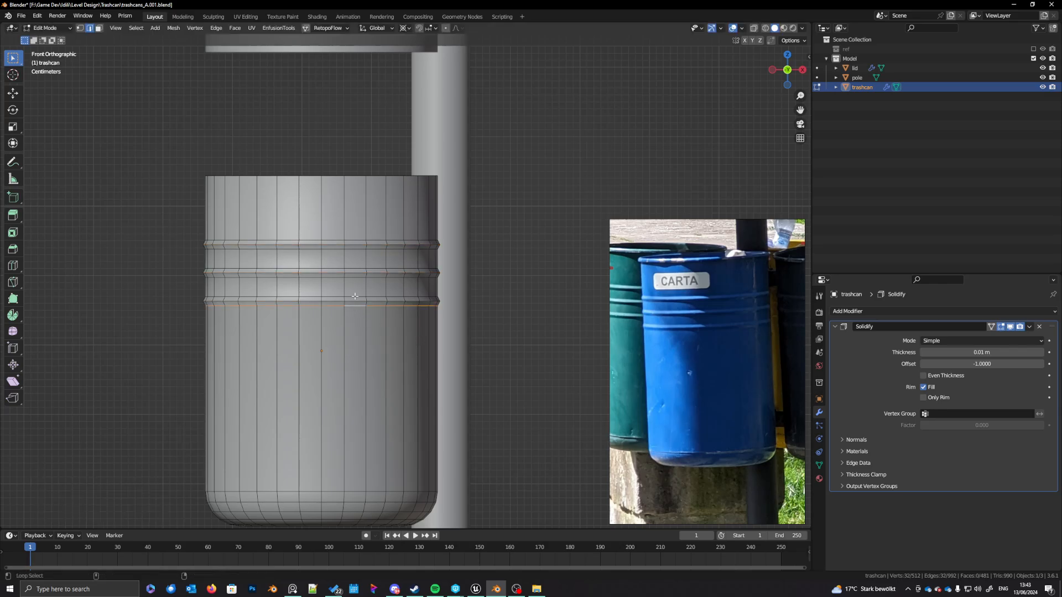
{"action": "left_click", "coordinate": [355, 296], "text": "alt+shift"}
{"action": "left_click", "coordinate": [355, 301], "text": "alt+shift"}
{"action": "left_click", "coordinate": [355, 276], "text": "alt+shift"}
{"action": "left_click", "coordinate": [355, 273], "text": "alt+shift"}
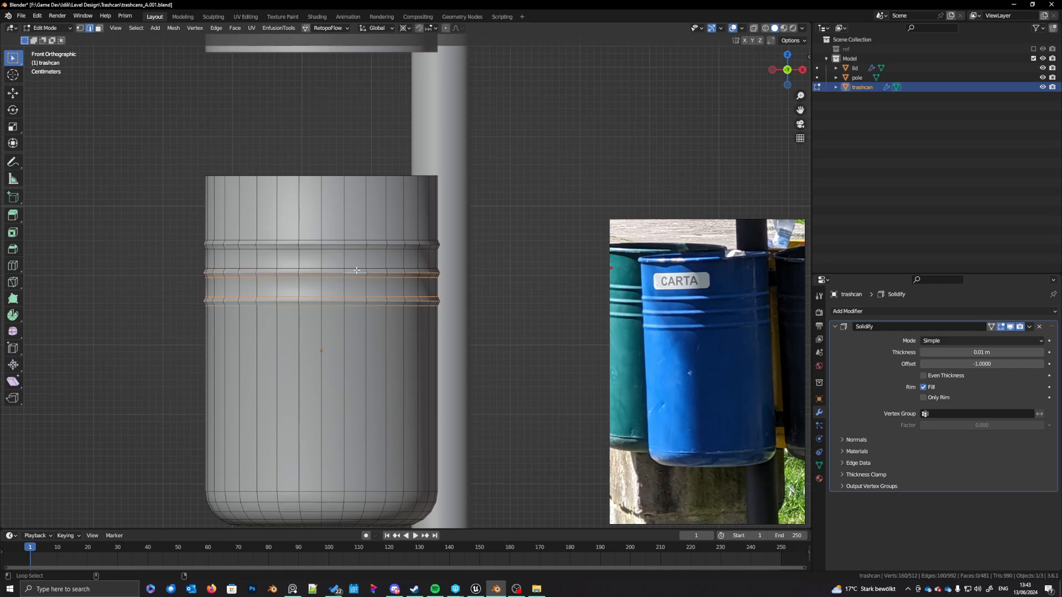
{"action": "left_click", "coordinate": [355, 269], "text": "alt+shift"}
{"action": "left_click", "coordinate": [355, 249], "text": "alt+shift"}
{"action": "left_click", "coordinate": [354, 245], "text": "alt+shift"}
{"action": "left_click", "coordinate": [355, 240], "text": "alt+shift"}
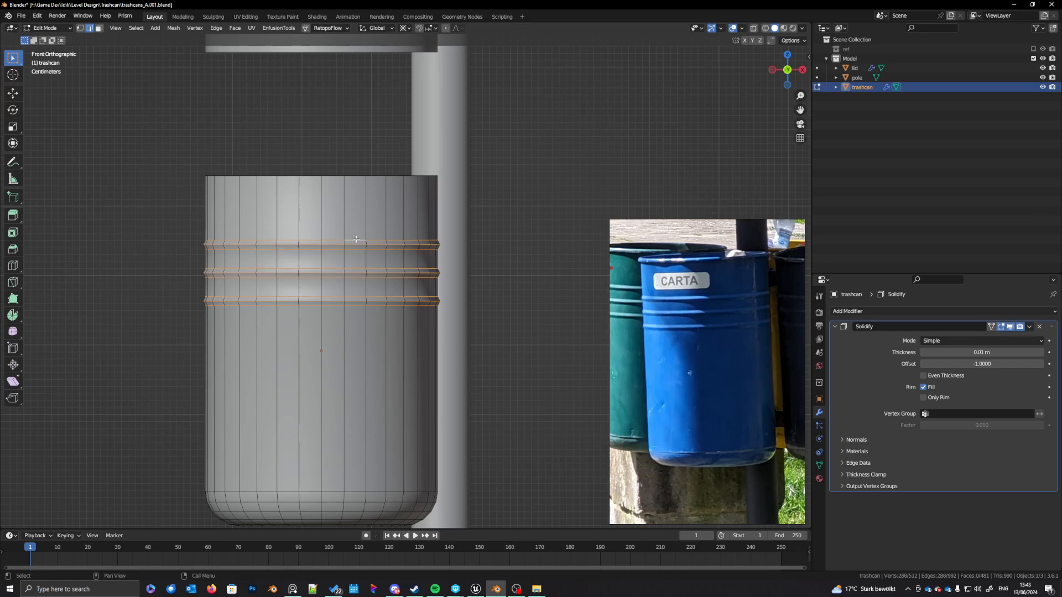
{"action": "right_click", "coordinate": [355, 240]}
{"action": "left_click", "coordinate": [325, 460]}
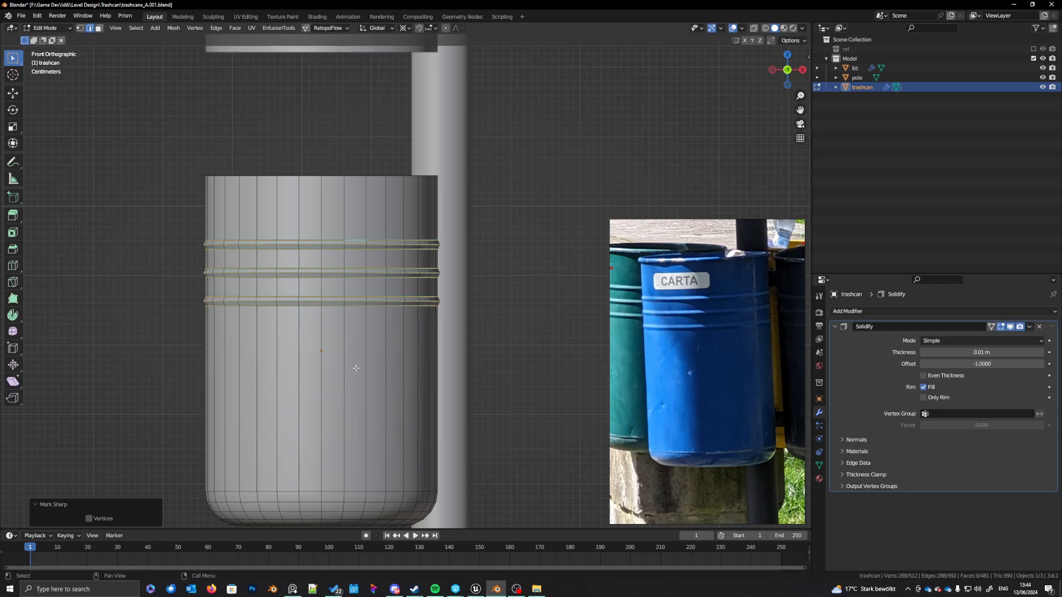
Step: Delete the trashcan's bottom face together with the surrounding rounded faces of the lower edge
{"action": "middle_click_drag", "start_coordinate": [357, 368], "coordinate": [340, 332], "text": "shift"}
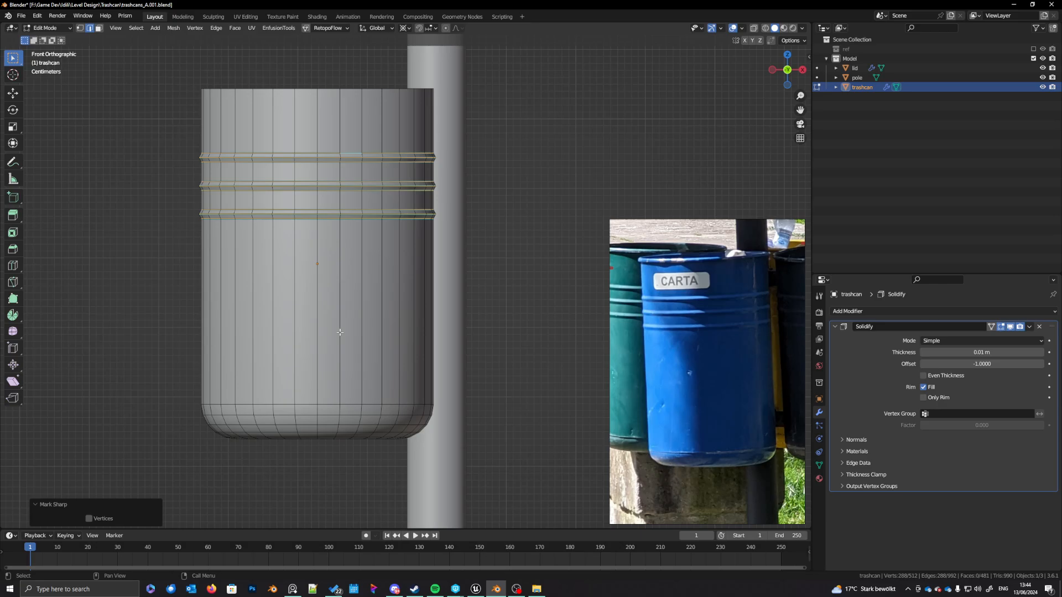
{"action": "scroll", "coordinate": [338, 352], "scroll_direction": "up", "scroll_amount": 1}
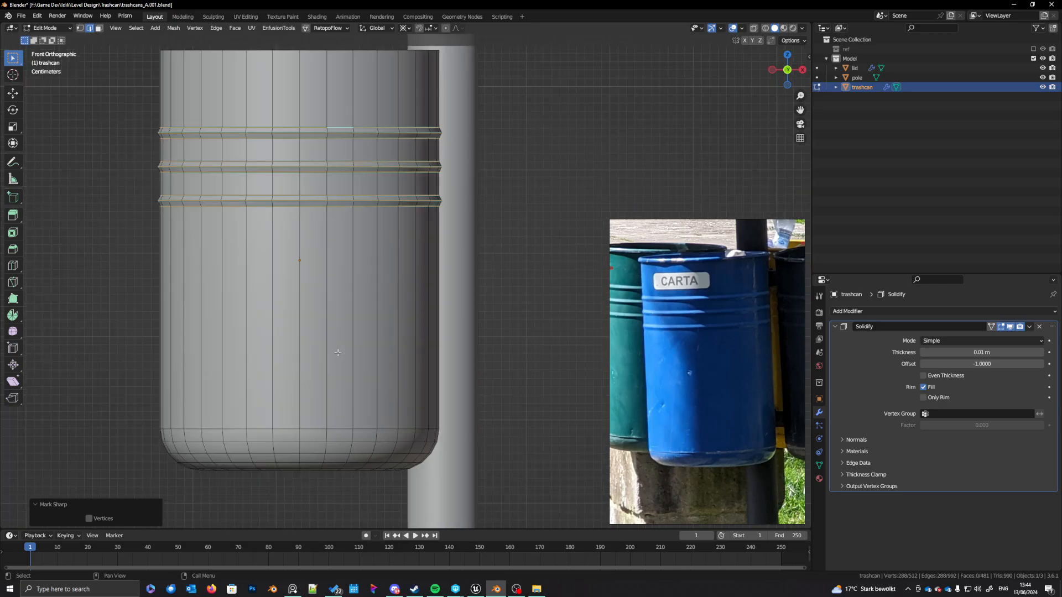
{"action": "scroll", "coordinate": [338, 352], "scroll_direction": "down", "scroll_amount": 1}
{"action": "middle_click_drag", "start_coordinate": [323, 407], "coordinate": [345, 413]}
{"action": "key", "text": "3"}
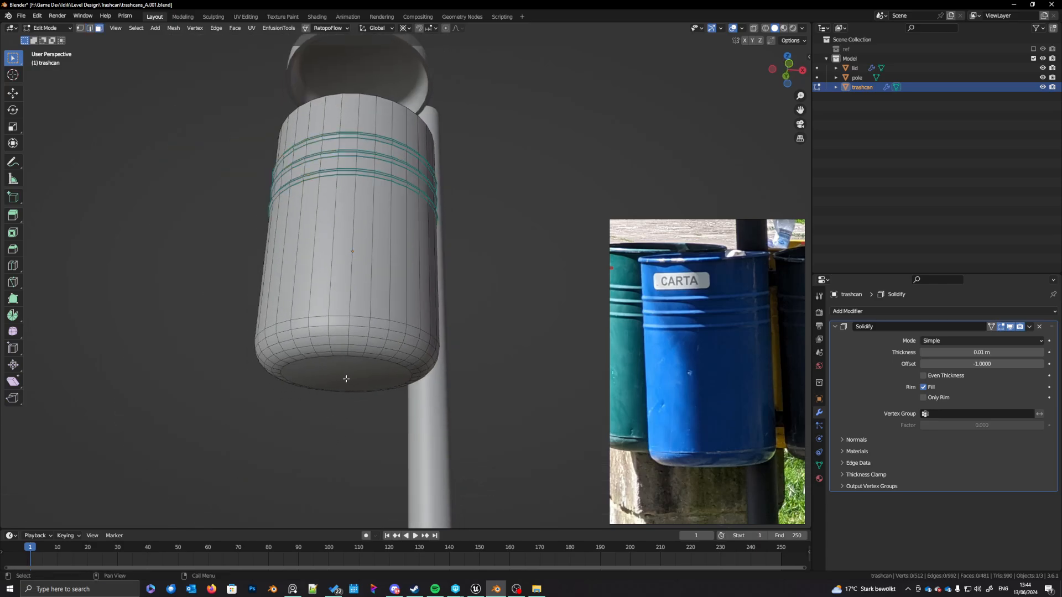
{"action": "left_click", "coordinate": [347, 378]}
{"action": "key", "text": "ctrl+KP_Add"}
{"action": "key", "text": "x"}
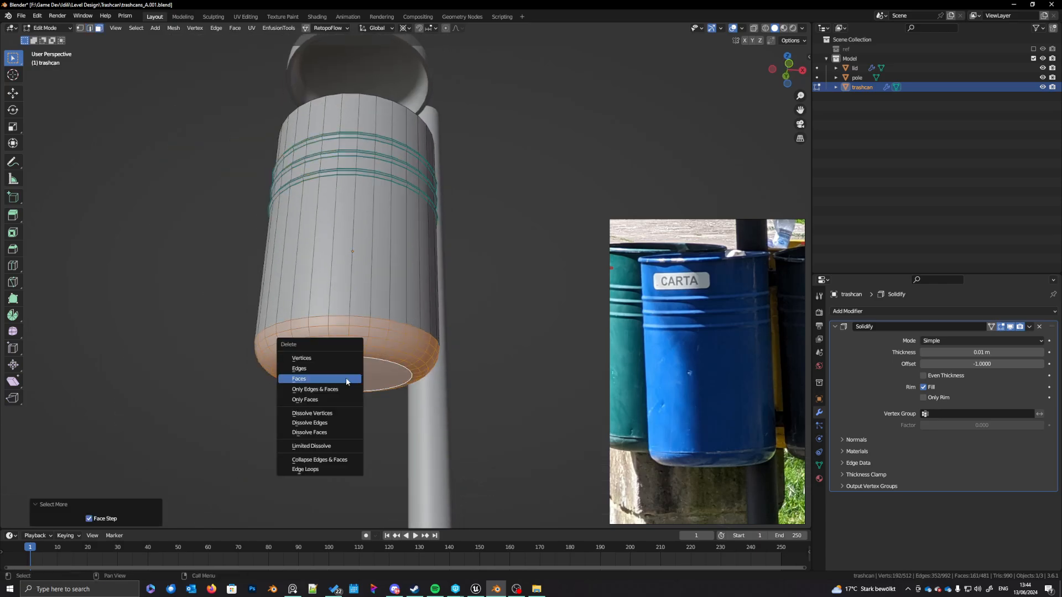
{"action": "left_click", "coordinate": [348, 379]}
Step: In front view, move the open bottom edge loop of the trashcan down about 0.07 m along Z
{"action": "key", "text": "2"}
{"action": "left_click", "coordinate": [359, 314], "text": "alt"}
{"action": "key", "text": "KP_1"}
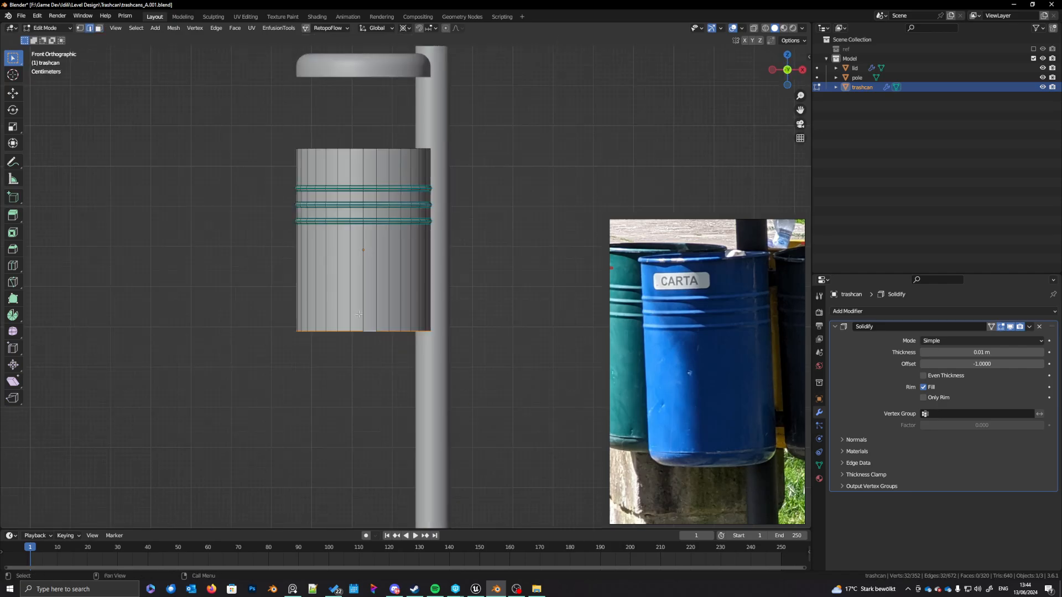
{"action": "middle_click_drag", "start_coordinate": [374, 364], "coordinate": [356, 363], "text": "shift"}
{"action": "key", "text": "g"}
{"action": "key", "text": "z"}
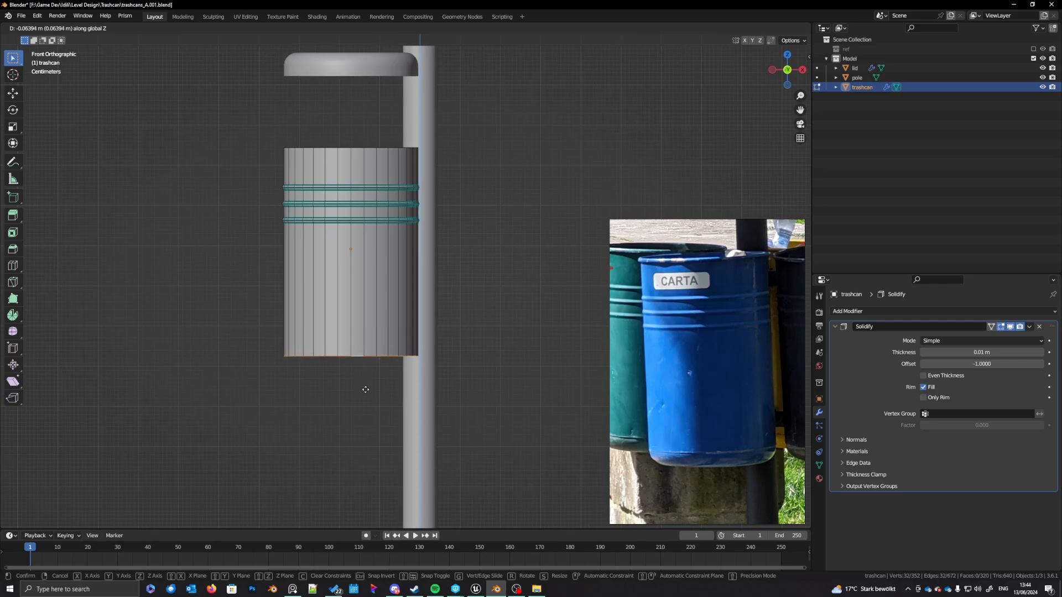
{"action": "left_click", "coordinate": [367, 392]}
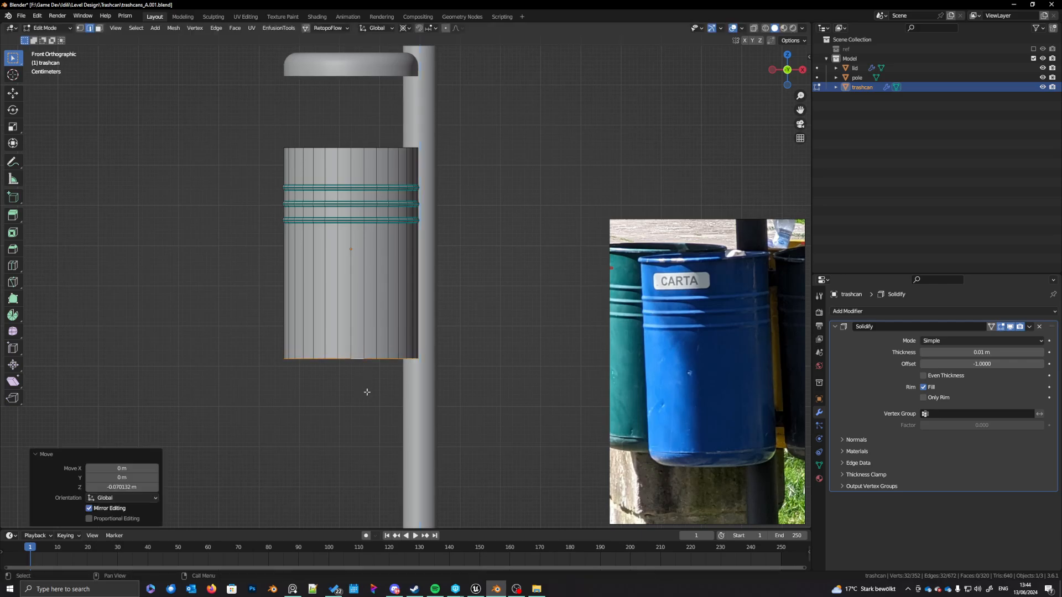
Step: Fill the open bottom with a face and bevel its edge with 4 segments and a width of about 0.0331 m
{"action": "key", "text": "f"}
{"action": "key", "text": "ctrl+b"}
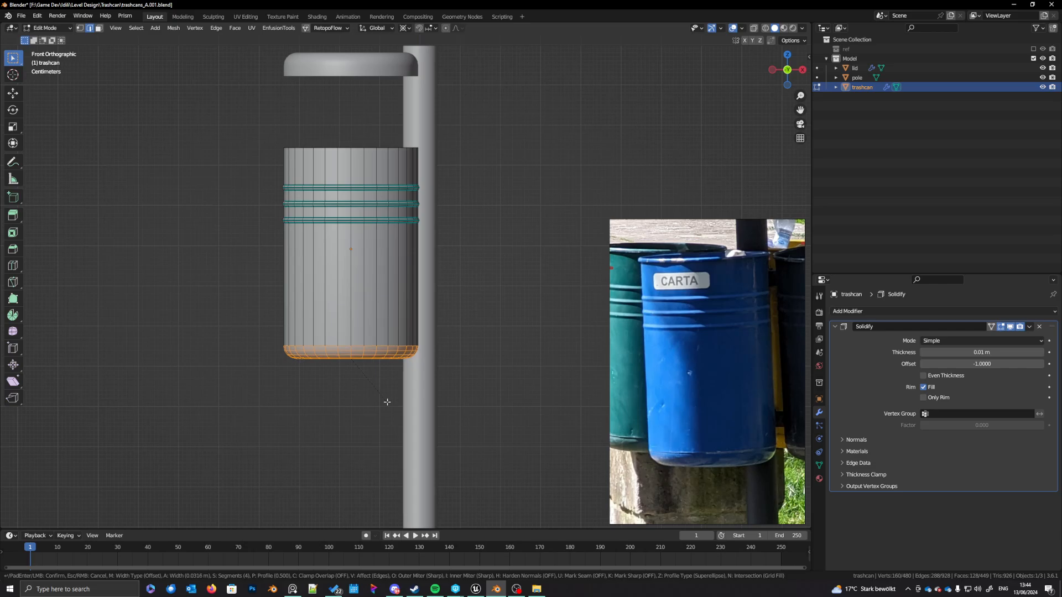
{"action": "left_click", "coordinate": [387, 403]}
{"action": "middle_click_drag", "start_coordinate": [382, 336], "coordinate": [412, 403]}
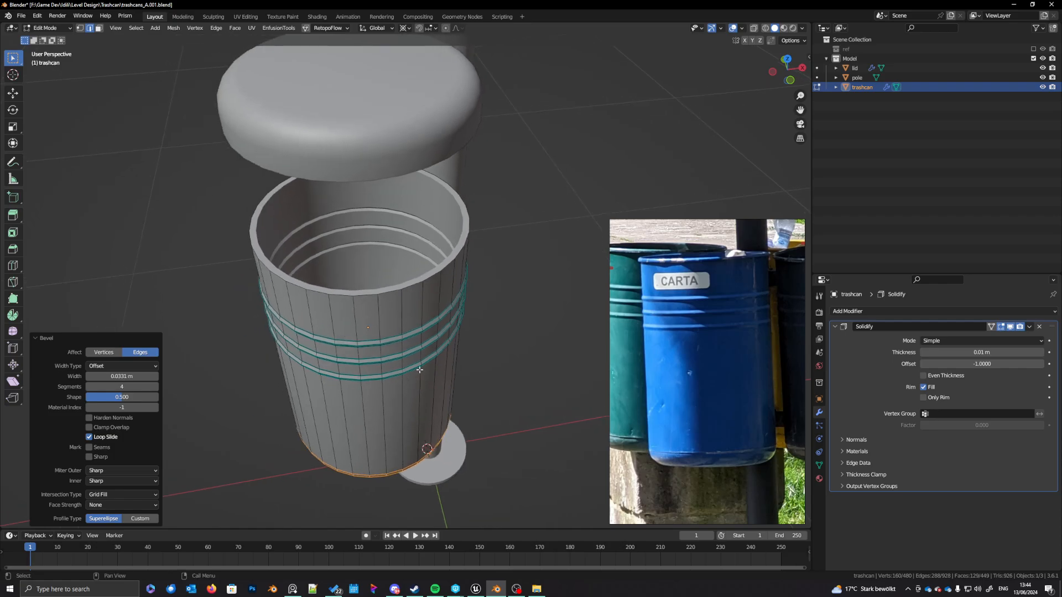
Step: Return to Object Mode, inspect the ribs inside the bin, and apply the trashcan's Solidify modifier
{"action": "key", "text": "Tab"}
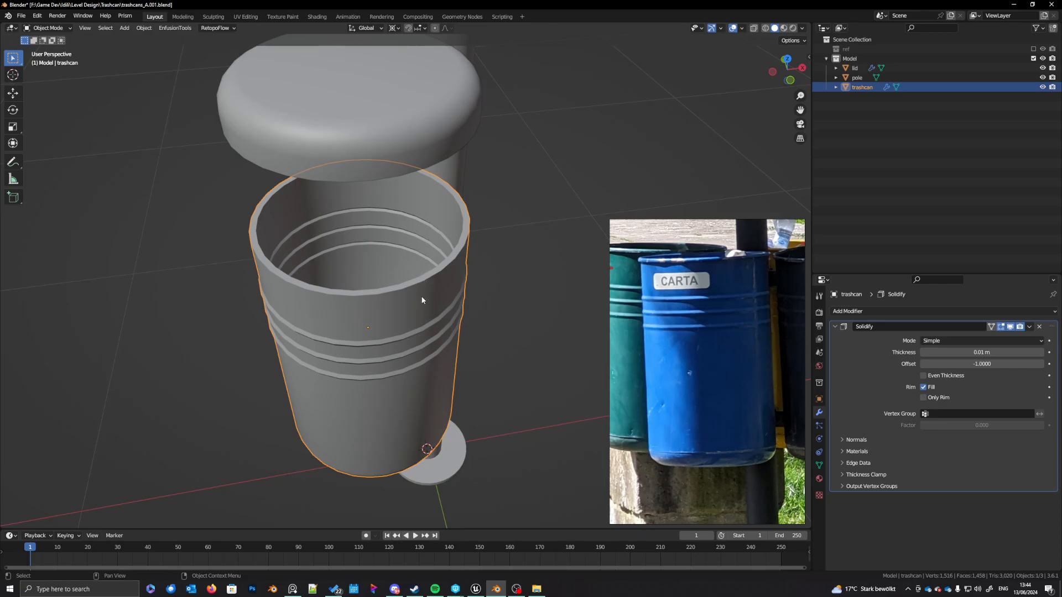
{"action": "scroll", "coordinate": [423, 300], "scroll_direction": "up", "scroll_amount": 6}
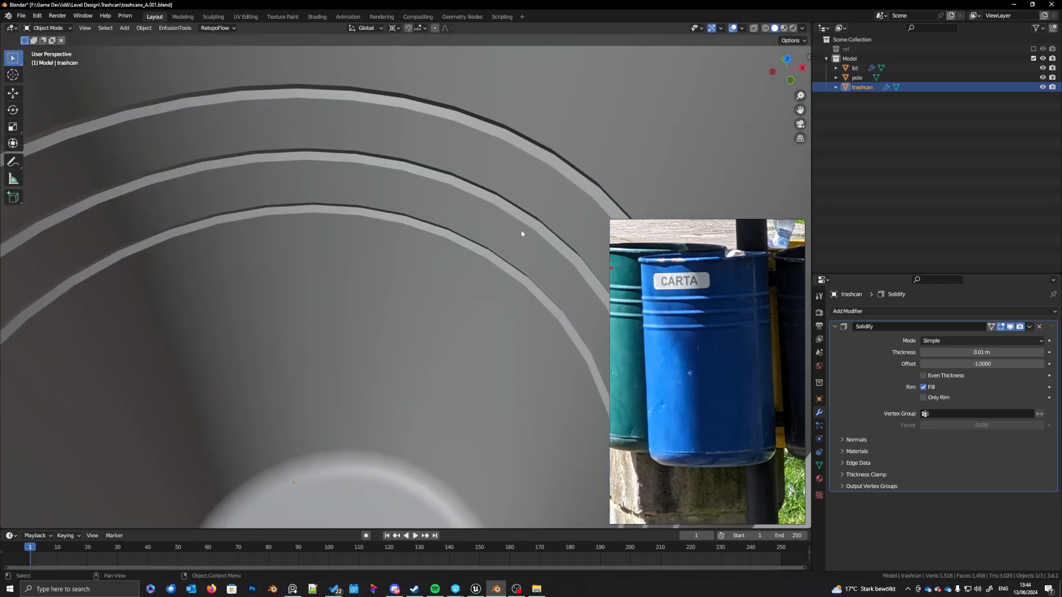
{"action": "scroll", "coordinate": [429, 410], "scroll_direction": "down", "scroll_amount": 8}
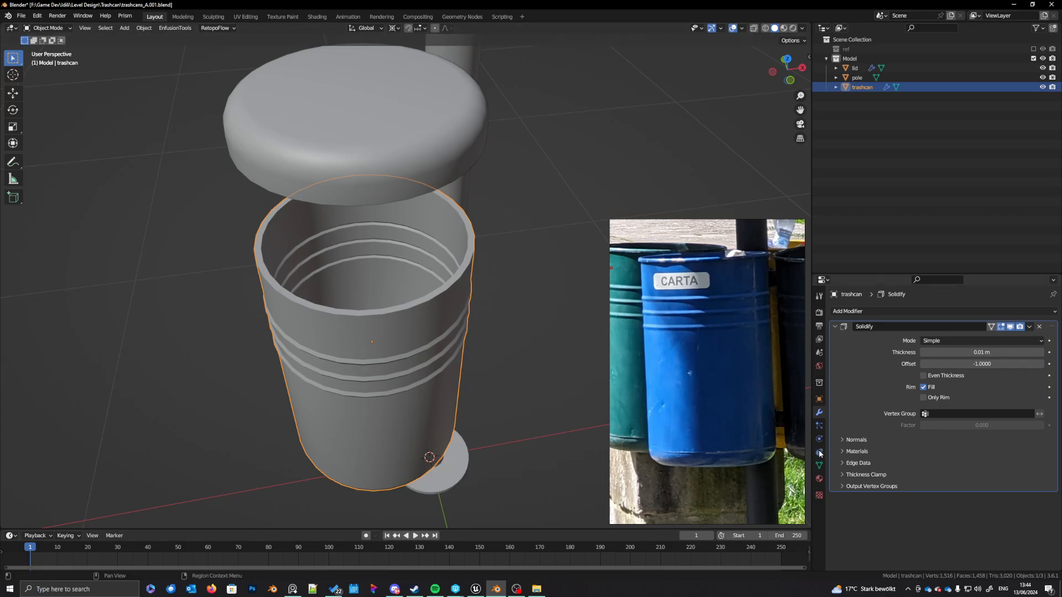
{"action": "left_click", "coordinate": [1031, 328]}
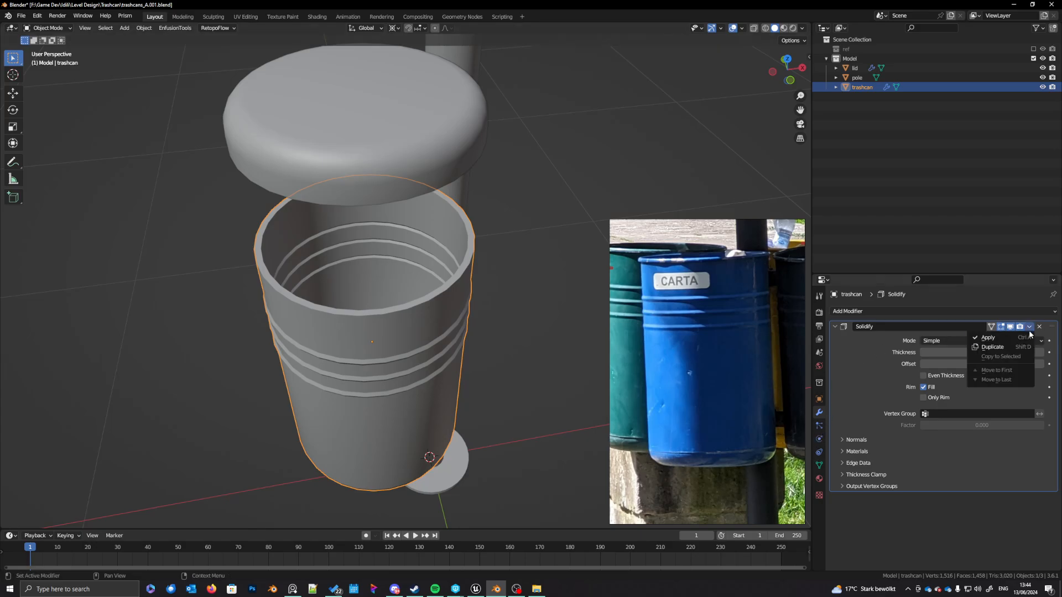
{"action": "left_click", "coordinate": [1003, 338]}
Step: Dissolve the nine rib edge loops on the inner wall of the trashcan, leaving the outer ribs in place
{"action": "scroll", "coordinate": [411, 280], "scroll_direction": "down", "scroll_amount": 2}
{"action": "middle_click_drag", "start_coordinate": [411, 280], "coordinate": [435, 300], "text": "shift"}
{"action": "key", "text": "Tab"}
{"action": "scroll", "coordinate": [410, 296], "scroll_direction": "up", "scroll_amount": 2}
{"action": "scroll", "coordinate": [411, 298], "scroll_direction": "up", "scroll_amount": 4}
{"action": "left_click", "coordinate": [411, 311], "text": "alt"}
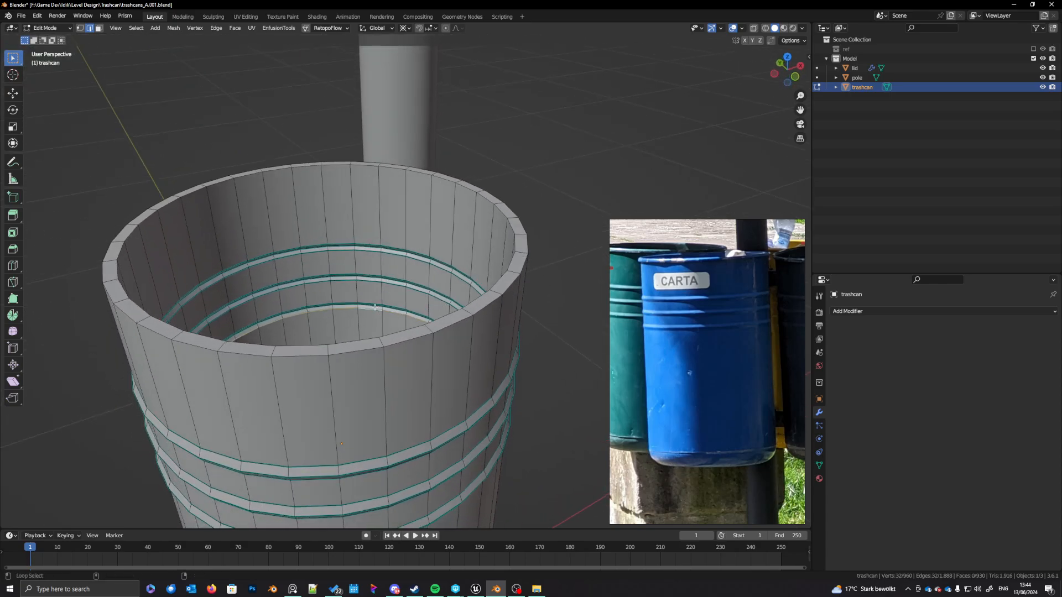
{"action": "left_click", "coordinate": [376, 308], "text": "alt+shift"}
{"action": "left_click", "coordinate": [374, 304], "text": "alt+shift"}
{"action": "left_click", "coordinate": [371, 279], "text": "alt+shift"}
{"action": "left_click", "coordinate": [371, 275], "text": "alt+shift"}
{"action": "left_click", "coordinate": [373, 270], "text": "alt+shift"}
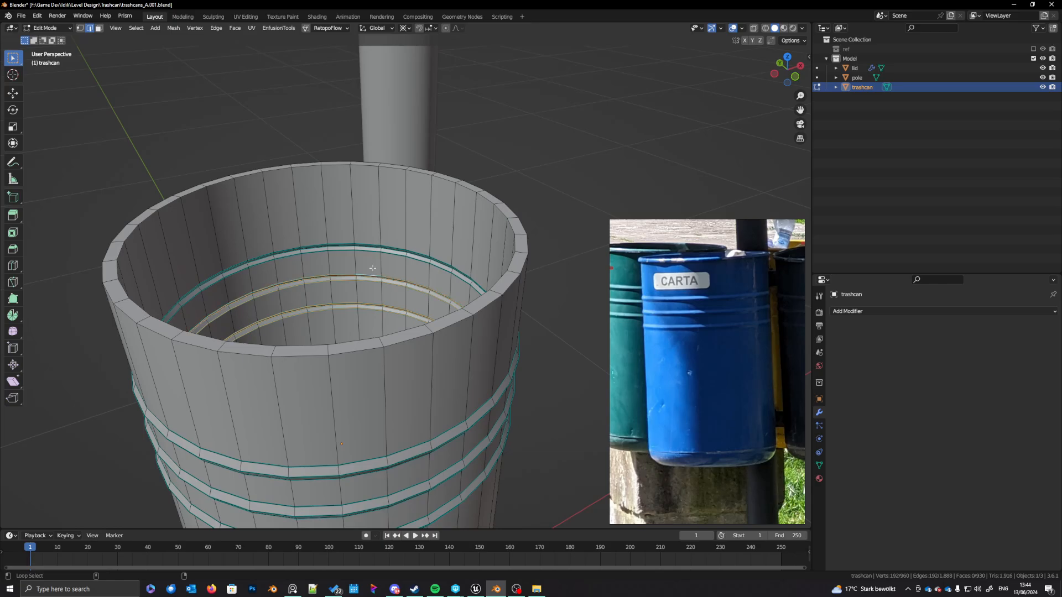
{"action": "left_click", "coordinate": [370, 250], "text": "alt+shift"}
{"action": "left_click", "coordinate": [371, 246], "text": "alt+shift"}
{"action": "left_click", "coordinate": [373, 244], "text": "alt+shift"}
{"action": "key", "text": "ctrl+x"}
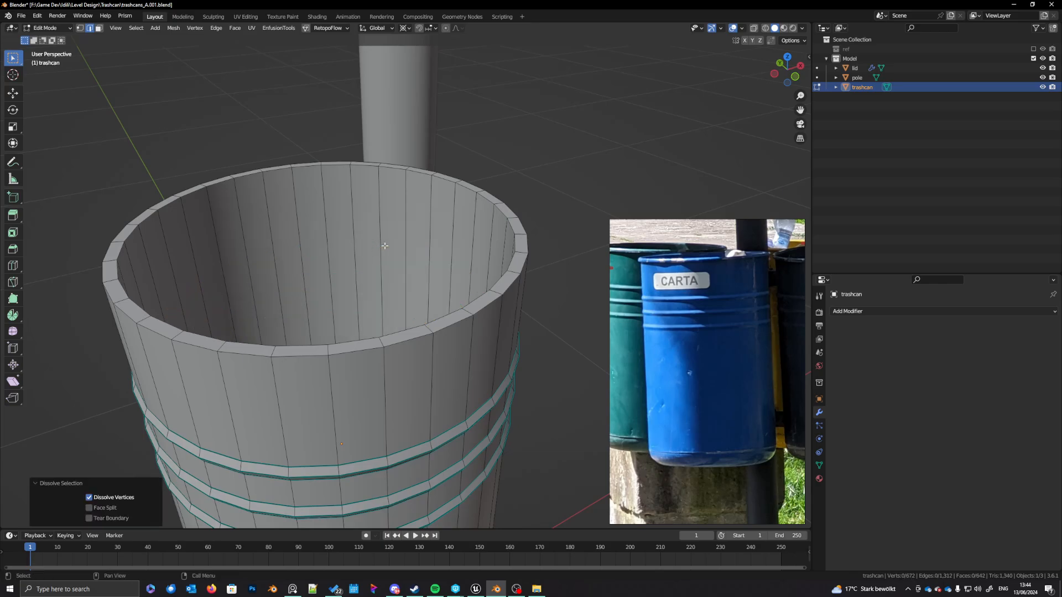
Step: Dissolve the two middle edge loops of the rounded bevel at the bottom of the trashcan's interior
{"action": "middle_click_drag", "start_coordinate": [448, 345], "coordinate": [468, 374]}
{"action": "scroll", "coordinate": [468, 374], "scroll_direction": "up", "scroll_amount": 3}
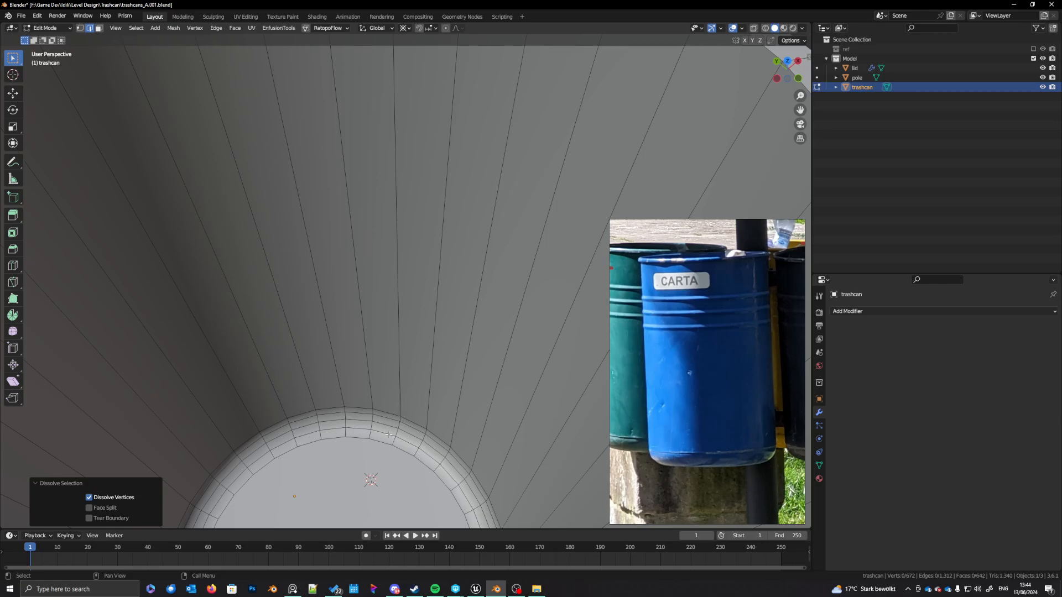
{"action": "left_click", "coordinate": [386, 434], "text": "alt"}
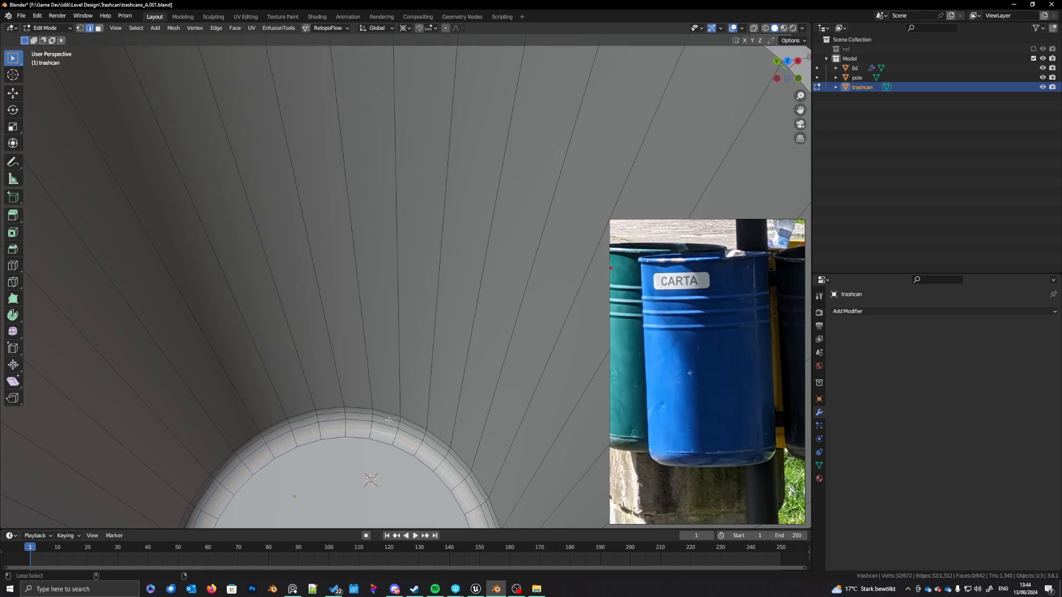
{"action": "key", "text": "ctrl+x"}
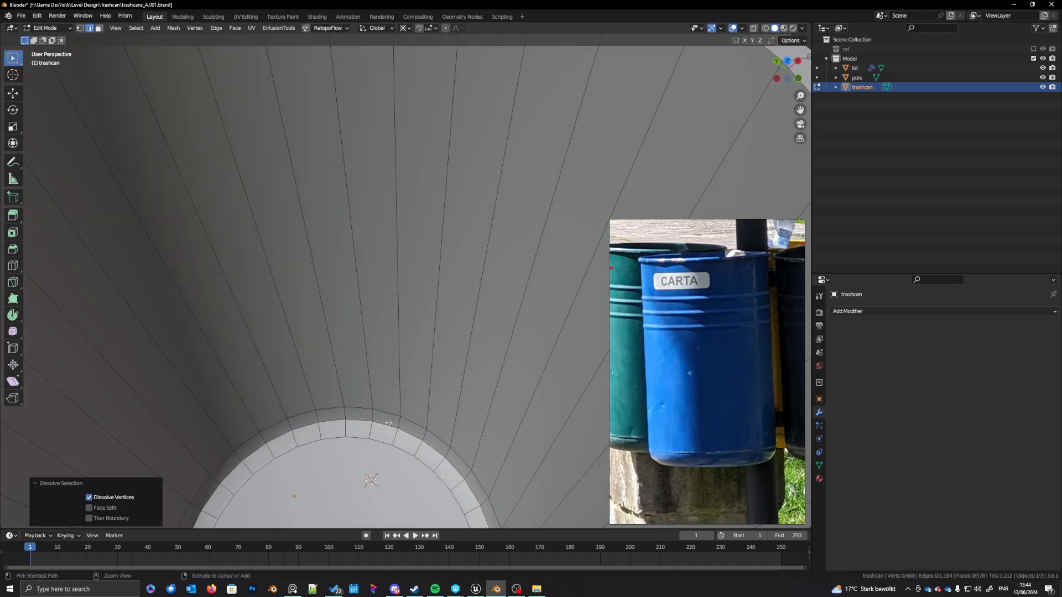
Step: Inset the trashcan's inner bottom face by about 0.035 m and try to collapse it by scaling to 0
{"action": "middle_click_drag", "start_coordinate": [389, 420], "coordinate": [433, 373]}
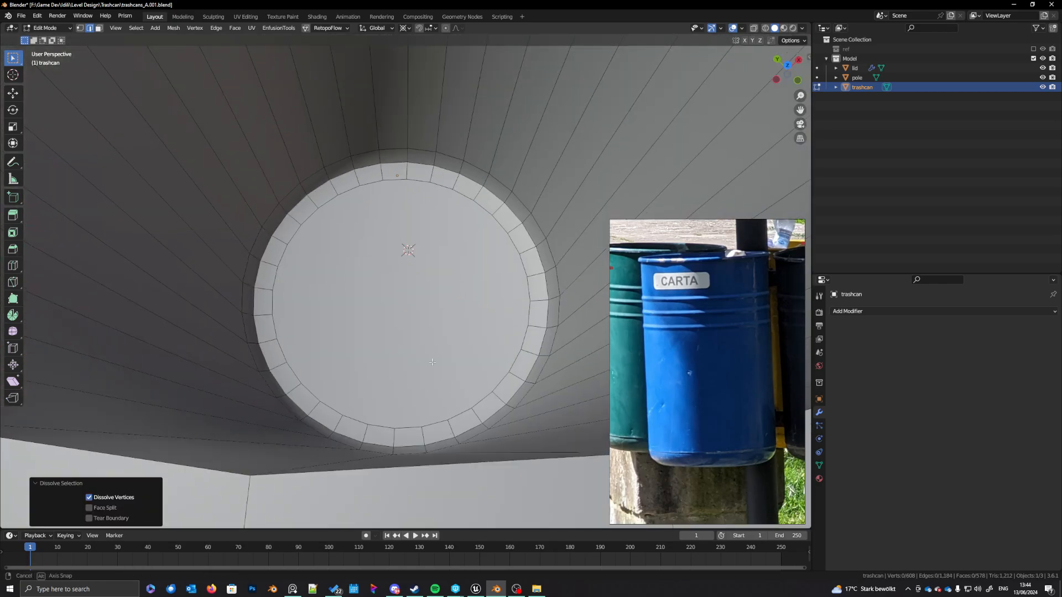
{"action": "key", "text": "3"}
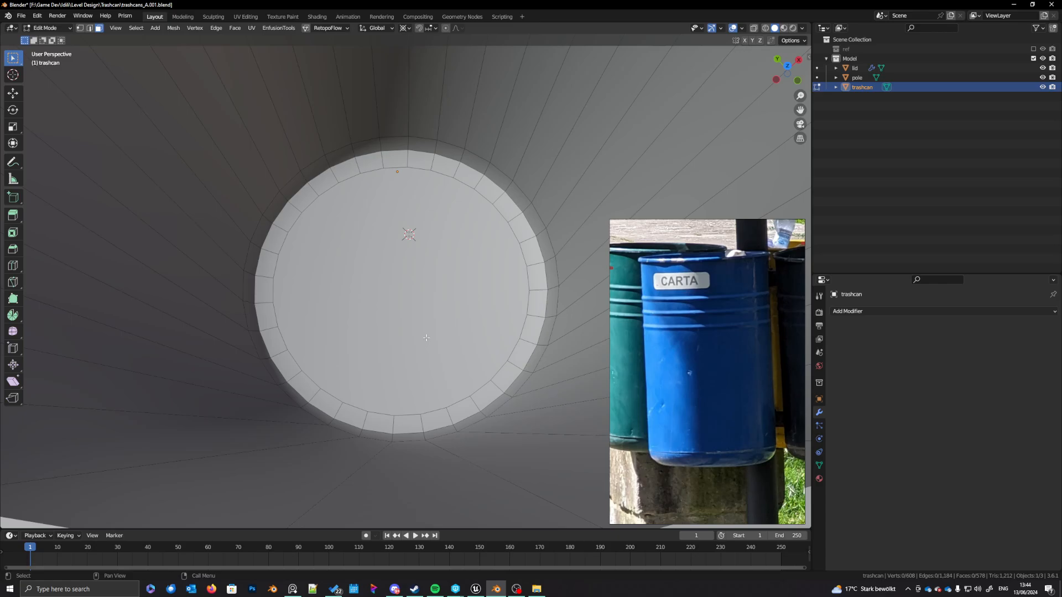
{"action": "left_click", "coordinate": [437, 376]}
{"action": "middle_click_drag", "start_coordinate": [487, 399], "coordinate": [503, 408]}
{"action": "key", "text": "i"}
{"action": "left_click", "coordinate": [513, 420]}
{"action": "key", "text": "s"}
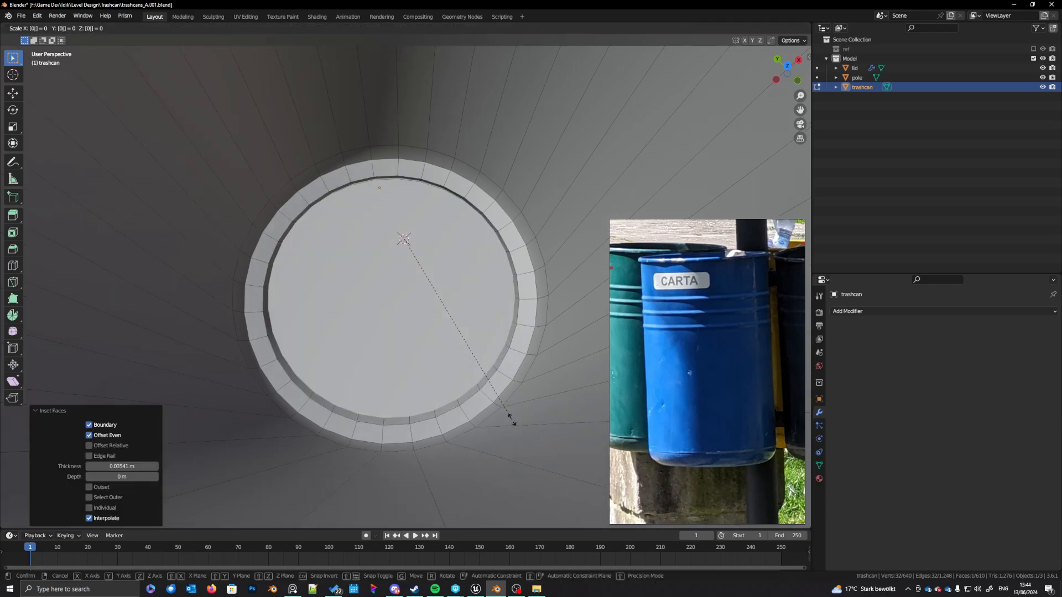
{"action": "left_click", "coordinate": [512, 421]}
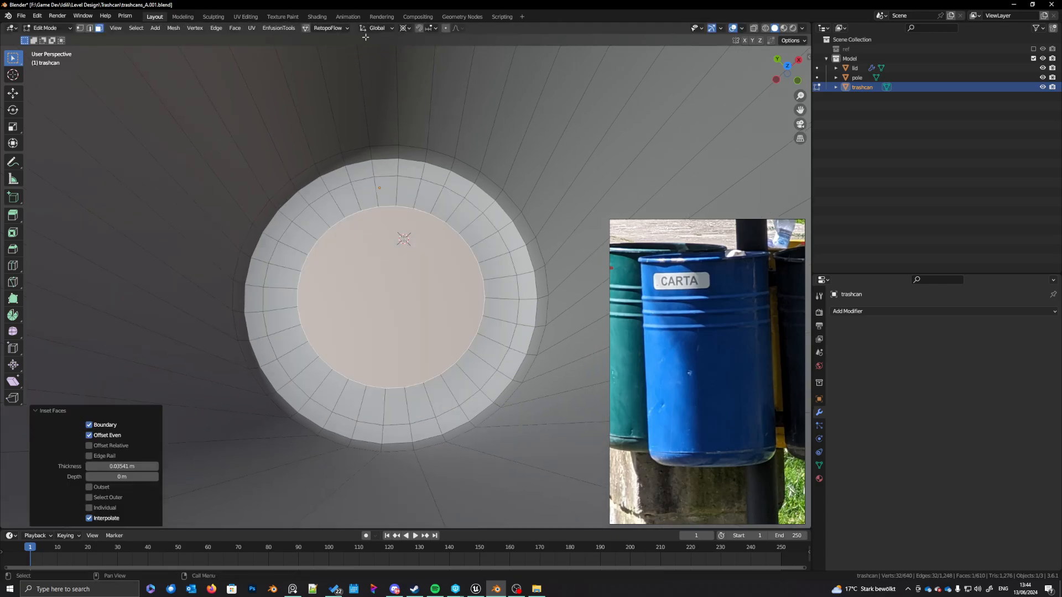
Step: Switch the transform pivot point away from the 3D cursor and enable Auto Merge Vertices
{"action": "left_click", "coordinate": [407, 28]}
{"action": "left_click", "coordinate": [435, 70]}
{"action": "middle_click_drag", "start_coordinate": [479, 369], "coordinate": [489, 373]}
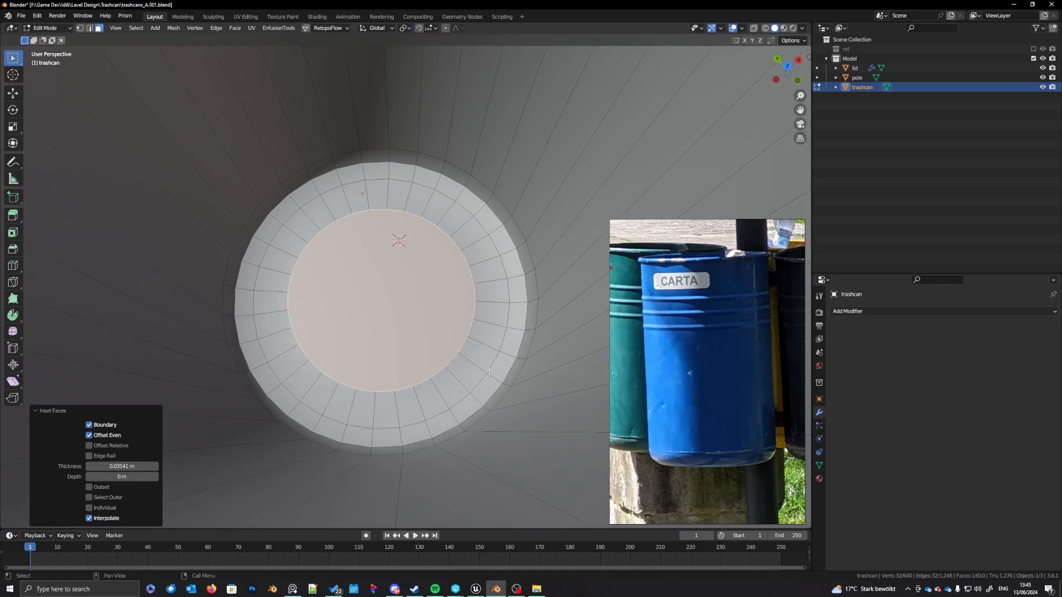
{"action": "key", "text": "q"}
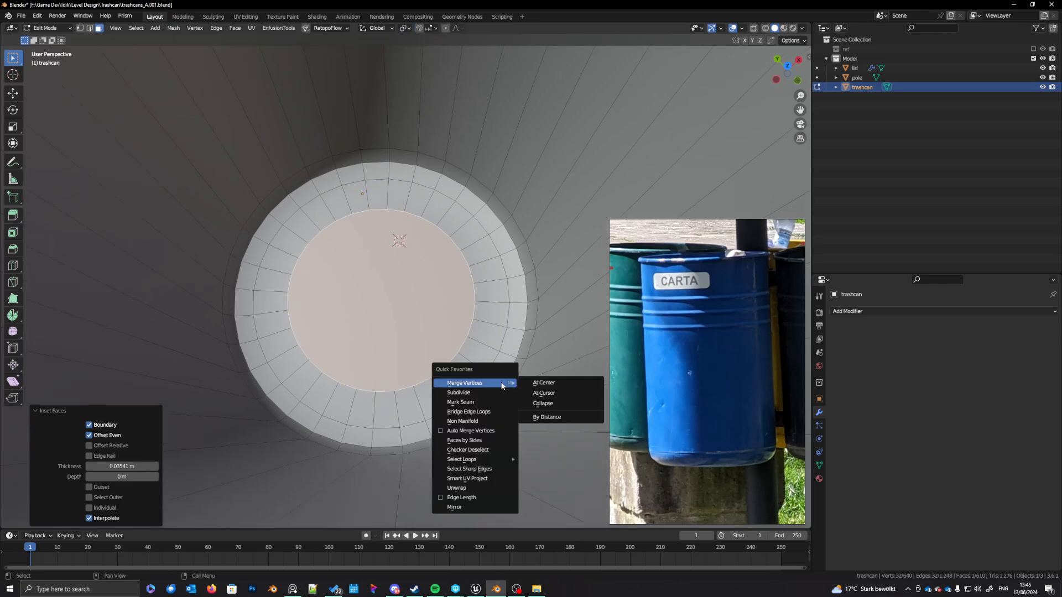
{"action": "left_click", "coordinate": [441, 433]}
Step: Scale the inset inner bottom face to 0 so its vertices merge at the centre
{"action": "middle_click_drag", "start_coordinate": [480, 393], "coordinate": [357, 298]}
{"action": "key", "text": "s"}
{"action": "key", "text": "0"}
{"action": "key", "text": "Return"}
Step: Inset the trashcan's outer bottom face by about 0.087 m and scale it to 0 to merge it at the centre
{"action": "scroll", "coordinate": [356, 298], "scroll_direction": "down", "scroll_amount": 6}
{"action": "middle_click_drag", "start_coordinate": [381, 337], "coordinate": [482, 418]}
{"action": "left_click", "coordinate": [395, 283]}
{"action": "key", "text": "i"}
{"action": "left_click", "coordinate": [446, 403]}
{"action": "key", "text": "s"}
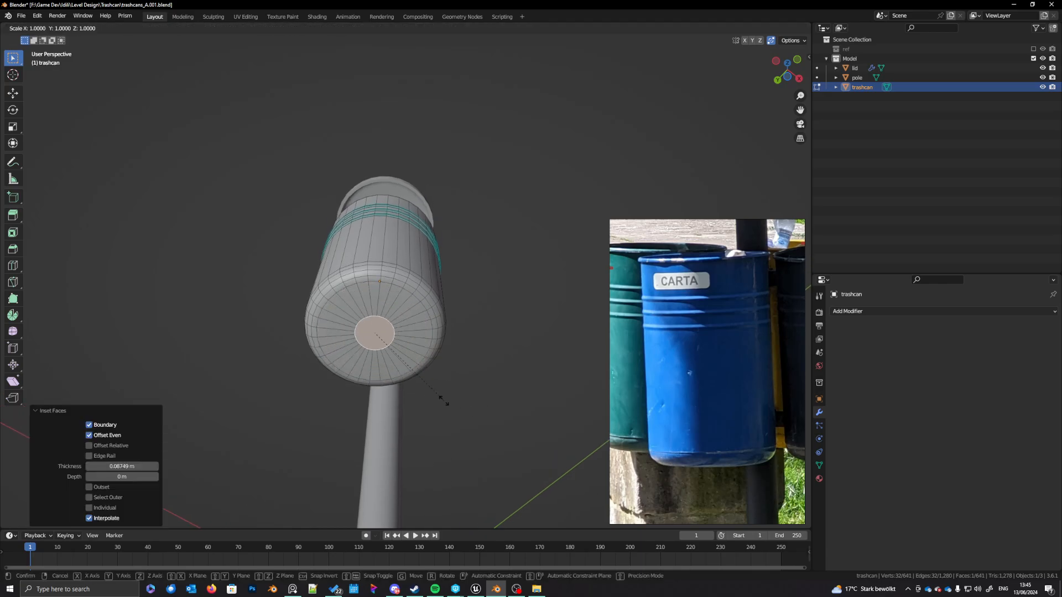
{"action": "left_click", "coordinate": [443, 400]}
{"action": "key", "text": "s"}
{"action": "key", "text": "0"}
{"action": "key", "text": "Return"}
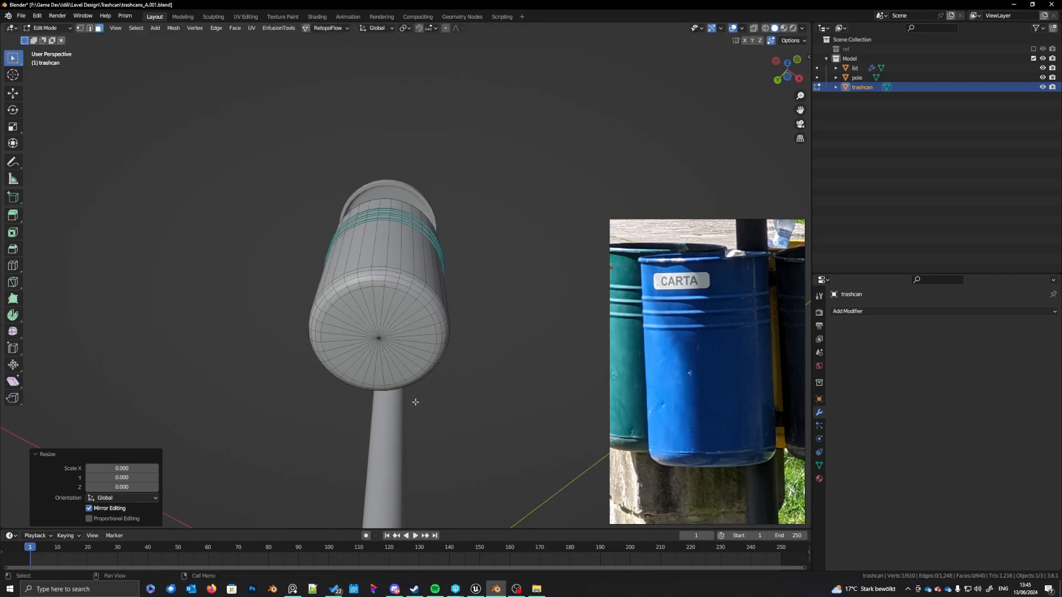
Step: Cut an edge loop around the outer wall just below the top rim, with a slide factor of -0.720
{"action": "middle_click_drag", "start_coordinate": [443, 218], "coordinate": [405, 340]}
{"action": "key", "text": "Tab"}
{"action": "key", "text": "Tab"}
{"action": "scroll", "coordinate": [390, 259], "scroll_direction": "up", "scroll_amount": 4}
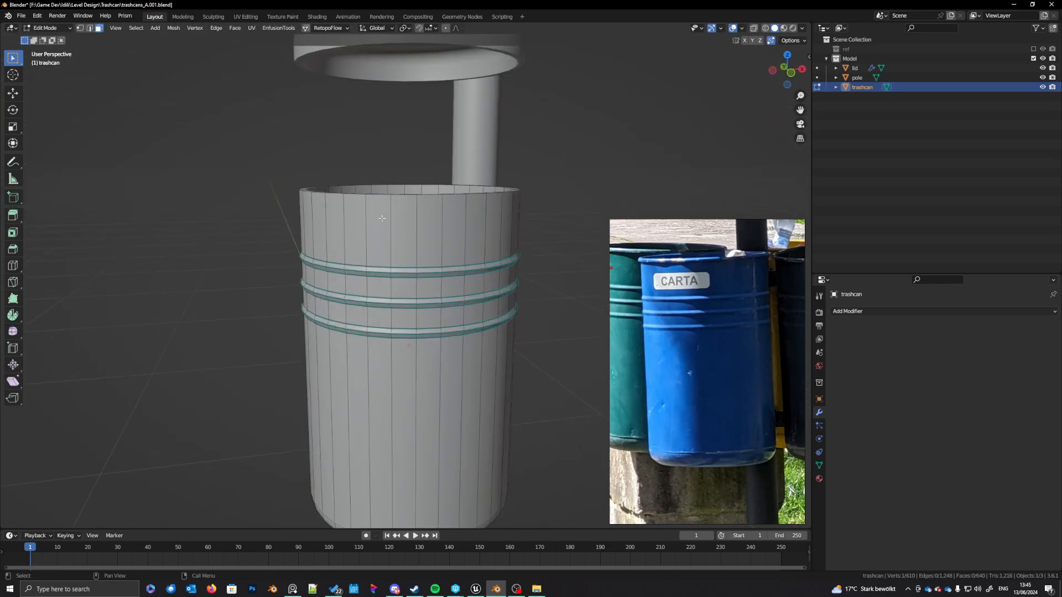
{"action": "key", "text": "ctrl+r"}
{"action": "left_click", "coordinate": [376, 213]}
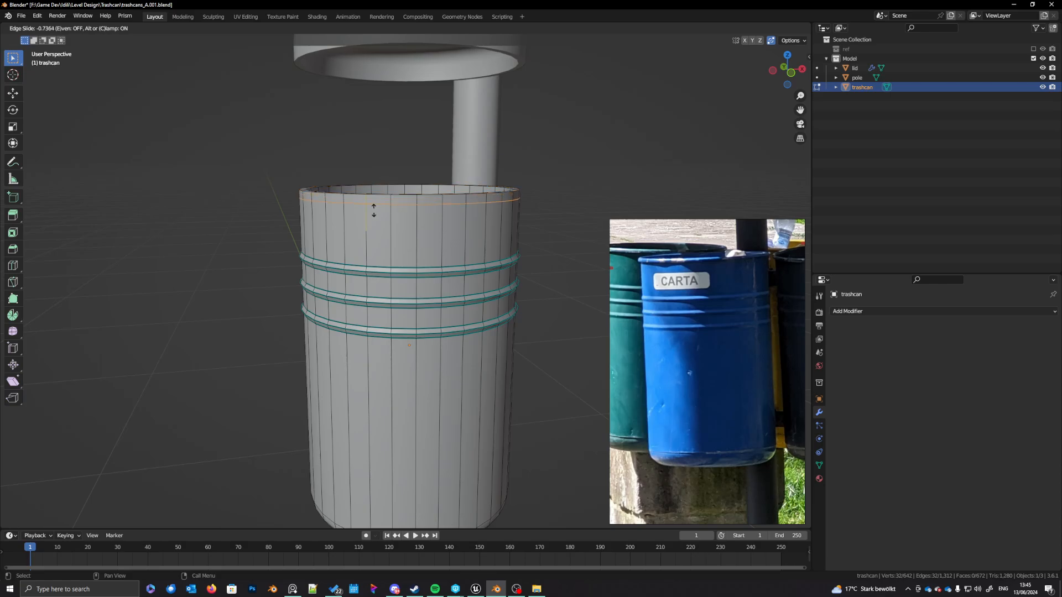
{"action": "left_click", "coordinate": [374, 211]}
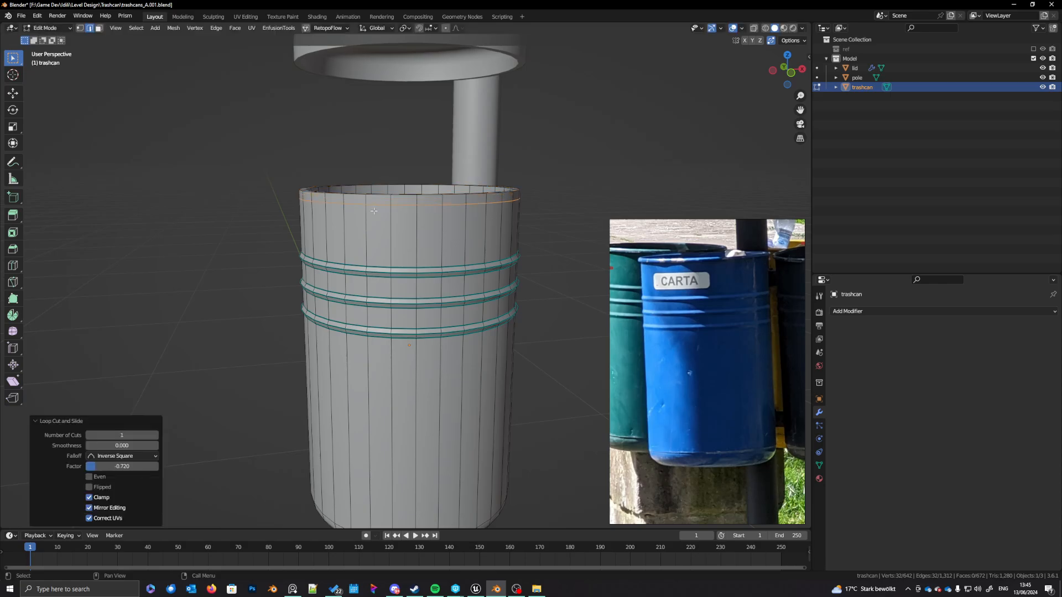
Step: Cut a second loop between the rim and the new loop at factor 0.600 and scale it by about 1.035
{"action": "key", "text": "KP_1"}
{"action": "scroll", "coordinate": [344, 264], "scroll_direction": "up", "scroll_amount": 4}
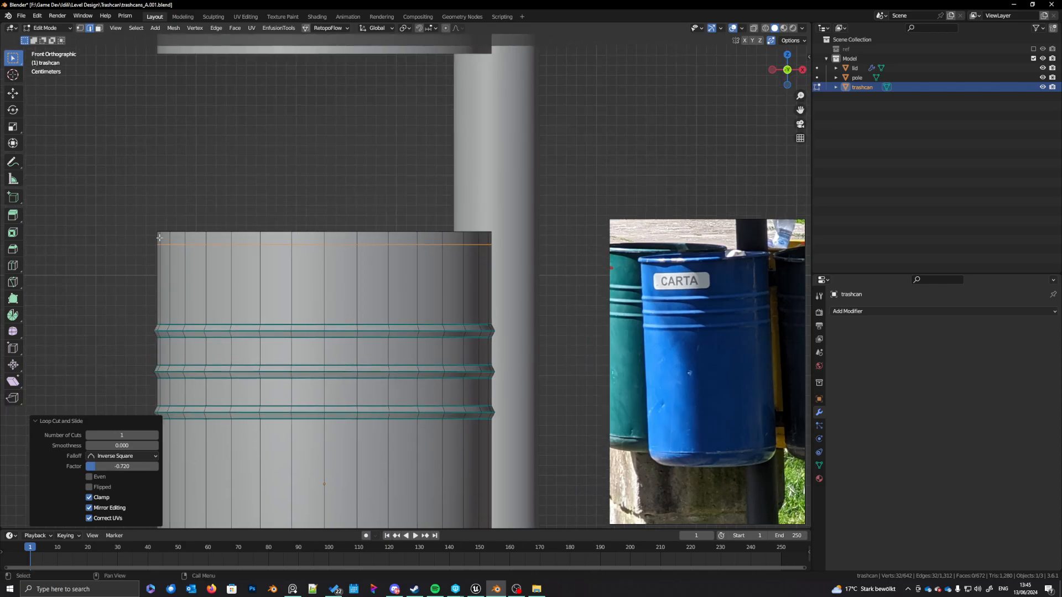
{"action": "key", "text": "ctrl+r"}
{"action": "left_click", "coordinate": [159, 238]}
{"action": "left_click", "coordinate": [354, 304]}
{"action": "key", "text": "s"}
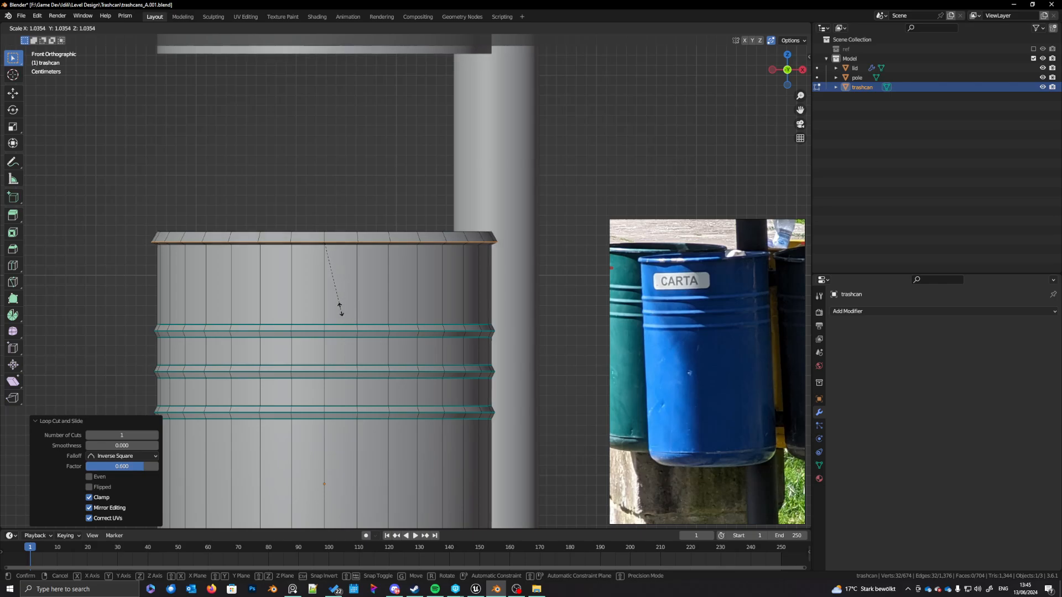
{"action": "left_click", "coordinate": [340, 310]}
{"action": "middle_click_drag", "start_coordinate": [340, 310], "coordinate": [294, 294]}
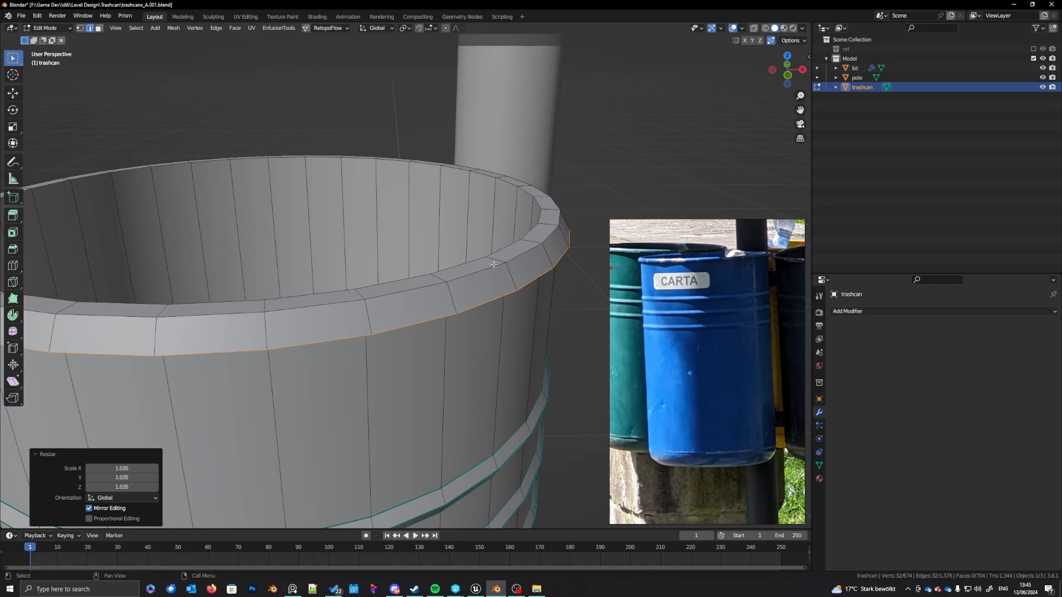
Step: Bevel the inner edge loop of the rim with 1 segment and about 0.0044 m width, and return to Object Mode
{"action": "middle_click_drag", "start_coordinate": [499, 255], "coordinate": [556, 250]}
{"action": "left_click", "coordinate": [565, 266], "text": "alt"}
{"action": "key", "text": "ctrl+b"}
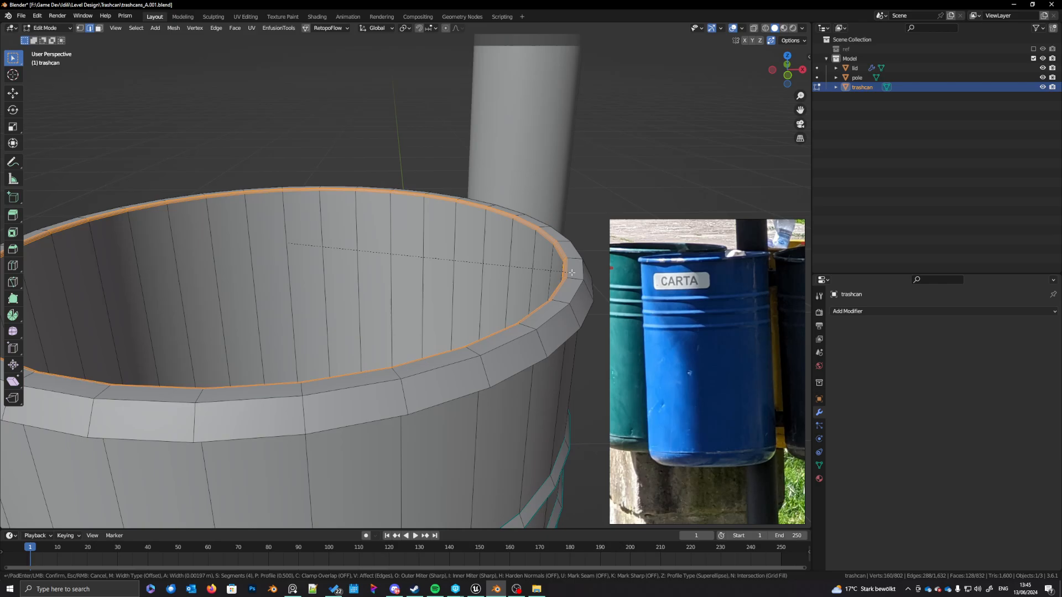
{"action": "left_click", "coordinate": [576, 277]}
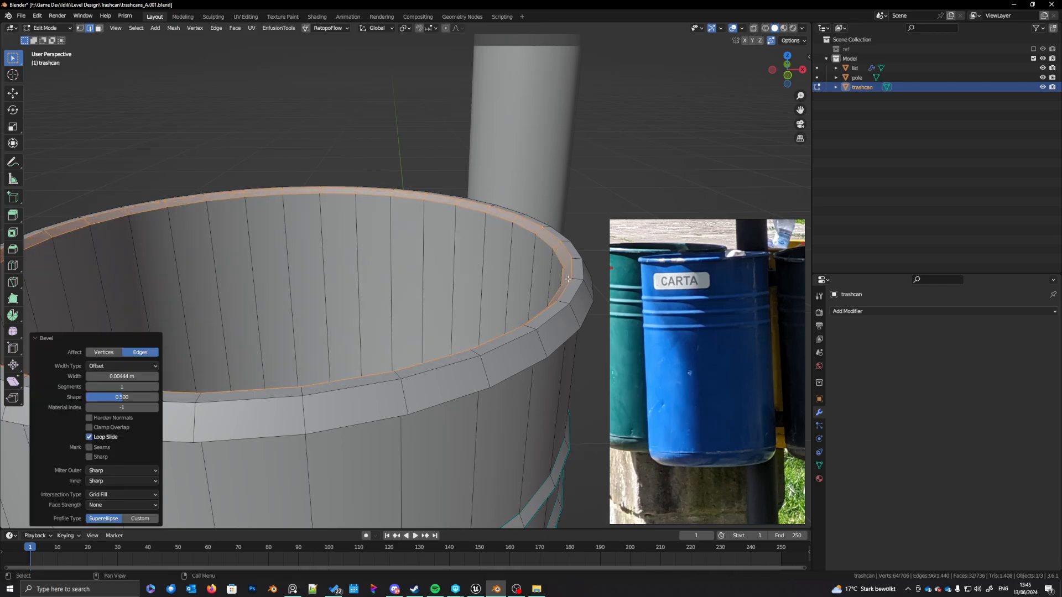
{"action": "scroll", "coordinate": [569, 279], "scroll_direction": "down", "scroll_amount": 7}
{"action": "key", "text": "Tab"}
Step: Compare the rim with the reference photo, and mark its inner edge loop and the loop beneath the lip as sharp
{"action": "mouse_move", "coordinate": [428, 333]}
{"action": "middle_mouse_down"}
{"action": "mouse_move", "coordinate": [453, 342]}
{"action": "mouse_move", "coordinate": [383, 323]}
{"action": "mouse_move", "coordinate": [442, 324]}
{"action": "middle_mouse_up"}
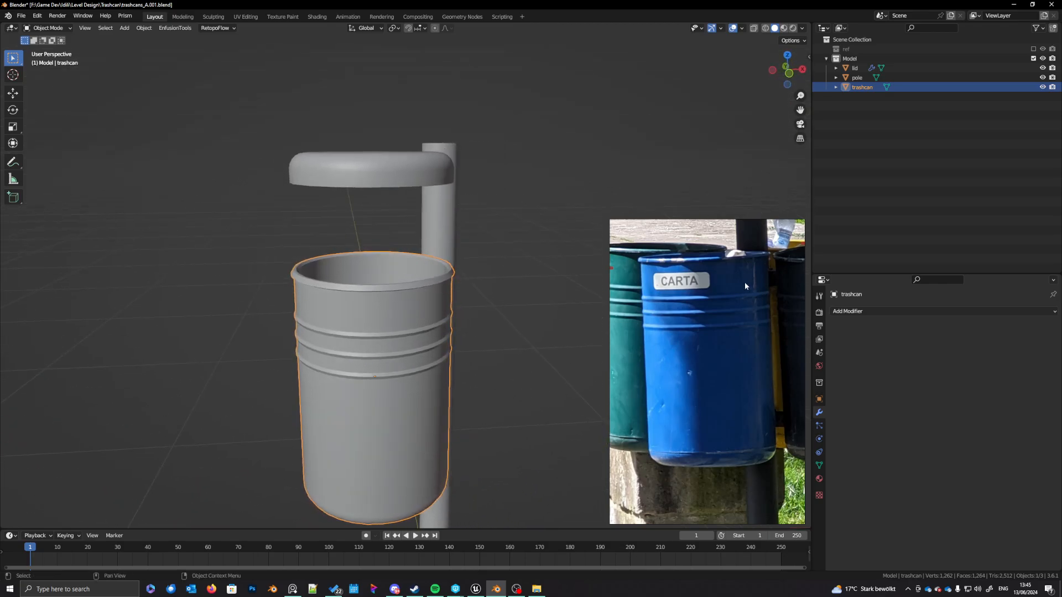
{"action": "scroll", "coordinate": [756, 265], "scroll_direction": "up", "scroll_amount": 5}
{"action": "middle_click_drag", "start_coordinate": [751, 265], "coordinate": [702, 319]}
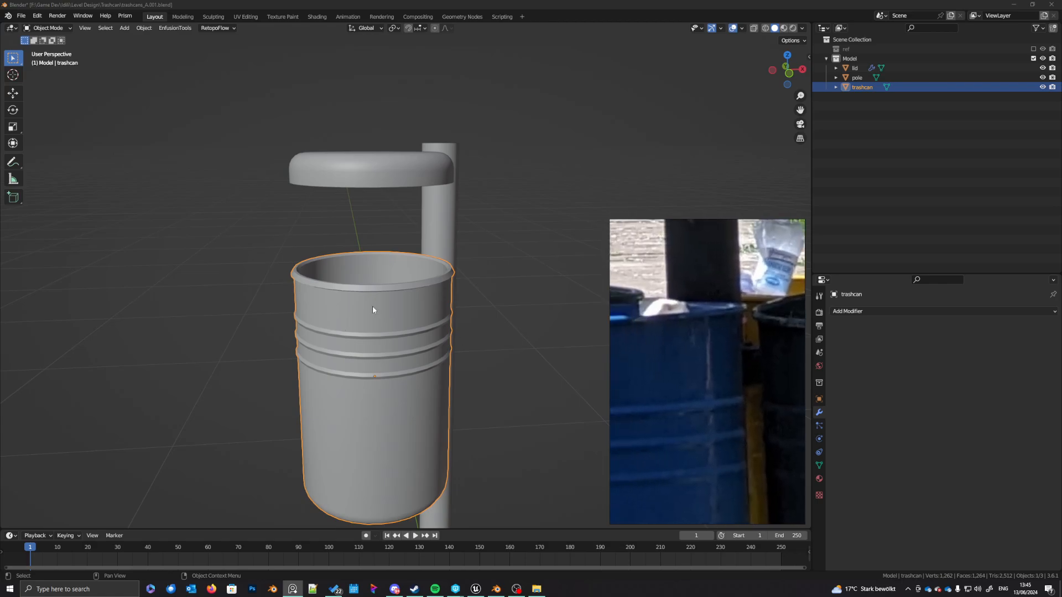
{"action": "scroll", "coordinate": [373, 310], "scroll_direction": "up", "scroll_amount": 3}
{"action": "key", "text": "Tab"}
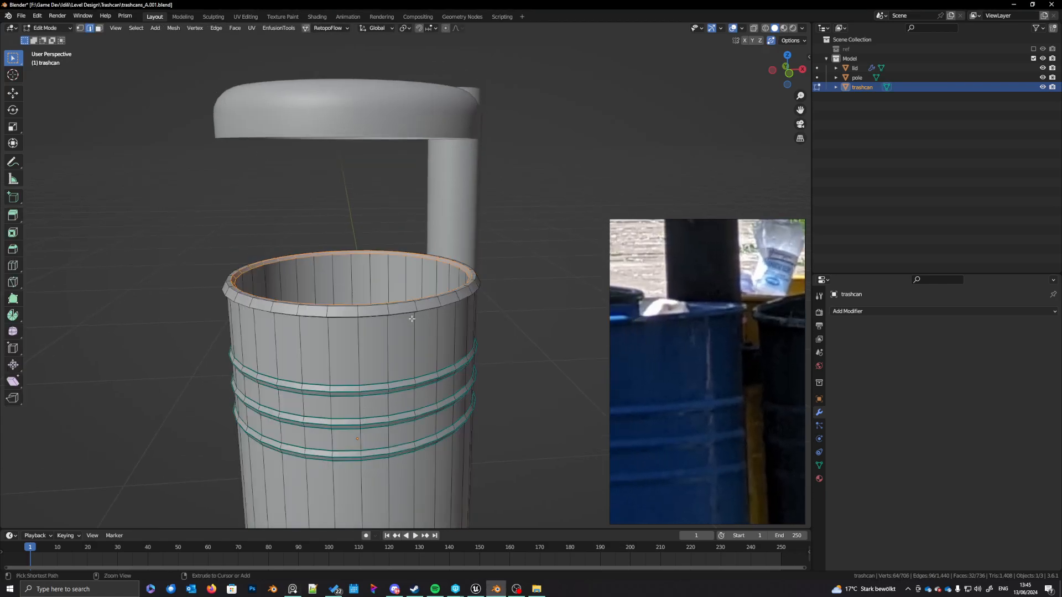
{"action": "left_click", "coordinate": [464, 273], "text": "alt"}
{"action": "middle_click_drag", "start_coordinate": [452, 356], "coordinate": [458, 316]}
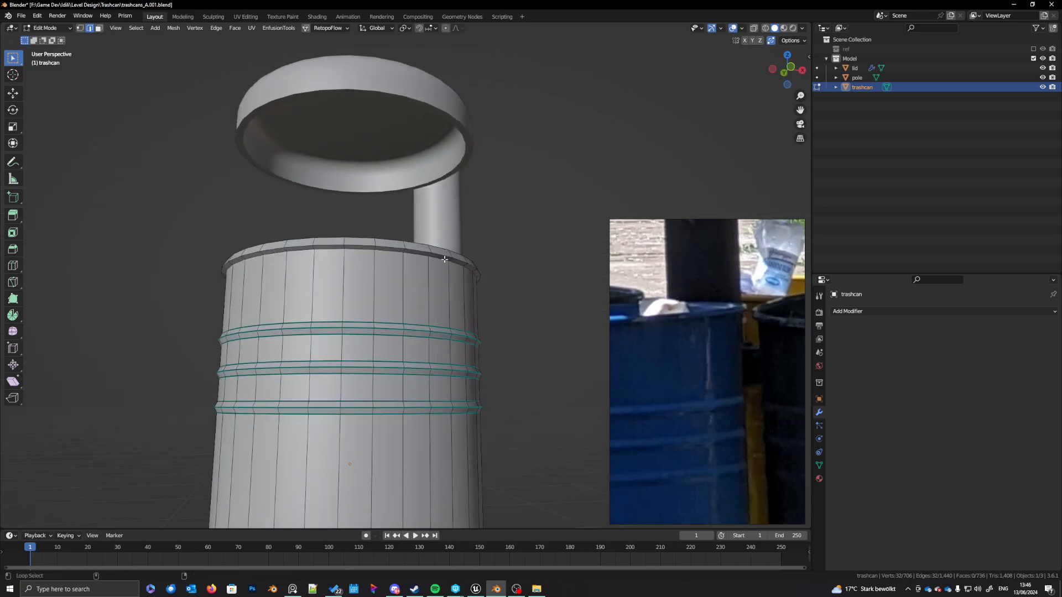
{"action": "left_click", "coordinate": [446, 272], "text": "alt+shift"}
{"action": "right_click", "coordinate": [436, 275]}
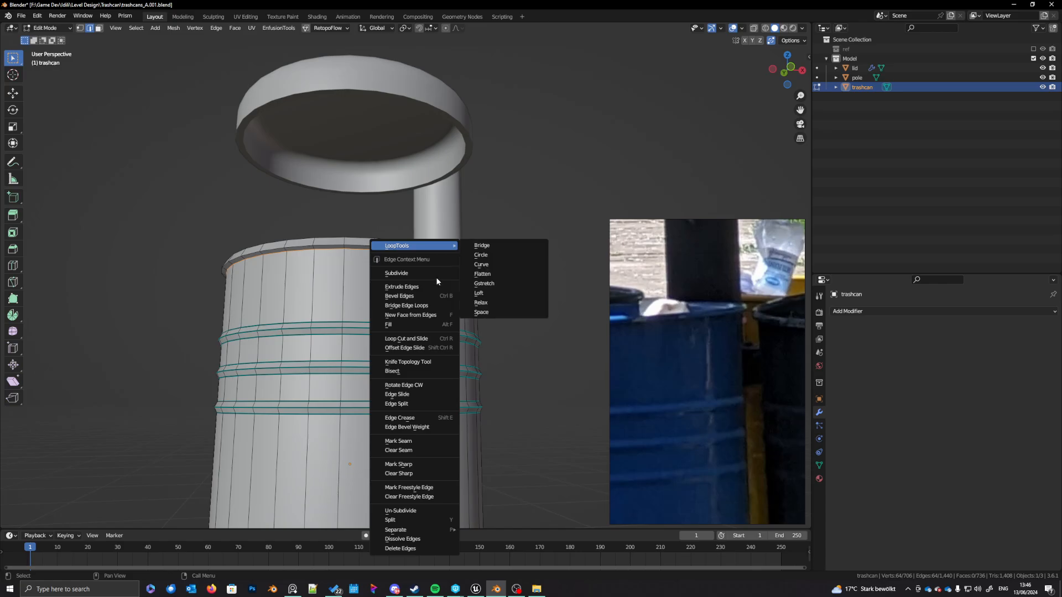
{"action": "left_click", "coordinate": [406, 463]}
Step: Edge-slide the loop along the top of the rim to adjust the lip, and return to Object Mode
{"action": "middle_click_drag", "start_coordinate": [407, 464], "coordinate": [434, 358]}
{"action": "left_click", "coordinate": [470, 286], "text": "alt"}
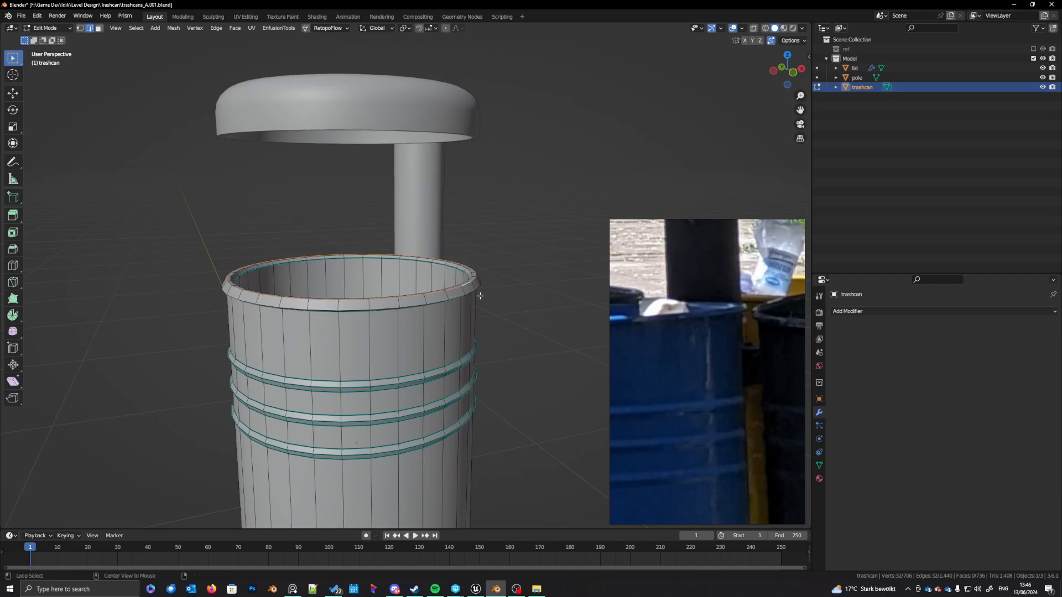
{"action": "key", "text": "g"}
{"action": "key", "text": "g"}
{"action": "left_click", "coordinate": [464, 354]}
{"action": "key", "text": "Tab"}
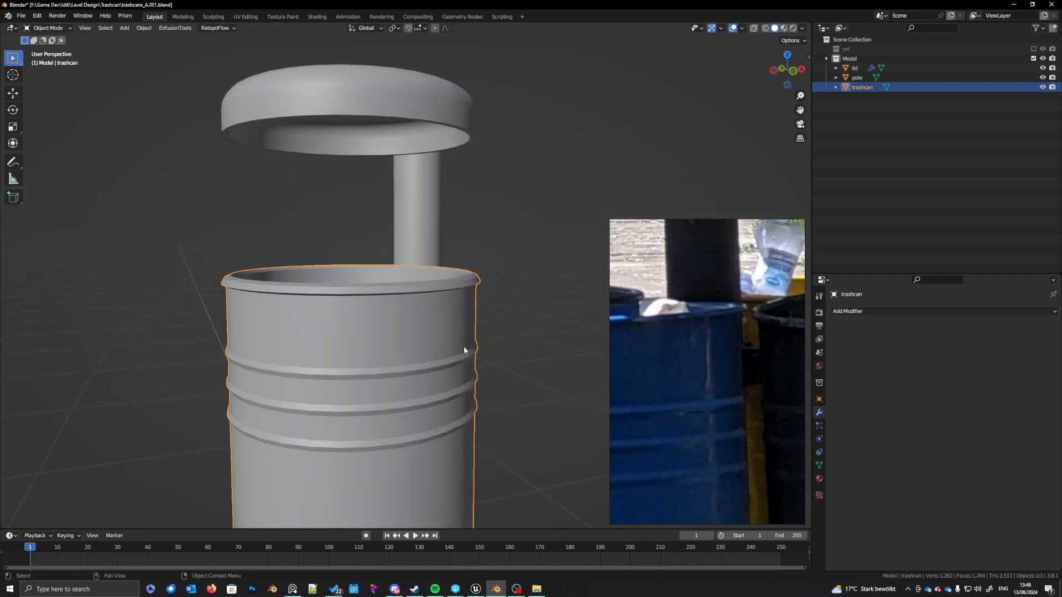
Step: Set the Auto Smooth angle of the trashcan's normals to 180°
{"action": "middle_click_drag", "start_coordinate": [464, 346], "coordinate": [636, 387]}
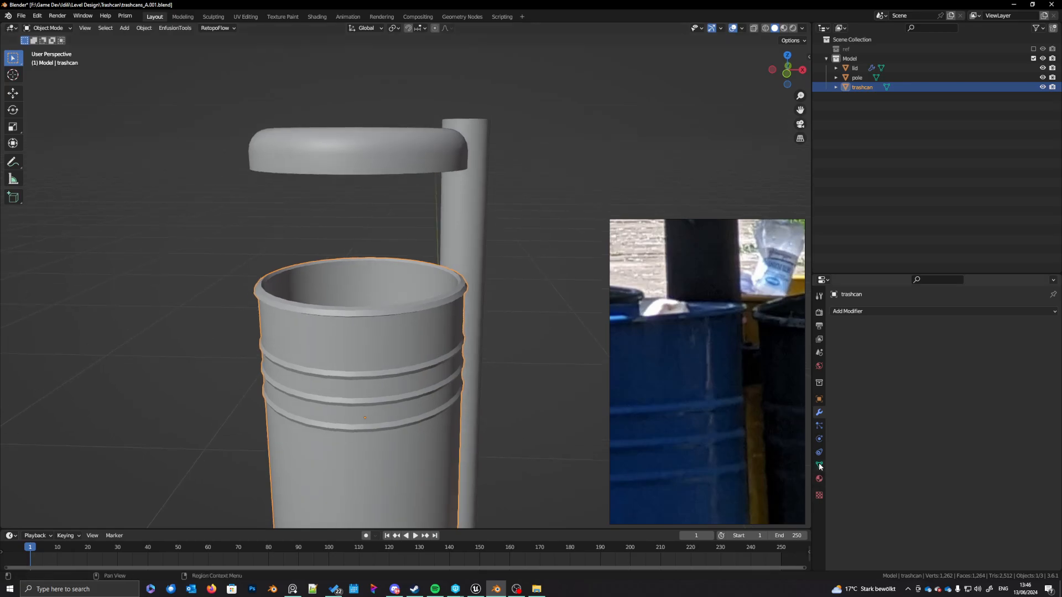
{"action": "left_click", "coordinate": [818, 466]}
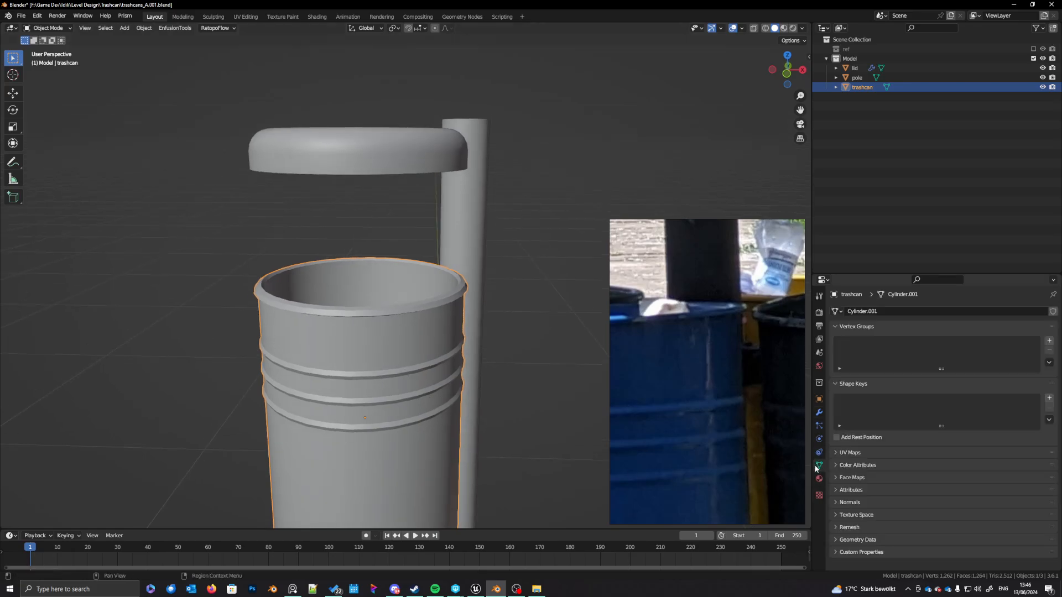
{"action": "left_click", "coordinate": [849, 503]}
{"action": "double_click", "coordinate": [977, 516]}
{"action": "type", "text": "180"}
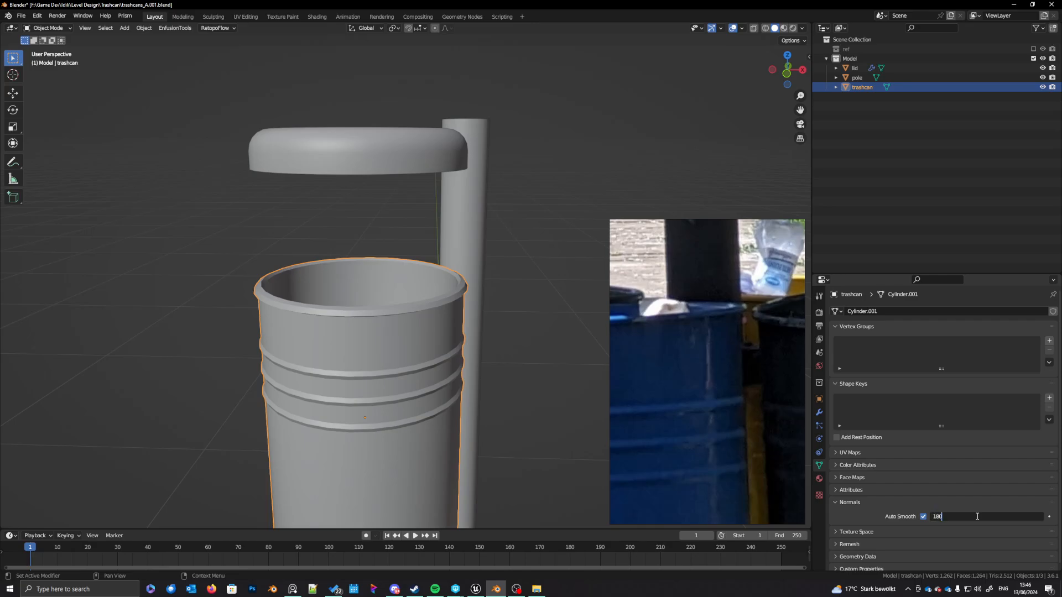
{"action": "key", "text": "Return"}
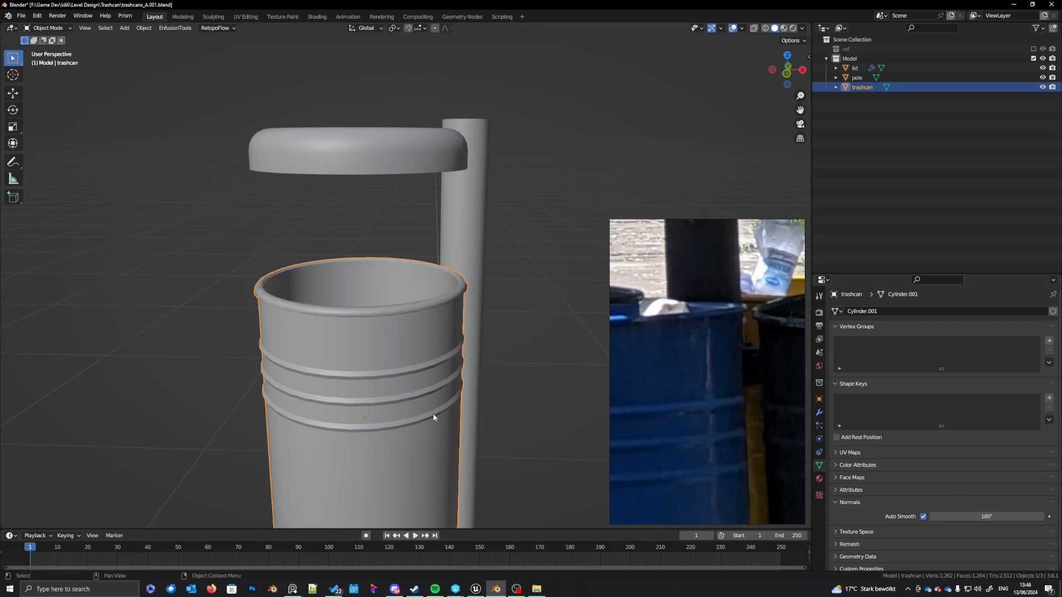
Step: Inspect the shading and proportions of the trashcan's rim, ribs and body from several angles
{"action": "middle_click_drag", "start_coordinate": [434, 418], "coordinate": [411, 368]}
{"action": "middle_click_drag", "start_coordinate": [413, 409], "coordinate": [434, 426]}
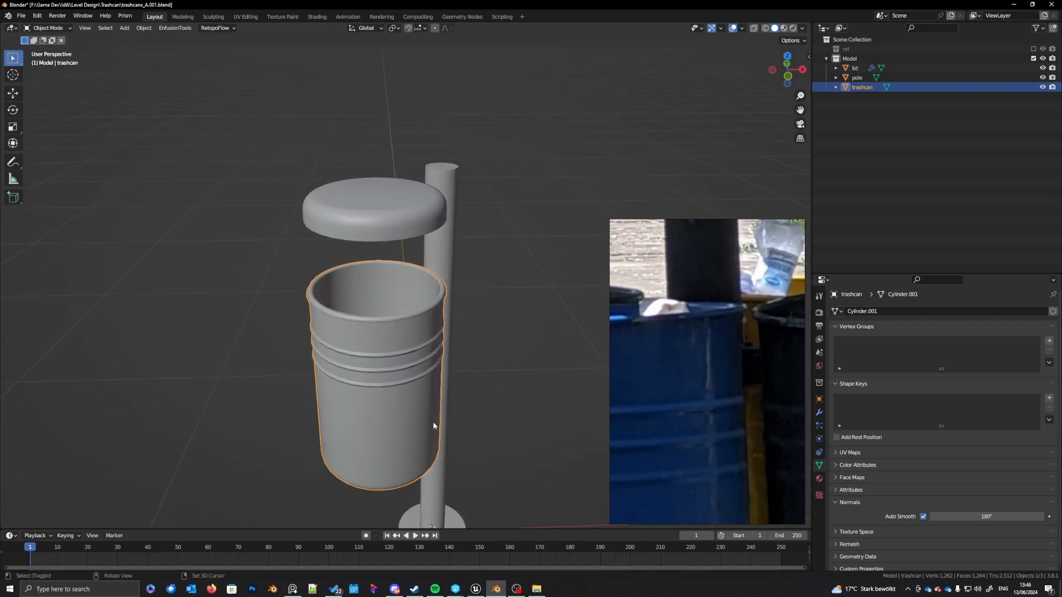
{"action": "scroll", "coordinate": [466, 330], "scroll_direction": "up", "scroll_amount": 4}
{"action": "middle_click_drag", "start_coordinate": [443, 314], "coordinate": [474, 286]}
{"action": "key", "text": "Tab"}
{"action": "key", "text": "Tab"}
{"action": "middle_click_drag", "start_coordinate": [356, 318], "coordinate": [372, 417]}
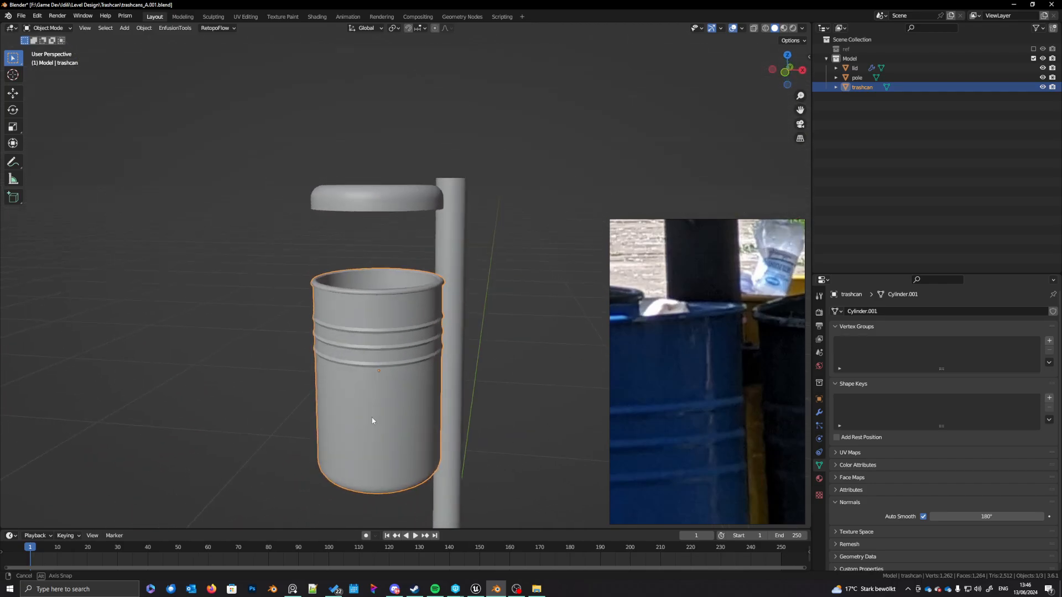
Step: Select the lid and apply its 0.01 m Solidify modifier
{"action": "left_click", "coordinate": [374, 200]}
{"action": "middle_click_drag", "start_coordinate": [384, 250], "coordinate": [382, 312]}
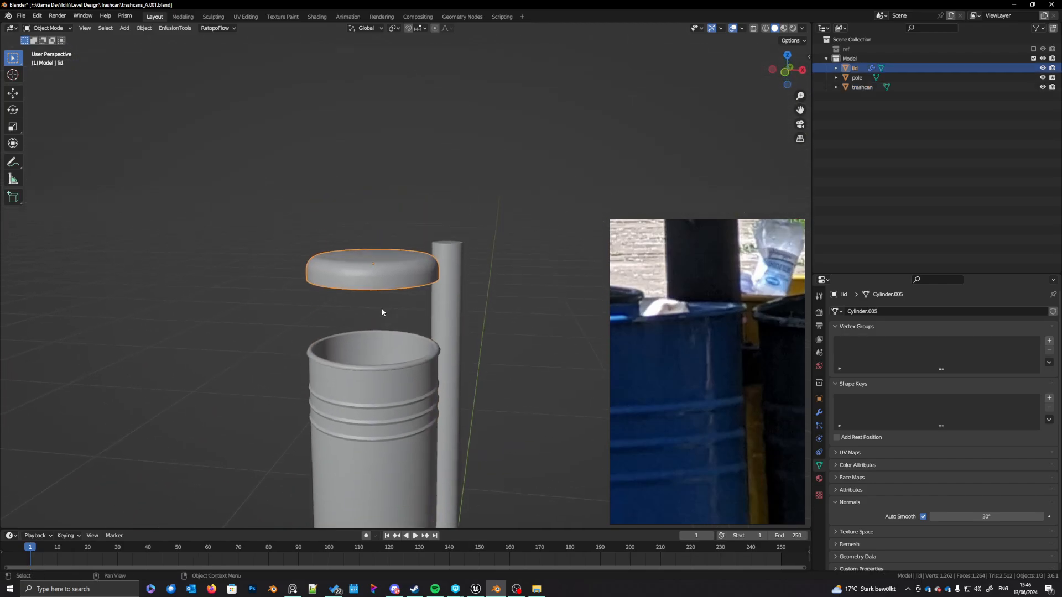
{"action": "scroll", "coordinate": [402, 291], "scroll_direction": "up", "scroll_amount": 4}
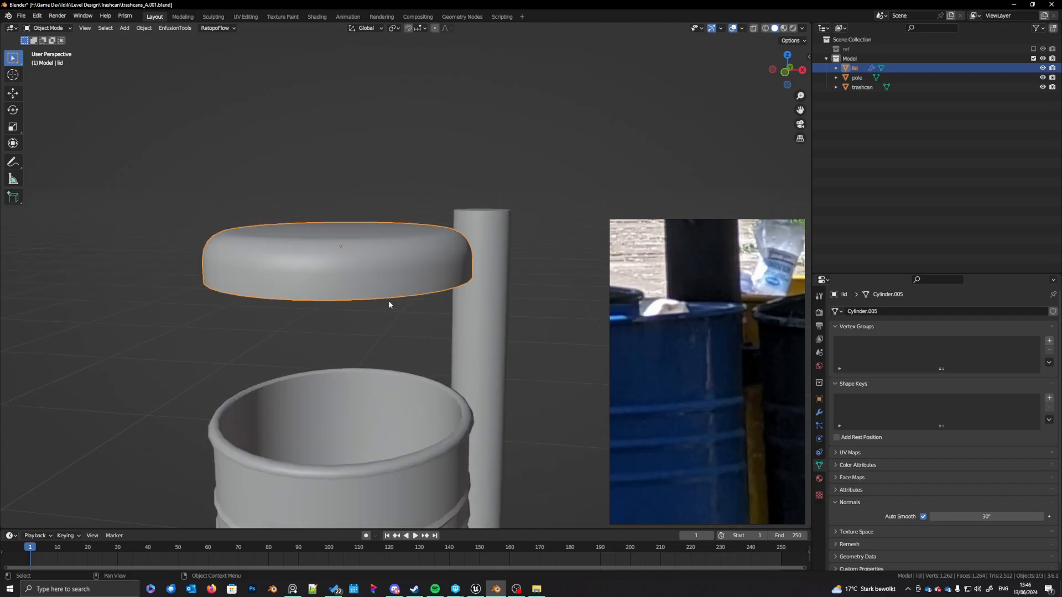
{"action": "middle_click_drag", "start_coordinate": [389, 300], "coordinate": [414, 361], "text": "shift"}
{"action": "left_click", "coordinate": [819, 413]}
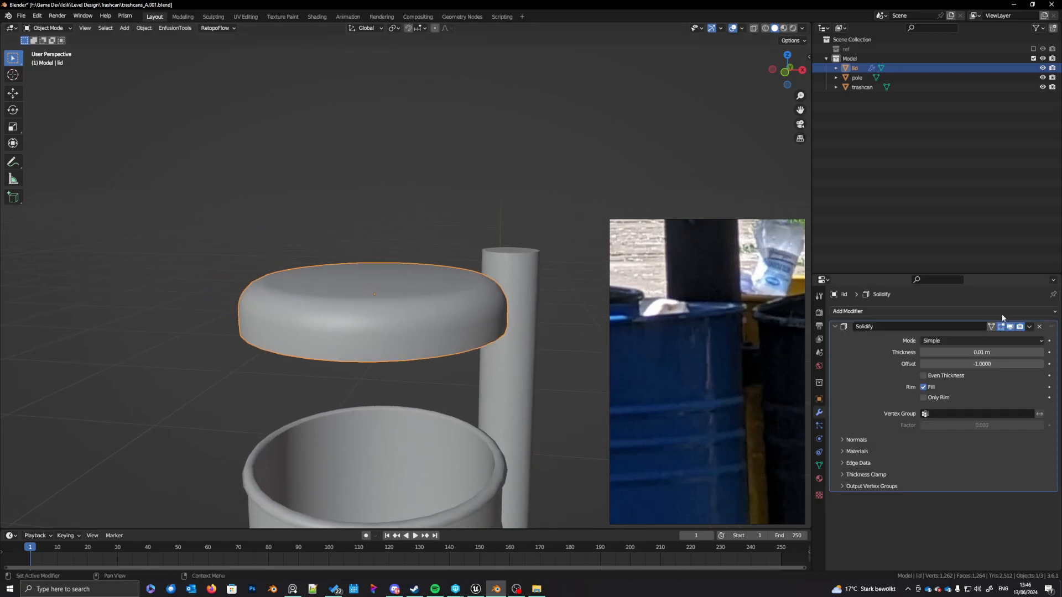
{"action": "left_click", "coordinate": [1038, 315]}
{"action": "left_click", "coordinate": [1022, 340]}
Step: Dissolve three edge loops along the curved inner wall of the lid to simplify its interior
{"action": "middle_click_drag", "start_coordinate": [401, 393], "coordinate": [410, 349]}
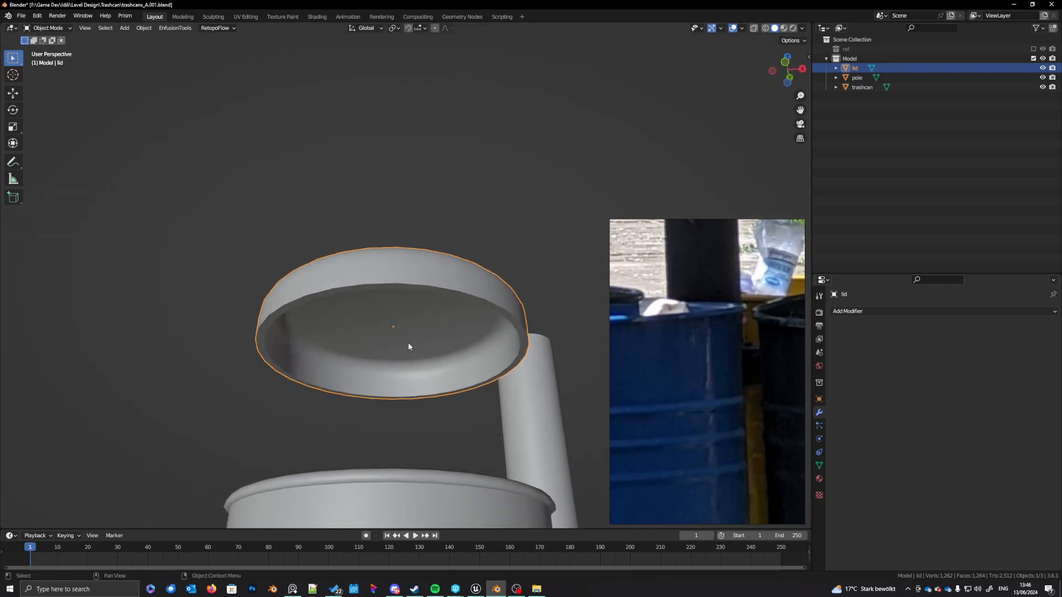
{"action": "key", "text": "Tab"}
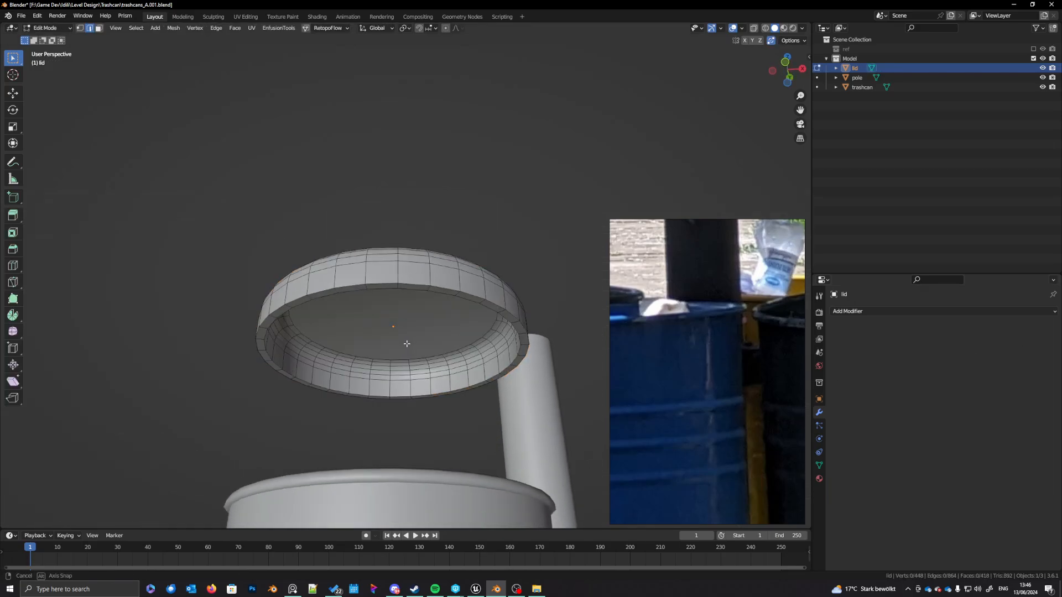
{"action": "left_click", "coordinate": [400, 375], "text": "alt"}
{"action": "left_click", "coordinate": [399, 366], "text": "alt+shift"}
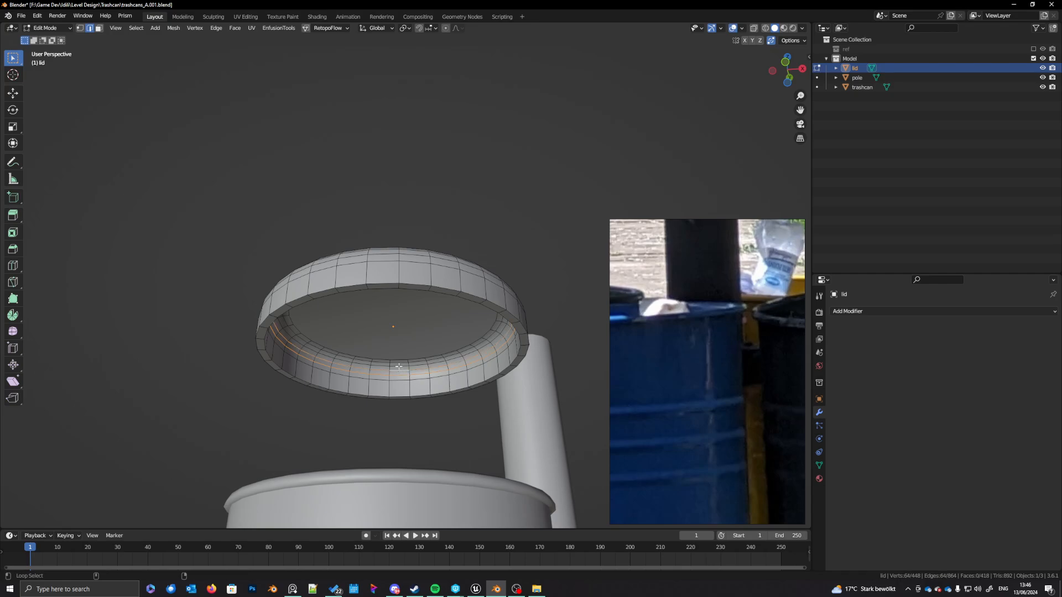
{"action": "left_click", "coordinate": [399, 364], "text": "alt+shift"}
{"action": "key", "text": "ctrl+x"}
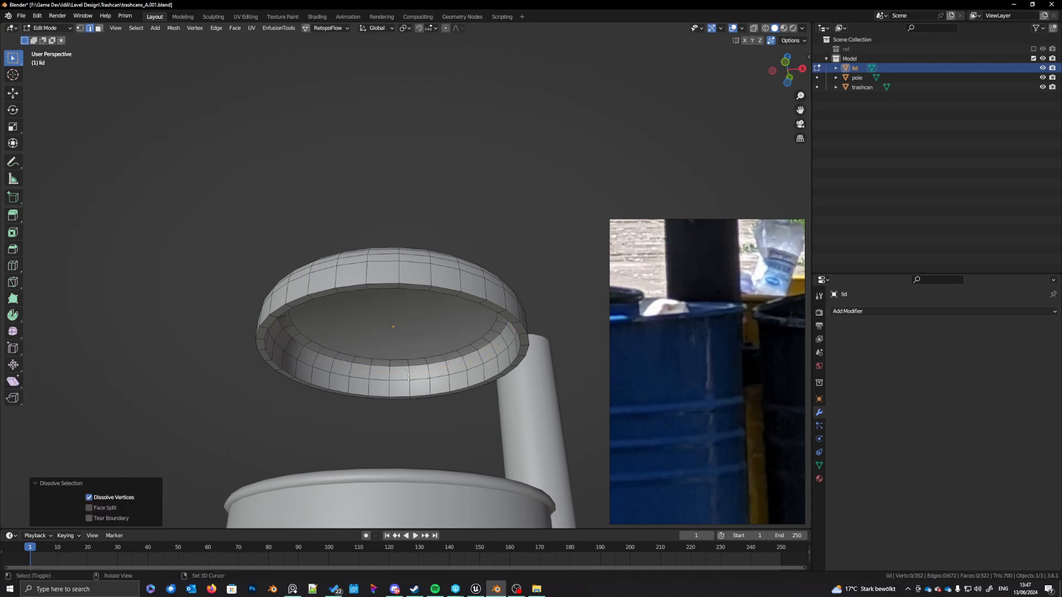
Step: Edge-slide the remaining loop on the lid's inner curve by a factor of about -0.32 to even out the spacing
{"action": "left_click", "coordinate": [402, 366], "text": "alt"}
{"action": "key", "text": "g"}
{"action": "key", "text": "g"}
{"action": "left_click", "coordinate": [401, 371]}
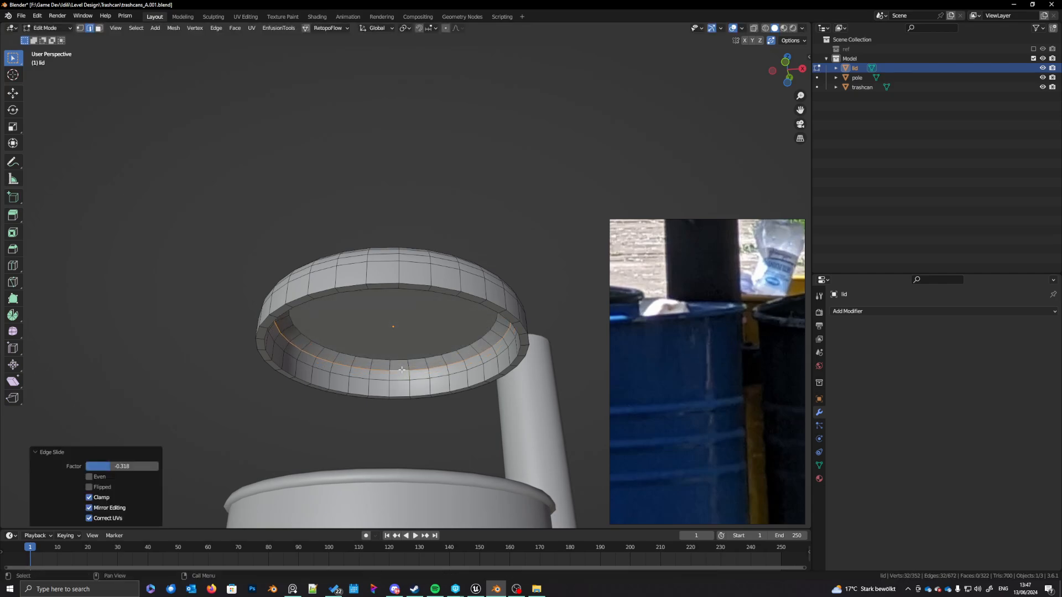
Step: Inset the lid's inner ceiling face by about 0.033 m and collapse the inset face to a point at the centre
{"action": "key", "text": "3"}
{"action": "left_click", "coordinate": [411, 344]}
{"action": "mouse_move", "coordinate": [442, 393]}
{"action": "middle_mouse_down"}
{"action": "mouse_move", "coordinate": [442, 382]}
{"action": "mouse_move", "coordinate": [457, 390]}
{"action": "middle_mouse_up"}
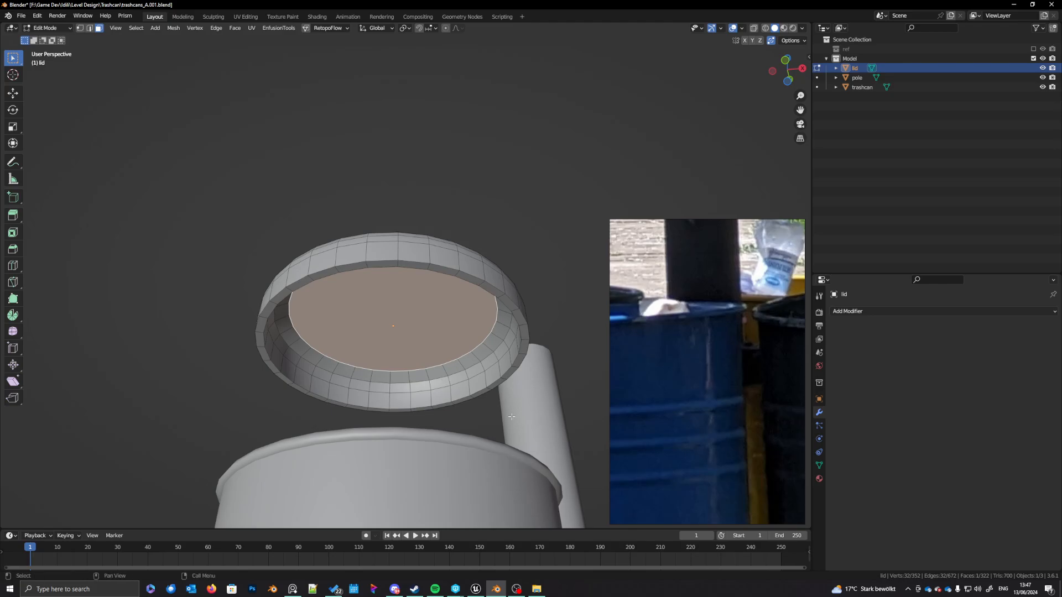
{"action": "key", "text": "i"}
{"action": "left_click", "coordinate": [493, 414]}
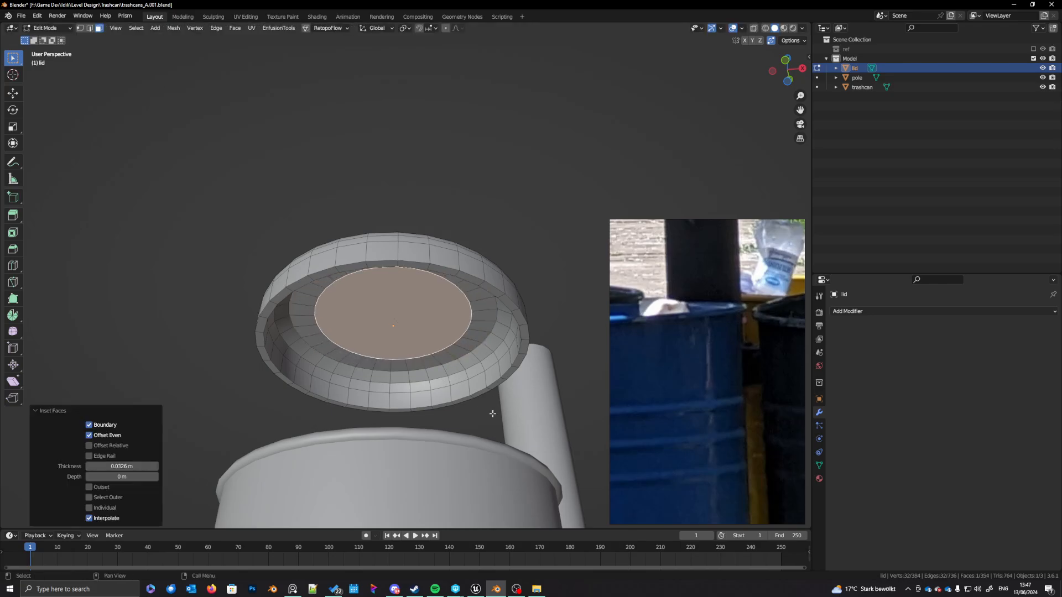
{"action": "key", "text": "s"}
{"action": "key", "text": "0"}
{"action": "key", "text": "Return"}
{"action": "middle_click_drag", "start_coordinate": [479, 425], "coordinate": [405, 372]}
{"action": "key", "text": "1"}
{"action": "left_click", "coordinate": [405, 372]}
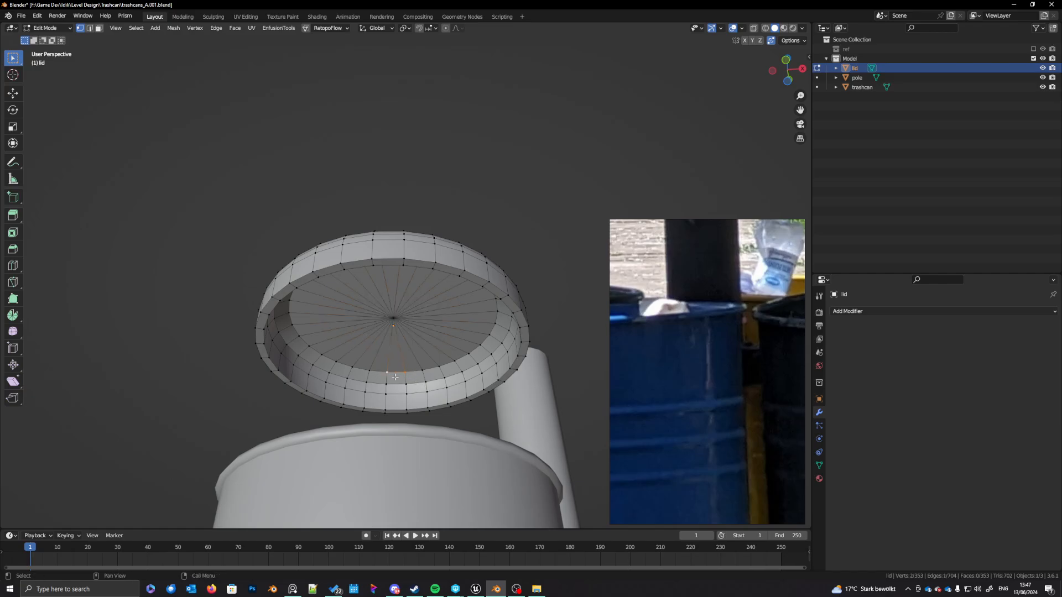
Step: Inset the lid's outer top face by about 0.007 m, collapse it to the centre, and return to Object Mode
{"action": "key", "text": "3"}
{"action": "left_click", "coordinate": [393, 316]}
{"action": "middle_click_drag", "start_coordinate": [413, 294], "coordinate": [460, 460]}
{"action": "key", "text": "i"}
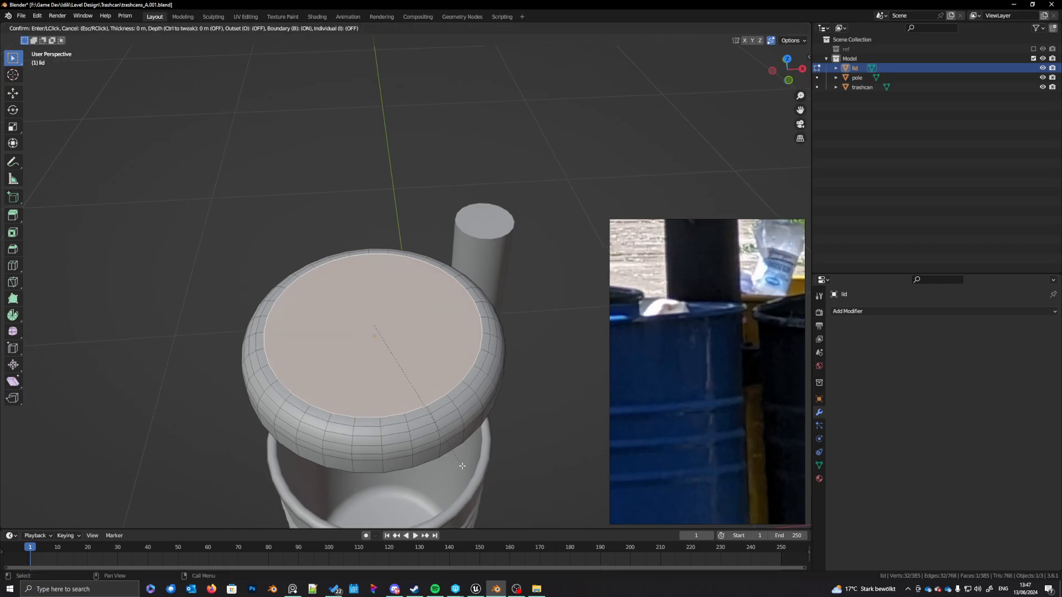
{"action": "left_click", "coordinate": [456, 463]}
{"action": "key", "text": "s"}
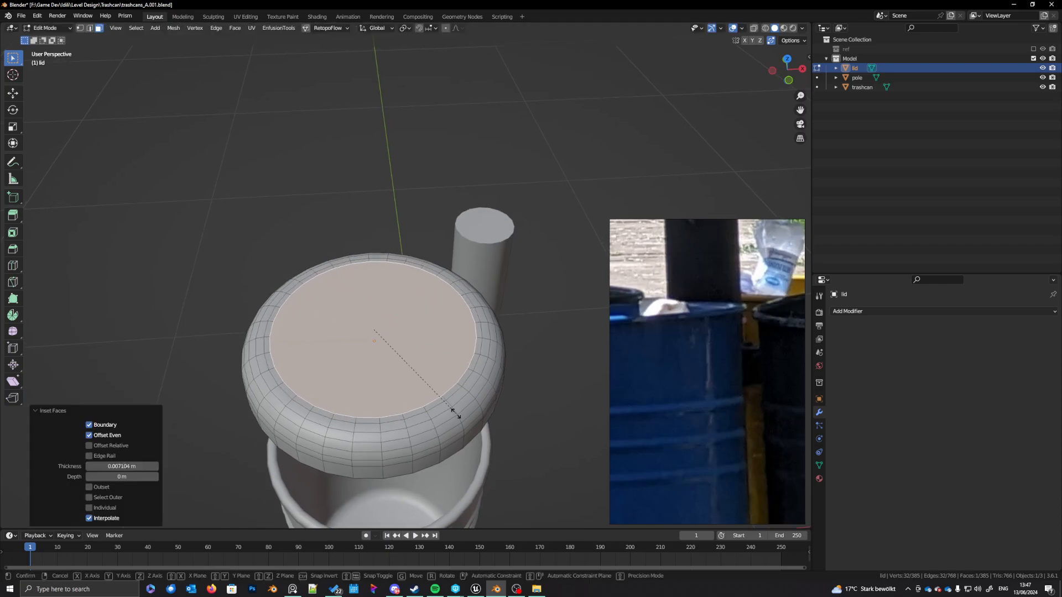
{"action": "key", "text": "0"}
{"action": "key", "text": "Return"}
{"action": "middle_click_drag", "start_coordinate": [395, 378], "coordinate": [395, 317]}
{"action": "key", "text": "Tab"}
{"action": "scroll", "coordinate": [396, 315], "scroll_direction": "down", "scroll_amount": 3}
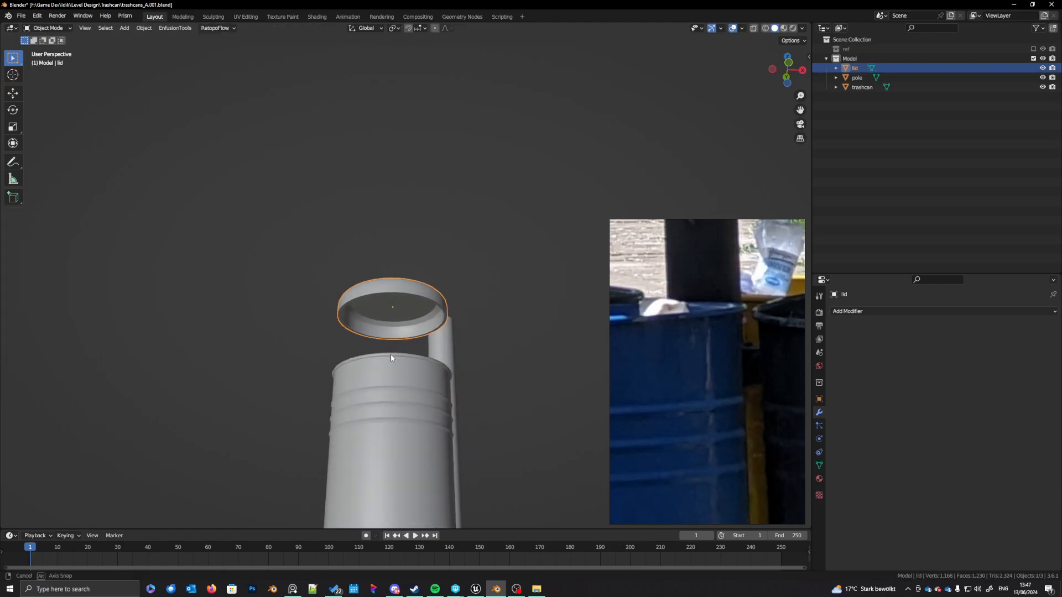
Step: Set the Auto Smooth angle of the lid's normals to 60°
{"action": "middle_click_drag", "start_coordinate": [391, 353], "coordinate": [393, 366]}
{"action": "left_click", "coordinate": [820, 465]}
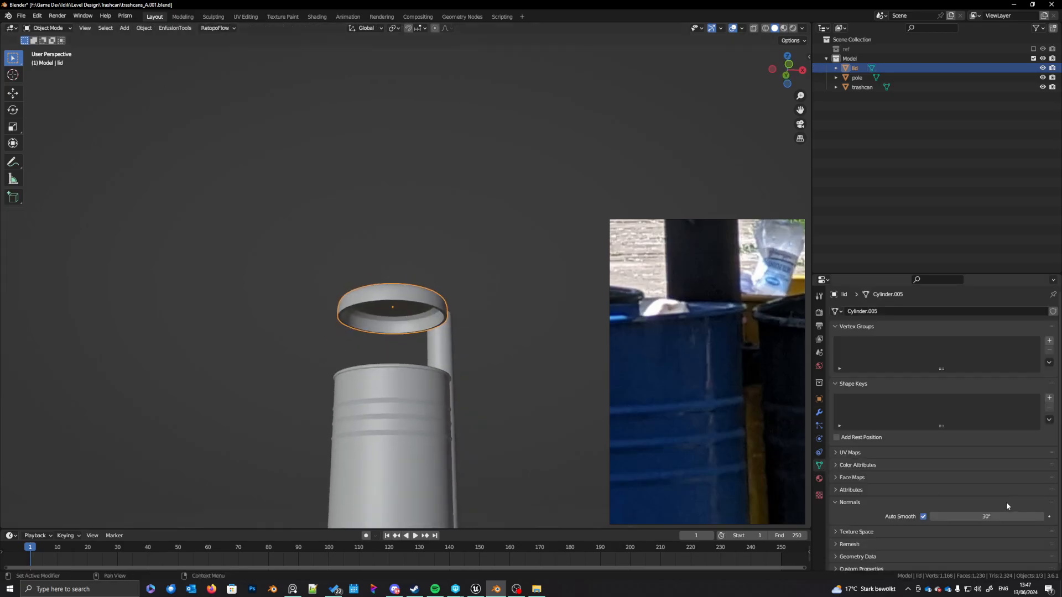
{"action": "left_click_drag", "start_coordinate": [986, 516], "coordinate": [988, 517]}
Step: Inspect the lid's shading from above and compare its shape with the reference photo
{"action": "middle_click_drag", "start_coordinate": [401, 306], "coordinate": [376, 378]}
{"action": "key", "text": "a"}
{"action": "key", "text": "alt+a"}
{"action": "scroll", "coordinate": [370, 388], "scroll_direction": "down", "scroll_amount": 3}
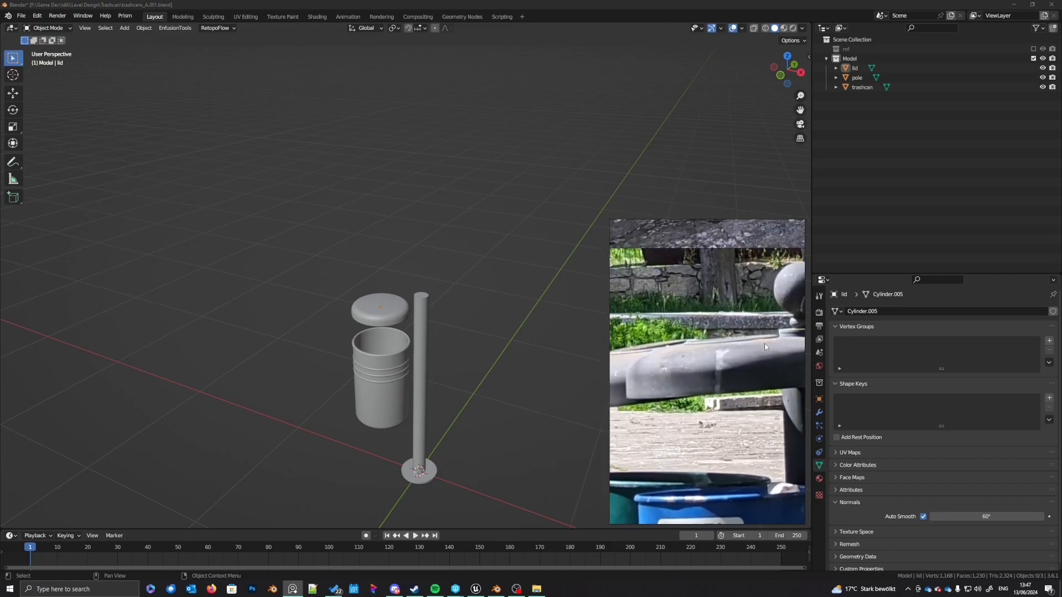
{"action": "scroll", "coordinate": [412, 350], "scroll_direction": "up", "scroll_amount": 3}
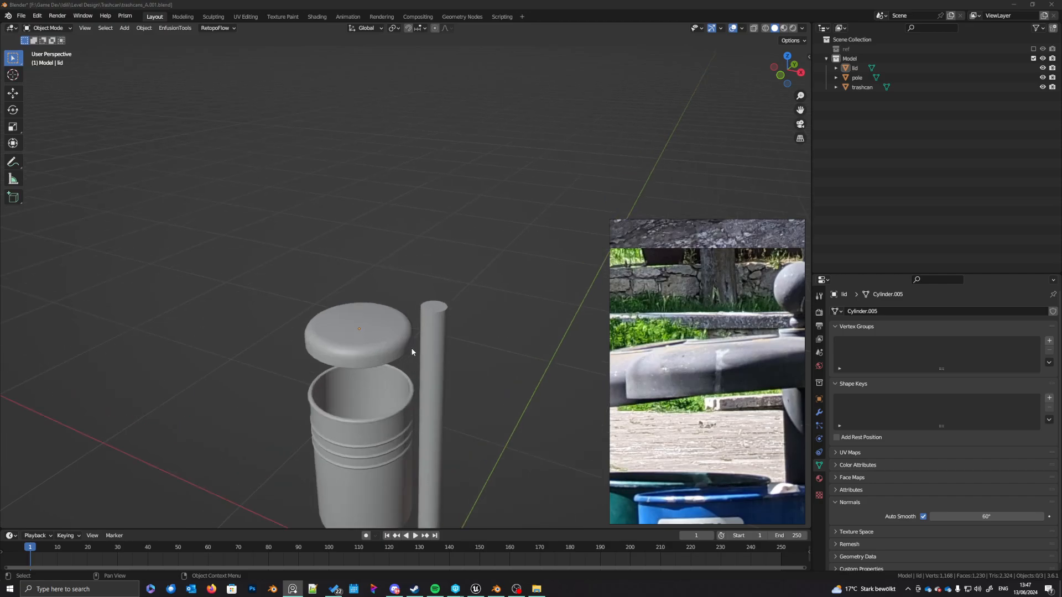
{"action": "left_click", "coordinate": [364, 346]}
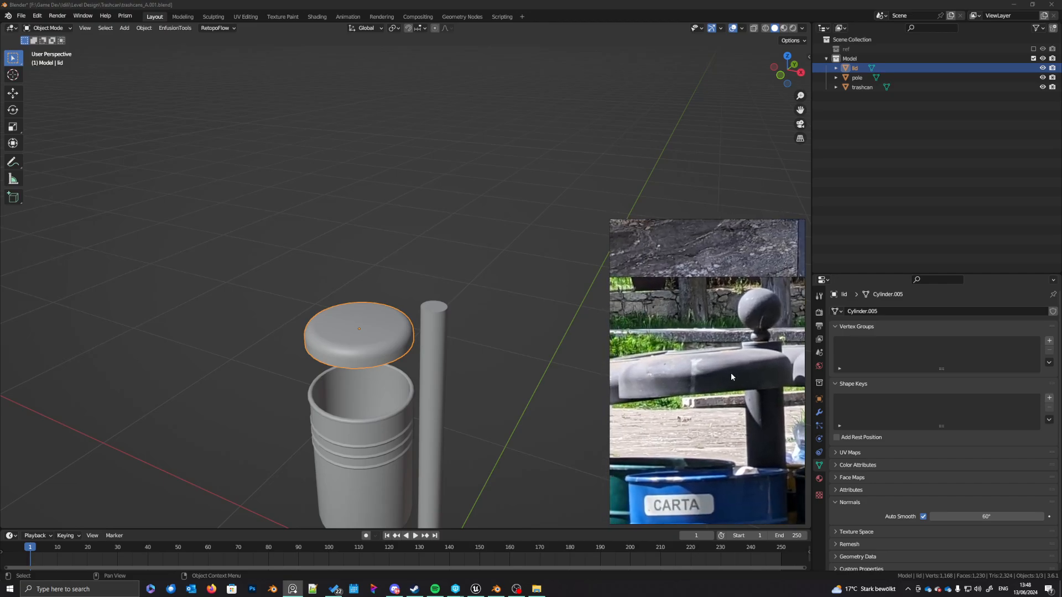
{"action": "left_click", "coordinate": [212, 589]}
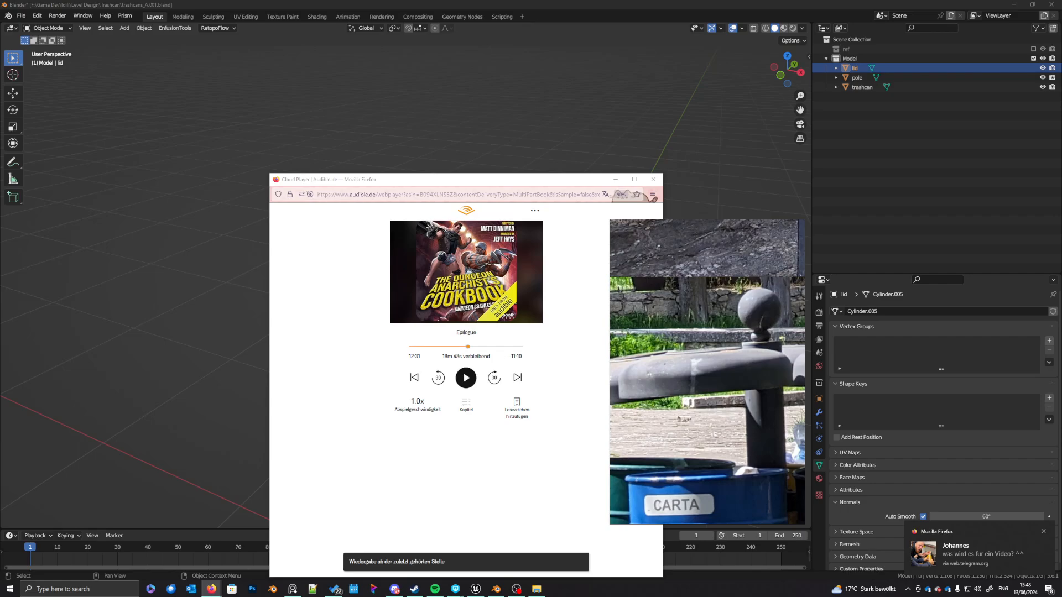
{"action": "left_click", "coordinate": [1044, 532]}
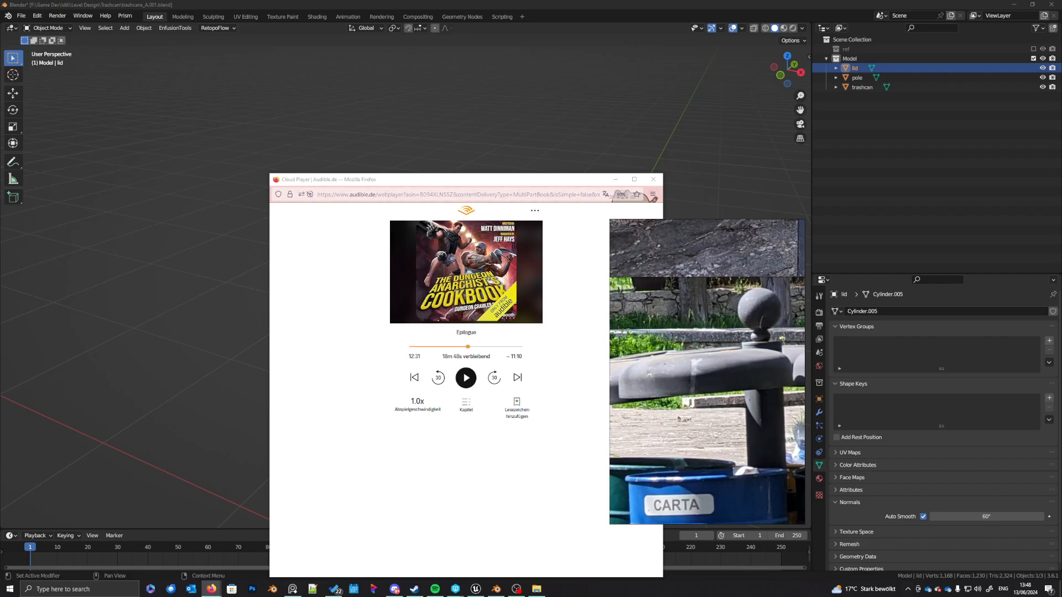
{"action": "left_click", "coordinate": [654, 179]}
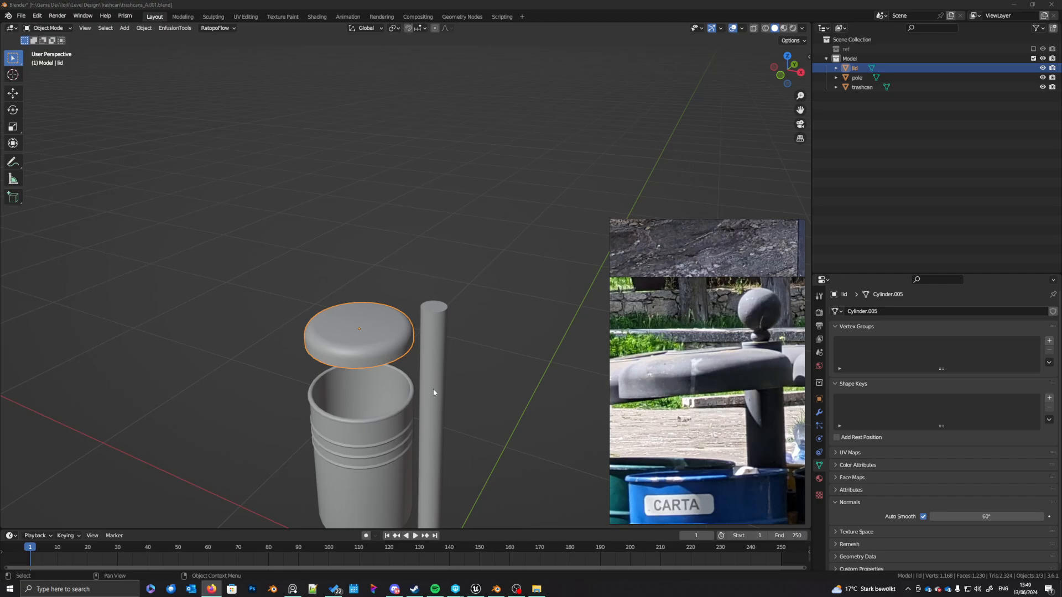
Step: Compare the lid's rounded edge and height with the lid in the reference photo
{"action": "scroll", "coordinate": [413, 398], "scroll_direction": "down", "scroll_amount": 3}
{"action": "middle_click_drag", "start_coordinate": [450, 314], "coordinate": [483, 320]}
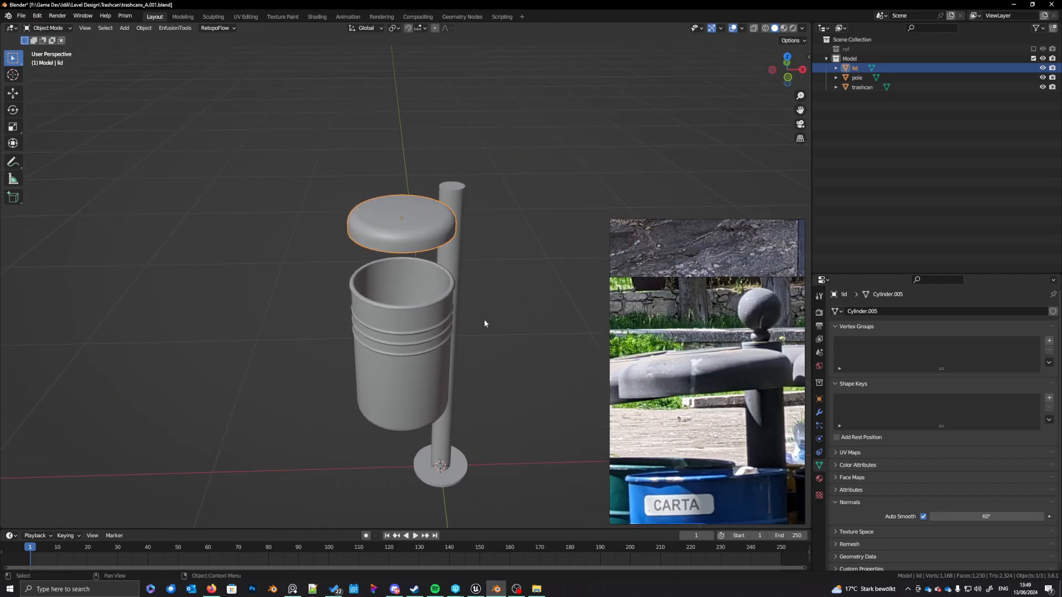
{"action": "scroll", "coordinate": [453, 320], "scroll_direction": "up", "scroll_amount": 5}
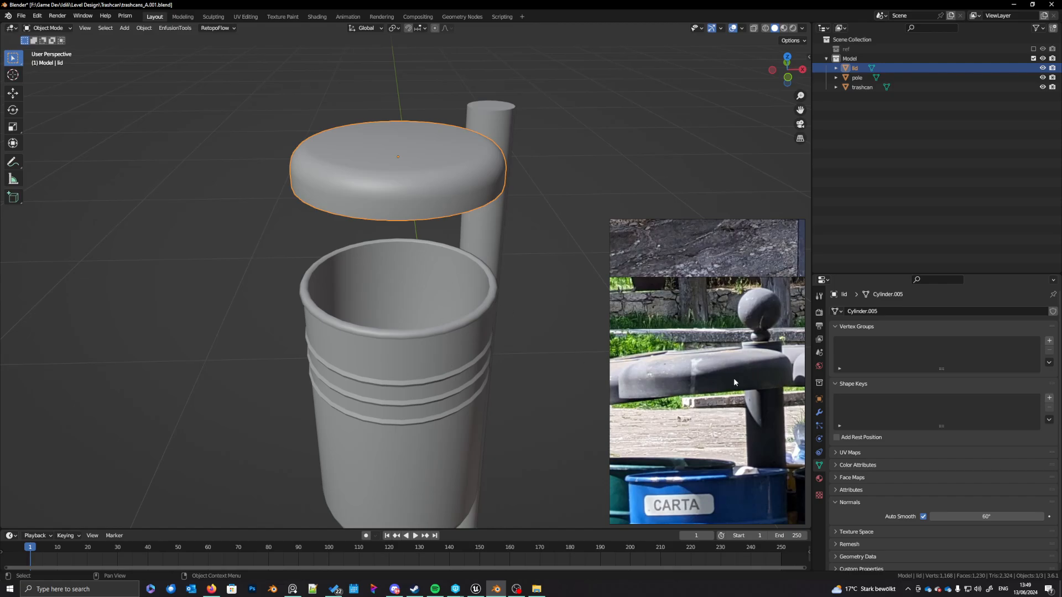
{"action": "scroll", "coordinate": [717, 382], "scroll_direction": "down", "scroll_amount": 2}
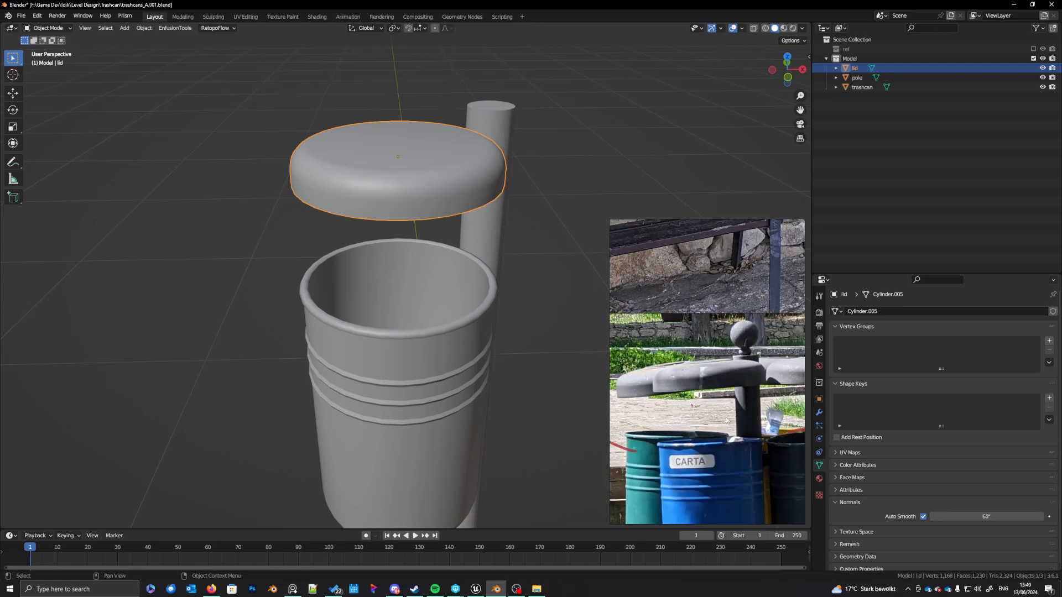
{"action": "scroll", "coordinate": [691, 368], "scroll_direction": "up", "scroll_amount": 2}
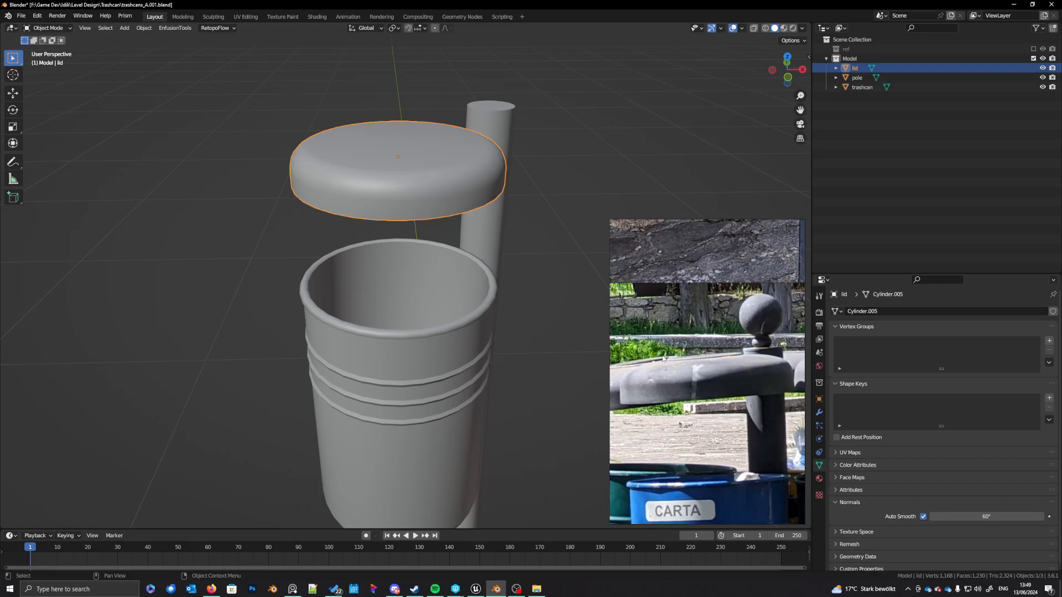
Step: Delete the lid's outer top and rounded edge by growing a selection from the top centre vertex and removing those vertices
{"action": "key", "text": "Tab"}
{"action": "middle_click_drag", "start_coordinate": [411, 214], "coordinate": [401, 145]}
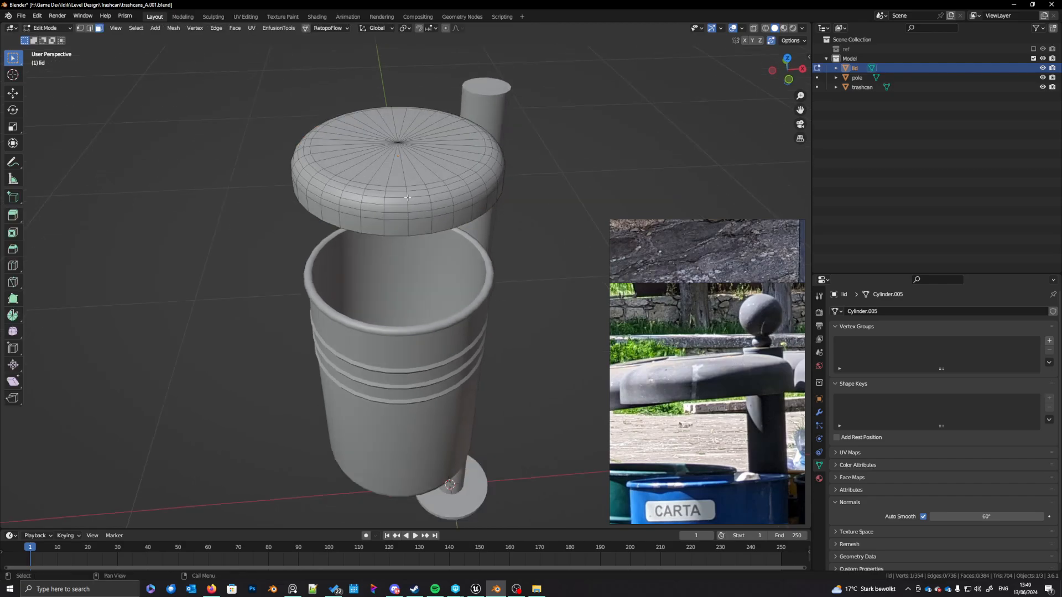
{"action": "left_click", "coordinate": [401, 144]}
{"action": "key", "text": "ctrl+KP_Add"}
{"action": "key", "text": "ctrl+KP_Add"}
{"action": "key", "text": "ctrl+KP_Add"}
{"action": "key", "text": "ctrl+KP_Add"}
{"action": "key", "text": "ctrl+KP_Add"}
{"action": "key", "text": "ctrl+KP_Add"}
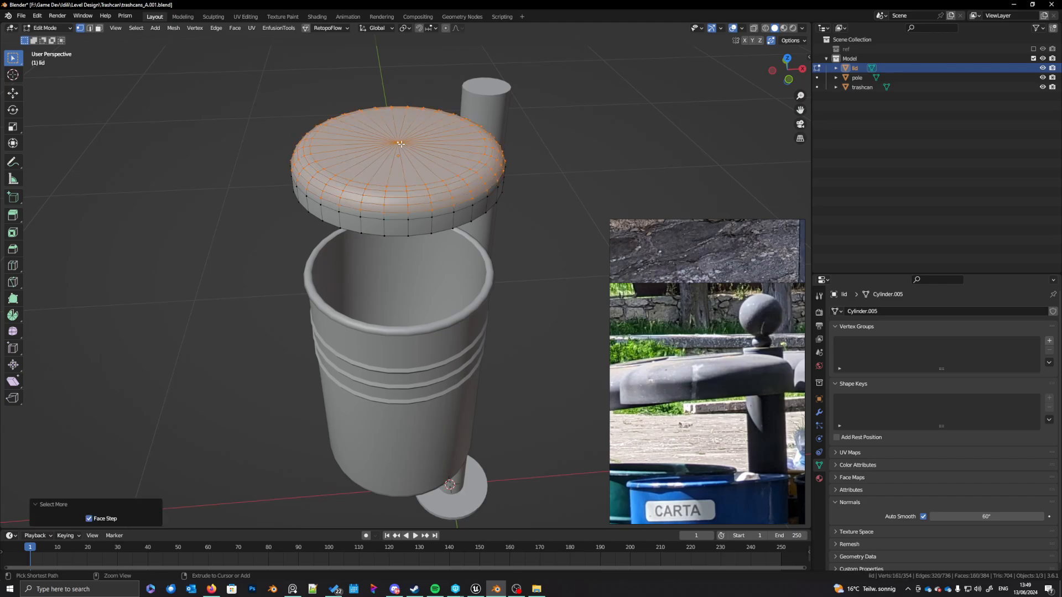
{"action": "key", "text": "x"}
{"action": "left_click", "coordinate": [402, 145]}
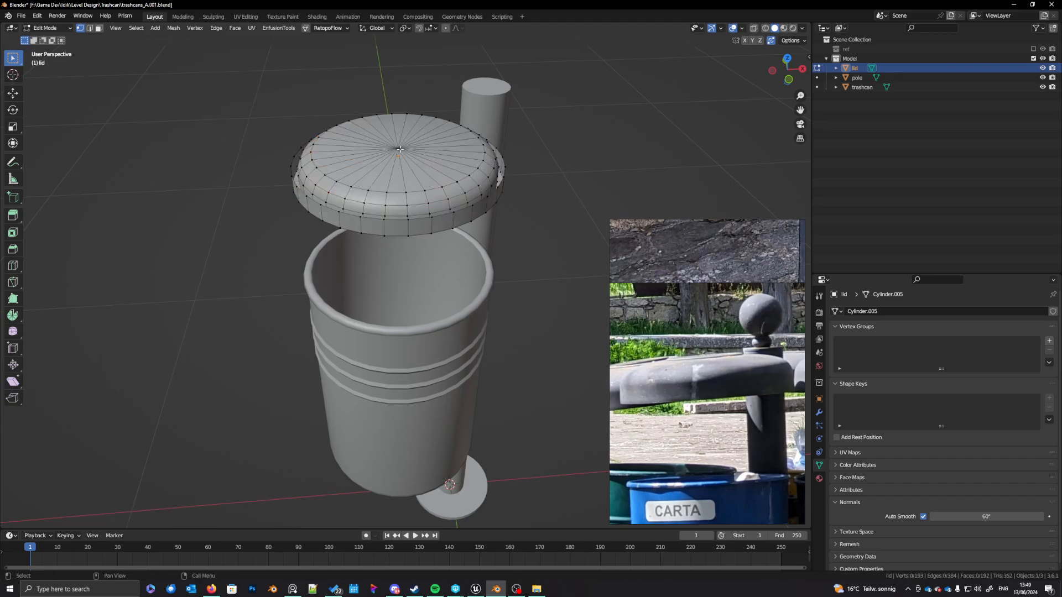
Step: Move the upper edge loop of the lid's outer wall up about 0.045 m along Z and fill the open top with a face
{"action": "key", "text": "2"}
{"action": "key", "text": "KP_1"}
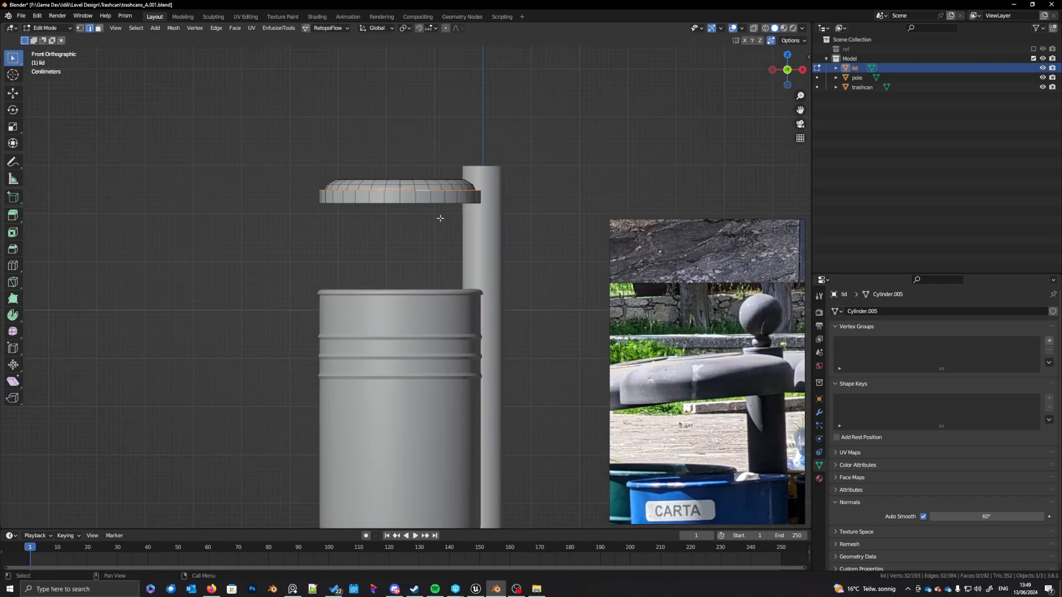
{"action": "middle_click_drag", "start_coordinate": [443, 218], "coordinate": [441, 263], "text": "shift"}
{"action": "key", "text": "e"}
{"action": "key", "text": "z"}
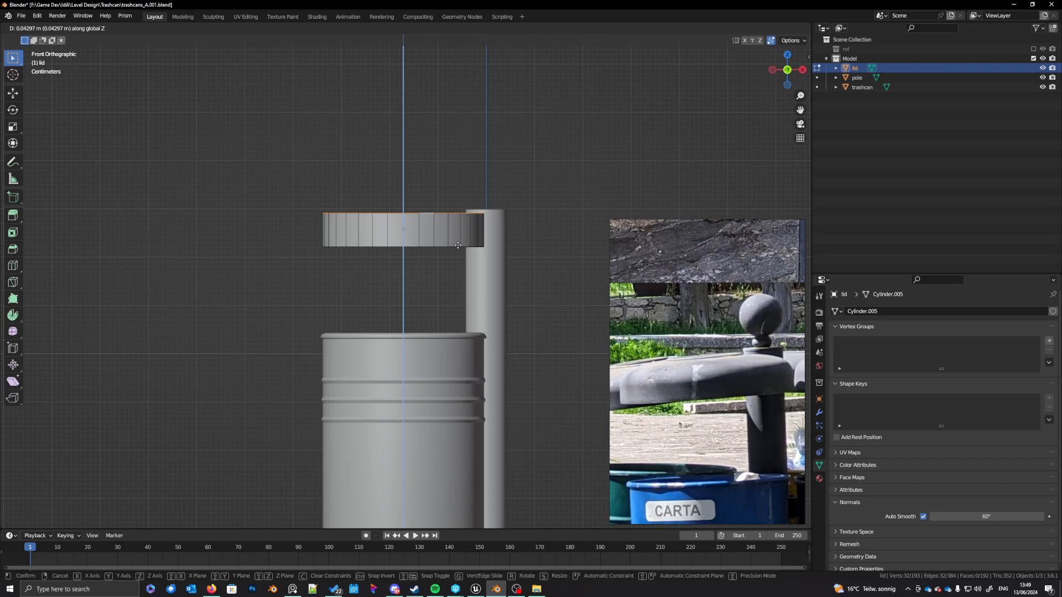
{"action": "left_click", "coordinate": [458, 246]}
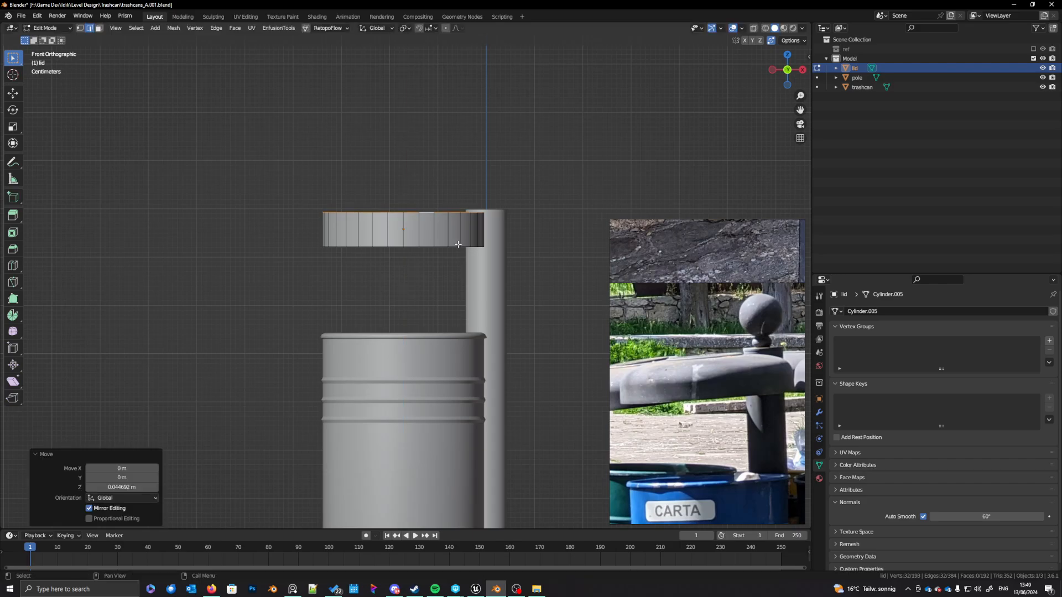
{"action": "middle_click_drag", "start_coordinate": [458, 246], "coordinate": [461, 286]}
{"action": "key", "text": "f"}
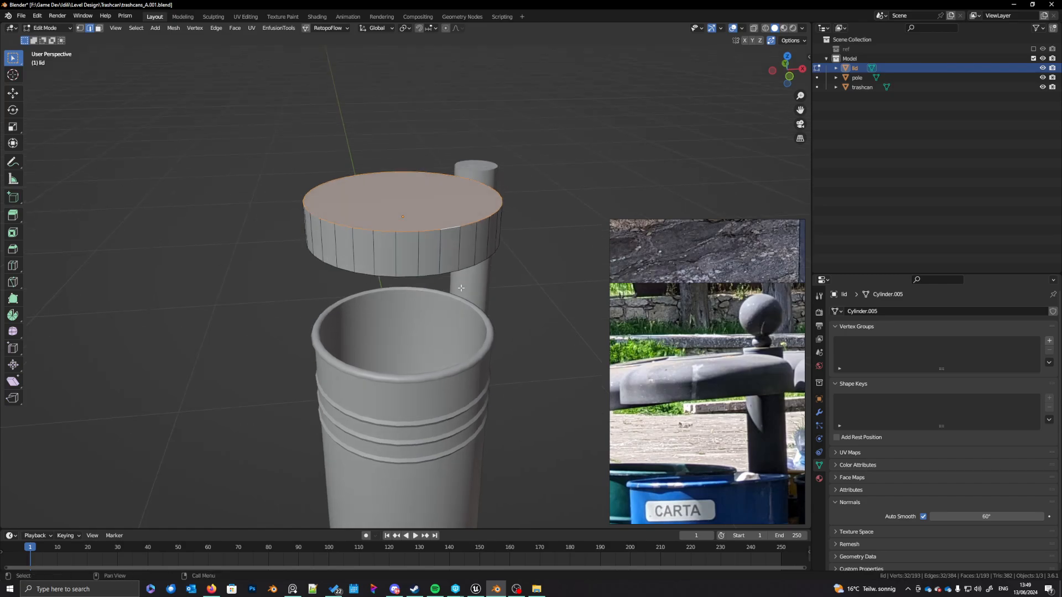
{"action": "key", "text": "ctrl+b"}
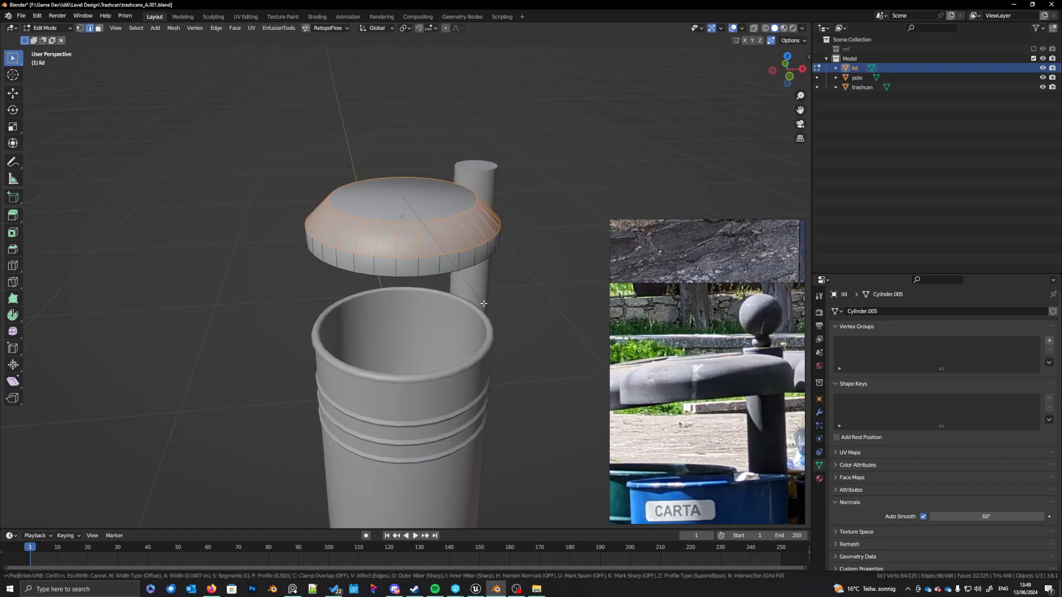
{"action": "scroll", "coordinate": [499, 309], "scroll_direction": "up", "scroll_amount": 2}
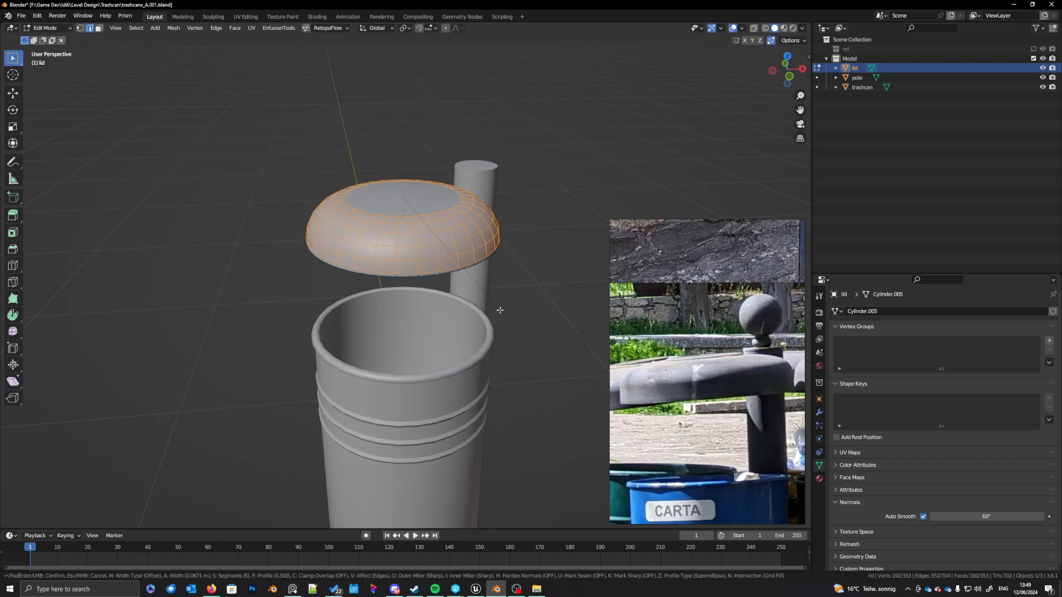
{"action": "scroll", "coordinate": [500, 309], "scroll_direction": "up", "scroll_amount": 2}
{"action": "key", "text": "Escape"}
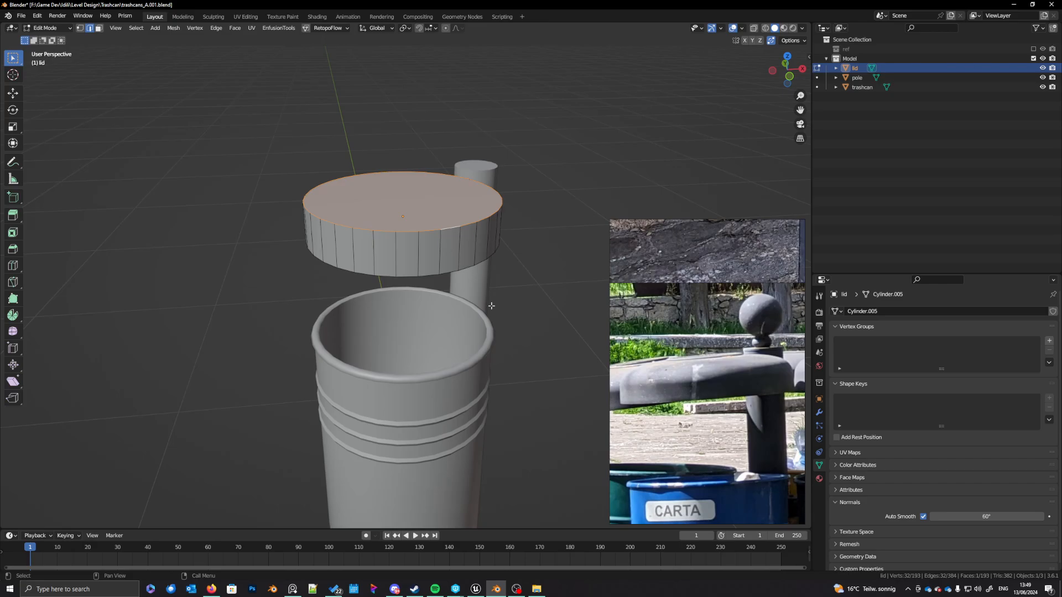
Step: Raise the lid's top face about 0.028 m along Z and bevel its rim 0.0952 m wide with 7 segments
{"action": "key", "text": "g"}
{"action": "key", "text": "z"}
{"action": "left_click", "coordinate": [499, 289]}
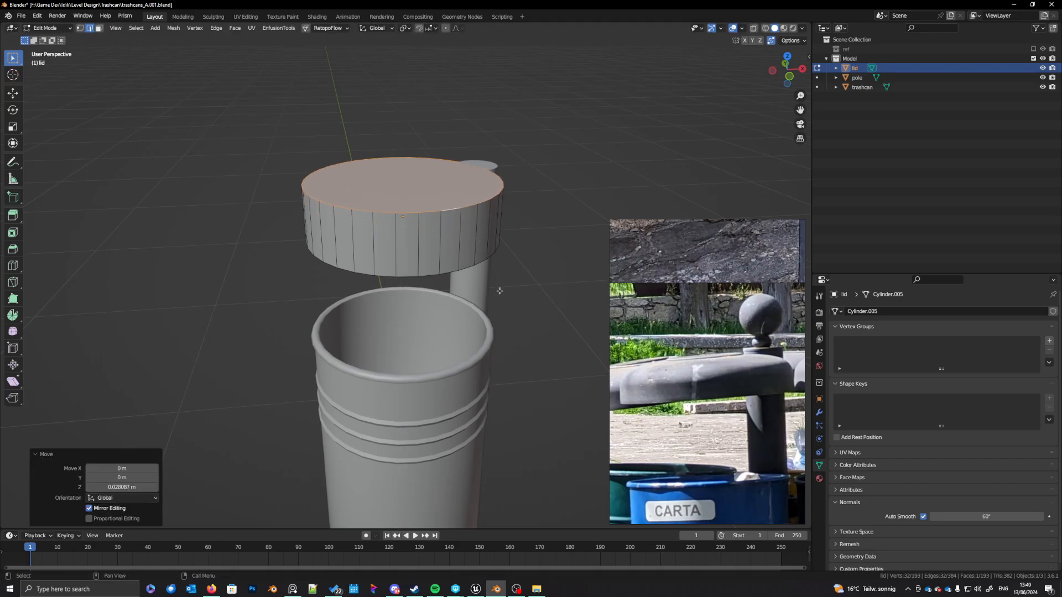
{"action": "key", "text": "ctrl+b"}
{"action": "scroll", "coordinate": [540, 308], "scroll_direction": "up", "scroll_amount": 4}
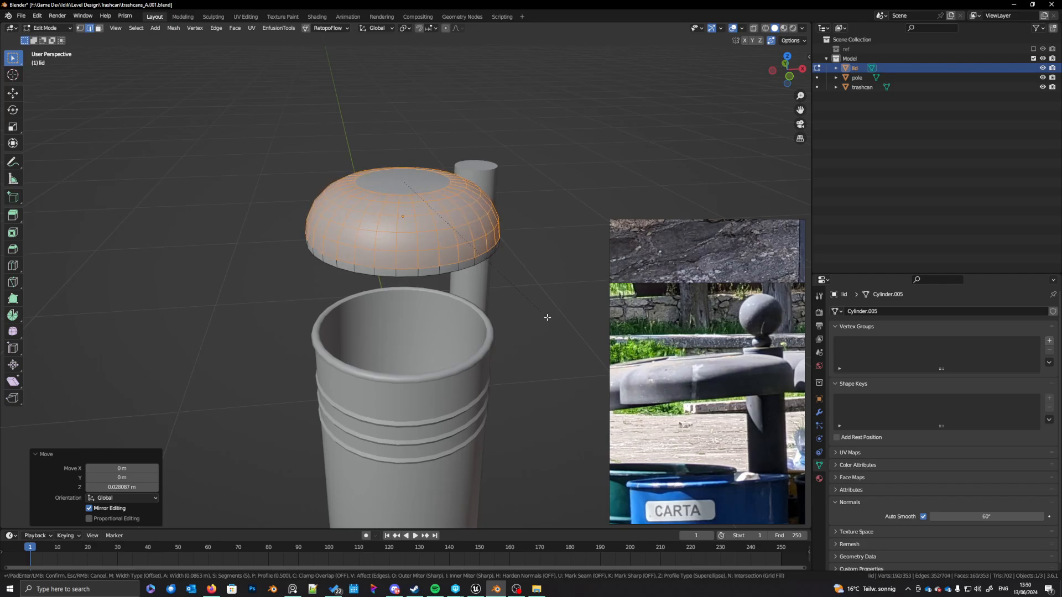
{"action": "scroll", "coordinate": [548, 318], "scroll_direction": "up", "scroll_amount": 2}
{"action": "left_click", "coordinate": [543, 312]}
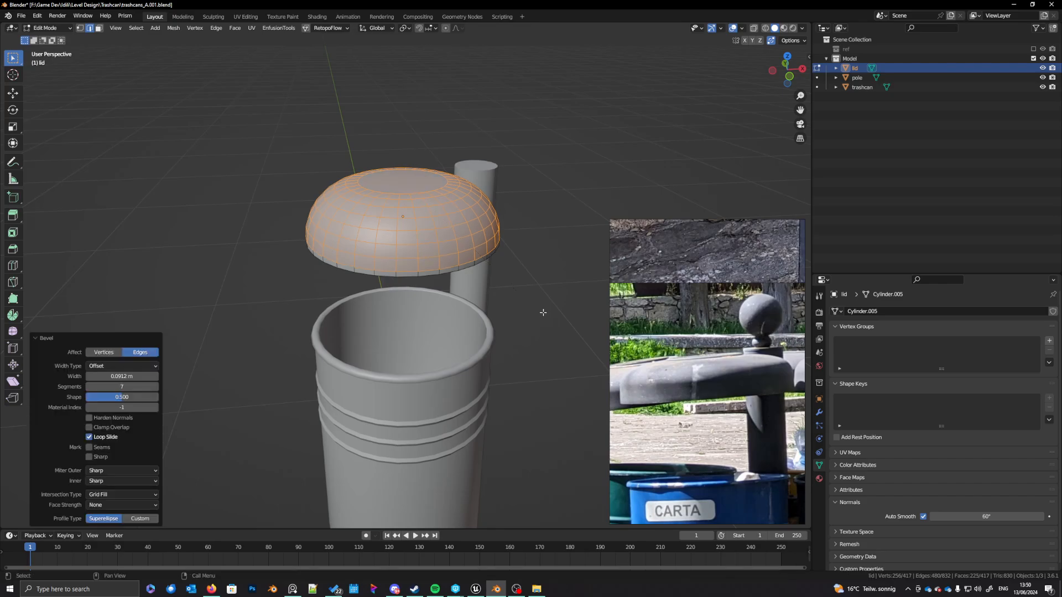
Step: Select the lid's small flat top face and turn on proportional editing
{"action": "key", "text": "alt+a"}
{"action": "key", "text": "3"}
{"action": "left_click", "coordinate": [401, 182]}
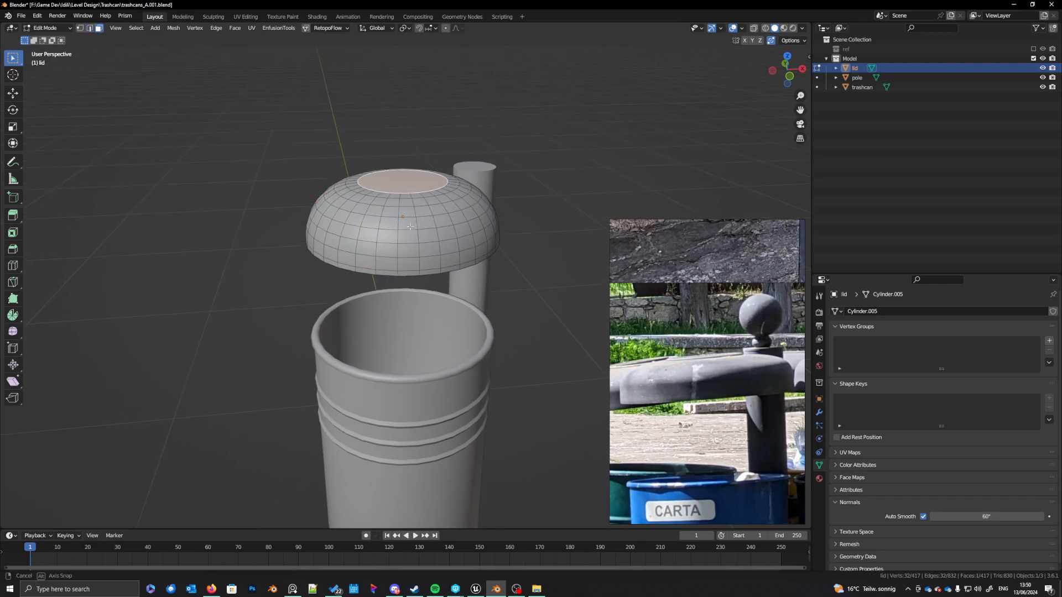
{"action": "left_click", "coordinate": [446, 28]}
{"action": "key", "text": "g"}
{"action": "key", "text": "z"}
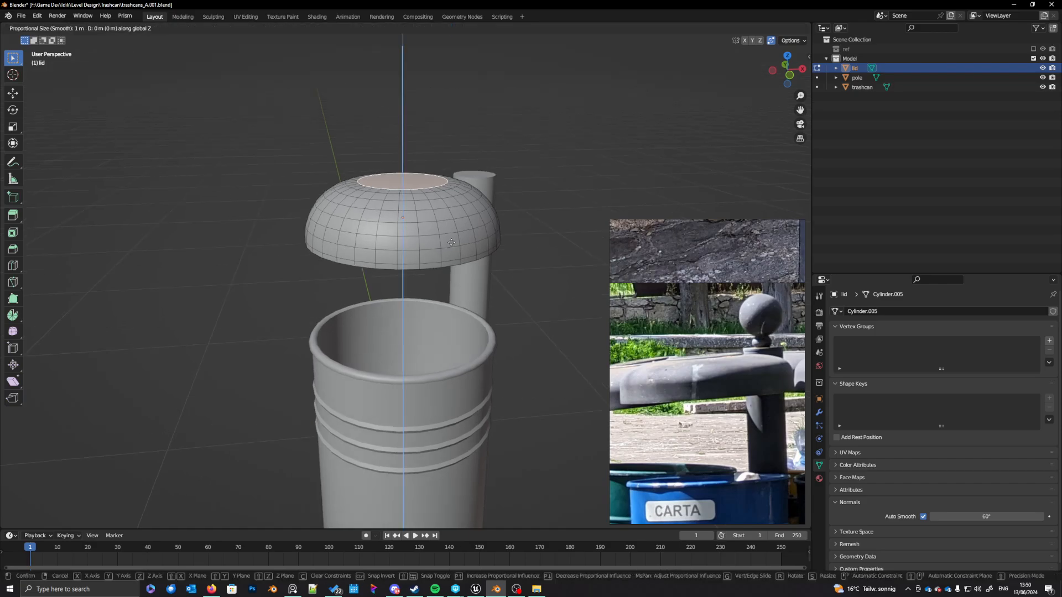
{"action": "scroll", "coordinate": [452, 243], "scroll_direction": "down", "scroll_amount": 5}
{"action": "right_click", "coordinate": [452, 243]}
{"action": "scroll", "coordinate": [436, 206], "scroll_direction": "down", "scroll_amount": 6}
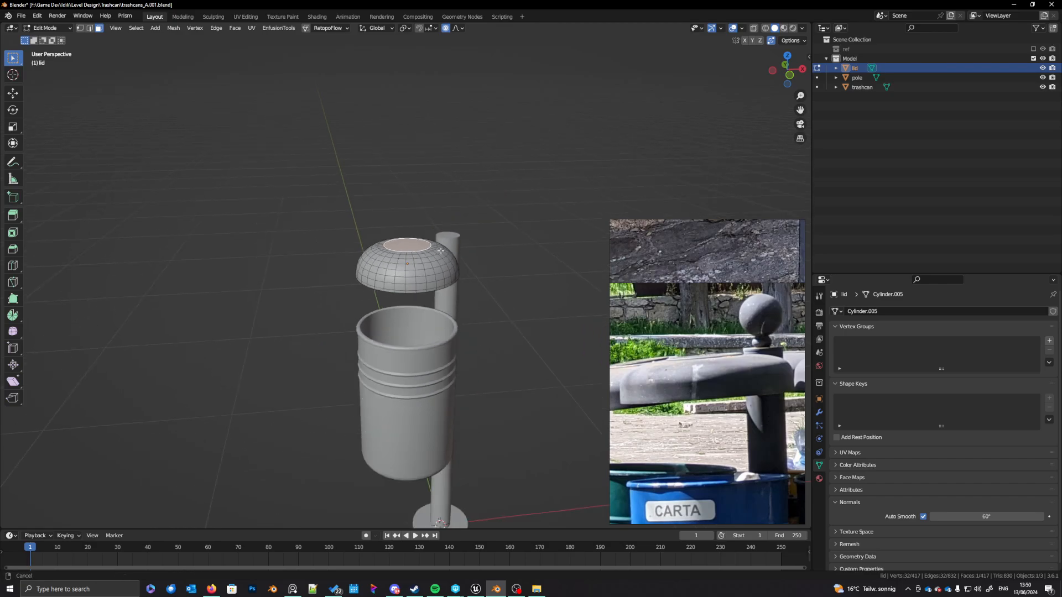
Step: Lower the lid's top face about 0.057 m along Z with smooth proportional falloff and a size of about 0.198 m
{"action": "key", "text": "g"}
{"action": "key", "text": "z"}
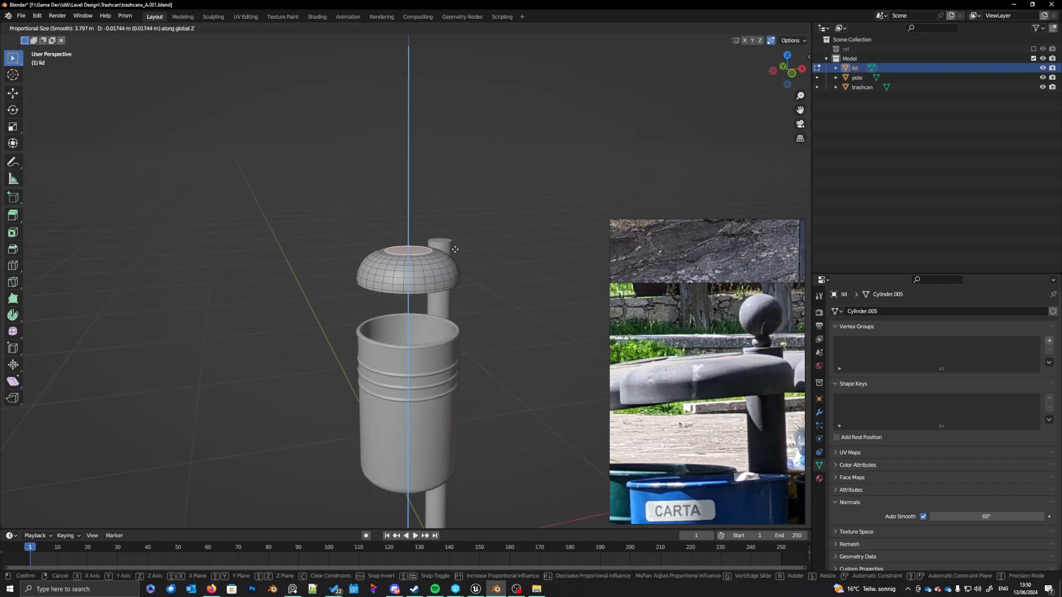
{"action": "scroll", "coordinate": [455, 249], "scroll_direction": "down", "scroll_amount": 2}
{"action": "scroll", "coordinate": [455, 249], "scroll_direction": "up", "scroll_amount": 18}
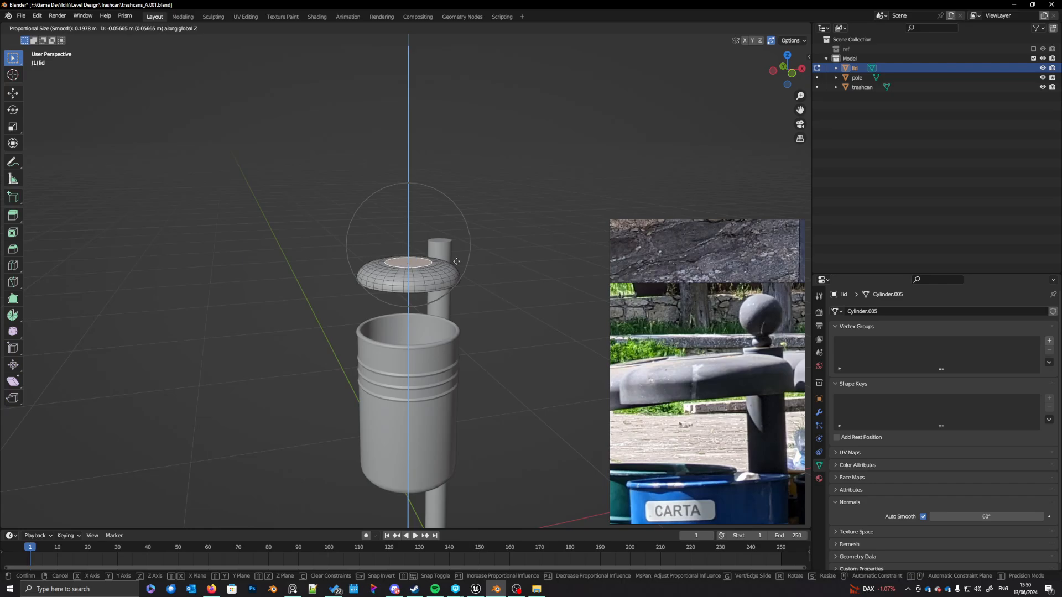
{"action": "left_click", "coordinate": [457, 261]}
Step: Dissolve the lowest edge loop of the lid's rounded side
{"action": "scroll", "coordinate": [458, 276], "scroll_direction": "up", "scroll_amount": 3}
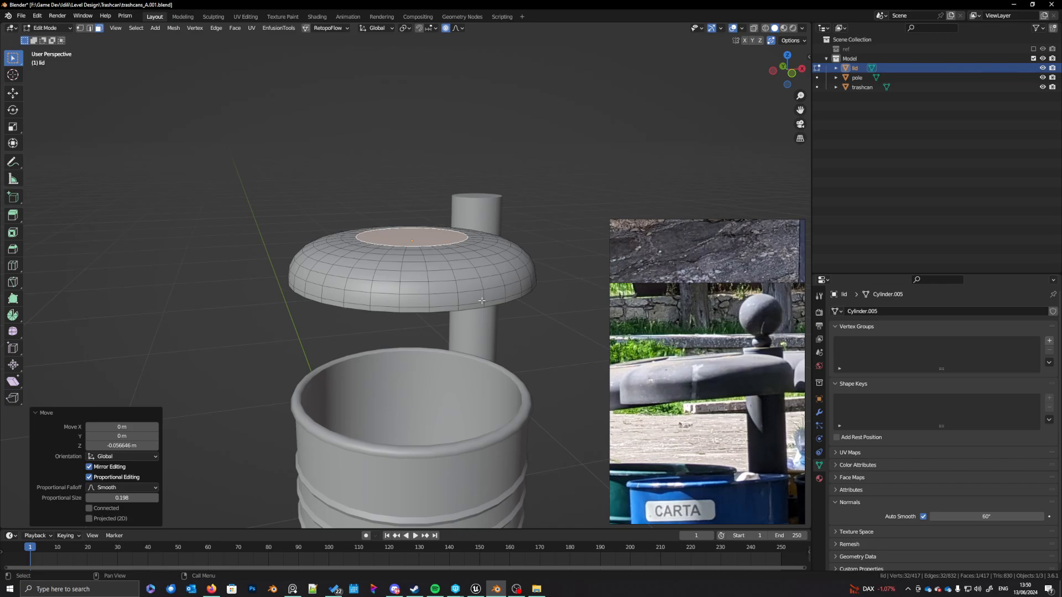
{"action": "left_click", "coordinate": [494, 302], "text": "alt"}
{"action": "key", "text": "ctrl+x"}
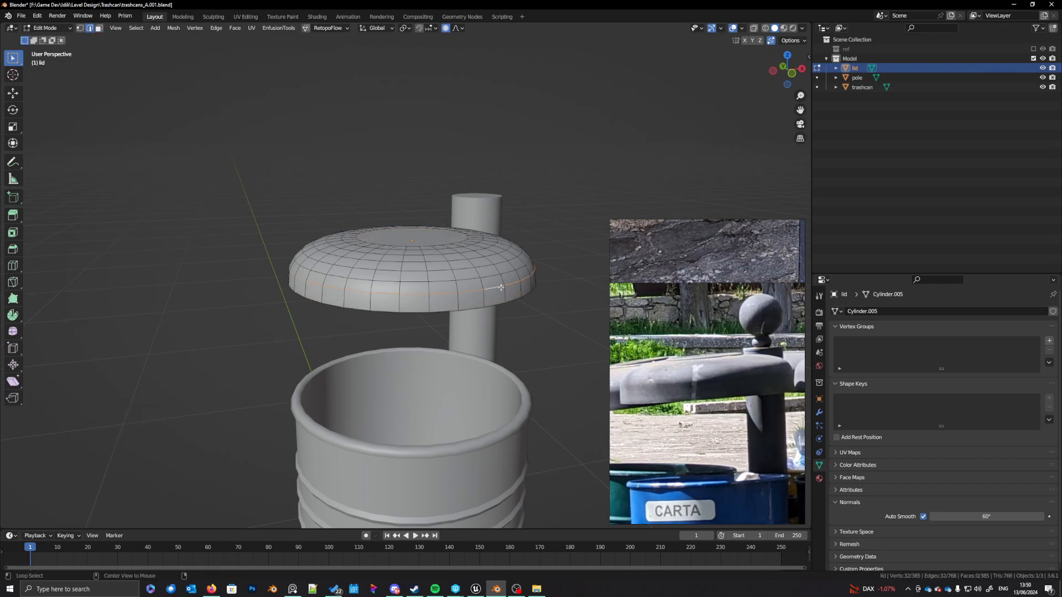
Step: With proportional editing off, scale the loop above the lid's straight wall by 1.016 and the next loop up by 1.036
{"action": "key", "text": "KP_1"}
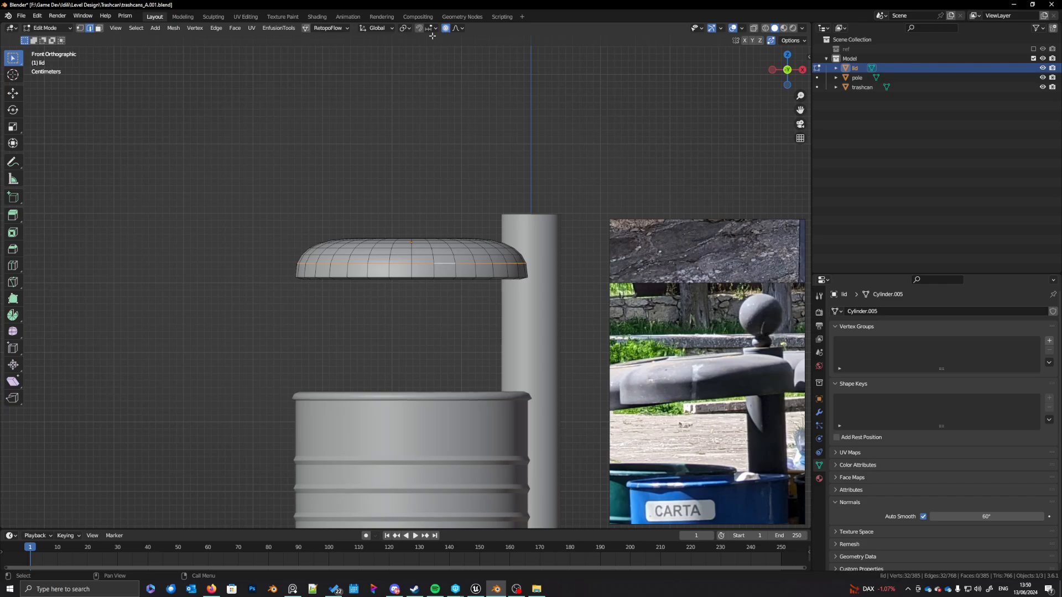
{"action": "scroll", "coordinate": [443, 308], "scroll_direction": "up", "scroll_amount": 3}
{"action": "scroll", "coordinate": [452, 311], "scroll_direction": "up", "scroll_amount": 1}
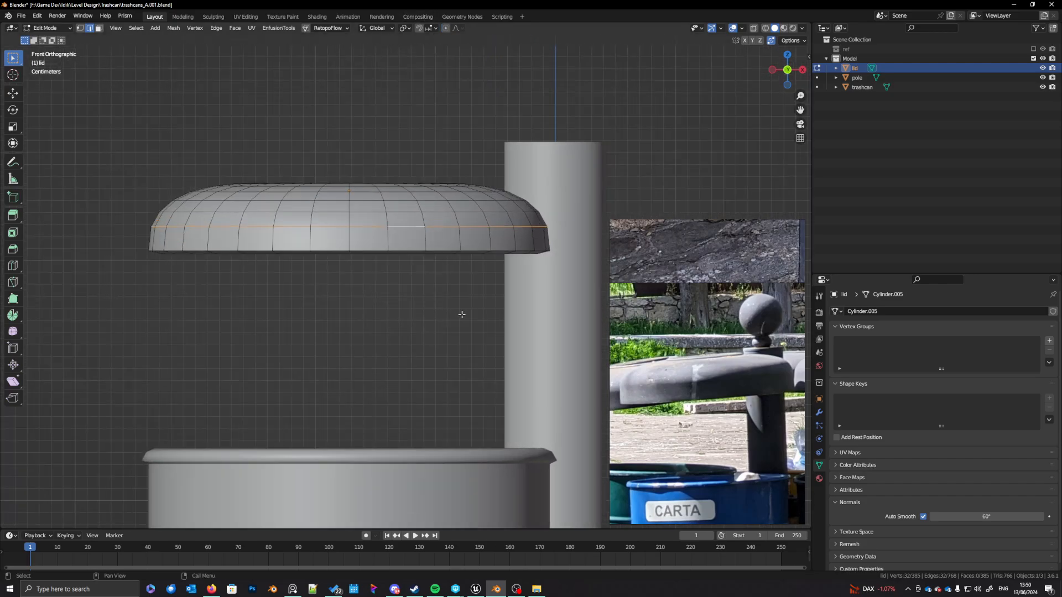
{"action": "key", "text": "s"}
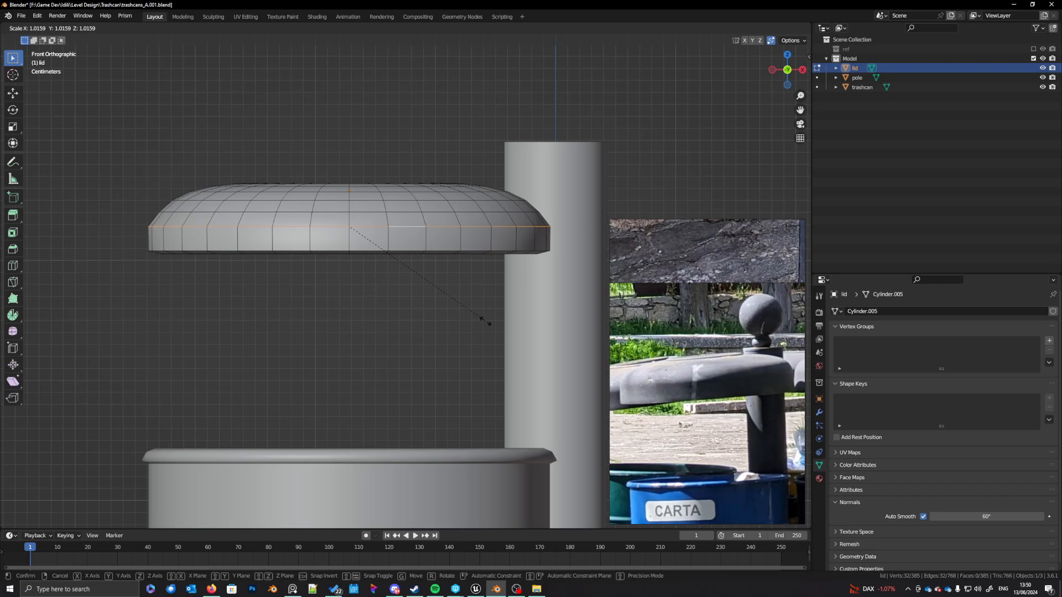
{"action": "left_click", "coordinate": [485, 320]}
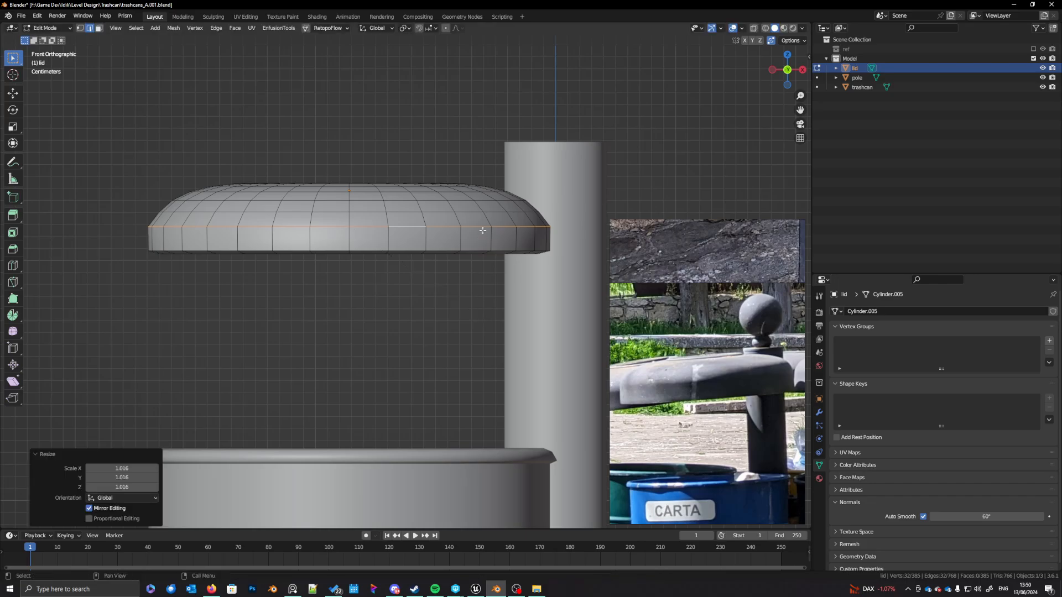
{"action": "left_click", "coordinate": [497, 211], "text": "alt"}
{"action": "key", "text": "s"}
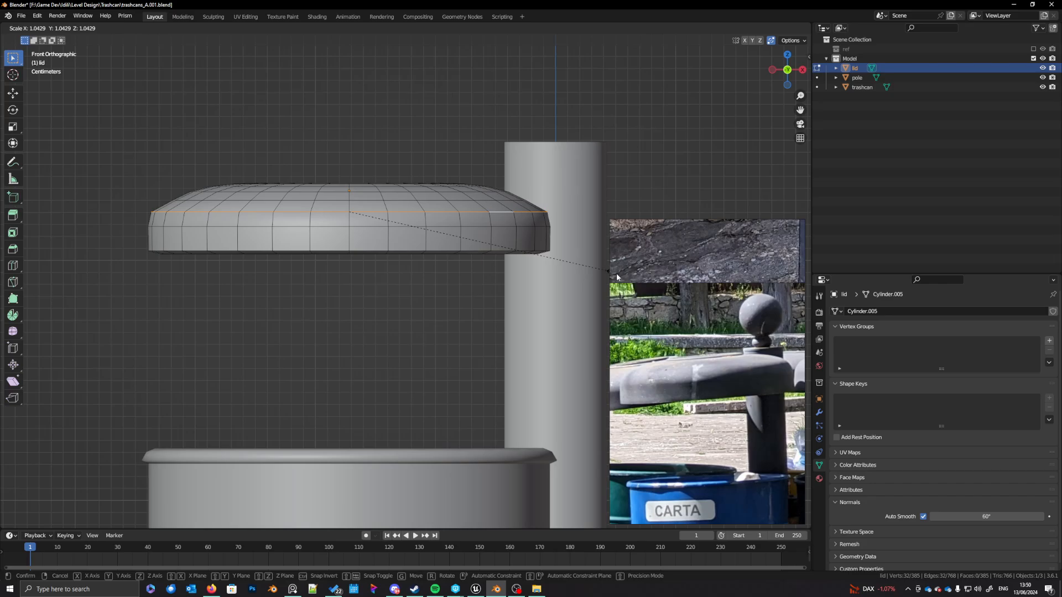
{"action": "left_click", "coordinate": [604, 270]}
Step: Add a centred edge loop above the widened loops, scale it by 1.018, and scale the loop above it by 1.014
{"action": "key", "text": "ctrl+r"}
{"action": "left_click", "coordinate": [482, 206]}
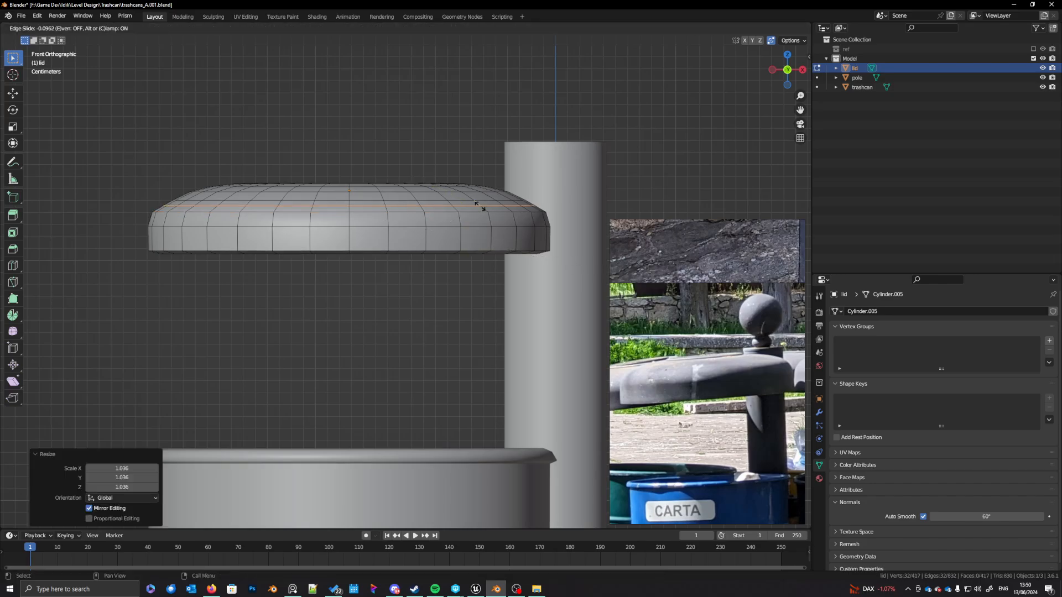
{"action": "right_click", "coordinate": [486, 209]}
{"action": "key", "text": "s"}
{"action": "left_click", "coordinate": [578, 267]}
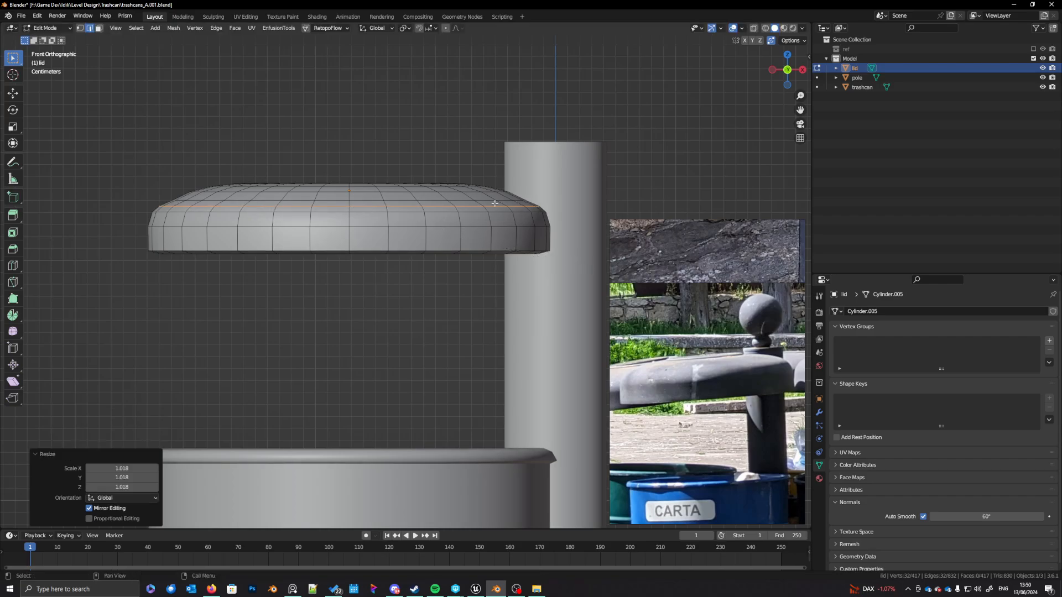
{"action": "left_click", "coordinate": [490, 202], "text": "alt"}
{"action": "key", "text": "s"}
{"action": "left_click", "coordinate": [592, 254]}
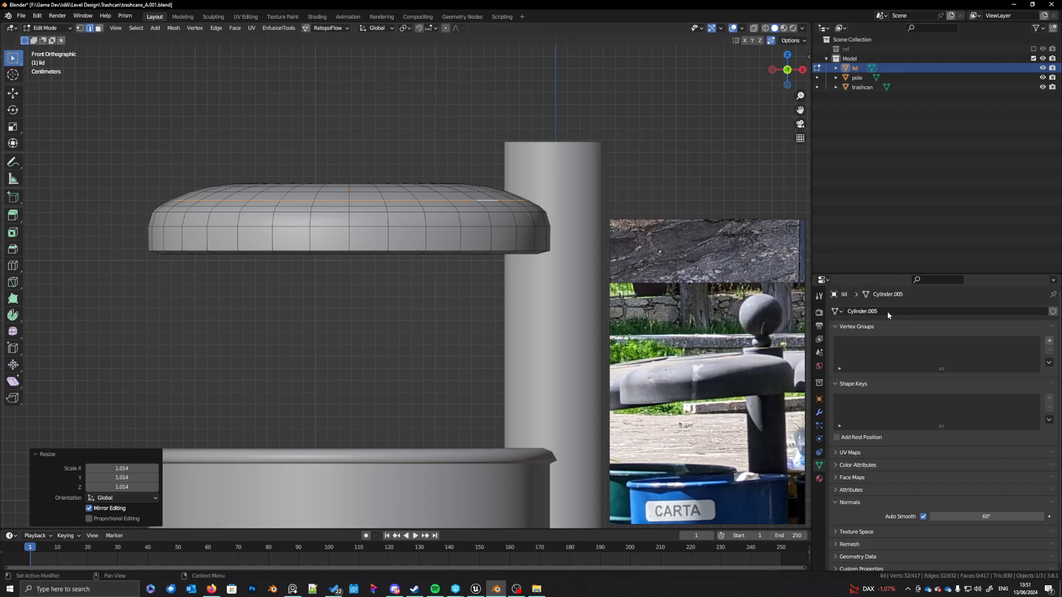
Step: Compare the lid's side with the reference photo and raise the loop above the straight wall about 0.004 m along Z
{"action": "scroll", "coordinate": [735, 391], "scroll_direction": "down", "scroll_amount": 3}
{"action": "scroll", "coordinate": [705, 408], "scroll_direction": "up", "scroll_amount": 3}
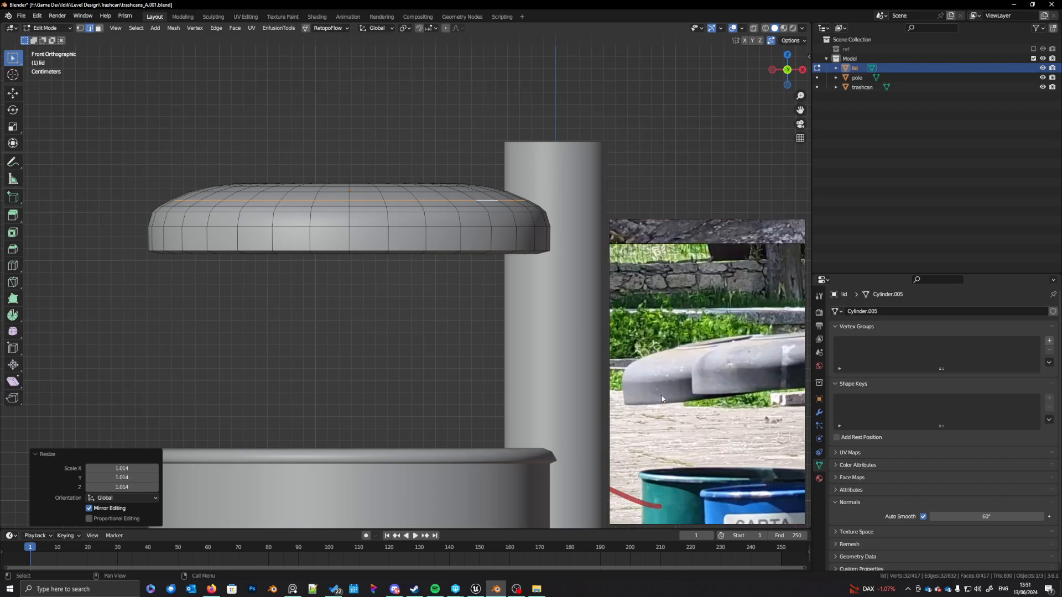
{"action": "left_click", "coordinate": [490, 235], "text": "alt"}
{"action": "key", "text": "g"}
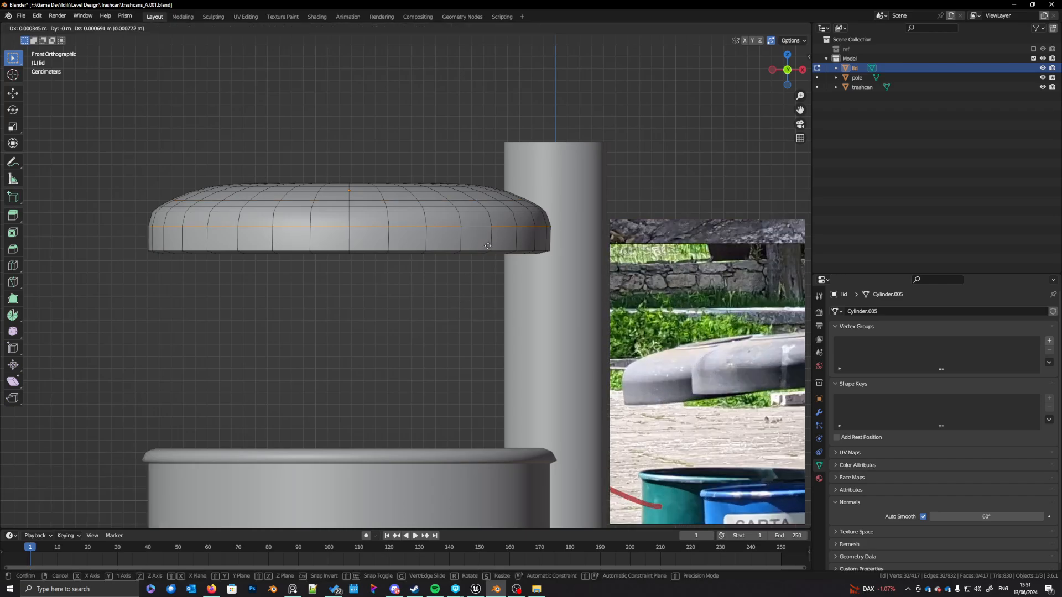
{"action": "key", "text": "z"}
{"action": "left_click", "coordinate": [491, 237]}
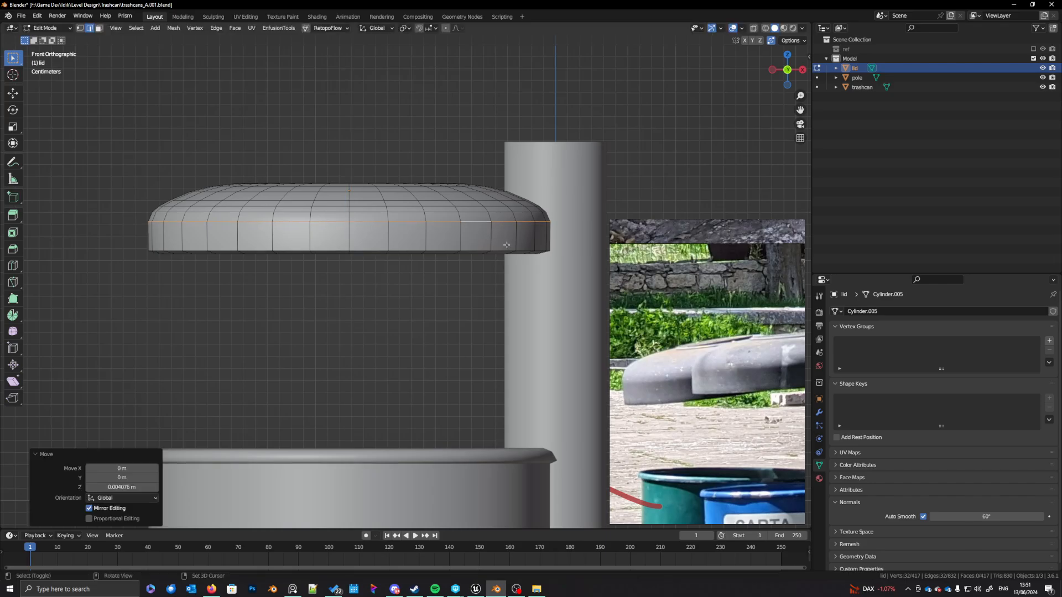
Step: Slide the third loop above the lid's straight wall by a factor of 0.176 and the loop below it by 0.169
{"action": "left_click", "coordinate": [491, 201], "text": "alt"}
{"action": "key", "text": "g"}
{"action": "key", "text": "g"}
{"action": "left_click", "coordinate": [490, 200]}
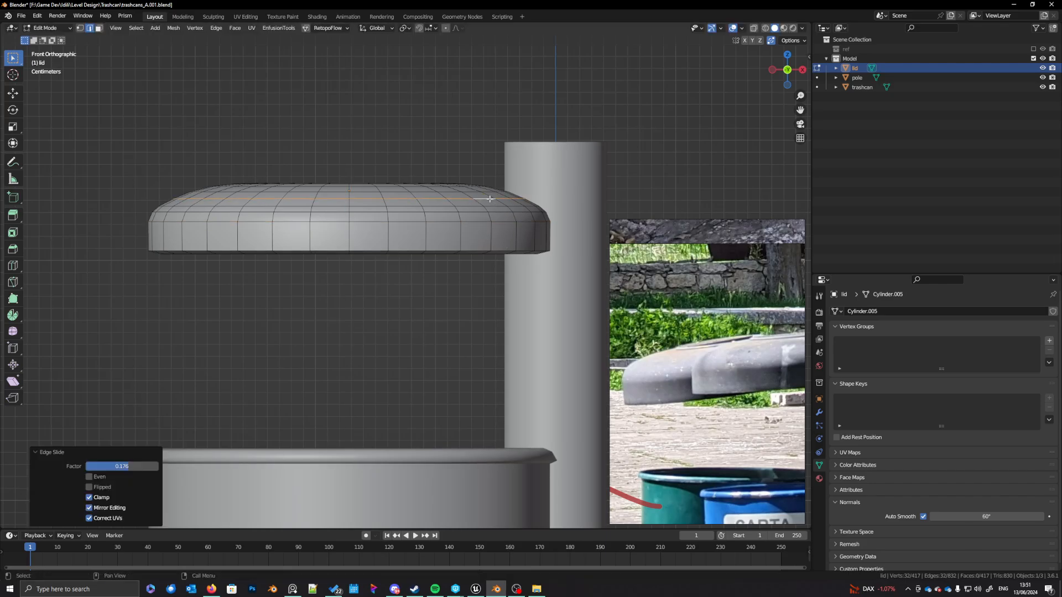
{"action": "left_click", "coordinate": [491, 206], "text": "alt"}
{"action": "key", "text": "g"}
{"action": "key", "text": "g"}
{"action": "left_click", "coordinate": [490, 206]}
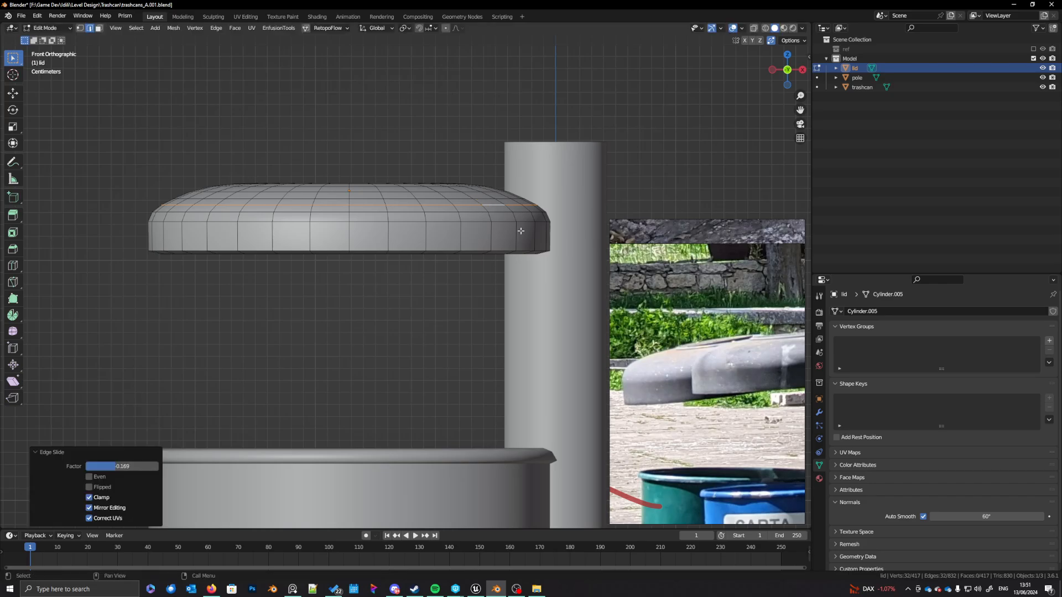
Step: Scale the second loop above the lid's straight wall slightly inward and check the lid's shading in Object Mode
{"action": "left_click", "coordinate": [508, 216], "text": "alt"}
{"action": "key", "text": "s"}
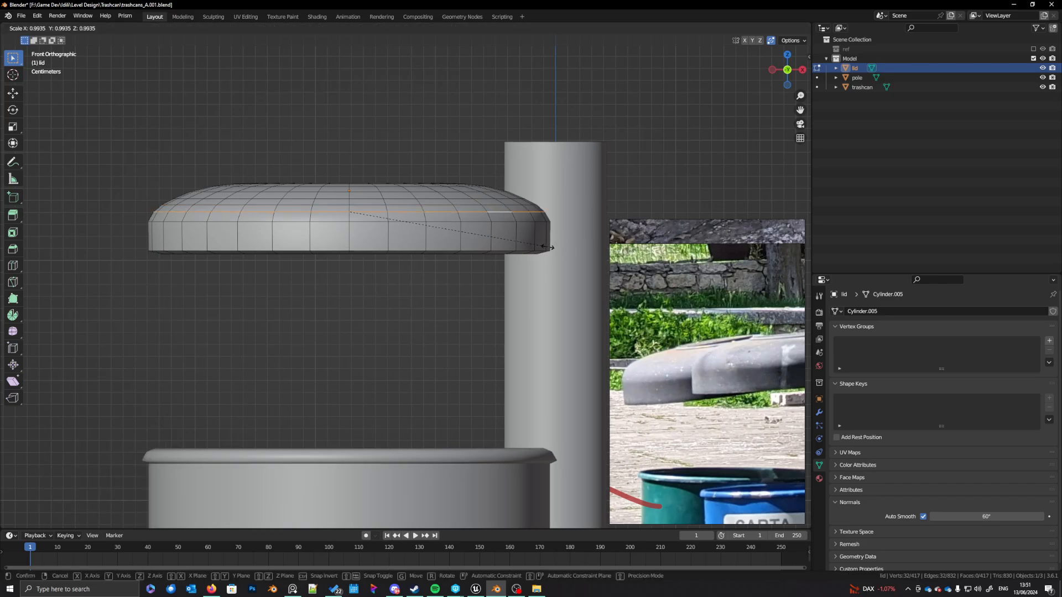
{"action": "left_click", "coordinate": [502, 257]}
{"action": "key", "text": "Tab"}
{"action": "middle_click_drag", "start_coordinate": [493, 259], "coordinate": [407, 302]}
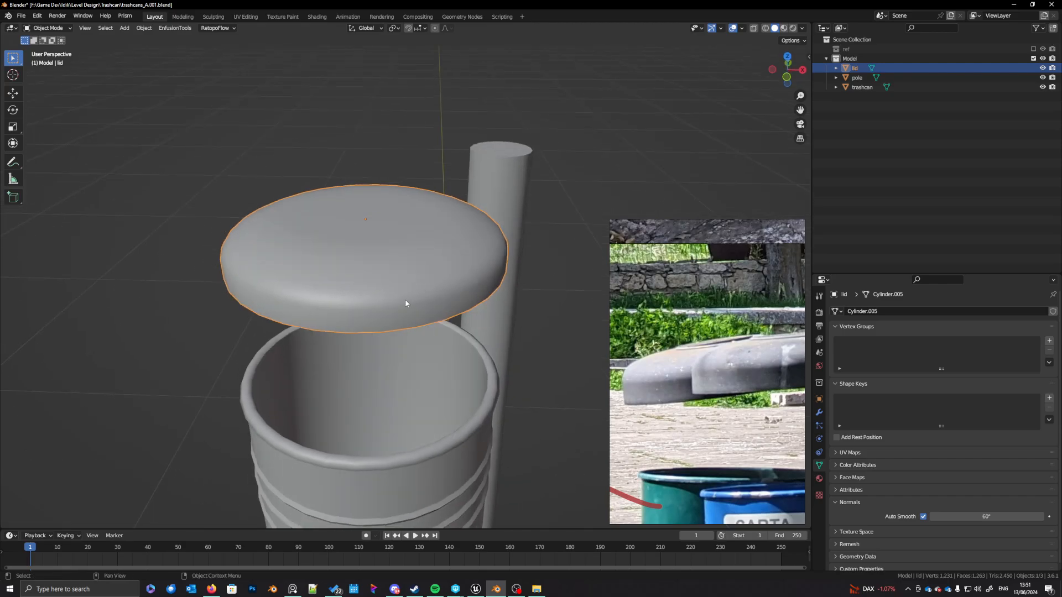
Step: Check the reference photo and inset the lid's flat top face by about 0.021 m
{"action": "key", "text": "Tab"}
{"action": "key", "text": "3"}
{"action": "left_click", "coordinate": [378, 227]}
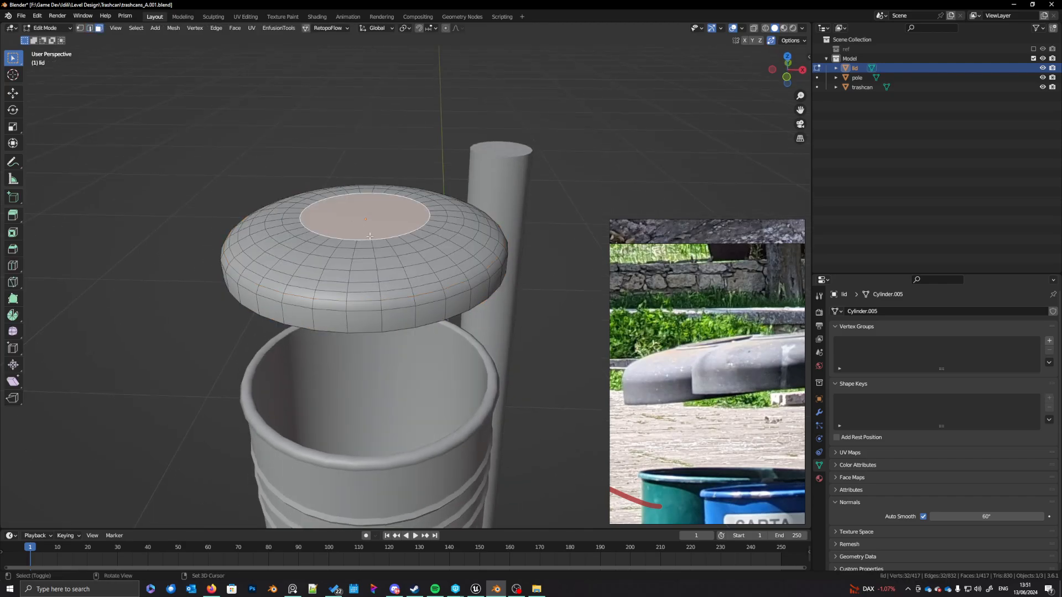
{"action": "middle_click_drag", "start_coordinate": [378, 227], "coordinate": [380, 235]}
{"action": "scroll", "coordinate": [683, 368], "scroll_direction": "down", "scroll_amount": 3}
{"action": "scroll", "coordinate": [727, 376], "scroll_direction": "up", "scroll_amount": 5}
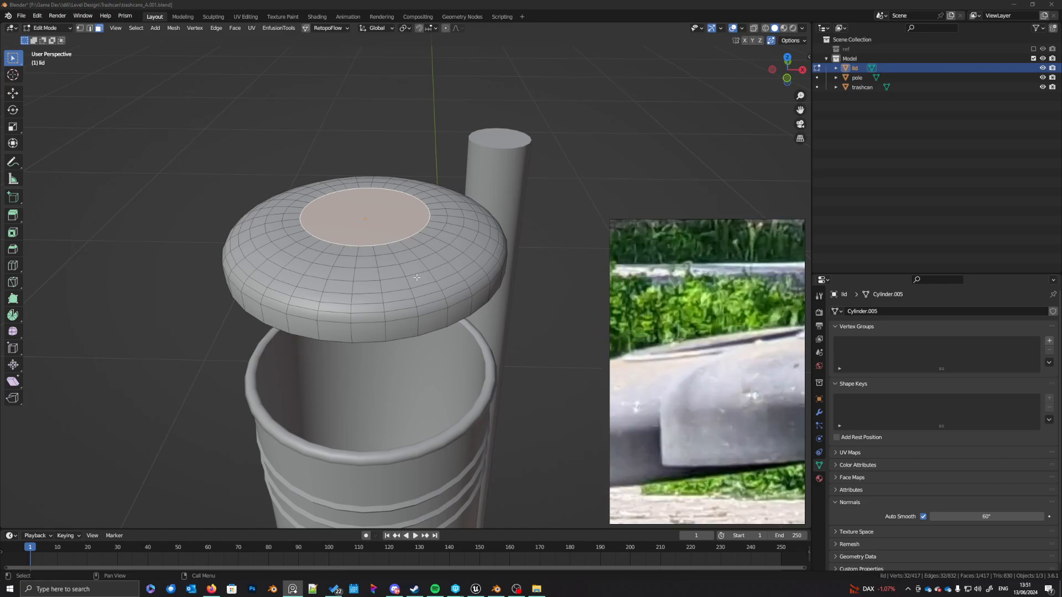
{"action": "middle_click_drag", "start_coordinate": [430, 302], "coordinate": [449, 332], "text": "shift"}
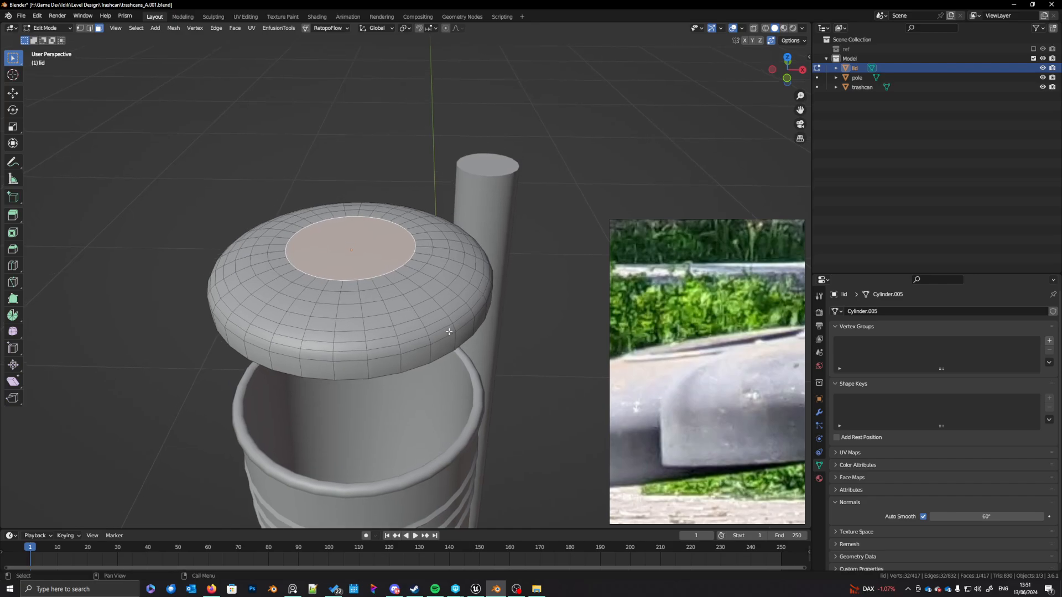
{"action": "key", "text": "i"}
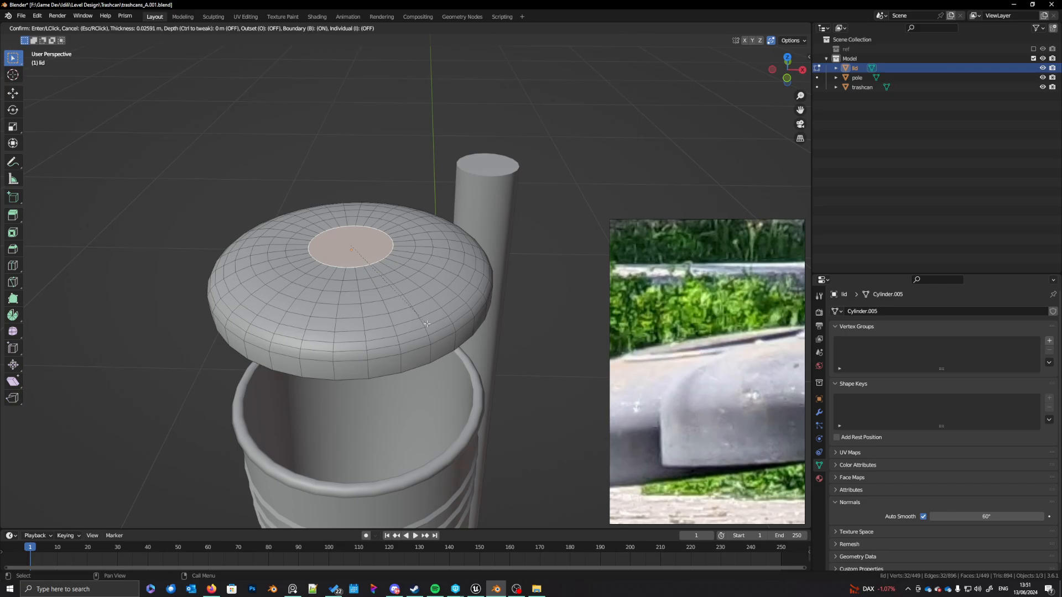
{"action": "left_click", "coordinate": [429, 326]}
Step: Lower the inset top face about 0.015 m along Z and scale it by 1.174 to form a recess
{"action": "key", "text": "g"}
{"action": "key", "text": "z"}
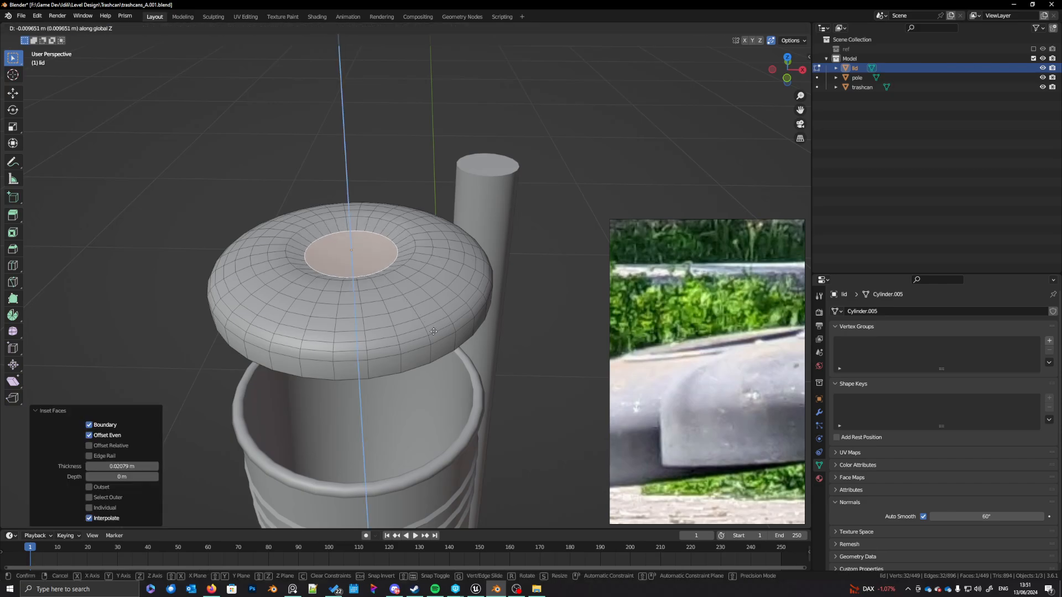
{"action": "left_click", "coordinate": [434, 332]}
{"action": "key", "text": "s"}
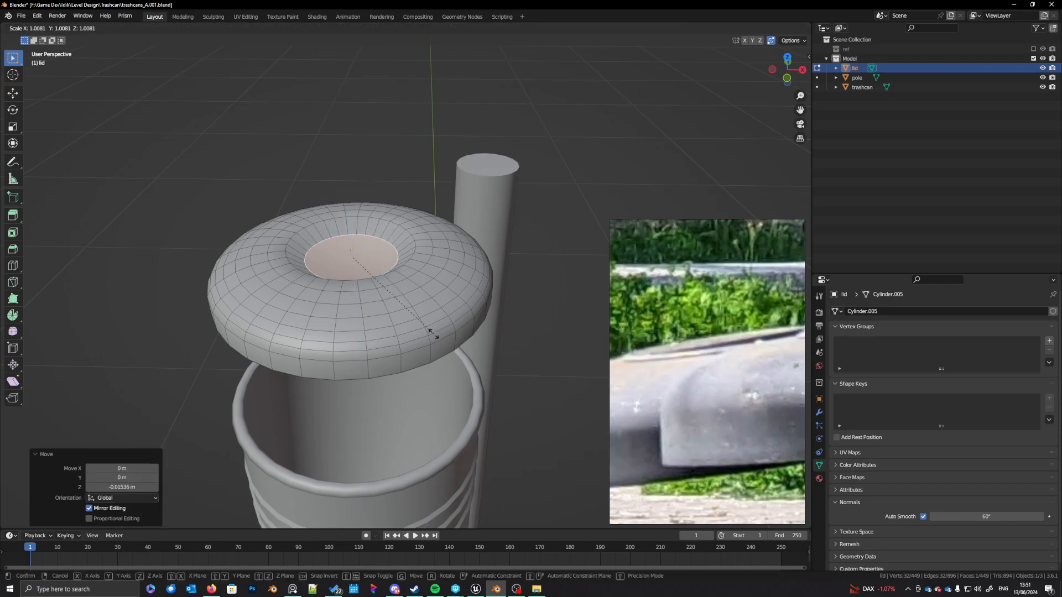
{"action": "left_click", "coordinate": [455, 338]}
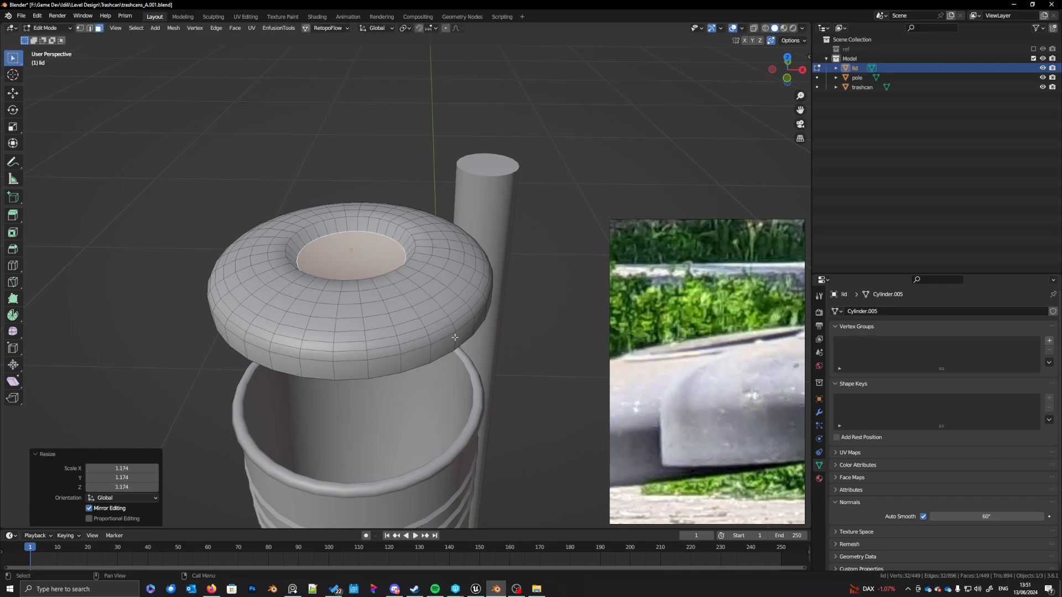
Step: Mark the upper and lower edge loops of the lid's central recess as sharp and view the recess from above
{"action": "key", "text": "2"}
{"action": "left_click", "coordinate": [375, 219], "text": "alt"}
{"action": "left_click", "coordinate": [372, 233], "text": "alt+shift"}
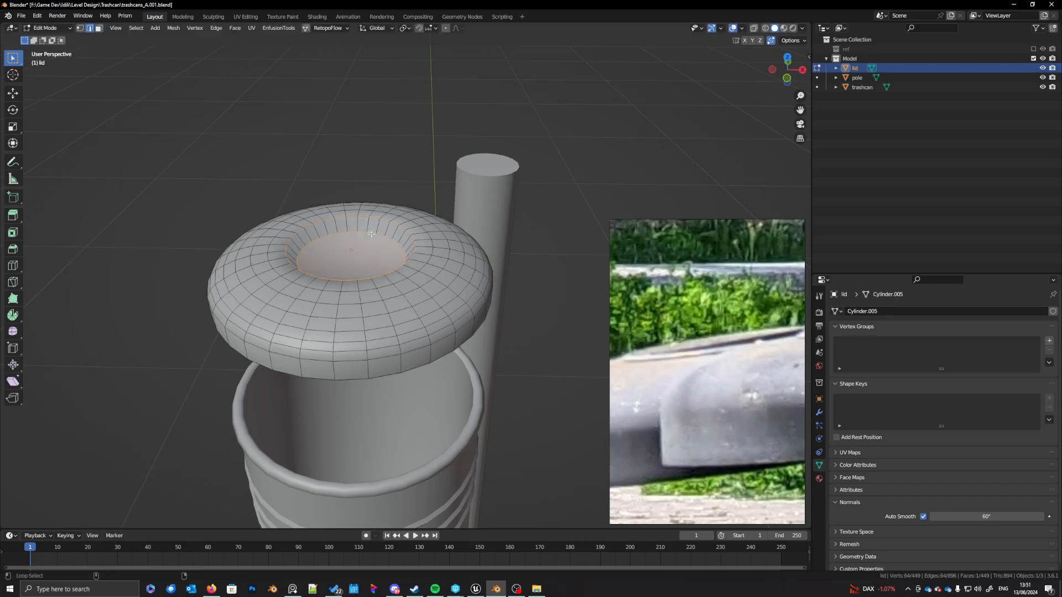
{"action": "right_click", "coordinate": [370, 234]}
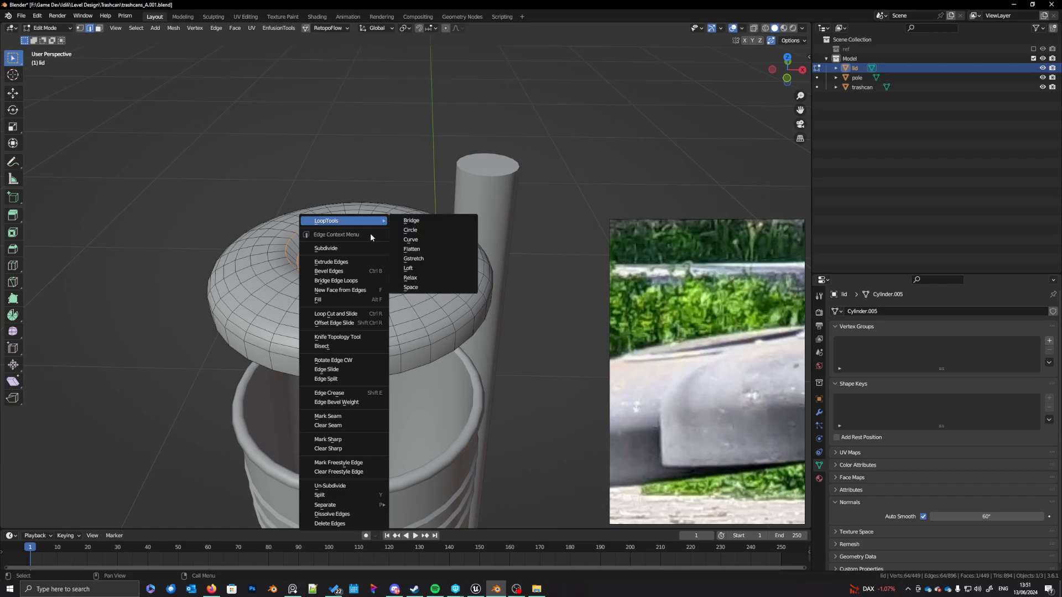
{"action": "left_click", "coordinate": [348, 439]}
{"action": "key", "text": "3"}
{"action": "middle_click_drag", "start_coordinate": [386, 314], "coordinate": [375, 276]}
{"action": "scroll", "coordinate": [375, 275], "scroll_direction": "down", "scroll_amount": 4}
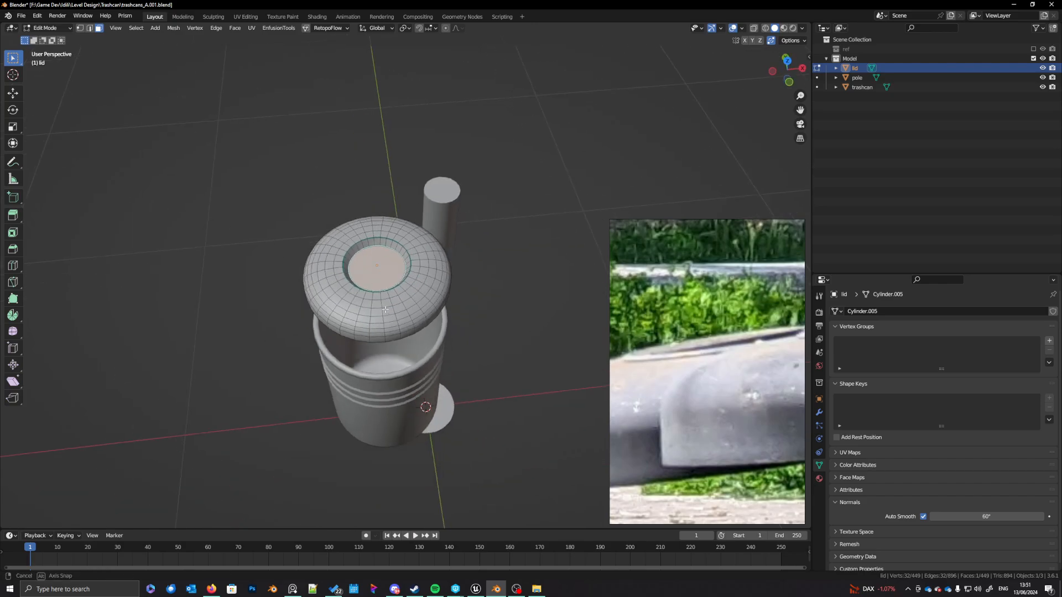
Step: Inset the lid recess's floor face by about 0.020 m and collapse the inner face to its centre with scale 0
{"action": "key", "text": "i"}
{"action": "left_click", "coordinate": [411, 322]}
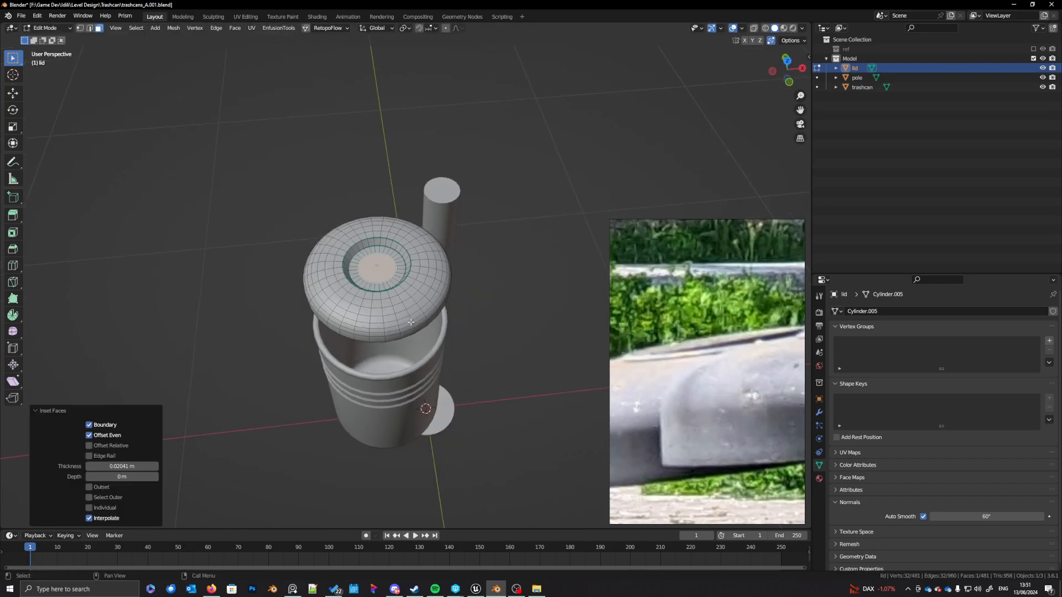
{"action": "type", "text": "s0"}
{"action": "key", "text": "Return"}
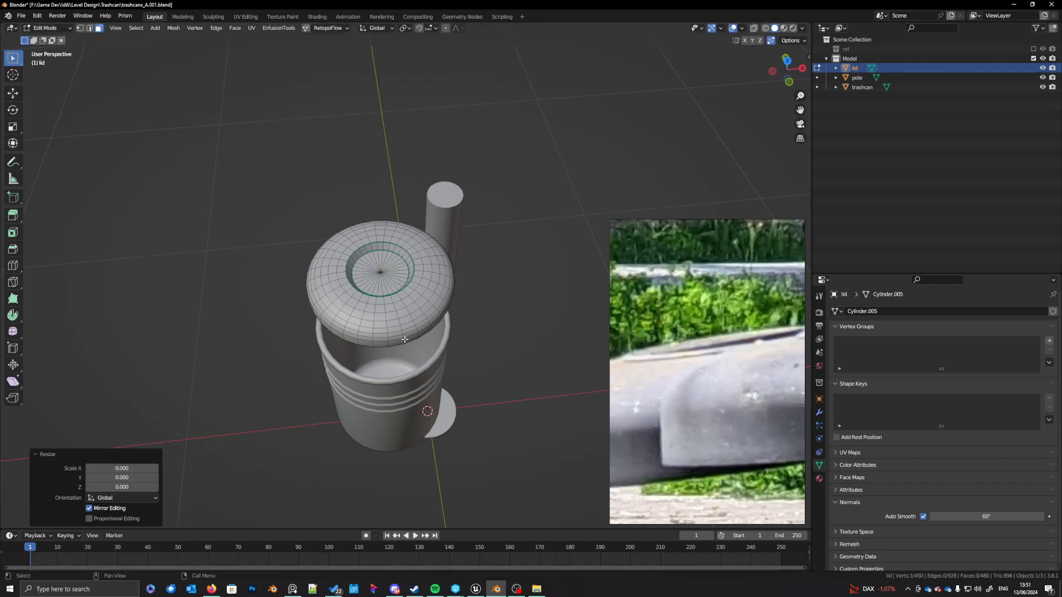
Step: Lower the lid's bottom edge loop about 0.0026 m along Z and check the lid's outline in Object Mode
{"action": "middle_click_drag", "start_coordinate": [413, 360], "coordinate": [415, 273], "text": "shift"}
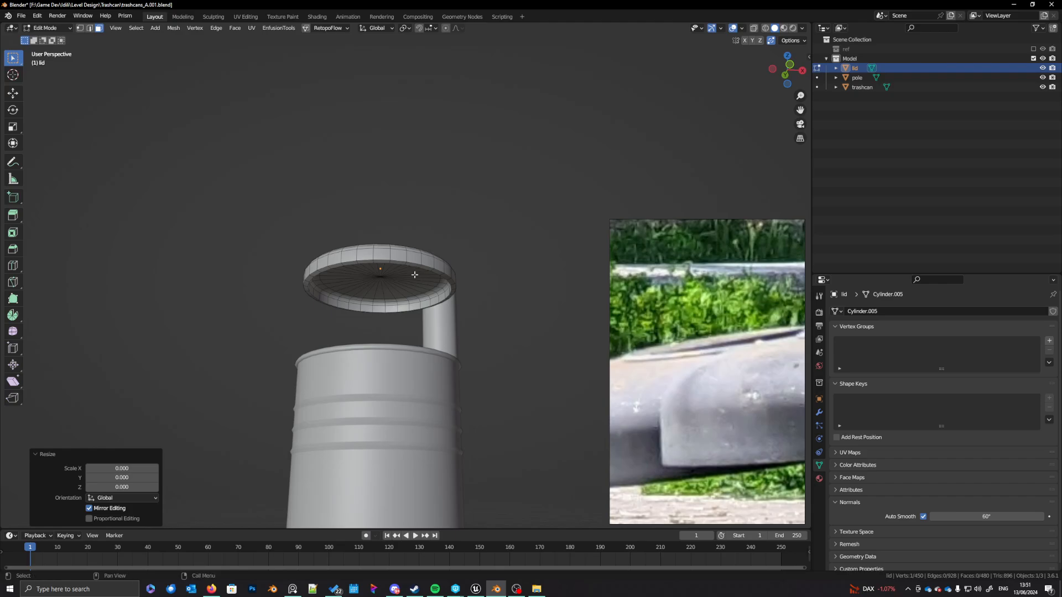
{"action": "key", "text": "2"}
{"action": "left_click", "coordinate": [435, 273], "text": "alt"}
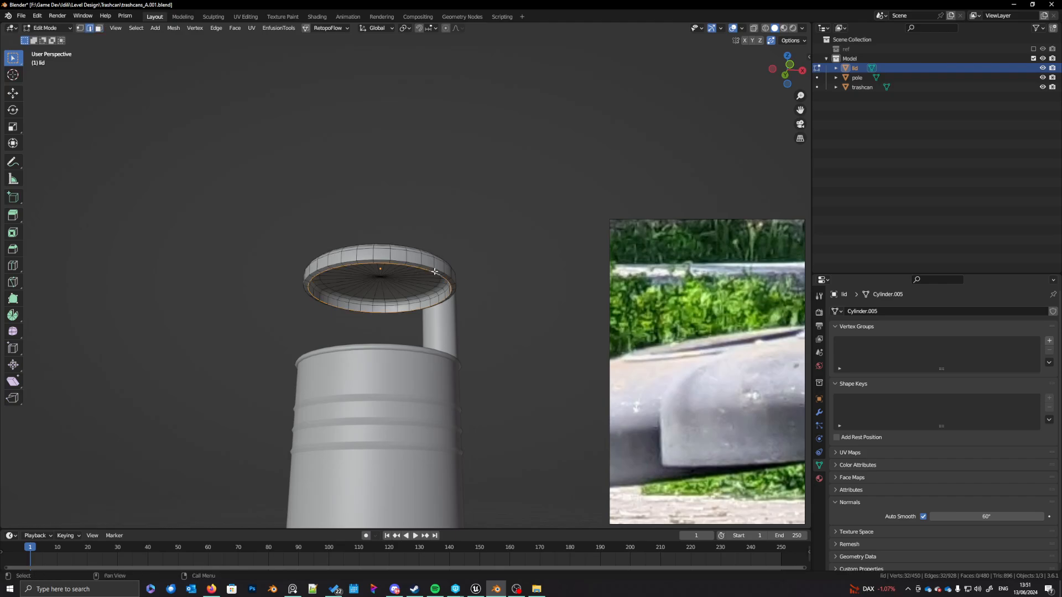
{"action": "key", "text": "KP_1"}
{"action": "scroll", "coordinate": [427, 330], "scroll_direction": "up", "scroll_amount": 6}
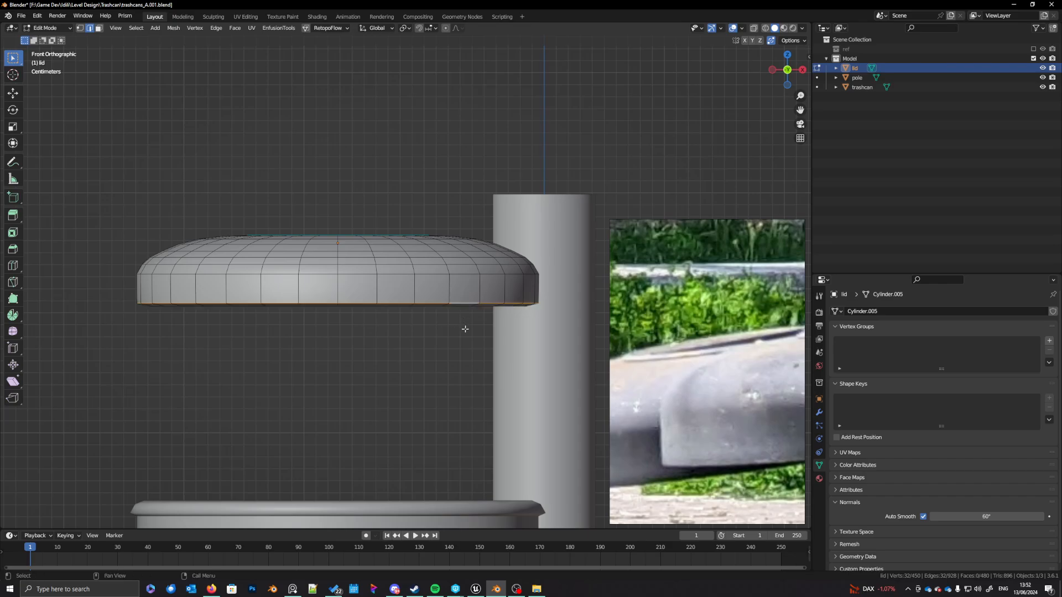
{"action": "key", "text": "g"}
{"action": "key", "text": "z"}
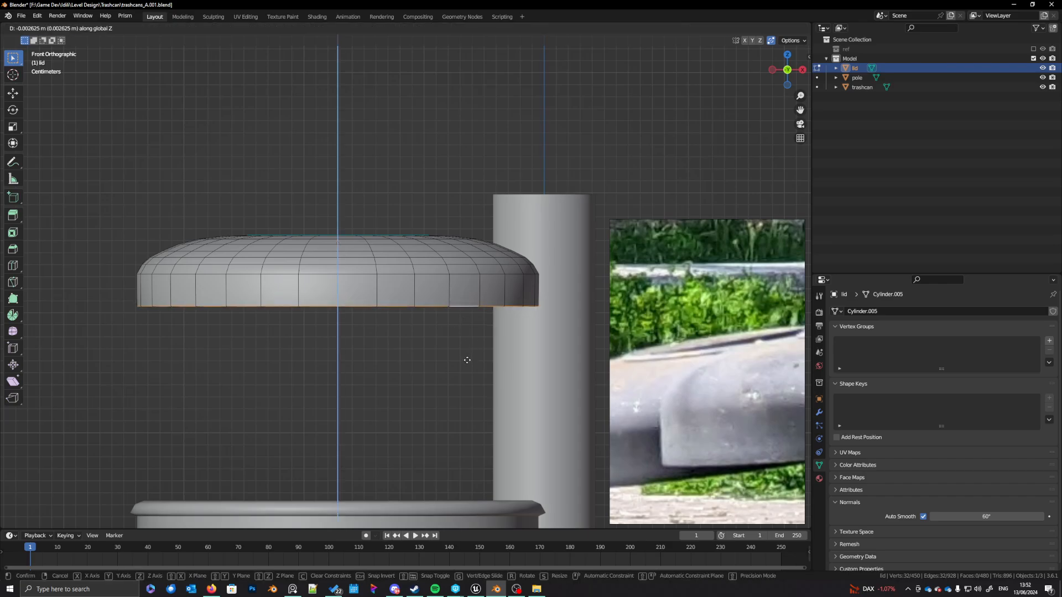
{"action": "left_click", "coordinate": [467, 361]}
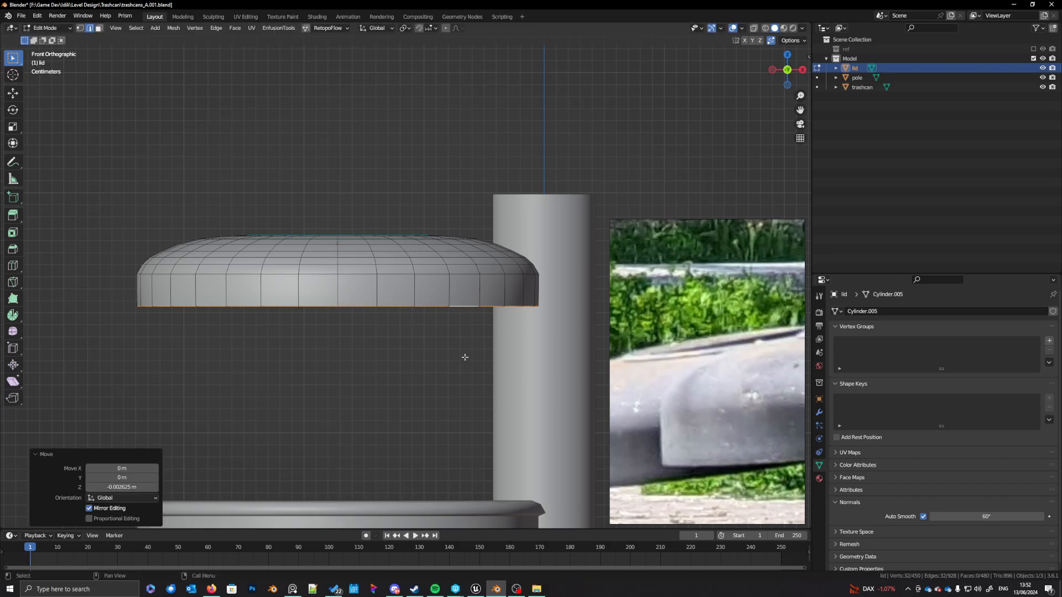
{"action": "scroll", "coordinate": [468, 360], "scroll_direction": "down", "scroll_amount": 4}
{"action": "key", "text": "Tab"}
{"action": "scroll", "coordinate": [443, 354], "scroll_direction": "down", "scroll_amount": 1}
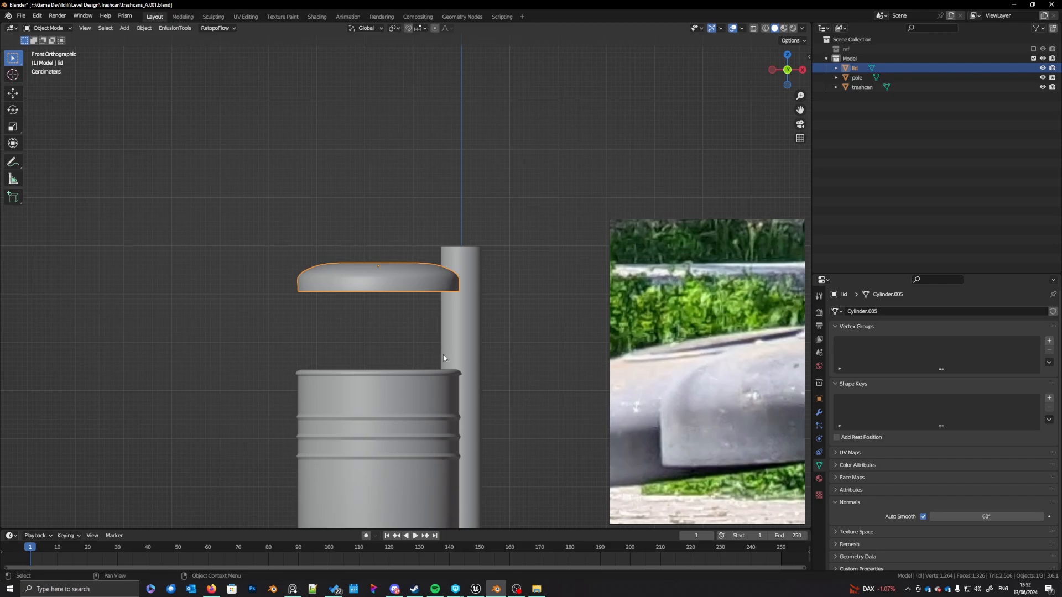
Step: Scale the edge loop at the top of the lid's straight wall by about 0.994 and view it in Object Mode
{"action": "scroll", "coordinate": [397, 355], "scroll_direction": "up", "scroll_amount": 4}
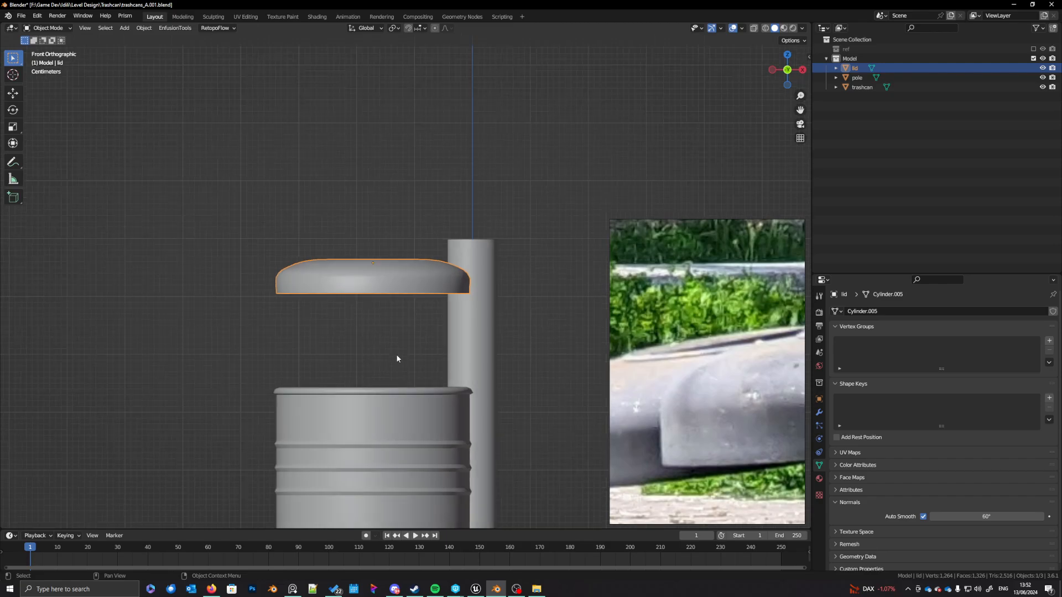
{"action": "scroll", "coordinate": [397, 355], "scroll_direction": "up", "scroll_amount": 1}
{"action": "key", "text": "Tab"}
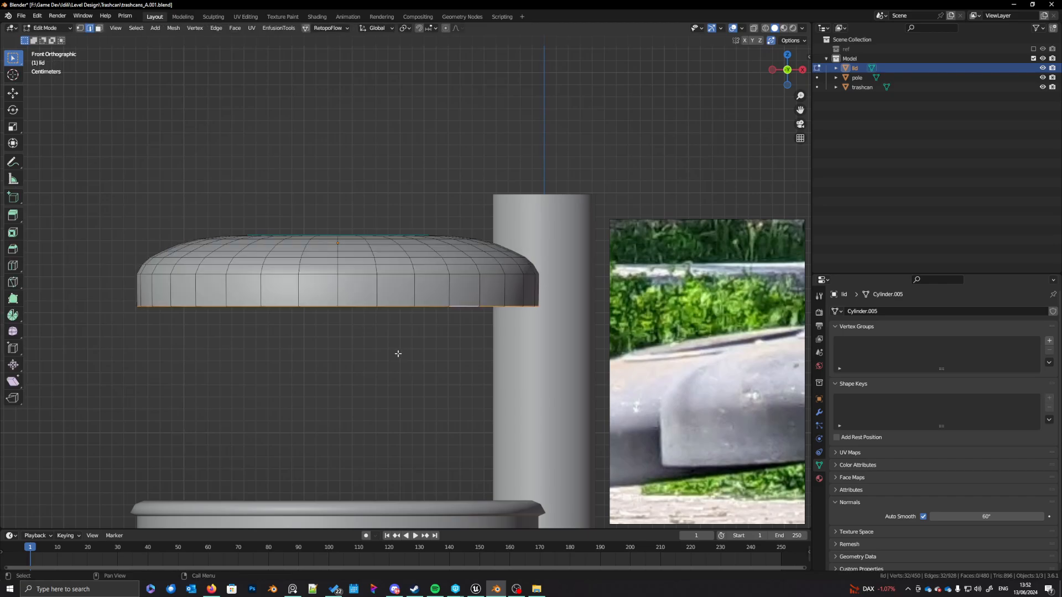
{"action": "left_click", "coordinate": [431, 274], "text": "alt"}
{"action": "key", "text": "s"}
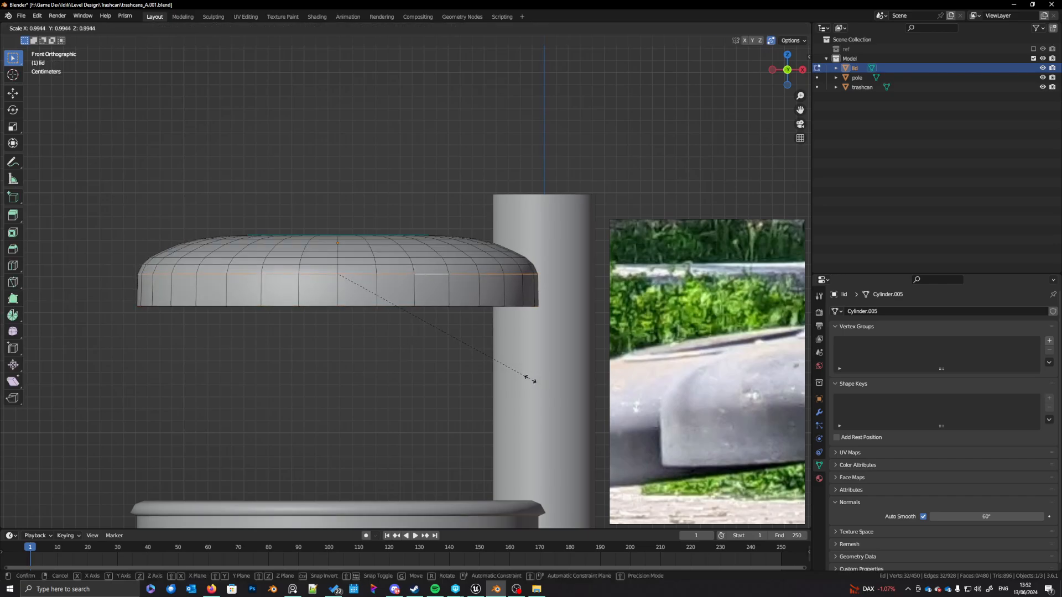
{"action": "left_click", "coordinate": [528, 378]}
{"action": "key", "text": "Tab"}
{"action": "scroll", "coordinate": [486, 371], "scroll_direction": "up", "scroll_amount": 3}
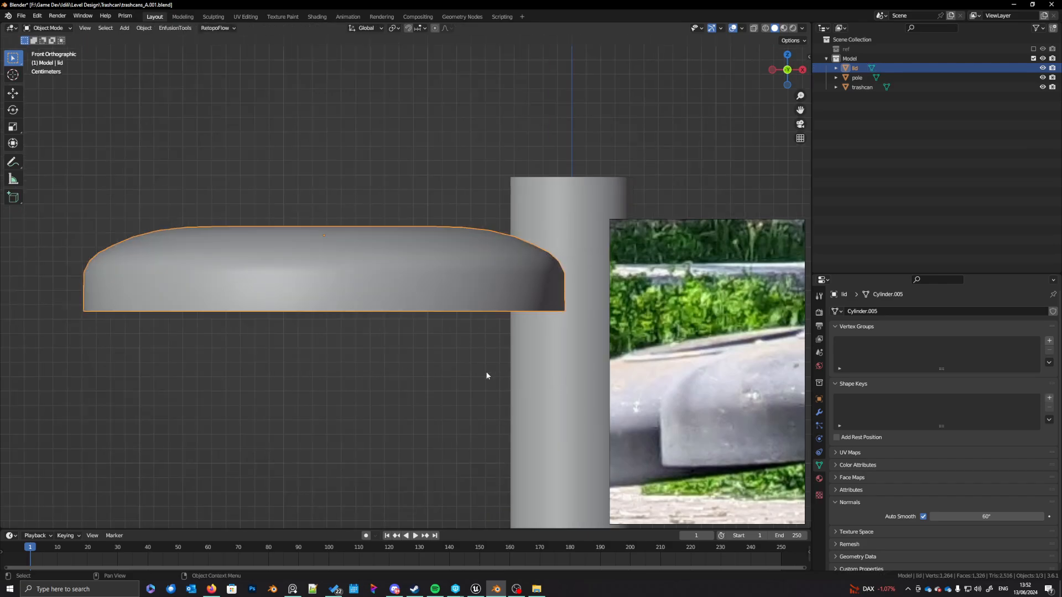
Step: Compare the lid's wireframe and smooth shading from the front, and check the lid for modifiers
{"action": "scroll", "coordinate": [475, 374], "scroll_direction": "down", "scroll_amount": 2}
{"action": "key", "text": "Tab"}
{"action": "key", "text": "Tab"}
{"action": "key", "text": "Tab"}
{"action": "key", "text": "Tab"}
{"action": "key", "text": "Tab"}
{"action": "key", "text": "Tab"}
{"action": "left_click", "coordinate": [820, 413]}
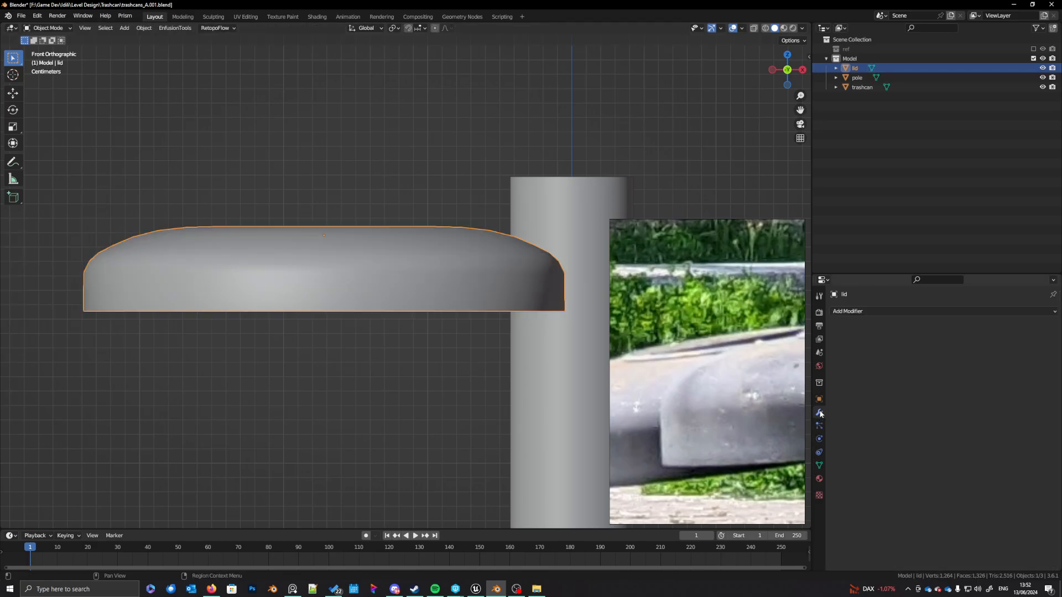
{"action": "key", "text": "Tab"}
{"action": "key", "text": "Tab"}
{"action": "key", "text": "Tab"}
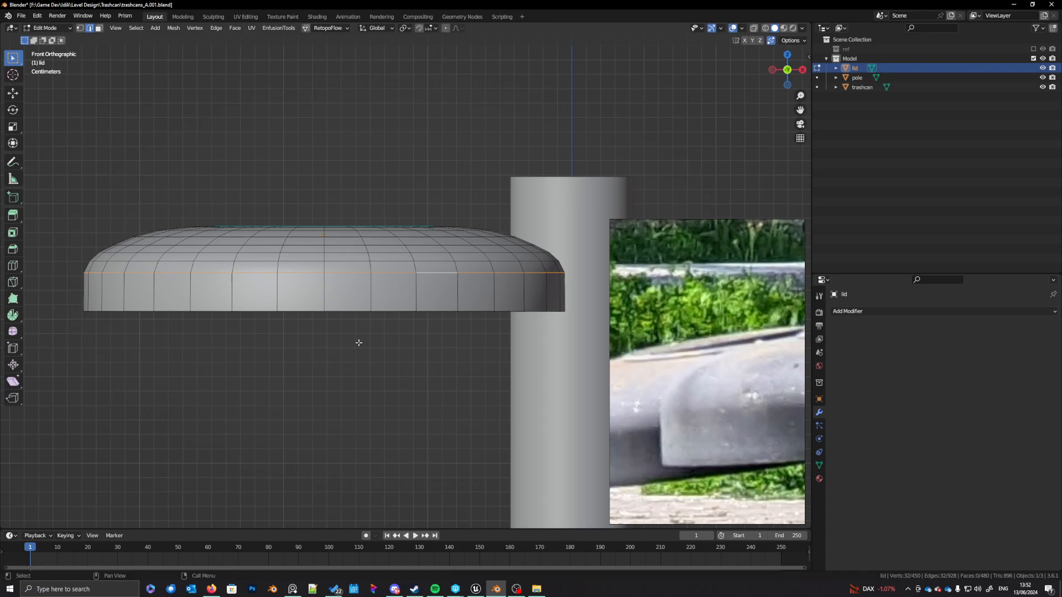
{"action": "key", "text": "Tab"}
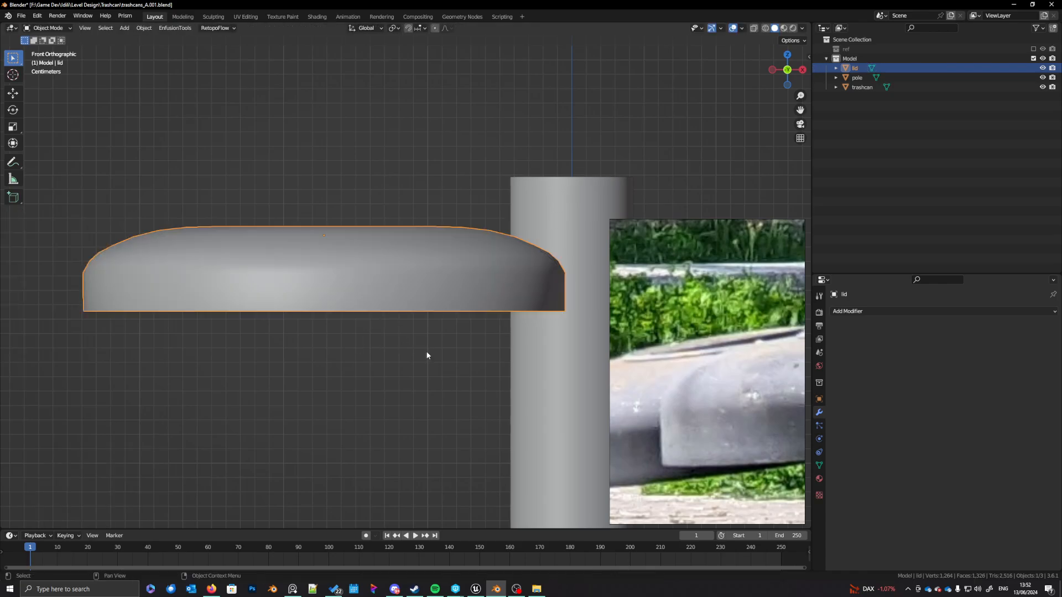
Step: Scale the loop at the top of the lid's straight wall inward again by about 0.995 and save the file
{"action": "key", "text": "Tab"}
{"action": "key", "text": "s"}
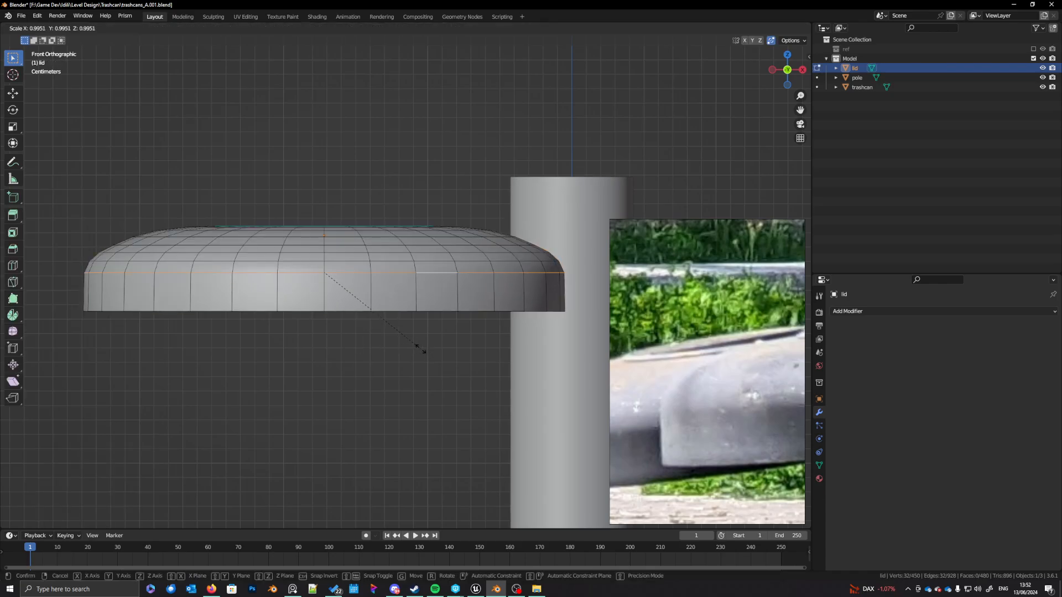
{"action": "left_click", "coordinate": [426, 354]}
{"action": "middle_click_drag", "start_coordinate": [391, 332], "coordinate": [322, 275]}
{"action": "key", "text": "Tab"}
{"action": "key", "text": "ctrl+s"}
Step: Compare the whole trashcan model with the reference photo, examining how the bins attach to the pole, and select the pole
{"action": "scroll", "coordinate": [407, 305], "scroll_direction": "down", "scroll_amount": 5}
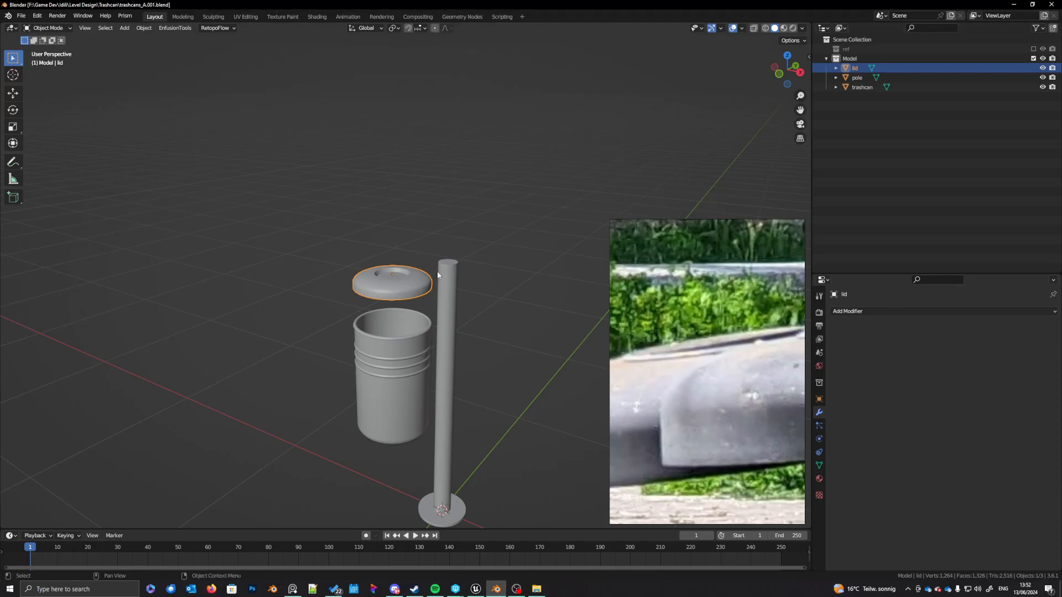
{"action": "middle_click_drag", "start_coordinate": [440, 274], "coordinate": [465, 306]}
{"action": "mouse_move", "coordinate": [726, 372]}
{"action": "left_mouse_down"}
{"action": "mouse_move", "coordinate": [647, 345]}
{"action": "mouse_move", "coordinate": [661, 367]}
{"action": "mouse_move", "coordinate": [729, 389]}
{"action": "left_mouse_up"}
{"action": "scroll", "coordinate": [628, 354], "scroll_direction": "down", "scroll_amount": 4}
{"action": "scroll", "coordinate": [720, 359], "scroll_direction": "down", "scroll_amount": 3}
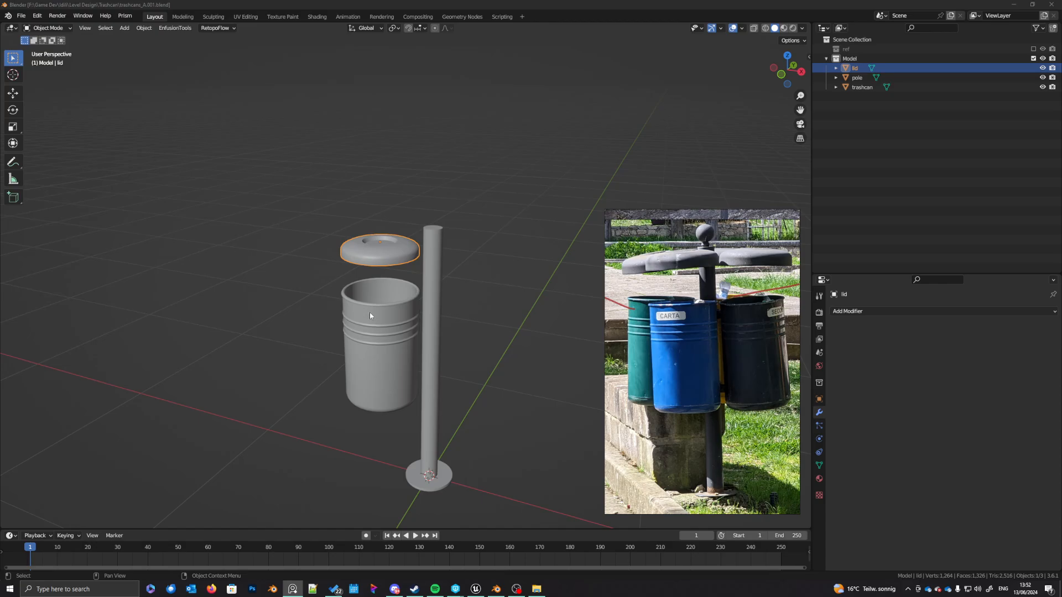
{"action": "left_click", "coordinate": [436, 252]}
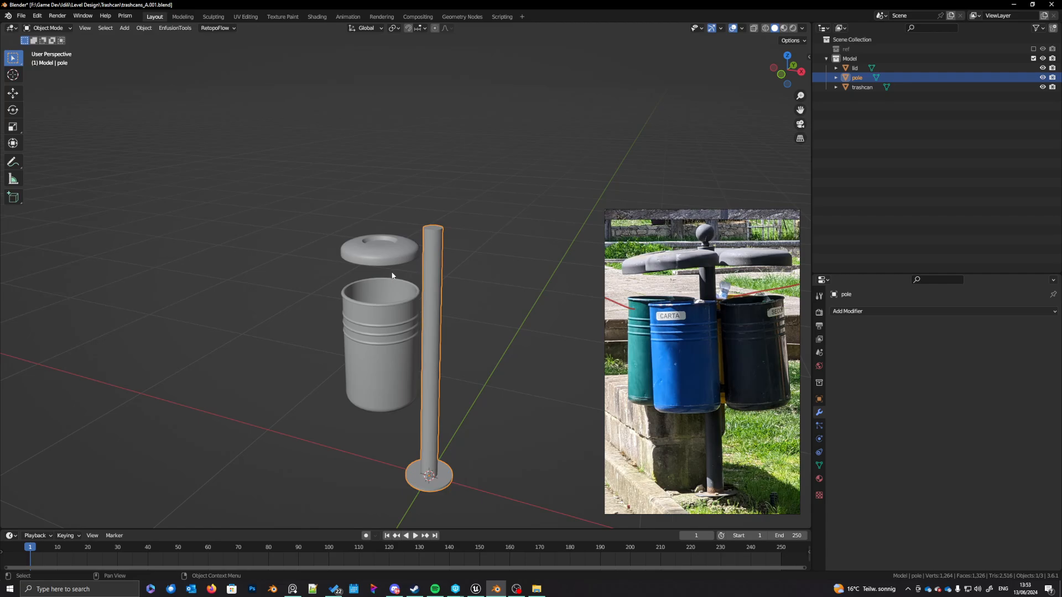
{"action": "scroll", "coordinate": [712, 389], "scroll_direction": "up", "scroll_amount": 5}
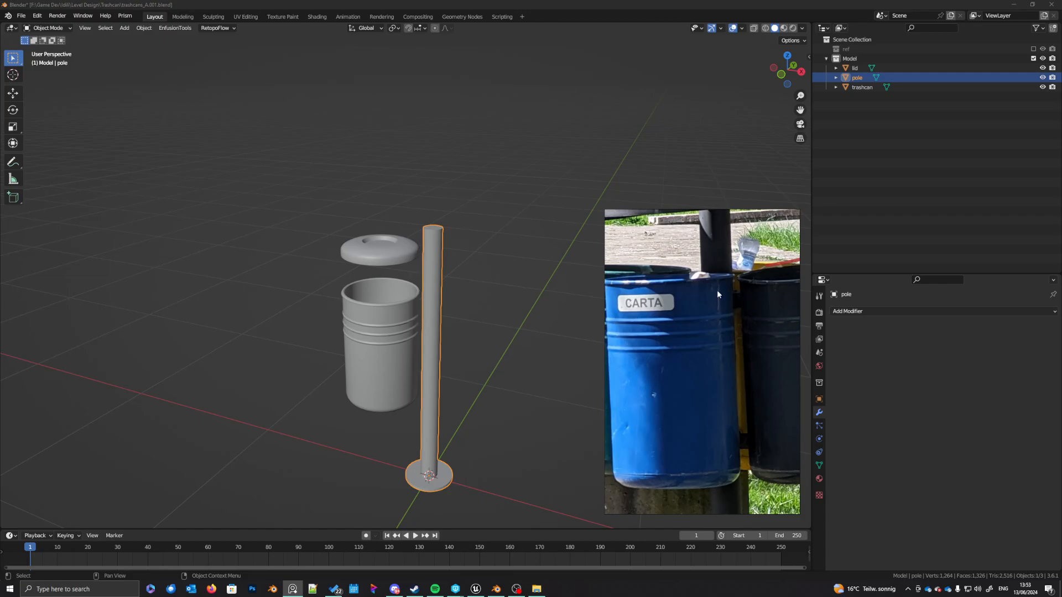
{"action": "scroll", "coordinate": [729, 359], "scroll_direction": "down", "scroll_amount": 3}
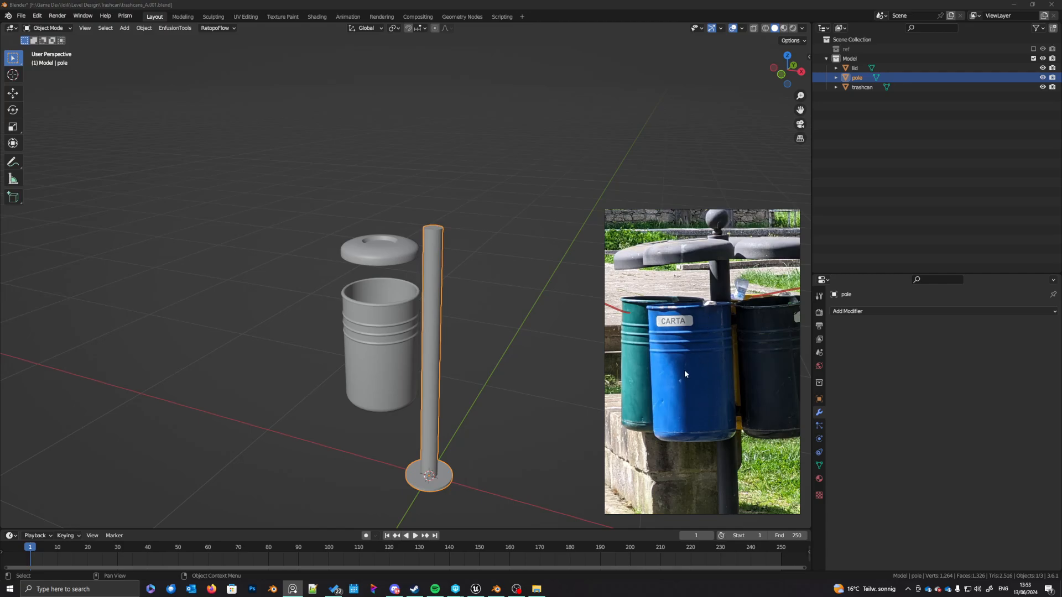
Step: Duplicate the pole's side faces in place and separate the copy into its own object
{"action": "middle_click_drag", "start_coordinate": [410, 366], "coordinate": [414, 331], "text": "shift"}
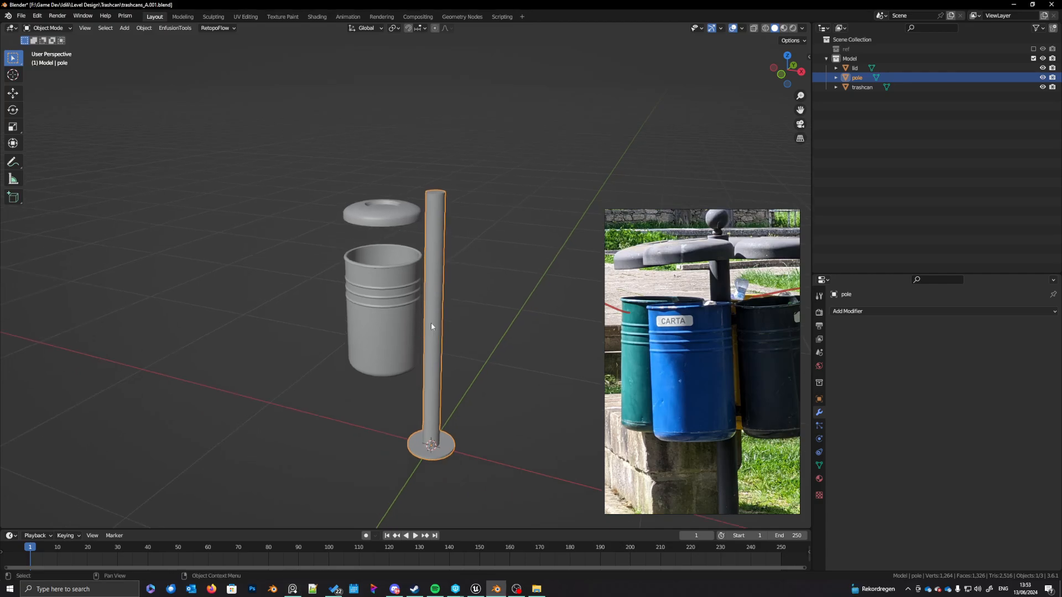
{"action": "key", "text": "KP_7"}
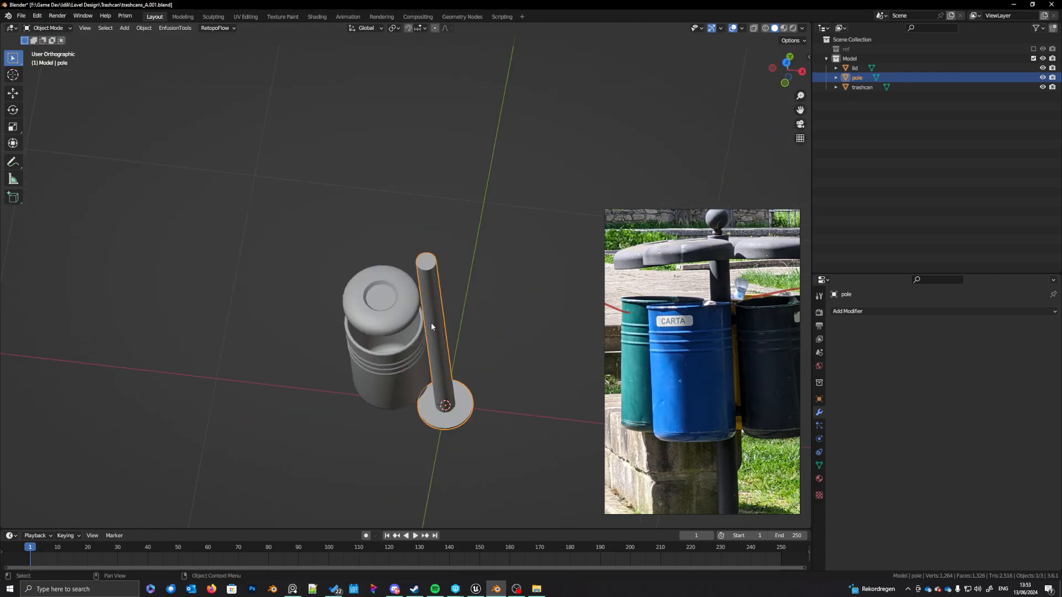
{"action": "middle_click_drag", "start_coordinate": [462, 403], "coordinate": [446, 349]}
{"action": "key", "text": "Tab"}
{"action": "key", "text": "3"}
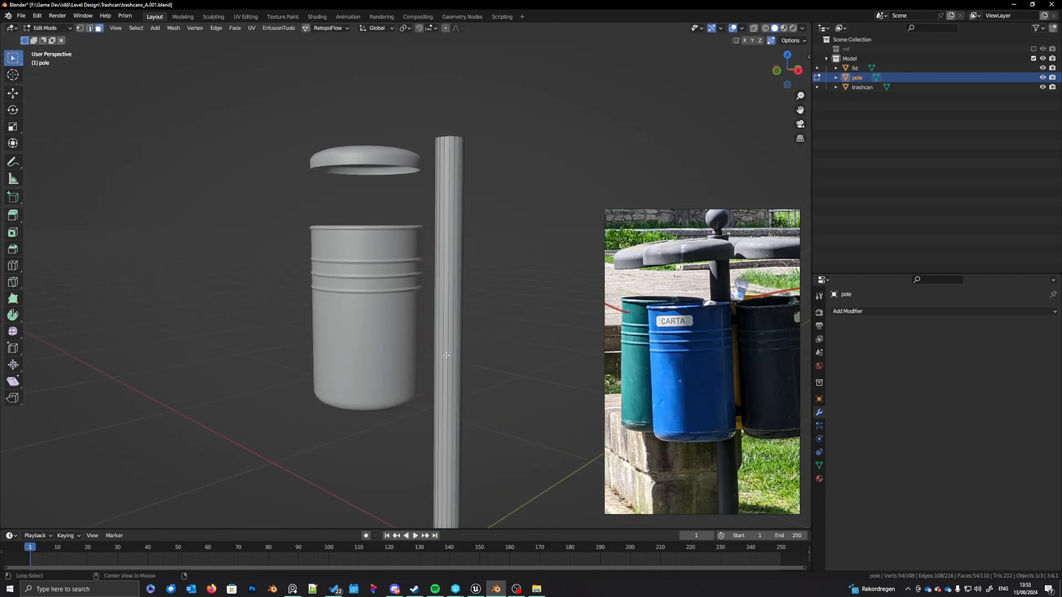
{"action": "left_click", "coordinate": [452, 366], "text": "alt"}
{"action": "scroll", "coordinate": [471, 383], "scroll_direction": "down", "scroll_amount": 3}
{"action": "key", "text": "shift+d"}
{"action": "right_click", "coordinate": [473, 383]}
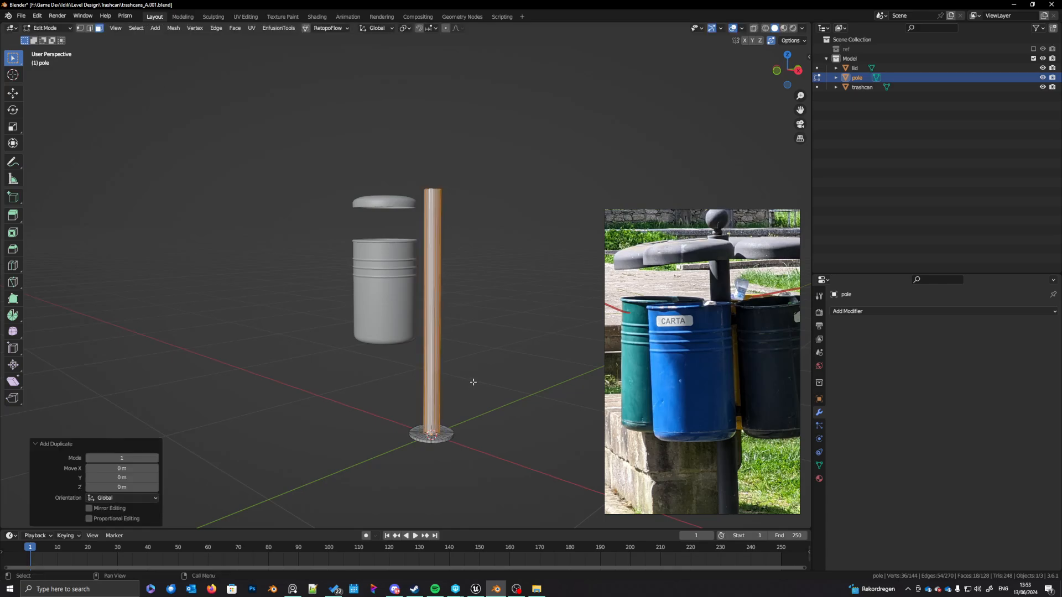
{"action": "key", "text": "p"}
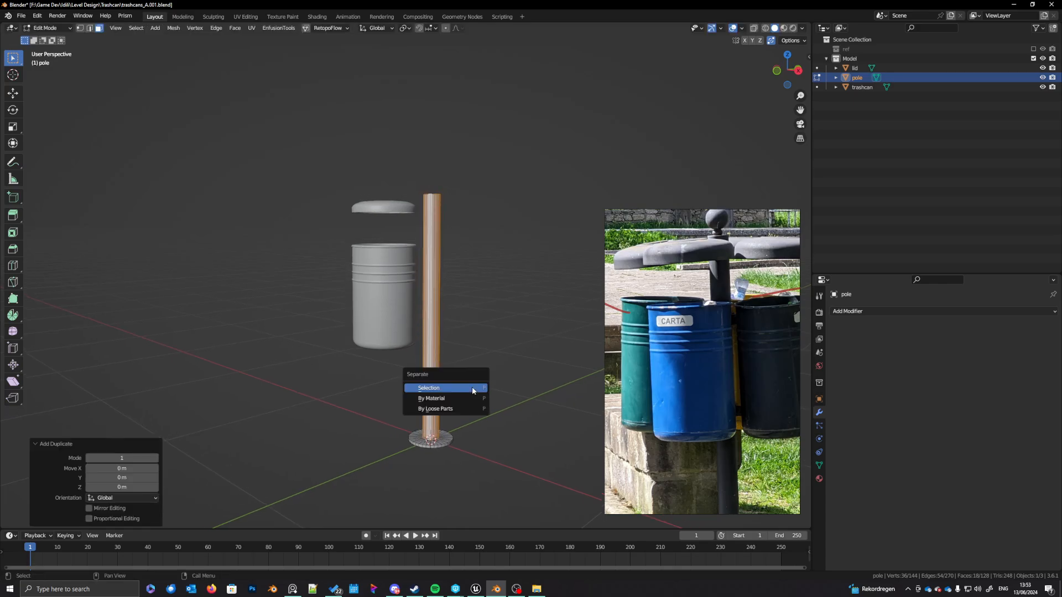
{"action": "left_click", "coordinate": [470, 386]}
{"action": "key", "text": "Tab"}
Step: Scale the separated pole copy along Z to about 0.027 and raise it about 0.934 m to form a ring near the bin's rim
{"action": "left_click", "coordinate": [438, 327]}
{"action": "key", "text": "s"}
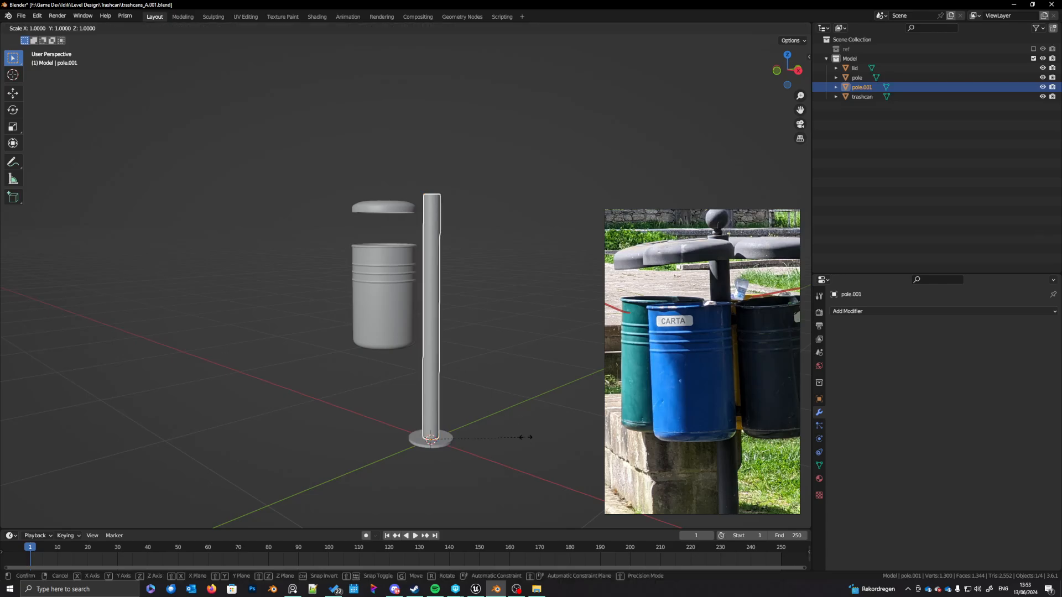
{"action": "key", "text": "z"}
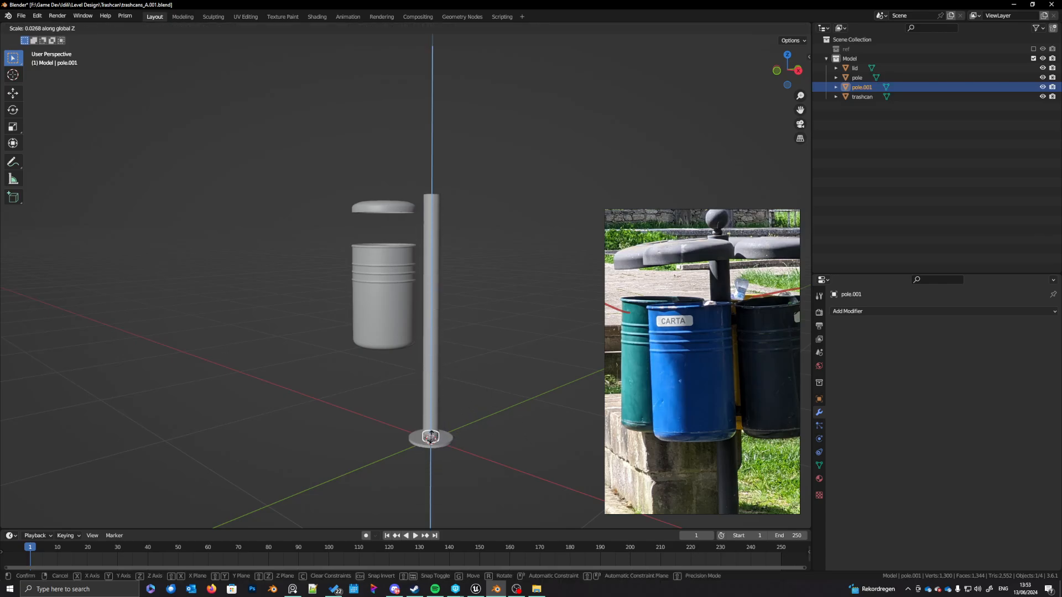
{"action": "left_click", "coordinate": [431, 436]}
{"action": "key", "text": "g"}
{"action": "key", "text": "z"}
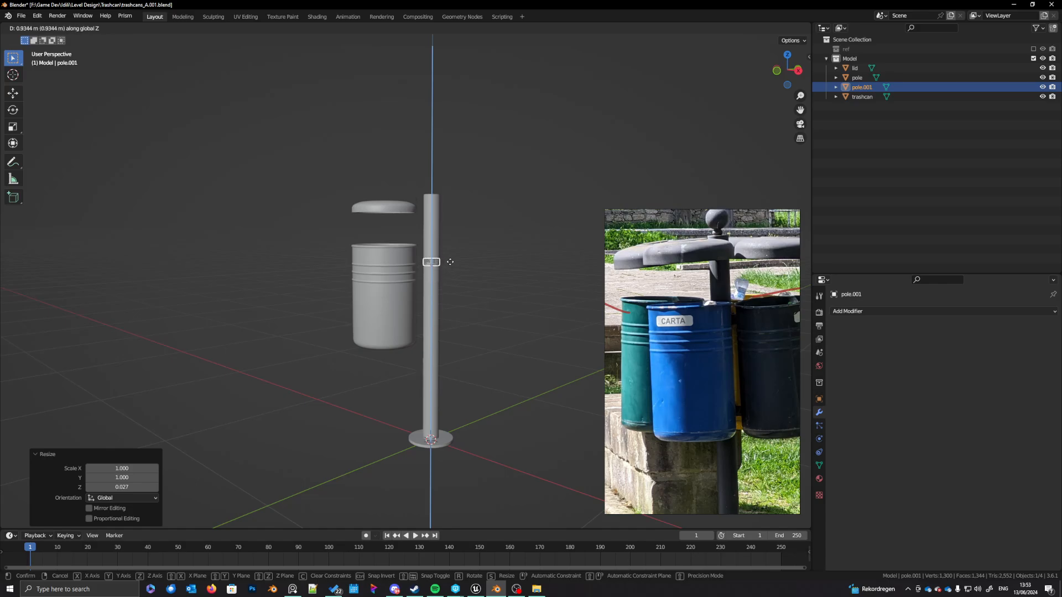
{"action": "left_click", "coordinate": [446, 262]}
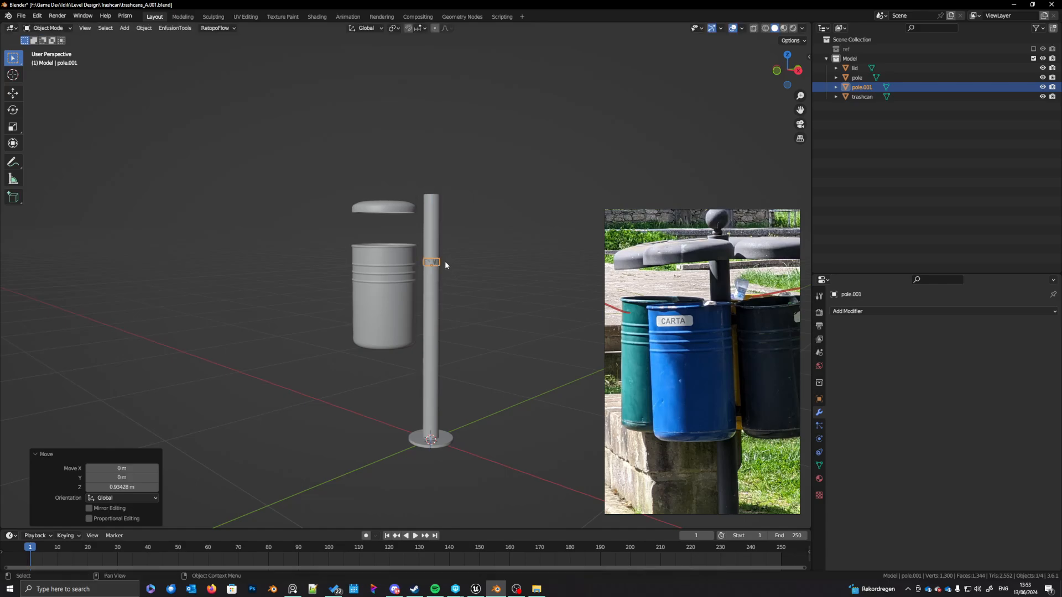
Step: Add a Solidify modifier to the ring around the pole and set its thickness to 0.096 m
{"action": "scroll", "coordinate": [447, 271], "scroll_direction": "up", "scroll_amount": 7}
{"action": "middle_click_drag", "start_coordinate": [452, 284], "coordinate": [469, 354], "text": "shift"}
{"action": "scroll", "coordinate": [407, 333], "scroll_direction": "up", "scroll_amount": 2}
{"action": "left_click", "coordinate": [888, 311]}
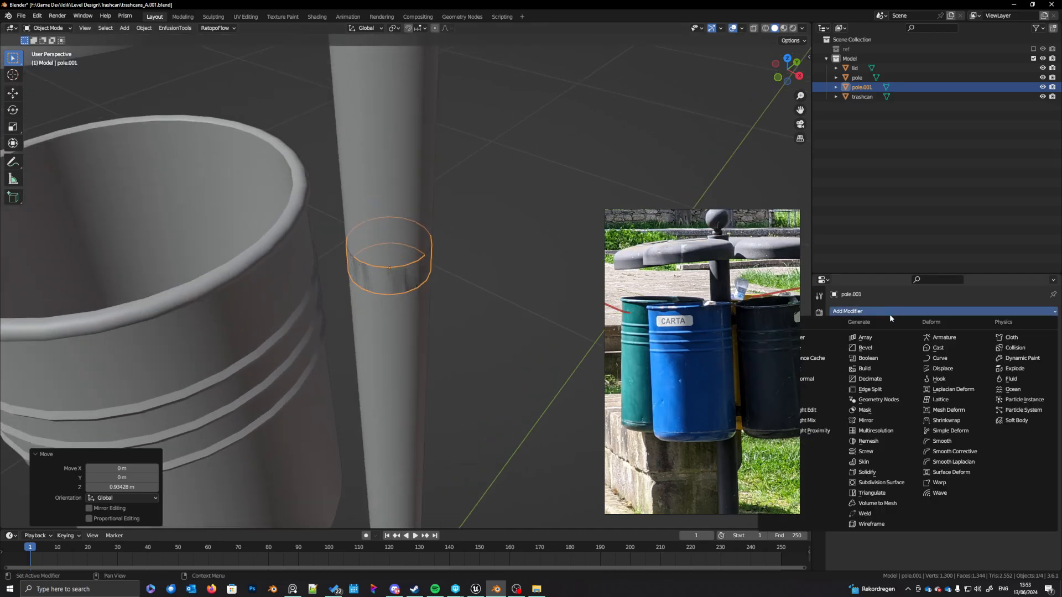
{"action": "left_click", "coordinate": [871, 472]}
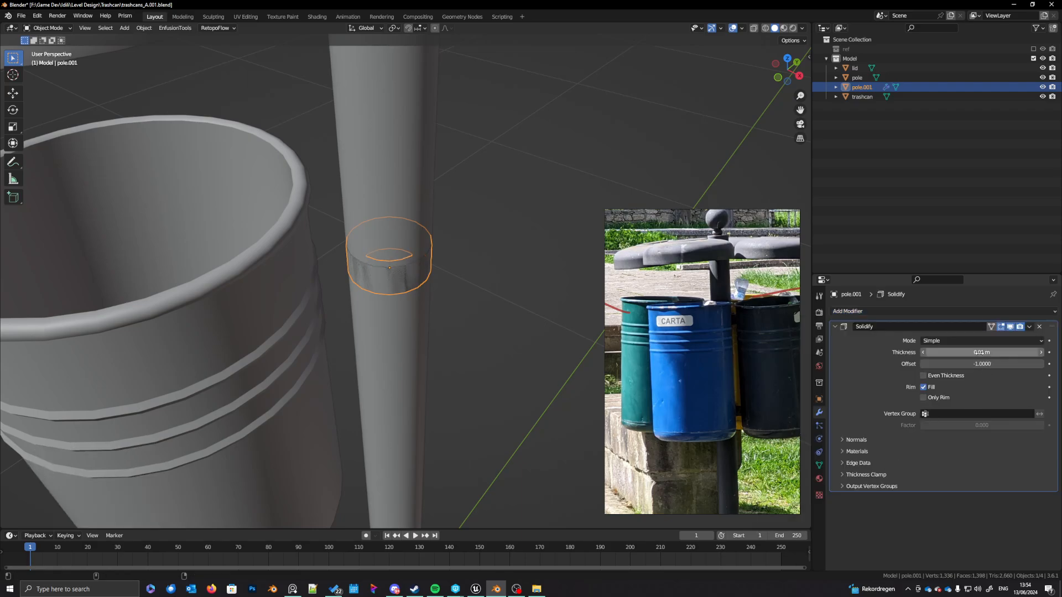
{"action": "left_click_drag", "start_coordinate": [982, 353], "coordinate": [1012, 353]}
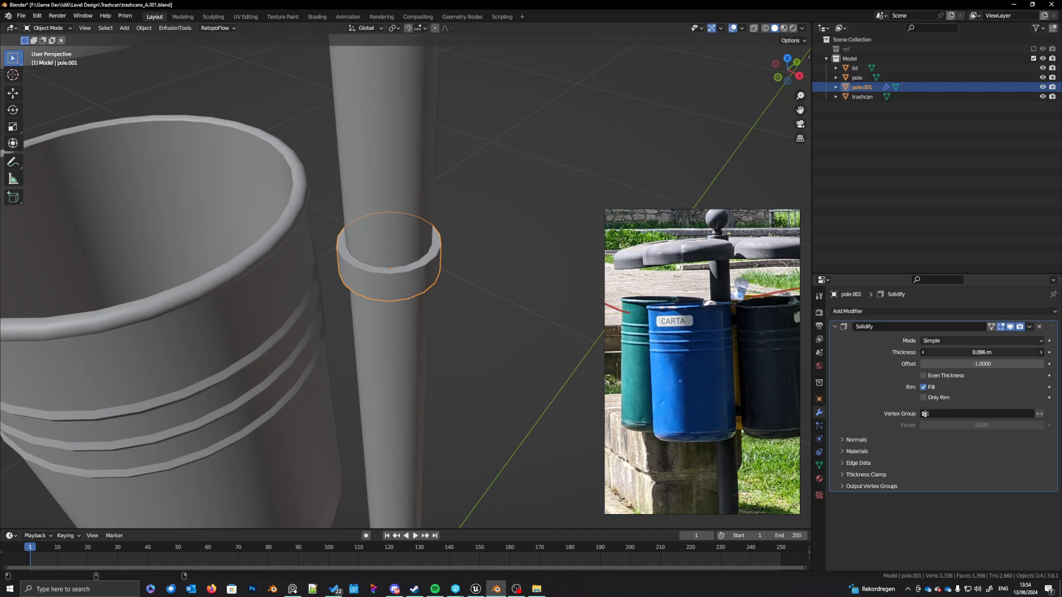
Step: Display face orientation and flip the normals of all the faces on the ring around the pole
{"action": "key", "text": "q"}
{"action": "left_click", "coordinate": [374, 407]}
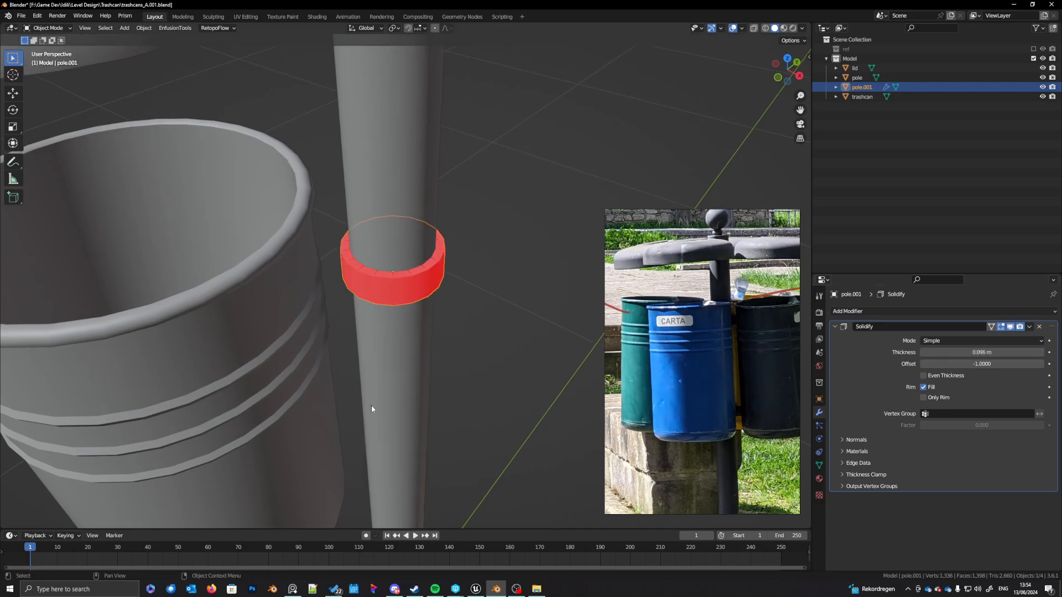
{"action": "key", "text": "Tab"}
{"action": "key", "text": "a"}
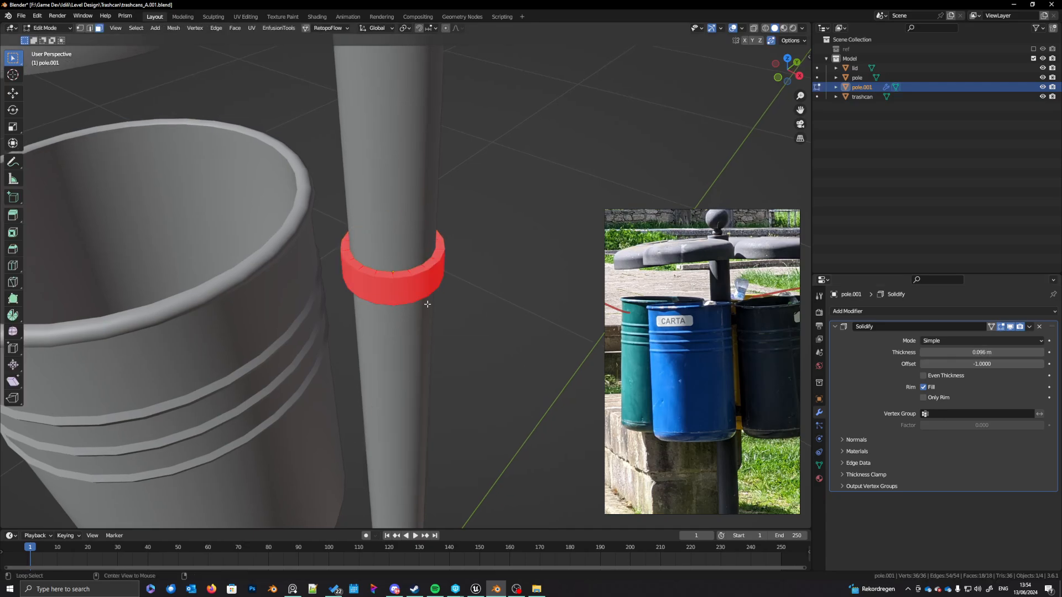
{"action": "key", "text": "alt+n"}
{"action": "left_click", "coordinate": [412, 307]}
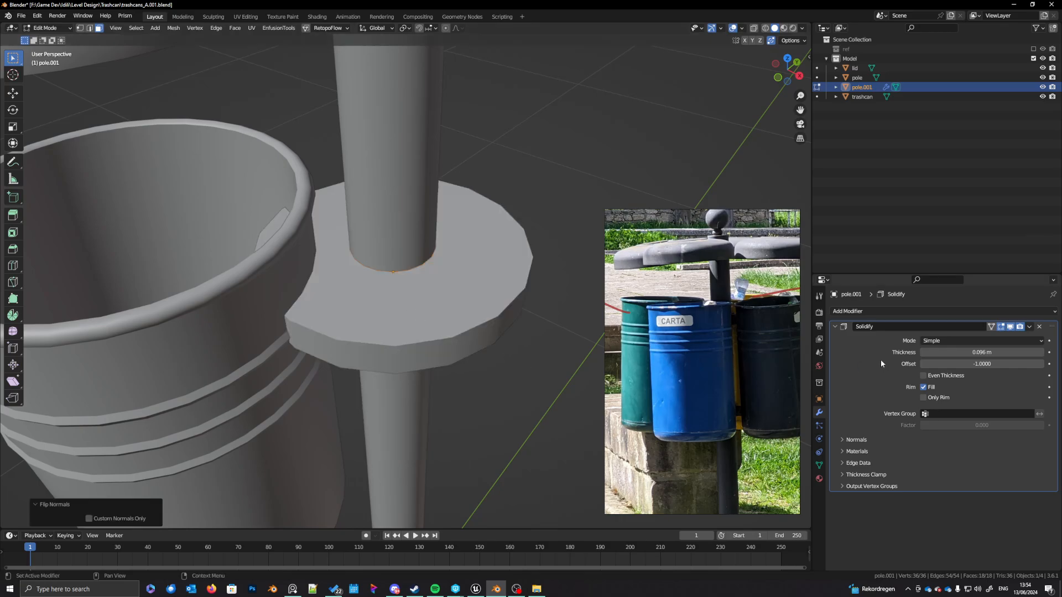
Step: Set the ring's Solidify thickness to 0.008 m and check it against the reference photo
{"action": "left_click_drag", "start_coordinate": [982, 352], "coordinate": [922, 352]}
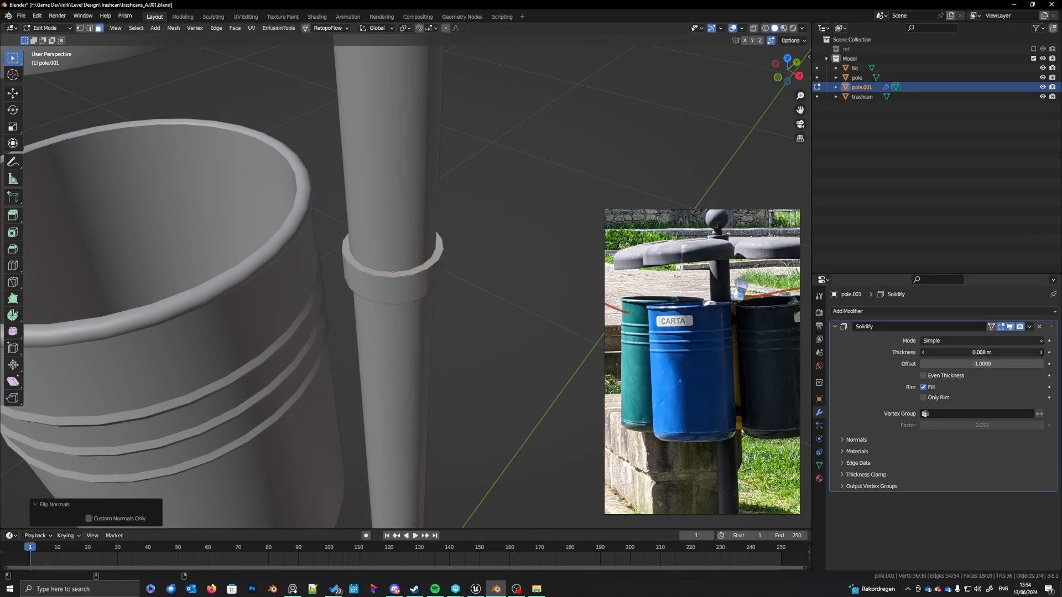
{"action": "middle_click_drag", "start_coordinate": [548, 337], "coordinate": [451, 365]}
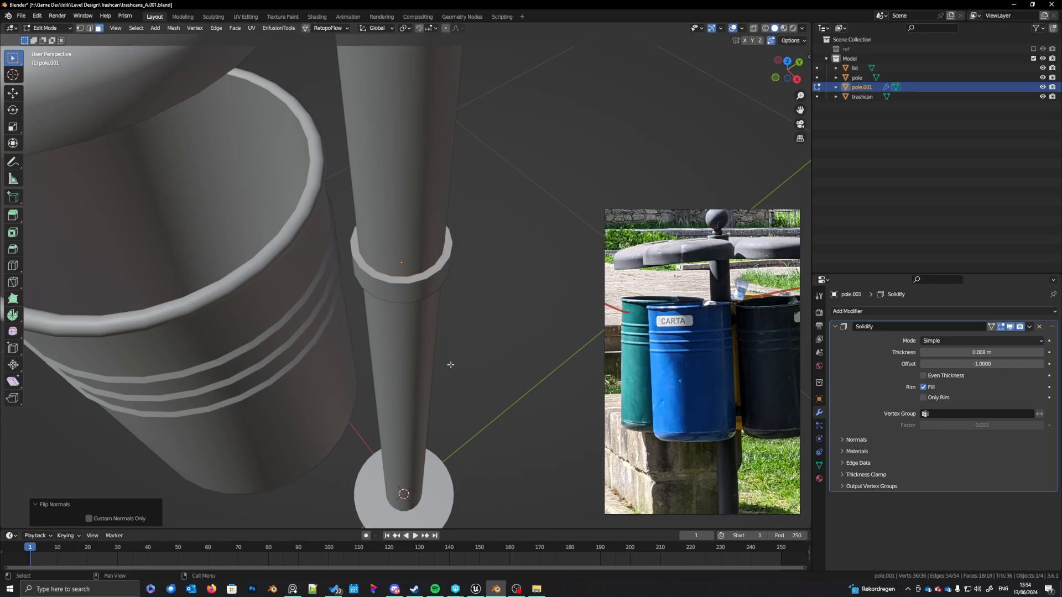
{"action": "scroll", "coordinate": [689, 387], "scroll_direction": "down", "scroll_amount": 3}
{"action": "mouse_move", "coordinate": [687, 385]}
{"action": "middle_mouse_down"}
{"action": "mouse_move", "coordinate": [665, 367]}
{"action": "mouse_move", "coordinate": [689, 366]}
{"action": "middle_mouse_up"}
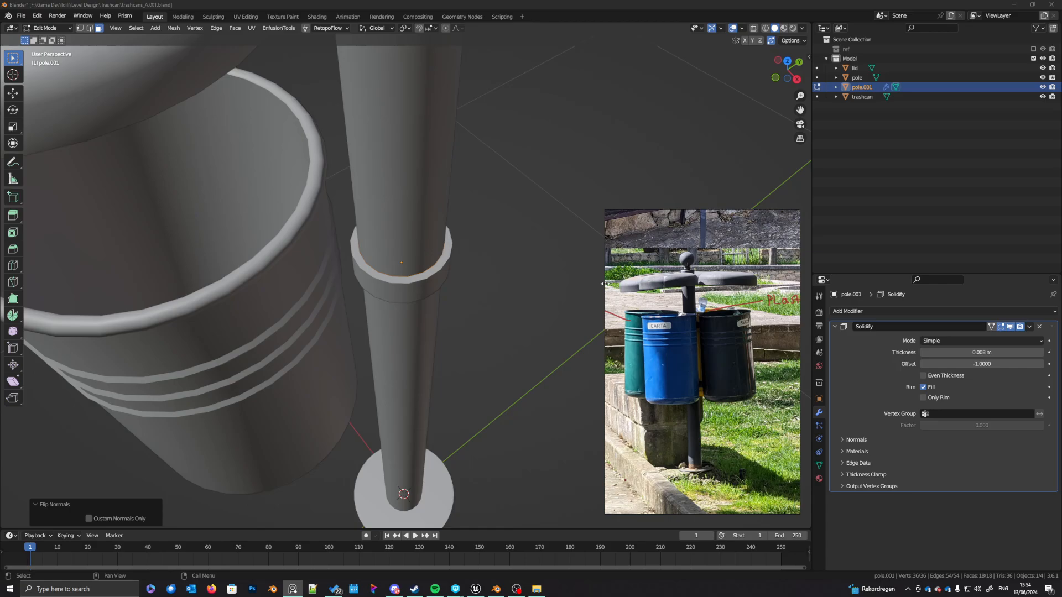
{"action": "middle_click_drag", "start_coordinate": [419, 359], "coordinate": [476, 325], "text": "shift"}
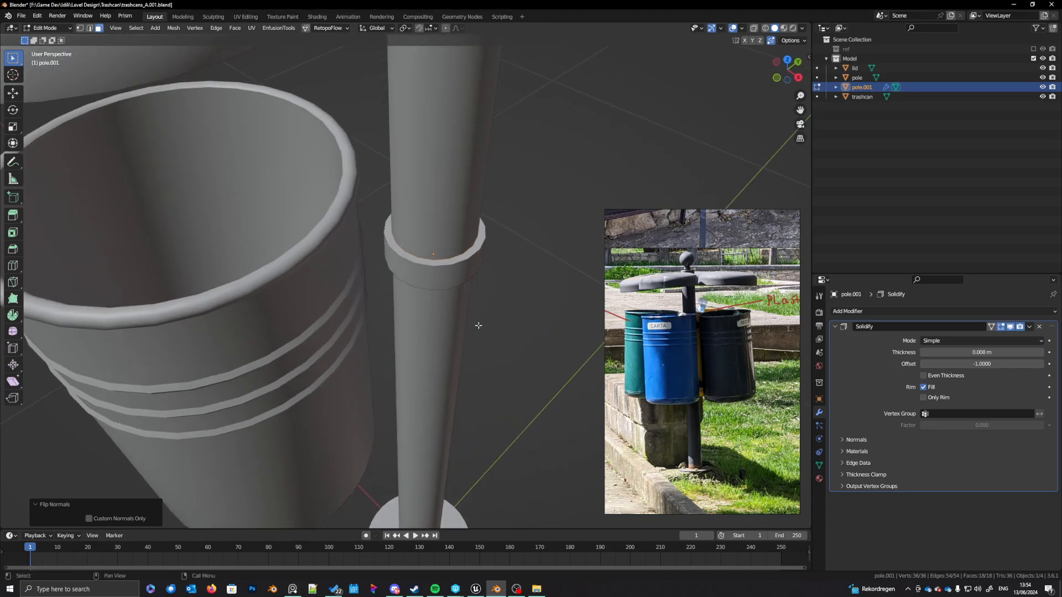
Step: Leave the ring's mesh editing and add a 2 m cube at the pole's base in a top wireframe view
{"action": "key", "text": "KP_7"}
{"action": "middle_click_drag", "start_coordinate": [464, 355], "coordinate": [514, 316], "text": "shift"}
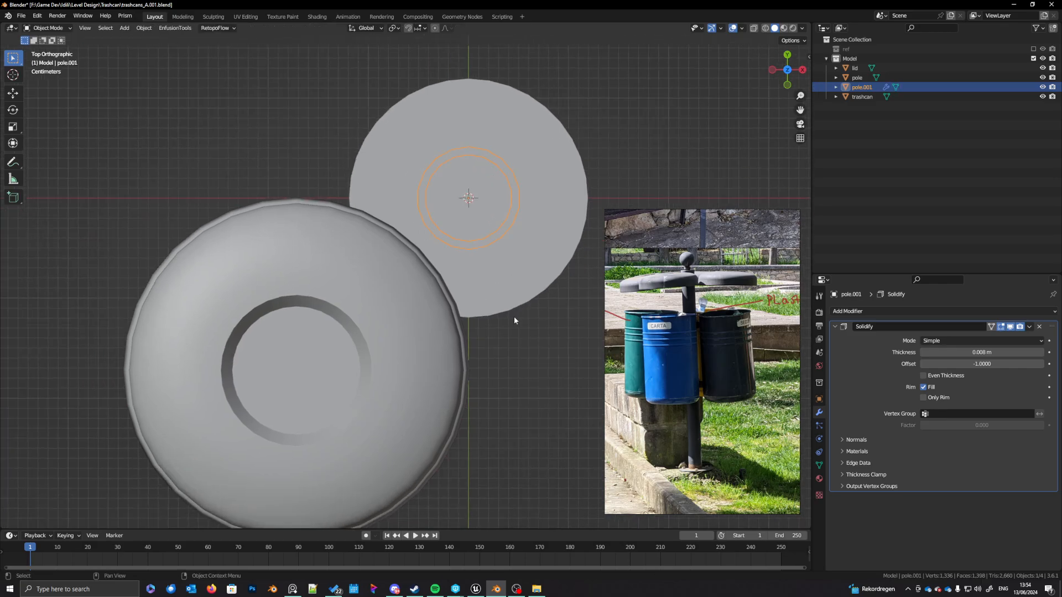
{"action": "key", "text": "Tab"}
{"action": "left_click", "coordinate": [412, 350]}
{"action": "key", "text": "shift+z"}
{"action": "middle_click_drag", "start_coordinate": [436, 333], "coordinate": [457, 327], "text": "shift"}
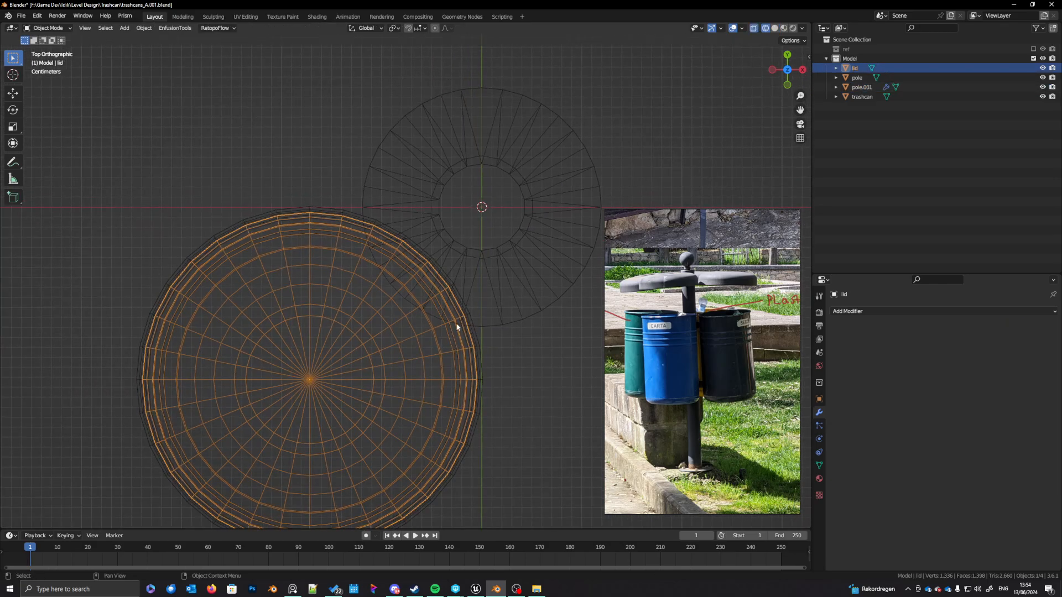
{"action": "left_click", "coordinate": [471, 255]}
{"action": "middle_click_drag", "start_coordinate": [467, 271], "coordinate": [459, 314], "text": "shift"}
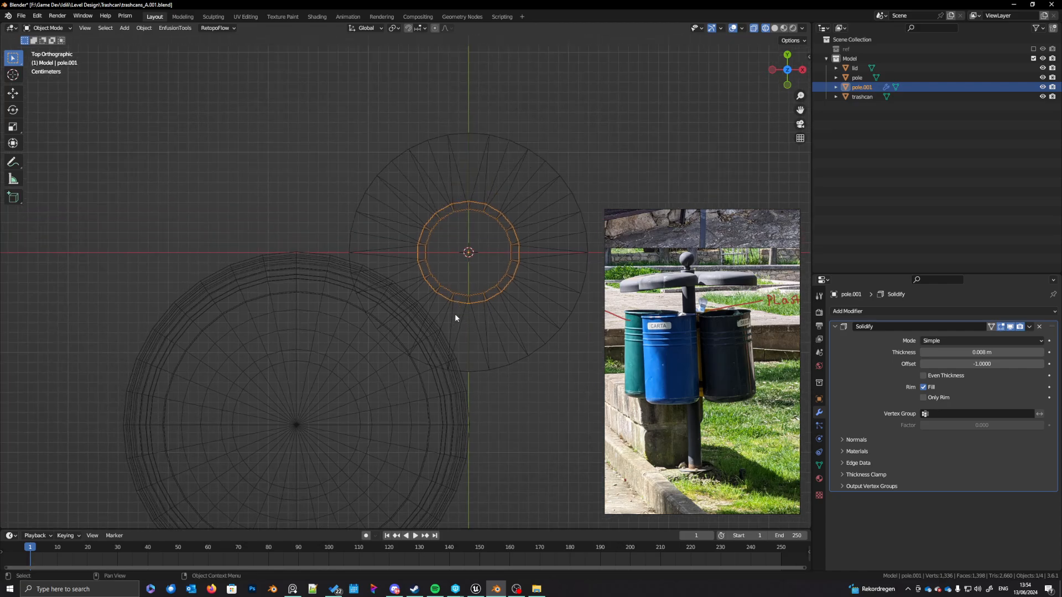
{"action": "key", "text": "shift+a"}
{"action": "mouse_move", "coordinate": [455, 313]}
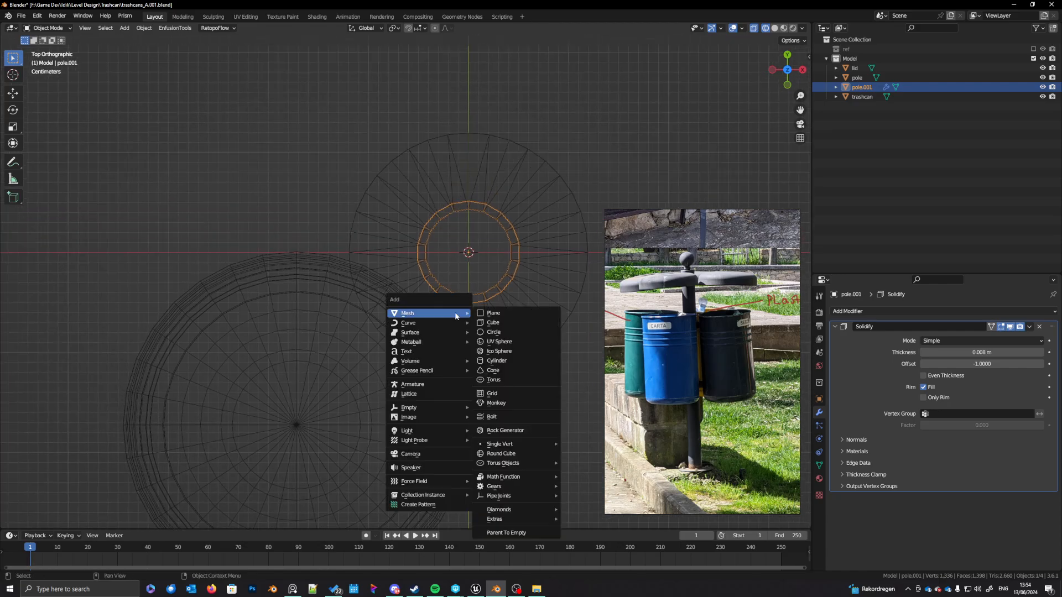
{"action": "left_click", "coordinate": [508, 325]}
Step: Scale the cube down uniformly by about 0.07 and again by 0.307, and stretch it along X by about 1.46
{"action": "scroll", "coordinate": [502, 366], "scroll_direction": "down", "scroll_amount": 2}
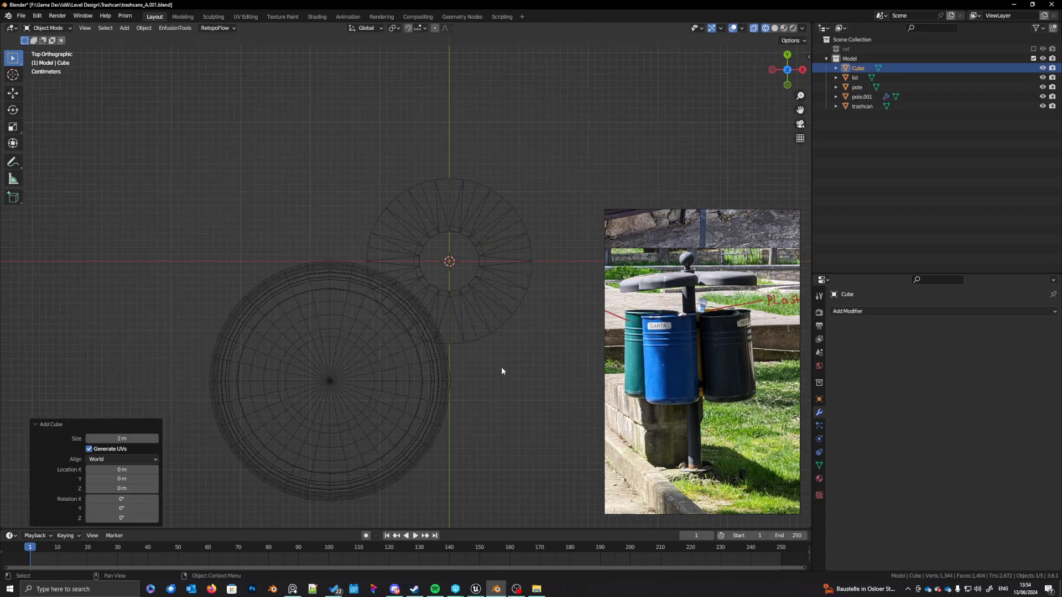
{"action": "scroll", "coordinate": [500, 366], "scroll_direction": "down", "scroll_amount": 8}
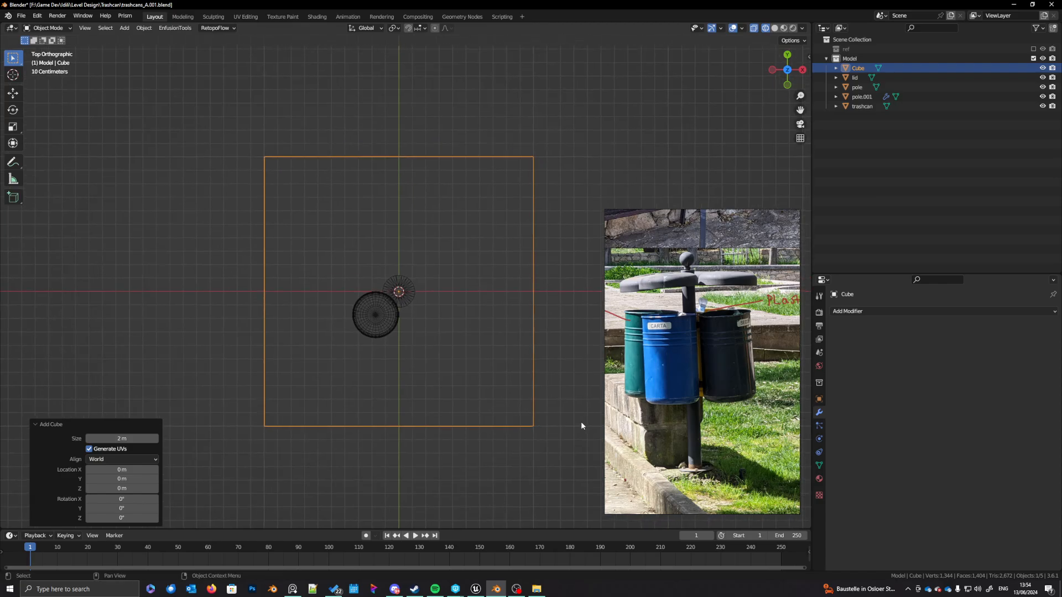
{"action": "key", "text": "s"}
{"action": "left_click", "coordinate": [412, 301]}
{"action": "scroll", "coordinate": [413, 330], "scroll_direction": "up", "scroll_amount": 10}
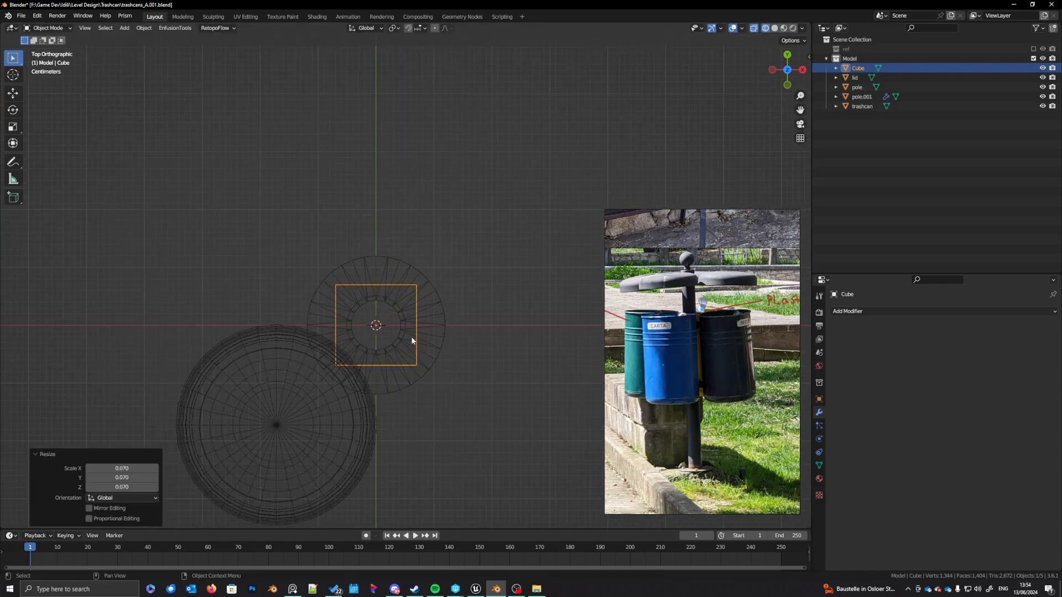
{"action": "key", "text": "s"}
{"action": "left_click", "coordinate": [405, 322]}
{"action": "key", "text": "s"}
{"action": "key", "text": "x"}
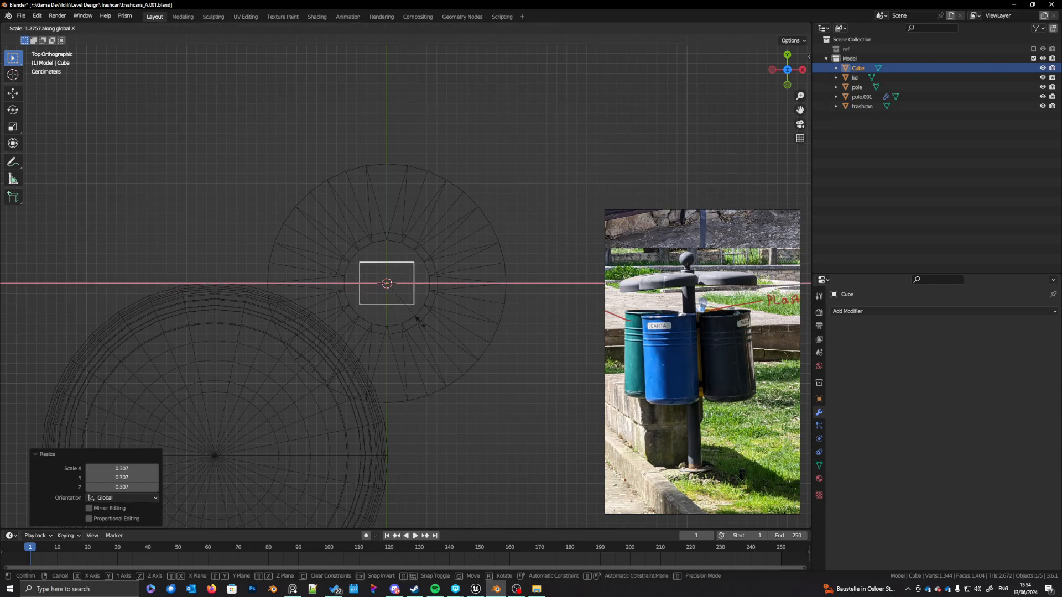
{"action": "left_click", "coordinate": [430, 325]}
Step: Rotate the cube about 49° and move it about -0.047 m in X and -0.041 m in Y, between pole and bin
{"action": "key", "text": "r"}
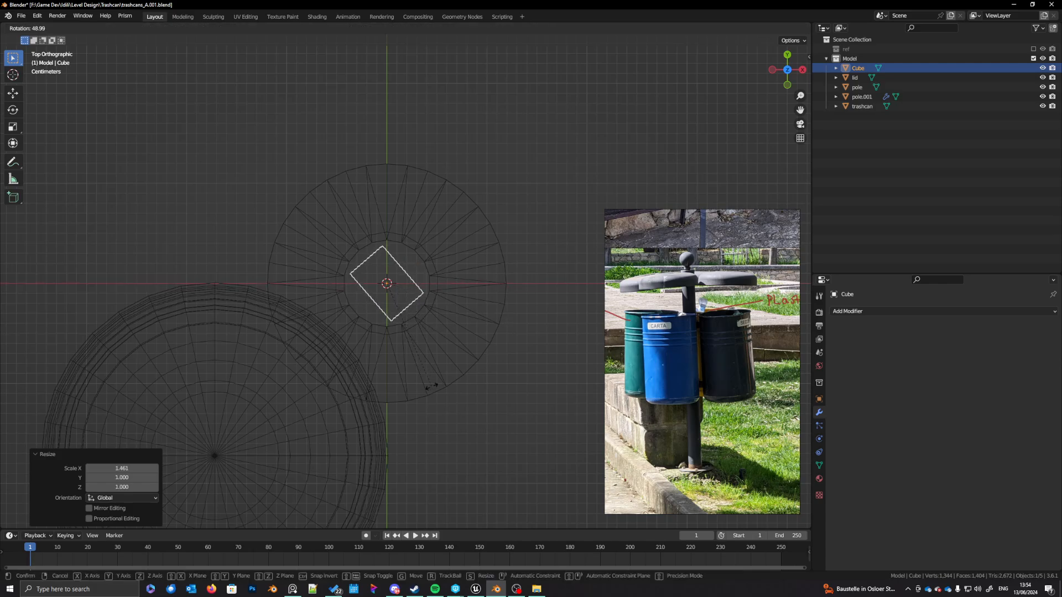
{"action": "left_click", "coordinate": [432, 386]}
{"action": "key", "text": "g"}
{"action": "left_click", "coordinate": [413, 387]}
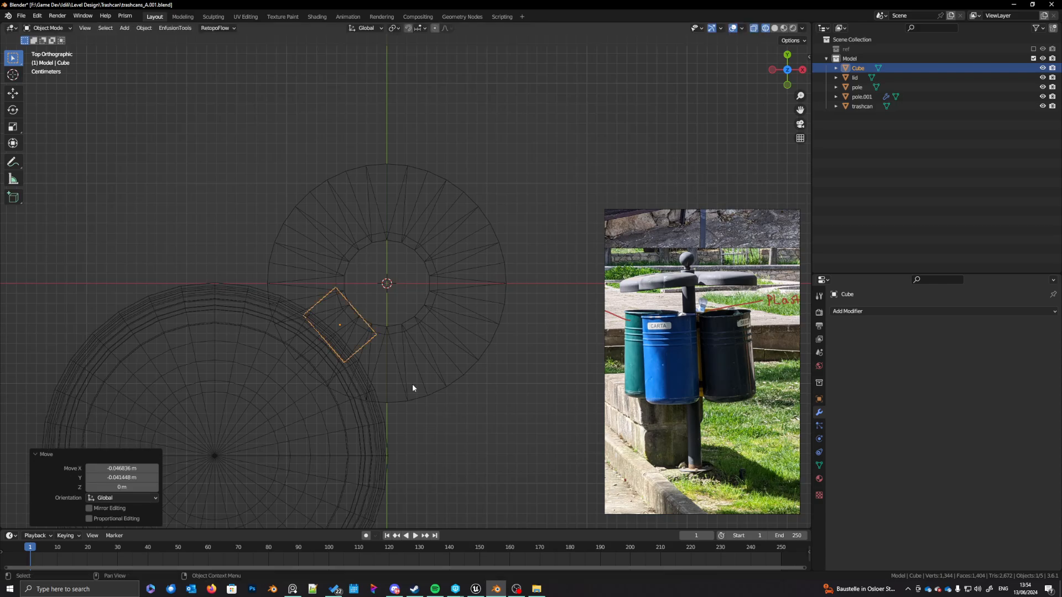
Step: Browse the reference board and examine the close-up photo of the black mounting bracket against the stone wall
{"action": "right_click_drag", "start_coordinate": [680, 424], "coordinate": [679, 397]}
{"action": "scroll", "coordinate": [709, 358], "scroll_direction": "down", "scroll_amount": 2}
{"action": "scroll", "coordinate": [679, 399], "scroll_direction": "up", "scroll_amount": 2}
{"action": "scroll", "coordinate": [680, 399], "scroll_direction": "down", "scroll_amount": 5}
{"action": "scroll", "coordinate": [680, 399], "scroll_direction": "up", "scroll_amount": 1}
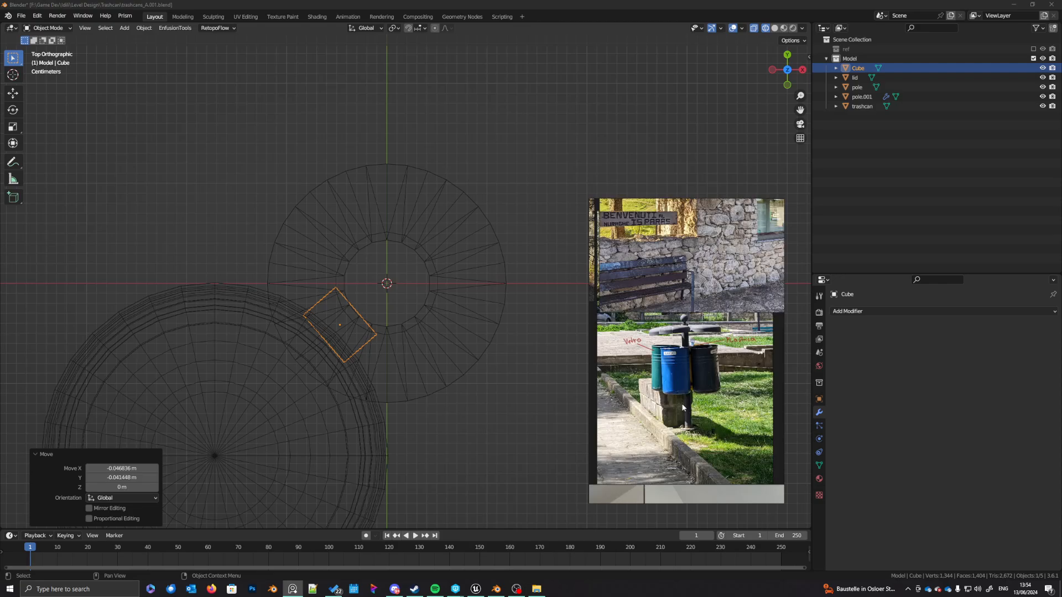
{"action": "middle_click_drag", "start_coordinate": [598, 444], "coordinate": [723, 419]}
{"action": "scroll", "coordinate": [722, 421], "scroll_direction": "up", "scroll_amount": 5}
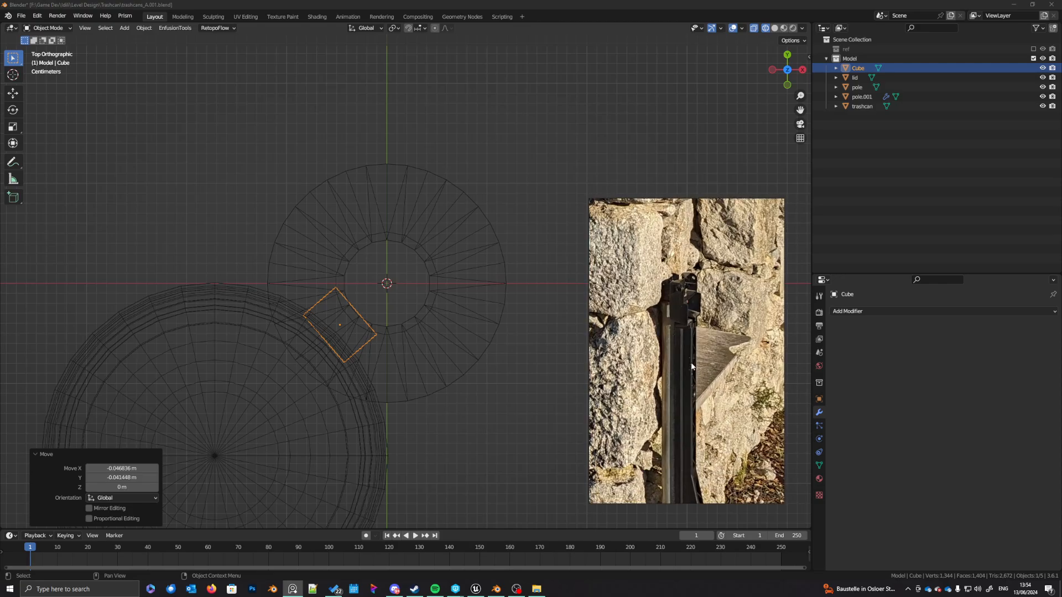
{"action": "middle_click_drag", "start_coordinate": [691, 373], "coordinate": [690, 304]}
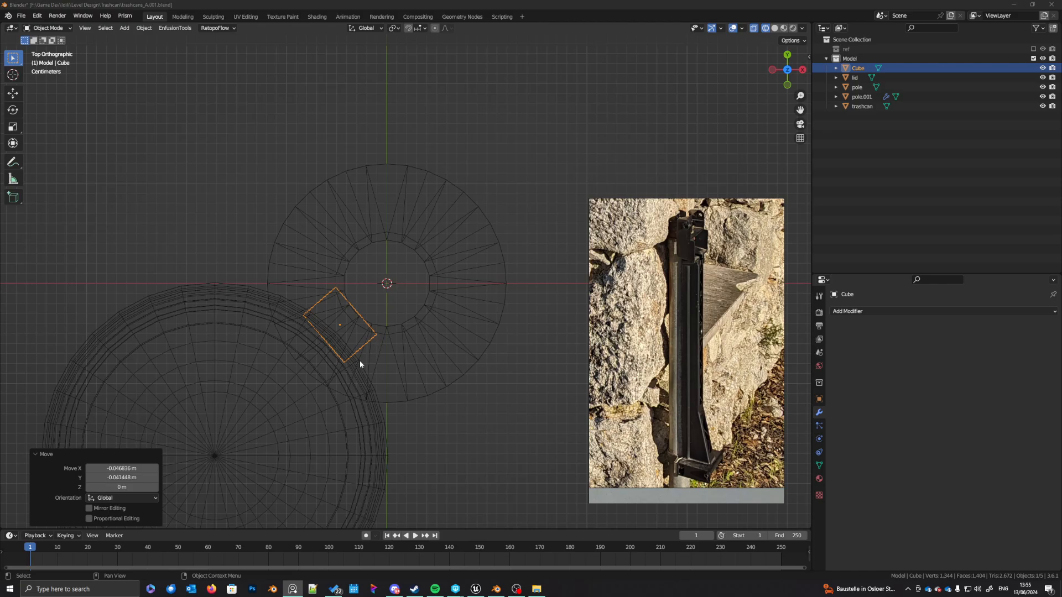
Step: Nudge the cube about 0.002 m in X and narrow it along its local Y axis by a factor of about 0.71
{"action": "scroll", "coordinate": [360, 361], "scroll_direction": "up", "scroll_amount": 4}
{"action": "middle_click_drag", "start_coordinate": [338, 403], "coordinate": [460, 336], "text": "shift"}
{"action": "left_click", "coordinate": [451, 340]}
{"action": "left_click", "coordinate": [448, 338]}
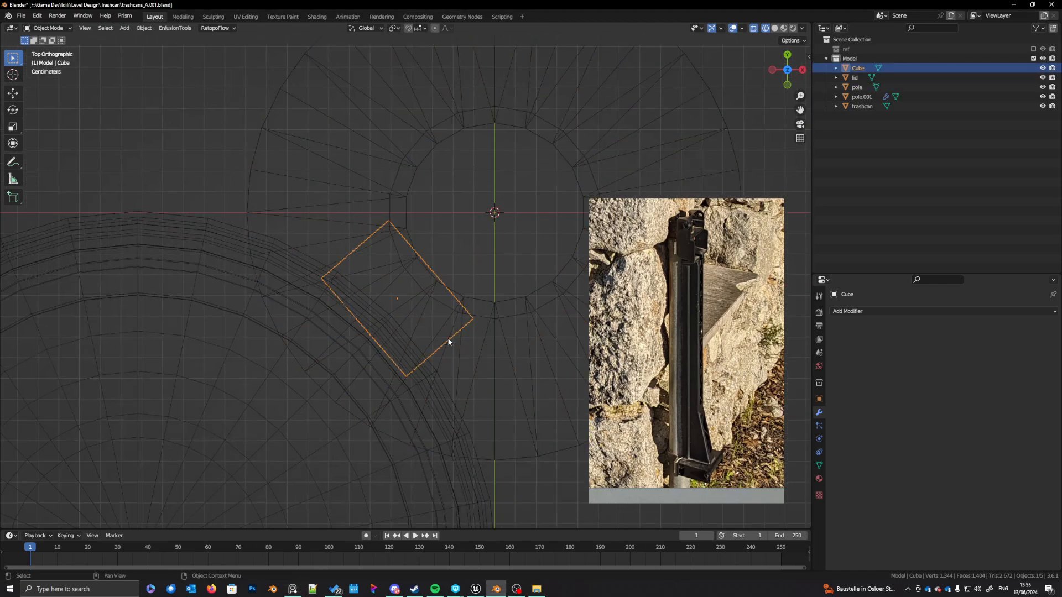
{"action": "key", "text": "g"}
{"action": "left_click", "coordinate": [452, 340]}
{"action": "key", "text": "s"}
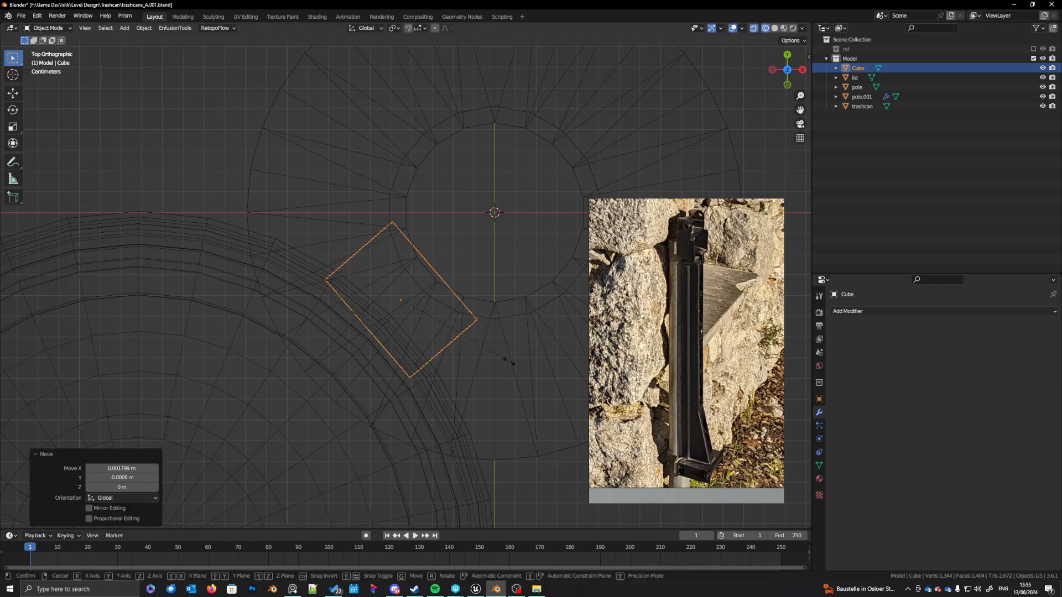
{"action": "key", "text": "x"}
{"action": "key", "text": "x"}
{"action": "key", "text": "y"}
{"action": "key", "text": "y"}
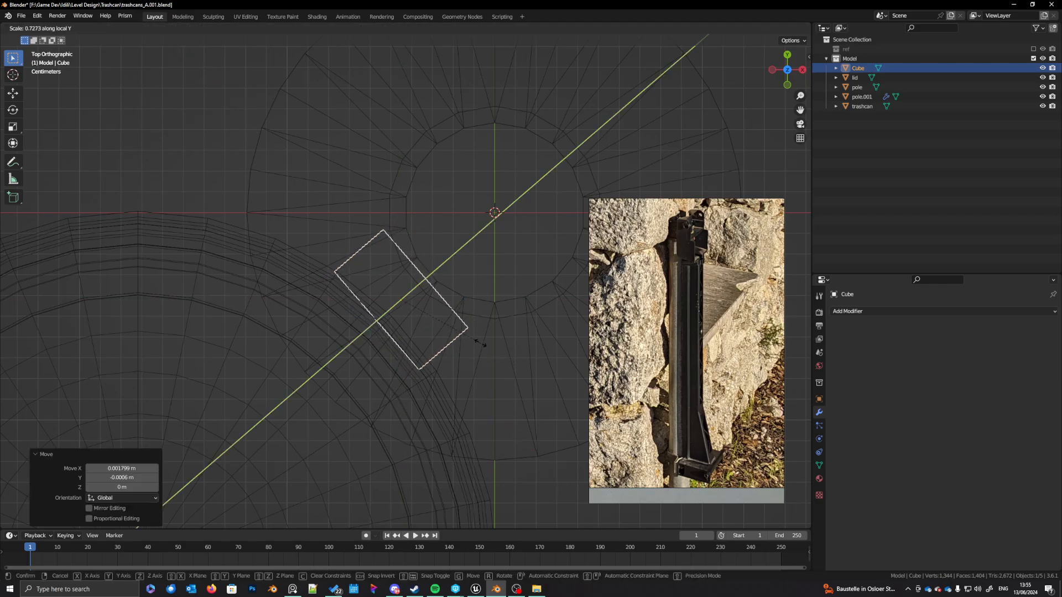
{"action": "left_click", "coordinate": [480, 343]}
Step: Move the cube about 0.009 m along its local Y axis toward the pole
{"action": "key", "text": "g"}
{"action": "key", "text": "x"}
{"action": "key", "text": "y"}
{"action": "key", "text": "x"}
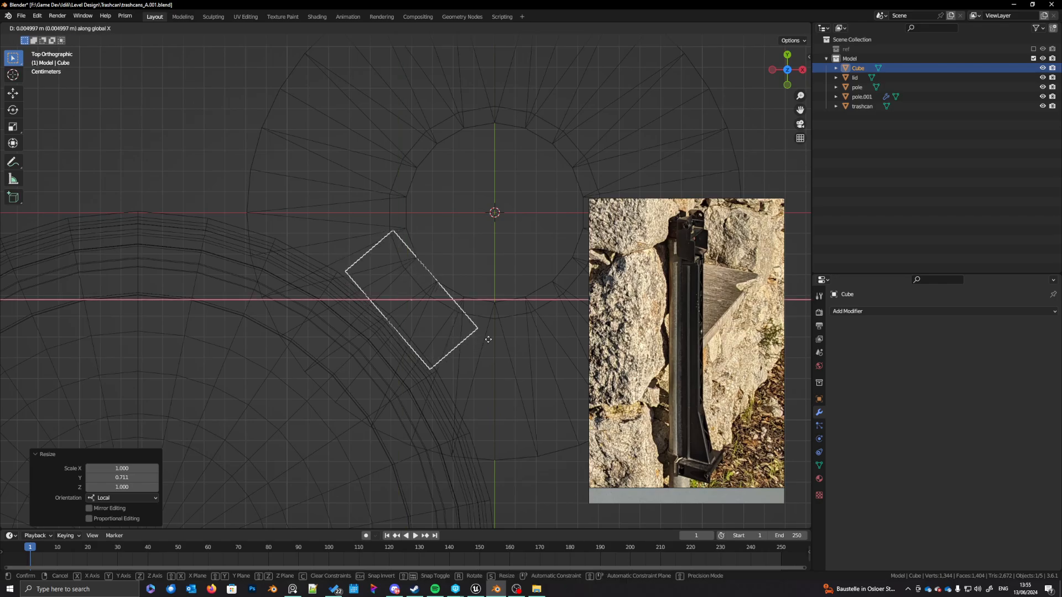
{"action": "key", "text": "x"}
{"action": "key", "text": "y"}
{"action": "key", "text": "y"}
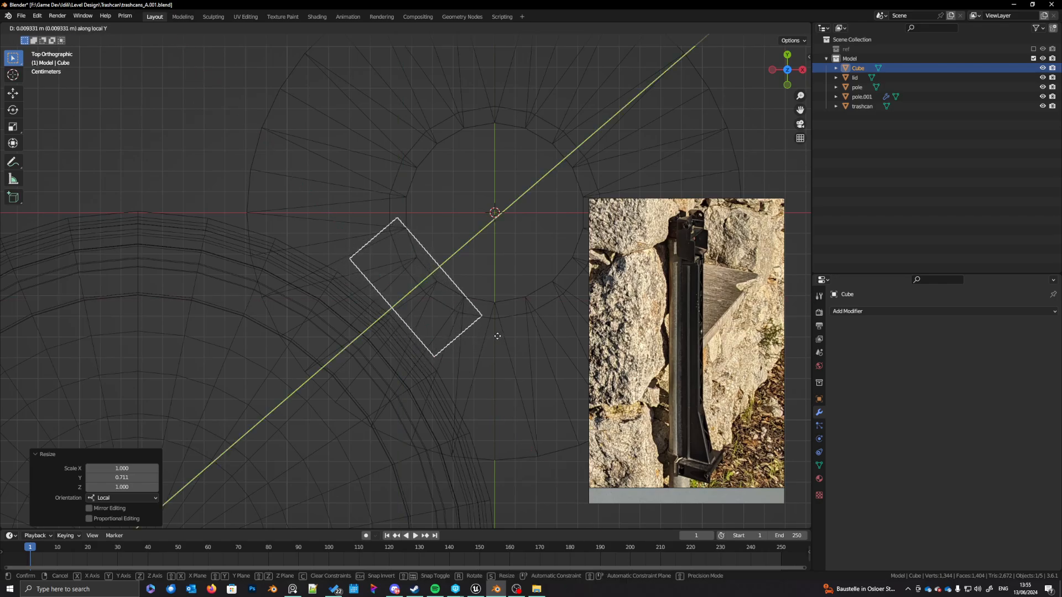
{"action": "left_click", "coordinate": [497, 336]}
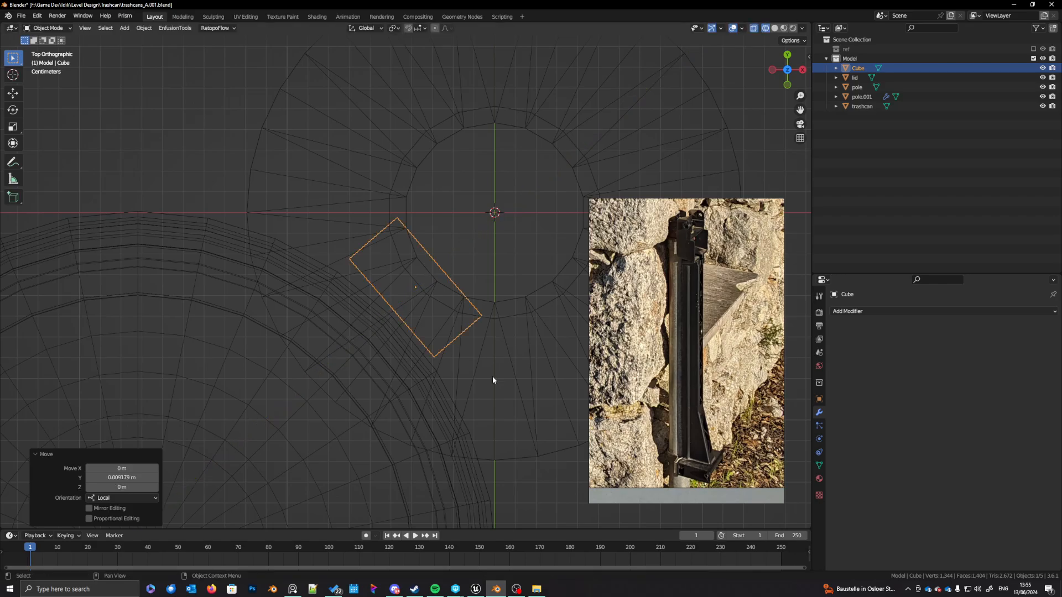
Step: Stretch the cube vertically along Z by about 1.81 and return to solid shading
{"action": "middle_click_drag", "start_coordinate": [493, 379], "coordinate": [465, 328]}
{"action": "key", "text": "s"}
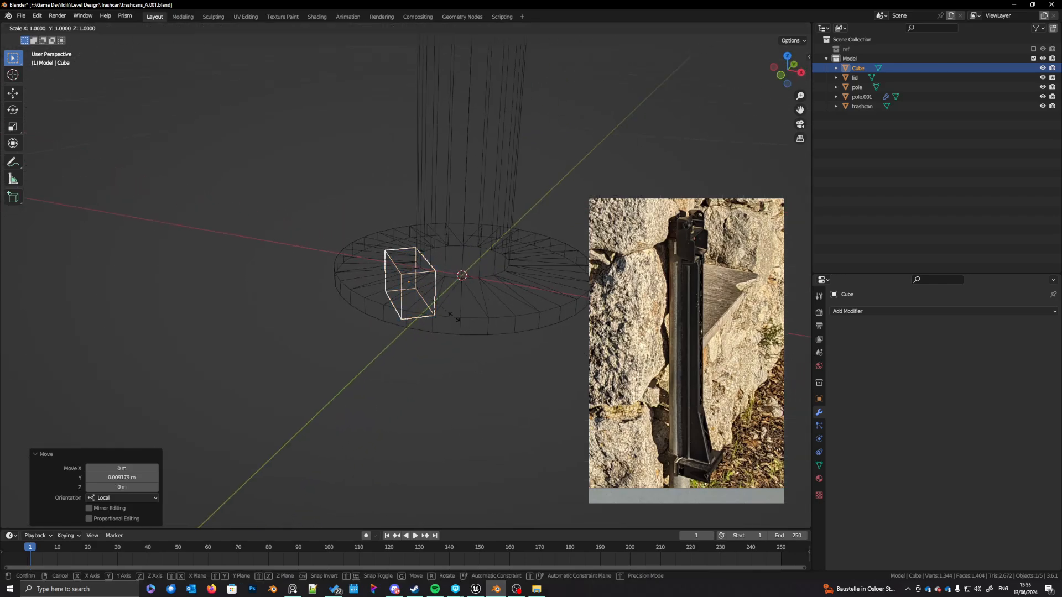
{"action": "key", "text": "z"}
{"action": "left_click", "coordinate": [453, 376]}
{"action": "key", "text": "shift+z"}
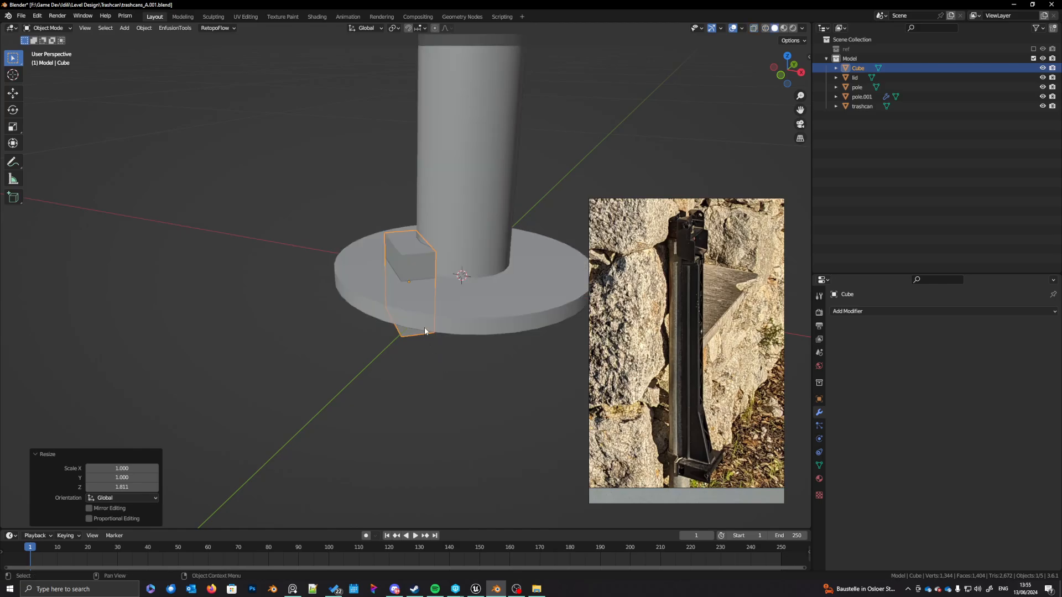
Step: Raise the cube about 0.954 m along Z to the height of the ring on the pole
{"action": "scroll", "coordinate": [437, 332], "scroll_direction": "down", "scroll_amount": 4}
{"action": "mouse_move", "coordinate": [418, 284]}
{"action": "middle_mouse_down", "text": "shift"}
{"action": "mouse_move", "coordinate": [412, 446]}
{"action": "mouse_move", "coordinate": [406, 419]}
{"action": "mouse_move", "coordinate": [443, 415]}
{"action": "middle_mouse_up", "text": "shift"}
{"action": "key", "text": "KP_3"}
{"action": "key", "text": "g"}
{"action": "key", "text": "z"}
{"action": "left_click", "coordinate": [429, 69]}
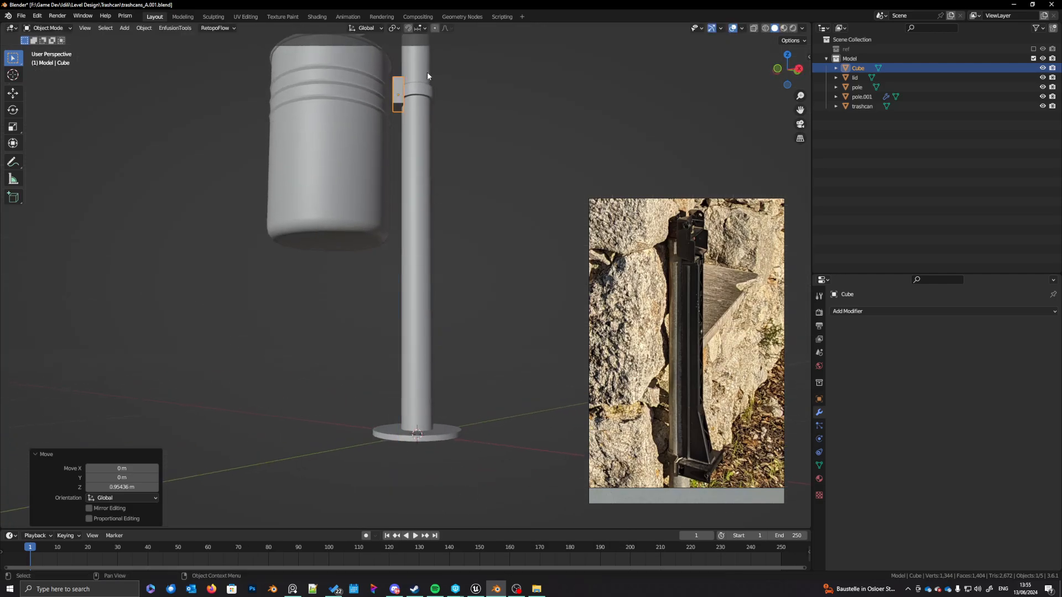
Step: Move the bracket block about -0.006 m along its local Y axis toward the bin
{"action": "middle_click_drag", "start_coordinate": [427, 71], "coordinate": [399, 350]}
{"action": "scroll", "coordinate": [399, 350], "scroll_direction": "up", "scroll_amount": 6}
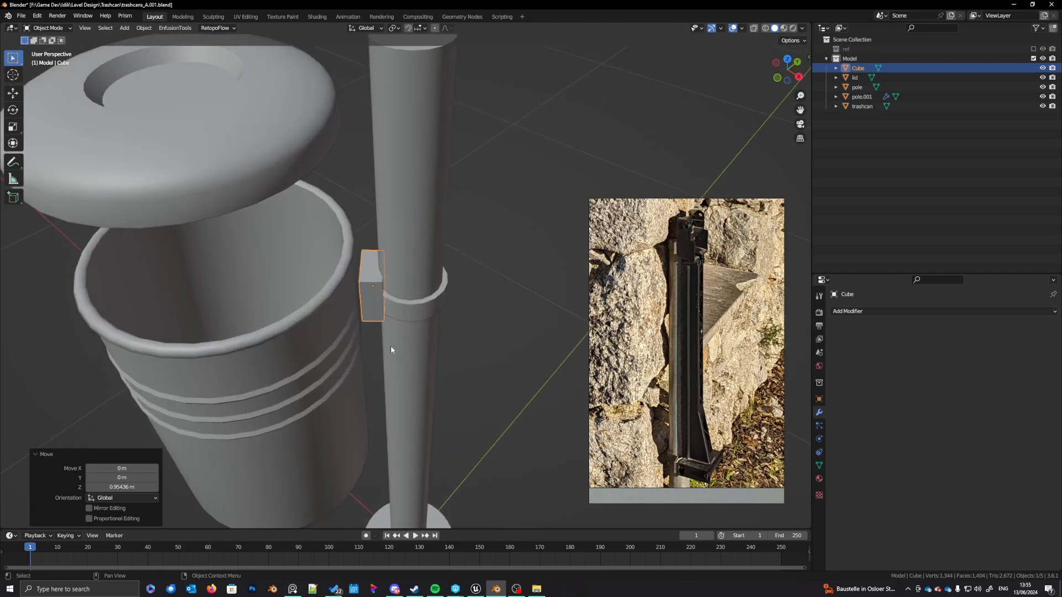
{"action": "key", "text": "g"}
{"action": "key", "text": "x"}
{"action": "key", "text": "y"}
{"action": "key", "text": "y"}
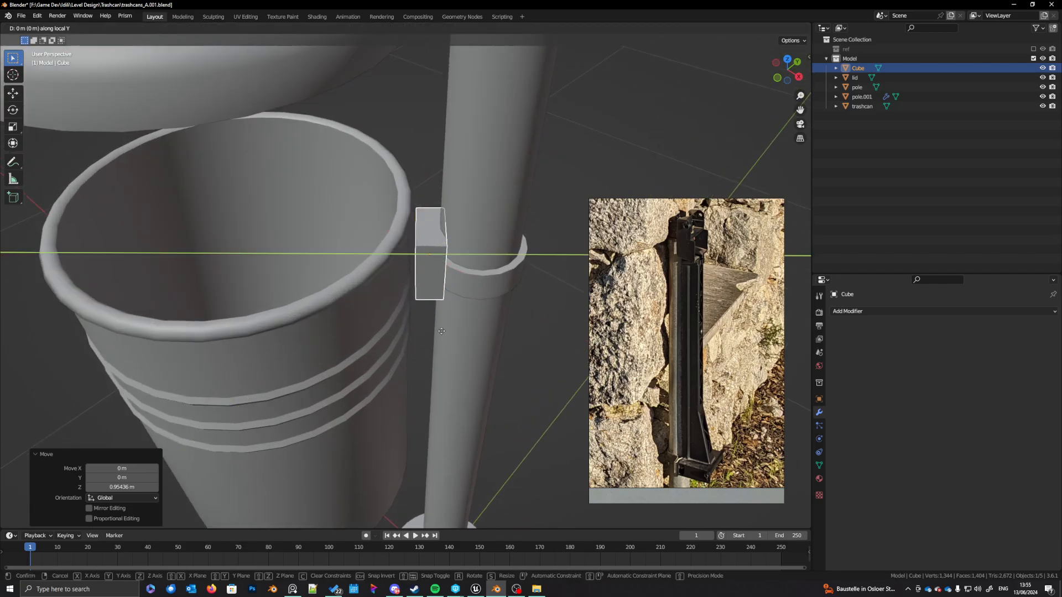
{"action": "left_click", "coordinate": [410, 341]}
Step: Widen the bracket block along its local Y axis to bridge the gap between bin and pole
{"action": "key", "text": "s"}
{"action": "key", "text": "x"}
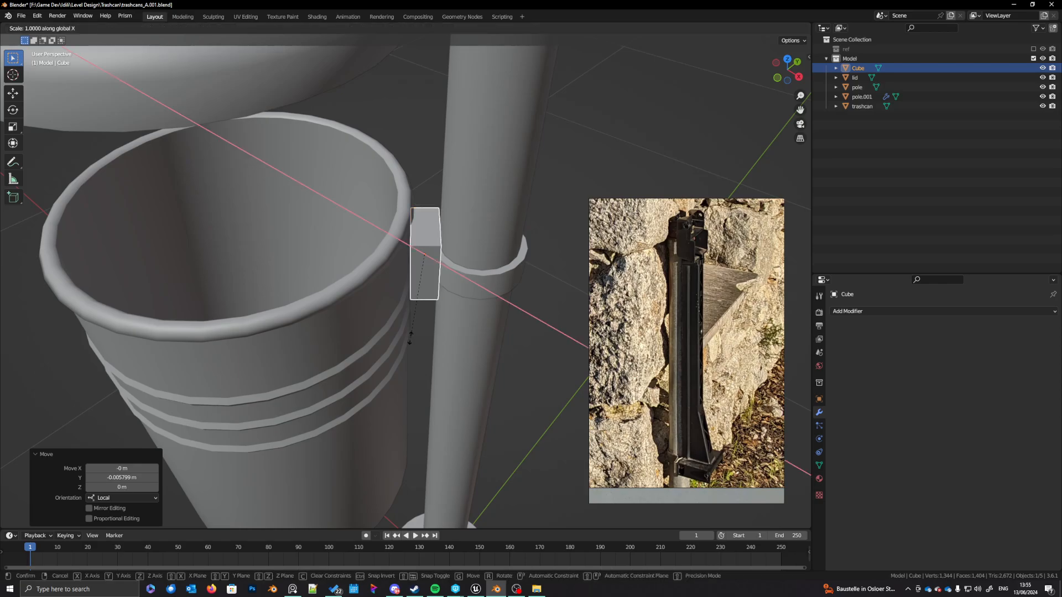
{"action": "key", "text": "y"}
{"action": "key", "text": "y"}
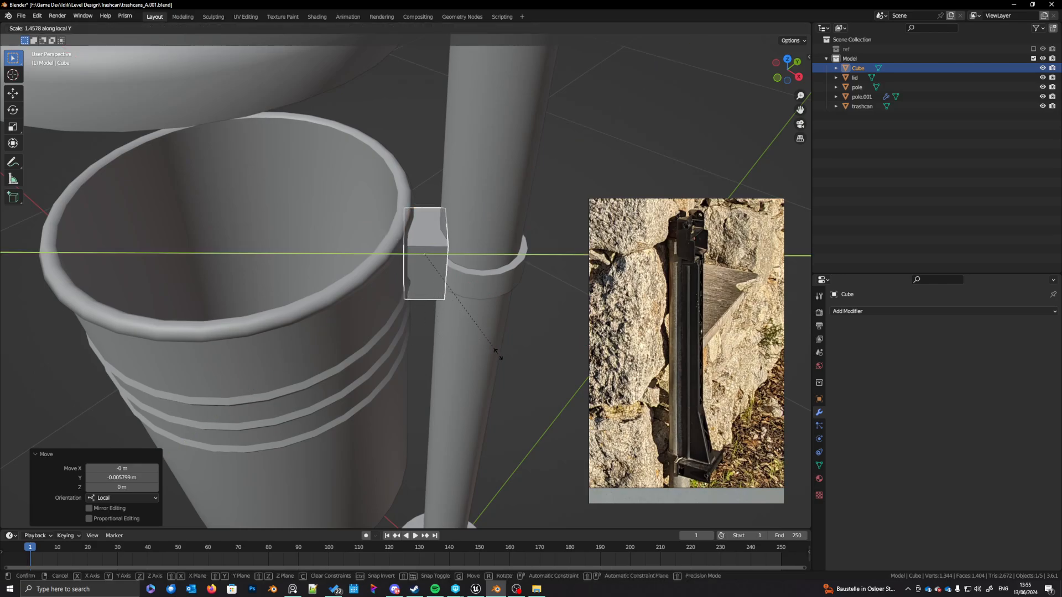
{"action": "left_click", "coordinate": [423, 344]}
Step: Shift the bracket block about 0.0005 m along its local Y axis toward the pole
{"action": "middle_click_drag", "start_coordinate": [422, 344], "coordinate": [423, 288]}
{"action": "key", "text": "g"}
{"action": "key", "text": "x"}
{"action": "key", "text": "y"}
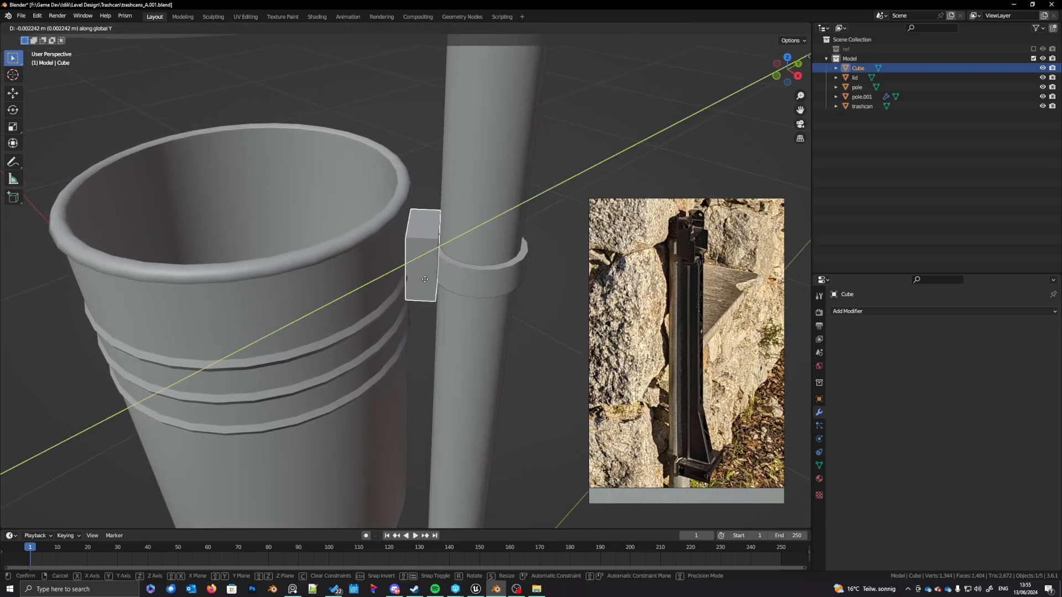
{"action": "key", "text": "x"}
{"action": "key", "text": "y"}
{"action": "key", "text": "y"}
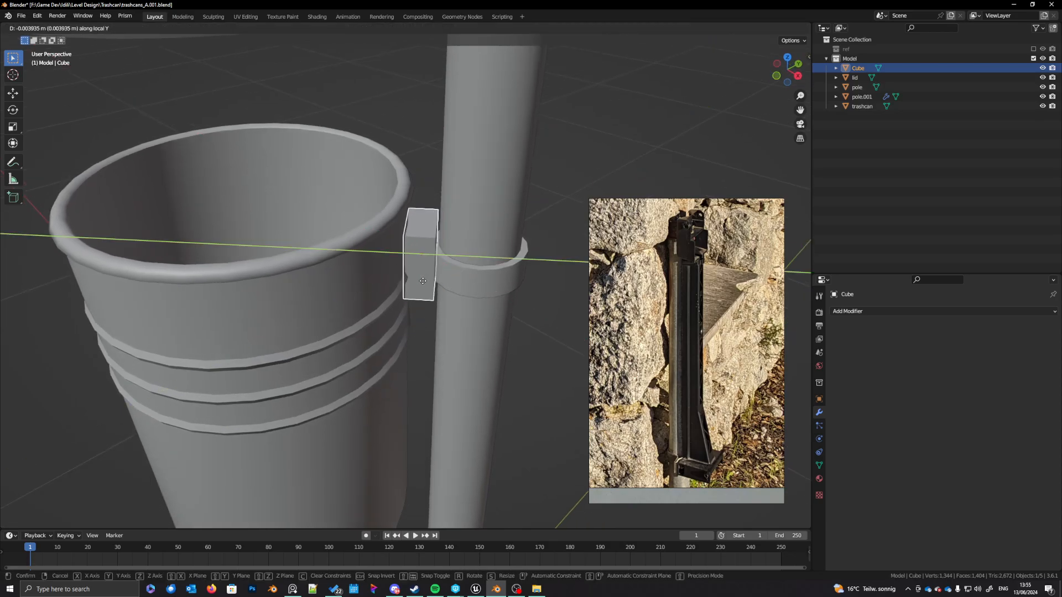
{"action": "left_click", "coordinate": [451, 287]}
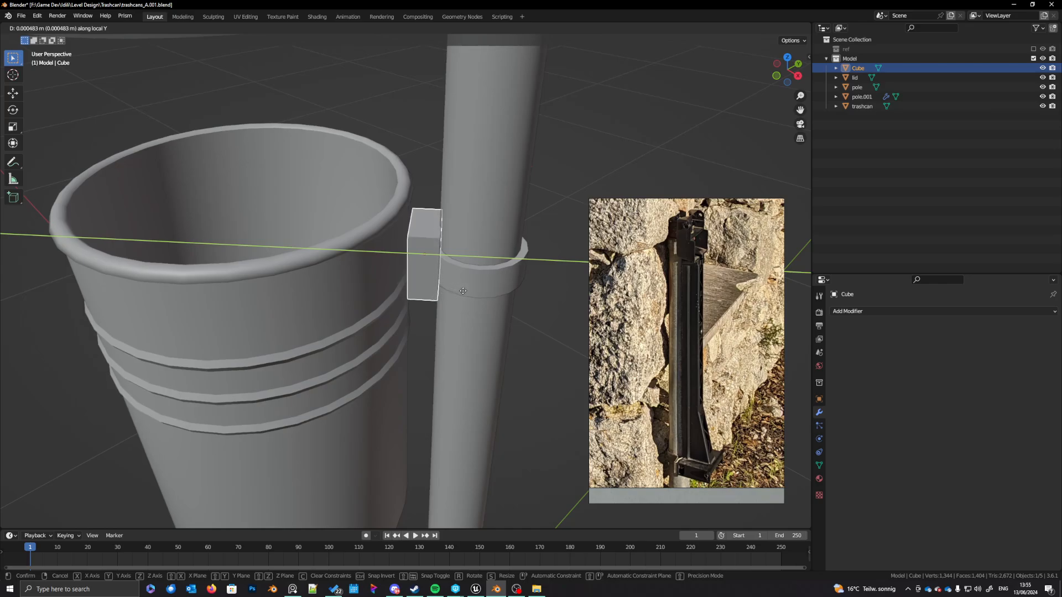
{"action": "middle_click_drag", "start_coordinate": [459, 290], "coordinate": [442, 305]}
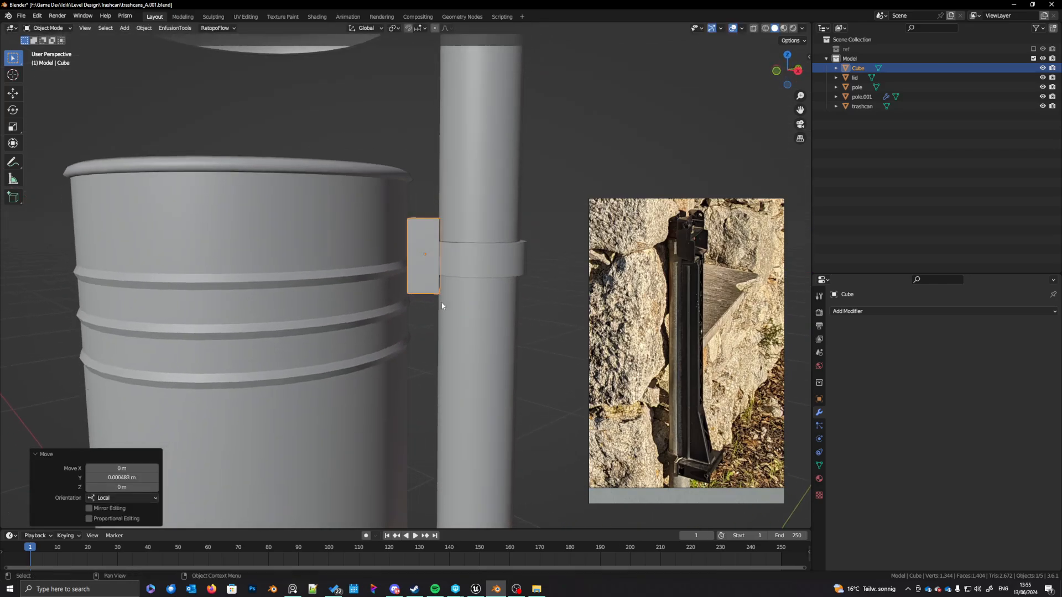
Step: Check the bin reference photo, then duplicate the bin's face loop below the rim and separate it into its own object
{"action": "scroll", "coordinate": [681, 338], "scroll_direction": "down", "scroll_amount": 4}
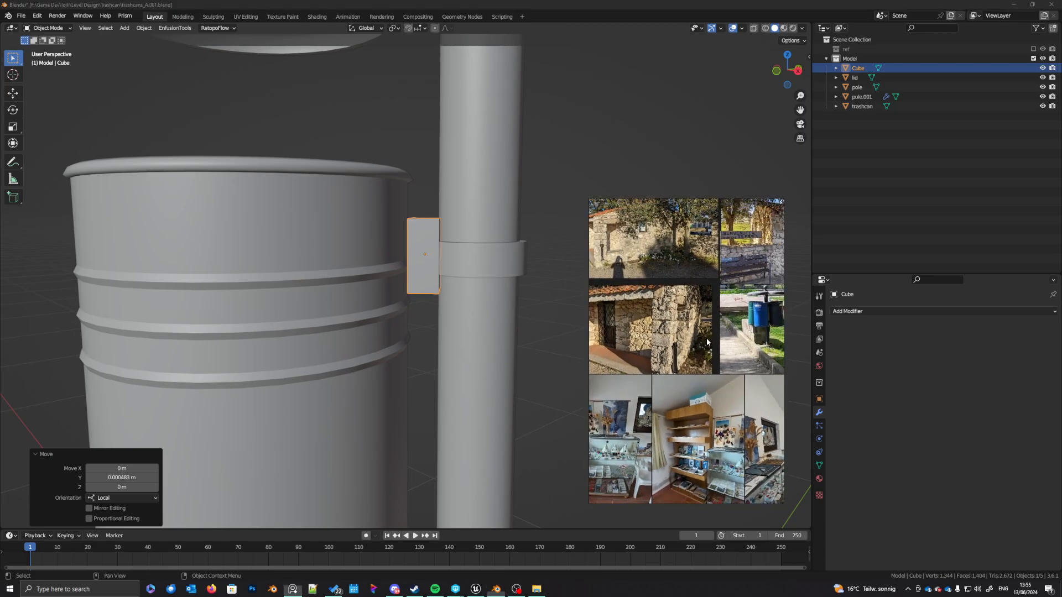
{"action": "scroll", "coordinate": [706, 337], "scroll_direction": "up", "scroll_amount": 3}
{"action": "scroll", "coordinate": [707, 366], "scroll_direction": "up", "scroll_amount": 6}
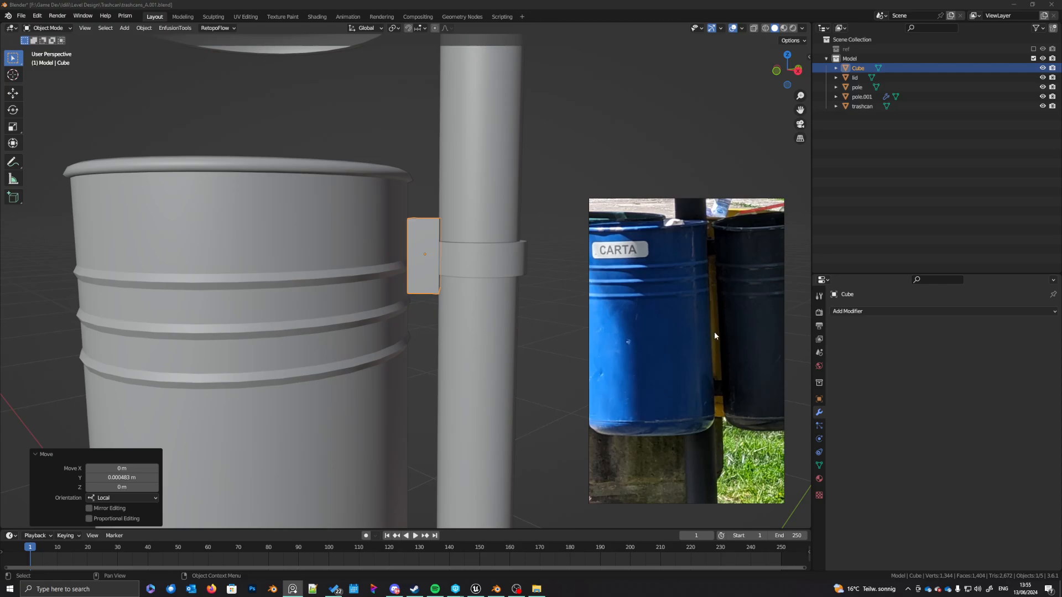
{"action": "middle_click_drag", "start_coordinate": [429, 311], "coordinate": [405, 362]}
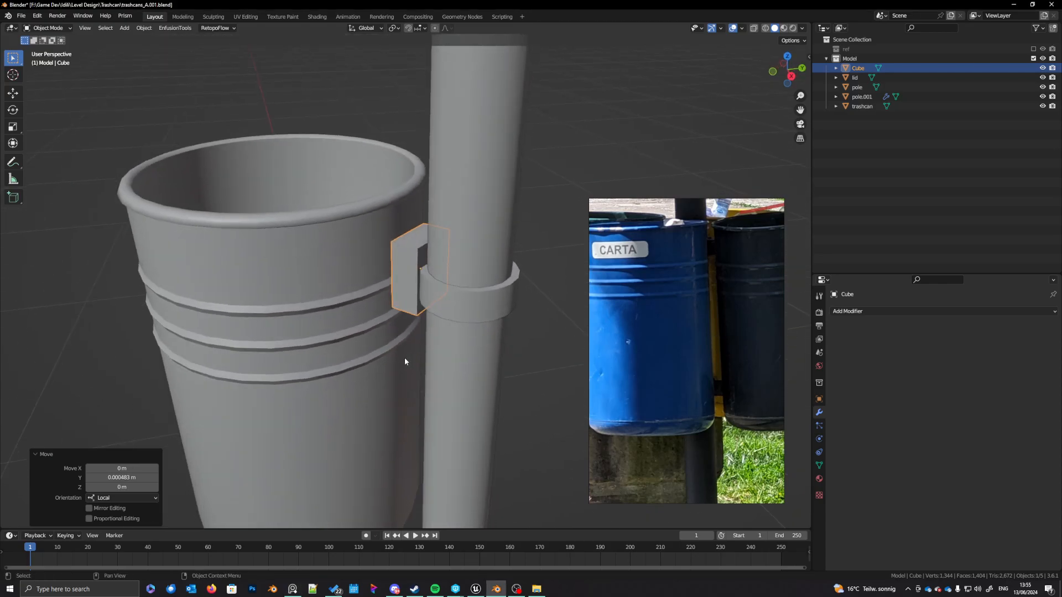
{"action": "left_click", "coordinate": [365, 283]}
{"action": "key", "text": "Tab"}
{"action": "key", "text": "3"}
{"action": "left_click", "coordinate": [362, 279], "text": "alt"}
{"action": "key", "text": "g"}
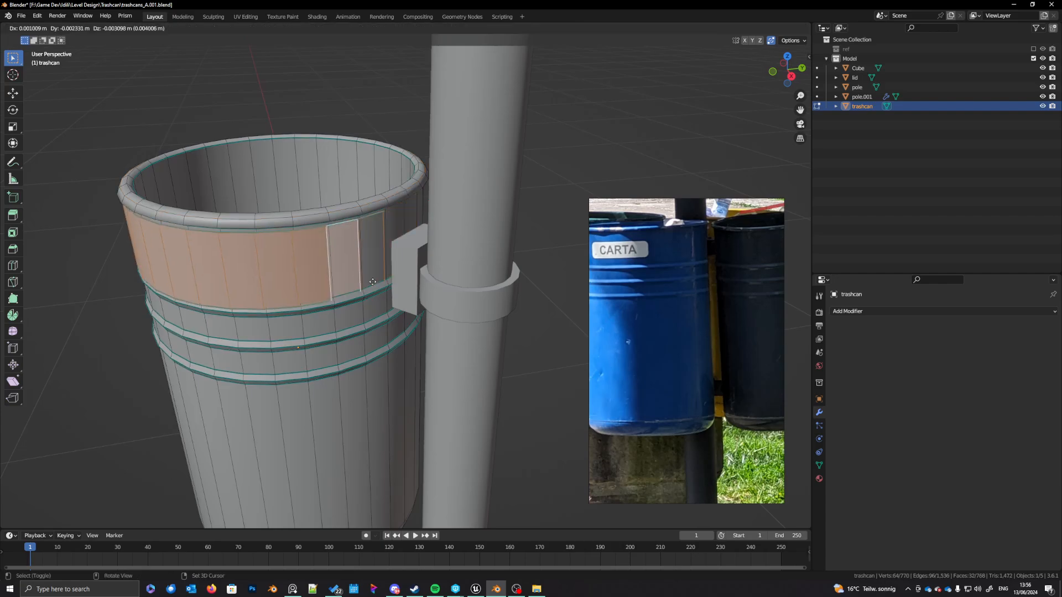
{"action": "key", "text": "Escape"}
{"action": "key", "text": "p"}
{"action": "key", "text": "s"}
{"action": "key", "text": "Tab"}
{"action": "left_click", "coordinate": [367, 276]}
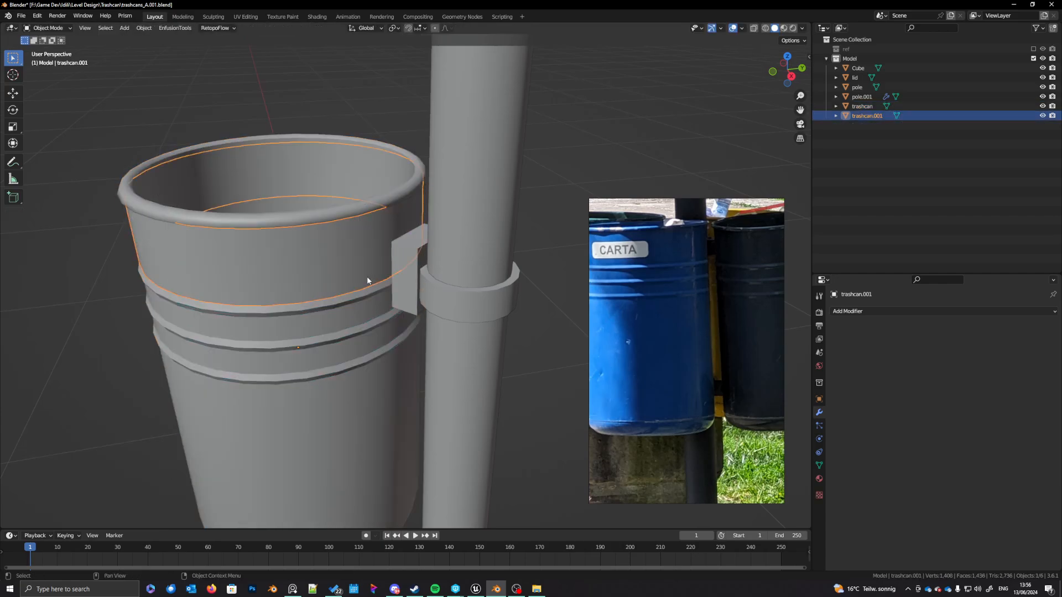
Step: Scale the separated band along global Z to about 0.441 of its height
{"action": "middle_click_drag", "start_coordinate": [366, 277], "coordinate": [402, 268]}
{"action": "key", "text": "s"}
{"action": "key", "text": "z"}
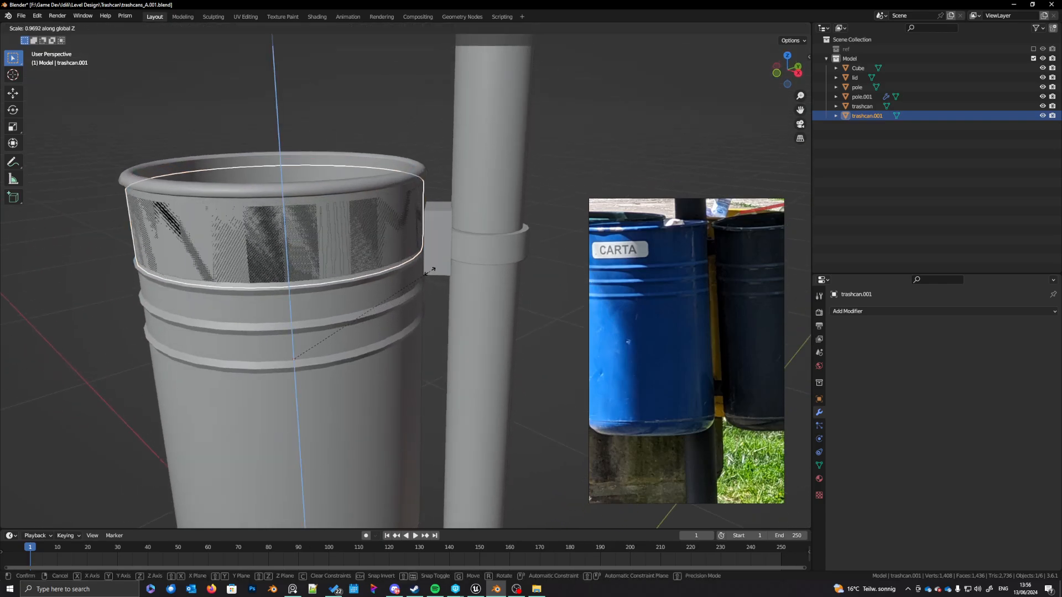
{"action": "left_click", "coordinate": [342, 303]}
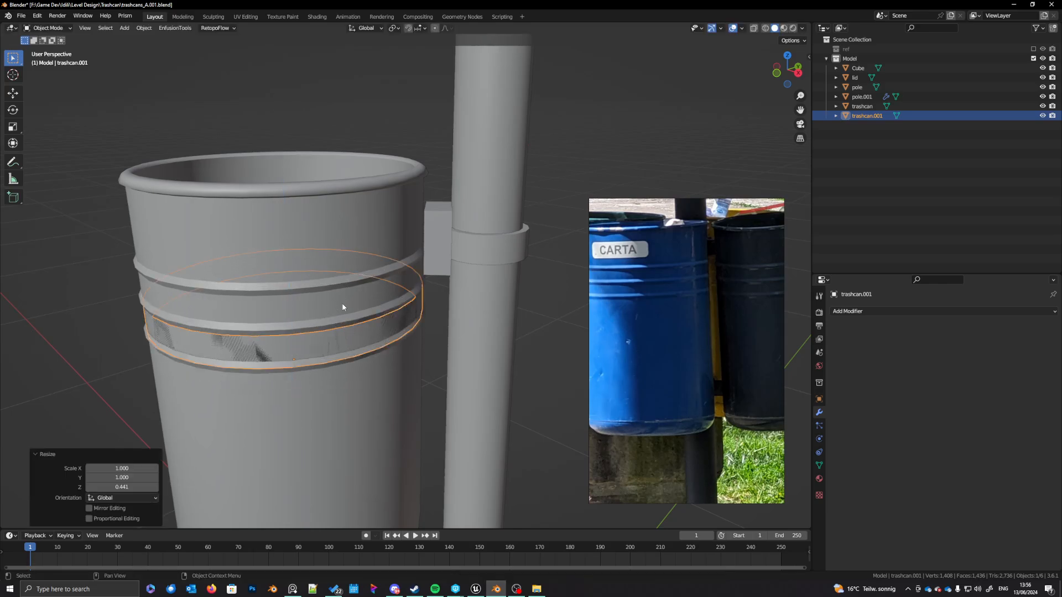
Step: Set the band's origin to its geometry and raise it about 0.091 m along Z to the height of the bracket block
{"action": "key", "text": "q"}
{"action": "middle_click_drag", "start_coordinate": [386, 408], "coordinate": [380, 381]}
{"action": "key", "text": "q"}
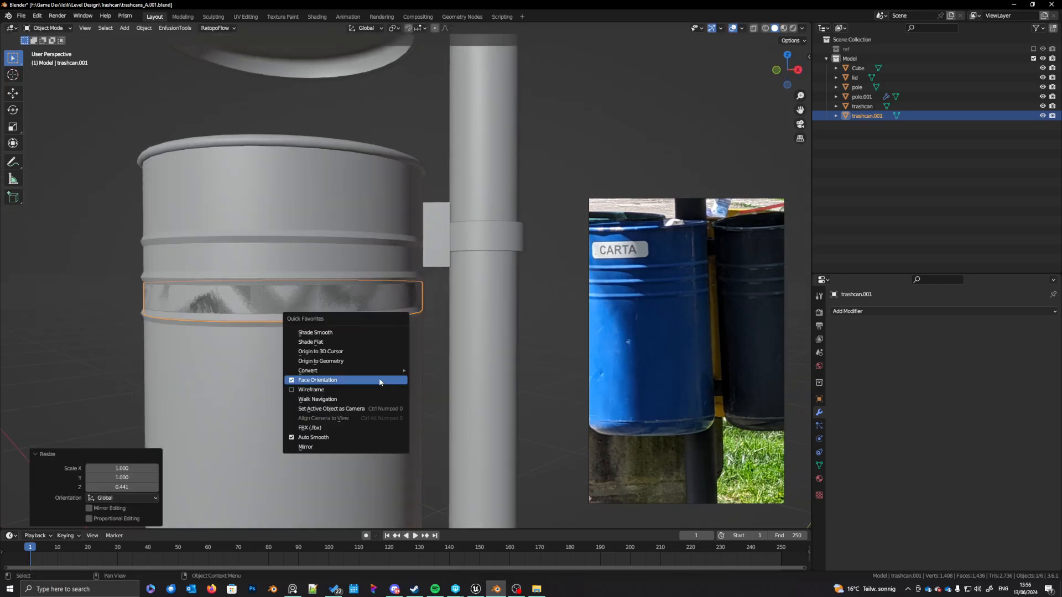
{"action": "left_click", "coordinate": [321, 361]}
{"action": "key", "text": "g"}
{"action": "key", "text": "z"}
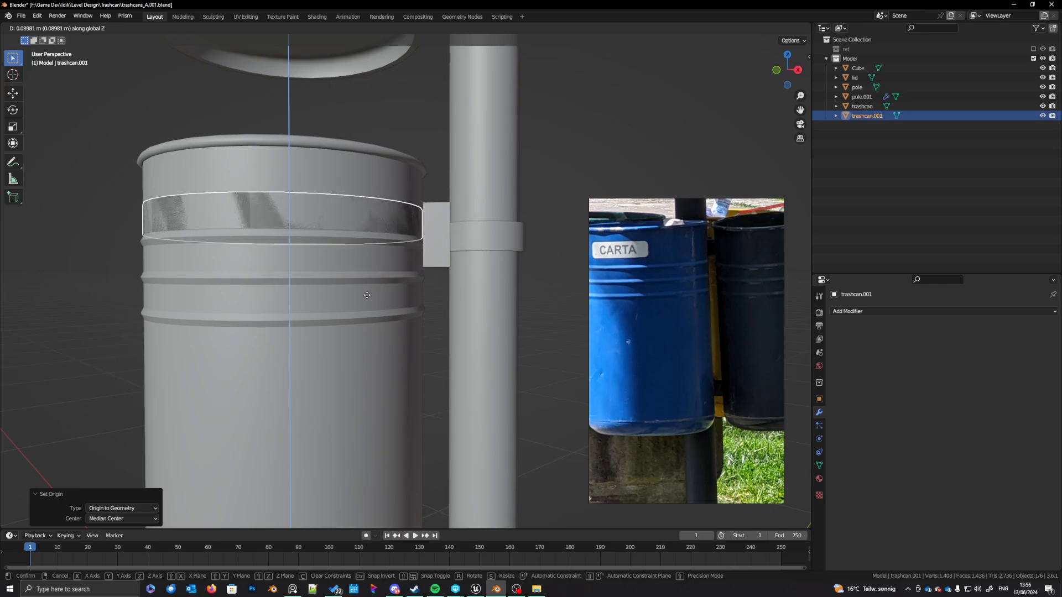
{"action": "left_click", "coordinate": [367, 295]}
{"action": "middle_click_drag", "start_coordinate": [367, 294], "coordinate": [389, 323]}
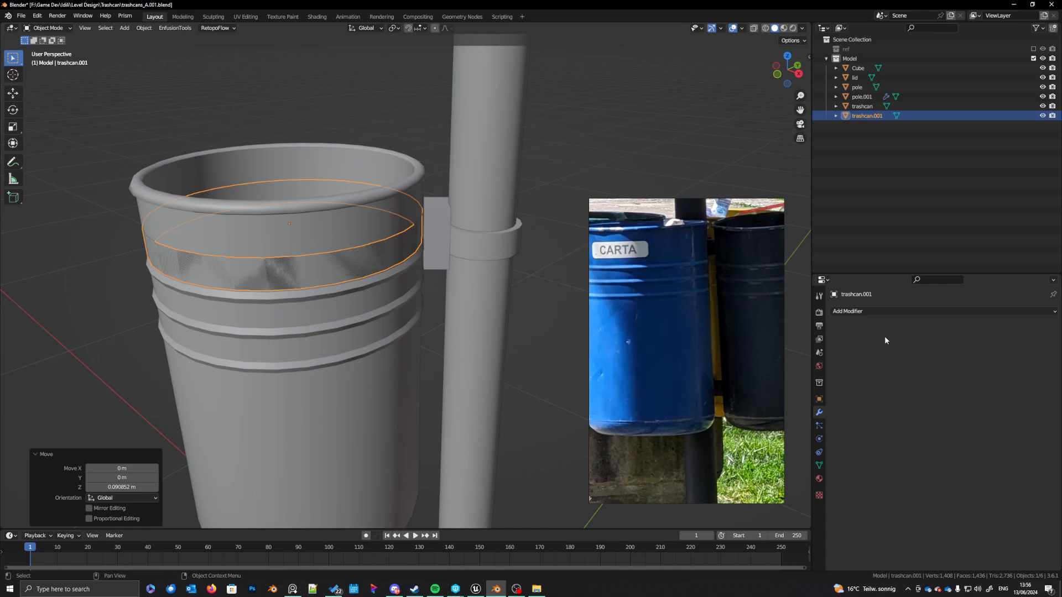
Step: Delete the band's faces away from the pole, keeping only a short curved strap behind the bracket block
{"action": "key", "text": "Tab"}
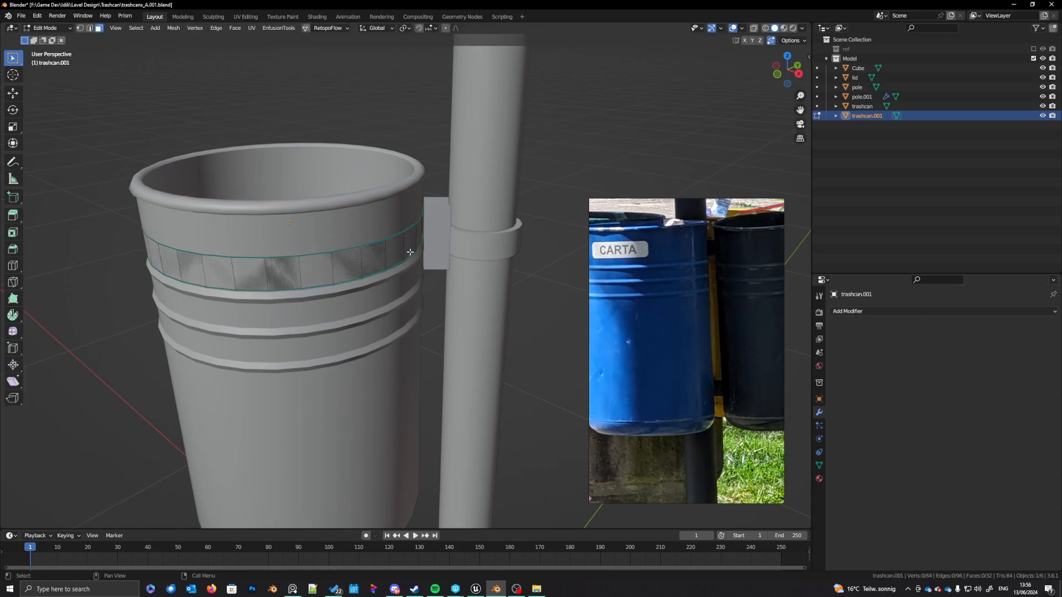
{"action": "middle_click_drag", "start_coordinate": [410, 252], "coordinate": [526, 336]}
{"action": "left_click", "coordinate": [551, 320], "text": "shift"}
{"action": "key", "text": "x"}
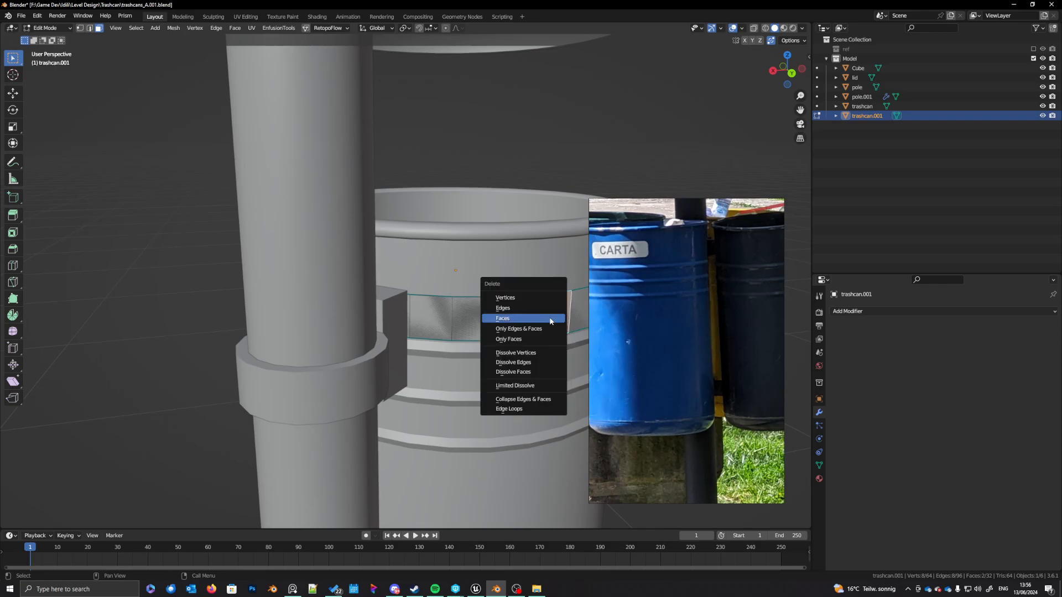
{"action": "left_click", "coordinate": [549, 319]}
{"action": "key", "text": "x"}
{"action": "middle_click_drag", "start_coordinate": [548, 321], "coordinate": [379, 322]}
{"action": "key", "text": "Tab"}
Step: Add a Solidify modifier to the strap with a thickness of about -0.007 m
{"action": "left_click", "coordinate": [871, 313]}
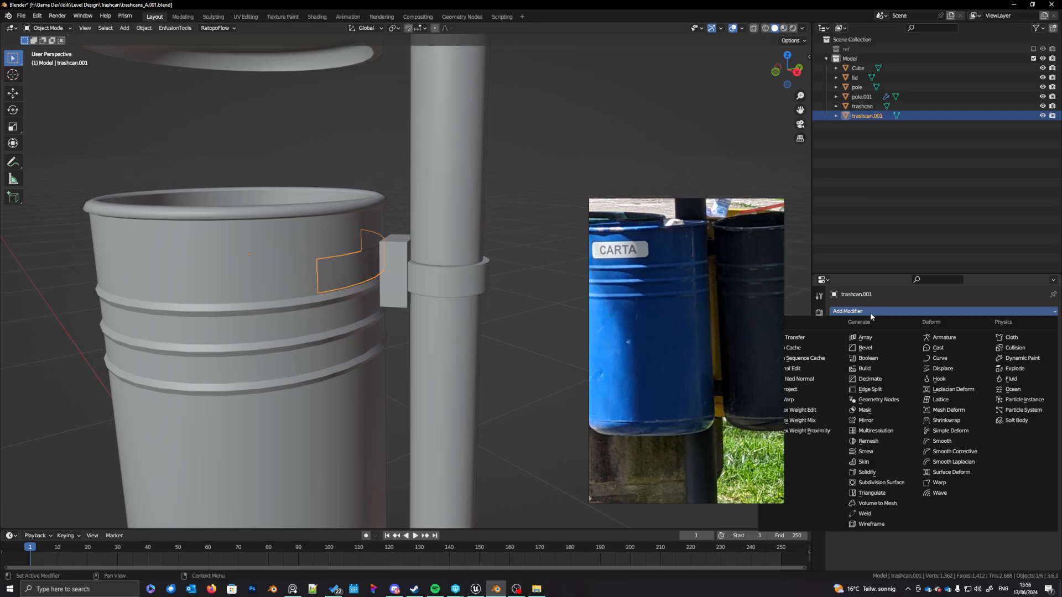
{"action": "left_click", "coordinate": [867, 472]}
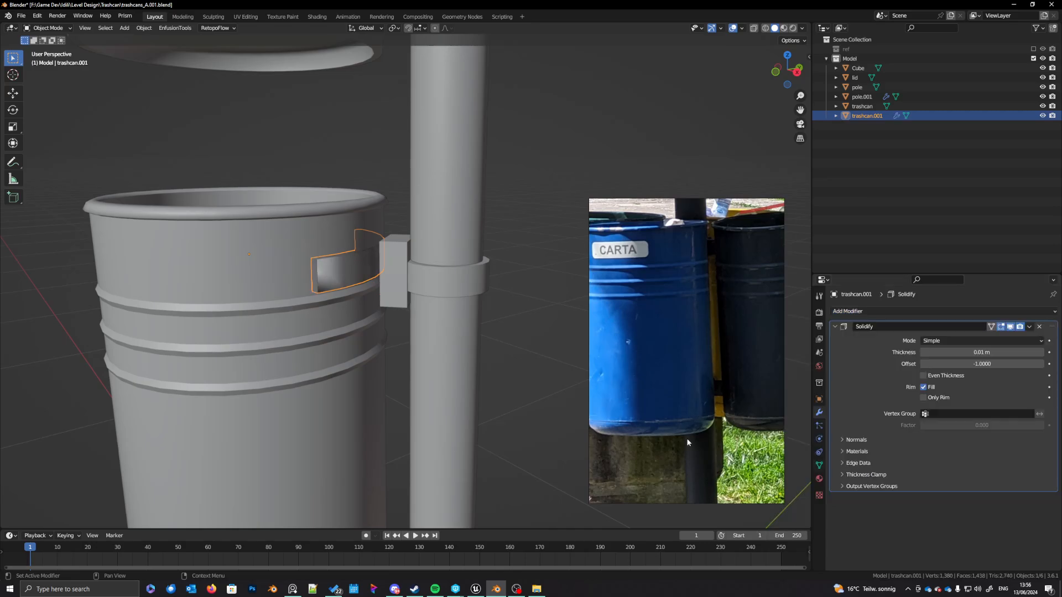
{"action": "middle_click_drag", "start_coordinate": [453, 348], "coordinate": [438, 351]}
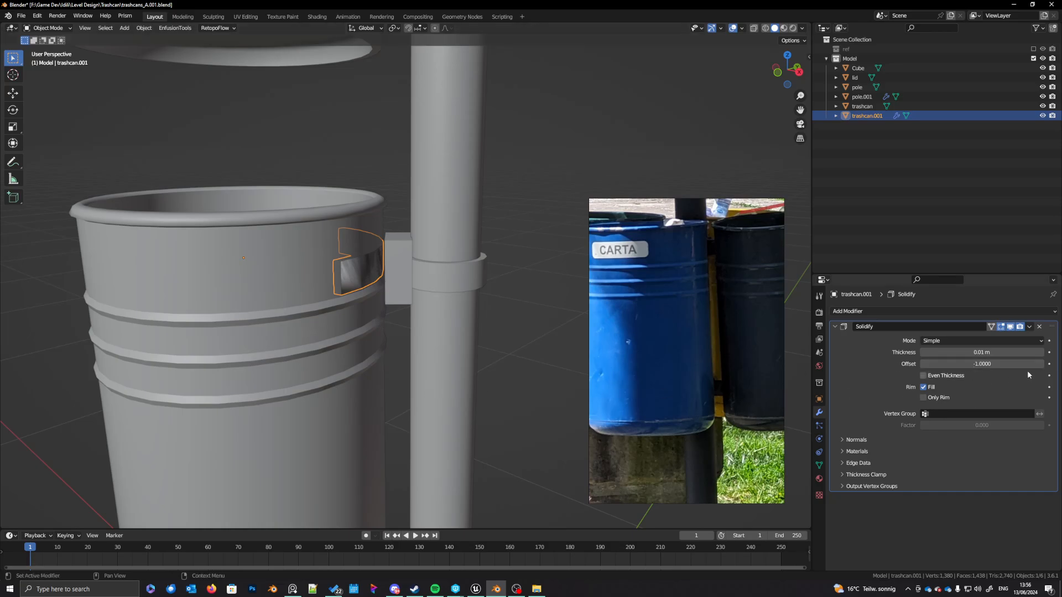
{"action": "mouse_move", "coordinate": [982, 352]}
{"action": "left_mouse_down"}
{"action": "mouse_move", "coordinate": [951, 353]}
{"action": "mouse_move", "coordinate": [965, 353]}
{"action": "left_mouse_up"}
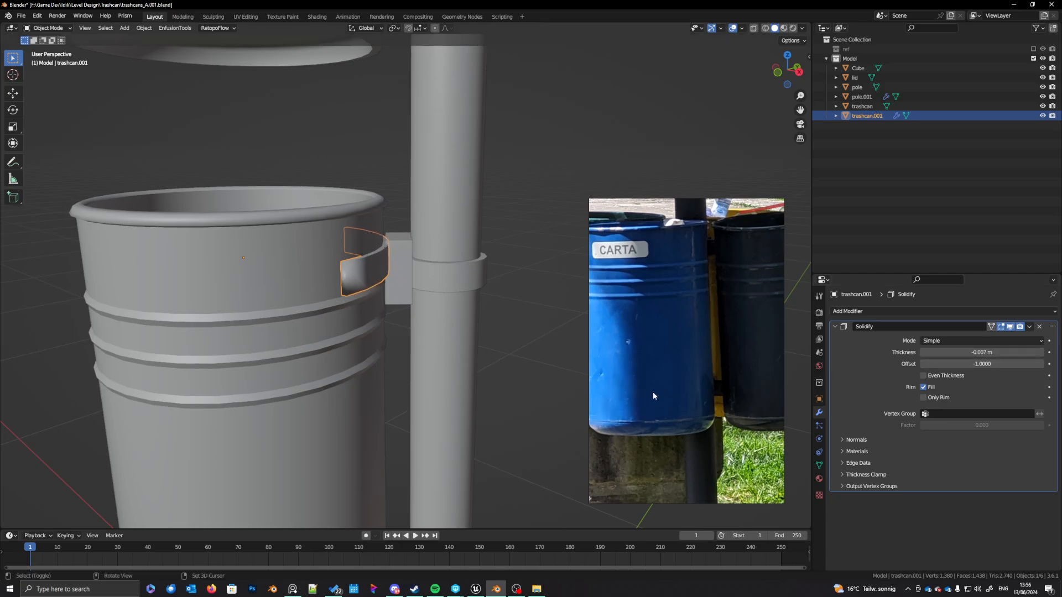
Step: Set the strap's Auto Smooth angle to 60°
{"action": "middle_click_drag", "start_coordinate": [653, 392], "coordinate": [441, 374]}
{"action": "key", "text": "q"}
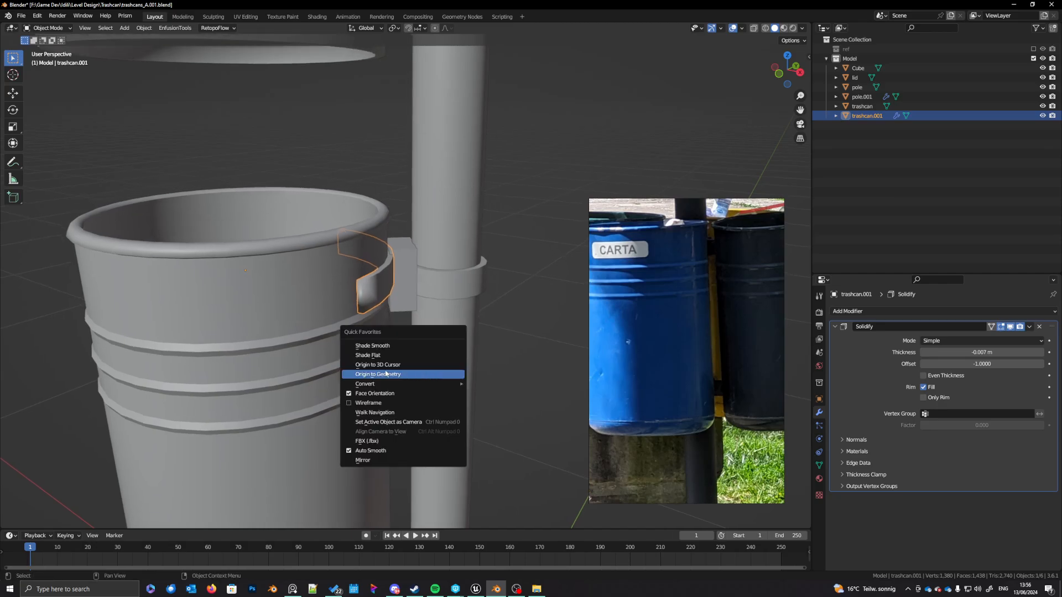
{"action": "left_click", "coordinate": [819, 466]}
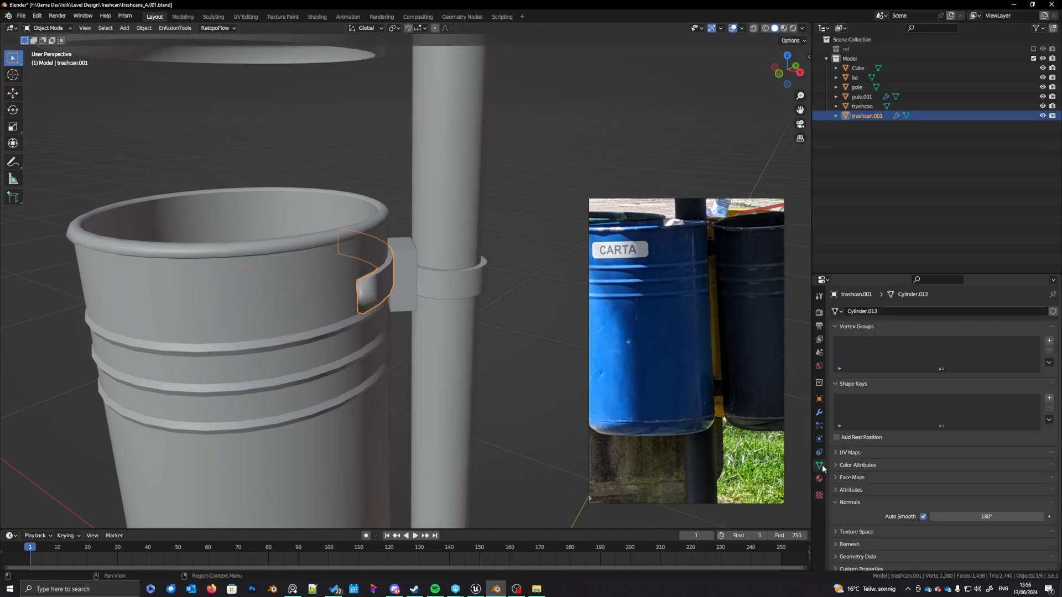
{"action": "double_click", "coordinate": [987, 517]}
{"action": "type", "text": "60"}
{"action": "key", "text": "Return"}
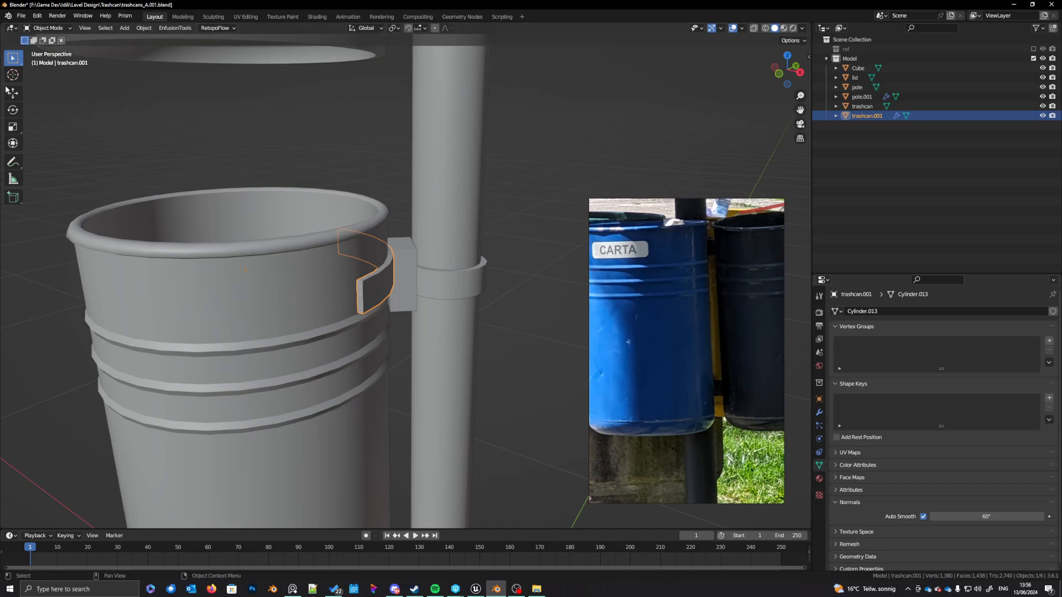
{"action": "middle_click_drag", "start_coordinate": [336, 263], "coordinate": [385, 367]}
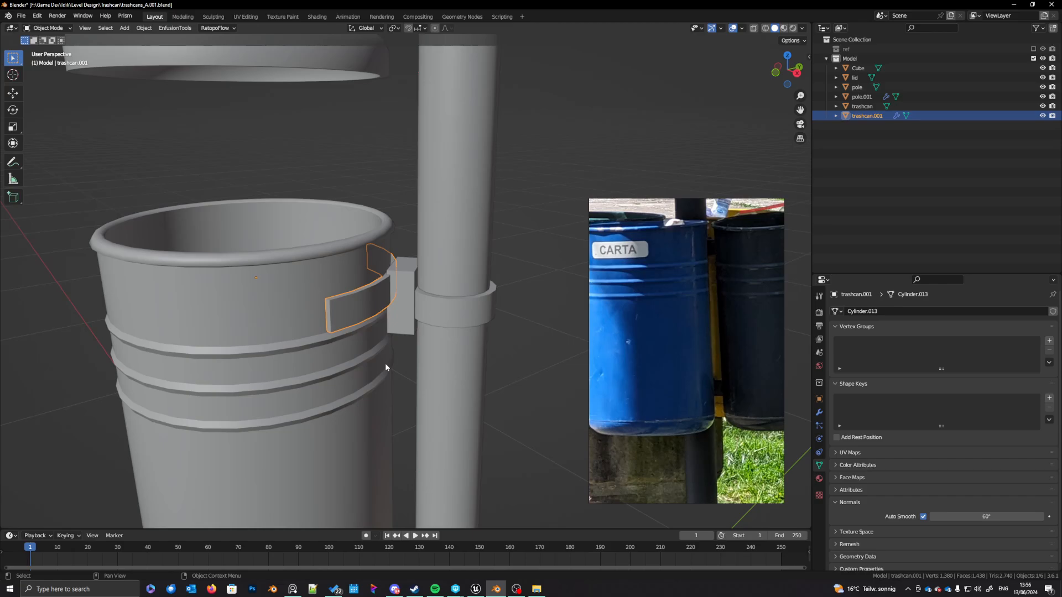
Step: Move the bracket block's bin-side face along its local Y axis so the block reaches into the strap
{"action": "scroll", "coordinate": [396, 291], "scroll_direction": "up", "scroll_amount": 3}
{"action": "left_click", "coordinate": [403, 315]}
{"action": "mouse_move", "coordinate": [404, 319]}
{"action": "middle_mouse_down"}
{"action": "mouse_move", "coordinate": [412, 327]}
{"action": "mouse_move", "coordinate": [399, 309]}
{"action": "middle_mouse_up"}
{"action": "key", "text": "Tab"}
{"action": "left_click", "coordinate": [386, 276]}
{"action": "key", "text": "g"}
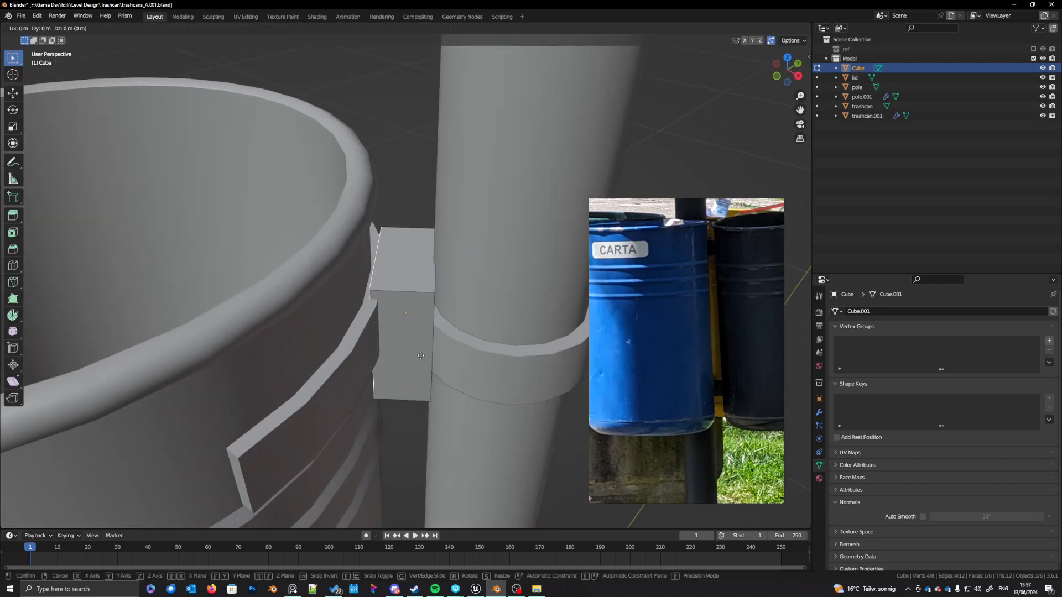
{"action": "key", "text": "y"}
{"action": "left_click", "coordinate": [415, 361]}
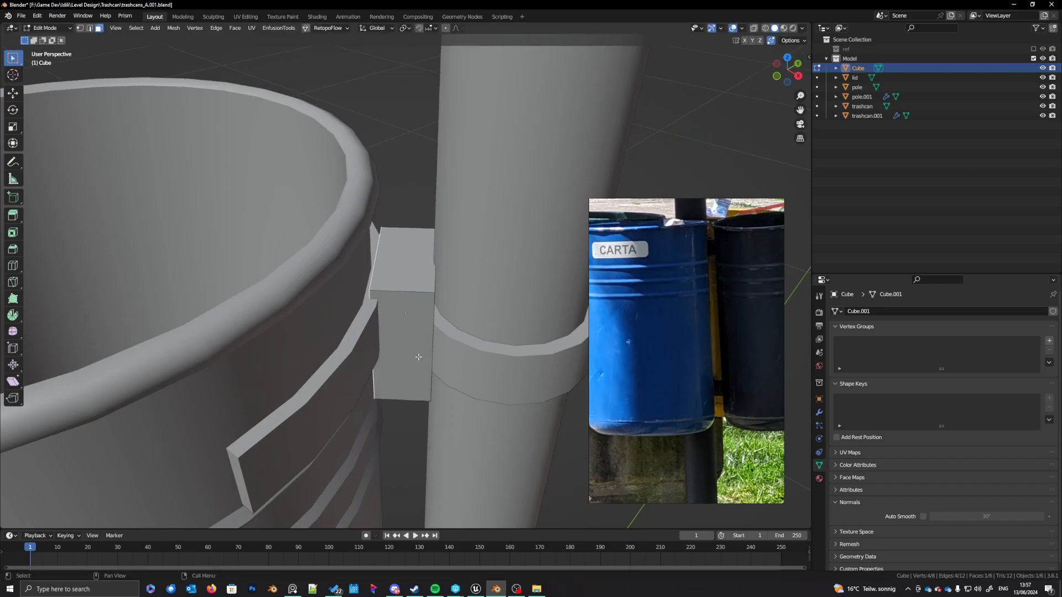
{"action": "middle_click_drag", "start_coordinate": [415, 360], "coordinate": [419, 365]}
{"action": "key", "text": "g"}
{"action": "key", "text": "x"}
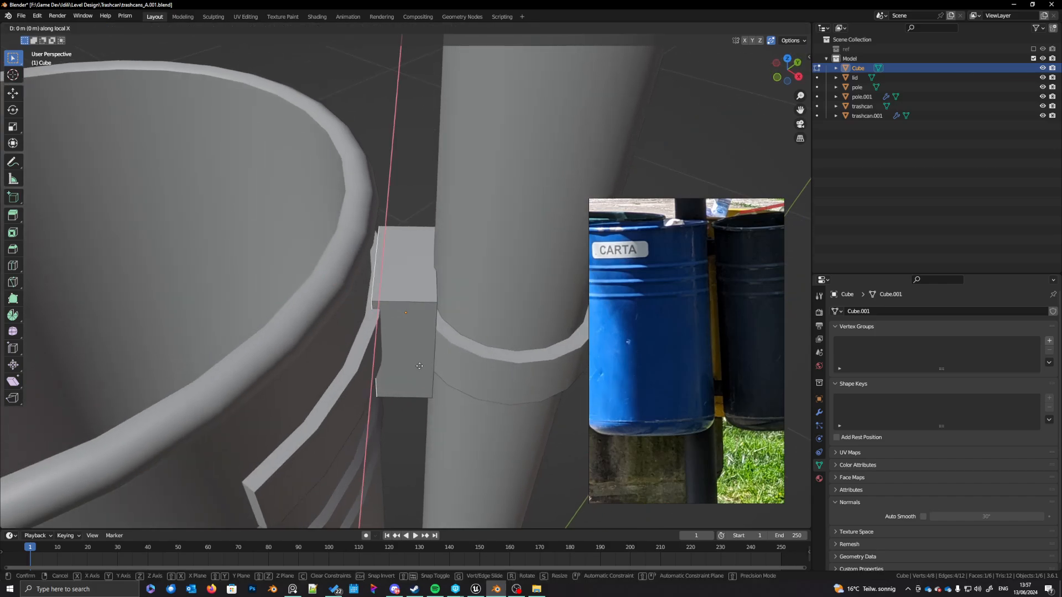
{"action": "key", "text": "y"}
{"action": "key", "text": "y"}
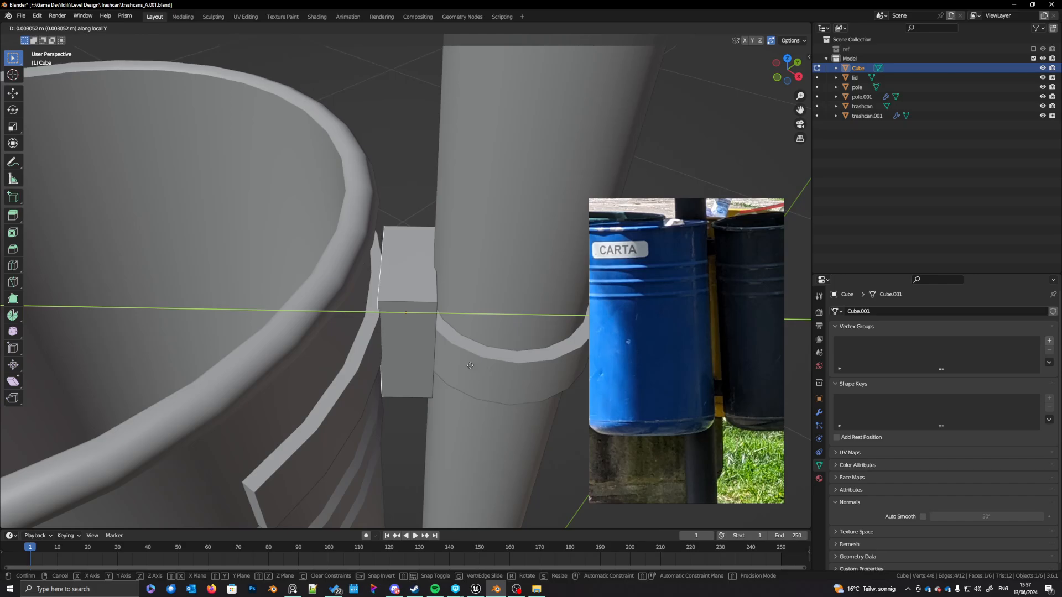
{"action": "left_click", "coordinate": [400, 363]}
{"action": "middle_click_drag", "start_coordinate": [399, 364], "coordinate": [527, 364]}
{"action": "key", "text": "Tab"}
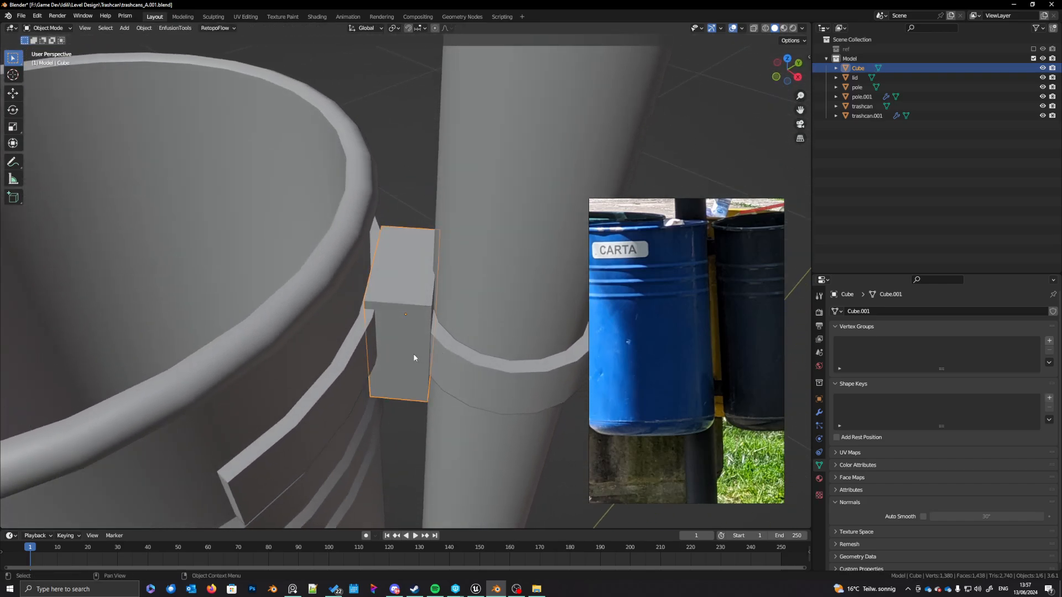
Step: Duplicate the bracket block and the strap in place
{"action": "left_click", "coordinate": [353, 371], "text": "shift"}
{"action": "key", "text": "shift+d"}
{"action": "right_click", "coordinate": [353, 371]}
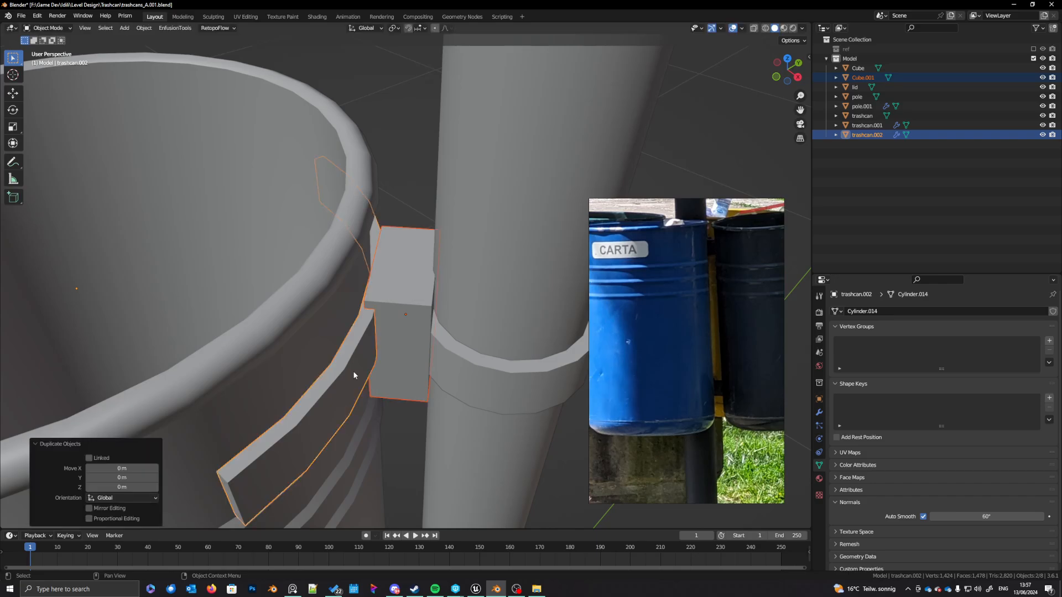
Step: Isolate the duplicated block, the pole ring and the strap in local view
{"action": "left_click", "coordinate": [391, 362]}
{"action": "left_click", "coordinate": [444, 364], "text": "shift"}
{"action": "left_click", "coordinate": [342, 377], "text": "shift"}
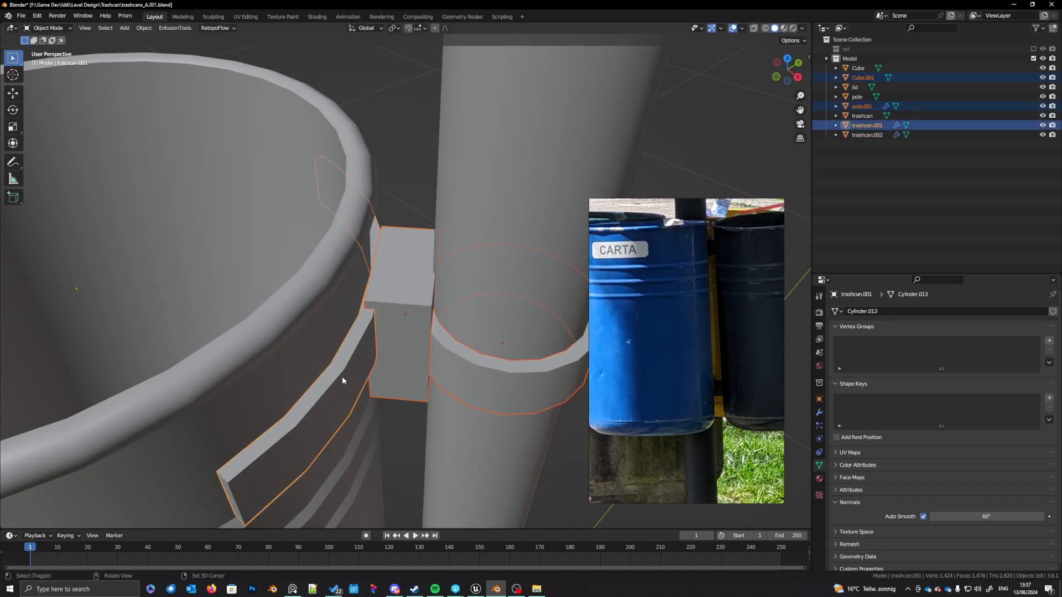
{"action": "key", "text": "KP_Divide"}
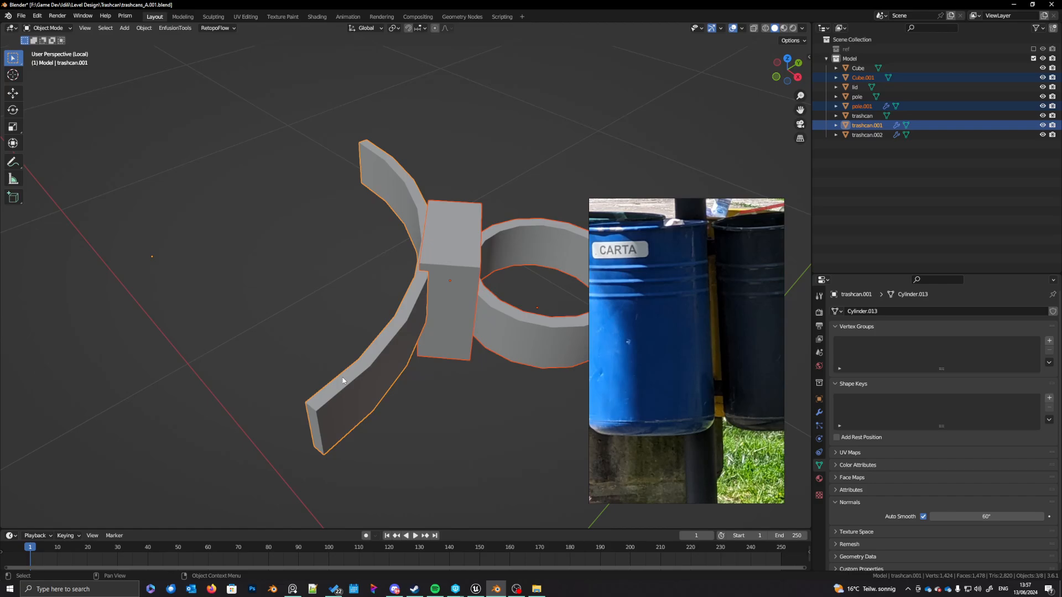
Step: Rotate the duplicated bracket block by about -4° in top view to line it up with the strap's curve
{"action": "key", "text": "KP_7"}
{"action": "scroll", "coordinate": [343, 379], "scroll_direction": "up", "scroll_amount": 1}
{"action": "middle_click_drag", "start_coordinate": [449, 343], "coordinate": [426, 380], "text": "shift"}
{"action": "left_click_drag", "start_coordinate": [471, 339], "coordinate": [506, 374]}
{"action": "scroll", "coordinate": [506, 374], "scroll_direction": "up", "scroll_amount": 1}
{"action": "middle_click_drag", "start_coordinate": [486, 374], "coordinate": [473, 385], "text": "shift"}
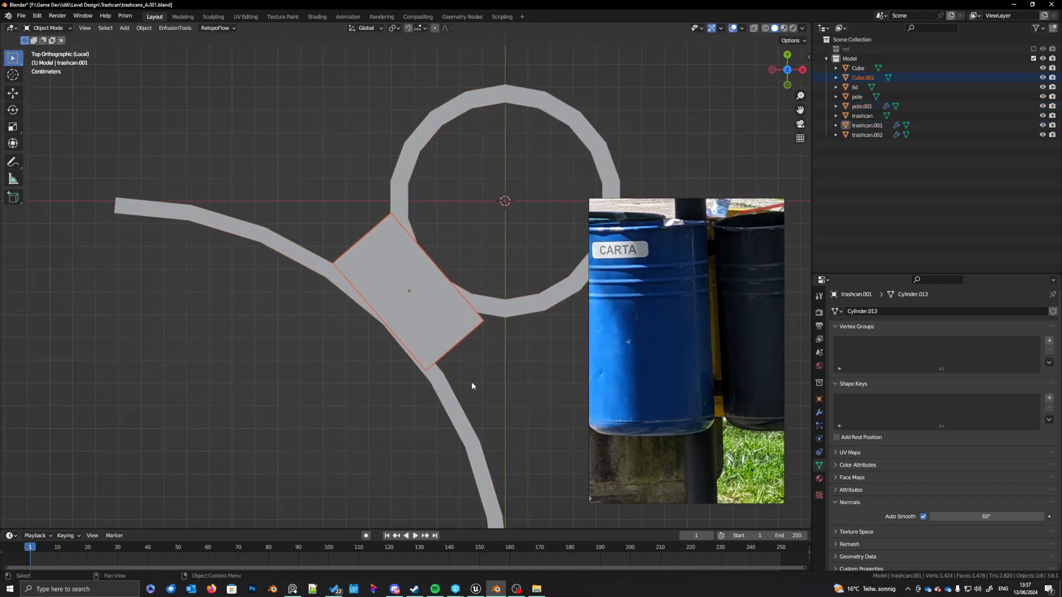
{"action": "scroll", "coordinate": [447, 399], "scroll_direction": "up", "scroll_amount": 2}
{"action": "scroll", "coordinate": [421, 365], "scroll_direction": "down", "scroll_amount": 1}
{"action": "left_click", "coordinate": [410, 349]}
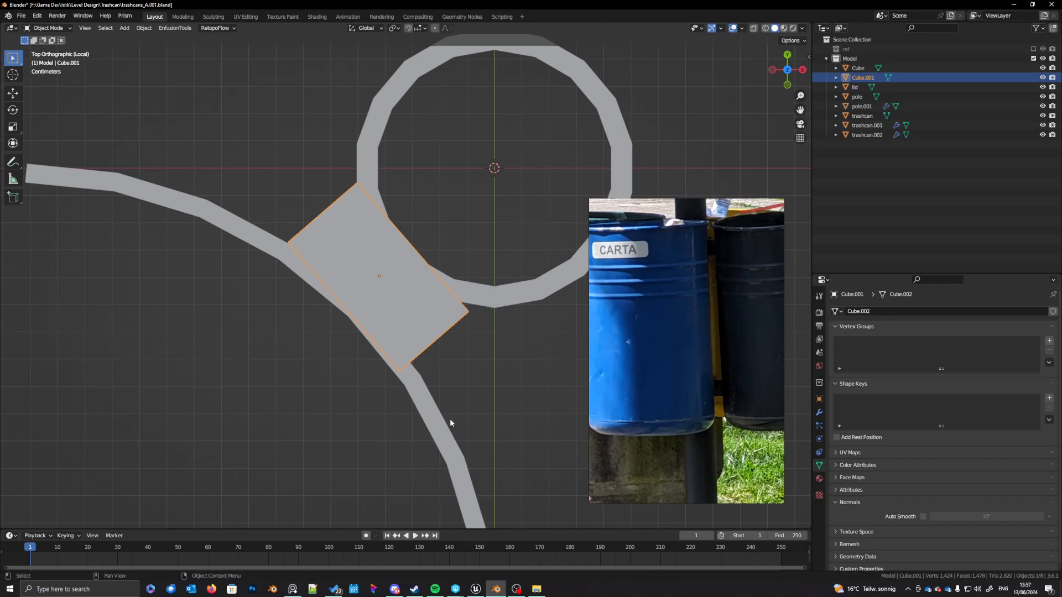
{"action": "key", "text": "r"}
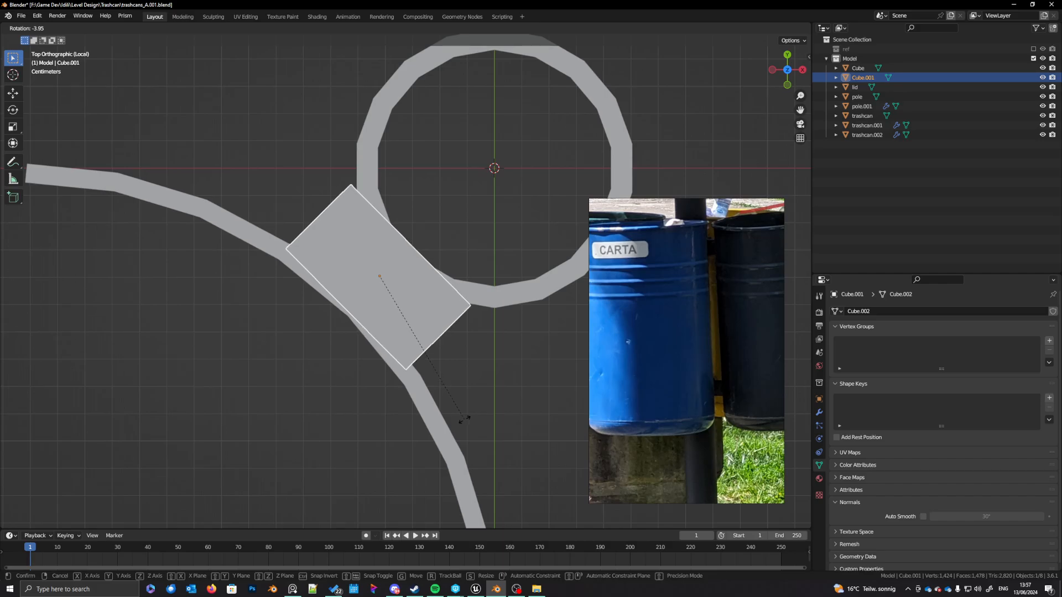
{"action": "left_click", "coordinate": [458, 417]}
Step: Move the block and strap together about 0.002 m along X toward the pole ring, and save the file
{"action": "left_click", "coordinate": [429, 405]}
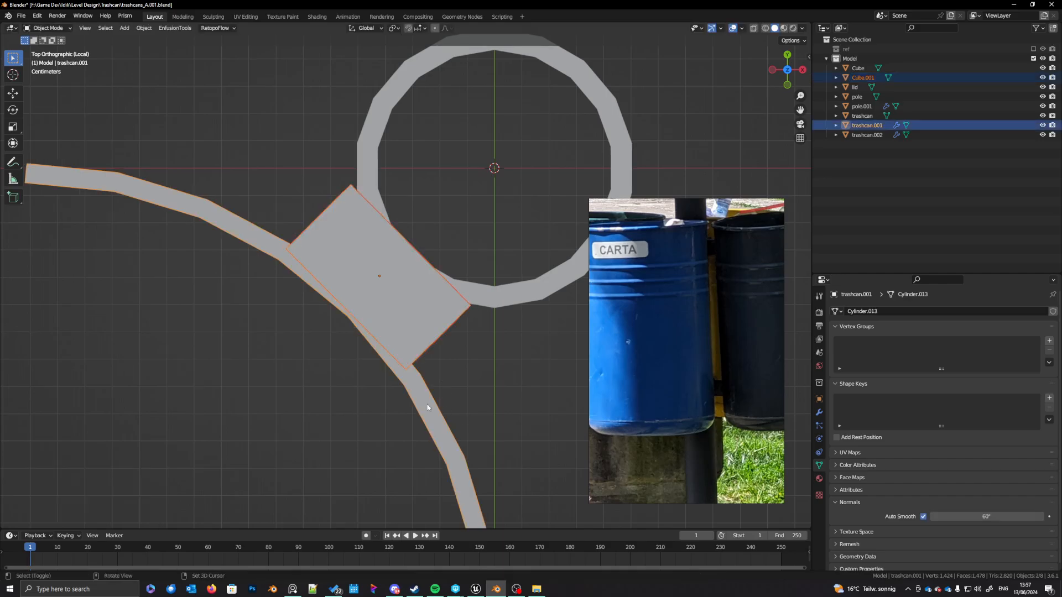
{"action": "key", "text": "g"}
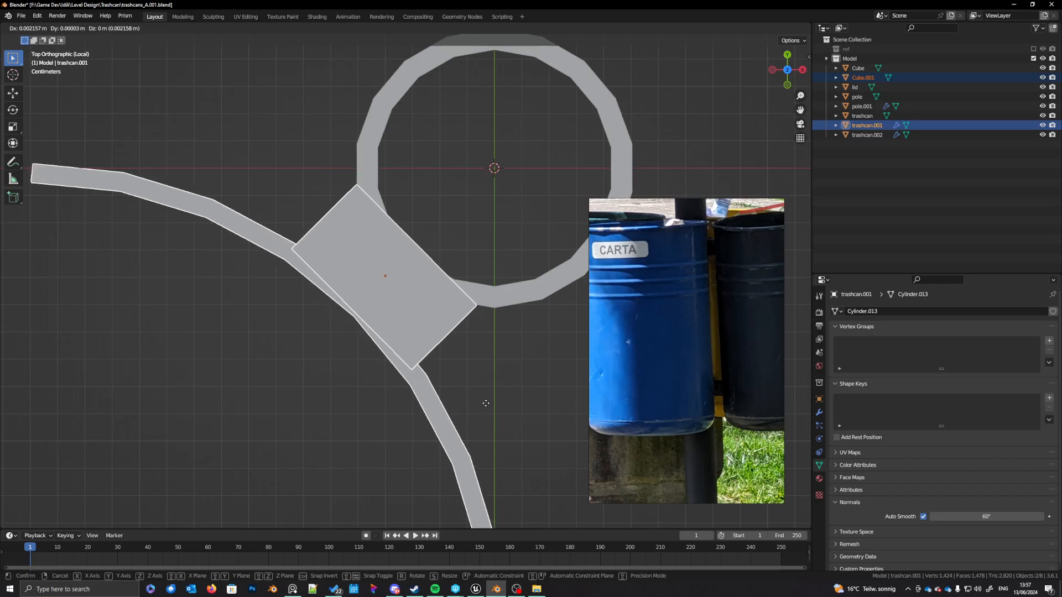
{"action": "left_click", "coordinate": [487, 401]}
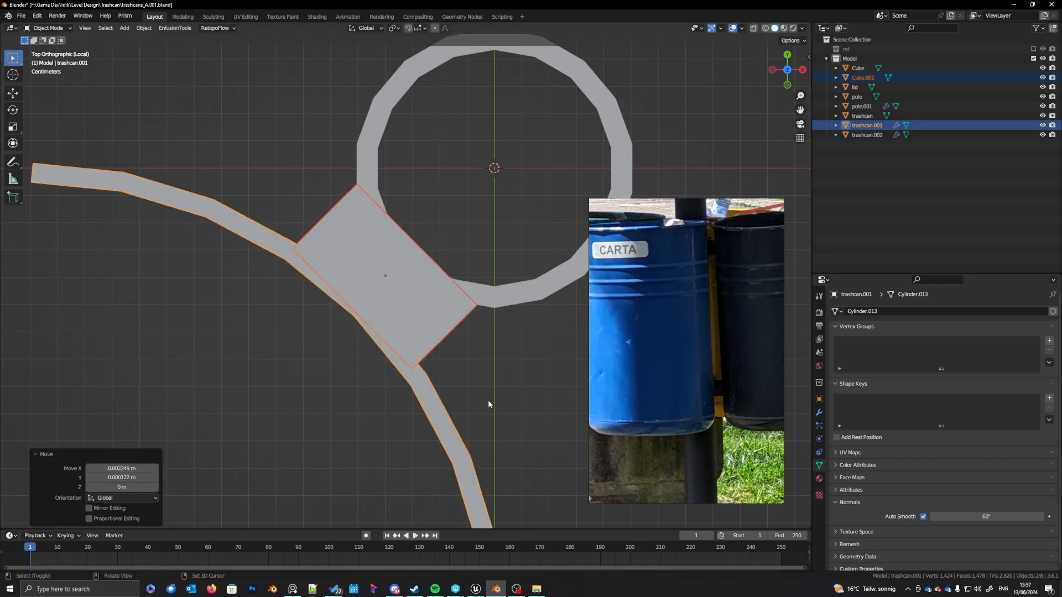
{"action": "middle_click_drag", "start_coordinate": [487, 400], "coordinate": [439, 353]}
{"action": "left_click", "coordinate": [431, 347]}
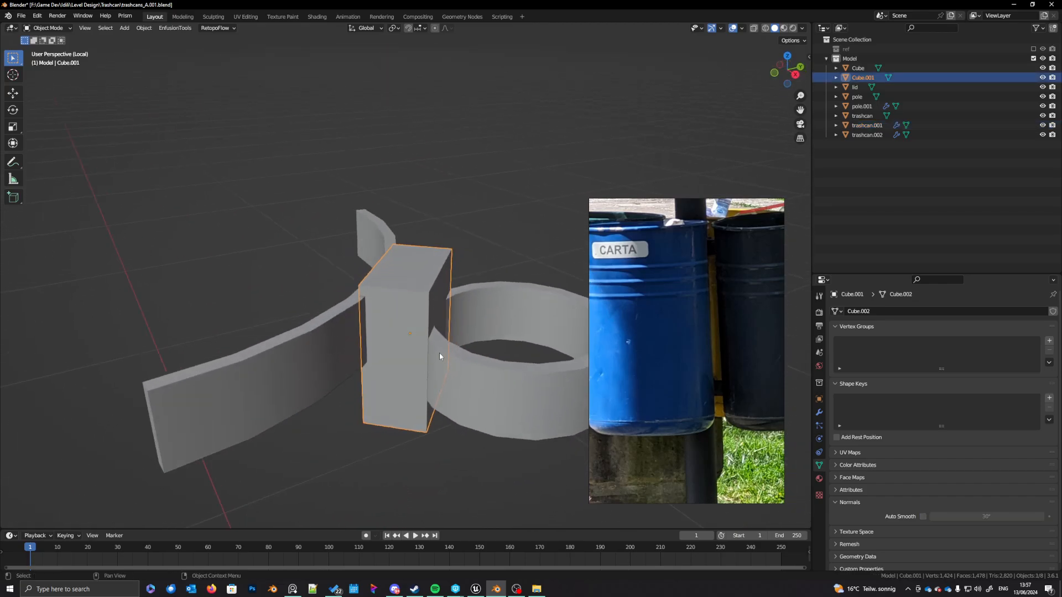
{"action": "key", "text": "Tab"}
{"action": "key", "text": "Tab"}
{"action": "middle_click_drag", "start_coordinate": [407, 384], "coordinate": [437, 399]}
{"action": "key", "text": "ctrl+s"}
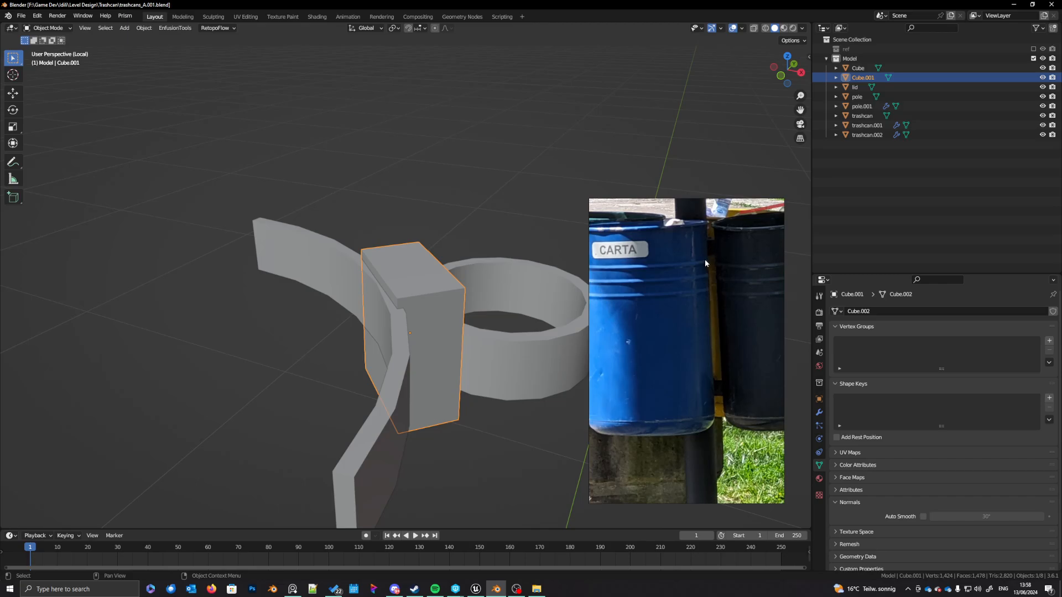
Step: Leave local view and delete the original bracket block, Cube, keeping the adjusted copy
{"action": "middle_click_drag", "start_coordinate": [484, 350], "coordinate": [461, 356], "text": "shift"}
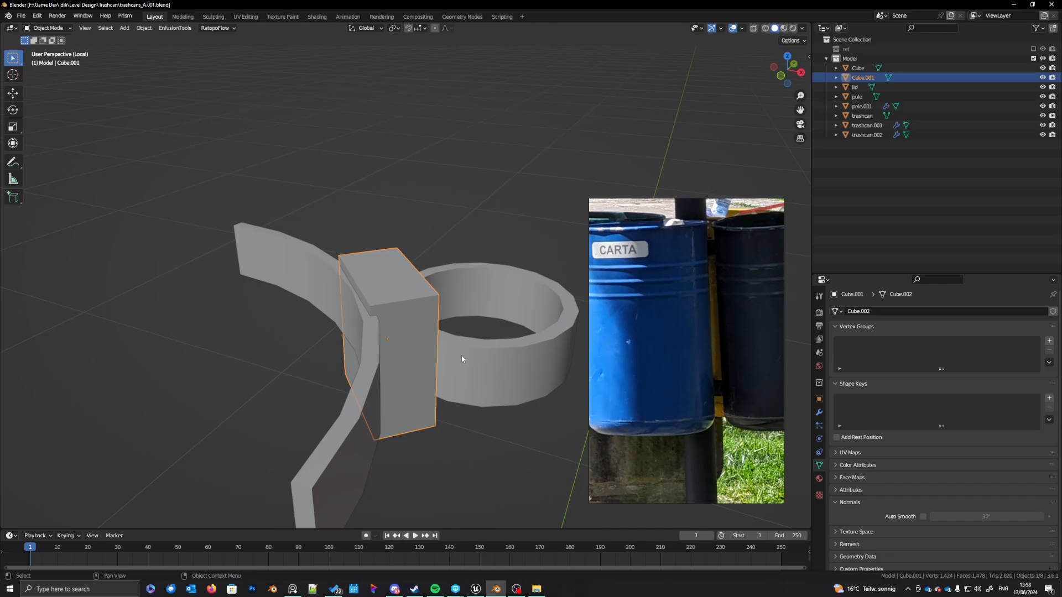
{"action": "key", "text": "KP_Divide"}
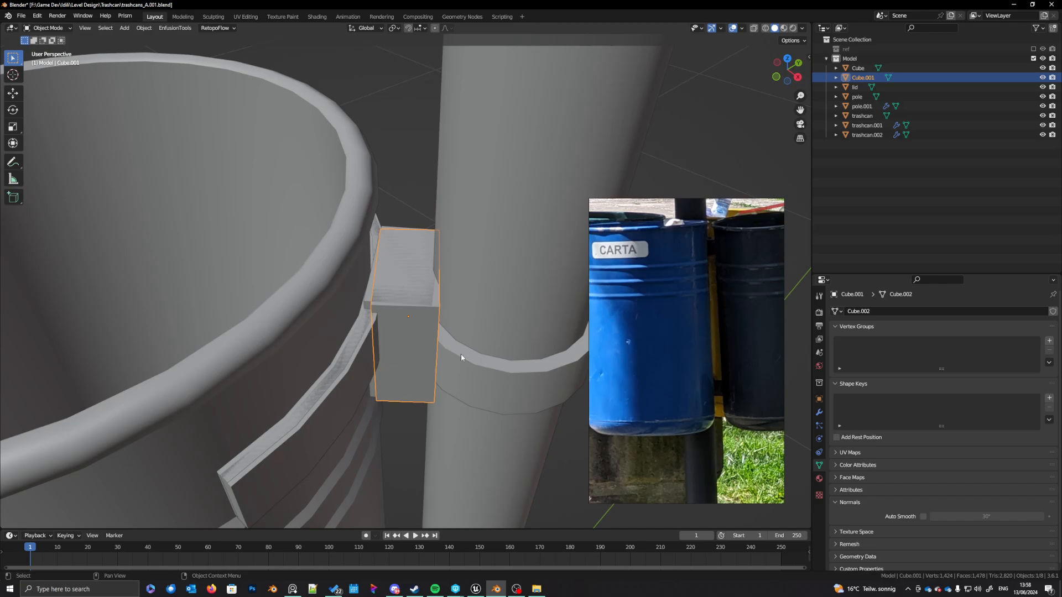
{"action": "scroll", "coordinate": [458, 352], "scroll_direction": "down", "scroll_amount": 3}
{"action": "left_click", "coordinate": [403, 287]}
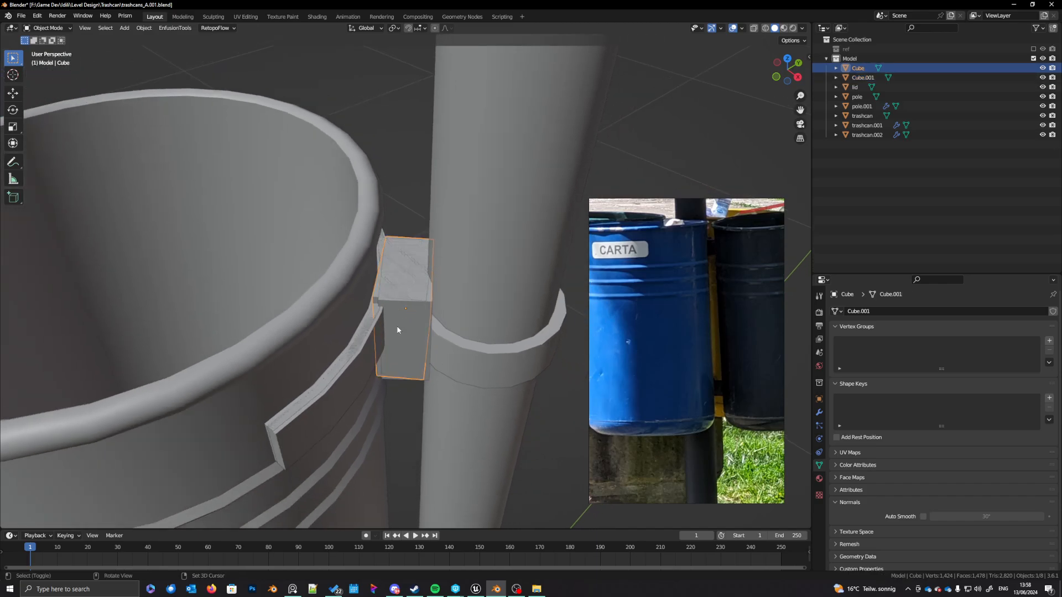
{"action": "middle_click_drag", "start_coordinate": [396, 326], "coordinate": [410, 324]}
{"action": "key", "text": "g"}
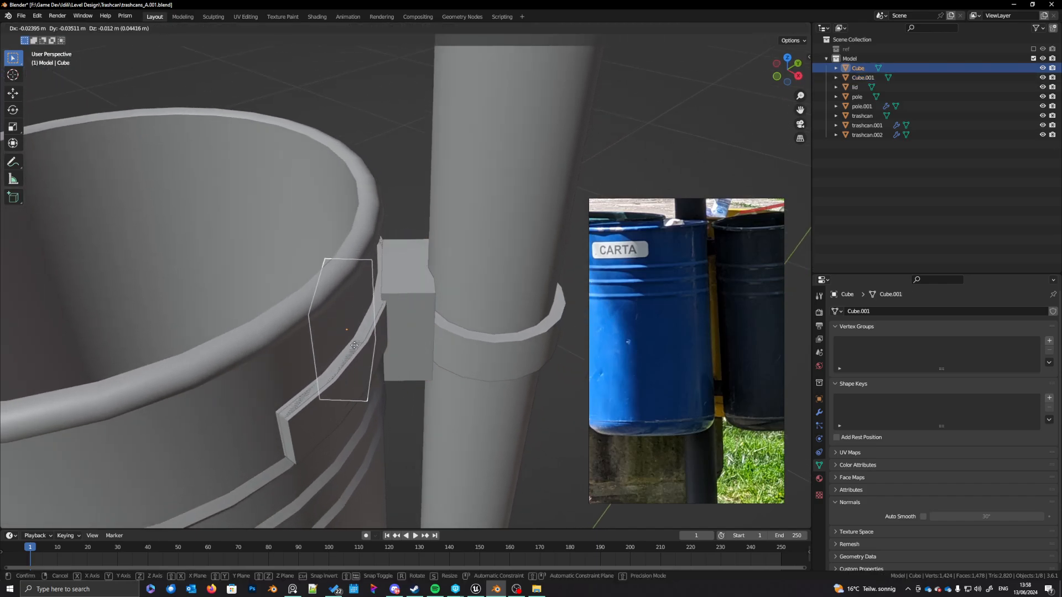
{"action": "right_click", "coordinate": [354, 347]}
{"action": "key", "text": "x"}
{"action": "left_click", "coordinate": [354, 346]}
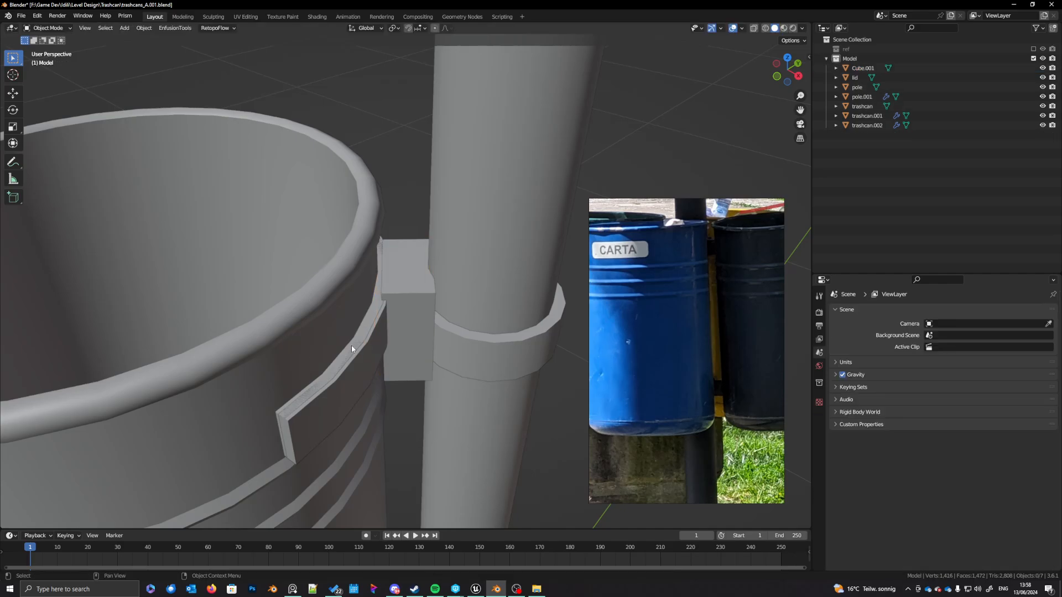
Step: Delete the redundant strap, trashcan.002, keeping the adjusted strap on the bin
{"action": "left_click", "coordinate": [285, 417]}
{"action": "key", "text": "g"}
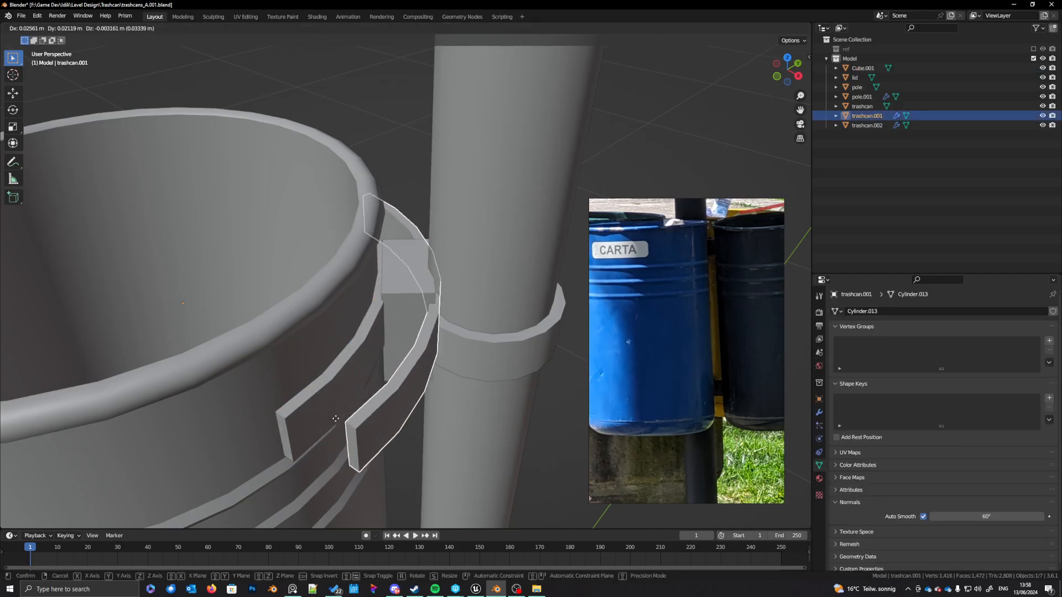
{"action": "right_click", "coordinate": [335, 423]}
{"action": "middle_click_drag", "start_coordinate": [336, 422], "coordinate": [372, 408]}
{"action": "left_click", "coordinate": [413, 397]}
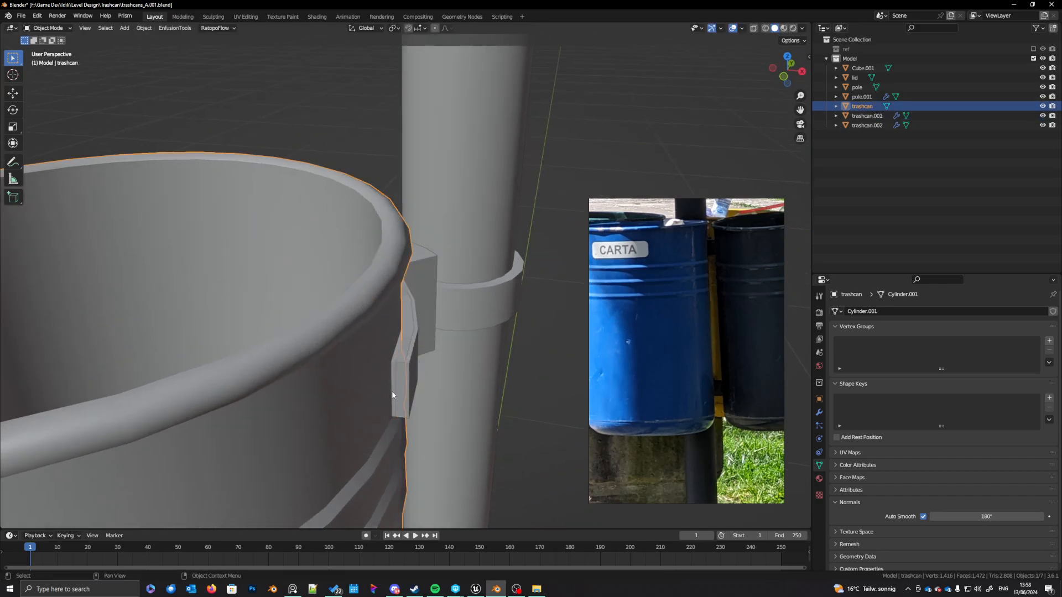
{"action": "left_click", "coordinate": [393, 391]}
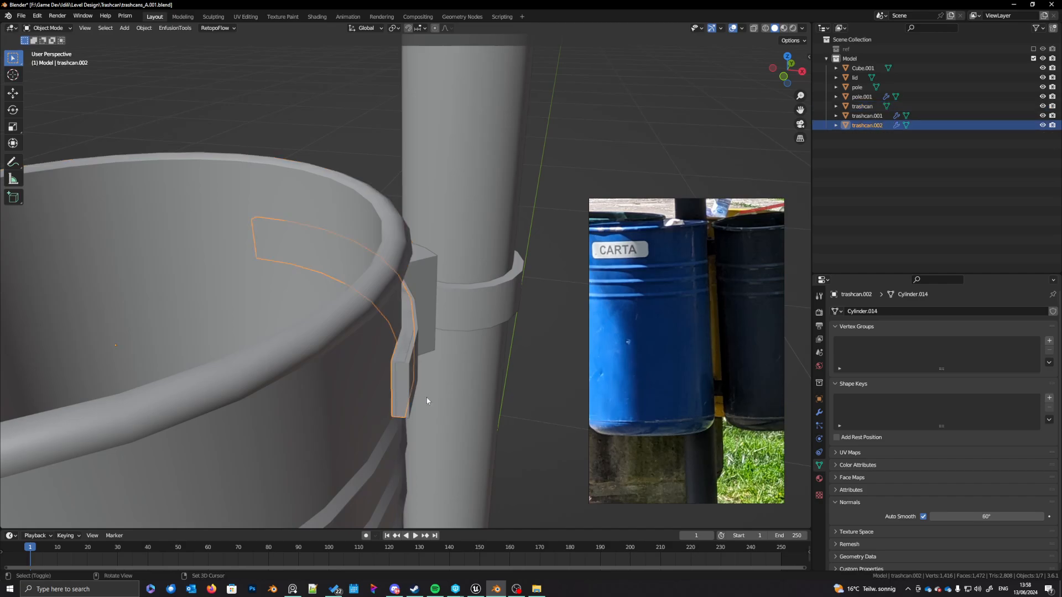
{"action": "middle_click_drag", "start_coordinate": [393, 390], "coordinate": [394, 404]}
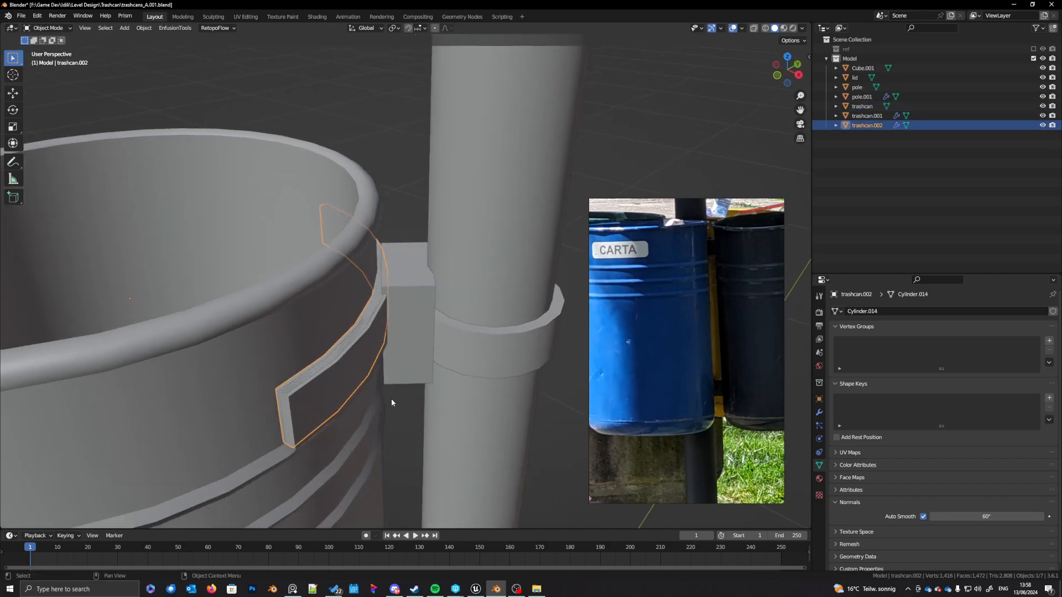
{"action": "key", "text": "x"}
{"action": "left_click", "coordinate": [391, 398]}
Step: Set the remaining strap's Solidify thickness to -0.008 m
{"action": "mouse_move", "coordinate": [390, 398]}
{"action": "middle_mouse_down"}
{"action": "mouse_move", "coordinate": [360, 440]}
{"action": "mouse_move", "coordinate": [369, 444]}
{"action": "mouse_move", "coordinate": [386, 380]}
{"action": "mouse_move", "coordinate": [413, 374]}
{"action": "mouse_move", "coordinate": [393, 385]}
{"action": "middle_mouse_up"}
{"action": "left_click", "coordinate": [361, 378]}
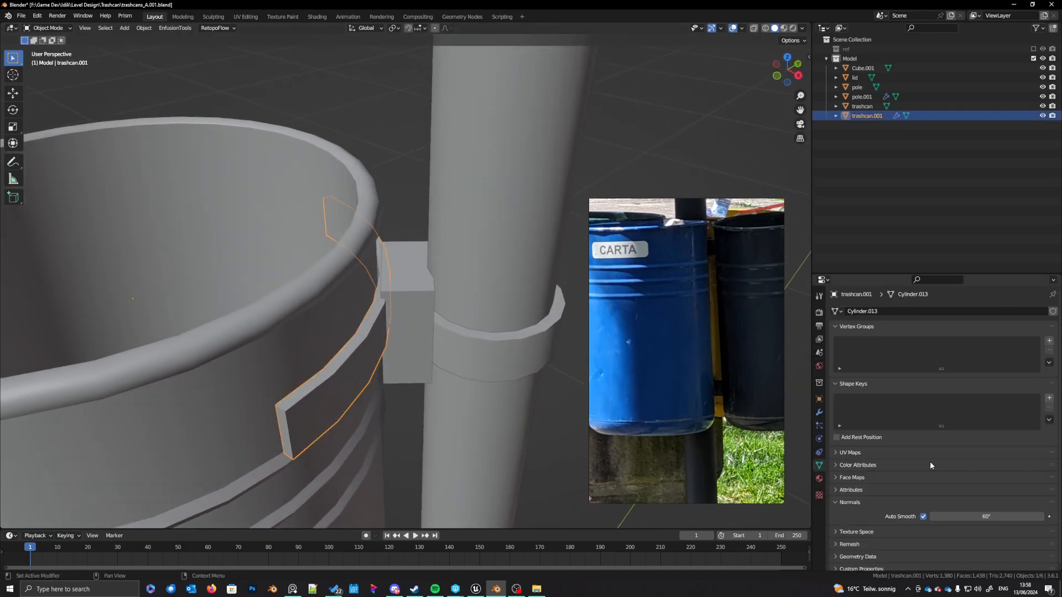
{"action": "left_click", "coordinate": [819, 412]}
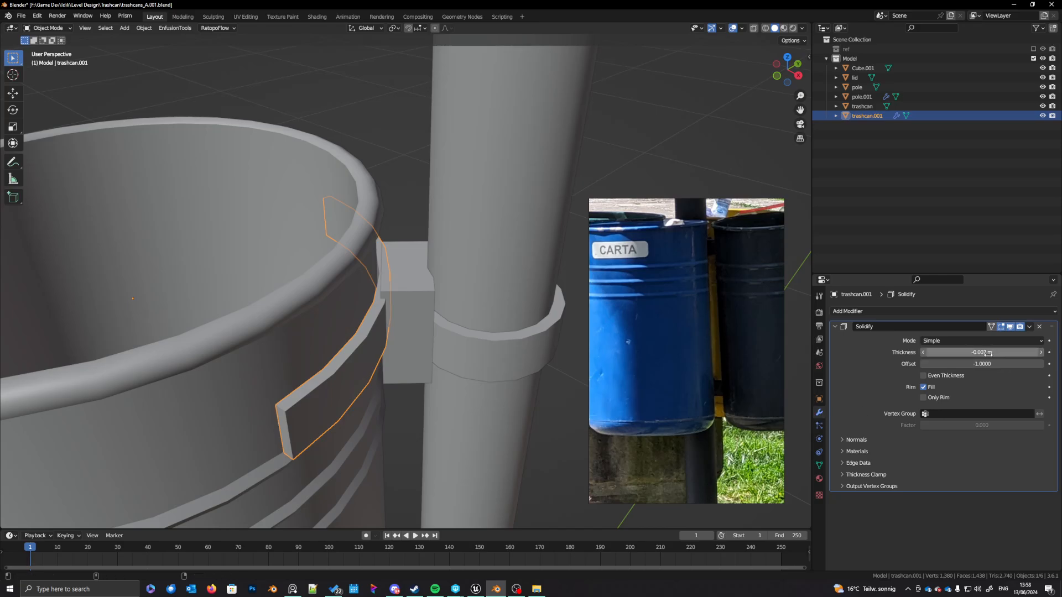
{"action": "left_click_drag", "start_coordinate": [981, 352], "coordinate": [974, 353]}
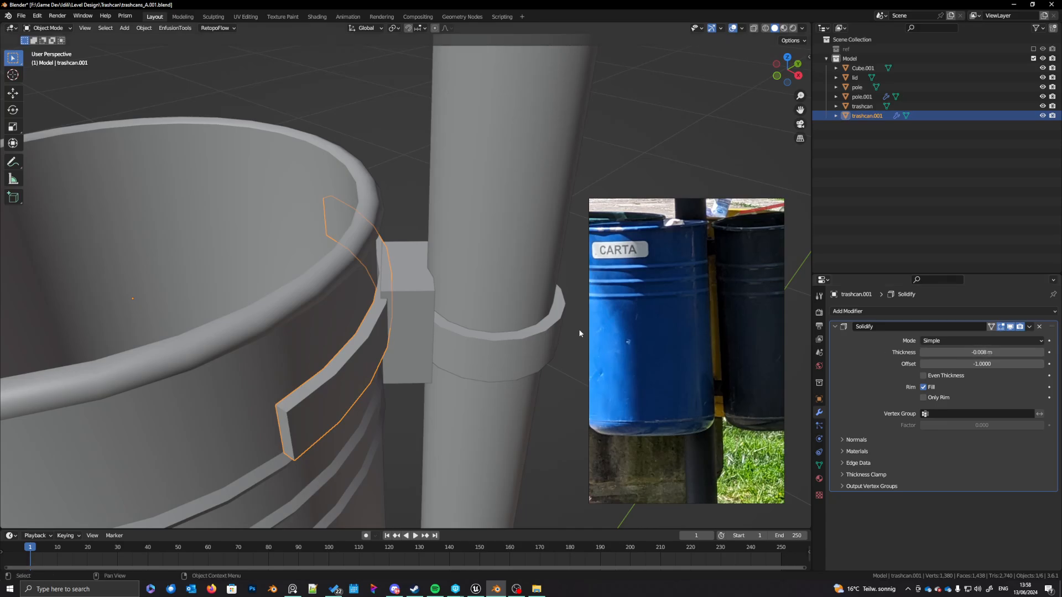
{"action": "middle_click_drag", "start_coordinate": [476, 343], "coordinate": [230, 363]}
{"action": "left_click", "coordinate": [231, 351]}
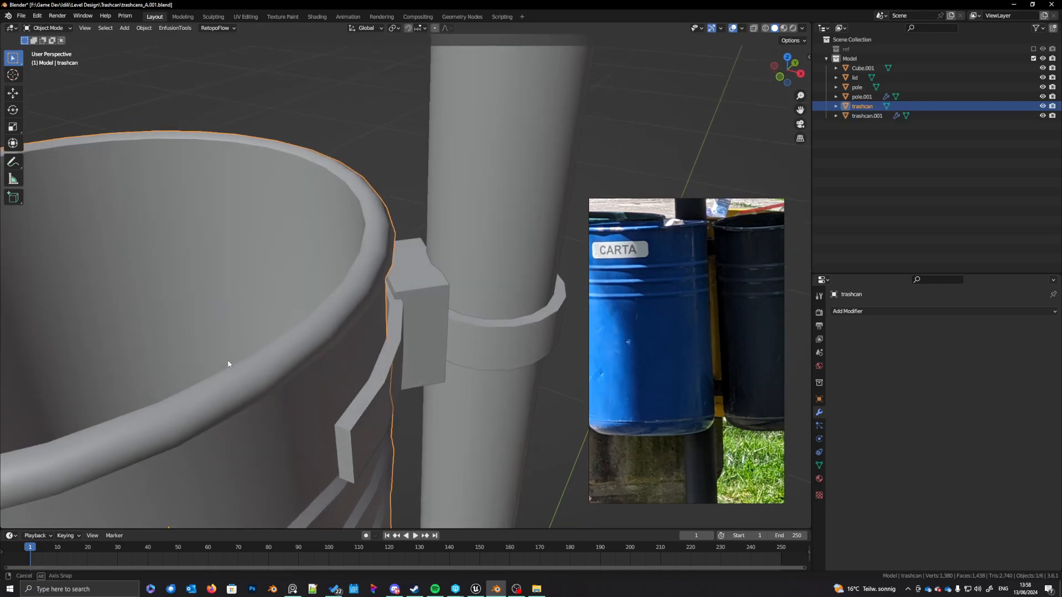
{"action": "key", "text": "g"}
{"action": "key", "text": "x"}
{"action": "key", "text": "y"}
{"action": "key", "text": "x"}
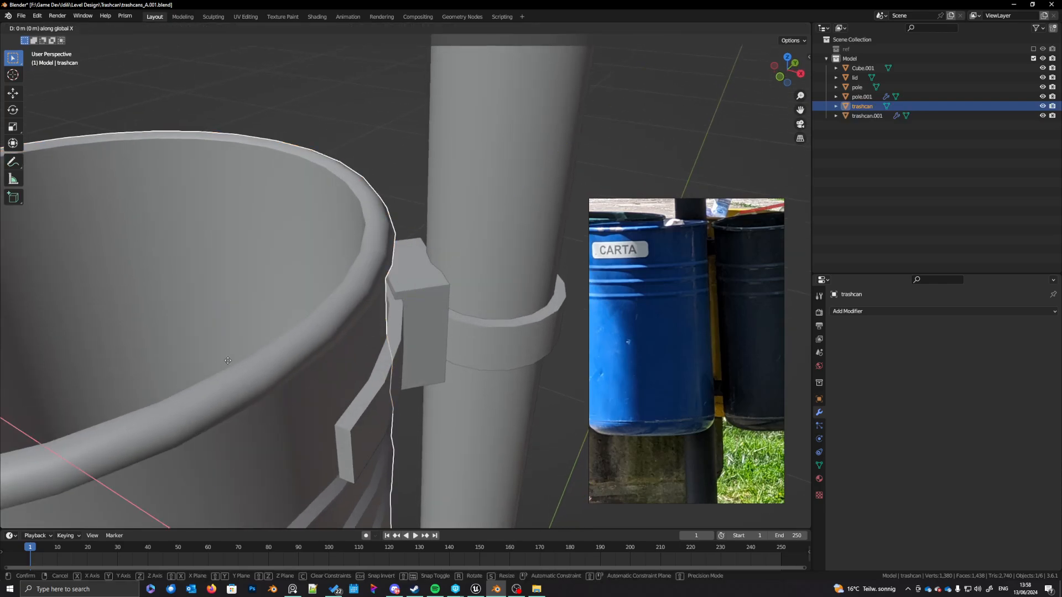
{"action": "key", "text": "Escape"}
Step: Try to shift the bin alone slightly toward positive X and negative Y in the top wireframe view
{"action": "key", "text": "KP_7"}
{"action": "key", "text": "shift+z"}
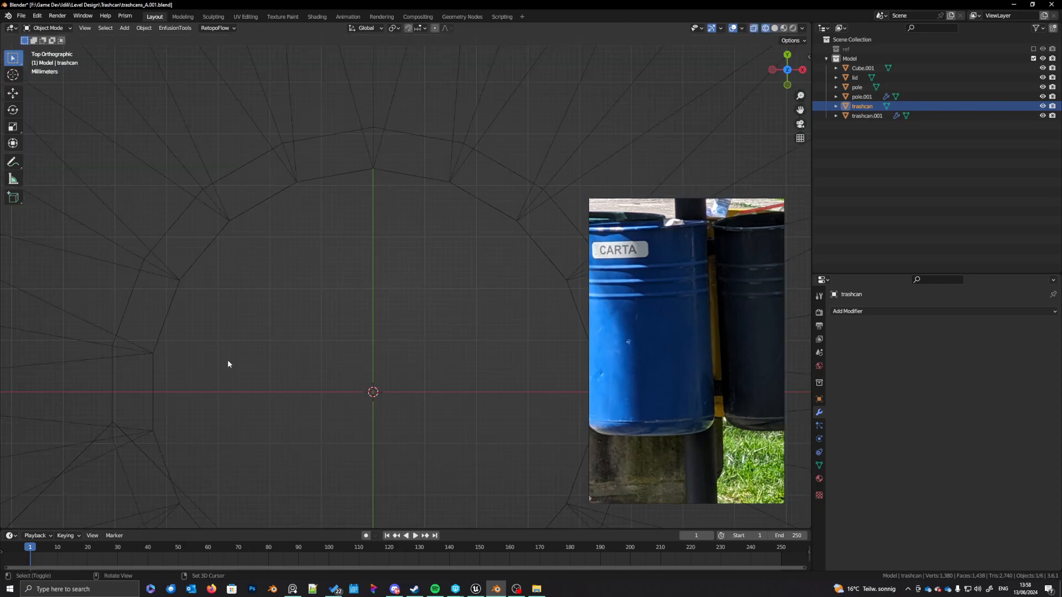
{"action": "scroll", "coordinate": [288, 360], "scroll_direction": "down", "scroll_amount": 2}
{"action": "middle_click_drag", "start_coordinate": [303, 394], "coordinate": [430, 233], "text": "shift"}
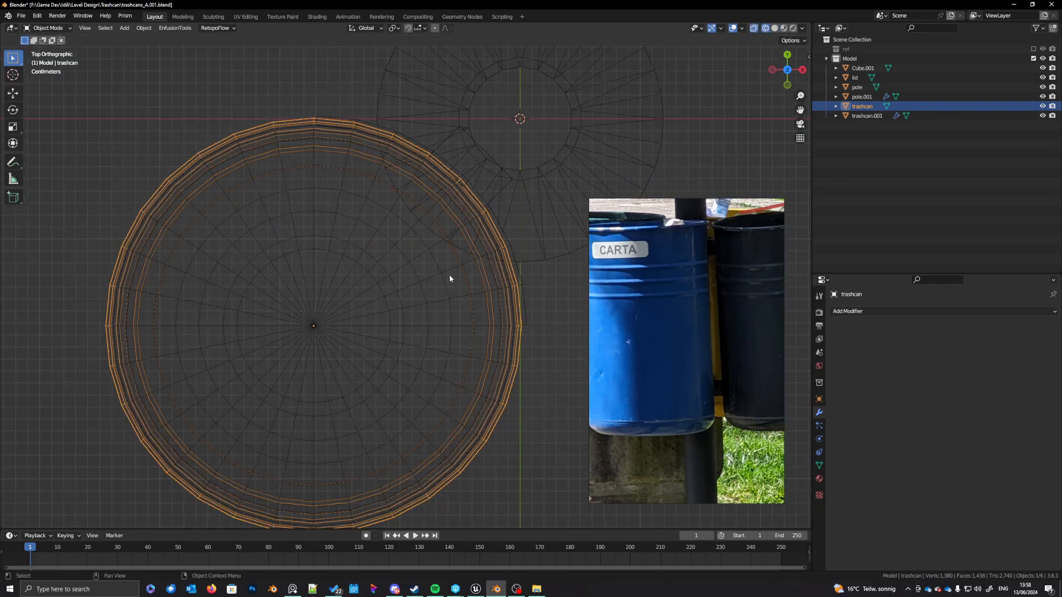
{"action": "middle_click_drag", "start_coordinate": [450, 274], "coordinate": [389, 317], "text": "shift"}
{"action": "scroll", "coordinate": [389, 317], "scroll_direction": "up", "scroll_amount": 2}
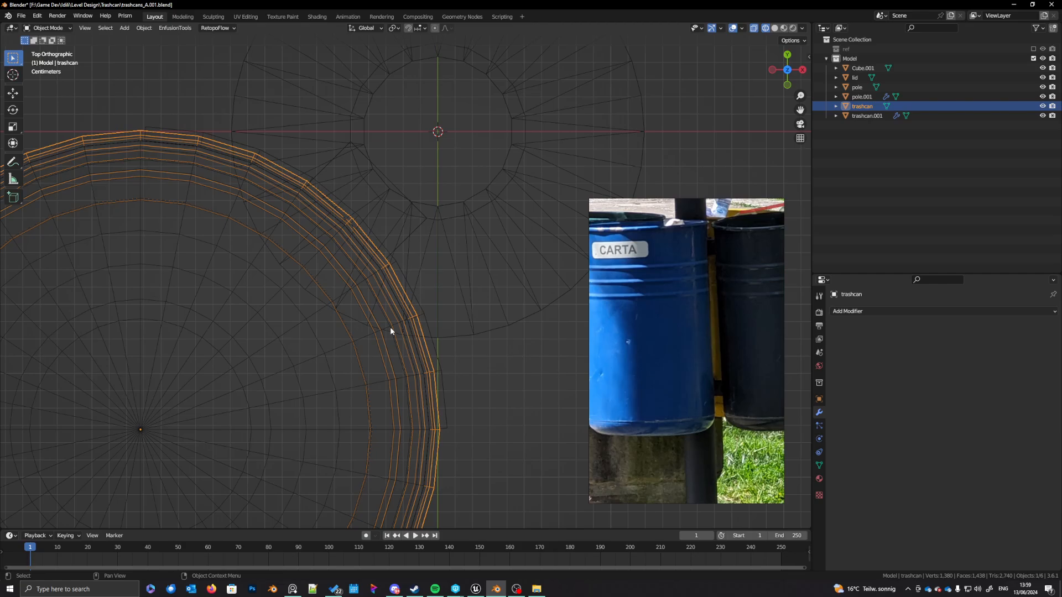
{"action": "key", "text": "Tab"}
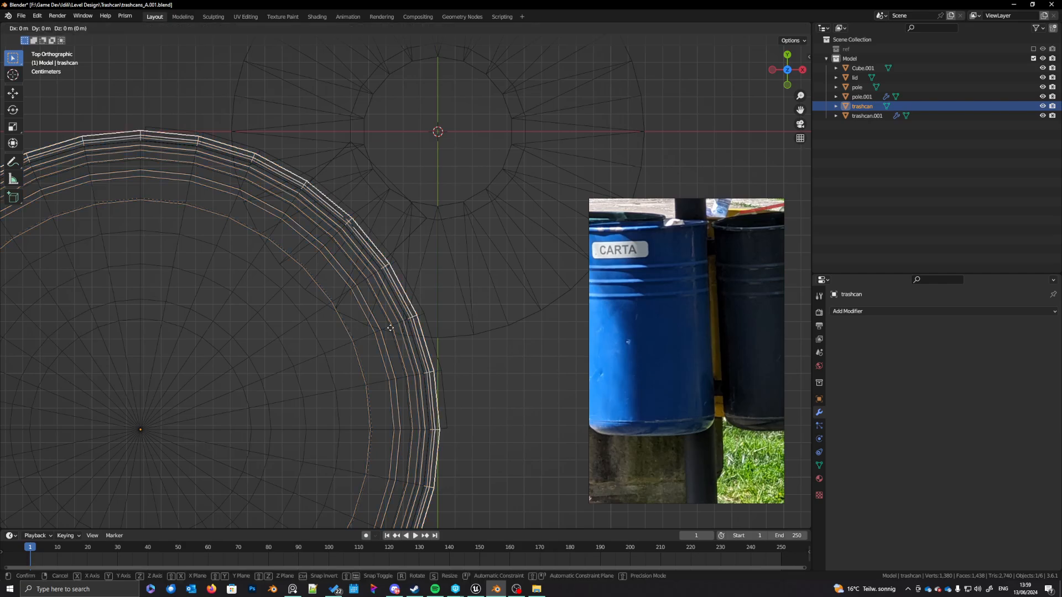
{"action": "key", "text": "a"}
{"action": "key", "text": "g"}
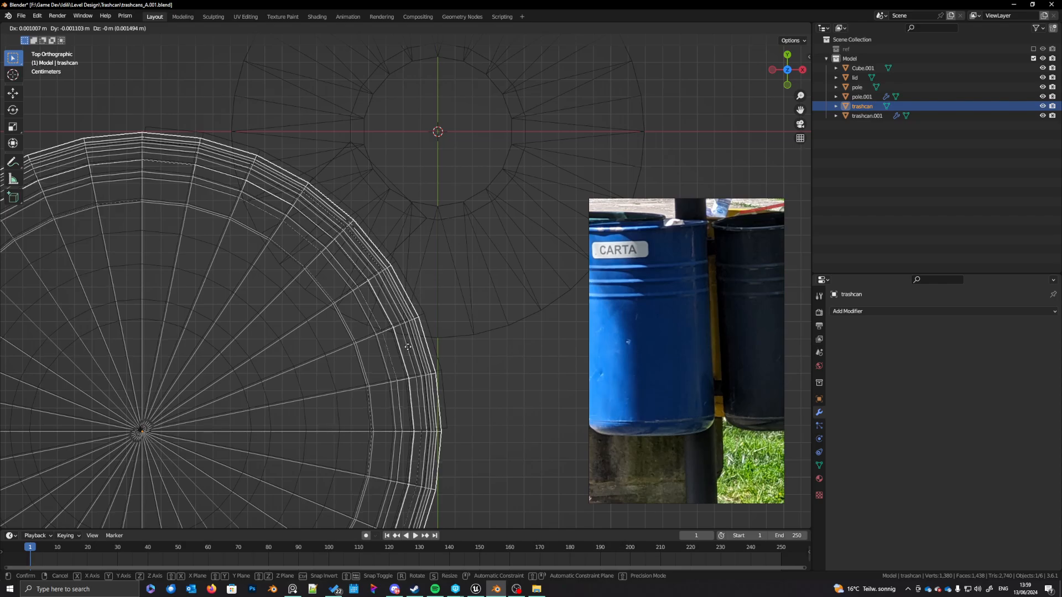
{"action": "left_click", "coordinate": [407, 347]}
{"action": "key", "text": "Tab"}
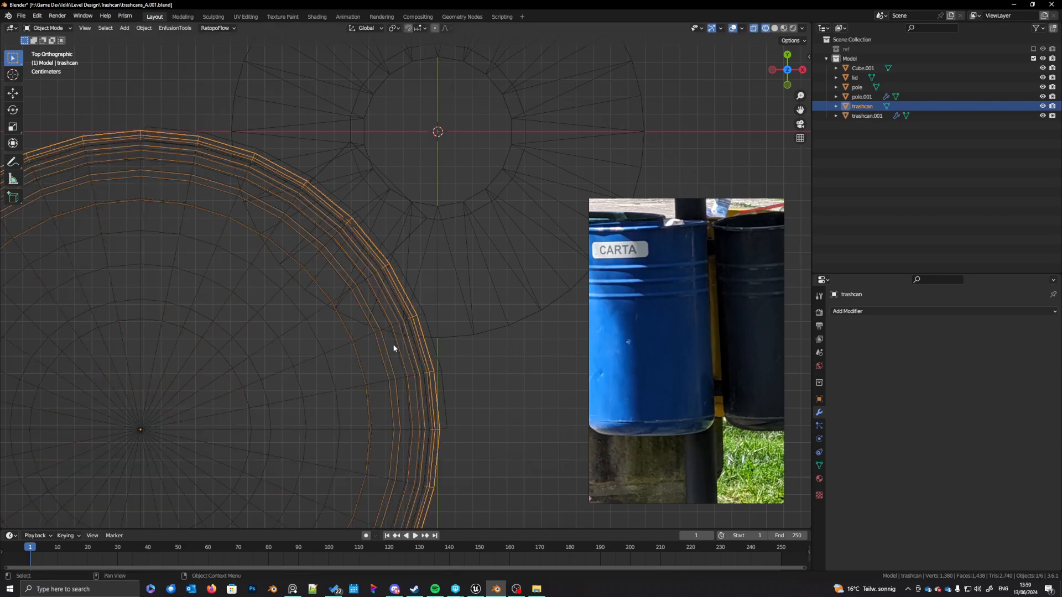
Step: Move the bin and lid together by 0.00084 m in X and -0.000624 m in Y, and return to solid shading
{"action": "left_click", "coordinate": [370, 383], "text": "shift"}
{"action": "key", "text": "g"}
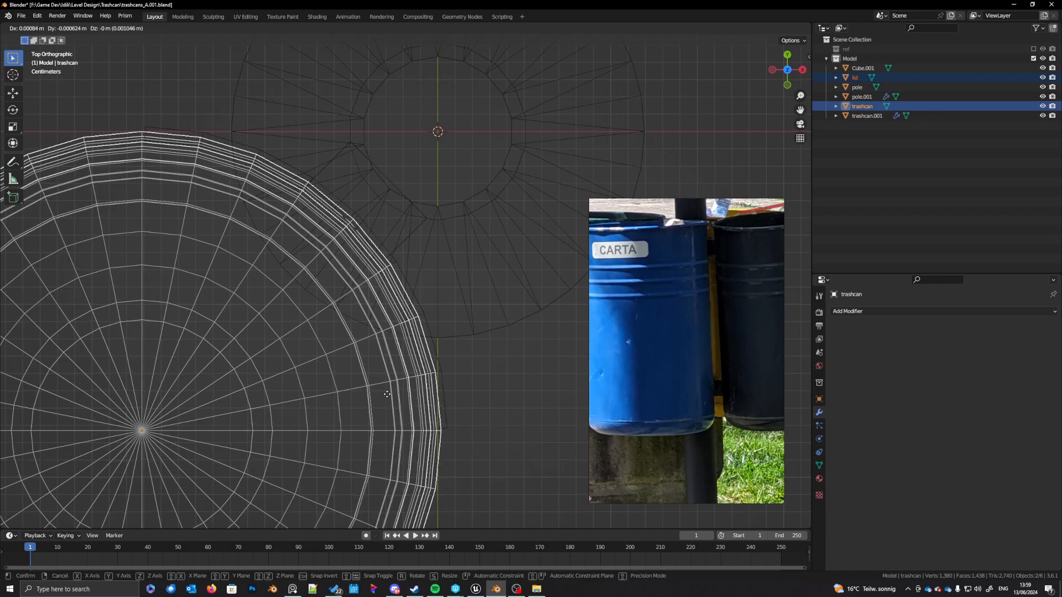
{"action": "left_click", "coordinate": [387, 393]}
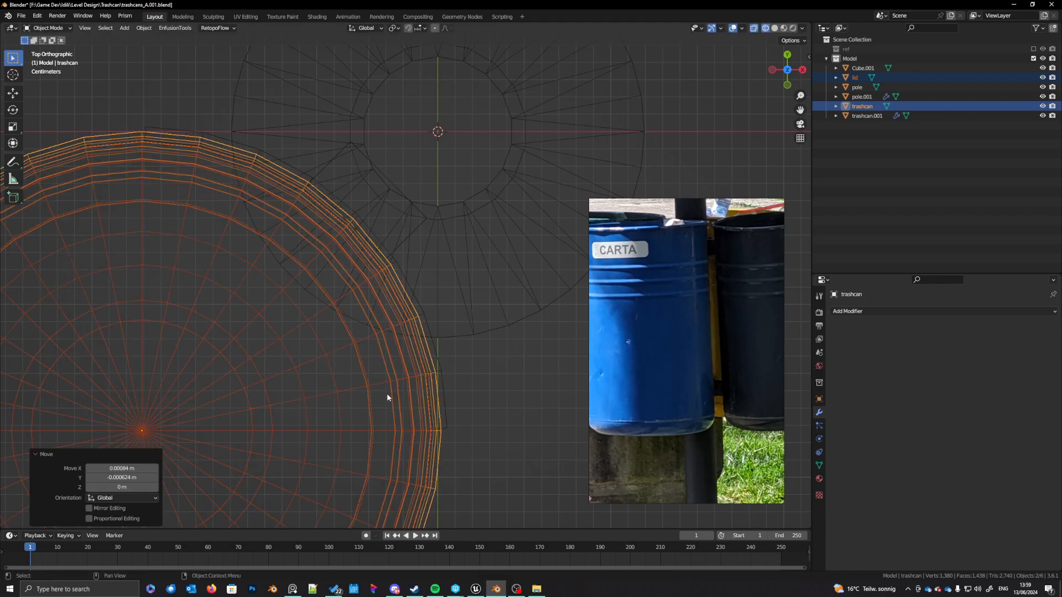
{"action": "scroll", "coordinate": [426, 420], "scroll_direction": "down", "scroll_amount": 3}
{"action": "key", "text": "shift+z"}
{"action": "mouse_move", "coordinate": [430, 401]}
{"action": "middle_mouse_down"}
{"action": "mouse_move", "coordinate": [410, 376]}
{"action": "mouse_move", "coordinate": [399, 322]}
{"action": "middle_mouse_up"}
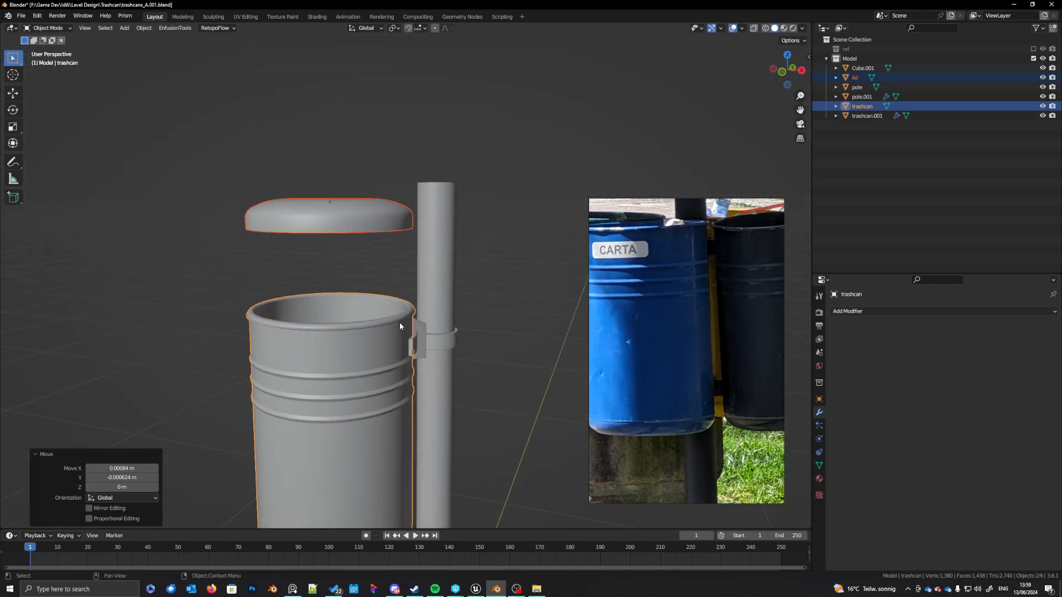
Step: Duplicate the face loop between the bin's rim and its uppermost rib and separate the copy into its own object
{"action": "left_click", "coordinate": [399, 322]}
{"action": "scroll", "coordinate": [659, 303], "scroll_direction": "down", "scroll_amount": 5}
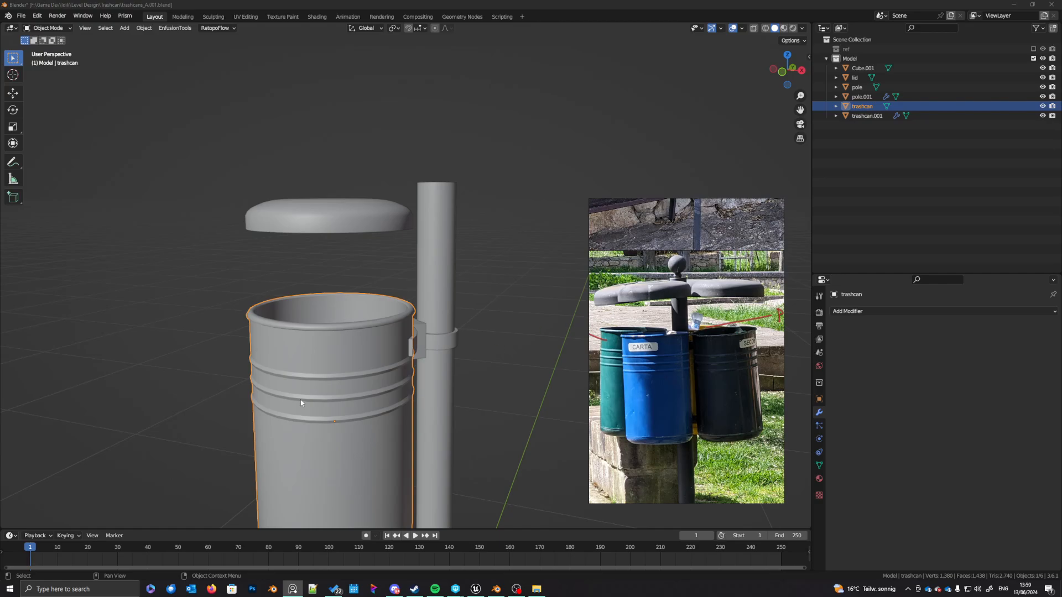
{"action": "middle_click_drag", "start_coordinate": [302, 403], "coordinate": [349, 355]}
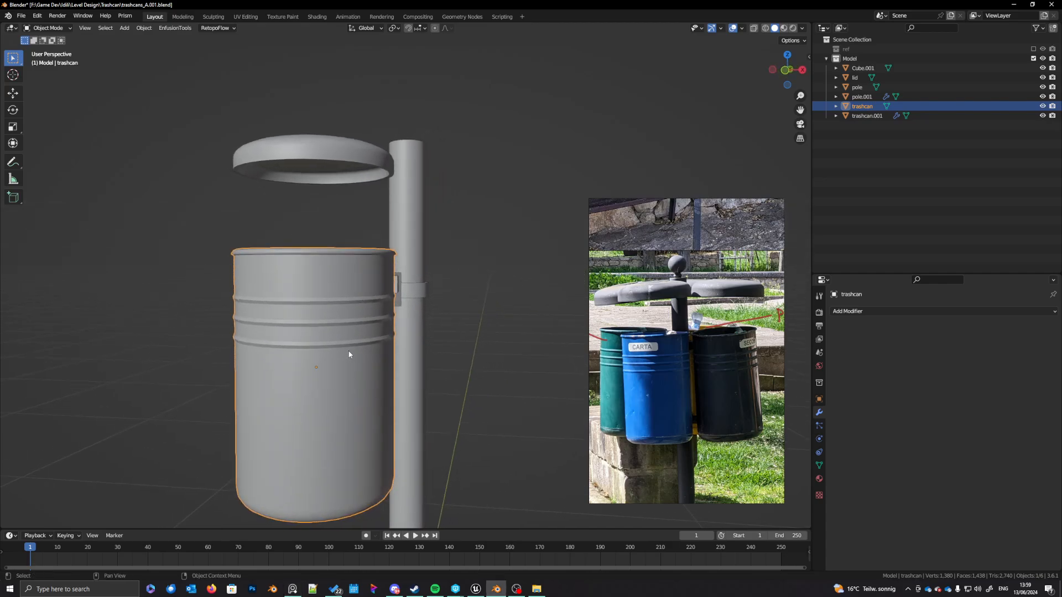
{"action": "key", "text": "Tab"}
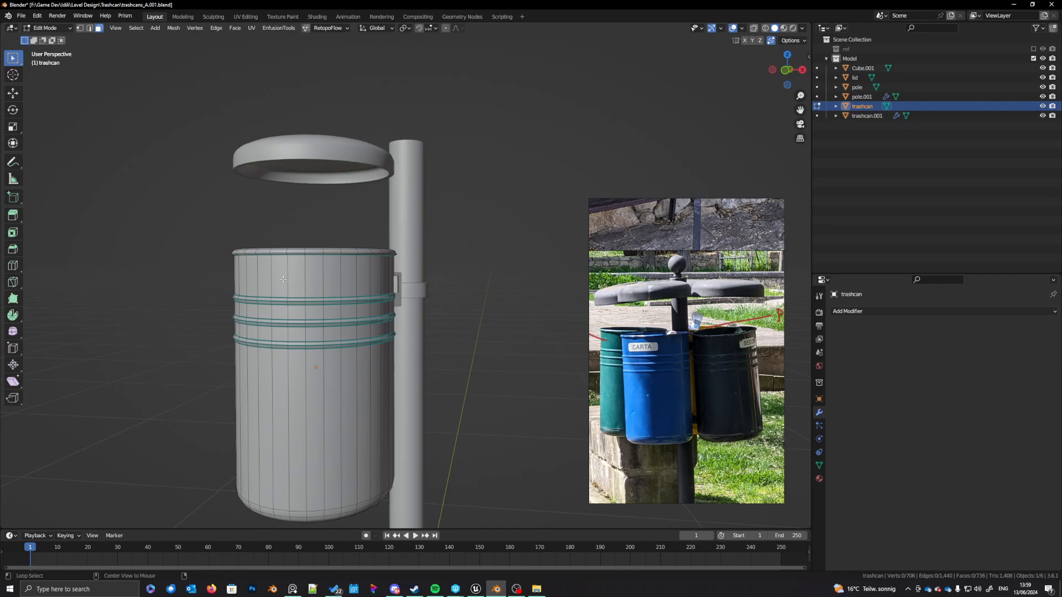
{"action": "left_click", "coordinate": [307, 287], "text": "alt"}
{"action": "middle_click_drag", "start_coordinate": [307, 287], "coordinate": [316, 322]}
{"action": "key", "text": "KP_1"}
{"action": "key", "text": "shift+d"}
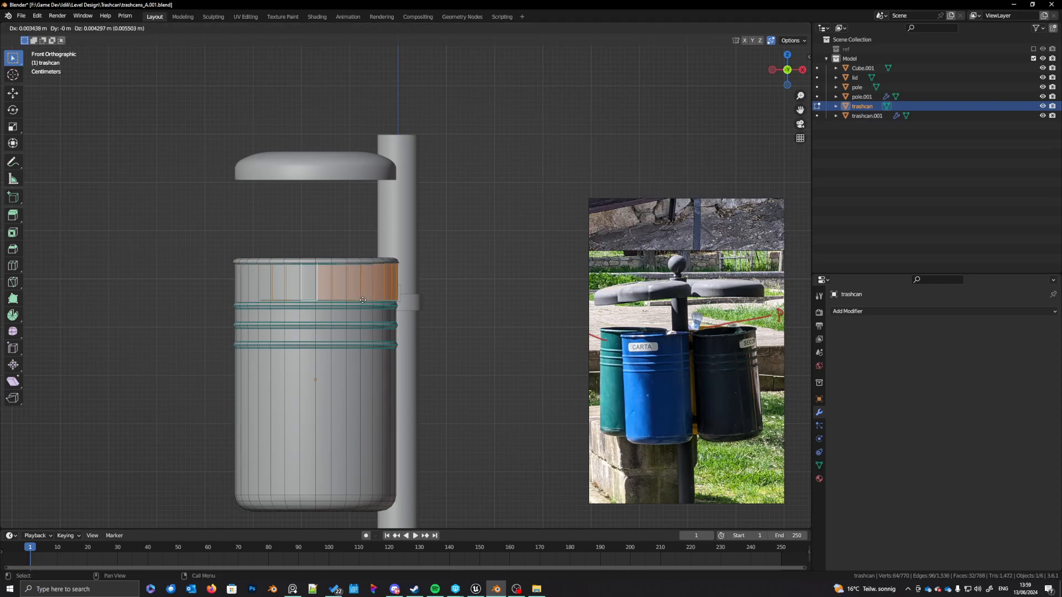
{"action": "key", "text": "Escape"}
{"action": "key", "text": "p"}
{"action": "left_click", "coordinate": [342, 296]}
{"action": "key", "text": "Tab"}
{"action": "left_click", "coordinate": [334, 292]}
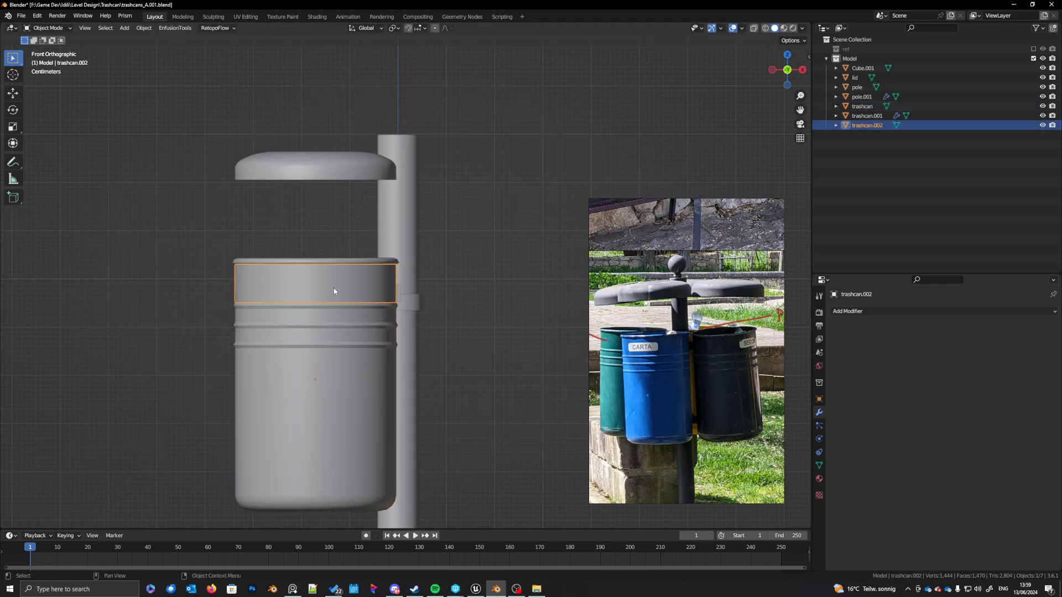
Step: Set the separated band's origin to its geometry and scale it to about 0.59 along Z
{"action": "middle_click_drag", "start_coordinate": [358, 297], "coordinate": [364, 302], "text": "shift"}
{"action": "key", "text": "q"}
{"action": "left_click", "coordinate": [308, 304]}
{"action": "key", "text": "s"}
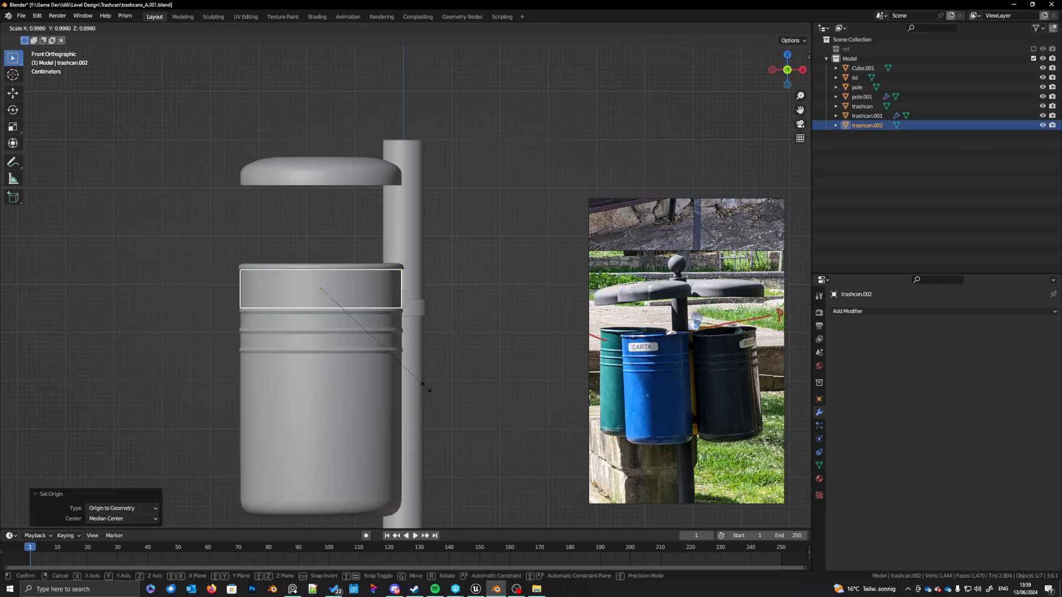
{"action": "key", "text": "z"}
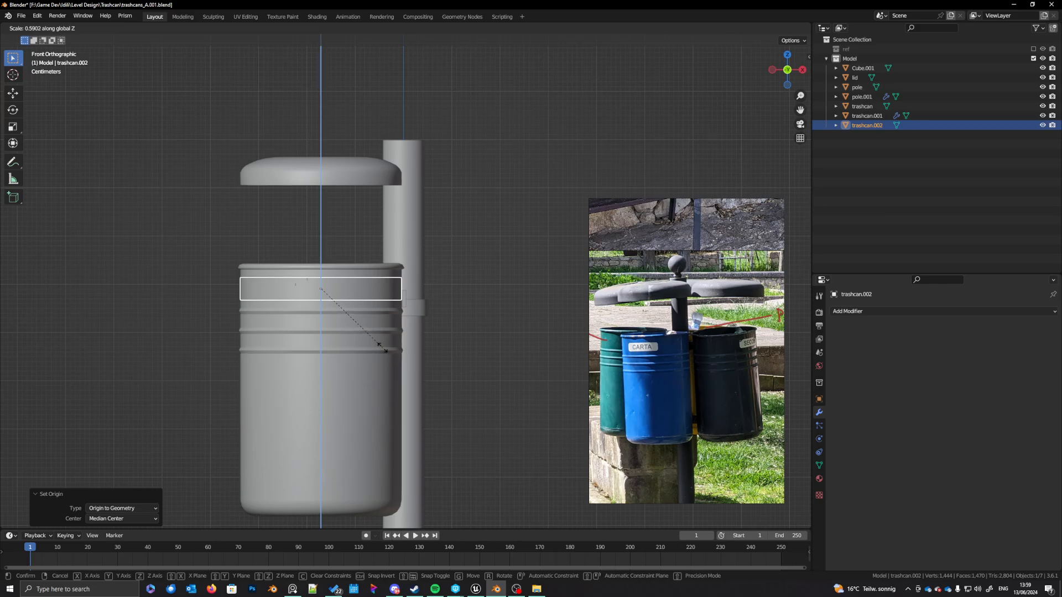
{"action": "left_click", "coordinate": [380, 346]}
Step: Delete the band's other faces so only four adjacent front faces remain as a rectangular label patch
{"action": "key", "text": "Tab"}
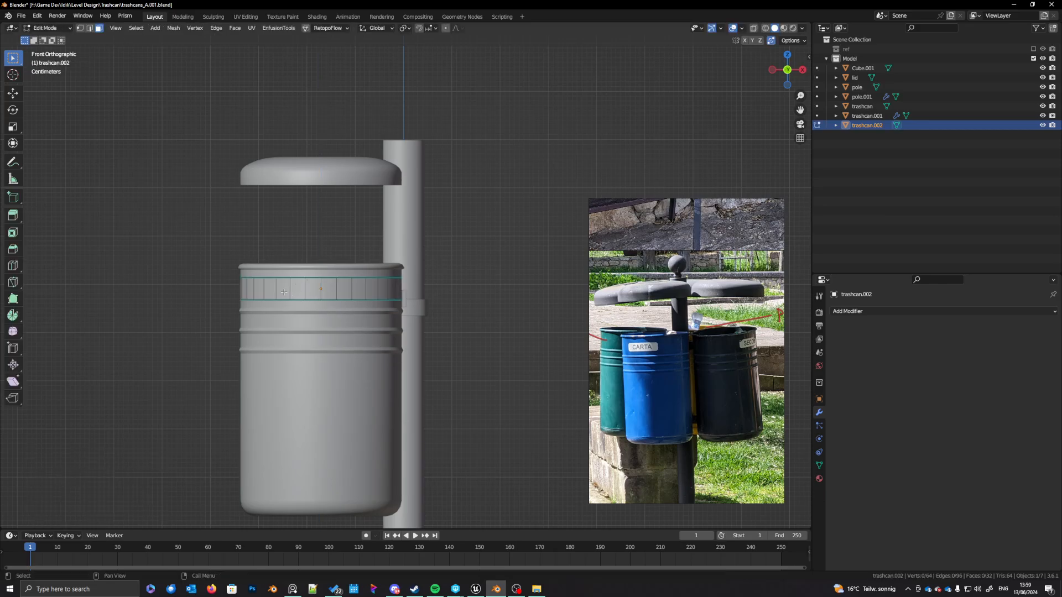
{"action": "left_click", "coordinate": [275, 290]}
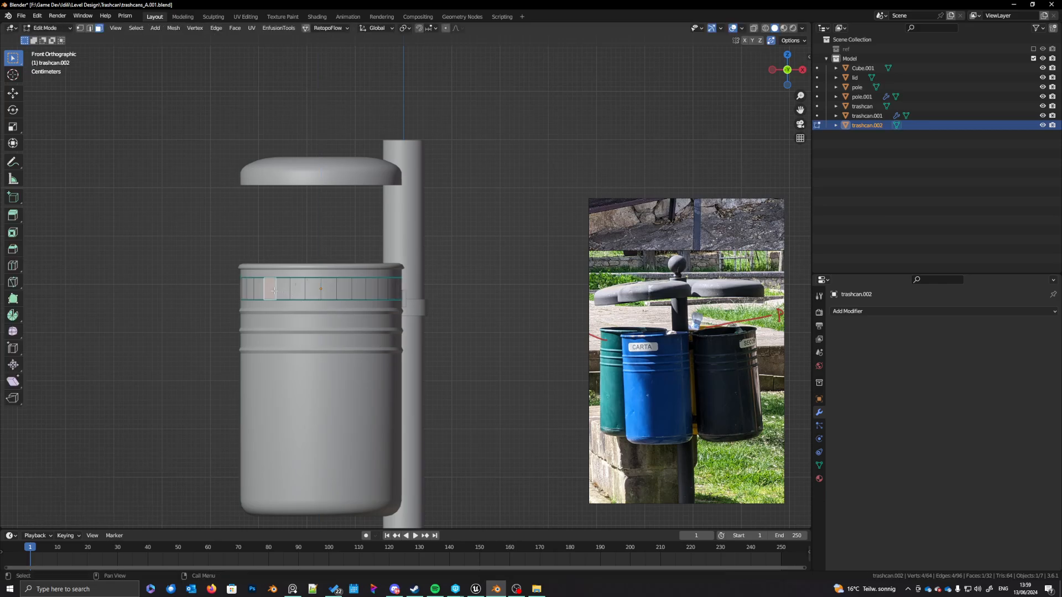
{"action": "left_click", "coordinate": [351, 293], "text": "shift"}
{"action": "key", "text": "x"}
{"action": "left_click", "coordinate": [350, 291]}
{"action": "key", "text": "l"}
{"action": "key", "text": "x"}
{"action": "left_click", "coordinate": [367, 291]}
{"action": "scroll", "coordinate": [334, 294], "scroll_direction": "up", "scroll_amount": 4}
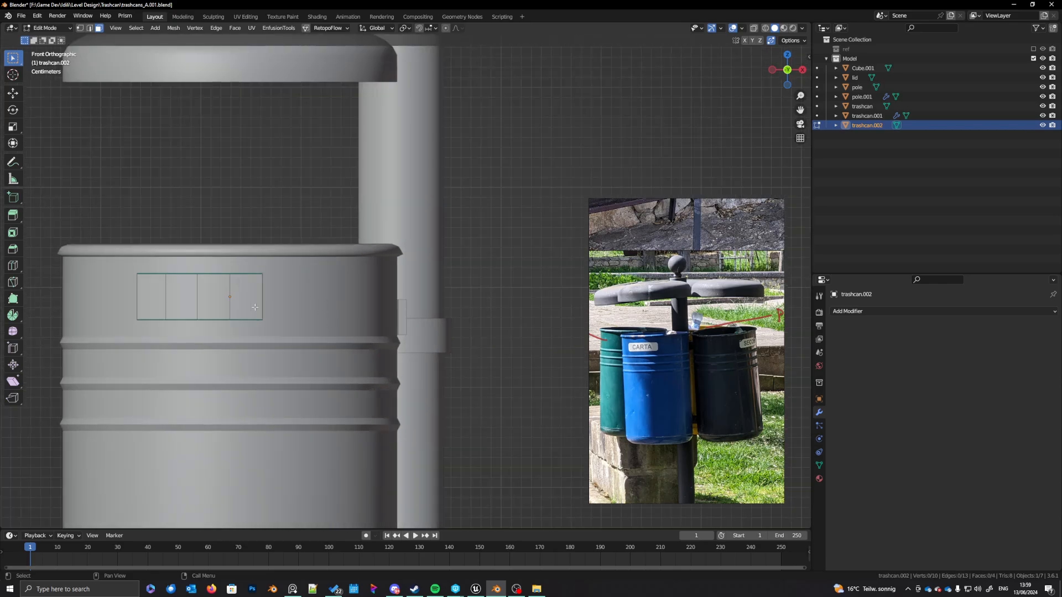
{"action": "middle_click_drag", "start_coordinate": [255, 307], "coordinate": [361, 312], "text": "shift"}
{"action": "key", "text": "Tab"}
{"action": "key", "text": "Tab"}
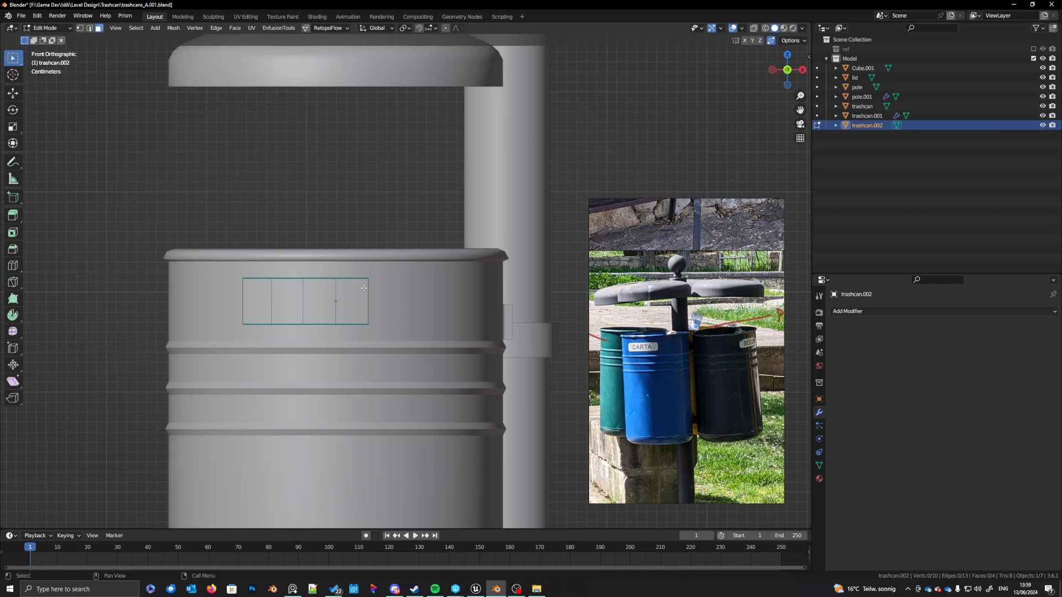
{"action": "left_click", "coordinate": [366, 288]}
{"action": "key", "text": "Tab"}
{"action": "key", "text": "Tab"}
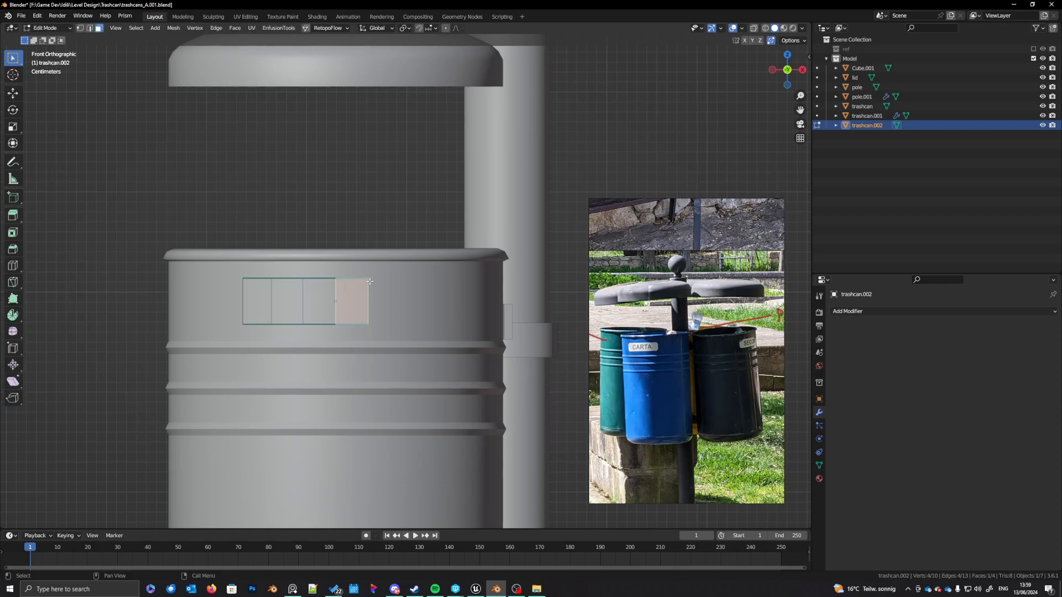
Step: Select the label patch's four corner vertices and apply the object's scale so the corners can be beveled evenly
{"action": "key", "text": "1"}
{"action": "left_click", "coordinate": [368, 325]}
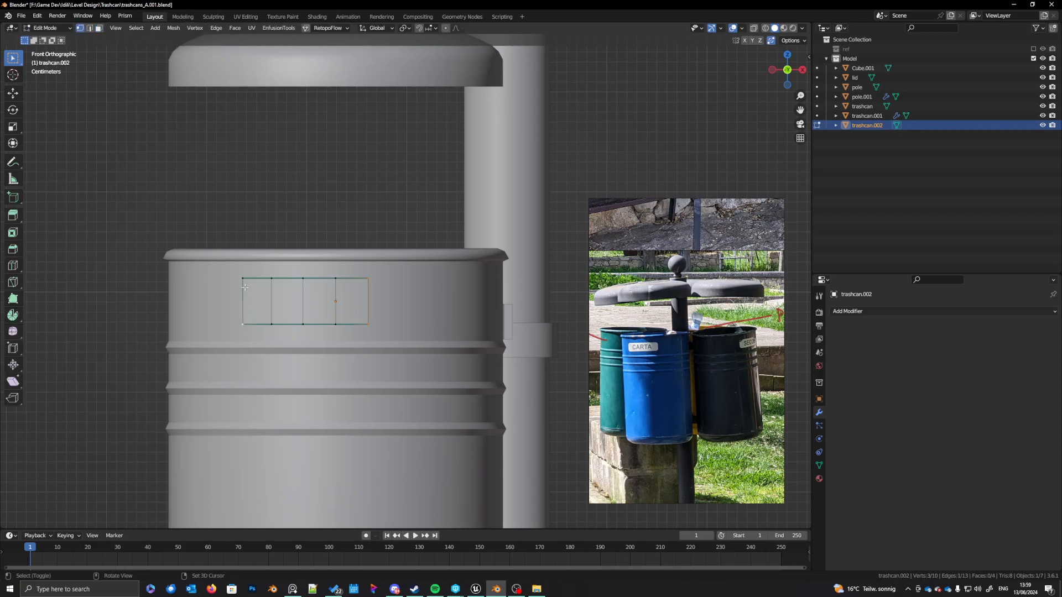
{"action": "key", "text": "ctrl+shift+b"}
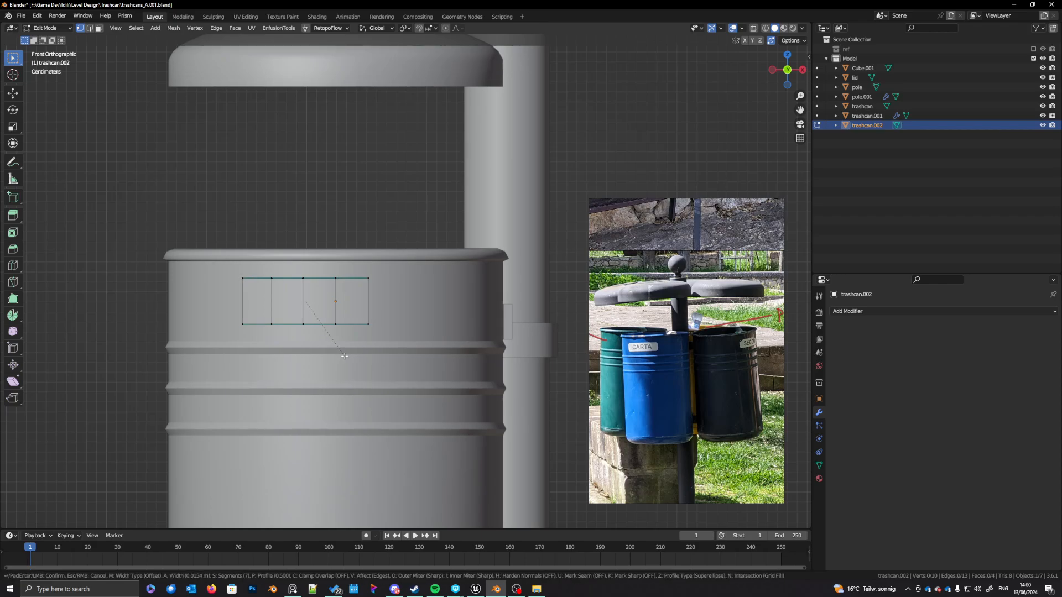
{"action": "key", "text": "Escape"}
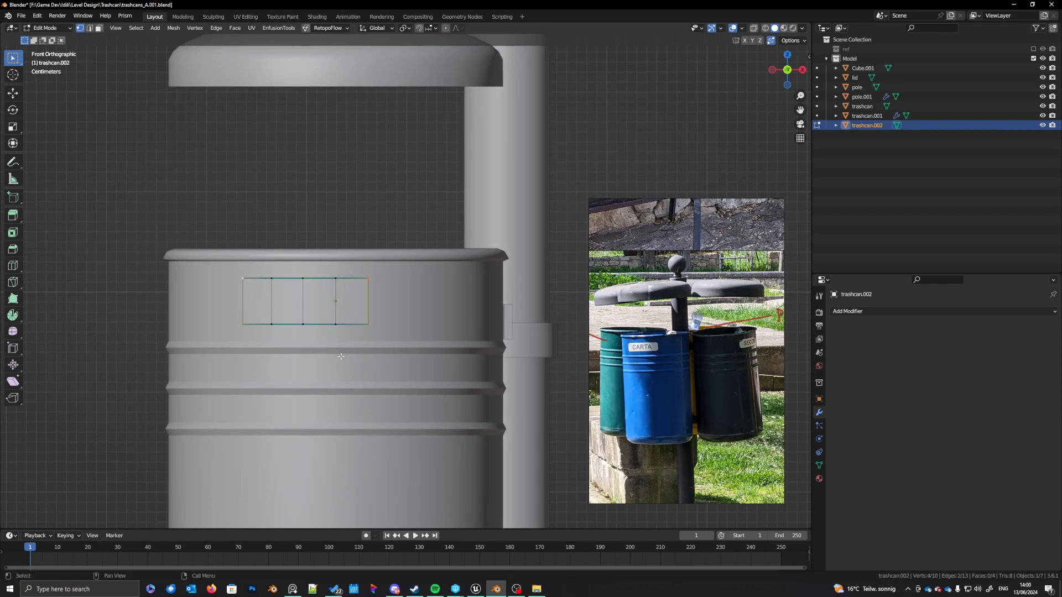
{"action": "key", "text": "Tab"}
{"action": "key", "text": "ctrl+a"}
{"action": "left_click", "coordinate": [327, 358]}
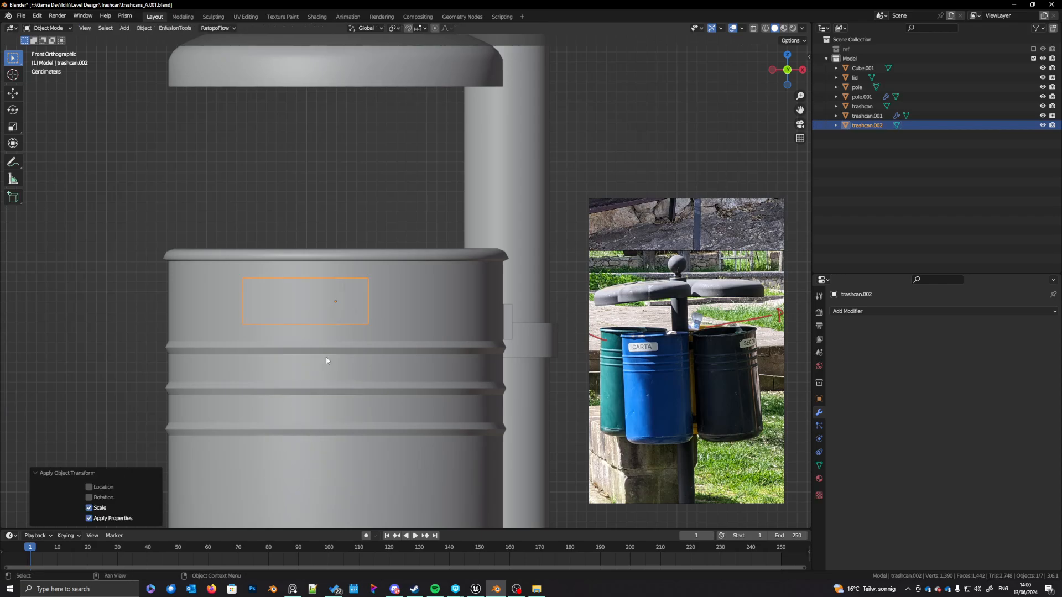
Step: Round the label patch's four corners with a vertex bevel 0.0127 m wide with 2 segments
{"action": "left_click", "coordinate": [391, 348]}
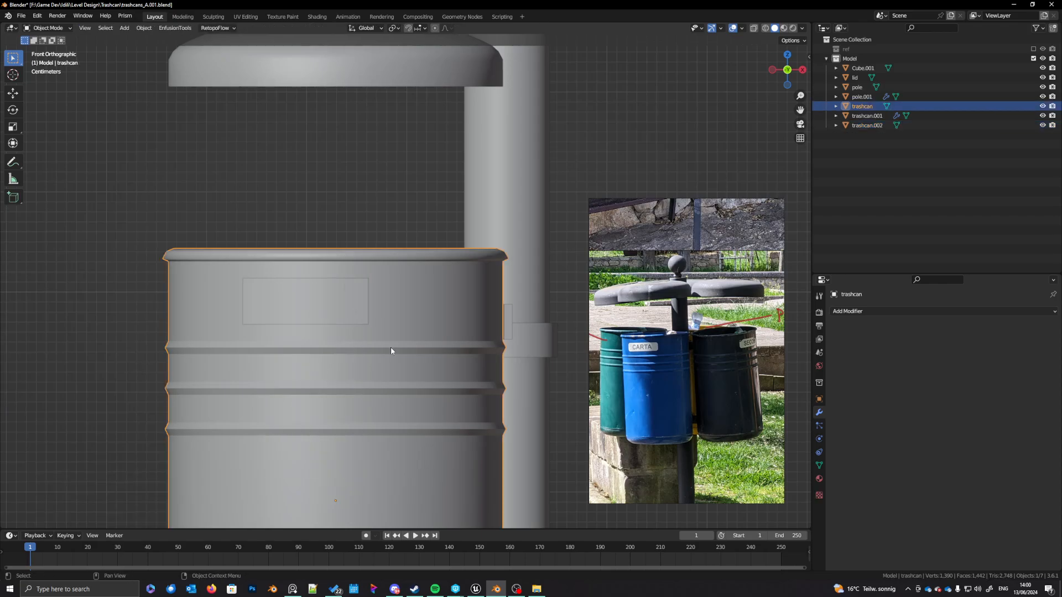
{"action": "key", "text": "n"}
{"action": "key", "text": "n"}
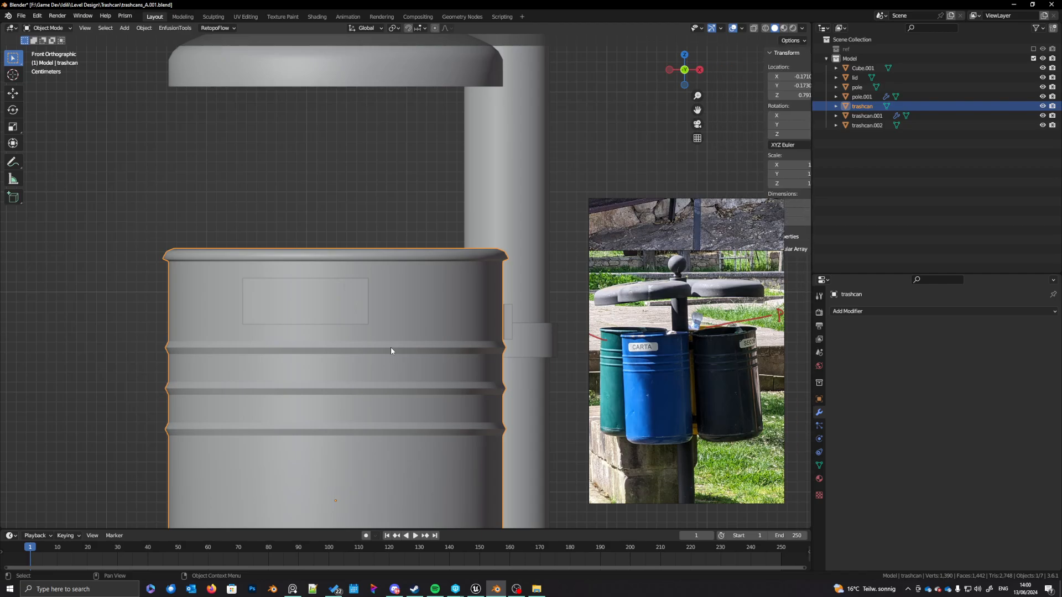
{"action": "left_click", "coordinate": [353, 320]}
{"action": "key", "text": "Tab"}
{"action": "key", "text": "ctrl+shift+b"}
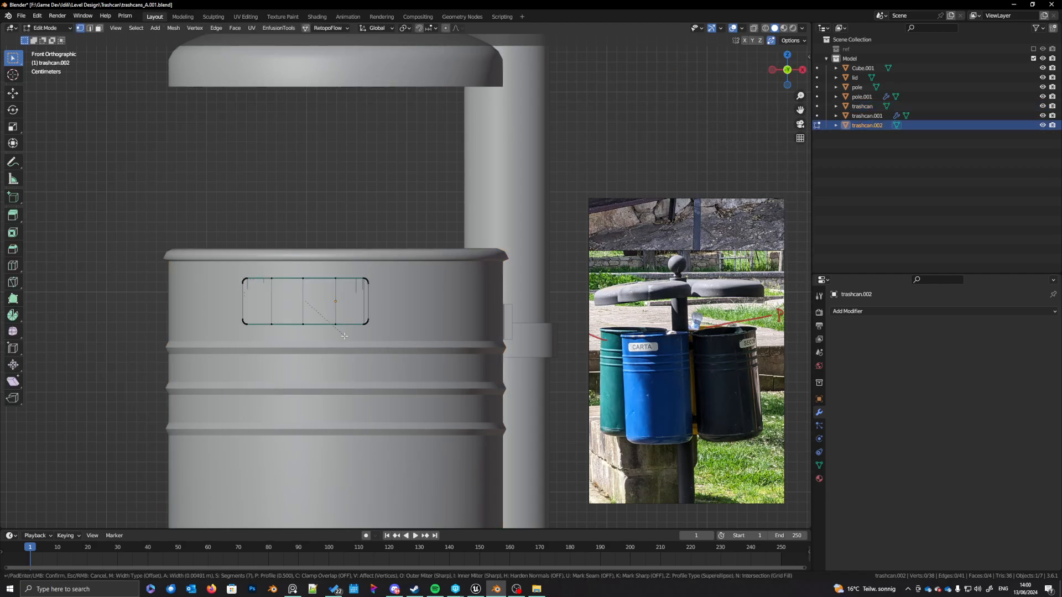
{"action": "scroll", "coordinate": [349, 343], "scroll_direction": "down", "scroll_amount": 4}
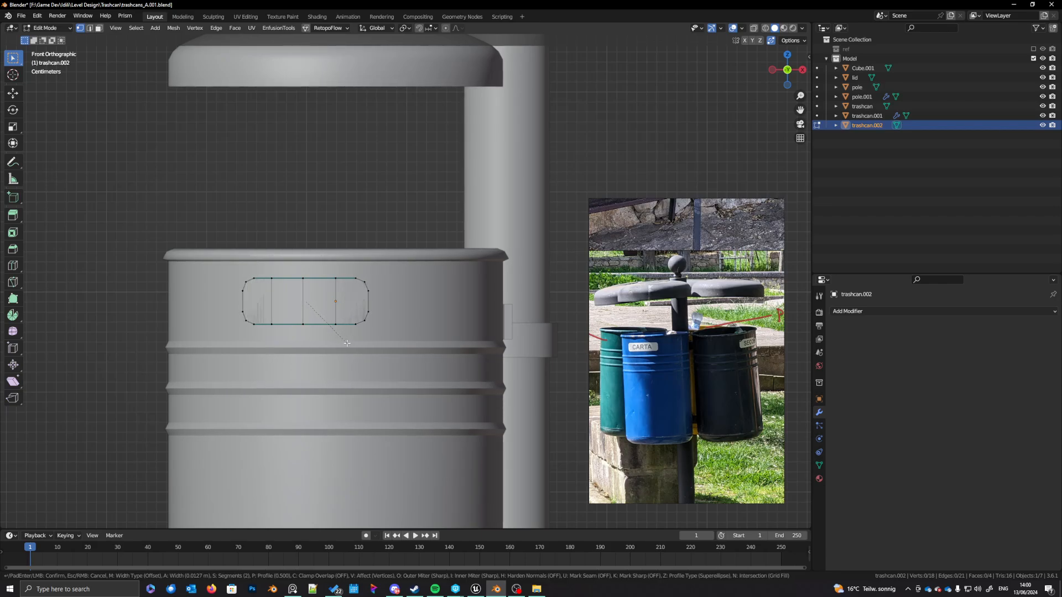
{"action": "left_click", "coordinate": [347, 344]}
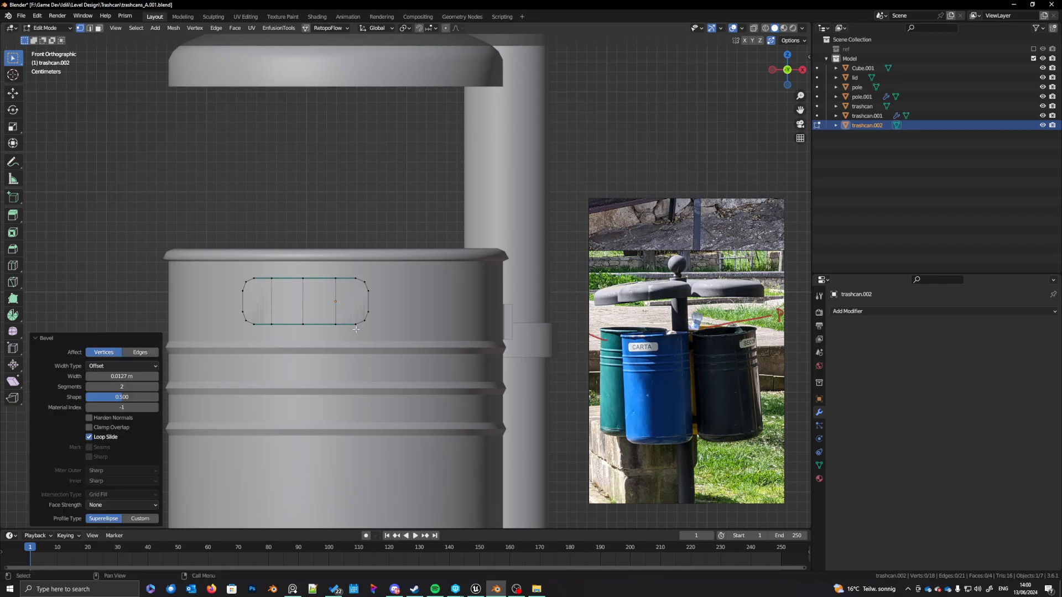
Step: Connect the opposing upper and lower bevel vertices at both ends of the label patch with vertical edges
{"action": "left_click", "coordinate": [353, 279]}
{"action": "left_click", "coordinate": [355, 323], "text": "shift"}
{"action": "key", "text": "j"}
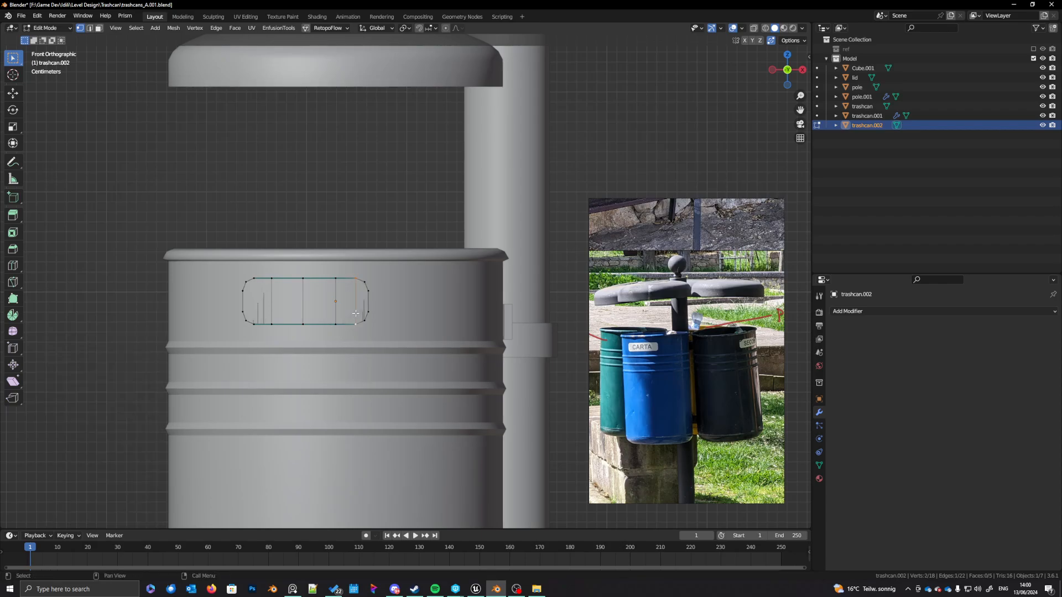
{"action": "left_click", "coordinate": [363, 319]}
{"action": "left_click", "coordinate": [364, 282], "text": "shift"}
{"action": "key", "text": "j"}
{"action": "left_click", "coordinate": [255, 280]}
{"action": "left_click", "coordinate": [254, 323], "text": "shift"}
{"action": "key", "text": "j"}
{"action": "left_click", "coordinate": [248, 320]}
{"action": "left_click", "coordinate": [247, 283], "text": "shift"}
{"action": "key", "text": "j"}
{"action": "key", "text": "Tab"}
Step: Offset the whole label patch slightly outward from the bin's surface with Shrink/Fatten
{"action": "middle_click_drag", "start_coordinate": [337, 331], "coordinate": [317, 349]}
{"action": "key", "text": "alt+s"}
{"action": "scroll", "coordinate": [321, 352], "scroll_direction": "up", "scroll_amount": 2}
{"action": "key", "text": "Tab"}
{"action": "key", "text": "alt+s"}
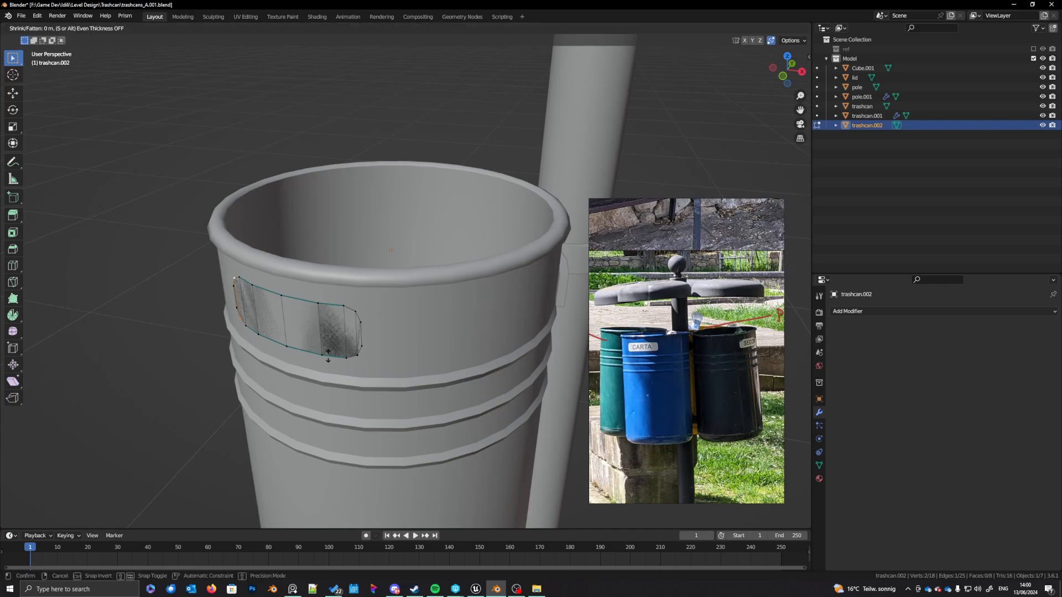
{"action": "left_click", "coordinate": [332, 354]}
{"action": "key", "text": "l"}
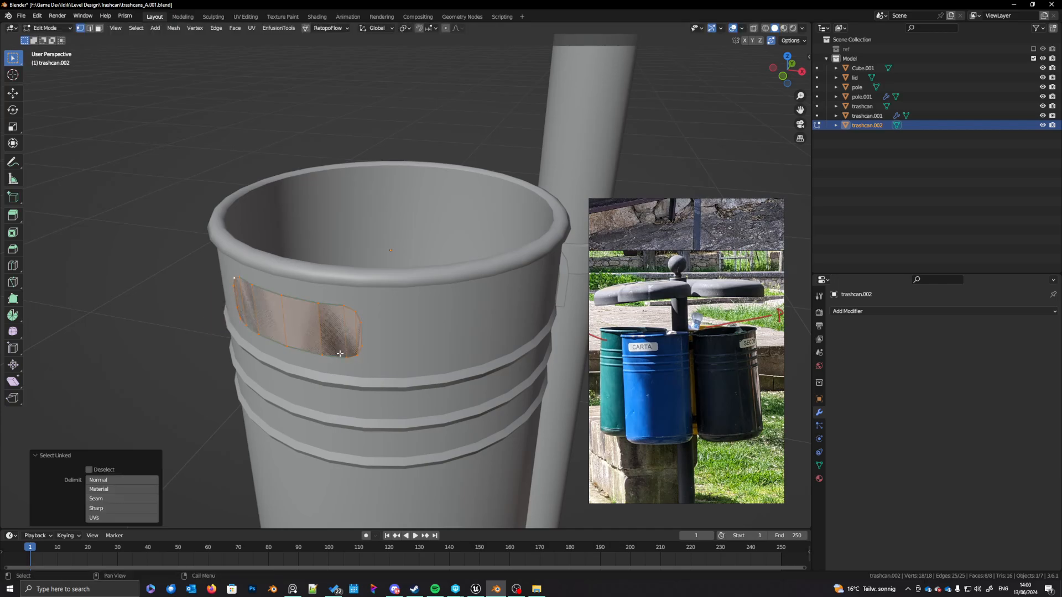
{"action": "key", "text": "alt+s"}
{"action": "left_click", "coordinate": [337, 349]}
{"action": "key", "text": "Tab"}
Step: Examine the label patch's fit on the bin from several angles and save the file
{"action": "scroll", "coordinate": [338, 348], "scroll_direction": "down", "scroll_amount": 5}
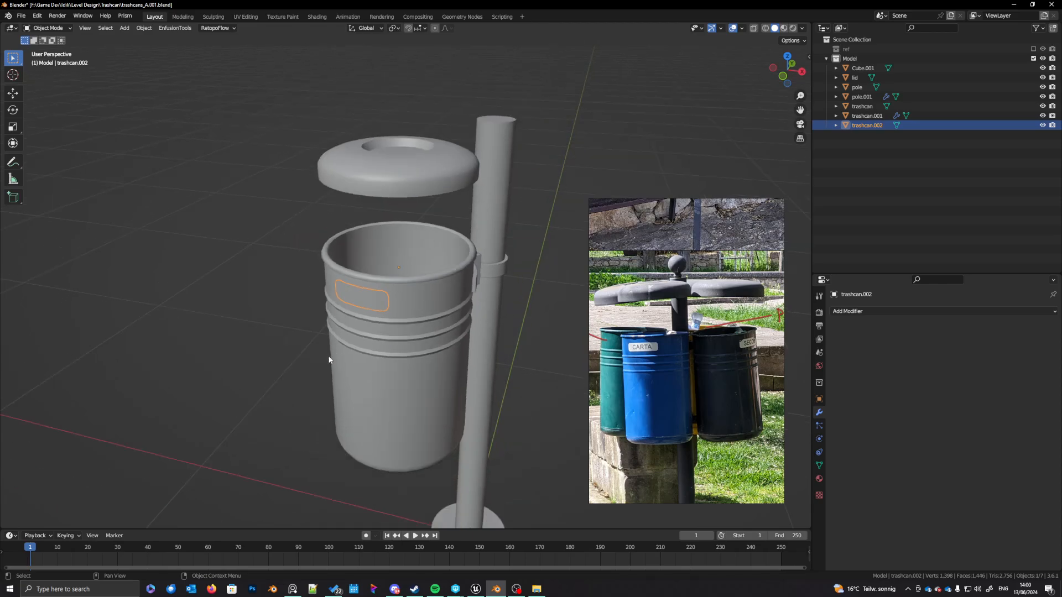
{"action": "middle_click_drag", "start_coordinate": [388, 357], "coordinate": [299, 350]}
{"action": "scroll", "coordinate": [399, 350], "scroll_direction": "down", "scroll_amount": 3}
{"action": "scroll", "coordinate": [412, 349], "scroll_direction": "up", "scroll_amount": 8}
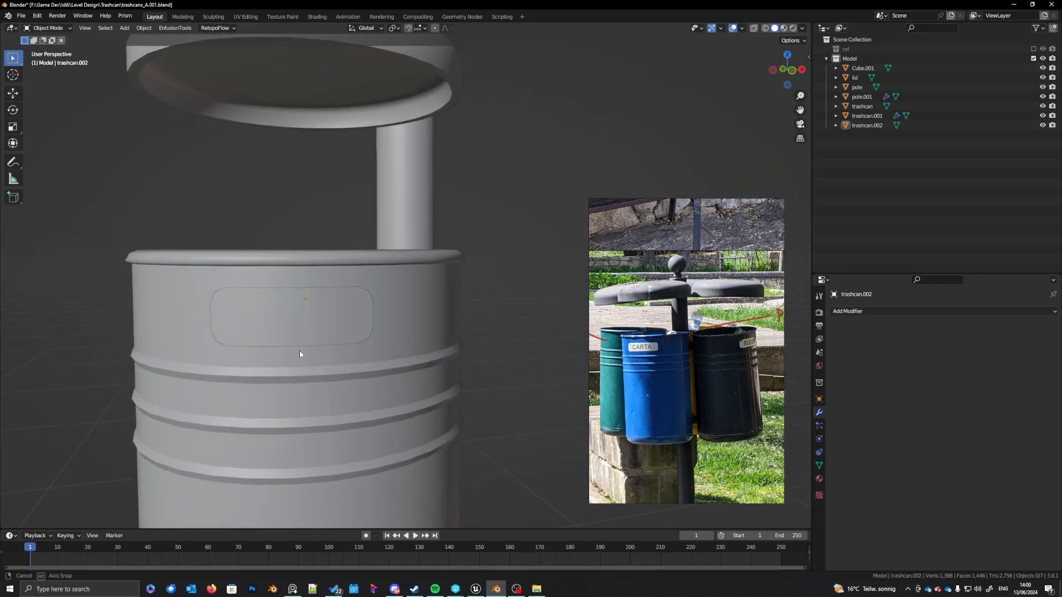
{"action": "left_click", "coordinate": [308, 329]}
{"action": "key", "text": "KP_1"}
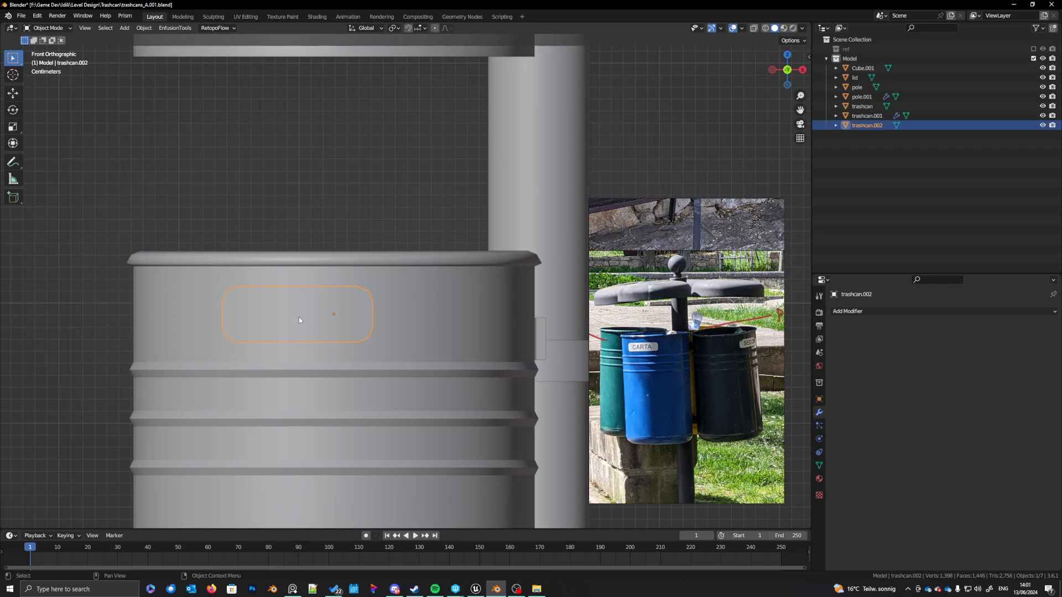
{"action": "scroll", "coordinate": [299, 316], "scroll_direction": "down", "scroll_amount": 3}
{"action": "middle_click_drag", "start_coordinate": [299, 316], "coordinate": [363, 397]}
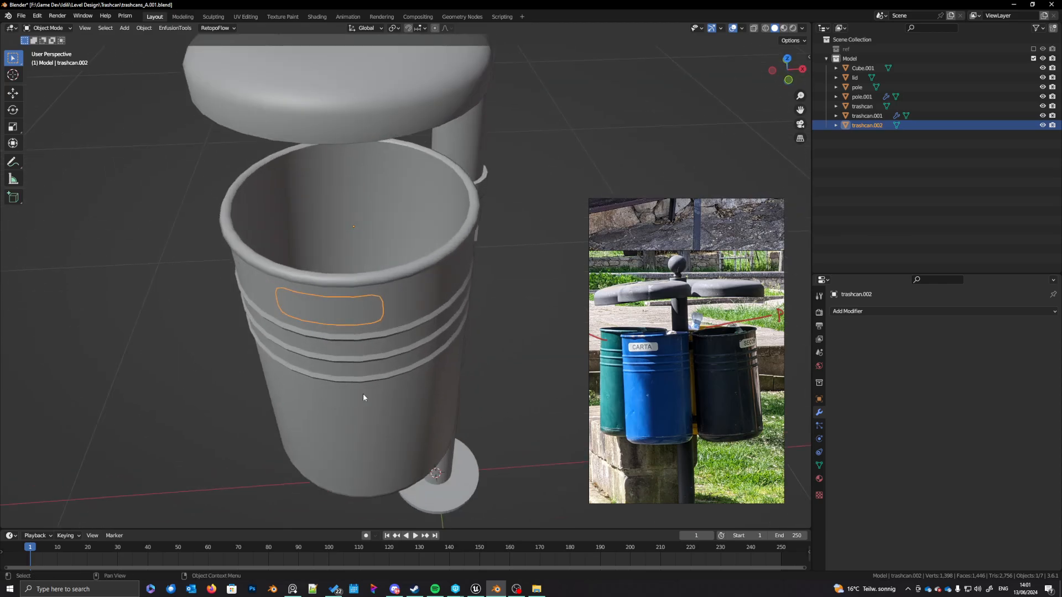
{"action": "middle_click_drag", "start_coordinate": [371, 390], "coordinate": [375, 378]}
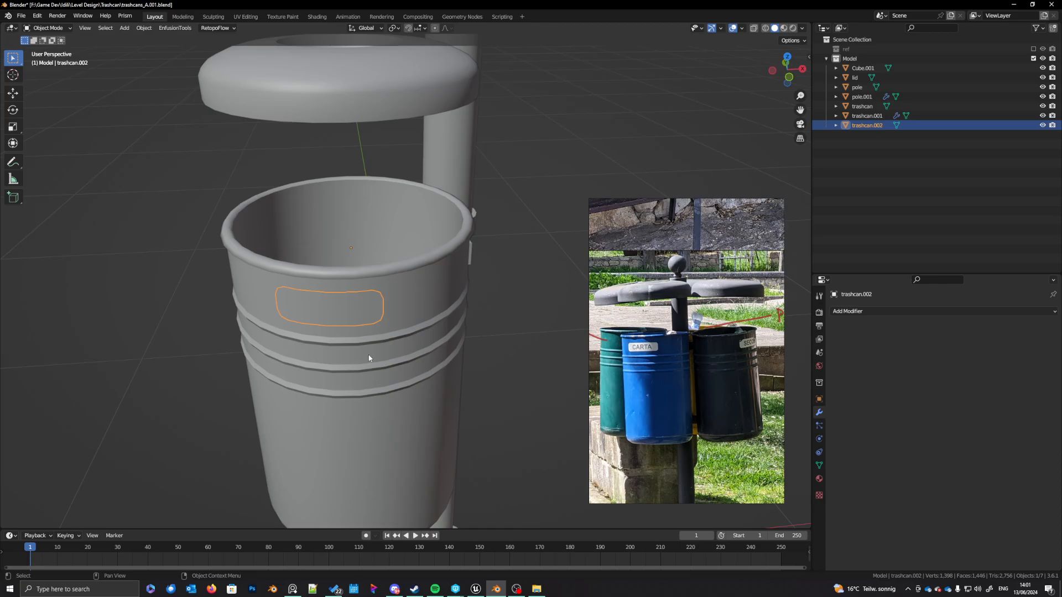
{"action": "key", "text": "ctrl+s"}
Step: Snap the 3D cursor to the label patch's origin and set the bin's origin to the 3D cursor
{"action": "key", "text": "shift+s"}
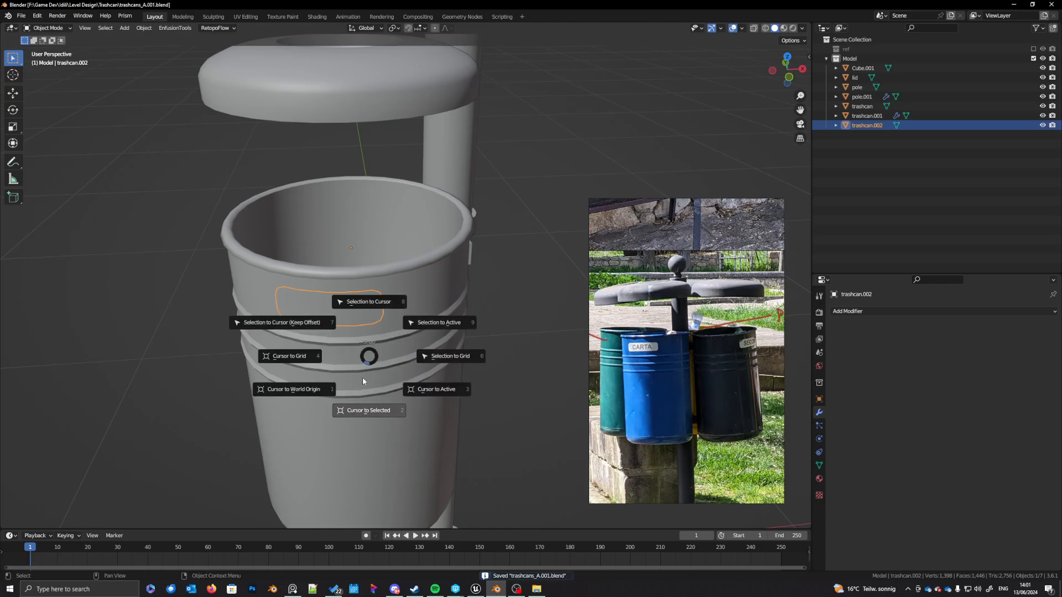
{"action": "left_click", "coordinate": [371, 412]}
{"action": "left_click", "coordinate": [393, 398]}
{"action": "key", "text": "q"}
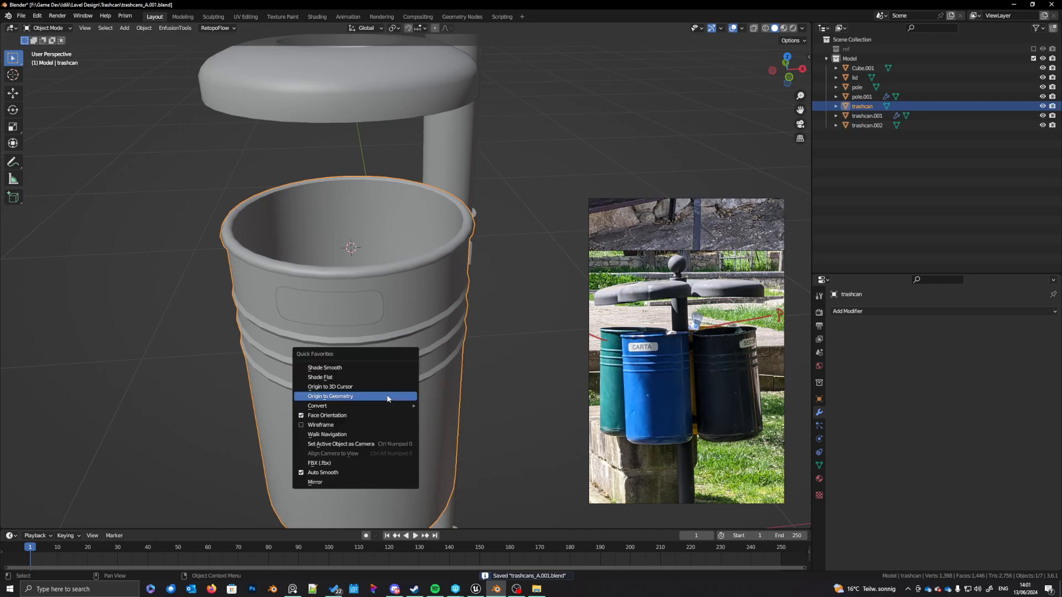
{"action": "left_click", "coordinate": [342, 388]}
{"action": "scroll", "coordinate": [368, 357], "scroll_direction": "down", "scroll_amount": 4}
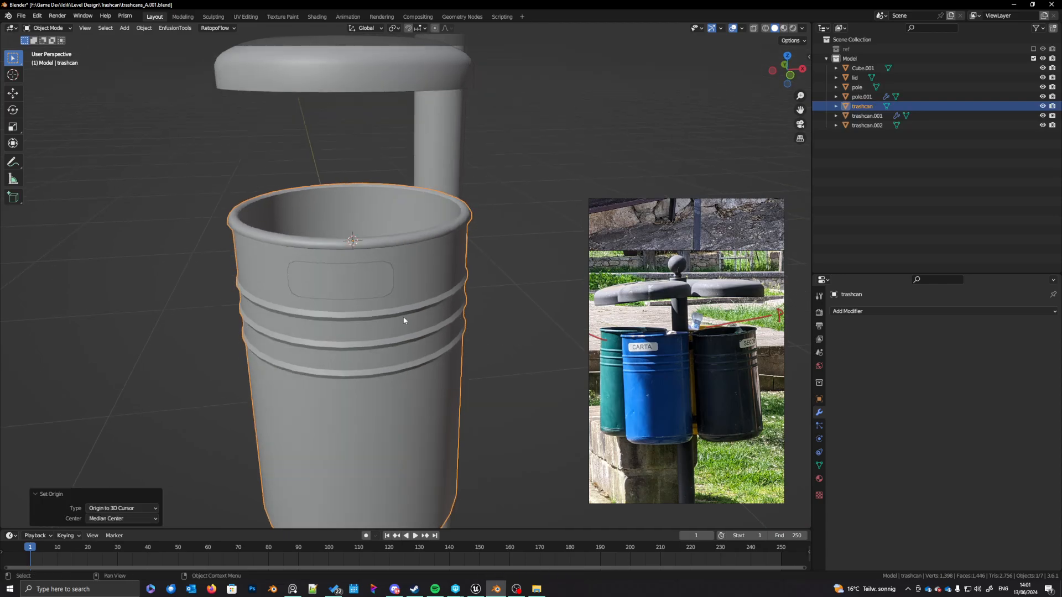
{"action": "middle_click_drag", "start_coordinate": [405, 320], "coordinate": [374, 166]}
Step: Set the lid's origin to the 3D cursor as well and deselect everything
{"action": "left_click", "coordinate": [370, 131]}
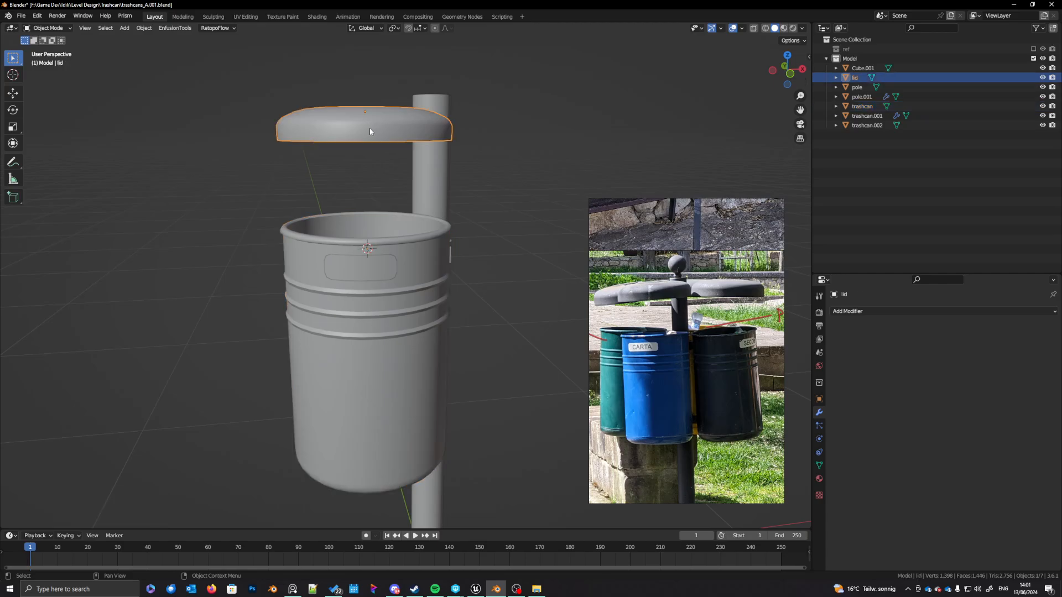
{"action": "key", "text": "q"}
{"action": "left_click", "coordinate": [370, 128]}
{"action": "middle_click_drag", "start_coordinate": [402, 264], "coordinate": [359, 287]}
{"action": "key", "text": "alt+a"}
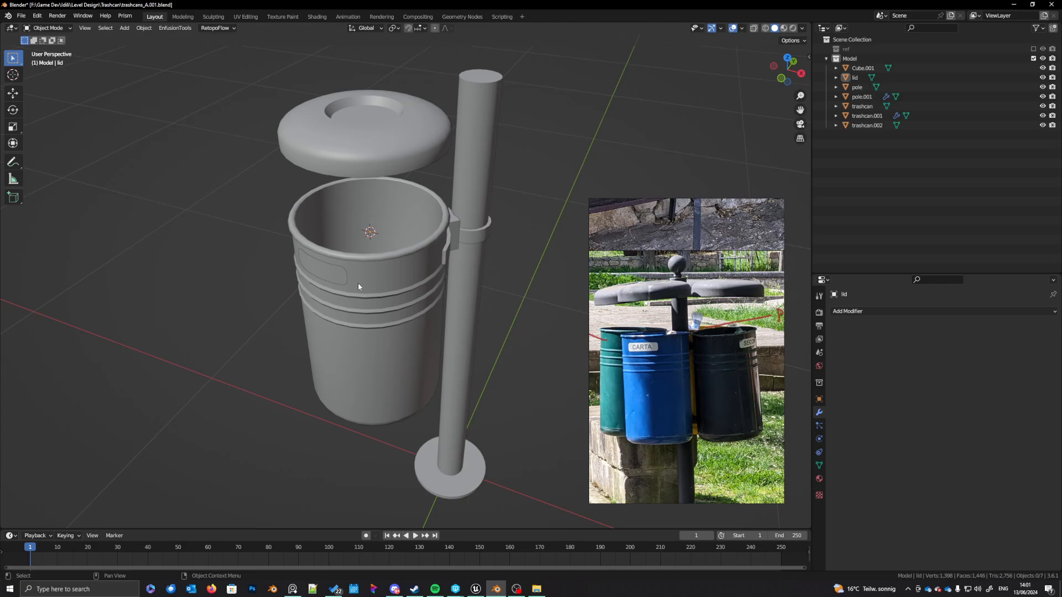
{"action": "middle_click_drag", "start_coordinate": [460, 259], "coordinate": [450, 260]}
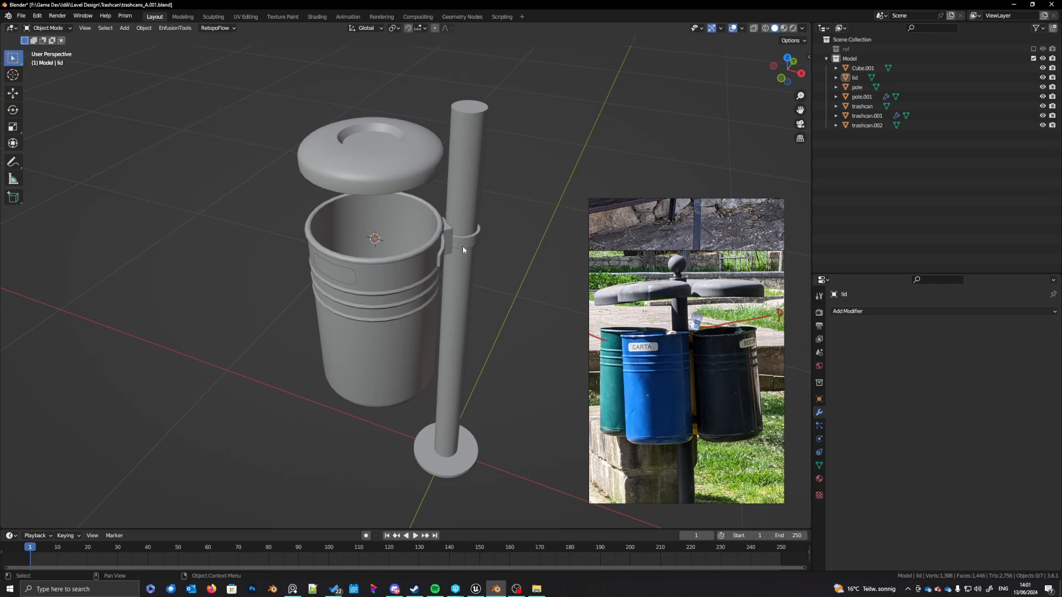
Step: Duplicate the pole ring and the bin's strap together and place the copies about 0.255 m higher along Z, at the lid's height
{"action": "left_click", "coordinate": [461, 243]}
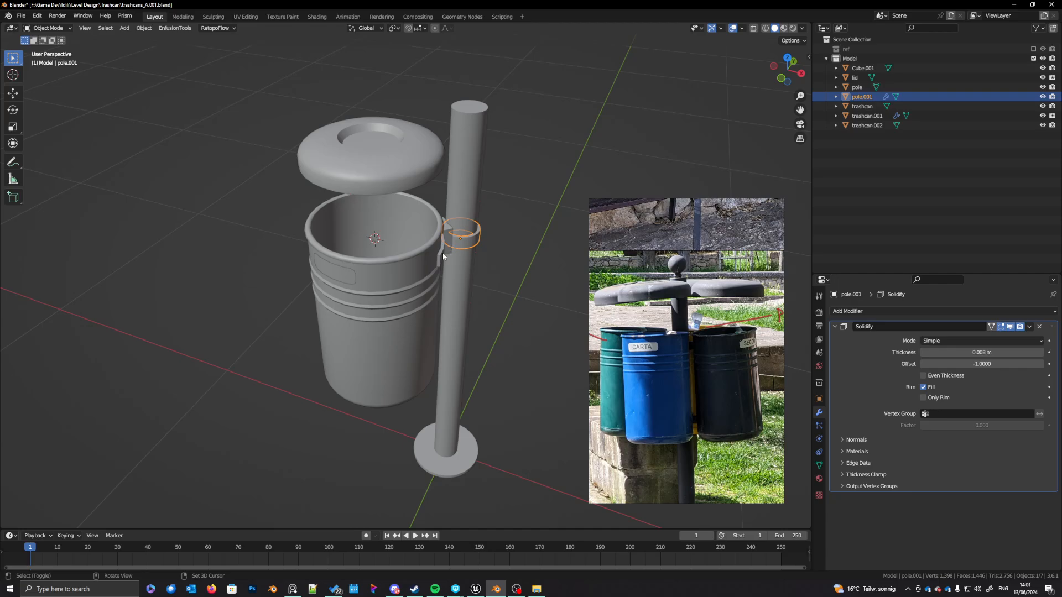
{"action": "left_click", "coordinate": [443, 255], "text": "shift"}
{"action": "middle_click_drag", "start_coordinate": [444, 256], "coordinate": [463, 244]}
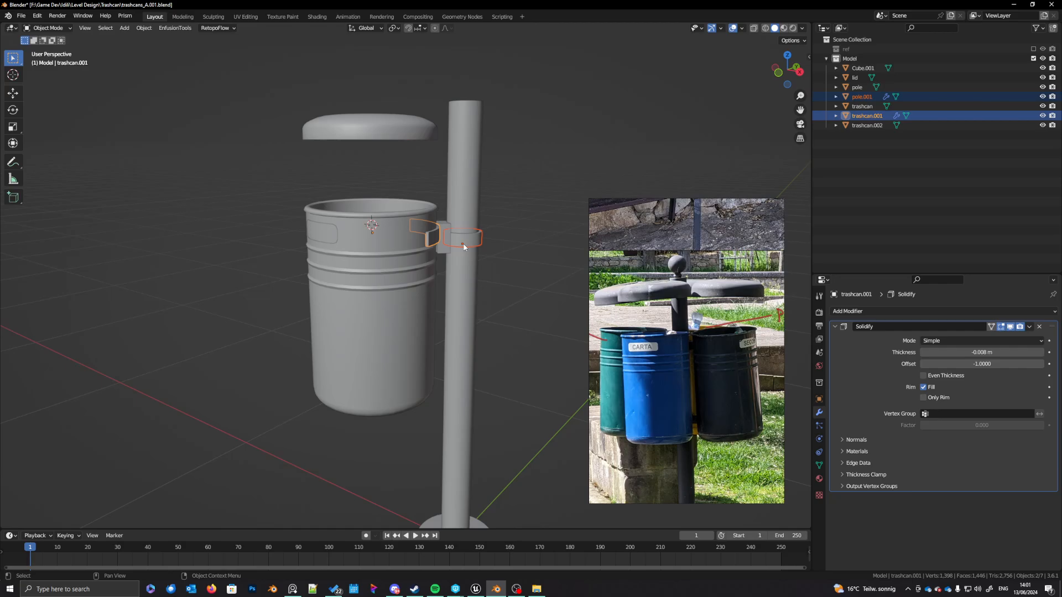
{"action": "middle_click_drag", "start_coordinate": [422, 157], "coordinate": [398, 174], "text": "shift"}
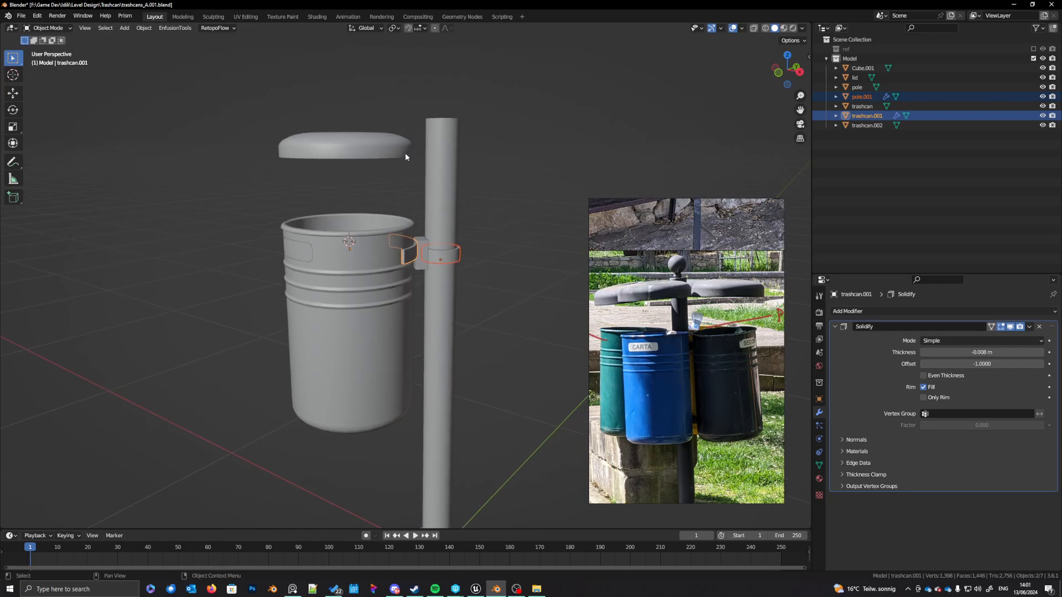
{"action": "middle_click_drag", "start_coordinate": [425, 223], "coordinate": [422, 240]}
{"action": "key", "text": "KP_1"}
{"action": "key", "text": "KP_3"}
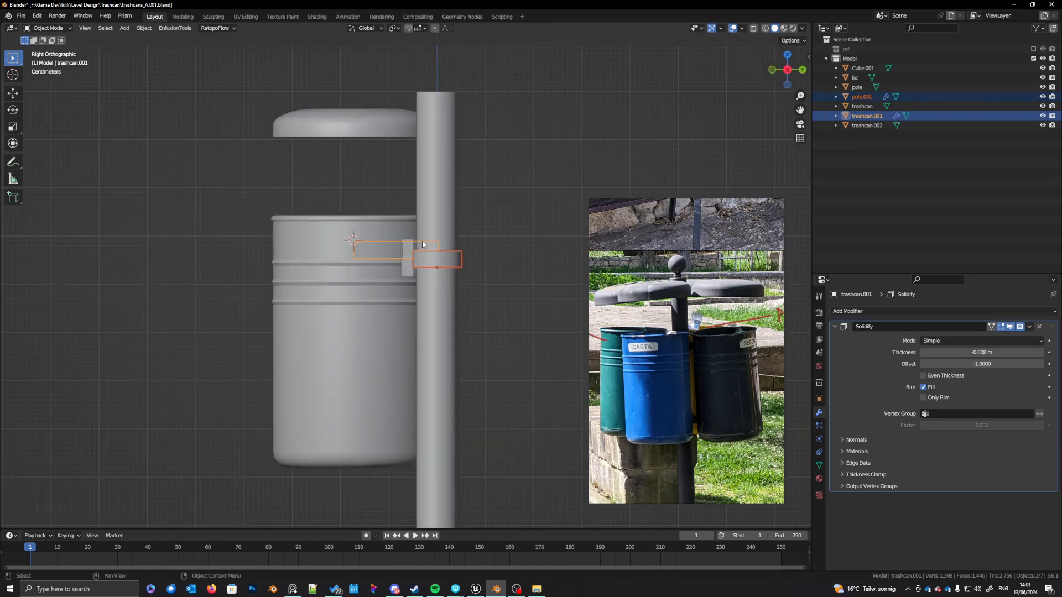
{"action": "key", "text": "KP_1"}
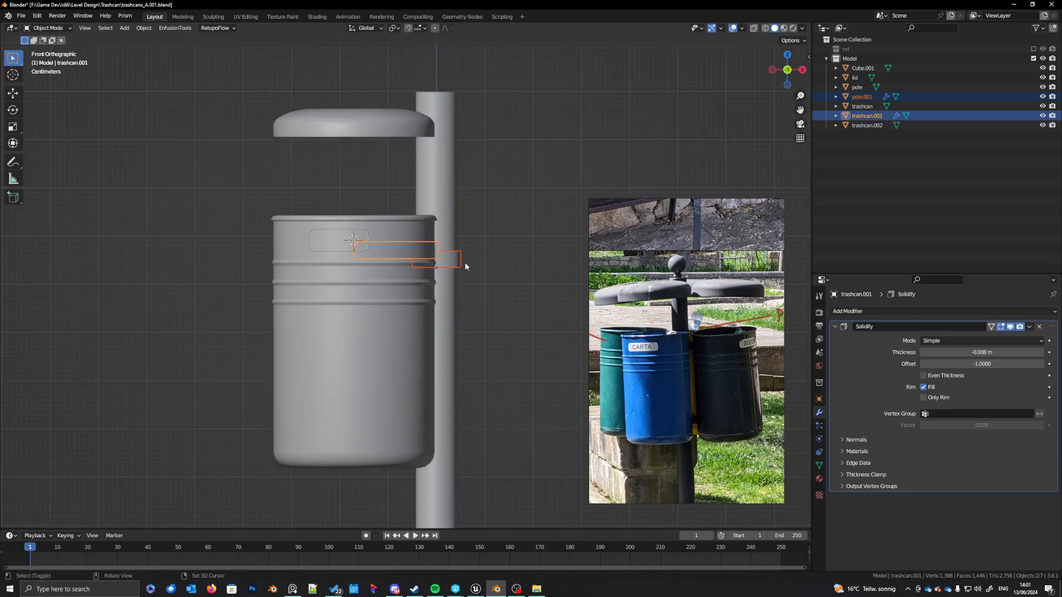
{"action": "middle_click_drag", "start_coordinate": [465, 262], "coordinate": [437, 260]}
{"action": "key", "text": "shift+d"}
{"action": "key", "text": "z"}
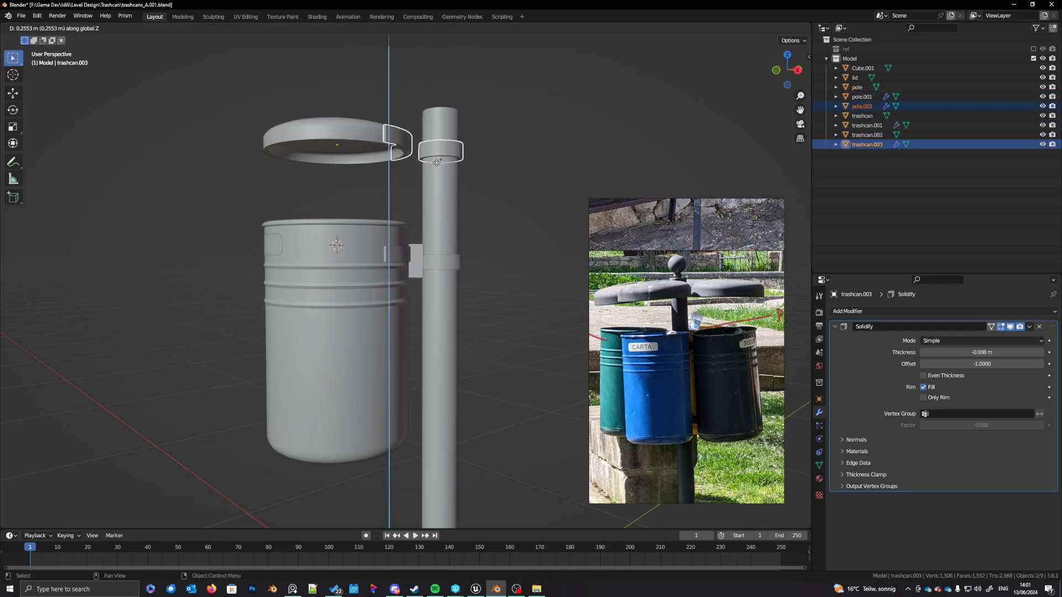
{"action": "left_click", "coordinate": [437, 161]}
{"action": "middle_click_drag", "start_coordinate": [437, 162], "coordinate": [428, 195]}
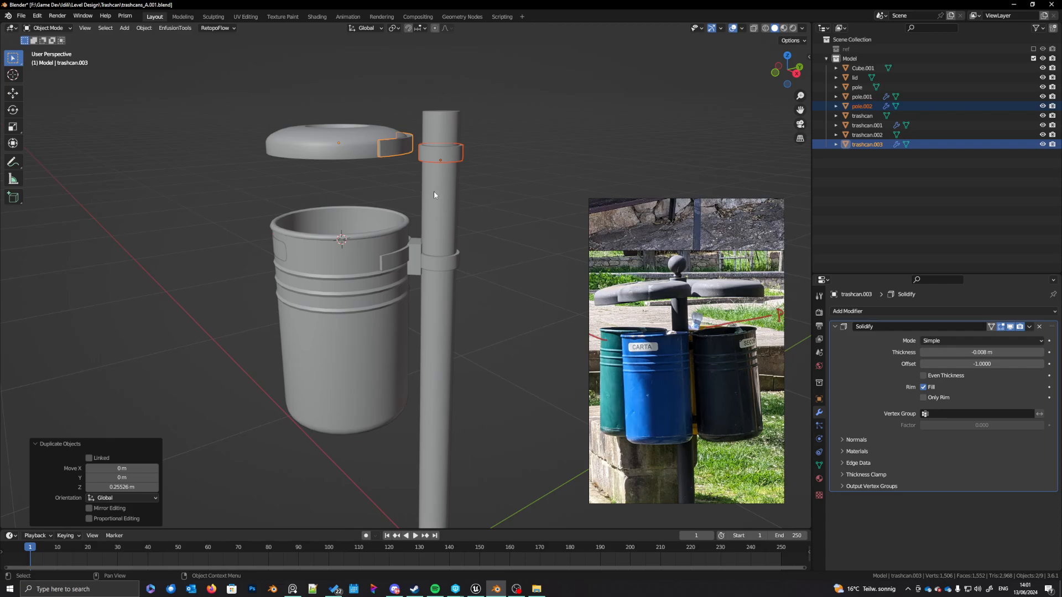
Step: Examine the reference photo for how the lids are attached to the pole and spaced above the bins
{"action": "scroll", "coordinate": [673, 260], "scroll_direction": "up", "scroll_amount": 5}
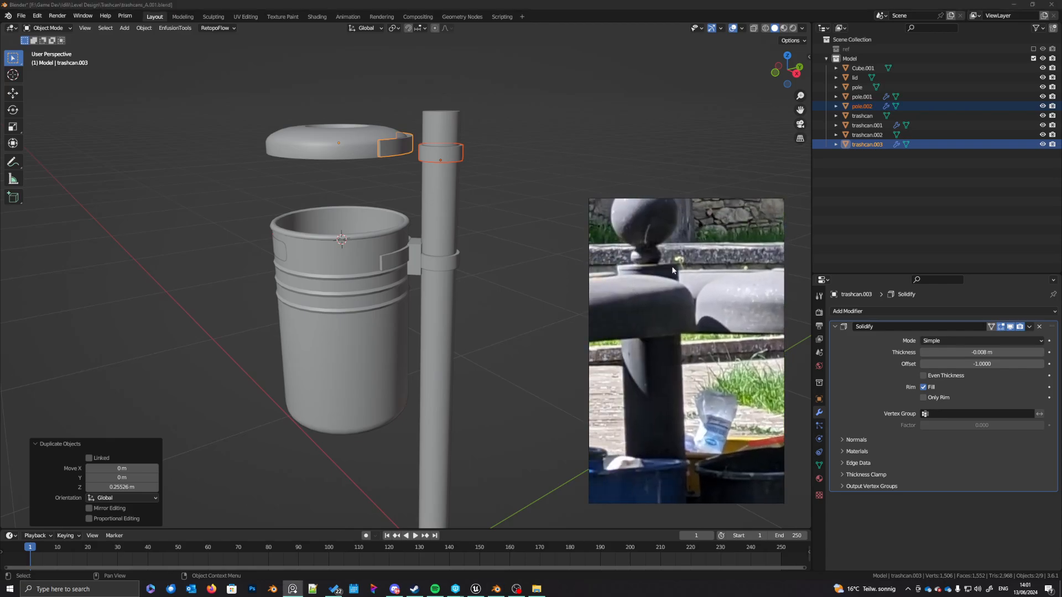
{"action": "scroll", "coordinate": [715, 297], "scroll_direction": "down", "scroll_amount": 3}
{"action": "middle_click_drag", "start_coordinate": [721, 297], "coordinate": [695, 320]}
{"action": "scroll", "coordinate": [669, 307], "scroll_direction": "down", "scroll_amount": 1}
{"action": "scroll", "coordinate": [728, 321], "scroll_direction": "down", "scroll_amount": 1}
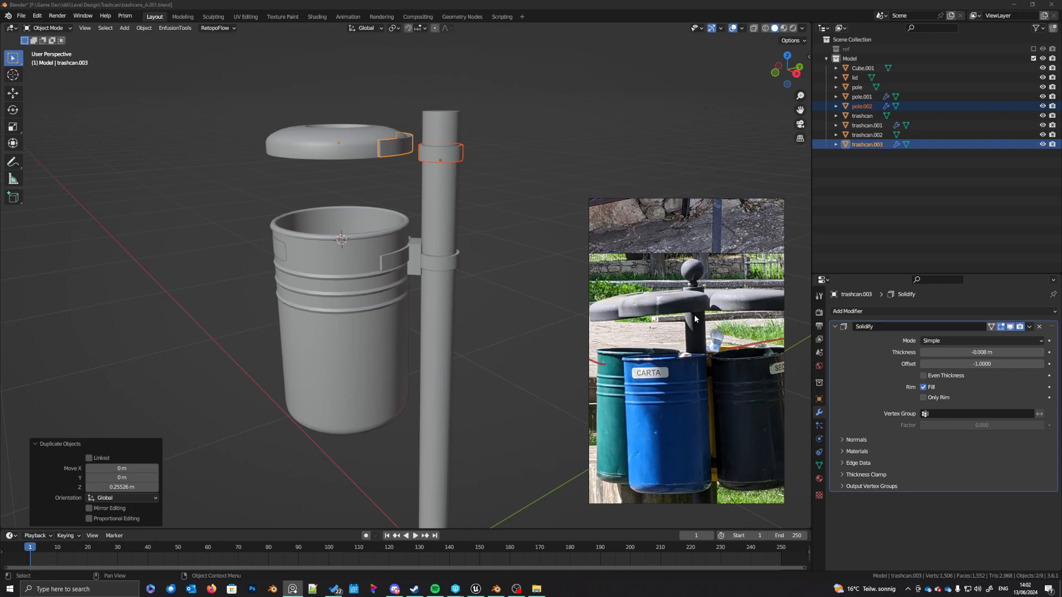
{"action": "scroll", "coordinate": [720, 350], "scroll_direction": "down", "scroll_amount": 1}
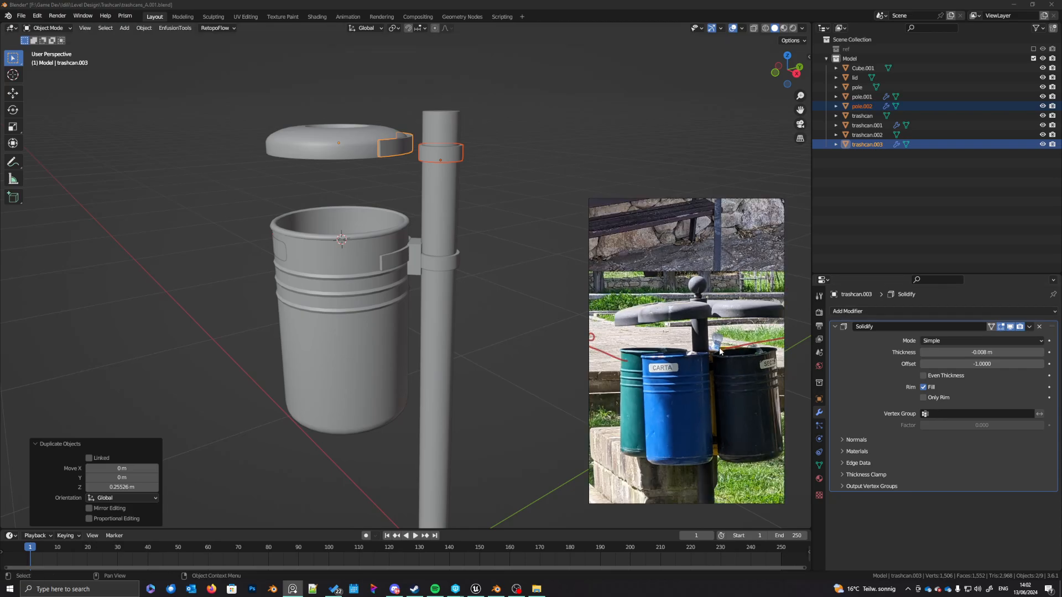
{"action": "scroll", "coordinate": [720, 350], "scroll_direction": "down", "scroll_amount": 1}
{"action": "middle_click_drag", "start_coordinate": [720, 349], "coordinate": [695, 310]}
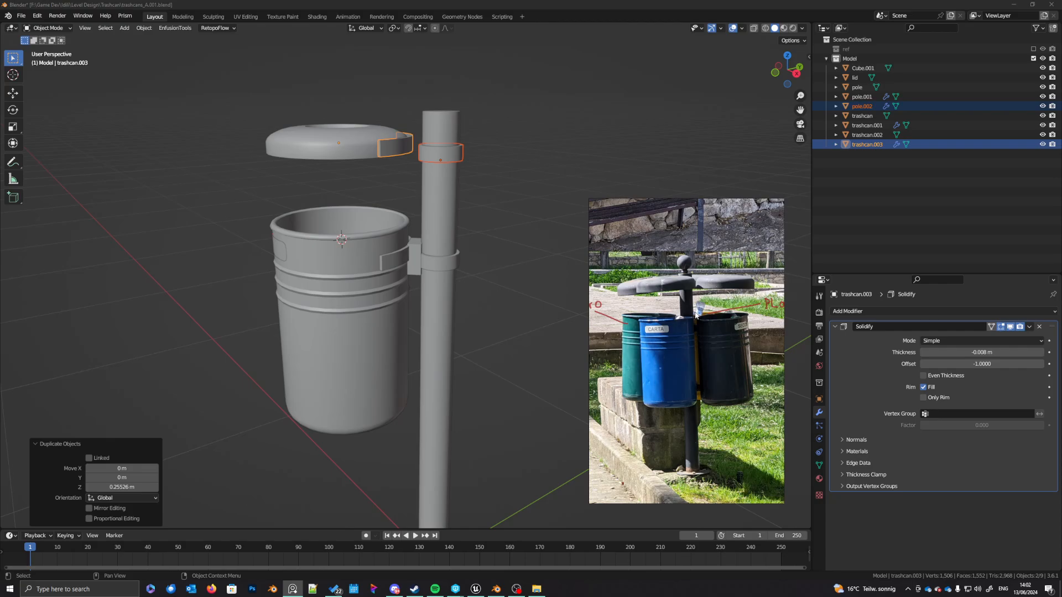
{"action": "scroll", "coordinate": [696, 319], "scroll_direction": "up", "scroll_amount": 2}
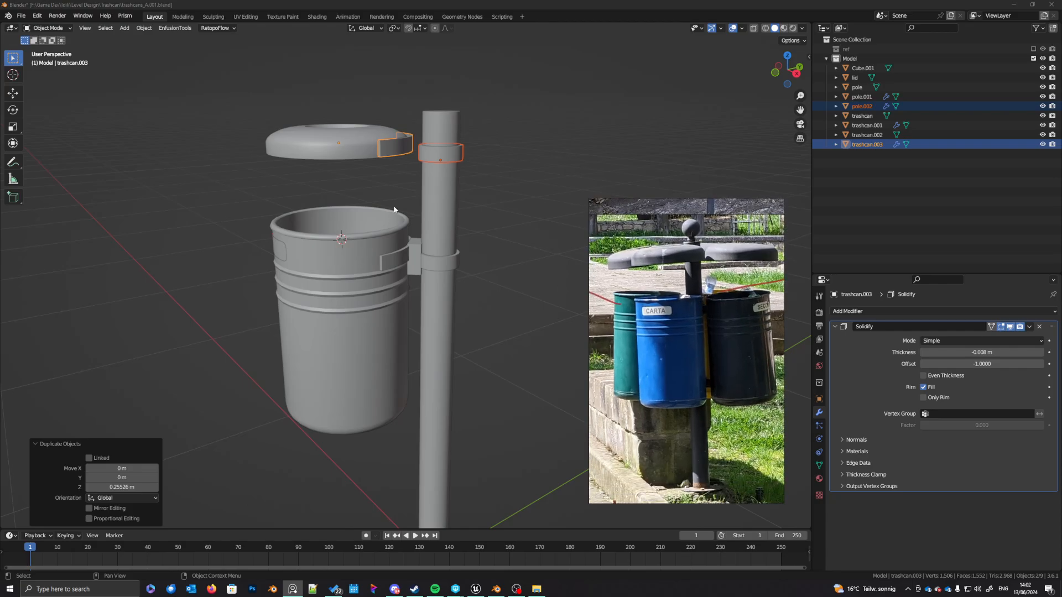
Step: Select the lid's bottom rim face loop and lower it slightly along Z to make the lid's side taller
{"action": "middle_click_drag", "start_coordinate": [394, 209], "coordinate": [404, 248]}
{"action": "left_click", "coordinate": [419, 185]}
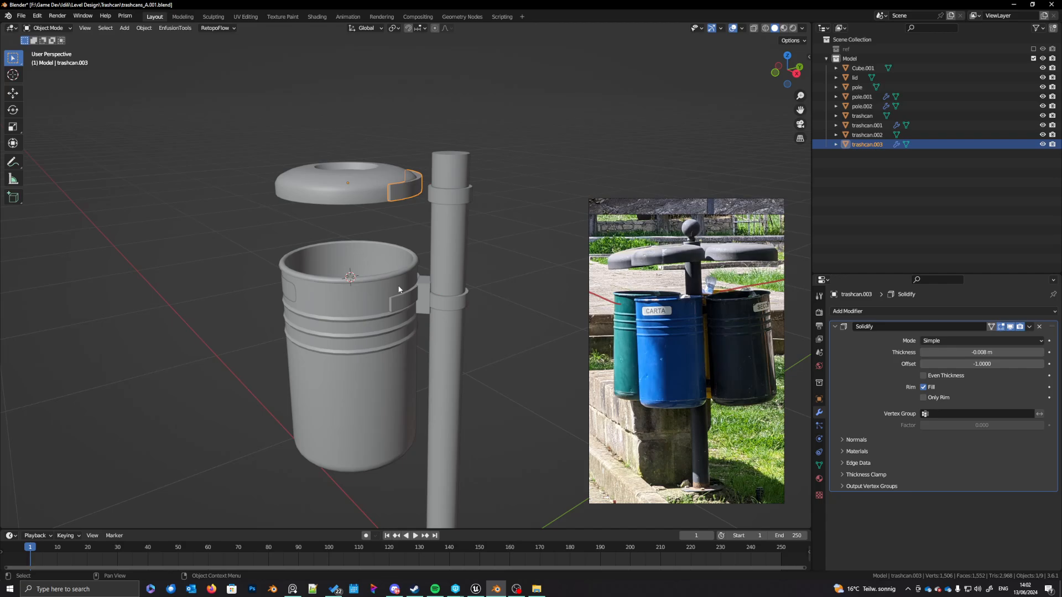
{"action": "key", "text": "KP_Decimal"}
{"action": "scroll", "coordinate": [387, 280], "scroll_direction": "down", "scroll_amount": 4}
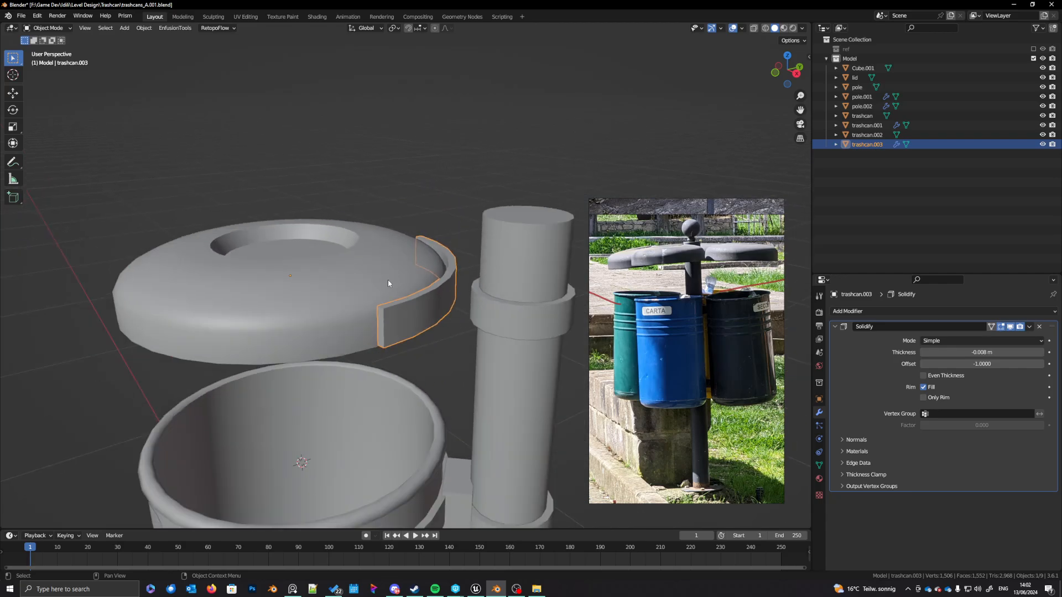
{"action": "mouse_move", "coordinate": [387, 280]}
{"action": "middle_mouse_down"}
{"action": "mouse_move", "coordinate": [373, 301]}
{"action": "mouse_move", "coordinate": [356, 295]}
{"action": "mouse_move", "coordinate": [382, 265]}
{"action": "middle_mouse_up"}
{"action": "left_click", "coordinate": [356, 295]}
{"action": "key", "text": "Tab"}
{"action": "left_click", "coordinate": [382, 264], "text": "alt"}
{"action": "key", "text": "g"}
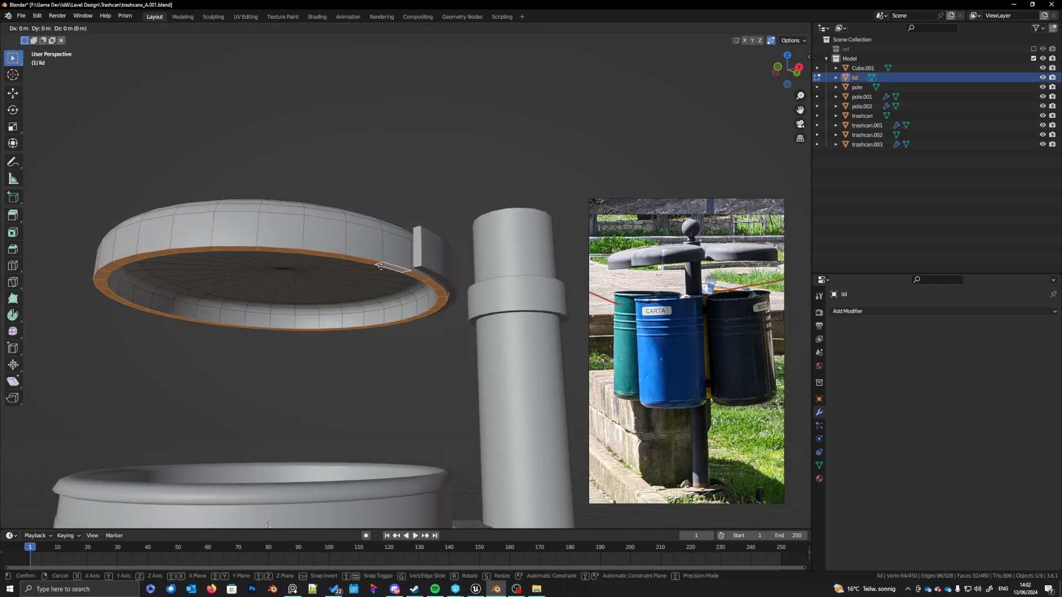
{"action": "key", "text": "z"}
{"action": "left_click", "coordinate": [383, 285]}
{"action": "key", "text": "Tab"}
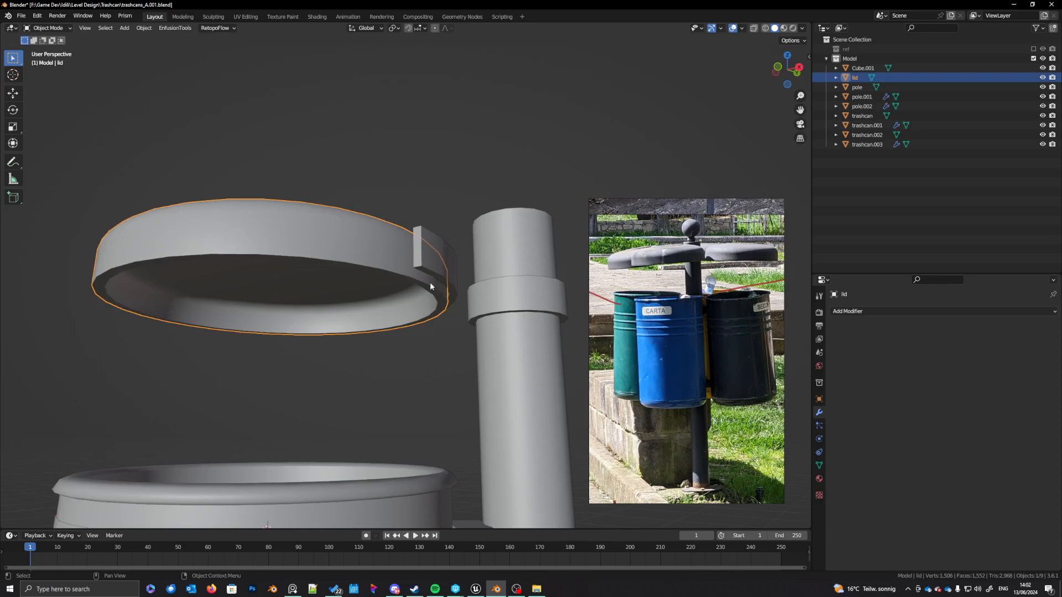
Step: Scale the lid's strap to about 0.744 along Z and move it down about 0.003 m
{"action": "left_click", "coordinate": [430, 279]}
{"action": "middle_click_drag", "start_coordinate": [430, 280], "coordinate": [447, 328]}
{"action": "key", "text": "z"}
{"action": "left_click", "coordinate": [446, 285]}
{"action": "key", "text": "s"}
{"action": "key", "text": "z"}
{"action": "left_click", "coordinate": [447, 329]}
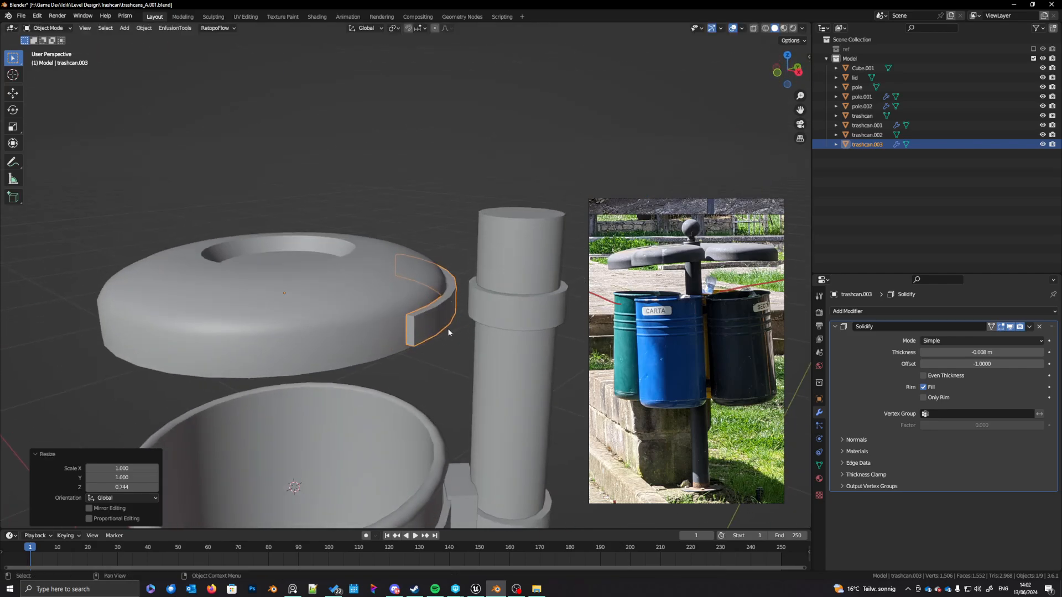
{"action": "key", "text": "g"}
{"action": "key", "text": "z"}
{"action": "left_click", "coordinate": [444, 357]}
Step: Scale the lid's strap to about 0.984 in X and Y to hug the lid's edge, and apply its scale
{"action": "key", "text": "KP_7"}
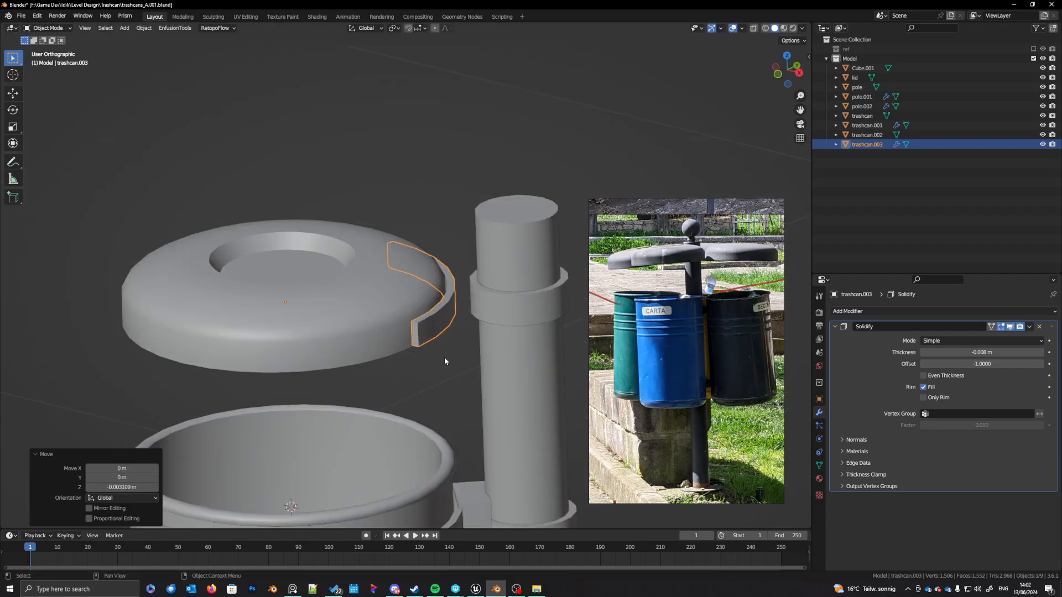
{"action": "middle_click_drag", "start_coordinate": [497, 327], "coordinate": [499, 328], "text": "shift"}
{"action": "key", "text": "g"}
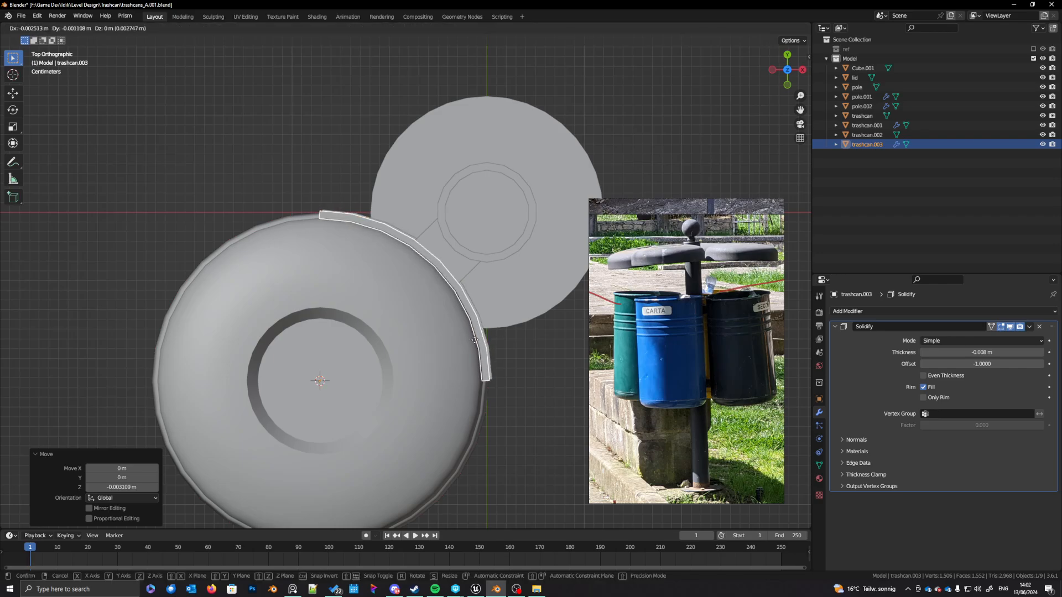
{"action": "right_click", "coordinate": [475, 339]}
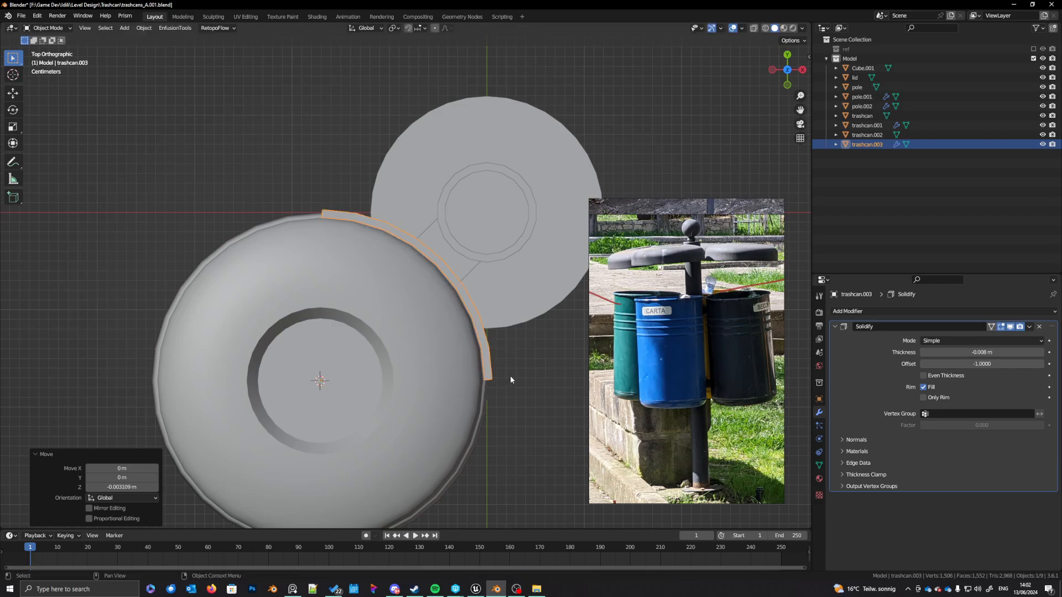
{"action": "key", "text": "s"}
{"action": "key", "text": "shift+z"}
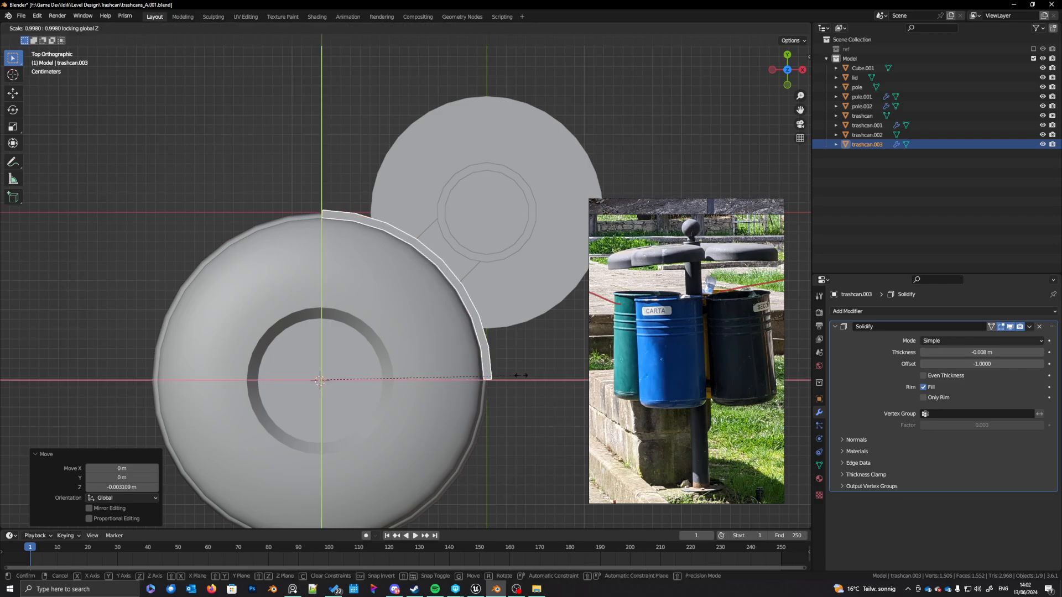
{"action": "left_click", "coordinate": [485, 355]}
{"action": "middle_click_drag", "start_coordinate": [486, 355], "coordinate": [488, 317]}
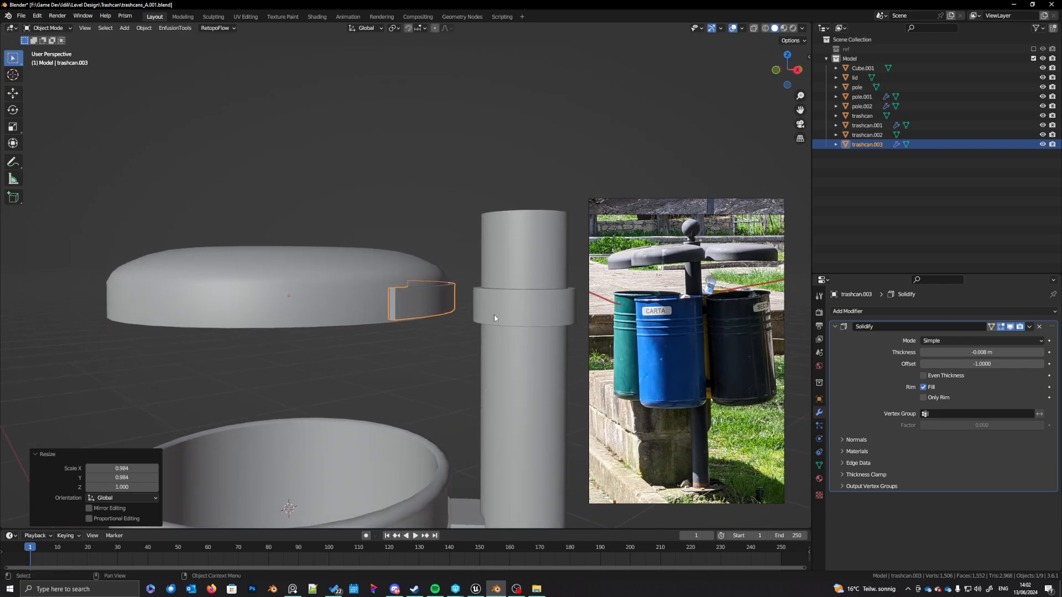
{"action": "left_click", "coordinate": [494, 314], "text": "alt"}
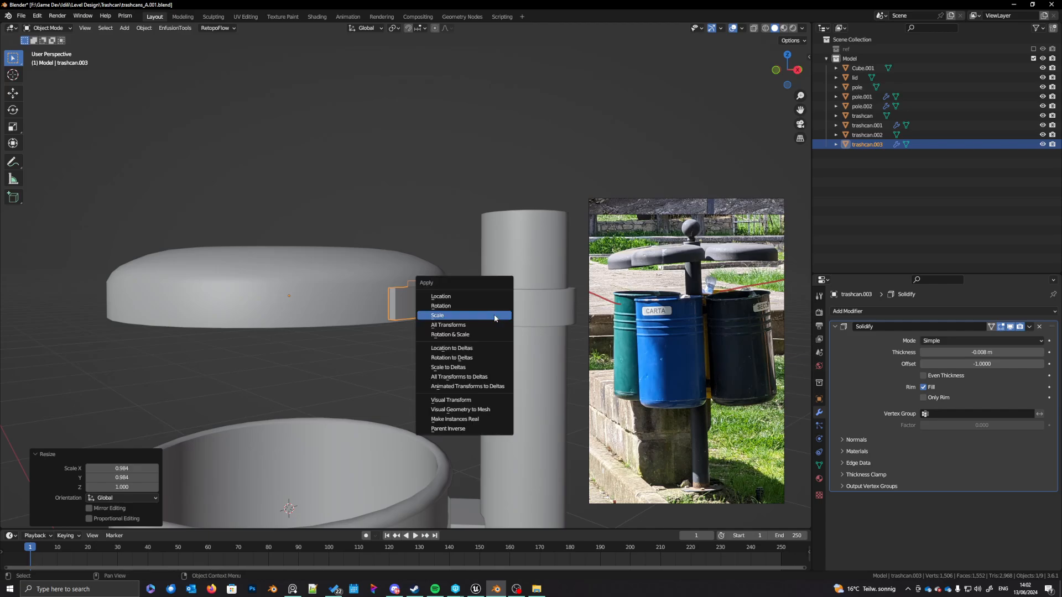
{"action": "left_click", "coordinate": [494, 314]}
Step: Raise the upper pole ring about 0.009 m along Z to line up with the lid's strap
{"action": "key", "text": "KP_3"}
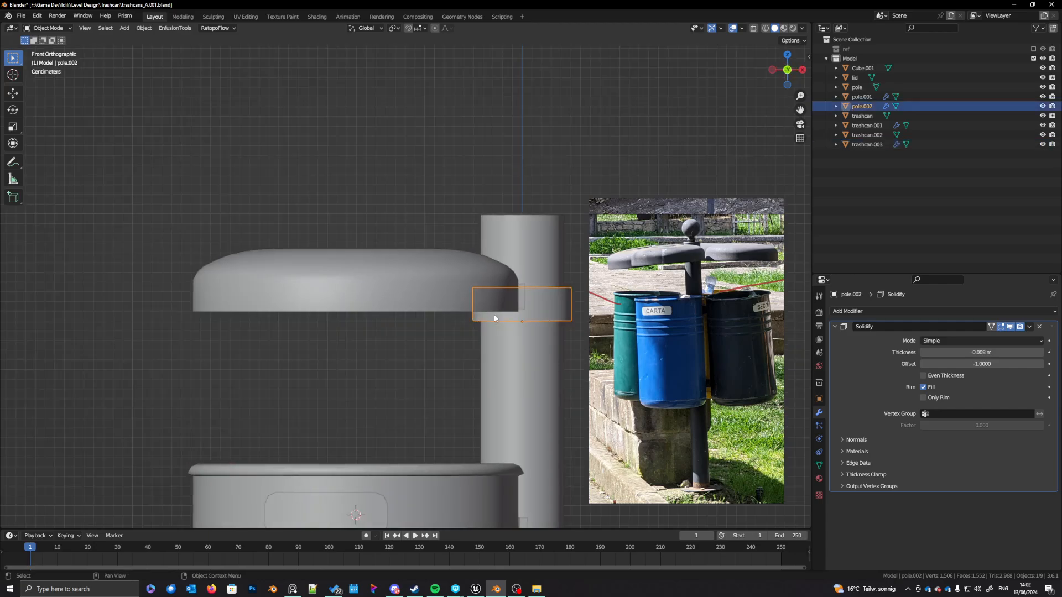
{"action": "middle_click_drag", "start_coordinate": [493, 314], "coordinate": [375, 312], "text": "shift"}
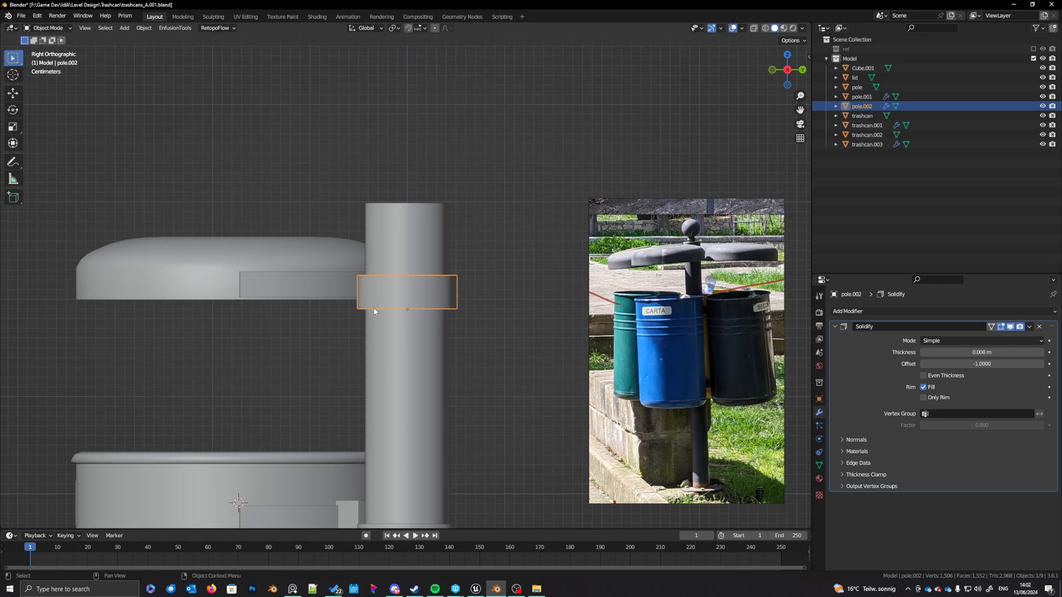
{"action": "key", "text": "g"}
{"action": "key", "text": "z"}
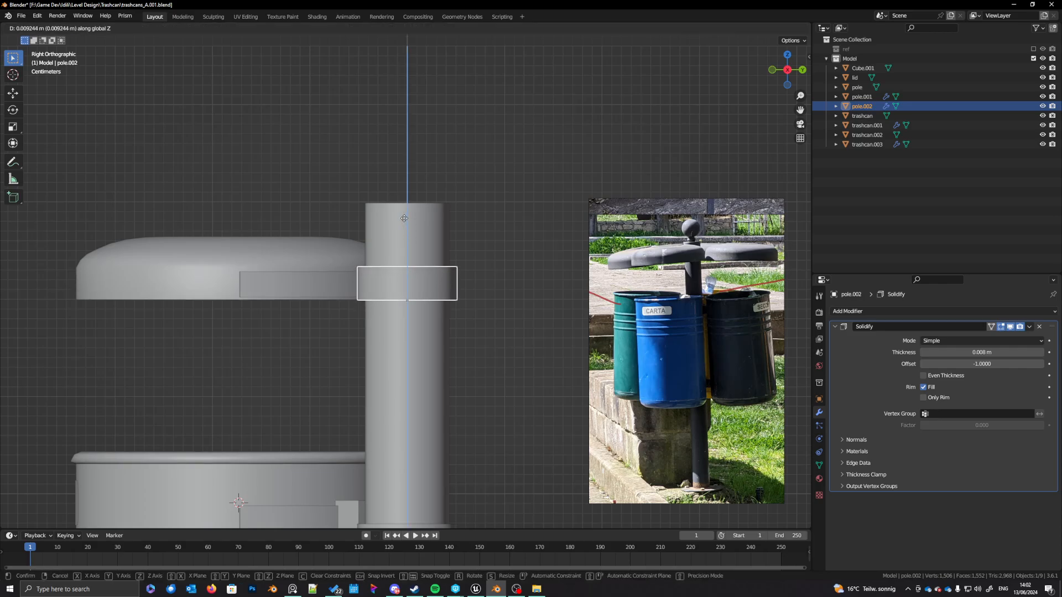
{"action": "left_click", "coordinate": [407, 243]}
{"action": "scroll", "coordinate": [393, 319], "scroll_direction": "down", "scroll_amount": 3}
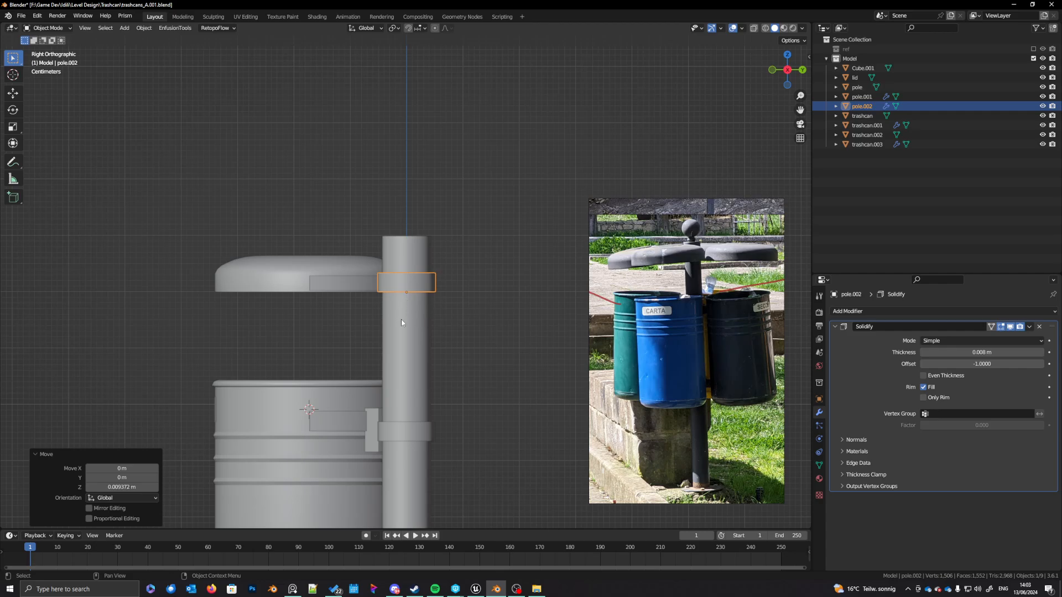
{"action": "middle_click_drag", "start_coordinate": [401, 322], "coordinate": [408, 332], "text": "shift"}
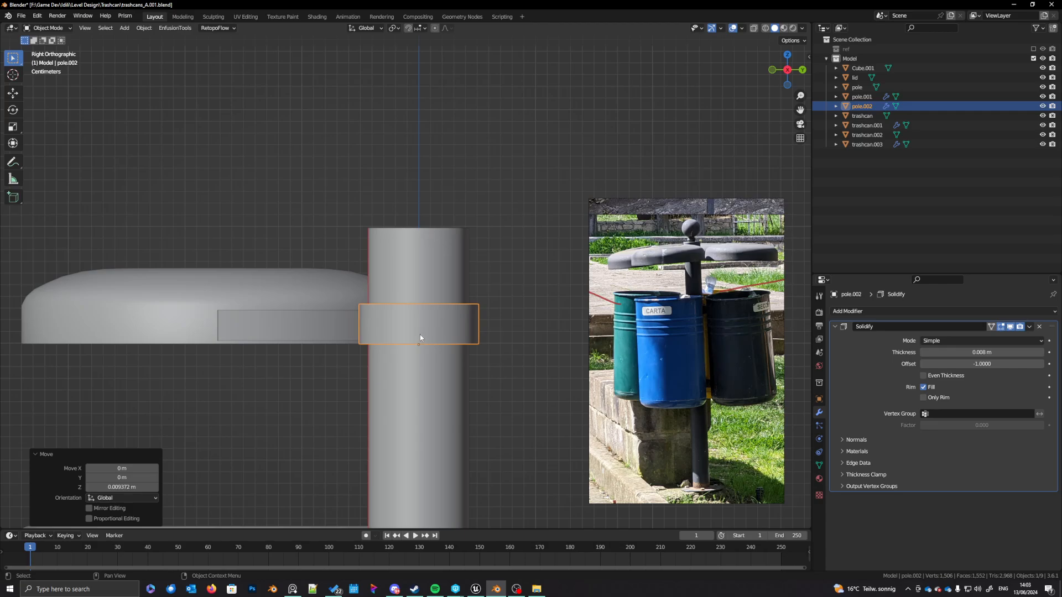
Step: Apply the Solidify modifier on the lid's strap
{"action": "middle_click_drag", "start_coordinate": [420, 334], "coordinate": [427, 390]}
{"action": "scroll", "coordinate": [426, 390], "scroll_direction": "down", "scroll_amount": 3}
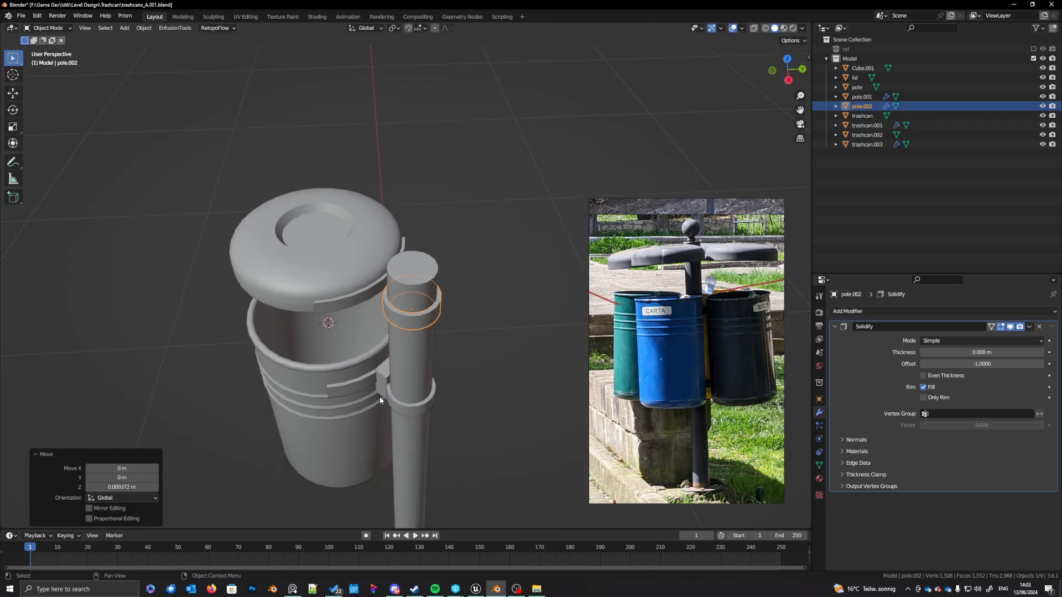
{"action": "middle_click_drag", "start_coordinate": [420, 408], "coordinate": [373, 334]}
{"action": "left_click", "coordinate": [380, 318]}
{"action": "key", "text": "Tab"}
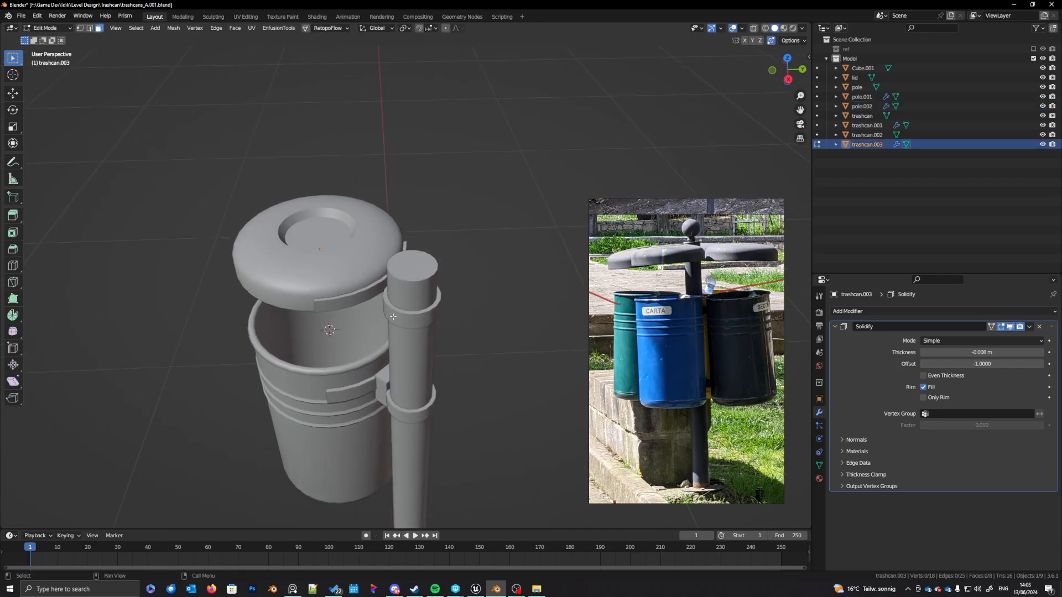
{"action": "key", "text": "Tab"}
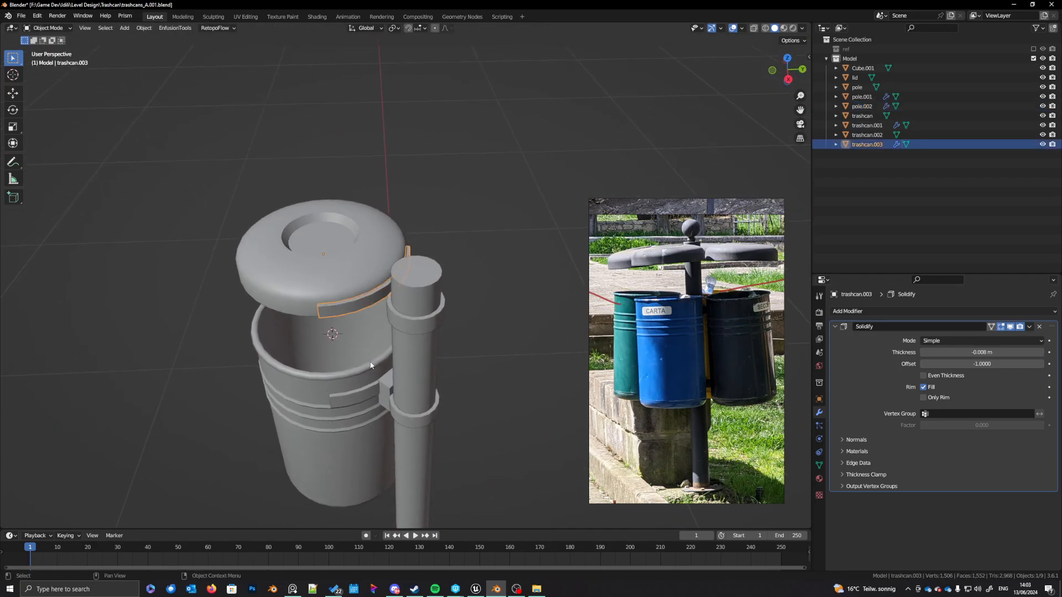
{"action": "left_click", "coordinate": [1029, 327]}
{"action": "left_click", "coordinate": [1028, 337]}
Step: Extrude the two middle outer faces of the lid's strap about 0.04 m toward the pole ring
{"action": "key", "text": "Tab"}
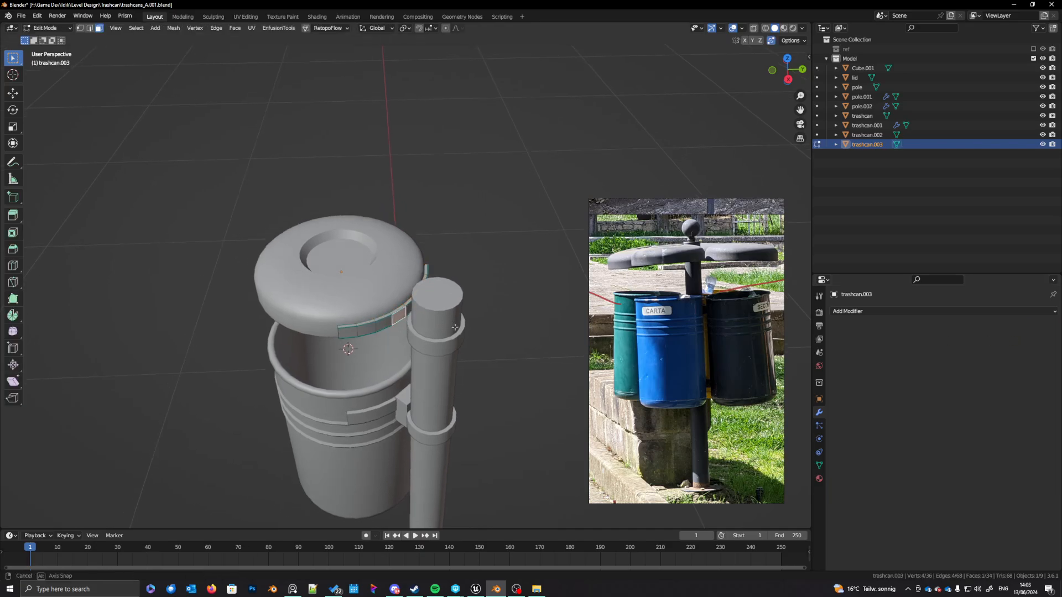
{"action": "middle_click_drag", "start_coordinate": [407, 332], "coordinate": [399, 360]}
{"action": "middle_click_drag", "start_coordinate": [421, 317], "coordinate": [435, 345]}
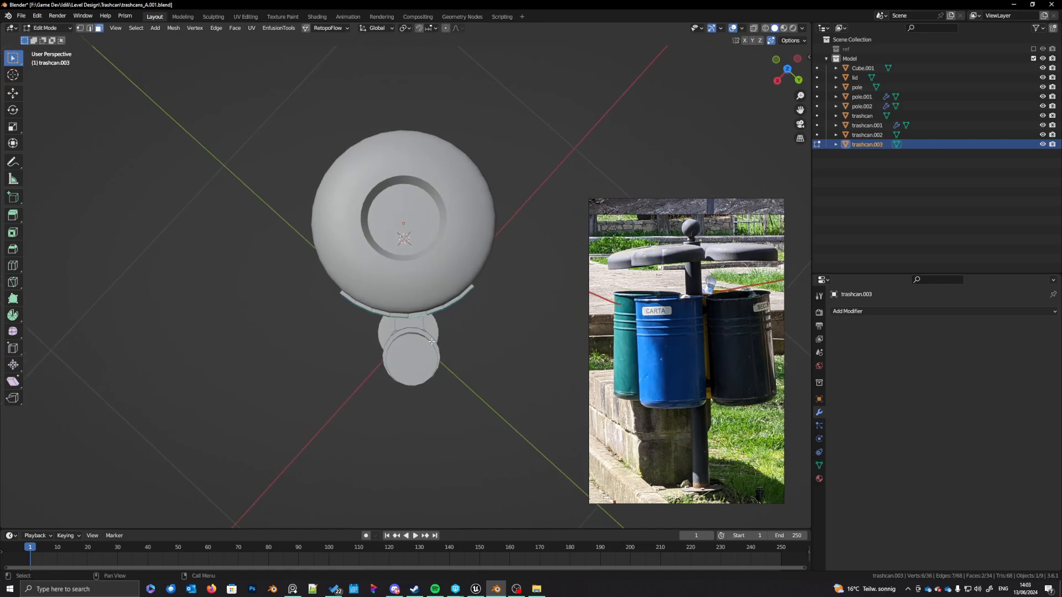
{"action": "key", "text": "KP_7"}
{"action": "scroll", "coordinate": [505, 392], "scroll_direction": "up", "scroll_amount": 4}
{"action": "scroll", "coordinate": [459, 387], "scroll_direction": "down", "scroll_amount": 1}
{"action": "middle_click_drag", "start_coordinate": [505, 391], "coordinate": [463, 380], "text": "shift"}
{"action": "scroll", "coordinate": [462, 380], "scroll_direction": "down", "scroll_amount": 1}
{"action": "key", "text": "e"}
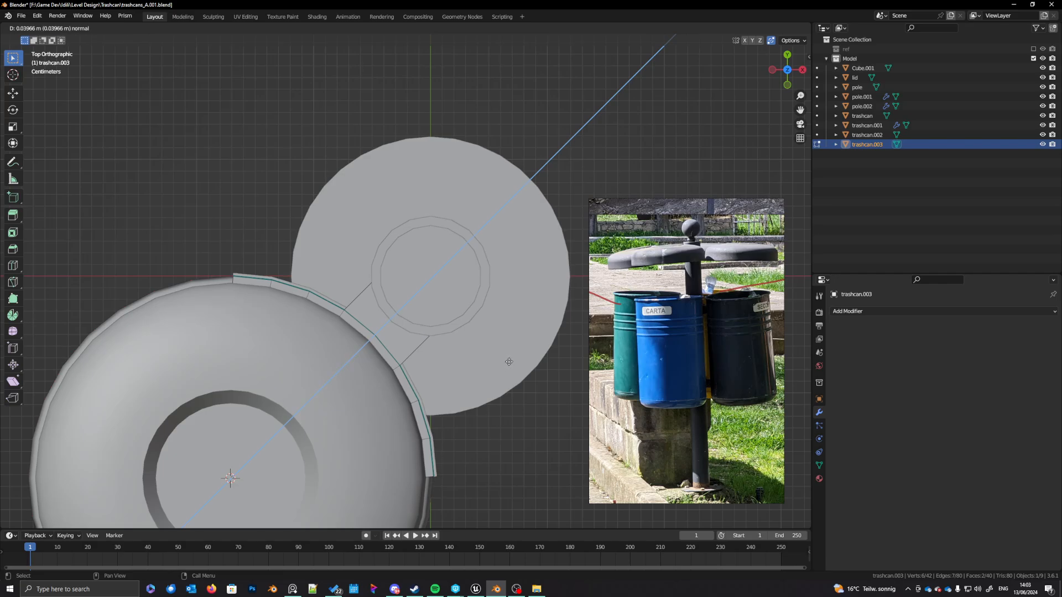
{"action": "left_click", "coordinate": [509, 361]}
{"action": "key", "text": "Tab"}
{"action": "scroll", "coordinate": [501, 360], "scroll_direction": "down", "scroll_amount": 4}
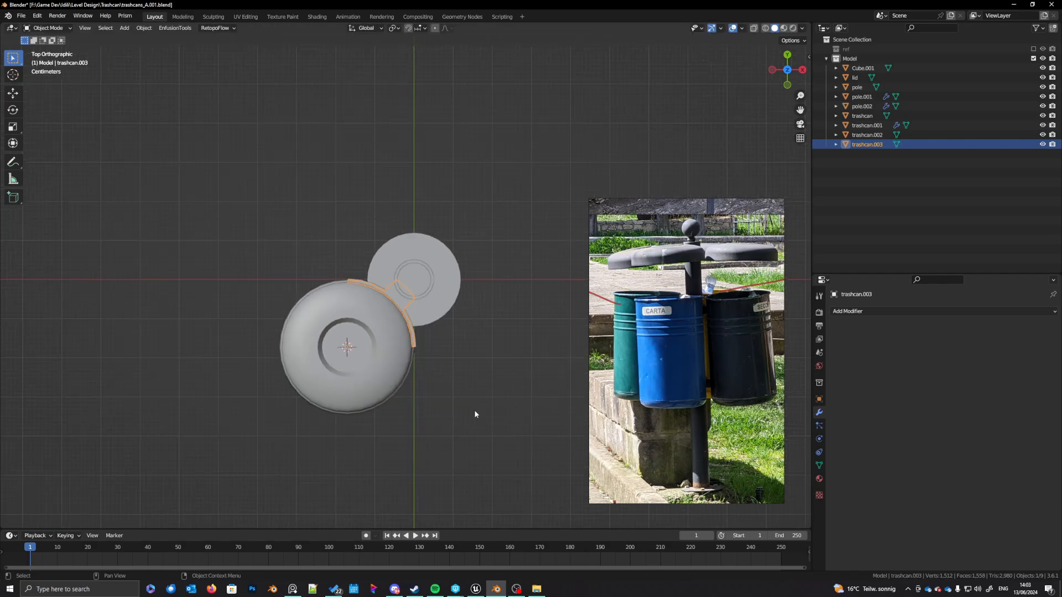
Step: Examine from several angles how the lid's strap bracket meets the lid's edge and the upper pole ring
{"action": "middle_click_drag", "start_coordinate": [474, 415], "coordinate": [417, 353]}
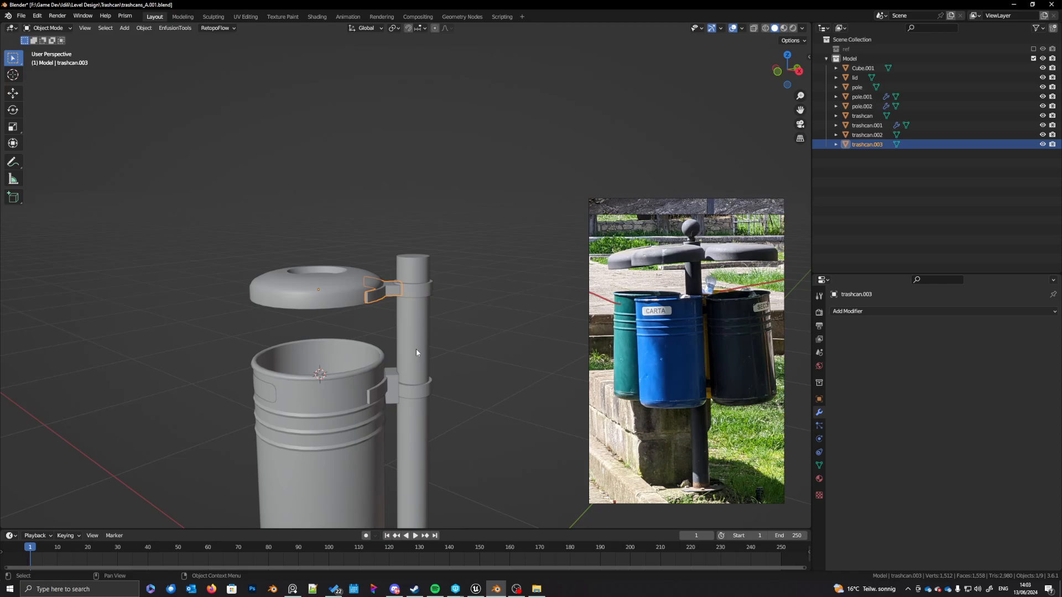
{"action": "scroll", "coordinate": [418, 350], "scroll_direction": "up", "scroll_amount": 5}
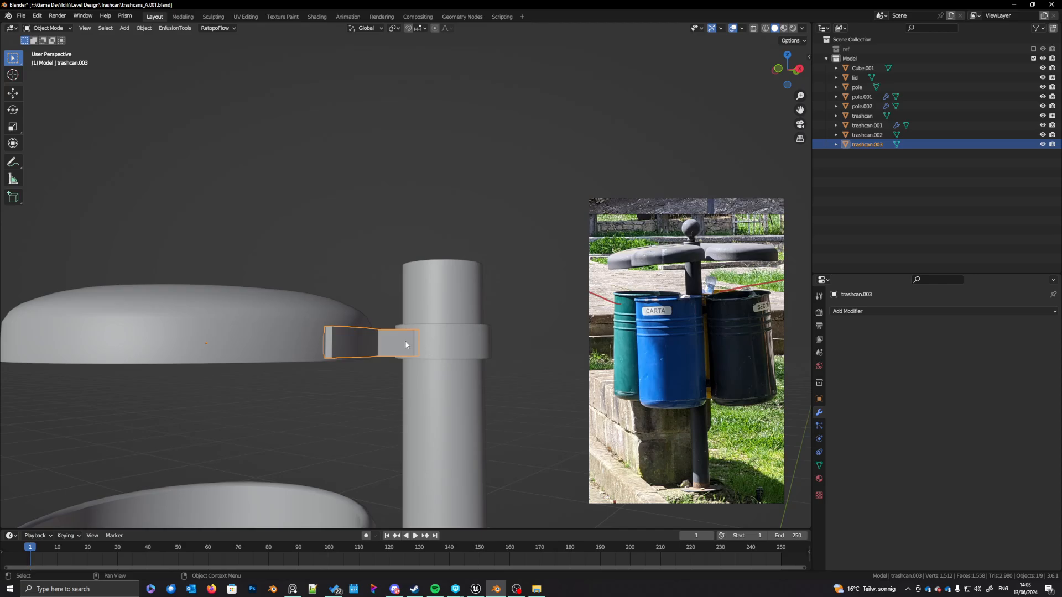
{"action": "key", "text": "a"}
{"action": "key", "text": "a"}
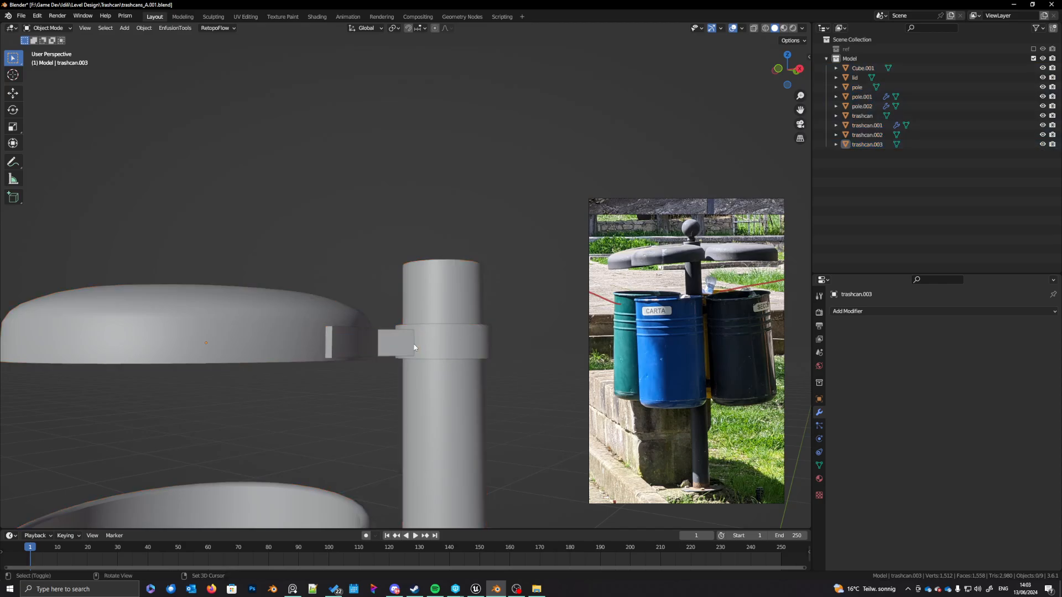
{"action": "middle_click_drag", "start_coordinate": [415, 346], "coordinate": [411, 380]}
{"action": "left_click", "coordinate": [399, 353]}
{"action": "scroll", "coordinate": [406, 353], "scroll_direction": "up", "scroll_amount": 3}
{"action": "scroll", "coordinate": [408, 356], "scroll_direction": "up", "scroll_amount": 2}
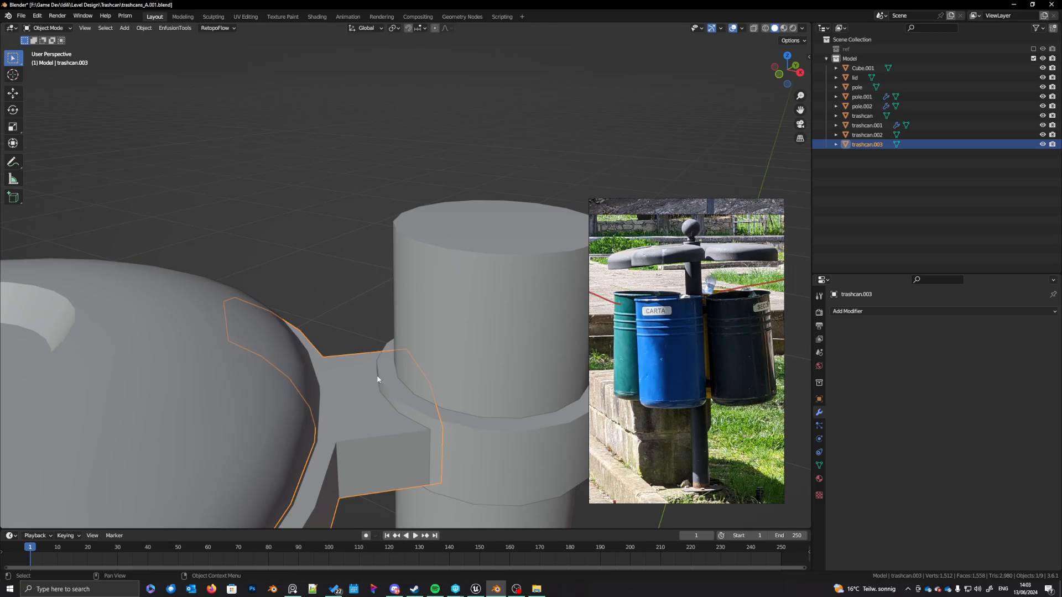
{"action": "scroll", "coordinate": [400, 380], "scroll_direction": "down", "scroll_amount": 4}
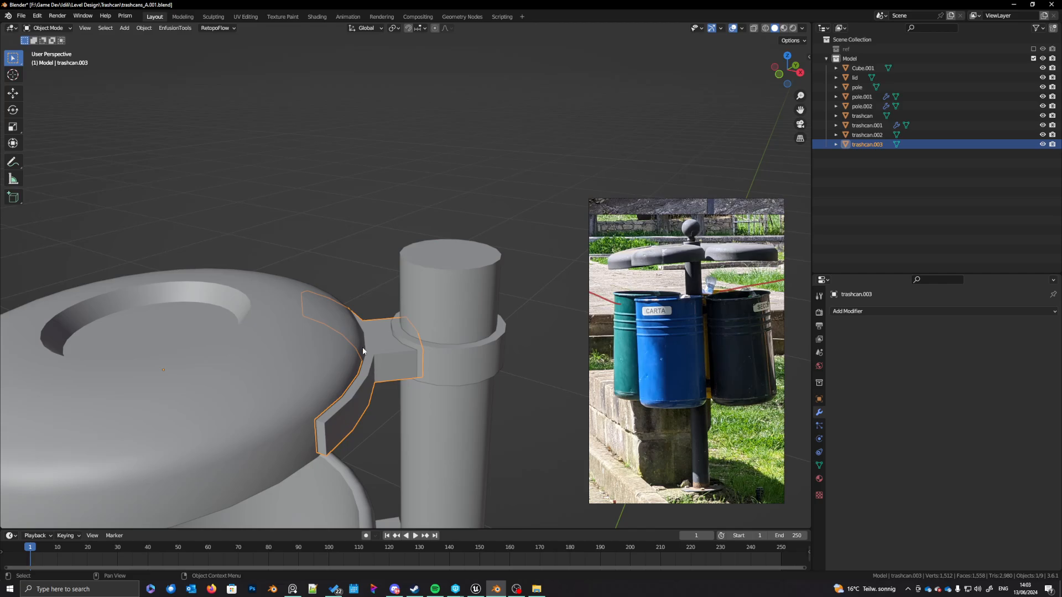
{"action": "scroll", "coordinate": [352, 407], "scroll_direction": "down", "scroll_amount": 2}
{"action": "middle_click_drag", "start_coordinate": [352, 408], "coordinate": [472, 355]}
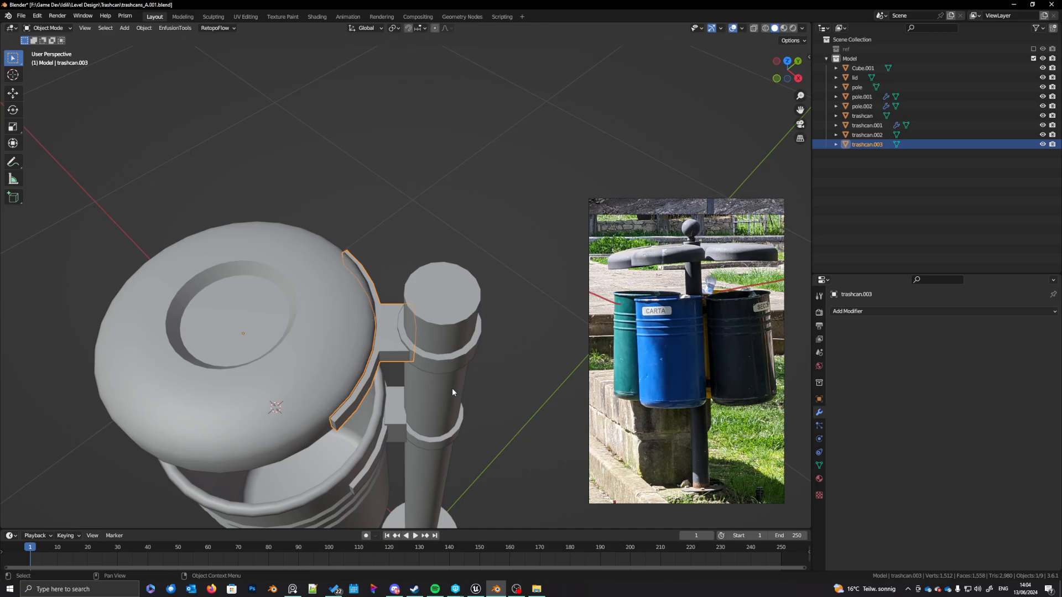
Step: Select the lid's strap together with the upper pole ring to review the parts of the lid's bracket
{"action": "key", "text": "a"}
{"action": "key", "text": "a"}
{"action": "middle_click_drag", "start_coordinate": [389, 367], "coordinate": [416, 336], "text": "shift"}
{"action": "scroll", "coordinate": [432, 366], "scroll_direction": "down", "scroll_amount": 3}
{"action": "left_click", "coordinate": [416, 225], "text": "shift"}
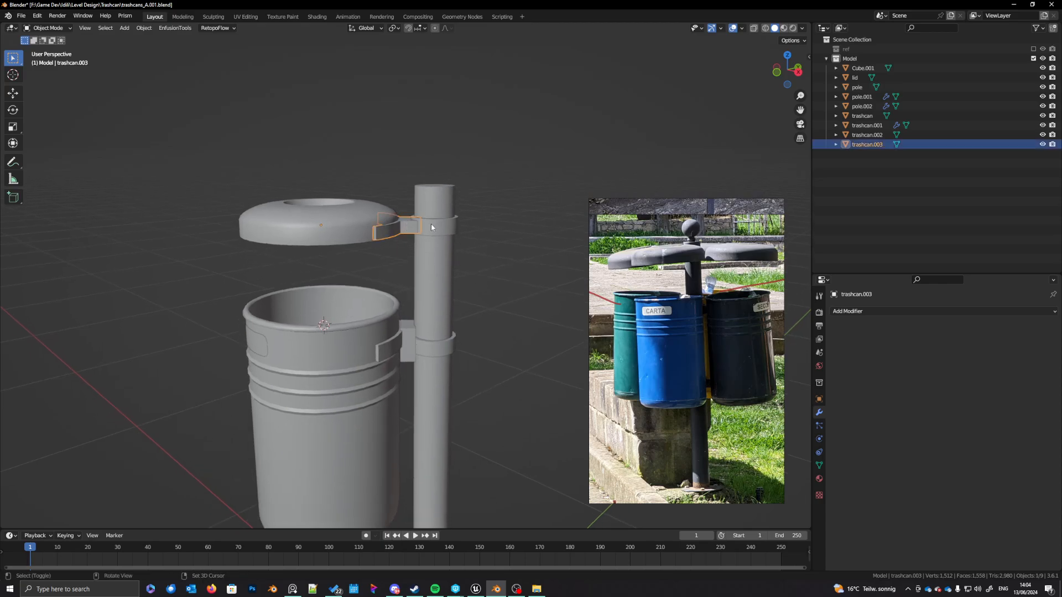
{"action": "left_click", "coordinate": [432, 224], "text": "shift"}
{"action": "middle_click_drag", "start_coordinate": [433, 221], "coordinate": [426, 227]}
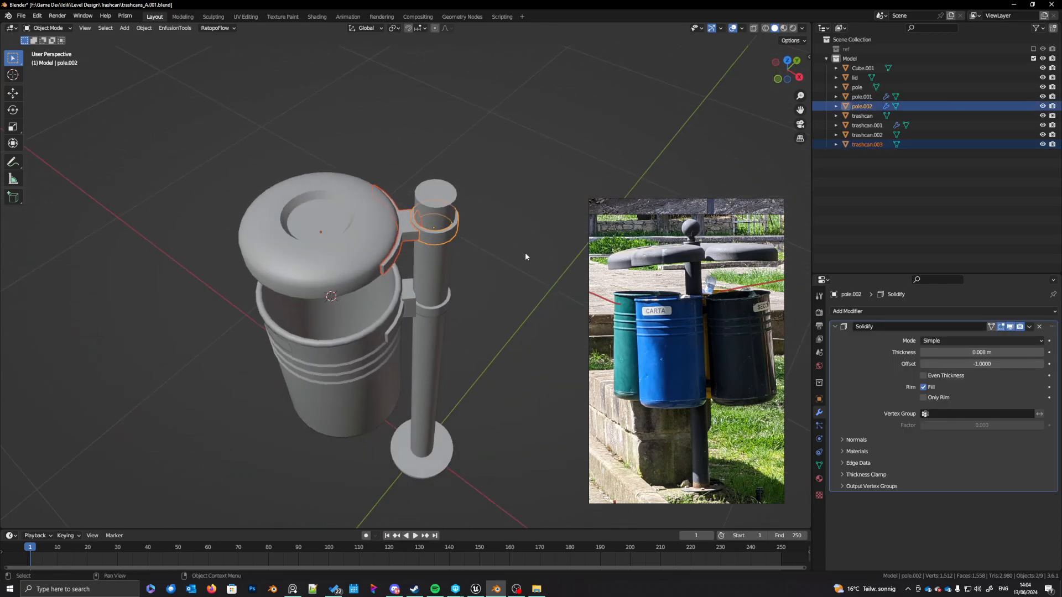
Step: Select the bin's strap, connecting block and lower pole ring together to review the parts of the bin's bracket
{"action": "middle_click_drag", "start_coordinate": [480, 196], "coordinate": [412, 241]}
{"action": "middle_click_drag", "start_coordinate": [402, 289], "coordinate": [397, 280]}
{"action": "left_click", "coordinate": [399, 311]}
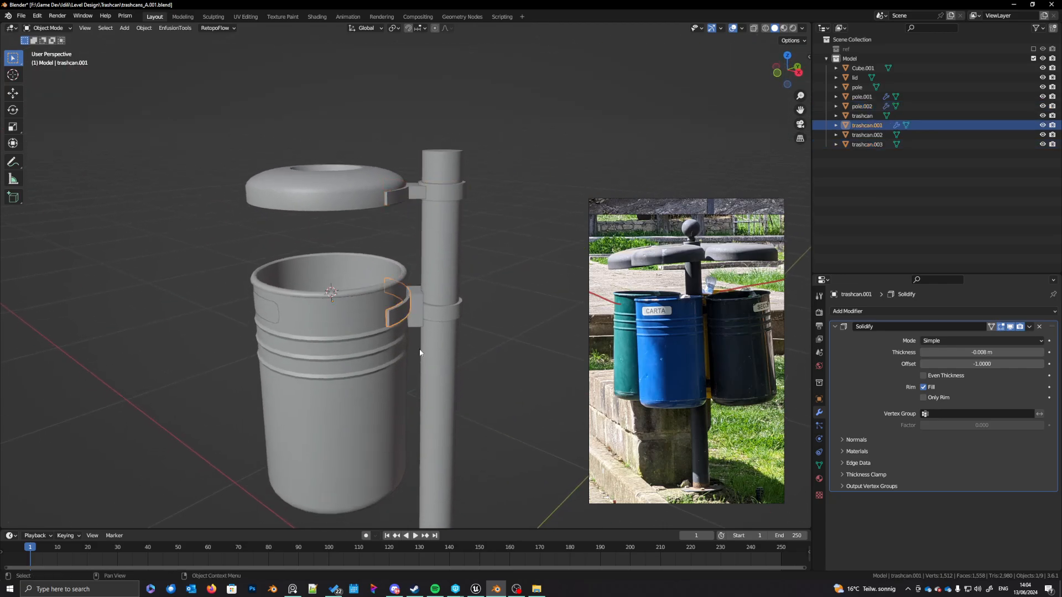
{"action": "middle_click_drag", "start_coordinate": [421, 353], "coordinate": [429, 310]}
{"action": "left_click", "coordinate": [401, 268], "text": "shift"}
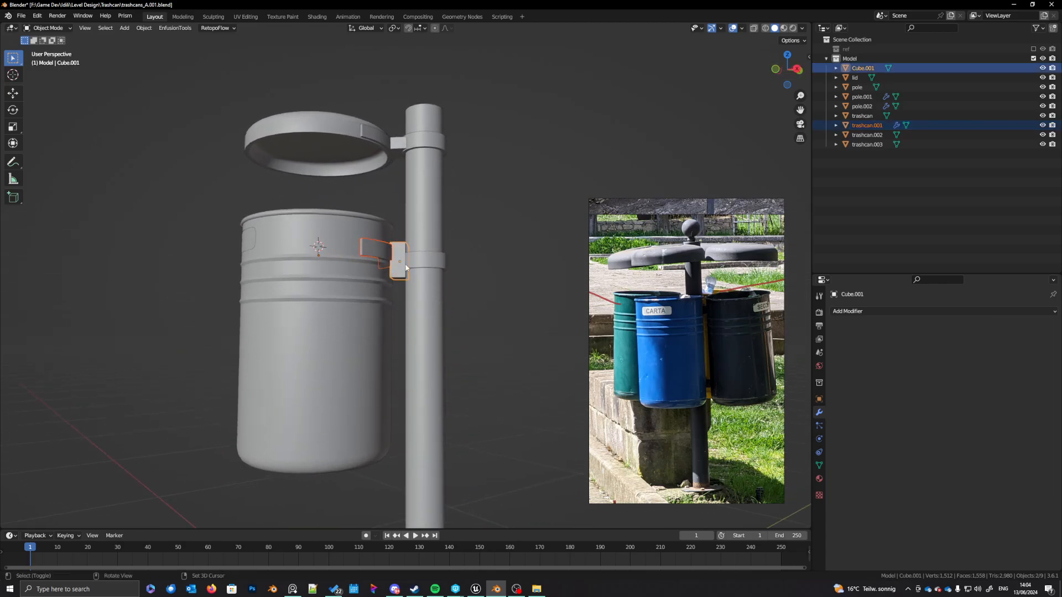
{"action": "left_click", "coordinate": [428, 260], "text": "shift"}
{"action": "middle_click_drag", "start_coordinate": [433, 384], "coordinate": [437, 359], "text": "shift"}
{"action": "middle_click_drag", "start_coordinate": [437, 360], "coordinate": [475, 292]}
{"action": "key", "text": "KP_3"}
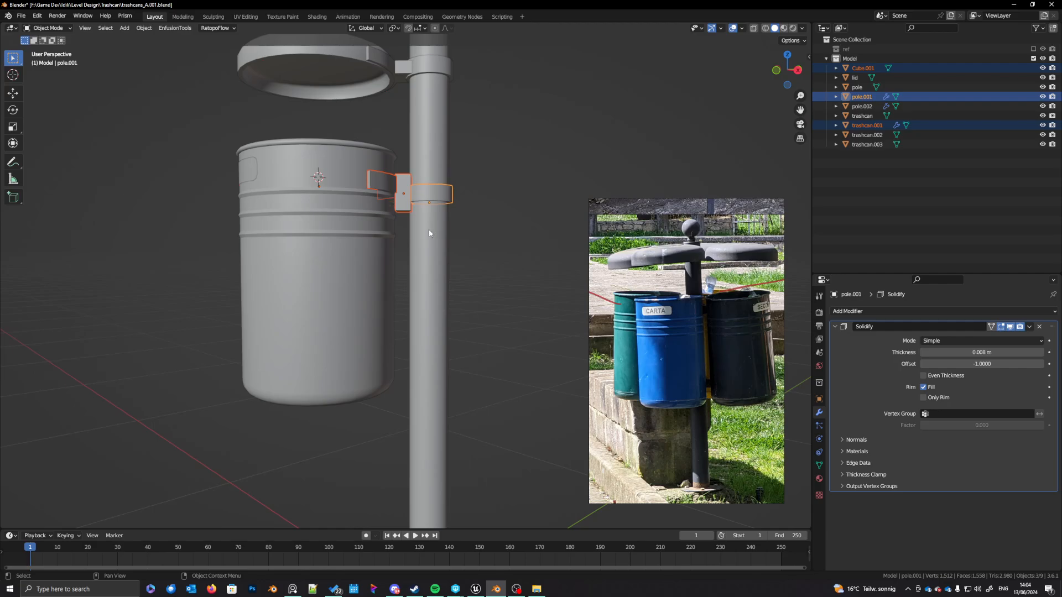
{"action": "middle_click_drag", "start_coordinate": [430, 233], "coordinate": [424, 221], "text": "shift"}
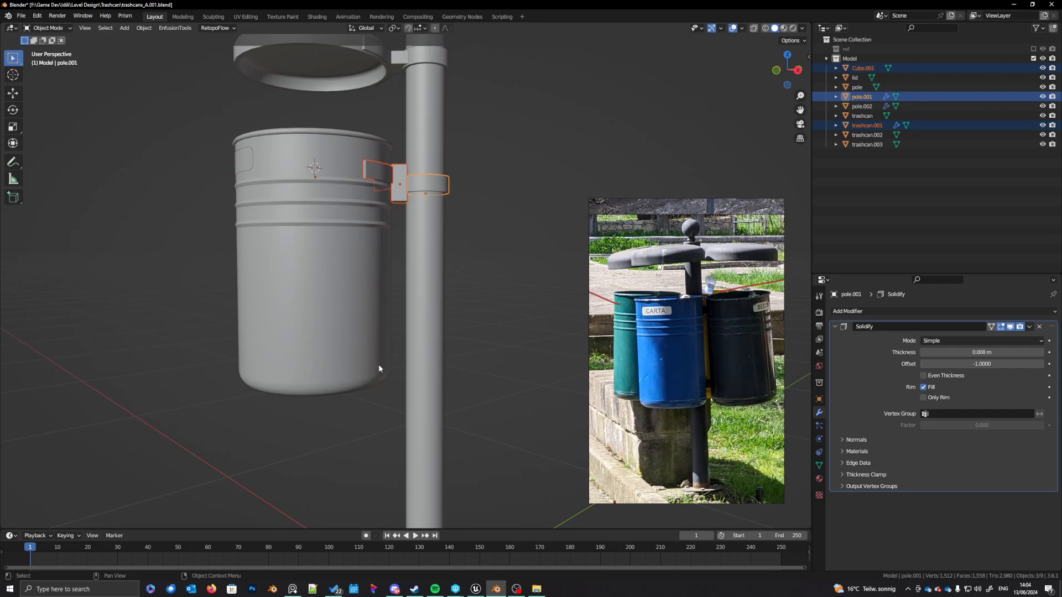
{"action": "scroll", "coordinate": [413, 324], "scroll_direction": "down", "scroll_amount": 5}
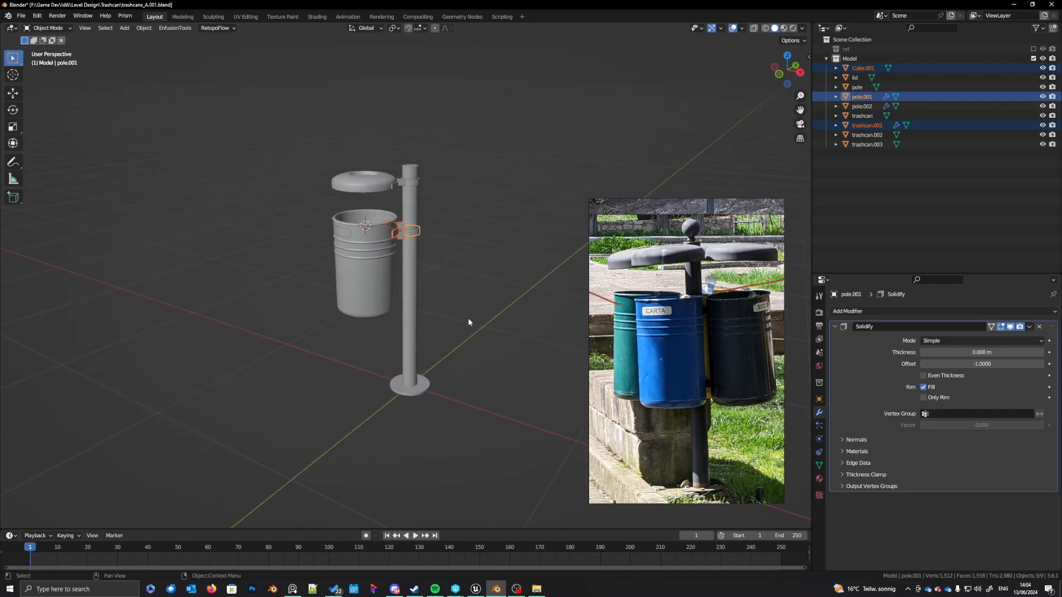
Step: Rename the bin's strap object as trashcanClampConnection
{"action": "left_click", "coordinate": [397, 184]}
{"action": "middle_click_drag", "start_coordinate": [429, 256], "coordinate": [428, 294], "text": "shift"}
{"action": "scroll", "coordinate": [428, 295], "scroll_direction": "up", "scroll_amount": 4}
{"action": "left_click", "coordinate": [375, 263]}
{"action": "middle_click_drag", "start_coordinate": [375, 264], "coordinate": [382, 272], "text": "shift"}
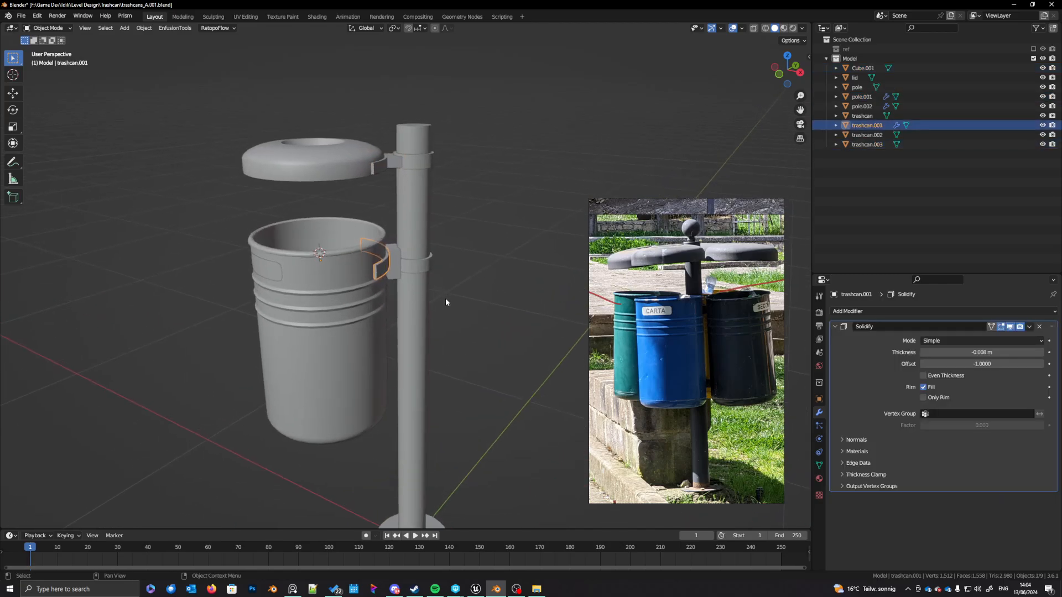
{"action": "key", "text": "F2"}
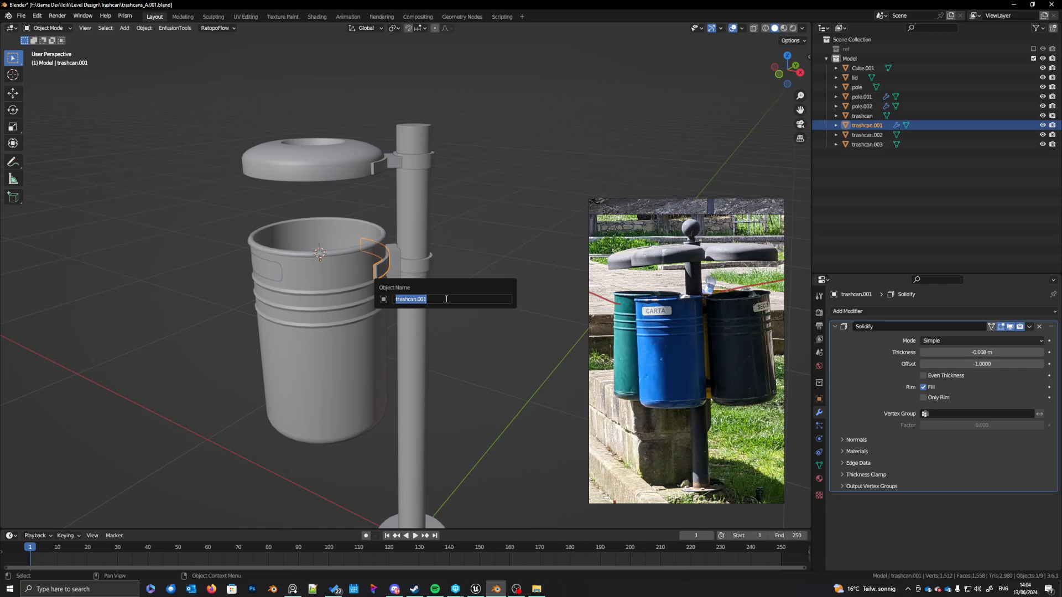
{"action": "type", "text": "trashcanClampCon"}
{"action": "key", "text": "BackSpace"}
{"action": "type", "text": "nnection"}
{"action": "key", "text": "Left"}
{"action": "key", "text": "BackSpace"}
{"action": "type", "text": "n"}
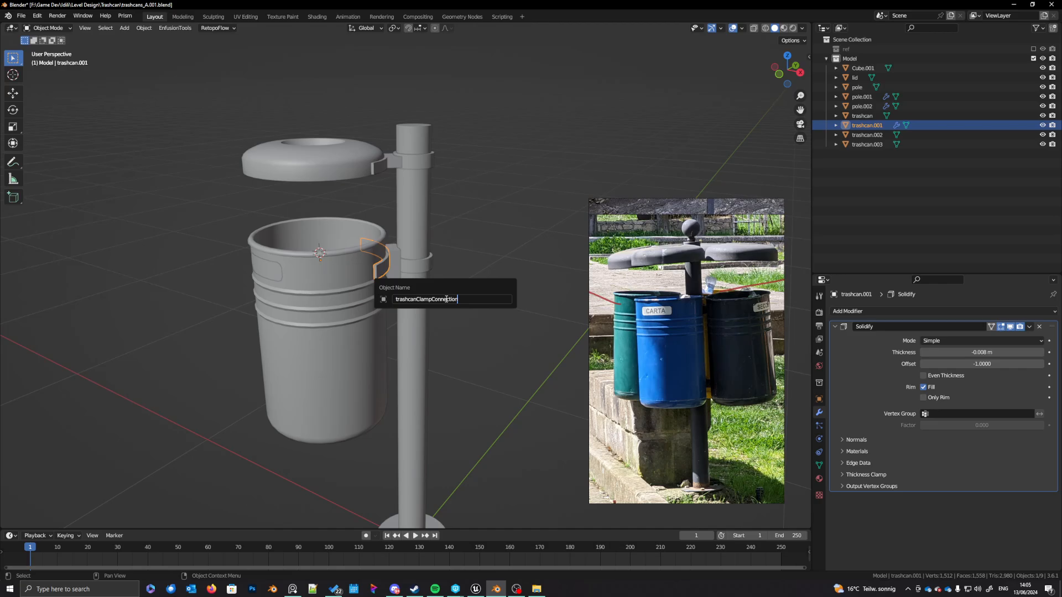
{"action": "key", "text": "Return"}
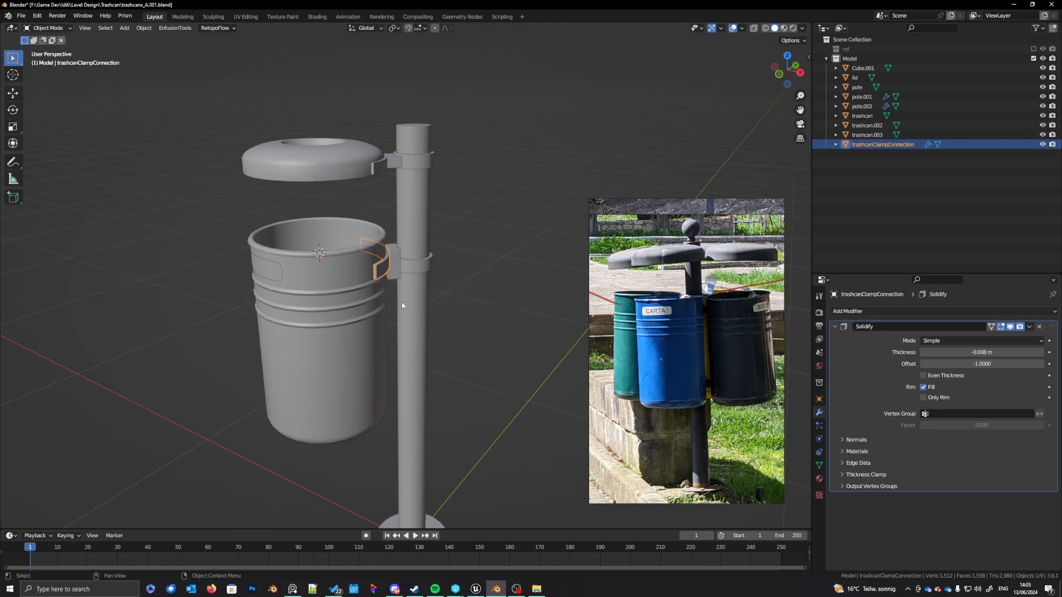
Step: Copy the object name trashcanClampConnection from the bin's strap
{"action": "middle_click_drag", "start_coordinate": [401, 305], "coordinate": [387, 273]}
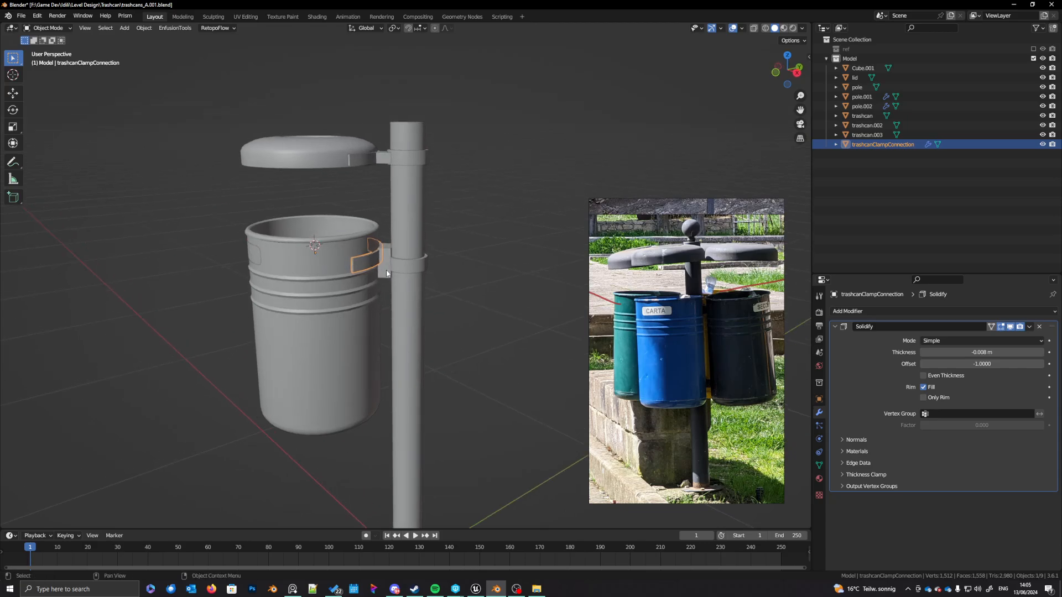
{"action": "left_click", "coordinate": [387, 273]}
{"action": "key", "text": "F2"}
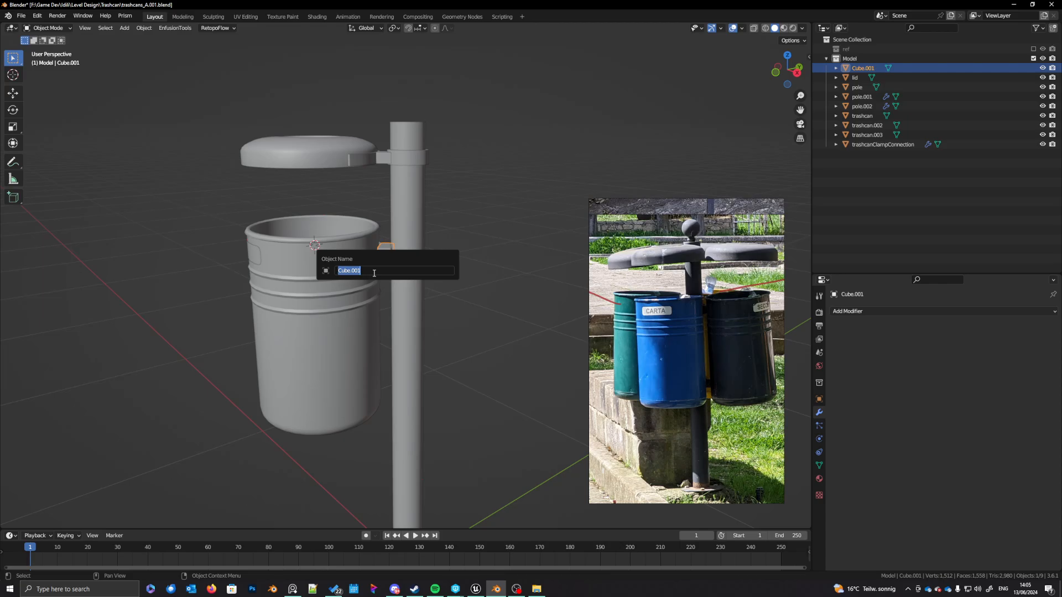
{"action": "double_click", "coordinate": [862, 144]}
{"action": "key", "text": "ctrl+c"}
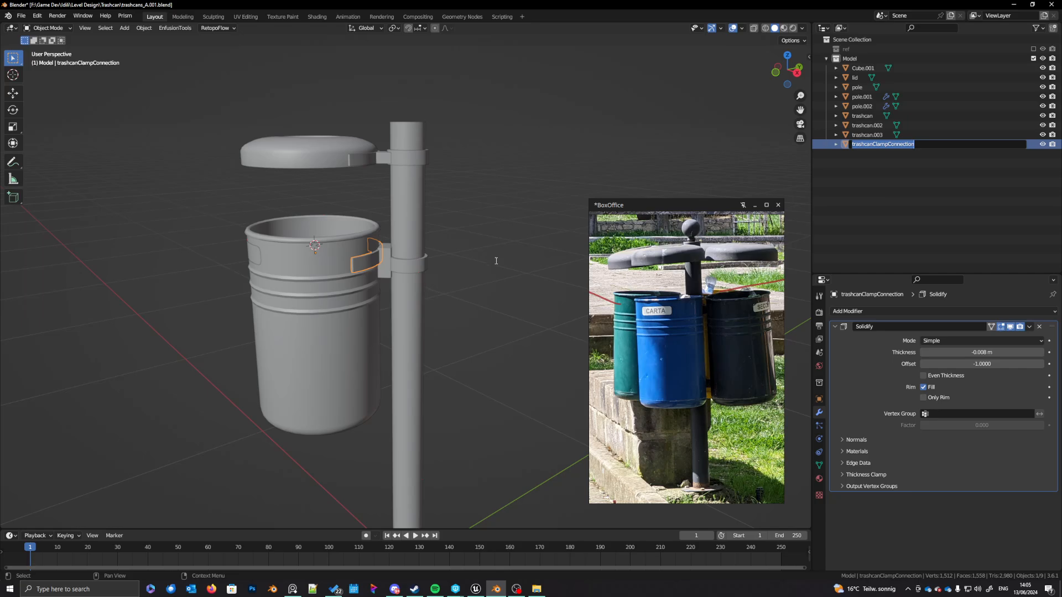
Step: Rename the small block between the bin and the pole as trashcanClamp
{"action": "left_click", "coordinate": [386, 271]}
{"action": "key", "text": "F2"}
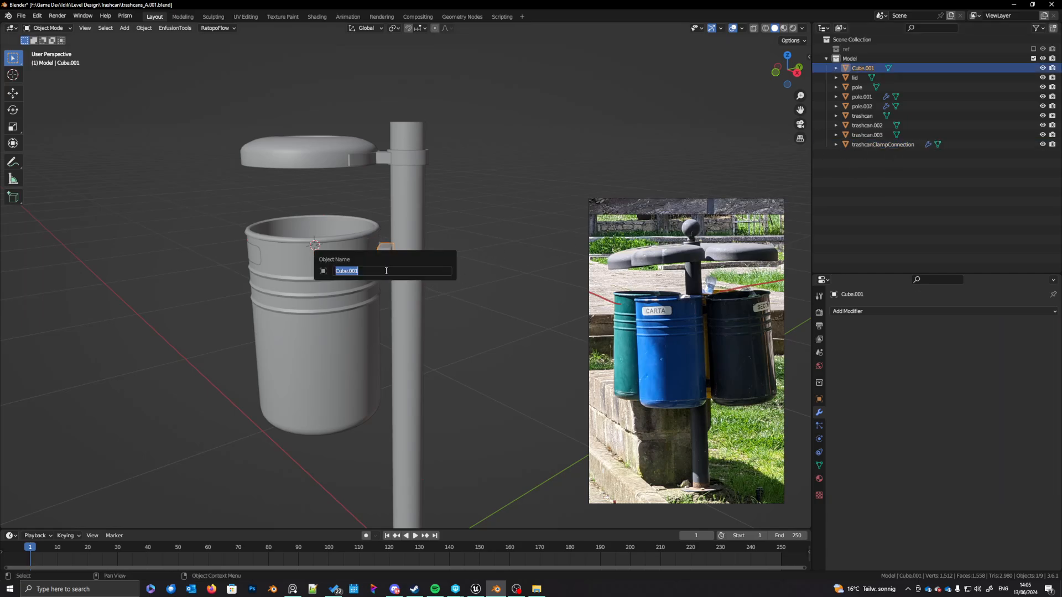
{"action": "key", "text": "ctrl+v"}
{"action": "left_click_drag", "start_coordinate": [402, 272], "coordinate": [373, 278]}
{"action": "key", "text": "BackSpace"}
{"action": "key", "text": "Return"}
Step: Rename the lower clamp ring around the pole as PoleClampConnection
{"action": "left_click", "coordinate": [408, 271]}
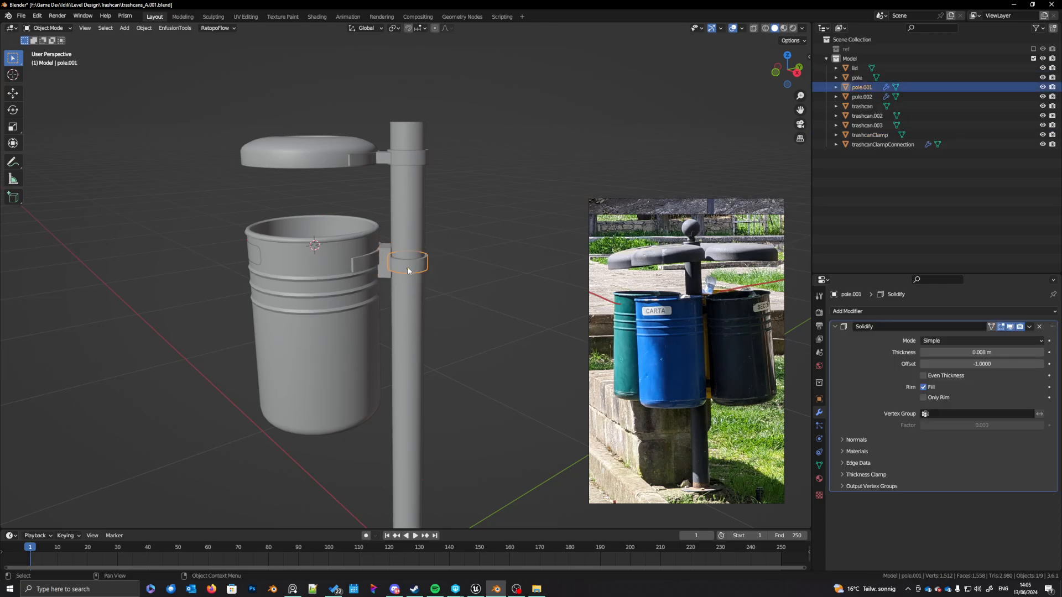
{"action": "key", "text": "F2"}
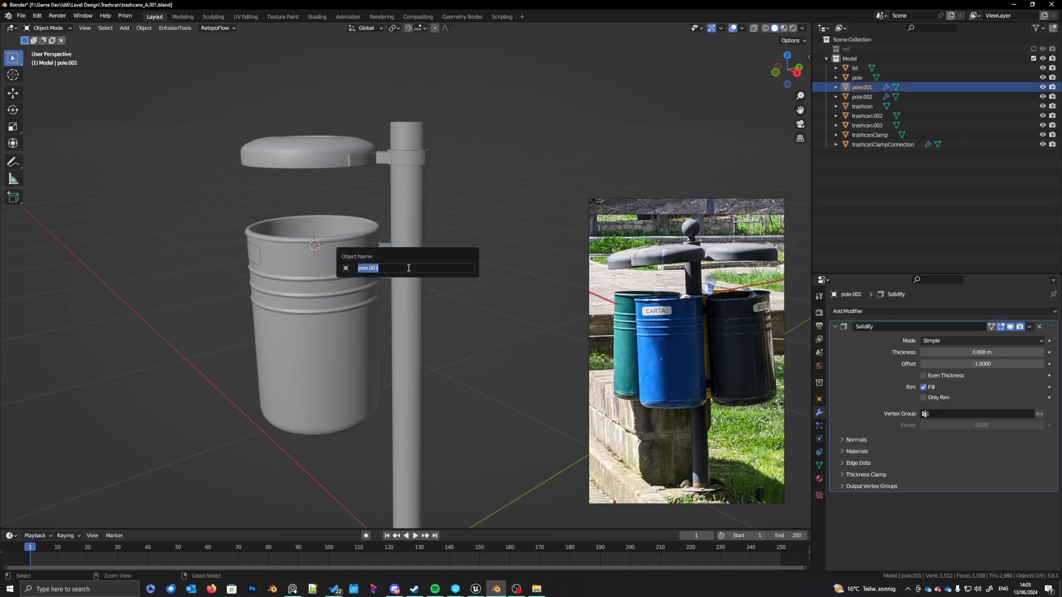
{"action": "key", "text": "ctrl+v"}
{"action": "left_click_drag", "start_coordinate": [379, 268], "coordinate": [354, 270]}
{"action": "type", "text": "Pole"}
{"action": "key", "text": "Return"}
Step: Delete the upper clamp ring around the pole at lid height
{"action": "left_click", "coordinate": [411, 161]}
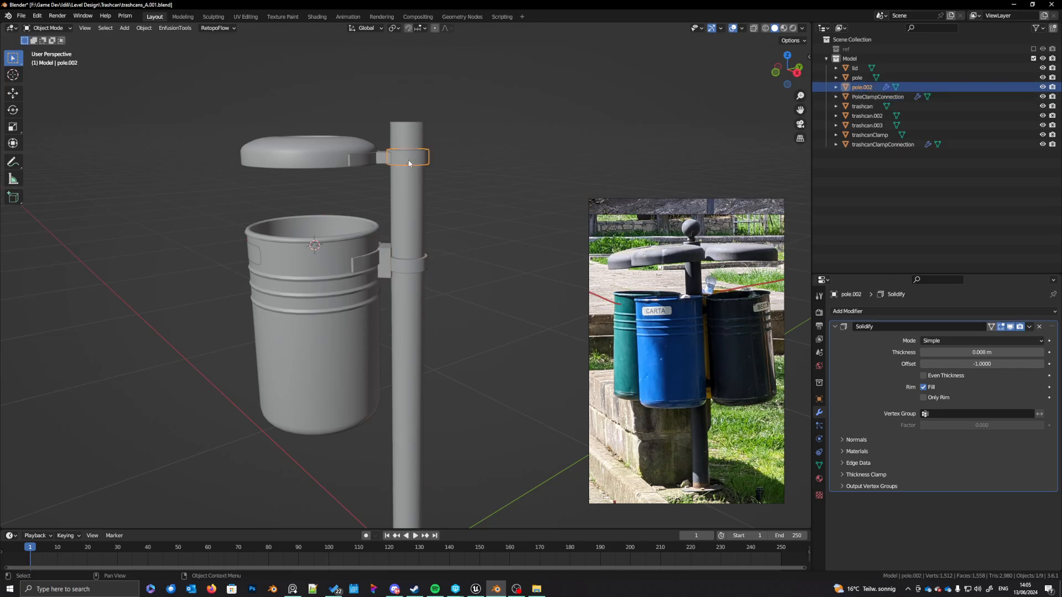
{"action": "middle_click_drag", "start_coordinate": [411, 161], "coordinate": [416, 204], "text": "shift"}
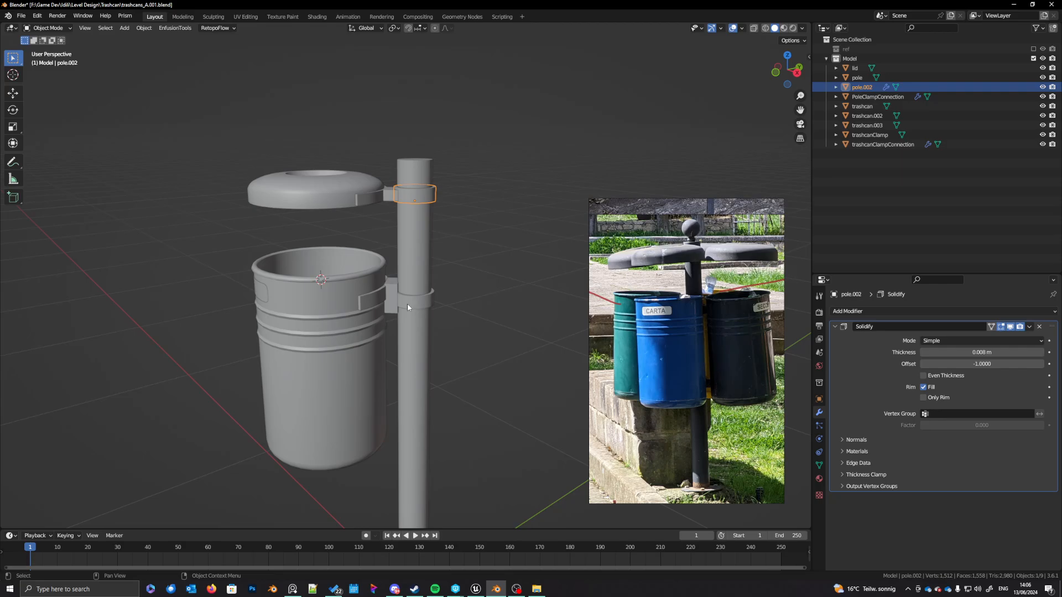
{"action": "key", "text": "x"}
{"action": "left_click", "coordinate": [423, 198]}
{"action": "middle_click_drag", "start_coordinate": [423, 198], "coordinate": [401, 241]}
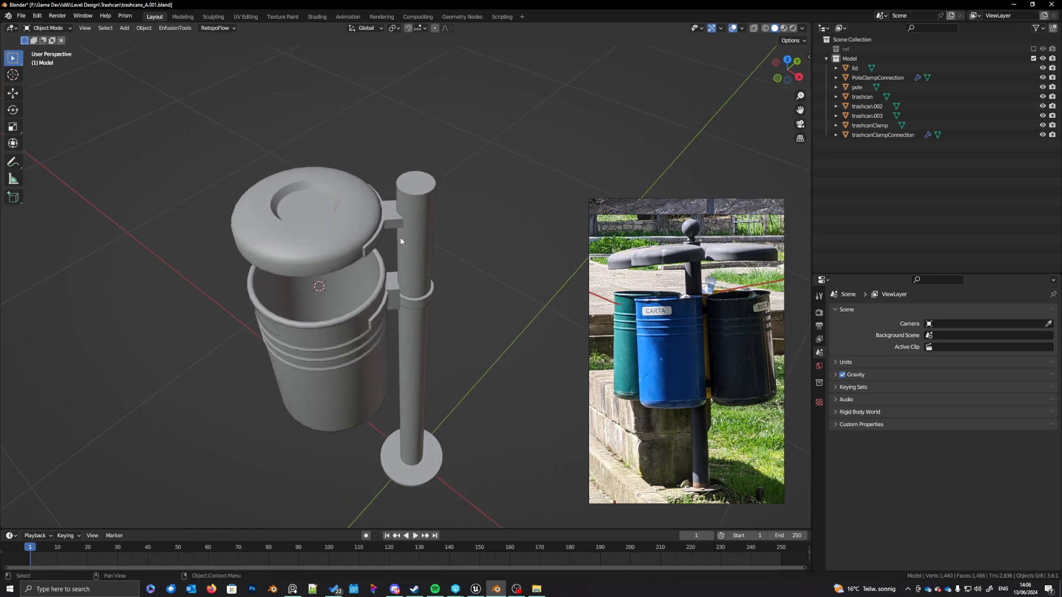
{"action": "middle_click_drag", "start_coordinate": [394, 226], "coordinate": [372, 203]}
Step: Rename the rounded rectangular plate on the front of the bin as label
{"action": "left_click", "coordinate": [333, 204]}
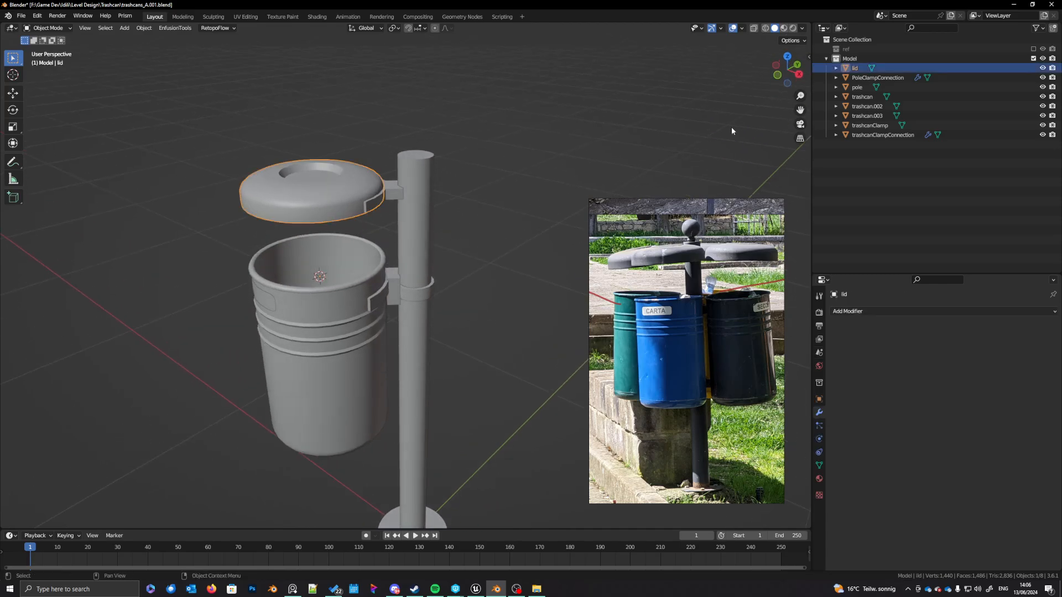
{"action": "left_click", "coordinate": [867, 107]}
{"action": "middle_click_drag", "start_coordinate": [360, 323], "coordinate": [434, 306]}
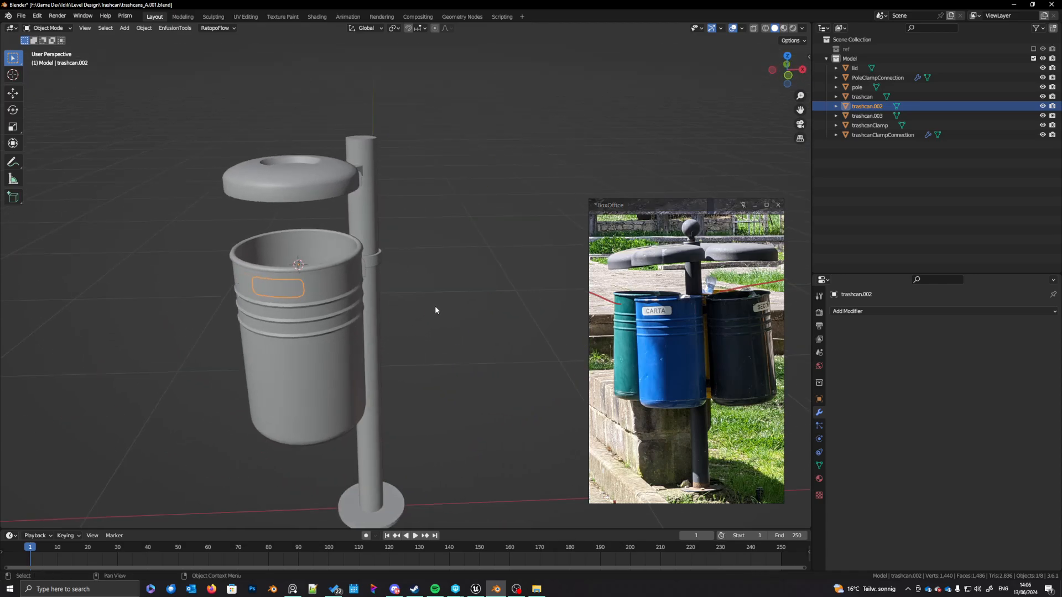
{"action": "key", "text": "F2"}
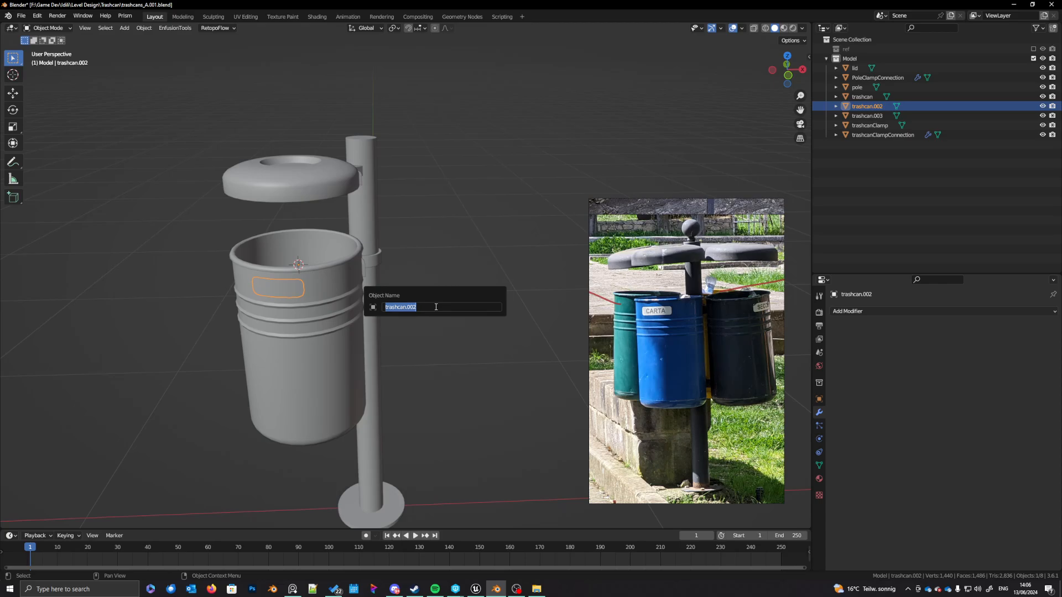
{"action": "type", "text": "lable"}
{"action": "key", "text": "BackSpace"}
{"action": "type", "text": "label"}
{"action": "key", "text": "Return"}
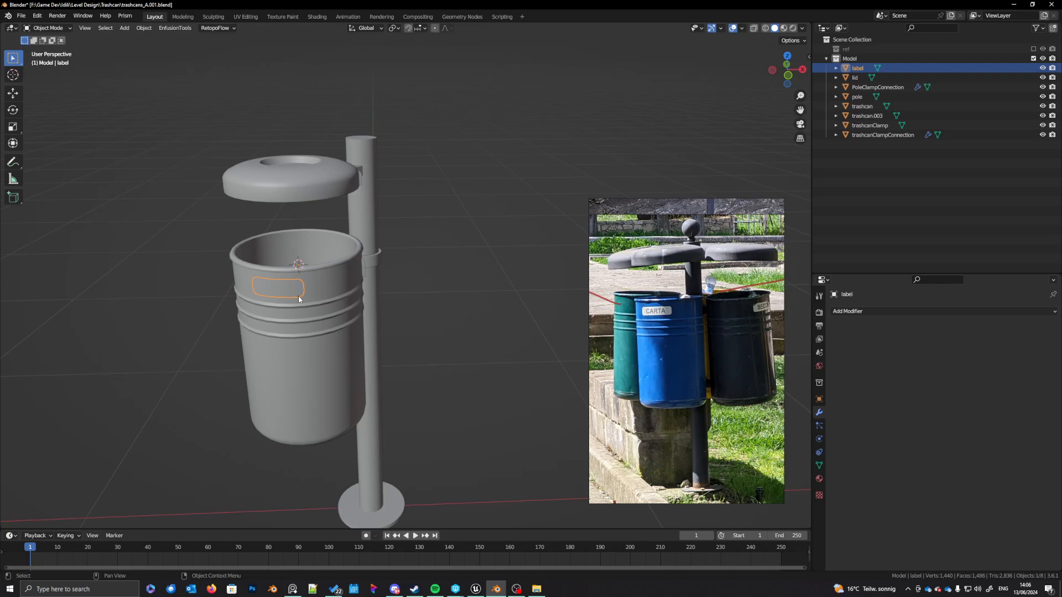
{"action": "middle_click_drag", "start_coordinate": [301, 299], "coordinate": [307, 298], "text": "shift"}
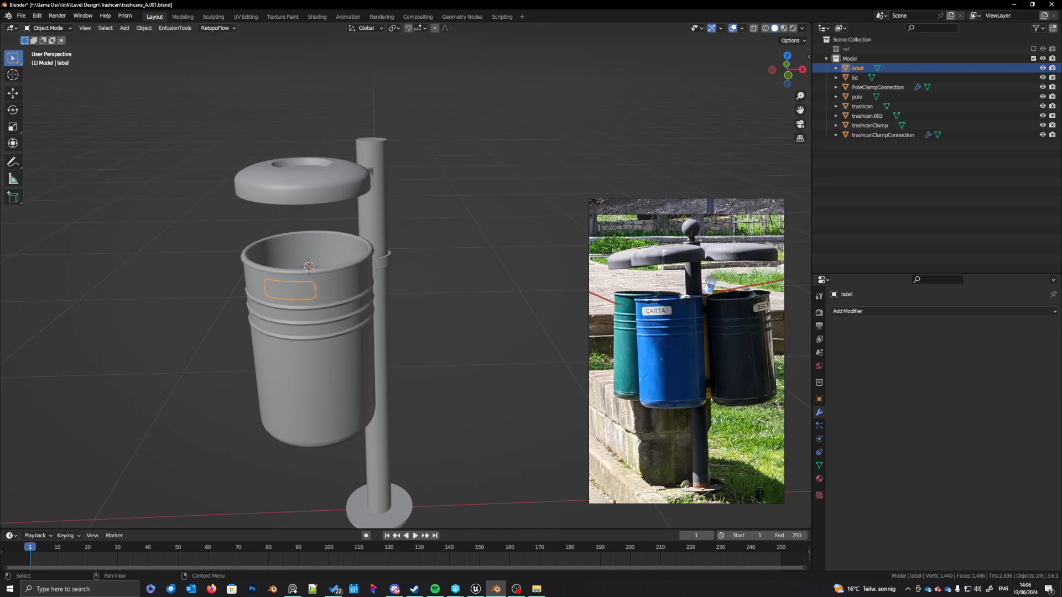
{"action": "mouse_move", "coordinate": [339, 327]}
{"action": "middle_mouse_down"}
{"action": "mouse_move", "coordinate": [350, 331]}
{"action": "mouse_move", "coordinate": [347, 316]}
{"action": "middle_mouse_up"}
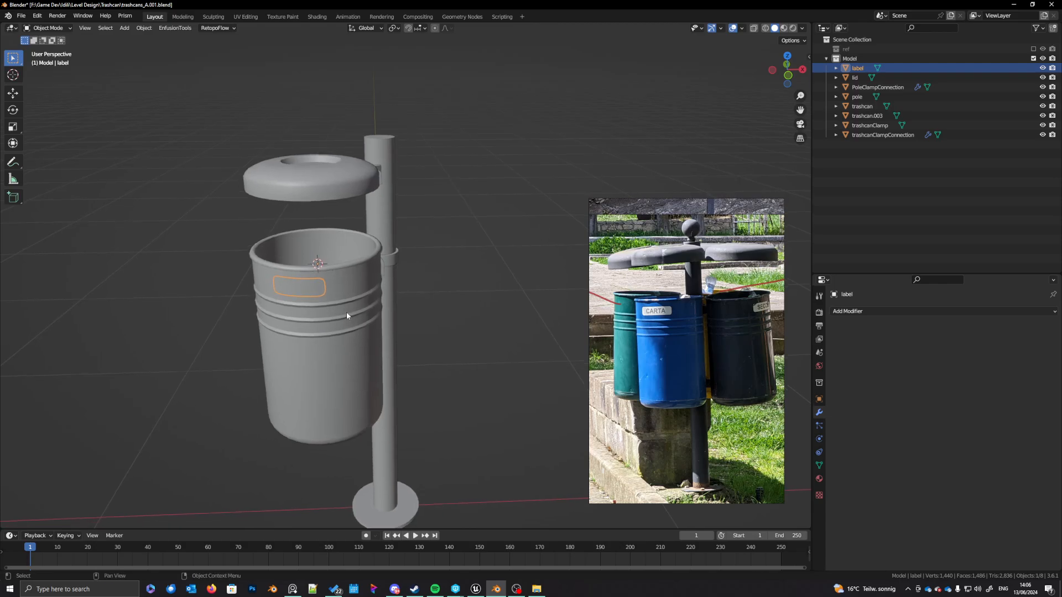
Step: Rename the curved bracket joining the lid to the pole as lid_Connection
{"action": "left_click", "coordinate": [879, 117]}
{"action": "middle_click_drag", "start_coordinate": [474, 248], "coordinate": [416, 261]}
{"action": "key", "text": "F2"}
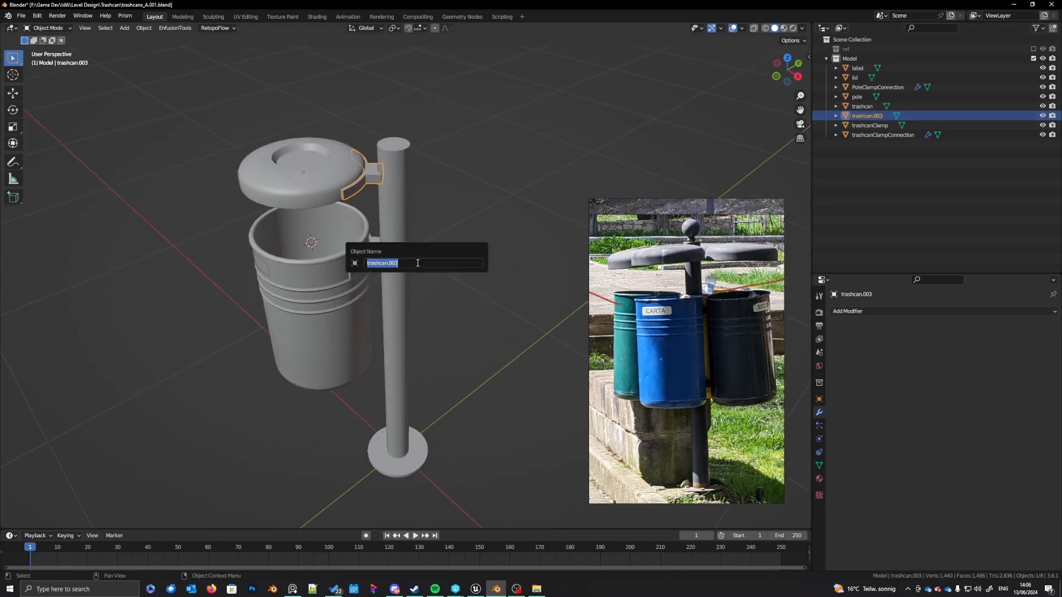
{"action": "left_click_drag", "start_coordinate": [415, 264], "coordinate": [363, 265]}
{"action": "type", "text": "lid_Connection"}
{"action": "key", "text": "Return"}
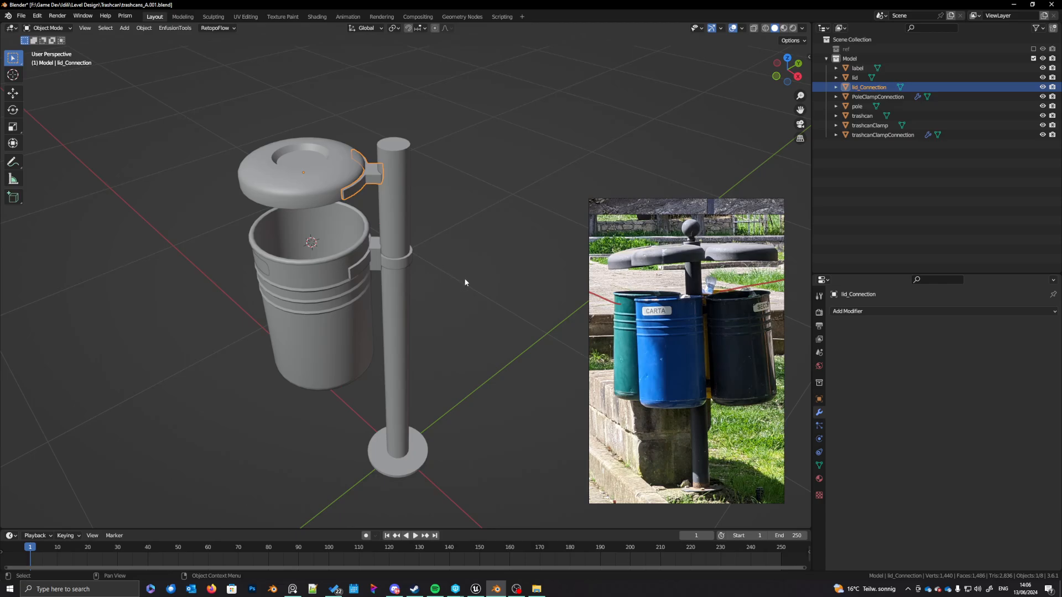
{"action": "middle_click_drag", "start_coordinate": [465, 282], "coordinate": [484, 297]}
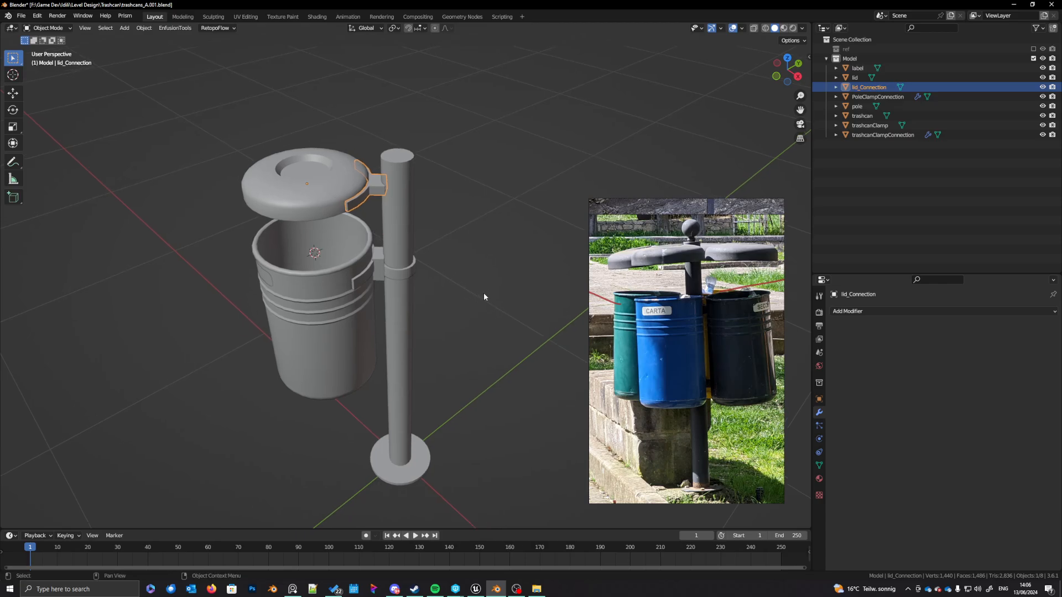
Step: Open the pole's mesh for editing and select the full edge loop where the shaft meets the round base plate
{"action": "key", "text": "KP_1"}
{"action": "middle_click_drag", "start_coordinate": [473, 287], "coordinate": [475, 321], "text": "ctrl"}
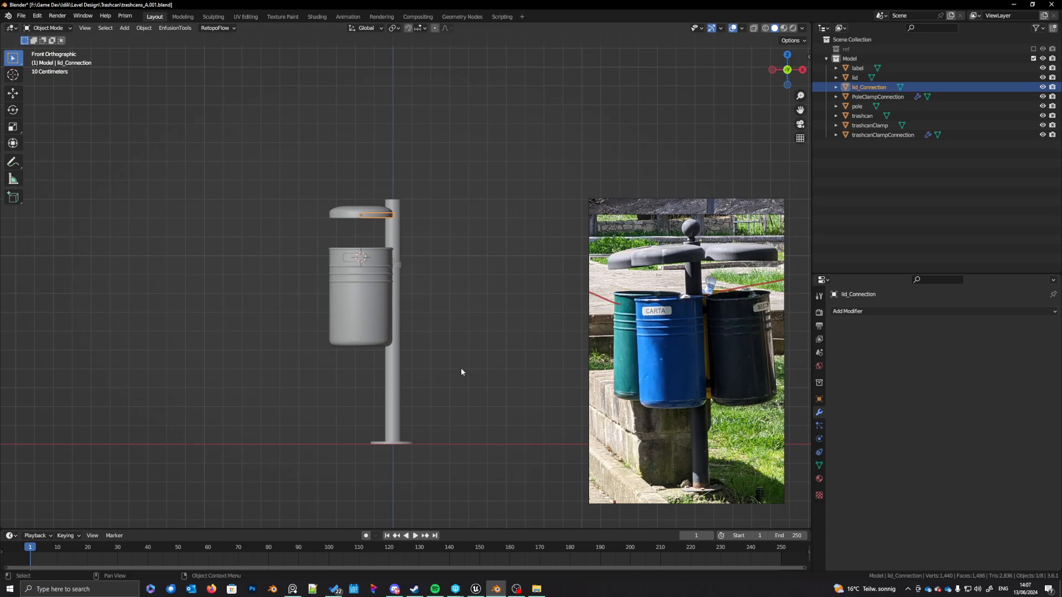
{"action": "middle_click_drag", "start_coordinate": [463, 371], "coordinate": [441, 330], "text": "shift"}
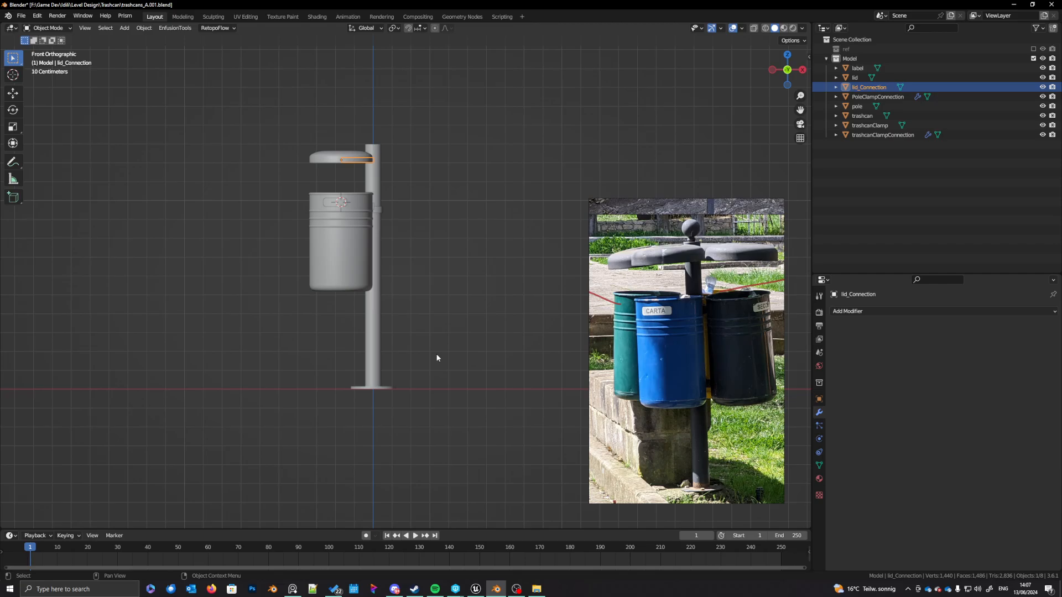
{"action": "left_click", "coordinate": [382, 341]}
{"action": "middle_click_drag", "start_coordinate": [386, 342], "coordinate": [399, 380]}
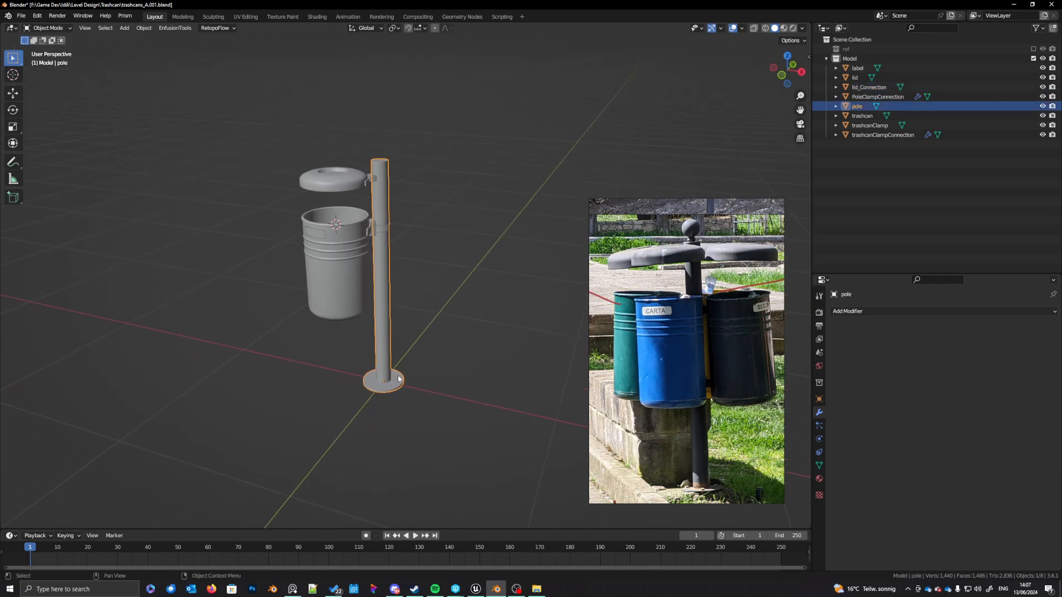
{"action": "key", "text": "Tab"}
{"action": "scroll", "coordinate": [399, 387], "scroll_direction": "up", "scroll_amount": 10}
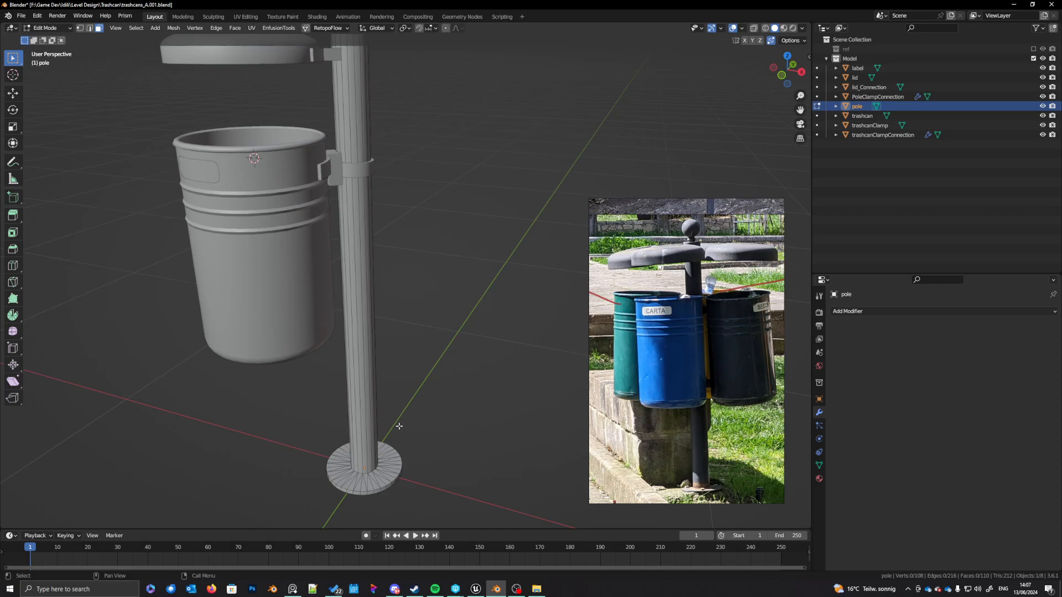
{"action": "left_click", "coordinate": [421, 465], "text": "alt"}
{"action": "middle_click_drag", "start_coordinate": [422, 466], "coordinate": [310, 473]}
{"action": "left_click", "coordinate": [468, 487], "text": "ctrl"}
{"action": "middle_click_drag", "start_coordinate": [531, 488], "coordinate": [487, 487]}
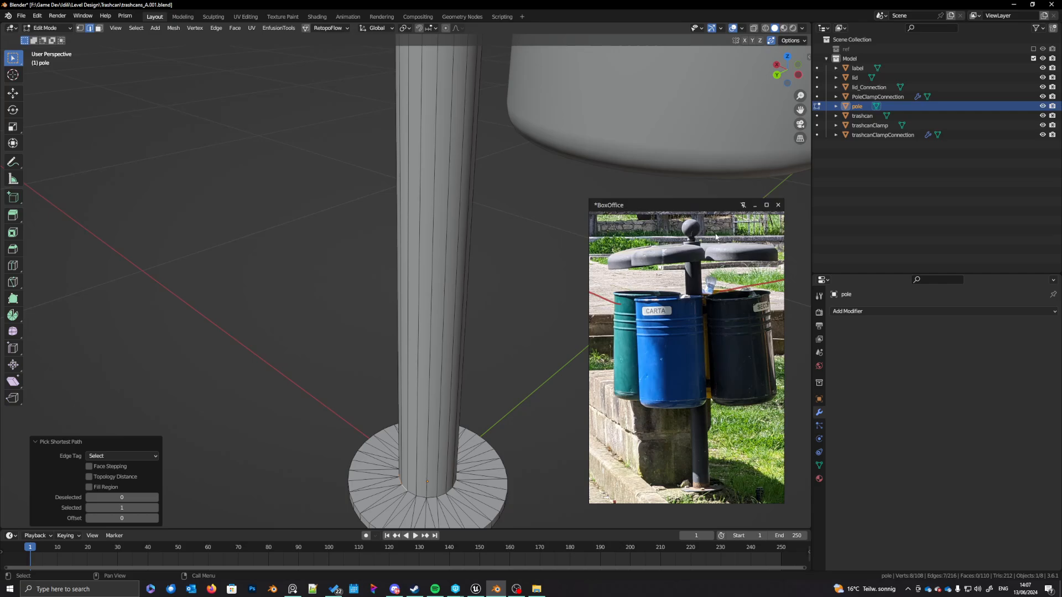
{"action": "middle_click_drag", "start_coordinate": [497, 427], "coordinate": [414, 445]}
{"action": "left_click", "coordinate": [432, 492], "text": "ctrl"}
{"action": "left_click", "coordinate": [406, 489], "text": "ctrl"}
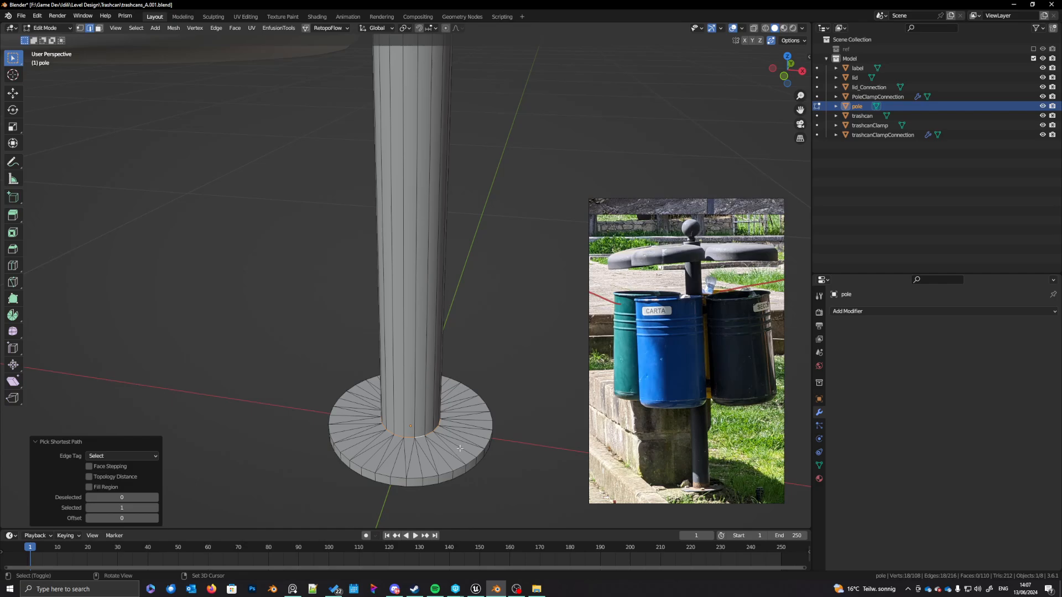
Step: Add the base plate's upper and lower rim edge loops to the selection and mark all selected edges as seams
{"action": "left_click", "coordinate": [459, 471], "text": "alt+shift"}
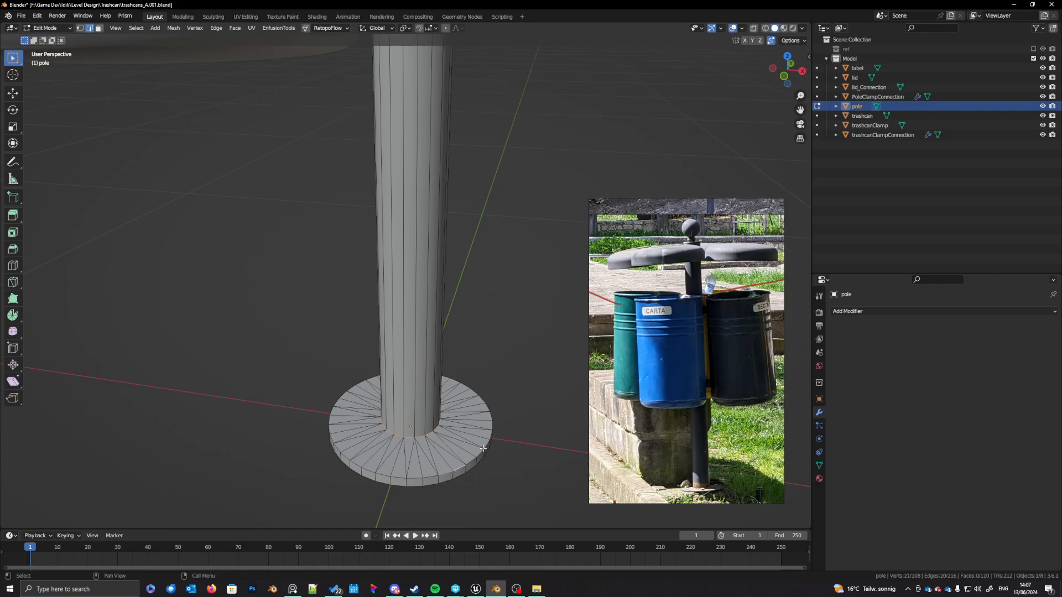
{"action": "left_click", "coordinate": [485, 449], "text": "ctrl"}
{"action": "middle_click_drag", "start_coordinate": [485, 449], "coordinate": [479, 474]}
{"action": "left_click", "coordinate": [492, 471], "text": "ctrl"}
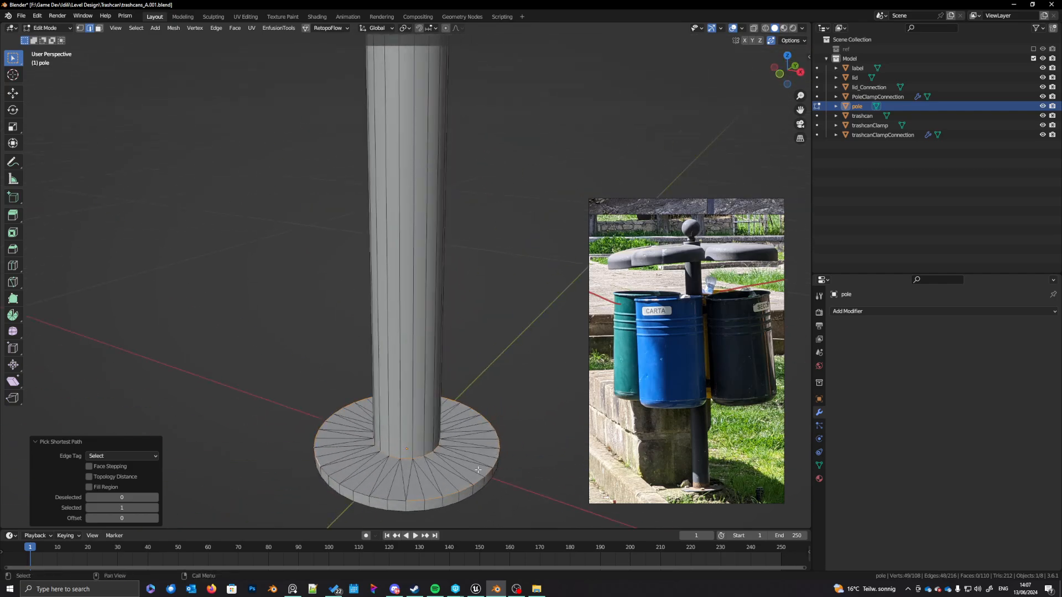
{"action": "left_click", "coordinate": [398, 501], "text": "ctrl"}
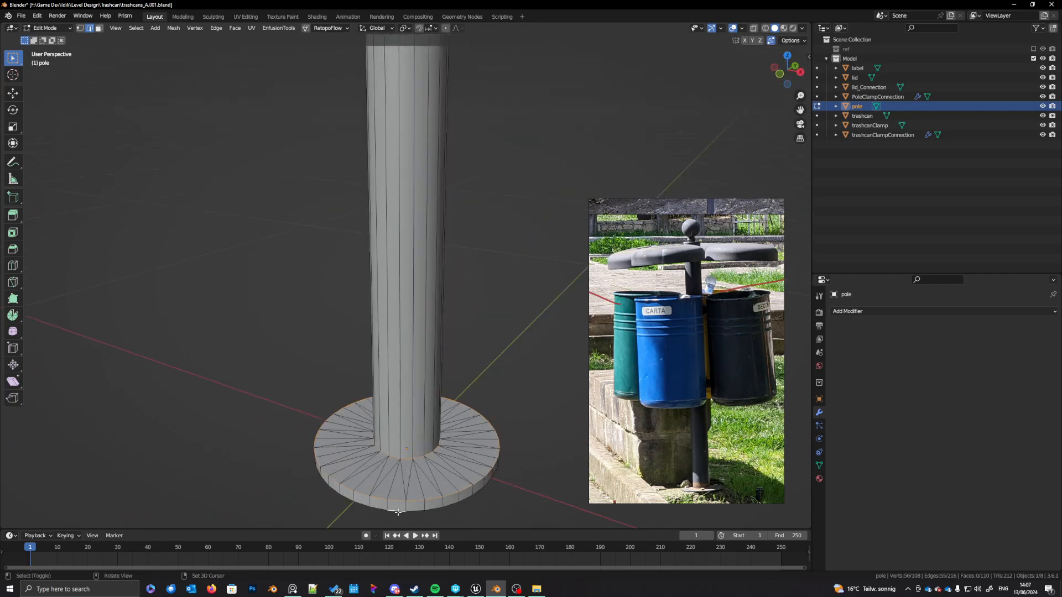
{"action": "left_click", "coordinate": [484, 491], "text": "ctrl"}
{"action": "mouse_move", "coordinate": [483, 491]}
{"action": "middle_mouse_down"}
{"action": "mouse_move", "coordinate": [479, 478]}
{"action": "mouse_move", "coordinate": [474, 505]}
{"action": "mouse_move", "coordinate": [486, 496]}
{"action": "middle_mouse_up"}
{"action": "left_click", "coordinate": [476, 491], "text": "ctrl"}
{"action": "left_click", "coordinate": [476, 505], "text": "ctrl"}
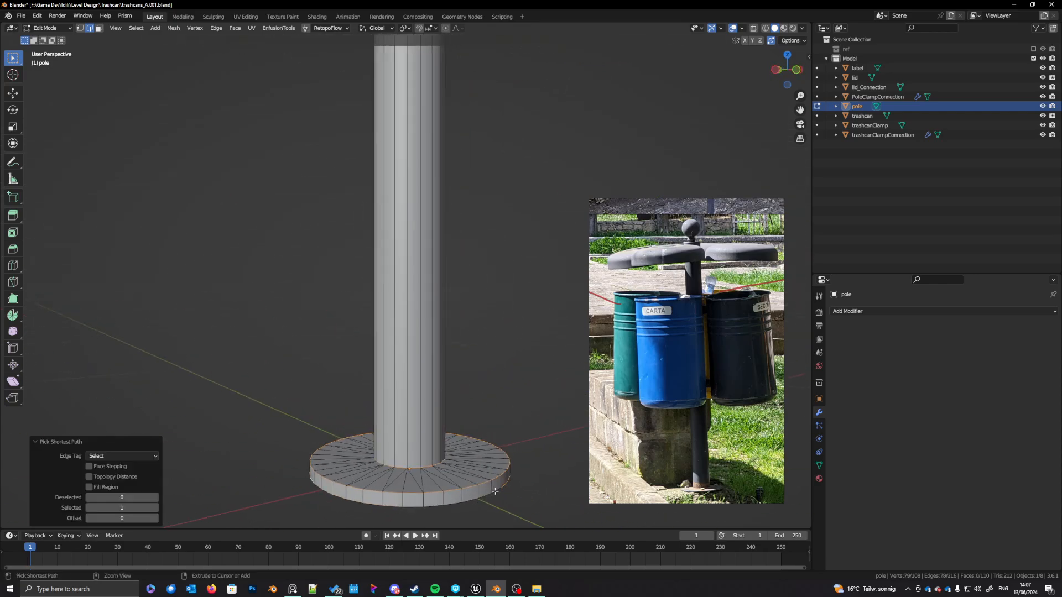
{"action": "left_click", "coordinate": [490, 492], "text": "ctrl"}
{"action": "key", "text": "ctrl+e"}
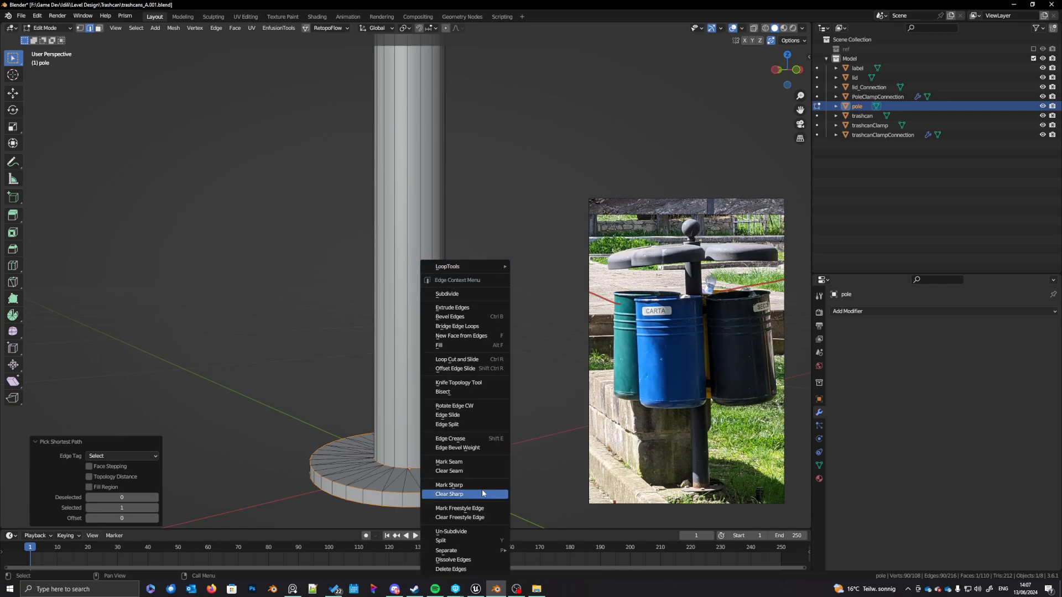
{"action": "left_click", "coordinate": [457, 462]}
Step: Mark seams on one vertical edge of the base plate, one along the pole shaft and the pole's top rim, and finish editing the mesh
{"action": "scroll", "coordinate": [390, 398], "scroll_direction": "down", "scroll_amount": 2}
{"action": "middle_click_drag", "start_coordinate": [390, 397], "coordinate": [326, 365]}
{"action": "left_click", "coordinate": [406, 398]}
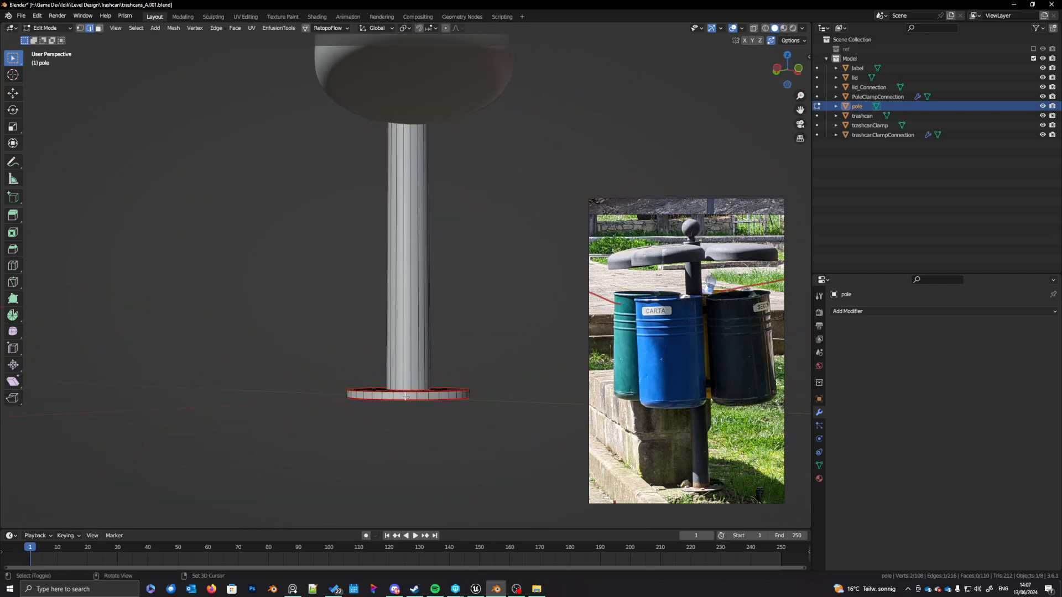
{"action": "middle_click_drag", "start_coordinate": [405, 397], "coordinate": [409, 410]}
{"action": "left_click", "coordinate": [404, 368], "text": "shift"}
{"action": "mouse_move", "coordinate": [404, 368]}
{"action": "middle_mouse_down"}
{"action": "mouse_move", "coordinate": [429, 312]}
{"action": "mouse_move", "coordinate": [405, 367]}
{"action": "middle_mouse_up"}
{"action": "left_click", "coordinate": [418, 292], "text": "alt+shift"}
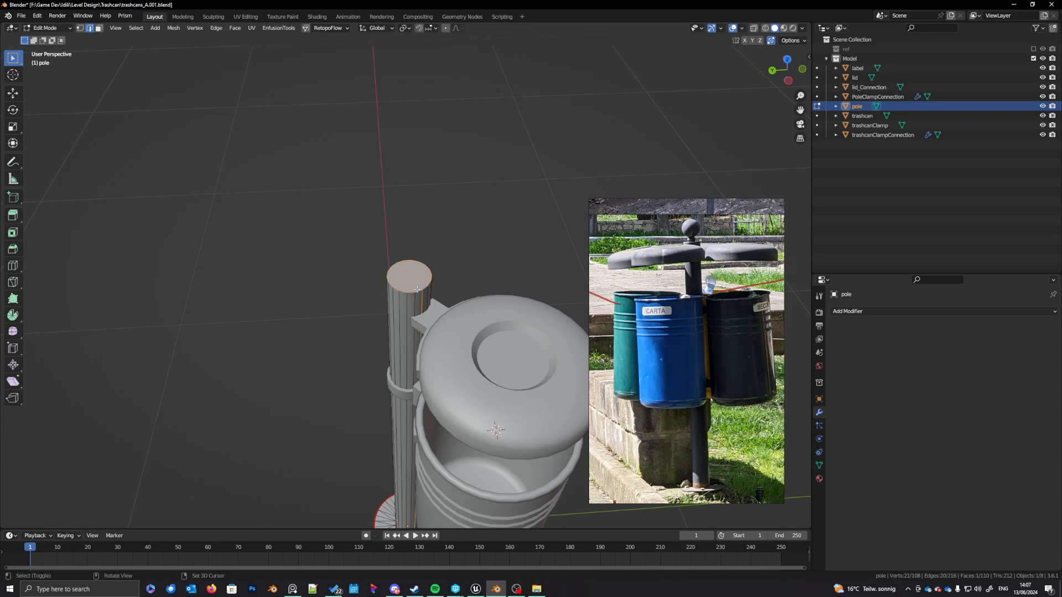
{"action": "right_click", "coordinate": [417, 291]}
{"action": "left_click", "coordinate": [419, 291]}
{"action": "middle_click_drag", "start_coordinate": [426, 386], "coordinate": [426, 415]}
{"action": "scroll", "coordinate": [426, 416], "scroll_direction": "up", "scroll_amount": 5}
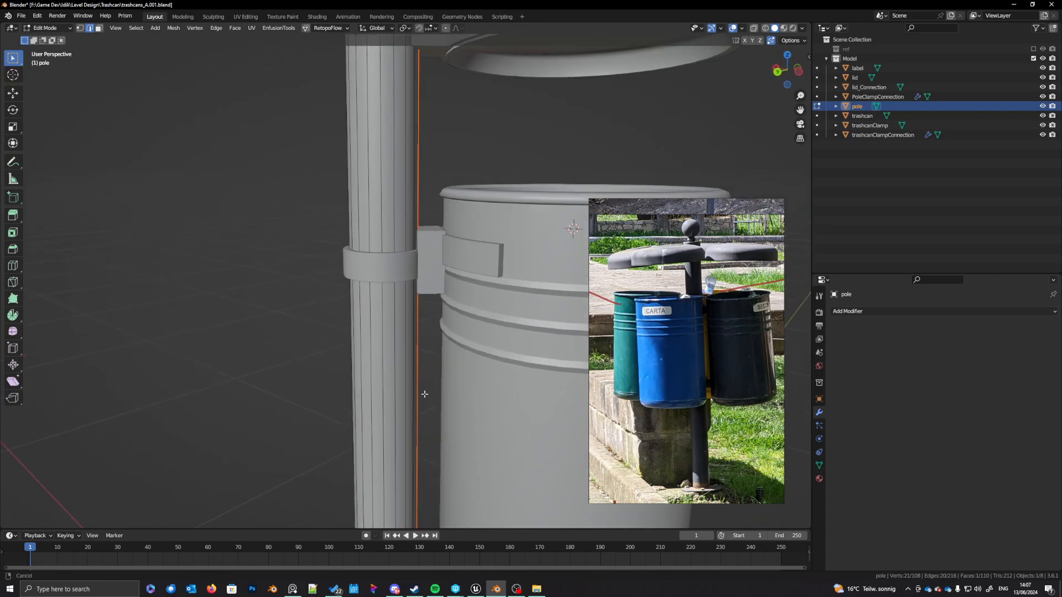
{"action": "scroll", "coordinate": [427, 366], "scroll_direction": "down", "scroll_amount": 5}
{"action": "key", "text": "Tab"}
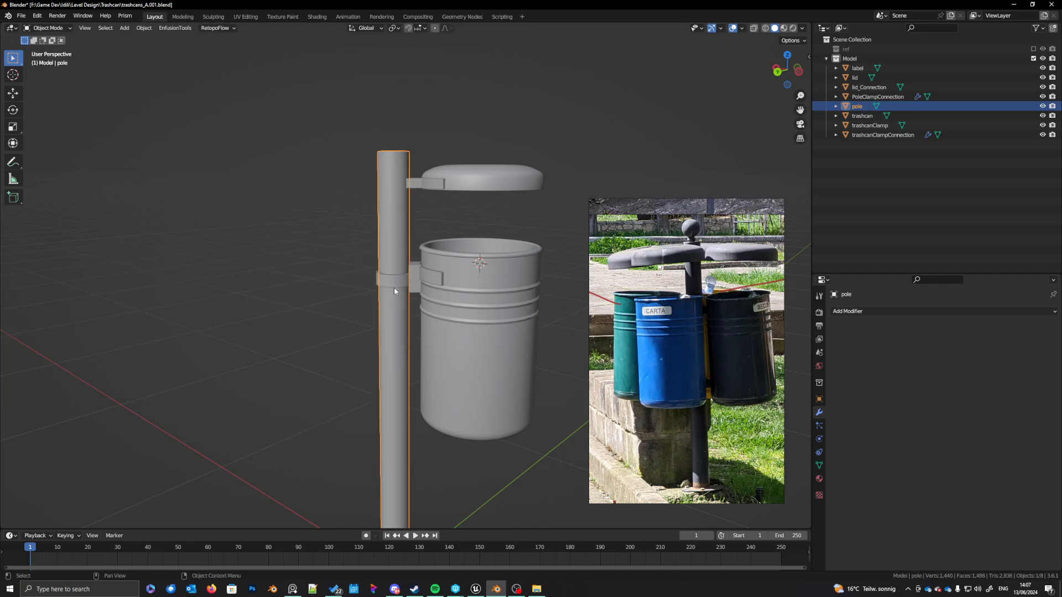
Step: Apply the Solidify modifier on the pole's clamp ring and isolate the ring for mesh editing
{"action": "left_click", "coordinate": [401, 288]}
{"action": "scroll", "coordinate": [405, 288], "scroll_direction": "up", "scroll_amount": 3}
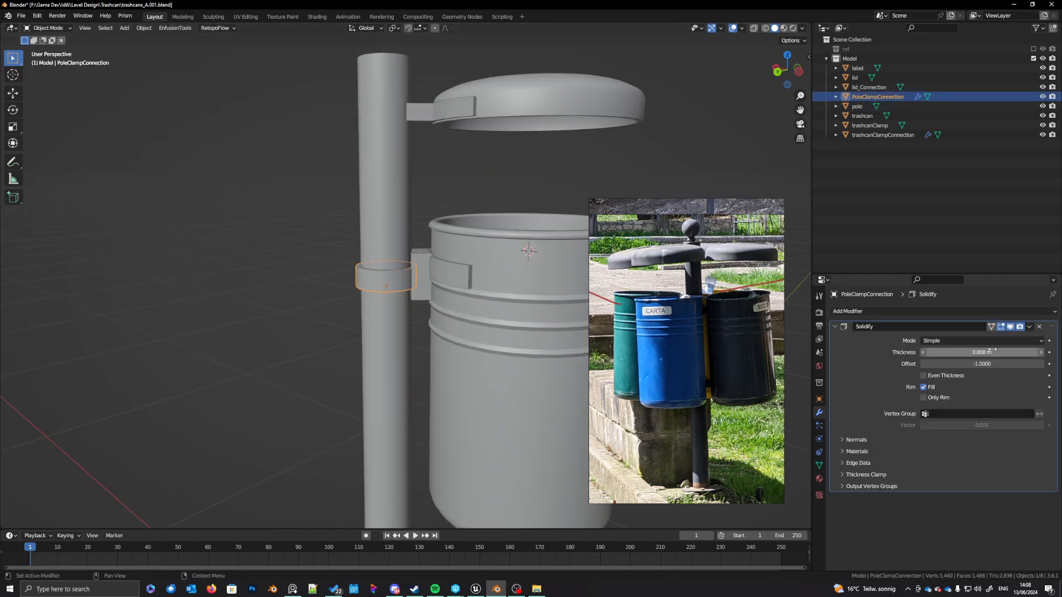
{"action": "left_click", "coordinate": [1030, 328]}
{"action": "left_click", "coordinate": [1014, 336]}
{"action": "middle_click_drag", "start_coordinate": [481, 340], "coordinate": [433, 377], "text": "shift"}
{"action": "key", "text": "shift+h"}
{"action": "key", "text": "Tab"}
{"action": "scroll", "coordinate": [430, 352], "scroll_direction": "up", "scroll_amount": 5}
{"action": "left_click", "coordinate": [425, 327], "text": "alt"}
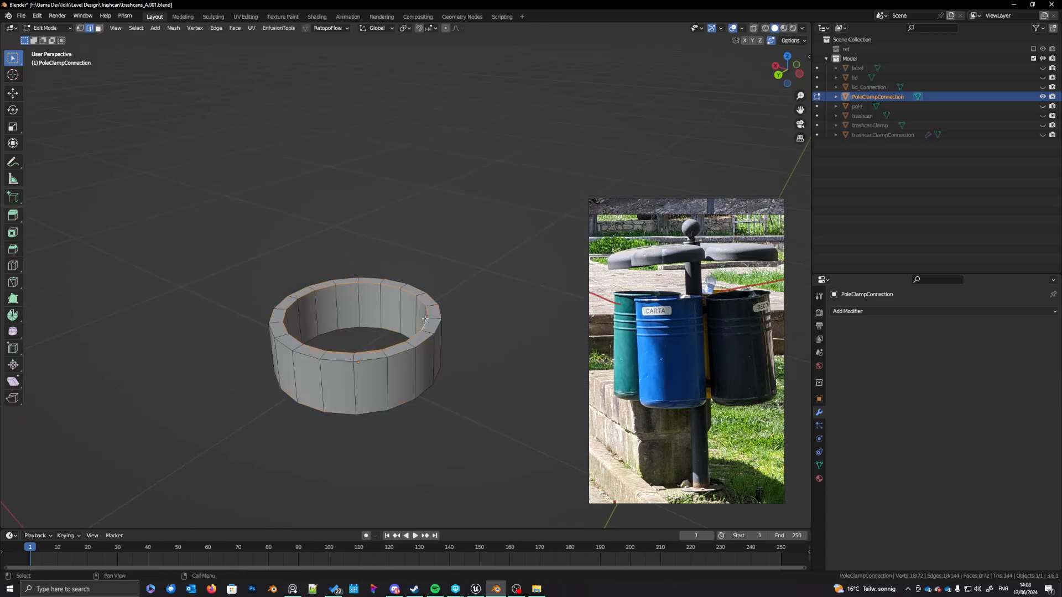
{"action": "key", "text": "3"}
{"action": "left_click", "coordinate": [402, 304], "text": "alt"}
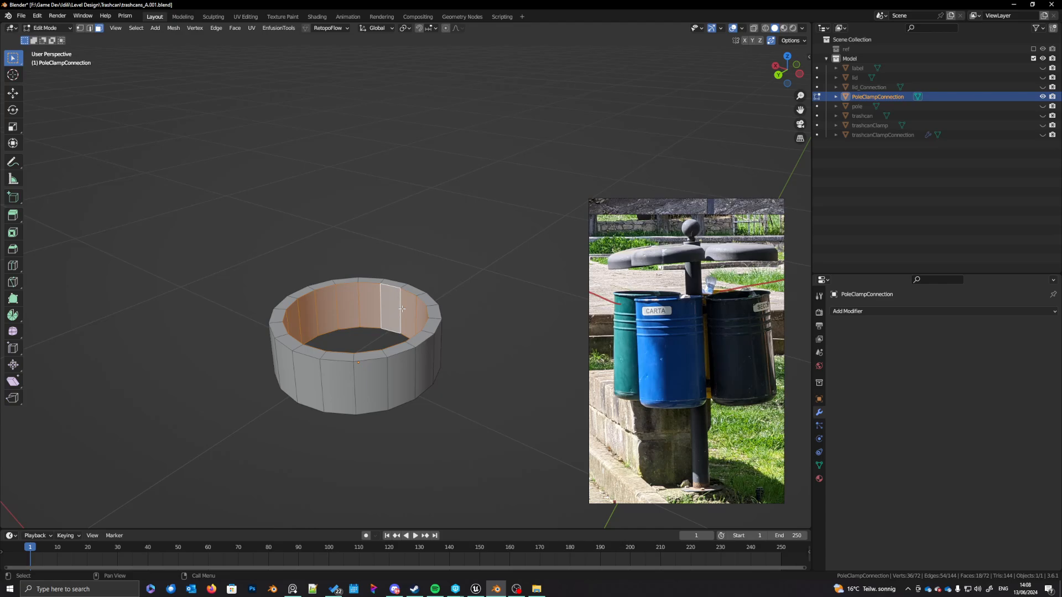
Step: Select the inner and outer rim edge loops on both ends of the pole clamp ring and mark them as seams
{"action": "key", "text": "2"}
{"action": "left_click", "coordinate": [428, 312], "text": "alt"}
{"action": "left_click", "coordinate": [393, 331], "text": "alt+shift"}
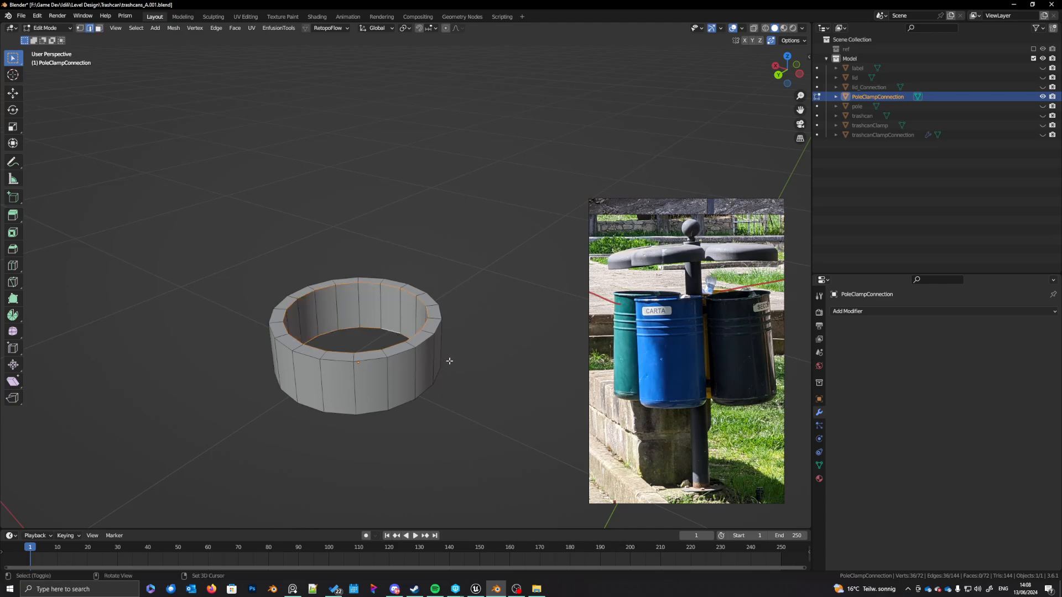
{"action": "left_click", "coordinate": [436, 329], "text": "alt+shift"}
{"action": "left_click", "coordinate": [426, 391], "text": "alt+shift"}
{"action": "right_click", "coordinate": [400, 392]}
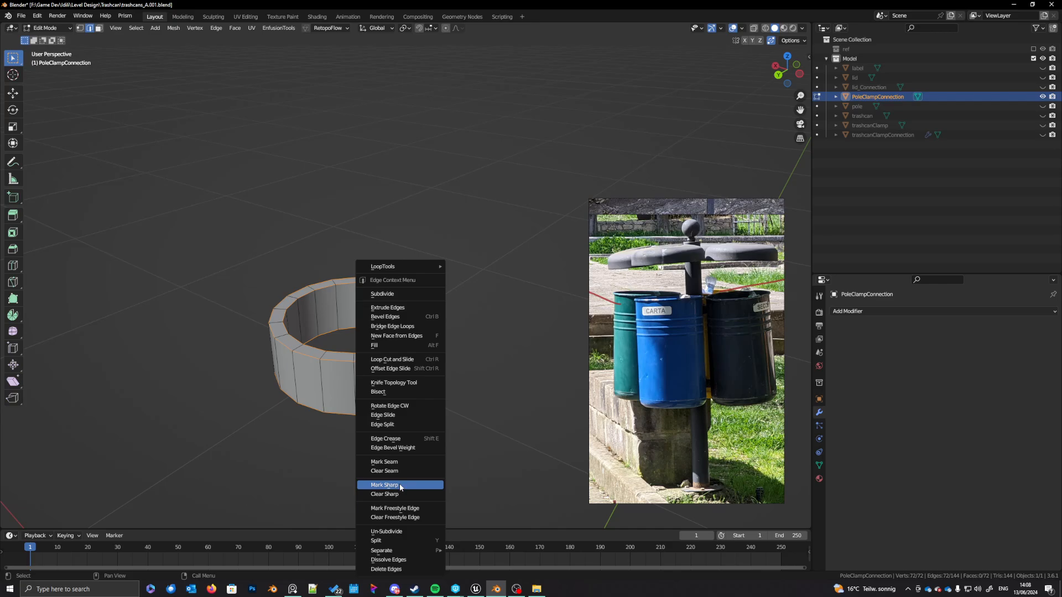
{"action": "left_click", "coordinate": [397, 464]}
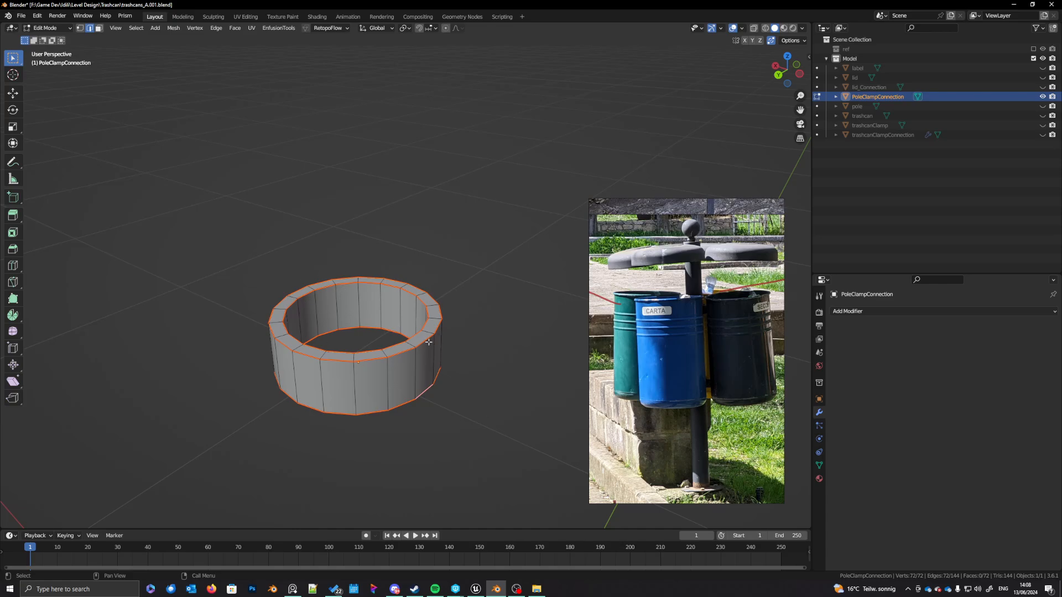
Step: Mark one vertical edge on the ring's inner wall and one on its outer wall as seams
{"action": "middle_click_drag", "start_coordinate": [429, 342], "coordinate": [418, 346]}
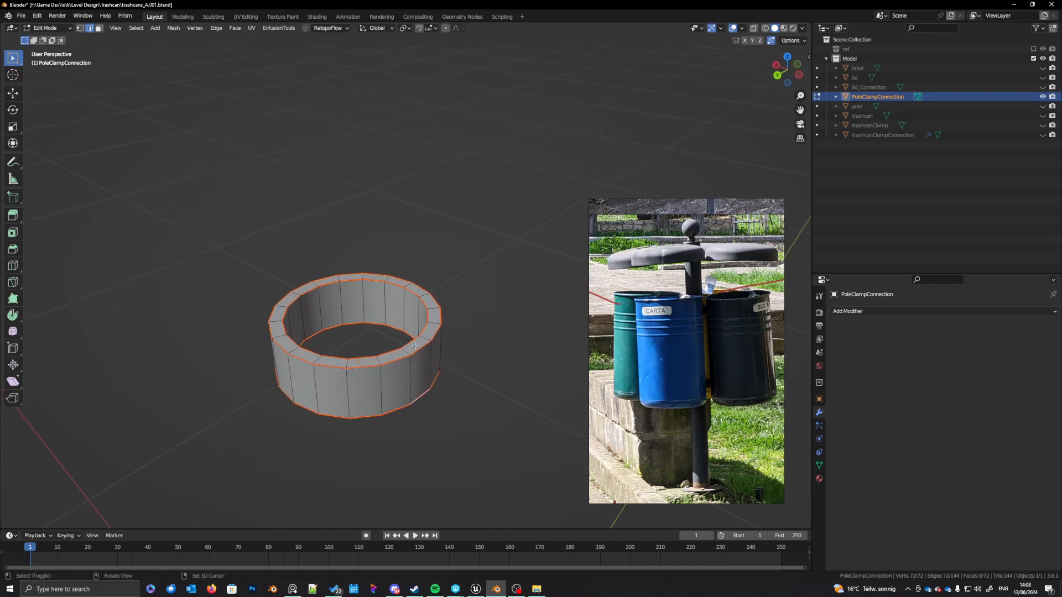
{"action": "left_click", "coordinate": [301, 315]}
{"action": "middle_click_drag", "start_coordinate": [302, 315], "coordinate": [390, 308]}
{"action": "left_click", "coordinate": [289, 320], "text": "shift"}
{"action": "right_click", "coordinate": [289, 321]}
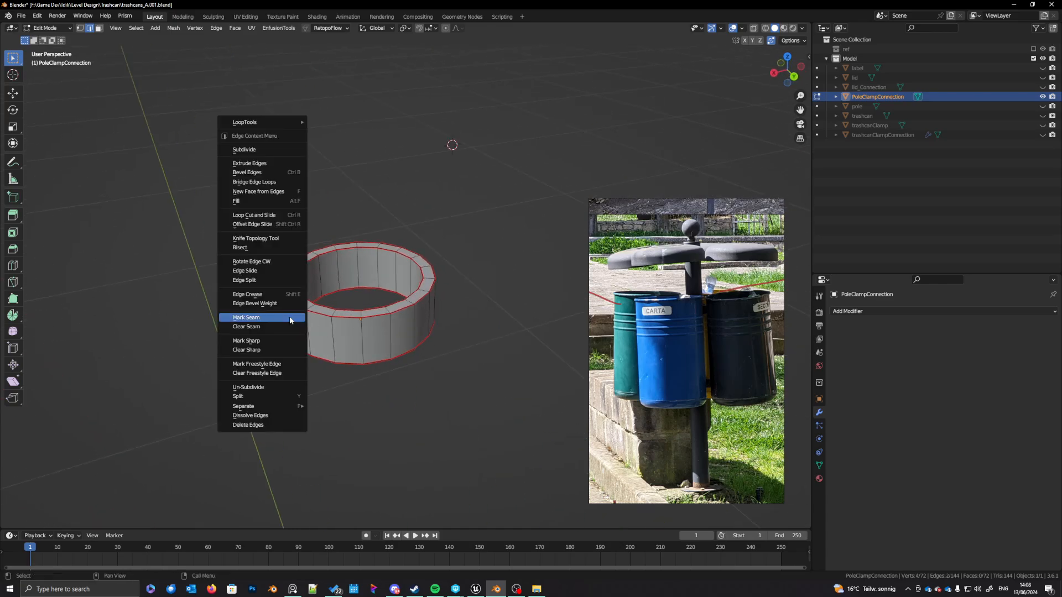
{"action": "left_click", "coordinate": [290, 318]}
Step: Mark one short edge across each of the ring's top and bottom faces as seams, finish editing and show all parts again
{"action": "middle_click_drag", "start_coordinate": [290, 321], "coordinate": [362, 346]}
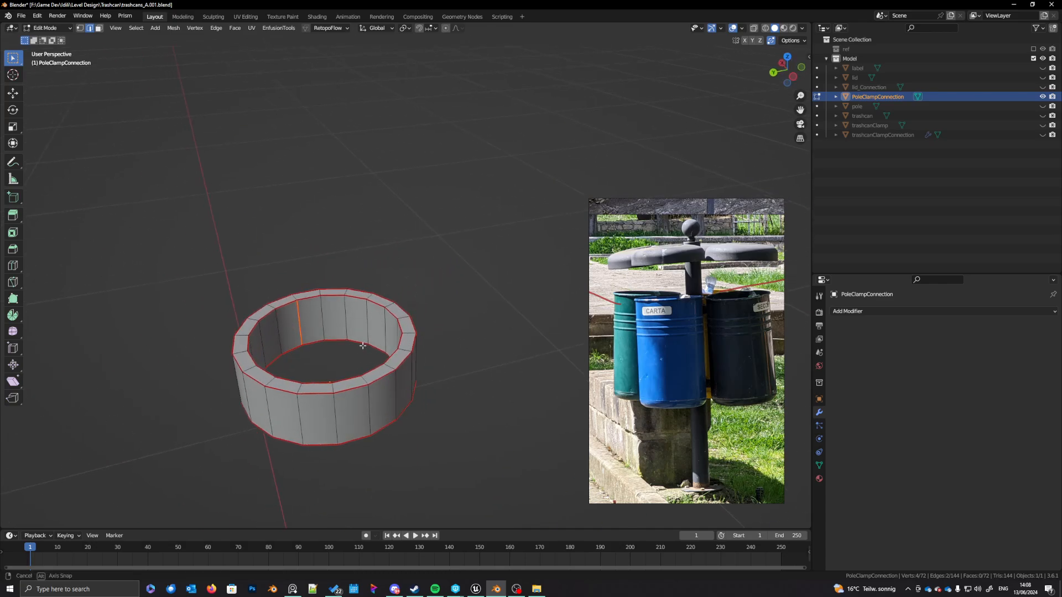
{"action": "left_click", "coordinate": [297, 299], "text": "shift"}
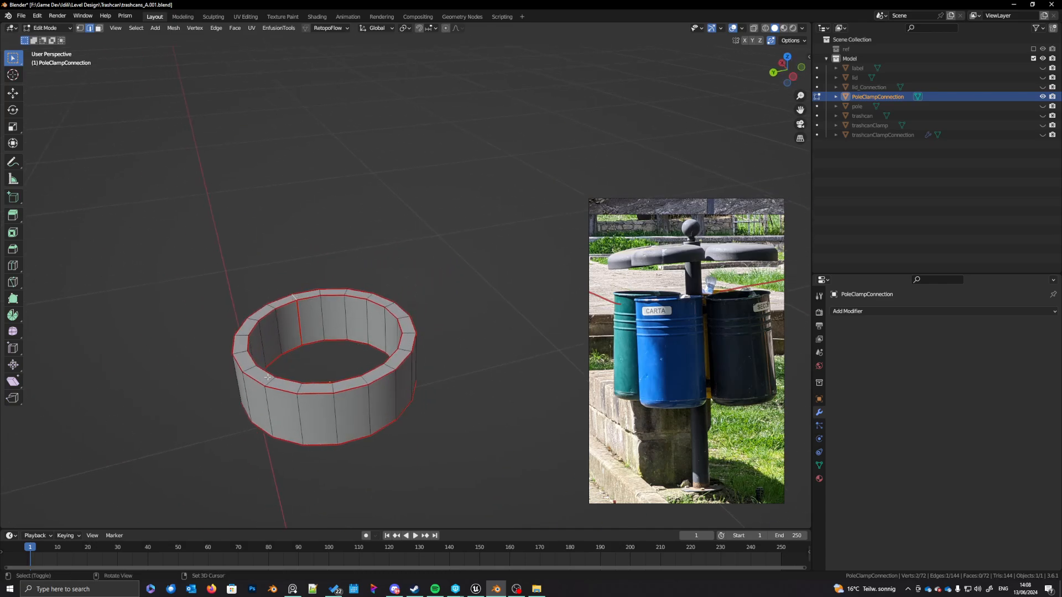
{"action": "middle_click_drag", "start_coordinate": [268, 377], "coordinate": [285, 342]}
{"action": "left_click", "coordinate": [286, 342], "text": "shift"}
{"action": "right_click", "coordinate": [287, 342]}
{"action": "left_click", "coordinate": [287, 340]}
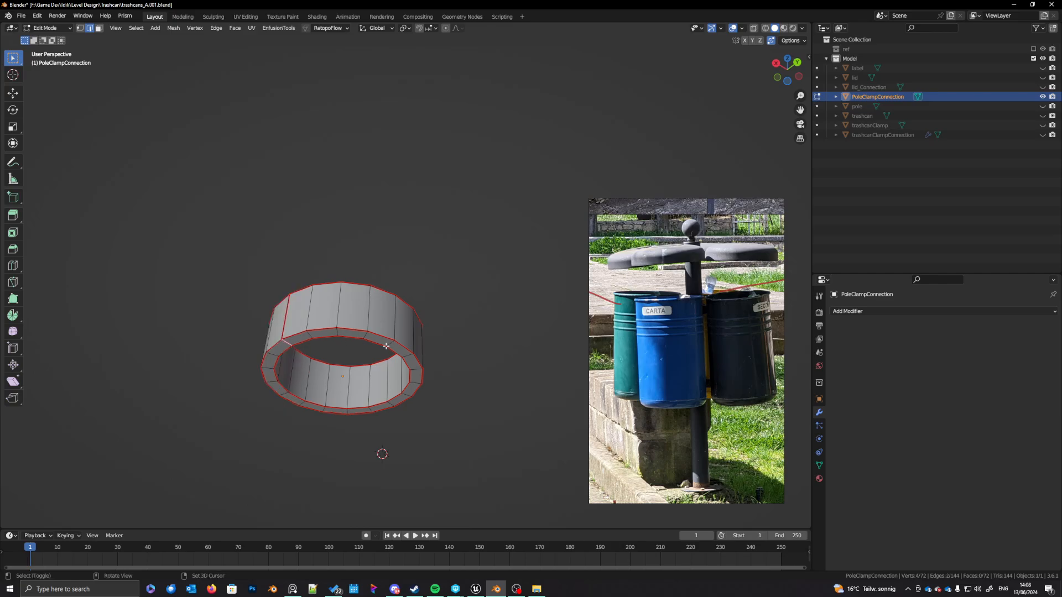
{"action": "middle_click_drag", "start_coordinate": [386, 347], "coordinate": [291, 291]}
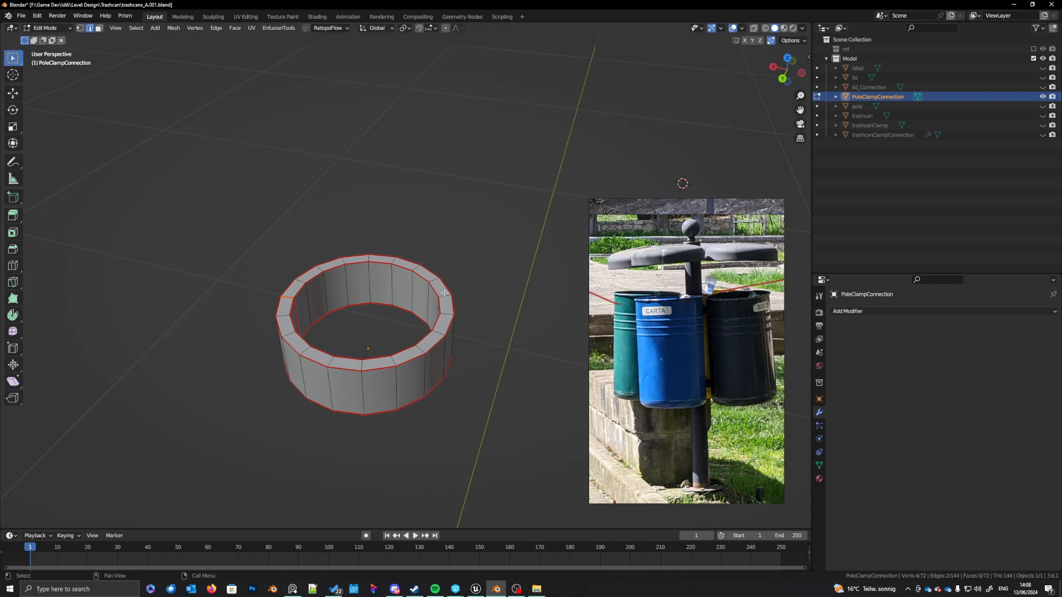
{"action": "middle_click_drag", "start_coordinate": [403, 355], "coordinate": [362, 358]}
{"action": "key", "text": "Tab"}
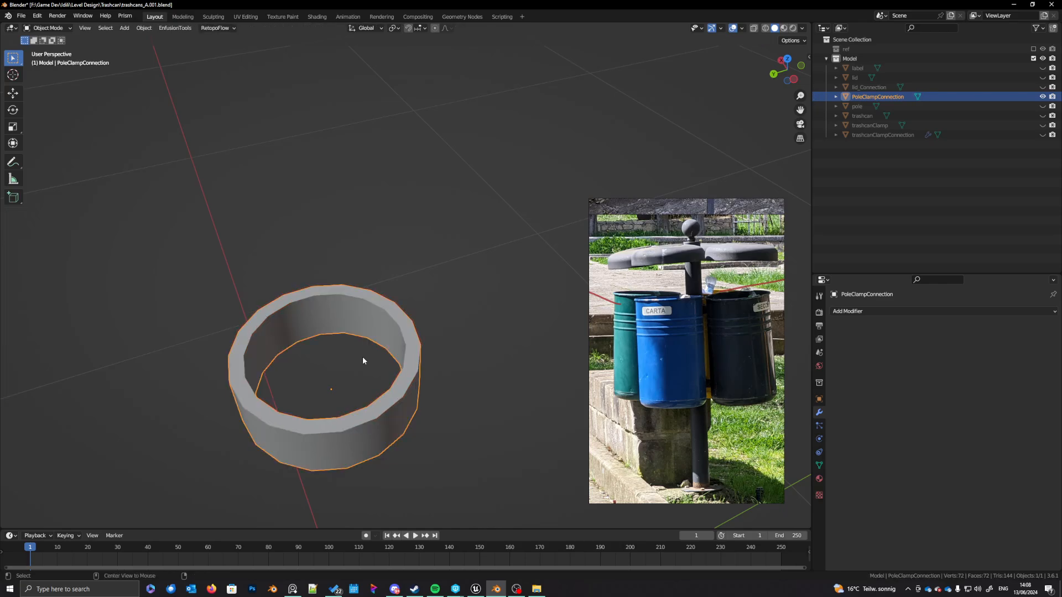
{"action": "key", "text": "KP_Divide"}
Step: Isolate the trashcan clamp block beside the pole and open its mesh for editing
{"action": "left_click", "coordinate": [419, 410]}
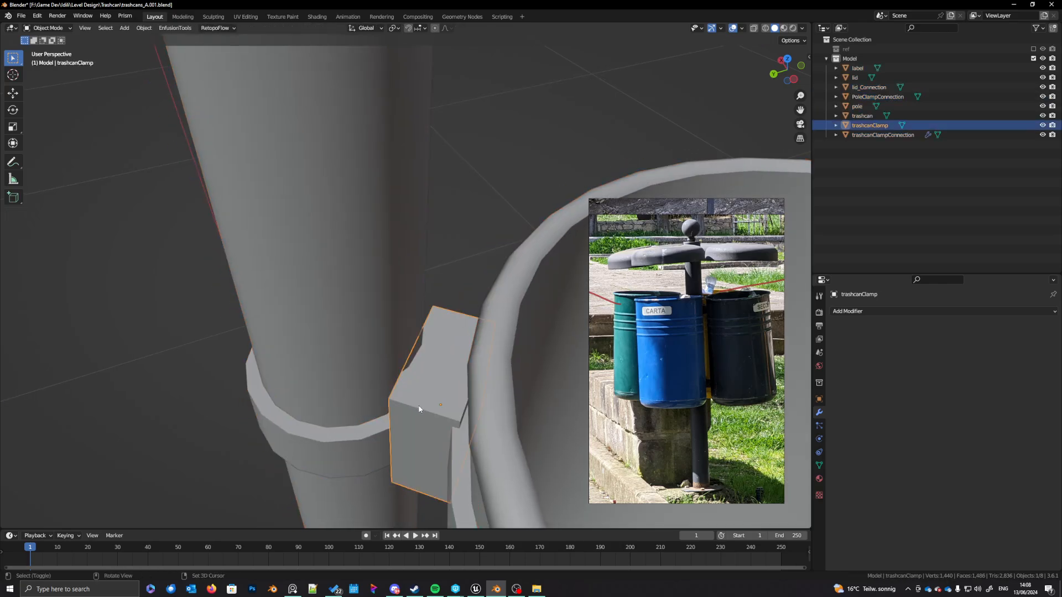
{"action": "key", "text": "KP_Divide"}
{"action": "key", "text": "Tab"}
{"action": "middle_click_drag", "start_coordinate": [422, 401], "coordinate": [254, 183]}
{"action": "key", "text": "Tab"}
{"action": "right_click", "coordinate": [332, 336]}
{"action": "left_click", "coordinate": [329, 334]}
{"action": "key", "text": "Tab"}
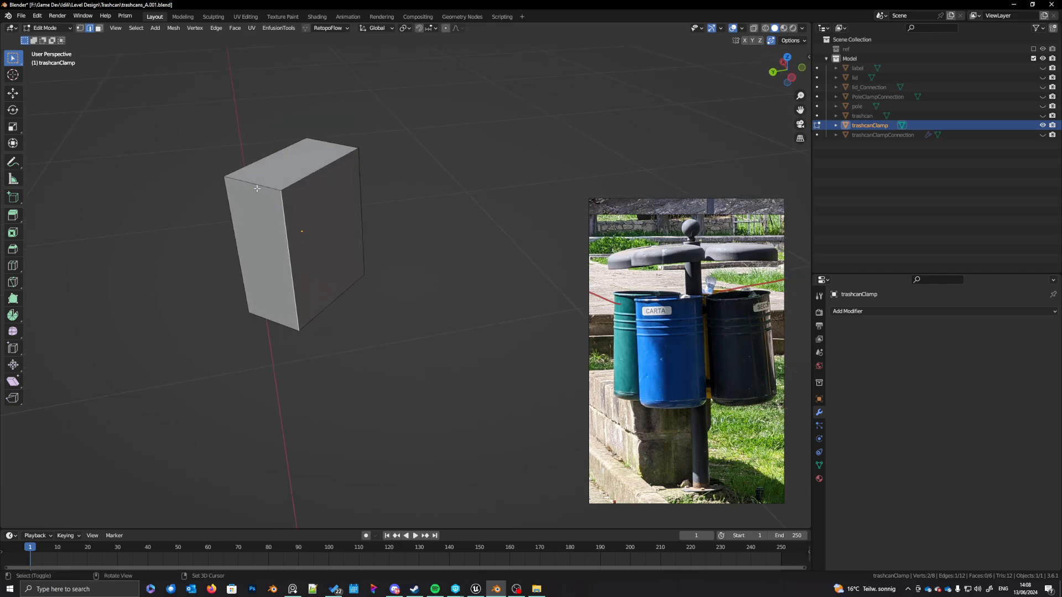
Step: Mark seven of the clamp block's edges as seams so its faces can unfold, finish editing and show all parts again
{"action": "left_click", "coordinate": [255, 183], "text": "shift"}
{"action": "left_click", "coordinate": [344, 149], "text": "shift"}
{"action": "left_click", "coordinate": [363, 215], "text": "shift"}
{"action": "middle_click_drag", "start_coordinate": [393, 301], "coordinate": [242, 356]}
{"action": "left_click", "coordinate": [357, 294], "text": "shift"}
{"action": "left_click", "coordinate": [319, 323], "text": "shift"}
{"action": "right_click", "coordinate": [287, 330]}
{"action": "left_click", "coordinate": [288, 327]}
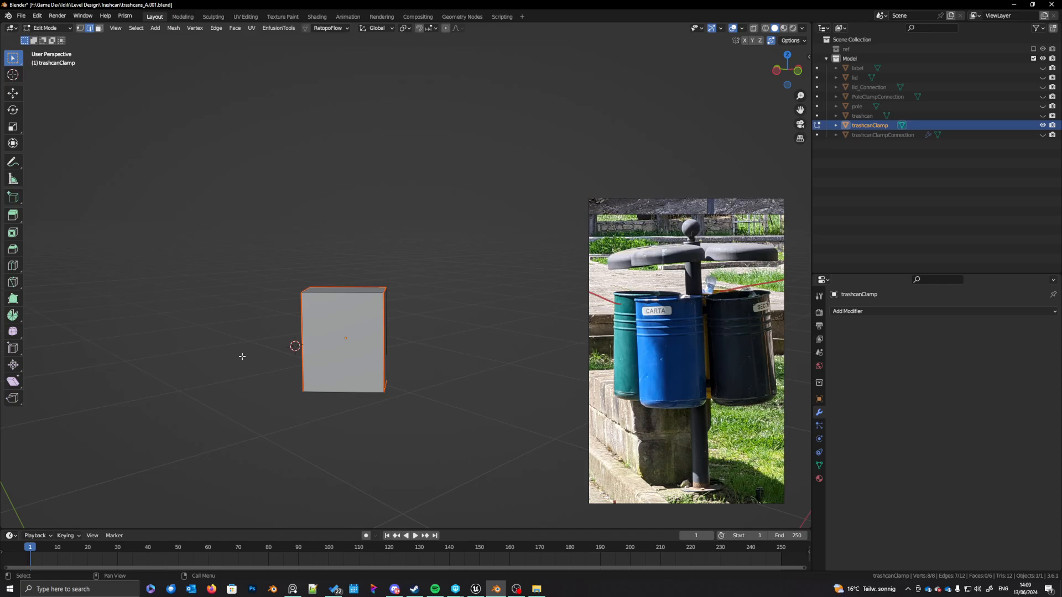
{"action": "middle_click_drag", "start_coordinate": [242, 356], "coordinate": [368, 363]}
{"action": "key", "text": "Tab"}
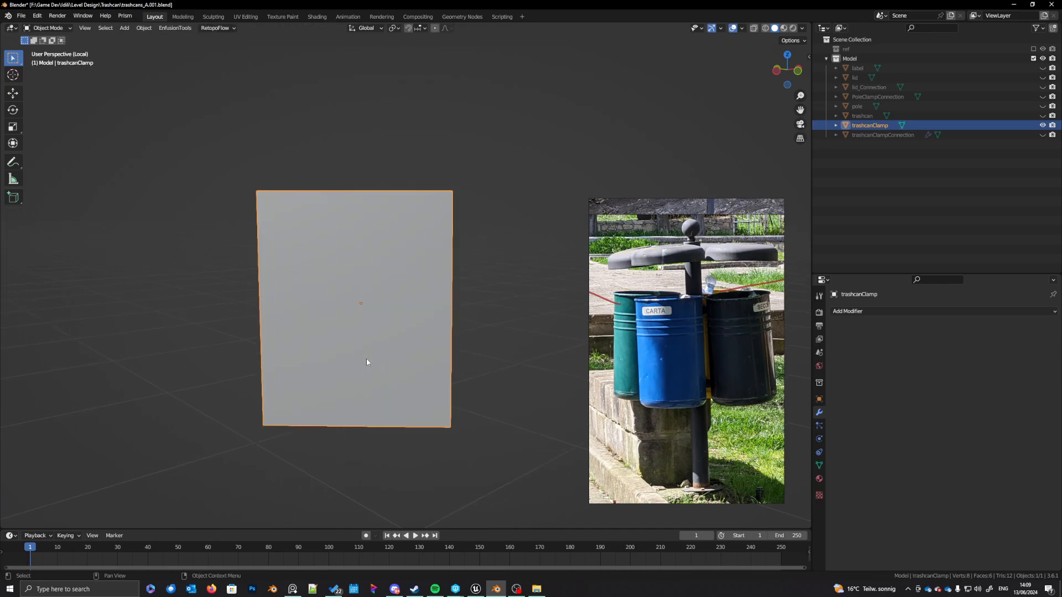
{"action": "key", "text": "KP_Divide"}
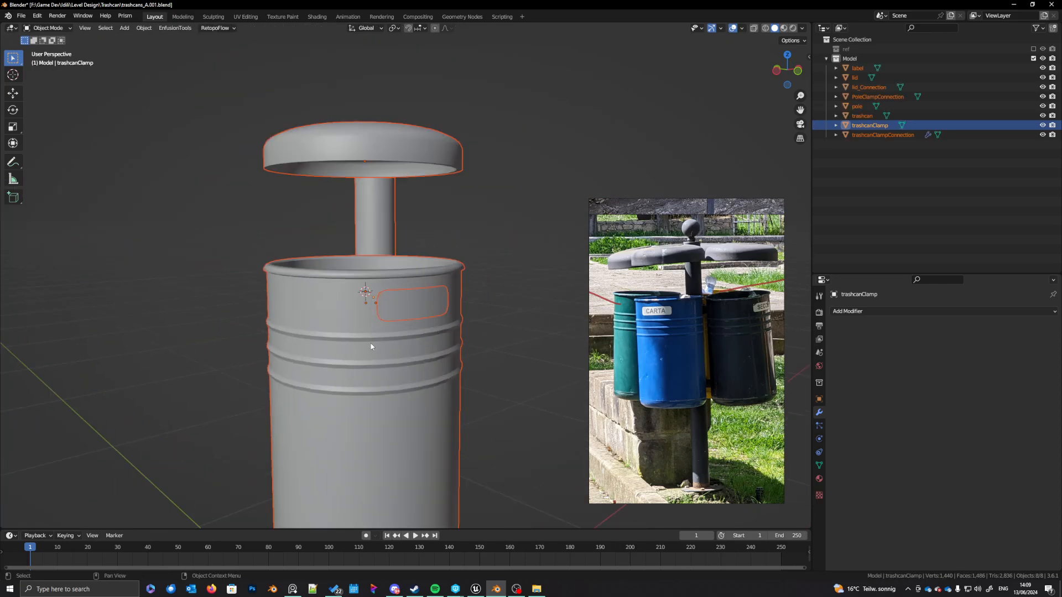
Step: Hide everything except the trashcan's lid and open the lid's mesh for editing
{"action": "left_click", "coordinate": [381, 321]}
{"action": "scroll", "coordinate": [404, 364], "scroll_direction": "down", "scroll_amount": 2}
{"action": "middle_click_drag", "start_coordinate": [404, 364], "coordinate": [346, 385]}
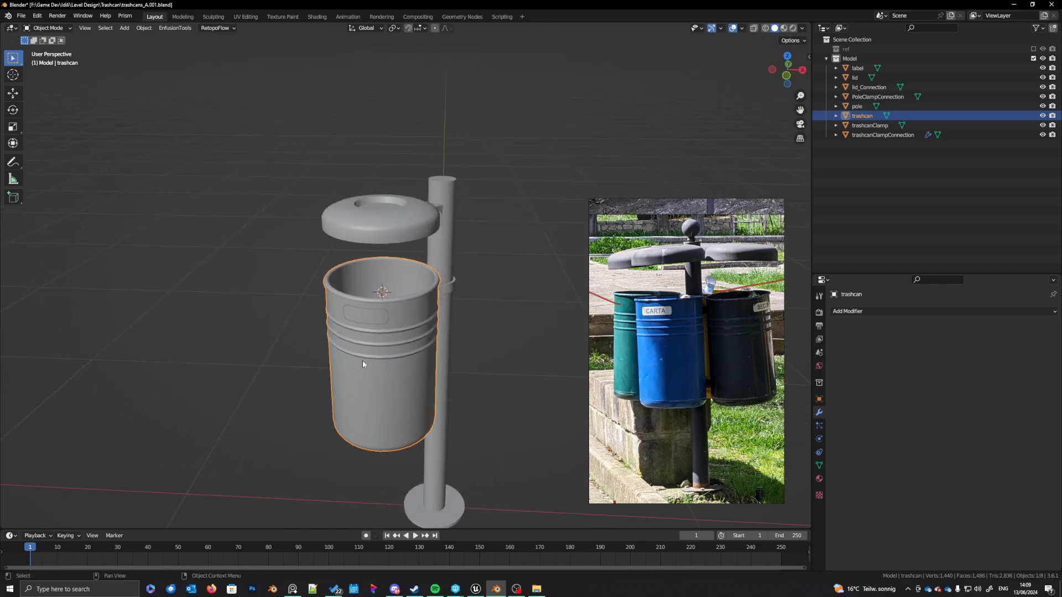
{"action": "left_click", "coordinate": [374, 234]}
{"action": "key", "text": "shift+h"}
{"action": "key", "text": "Tab"}
{"action": "key", "text": "KP_Decimal"}
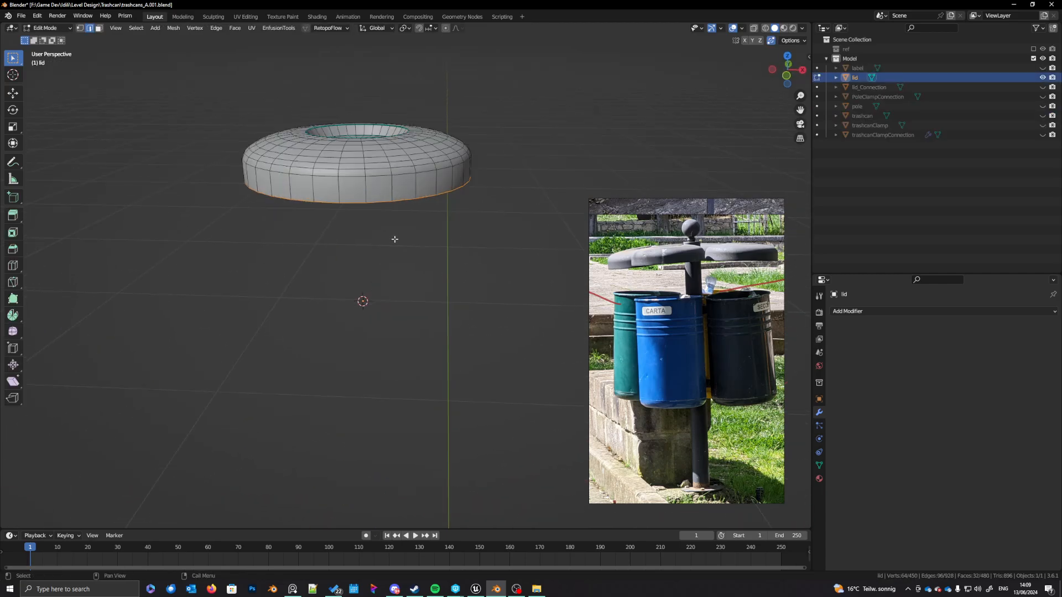
Step: Mark seams on the lid's top recess rim loop, both lower rim loops and one short edge between the lower loops
{"action": "left_click", "coordinate": [426, 305], "text": "alt"}
{"action": "middle_click_drag", "start_coordinate": [426, 305], "coordinate": [437, 368]}
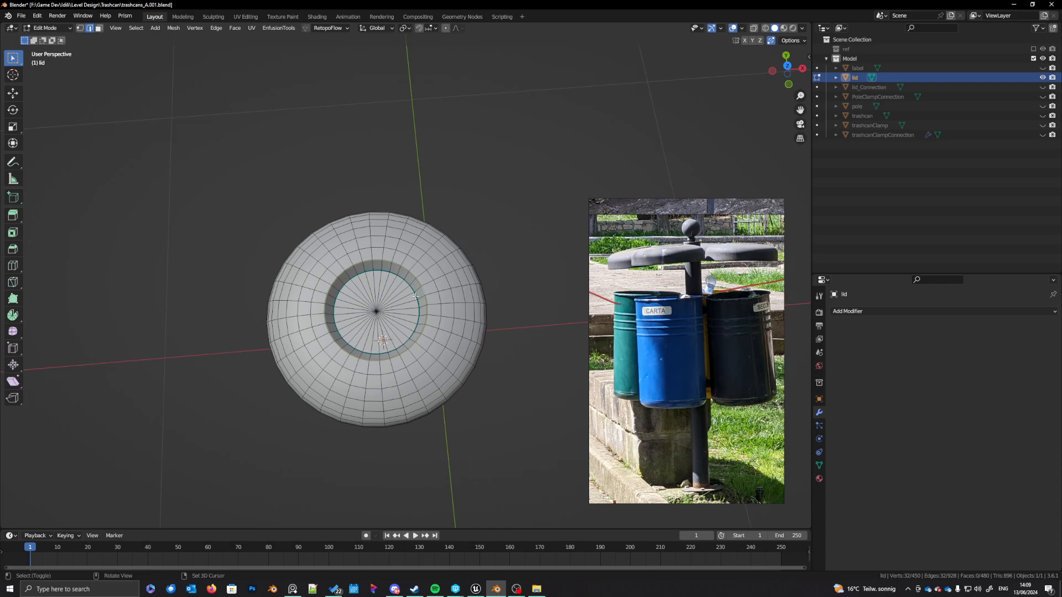
{"action": "middle_click_drag", "start_coordinate": [411, 286], "coordinate": [431, 251]}
{"action": "left_click", "coordinate": [431, 236], "text": "alt+shift"}
{"action": "left_click", "coordinate": [425, 242], "text": "alt+shift"}
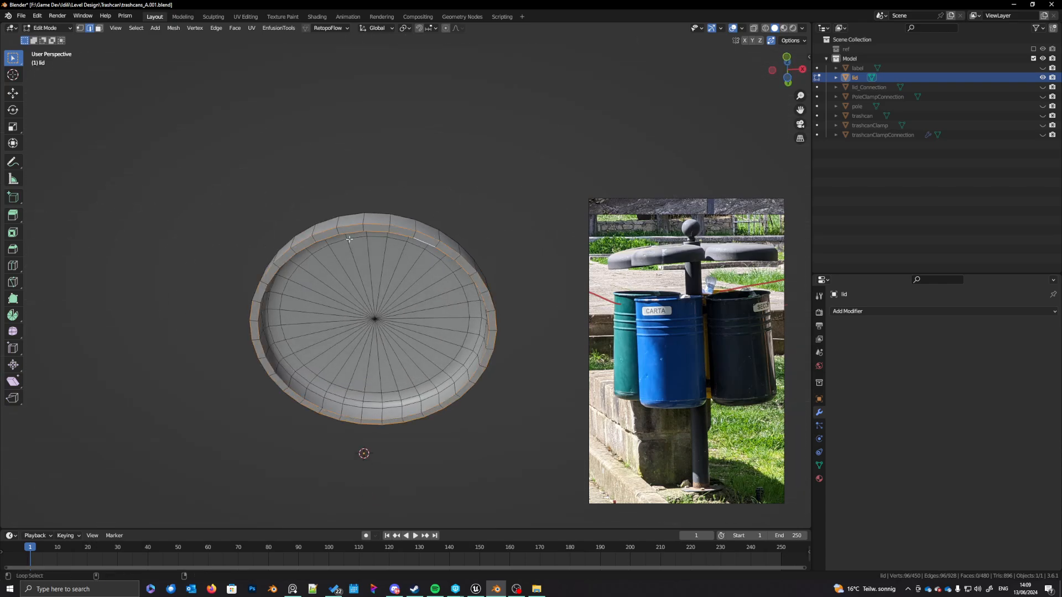
{"action": "left_click", "coordinate": [337, 231], "text": "shift"}
{"action": "mouse_move", "coordinate": [356, 267]}
{"action": "middle_mouse_down"}
{"action": "mouse_move", "coordinate": [356, 231]}
{"action": "mouse_move", "coordinate": [425, 405]}
{"action": "mouse_move", "coordinate": [421, 384]}
{"action": "middle_mouse_up"}
{"action": "right_click", "coordinate": [421, 384]}
{"action": "left_click", "coordinate": [420, 381]}
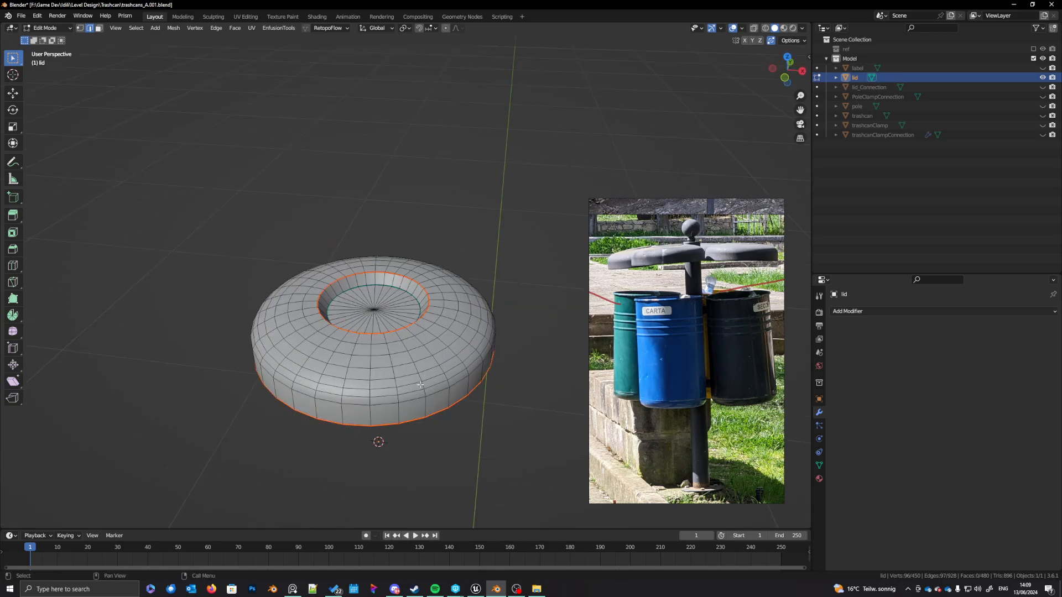
Step: Clear the lid's edge selection, finish editing the mesh and bring back all hidden parts
{"action": "scroll", "coordinate": [422, 383], "scroll_direction": "down", "scroll_amount": 4}
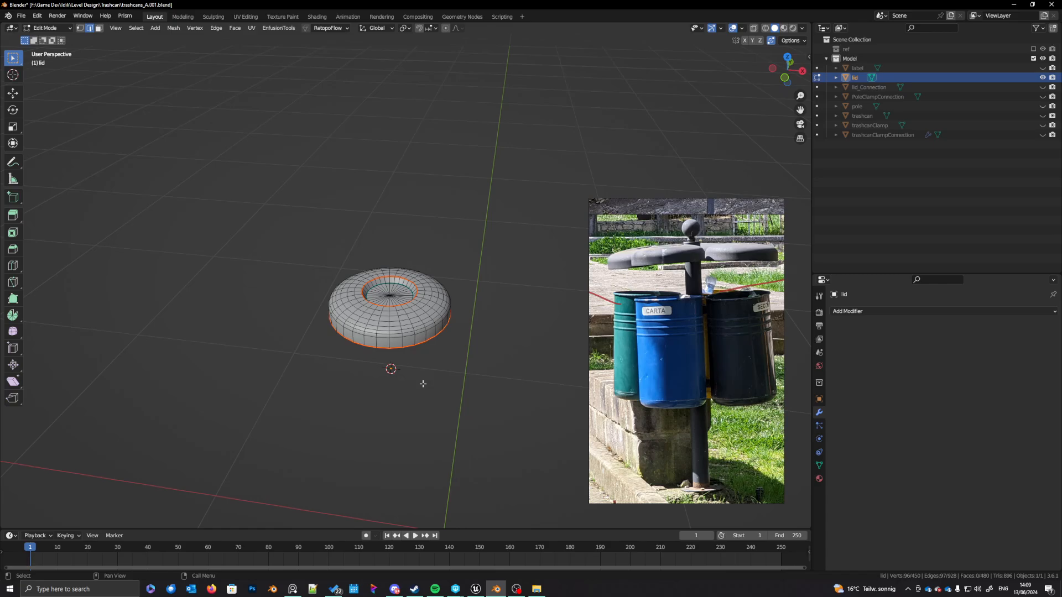
{"action": "scroll", "coordinate": [423, 383], "scroll_direction": "up", "scroll_amount": 8}
{"action": "scroll", "coordinate": [423, 384], "scroll_direction": "down", "scroll_amount": 2}
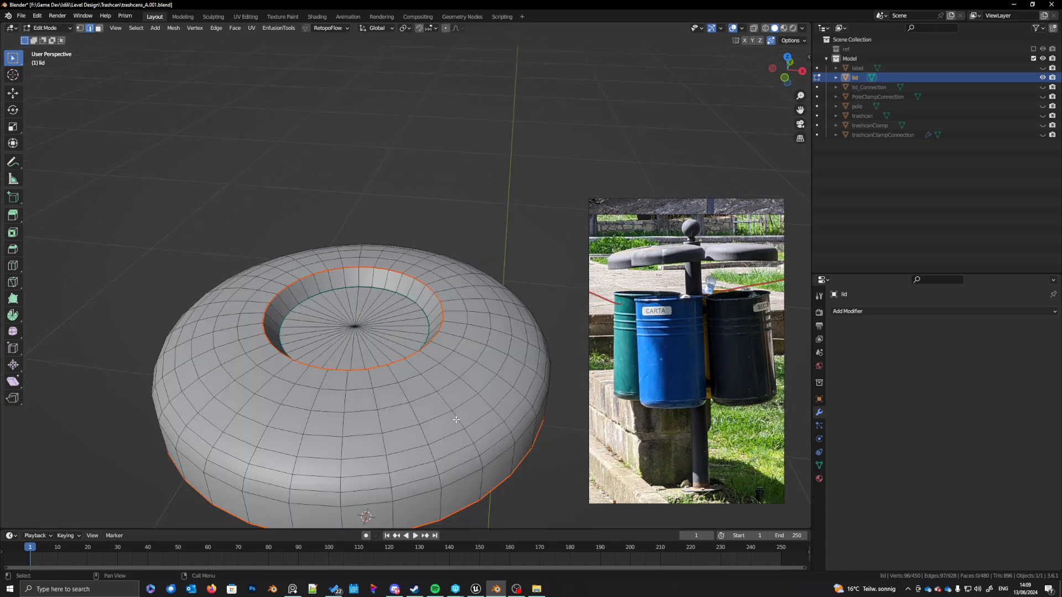
{"action": "left_click", "coordinate": [493, 457], "text": "alt"}
{"action": "scroll", "coordinate": [493, 457], "scroll_direction": "down", "scroll_amount": 5}
{"action": "middle_click_drag", "start_coordinate": [492, 457], "coordinate": [438, 427]}
{"action": "key", "text": "alt+a"}
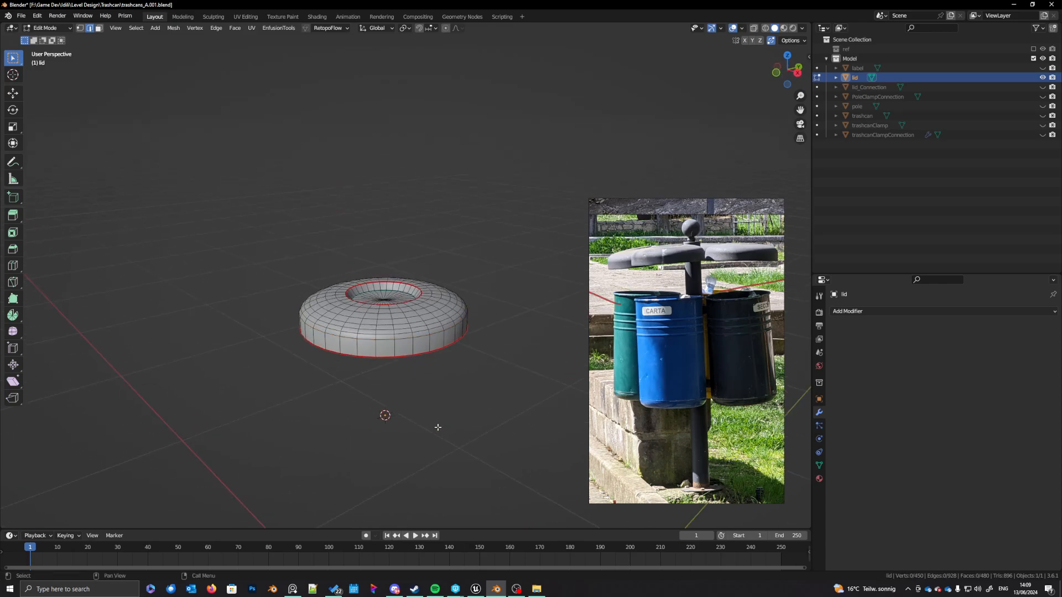
{"action": "key", "text": "alt+h"}
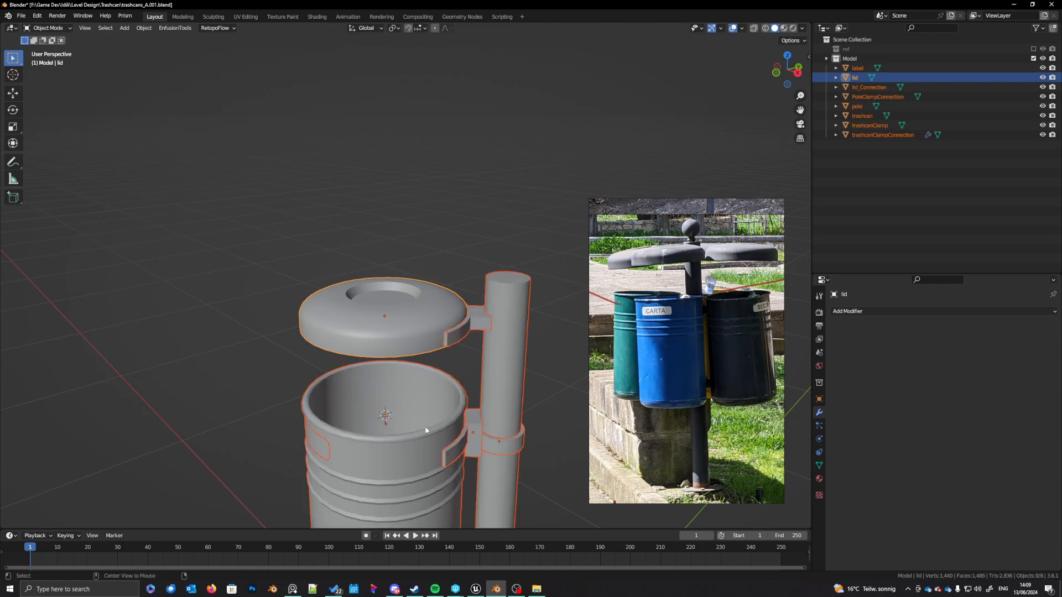
{"action": "left_click", "coordinate": [419, 442]}
{"action": "left_click", "coordinate": [309, 443]}
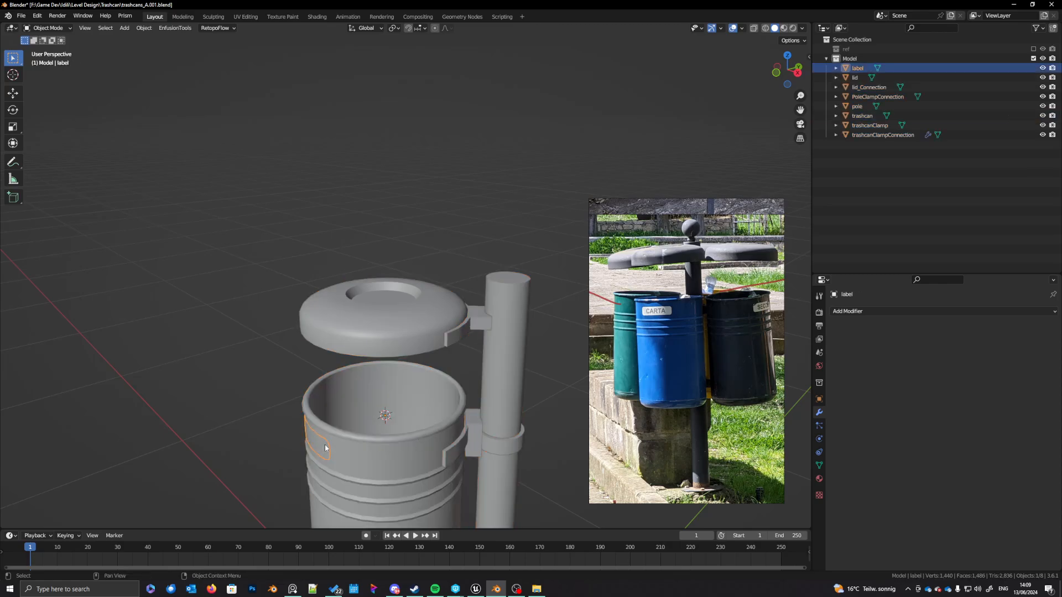
{"action": "key", "text": "Tab"}
{"action": "key", "text": "Tab"}
Step: Hide everything except the trashcan body and open its mesh for editing
{"action": "left_click", "coordinate": [347, 445]}
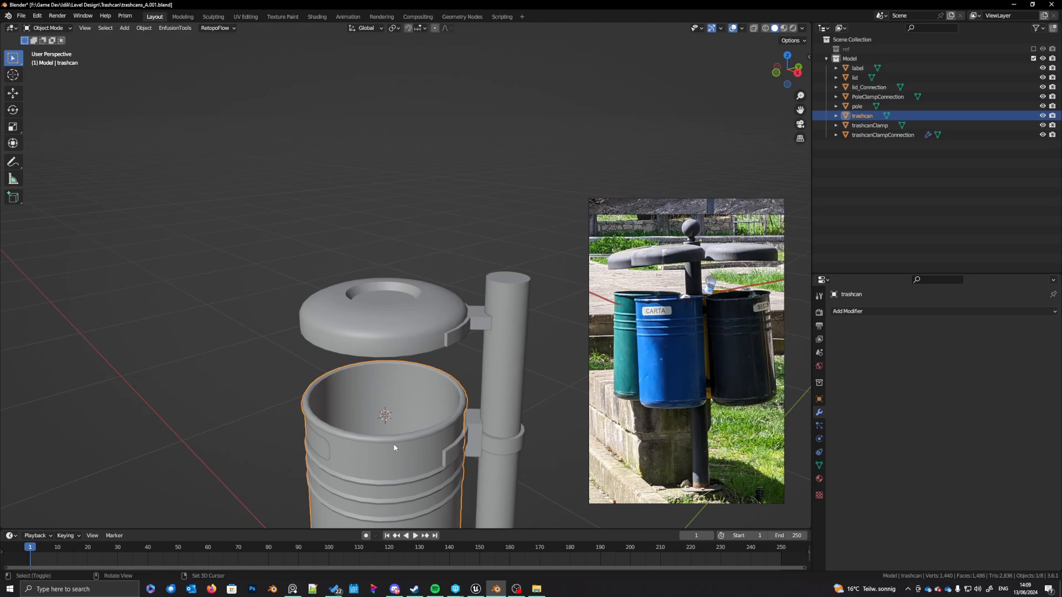
{"action": "key", "text": "shift+h"}
{"action": "key", "text": "Tab"}
{"action": "scroll", "coordinate": [404, 455], "scroll_direction": "up", "scroll_amount": 4}
{"action": "middle_click_drag", "start_coordinate": [403, 454], "coordinate": [425, 323], "text": "shift"}
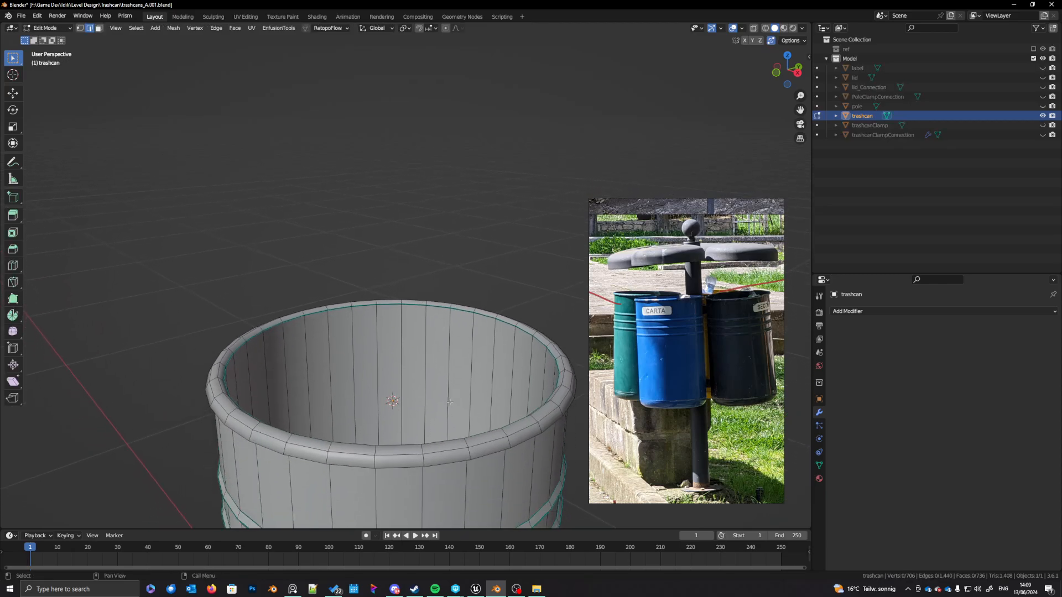
Step: Select the edge loops on the inner and outer undersides of the can's rounded top rim
{"action": "left_click", "coordinate": [465, 317], "text": "alt"}
{"action": "middle_click_drag", "start_coordinate": [514, 475], "coordinate": [519, 420]}
{"action": "left_click", "coordinate": [489, 315], "text": "alt+shift"}
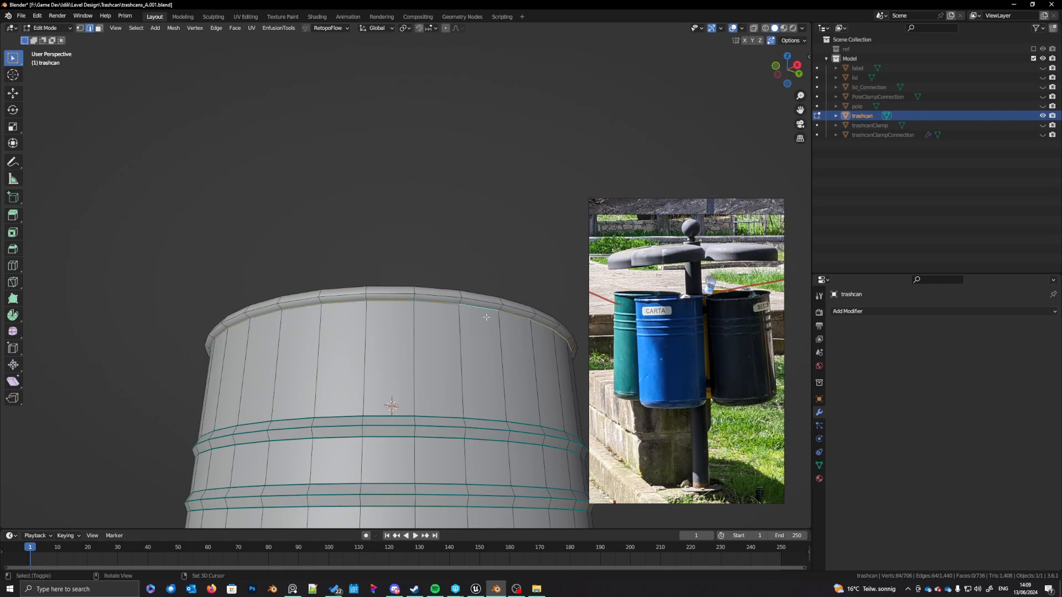
{"action": "scroll", "coordinate": [463, 443], "scroll_direction": "down", "scroll_amount": 9}
{"action": "middle_click_drag", "start_coordinate": [456, 428], "coordinate": [459, 382], "text": "shift"}
{"action": "scroll", "coordinate": [459, 382], "scroll_direction": "up", "scroll_amount": 6}
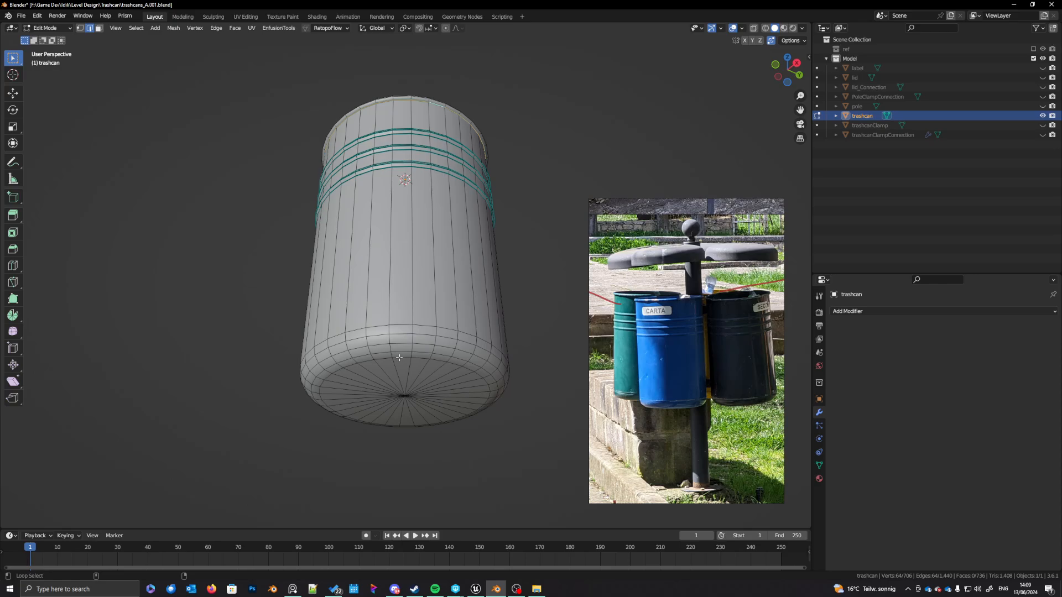
Step: Add the two edge loops bounding the can's rounded bottom edge to the selection and mark all selected loops as seams
{"action": "left_click", "coordinate": [399, 359], "text": "alt+shift"}
{"action": "left_click", "coordinate": [402, 326], "text": "alt+shift"}
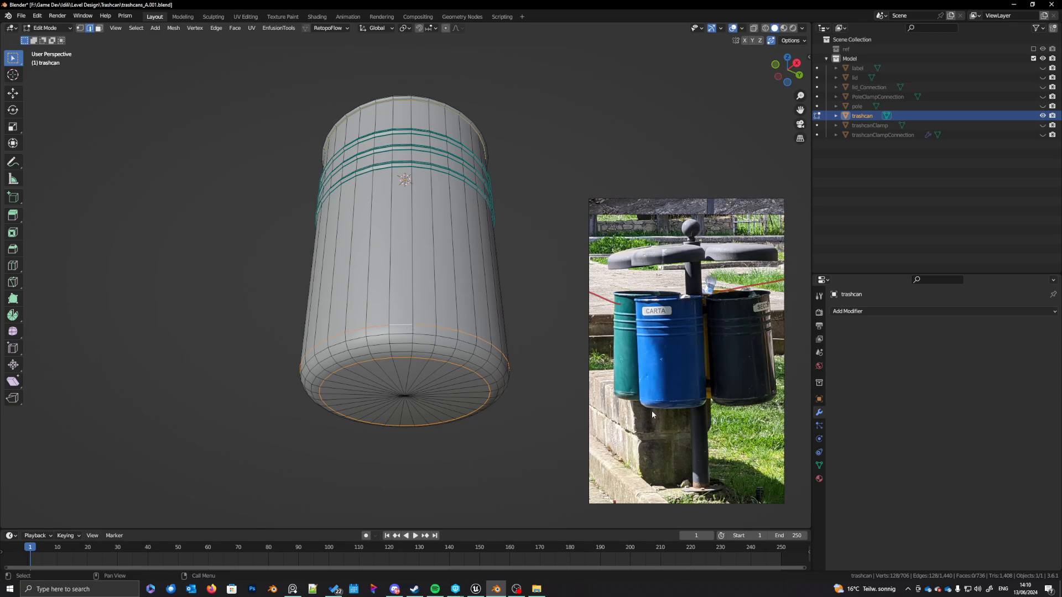
{"action": "right_click", "coordinate": [395, 328]}
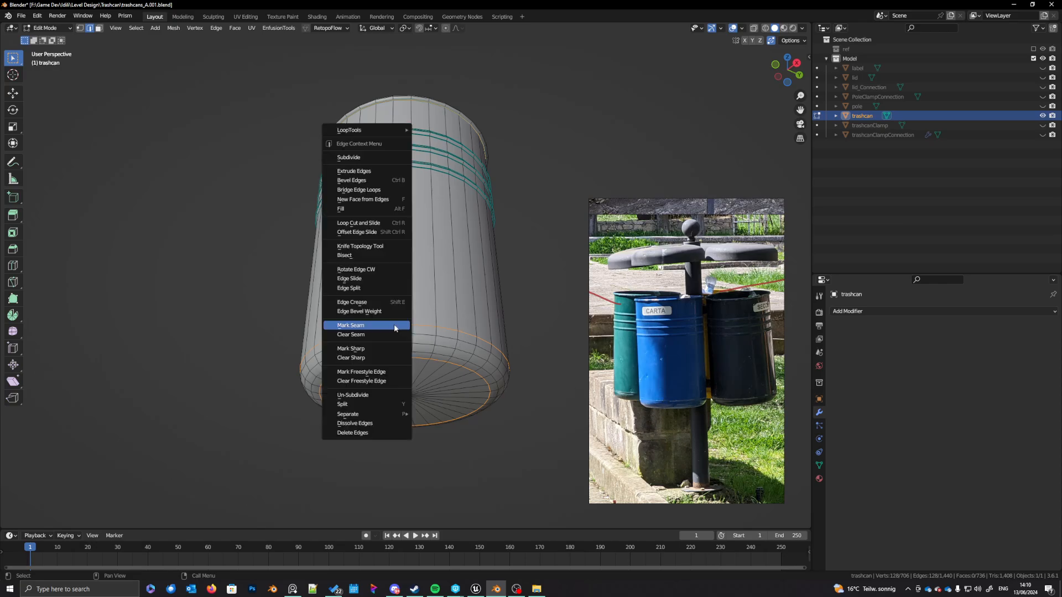
{"action": "left_click", "coordinate": [378, 330]}
Step: Mark the edge loop where the can's inner wall meets its rounded floor as a seam
{"action": "middle_click_drag", "start_coordinate": [379, 332], "coordinate": [430, 337]}
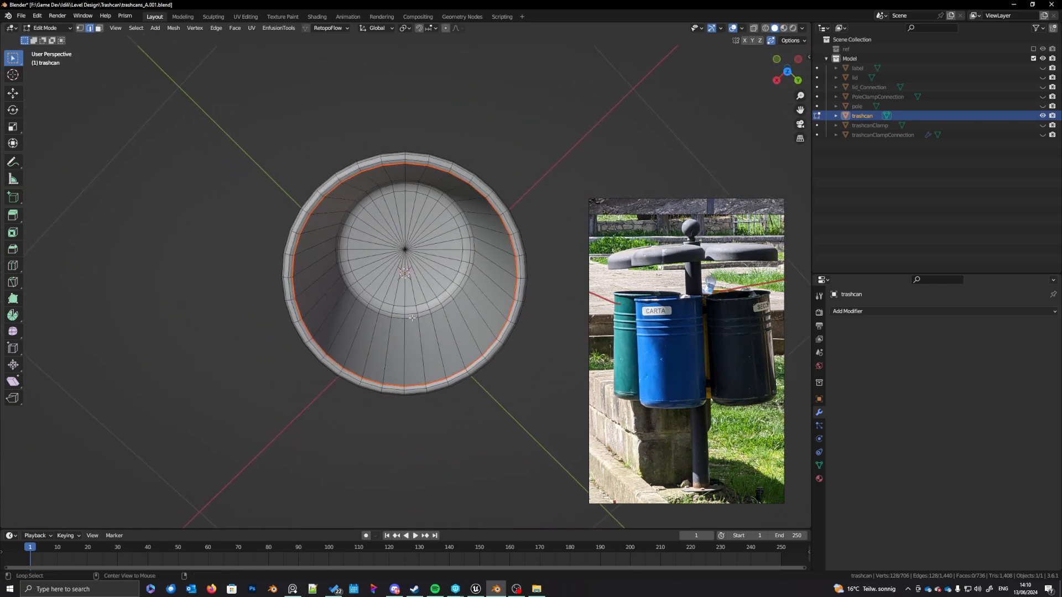
{"action": "left_click", "coordinate": [411, 319], "text": "alt"}
{"action": "right_click", "coordinate": [412, 319]}
{"action": "left_click", "coordinate": [412, 319]}
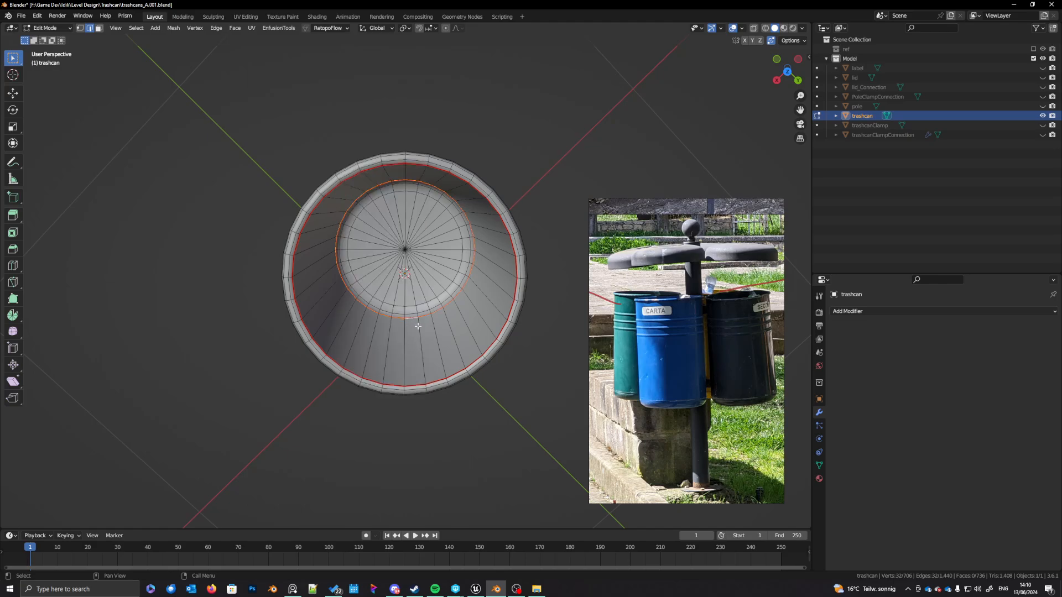
Step: Select a vertical line of edges running down the can's outer wall and mark it as a seam
{"action": "left_click", "coordinate": [418, 326]}
{"action": "mouse_move", "coordinate": [418, 326]}
{"action": "middle_mouse_down"}
{"action": "mouse_move", "coordinate": [414, 421]}
{"action": "mouse_move", "coordinate": [401, 403]}
{"action": "mouse_move", "coordinate": [421, 336]}
{"action": "middle_mouse_up"}
{"action": "left_click", "coordinate": [420, 379], "text": "ctrl"}
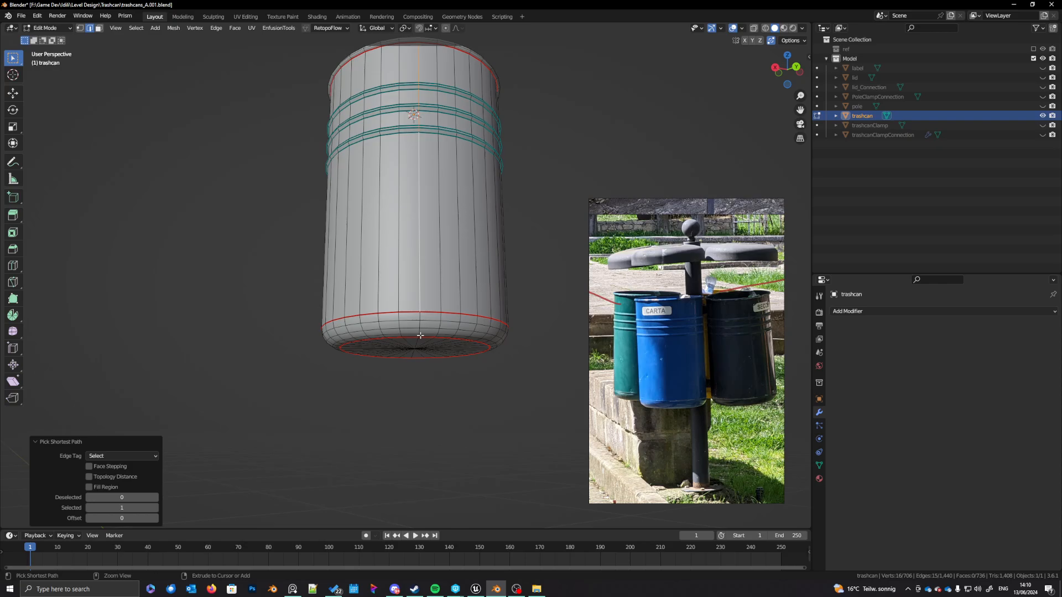
{"action": "left_click", "coordinate": [419, 337], "text": "shift"}
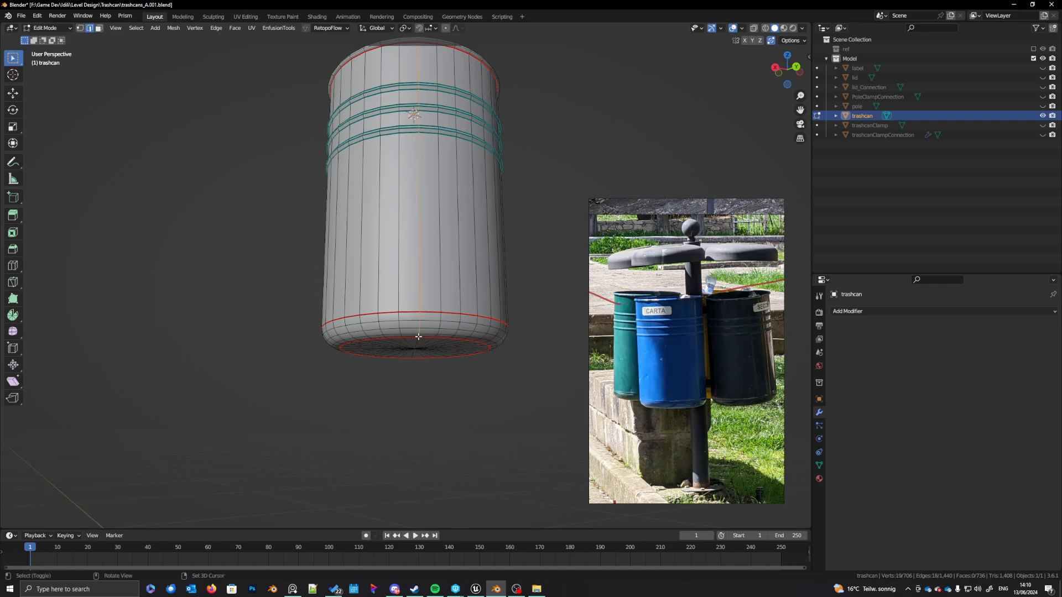
{"action": "right_click", "coordinate": [430, 361]}
{"action": "left_click", "coordinate": [427, 358]}
{"action": "middle_click_drag", "start_coordinate": [443, 293], "coordinate": [436, 353]}
{"action": "scroll", "coordinate": [442, 310], "scroll_direction": "down", "scroll_amount": 5}
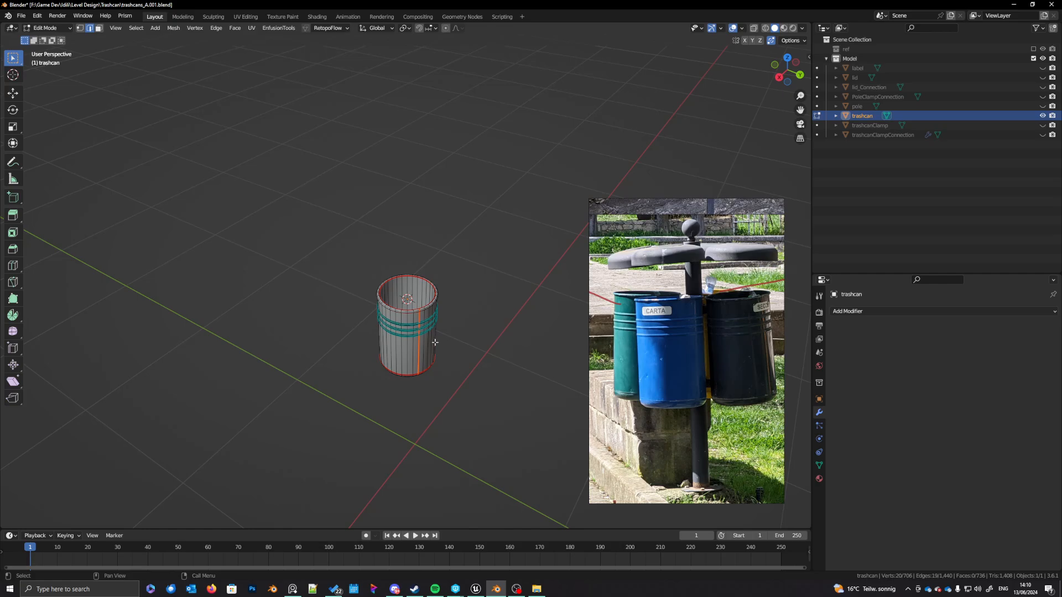
Step: Finish editing the can's mesh and unhide all parts of the model
{"action": "key", "text": "Tab"}
{"action": "key", "text": "alt+h"}
{"action": "middle_click_drag", "start_coordinate": [435, 342], "coordinate": [456, 374]}
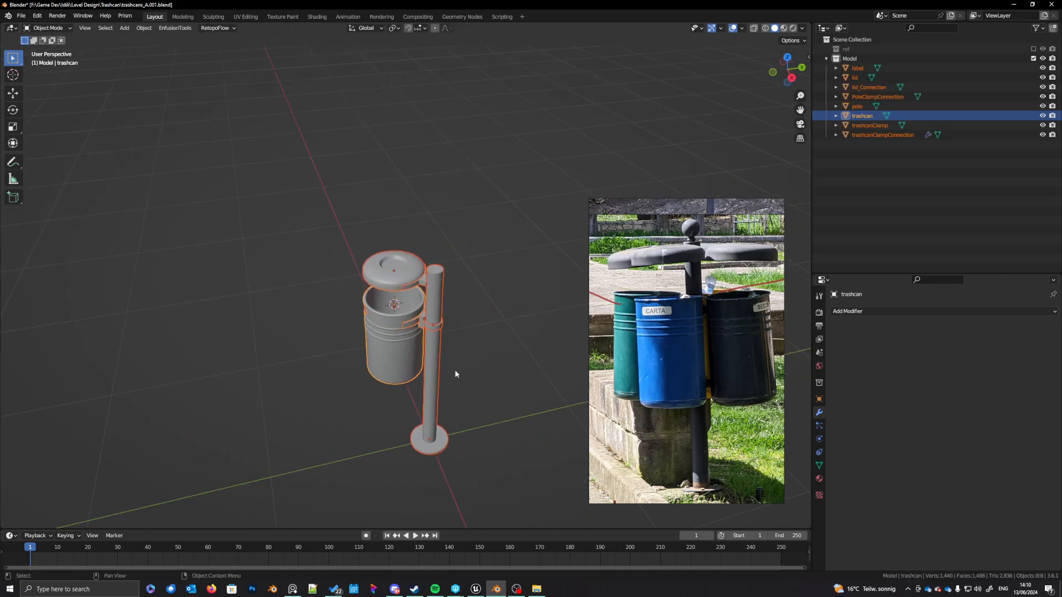
{"action": "scroll", "coordinate": [433, 336], "scroll_direction": "up", "scroll_amount": 4}
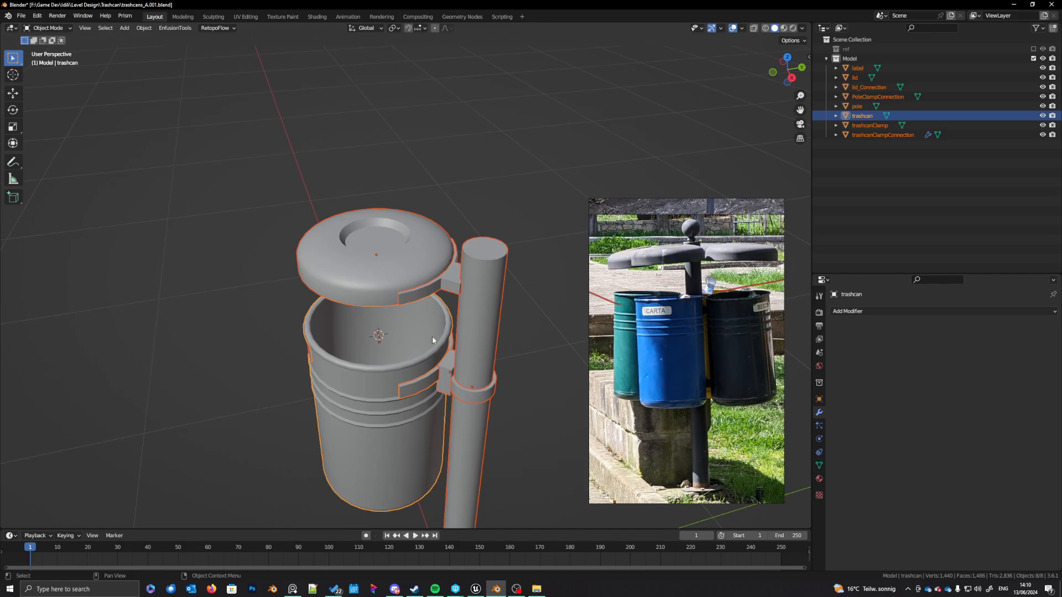
Step: Isolate the bracket joining the lid to the pole and open its mesh for editing with nothing selected
{"action": "left_click", "coordinate": [453, 283]}
{"action": "key", "text": "Tab"}
{"action": "key", "text": "Tab"}
{"action": "key", "text": "KP_Divide"}
{"action": "key", "text": "Tab"}
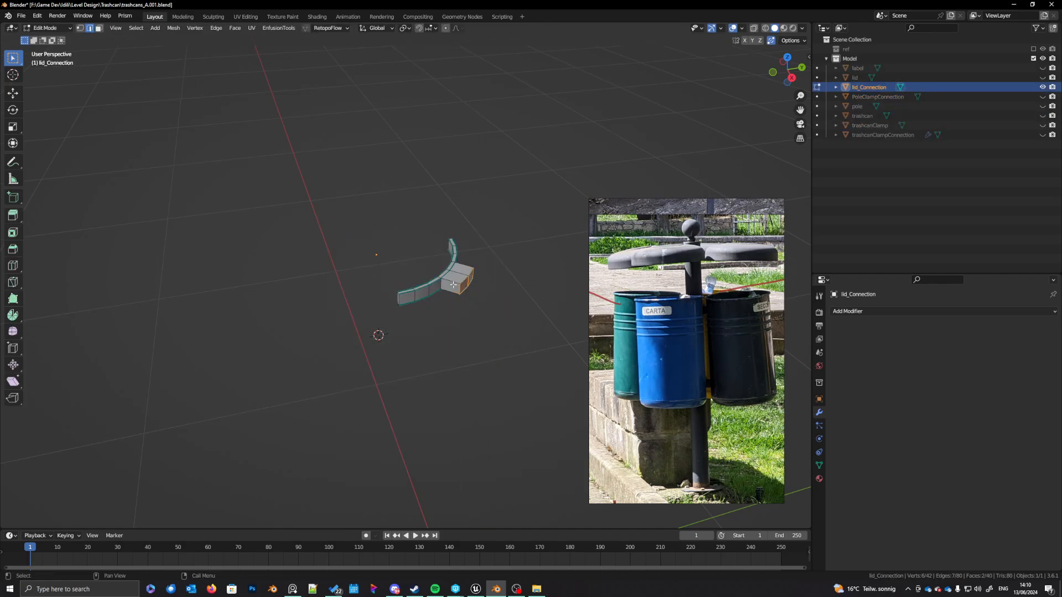
{"action": "key", "text": "KP_Decimal"}
{"action": "scroll", "coordinate": [515, 301], "scroll_direction": "down", "scroll_amount": 2}
{"action": "middle_click_drag", "start_coordinate": [498, 299], "coordinate": [466, 308], "text": "shift"}
{"action": "key", "text": "a"}
{"action": "key", "text": "a"}
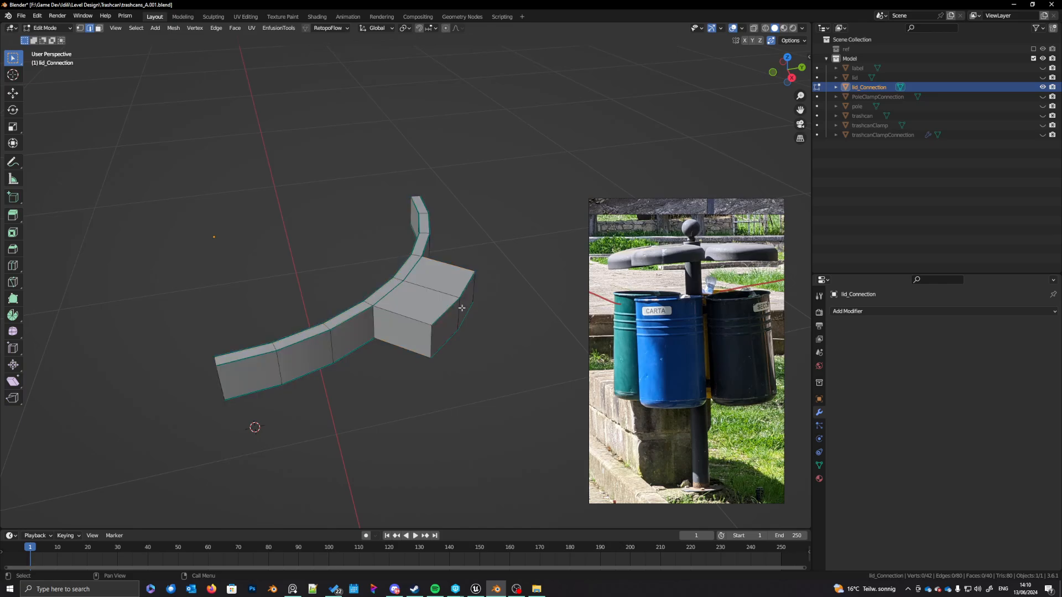
{"action": "left_click", "coordinate": [374, 321]}
{"action": "left_click", "coordinate": [343, 321], "text": "shift"}
{"action": "left_click", "coordinate": [243, 352], "text": "ctrl"}
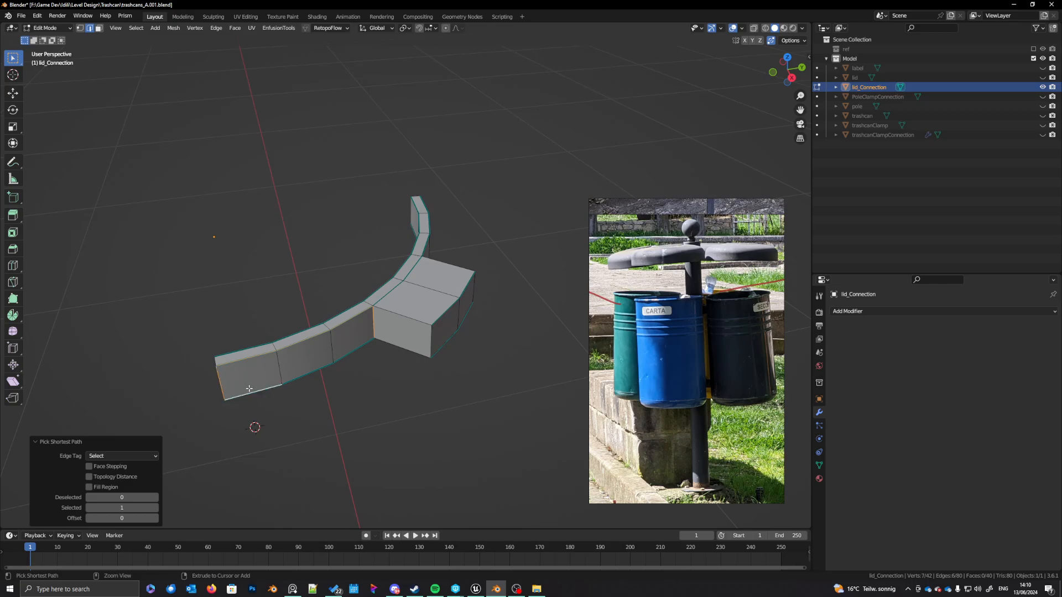
{"action": "left_click", "coordinate": [376, 373]}
Step: Select all sharp edges of the lid bracket and mark them as seams
{"action": "key", "text": "q"}
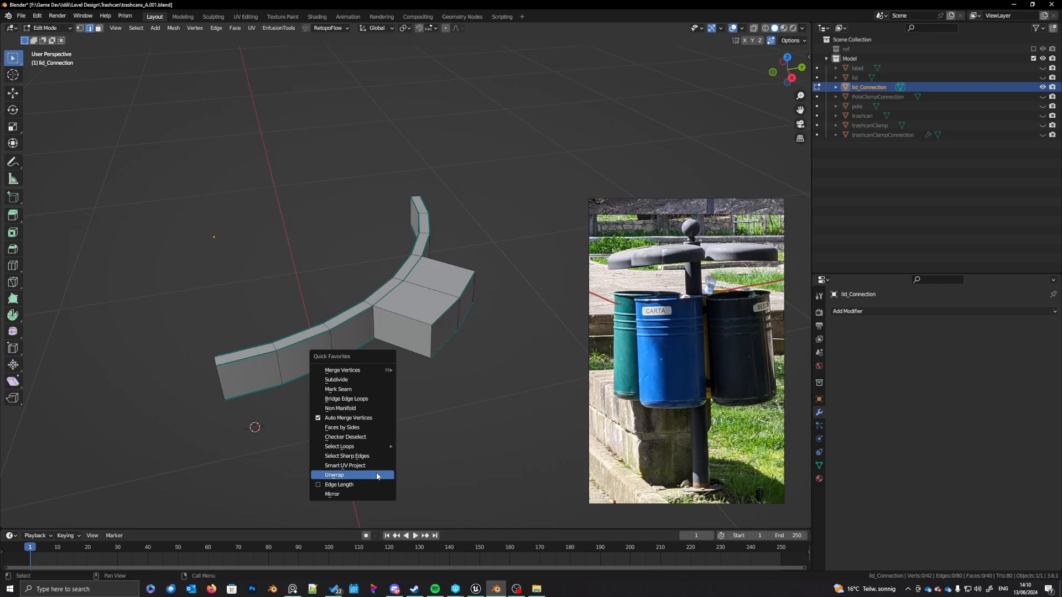
{"action": "left_click", "coordinate": [368, 456]}
{"action": "middle_click_drag", "start_coordinate": [419, 393], "coordinate": [379, 333]}
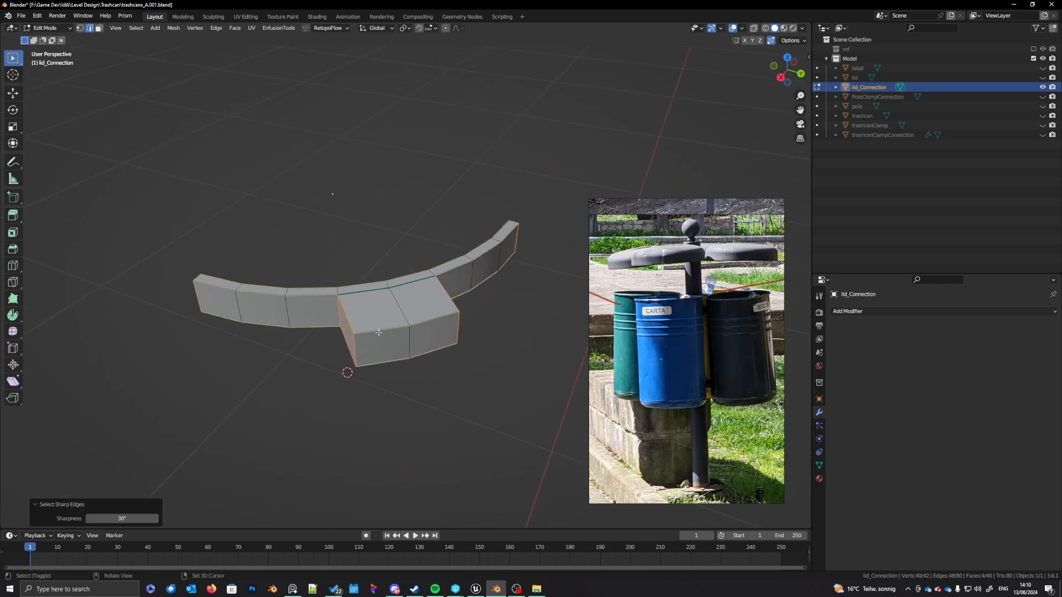
{"action": "middle_click_drag", "start_coordinate": [463, 350], "coordinate": [378, 347]}
{"action": "key", "text": "q"}
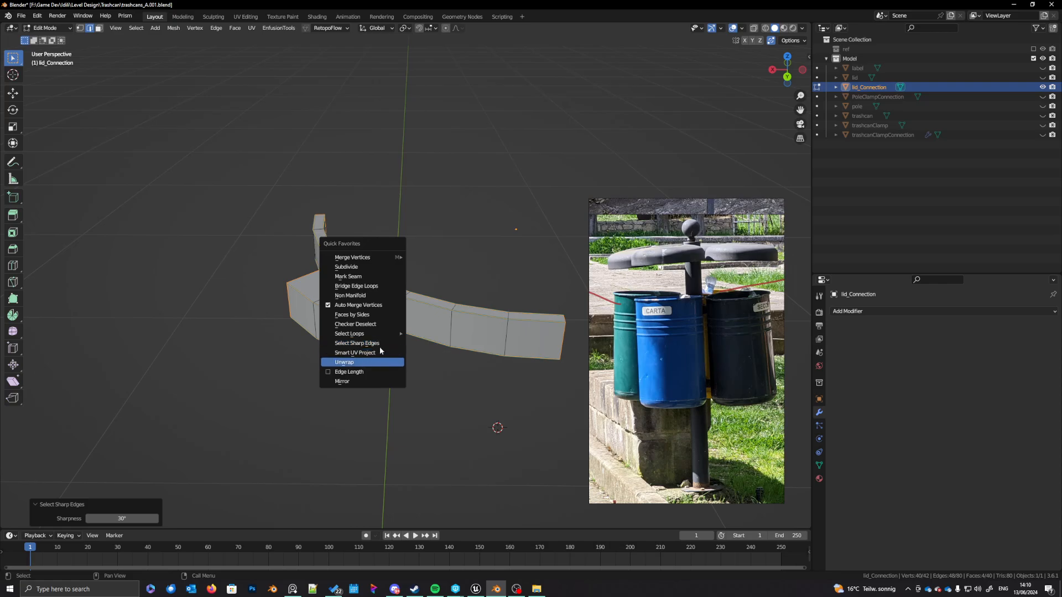
{"action": "left_click", "coordinate": [357, 278]}
{"action": "middle_click_drag", "start_coordinate": [488, 385], "coordinate": [404, 360]}
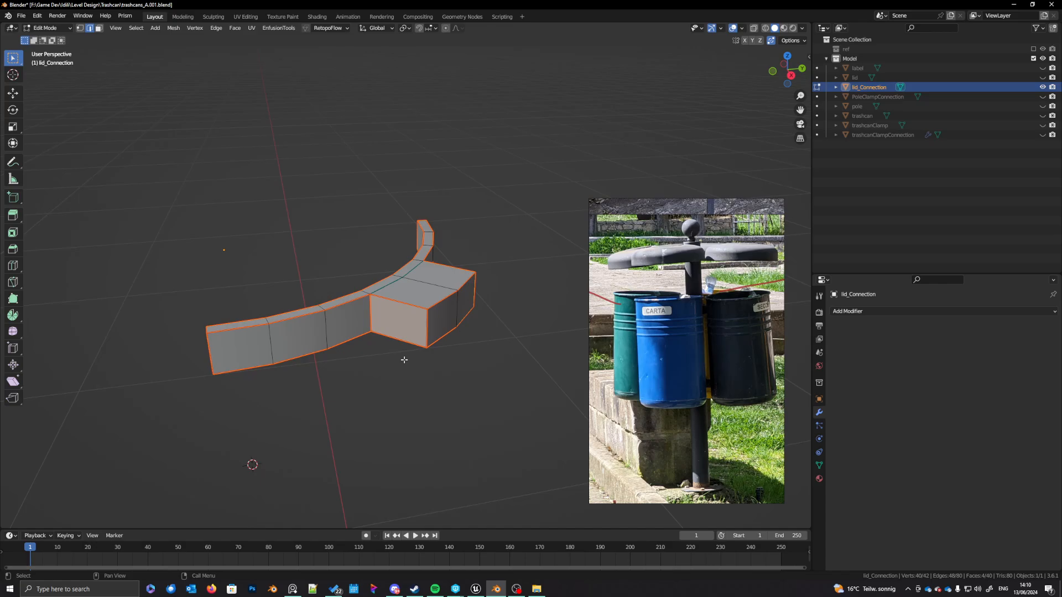
{"action": "middle_click_drag", "start_coordinate": [405, 360], "coordinate": [417, 399]}
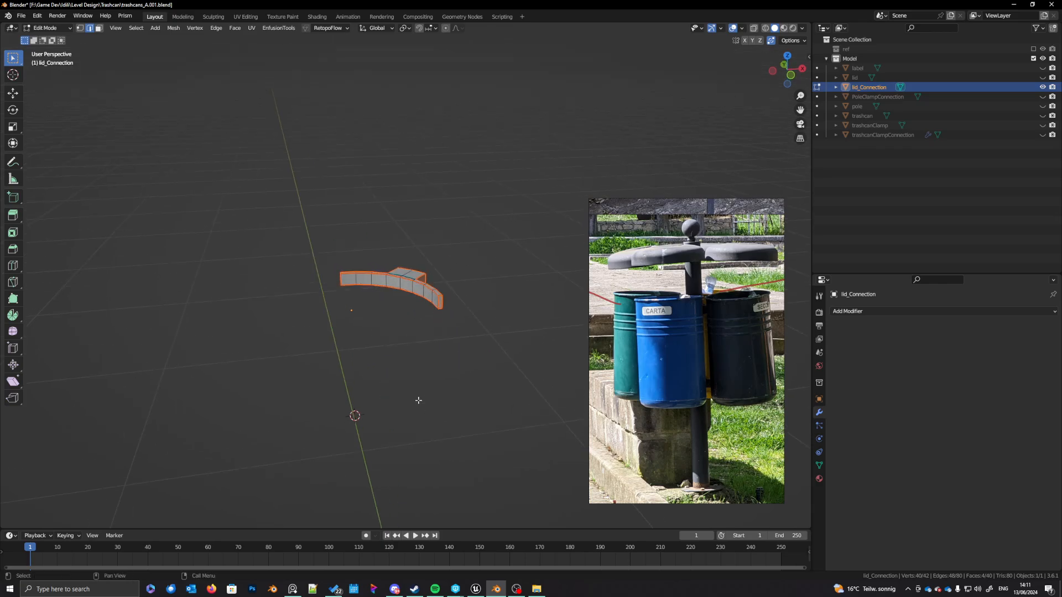
Step: Finish editing the lid bracket, unhide the other parts and select the whole trashcan model
{"action": "key", "text": "Tab"}
{"action": "key", "text": "alt+h"}
{"action": "scroll", "coordinate": [417, 400], "scroll_direction": "down", "scroll_amount": 6}
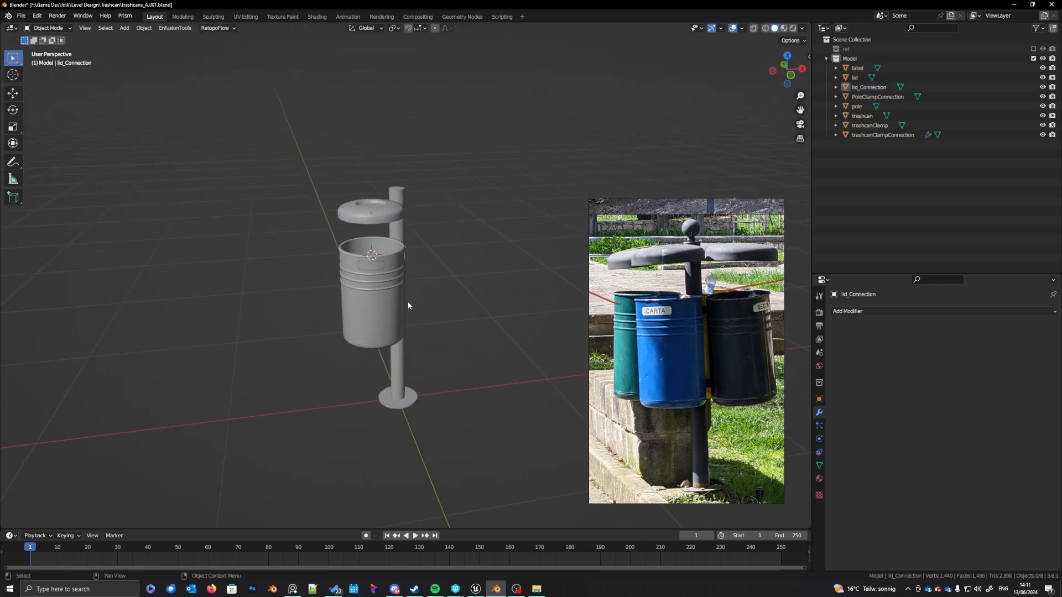
{"action": "left_click_drag", "start_coordinate": [235, 151], "coordinate": [455, 418]}
{"action": "middle_click_drag", "start_coordinate": [454, 418], "coordinate": [389, 425]}
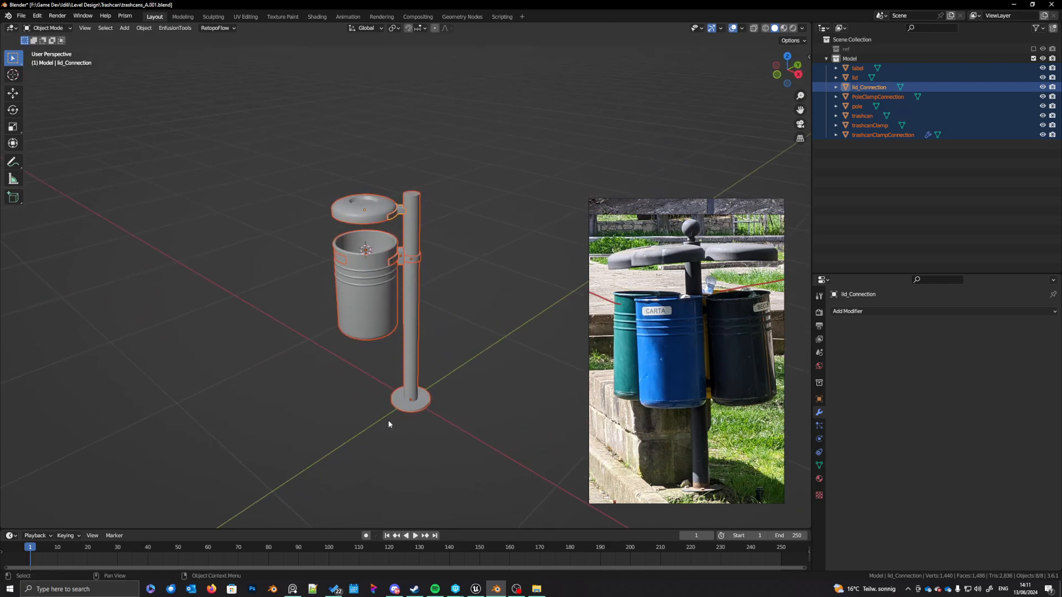
Step: Switch to the UV Editing workspace, show the TexTools options and select all geometry of the model
{"action": "left_click", "coordinate": [244, 17]}
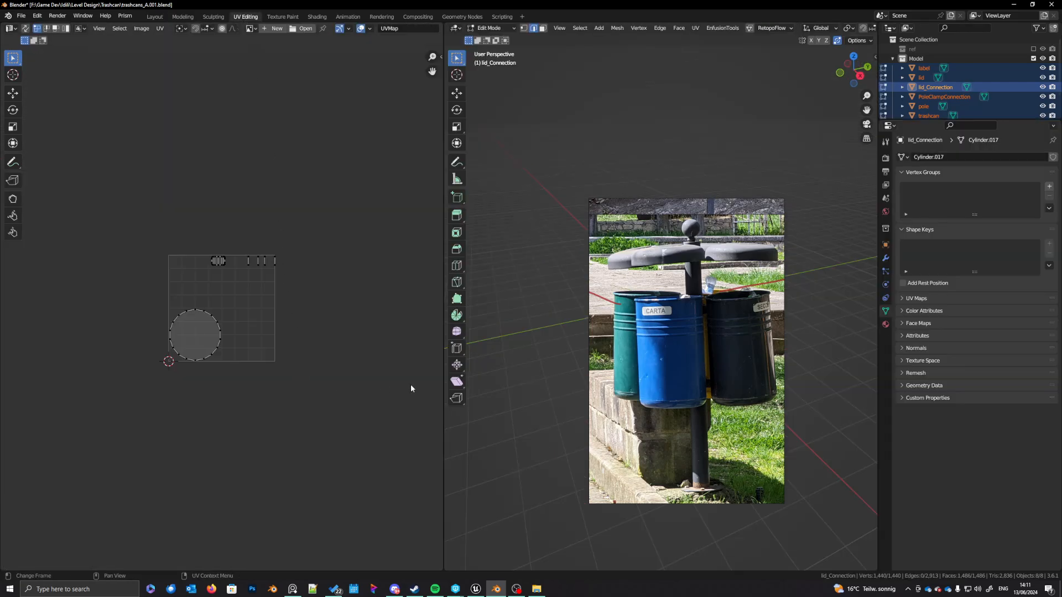
{"action": "left_click", "coordinate": [886, 325]}
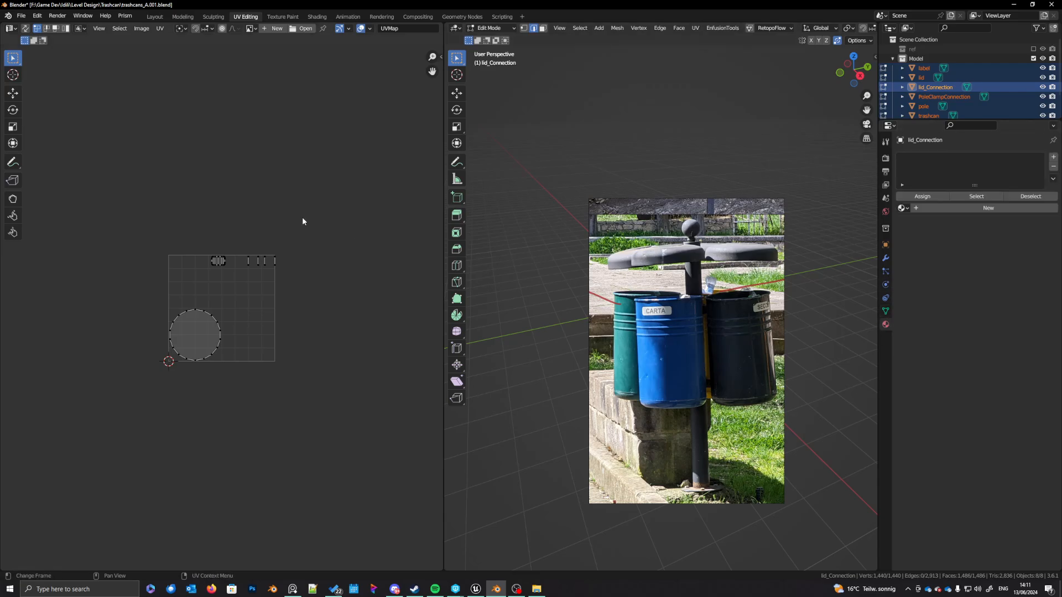
{"action": "key", "text": "n"}
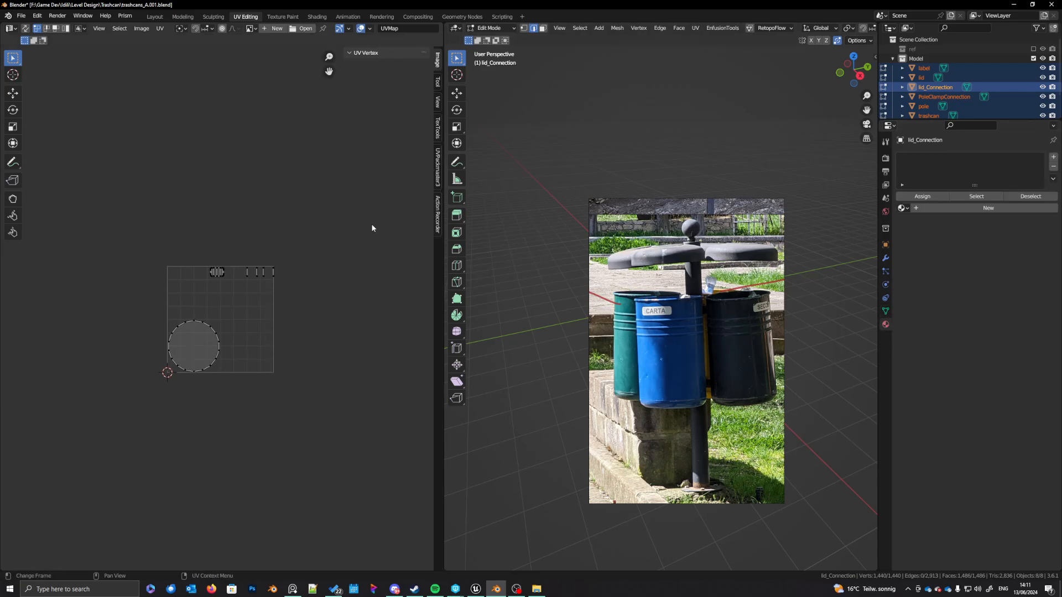
{"action": "left_click", "coordinate": [438, 131]}
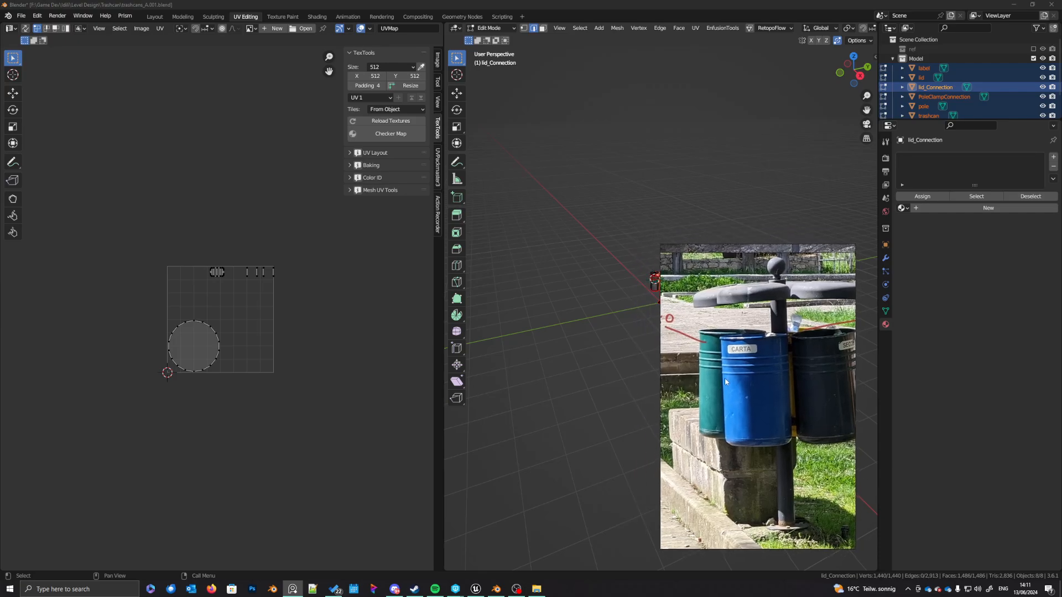
{"action": "left_click", "coordinate": [611, 344]}
{"action": "key", "text": "Home"}
{"action": "key", "text": "a"}
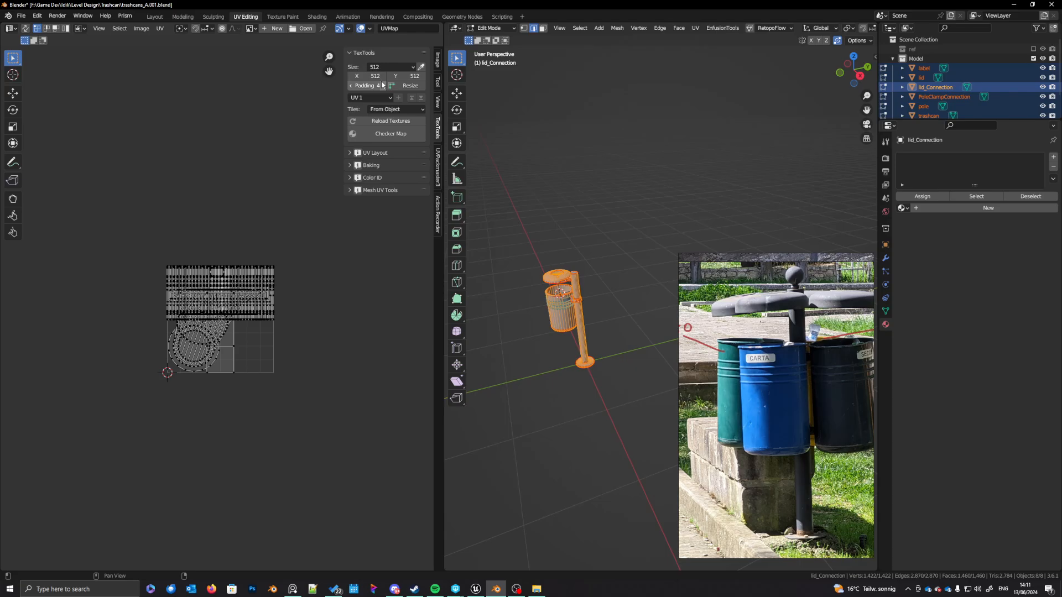
Step: Enable the ref collection to show the mannequin beside the trashcan in front view for a size comparison
{"action": "left_click", "coordinate": [413, 69]}
{"action": "left_click", "coordinate": [1033, 49]}
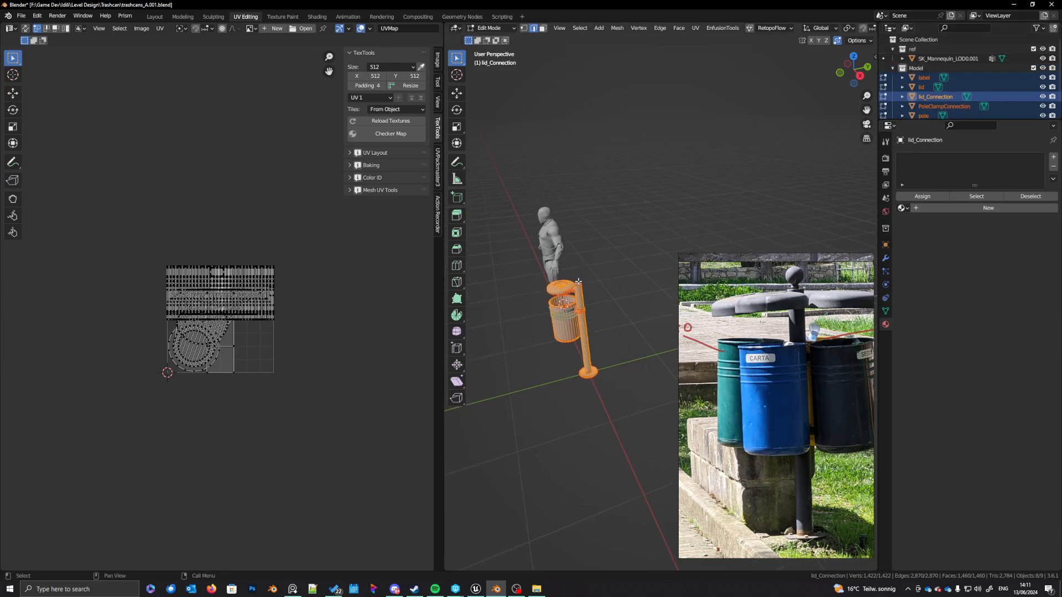
{"action": "key", "text": "KP_1"}
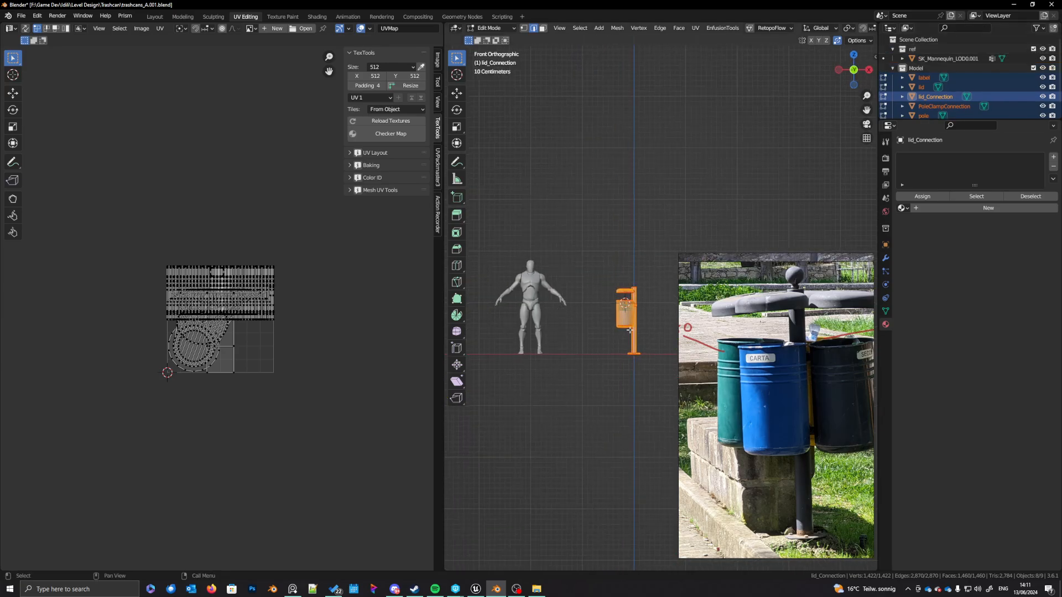
{"action": "middle_click_drag", "start_coordinate": [629, 329], "coordinate": [576, 321], "text": "shift"}
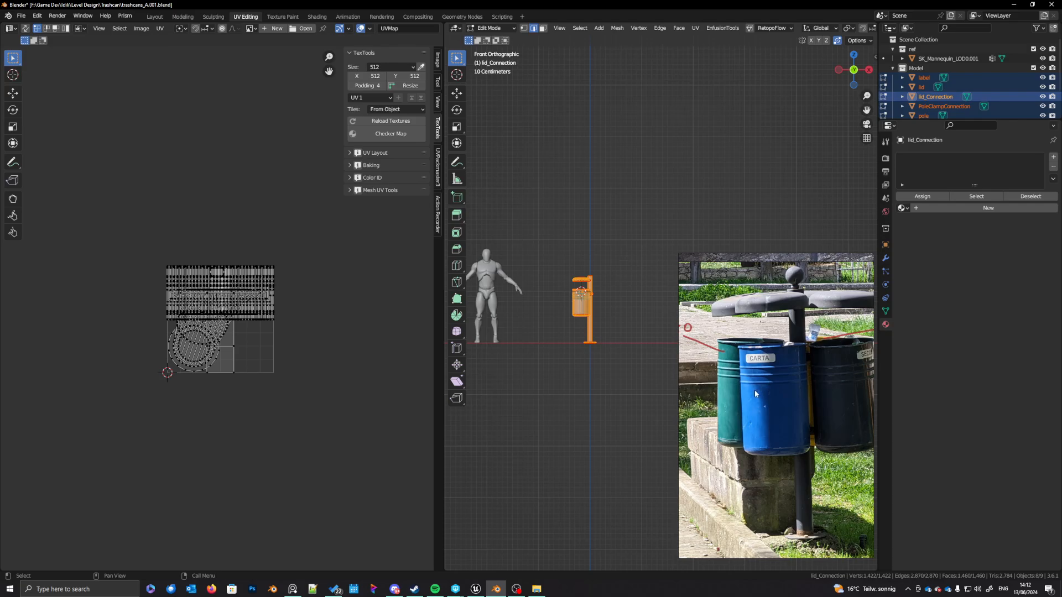
Step: Unwrap all selected trashcan parts along their marked seams
{"action": "scroll", "coordinate": [609, 387], "scroll_direction": "up", "scroll_amount": 5}
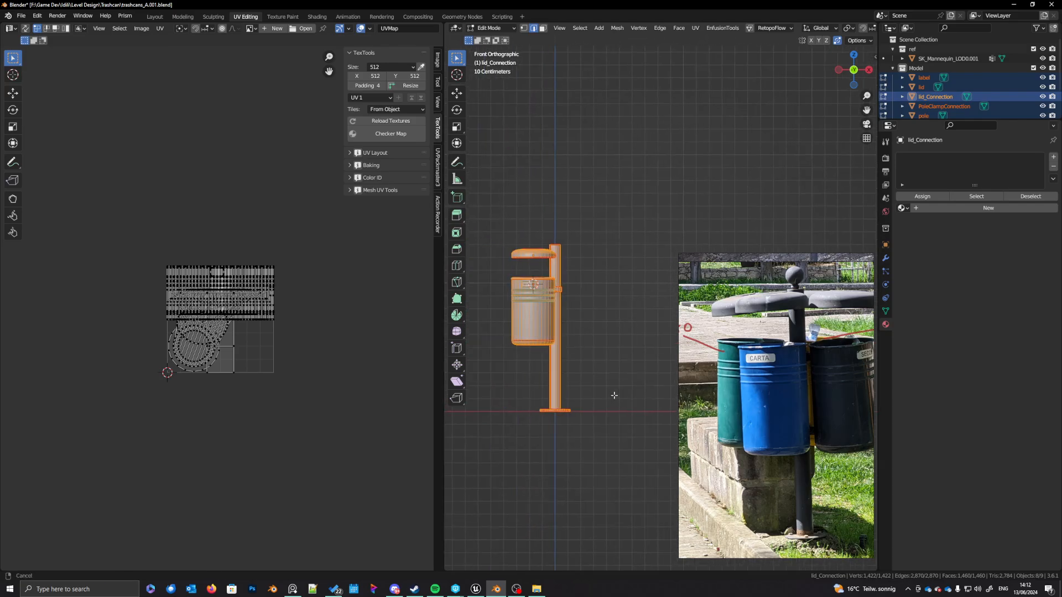
{"action": "key", "text": "u"}
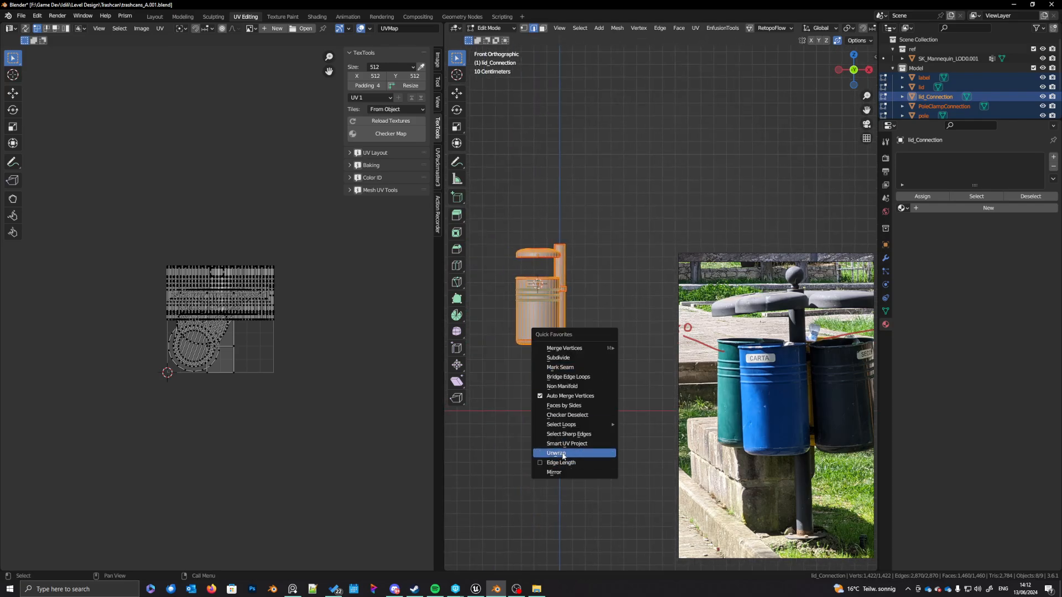
{"action": "left_click", "coordinate": [575, 453]}
{"action": "scroll", "coordinate": [242, 382], "scroll_direction": "up", "scroll_amount": 5}
{"action": "scroll", "coordinate": [242, 382], "scroll_direction": "up", "scroll_amount": 1}
{"action": "scroll", "coordinate": [254, 391], "scroll_direction": "down", "scroll_amount": 3}
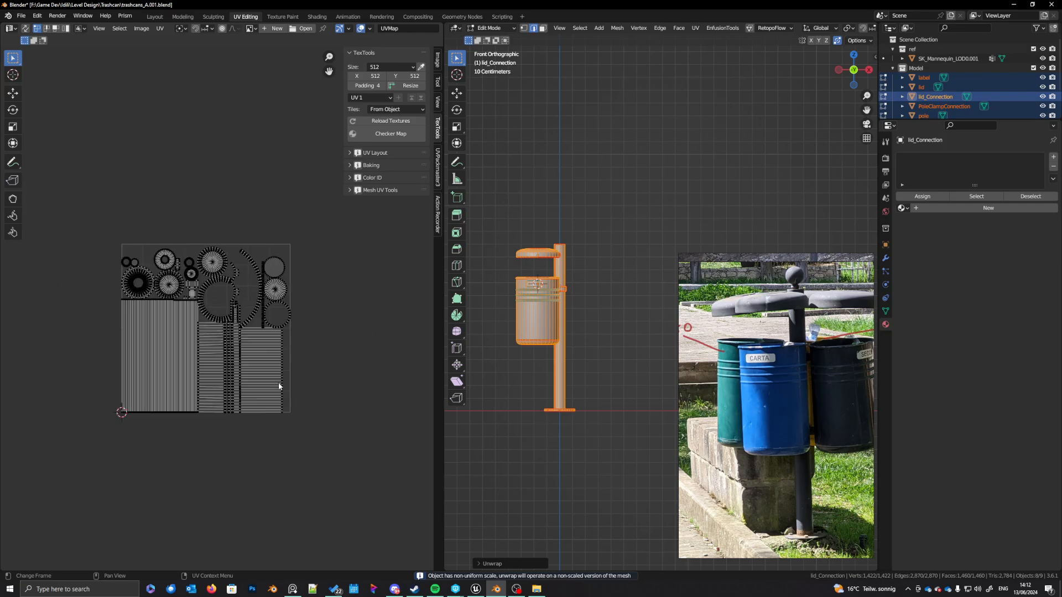
Step: Select the thin arc-shaped UV island and straighten it with TexTools Rectify
{"action": "scroll", "coordinate": [278, 387], "scroll_direction": "up", "scroll_amount": 2}
{"action": "key", "text": "l"}
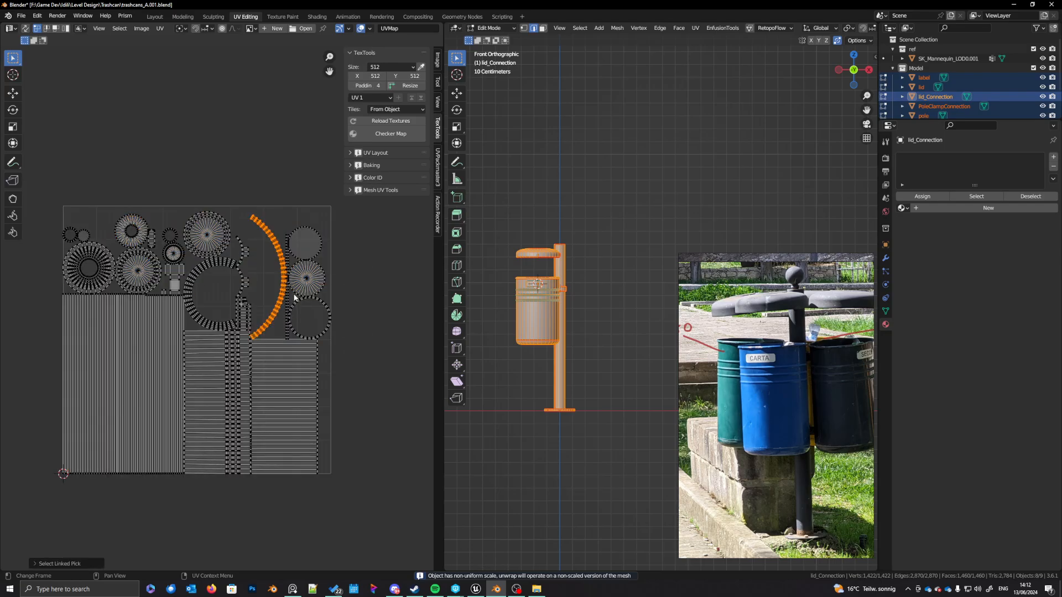
{"action": "left_click", "coordinate": [373, 154]}
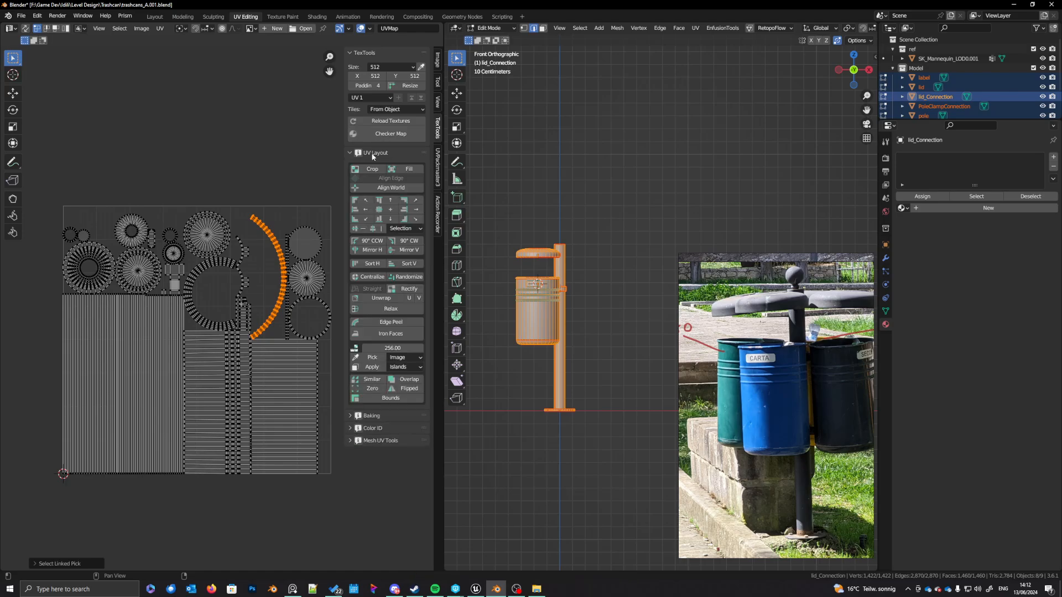
{"action": "left_click", "coordinate": [410, 289]}
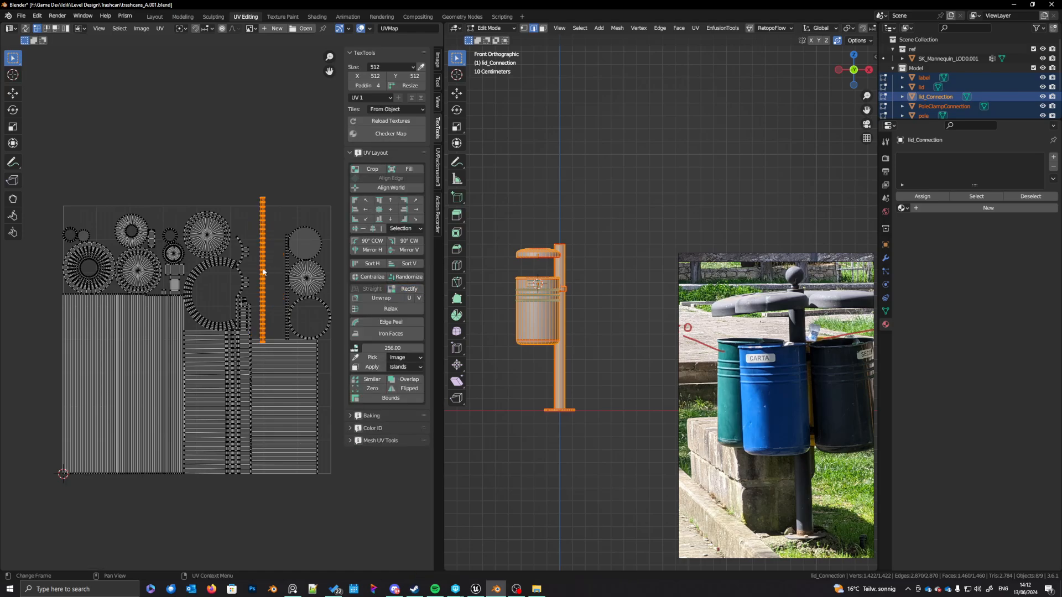
Step: Select the small thin ring-shaped UV island and straighten it into a strip with Rectify
{"action": "middle_click_drag", "start_coordinate": [282, 272], "coordinate": [296, 286]}
{"action": "left_click", "coordinate": [296, 286]}
{"action": "key", "text": "l"}
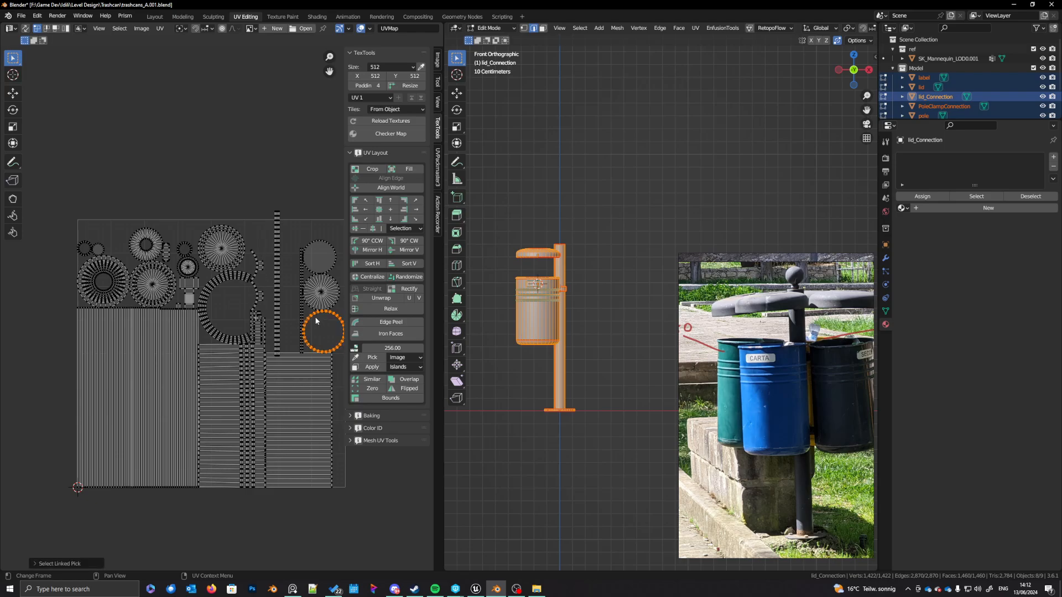
{"action": "left_click", "coordinate": [410, 288]}
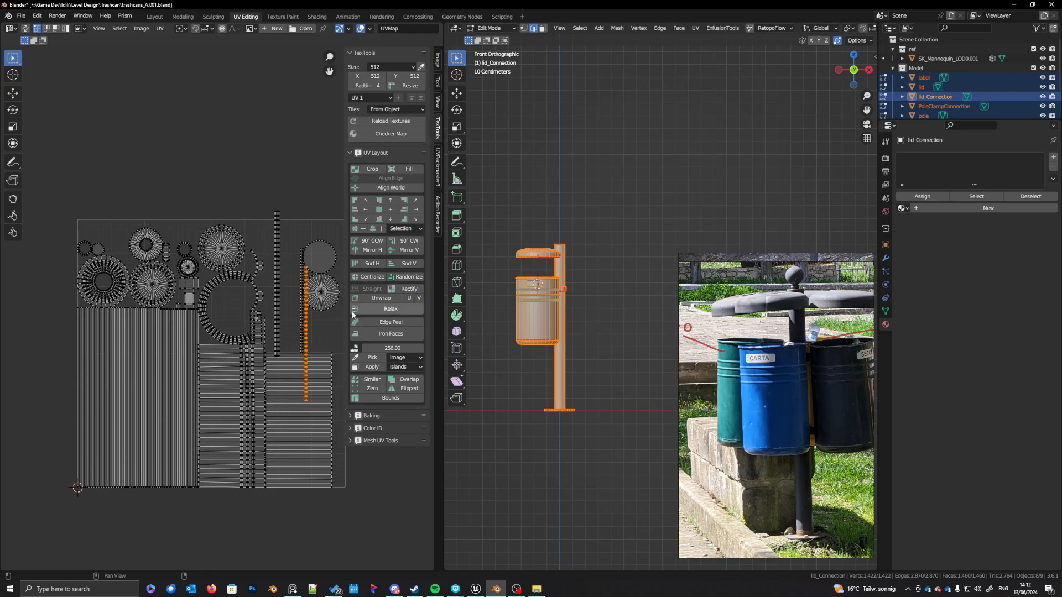
Step: Select the large C-shaped UV island and straighten it into a strip with Rectify
{"action": "middle_click_drag", "start_coordinate": [327, 330], "coordinate": [324, 343]}
{"action": "scroll", "coordinate": [210, 317], "scroll_direction": "up", "scroll_amount": 3}
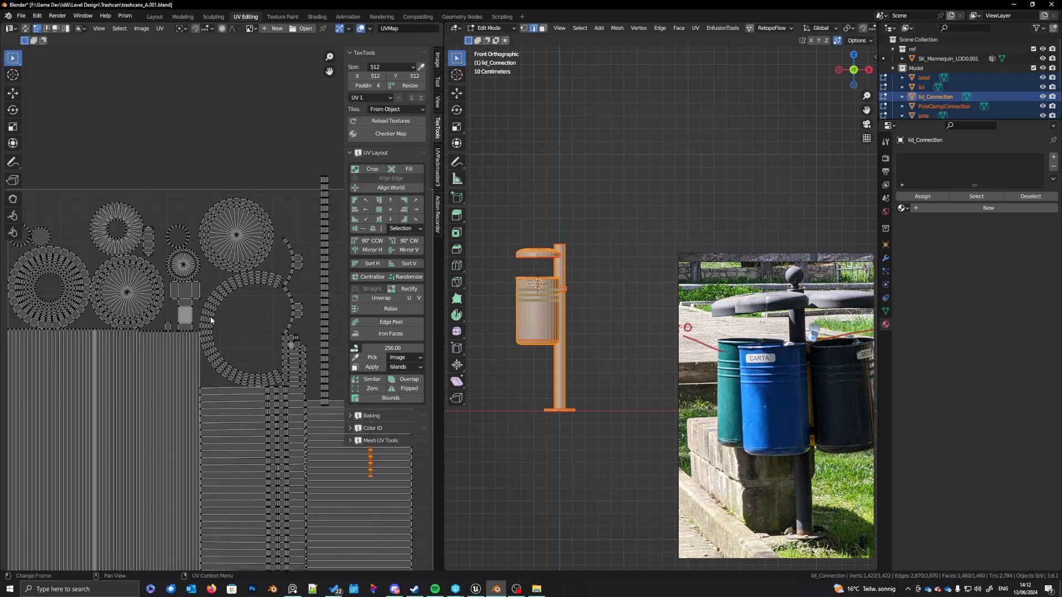
{"action": "key", "text": "l"}
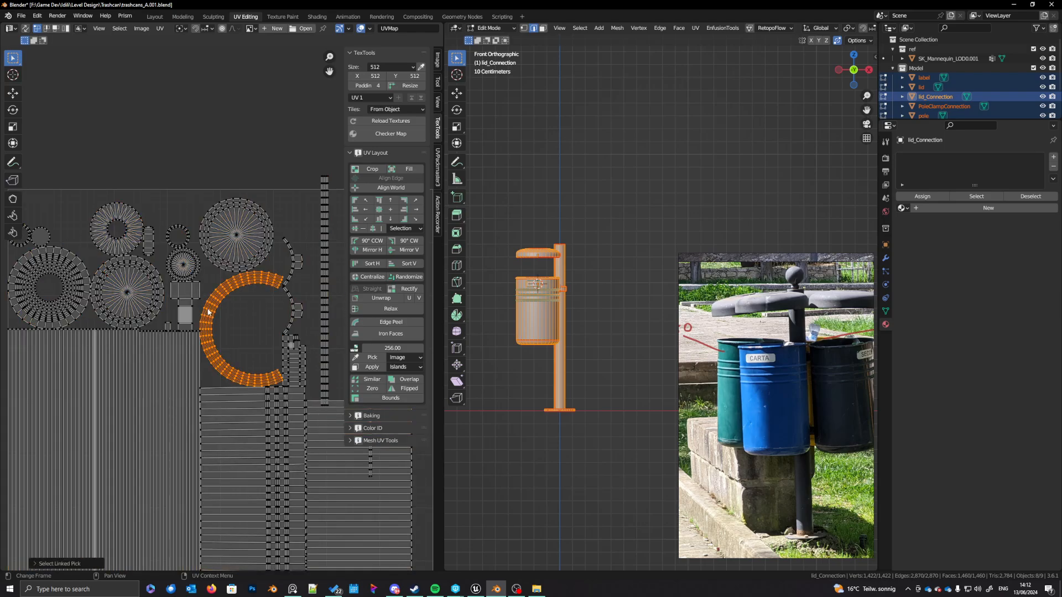
{"action": "left_click", "coordinate": [409, 289]}
Step: Rotate the wide rectified strip by 90° and move it just outside the right edge of the UV square
{"action": "scroll", "coordinate": [227, 331], "scroll_direction": "down", "scroll_amount": 2}
{"action": "type", "text": "r90"}
{"action": "key", "text": "Return"}
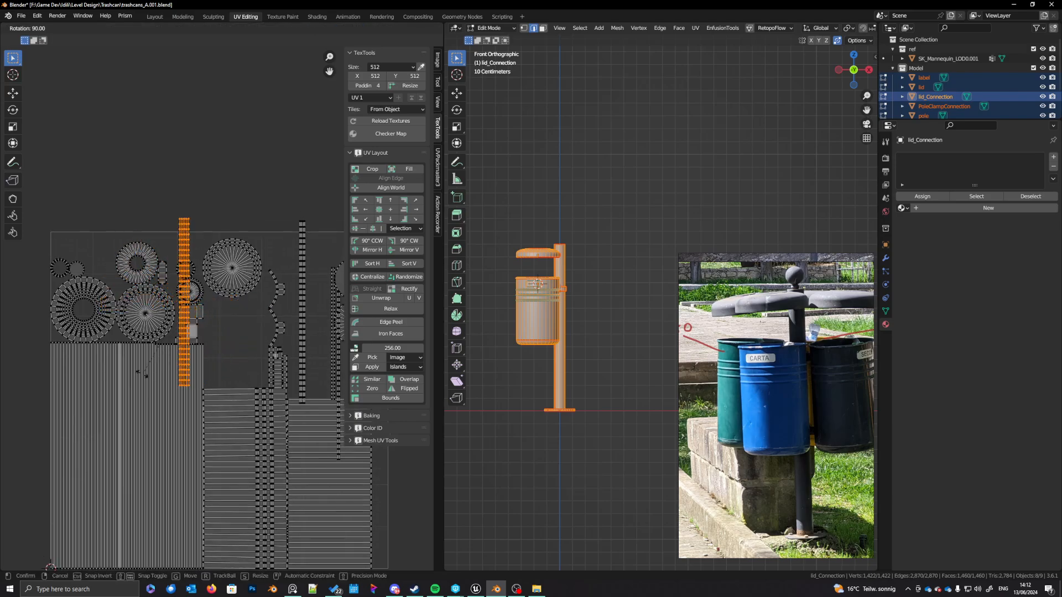
{"action": "middle_click_drag", "start_coordinate": [234, 347], "coordinate": [131, 332]}
{"action": "key", "text": "g"}
{"action": "left_click", "coordinate": [344, 350]}
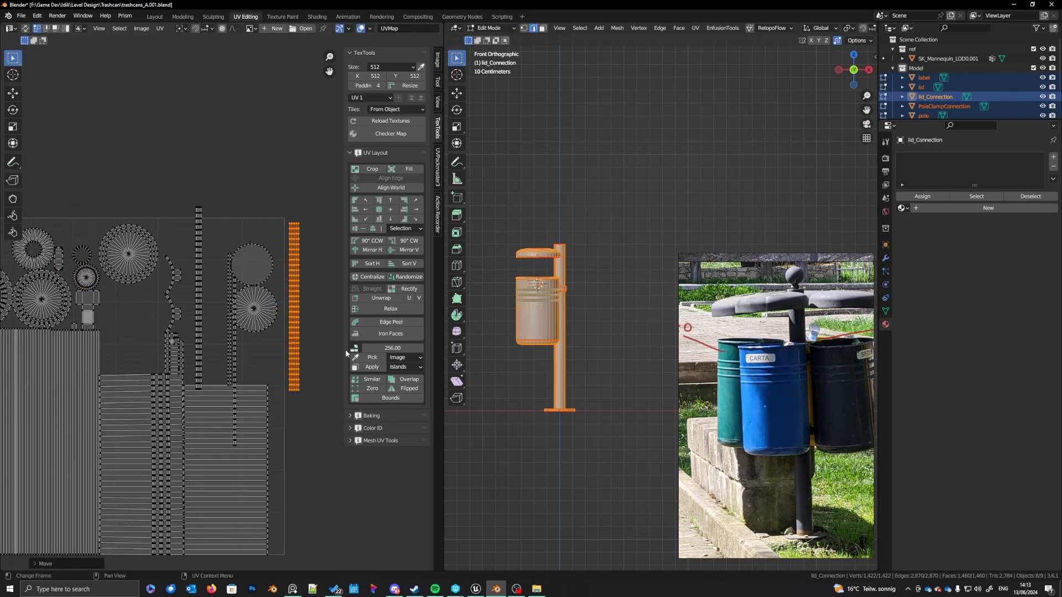
Step: Examine the UV layout, picking individual round islands to check which ring-shaped ones still need straightening
{"action": "middle_click_drag", "start_coordinate": [308, 339], "coordinate": [303, 338]}
{"action": "scroll", "coordinate": [303, 338], "scroll_direction": "up", "scroll_amount": 3}
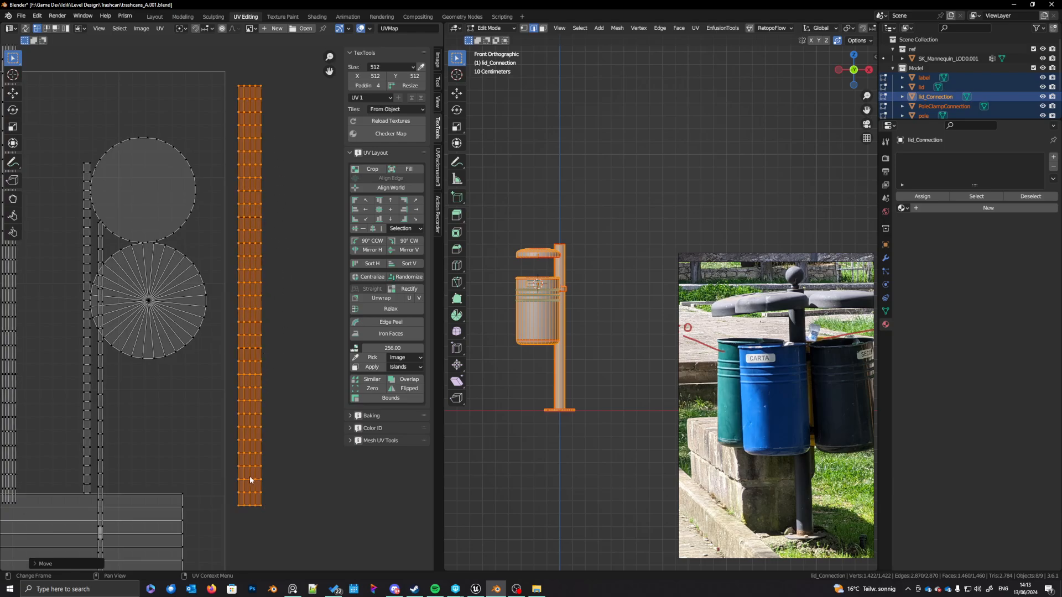
{"action": "scroll", "coordinate": [250, 479], "scroll_direction": "down", "scroll_amount": 1}
{"action": "middle_click_drag", "start_coordinate": [191, 439], "coordinate": [222, 400]}
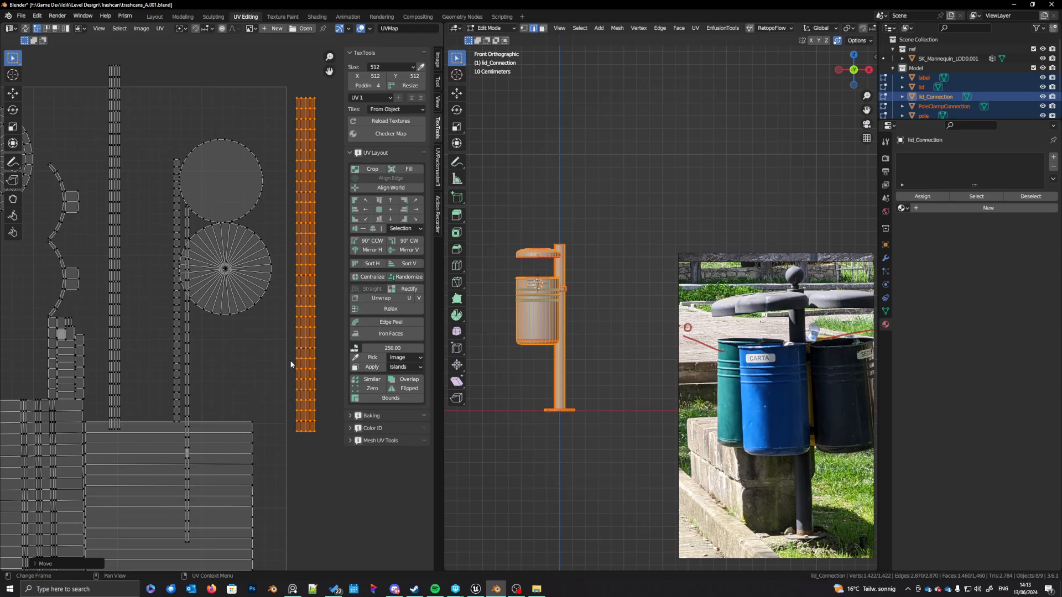
{"action": "middle_click_drag", "start_coordinate": [291, 364], "coordinate": [283, 385]}
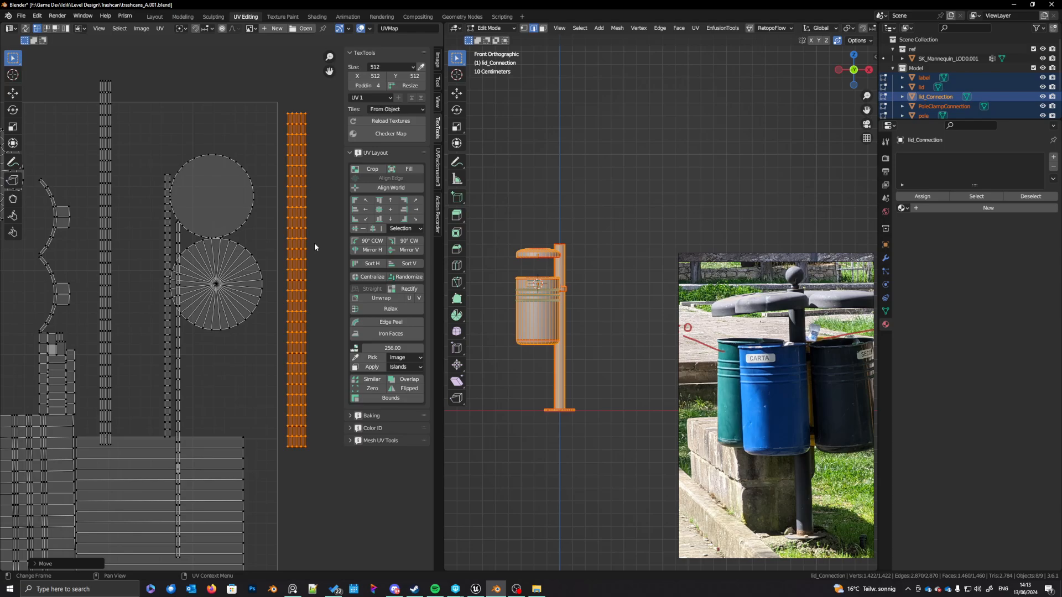
{"action": "middle_click_drag", "start_coordinate": [210, 421], "coordinate": [311, 417]}
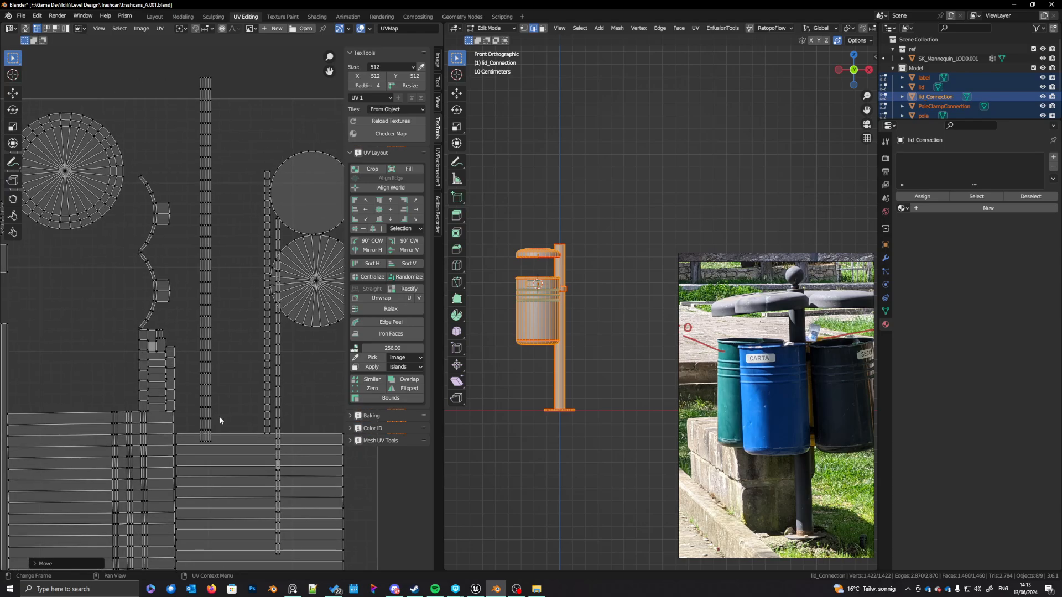
{"action": "middle_click_drag", "start_coordinate": [154, 348], "coordinate": [247, 340]}
{"action": "scroll", "coordinate": [197, 347], "scroll_direction": "down", "scroll_amount": 1}
{"action": "middle_click_drag", "start_coordinate": [186, 353], "coordinate": [310, 376]}
{"action": "key", "text": "l"}
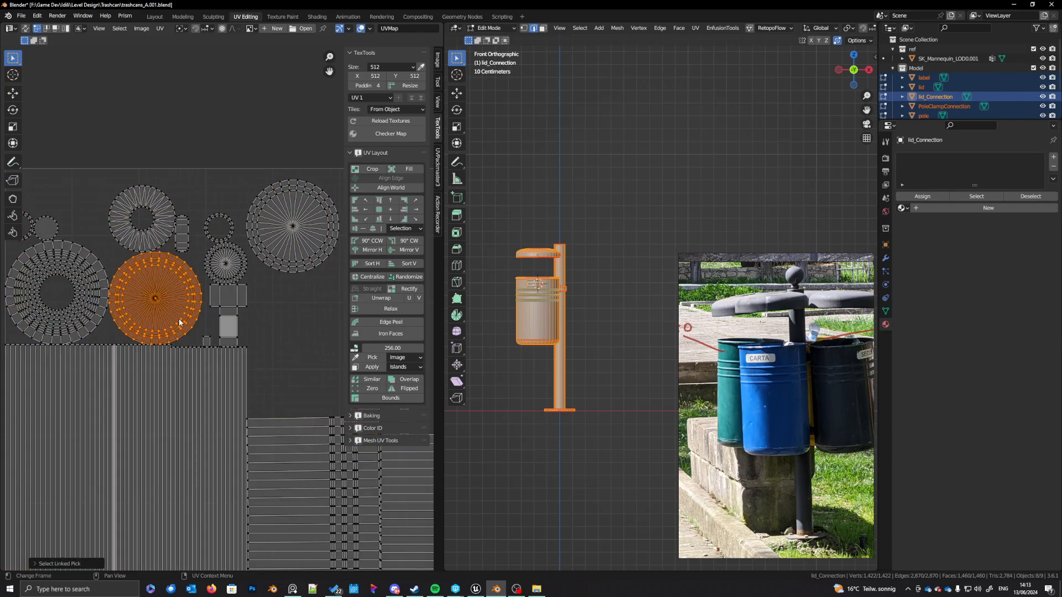
{"action": "middle_click_drag", "start_coordinate": [179, 322], "coordinate": [277, 337]}
{"action": "key", "text": "a"}
{"action": "key", "text": "a"}
{"action": "key", "text": "l"}
{"action": "scroll", "coordinate": [180, 331], "scroll_direction": "down", "scroll_amount": 2}
{"action": "middle_click_drag", "start_coordinate": [181, 330], "coordinate": [192, 337]}
{"action": "key", "text": "a"}
{"action": "key", "text": "a"}
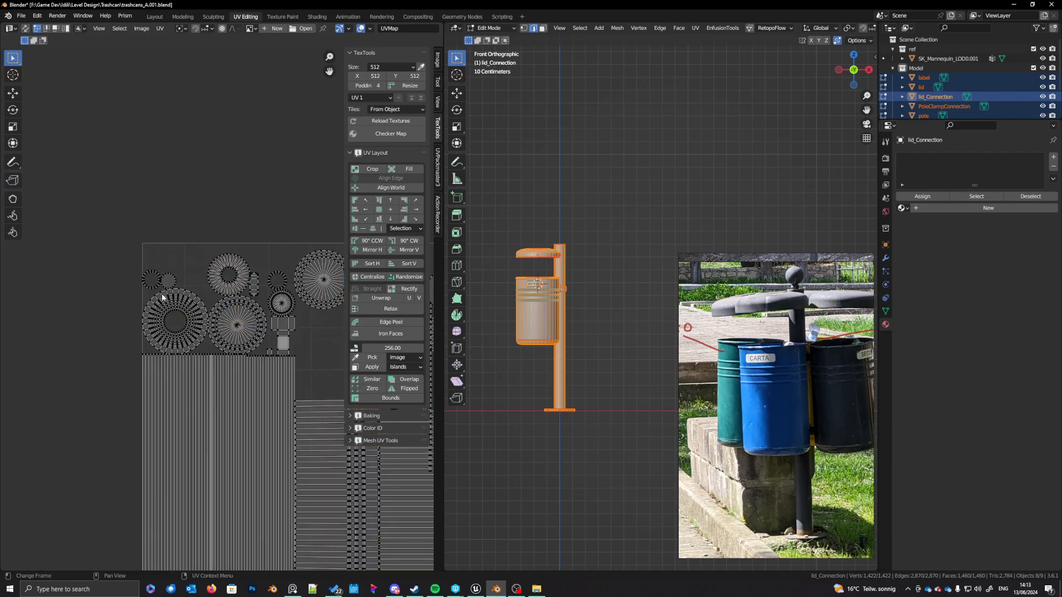
Step: Select the small thin ring island near the UV square's upper-left corner and straighten it with TexTools Rectify
{"action": "key", "text": "l"}
{"action": "key", "text": "a"}
{"action": "key", "text": "a"}
{"action": "key", "text": "l"}
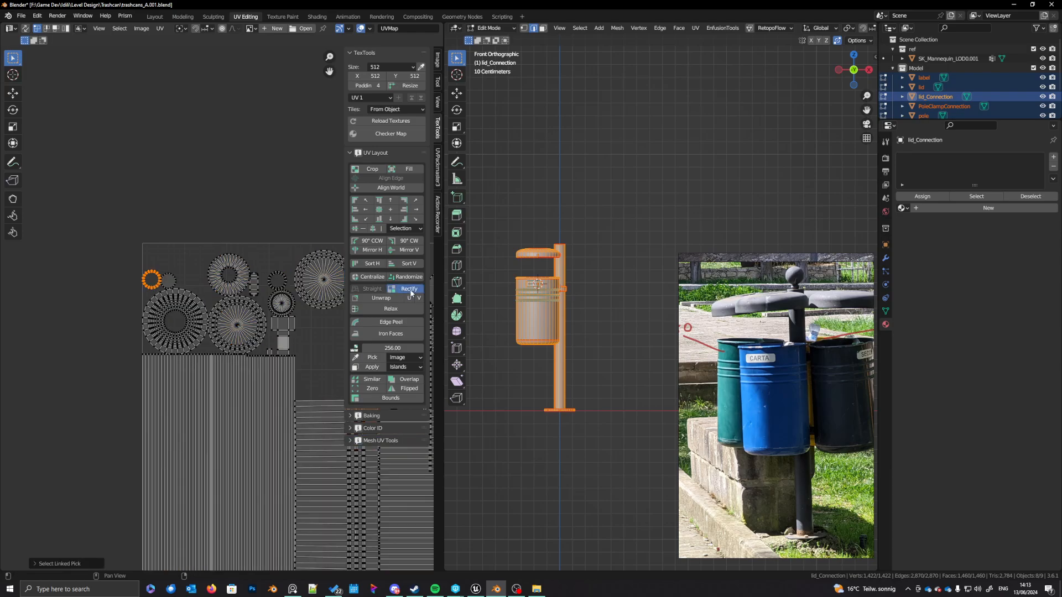
Step: Rectify the other small thin ring island, above the small spoked disc, into a strip and clear the selection
{"action": "scroll", "coordinate": [214, 330], "scroll_direction": "up", "scroll_amount": 2}
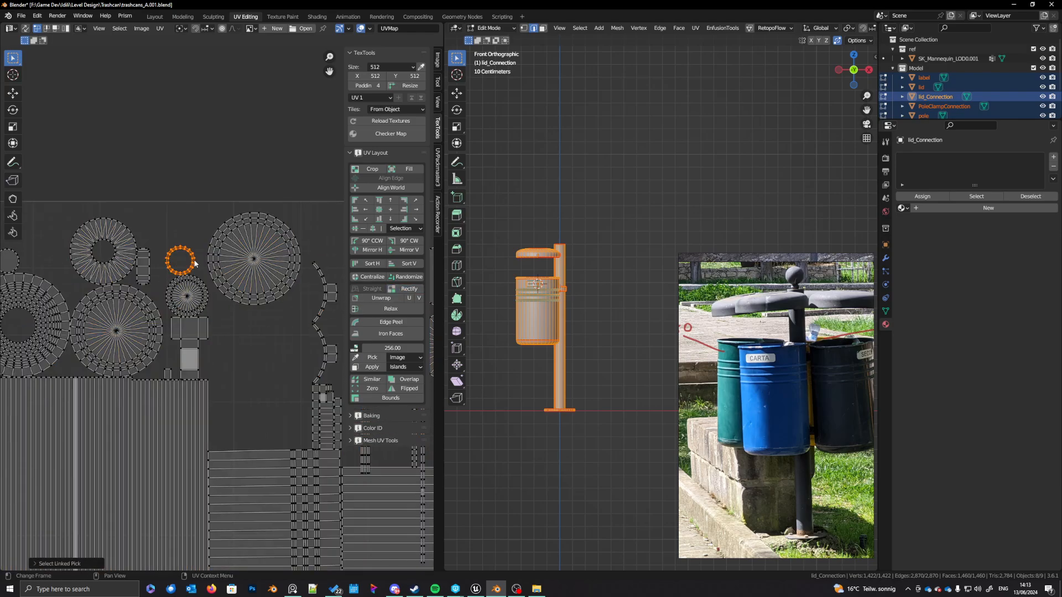
{"action": "left_click", "coordinate": [406, 288]}
{"action": "scroll", "coordinate": [238, 299], "scroll_direction": "down", "scroll_amount": 1}
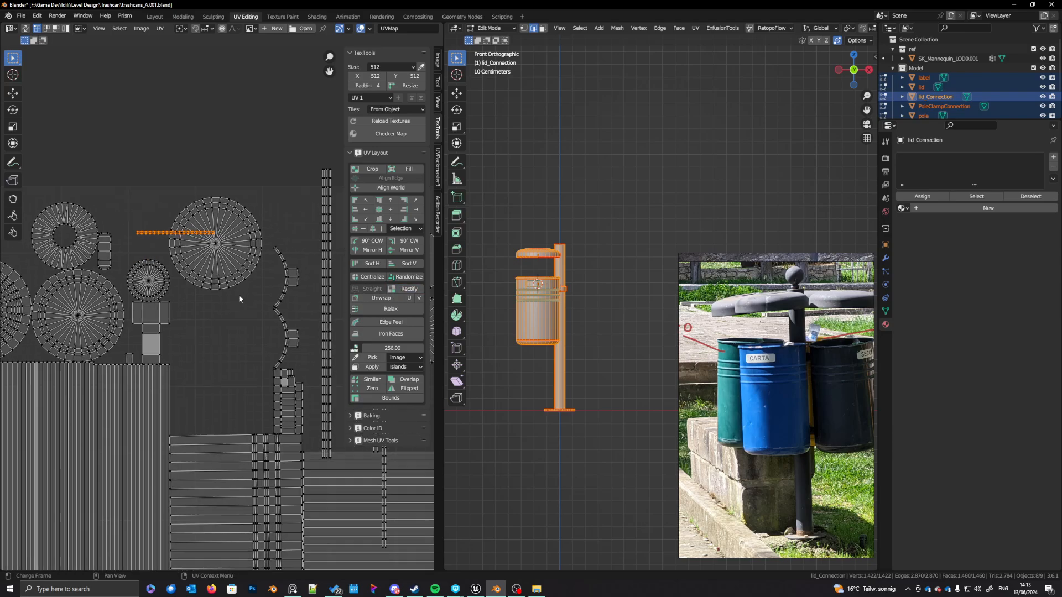
{"action": "key", "text": "a"}
{"action": "key", "text": "a"}
{"action": "key", "text": "l"}
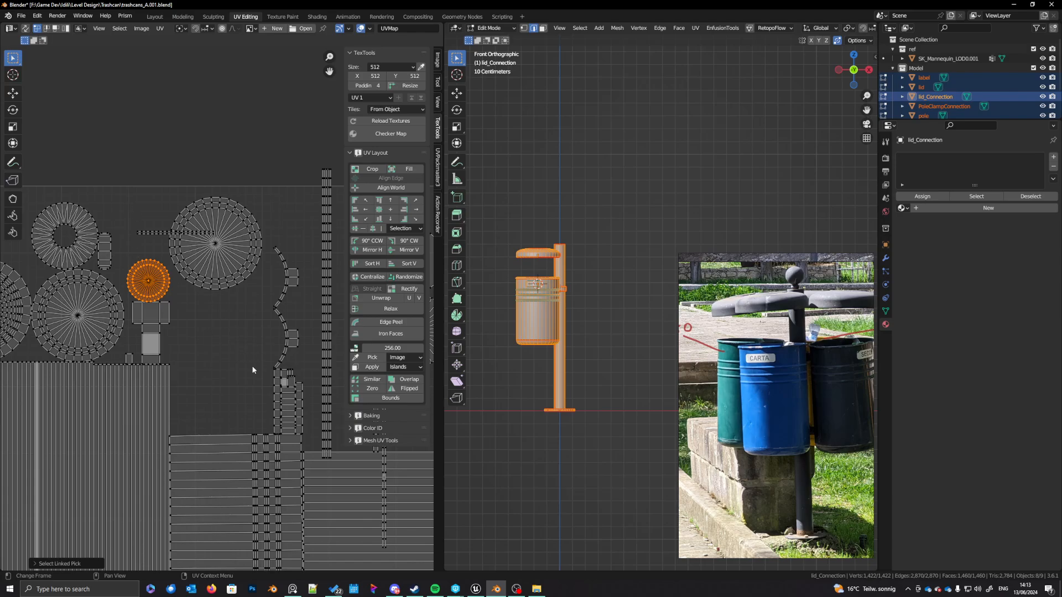
{"action": "scroll", "coordinate": [211, 331], "scroll_direction": "down", "scroll_amount": 1}
{"action": "key", "text": "a"}
{"action": "key", "text": "a"}
Step: Select all UV islands, set the TexTools texture size to 2048 and apply a checker map to the parts
{"action": "scroll", "coordinate": [220, 352], "scroll_direction": "down", "scroll_amount": 3}
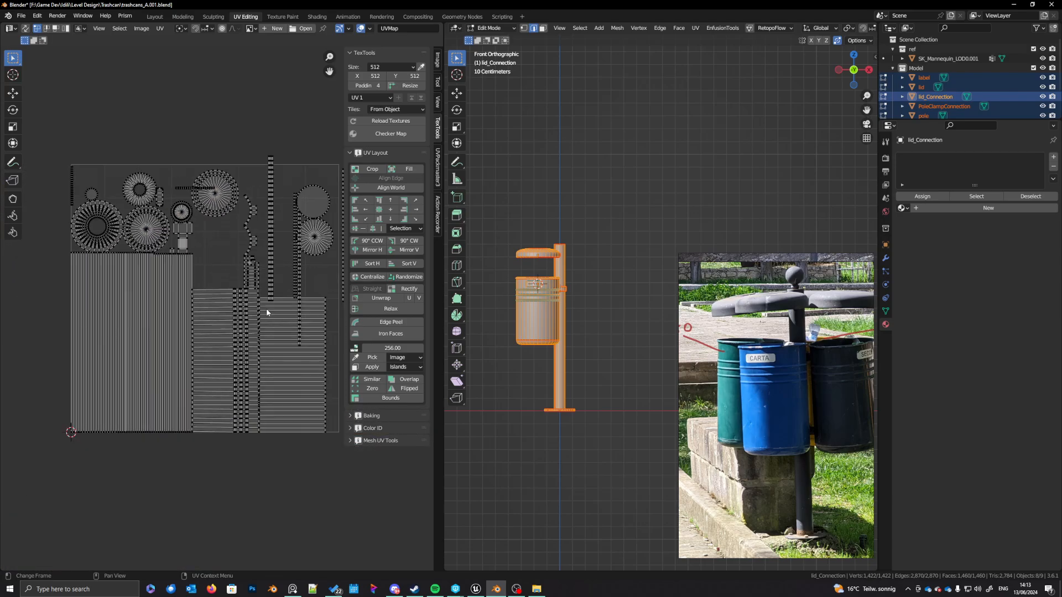
{"action": "key", "text": "a"}
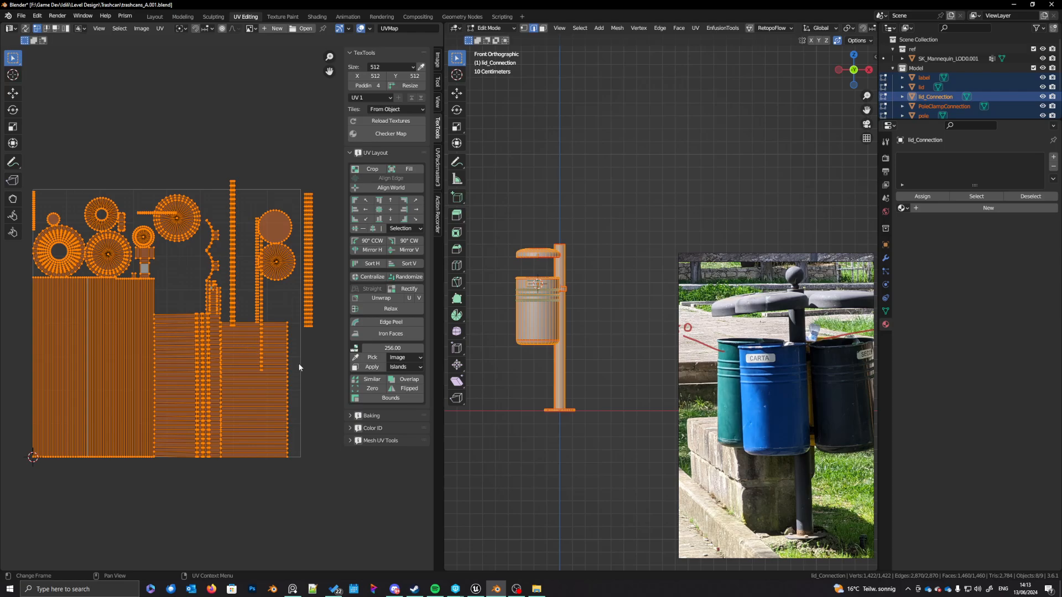
{"action": "left_click", "coordinate": [390, 67]}
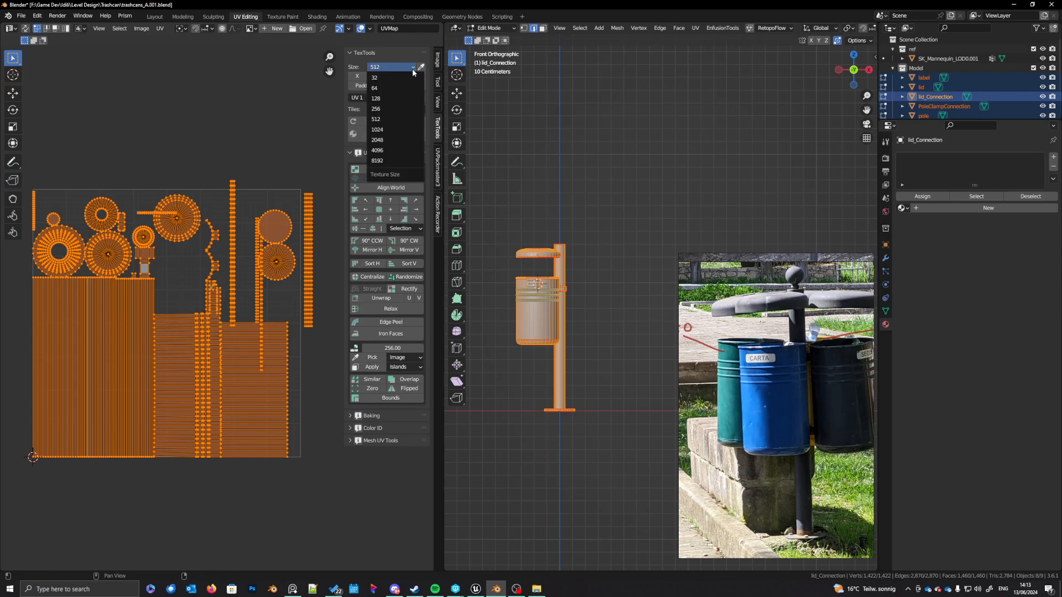
{"action": "left_click", "coordinate": [391, 142]}
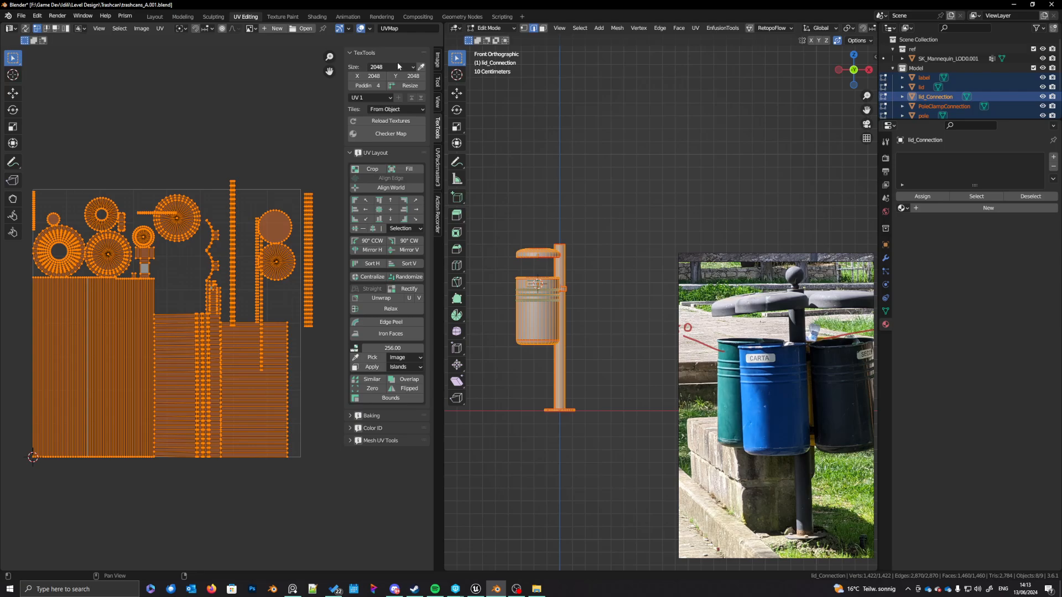
{"action": "left_click", "coordinate": [384, 134]}
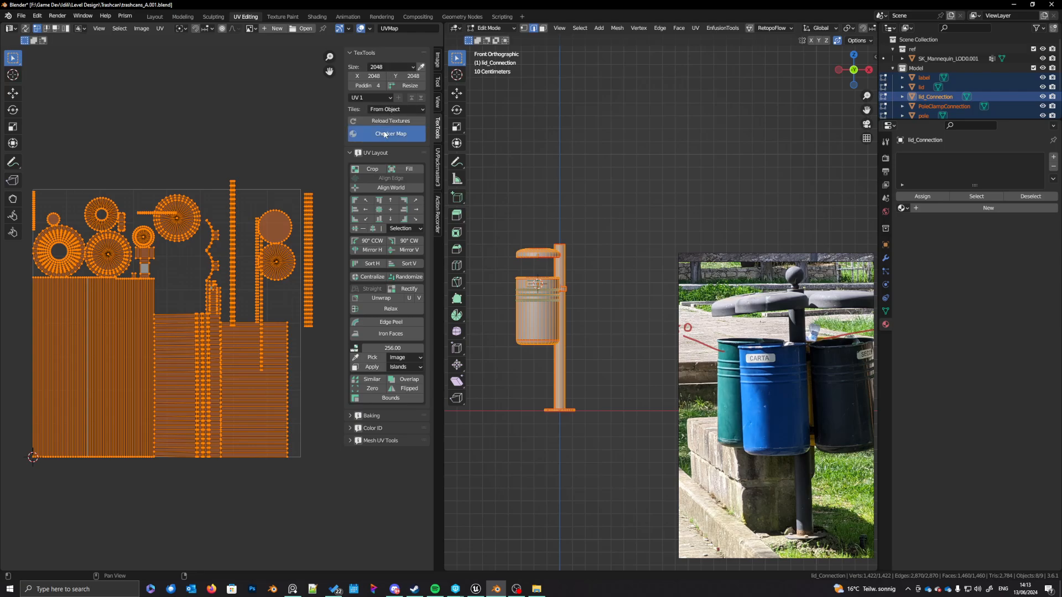
{"action": "scroll", "coordinate": [209, 360], "scroll_direction": "down", "scroll_amount": 2}
{"action": "scroll", "coordinate": [493, 360], "scroll_direction": "down", "scroll_amount": 2}
{"action": "scroll", "coordinate": [553, 360], "scroll_direction": "up", "scroll_amount": 2}
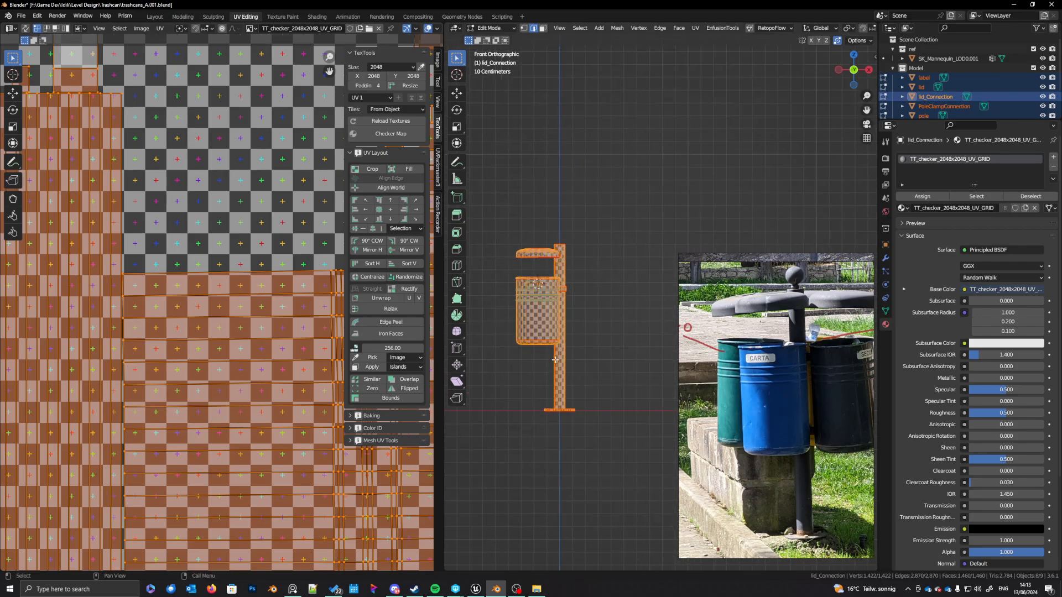
Step: Rename the checker material to trashcan_A
{"action": "middle_click_drag", "start_coordinate": [555, 360], "coordinate": [606, 357]}
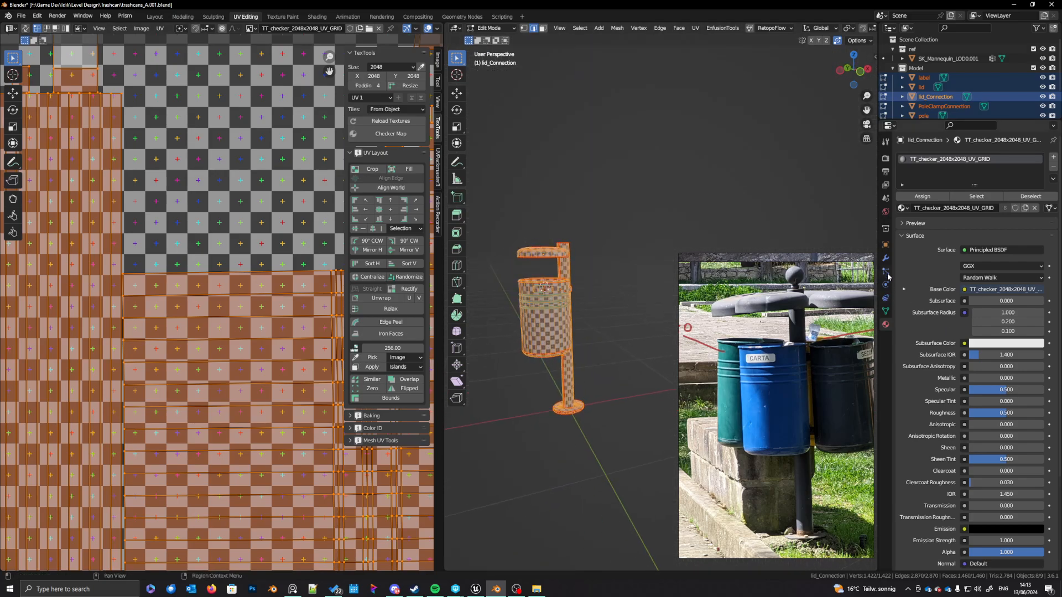
{"action": "double_click", "coordinate": [954, 208]}
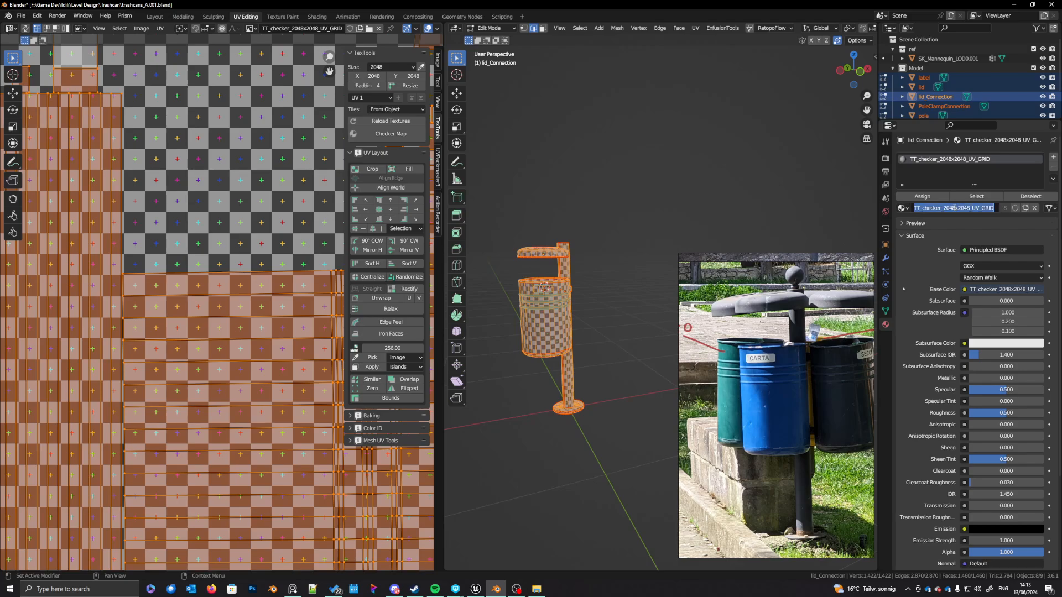
{"action": "type", "text": "trash"}
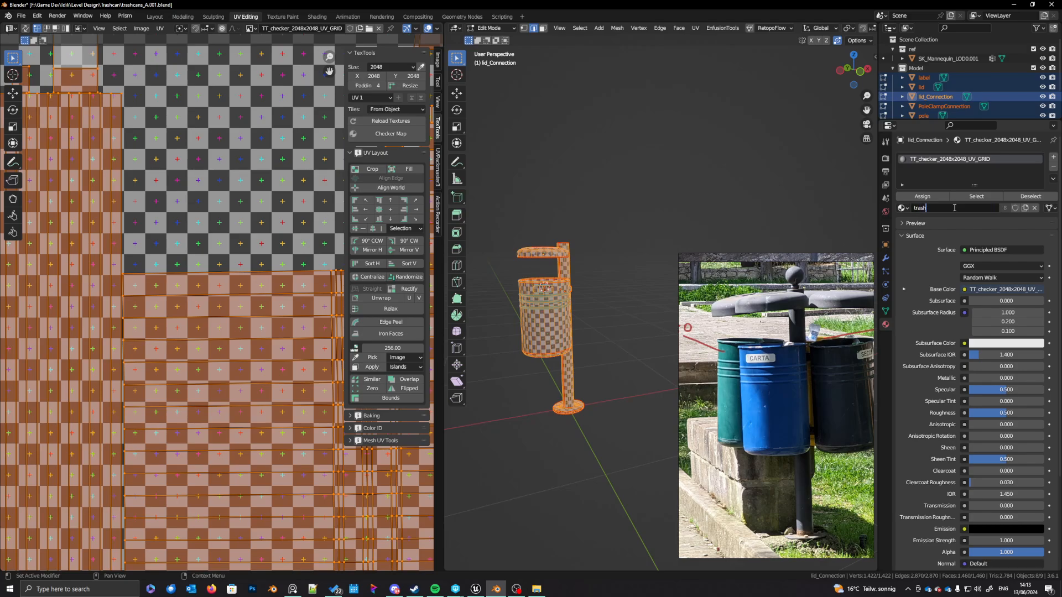
{"action": "type", "text": "can_A"}
{"action": "key", "text": "Return"}
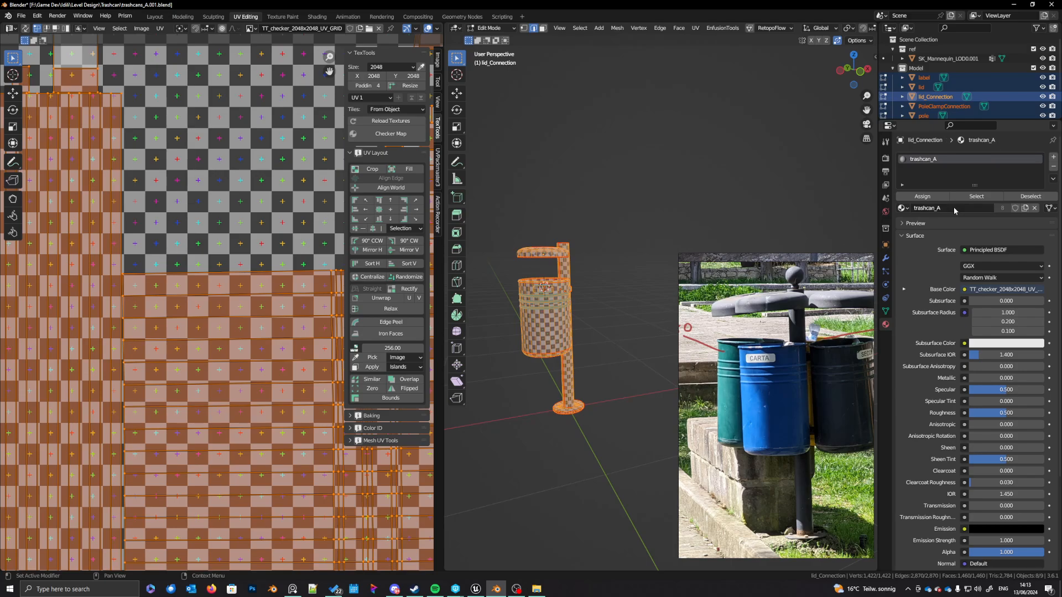
Step: Set the TexTools texel density to 1024 and apply it to all selected UV islands
{"action": "scroll", "coordinate": [233, 343], "scroll_direction": "down", "scroll_amount": 5}
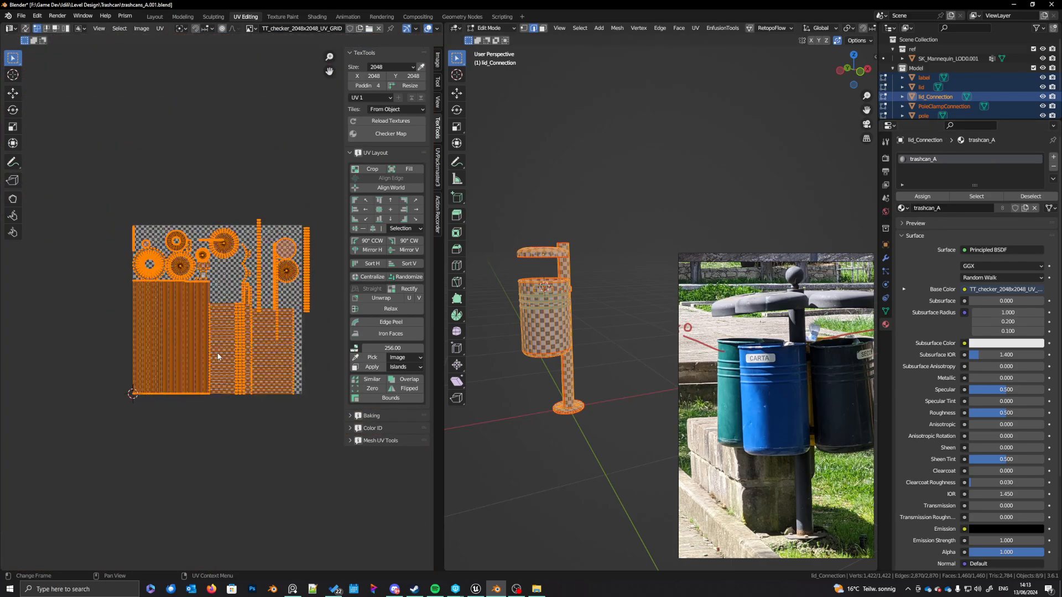
{"action": "middle_click_drag", "start_coordinate": [241, 353], "coordinate": [209, 369]}
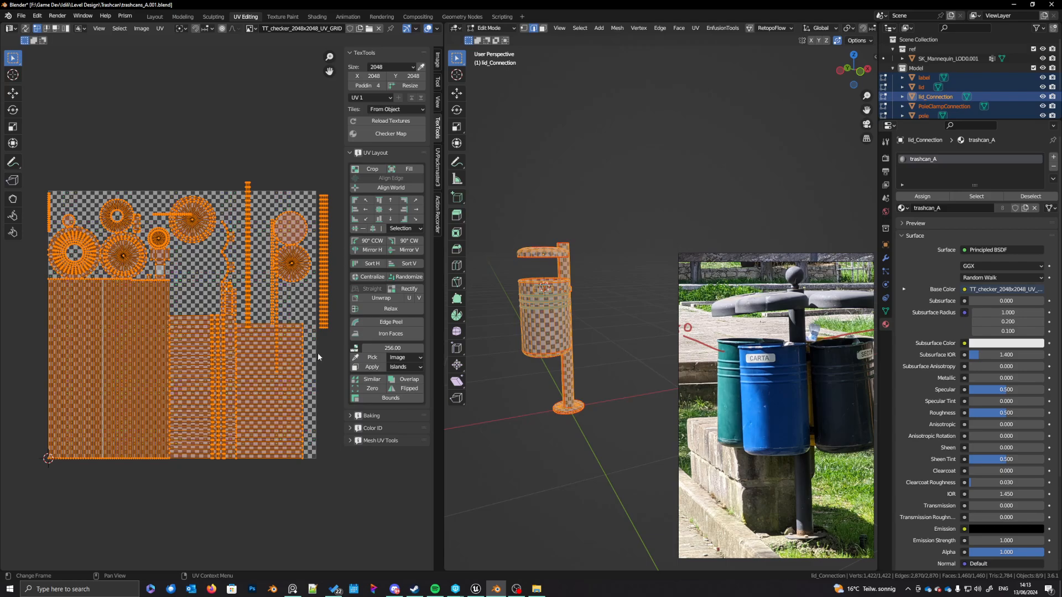
{"action": "left_click", "coordinate": [396, 347]}
{"action": "type", "text": "1"}
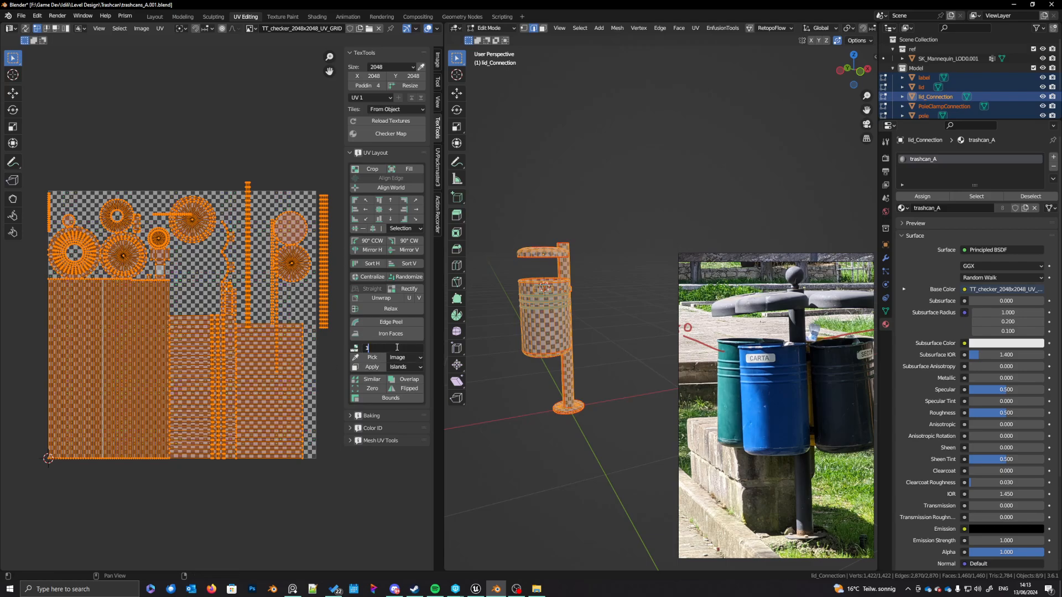
{"action": "type", "text": "024"}
{"action": "key", "text": "Return"}
{"action": "middle_click_drag", "start_coordinate": [331, 322], "coordinate": [318, 344]}
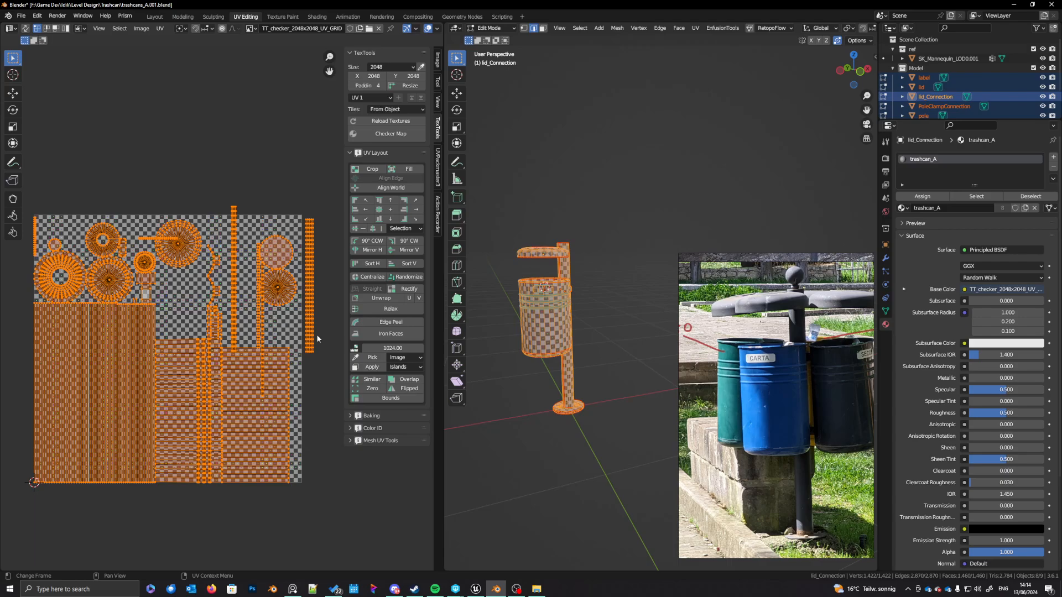
{"action": "middle_click_drag", "start_coordinate": [316, 335], "coordinate": [322, 336]}
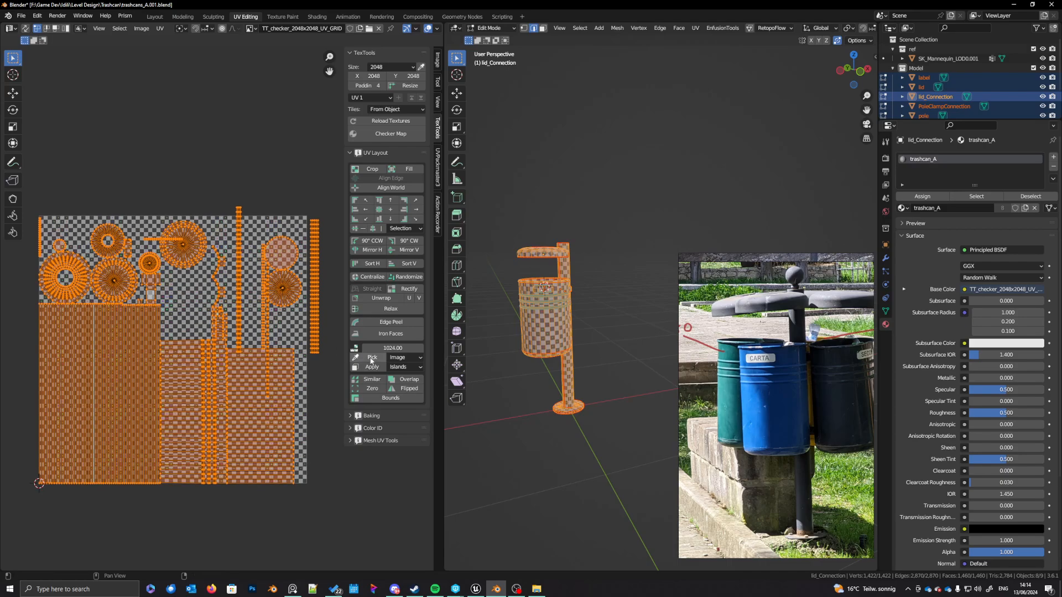
{"action": "left_click", "coordinate": [371, 367]}
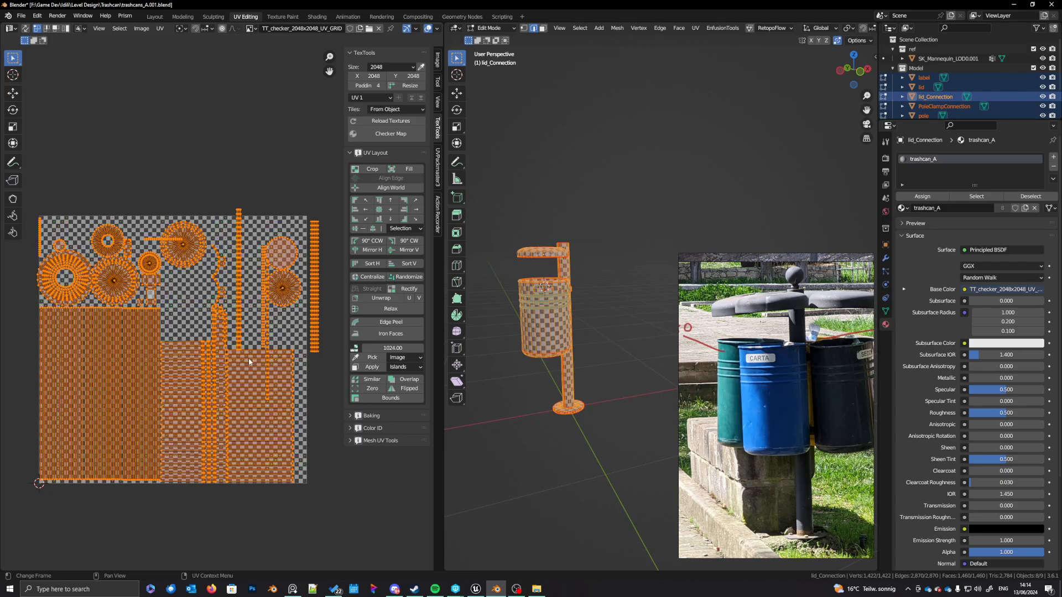
Step: Move the strip outside the UV square back inside, beside the other tall vertical strip, and reselect all islands
{"action": "middle_click_drag", "start_coordinate": [249, 359], "coordinate": [257, 363]}
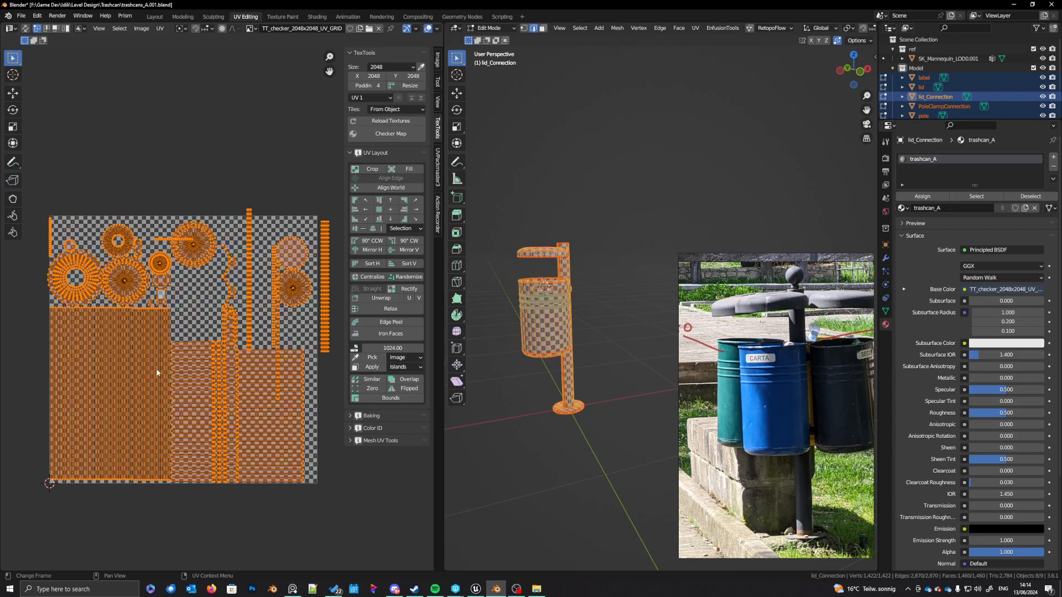
{"action": "middle_click_drag", "start_coordinate": [154, 380], "coordinate": [129, 385]}
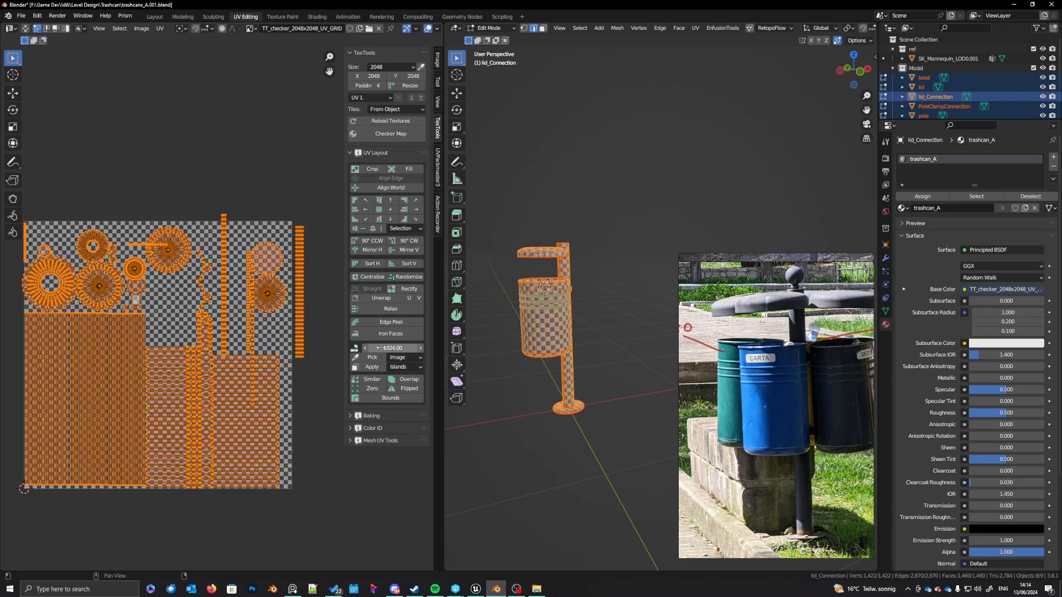
{"action": "middle_click_drag", "start_coordinate": [235, 380], "coordinate": [246, 382]}
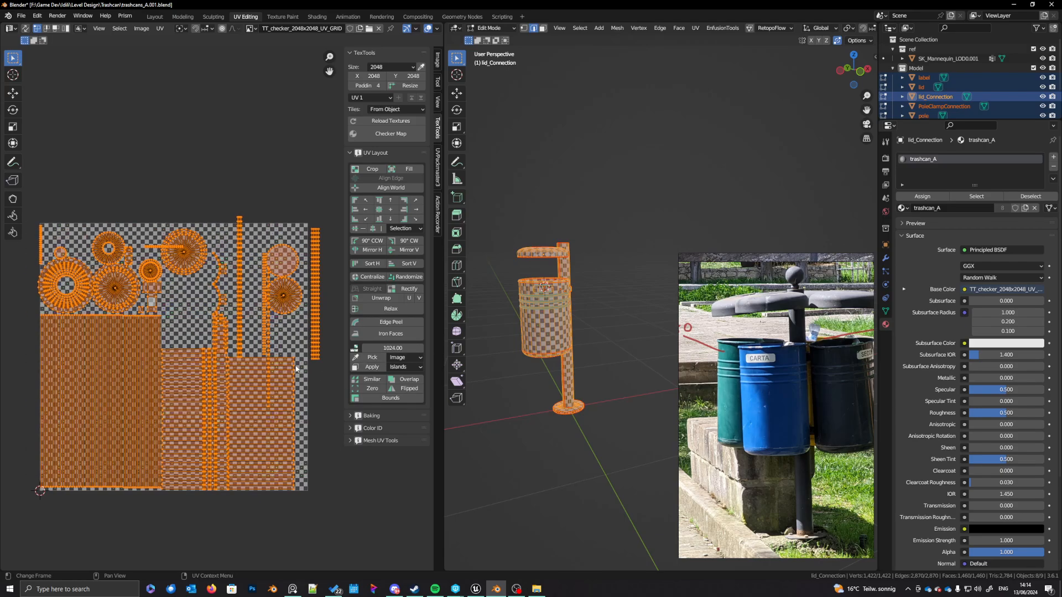
{"action": "key", "text": "l"}
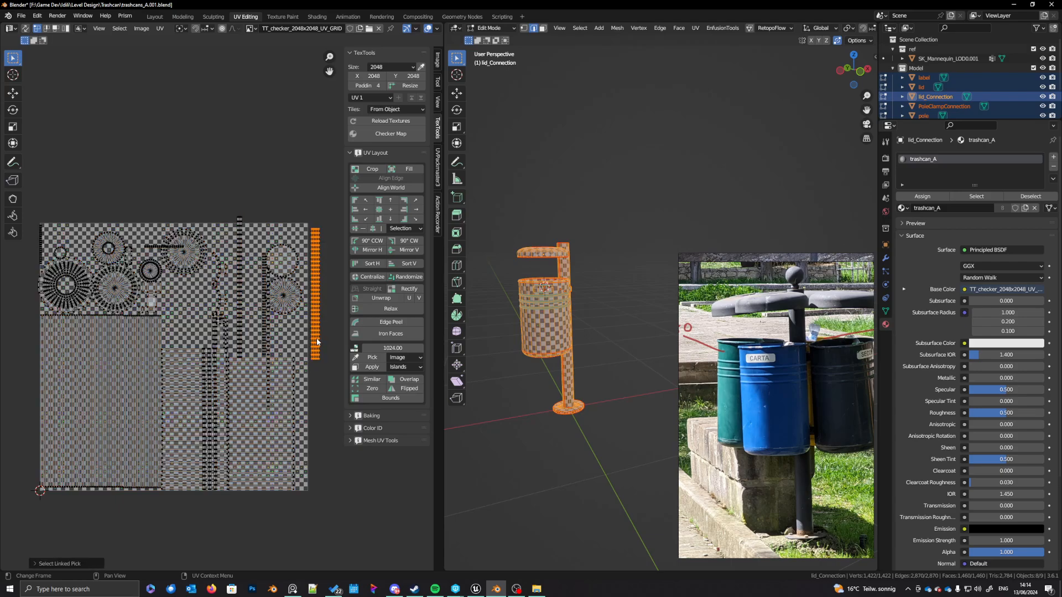
{"action": "key", "text": "g"}
{"action": "left_click", "coordinate": [252, 335]}
{"action": "key", "text": "alt+a"}
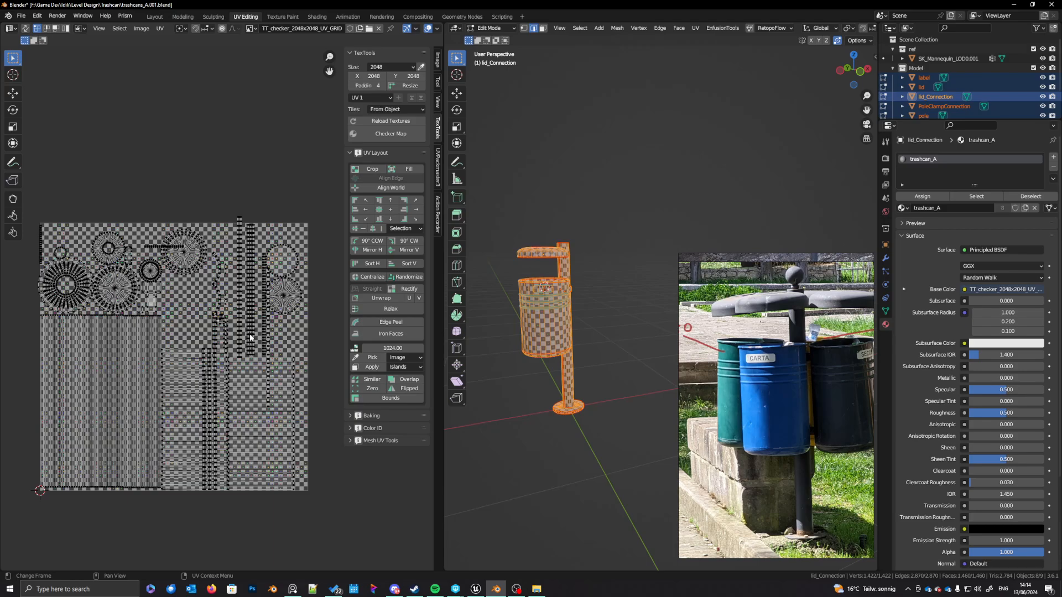
{"action": "key", "text": "a"}
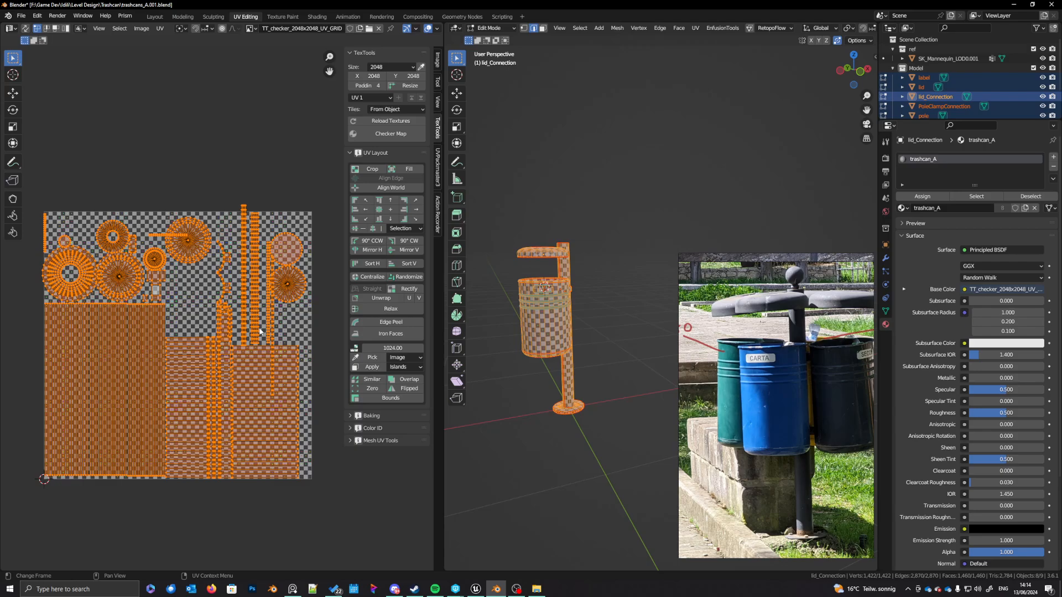
Step: Switch to Unreal Editor, inspect the trashcans' surroundings in the level towards the lattice gate, and return to Blender
{"action": "left_click", "coordinate": [475, 589]}
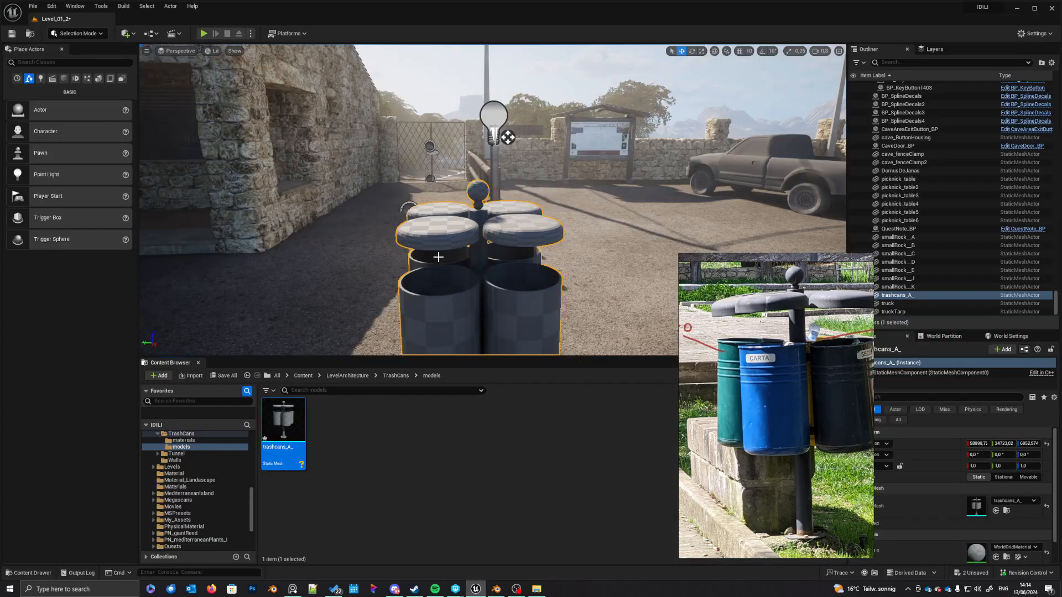
{"action": "key", "text": "w"}
{"action": "mouse_move", "coordinate": [438, 257]}
{"action": "right_mouse_down"}
{"action": "mouse_move", "coordinate": [332, 257]}
{"action": "mouse_move", "coordinate": [414, 252]}
{"action": "mouse_move", "coordinate": [400, 255]}
{"action": "mouse_move", "coordinate": [400, 315]}
{"action": "mouse_move", "coordinate": [439, 253]}
{"action": "right_mouse_up"}
{"action": "scroll", "coordinate": [438, 256], "scroll_direction": "down", "scroll_amount": 4}
{"action": "key", "text": "w"}
{"action": "key", "text": "w"}
{"action": "key", "text": "s"}
{"action": "key", "text": "w"}
{"action": "key", "text": "w"}
{"action": "key", "text": "s"}
{"action": "key", "text": "s"}
{"action": "key", "text": "w"}
{"action": "key", "text": "s"}
{"action": "key", "text": "w"}
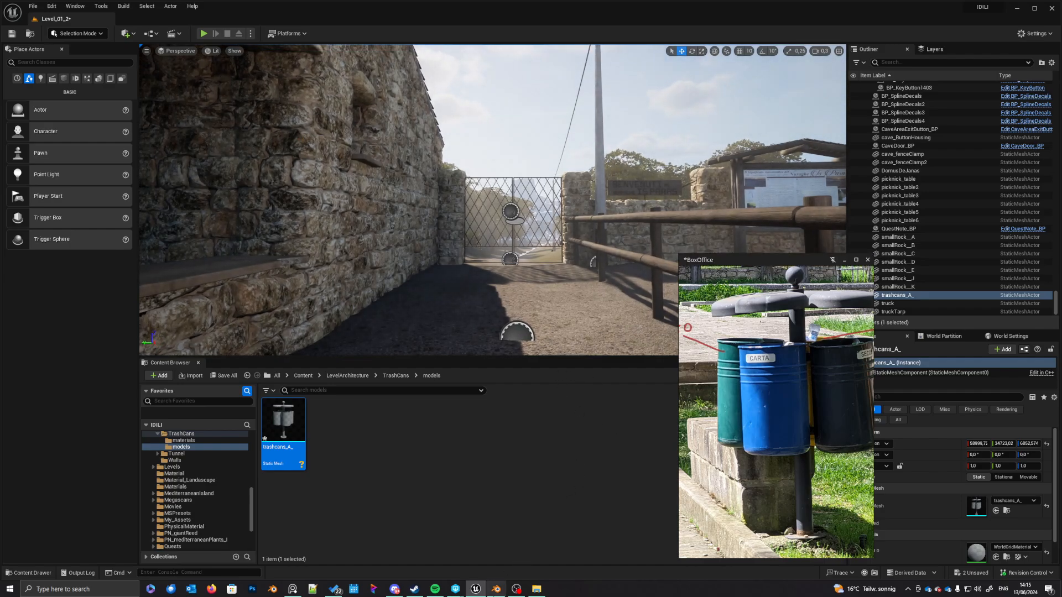
{"action": "left_click", "coordinate": [496, 590]}
{"action": "middle_click_drag", "start_coordinate": [586, 321], "coordinate": [605, 332], "text": "shift"}
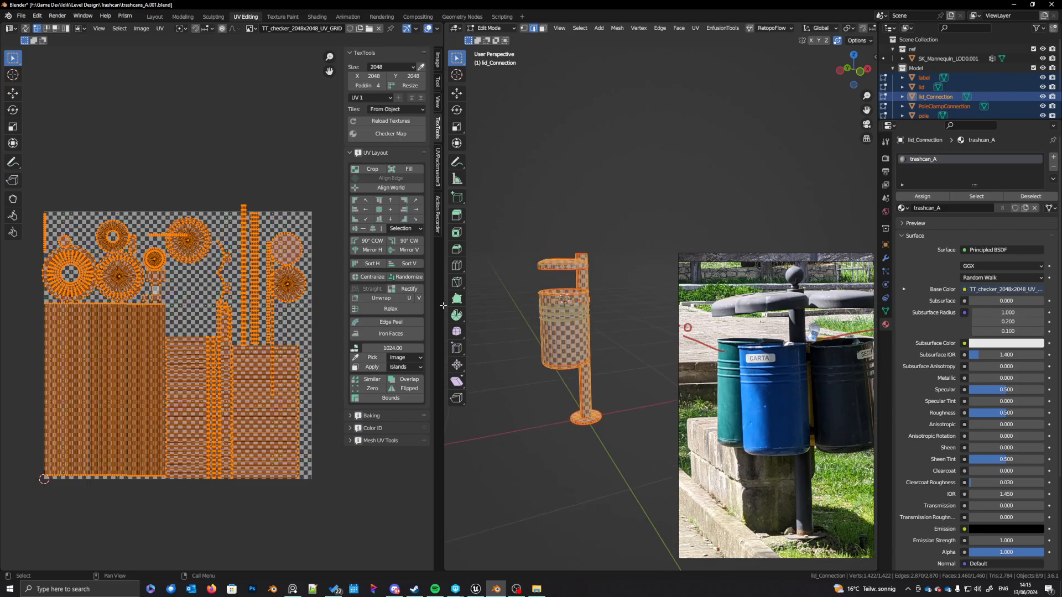
Step: Pack all selected UV islands into a single tile with UVPackmaster, enabling Fixed Scale with the Bottom-Top strategy
{"action": "middle_click_drag", "start_coordinate": [243, 322], "coordinate": [250, 324]}
{"action": "left_click", "coordinate": [438, 169]}
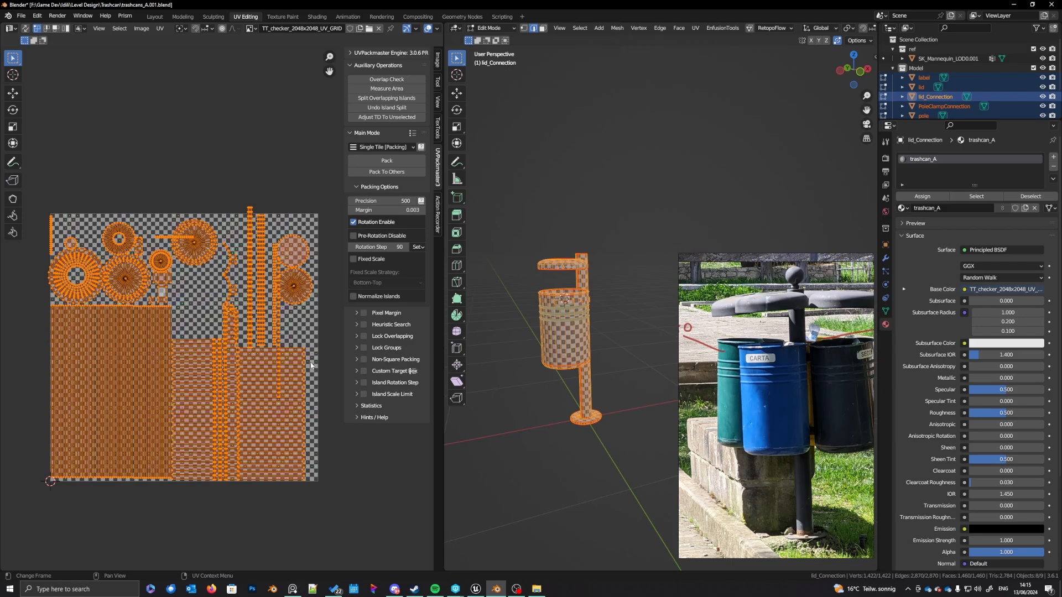
{"action": "scroll", "coordinate": [308, 367], "scroll_direction": "down", "scroll_amount": 2}
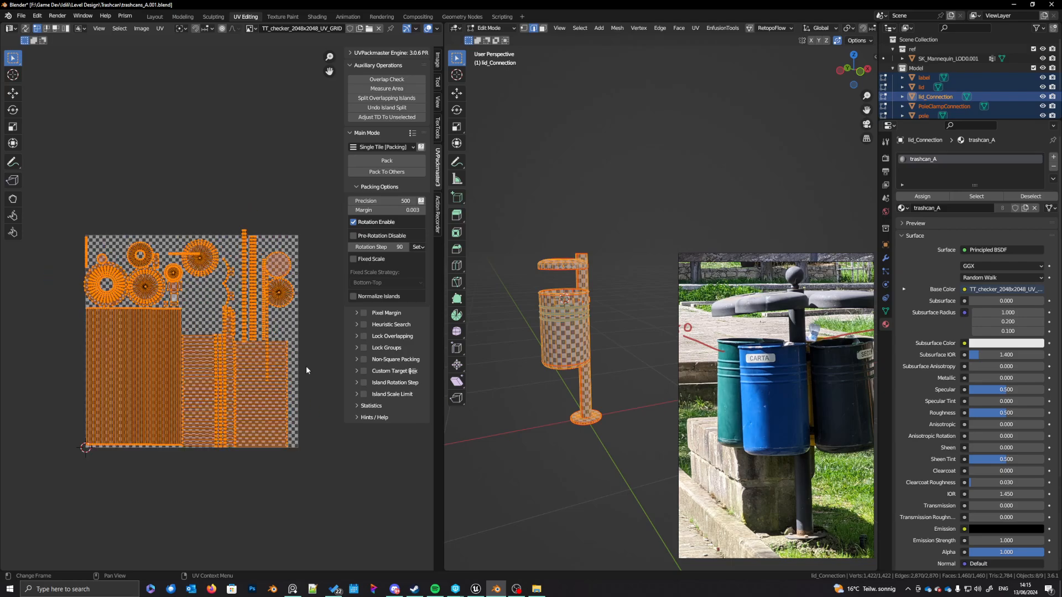
{"action": "scroll", "coordinate": [306, 379], "scroll_direction": "up", "scroll_amount": 2}
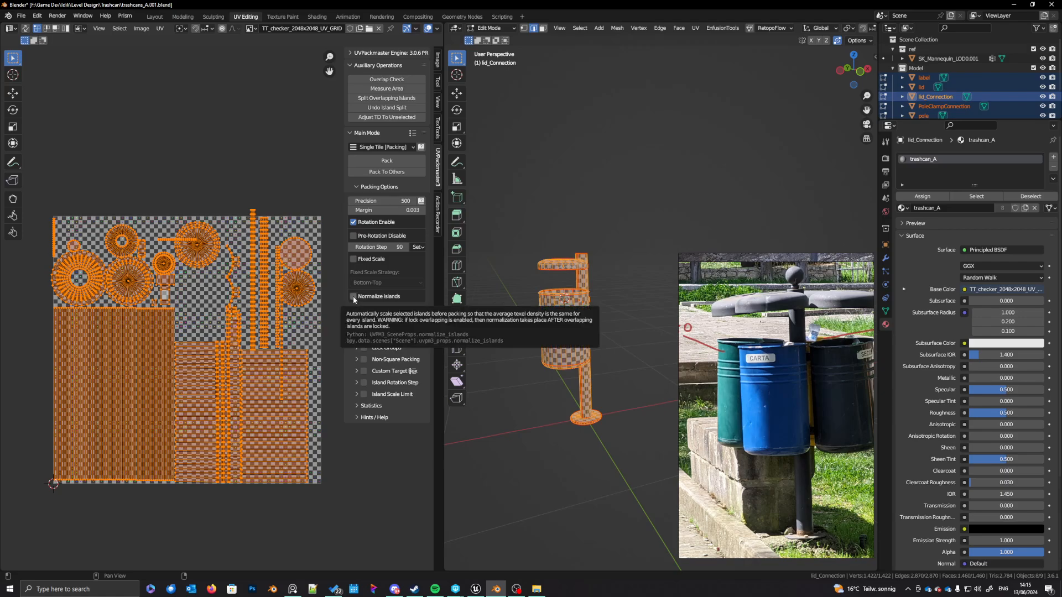
{"action": "left_click", "coordinate": [353, 258]}
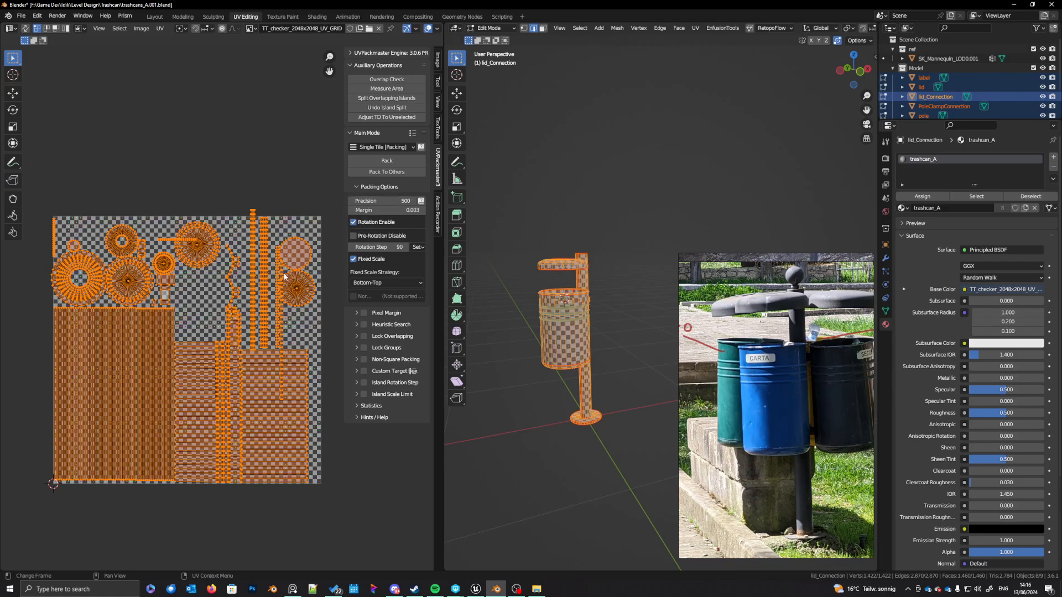
{"action": "left_click", "coordinate": [402, 161]}
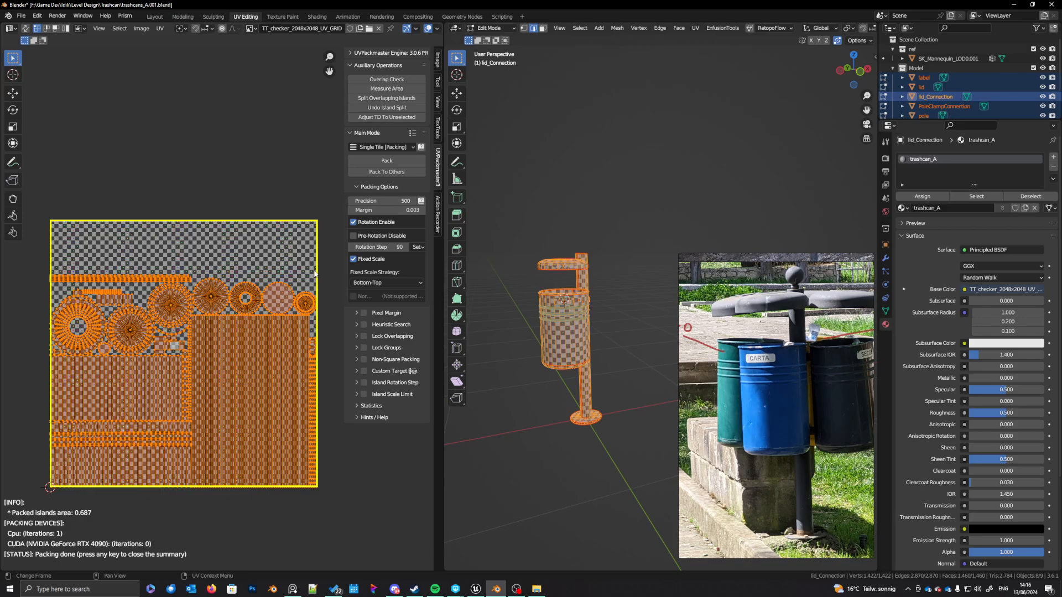
{"action": "middle_click_drag", "start_coordinate": [307, 277], "coordinate": [307, 265]}
Step: Examine the checker pattern on the trashcan, lid, pole and base plate from several angles, in Object Mode and Edit Mode
{"action": "middle_click_drag", "start_coordinate": [597, 320], "coordinate": [639, 314]}
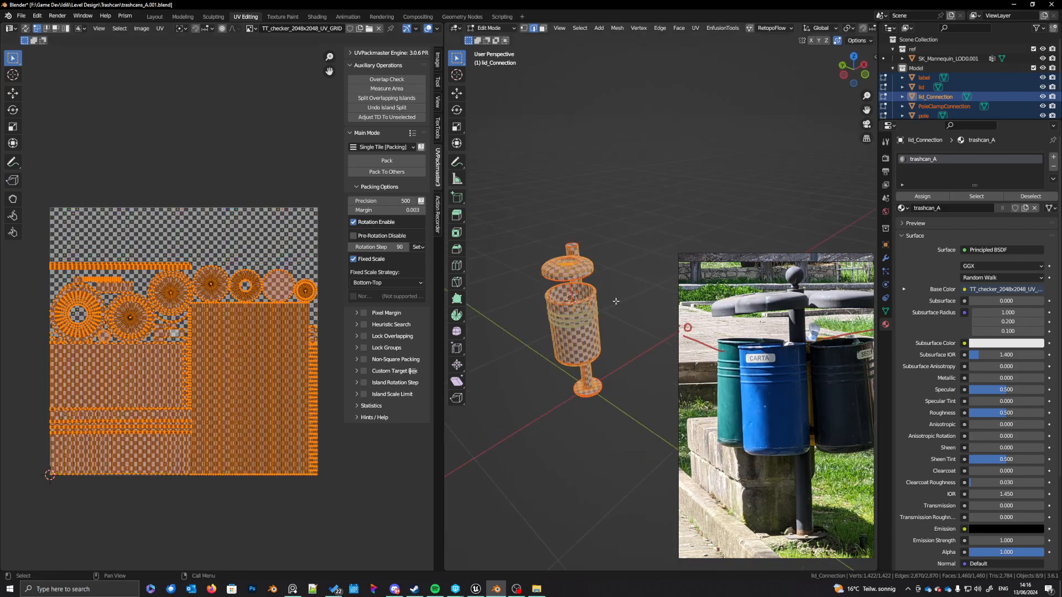
{"action": "middle_click_drag", "start_coordinate": [567, 296], "coordinate": [615, 313]}
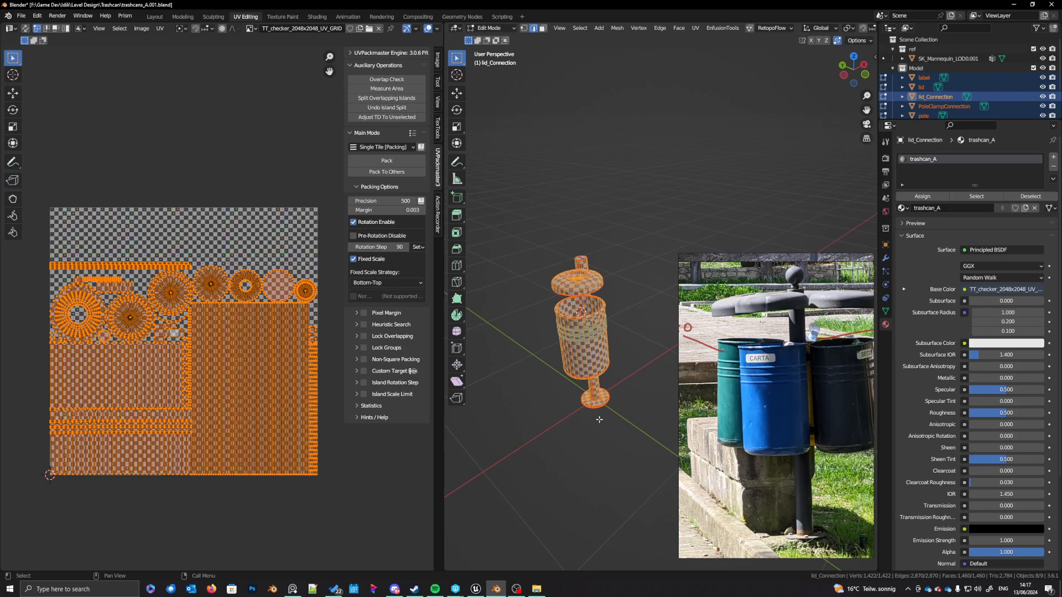
{"action": "middle_click_drag", "start_coordinate": [599, 420], "coordinate": [540, 406]}
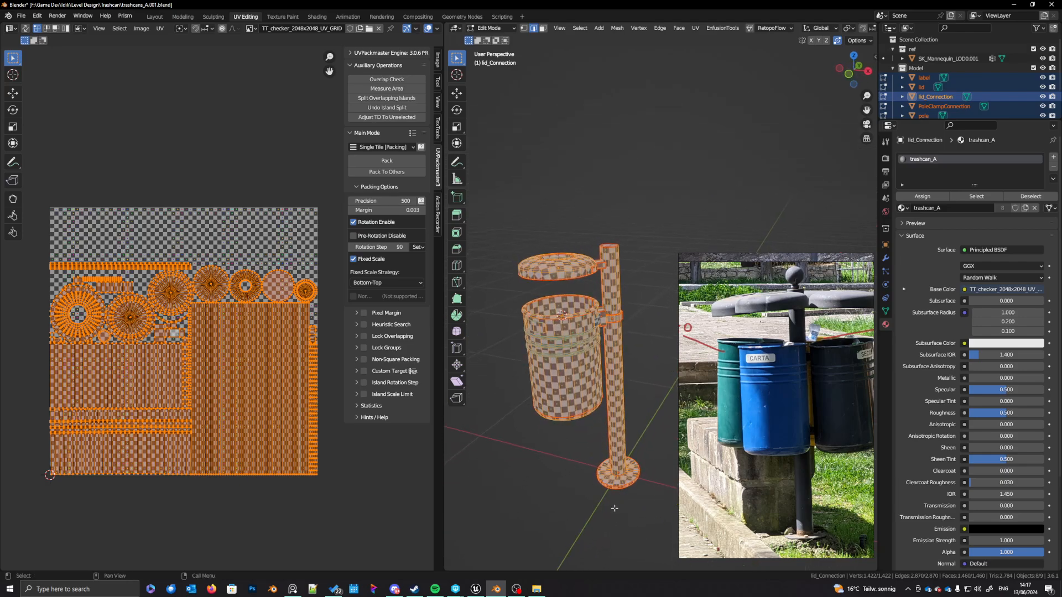
{"action": "scroll", "coordinate": [615, 509], "scroll_direction": "up", "scroll_amount": 1}
{"action": "middle_click_drag", "start_coordinate": [615, 510], "coordinate": [625, 449], "text": "shift"}
{"action": "key", "text": "Tab"}
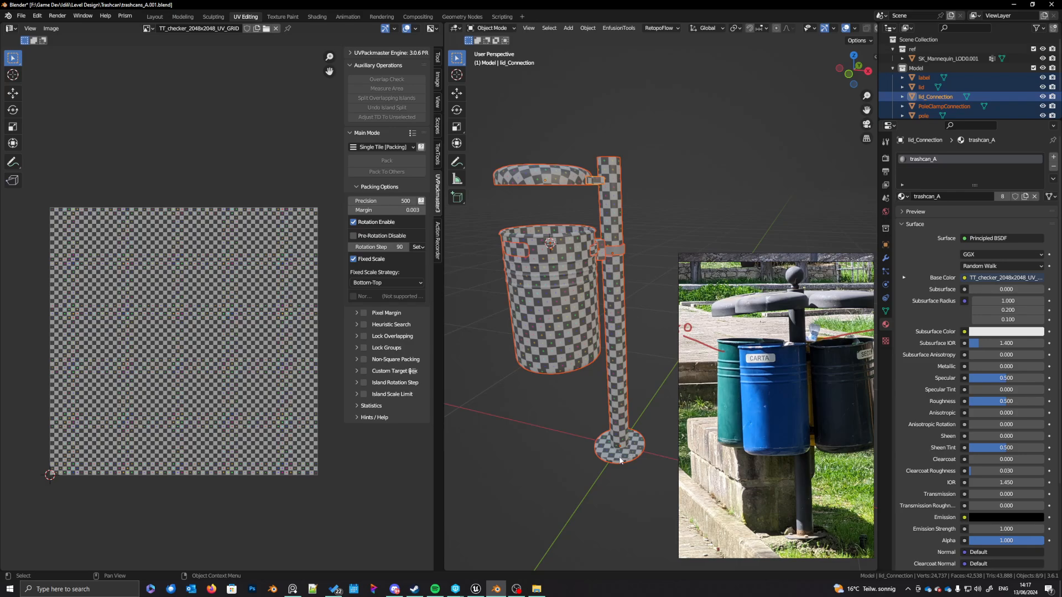
{"action": "key", "text": "Tab"}
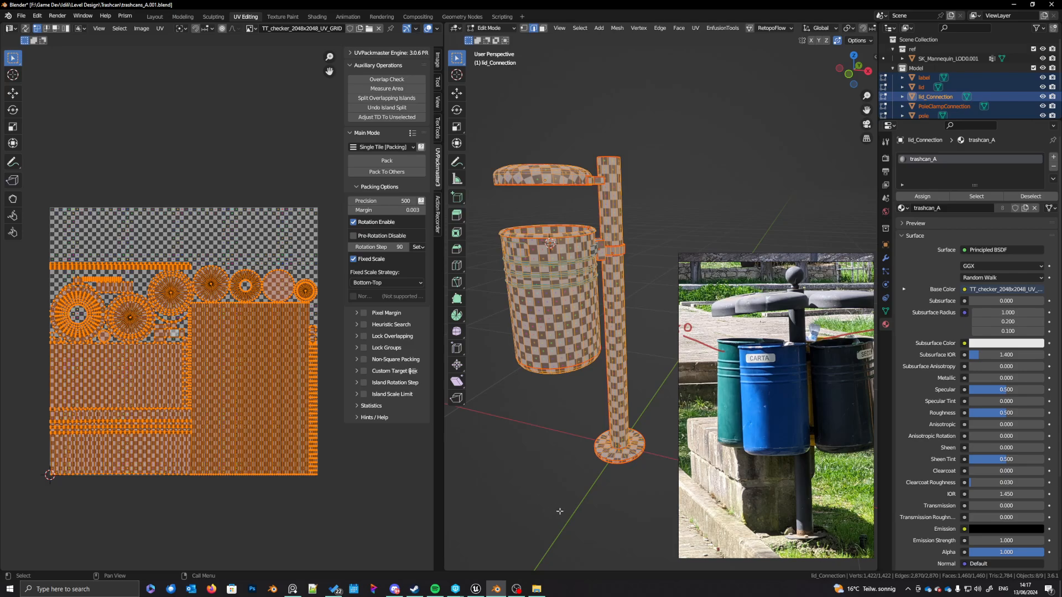
{"action": "middle_click_drag", "start_coordinate": [647, 506], "coordinate": [622, 444]}
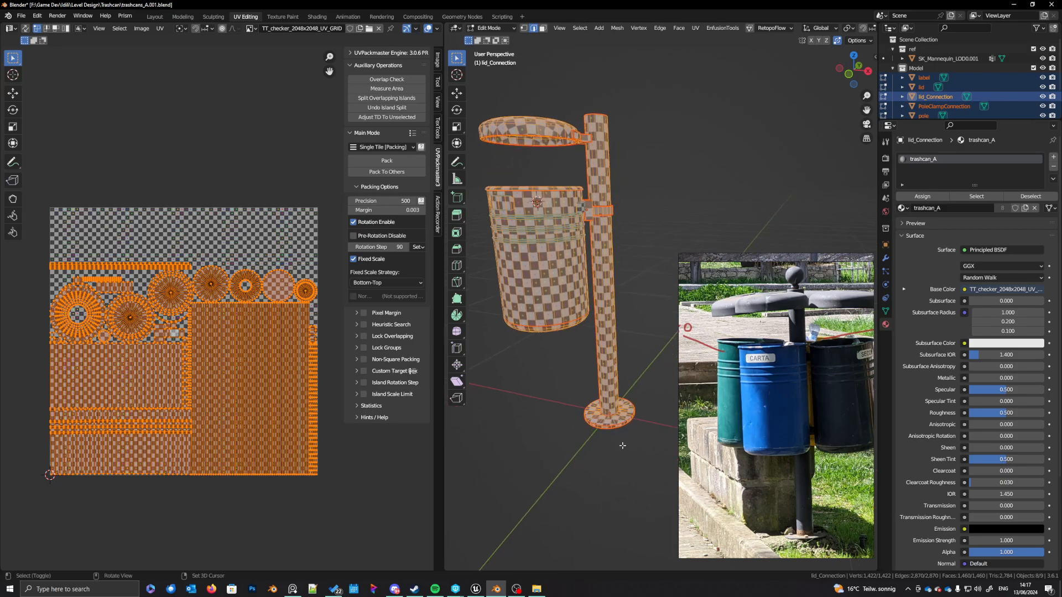
Step: Switch to the Layout workspace and reset the 3D cursor to the world origin
{"action": "left_click", "coordinate": [155, 16]}
{"action": "middle_click_drag", "start_coordinate": [466, 429], "coordinate": [426, 417]}
{"action": "left_click", "coordinate": [426, 417]}
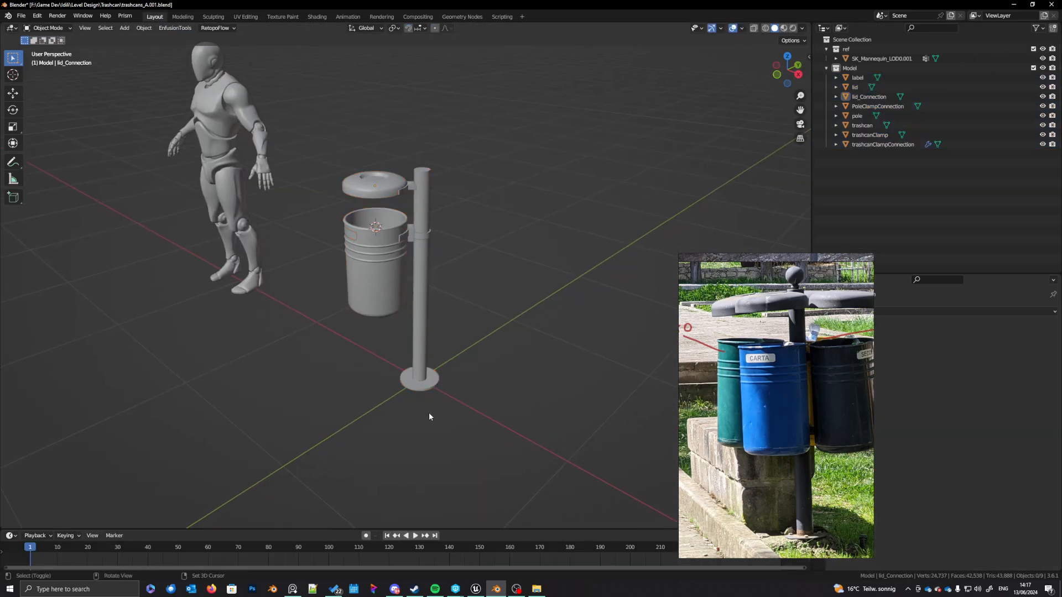
{"action": "key", "text": "shift+s"}
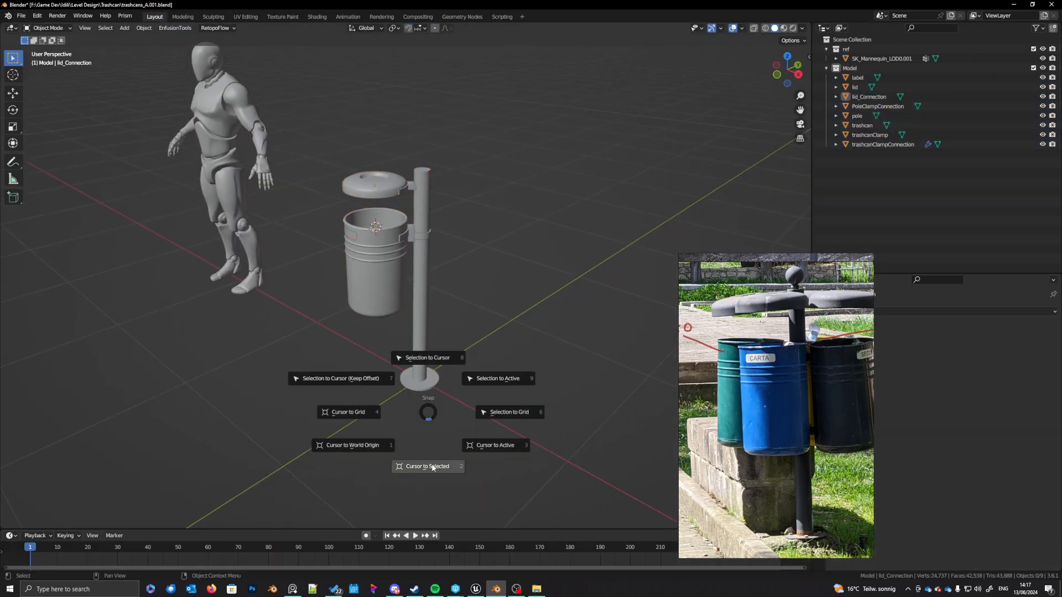
{"action": "key", "text": "1"}
Step: Add a cube at the world origin and scale it uniformly by about 0.562
{"action": "middle_click_drag", "start_coordinate": [474, 347], "coordinate": [513, 379]}
{"action": "scroll", "coordinate": [501, 391], "scroll_direction": "up", "scroll_amount": 6}
{"action": "middle_click_drag", "start_coordinate": [514, 378], "coordinate": [454, 364], "text": "shift"}
{"action": "key", "text": "shift+a"}
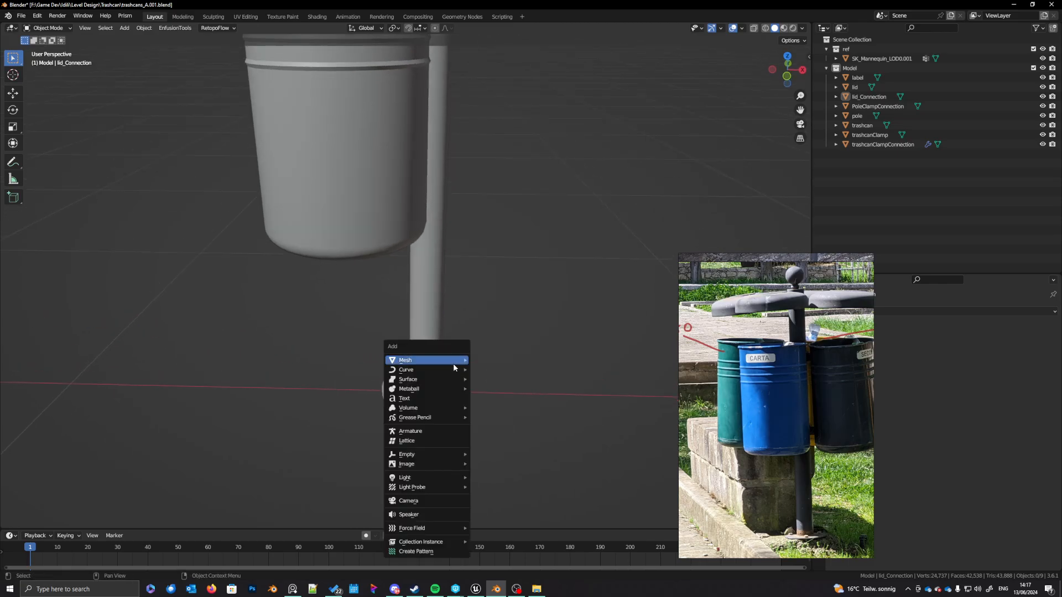
{"action": "mouse_move", "coordinate": [453, 364]}
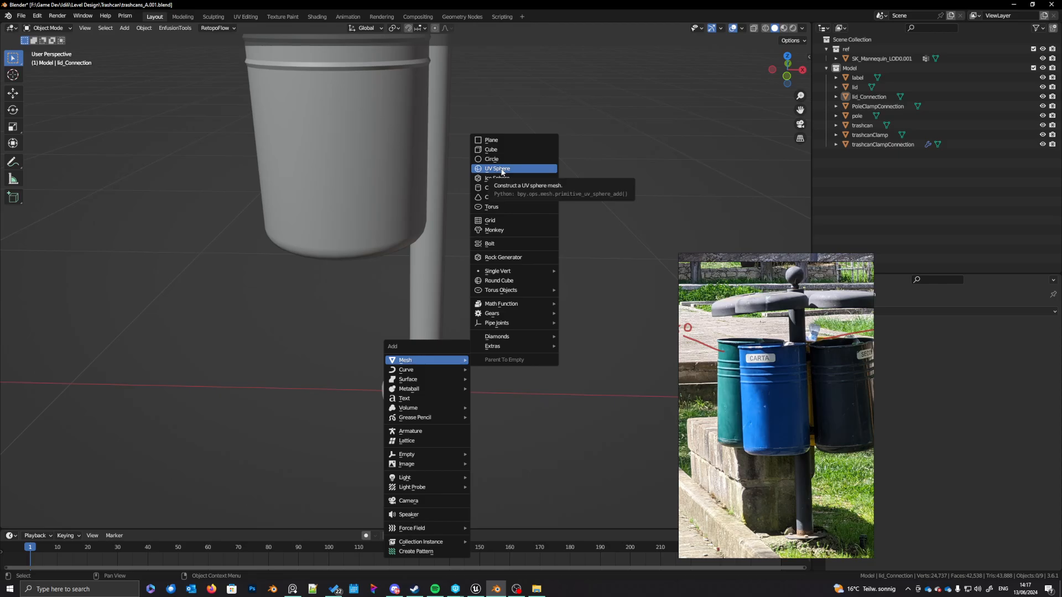
{"action": "left_click", "coordinate": [502, 150]}
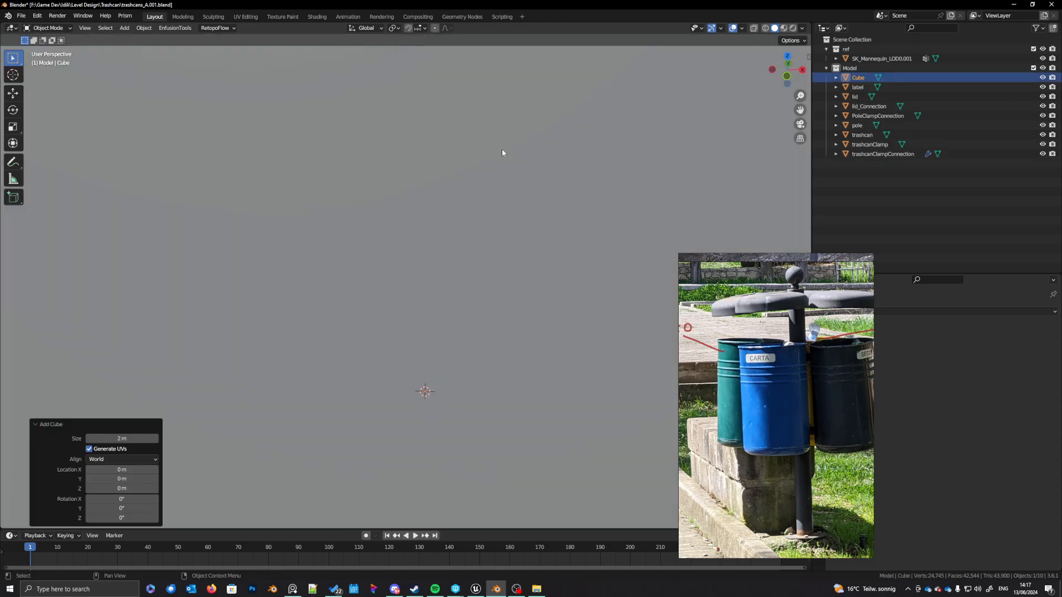
{"action": "key", "text": "s"}
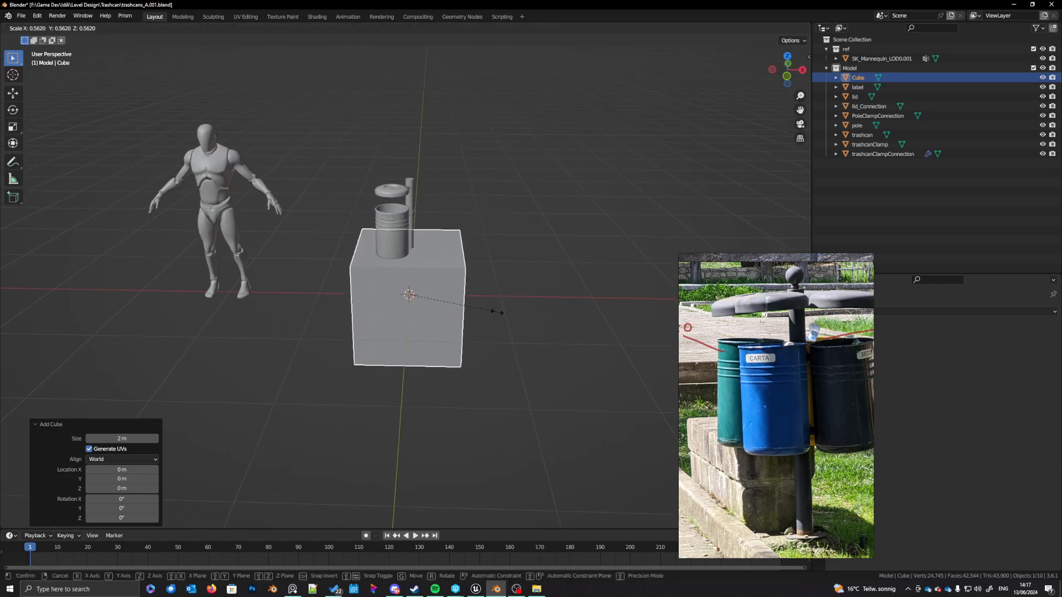
{"action": "left_click", "coordinate": [501, 313]}
Step: Reposition and zoom the reference photo so it shows the foot of the pole and the ground around it
{"action": "left_click_drag", "start_coordinate": [819, 519], "coordinate": [808, 408]}
{"action": "scroll", "coordinate": [808, 409], "scroll_direction": "up", "scroll_amount": 5}
{"action": "scroll", "coordinate": [796, 407], "scroll_direction": "down", "scroll_amount": 3}
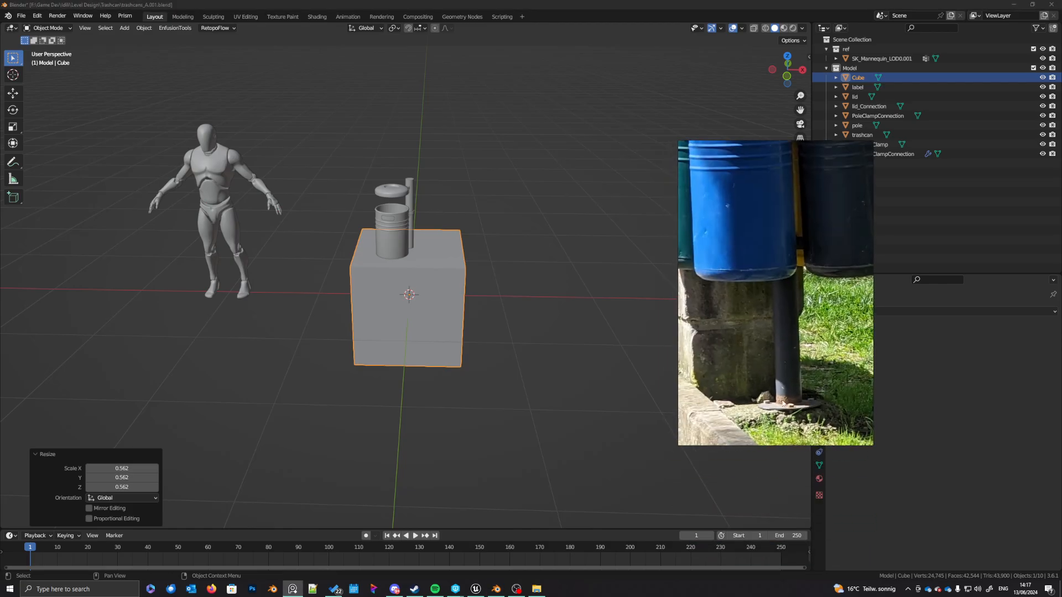
Step: Add a Subdivision modifier to the cube with a viewport level of 4
{"action": "middle_click_drag", "start_coordinate": [412, 367], "coordinate": [409, 381]}
{"action": "key", "text": "ctrl+2"}
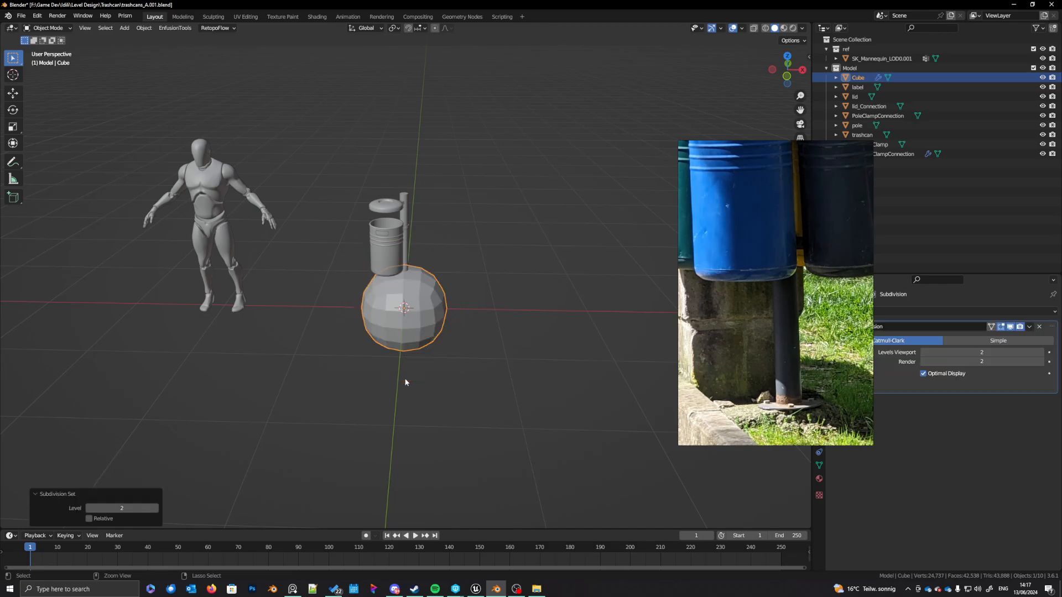
{"action": "key", "text": "ctrl+4"}
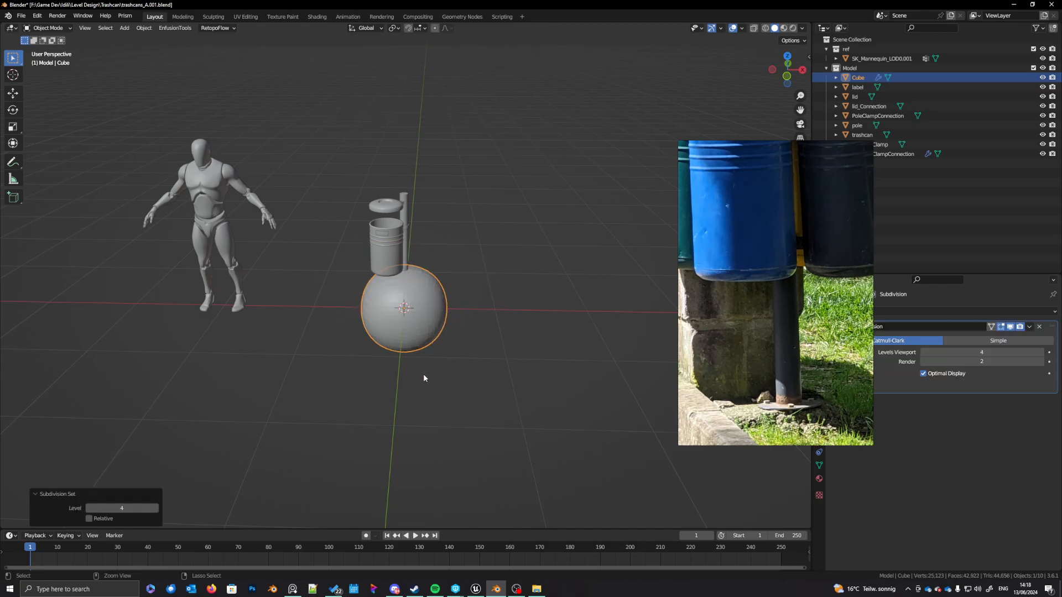
Step: Flatten the rounded cube along Z by about 0.266, and scale it uniformly by about 0.585
{"action": "middle_click_drag", "start_coordinate": [439, 379], "coordinate": [453, 347], "text": "shift"}
{"action": "scroll", "coordinate": [445, 395], "scroll_direction": "up", "scroll_amount": 3}
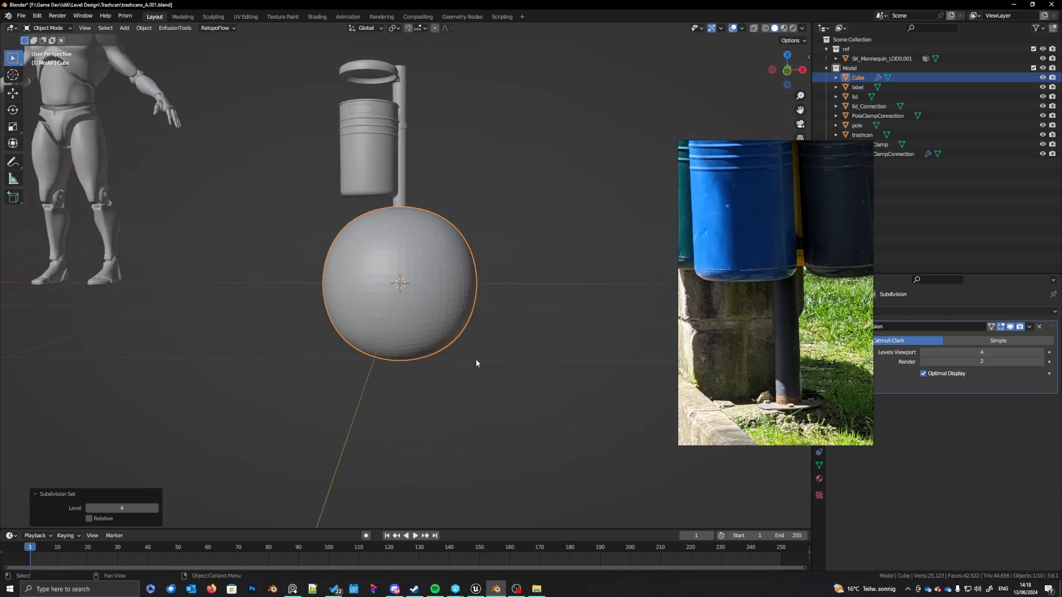
{"action": "key", "text": "s"}
{"action": "key", "text": "z"}
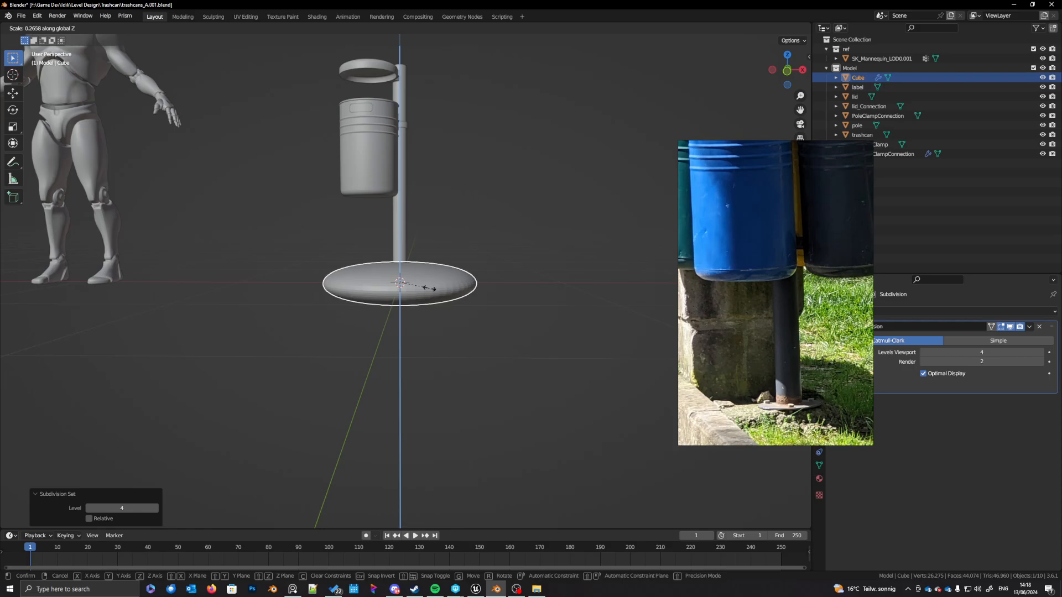
{"action": "left_click", "coordinate": [429, 288]}
{"action": "middle_click_drag", "start_coordinate": [428, 288], "coordinate": [466, 334]}
{"action": "key", "text": "s"}
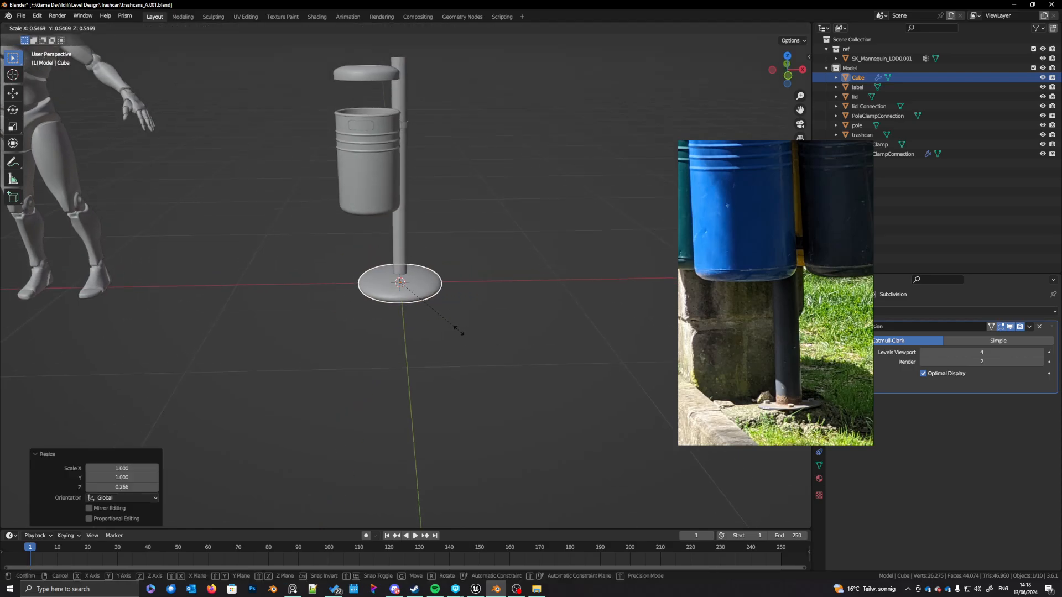
{"action": "left_click", "coordinate": [463, 333]}
Step: Lower the flattened shape about 0.059 m along Z under the pole's base plate and convert it to a mesh
{"action": "key", "text": "g"}
{"action": "key", "text": "z"}
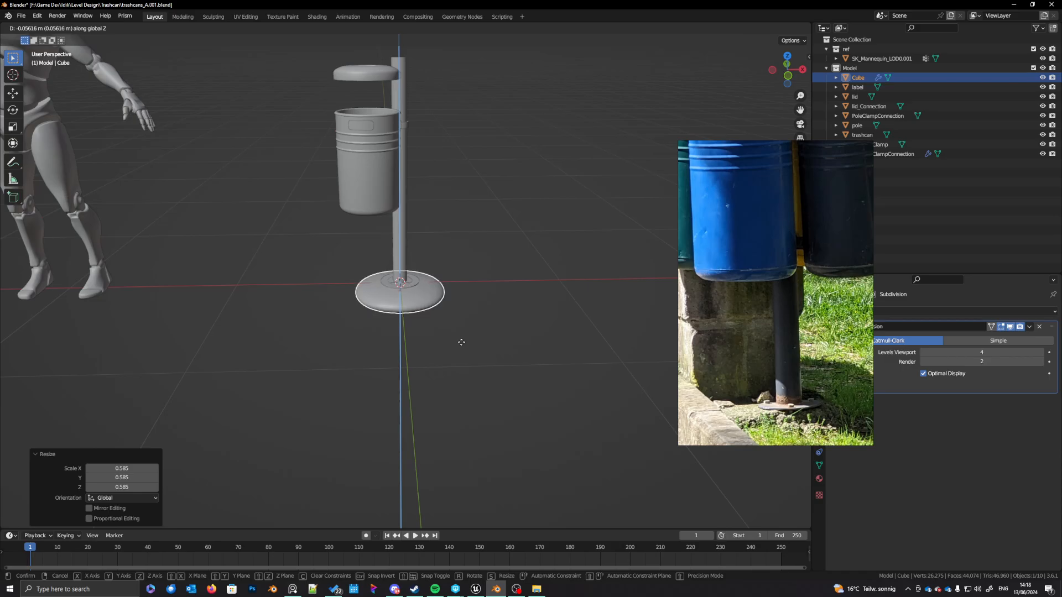
{"action": "left_click", "coordinate": [461, 346]}
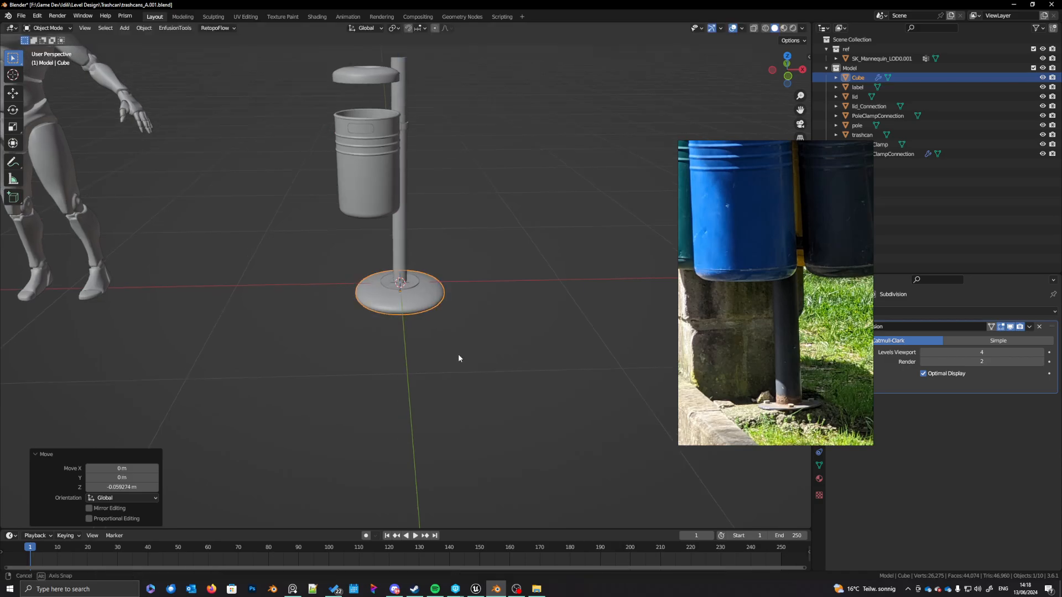
{"action": "mouse_move", "coordinate": [458, 354]}
{"action": "middle_mouse_down"}
{"action": "mouse_move", "coordinate": [448, 400]}
{"action": "mouse_move", "coordinate": [334, 363]}
{"action": "mouse_move", "coordinate": [432, 373]}
{"action": "mouse_move", "coordinate": [447, 364]}
{"action": "middle_mouse_up"}
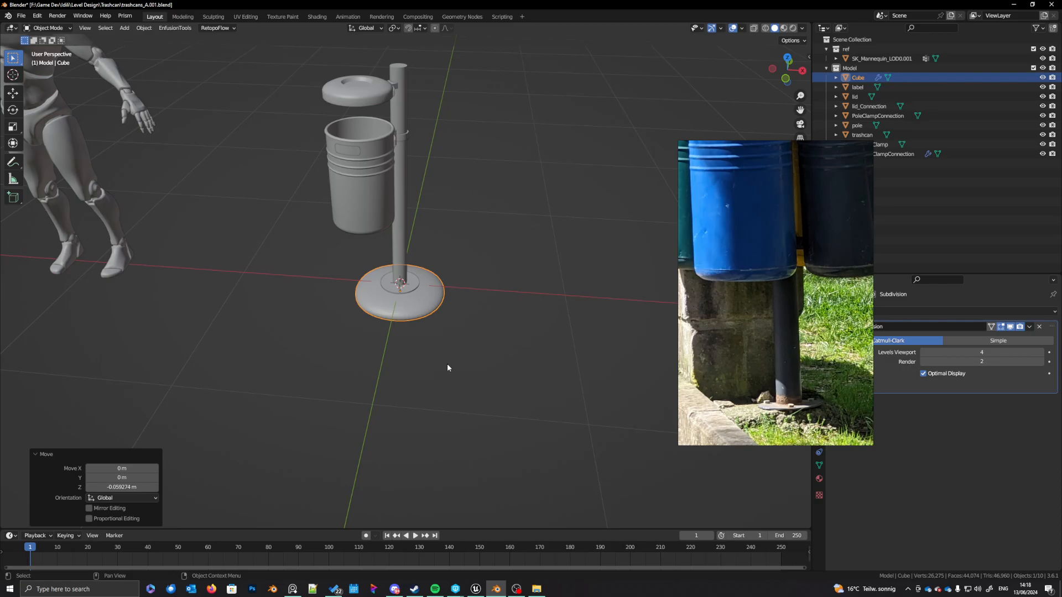
{"action": "key", "text": "ctrl+a"}
{"action": "left_click", "coordinate": [430, 460]}
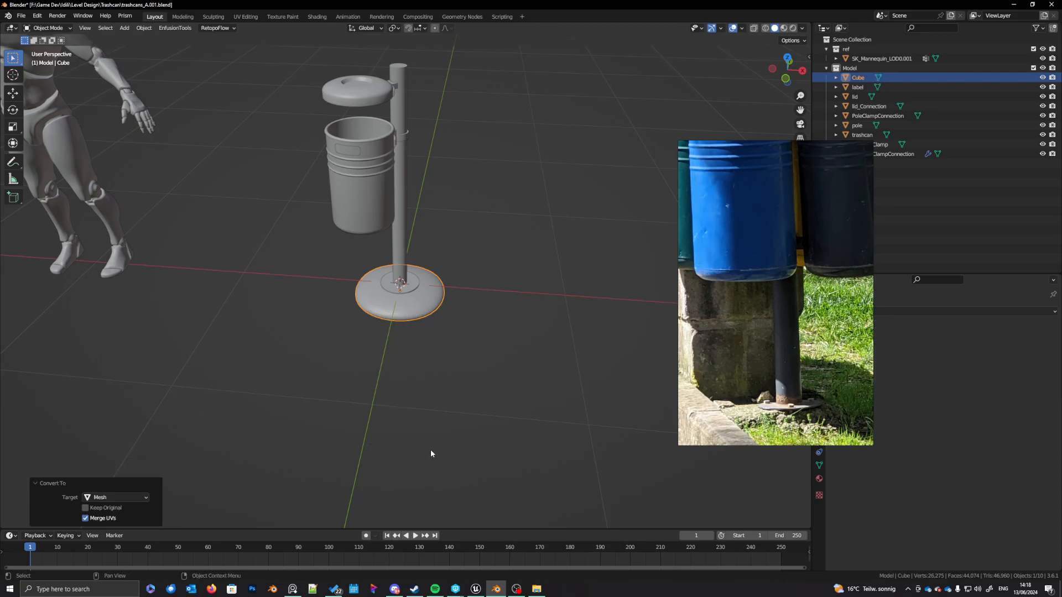
Step: Mark the horizontal edge loop around the lower side of the flattened mesh as a seam
{"action": "scroll", "coordinate": [427, 367], "scroll_direction": "up", "scroll_amount": 6}
{"action": "mouse_move", "coordinate": [438, 378]}
{"action": "middle_mouse_down"}
{"action": "mouse_move", "coordinate": [449, 355]}
{"action": "mouse_move", "coordinate": [463, 383]}
{"action": "mouse_move", "coordinate": [455, 372]}
{"action": "middle_mouse_up"}
{"action": "key", "text": "Tab"}
{"action": "left_click", "coordinate": [447, 357], "text": "alt"}
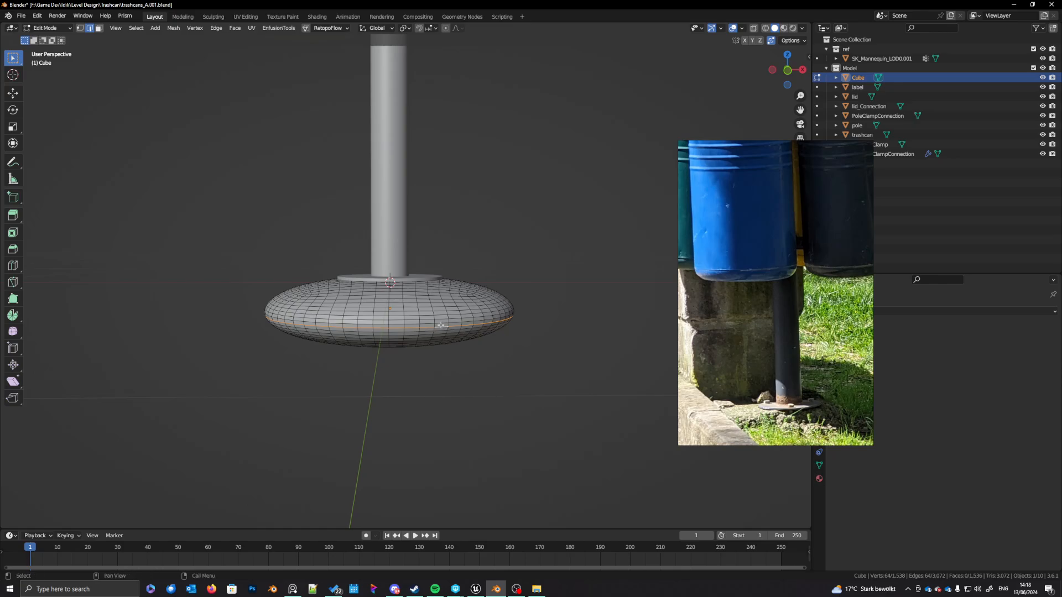
{"action": "middle_click_drag", "start_coordinate": [441, 326], "coordinate": [386, 384]}
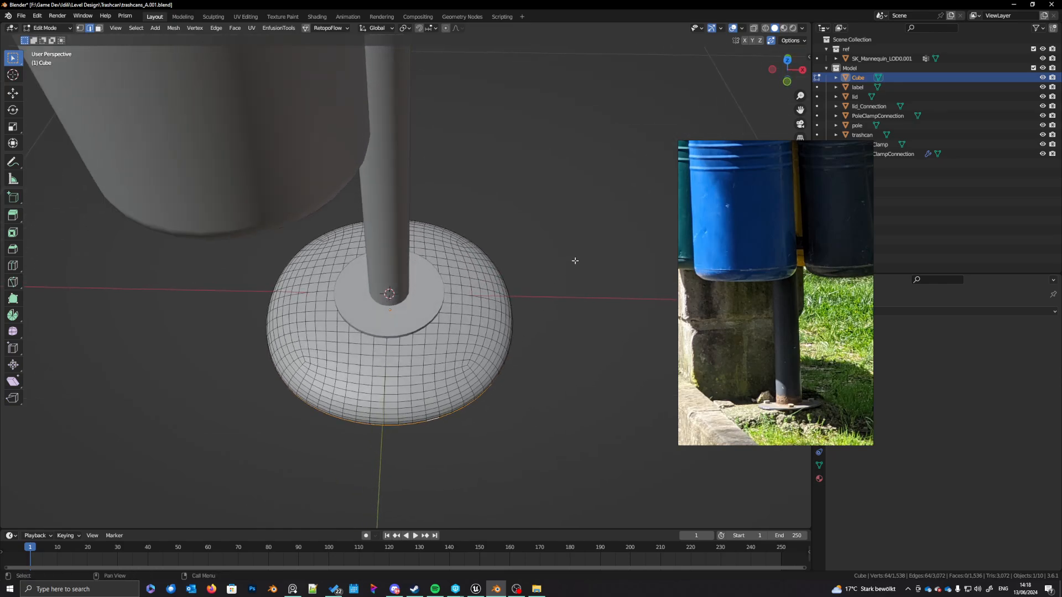
{"action": "middle_click_drag", "start_coordinate": [466, 379], "coordinate": [429, 380]}
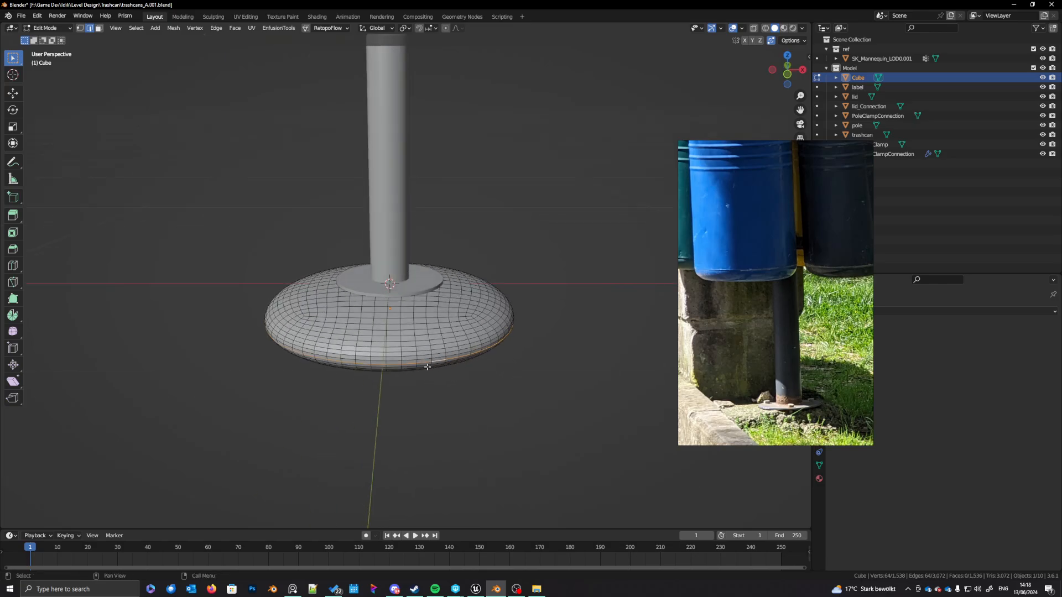
{"action": "right_click", "coordinate": [427, 367]}
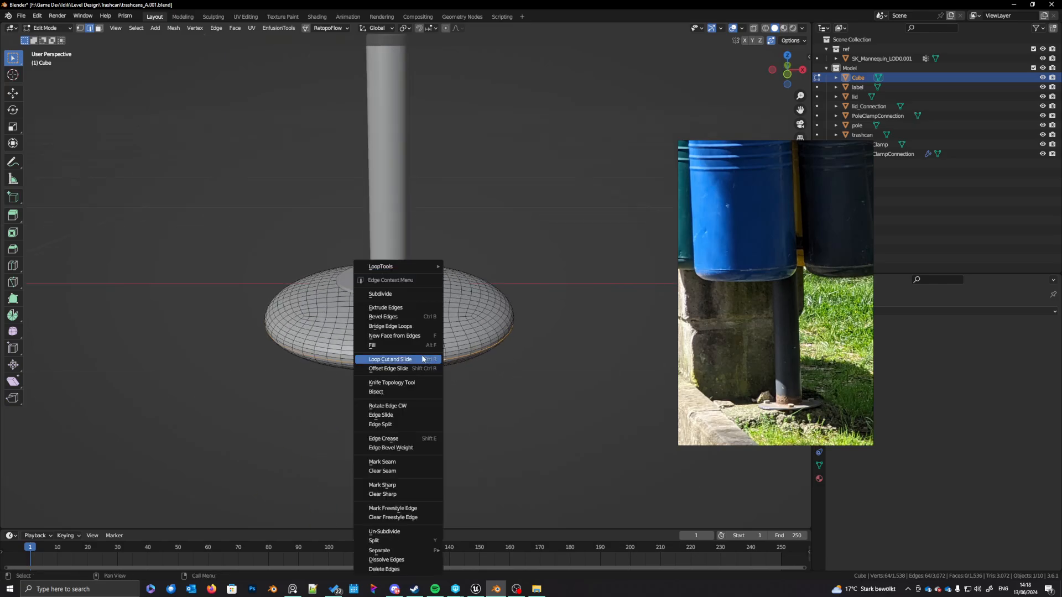
{"action": "left_click", "coordinate": [397, 467]}
Step: Try to unwrap the entire flattened mesh along its seam
{"action": "key", "text": "a"}
{"action": "key", "text": "u"}
{"action": "left_click", "coordinate": [408, 346]}
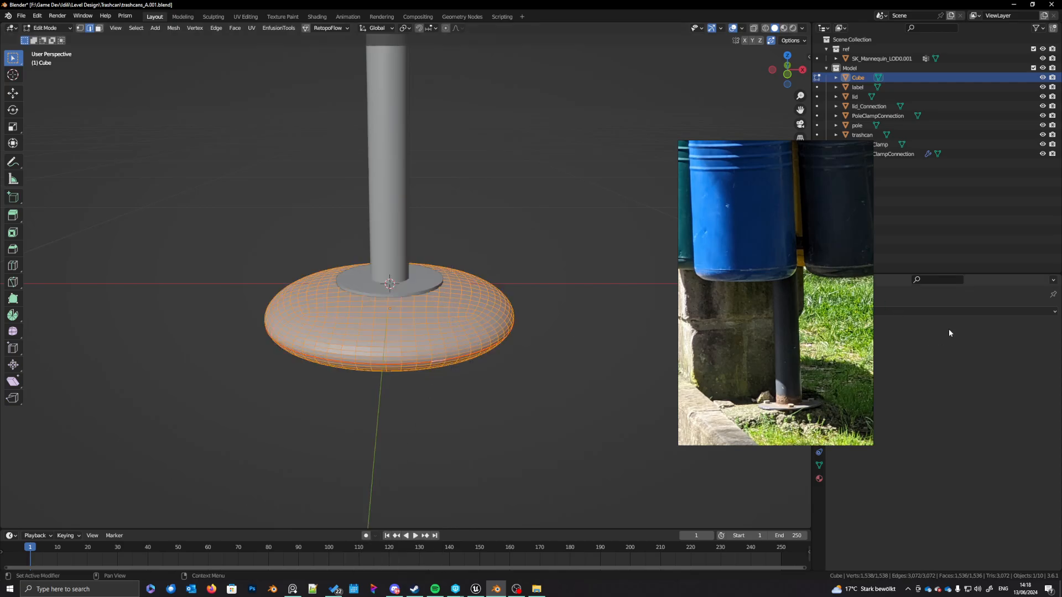
Step: Assign the existing trashcan_A material to the flattened mesh and return to the UV Editing workspace
{"action": "left_click_drag", "start_coordinate": [761, 300], "coordinate": [675, 367]}
{"action": "left_click", "coordinate": [819, 479]}
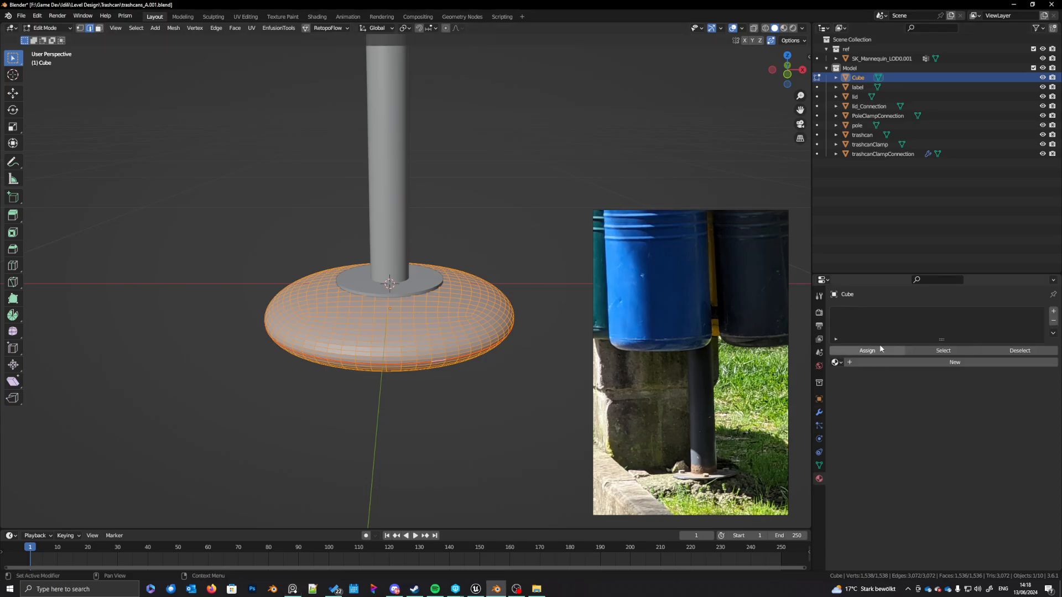
{"action": "left_click", "coordinate": [835, 362]}
{"action": "left_click", "coordinate": [874, 386]}
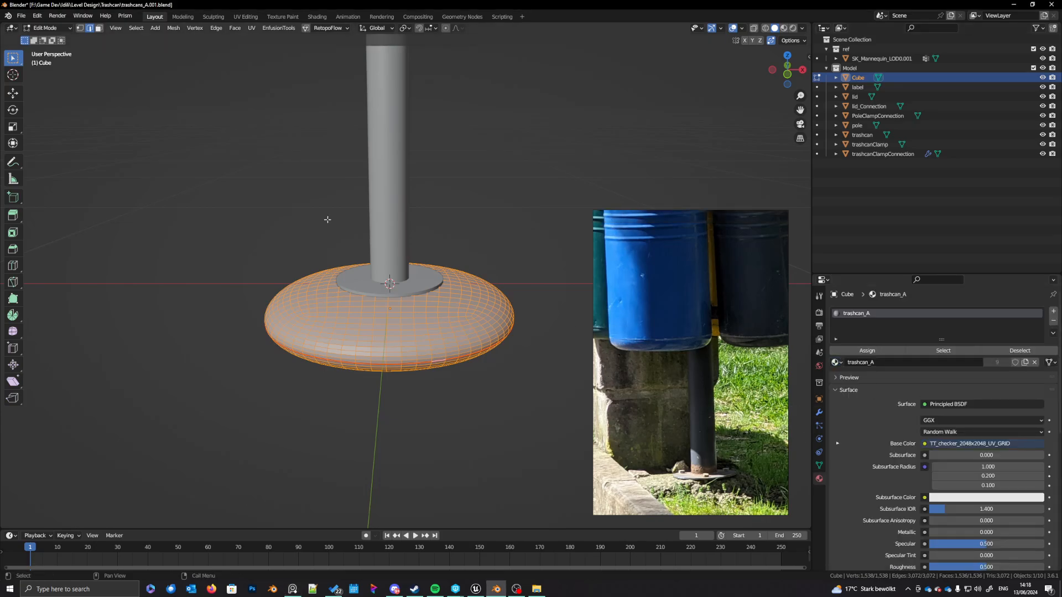
{"action": "left_click", "coordinate": [245, 17]}
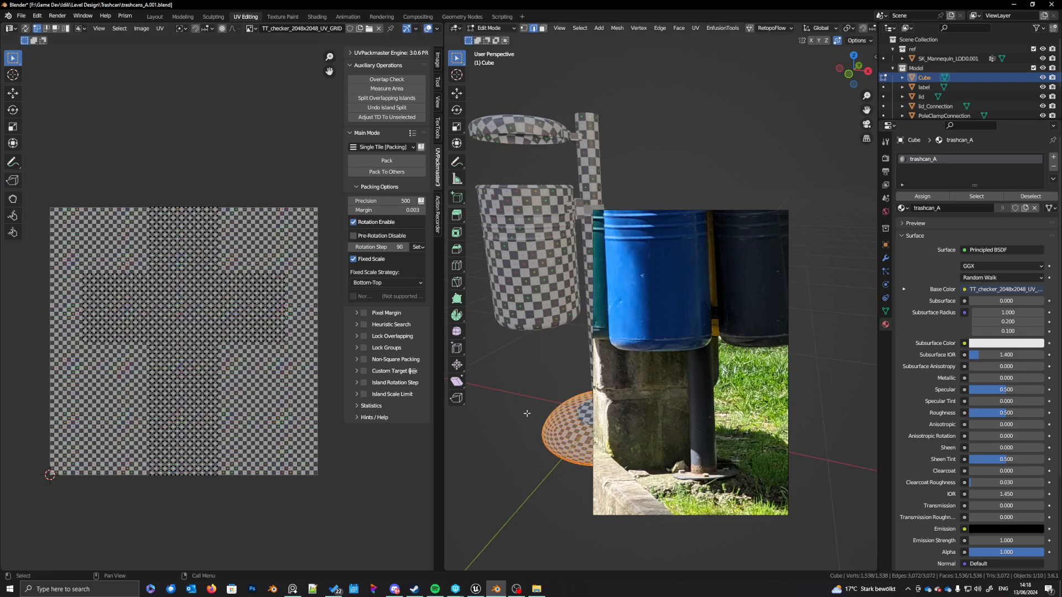
Step: Apply the object transform of the flattened mesh under the pole
{"action": "middle_click_drag", "start_coordinate": [532, 413], "coordinate": [533, 411]}
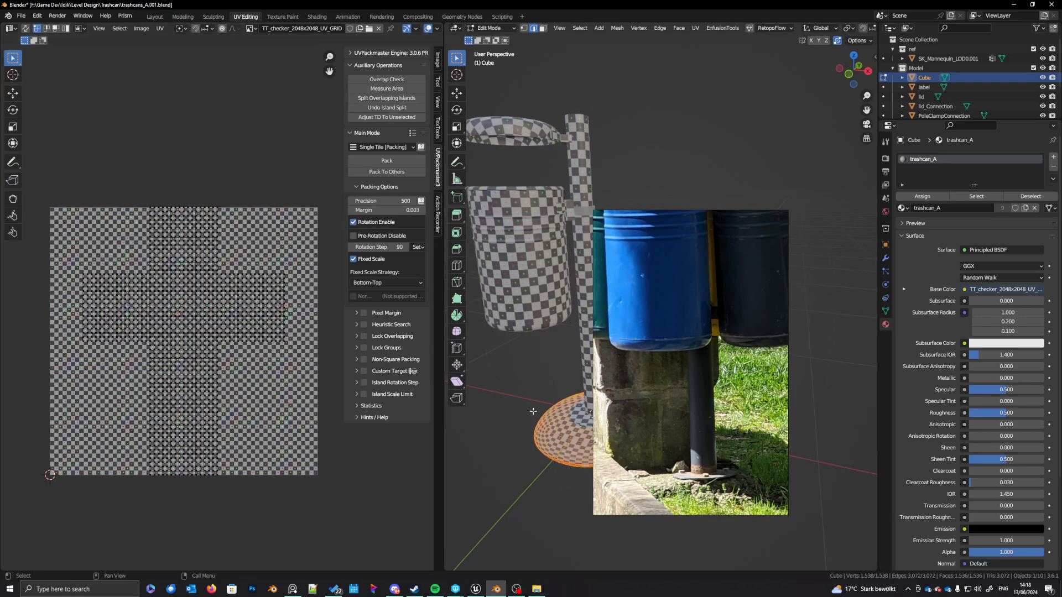
{"action": "key", "text": "q"}
{"action": "left_click", "coordinate": [498, 321]}
{"action": "key", "text": "q"}
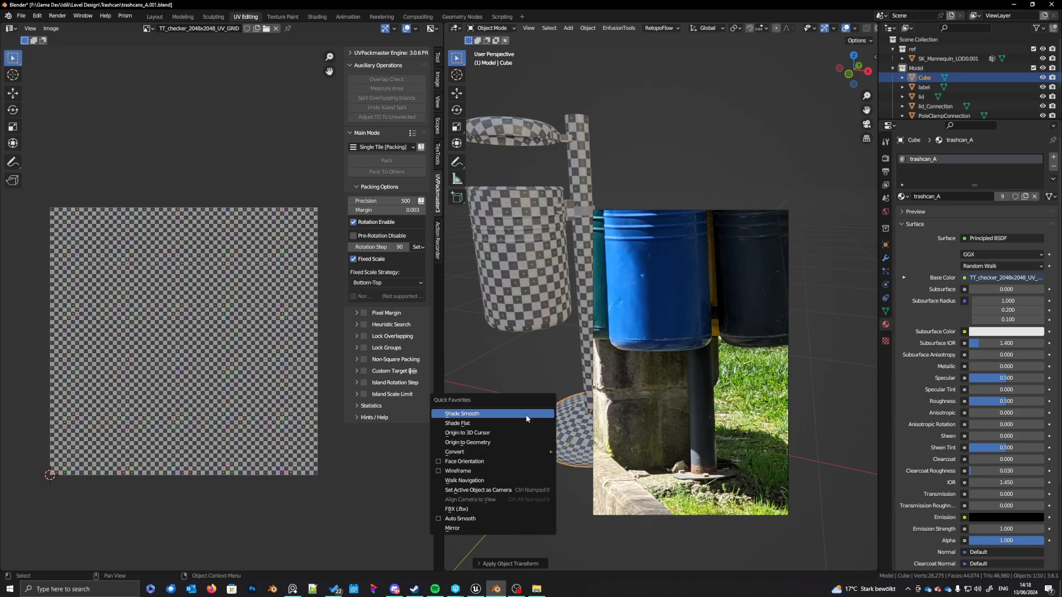
{"action": "left_click", "coordinate": [476, 510]}
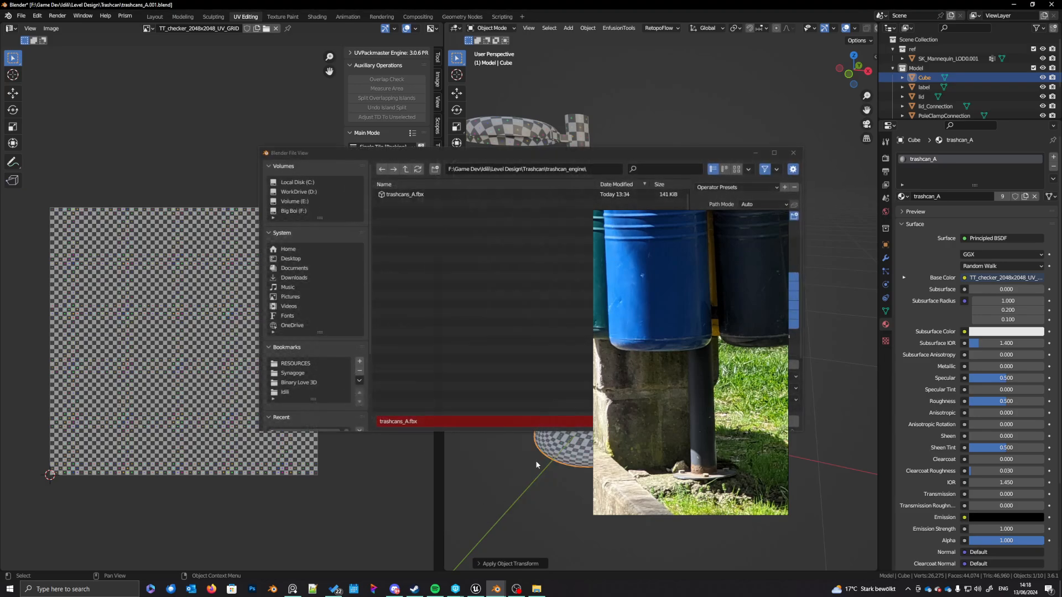
{"action": "left_click", "coordinate": [794, 152]}
{"action": "key", "text": "q"}
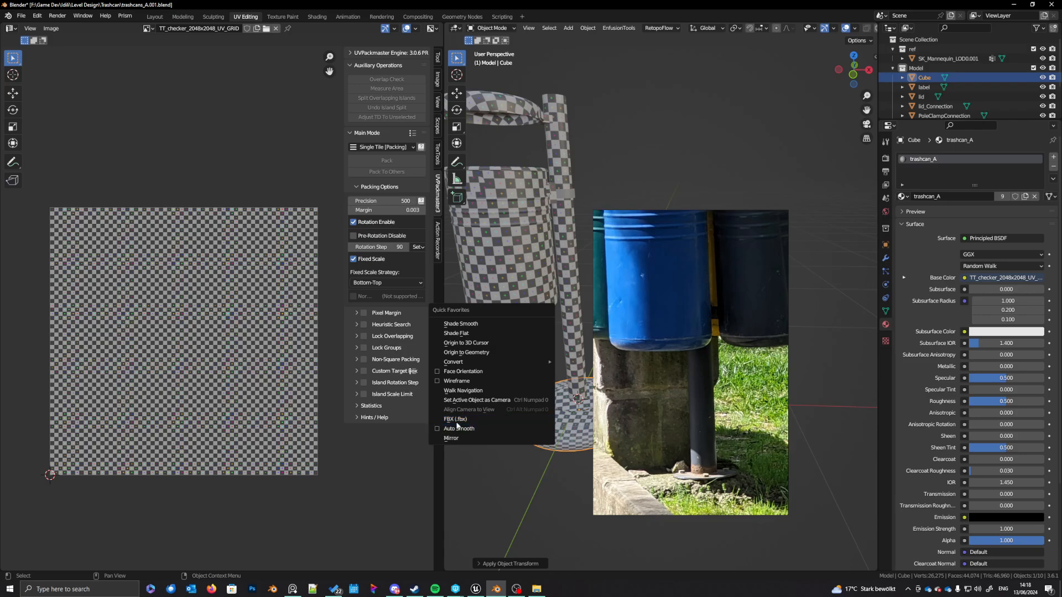
{"action": "key", "text": "Escape"}
Step: Unwrap the whole flattened mesh again along its marked seam
{"action": "key", "text": "Tab"}
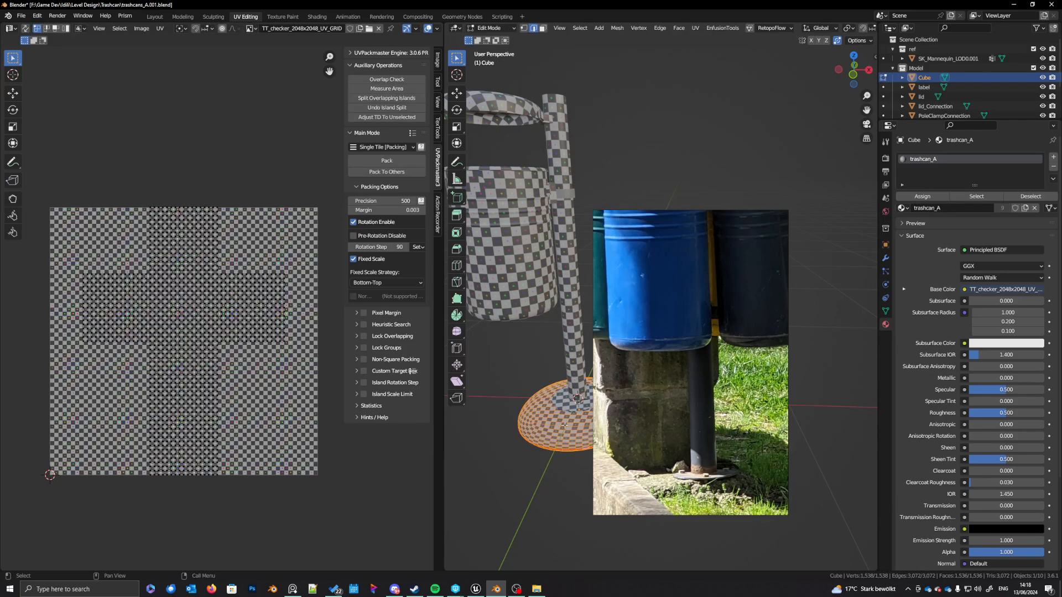
{"action": "key", "text": "u"}
{"action": "left_click", "coordinate": [541, 533]}
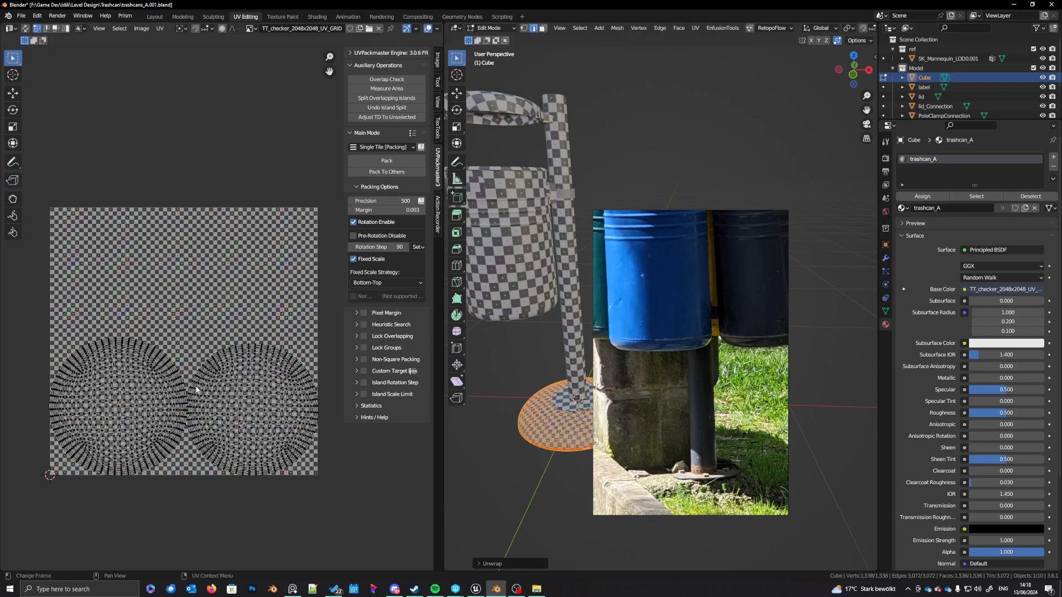
{"action": "middle_click_drag", "start_coordinate": [210, 397], "coordinate": [200, 374]}
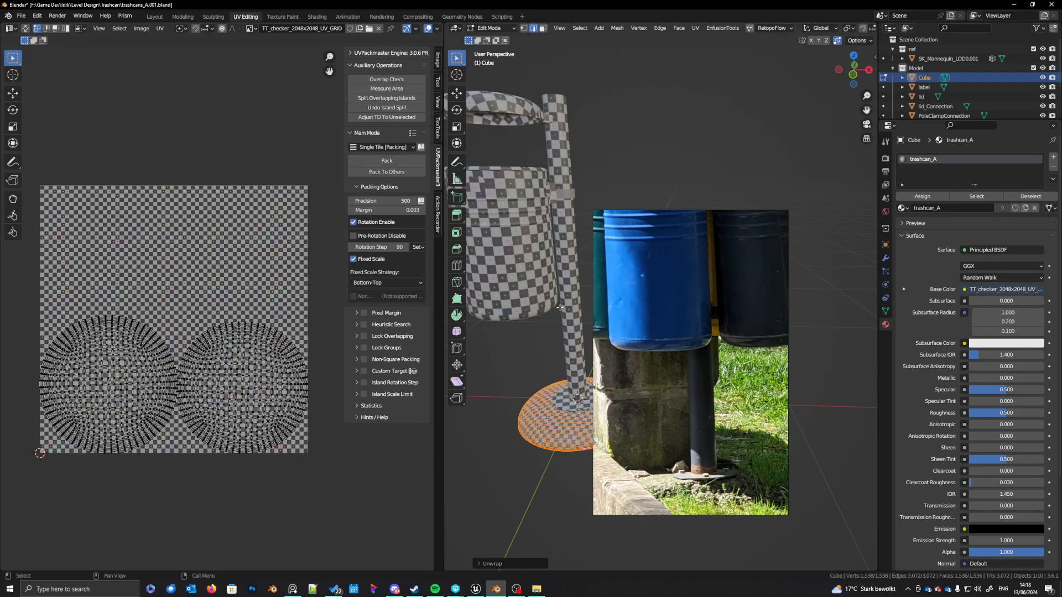
Step: Shift the reference image clear of the trashcan and select all geometry of all objects together in Edit Mode
{"action": "scroll", "coordinate": [556, 296], "scroll_direction": "down", "scroll_amount": 1}
{"action": "right_click_drag", "start_coordinate": [667, 333], "coordinate": [756, 371]}
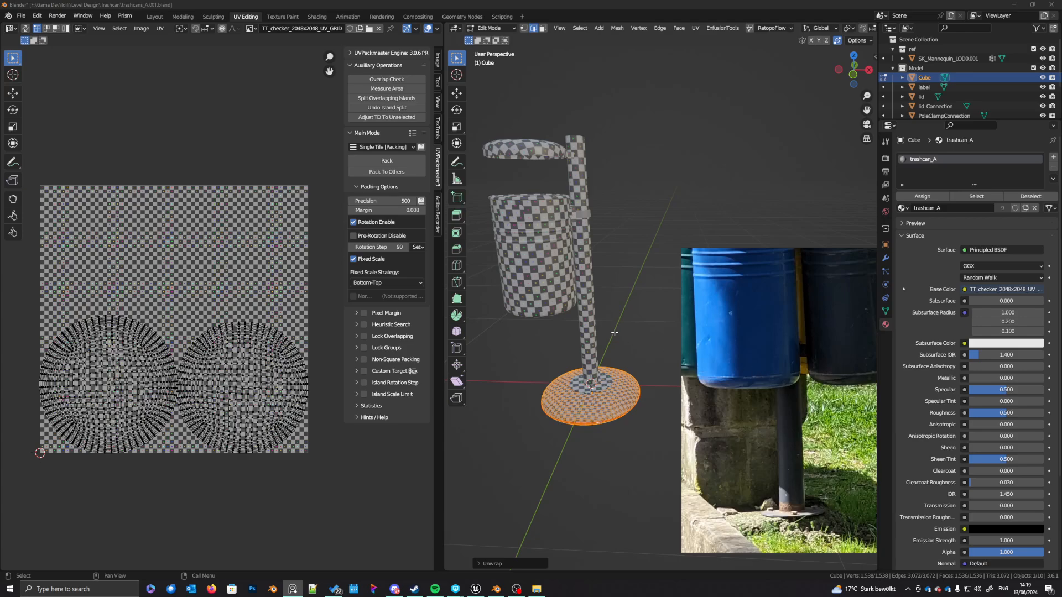
{"action": "middle_click_drag", "start_coordinate": [605, 312], "coordinate": [628, 334], "text": "shift"}
{"action": "key", "text": "Tab"}
{"action": "key", "text": "a"}
{"action": "key", "text": "Tab"}
{"action": "key", "text": "alt+a"}
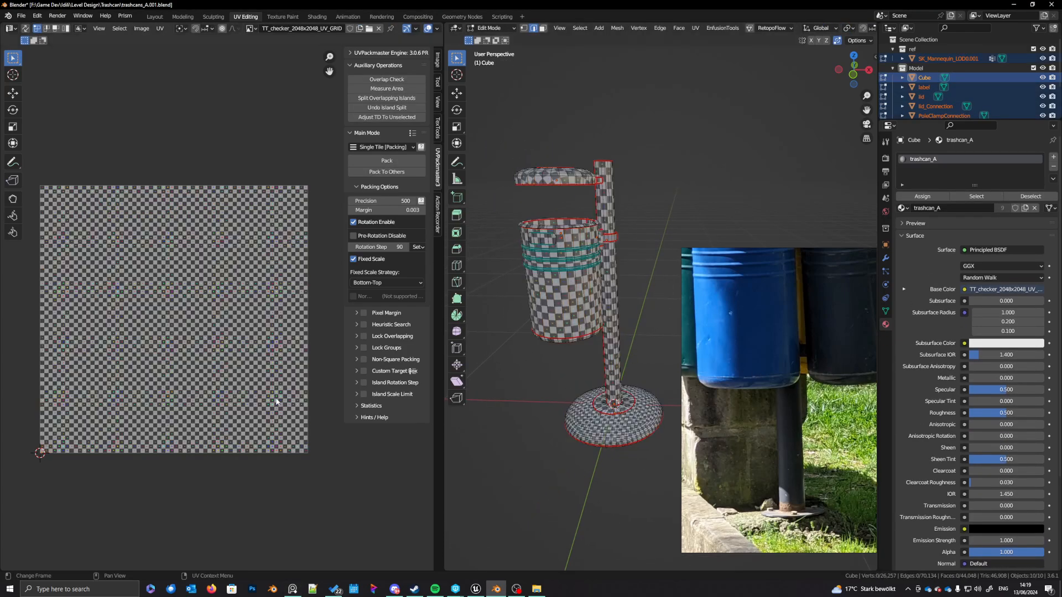
{"action": "middle_click_drag", "start_coordinate": [528, 441], "coordinate": [588, 404]}
{"action": "key", "text": "a"}
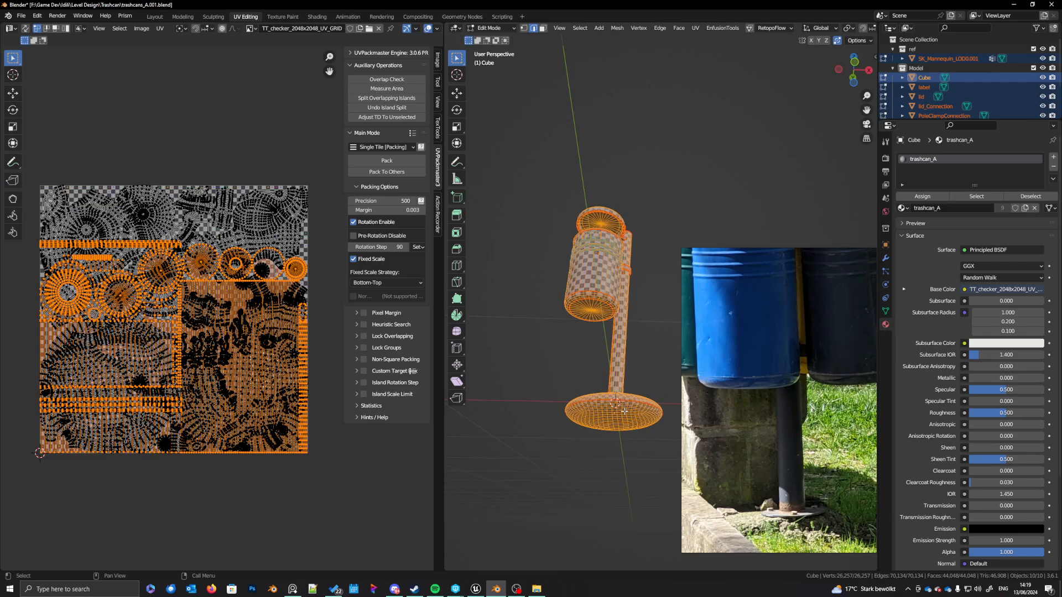
Step: Isolate the selection to the flattened base mesh and apply the 1024 texel density to its UV islands with TexTools
{"action": "key", "text": "ctrl+l"}
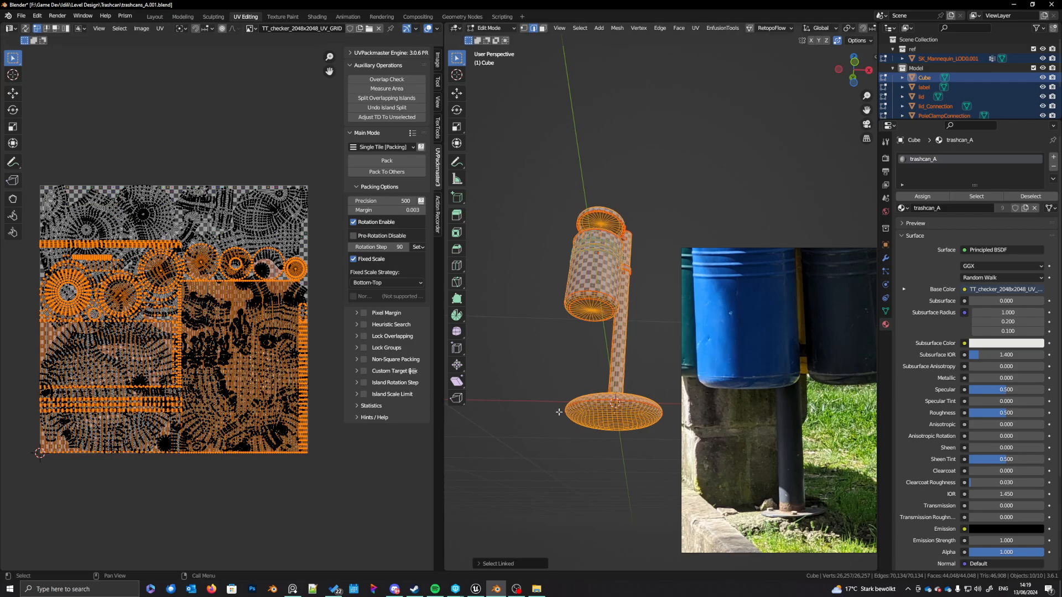
{"action": "key", "text": "alt+a"}
{"action": "left_click", "coordinate": [597, 415]}
{"action": "key", "text": "ctrl+l"}
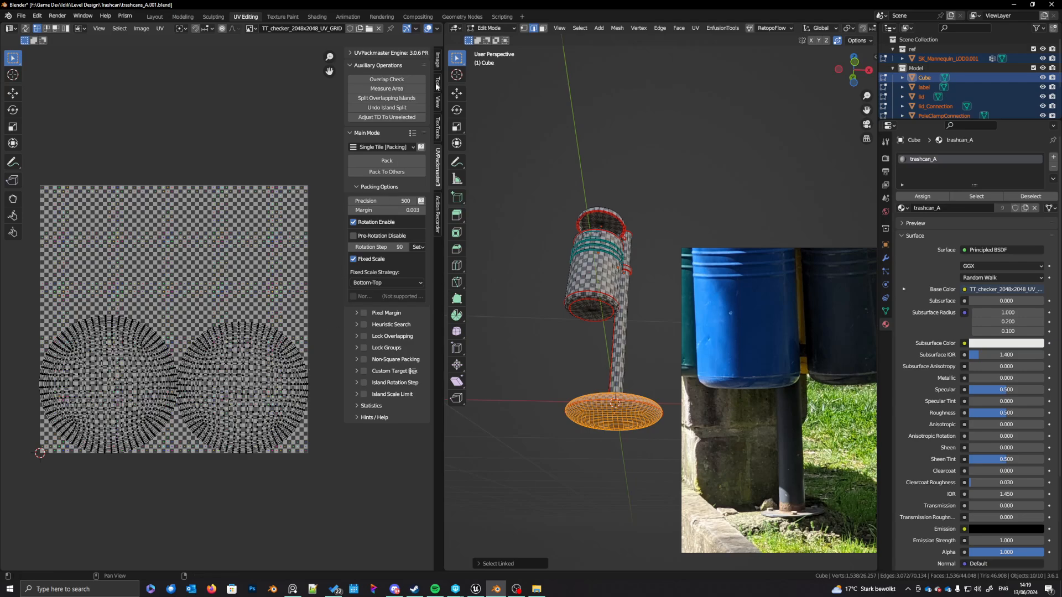
{"action": "left_click", "coordinate": [438, 127]}
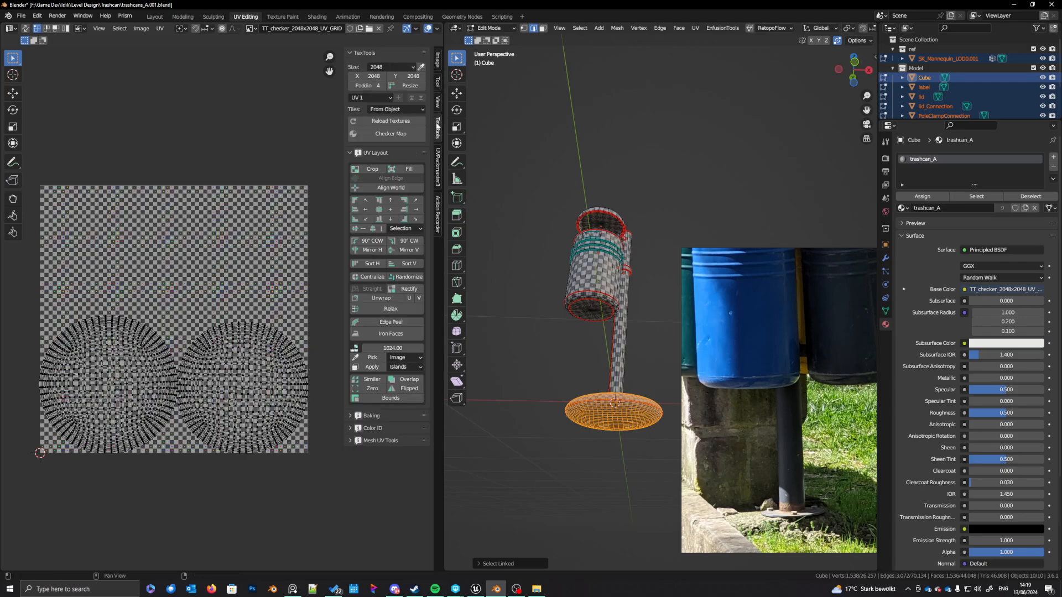
{"action": "left_click", "coordinate": [372, 367]}
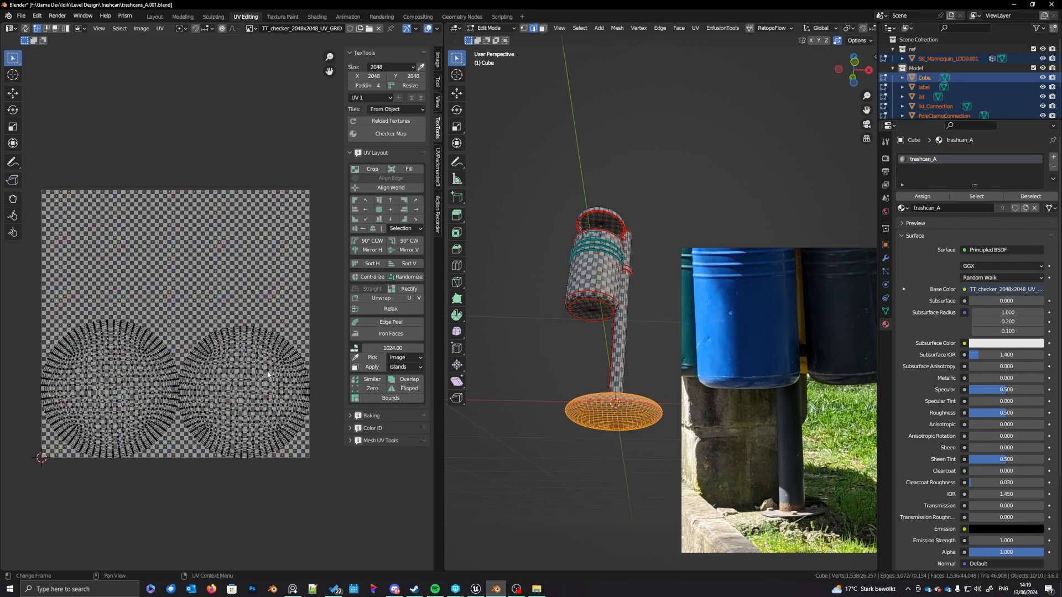
{"action": "key", "text": "a"}
{"action": "left_click", "coordinate": [370, 369]}
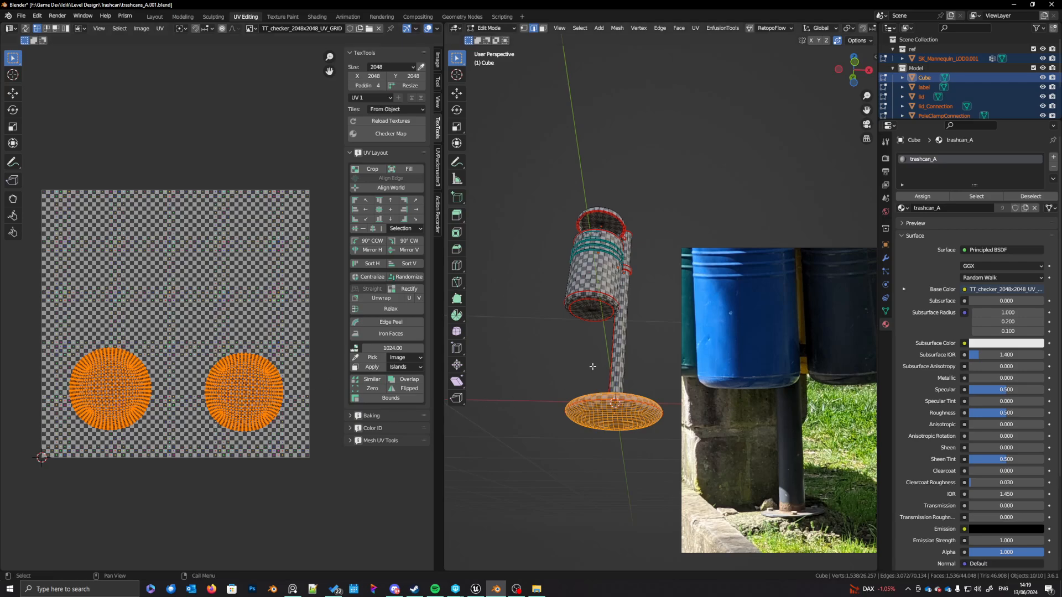
Step: Select only the base's underside, delimiting the linked selection by seam, and scale its UV island down to a tiny spot
{"action": "middle_click_drag", "start_coordinate": [260, 399], "coordinate": [262, 399]}
{"action": "left_click", "coordinate": [616, 442]}
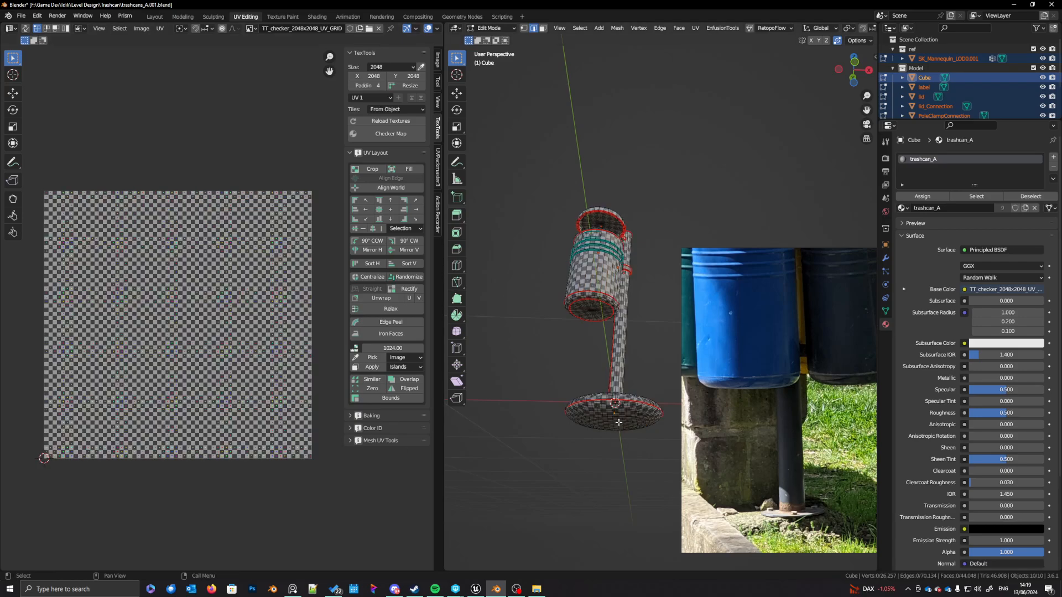
{"action": "key", "text": "l"}
{"action": "left_click", "coordinate": [480, 562]}
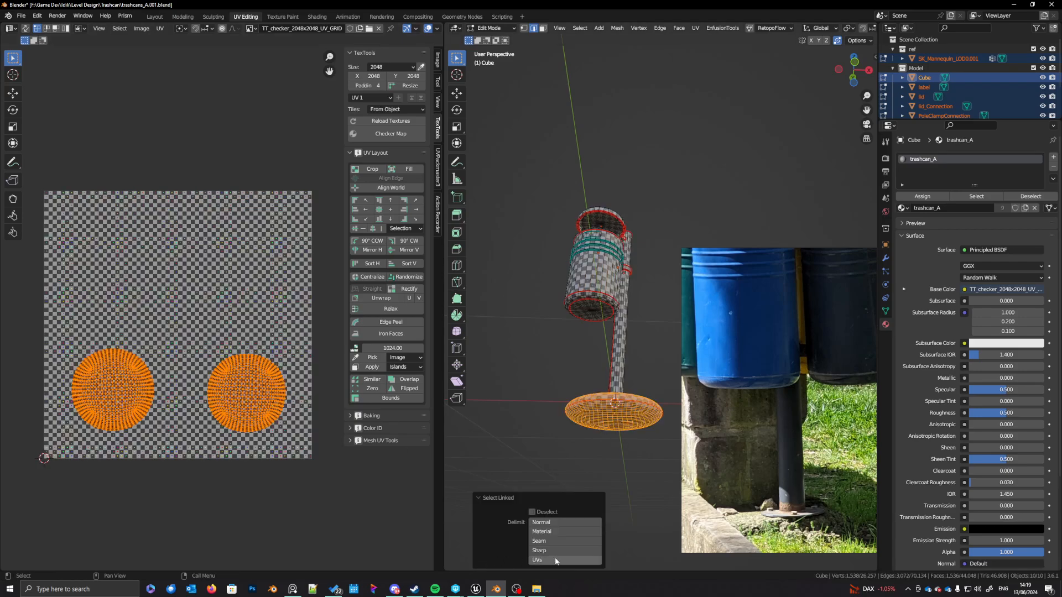
{"action": "left_click", "coordinate": [564, 541]}
{"action": "middle_click_drag", "start_coordinate": [327, 470], "coordinate": [327, 483]}
{"action": "key", "text": "s"}
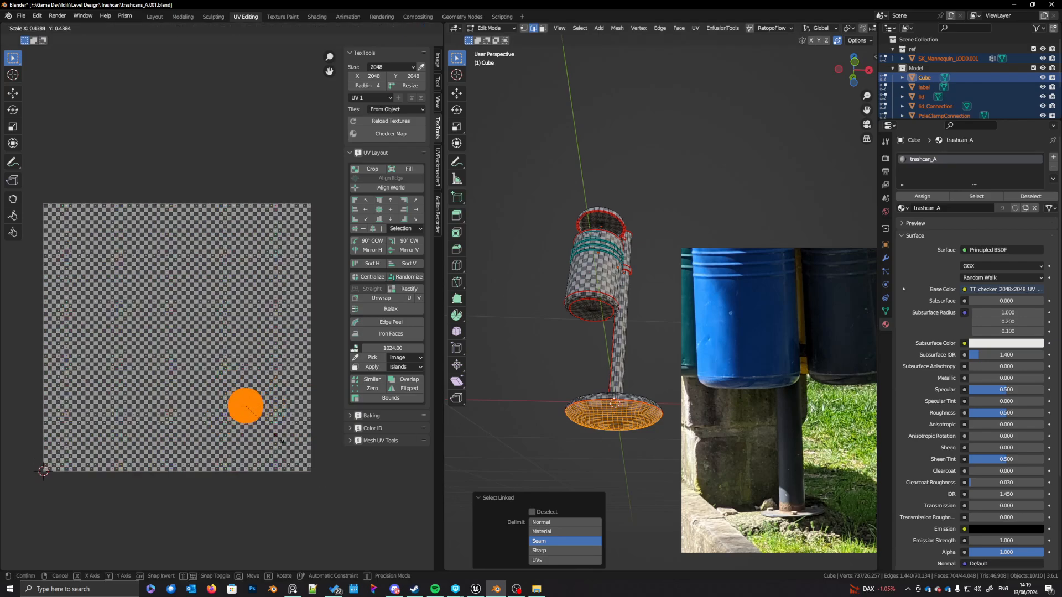
{"action": "left_click", "coordinate": [247, 412]}
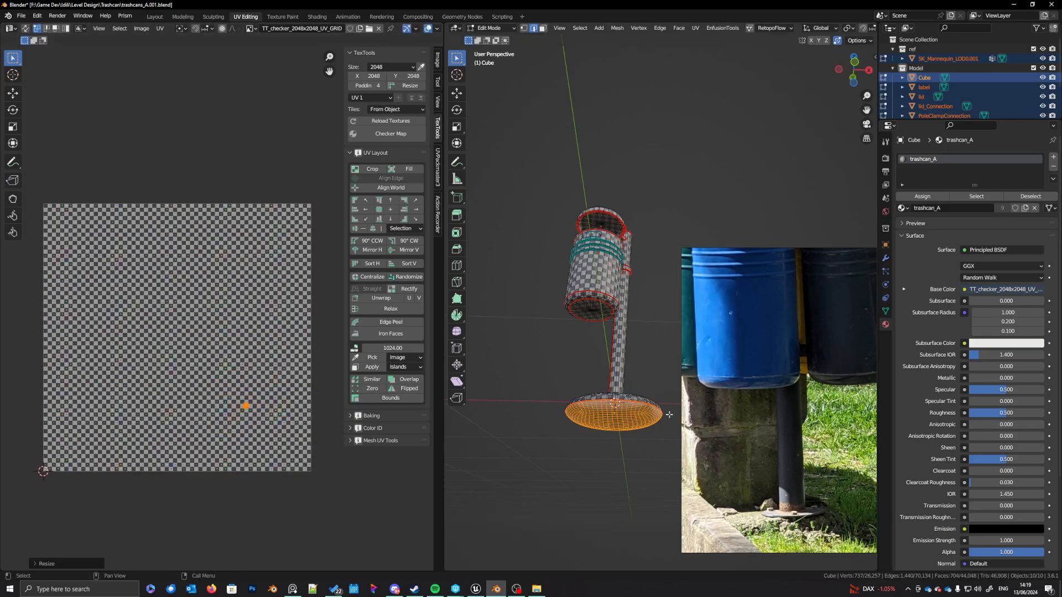
Step: Select the geometry of all objects, including the reference mannequin, and pack their UVs with UVPackmaster
{"action": "key", "text": "a"}
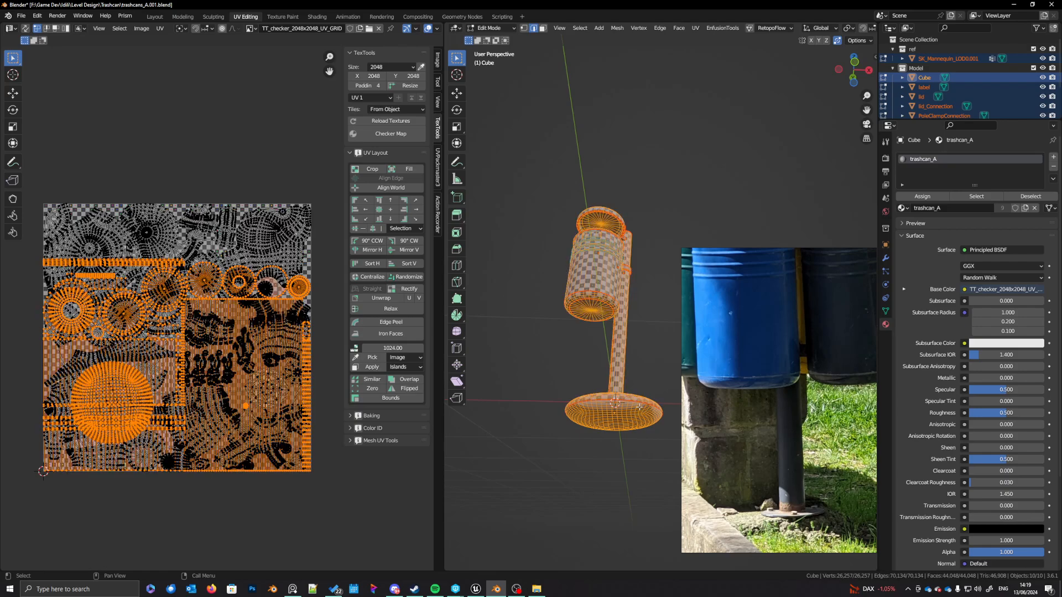
{"action": "left_click", "coordinate": [439, 173]}
{"action": "left_click", "coordinate": [387, 161]}
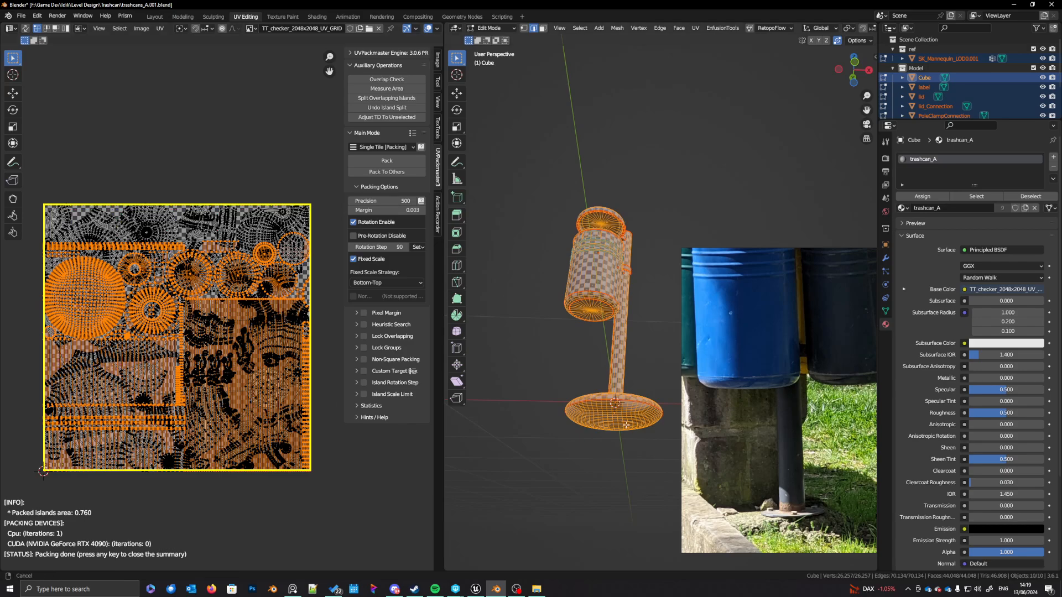
Step: Select only the trashcan parts without the mannequin and pack all their UV islands into a single tile
{"action": "key", "text": "Tab"}
{"action": "left_click_drag", "start_coordinate": [517, 168], "coordinate": [665, 499]}
{"action": "key", "text": "Tab"}
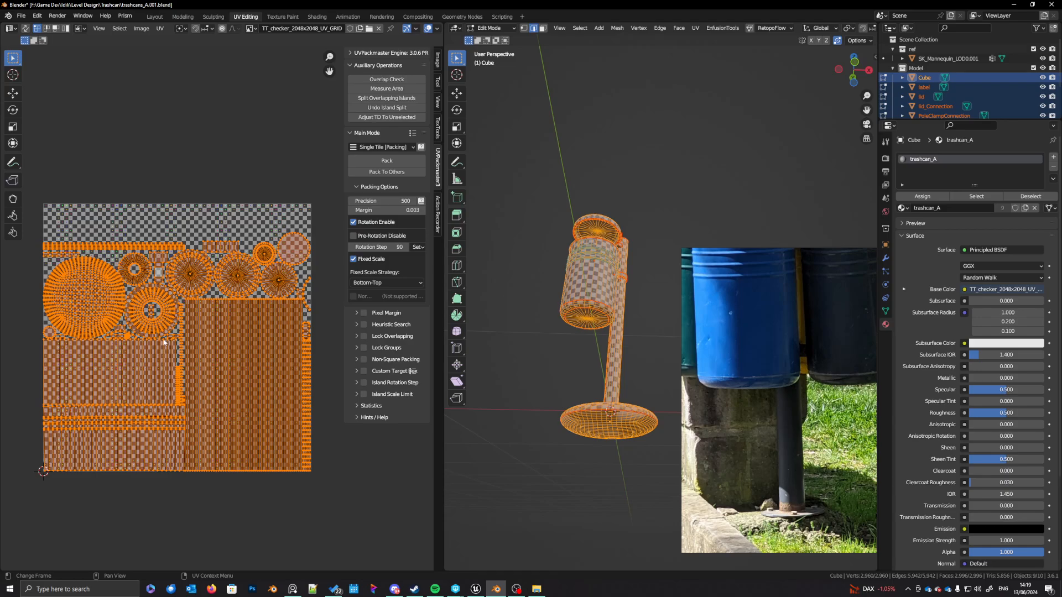
{"action": "scroll", "coordinate": [157, 334], "scroll_direction": "up", "scroll_amount": 2}
{"action": "scroll", "coordinate": [147, 334], "scroll_direction": "down", "scroll_amount": 2}
{"action": "middle_click_drag", "start_coordinate": [148, 334], "coordinate": [160, 345]}
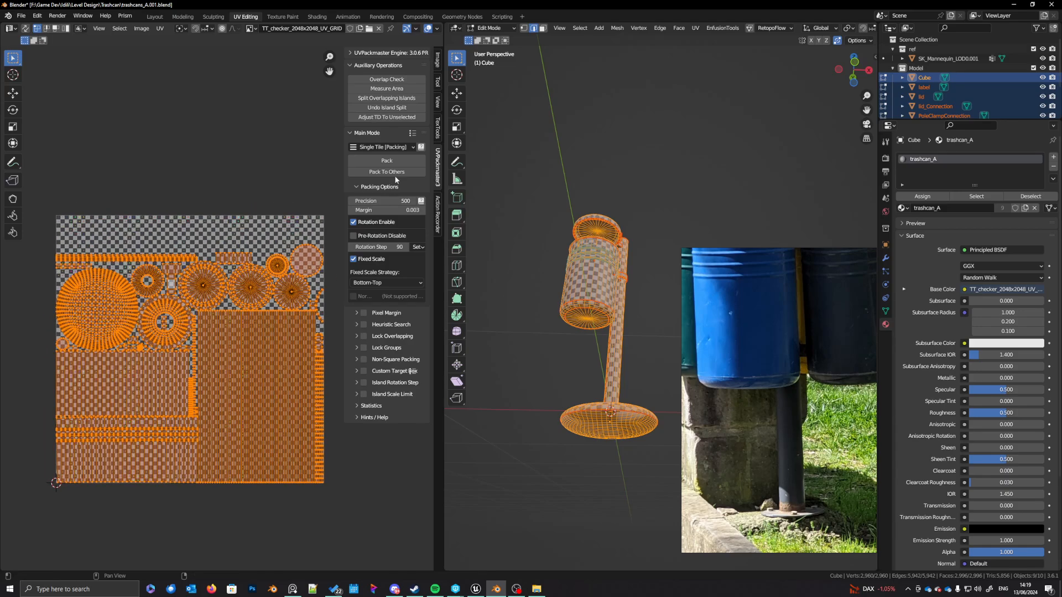
{"action": "left_click", "coordinate": [390, 161]}
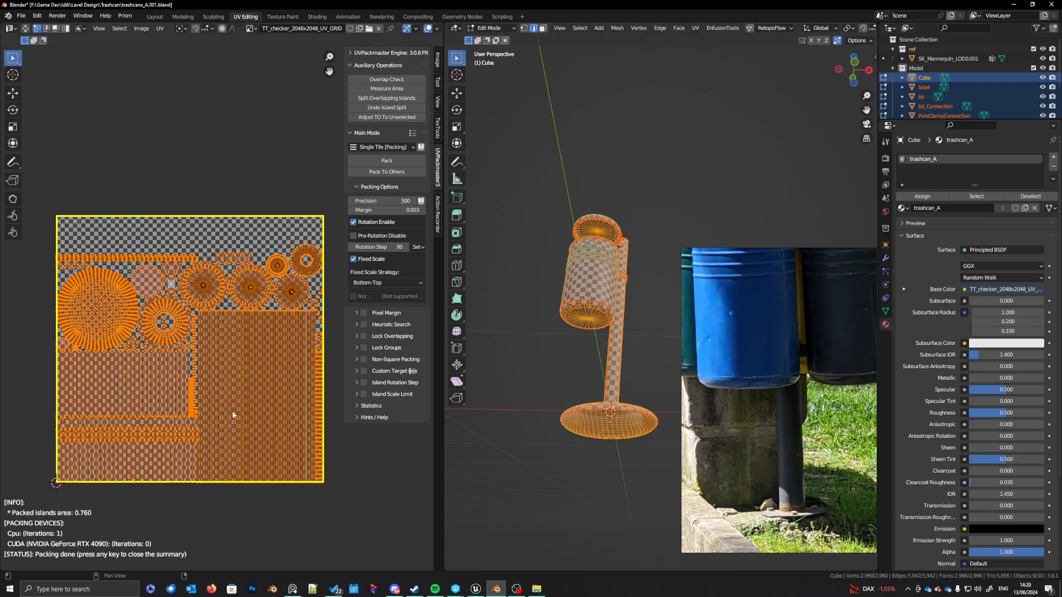
Step: Examine the packed UV layout around the base's large round island and its shrunken underside island
{"action": "scroll", "coordinate": [91, 390], "scroll_direction": "up", "scroll_amount": 5}
{"action": "scroll", "coordinate": [90, 391], "scroll_direction": "up", "scroll_amount": 1}
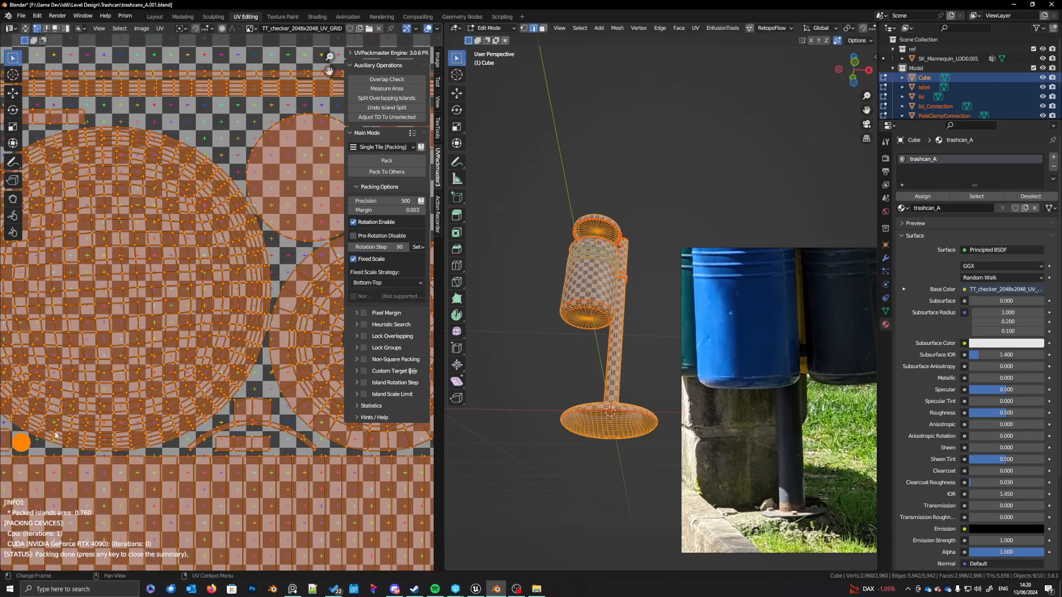
{"action": "middle_click_drag", "start_coordinate": [72, 428], "coordinate": [240, 355]}
{"action": "scroll", "coordinate": [211, 387], "scroll_direction": "up", "scroll_amount": 5}
{"action": "scroll", "coordinate": [202, 402], "scroll_direction": "down", "scroll_amount": 5}
{"action": "scroll", "coordinate": [201, 402], "scroll_direction": "down", "scroll_amount": 6}
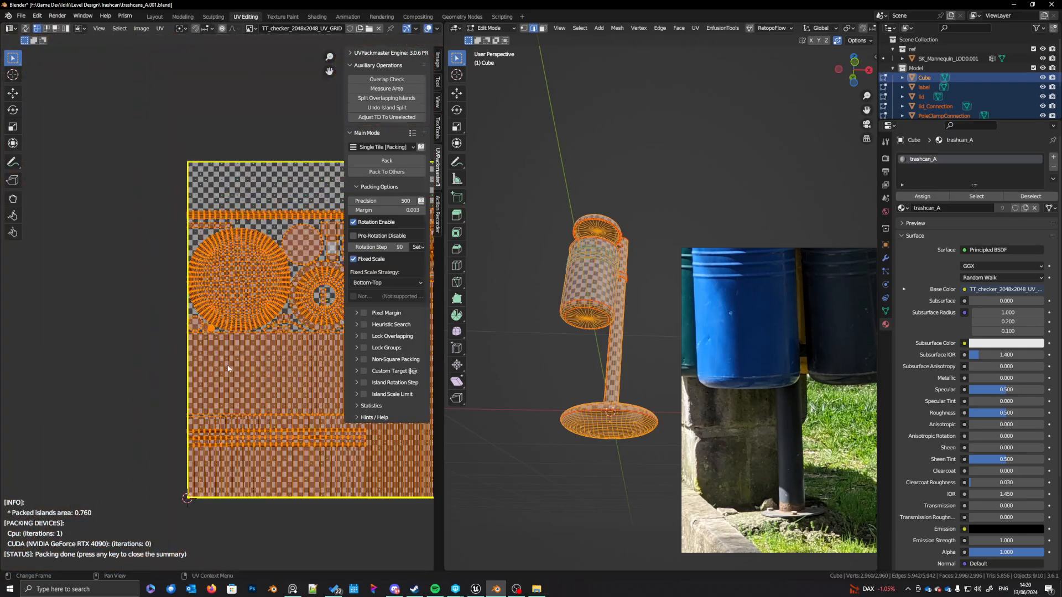
{"action": "middle_click_drag", "start_coordinate": [516, 396], "coordinate": [622, 450]}
Step: Select the flattened base object in Object Mode and rename it ConcreteBase
{"action": "key", "text": "Tab"}
{"action": "left_click", "coordinate": [604, 412]}
{"action": "middle_click_drag", "start_coordinate": [604, 413], "coordinate": [609, 429]}
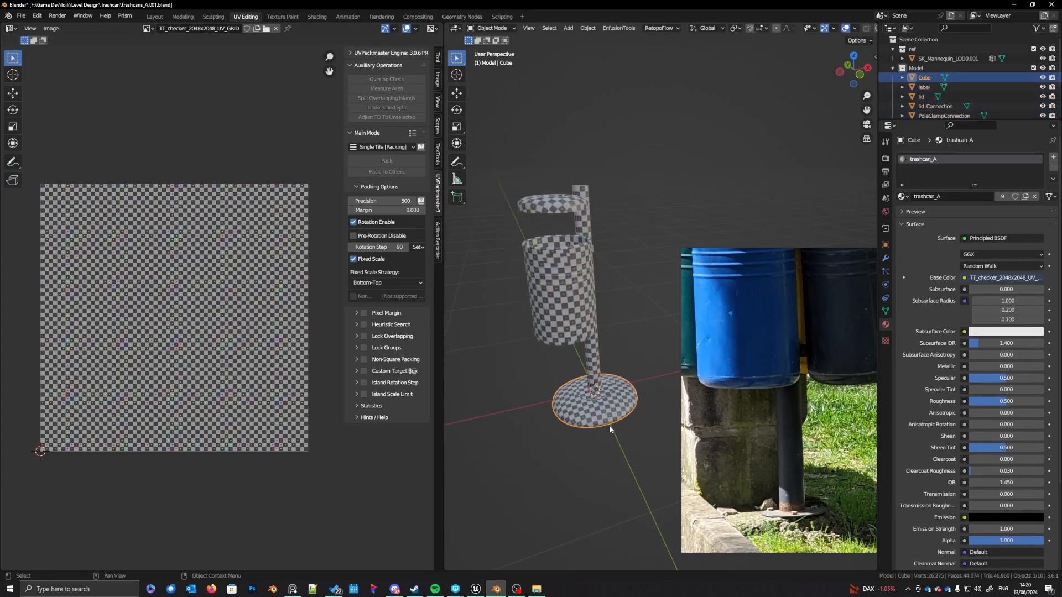
{"action": "key", "text": "F2"}
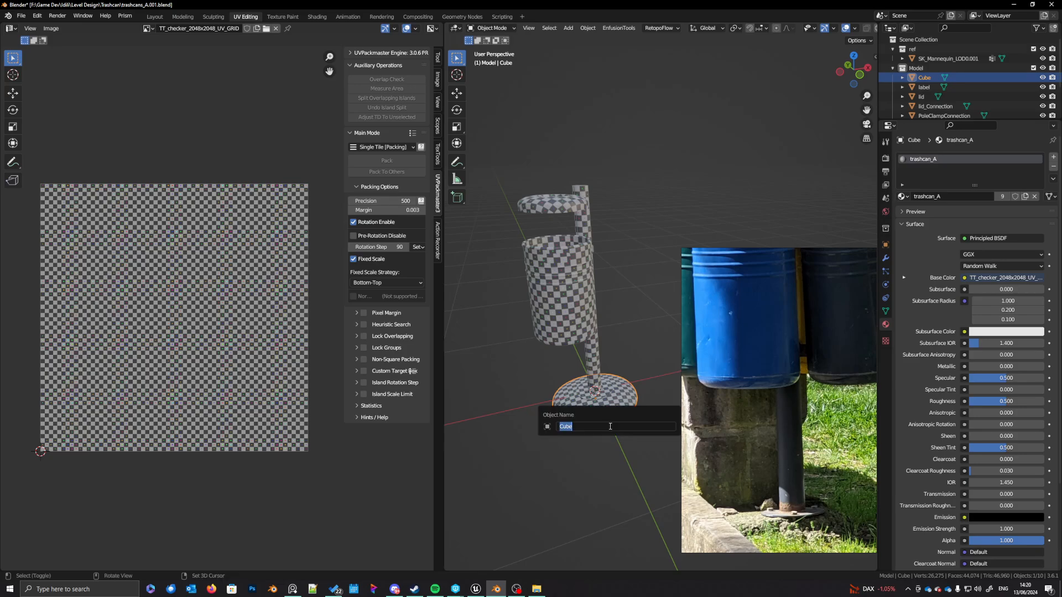
{"action": "type", "text": "CorcreteBase"}
{"action": "key", "text": "Return"}
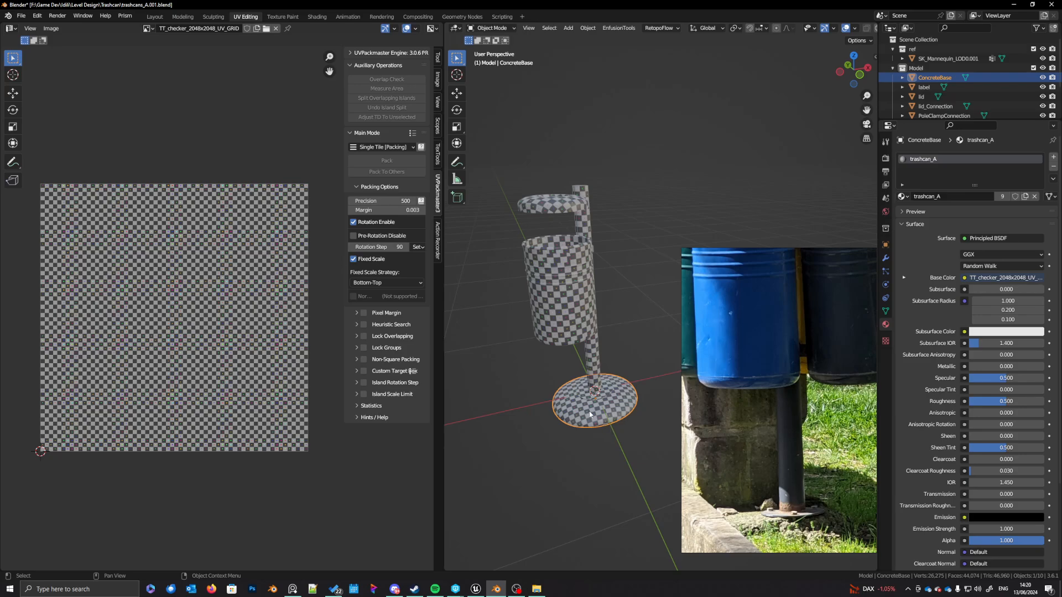
Step: Switch to the front orthographic view and add a 32-vertex cylinder at the world origin
{"action": "middle_click_drag", "start_coordinate": [610, 424], "coordinate": [620, 426]}
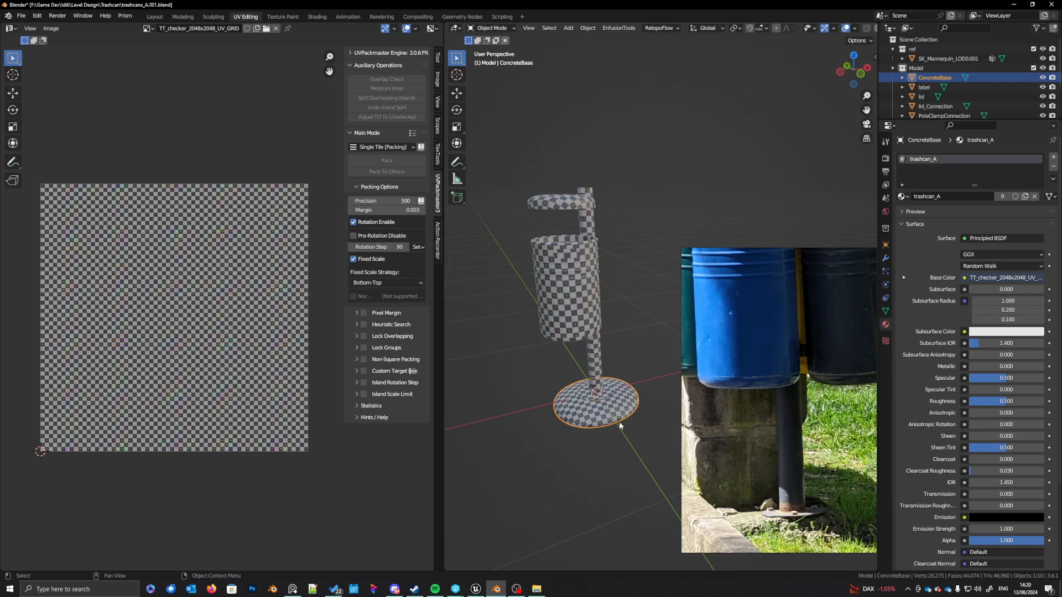
{"action": "middle_click_drag", "start_coordinate": [620, 425], "coordinate": [626, 427]}
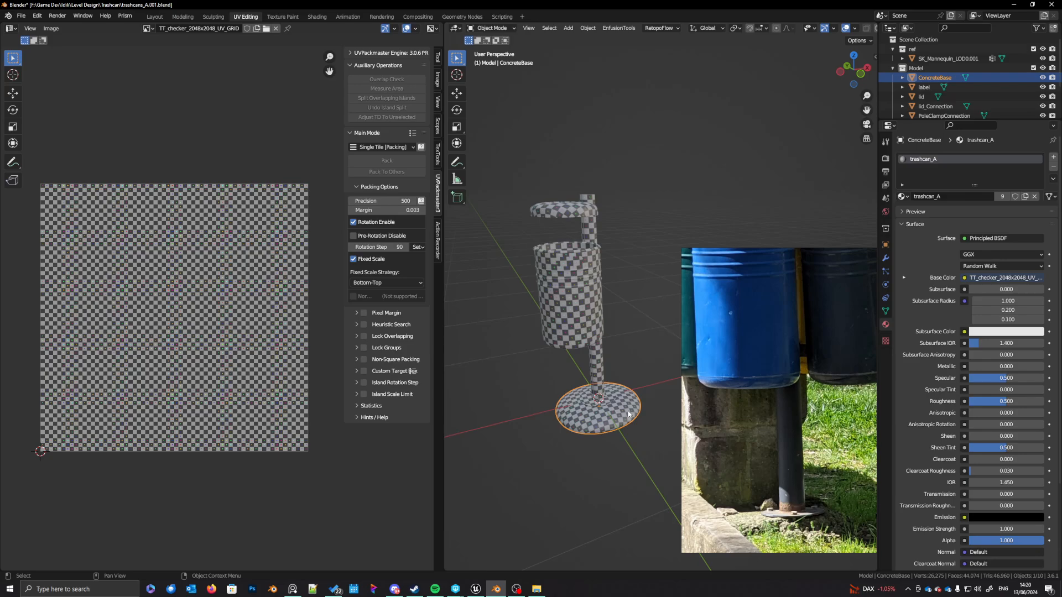
{"action": "key", "text": "KP_1"}
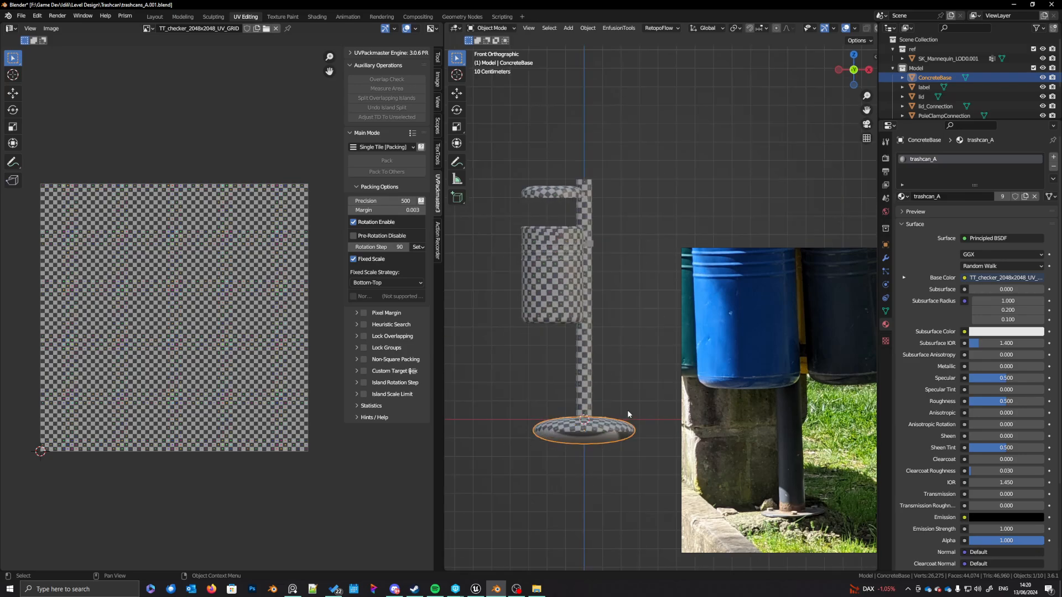
{"action": "scroll", "coordinate": [583, 404], "scroll_direction": "up", "scroll_amount": 4}
{"action": "scroll", "coordinate": [588, 411], "scroll_direction": "up", "scroll_amount": 3}
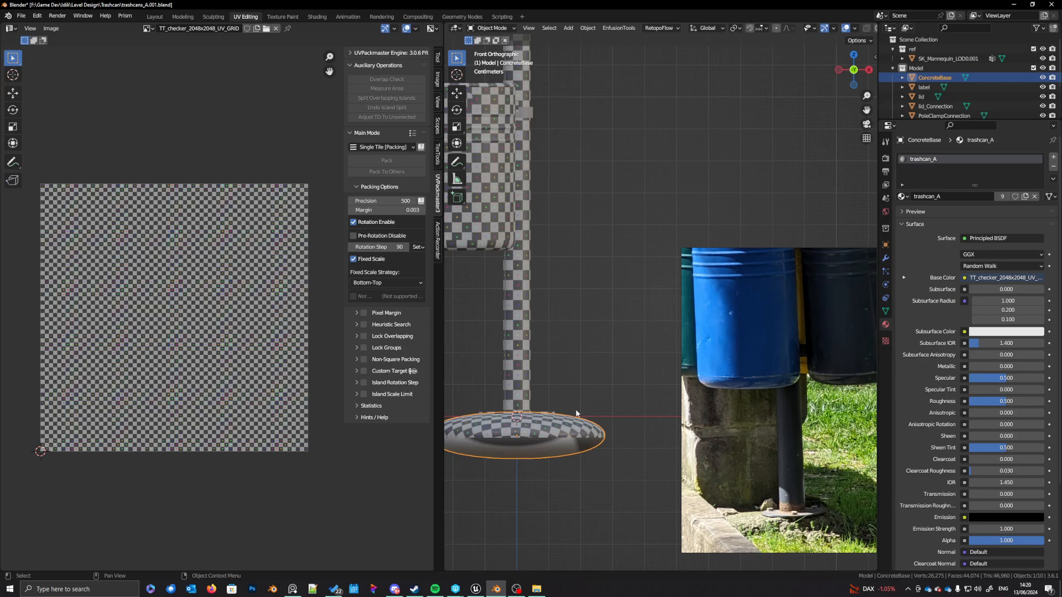
{"action": "key", "text": "shift+a"}
{"action": "mouse_move", "coordinate": [596, 370]}
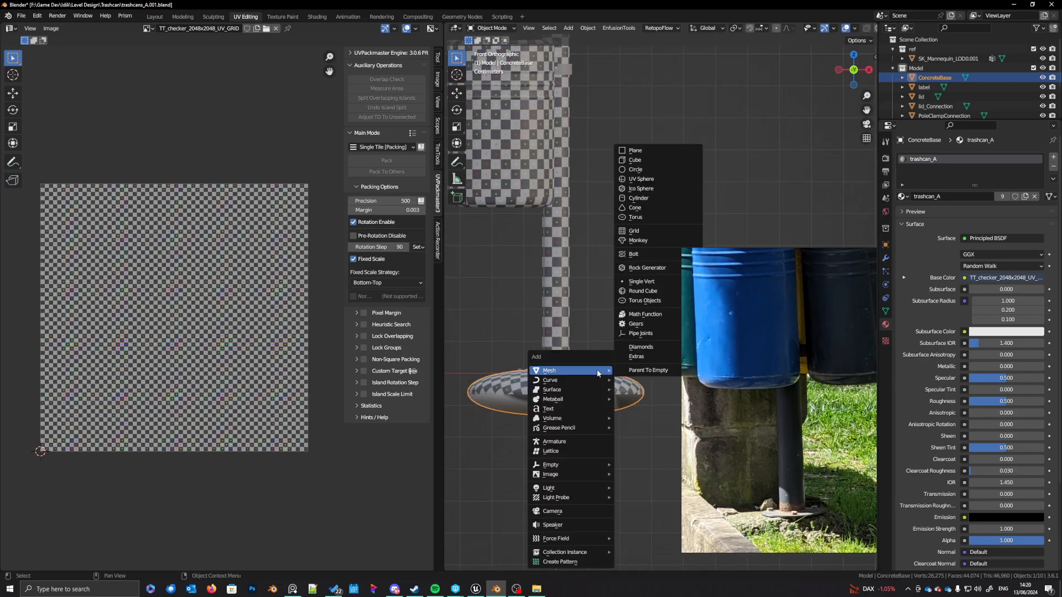
{"action": "left_click", "coordinate": [635, 199]}
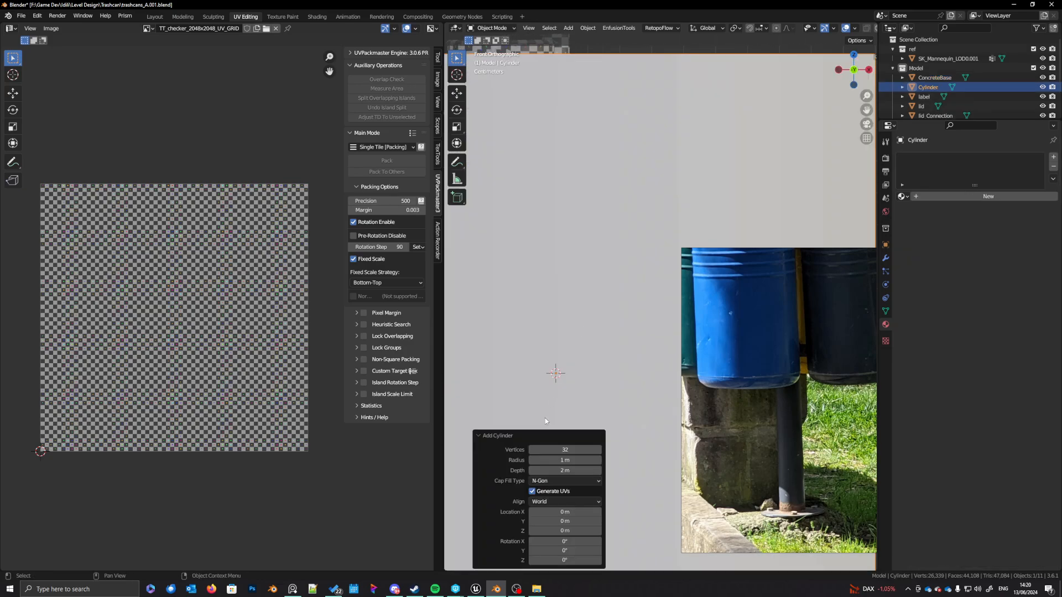
Step: Set the new cylinder to 8 vertices and scale it down around the pole's foot, first to about 0.26, then by about 0.27
{"action": "double_click", "coordinate": [563, 450]}
{"action": "type", "text": "8"}
{"action": "key", "text": "Return"}
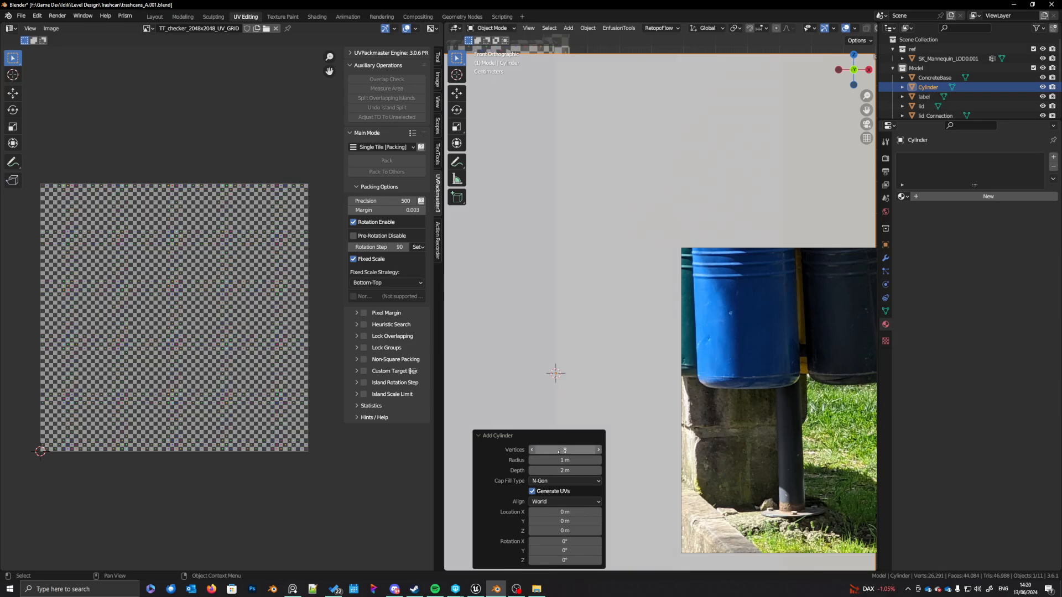
{"action": "key", "text": "s"}
{"action": "left_click", "coordinate": [580, 362]}
{"action": "key", "text": "s"}
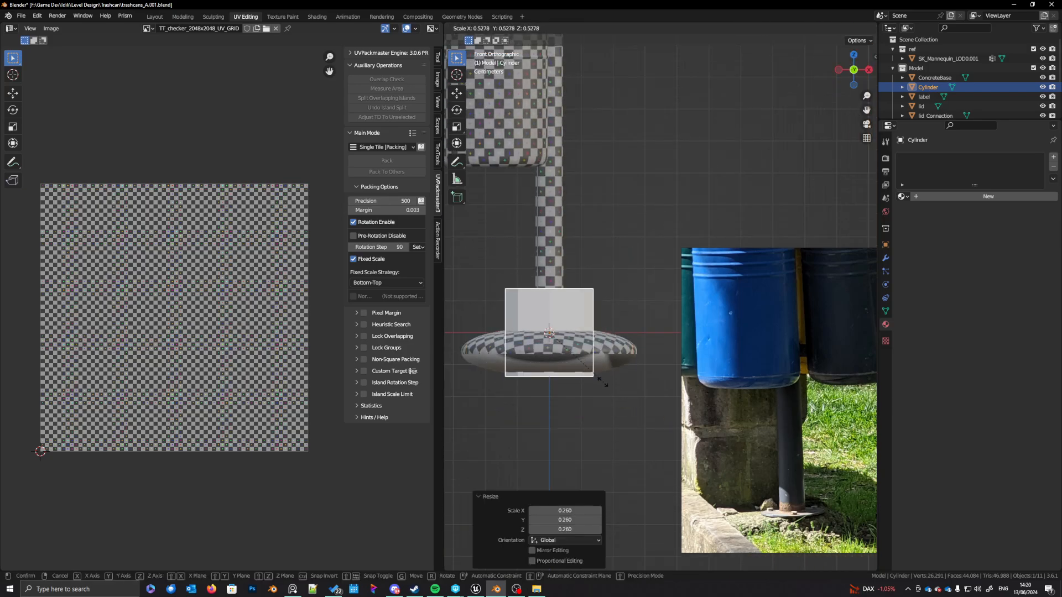
{"action": "left_click", "coordinate": [572, 366]}
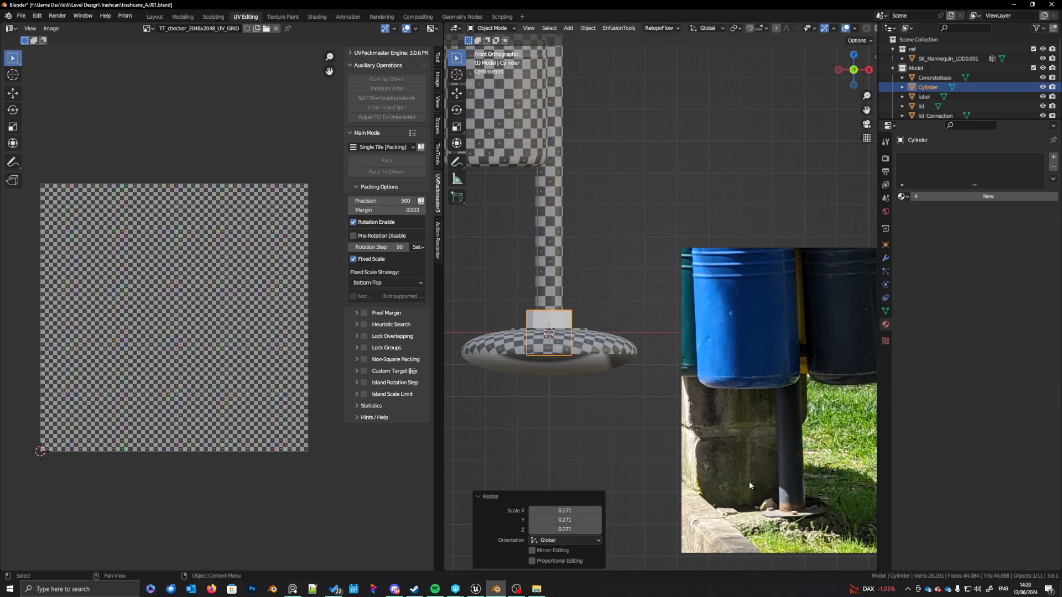
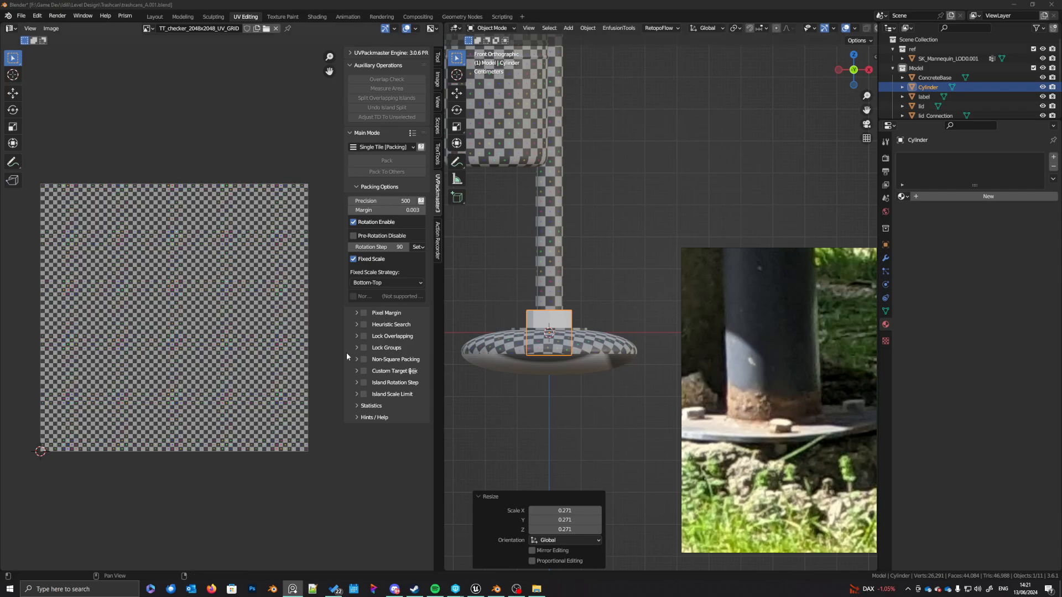
Step: Move the cylinder out past the front edge of the concrete base and scale it to about 0.38 in X and Y only
{"action": "middle_click_drag", "start_coordinate": [567, 368], "coordinate": [588, 421]}
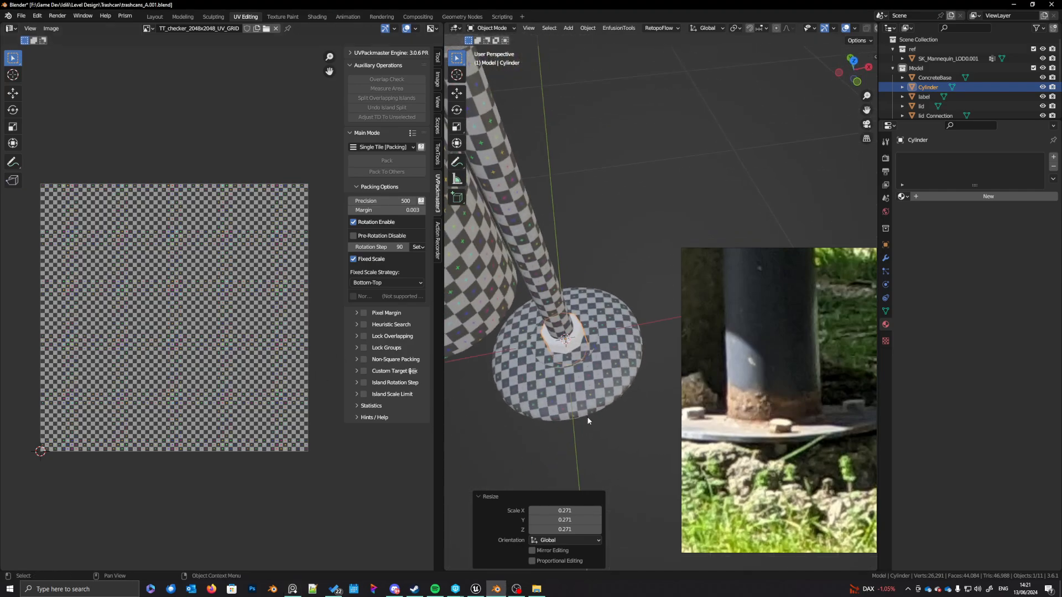
{"action": "key", "text": "g"}
{"action": "left_click", "coordinate": [640, 498]}
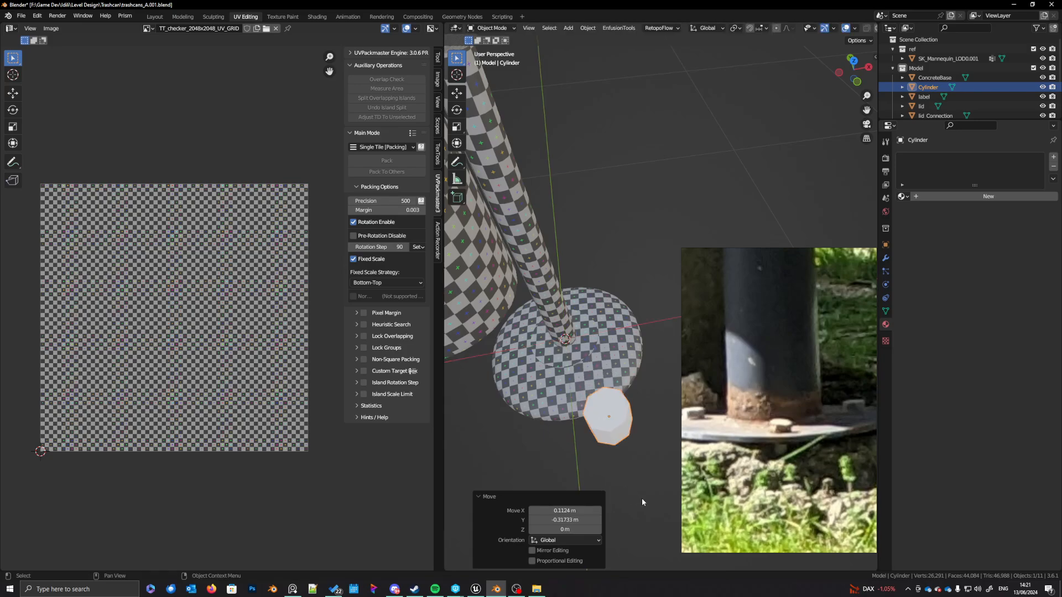
{"action": "middle_click_drag", "start_coordinate": [640, 498], "coordinate": [625, 408]}
{"action": "scroll", "coordinate": [635, 409], "scroll_direction": "up", "scroll_amount": 2}
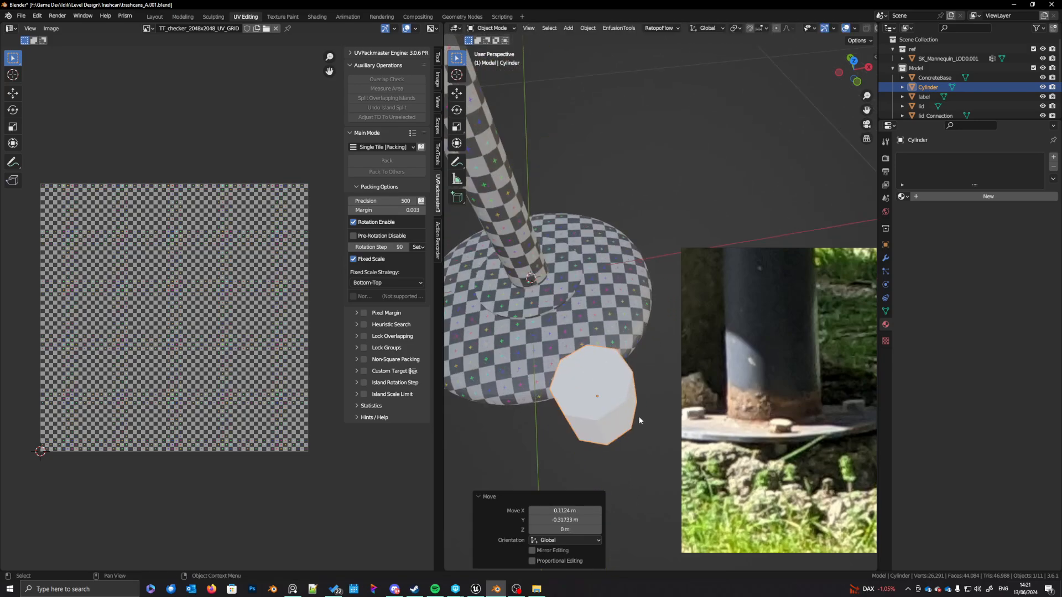
{"action": "key", "text": "s"}
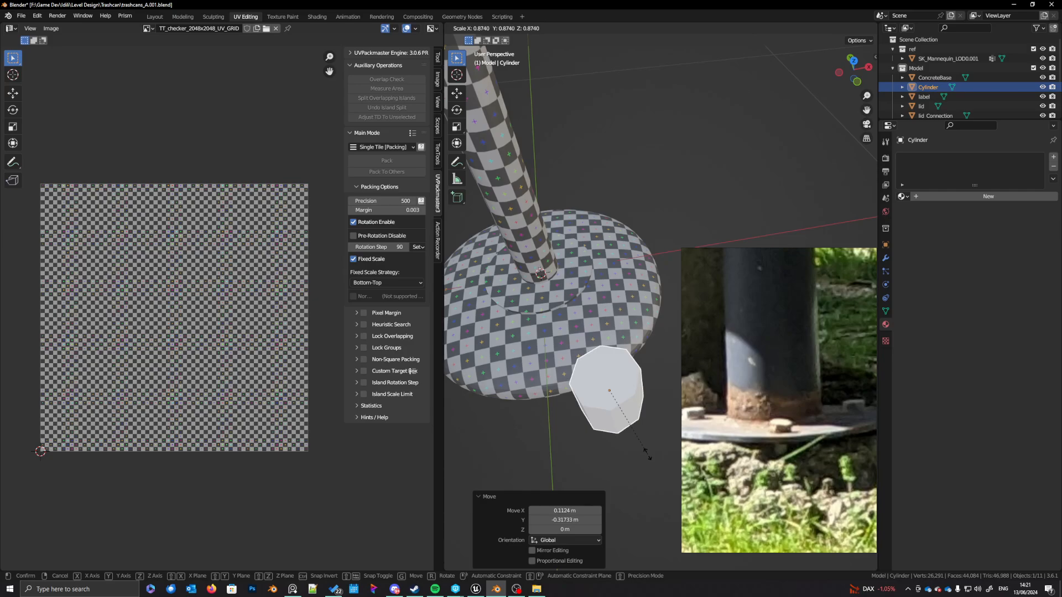
{"action": "key", "text": "shift+z"}
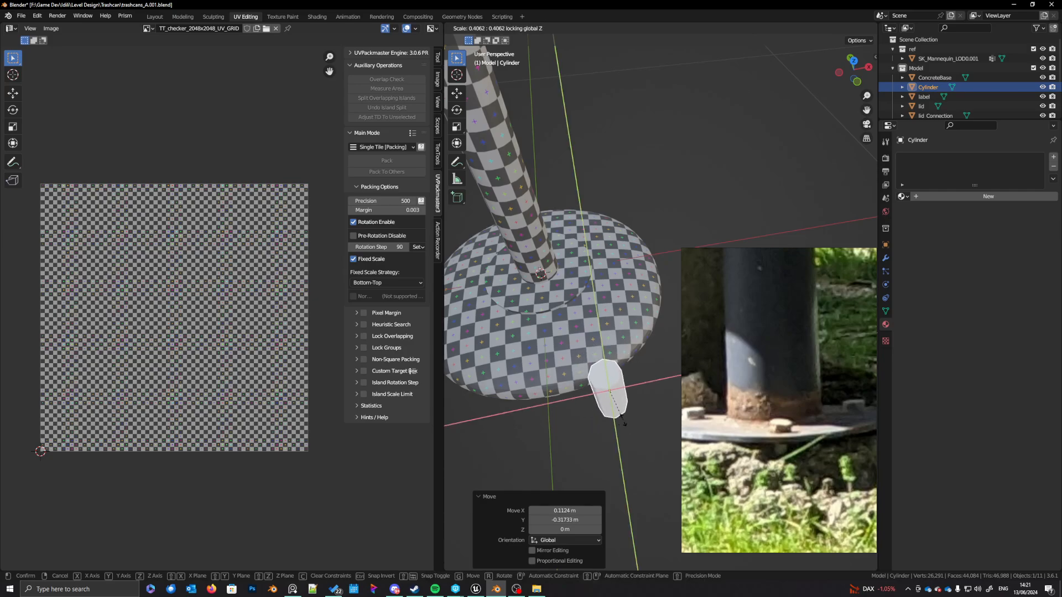
{"action": "left_click", "coordinate": [624, 423]}
Step: Flatten the cylinder strongly along Z and scale it uniformly by about 0.69 to approach bolt-head size
{"action": "middle_click_drag", "start_coordinate": [639, 461], "coordinate": [639, 434]}
{"action": "key", "text": "s"}
{"action": "key", "text": "z"}
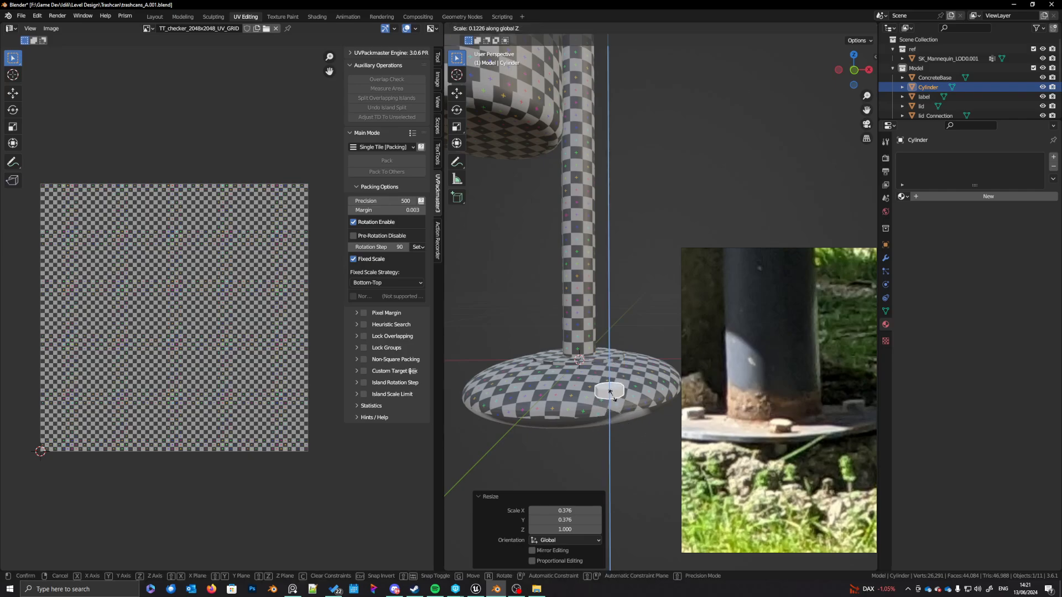
{"action": "left_click", "coordinate": [612, 396]}
{"action": "key", "text": "KP_1"}
{"action": "middle_click_drag", "start_coordinate": [645, 429], "coordinate": [645, 415], "text": "shift"}
{"action": "key", "text": "s"}
{"action": "left_click", "coordinate": [635, 403]}
{"action": "key", "text": "s"}
{"action": "key", "text": "z"}
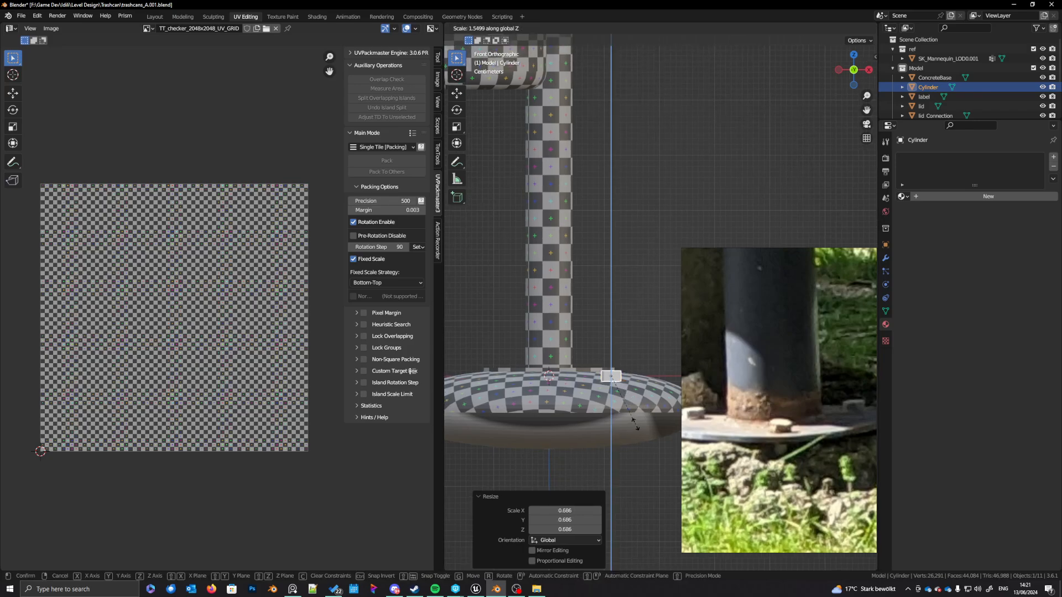
{"action": "key", "text": "Escape"}
Step: Reposition the bolt head around the pole's foot in front and top views, rescale it, and flatten it by about 0.84 in Z
{"action": "key", "text": "g"}
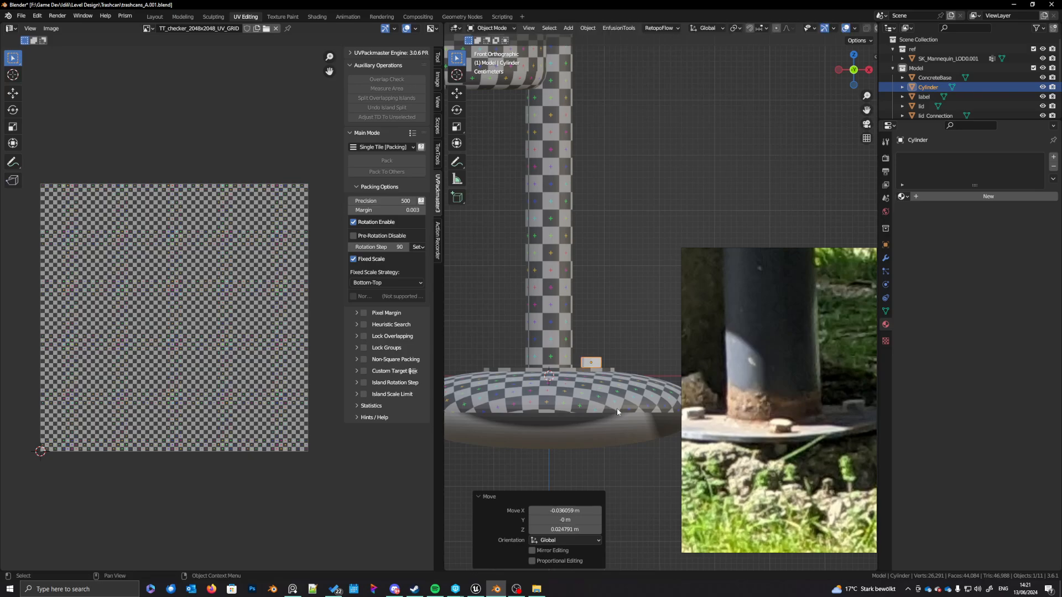
{"action": "left_click", "coordinate": [616, 408]}
{"action": "key", "text": "KP_7"}
{"action": "key", "text": "g"}
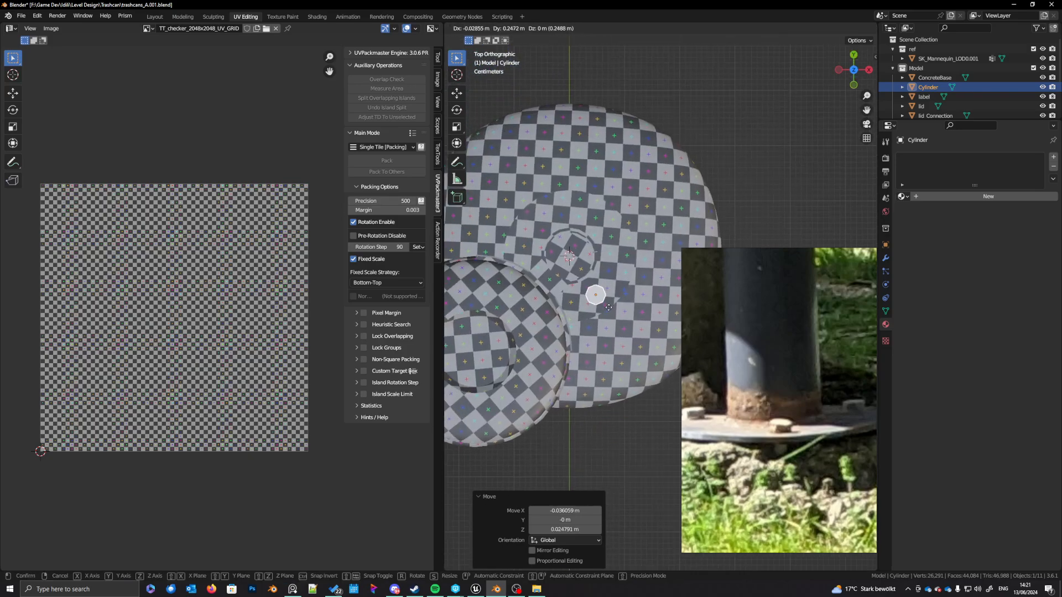
{"action": "left_click", "coordinate": [624, 366]}
{"action": "key", "text": "s"}
{"action": "left_click", "coordinate": [622, 361]}
{"action": "middle_click_drag", "start_coordinate": [621, 361], "coordinate": [494, 377]}
{"action": "scroll", "coordinate": [636, 337], "scroll_direction": "up", "scroll_amount": 5}
{"action": "key", "text": "s"}
{"action": "key", "text": "z"}
{"action": "left_click", "coordinate": [608, 349]}
Step: Move the bolt head into free space above and beside the concrete base, in the front view
{"action": "key", "text": "KP_1"}
{"action": "scroll", "coordinate": [575, 338], "scroll_direction": "down", "scroll_amount": 4}
{"action": "key", "text": "g"}
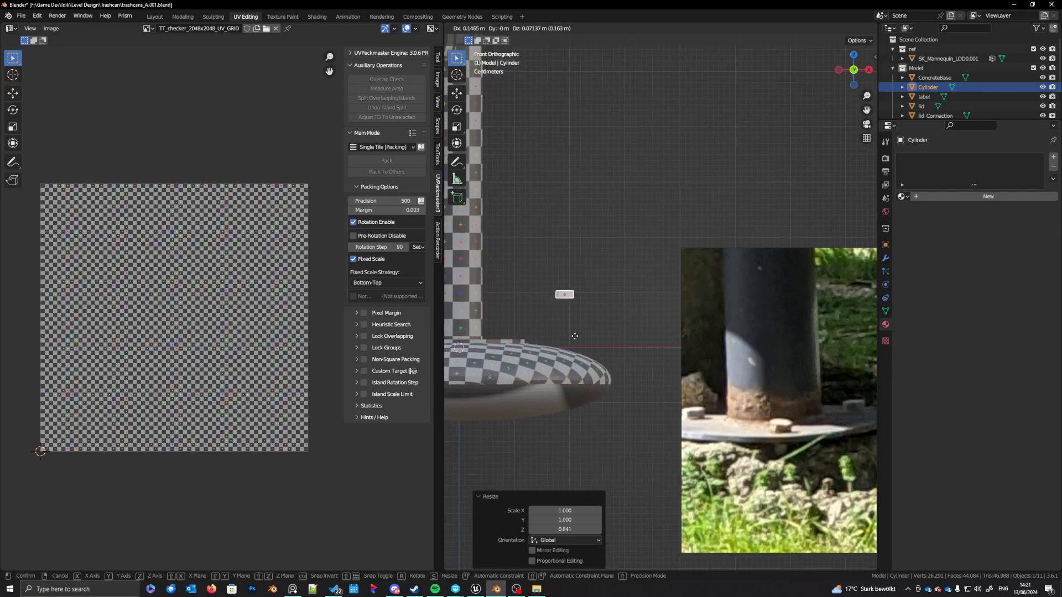
{"action": "left_click", "coordinate": [579, 282]}
{"action": "scroll", "coordinate": [570, 299], "scroll_direction": "down", "scroll_amount": 4}
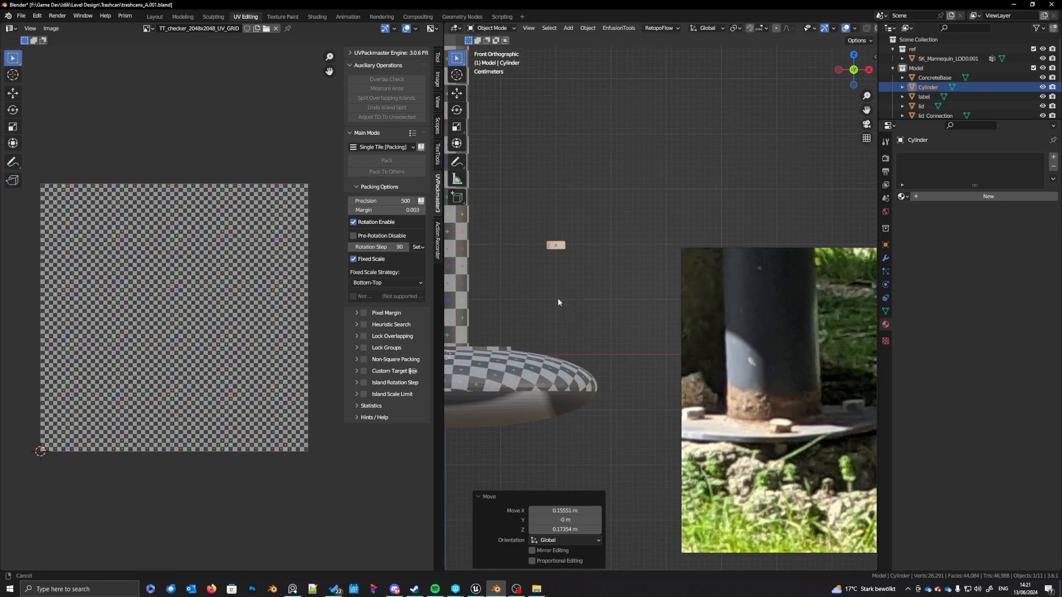
{"action": "key", "text": "g"}
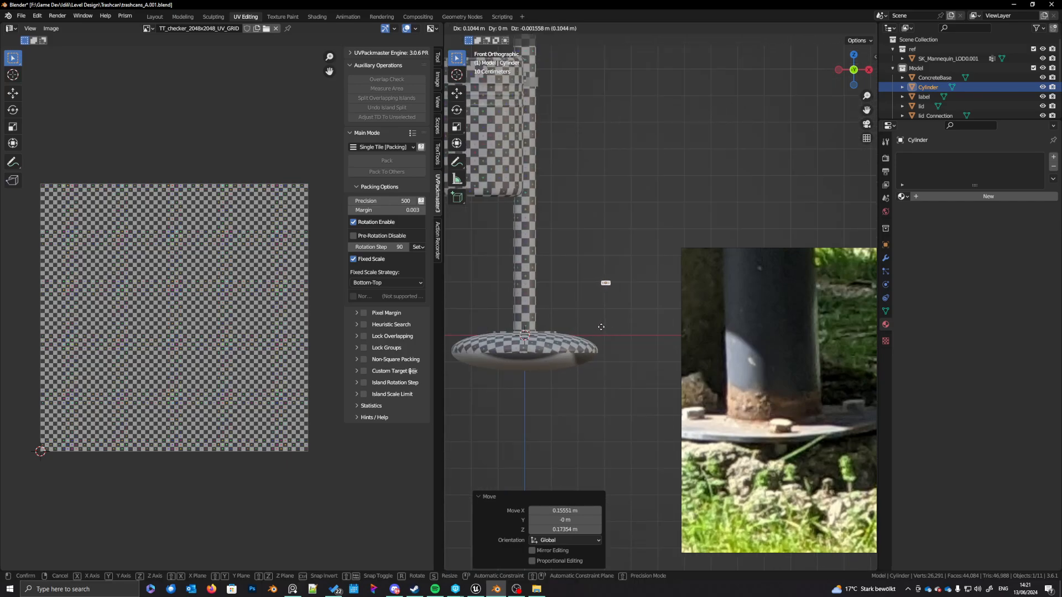
{"action": "left_click", "coordinate": [603, 325]}
{"action": "scroll", "coordinate": [607, 323], "scroll_direction": "up", "scroll_amount": 6}
{"action": "middle_click_drag", "start_coordinate": [576, 315], "coordinate": [623, 351], "text": "shift"}
Step: Inset the bolt head's underside face by about 0.425 m and extrude it about 0.048 m to form the shank
{"action": "key", "text": "Tab"}
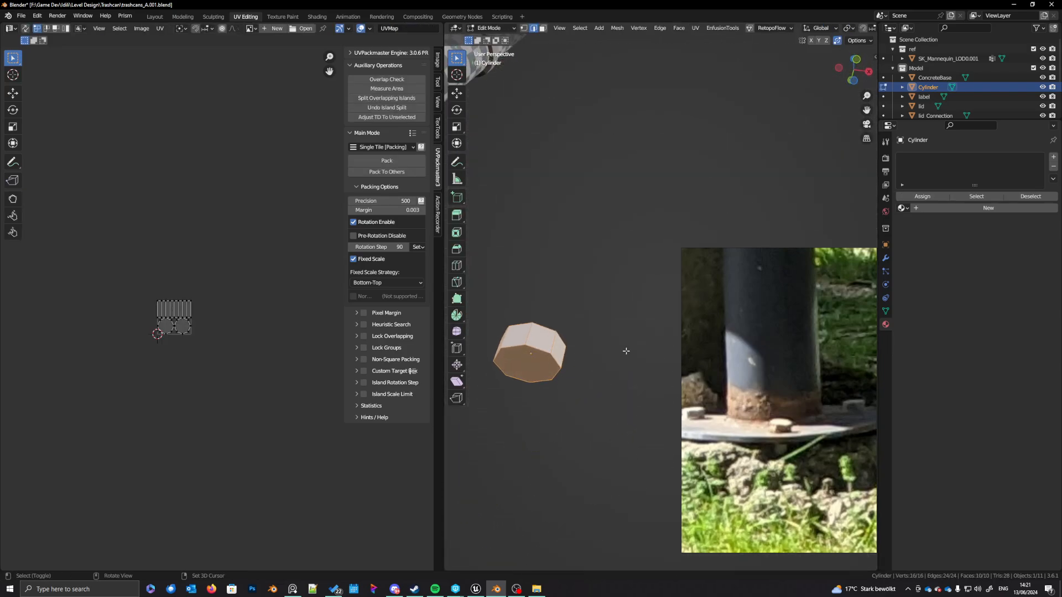
{"action": "key", "text": "3"}
{"action": "left_click", "coordinate": [528, 365]}
{"action": "key", "text": "i"}
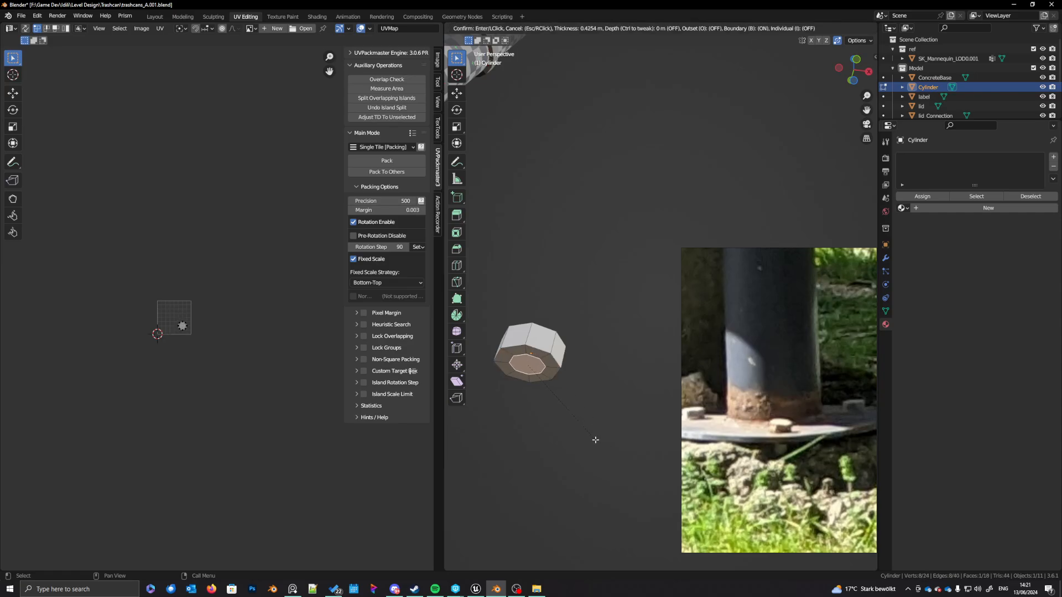
{"action": "left_click", "coordinate": [595, 440]}
{"action": "key", "text": "e"}
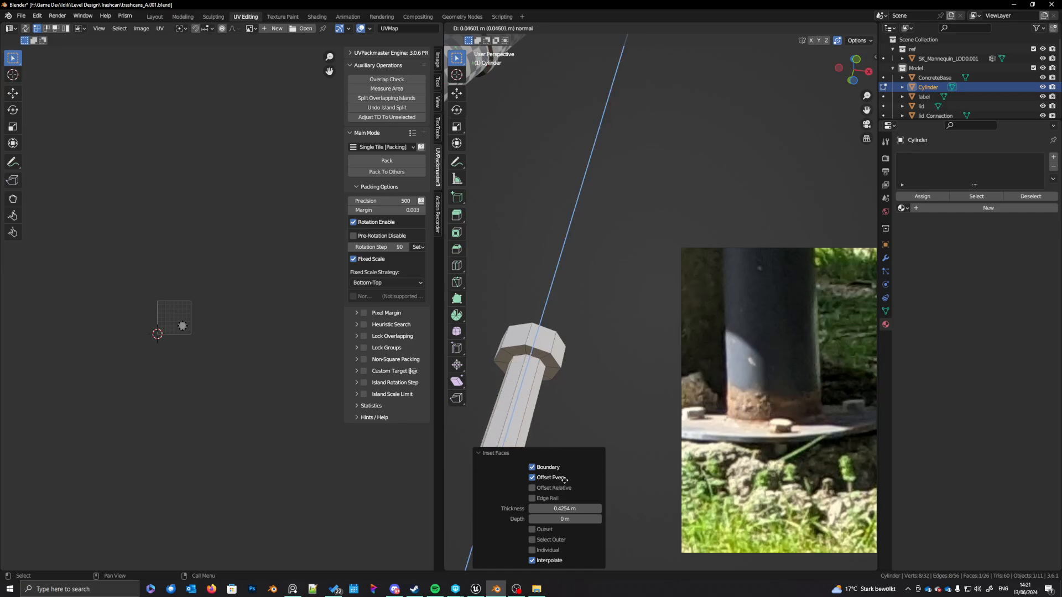
{"action": "left_click", "coordinate": [567, 471]}
{"action": "middle_click_drag", "start_coordinate": [577, 421], "coordinate": [611, 405]}
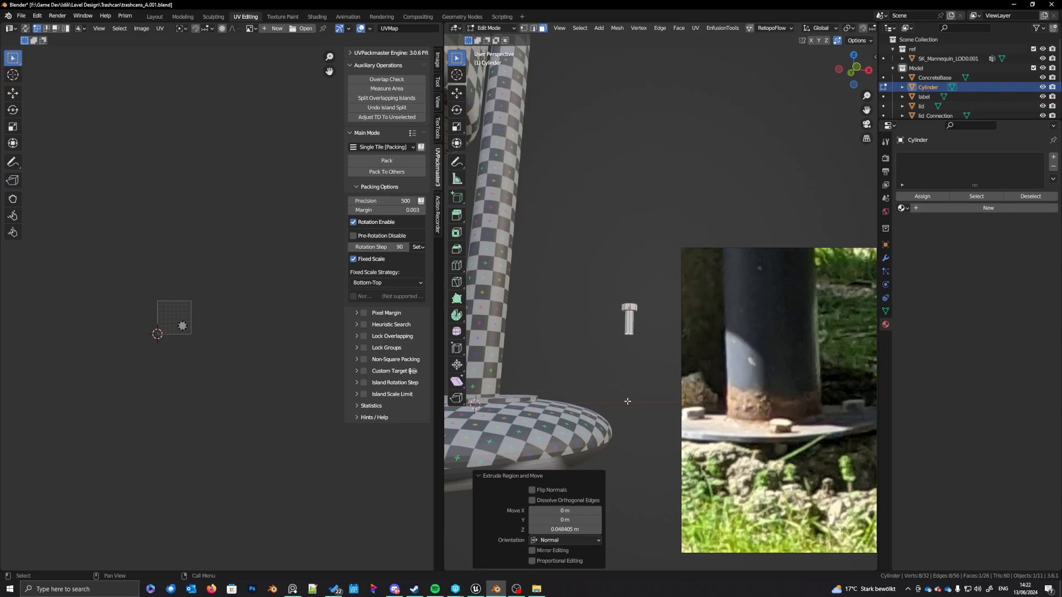
{"action": "key", "text": "Tab"}
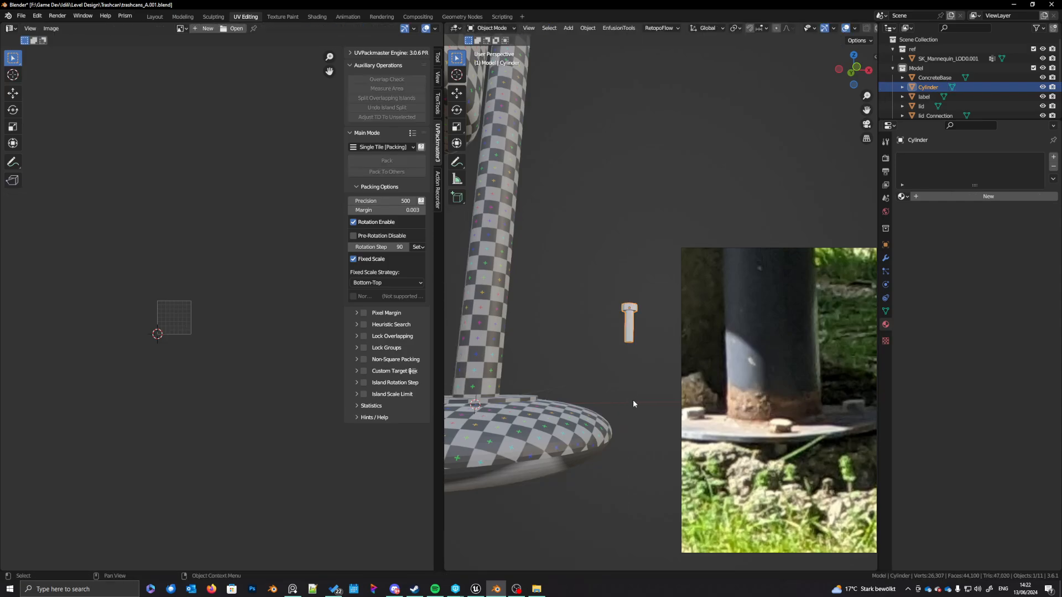
Step: Assign the existing trashcan_A material to the bolt
{"action": "middle_click_drag", "start_coordinate": [634, 384], "coordinate": [636, 403]}
{"action": "scroll", "coordinate": [635, 403], "scroll_direction": "up", "scroll_amount": 3}
{"action": "mouse_move", "coordinate": [596, 367]}
{"action": "middle_mouse_down"}
{"action": "mouse_move", "coordinate": [611, 372]}
{"action": "mouse_move", "coordinate": [588, 359]}
{"action": "middle_mouse_up"}
{"action": "left_click", "coordinate": [902, 197]}
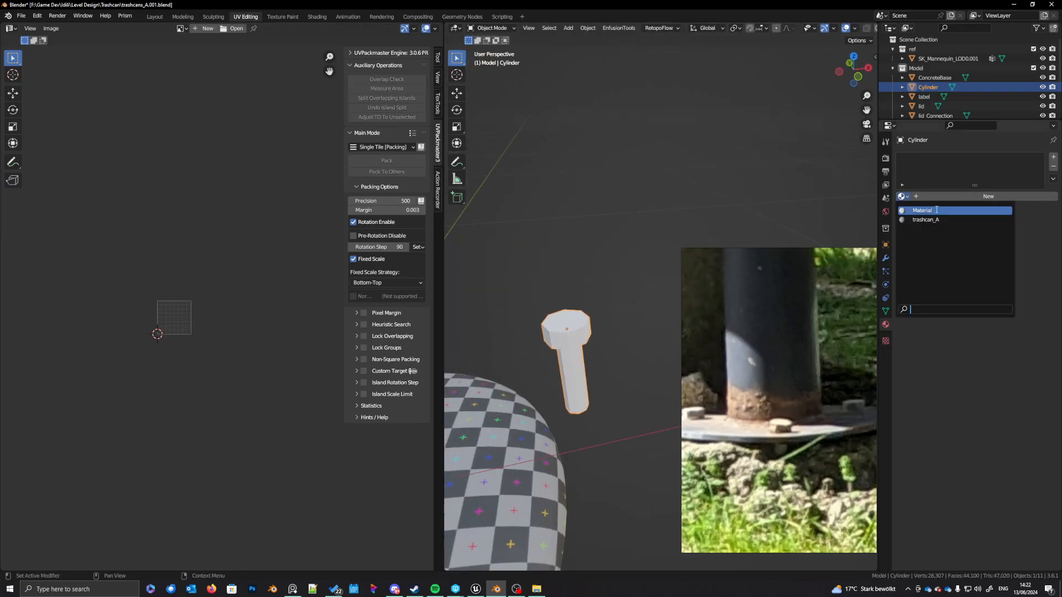
{"action": "left_click", "coordinate": [921, 216]}
{"action": "middle_click_drag", "start_coordinate": [661, 337], "coordinate": [586, 389]}
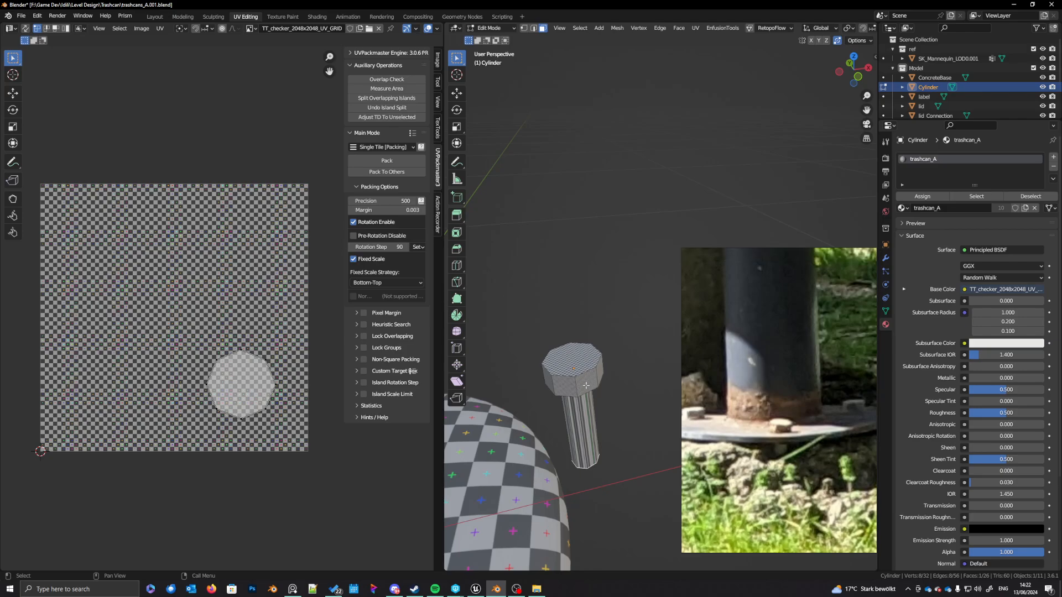
Step: Mark seams on the edge loops around the bolt head's top and underside, the shank's junction with the head, and the shank's end
{"action": "right_click", "coordinate": [588, 388]}
{"action": "key", "text": "Tab"}
{"action": "left_click", "coordinate": [589, 390], "text": "alt"}
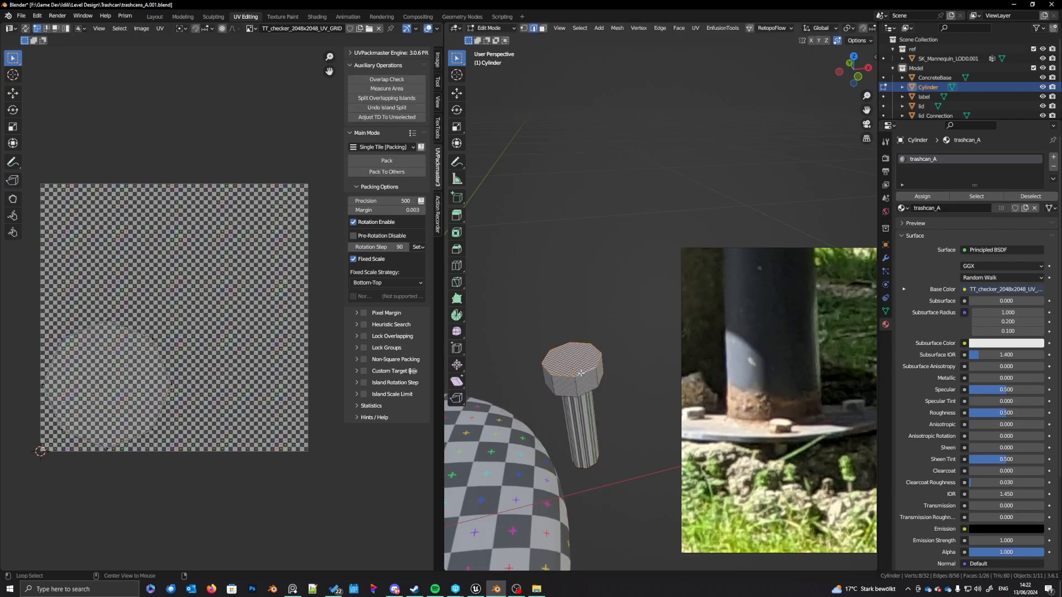
{"action": "middle_click_drag", "start_coordinate": [588, 390], "coordinate": [576, 442]}
{"action": "left_click", "coordinate": [578, 379], "text": "alt+shift"}
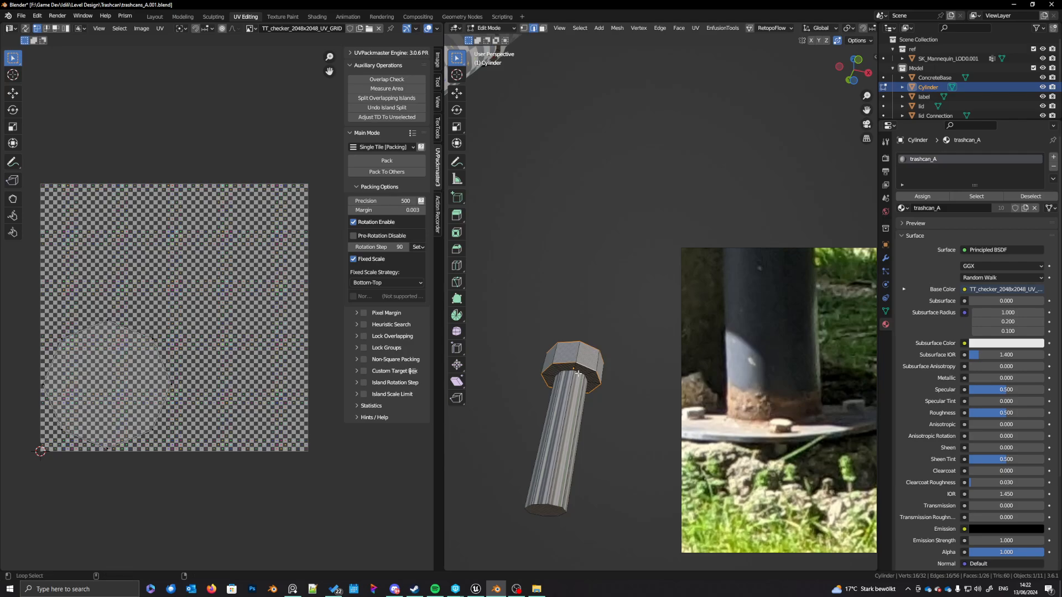
{"action": "left_click", "coordinate": [570, 502], "text": "alt+shift"}
{"action": "left_click", "coordinate": [553, 506], "text": "alt+shift"}
{"action": "right_click", "coordinate": [553, 507]}
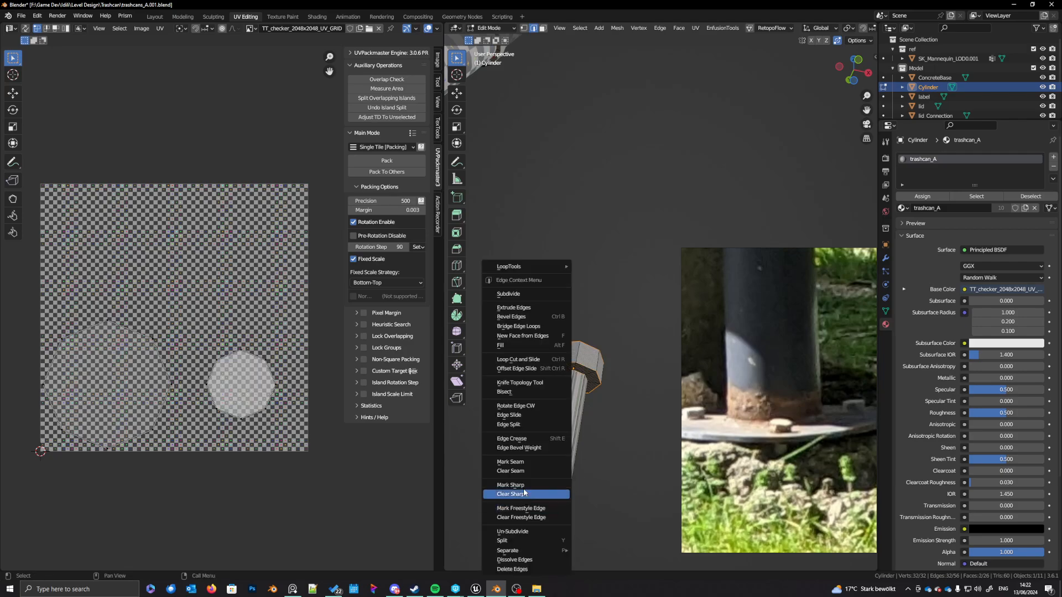
{"action": "left_click", "coordinate": [525, 463]}
Step: Mark one vertical edge on the side of the bolt head and one along the shank as seams
{"action": "middle_click_drag", "start_coordinate": [553, 476], "coordinate": [609, 419]}
{"action": "left_click", "coordinate": [582, 371]}
{"action": "left_click", "coordinate": [595, 343], "text": "shift"}
{"action": "right_click", "coordinate": [613, 418]}
{"action": "left_click", "coordinate": [614, 419]}
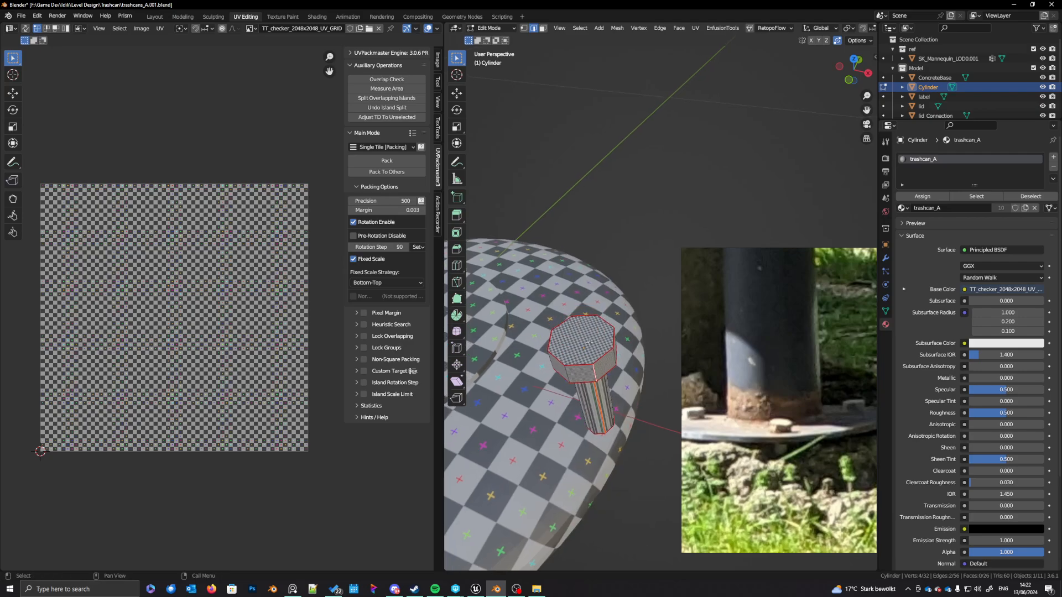
Step: Connect opposite vertices with crossing edges on the bolt head's top face and the shank's end face
{"action": "key", "text": "1"}
{"action": "left_click", "coordinate": [553, 331]}
{"action": "left_click", "coordinate": [565, 363]}
{"action": "left_click", "coordinate": [596, 316], "text": "shift"}
{"action": "middle_click_drag", "start_coordinate": [606, 450], "coordinate": [601, 412]}
{"action": "left_click", "coordinate": [602, 409]}
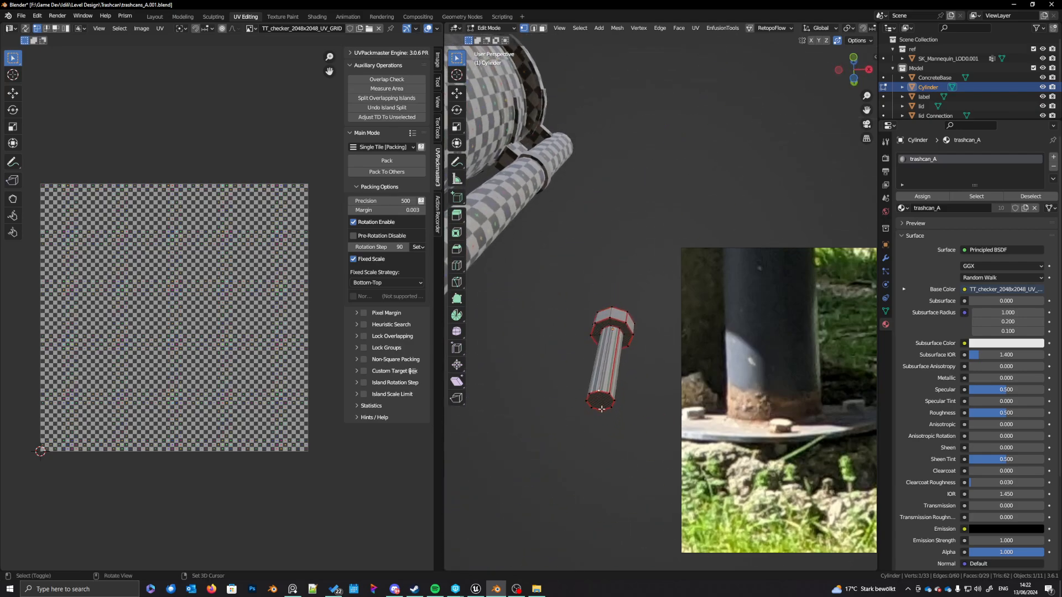
{"action": "left_click", "coordinate": [614, 407], "text": "shift"}
{"action": "key", "text": "j"}
{"action": "key", "text": "j"}
{"action": "middle_click_drag", "start_coordinate": [610, 413], "coordinate": [632, 387]}
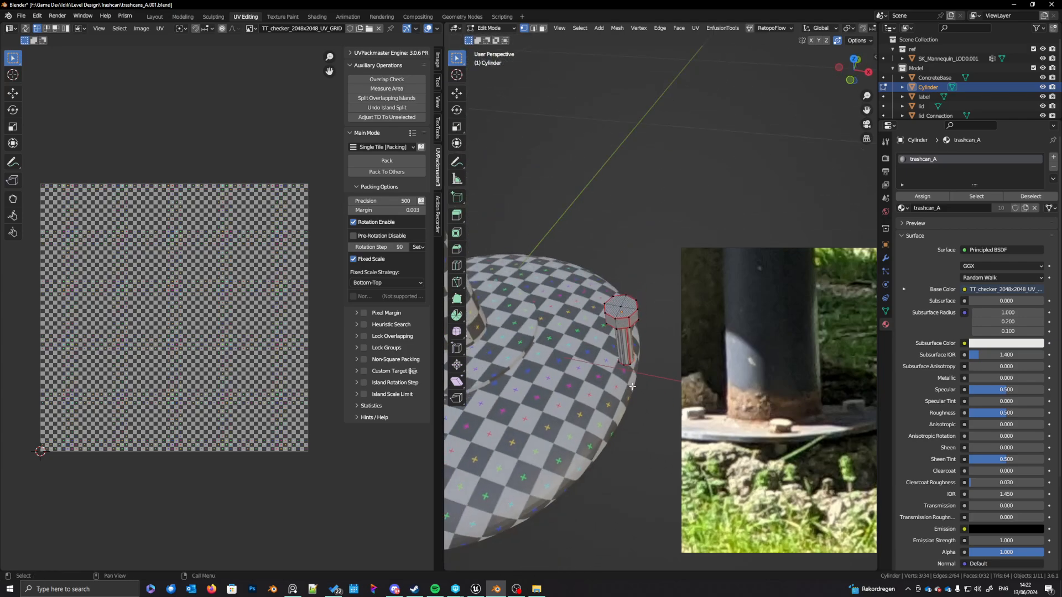
Step: Unwrap the whole bolt and apply a texel density of 1024 to all its UV islands
{"action": "key", "text": "a"}
{"action": "key", "text": "u"}
{"action": "left_click", "coordinate": [622, 380]}
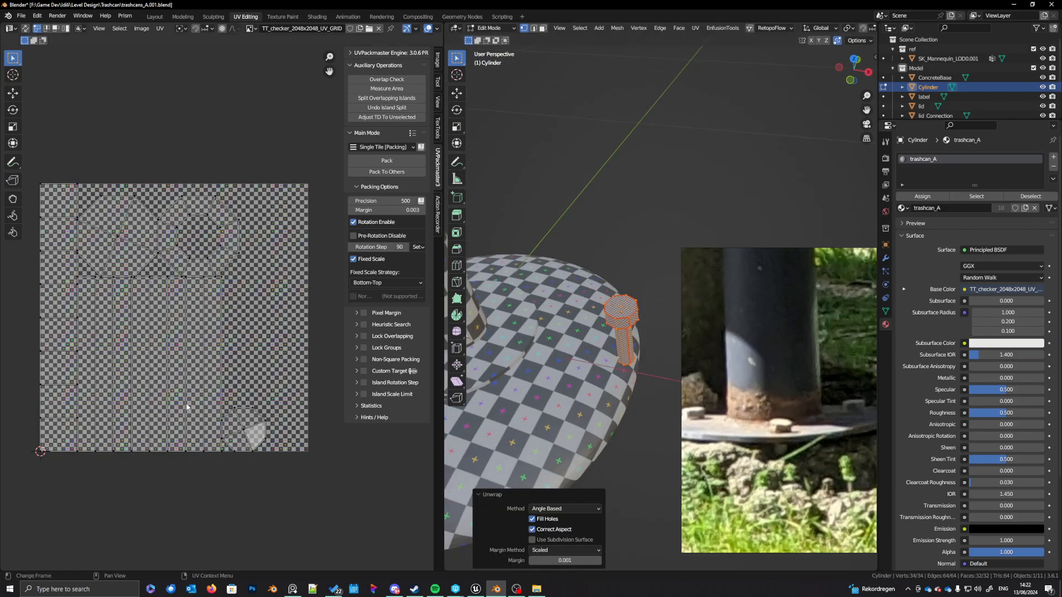
{"action": "key", "text": "a"}
{"action": "left_click", "coordinate": [438, 59]}
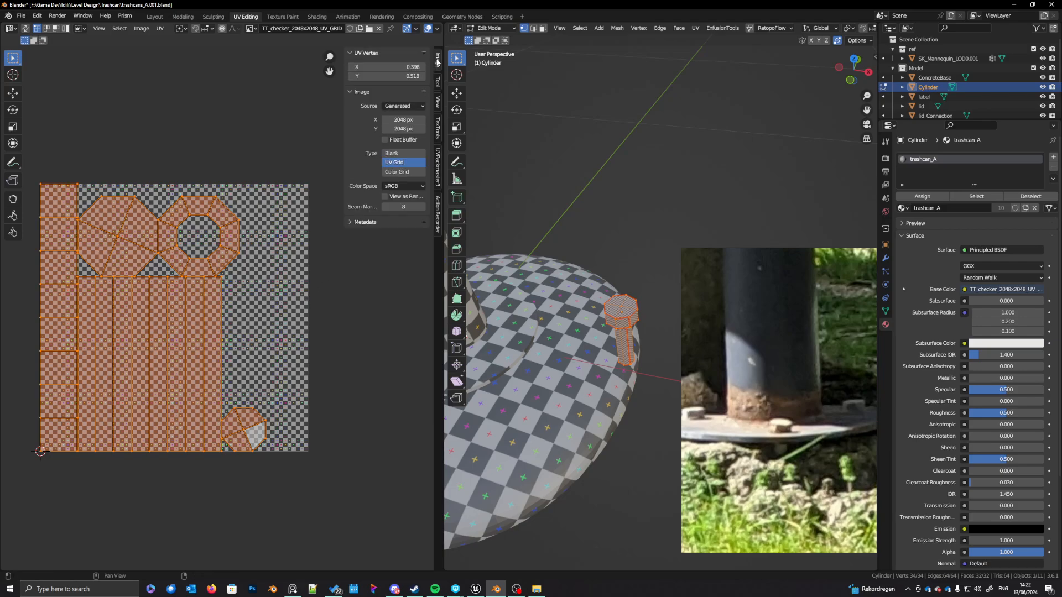
{"action": "left_click", "coordinate": [437, 128]}
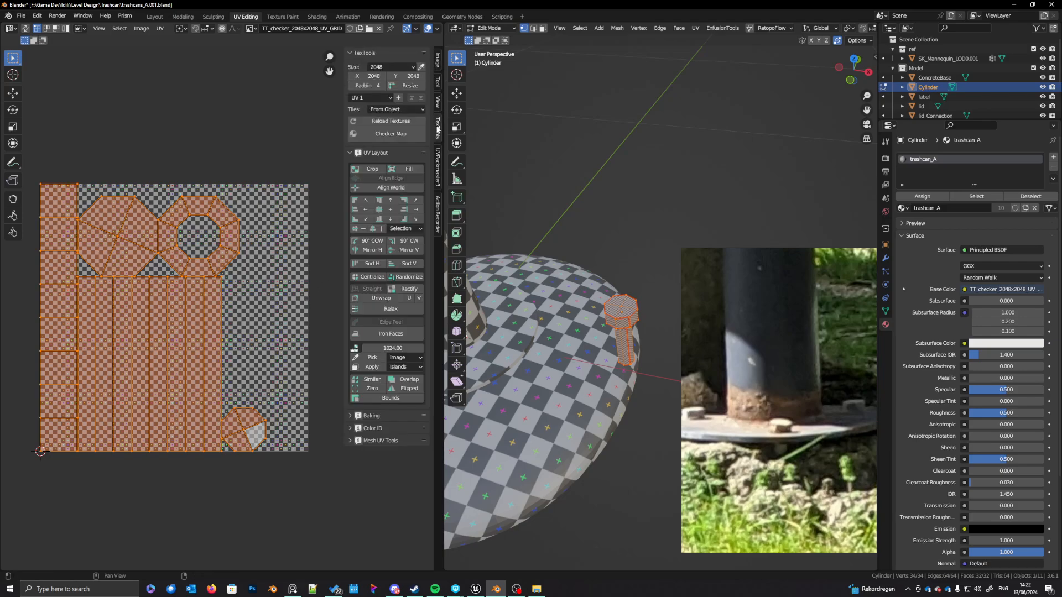
{"action": "left_click", "coordinate": [370, 368]}
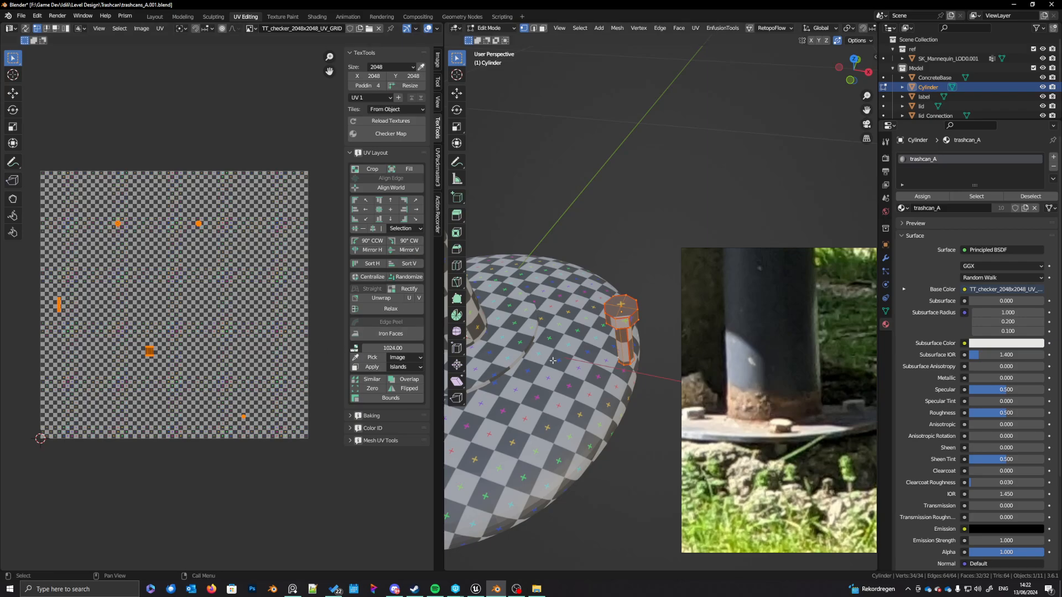
Step: Exclude the ref collection from the view layer and bring all trashcan parts, including the bolt, into Edit Mode together
{"action": "key", "text": "Tab"}
{"action": "scroll", "coordinate": [563, 387], "scroll_direction": "down", "scroll_amount": 6}
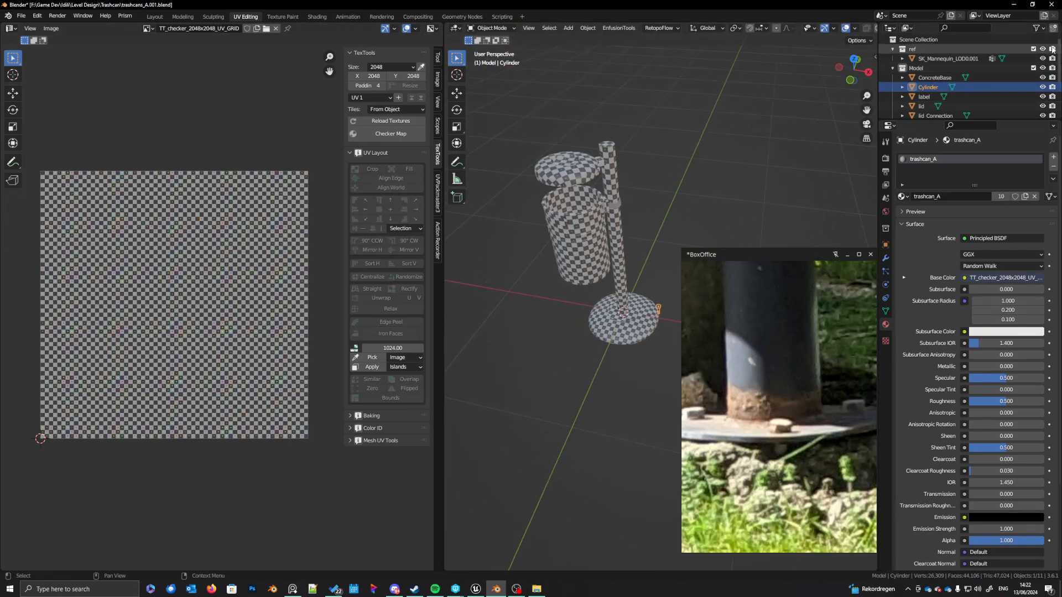
{"action": "left_click", "coordinate": [1033, 48]}
{"action": "key", "text": "a"}
{"action": "key", "text": "Tab"}
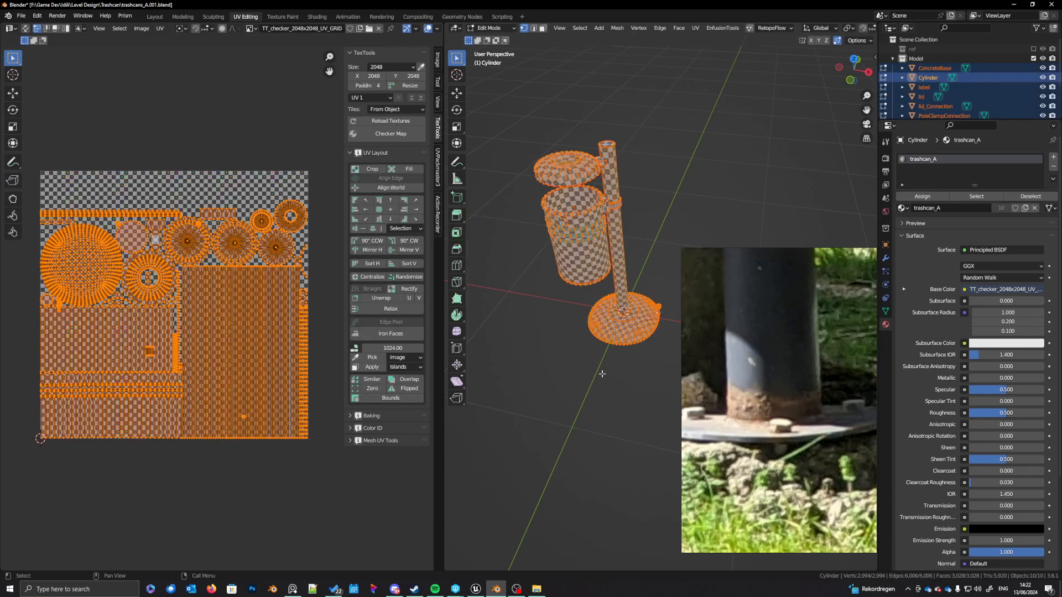
Step: Select the bolt's visible geometry apart from the other trashcan parts and move its UV islands outside the UV tile
{"action": "scroll", "coordinate": [605, 376], "scroll_direction": "up", "scroll_amount": 3}
{"action": "scroll", "coordinate": [656, 316], "scroll_direction": "down", "scroll_amount": 2}
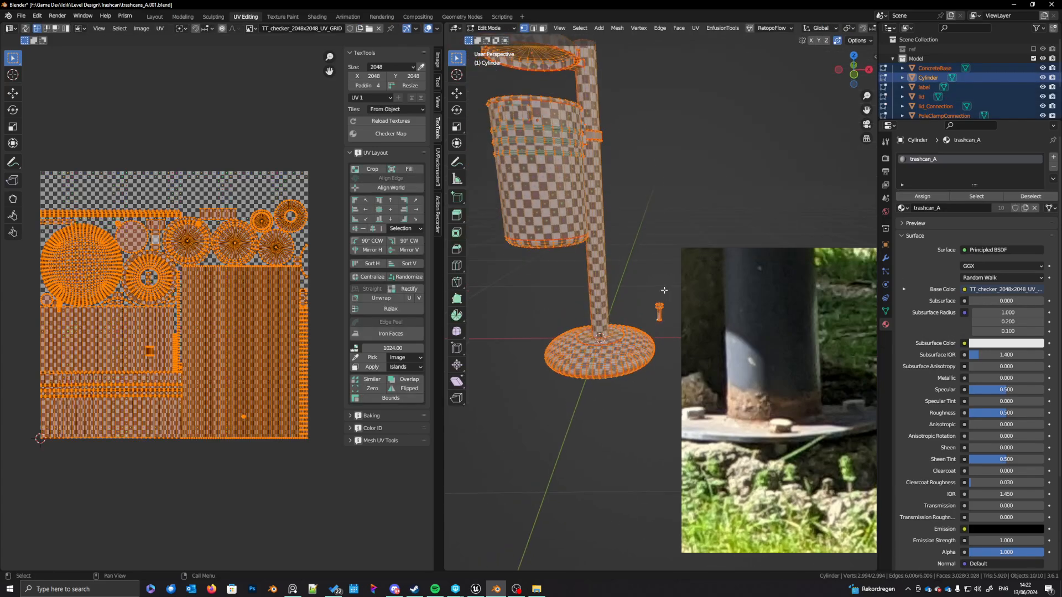
{"action": "key", "text": "alt+a"}
{"action": "key", "text": "l"}
{"action": "key", "text": "a"}
{"action": "left_click_drag", "start_coordinate": [656, 289], "coordinate": [669, 327]}
{"action": "scroll", "coordinate": [266, 337], "scroll_direction": "down", "scroll_amount": 2}
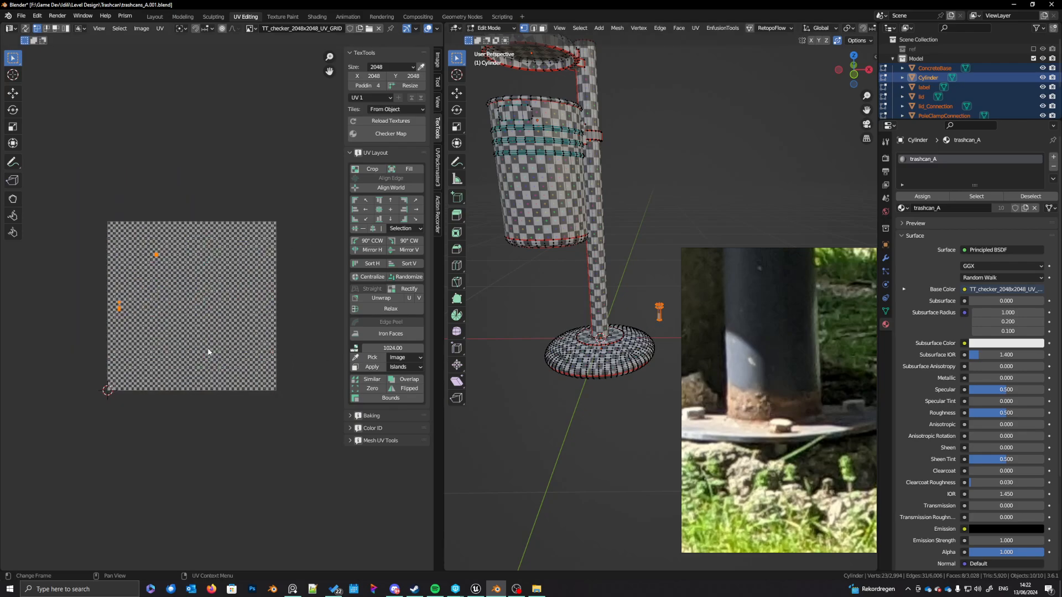
{"action": "key", "text": "g"}
{"action": "left_click", "coordinate": [126, 340]}
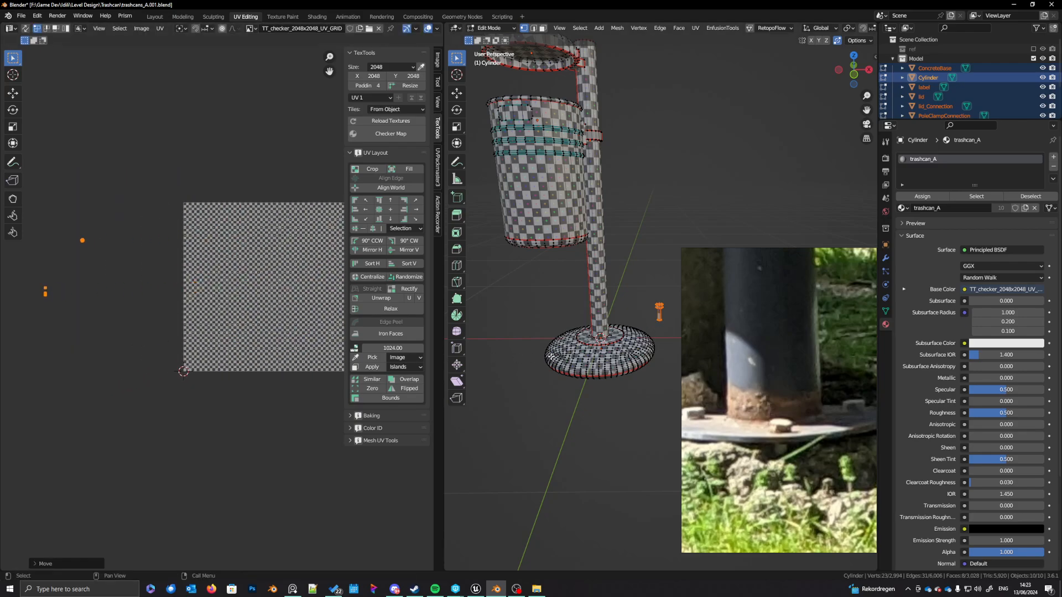
Step: Select the whole bolt through the mesh in wireframe and move its remaining UV islands off the tile beside the others
{"action": "middle_click_drag", "start_coordinate": [570, 354], "coordinate": [573, 364]}
{"action": "left_click_drag", "start_coordinate": [641, 310], "coordinate": [672, 350]}
{"action": "middle_click_drag", "start_coordinate": [249, 346], "coordinate": [235, 356]}
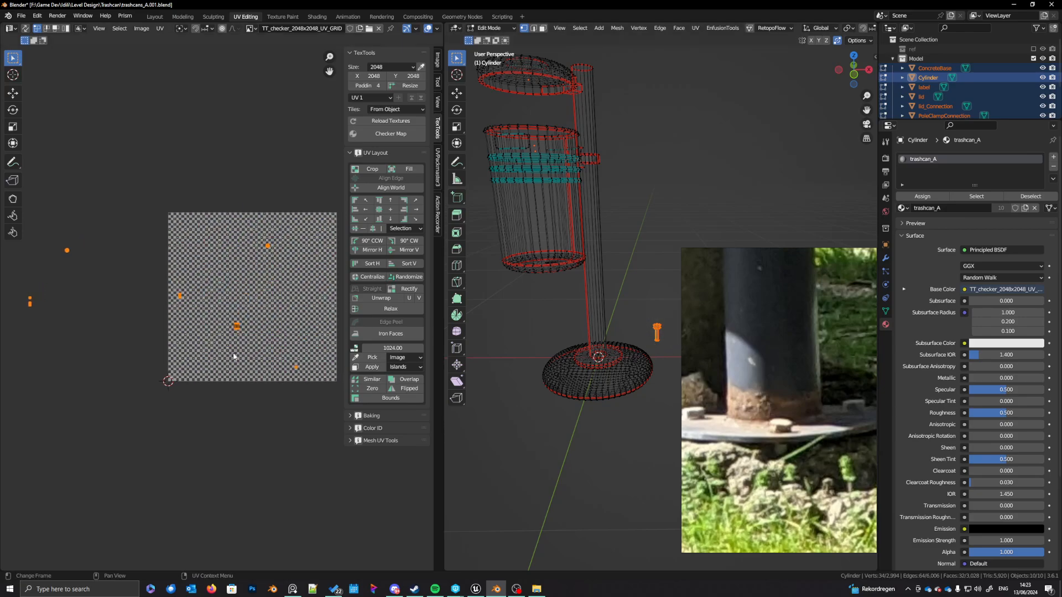
{"action": "scroll", "coordinate": [238, 357], "scroll_direction": "down", "scroll_amount": 3}
{"action": "key", "text": "g"}
{"action": "left_click", "coordinate": [148, 361]}
{"action": "left_click_drag", "start_coordinate": [36, 263], "coordinate": [96, 333]}
{"action": "key", "text": "g"}
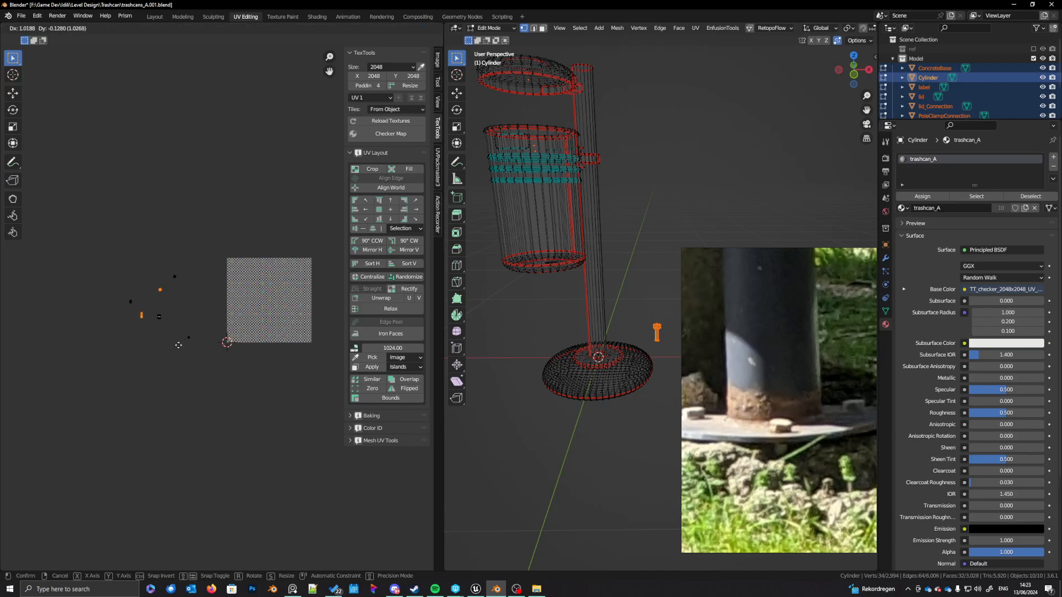
{"action": "left_click", "coordinate": [180, 351]}
Step: Show all parts' UVs and pack only the bolt's islands into the free space with UVPackmaster's Pack To Others
{"action": "key", "text": "a"}
{"action": "left_click_drag", "start_coordinate": [94, 231], "coordinate": [193, 357]}
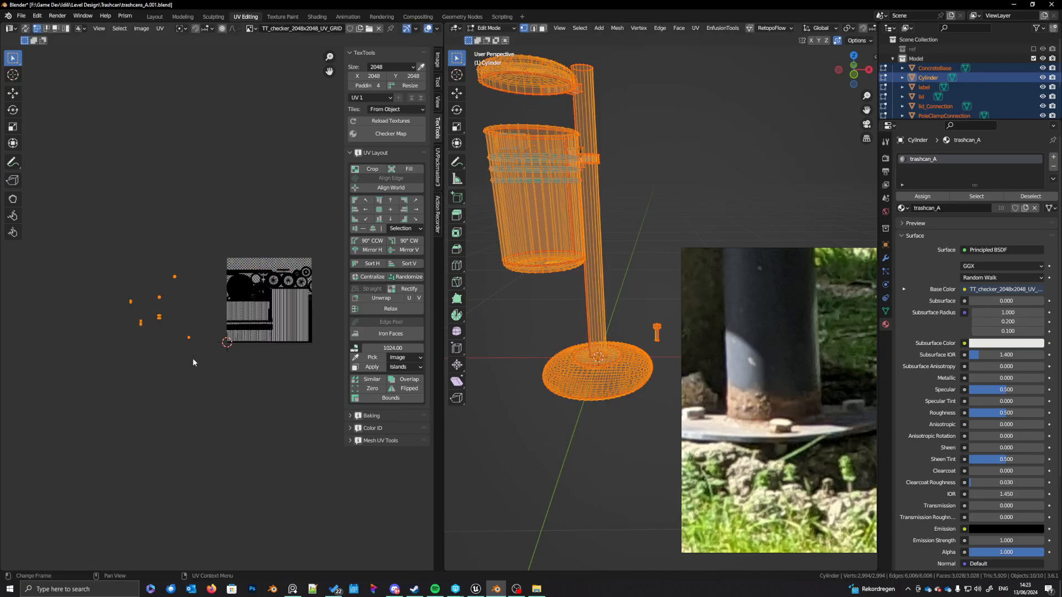
{"action": "left_click", "coordinate": [438, 169]}
{"action": "left_click", "coordinate": [387, 173]}
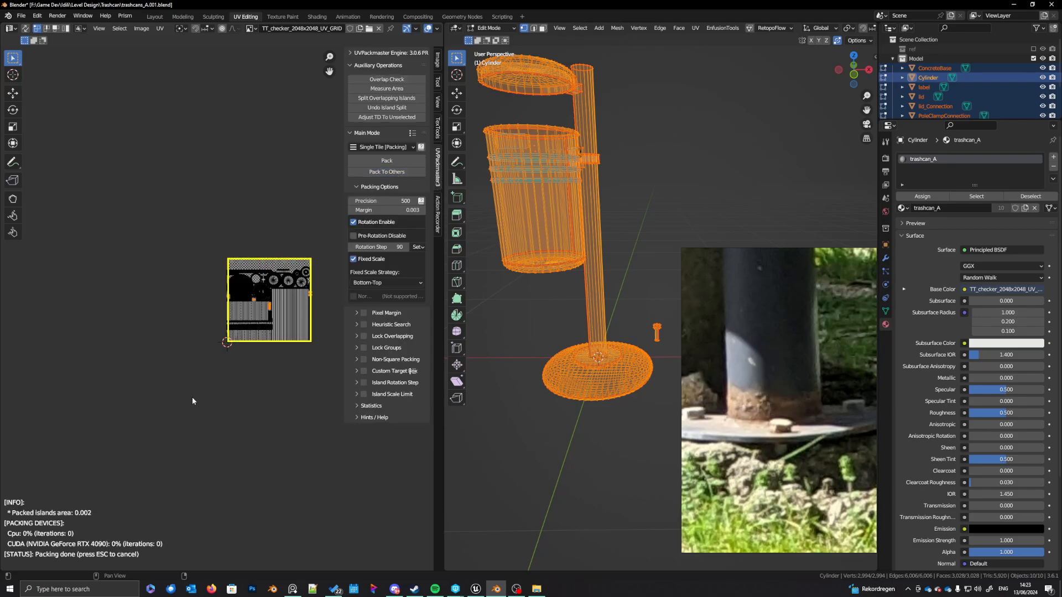
{"action": "scroll", "coordinate": [257, 361], "scroll_direction": "up", "scroll_amount": 10}
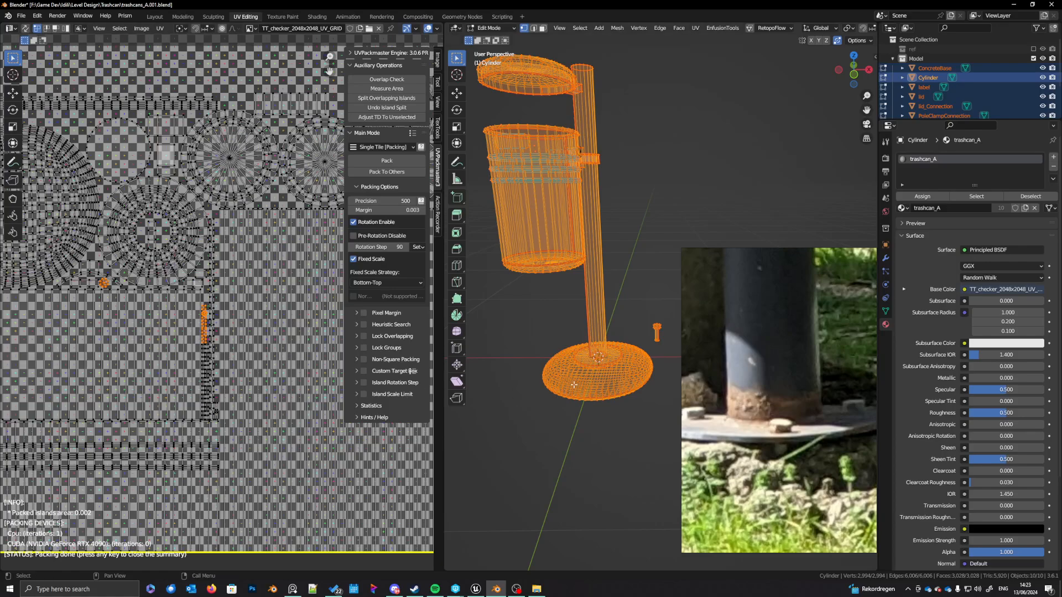
Step: Select only the bolt in Object Mode and bring it up close in the Layout workspace
{"action": "key", "text": "Tab"}
{"action": "scroll", "coordinate": [632, 374], "scroll_direction": "down", "scroll_amount": 3}
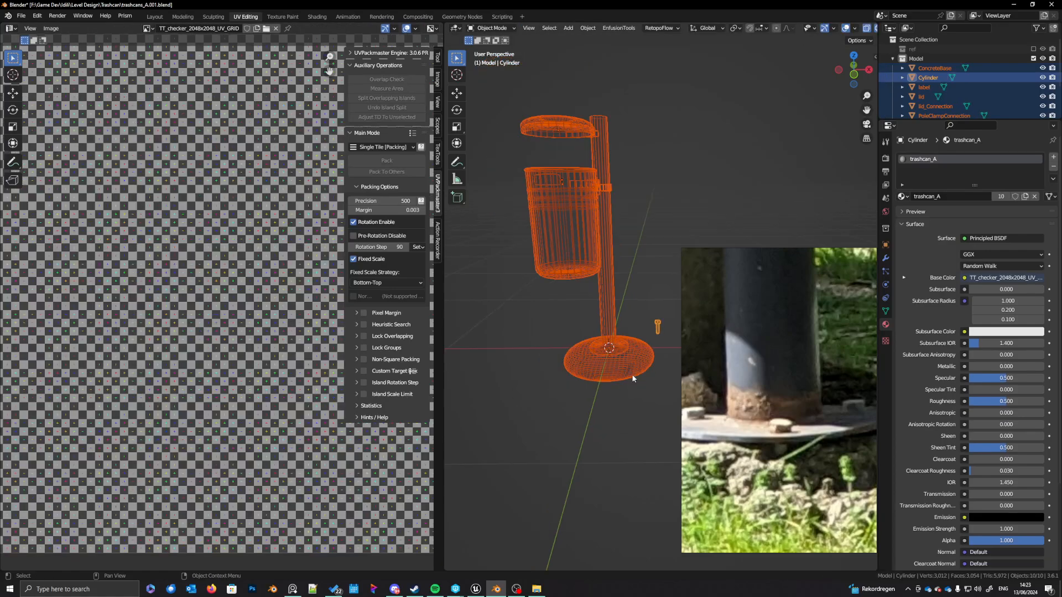
{"action": "left_click", "coordinate": [652, 364]}
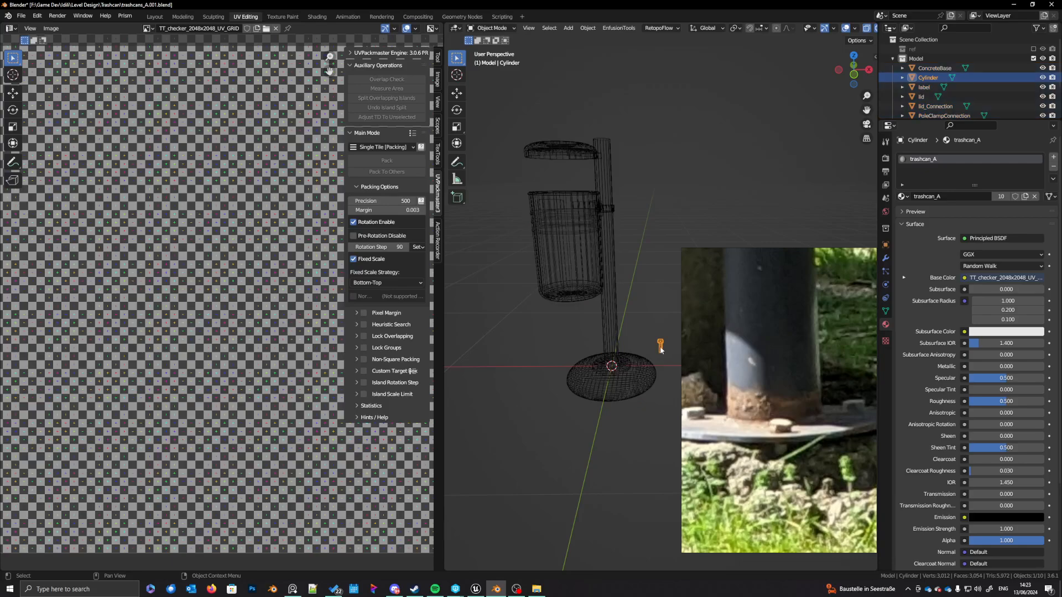
{"action": "left_click", "coordinate": [155, 17]}
{"action": "middle_click_drag", "start_coordinate": [541, 365], "coordinate": [468, 458], "text": "shift"}
{"action": "key", "text": "Tab"}
{"action": "scroll", "coordinate": [498, 323], "scroll_direction": "up", "scroll_amount": 6}
{"action": "mouse_move", "coordinate": [578, 379]}
{"action": "middle_mouse_down"}
{"action": "mouse_move", "coordinate": [503, 379]}
{"action": "mouse_move", "coordinate": [523, 332]}
{"action": "middle_mouse_up"}
{"action": "key", "text": "Tab"}
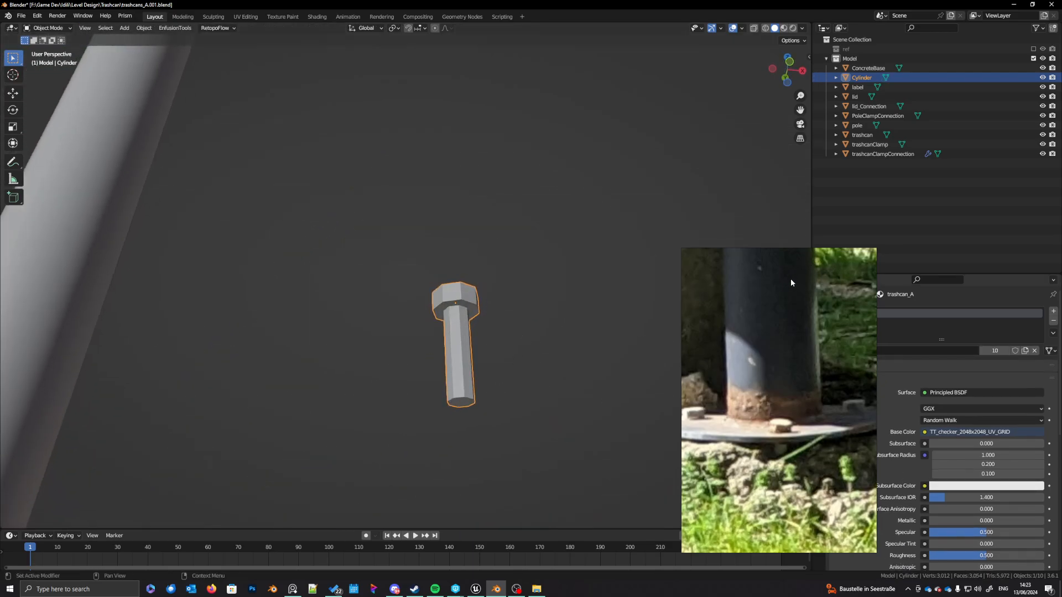
Step: Move the reference photo clear of the properties and enable Auto Smooth on the bolt with an angle of 180°
{"action": "left_click_drag", "start_coordinate": [791, 278], "coordinate": [712, 239]}
{"action": "left_click", "coordinate": [819, 465]}
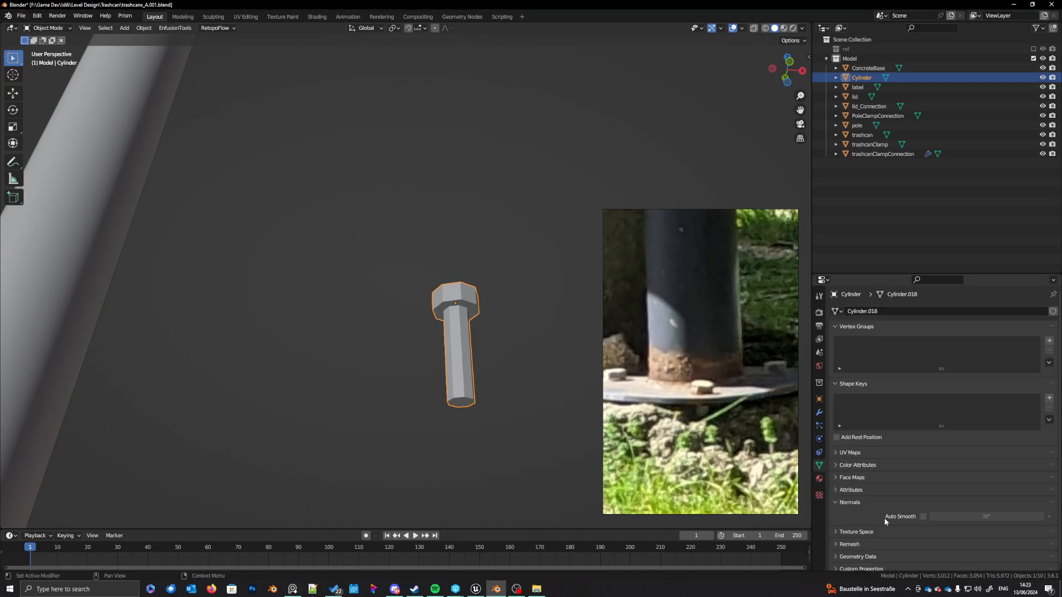
{"action": "left_click", "coordinate": [923, 516]}
{"action": "left_click", "coordinate": [990, 517]}
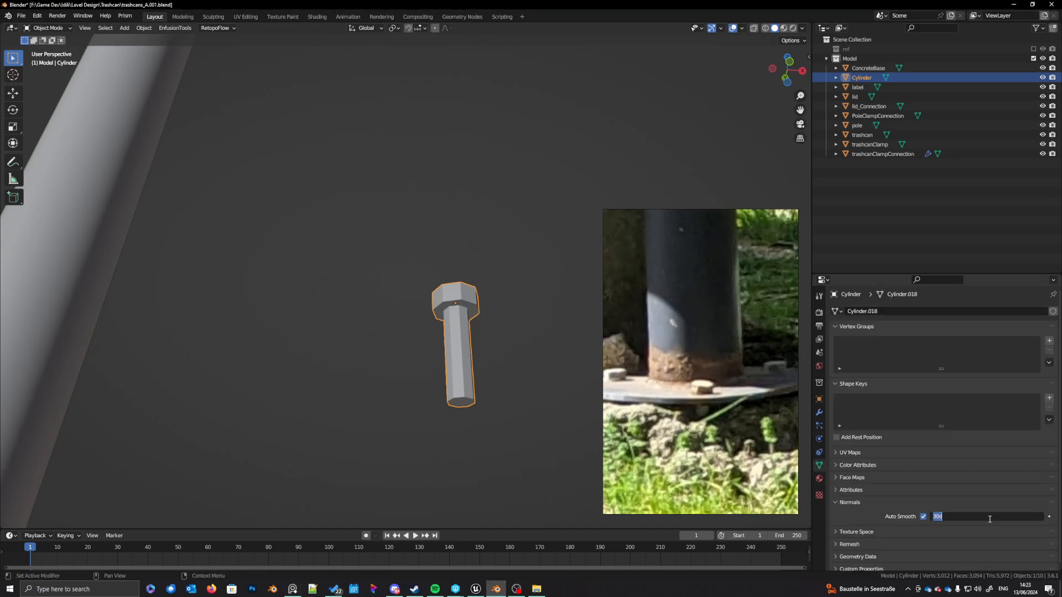
{"action": "type", "text": "180"}
{"action": "key", "text": "Return"}
Step: Shade the bolt smooth and turn its Auto Smooth option back on
{"action": "key", "text": "q"}
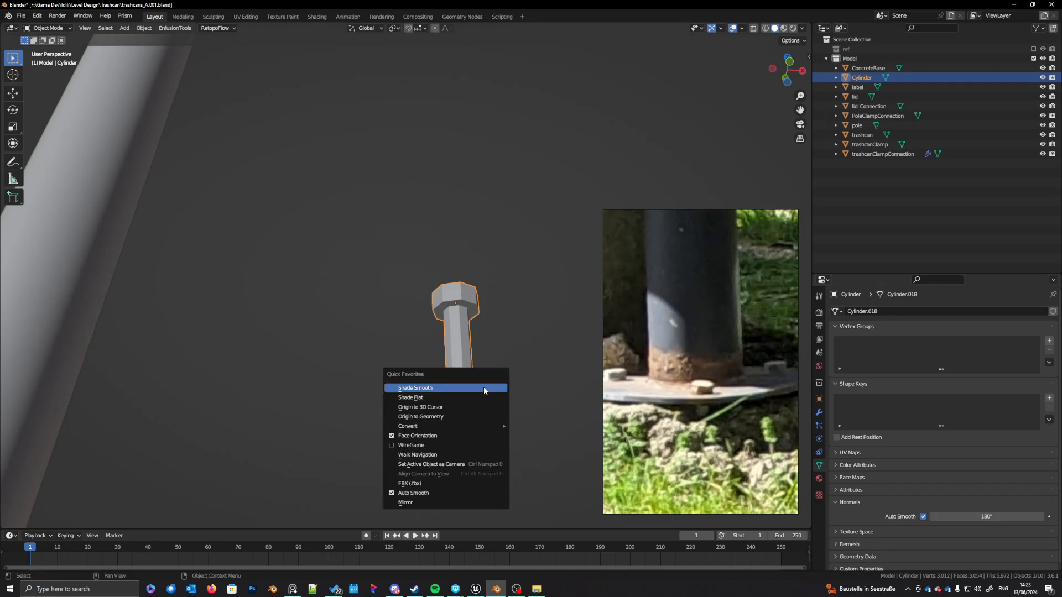
{"action": "left_click", "coordinate": [406, 389]}
{"action": "key", "text": "q"}
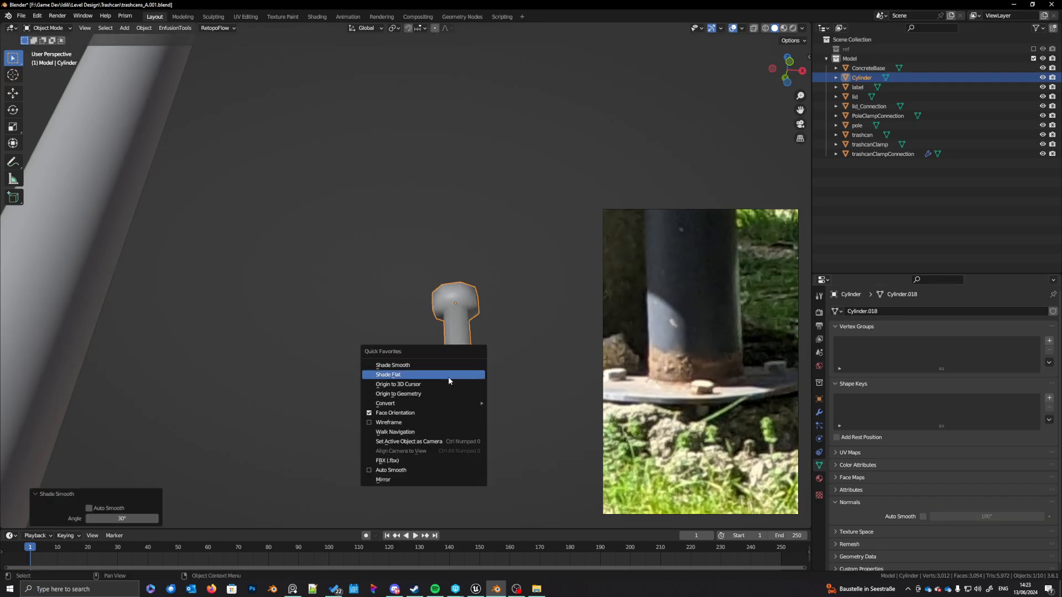
{"action": "left_click", "coordinate": [370, 471]}
Step: Mark the bolt head's upper and lower rims, its vertical side edges and both end loops of the shank as sharp
{"action": "key", "text": "Tab"}
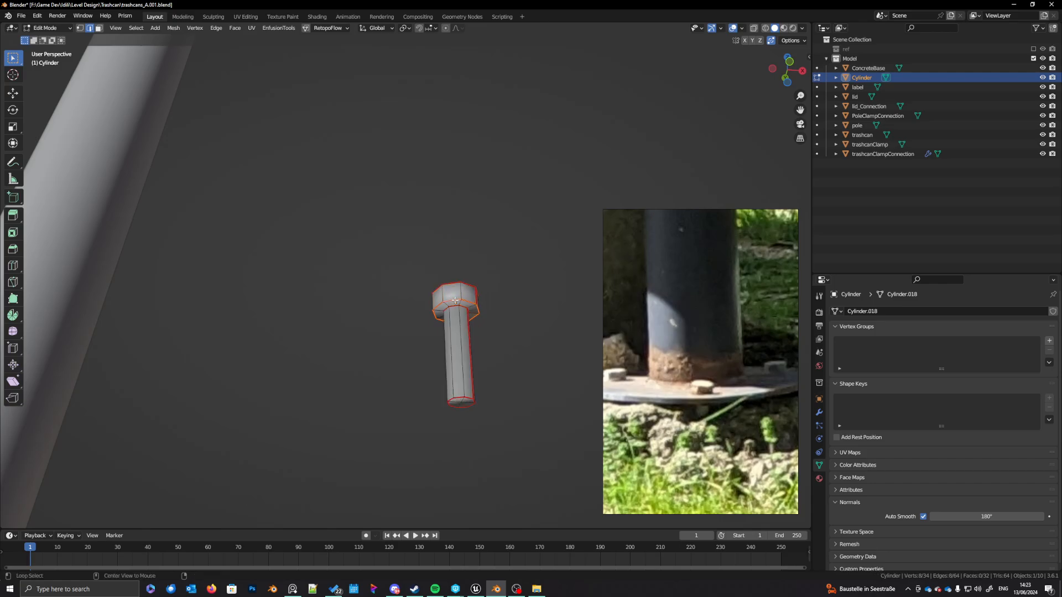
{"action": "middle_click_drag", "start_coordinate": [489, 327], "coordinate": [444, 283]}
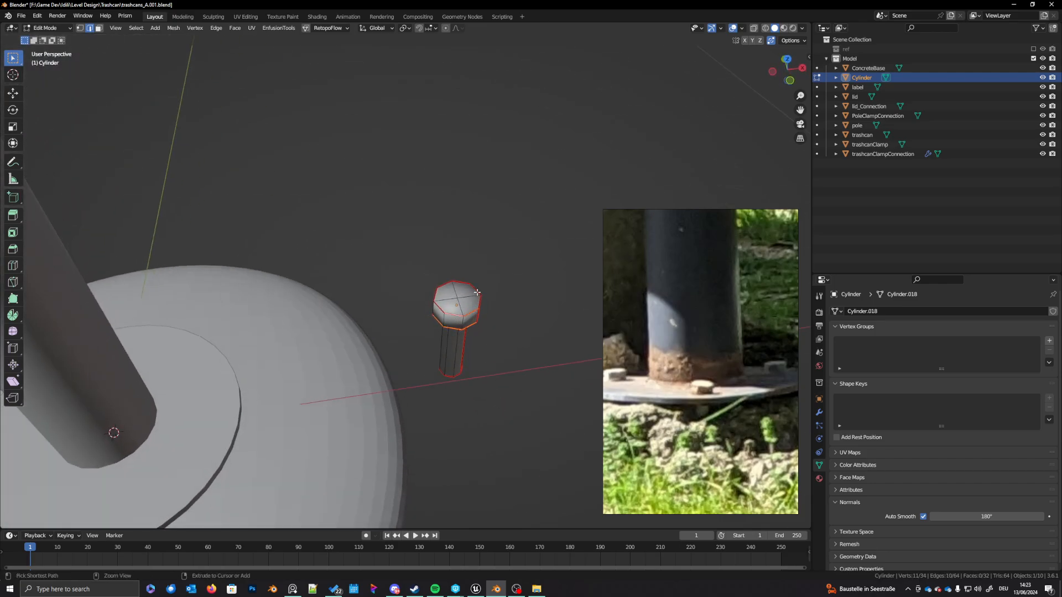
{"action": "left_click", "coordinate": [444, 283], "text": "ctrl"}
{"action": "left_click", "coordinate": [445, 283], "text": "ctrl"}
{"action": "left_click", "coordinate": [436, 295], "text": "ctrl"}
{"action": "left_click", "coordinate": [439, 308], "text": "ctrl"}
{"action": "middle_click_drag", "start_coordinate": [450, 358], "coordinate": [449, 261]}
{"action": "left_click", "coordinate": [448, 308], "text": "ctrl+alt+shift"}
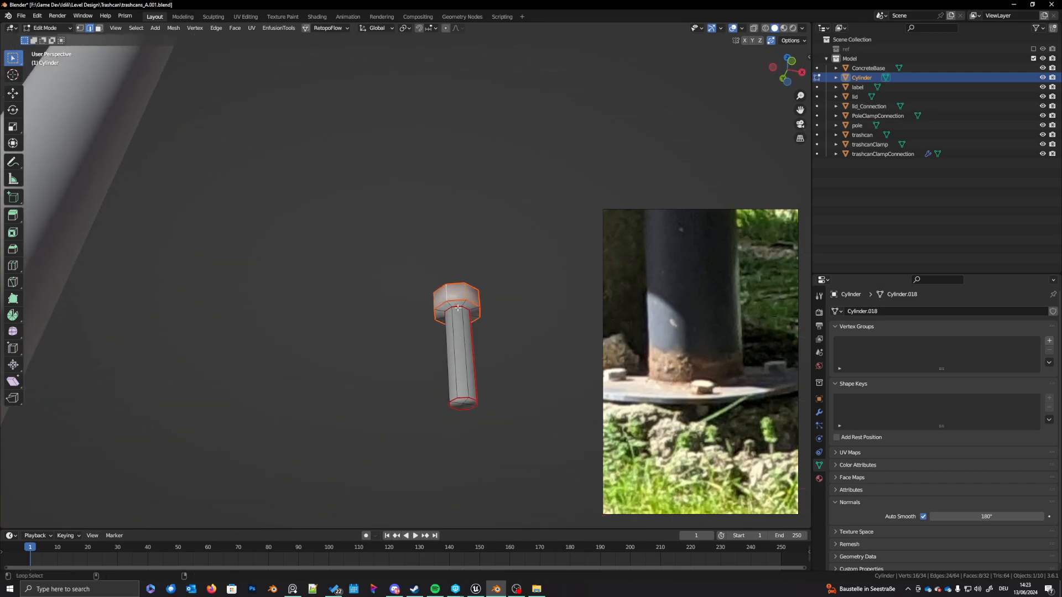
{"action": "left_click", "coordinate": [459, 308], "text": "alt+shift"}
{"action": "left_click", "coordinate": [464, 398], "text": "alt+shift"}
{"action": "left_click", "coordinate": [447, 407], "text": "alt+shift"}
{"action": "left_click", "coordinate": [465, 411], "text": "alt+shift"}
{"action": "left_click", "coordinate": [470, 400], "text": "alt+shift"}
{"action": "left_click", "coordinate": [470, 400], "text": "alt+shift"}
{"action": "right_click", "coordinate": [475, 404]}
{"action": "left_click", "coordinate": [479, 425]}
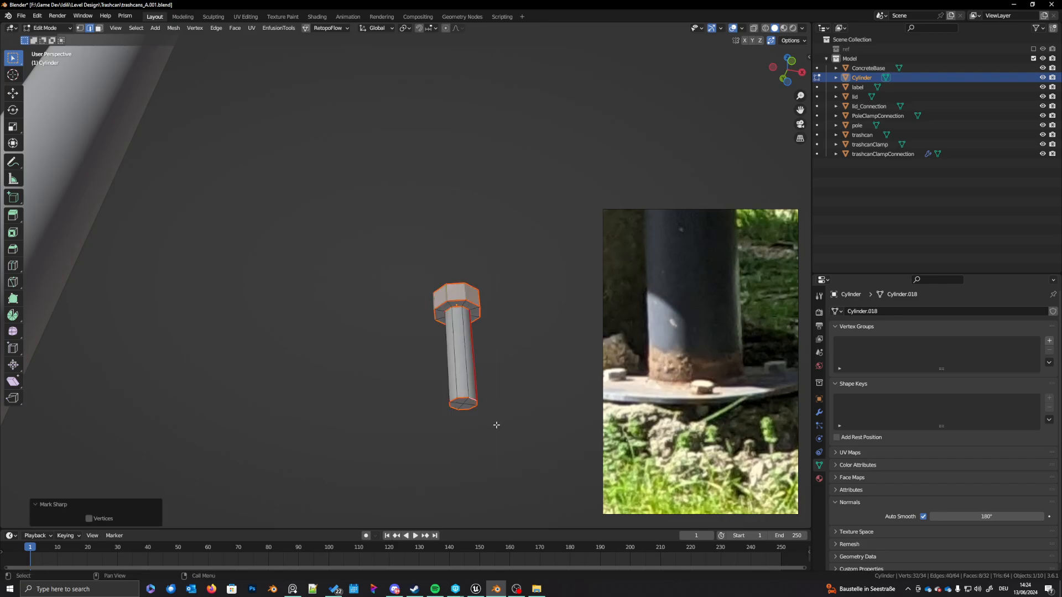
{"action": "key", "text": "Tab"}
{"action": "middle_click_drag", "start_coordinate": [499, 392], "coordinate": [561, 384]}
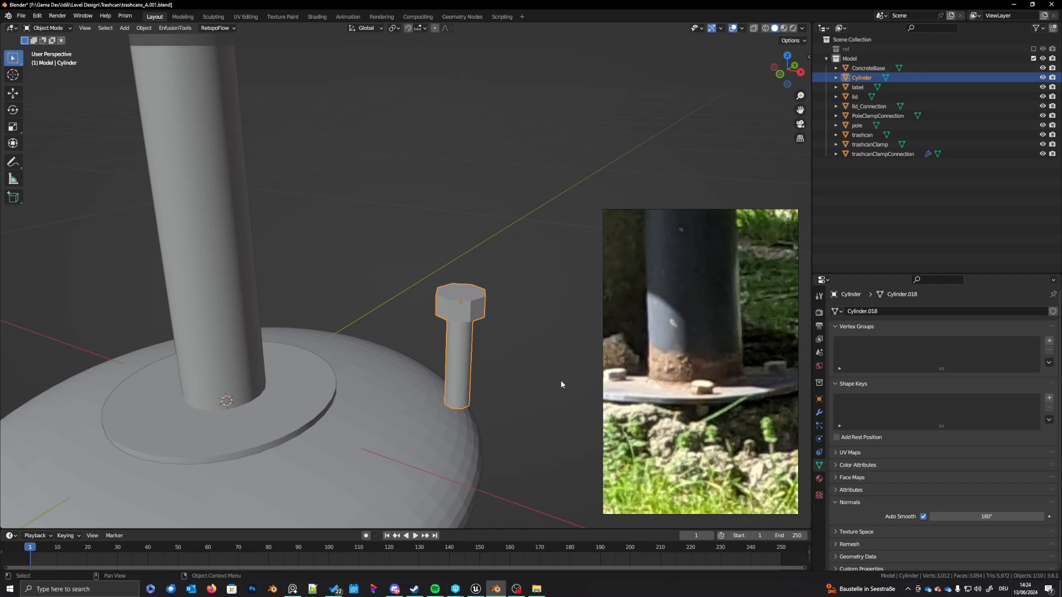
Step: Rename the Cylinder object to bolt
{"action": "scroll", "coordinate": [415, 348], "scroll_direction": "down", "scroll_amount": 6}
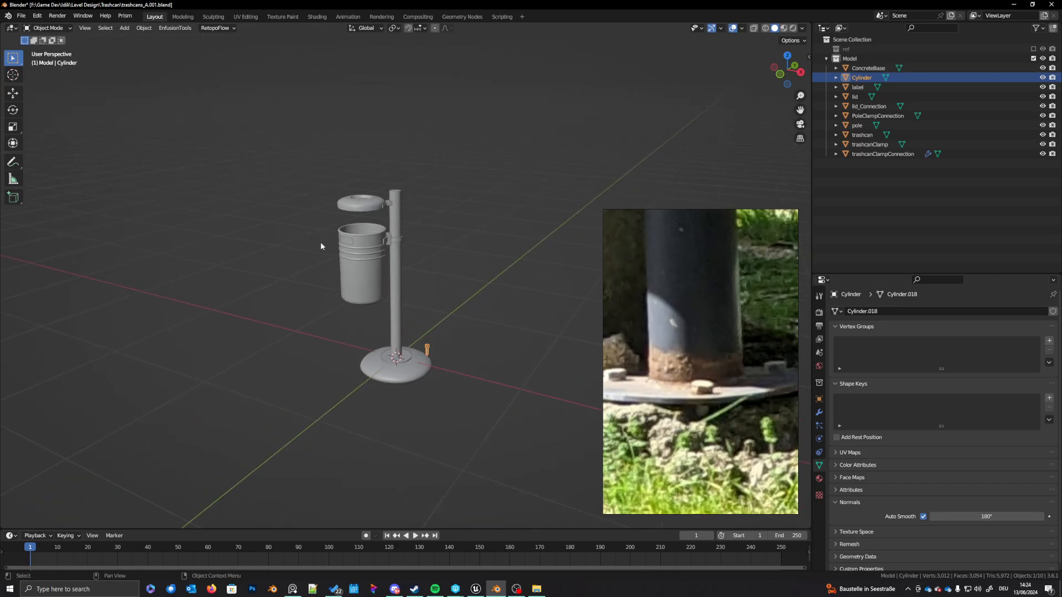
{"action": "left_click_drag", "start_coordinate": [316, 148], "coordinate": [455, 417]}
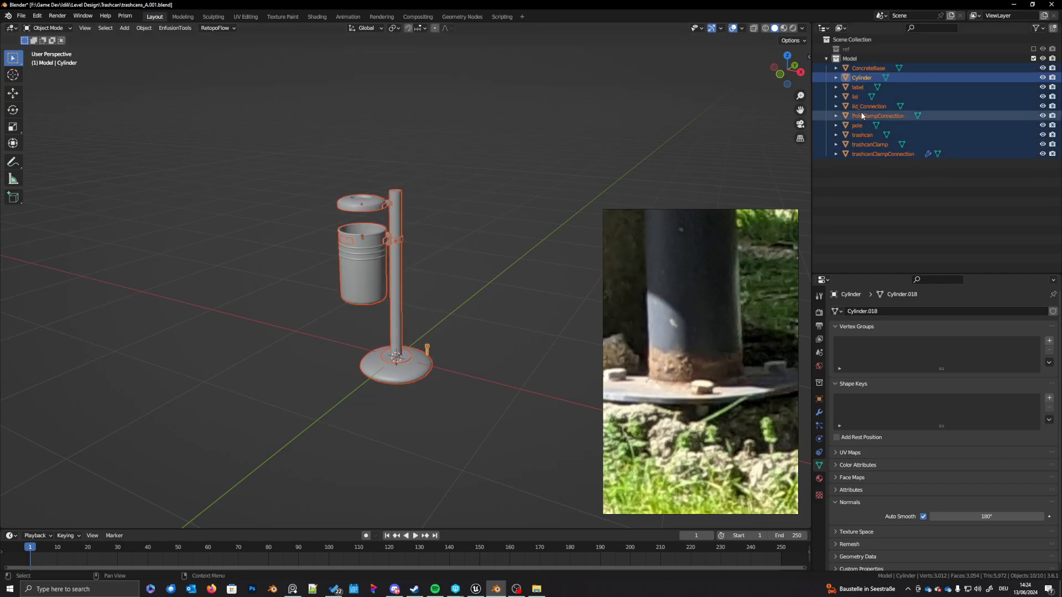
{"action": "left_click", "coordinate": [861, 78]}
{"action": "double_click", "coordinate": [862, 77]}
{"action": "type", "text": "bolt"}
{"action": "key", "text": "Return"}
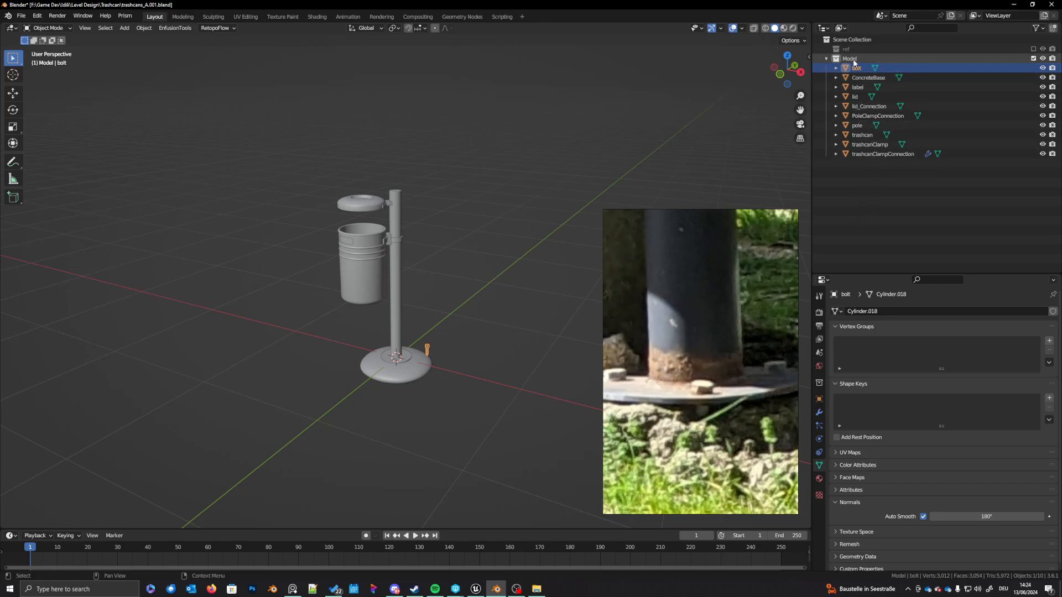
Step: Rename the Model collection to Model_low
{"action": "left_click", "coordinate": [855, 59]}
{"action": "double_click", "coordinate": [855, 60]}
{"action": "type", "text": "_low"}
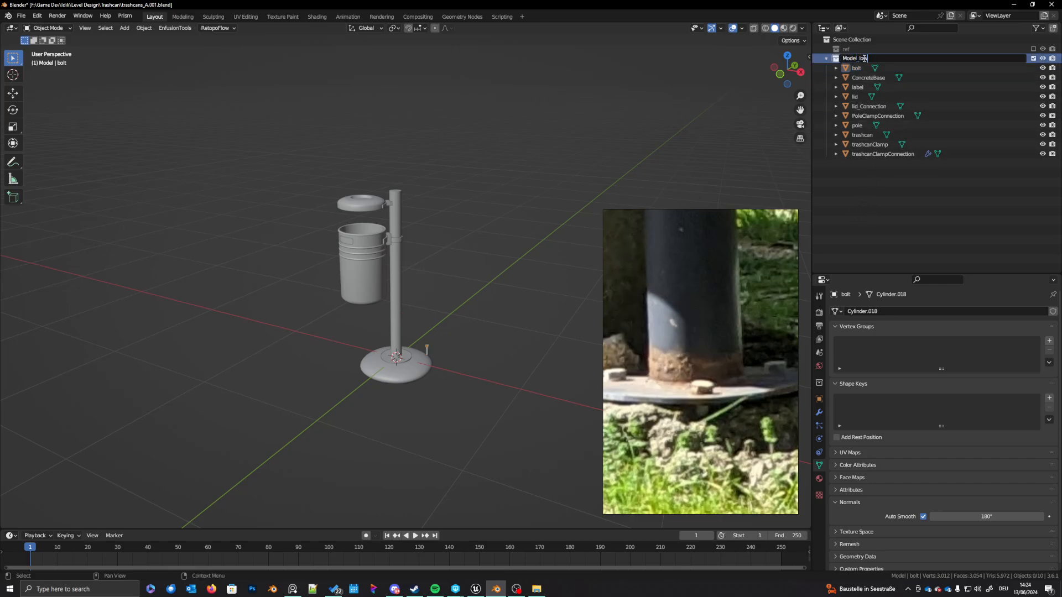
{"action": "key", "text": "Return"}
Step: Duplicate the Model_low collection and name the copy Model_high
{"action": "right_click", "coordinate": [865, 60]}
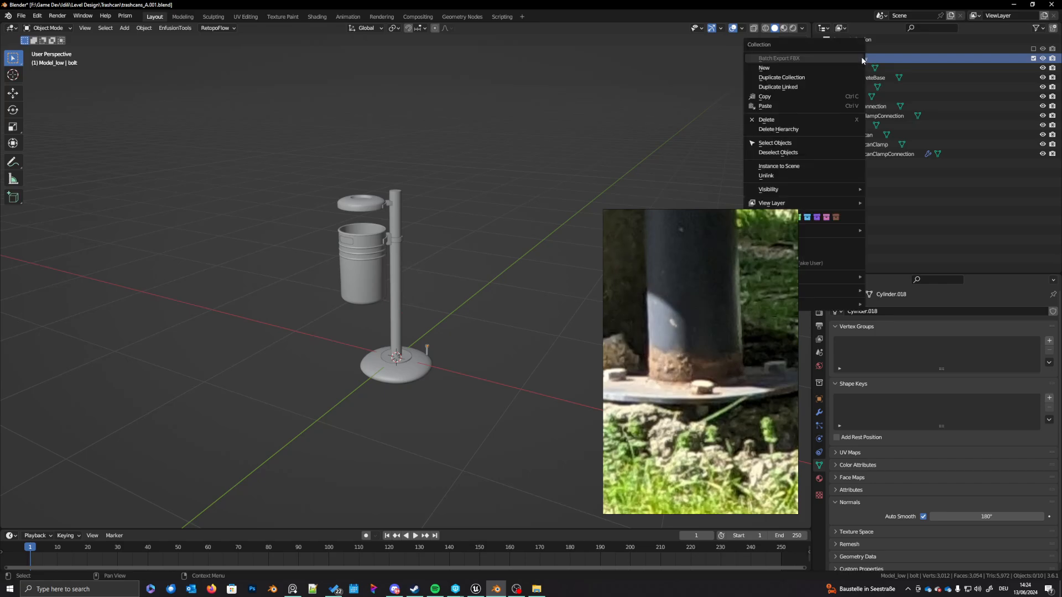
{"action": "left_click", "coordinate": [799, 78]}
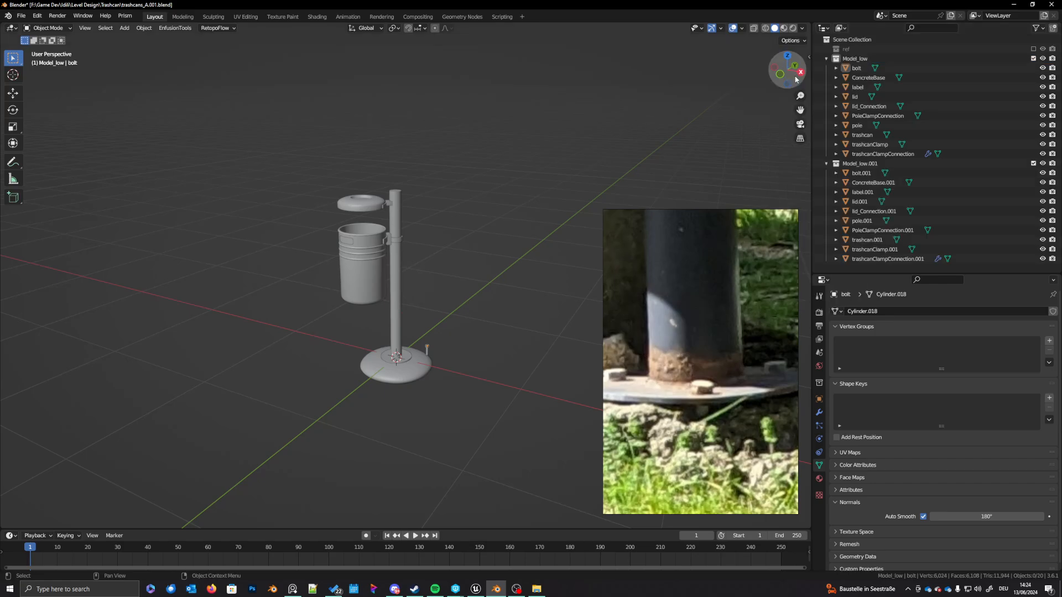
{"action": "left_click", "coordinate": [865, 164]}
{"action": "double_click", "coordinate": [858, 163]}
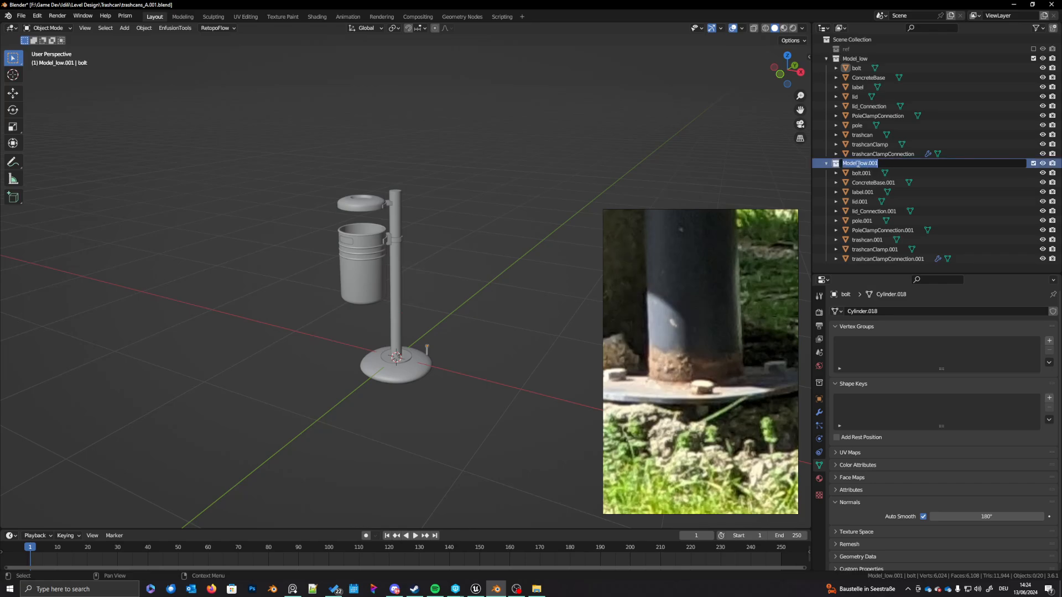
{"action": "left_click_drag", "start_coordinate": [859, 164], "coordinate": [900, 168]}
{"action": "type", "text": "high"}
{"action": "key", "text": "Return"}
Step: Batch rename all objects in the Model_high collection, replacing .001 with _high
{"action": "left_click", "coordinate": [852, 173]}
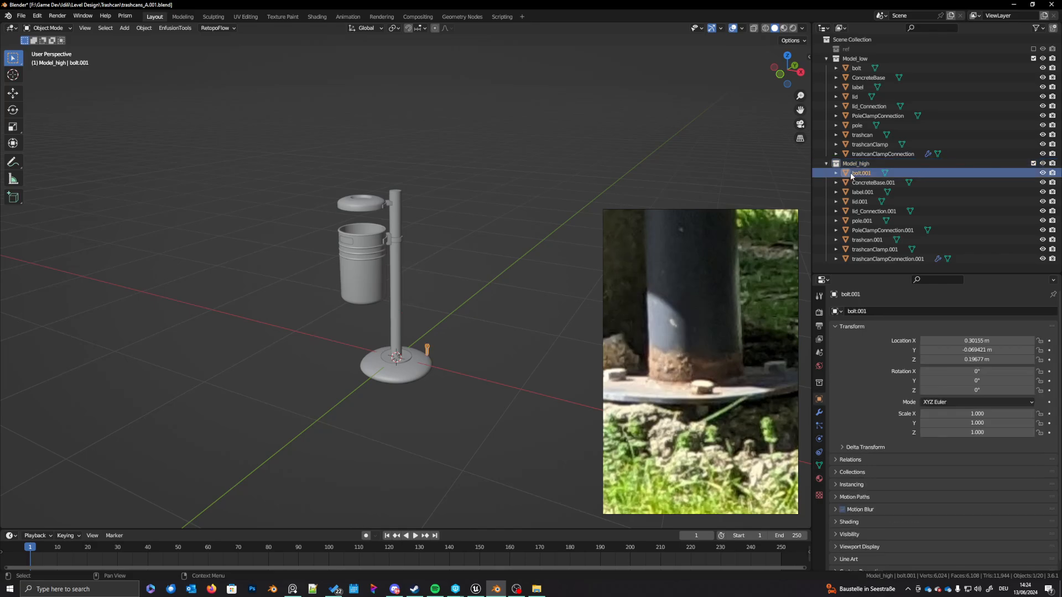
{"action": "left_click", "coordinate": [870, 261], "text": "shift"}
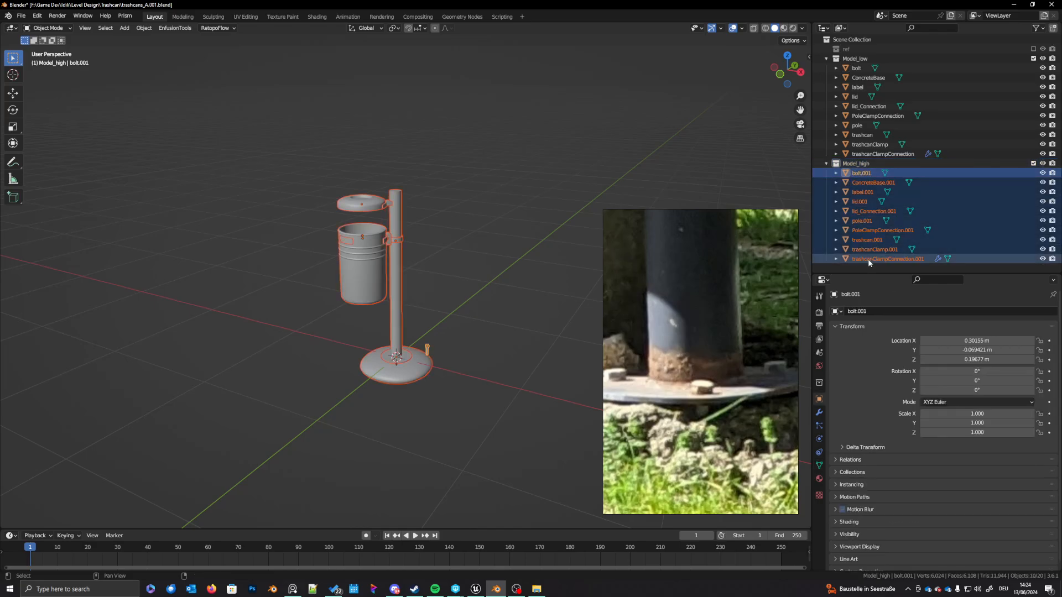
{"action": "middle_click_drag", "start_coordinate": [505, 291], "coordinate": [496, 303]}
{"action": "key", "text": "ctrl+F2"}
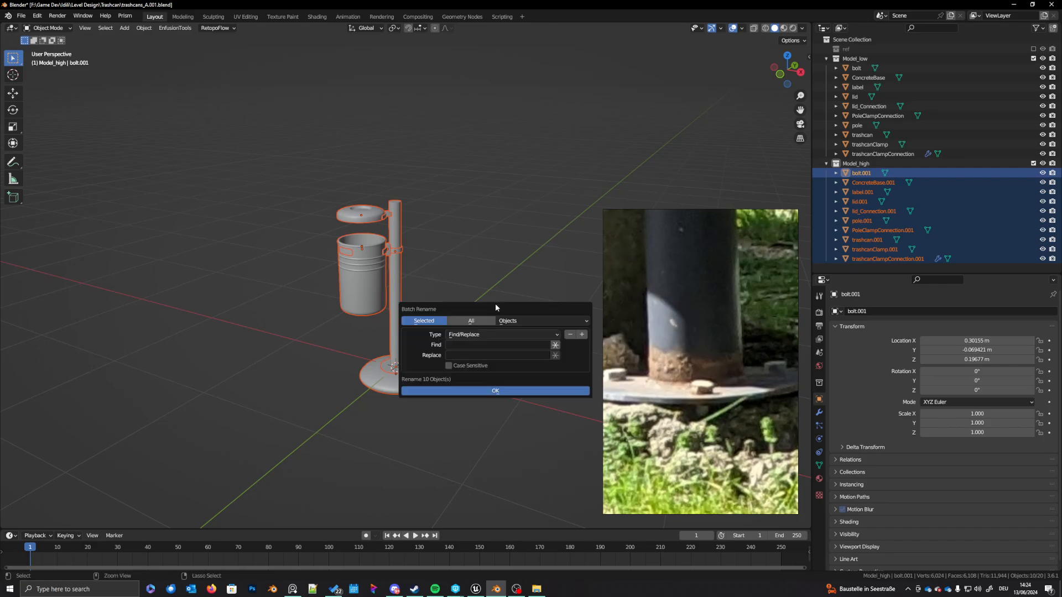
{"action": "left_click", "coordinate": [477, 344]}
{"action": "type", "text": ".001"}
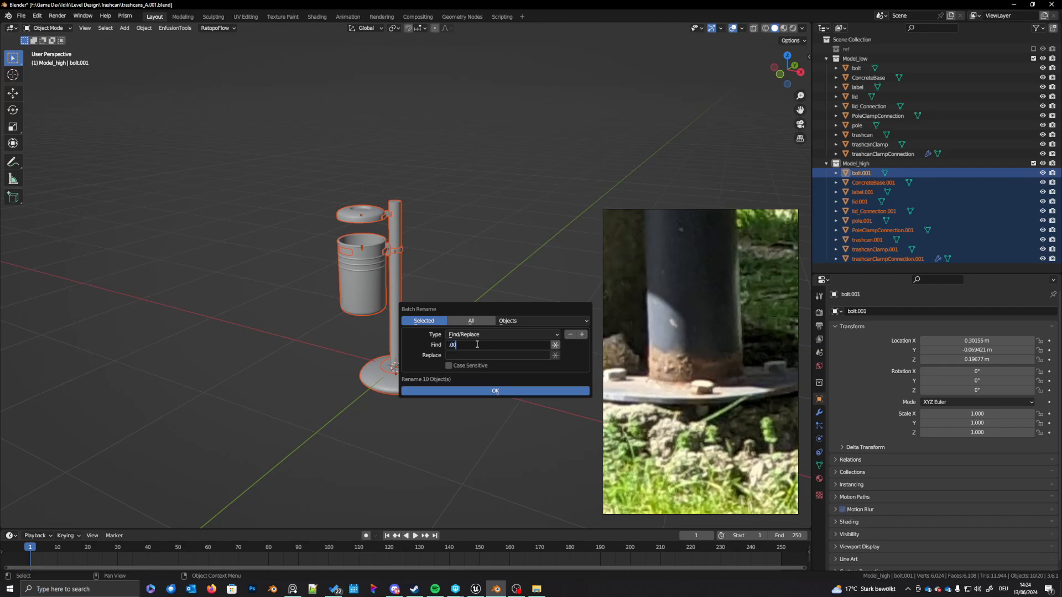
{"action": "left_click", "coordinate": [480, 357]}
{"action": "type", "text": "_high"}
{"action": "key", "text": "Return"}
{"action": "left_click", "coordinate": [498, 391]}
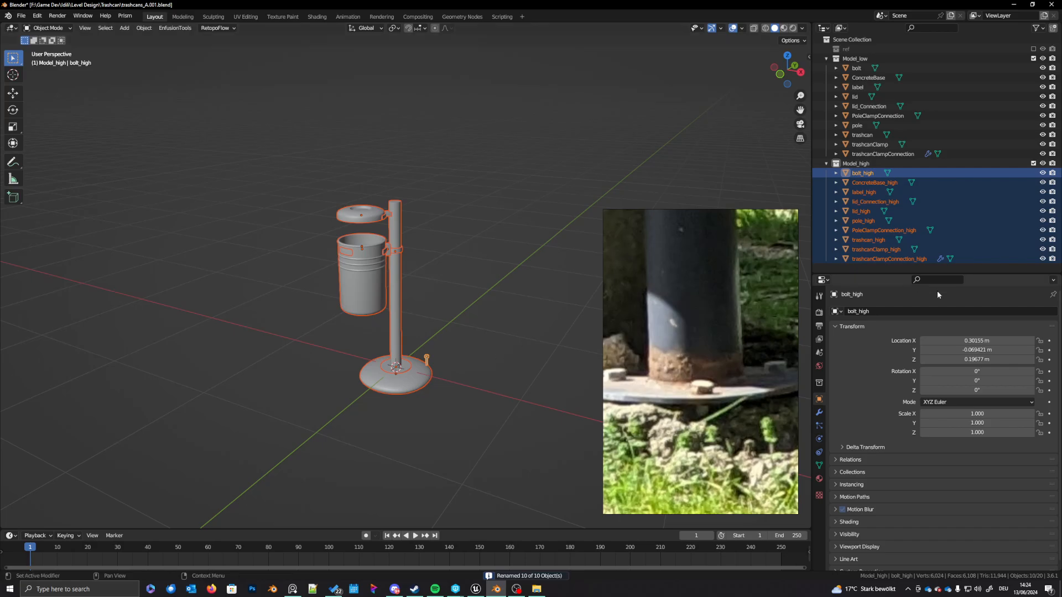
{"action": "left_click_drag", "start_coordinate": [972, 271], "coordinate": [972, 277]}
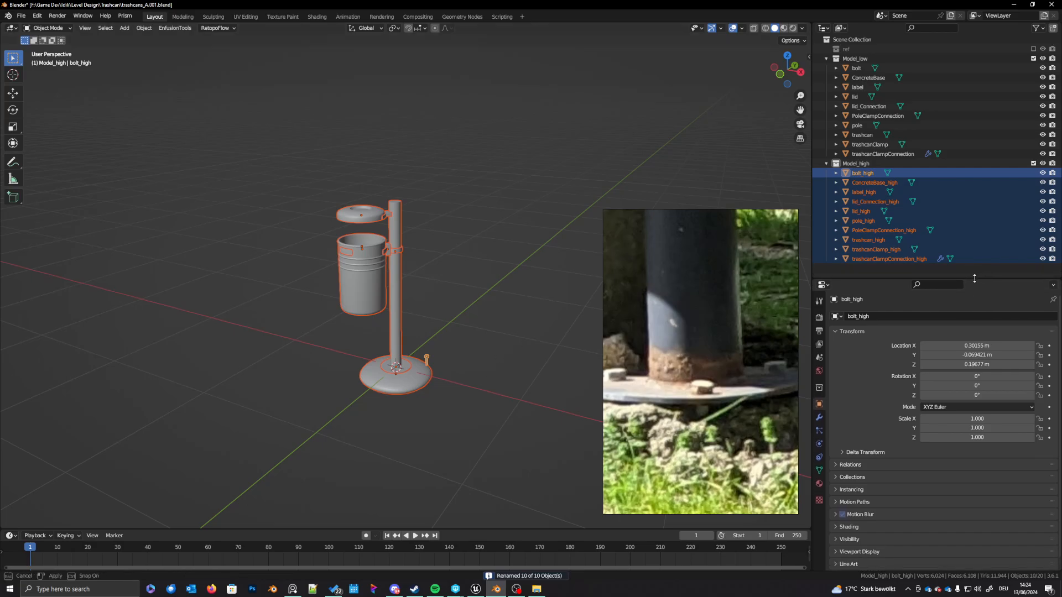
Step: Exclude the Model_low collection from the view layer
{"action": "middle_click_drag", "start_coordinate": [472, 328], "coordinate": [481, 315]}
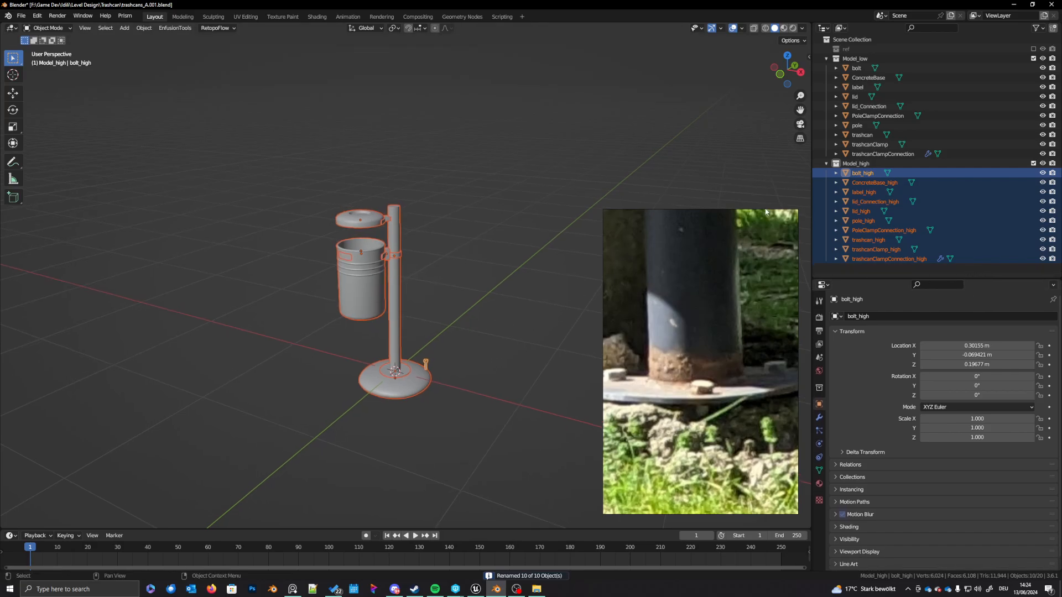
{"action": "left_click", "coordinate": [1033, 58]}
{"action": "middle_click_drag", "start_coordinate": [442, 350], "coordinate": [446, 360]}
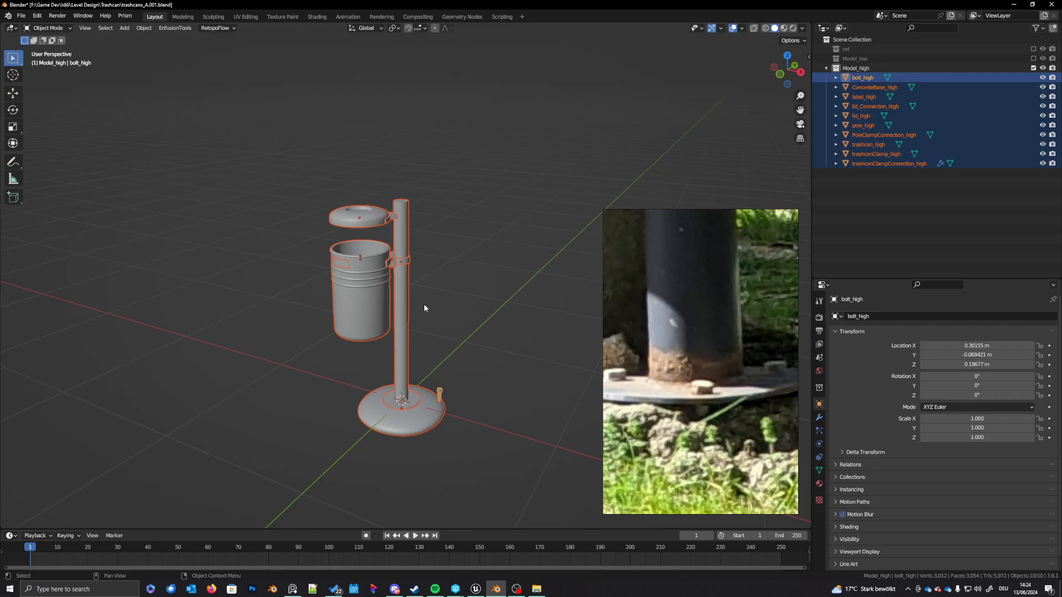
Step: Delete the Model_high collection together with all its objects and include the Model_low collection in the view layer again
{"action": "middle_click_drag", "start_coordinate": [424, 309], "coordinate": [448, 274]}
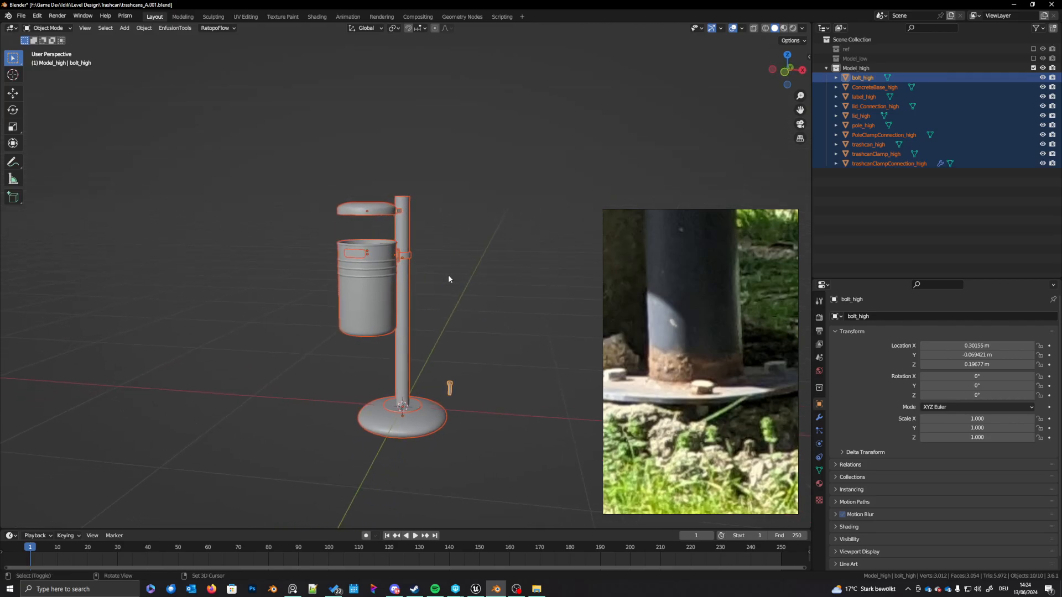
{"action": "left_click", "coordinate": [358, 256]}
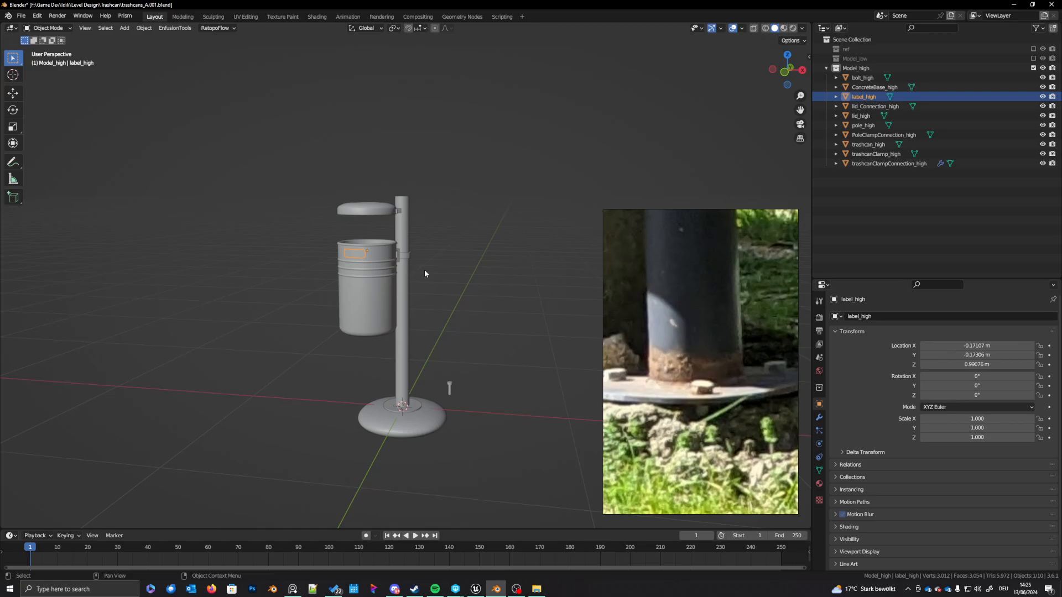
{"action": "key", "text": "KP_1"}
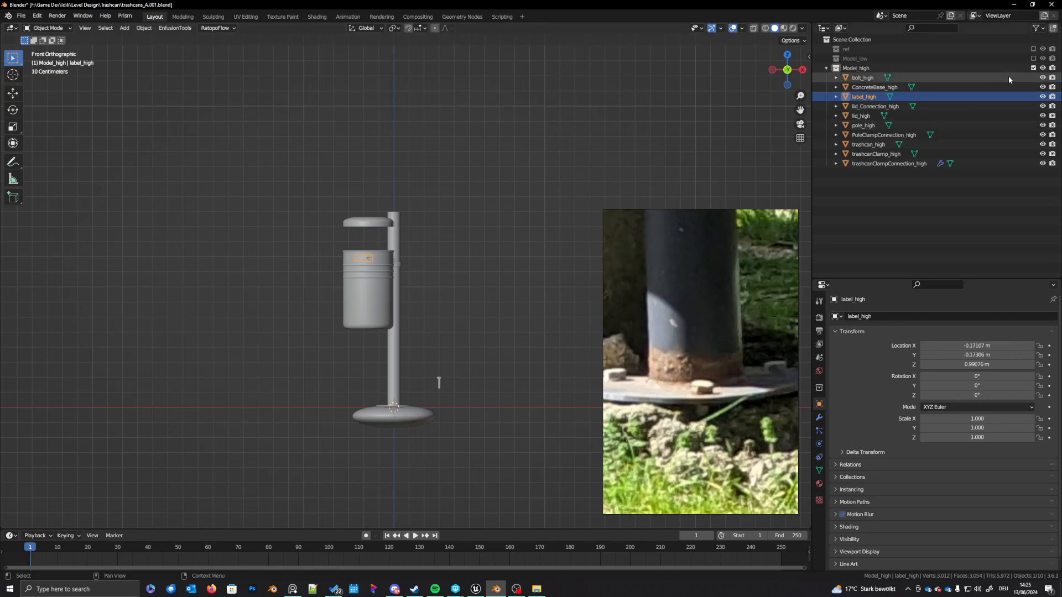
{"action": "left_click", "coordinate": [864, 69]}
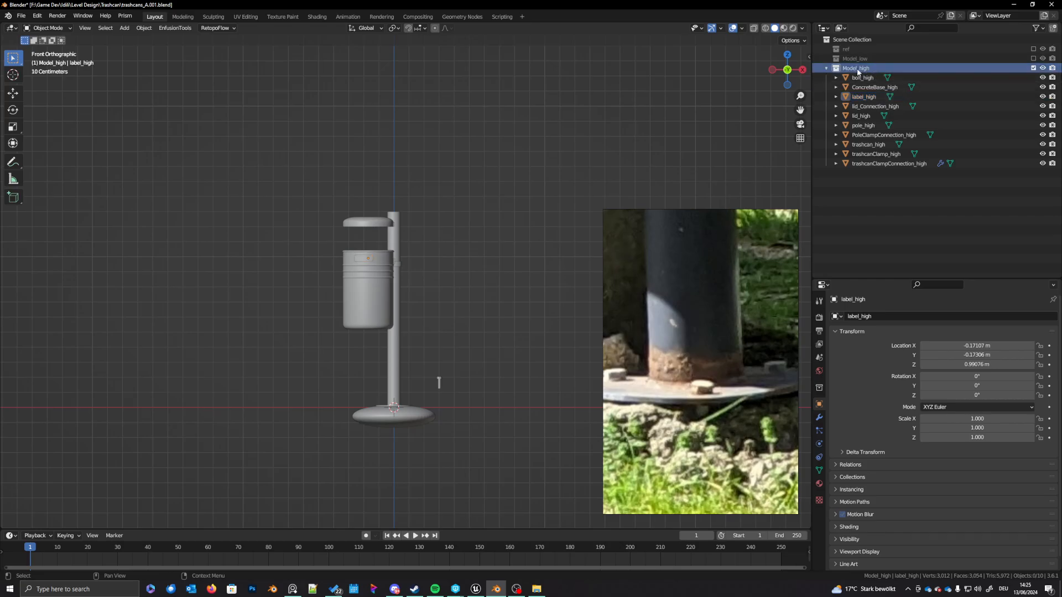
{"action": "right_click", "coordinate": [856, 71]}
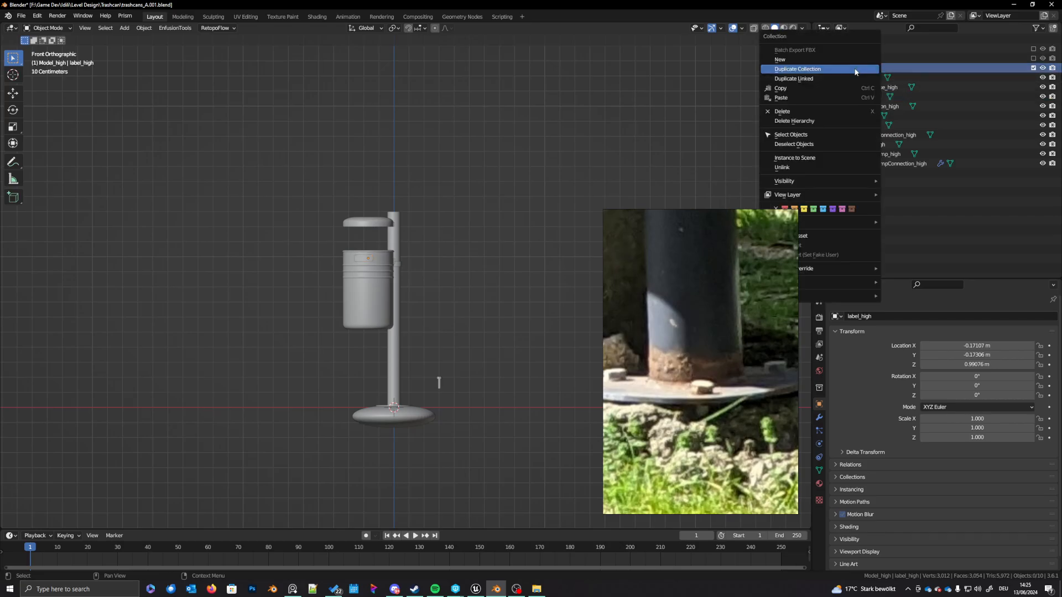
{"action": "left_click", "coordinate": [818, 116]}
{"action": "left_click", "coordinate": [1033, 58]}
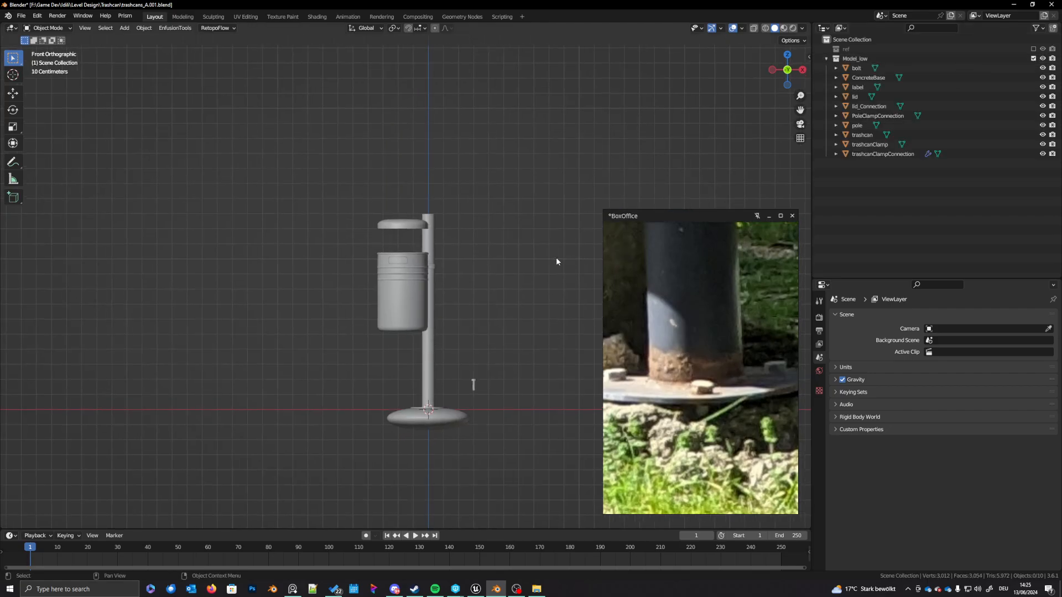
Step: Move the low-poly trashcan body and lid together 1.1 m along the global X axis, away from the pole
{"action": "left_click", "coordinate": [403, 265]}
{"action": "scroll", "coordinate": [483, 317], "scroll_direction": "down", "scroll_amount": 1}
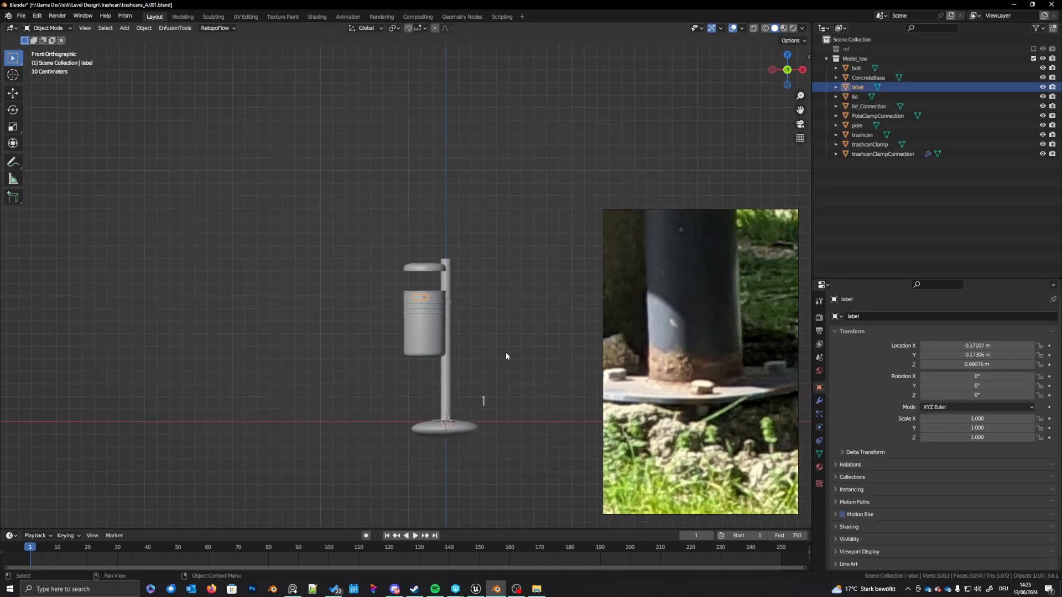
{"action": "middle_click_drag", "start_coordinate": [479, 331], "coordinate": [419, 288]}
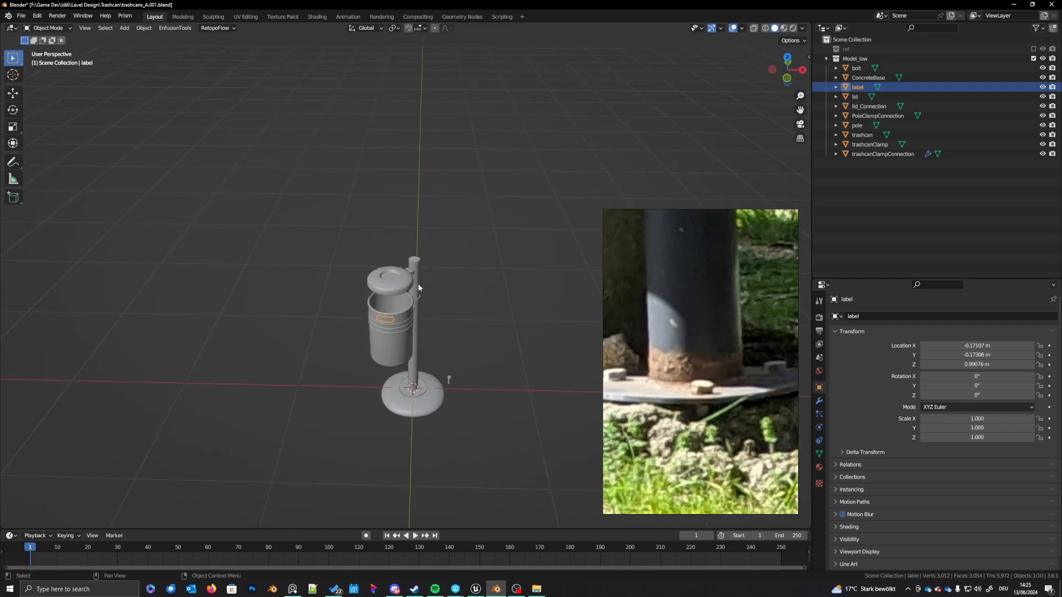
{"action": "left_click", "coordinate": [416, 365]}
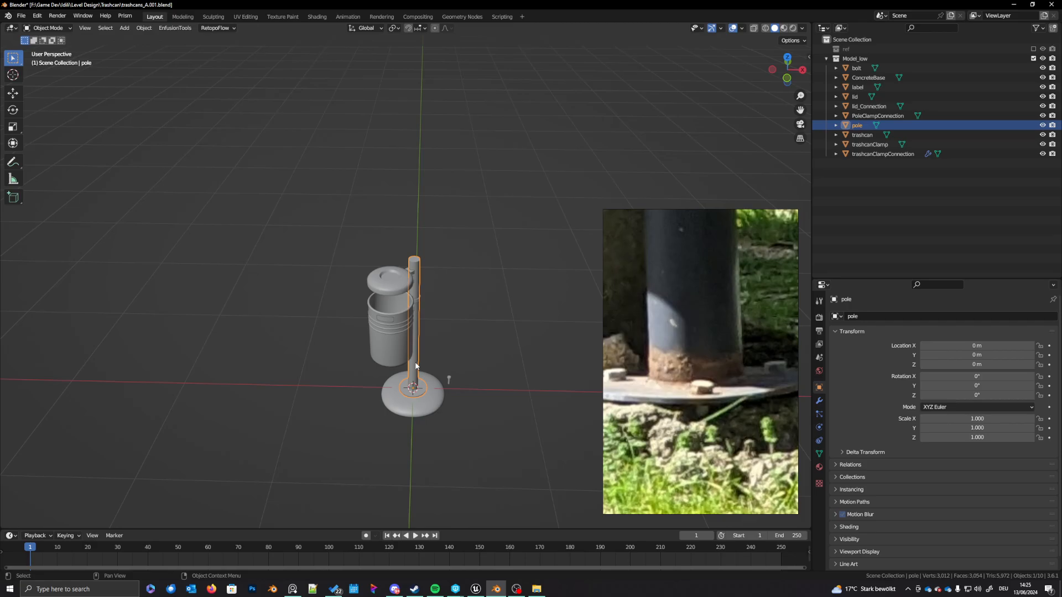
{"action": "left_click", "coordinate": [382, 346]}
{"action": "left_click", "coordinate": [390, 277], "text": "shift"}
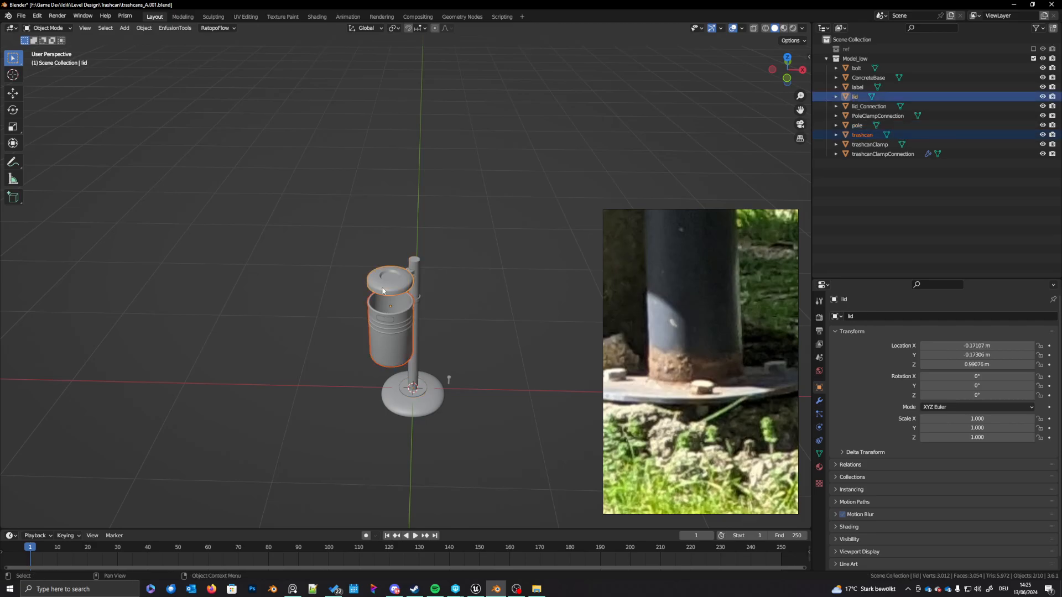
{"action": "key", "text": "KP_1"}
{"action": "key", "text": "g"}
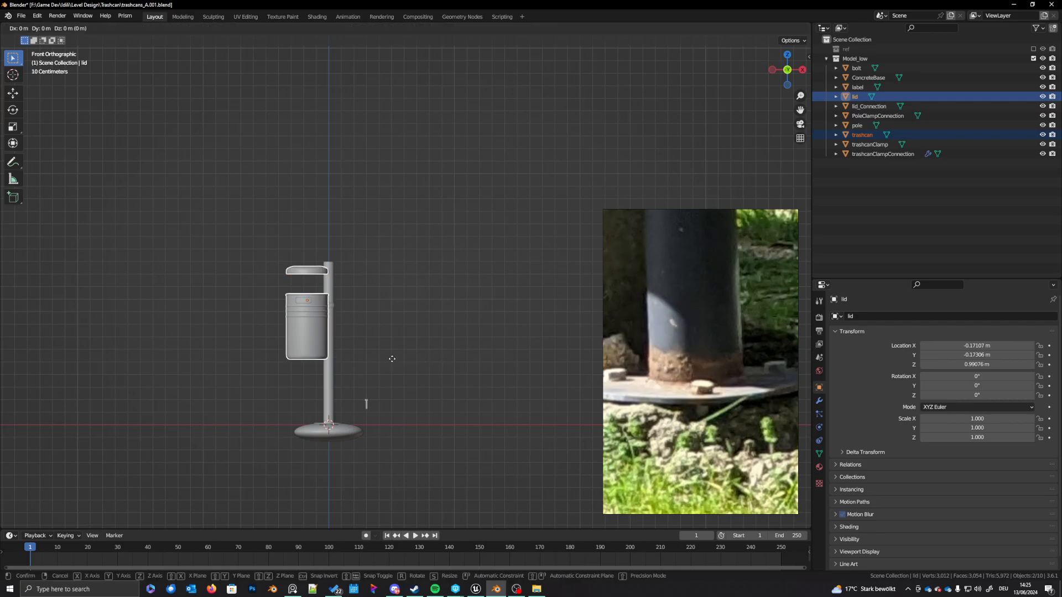
{"action": "key", "text": "x"}
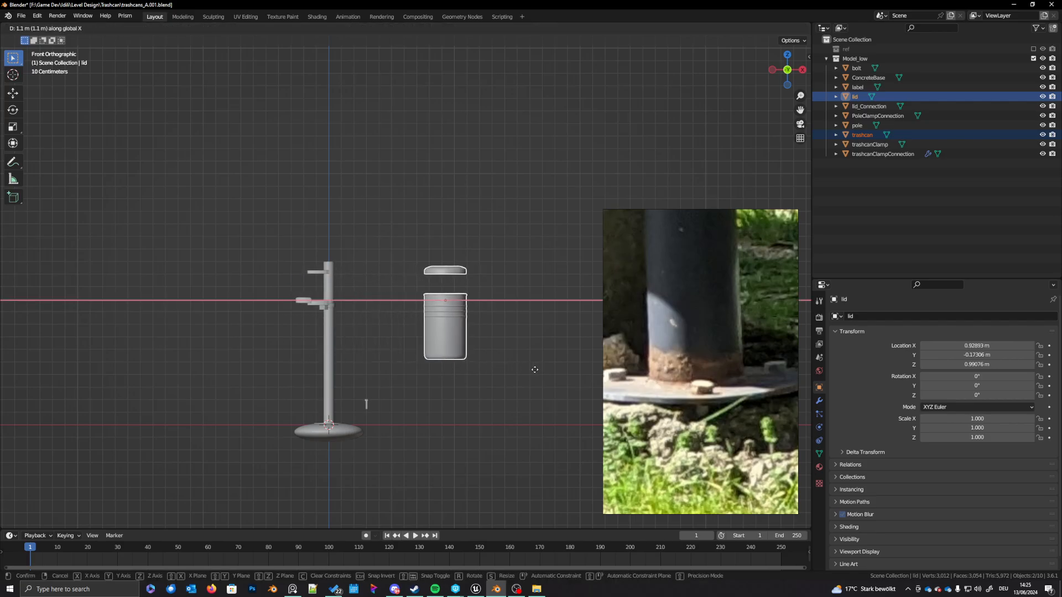
{"action": "left_click", "coordinate": [530, 370]}
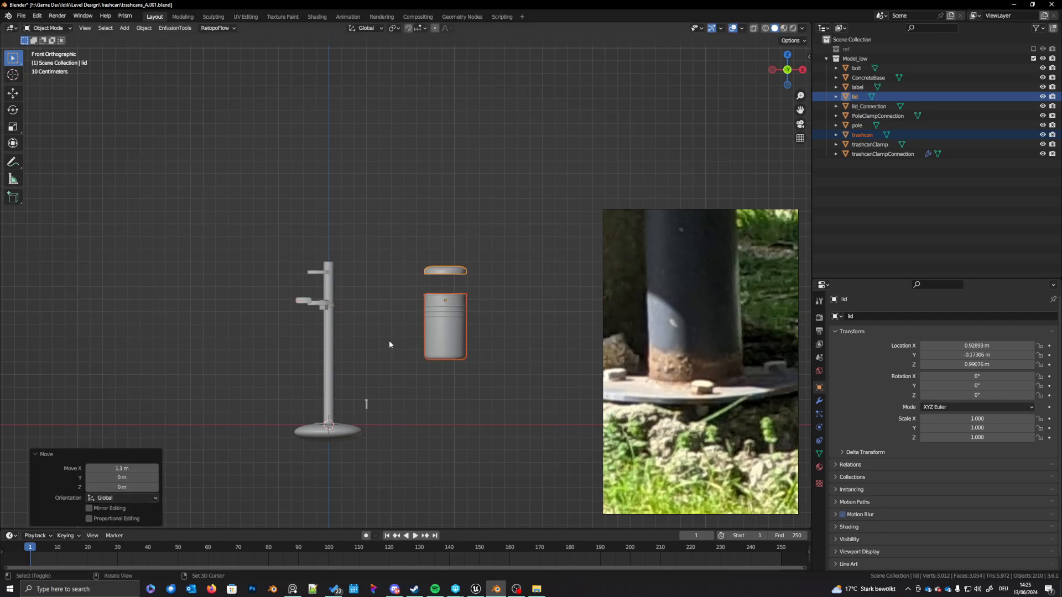
Step: Move the label about 0.61 m along its local X axis, into the gap between the pole and the trashcan body
{"action": "middle_click_drag", "start_coordinate": [390, 340], "coordinate": [289, 314]}
{"action": "left_click", "coordinate": [291, 308]}
{"action": "key", "text": "g"}
{"action": "key", "text": "x"}
{"action": "key", "text": "x"}
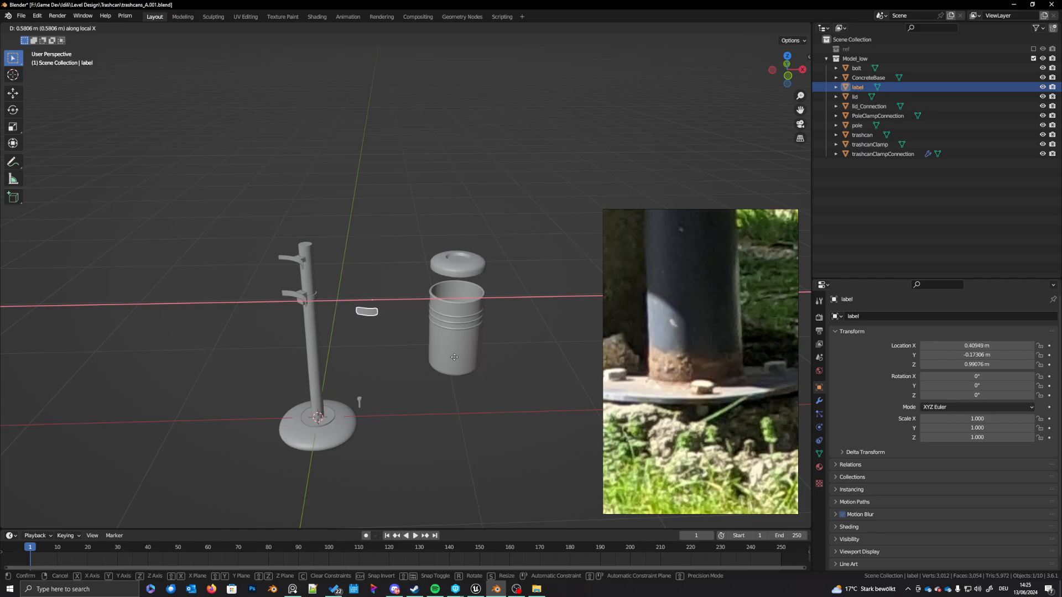
{"action": "left_click", "coordinate": [384, 360]}
Step: Move trashcanClamp, trashcanClampConnection and PoleClampConnection together along the negative global X axis until they stand clear of the pole
{"action": "middle_click_drag", "start_coordinate": [384, 361], "coordinate": [370, 317]}
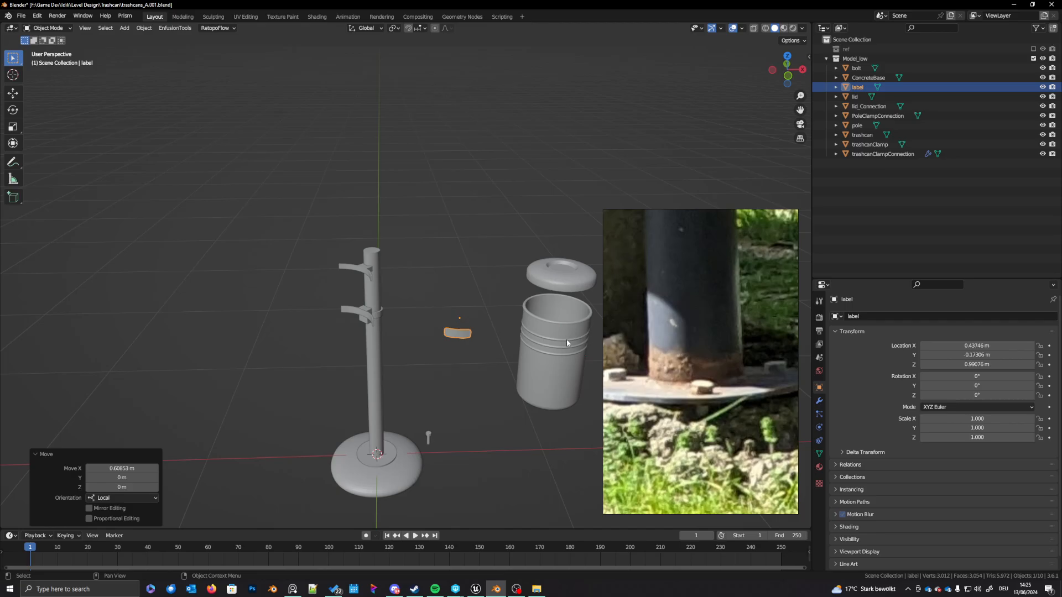
{"action": "left_click", "coordinate": [368, 320]}
{"action": "middle_click_drag", "start_coordinate": [368, 320], "coordinate": [436, 336]}
{"action": "left_click", "coordinate": [372, 313], "text": "shift"}
{"action": "left_click", "coordinate": [377, 318], "text": "shift"}
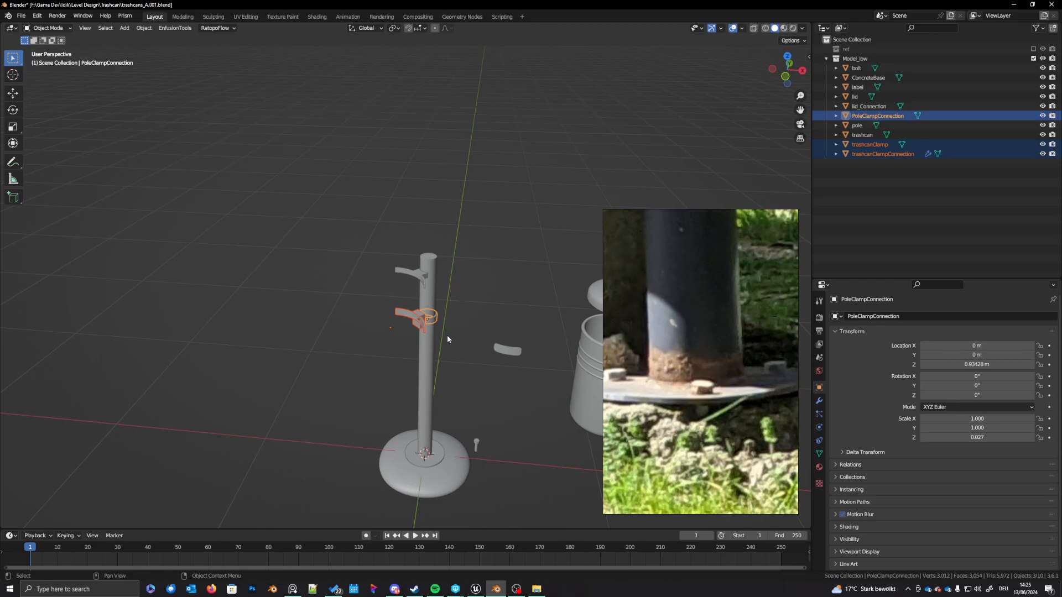
{"action": "scroll", "coordinate": [451, 337], "scroll_direction": "down", "scroll_amount": 5}
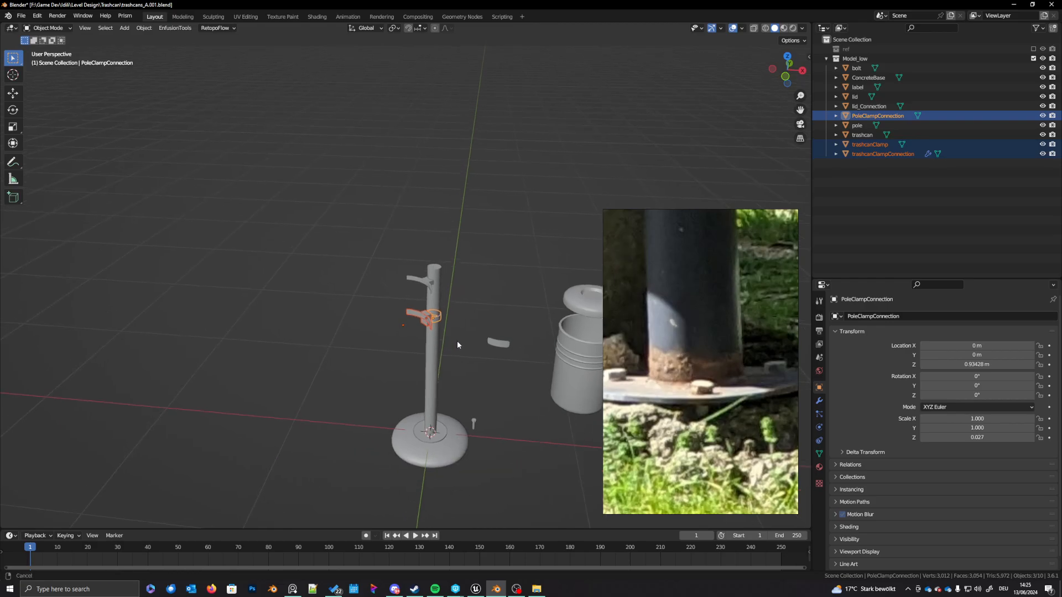
{"action": "middle_click_drag", "start_coordinate": [457, 342], "coordinate": [435, 352]}
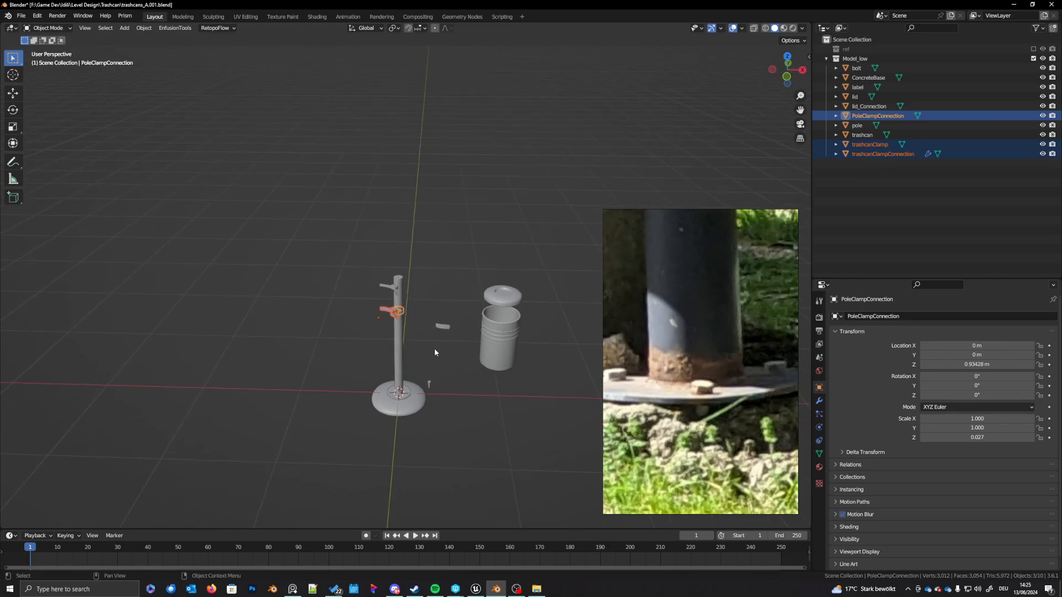
{"action": "scroll", "coordinate": [426, 351], "scroll_direction": "up", "scroll_amount": 4}
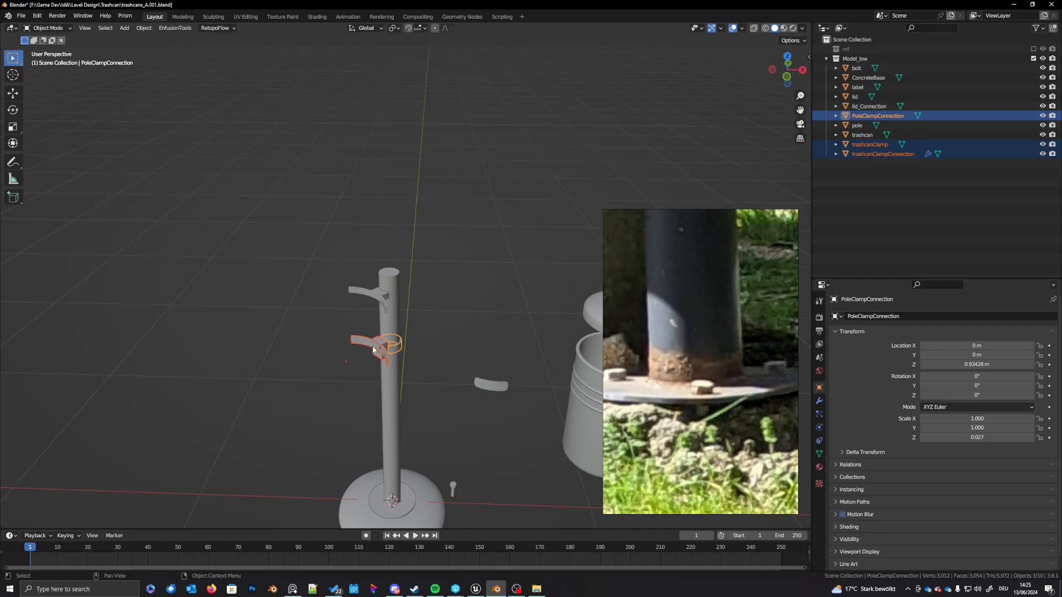
{"action": "scroll", "coordinate": [373, 346], "scroll_direction": "down", "scroll_amount": 4}
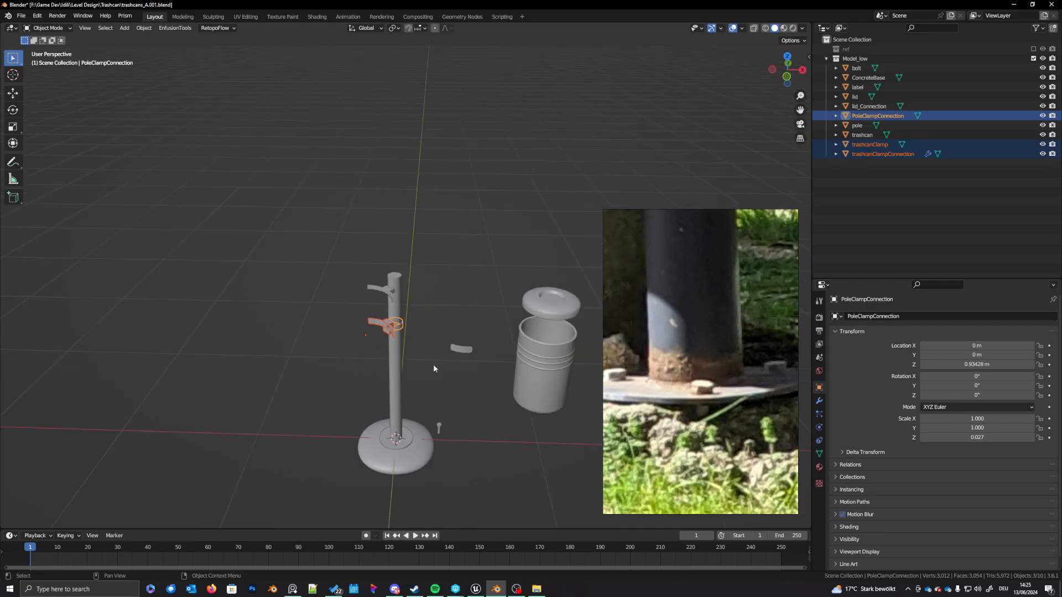
{"action": "key", "text": "g"}
{"action": "key", "text": "x"}
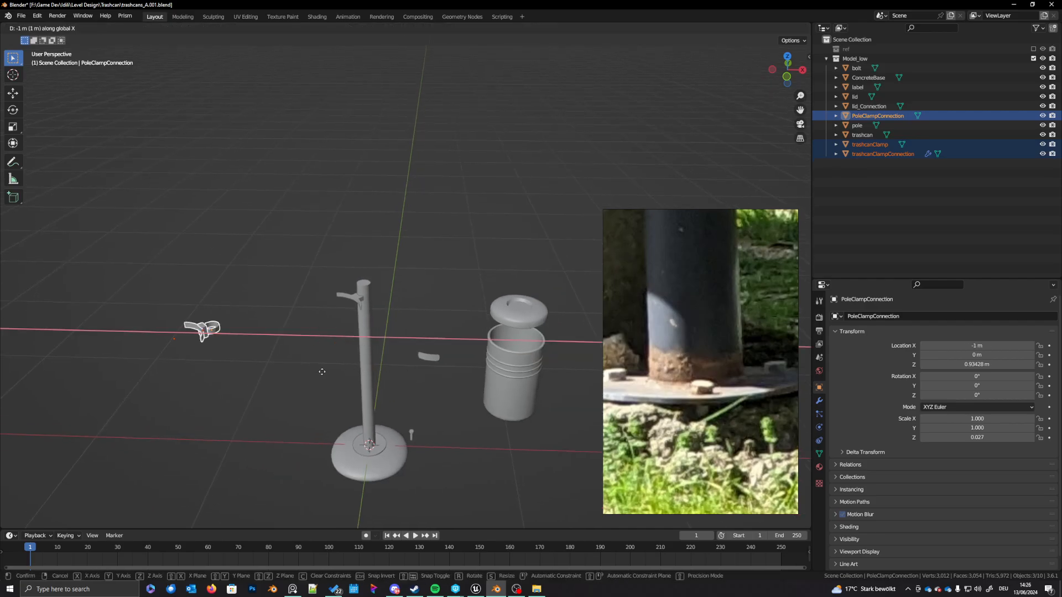
{"action": "left_click", "coordinate": [326, 372]}
Step: Move lid_Connection about 1.01 m along the negative global X axis, away from the pole and past the clamp parts
{"action": "left_click", "coordinate": [348, 299]}
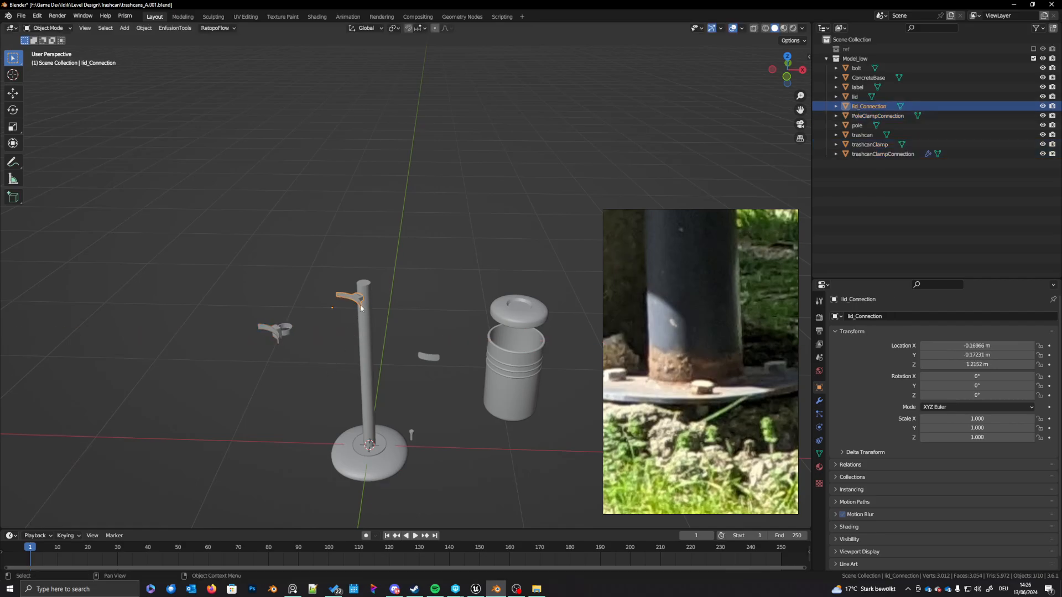
{"action": "middle_click_drag", "start_coordinate": [350, 317], "coordinate": [310, 331]}
{"action": "key", "text": "g"}
{"action": "key", "text": "x"}
{"action": "left_click", "coordinate": [230, 358]}
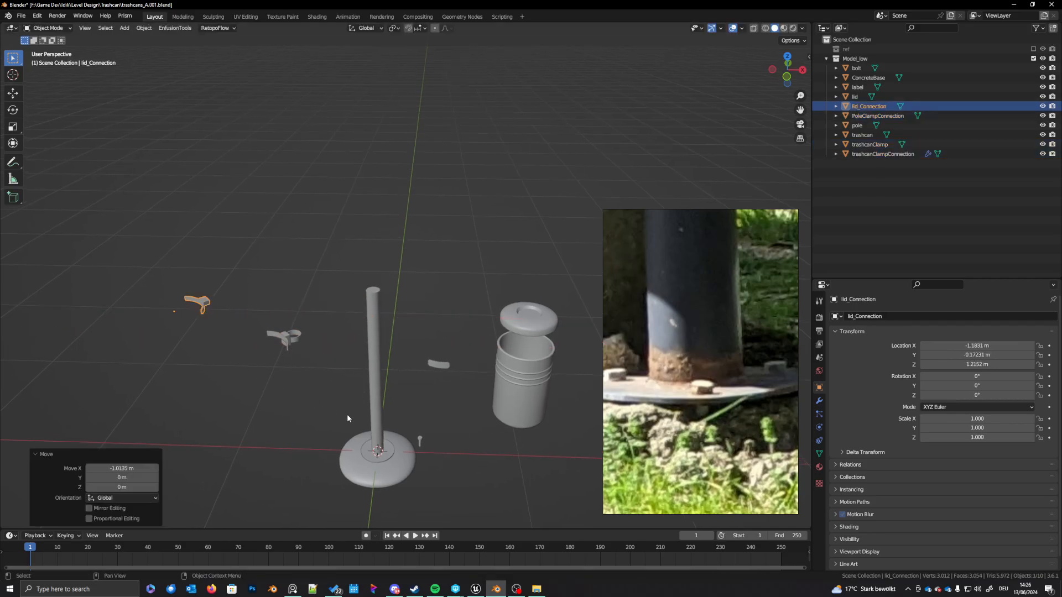
{"action": "middle_click_drag", "start_coordinate": [372, 447], "coordinate": [396, 371], "text": "shift"}
{"action": "left_click", "coordinate": [413, 404]}
{"action": "middle_click_drag", "start_coordinate": [416, 408], "coordinate": [352, 401], "text": "shift"}
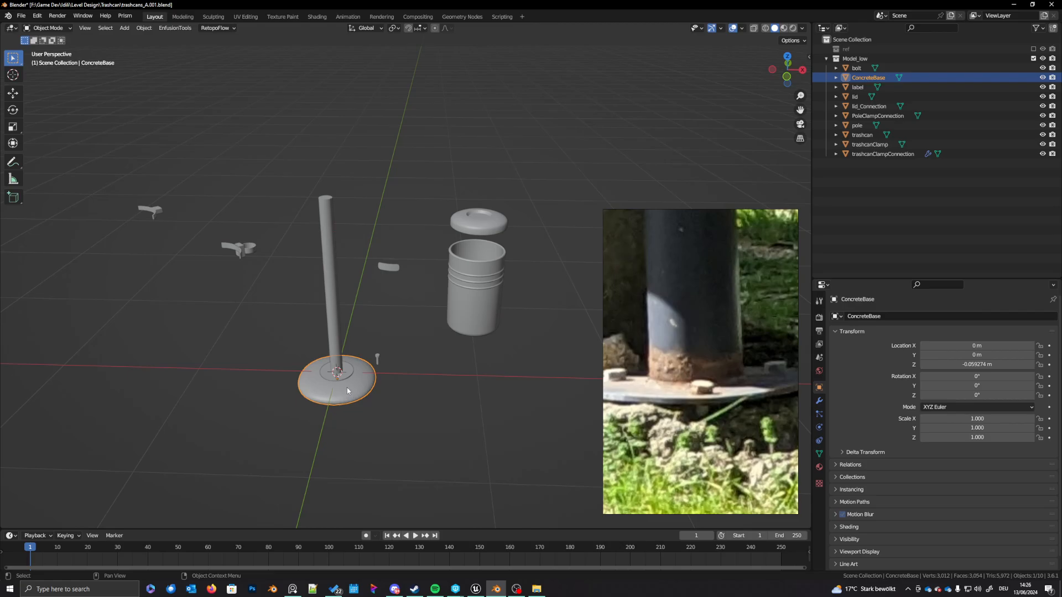
{"action": "middle_click_drag", "start_coordinate": [346, 387], "coordinate": [384, 403], "text": "shift"}
{"action": "left_click", "coordinate": [390, 369]}
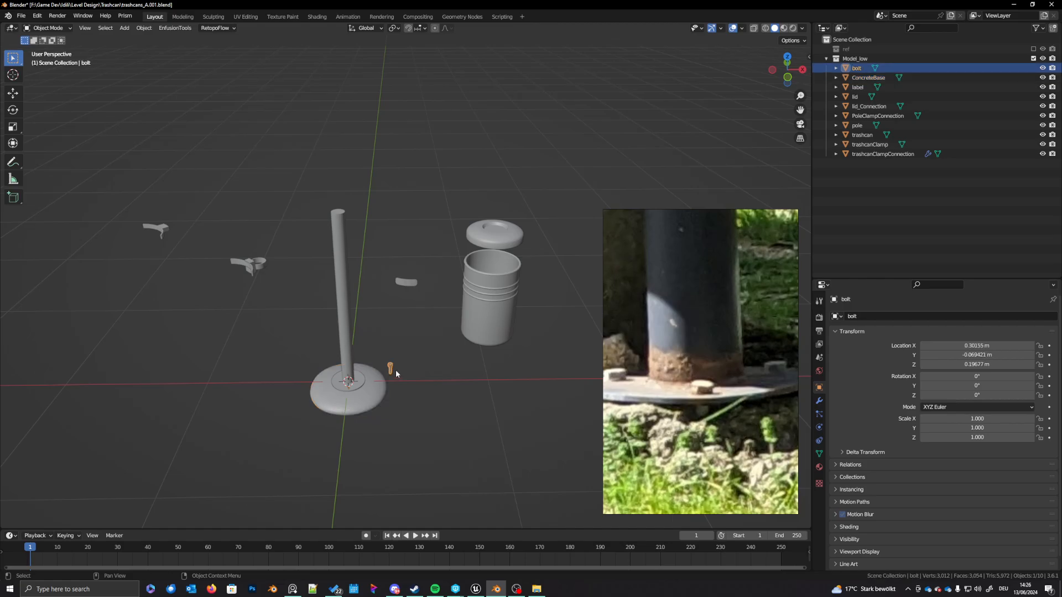
{"action": "middle_click_drag", "start_coordinate": [399, 354], "coordinate": [399, 364]}
Step: Duplicate the Model_low collection with its separated parts and rename the copy Model_high
{"action": "left_click", "coordinate": [855, 58]}
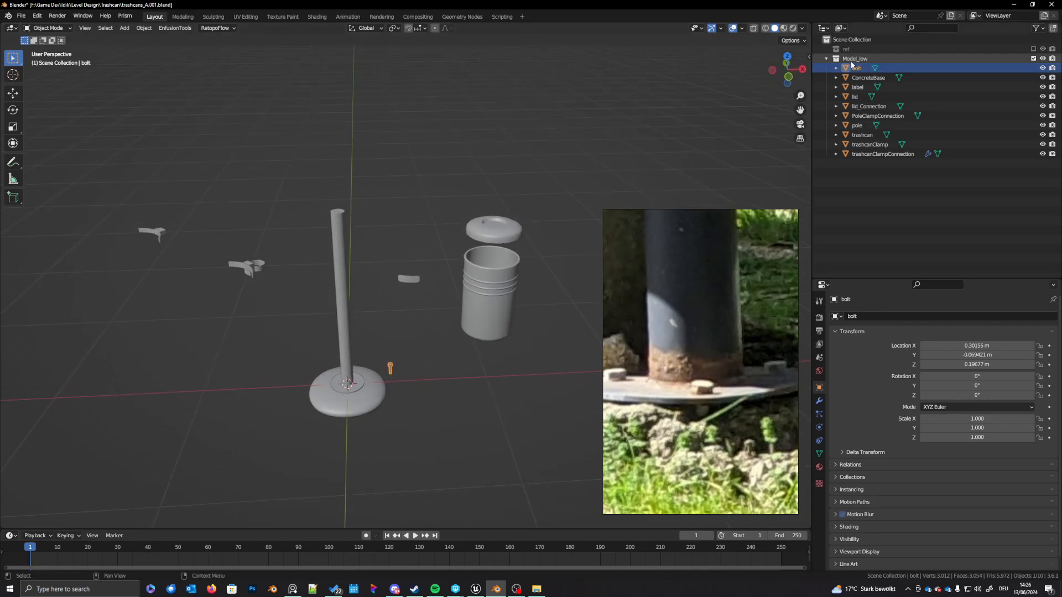
{"action": "right_click", "coordinate": [856, 58]}
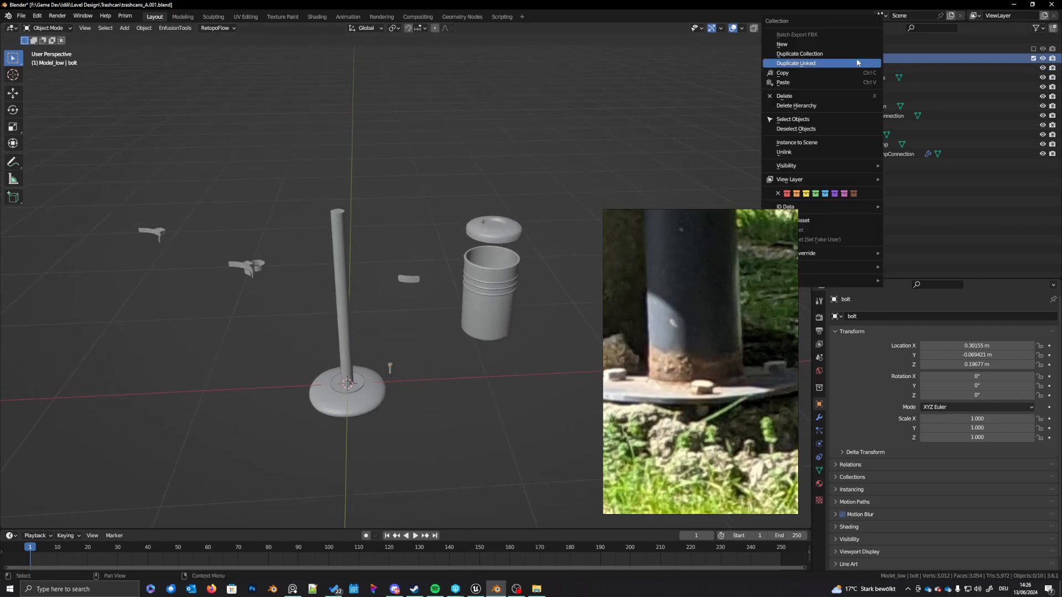
{"action": "left_click", "coordinate": [800, 53]}
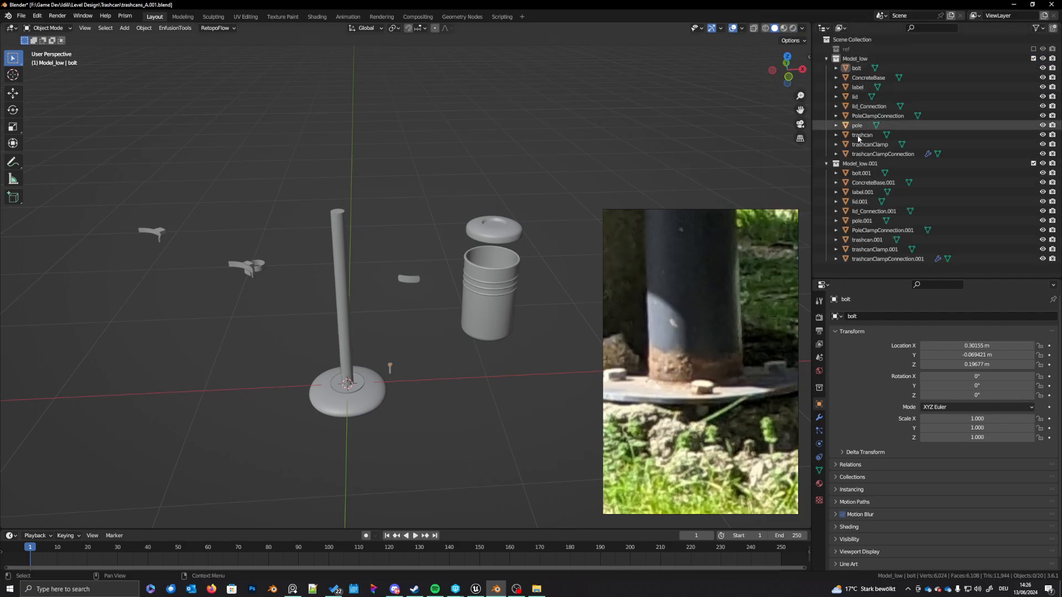
{"action": "left_click", "coordinate": [870, 166]}
{"action": "double_click", "coordinate": [870, 166]}
{"action": "left_click_drag", "start_coordinate": [859, 165], "coordinate": [919, 171]}
{"action": "type", "text": "high"}
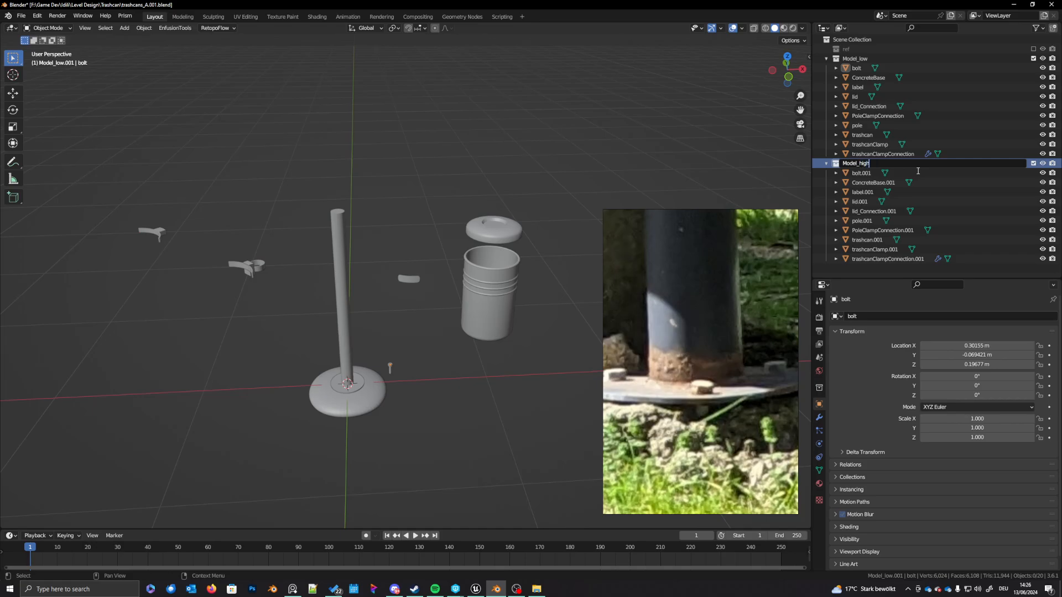
{"action": "key", "text": "Return"}
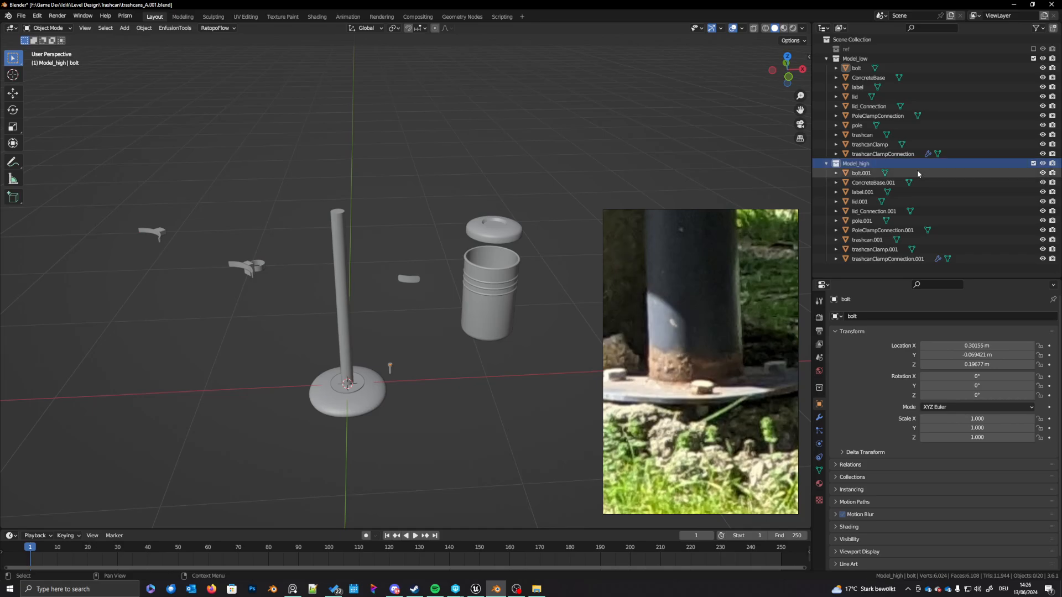
Step: Batch rename all objects in the new Model_high collection, replacing .001 with _high
{"action": "left_click", "coordinate": [855, 174]}
{"action": "left_click", "coordinate": [885, 259], "text": "shift"}
{"action": "key", "text": "KP_Decimal"}
{"action": "key", "text": "ctrl+F2"}
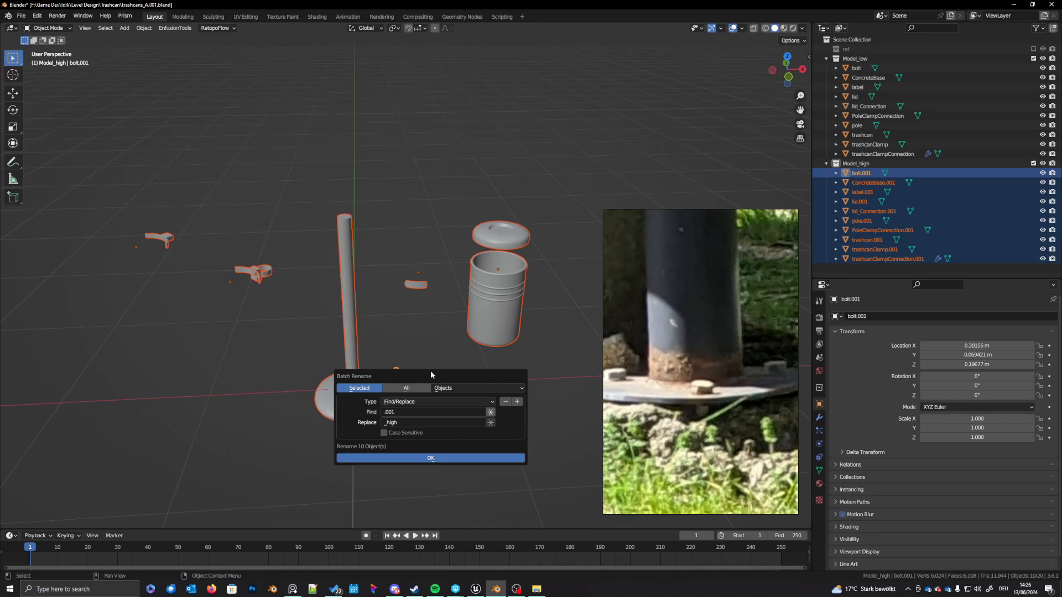
{"action": "left_click", "coordinate": [430, 458]}
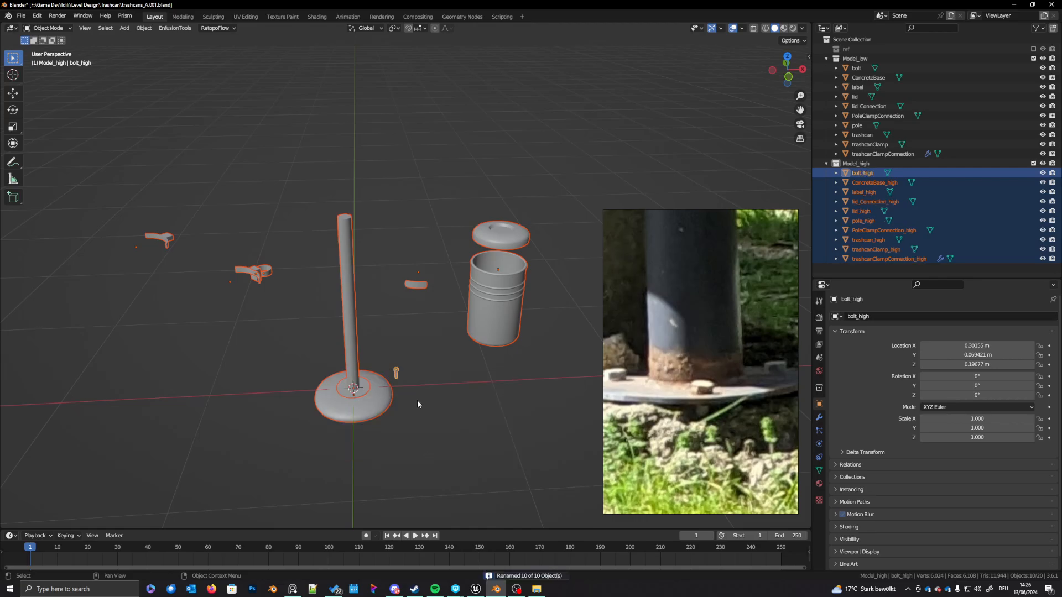
{"action": "left_click", "coordinate": [437, 380]}
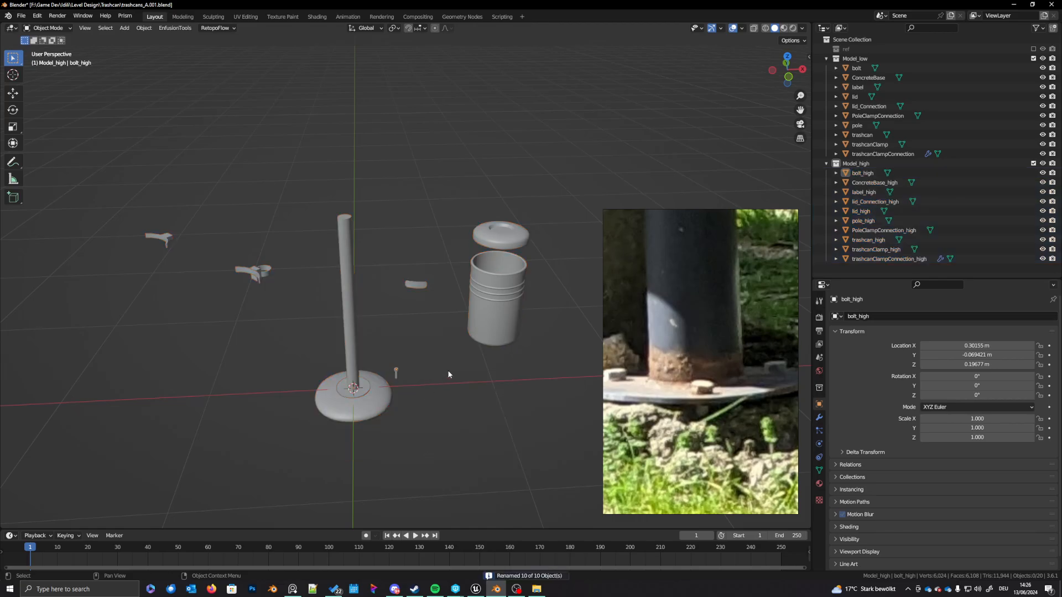
Step: Exclude the Model_low collection from the view layer and select trashcan_high in the front view
{"action": "left_click", "coordinate": [1034, 58]}
{"action": "middle_click_drag", "start_coordinate": [477, 346], "coordinate": [464, 346], "text": "shift"}
{"action": "left_click", "coordinate": [444, 324]}
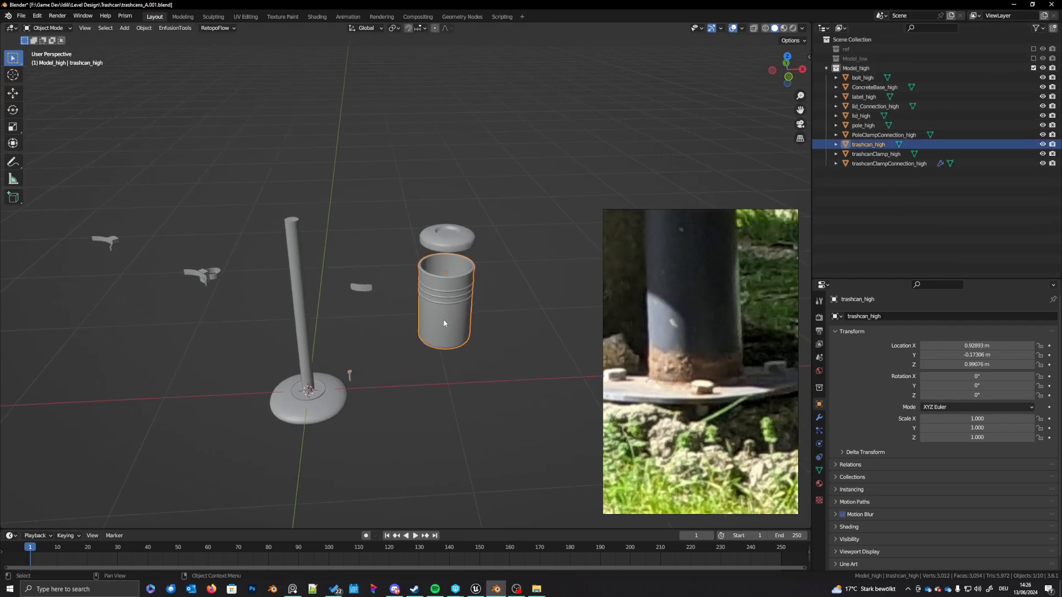
{"action": "key", "text": "KP_1"}
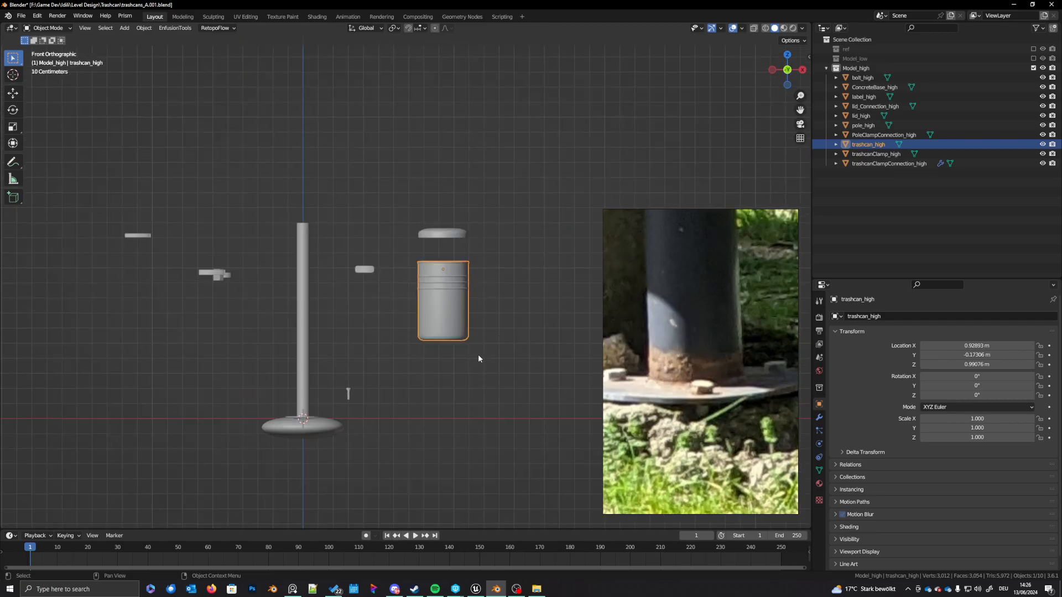
Step: Add an edge loop around the lower body of trashcan_high and slide it down to just above the rounded bottom, factor about 0.985
{"action": "scroll", "coordinate": [716, 360], "scroll_direction": "down", "scroll_amount": 6}
{"action": "middle_click_drag", "start_coordinate": [695, 295], "coordinate": [734, 402]}
{"action": "scroll", "coordinate": [730, 397], "scroll_direction": "up", "scroll_amount": 2}
{"action": "scroll", "coordinate": [453, 348], "scroll_direction": "up", "scroll_amount": 7}
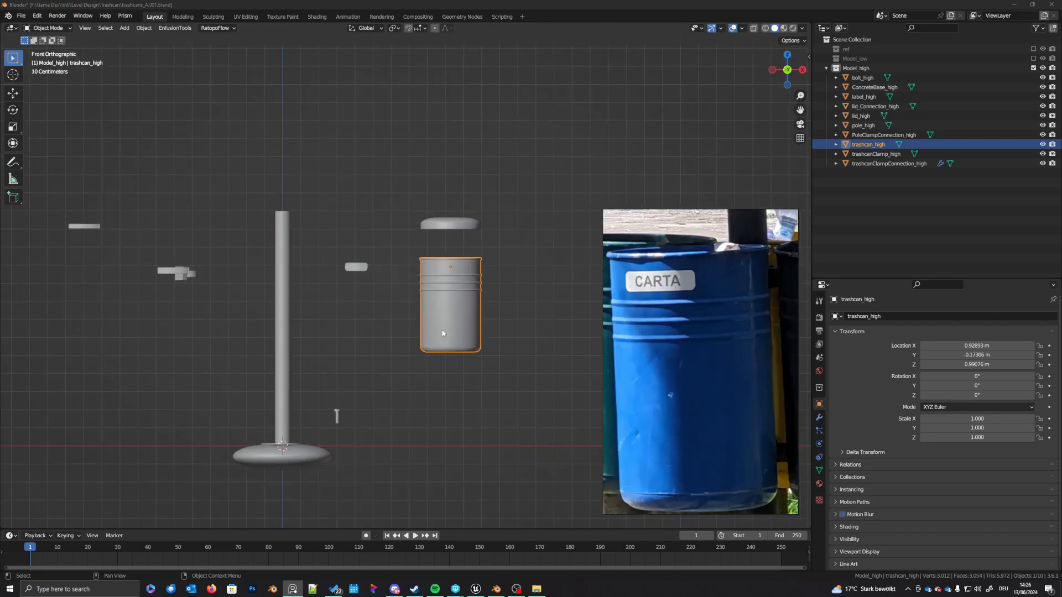
{"action": "key", "text": "Tab"}
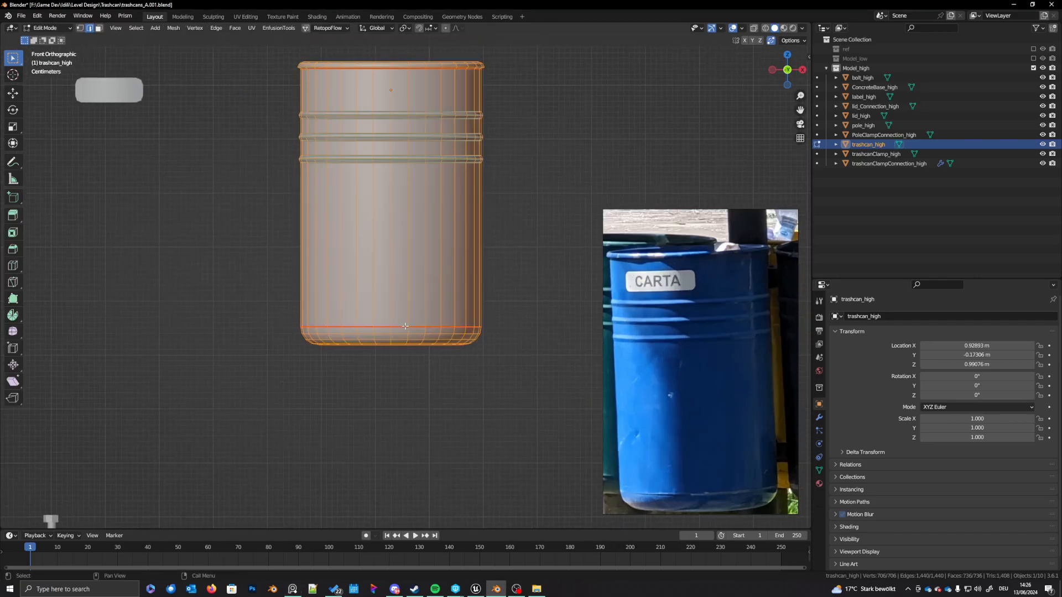
{"action": "scroll", "coordinate": [415, 327], "scroll_direction": "up", "scroll_amount": 4}
{"action": "key", "text": "ctrl+r"}
{"action": "left_click", "coordinate": [378, 355]}
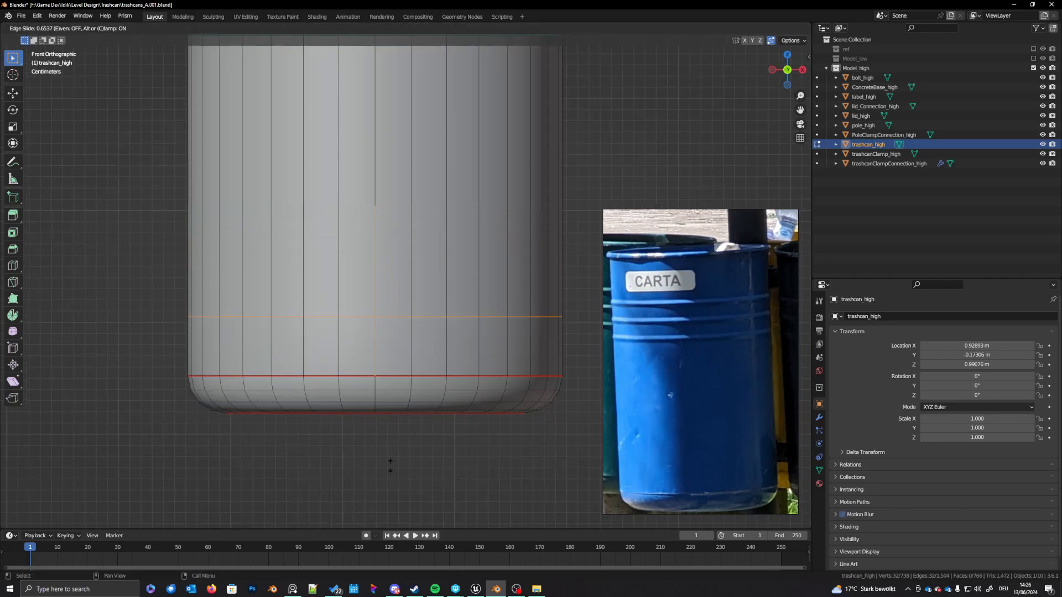
{"action": "left_click", "coordinate": [393, 521]}
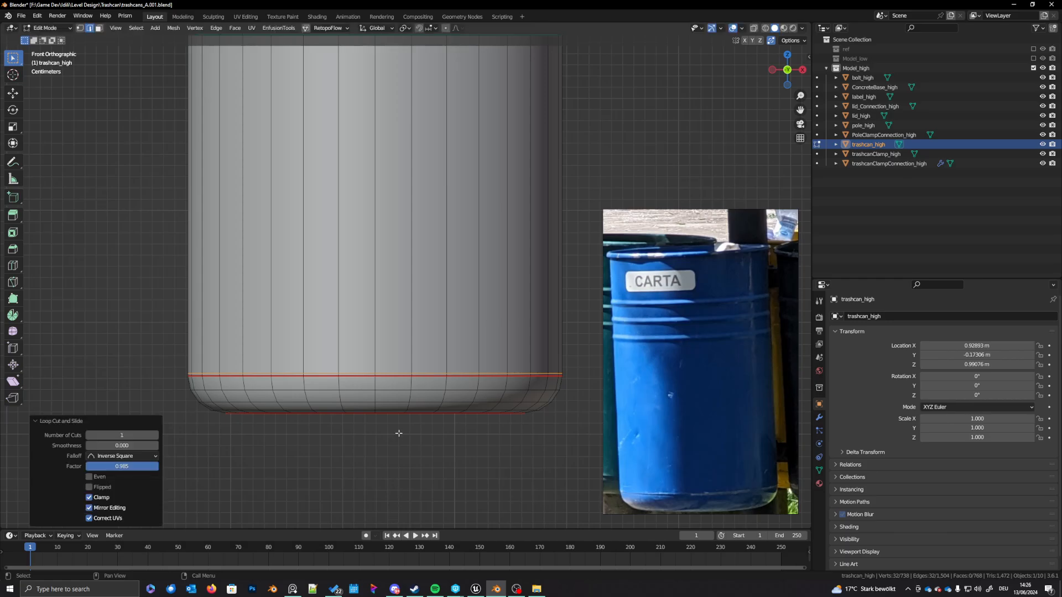
{"action": "key", "text": "q"}
{"action": "left_click", "coordinate": [360, 483]}
Step: Add a centred loop between the two closely spaced edges above the rounded bottom and offset it slightly with Shrink/Fatten
{"action": "middle_click_drag", "start_coordinate": [353, 429], "coordinate": [378, 350], "text": "shift"}
{"action": "scroll", "coordinate": [377, 349], "scroll_direction": "up", "scroll_amount": 3}
{"action": "scroll", "coordinate": [375, 332], "scroll_direction": "down", "scroll_amount": 1}
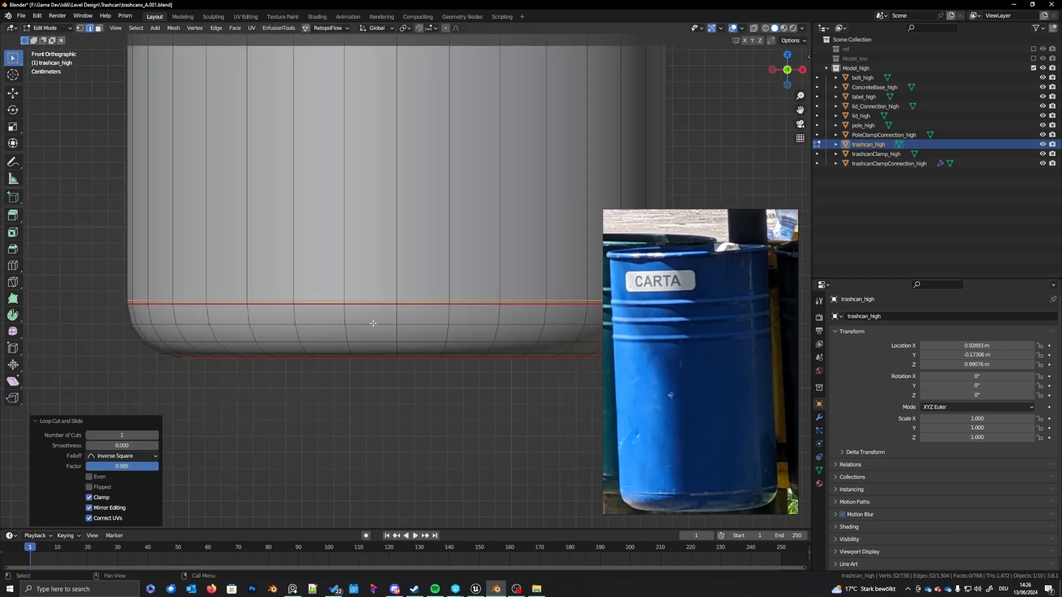
{"action": "key", "text": "ctrl+r"}
{"action": "left_click", "coordinate": [399, 304]}
{"action": "right_click", "coordinate": [400, 306]}
{"action": "key", "text": "alt+s"}
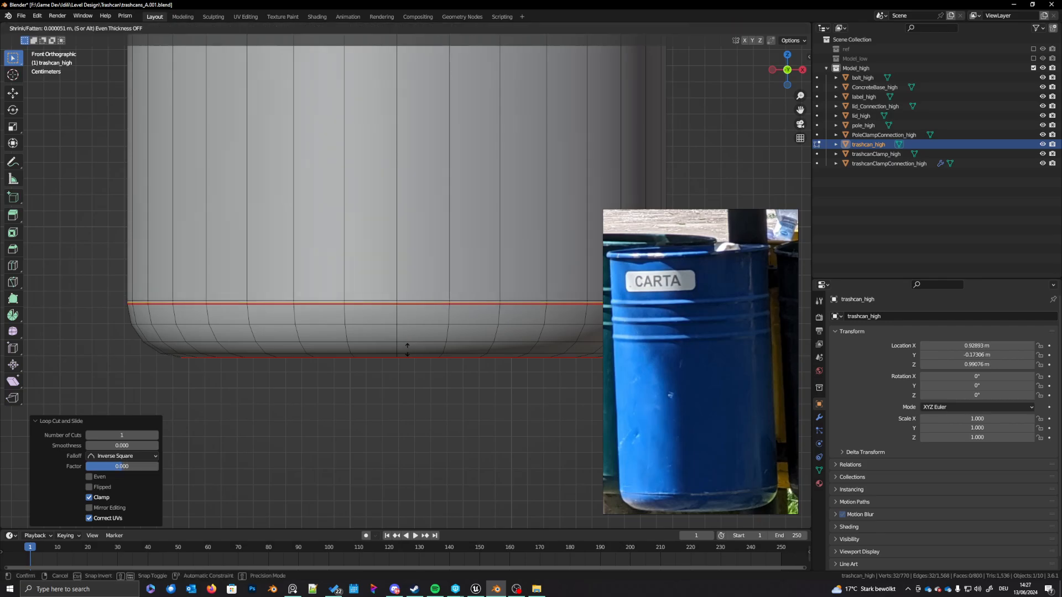
{"action": "left_click", "coordinate": [410, 340]}
{"action": "left_click", "coordinate": [406, 301], "text": "alt"}
{"action": "right_click", "coordinate": [406, 301]}
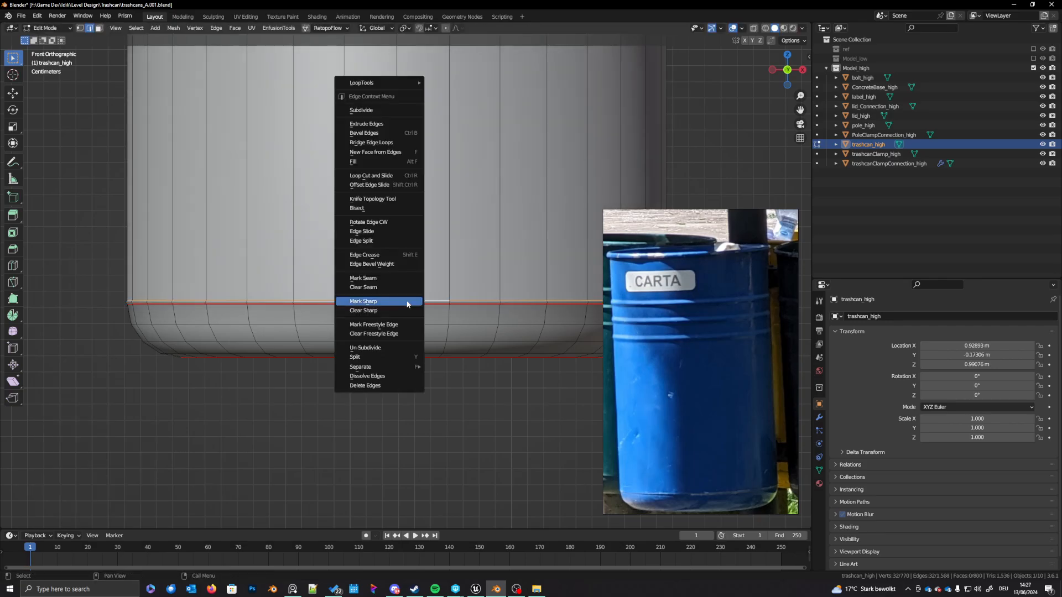
{"action": "left_click", "coordinate": [379, 302]}
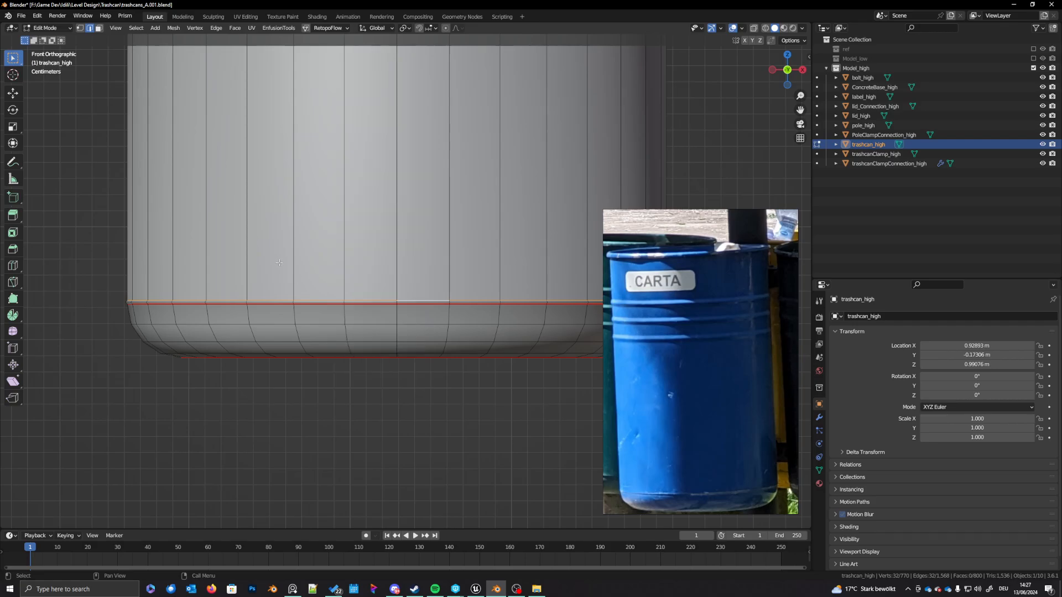
Step: Add supporting edge loops close above and below the narrow seam around the trashcan's lower body, the upper one at factor 0.990
{"action": "key", "text": "ctrl+r"}
{"action": "left_click", "coordinate": [291, 204]}
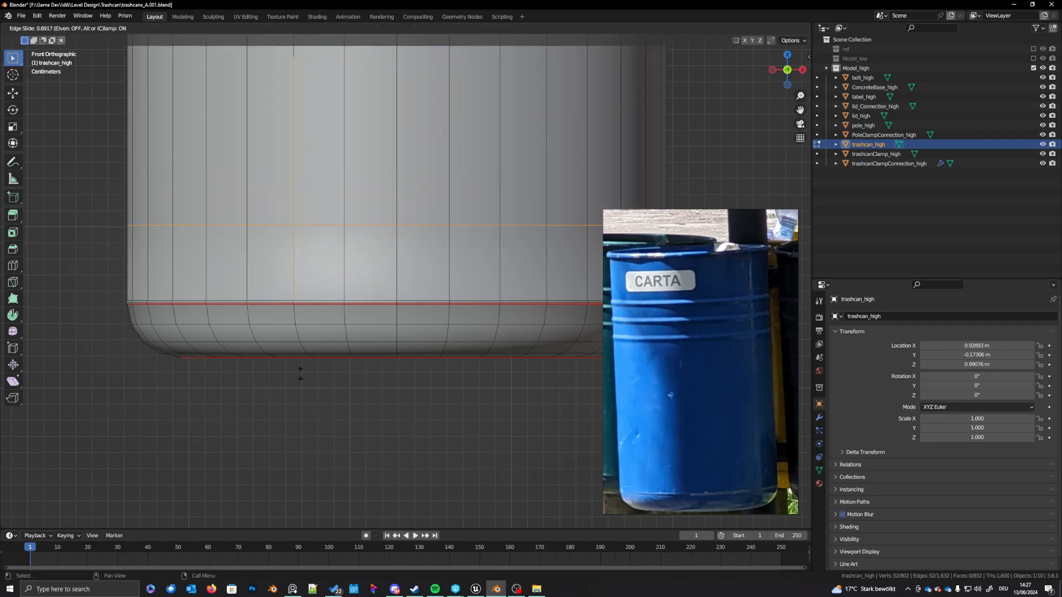
{"action": "left_click", "coordinate": [303, 445]}
{"action": "key", "text": "ctrl+r"}
{"action": "left_click", "coordinate": [297, 314]}
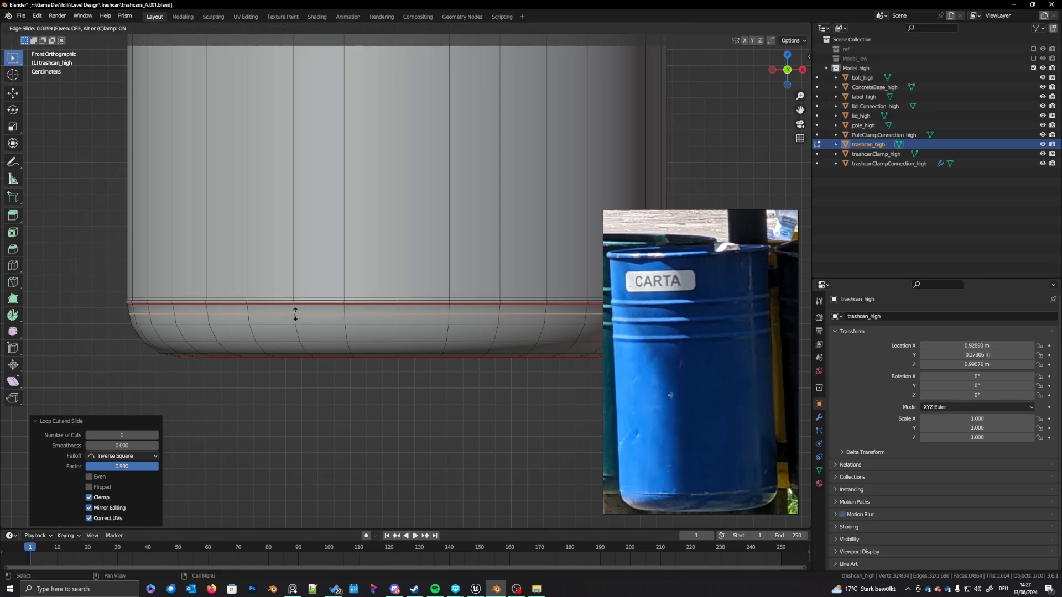
{"action": "left_click", "coordinate": [299, 307]}
Step: Leave Edit Mode and give trashcan_high a level 2 Subdivision Surface modifier
{"action": "key", "text": "Tab"}
{"action": "scroll", "coordinate": [316, 328], "scroll_direction": "down", "scroll_amount": 3}
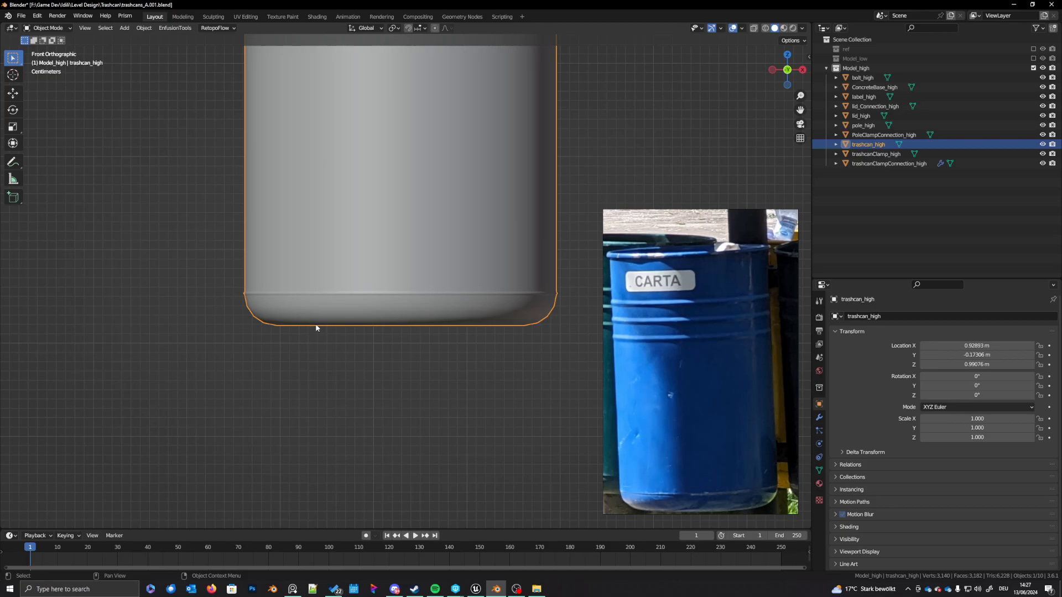
{"action": "scroll", "coordinate": [371, 228], "scroll_direction": "down", "scroll_amount": 3}
{"action": "scroll", "coordinate": [379, 248], "scroll_direction": "down", "scroll_amount": 2}
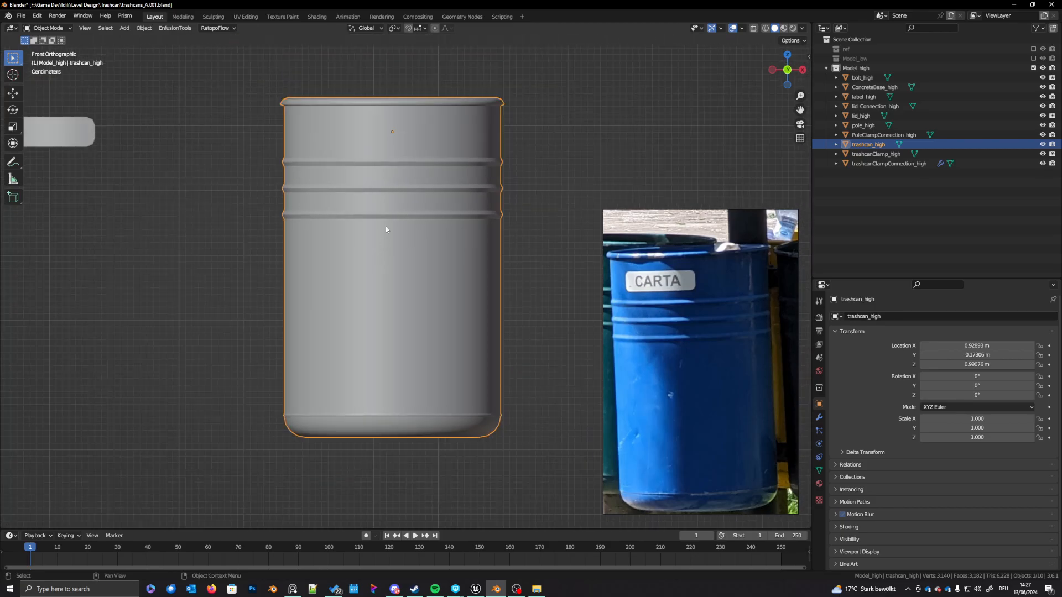
{"action": "middle_click_drag", "start_coordinate": [386, 230], "coordinate": [416, 270]}
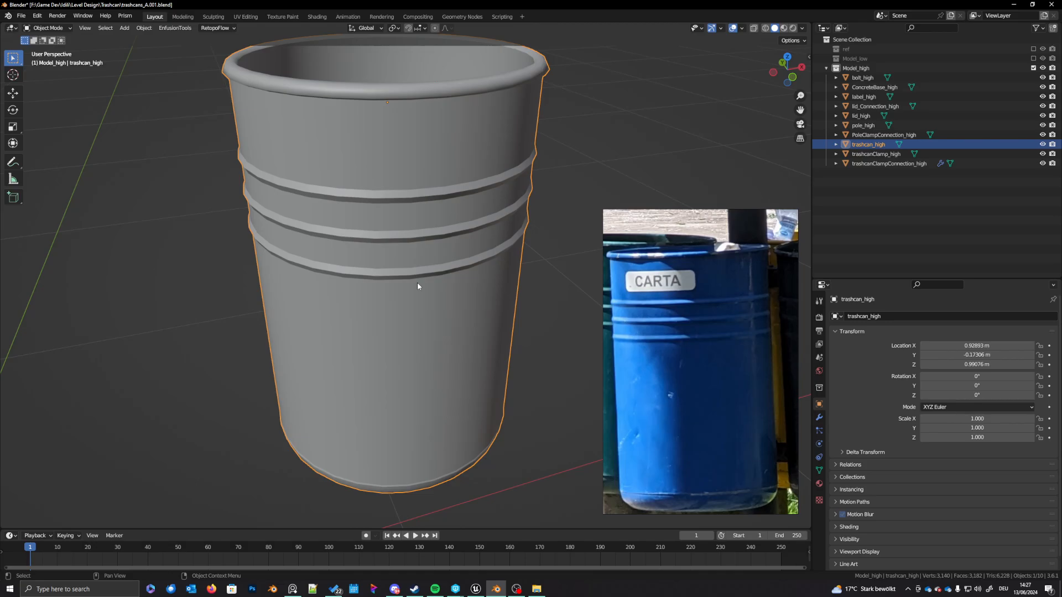
{"action": "mouse_move", "coordinate": [417, 286]}
{"action": "middle_mouse_down"}
{"action": "mouse_move", "coordinate": [427, 336]}
{"action": "mouse_move", "coordinate": [422, 278]}
{"action": "mouse_move", "coordinate": [436, 302]}
{"action": "mouse_move", "coordinate": [436, 288]}
{"action": "middle_mouse_up"}
{"action": "key", "text": "ctrl+2"}
Step: Add supporting edge loops close below and above the lowest of the three ribs on the trashcan body
{"action": "key", "text": "Tab"}
{"action": "key", "text": "ctrl+r"}
{"action": "left_click", "coordinate": [379, 310]}
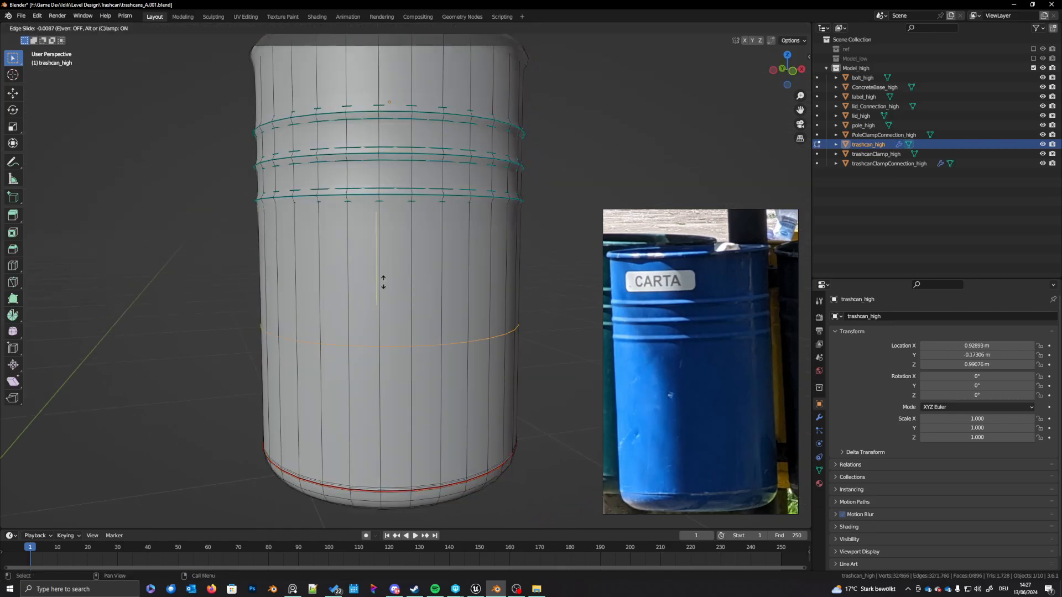
{"action": "left_click", "coordinate": [375, 145]}
{"action": "key", "text": "ctrl+r"}
{"action": "left_click", "coordinate": [379, 172]}
{"action": "left_click", "coordinate": [382, 182]}
Step: Add supporting edge loops close below and above the middle rib, sliding them to factors of about 0.742 and -0.743
{"action": "key", "text": "ctrl+r"}
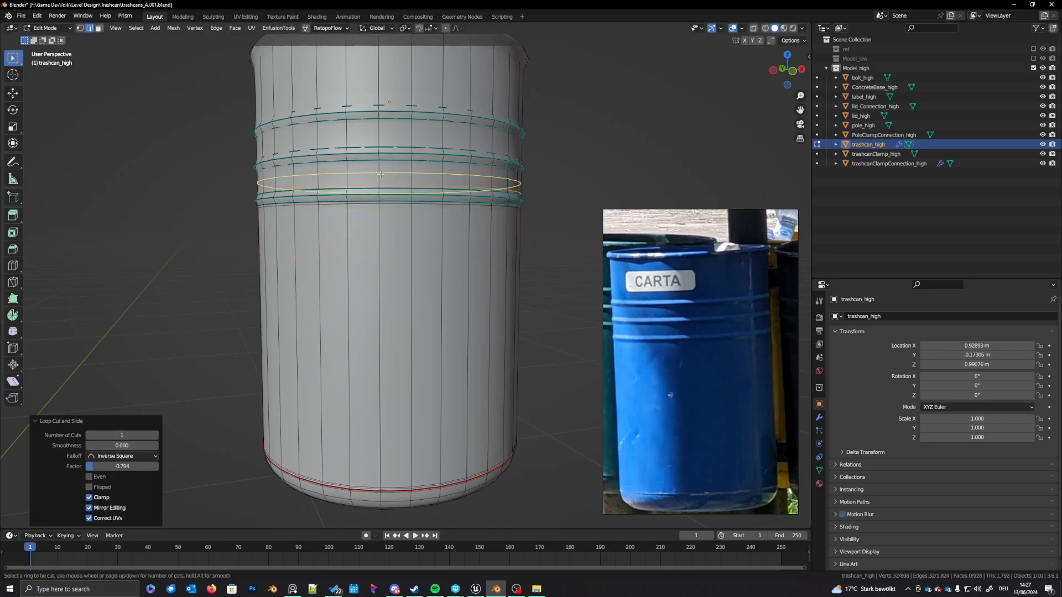
{"action": "left_click", "coordinate": [380, 174]}
{"action": "left_click", "coordinate": [380, 171]}
{"action": "key", "text": "ctrl+r"}
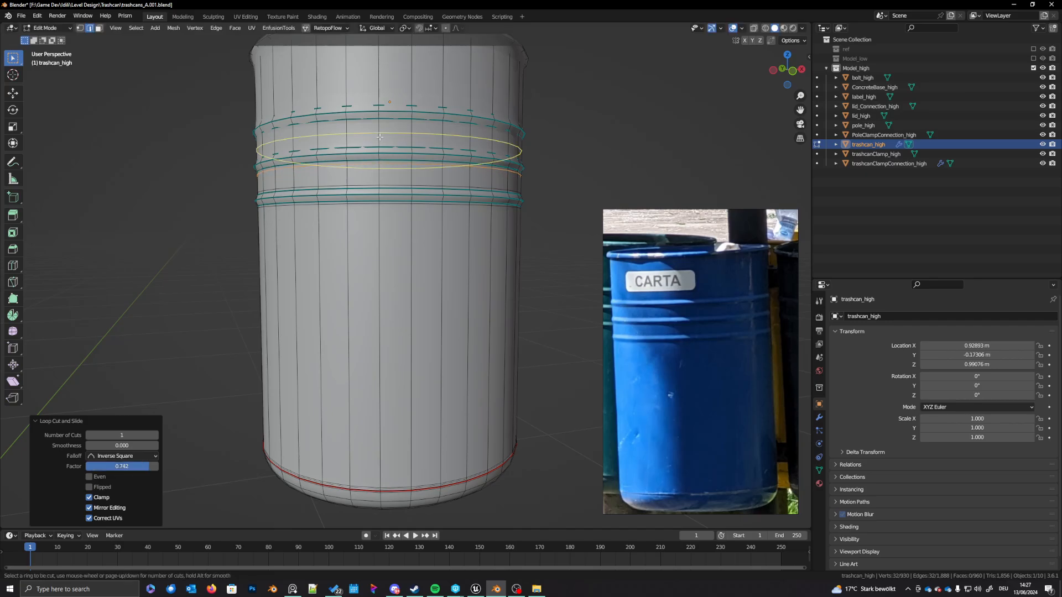
{"action": "left_click", "coordinate": [380, 137]}
{"action": "left_click", "coordinate": [379, 145]}
Step: Add supporting edge loops close below and above the uppermost rib, sliding them to factors of about 0.733 and 0.920
{"action": "key", "text": "ctrl+r"}
{"action": "left_click", "coordinate": [384, 134]}
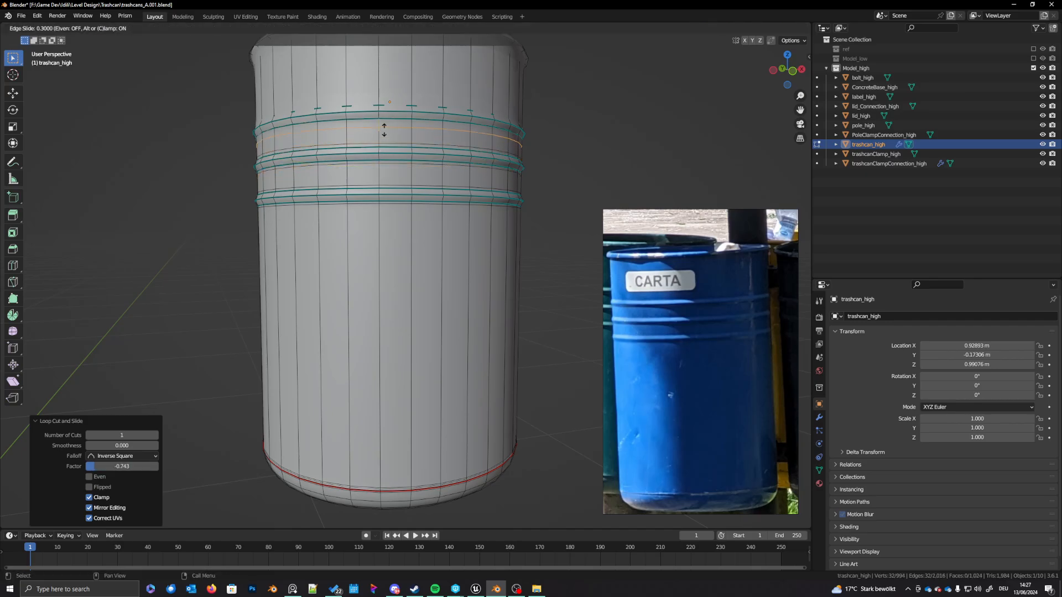
{"action": "left_click", "coordinate": [384, 127]}
{"action": "key", "text": "ctrl+r"}
{"action": "left_click", "coordinate": [386, 108]}
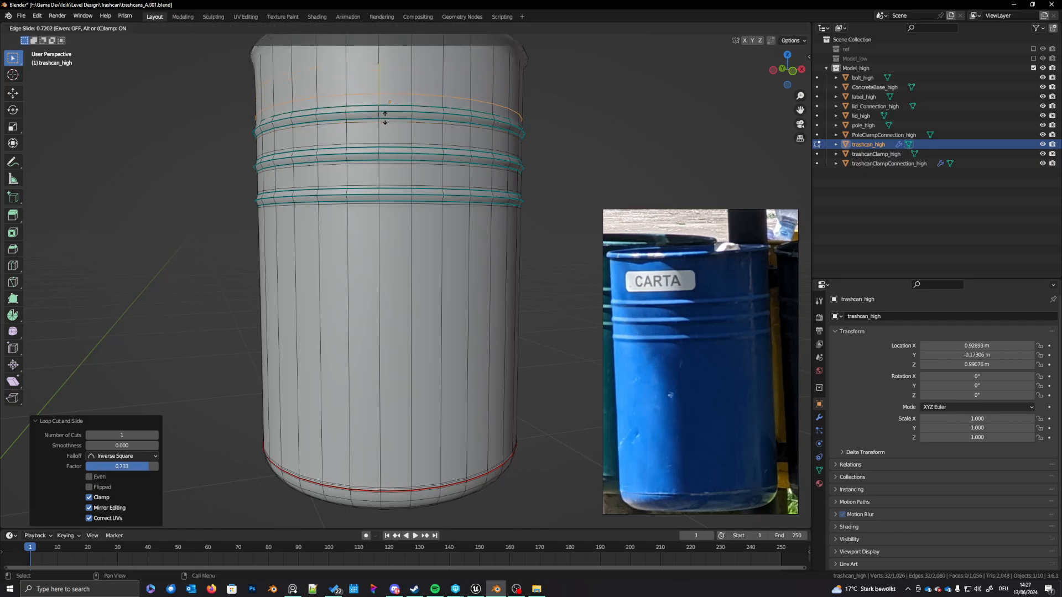
{"action": "left_click", "coordinate": [384, 126]}
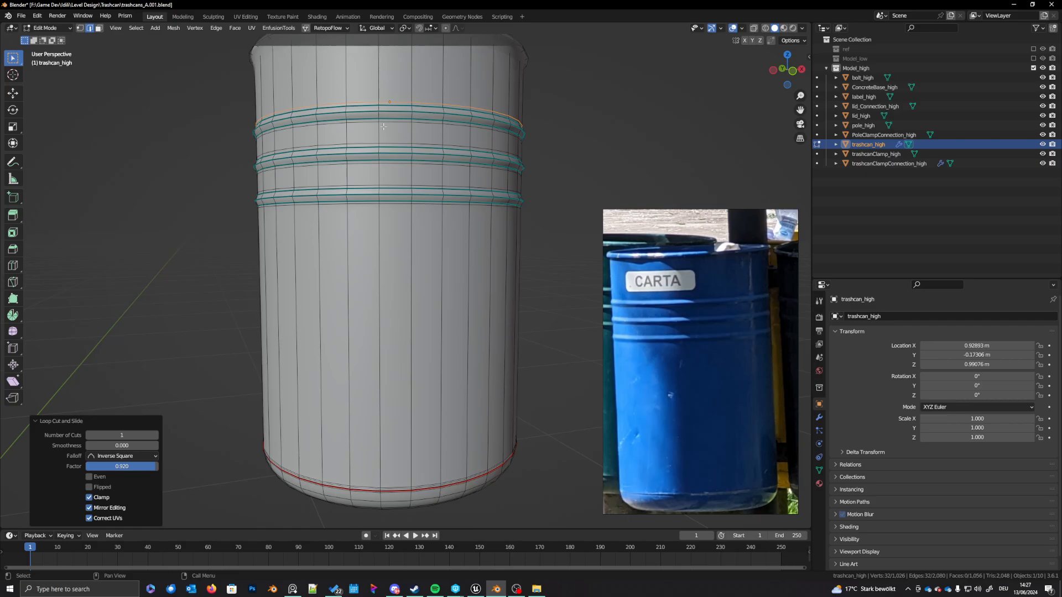
Step: Select the central ridge loops of all three ribs and bevel them about 0.0027 m wide with 2 segments
{"action": "middle_click_drag", "start_coordinate": [377, 128], "coordinate": [390, 154]}
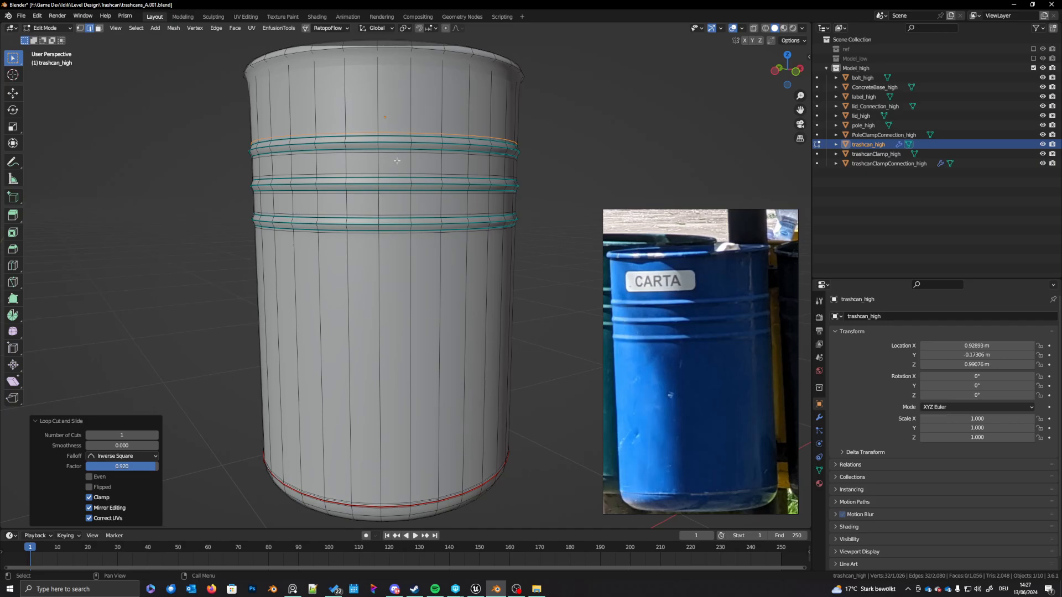
{"action": "scroll", "coordinate": [404, 156], "scroll_direction": "up", "scroll_amount": 2}
{"action": "left_click", "coordinate": [412, 159], "text": "alt+shift"}
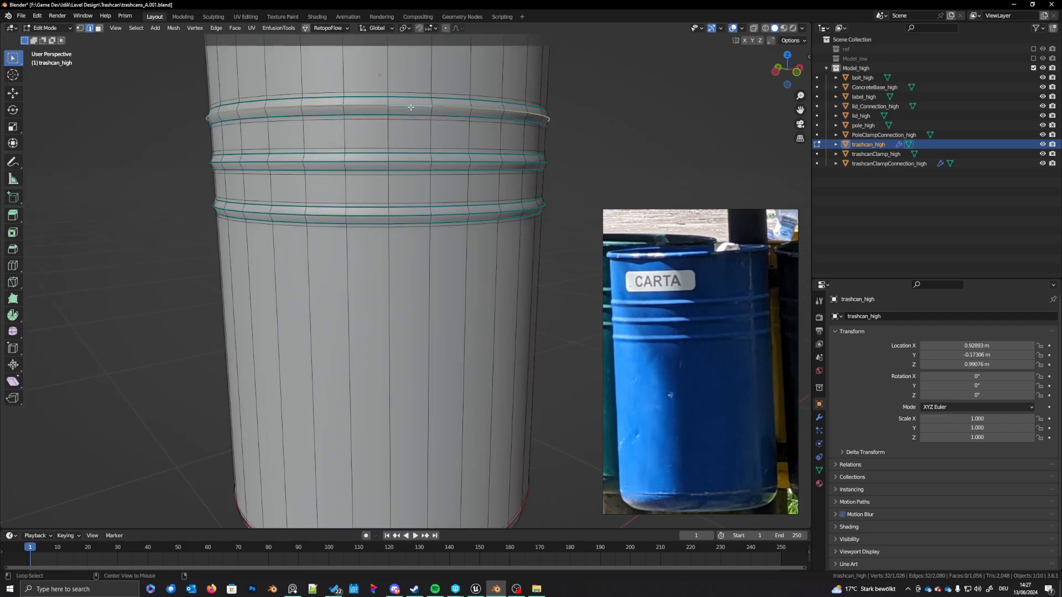
{"action": "left_click", "coordinate": [413, 219], "text": "alt+shift"}
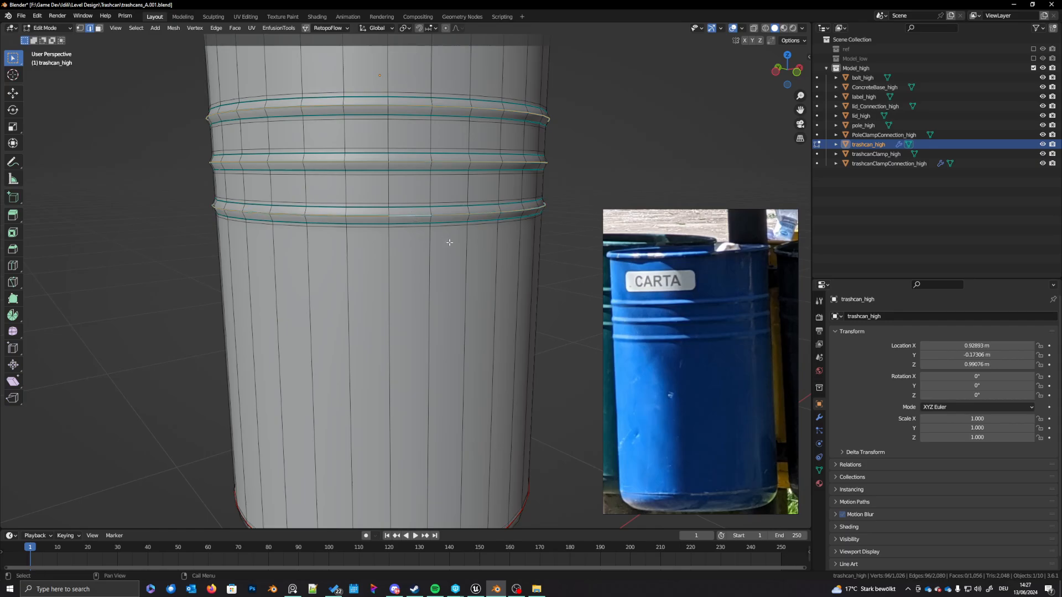
{"action": "key", "text": "ctrl+b"}
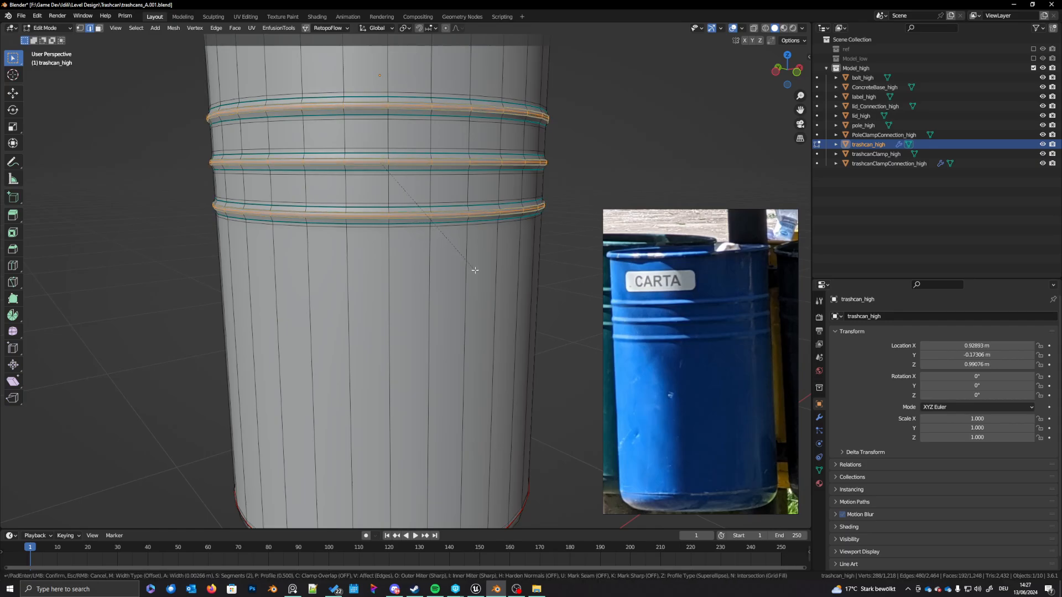
{"action": "left_click", "coordinate": [475, 270]}
Step: Clear the sharp marking from all edges of the trashcan mesh and check the smoothed result in Object Mode
{"action": "key", "text": "a"}
{"action": "key", "text": "q"}
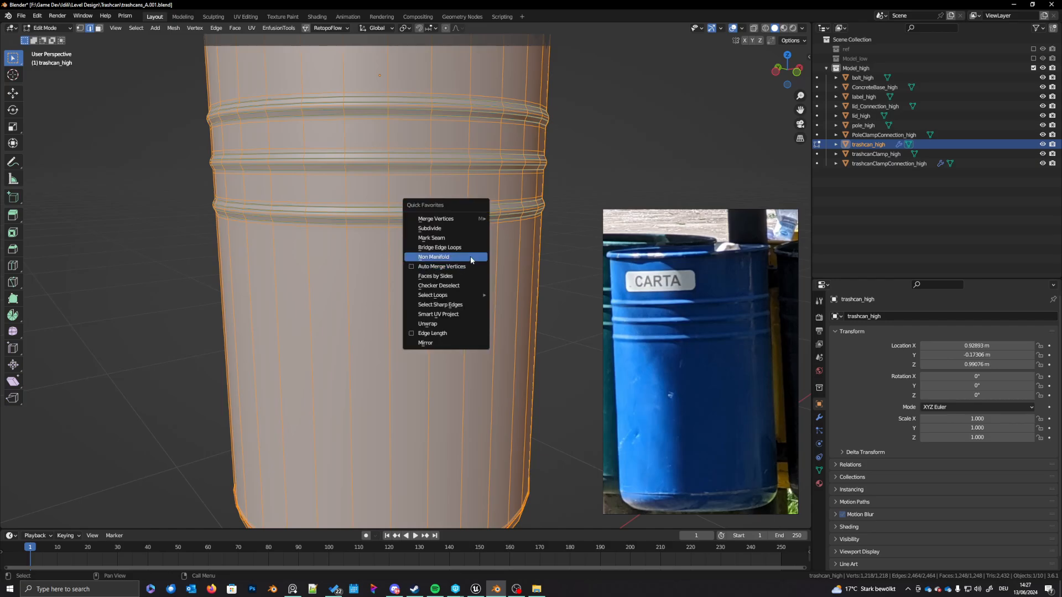
{"action": "right_click", "coordinate": [460, 217]}
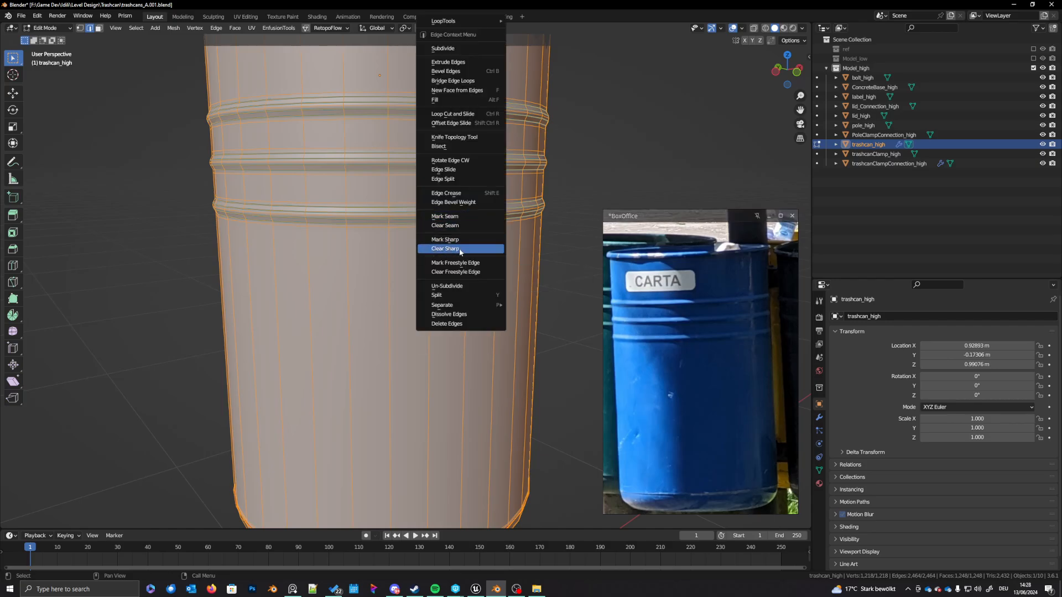
{"action": "left_click", "coordinate": [444, 239]}
{"action": "scroll", "coordinate": [446, 252], "scroll_direction": "down", "scroll_amount": 4}
{"action": "middle_click_drag", "start_coordinate": [445, 251], "coordinate": [431, 331]}
{"action": "key", "text": "Tab"}
{"action": "key", "text": "Tab"}
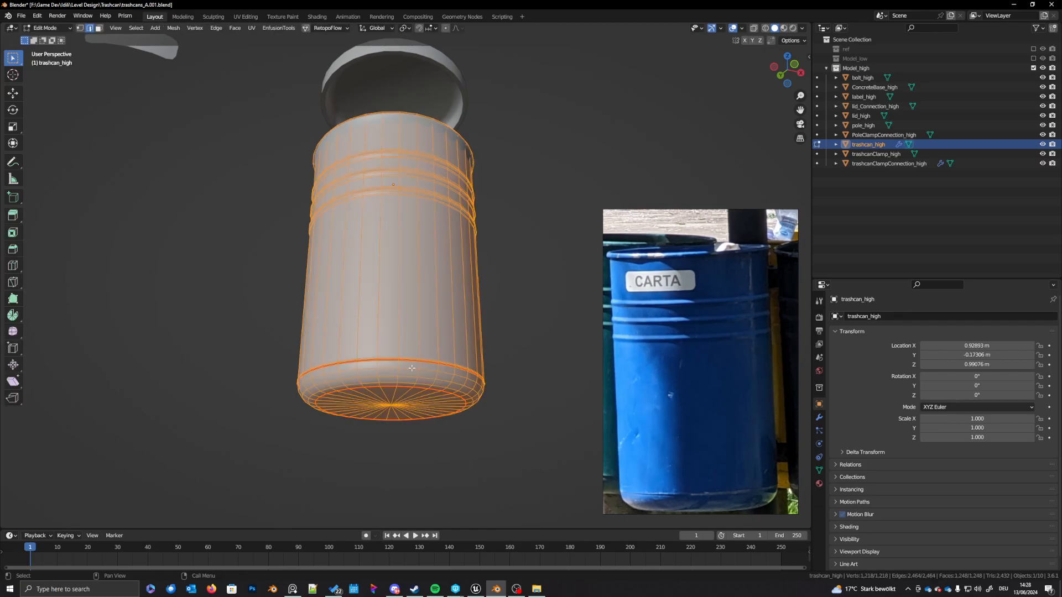
{"action": "key", "text": "Tab"}
{"action": "middle_click_drag", "start_coordinate": [411, 368], "coordinate": [409, 414]}
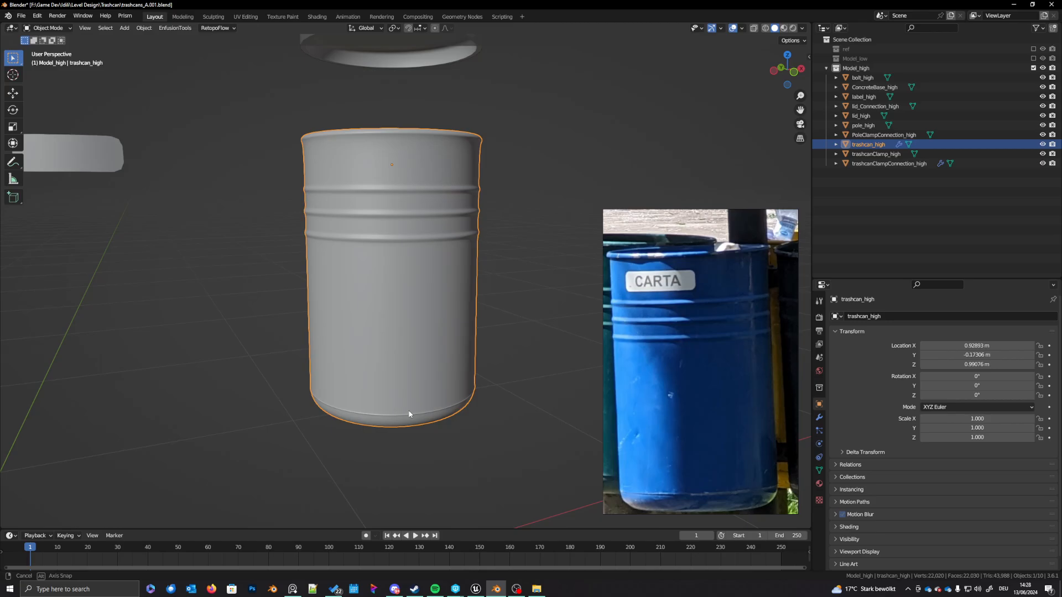
Step: Add a supporting edge loop on the outer wall just beneath the rolled rim, factor about -0.929, and check the result in Object Mode
{"action": "key", "text": "Tab"}
{"action": "key", "text": "ctrl+r"}
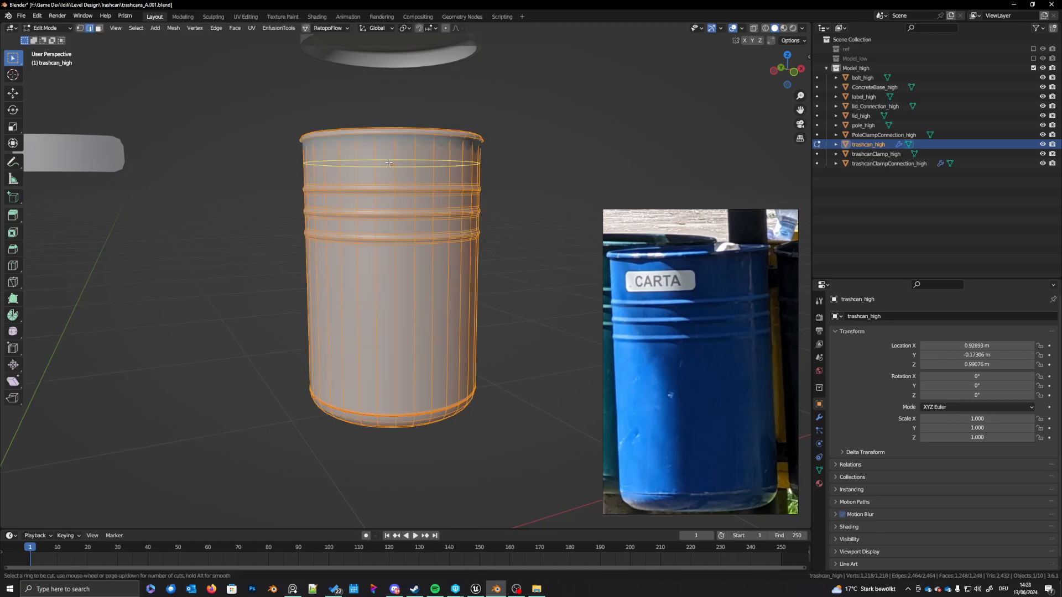
{"action": "left_click", "coordinate": [389, 163]}
{"action": "left_click", "coordinate": [391, 141]}
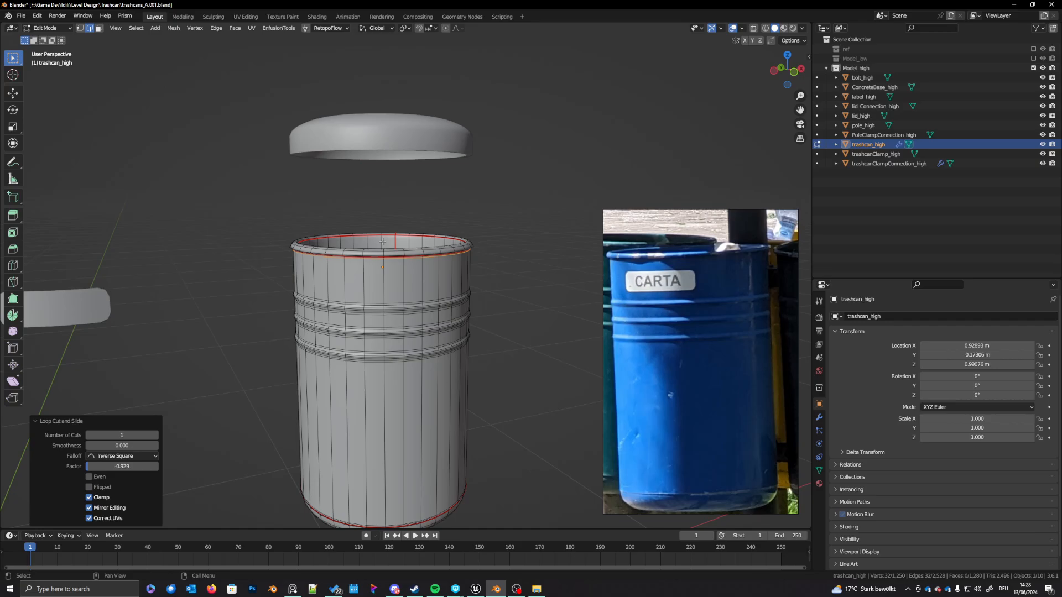
{"action": "scroll", "coordinate": [416, 121], "scroll_direction": "up", "scroll_amount": 6}
{"action": "scroll", "coordinate": [416, 122], "scroll_direction": "down", "scroll_amount": 2}
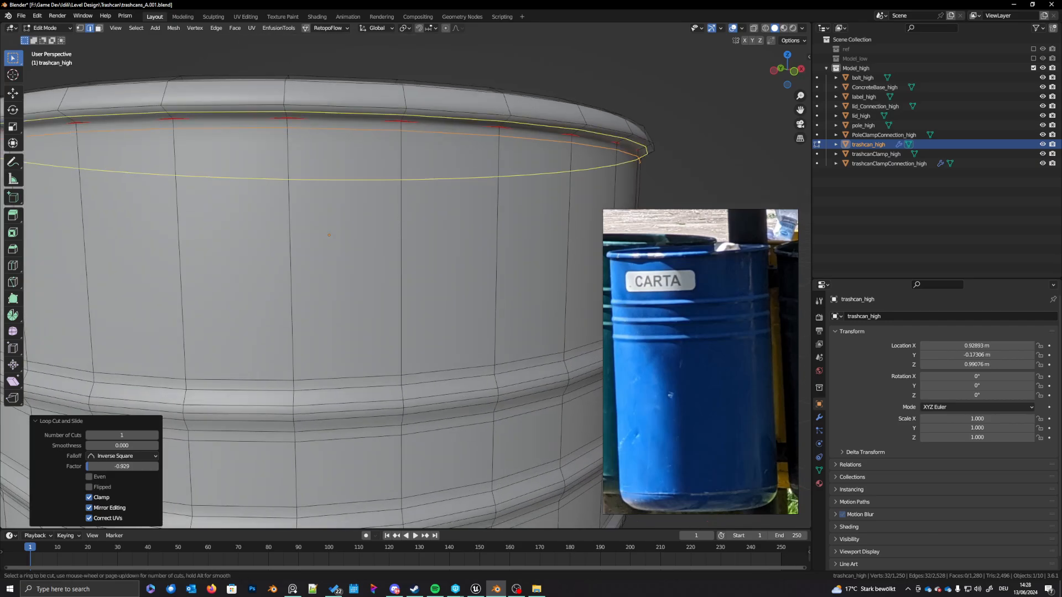
{"action": "key", "text": "Tab"}
{"action": "scroll", "coordinate": [399, 201], "scroll_direction": "down", "scroll_amount": 3}
{"action": "scroll", "coordinate": [399, 201], "scroll_direction": "down", "scroll_amount": 3}
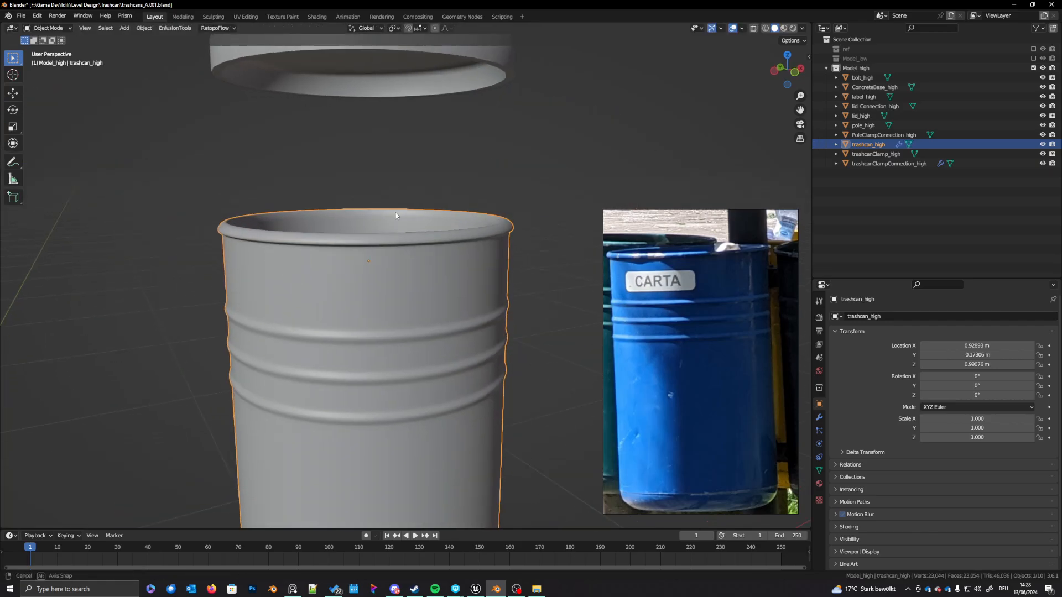
Step: Add supporting edge loops around the trashcan's inner wall, sliding one down close to the inner floor, and return to Object Mode
{"action": "middle_click_drag", "start_coordinate": [400, 201], "coordinate": [392, 243]}
{"action": "key", "text": "Tab"}
{"action": "key", "text": "ctrl+r"}
{"action": "left_click", "coordinate": [392, 243]}
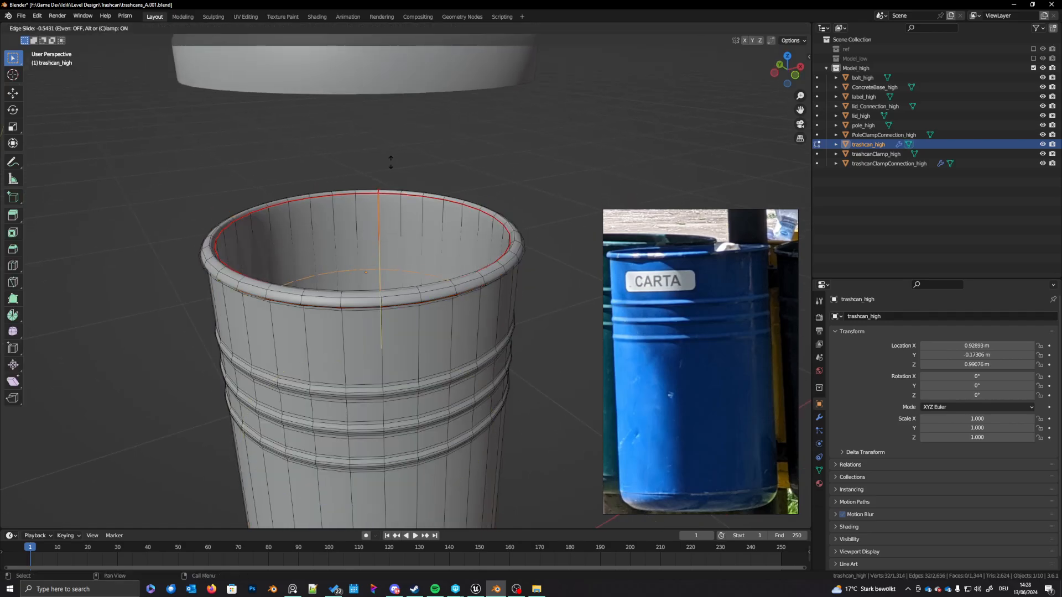
{"action": "left_click", "coordinate": [400, 247]}
{"action": "middle_click_drag", "start_coordinate": [399, 247], "coordinate": [367, 354]}
{"action": "key", "text": "g"}
{"action": "key", "text": "g"}
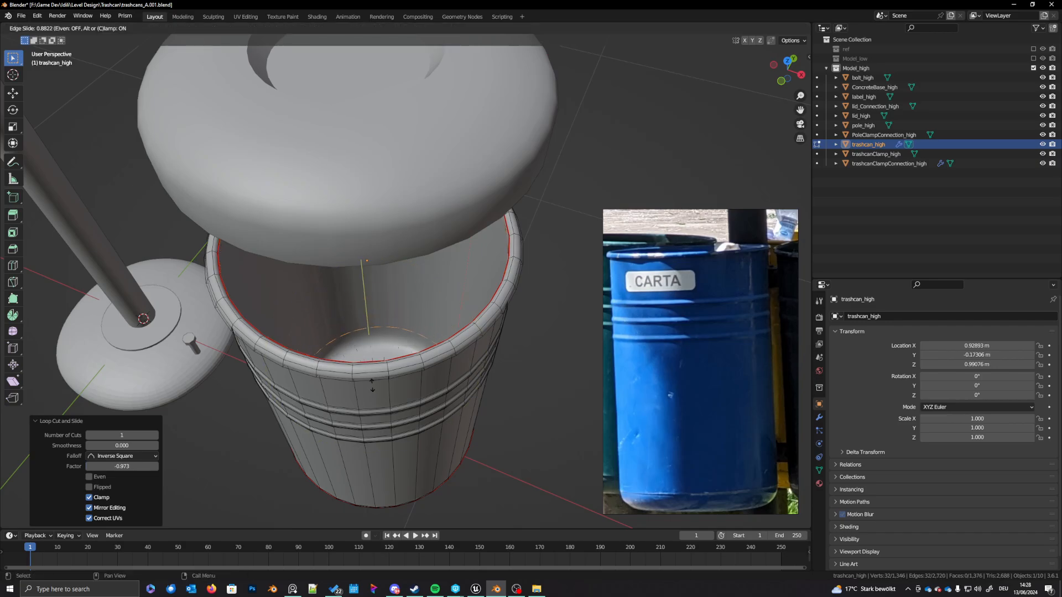
{"action": "left_click", "coordinate": [384, 373]}
{"action": "key", "text": "Tab"}
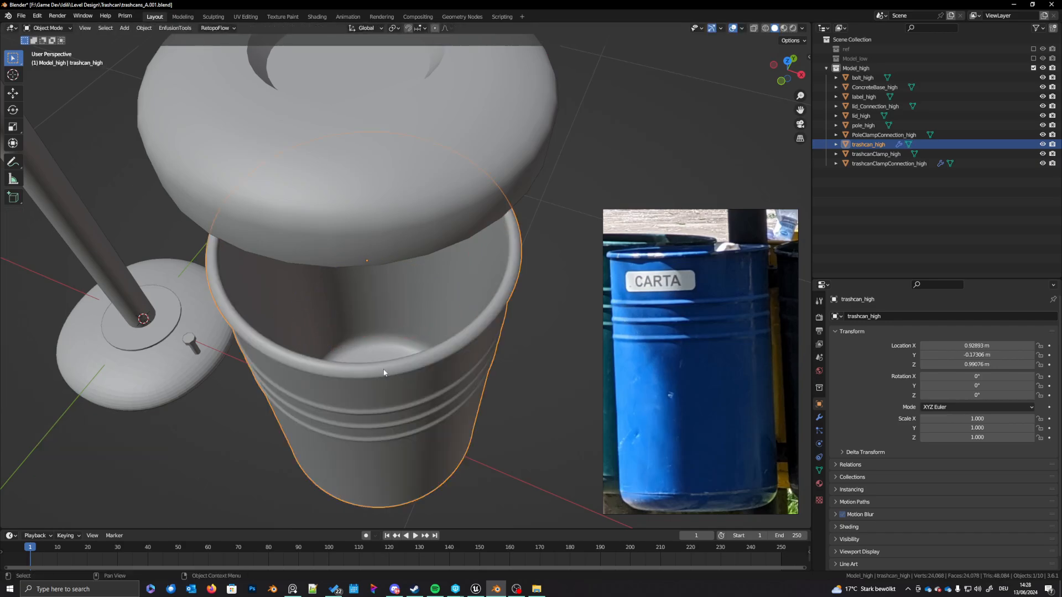
{"action": "middle_click_drag", "start_coordinate": [384, 373], "coordinate": [424, 344]}
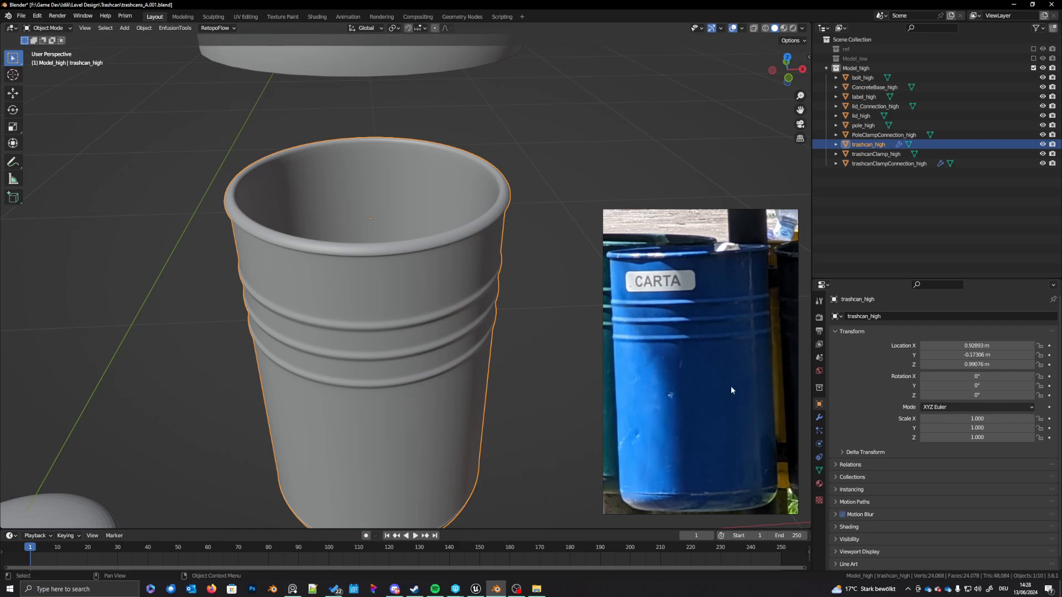
Step: Duplicate the trashcan_high object in place
{"action": "mouse_move", "coordinate": [426, 391]}
{"action": "middle_mouse_down"}
{"action": "mouse_move", "coordinate": [409, 393]}
{"action": "mouse_move", "coordinate": [422, 384]}
{"action": "mouse_move", "coordinate": [417, 395]}
{"action": "middle_mouse_up"}
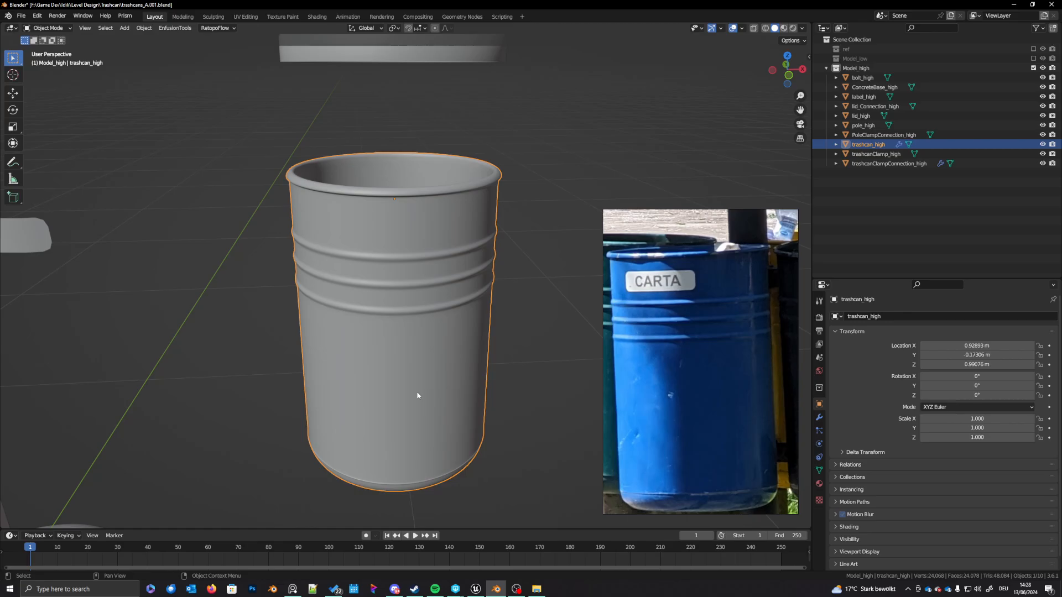
{"action": "scroll", "coordinate": [400, 400], "scroll_direction": "down", "scroll_amount": 4}
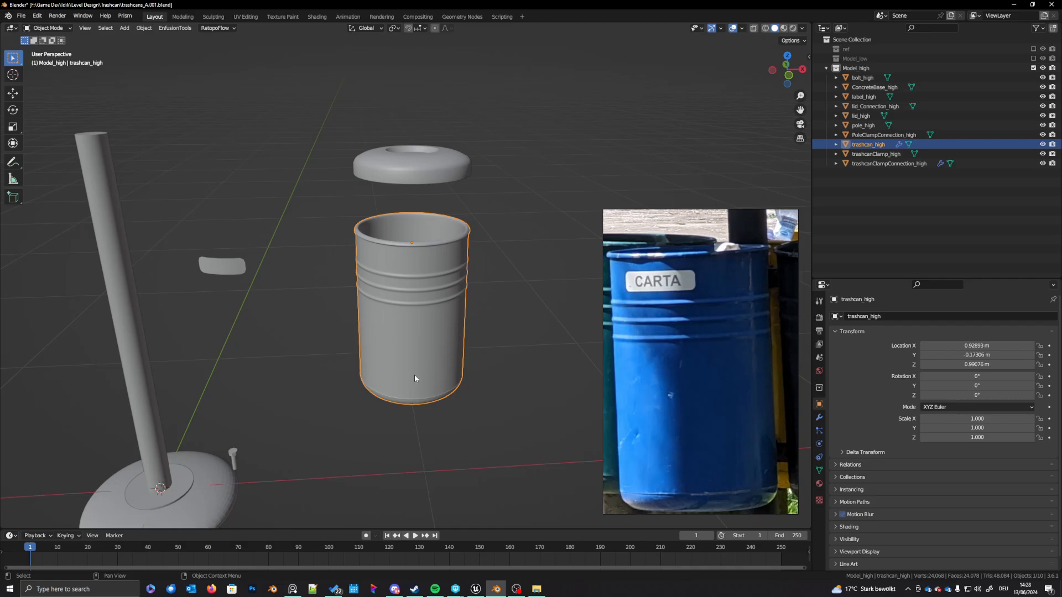
{"action": "middle_click_drag", "start_coordinate": [436, 364], "coordinate": [404, 364]}
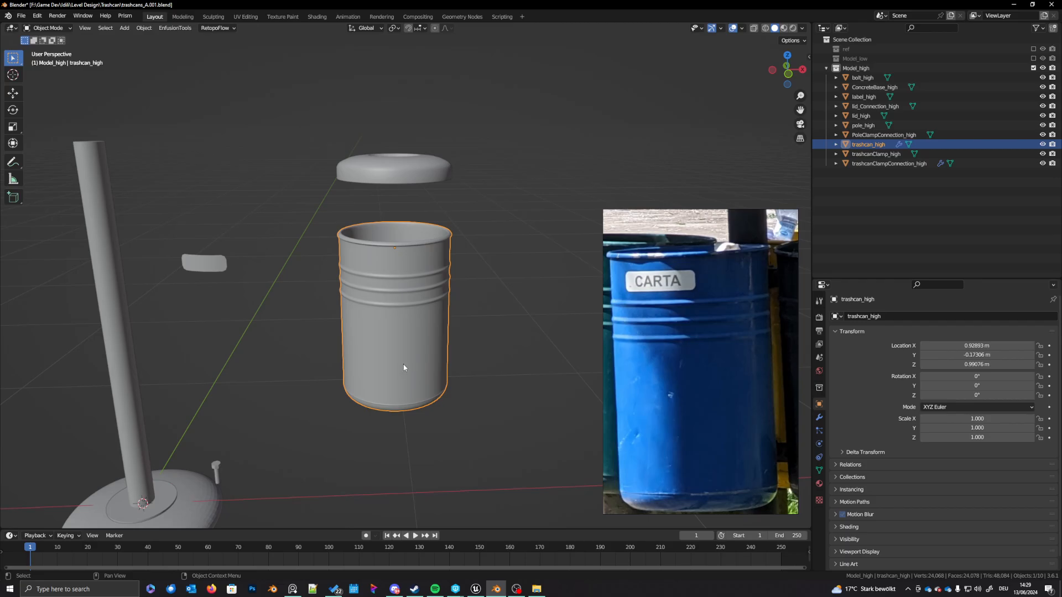
{"action": "middle_click_drag", "start_coordinate": [419, 362], "coordinate": [426, 358], "text": "shift"}
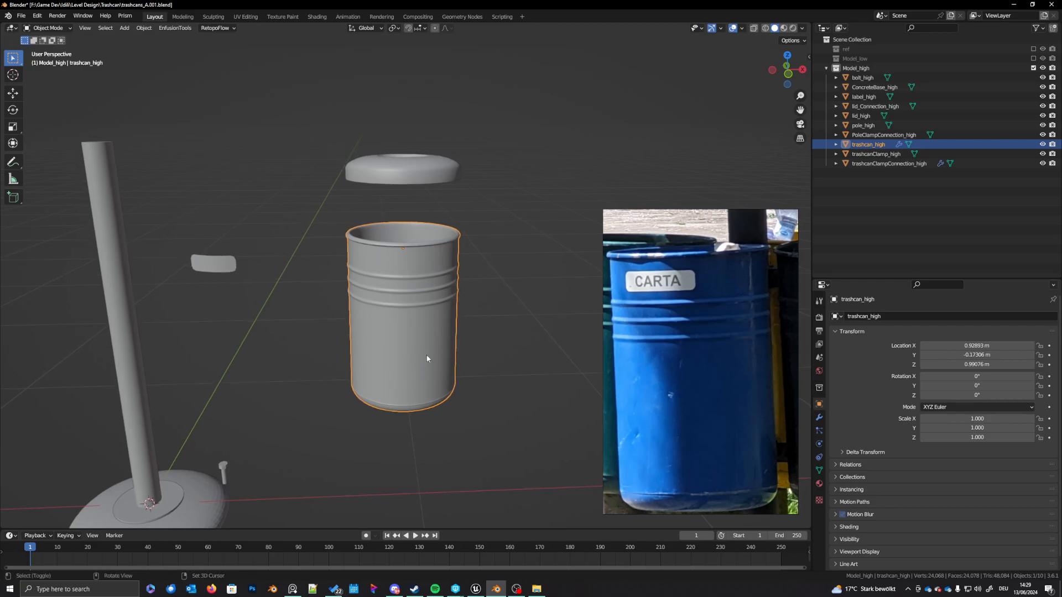
{"action": "key", "text": "shift+d"}
{"action": "right_click", "coordinate": [433, 356]}
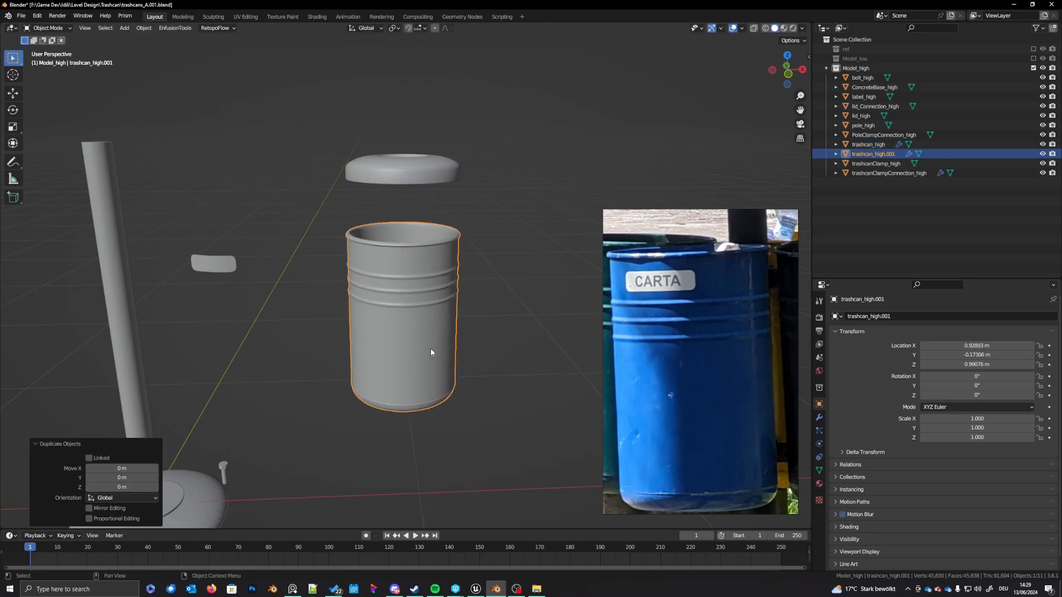
Step: Move the duplicated trashcan into a new collection named Trash and exclude that collection from the view layer
{"action": "key", "text": "m"}
{"action": "left_click", "coordinate": [399, 351]}
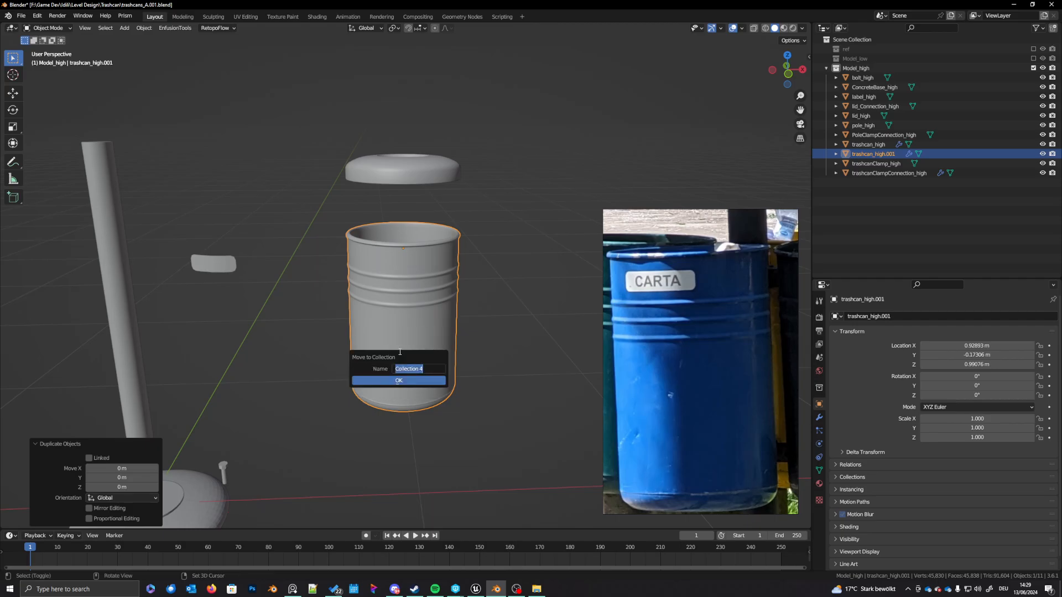
{"action": "type", "text": "Trash"}
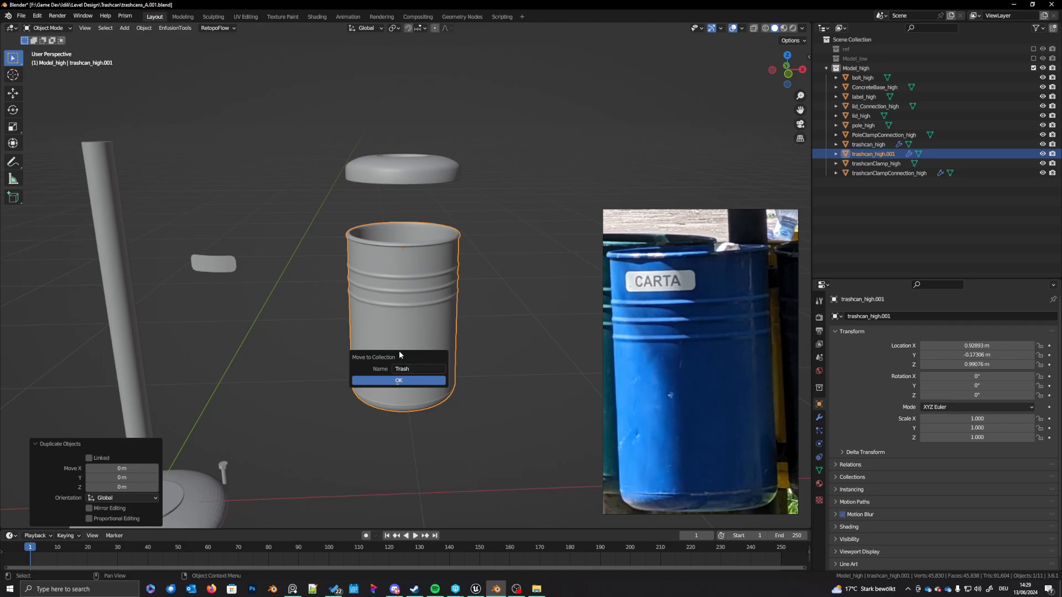
{"action": "left_click", "coordinate": [399, 381]}
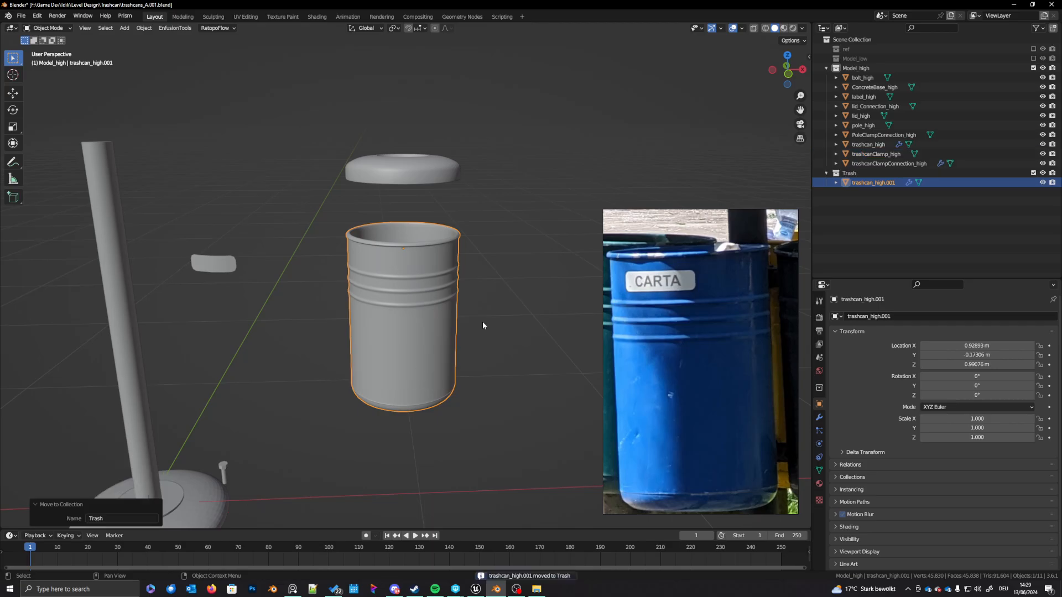
{"action": "left_click", "coordinate": [1033, 172]}
Step: Select the original trashcan_high and apply its visual geometry to the mesh
{"action": "left_click", "coordinate": [395, 318]}
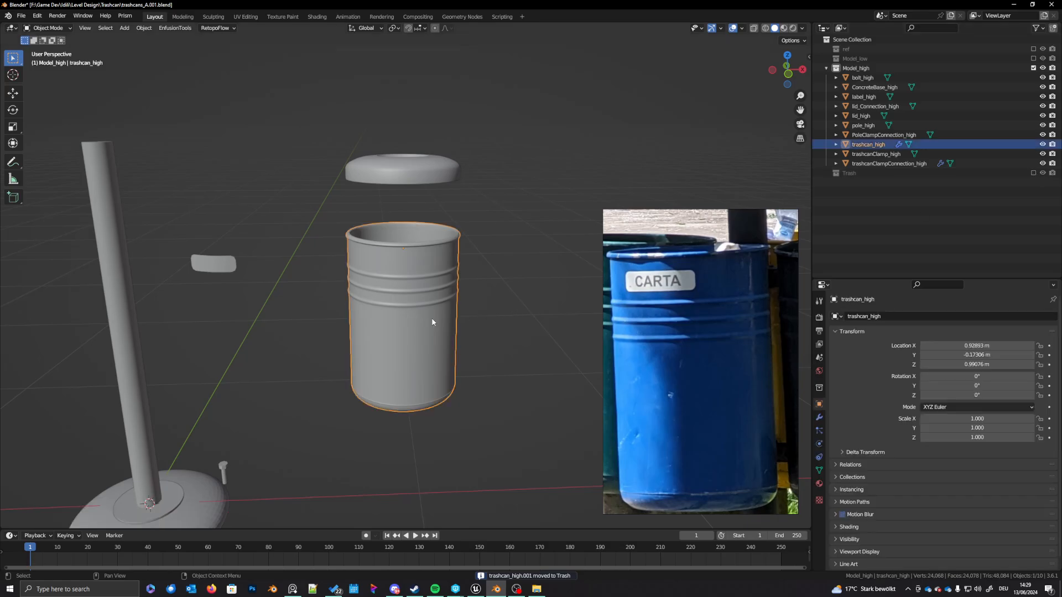
{"action": "key", "text": "ctrl+a"}
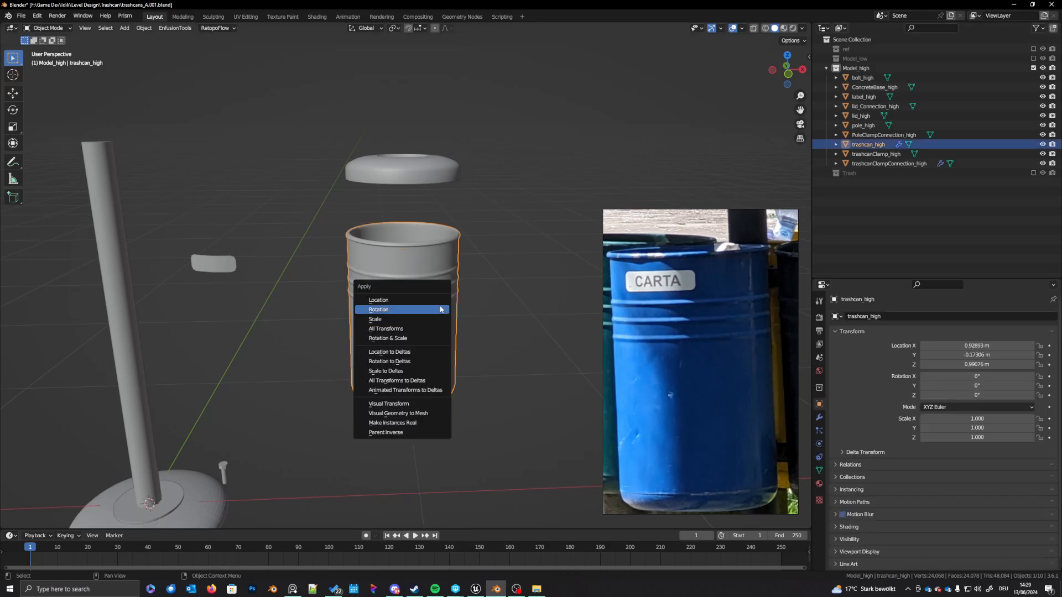
{"action": "left_click", "coordinate": [410, 416]}
{"action": "scroll", "coordinate": [436, 336], "scroll_direction": "up", "scroll_amount": 2}
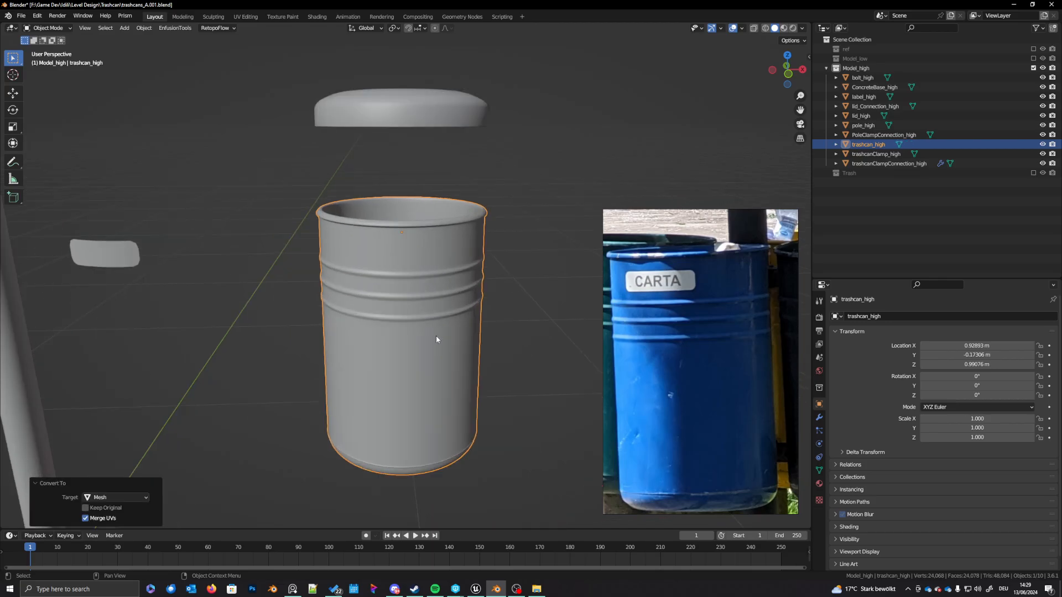
Step: Switch the trashcan to Sculpt Mode and voxel remesh it with a voxel size of 0.0015 m
{"action": "scroll", "coordinate": [434, 349], "scroll_direction": "up", "scroll_amount": 2}
{"action": "key", "text": "ctrl+Tab"}
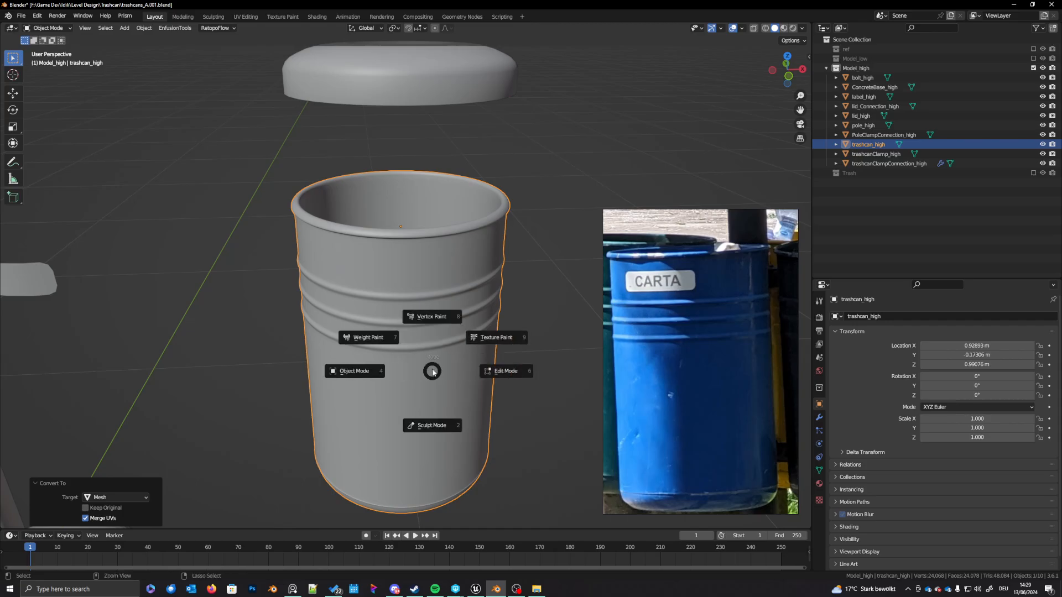
{"action": "left_click", "coordinate": [428, 426]}
{"action": "key", "text": "r"}
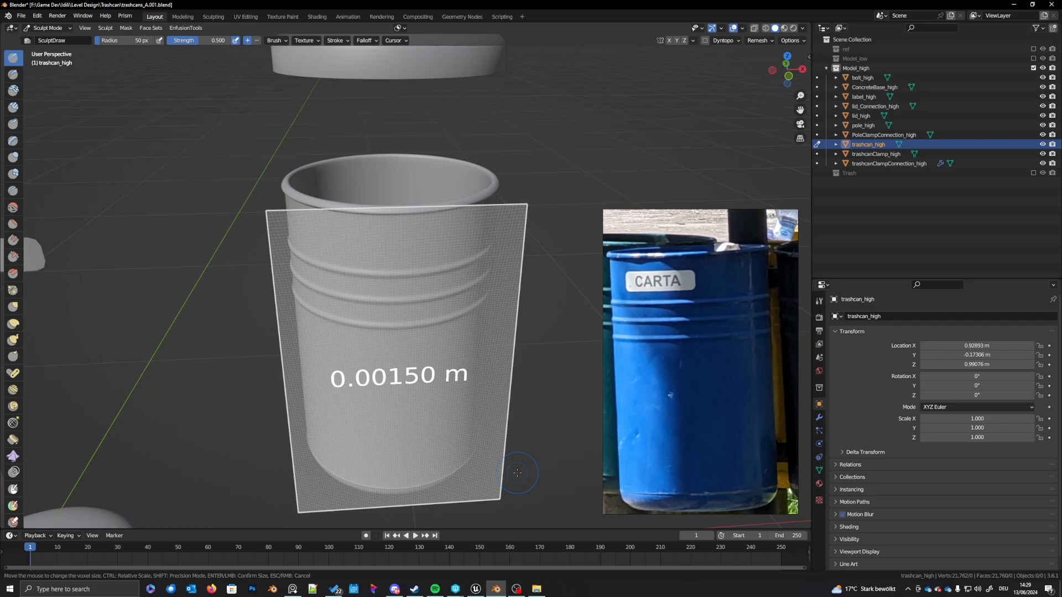
{"action": "left_click", "coordinate": [517, 473]}
{"action": "middle_click_drag", "start_coordinate": [448, 434], "coordinate": [444, 419]}
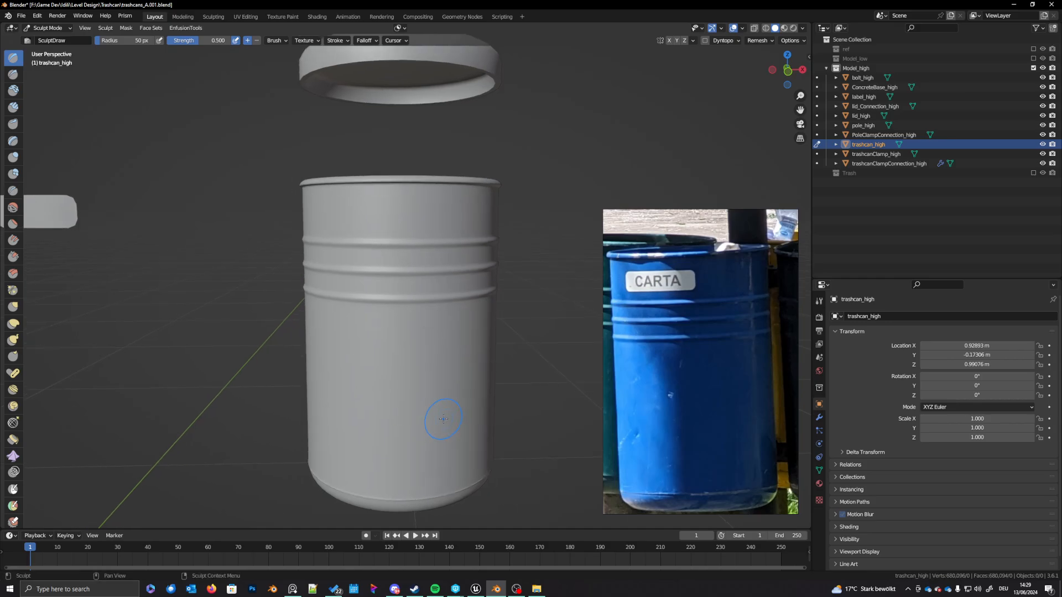
{"action": "scroll", "coordinate": [433, 405], "scroll_direction": "up", "scroll_amount": 5}
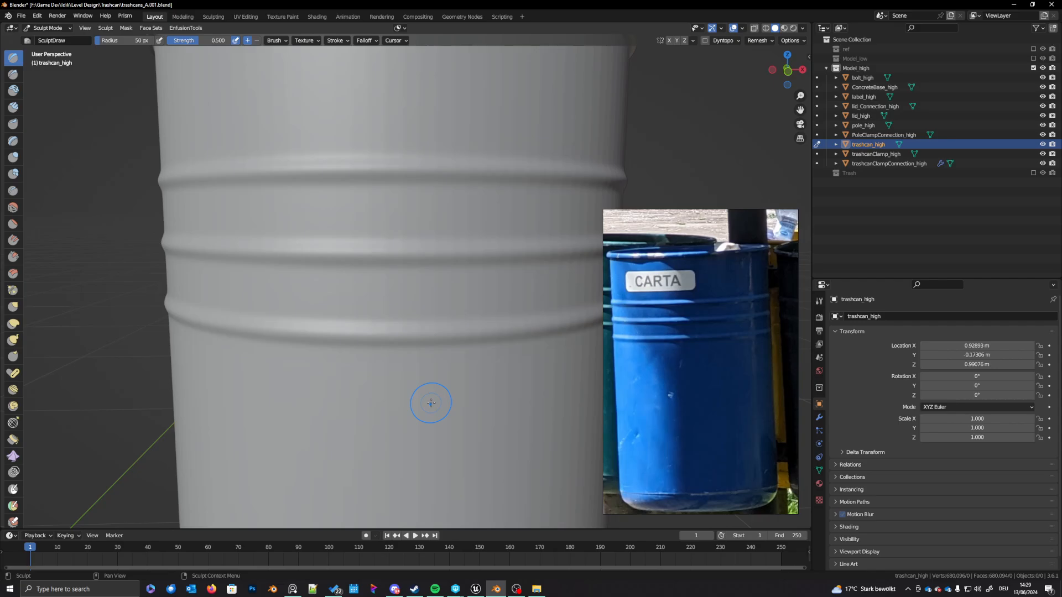
{"action": "scroll", "coordinate": [431, 403], "scroll_direction": "down", "scroll_amount": 5}
Step: Enlarge the SculptDraw brush radius to 139 px
{"action": "key", "text": "f"}
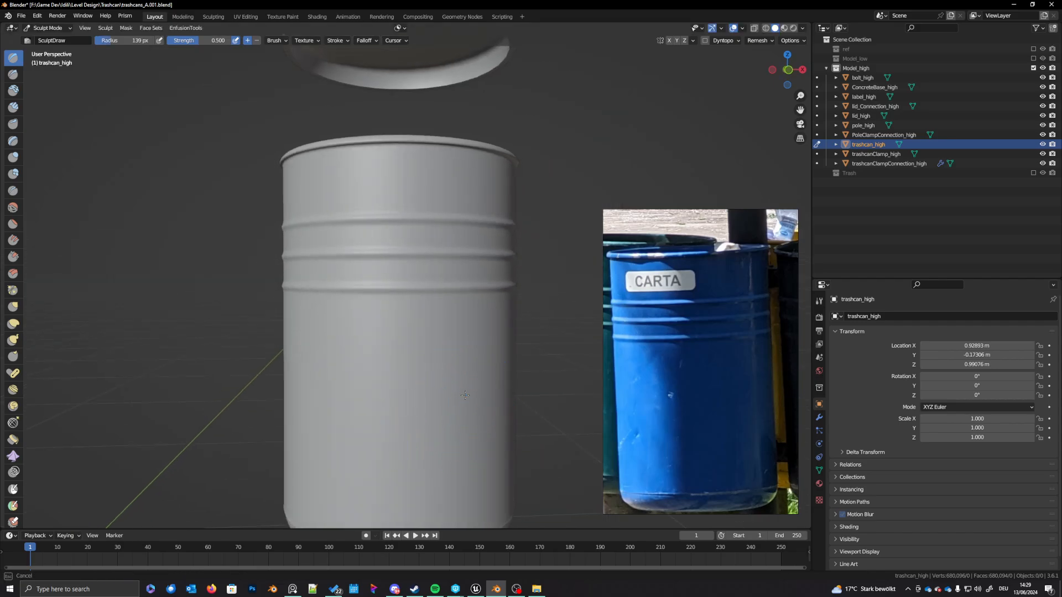
{"action": "left_click", "coordinate": [464, 395]}
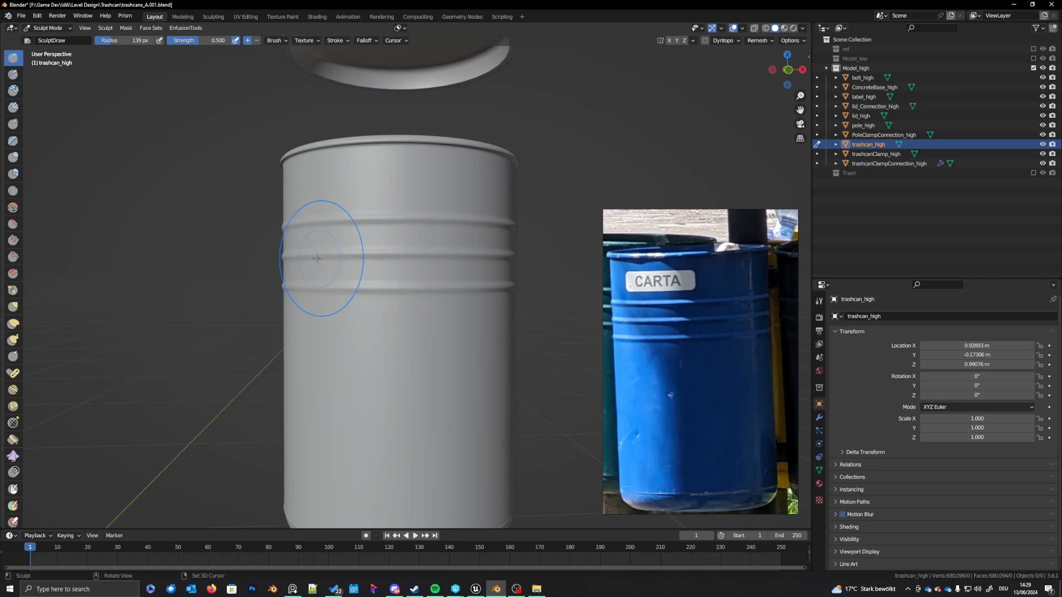
{"action": "mouse_move", "coordinate": [355, 273]}
{"action": "middle_mouse_down"}
{"action": "mouse_move", "coordinate": [388, 315]}
{"action": "mouse_move", "coordinate": [376, 317]}
{"action": "middle_mouse_up"}
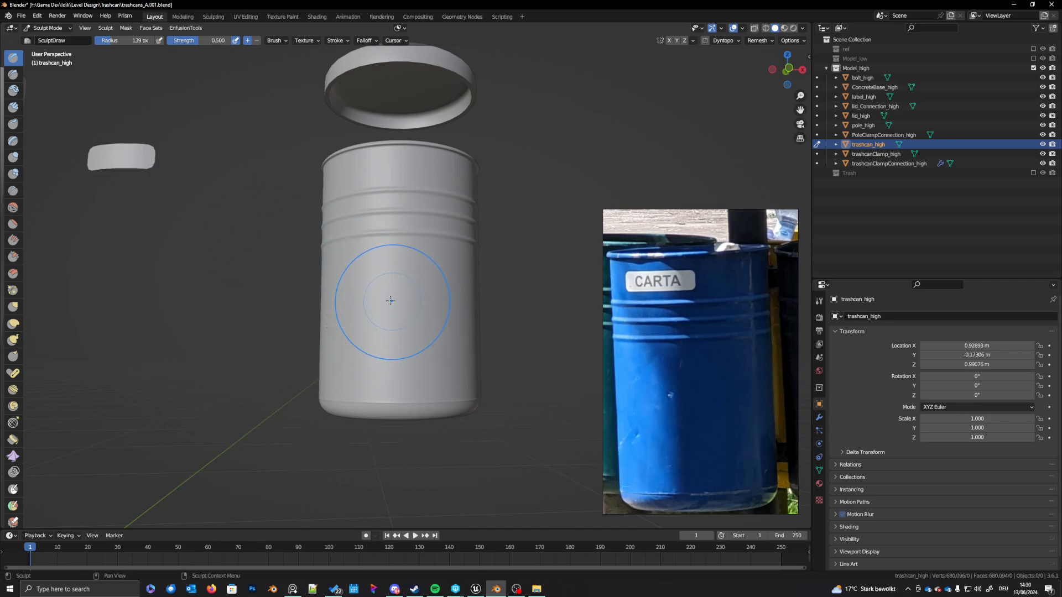
Step: Try the Smooth mesh filter at strength 1.000 on the whole trashcan, then undo it
{"action": "left_click", "coordinate": [152, 29]}
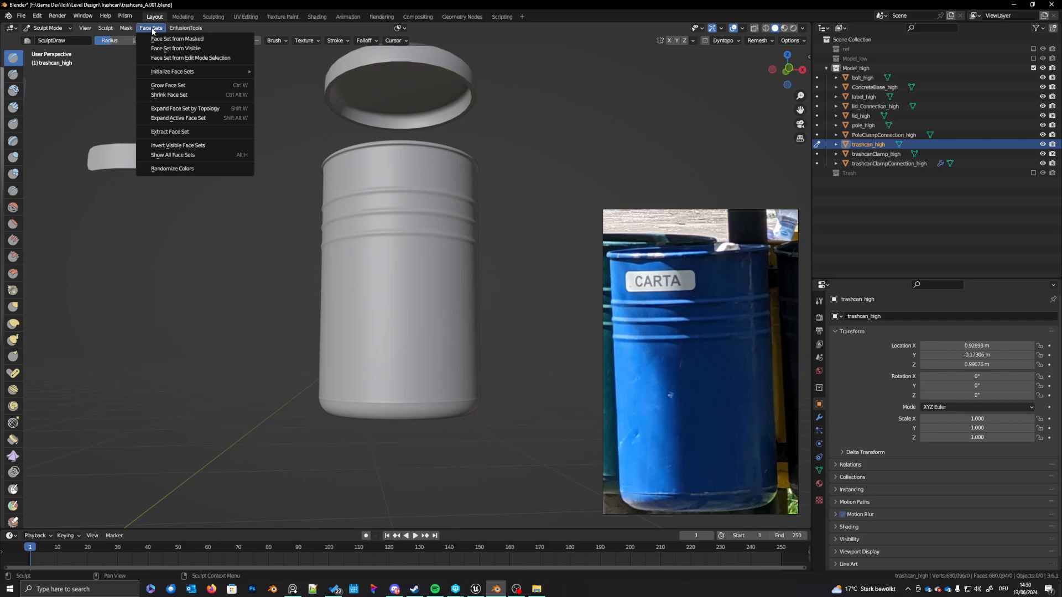
{"action": "mouse_move", "coordinate": [128, 31]}
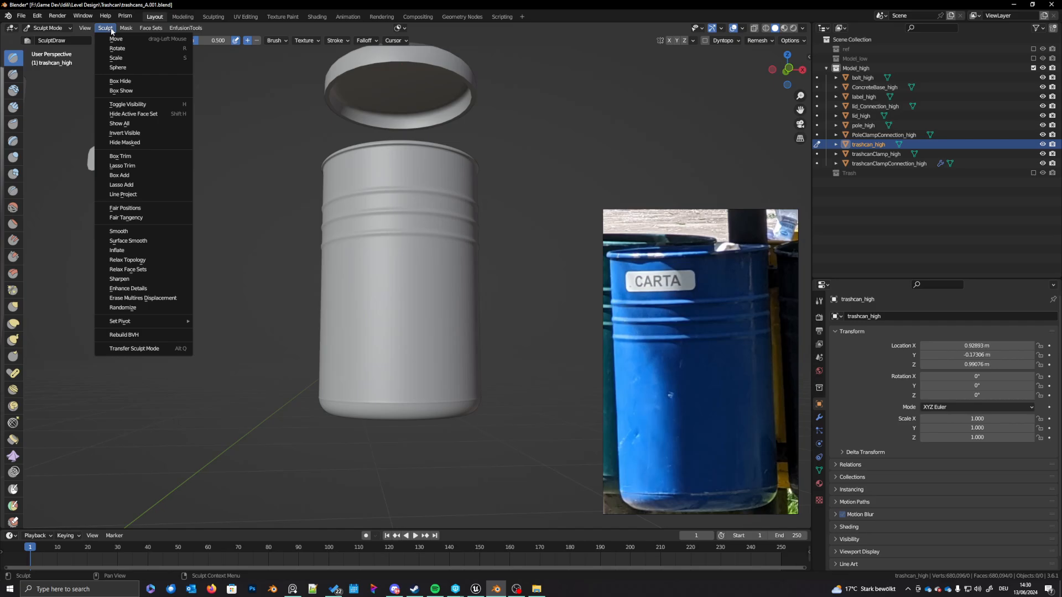
{"action": "left_click", "coordinate": [125, 233]}
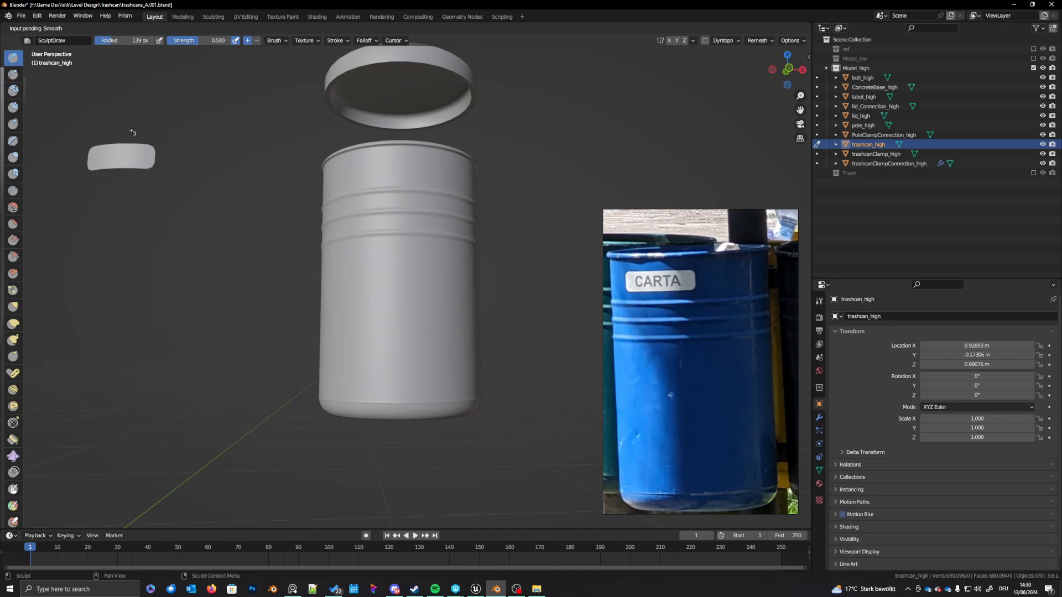
{"action": "left_click_drag", "start_coordinate": [283, 267], "coordinate": [282, 286]}
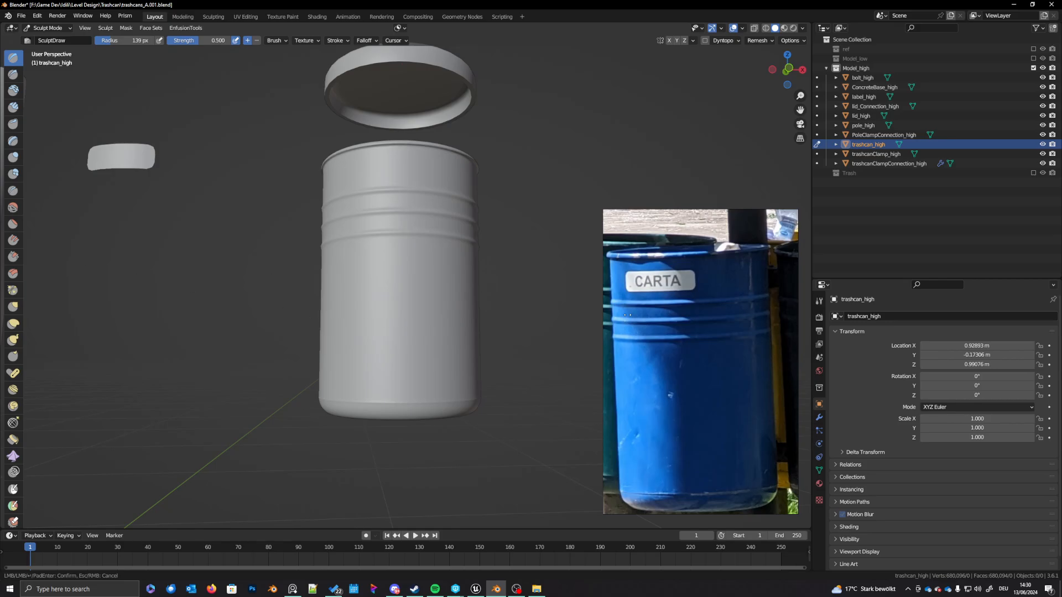
{"action": "left_click", "coordinate": [791, 331]}
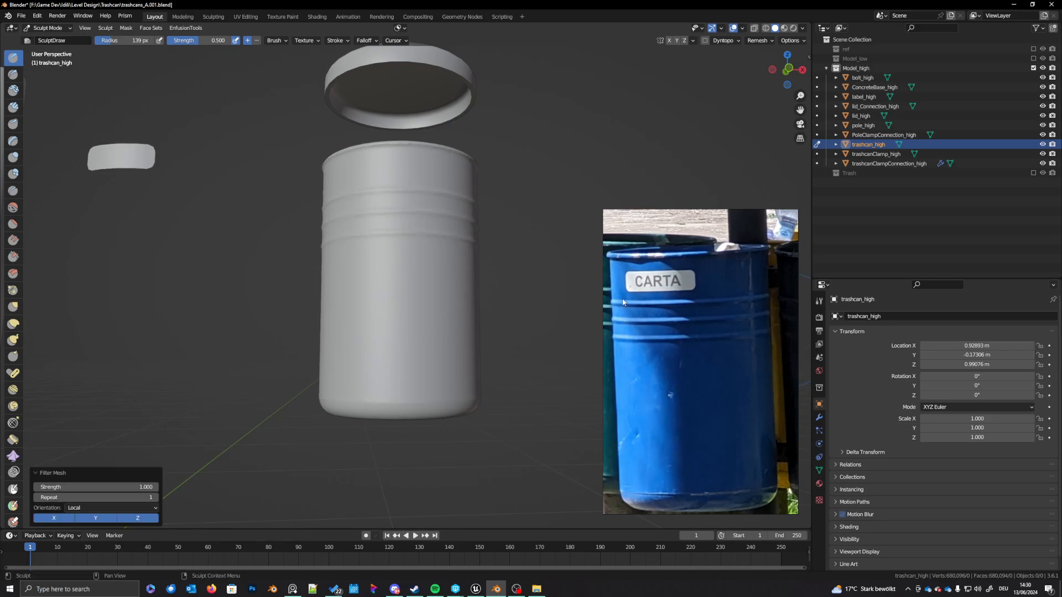
{"action": "mouse_move", "coordinate": [774, 332]}
{"action": "middle_mouse_down"}
{"action": "mouse_move", "coordinate": [503, 346]}
{"action": "mouse_move", "coordinate": [521, 286]}
{"action": "middle_mouse_up"}
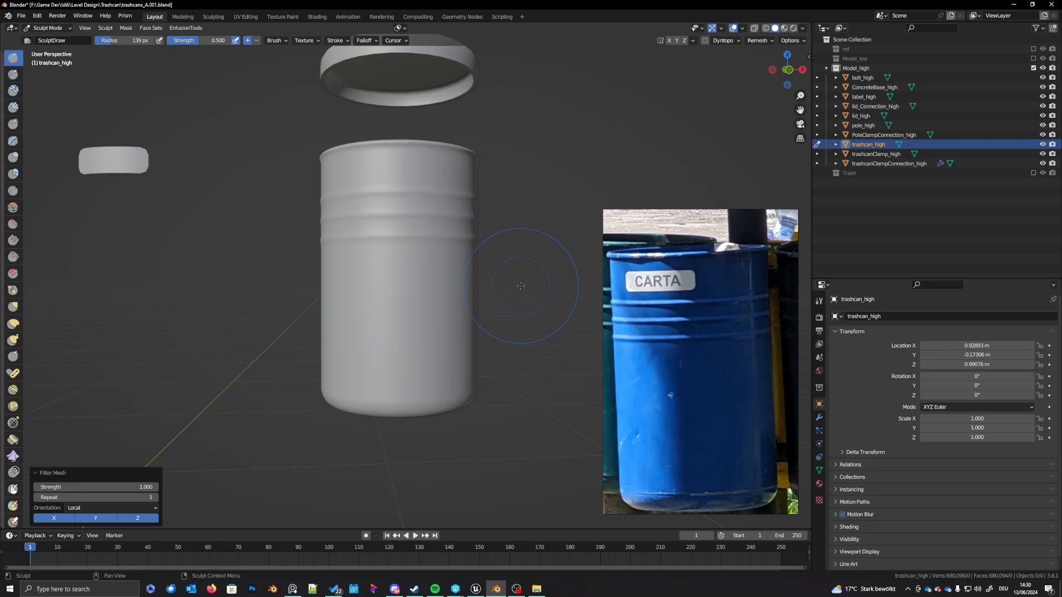
{"action": "key", "text": "ctrl+z"}
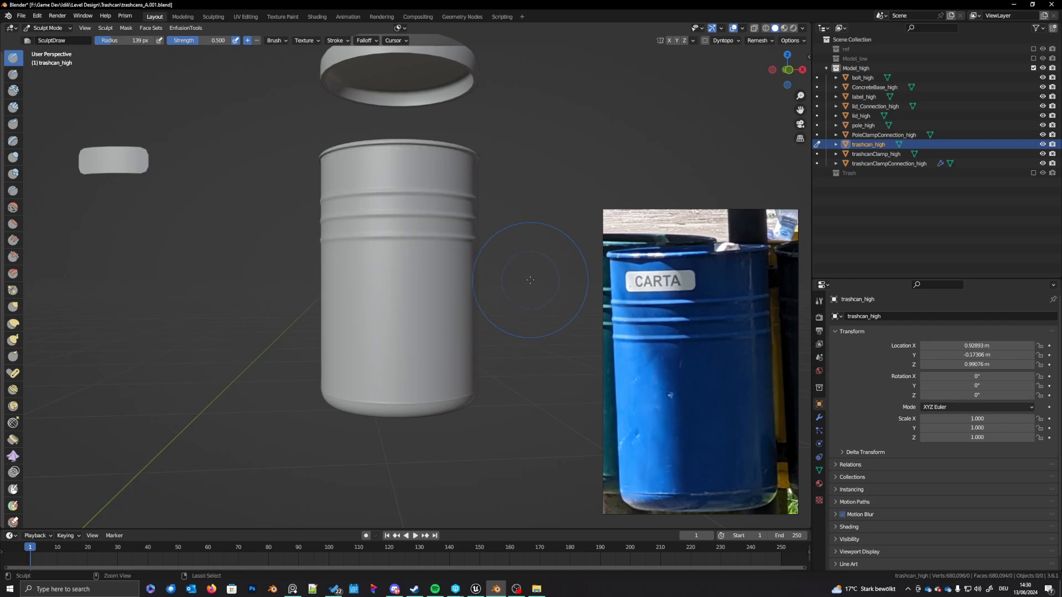
Step: Examine the remeshed trashcan's walls, ribs, rim, base and interior from all sides against the reference photo
{"action": "middle_click_drag", "start_coordinate": [532, 284], "coordinate": [536, 304], "text": "shift"}
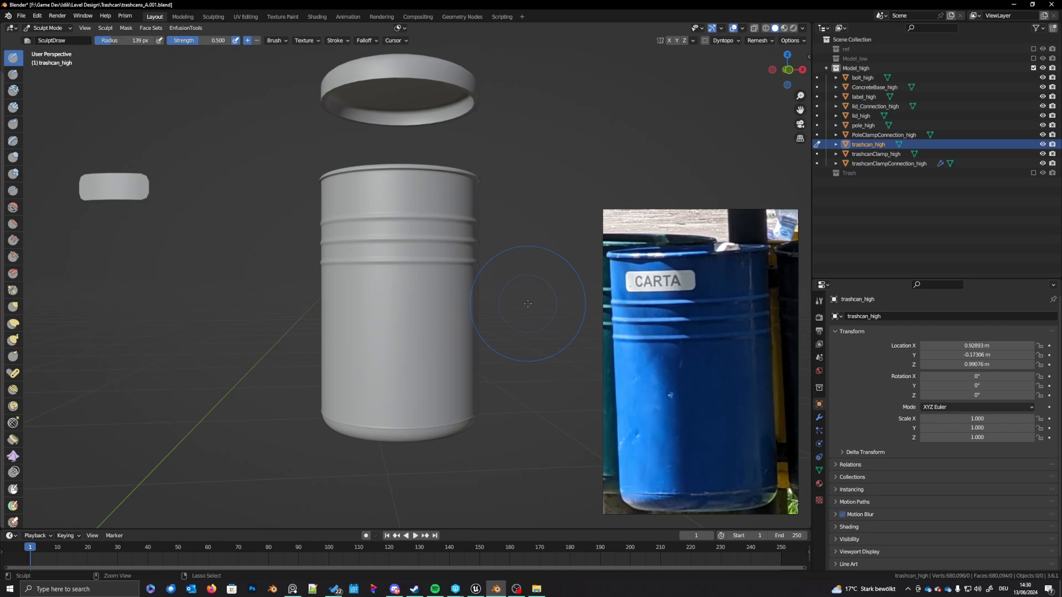
{"action": "scroll", "coordinate": [532, 310], "scroll_direction": "up", "scroll_amount": 1}
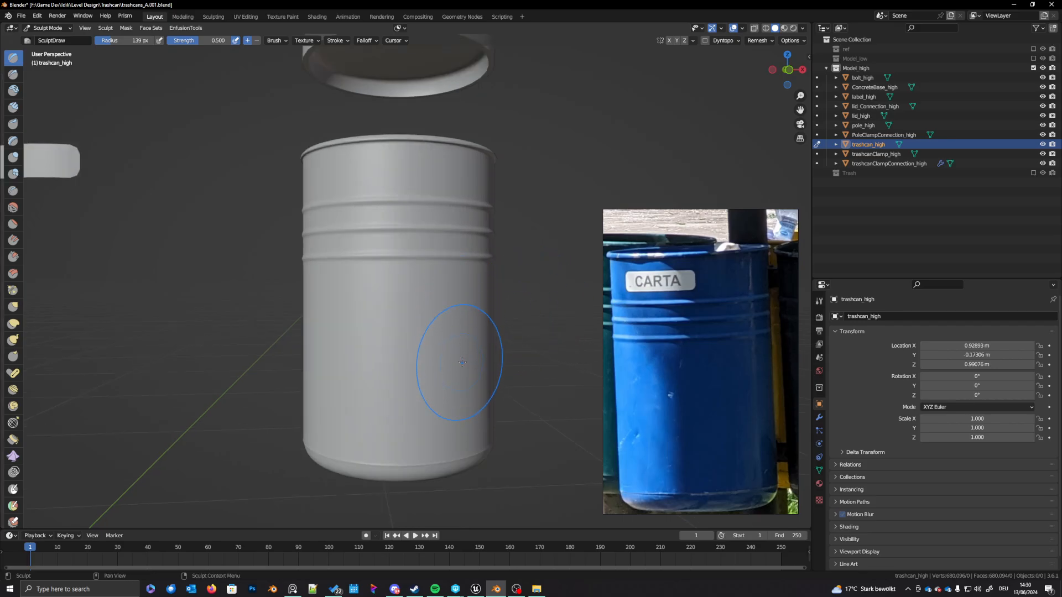
{"action": "mouse_move", "coordinate": [463, 356]}
{"action": "middle_mouse_down"}
{"action": "mouse_move", "coordinate": [415, 308]}
{"action": "mouse_move", "coordinate": [368, 313]}
{"action": "mouse_move", "coordinate": [470, 357]}
{"action": "middle_mouse_up"}
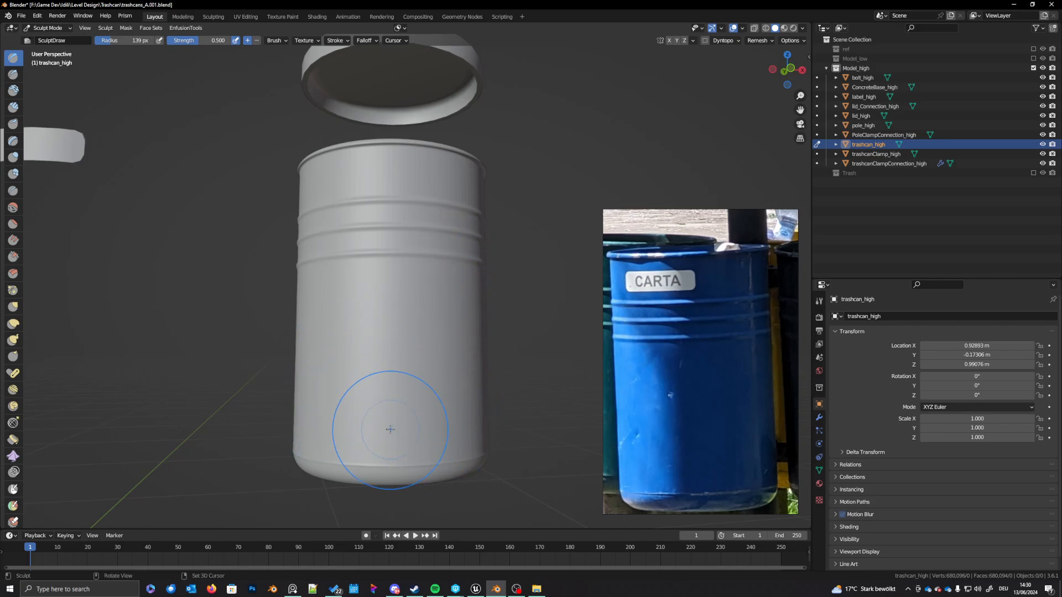
{"action": "left_click_drag", "start_coordinate": [356, 427], "coordinate": [336, 433]}
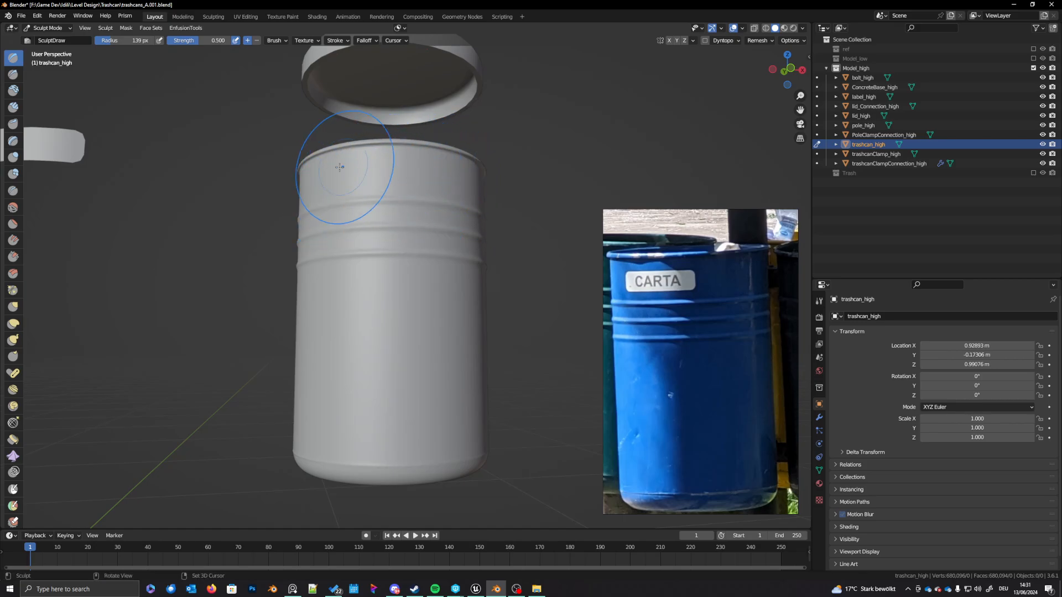
{"action": "mouse_move", "coordinate": [509, 249]}
{"action": "middle_mouse_down"}
{"action": "mouse_move", "coordinate": [473, 285]}
{"action": "mouse_move", "coordinate": [438, 297]}
{"action": "mouse_move", "coordinate": [457, 403]}
{"action": "middle_mouse_up"}
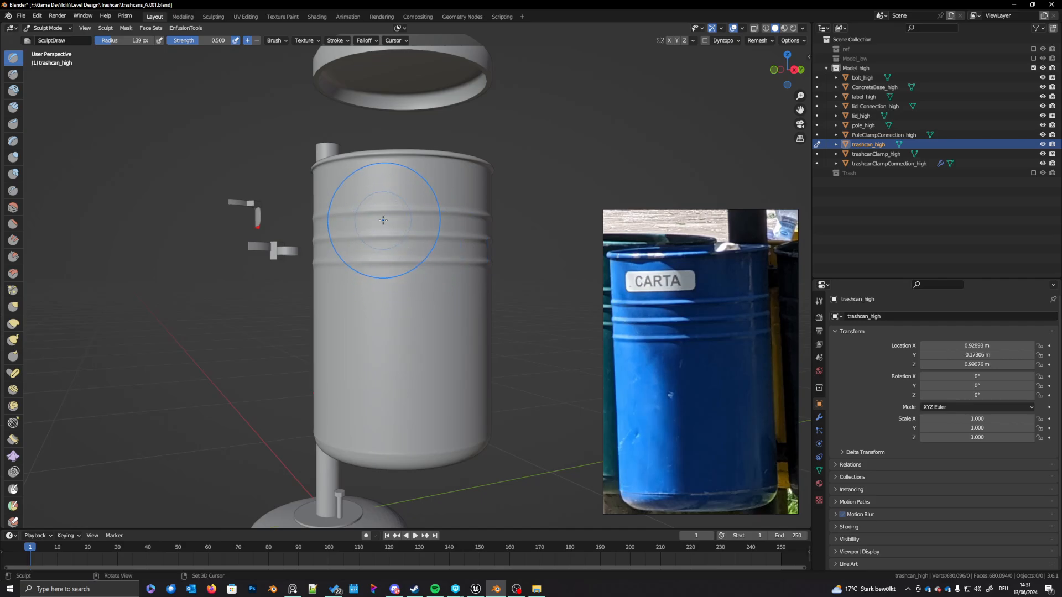
{"action": "mouse_move", "coordinate": [480, 243]}
{"action": "middle_mouse_down"}
{"action": "mouse_move", "coordinate": [463, 301]}
{"action": "mouse_move", "coordinate": [467, 259]}
{"action": "mouse_move", "coordinate": [487, 260]}
{"action": "mouse_move", "coordinate": [506, 287]}
{"action": "mouse_move", "coordinate": [403, 242]}
{"action": "middle_mouse_up"}
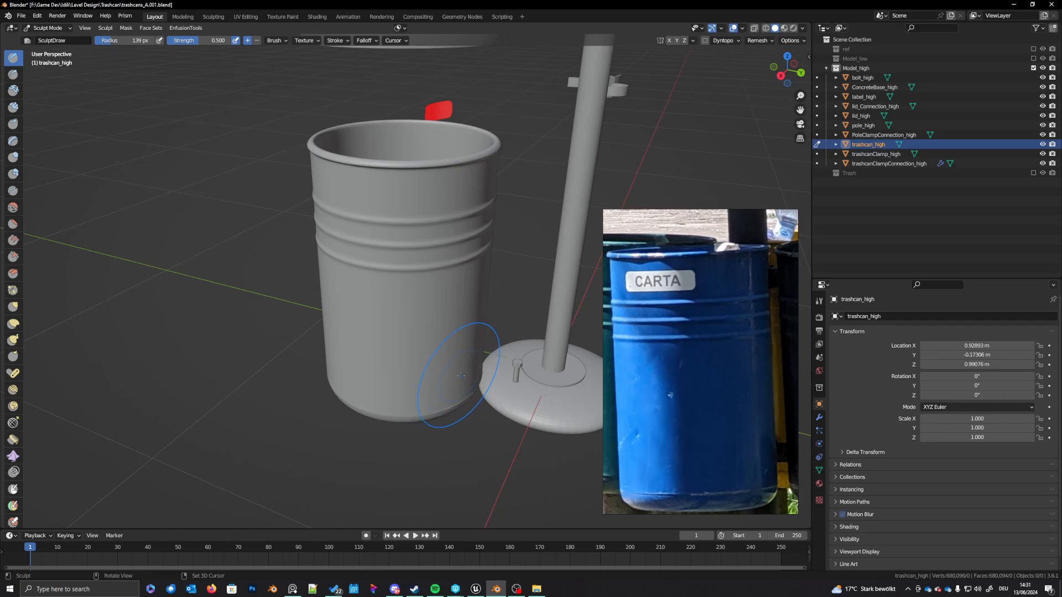
{"action": "mouse_move", "coordinate": [469, 379]}
{"action": "middle_mouse_down"}
{"action": "mouse_move", "coordinate": [487, 360]}
{"action": "mouse_move", "coordinate": [387, 310]}
{"action": "middle_mouse_up"}
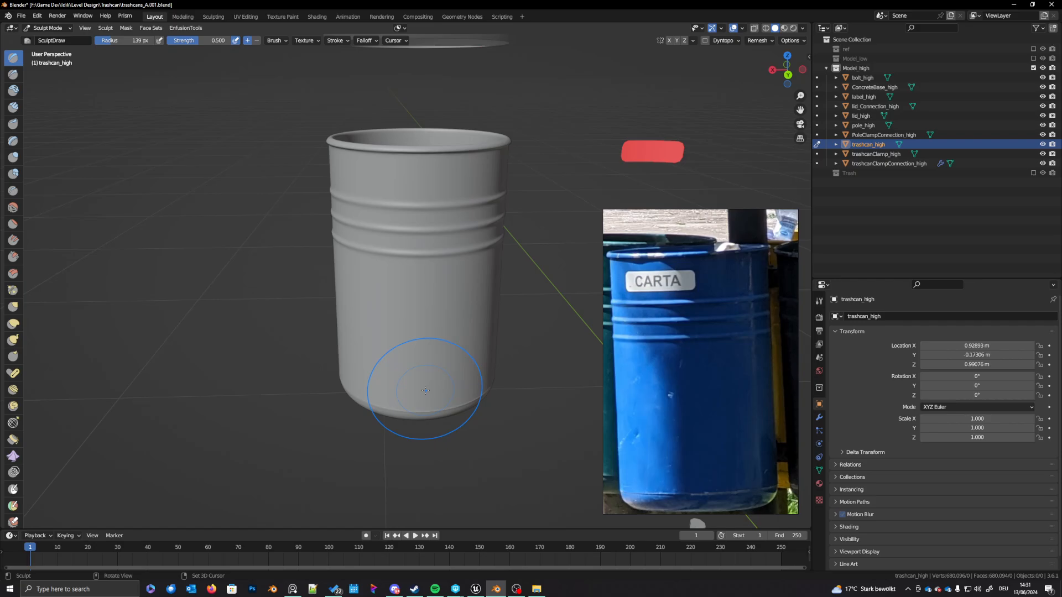
{"action": "left_click_drag", "start_coordinate": [484, 331], "coordinate": [484, 321], "text": "ctrl"}
{"action": "middle_click_drag", "start_coordinate": [464, 355], "coordinate": [470, 305]}
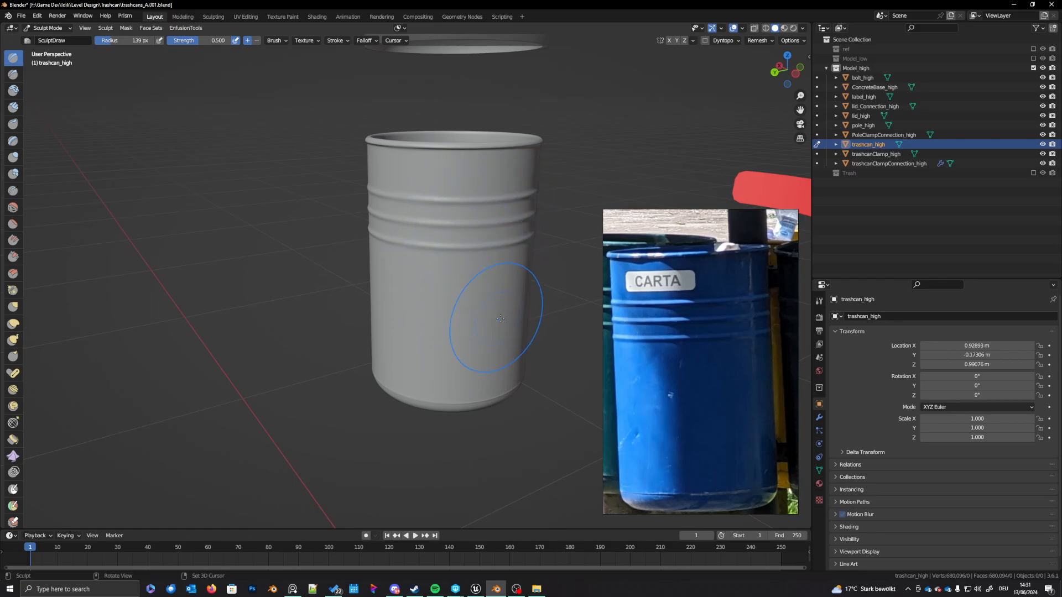
{"action": "mouse_move", "coordinate": [438, 380]}
{"action": "middle_mouse_down"}
{"action": "mouse_move", "coordinate": [438, 356]}
{"action": "mouse_move", "coordinate": [381, 376]}
{"action": "mouse_move", "coordinate": [362, 364]}
{"action": "mouse_move", "coordinate": [371, 352]}
{"action": "middle_mouse_up"}
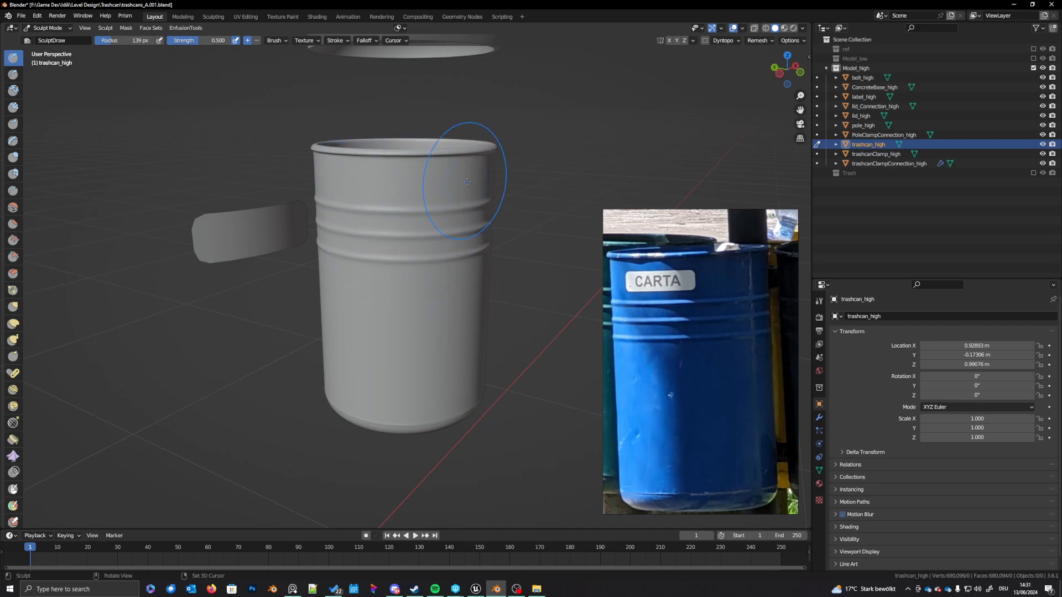
{"action": "middle_click_drag", "start_coordinate": [468, 182], "coordinate": [394, 222]}
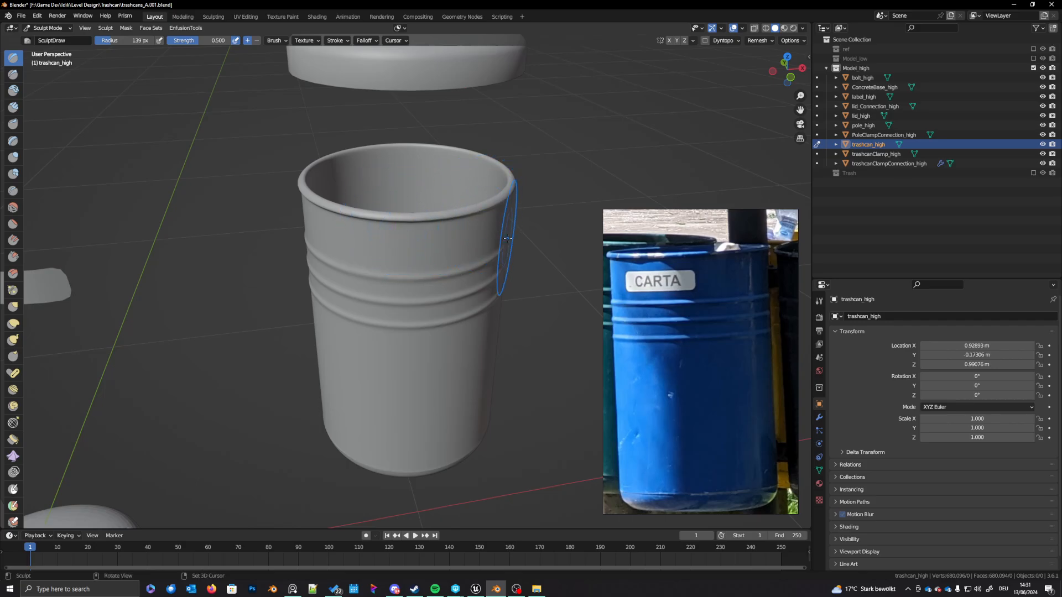
{"action": "middle_click_drag", "start_coordinate": [484, 224], "coordinate": [434, 309]}
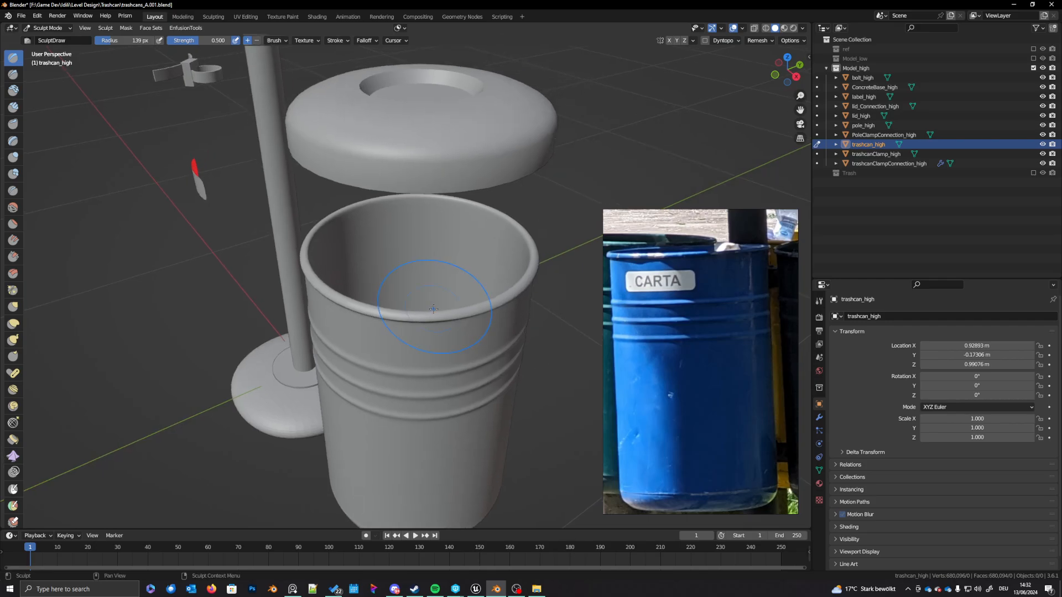
{"action": "middle_click_drag", "start_coordinate": [442, 309], "coordinate": [442, 319]}
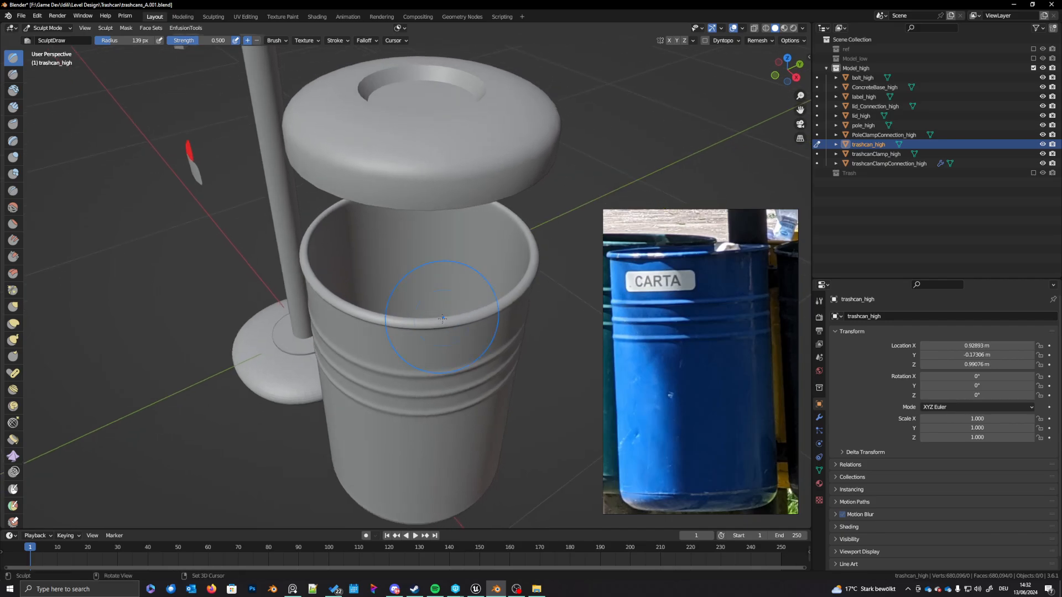
{"action": "mouse_move", "coordinate": [427, 277]}
{"action": "middle_mouse_down"}
{"action": "mouse_move", "coordinate": [427, 250]}
{"action": "mouse_move", "coordinate": [504, 235]}
{"action": "mouse_move", "coordinate": [505, 245]}
{"action": "mouse_move", "coordinate": [450, 254]}
{"action": "mouse_move", "coordinate": [481, 232]}
{"action": "mouse_move", "coordinate": [465, 290]}
{"action": "middle_mouse_up"}
{"action": "mouse_move", "coordinate": [395, 242]}
{"action": "middle_mouse_down"}
{"action": "mouse_move", "coordinate": [446, 242]}
{"action": "mouse_move", "coordinate": [365, 257]}
{"action": "mouse_move", "coordinate": [367, 265]}
{"action": "middle_mouse_up"}
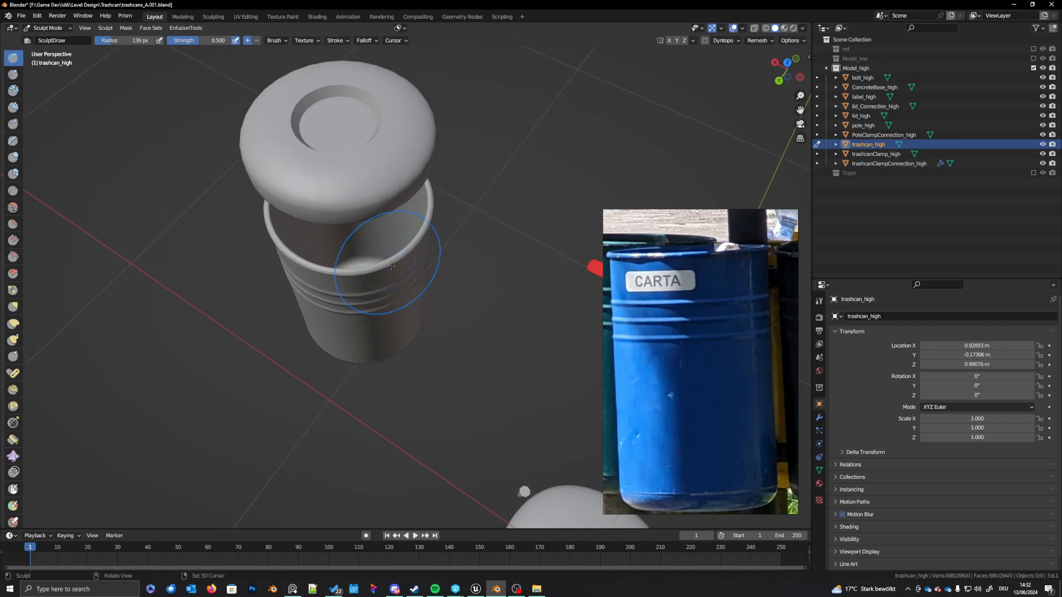
{"action": "middle_click_drag", "start_coordinate": [330, 189], "coordinate": [386, 295]}
{"action": "mouse_move", "coordinate": [384, 216]}
{"action": "middle_mouse_down"}
{"action": "mouse_move", "coordinate": [338, 271]}
{"action": "mouse_move", "coordinate": [485, 270]}
{"action": "mouse_move", "coordinate": [473, 287]}
{"action": "middle_mouse_up"}
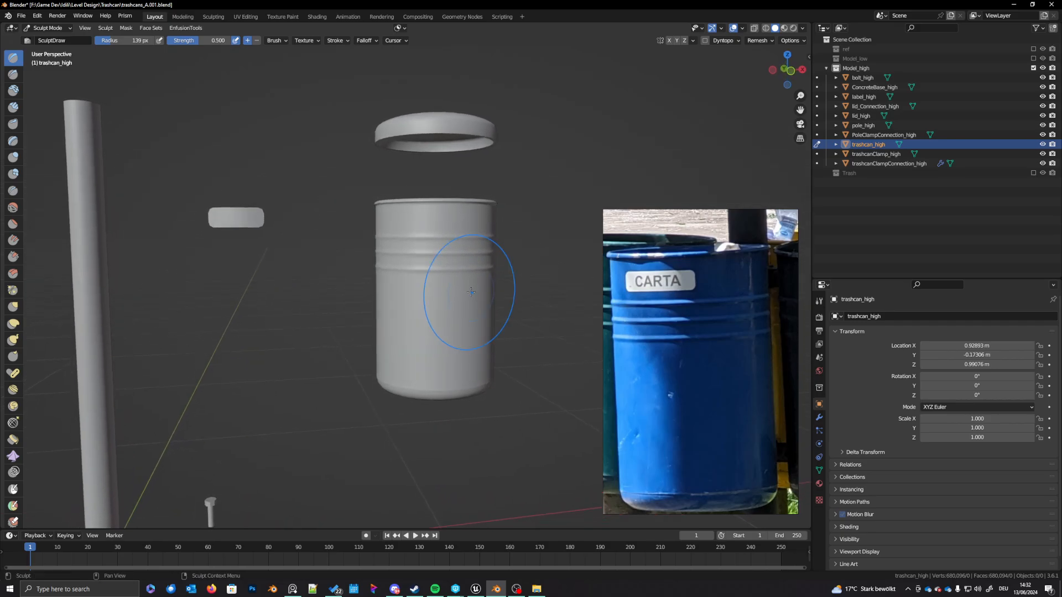
Step: Set the SculptDraw brush radius to 48 px and inspect the trash can from several sides
{"action": "scroll", "coordinate": [467, 284], "scroll_direction": "up", "scroll_amount": 5}
{"action": "key", "text": "f"}
{"action": "left_click", "coordinate": [356, 297]}
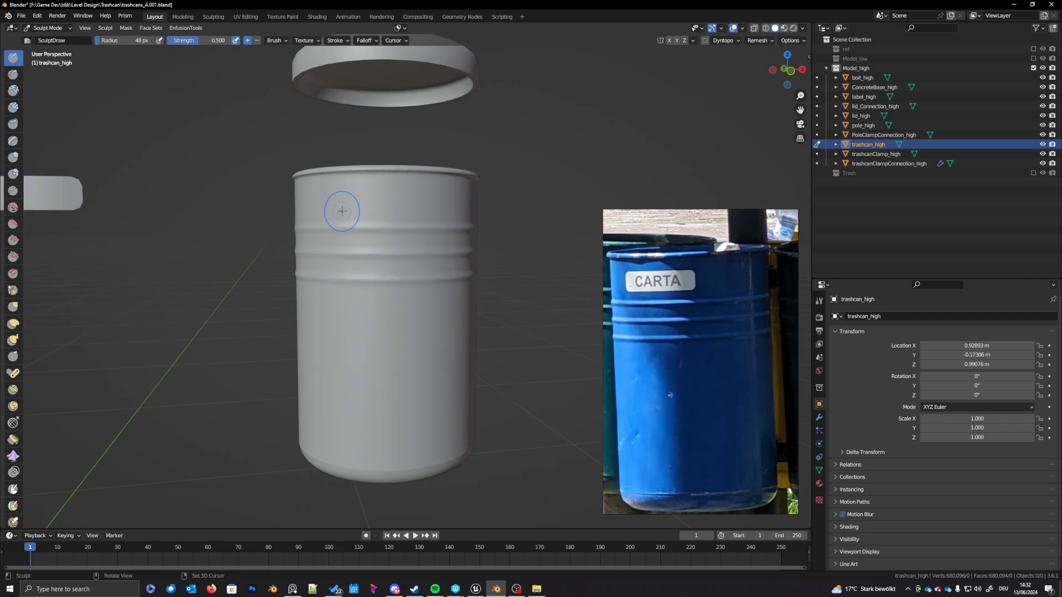
{"action": "middle_click_drag", "start_coordinate": [359, 216], "coordinate": [425, 216]}
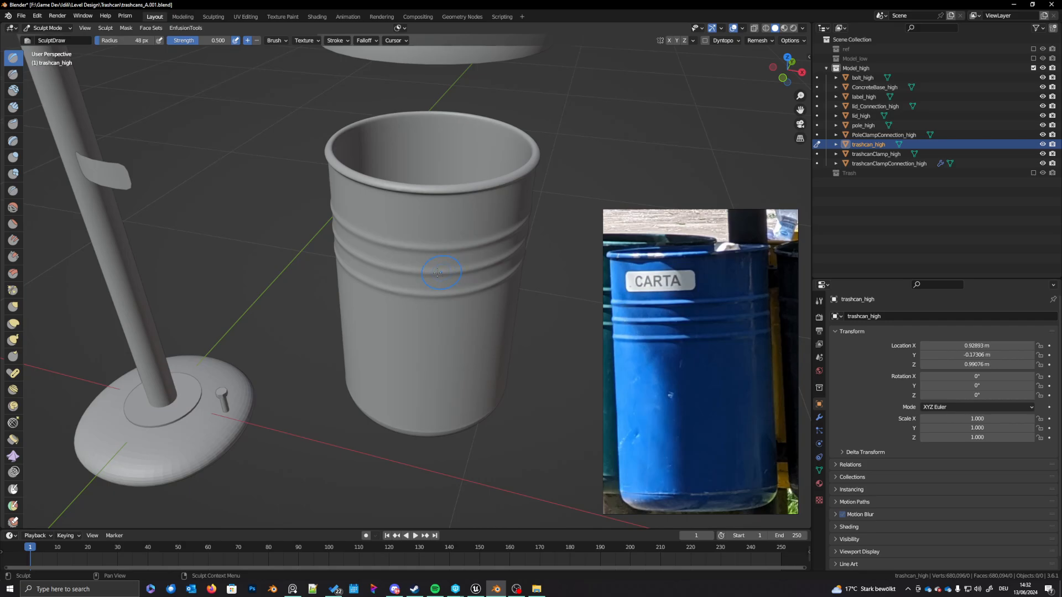
{"action": "mouse_move", "coordinate": [437, 273]}
{"action": "middle_mouse_down"}
{"action": "mouse_move", "coordinate": [416, 332]}
{"action": "mouse_move", "coordinate": [429, 259]}
{"action": "mouse_move", "coordinate": [506, 280]}
{"action": "mouse_move", "coordinate": [421, 272]}
{"action": "middle_mouse_up"}
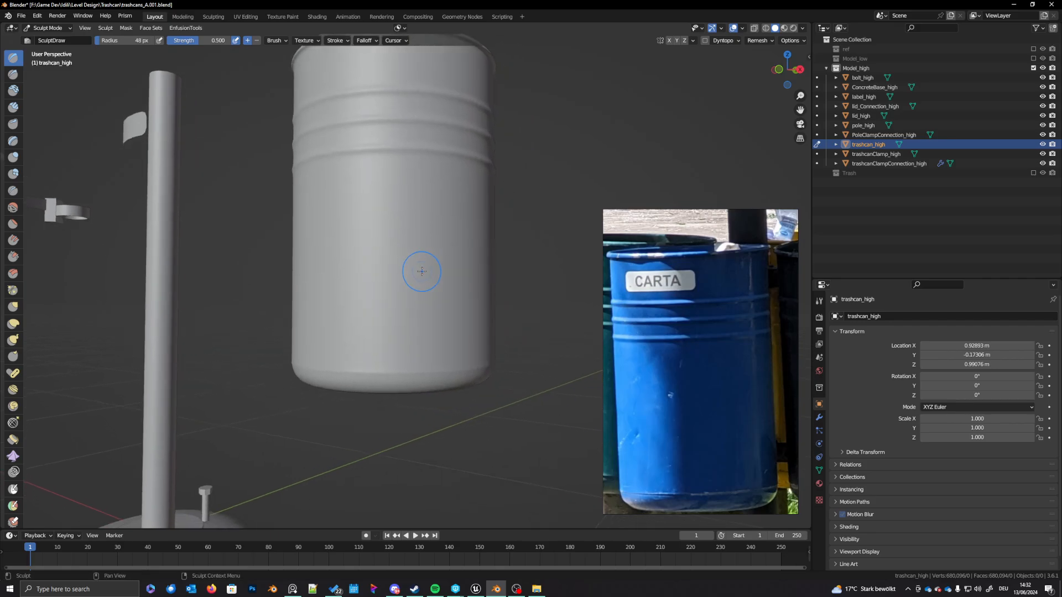
{"action": "scroll", "coordinate": [419, 339], "scroll_direction": "up", "scroll_amount": 1}
Step: Switch to the Draw Sharp brush with a 10 px radius and a strength of 0.154
{"action": "left_click", "coordinate": [13, 74]}
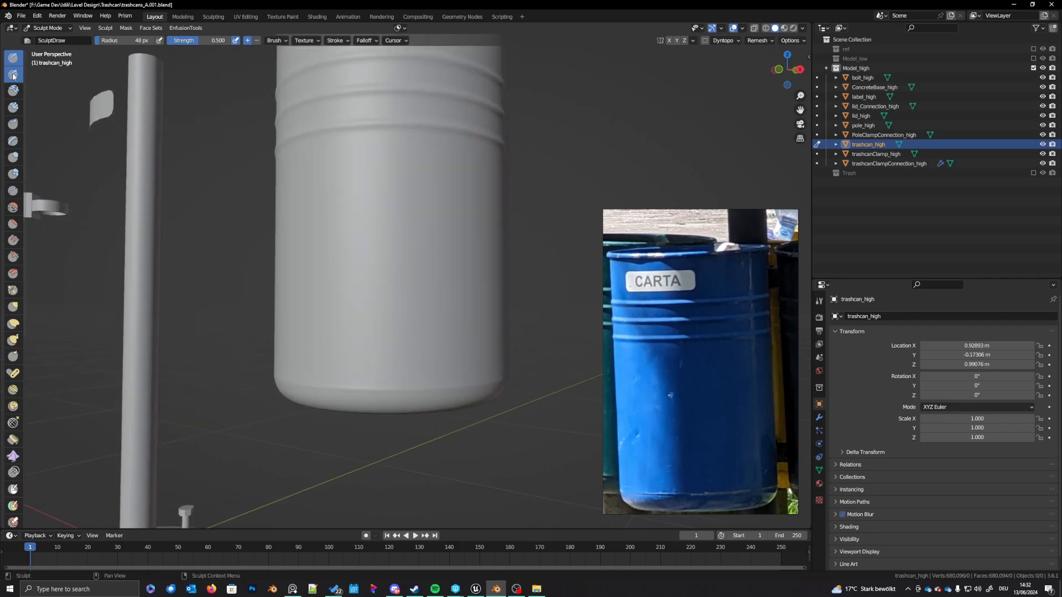
{"action": "middle_click_drag", "start_coordinate": [415, 362], "coordinate": [384, 328], "text": "shift"}
{"action": "key", "text": "f"}
{"action": "left_click", "coordinate": [379, 328]}
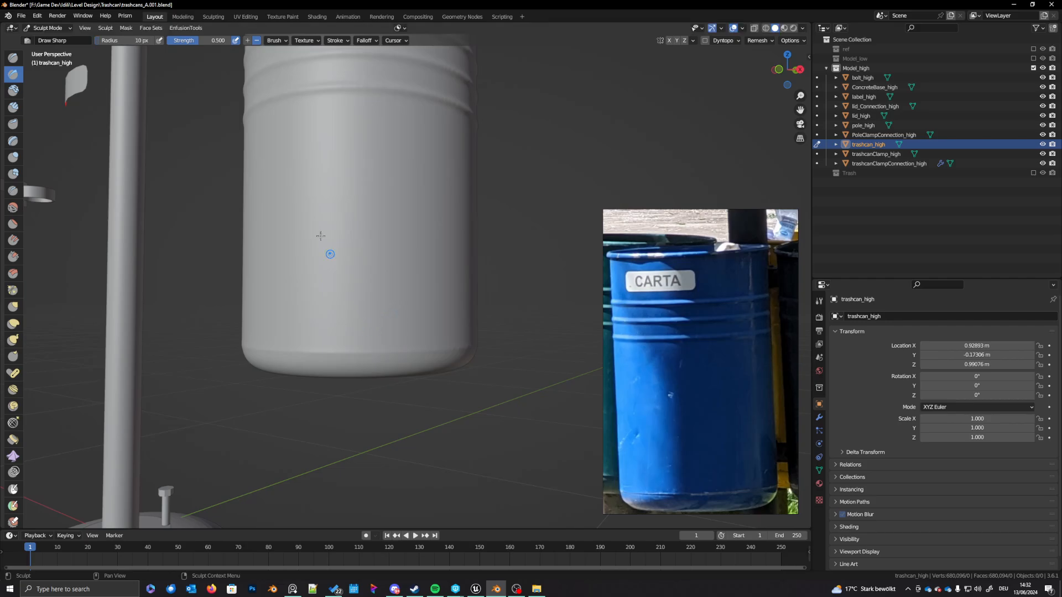
{"action": "key", "text": "shift+f"}
{"action": "left_click", "coordinate": [399, 335]}
{"action": "scroll", "coordinate": [399, 339], "scroll_direction": "up", "scroll_amount": 2}
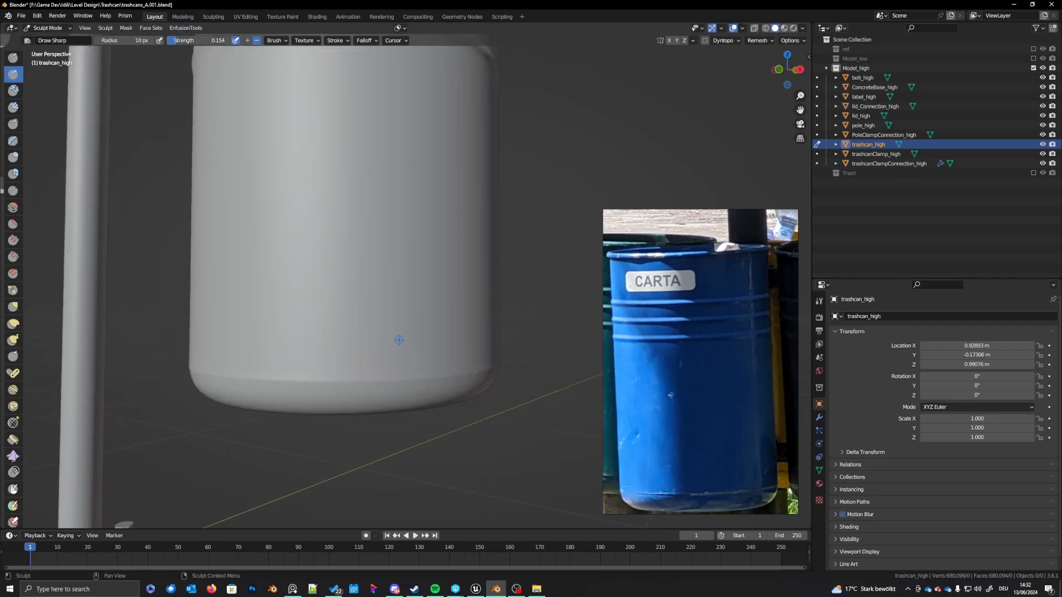
Step: Carve a thin seam across the front of the trash can, just above its rounded base
{"action": "middle_click_drag", "start_coordinate": [398, 337], "coordinate": [391, 304]}
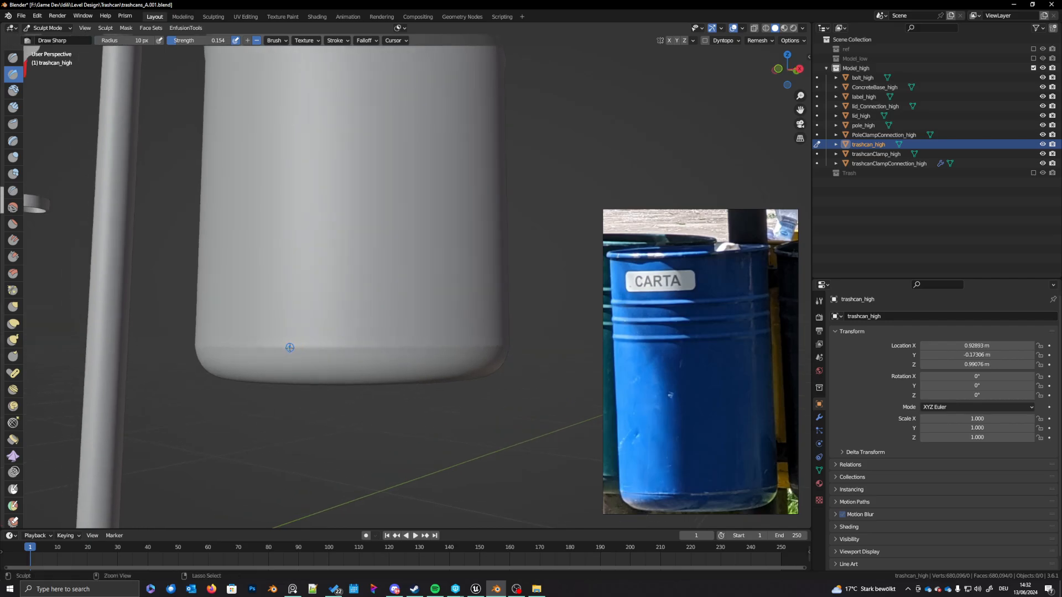
{"action": "left_click_drag", "start_coordinate": [317, 347], "coordinate": [396, 347], "text": "ctrl"}
{"action": "left_click_drag", "start_coordinate": [486, 346], "coordinate": [486, 346], "text": "ctrl"}
{"action": "left_click_drag", "start_coordinate": [287, 346], "coordinate": [498, 351]}
{"action": "mouse_move", "coordinate": [498, 350]}
{"action": "middle_mouse_down"}
{"action": "mouse_move", "coordinate": [339, 348]}
{"action": "mouse_move", "coordinate": [439, 353]}
{"action": "middle_mouse_up"}
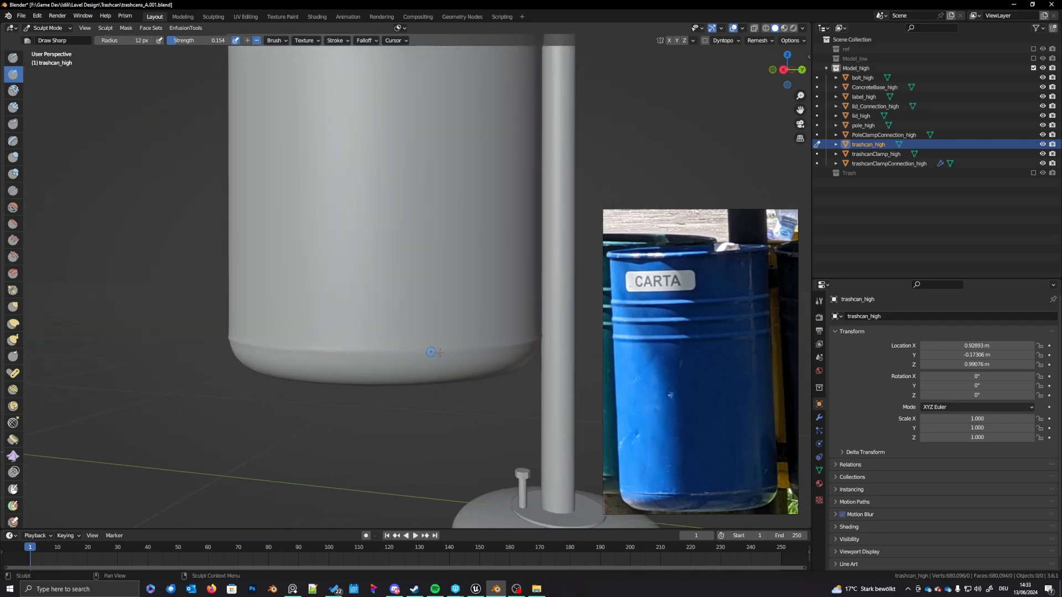
Step: Continue the seam above the base around the can's next side with 12 px Draw Sharp strokes
{"action": "mouse_move", "coordinate": [437, 351]}
{"action": "left_mouse_down"}
{"action": "mouse_move", "coordinate": [343, 350]}
{"action": "mouse_move", "coordinate": [490, 350]}
{"action": "left_mouse_up"}
{"action": "middle_click_drag", "start_coordinate": [491, 350], "coordinate": [409, 350]}
{"action": "middle_click_drag", "start_coordinate": [541, 351], "coordinate": [453, 348], "text": "shift"}
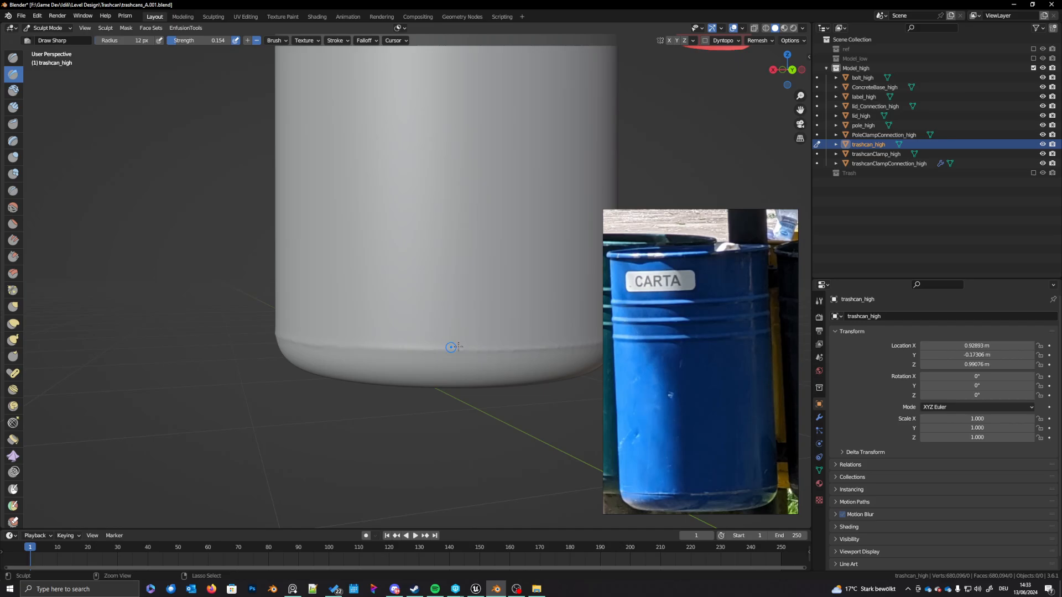
{"action": "left_click_drag", "start_coordinate": [508, 350], "coordinate": [498, 351]}
{"action": "mouse_move", "coordinate": [364, 350]}
{"action": "left_mouse_down"}
{"action": "mouse_move", "coordinate": [325, 351]}
{"action": "mouse_move", "coordinate": [390, 348]}
{"action": "left_mouse_up"}
{"action": "left_click_drag", "start_coordinate": [498, 350], "coordinate": [498, 350]}
{"action": "middle_click_drag", "start_coordinate": [497, 351], "coordinate": [349, 344]}
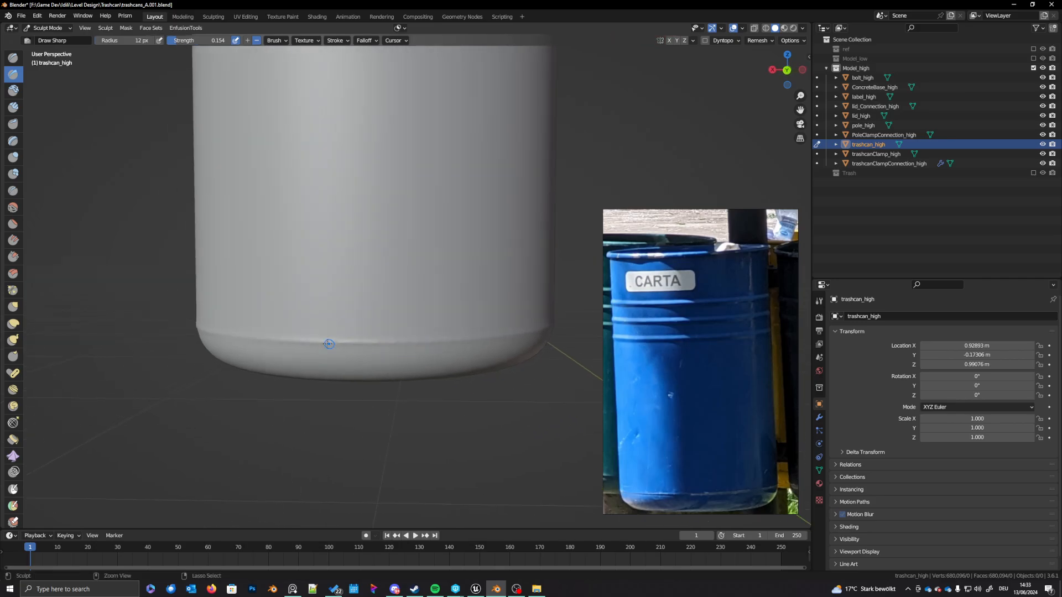
Step: Extend the base seam around the can's remaining sides with the 12 px Draw Sharp brush
{"action": "left_click_drag", "start_coordinate": [323, 341], "coordinate": [459, 338], "text": "ctrl"}
{"action": "middle_click_drag", "start_coordinate": [459, 339], "coordinate": [504, 349]}
{"action": "left_click_drag", "start_coordinate": [504, 349], "coordinate": [474, 350], "text": "ctrl"}
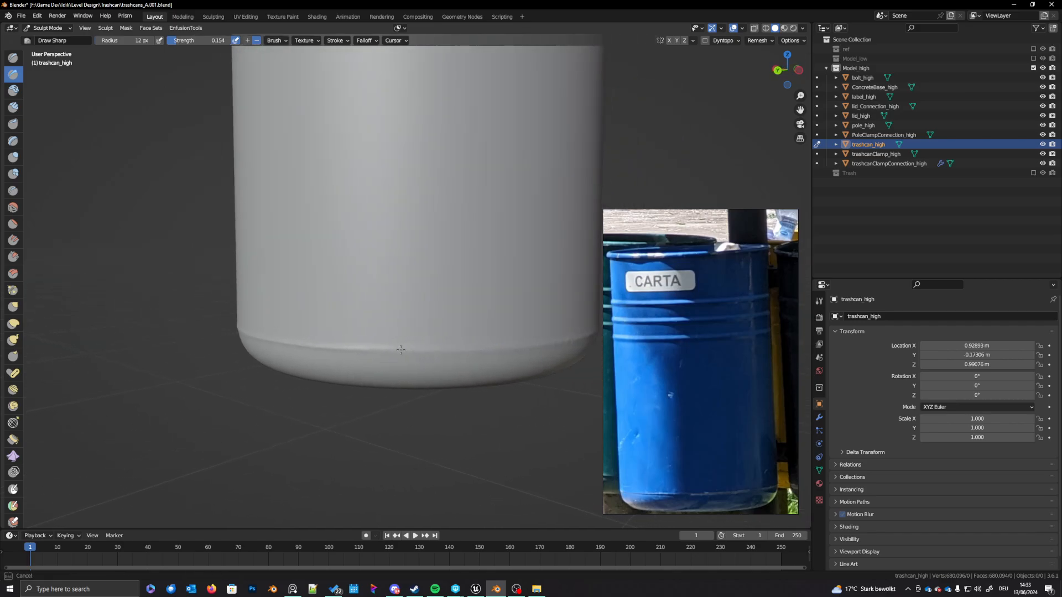
{"action": "left_click_drag", "start_coordinate": [401, 351], "coordinate": [467, 356], "text": "ctrl"}
{"action": "middle_click_drag", "start_coordinate": [466, 355], "coordinate": [537, 359]}
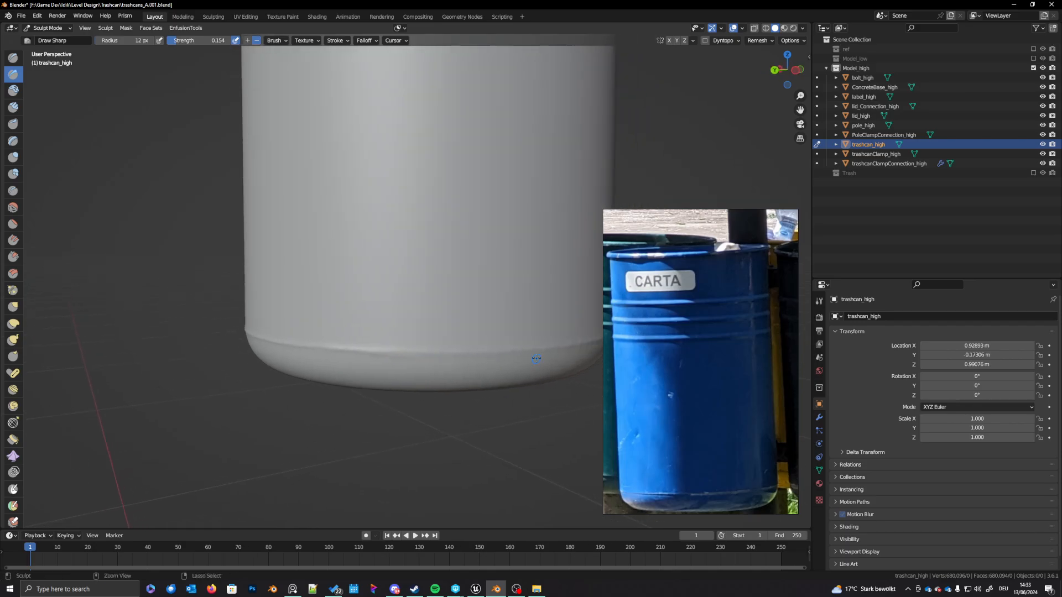
{"action": "mouse_move", "coordinate": [545, 347]}
{"action": "left_mouse_down", "text": "ctrl"}
{"action": "mouse_move", "coordinate": [384, 352]}
{"action": "mouse_move", "coordinate": [537, 352]}
{"action": "mouse_move", "coordinate": [507, 352]}
{"action": "left_mouse_up", "text": "ctrl"}
{"action": "middle_click_drag", "start_coordinate": [507, 351], "coordinate": [349, 351]}
Step: Set the Draw Sharp radius to 9 px and strength to 0.276, and deepen the base seam
{"action": "key", "text": "f"}
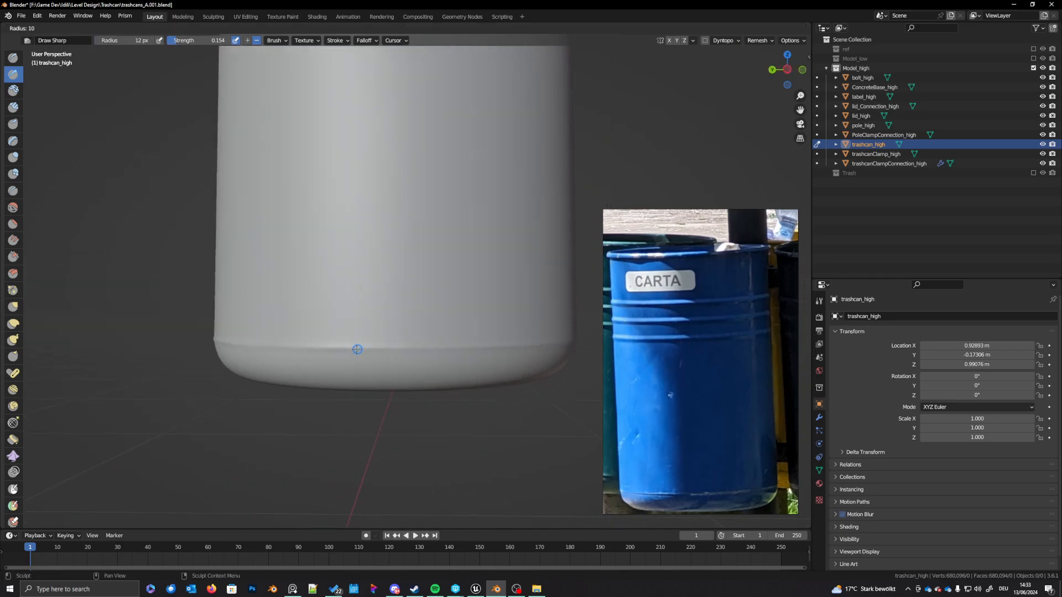
{"action": "left_click", "coordinate": [357, 350]}
{"action": "left_click_drag", "start_coordinate": [198, 40], "coordinate": [199, 41]}
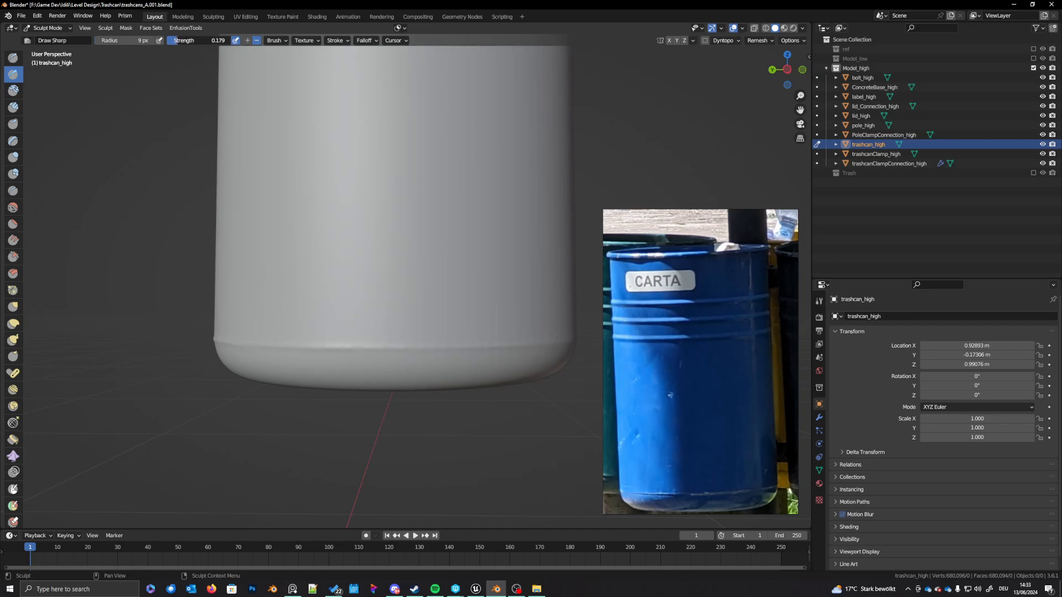
{"action": "left_click_drag", "start_coordinate": [514, 346], "coordinate": [510, 346], "text": "ctrl"}
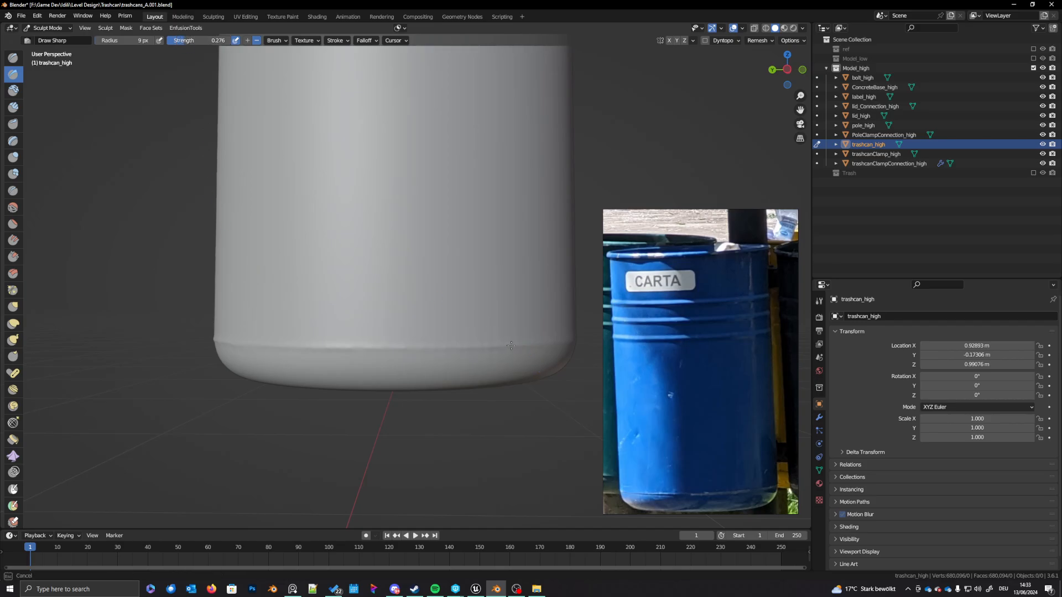
{"action": "left_click_drag", "start_coordinate": [375, 348], "coordinate": [373, 348], "text": "ctrl"}
Step: Sculpt the can's lower body with broader Draw Sharp strokes, setting the radius to 31 px, 168 px and finally 58 px
{"action": "key", "text": "f"}
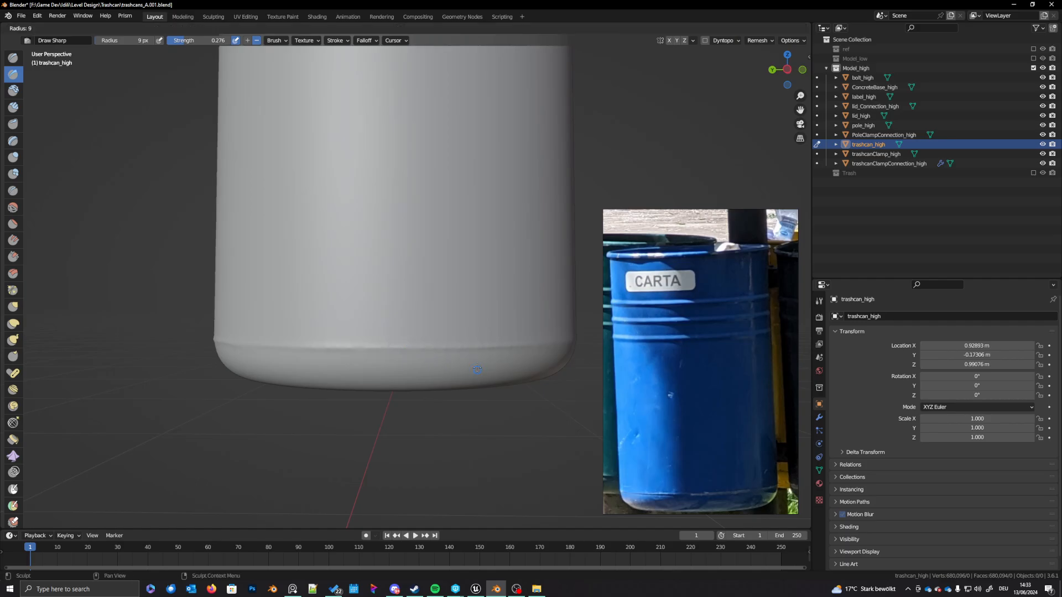
{"action": "left_click", "coordinate": [485, 370]}
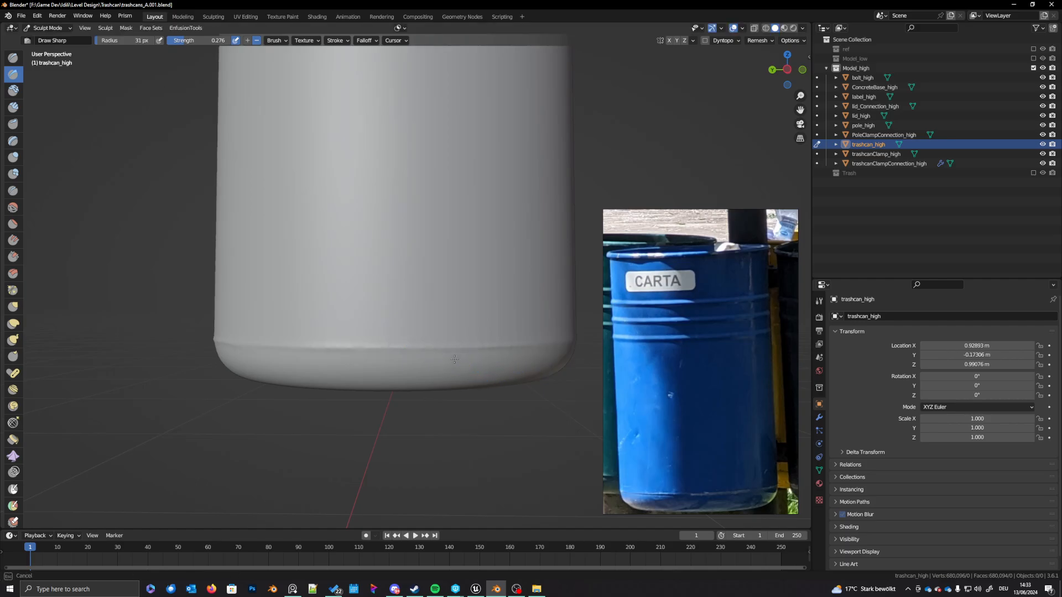
{"action": "key", "text": "f"}
{"action": "left_click", "coordinate": [542, 342]}
{"action": "mouse_move", "coordinate": [498, 308]}
{"action": "middle_mouse_down"}
{"action": "mouse_move", "coordinate": [510, 280]}
{"action": "mouse_move", "coordinate": [325, 308]}
{"action": "middle_mouse_up"}
{"action": "key", "text": "f"}
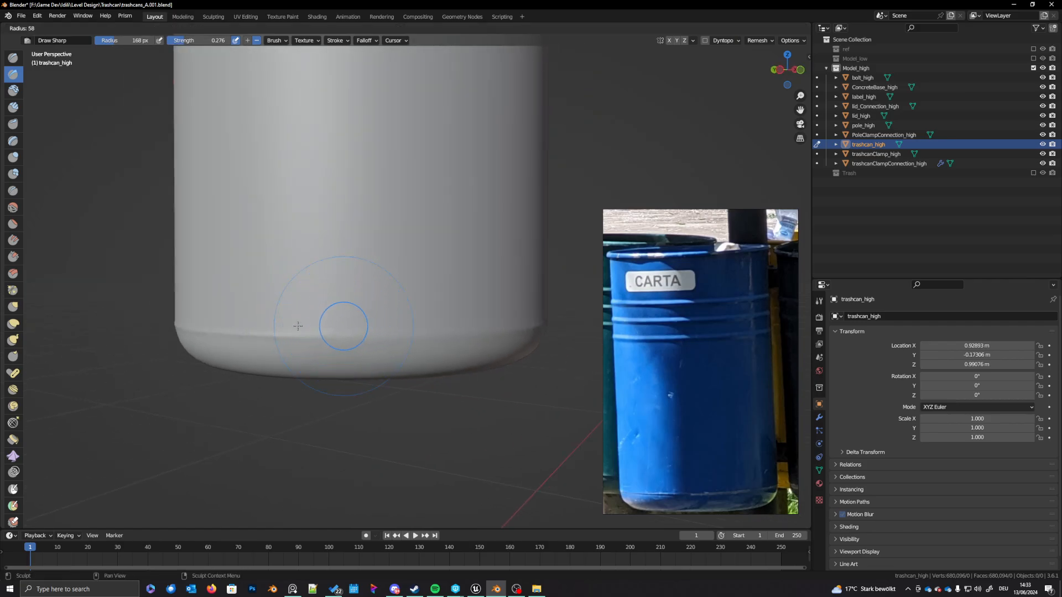
{"action": "left_click", "coordinate": [332, 323]}
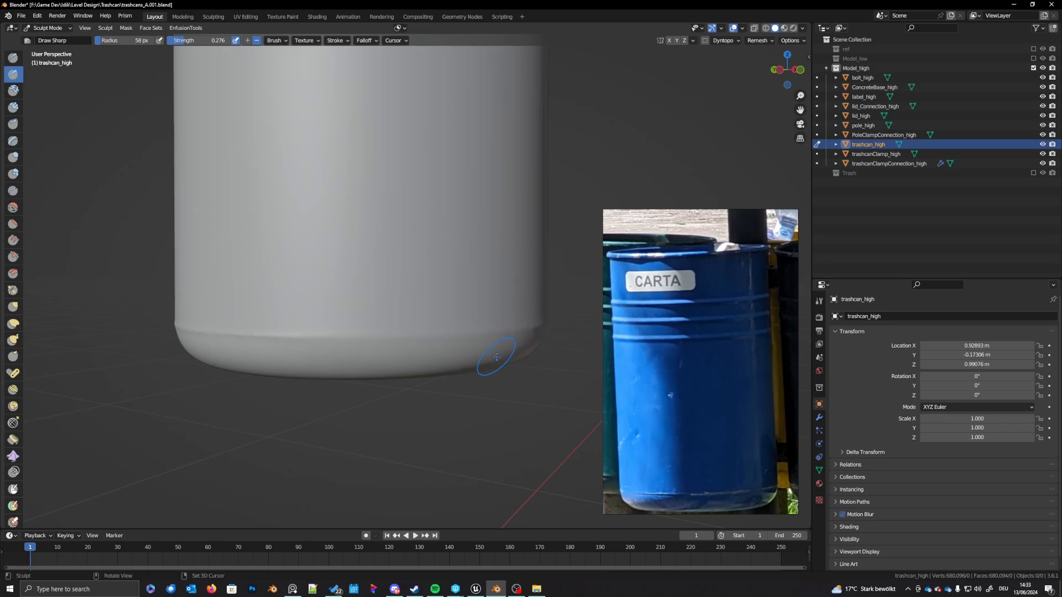
Step: Set the Draw Sharp radius to 14 px and carve over the seam above the base again
{"action": "middle_click_drag", "start_coordinate": [485, 367], "coordinate": [470, 347]}
{"action": "key", "text": "f"}
{"action": "left_click", "coordinate": [468, 345]}
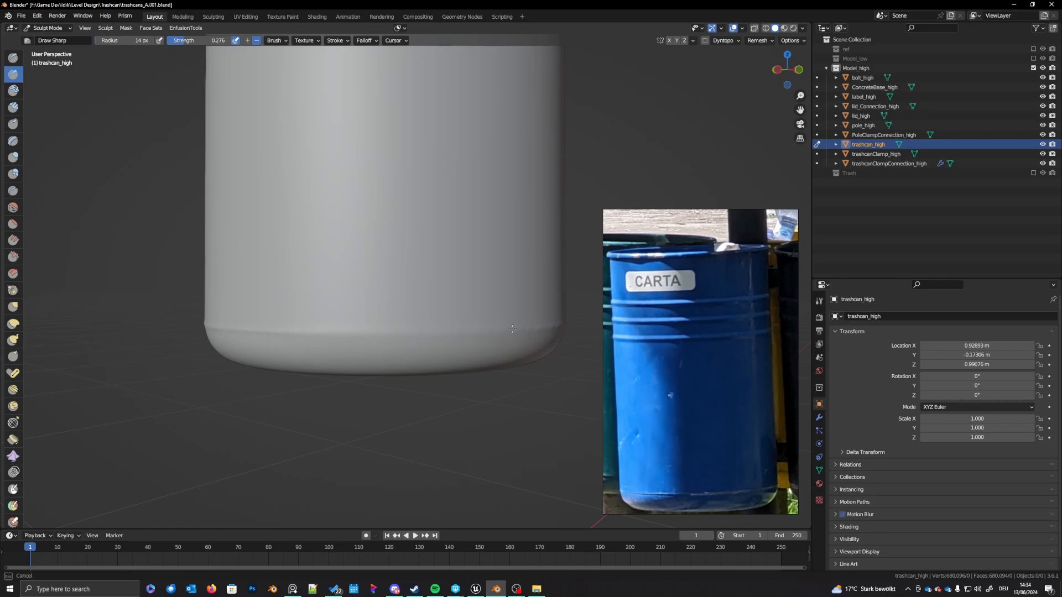
{"action": "left_click_drag", "start_coordinate": [396, 333], "coordinate": [336, 332]}
Step: Set the brush radius to 10 px and refine the base seam with short strokes, undoing and redoing one stroke
{"action": "key", "text": "f"}
{"action": "left_click", "coordinate": [299, 337]}
{"action": "left_click_drag", "start_coordinate": [274, 328], "coordinate": [321, 330]}
{"action": "left_click_drag", "start_coordinate": [519, 326], "coordinate": [519, 325]}
{"action": "left_click_drag", "start_coordinate": [244, 331], "coordinate": [280, 332]}
{"action": "left_click_drag", "start_coordinate": [344, 333], "coordinate": [356, 334]}
{"action": "left_click_drag", "start_coordinate": [262, 334], "coordinate": [363, 337]}
{"action": "key", "text": "ctrl+z"}
{"action": "mouse_move", "coordinate": [272, 331]}
{"action": "left_mouse_down"}
{"action": "mouse_move", "coordinate": [309, 330]}
{"action": "mouse_move", "coordinate": [298, 332]}
{"action": "left_mouse_up"}
Step: Set the Draw Sharp radius to 18 px and carve short strokes under the can's upper rim
{"action": "middle_click_drag", "start_coordinate": [535, 330], "coordinate": [391, 312]}
{"action": "scroll", "coordinate": [391, 312], "scroll_direction": "up", "scroll_amount": 3}
{"action": "key", "text": "f"}
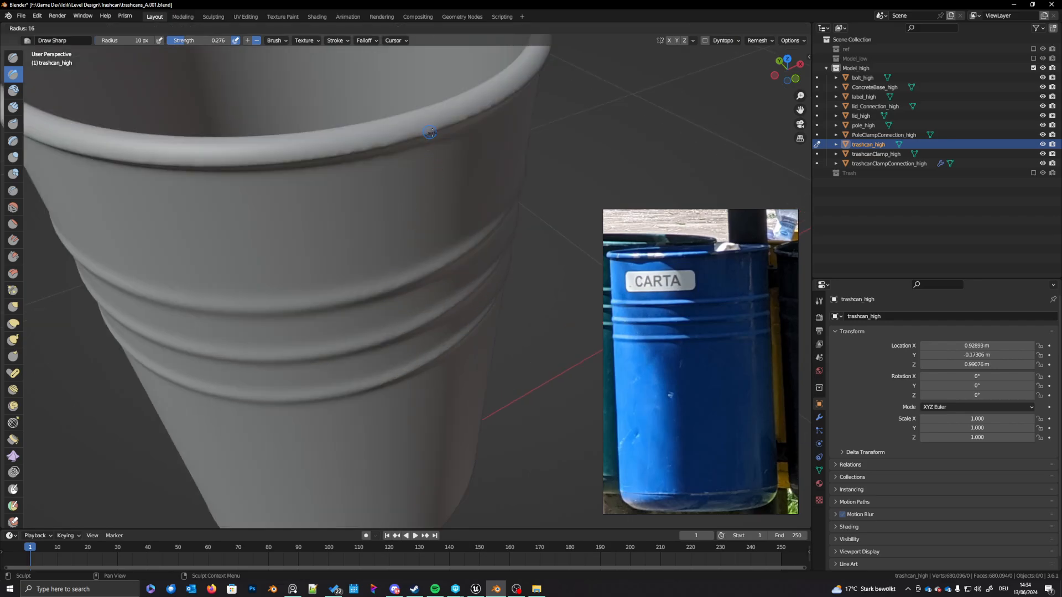
{"action": "left_click", "coordinate": [433, 135]}
{"action": "left_click_drag", "start_coordinate": [428, 131], "coordinate": [426, 130]}
{"action": "left_click_drag", "start_coordinate": [358, 148], "coordinate": [349, 151]}
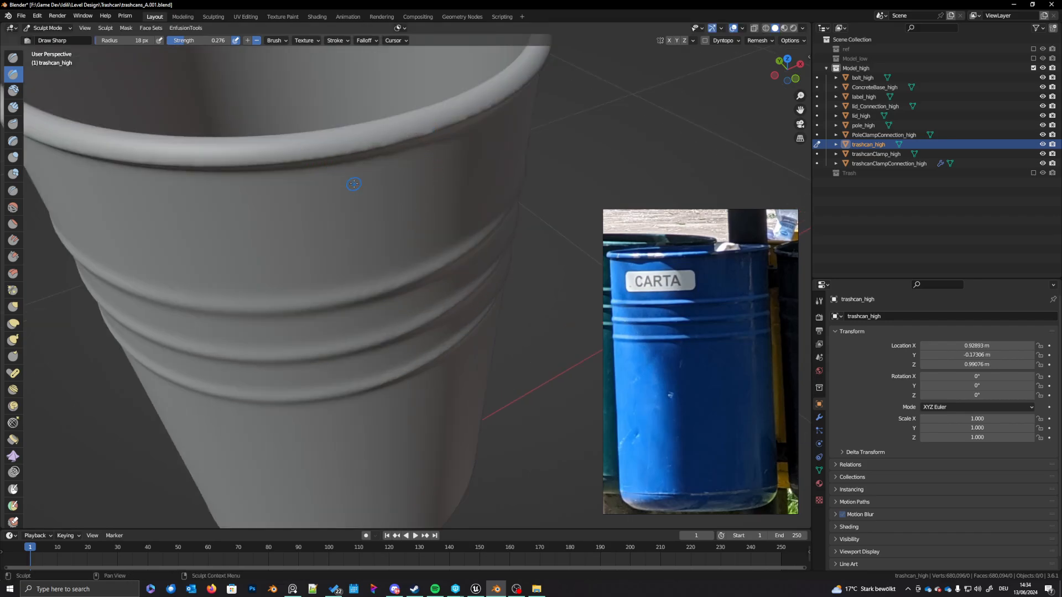
Step: Sharpen the groove beneath the rim along the front of the can with 18 px strokes
{"action": "scroll", "coordinate": [356, 182], "scroll_direction": "down", "scroll_amount": 4}
{"action": "middle_click_drag", "start_coordinate": [380, 181], "coordinate": [346, 164]}
{"action": "left_click_drag", "start_coordinate": [493, 192], "coordinate": [271, 175]}
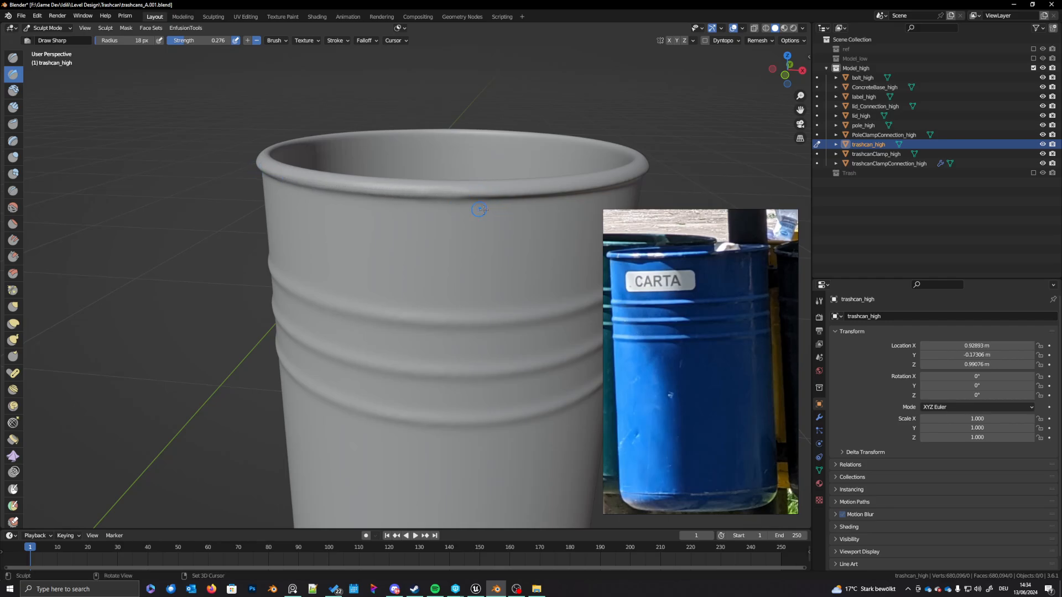
{"action": "left_click_drag", "start_coordinate": [454, 193], "coordinate": [524, 189]}
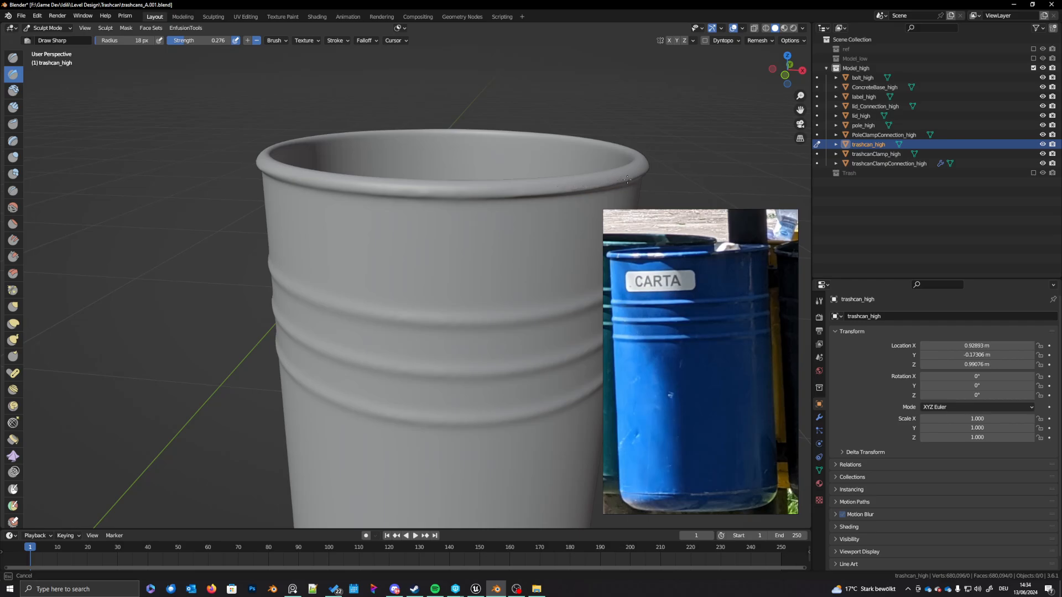
{"action": "left_click_drag", "start_coordinate": [626, 179], "coordinate": [630, 179]}
{"action": "mouse_move", "coordinate": [631, 178]}
{"action": "middle_mouse_down"}
{"action": "mouse_move", "coordinate": [443, 151]}
{"action": "mouse_move", "coordinate": [407, 209]}
{"action": "middle_mouse_up"}
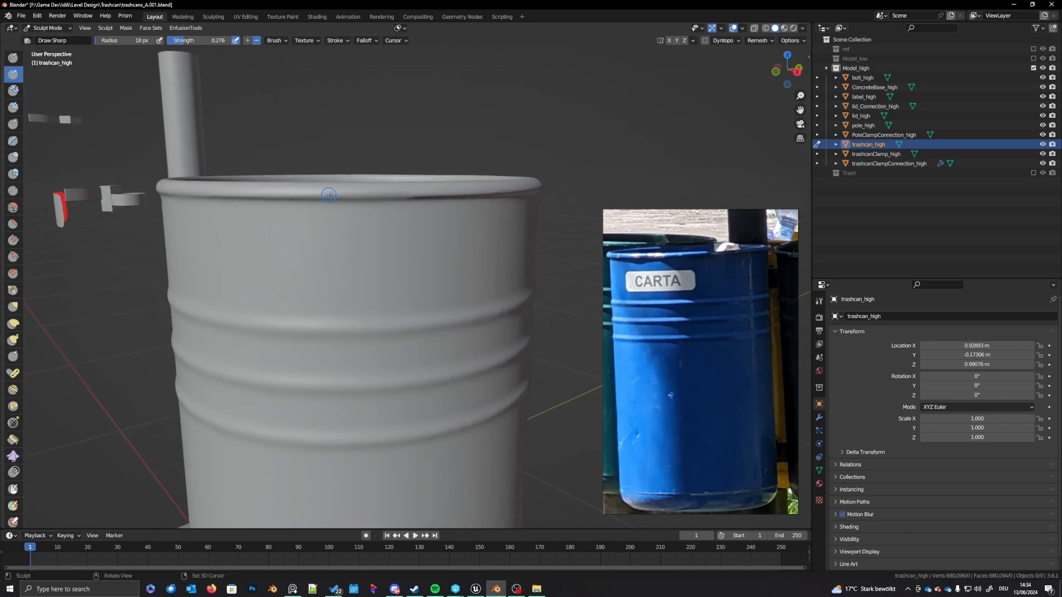
Step: Carve the rim groove further around the can, setting the Draw Sharp radius to 22 px for the last strokes
{"action": "left_click_drag", "start_coordinate": [329, 195], "coordinate": [475, 191]}
{"action": "middle_click_drag", "start_coordinate": [448, 204], "coordinate": [296, 192]}
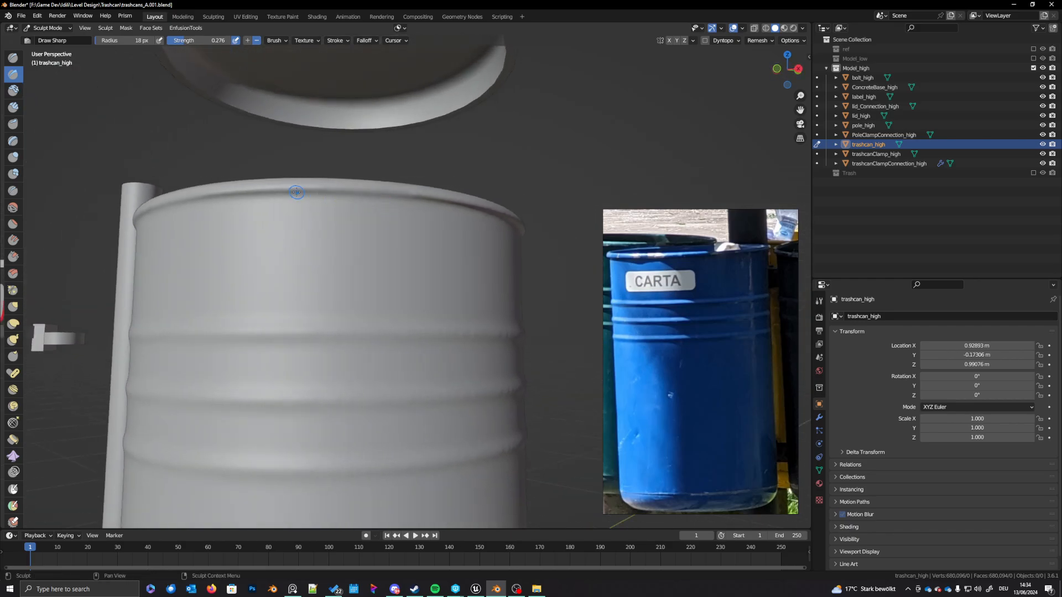
{"action": "left_click_drag", "start_coordinate": [285, 192], "coordinate": [408, 195]}
{"action": "key", "text": "f"}
{"action": "left_click", "coordinate": [327, 193]}
{"action": "left_click_drag", "start_coordinate": [304, 192], "coordinate": [358, 192]}
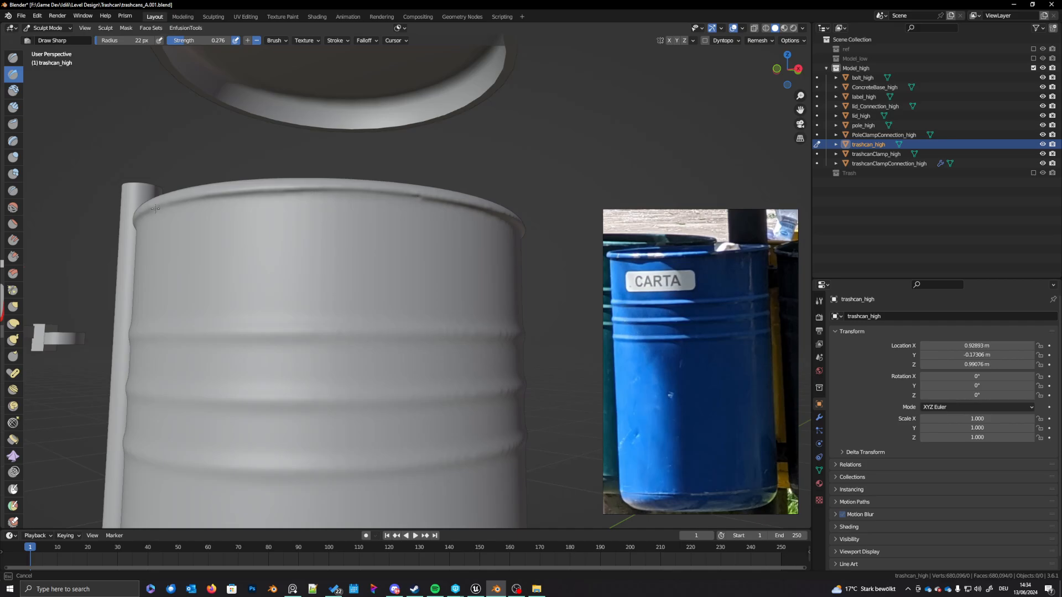
{"action": "left_click_drag", "start_coordinate": [156, 209], "coordinate": [143, 214]}
Step: Try two more 22 px Draw Sharp strokes beneath the rim on the adjacent side and undo them
{"action": "middle_click_drag", "start_coordinate": [429, 222], "coordinate": [375, 221]}
{"action": "left_click_drag", "start_coordinate": [400, 180], "coordinate": [418, 175]}
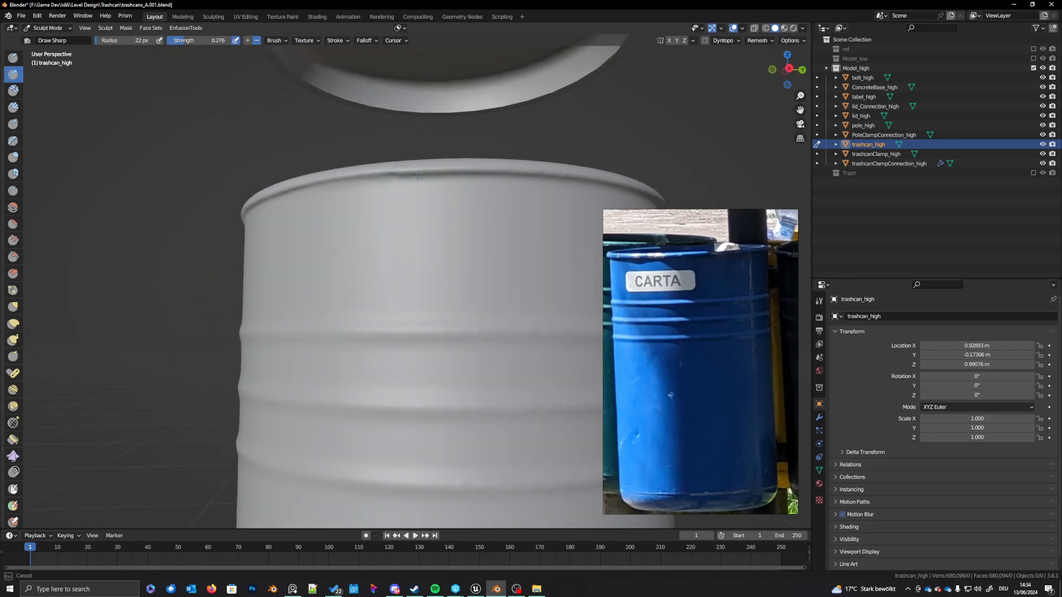
{"action": "left_click_drag", "start_coordinate": [497, 174], "coordinate": [501, 175]}
{"action": "key", "text": "z"}
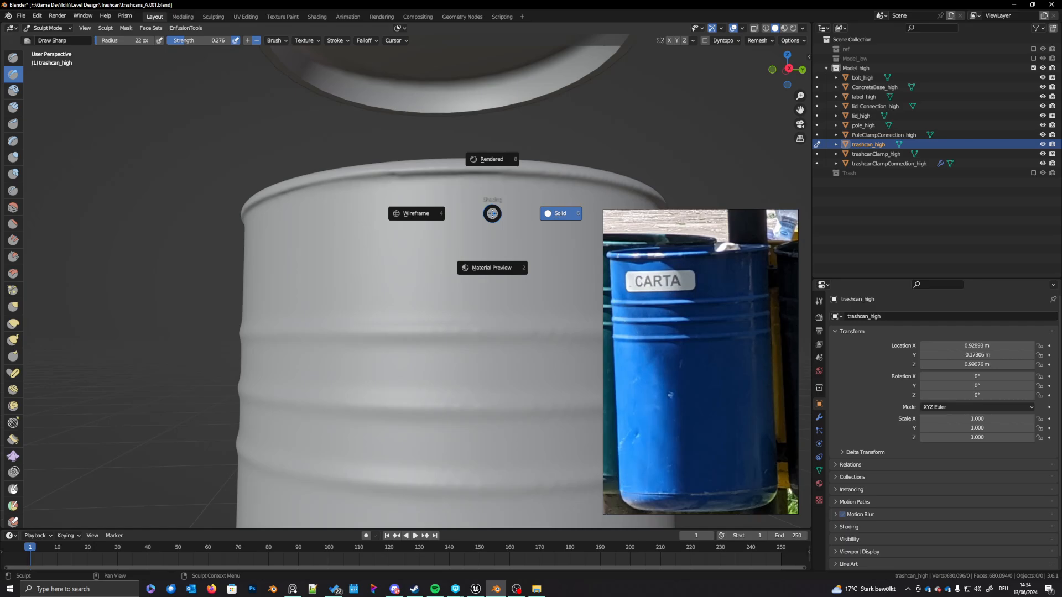
{"action": "key", "text": "Escape"}
{"action": "key", "text": "ctrl+z"}
{"action": "key", "text": "ctrl+z"}
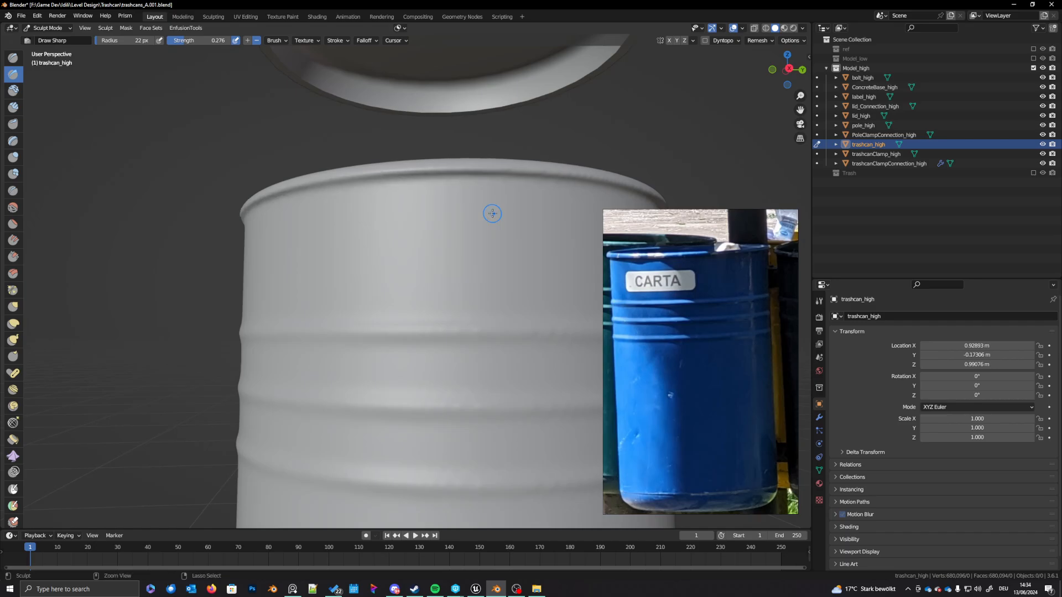
Step: Set the Draw Sharp radius to 71 px and carve around the outer edge of the can's underside
{"action": "scroll", "coordinate": [490, 214], "scroll_direction": "down", "scroll_amount": 5}
{"action": "mouse_move", "coordinate": [490, 214]}
{"action": "middle_mouse_down"}
{"action": "mouse_move", "coordinate": [453, 302]}
{"action": "mouse_move", "coordinate": [442, 280]}
{"action": "mouse_move", "coordinate": [444, 330]}
{"action": "middle_mouse_up"}
{"action": "scroll", "coordinate": [442, 279], "scroll_direction": "up", "scroll_amount": 5}
{"action": "key", "text": "f"}
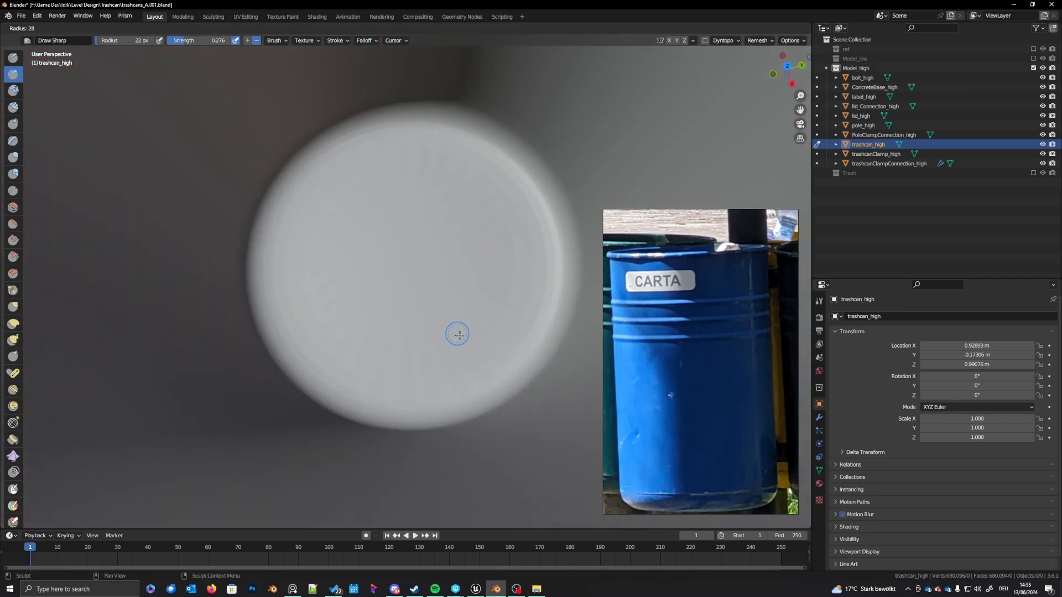
{"action": "left_click", "coordinate": [548, 260]}
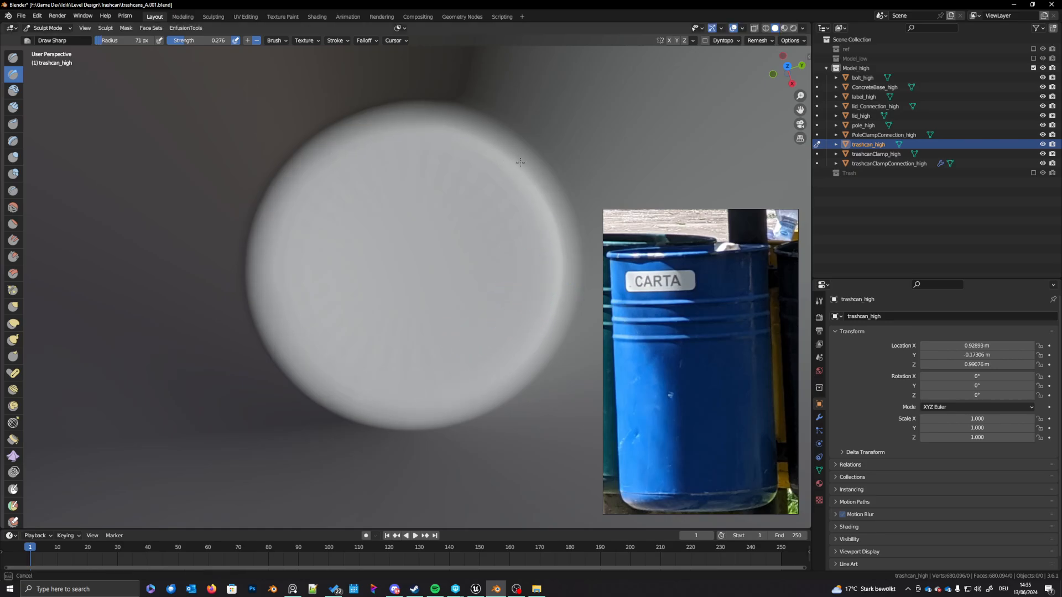
Step: Set the Draw Sharp radius to 18 px and carve a crease along the front of the can's middle rib
{"action": "middle_click_drag", "start_coordinate": [496, 267], "coordinate": [451, 225]}
{"action": "key", "text": "f"}
{"action": "left_click", "coordinate": [437, 224]}
{"action": "scroll", "coordinate": [437, 224], "scroll_direction": "up", "scroll_amount": 3}
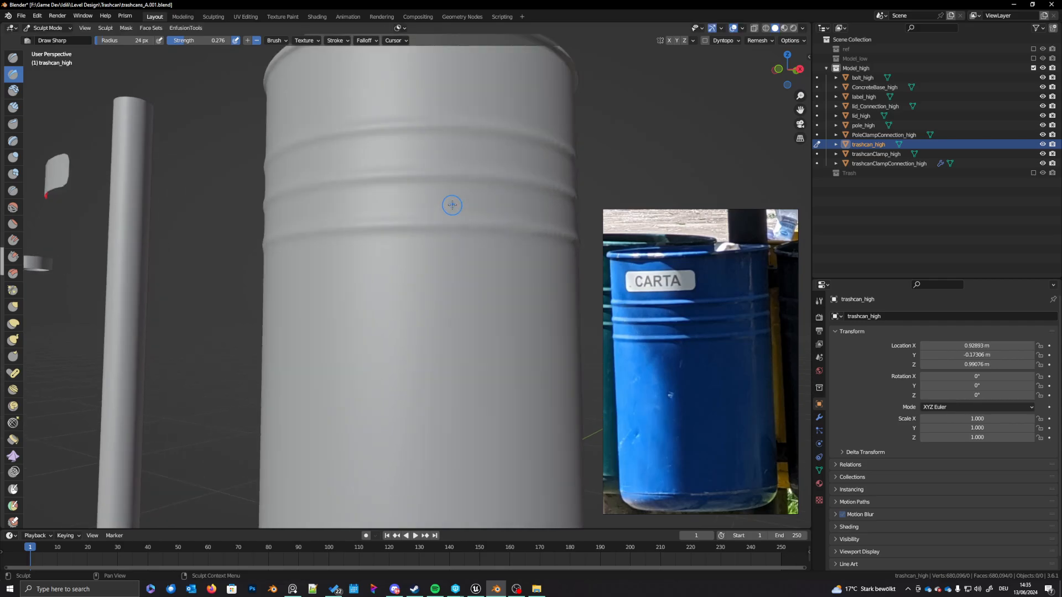
{"action": "scroll", "coordinate": [437, 224], "scroll_direction": "up", "scroll_amount": 2}
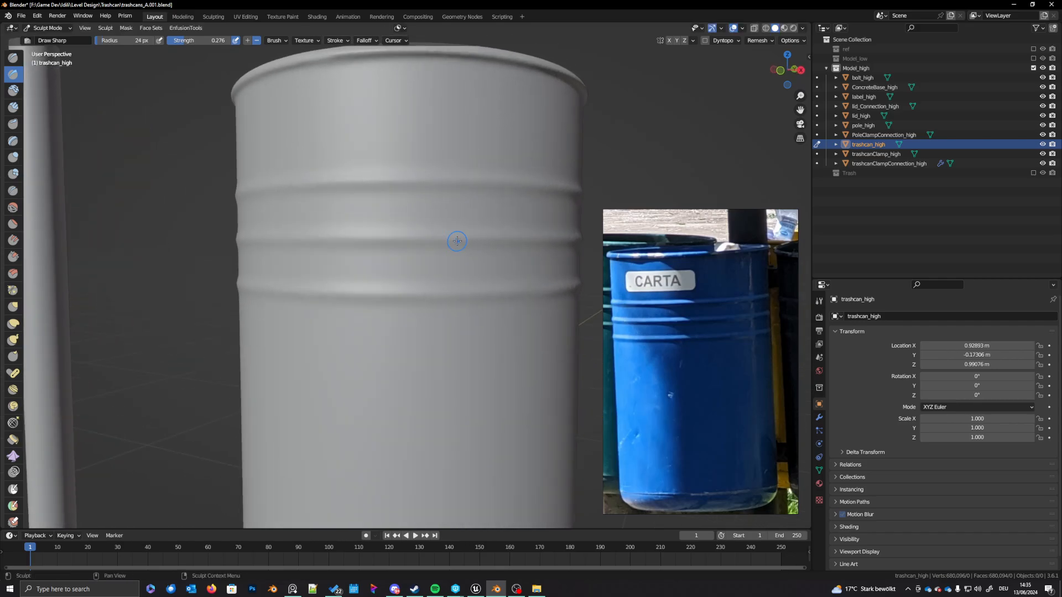
{"action": "key", "text": "f"}
{"action": "left_click", "coordinate": [236, 240]}
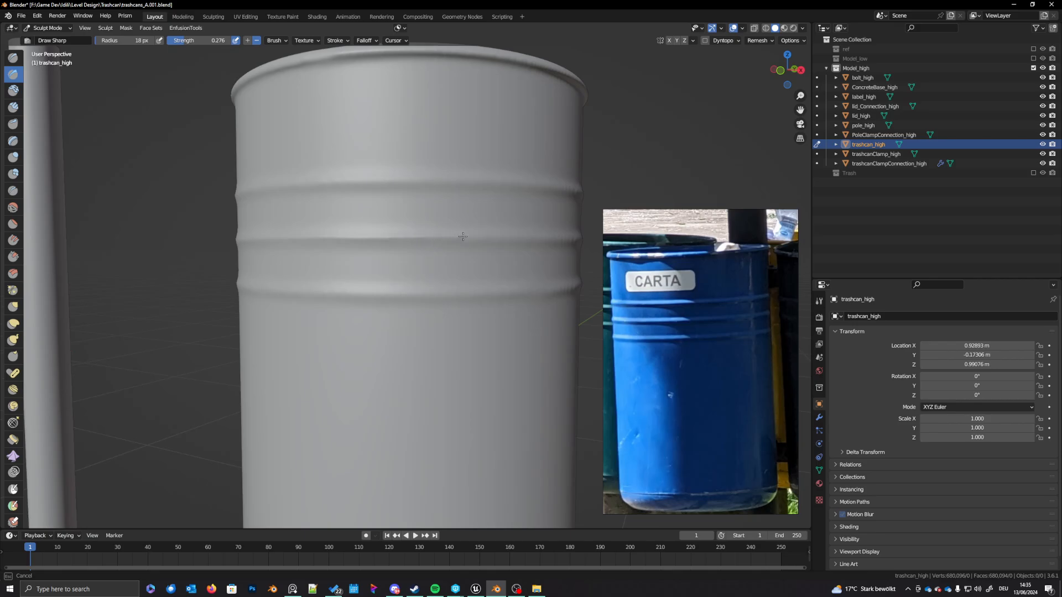
{"action": "middle_click_drag", "start_coordinate": [571, 237], "coordinate": [460, 220]}
{"action": "left_click_drag", "start_coordinate": [460, 220], "coordinate": [455, 224]}
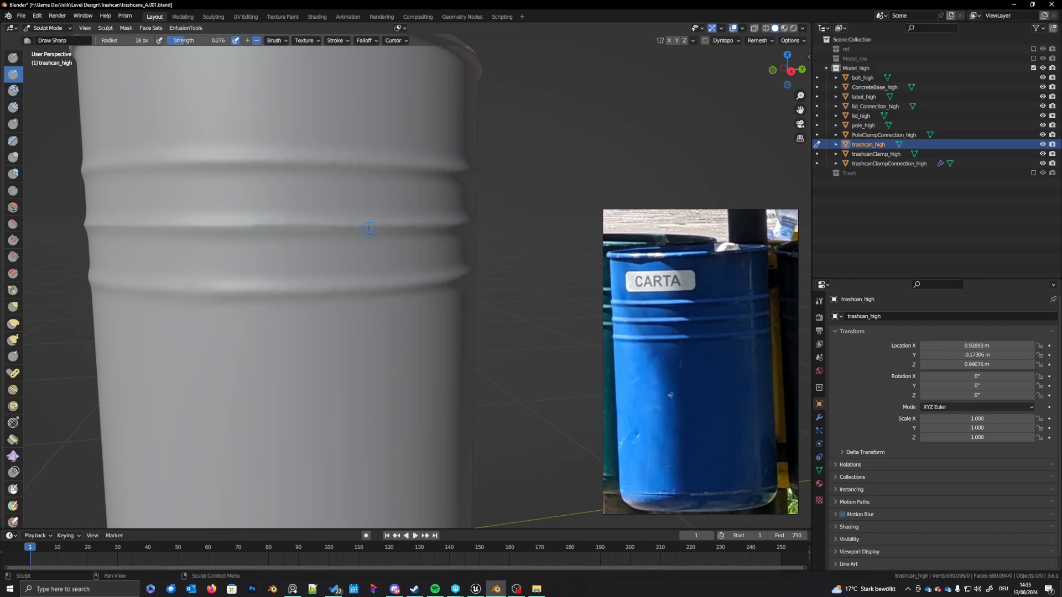
{"action": "scroll", "coordinate": [264, 223], "scroll_direction": "down", "scroll_amount": 1}
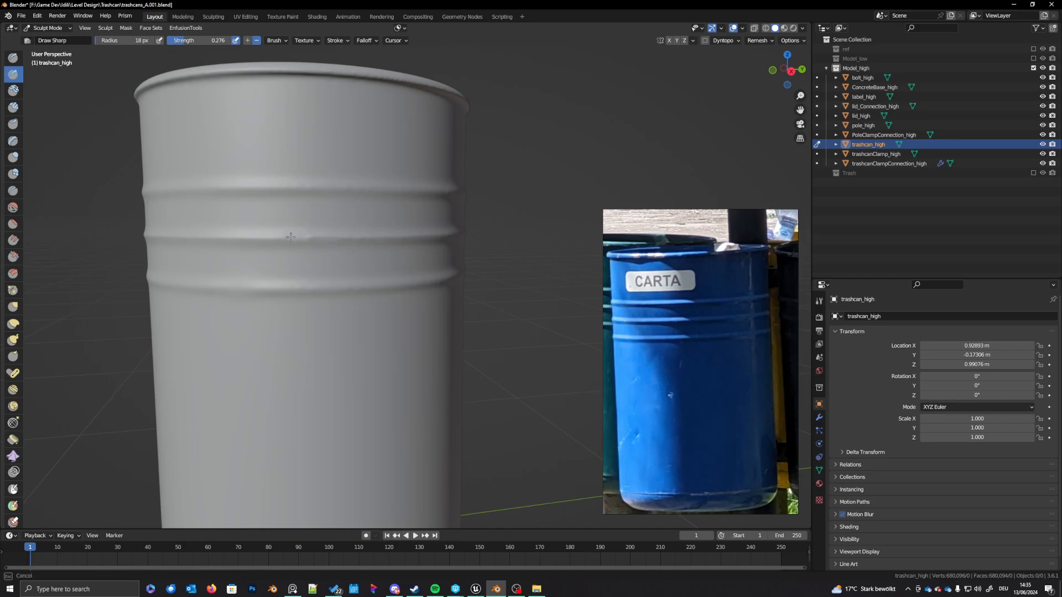
{"action": "mouse_move", "coordinate": [343, 243]}
{"action": "middle_mouse_down"}
{"action": "mouse_move", "coordinate": [378, 257]}
{"action": "mouse_move", "coordinate": [489, 251]}
{"action": "middle_mouse_up"}
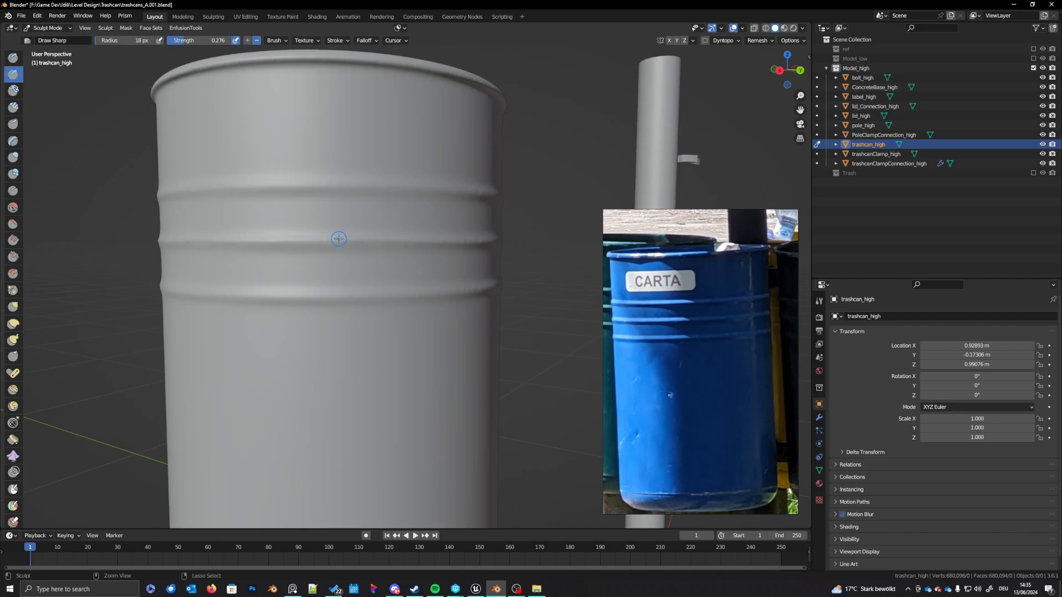
Step: Set the Draw Sharp radius to 14 px and carve the middle rib crease around the adjacent side of the can
{"action": "scroll", "coordinate": [399, 265], "scroll_direction": "down", "scroll_amount": 1}
{"action": "middle_click_drag", "start_coordinate": [399, 265], "coordinate": [360, 265]}
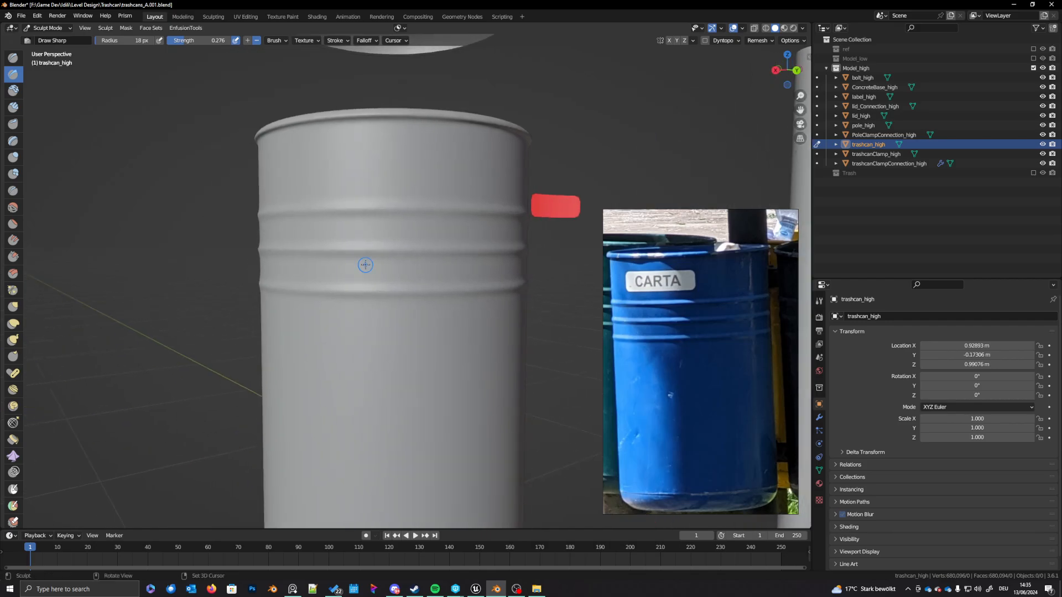
{"action": "middle_click_drag", "start_coordinate": [277, 250], "coordinate": [310, 251]}
{"action": "mouse_move", "coordinate": [452, 248]}
{"action": "middle_mouse_down"}
{"action": "mouse_move", "coordinate": [443, 246]}
{"action": "mouse_move", "coordinate": [452, 262]}
{"action": "middle_mouse_up"}
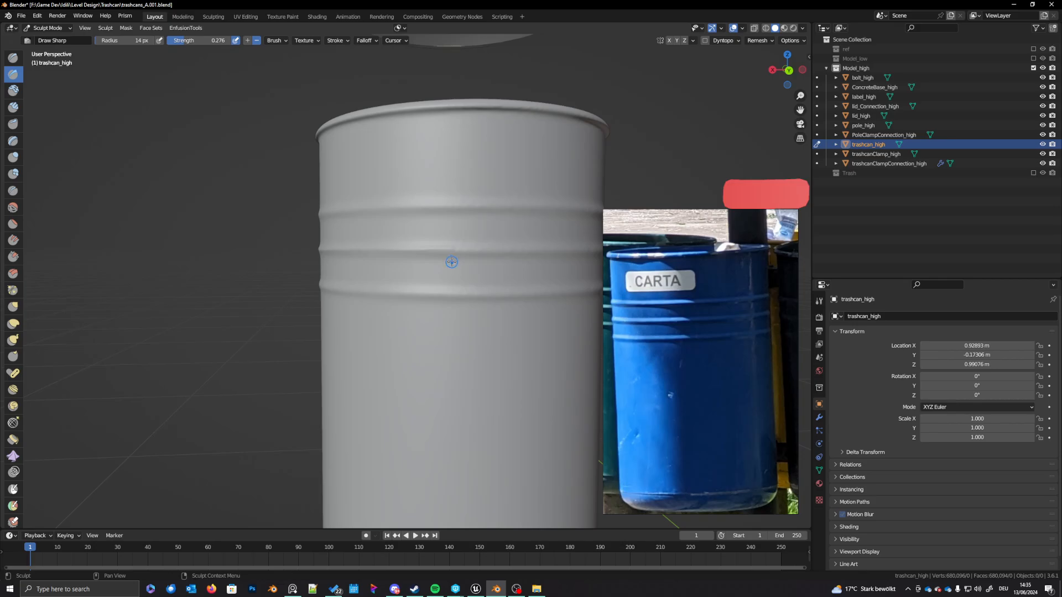
{"action": "mouse_move", "coordinate": [343, 248]}
{"action": "middle_mouse_down"}
{"action": "mouse_move", "coordinate": [409, 266]}
{"action": "mouse_move", "coordinate": [254, 247]}
{"action": "middle_mouse_up"}
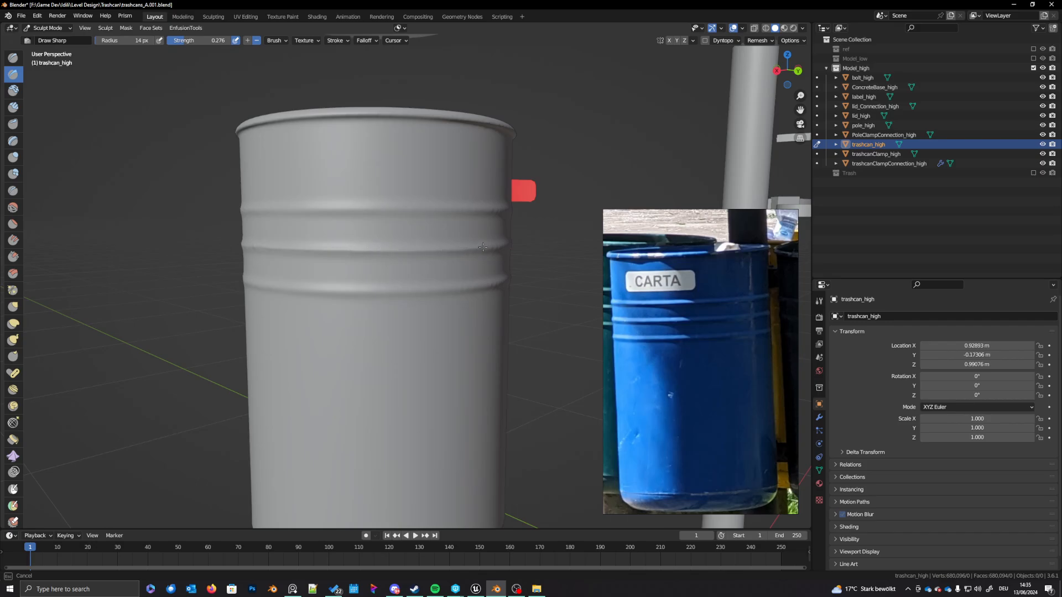
{"action": "middle_click_drag", "start_coordinate": [483, 248], "coordinate": [560, 255]}
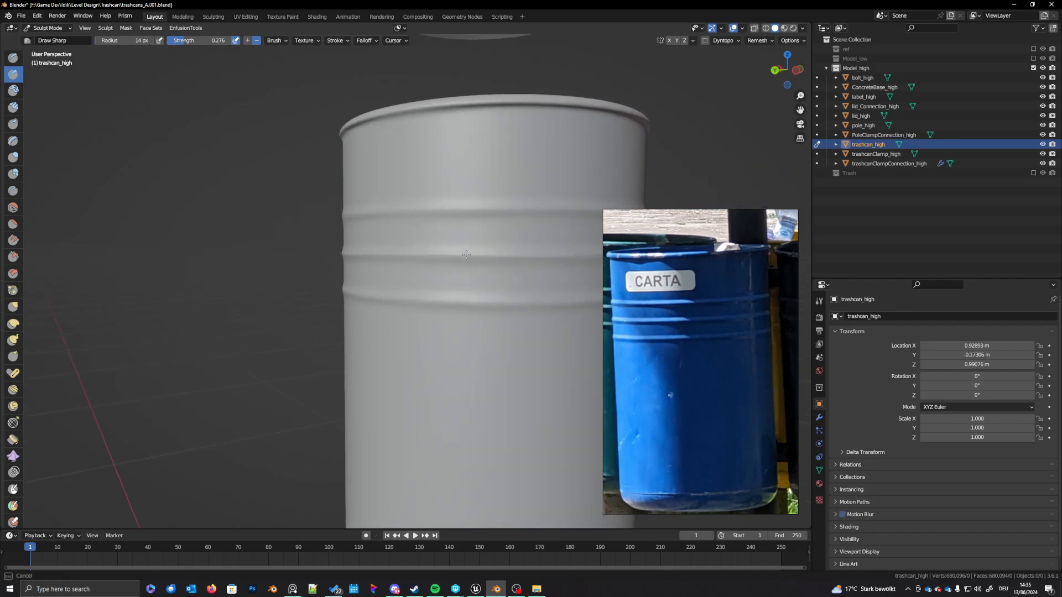
{"action": "middle_click_drag", "start_coordinate": [467, 254], "coordinate": [448, 267]}
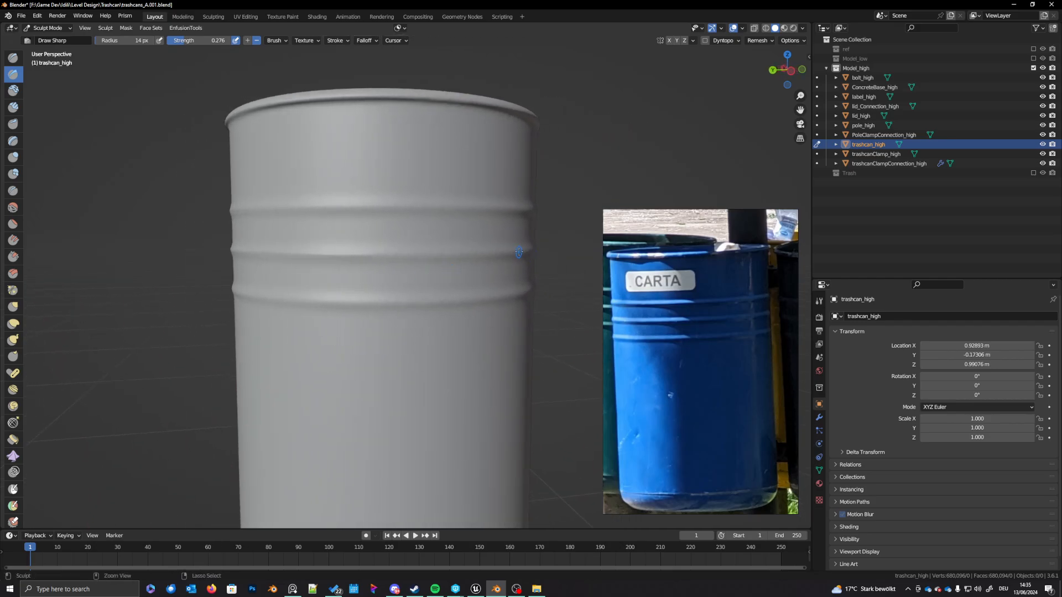
Step: Continue the 14 px Draw Sharp crease along the middle rib further around the can
{"action": "middle_click_drag", "start_coordinate": [519, 252], "coordinate": [488, 254]}
{"action": "mouse_move", "coordinate": [373, 253]}
{"action": "middle_mouse_down"}
{"action": "mouse_move", "coordinate": [477, 279]}
{"action": "mouse_move", "coordinate": [439, 293]}
{"action": "middle_mouse_up"}
{"action": "middle_click_drag", "start_coordinate": [497, 253], "coordinate": [439, 255]}
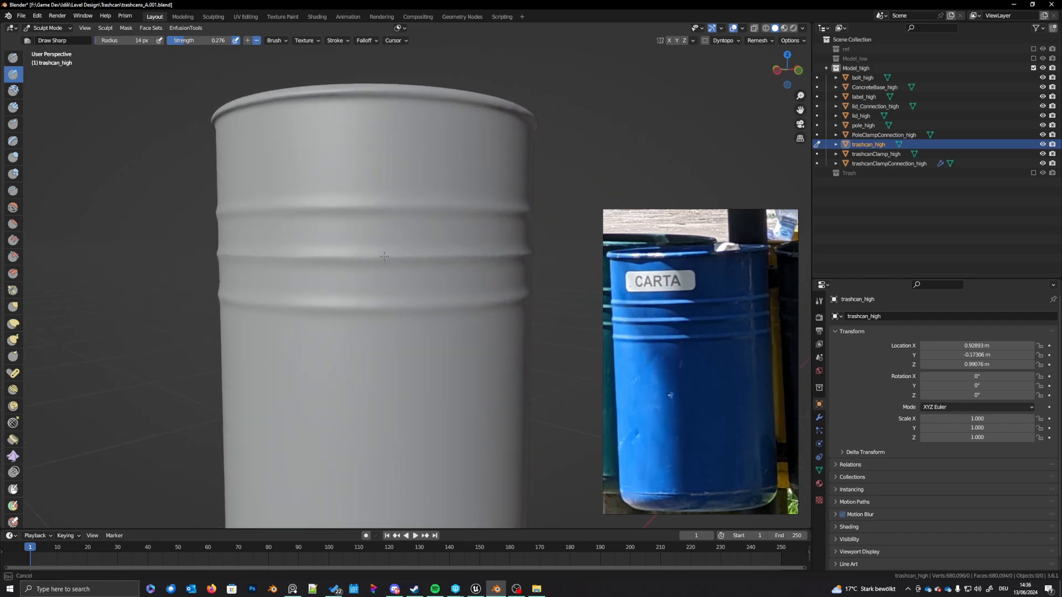
{"action": "mouse_move", "coordinate": [341, 256]}
{"action": "middle_mouse_down"}
{"action": "mouse_move", "coordinate": [473, 311]}
{"action": "mouse_move", "coordinate": [462, 304]}
{"action": "middle_mouse_up"}
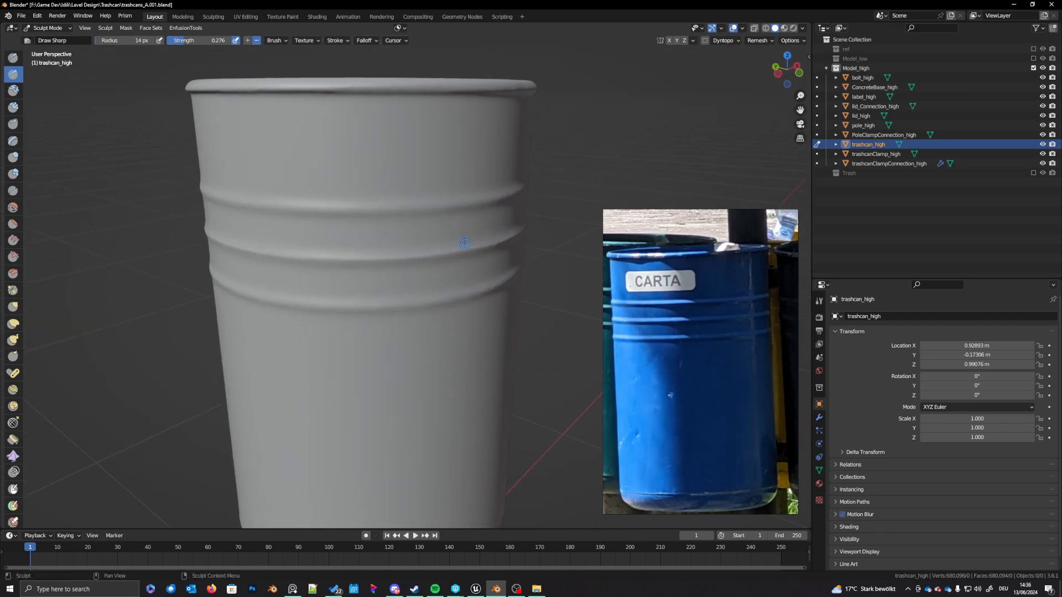
{"action": "middle_click_drag", "start_coordinate": [464, 243], "coordinate": [445, 245]}
{"action": "left_click_drag", "start_coordinate": [287, 248], "coordinate": [273, 245]}
{"action": "mouse_move", "coordinate": [273, 245]}
{"action": "middle_mouse_down"}
{"action": "mouse_move", "coordinate": [333, 238]}
{"action": "mouse_move", "coordinate": [316, 238]}
{"action": "mouse_move", "coordinate": [323, 256]}
{"action": "mouse_move", "coordinate": [416, 249]}
{"action": "middle_mouse_up"}
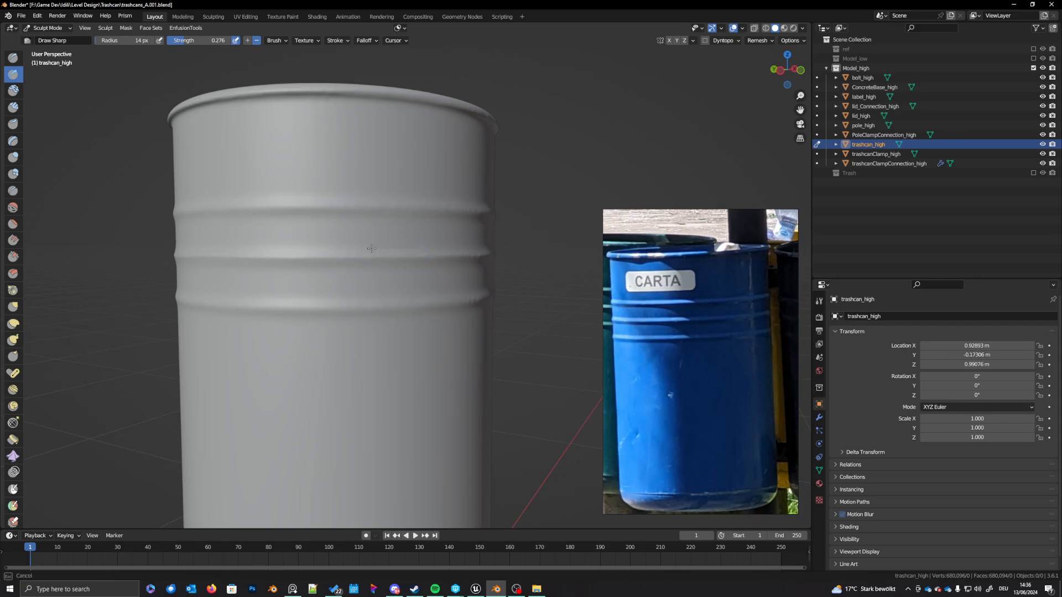
{"action": "middle_click_drag", "start_coordinate": [275, 248], "coordinate": [245, 249]}
{"action": "mouse_move", "coordinate": [132, 250]}
{"action": "middle_mouse_down"}
{"action": "mouse_move", "coordinate": [190, 239]}
{"action": "mouse_move", "coordinate": [363, 282]}
{"action": "mouse_move", "coordinate": [369, 319]}
{"action": "mouse_move", "coordinate": [380, 313]}
{"action": "middle_mouse_up"}
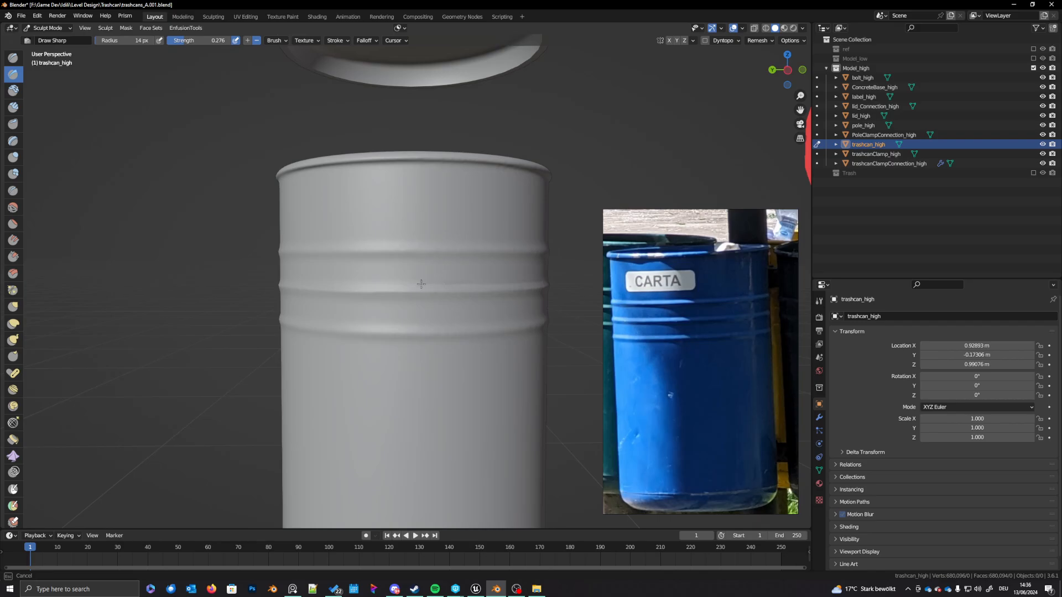
Step: Carve the remaining stretch of the middle rib crease with 14 px Draw Sharp strokes
{"action": "middle_click_drag", "start_coordinate": [421, 284], "coordinate": [348, 284]}
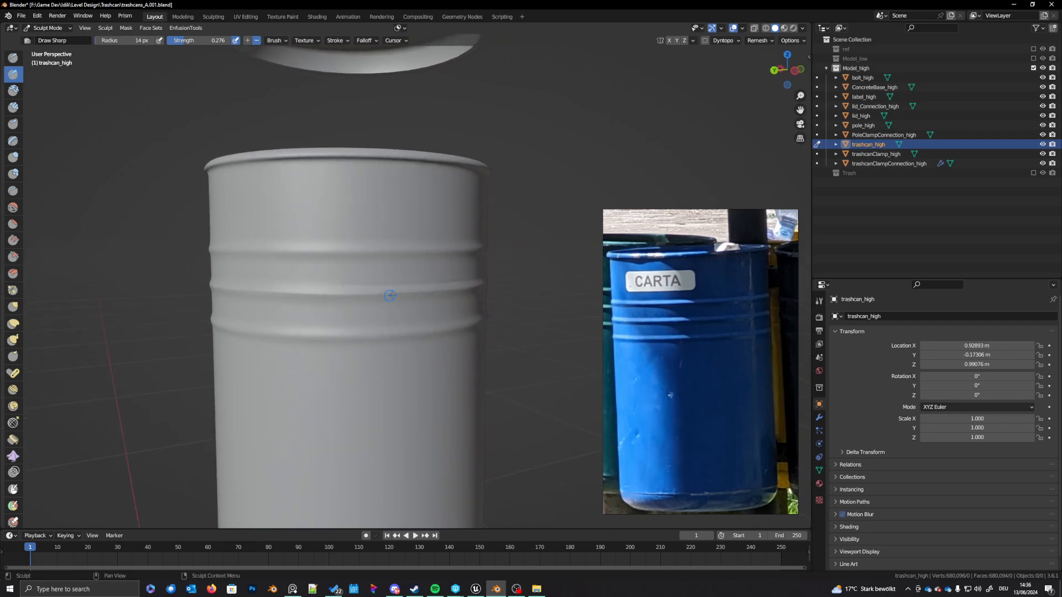
{"action": "left_click_drag", "start_coordinate": [439, 286], "coordinate": [453, 281]}
{"action": "left_click_drag", "start_coordinate": [385, 283], "coordinate": [302, 286]}
{"action": "middle_click_drag", "start_coordinate": [302, 285], "coordinate": [299, 289]}
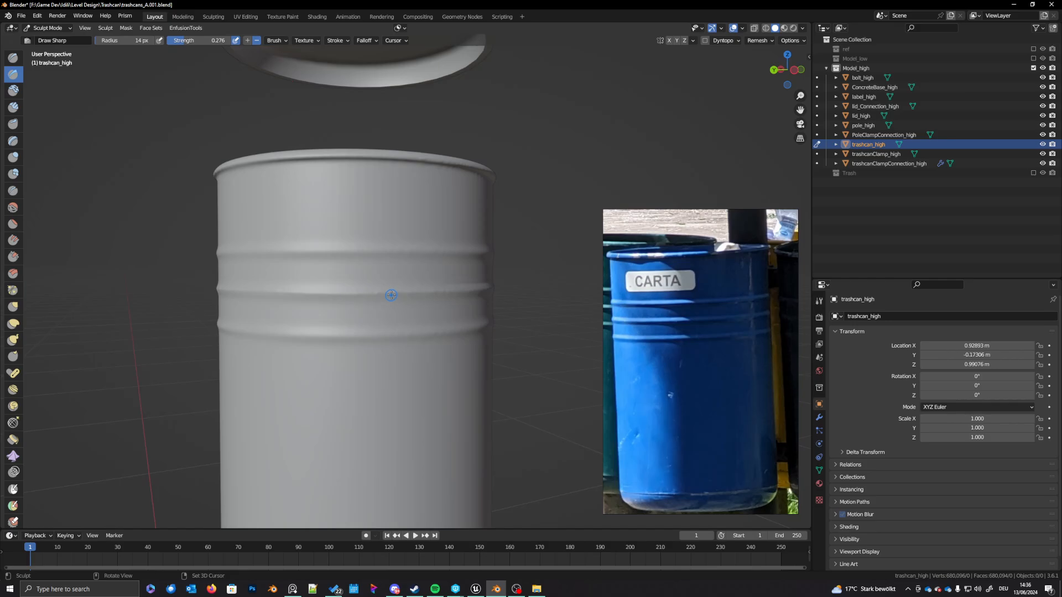
{"action": "middle_click_drag", "start_coordinate": [391, 297], "coordinate": [452, 283]}
{"action": "left_click_drag", "start_coordinate": [452, 286], "coordinate": [297, 285]}
{"action": "mouse_move", "coordinate": [297, 285]}
{"action": "middle_mouse_down"}
{"action": "mouse_move", "coordinate": [318, 289]}
{"action": "mouse_move", "coordinate": [305, 284]}
{"action": "middle_mouse_up"}
{"action": "left_click_drag", "start_coordinate": [255, 287], "coordinate": [200, 288]}
Step: Delete the sculpted trashcan_high, move trashcan_high.001 from the Trash collection into Model_high, and exclude the Trash collection again
{"action": "scroll", "coordinate": [299, 311], "scroll_direction": "down", "scroll_amount": 5}
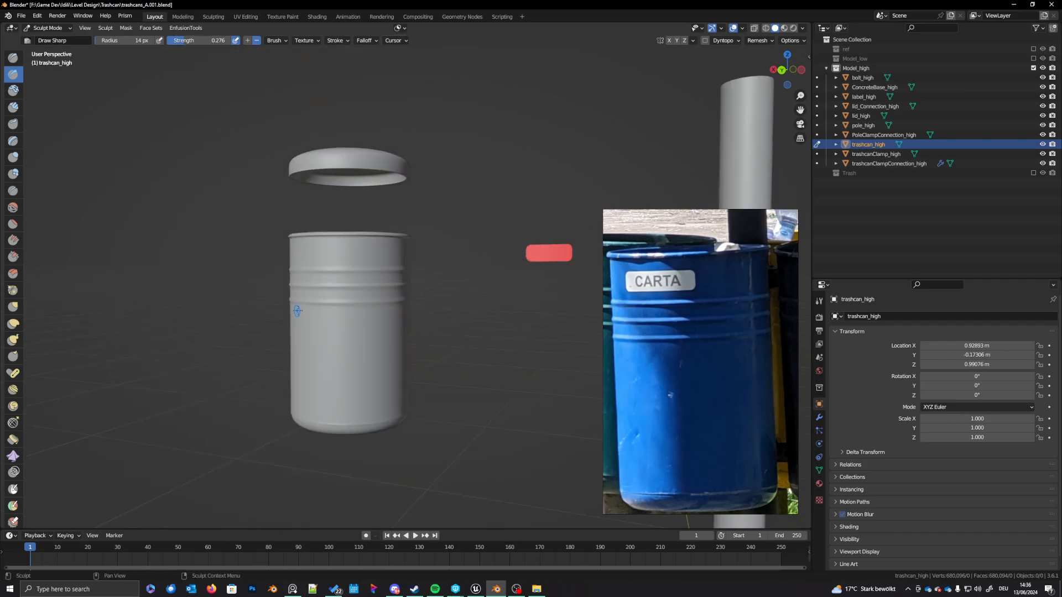
{"action": "middle_click_drag", "start_coordinate": [299, 311], "coordinate": [353, 327]}
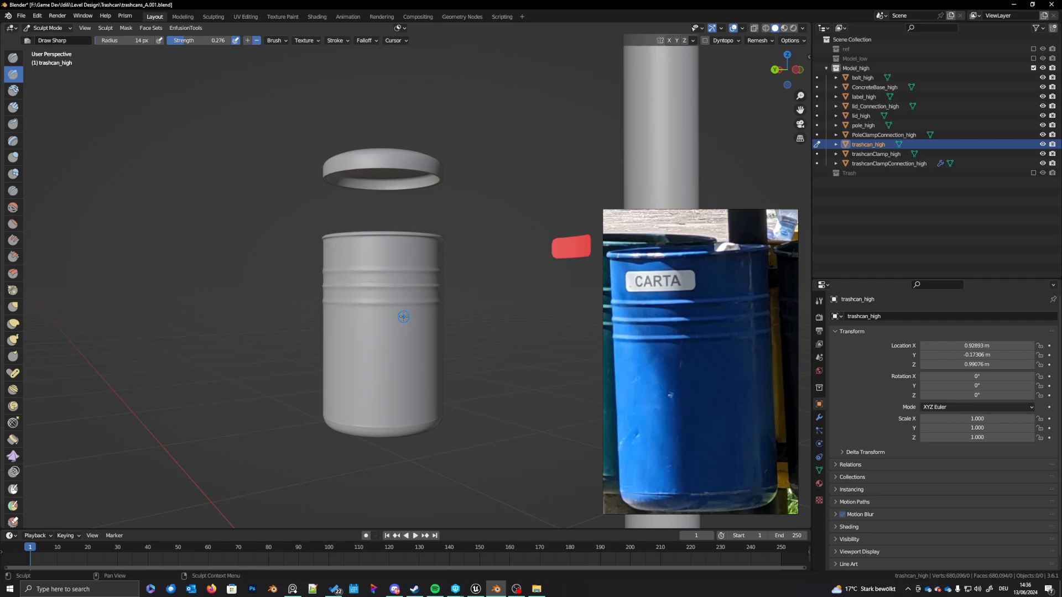
{"action": "scroll", "coordinate": [403, 316], "scroll_direction": "up", "scroll_amount": 4}
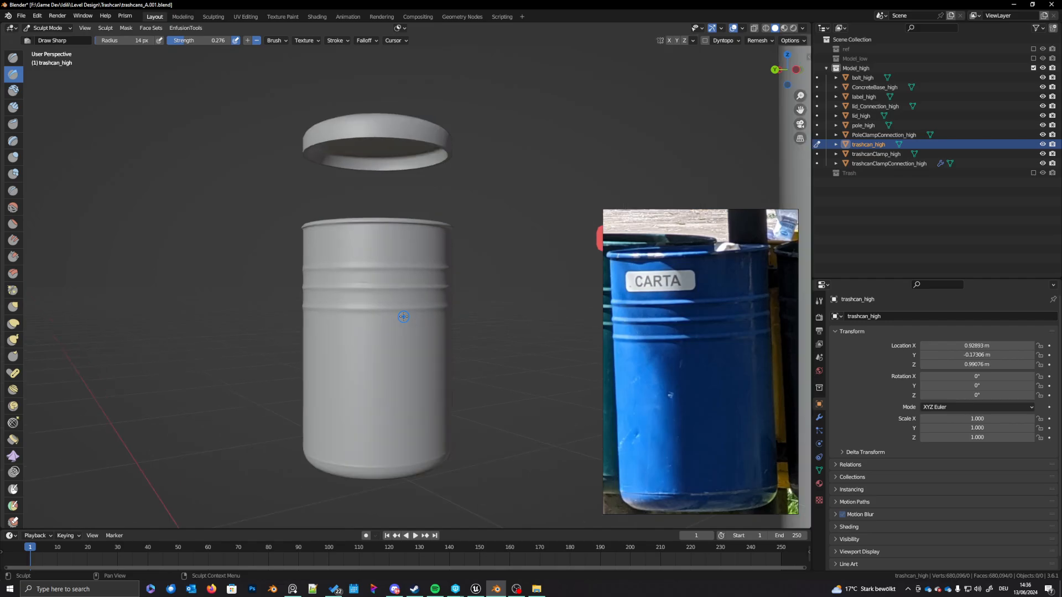
{"action": "mouse_move", "coordinate": [404, 317]}
{"action": "middle_mouse_down"}
{"action": "mouse_move", "coordinate": [428, 344]}
{"action": "mouse_move", "coordinate": [431, 328]}
{"action": "middle_mouse_up"}
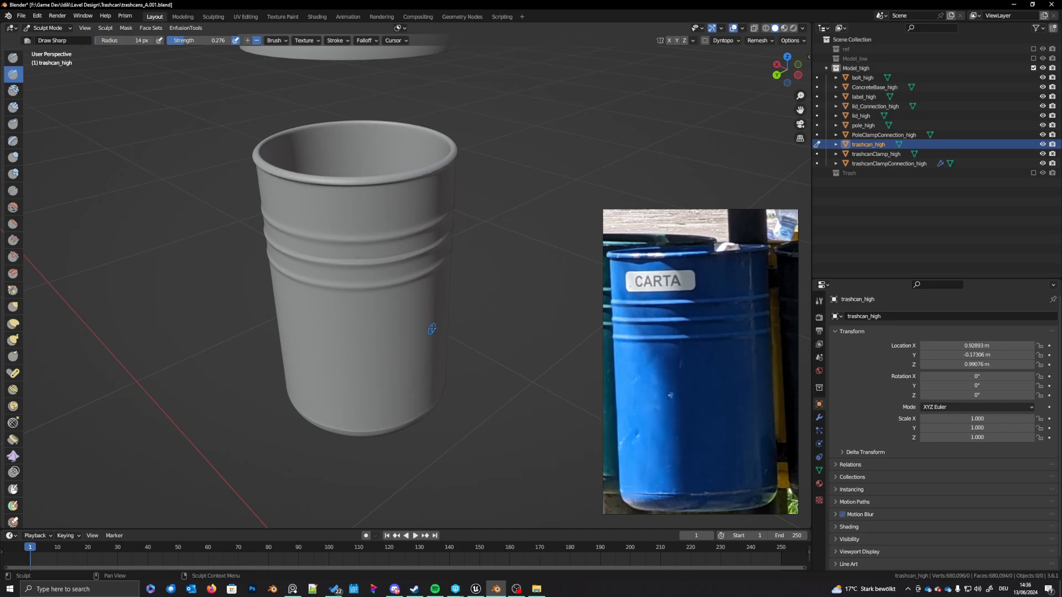
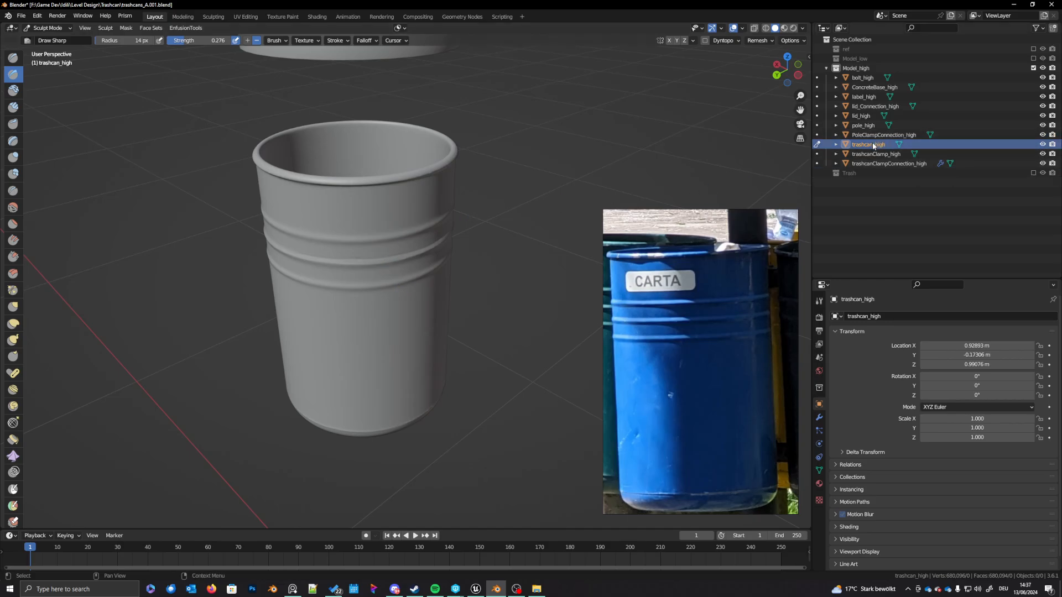
{"action": "key", "text": "Delete"}
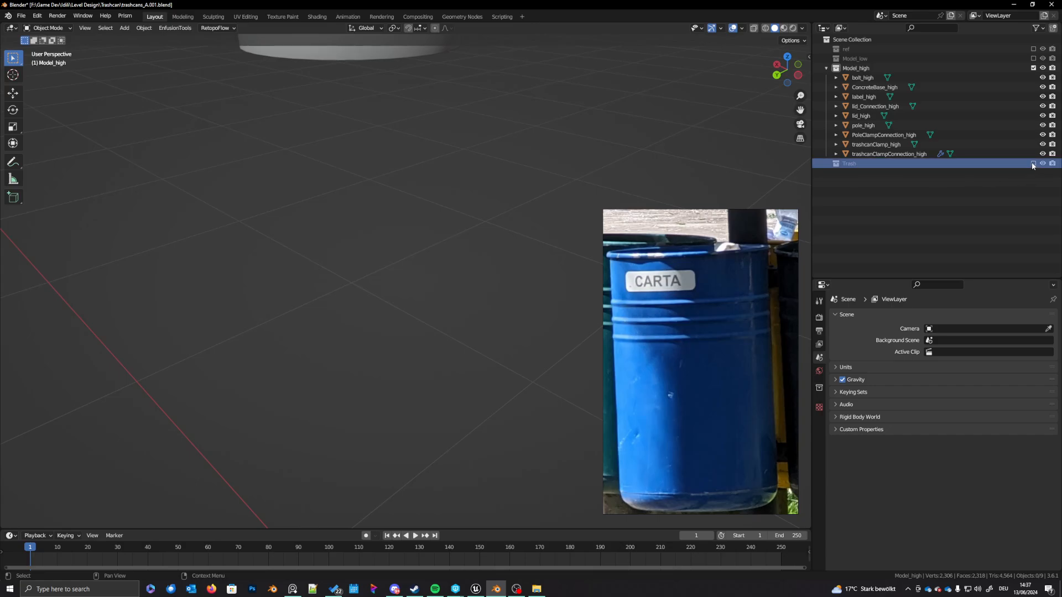
{"action": "left_click", "coordinate": [1033, 163]}
{"action": "left_click", "coordinate": [874, 183]}
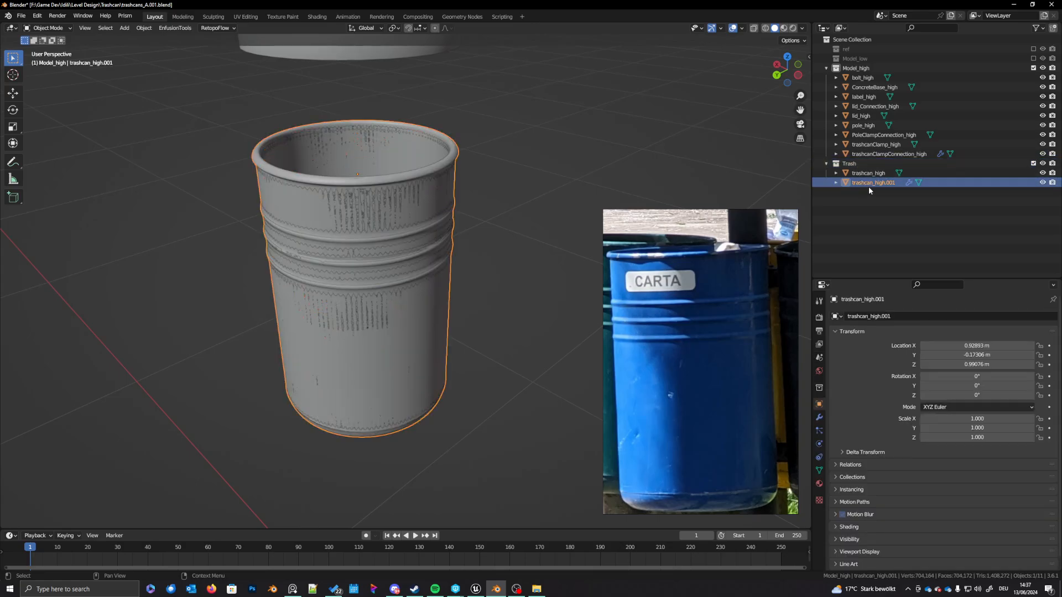
{"action": "left_click_drag", "start_coordinate": [869, 187], "coordinate": [867, 71]}
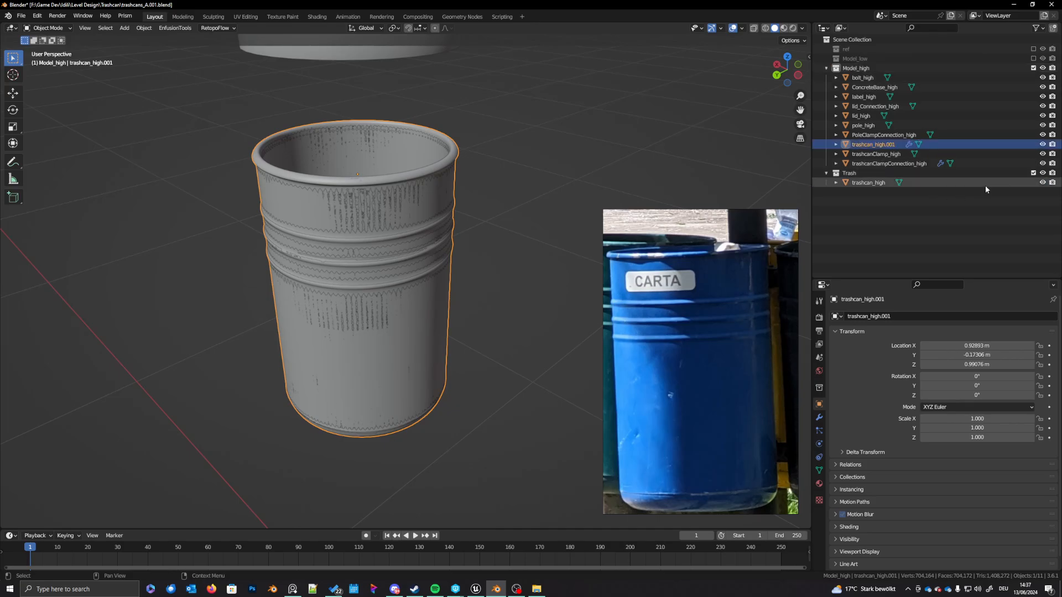
{"action": "left_click", "coordinate": [1033, 173]}
Step: Add two evenly spaced loop cuts to trashcan_high.001 in the band between the rim and the uppermost rib
{"action": "key", "text": "Tab"}
{"action": "middle_click_drag", "start_coordinate": [413, 295], "coordinate": [386, 249]}
{"action": "key", "text": "ctrl+r"}
{"action": "scroll", "coordinate": [354, 169], "scroll_direction": "up", "scroll_amount": 1}
{"action": "left_click", "coordinate": [354, 170]}
{"action": "right_click", "coordinate": [355, 170]}
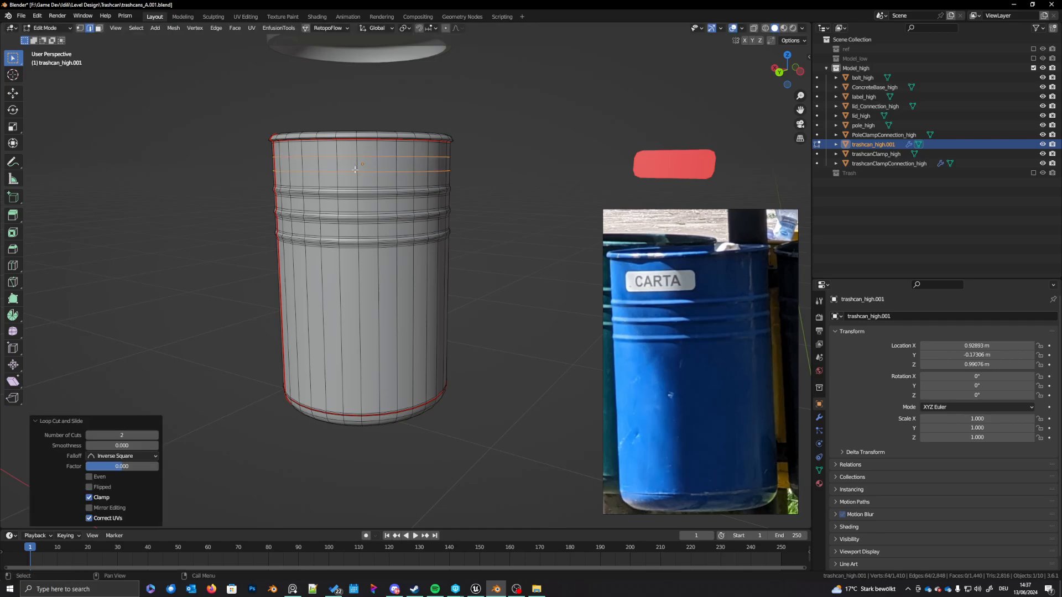
Step: Add nine evenly spaced horizontal loop cuts to the outer wall below the ribs
{"action": "key", "text": "ctrl+r"}
{"action": "scroll", "coordinate": [348, 342], "scroll_direction": "up", "scroll_amount": 7}
{"action": "scroll", "coordinate": [348, 341], "scroll_direction": "up", "scroll_amount": 3}
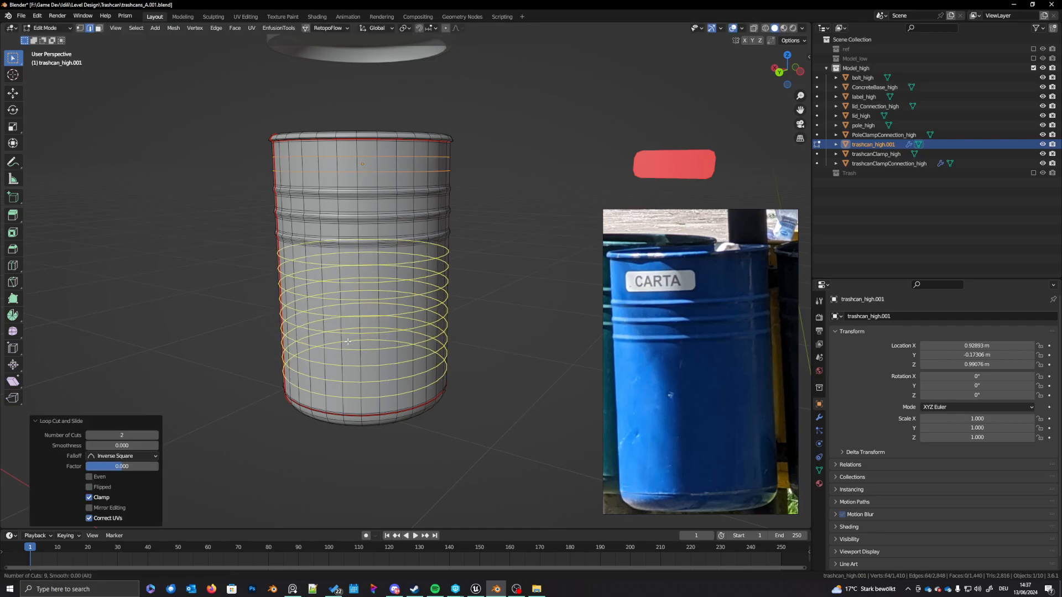
{"action": "left_click", "coordinate": [348, 342]}
{"action": "middle_click_drag", "start_coordinate": [356, 327], "coordinate": [373, 349]}
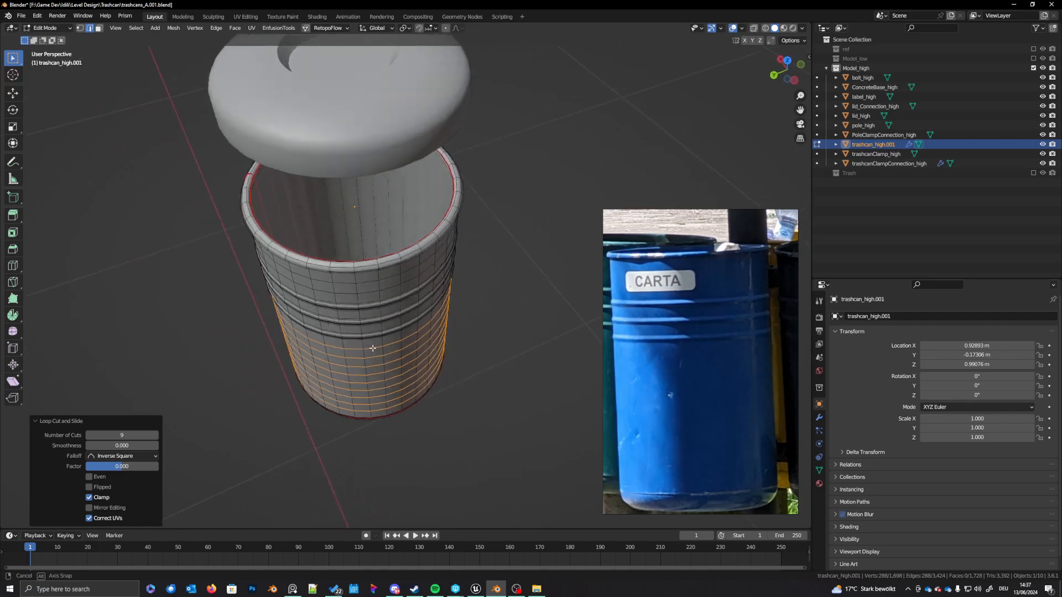
Step: Add 14 evenly spaced horizontal loop cuts to the can's inner wall
{"action": "scroll", "coordinate": [381, 272], "scroll_direction": "up", "scroll_amount": 3}
{"action": "middle_click_drag", "start_coordinate": [381, 272], "coordinate": [390, 295]}
{"action": "key", "text": "ctrl+r"}
{"action": "scroll", "coordinate": [324, 225], "scroll_direction": "up", "scroll_amount": 11}
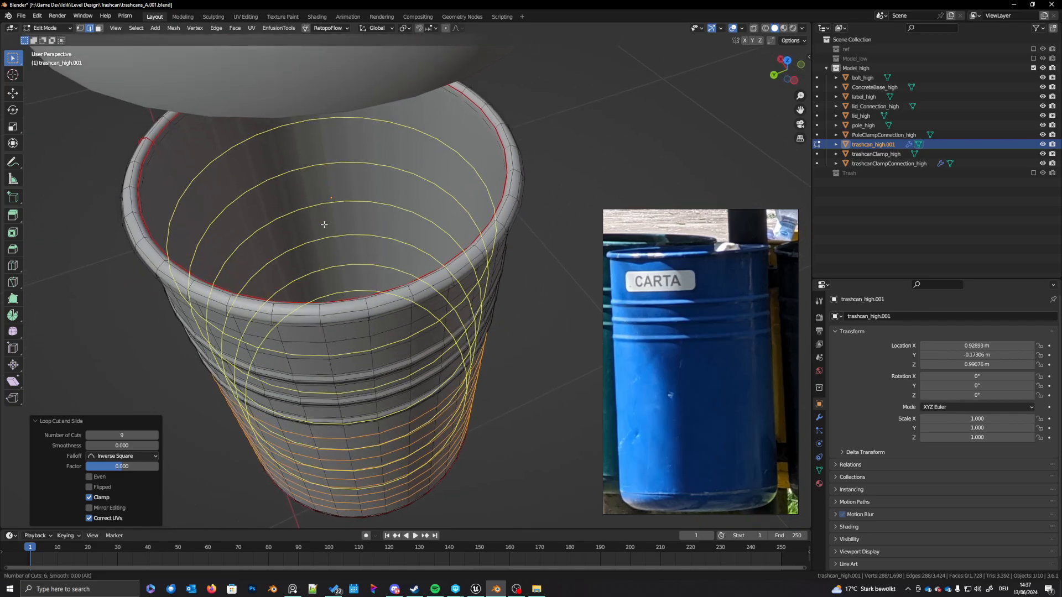
{"action": "scroll", "coordinate": [324, 224], "scroll_direction": "up", "scroll_amount": 2}
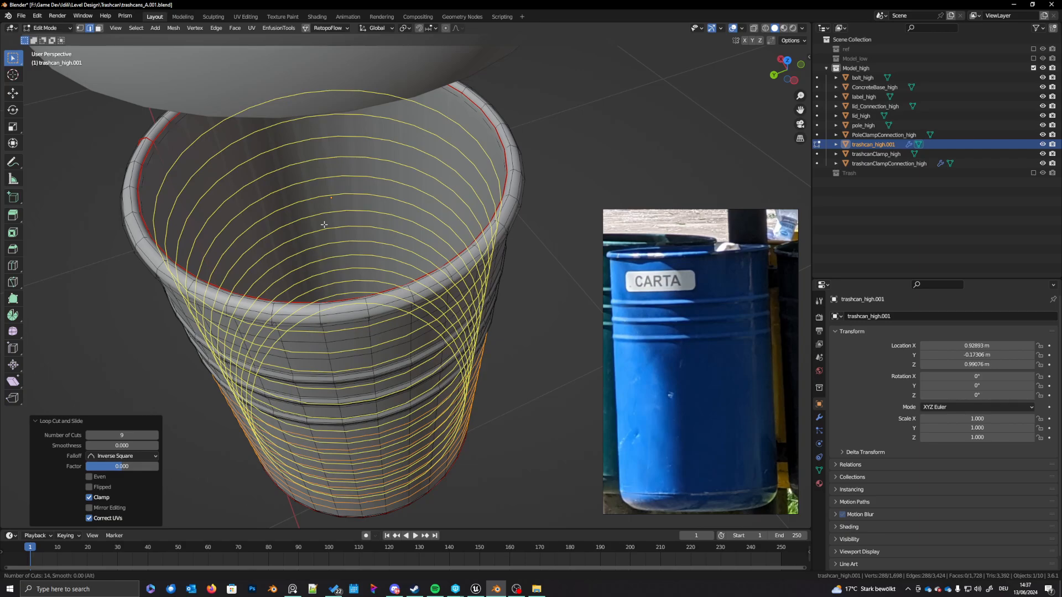
{"action": "left_click", "coordinate": [324, 225]}
{"action": "right_click", "coordinate": [324, 224]}
Step: Select the triangle fan on the can's underside and inset it three times to form concentric rings
{"action": "middle_click_drag", "start_coordinate": [324, 224], "coordinate": [382, 311]}
{"action": "key", "text": "1"}
{"action": "left_click", "coordinate": [363, 385]}
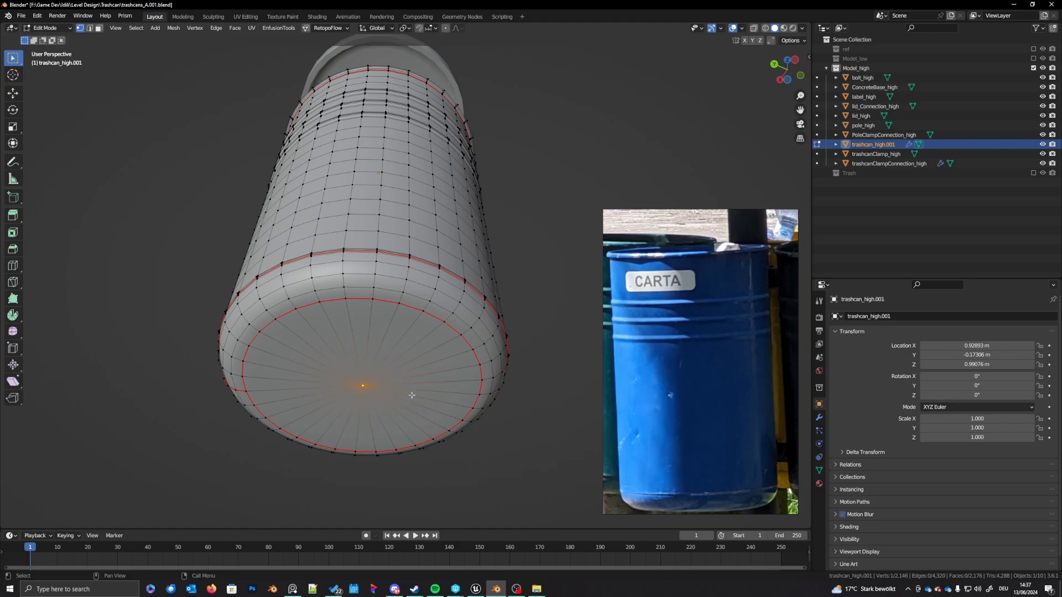
{"action": "key", "text": "ctrl+KP_Add"}
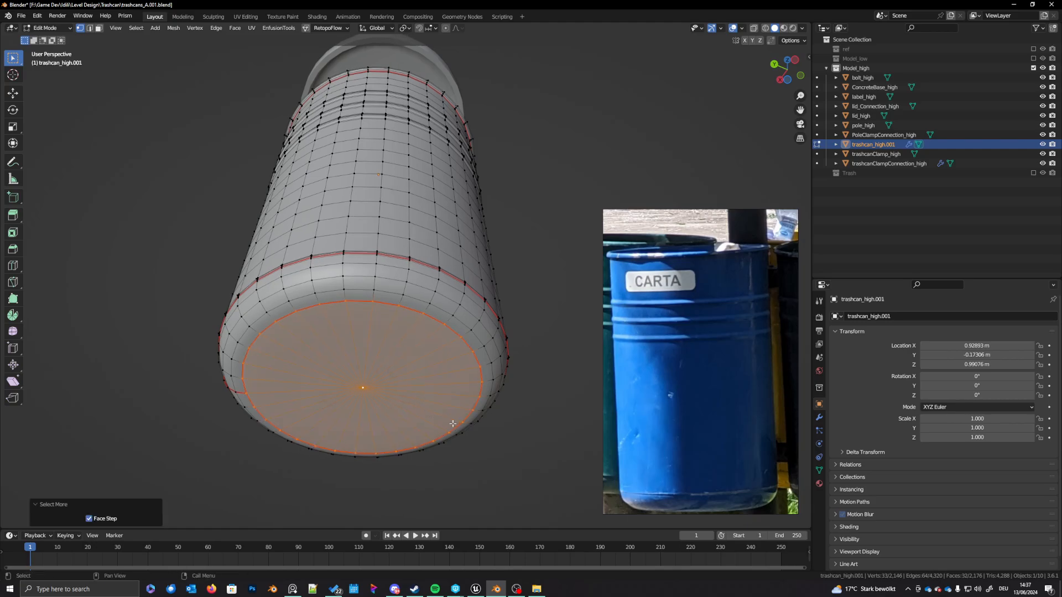
{"action": "key", "text": "i"}
{"action": "left_click", "coordinate": [435, 417]}
{"action": "key", "text": "i"}
{"action": "left_click", "coordinate": [409, 411]}
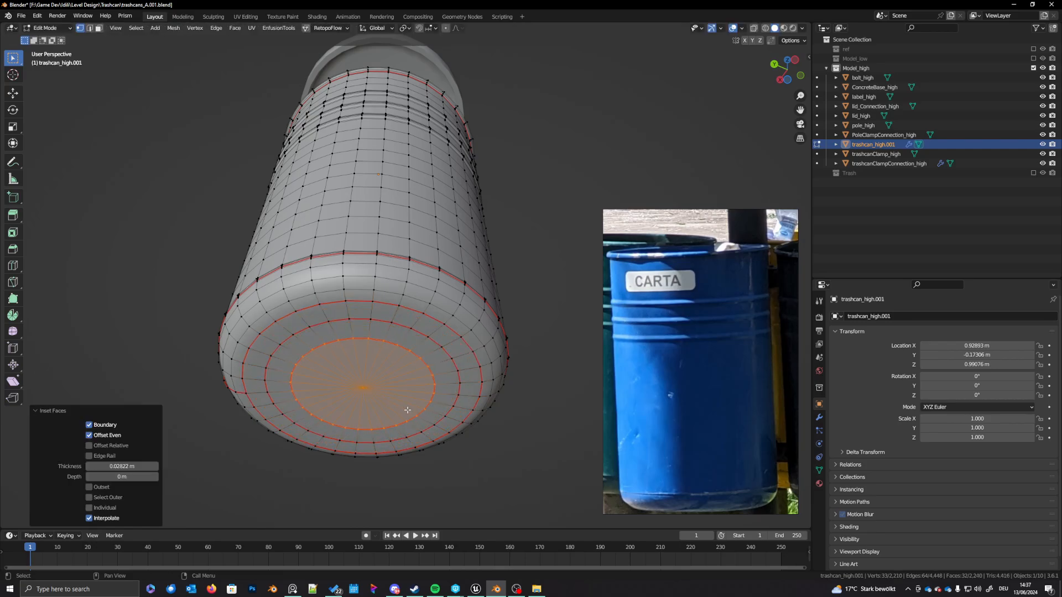
{"action": "key", "text": "i"}
{"action": "left_click", "coordinate": [382, 398]}
Step: Select the entire trash can mesh in edge mode and clear the seams from all its edges
{"action": "key", "text": "a"}
{"action": "key", "text": "q"}
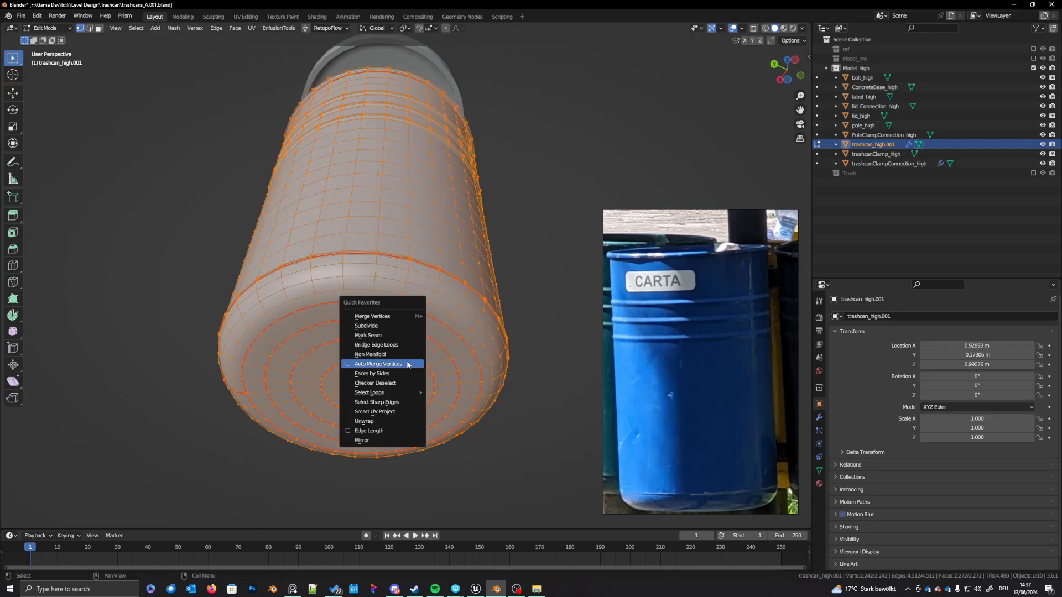
{"action": "key", "text": "Escape"}
{"action": "right_click", "coordinate": [405, 314]}
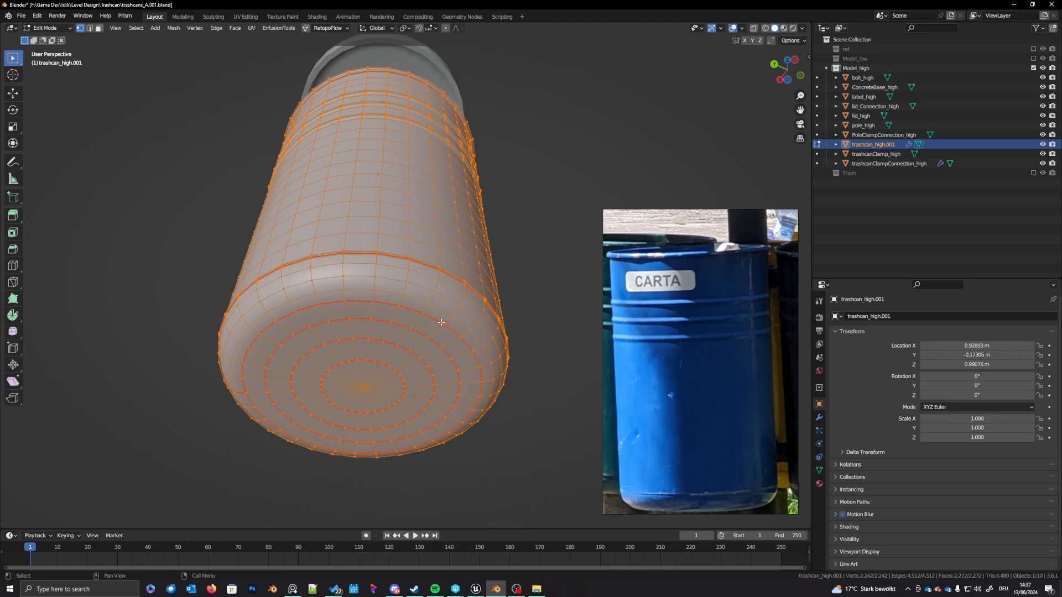
{"action": "key", "text": "F2"}
{"action": "key", "text": "Escape"}
{"action": "key", "text": "2"}
{"action": "right_click", "coordinate": [440, 341]}
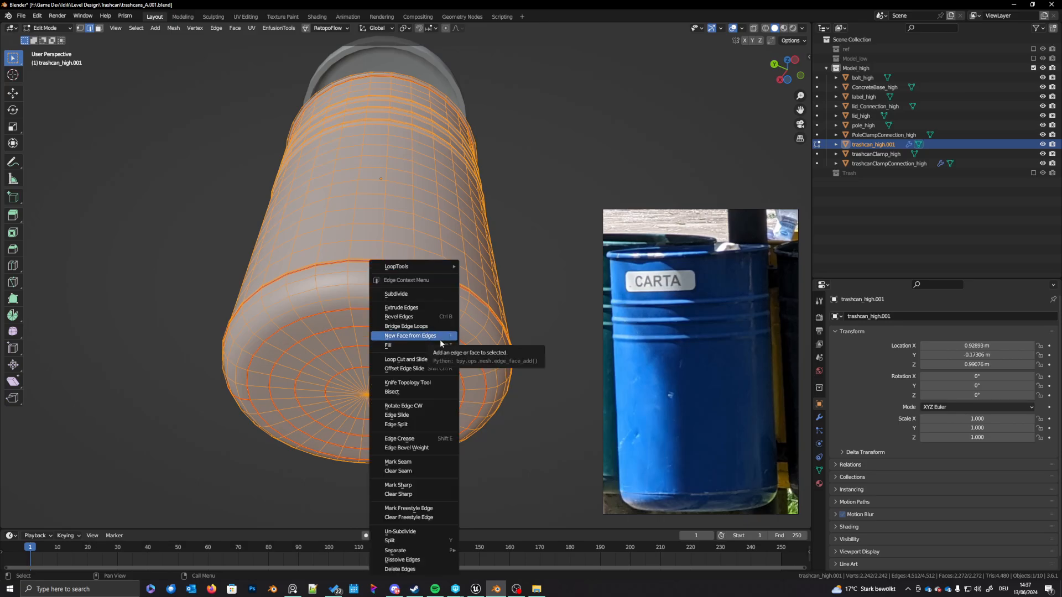
{"action": "left_click", "coordinate": [411, 463]}
{"action": "right_click", "coordinate": [412, 397]}
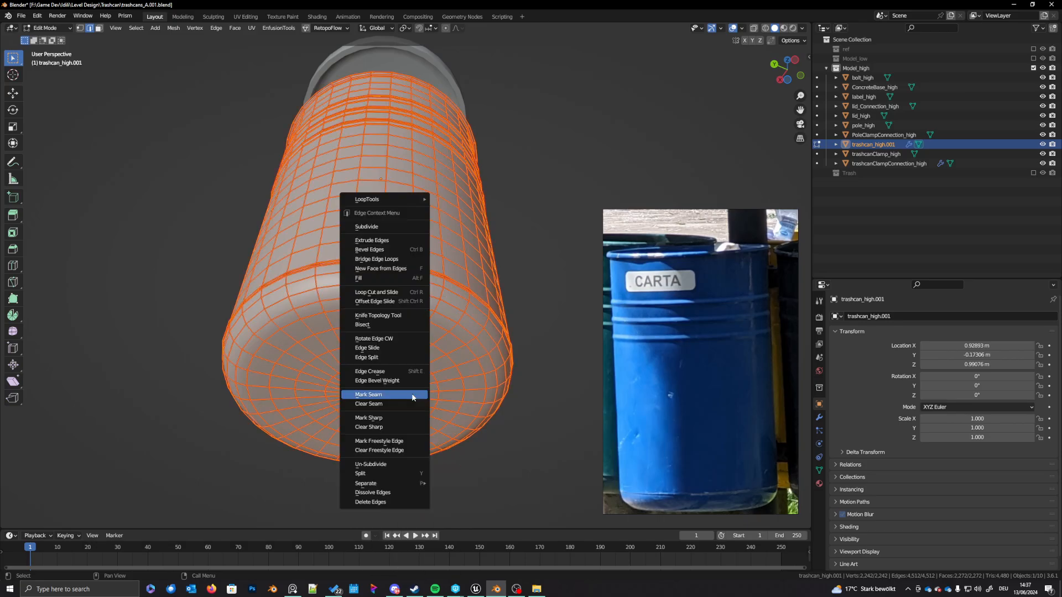
{"action": "left_click", "coordinate": [383, 403]}
Step: Return to Object Mode and remove the Subdivision modifier from trashcan_high.001
{"action": "scroll", "coordinate": [441, 282], "scroll_direction": "down", "scroll_amount": 5}
{"action": "middle_click_drag", "start_coordinate": [441, 283], "coordinate": [456, 330]}
{"action": "scroll", "coordinate": [422, 316], "scroll_direction": "up", "scroll_amount": 4}
{"action": "key", "text": "Tab"}
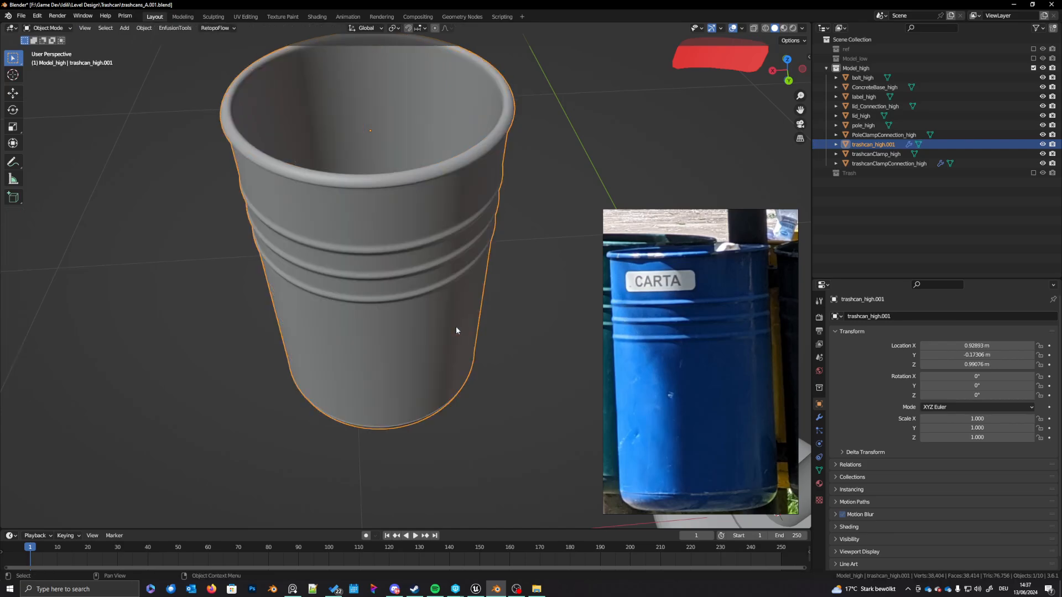
{"action": "left_click", "coordinate": [819, 418]}
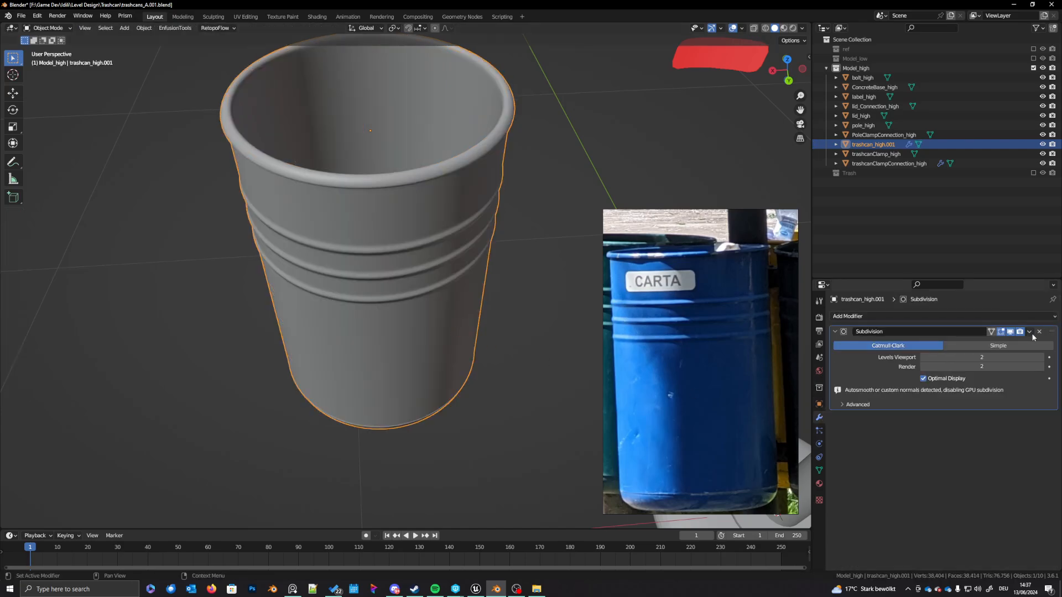
{"action": "left_click", "coordinate": [1039, 332]}
{"action": "mouse_move", "coordinate": [498, 431]}
{"action": "middle_mouse_down"}
{"action": "mouse_move", "coordinate": [476, 444]}
{"action": "mouse_move", "coordinate": [487, 437]}
{"action": "middle_mouse_up"}
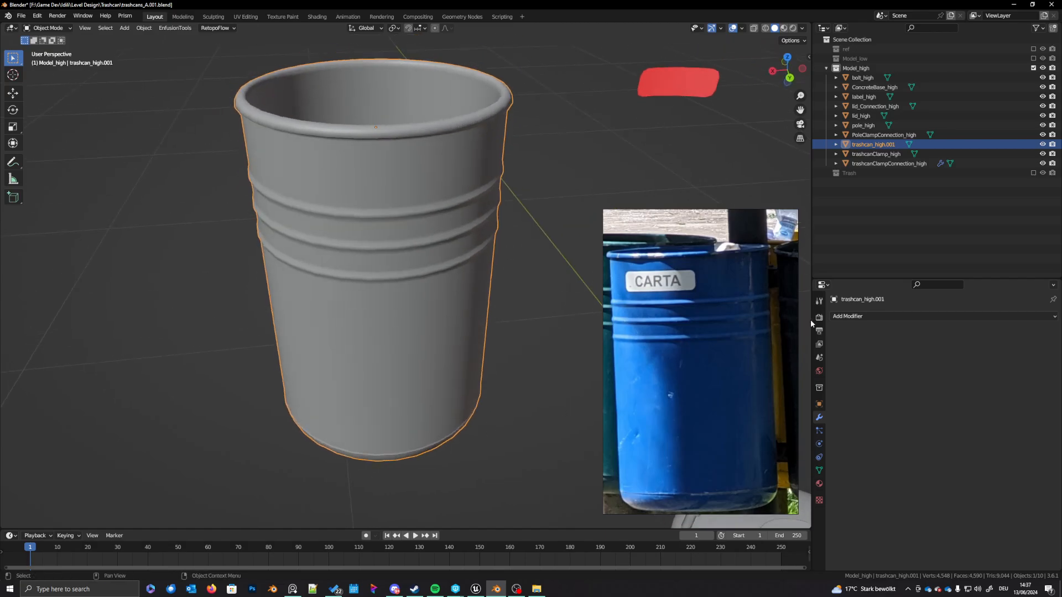
Step: Add a Multiresolution modifier to trashcan_high.001 and subdivide it up to level 5
{"action": "left_click", "coordinate": [873, 318]}
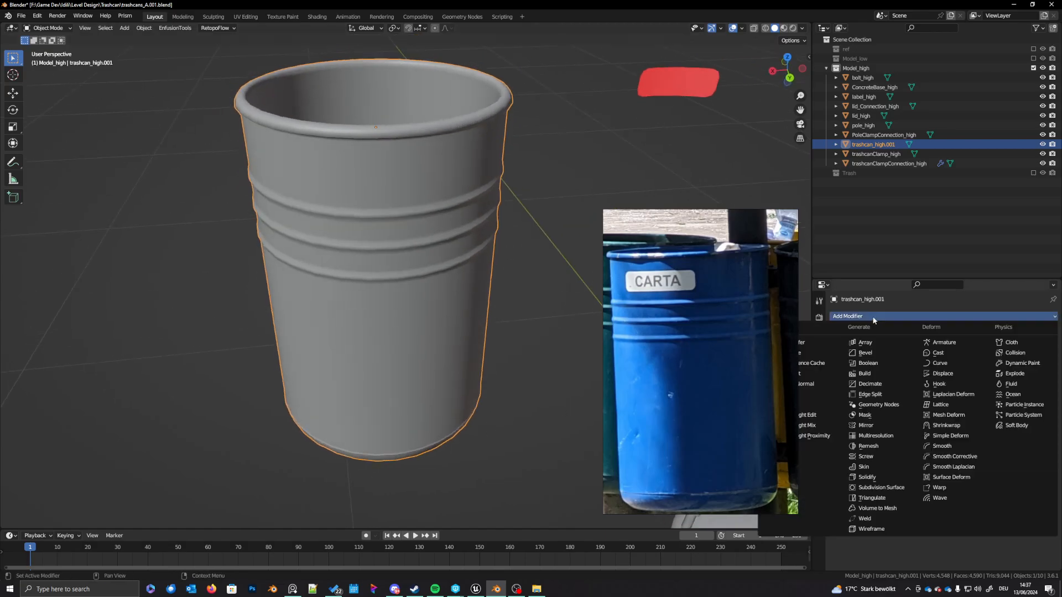
{"action": "left_click", "coordinate": [877, 437]}
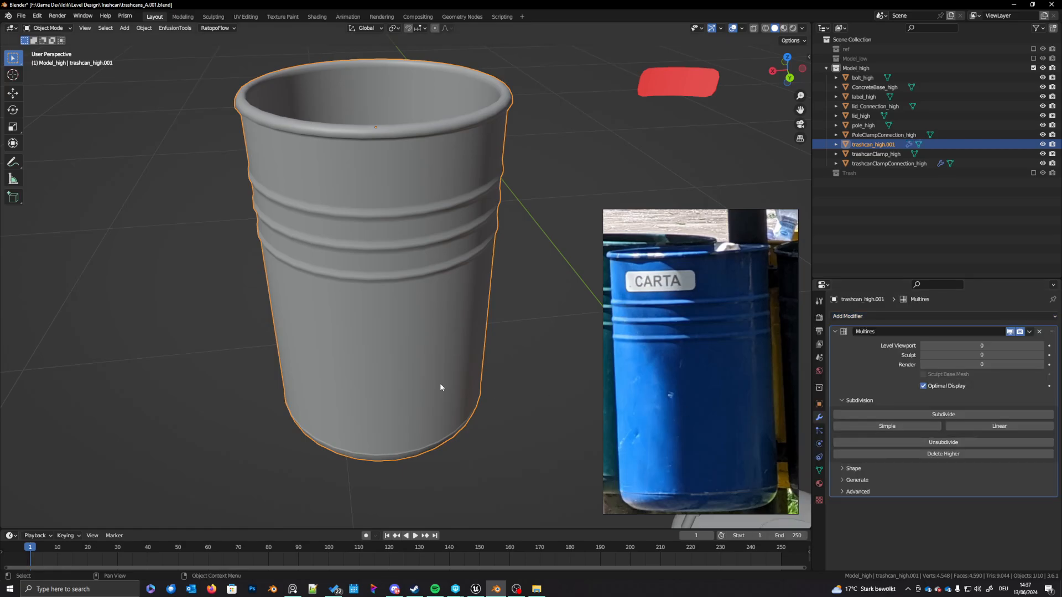
{"action": "left_click", "coordinate": [943, 416]}
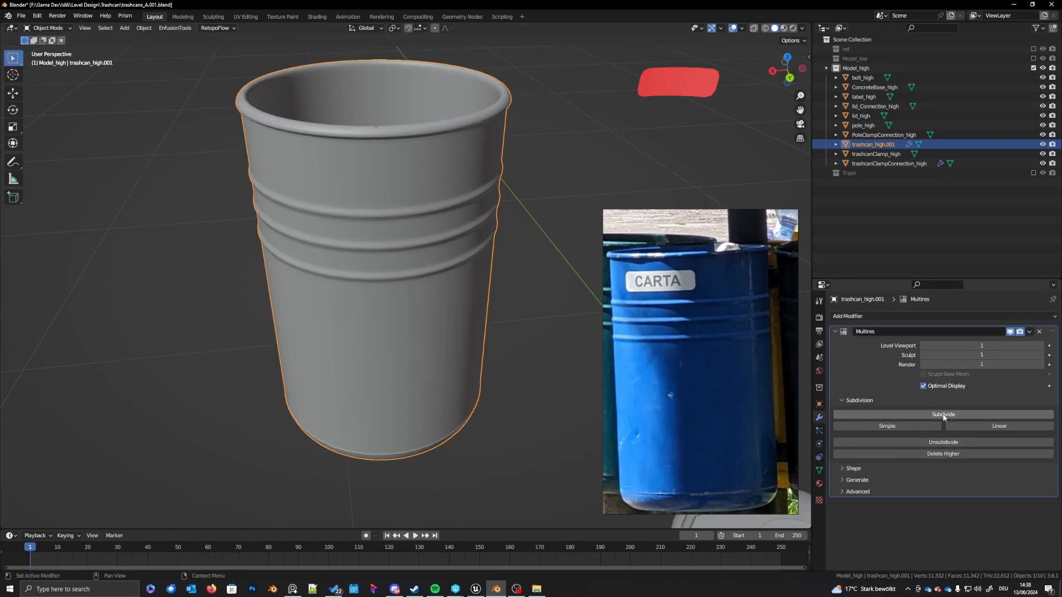
{"action": "left_click", "coordinate": [944, 416]}
{"action": "left_click", "coordinate": [943, 415]}
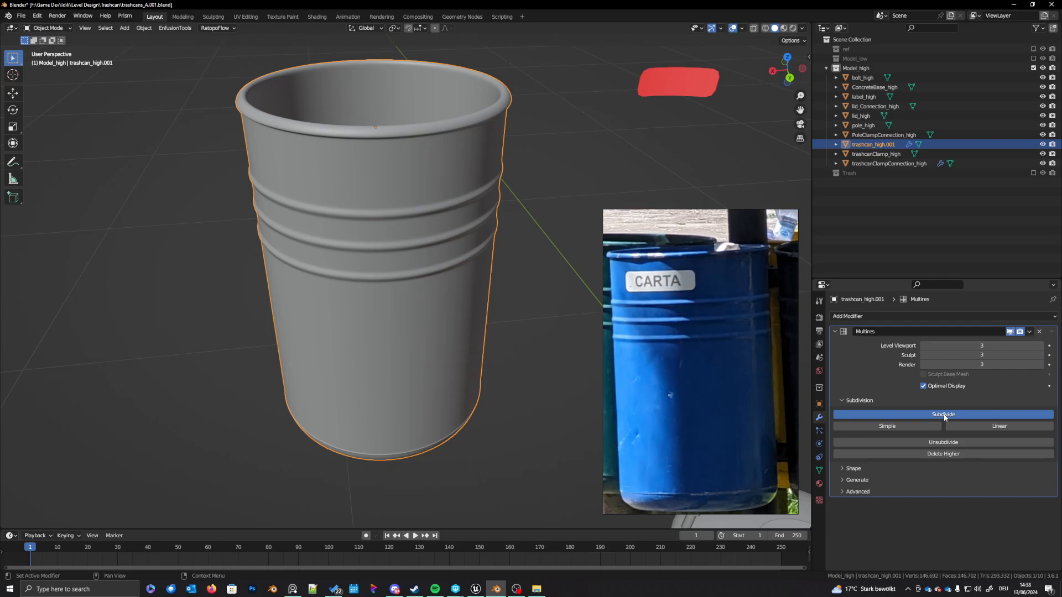
{"action": "left_click", "coordinate": [945, 415]}
{"action": "left_click", "coordinate": [944, 416]}
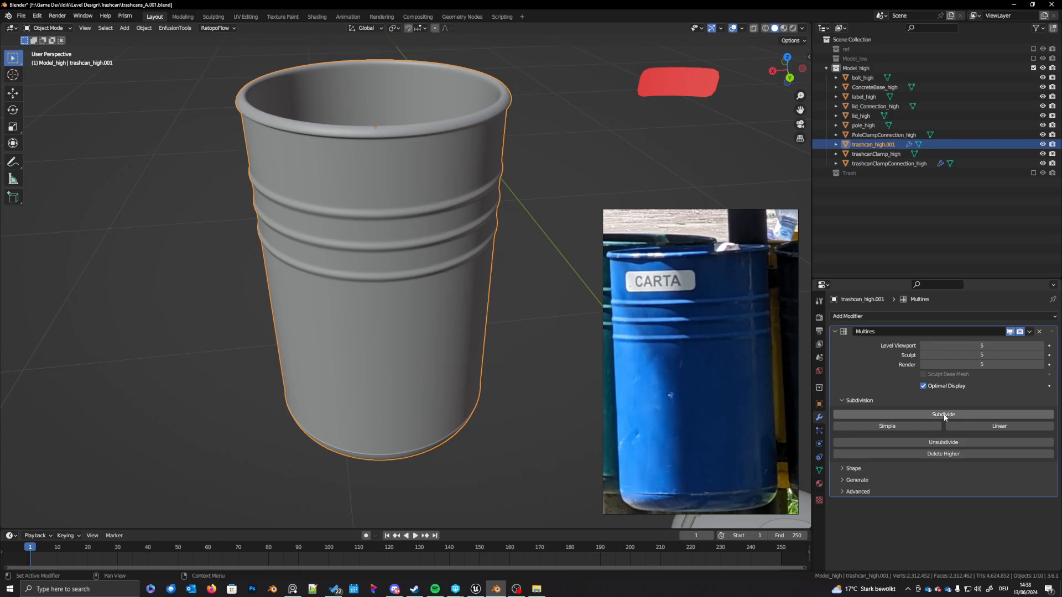
Step: Switch the trash can to Sculpt Mode and set the Draw Sharp brush radius to 8 px
{"action": "middle_click_drag", "start_coordinate": [465, 397], "coordinate": [404, 402]}
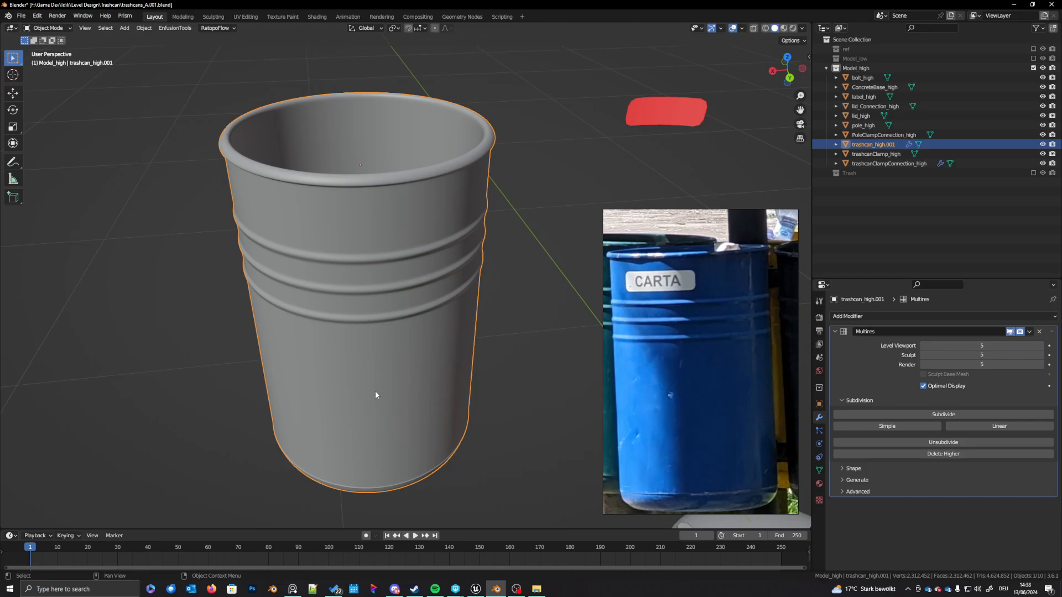
{"action": "mouse_move", "coordinate": [389, 382]}
{"action": "middle_mouse_down"}
{"action": "mouse_move", "coordinate": [400, 320]}
{"action": "mouse_move", "coordinate": [404, 343]}
{"action": "mouse_move", "coordinate": [387, 339]}
{"action": "mouse_move", "coordinate": [379, 392]}
{"action": "mouse_move", "coordinate": [387, 405]}
{"action": "mouse_move", "coordinate": [390, 397]}
{"action": "middle_mouse_up"}
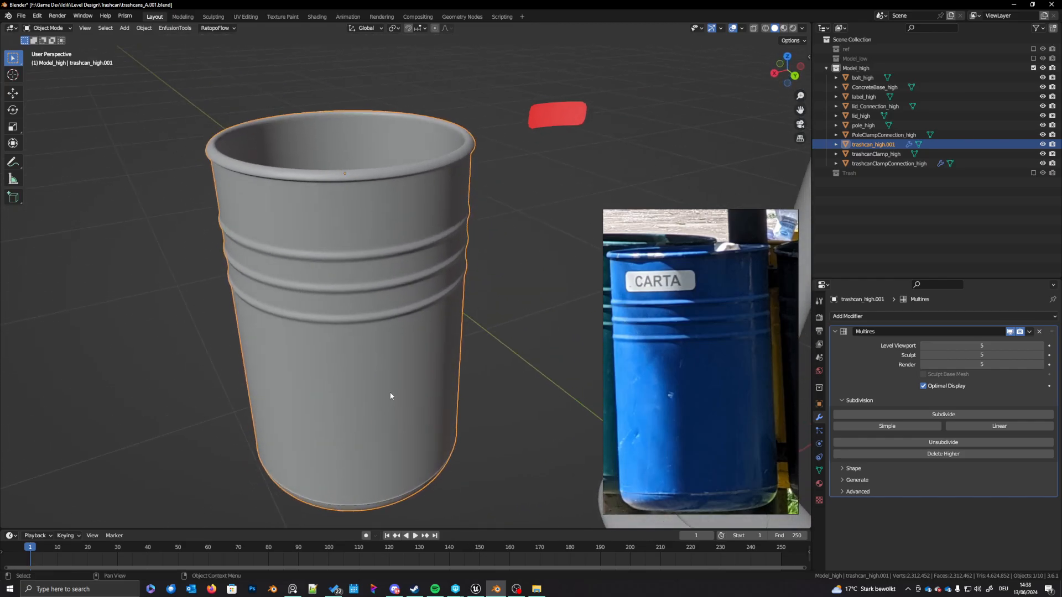
{"action": "left_click", "coordinate": [48, 28]}
{"action": "left_click", "coordinate": [50, 60]}
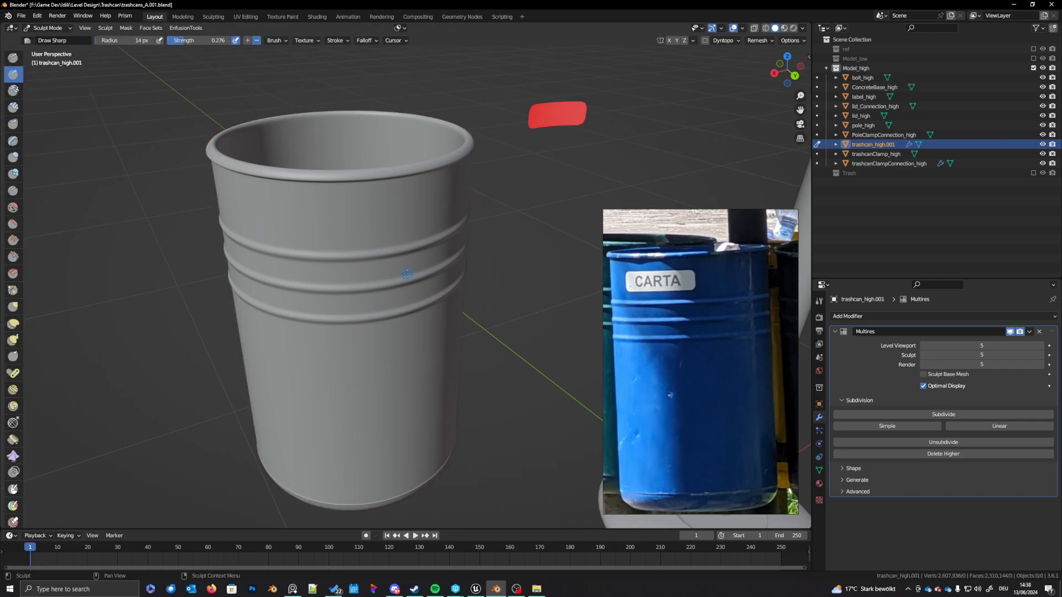
{"action": "middle_click_drag", "start_coordinate": [407, 273], "coordinate": [394, 274]}
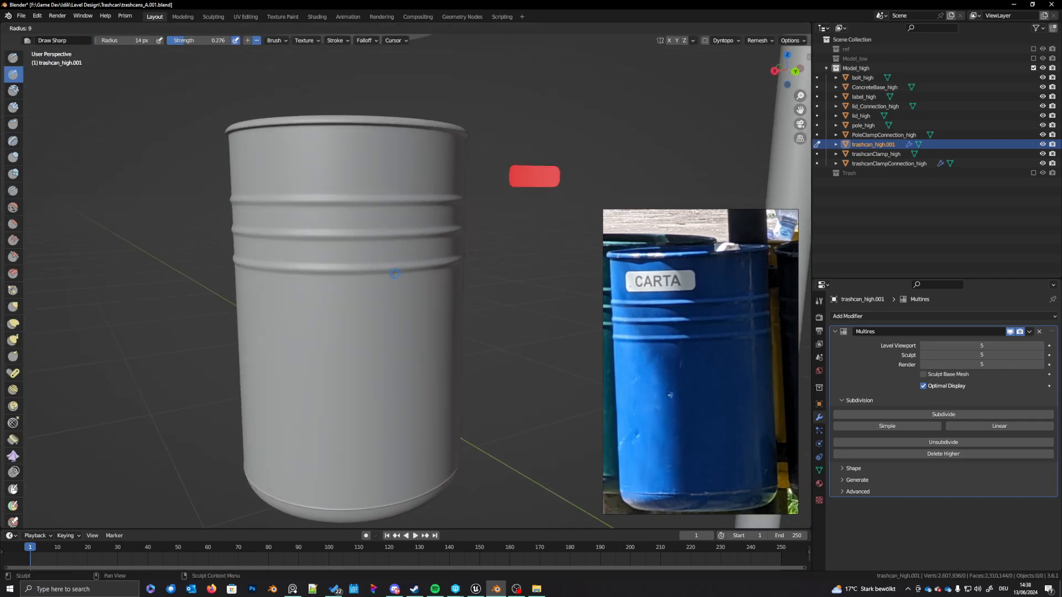
{"action": "scroll", "coordinate": [395, 287], "scroll_direction": "up", "scroll_amount": 4}
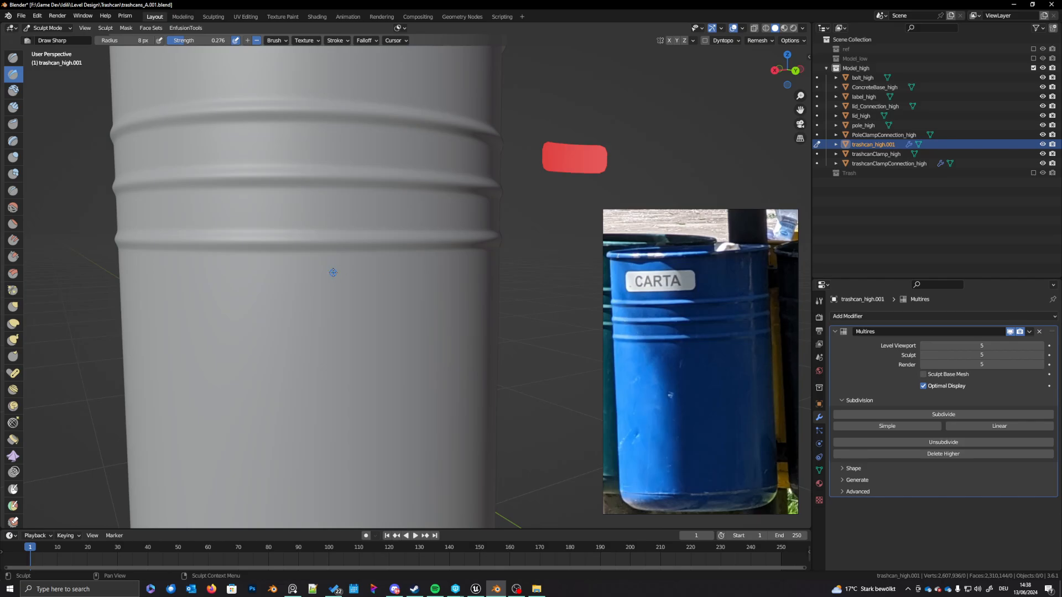
Step: Set the Draw Sharp brush's hardness to 0.491 and its falloff curve to Linear
{"action": "scroll", "coordinate": [335, 275], "scroll_direction": "down", "scroll_amount": 5}
{"action": "middle_click_drag", "start_coordinate": [351, 316], "coordinate": [360, 303]}
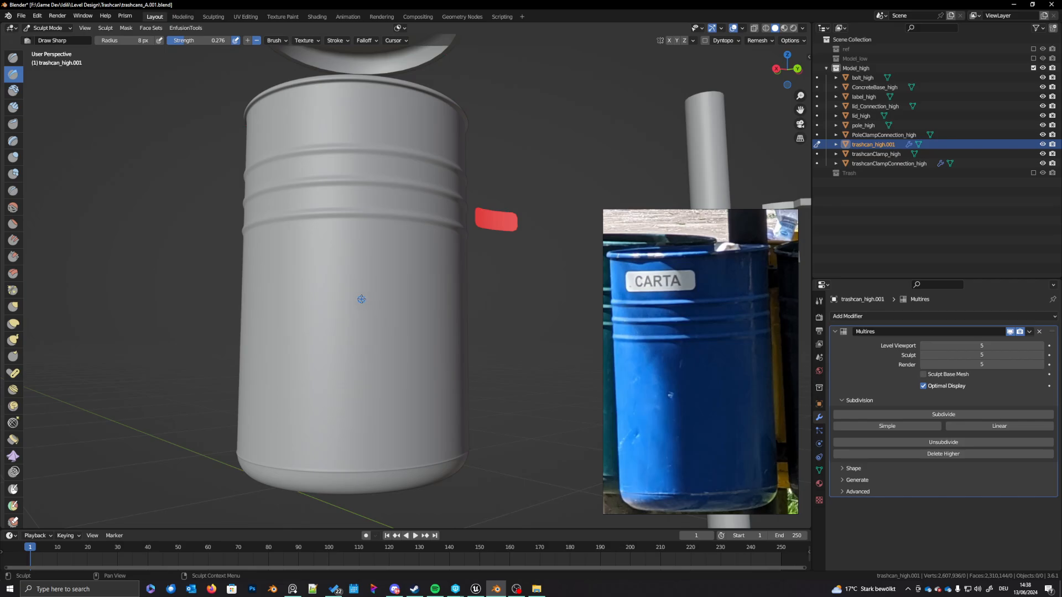
{"action": "middle_click_drag", "start_coordinate": [380, 293], "coordinate": [422, 342]}
{"action": "scroll", "coordinate": [420, 326], "scroll_direction": "up", "scroll_amount": 3}
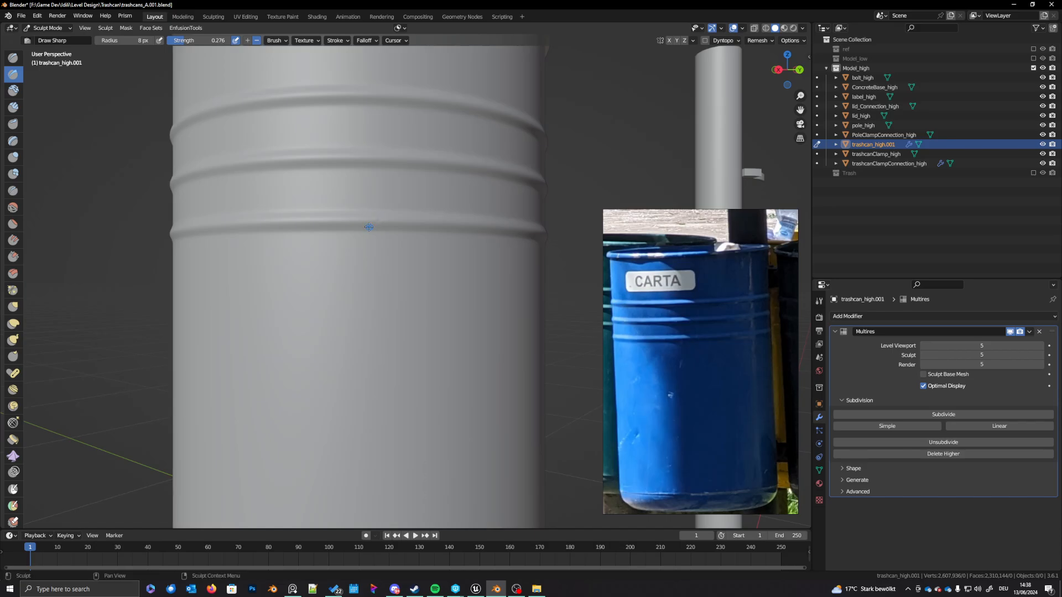
{"action": "middle_click_drag", "start_coordinate": [389, 226], "coordinate": [398, 256]}
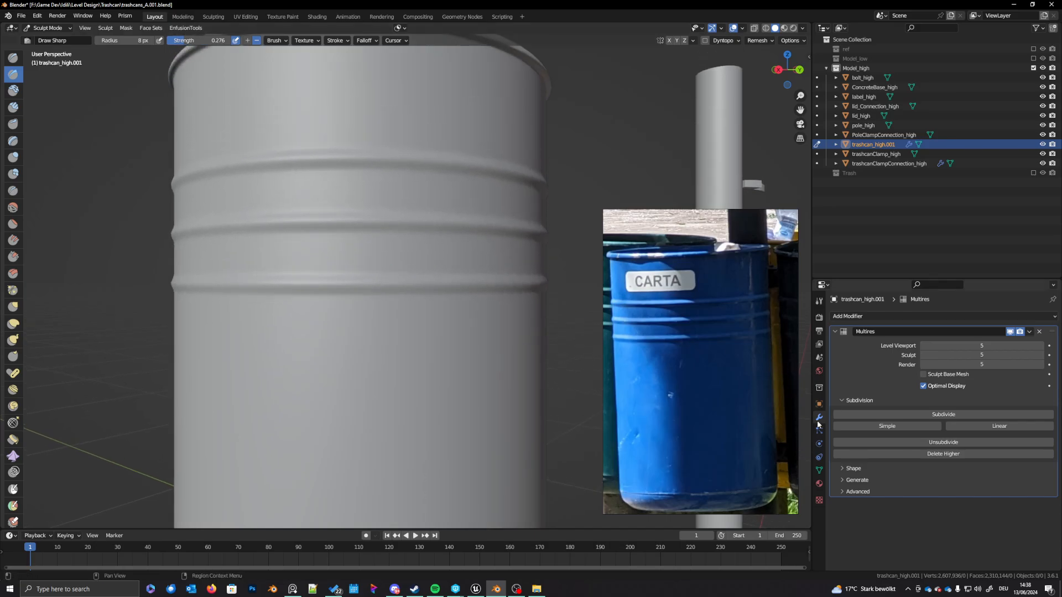
{"action": "left_click", "coordinate": [819, 301]}
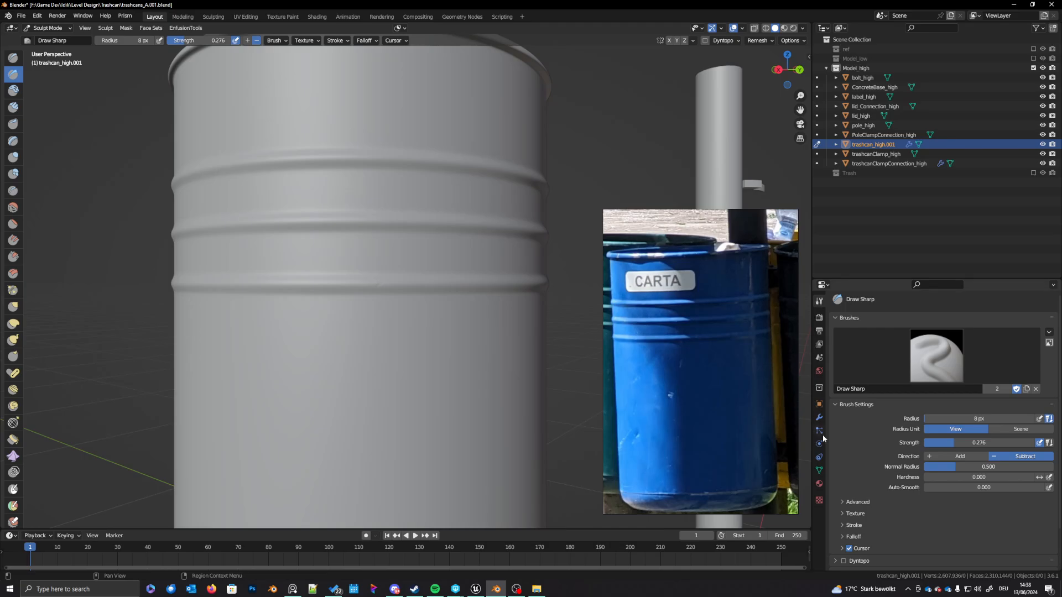
{"action": "scroll", "coordinate": [855, 469], "scroll_direction": "down", "scroll_amount": 1}
{"action": "left_click", "coordinate": [857, 480]}
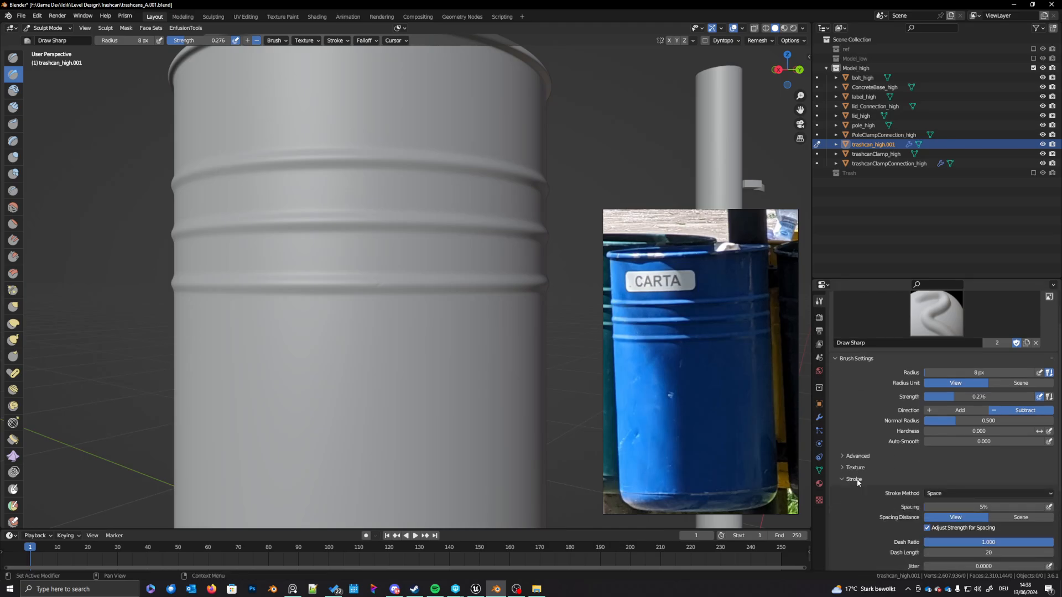
{"action": "left_click", "coordinate": [857, 480]}
{"action": "mouse_move", "coordinate": [954, 431]}
{"action": "left_mouse_down"}
{"action": "mouse_move", "coordinate": [977, 430]}
{"action": "mouse_move", "coordinate": [968, 431]}
{"action": "left_mouse_up"}
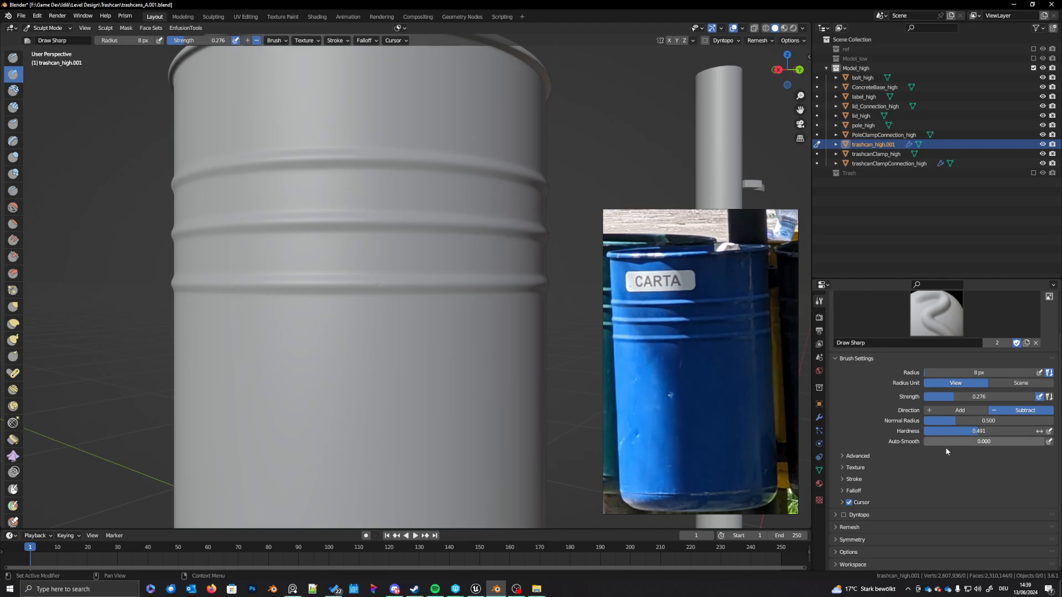
{"action": "left_click", "coordinate": [857, 490]}
{"action": "left_click", "coordinate": [866, 505]}
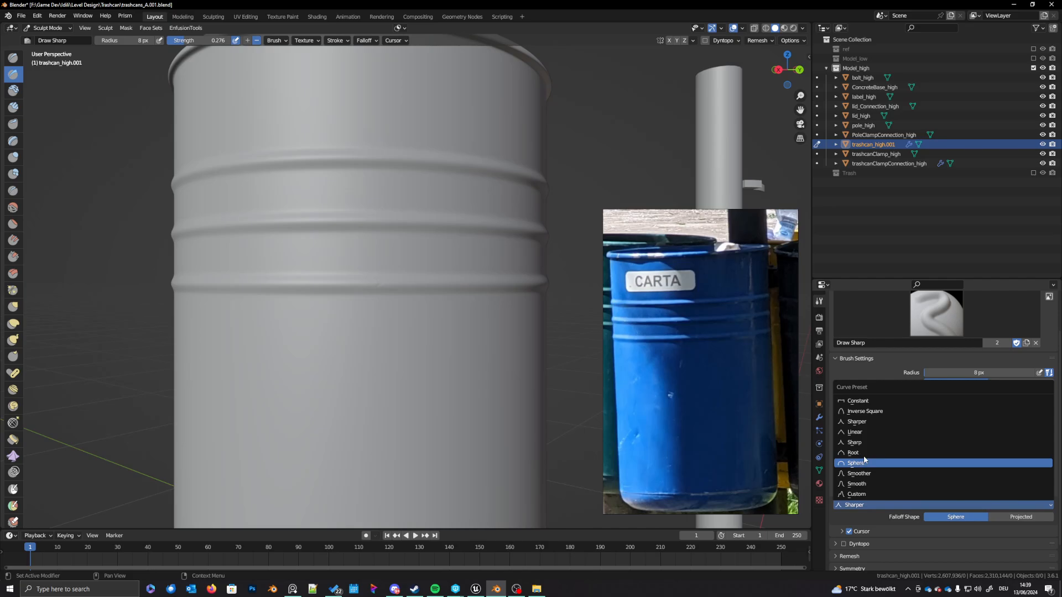
{"action": "left_click", "coordinate": [866, 437]}
Step: Reduce the Draw Sharp radius to 5 px and carve a small nick into the uppermost rib
{"action": "mouse_move", "coordinate": [437, 288]}
{"action": "middle_mouse_down"}
{"action": "mouse_move", "coordinate": [448, 281]}
{"action": "mouse_move", "coordinate": [376, 297]}
{"action": "middle_mouse_up"}
{"action": "key", "text": "f"}
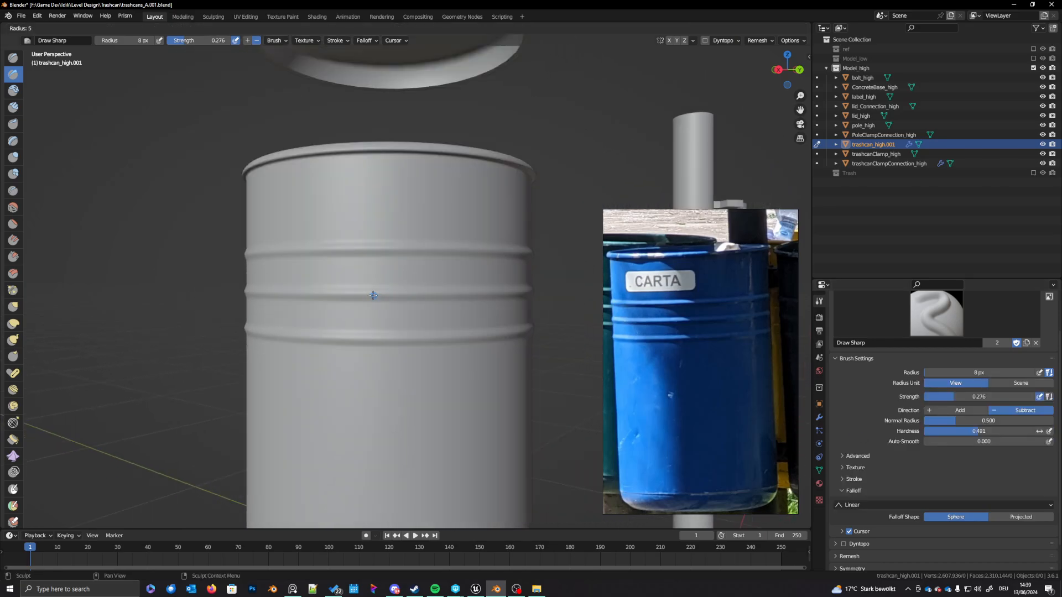
{"action": "left_click", "coordinate": [372, 296]}
{"action": "scroll", "coordinate": [412, 275], "scroll_direction": "up", "scroll_amount": 3}
{"action": "mouse_move", "coordinate": [412, 274]}
{"action": "middle_mouse_down"}
{"action": "mouse_move", "coordinate": [250, 223]}
{"action": "mouse_move", "coordinate": [265, 209]}
{"action": "middle_mouse_up"}
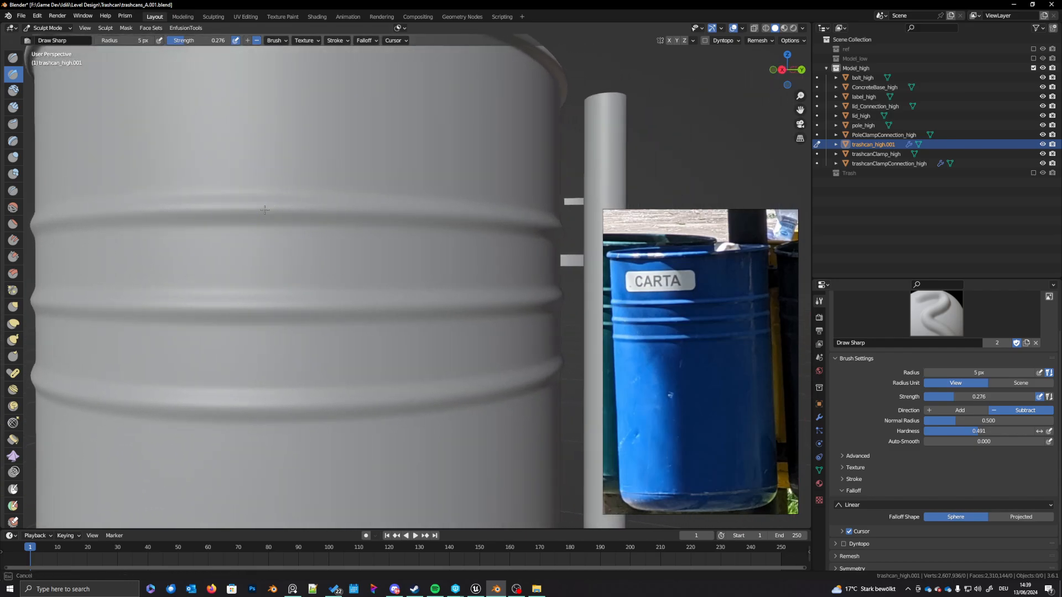
{"action": "mouse_move", "coordinate": [276, 205]}
{"action": "left_mouse_down"}
{"action": "mouse_move", "coordinate": [266, 204]}
{"action": "mouse_move", "coordinate": [276, 207]}
{"action": "left_mouse_up"}
Step: Set the Draw Sharp radius to 4 px and carve more small nicks into the can's ribs, including the middle one
{"action": "middle_click_drag", "start_coordinate": [353, 234], "coordinate": [372, 248]}
{"action": "key", "text": "f"}
{"action": "left_click", "coordinate": [374, 250]}
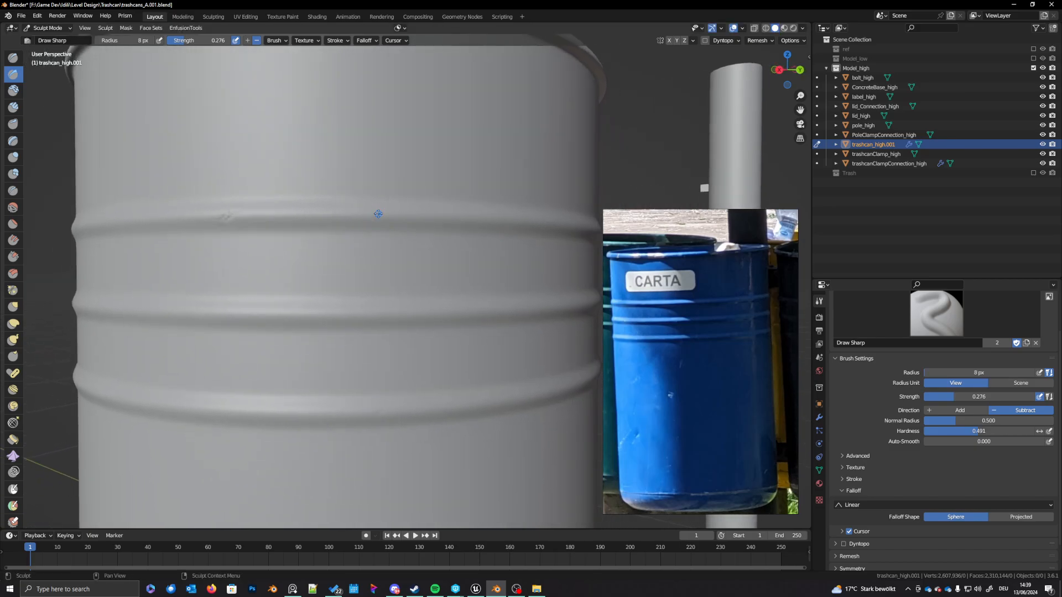
{"action": "key", "text": "f"}
{"action": "left_click", "coordinate": [374, 217]}
{"action": "left_click_drag", "start_coordinate": [377, 214], "coordinate": [363, 218]}
{"action": "scroll", "coordinate": [323, 226], "scroll_direction": "down", "scroll_amount": 3}
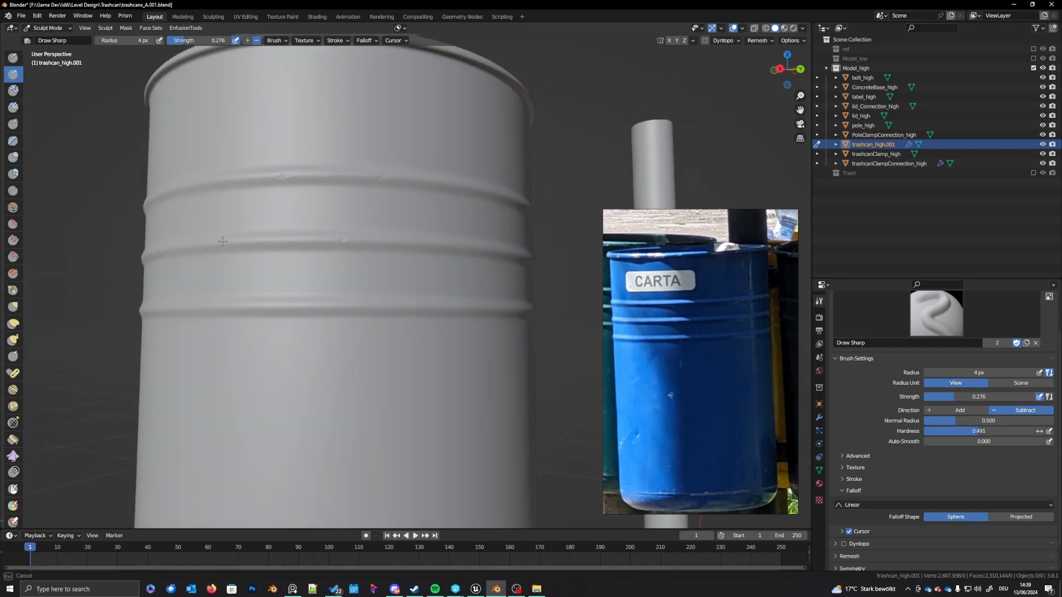
{"action": "left_click_drag", "start_coordinate": [223, 242], "coordinate": [229, 244]}
Step: Change the viewport lighting to MatCap and choose a dark grey matcap
{"action": "mouse_move", "coordinate": [307, 286]}
{"action": "middle_mouse_down", "text": "shift"}
{"action": "mouse_move", "coordinate": [317, 271]}
{"action": "mouse_move", "coordinate": [323, 283]}
{"action": "mouse_move", "coordinate": [419, 273]}
{"action": "middle_mouse_up", "text": "shift"}
{"action": "scroll", "coordinate": [467, 271], "scroll_direction": "up", "scroll_amount": 2}
{"action": "middle_click_drag", "start_coordinate": [419, 272], "coordinate": [581, 267]}
{"action": "scroll", "coordinate": [466, 271], "scroll_direction": "down", "scroll_amount": 2}
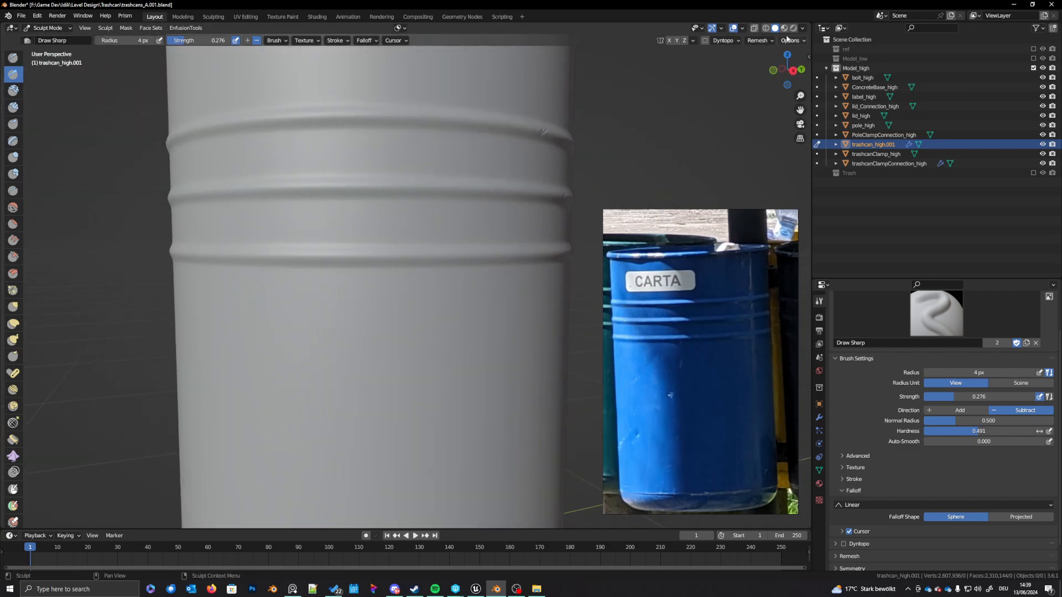
{"action": "left_click", "coordinate": [802, 27]}
{"action": "left_click", "coordinate": [793, 97]}
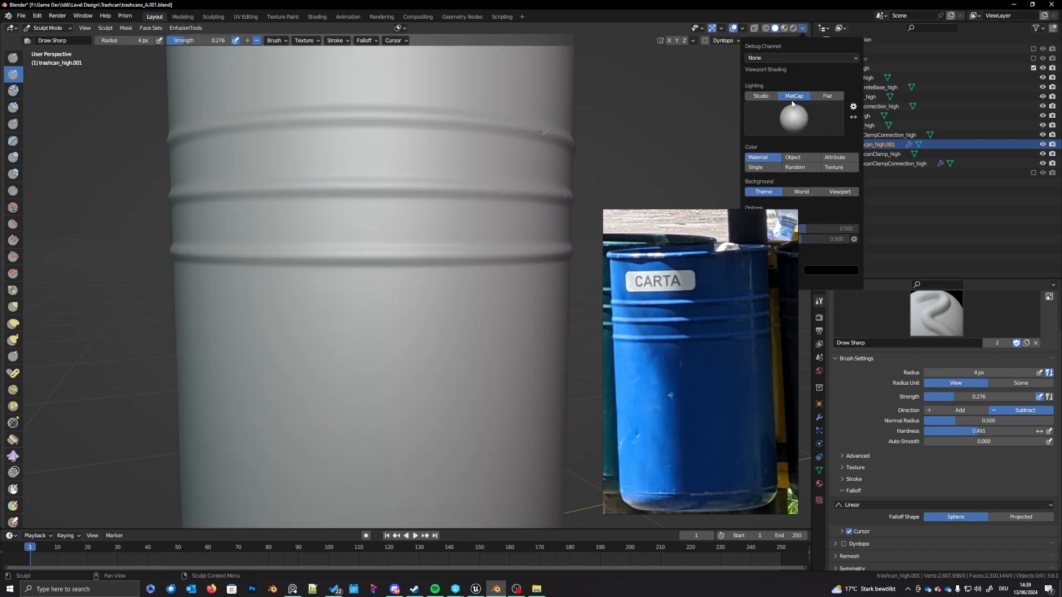
{"action": "left_click", "coordinate": [794, 108]}
{"action": "left_click", "coordinate": [684, 152]}
Step: Carve small nicks into the trash can's ribs with Draw Sharp at 4 px radius and 0.276 strength
{"action": "middle_click_drag", "start_coordinate": [365, 287], "coordinate": [382, 270]}
{"action": "left_click_drag", "start_coordinate": [408, 229], "coordinate": [400, 231]}
{"action": "left_click_drag", "start_coordinate": [405, 228], "coordinate": [400, 232]}
{"action": "left_click_drag", "start_coordinate": [330, 227], "coordinate": [326, 232]}
{"action": "left_click_drag", "start_coordinate": [329, 228], "coordinate": [326, 229]}
{"action": "middle_click_drag", "start_coordinate": [309, 231], "coordinate": [251, 297]}
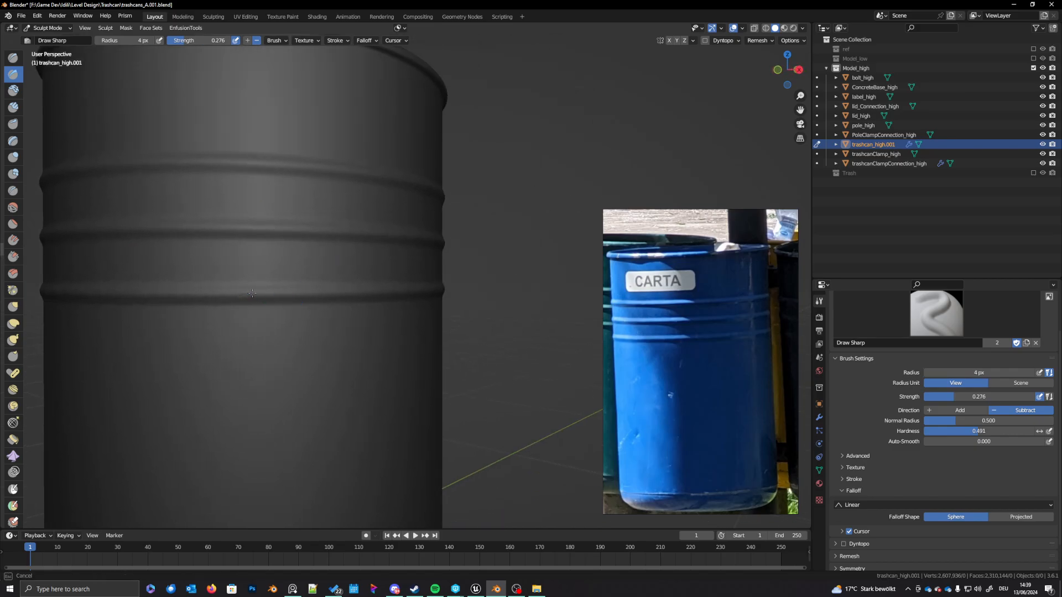
Step: Work around the can and carve small nicks into the middle, lowest and uppermost ribs
{"action": "middle_click_drag", "start_coordinate": [337, 325], "coordinate": [363, 308]}
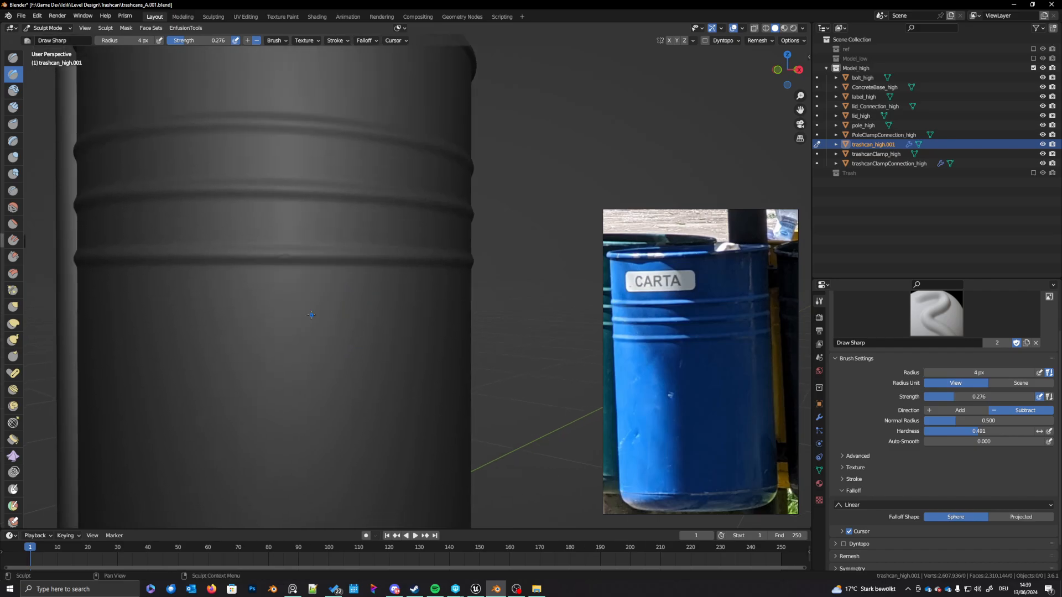
{"action": "middle_click_drag", "start_coordinate": [320, 273], "coordinate": [394, 344], "text": "shift"}
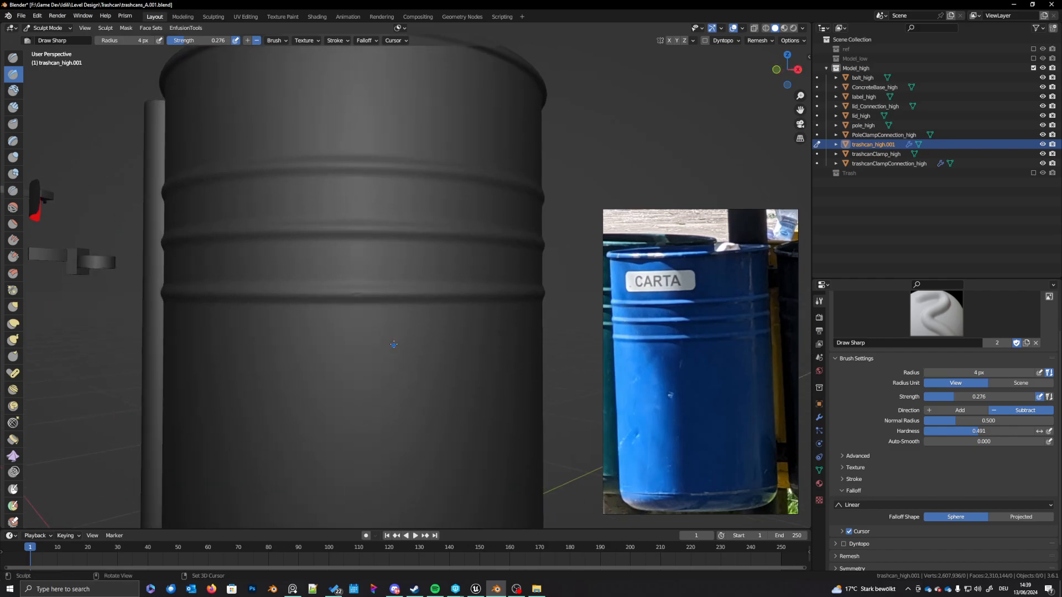
{"action": "middle_click_drag", "start_coordinate": [384, 299], "coordinate": [410, 265]}
{"action": "left_click_drag", "start_coordinate": [410, 265], "coordinate": [404, 269]}
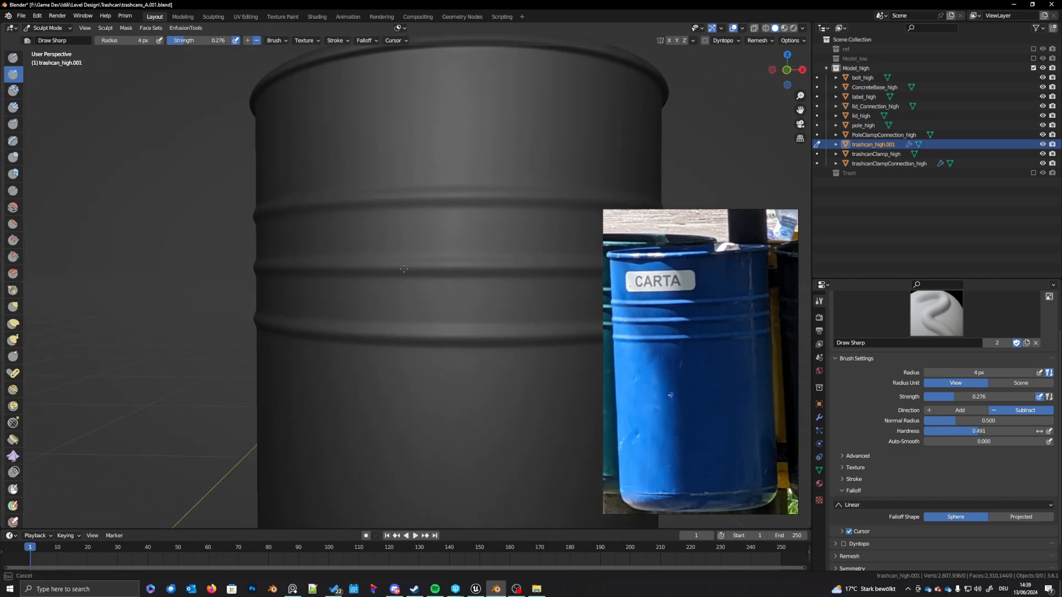
{"action": "mouse_move", "coordinate": [400, 268]}
{"action": "middle_mouse_down"}
{"action": "mouse_move", "coordinate": [360, 290]}
{"action": "mouse_move", "coordinate": [369, 321]}
{"action": "middle_mouse_up"}
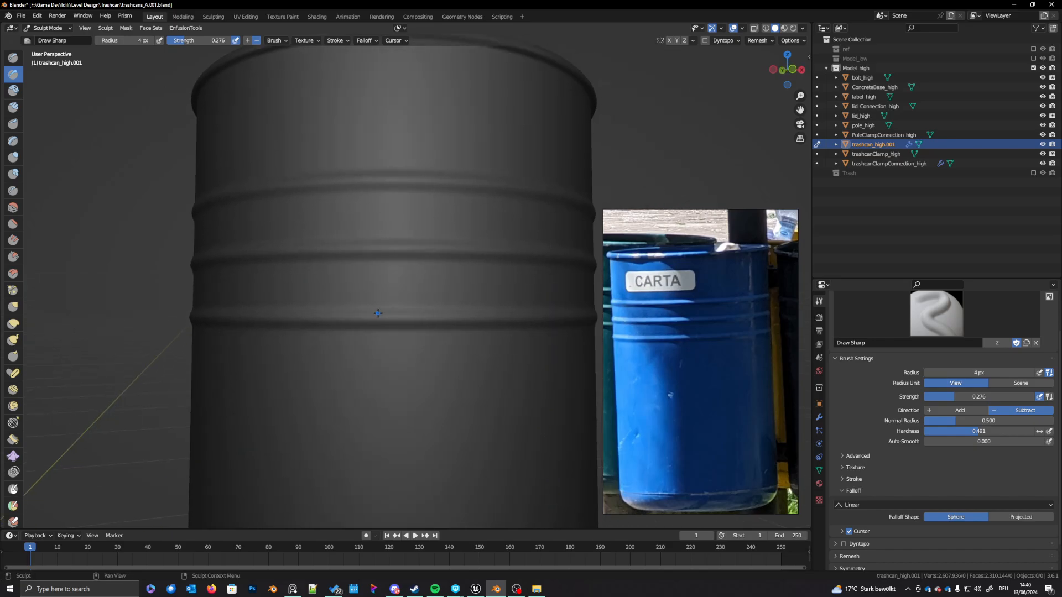
{"action": "left_click_drag", "start_coordinate": [368, 320], "coordinate": [259, 320]}
{"action": "middle_click_drag", "start_coordinate": [247, 193], "coordinate": [498, 209]}
{"action": "mouse_move", "coordinate": [266, 215]}
{"action": "left_mouse_down"}
{"action": "mouse_move", "coordinate": [253, 219]}
{"action": "mouse_move", "coordinate": [276, 214]}
{"action": "left_mouse_up"}
Step: Set the Draw Sharp strength to 0.378 and carve more nicks into the ribs on the neighbouring sides of the can
{"action": "left_click_drag", "start_coordinate": [194, 43], "coordinate": [198, 42]}
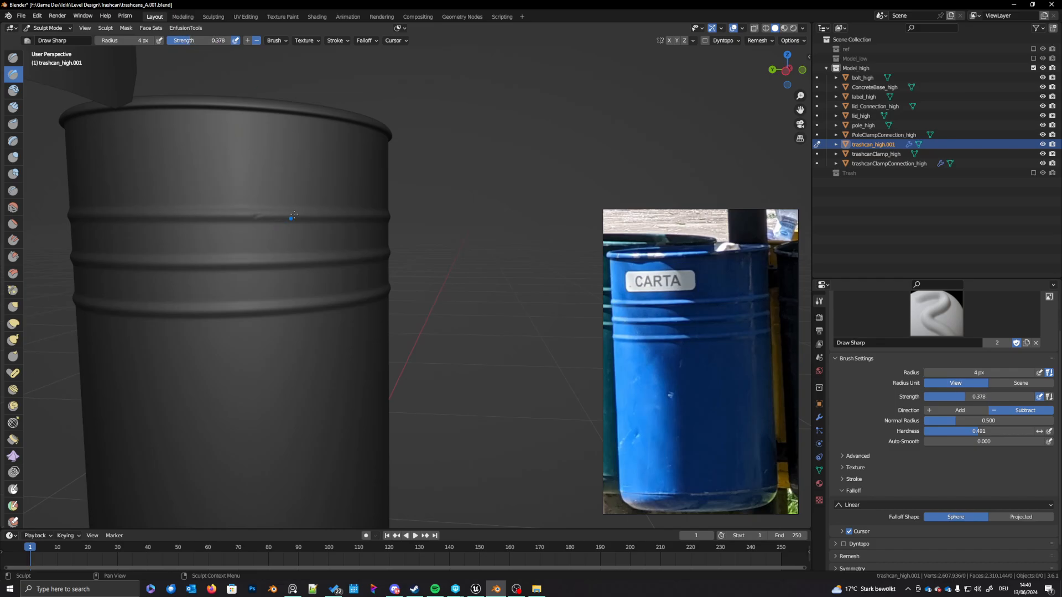
{"action": "left_click_drag", "start_coordinate": [269, 263], "coordinate": [259, 265]}
{"action": "middle_click_drag", "start_coordinate": [214, 320], "coordinate": [243, 285]}
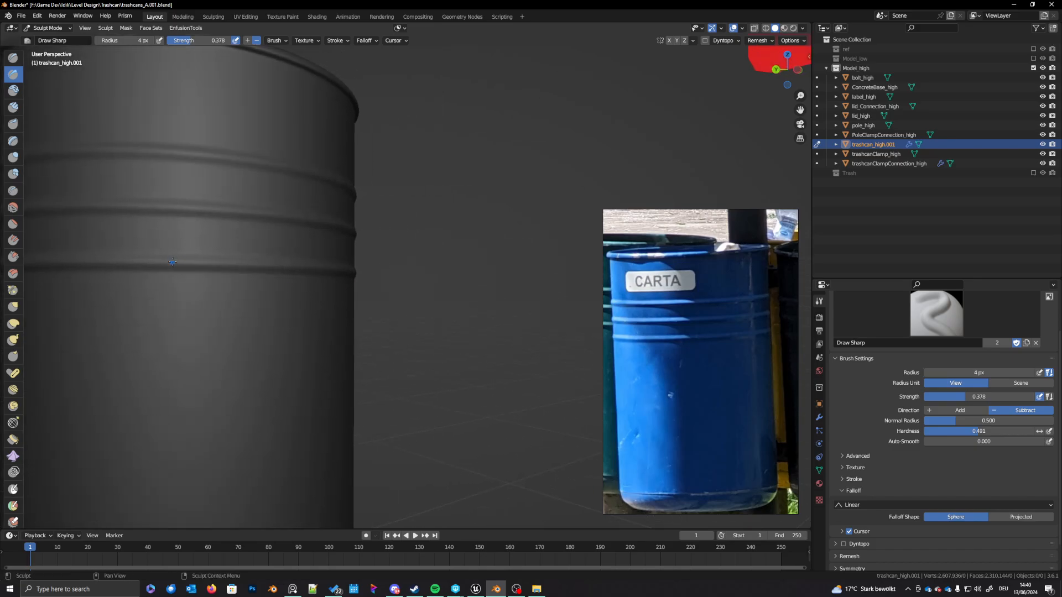
{"action": "middle_click_drag", "start_coordinate": [130, 269], "coordinate": [305, 273], "text": "shift"}
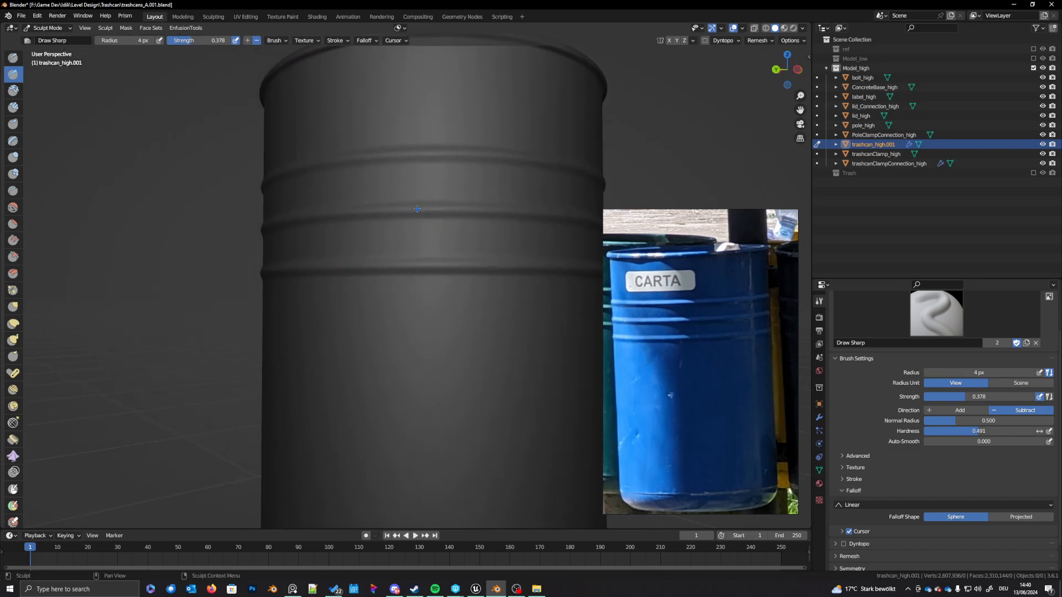
{"action": "left_click_drag", "start_coordinate": [417, 209], "coordinate": [434, 216]}
{"action": "mouse_move", "coordinate": [332, 220]}
{"action": "middle_mouse_down"}
{"action": "mouse_move", "coordinate": [236, 219]}
{"action": "mouse_move", "coordinate": [277, 226]}
{"action": "mouse_move", "coordinate": [248, 164]}
{"action": "middle_mouse_up"}
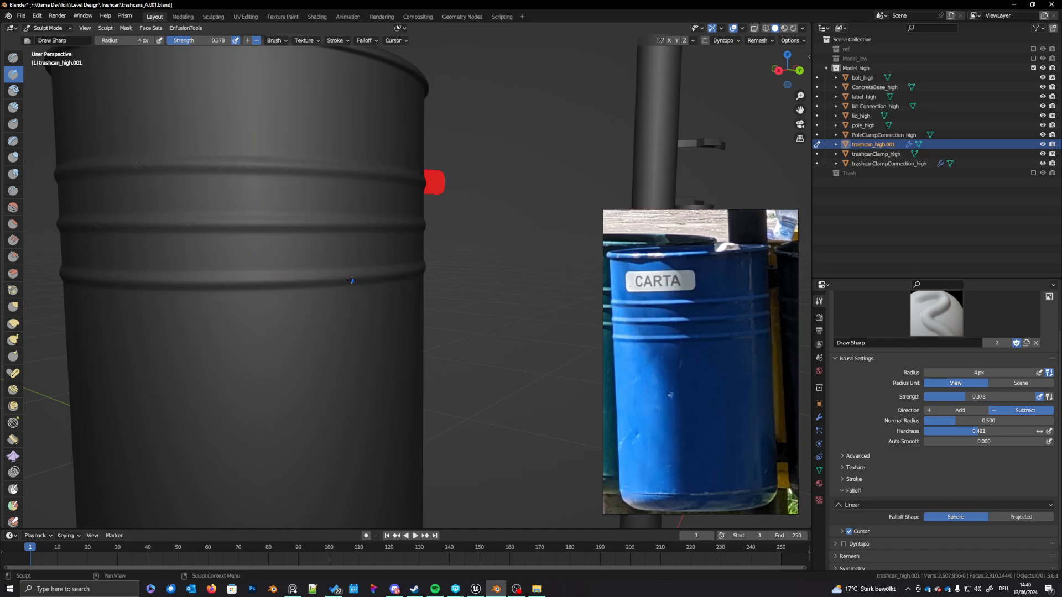
{"action": "middle_click_drag", "start_coordinate": [380, 280], "coordinate": [354, 280]}
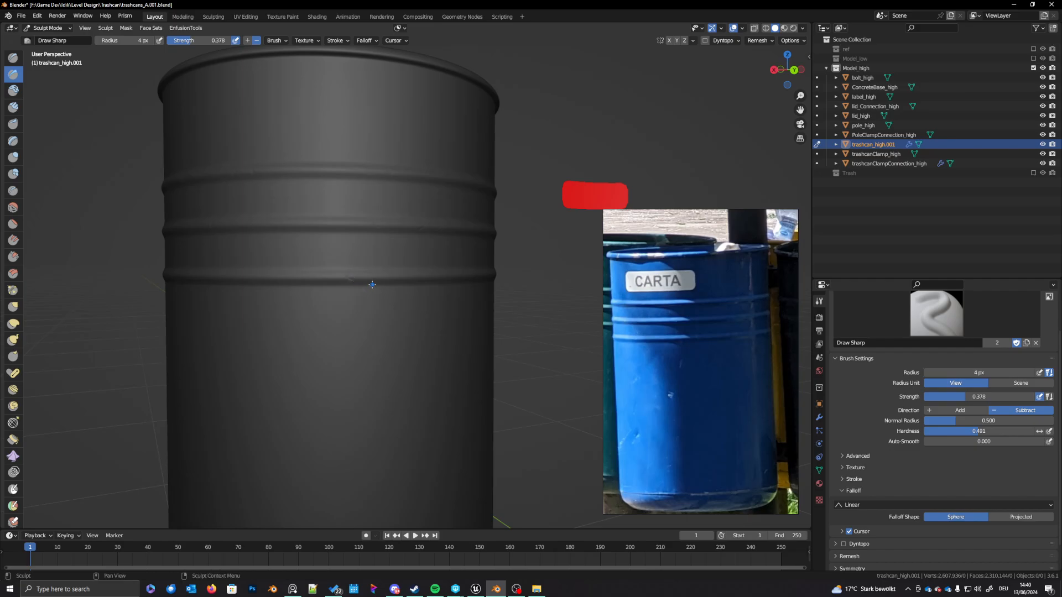
Step: Carve several small nicks into the outer edge of the can's rolled top rim
{"action": "scroll", "coordinate": [389, 287], "scroll_direction": "down", "scroll_amount": 4}
{"action": "middle_click_drag", "start_coordinate": [389, 287], "coordinate": [400, 197]}
{"action": "scroll", "coordinate": [401, 197], "scroll_direction": "up", "scroll_amount": 4}
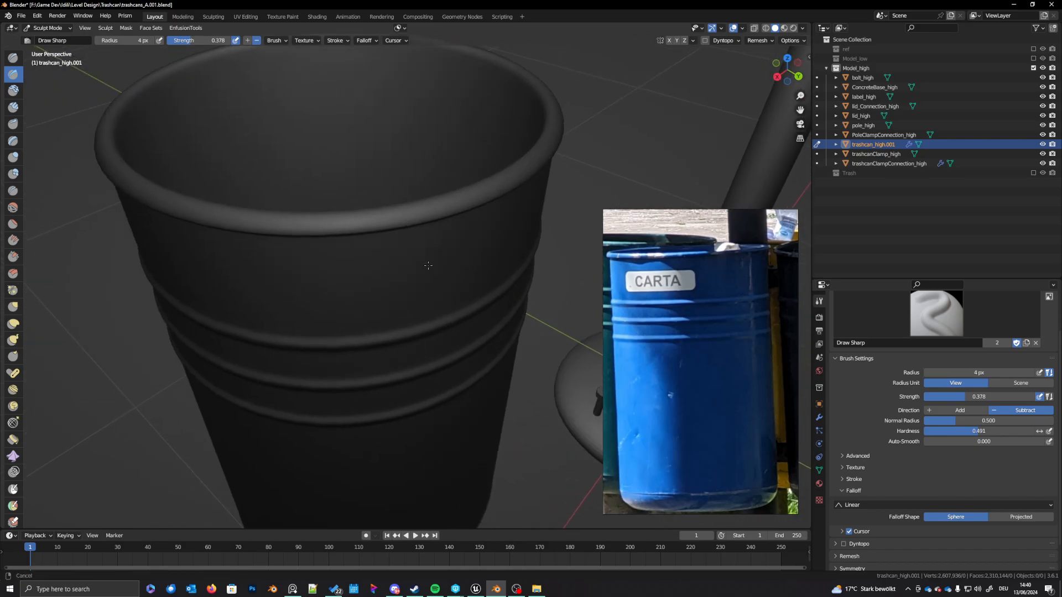
{"action": "left_click_drag", "start_coordinate": [373, 227], "coordinate": [393, 216]}
{"action": "left_click_drag", "start_coordinate": [379, 225], "coordinate": [392, 217]}
{"action": "mouse_move", "coordinate": [380, 226]}
{"action": "left_mouse_down"}
{"action": "mouse_move", "coordinate": [397, 215]}
{"action": "mouse_move", "coordinate": [254, 233]}
{"action": "left_mouse_up"}
{"action": "middle_click_drag", "start_coordinate": [251, 233], "coordinate": [439, 233]}
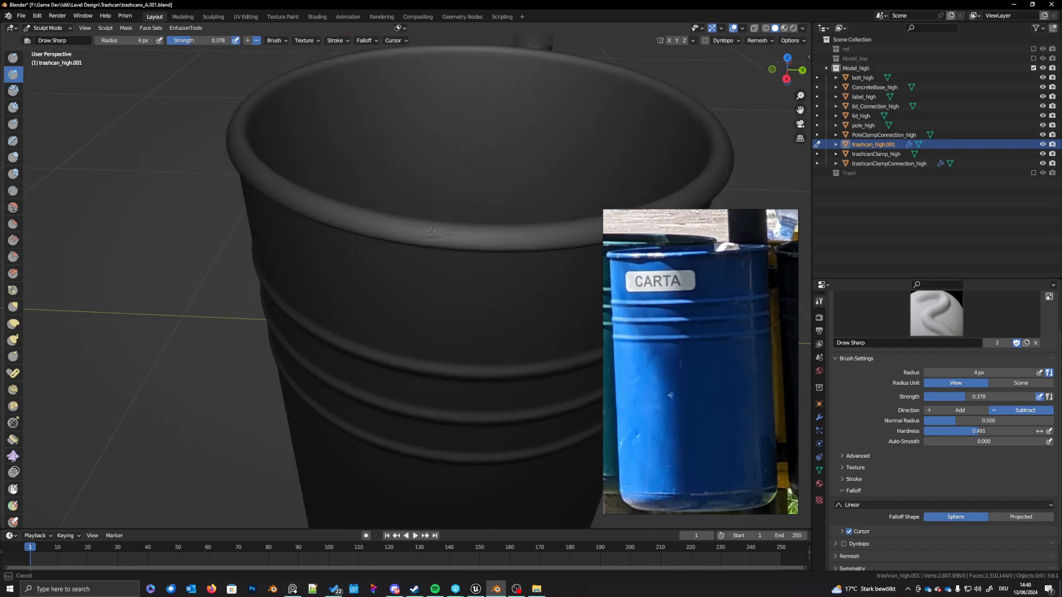
Step: Continue around the can's top rim and cut further short nicks into its other sides
{"action": "mouse_move", "coordinate": [382, 221]}
{"action": "middle_mouse_down"}
{"action": "mouse_move", "coordinate": [304, 285]}
{"action": "mouse_move", "coordinate": [354, 289]}
{"action": "middle_mouse_up"}
{"action": "scroll", "coordinate": [355, 289], "scroll_direction": "down", "scroll_amount": 4}
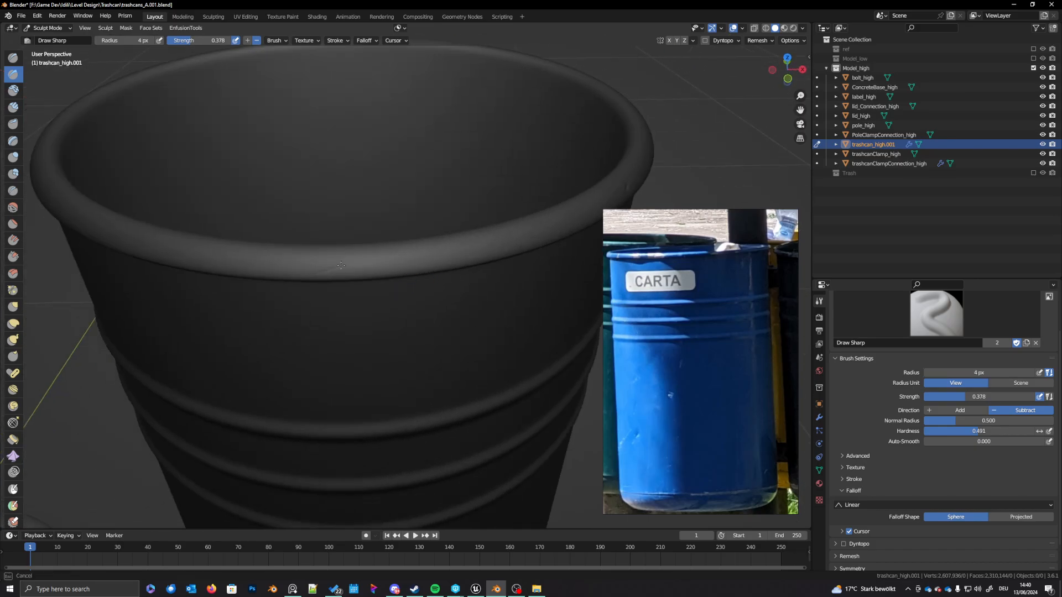
{"action": "scroll", "coordinate": [314, 257], "scroll_direction": "down", "scroll_amount": 5}
{"action": "middle_click_drag", "start_coordinate": [314, 258], "coordinate": [393, 289]}
{"action": "scroll", "coordinate": [393, 288], "scroll_direction": "up", "scroll_amount": 4}
{"action": "left_click_drag", "start_coordinate": [385, 260], "coordinate": [391, 263]}
{"action": "left_click_drag", "start_coordinate": [303, 299], "coordinate": [301, 306]}
{"action": "middle_click_drag", "start_coordinate": [140, 325], "coordinate": [330, 279], "text": "shift"}
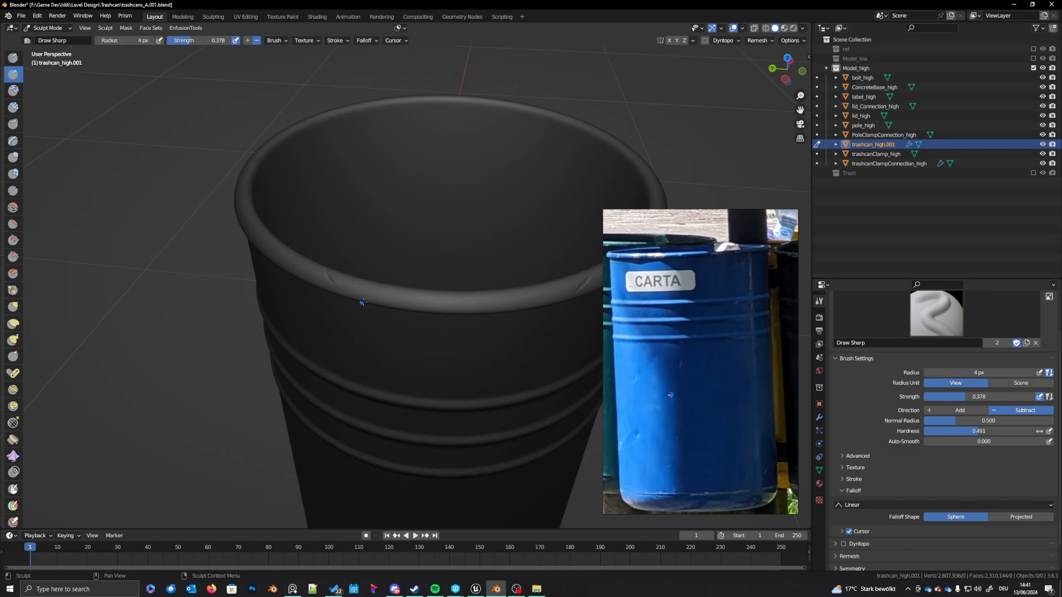
Step: Try a Draw Sharp stroke with a 10 px radius along the thin ridge above the can's rounded base
{"action": "scroll", "coordinate": [437, 315], "scroll_direction": "down", "scroll_amount": 2}
{"action": "scroll", "coordinate": [437, 315], "scroll_direction": "down", "scroll_amount": 2}
{"action": "mouse_move", "coordinate": [439, 324]}
{"action": "middle_mouse_down"}
{"action": "mouse_move", "coordinate": [422, 349]}
{"action": "mouse_move", "coordinate": [443, 309]}
{"action": "mouse_move", "coordinate": [443, 324]}
{"action": "middle_mouse_up"}
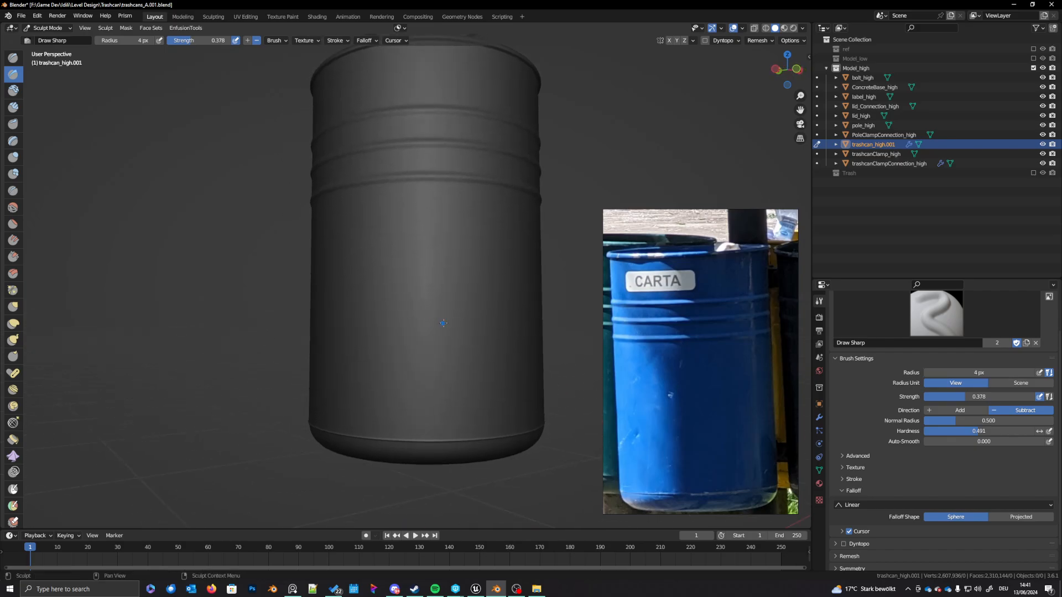
{"action": "middle_click_drag", "start_coordinate": [517, 404], "coordinate": [406, 282], "text": "shift"}
{"action": "scroll", "coordinate": [403, 310], "scroll_direction": "up", "scroll_amount": 2}
{"action": "scroll", "coordinate": [401, 313], "scroll_direction": "up", "scroll_amount": 3}
{"action": "middle_click_drag", "start_coordinate": [345, 319], "coordinate": [416, 316], "text": "shift"}
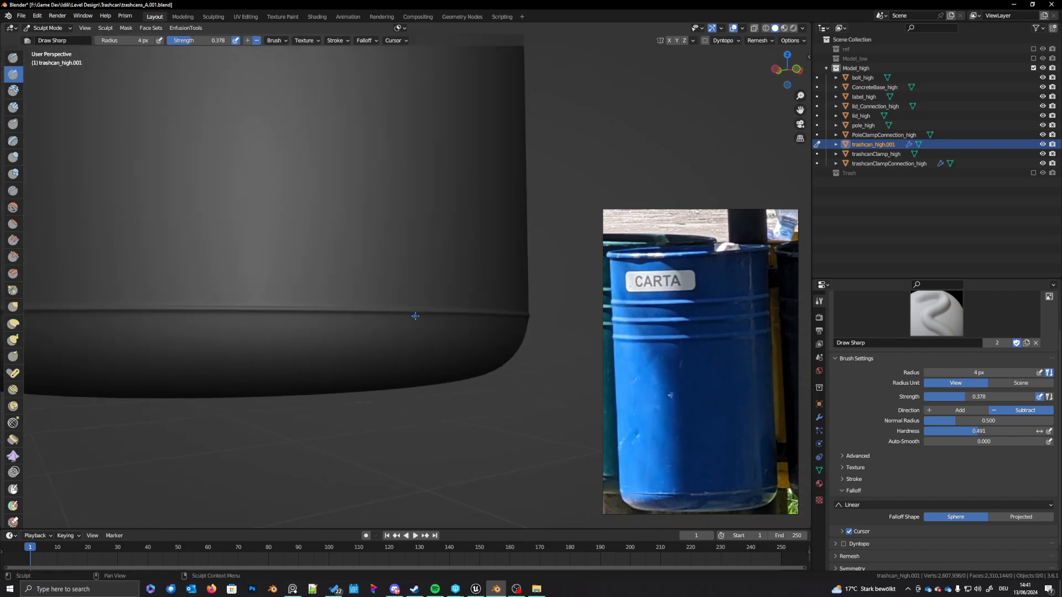
{"action": "middle_click_drag", "start_coordinate": [289, 317], "coordinate": [336, 340], "text": "shift"}
{"action": "key", "text": "f"}
{"action": "left_click", "coordinate": [340, 340]}
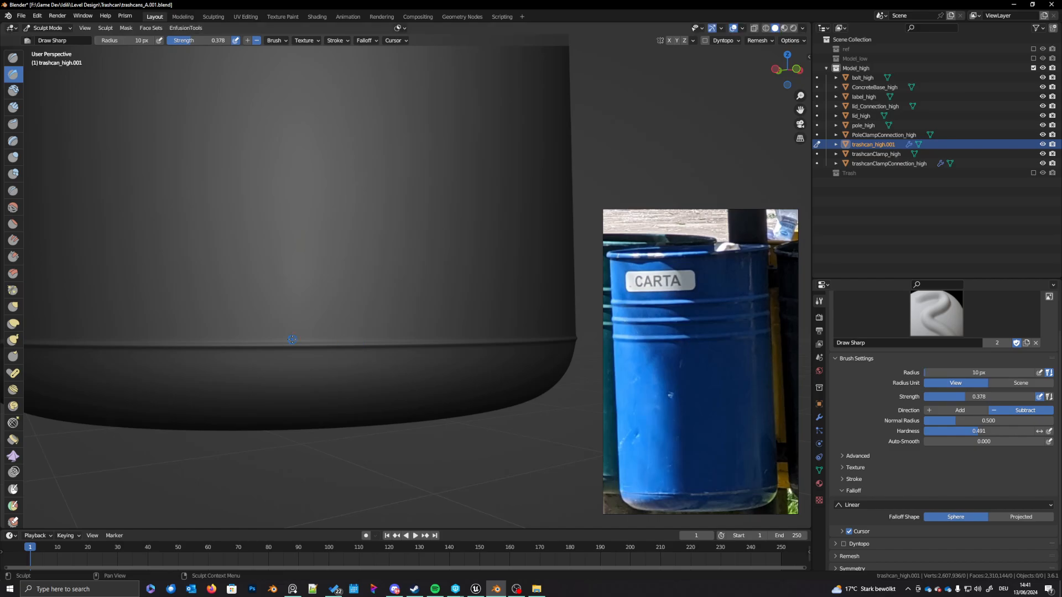
{"action": "left_click_drag", "start_coordinate": [292, 342], "coordinate": [318, 346]}
{"action": "key", "text": "ctrl+z"}
Step: Set the Draw Sharp strength to 0.237 and radius to 5 px, and carve wear along the ridge above the base
{"action": "left_click_drag", "start_coordinate": [212, 38], "coordinate": [202, 39]}
{"action": "key", "text": "f"}
{"action": "left_click", "coordinate": [312, 344]}
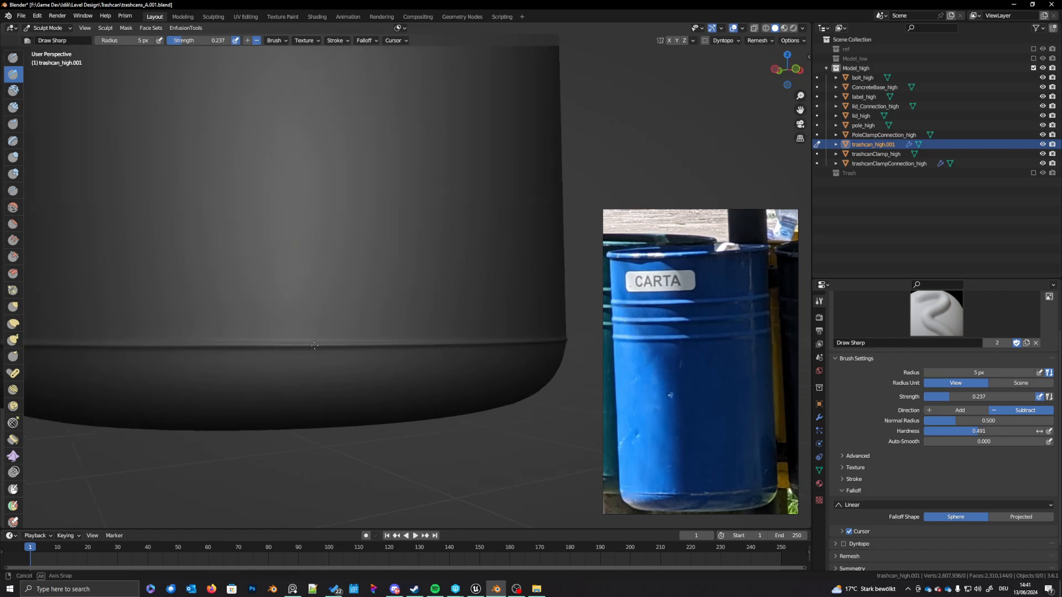
{"action": "scroll", "coordinate": [331, 345], "scroll_direction": "up", "scroll_amount": 1}
{"action": "left_click_drag", "start_coordinate": [332, 345], "coordinate": [492, 342]}
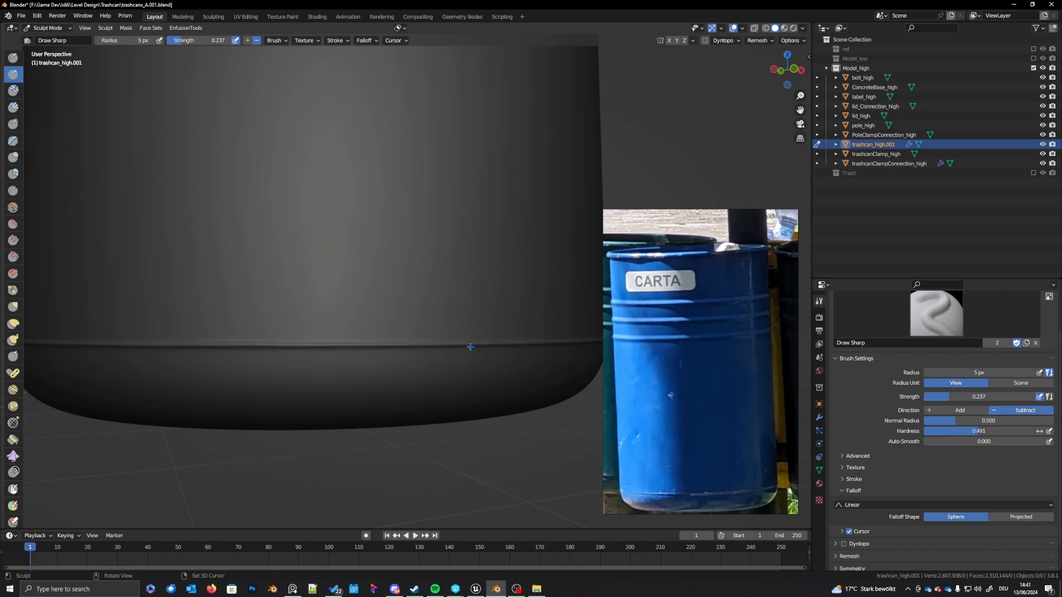
Step: Continue carving light wear along the base ridge around the next sides of the can
{"action": "scroll", "coordinate": [470, 346], "scroll_direction": "down", "scroll_amount": 2}
{"action": "middle_click_drag", "start_coordinate": [495, 349], "coordinate": [467, 358]}
{"action": "scroll", "coordinate": [467, 358], "scroll_direction": "up", "scroll_amount": 2}
{"action": "left_click_drag", "start_coordinate": [272, 351], "coordinate": [513, 348]}
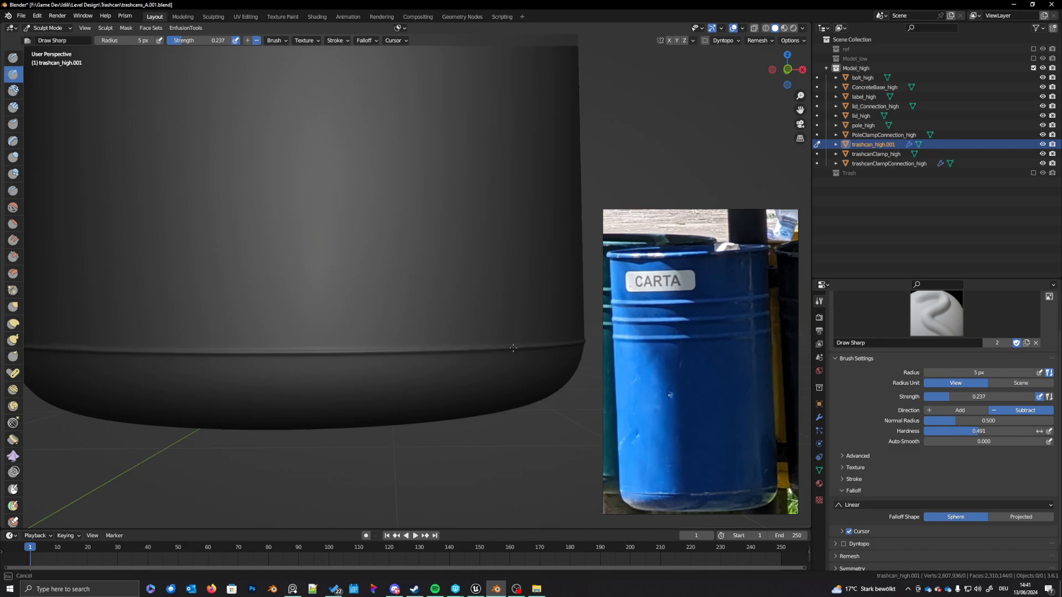
{"action": "middle_click_drag", "start_coordinate": [220, 353], "coordinate": [324, 379]}
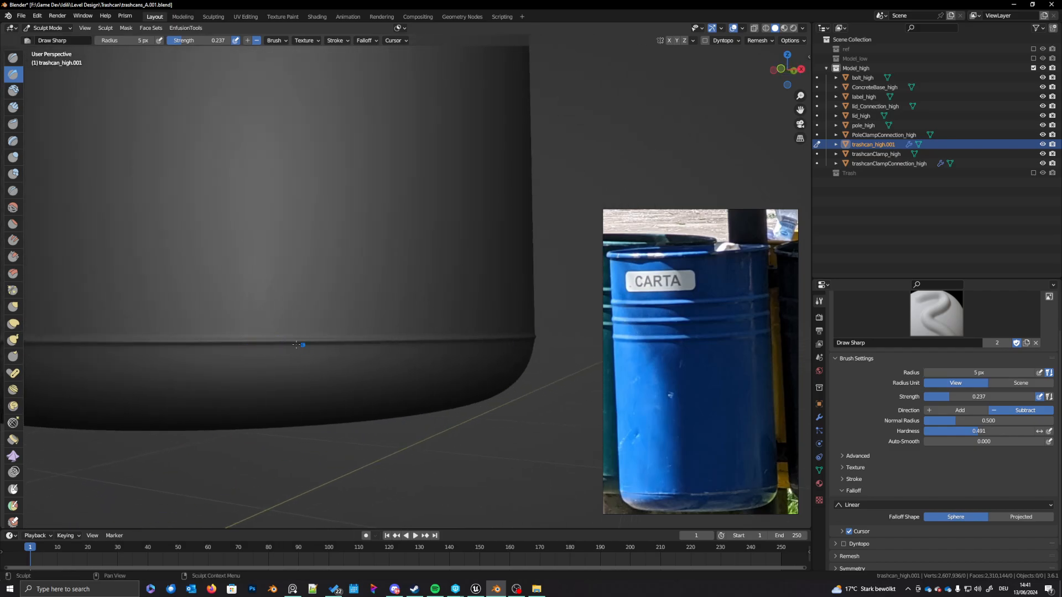
{"action": "left_click_drag", "start_coordinate": [298, 341], "coordinate": [469, 339]}
{"action": "middle_click_drag", "start_coordinate": [469, 339], "coordinate": [379, 360]}
Step: Set the Draw Sharp strength to 0.288 and carve more pronounced wear along the base ridge on further sides of the can
{"action": "key", "text": "shift+f"}
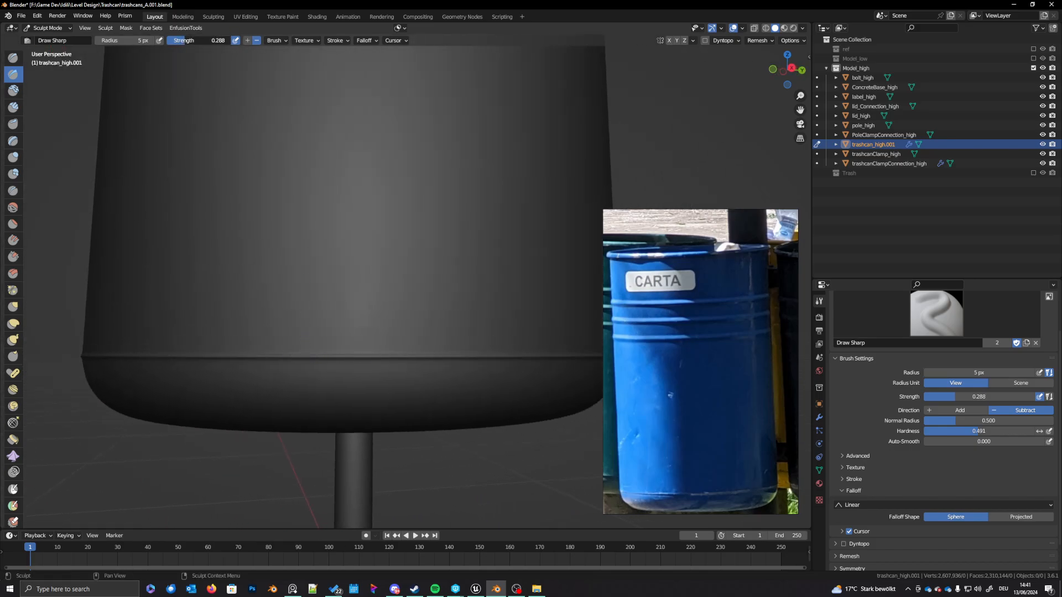
{"action": "left_click_drag", "start_coordinate": [188, 359], "coordinate": [253, 355]}
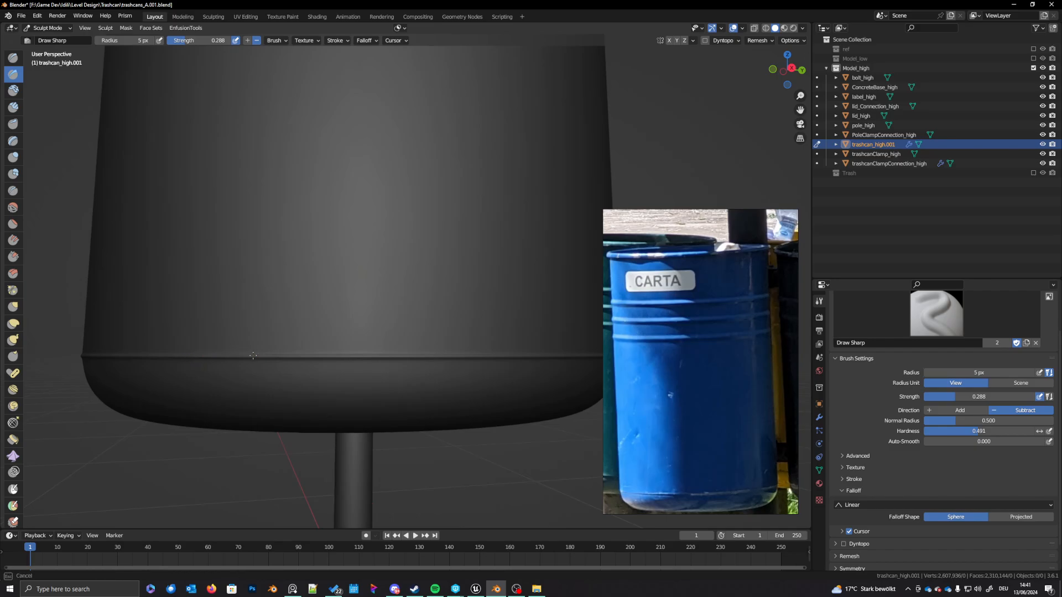
{"action": "left_click_drag", "start_coordinate": [332, 357], "coordinate": [482, 356]}
{"action": "middle_click_drag", "start_coordinate": [481, 356], "coordinate": [443, 364]}
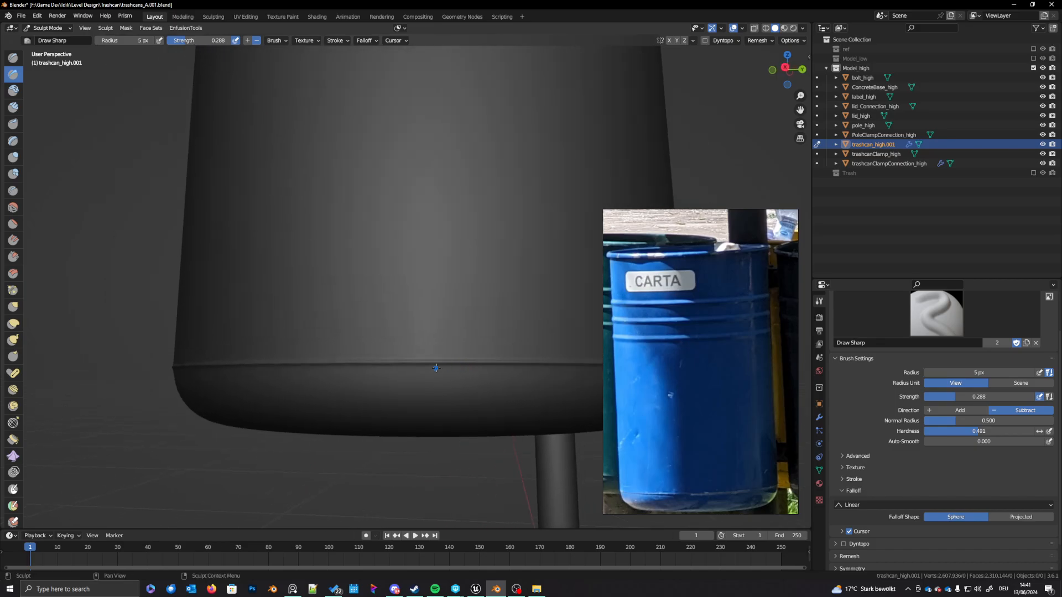
{"action": "left_click_drag", "start_coordinate": [443, 365], "coordinate": [443, 365]}
{"action": "middle_click_drag", "start_coordinate": [299, 364], "coordinate": [439, 395]}
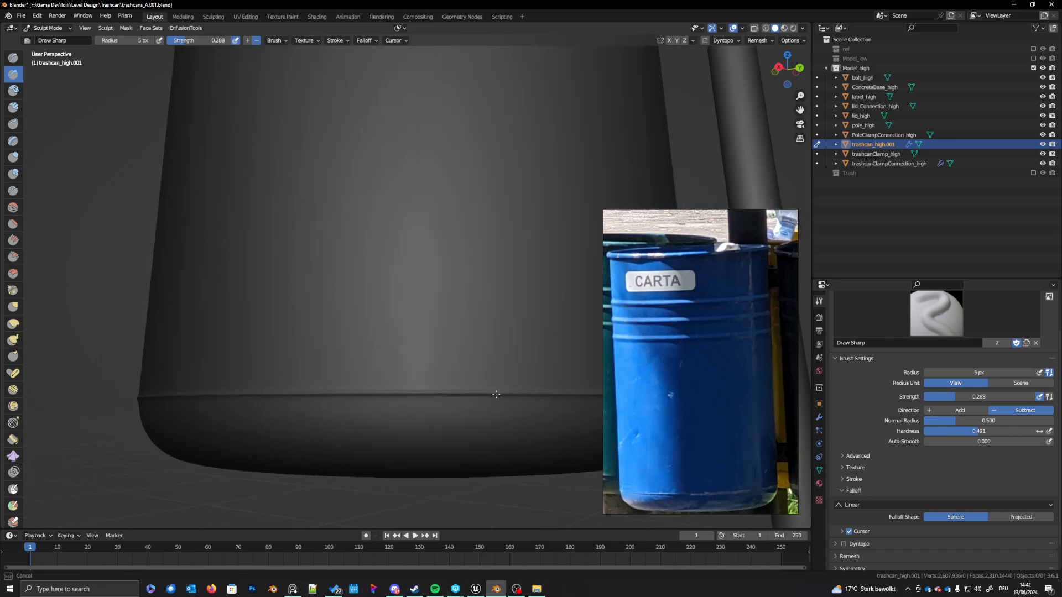
{"action": "middle_click_drag", "start_coordinate": [370, 393], "coordinate": [212, 376]}
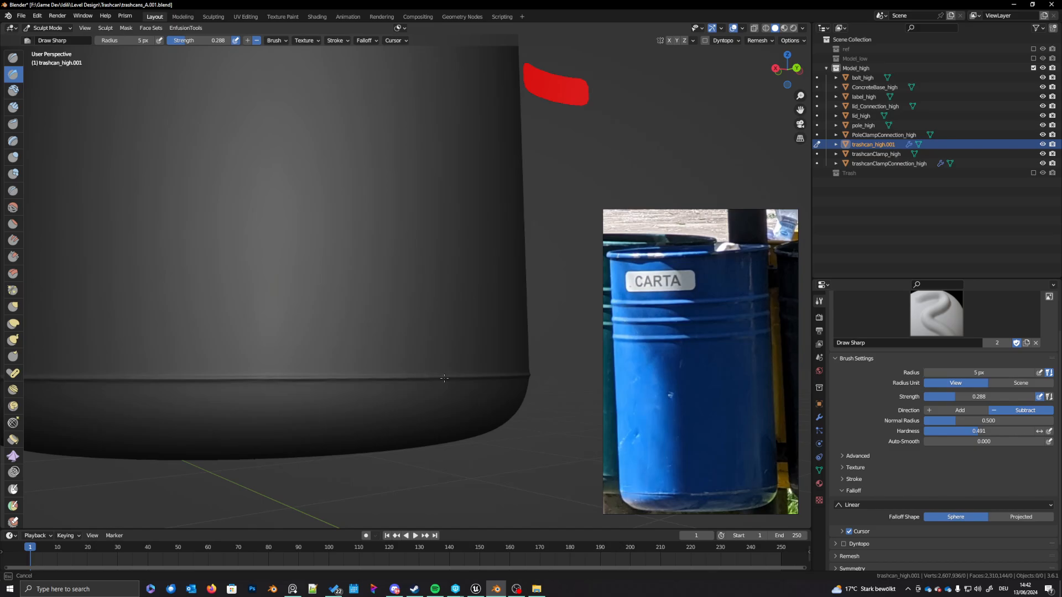
{"action": "middle_click_drag", "start_coordinate": [497, 376], "coordinate": [400, 397]}
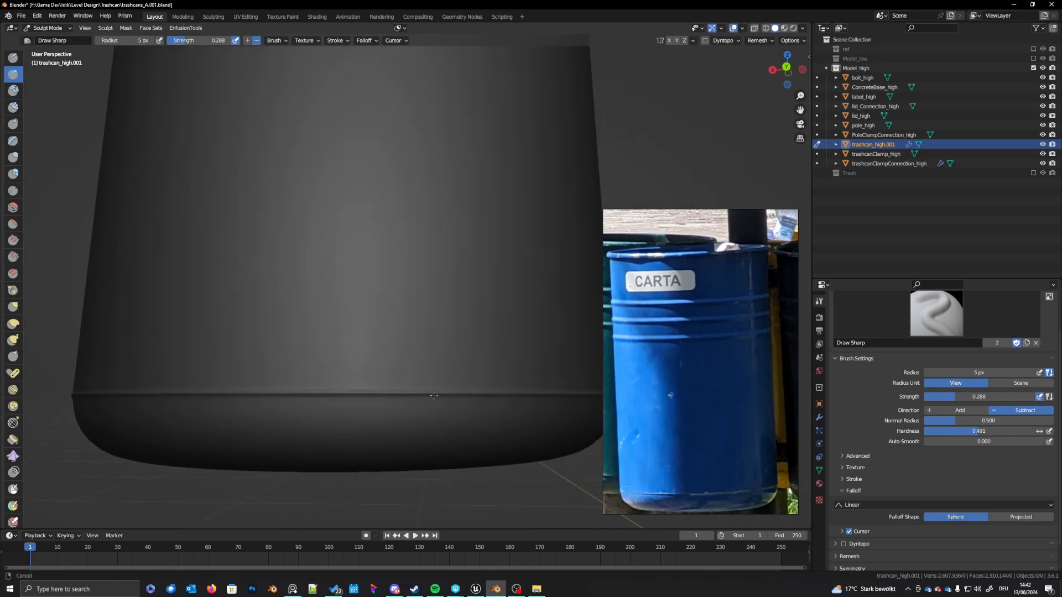
Step: Set the Draw Sharp radius to 7 px and carve wider irregular dents along the base ridge
{"action": "key", "text": "Return"}
{"action": "middle_click_drag", "start_coordinate": [110, 393], "coordinate": [414, 409]}
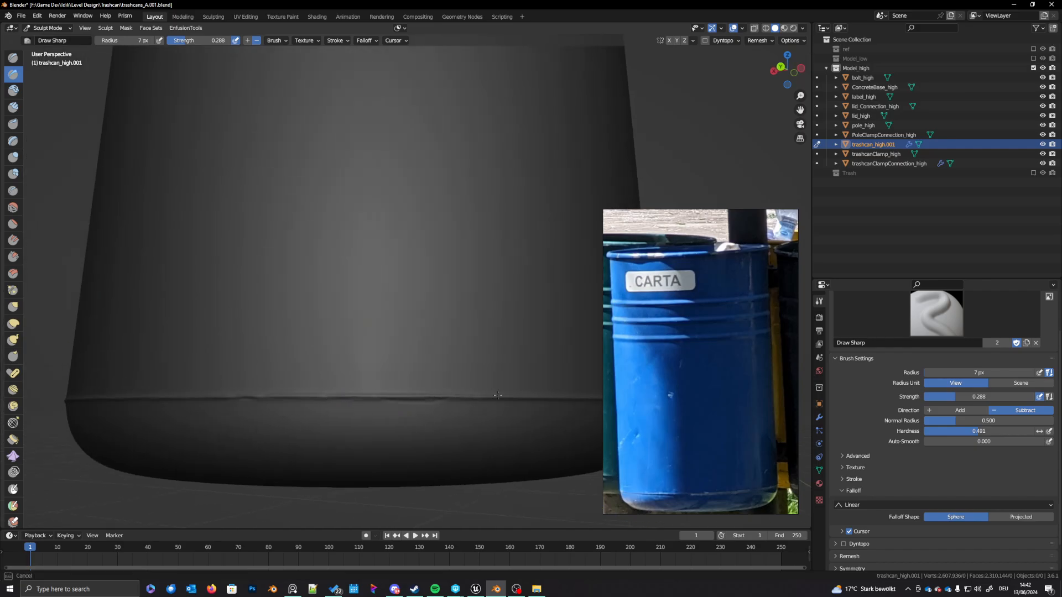
{"action": "middle_click_drag", "start_coordinate": [437, 404], "coordinate": [399, 439], "text": "shift"}
{"action": "mouse_move", "coordinate": [399, 438]}
{"action": "left_mouse_down"}
{"action": "mouse_move", "coordinate": [218, 401]}
{"action": "mouse_move", "coordinate": [259, 405]}
{"action": "left_mouse_up"}
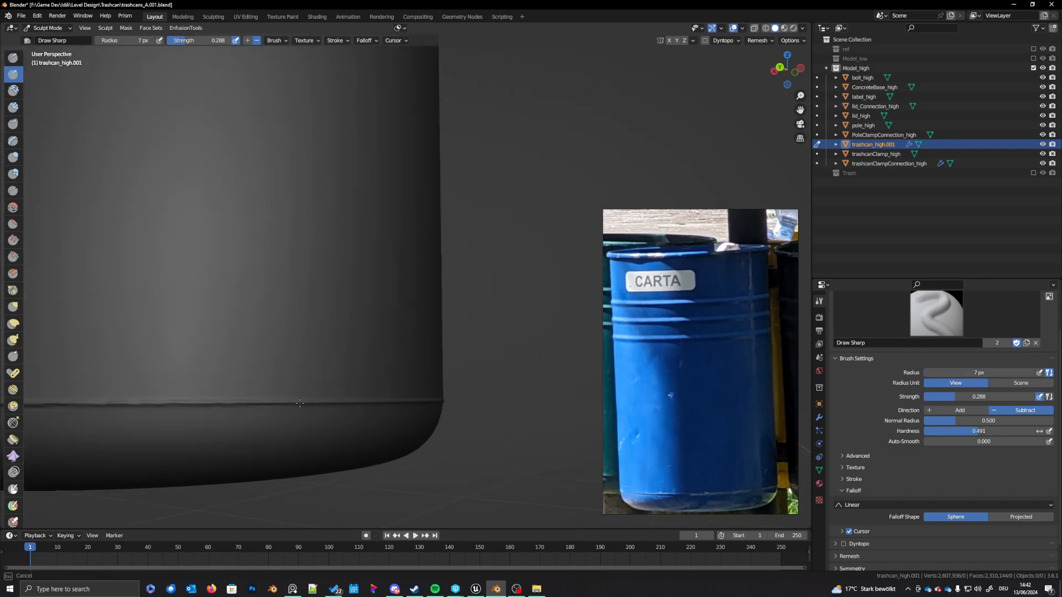
{"action": "middle_click_drag", "start_coordinate": [377, 402], "coordinate": [415, 417]}
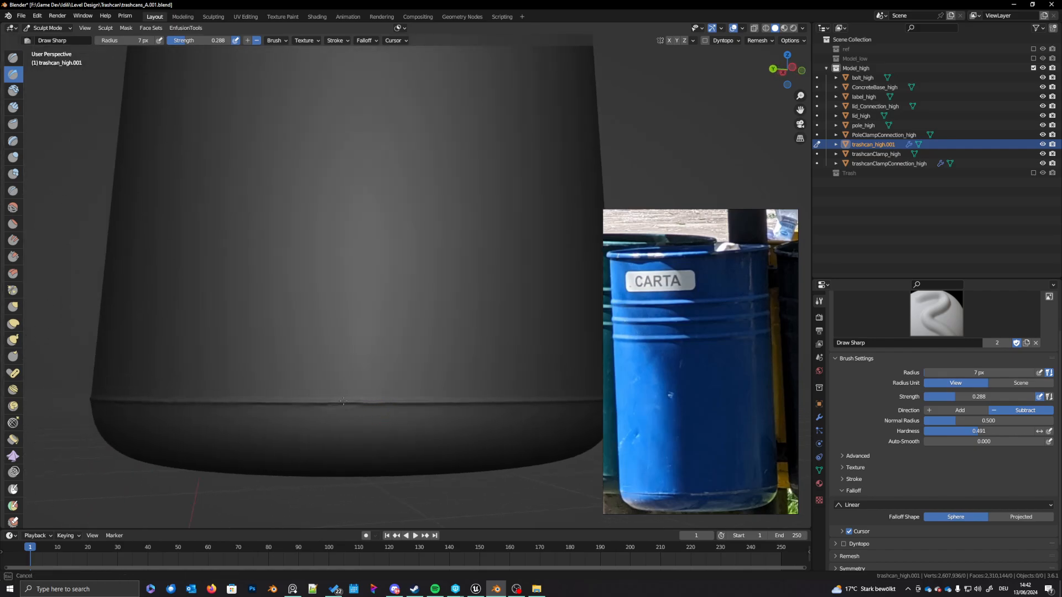
Step: Add more 7 px Draw Sharp dents to the base ridge on the remaining sides of the can
{"action": "middle_click_drag", "start_coordinate": [420, 426], "coordinate": [382, 415], "text": "shift"}
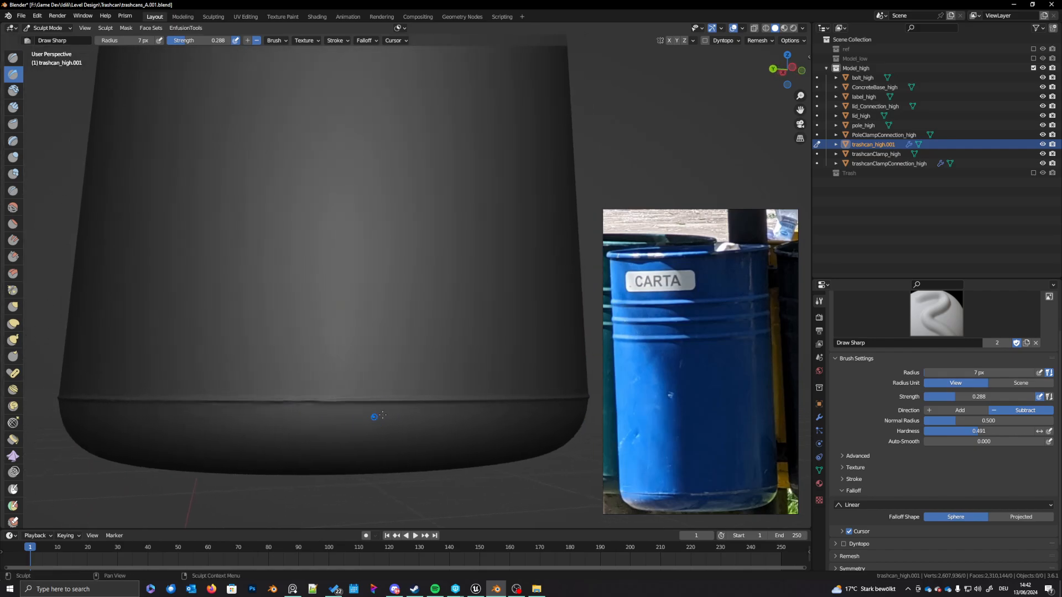
{"action": "left_click_drag", "start_coordinate": [405, 401], "coordinate": [407, 400]}
{"action": "middle_click_drag", "start_coordinate": [493, 398], "coordinate": [499, 400]}
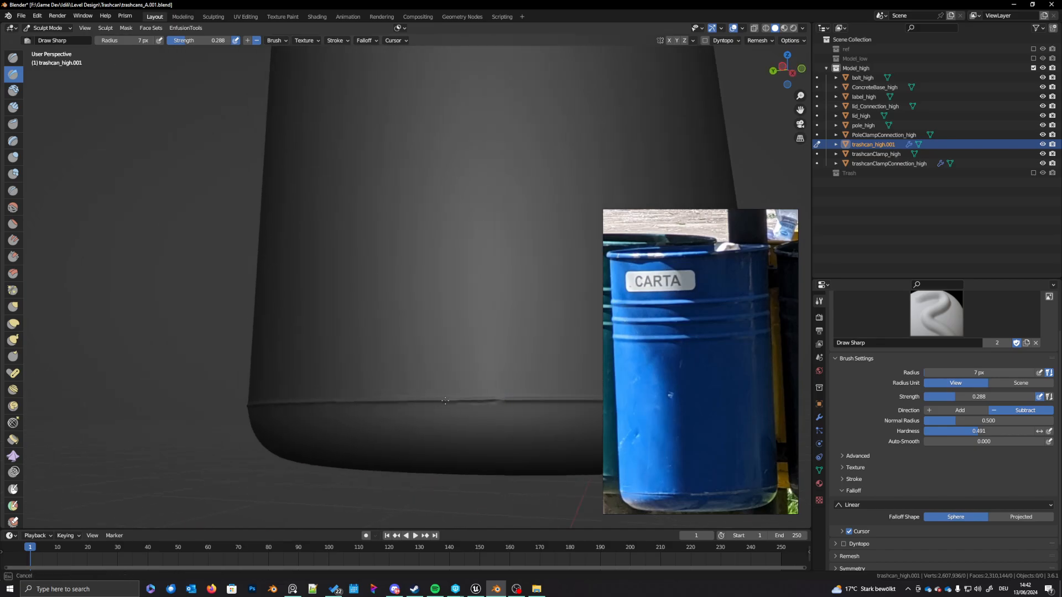
{"action": "middle_click_drag", "start_coordinate": [418, 399], "coordinate": [323, 412], "text": "shift"}
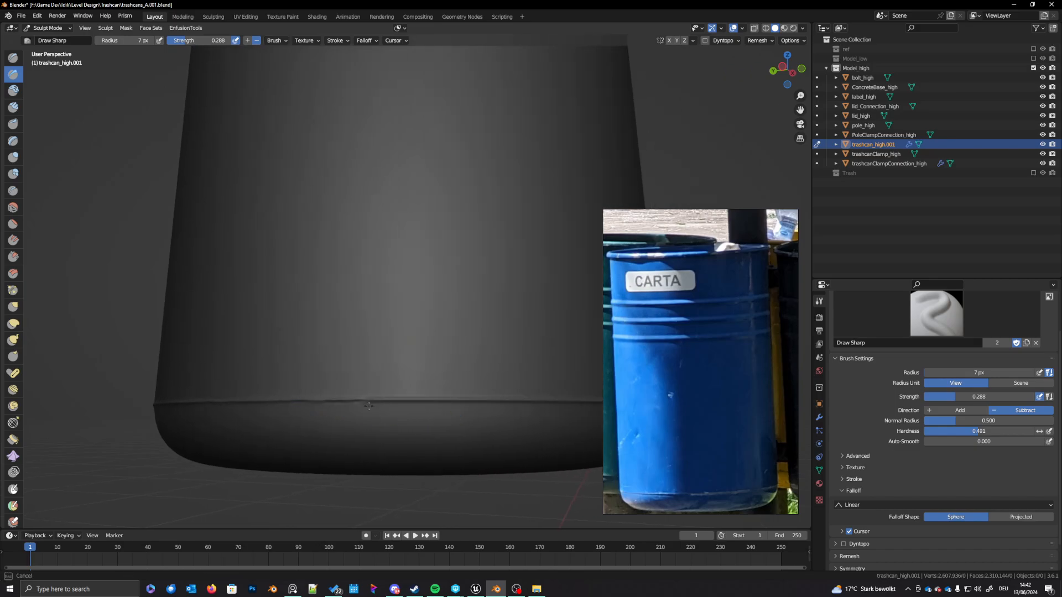
{"action": "scroll", "coordinate": [411, 421], "scroll_direction": "up", "scroll_amount": 1}
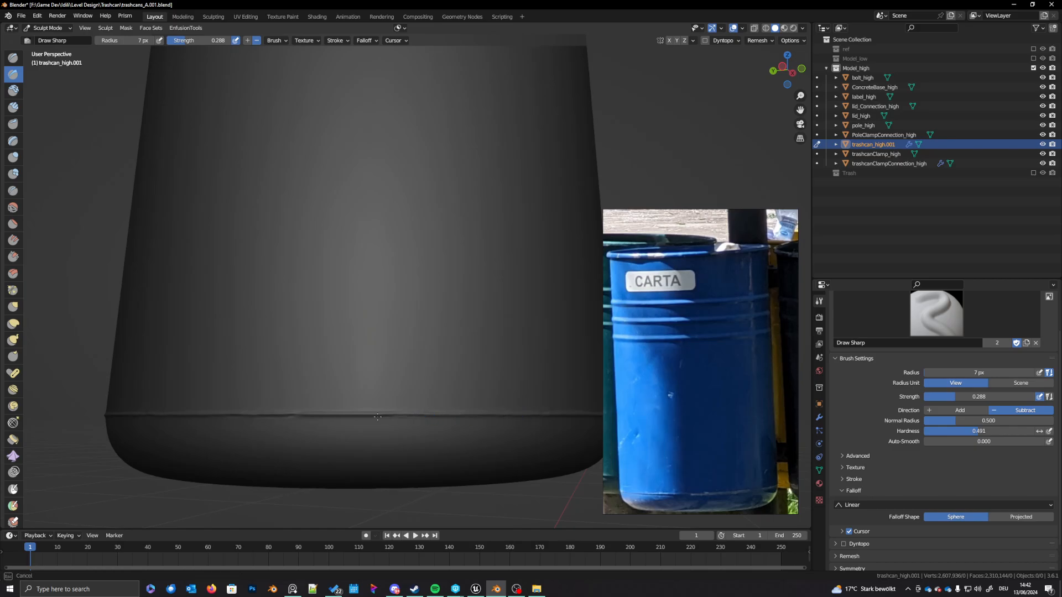
{"action": "scroll", "coordinate": [329, 419], "scroll_direction": "up", "scroll_amount": 2}
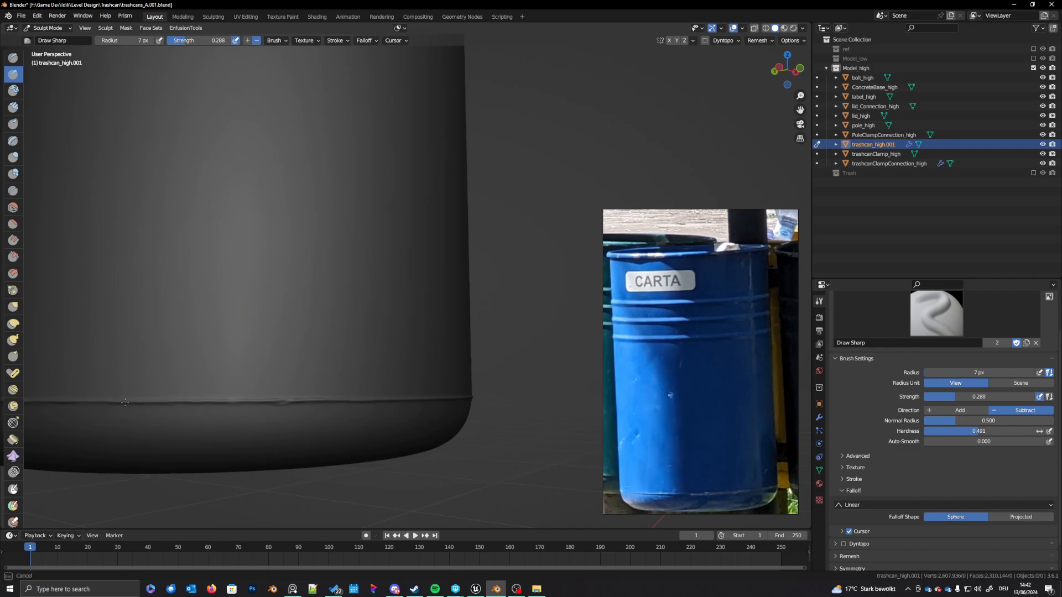
Step: Add a small Draw Sharp dent to the base ridge, set the radius to 16 px and carve broader wear along it
{"action": "middle_click_drag", "start_coordinate": [125, 403], "coordinate": [220, 398]}
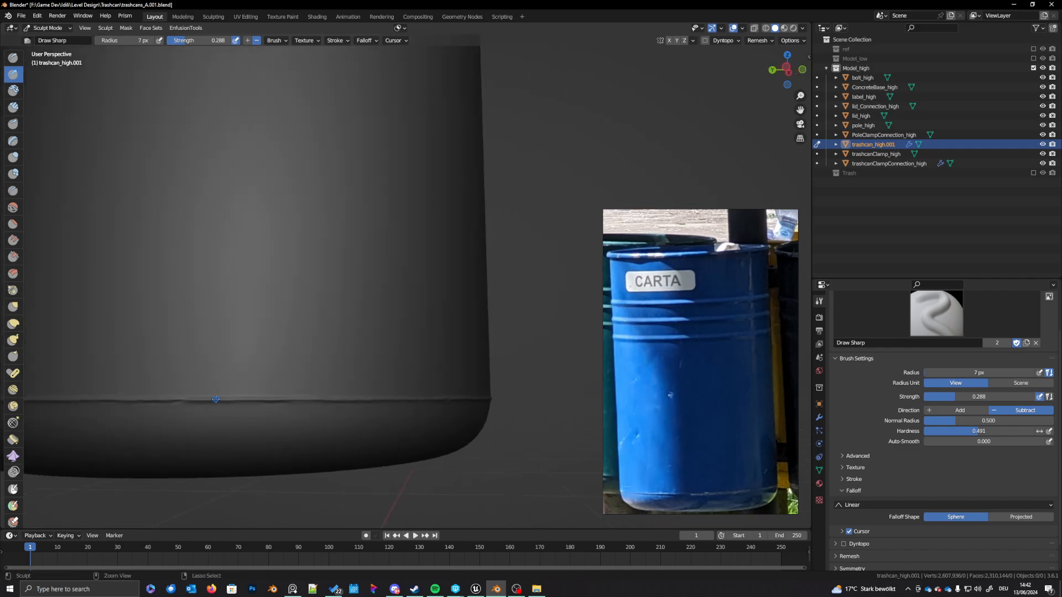
{"action": "left_click_drag", "start_coordinate": [234, 403], "coordinate": [214, 401]}
{"action": "scroll", "coordinate": [249, 408], "scroll_direction": "down", "scroll_amount": 6}
{"action": "mouse_move", "coordinate": [339, 362]}
{"action": "middle_mouse_down"}
{"action": "mouse_move", "coordinate": [372, 380]}
{"action": "mouse_move", "coordinate": [358, 395]}
{"action": "mouse_move", "coordinate": [374, 386]}
{"action": "middle_mouse_up"}
{"action": "scroll", "coordinate": [365, 396], "scroll_direction": "up", "scroll_amount": 3}
{"action": "key", "text": "f"}
{"action": "left_click", "coordinate": [327, 400]}
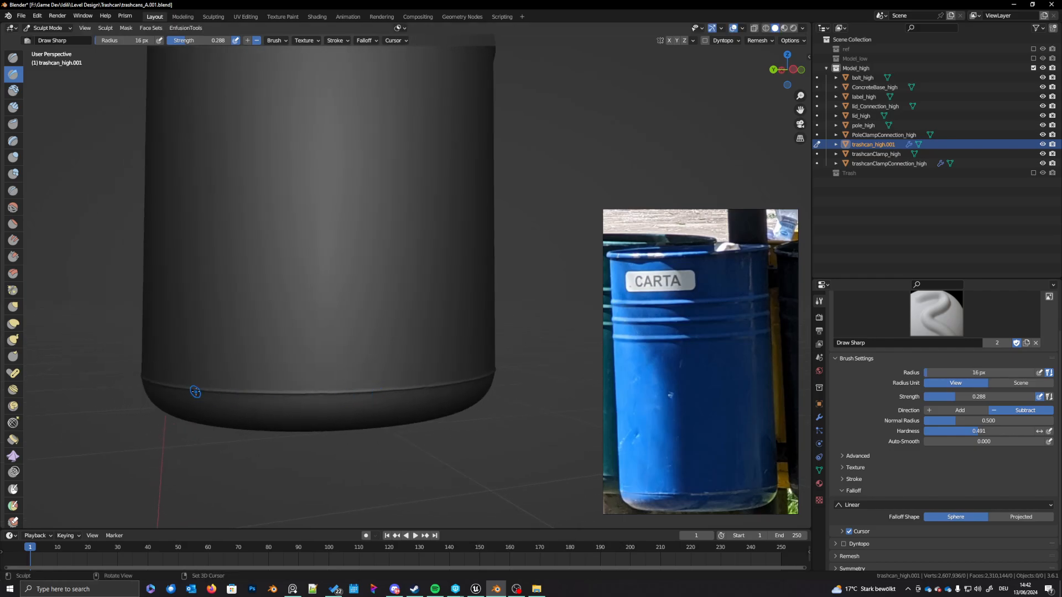
{"action": "left_click_drag", "start_coordinate": [199, 393], "coordinate": [384, 390]}
Step: Set the Draw Sharp radius to 11 px and carve a short dent into the base ridge
{"action": "scroll", "coordinate": [393, 399], "scroll_direction": "up", "scroll_amount": 5}
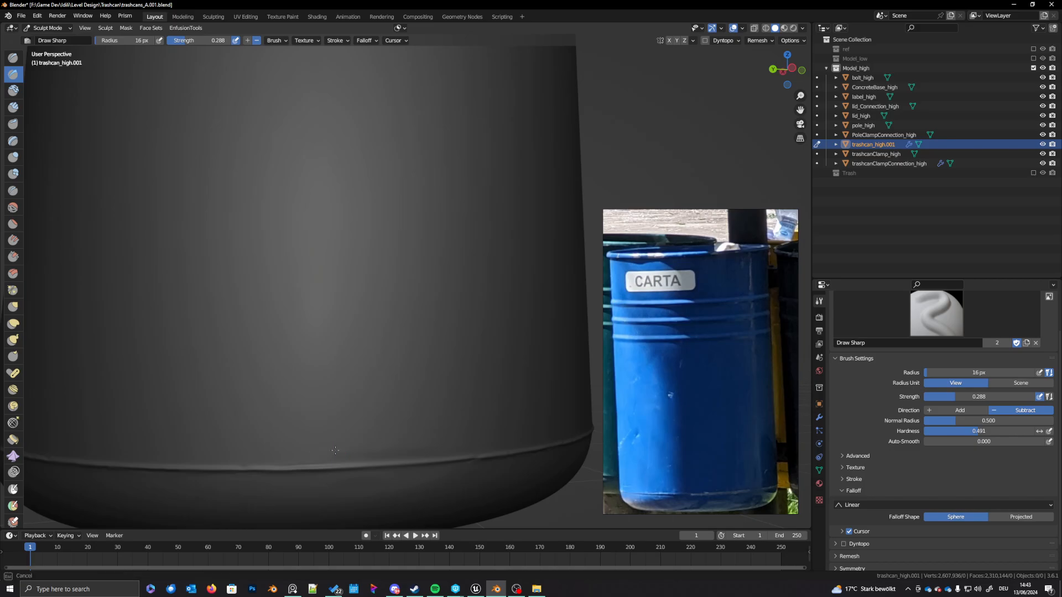
{"action": "key", "text": "f"}
{"action": "left_click", "coordinate": [400, 461]}
{"action": "left_click_drag", "start_coordinate": [384, 465], "coordinate": [397, 468]}
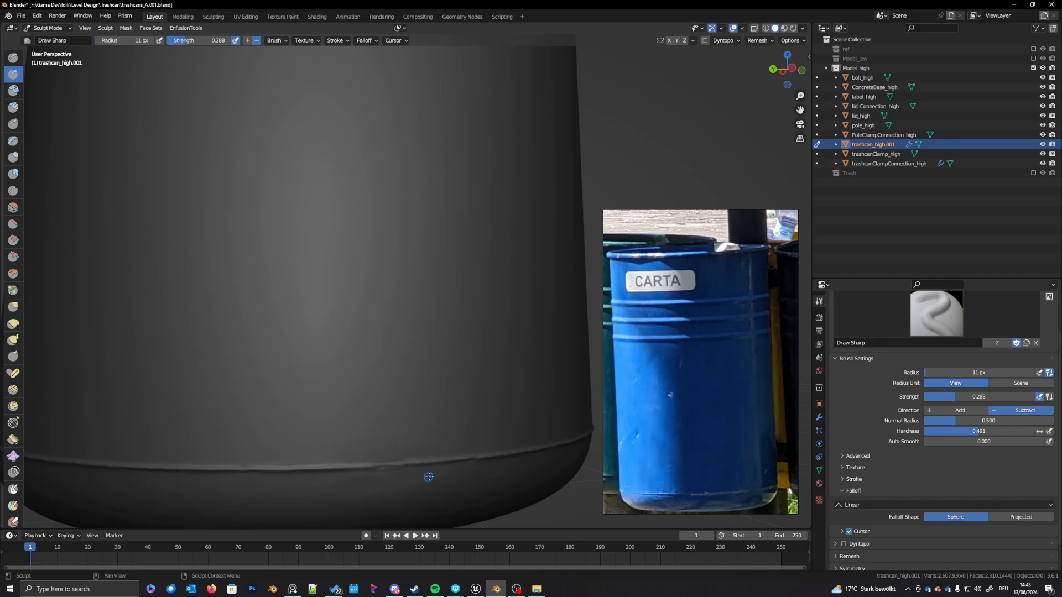
{"action": "scroll", "coordinate": [429, 477], "scroll_direction": "down", "scroll_amount": 3}
{"action": "middle_click_drag", "start_coordinate": [461, 396], "coordinate": [481, 399]}
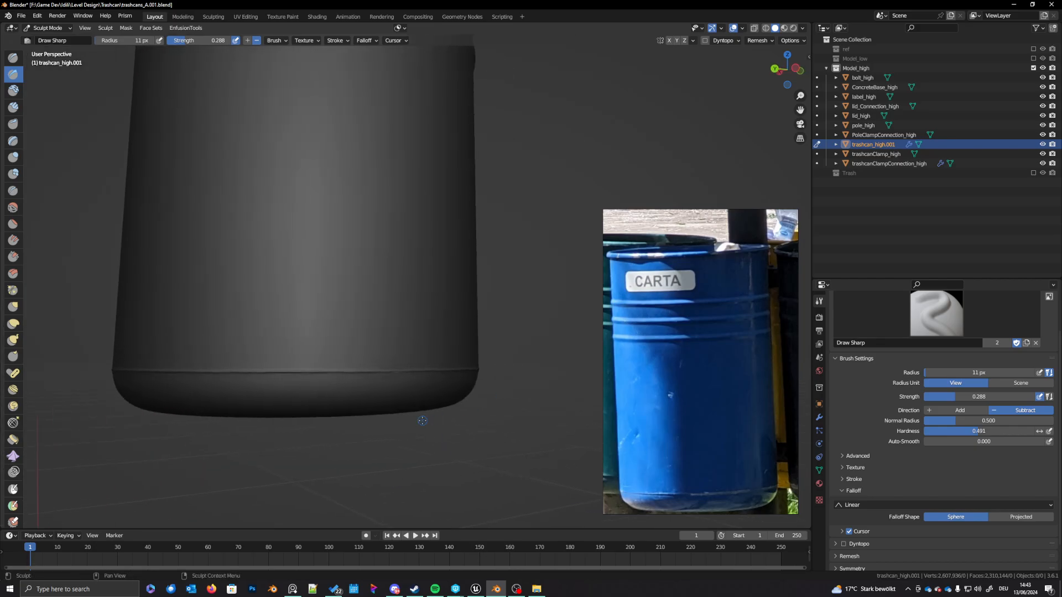
Step: Switch to the Grab brush at 58 px radius and subtly deform the can's lower wall
{"action": "scroll", "coordinate": [331, 307], "scroll_direction": "down", "scroll_amount": 2}
{"action": "middle_click_drag", "start_coordinate": [331, 307], "coordinate": [386, 370], "text": "shift"}
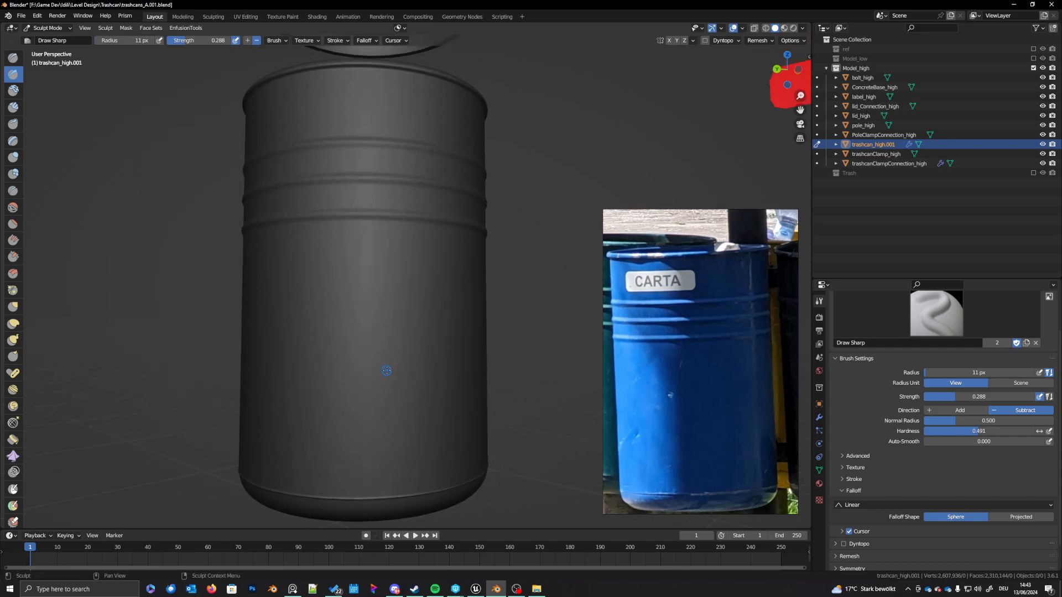
{"action": "left_click", "coordinate": [13, 312]}
{"action": "scroll", "coordinate": [432, 351], "scroll_direction": "down", "scroll_amount": 8}
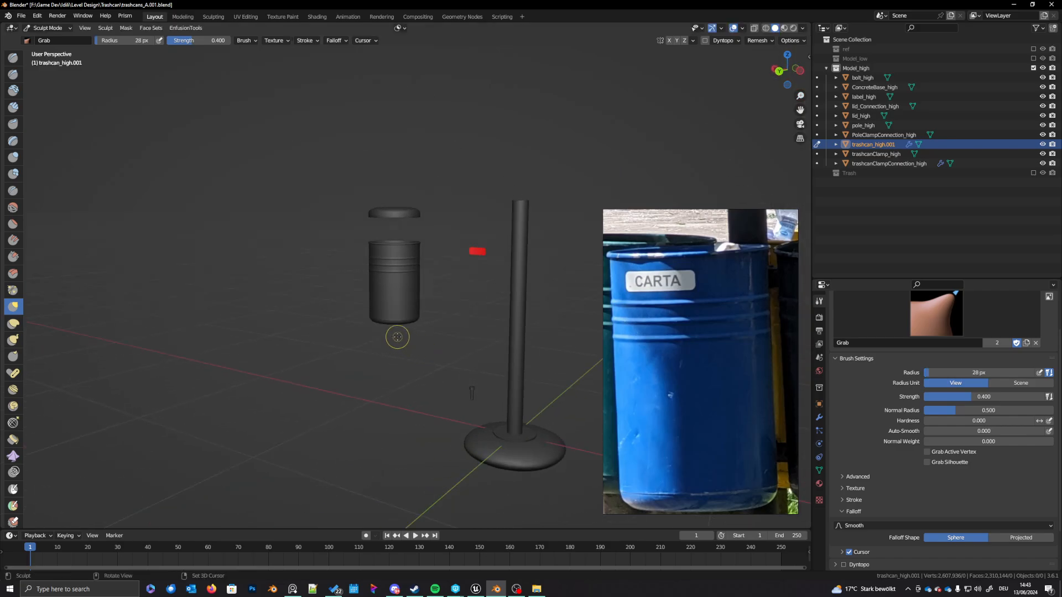
{"action": "mouse_move", "coordinate": [397, 337]}
{"action": "middle_mouse_down"}
{"action": "mouse_move", "coordinate": [354, 324]}
{"action": "mouse_move", "coordinate": [379, 360]}
{"action": "mouse_move", "coordinate": [380, 344]}
{"action": "mouse_move", "coordinate": [426, 344]}
{"action": "mouse_move", "coordinate": [371, 318]}
{"action": "mouse_move", "coordinate": [361, 360]}
{"action": "mouse_move", "coordinate": [367, 332]}
{"action": "mouse_move", "coordinate": [425, 310]}
{"action": "middle_mouse_up"}
{"action": "scroll", "coordinate": [375, 351], "scroll_direction": "up", "scroll_amount": 3}
{"action": "key", "text": "f"}
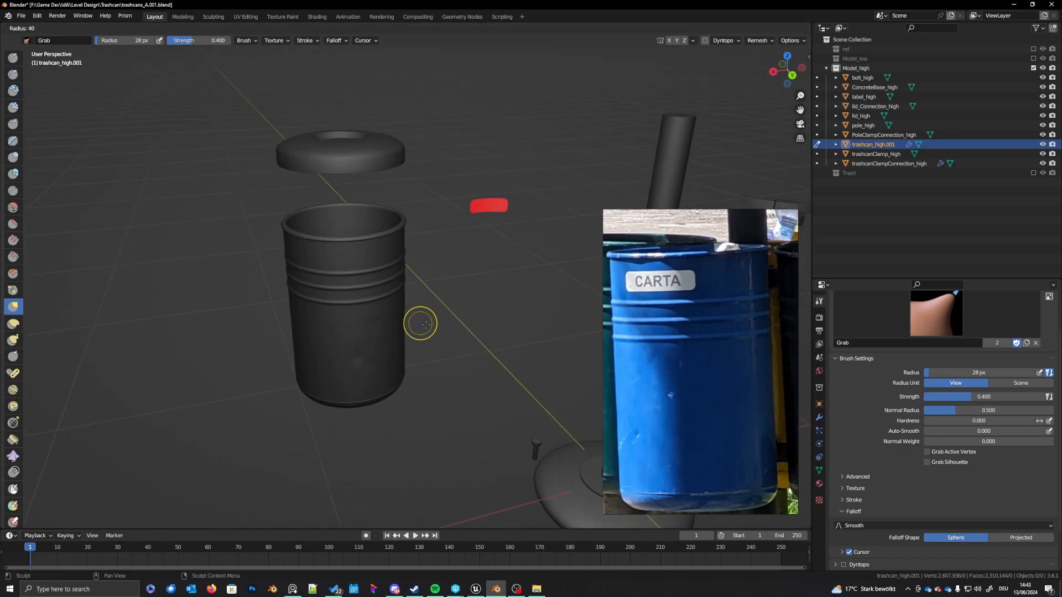
{"action": "left_click", "coordinate": [444, 326]}
{"action": "mouse_move", "coordinate": [354, 366]}
{"action": "left_mouse_down"}
{"action": "mouse_move", "coordinate": [372, 372]}
{"action": "mouse_move", "coordinate": [349, 355]}
{"action": "mouse_move", "coordinate": [415, 391]}
{"action": "left_mouse_up"}
{"action": "middle_click_drag", "start_coordinate": [415, 391], "coordinate": [348, 380]}
{"action": "mouse_move", "coordinate": [415, 361]}
{"action": "middle_mouse_down"}
{"action": "mouse_move", "coordinate": [403, 372]}
{"action": "mouse_move", "coordinate": [428, 384]}
{"action": "mouse_move", "coordinate": [422, 367]}
{"action": "mouse_move", "coordinate": [443, 308]}
{"action": "mouse_move", "coordinate": [472, 314]}
{"action": "mouse_move", "coordinate": [444, 284]}
{"action": "middle_mouse_up"}
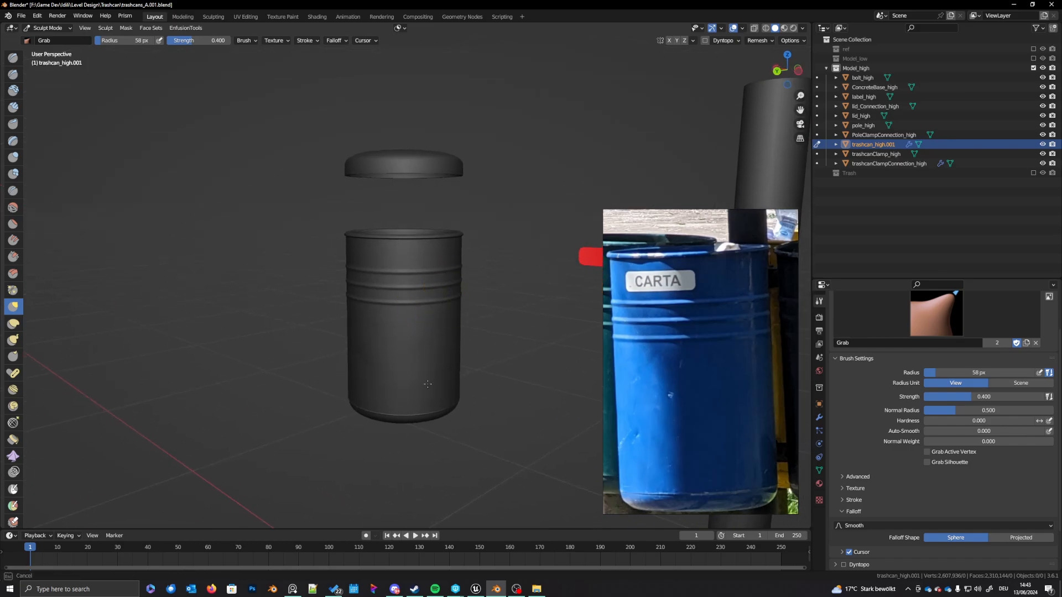
Step: Nudge the lower wall on another side with Grab and set the brush radius to 43 px
{"action": "mouse_move", "coordinate": [455, 381]}
{"action": "middle_mouse_down"}
{"action": "mouse_move", "coordinate": [379, 381]}
{"action": "mouse_move", "coordinate": [486, 404]}
{"action": "middle_mouse_up"}
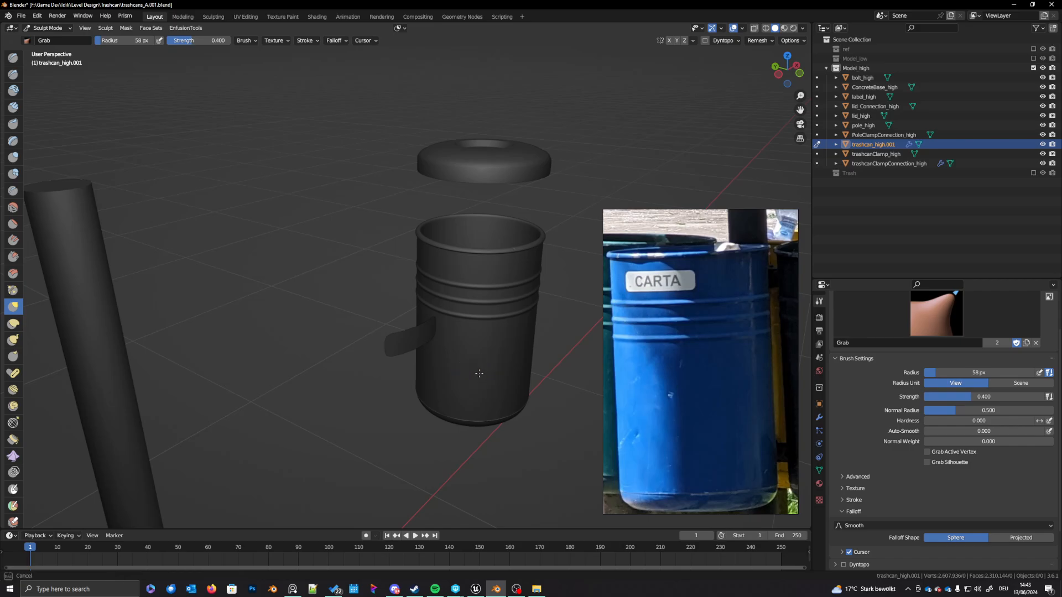
{"action": "left_click_drag", "start_coordinate": [480, 373], "coordinate": [487, 374]}
{"action": "key", "text": "f"}
{"action": "left_click", "coordinate": [490, 378]}
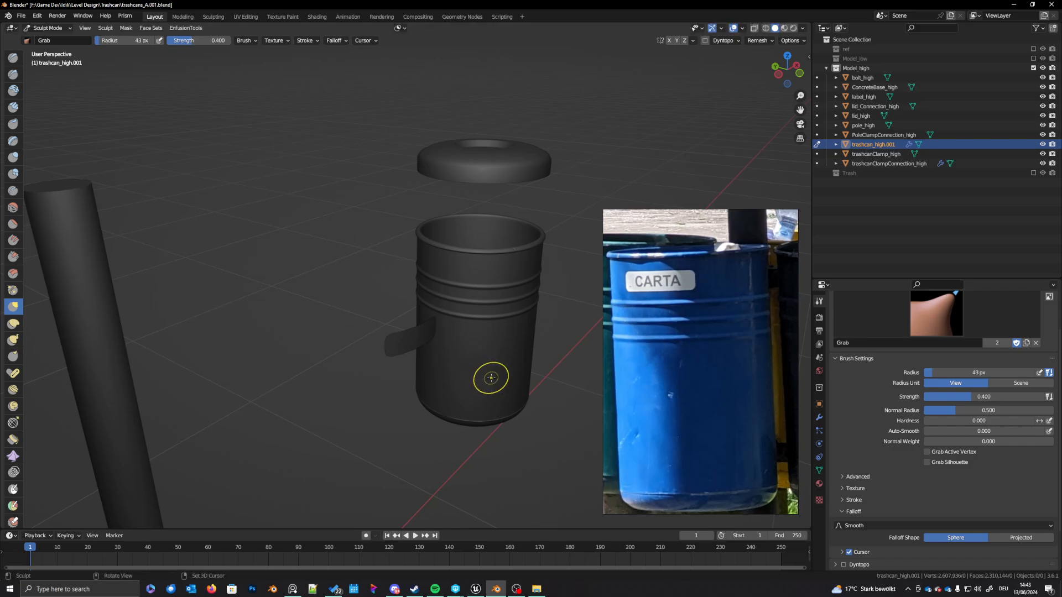
{"action": "mouse_move", "coordinate": [491, 380]}
{"action": "middle_mouse_down"}
{"action": "mouse_move", "coordinate": [474, 394]}
{"action": "mouse_move", "coordinate": [527, 339]}
{"action": "middle_mouse_up"}
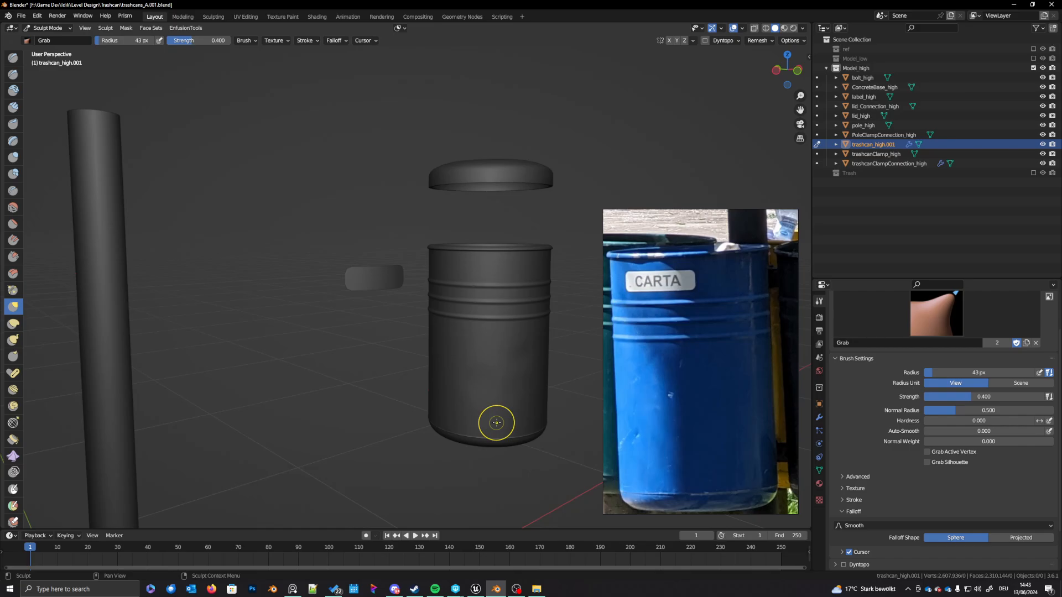
{"action": "middle_click_drag", "start_coordinate": [496, 380], "coordinate": [471, 360]}
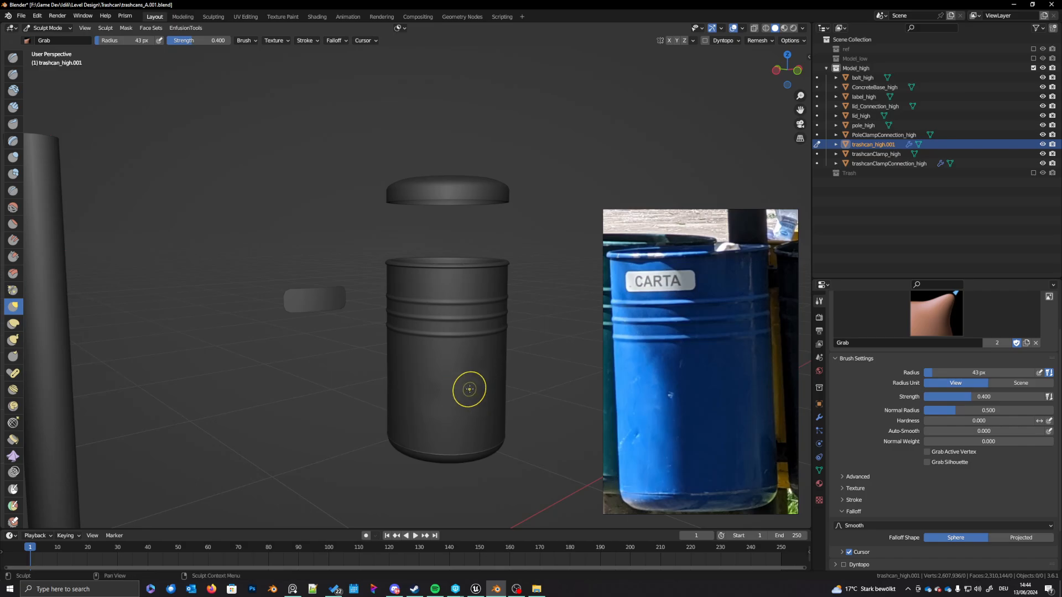
{"action": "scroll", "coordinate": [471, 390], "scroll_direction": "up", "scroll_amount": 2}
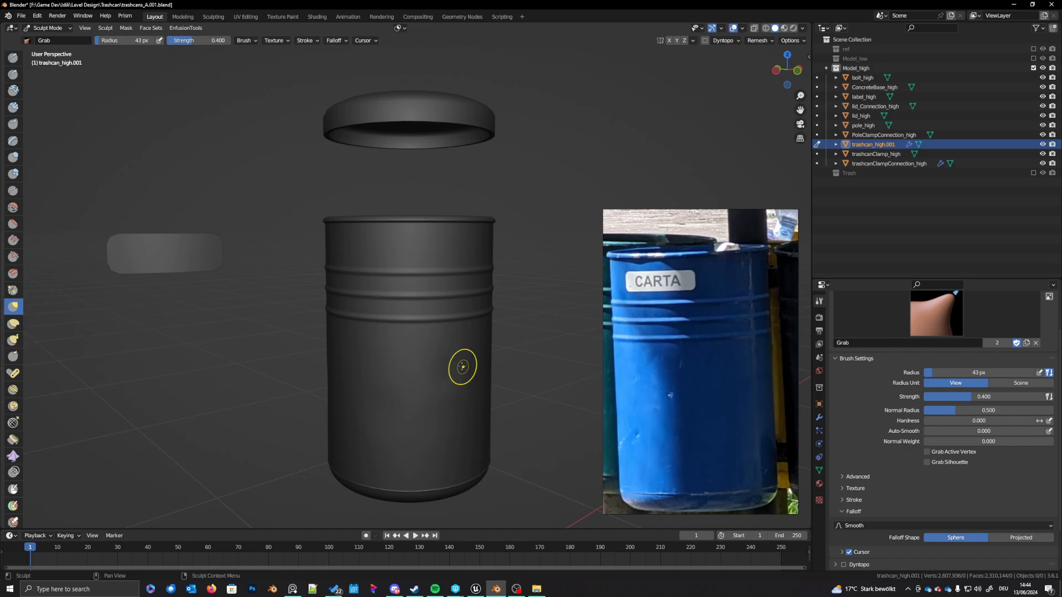
Step: Set the Grab radius to 56 px and slightly shift the can's upper wall and lower edge
{"action": "mouse_move", "coordinate": [464, 367]}
{"action": "middle_mouse_down"}
{"action": "mouse_move", "coordinate": [468, 335]}
{"action": "mouse_move", "coordinate": [483, 345]}
{"action": "mouse_move", "coordinate": [490, 319]}
{"action": "middle_mouse_up"}
{"action": "key", "text": "f"}
{"action": "left_click", "coordinate": [484, 346]}
{"action": "left_click_drag", "start_coordinate": [461, 267], "coordinate": [459, 264]}
{"action": "middle_click_drag", "start_coordinate": [459, 264], "coordinate": [468, 256]}
{"action": "middle_click_drag", "start_coordinate": [486, 321], "coordinate": [494, 372]}
{"action": "left_click_drag", "start_coordinate": [485, 447], "coordinate": [484, 444]}
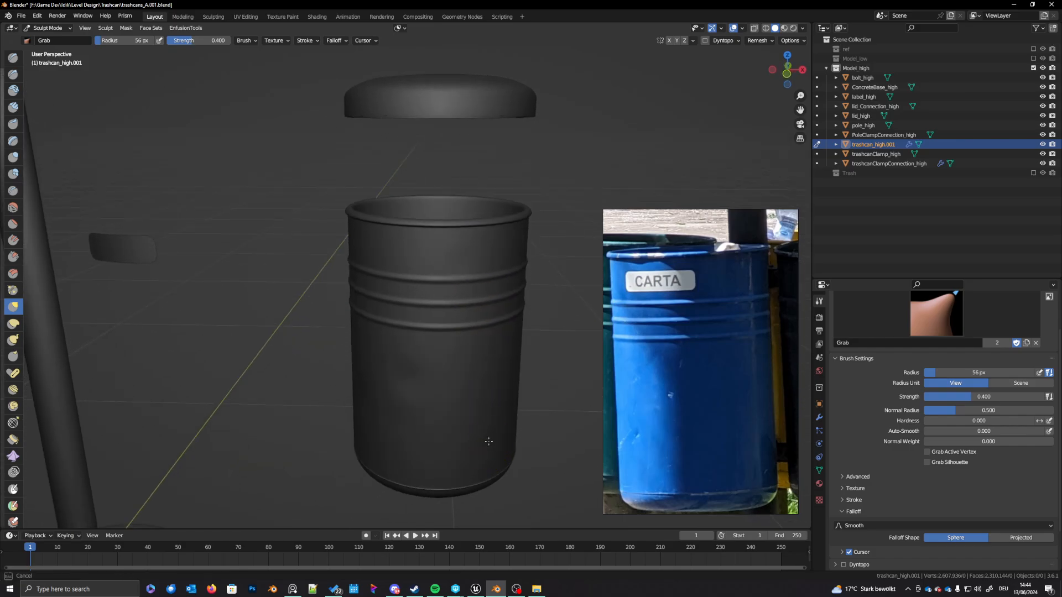
{"action": "middle_click_drag", "start_coordinate": [490, 439], "coordinate": [471, 441]}
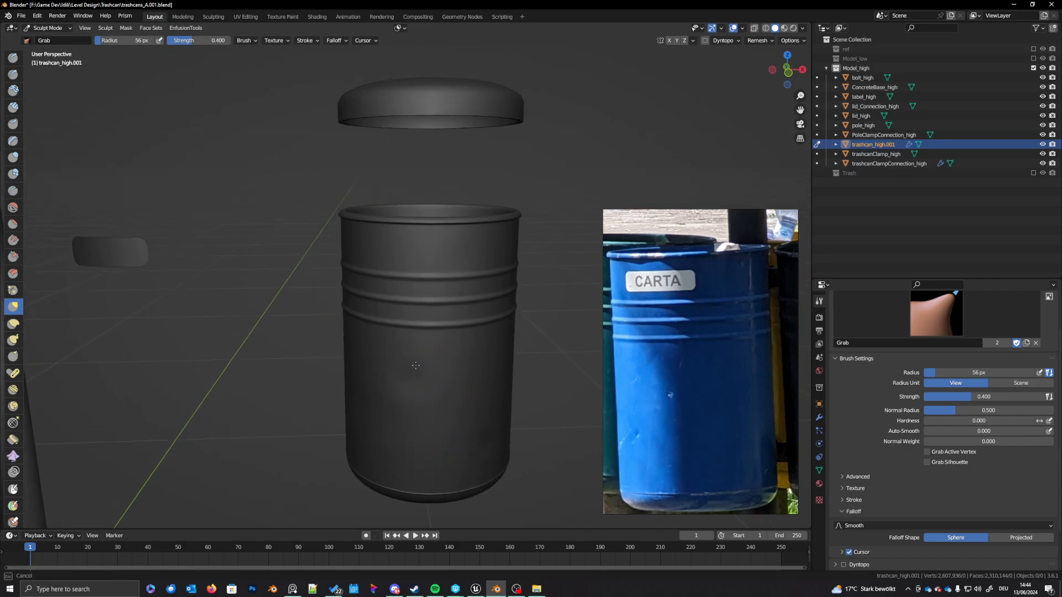
{"action": "middle_click_drag", "start_coordinate": [432, 411], "coordinate": [429, 404]}
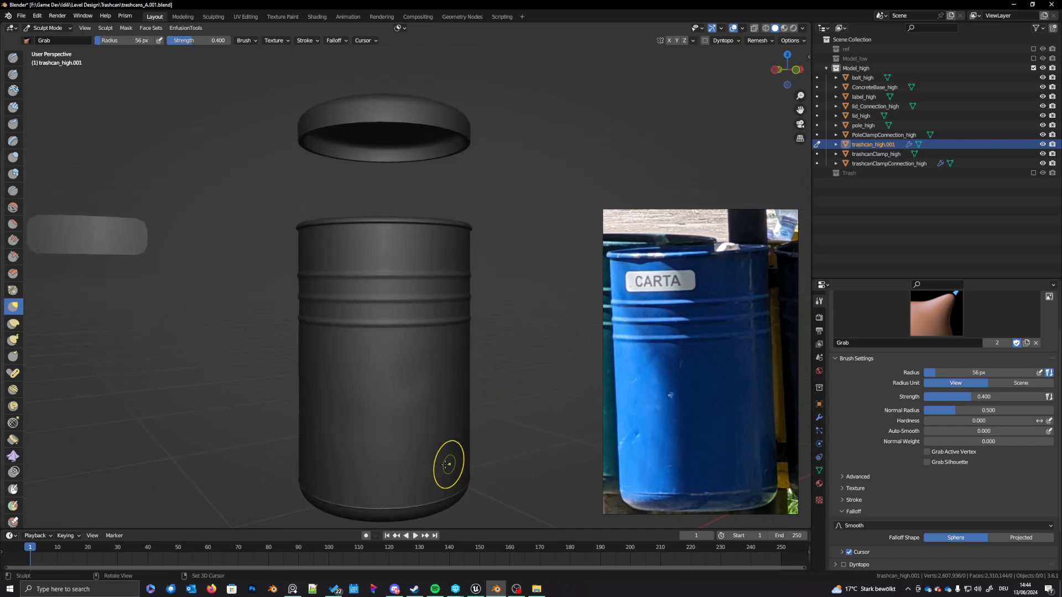
Step: Pull soft, uneven bulges into the lower wall on the next side of the can with the 56 px Grab brush
{"action": "middle_click_drag", "start_coordinate": [443, 458], "coordinate": [517, 386]}
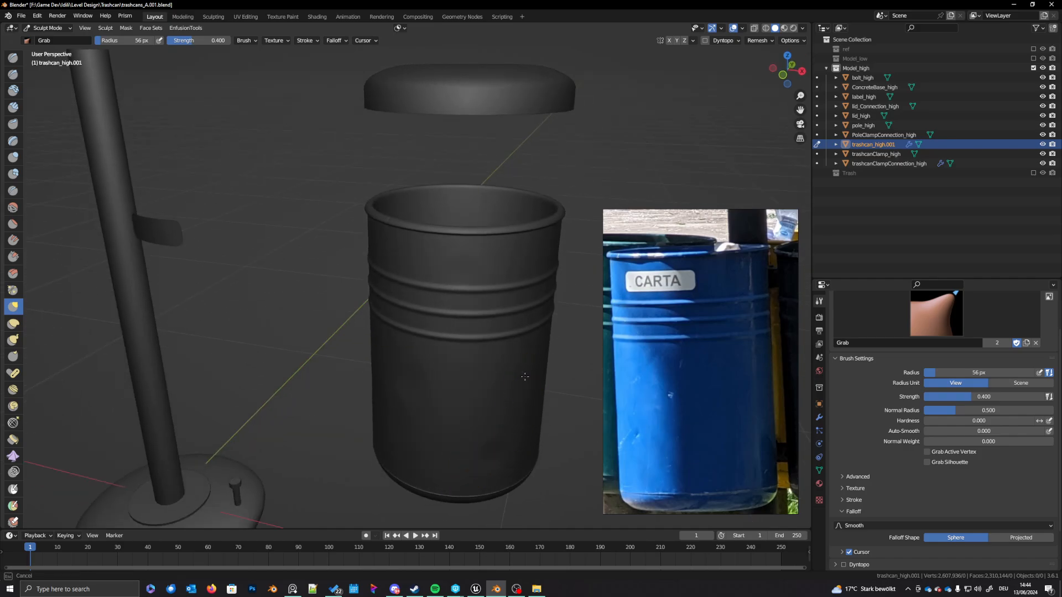
{"action": "left_click_drag", "start_coordinate": [496, 412], "coordinate": [502, 421]}
{"action": "left_click_drag", "start_coordinate": [425, 399], "coordinate": [450, 441]}
{"action": "middle_click_drag", "start_coordinate": [450, 440], "coordinate": [464, 425]}
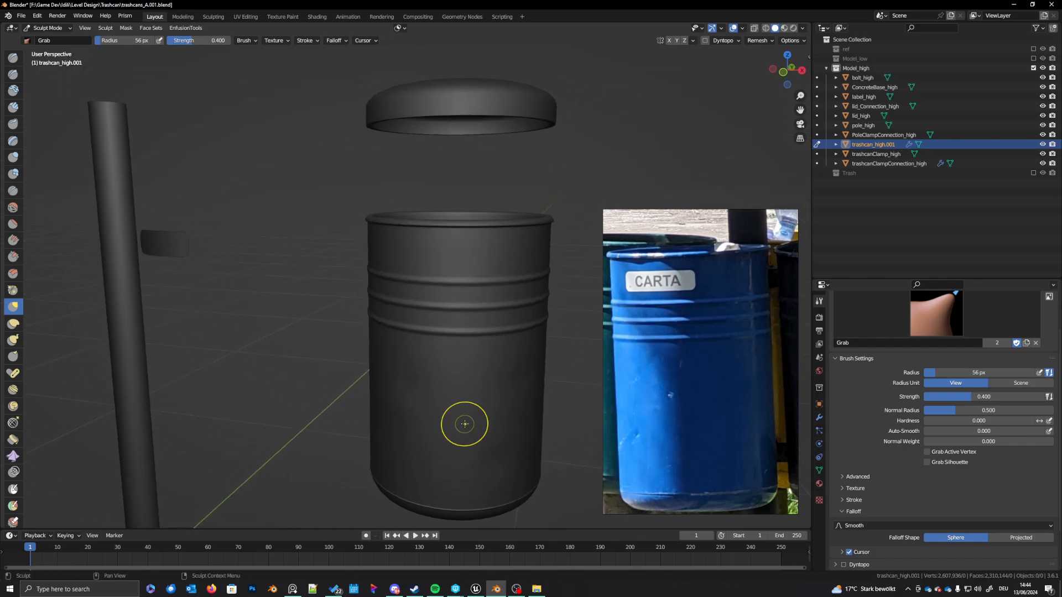
{"action": "middle_click_drag", "start_coordinate": [550, 427], "coordinate": [530, 418]}
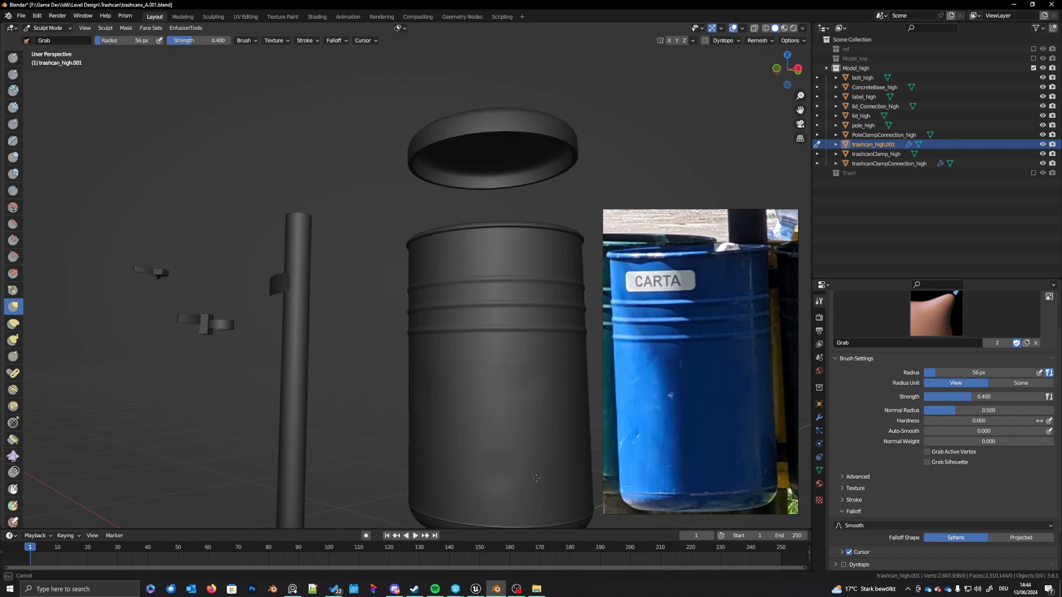
Step: Keep the Grab radius at 56 px and nudge the can's upper wall near the ribs
{"action": "scroll", "coordinate": [491, 441], "scroll_direction": "down", "scroll_amount": 4}
{"action": "mouse_move", "coordinate": [491, 441]}
{"action": "middle_mouse_down"}
{"action": "mouse_move", "coordinate": [542, 444]}
{"action": "mouse_move", "coordinate": [503, 367]}
{"action": "mouse_move", "coordinate": [466, 404]}
{"action": "middle_mouse_up"}
{"action": "scroll", "coordinate": [479, 393], "scroll_direction": "up", "scroll_amount": 1}
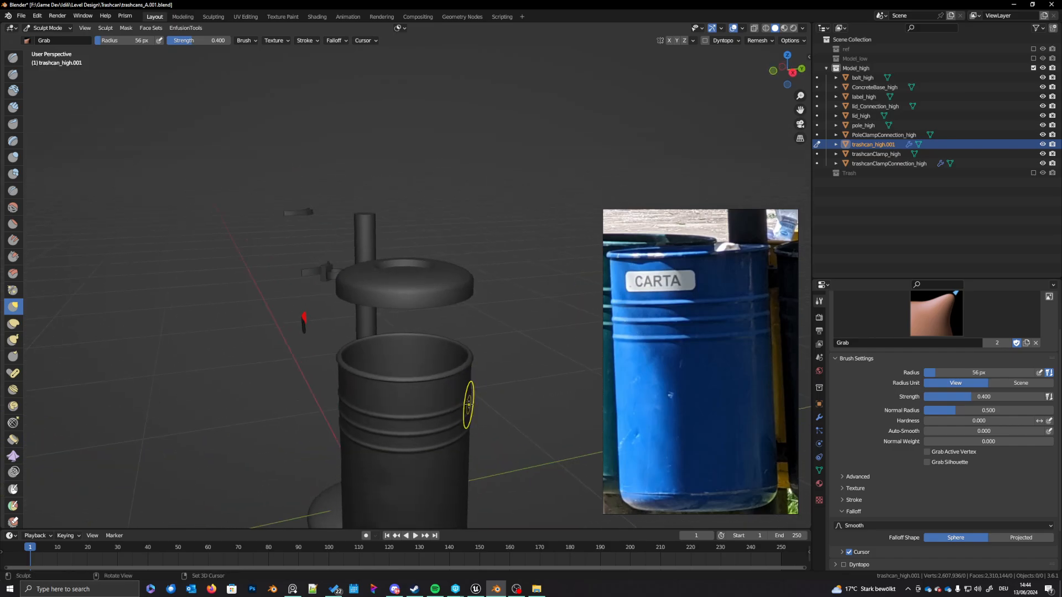
{"action": "key", "text": "f"}
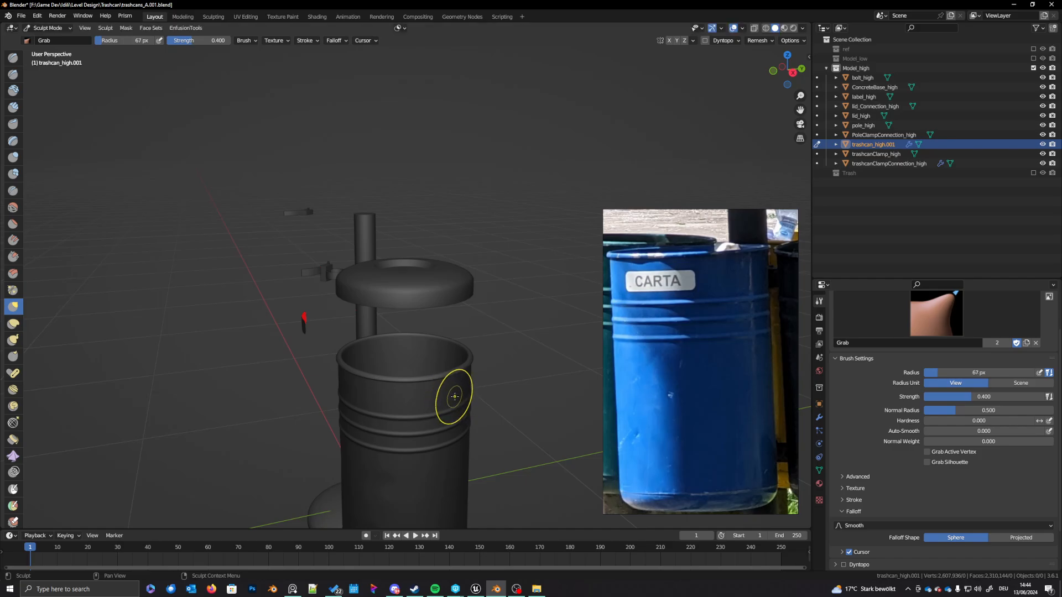
{"action": "left_click", "coordinate": [454, 407]}
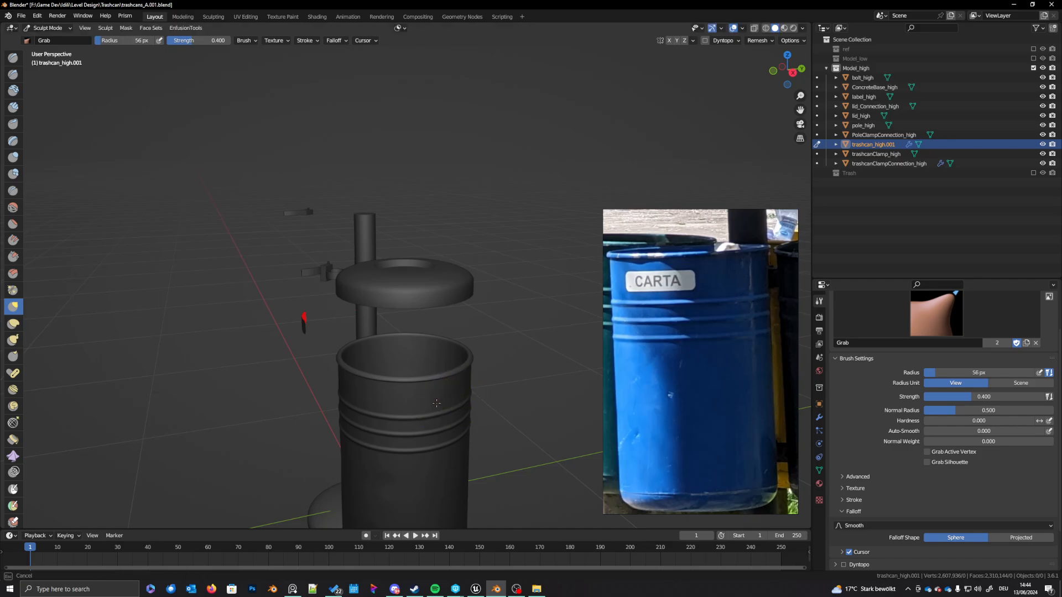
{"action": "mouse_move", "coordinate": [493, 431]}
{"action": "middle_mouse_down"}
{"action": "mouse_move", "coordinate": [490, 411]}
{"action": "mouse_move", "coordinate": [474, 425]}
{"action": "mouse_move", "coordinate": [483, 447]}
{"action": "mouse_move", "coordinate": [498, 412]}
{"action": "mouse_move", "coordinate": [477, 469]}
{"action": "mouse_move", "coordinate": [474, 387]}
{"action": "mouse_move", "coordinate": [469, 437]}
{"action": "middle_mouse_up"}
{"action": "mouse_move", "coordinate": [362, 406]}
{"action": "middle_mouse_down"}
{"action": "mouse_move", "coordinate": [398, 429]}
{"action": "mouse_move", "coordinate": [352, 407]}
{"action": "mouse_move", "coordinate": [425, 420]}
{"action": "middle_mouse_up"}
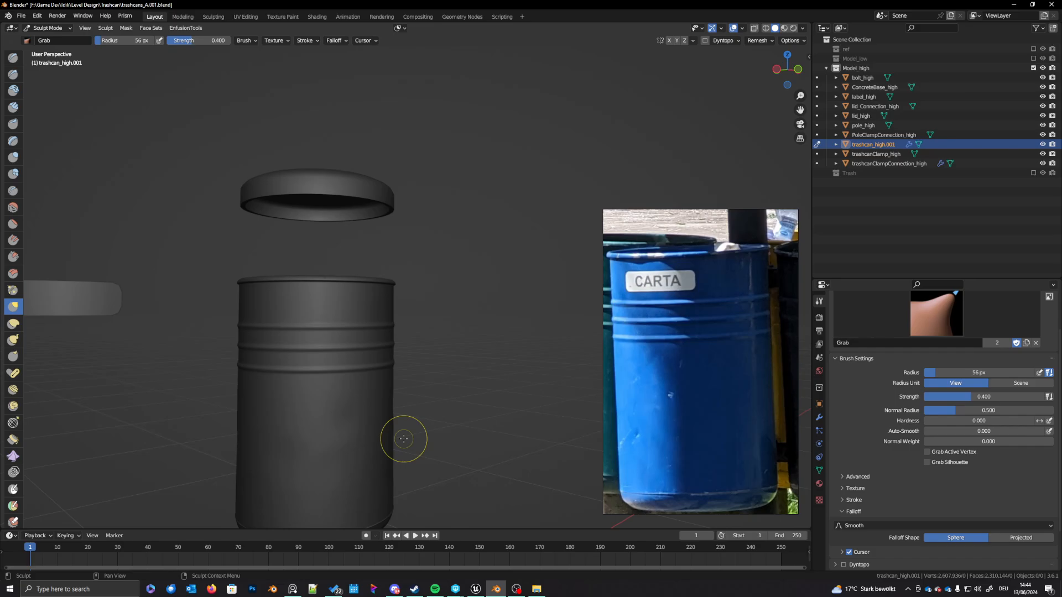
{"action": "middle_click_drag", "start_coordinate": [403, 437], "coordinate": [408, 415]}
Step: Switch to Draw Sharp at 16 px radius and stamp a dent mid-wall, guided by the enlarged reference photo
{"action": "left_click", "coordinate": [13, 73]}
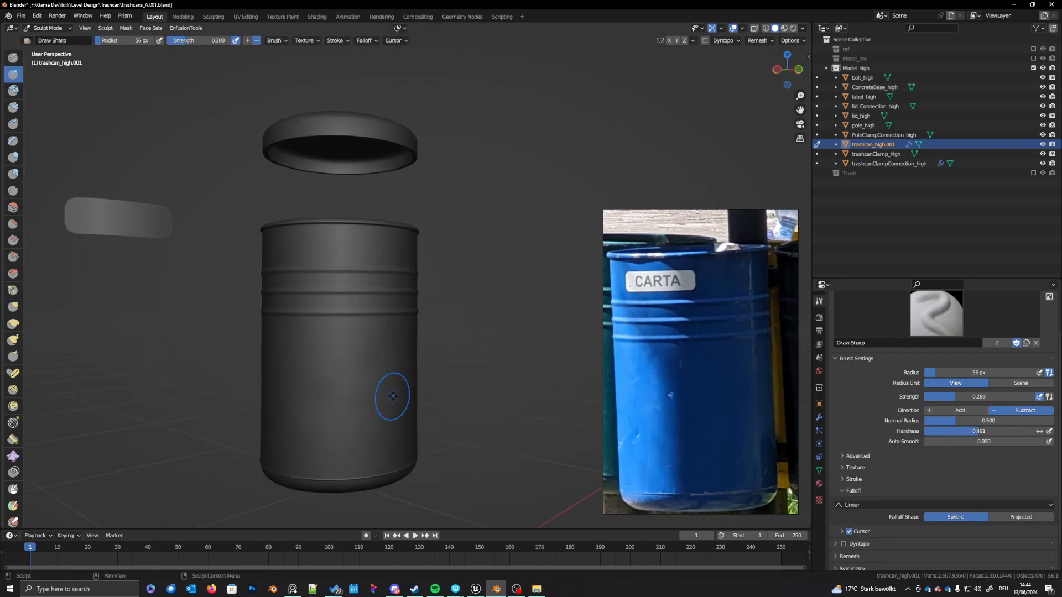
{"action": "key", "text": "f"}
{"action": "left_click", "coordinate": [362, 396]}
{"action": "scroll", "coordinate": [669, 399], "scroll_direction": "up", "scroll_amount": 4}
{"action": "scroll", "coordinate": [670, 394], "scroll_direction": "down", "scroll_amount": 2}
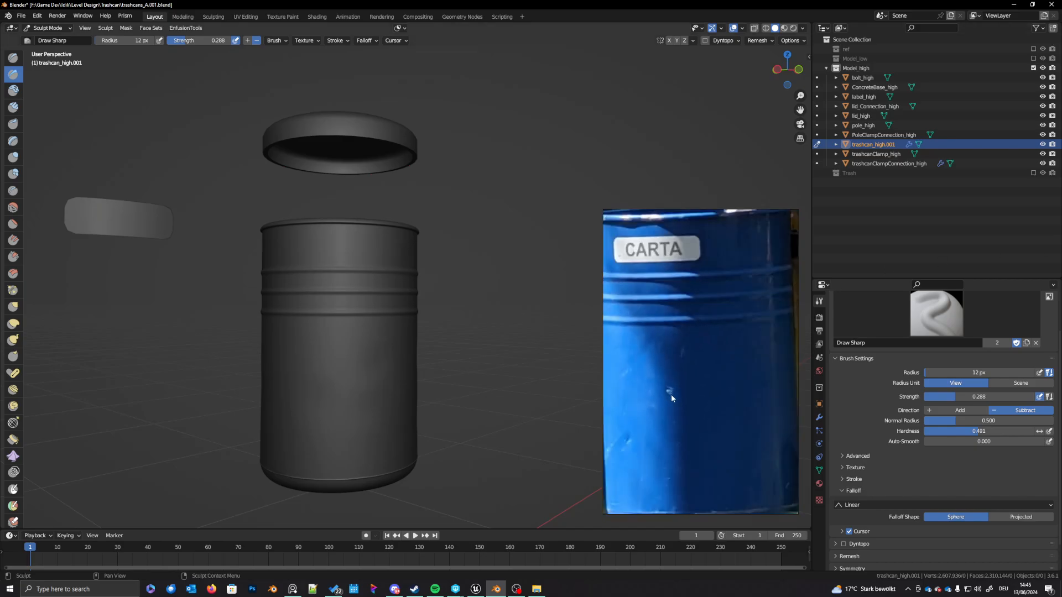
{"action": "scroll", "coordinate": [268, 429], "scroll_direction": "up", "scroll_amount": 3}
{"action": "scroll", "coordinate": [271, 430], "scroll_direction": "up", "scroll_amount": 3}
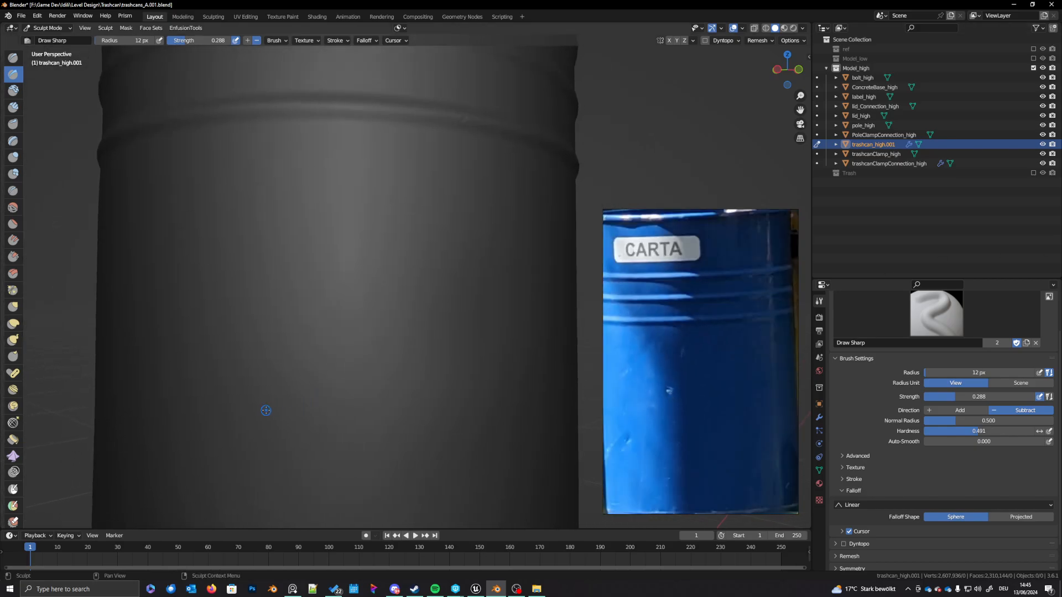
{"action": "scroll", "coordinate": [328, 308], "scroll_direction": "down", "scroll_amount": 5}
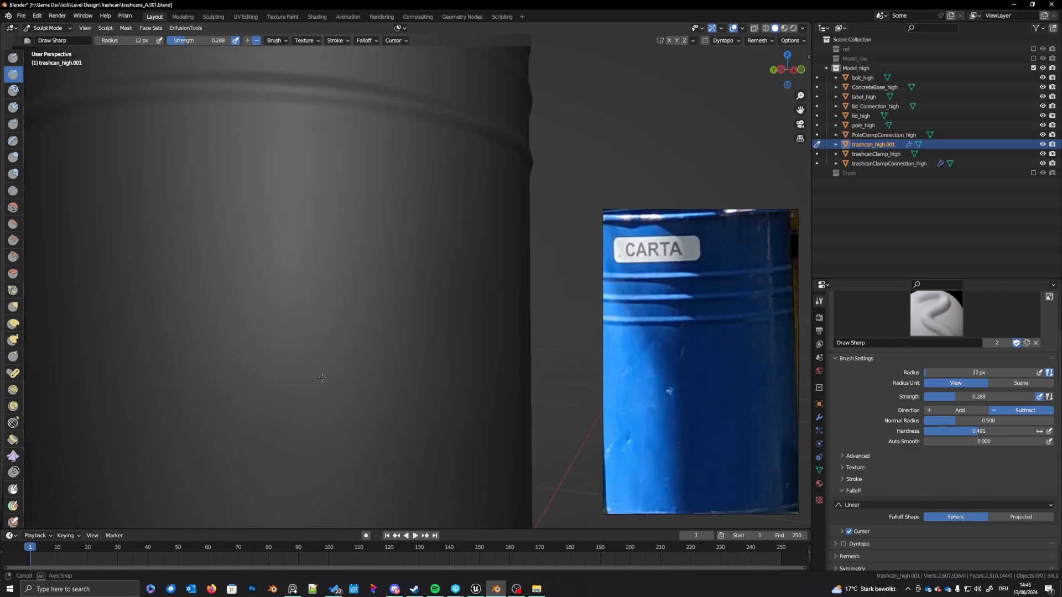
{"action": "key", "text": "f"}
{"action": "left_click", "coordinate": [347, 343]}
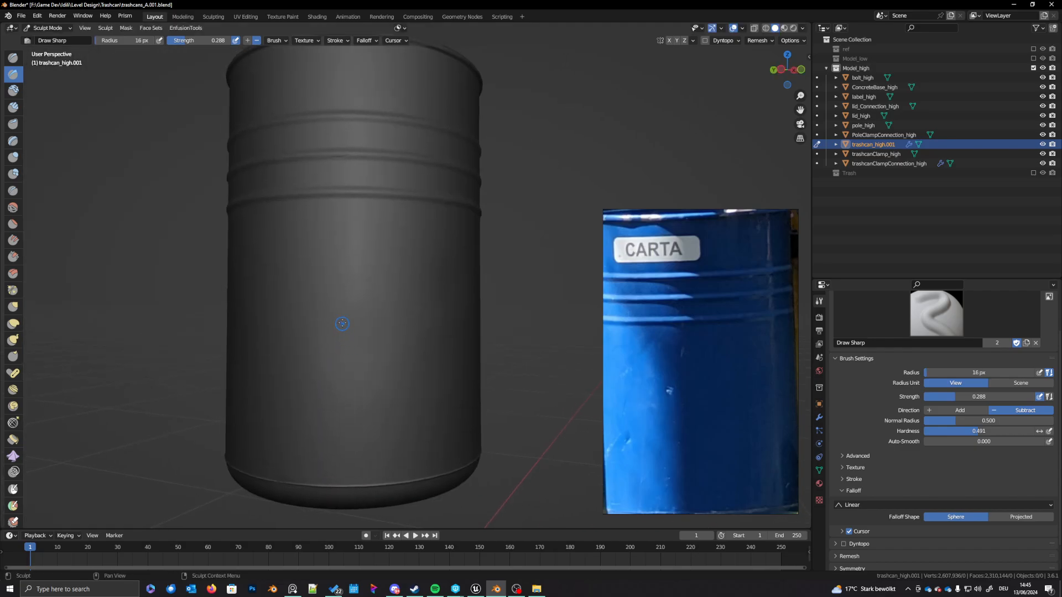
{"action": "left_click", "coordinate": [339, 322]}
Step: Set the Draw Sharp radius to 4 px and add a fine mark at the mid-wall dent
{"action": "key", "text": "f"}
{"action": "left_click", "coordinate": [356, 322]}
{"action": "left_click", "coordinate": [338, 329]}
{"action": "scroll", "coordinate": [335, 352], "scroll_direction": "up", "scroll_amount": 8}
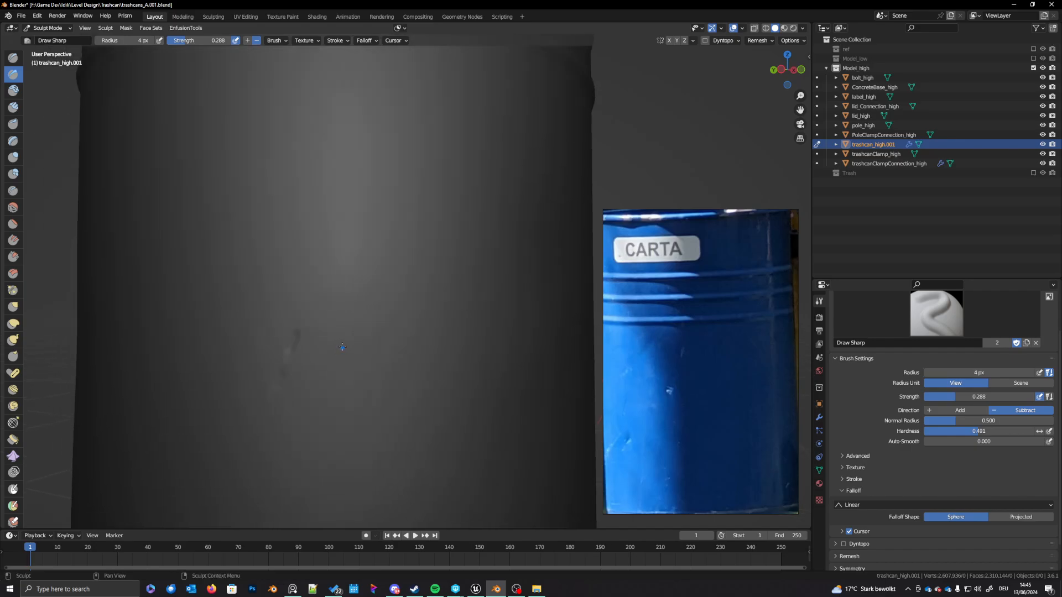
Step: Set the Draw Sharp radius to 30 px and widen the mid-wall dent with slanted strokes
{"action": "key", "text": "f"}
{"action": "left_click", "coordinate": [299, 332]}
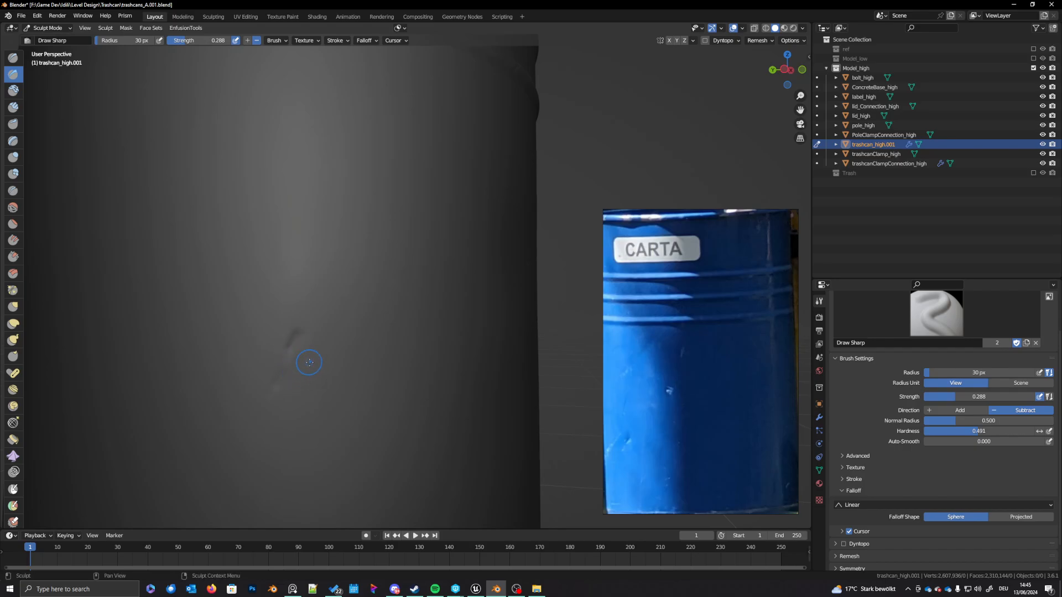
{"action": "left_click_drag", "start_coordinate": [300, 333], "coordinate": [283, 375]}
{"action": "left_click", "coordinate": [298, 317]}
{"action": "left_click_drag", "start_coordinate": [313, 333], "coordinate": [255, 371]}
Step: Set Draw Sharp to strength 0.462 and radius 4 px, and sharpen the lower end of the slanted mid-wall dent
{"action": "left_click_drag", "start_coordinate": [195, 44], "coordinate": [205, 44]}
{"action": "key", "text": "f"}
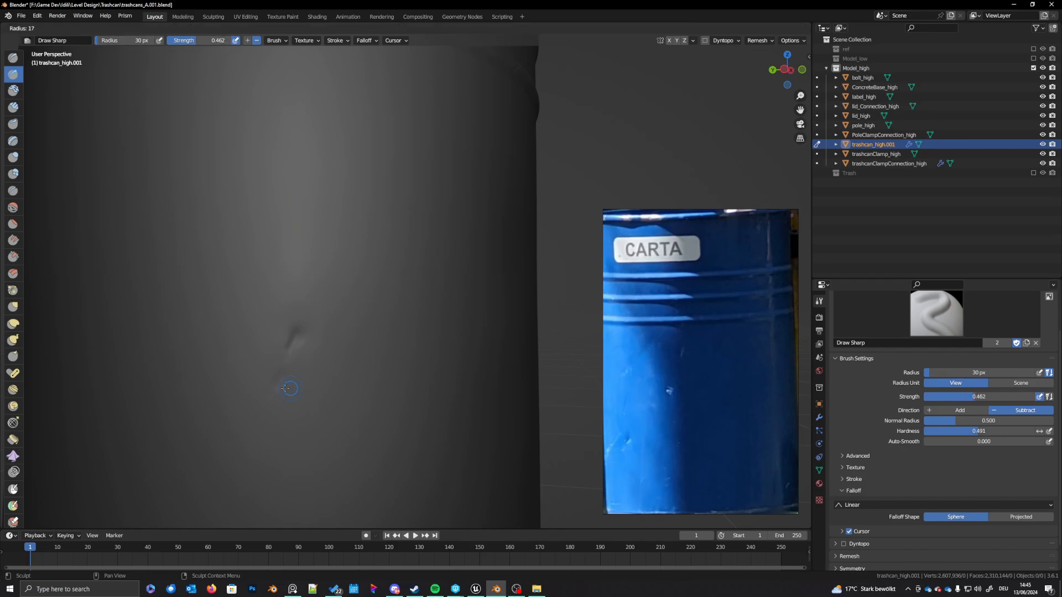
{"action": "left_click", "coordinate": [278, 389]}
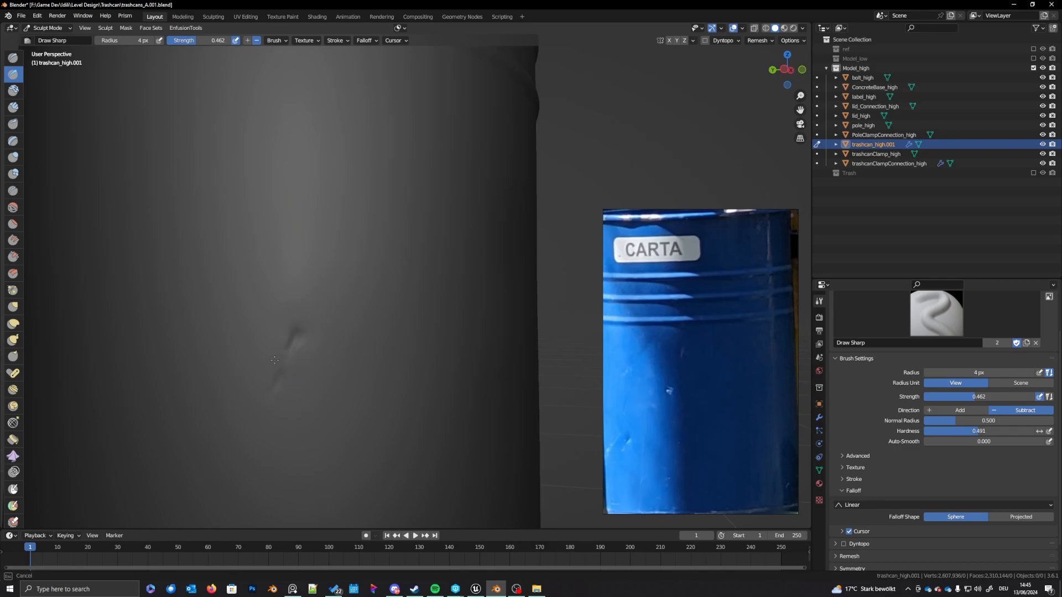
{"action": "middle_click_drag", "start_coordinate": [311, 434], "coordinate": [374, 402]}
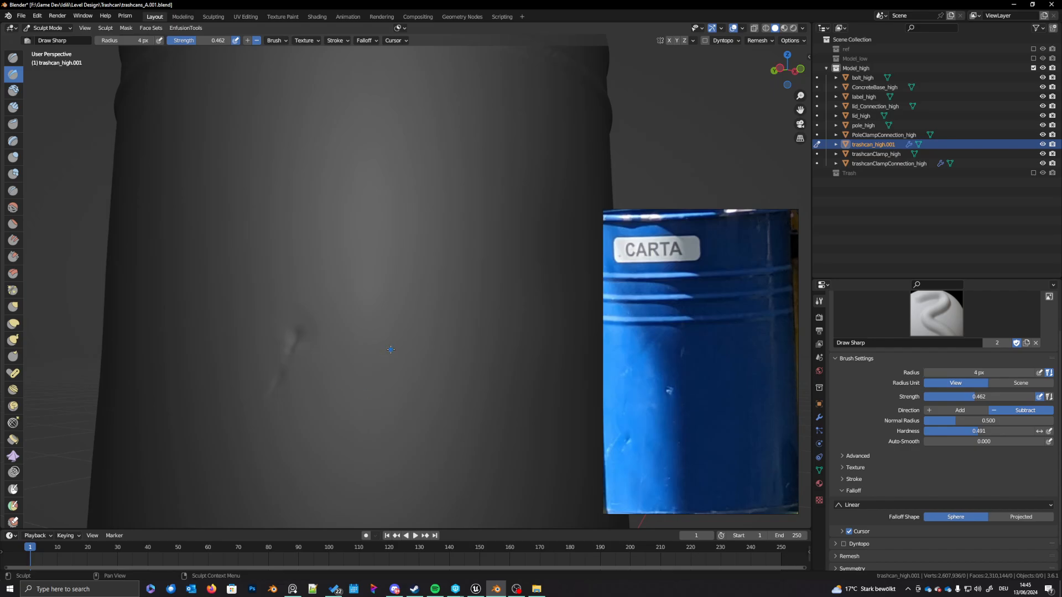
{"action": "scroll", "coordinate": [391, 350], "scroll_direction": "down", "scroll_amount": 5}
{"action": "scroll", "coordinate": [390, 354], "scroll_direction": "up", "scroll_amount": 2}
{"action": "middle_click_drag", "start_coordinate": [391, 357], "coordinate": [353, 368]}
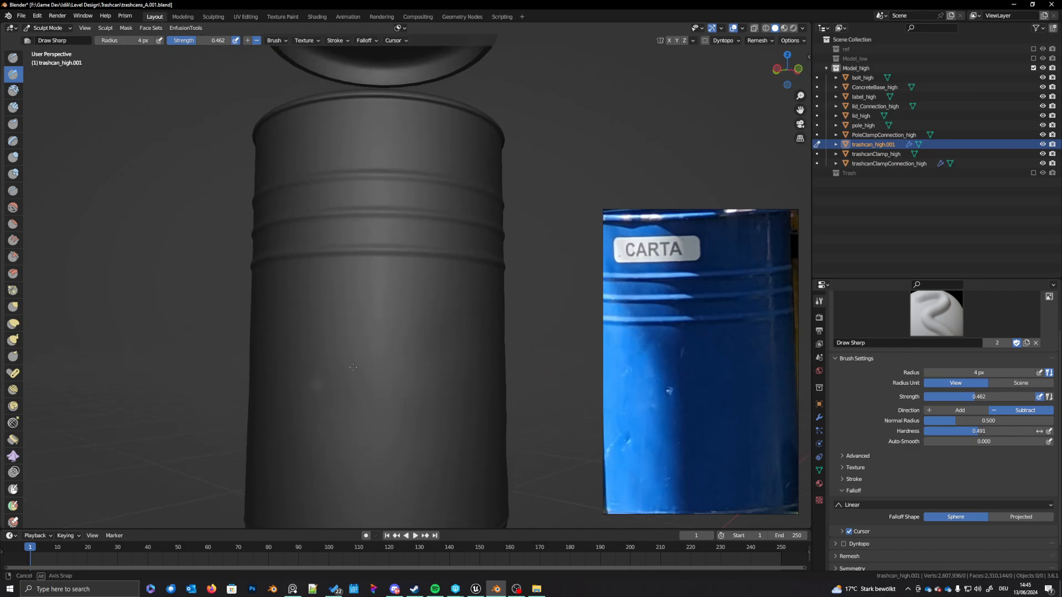
Step: Try Draw Sharp at 19 px radius with test strokes across the wall below the ribs
{"action": "scroll", "coordinate": [373, 324], "scroll_direction": "up", "scroll_amount": 4}
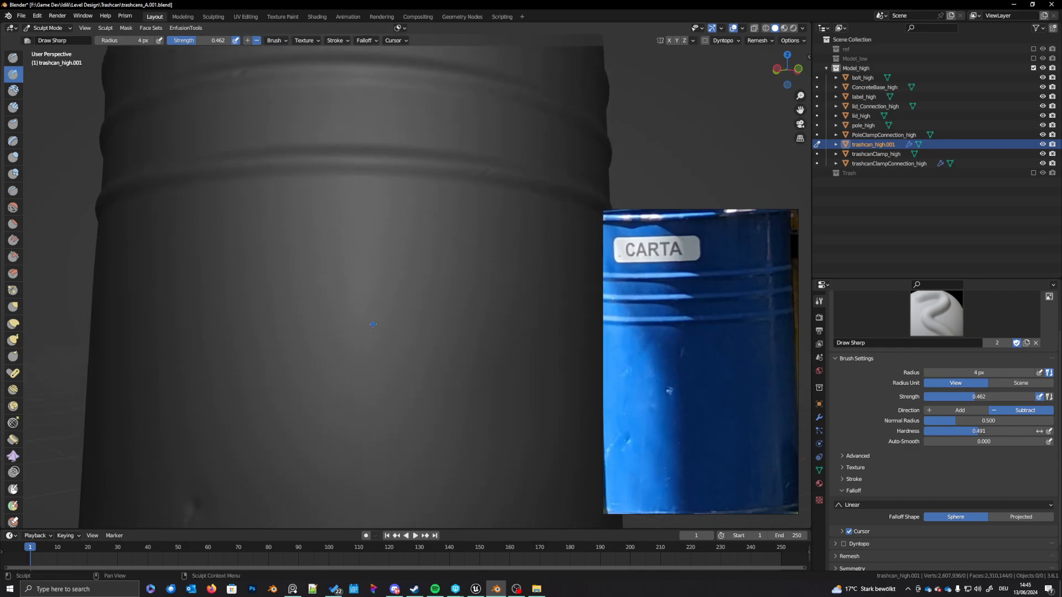
{"action": "key", "text": "f"}
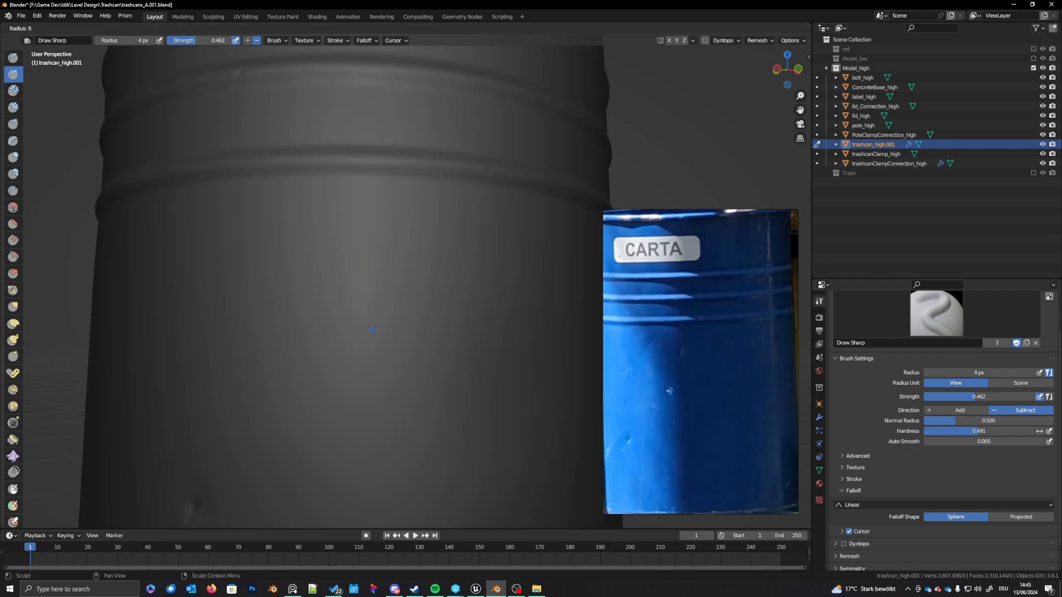
{"action": "left_click", "coordinate": [373, 331]}
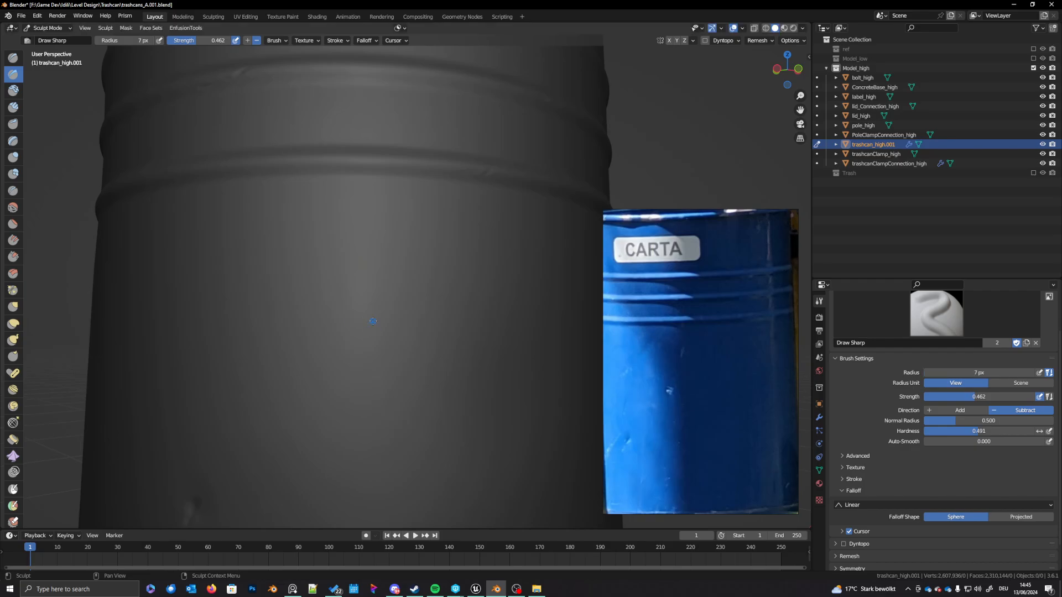
{"action": "key", "text": "f"}
{"action": "left_click", "coordinate": [268, 372]}
{"action": "key", "text": "f"}
{"action": "left_click", "coordinate": [263, 361]}
{"action": "mouse_move", "coordinate": [168, 314]}
{"action": "left_mouse_down"}
{"action": "mouse_move", "coordinate": [469, 307]}
{"action": "mouse_move", "coordinate": [458, 360]}
{"action": "mouse_move", "coordinate": [316, 363]}
{"action": "mouse_move", "coordinate": [234, 340]}
{"action": "left_mouse_up"}
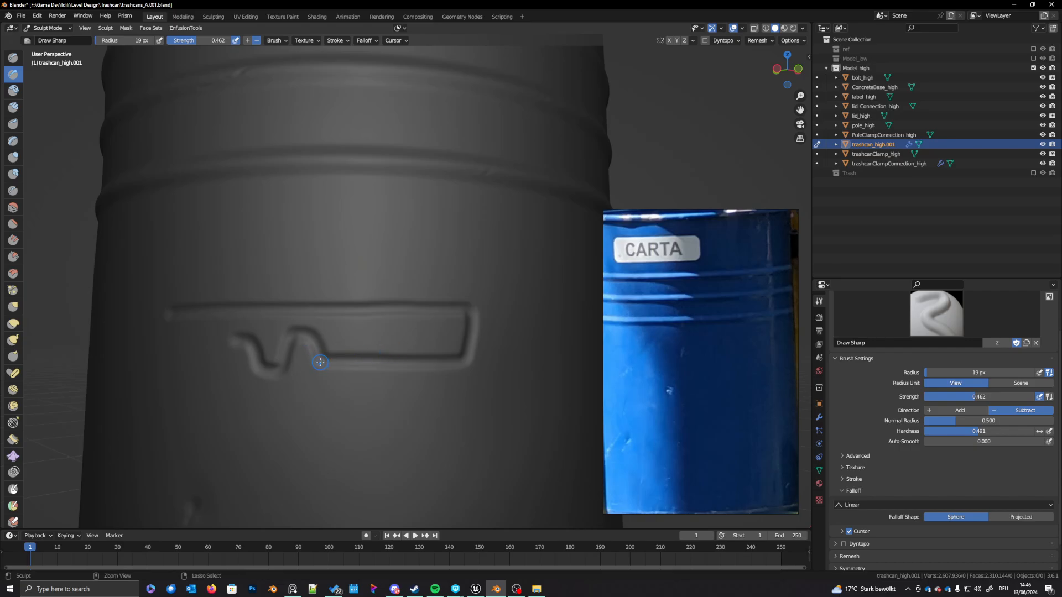
{"action": "key", "text": "ctrl+z"}
Step: Switch to the Crease brush and try strokes on the wall below the ribs, undoing each one
{"action": "left_click", "coordinate": [12, 190]}
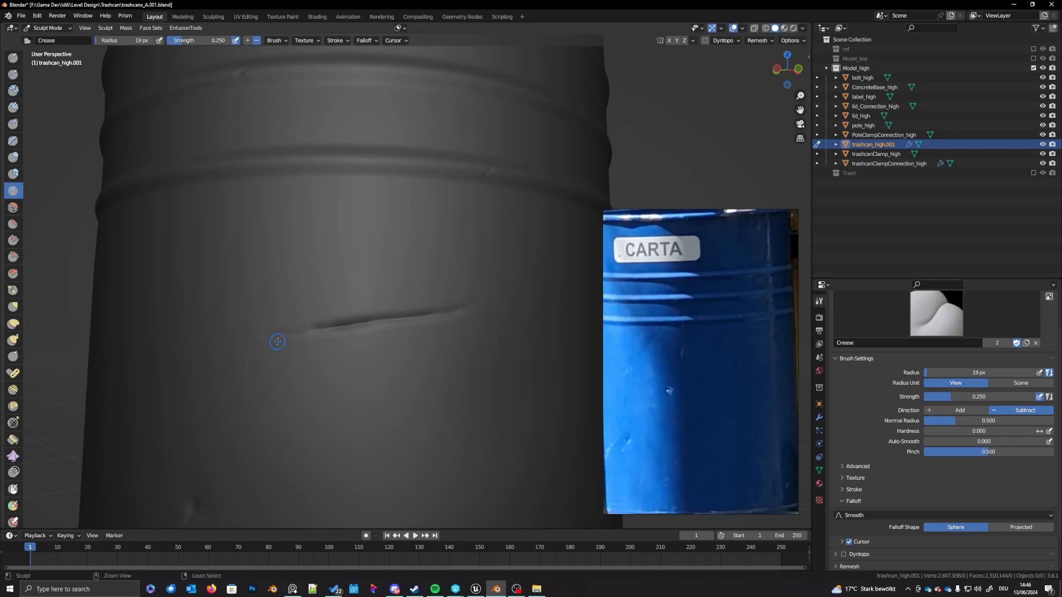
{"action": "key", "text": "ctrl+z"}
{"action": "middle_click_drag", "start_coordinate": [272, 344], "coordinate": [340, 357]}
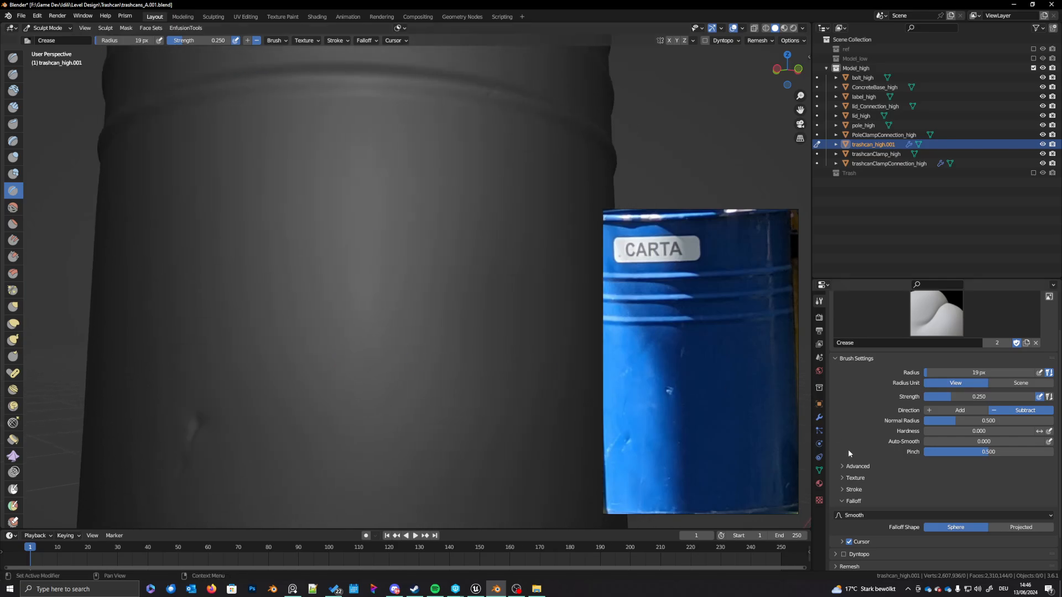
{"action": "left_click", "coordinate": [871, 515]}
{"action": "left_click", "coordinate": [863, 443]}
{"action": "left_click_drag", "start_coordinate": [330, 236], "coordinate": [336, 335]}
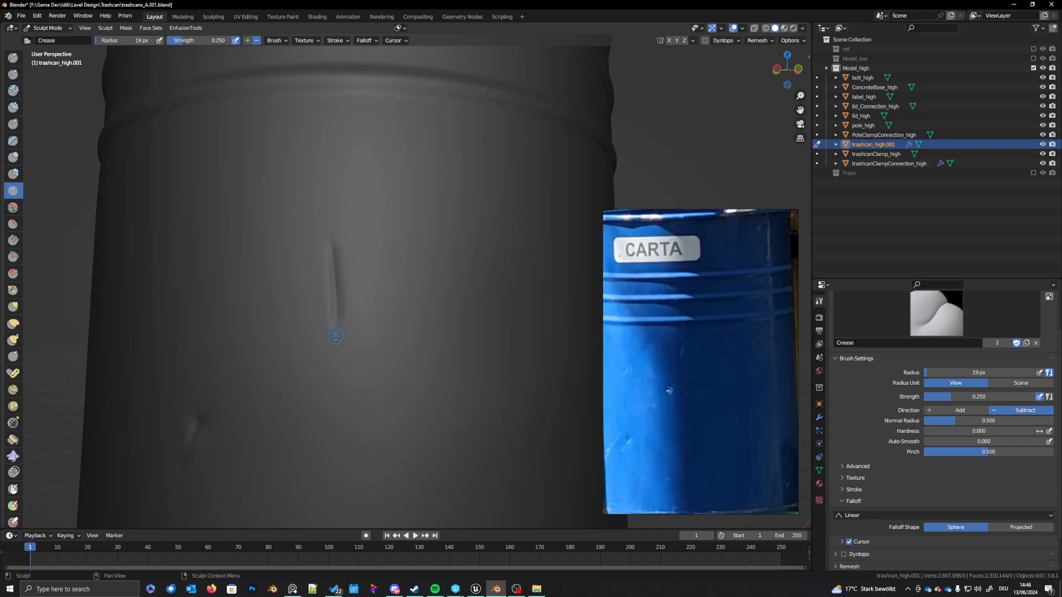
{"action": "key", "text": "ctrl+z"}
Step: Set the Crease radius to 13 px and carve short creases along the slanted mid-wall dent
{"action": "left_click", "coordinate": [326, 335]}
{"action": "middle_click_drag", "start_coordinate": [304, 351], "coordinate": [273, 372]}
{"action": "left_click_drag", "start_coordinate": [272, 373], "coordinate": [282, 324]}
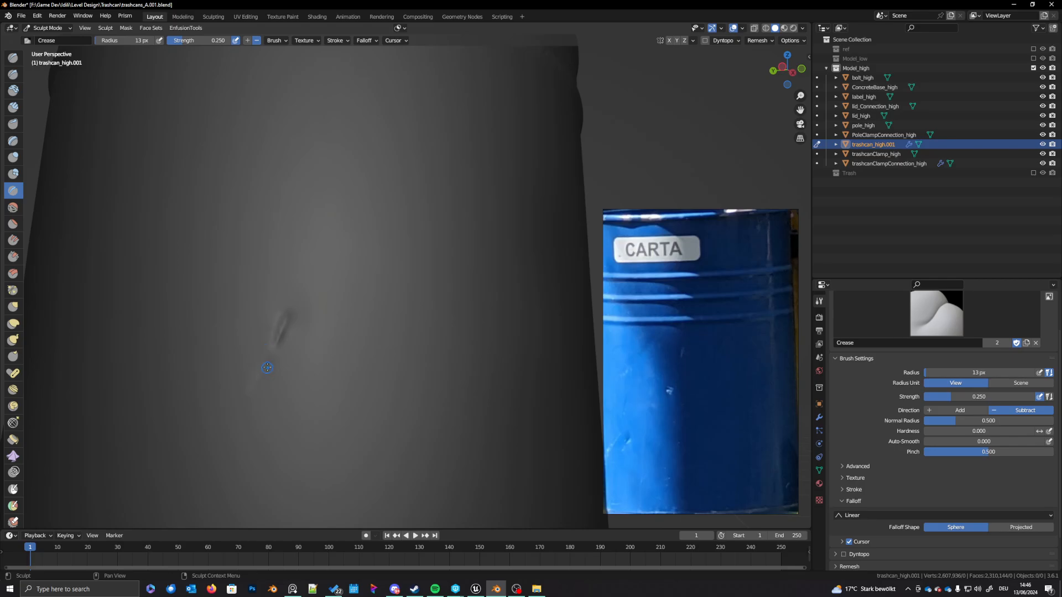
{"action": "mouse_move", "coordinate": [268, 368]}
{"action": "left_mouse_down"}
{"action": "mouse_move", "coordinate": [255, 398]}
{"action": "mouse_move", "coordinate": [254, 379]}
{"action": "left_mouse_up"}
{"action": "middle_click_drag", "start_coordinate": [301, 371], "coordinate": [309, 370]}
{"action": "left_click_drag", "start_coordinate": [273, 347], "coordinate": [267, 362]}
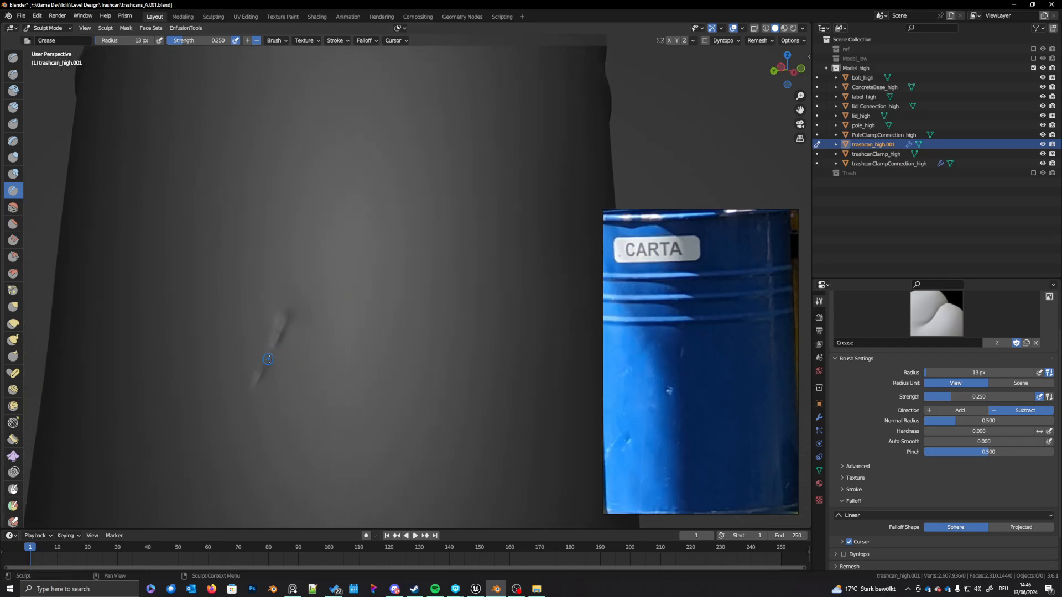
{"action": "middle_click_drag", "start_coordinate": [315, 365], "coordinate": [332, 369]}
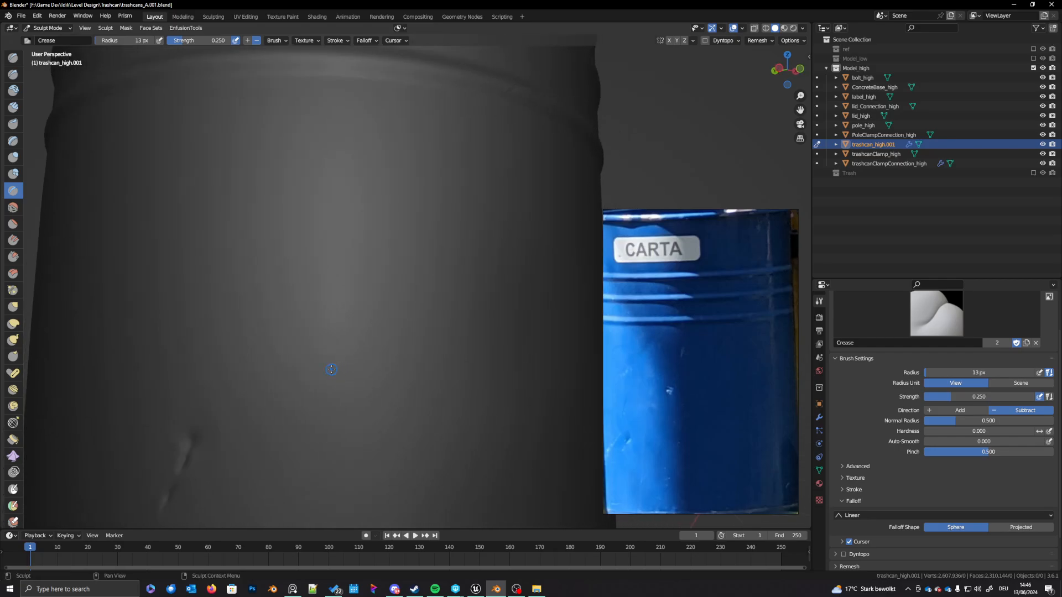
Step: Set the Crease brush to radius 10 px and strength 0.417
{"action": "key", "text": "f"}
{"action": "left_click", "coordinate": [354, 338]}
{"action": "left_click_drag", "start_coordinate": [203, 43], "coordinate": [211, 66]}
{"action": "middle_click_drag", "start_coordinate": [360, 220], "coordinate": [351, 239]}
{"action": "scroll", "coordinate": [367, 284], "scroll_direction": "down", "scroll_amount": 6}
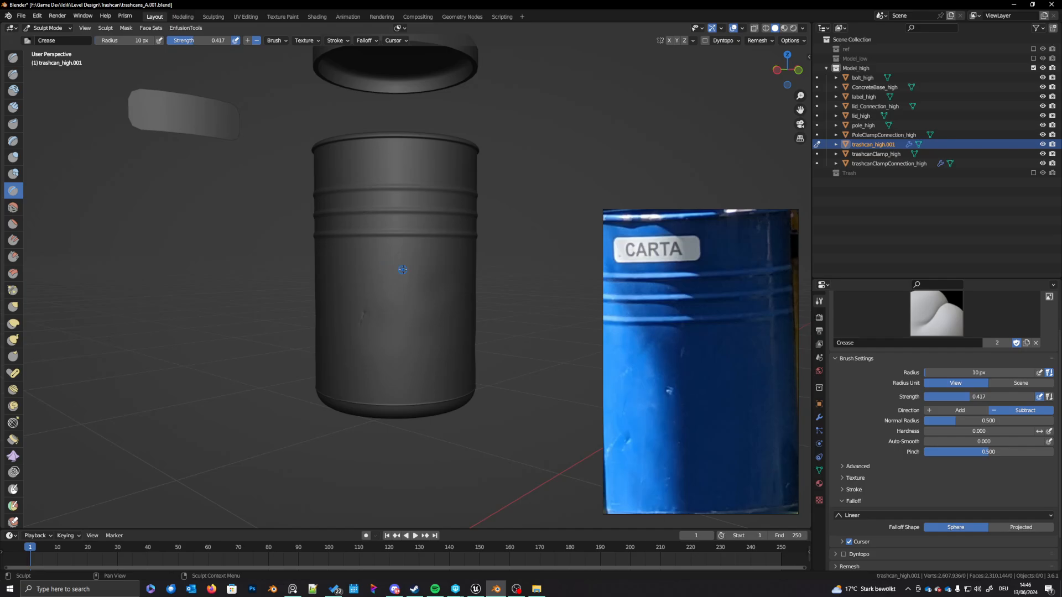
Step: Shift the reference photo to show the blue barrel's rim and compare it with the can's rim
{"action": "mouse_move", "coordinate": [422, 280]}
{"action": "middle_mouse_down"}
{"action": "mouse_move", "coordinate": [467, 296]}
{"action": "mouse_move", "coordinate": [445, 319]}
{"action": "mouse_move", "coordinate": [456, 320]}
{"action": "mouse_move", "coordinate": [400, 323]}
{"action": "mouse_move", "coordinate": [488, 268]}
{"action": "middle_mouse_up"}
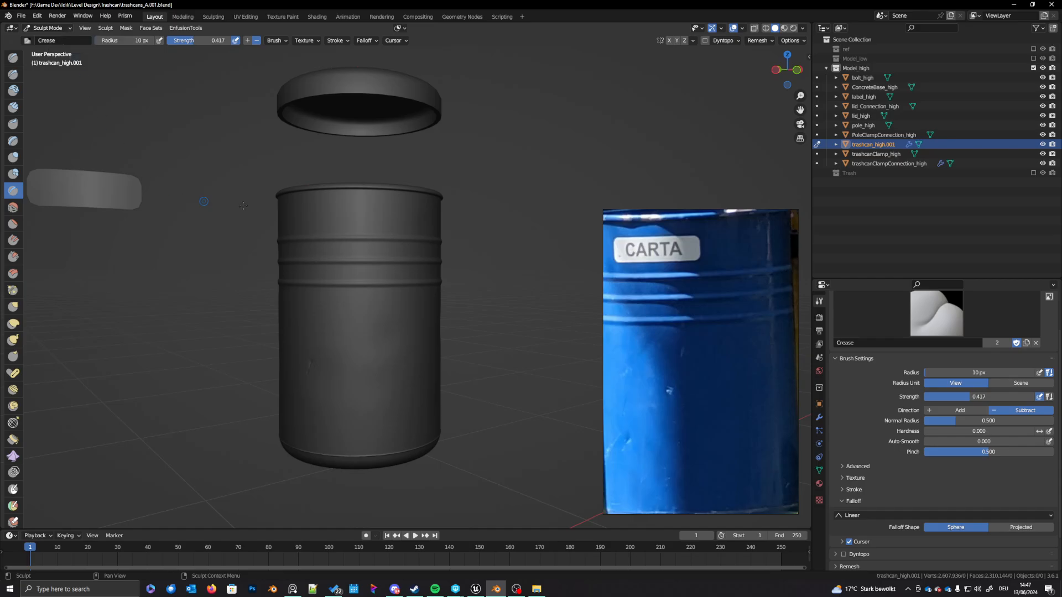
{"action": "middle_click_drag", "start_coordinate": [697, 296], "coordinate": [729, 335]}
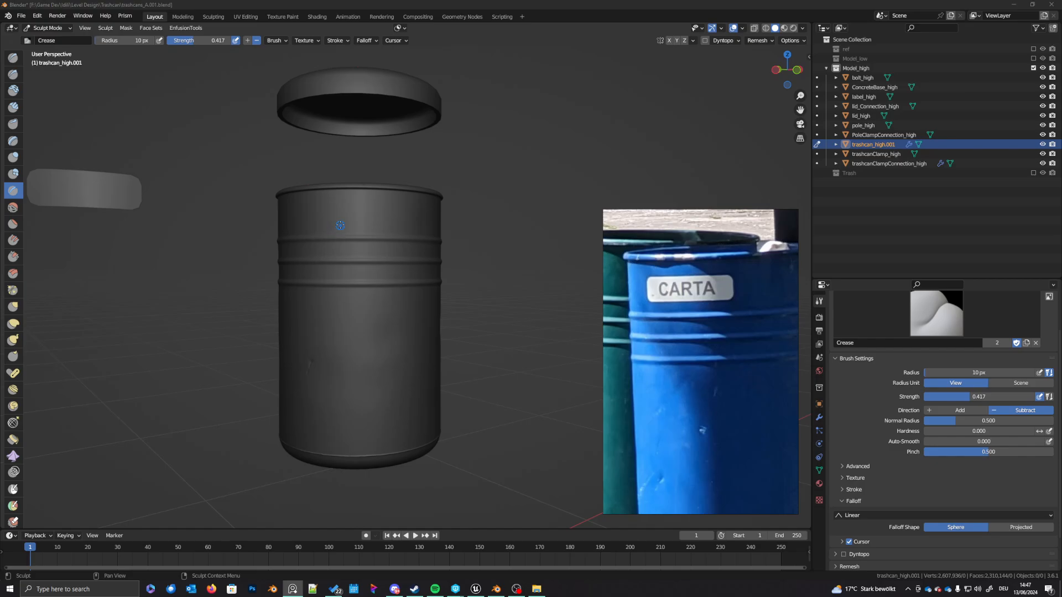
{"action": "middle_click_drag", "start_coordinate": [340, 226], "coordinate": [353, 265], "text": "shift"}
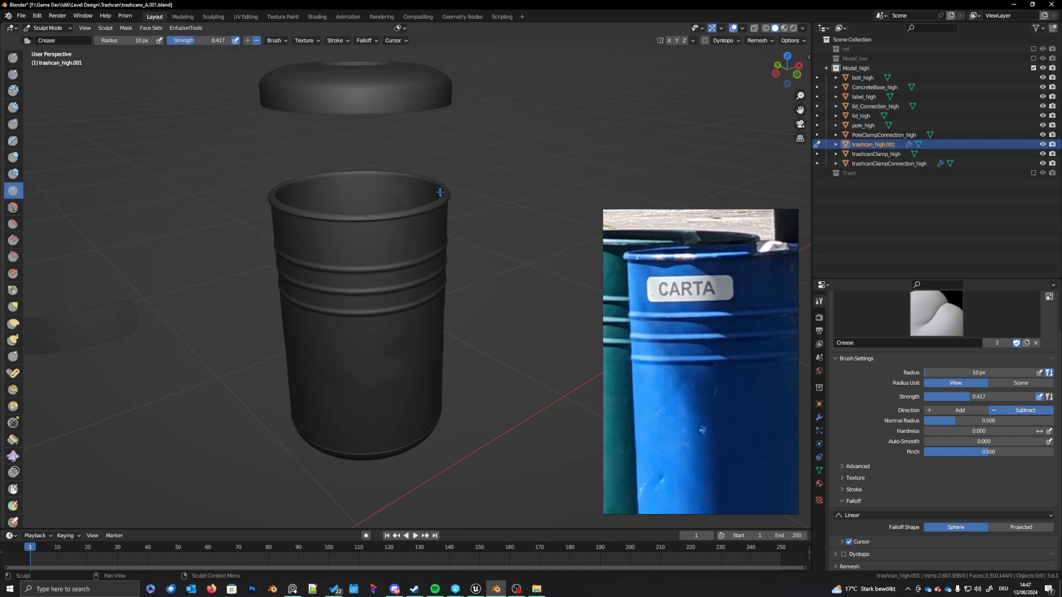
{"action": "middle_click_drag", "start_coordinate": [387, 197], "coordinate": [393, 217], "text": "shift"}
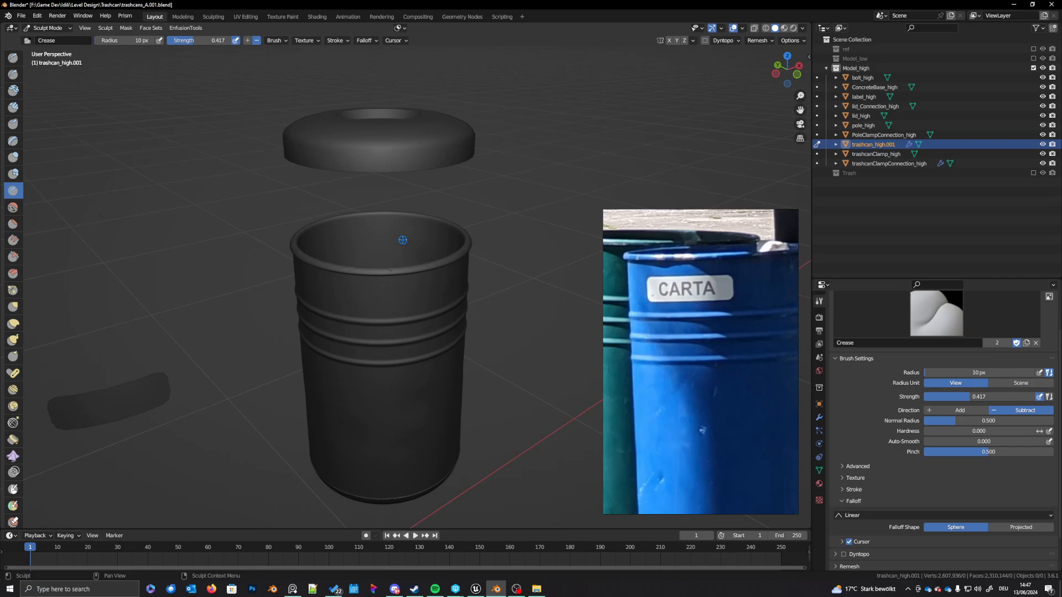
Step: Return to Object Mode, select the lid and add a subdivision modifier to it
{"action": "left_click", "coordinate": [61, 28]}
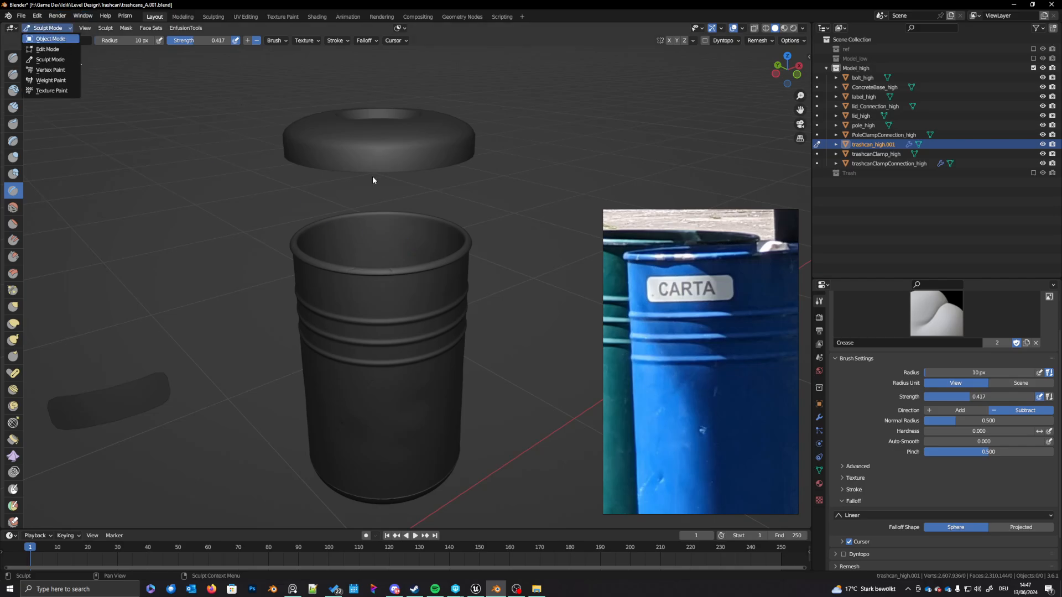
{"action": "key", "text": "Return"}
{"action": "left_click", "coordinate": [394, 159]}
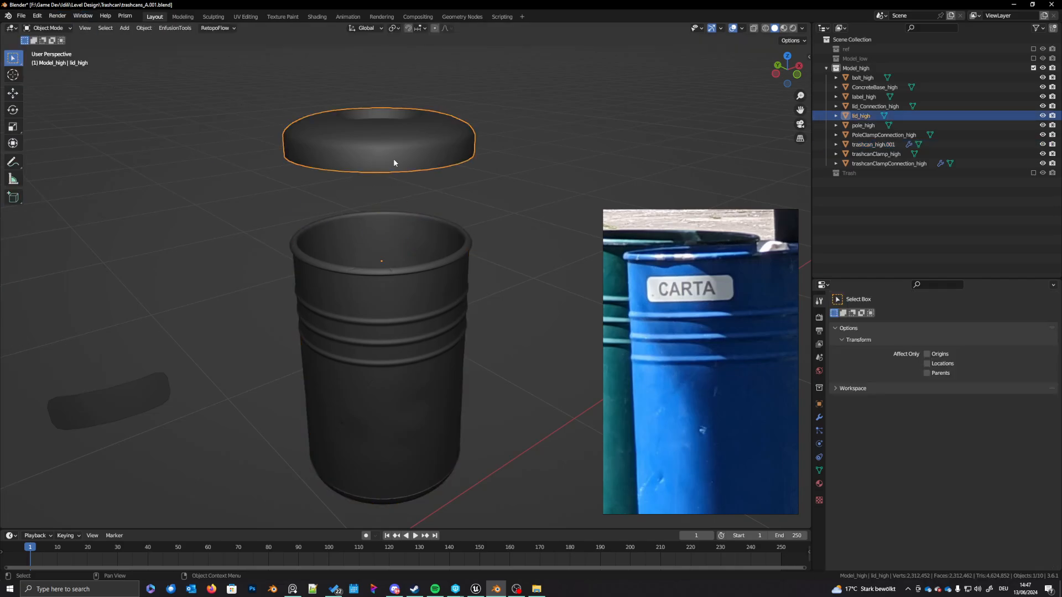
{"action": "key", "text": "Tab"}
{"action": "key", "text": "Tab"}
{"action": "scroll", "coordinate": [463, 278], "scroll_direction": "up", "scroll_amount": 2}
{"action": "scroll", "coordinate": [457, 282], "scroll_direction": "up", "scroll_amount": 3}
{"action": "key", "text": "Tab"}
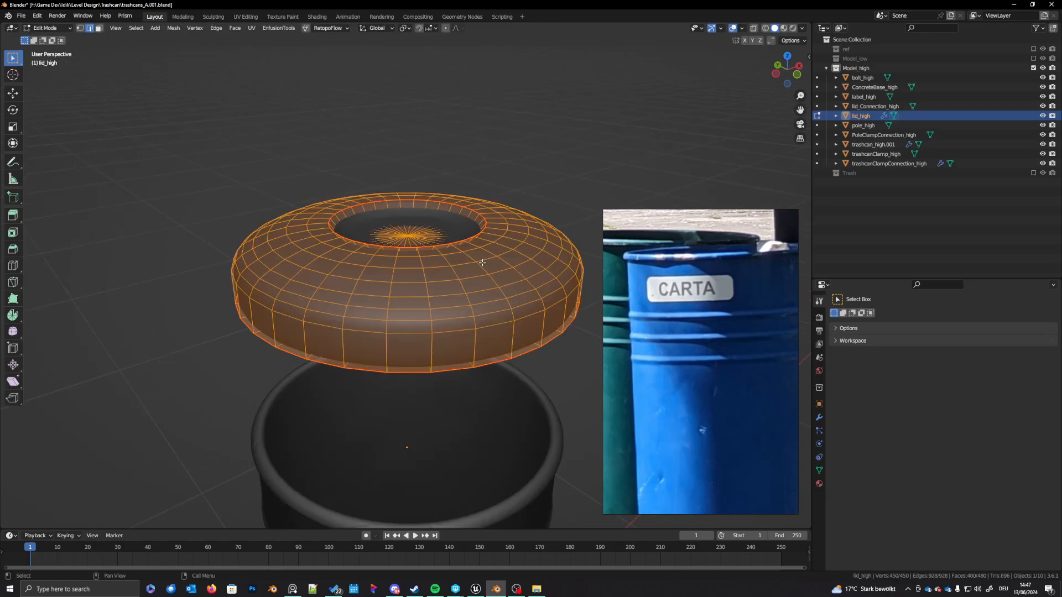
{"action": "middle_click_drag", "start_coordinate": [483, 263], "coordinate": [482, 286]}
{"action": "key", "text": "Tab"}
{"action": "right_click", "coordinate": [487, 286]}
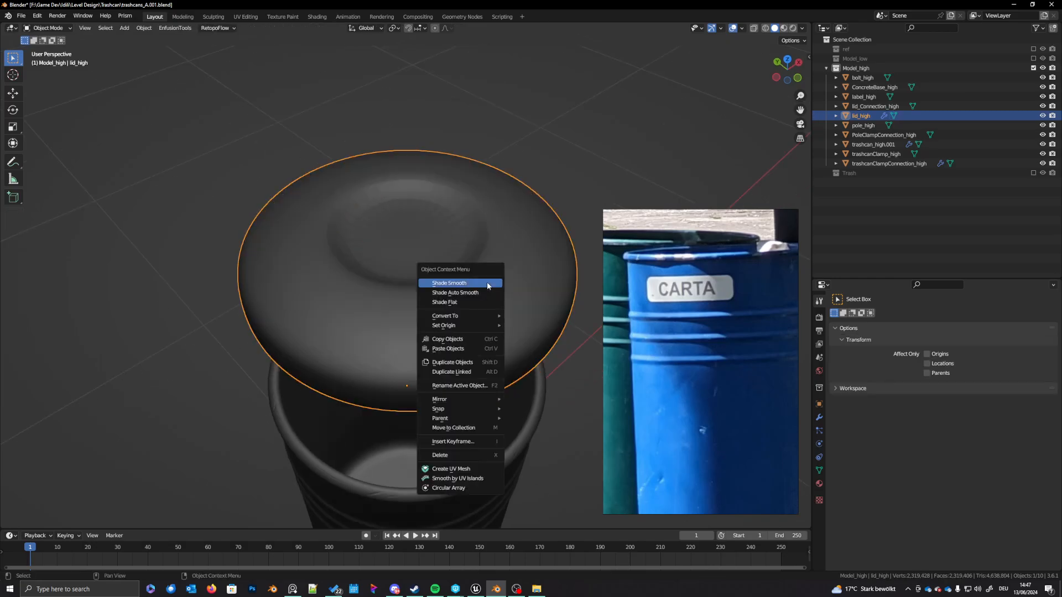
Step: Clear the seams and sharp marks from all of the lid's edges in Edit Mode
{"action": "key", "text": "Tab"}
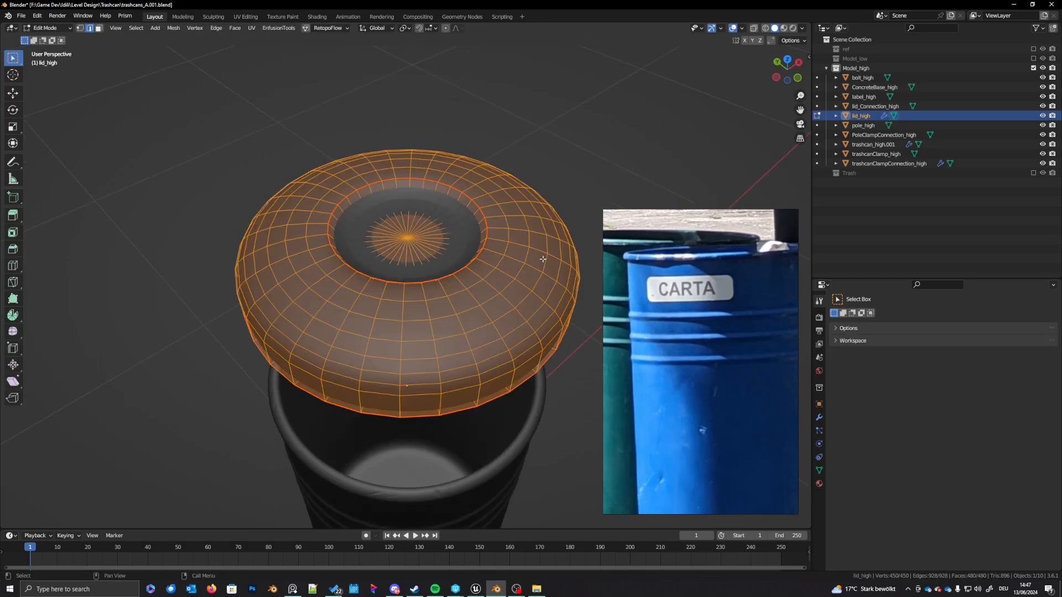
{"action": "key", "text": "F2"}
{"action": "left_click", "coordinate": [576, 197]}
{"action": "right_click", "coordinate": [522, 237]}
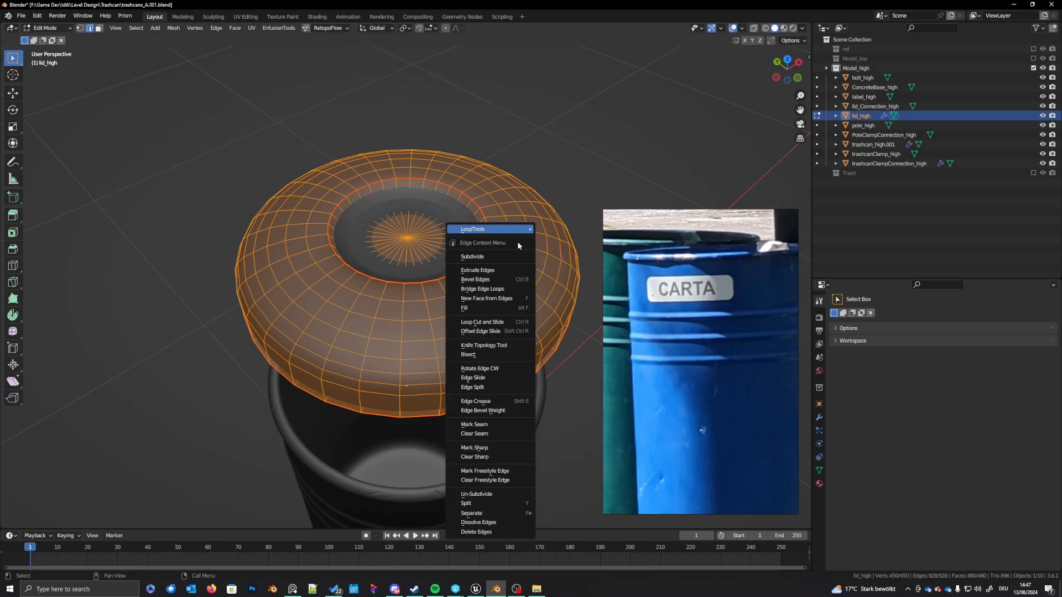
{"action": "left_click", "coordinate": [487, 435]}
{"action": "right_click", "coordinate": [489, 323]}
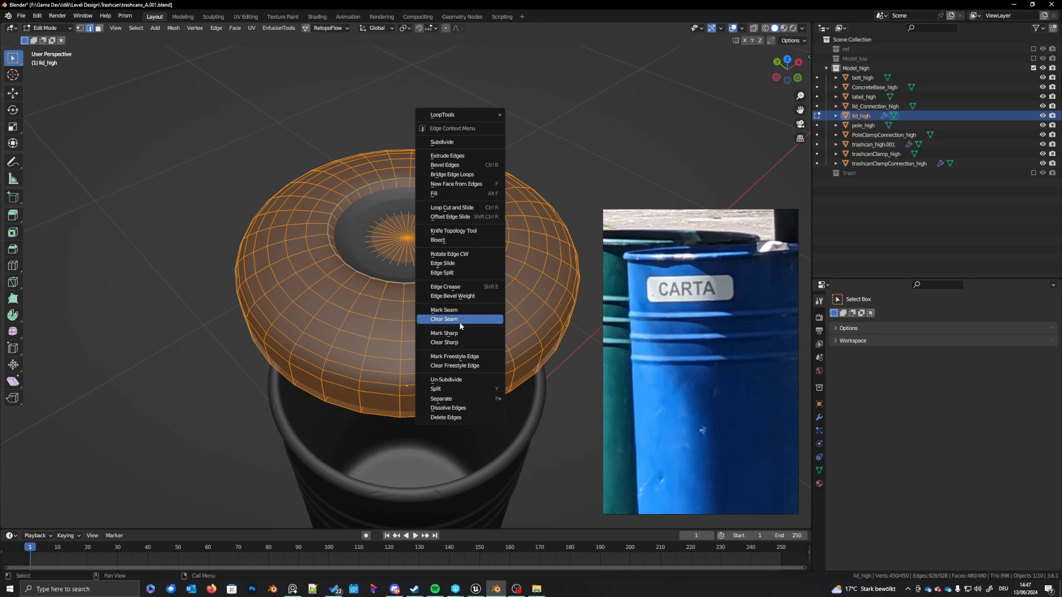
{"action": "left_click", "coordinate": [468, 333]}
Step: Add three supporting edge loops around the lid's central recess with slide factors -0.830, -0.867 and 0.853
{"action": "scroll", "coordinate": [503, 220], "scroll_direction": "up", "scroll_amount": 6}
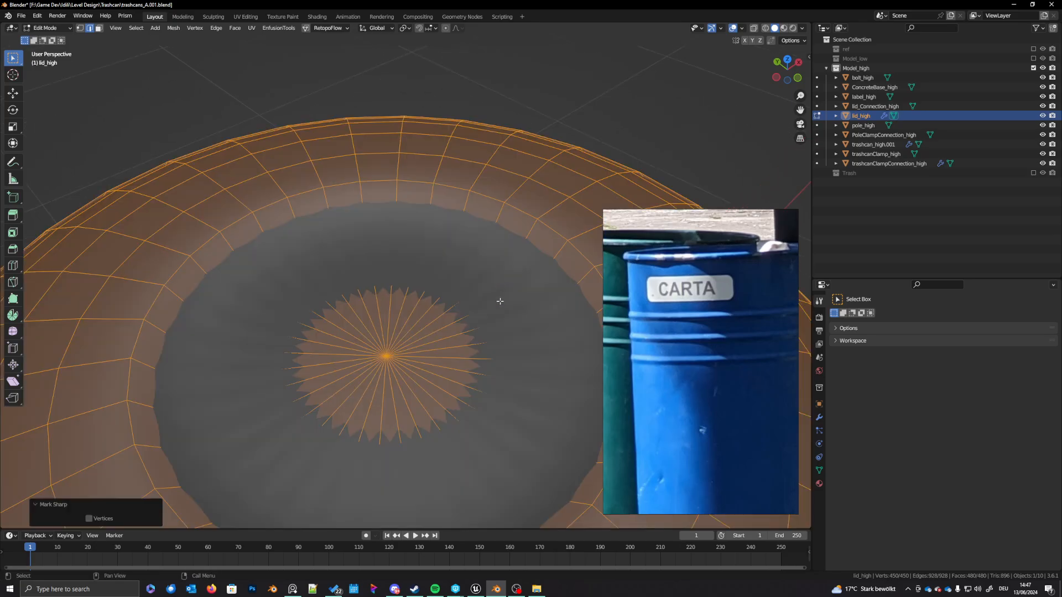
{"action": "key", "text": "ctrl+r"}
{"action": "left_click", "coordinate": [525, 251]}
{"action": "left_click", "coordinate": [500, 254]}
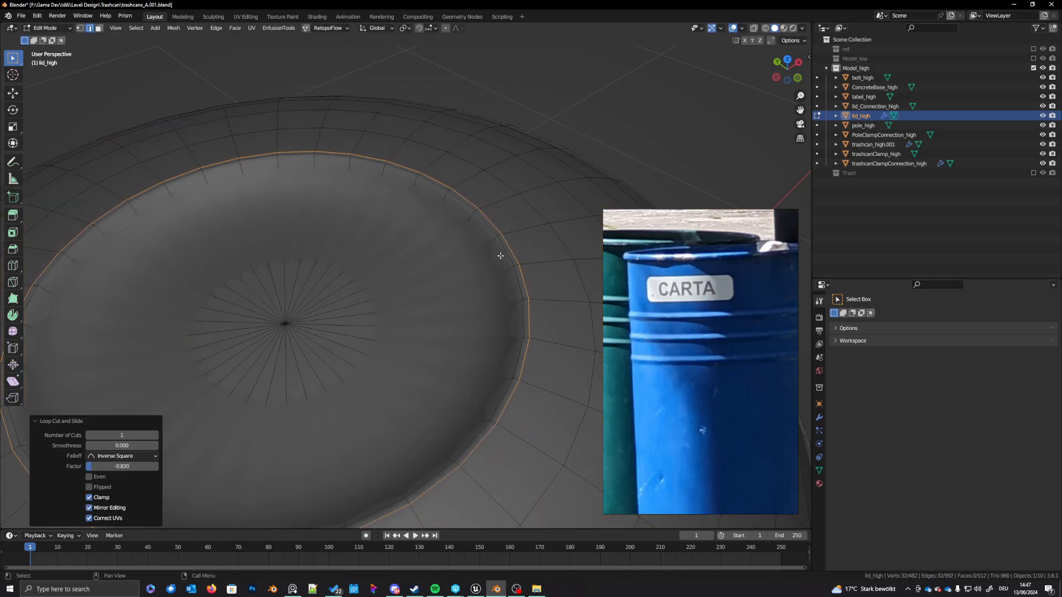
{"action": "key", "text": "ctrl+r"}
{"action": "left_click", "coordinate": [504, 273]}
{"action": "left_click", "coordinate": [501, 277]}
{"action": "key", "text": "ctrl+r"}
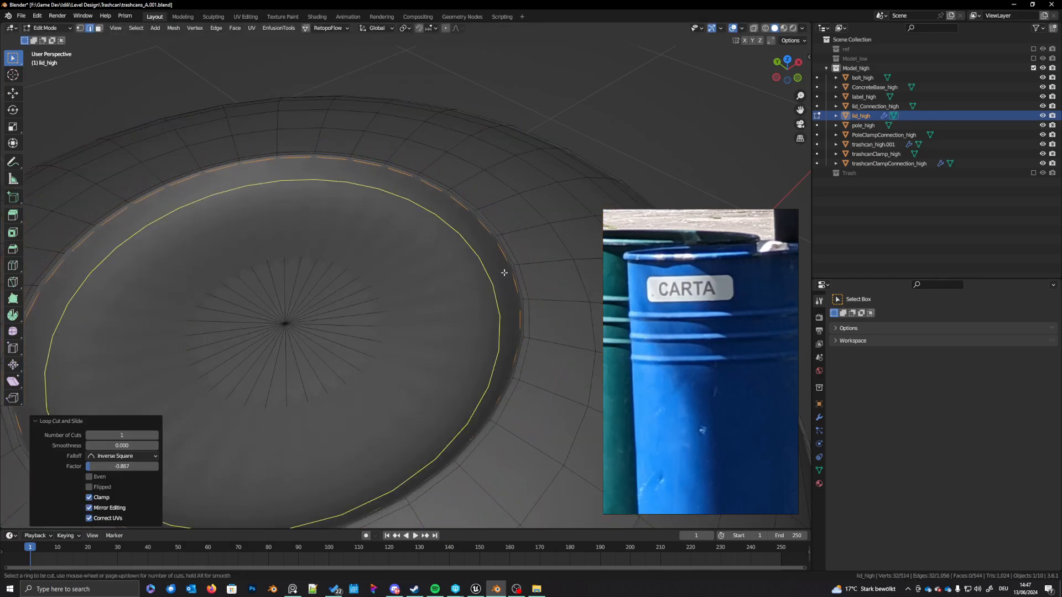
{"action": "left_click", "coordinate": [487, 285]}
{"action": "left_click", "coordinate": [482, 290]}
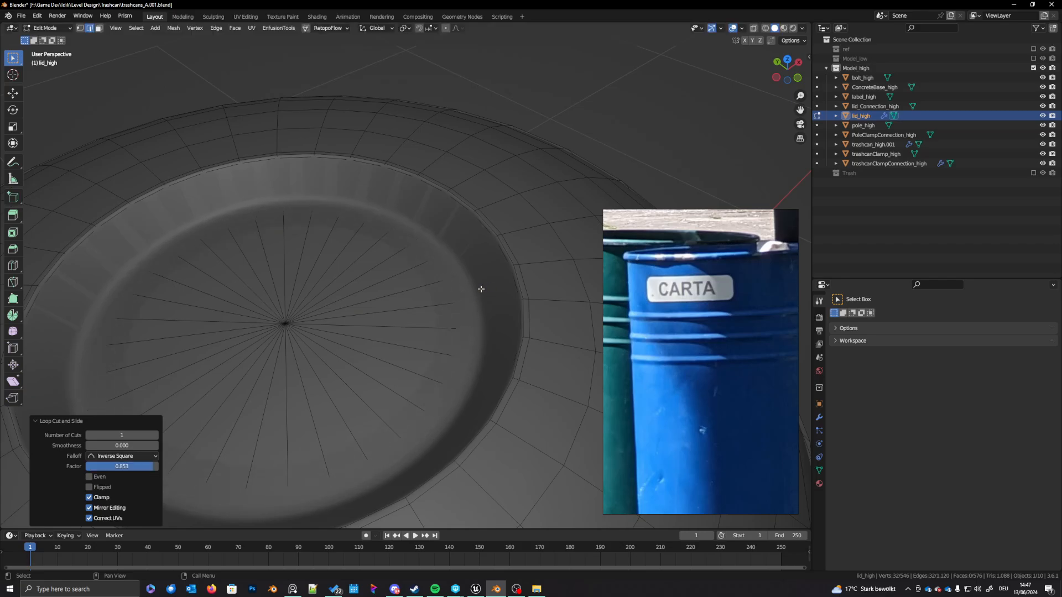
Step: Inset the triangle-fan faces at the bottom of the lid's recess by 0.001533 m
{"action": "left_click", "coordinate": [288, 323]}
{"action": "key", "text": "ctrl+KP_Add"}
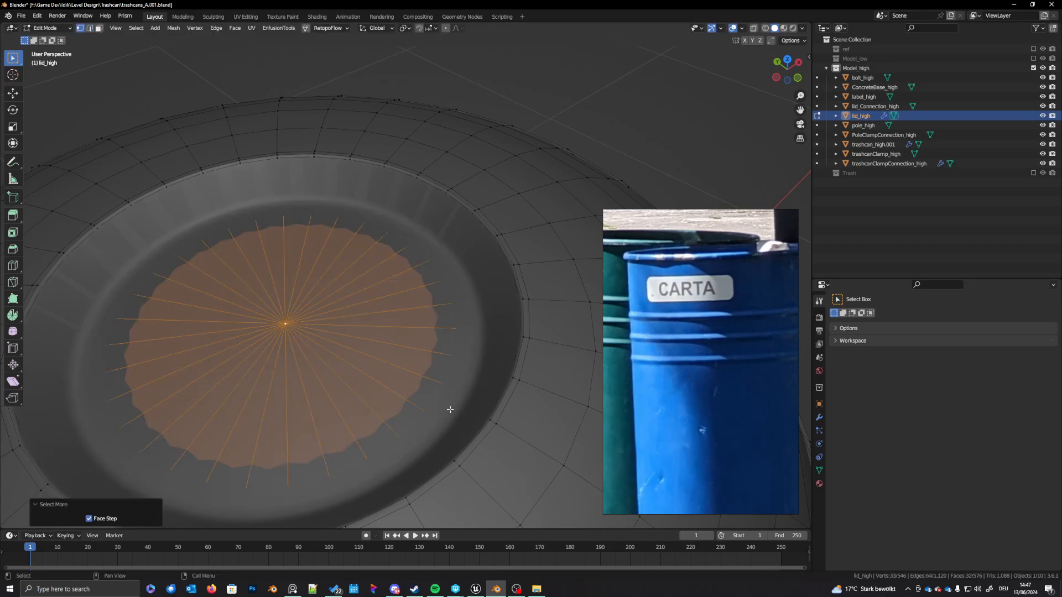
{"action": "scroll", "coordinate": [451, 410], "scroll_direction": "up", "scroll_amount": 2}
{"action": "key", "text": "i"}
{"action": "left_click", "coordinate": [497, 406]}
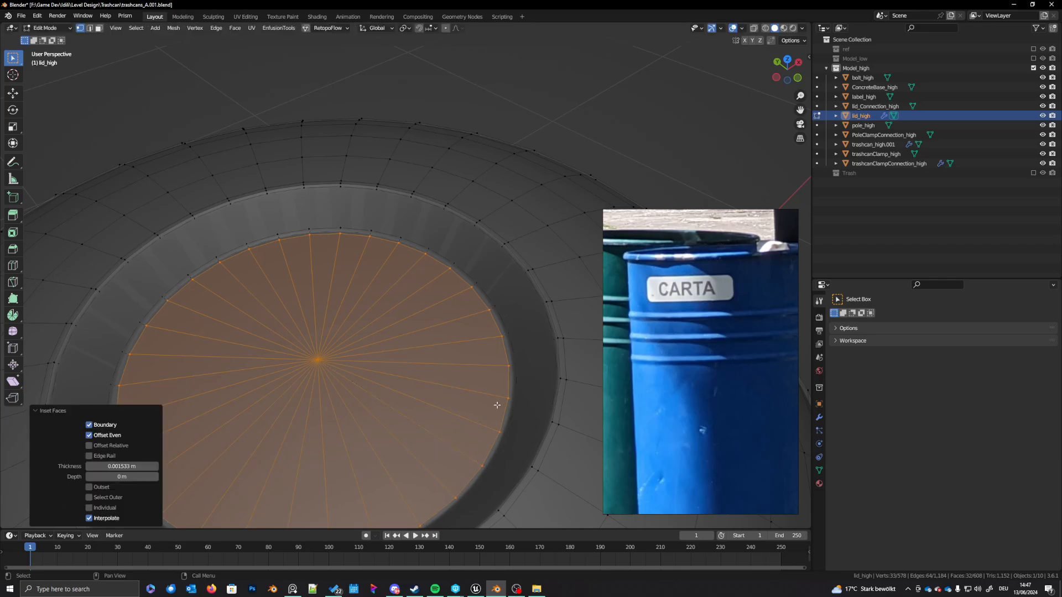
Step: Add a supporting edge loop on the lid's outer wall, slid close to its lower edge
{"action": "scroll", "coordinate": [498, 406], "scroll_direction": "down", "scroll_amount": 4}
{"action": "middle_click_drag", "start_coordinate": [495, 384], "coordinate": [463, 249]}
{"action": "key", "text": "ctrl+r"}
{"action": "left_click", "coordinate": [459, 255]}
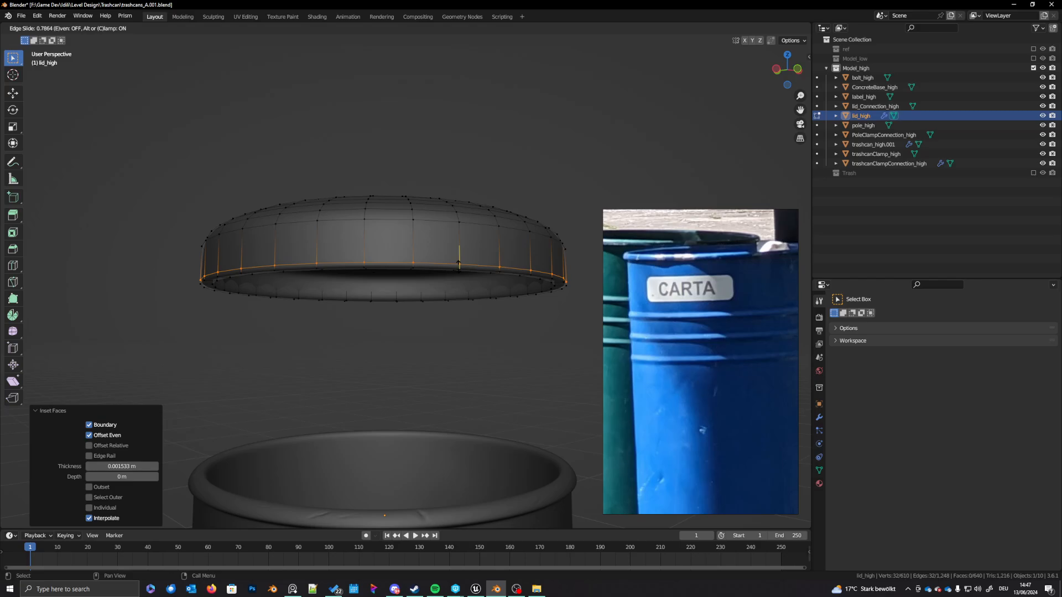
{"action": "left_click", "coordinate": [458, 265]}
Step: Add two supporting edge loops around the rim on the lid's underside
{"action": "middle_click_drag", "start_coordinate": [450, 285], "coordinate": [462, 265]}
{"action": "key", "text": "KP_Decimal"}
{"action": "scroll", "coordinate": [476, 211], "scroll_direction": "up", "scroll_amount": 3}
{"action": "middle_click_drag", "start_coordinate": [469, 221], "coordinate": [421, 293], "text": "shift"}
{"action": "middle_click_drag", "start_coordinate": [533, 116], "coordinate": [512, 160], "text": "shift"}
{"action": "key", "text": "ctrl+r"}
{"action": "left_click", "coordinate": [510, 163]}
{"action": "left_click", "coordinate": [513, 160]}
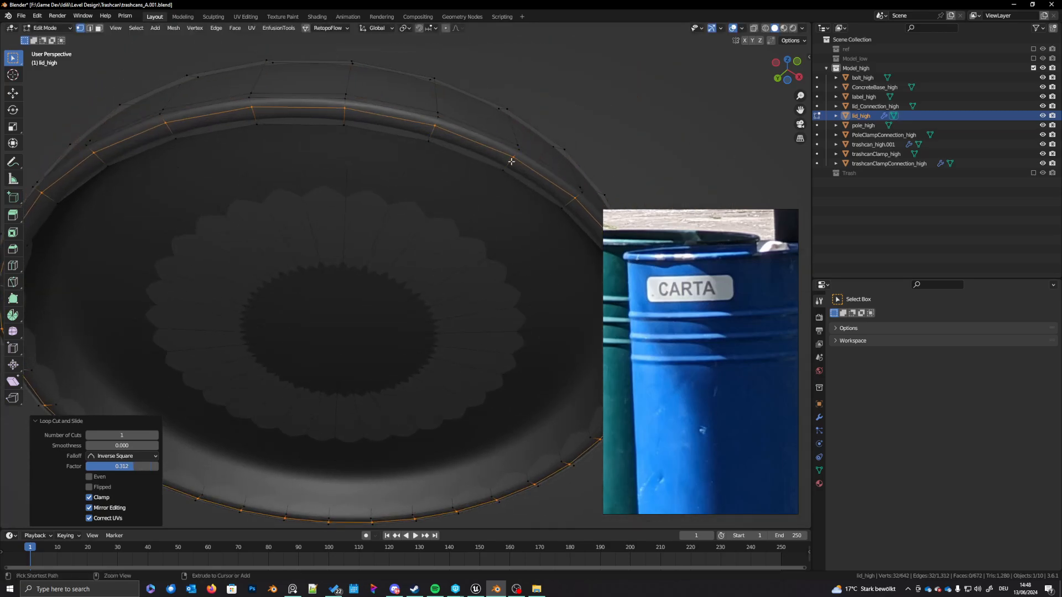
{"action": "key", "text": "ctrl+r"}
{"action": "left_click", "coordinate": [512, 160]}
{"action": "left_click", "coordinate": [511, 161]}
Step: Add an edge loop around the lid's inner wall near the rim with slide factor 0.624, and return to Object Mode
{"action": "key", "text": "ctrl+r"}
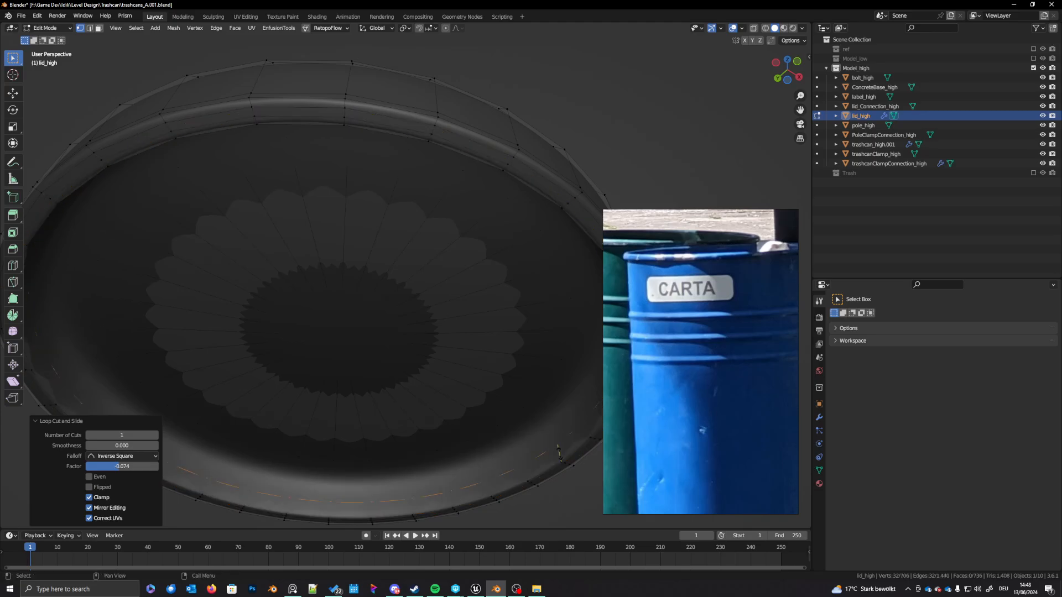
{"action": "left_click", "coordinate": [559, 450]}
{"action": "left_click", "coordinate": [542, 454]}
{"action": "middle_click_drag", "start_coordinate": [545, 447], "coordinate": [510, 447]}
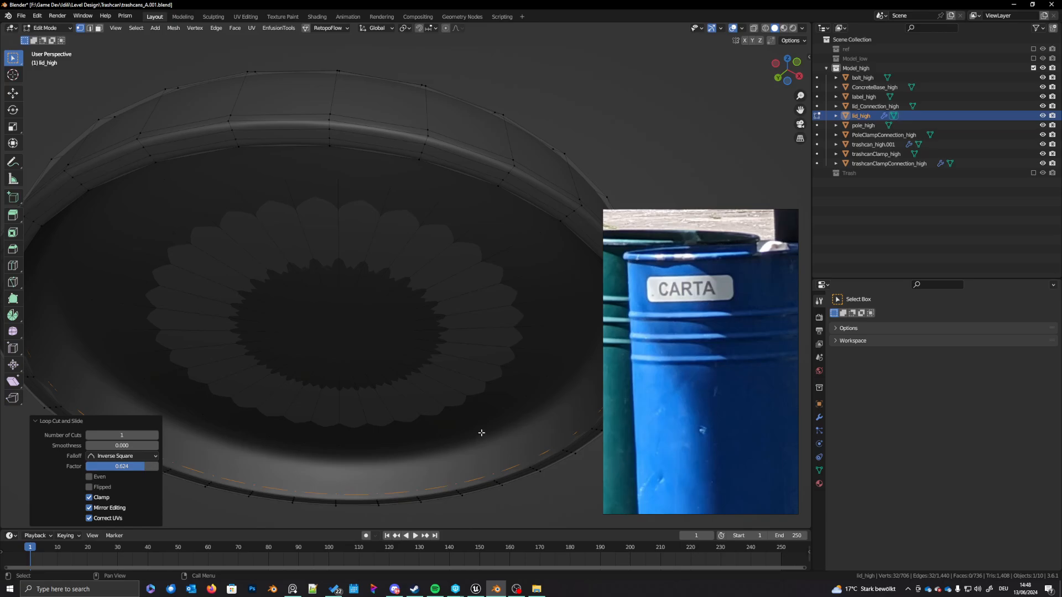
{"action": "middle_click_drag", "start_coordinate": [481, 433], "coordinate": [558, 438]}
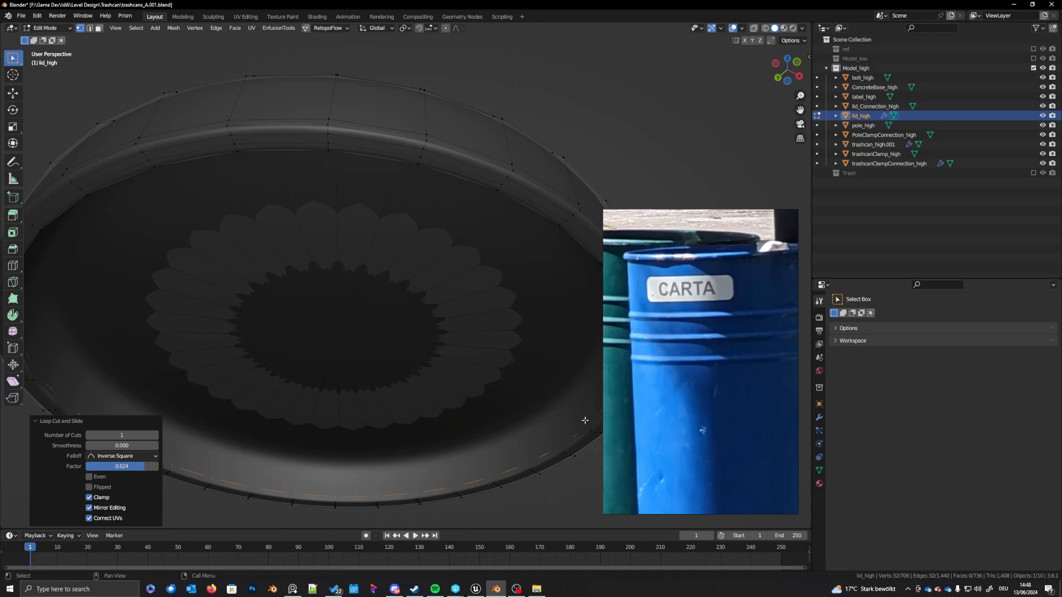
{"action": "scroll", "coordinate": [392, 272], "scroll_direction": "down", "scroll_amount": 5}
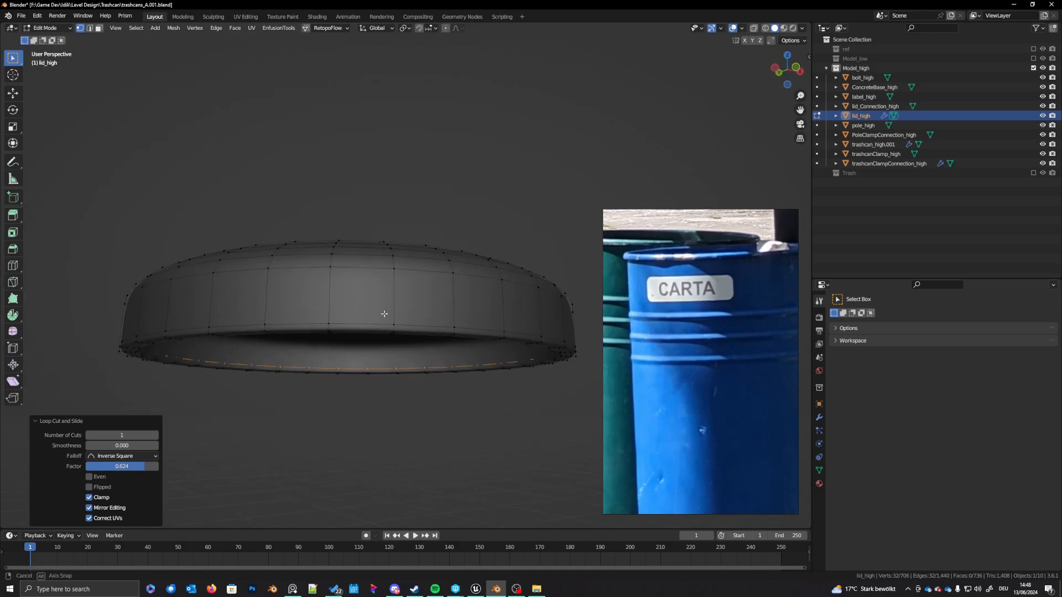
{"action": "key", "text": "Tab"}
{"action": "scroll", "coordinate": [390, 318], "scroll_direction": "down", "scroll_amount": 2}
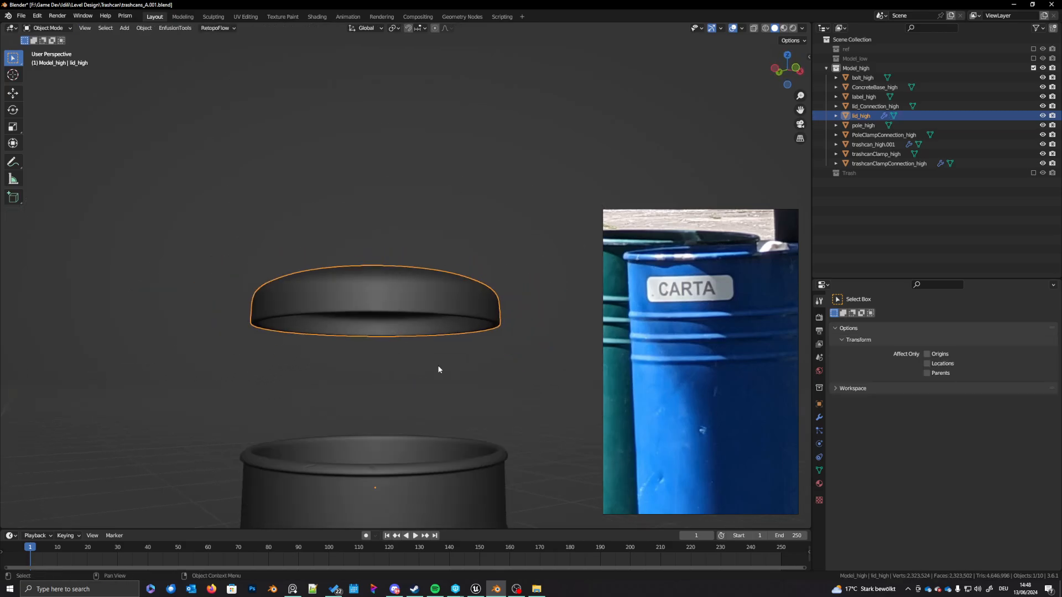
Step: Slide the two edge loops bordering the upper edge of the lid's recess, the outer by 0.058 and the inner by 0.072
{"action": "scroll", "coordinate": [438, 367], "scroll_direction": "down", "scroll_amount": 5}
{"action": "middle_click_drag", "start_coordinate": [435, 333], "coordinate": [450, 406]}
{"action": "scroll", "coordinate": [410, 287], "scroll_direction": "up", "scroll_amount": 6}
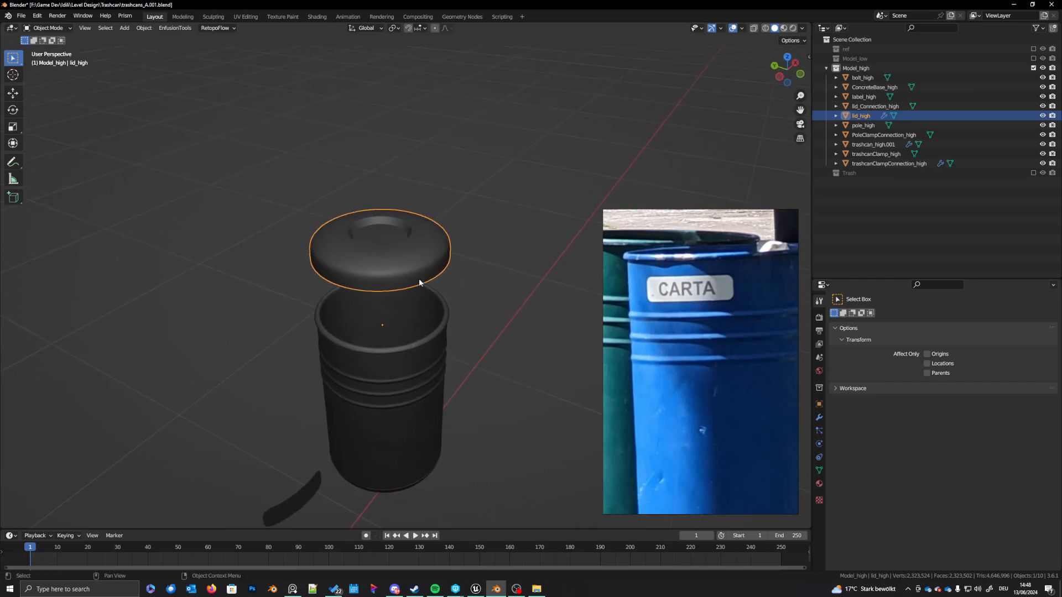
{"action": "scroll", "coordinate": [427, 254], "scroll_direction": "up", "scroll_amount": 5}
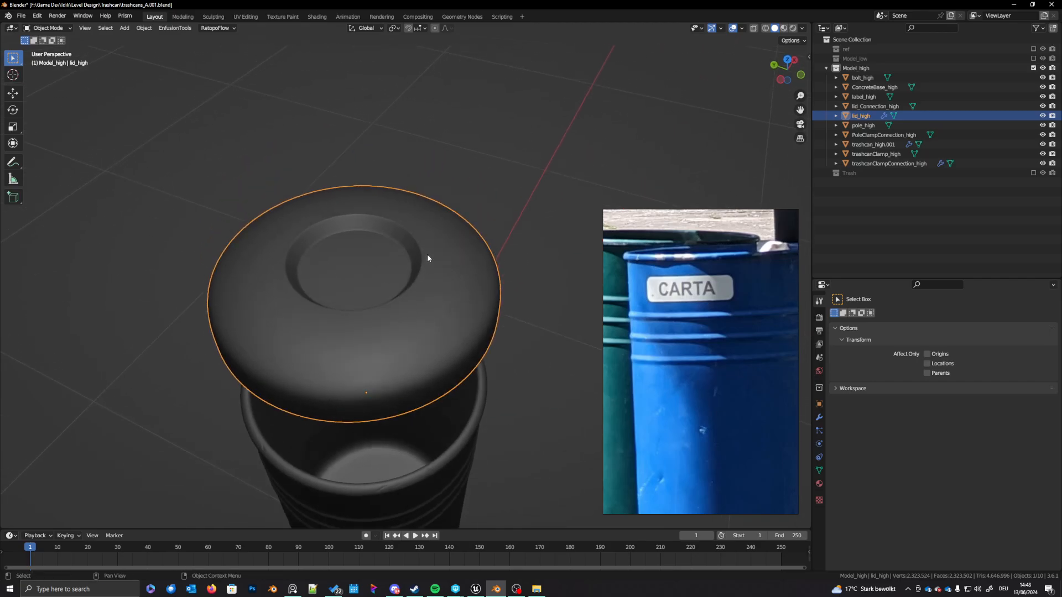
{"action": "scroll", "coordinate": [445, 253], "scroll_direction": "down", "scroll_amount": 8}
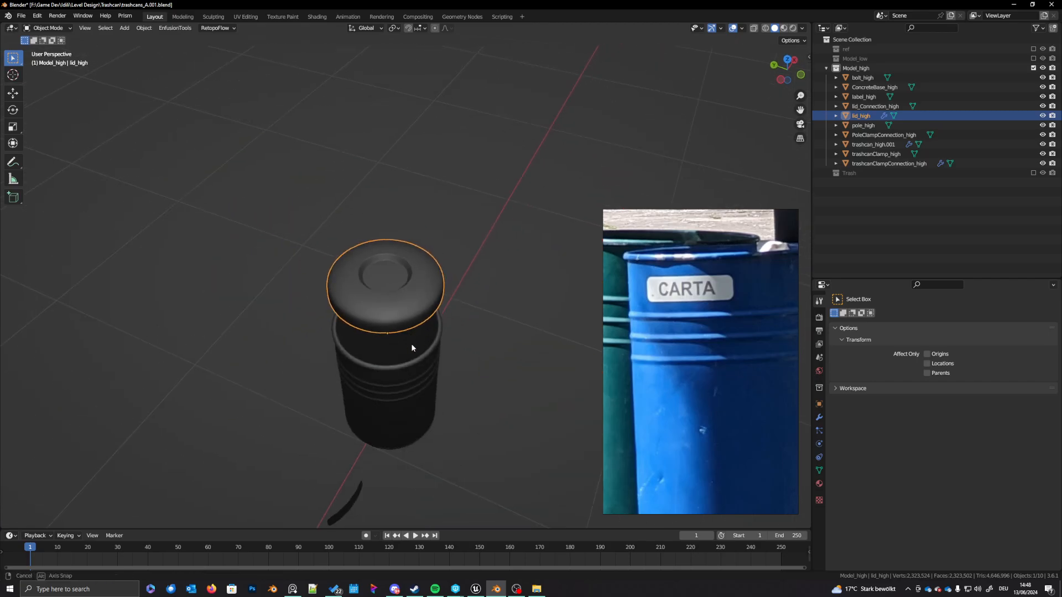
{"action": "middle_click_drag", "start_coordinate": [411, 343], "coordinate": [419, 322]}
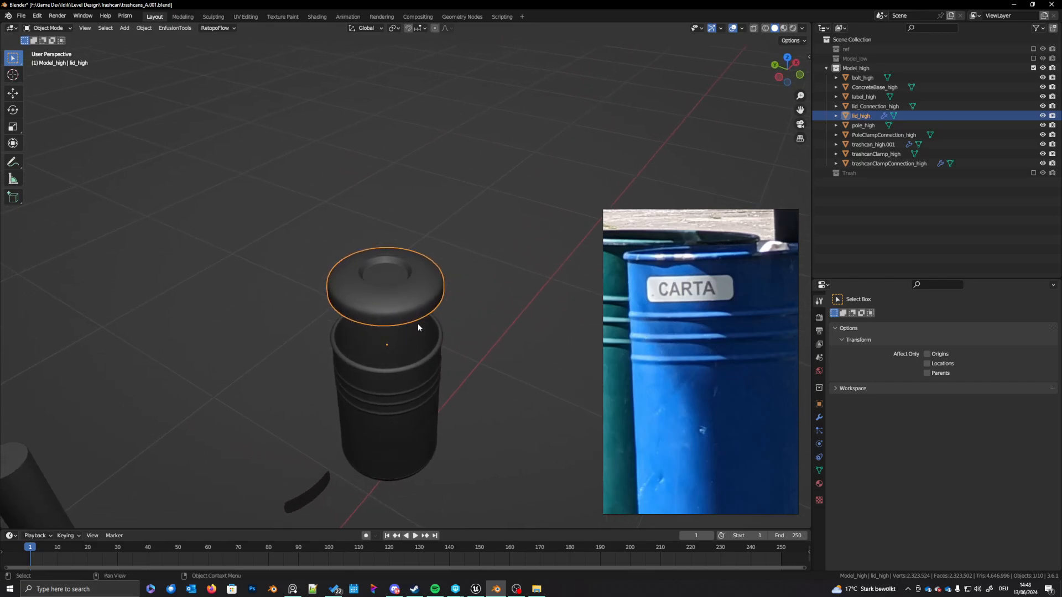
{"action": "scroll", "coordinate": [424, 311], "scroll_direction": "up", "scroll_amount": 6}
{"action": "key", "text": "Tab"}
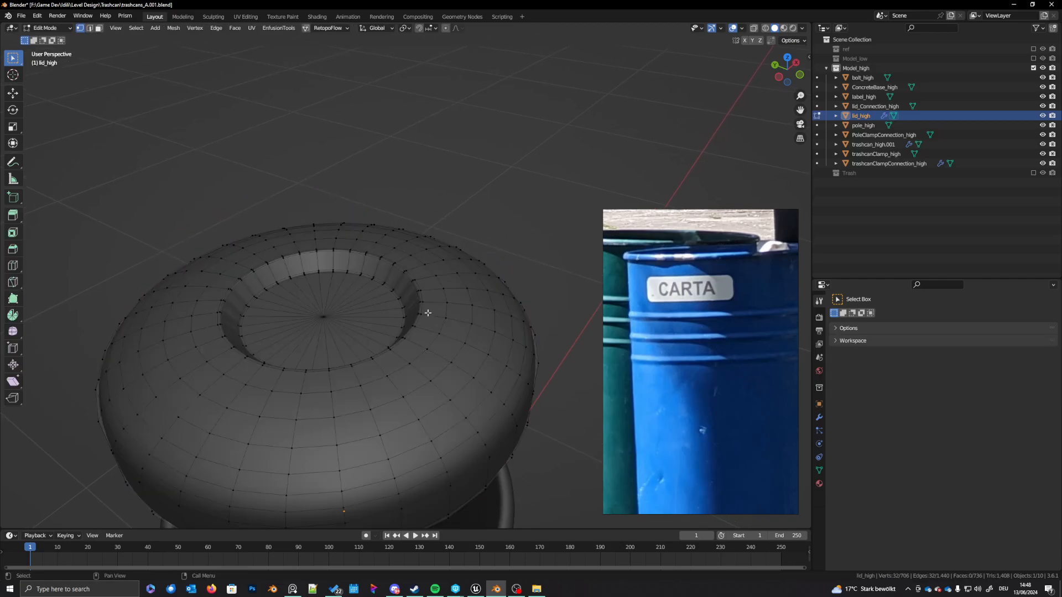
{"action": "scroll", "coordinate": [431, 321], "scroll_direction": "up", "scroll_amount": 4}
{"action": "left_click", "coordinate": [444, 317], "text": "alt"}
{"action": "left_click", "coordinate": [437, 310], "text": "alt"}
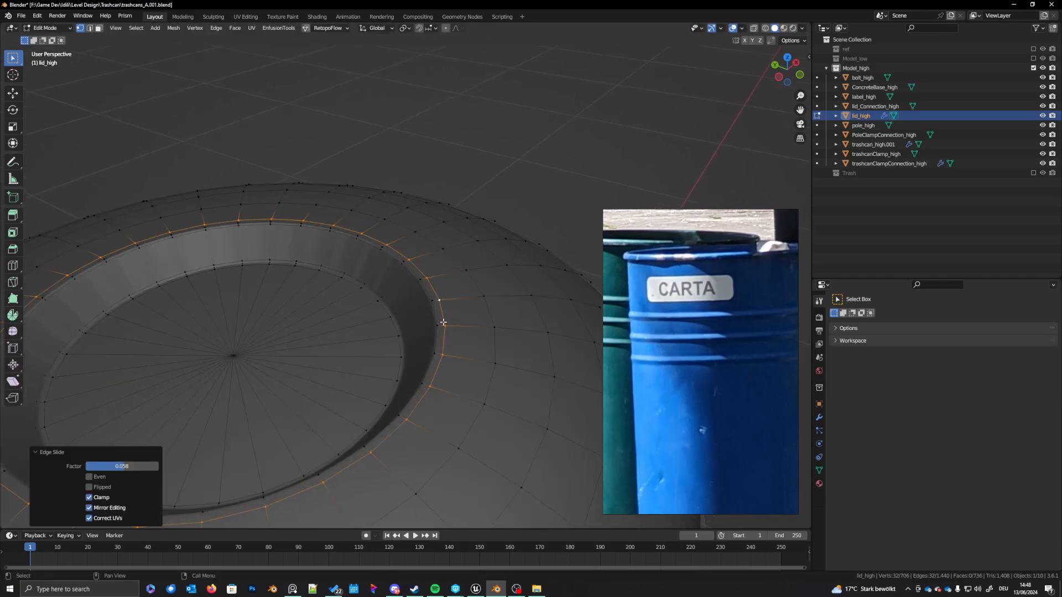
{"action": "middle_click_drag", "start_coordinate": [437, 309], "coordinate": [421, 297]}
{"action": "key", "text": "g"}
{"action": "key", "text": "g"}
{"action": "left_click", "coordinate": [422, 300]}
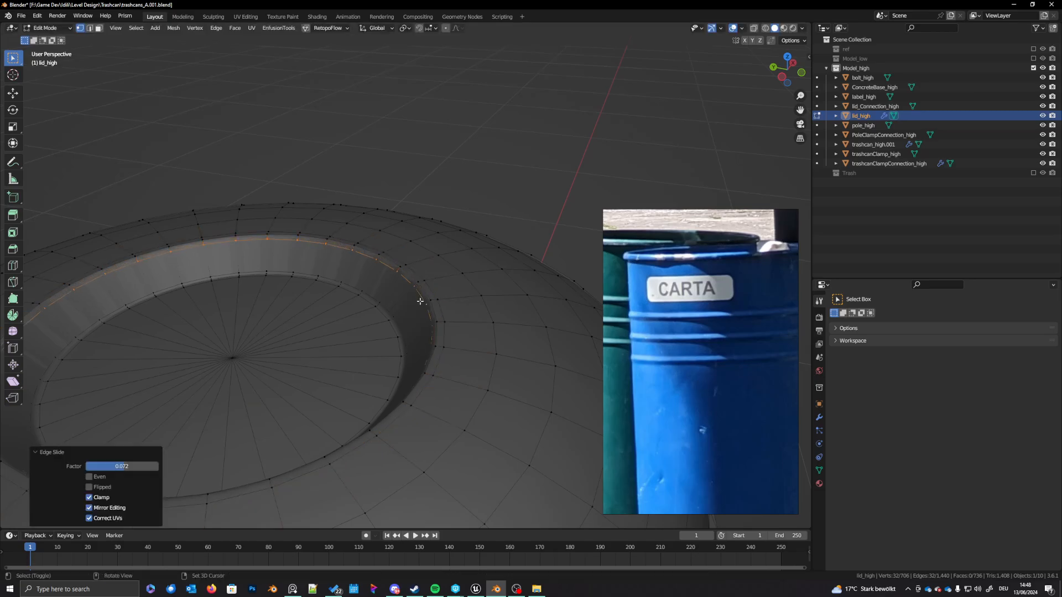
Step: Slide the edge loop at the bottom of the lid's recess wall along the wall, and return to Object Mode
{"action": "left_click", "coordinate": [404, 321], "text": "alt"}
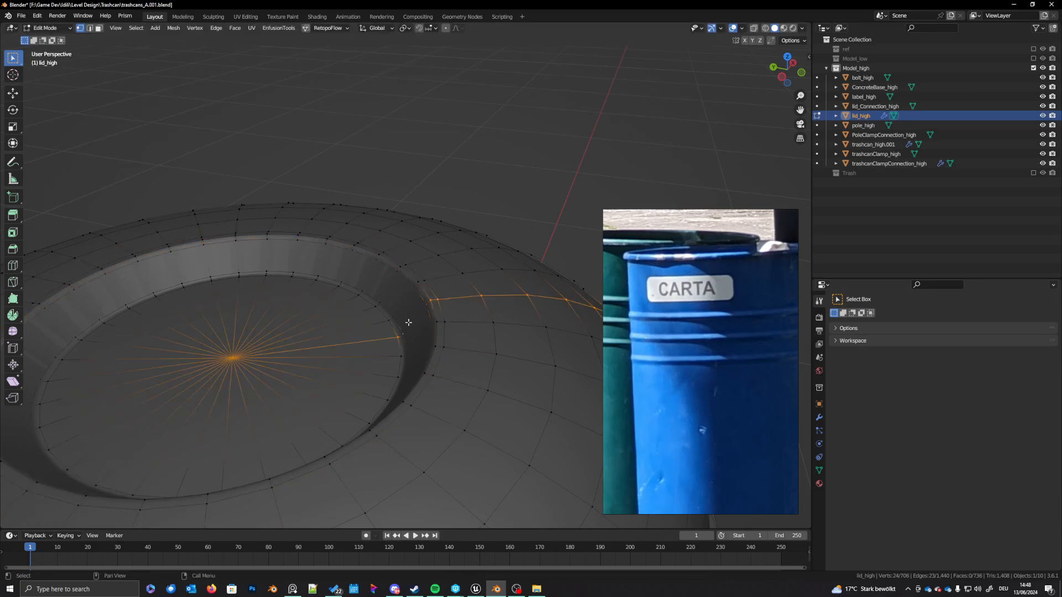
{"action": "key", "text": "alt+z"}
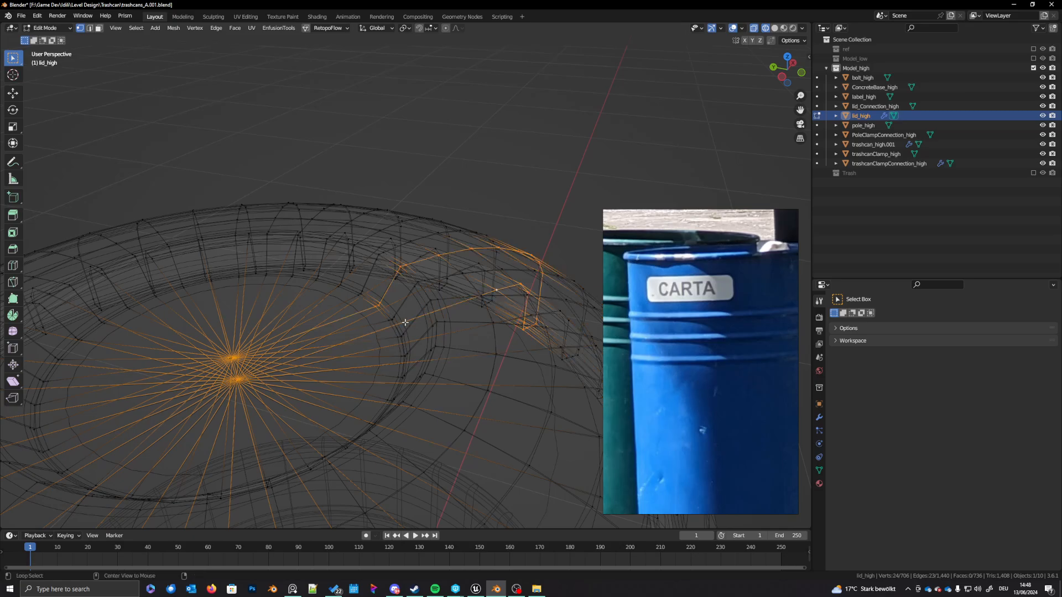
{"action": "left_click", "coordinate": [402, 328], "text": "alt"}
{"action": "key", "text": "alt+z"}
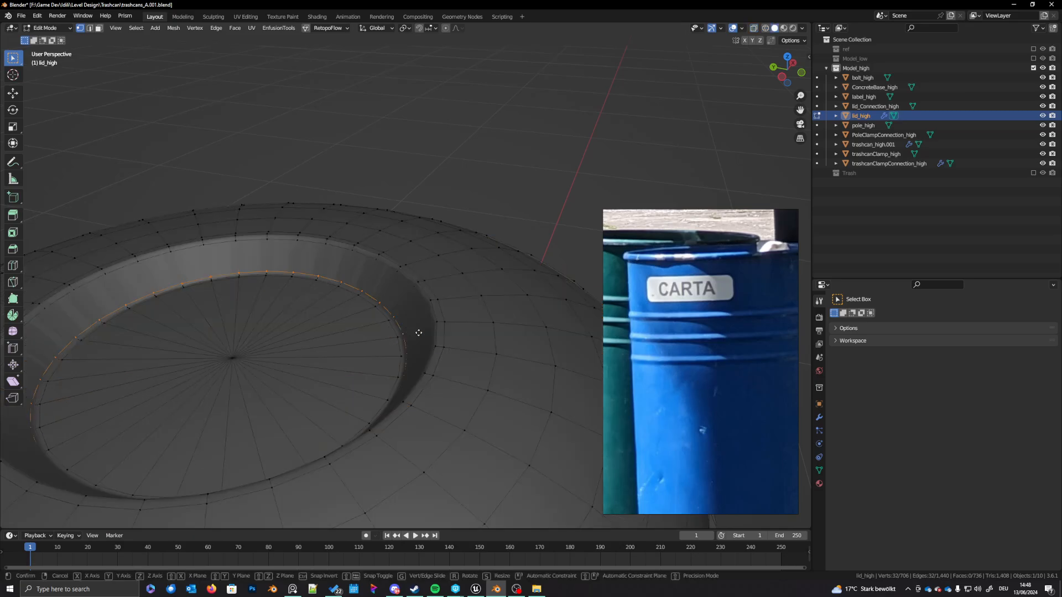
{"action": "key", "text": "g"}
{"action": "key", "text": "g"}
{"action": "left_click", "coordinate": [443, 313]}
{"action": "key", "text": "Tab"}
{"action": "scroll", "coordinate": [412, 362], "scroll_direction": "down", "scroll_amount": 3}
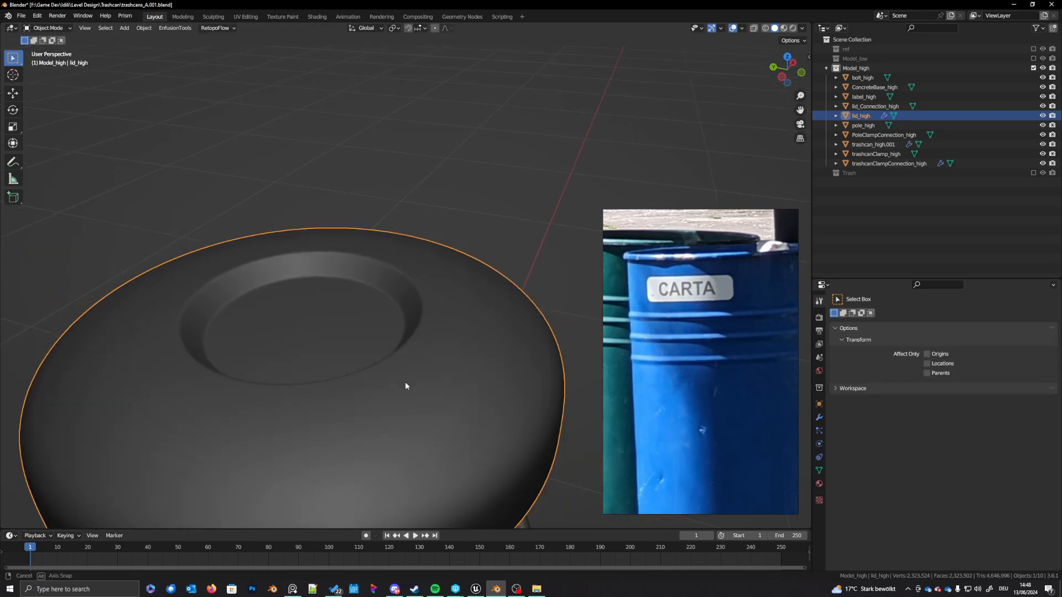
{"action": "scroll", "coordinate": [402, 393], "scroll_direction": "up", "scroll_amount": 2}
{"action": "scroll", "coordinate": [396, 386], "scroll_direction": "down", "scroll_amount": 4}
{"action": "middle_click_drag", "start_coordinate": [391, 411], "coordinate": [413, 377]}
{"action": "scroll", "coordinate": [391, 386], "scroll_direction": "down", "scroll_amount": 2}
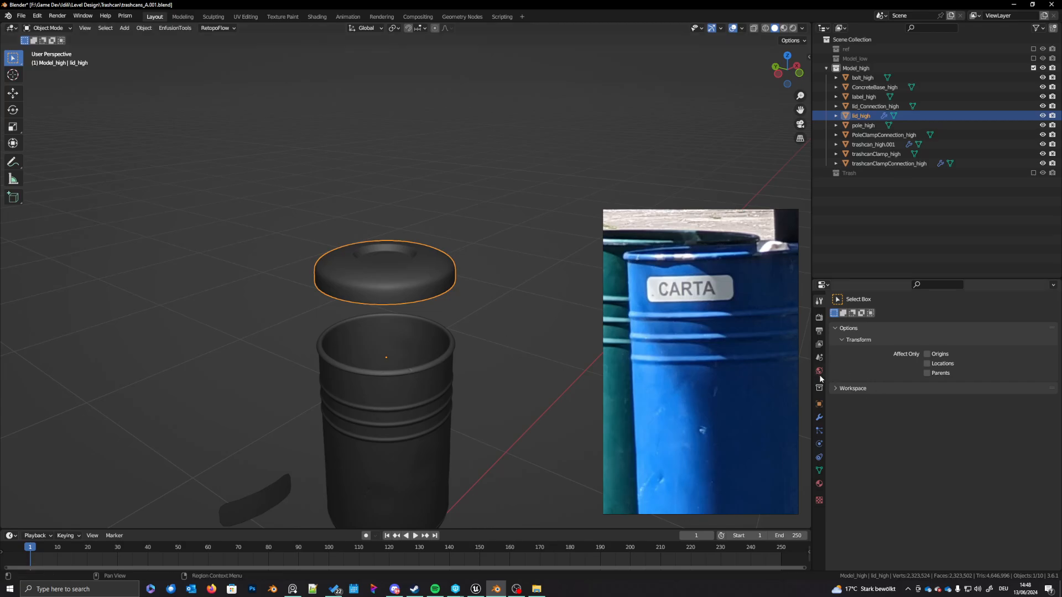
Step: Replace the lid's subdivision modifier with a Multiresolution modifier subdivided to level 5
{"action": "left_click", "coordinate": [820, 420]}
{"action": "key", "text": "ctrl+x"}
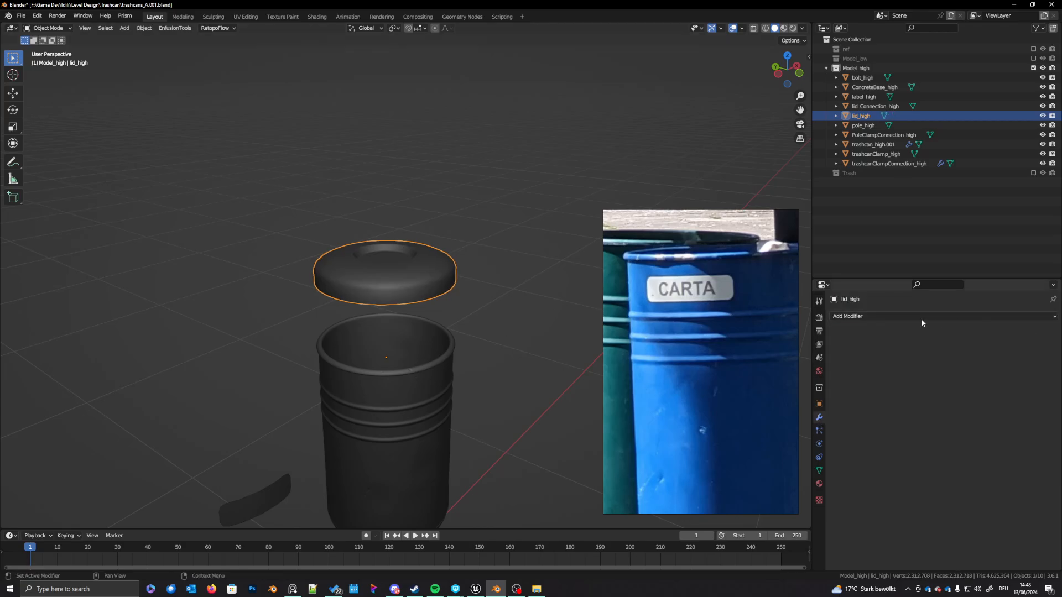
{"action": "left_click", "coordinate": [908, 317]}
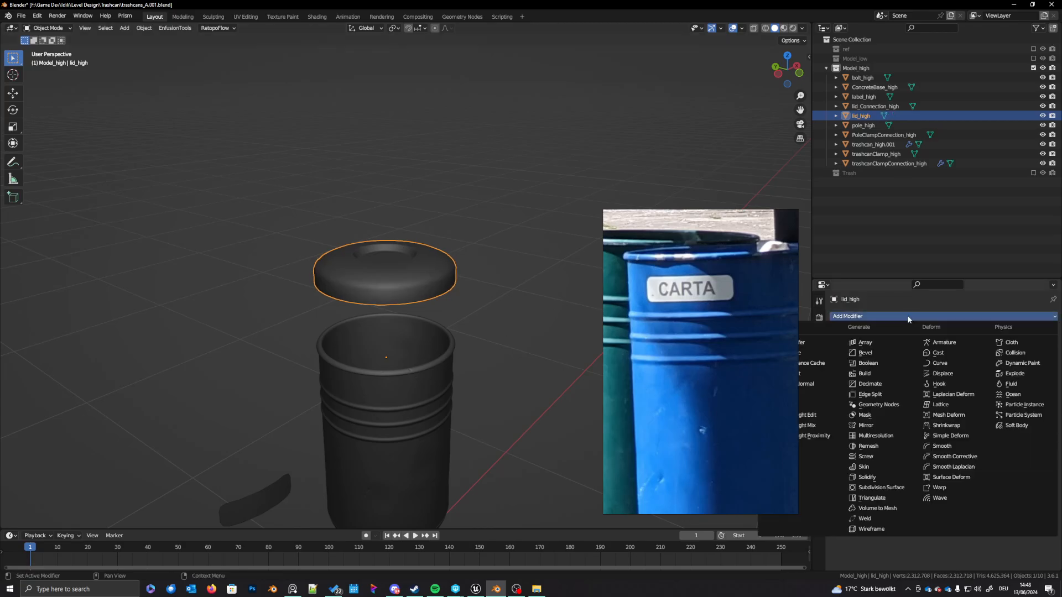
{"action": "left_click", "coordinate": [876, 436]}
{"action": "left_click", "coordinate": [939, 416]}
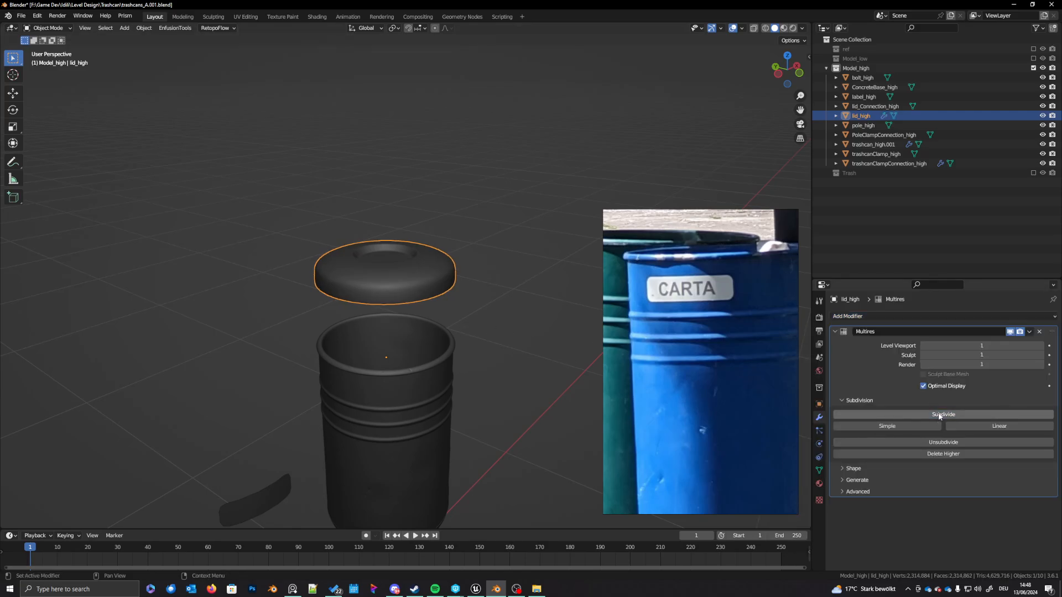
{"action": "left_click", "coordinate": [946, 416]}
{"action": "left_click", "coordinate": [943, 416]}
Step: Switch the lid to Sculpt Mode and choose the Draw Sharp brush
{"action": "scroll", "coordinate": [364, 307], "scroll_direction": "up", "scroll_amount": 5}
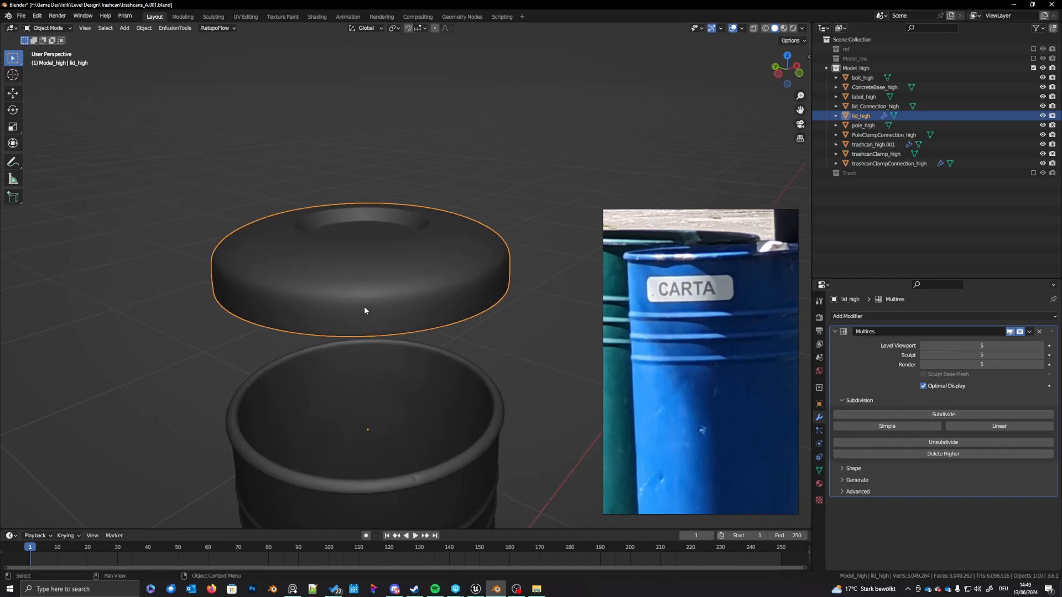
{"action": "middle_click_drag", "start_coordinate": [364, 307], "coordinate": [382, 327]}
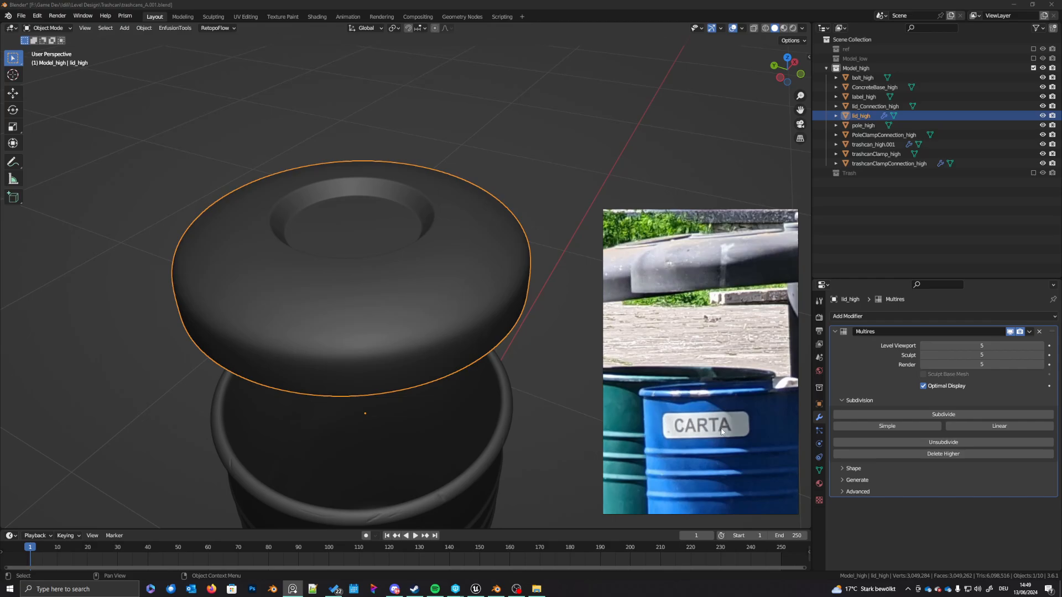
{"action": "middle_click_drag", "start_coordinate": [359, 317], "coordinate": [391, 380]}
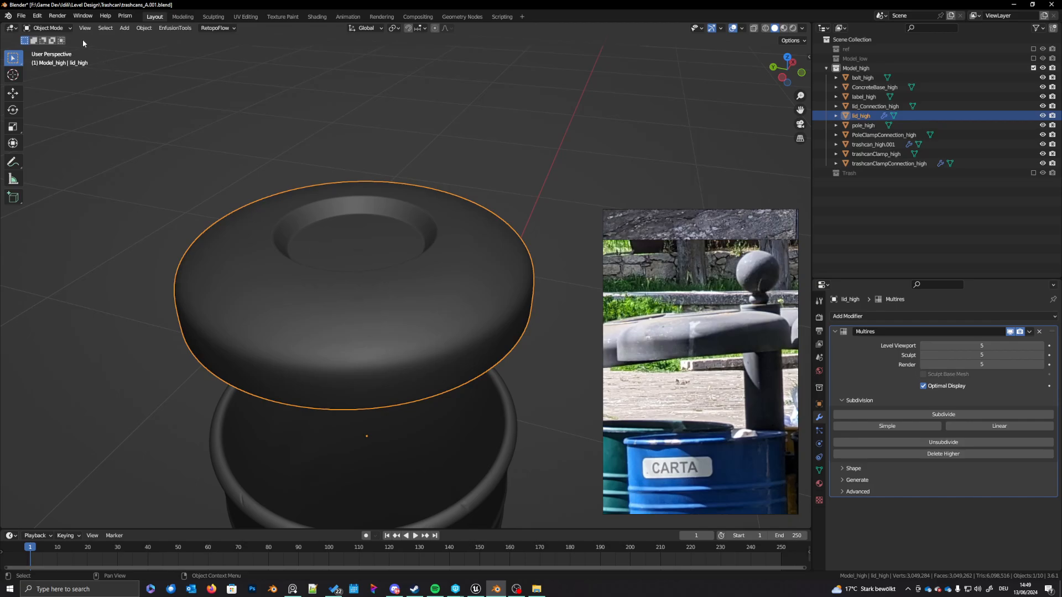
{"action": "key", "text": "ctrl+Tab"}
{"action": "left_click", "coordinate": [354, 362]}
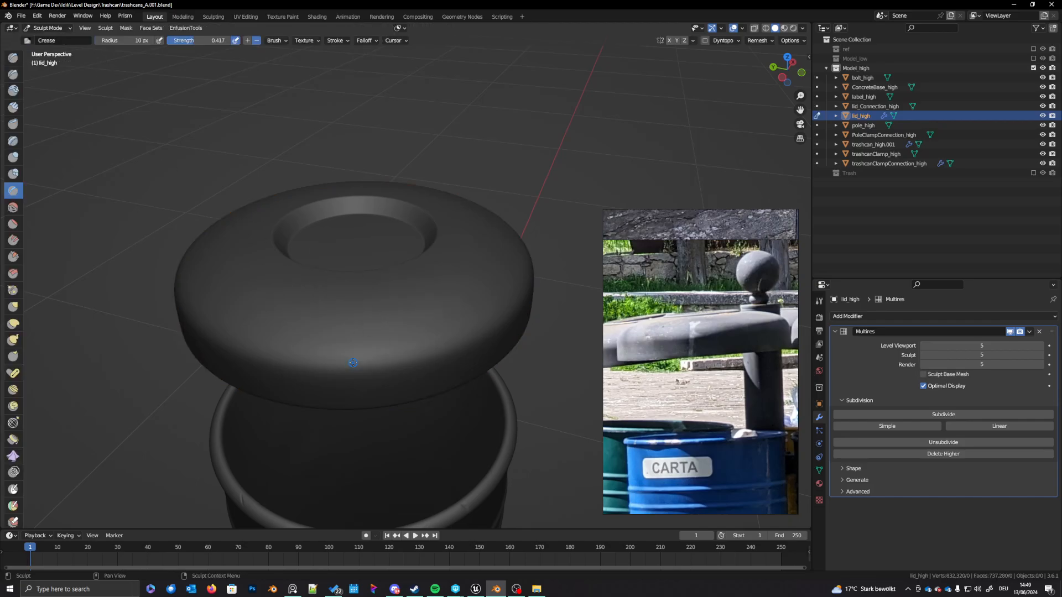
{"action": "middle_click_drag", "start_coordinate": [379, 336], "coordinate": [433, 267]}
{"action": "key", "text": "shift+space"}
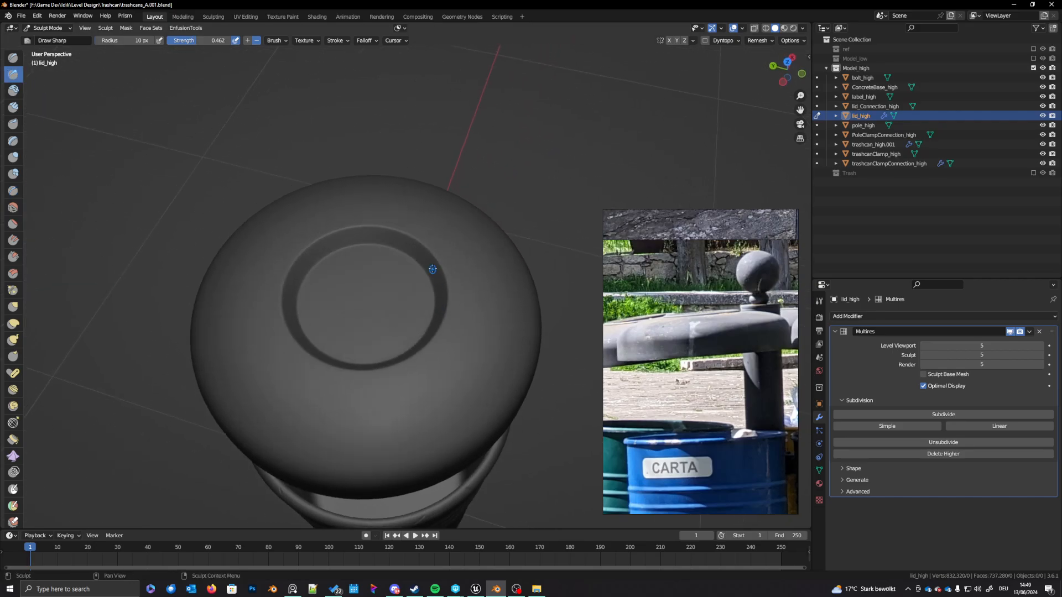
Step: Sculpt a nick in the recess's upper edge, reduce the brush radius to 3 px and carve a finer scratch elsewhere along that edge
{"action": "scroll", "coordinate": [433, 232], "scroll_direction": "up", "scroll_amount": 3}
{"action": "key", "text": "f"}
{"action": "left_click", "coordinate": [434, 237]}
{"action": "left_click", "coordinate": [435, 232]}
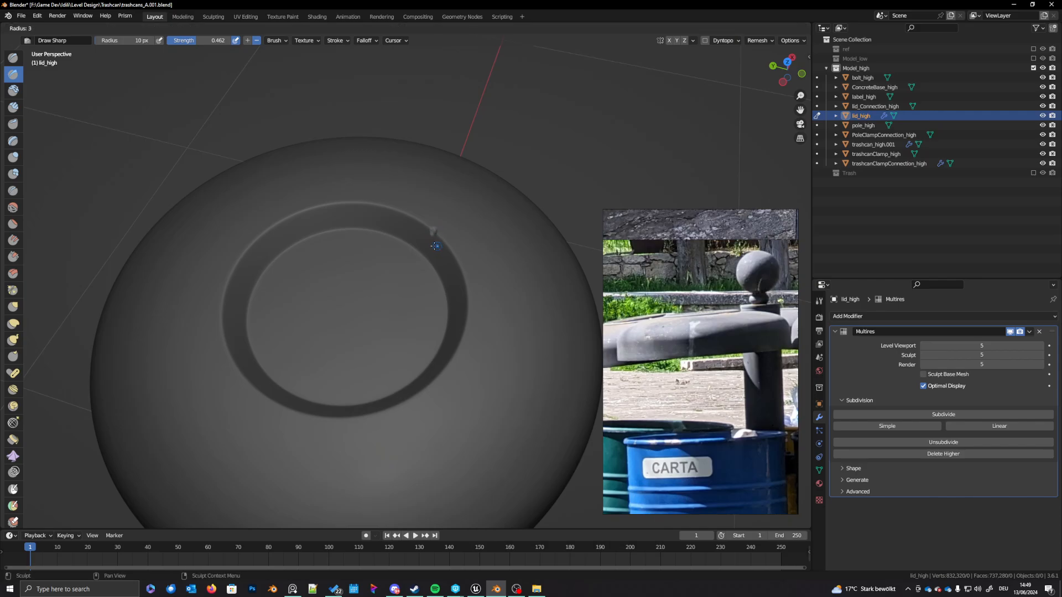
{"action": "left_click_drag", "start_coordinate": [294, 215], "coordinate": [300, 224]}
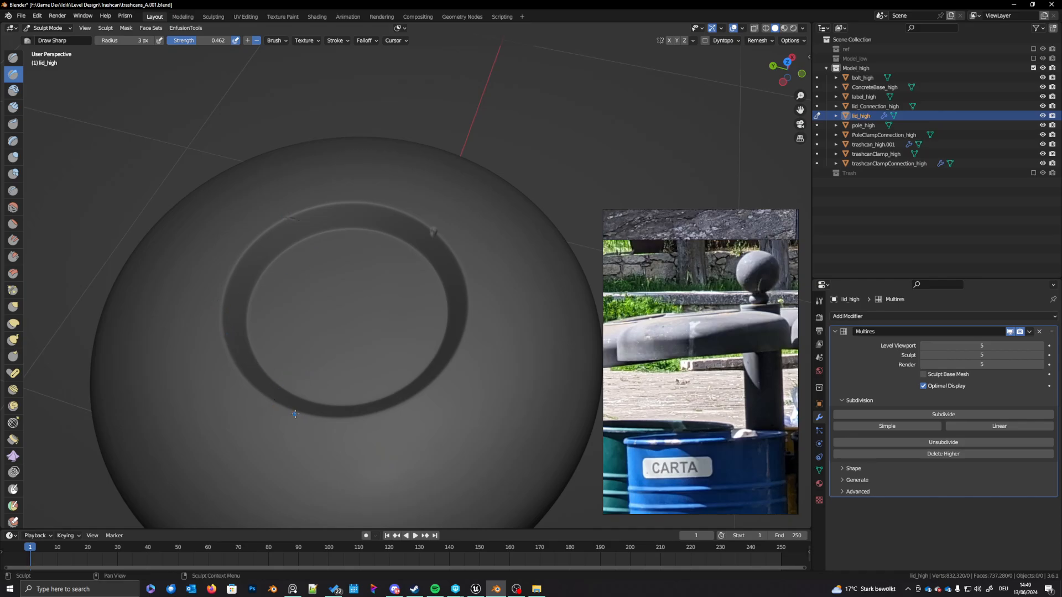
Step: Sculpt further small nicks around the recess's upper edge, varying the brush radius between 8 px and 1 px
{"action": "middle_click_drag", "start_coordinate": [267, 407], "coordinate": [363, 346]}
{"action": "left_click_drag", "start_coordinate": [363, 345], "coordinate": [342, 321]}
{"action": "middle_click_drag", "start_coordinate": [341, 326], "coordinate": [336, 346]}
{"action": "left_click_drag", "start_coordinate": [351, 344], "coordinate": [346, 327]}
{"action": "left_click_drag", "start_coordinate": [343, 321], "coordinate": [297, 280]}
{"action": "key", "text": "f"}
{"action": "left_click", "coordinate": [302, 283]}
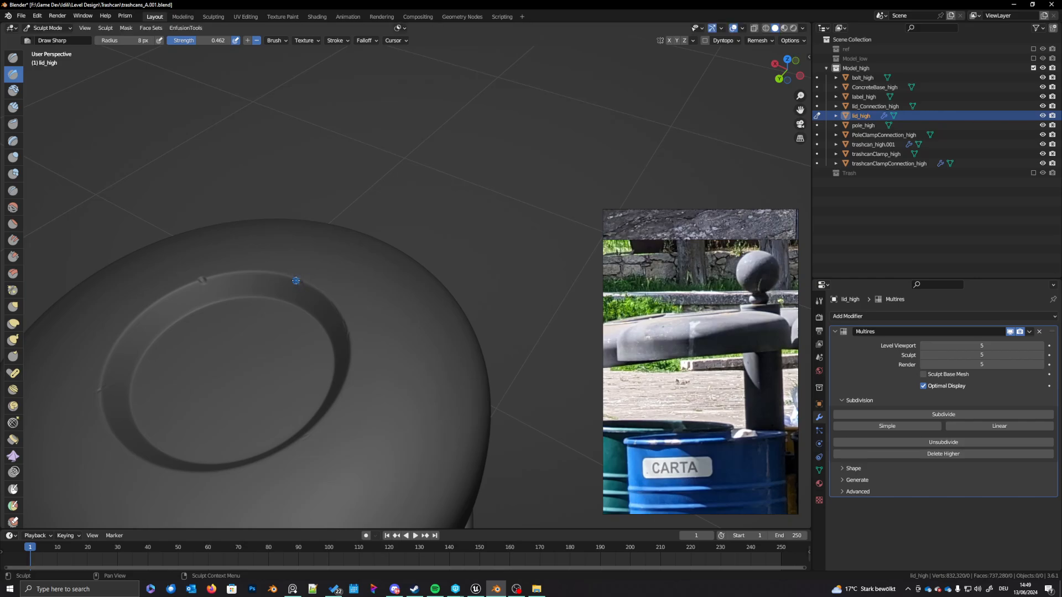
{"action": "key", "text": "f"}
{"action": "left_click", "coordinate": [301, 282]}
Step: Carve thin scratches around the lid's outer side with a brush radius of 3–4 px, raising the strength to 0.513
{"action": "middle_click_drag", "start_coordinate": [301, 280], "coordinate": [386, 380]}
{"action": "key", "text": "f"}
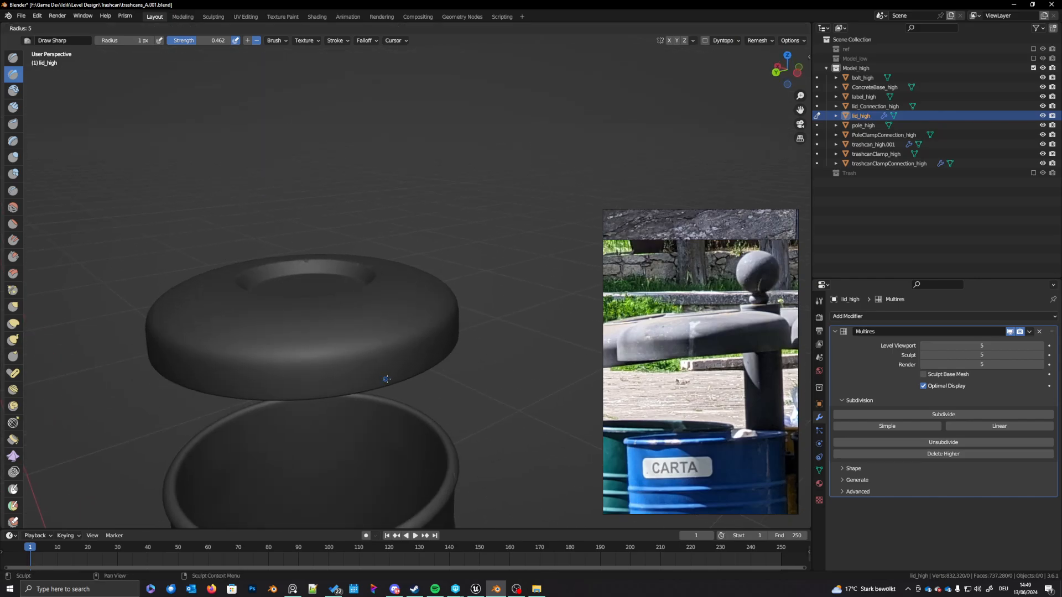
{"action": "left_click", "coordinate": [386, 379]}
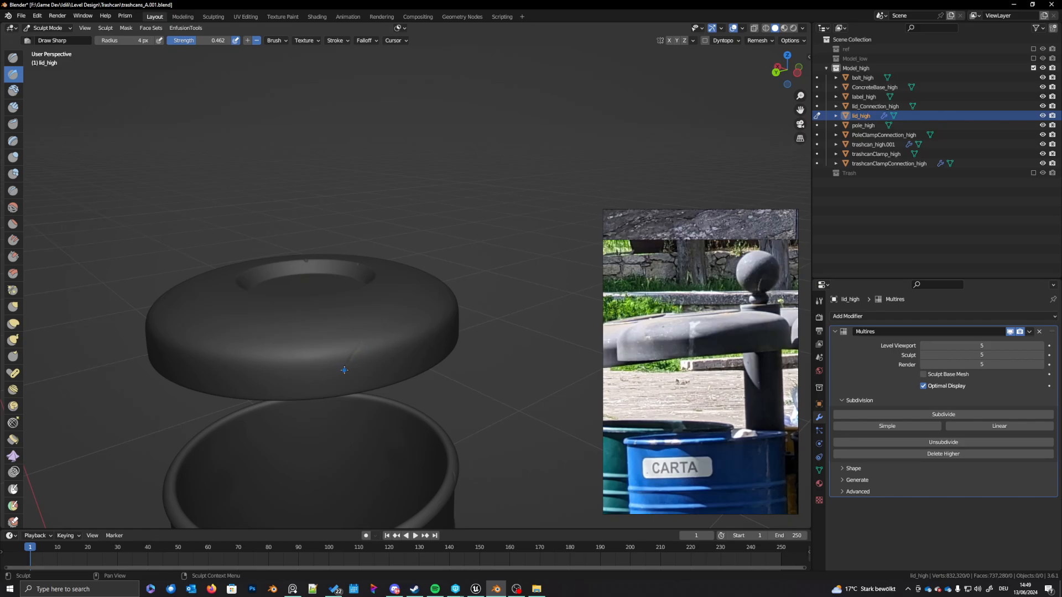
{"action": "key", "text": "ctrl"}
{"action": "left_click_drag", "start_coordinate": [204, 43], "coordinate": [208, 43]}
{"action": "middle_click_drag", "start_coordinate": [418, 336], "coordinate": [415, 350]}
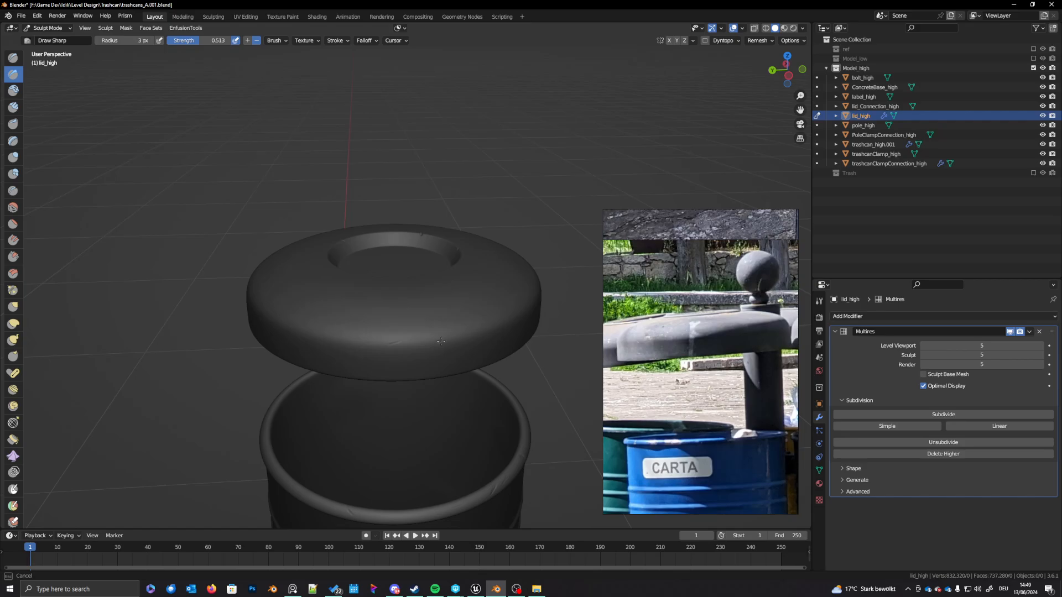
{"action": "middle_click_drag", "start_coordinate": [340, 339], "coordinate": [366, 350]}
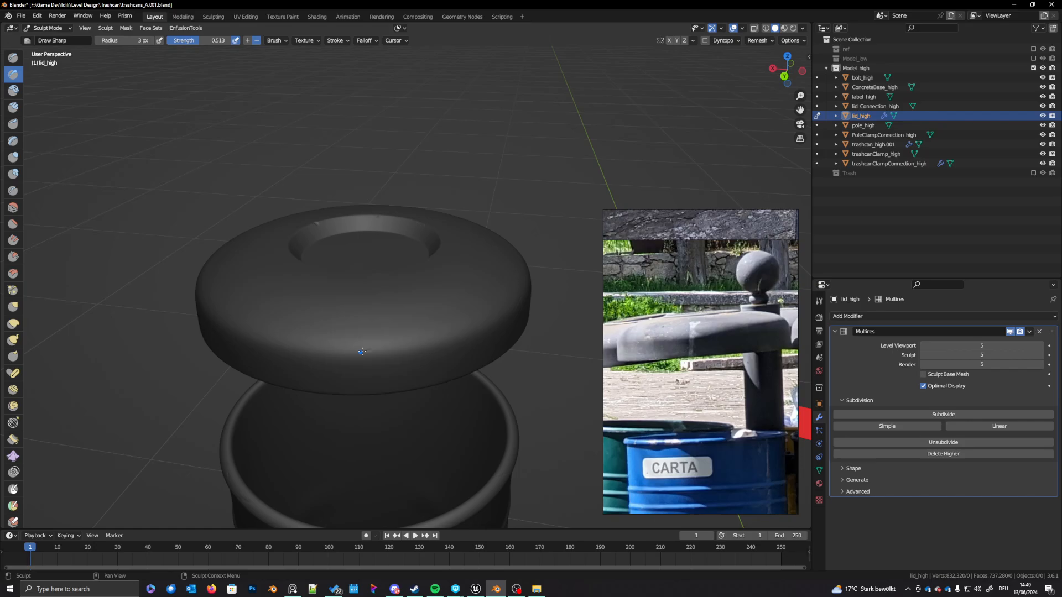
{"action": "middle_click_drag", "start_coordinate": [358, 357], "coordinate": [260, 373]}
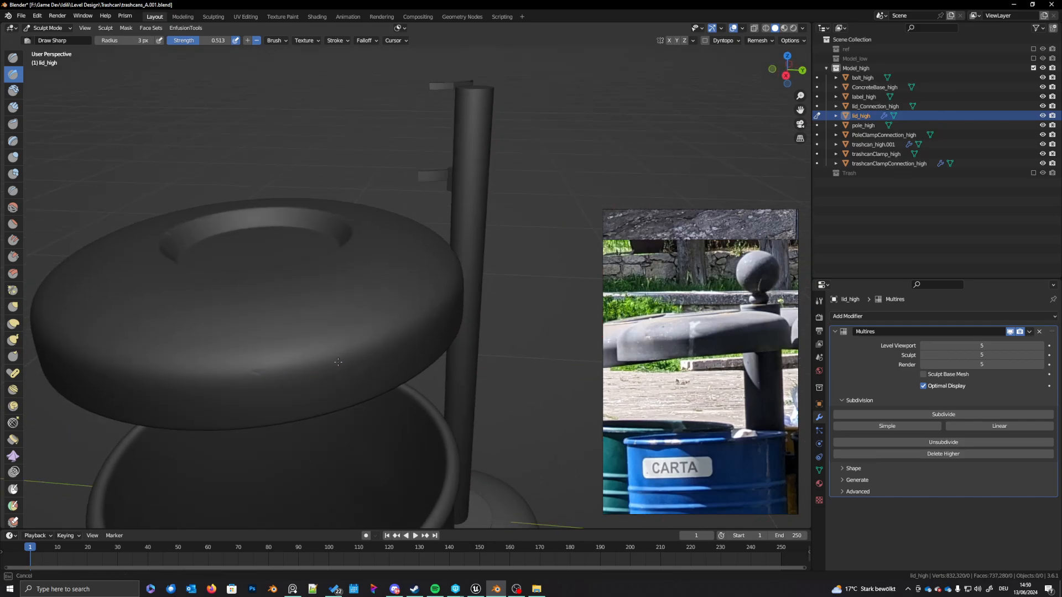
Step: Sculpt small dents and nicks along the lid's lower rim, working around it from below
{"action": "middle_click_drag", "start_coordinate": [338, 362], "coordinate": [366, 375]}
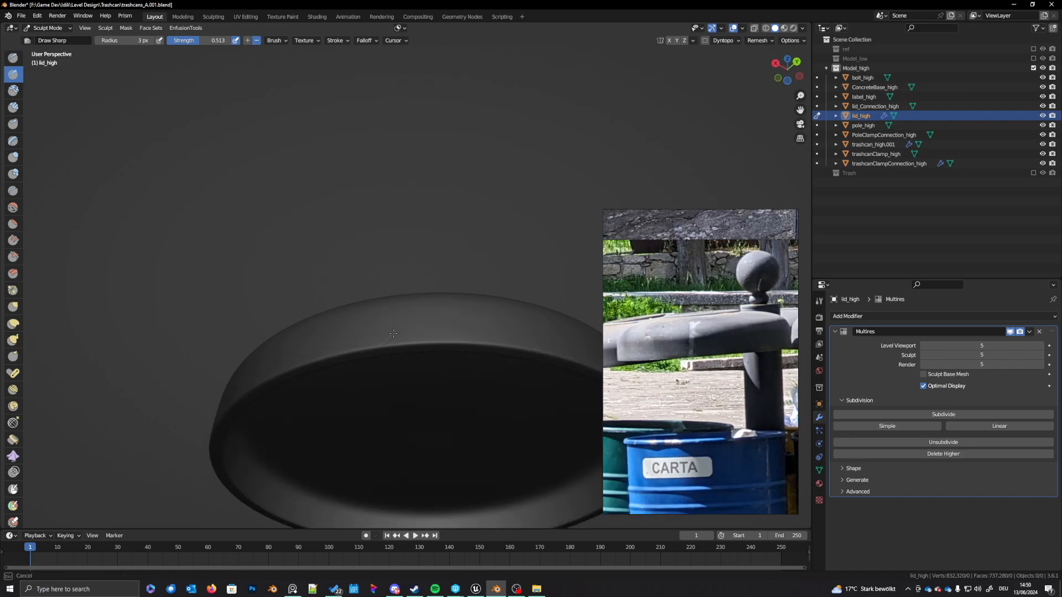
{"action": "mouse_move", "coordinate": [412, 327]}
{"action": "middle_mouse_down"}
{"action": "mouse_move", "coordinate": [372, 326]}
{"action": "mouse_move", "coordinate": [398, 348]}
{"action": "mouse_move", "coordinate": [375, 359]}
{"action": "mouse_move", "coordinate": [409, 330]}
{"action": "middle_mouse_up"}
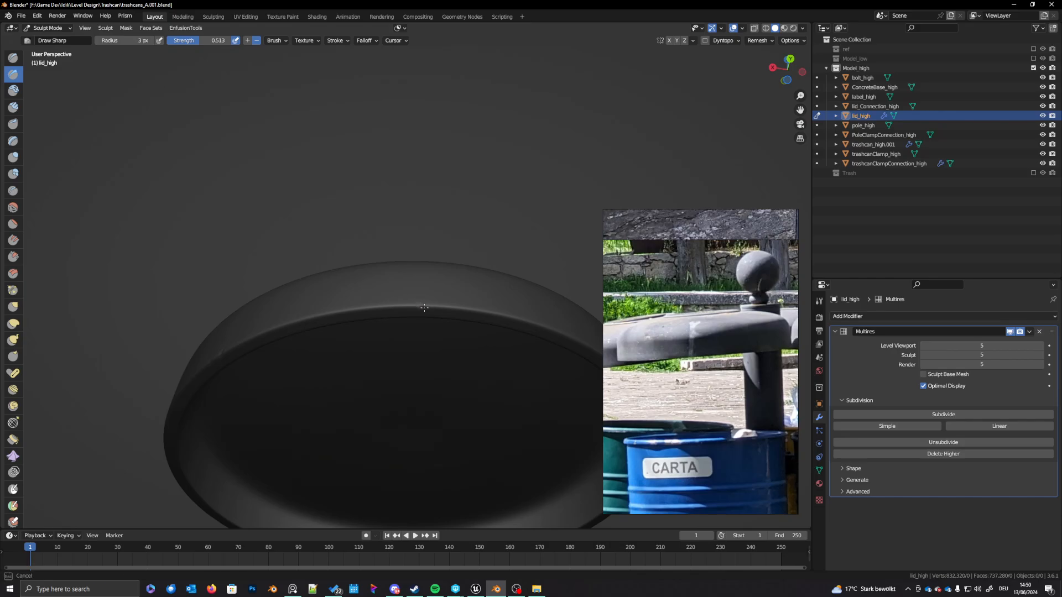
{"action": "middle_click_drag", "start_coordinate": [493, 340], "coordinate": [475, 298]}
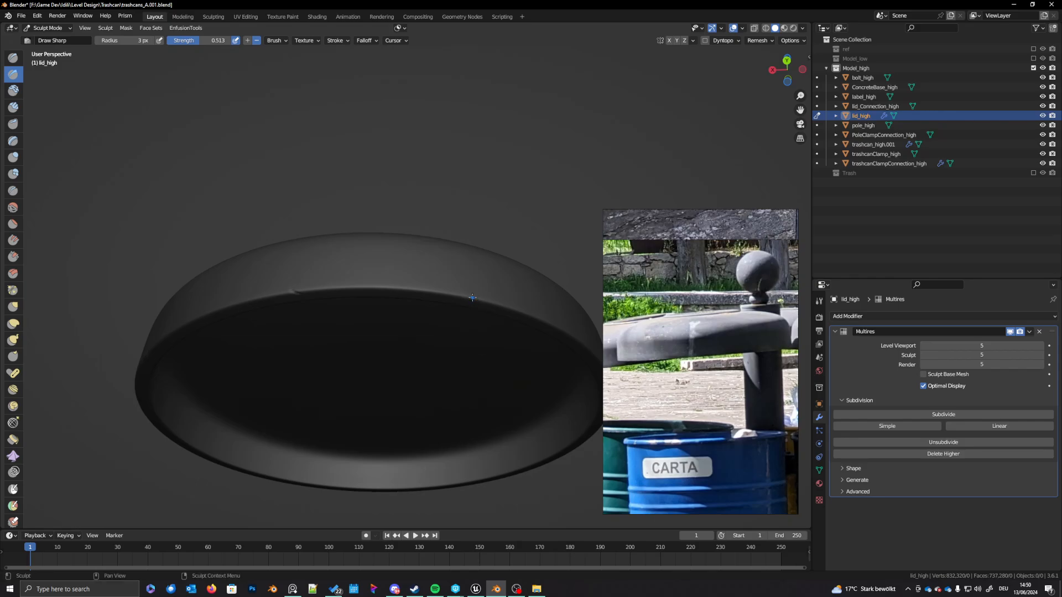
{"action": "middle_click_drag", "start_coordinate": [497, 308], "coordinate": [388, 329]}
{"action": "scroll", "coordinate": [409, 357], "scroll_direction": "up", "scroll_amount": 1}
{"action": "scroll", "coordinate": [401, 361], "scroll_direction": "down", "scroll_amount": 1}
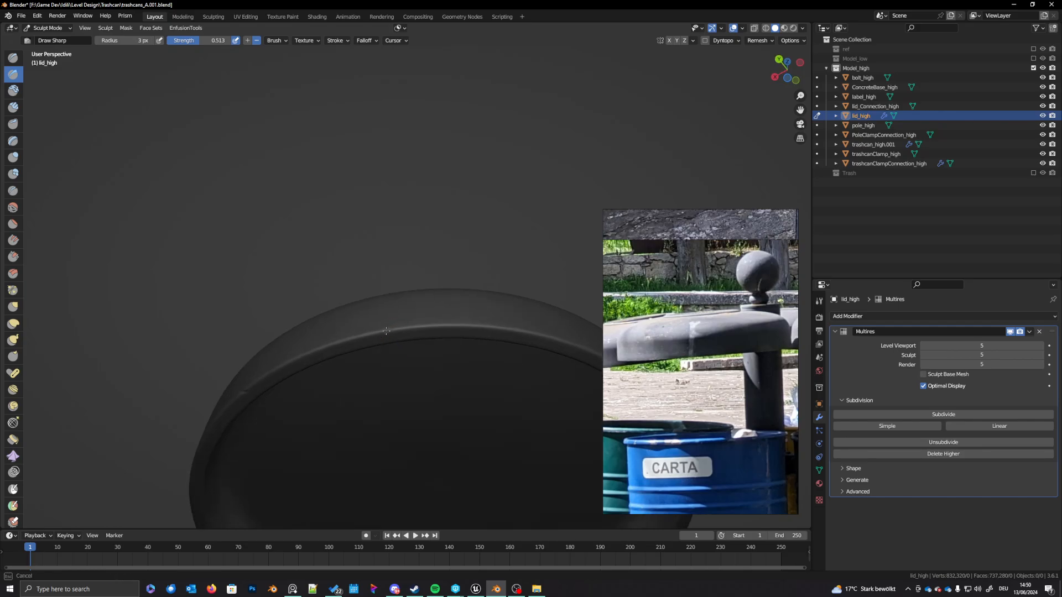
{"action": "middle_click_drag", "start_coordinate": [395, 331], "coordinate": [441, 334]}
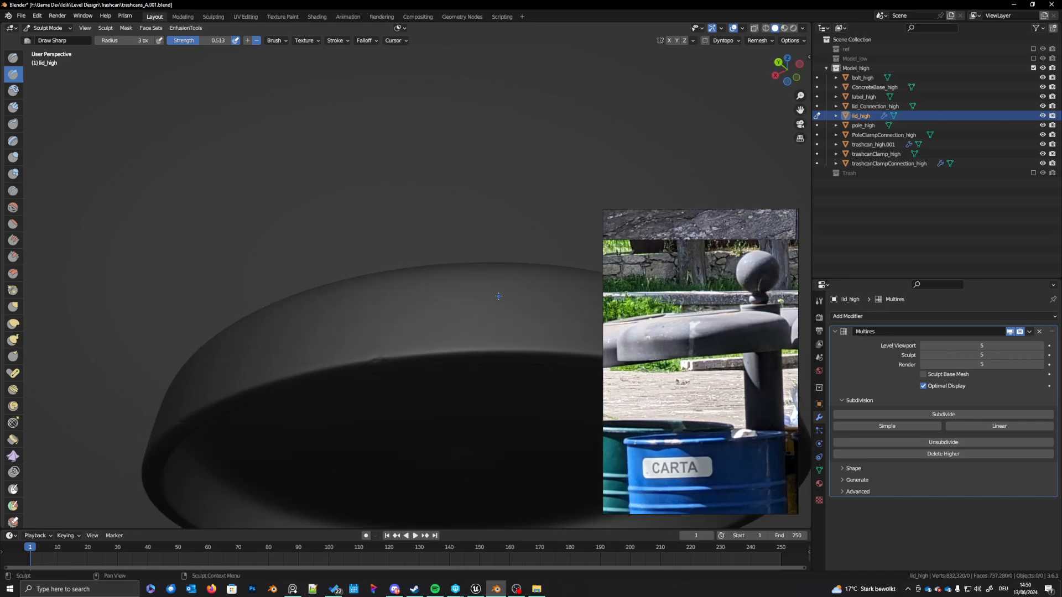
Step: Raise the brush strength to 0.583 and the radius to 10 px, and carve a deeper dent into the lid's lower rim
{"action": "left_click_drag", "start_coordinate": [199, 42], "coordinate": [204, 42]}
{"action": "mouse_move", "coordinate": [479, 313]}
{"action": "middle_mouse_down"}
{"action": "mouse_move", "coordinate": [453, 331]}
{"action": "mouse_move", "coordinate": [463, 348]}
{"action": "mouse_move", "coordinate": [444, 346]}
{"action": "mouse_move", "coordinate": [370, 225]}
{"action": "mouse_move", "coordinate": [422, 244]}
{"action": "mouse_move", "coordinate": [404, 269]}
{"action": "mouse_move", "coordinate": [338, 238]}
{"action": "mouse_move", "coordinate": [311, 201]}
{"action": "mouse_move", "coordinate": [297, 265]}
{"action": "mouse_move", "coordinate": [488, 283]}
{"action": "mouse_move", "coordinate": [455, 253]}
{"action": "middle_mouse_up"}
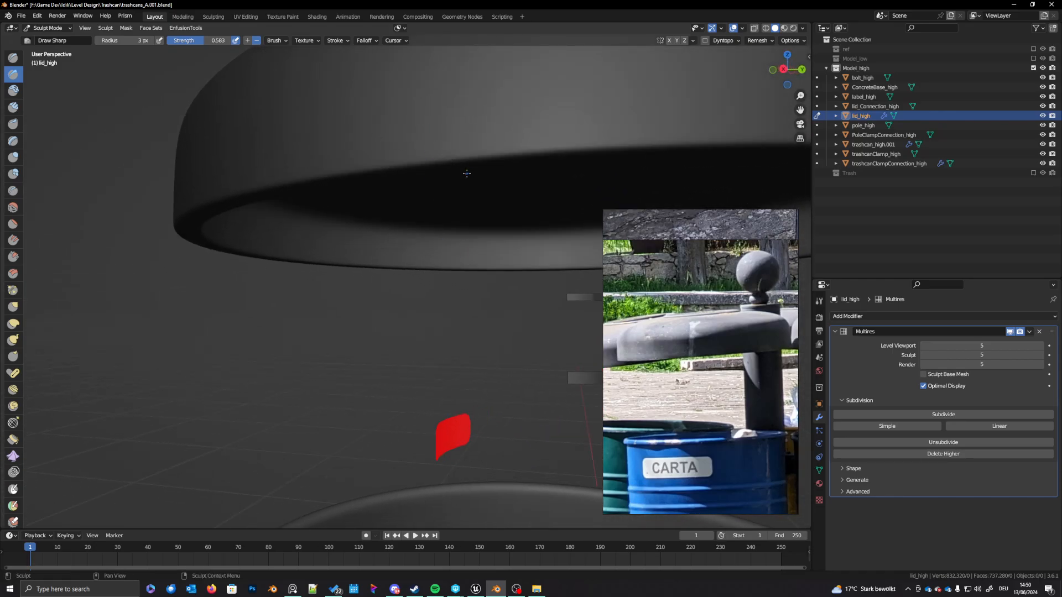
{"action": "middle_click_drag", "start_coordinate": [441, 182], "coordinate": [383, 228]}
{"action": "key", "text": "f"}
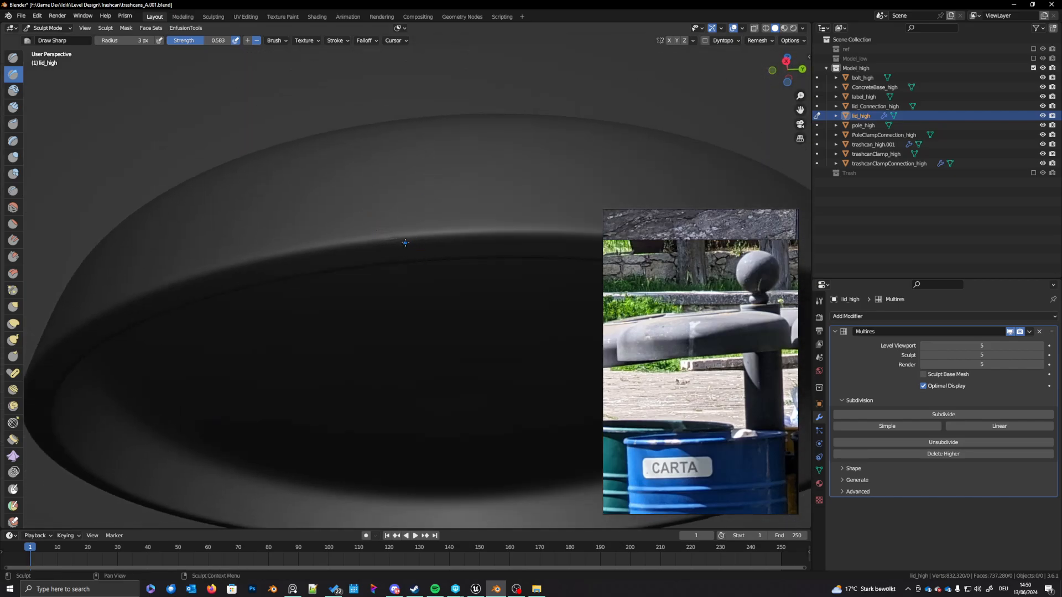
{"action": "left_click", "coordinate": [394, 238]}
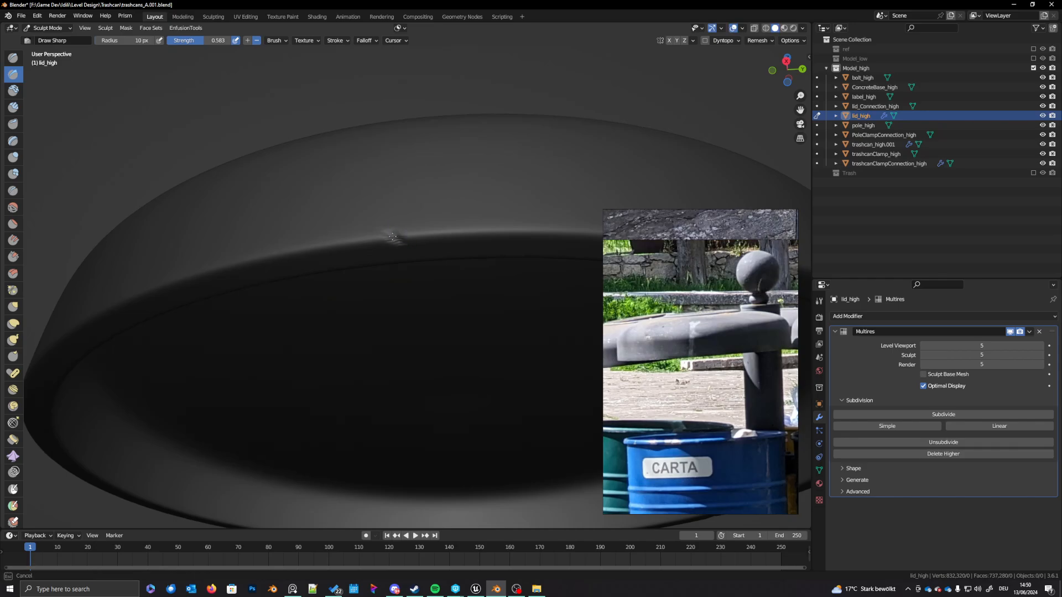
{"action": "left_click_drag", "start_coordinate": [386, 240], "coordinate": [393, 235]}
{"action": "middle_click_drag", "start_coordinate": [398, 253], "coordinate": [402, 282]}
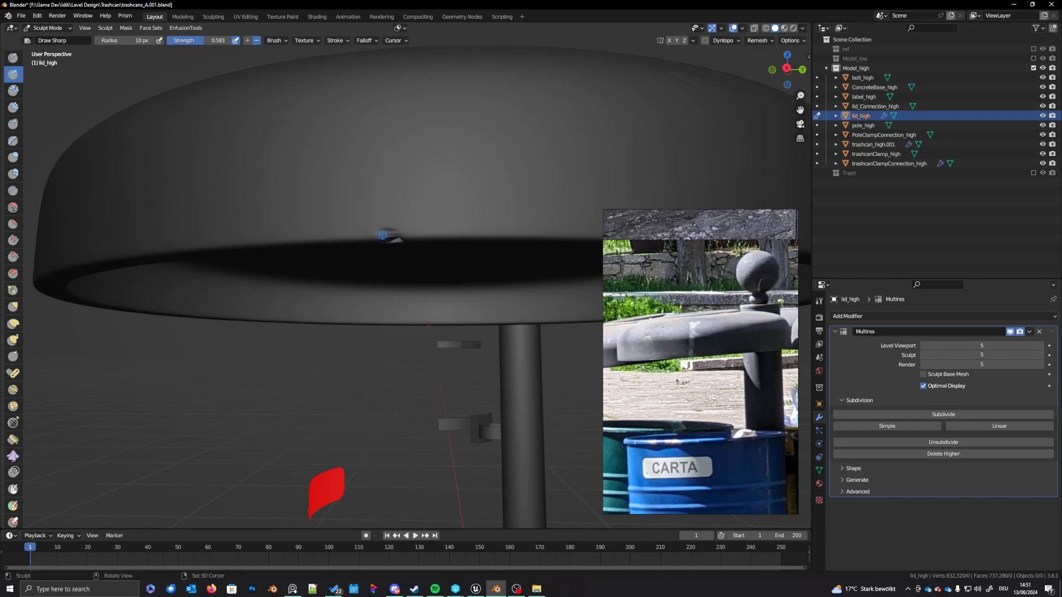
{"action": "left_click_drag", "start_coordinate": [399, 236], "coordinate": [395, 236]}
{"action": "middle_click_drag", "start_coordinate": [395, 237], "coordinate": [428, 232]}
{"action": "mouse_move", "coordinate": [398, 233]}
{"action": "left_mouse_down"}
{"action": "mouse_move", "coordinate": [421, 236]}
{"action": "mouse_move", "coordinate": [384, 244]}
{"action": "mouse_move", "coordinate": [402, 240]}
{"action": "left_mouse_up"}
Step: Reduce the brush radius and carve a thin horizontal scratch on another side of the lid just above the lower rim
{"action": "mouse_move", "coordinate": [402, 240]}
{"action": "middle_mouse_down"}
{"action": "mouse_move", "coordinate": [412, 294]}
{"action": "mouse_move", "coordinate": [336, 255]}
{"action": "mouse_move", "coordinate": [317, 272]}
{"action": "middle_mouse_up"}
{"action": "scroll", "coordinate": [408, 268], "scroll_direction": "down", "scroll_amount": 6}
{"action": "scroll", "coordinate": [374, 277], "scroll_direction": "up", "scroll_amount": 2}
{"action": "key", "text": "f"}
{"action": "left_click", "coordinate": [352, 268]}
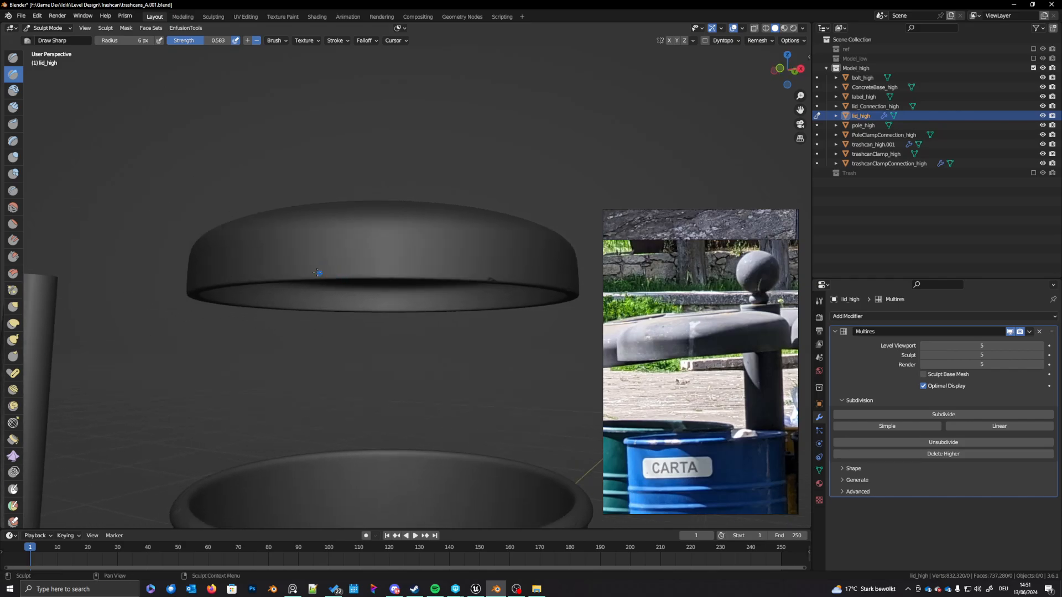
{"action": "key", "text": "f"}
{"action": "left_click", "coordinate": [363, 281]}
{"action": "key", "text": "f"}
{"action": "left_click", "coordinate": [332, 274]}
{"action": "left_click_drag", "start_coordinate": [325, 273], "coordinate": [343, 271]}
Step: Set the brush radius to 4 px and extend the scratch along the lid's side above the lower rim
{"action": "key", "text": "f"}
{"action": "left_click", "coordinate": [327, 271]}
{"action": "key", "text": "f"}
{"action": "left_click", "coordinate": [300, 284]}
{"action": "middle_click_drag", "start_coordinate": [317, 274], "coordinate": [348, 297]}
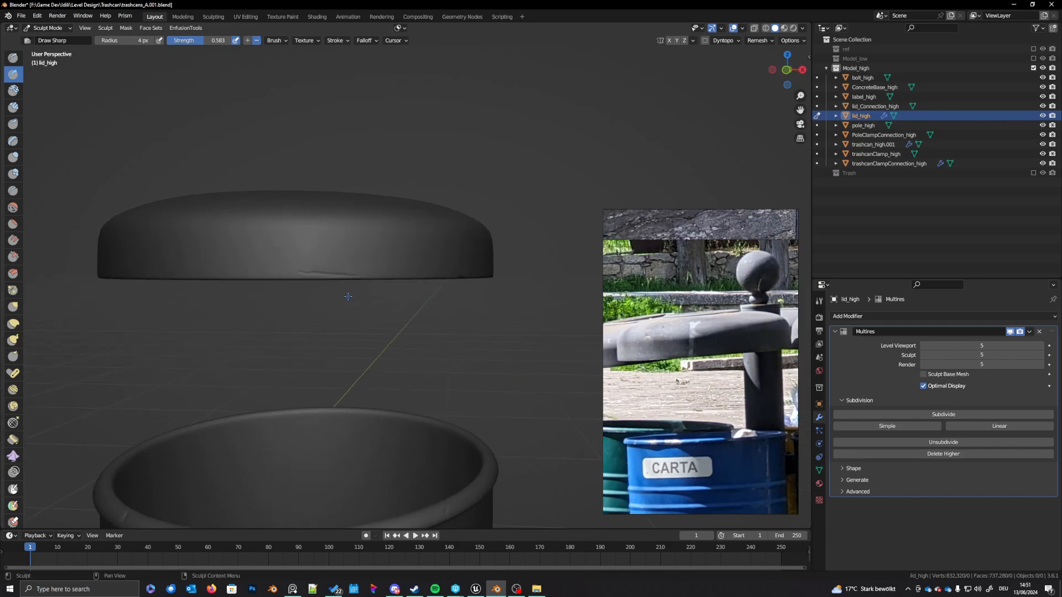
{"action": "left_click_drag", "start_coordinate": [295, 270], "coordinate": [338, 271]}
{"action": "middle_click_drag", "start_coordinate": [382, 271], "coordinate": [347, 302]}
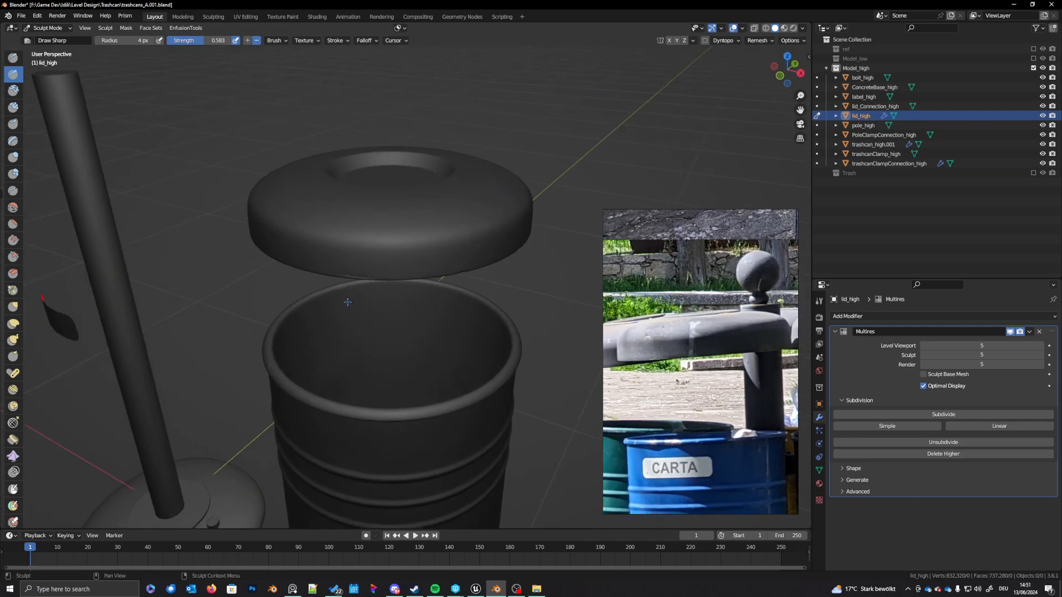
Step: Choose the Grab brush for the lid and set its radius to 66 px
{"action": "middle_click_drag", "start_coordinate": [450, 348], "coordinate": [448, 393]}
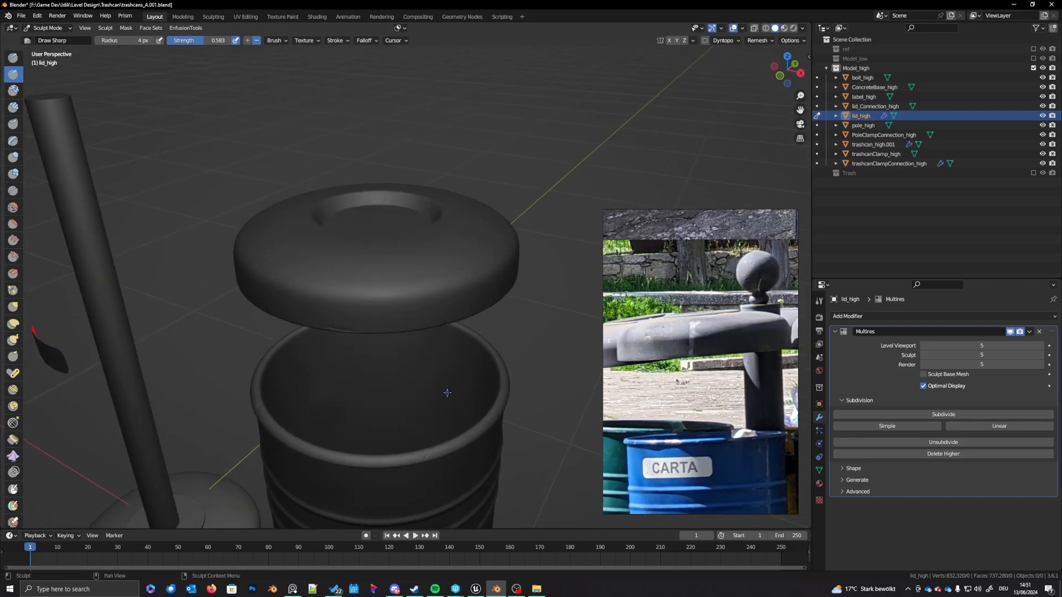
{"action": "left_click", "coordinate": [13, 307]}
{"action": "mouse_move", "coordinate": [277, 315]}
{"action": "middle_mouse_down"}
{"action": "mouse_move", "coordinate": [403, 323]}
{"action": "mouse_move", "coordinate": [439, 304]}
{"action": "mouse_move", "coordinate": [426, 332]}
{"action": "middle_mouse_up"}
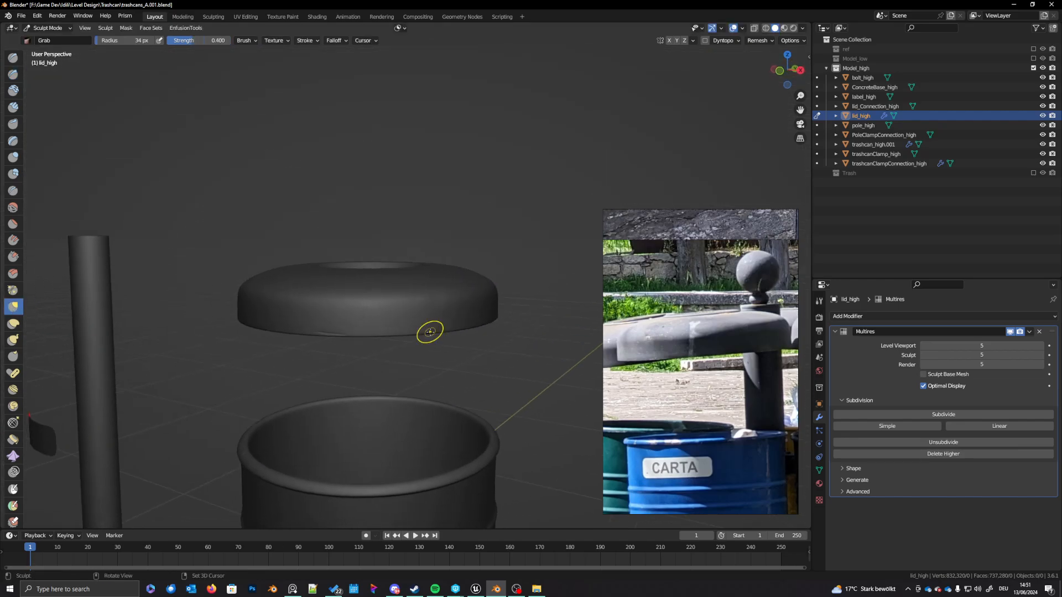
{"action": "key", "text": "f"}
{"action": "left_click", "coordinate": [467, 330]}
{"action": "mouse_move", "coordinate": [460, 302]}
{"action": "middle_mouse_down"}
{"action": "mouse_move", "coordinate": [273, 286]}
{"action": "mouse_move", "coordinate": [268, 239]}
{"action": "mouse_move", "coordinate": [303, 184]}
{"action": "mouse_move", "coordinate": [375, 208]}
{"action": "middle_mouse_up"}
{"action": "key", "text": "f"}
{"action": "left_click", "coordinate": [381, 206]}
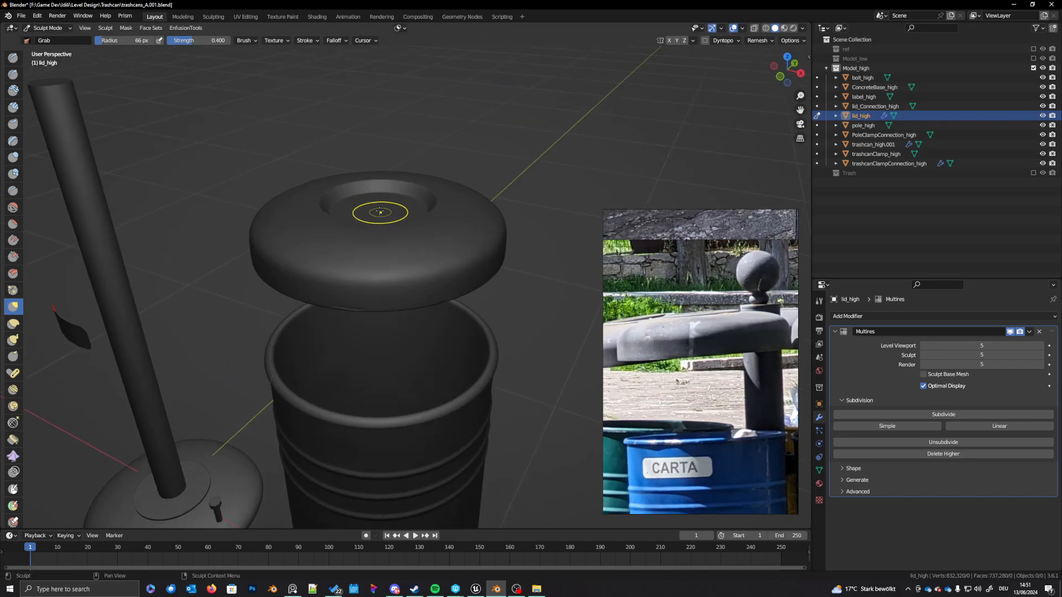
Step: Enlarge the Grab brush radius to 93 px and check the lid's overall shape from several sides
{"action": "mouse_move", "coordinate": [498, 241]}
{"action": "middle_mouse_down"}
{"action": "mouse_move", "coordinate": [495, 205]}
{"action": "mouse_move", "coordinate": [467, 154]}
{"action": "middle_mouse_up"}
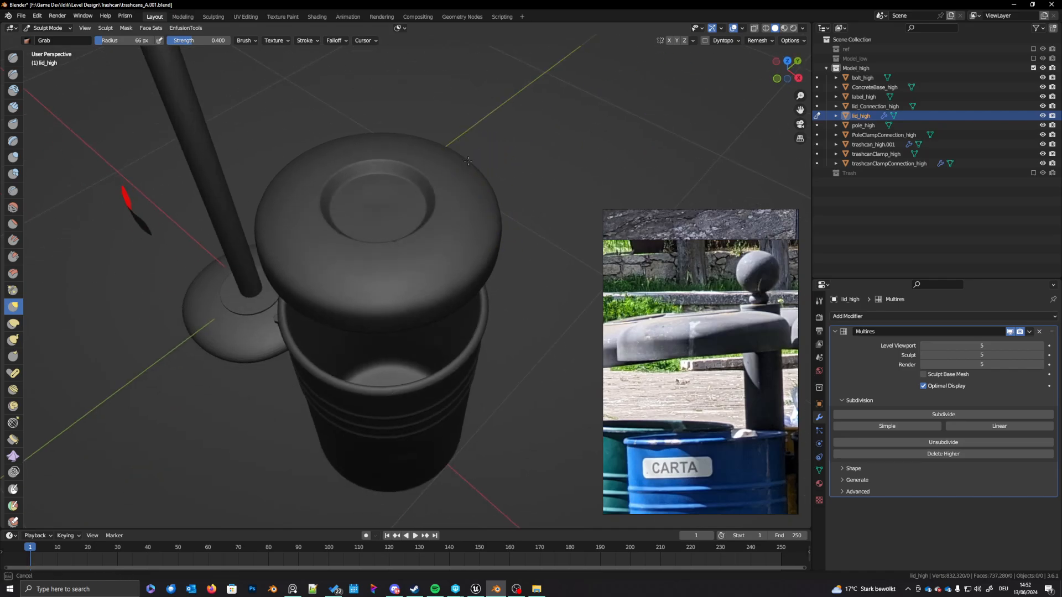
{"action": "middle_click_drag", "start_coordinate": [462, 214], "coordinate": [467, 201]}
{"action": "mouse_move", "coordinate": [462, 237]}
{"action": "middle_mouse_down"}
{"action": "mouse_move", "coordinate": [467, 208]}
{"action": "mouse_move", "coordinate": [467, 226]}
{"action": "mouse_move", "coordinate": [442, 225]}
{"action": "middle_mouse_up"}
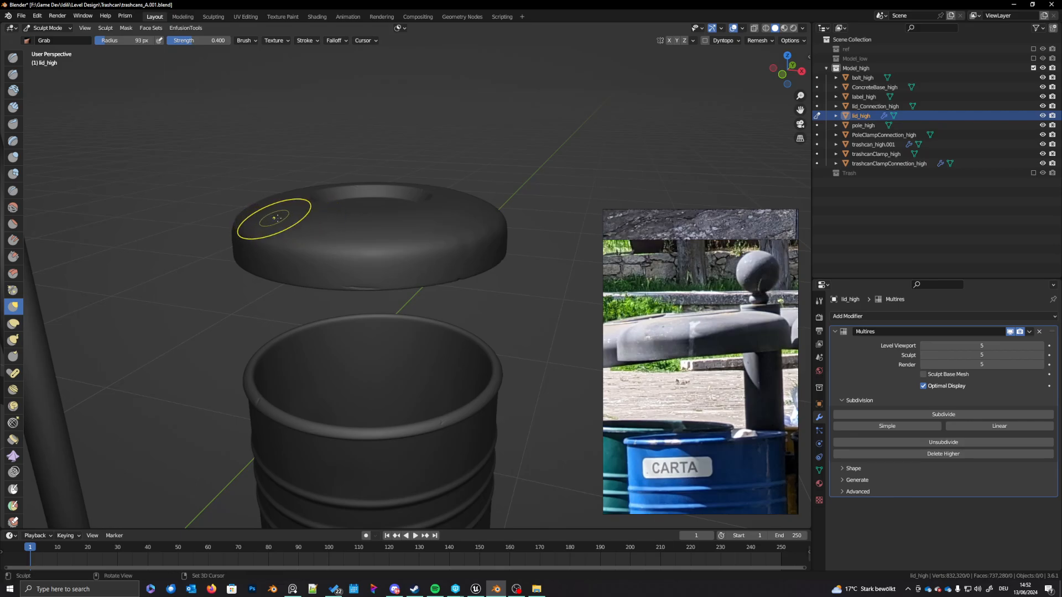
{"action": "middle_click_drag", "start_coordinate": [273, 218], "coordinate": [268, 238]}
{"action": "key", "text": "f"}
{"action": "left_click", "coordinate": [244, 239]}
{"action": "mouse_move", "coordinate": [135, 246]}
{"action": "middle_mouse_down"}
{"action": "mouse_move", "coordinate": [106, 209]}
{"action": "mouse_move", "coordinate": [188, 245]}
{"action": "middle_mouse_up"}
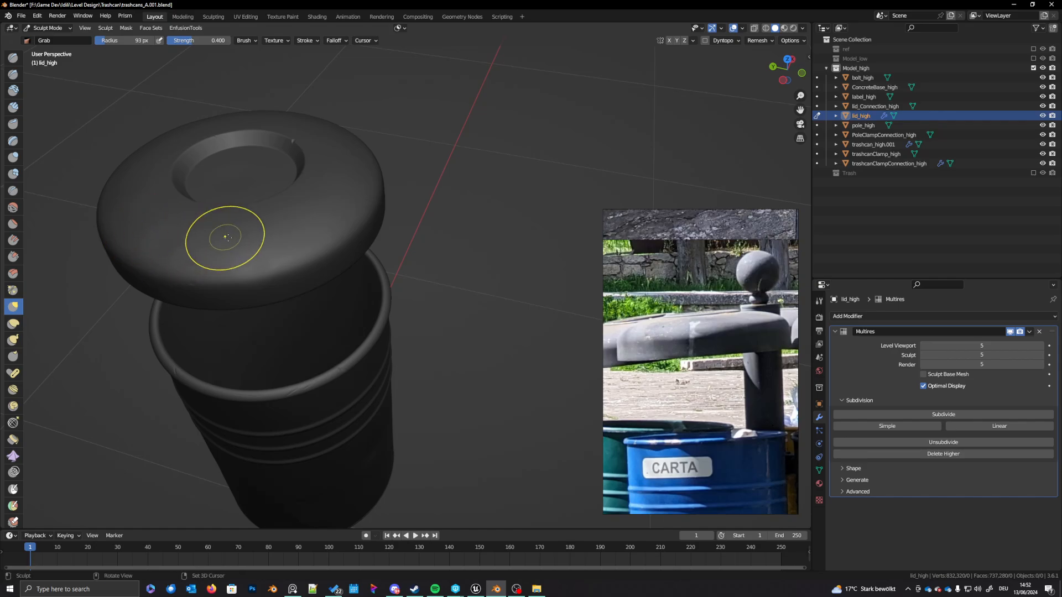
{"action": "middle_click_drag", "start_coordinate": [339, 201], "coordinate": [349, 214]}
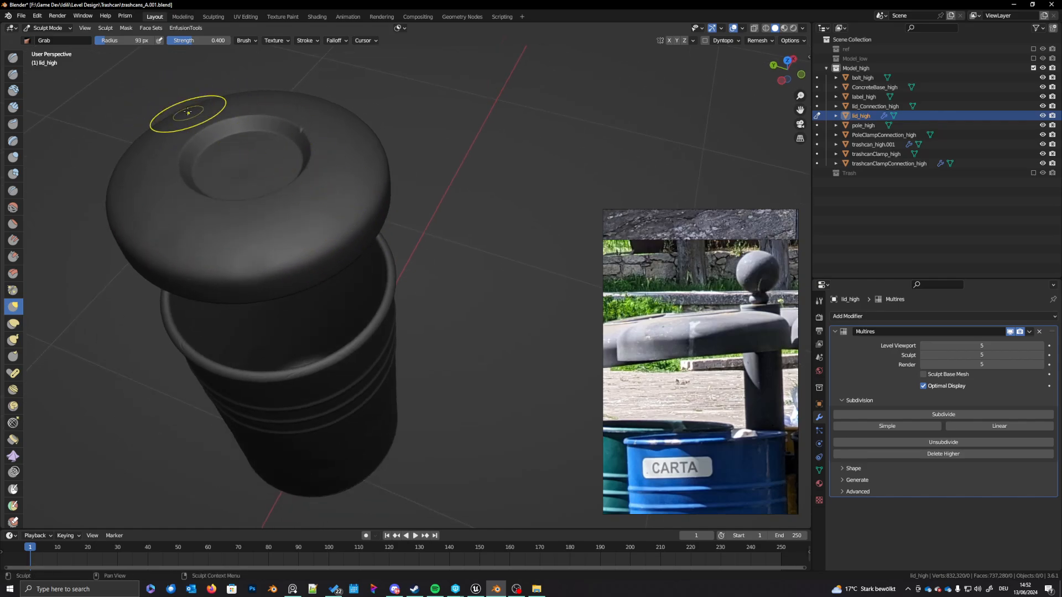
{"action": "mouse_move", "coordinate": [186, 111]}
{"action": "middle_mouse_down"}
{"action": "mouse_move", "coordinate": [284, 201]}
{"action": "mouse_move", "coordinate": [271, 205]}
{"action": "mouse_move", "coordinate": [297, 190]}
{"action": "mouse_move", "coordinate": [290, 209]}
{"action": "mouse_move", "coordinate": [308, 227]}
{"action": "mouse_move", "coordinate": [278, 250]}
{"action": "mouse_move", "coordinate": [357, 239]}
{"action": "mouse_move", "coordinate": [388, 221]}
{"action": "middle_mouse_up"}
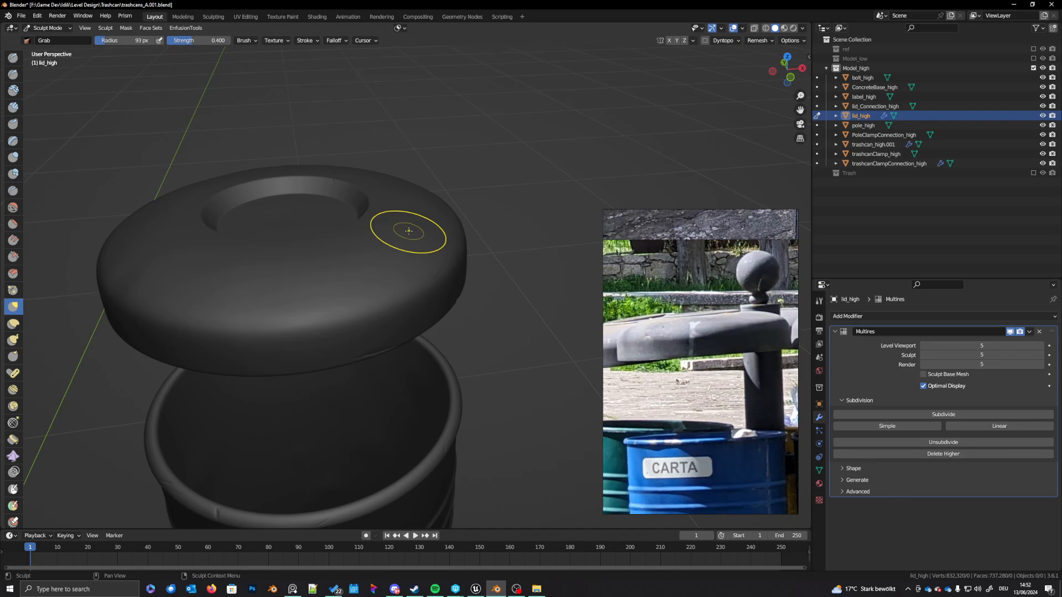
Step: End sculpting on the lid by returning to Object Mode, and deselect it
{"action": "key", "text": "Tab"}
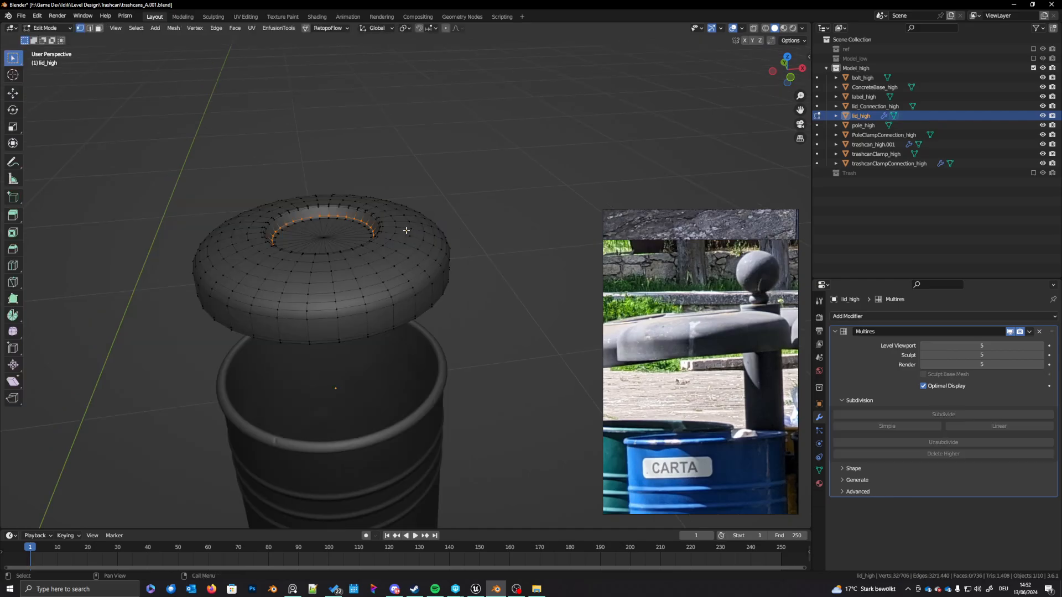
{"action": "key", "text": "Tab"}
{"action": "left_click", "coordinate": [49, 27]}
{"action": "key", "text": "Return"}
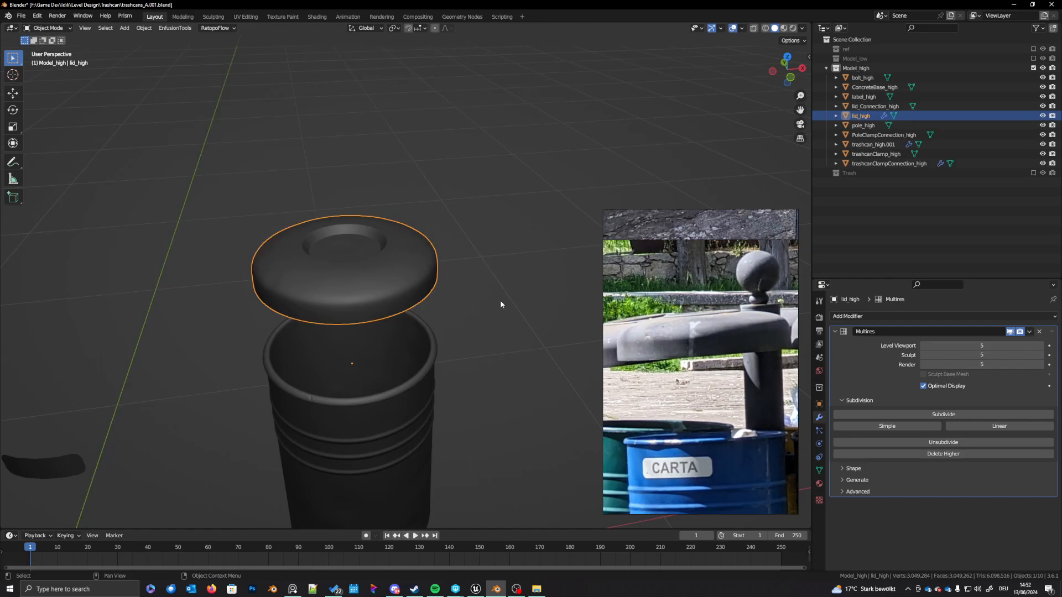
{"action": "scroll", "coordinate": [474, 360], "scroll_direction": "down", "scroll_amount": 5}
{"action": "left_click", "coordinate": [467, 347]}
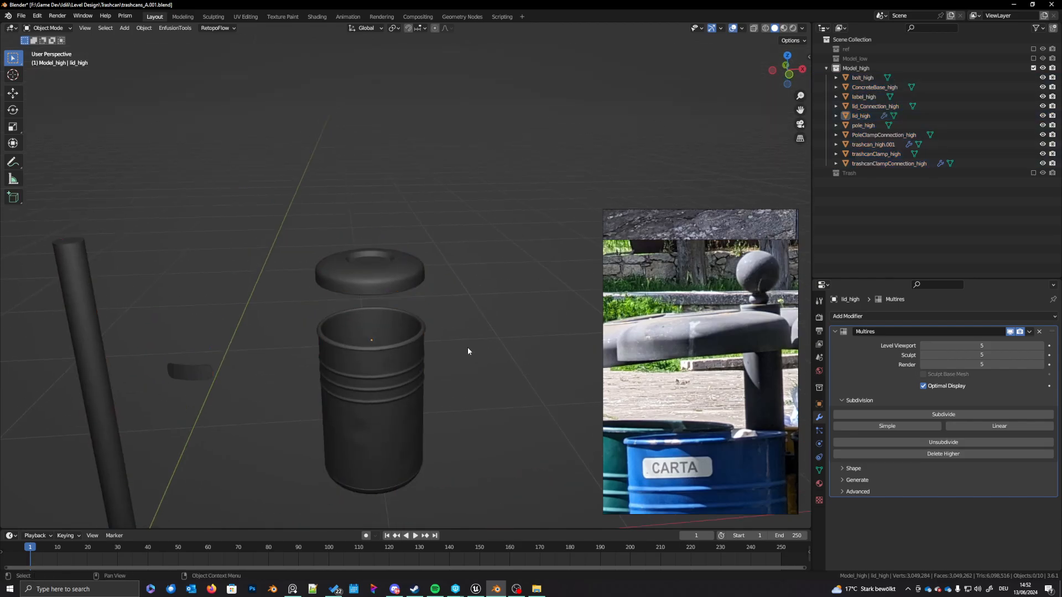
Step: Add a UV sphere with 32 segments, 16 rings and 1 m radius at the pole's base, and shade it smooth
{"action": "middle_click_drag", "start_coordinate": [455, 473], "coordinate": [322, 409]}
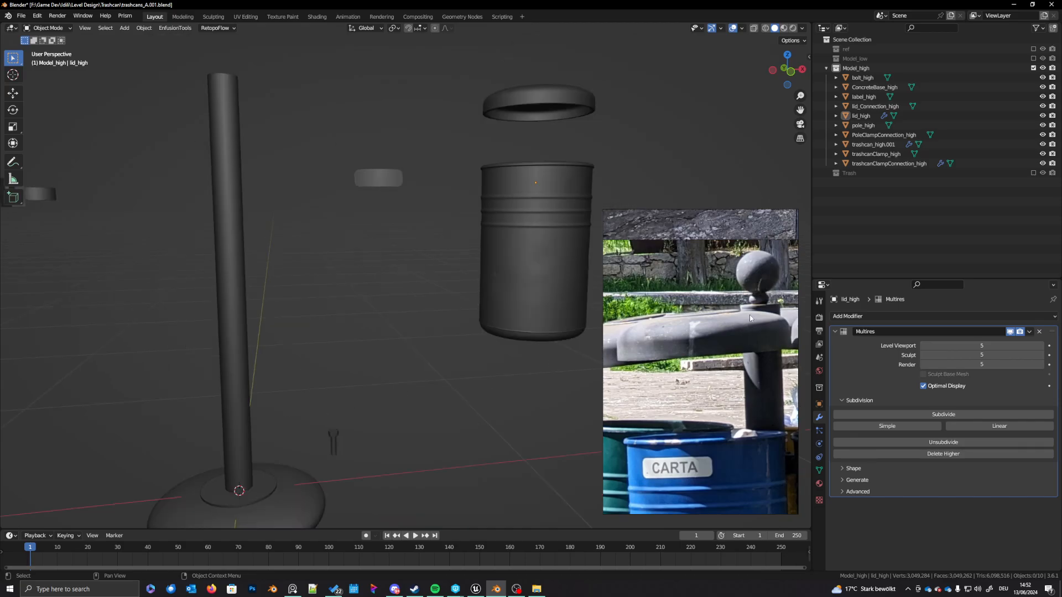
{"action": "key", "text": "KP_1"}
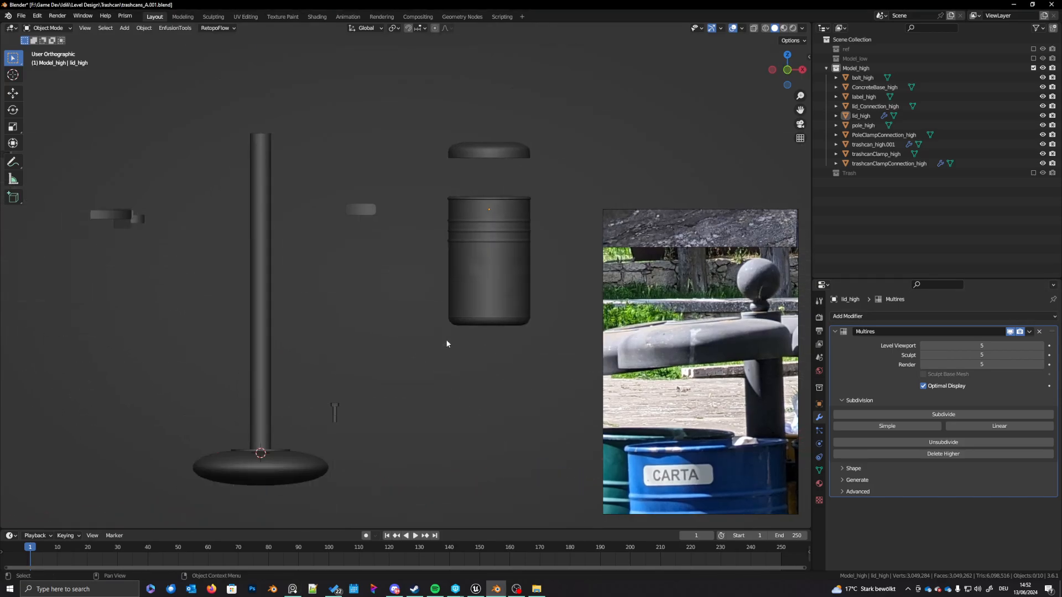
{"action": "scroll", "coordinate": [389, 276], "scroll_direction": "down", "scroll_amount": 1}
{"action": "middle_click_drag", "start_coordinate": [279, 209], "coordinate": [336, 354], "text": "shift"}
{"action": "scroll", "coordinate": [333, 317], "scroll_direction": "up", "scroll_amount": 3}
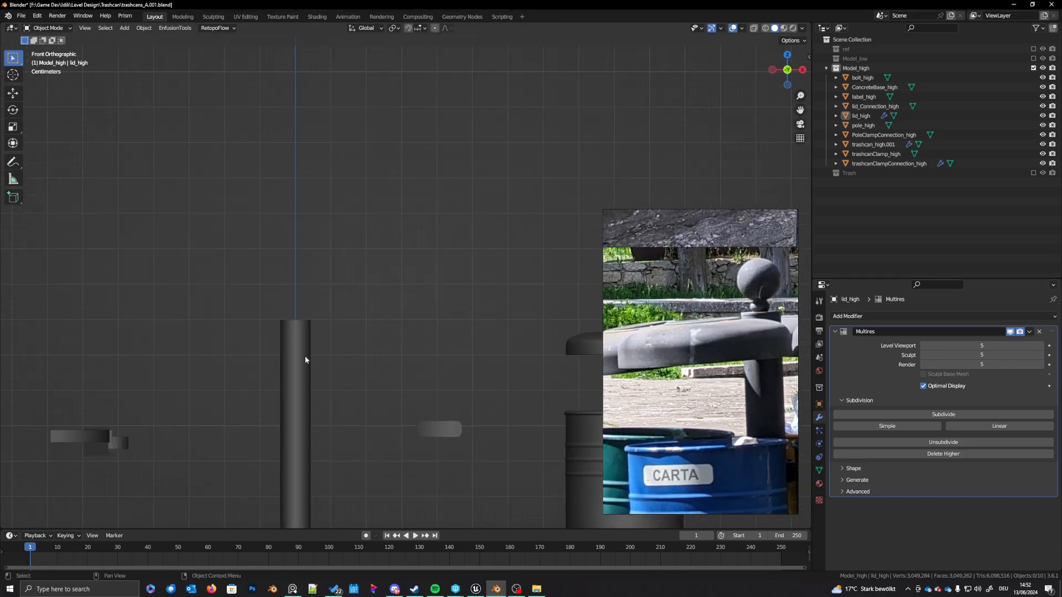
{"action": "middle_click_drag", "start_coordinate": [293, 326], "coordinate": [393, 306], "text": "shift"}
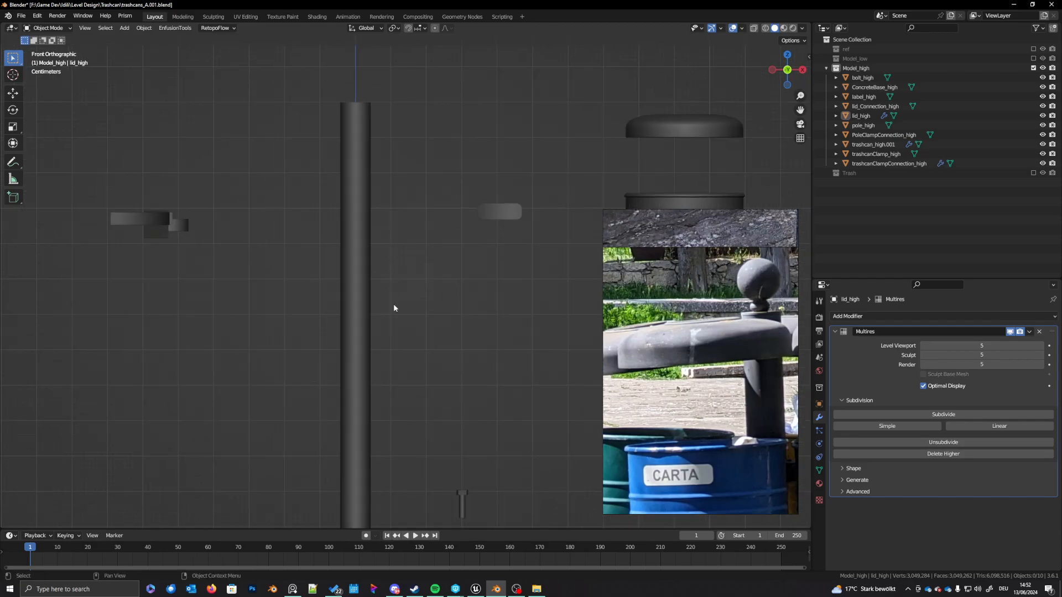
{"action": "key", "text": "shift+a"}
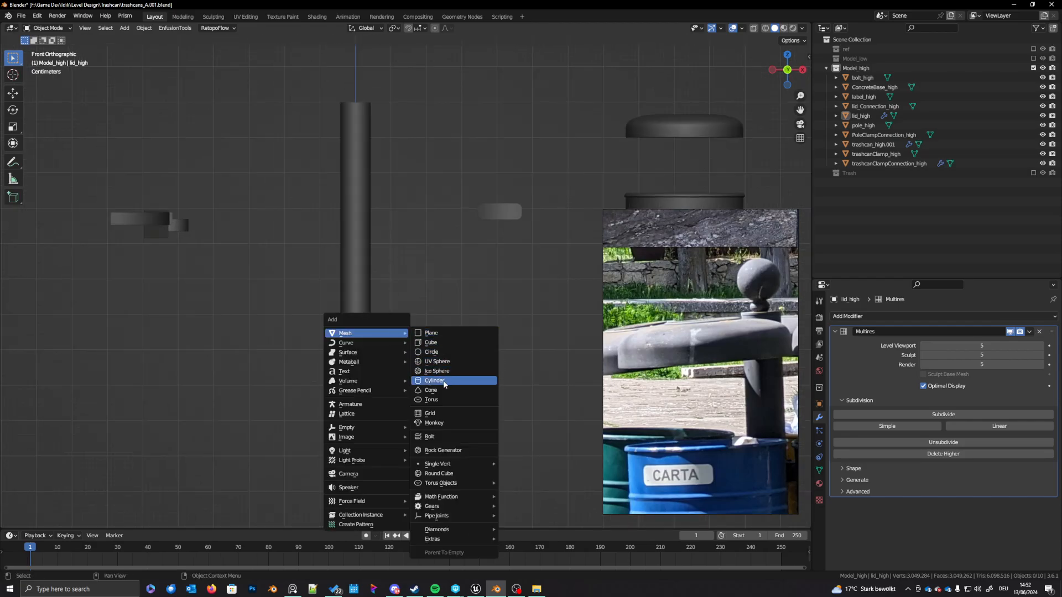
{"action": "left_click", "coordinate": [441, 361]}
{"action": "scroll", "coordinate": [443, 362], "scroll_direction": "down", "scroll_amount": 2}
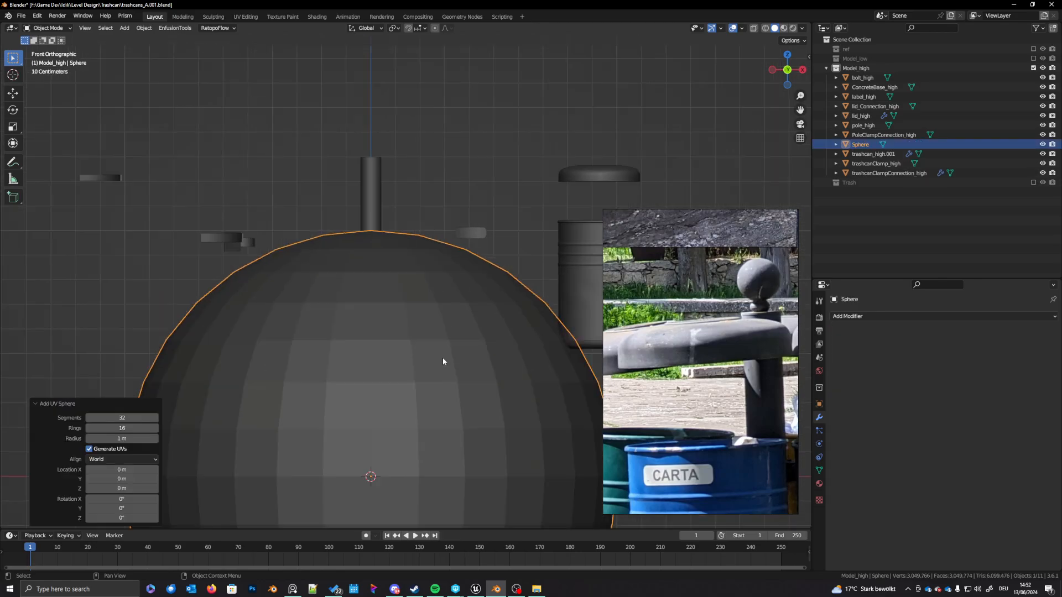
{"action": "scroll", "coordinate": [421, 355], "scroll_direction": "down", "scroll_amount": 2}
{"action": "right_click", "coordinate": [388, 401]}
{"action": "left_click", "coordinate": [388, 403]}
{"action": "middle_click_drag", "start_coordinate": [550, 496], "coordinate": [536, 466], "text": "shift"}
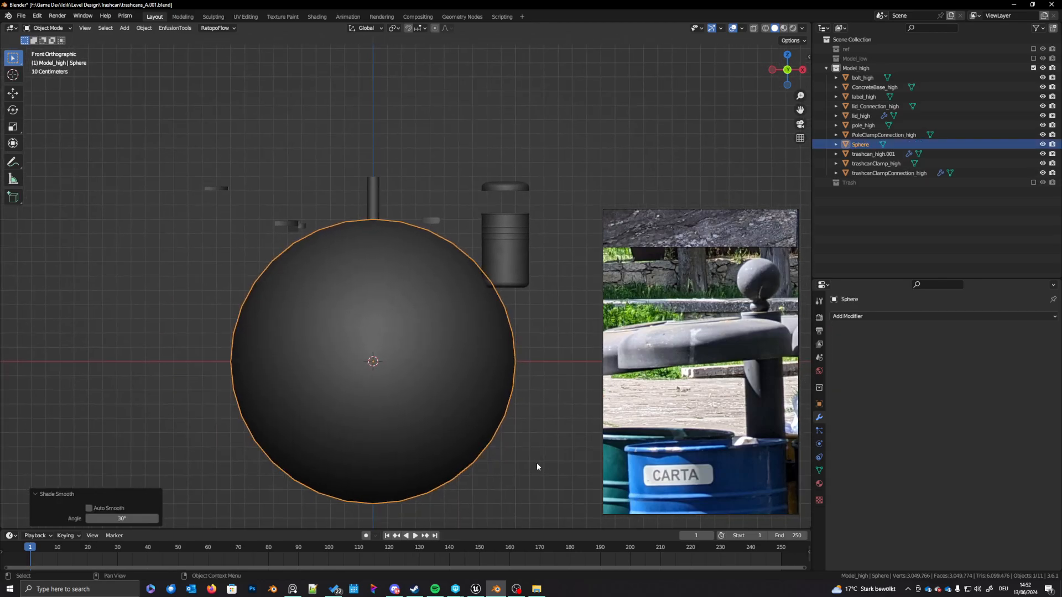
Step: Scale the sphere down to 0.070 and raise it about 0.865 m along Z up the pole
{"action": "key", "text": "s"}
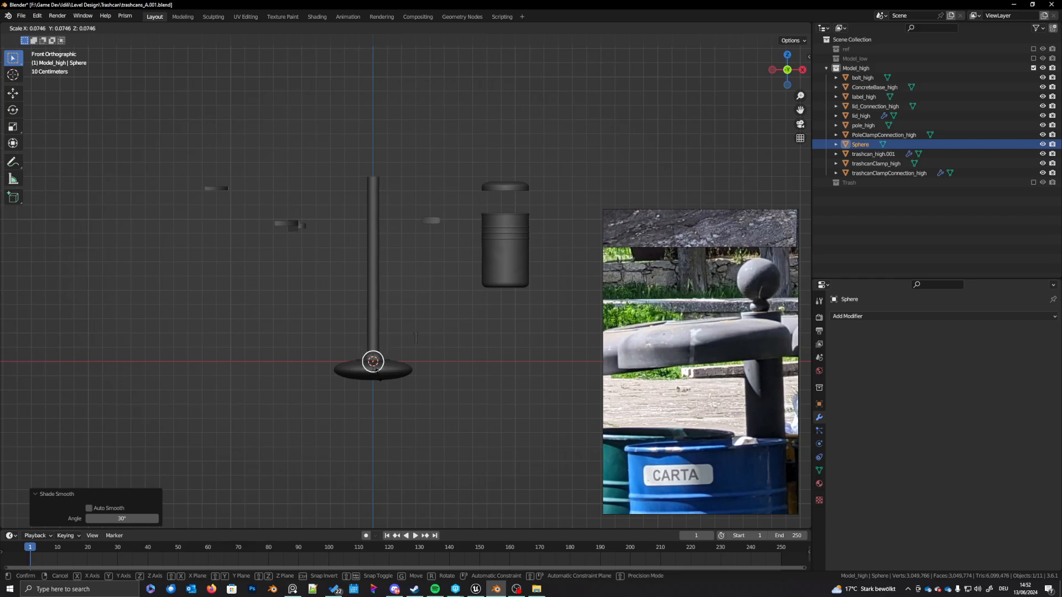
{"action": "left_click", "coordinate": [374, 364]}
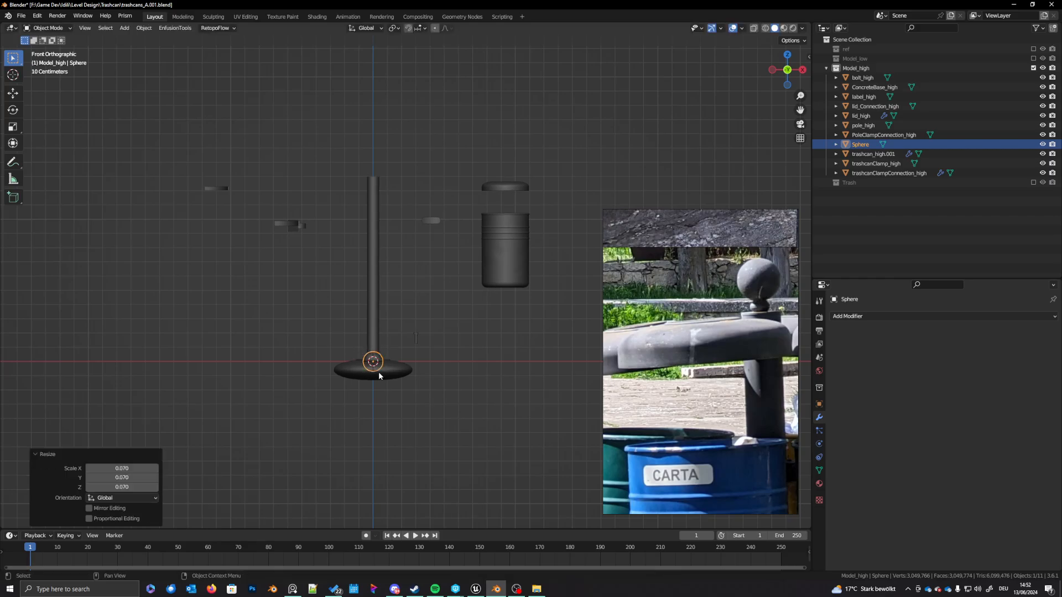
{"action": "scroll", "coordinate": [382, 343], "scroll_direction": "down", "scroll_amount": 2}
{"action": "key", "text": "g"}
{"action": "key", "text": "z"}
{"action": "left_click", "coordinate": [390, 312]}
Step: Scale the sphere by 0.661 and move it about 0.508 m up along Z, just above the pole's top end
{"action": "scroll", "coordinate": [393, 321], "scroll_direction": "up", "scroll_amount": 9}
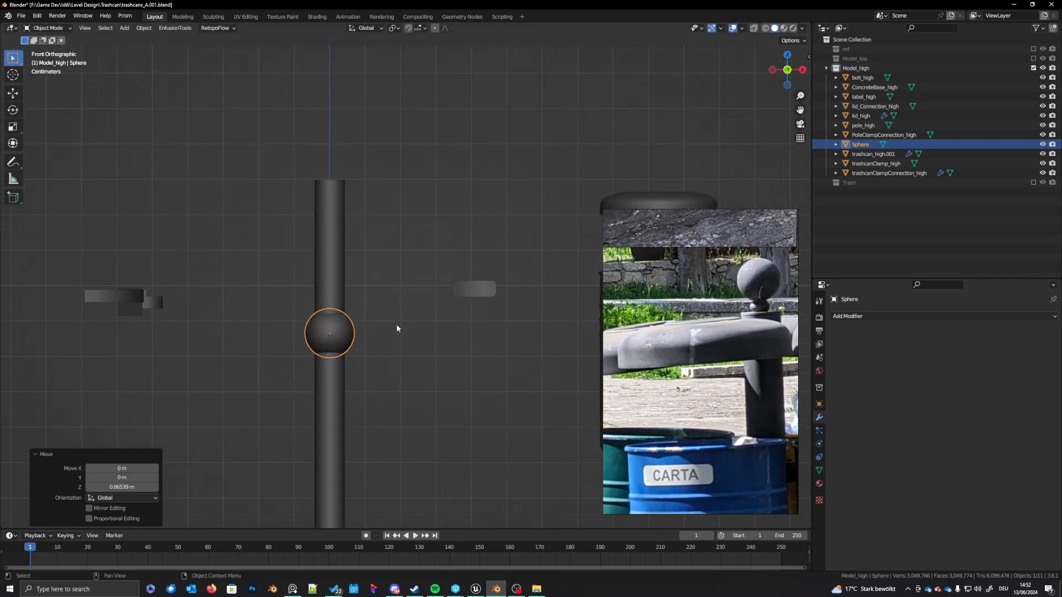
{"action": "key", "text": "s"}
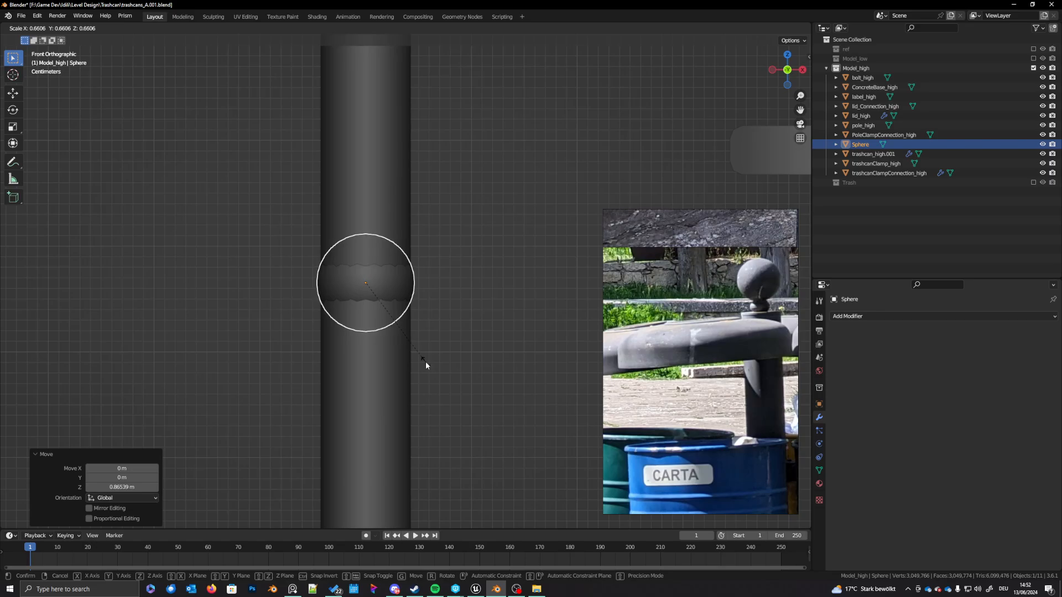
{"action": "left_click", "coordinate": [426, 361]}
{"action": "scroll", "coordinate": [434, 332], "scroll_direction": "down", "scroll_amount": 6}
{"action": "key", "text": "g"}
{"action": "key", "text": "z"}
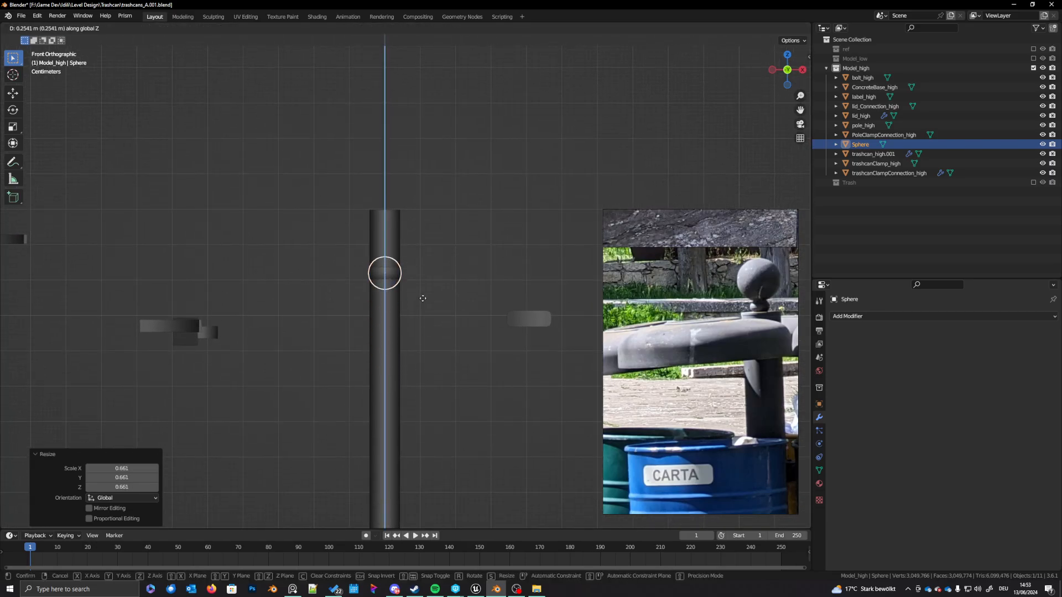
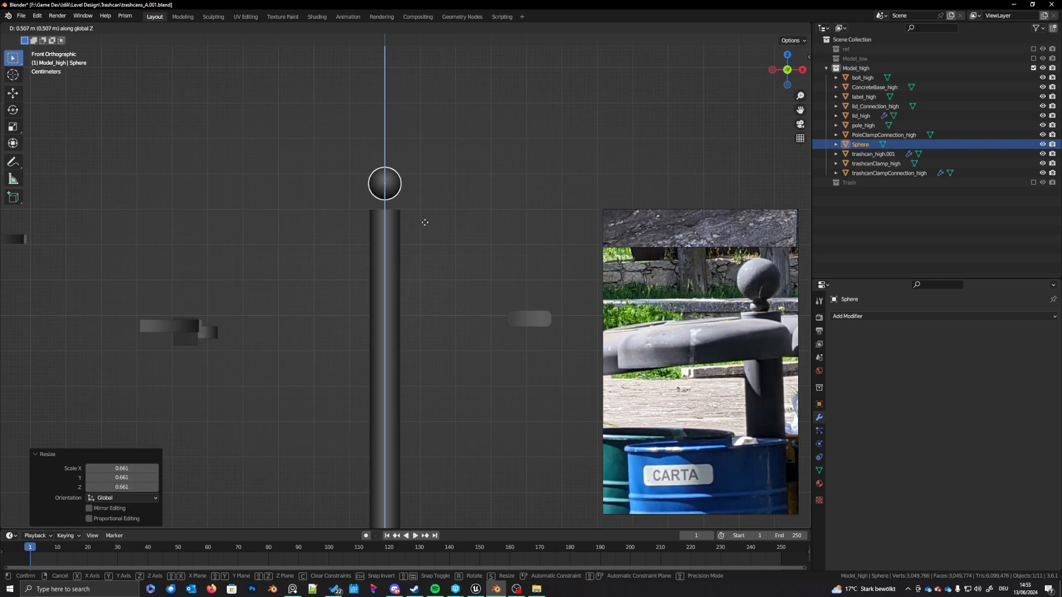
{"action": "left_click", "coordinate": [420, 215]}
Step: In Edit Mode, shift the whole sphere mesh slightly higher along Z above the pole
{"action": "scroll", "coordinate": [391, 213], "scroll_direction": "up", "scroll_amount": 6}
{"action": "scroll", "coordinate": [435, 264], "scroll_direction": "up", "scroll_amount": 2}
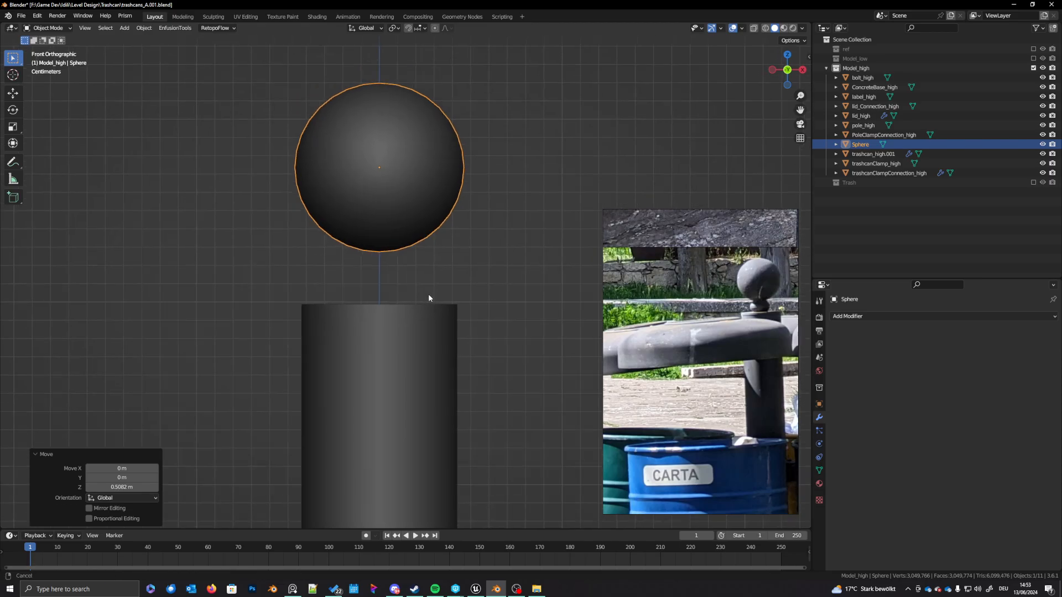
{"action": "key", "text": "Tab"}
{"action": "key", "text": "g"}
{"action": "key", "text": "z"}
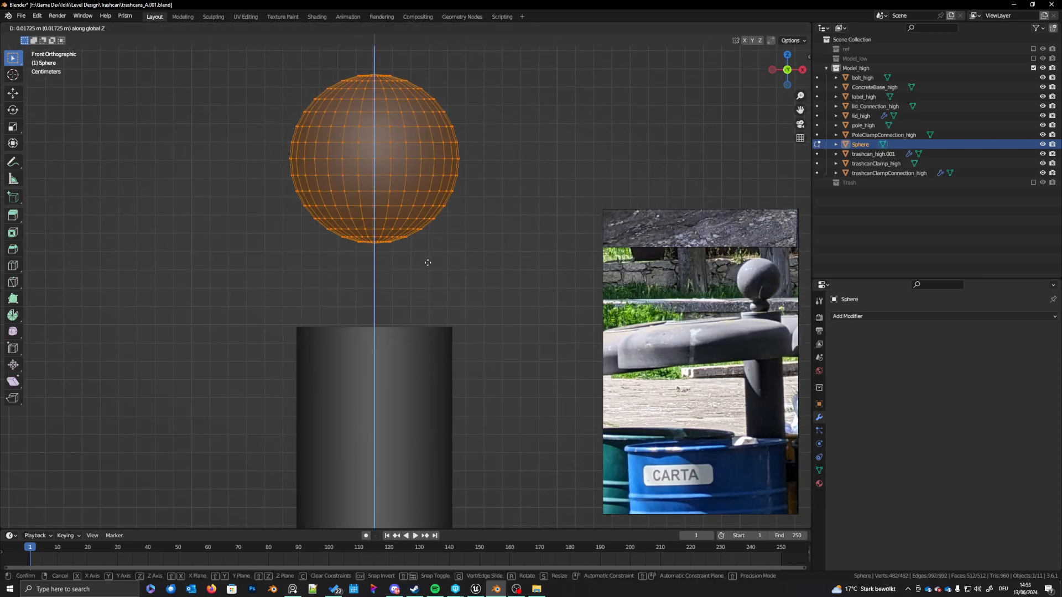
{"action": "left_click", "coordinate": [429, 257]}
{"action": "key", "text": "g"}
{"action": "key", "text": "Escape"}
Step: Duplicate the sphere mesh about 0.062 m down along Z and scale the copy to 0.634
{"action": "key", "text": "shift+d"}
{"action": "key", "text": "z"}
{"action": "left_click", "coordinate": [426, 369]}
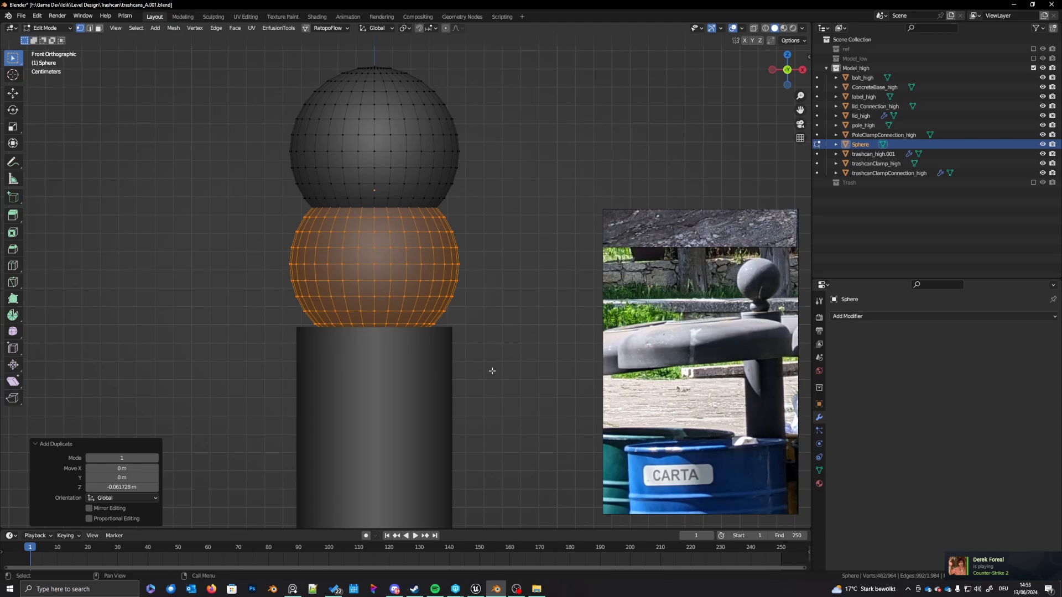
{"action": "key", "text": "s"}
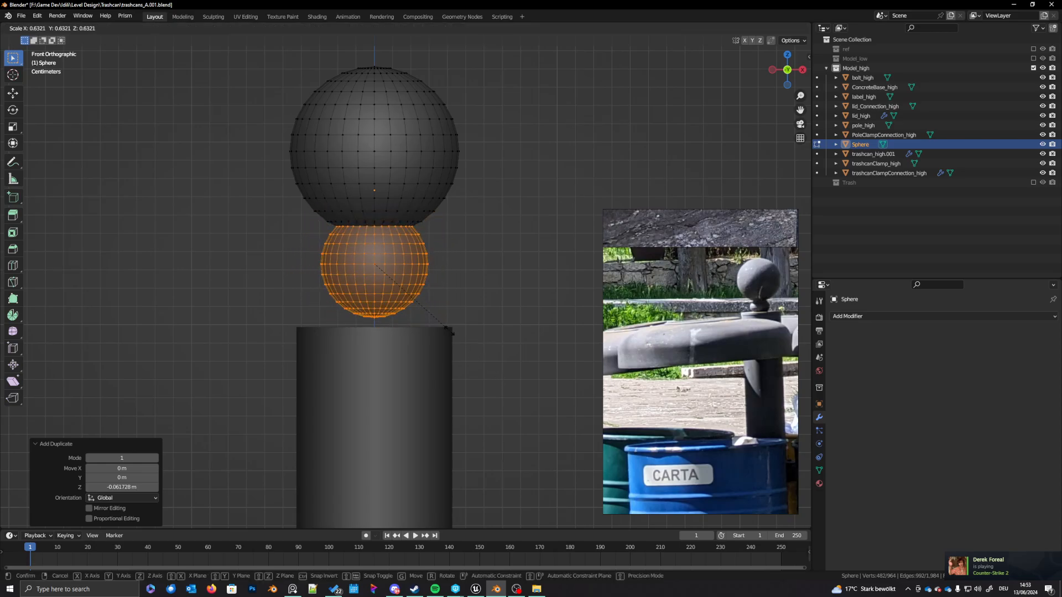
{"action": "left_click", "coordinate": [449, 332]}
{"action": "right_click", "coordinate": [437, 330]}
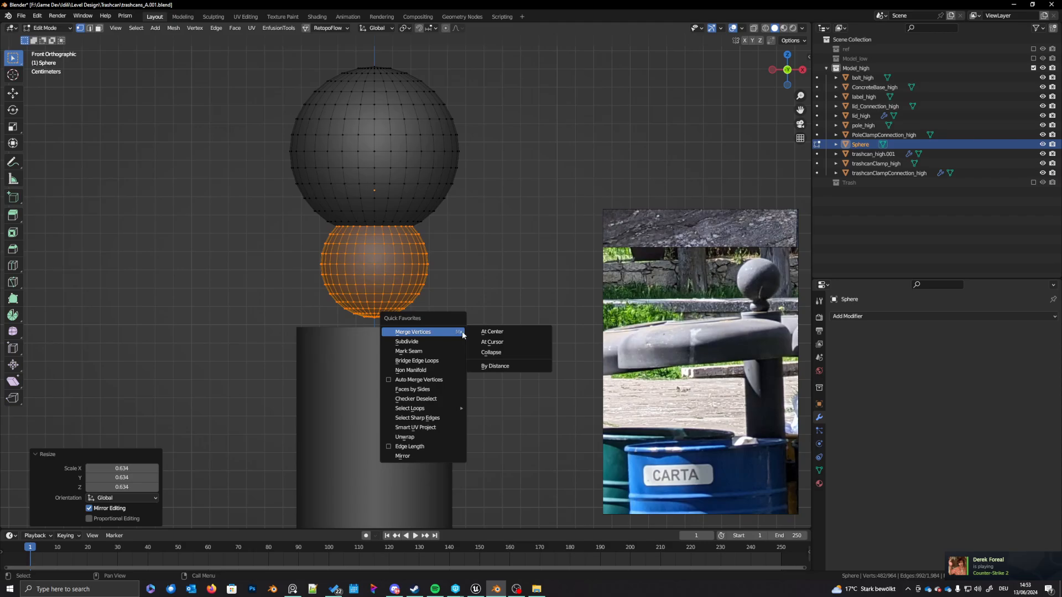
{"action": "key", "text": "Escape"}
Step: Flatten the small sphere along Z to about 0.69 and lower it about 0.018 m onto the pole's top
{"action": "key", "text": "s"}
{"action": "key", "text": "z"}
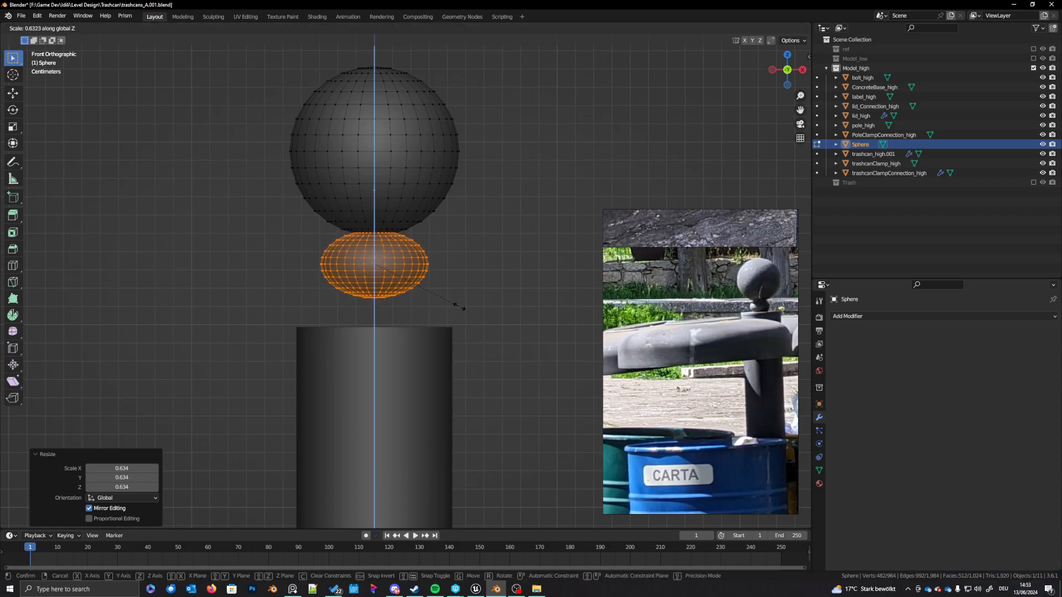
{"action": "left_click", "coordinate": [462, 315]}
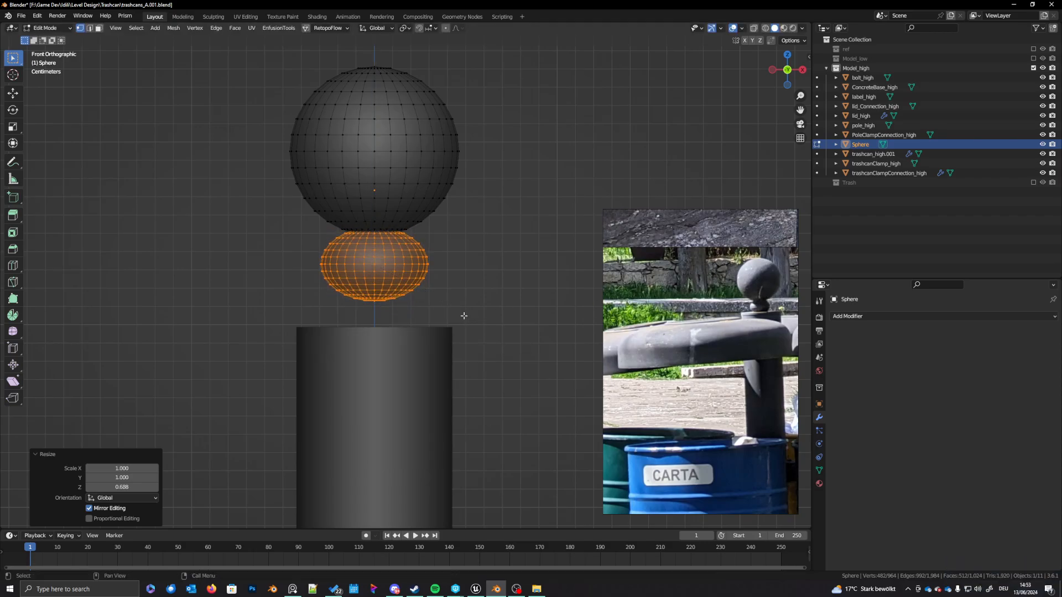
{"action": "key", "text": "g"}
{"action": "key", "text": "z"}
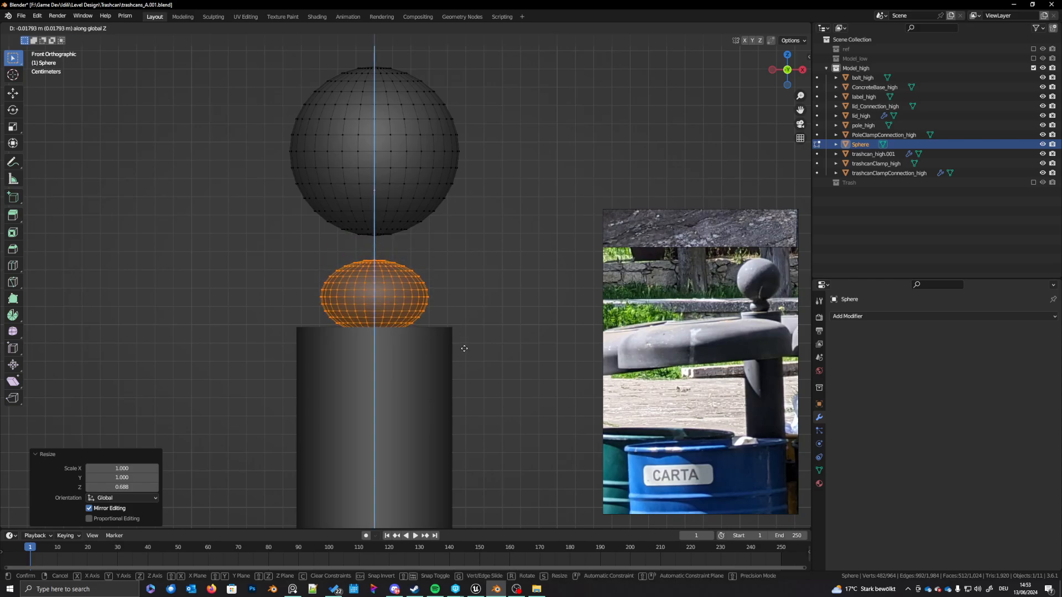
{"action": "left_click", "coordinate": [465, 348]}
{"action": "middle_click_drag", "start_coordinate": [464, 349], "coordinate": [478, 368], "text": "shift"}
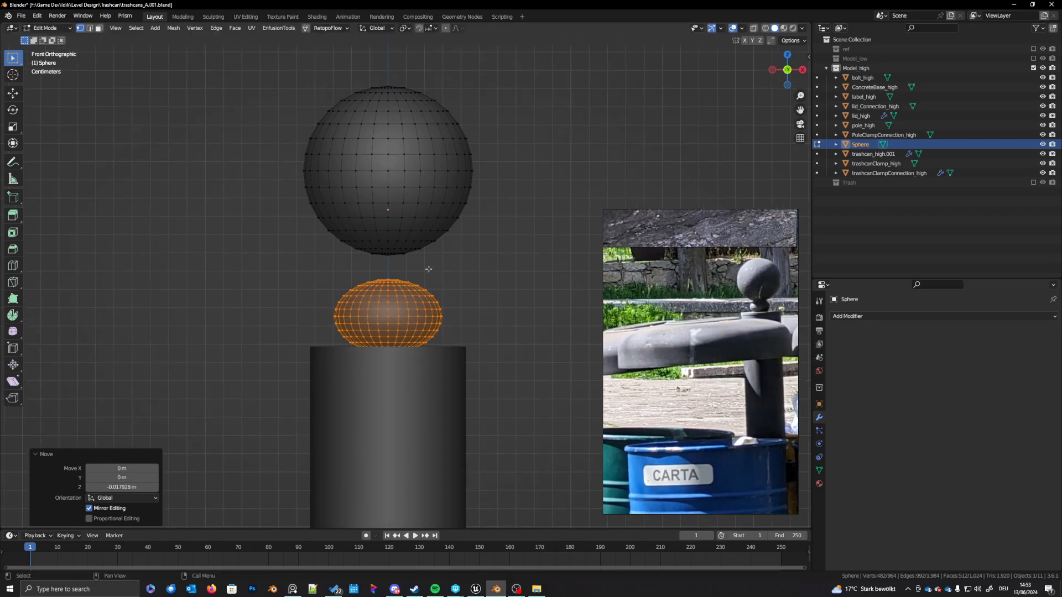
Step: Move the large ball down about 0.010 m along Z, just above the flattened sphere
{"action": "key", "text": "alt+a"}
{"action": "key", "text": "l"}
{"action": "key", "text": "g"}
{"action": "key", "text": "z"}
{"action": "left_click", "coordinate": [403, 227]}
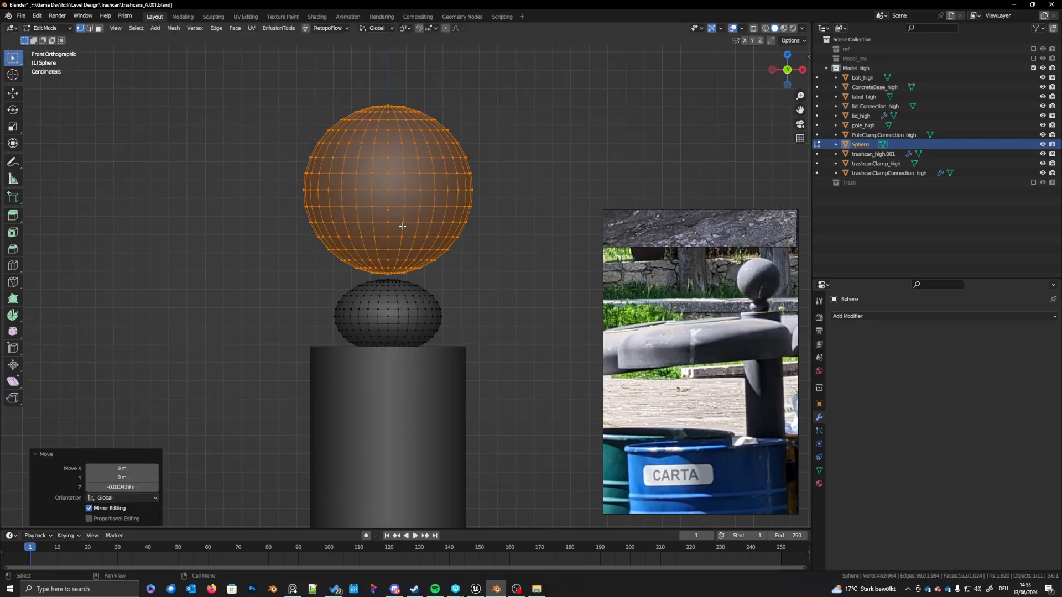
Step: Delete the face rings and caps where the large ball and the flattened sphere face each other
{"action": "scroll", "coordinate": [398, 295], "scroll_direction": "up", "scroll_amount": 6}
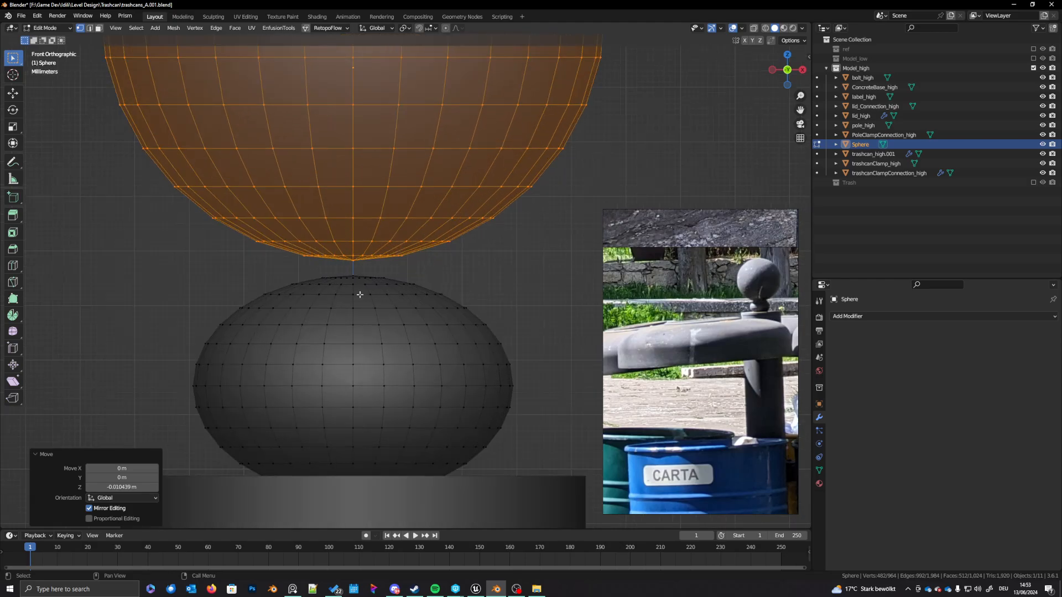
{"action": "scroll", "coordinate": [359, 295], "scroll_direction": "up", "scroll_amount": 1}
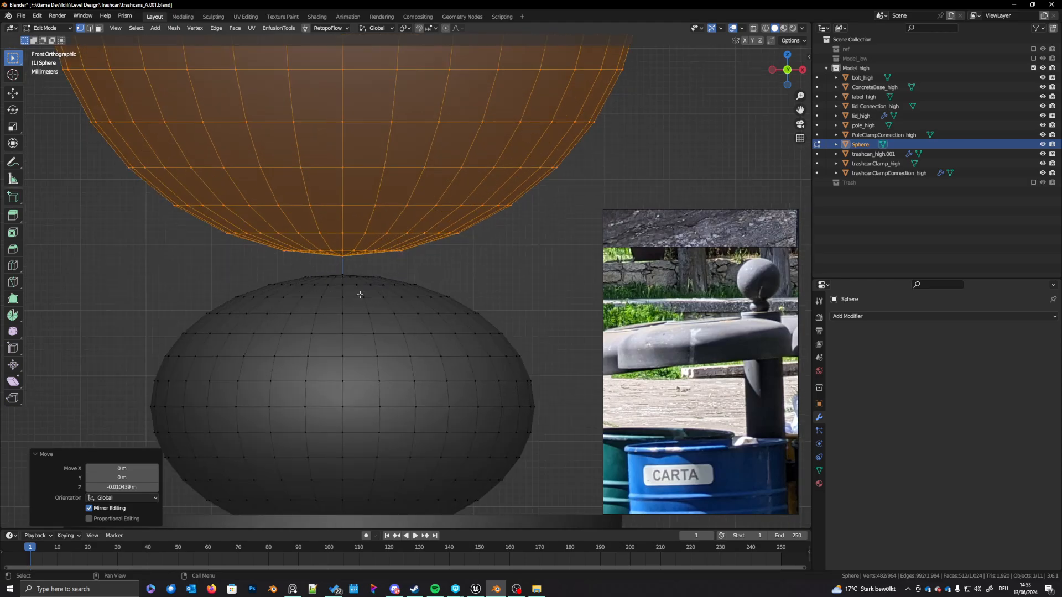
{"action": "key", "text": "3"}
{"action": "left_click", "coordinate": [308, 243], "text": "alt"}
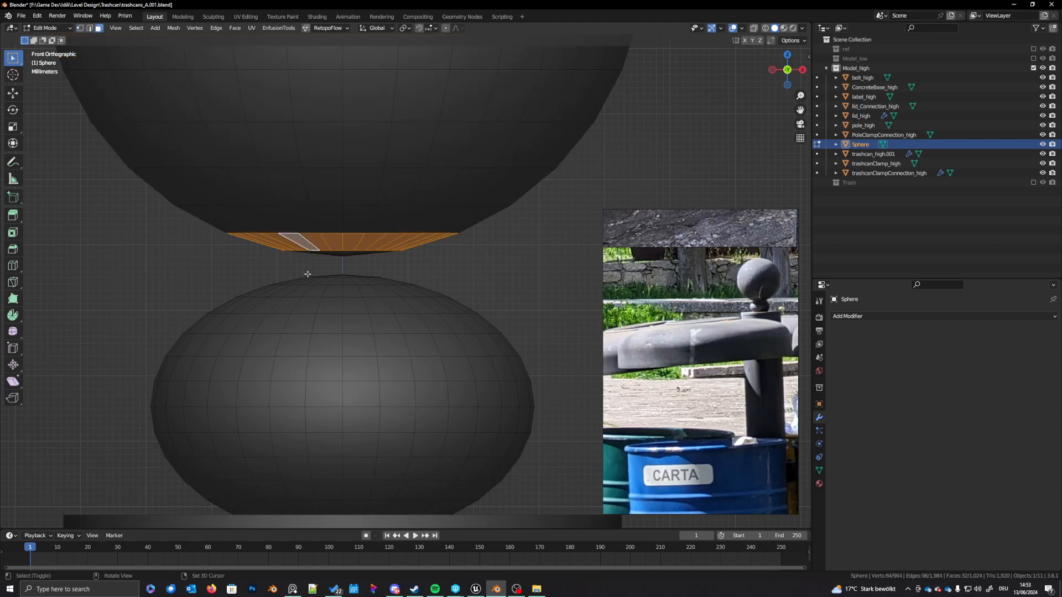
{"action": "left_click", "coordinate": [302, 284], "text": "alt+shift"}
{"action": "key", "text": "x"}
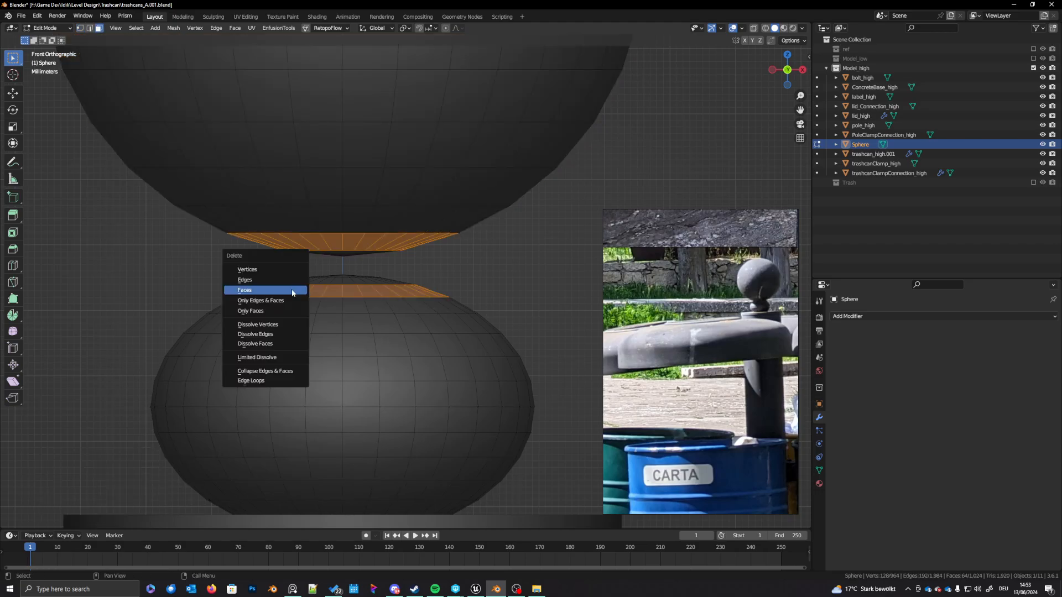
{"action": "left_click", "coordinate": [302, 285]}
{"action": "left_click", "coordinate": [344, 280], "text": "alt"}
{"action": "left_click", "coordinate": [342, 248], "text": "alt+shift"}
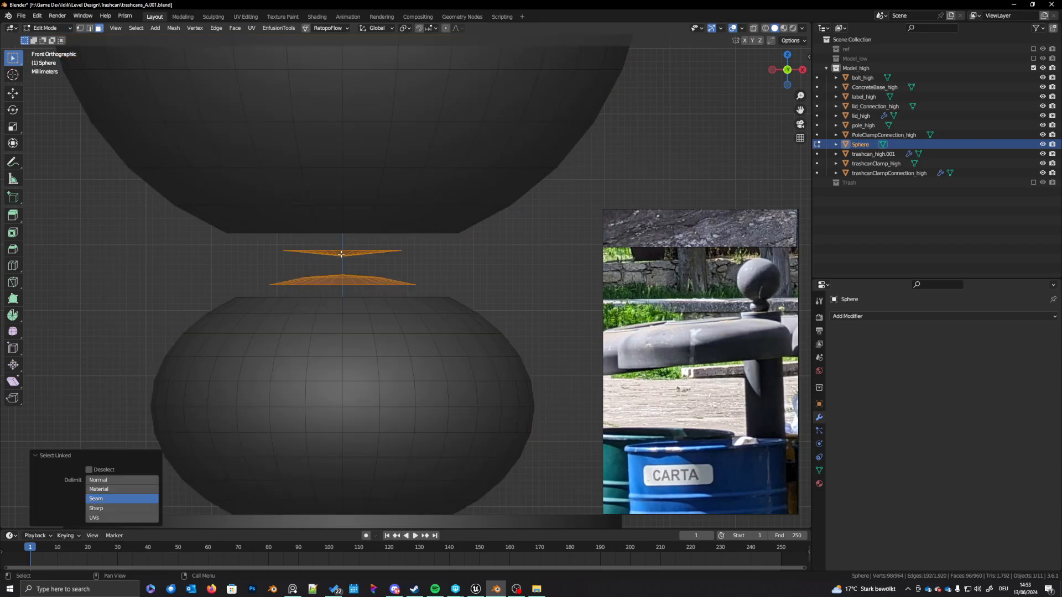
{"action": "key", "text": "x"}
{"action": "left_click", "coordinate": [343, 259]}
Step: Bridge the two open edge loops between the large ball and the flattened sphere to form a neck
{"action": "key", "text": "2"}
{"action": "left_click", "coordinate": [346, 236], "text": "alt"}
{"action": "left_click", "coordinate": [335, 298], "text": "alt+shift"}
{"action": "key", "text": "ctrl+e"}
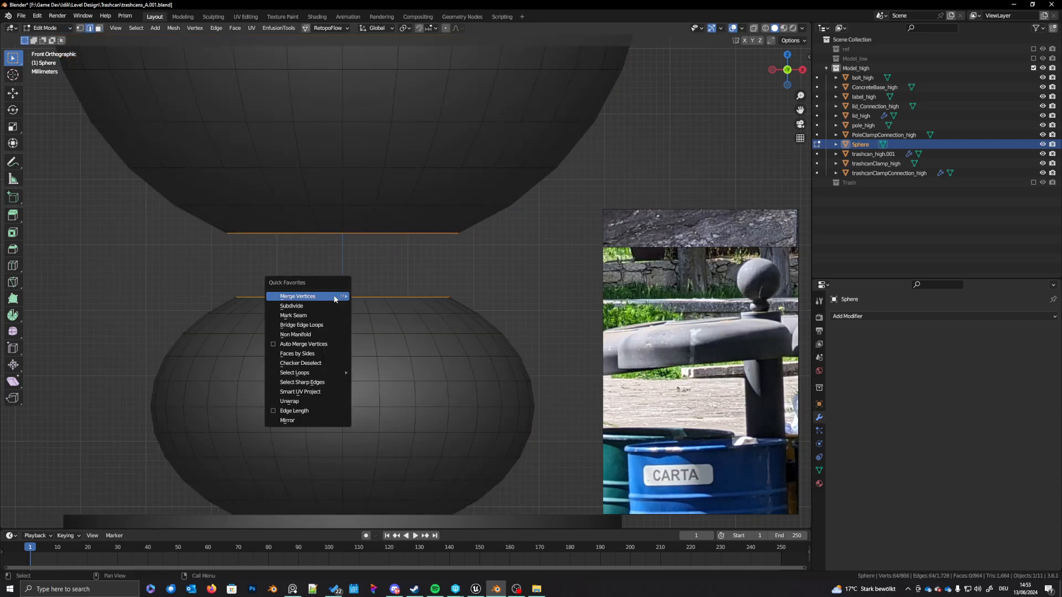
{"action": "left_click", "coordinate": [313, 326]}
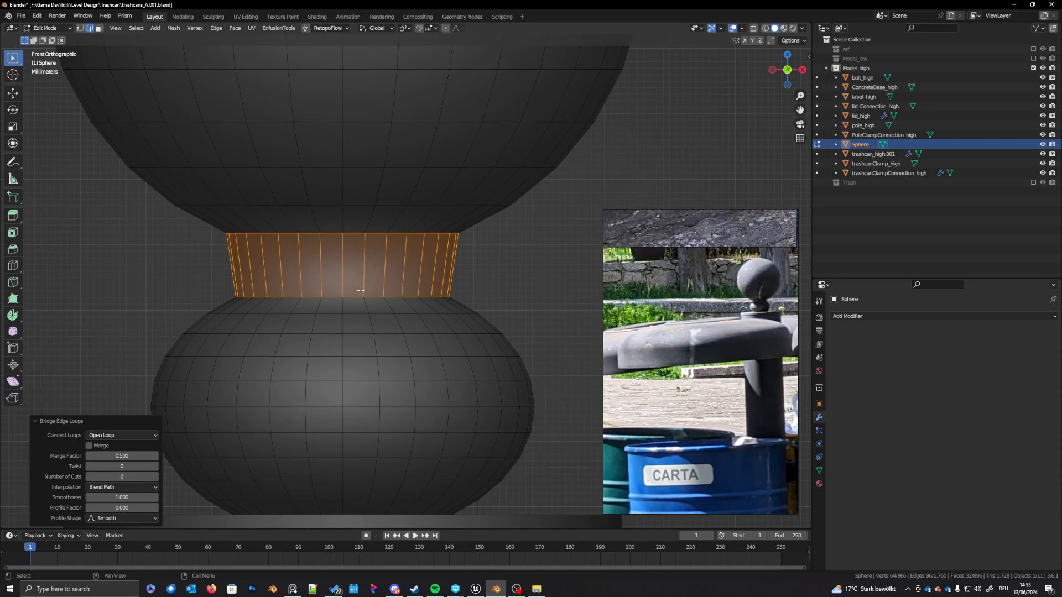
Step: In wireframe view, lower the whole large ball along Z to shorten the neck
{"action": "scroll", "coordinate": [360, 290], "scroll_direction": "down", "scroll_amount": 8}
{"action": "key", "text": "shift+z"}
{"action": "key", "text": "1"}
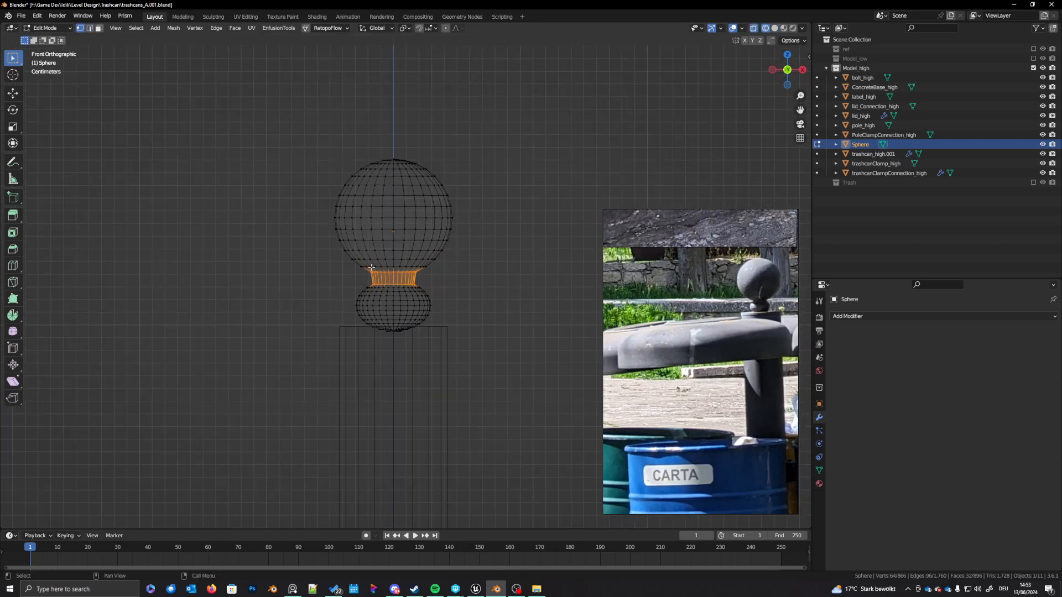
{"action": "left_click_drag", "start_coordinate": [312, 114], "coordinate": [491, 282]}
{"action": "key", "text": "g"}
{"action": "key", "text": "z"}
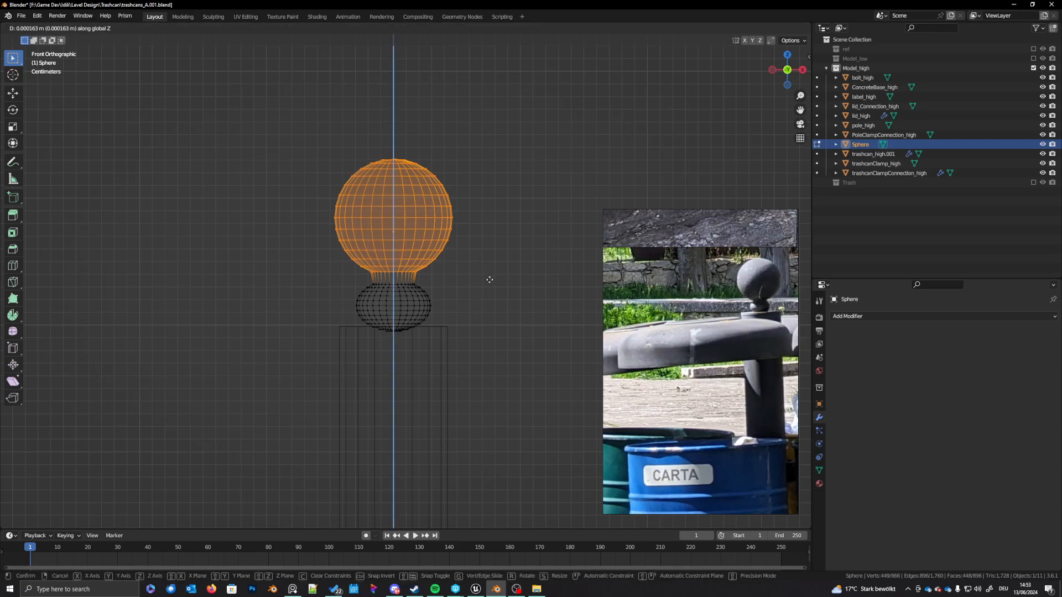
{"action": "left_click", "coordinate": [484, 323]}
Step: Pinch the neck with a centred edge loop scaled to 0.878 and bevelled 0.0457 m wide with 2 segments
{"action": "scroll", "coordinate": [460, 327], "scroll_direction": "up", "scroll_amount": 7}
{"action": "left_click", "coordinate": [394, 278], "text": "alt"}
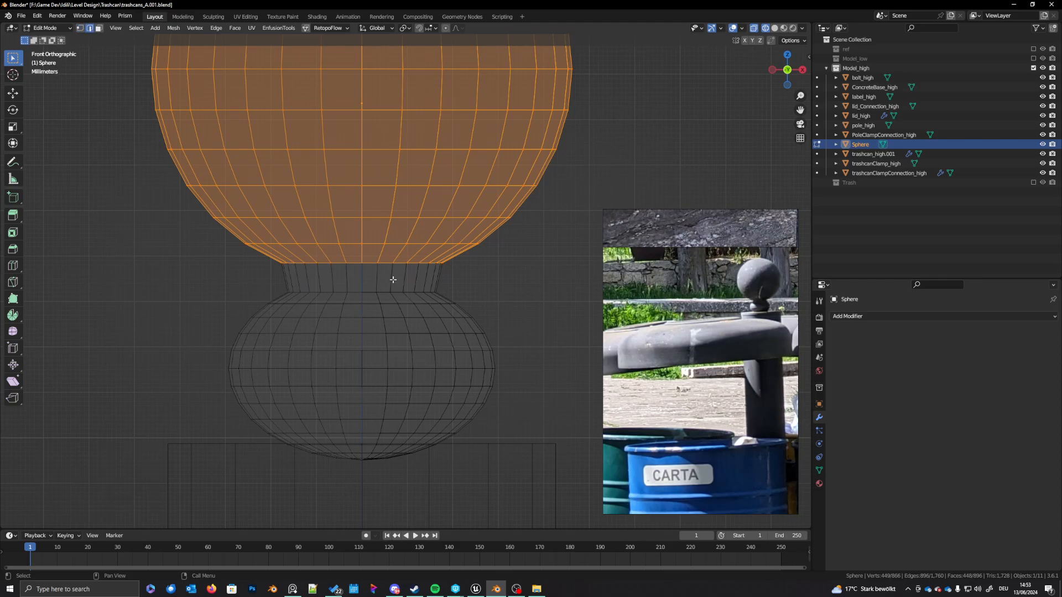
{"action": "key", "text": "g"}
{"action": "key", "text": "g"}
{"action": "right_click", "coordinate": [393, 277]}
{"action": "key", "text": "s"}
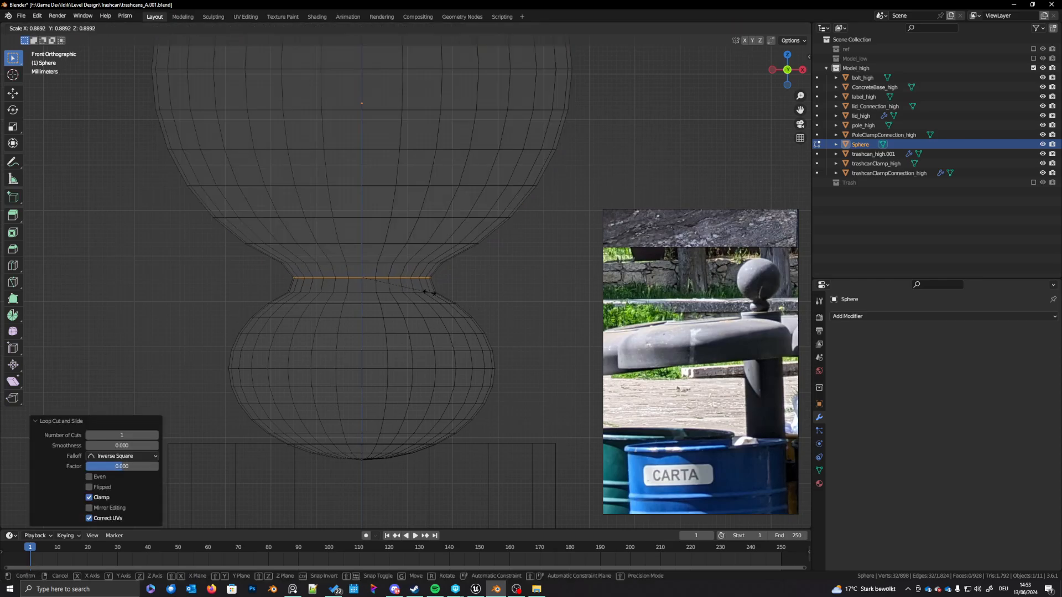
{"action": "left_click", "coordinate": [416, 286]}
{"action": "key", "text": "ctrl+b"}
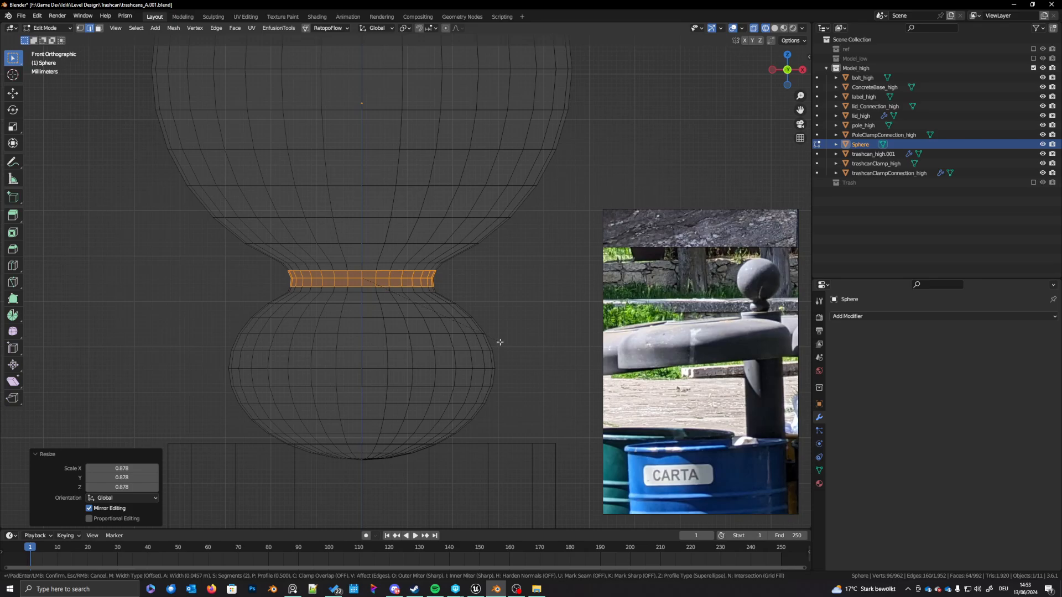
{"action": "left_click", "coordinate": [500, 343]}
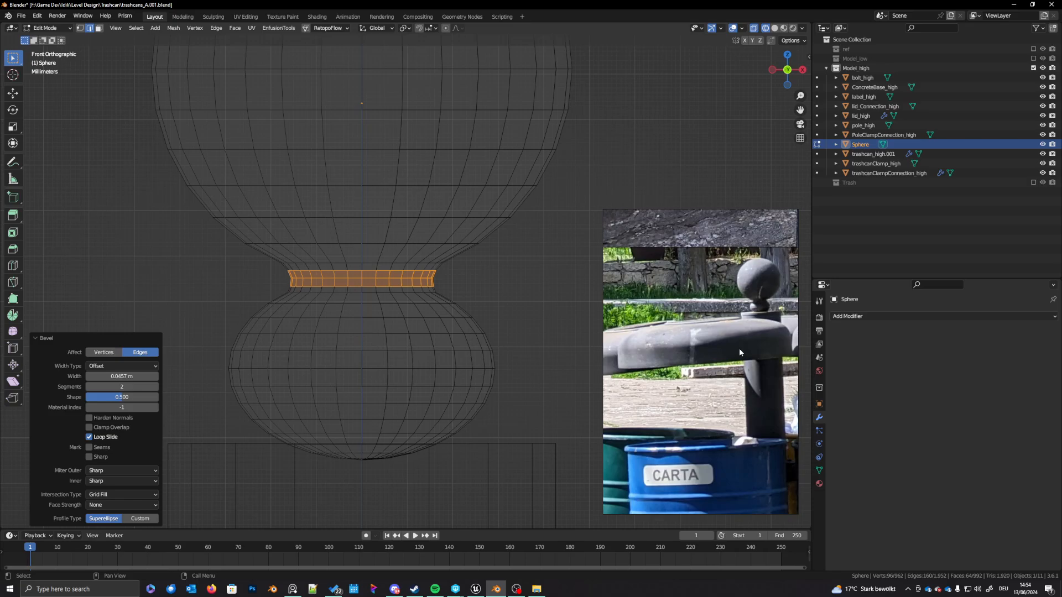
Step: Rip the edge loop just above the pole's top and delete the detached bottom cap of the flattened sphere
{"action": "middle_click_drag", "start_coordinate": [372, 475], "coordinate": [376, 391], "text": "shift"}
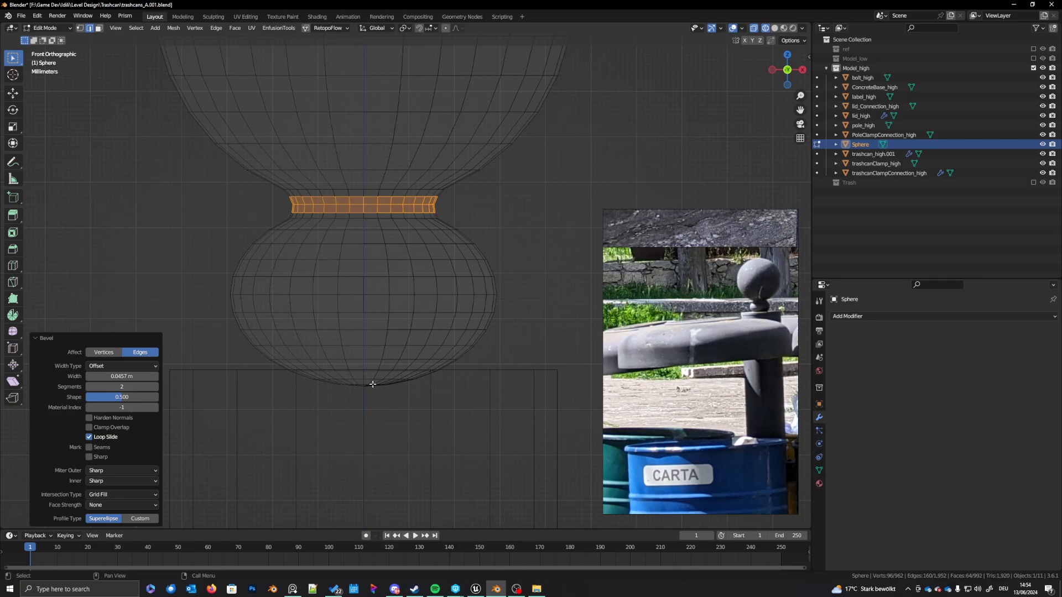
{"action": "left_click", "coordinate": [372, 385]}
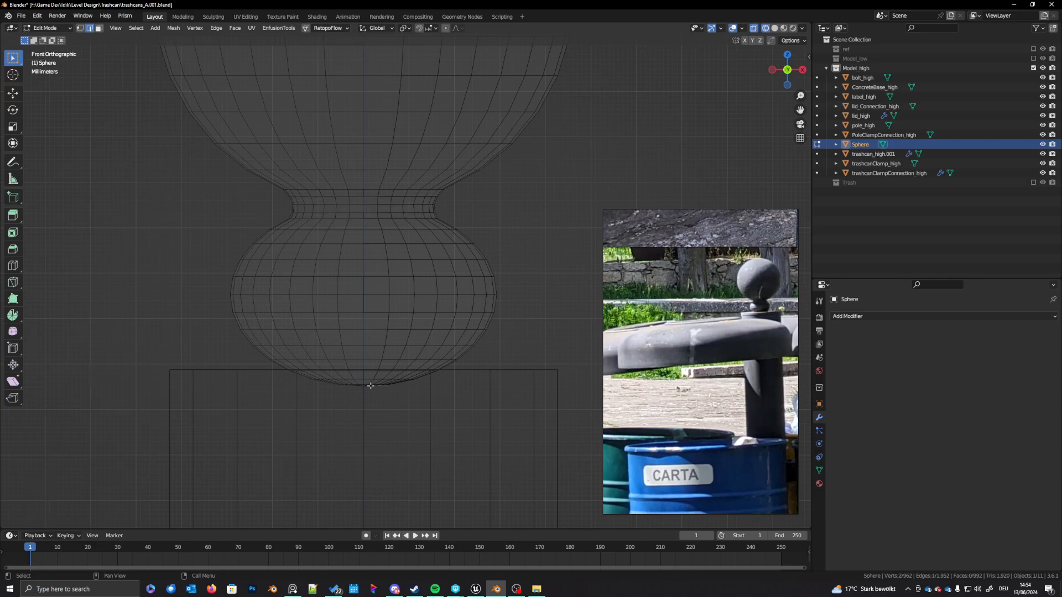
{"action": "left_click", "coordinate": [404, 360], "text": "alt"}
{"action": "key", "text": "v"}
{"action": "right_click", "coordinate": [393, 384]}
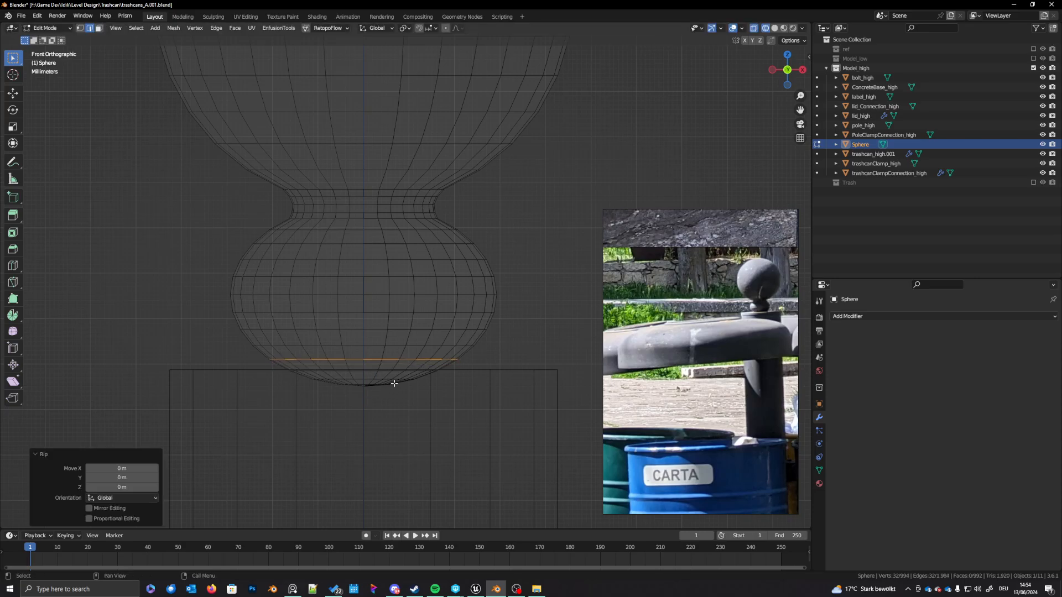
{"action": "key", "text": "a"}
{"action": "key", "text": "a"}
{"action": "key", "text": "l"}
{"action": "key", "text": "x"}
{"action": "left_click", "coordinate": [387, 385]}
Step: Extrude the finial's open bottom edge about 0.0007 m down along Z and scale it outward to about 1.06
{"action": "left_click", "coordinate": [380, 359], "text": "alt"}
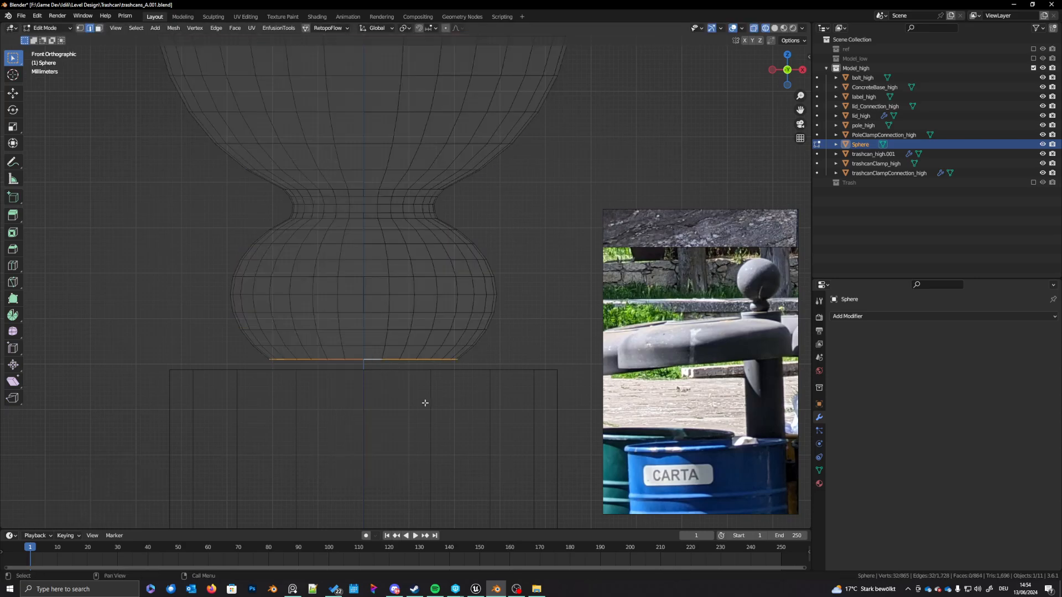
{"action": "scroll", "coordinate": [446, 399], "scroll_direction": "up", "scroll_amount": 3}
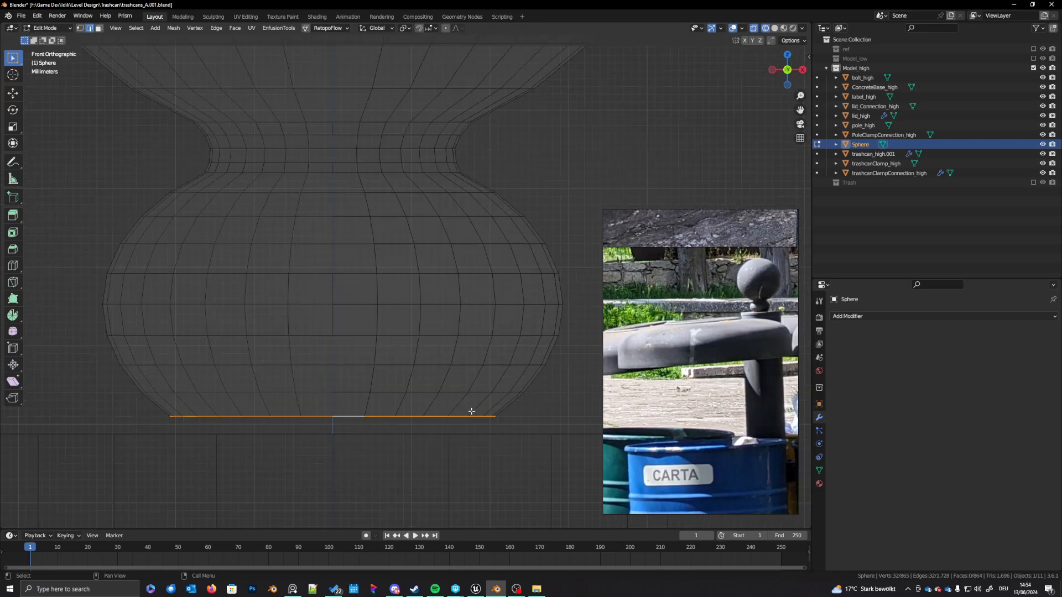
{"action": "middle_click_drag", "start_coordinate": [472, 411], "coordinate": [455, 392], "text": "shift"}
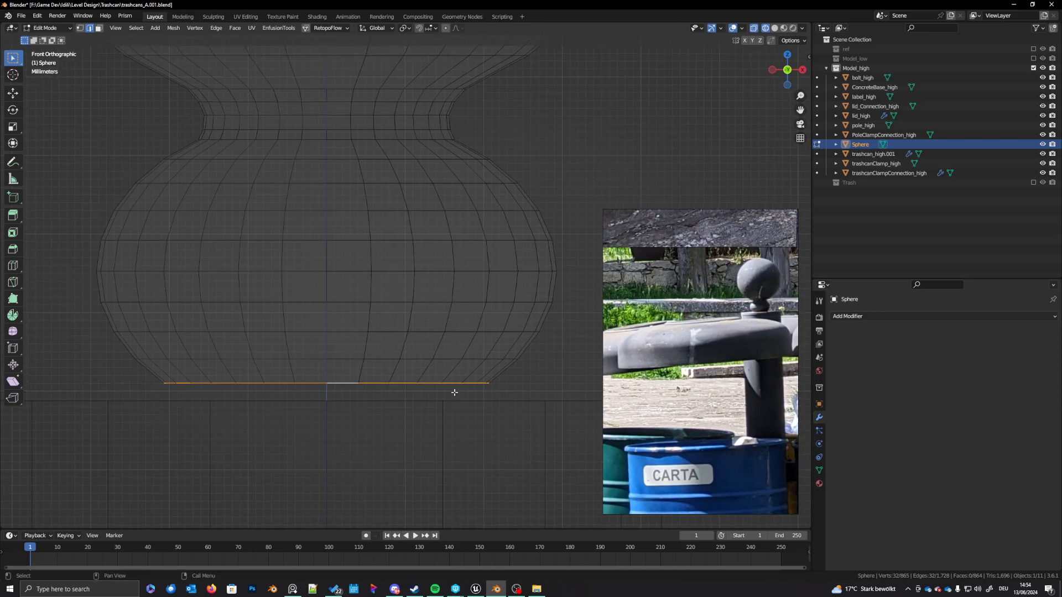
{"action": "scroll", "coordinate": [753, 317], "scroll_direction": "up", "scroll_amount": 5}
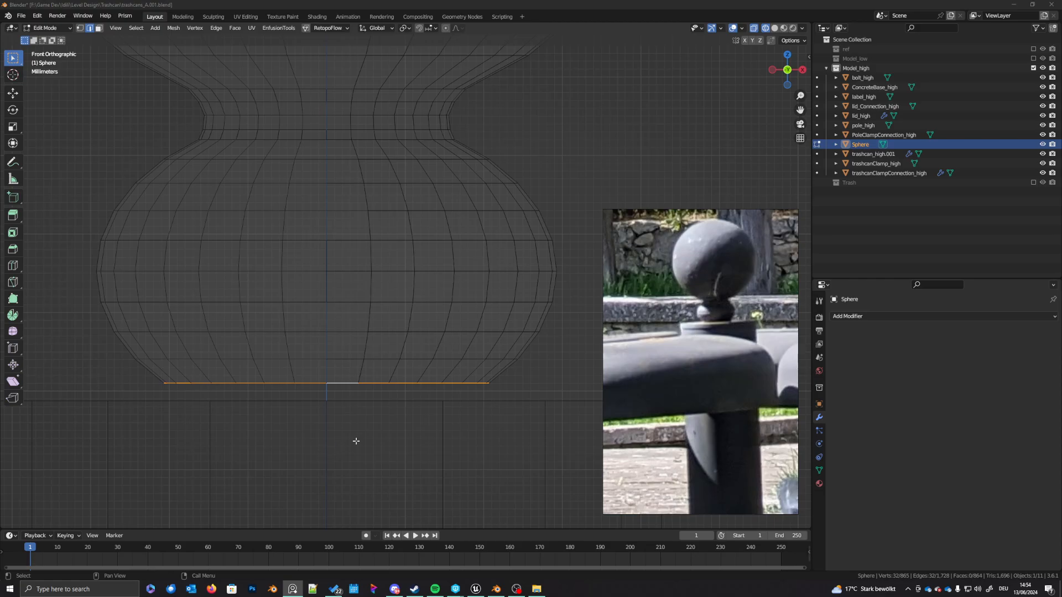
{"action": "middle_click_drag", "start_coordinate": [356, 441], "coordinate": [390, 447], "text": "shift"}
{"action": "scroll", "coordinate": [714, 325], "scroll_direction": "up", "scroll_amount": 3}
{"action": "key", "text": "e"}
{"action": "right_click", "coordinate": [424, 431]}
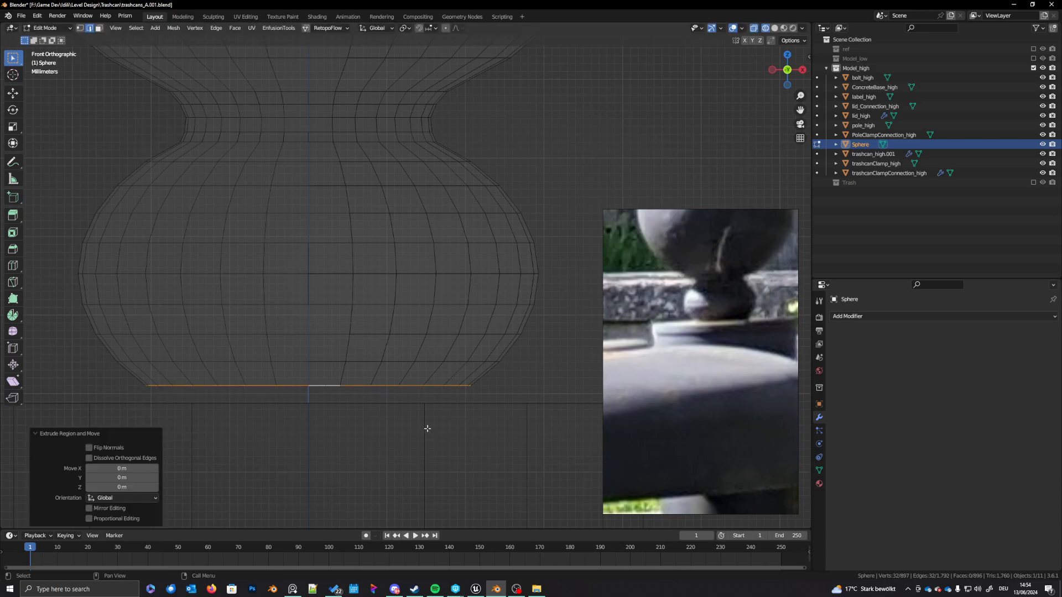
{"action": "key", "text": "g"}
{"action": "key", "text": "z"}
{"action": "left_click", "coordinate": [437, 433]}
{"action": "key", "text": "s"}
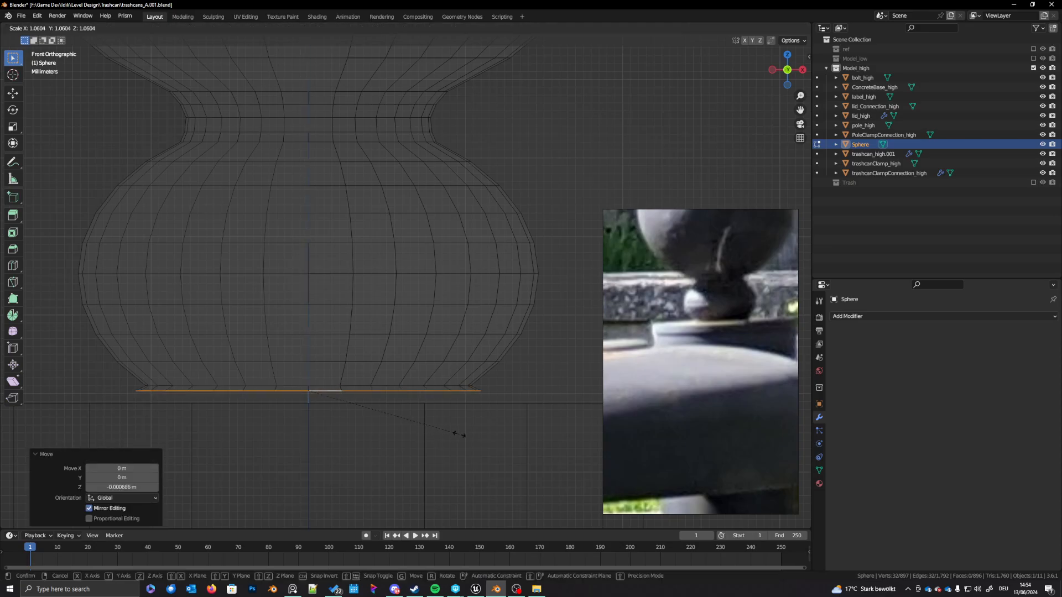
{"action": "left_click", "coordinate": [459, 434]}
Step: Extrude the bottom edge loop again and scale it outward to slightly wider than the pole
{"action": "scroll", "coordinate": [451, 426], "scroll_direction": "down", "scroll_amount": 4}
{"action": "key", "text": "e"}
{"action": "right_click", "coordinate": [431, 417]}
{"action": "key", "text": "s"}
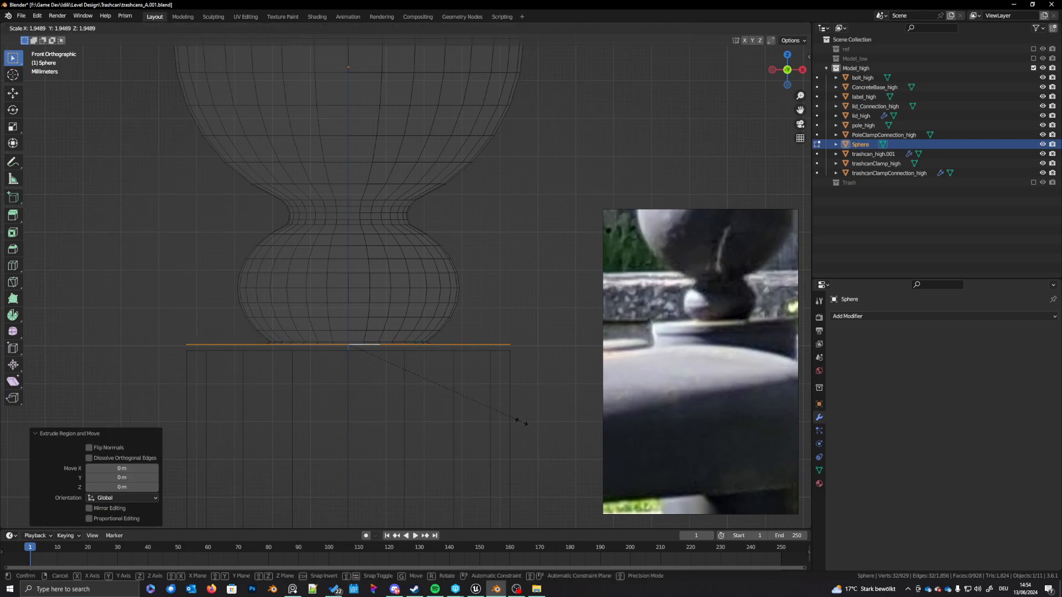
{"action": "left_click", "coordinate": [520, 422]}
{"action": "scroll", "coordinate": [450, 417], "scroll_direction": "down", "scroll_amount": 2, "text": "shift"}
{"action": "key", "text": "s"}
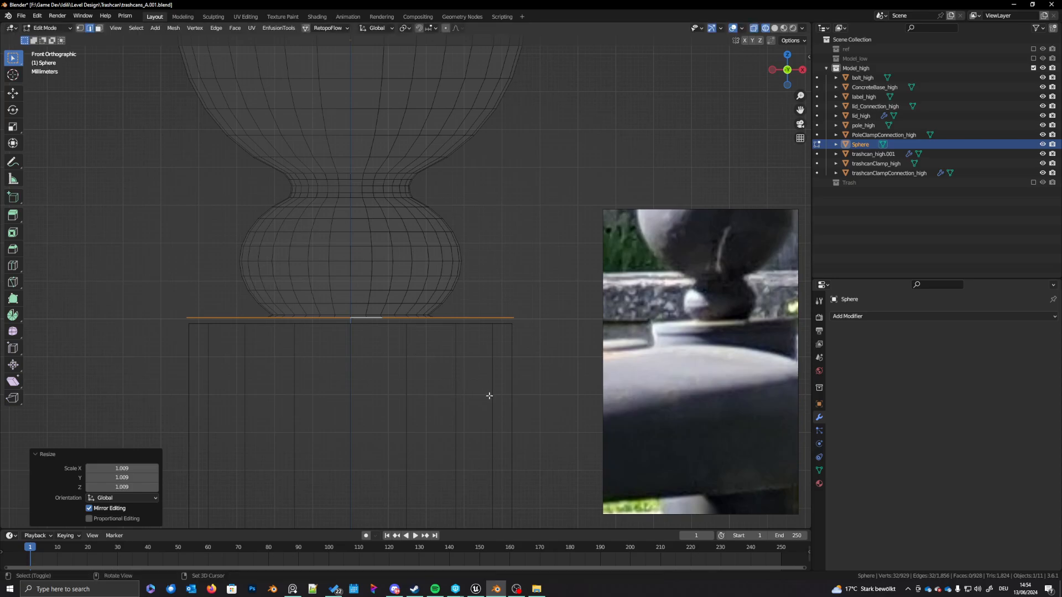
{"action": "left_click", "coordinate": [489, 396]}
Step: Extrude the outer edge loop about 0.0093 m down along Z and fill its bottom with a face
{"action": "key", "text": "e"}
{"action": "key", "text": "z"}
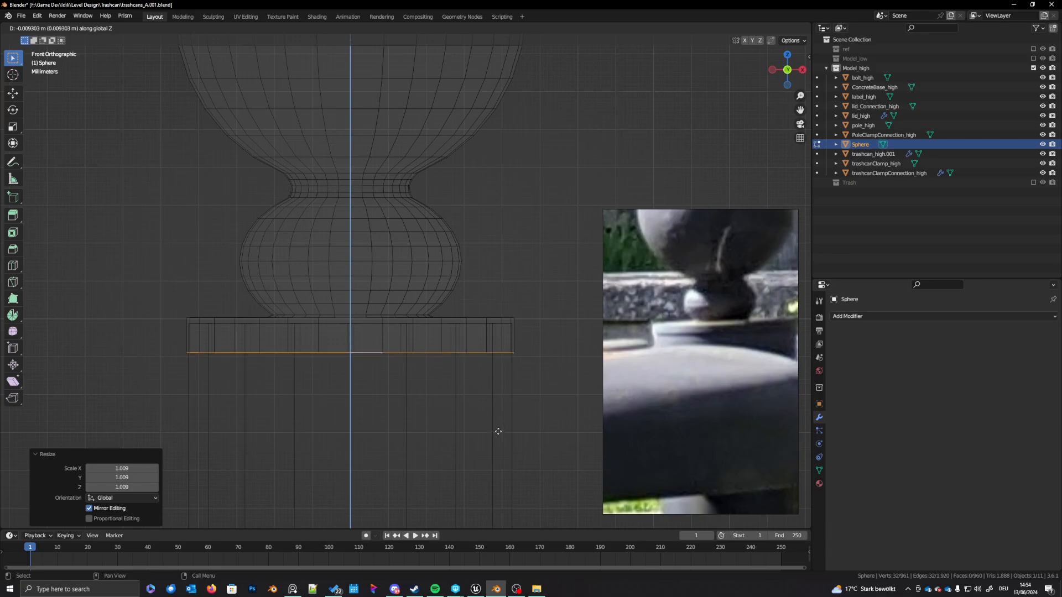
{"action": "left_click", "coordinate": [498, 431]}
{"action": "key", "text": "f"}
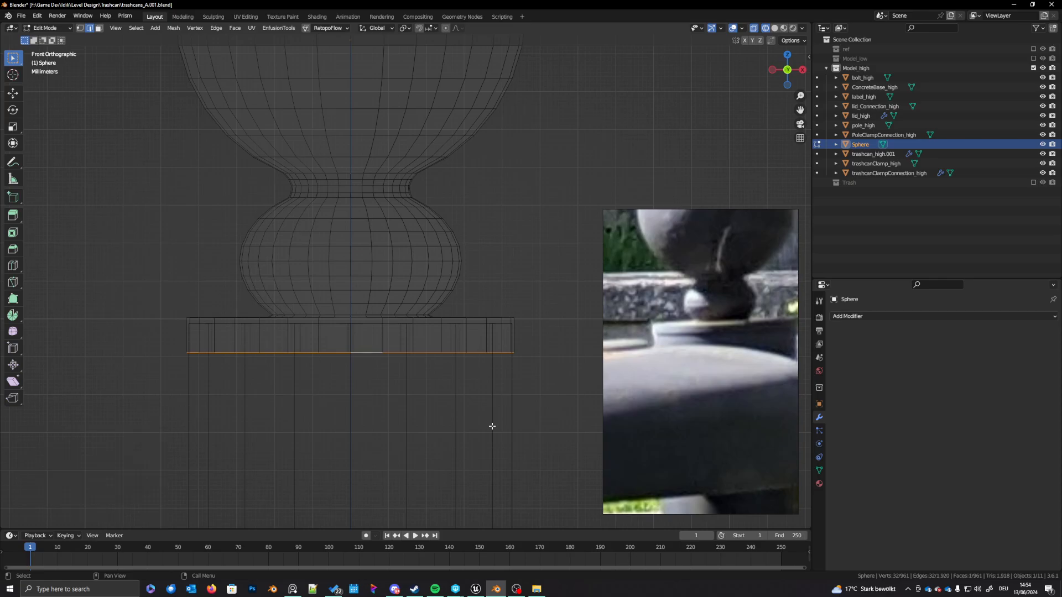
{"action": "middle_click_drag", "start_coordinate": [486, 426], "coordinate": [487, 436]}
{"action": "scroll", "coordinate": [477, 419], "scroll_direction": "down", "scroll_amount": 8}
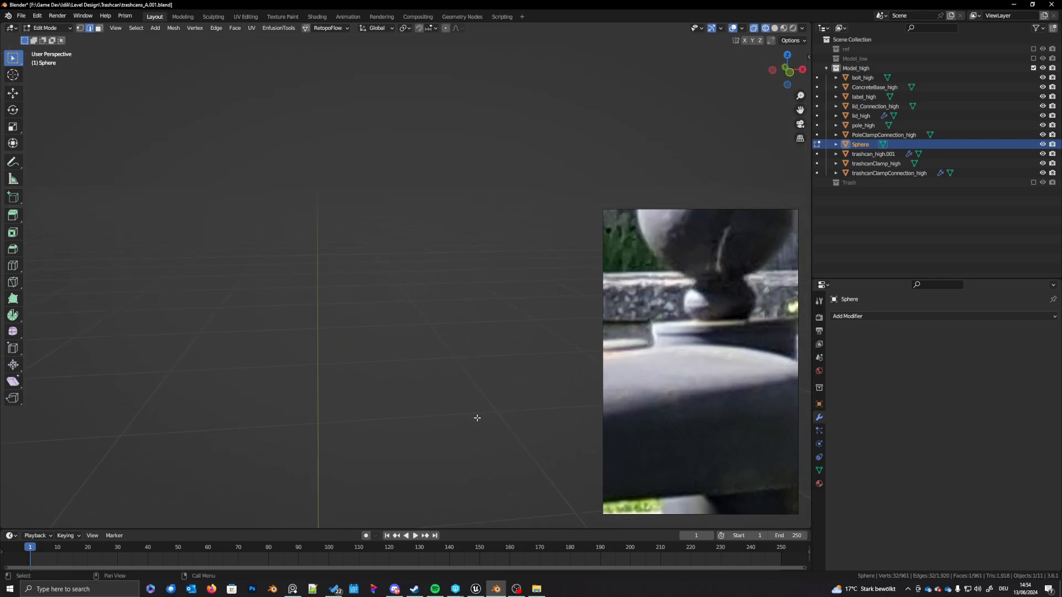
Step: Add a Bevel modifier to the finial with a 60° angle limit and 4 segments
{"action": "middle_click_drag", "start_coordinate": [442, 387], "coordinate": [452, 389]}
{"action": "key", "text": "a"}
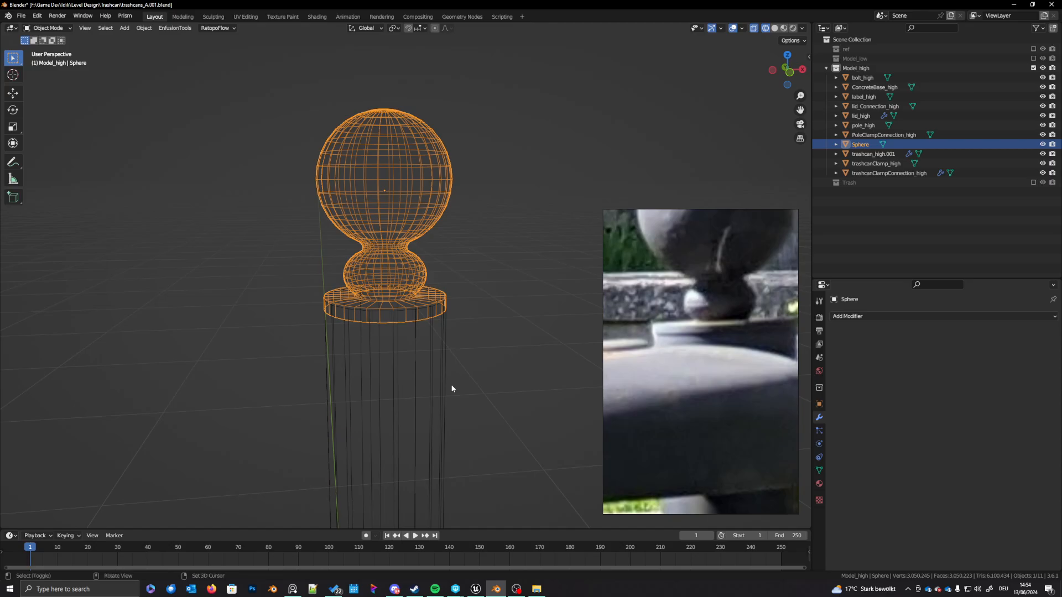
{"action": "key", "text": "Tab"}
{"action": "key", "text": "shift+z"}
{"action": "scroll", "coordinate": [430, 338], "scroll_direction": "up", "scroll_amount": 8}
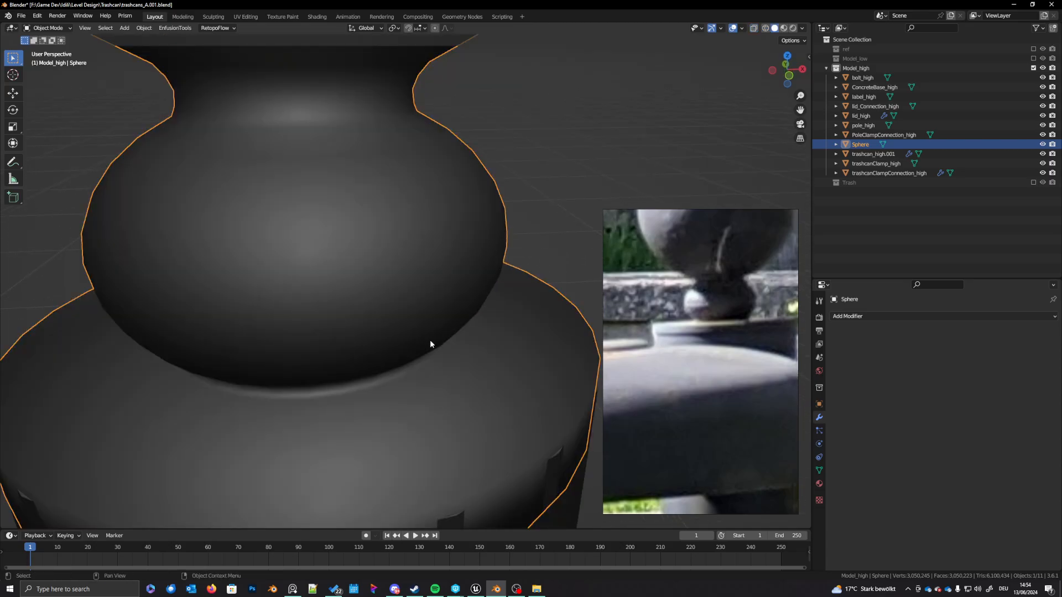
{"action": "scroll", "coordinate": [430, 342], "scroll_direction": "down", "scroll_amount": 5}
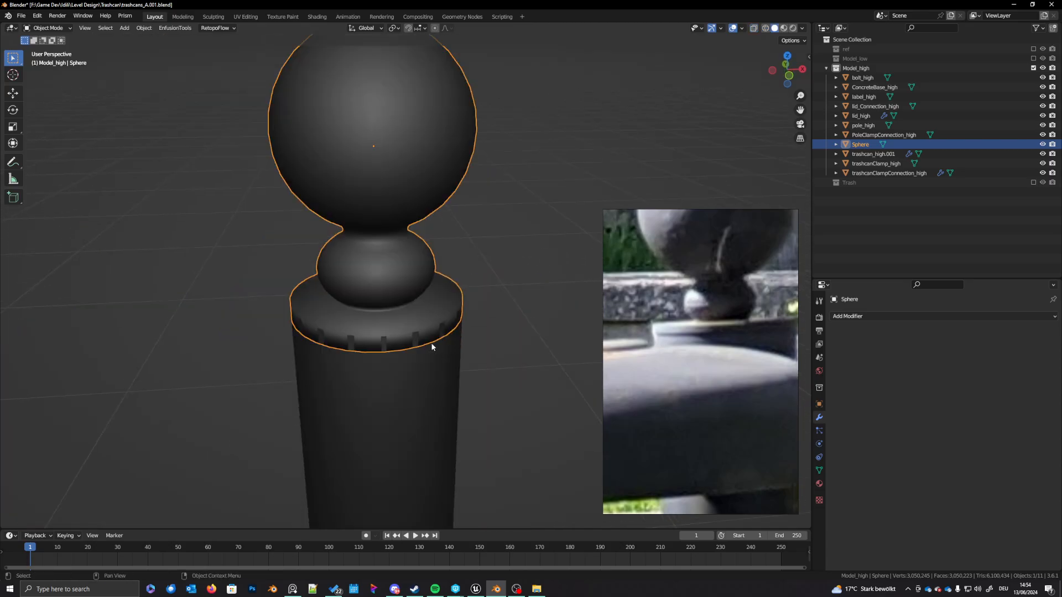
{"action": "left_click", "coordinate": [865, 316]}
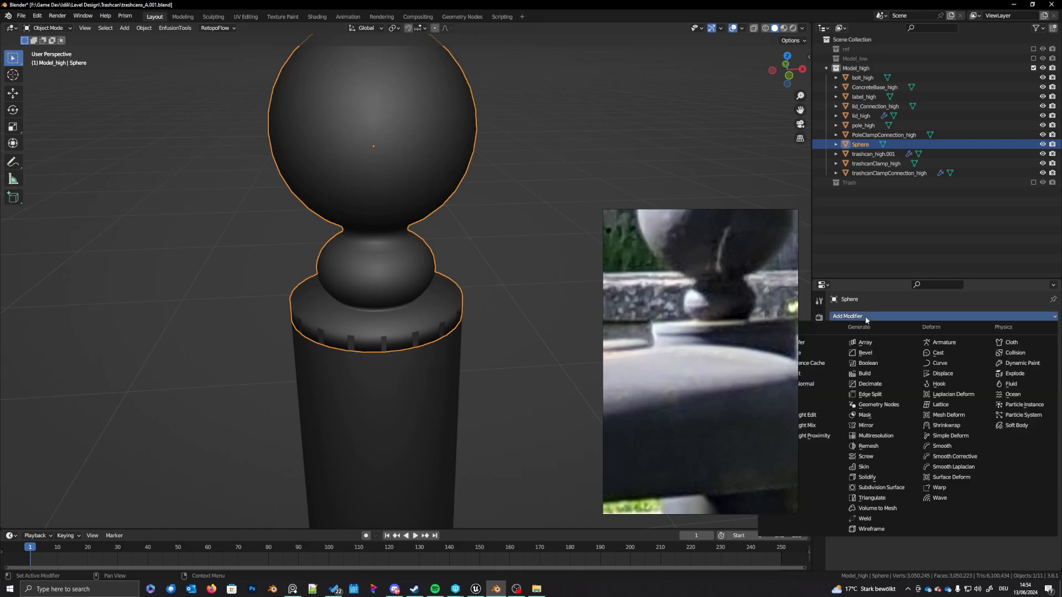
{"action": "left_click", "coordinate": [868, 350]}
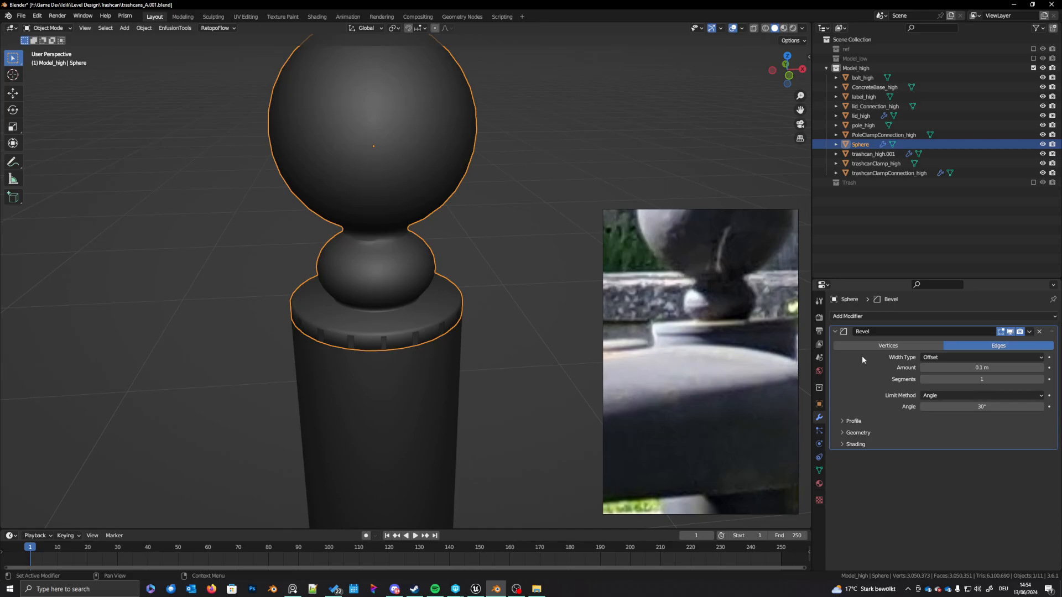
{"action": "left_click", "coordinate": [986, 406]}
{"action": "type", "text": "60"}
{"action": "key", "text": "Return"}
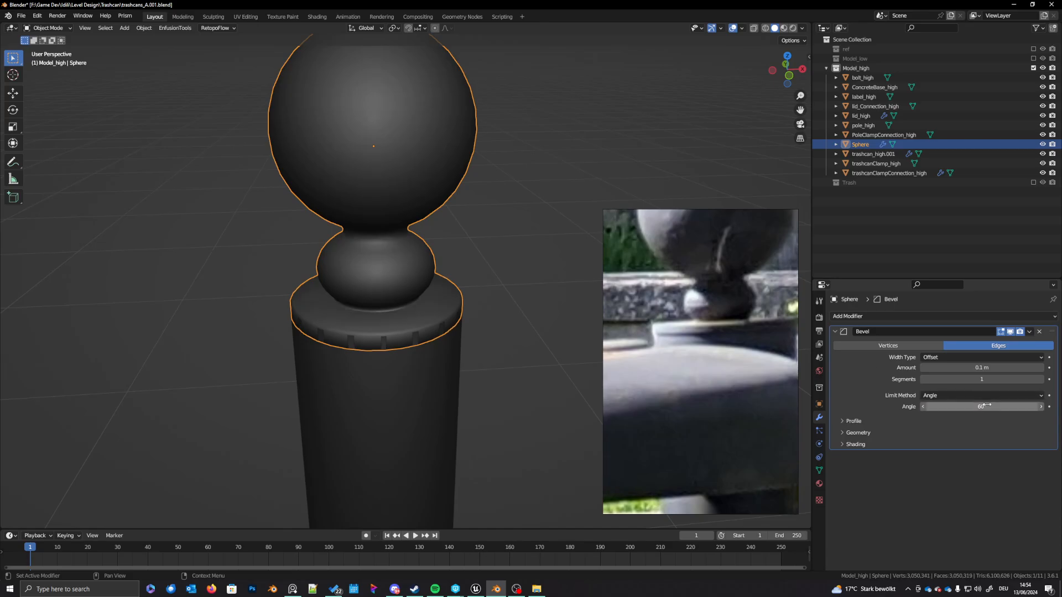
{"action": "left_click", "coordinate": [1041, 380]}
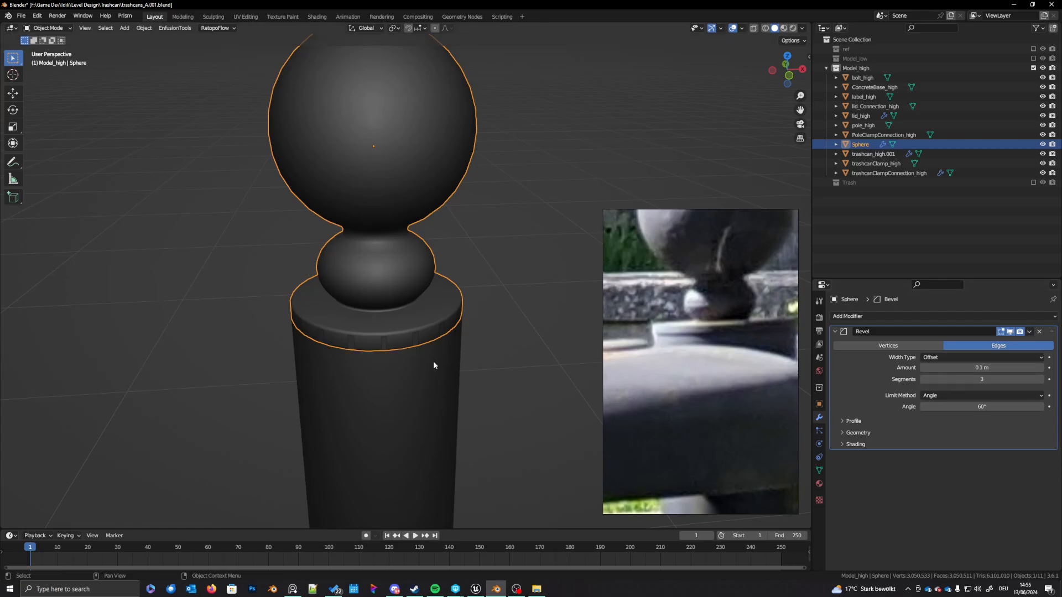
{"action": "left_click", "coordinate": [1042, 379]}
Step: Select the pole and examine how its top end overlaps the finial's cap plate
{"action": "mouse_move", "coordinate": [446, 375]}
{"action": "middle_mouse_down"}
{"action": "mouse_move", "coordinate": [447, 306]}
{"action": "mouse_move", "coordinate": [462, 374]}
{"action": "mouse_move", "coordinate": [453, 377]}
{"action": "middle_mouse_up"}
{"action": "left_click", "coordinate": [453, 380]}
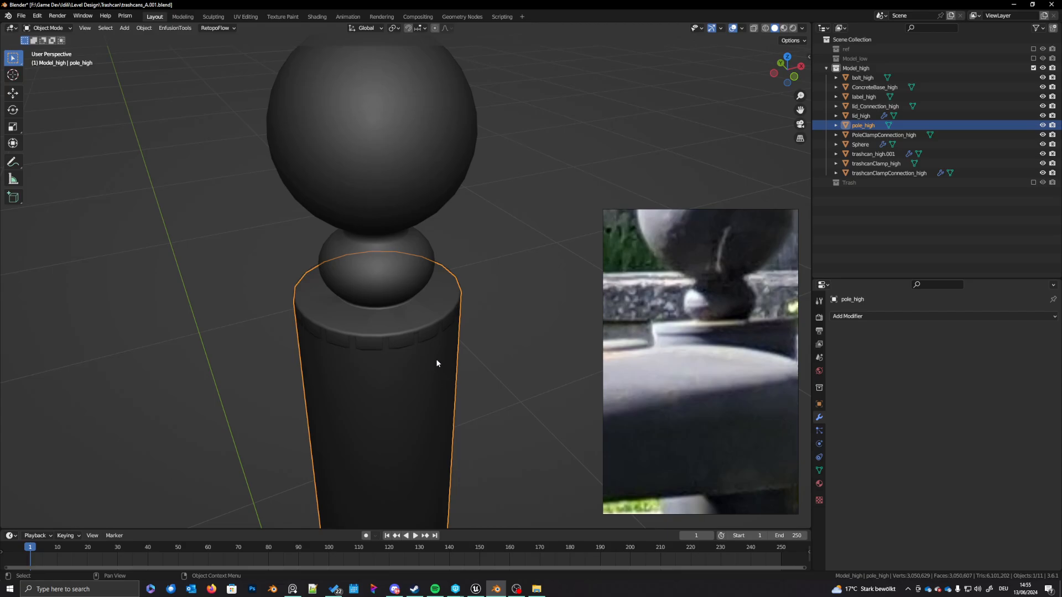
{"action": "key", "text": "Tab"}
{"action": "key", "text": "Tab"}
{"action": "left_click", "coordinate": [435, 314]}
{"action": "key", "text": "Tab"}
{"action": "middle_click_drag", "start_coordinate": [435, 313], "coordinate": [431, 358]}
{"action": "key", "text": "Tab"}
{"action": "left_click", "coordinate": [415, 406]}
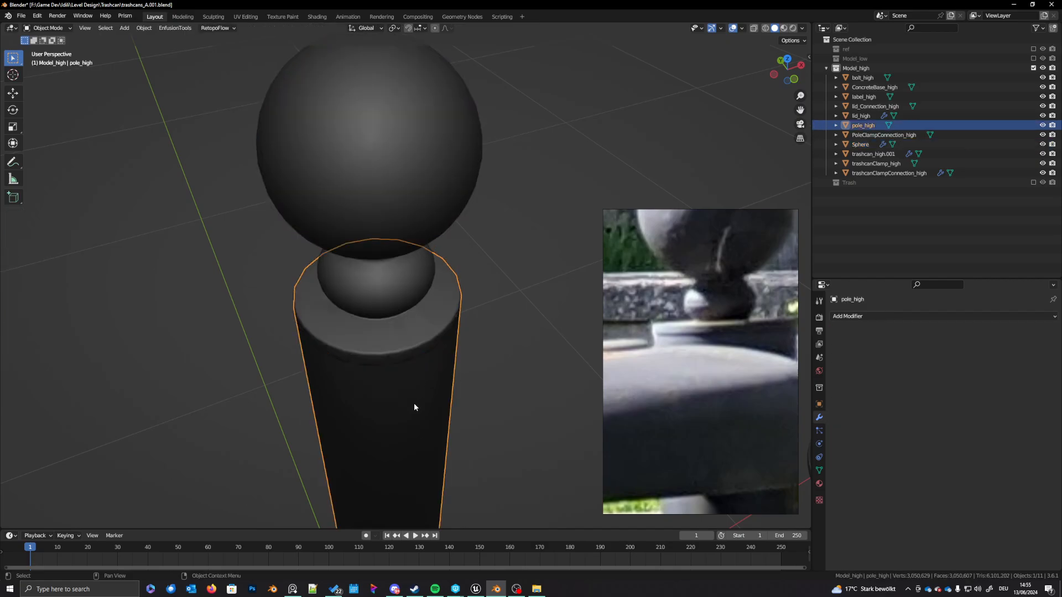
{"action": "scroll", "coordinate": [425, 441], "scroll_direction": "down", "scroll_amount": 5}
{"action": "middle_click_drag", "start_coordinate": [425, 442], "coordinate": [430, 371]}
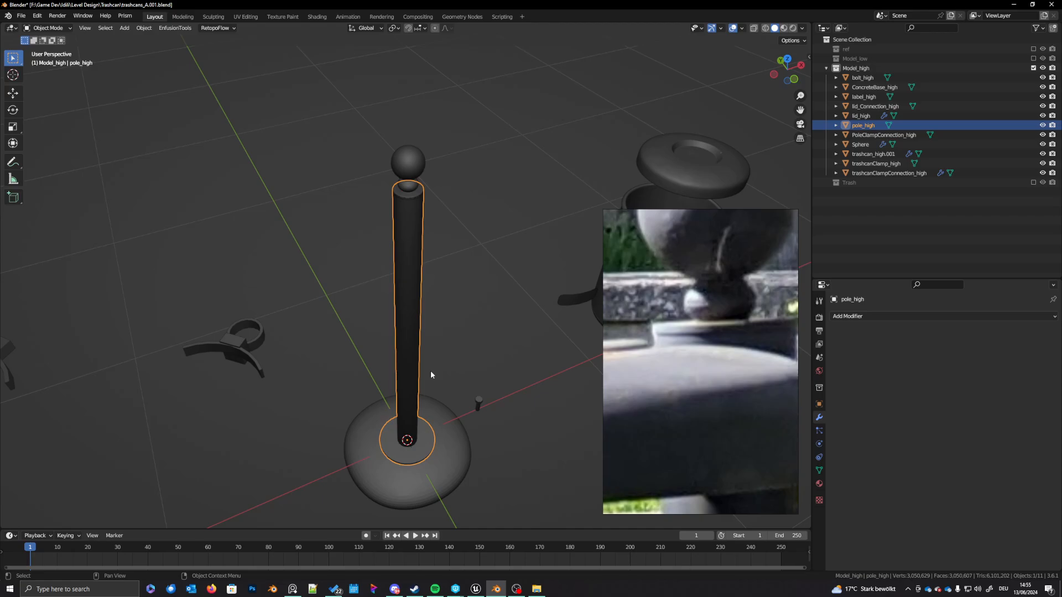
{"action": "middle_click_drag", "start_coordinate": [437, 291], "coordinate": [419, 244]}
{"action": "scroll", "coordinate": [423, 234], "scroll_direction": "up", "scroll_amount": 2}
Step: Move the pole's top vertices about 0.0083 m down along Z to just below the cap plate
{"action": "key", "text": "Tab"}
{"action": "key", "text": "KP_1"}
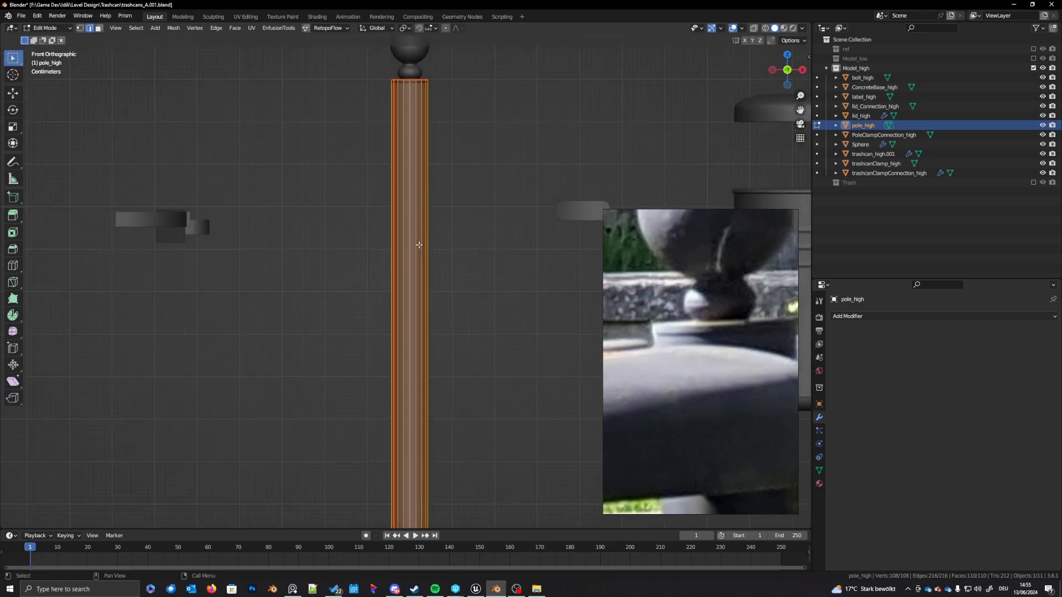
{"action": "middle_click_drag", "start_coordinate": [392, 114], "coordinate": [434, 367], "text": "shift"}
{"action": "scroll", "coordinate": [408, 344], "scroll_direction": "up", "scroll_amount": 2}
{"action": "key", "text": "shift+z"}
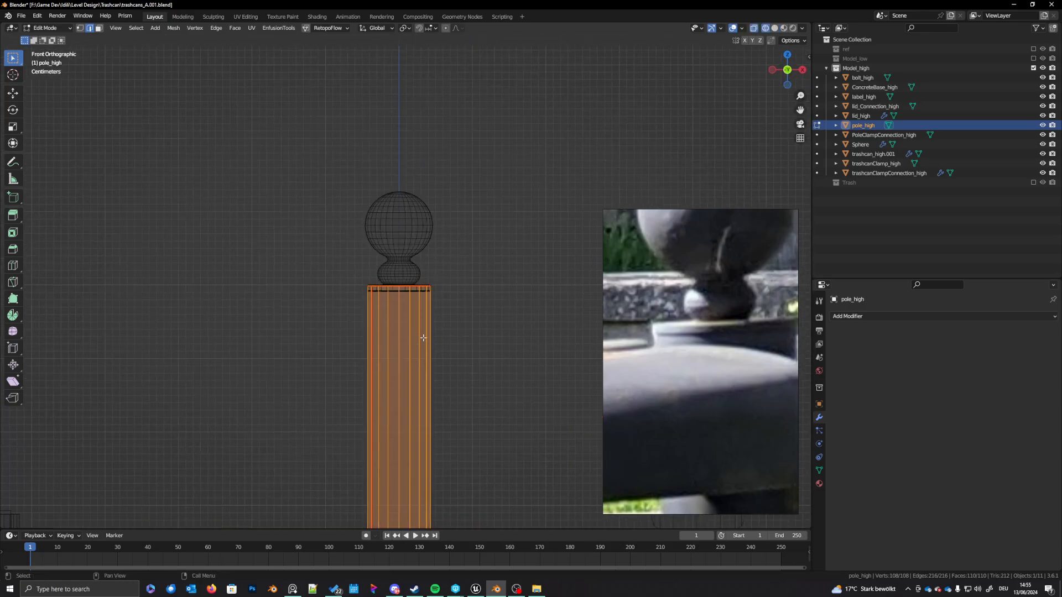
{"action": "key", "text": "1"}
{"action": "left_click_drag", "start_coordinate": [347, 266], "coordinate": [468, 298]}
{"action": "key", "text": "g"}
{"action": "key", "text": "z"}
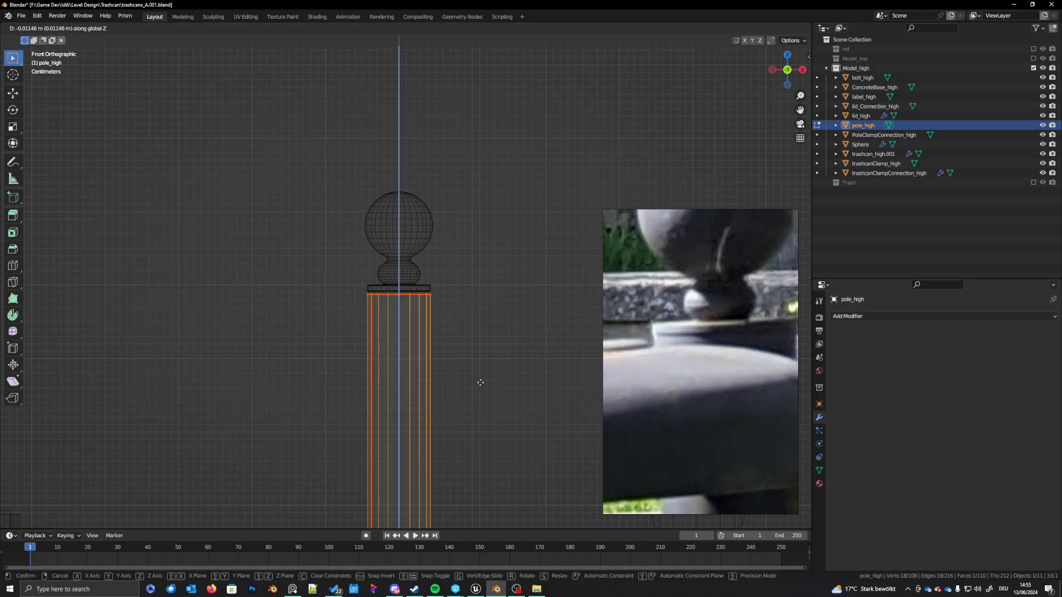
{"action": "left_click", "coordinate": [481, 361]}
Step: Fine-tune the height of the pole's top vertices along Z against the underside of the cap plate
{"action": "scroll", "coordinate": [428, 345], "scroll_direction": "up", "scroll_amount": 4}
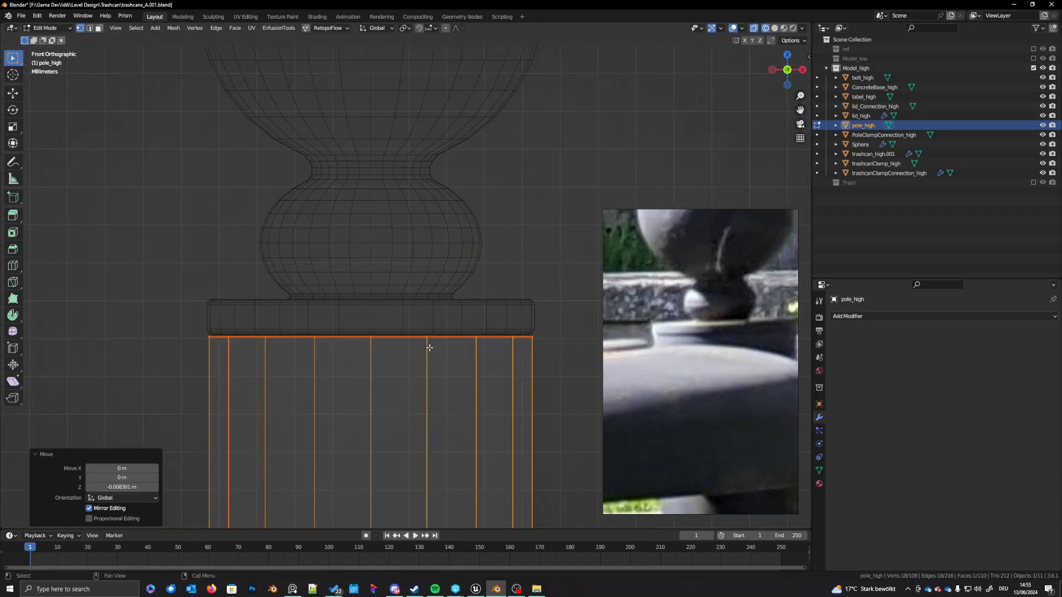
{"action": "key", "text": "g"}
{"action": "key", "text": "z"}
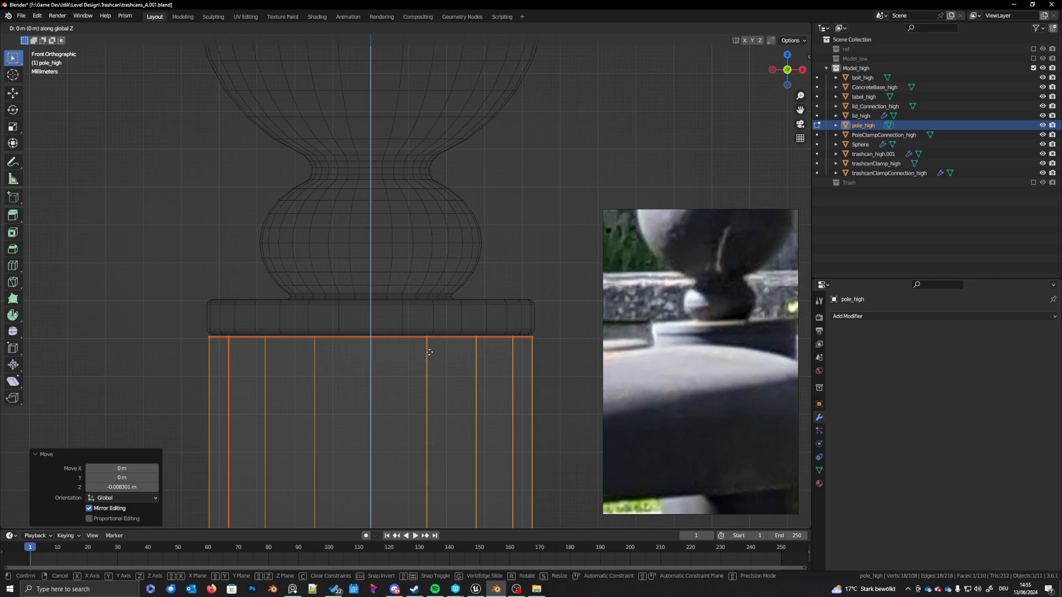
{"action": "left_click", "coordinate": [430, 344]}
{"action": "key", "text": "Tab"}
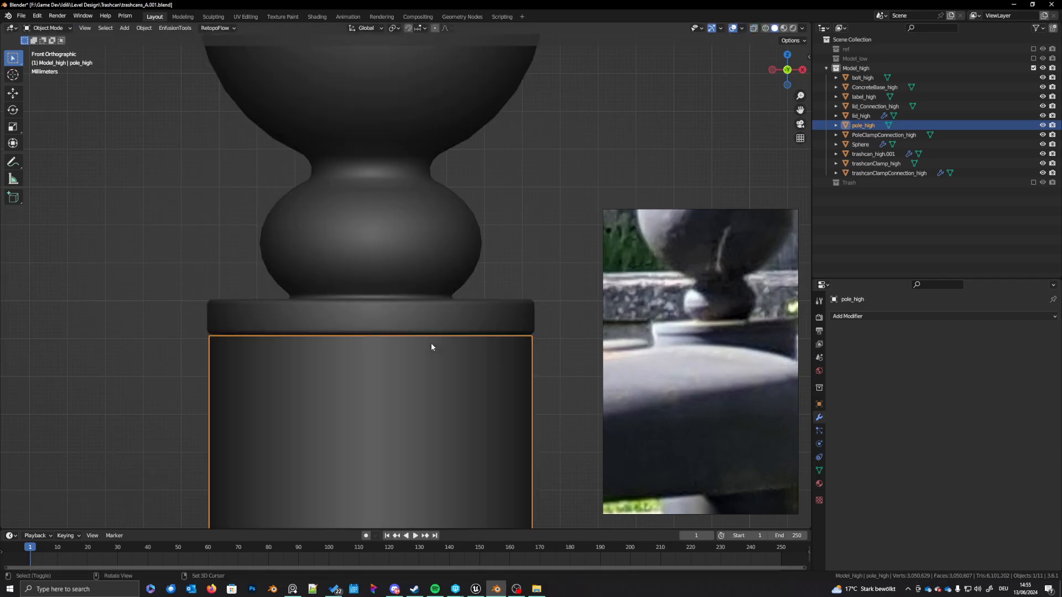
Step: Add a Bevel modifier to the pole with 5 segments and an amount of 0.002 m
{"action": "left_click", "coordinate": [451, 329]}
{"action": "left_click", "coordinate": [482, 355]}
{"action": "left_click", "coordinate": [889, 317]}
{"action": "left_click", "coordinate": [913, 353]}
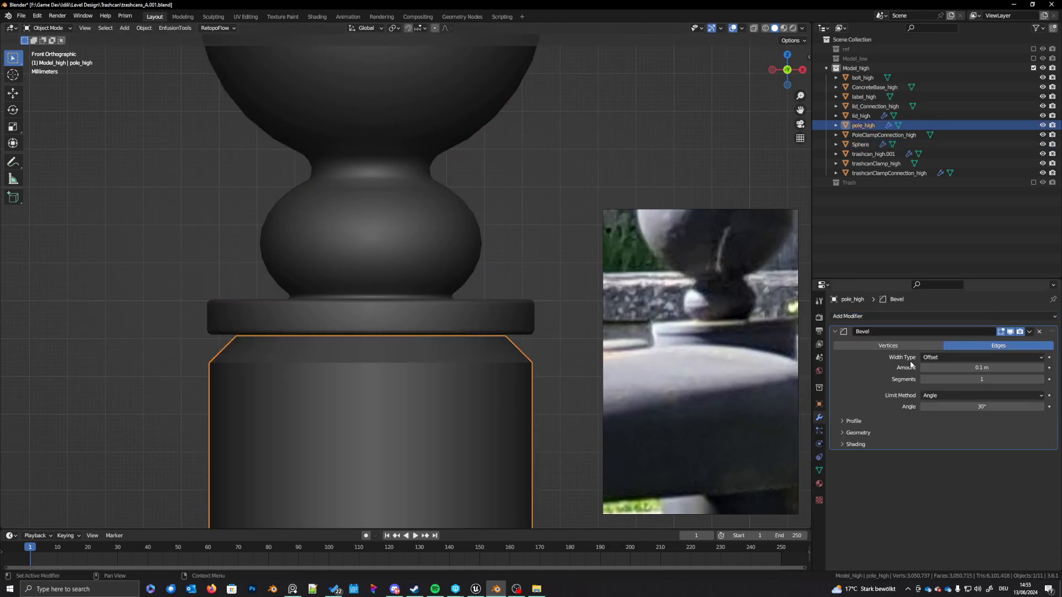
{"action": "left_click", "coordinate": [1041, 379]}
{"action": "left_click", "coordinate": [1041, 379]}
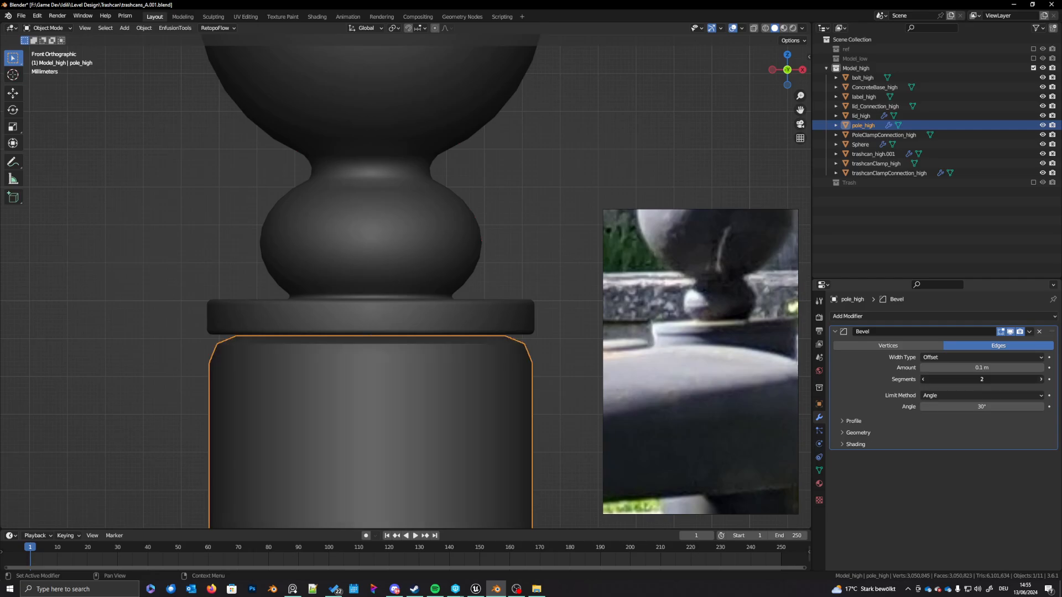
{"action": "left_click", "coordinate": [1041, 379]}
{"action": "left_click", "coordinate": [1041, 380]}
{"action": "left_click_drag", "start_coordinate": [987, 368], "coordinate": [969, 368]}
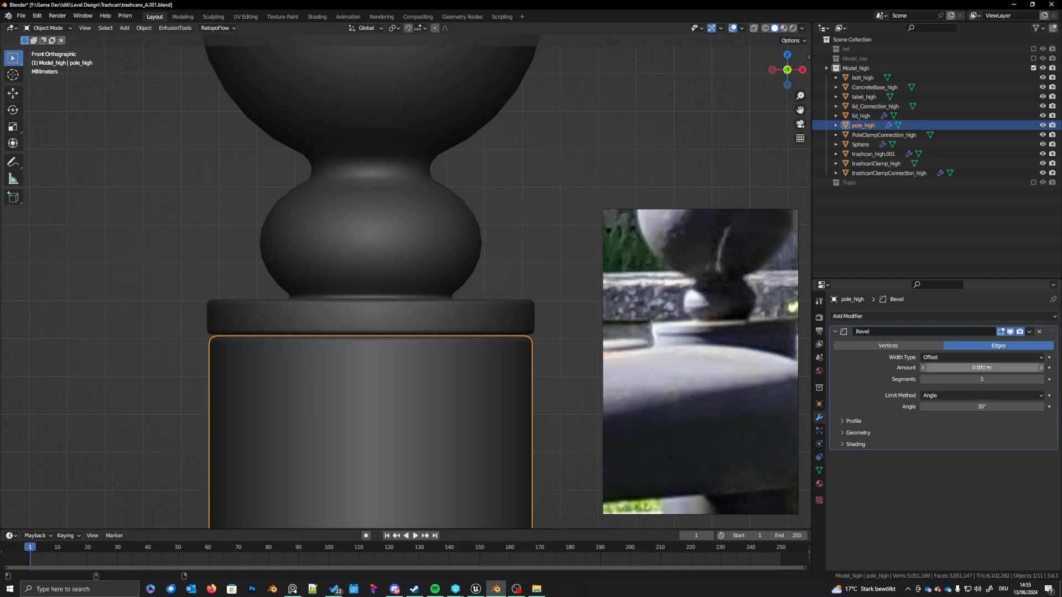
{"action": "left_click", "coordinate": [547, 262]}
Step: Raise the pole's top vertices about 0.0003 m along Z to close the gap to the cap plate, and deselect everything
{"action": "left_click", "coordinate": [473, 311]}
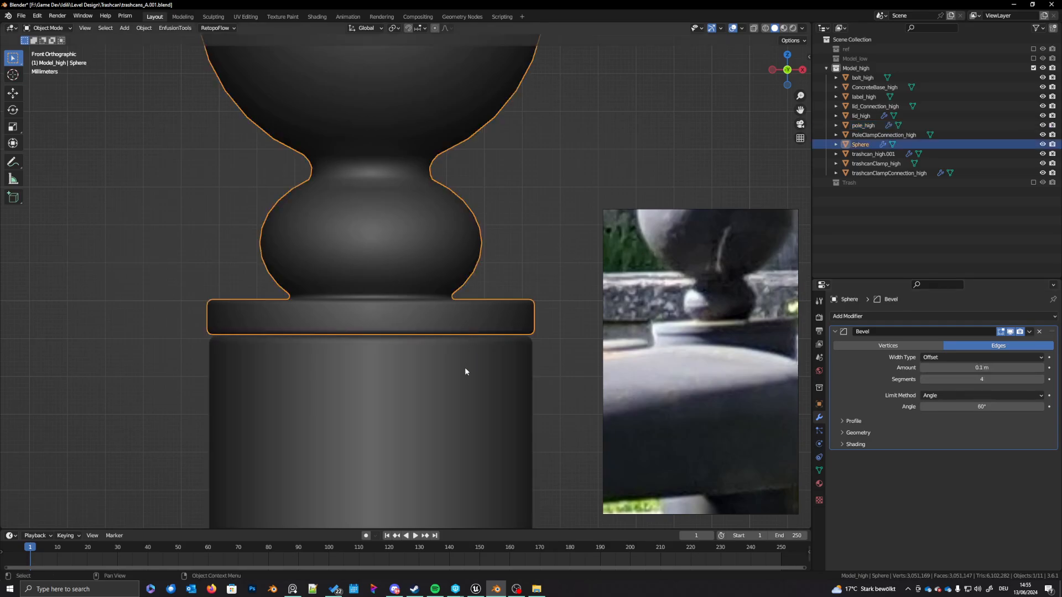
{"action": "left_click", "coordinate": [464, 367]}
{"action": "key", "text": "shift+z"}
{"action": "left_click_drag", "start_coordinate": [186, 322], "coordinate": [563, 374]}
{"action": "key", "text": "Tab"}
{"action": "key", "text": "b"}
{"action": "left_click_drag", "start_coordinate": [238, 329], "coordinate": [551, 365]}
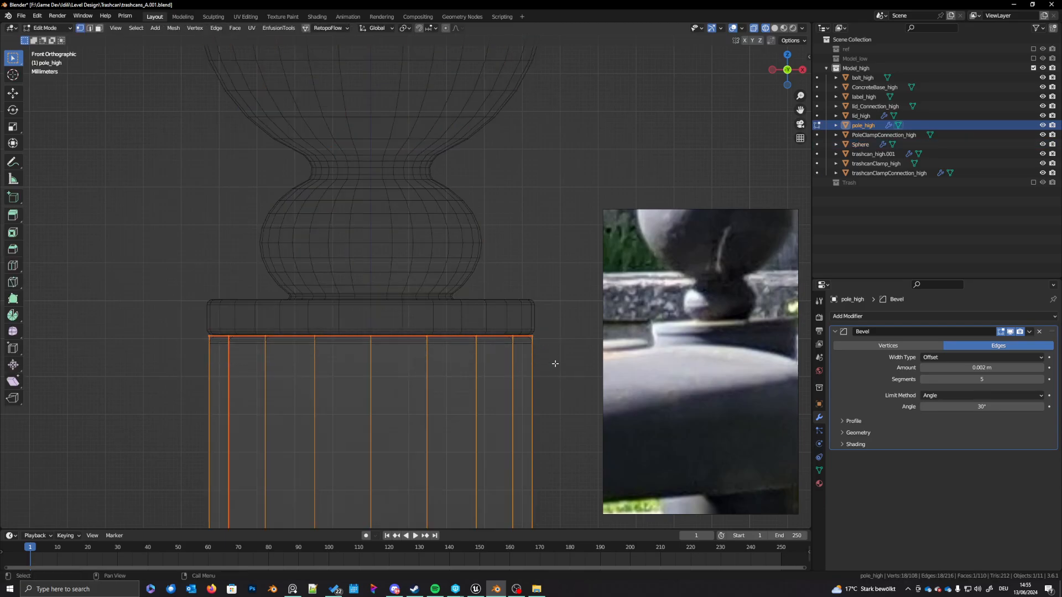
{"action": "key", "text": "g"}
{"action": "key", "text": "z"}
{"action": "left_click", "coordinate": [560, 351]}
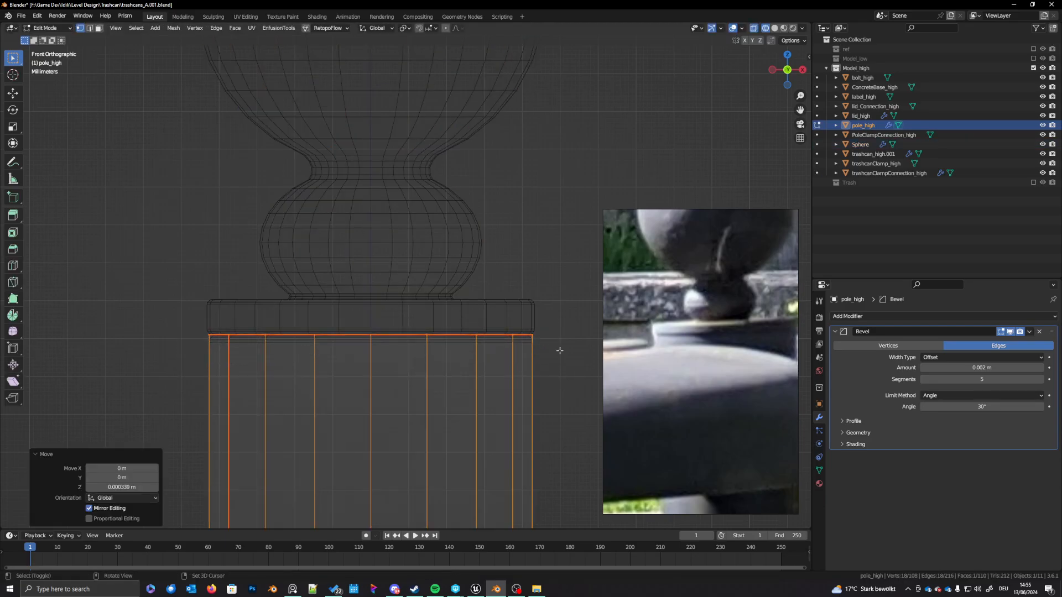
{"action": "key", "text": "Tab"}
{"action": "key", "text": "a"}
{"action": "key", "text": "alt+a"}
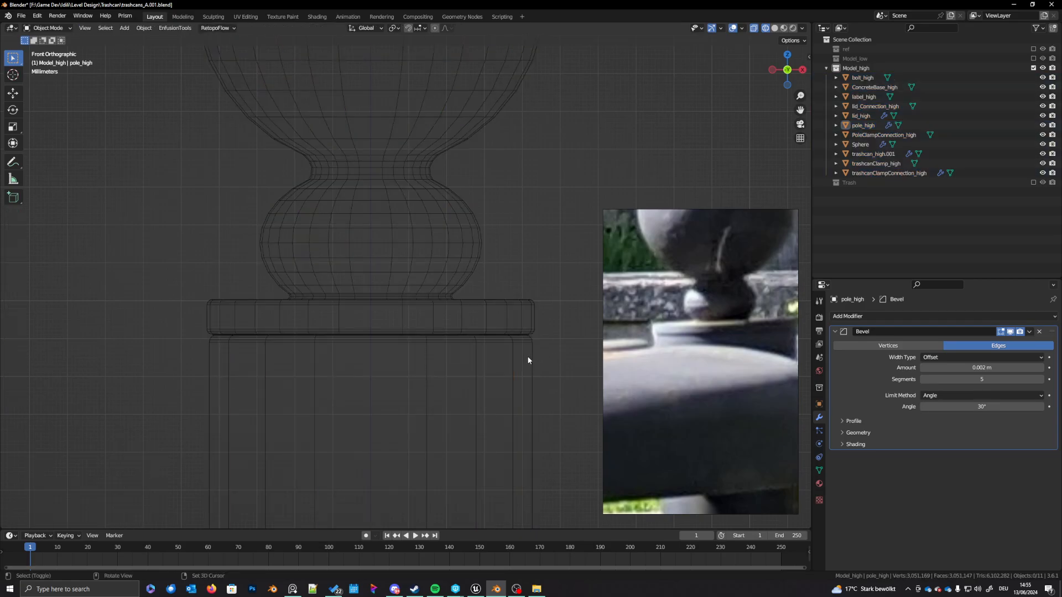
Step: Inspect the shaded pole from the finial down to its base plate on the concrete base
{"action": "key", "text": "shift+z"}
{"action": "scroll", "coordinate": [465, 368], "scroll_direction": "down", "scroll_amount": 7}
{"action": "scroll", "coordinate": [450, 372], "scroll_direction": "down", "scroll_amount": 3}
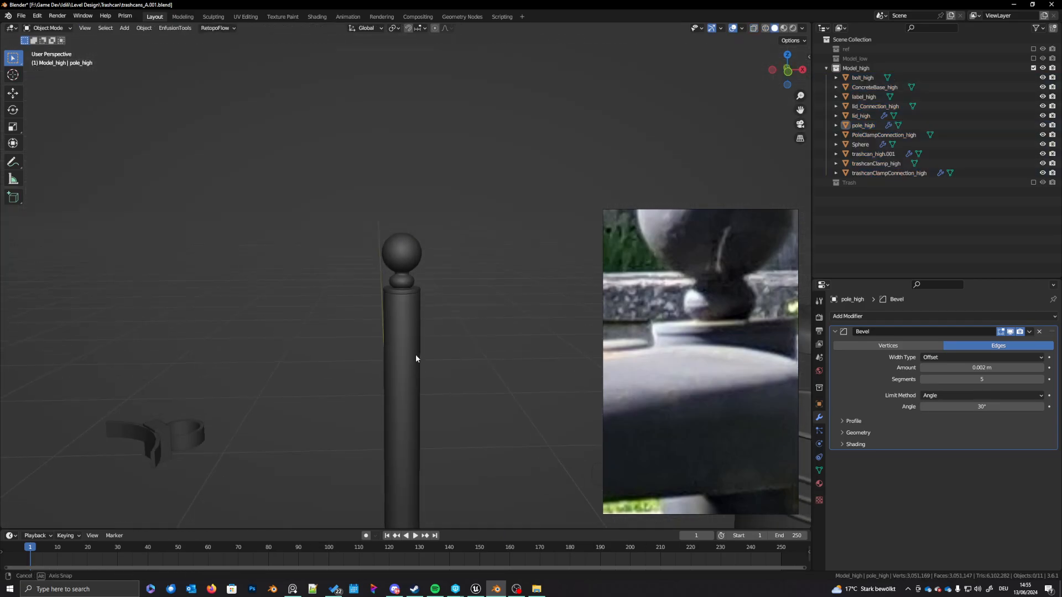
{"action": "middle_click_drag", "start_coordinate": [416, 356], "coordinate": [427, 382]}
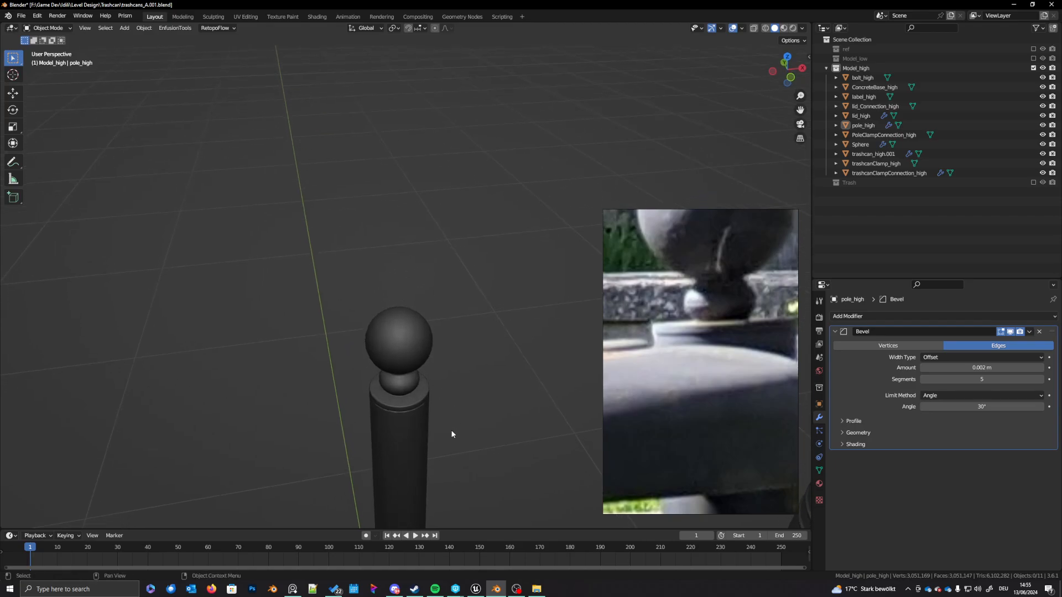
{"action": "scroll", "coordinate": [450, 430], "scroll_direction": "down", "scroll_amount": 5}
{"action": "middle_click_drag", "start_coordinate": [444, 433], "coordinate": [471, 227]}
{"action": "scroll", "coordinate": [428, 397], "scroll_direction": "down", "scroll_amount": 1}
{"action": "scroll", "coordinate": [425, 402], "scroll_direction": "up", "scroll_amount": 7}
{"action": "scroll", "coordinate": [431, 371], "scroll_direction": "up", "scroll_amount": 3}
{"action": "left_click", "coordinate": [450, 493]}
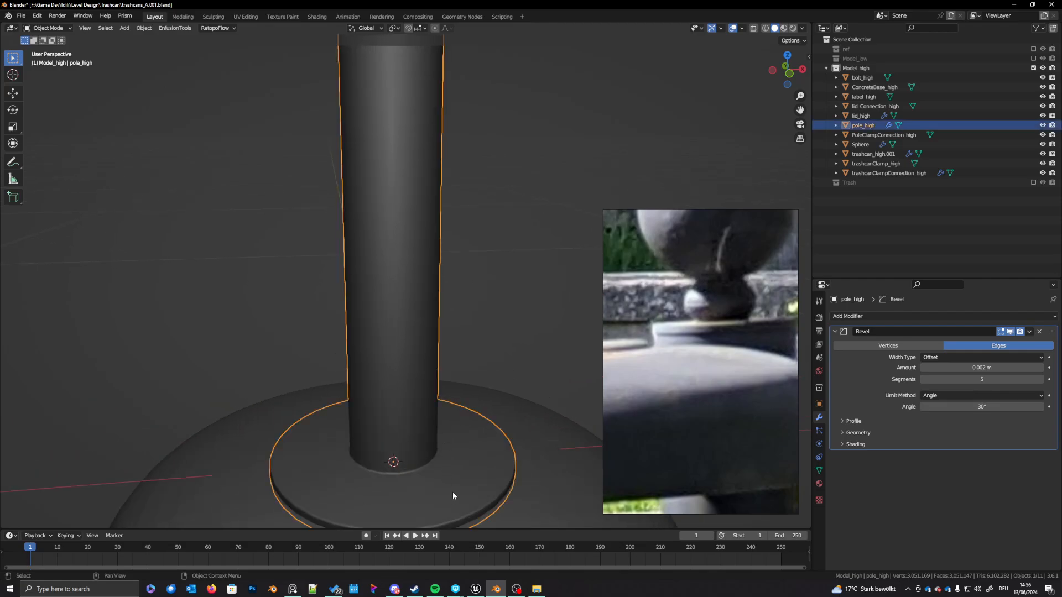
{"action": "scroll", "coordinate": [453, 495], "scroll_direction": "down", "scroll_amount": 3}
{"action": "middle_click_drag", "start_coordinate": [453, 495], "coordinate": [445, 396], "text": "shift"}
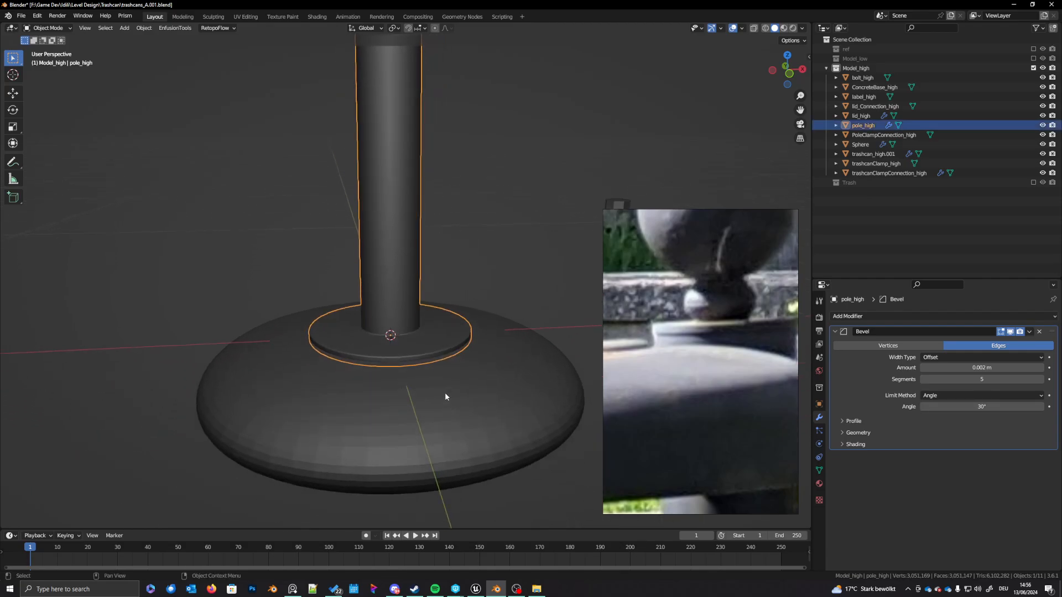
Step: Save the file and clear the selection with the whole pole in view
{"action": "key", "text": "ctrl+s"}
{"action": "scroll", "coordinate": [449, 385], "scroll_direction": "down", "scroll_amount": 8}
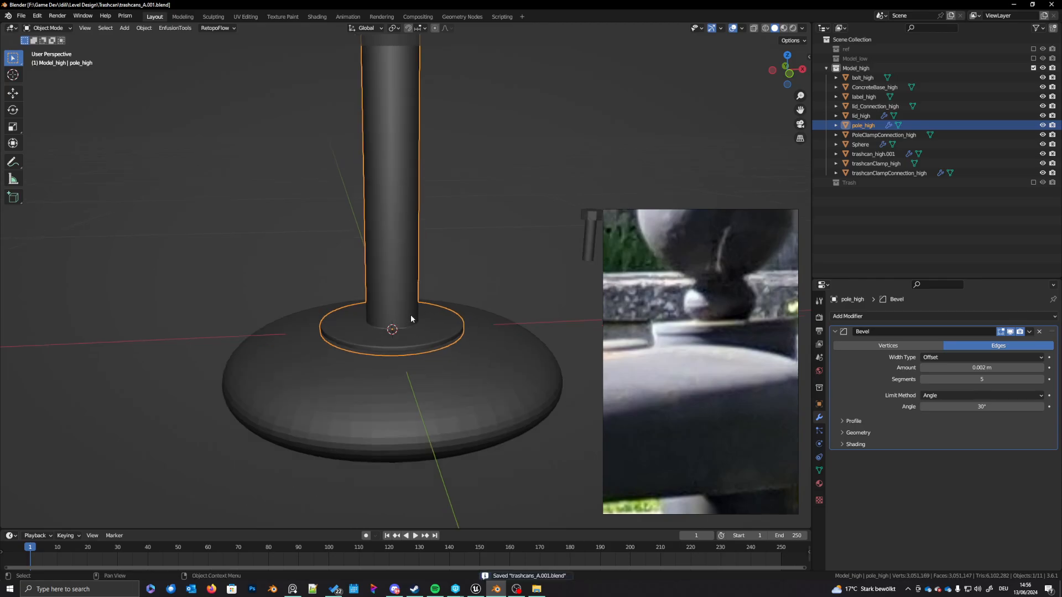
{"action": "middle_click_drag", "start_coordinate": [407, 344], "coordinate": [407, 370]}
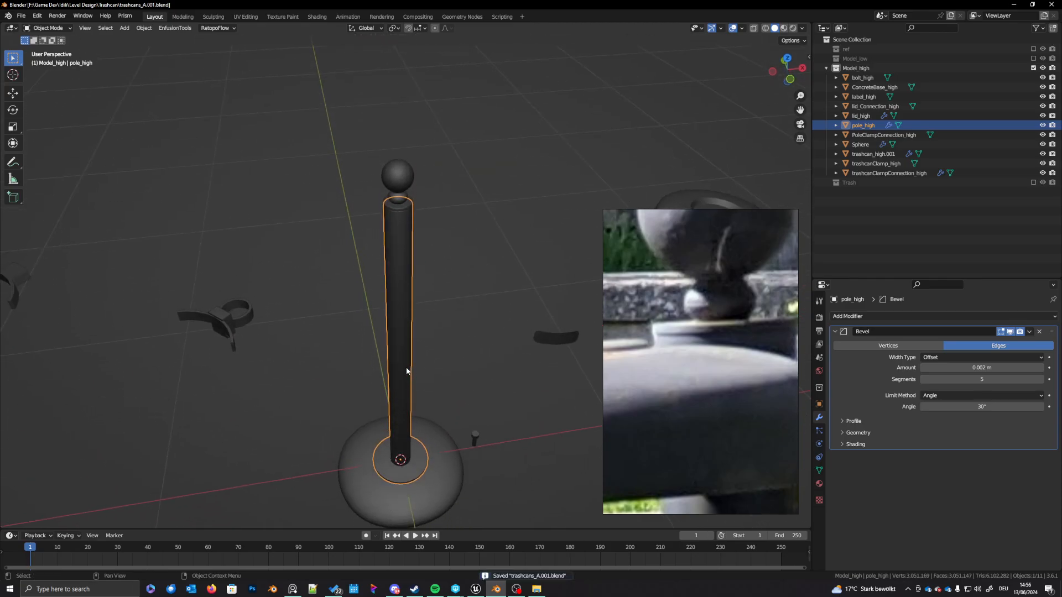
{"action": "key", "text": "alt+a"}
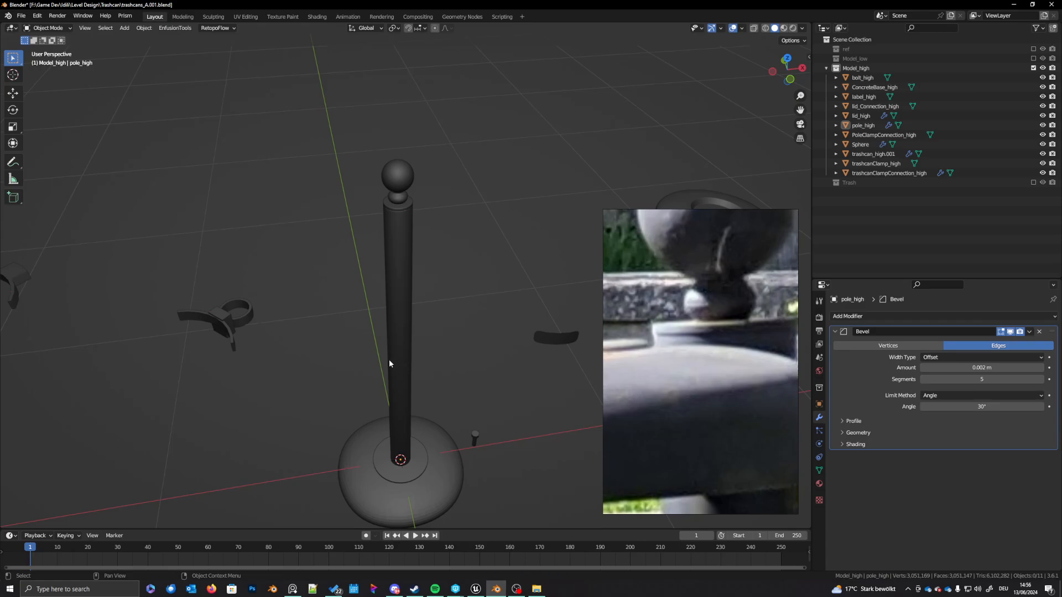
Step: Study the reference photo from the ball finial down to the pole's bolted base plate
{"action": "scroll", "coordinate": [701, 288], "scroll_direction": "down", "scroll_amount": 5}
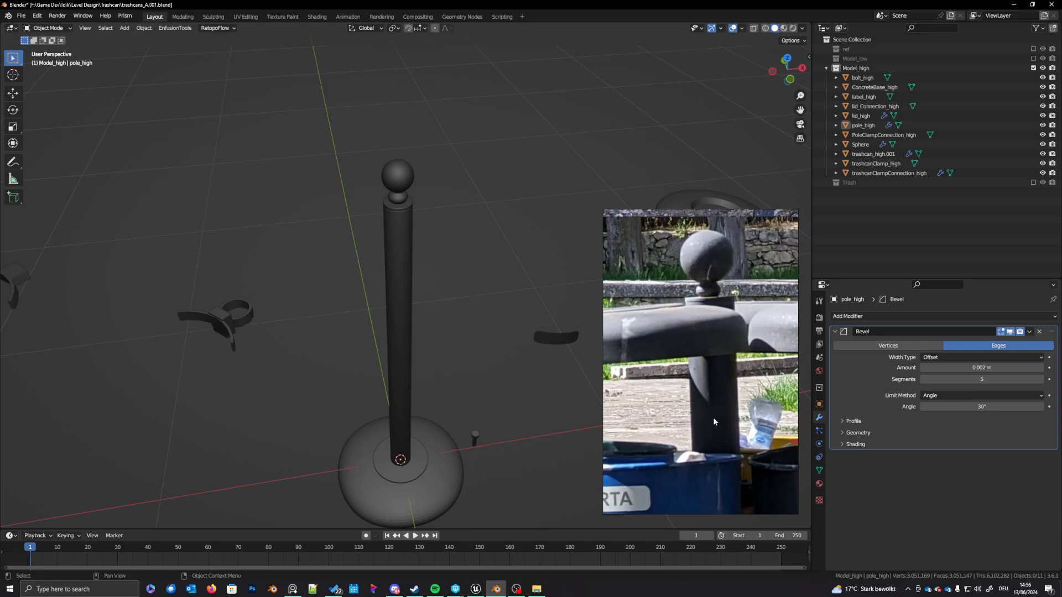
{"action": "middle_click_drag", "start_coordinate": [713, 403], "coordinate": [711, 331]}
{"action": "scroll", "coordinate": [710, 331], "scroll_direction": "down", "scroll_amount": 2}
{"action": "middle_click_drag", "start_coordinate": [716, 409], "coordinate": [714, 351]}
{"action": "scroll", "coordinate": [714, 350], "scroll_direction": "up", "scroll_amount": 6}
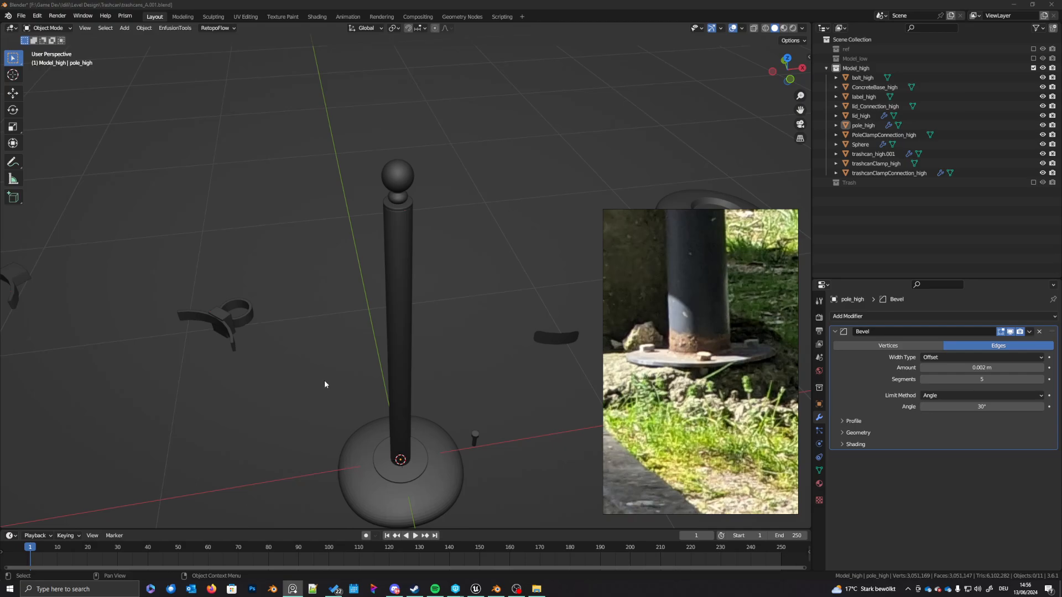
Step: Select the ring-shaped pole clamp connection and examine it up close and beside the pole
{"action": "middle_click_drag", "start_coordinate": [324, 384], "coordinate": [444, 389]}
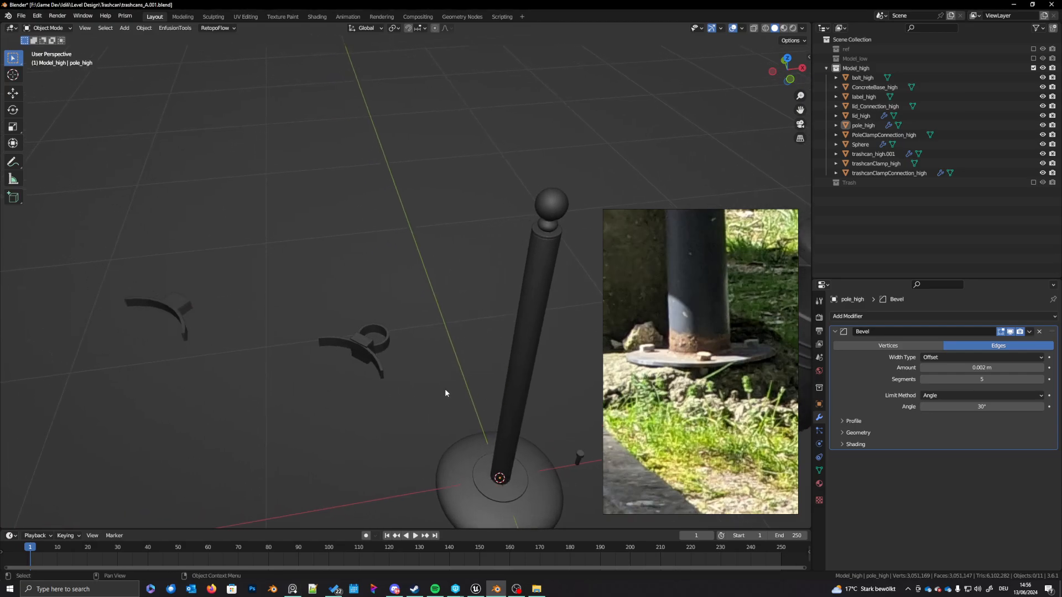
{"action": "left_click", "coordinate": [378, 354]}
{"action": "middle_click_drag", "start_coordinate": [378, 354], "coordinate": [426, 378]}
{"action": "key", "text": "KP_Decimal"}
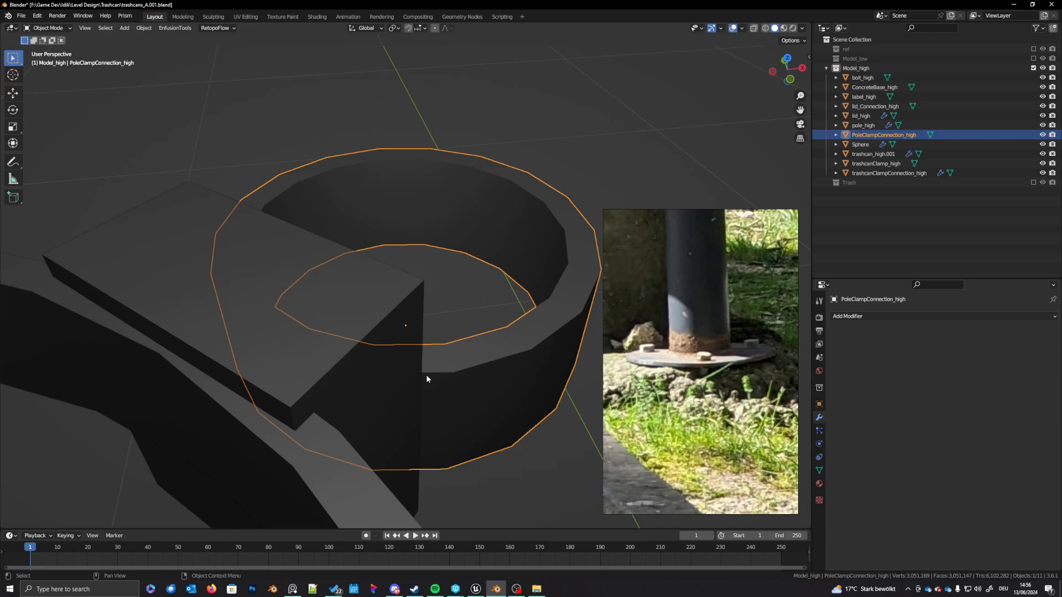
{"action": "scroll", "coordinate": [429, 376], "scroll_direction": "down", "scroll_amount": 10}
{"action": "middle_click_drag", "start_coordinate": [482, 383], "coordinate": [385, 409]}
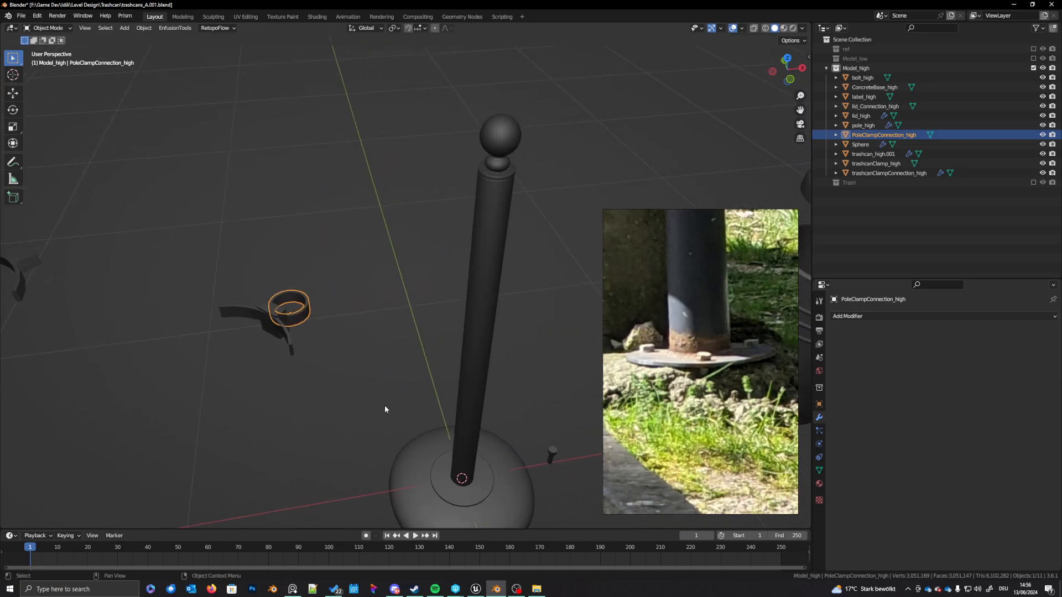
Step: Copy the pole's Bevel modifier to the lid connection, the trash can clamp connection and the ring-shaped pole clamp connection
{"action": "middle_click_drag", "start_coordinate": [472, 348], "coordinate": [416, 360]}
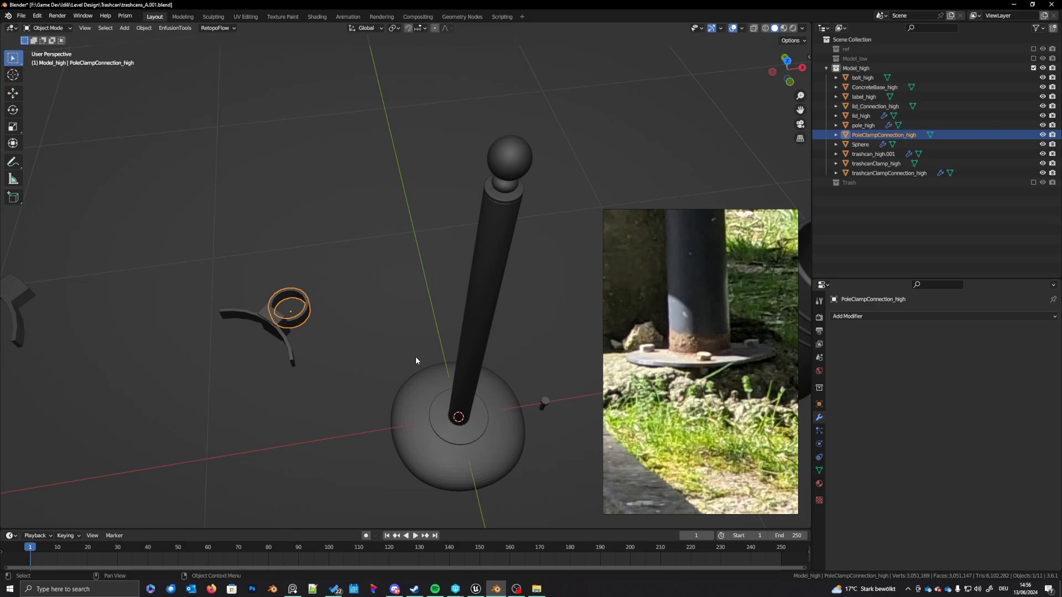
{"action": "middle_click_drag", "start_coordinate": [497, 307], "coordinate": [310, 358]}
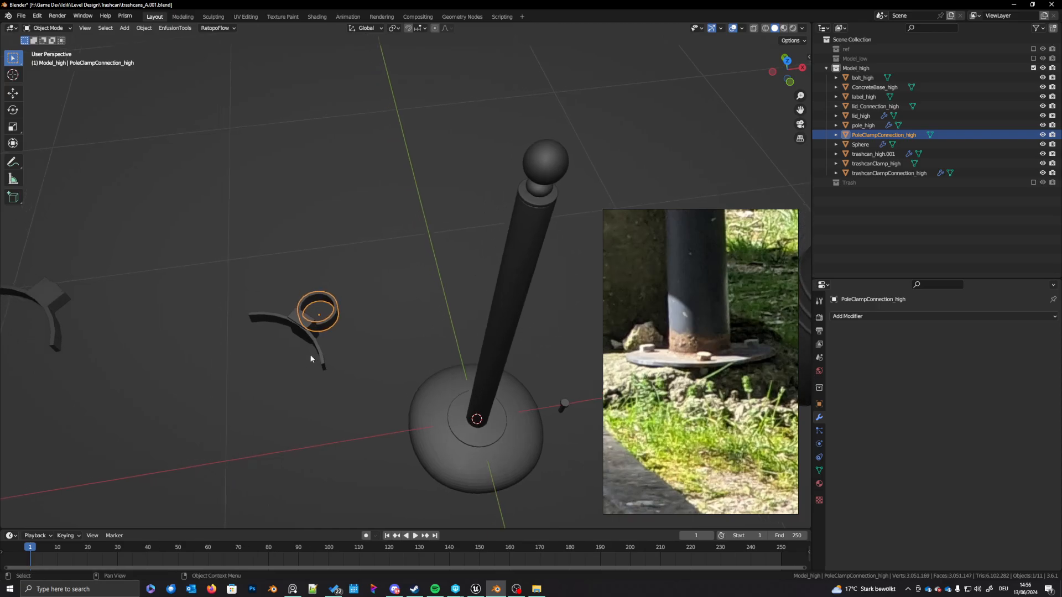
{"action": "left_click", "coordinate": [61, 318], "text": "shift"}
{"action": "left_click", "coordinate": [261, 319], "text": "shift"}
{"action": "left_click", "coordinate": [330, 326], "text": "shift"}
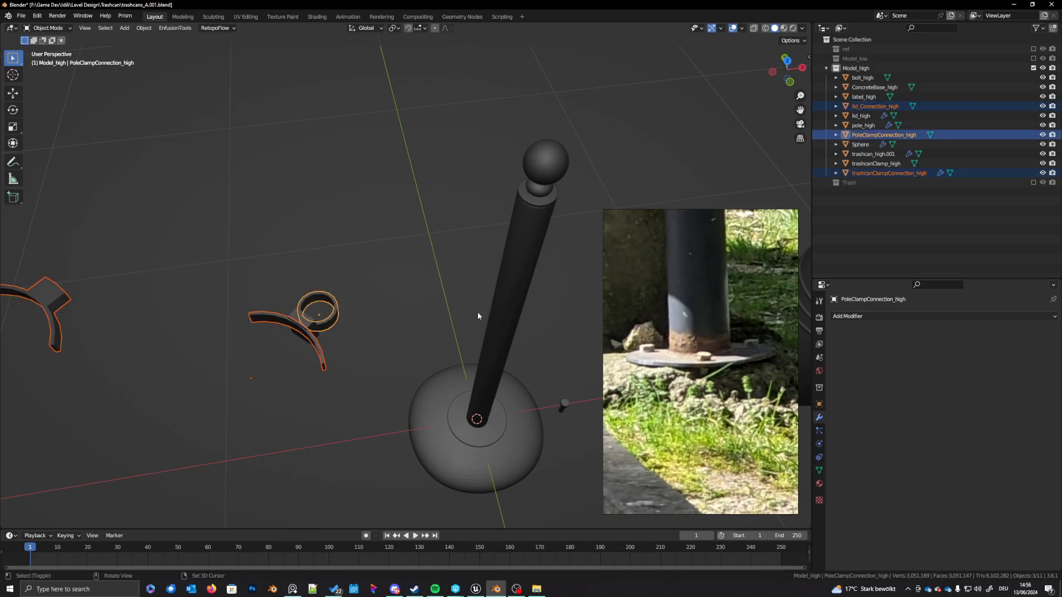
{"action": "left_click", "coordinate": [504, 326], "text": "shift"}
{"action": "key", "text": "ctrl+c"}
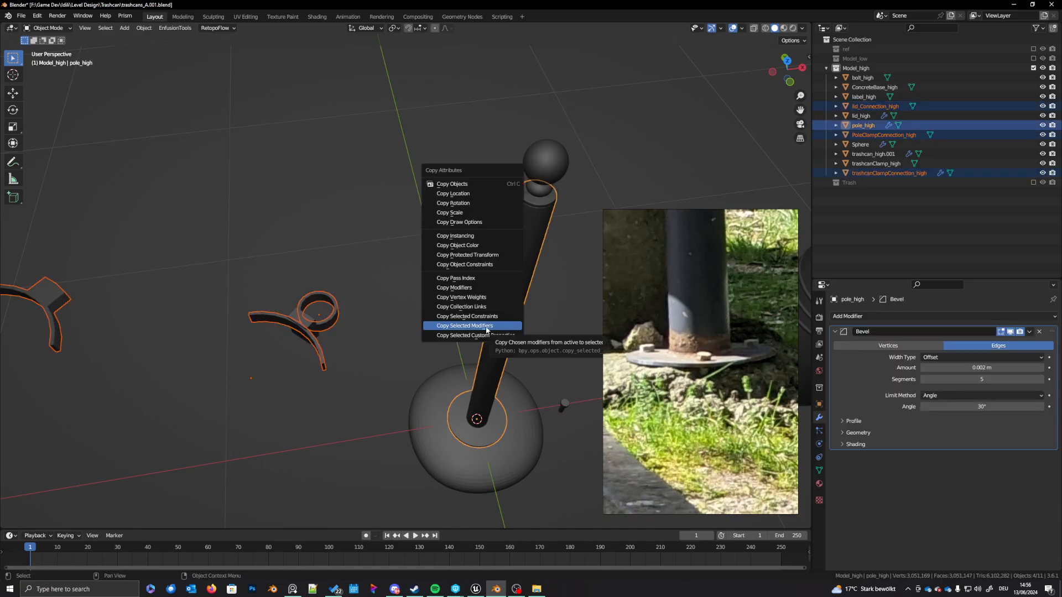
{"action": "left_click", "coordinate": [486, 326]}
{"action": "left_click", "coordinate": [487, 350]}
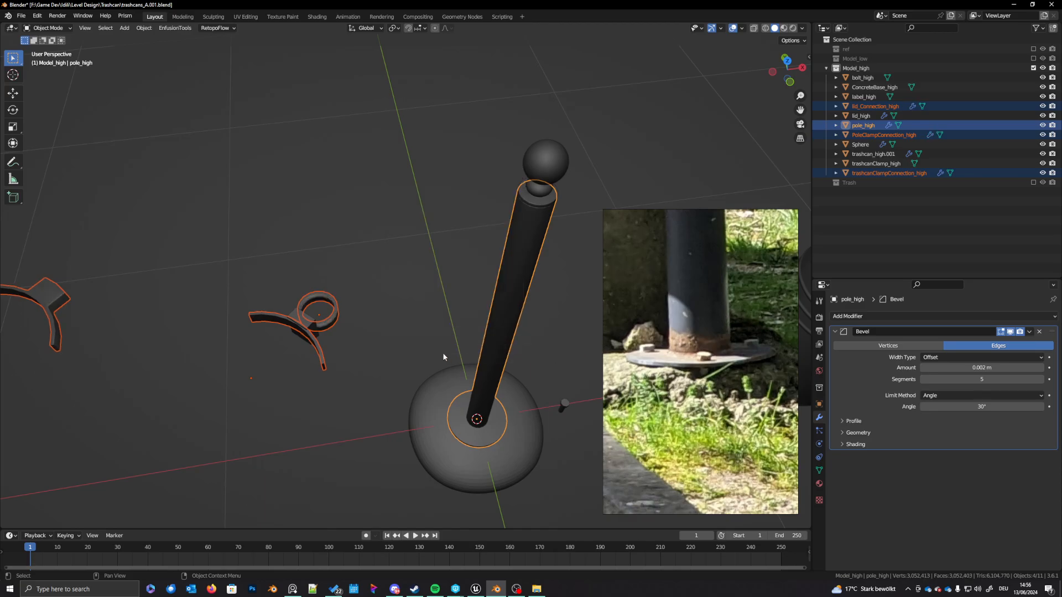
Step: Apply the scale of the ring-shaped pole clamp connection so its bevel is sized evenly
{"action": "middle_click_drag", "start_coordinate": [442, 353], "coordinate": [424, 360]}
{"action": "scroll", "coordinate": [398, 359], "scroll_direction": "up", "scroll_amount": 5}
{"action": "left_click", "coordinate": [375, 356]}
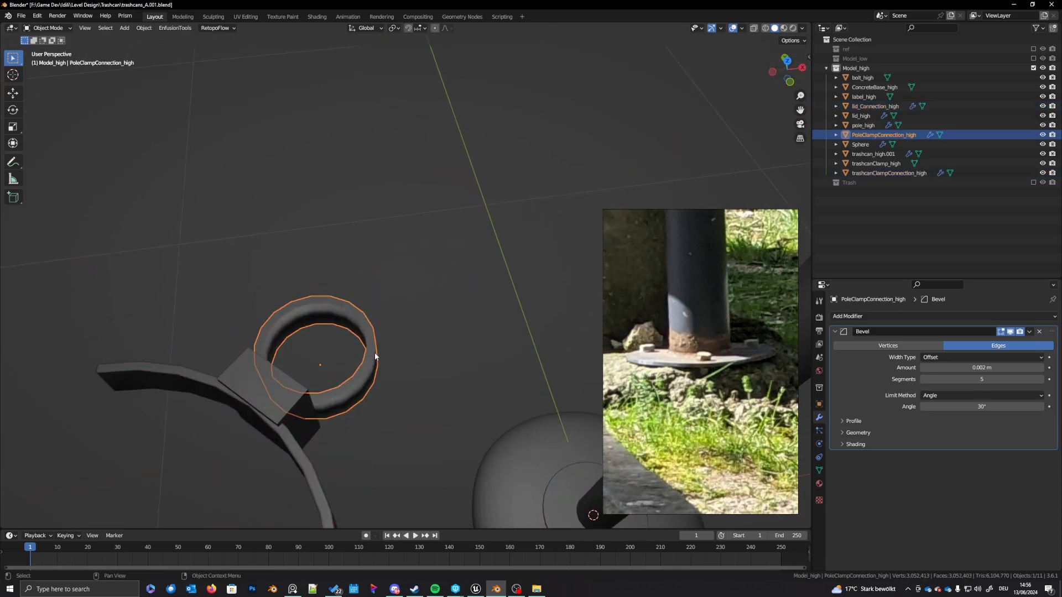
{"action": "key", "text": "q"}
{"action": "left_click", "coordinate": [365, 352]}
{"action": "mouse_move", "coordinate": [412, 359]}
{"action": "middle_mouse_down"}
{"action": "mouse_move", "coordinate": [407, 383]}
{"action": "mouse_move", "coordinate": [410, 356]}
{"action": "mouse_move", "coordinate": [401, 373]}
{"action": "middle_mouse_up"}
{"action": "key", "text": "ctrl+a"}
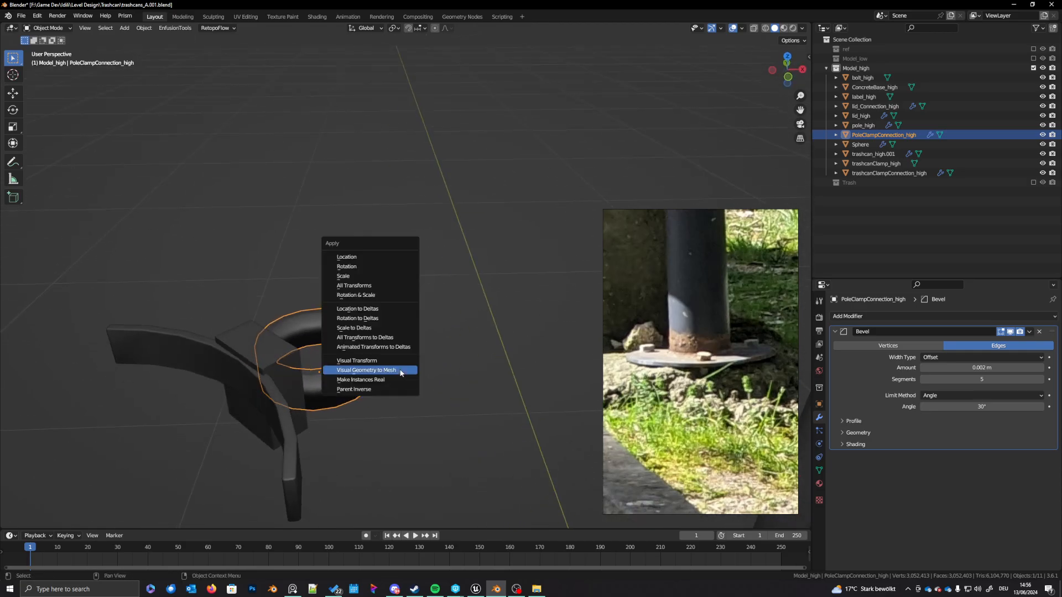
{"action": "left_click", "coordinate": [350, 277]}
{"action": "middle_click_drag", "start_coordinate": [351, 278], "coordinate": [320, 371]}
{"action": "scroll", "coordinate": [352, 374], "scroll_direction": "down", "scroll_amount": 4}
Step: Apply the scale of all high-poly objects, save the file and clear the selection
{"action": "left_click", "coordinate": [197, 284]}
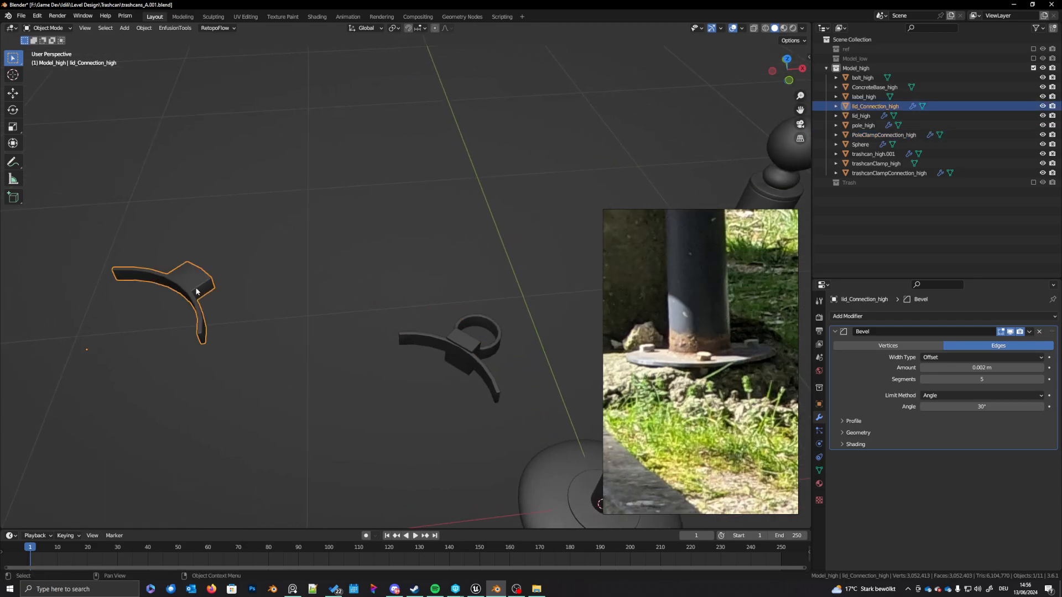
{"action": "left_click", "coordinate": [487, 359], "text": "shift"}
{"action": "left_click", "coordinate": [488, 351], "text": "shift"}
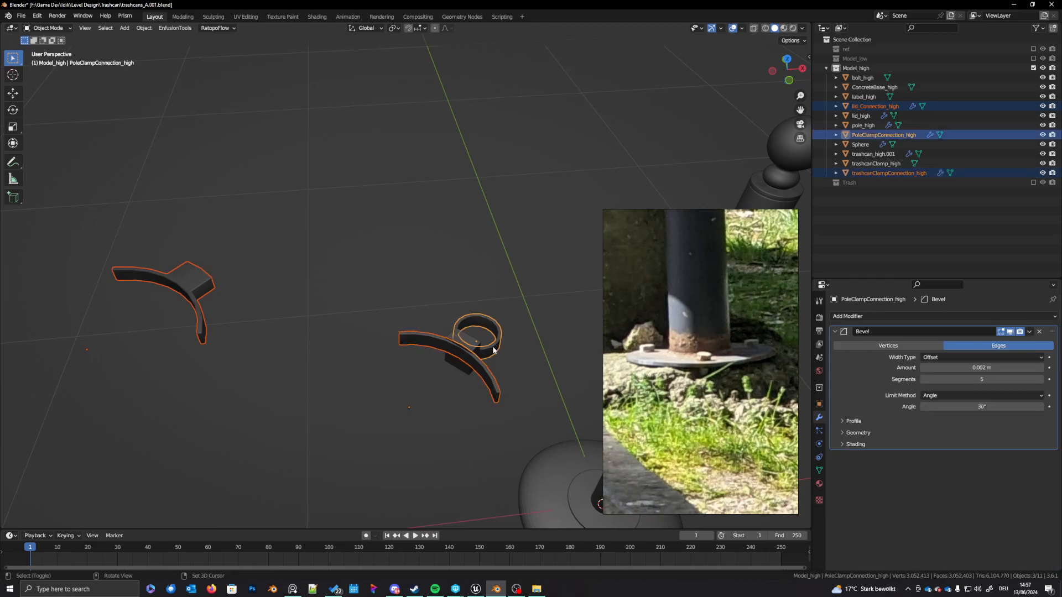
{"action": "key", "text": "a"}
{"action": "key", "text": "ctrl+a"}
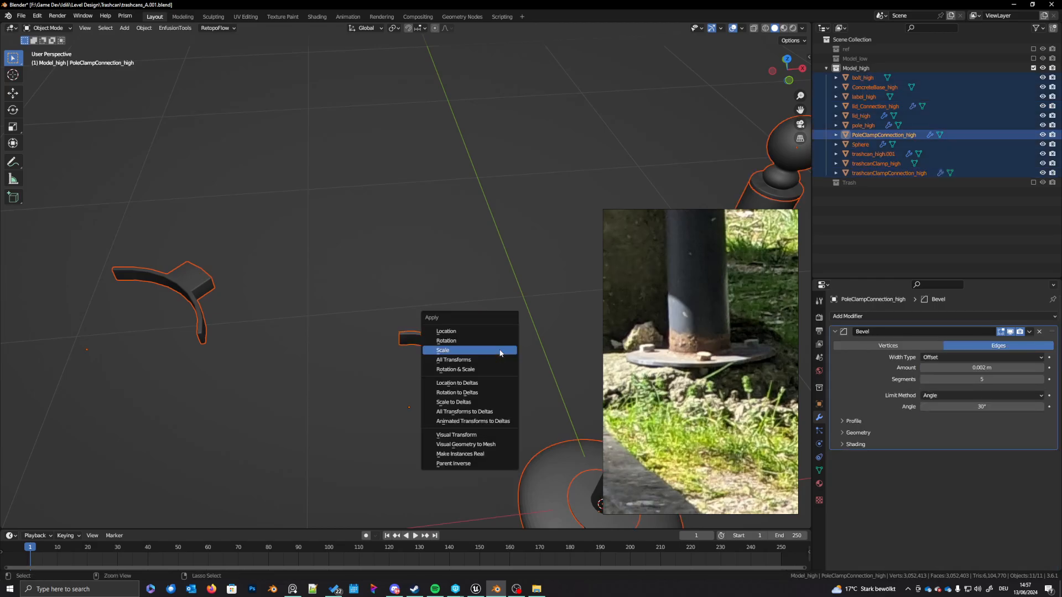
{"action": "left_click", "coordinate": [457, 354]}
{"action": "middle_click_drag", "start_coordinate": [526, 387], "coordinate": [253, 330], "text": "shift"}
{"action": "key", "text": "ctrl+s"}
{"action": "scroll", "coordinate": [254, 330], "scroll_direction": "down", "scroll_amount": 3}
{"action": "mouse_move", "coordinate": [449, 355]}
{"action": "middle_mouse_down", "text": "shift"}
{"action": "mouse_move", "coordinate": [387, 343]}
{"action": "mouse_move", "coordinate": [391, 310]}
{"action": "mouse_move", "coordinate": [397, 338]}
{"action": "mouse_move", "coordinate": [446, 340]}
{"action": "middle_mouse_up", "text": "shift"}
{"action": "left_click", "coordinate": [387, 343]}
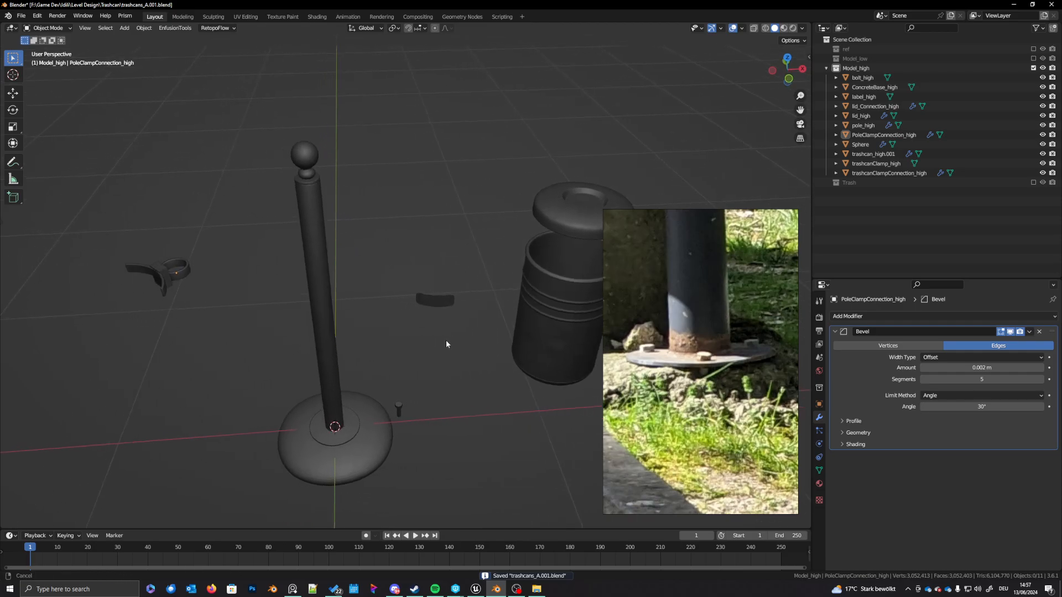
Step: Add a Bevel modifier to the bolt beside the concrete base with an amount of 0.001 m and 4 segments
{"action": "middle_click_drag", "start_coordinate": [391, 399], "coordinate": [420, 396]}
{"action": "left_click", "coordinate": [421, 396]}
{"action": "key", "text": "KP_Decimal"}
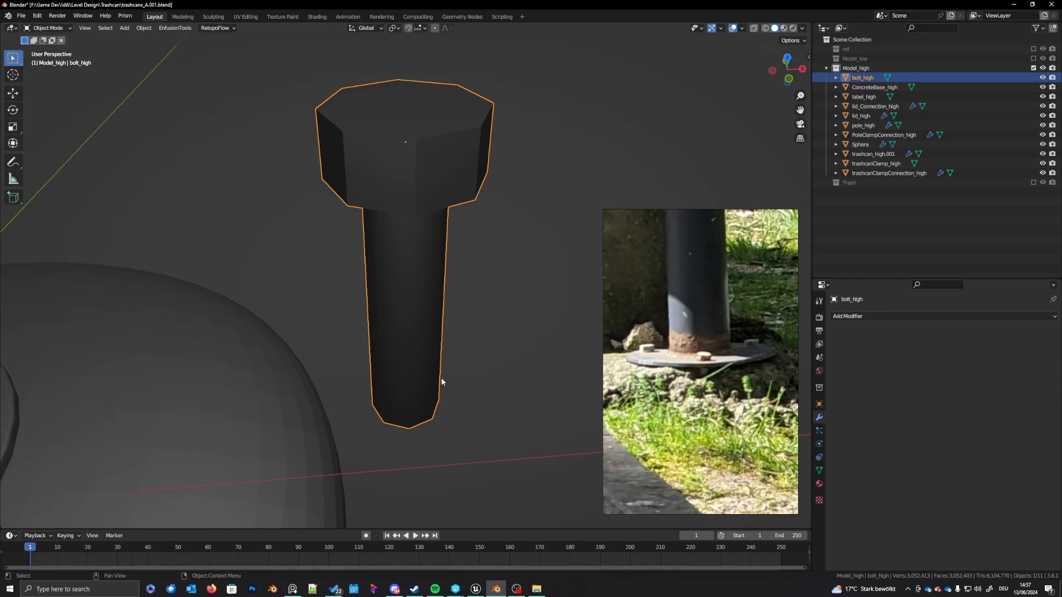
{"action": "left_click", "coordinate": [882, 317]}
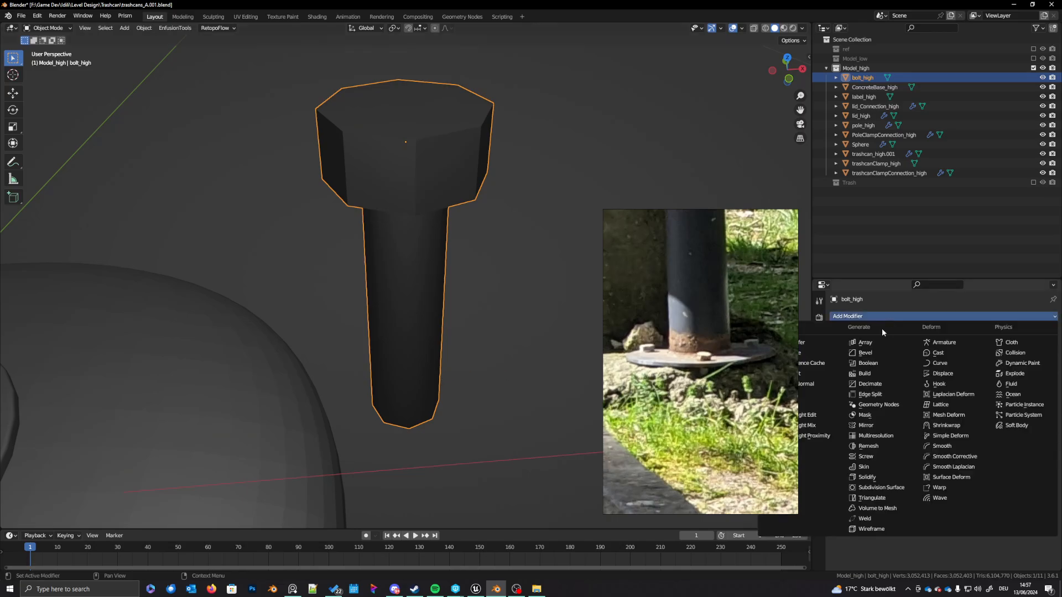
{"action": "left_click", "coordinate": [872, 356]}
{"action": "left_click_drag", "start_coordinate": [990, 368], "coordinate": [932, 368]}
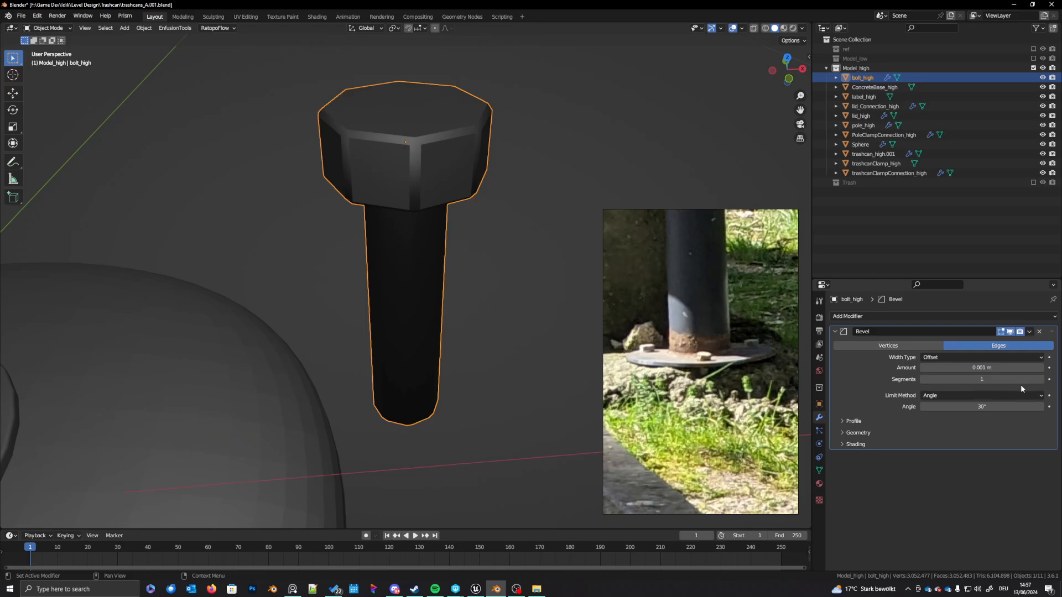
{"action": "left_click", "coordinate": [1041, 380]}
{"action": "left_click", "coordinate": [1042, 380]}
{"action": "left_click", "coordinate": [1042, 380]}
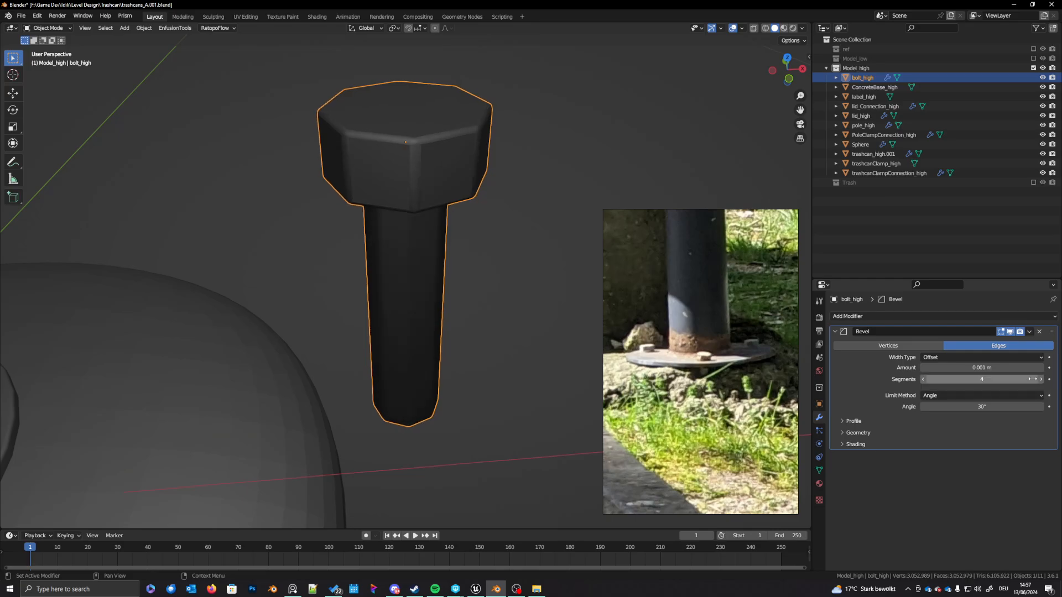
Step: Set the bolt bevel's limit method to Weight and start editing the bolt's mesh
{"action": "middle_click_drag", "start_coordinate": [440, 327], "coordinate": [481, 284]}
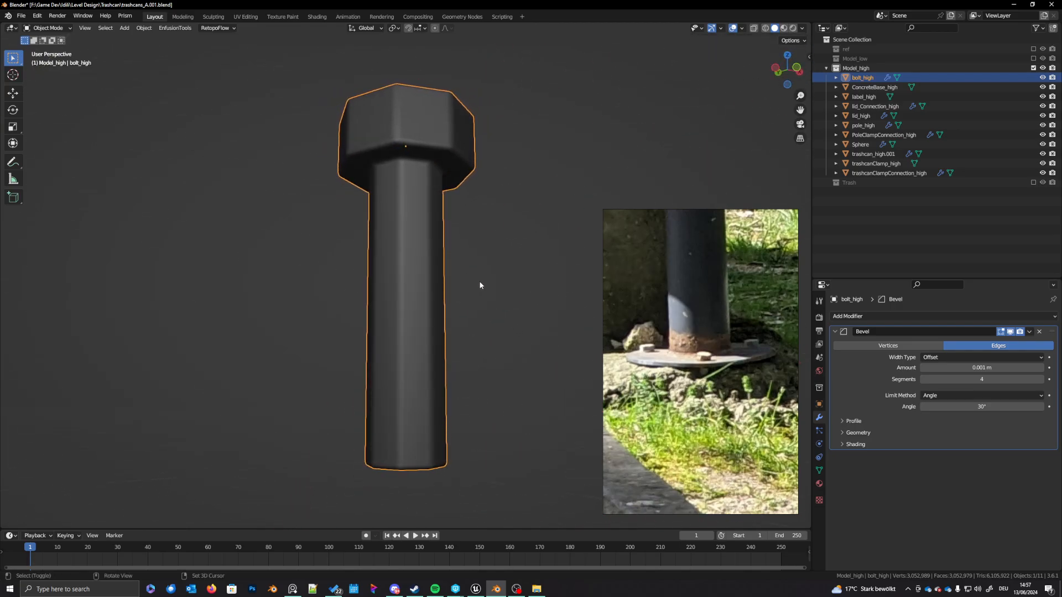
{"action": "left_click", "coordinate": [958, 396]}
{"action": "left_click", "coordinate": [932, 427]}
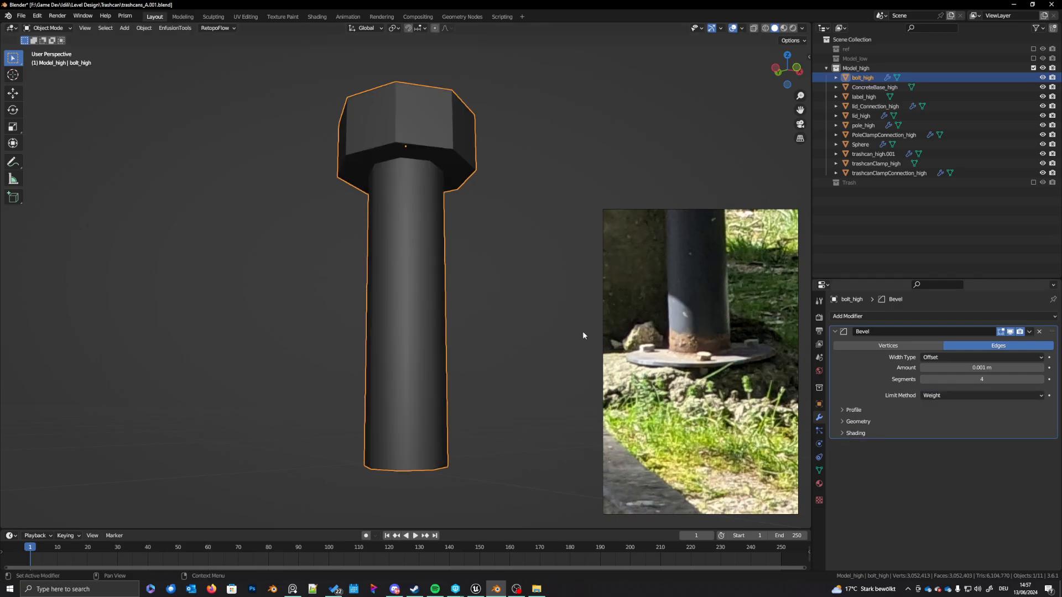
{"action": "key", "text": "Tab"}
{"action": "left_click", "coordinate": [410, 136], "text": "alt"}
{"action": "mouse_move", "coordinate": [409, 136]}
{"action": "middle_mouse_down"}
{"action": "mouse_move", "coordinate": [432, 173]}
{"action": "mouse_move", "coordinate": [424, 109]}
{"action": "mouse_move", "coordinate": [419, 135]}
{"action": "middle_mouse_up"}
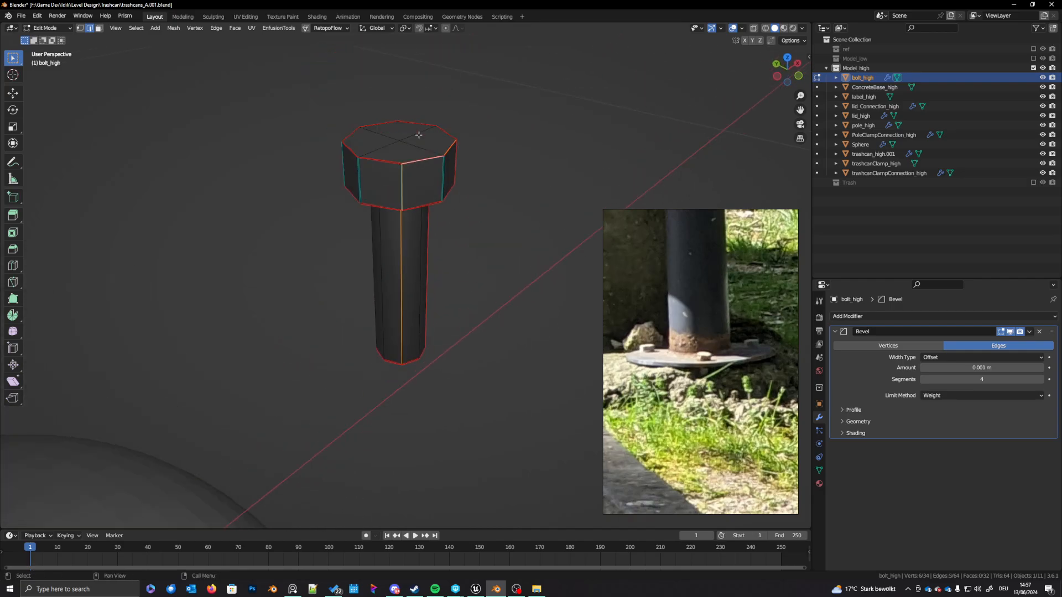
{"action": "left_click", "coordinate": [382, 164], "text": "alt+shift"}
{"action": "left_click", "coordinate": [354, 128], "text": "alt+shift"}
{"action": "left_click", "coordinate": [419, 124], "text": "alt+shift"}
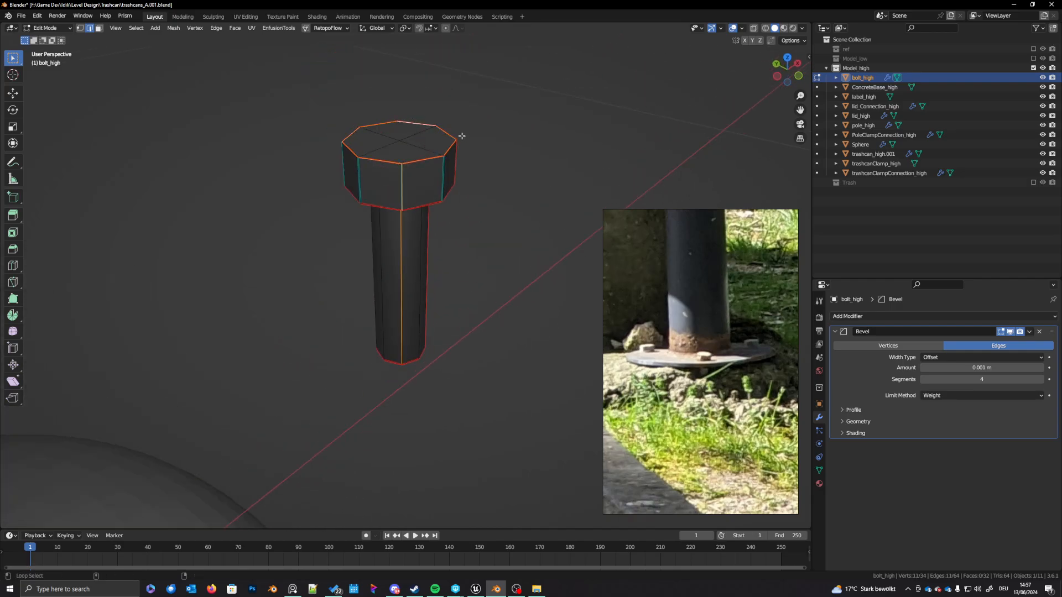
{"action": "left_click", "coordinate": [457, 166], "text": "alt+shift"}
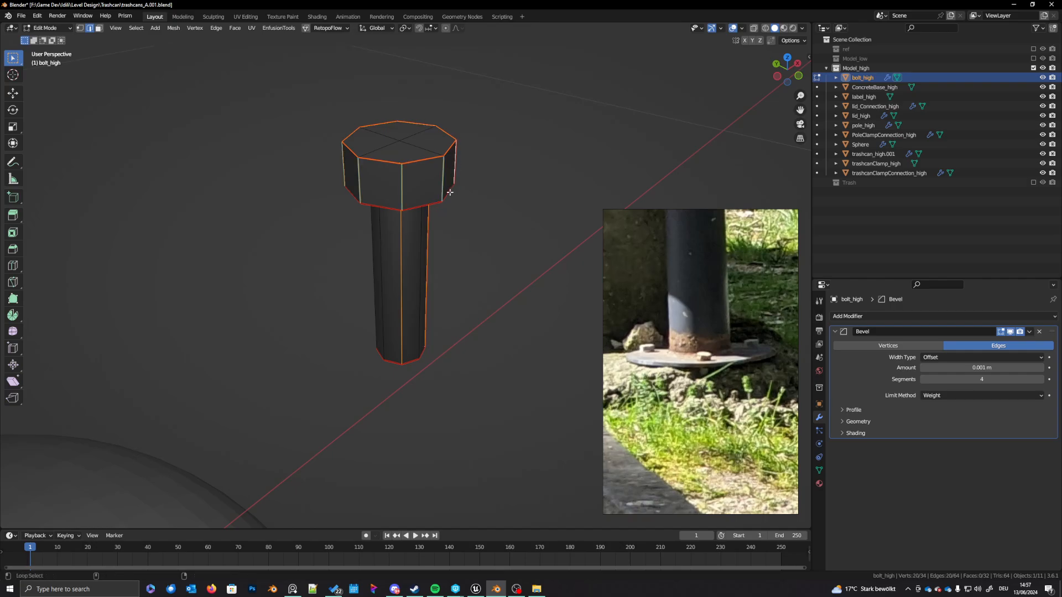
Step: Select all edges of the bolt head's side faces and set their mean bevel weight to 1.00
{"action": "key", "text": "3"}
{"action": "left_click", "coordinate": [451, 191], "text": "alt"}
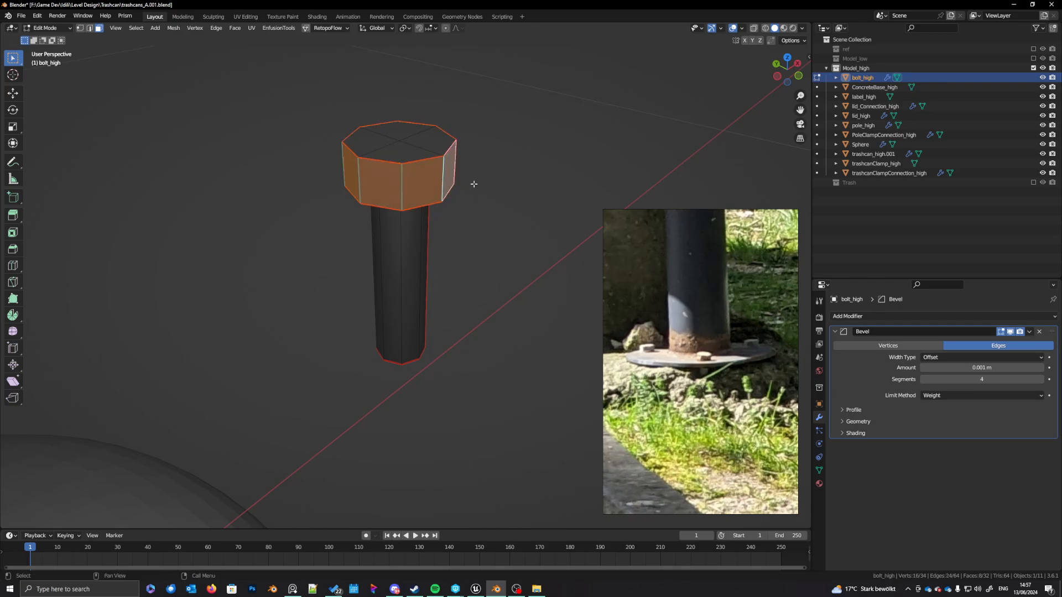
{"action": "key", "text": "2"}
{"action": "middle_click_drag", "start_coordinate": [488, 192], "coordinate": [492, 210]}
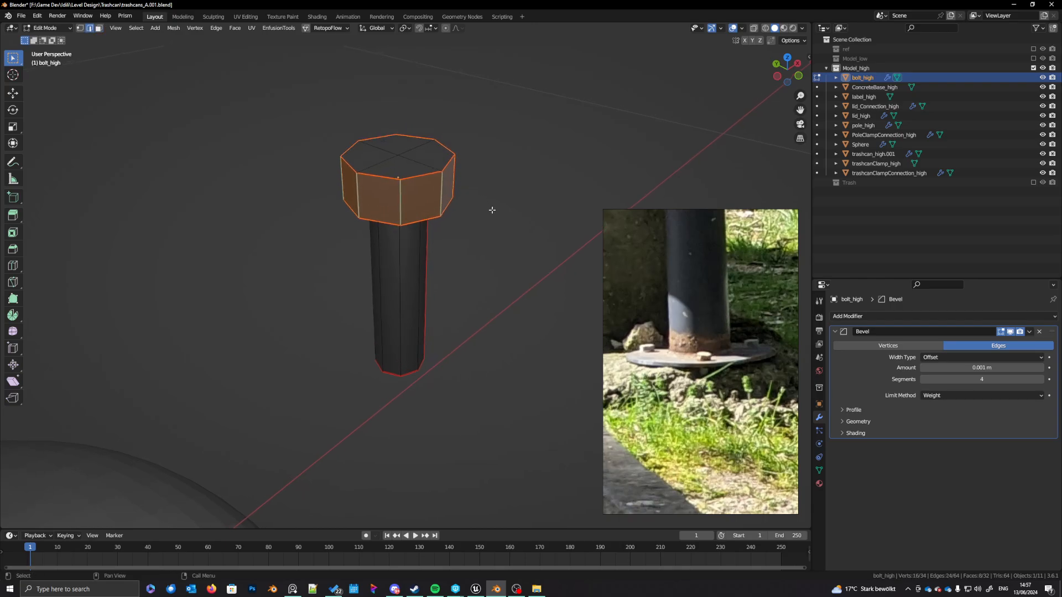
{"action": "key", "text": "n"}
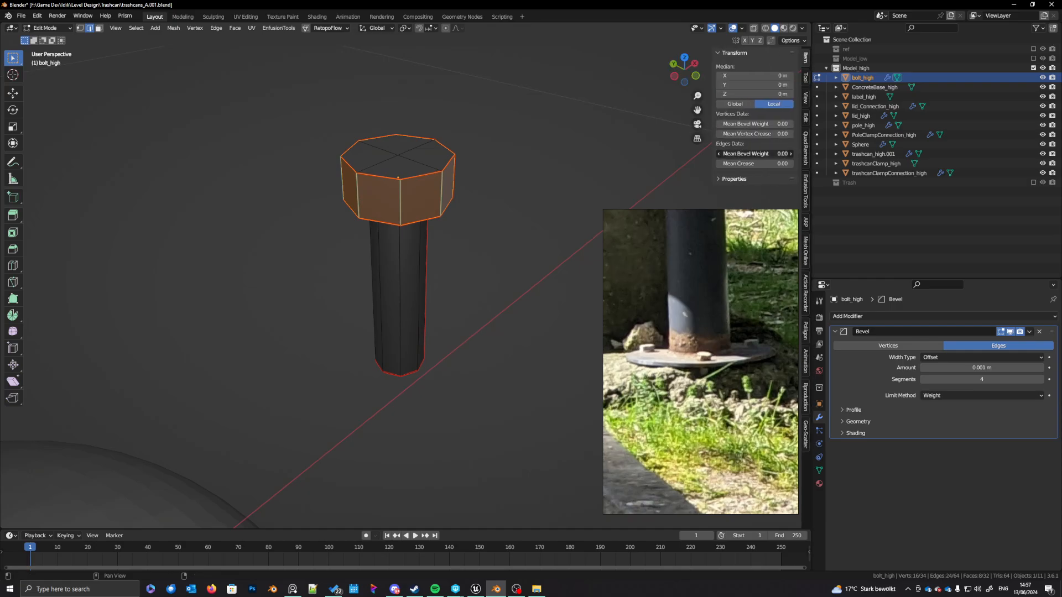
Step: Set the mean bevel weight to 1.00 on the edge loops at both ends of the bolt's shank and leave mesh editing
{"action": "middle_click_drag", "start_coordinate": [430, 278], "coordinate": [464, 206]}
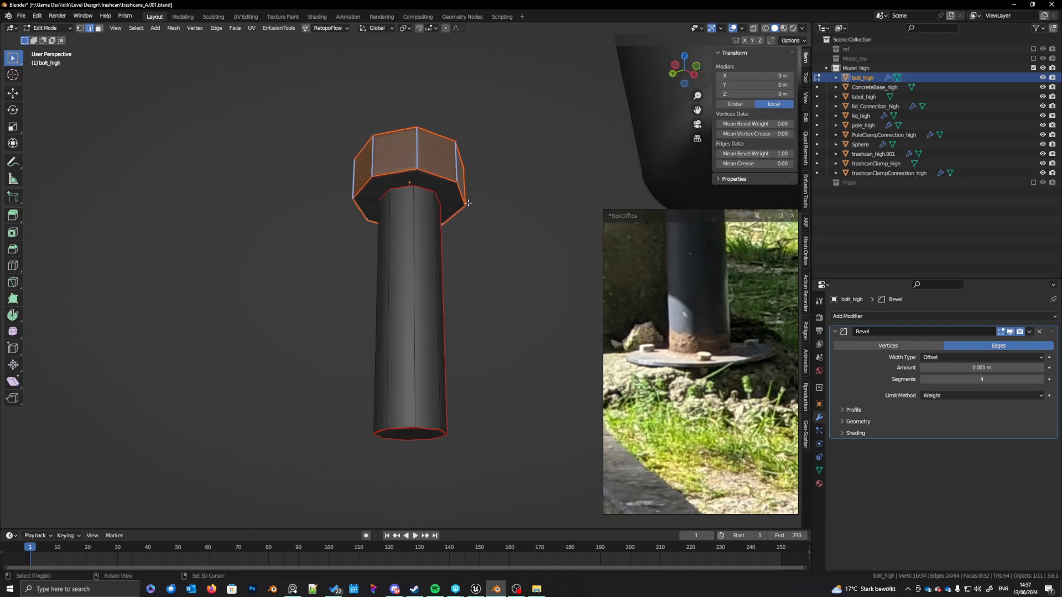
{"action": "left_click", "coordinate": [425, 190], "text": "alt"}
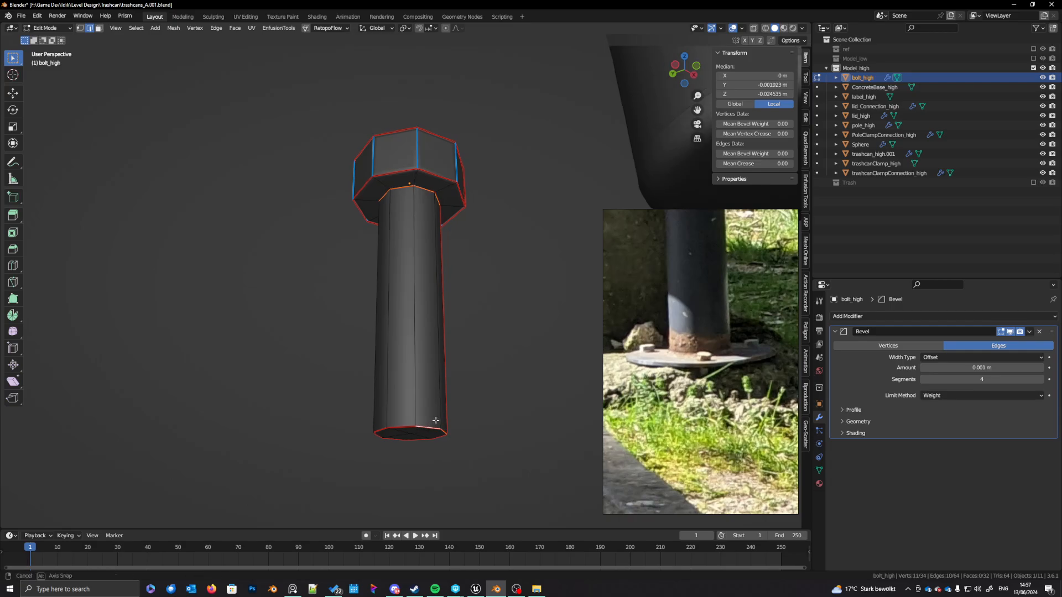
{"action": "middle_click_drag", "start_coordinate": [424, 429], "coordinate": [427, 439]}
{"action": "left_click", "coordinate": [427, 442], "text": "ctrl"}
{"action": "left_click", "coordinate": [440, 432], "text": "ctrl"}
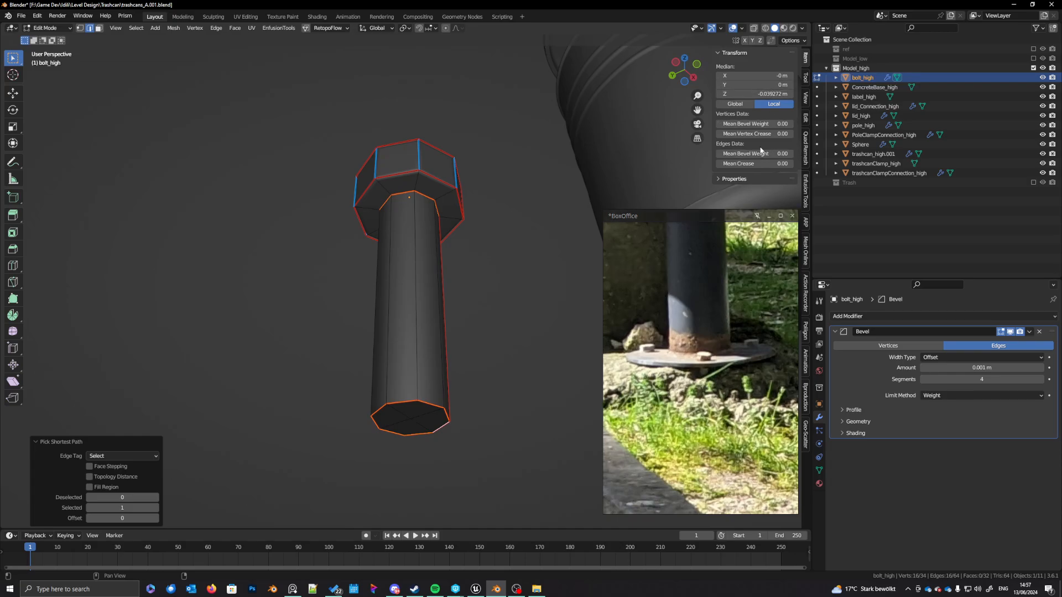
{"action": "left_click_drag", "start_coordinate": [764, 153], "coordinate": [841, 183]}
{"action": "middle_click_drag", "start_coordinate": [421, 348], "coordinate": [446, 310]}
{"action": "key", "text": "Tab"}
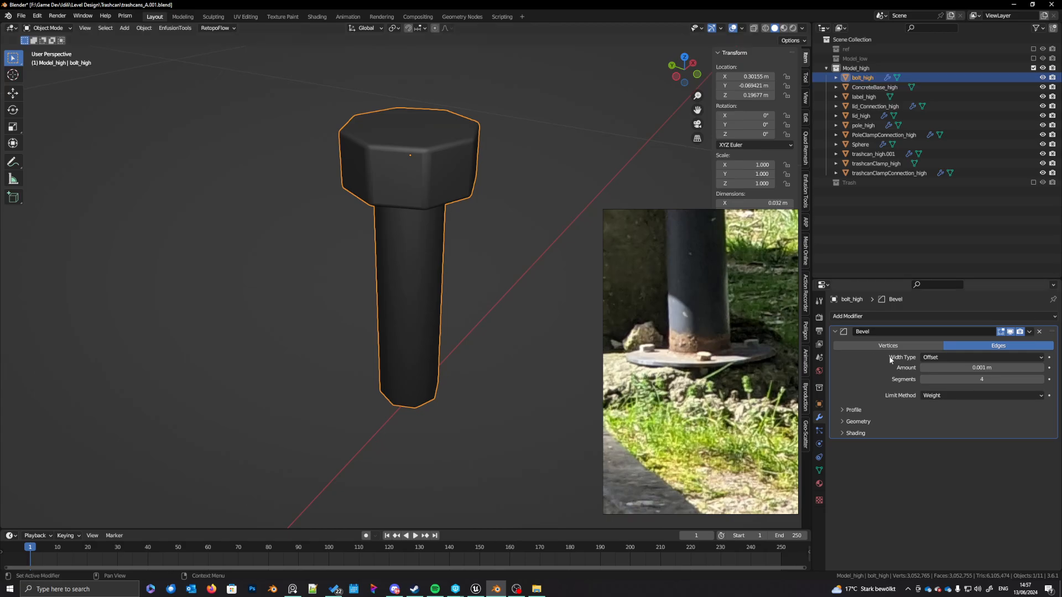
Step: Review the bolt bevel's geometry options, turn off Auto Smooth for the bolt and check its shading
{"action": "left_click", "coordinate": [859, 421]}
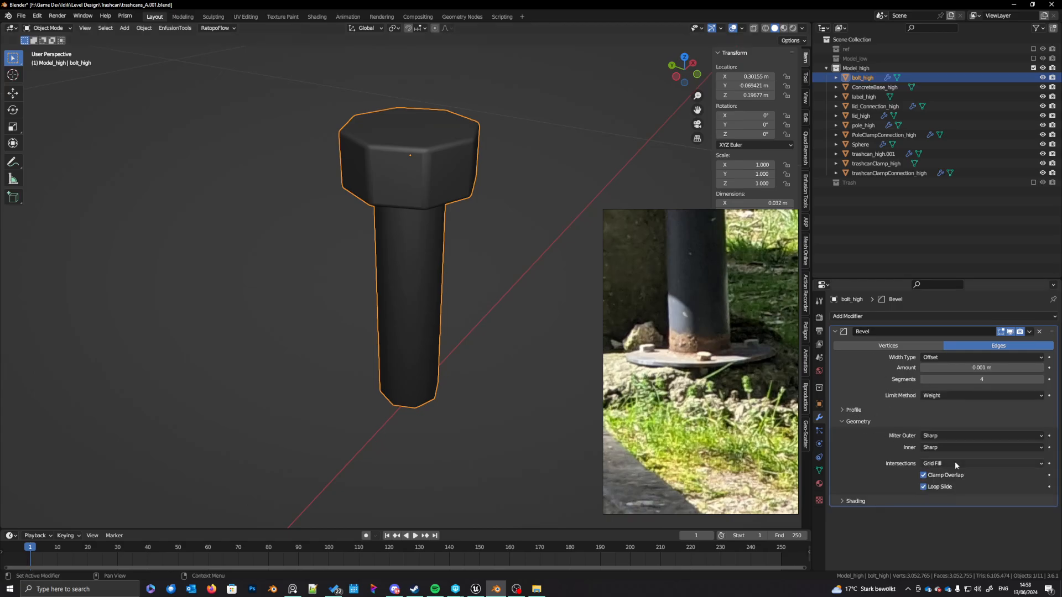
{"action": "left_click", "coordinate": [859, 422]}
{"action": "middle_click_drag", "start_coordinate": [428, 304], "coordinate": [446, 319]}
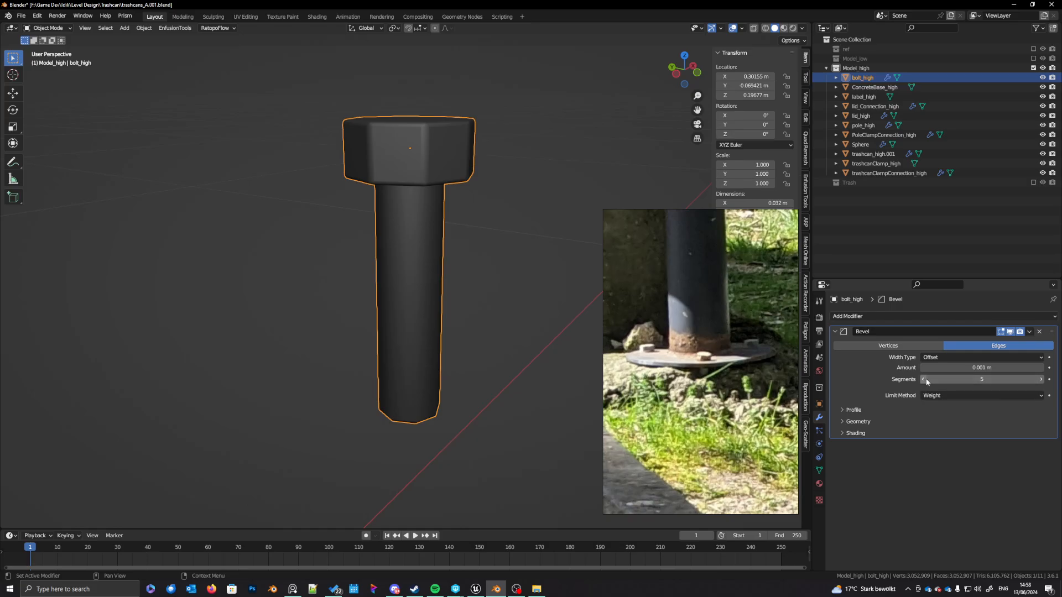
{"action": "key", "text": "q"}
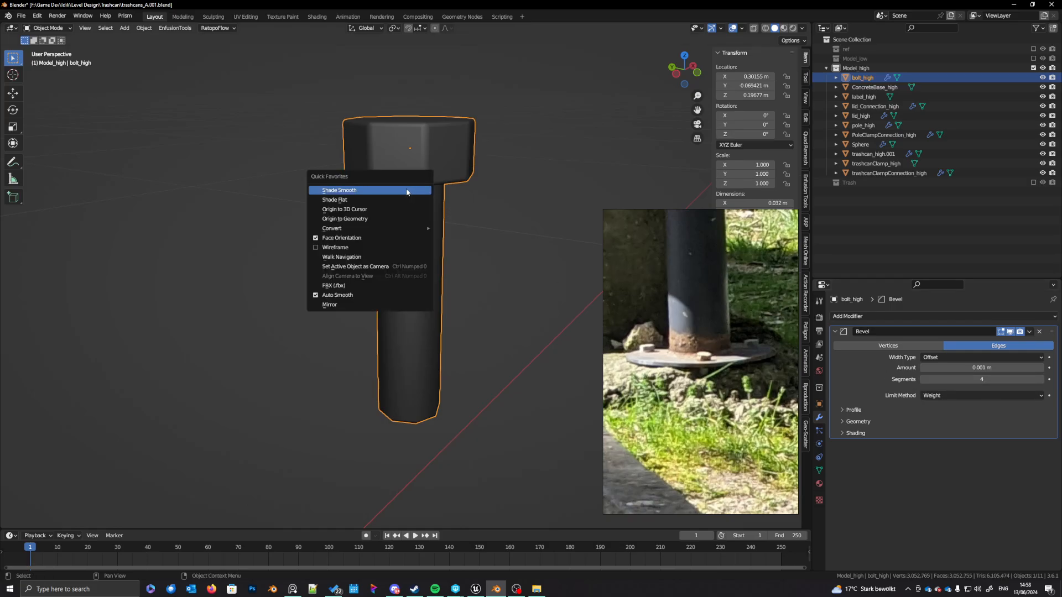
{"action": "left_click", "coordinate": [315, 297]}
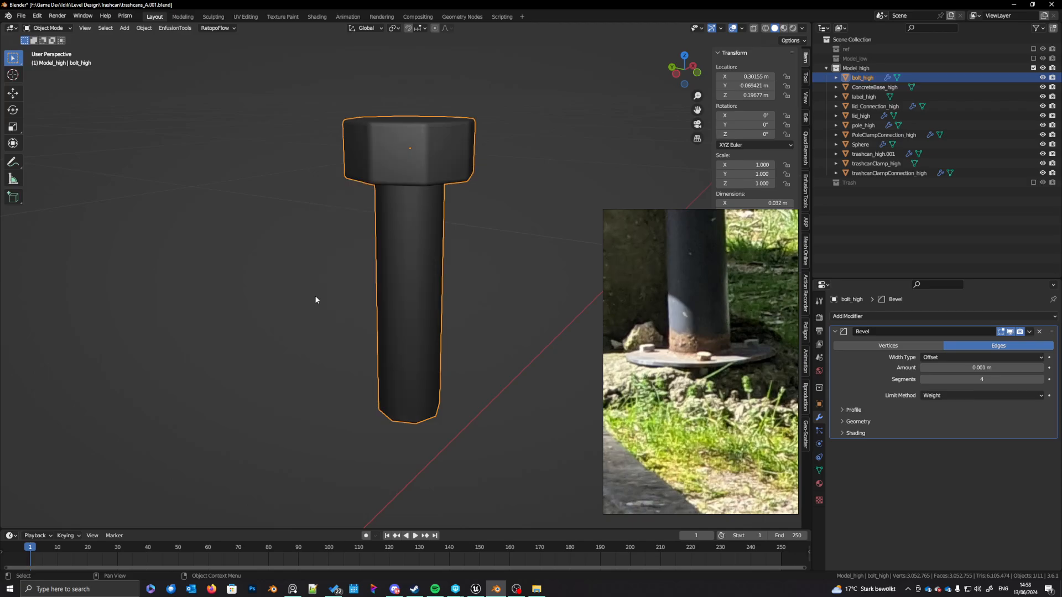
{"action": "mouse_move", "coordinate": [435, 294]}
{"action": "middle_mouse_down"}
{"action": "mouse_move", "coordinate": [427, 374]}
{"action": "mouse_move", "coordinate": [437, 280]}
{"action": "middle_mouse_up"}
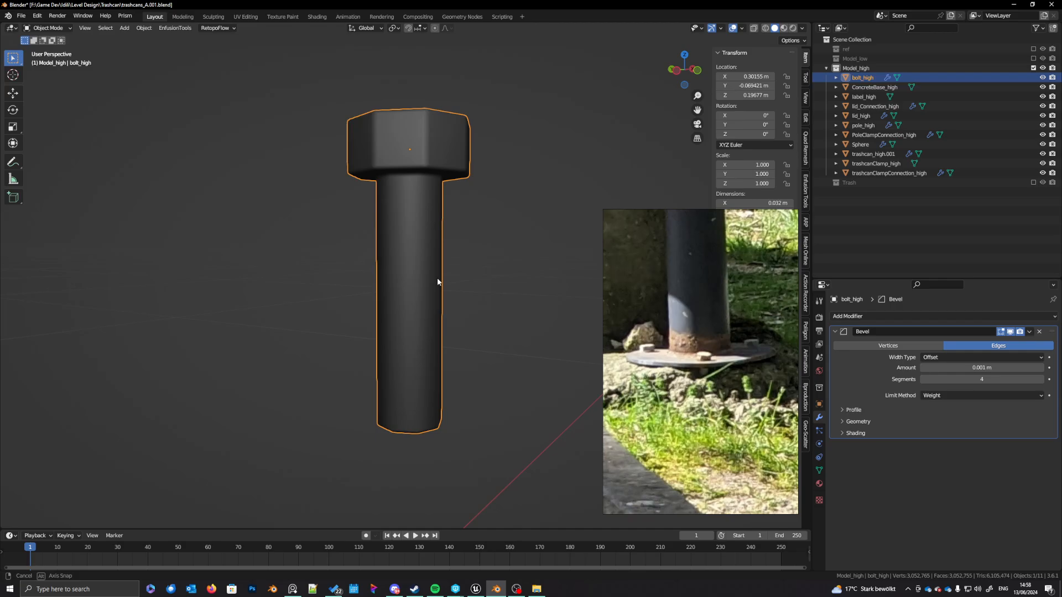
Step: Clear the sharp marks from all of the bolt's edges and leave mesh editing
{"action": "key", "text": "Tab"}
{"action": "key", "text": "a"}
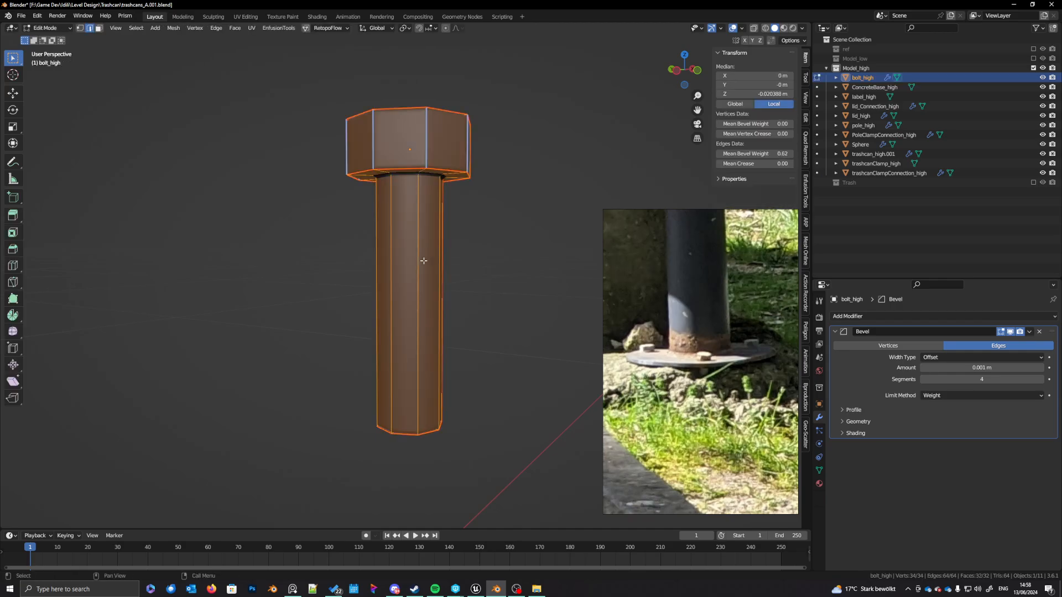
{"action": "middle_click_drag", "start_coordinate": [424, 261], "coordinate": [425, 265]}
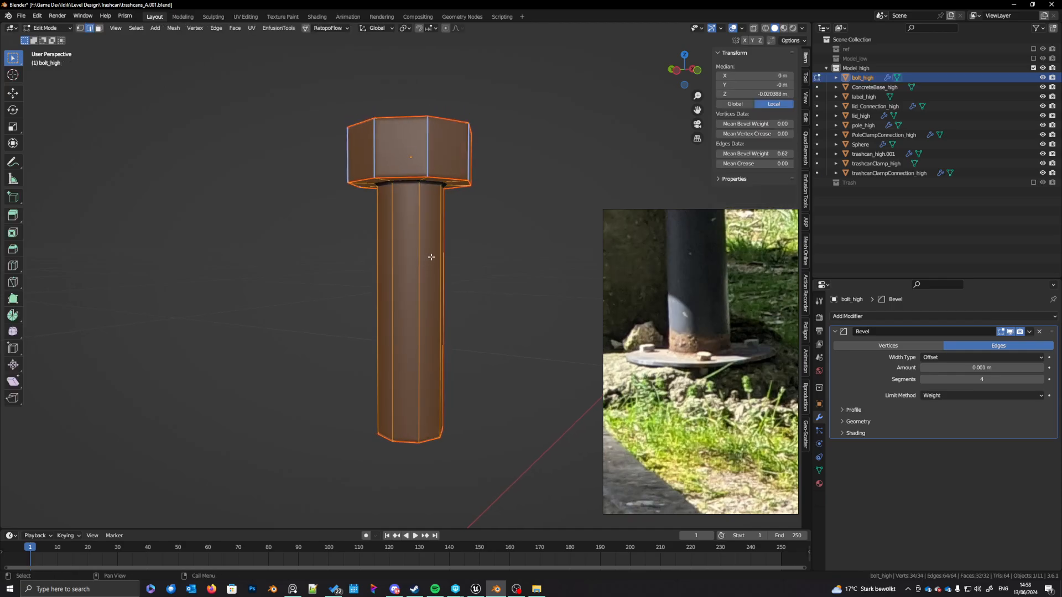
{"action": "key", "text": "q"}
{"action": "mouse_move", "coordinate": [438, 223]}
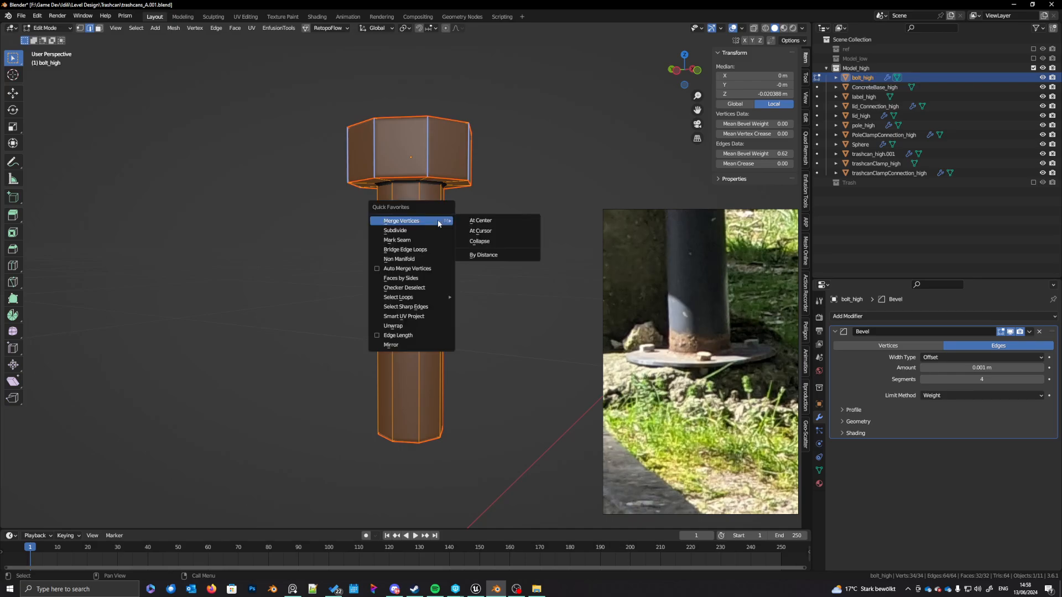
{"action": "key", "text": "ctrl+e"}
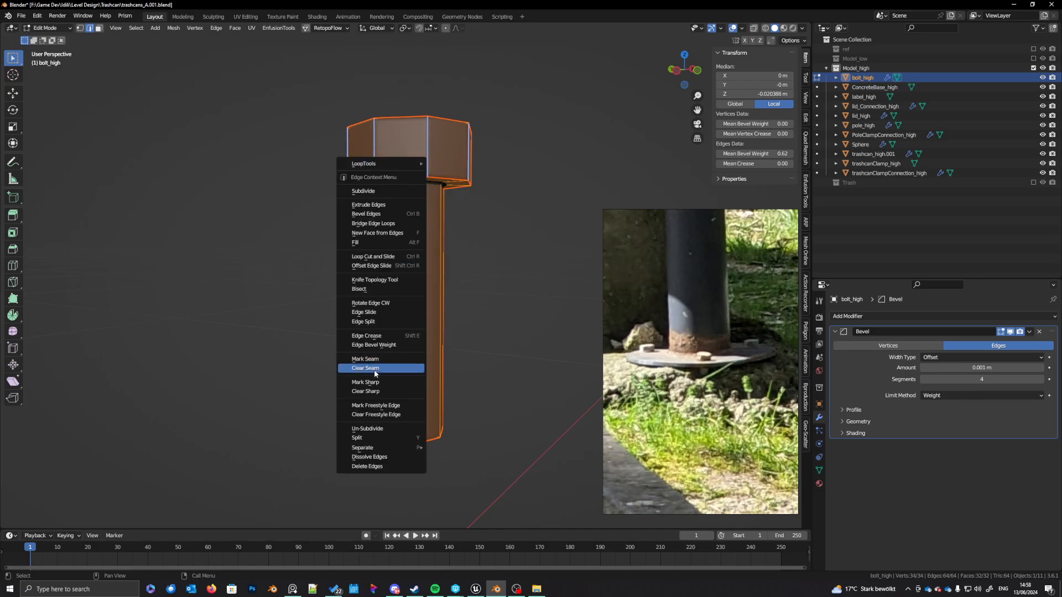
{"action": "left_click", "coordinate": [376, 391]}
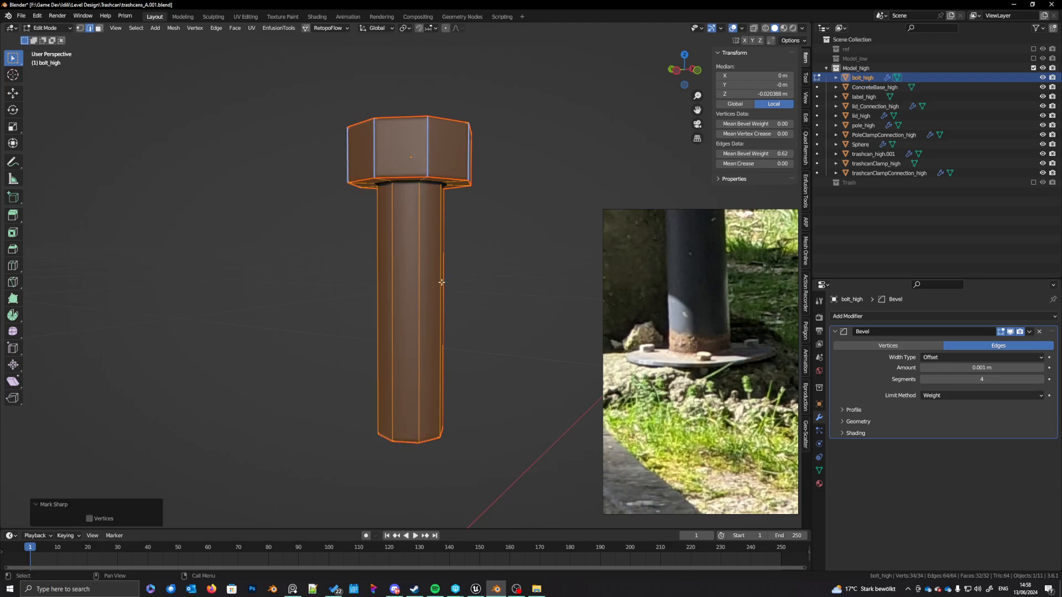
{"action": "left_click", "coordinate": [432, 267]}
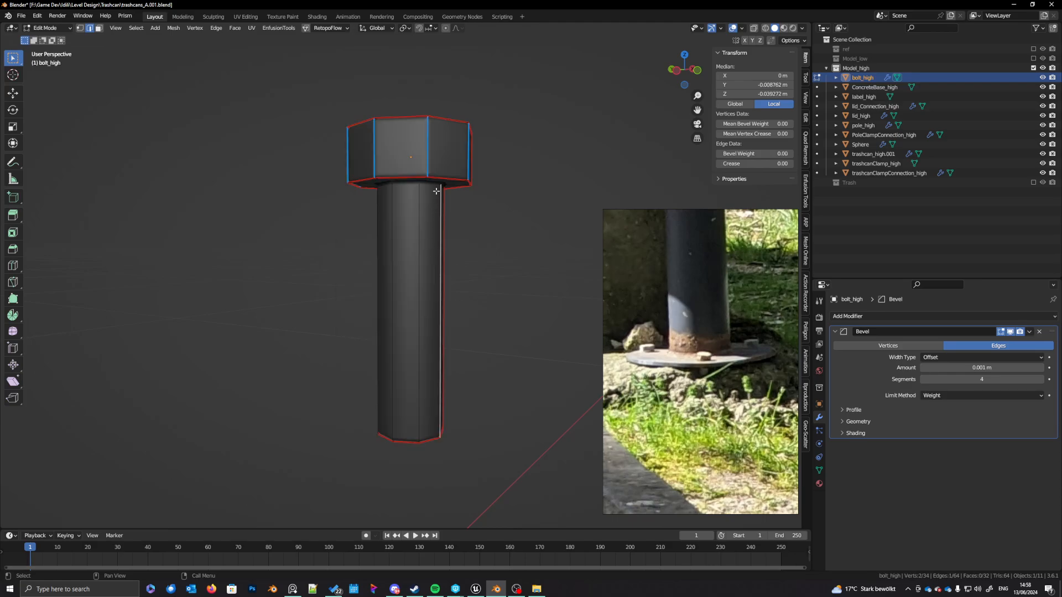
{"action": "key", "text": "a"}
{"action": "key", "text": "ctrl+e"}
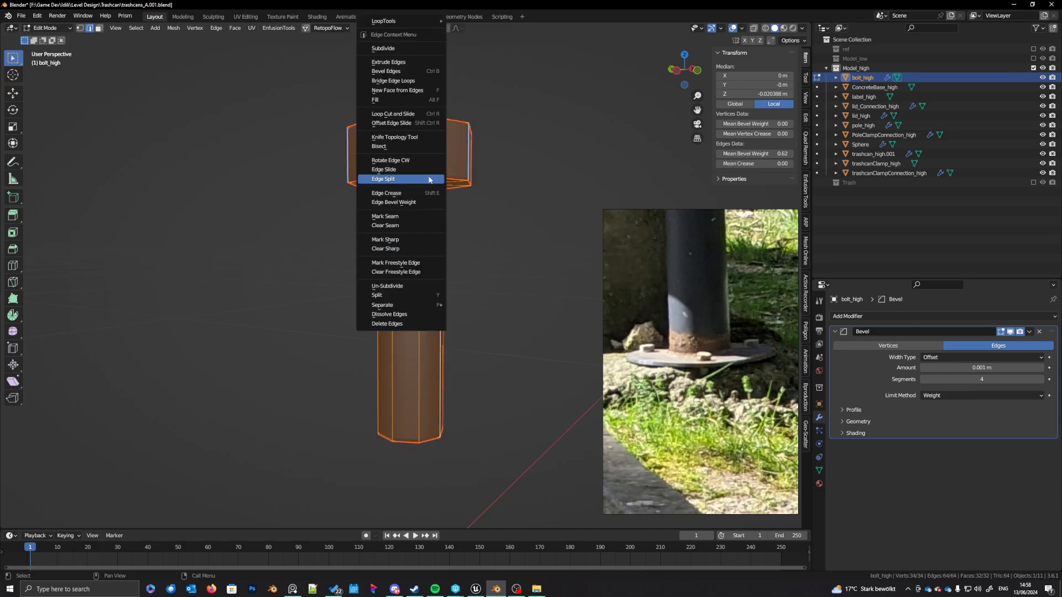
{"action": "left_click", "coordinate": [410, 247]}
{"action": "middle_click_drag", "start_coordinate": [429, 221], "coordinate": [432, 273]}
{"action": "key", "text": "Tab"}
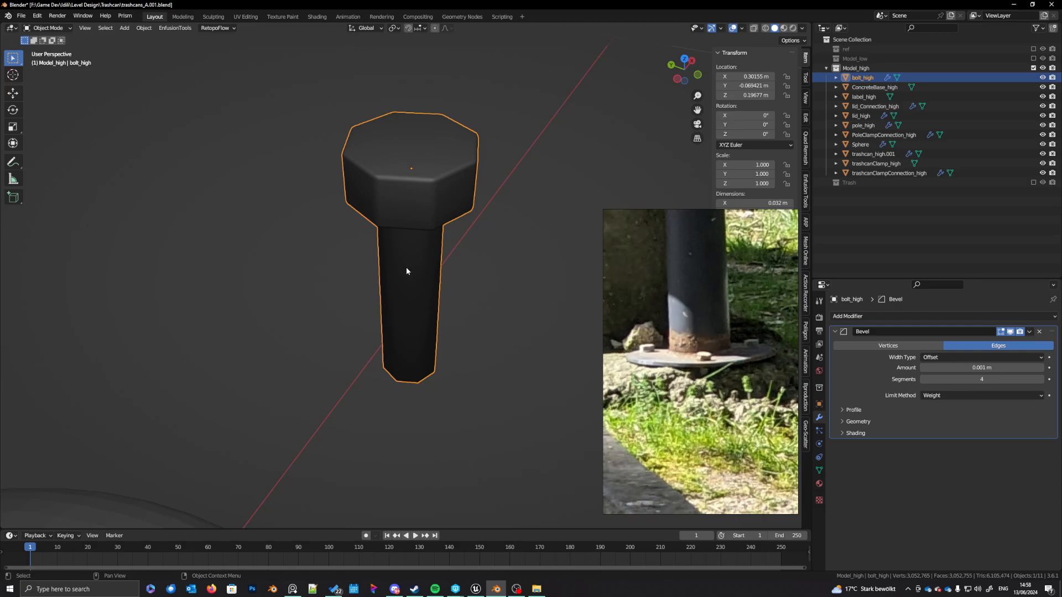
Step: Check the bolt alongside the other parts, select the curved label part and save the file
{"action": "scroll", "coordinate": [440, 248], "scroll_direction": "down", "scroll_amount": 3}
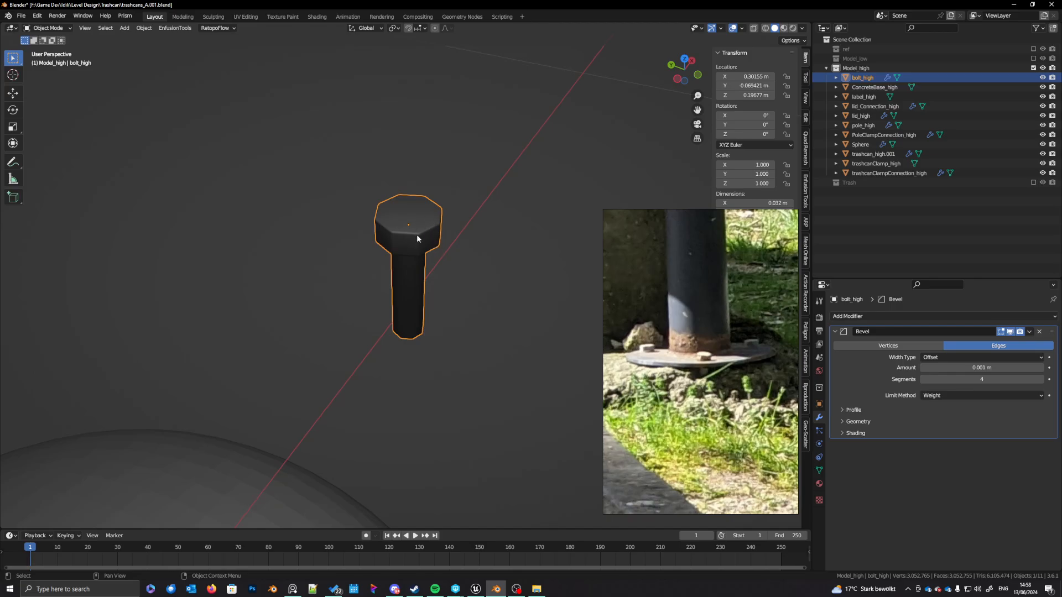
{"action": "scroll", "coordinate": [406, 337], "scroll_direction": "down", "scroll_amount": 2}
{"action": "middle_click_drag", "start_coordinate": [406, 337], "coordinate": [398, 385]}
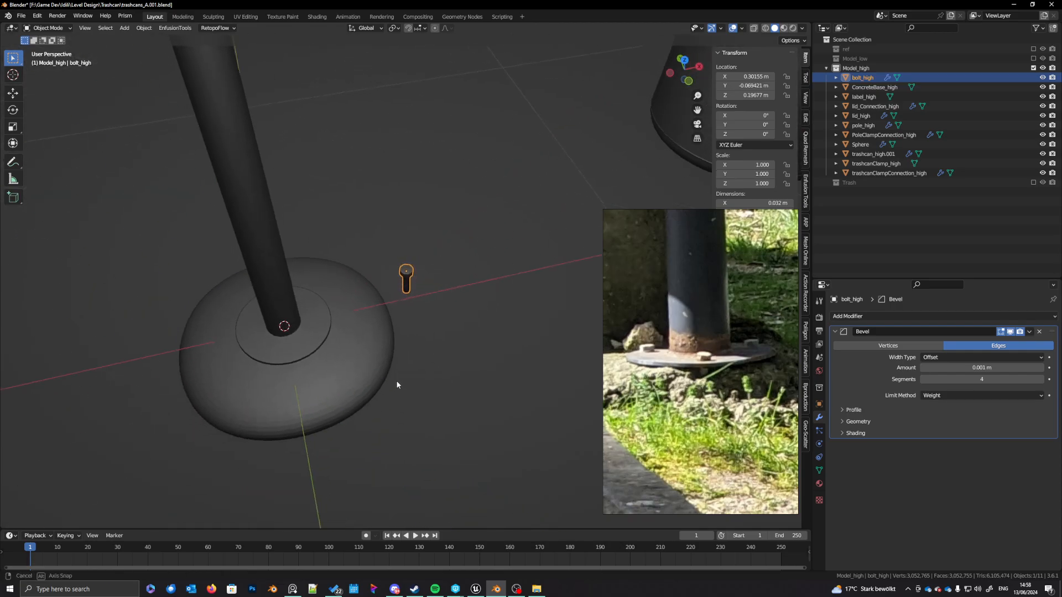
{"action": "scroll", "coordinate": [412, 344], "scroll_direction": "down", "scroll_amount": 4}
{"action": "middle_click_drag", "start_coordinate": [412, 344], "coordinate": [460, 408]}
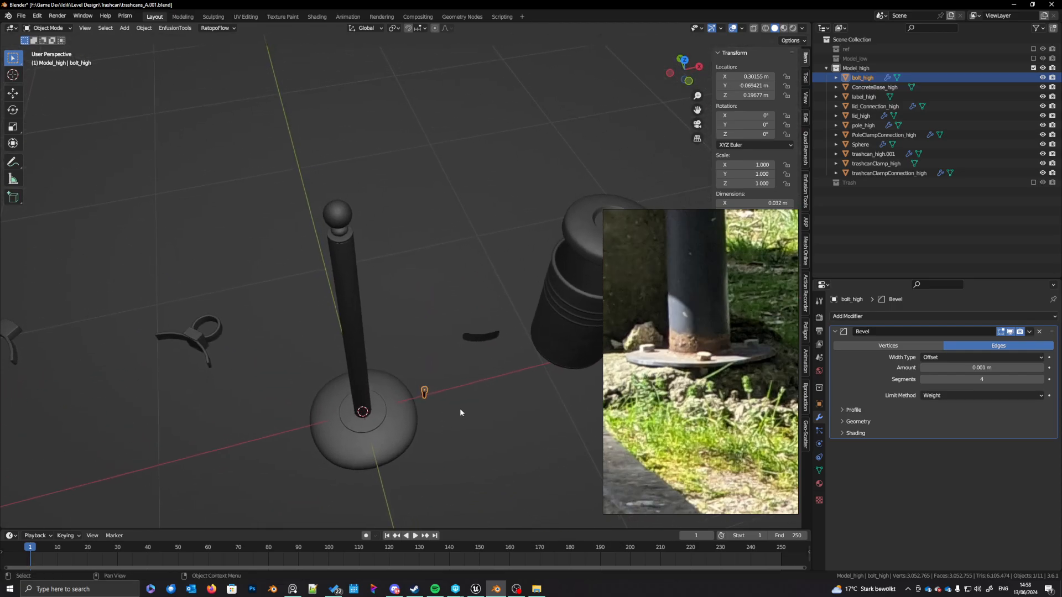
{"action": "scroll", "coordinate": [459, 409], "scroll_direction": "up", "scroll_amount": 5}
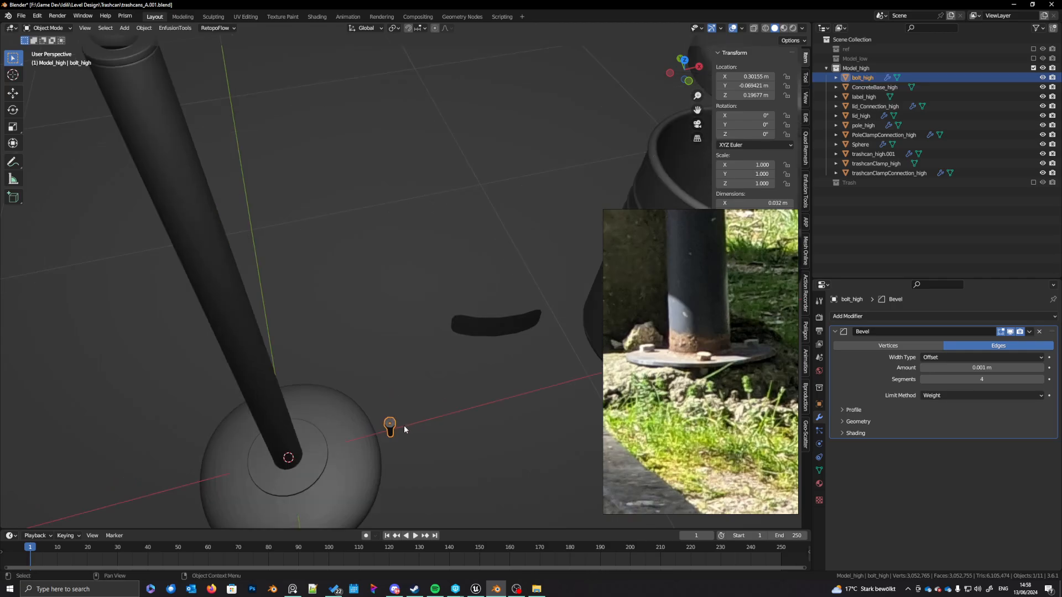
{"action": "scroll", "coordinate": [404, 430], "scroll_direction": "down", "scroll_amount": 4}
{"action": "middle_click_drag", "start_coordinate": [432, 389], "coordinate": [430, 328]}
{"action": "left_click", "coordinate": [426, 270]}
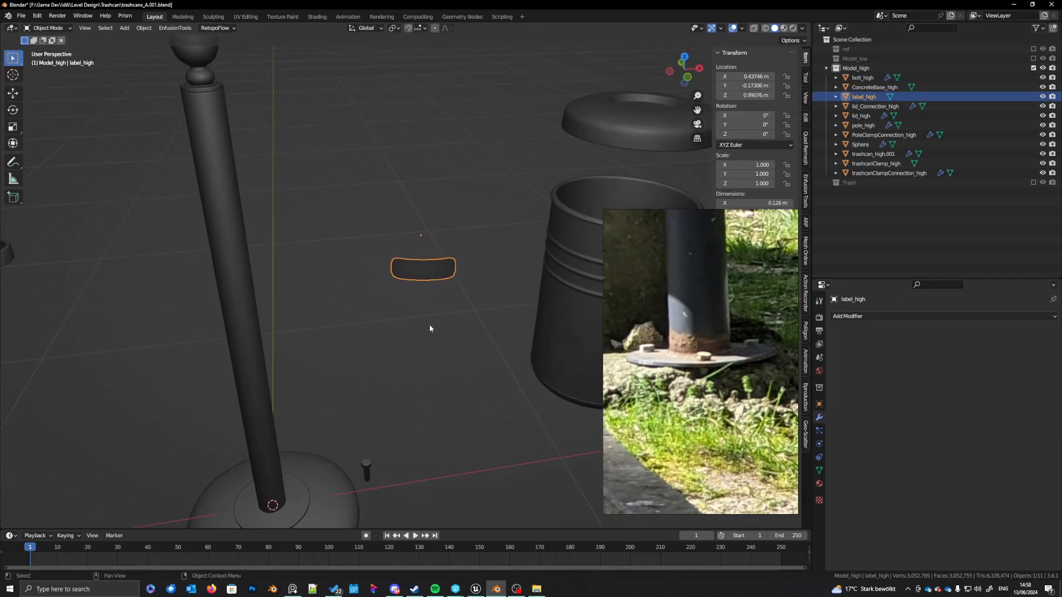
{"action": "key", "text": "ctrl+s"}
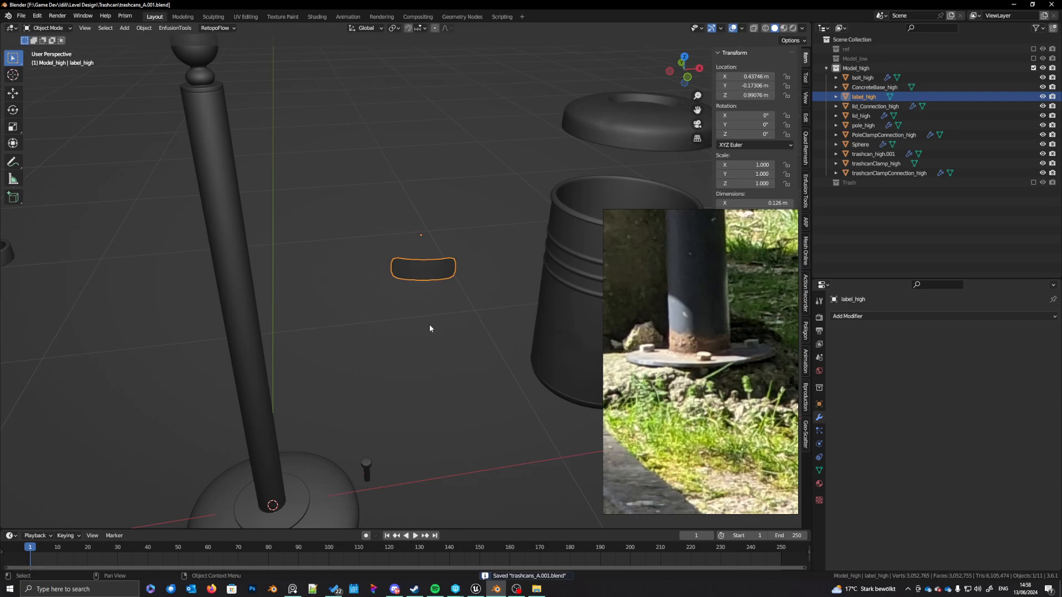
Step: Check the modifiers on the clamp connection parts and select the trashcanClamp_high block between the curved brackets
{"action": "scroll", "coordinate": [430, 328], "scroll_direction": "down", "scroll_amount": 4}
{"action": "middle_click_drag", "start_coordinate": [441, 337], "coordinate": [340, 303]}
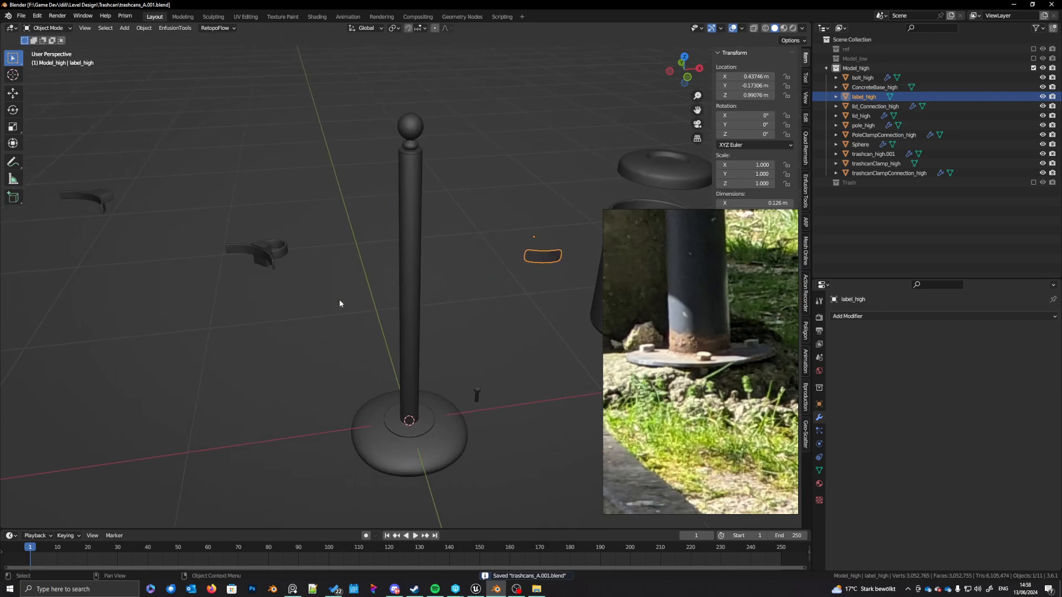
{"action": "left_click", "coordinate": [273, 265]}
{"action": "middle_click_drag", "start_coordinate": [273, 265], "coordinate": [343, 279]}
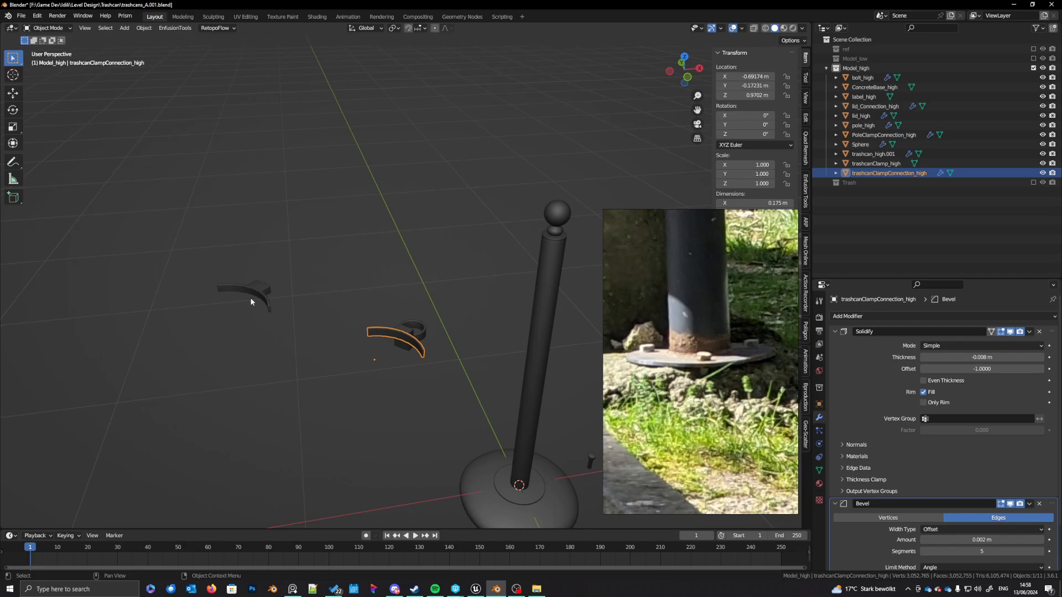
{"action": "left_click", "coordinate": [267, 302]}
{"action": "left_click", "coordinate": [410, 350]}
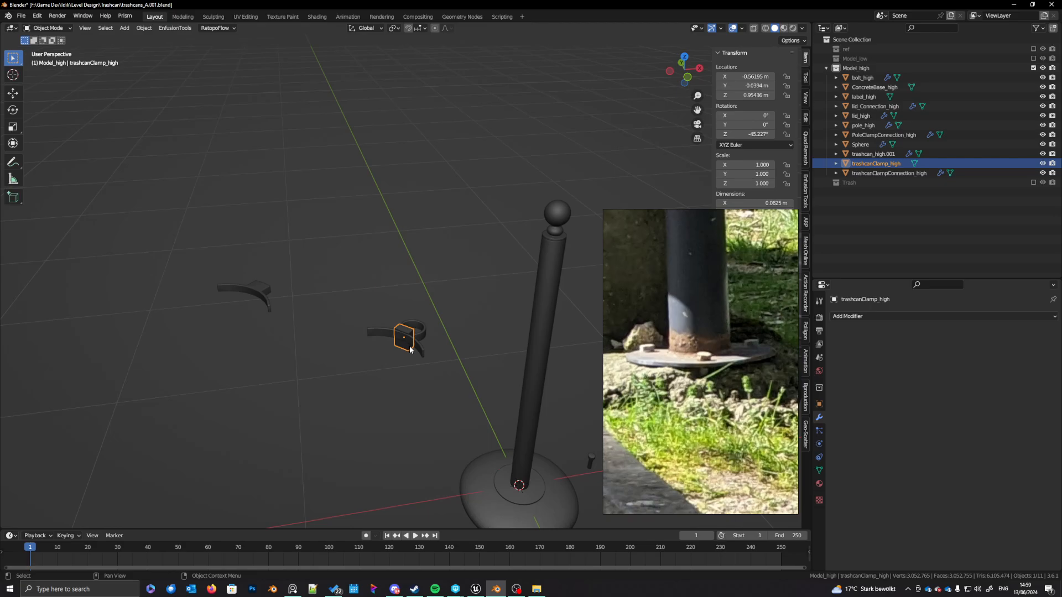
{"action": "middle_click_drag", "start_coordinate": [465, 366], "coordinate": [426, 364], "text": "shift"}
{"action": "scroll", "coordinate": [348, 392], "scroll_direction": "up", "scroll_amount": 4}
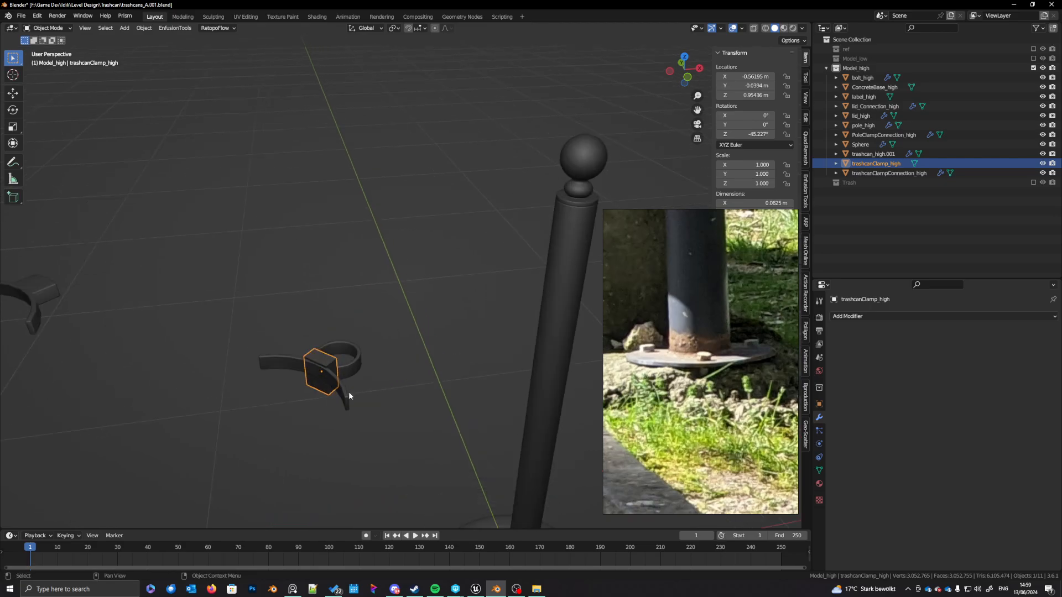
Step: Switch to Unreal Engine and play the level to examine the placed trash cans up close, including their lids and containers
{"action": "middle_click_drag", "start_coordinate": [349, 392], "coordinate": [413, 287], "text": "shift"}
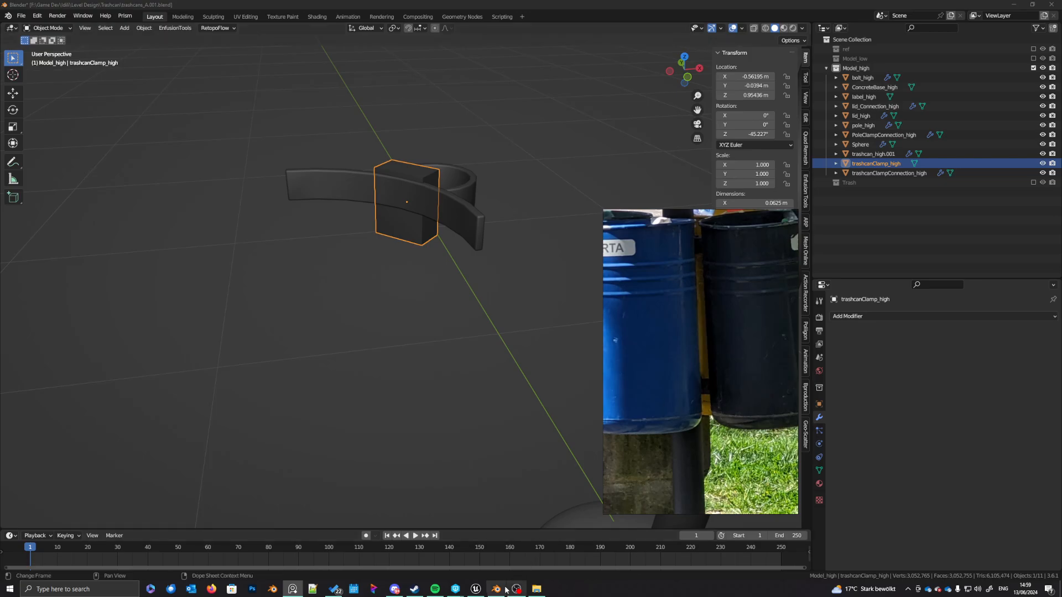
{"action": "left_click", "coordinate": [475, 589]}
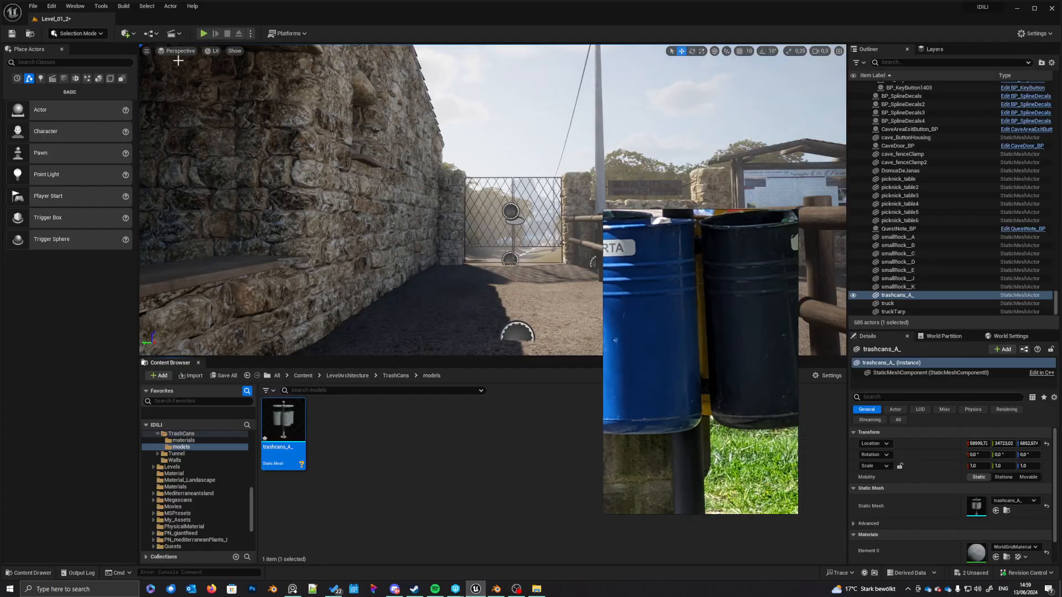
{"action": "key", "text": "alt+p"}
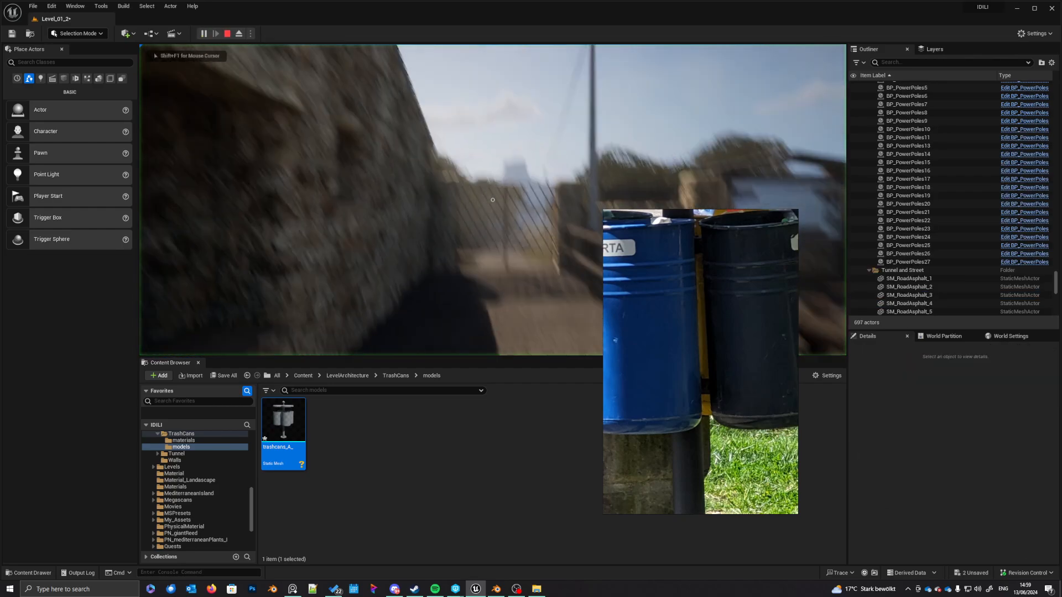
{"action": "key", "text": "w"}
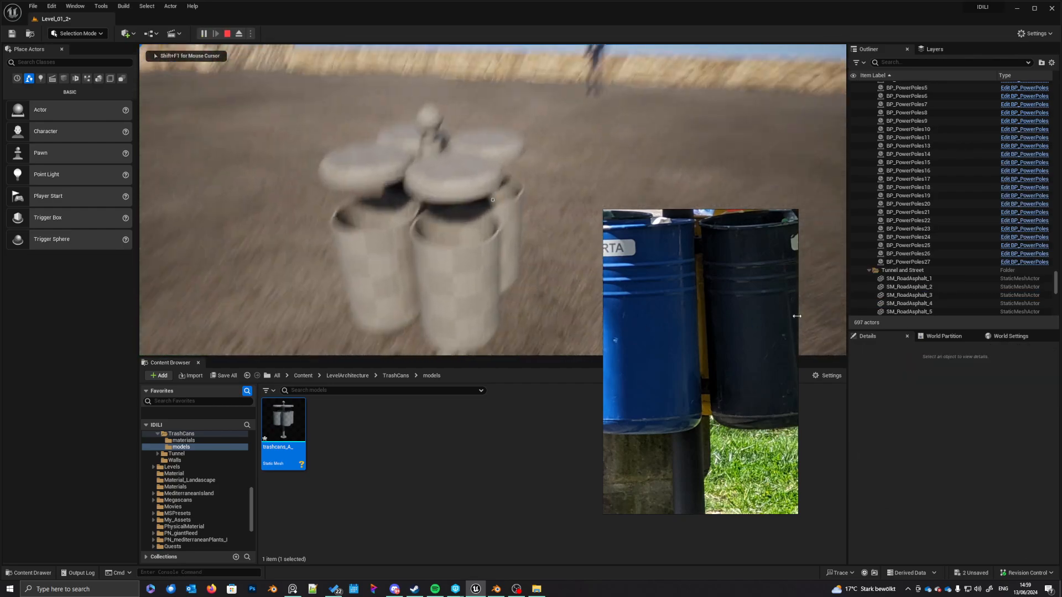
{"action": "key", "text": "s"}
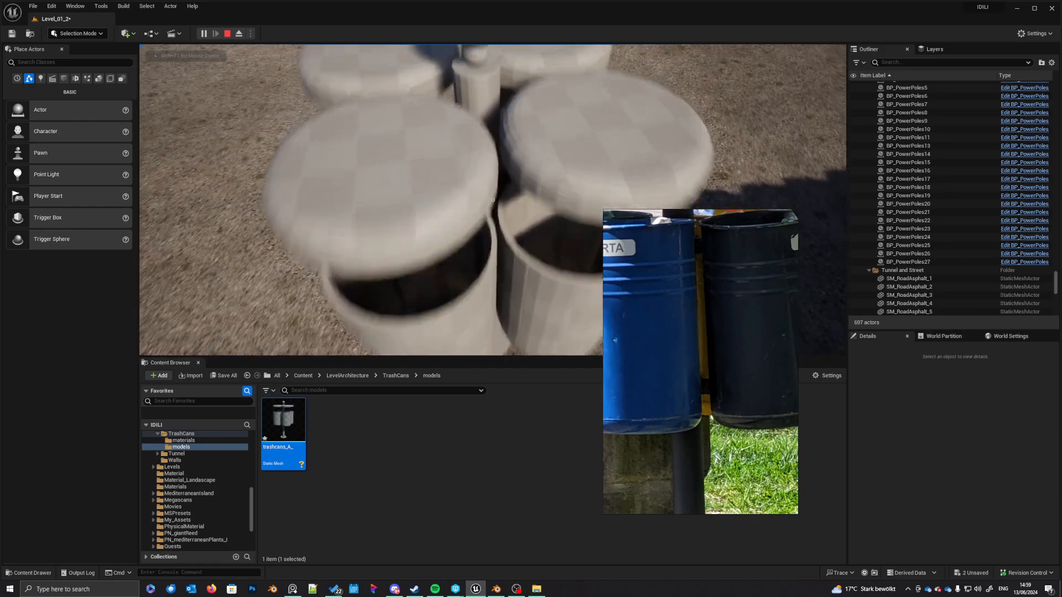
{"action": "key", "text": "w"}
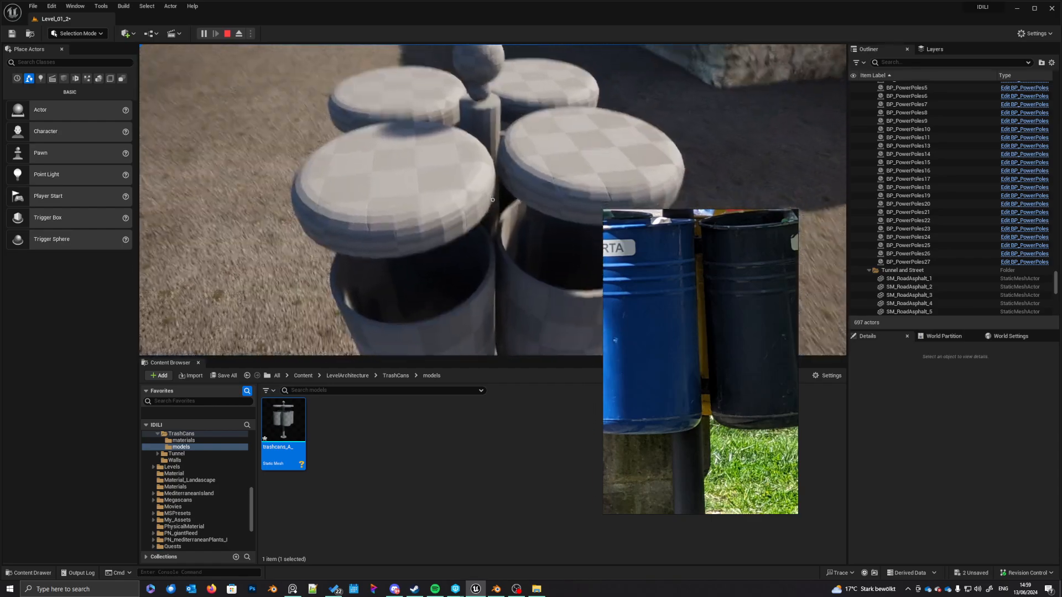
{"action": "key", "text": "s"}
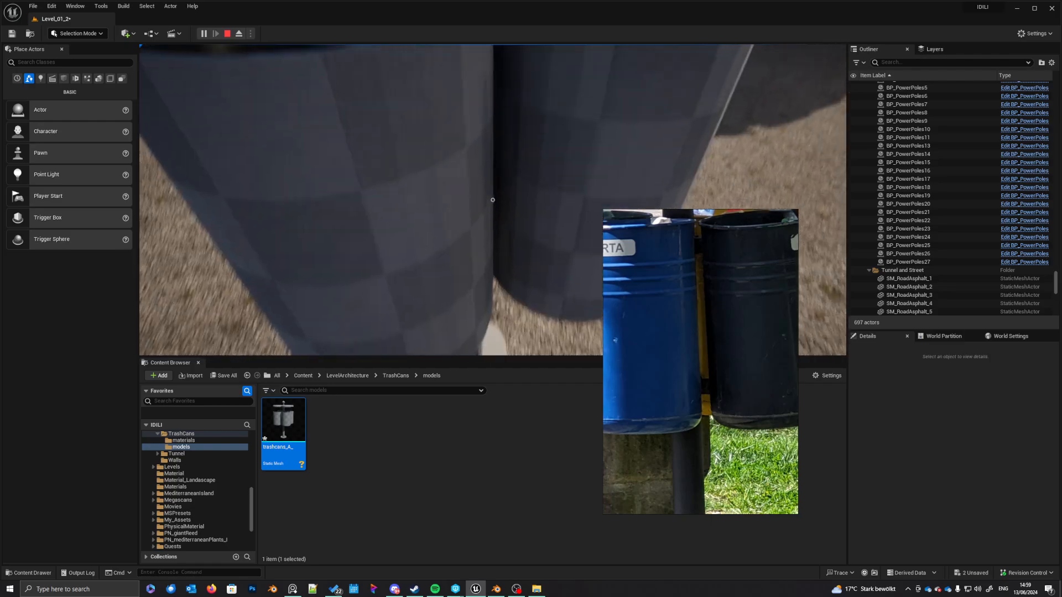
{"action": "key", "text": "Escape"}
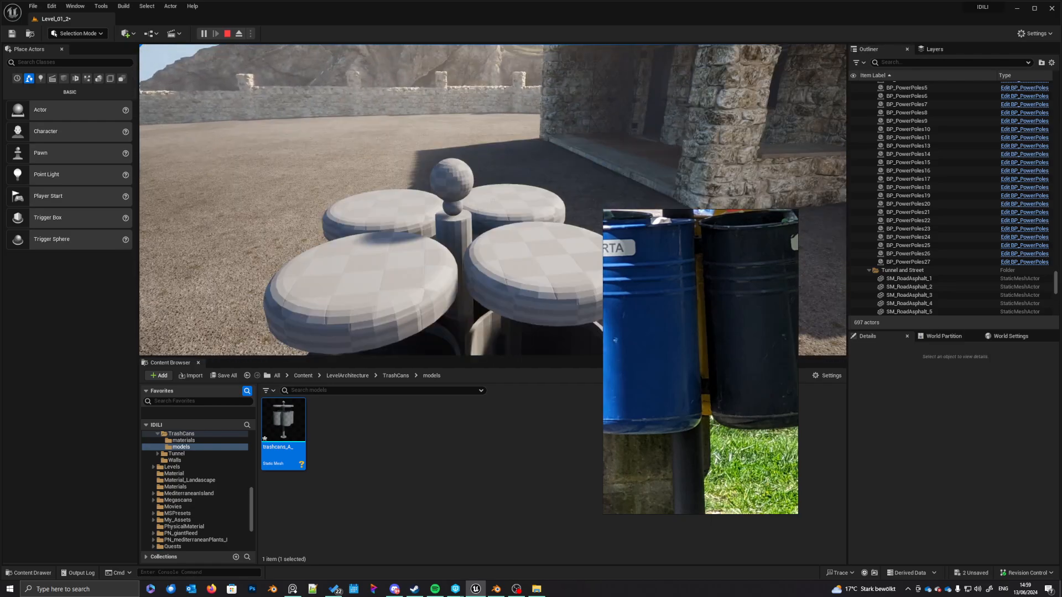
Step: Return to Blender, select the concrete base and examine the pole's foot in the reference photo
{"action": "left_click", "coordinate": [496, 589]}
{"action": "middle_click_drag", "start_coordinate": [400, 317], "coordinate": [407, 393]}
{"action": "scroll", "coordinate": [388, 278], "scroll_direction": "down", "scroll_amount": 4}
{"action": "left_click", "coordinate": [417, 433]}
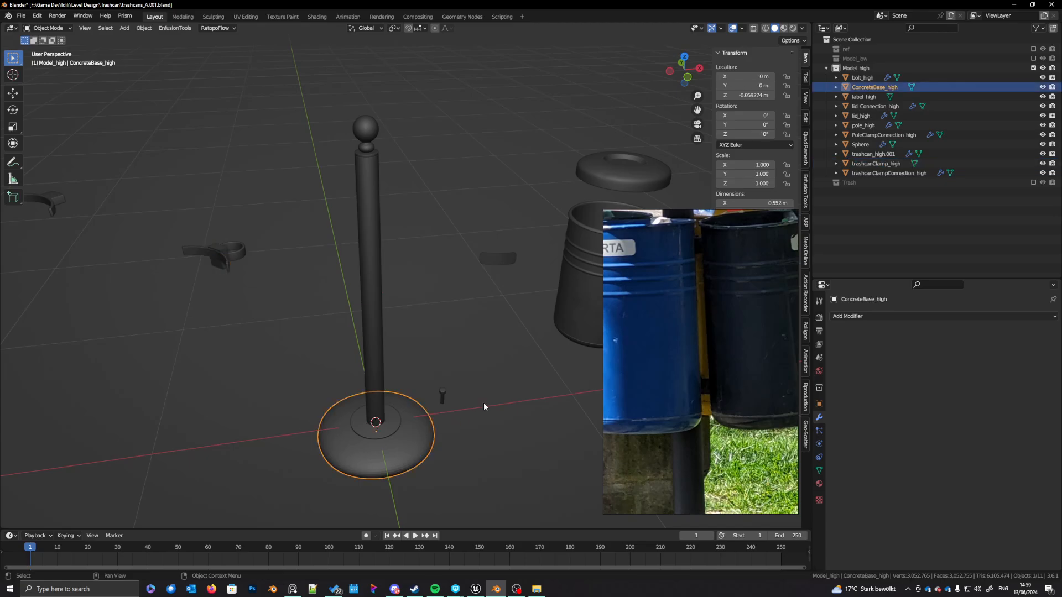
{"action": "scroll", "coordinate": [704, 326], "scroll_direction": "up", "scroll_amount": 3}
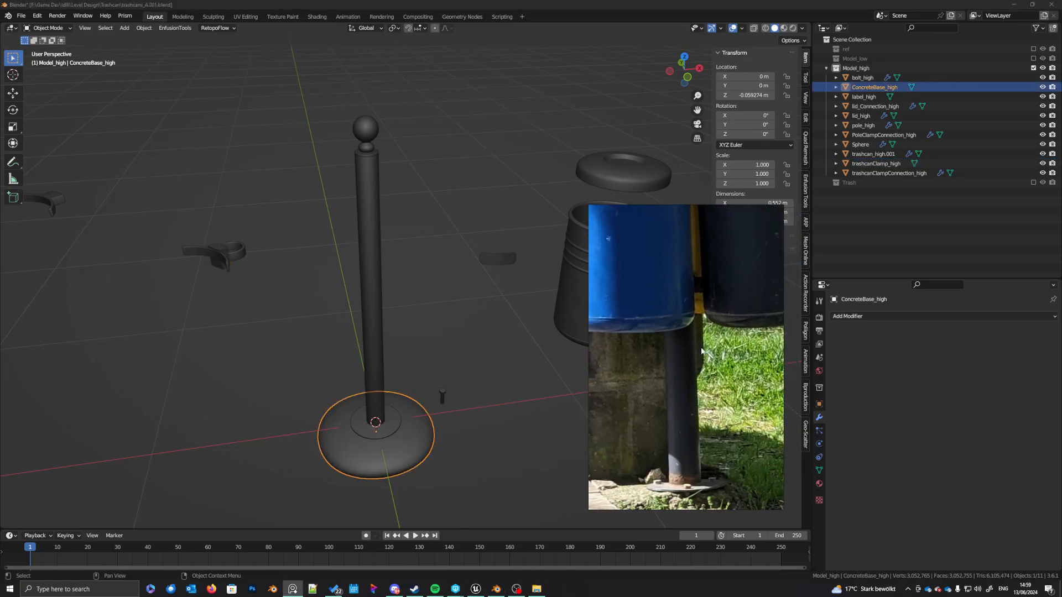
{"action": "middle_click_drag", "start_coordinate": [699, 494], "coordinate": [708, 407]}
{"action": "scroll", "coordinate": [714, 396], "scroll_direction": "up", "scroll_amount": 2}
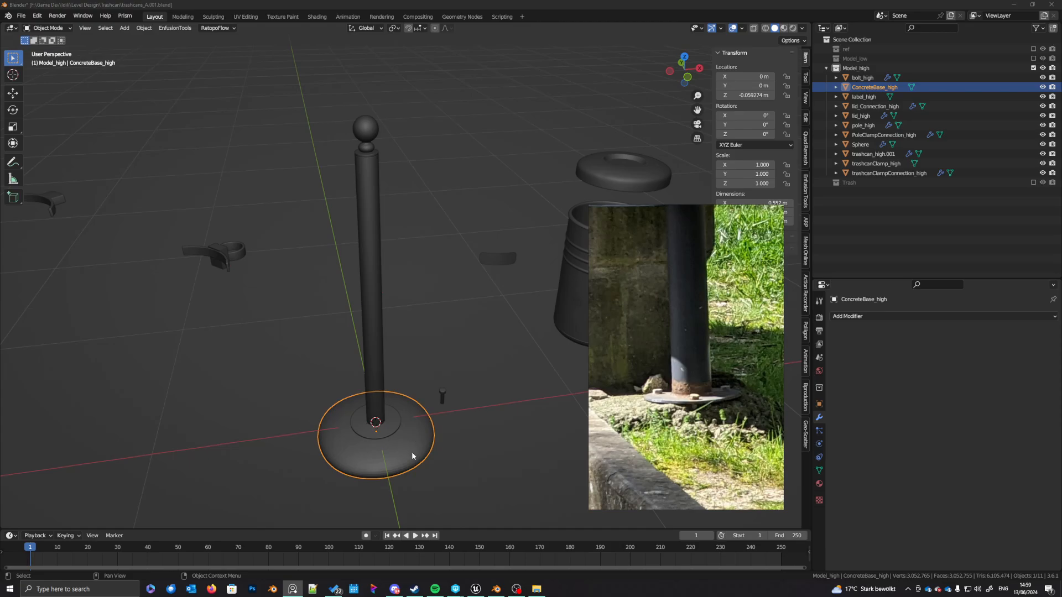
Step: Shade the concrete base smooth and save the file
{"action": "middle_click_drag", "start_coordinate": [414, 428], "coordinate": [408, 429], "text": "shift"}
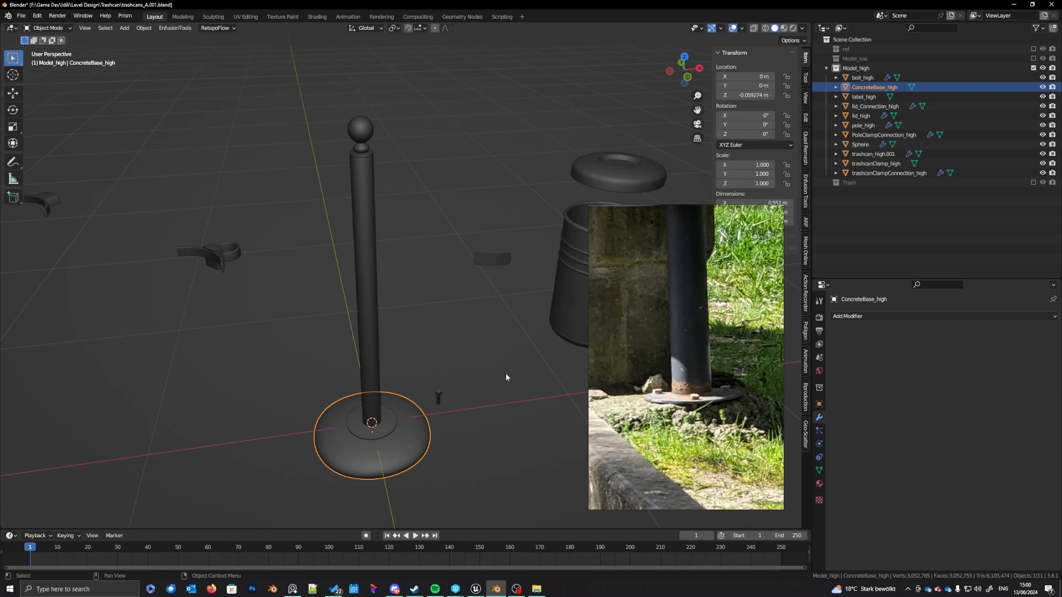
{"action": "middle_click_drag", "start_coordinate": [435, 364], "coordinate": [443, 323], "text": "shift"}
{"action": "scroll", "coordinate": [437, 354], "scroll_direction": "up", "scroll_amount": 3}
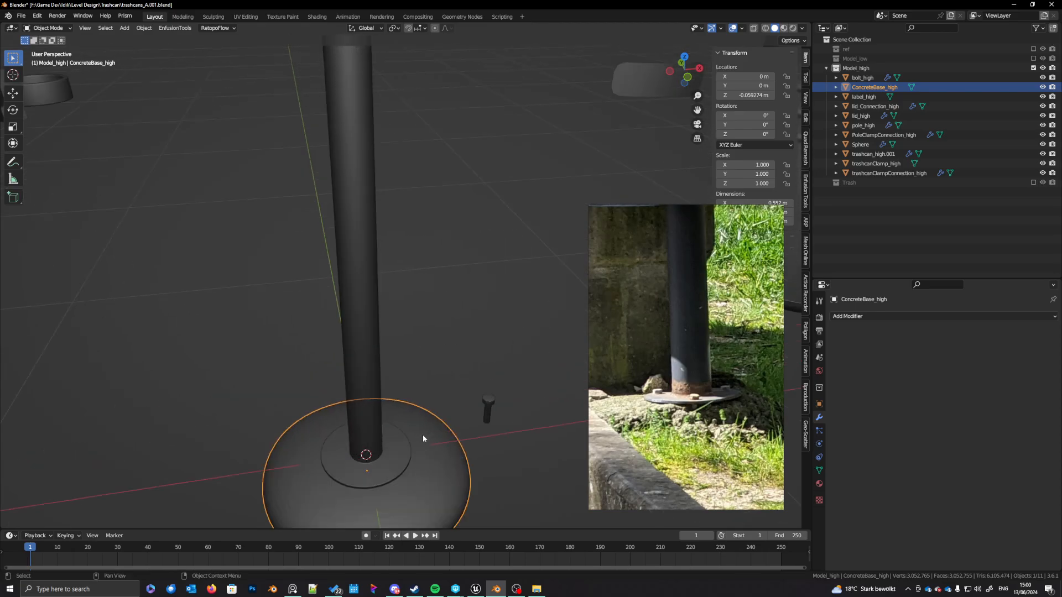
{"action": "middle_click_drag", "start_coordinate": [422, 447], "coordinate": [433, 313], "text": "shift"}
{"action": "right_click", "coordinate": [433, 313]}
{"action": "left_click", "coordinate": [368, 221]}
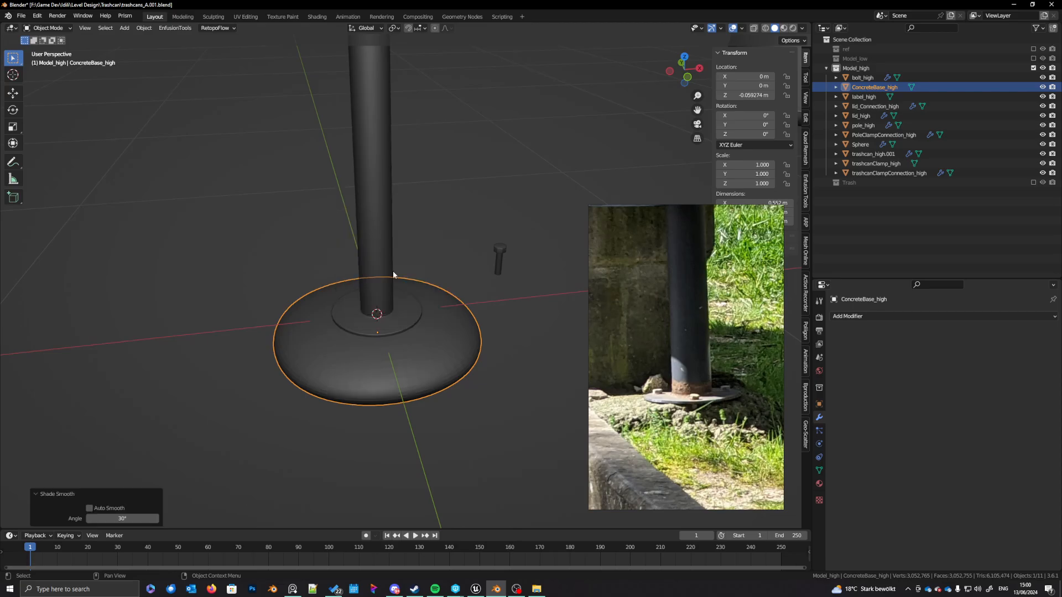
{"action": "middle_click_drag", "start_coordinate": [435, 372], "coordinate": [427, 389], "text": "shift"}
{"action": "key", "text": "ctrl+s"}
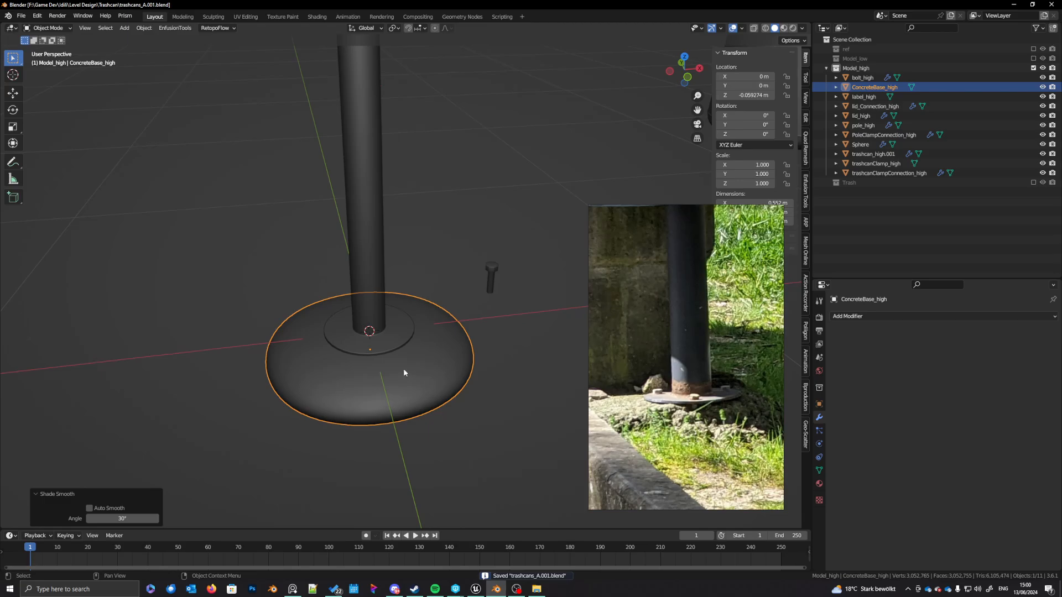
Step: Select the concrete base under the pole and put it in Sculpt Mode
{"action": "left_click", "coordinate": [404, 401]}
{"action": "middle_click_drag", "start_coordinate": [404, 404], "coordinate": [420, 396]}
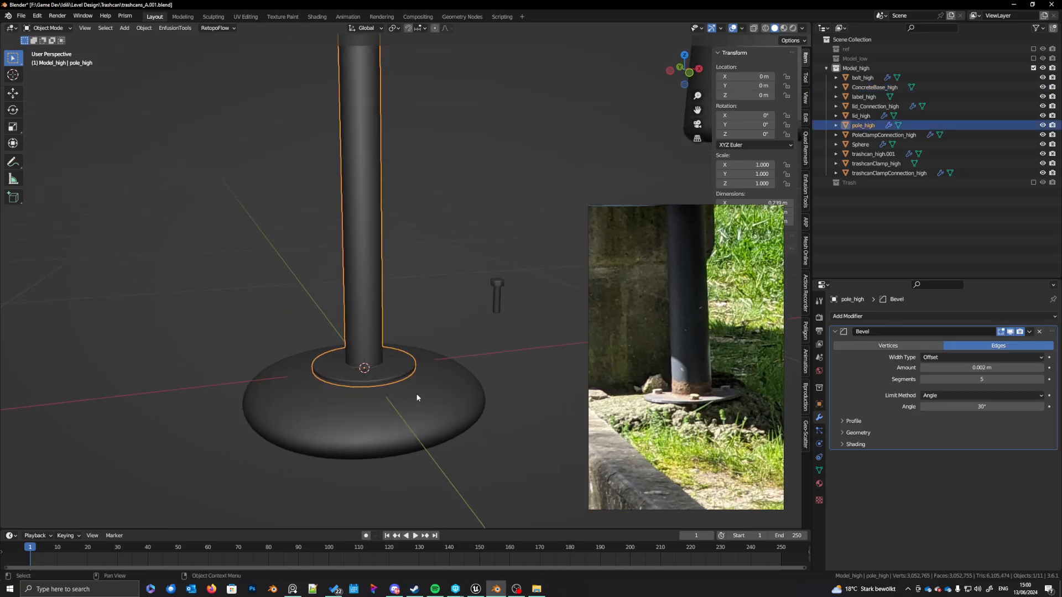
{"action": "left_click", "coordinate": [417, 394]}
{"action": "key", "text": "Tab"}
{"action": "left_click", "coordinate": [47, 28]}
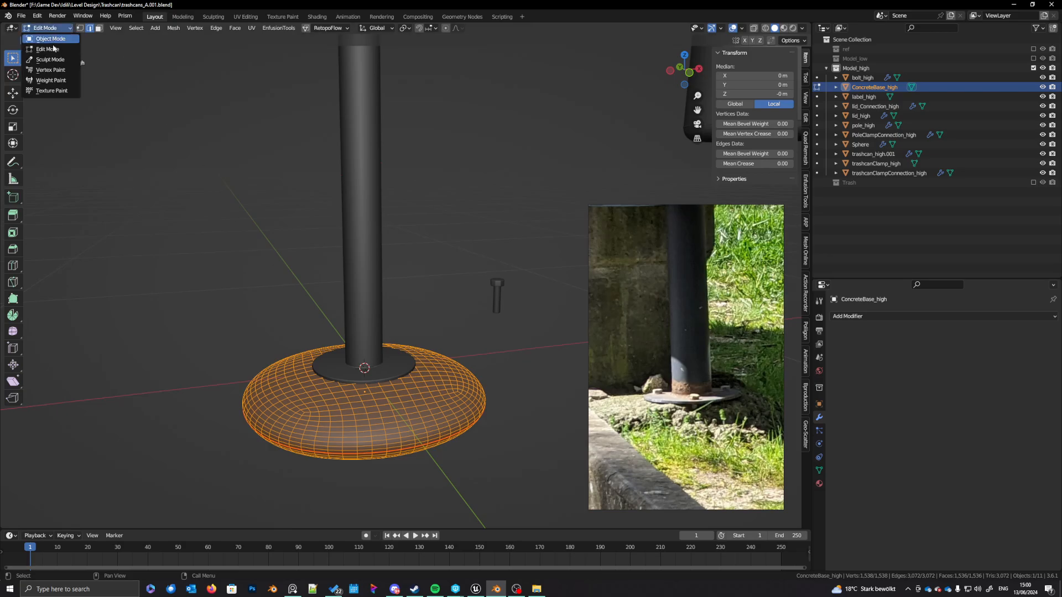
{"action": "left_click", "coordinate": [48, 62]}
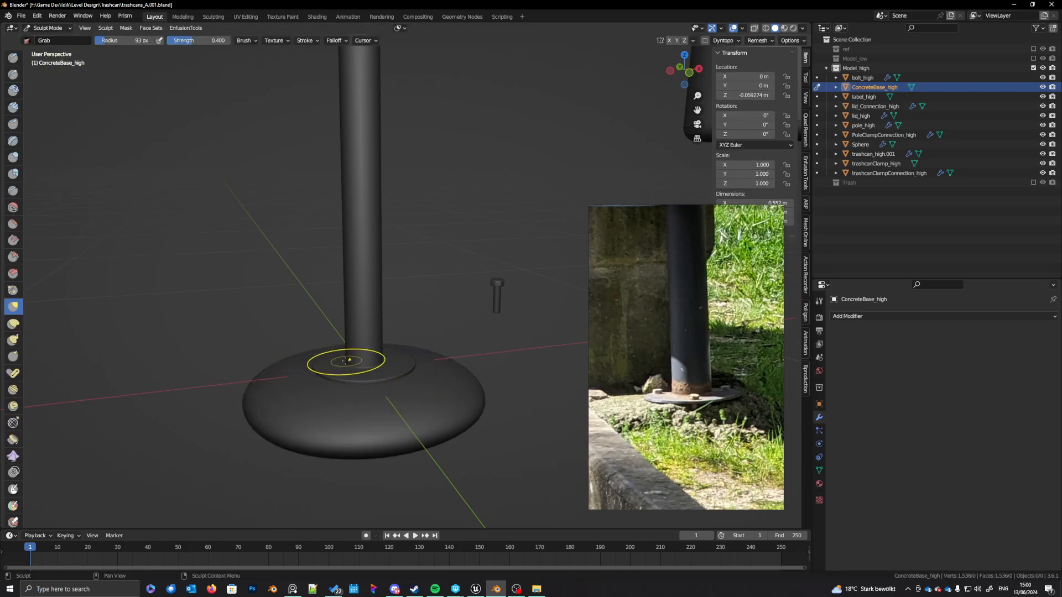
Step: Push the concrete base slightly down beneath the pole's flange using Elastic Deform with a 232 px brush radius
{"action": "left_click", "coordinate": [13, 323]}
{"action": "key", "text": "f"}
{"action": "left_click", "coordinate": [462, 376]}
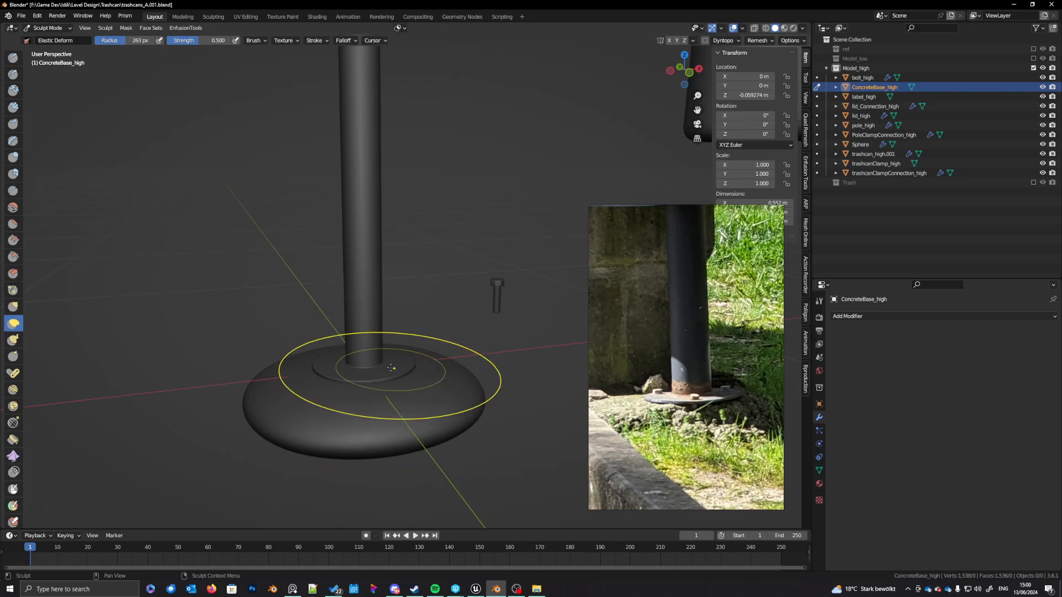
{"action": "key", "text": "f"}
{"action": "left_click", "coordinate": [350, 364]}
{"action": "left_click_drag", "start_coordinate": [361, 366], "coordinate": [360, 374]}
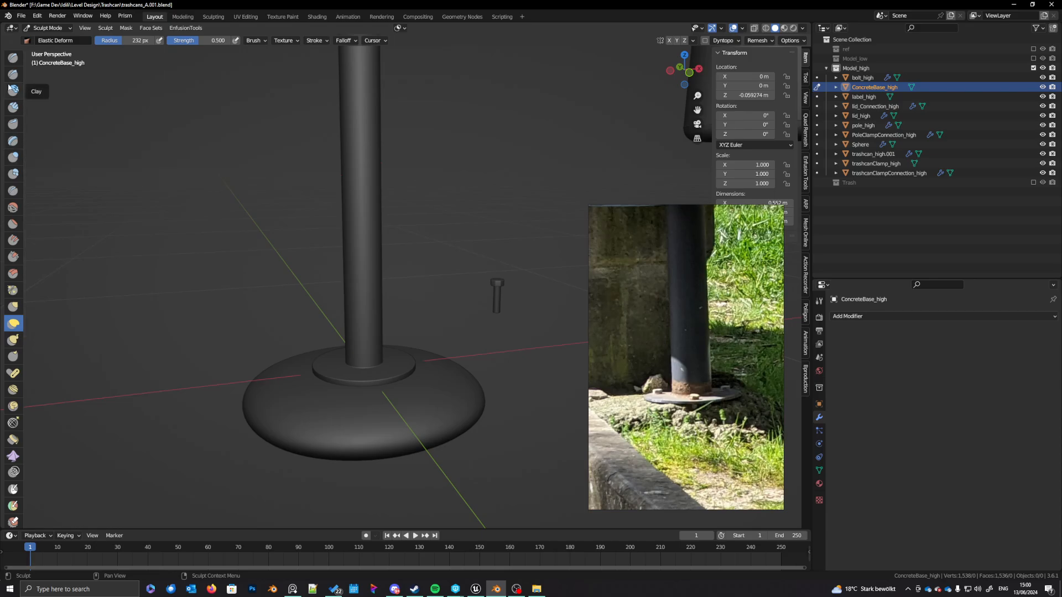
Step: Choose the Clay Strips brush and voxel-remesh the concrete base at a 0.003 m voxel size
{"action": "left_click", "coordinate": [13, 107]}
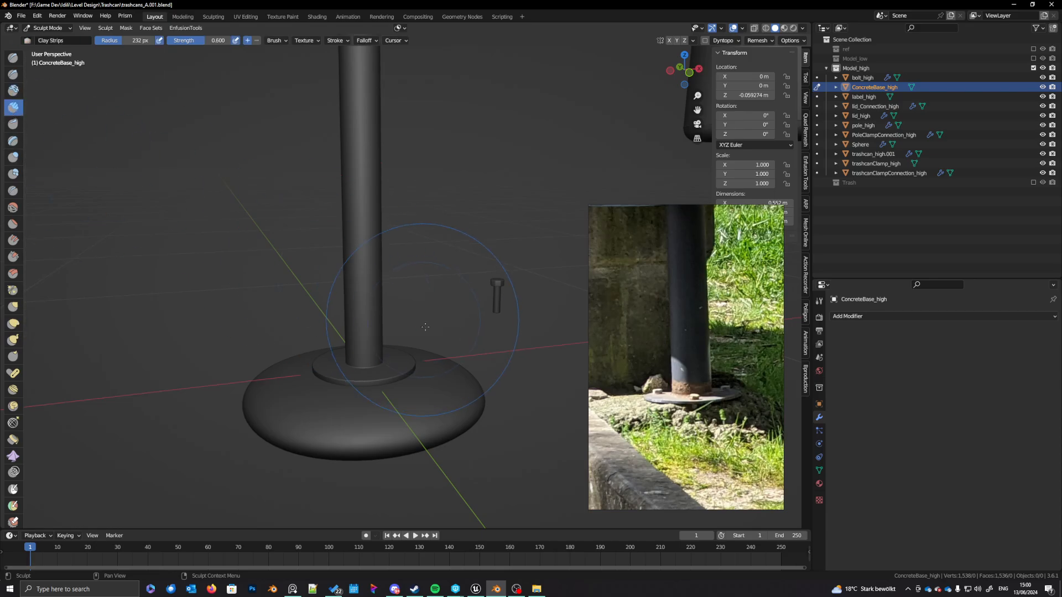
{"action": "middle_click_drag", "start_coordinate": [509, 285], "coordinate": [420, 359]}
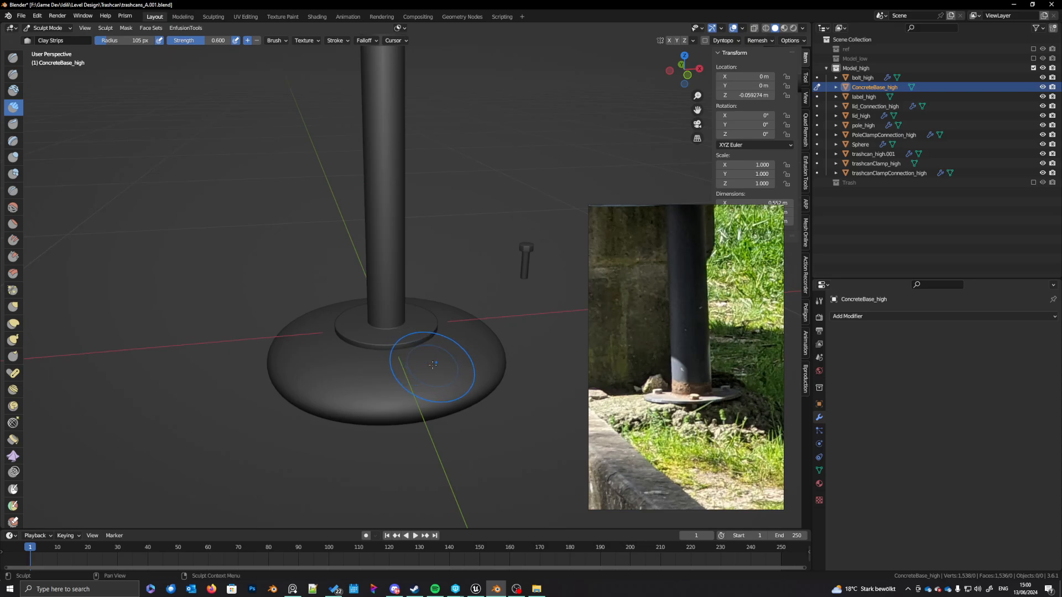
{"action": "key", "text": "r"}
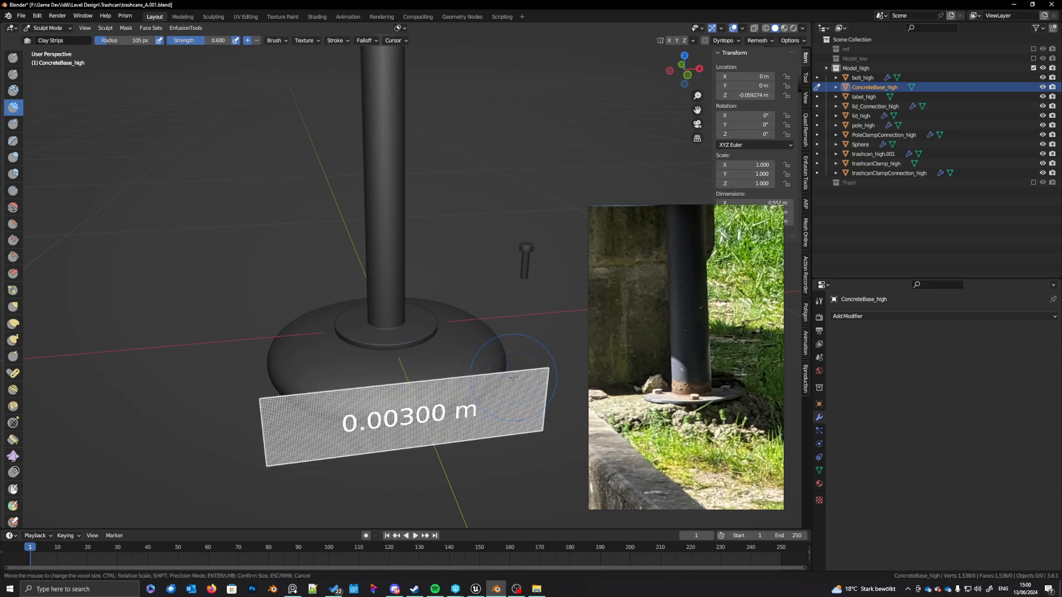
{"action": "left_click", "coordinate": [519, 376]}
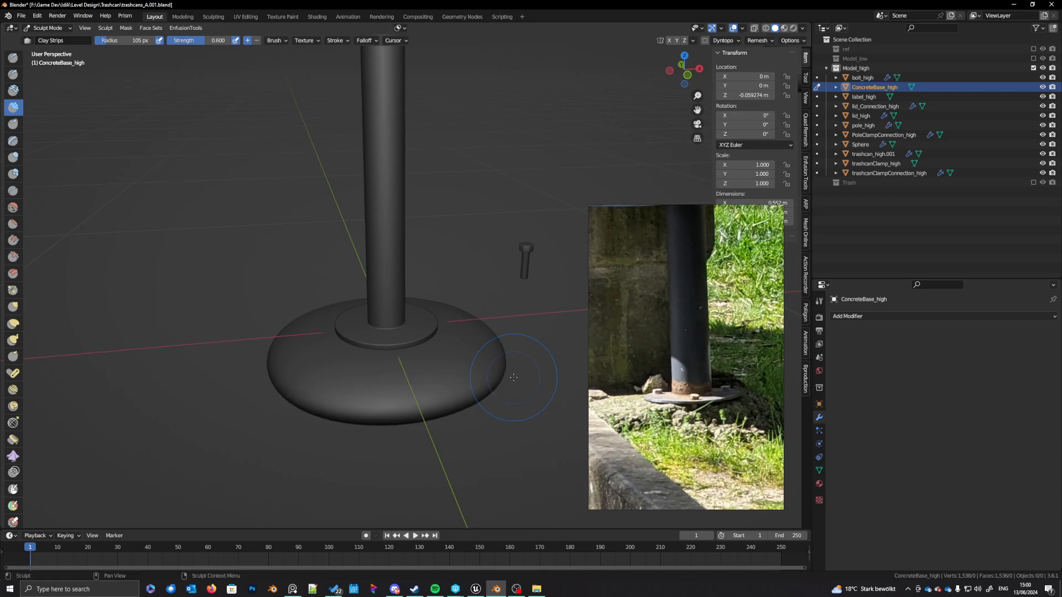
{"action": "key", "text": "ctrl+r"}
{"action": "middle_click_drag", "start_coordinate": [456, 386], "coordinate": [448, 339], "text": "shift"}
{"action": "scroll", "coordinate": [448, 339], "scroll_direction": "up", "scroll_amount": 1}
{"action": "scroll", "coordinate": [448, 339], "scroll_direction": "up", "scroll_amount": 1}
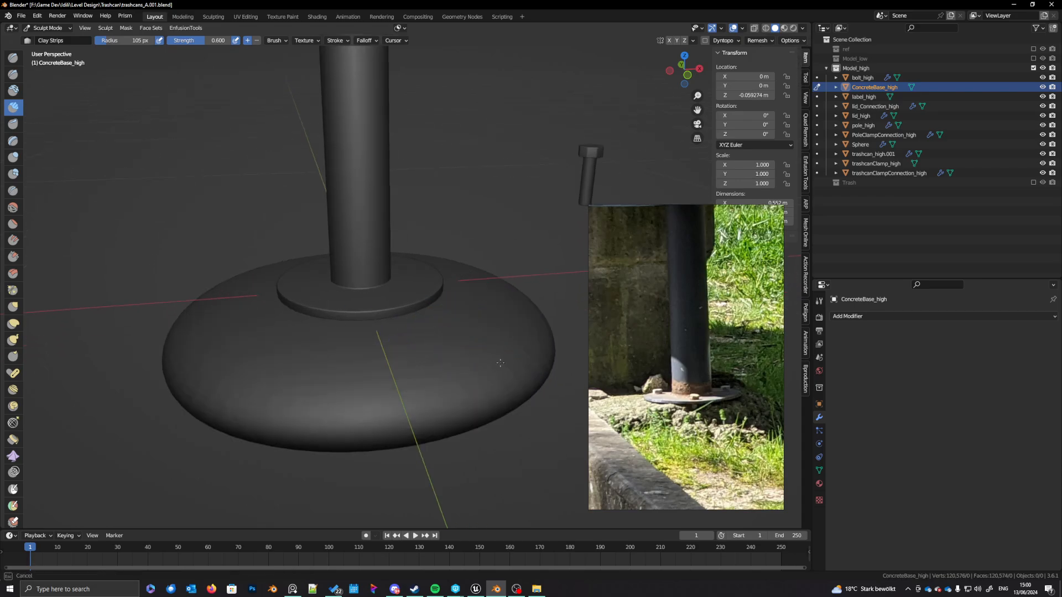
Step: Try smoothing the concrete base's surface around the flange with a 341 px brush radius
{"action": "scroll", "coordinate": [373, 346], "scroll_direction": "down", "scroll_amount": 2}
{"action": "middle_click_drag", "start_coordinate": [372, 347], "coordinate": [366, 366]}
{"action": "key", "text": "f"}
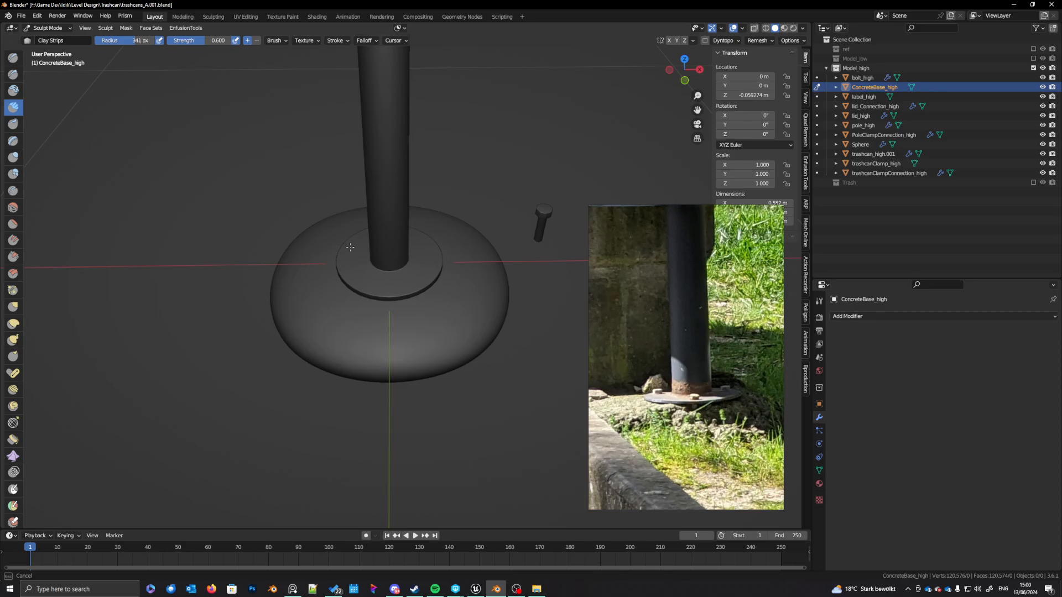
{"action": "left_click_drag", "start_coordinate": [350, 247], "coordinate": [349, 321], "text": "shift"}
{"action": "middle_click_drag", "start_coordinate": [350, 331], "coordinate": [360, 249]}
{"action": "mouse_move", "coordinate": [429, 293]}
{"action": "left_mouse_down", "text": "shift"}
{"action": "mouse_move", "coordinate": [431, 318]}
{"action": "mouse_move", "coordinate": [364, 371]}
{"action": "left_mouse_up", "text": "shift"}
{"action": "middle_click_drag", "start_coordinate": [423, 362], "coordinate": [434, 433]}
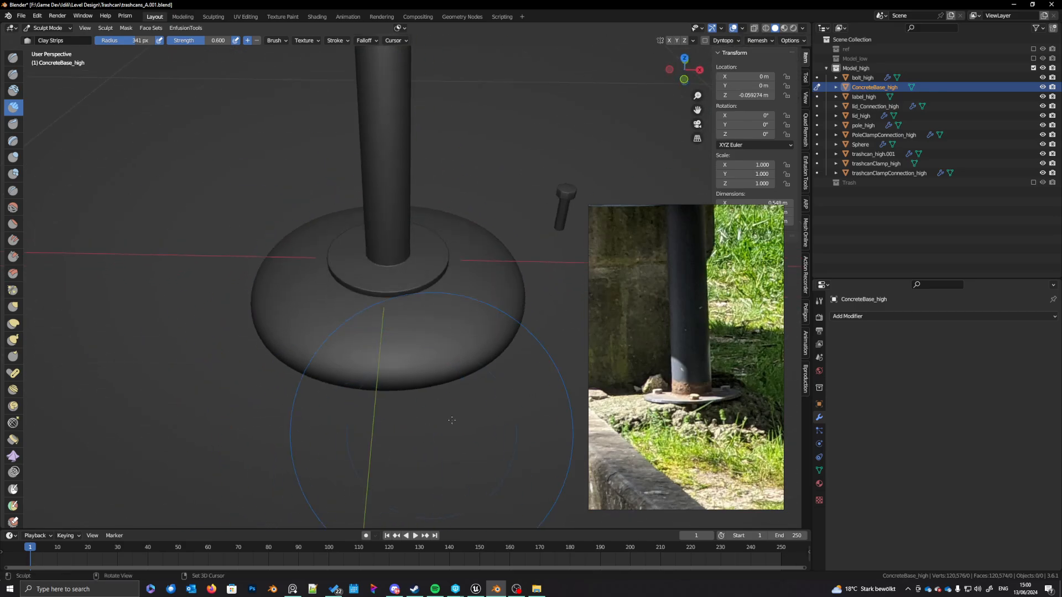
Step: Reshape the front and side rim of the concrete base into an uneven outline using the Grab brush at 56 px radius
{"action": "left_click", "coordinate": [374, 352]}
{"action": "mouse_move", "coordinate": [374, 352]}
{"action": "middle_mouse_down"}
{"action": "mouse_move", "coordinate": [398, 372]}
{"action": "mouse_move", "coordinate": [422, 427]}
{"action": "middle_mouse_up"}
{"action": "scroll", "coordinate": [429, 367], "scroll_direction": "down", "scroll_amount": 6}
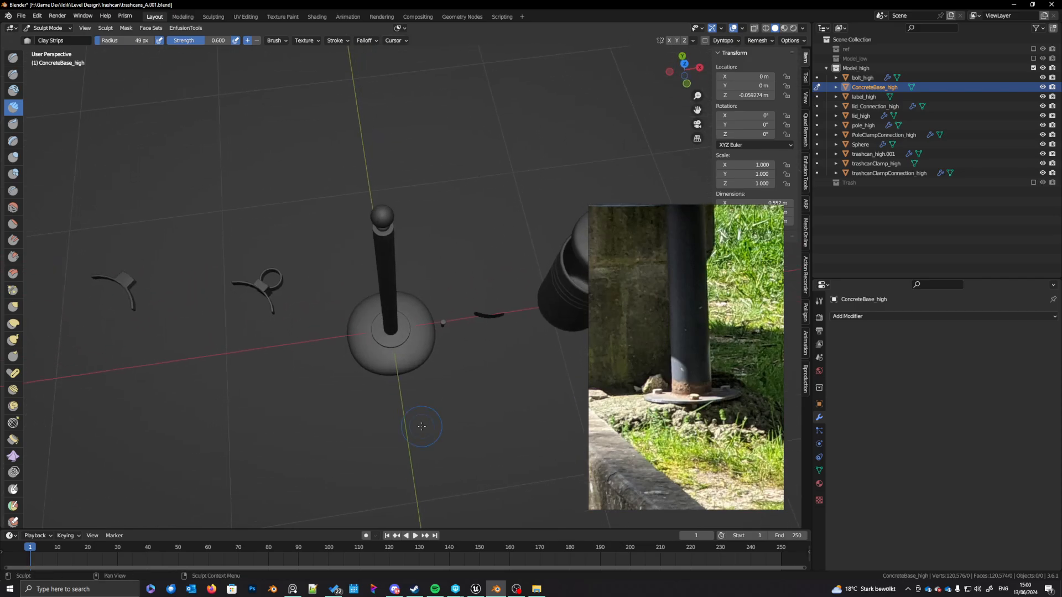
{"action": "left_click", "coordinate": [16, 313]}
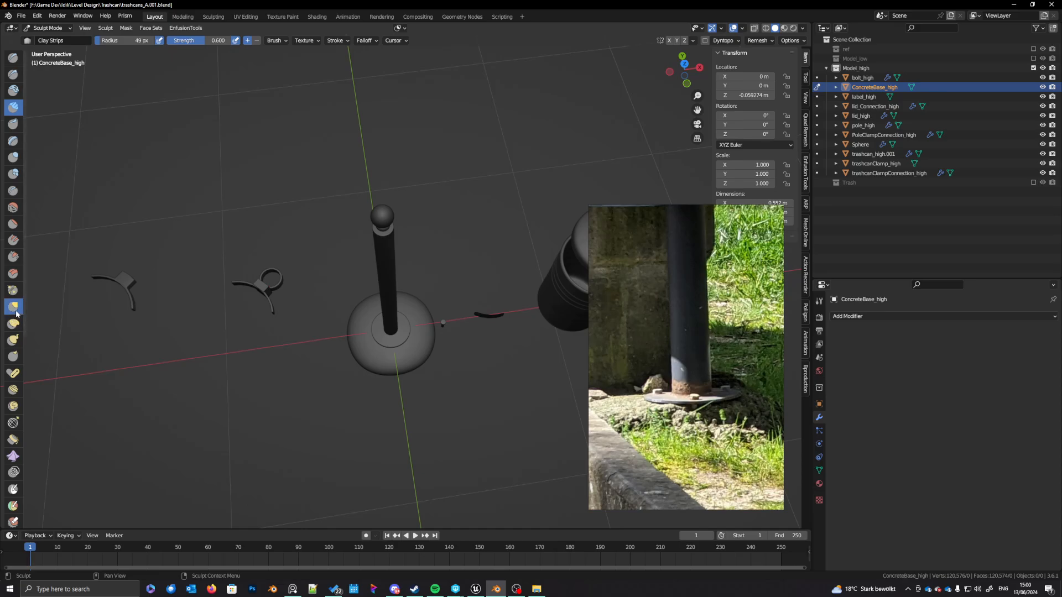
{"action": "middle_click_drag", "start_coordinate": [410, 391], "coordinate": [403, 391]}
{"action": "key", "text": "f"}
{"action": "left_click", "coordinate": [406, 374]}
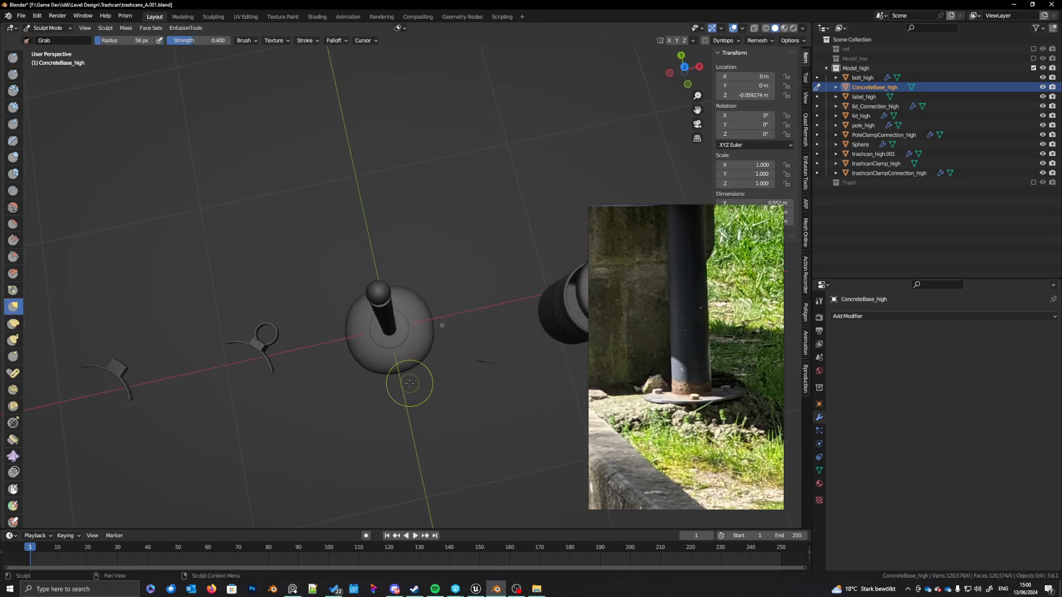
{"action": "left_click_drag", "start_coordinate": [408, 375], "coordinate": [422, 370]}
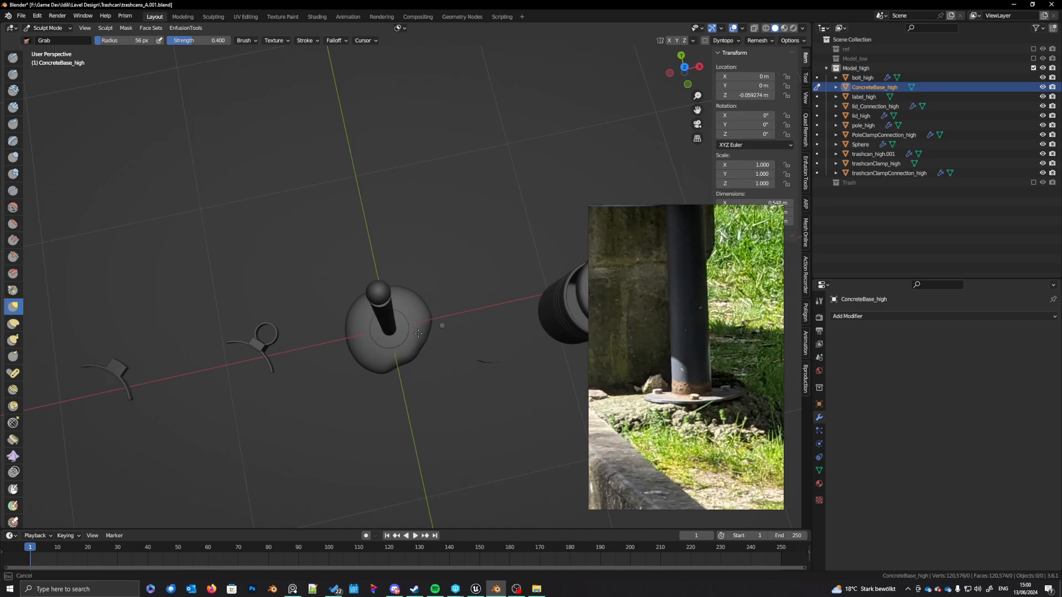
{"action": "mouse_move", "coordinate": [427, 391]}
{"action": "middle_mouse_down"}
{"action": "mouse_move", "coordinate": [394, 333]}
{"action": "mouse_move", "coordinate": [425, 389]}
{"action": "middle_mouse_up"}
{"action": "left_click_drag", "start_coordinate": [425, 339], "coordinate": [434, 324]}
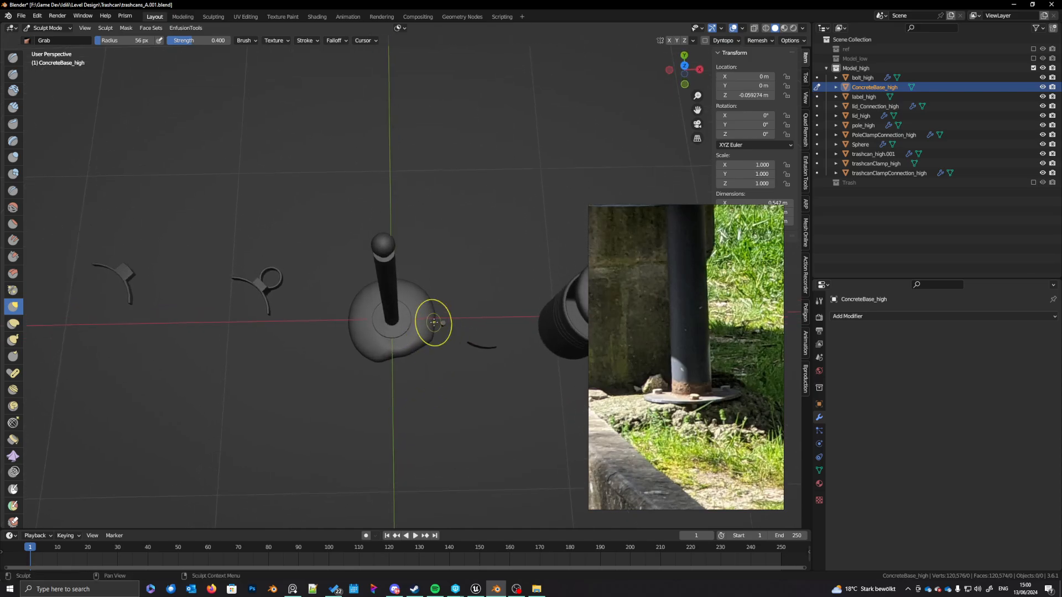
Step: Reshape the front and side rim of the concrete base further with the Grab brush at 69 px radius
{"action": "middle_click_drag", "start_coordinate": [436, 358], "coordinate": [445, 313]}
{"action": "key", "text": "f"}
{"action": "left_click", "coordinate": [450, 341]}
{"action": "left_click_drag", "start_coordinate": [434, 330], "coordinate": [434, 341]}
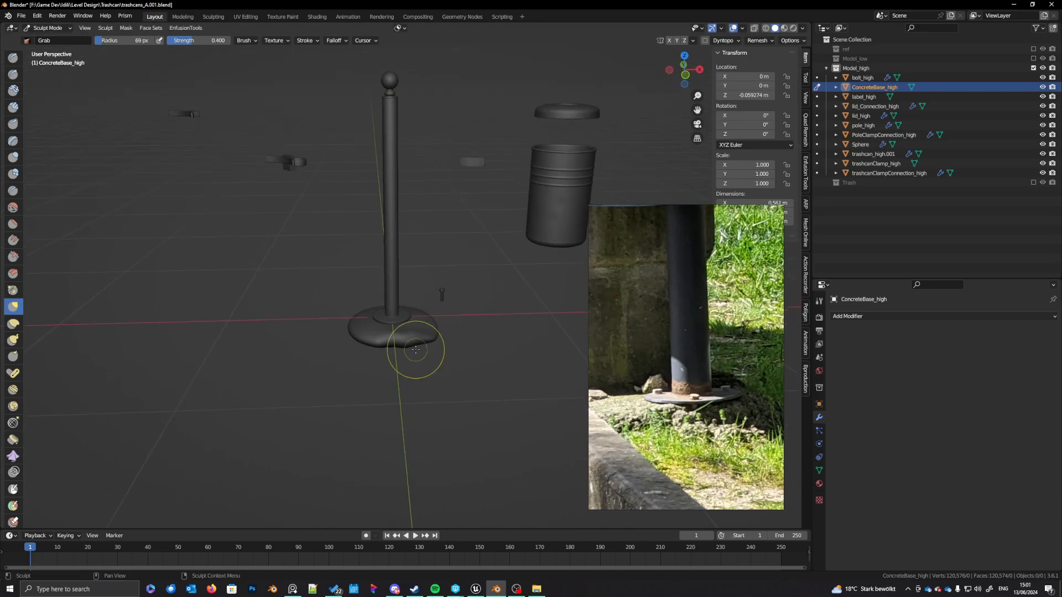
{"action": "middle_click_drag", "start_coordinate": [377, 348], "coordinate": [393, 334]}
{"action": "left_click_drag", "start_coordinate": [373, 346], "coordinate": [370, 353]}
{"action": "middle_click_drag", "start_coordinate": [340, 352], "coordinate": [355, 382]}
{"action": "left_click_drag", "start_coordinate": [334, 333], "coordinate": [338, 330]}
{"action": "middle_click_drag", "start_coordinate": [338, 332], "coordinate": [355, 386]}
{"action": "left_click_drag", "start_coordinate": [298, 310], "coordinate": [293, 313]}
Step: Work around the remaining sides of the concrete base, pulling its lower edge into an irregular outline with the Grab brush
{"action": "middle_click_drag", "start_coordinate": [289, 332], "coordinate": [412, 306]}
{"action": "left_click_drag", "start_coordinate": [338, 323], "coordinate": [331, 333]}
{"action": "middle_click_drag", "start_coordinate": [328, 352], "coordinate": [349, 307]}
{"action": "left_click_drag", "start_coordinate": [326, 327], "coordinate": [326, 323]}
{"action": "left_click_drag", "start_coordinate": [327, 321], "coordinate": [335, 335]}
{"action": "mouse_move", "coordinate": [336, 337]}
{"action": "middle_mouse_down"}
{"action": "mouse_move", "coordinate": [297, 315]}
{"action": "mouse_move", "coordinate": [275, 325]}
{"action": "middle_mouse_up"}
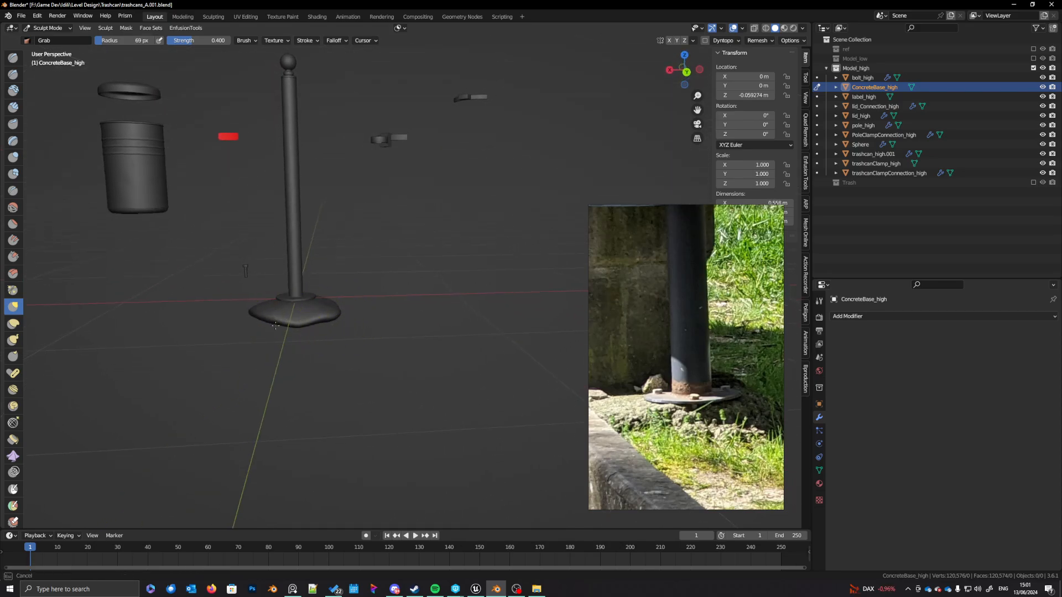
{"action": "left_click_drag", "start_coordinate": [256, 317], "coordinate": [259, 319]}
{"action": "middle_click_drag", "start_coordinate": [310, 346], "coordinate": [309, 336]}
{"action": "left_click_drag", "start_coordinate": [283, 326], "coordinate": [283, 333]}
{"action": "mouse_move", "coordinate": [359, 342]}
{"action": "middle_mouse_down"}
{"action": "mouse_move", "coordinate": [268, 368]}
{"action": "mouse_move", "coordinate": [287, 332]}
{"action": "mouse_move", "coordinate": [332, 325]}
{"action": "middle_mouse_up"}
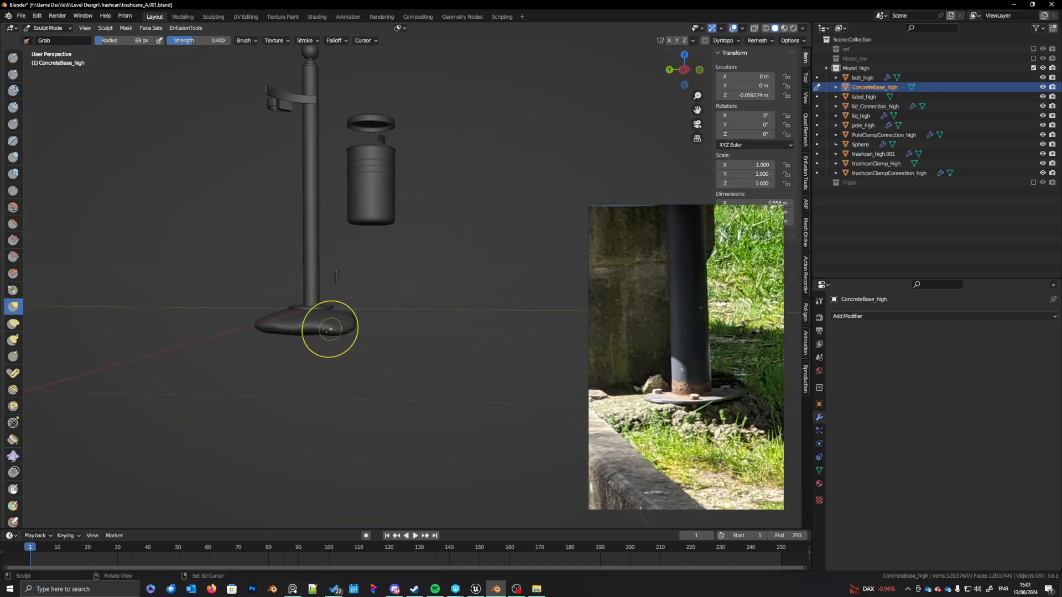
Step: Deform the concrete base's side with the Grab brush at 85 px radius and voxel-remesh the object
{"action": "key", "text": "f"}
{"action": "left_click", "coordinate": [299, 317]}
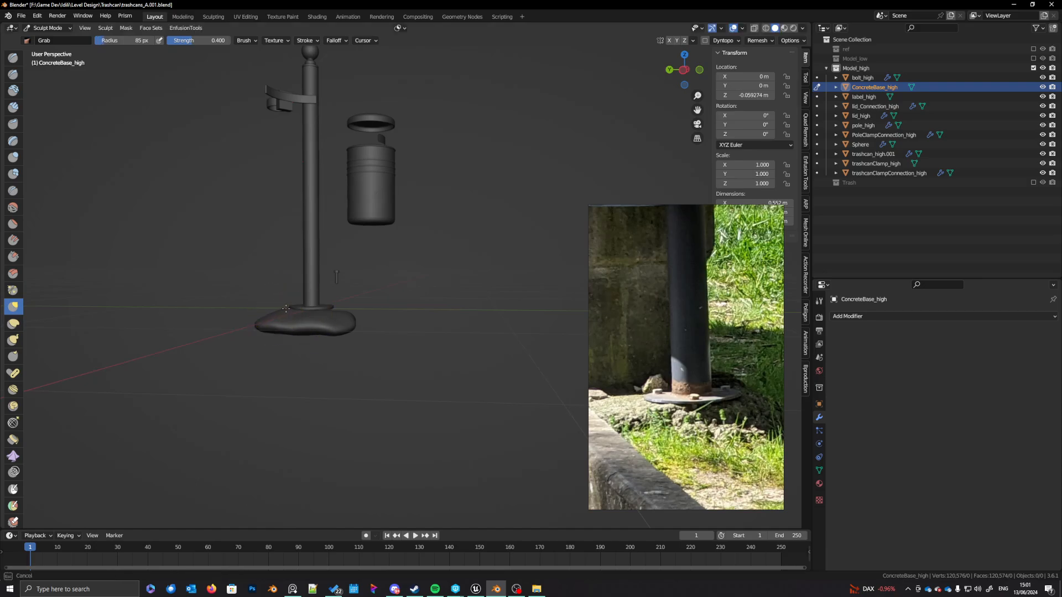
{"action": "middle_click_drag", "start_coordinate": [359, 347], "coordinate": [271, 382]}
{"action": "key", "text": "ctrl+r"}
Step: Switch to the Clay brush and try a stroke on the front of the concrete base, undoing it
{"action": "mouse_move", "coordinate": [380, 367]}
{"action": "middle_mouse_down", "text": "shift"}
{"action": "mouse_move", "coordinate": [415, 369]}
{"action": "mouse_move", "coordinate": [337, 399]}
{"action": "mouse_move", "coordinate": [401, 372]}
{"action": "mouse_move", "coordinate": [356, 384]}
{"action": "mouse_move", "coordinate": [372, 356]}
{"action": "mouse_move", "coordinate": [411, 357]}
{"action": "middle_mouse_up", "text": "shift"}
{"action": "scroll", "coordinate": [356, 384], "scroll_direction": "up", "scroll_amount": 13}
{"action": "scroll", "coordinate": [372, 356], "scroll_direction": "down", "scroll_amount": 9}
{"action": "left_click", "coordinate": [14, 90]}
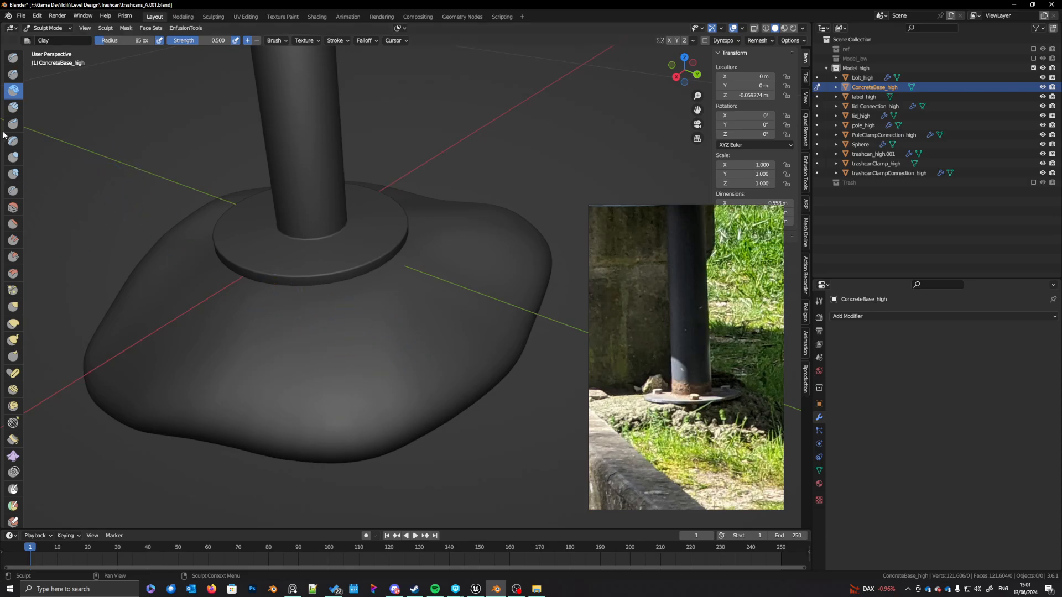
{"action": "left_click_drag", "start_coordinate": [365, 360], "coordinate": [379, 395]}
{"action": "key", "text": "ctrl+z"}
Step: Try the Clay brush on the concrete base's front slope at reduced radii of 32 px and 38 px
{"action": "middle_click_drag", "start_coordinate": [399, 366], "coordinate": [410, 375], "text": "shift"}
{"action": "key", "text": "f"}
{"action": "left_click", "coordinate": [384, 369]}
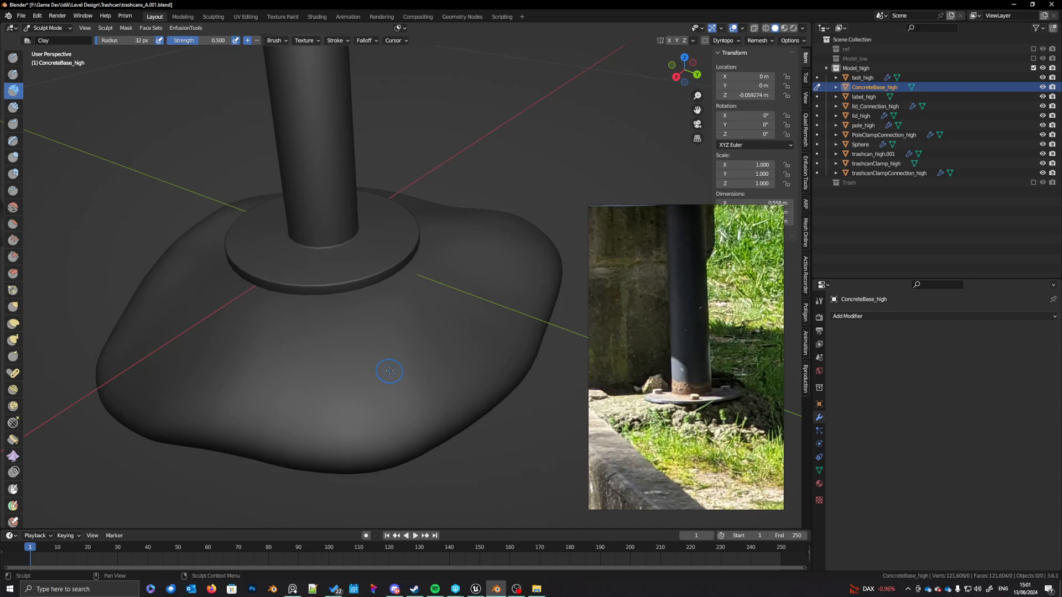
{"action": "scroll", "coordinate": [404, 359], "scroll_direction": "down", "scroll_amount": 5}
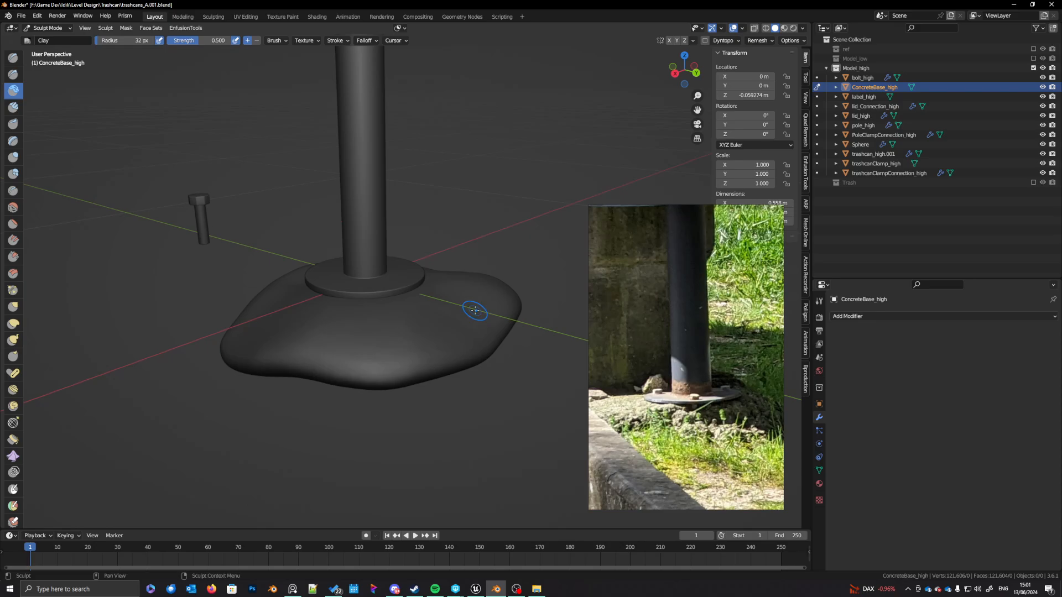
{"action": "scroll", "coordinate": [465, 313], "scroll_direction": "down", "scroll_amount": 4}
{"action": "key", "text": "f"}
{"action": "mouse_move", "coordinate": [460, 323]}
{"action": "middle_mouse_down"}
{"action": "mouse_move", "coordinate": [429, 343]}
{"action": "mouse_move", "coordinate": [408, 321]}
{"action": "middle_mouse_up"}
{"action": "left_click", "coordinate": [455, 334]}
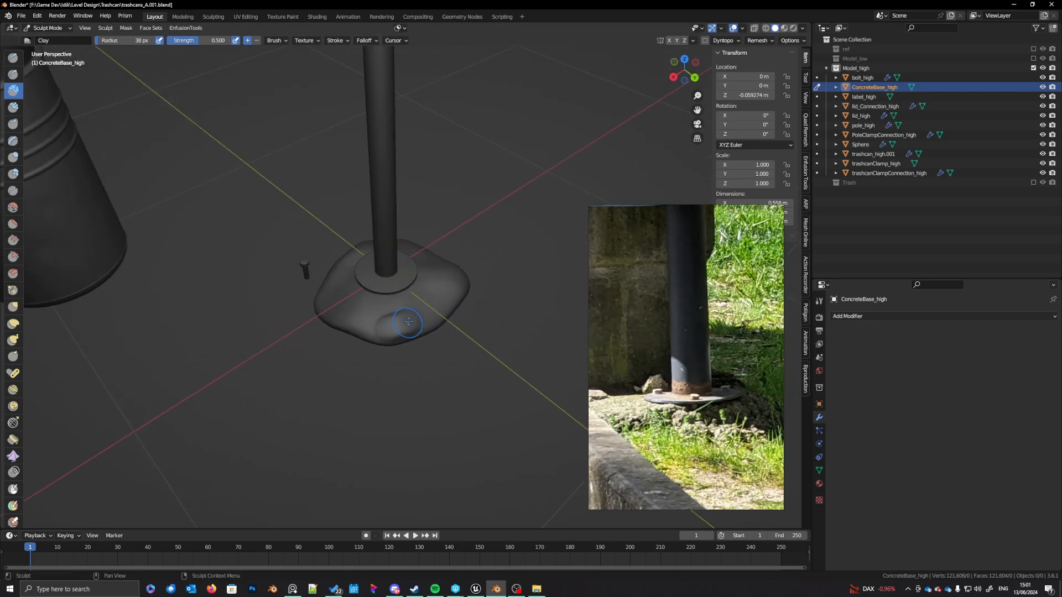
Step: Load the ClayStoneBrush preset, try a stroke on the concrete base's front edge, and set its radius to 57 px
{"action": "left_click", "coordinate": [819, 300]}
{"action": "left_click", "coordinate": [906, 358]}
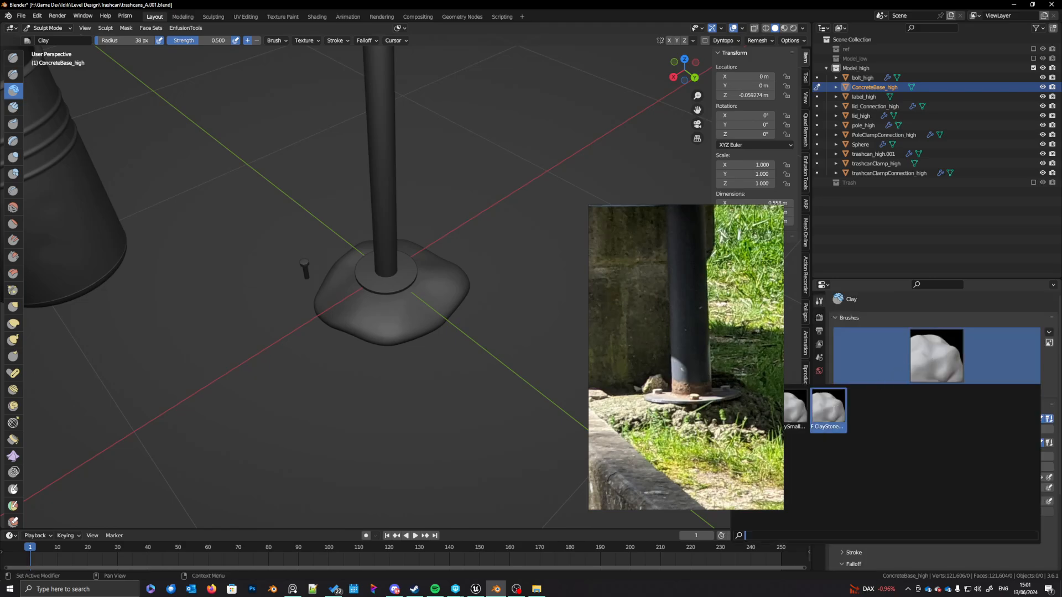
{"action": "left_click", "coordinate": [828, 410]}
{"action": "left_click_drag", "start_coordinate": [399, 331], "coordinate": [392, 333]}
{"action": "key", "text": "f"}
{"action": "left_click", "coordinate": [419, 334]}
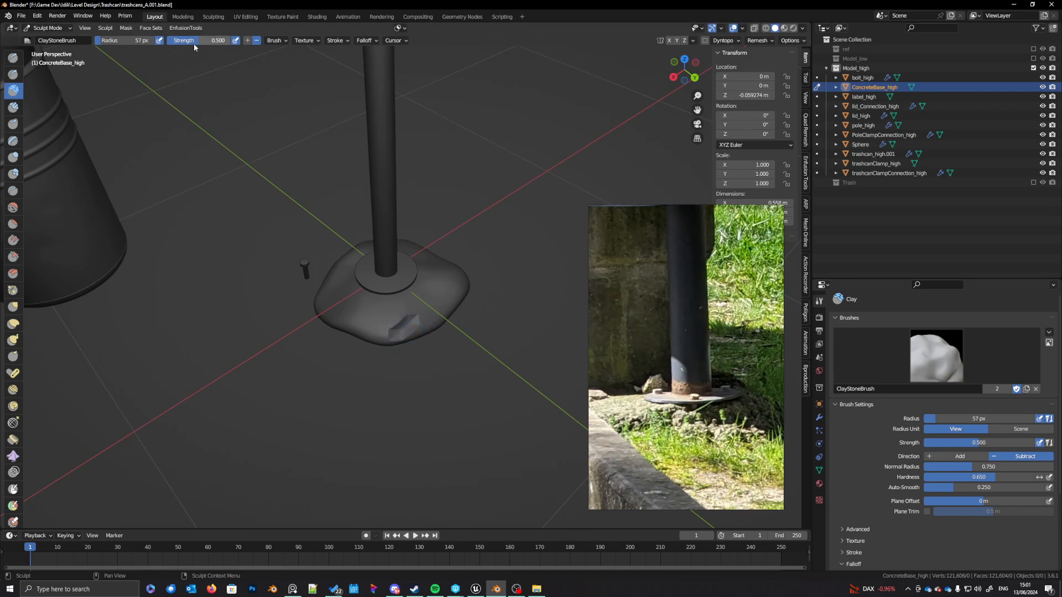
Step: Set the ClayStoneBrush strength to 0.186 and carve shallow stone-like dents into the concrete base's slopes
{"action": "left_click_drag", "start_coordinate": [194, 47], "coordinate": [171, 48]}
{"action": "mouse_move", "coordinate": [421, 323]}
{"action": "left_mouse_down"}
{"action": "mouse_move", "coordinate": [373, 332]}
{"action": "mouse_move", "coordinate": [420, 323]}
{"action": "left_mouse_up"}
{"action": "mouse_move", "coordinate": [424, 322]}
{"action": "middle_mouse_down"}
{"action": "mouse_move", "coordinate": [444, 293]}
{"action": "mouse_move", "coordinate": [440, 309]}
{"action": "middle_mouse_up"}
{"action": "mouse_move", "coordinate": [409, 314]}
{"action": "left_mouse_down"}
{"action": "mouse_move", "coordinate": [369, 327]}
{"action": "mouse_move", "coordinate": [378, 347]}
{"action": "mouse_move", "coordinate": [354, 333]}
{"action": "left_mouse_up"}
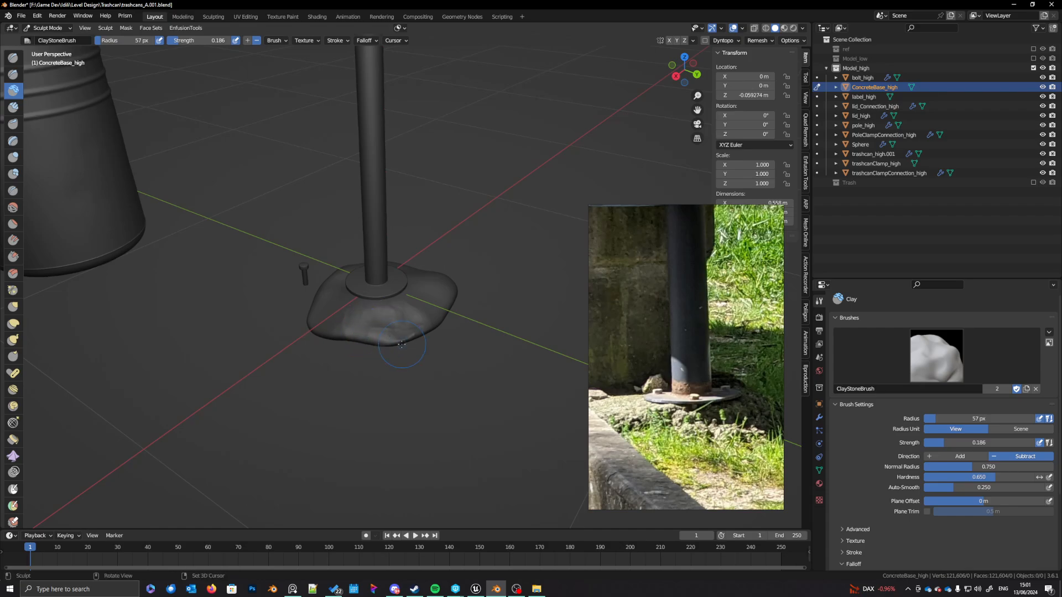
{"action": "mouse_move", "coordinate": [354, 333]}
{"action": "middle_mouse_down"}
{"action": "mouse_move", "coordinate": [414, 348]}
{"action": "mouse_move", "coordinate": [405, 334]}
{"action": "mouse_move", "coordinate": [385, 343]}
{"action": "mouse_move", "coordinate": [430, 330]}
{"action": "middle_mouse_up"}
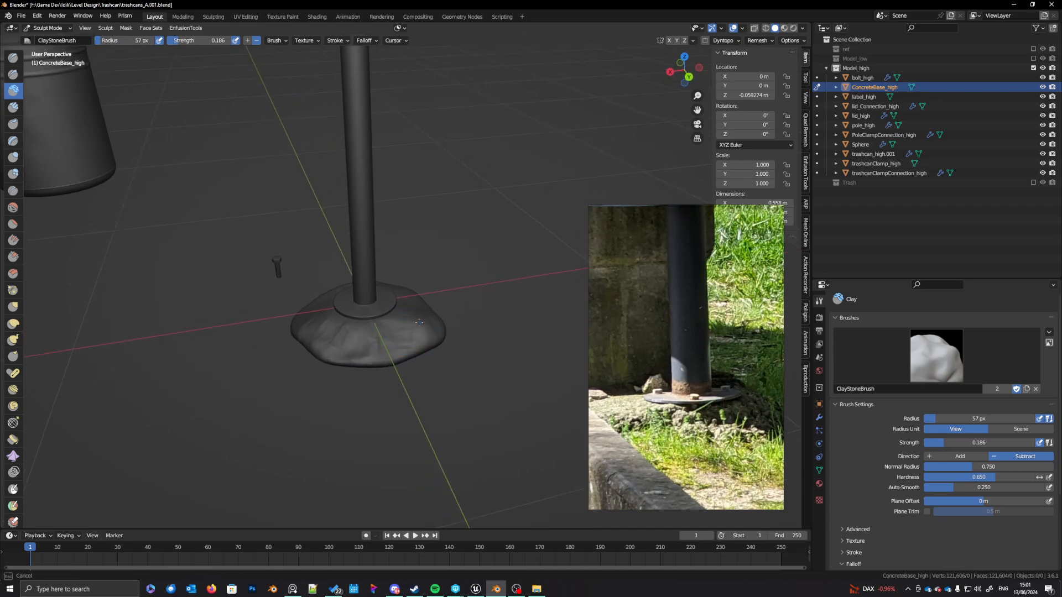
{"action": "middle_click_drag", "start_coordinate": [394, 349], "coordinate": [421, 334]}
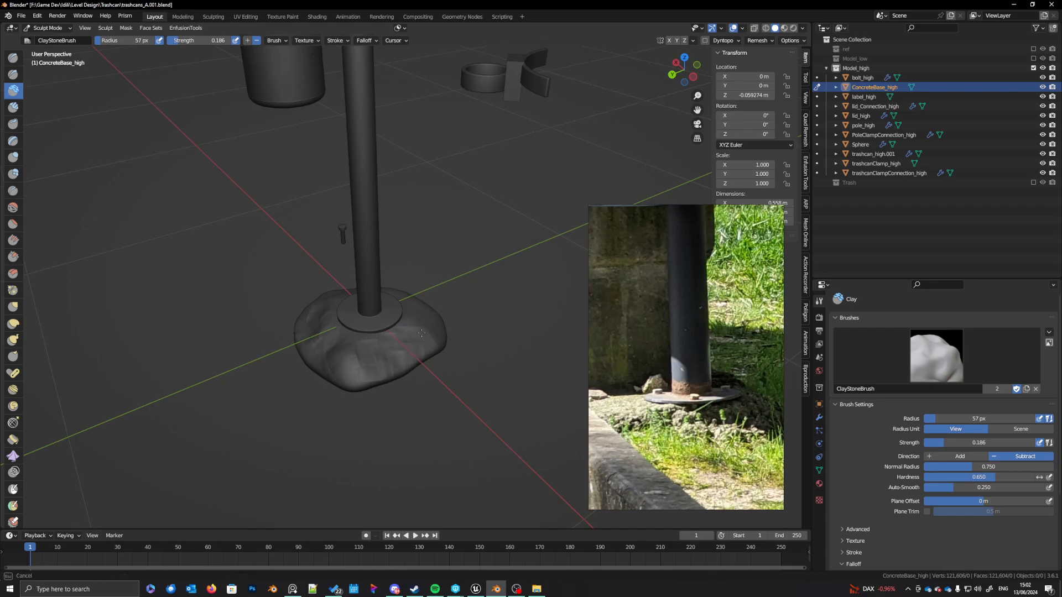
{"action": "middle_click_drag", "start_coordinate": [434, 347], "coordinate": [390, 345]}
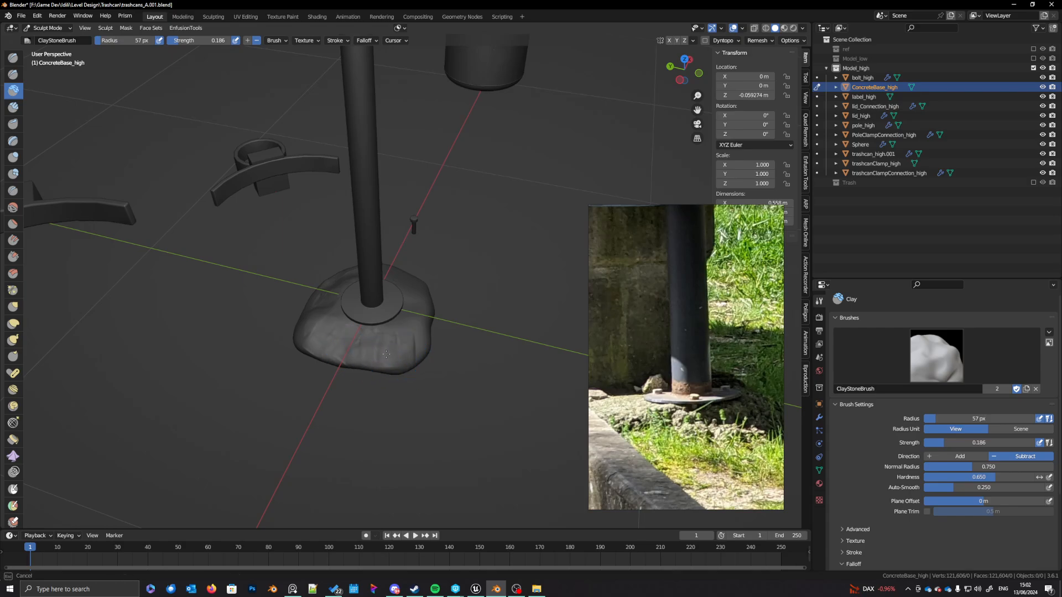
Step: Continue carving with ClayStoneBrush around the remaining sides and lower edges of the concrete base
{"action": "mouse_move", "coordinate": [352, 364]}
{"action": "left_mouse_down"}
{"action": "mouse_move", "coordinate": [301, 352]}
{"action": "mouse_move", "coordinate": [362, 370]}
{"action": "left_mouse_up"}
{"action": "mouse_move", "coordinate": [362, 371]}
{"action": "middle_mouse_down"}
{"action": "mouse_move", "coordinate": [429, 365]}
{"action": "mouse_move", "coordinate": [401, 389]}
{"action": "middle_mouse_up"}
{"action": "mouse_move", "coordinate": [371, 386]}
{"action": "left_mouse_down"}
{"action": "mouse_move", "coordinate": [388, 386]}
{"action": "mouse_move", "coordinate": [382, 371]}
{"action": "left_mouse_up"}
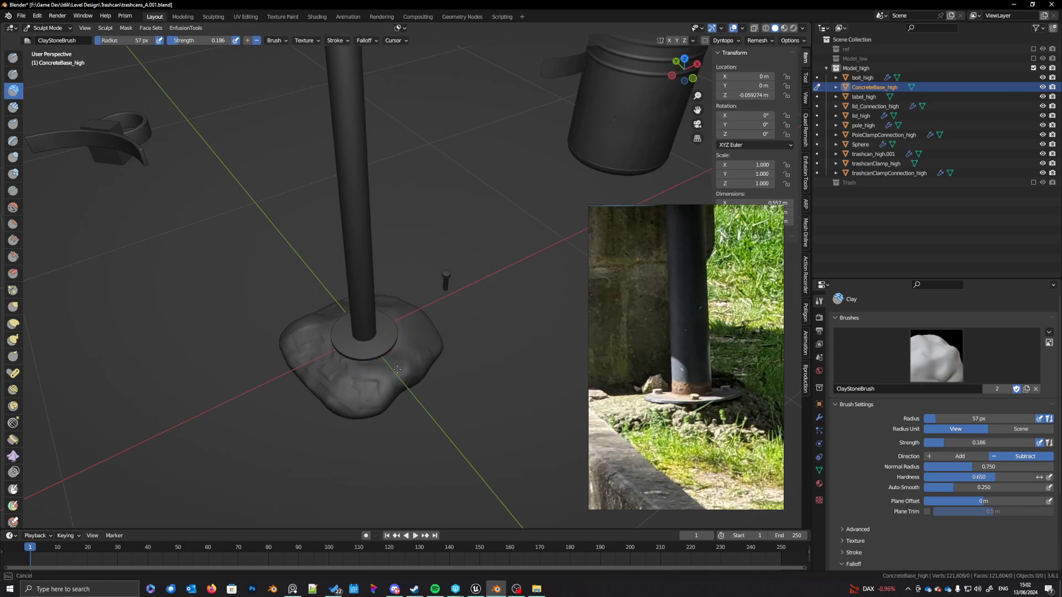
{"action": "mouse_move", "coordinate": [355, 375]}
{"action": "left_mouse_down"}
{"action": "mouse_move", "coordinate": [424, 366]}
{"action": "mouse_move", "coordinate": [432, 348]}
{"action": "mouse_move", "coordinate": [429, 365]}
{"action": "mouse_move", "coordinate": [355, 382]}
{"action": "left_mouse_up"}
{"action": "middle_click_drag", "start_coordinate": [260, 350], "coordinate": [397, 360]}
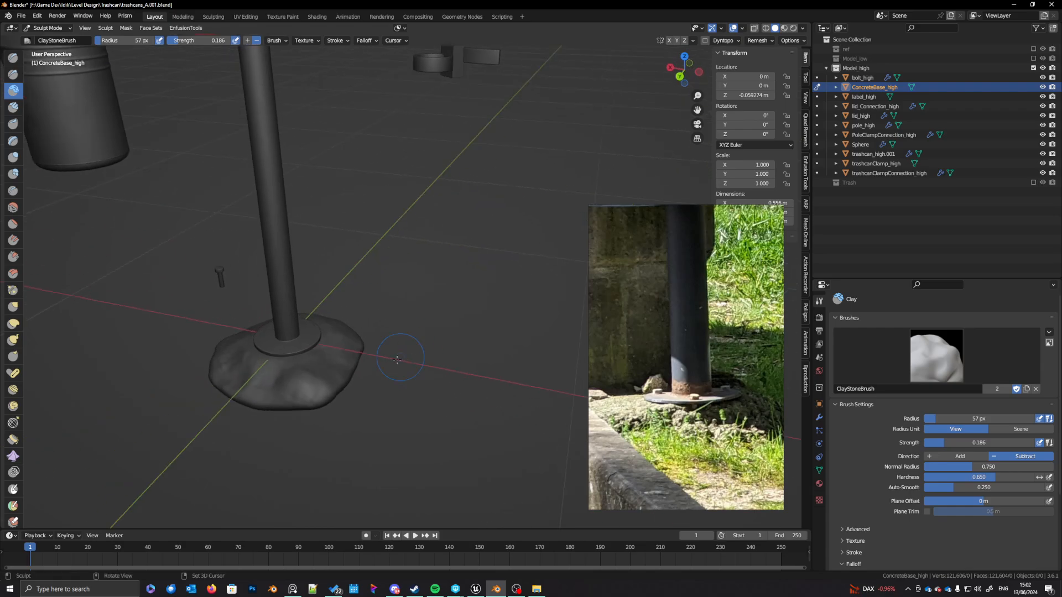
{"action": "middle_click_drag", "start_coordinate": [220, 414], "coordinate": [367, 340]}
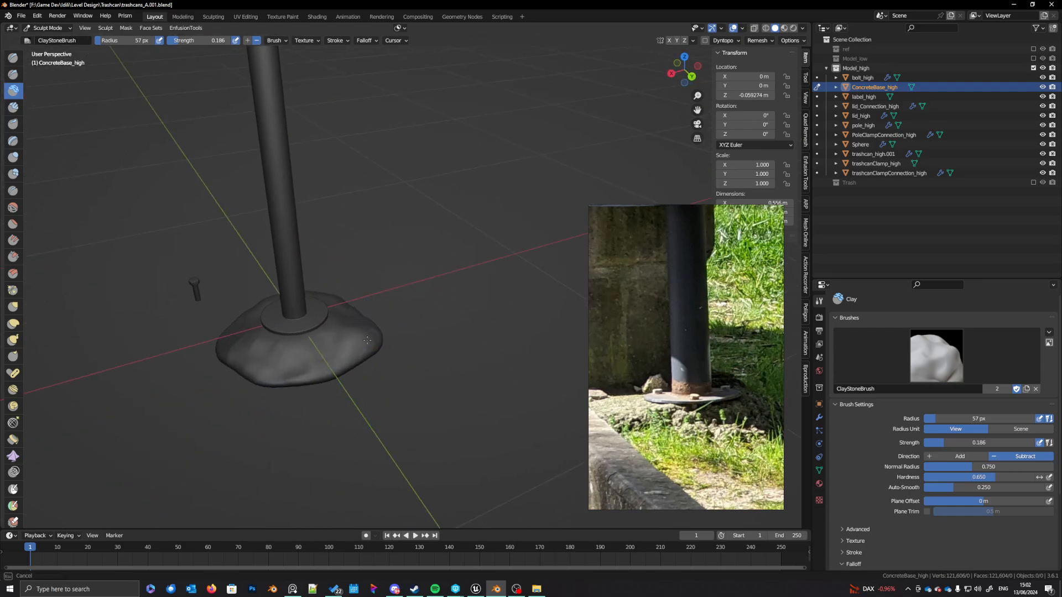
{"action": "mouse_move", "coordinate": [238, 325]}
{"action": "middle_mouse_down"}
{"action": "mouse_move", "coordinate": [252, 387]}
{"action": "mouse_move", "coordinate": [359, 392]}
{"action": "mouse_move", "coordinate": [387, 382]}
{"action": "mouse_move", "coordinate": [289, 379]}
{"action": "mouse_move", "coordinate": [385, 383]}
{"action": "mouse_move", "coordinate": [380, 391]}
{"action": "middle_mouse_up"}
{"action": "mouse_move", "coordinate": [343, 395]}
{"action": "left_mouse_down"}
{"action": "mouse_move", "coordinate": [347, 384]}
{"action": "mouse_move", "coordinate": [337, 381]}
{"action": "mouse_move", "coordinate": [372, 390]}
{"action": "mouse_move", "coordinate": [325, 391]}
{"action": "mouse_move", "coordinate": [379, 391]}
{"action": "mouse_move", "coordinate": [325, 396]}
{"action": "mouse_move", "coordinate": [354, 390]}
{"action": "left_mouse_up"}
{"action": "middle_click_drag", "start_coordinate": [354, 390], "coordinate": [467, 379]}
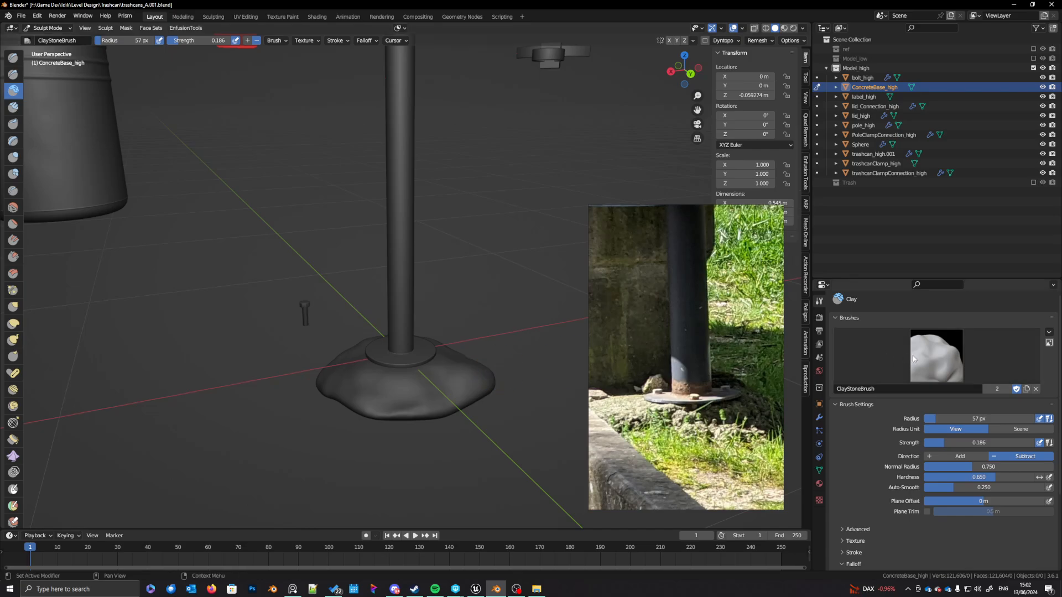
Step: Load the ClaySmallPebbles brush preset and show its texture settings in an enlarged properties area
{"action": "left_click", "coordinate": [934, 358]}
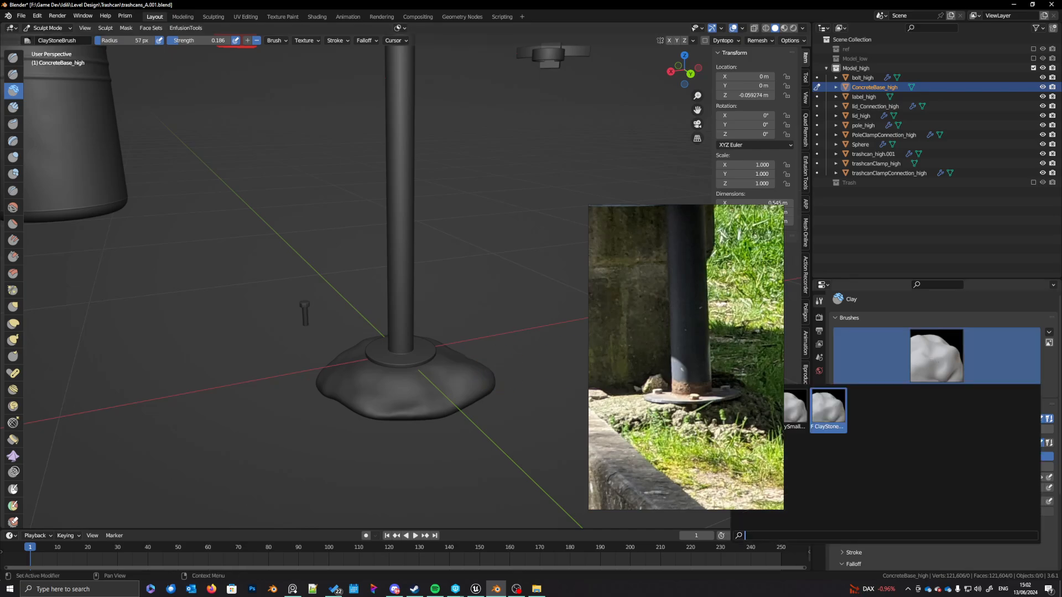
{"action": "left_click", "coordinate": [797, 411]}
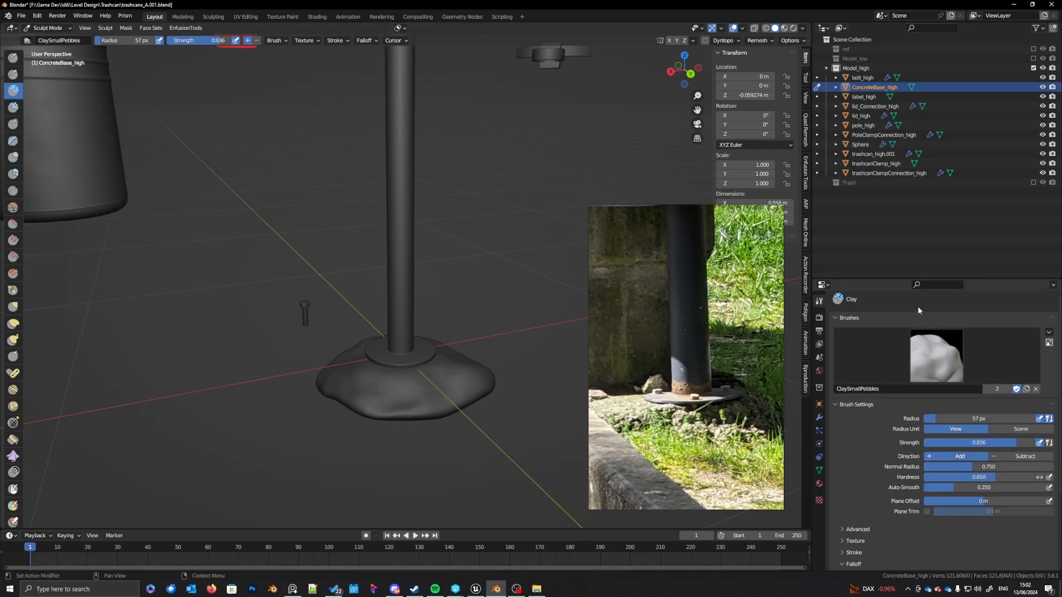
{"action": "left_click_drag", "start_coordinate": [888, 278], "coordinate": [888, 221]}
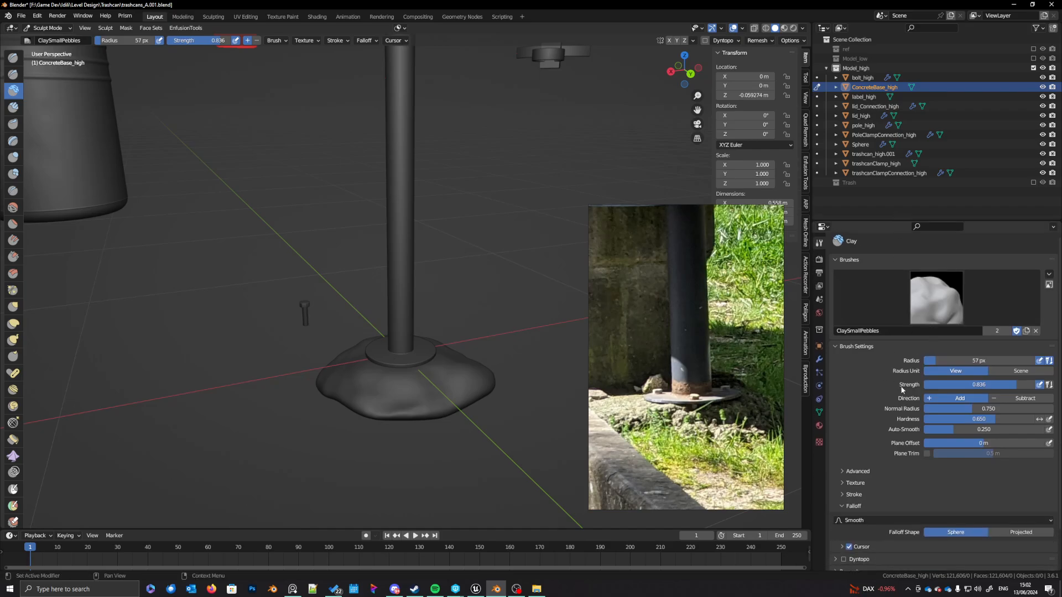
{"action": "scroll", "coordinate": [887, 509], "scroll_direction": "down", "scroll_amount": 2}
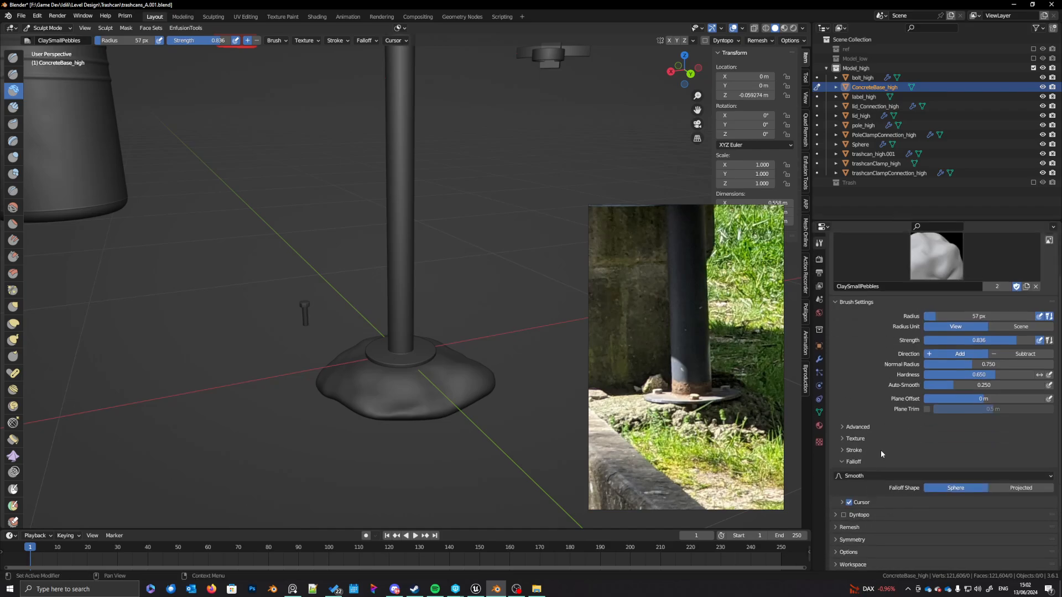
{"action": "left_click", "coordinate": [856, 439]}
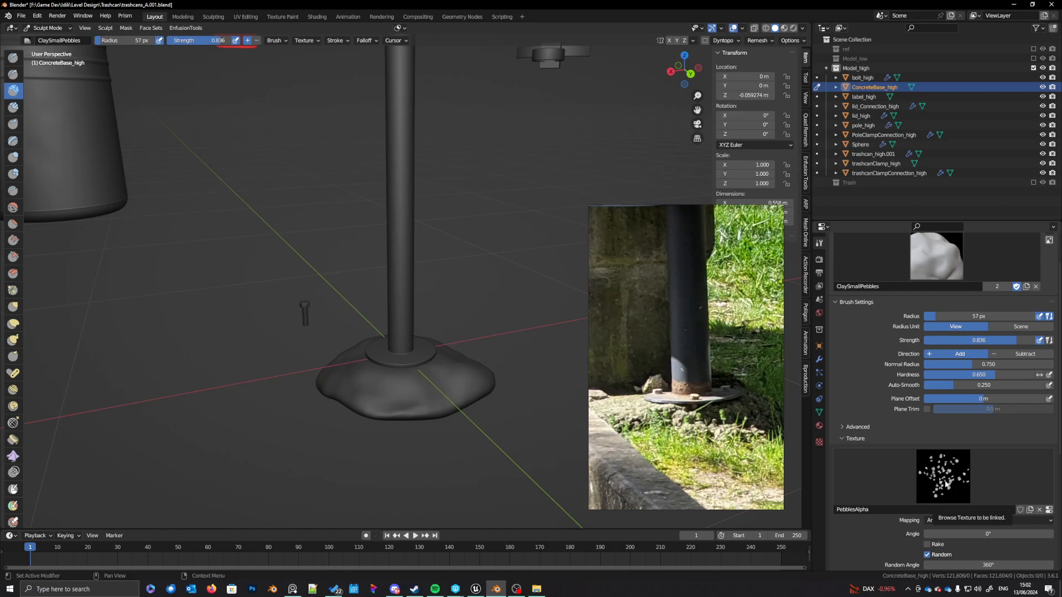
Step: Sculpt pebble texture over the concrete base with ClaySmallPebbles at 112 px radius and soften it by smoothing
{"action": "mouse_move", "coordinate": [438, 417]}
{"action": "middle_mouse_down"}
{"action": "mouse_move", "coordinate": [418, 439]}
{"action": "mouse_move", "coordinate": [438, 362]}
{"action": "middle_mouse_up"}
{"action": "key", "text": "f"}
{"action": "left_click", "coordinate": [439, 446]}
{"action": "middle_click_drag", "start_coordinate": [434, 418], "coordinate": [436, 422]}
{"action": "left_click", "coordinate": [434, 407]}
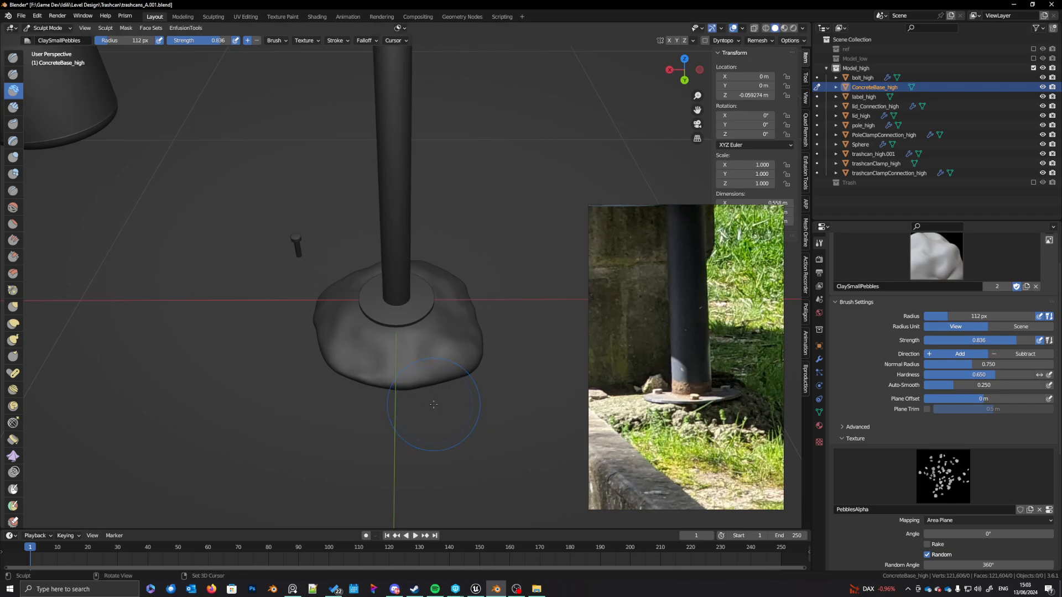
{"action": "middle_click_drag", "start_coordinate": [437, 448], "coordinate": [435, 412]}
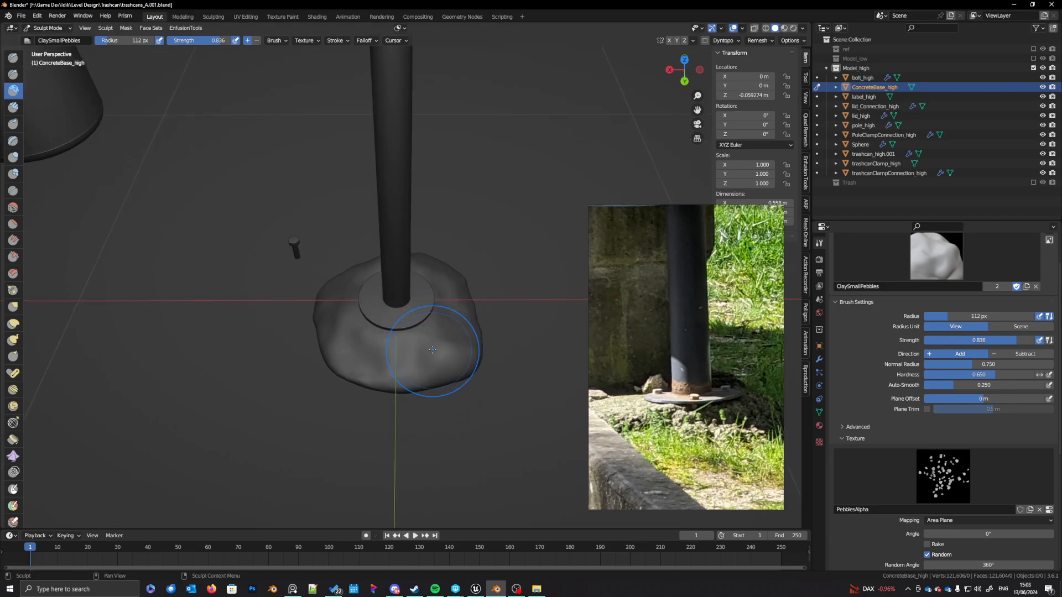
{"action": "left_click_drag", "start_coordinate": [428, 347], "coordinate": [385, 335]}
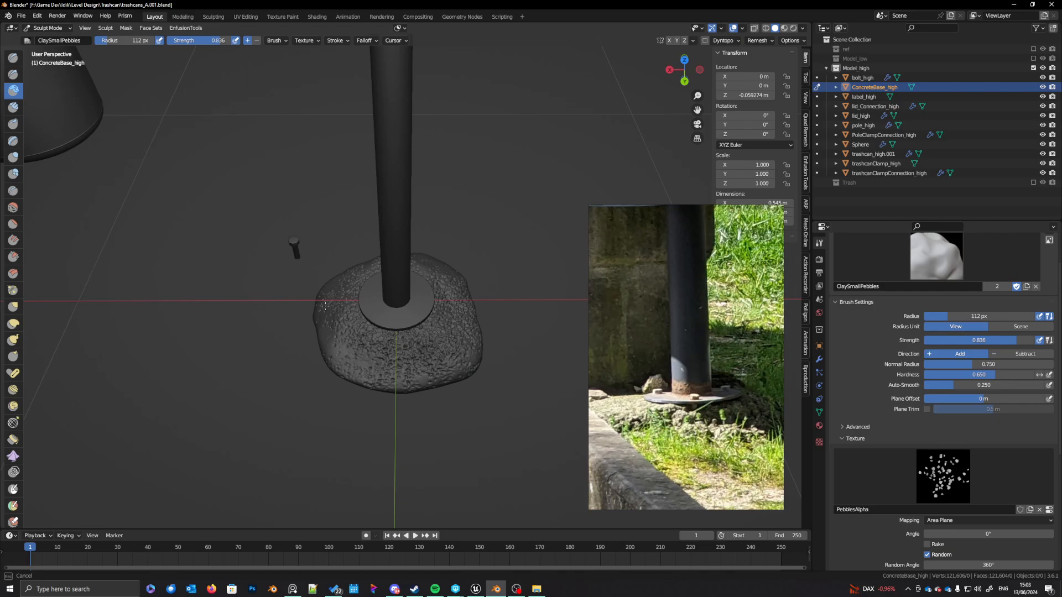
{"action": "mouse_move", "coordinate": [325, 306]}
{"action": "left_mouse_down"}
{"action": "mouse_move", "coordinate": [354, 354]}
{"action": "mouse_move", "coordinate": [426, 381]}
{"action": "mouse_move", "coordinate": [446, 346]}
{"action": "mouse_move", "coordinate": [442, 310]}
{"action": "mouse_move", "coordinate": [459, 359]}
{"action": "left_mouse_up"}
{"action": "left_click_drag", "start_coordinate": [346, 326], "coordinate": [395, 361], "text": "shift"}
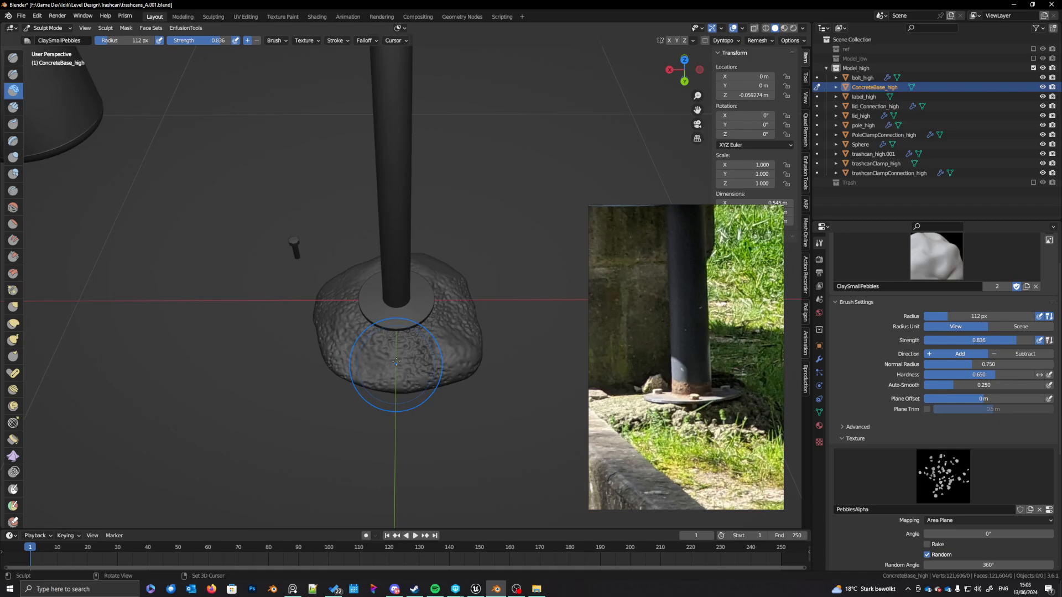
Step: Try pebble strokes on the concrete base with the brush enlarged to 209 px radius, and smooth the surface
{"action": "key", "text": "f"}
{"action": "left_click", "coordinate": [465, 359]}
{"action": "mouse_move", "coordinate": [461, 357]}
{"action": "left_mouse_down"}
{"action": "mouse_move", "coordinate": [419, 363]}
{"action": "mouse_move", "coordinate": [409, 388]}
{"action": "mouse_move", "coordinate": [387, 393]}
{"action": "mouse_move", "coordinate": [348, 369]}
{"action": "mouse_move", "coordinate": [359, 363]}
{"action": "left_mouse_up"}
{"action": "key", "text": "f"}
{"action": "left_click", "coordinate": [455, 360]}
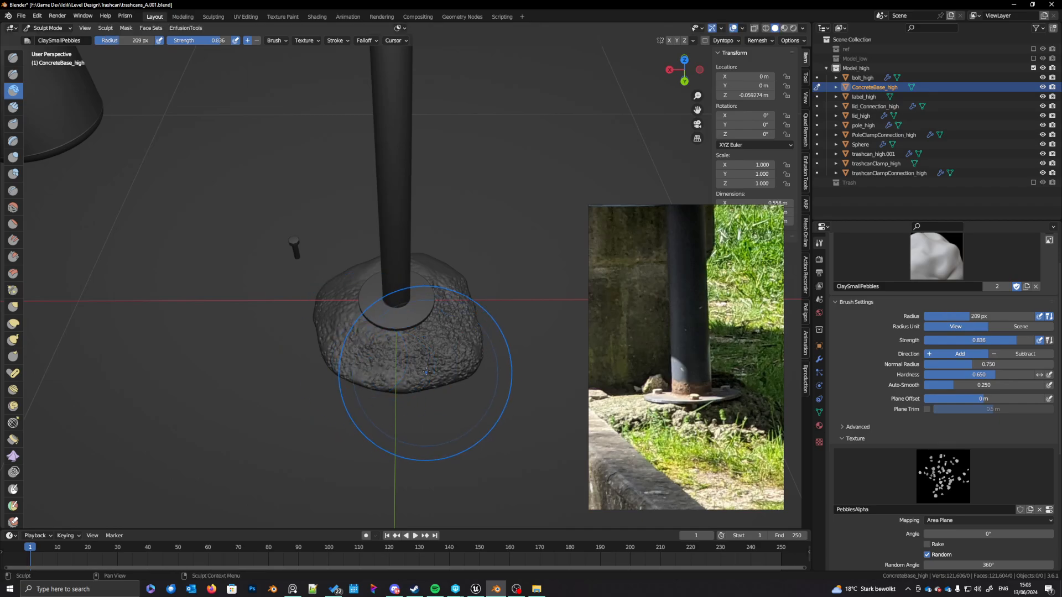
{"action": "mouse_move", "coordinate": [426, 371]}
{"action": "left_mouse_down"}
{"action": "mouse_move", "coordinate": [406, 357]}
{"action": "mouse_move", "coordinate": [459, 337]}
{"action": "mouse_move", "coordinate": [435, 330]}
{"action": "mouse_move", "coordinate": [450, 350]}
{"action": "mouse_move", "coordinate": [454, 335]}
{"action": "left_mouse_up"}
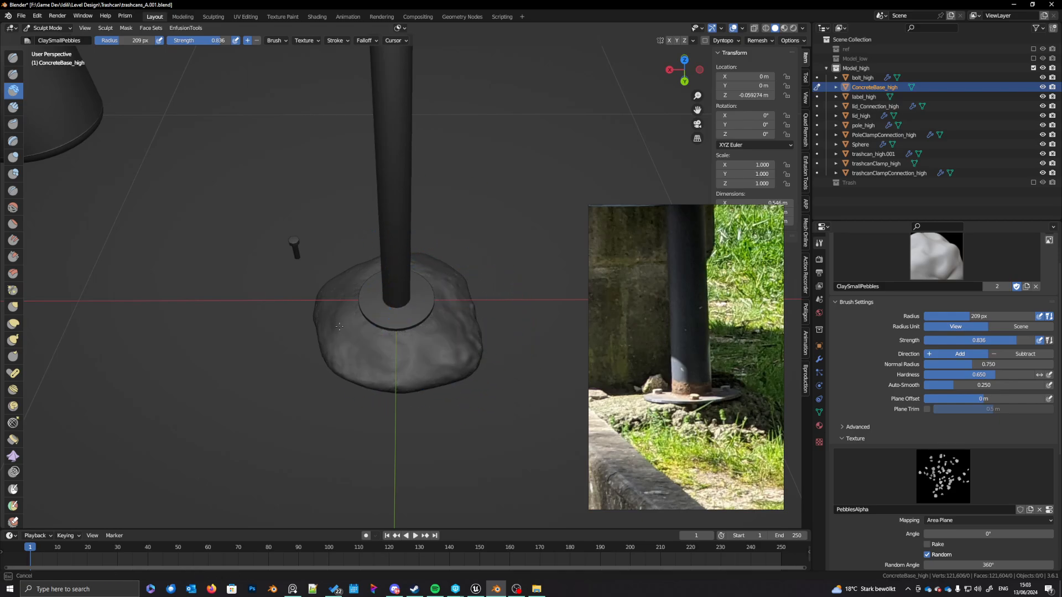
{"action": "left_click_drag", "start_coordinate": [339, 326], "coordinate": [366, 339], "text": "shift"}
Step: Cover the concrete base in dense pebbles at 209 px radius and 0.836 strength, and smooth them down
{"action": "left_click_drag", "start_coordinate": [457, 339], "coordinate": [406, 261]}
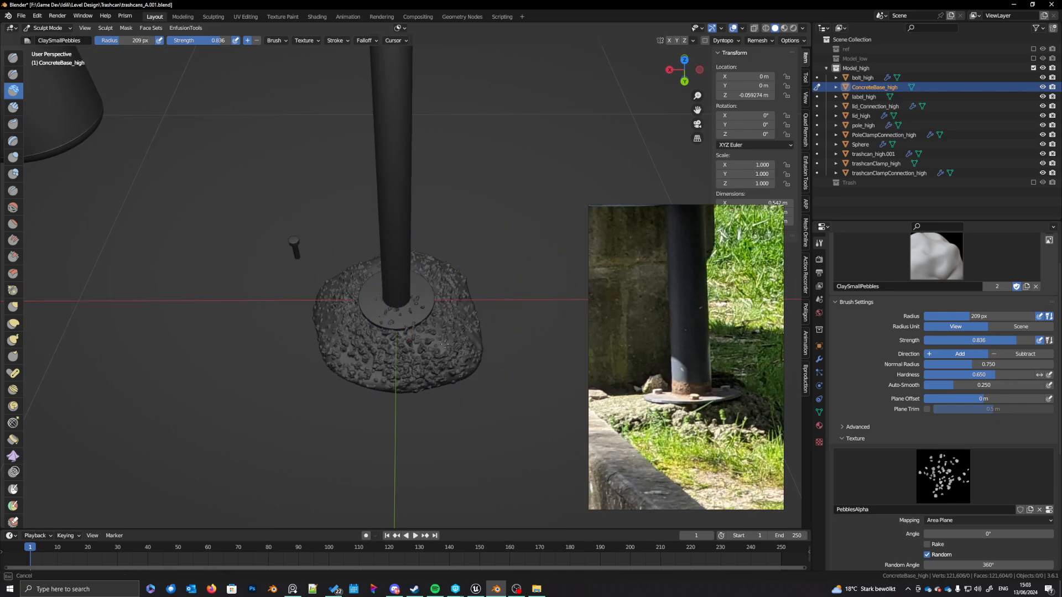
{"action": "mouse_move", "coordinate": [445, 344]}
{"action": "left_mouse_down"}
{"action": "mouse_move", "coordinate": [382, 336]}
{"action": "mouse_move", "coordinate": [394, 341]}
{"action": "left_mouse_up"}
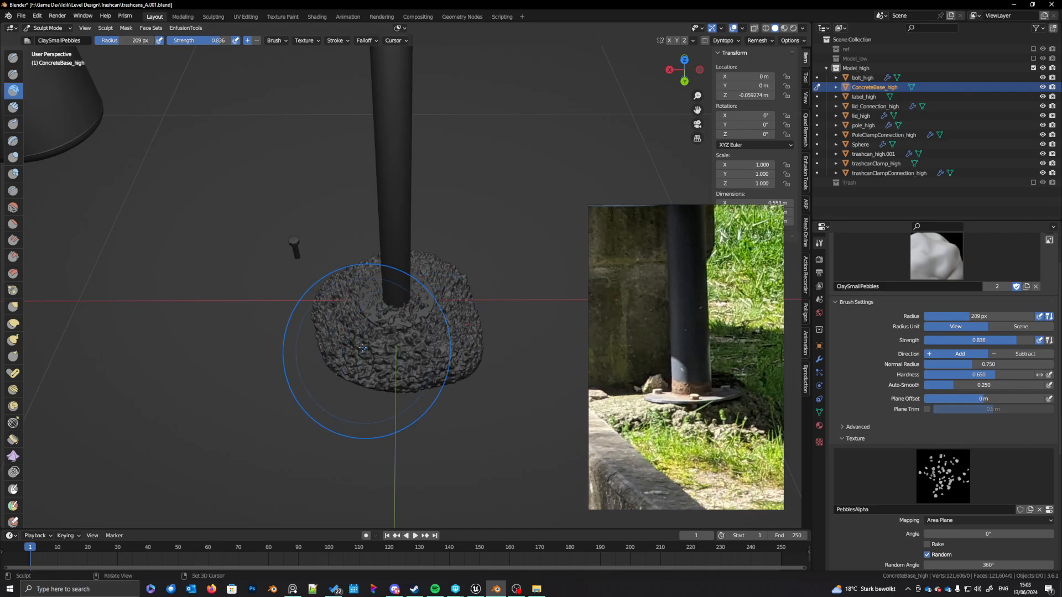
{"action": "mouse_move", "coordinate": [339, 297]}
{"action": "left_mouse_down", "text": "shift"}
{"action": "mouse_move", "coordinate": [427, 280]}
{"action": "mouse_move", "coordinate": [441, 336]}
{"action": "mouse_move", "coordinate": [338, 338]}
{"action": "mouse_move", "coordinate": [354, 346]}
{"action": "left_mouse_up", "text": "shift"}
Step: Sculpt finer pebble relief across the concrete base at 0.465 strength and 209 px radius, and reduce the brush radius to 137 px
{"action": "left_click_drag", "start_coordinate": [214, 42], "coordinate": [191, 42]}
{"action": "left_click_drag", "start_coordinate": [375, 346], "coordinate": [472, 311]}
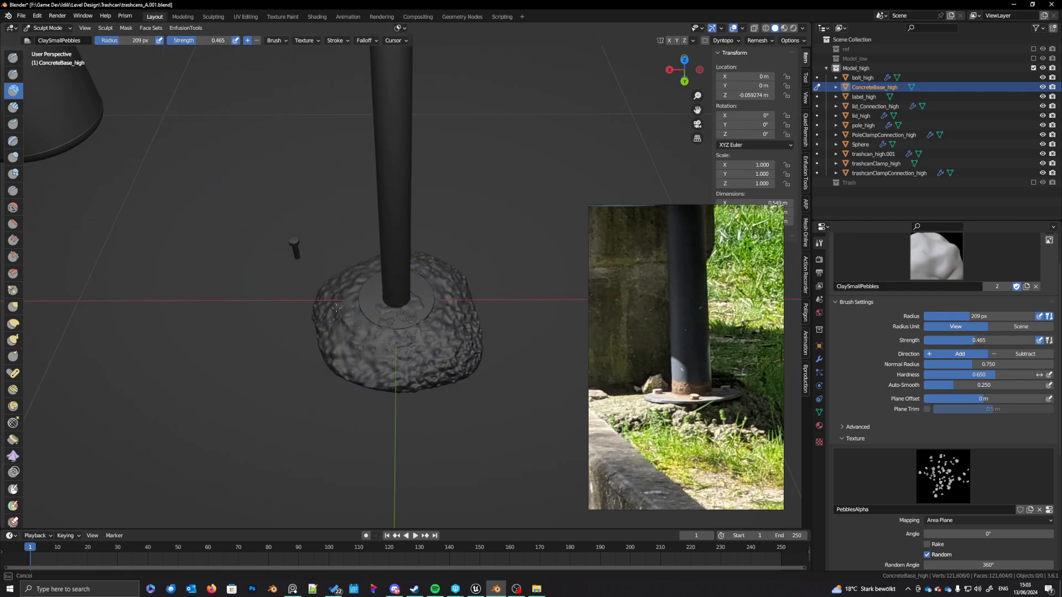
{"action": "mouse_move", "coordinate": [376, 305]}
{"action": "left_mouse_down"}
{"action": "mouse_move", "coordinate": [368, 347]}
{"action": "mouse_move", "coordinate": [317, 304]}
{"action": "left_mouse_up"}
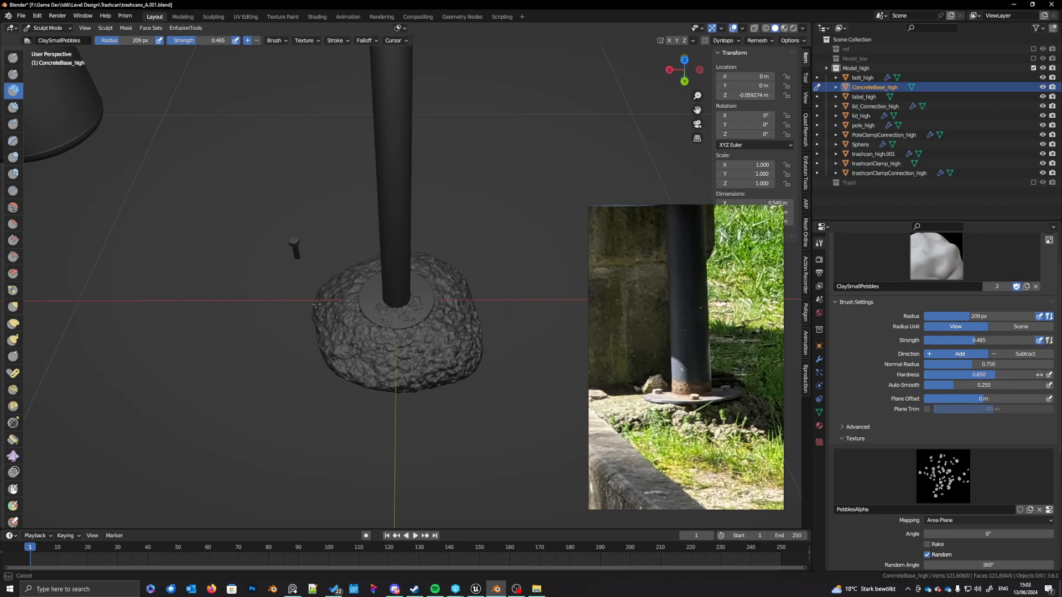
{"action": "left_click_drag", "start_coordinate": [340, 369], "coordinate": [388, 382]}
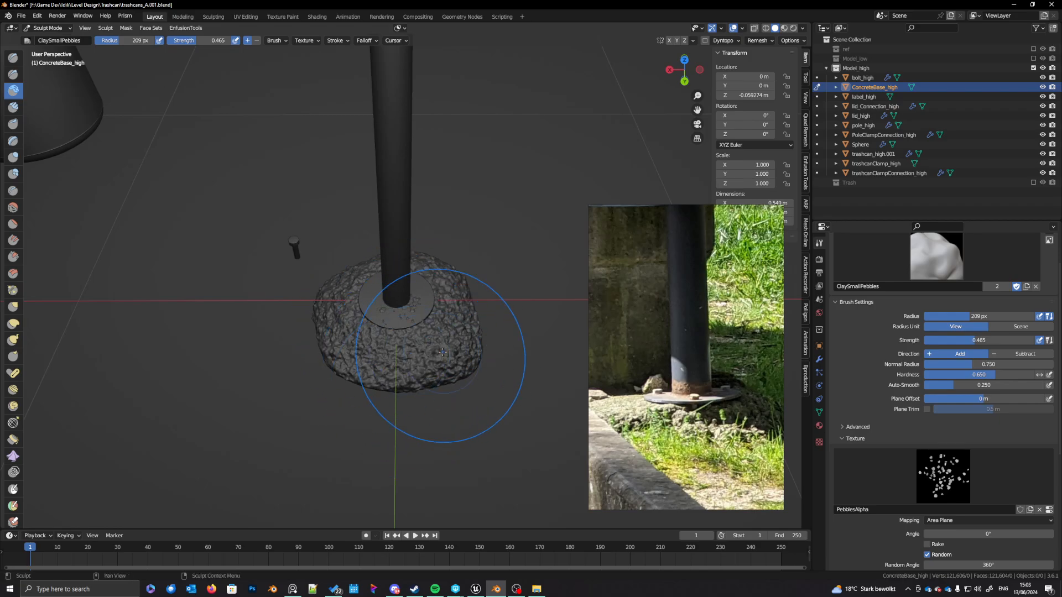
{"action": "mouse_move", "coordinate": [445, 359]}
{"action": "left_mouse_down"}
{"action": "mouse_move", "coordinate": [444, 334]}
{"action": "mouse_move", "coordinate": [425, 362]}
{"action": "mouse_move", "coordinate": [441, 330]}
{"action": "mouse_move", "coordinate": [438, 344]}
{"action": "left_mouse_up"}
{"action": "key", "text": "f"}
{"action": "left_click", "coordinate": [504, 371]}
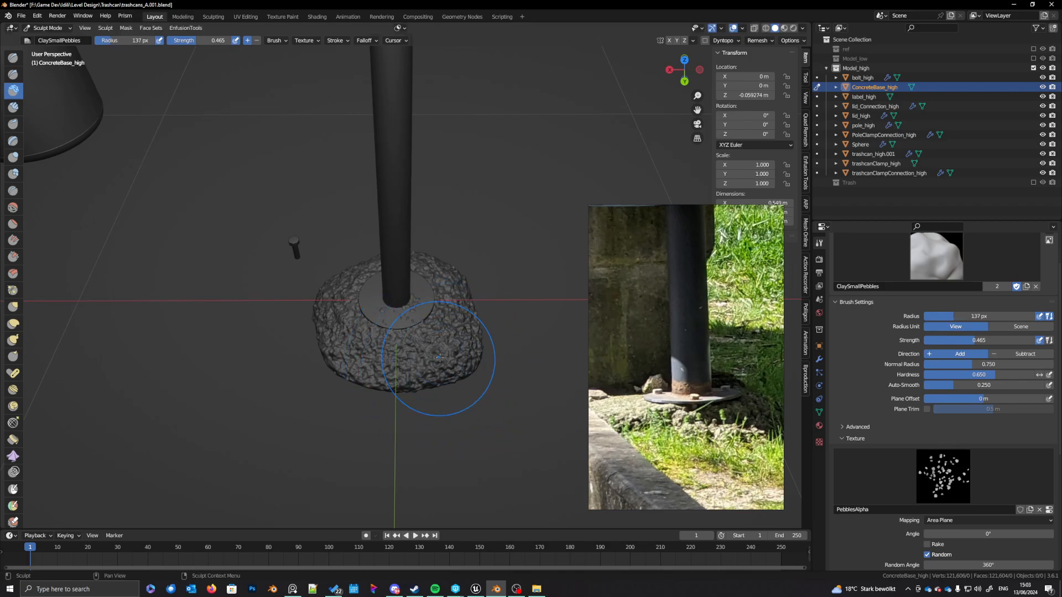
Step: Flatten pebble relief on the slopes of the concrete base using Scrape/Peaks at 76 px radius and 0.700 strength
{"action": "left_click", "coordinate": [13, 259]}
{"action": "key", "text": "f"}
{"action": "left_click", "coordinate": [401, 300]}
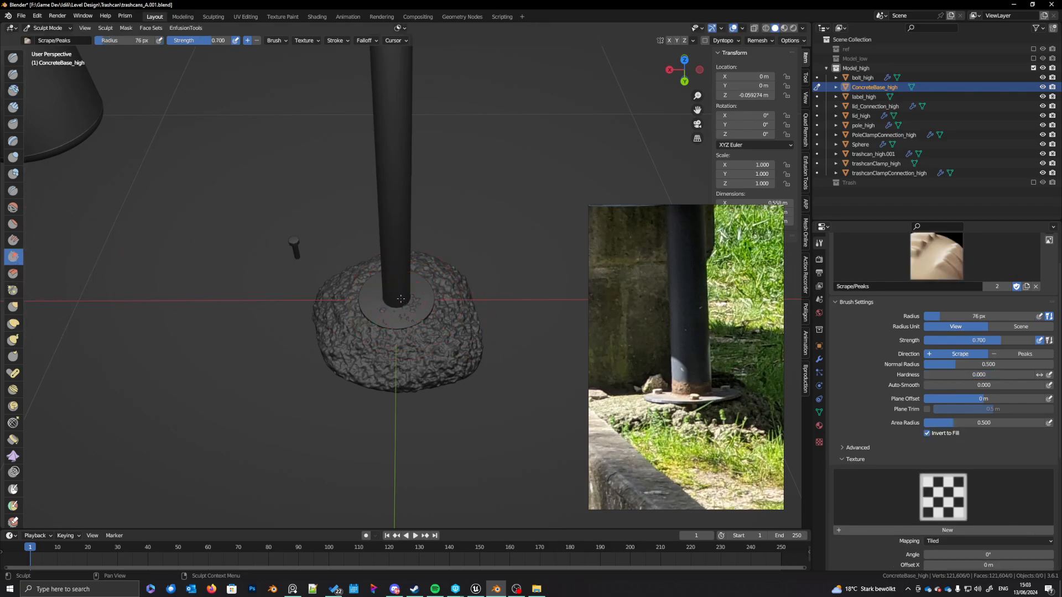
{"action": "mouse_move", "coordinate": [401, 299]}
{"action": "left_mouse_down"}
{"action": "mouse_move", "coordinate": [383, 340]}
{"action": "mouse_move", "coordinate": [394, 336]}
{"action": "mouse_move", "coordinate": [359, 319]}
{"action": "mouse_move", "coordinate": [372, 269]}
{"action": "mouse_move", "coordinate": [389, 265]}
{"action": "left_mouse_up"}
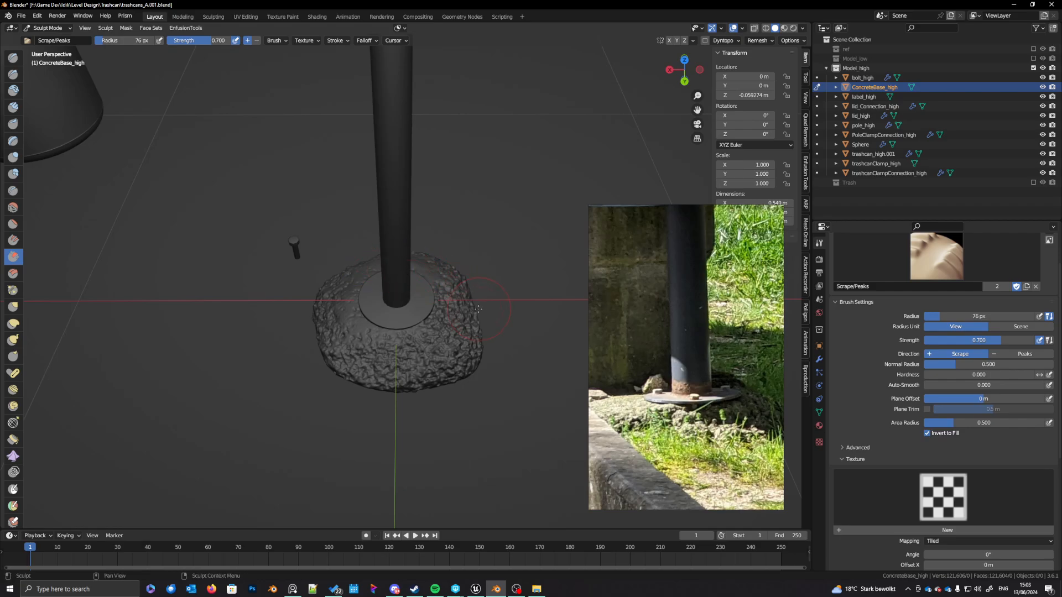
{"action": "left_click_drag", "start_coordinate": [411, 335], "coordinate": [342, 299]}
{"action": "mouse_move", "coordinate": [349, 347]}
{"action": "left_mouse_down"}
{"action": "mouse_move", "coordinate": [429, 366]}
{"action": "mouse_move", "coordinate": [405, 371]}
{"action": "mouse_move", "coordinate": [462, 369]}
{"action": "mouse_move", "coordinate": [469, 323]}
{"action": "left_mouse_up"}
Step: Reduce the Scrape/Peaks radius to 33 px and scrape small flat patches into the front of the concrete base
{"action": "key", "text": "f"}
{"action": "left_click", "coordinate": [392, 352]}
{"action": "key", "text": "f"}
{"action": "left_click", "coordinate": [440, 370]}
{"action": "middle_click_drag", "start_coordinate": [468, 323], "coordinate": [473, 293]}
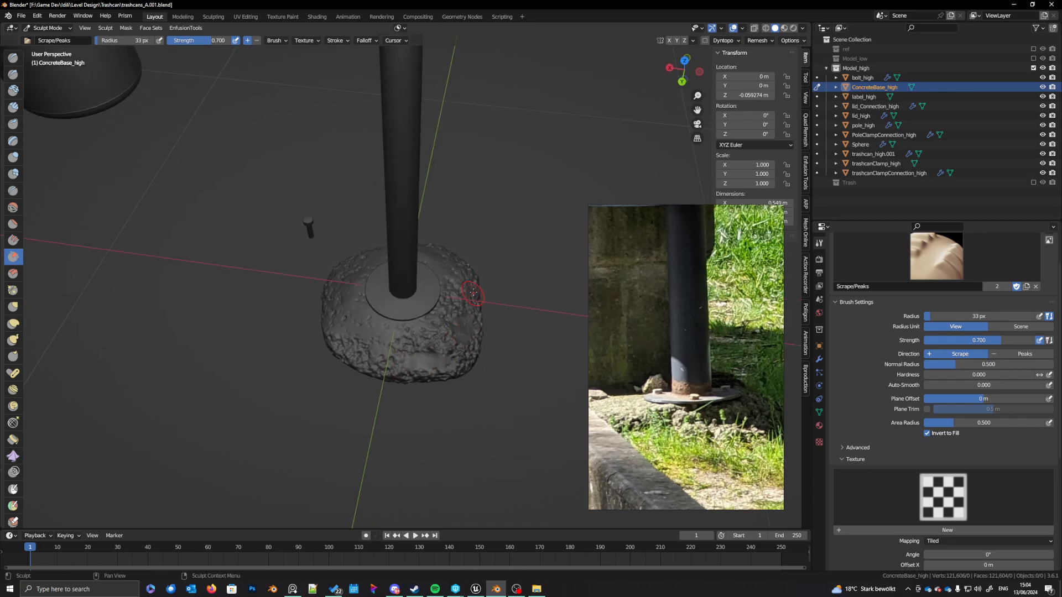
Step: Carve a hollow into the flattened front patch with subtractive Clay Strips at 33 px radius and 0.600 strength, and reduce the radius to 21 px
{"action": "left_click", "coordinate": [12, 90]}
{"action": "scroll", "coordinate": [478, 363], "scroll_direction": "up", "scroll_amount": 5}
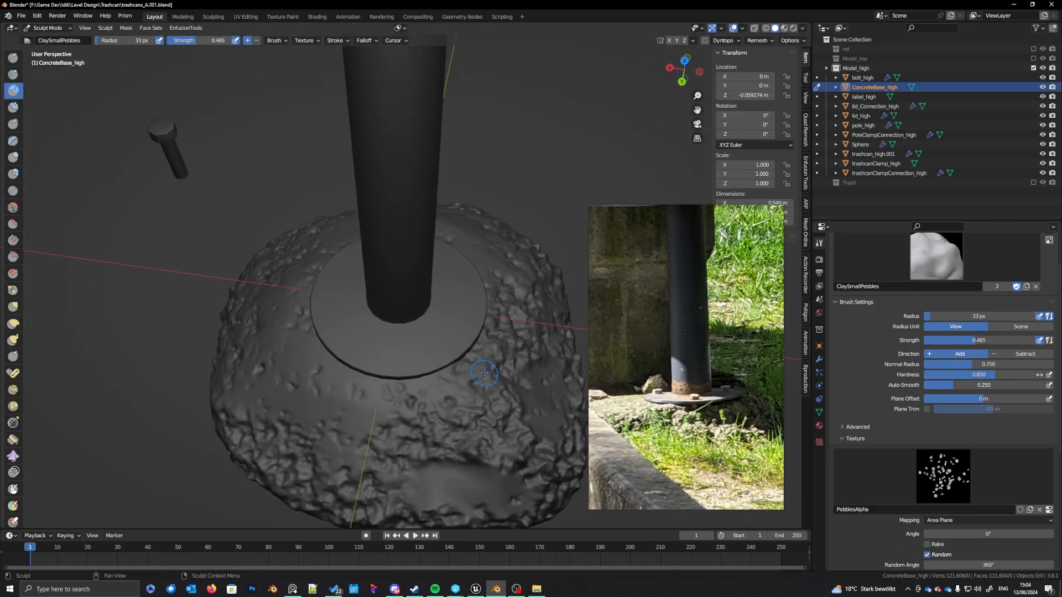
{"action": "middle_click_drag", "start_coordinate": [472, 373], "coordinate": [401, 376]}
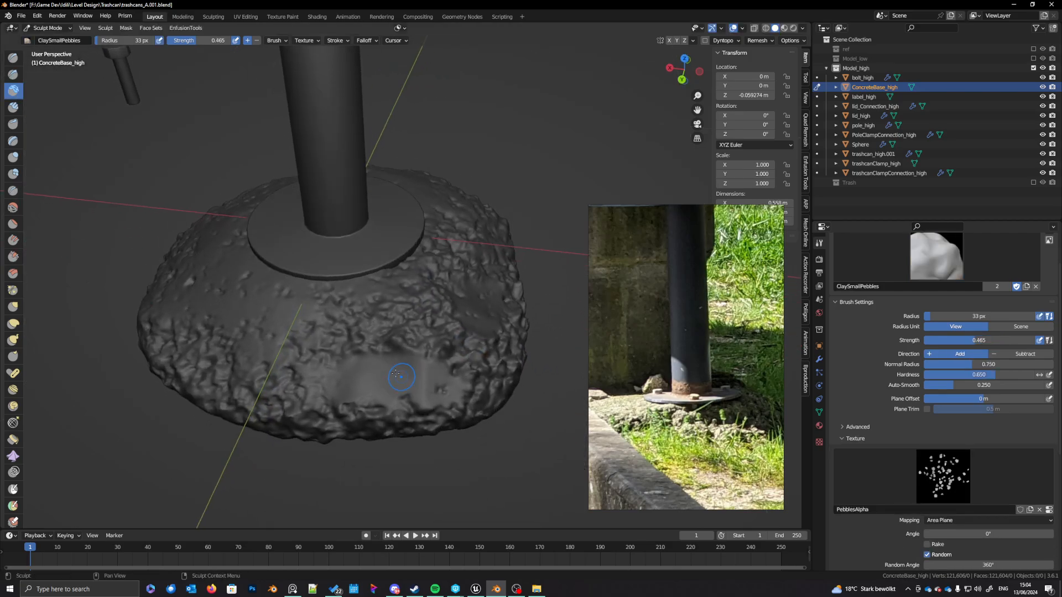
{"action": "left_click", "coordinate": [12, 107]}
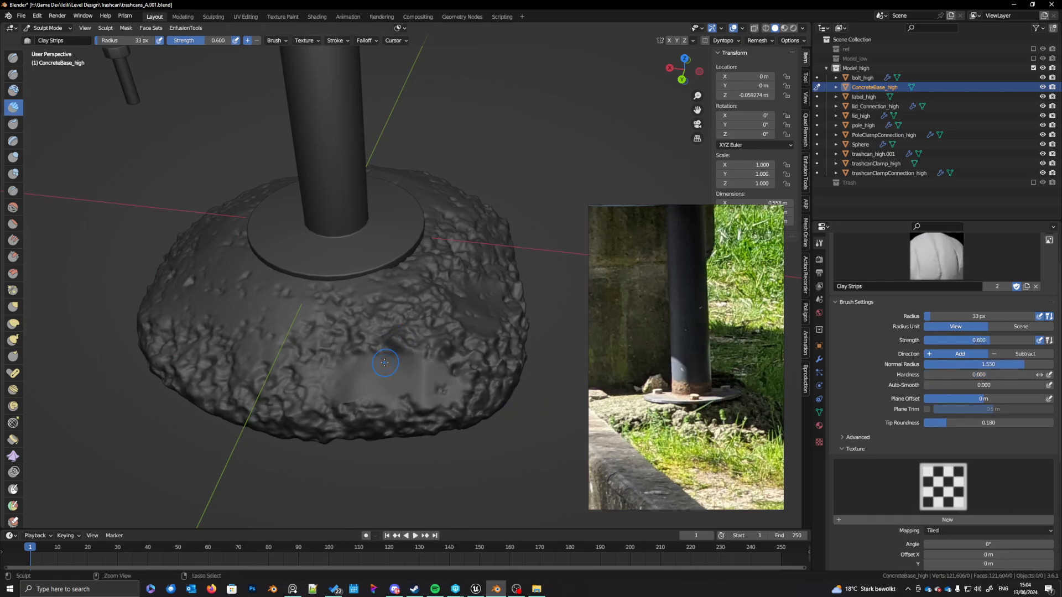
{"action": "mouse_move", "coordinate": [337, 383]}
{"action": "left_mouse_down", "text": "ctrl"}
{"action": "mouse_move", "coordinate": [413, 372]}
{"action": "mouse_move", "coordinate": [340, 394]}
{"action": "mouse_move", "coordinate": [430, 403]}
{"action": "mouse_move", "coordinate": [448, 382]}
{"action": "mouse_move", "coordinate": [426, 380]}
{"action": "left_mouse_up", "text": "ctrl"}
{"action": "key", "text": "f"}
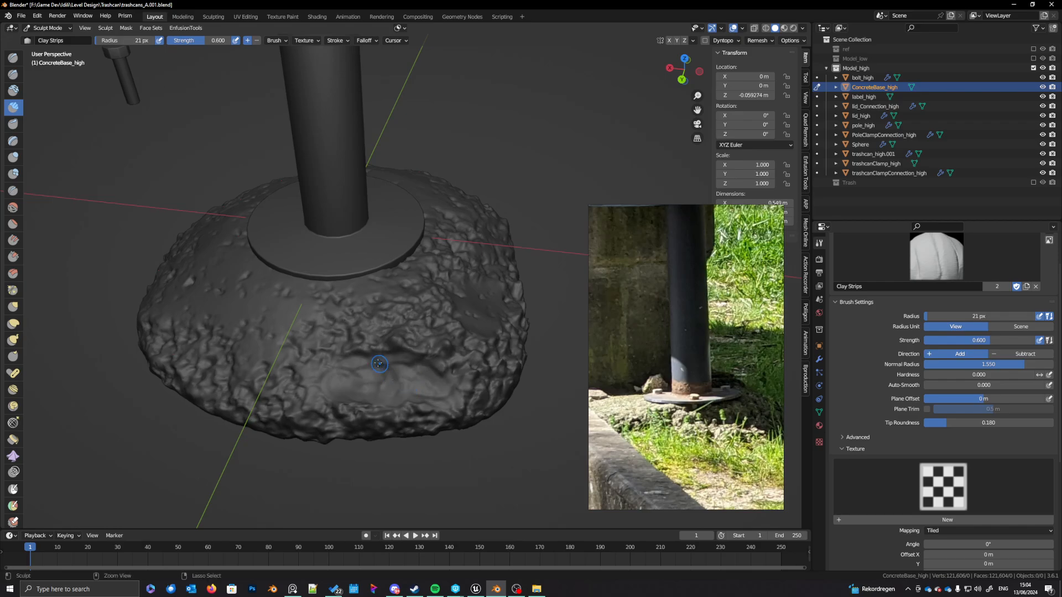
{"action": "middle_click_drag", "start_coordinate": [387, 369], "coordinate": [410, 374]}
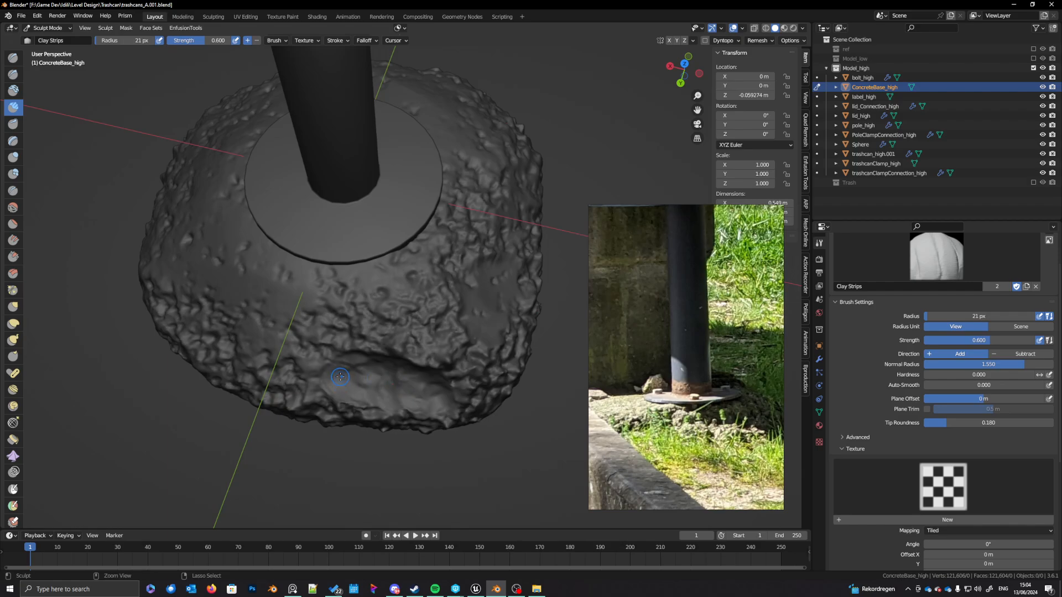
Step: Build up a lump beside the front hollow with Clay Strips, and deepen the surface around it at 12 px radius
{"action": "mouse_move", "coordinate": [297, 387]}
{"action": "left_mouse_down"}
{"action": "mouse_move", "coordinate": [289, 337]}
{"action": "mouse_move", "coordinate": [300, 329]}
{"action": "mouse_move", "coordinate": [267, 341]}
{"action": "mouse_move", "coordinate": [260, 362]}
{"action": "mouse_move", "coordinate": [272, 351]}
{"action": "mouse_move", "coordinate": [290, 360]}
{"action": "mouse_move", "coordinate": [293, 348]}
{"action": "mouse_move", "coordinate": [302, 371]}
{"action": "mouse_move", "coordinate": [294, 351]}
{"action": "mouse_move", "coordinate": [308, 326]}
{"action": "mouse_move", "coordinate": [280, 344]}
{"action": "mouse_move", "coordinate": [250, 337]}
{"action": "mouse_move", "coordinate": [276, 346]}
{"action": "mouse_move", "coordinate": [249, 349]}
{"action": "mouse_move", "coordinate": [267, 354]}
{"action": "mouse_move", "coordinate": [263, 363]}
{"action": "mouse_move", "coordinate": [251, 352]}
{"action": "mouse_move", "coordinate": [291, 339]}
{"action": "mouse_move", "coordinate": [289, 350]}
{"action": "left_mouse_up"}
{"action": "key", "text": "f"}
{"action": "left_click", "coordinate": [265, 365]}
{"action": "mouse_move", "coordinate": [287, 359]}
{"action": "middle_mouse_down"}
{"action": "mouse_move", "coordinate": [294, 348]}
{"action": "mouse_move", "coordinate": [275, 349]}
{"action": "middle_mouse_up"}
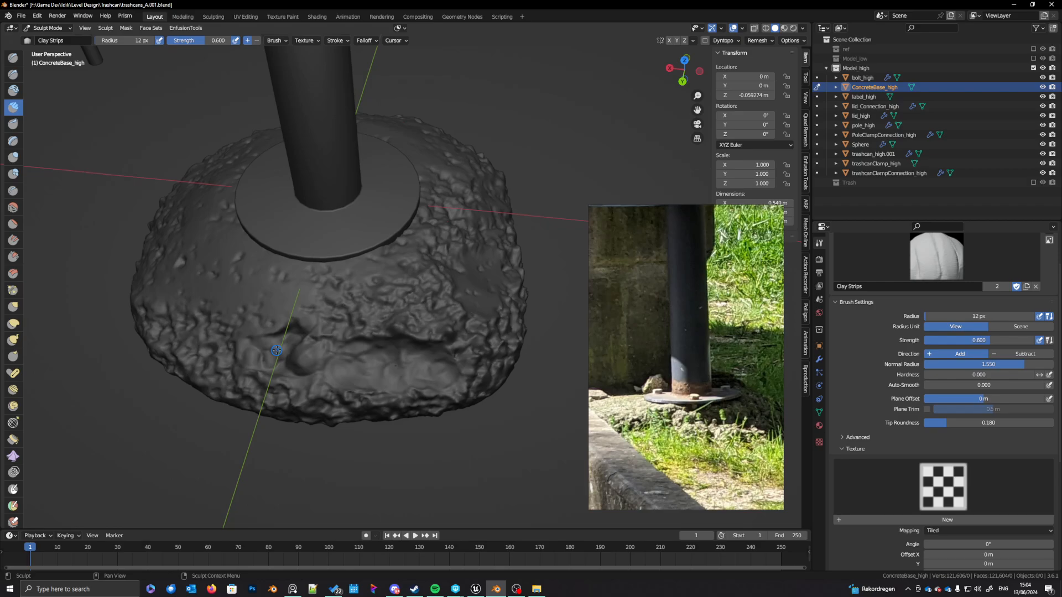
{"action": "mouse_move", "coordinate": [348, 367]}
{"action": "middle_mouse_down"}
{"action": "mouse_move", "coordinate": [341, 339]}
{"action": "mouse_move", "coordinate": [349, 360]}
{"action": "middle_mouse_up"}
{"action": "left_click_drag", "start_coordinate": [244, 341], "coordinate": [249, 338], "text": "ctrl"}
{"action": "middle_click_drag", "start_coordinate": [265, 348], "coordinate": [311, 389], "text": "shift"}
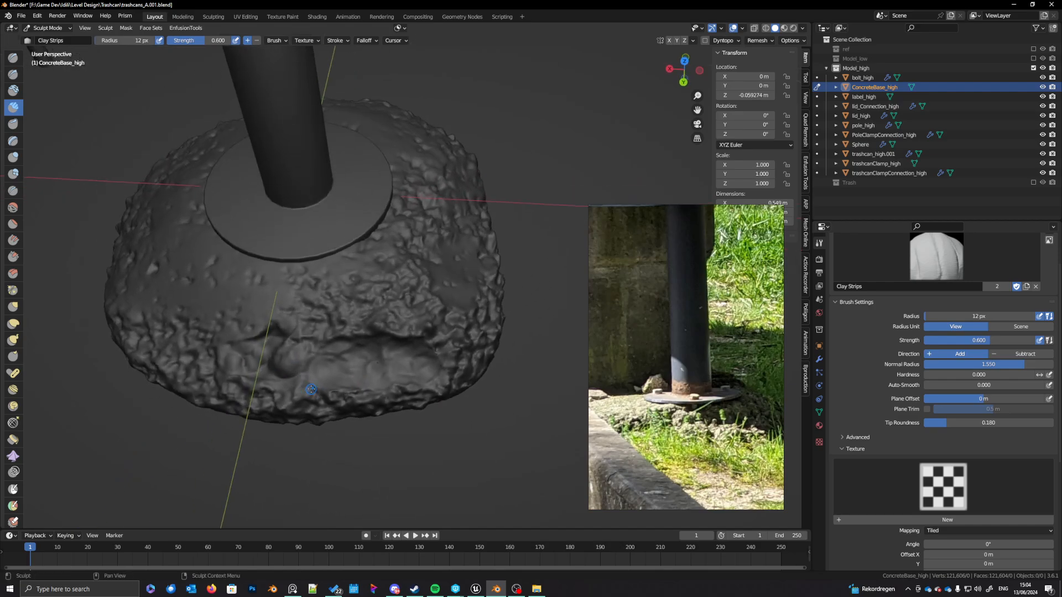
Step: Shape small irregular clay forms inside the far end of the front hollow, returning the Clay Strips radius to 12 px
{"action": "key", "text": "f"}
{"action": "left_click", "coordinate": [373, 372]}
{"action": "key", "text": "f"}
{"action": "left_click", "coordinate": [432, 369]}
{"action": "middle_click_drag", "start_coordinate": [430, 373], "coordinate": [433, 375]}
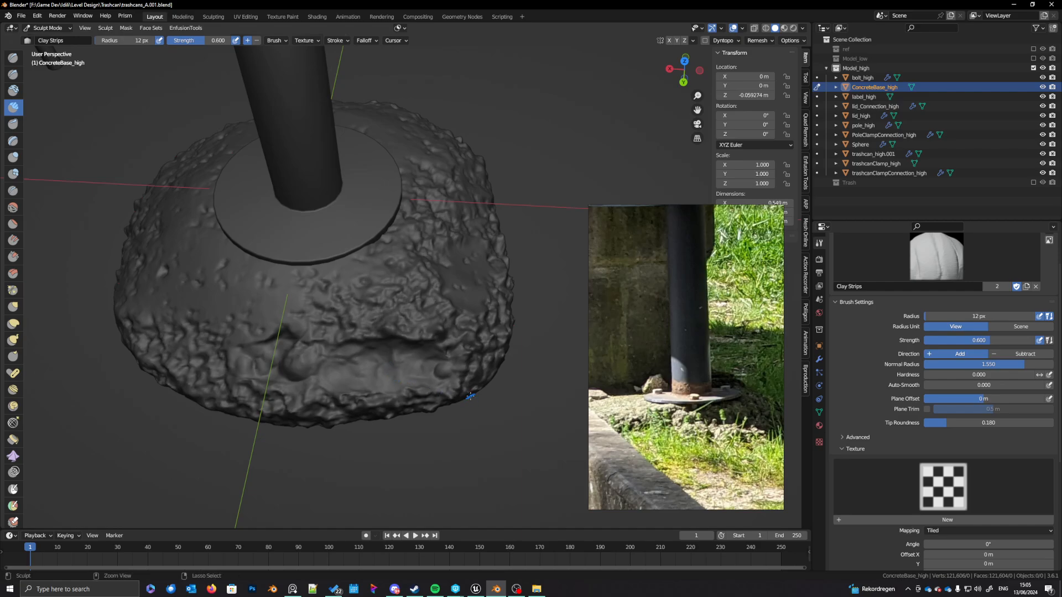
{"action": "middle_click_drag", "start_coordinate": [449, 390], "coordinate": [441, 387], "text": "shift"}
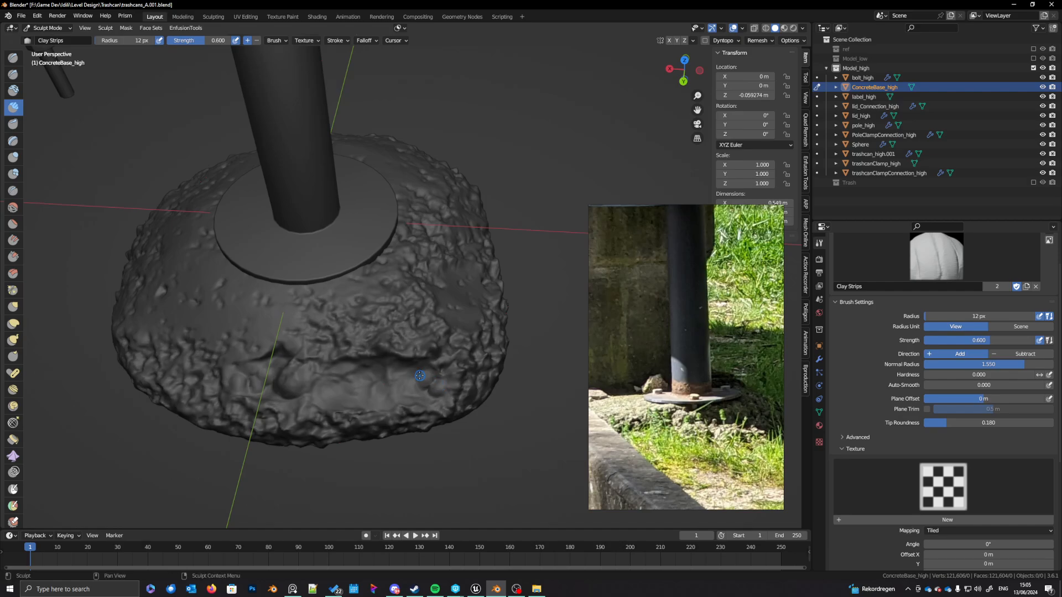
Step: Try a tiny Clay Strips stroke at 8 px radius inside the front hollow, and undo it
{"action": "key", "text": "bracketleft"}
{"action": "key", "text": "bracketleft"}
{"action": "key", "text": "bracketleft"}
{"action": "left_click_drag", "start_coordinate": [420, 377], "coordinate": [414, 370]}
{"action": "key", "text": "ctrl+z"}
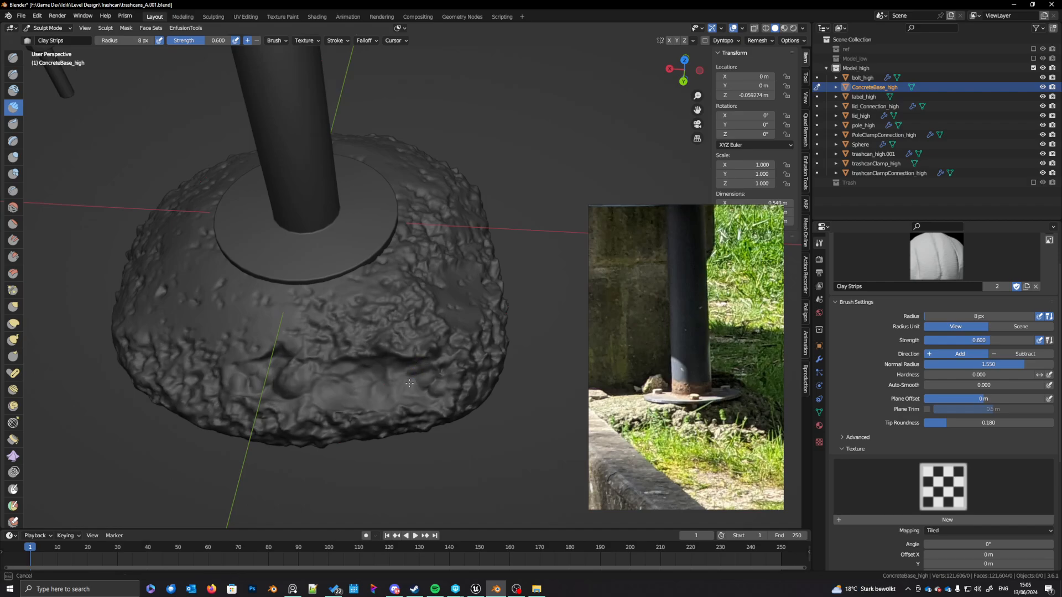
Step: Try another short clay stroke inside the front hollow with a slightly adjusted brush radius, and undo it
{"action": "middle_click_drag", "start_coordinate": [409, 386], "coordinate": [413, 388]}
{"action": "key", "text": "bracketright"}
{"action": "key", "text": "bracketright"}
{"action": "key", "text": "bracketright"}
{"action": "key", "text": "bracketright"}
{"action": "key", "text": "bracketright"}
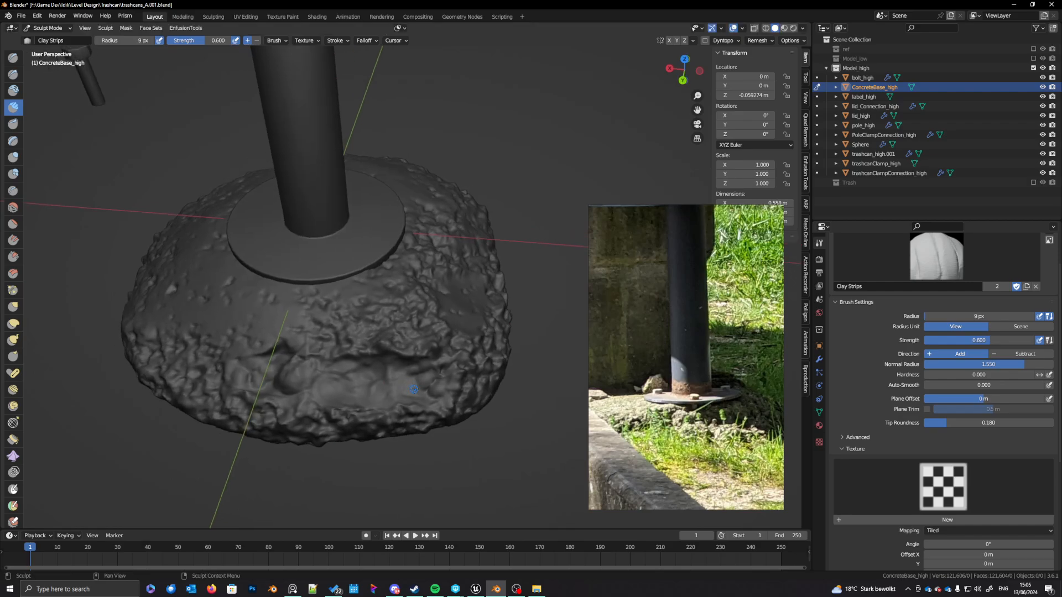
{"action": "left_click_drag", "start_coordinate": [413, 387], "coordinate": [414, 378]}
{"action": "key", "text": "bracketleft"}
{"action": "key", "text": "bracketleft"}
{"action": "key", "text": "ctrl+z"}
Step: Add clay beside the front hollow at 11 px radius, and carve along its upper rim with subtractive Clay Strips at 18 px radius
{"action": "middle_click_drag", "start_coordinate": [443, 398], "coordinate": [458, 399]}
{"action": "left_click_drag", "start_coordinate": [476, 405], "coordinate": [481, 413]}
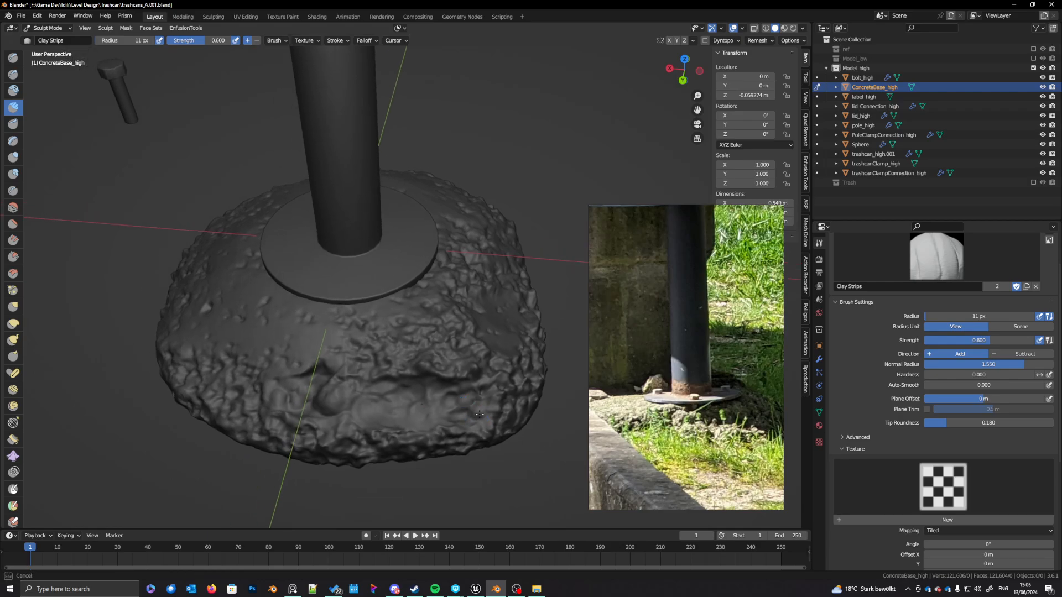
{"action": "middle_click_drag", "start_coordinate": [476, 417], "coordinate": [478, 429]}
{"action": "key", "text": "f"}
{"action": "left_click", "coordinate": [431, 397]}
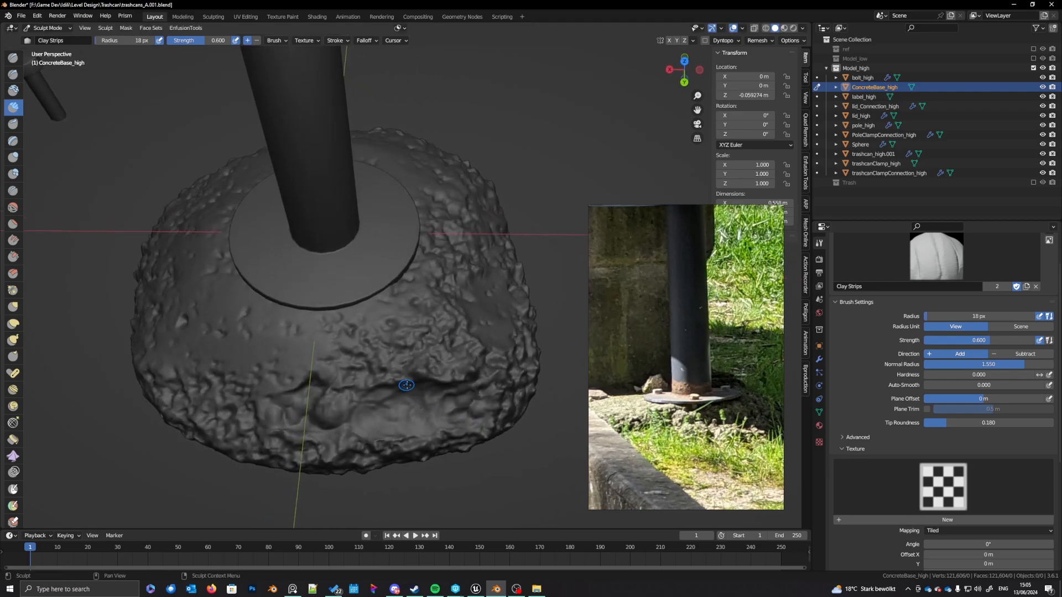
{"action": "mouse_move", "coordinate": [406, 385]}
{"action": "left_mouse_down", "text": "ctrl"}
{"action": "mouse_move", "coordinate": [415, 402]}
{"action": "mouse_move", "coordinate": [422, 386]}
{"action": "mouse_move", "coordinate": [375, 395]}
{"action": "mouse_move", "coordinate": [422, 390]}
{"action": "mouse_move", "coordinate": [399, 429]}
{"action": "mouse_move", "coordinate": [365, 426]}
{"action": "mouse_move", "coordinate": [471, 403]}
{"action": "left_mouse_up", "text": "ctrl"}
Step: Cut a fine groove into the smooth side patch of the concrete base with subtractive Draw Sharp at 4 px radius and 0.583 strength
{"action": "left_click", "coordinate": [13, 74]}
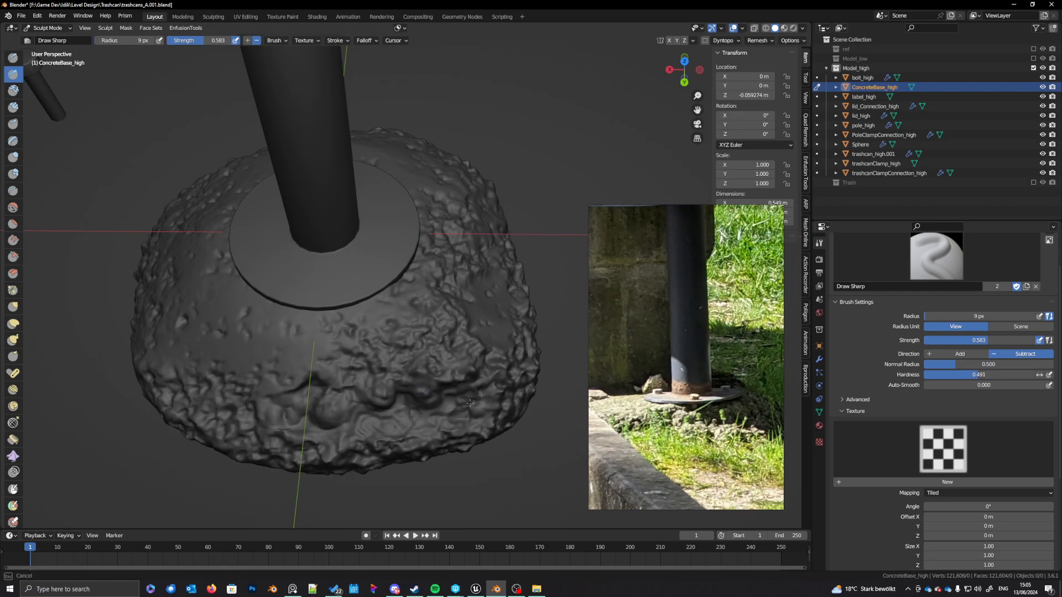
{"action": "middle_click_drag", "start_coordinate": [490, 404], "coordinate": [385, 371]}
{"action": "key", "text": "f"}
{"action": "left_click", "coordinate": [385, 369]}
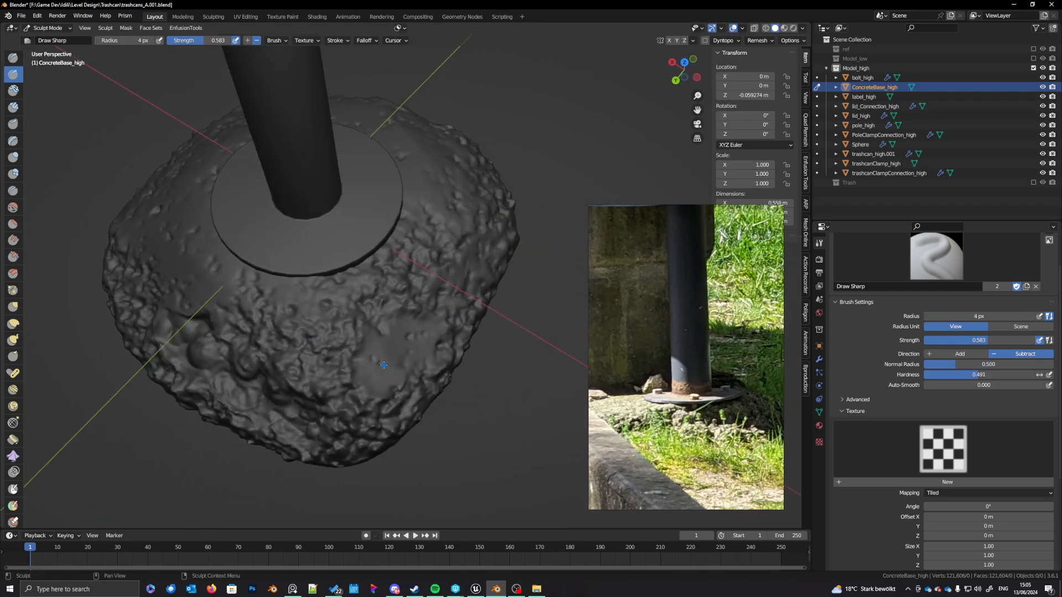
{"action": "left_click_drag", "start_coordinate": [385, 369], "coordinate": [383, 364]}
Step: Enlarge Draw Sharp to 8 px radius and break up the smooth side patch of the concrete base with irregular grooves
{"action": "key", "text": "f"}
{"action": "left_click", "coordinate": [384, 365]}
{"action": "key", "text": "f"}
{"action": "left_click", "coordinate": [376, 360]}
{"action": "left_click_drag", "start_coordinate": [425, 364], "coordinate": [432, 351]}
{"action": "left_click_drag", "start_coordinate": [393, 387], "coordinate": [378, 378]}
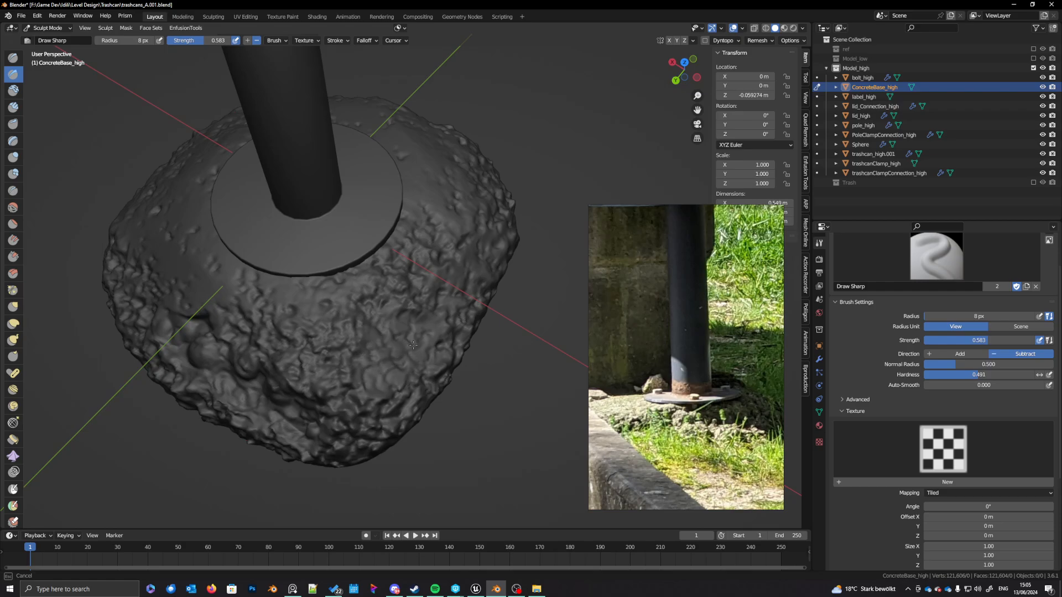
{"action": "left_click_drag", "start_coordinate": [425, 318], "coordinate": [454, 289]}
Step: Carve irregular grooves with Draw Sharp at 8 px radius into the smooth slope below the pole's round plate
{"action": "mouse_move", "coordinate": [466, 321]}
{"action": "middle_mouse_down"}
{"action": "mouse_move", "coordinate": [400, 370]}
{"action": "mouse_move", "coordinate": [410, 362]}
{"action": "middle_mouse_up"}
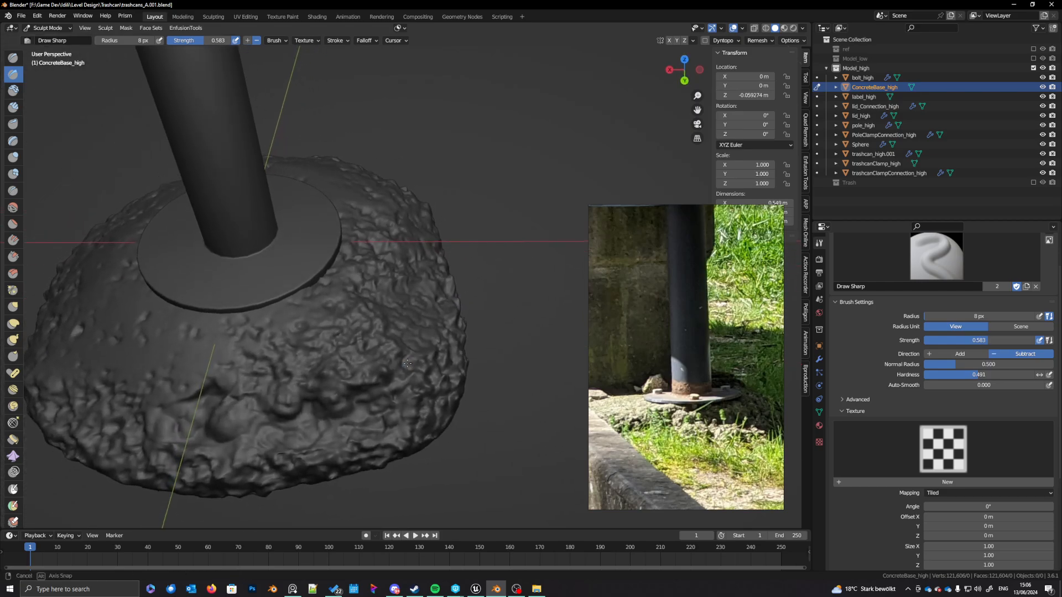
{"action": "middle_click_drag", "start_coordinate": [310, 379], "coordinate": [392, 356], "text": "shift"}
{"action": "mouse_move", "coordinate": [277, 305]}
{"action": "left_mouse_down"}
{"action": "mouse_move", "coordinate": [284, 291]}
{"action": "mouse_move", "coordinate": [206, 321]}
{"action": "left_mouse_up"}
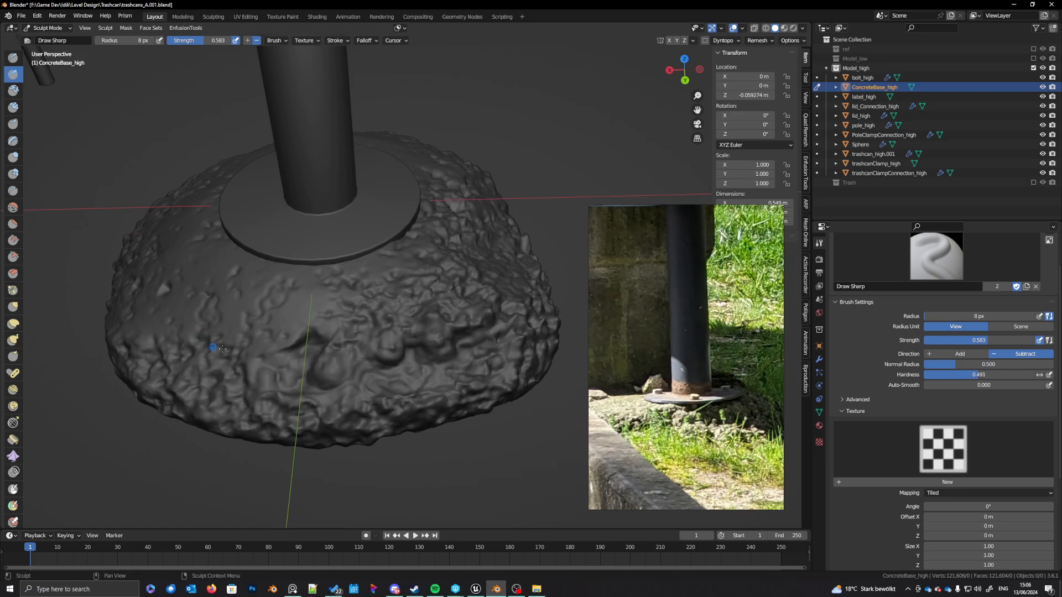
Step: Carve broader crevices across the side of the concrete base with Draw Sharp at 20 px radius and 0.423 strength
{"action": "scroll", "coordinate": [205, 321], "scroll_direction": "down", "scroll_amount": 5}
{"action": "mouse_move", "coordinate": [210, 324]}
{"action": "middle_mouse_down"}
{"action": "mouse_move", "coordinate": [347, 342]}
{"action": "mouse_move", "coordinate": [266, 328]}
{"action": "mouse_move", "coordinate": [347, 373]}
{"action": "mouse_move", "coordinate": [395, 354]}
{"action": "mouse_move", "coordinate": [403, 333]}
{"action": "middle_mouse_up"}
{"action": "scroll", "coordinate": [422, 355], "scroll_direction": "up", "scroll_amount": 7}
{"action": "scroll", "coordinate": [441, 356], "scroll_direction": "down", "scroll_amount": 3}
{"action": "key", "text": "f"}
{"action": "left_click", "coordinate": [446, 361]}
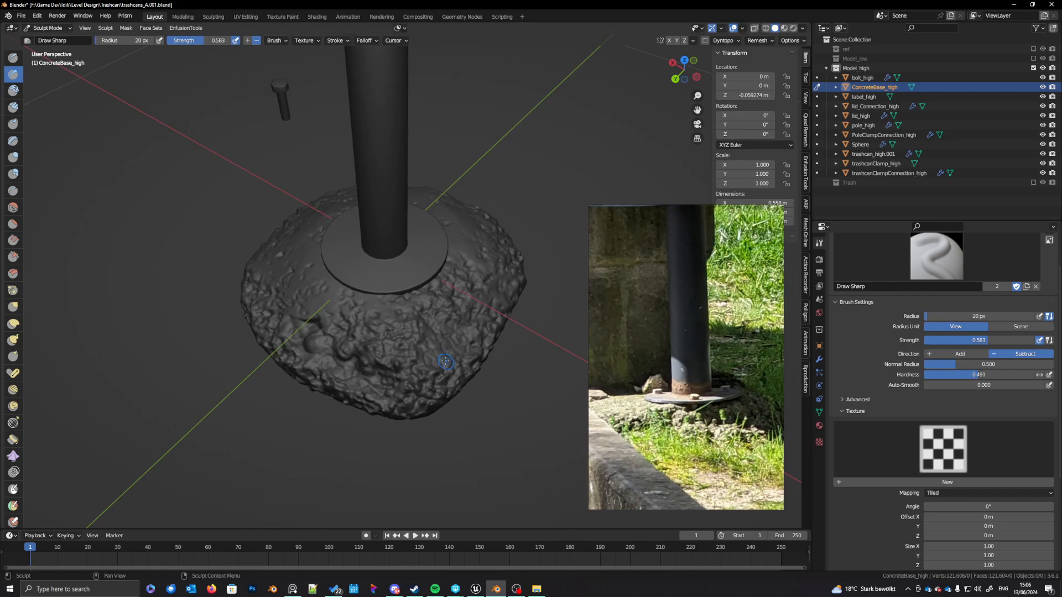
{"action": "left_click_drag", "start_coordinate": [214, 41], "coordinate": [204, 41]}
{"action": "mouse_move", "coordinate": [429, 387]}
{"action": "left_mouse_down"}
{"action": "mouse_move", "coordinate": [434, 348]}
{"action": "mouse_move", "coordinate": [496, 291]}
{"action": "mouse_move", "coordinate": [471, 260]}
{"action": "mouse_move", "coordinate": [492, 244]}
{"action": "mouse_move", "coordinate": [490, 288]}
{"action": "left_mouse_up"}
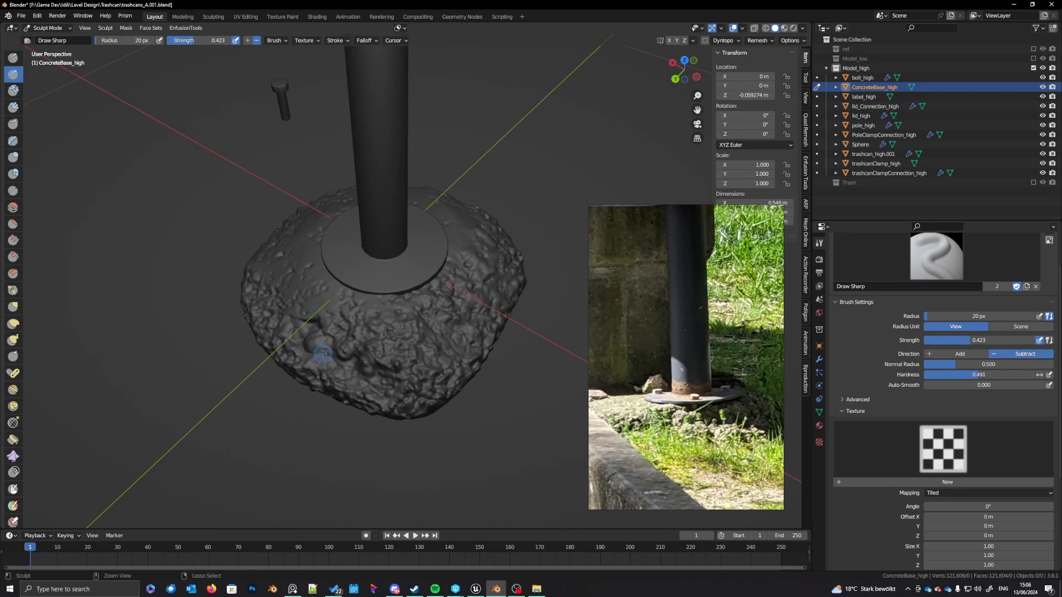
Step: Cut crevices around the front hollow and its lump with Draw Sharp at 11 px radius
{"action": "mouse_move", "coordinate": [323, 354]}
{"action": "middle_mouse_down"}
{"action": "mouse_move", "coordinate": [380, 369]}
{"action": "mouse_move", "coordinate": [406, 363]}
{"action": "middle_mouse_up"}
{"action": "key", "text": "f"}
{"action": "left_click", "coordinate": [408, 364]}
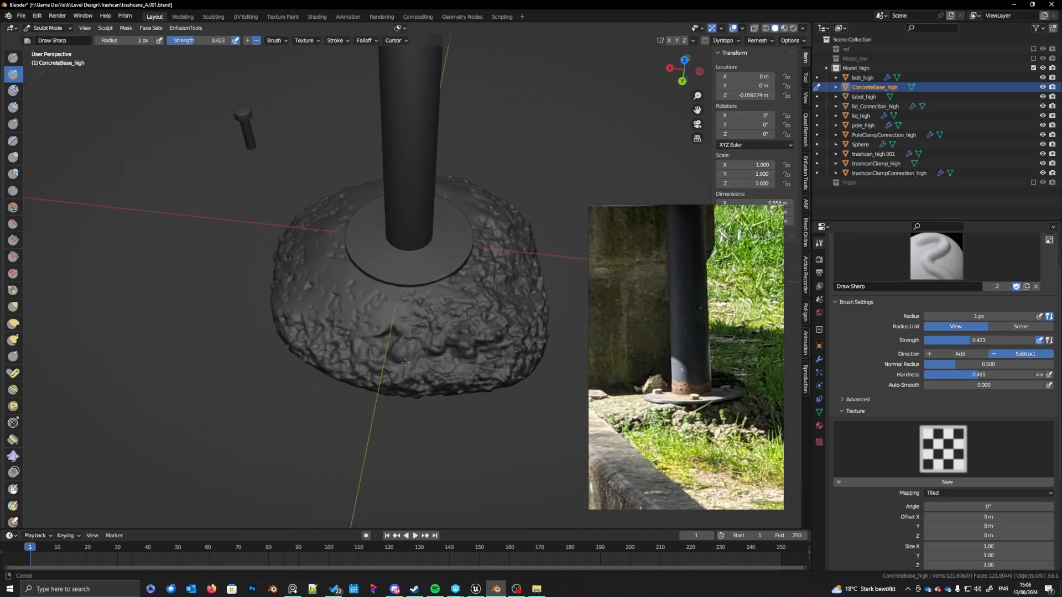
{"action": "scroll", "coordinate": [405, 363], "scroll_direction": "up", "scroll_amount": 3}
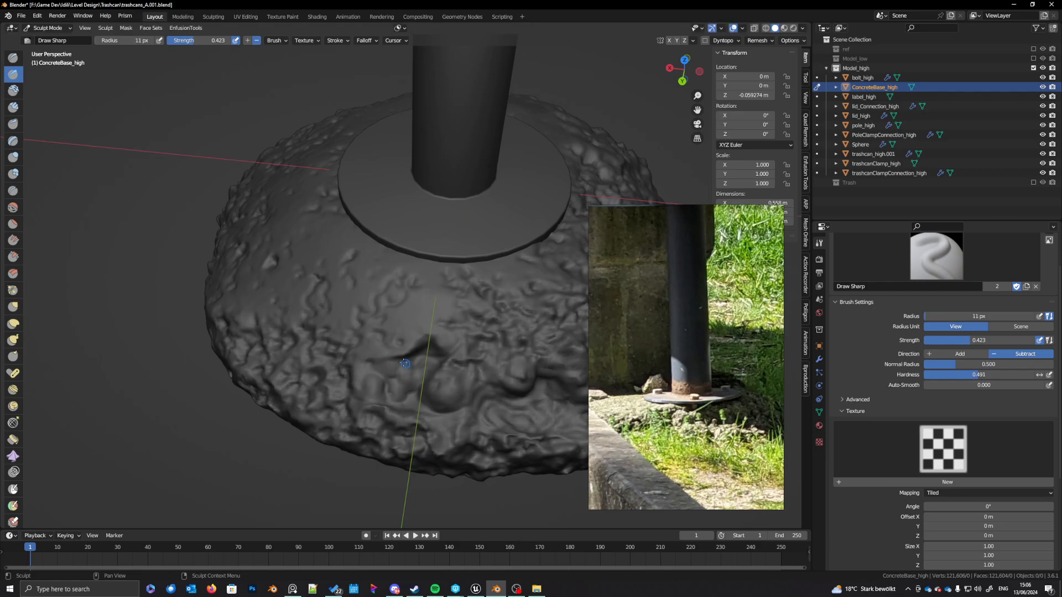
{"action": "left_click_drag", "start_coordinate": [406, 364], "coordinate": [409, 351]}
{"action": "mouse_move", "coordinate": [440, 347]}
{"action": "left_mouse_down"}
{"action": "mouse_move", "coordinate": [434, 397]}
{"action": "mouse_move", "coordinate": [442, 387]}
{"action": "mouse_move", "coordinate": [454, 413]}
{"action": "left_mouse_up"}
Step: Adjust the Draw Sharp radius and extend the crevices along the lower front of the concrete base
{"action": "key", "text": "f"}
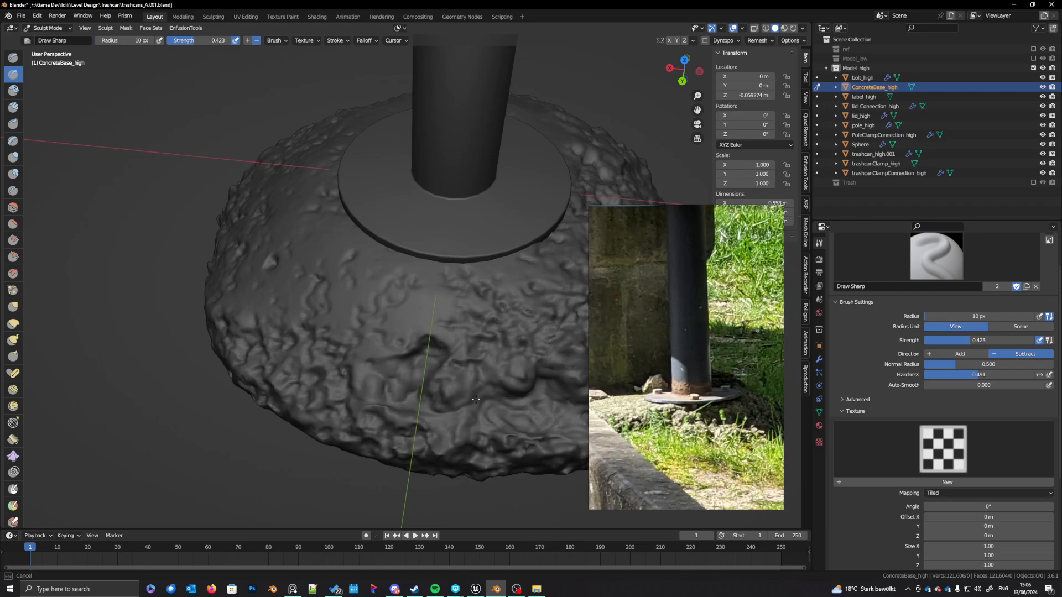
{"action": "left_click", "coordinate": [493, 385]}
{"action": "middle_click_drag", "start_coordinate": [490, 435], "coordinate": [421, 396]}
{"action": "mouse_move", "coordinate": [421, 396]}
{"action": "left_mouse_down"}
{"action": "mouse_move", "coordinate": [503, 407]}
{"action": "mouse_move", "coordinate": [502, 427]}
{"action": "left_mouse_up"}
Step: Set the Draw Sharp radius to 15 px and deepen the crevices on the lower corner of the concrete base
{"action": "key", "text": "f"}
{"action": "left_click", "coordinate": [499, 411]}
{"action": "middle_click_drag", "start_coordinate": [481, 418], "coordinate": [432, 432]}
{"action": "left_click_drag", "start_coordinate": [429, 422], "coordinate": [428, 414]}
{"action": "mouse_move", "coordinate": [430, 416]}
{"action": "left_mouse_down"}
{"action": "mouse_move", "coordinate": [443, 428]}
{"action": "mouse_move", "coordinate": [438, 411]}
{"action": "left_mouse_up"}
{"action": "middle_click_drag", "start_coordinate": [451, 416], "coordinate": [452, 433]}
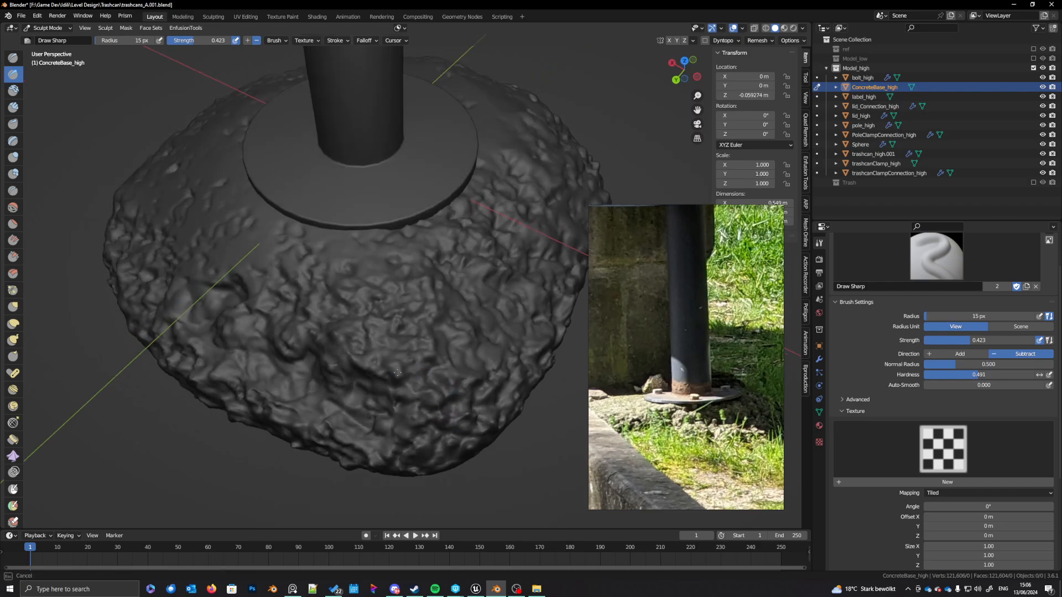
Step: Inspect the sculpted concrete base in Object Mode against the reference photo, and return to Sculpt Mode
{"action": "scroll", "coordinate": [388, 395], "scroll_direction": "down", "scroll_amount": 3}
{"action": "middle_click_drag", "start_coordinate": [388, 395], "coordinate": [372, 336]}
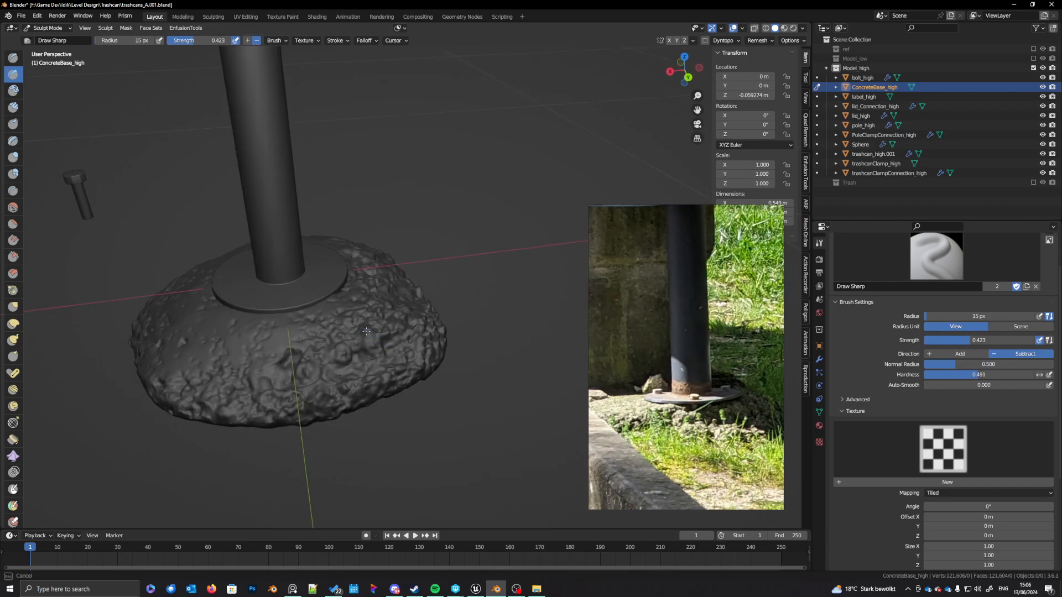
{"action": "left_click", "coordinate": [42, 29]}
{"action": "left_click", "coordinate": [49, 35]}
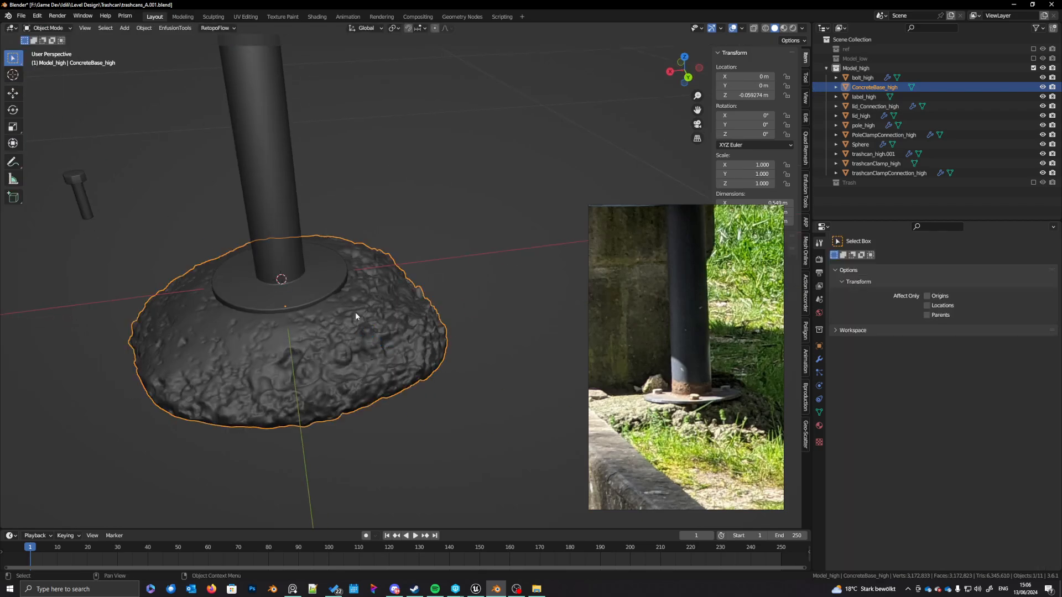
{"action": "middle_click_drag", "start_coordinate": [355, 312], "coordinate": [387, 321]}
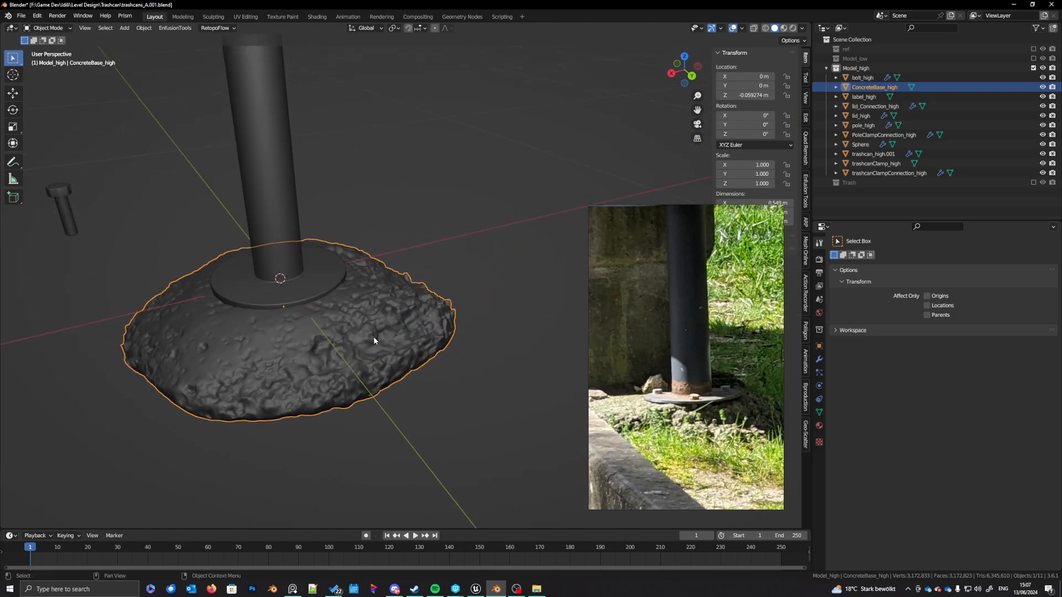
{"action": "key", "text": "ctrl+Tab"}
{"action": "left_click", "coordinate": [393, 364]}
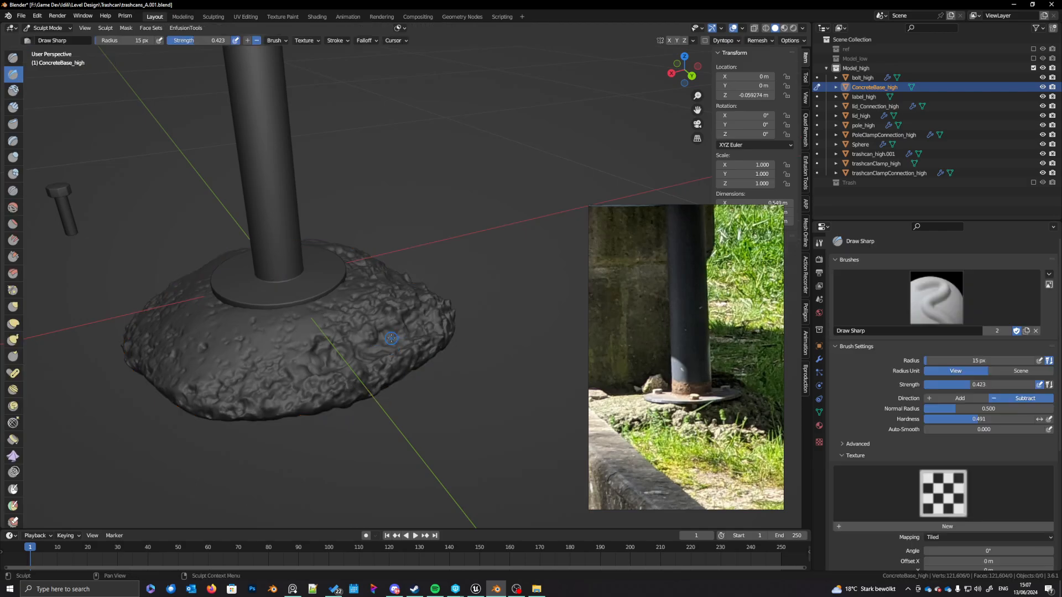
Step: Carve one more crevice beside the front hollow with Draw Sharp at 15 px radius and 0.423 strength
{"action": "scroll", "coordinate": [391, 339], "scroll_direction": "up", "scroll_amount": 4}
{"action": "middle_click_drag", "start_coordinate": [390, 358], "coordinate": [376, 383]}
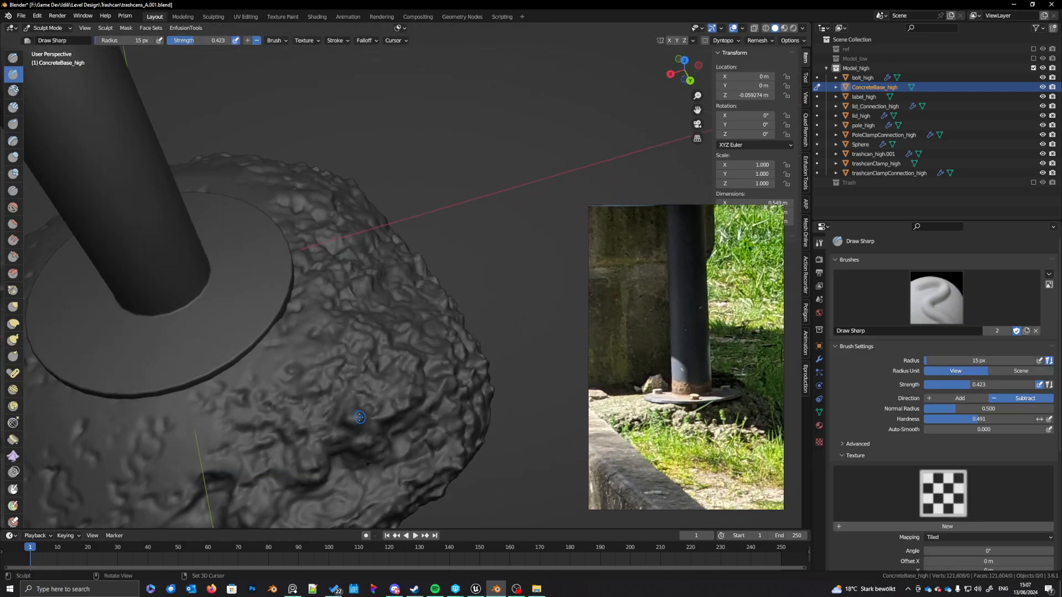
{"action": "mouse_move", "coordinate": [359, 418]}
{"action": "left_mouse_down"}
{"action": "mouse_move", "coordinate": [350, 416]}
{"action": "mouse_move", "coordinate": [367, 425]}
{"action": "left_mouse_up"}
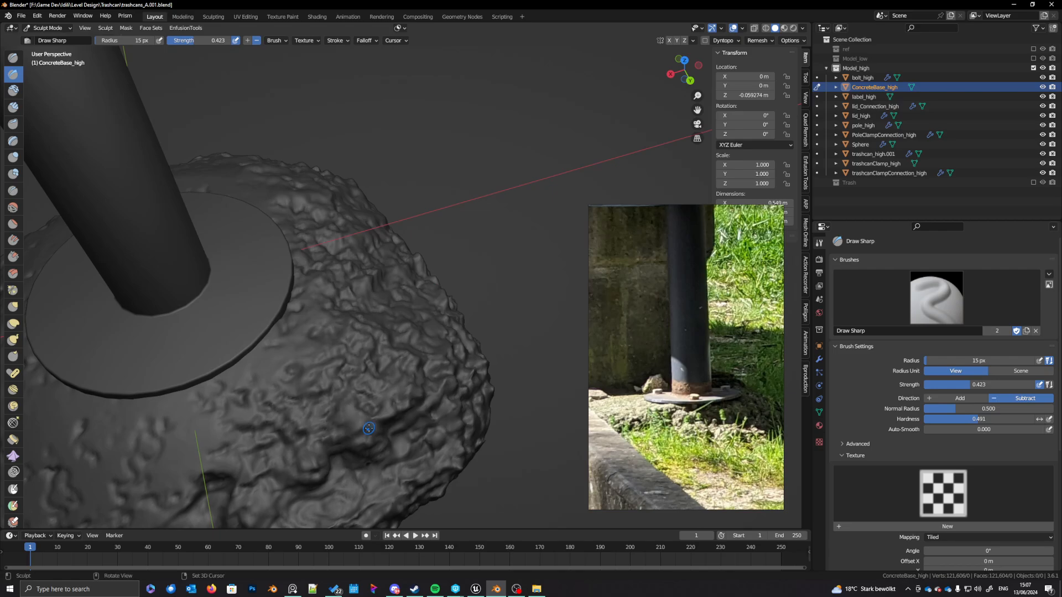
Step: Look through the modifiers available for the concrete base
{"action": "scroll", "coordinate": [390, 416], "scroll_direction": "down", "scroll_amount": 4}
{"action": "middle_click_drag", "start_coordinate": [365, 366], "coordinate": [398, 416]}
{"action": "scroll", "coordinate": [382, 378], "scroll_direction": "down", "scroll_amount": 5}
{"action": "scroll", "coordinate": [398, 416], "scroll_direction": "up", "scroll_amount": 4}
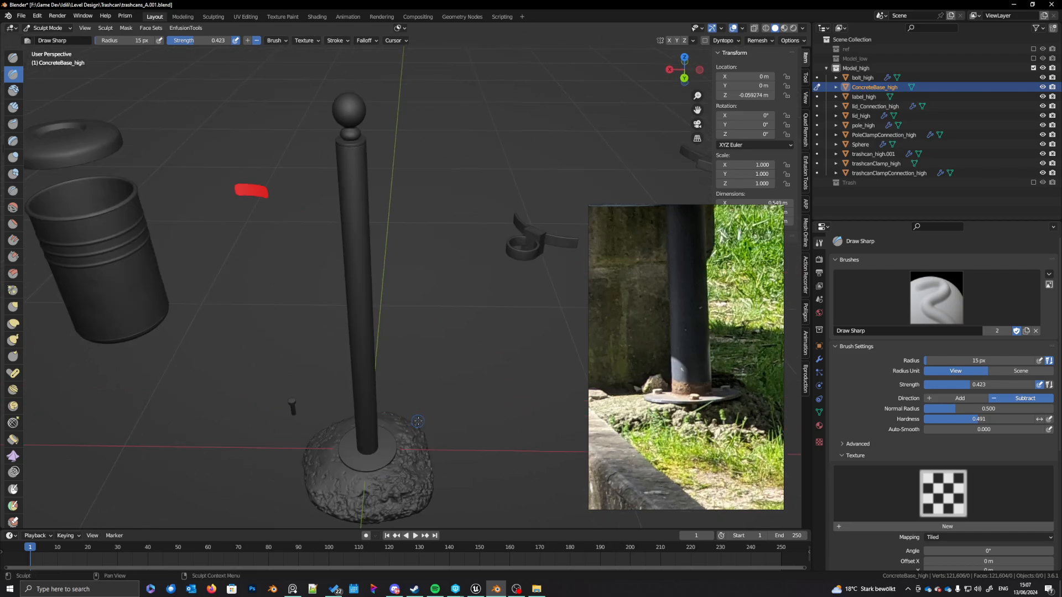
{"action": "left_click", "coordinate": [819, 359]}
{"action": "left_click", "coordinate": [892, 258]}
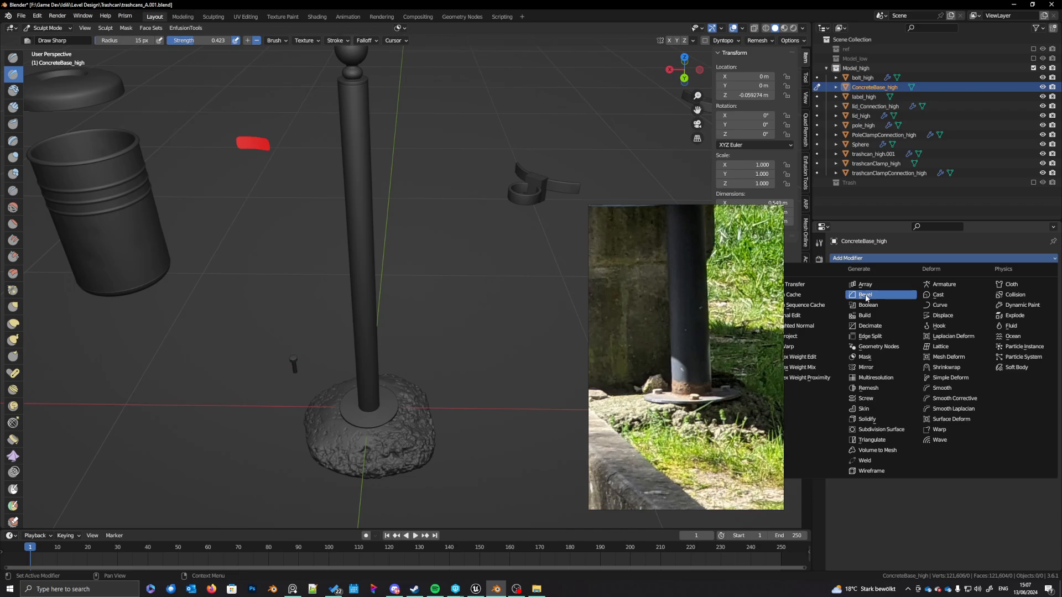
Step: Examine the sculpted concrete base beneath the pole from several angles, close up and at a distance
{"action": "middle_click_drag", "start_coordinate": [376, 506], "coordinate": [399, 429], "text": "shift"}
{"action": "scroll", "coordinate": [418, 412], "scroll_direction": "up", "scroll_amount": 4}
{"action": "left_click_drag", "start_coordinate": [441, 416], "coordinate": [440, 421]}
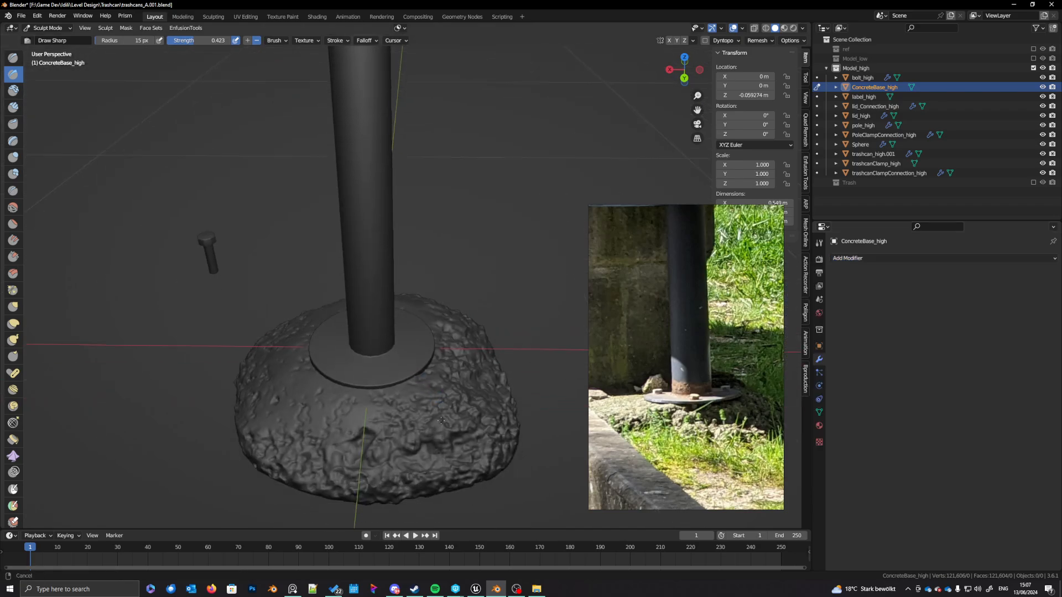
{"action": "middle_click_drag", "start_coordinate": [441, 421], "coordinate": [407, 377]}
{"action": "scroll", "coordinate": [407, 377], "scroll_direction": "down", "scroll_amount": 4}
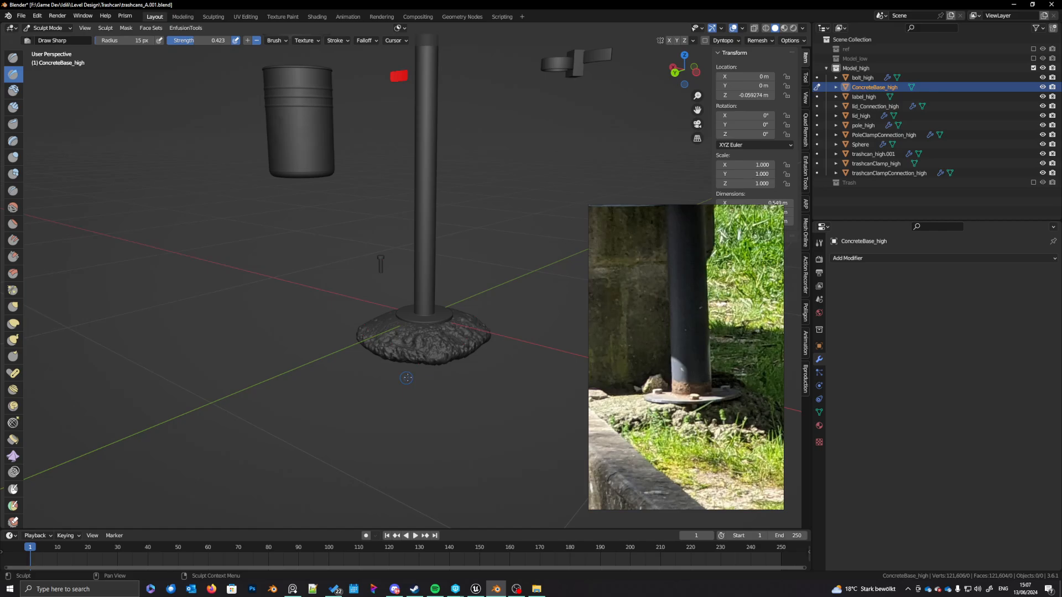
{"action": "scroll", "coordinate": [415, 377], "scroll_direction": "up", "scroll_amount": 6}
{"action": "scroll", "coordinate": [479, 426], "scroll_direction": "down", "scroll_amount": 2}
{"action": "middle_click_drag", "start_coordinate": [479, 427], "coordinate": [447, 400], "text": "shift"}
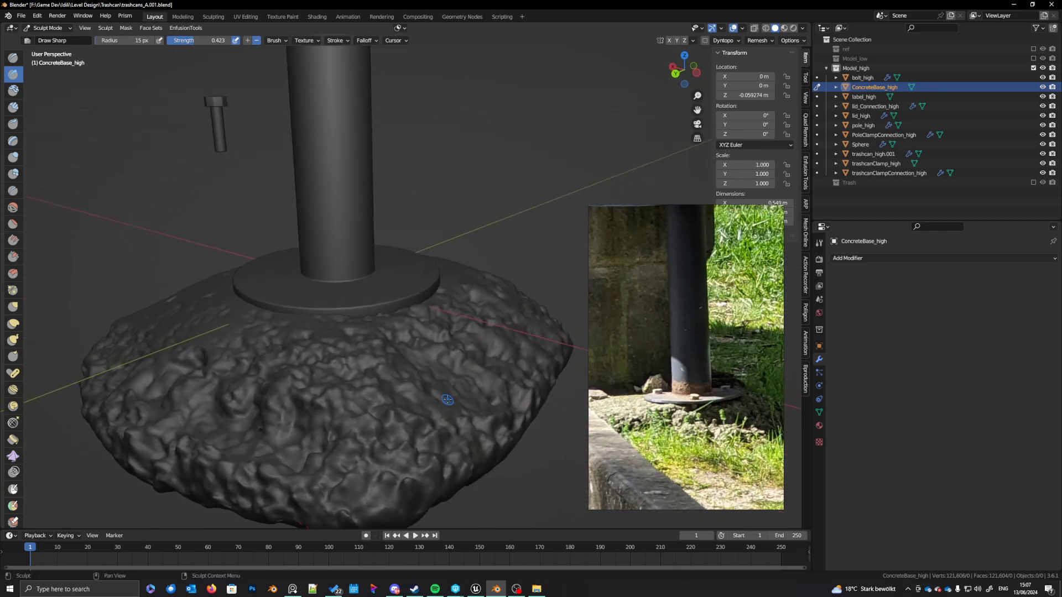
Step: Sculpt a hollow and uneven ridges into the smooth concrete below the base plate with Clay Strips at 36 px radius and 0.600 strength
{"action": "left_click", "coordinate": [13, 106]}
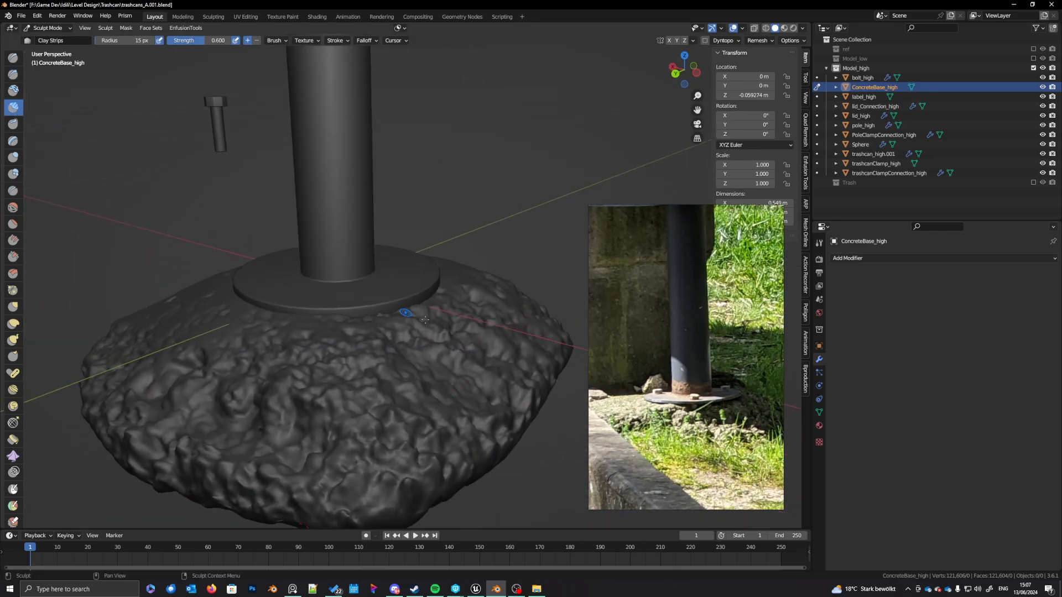
{"action": "key", "text": "f"}
{"action": "left_click", "coordinate": [423, 323]}
{"action": "middle_click_drag", "start_coordinate": [382, 326], "coordinate": [343, 295]}
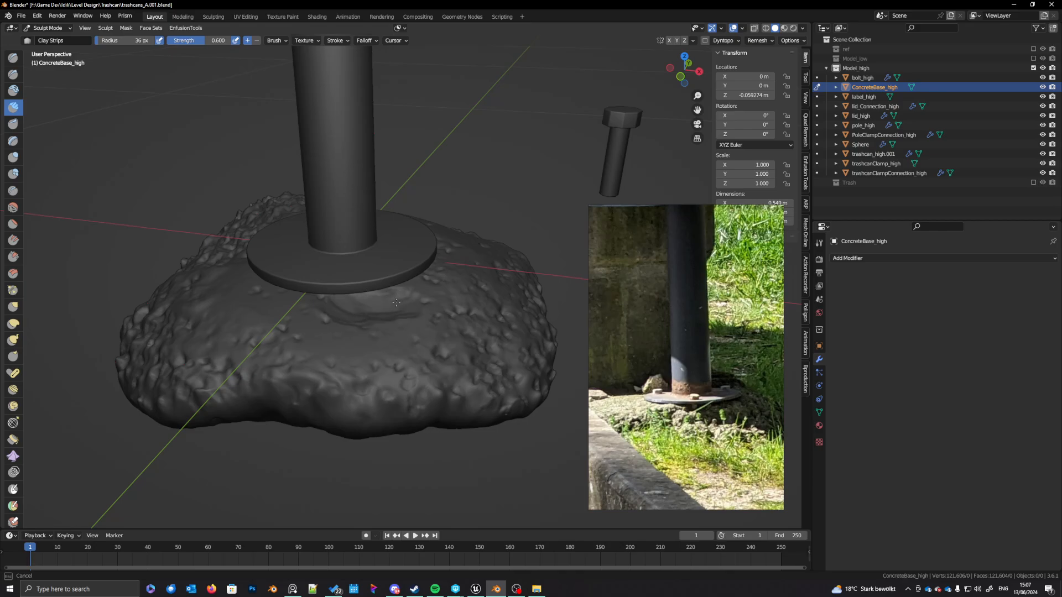
{"action": "left_click_drag", "start_coordinate": [396, 303], "coordinate": [411, 309], "text": "ctrl"}
{"action": "left_click_drag", "start_coordinate": [314, 309], "coordinate": [357, 352]}
{"action": "mouse_move", "coordinate": [361, 335]}
{"action": "left_mouse_down"}
{"action": "mouse_move", "coordinate": [391, 323]}
{"action": "mouse_move", "coordinate": [425, 335]}
{"action": "left_mouse_up"}
{"action": "mouse_move", "coordinate": [351, 346]}
{"action": "left_mouse_down"}
{"action": "mouse_move", "coordinate": [336, 339]}
{"action": "mouse_move", "coordinate": [356, 334]}
{"action": "mouse_move", "coordinate": [338, 326]}
{"action": "mouse_move", "coordinate": [349, 310]}
{"action": "mouse_move", "coordinate": [330, 300]}
{"action": "left_mouse_up"}
{"action": "mouse_move", "coordinate": [368, 339]}
{"action": "middle_mouse_down"}
{"action": "mouse_move", "coordinate": [366, 310]}
{"action": "mouse_move", "coordinate": [354, 354]}
{"action": "middle_mouse_up"}
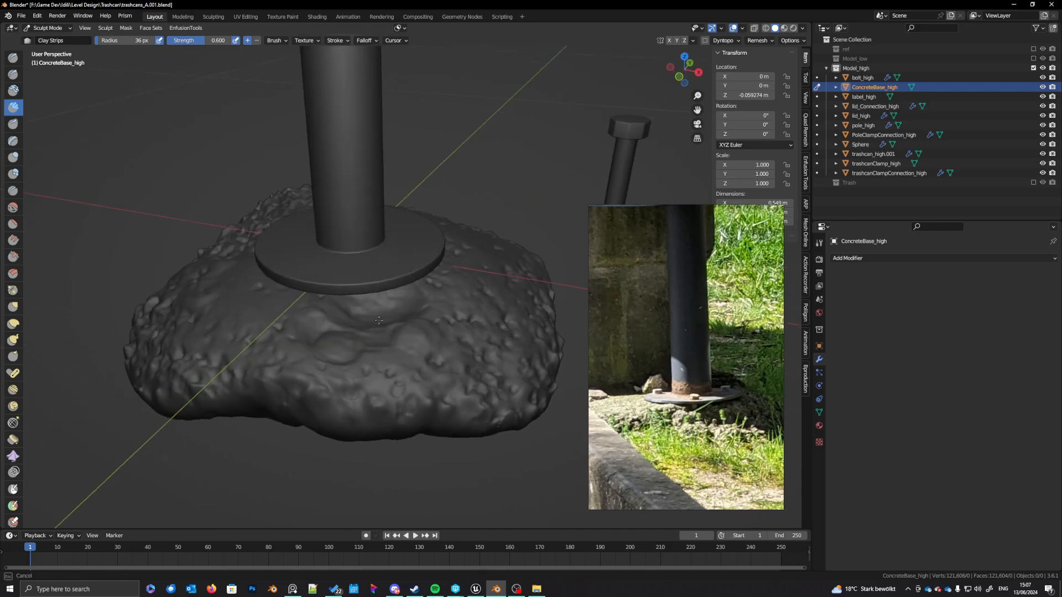
Step: Add pebble texture to the smooth side of the concrete with ClaySmallPebbles at 130 px radius, and set its strength to 0.651
{"action": "left_click", "coordinate": [12, 90]}
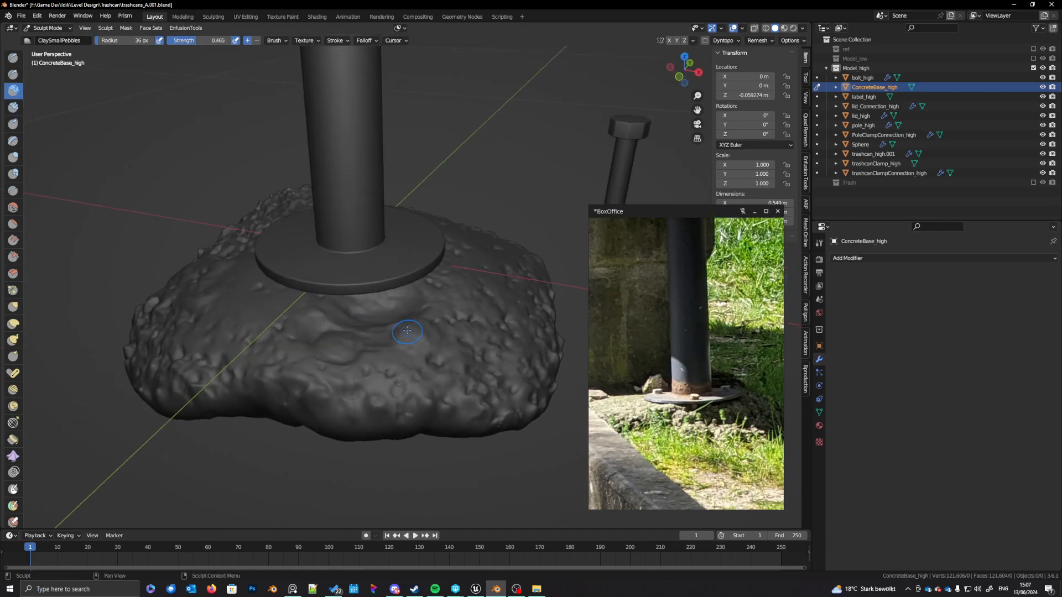
{"action": "key", "text": "f"}
{"action": "left_click", "coordinate": [454, 333]}
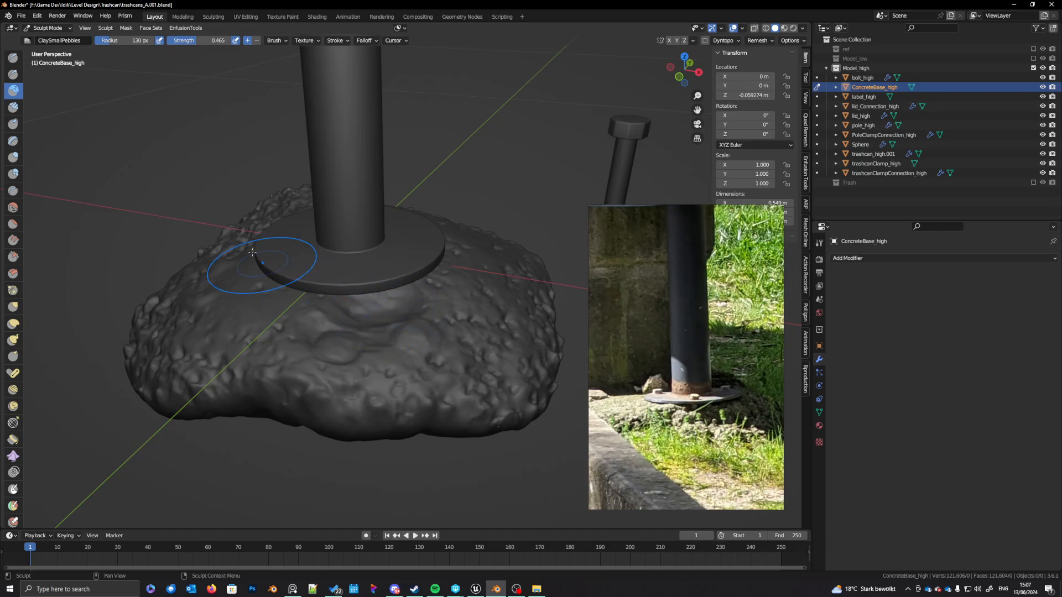
{"action": "key", "text": "shift+f"}
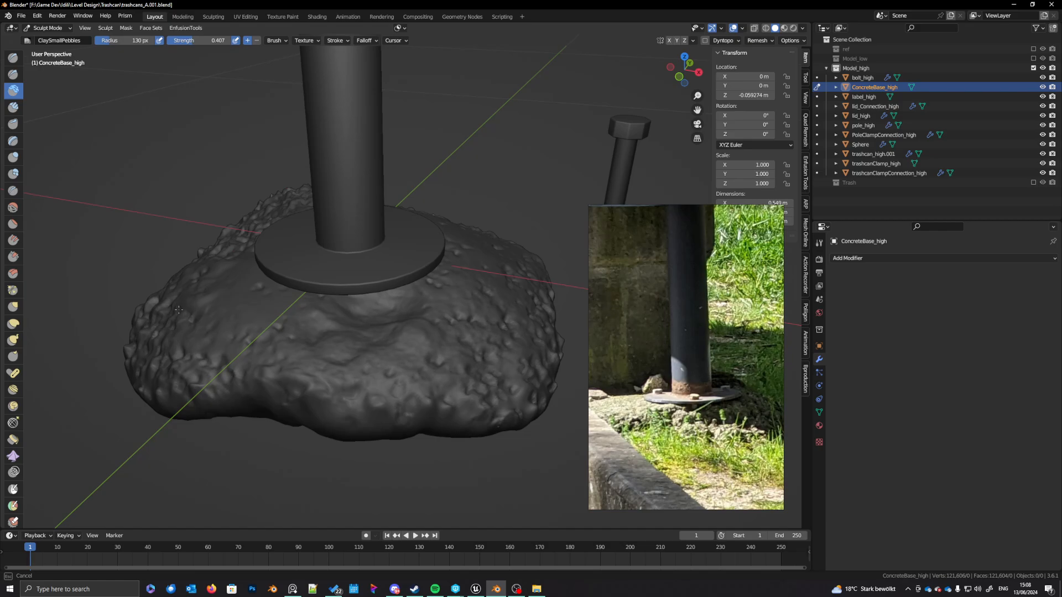
{"action": "left_click_drag", "start_coordinate": [178, 310], "coordinate": [205, 348]}
{"action": "left_click_drag", "start_coordinate": [203, 41], "coordinate": [220, 40]}
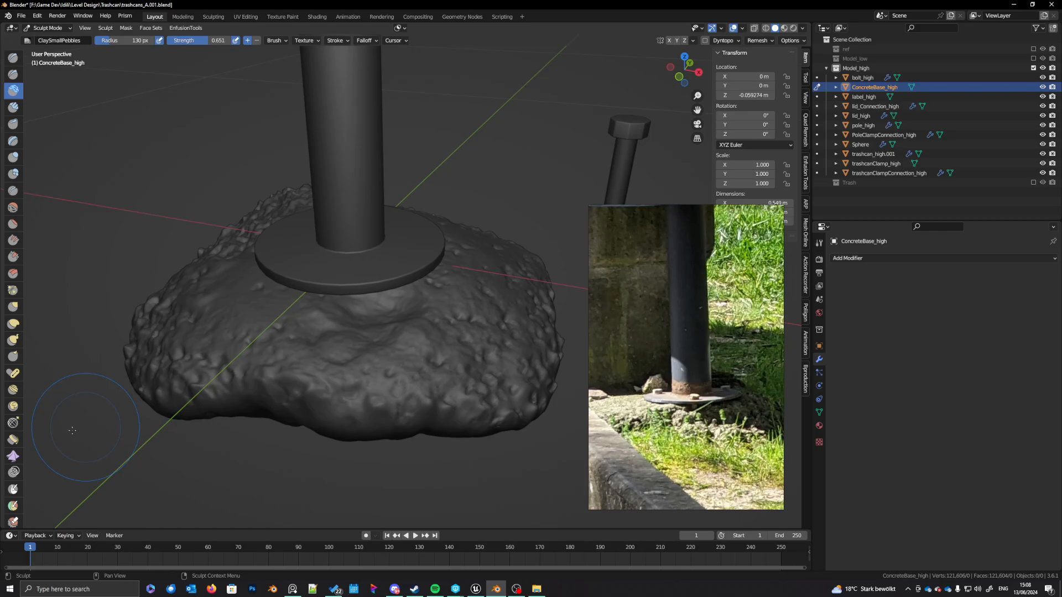
Step: Paint a mask over the hollow beneath the base plate with the Mask brush at 19 px radius and 0.500 strength
{"action": "scroll", "coordinate": [13, 476], "scroll_direction": "down", "scroll_amount": 1}
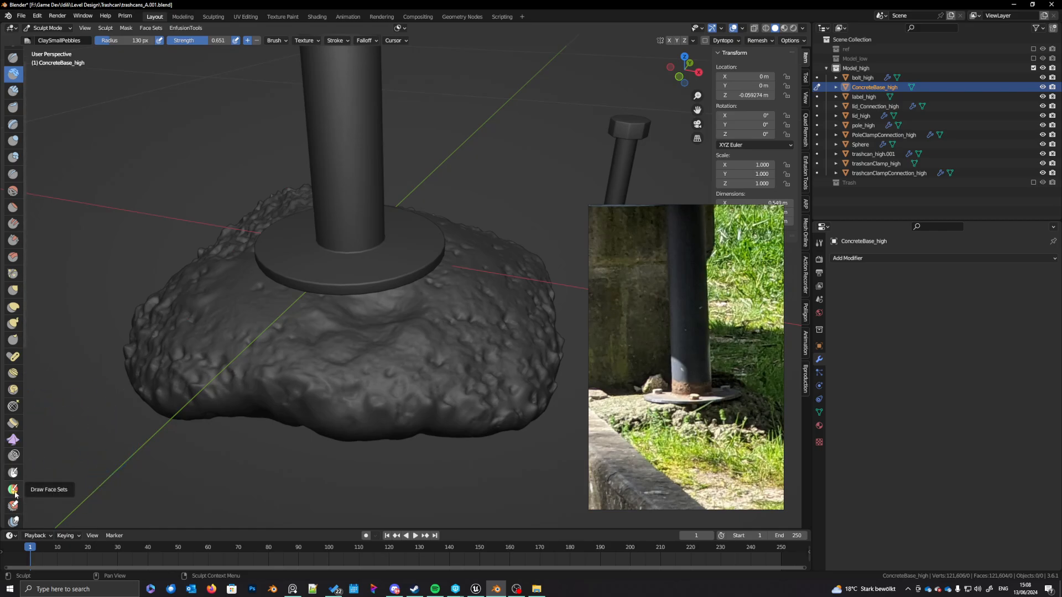
{"action": "left_click", "coordinate": [13, 473]}
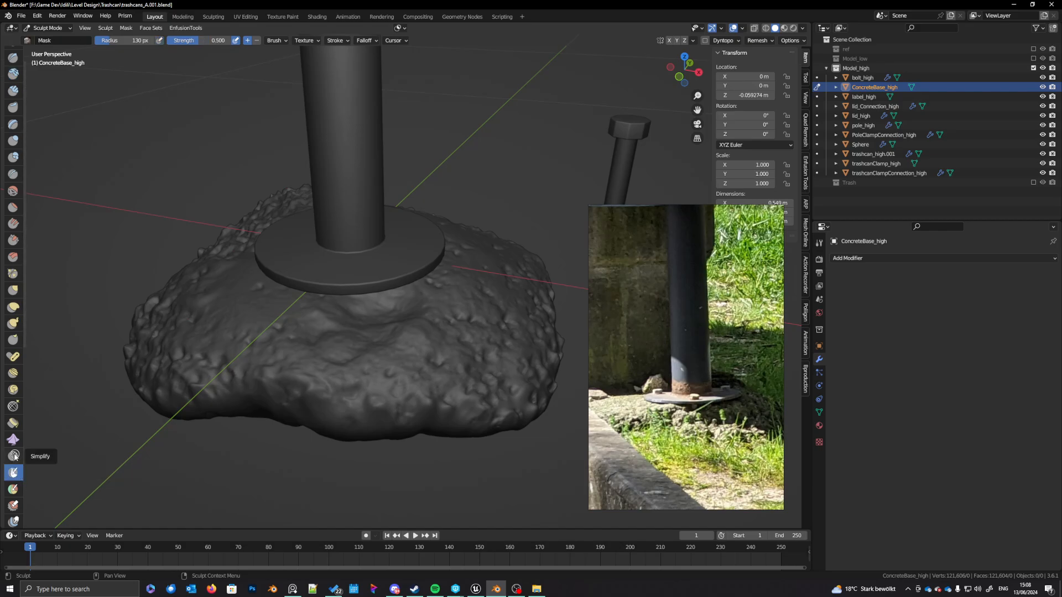
{"action": "key", "text": "f"}
{"action": "left_click", "coordinate": [386, 319]}
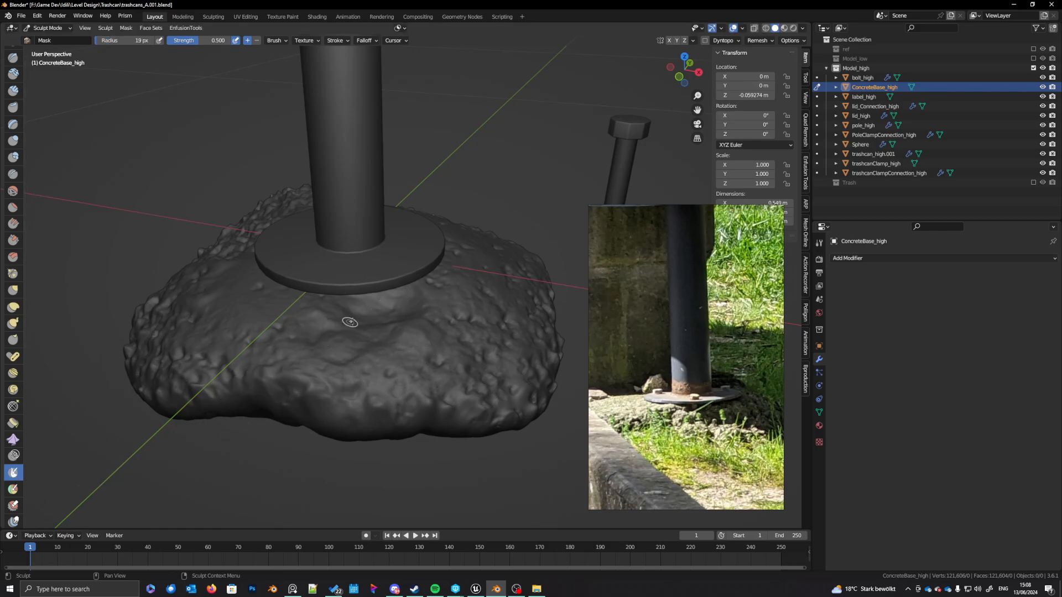
{"action": "left_click_drag", "start_coordinate": [357, 297], "coordinate": [344, 311], "text": "ctrl"}
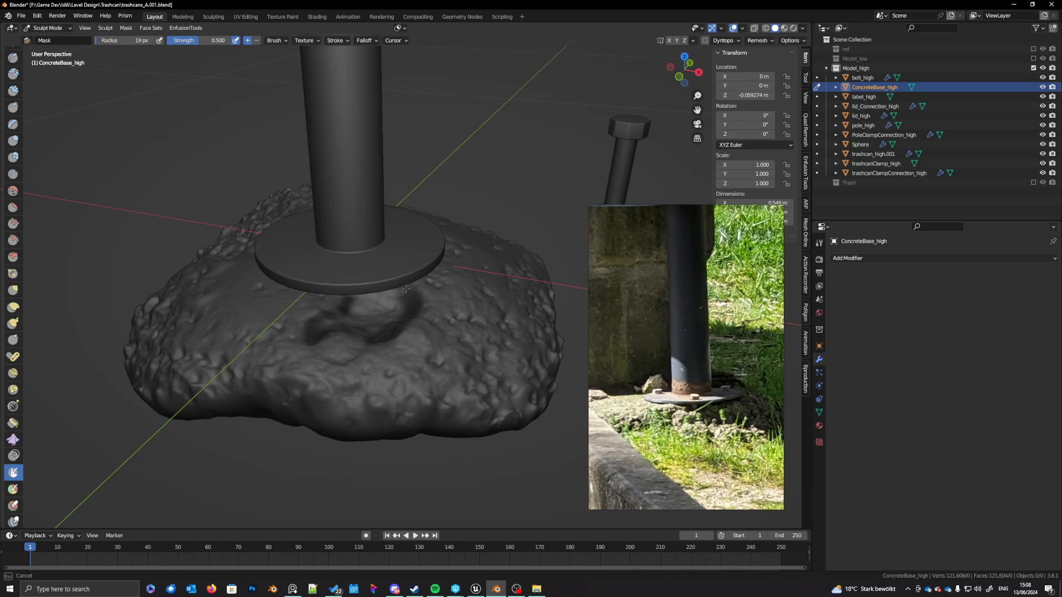
{"action": "left_click_drag", "start_coordinate": [375, 299], "coordinate": [376, 296]}
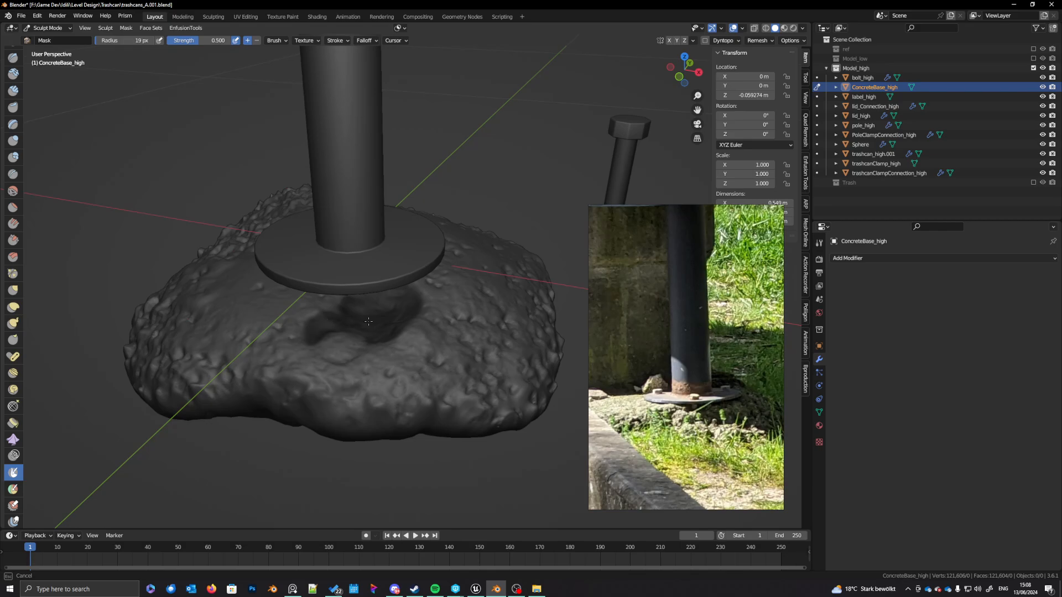
{"action": "left_click_drag", "start_coordinate": [360, 305], "coordinate": [387, 308]}
{"action": "middle_click_drag", "start_coordinate": [386, 308], "coordinate": [379, 360]}
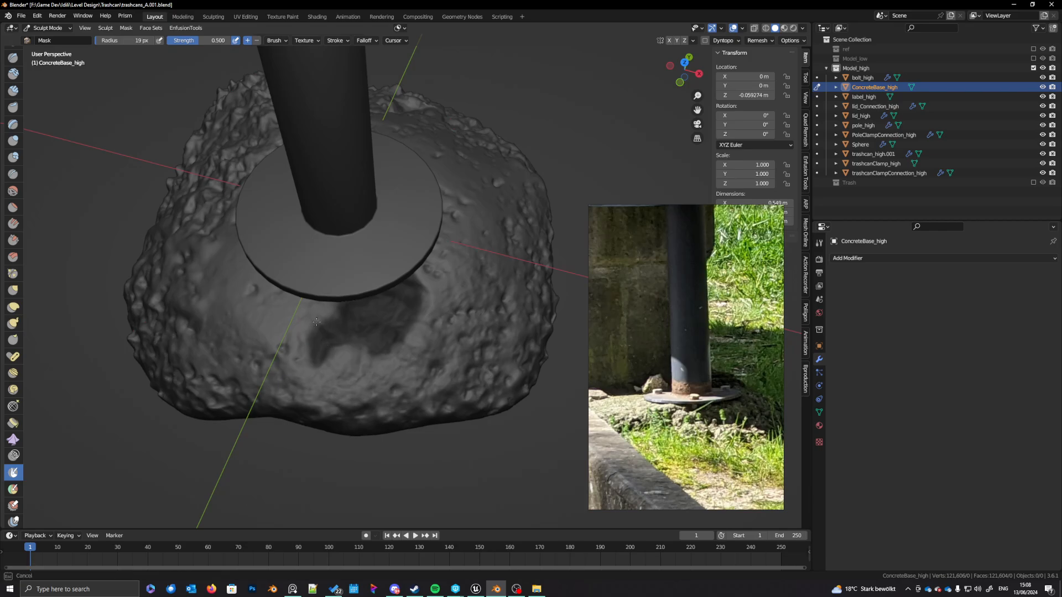
{"action": "key", "text": "b"}
{"action": "key", "text": "Escape"}
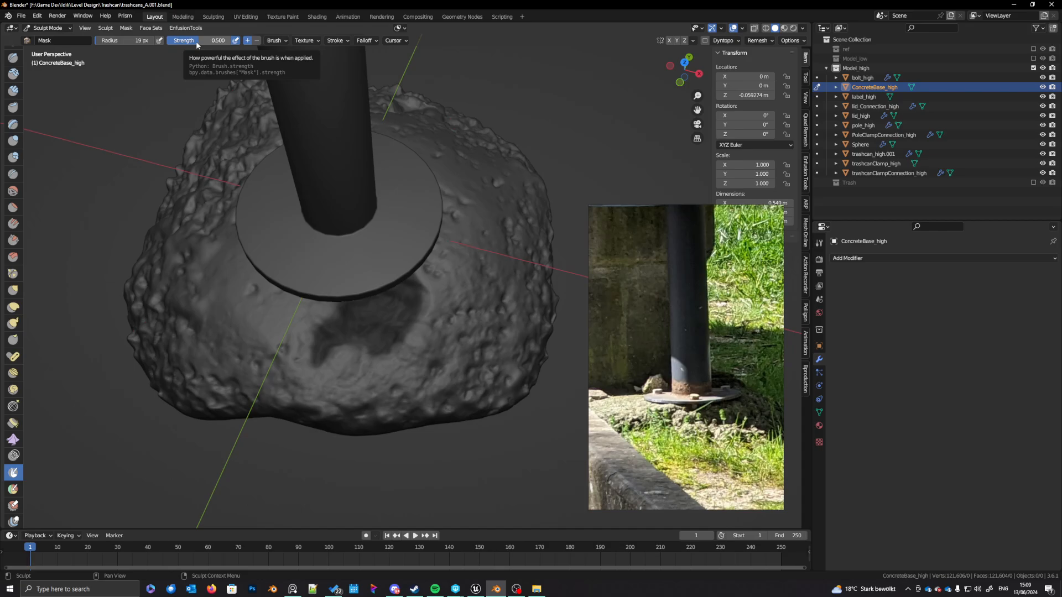
Step: Refine the masked hollow with the Mask brush at 1.000 strength and 8 px radius, and invert the mask
{"action": "left_click_drag", "start_coordinate": [197, 44], "coordinate": [233, 45]}
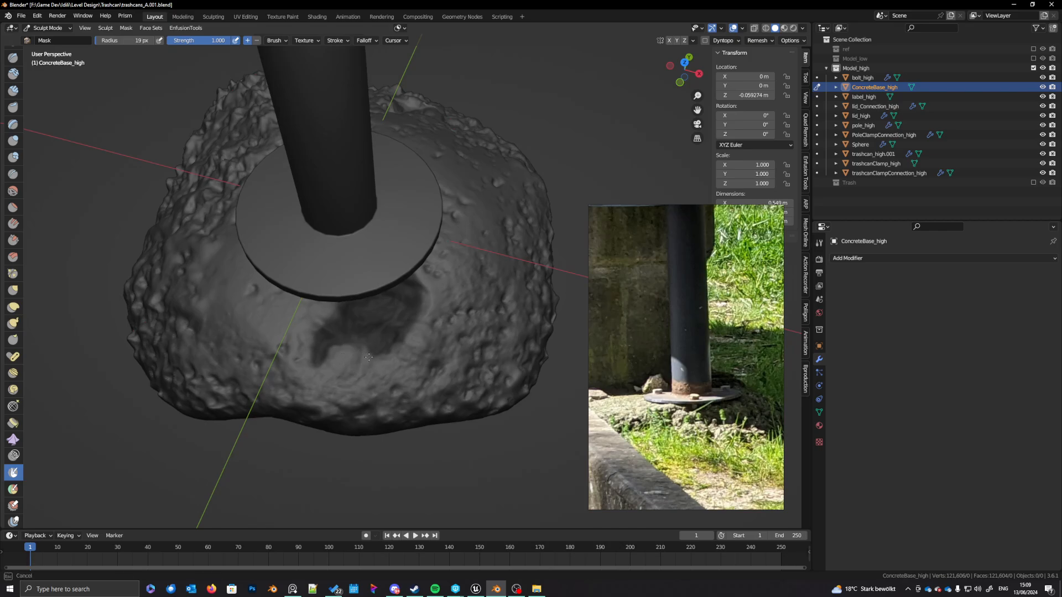
{"action": "key", "text": "f"}
{"action": "left_click", "coordinate": [420, 323]}
{"action": "key", "text": "Escape"}
{"action": "key", "text": "b"}
{"action": "key", "text": "Escape"}
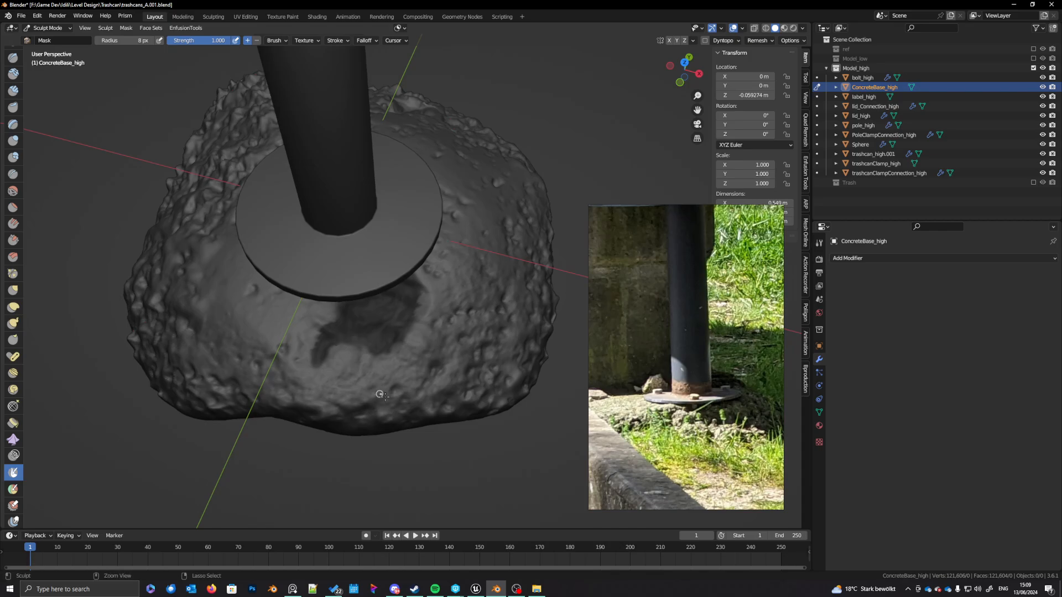
{"action": "left_click", "coordinate": [125, 28]}
{"action": "left_click", "coordinate": [141, 39]}
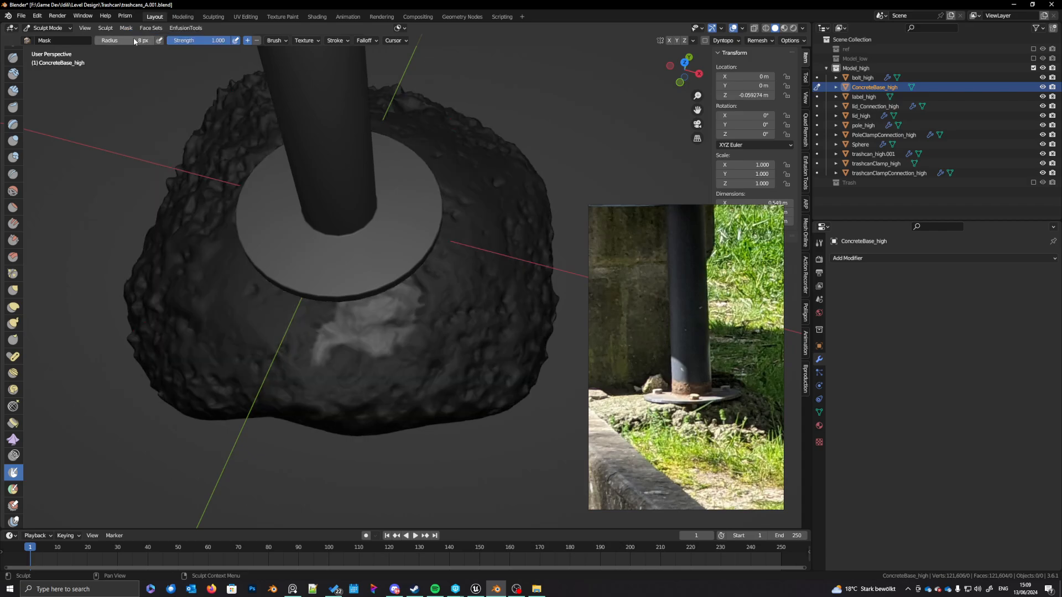
{"action": "left_click", "coordinate": [13, 74]}
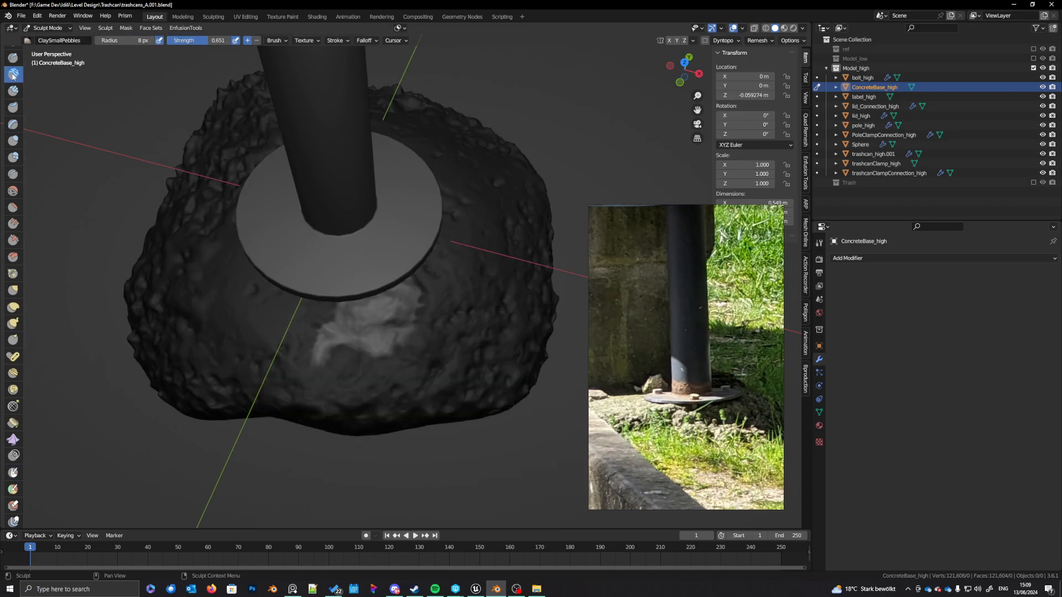
{"action": "left_click", "coordinate": [13, 91]}
{"action": "key", "text": "f"}
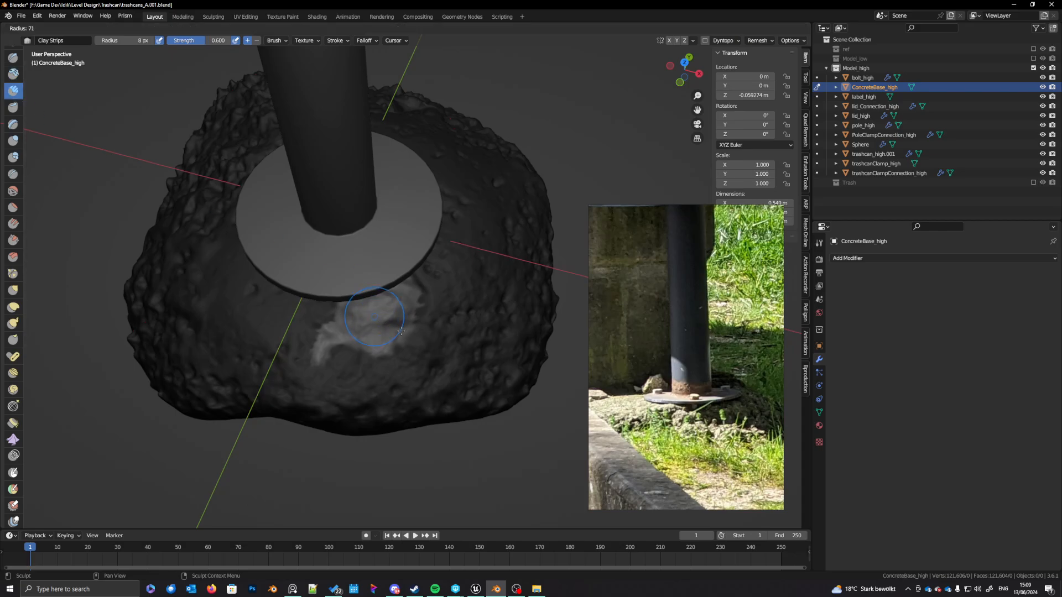
{"action": "left_click", "coordinate": [412, 340]}
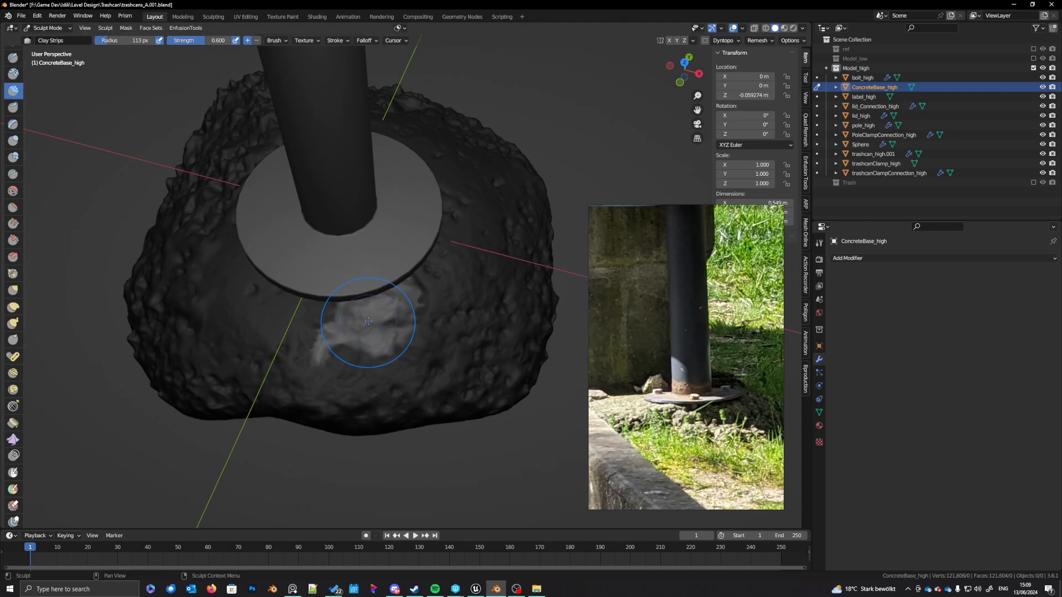
Step: Sculpt dense pebbles into the unmasked hollow with the ClaySmallPebbles brush at 255 px radius and 0.651 strength
{"action": "left_click", "coordinate": [819, 242]}
{"action": "left_click", "coordinate": [12, 74]}
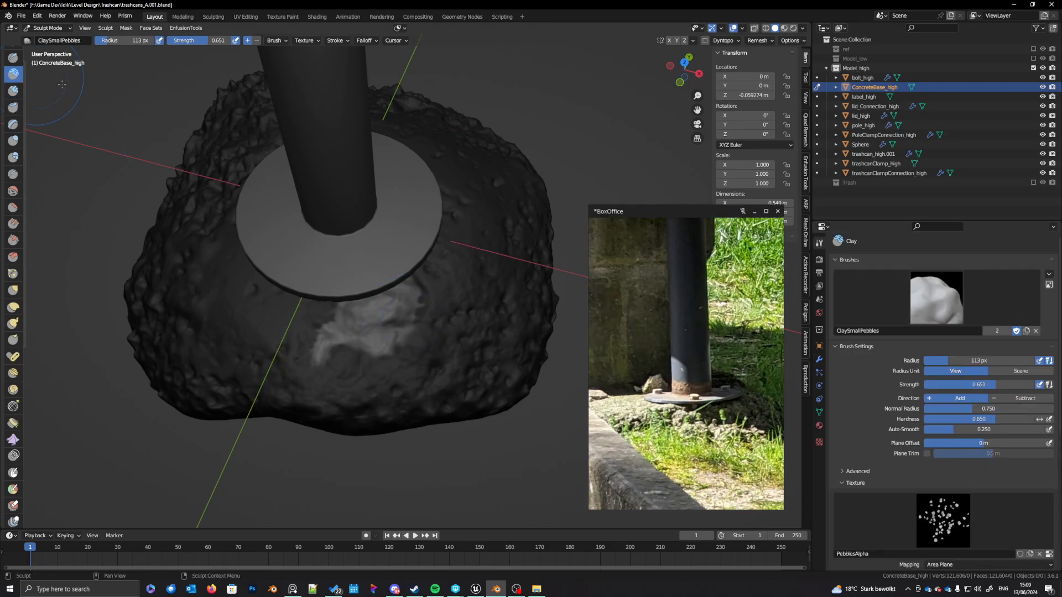
{"action": "key", "text": "f"}
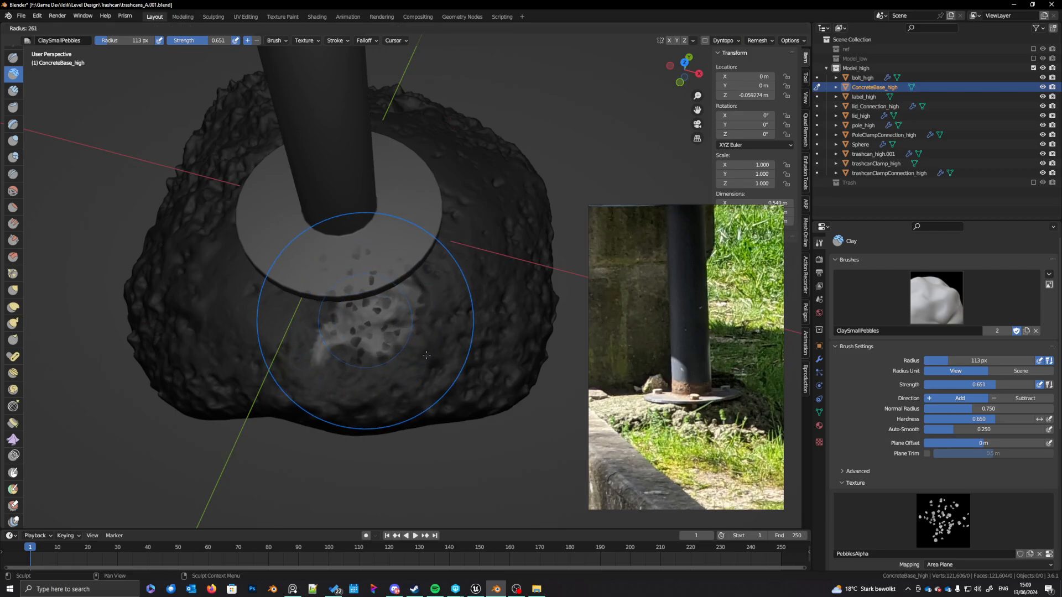
{"action": "left_click", "coordinate": [403, 404]}
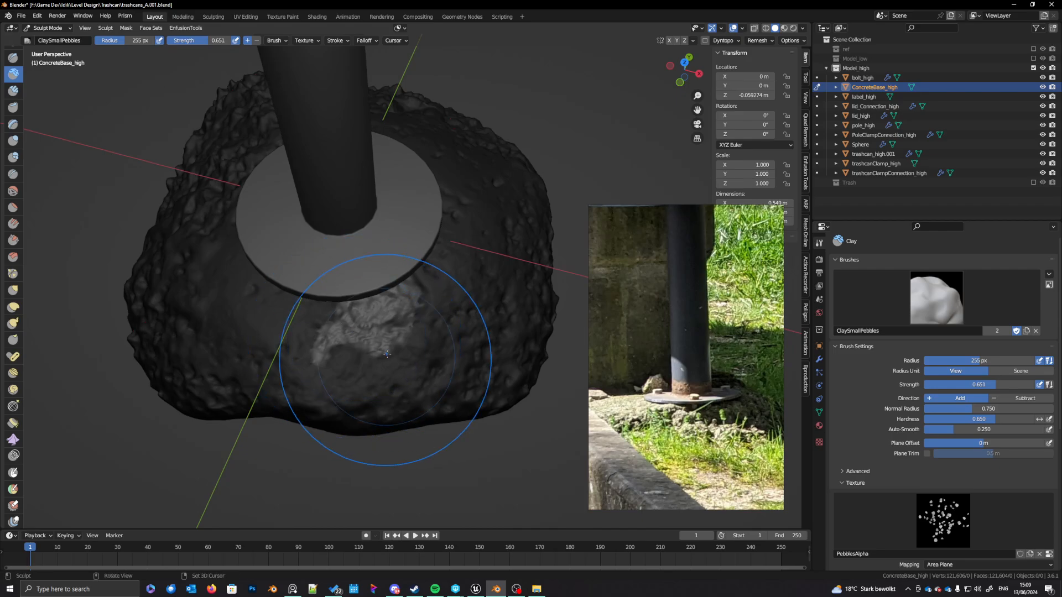
{"action": "middle_click_drag", "start_coordinate": [386, 388], "coordinate": [392, 334]}
{"action": "mouse_move", "coordinate": [393, 334]}
{"action": "left_mouse_down"}
{"action": "mouse_move", "coordinate": [392, 310]}
{"action": "mouse_move", "coordinate": [302, 351]}
{"action": "left_mouse_up"}
{"action": "left_click_drag", "start_coordinate": [446, 281], "coordinate": [421, 381]}
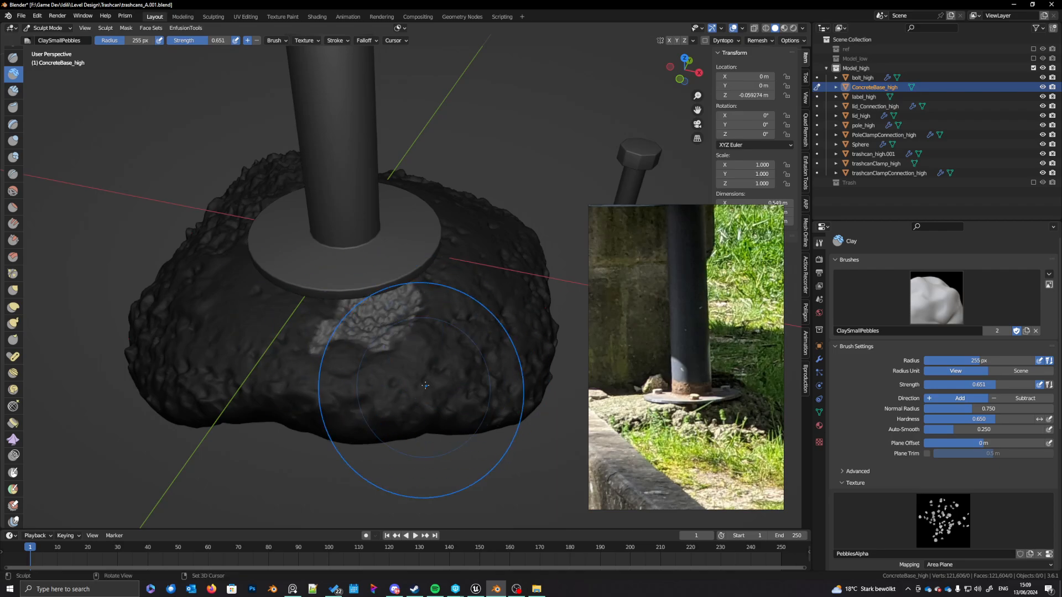
Step: Clear the mask from the concrete base and set the ClaySmallPebbles radius to 211 px
{"action": "mouse_move", "coordinate": [421, 389]}
{"action": "middle_mouse_down"}
{"action": "mouse_move", "coordinate": [421, 353]}
{"action": "mouse_move", "coordinate": [424, 419]}
{"action": "mouse_move", "coordinate": [437, 350]}
{"action": "mouse_move", "coordinate": [427, 382]}
{"action": "middle_mouse_up"}
{"action": "left_click", "coordinate": [130, 30]}
{"action": "left_click", "coordinate": [139, 57]}
{"action": "key", "text": "f"}
{"action": "left_click", "coordinate": [397, 349]}
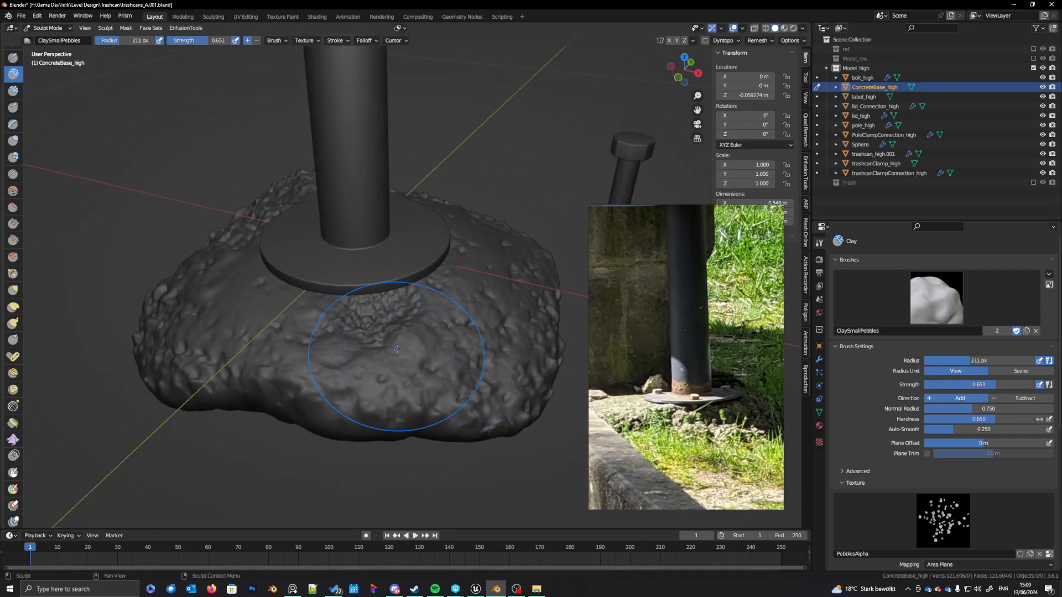
Step: Build up the concrete rim around the pebbled hollow with Clay Strips, reducing the brush radius from 47 px to 14 px
{"action": "mouse_move", "coordinate": [398, 349]}
{"action": "middle_mouse_down"}
{"action": "mouse_move", "coordinate": [396, 321]}
{"action": "mouse_move", "coordinate": [403, 334]}
{"action": "middle_mouse_up"}
{"action": "left_click", "coordinate": [14, 94]}
{"action": "key", "text": "f"}
{"action": "left_click", "coordinate": [247, 331]}
{"action": "middle_click_drag", "start_coordinate": [247, 330], "coordinate": [337, 310]}
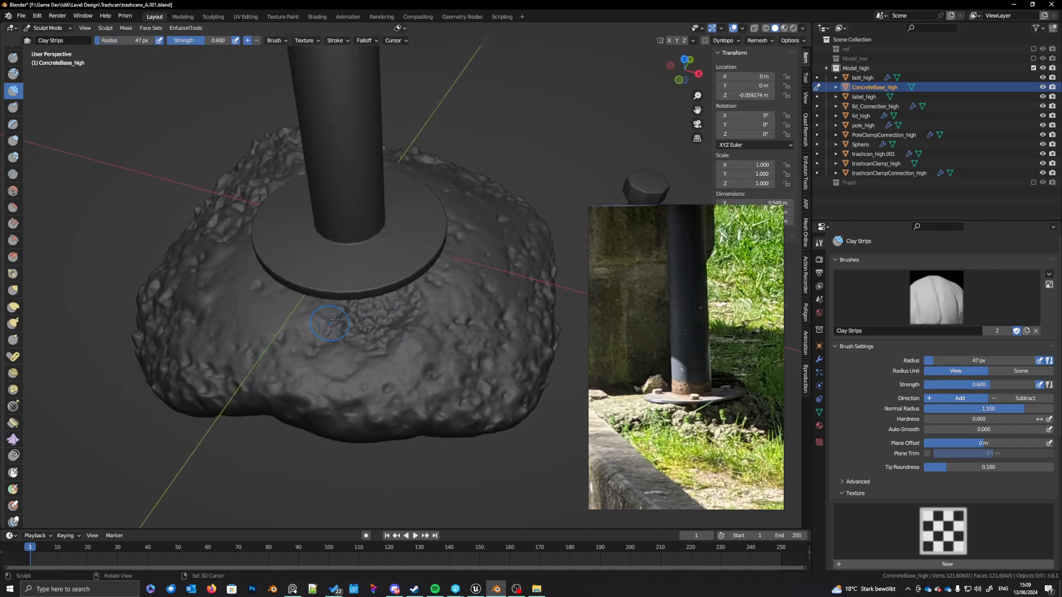
{"action": "key", "text": "f"}
{"action": "left_click", "coordinate": [323, 308]}
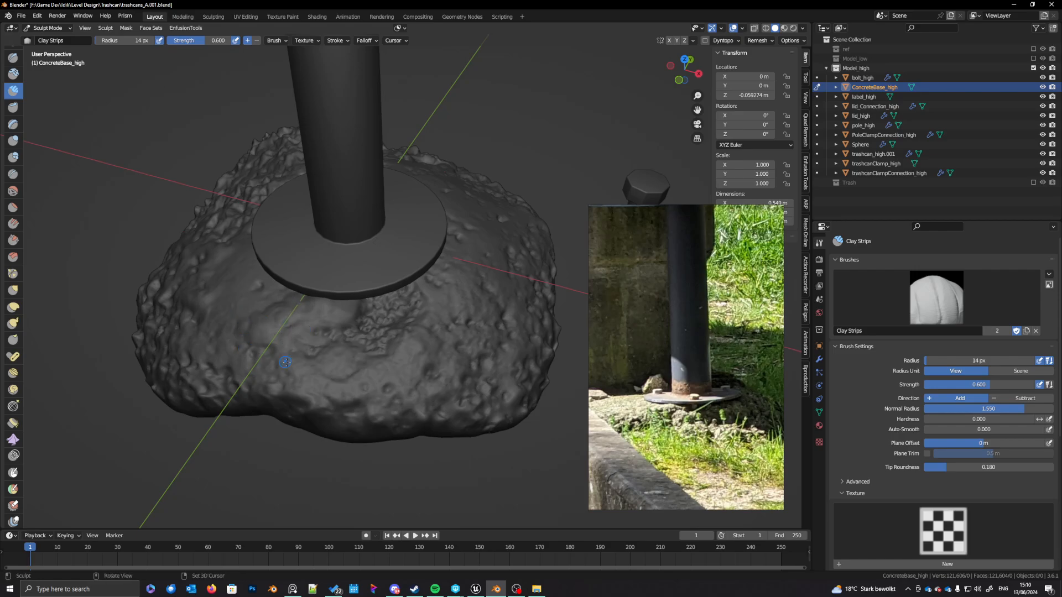
{"action": "middle_click_drag", "start_coordinate": [280, 360], "coordinate": [327, 353]}
{"action": "middle_click_drag", "start_coordinate": [388, 303], "coordinate": [351, 323]}
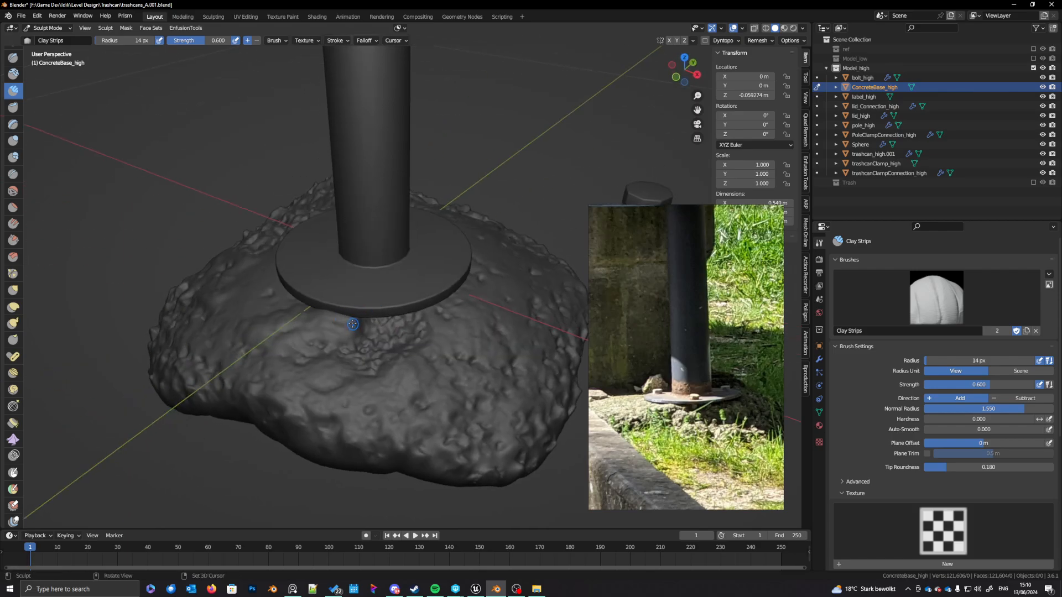
{"action": "mouse_move", "coordinate": [310, 304]}
{"action": "middle_mouse_down"}
{"action": "mouse_move", "coordinate": [365, 292]}
{"action": "mouse_move", "coordinate": [335, 325]}
{"action": "mouse_move", "coordinate": [329, 311]}
{"action": "middle_mouse_up"}
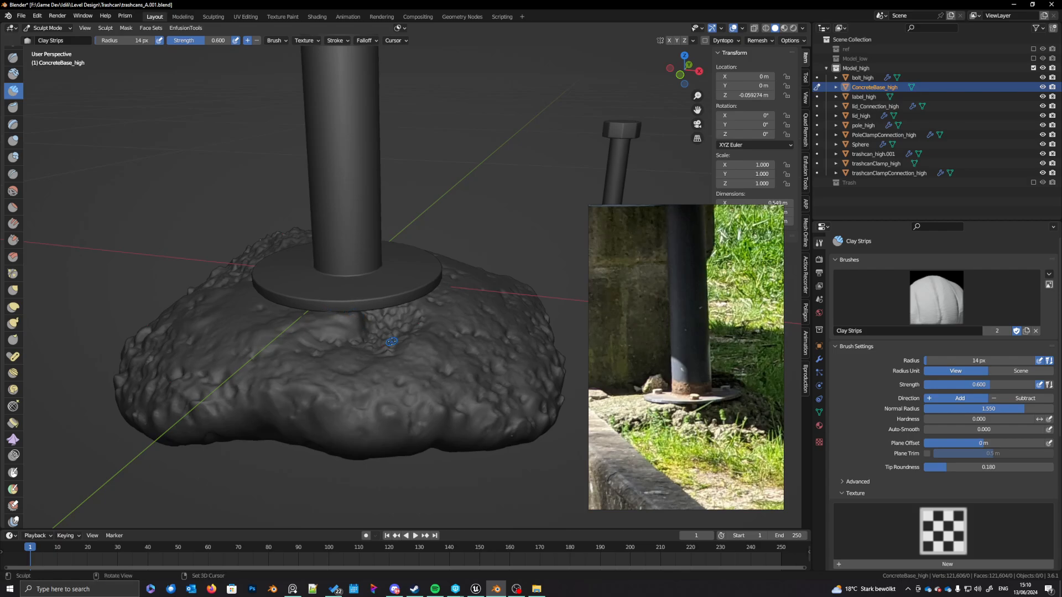
{"action": "mouse_move", "coordinate": [391, 341]}
{"action": "middle_mouse_down"}
{"action": "mouse_move", "coordinate": [373, 329]}
{"action": "mouse_move", "coordinate": [378, 343]}
{"action": "middle_mouse_up"}
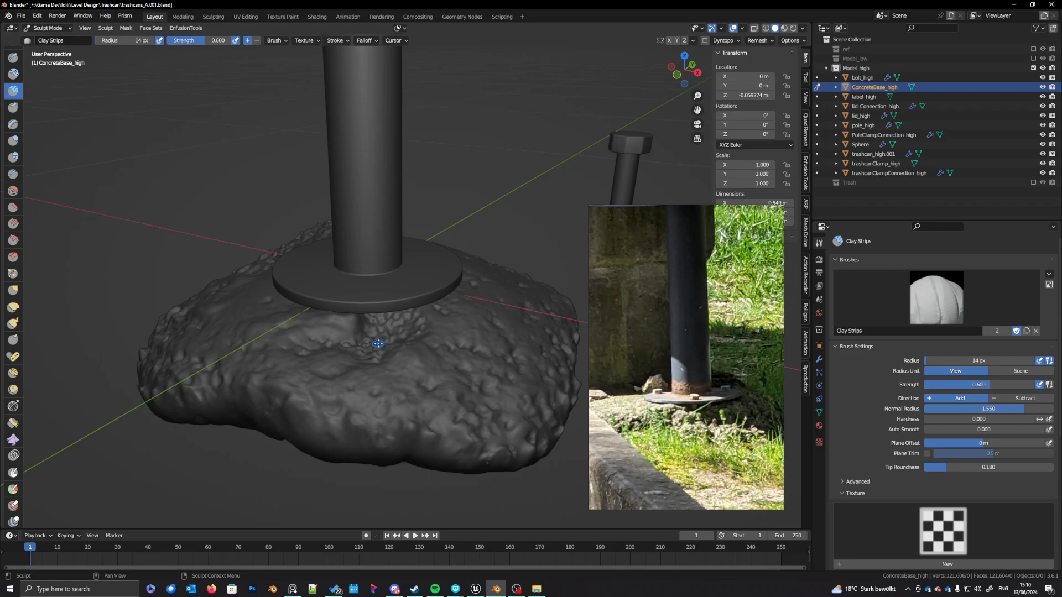
Step: Sculpt small irregular ridges into the concrete around the pebbled hollow with Clay Strips, reducing the brush radius to 8 px
{"action": "middle_click_drag", "start_coordinate": [374, 347], "coordinate": [360, 384]}
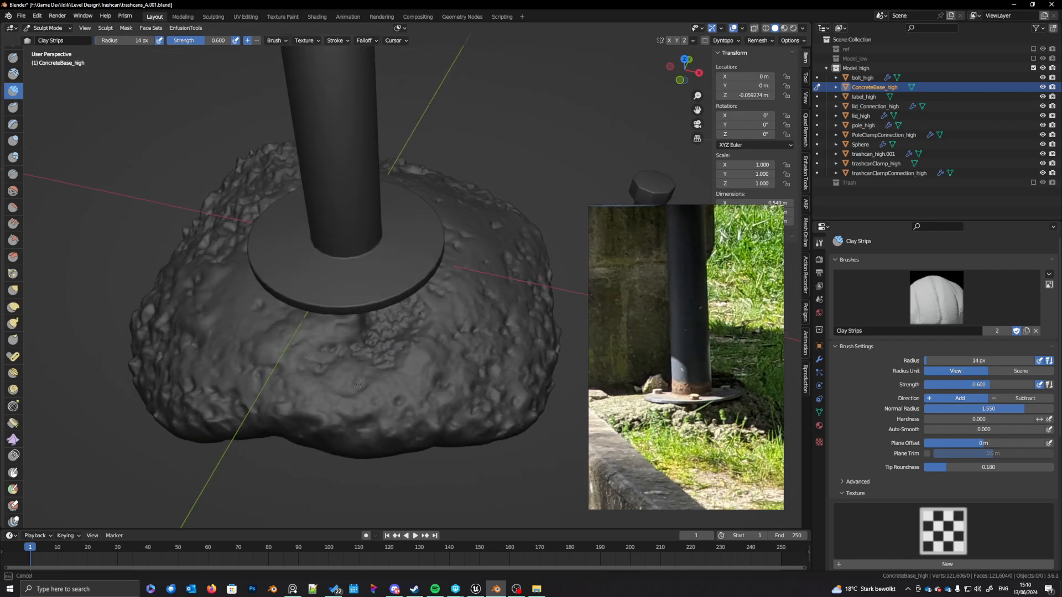
{"action": "left_click_drag", "start_coordinate": [334, 390], "coordinate": [318, 380], "text": "ctrl"}
{"action": "left_click_drag", "start_coordinate": [433, 371], "coordinate": [466, 376]}
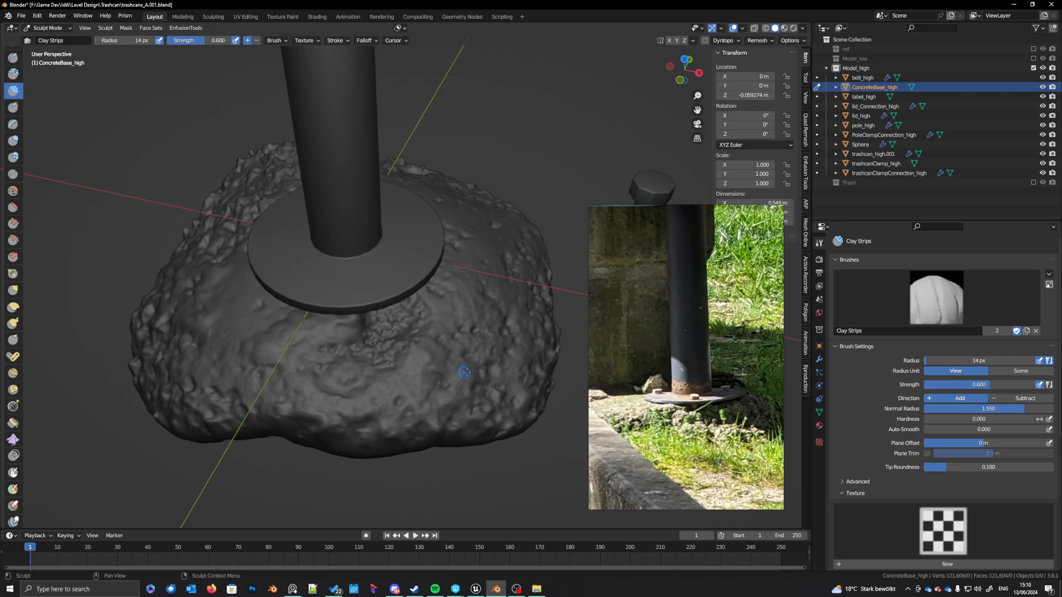
{"action": "mouse_move", "coordinate": [478, 430]}
{"action": "left_mouse_down"}
{"action": "mouse_move", "coordinate": [474, 418]}
{"action": "mouse_move", "coordinate": [459, 431]}
{"action": "left_mouse_up"}
{"action": "key", "text": "f"}
{"action": "left_click", "coordinate": [472, 431]}
{"action": "left_click_drag", "start_coordinate": [429, 430], "coordinate": [409, 435]}
{"action": "left_click_drag", "start_coordinate": [252, 344], "coordinate": [267, 365]}
Step: Roughen the smooth concrete between the pebbled hollow and the coarse edge with Clay Strips at 17 px radius
{"action": "key", "text": "f"}
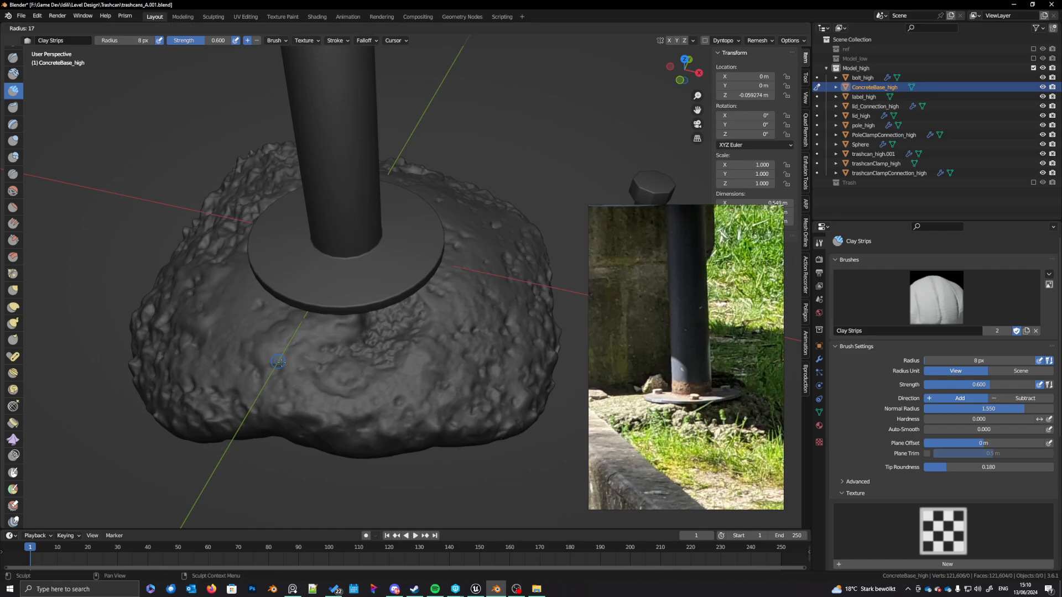
{"action": "left_click", "coordinate": [266, 360]}
{"action": "mouse_move", "coordinate": [266, 360]}
{"action": "left_mouse_down"}
{"action": "mouse_move", "coordinate": [331, 343]}
{"action": "mouse_move", "coordinate": [326, 333]}
{"action": "left_mouse_up"}
{"action": "mouse_move", "coordinate": [238, 339]}
{"action": "left_mouse_down"}
{"action": "mouse_move", "coordinate": [200, 313]}
{"action": "mouse_move", "coordinate": [209, 278]}
{"action": "left_mouse_up"}
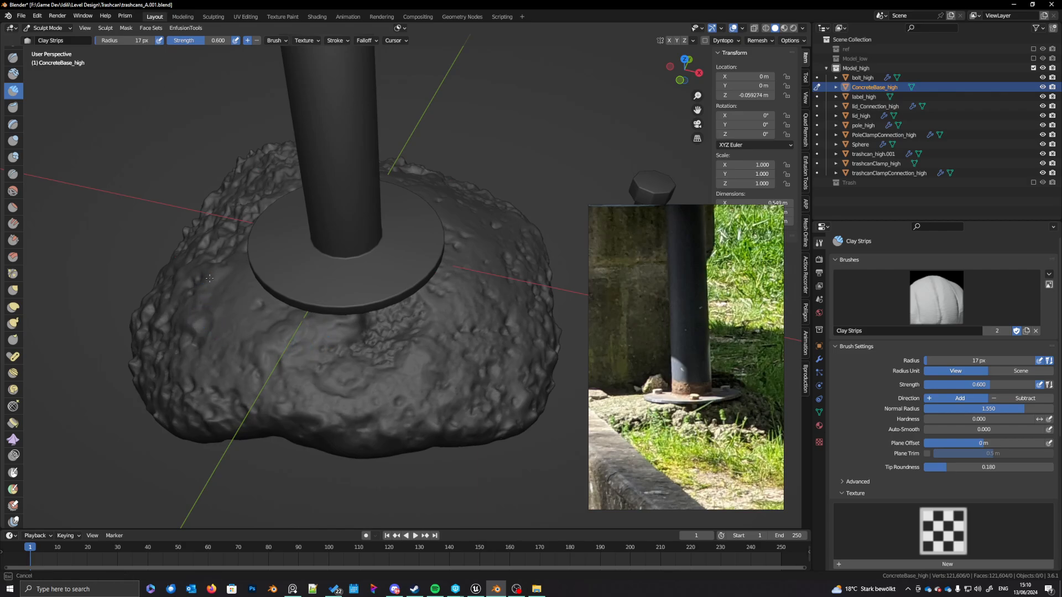
{"action": "left_click_drag", "start_coordinate": [194, 318], "coordinate": [203, 344]}
Step: Swell the bumps on the coarse side of the concrete base with the Inflate/Deflate brush at 46 px radius and 0.500 strength
{"action": "middle_click_drag", "start_coordinate": [221, 266], "coordinate": [332, 227]}
{"action": "scroll", "coordinate": [249, 254], "scroll_direction": "up", "scroll_amount": 5}
{"action": "mouse_move", "coordinate": [194, 244]}
{"action": "middle_mouse_down", "text": "shift"}
{"action": "mouse_move", "coordinate": [390, 345]}
{"action": "mouse_move", "coordinate": [387, 302]}
{"action": "mouse_move", "coordinate": [451, 274]}
{"action": "mouse_move", "coordinate": [510, 273]}
{"action": "mouse_move", "coordinate": [420, 327]}
{"action": "middle_mouse_up", "text": "shift"}
{"action": "scroll", "coordinate": [390, 345], "scroll_direction": "down", "scroll_amount": 5}
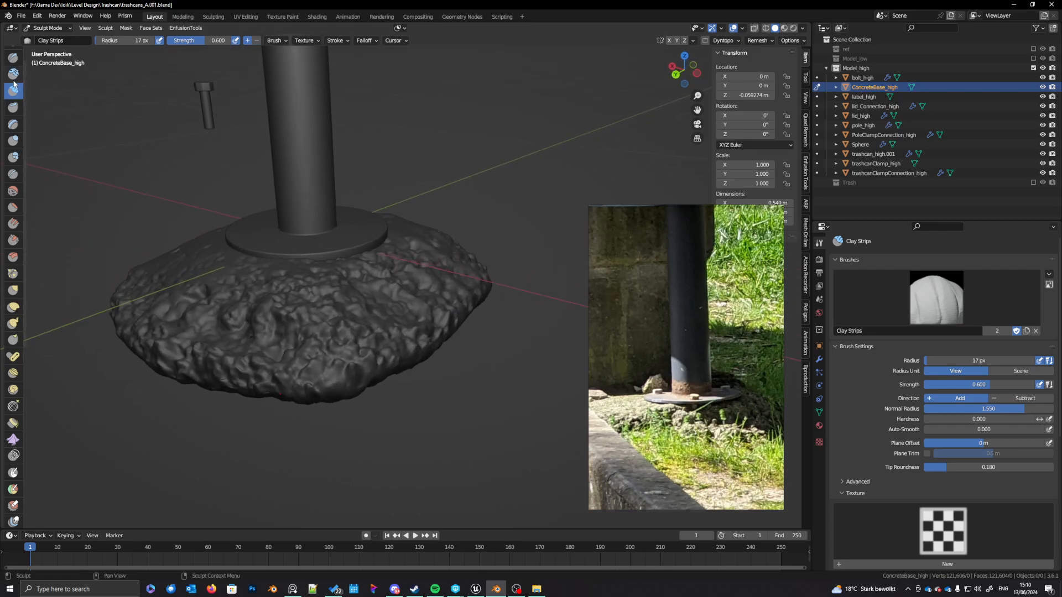
{"action": "left_click", "coordinate": [13, 140]}
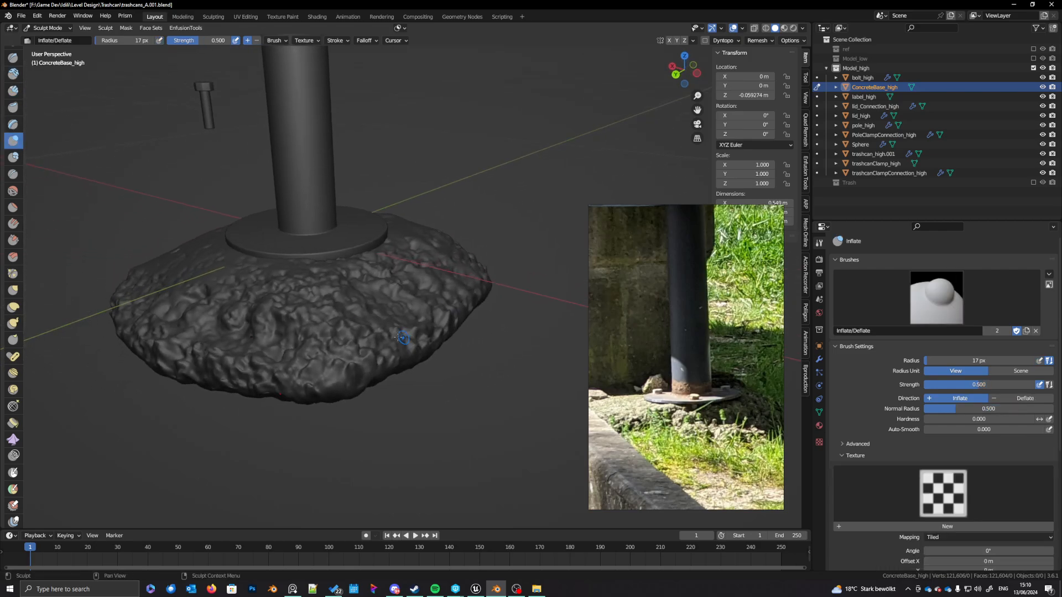
{"action": "mouse_move", "coordinate": [404, 338]}
{"action": "middle_mouse_down"}
{"action": "mouse_move", "coordinate": [356, 379]}
{"action": "mouse_move", "coordinate": [363, 397]}
{"action": "middle_mouse_up"}
{"action": "left_click_drag", "start_coordinate": [322, 394], "coordinate": [376, 385]}
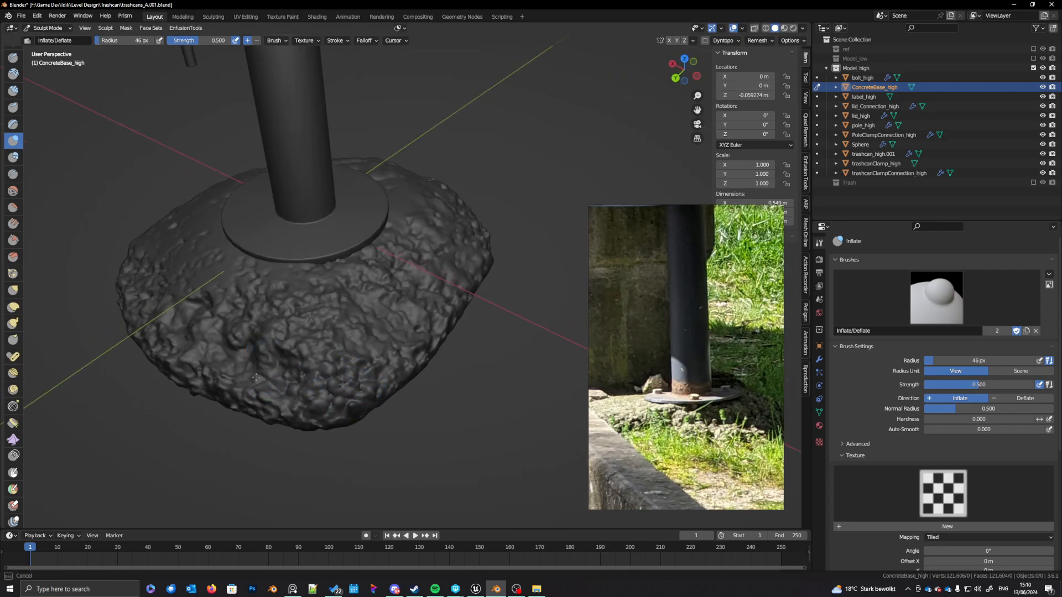
{"action": "mouse_move", "coordinate": [237, 337]}
{"action": "left_mouse_down"}
{"action": "mouse_move", "coordinate": [321, 337]}
{"action": "mouse_move", "coordinate": [345, 310]}
{"action": "mouse_move", "coordinate": [371, 359]}
{"action": "mouse_move", "coordinate": [365, 390]}
{"action": "left_mouse_up"}
{"action": "left_click_drag", "start_coordinate": [366, 392], "coordinate": [338, 406]}
Step: Continue inflating the bumps across the adjacent side and outer edge of the concrete base at 46 px radius
{"action": "middle_click_drag", "start_coordinate": [313, 404], "coordinate": [249, 411]}
{"action": "middle_click_drag", "start_coordinate": [427, 421], "coordinate": [303, 422], "text": "shift"}
{"action": "mouse_move", "coordinate": [303, 422]}
{"action": "left_mouse_down"}
{"action": "mouse_move", "coordinate": [308, 360]}
{"action": "mouse_move", "coordinate": [244, 310]}
{"action": "mouse_move", "coordinate": [310, 327]}
{"action": "mouse_move", "coordinate": [380, 319]}
{"action": "left_mouse_up"}
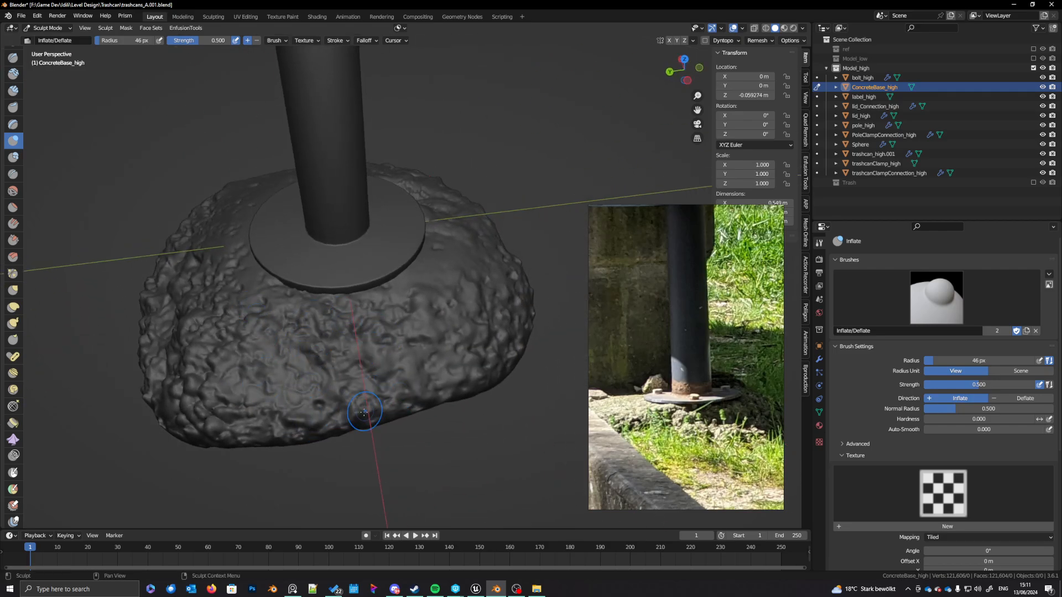
{"action": "left_click_drag", "start_coordinate": [504, 322], "coordinate": [508, 281]}
Step: Inflate the bumps on the concrete edge beside the pebbled hollow with the brush radius set to 45 px
{"action": "middle_click_drag", "start_coordinate": [508, 281], "coordinate": [423, 293]}
{"action": "scroll", "coordinate": [424, 293], "scroll_direction": "down", "scroll_amount": 3}
{"action": "mouse_move", "coordinate": [424, 293]}
{"action": "middle_mouse_down", "text": "shift"}
{"action": "mouse_move", "coordinate": [323, 307]}
{"action": "mouse_move", "coordinate": [369, 322]}
{"action": "middle_mouse_up", "text": "shift"}
{"action": "scroll", "coordinate": [336, 317], "scroll_direction": "up", "scroll_amount": 3}
{"action": "key", "text": "f"}
{"action": "left_click", "coordinate": [343, 318]}
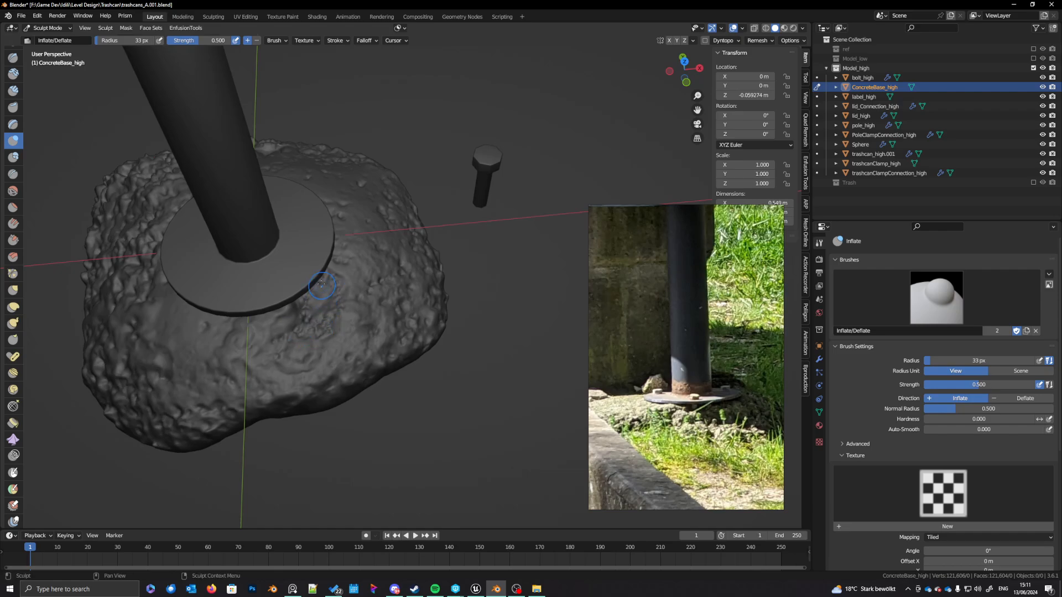
{"action": "middle_click_drag", "start_coordinate": [443, 339], "coordinate": [413, 319]}
{"action": "key", "text": "f"}
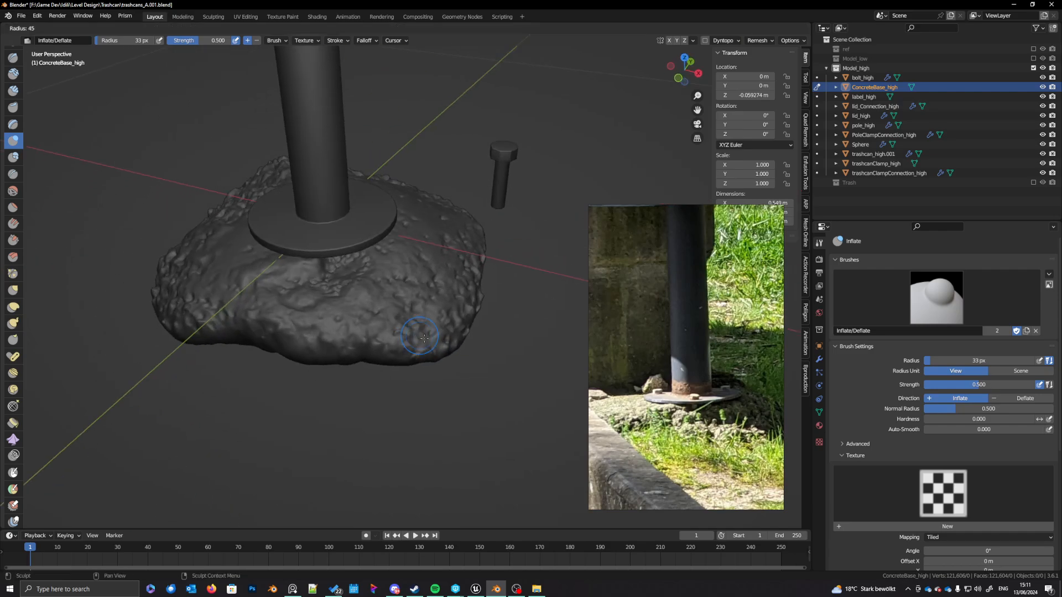
{"action": "left_click", "coordinate": [447, 335]}
{"action": "left_click_drag", "start_coordinate": [451, 333], "coordinate": [447, 298]}
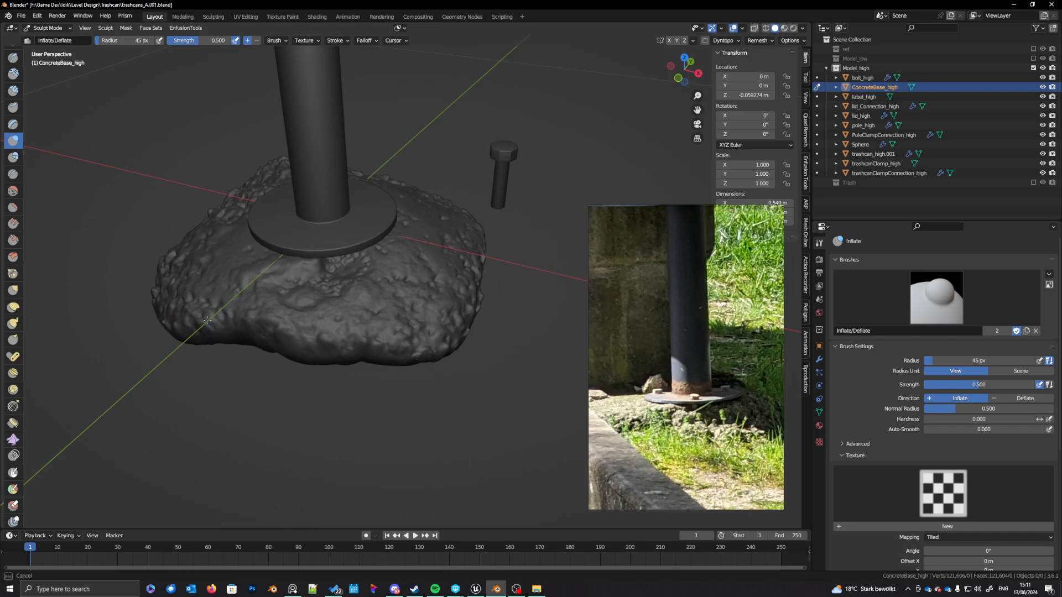
Step: Puff up the remaining bumps along the lower coarse side of the concrete base with Inflate/Deflate at 45 px radius
{"action": "mouse_move", "coordinate": [184, 300]}
{"action": "middle_mouse_down"}
{"action": "mouse_move", "coordinate": [348, 343]}
{"action": "mouse_move", "coordinate": [307, 360]}
{"action": "mouse_move", "coordinate": [301, 404]}
{"action": "middle_mouse_up"}
{"action": "left_click_drag", "start_coordinate": [320, 368], "coordinate": [315, 374]}
{"action": "middle_click_drag", "start_coordinate": [344, 331], "coordinate": [386, 356]}
{"action": "mouse_move", "coordinate": [411, 295]}
{"action": "middle_mouse_down"}
{"action": "mouse_move", "coordinate": [346, 331]}
{"action": "mouse_move", "coordinate": [409, 346]}
{"action": "mouse_move", "coordinate": [427, 378]}
{"action": "middle_mouse_up"}
{"action": "left_click_drag", "start_coordinate": [383, 351], "coordinate": [371, 338]}
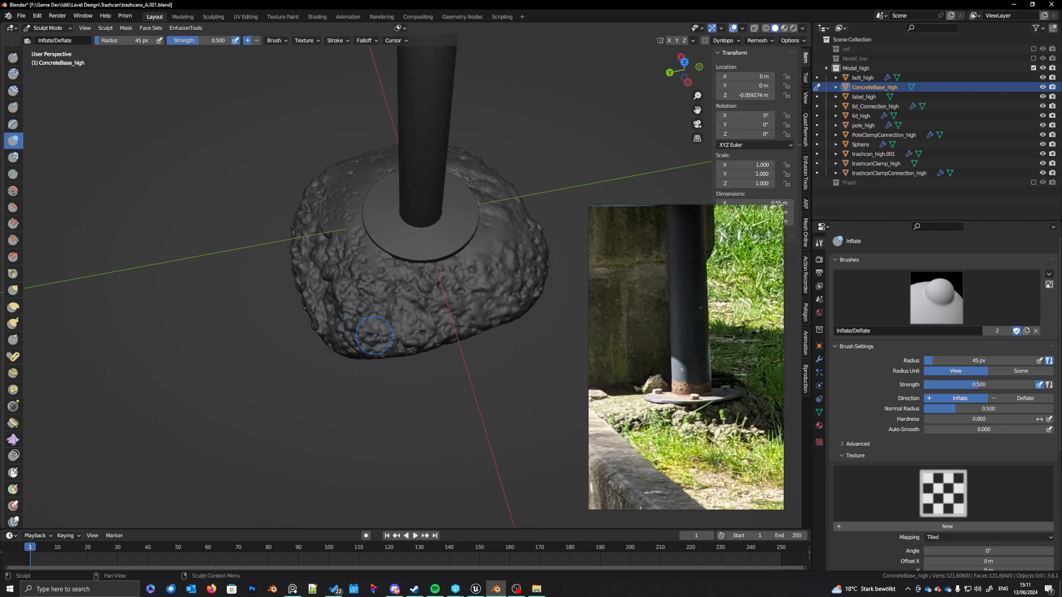
Step: Carve crevices between the lumps on the coarse side with Draw Sharp in Subtract mode, 0.423 strength, reducing the radius to 18 px
{"action": "mouse_move", "coordinate": [418, 347]}
{"action": "middle_mouse_down"}
{"action": "mouse_move", "coordinate": [439, 309]}
{"action": "mouse_move", "coordinate": [437, 277]}
{"action": "mouse_move", "coordinate": [433, 322]}
{"action": "middle_mouse_up"}
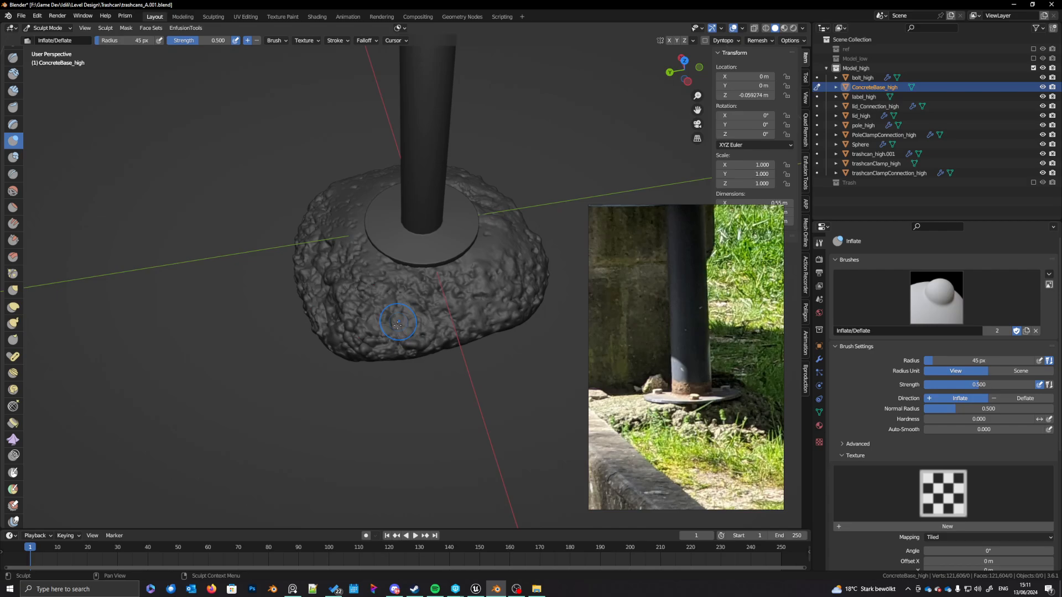
{"action": "scroll", "coordinate": [357, 334], "scroll_direction": "up", "scroll_amount": 3}
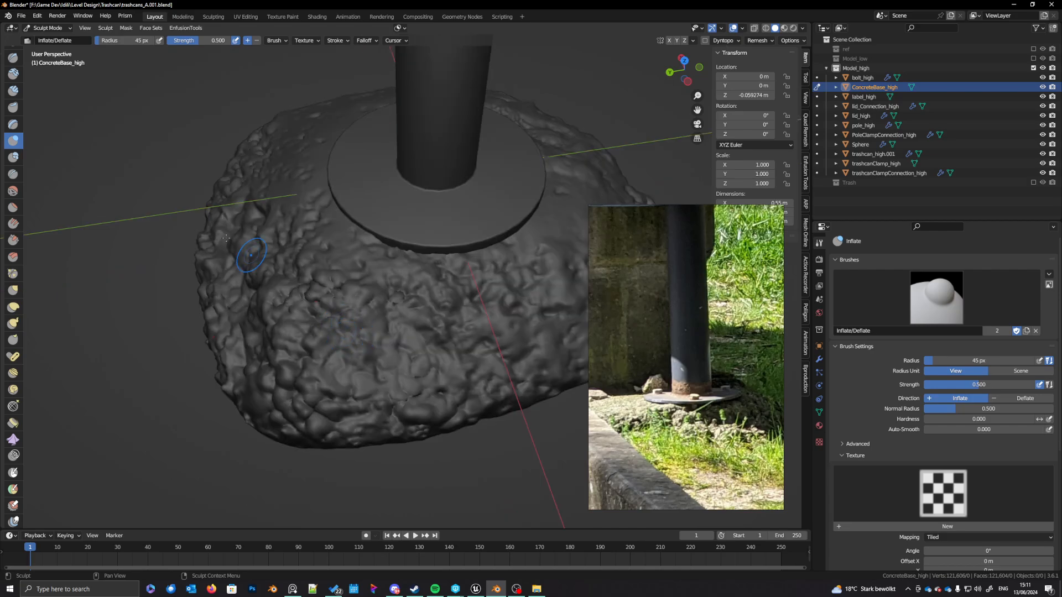
{"action": "left_click", "coordinate": [13, 58]}
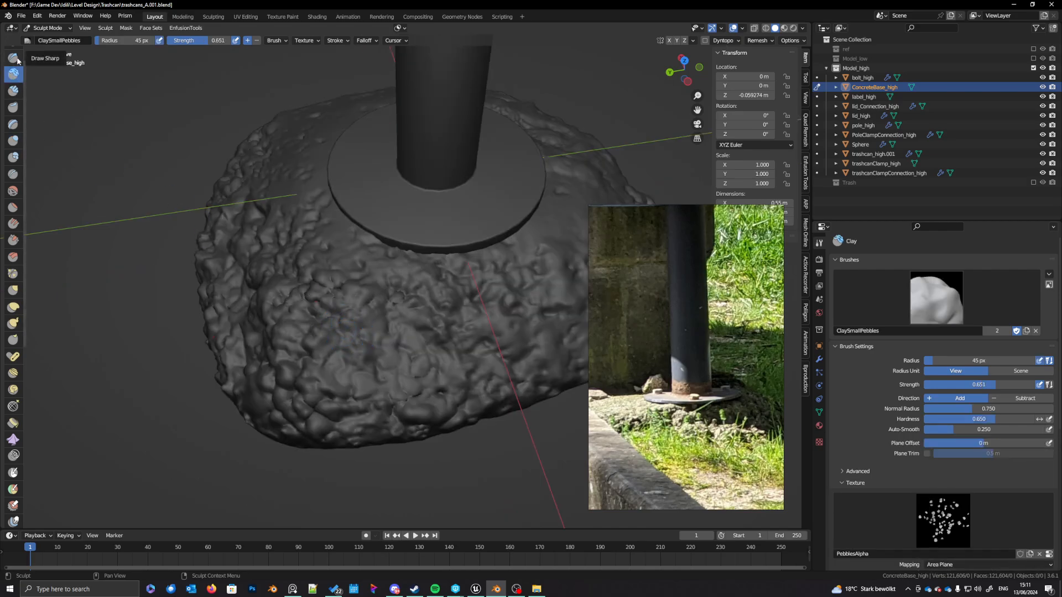
{"action": "middle_click_drag", "start_coordinate": [265, 319], "coordinate": [305, 317], "text": "shift"}
{"action": "key", "text": "f"}
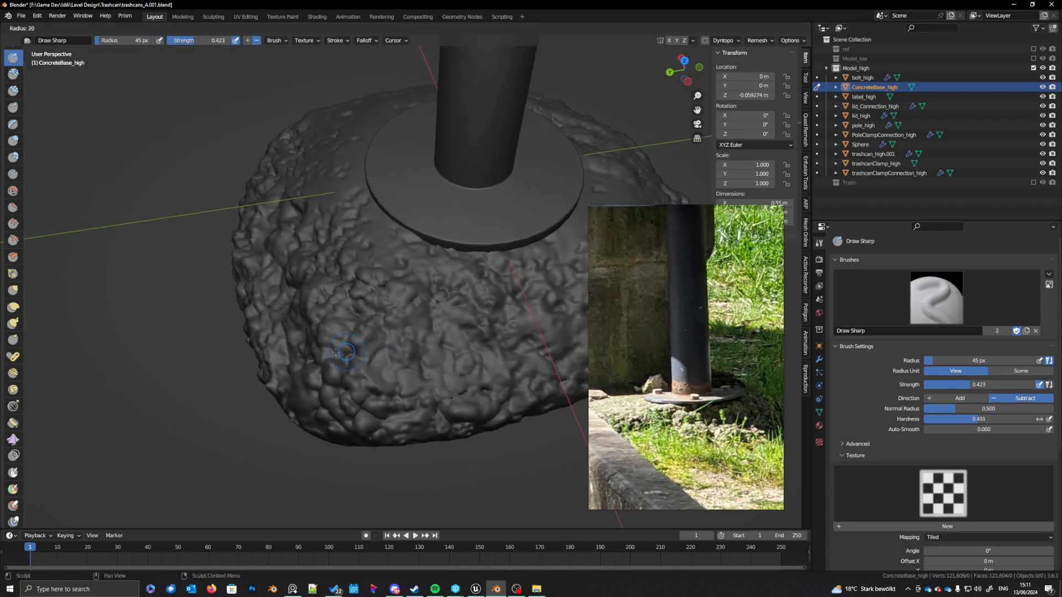
{"action": "left_click", "coordinate": [344, 355]}
{"action": "mouse_move", "coordinate": [335, 371]}
{"action": "left_mouse_down"}
{"action": "mouse_move", "coordinate": [389, 397]}
{"action": "mouse_move", "coordinate": [408, 389]}
{"action": "mouse_move", "coordinate": [473, 411]}
{"action": "left_mouse_up"}
{"action": "key", "text": "f"}
{"action": "left_click", "coordinate": [340, 369]}
{"action": "mouse_move", "coordinate": [371, 426]}
{"action": "left_mouse_down"}
{"action": "mouse_move", "coordinate": [355, 428]}
{"action": "mouse_move", "coordinate": [383, 412]}
{"action": "left_mouse_up"}
{"action": "mouse_move", "coordinate": [373, 420]}
{"action": "left_mouse_down"}
{"action": "mouse_move", "coordinate": [361, 433]}
{"action": "mouse_move", "coordinate": [381, 411]}
{"action": "mouse_move", "coordinate": [365, 431]}
{"action": "left_mouse_up"}
Step: Cut more sharp creases around the lower rim of the concrete base with the 18 px Draw Sharp brush
{"action": "middle_click_drag", "start_coordinate": [338, 418], "coordinate": [372, 396]}
{"action": "mouse_move", "coordinate": [297, 447]}
{"action": "left_mouse_down"}
{"action": "mouse_move", "coordinate": [314, 433]}
{"action": "mouse_move", "coordinate": [332, 449]}
{"action": "mouse_move", "coordinate": [324, 437]}
{"action": "left_mouse_up"}
{"action": "mouse_move", "coordinate": [208, 352]}
{"action": "left_mouse_down"}
{"action": "mouse_move", "coordinate": [178, 343]}
{"action": "mouse_move", "coordinate": [189, 330]}
{"action": "mouse_move", "coordinate": [141, 334]}
{"action": "left_mouse_up"}
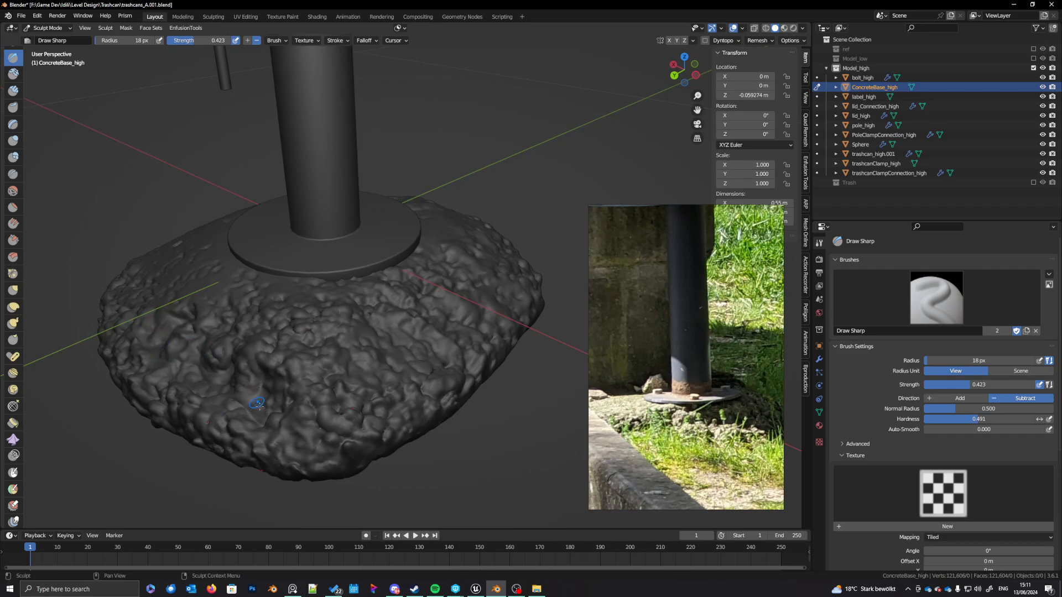
{"action": "middle_click_drag", "start_coordinate": [256, 403], "coordinate": [242, 443]}
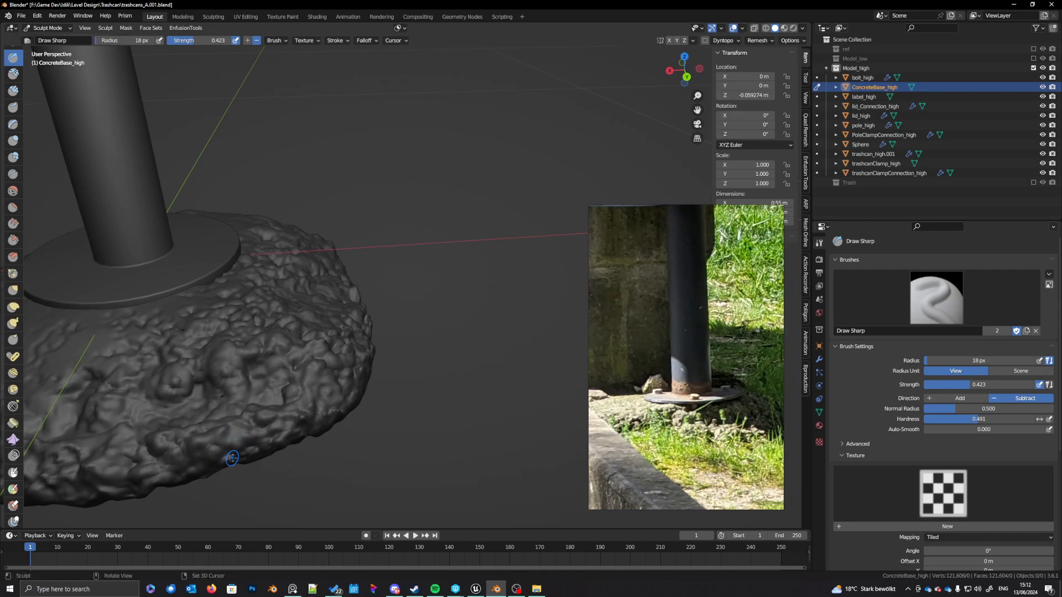
{"action": "mouse_move", "coordinate": [232, 458]}
{"action": "left_mouse_down"}
{"action": "mouse_move", "coordinate": [231, 441]}
{"action": "mouse_move", "coordinate": [201, 446]}
{"action": "mouse_move", "coordinate": [153, 474]}
{"action": "left_mouse_up"}
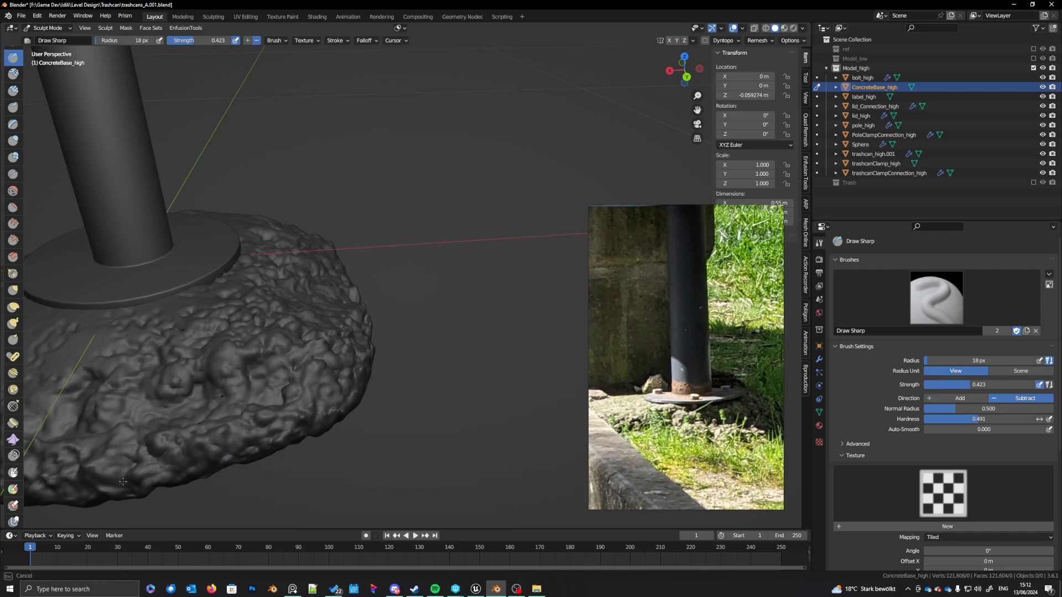
{"action": "mouse_move", "coordinate": [103, 455]}
{"action": "middle_mouse_down"}
{"action": "mouse_move", "coordinate": [390, 402]}
{"action": "mouse_move", "coordinate": [387, 394]}
{"action": "mouse_move", "coordinate": [404, 409]}
{"action": "mouse_move", "coordinate": [422, 387]}
{"action": "mouse_move", "coordinate": [456, 415]}
{"action": "mouse_move", "coordinate": [501, 393]}
{"action": "mouse_move", "coordinate": [490, 368]}
{"action": "mouse_move", "coordinate": [462, 410]}
{"action": "mouse_move", "coordinate": [457, 398]}
{"action": "mouse_move", "coordinate": [445, 412]}
{"action": "mouse_move", "coordinate": [431, 381]}
{"action": "mouse_move", "coordinate": [440, 357]}
{"action": "mouse_move", "coordinate": [498, 354]}
{"action": "mouse_move", "coordinate": [469, 395]}
{"action": "mouse_move", "coordinate": [264, 406]}
{"action": "mouse_move", "coordinate": [389, 435]}
{"action": "middle_mouse_up"}
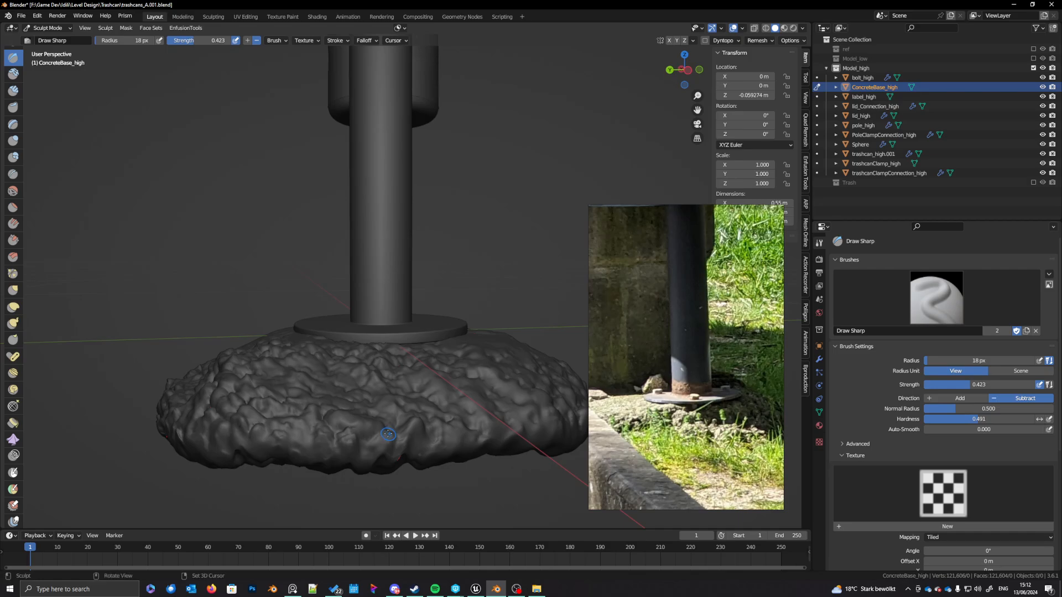
{"action": "left_click_drag", "start_coordinate": [419, 429], "coordinate": [407, 432]}
Step: Review the sculpted concrete base from several sides and switch from Sculpt Mode to Object Mode
{"action": "middle_click_drag", "start_coordinate": [394, 464], "coordinate": [358, 455]}
{"action": "scroll", "coordinate": [421, 447], "scroll_direction": "up", "scroll_amount": 3}
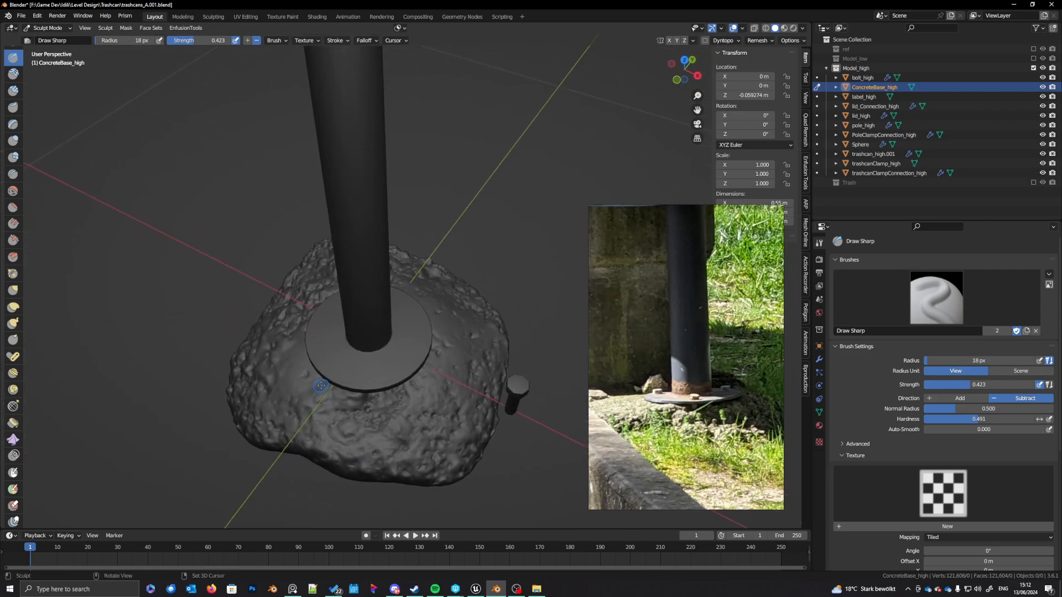
{"action": "middle_click_drag", "start_coordinate": [439, 452], "coordinate": [471, 435]}
{"action": "scroll", "coordinate": [453, 419], "scroll_direction": "down", "scroll_amount": 2}
{"action": "left_click", "coordinate": [47, 29]}
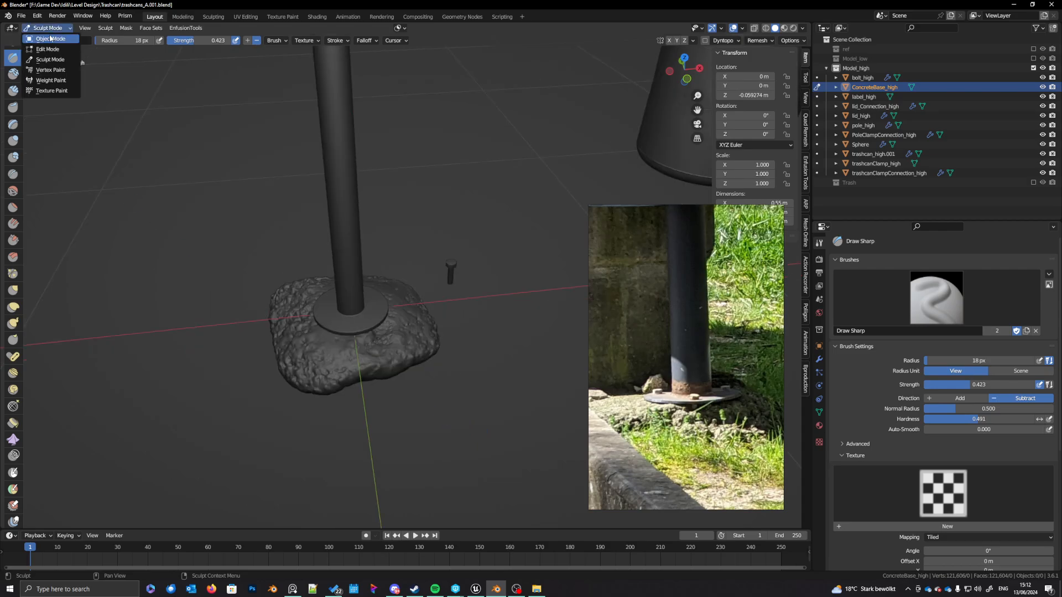
{"action": "left_click", "coordinate": [47, 33]}
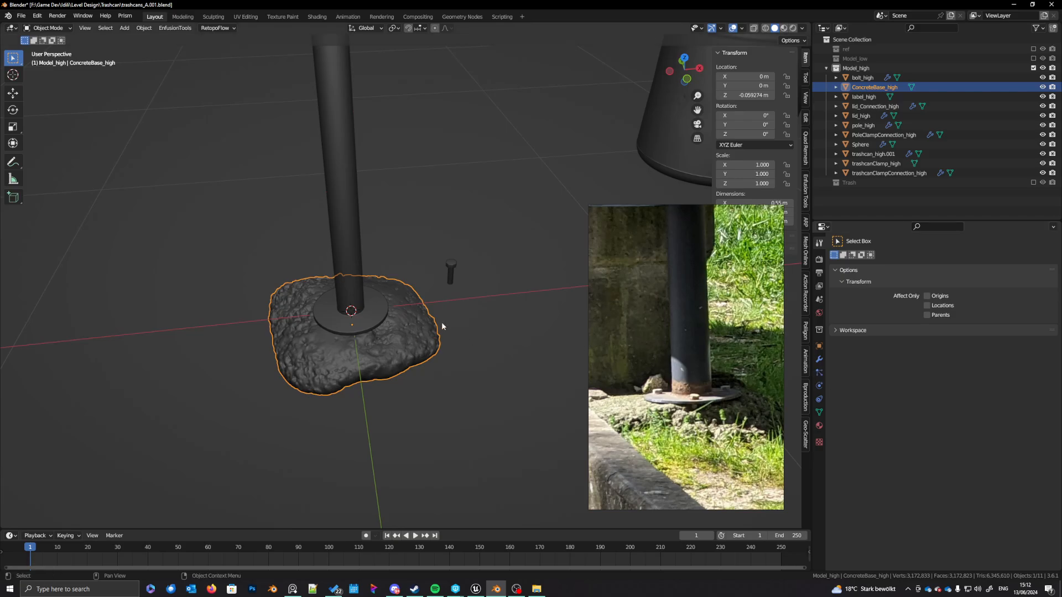
Step: Add a Decimate modifier to ConcreteBase_high and set its Collapse ratio to 0.1
{"action": "middle_click_drag", "start_coordinate": [441, 322], "coordinate": [449, 357]}
{"action": "left_click", "coordinate": [394, 389], "text": "shift"}
{"action": "scroll", "coordinate": [393, 390], "scroll_direction": "down", "scroll_amount": 2}
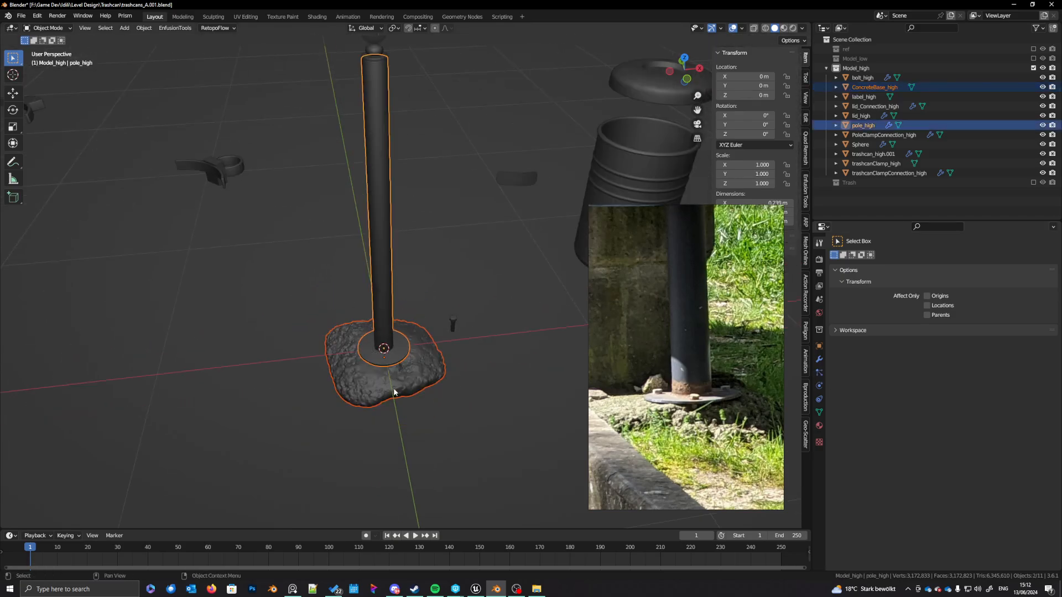
{"action": "left_click", "coordinate": [433, 384]}
{"action": "left_click", "coordinate": [819, 359]}
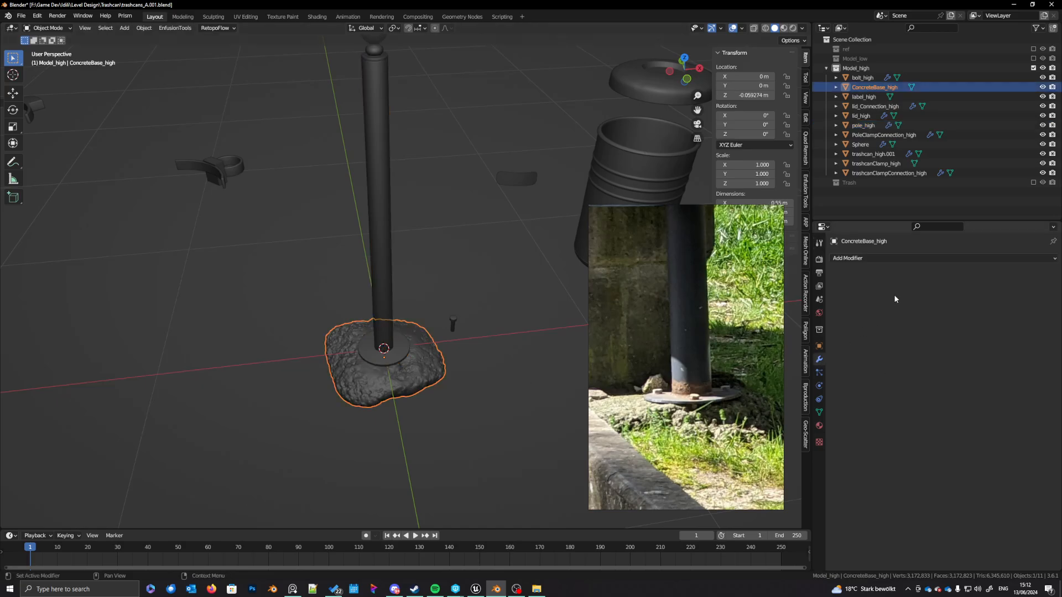
{"action": "left_click", "coordinate": [896, 259]}
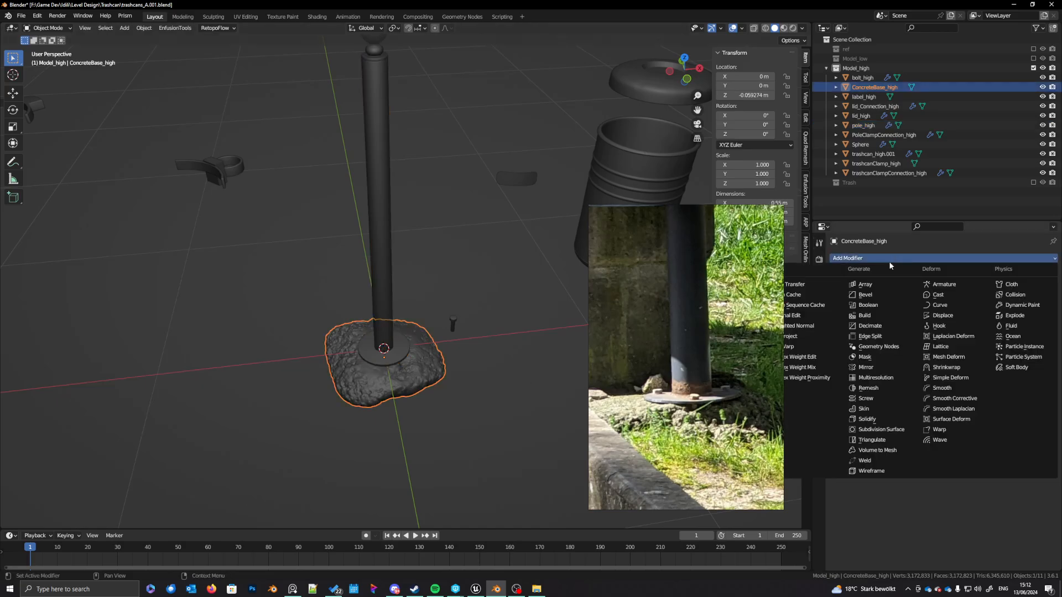
{"action": "left_click", "coordinate": [872, 326]}
{"action": "left_click", "coordinate": [971, 336]}
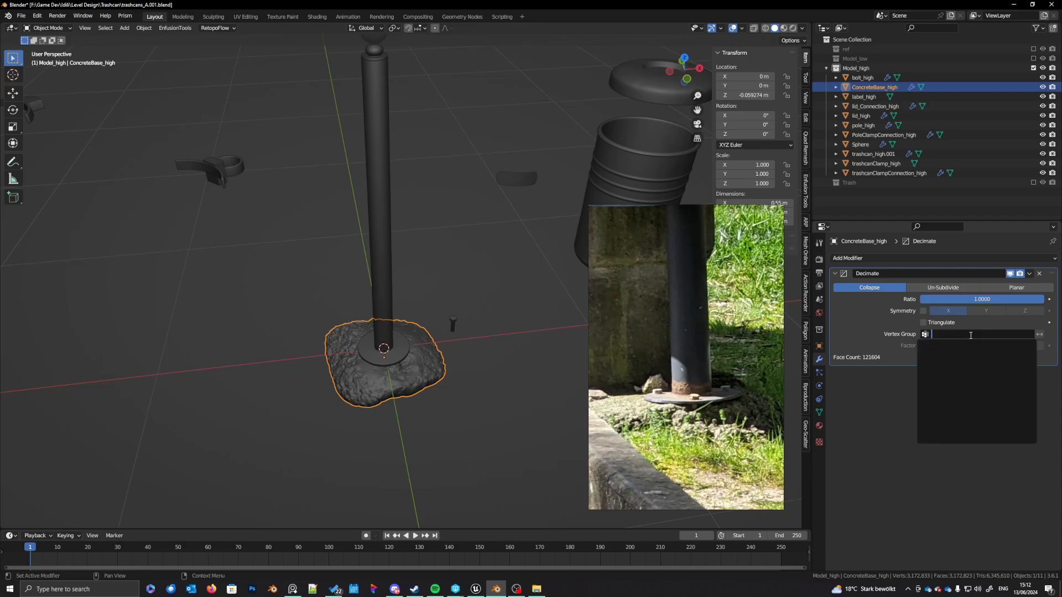
{"action": "left_click", "coordinate": [956, 299]}
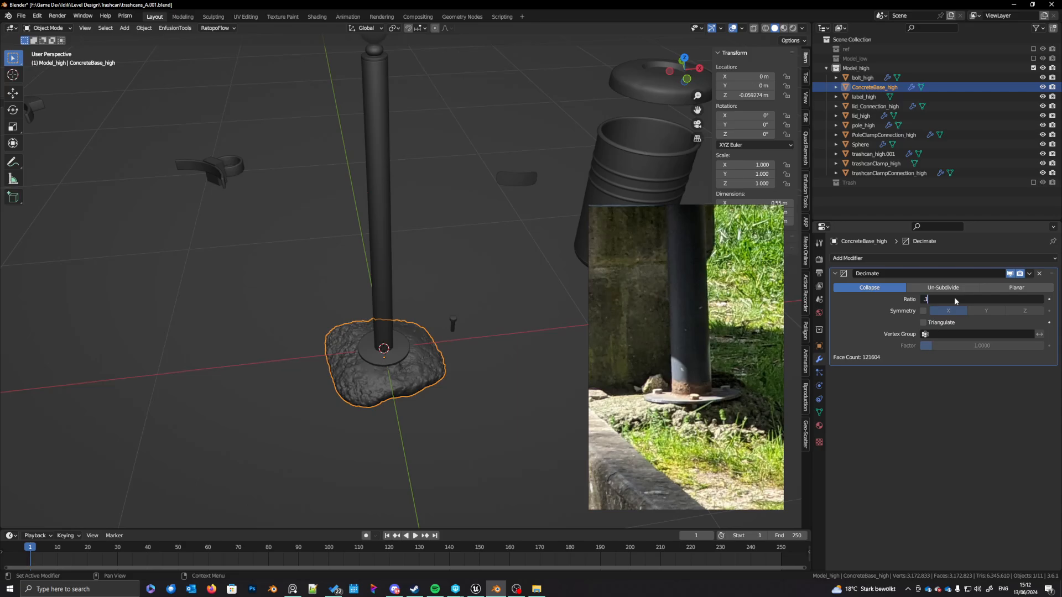
{"action": "type", "text": ".1"}
{"action": "key", "text": "Return"}
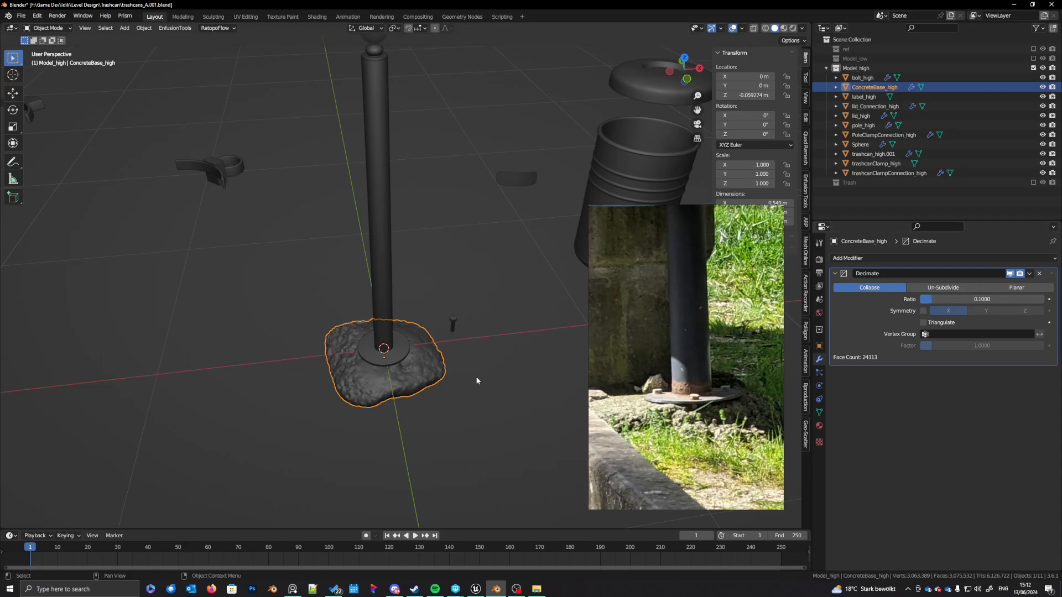
Step: Add pole_high and Sphere to the ConcreteBase_high selection and export the three objects as FBX
{"action": "left_click", "coordinate": [409, 361], "text": "shift"}
{"action": "middle_click_drag", "start_coordinate": [409, 360], "coordinate": [382, 278]}
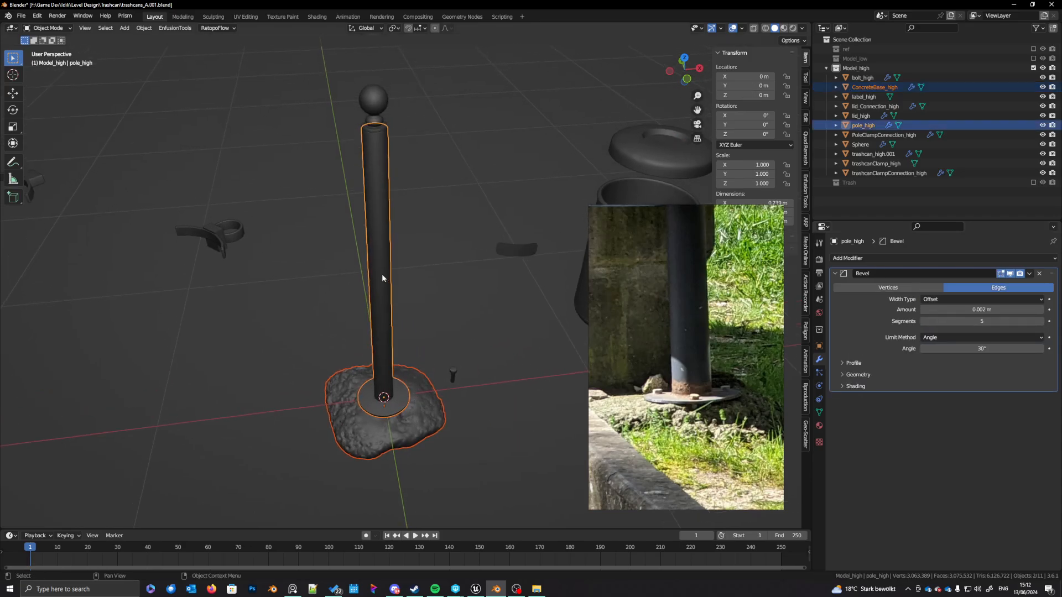
{"action": "left_click", "coordinate": [374, 109], "text": "shift"}
{"action": "middle_click_drag", "start_coordinate": [423, 423], "coordinate": [419, 416]}
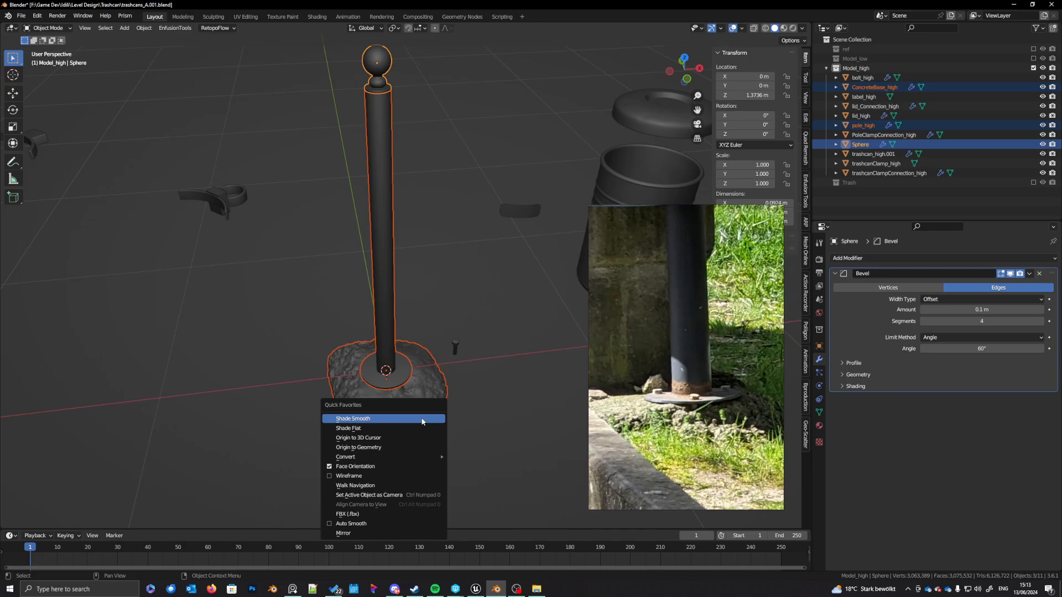
{"action": "left_click", "coordinate": [353, 513]}
{"action": "left_click", "coordinate": [412, 196]}
{"action": "double_click", "coordinate": [412, 196]}
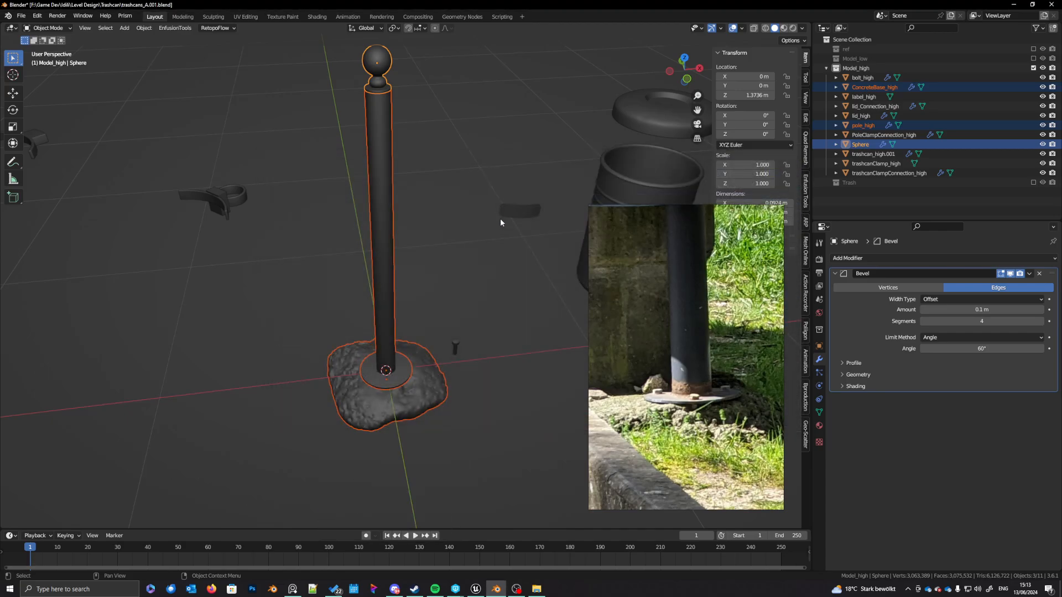
Step: Switch to Unreal Engine and reimport the trashcans_A_ static mesh, resolving the material conflict with Reset To Fbx
{"action": "left_click", "coordinate": [475, 589]}
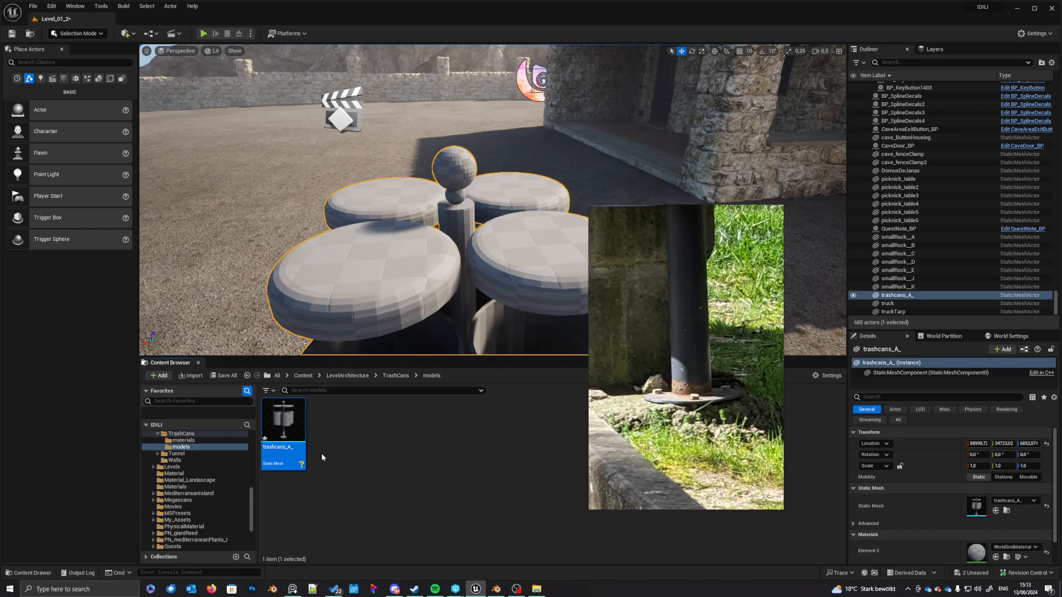
{"action": "right_click", "coordinate": [286, 437]}
{"action": "left_click", "coordinate": [441, 221]}
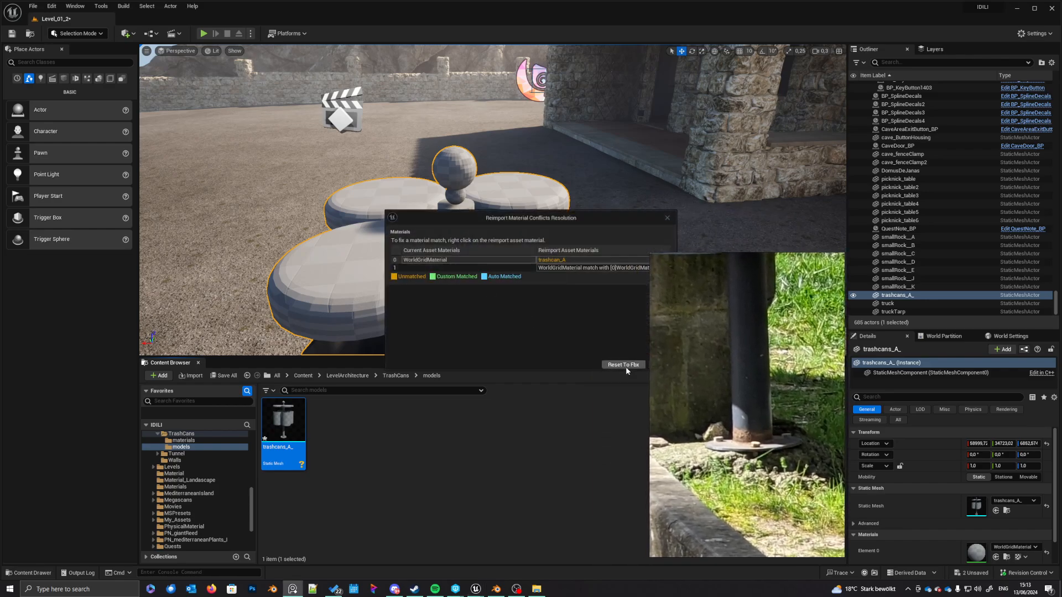
{"action": "left_click_drag", "start_coordinate": [590, 225], "coordinate": [491, 208]}
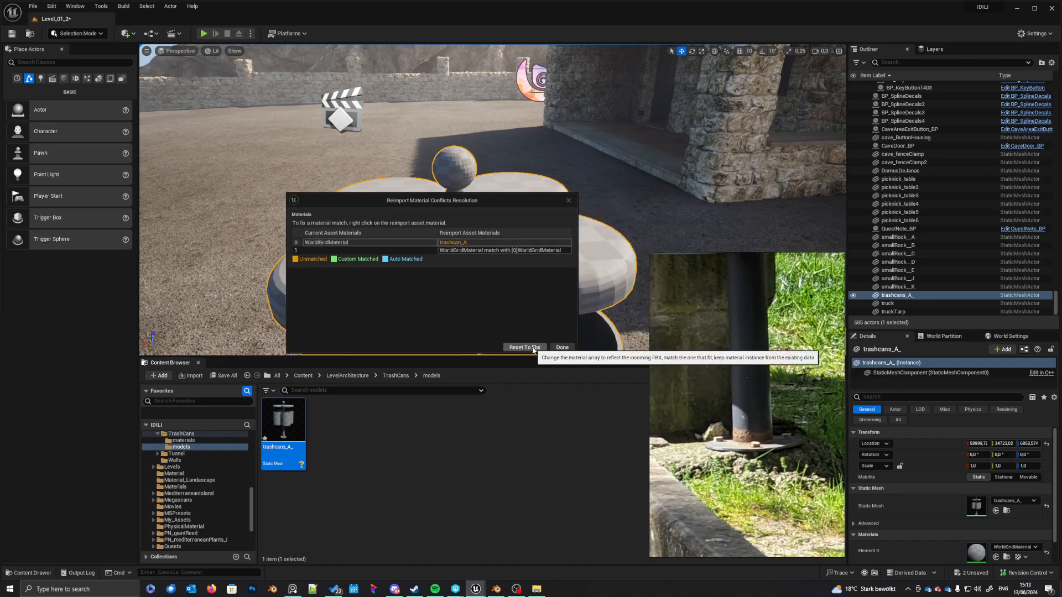
{"action": "left_click", "coordinate": [533, 348]}
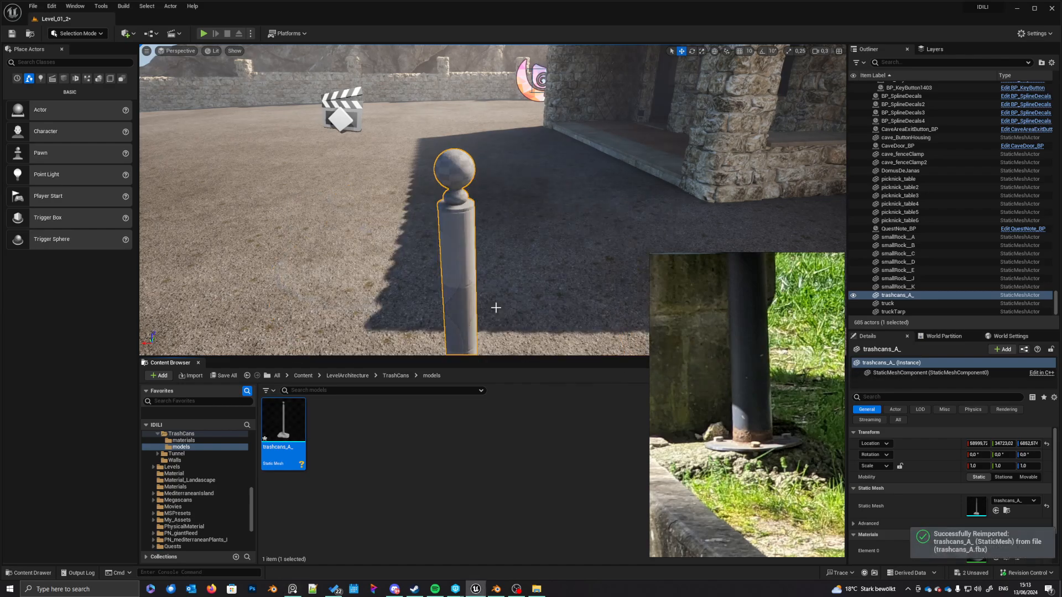
Step: Raise the trashcans_A_ mesh in the level until more of its concrete base sticks out of the gravel
{"action": "right_click_drag", "start_coordinate": [492, 199], "coordinate": [371, 163]}
{"action": "key", "text": "d"}
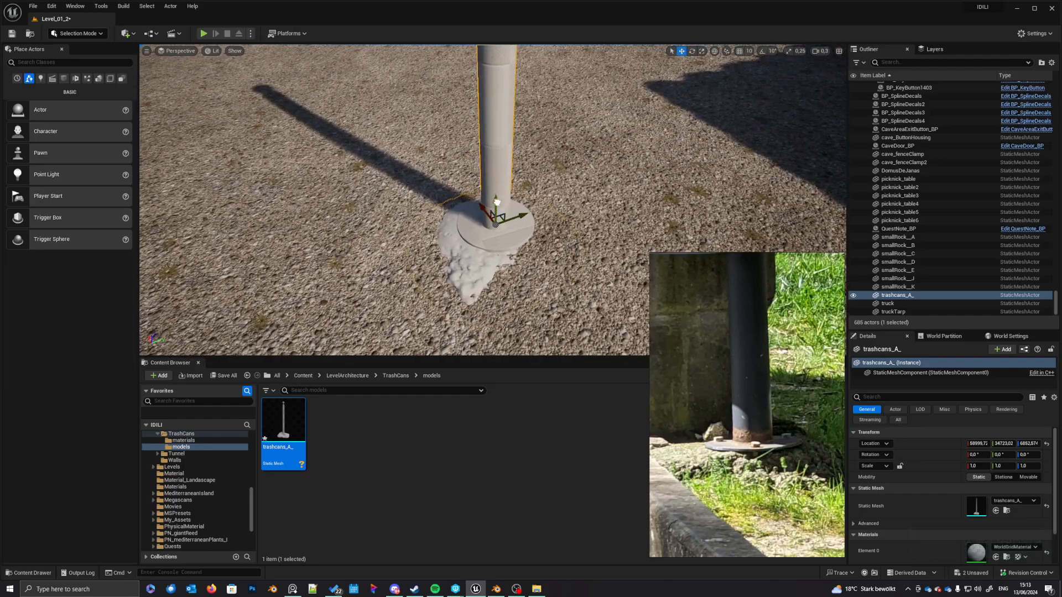
{"action": "left_click_drag", "start_coordinate": [496, 202], "coordinate": [496, 195]}
{"action": "key", "text": "a"}
{"action": "right_click_drag", "start_coordinate": [496, 199], "coordinate": [406, 230]}
{"action": "key", "text": "d"}
{"action": "key", "text": "w"}
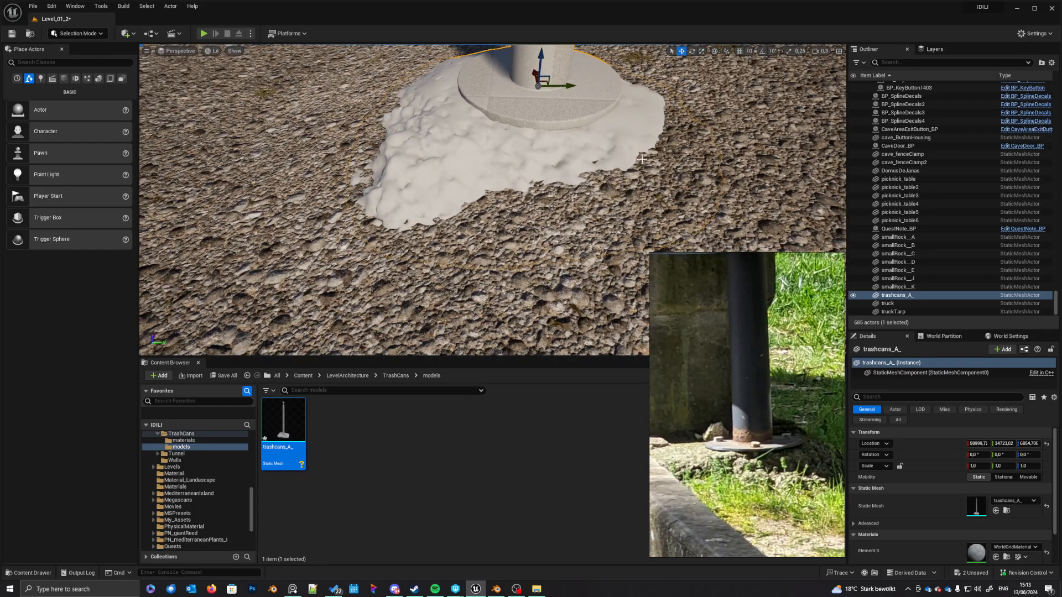
{"action": "key", "text": "d"}
{"action": "right_click_drag", "start_coordinate": [669, 101], "coordinate": [371, 72]}
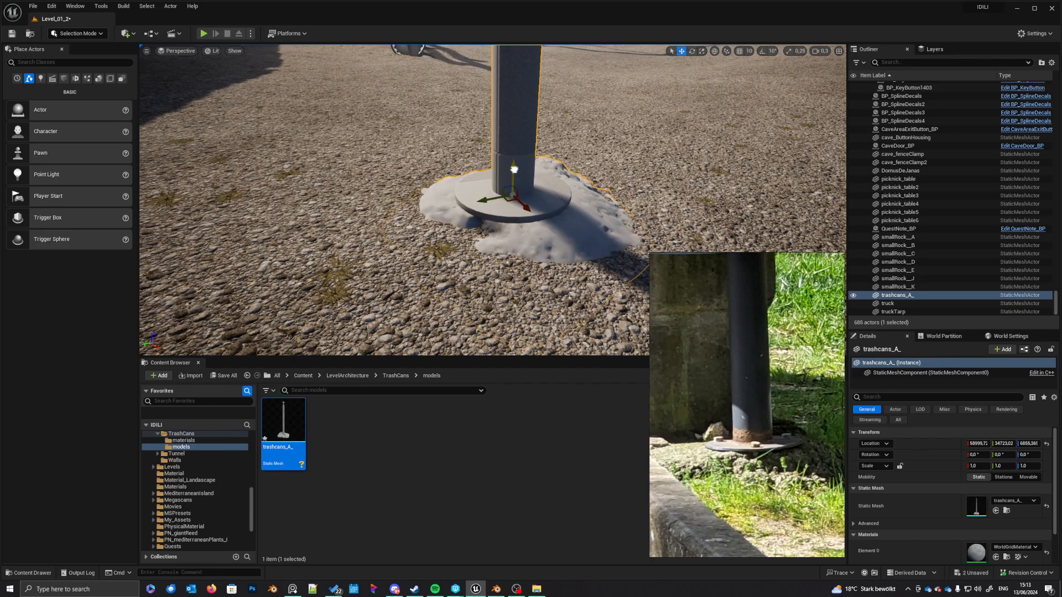
Step: Examine how the concrete base and the nearby wooden fence posts meet the gravel ground in the level
{"action": "key", "text": "s"}
{"action": "right_click_drag", "start_coordinate": [493, 199], "coordinate": [387, 160]}
{"action": "key", "text": "d"}
{"action": "key", "text": "w"}
{"action": "key", "text": "w"}
{"action": "scroll", "coordinate": [473, 98], "scroll_direction": "up", "scroll_amount": 1}
{"action": "key", "text": "d"}
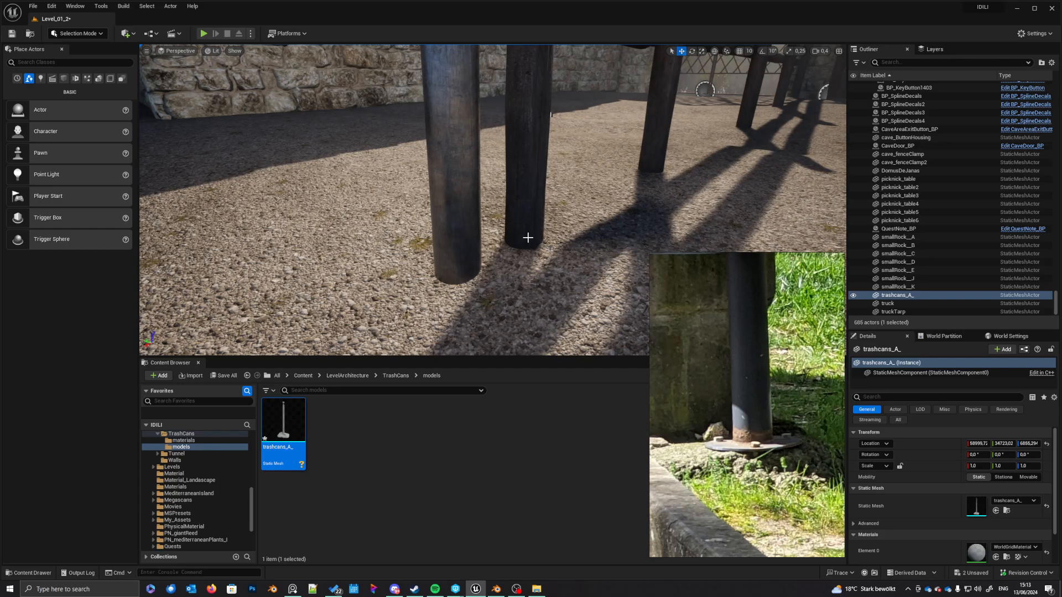
{"action": "key", "text": "d"}
{"action": "right_click_drag", "start_coordinate": [528, 237], "coordinate": [462, 237]}
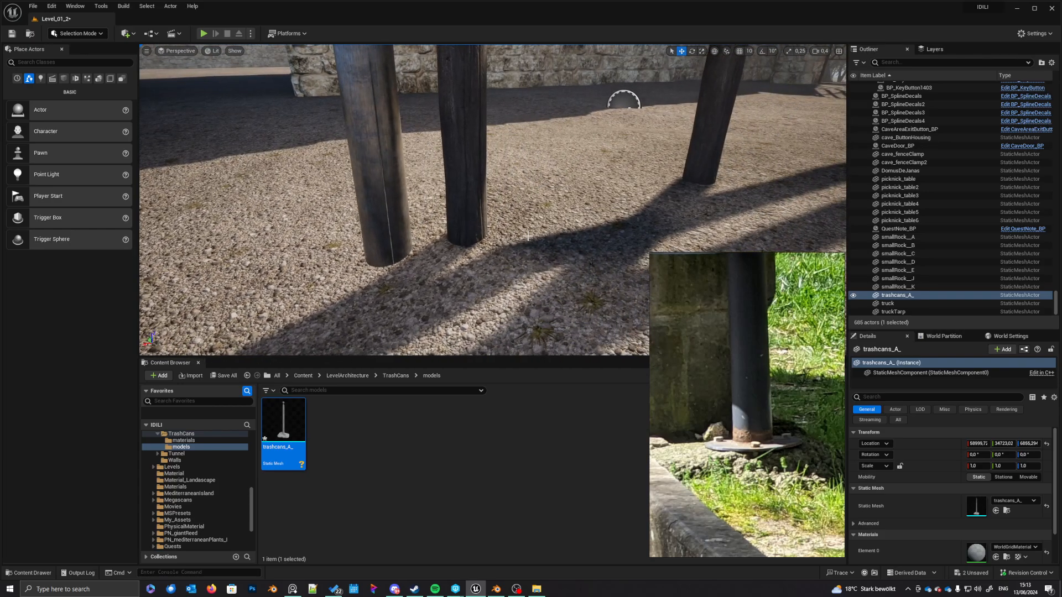
{"action": "right_click_drag", "start_coordinate": [695, 177], "coordinate": [783, 152]}
{"action": "key", "text": "s"}
{"action": "right_click_drag", "start_coordinate": [364, 244], "coordinate": [360, 81]}
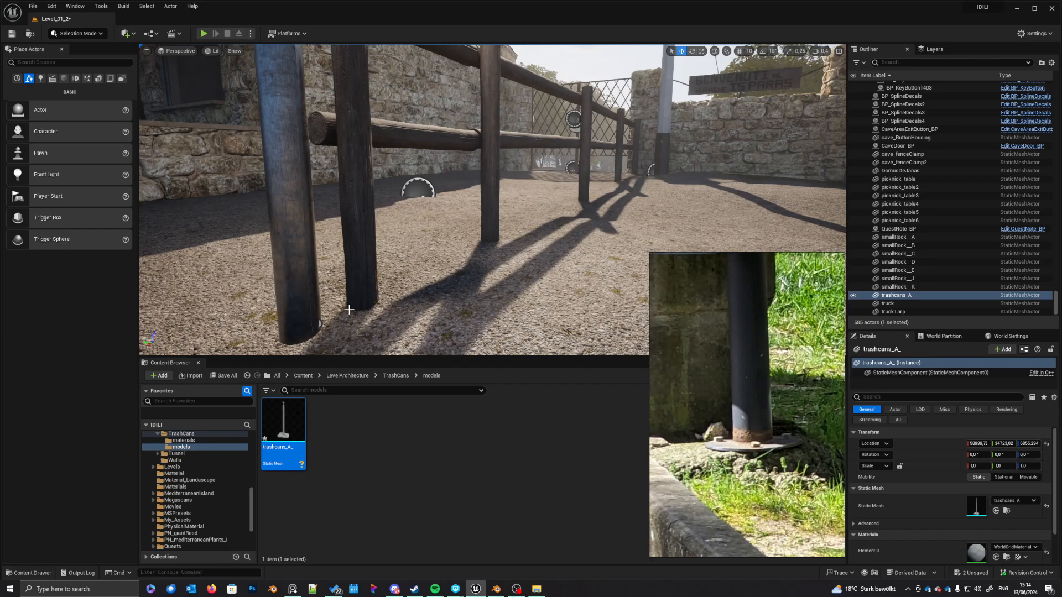
{"action": "right_click_drag", "start_coordinate": [418, 287], "coordinate": [833, 213]}
{"action": "key", "text": "w"}
{"action": "key", "text": "w"}
{"action": "key", "text": "w"}
{"action": "key", "text": "a"}
{"action": "key", "text": "s"}
Step: Switch back to Blender and remove the Decimate modifier from ConcreteBase_high
{"action": "left_click", "coordinate": [496, 589]}
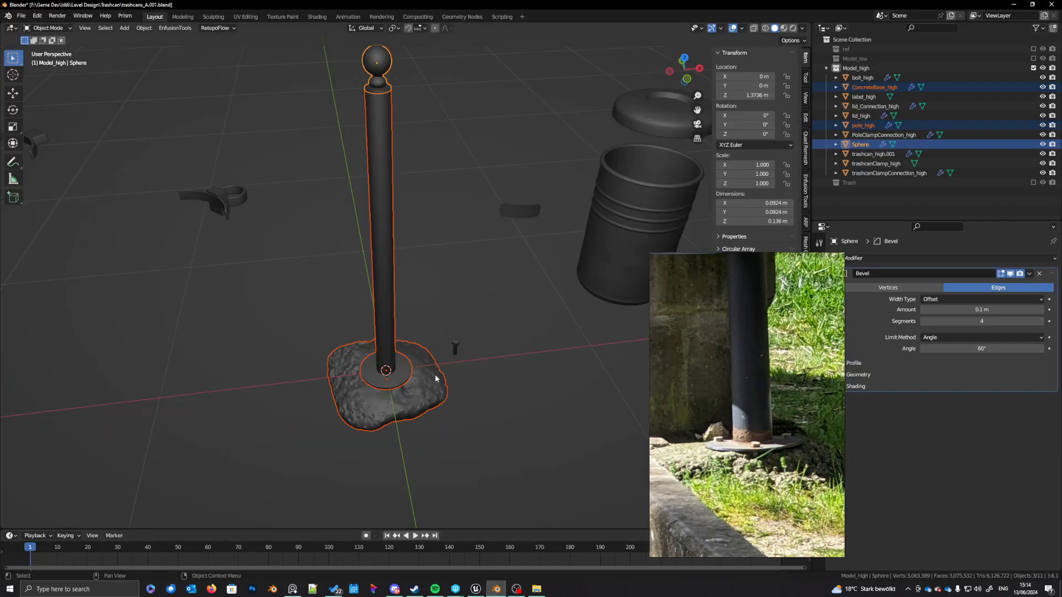
{"action": "left_click", "coordinate": [432, 400]}
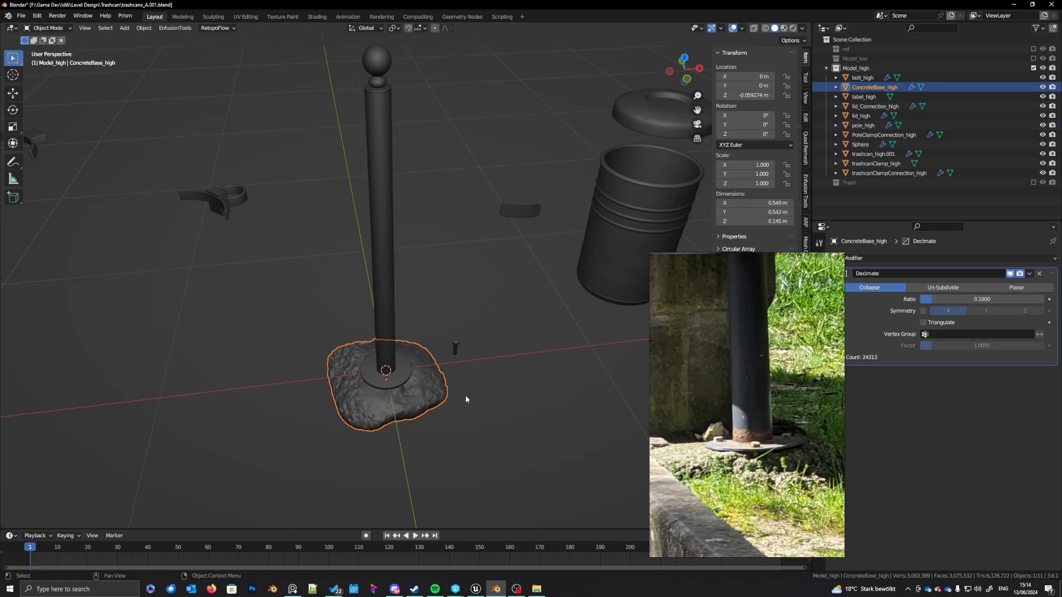
{"action": "middle_click_drag", "start_coordinate": [466, 399], "coordinate": [460, 396], "text": "shift"}
{"action": "left_click", "coordinate": [1040, 273]}
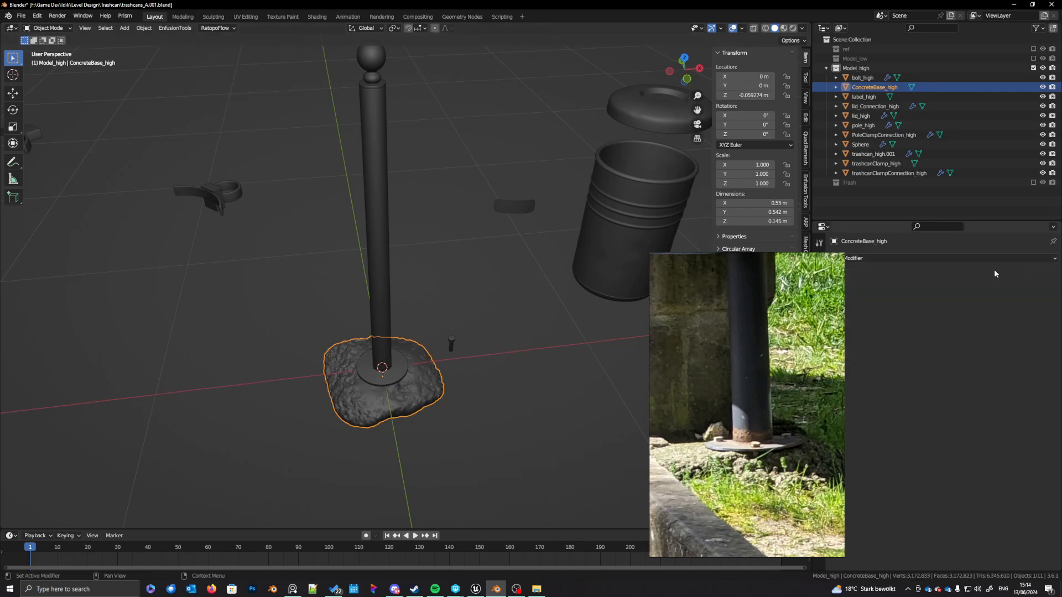
Step: Duplicate ConcreteBase_high in place and move the copy to the Model_low collection
{"action": "scroll", "coordinate": [469, 403], "scroll_direction": "up", "scroll_amount": 3}
{"action": "scroll", "coordinate": [468, 402], "scroll_direction": "down", "scroll_amount": 5}
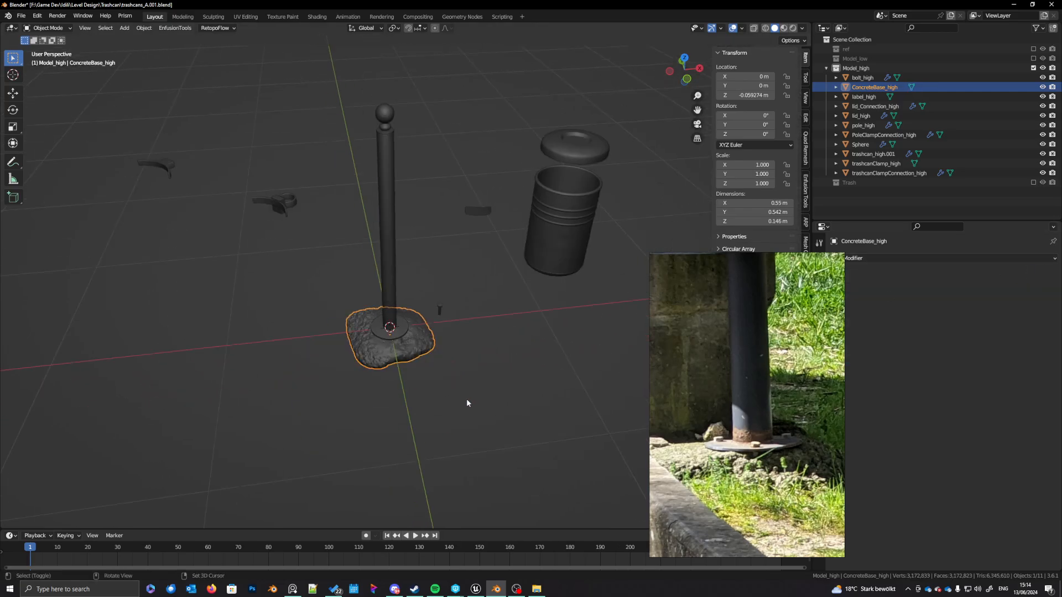
{"action": "key", "text": "shift+d"}
{"action": "right_click", "coordinate": [455, 388]}
{"action": "key", "text": "m"}
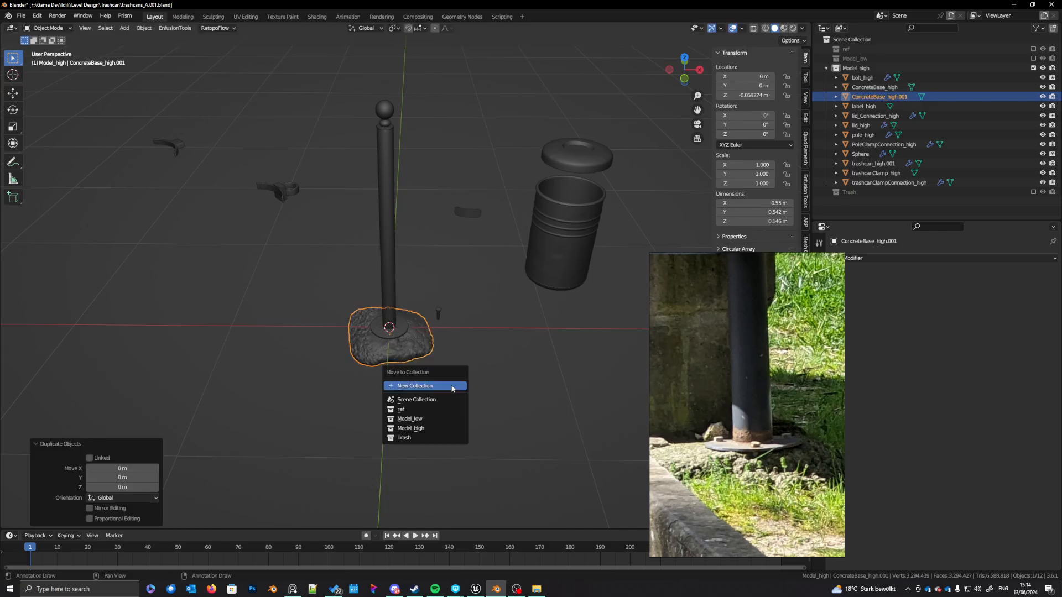
{"action": "left_click", "coordinate": [413, 418]}
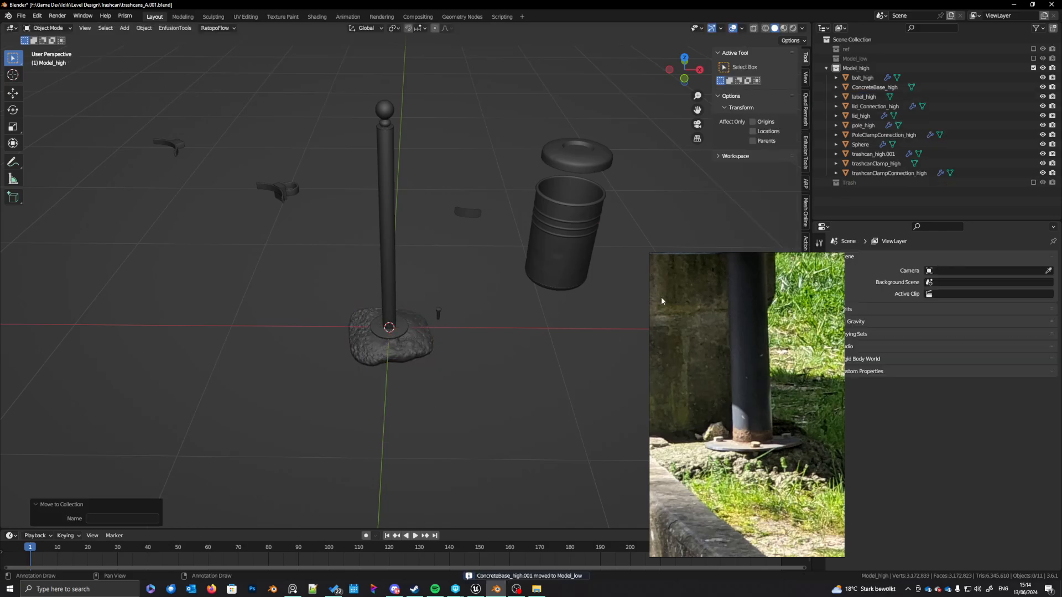
Step: Exclude the Model_high collection, enable Model_low and delete its old ConcreteBase object
{"action": "left_click", "coordinate": [1032, 68]}
{"action": "left_click", "coordinate": [1033, 59]}
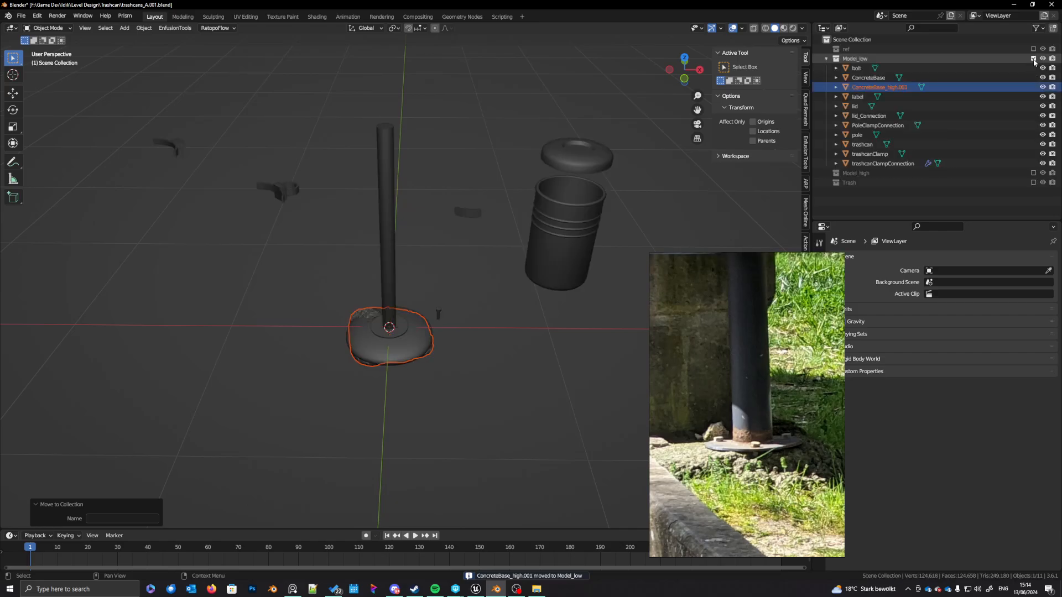
{"action": "left_click", "coordinate": [884, 79]}
{"action": "middle_click_drag", "start_coordinate": [502, 333], "coordinate": [499, 343]}
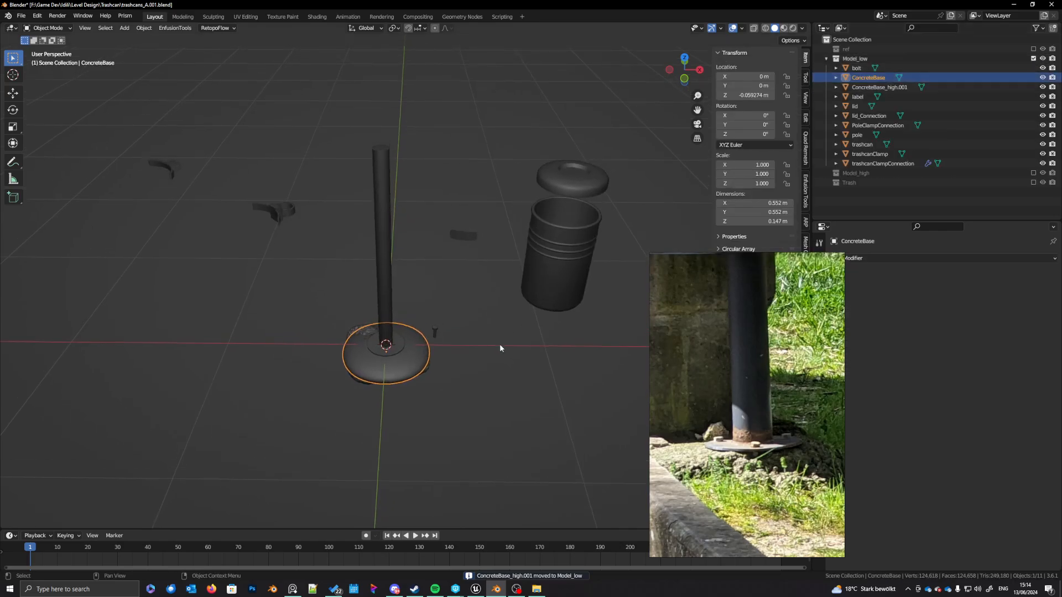
{"action": "key", "text": "Delete"}
Step: Add a Decimate modifier to ConcreteBase_high.001 and set its Collapse ratio to 0.01
{"action": "left_click", "coordinate": [414, 375]}
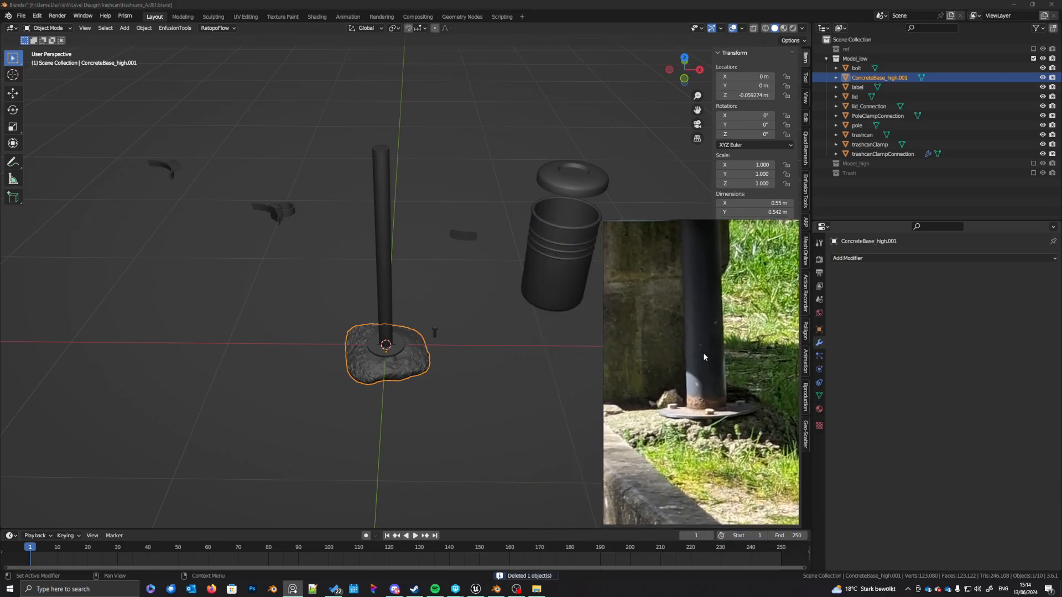
{"action": "left_click", "coordinate": [881, 258]}
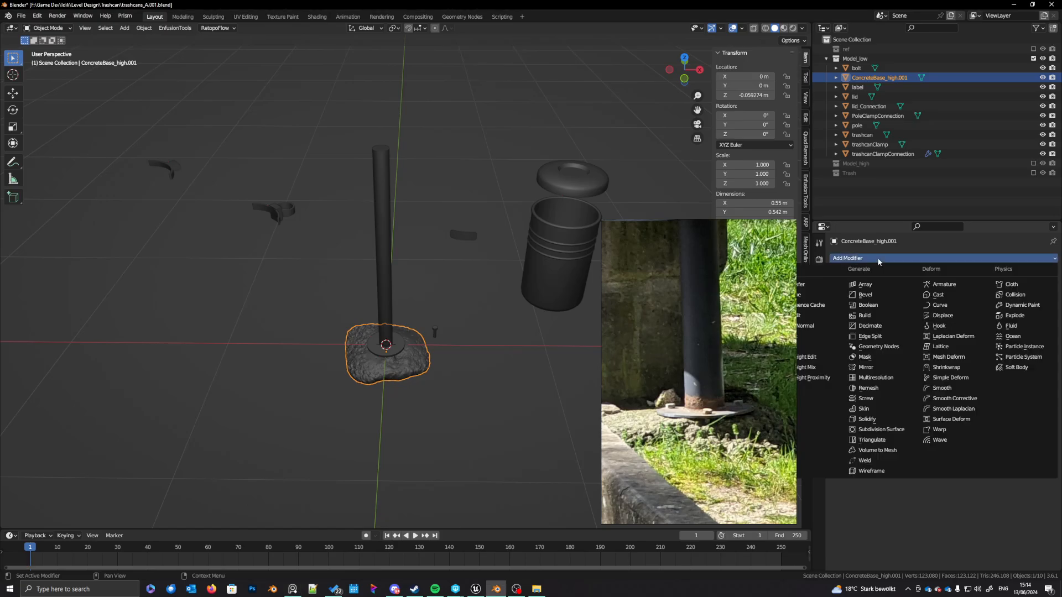
{"action": "left_click", "coordinate": [874, 327]}
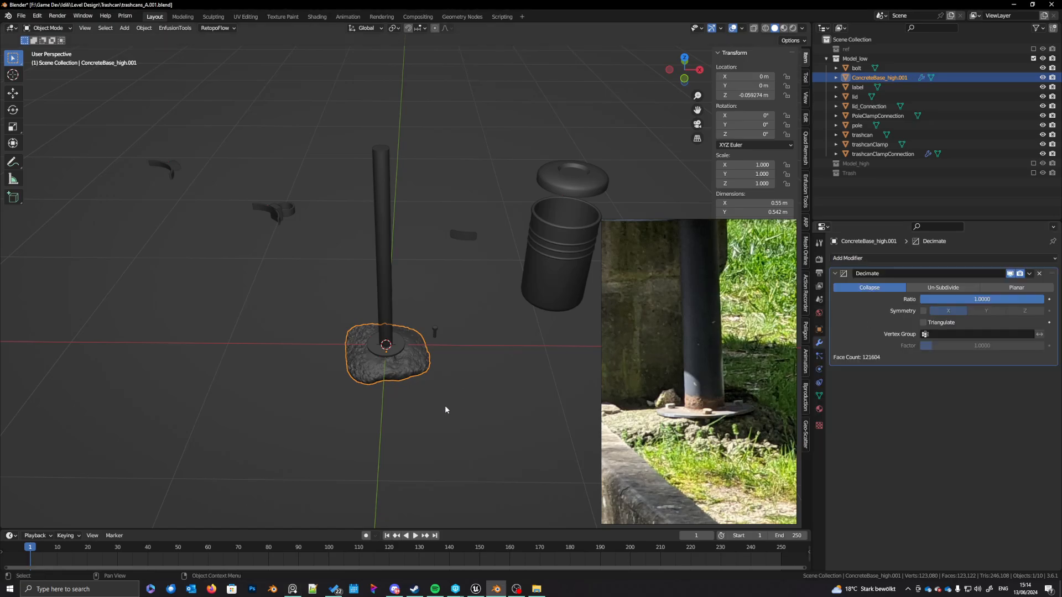
{"action": "scroll", "coordinate": [468, 375], "scroll_direction": "up", "scroll_amount": 8}
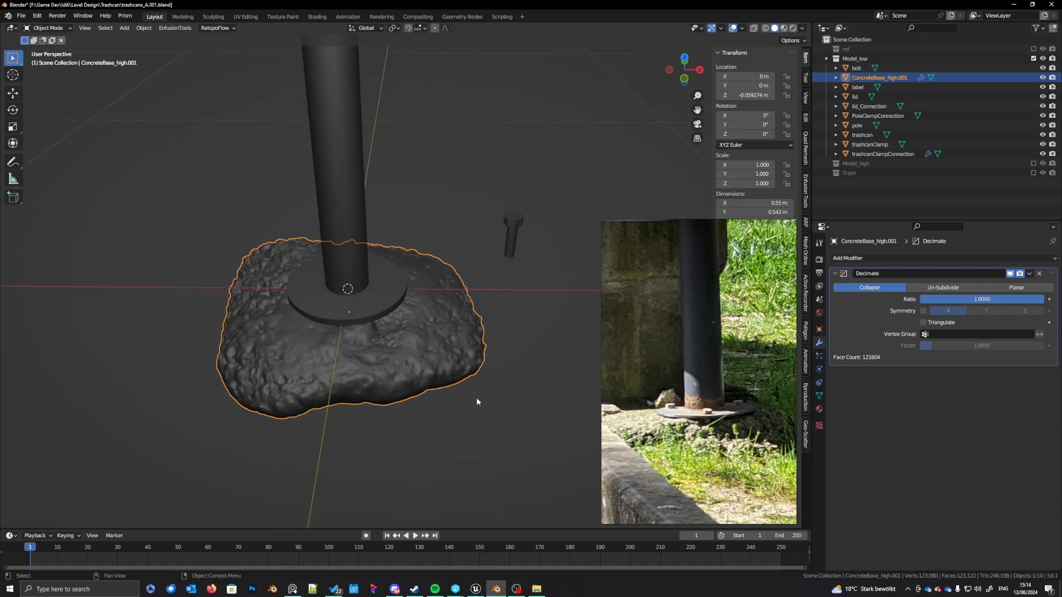
{"action": "left_click", "coordinate": [980, 299]}
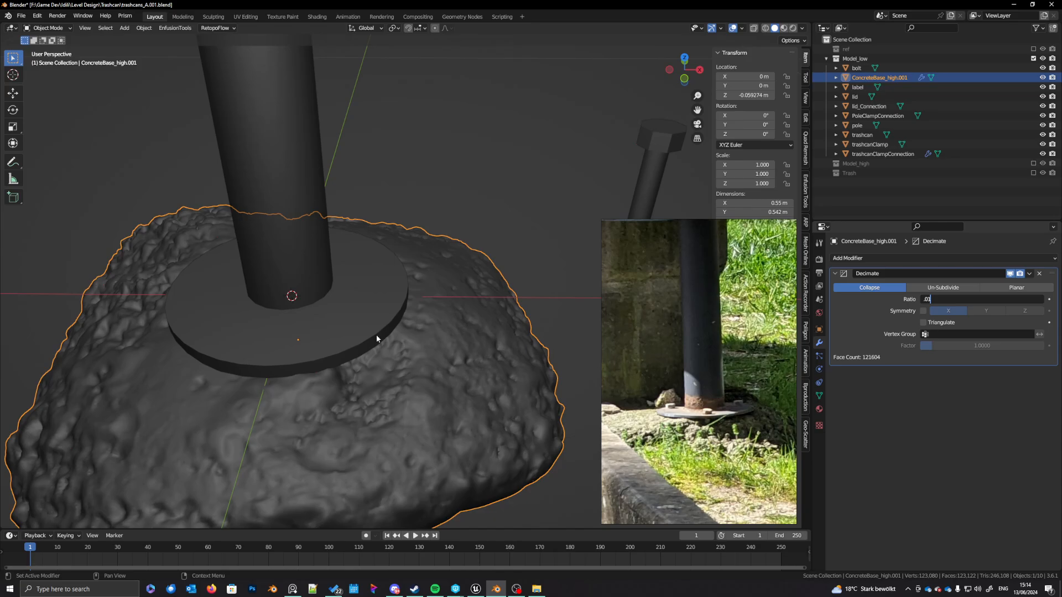
{"action": "key", "text": "Return"}
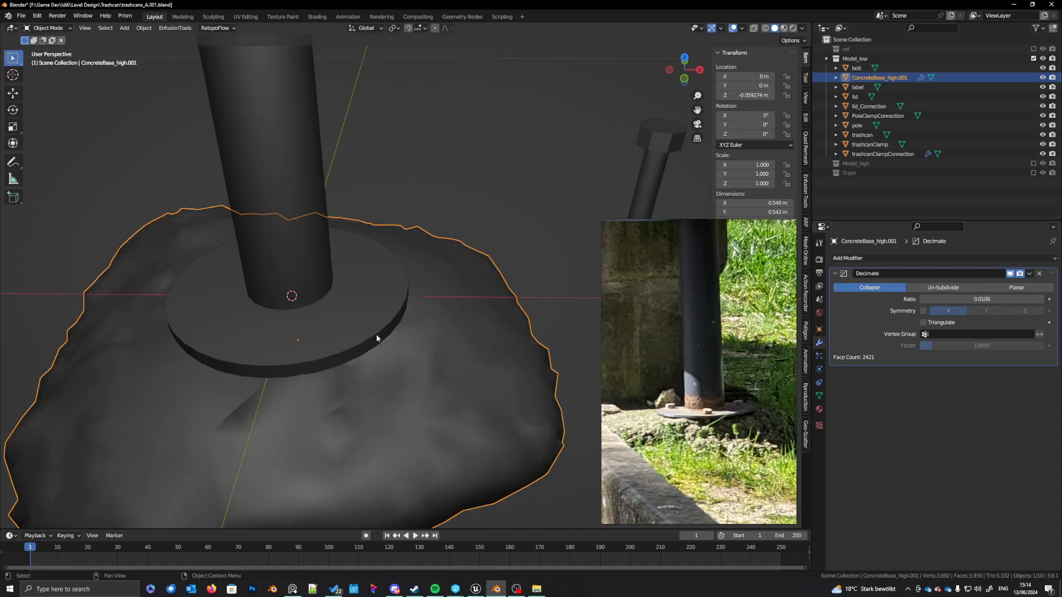
Step: Check the reduced concrete base from below and the side, and apply its Decimate modifier
{"action": "scroll", "coordinate": [378, 337], "scroll_direction": "down", "scroll_amount": 5}
{"action": "middle_click_drag", "start_coordinate": [378, 348], "coordinate": [384, 286]}
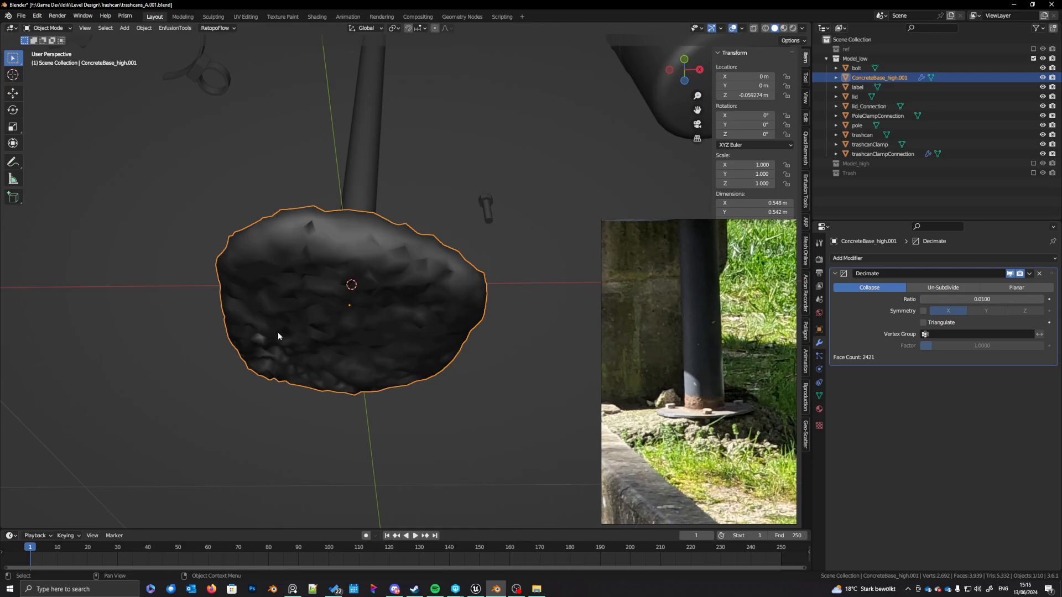
{"action": "middle_click_drag", "start_coordinate": [278, 336], "coordinate": [326, 368]}
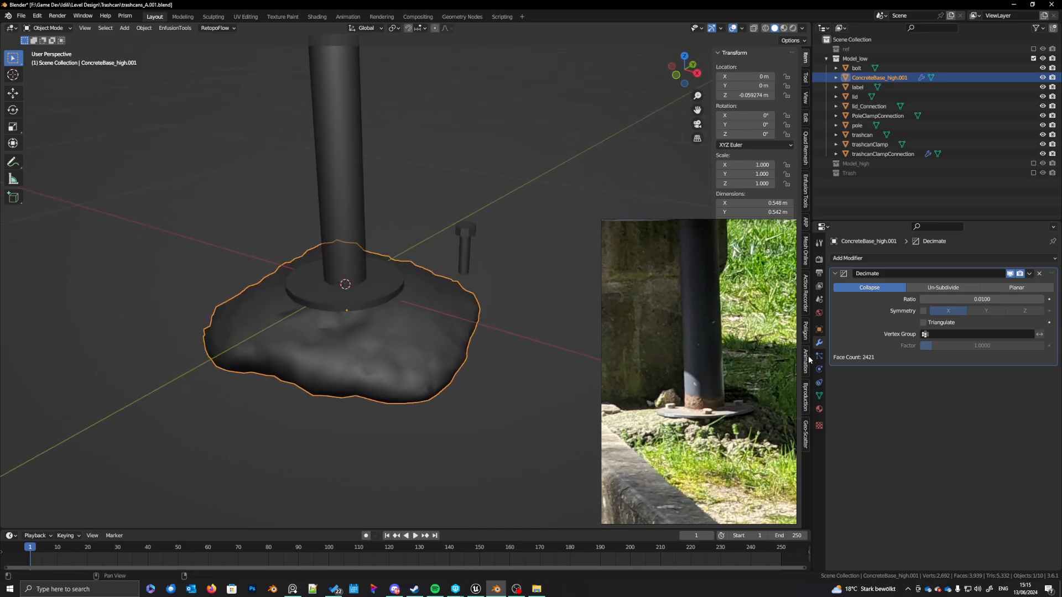
{"action": "left_click", "coordinate": [1028, 275]}
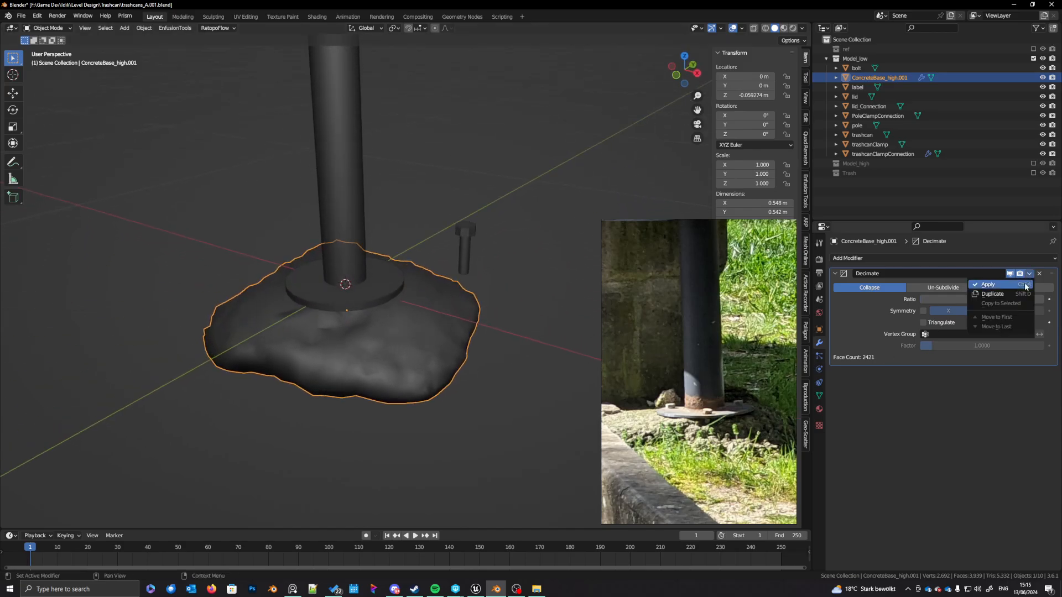
{"action": "key", "text": "ctrl+a"}
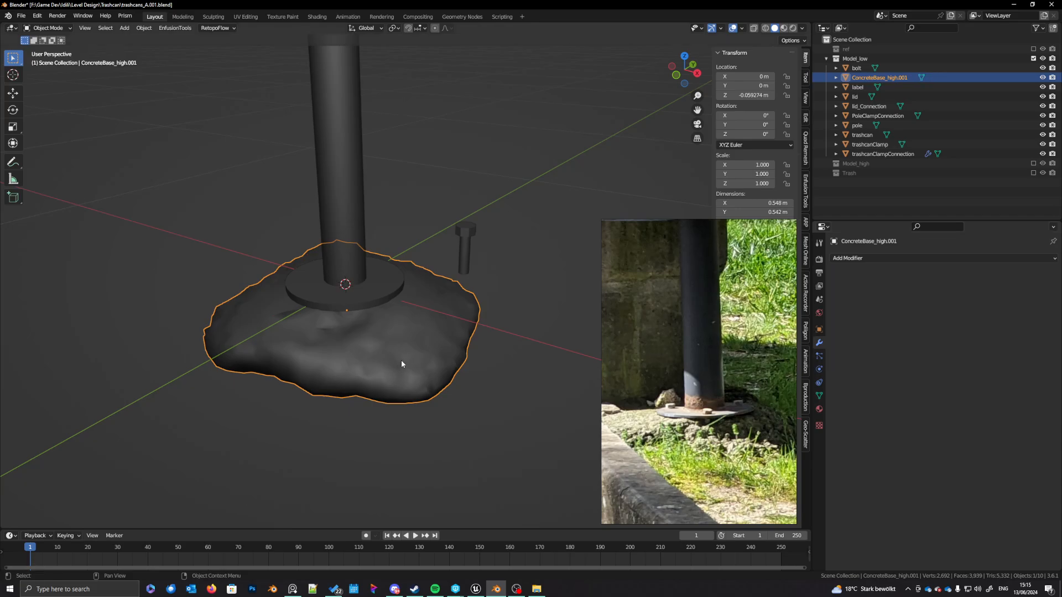
Step: Rename the ConcreteBase_high.001 object to ConcreteBase
{"action": "key", "text": "F2"}
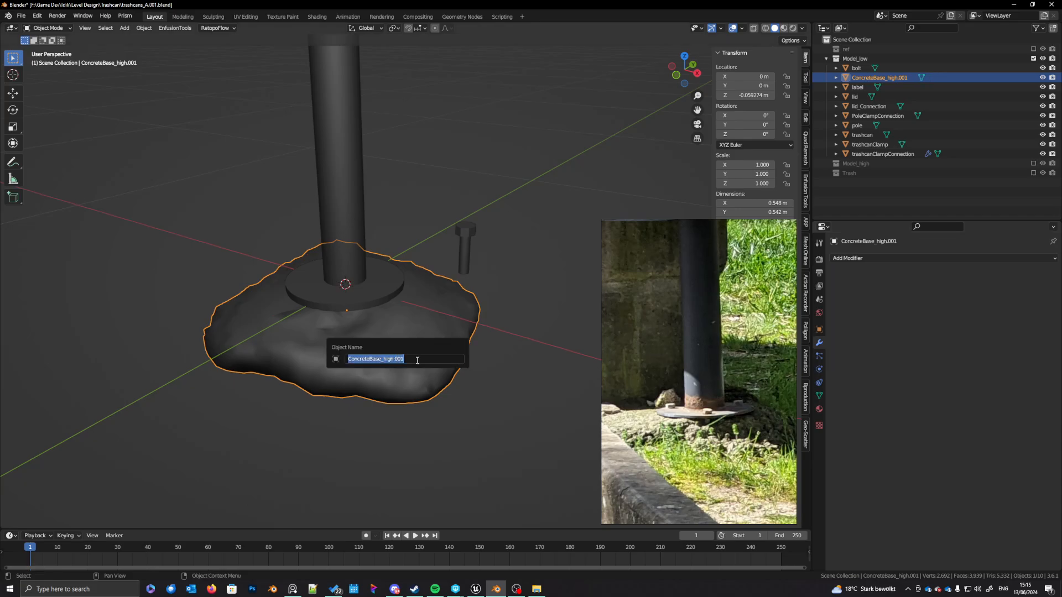
{"action": "left_click_drag", "start_coordinate": [417, 360], "coordinate": [385, 363]}
{"action": "key", "text": "BackSpace"}
{"action": "key", "text": "Return"}
Step: In Edit Mode, slide a vertex of ConcreteBase in front of the pole plate along its edges and dissolve it
{"action": "middle_click_drag", "start_coordinate": [387, 372], "coordinate": [410, 409]}
{"action": "key", "text": "Tab"}
{"action": "key", "text": "1"}
{"action": "left_click", "coordinate": [389, 385]}
{"action": "key", "text": "shift+v"}
{"action": "left_click", "coordinate": [416, 418]}
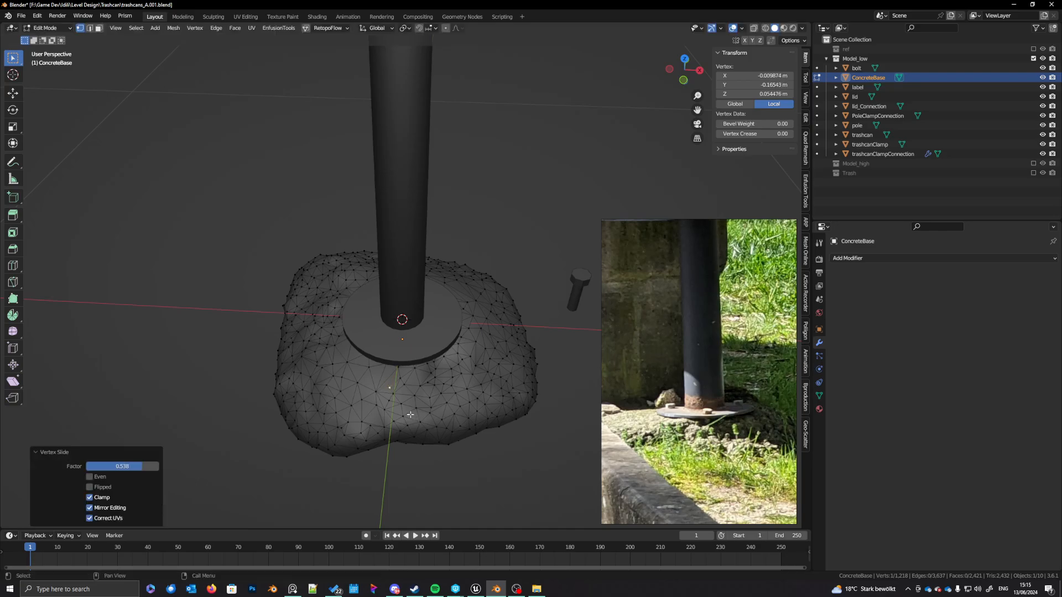
{"action": "key", "text": "shift+v"}
{"action": "left_click", "coordinate": [379, 419]}
{"action": "key", "text": "shift+v"}
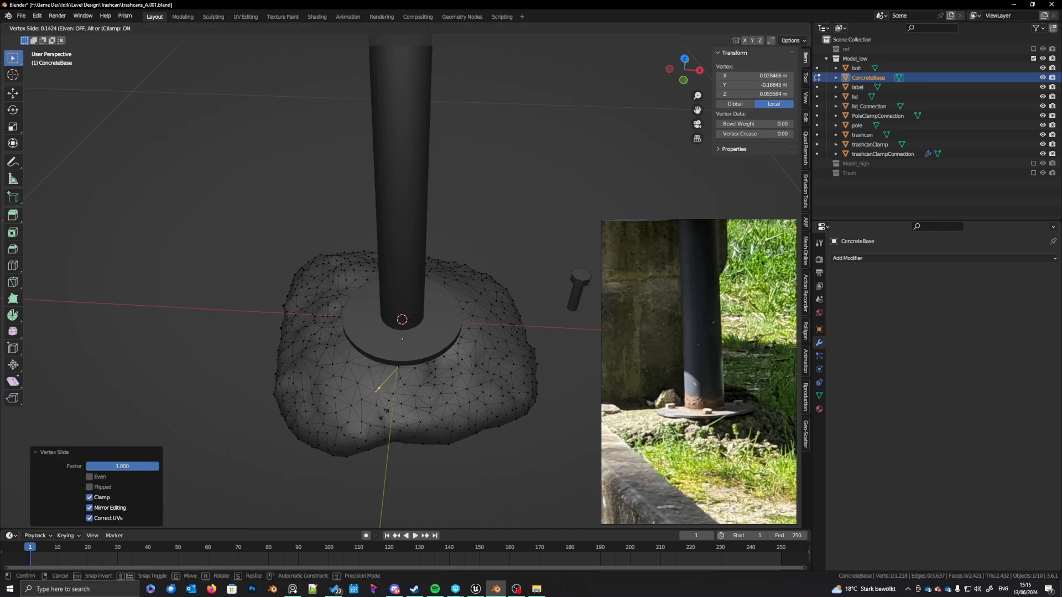
{"action": "left_click", "coordinate": [393, 411]}
{"action": "key", "text": "ctrl+x"}
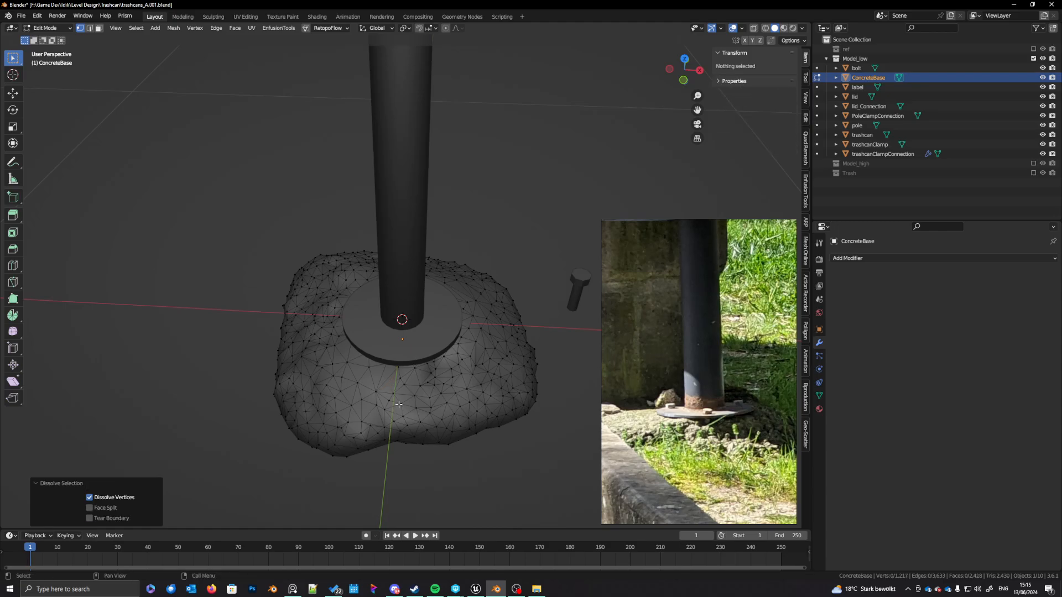
Step: Slide the vertex at the plate's front edge outward and connect it to the neighbouring vertex with an edge
{"action": "left_click", "coordinate": [397, 369]}
{"action": "key", "text": "shift+v"}
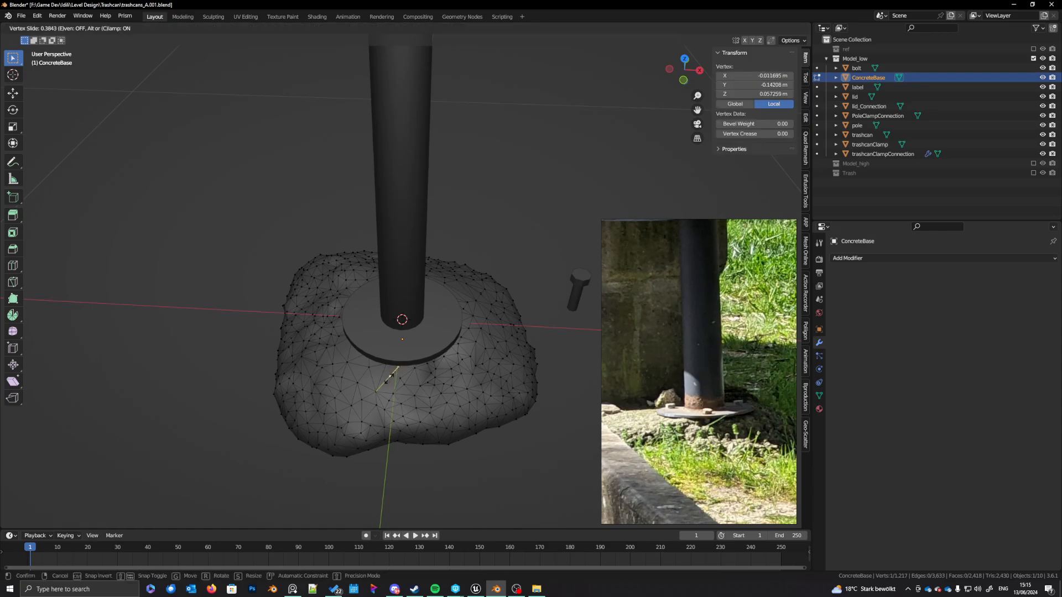
{"action": "left_click", "coordinate": [390, 379]}
{"action": "left_click", "coordinate": [392, 395], "text": "shift"}
{"action": "key", "text": "j"}
{"action": "middle_click_drag", "start_coordinate": [418, 414], "coordinate": [411, 411], "text": "shift"}
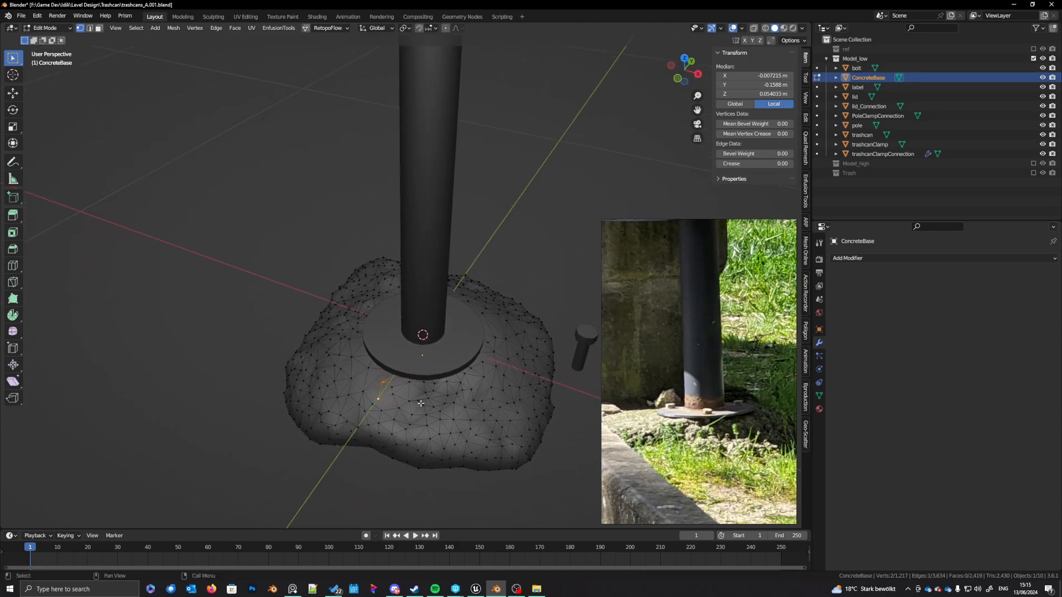
Step: Smooth out the uneven surface around the side of ConcreteBase by dissolving stray vertices and sliding others along their edges
{"action": "left_click", "coordinate": [419, 402]}
{"action": "right_click", "coordinate": [424, 406]}
{"action": "left_click", "coordinate": [435, 426]}
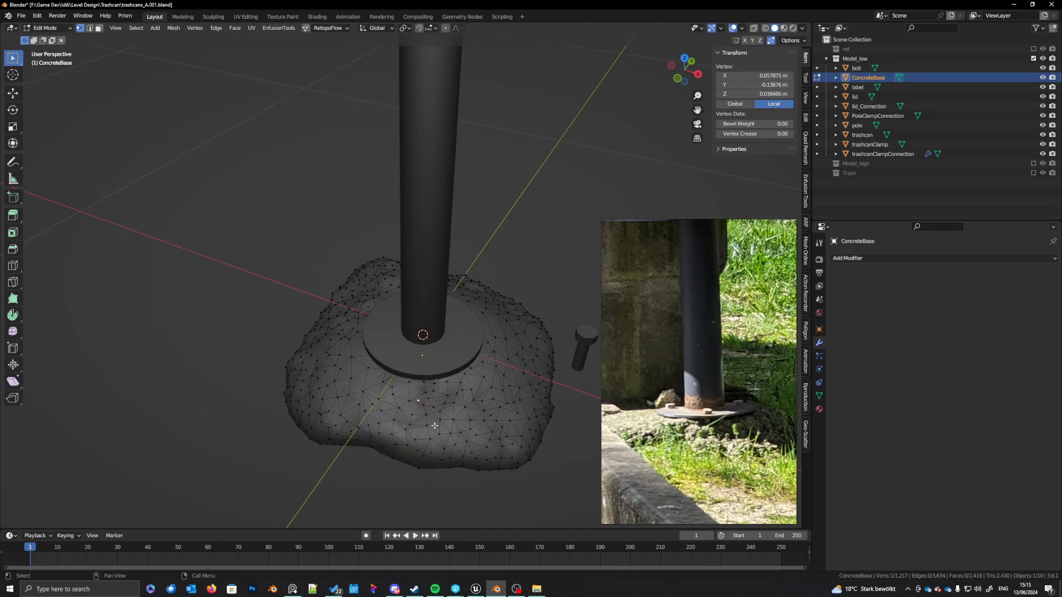
{"action": "left_click", "coordinate": [467, 399]}
{"action": "middle_click_drag", "start_coordinate": [467, 400], "coordinate": [418, 380]}
{"action": "key", "text": "Tab"}
{"action": "key", "text": "Tab"}
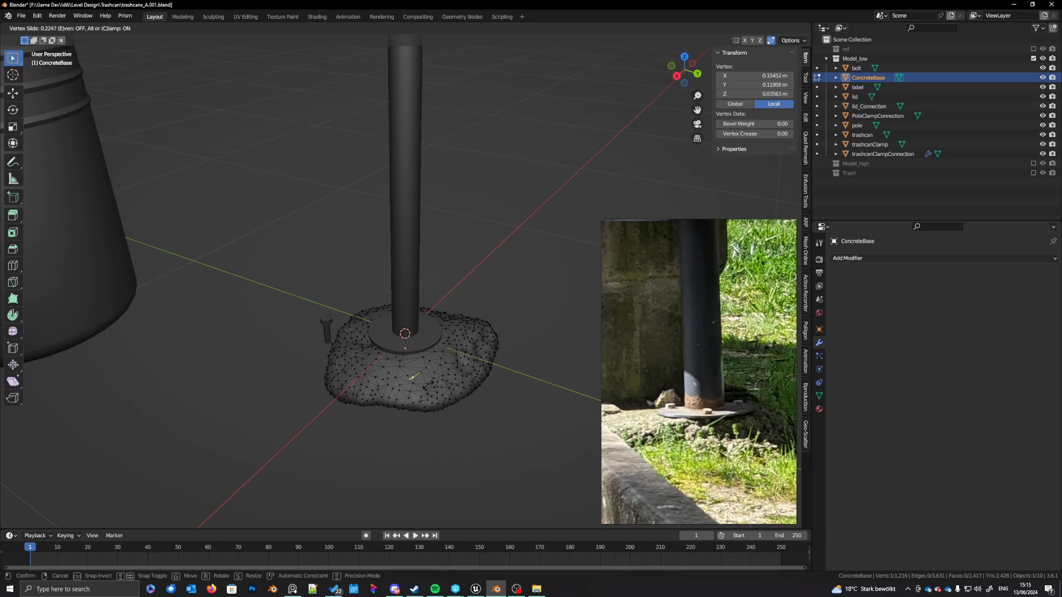
{"action": "key", "text": "Tab"}
{"action": "middle_click_drag", "start_coordinate": [432, 401], "coordinate": [360, 301]}
{"action": "key", "text": "Tab"}
{"action": "key", "text": "Tab"}
{"action": "key", "text": "Tab"}
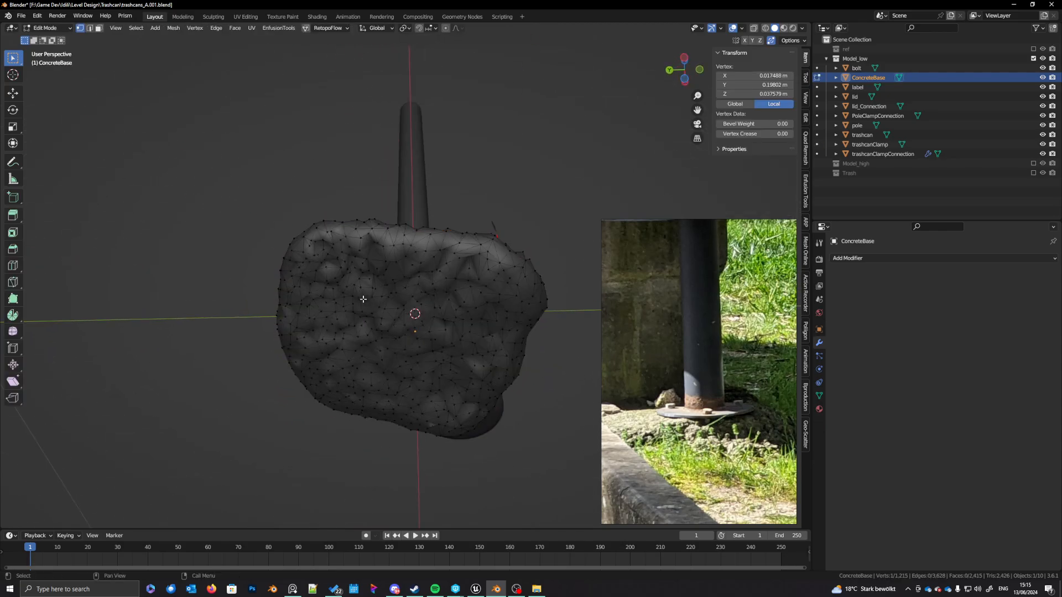
Step: Select a closed edge loop around the rim of ConcreteBase's underside and split the mesh along it
{"action": "left_click", "coordinate": [325, 235]}
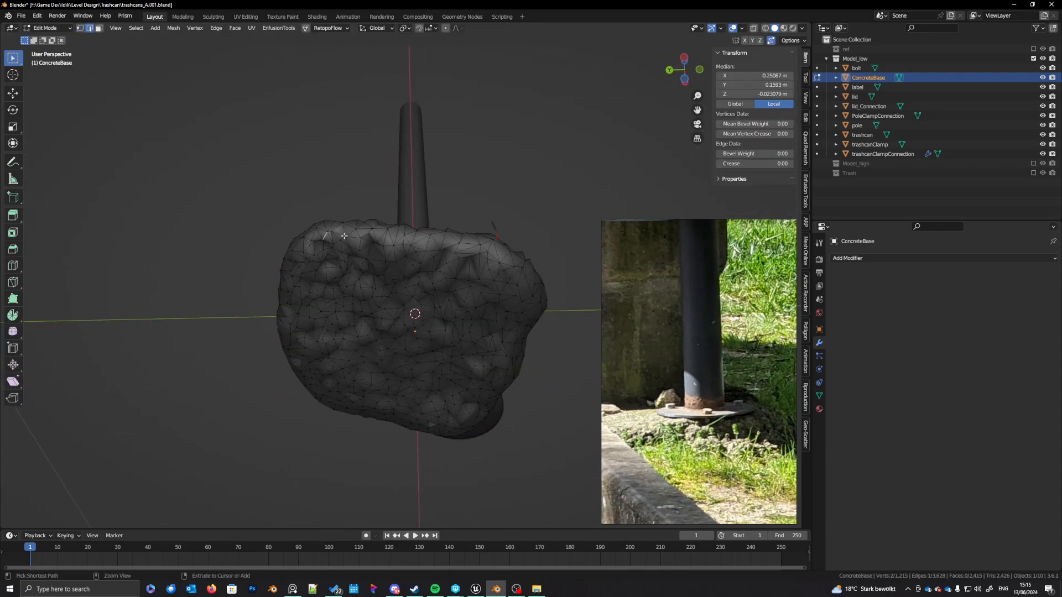
{"action": "left_click", "coordinate": [342, 235], "text": "ctrl"}
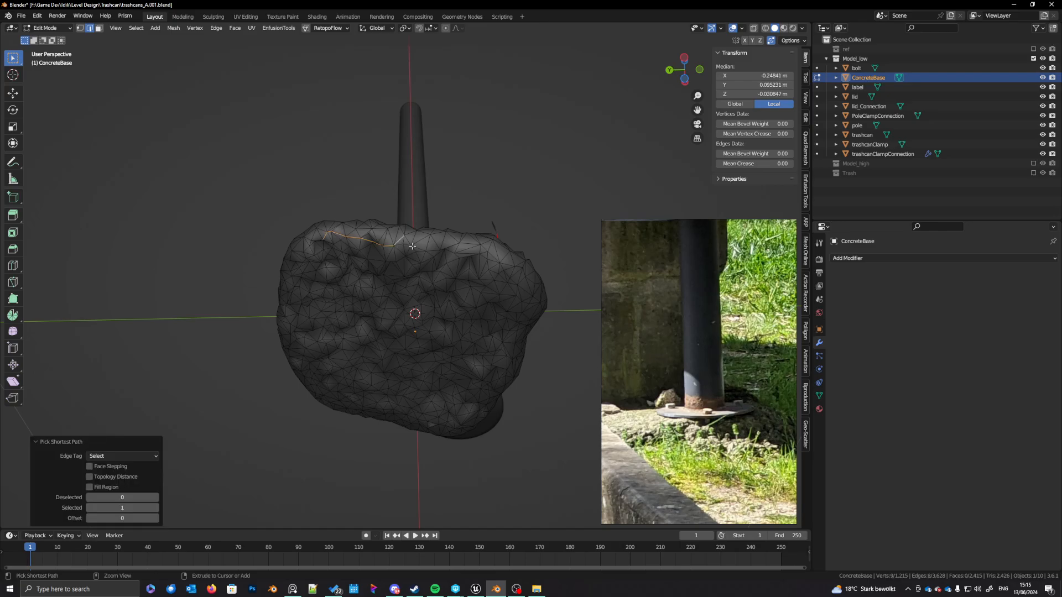
{"action": "left_click", "coordinate": [448, 251], "text": "ctrl"}
{"action": "middle_click_drag", "start_coordinate": [449, 251], "coordinate": [512, 226]}
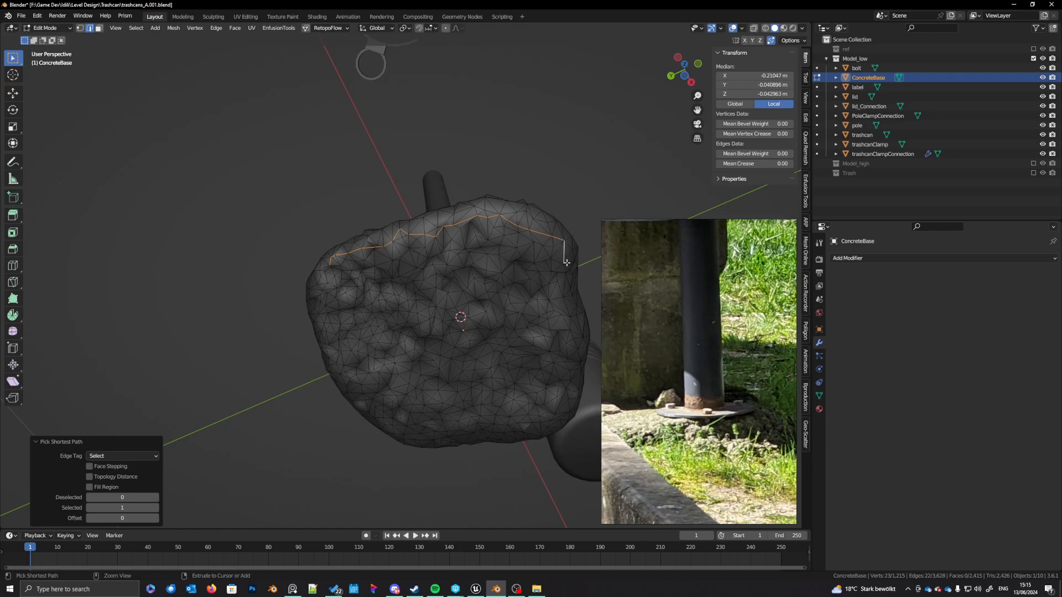
{"action": "left_click", "coordinate": [577, 322], "text": "ctrl"}
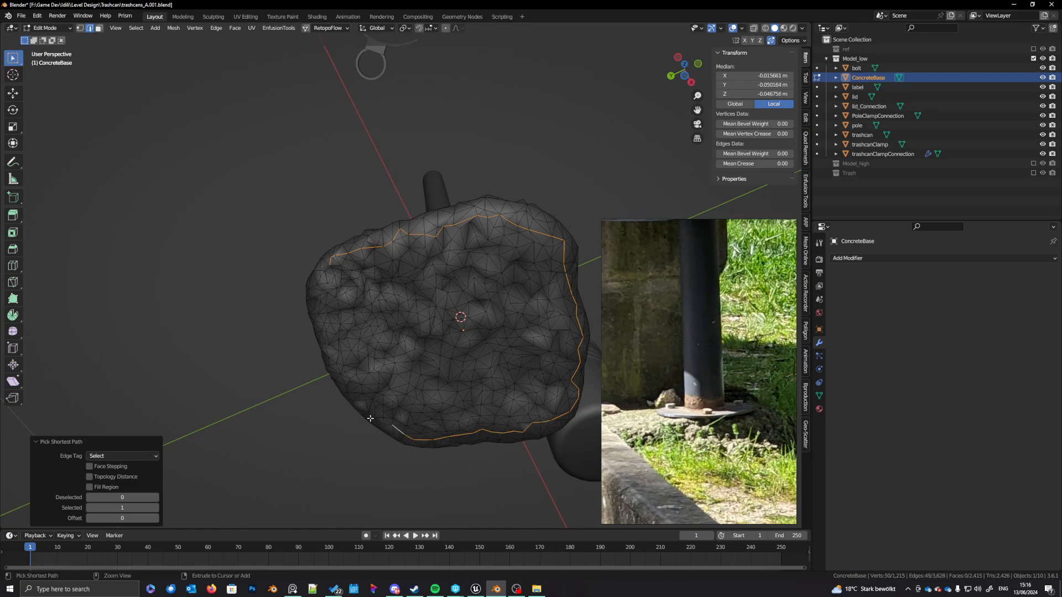
{"action": "middle_click_drag", "start_coordinate": [351, 397], "coordinate": [464, 199]}
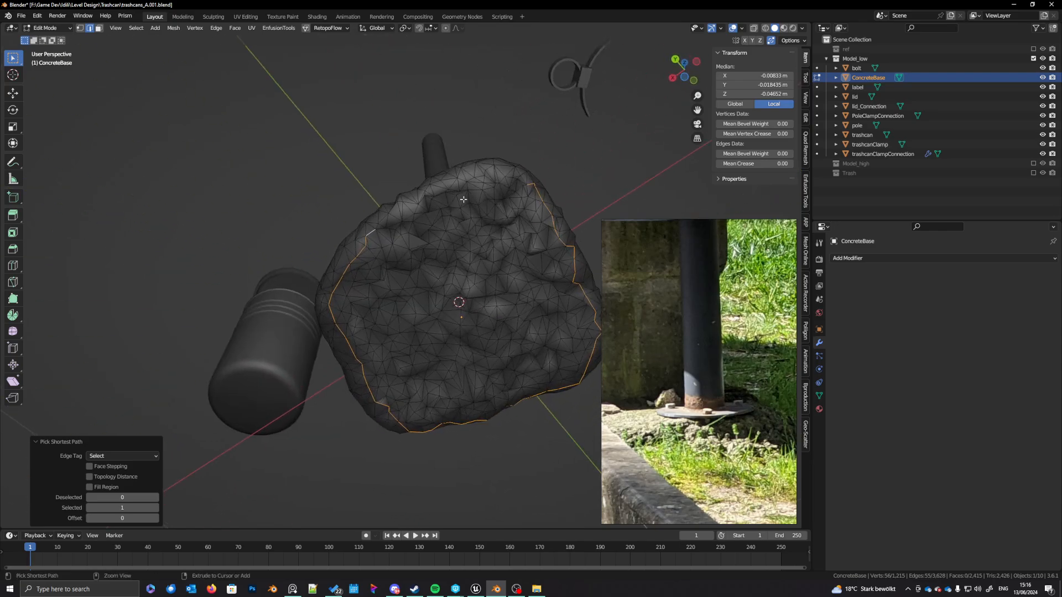
{"action": "left_click", "coordinate": [523, 180], "text": "ctrl"}
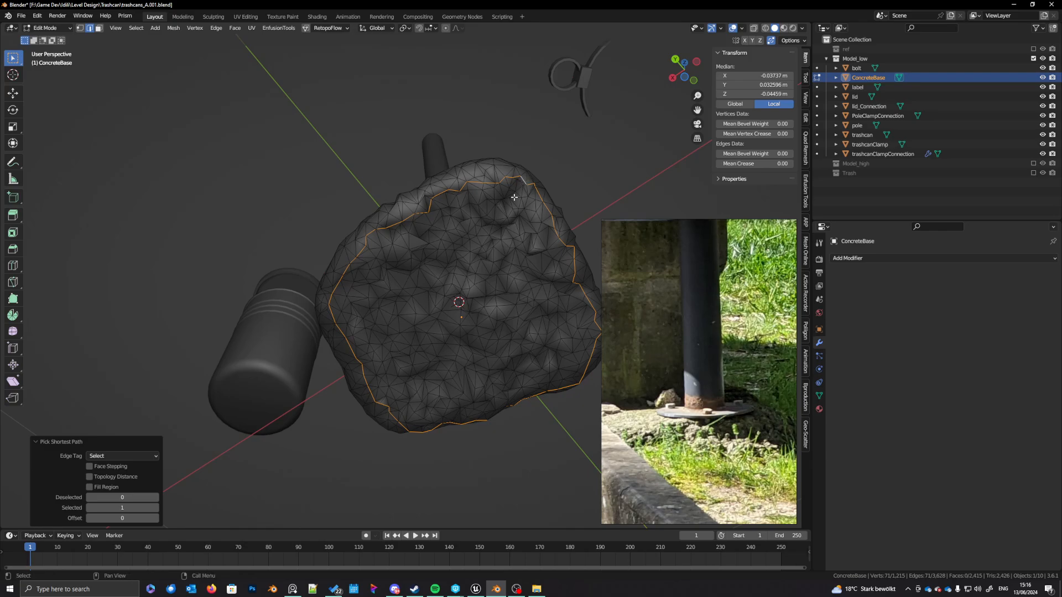
{"action": "right_click", "coordinate": [447, 219]}
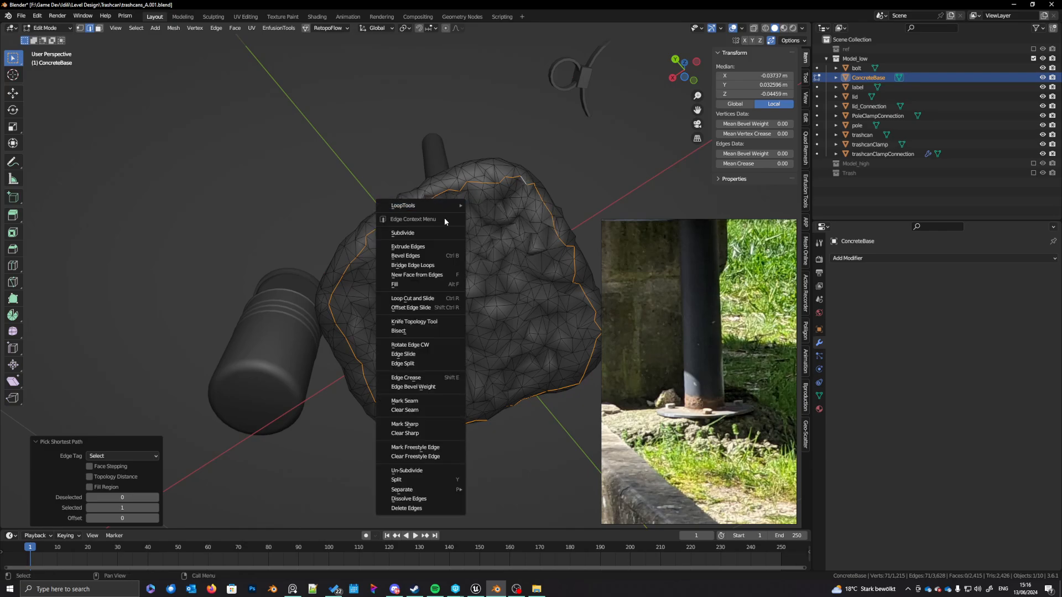
{"action": "left_click", "coordinate": [407, 410]}
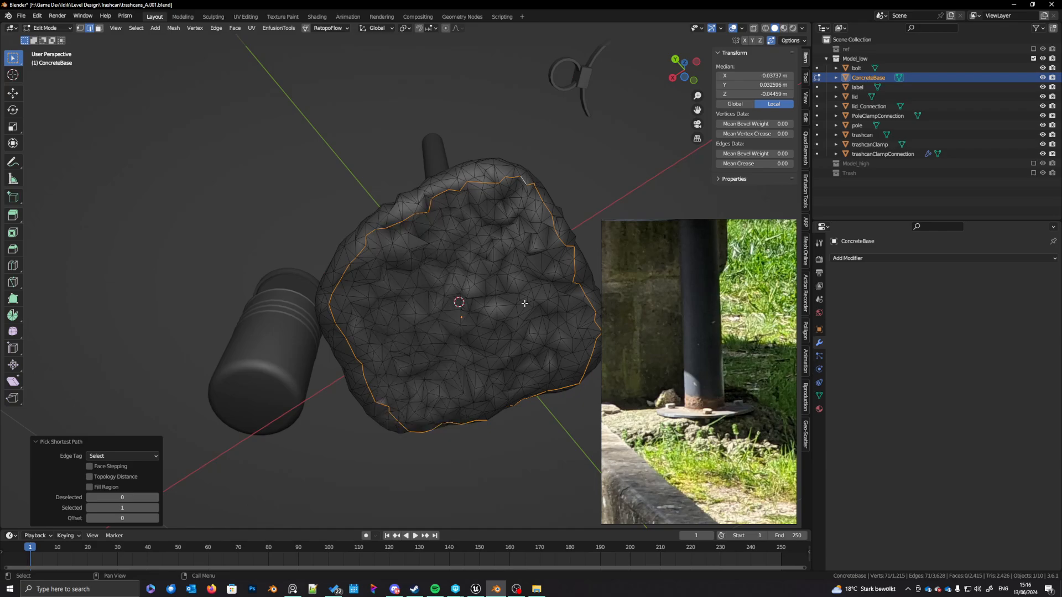
Step: Select all linked faces of the detached underside, delimited by seam, and delete them
{"action": "middle_click_drag", "start_coordinate": [526, 303], "coordinate": [516, 305]}
{"action": "key", "text": "ctrl+l"}
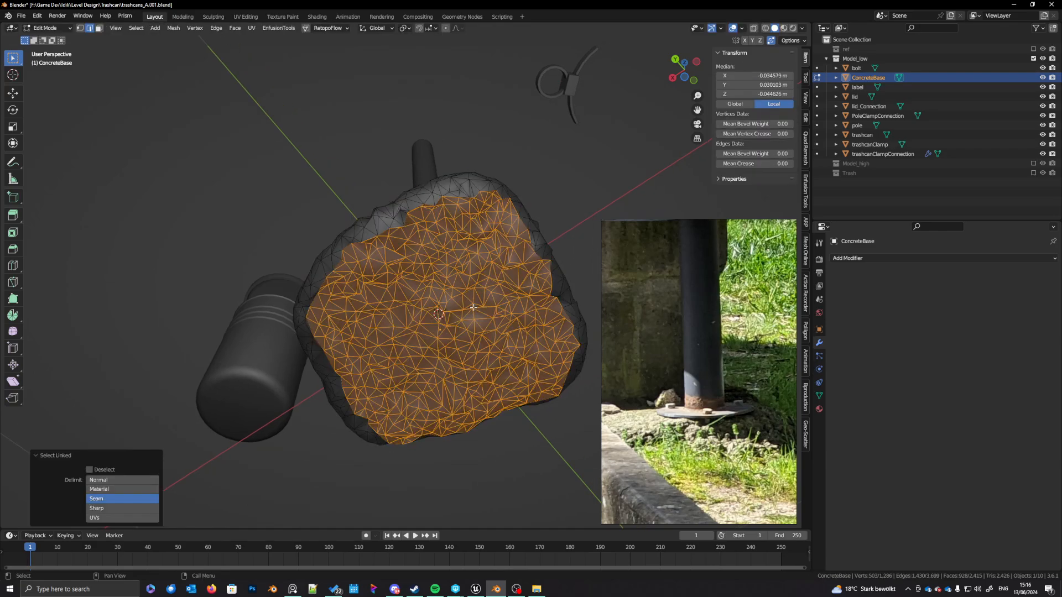
{"action": "key", "text": "x"}
{"action": "left_click", "coordinate": [473, 309]}
{"action": "scroll", "coordinate": [422, 251], "scroll_direction": "up", "scroll_amount": 4}
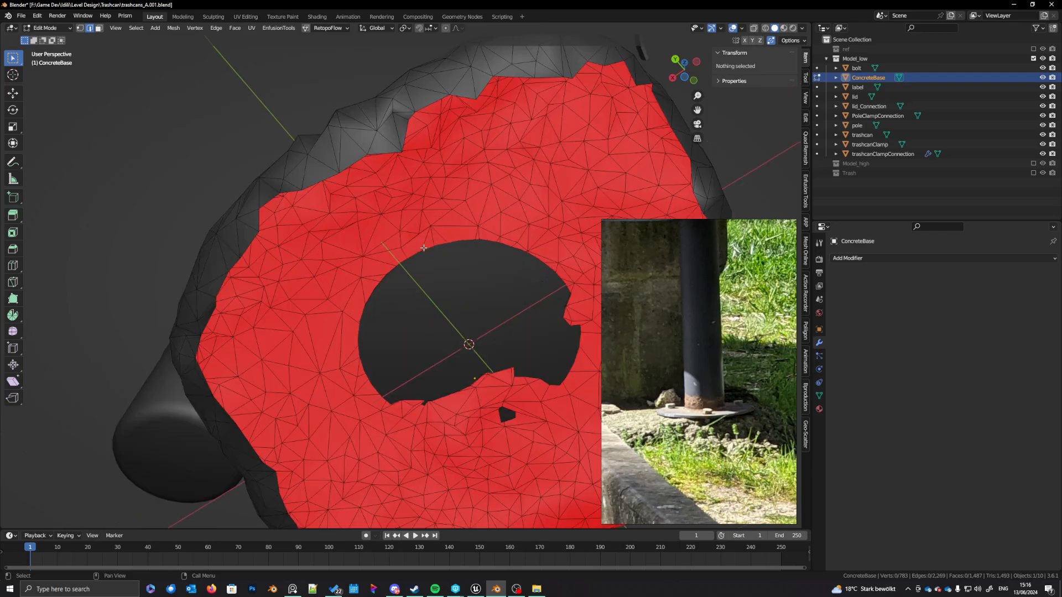
Step: Dissolve the outer vertex just above the notch in the open bottom rim
{"action": "middle_click_drag", "start_coordinate": [431, 247], "coordinate": [435, 285]}
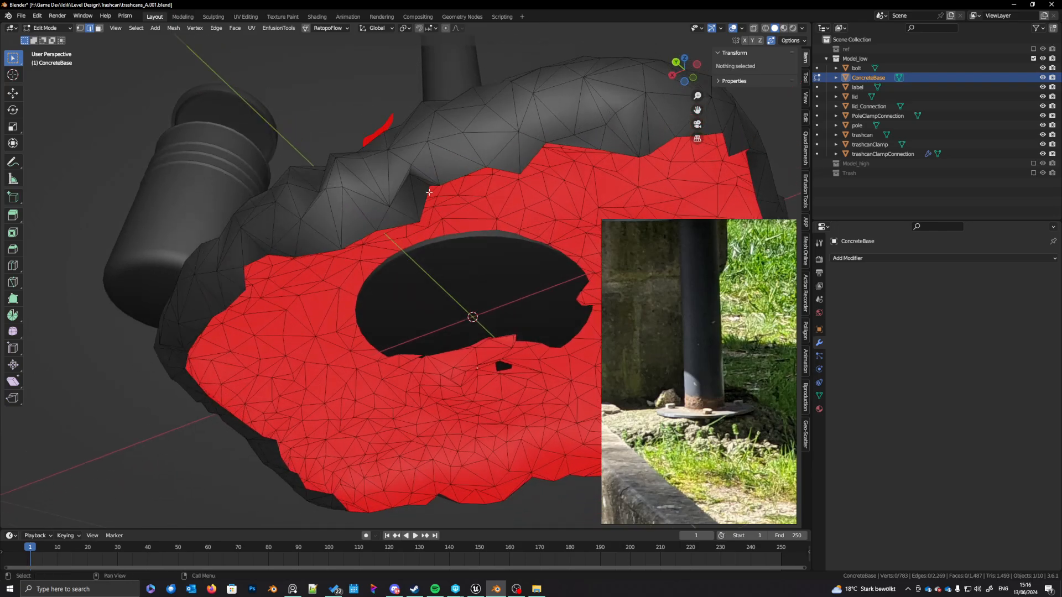
{"action": "key", "text": "1"}
{"action": "left_click", "coordinate": [410, 178]}
{"action": "middle_click_drag", "start_coordinate": [431, 246], "coordinate": [337, 202]}
{"action": "key", "text": "ctrl+x"}
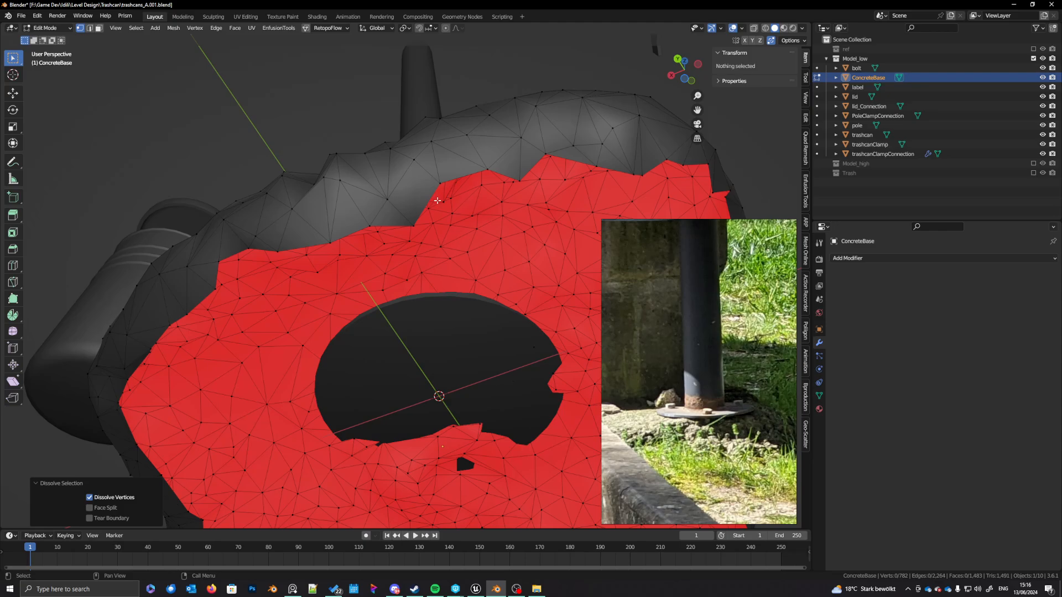
Step: Examine the open underside, the gaps around the pole plate and the outer surface of the base
{"action": "scroll", "coordinate": [463, 287], "scroll_direction": "down", "scroll_amount": 7}
{"action": "scroll", "coordinate": [482, 283], "scroll_direction": "up", "scroll_amount": 3}
{"action": "middle_click_drag", "start_coordinate": [482, 283], "coordinate": [463, 283]}
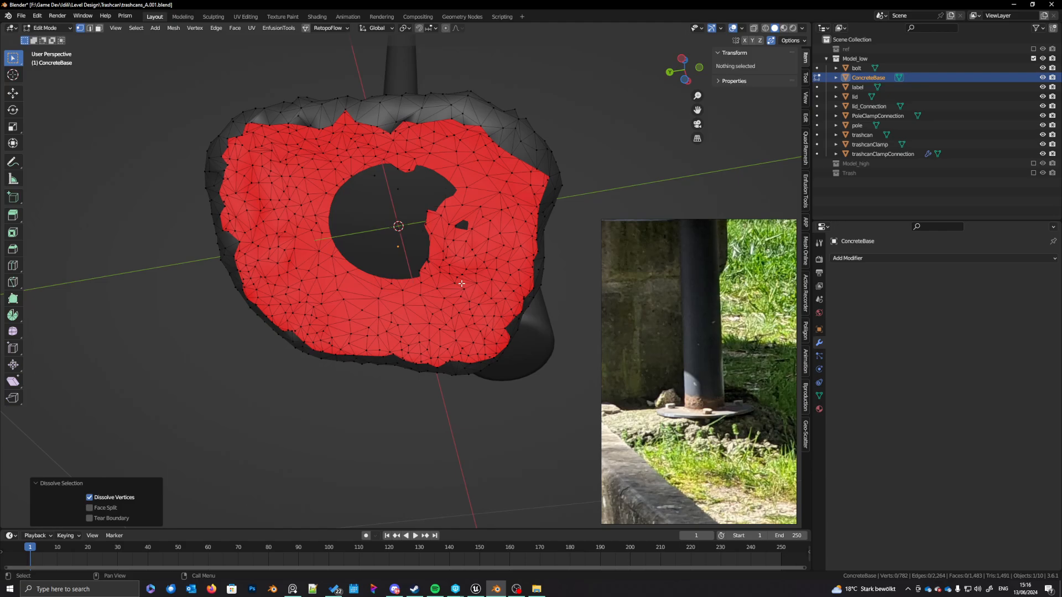
{"action": "left_click", "coordinate": [473, 233]}
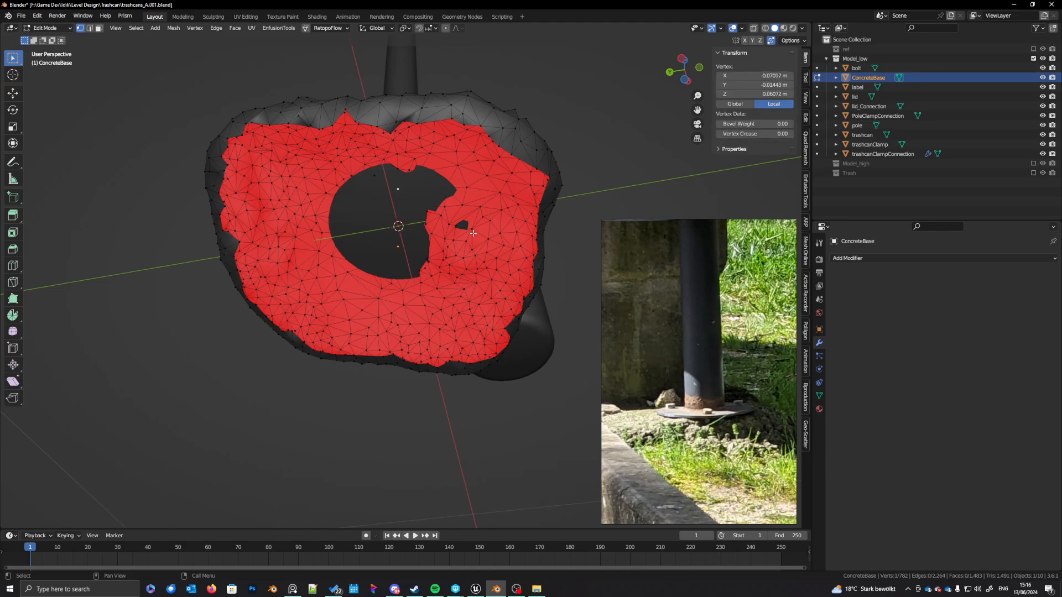
{"action": "left_click", "coordinate": [459, 227]}
{"action": "middle_click_drag", "start_coordinate": [458, 226], "coordinate": [422, 247]}
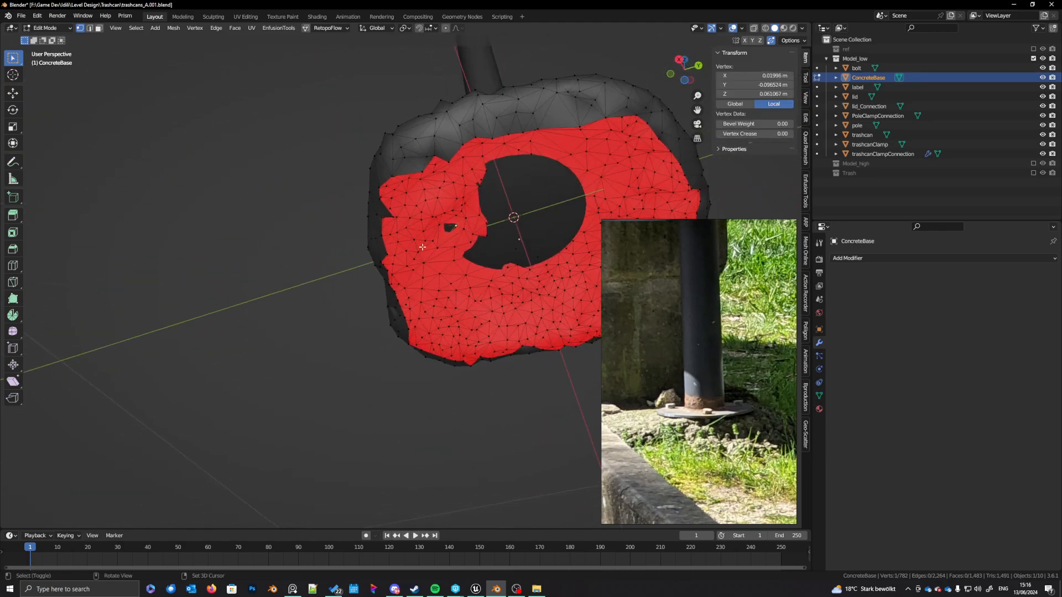
{"action": "scroll", "coordinate": [482, 269], "scroll_direction": "up", "scroll_amount": 4}
{"action": "middle_click_drag", "start_coordinate": [481, 269], "coordinate": [479, 299]}
{"action": "key", "text": "Tab"}
{"action": "scroll", "coordinate": [519, 207], "scroll_direction": "down", "scroll_amount": 5}
{"action": "key", "text": "Tab"}
Step: Connect the vertex in the dented area on the base's outer side to the neighbouring vertex across the large face
{"action": "left_click", "coordinate": [464, 305]}
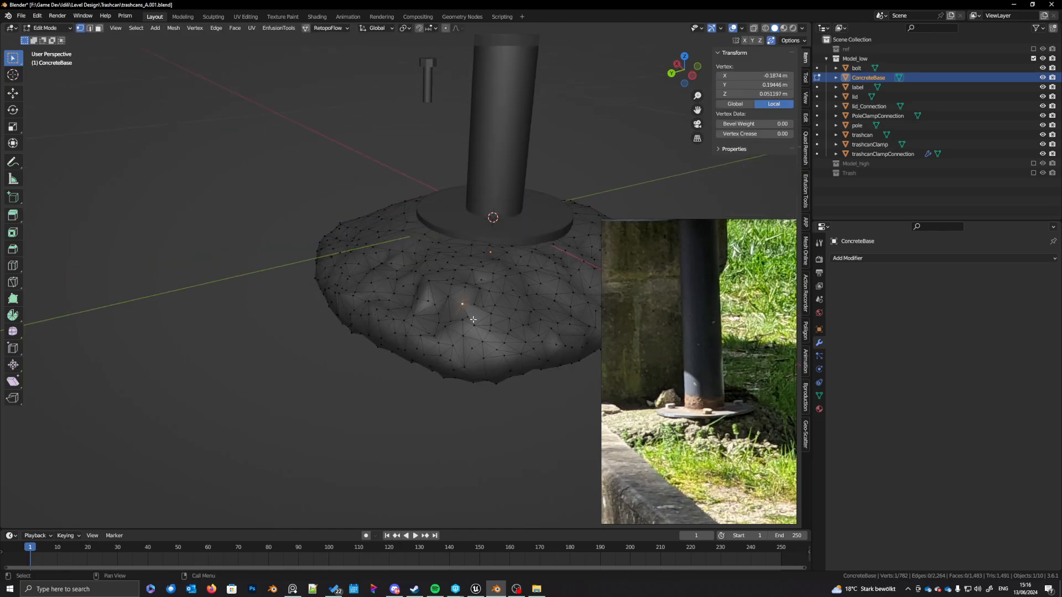
{"action": "left_click", "coordinate": [469, 318]}
{"action": "key", "text": "KP_Decimal"}
{"action": "scroll", "coordinate": [453, 318], "scroll_direction": "down", "scroll_amount": 7}
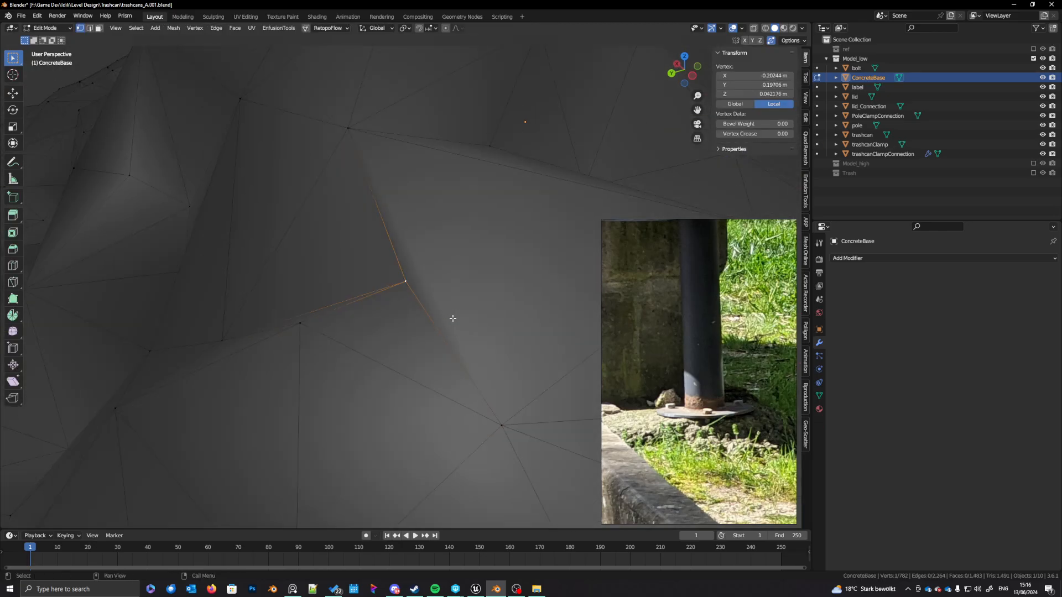
{"action": "mouse_move", "coordinate": [450, 316]}
{"action": "middle_mouse_down"}
{"action": "mouse_move", "coordinate": [452, 337]}
{"action": "mouse_move", "coordinate": [443, 321]}
{"action": "middle_mouse_up"}
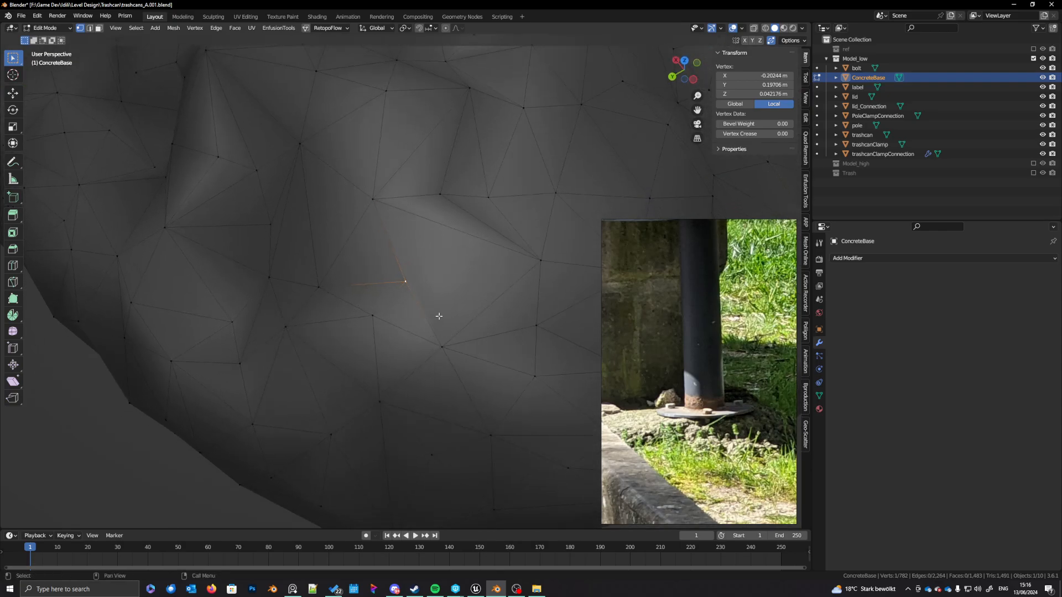
{"action": "left_click", "coordinate": [539, 264], "text": "shift"}
{"action": "key", "text": "j"}
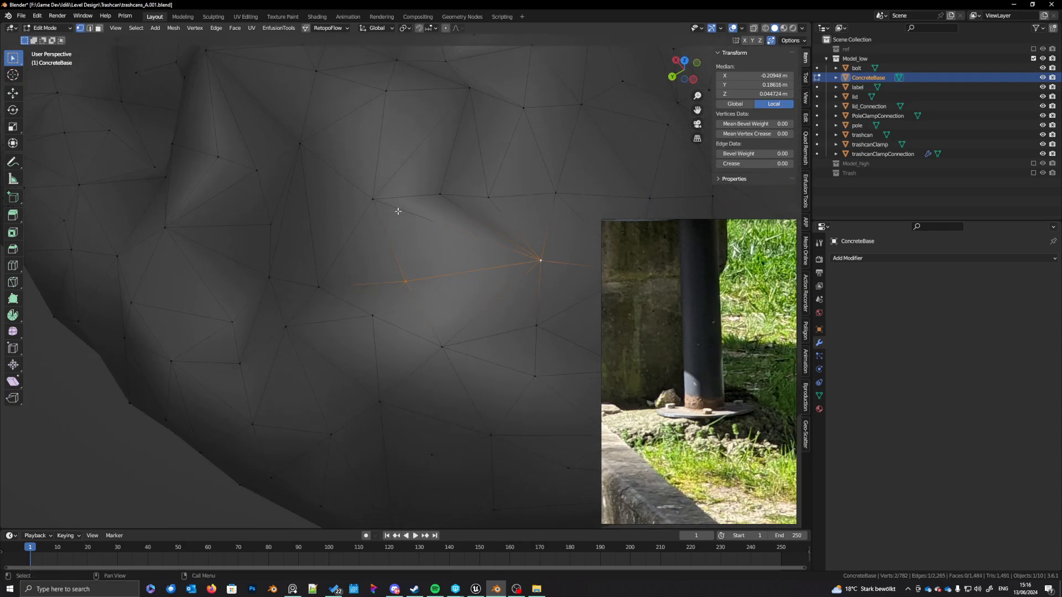
Step: Slide the vertex above the new edge along its edge and check the shading in Object Mode
{"action": "left_click", "coordinate": [374, 200]}
{"action": "key", "text": "shift+v"}
{"action": "left_click", "coordinate": [389, 211]}
{"action": "key", "text": "Tab"}
{"action": "scroll", "coordinate": [419, 283], "scroll_direction": "down", "scroll_amount": 10}
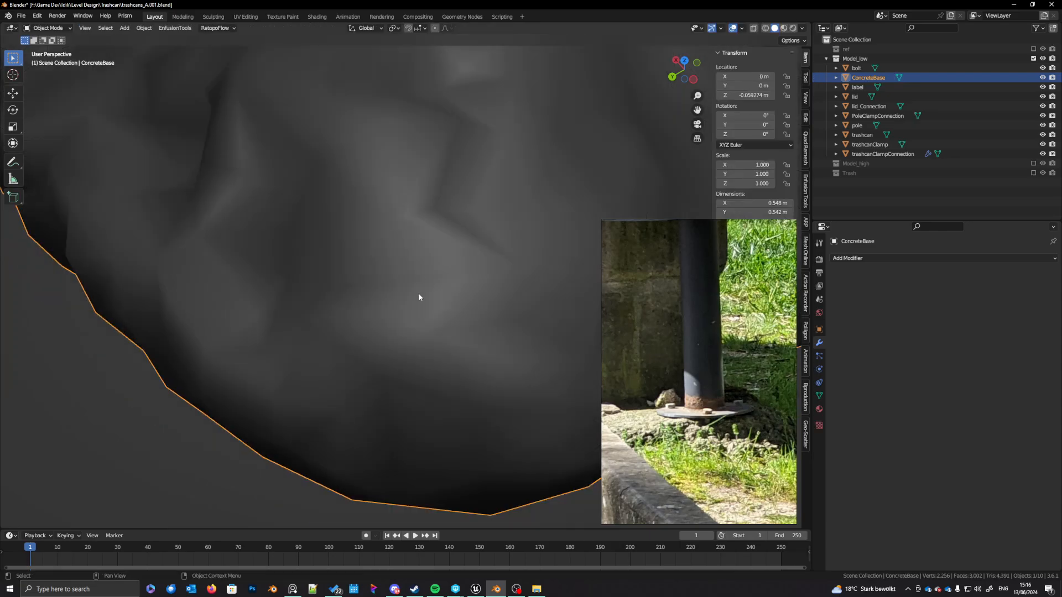
{"action": "scroll", "coordinate": [418, 293], "scroll_direction": "down", "scroll_amount": 4}
{"action": "key", "text": "Tab"}
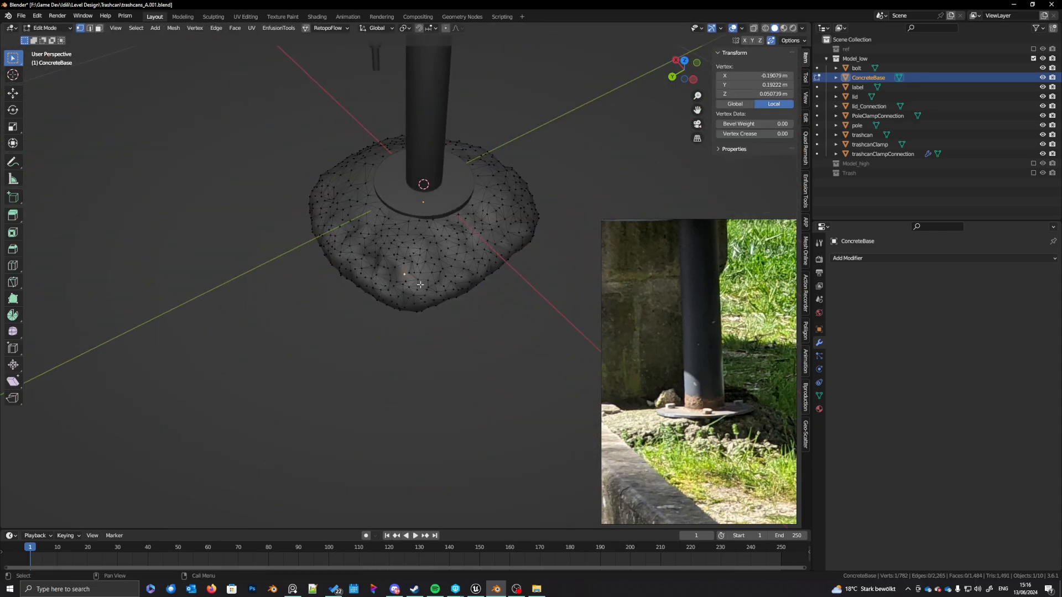
Step: Select the entire ConcreteBase mesh and check its assigned trashcan_A material
{"action": "middle_click_drag", "start_coordinate": [404, 273], "coordinate": [485, 354]}
{"action": "key", "text": "Tab"}
{"action": "key", "text": "Tab"}
{"action": "key", "text": "a"}
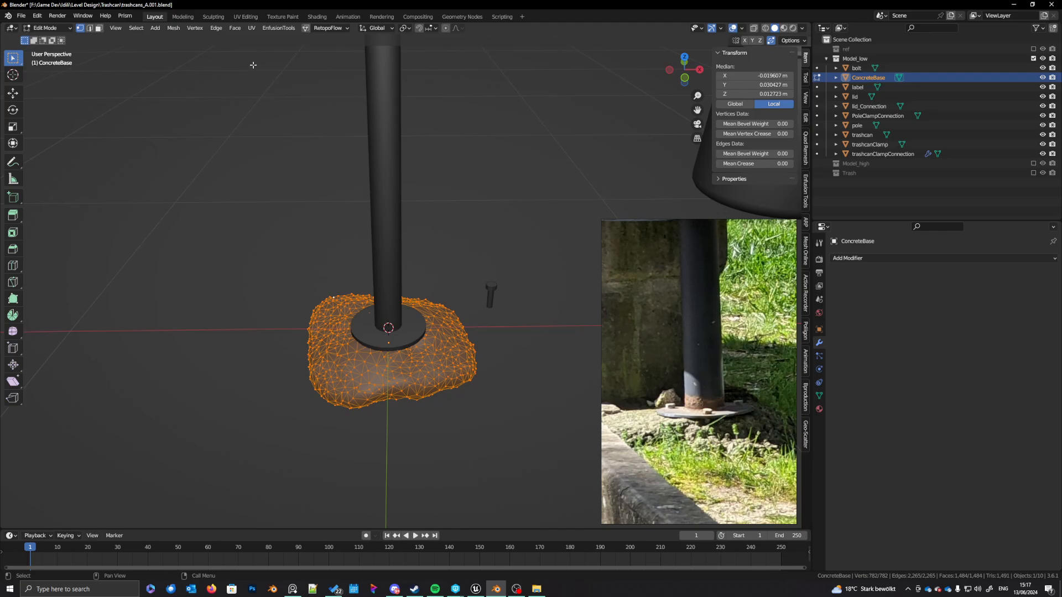
{"action": "left_click", "coordinate": [819, 409]}
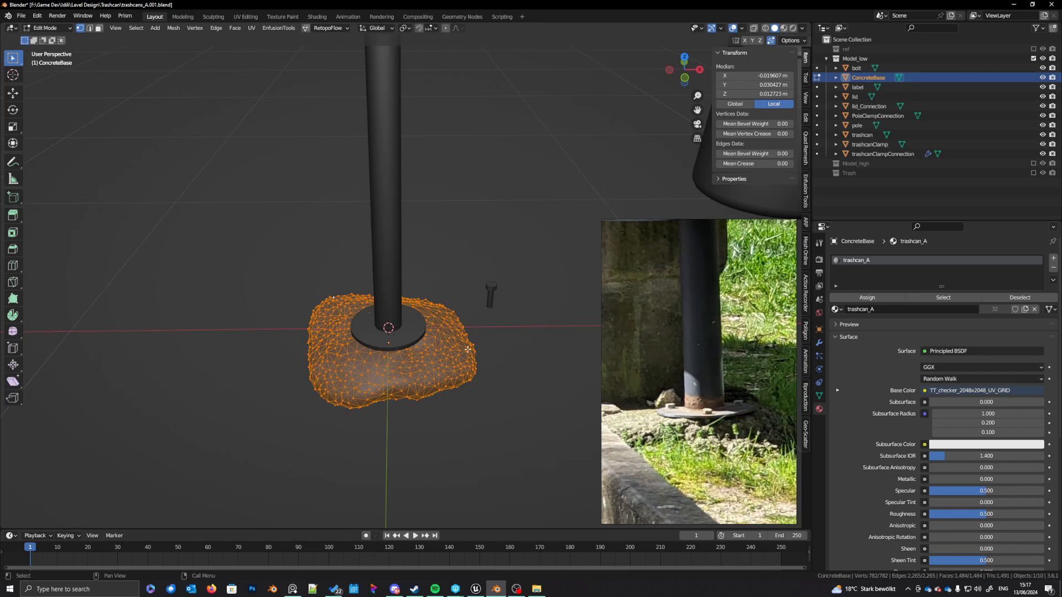
{"action": "middle_click_drag", "start_coordinate": [452, 344], "coordinate": [436, 366]}
{"action": "key", "text": "Tab"}
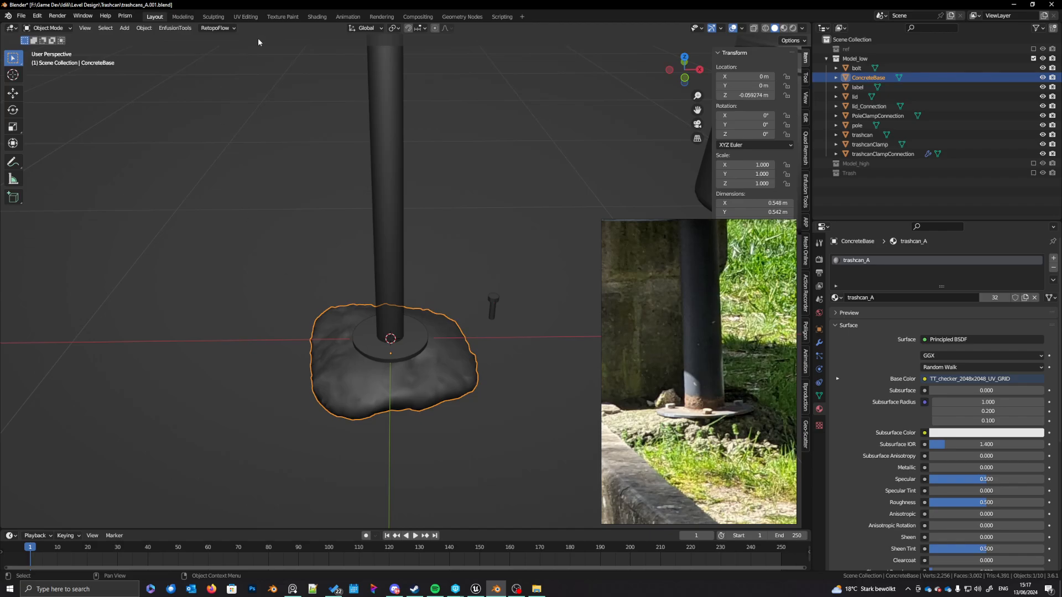
Step: Unwrap the whole ConcreteBase mesh in the UV Editing workspace using the Angle Based method
{"action": "left_click", "coordinate": [245, 17]}
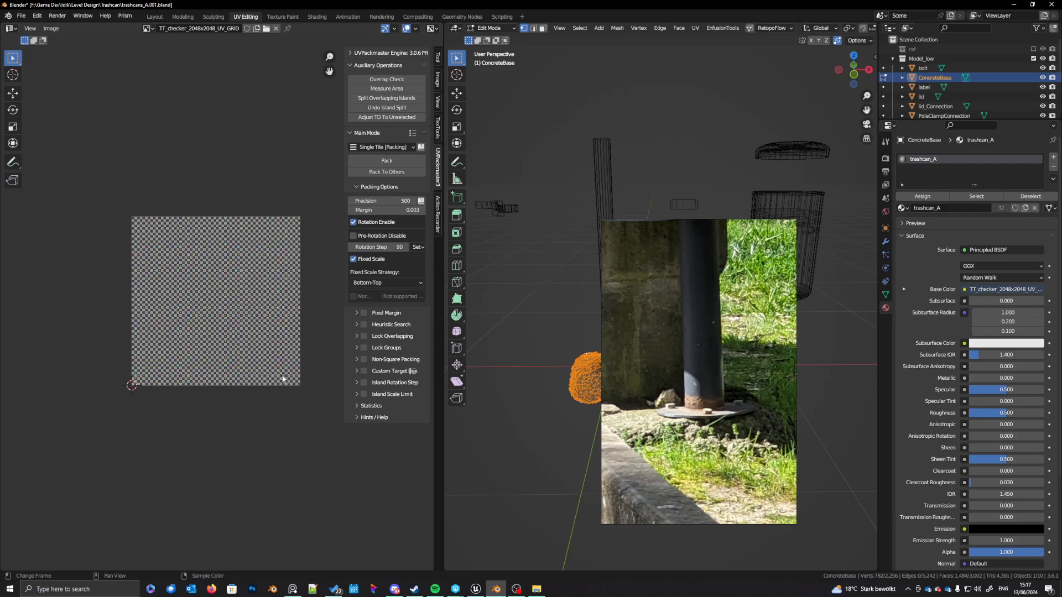
{"action": "key", "text": "q"}
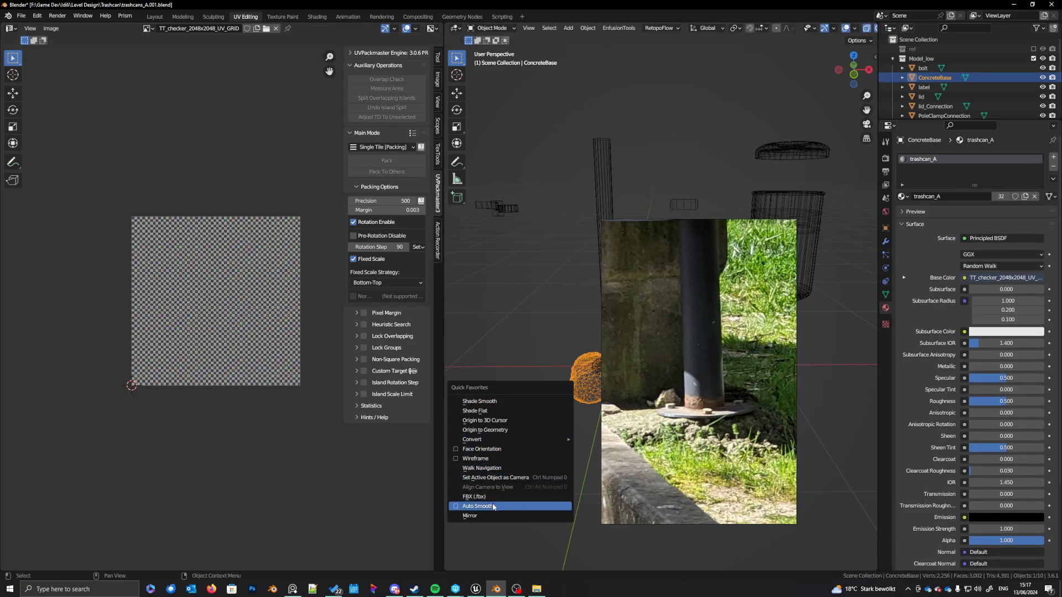
{"action": "key", "text": "Escape"}
{"action": "key", "text": "Tab"}
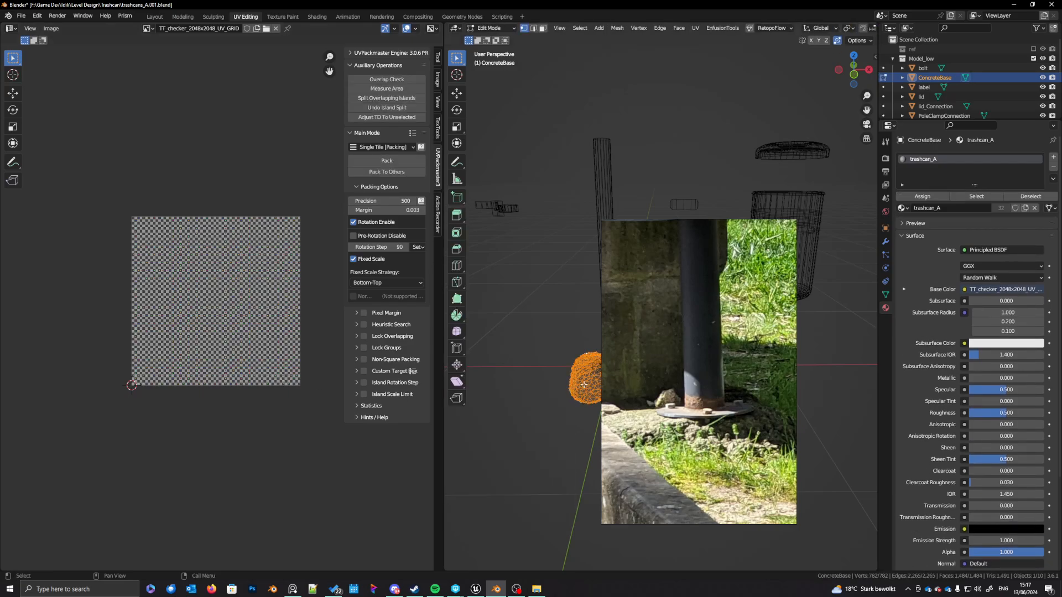
{"action": "key", "text": "u"}
{"action": "left_click", "coordinate": [553, 447]}
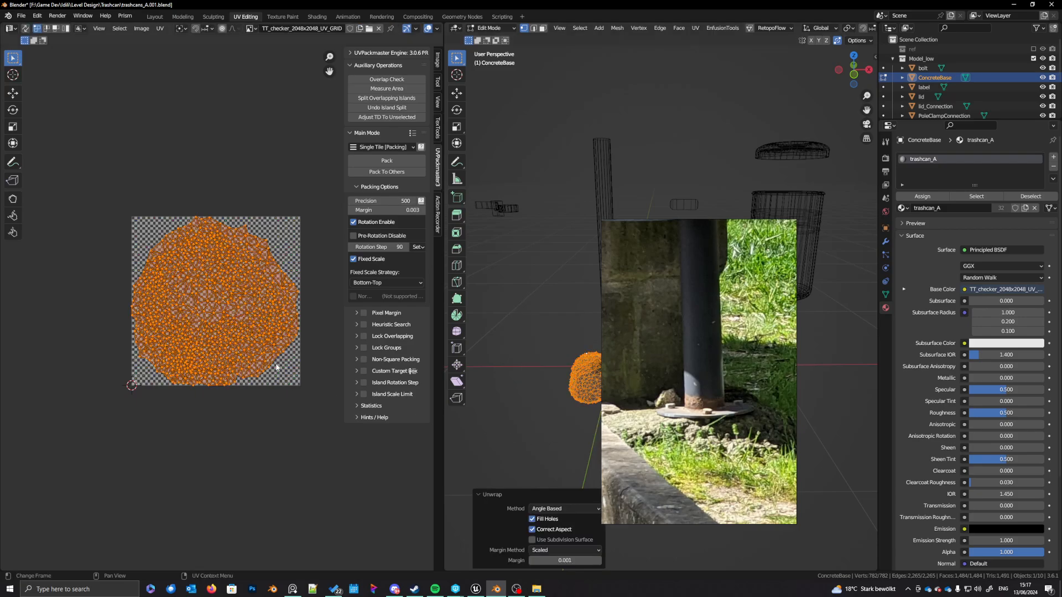
Step: Widen the 3D viewport to show all trash can parts and select ConcreteBase in Object Mode
{"action": "middle_click_drag", "start_coordinate": [585, 371], "coordinate": [603, 395], "text": "shift"}
{"action": "scroll", "coordinate": [551, 381], "scroll_direction": "down", "scroll_amount": 3}
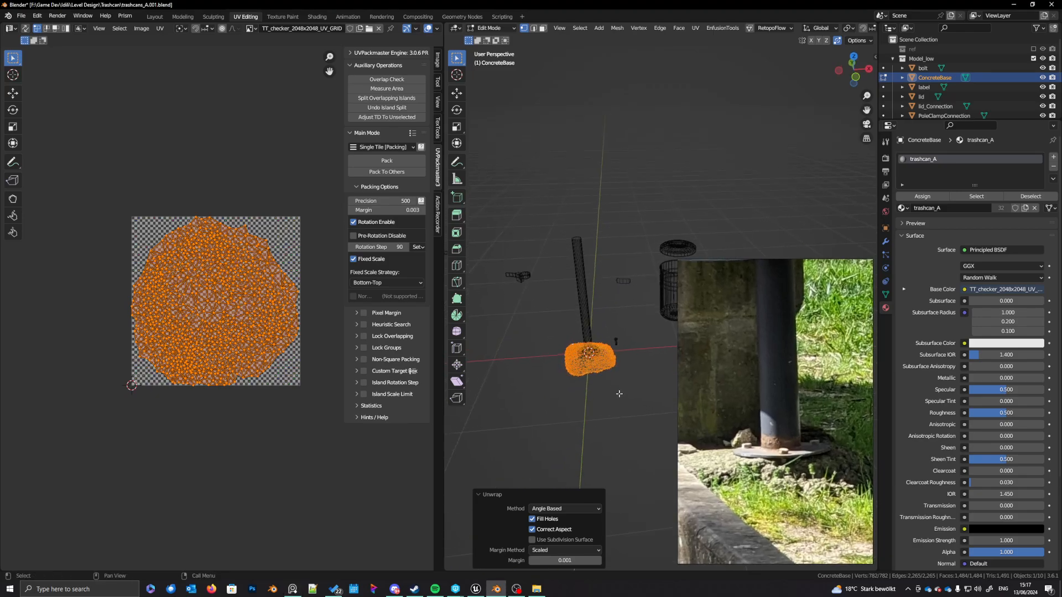
{"action": "left_click_drag", "start_coordinate": [442, 437], "coordinate": [332, 432]}
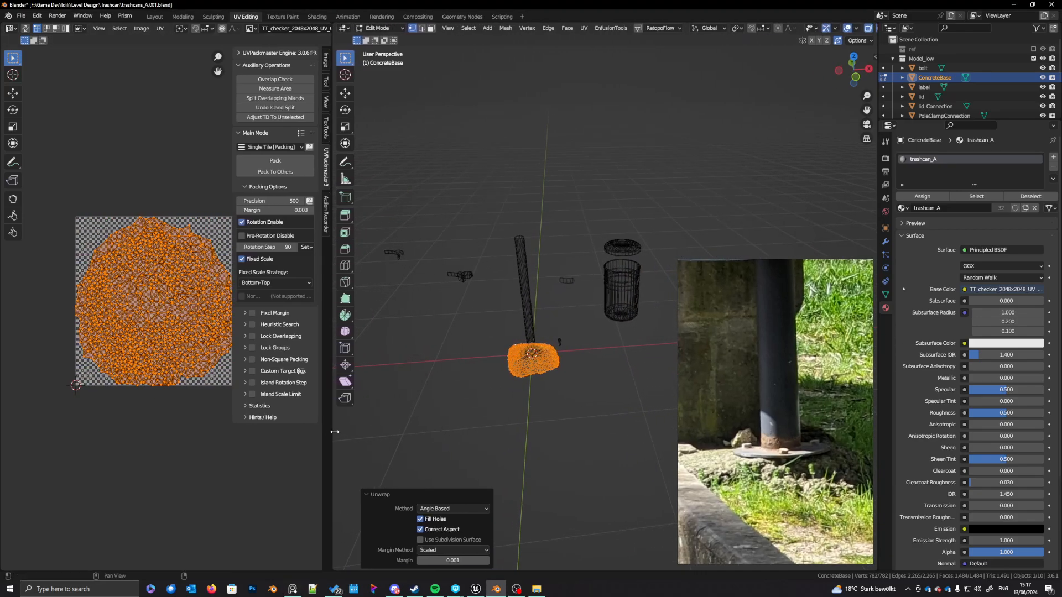
{"action": "middle_click_drag", "start_coordinate": [569, 420], "coordinate": [559, 430], "text": "shift"}
{"action": "scroll", "coordinate": [565, 425], "scroll_direction": "down", "scroll_amount": 2}
{"action": "key", "text": "Tab"}
{"action": "left_click", "coordinate": [568, 297]}
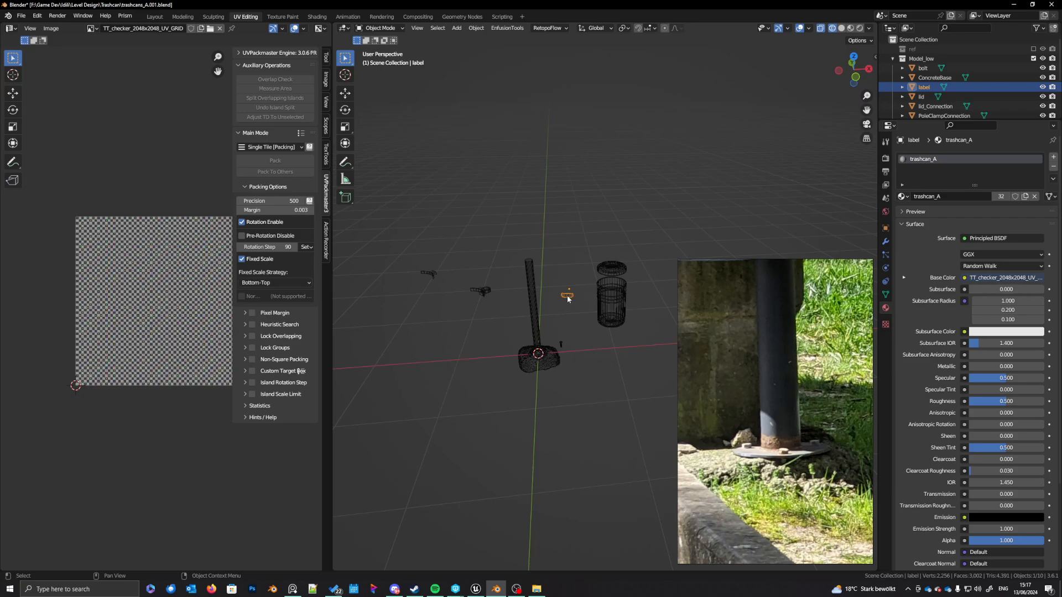
{"action": "left_click", "coordinate": [549, 357]}
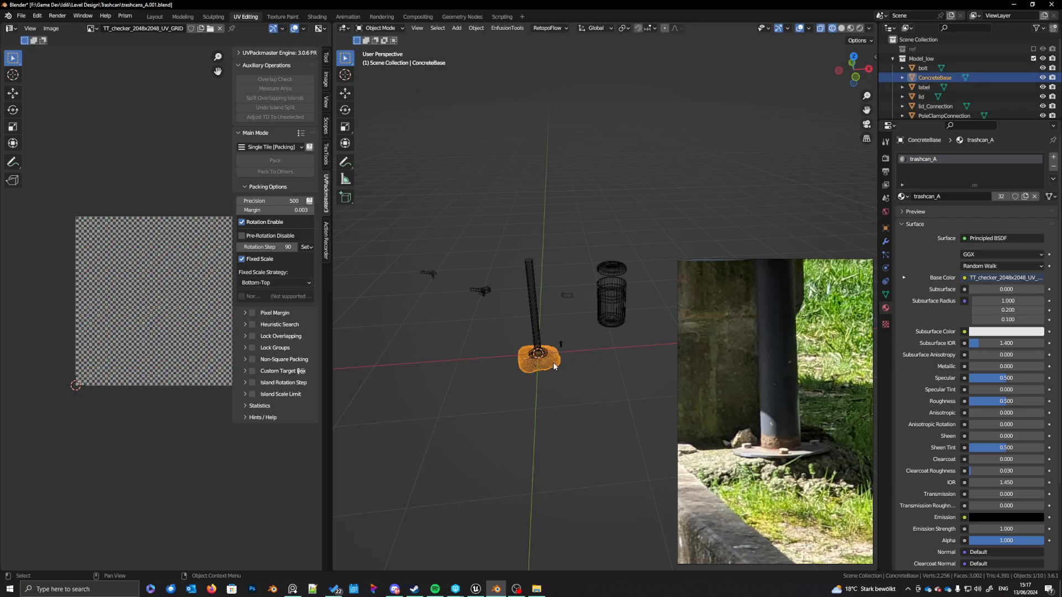
Step: Compare the ConcreteBase UV island with the UVs of all low-poly parts in Edit Mode, then return to Object Mode
{"action": "key", "text": "a"}
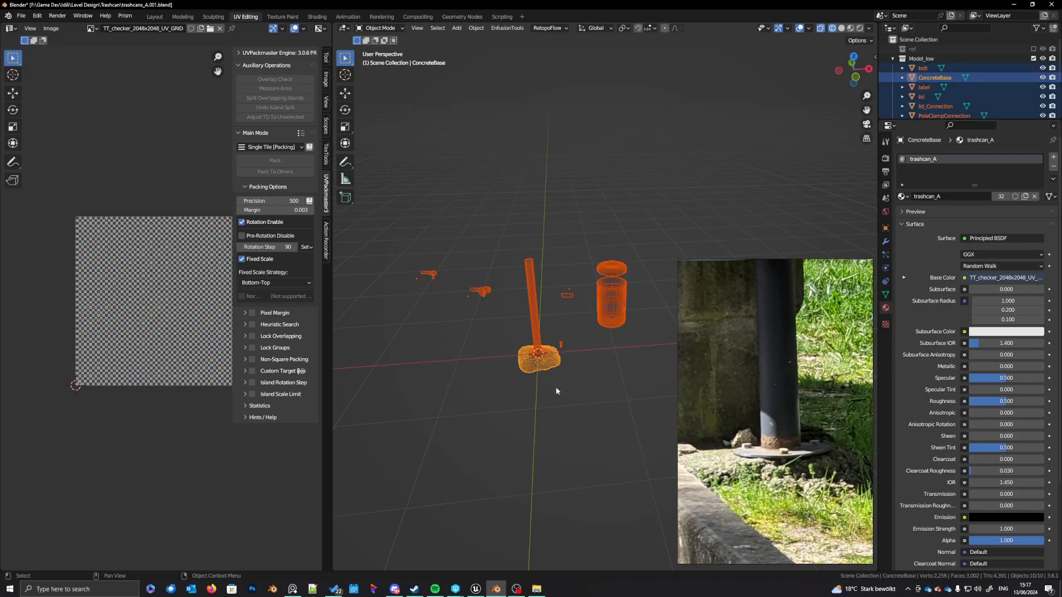
{"action": "key", "text": "Tab"}
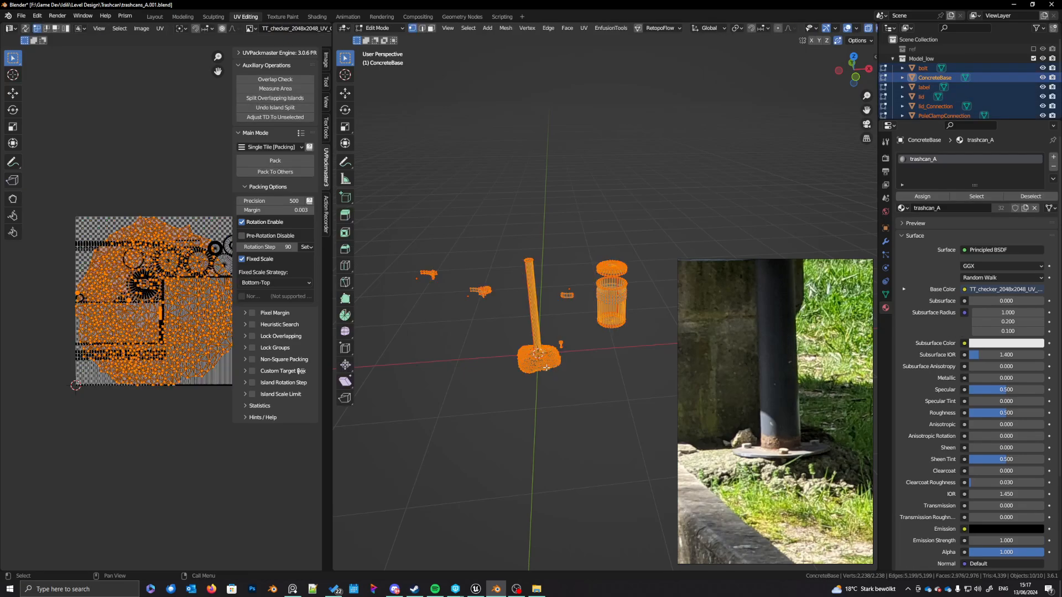
{"action": "key", "text": "l"}
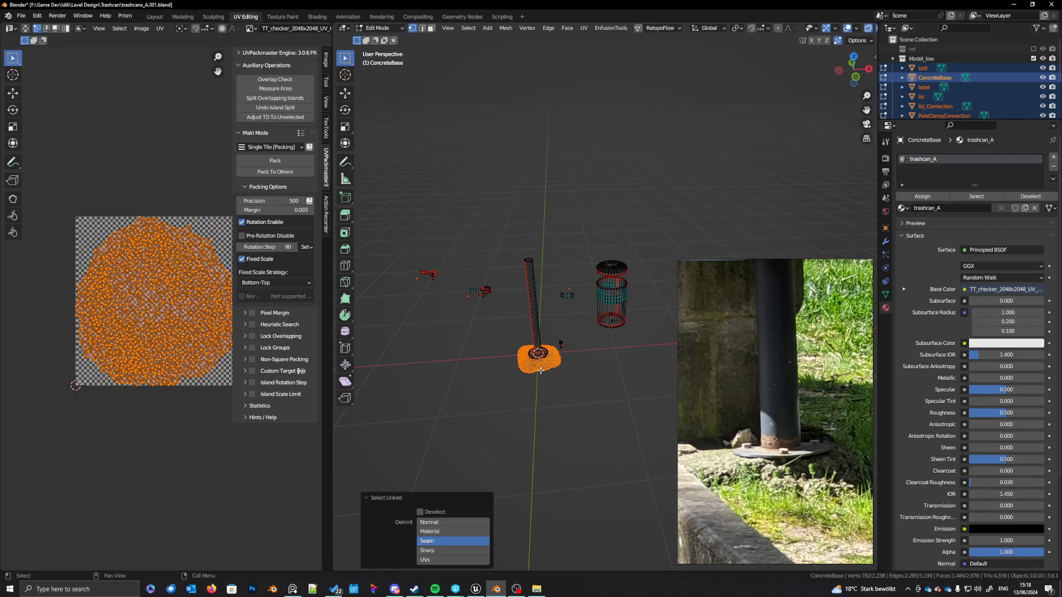
{"action": "middle_click_drag", "start_coordinate": [509, 331], "coordinate": [550, 443]}
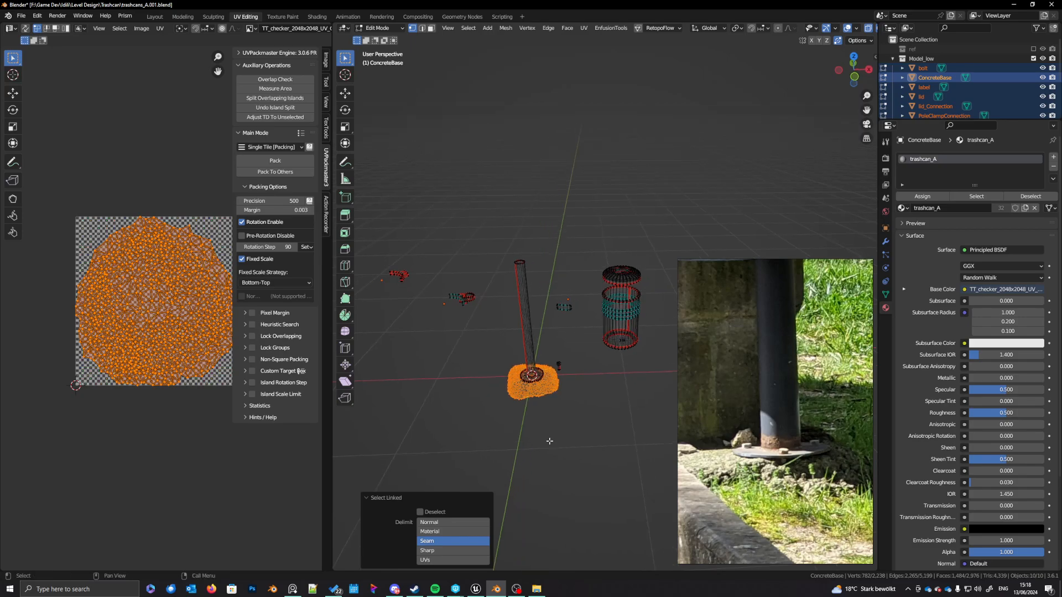
{"action": "middle_click_drag", "start_coordinate": [550, 443], "coordinate": [599, 448]}
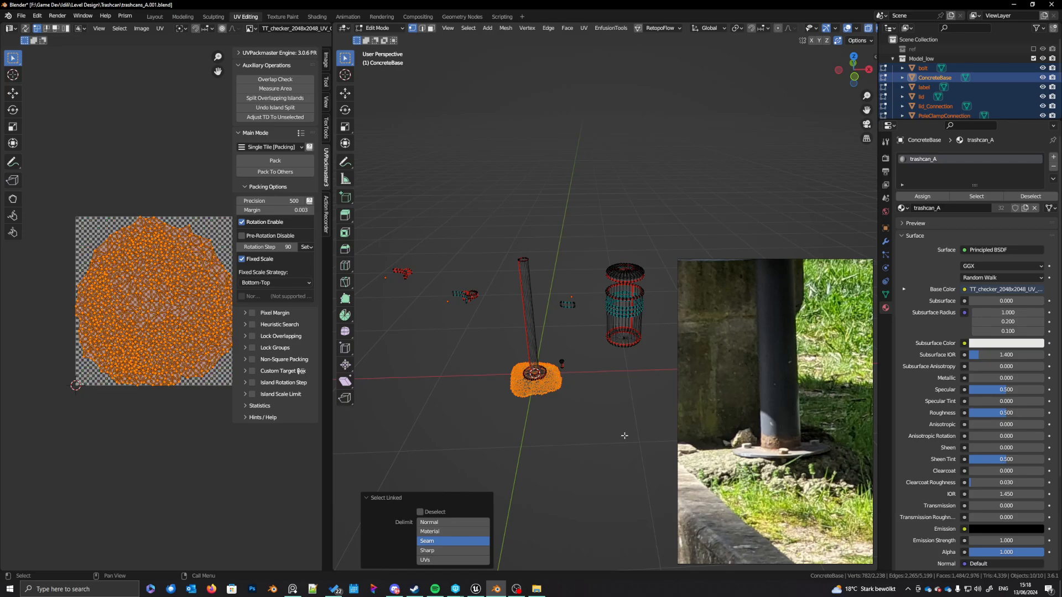
{"action": "middle_click_drag", "start_coordinate": [560, 422], "coordinate": [563, 416]}
{"action": "key", "text": "Tab"}
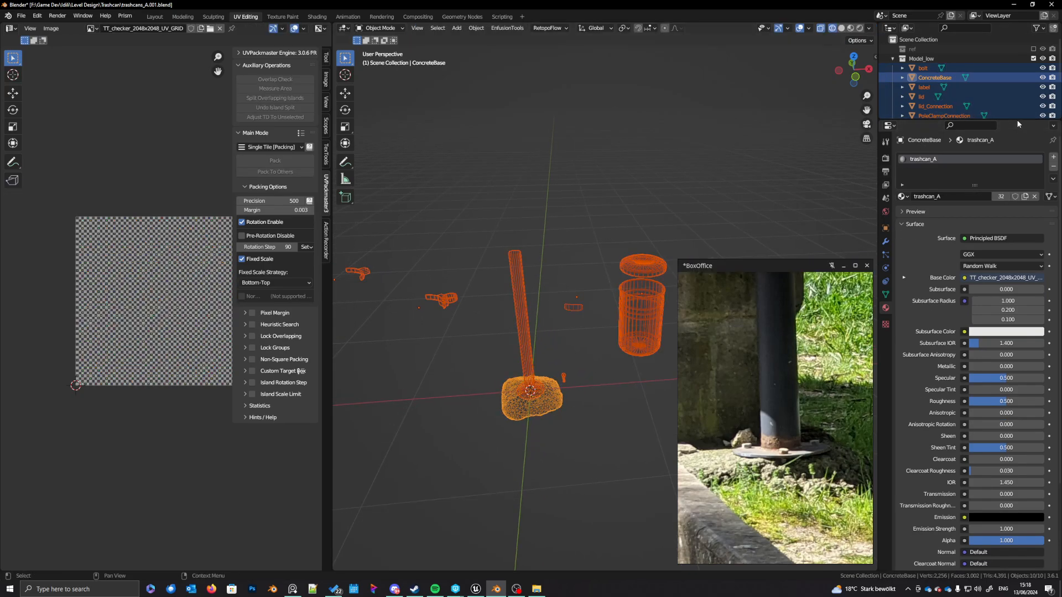
Step: Show the Model_high collection and move ConcreteBase together with ConcreteBase_high by -0.7 m along X
{"action": "left_click_drag", "start_coordinate": [1018, 121], "coordinate": [1018, 296]}
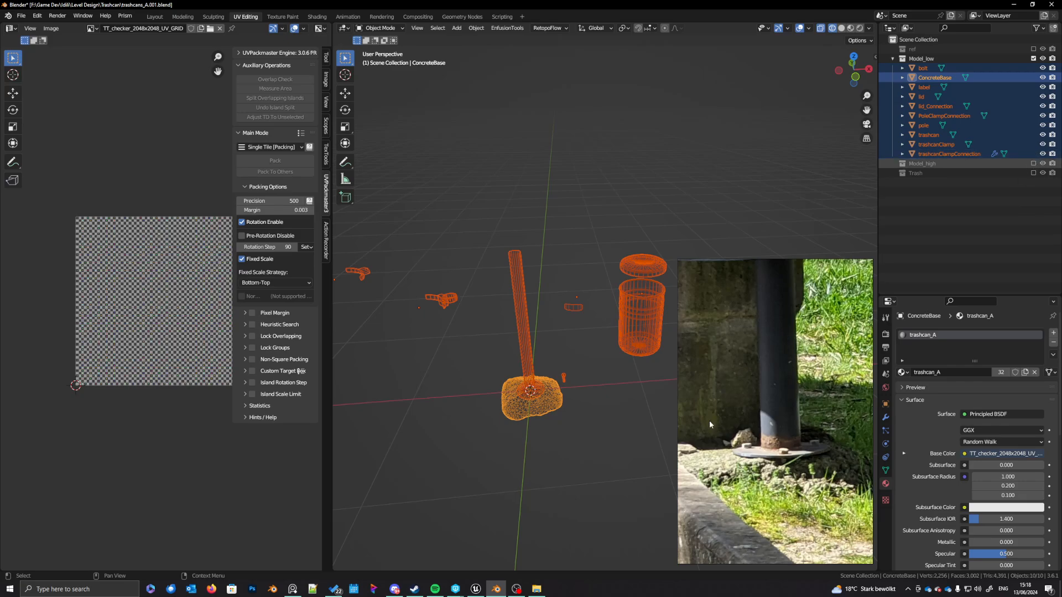
{"action": "left_click_drag", "start_coordinate": [497, 443], "coordinate": [531, 415]}
{"action": "key", "text": "KP_1"}
{"action": "middle_click_drag", "start_coordinate": [532, 417], "coordinate": [543, 423], "text": "shift"}
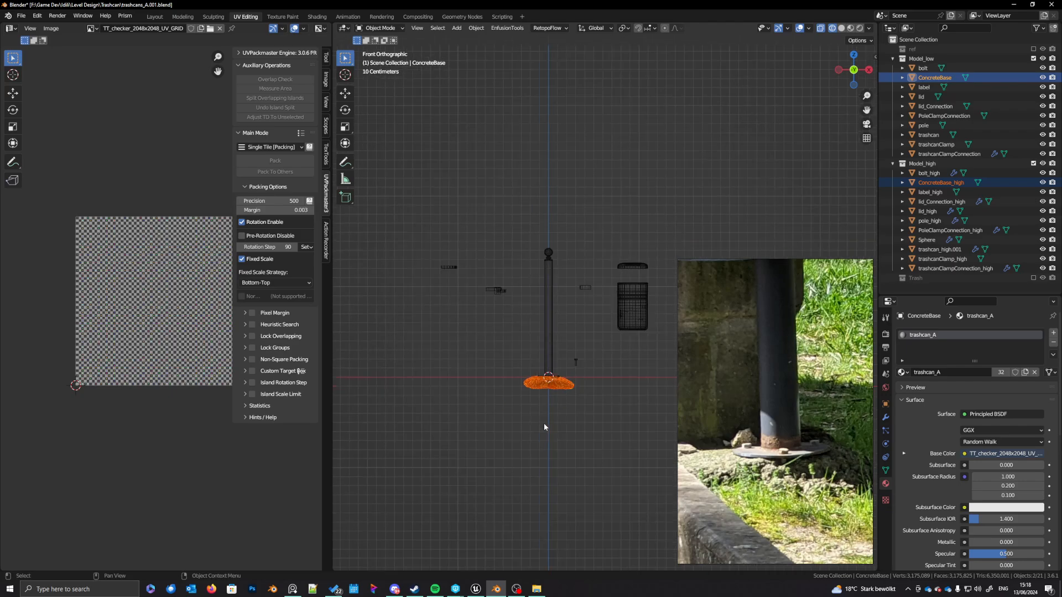
{"action": "scroll", "coordinate": [543, 423], "scroll_direction": "up", "scroll_amount": 1}
{"action": "key", "text": "g"}
{"action": "key", "text": "x"}
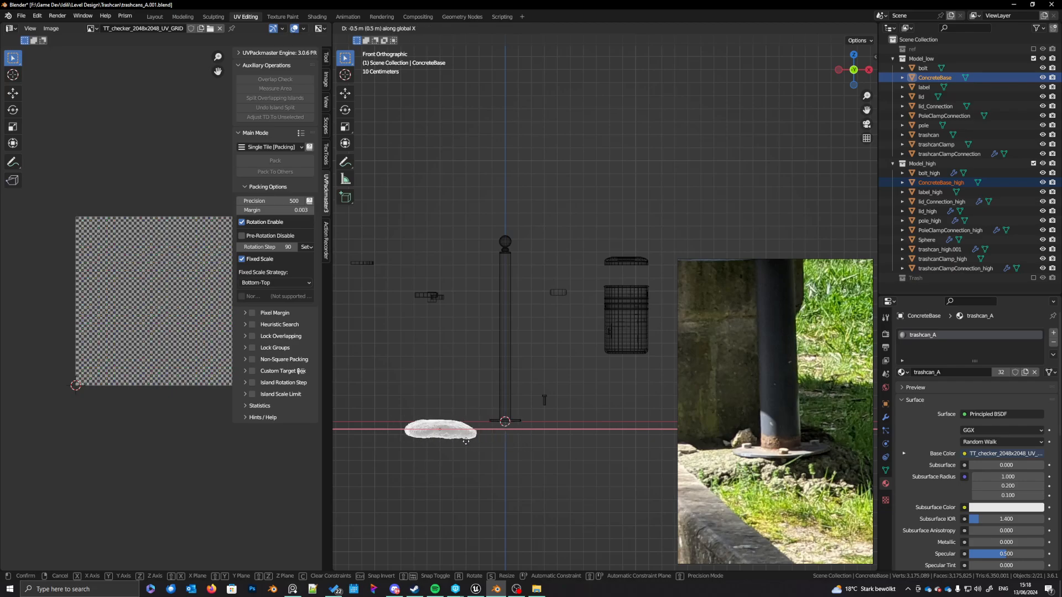
{"action": "left_click", "coordinate": [456, 420]}
{"action": "middle_click_drag", "start_coordinate": [456, 419], "coordinate": [516, 417]}
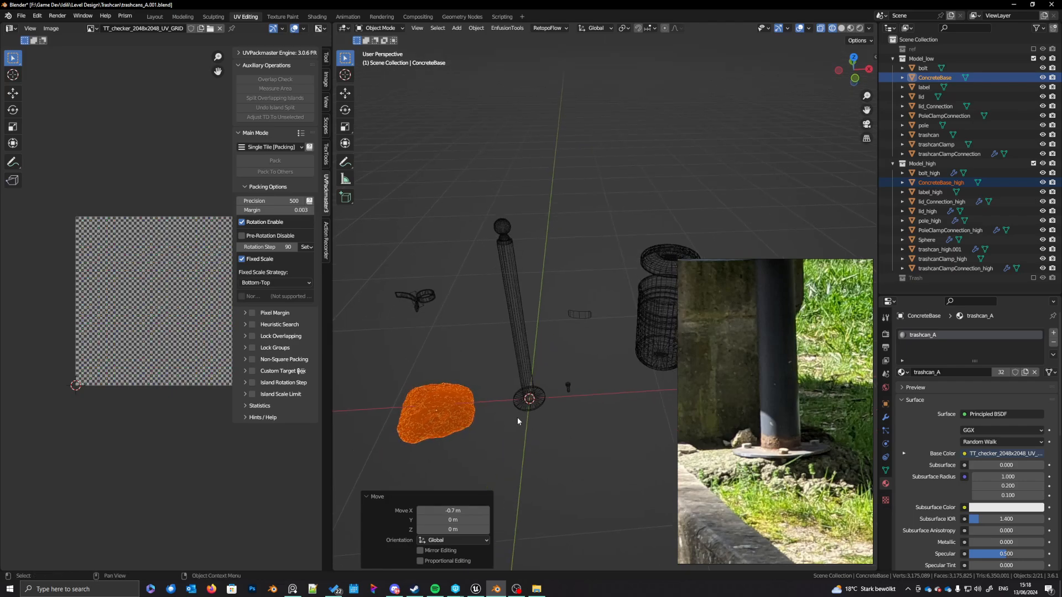
Step: Duplicate the label and label_high pair three times downward along Z, offsetting each copy by -0.1 m
{"action": "left_click", "coordinate": [590, 321]}
{"action": "key", "text": "KP_1"}
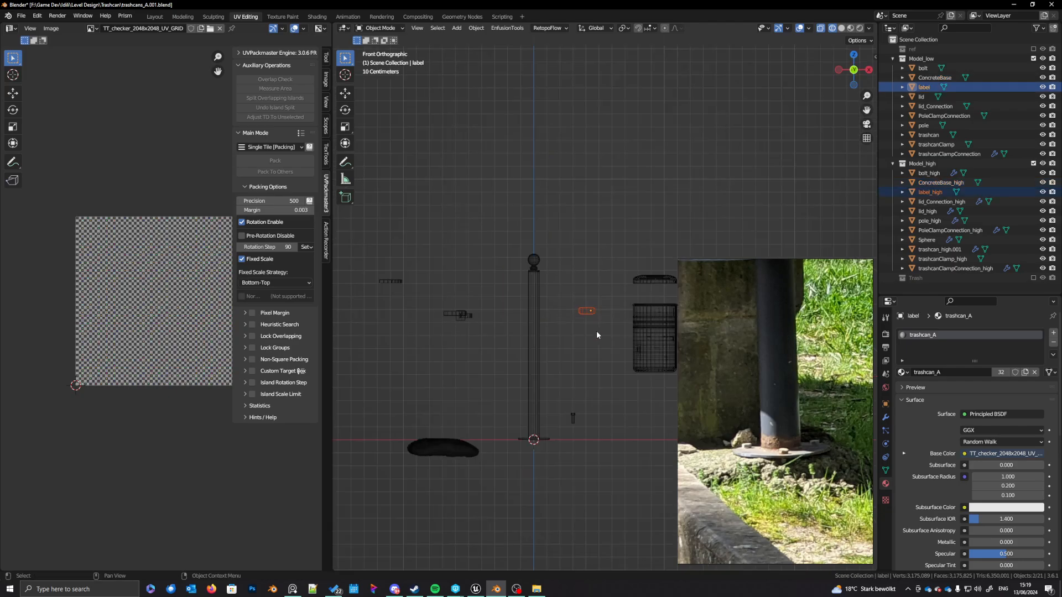
{"action": "middle_click_drag", "start_coordinate": [597, 331], "coordinate": [542, 355], "text": "shift"}
{"action": "scroll", "coordinate": [542, 356], "scroll_direction": "up", "scroll_amount": 3}
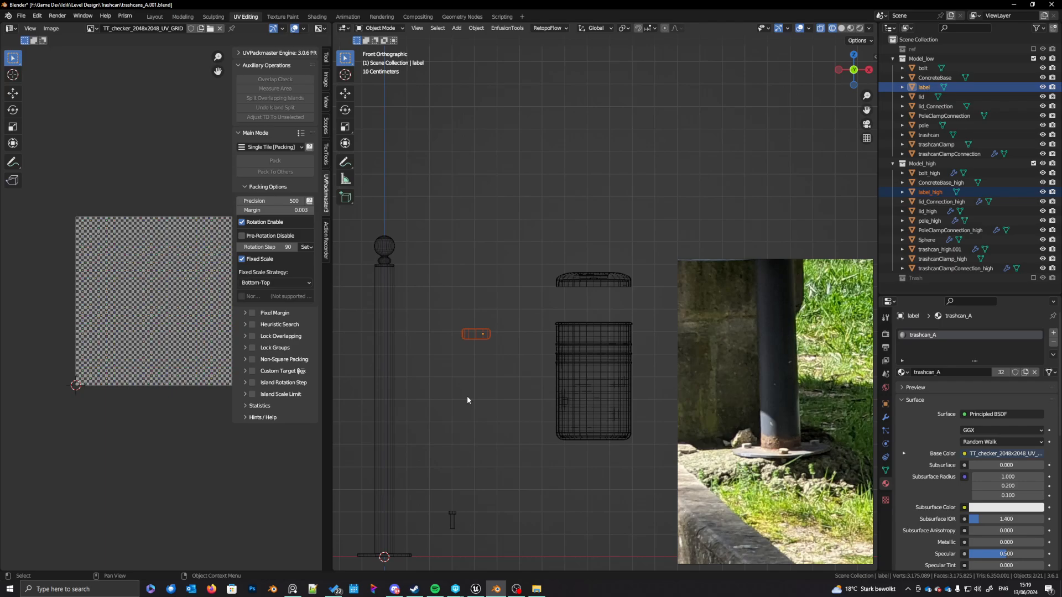
{"action": "middle_click_drag", "start_coordinate": [466, 396], "coordinate": [502, 371], "text": "shift"}
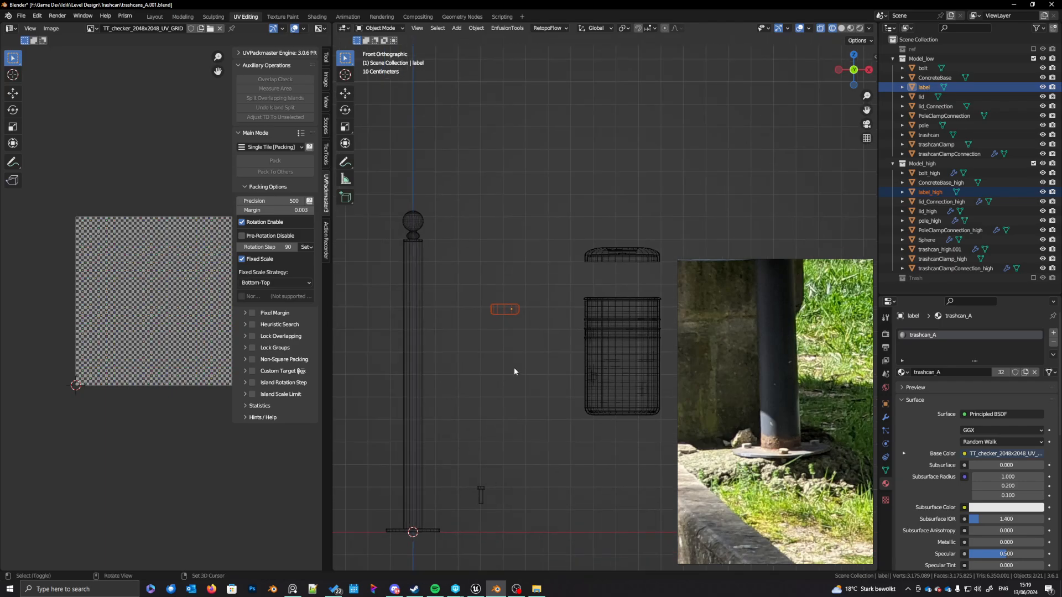
{"action": "key", "text": "shift+d"}
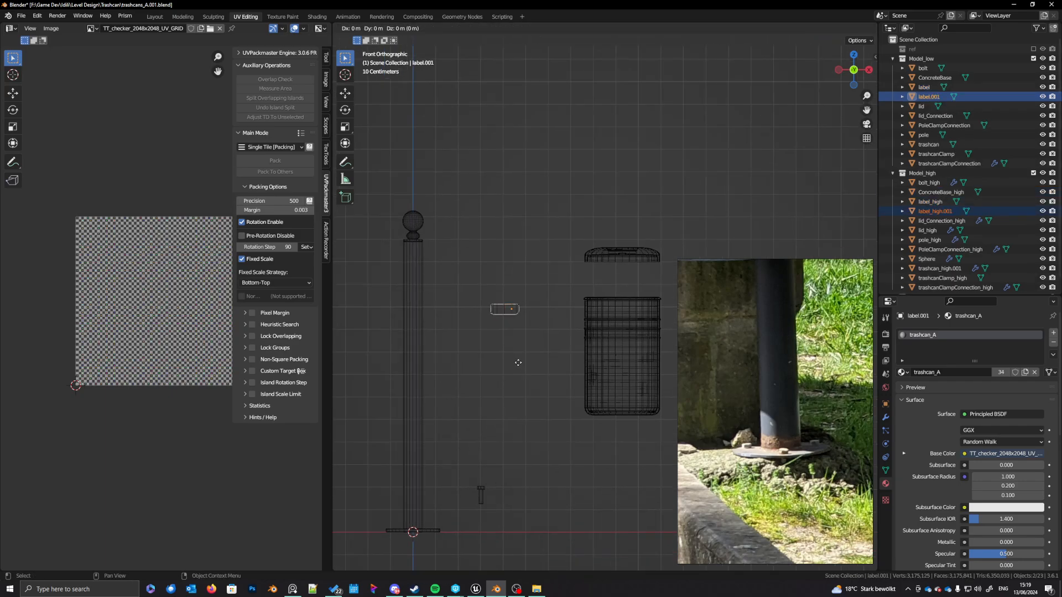
{"action": "key", "text": "z"}
{"action": "left_click", "coordinate": [527, 386]}
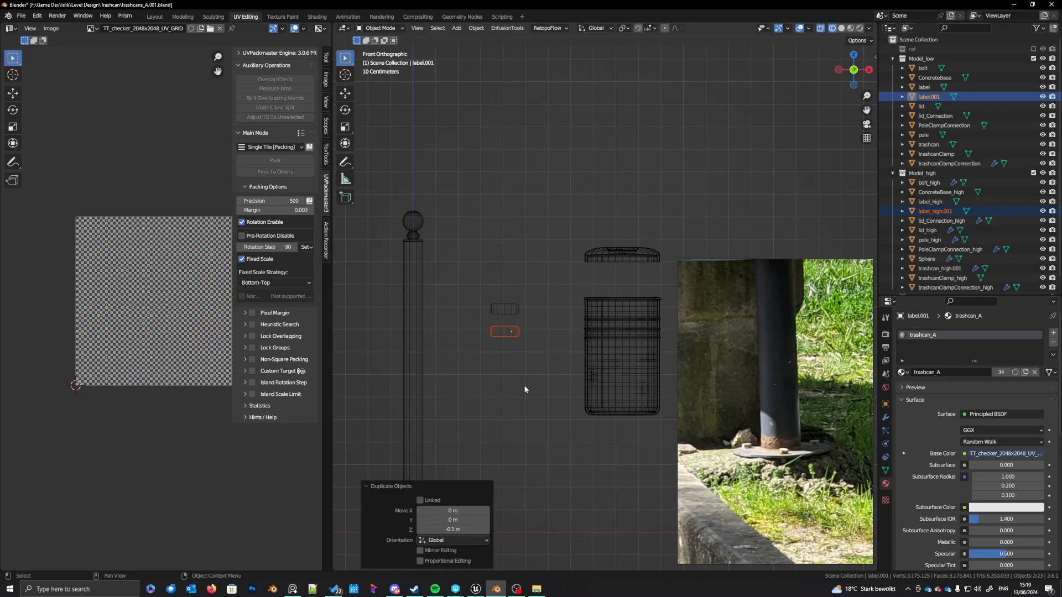
{"action": "key", "text": "shift+r"}
{"action": "key", "text": "shift+r"}
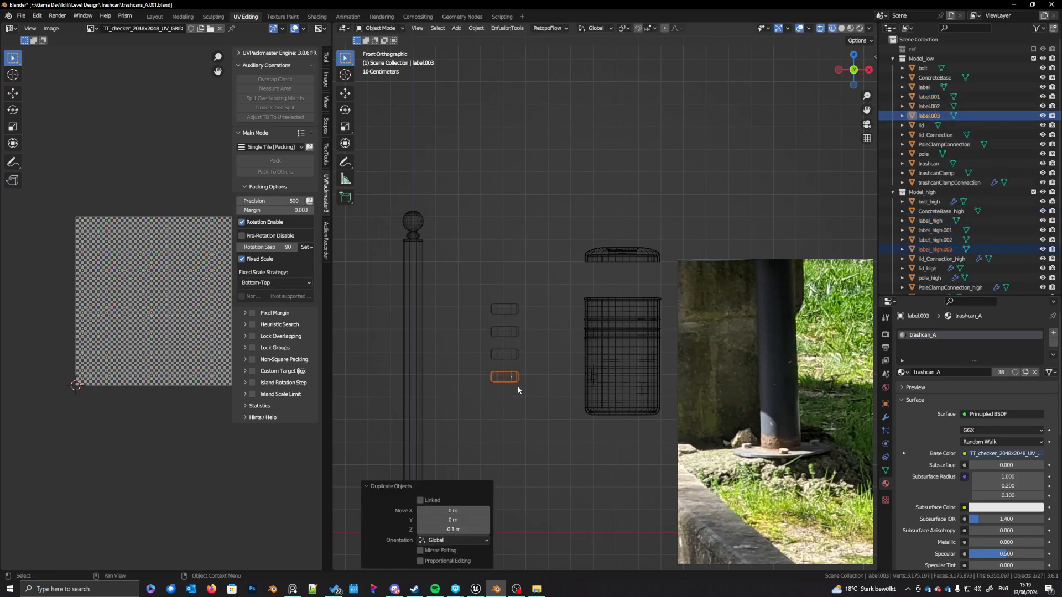
{"action": "mouse_move", "coordinate": [516, 387]}
{"action": "middle_mouse_down"}
{"action": "mouse_move", "coordinate": [500, 407]}
{"action": "mouse_move", "coordinate": [519, 400]}
{"action": "middle_mouse_up"}
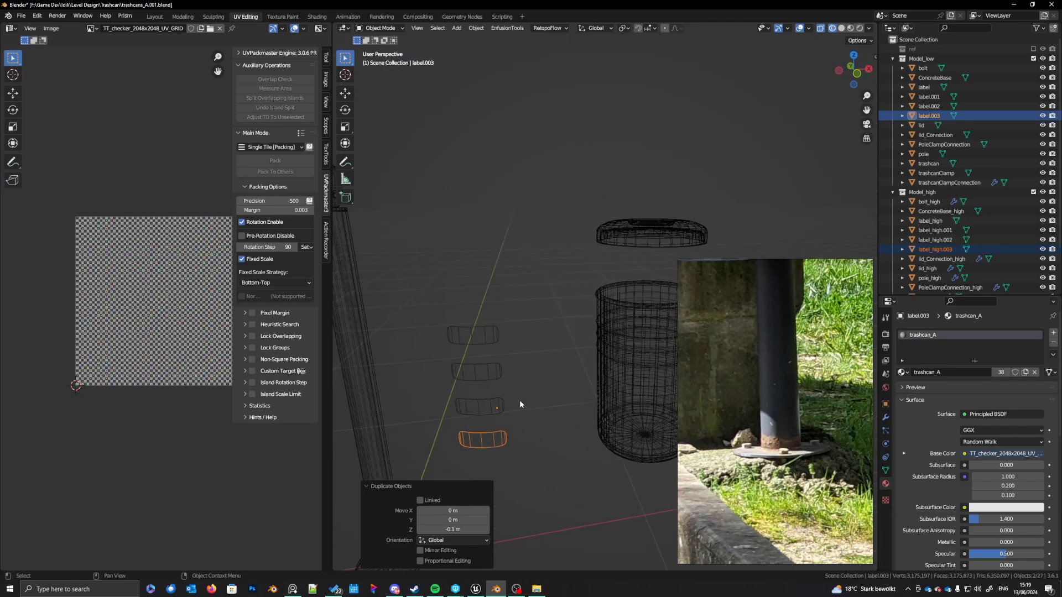
Step: Hide the Model_high collection so only the low-poly trash can parts are shown
{"action": "left_click", "coordinate": [1033, 192]}
{"action": "scroll", "coordinate": [505, 393], "scroll_direction": "down", "scroll_amount": 8}
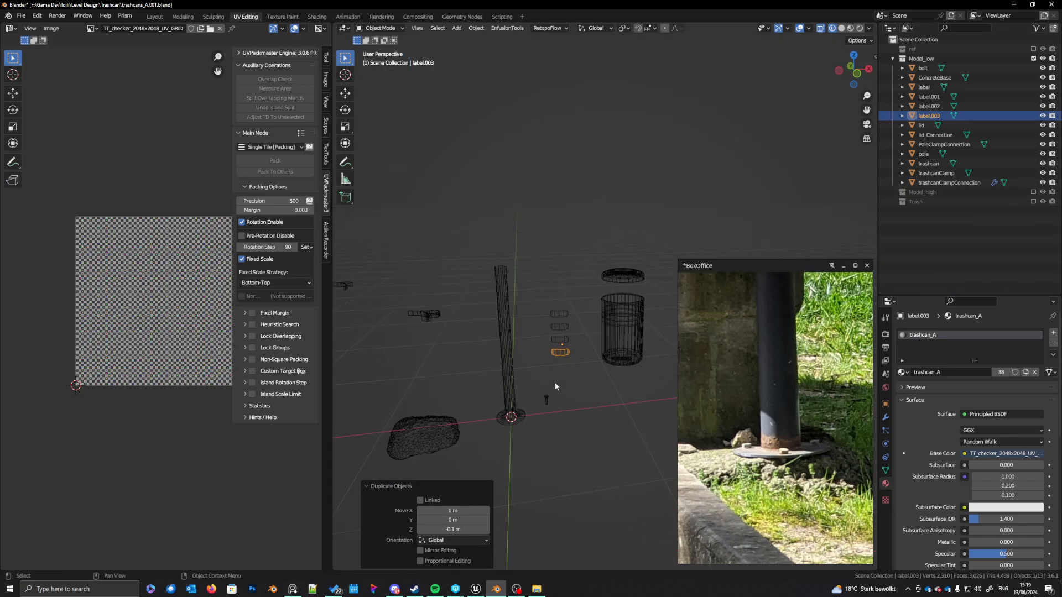
{"action": "mouse_move", "coordinate": [595, 400]}
{"action": "middle_mouse_down"}
{"action": "mouse_move", "coordinate": [613, 397]}
{"action": "mouse_move", "coordinate": [614, 408]}
{"action": "middle_mouse_up"}
{"action": "key", "text": "a"}
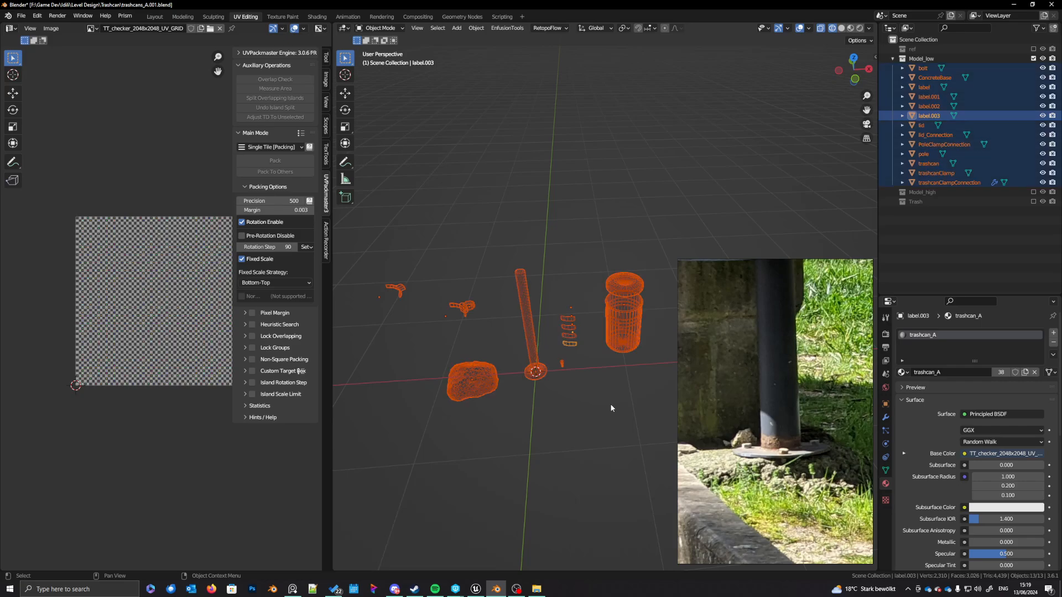
{"action": "left_click", "coordinate": [625, 349], "text": "shift"}
{"action": "key", "text": "Tab"}
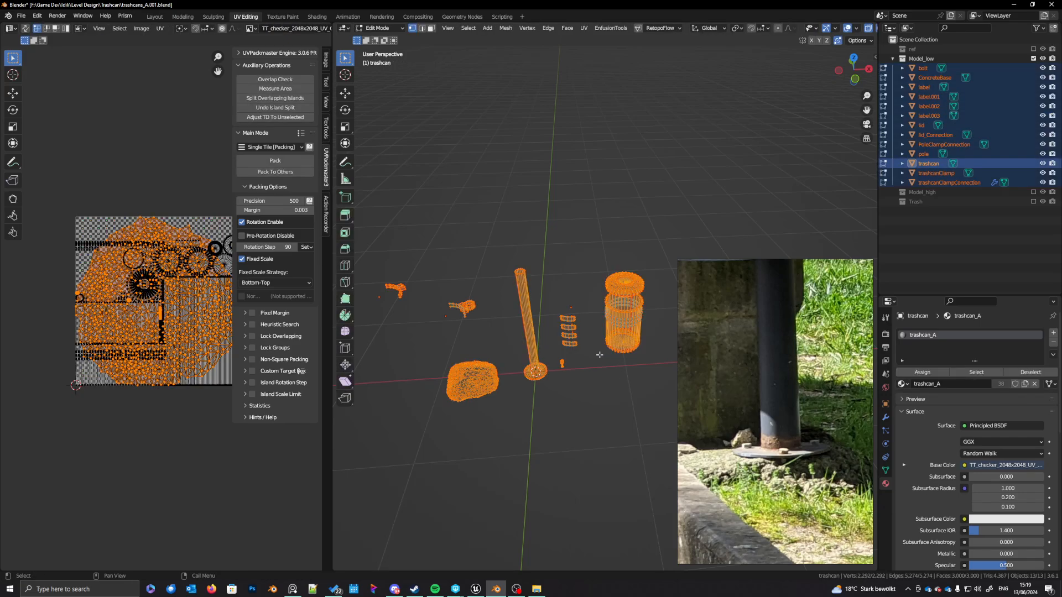
{"action": "key", "text": "Tab"}
Step: Select all low-poly parts with label.003 as the active object and select their entire geometry in Edit Mode
{"action": "left_click", "coordinate": [571, 344]}
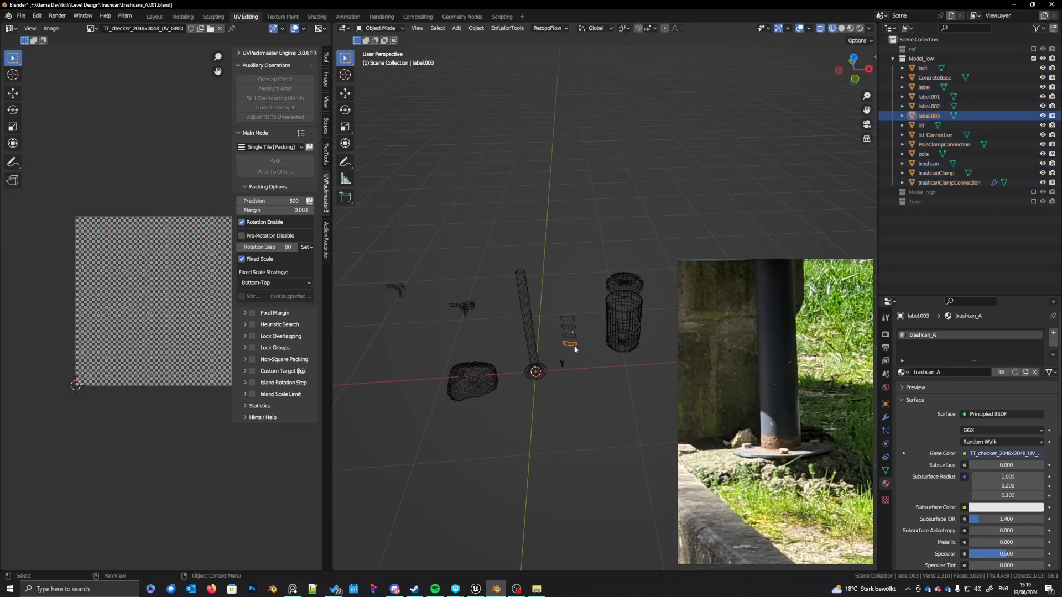
{"action": "key", "text": "a"}
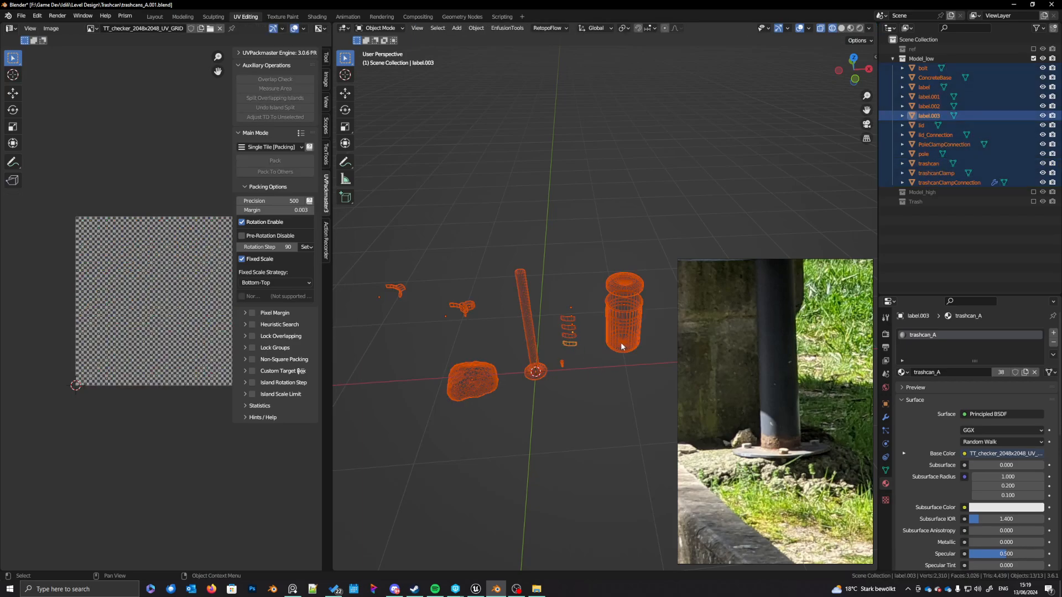
{"action": "key", "text": "Tab"}
{"action": "key", "text": "a"}
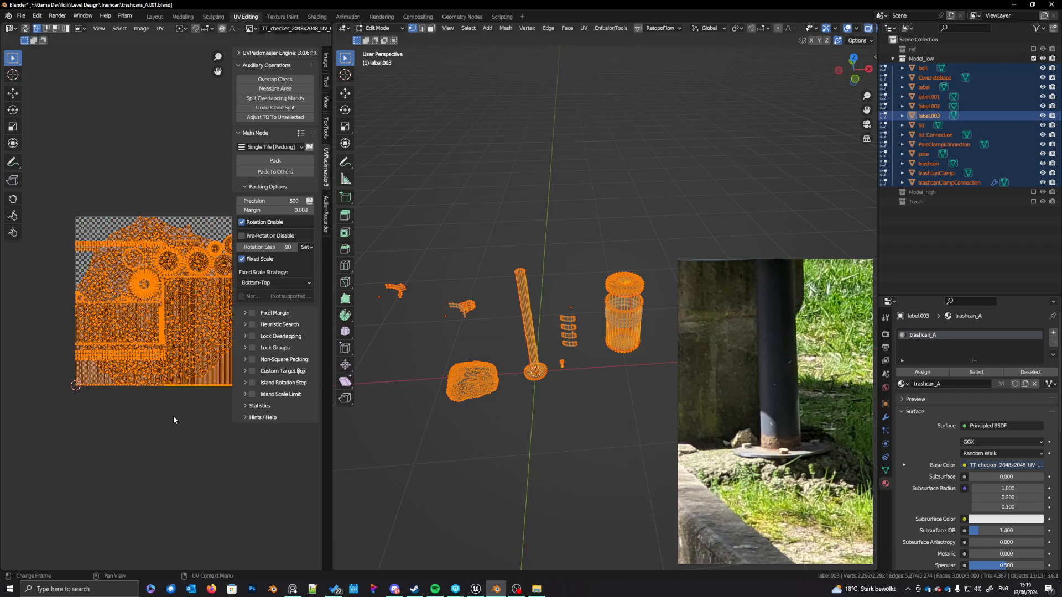
Step: Select the ConcreteBase UV island in an enlarged UV editor and apply the 1024 texel density with TexTools
{"action": "left_click_drag", "start_coordinate": [332, 476], "coordinate": [412, 476]}
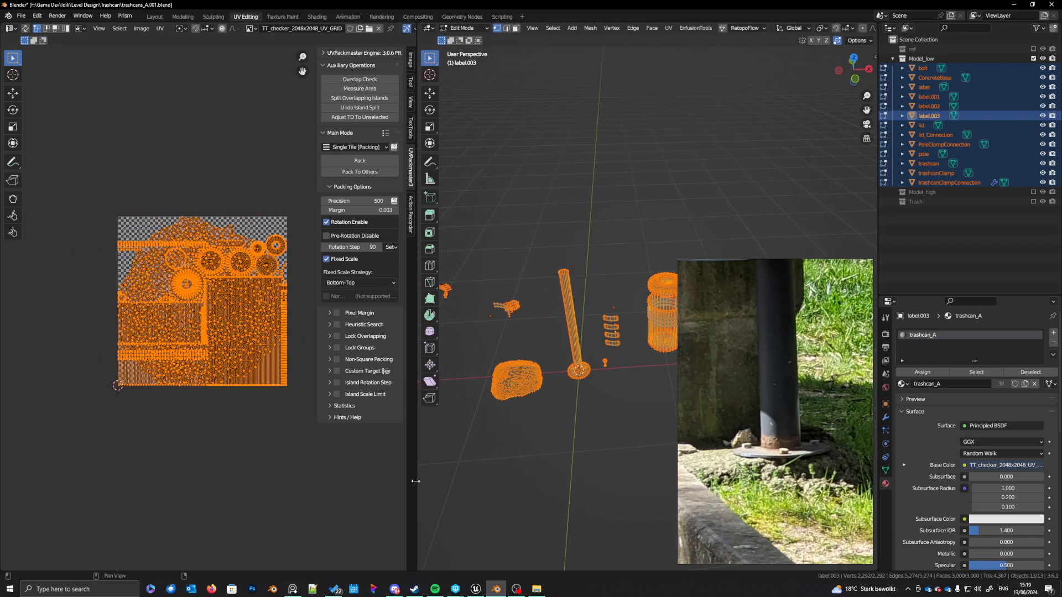
{"action": "key", "text": "Home"}
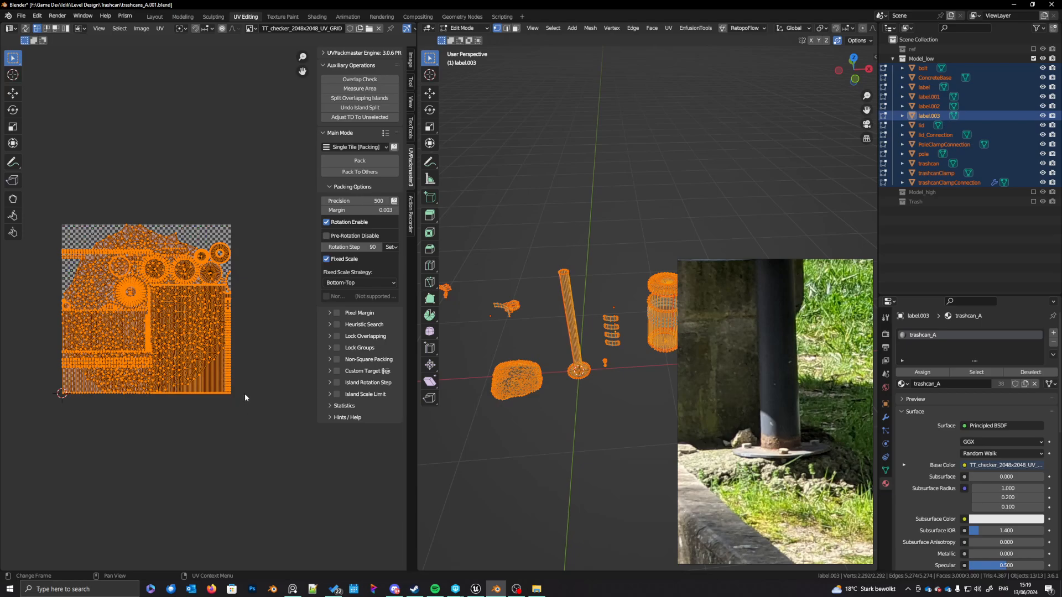
{"action": "left_click", "coordinate": [148, 239]}
{"action": "key", "text": "l"}
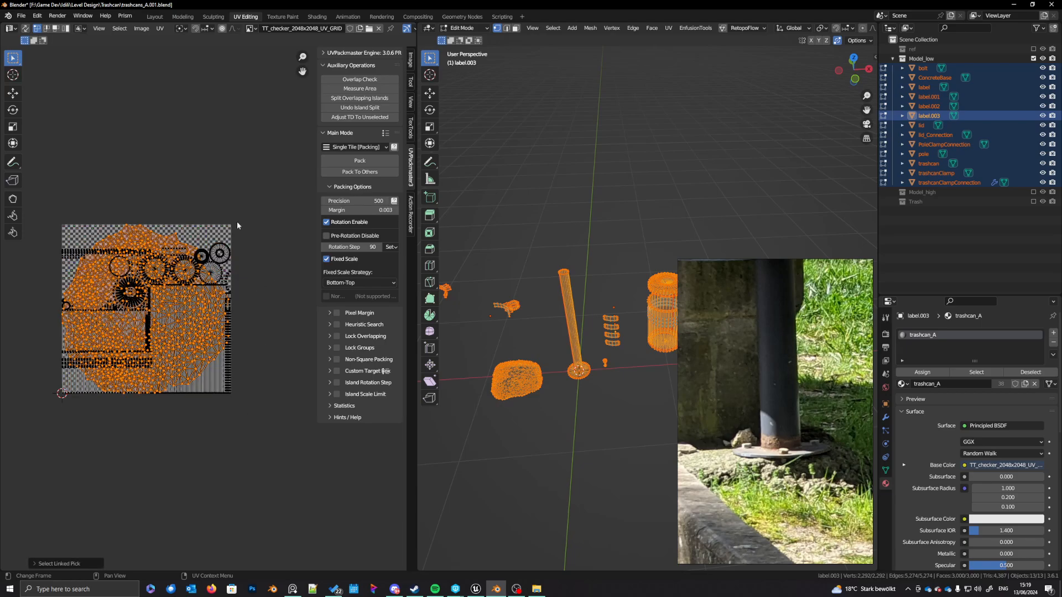
{"action": "left_click", "coordinate": [410, 128]}
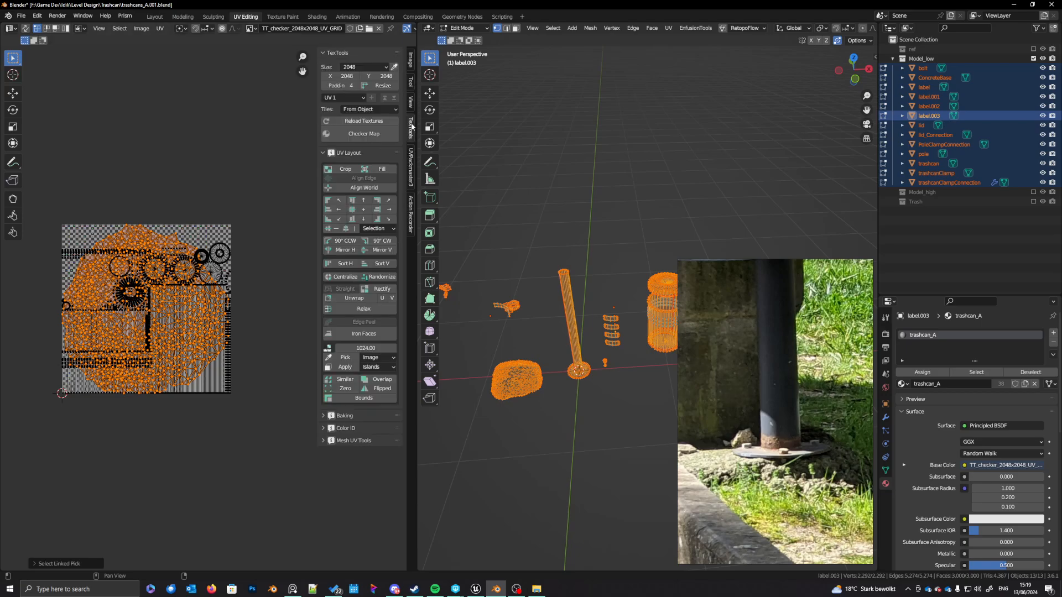
{"action": "left_click", "coordinate": [344, 367]}
Step: Select all UV islands and pack them into a single tile with UVPackmaster, using rotation, fixed scale and a 0.003 margin
{"action": "key", "text": "a"}
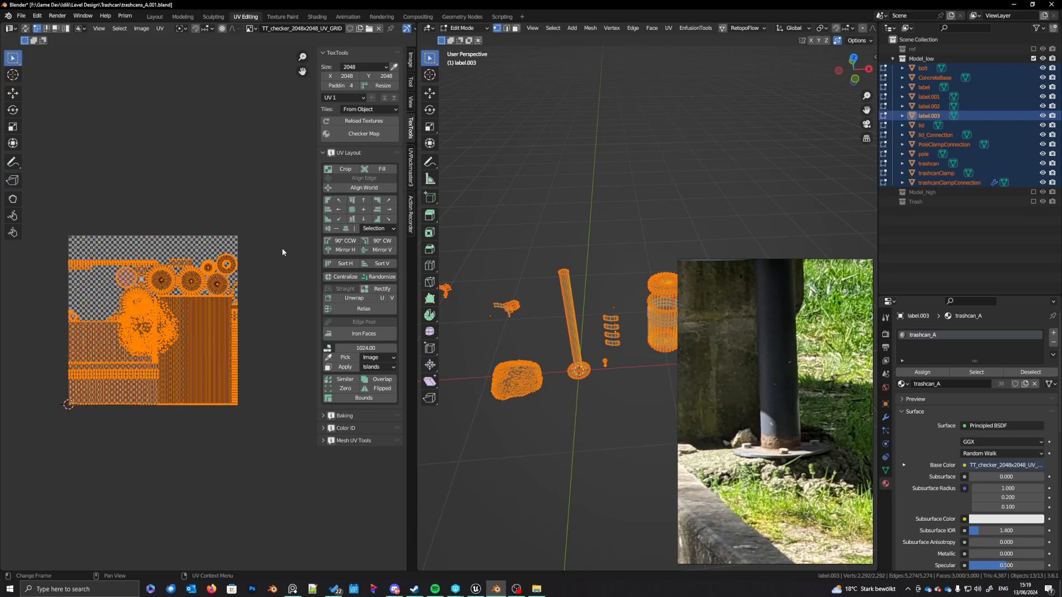
{"action": "left_click", "coordinate": [412, 184]}
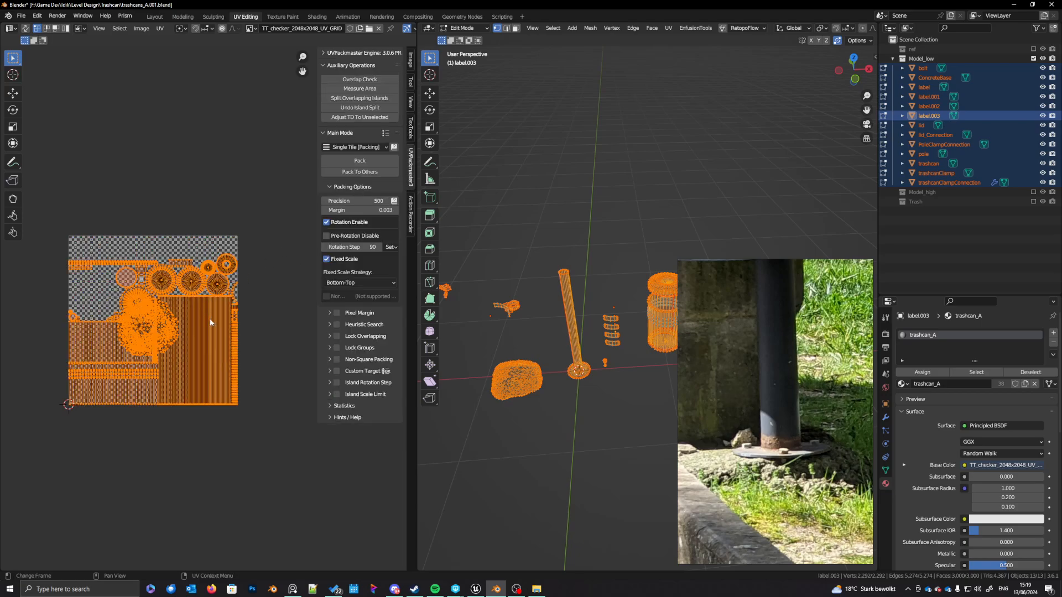
{"action": "middle_click_drag", "start_coordinate": [227, 288], "coordinate": [228, 293]}
{"action": "left_click", "coordinate": [350, 162]}
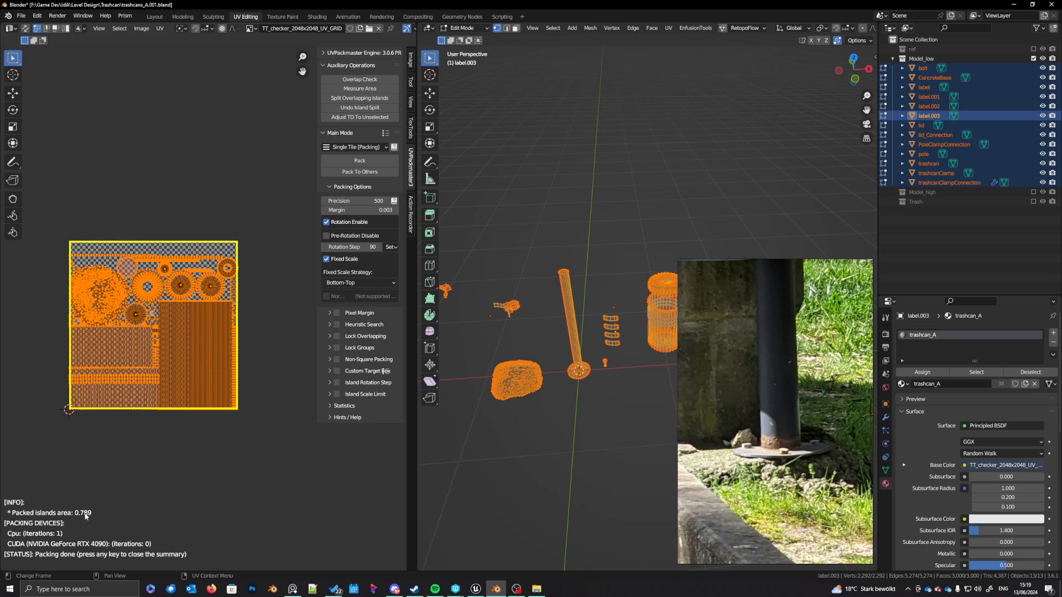
Step: Enlarge the UV editor, hide its sidebar and examine the packed UV layout of all trash can parts
{"action": "left_click_drag", "start_coordinate": [417, 492], "coordinate": [507, 491]}
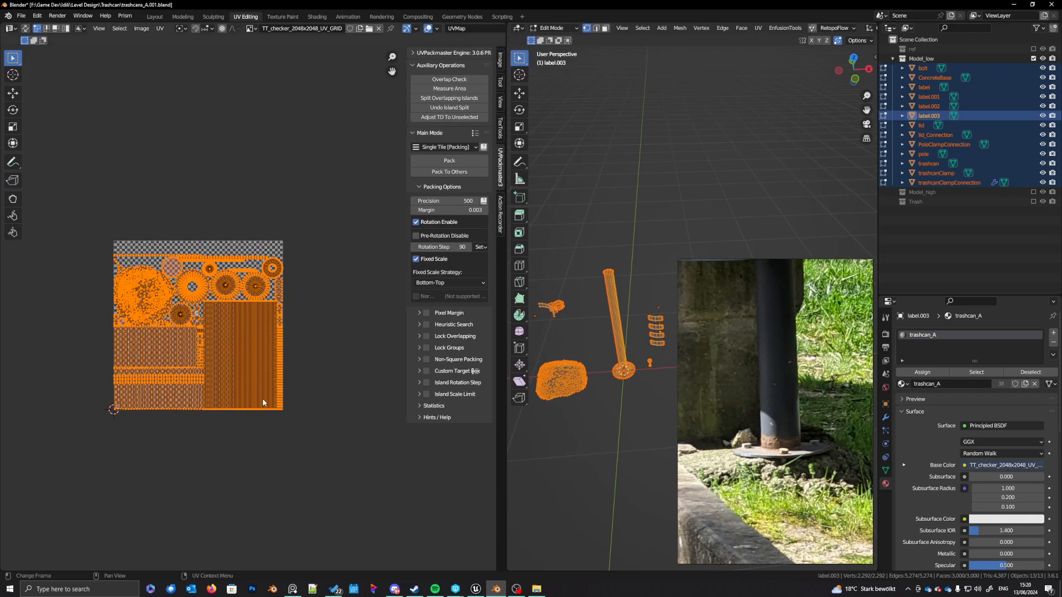
{"action": "scroll", "coordinate": [263, 398], "scroll_direction": "up", "scroll_amount": 3}
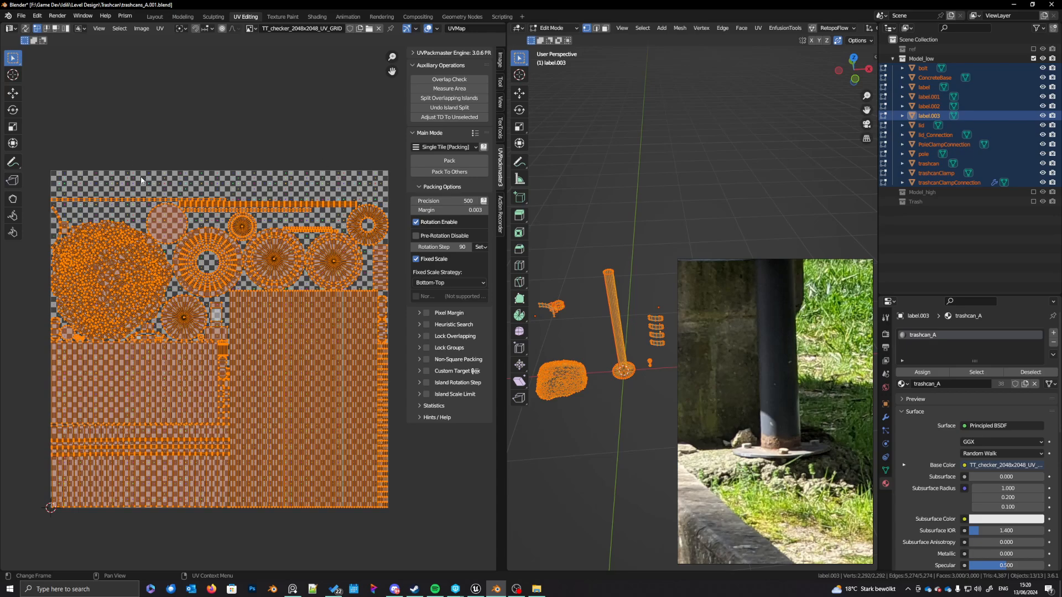
{"action": "middle_click_drag", "start_coordinate": [168, 193], "coordinate": [161, 194]}
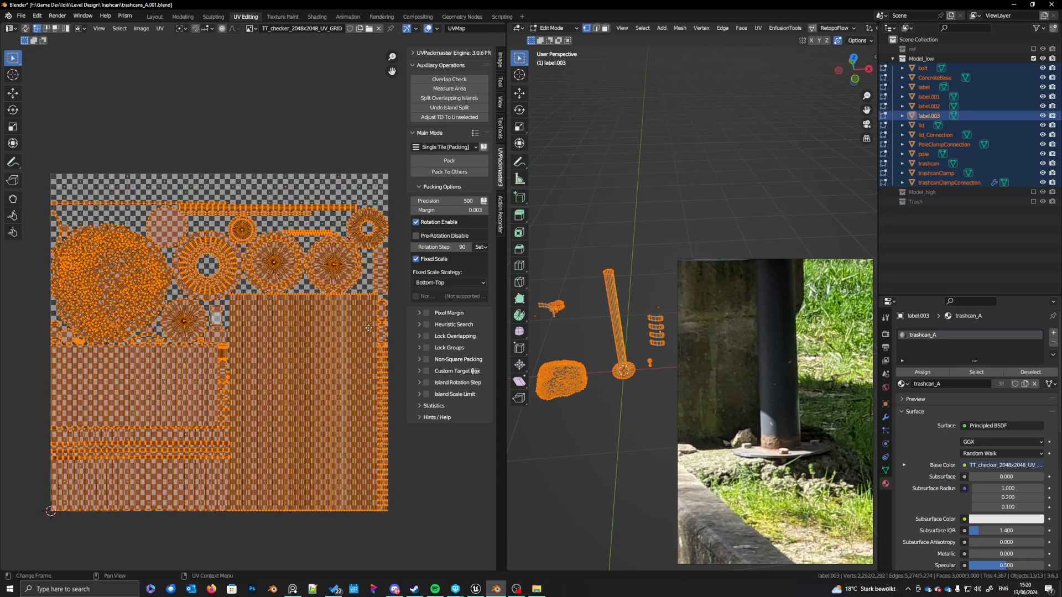
{"action": "key", "text": "n"}
{"action": "middle_click_drag", "start_coordinate": [366, 336], "coordinate": [396, 338]}
{"action": "scroll", "coordinate": [396, 338], "scroll_direction": "up", "scroll_amount": 1}
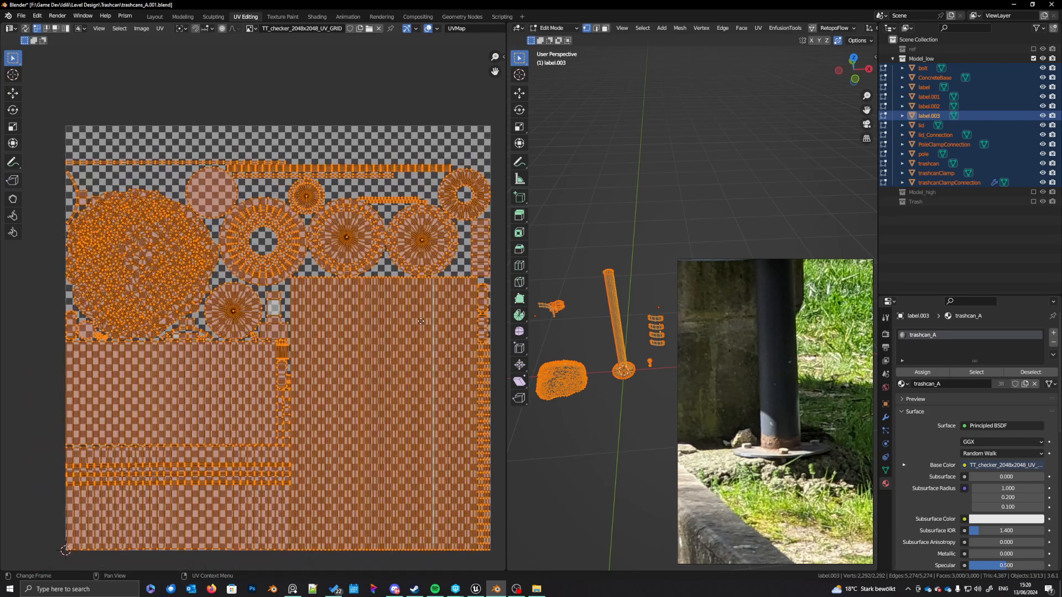
{"action": "left_click_drag", "start_coordinate": [507, 447], "coordinate": [478, 446]}
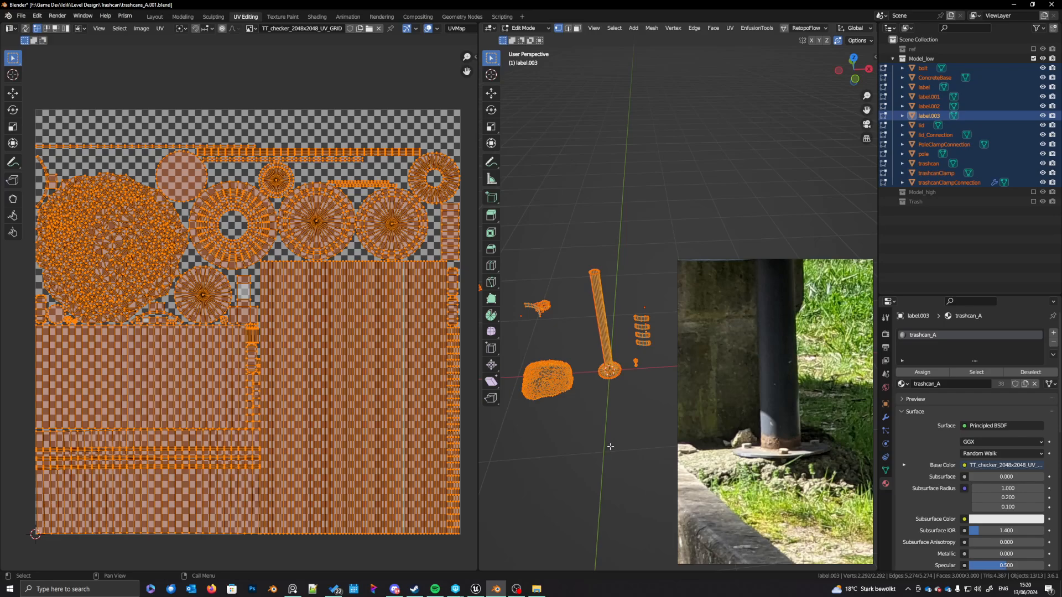
Step: Return to the Layout workspace, deselect all parts and frame the whole low-poly trash can set
{"action": "middle_click_drag", "start_coordinate": [610, 446], "coordinate": [614, 445], "text": "shift"}
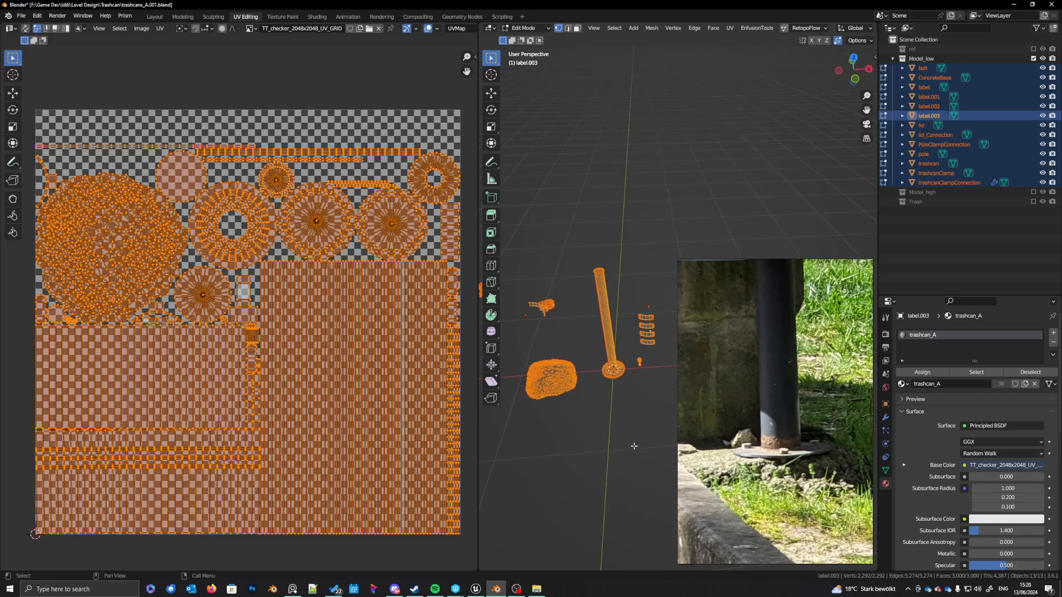
{"action": "right_click_drag", "start_coordinate": [747, 426], "coordinate": [1061, 369]}
{"action": "middle_click_drag", "start_coordinate": [649, 412], "coordinate": [658, 409], "text": "shift"}
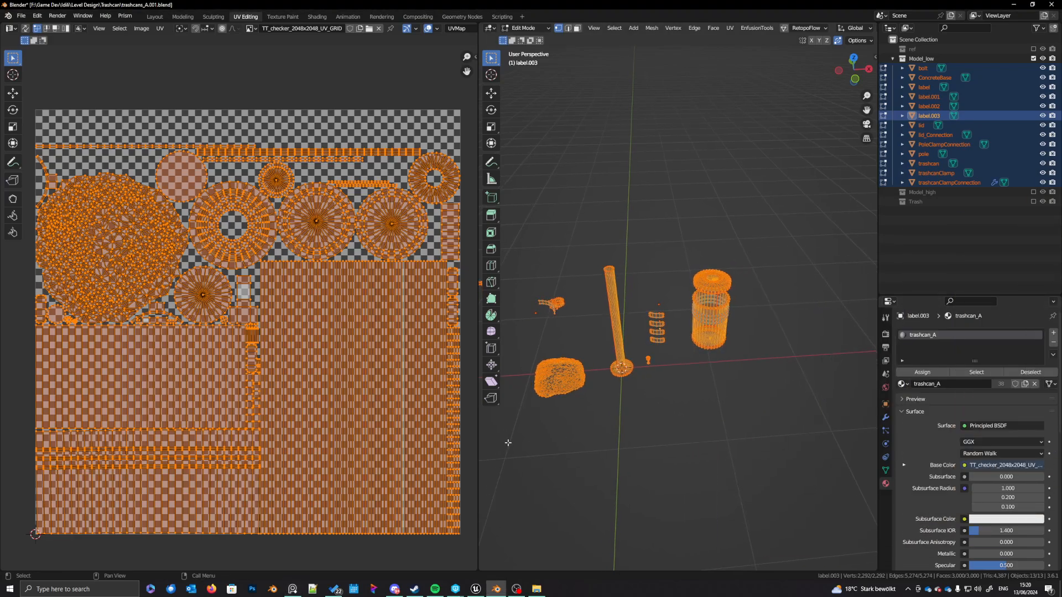
{"action": "left_click", "coordinate": [154, 17]}
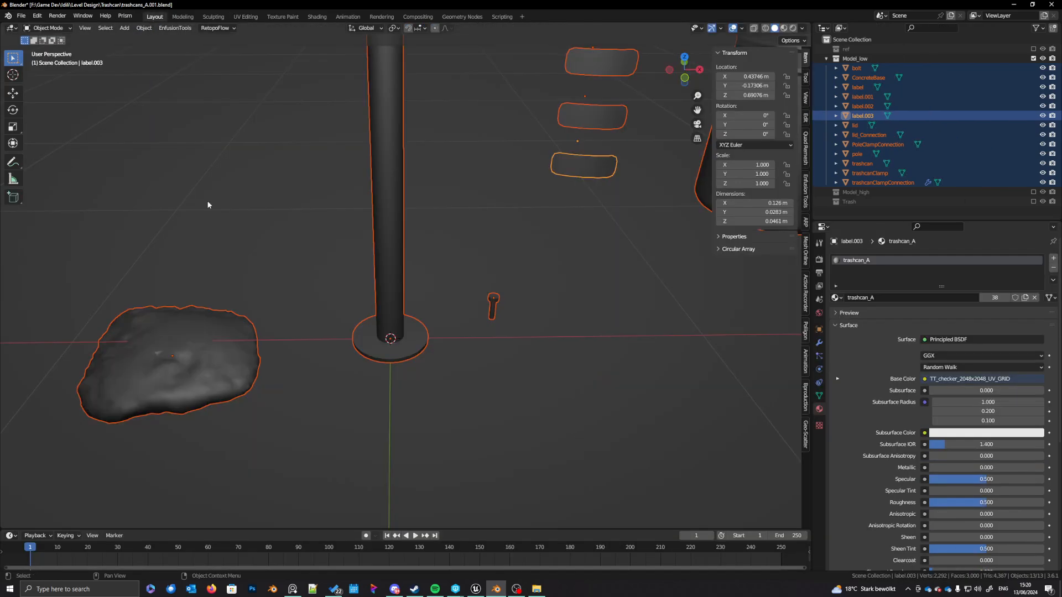
{"action": "scroll", "coordinate": [494, 357], "scroll_direction": "down", "scroll_amount": 8}
{"action": "left_click", "coordinate": [517, 386]}
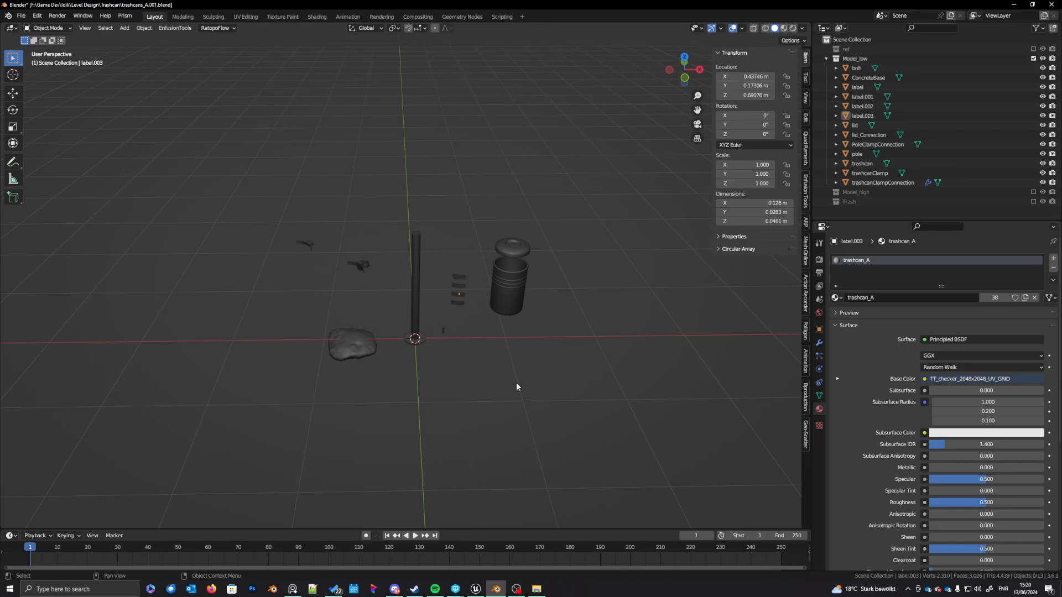
{"action": "scroll", "coordinate": [517, 383], "scroll_direction": "up", "scroll_amount": 3}
{"action": "middle_click_drag", "start_coordinate": [521, 378], "coordinate": [495, 404], "text": "shift"}
{"action": "mouse_move", "coordinate": [495, 404]}
{"action": "middle_mouse_down"}
{"action": "mouse_move", "coordinate": [496, 377]}
{"action": "mouse_move", "coordinate": [481, 393]}
{"action": "middle_mouse_up"}
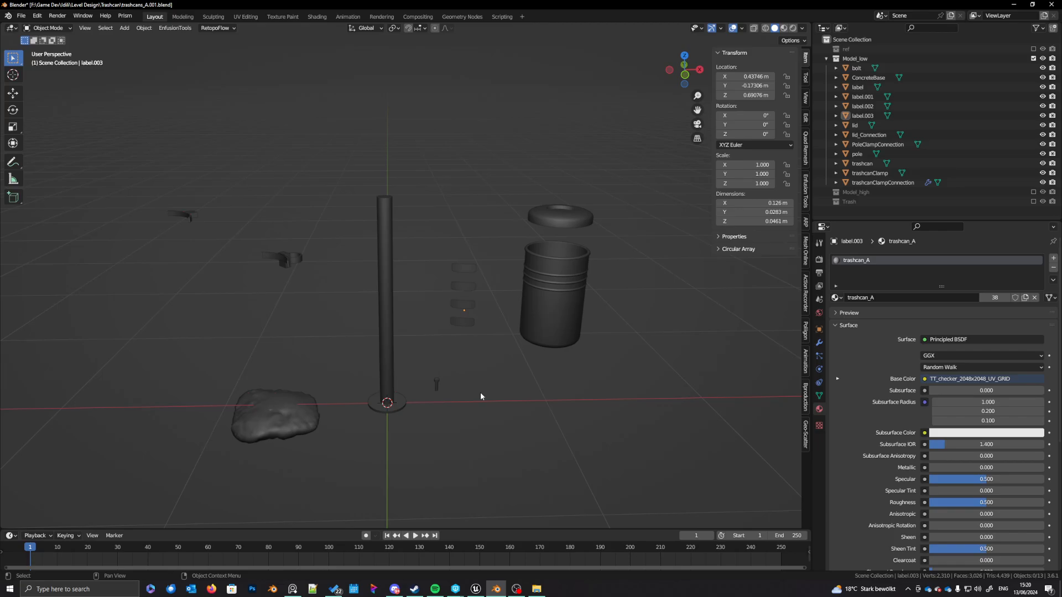
Step: Enable the Model_high collection and select the low-poly pole, zoomed in on its top below the ball ornament in front view
{"action": "left_click", "coordinate": [398, 324]}
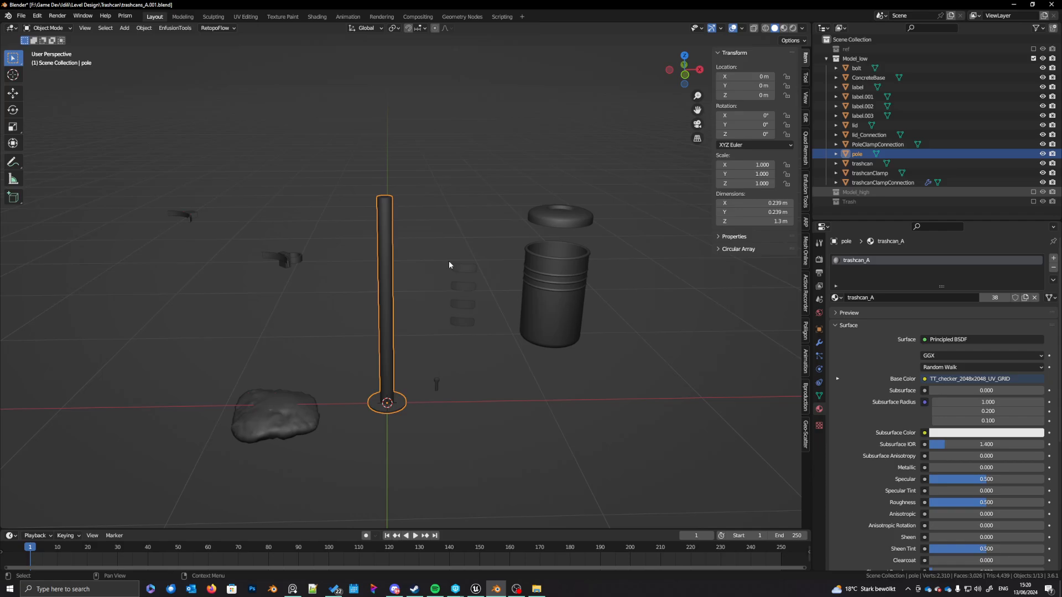
{"action": "left_click", "coordinate": [387, 214]}
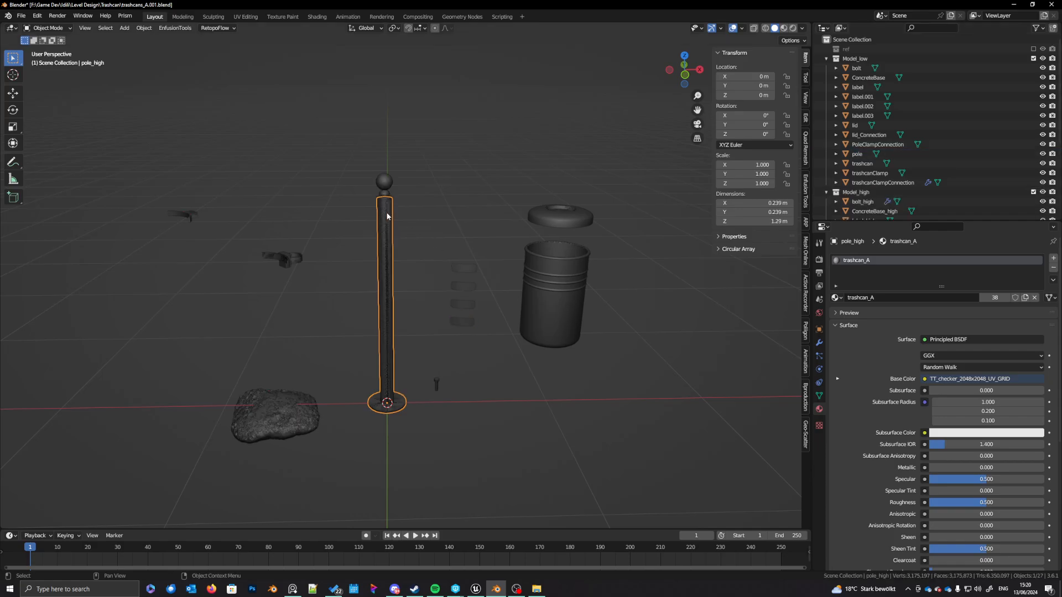
{"action": "key", "text": "KP_1"}
{"action": "scroll", "coordinate": [384, 210], "scroll_direction": "down", "scroll_amount": 2}
{"action": "scroll", "coordinate": [376, 213], "scroll_direction": "up", "scroll_amount": 4}
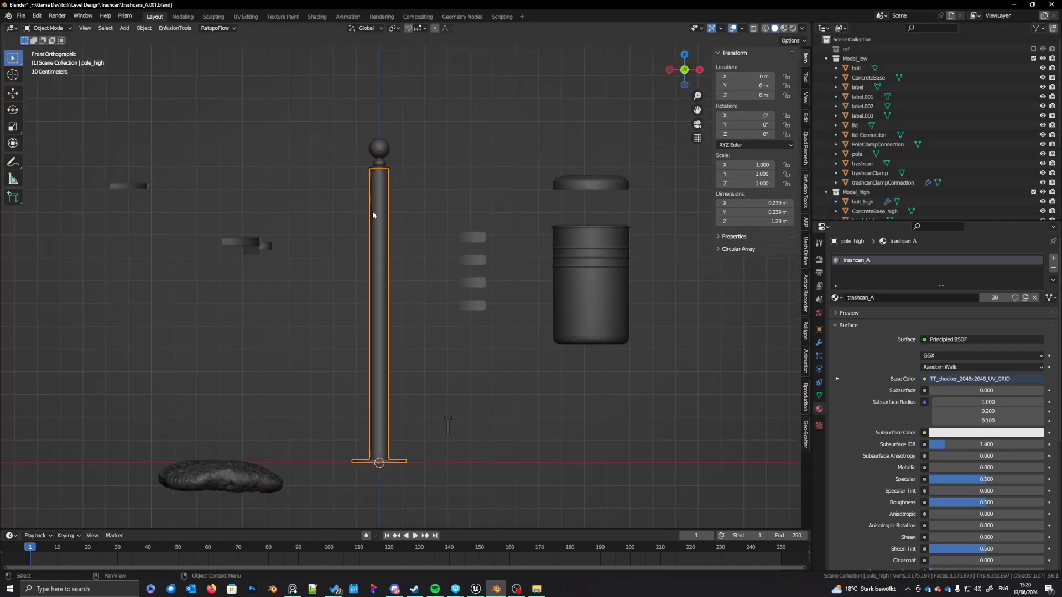
{"action": "scroll", "coordinate": [373, 211], "scroll_direction": "up", "scroll_amount": 1}
{"action": "scroll", "coordinate": [383, 176], "scroll_direction": "up", "scroll_amount": 2}
{"action": "scroll", "coordinate": [381, 166], "scroll_direction": "down", "scroll_amount": 1}
{"action": "middle_click_drag", "start_coordinate": [381, 161], "coordinate": [434, 279], "text": "shift"}
{"action": "left_click", "coordinate": [431, 243]}
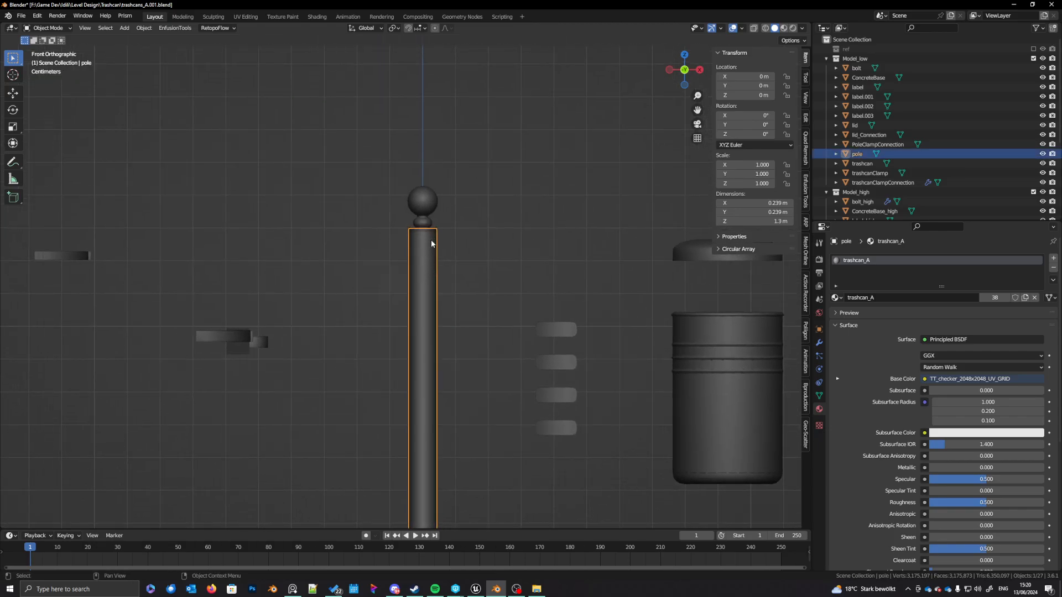
{"action": "scroll", "coordinate": [431, 243], "scroll_direction": "up", "scroll_amount": 8}
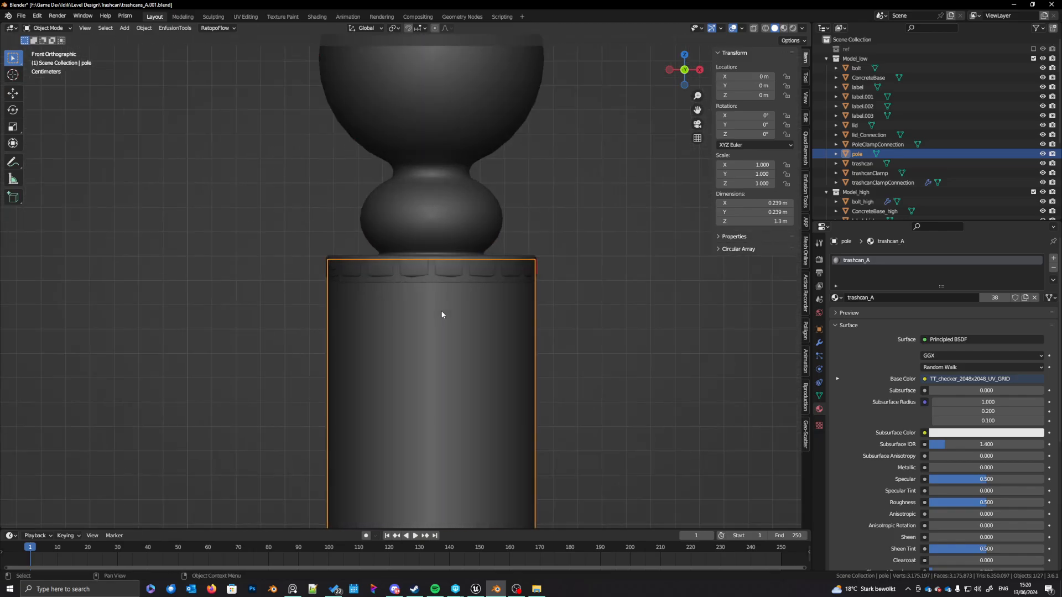
Step: In Edit Mode with see-through display, select the pole's top ring and raise it about 0.0014 m along Z to match the high-poly pole
{"action": "key", "text": "Tab"}
{"action": "key", "text": "alt+z"}
{"action": "left_click_drag", "start_coordinate": [295, 244], "coordinate": [584, 321]}
{"action": "key", "text": "g"}
{"action": "key", "text": "z"}
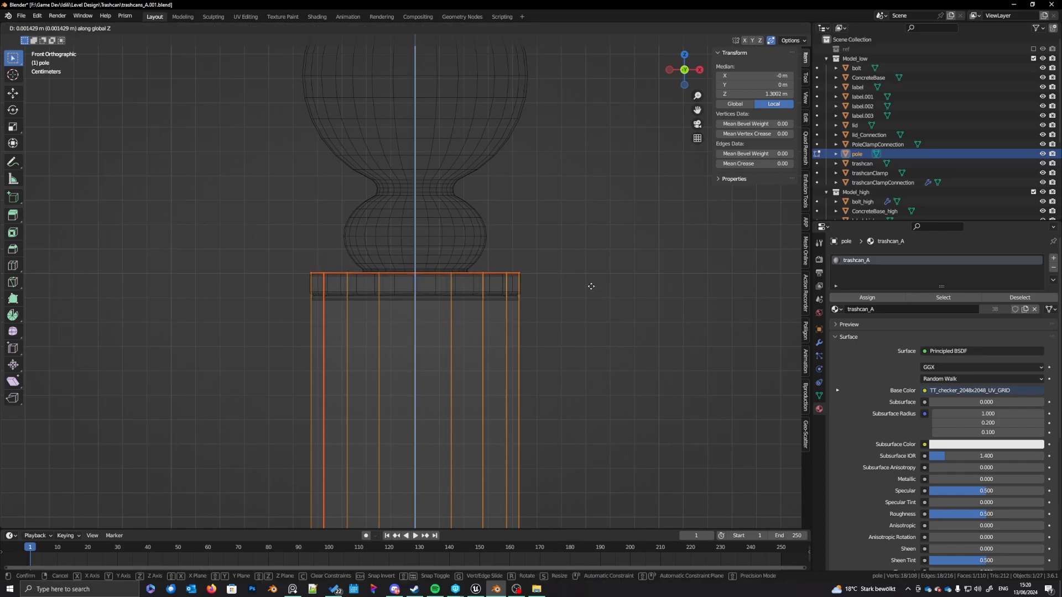
{"action": "left_click", "coordinate": [542, 304]}
{"action": "middle_click_drag", "start_coordinate": [542, 303], "coordinate": [543, 309], "text": "shift"}
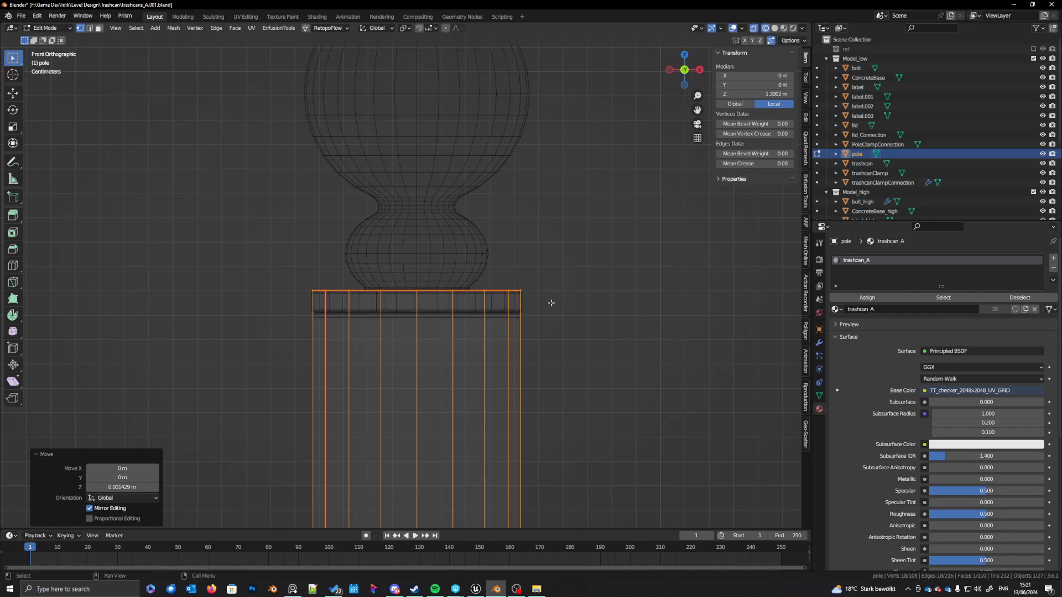
{"action": "middle_click_drag", "start_coordinate": [551, 303], "coordinate": [536, 338], "text": "shift"}
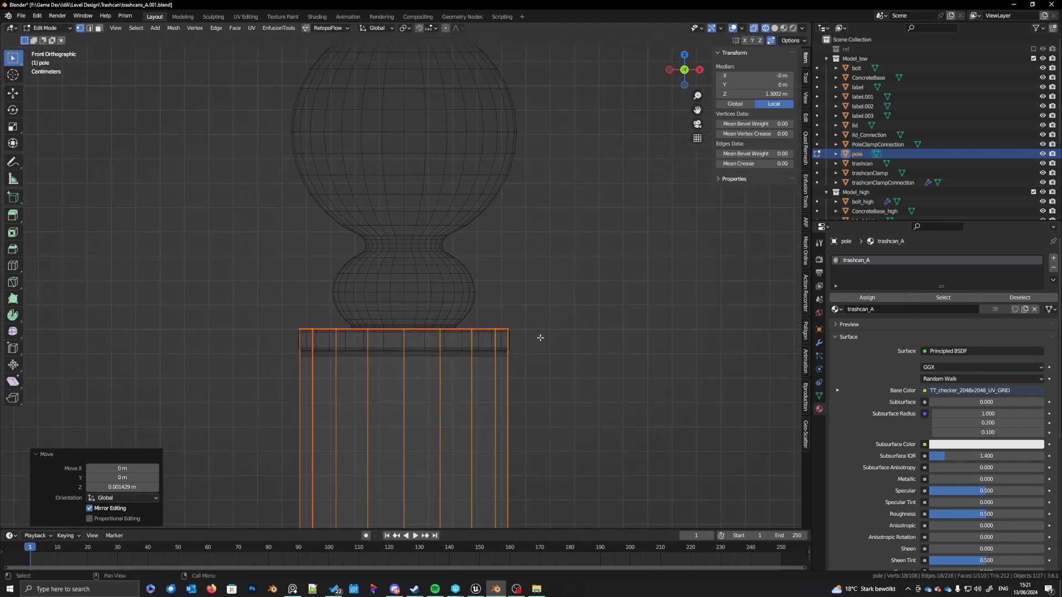
Step: Extrude the pole's top face in place and scale it inward by 0.651 and 0.764 to fit the ornament's base
{"action": "key", "text": "e"}
{"action": "key", "text": "Escape"}
{"action": "key", "text": "s"}
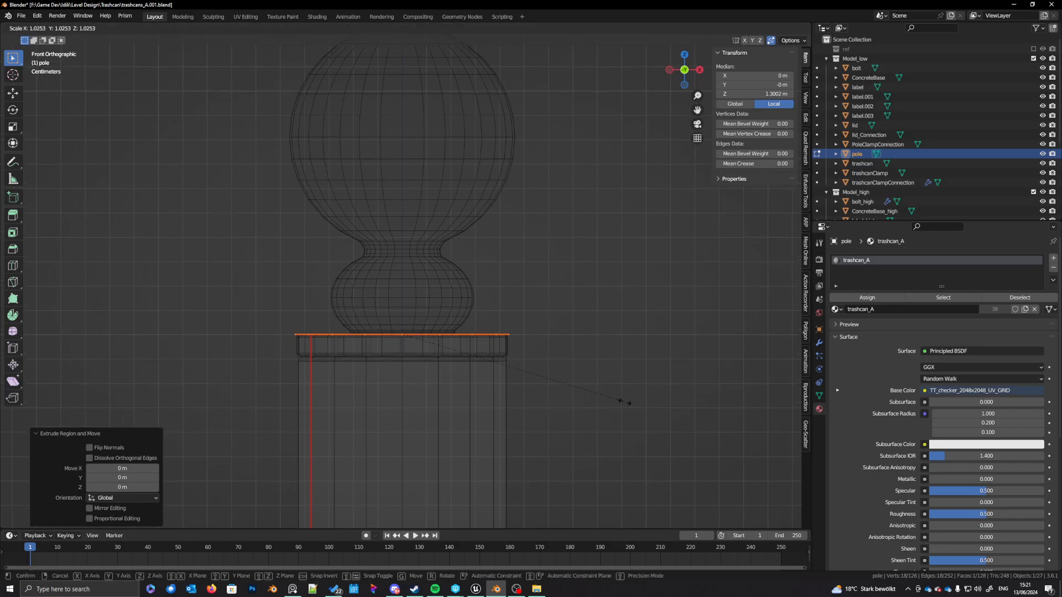
{"action": "left_click", "coordinate": [541, 381]}
{"action": "middle_click_drag", "start_coordinate": [541, 381], "coordinate": [526, 393]}
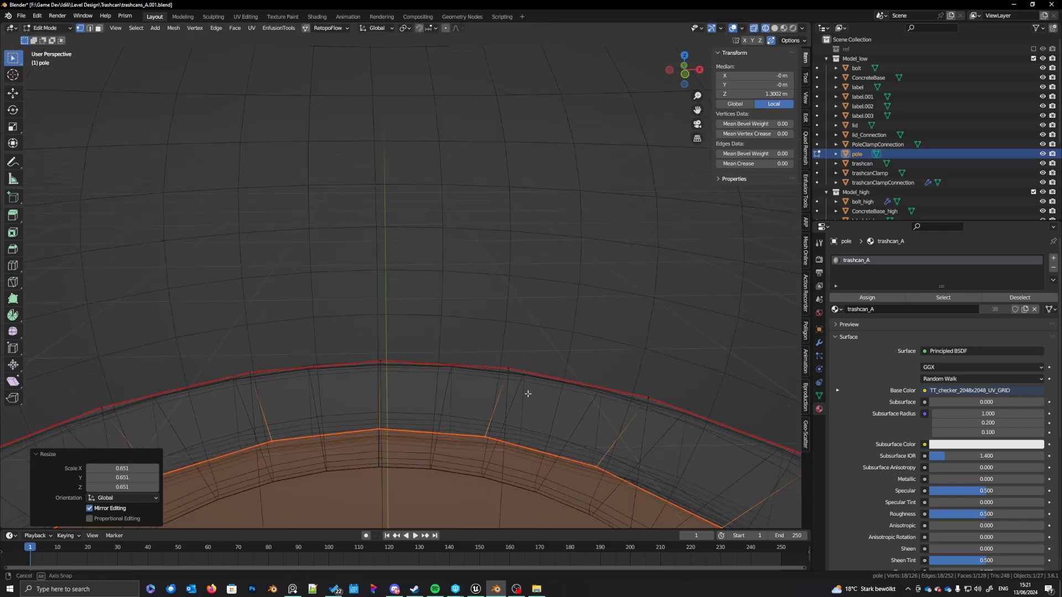
{"action": "scroll", "coordinate": [532, 391], "scroll_direction": "down", "scroll_amount": 8}
{"action": "key", "text": "KP_Decimal"}
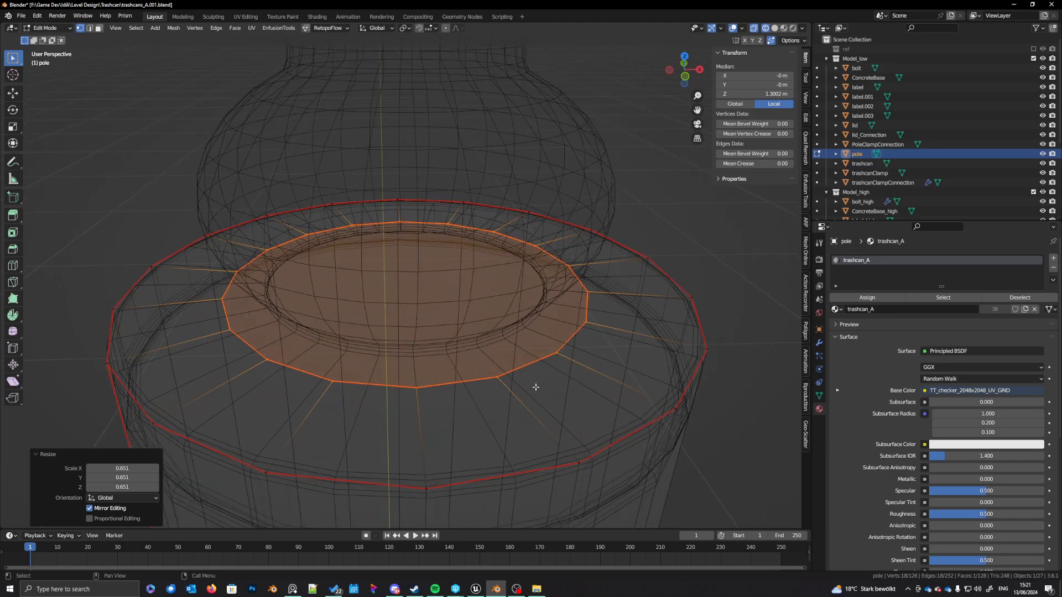
{"action": "key", "text": "s"}
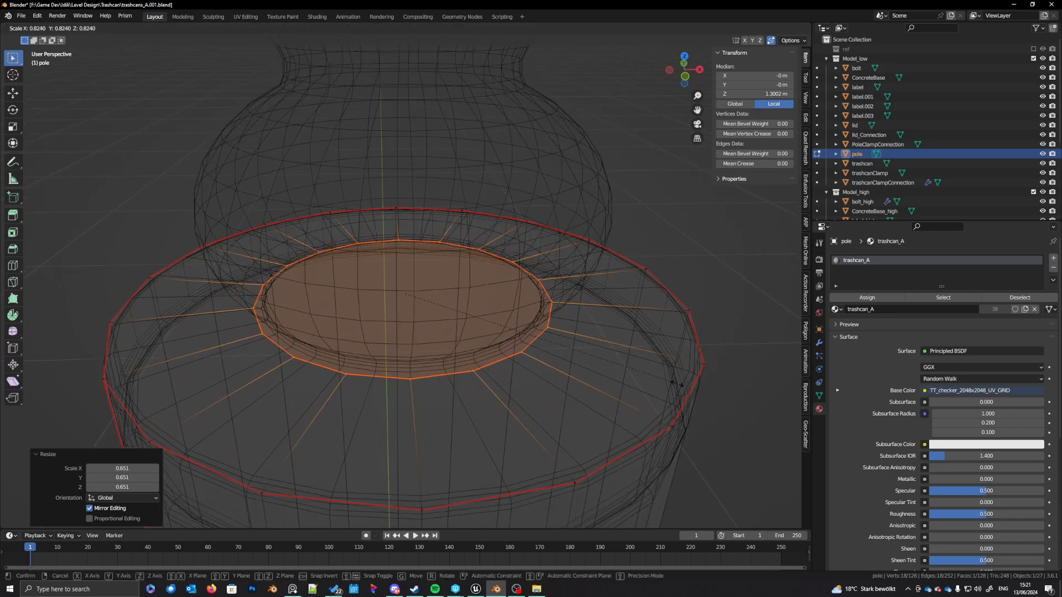
{"action": "left_click", "coordinate": [653, 375]}
Step: Extrude the inner face up about 0.0112 m along Z and scale it by 1.375 to match the ornament's lower bulge
{"action": "key", "text": "KP_1"}
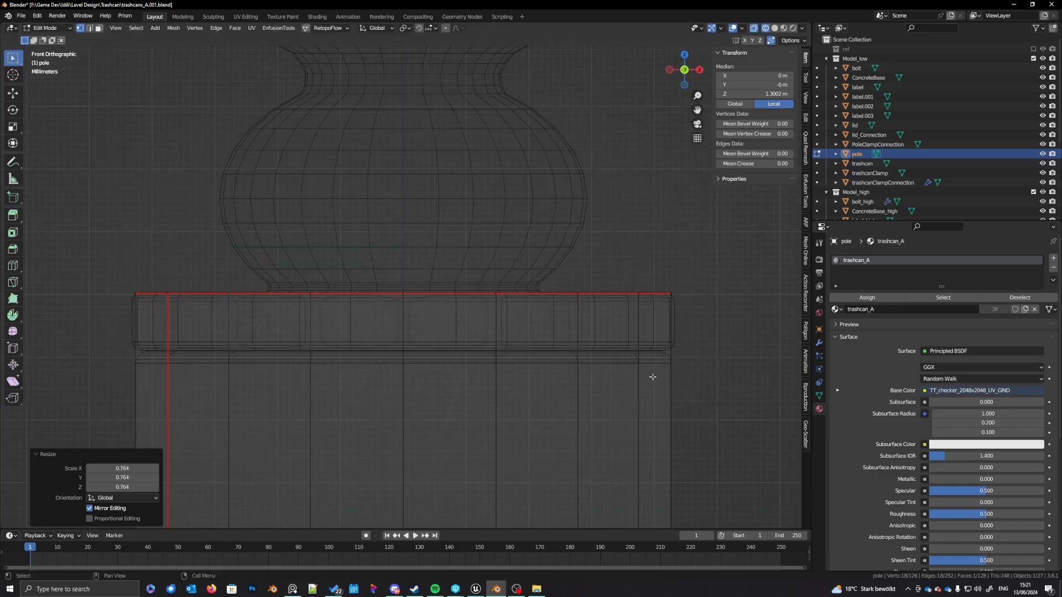
{"action": "key", "text": "g"}
{"action": "key", "text": "z"}
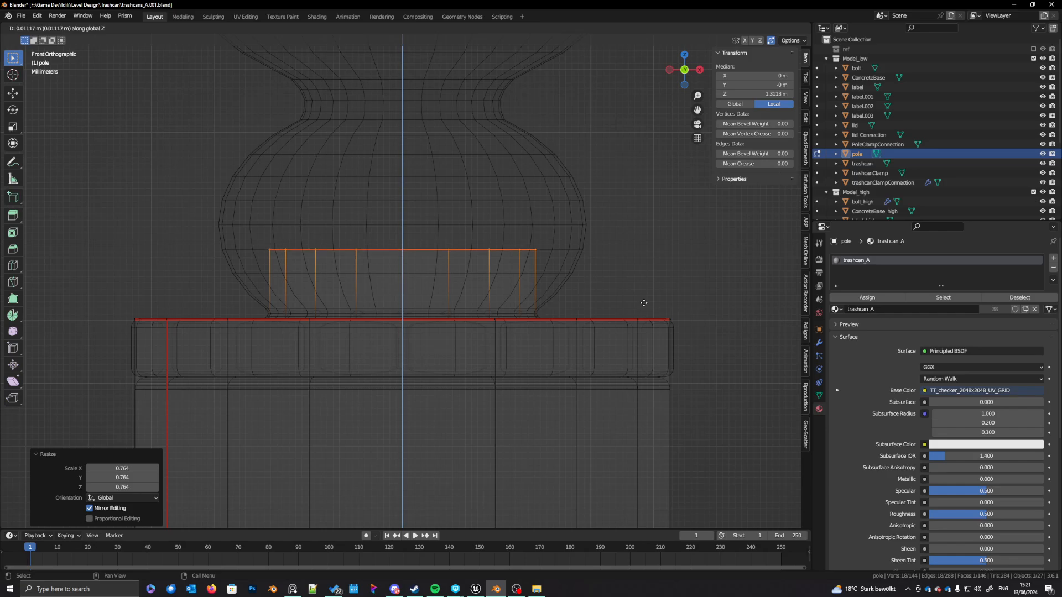
{"action": "left_click", "coordinate": [644, 303]}
{"action": "key", "text": "s"}
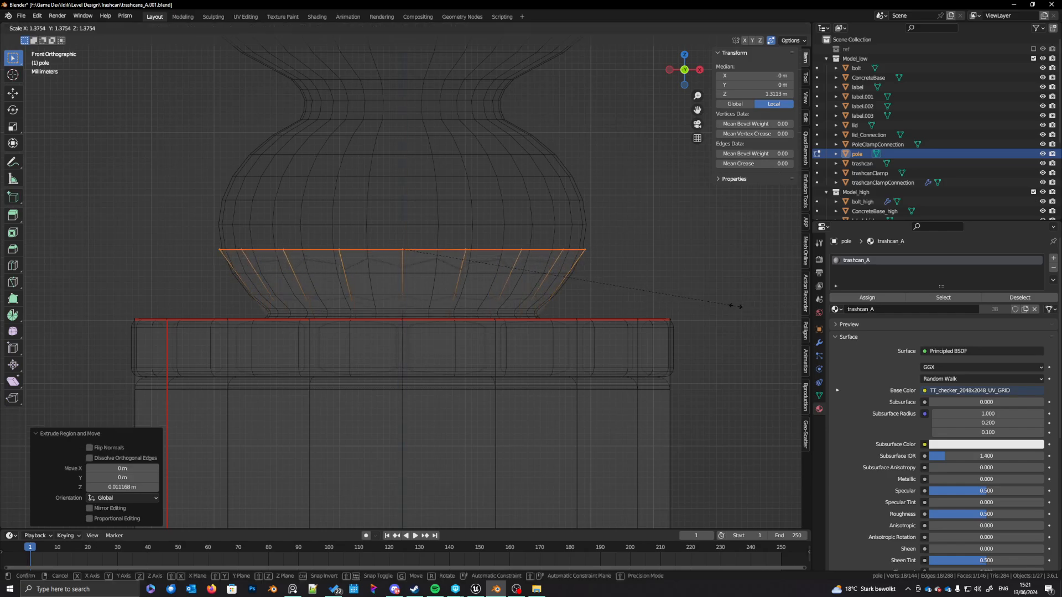
{"action": "left_click", "coordinate": [735, 306]}
Step: Extrude the bulge face up about 0.004 m along Z, then lower the loop beneath it about 0.0037 m and scale it inward to the high-poly outline
{"action": "key", "text": "e"}
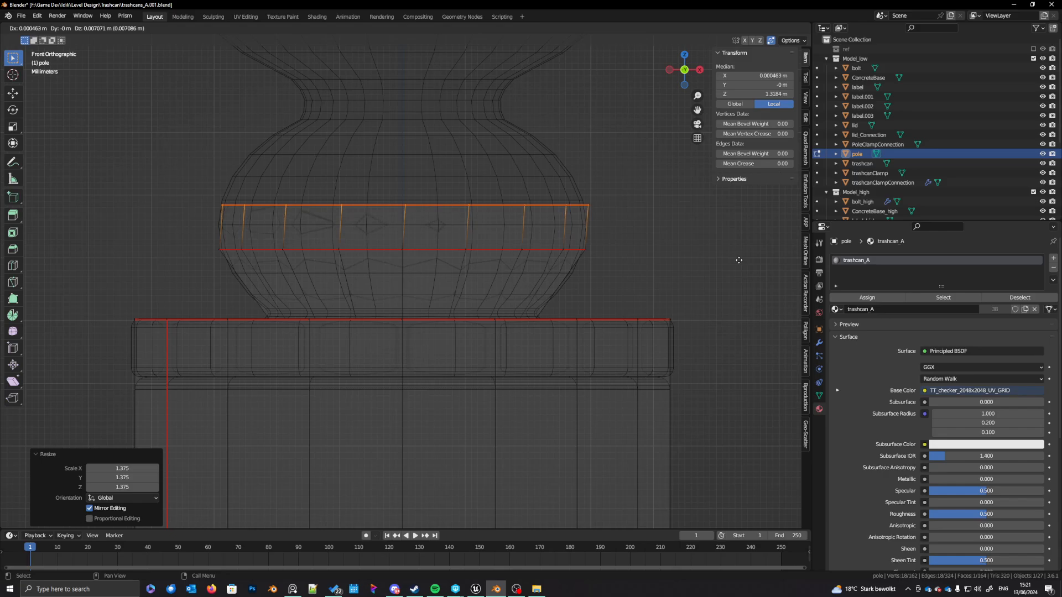
{"action": "key", "text": "z"}
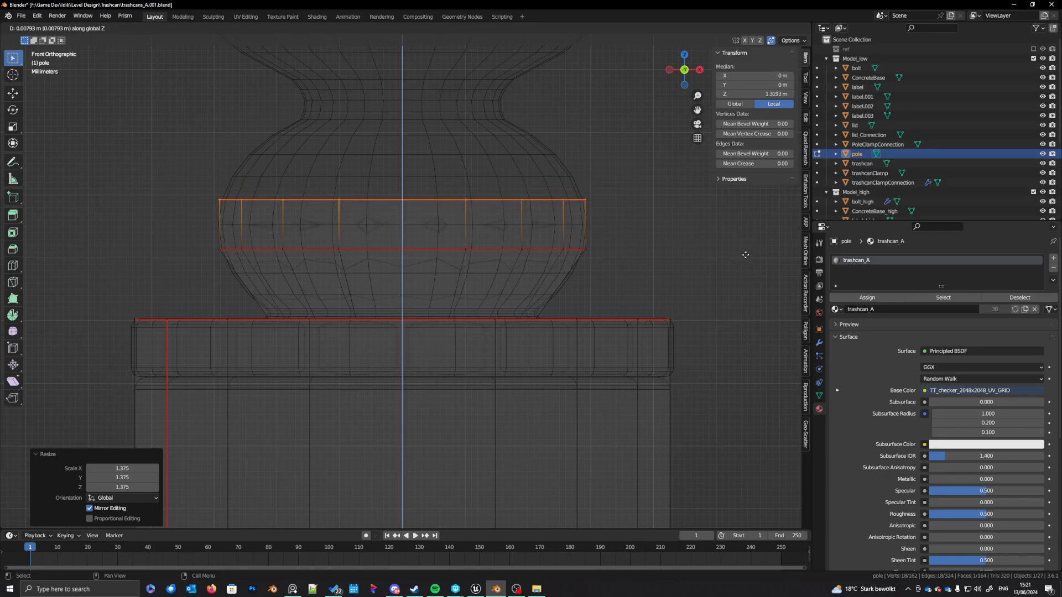
{"action": "left_click", "coordinate": [747, 280]}
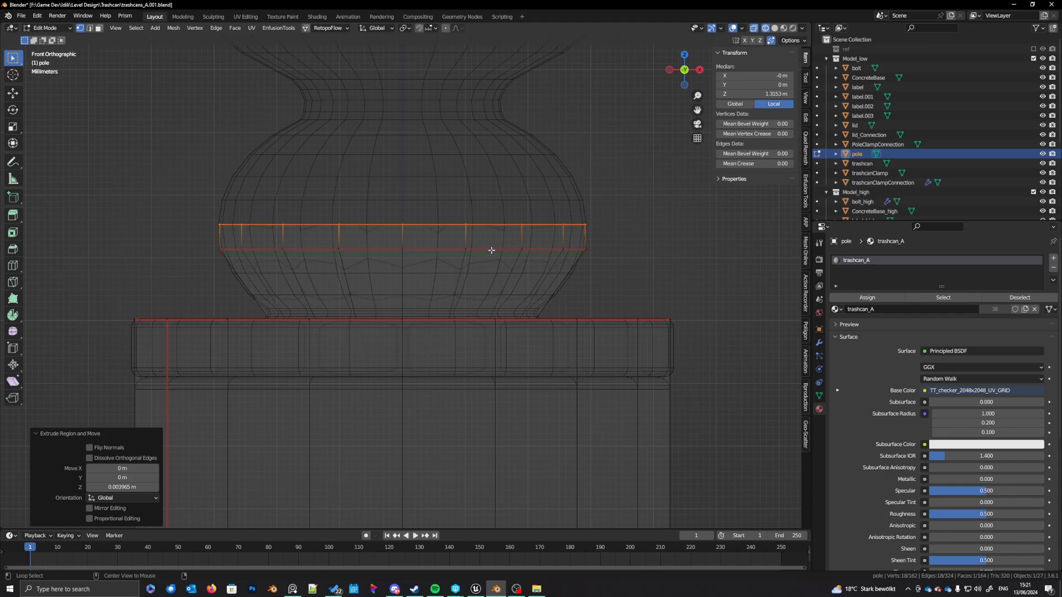
{"action": "key", "text": "e"}
{"action": "key", "text": "z"}
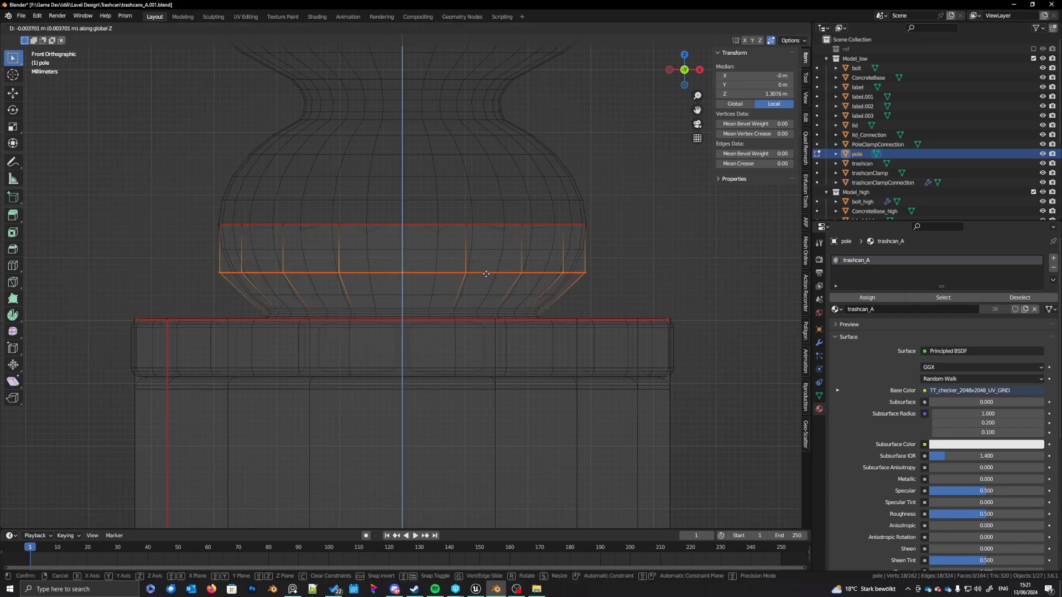
{"action": "left_click", "coordinate": [486, 274]}
{"action": "key", "text": "s"}
{"action": "left_click", "coordinate": [587, 300]}
Step: Extrude the bulge's top ring up about 0.0113 m along Z and scale it to about 0.85 along the high-poly curve
{"action": "left_click", "coordinate": [529, 227], "text": "alt"}
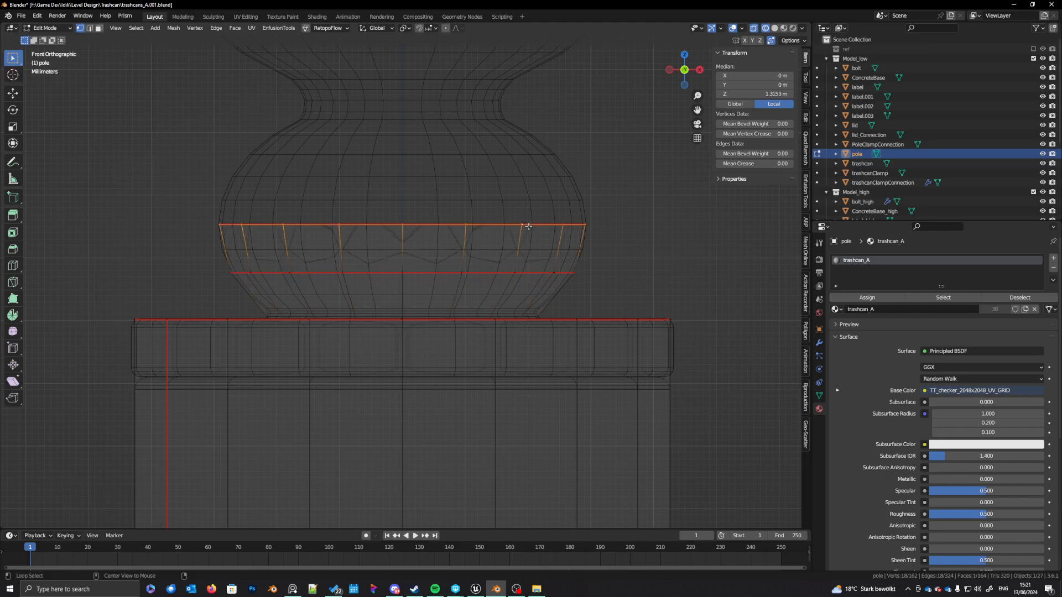
{"action": "key", "text": "e"}
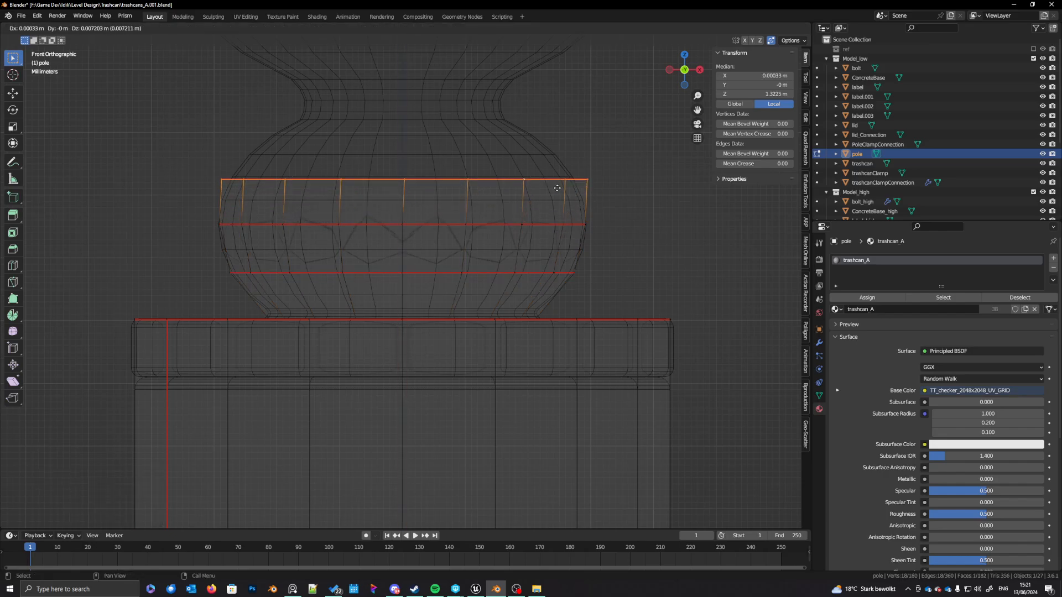
{"action": "key", "text": "z"}
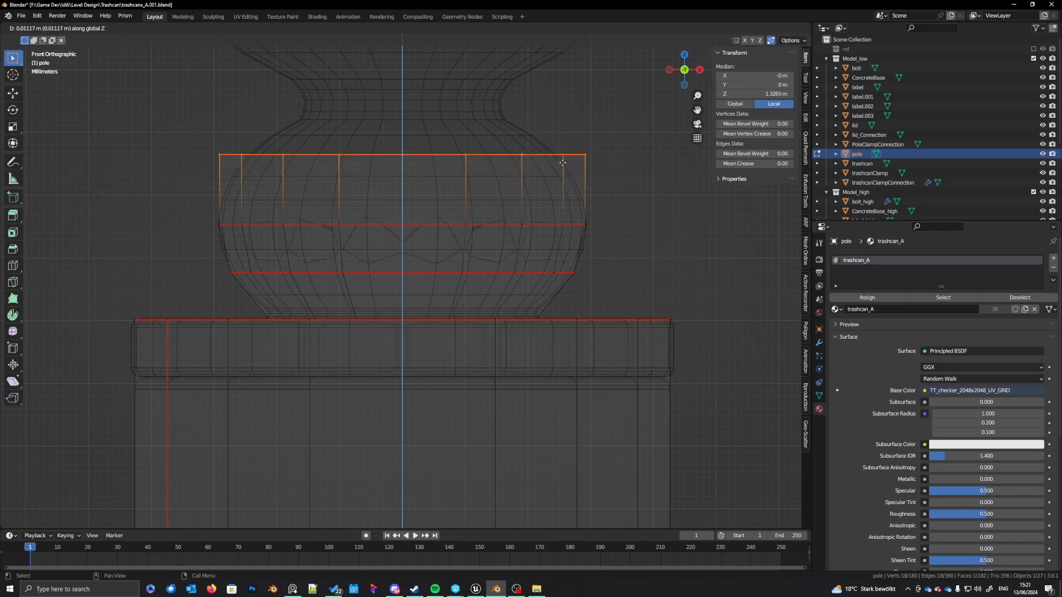
{"action": "left_click", "coordinate": [564, 163]}
{"action": "key", "text": "s"}
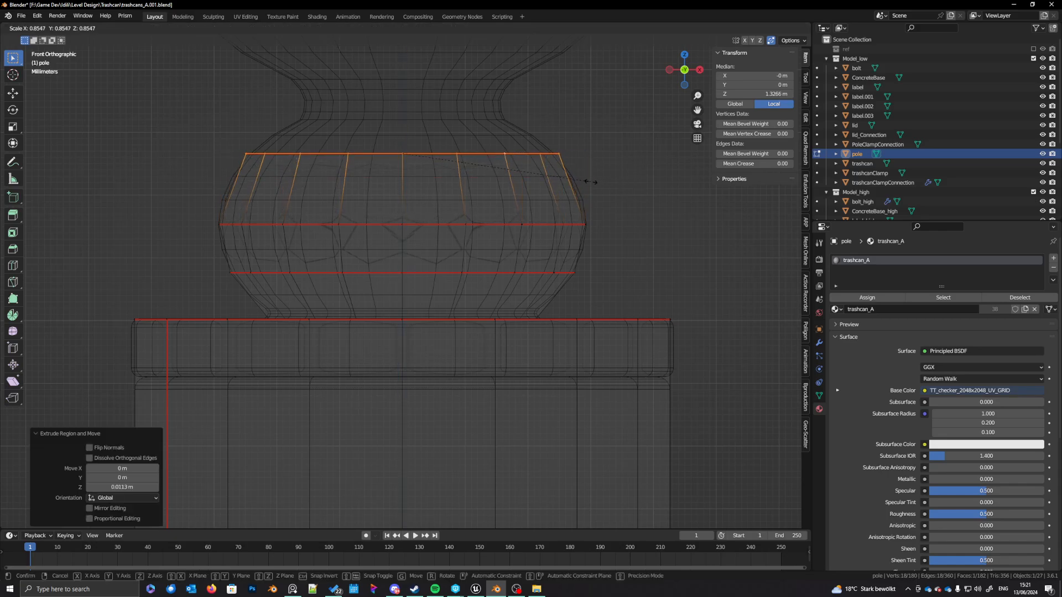
{"action": "left_click", "coordinate": [591, 181]}
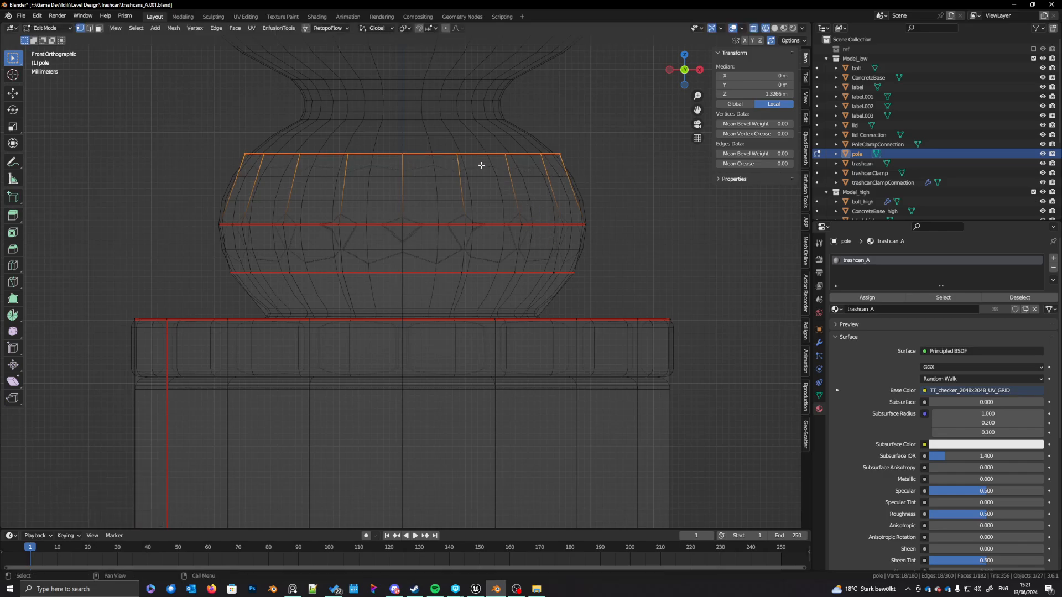
Step: Extrude the top ring up about 0.0055 m along Z and scale it by 0.664 to form the start of the ornament's neck
{"action": "middle_click_drag", "start_coordinate": [487, 179], "coordinate": [484, 242], "text": "shift"}
{"action": "key", "text": "e"}
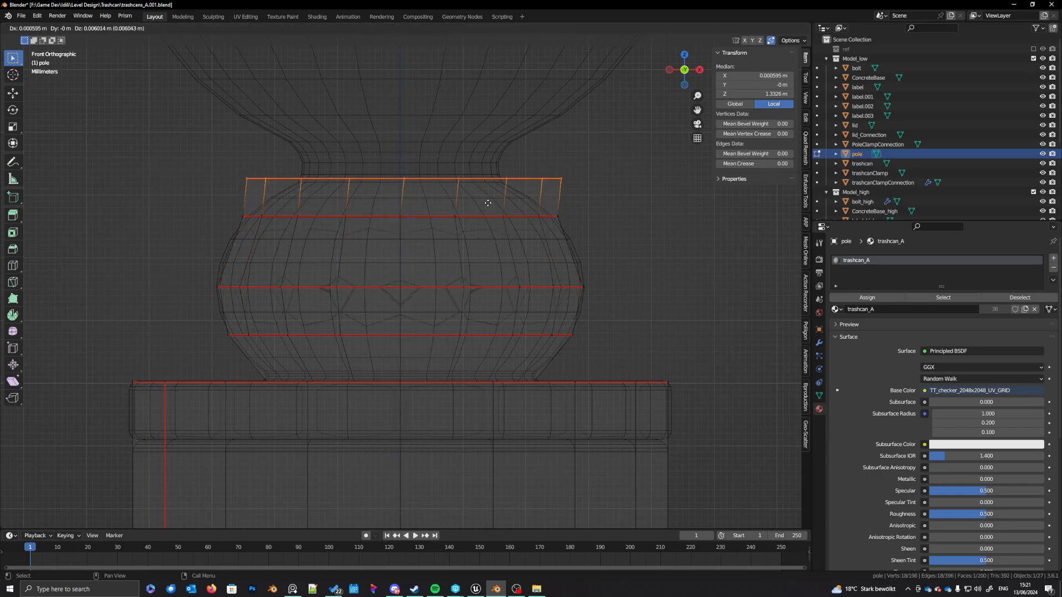
{"action": "key", "text": "z"}
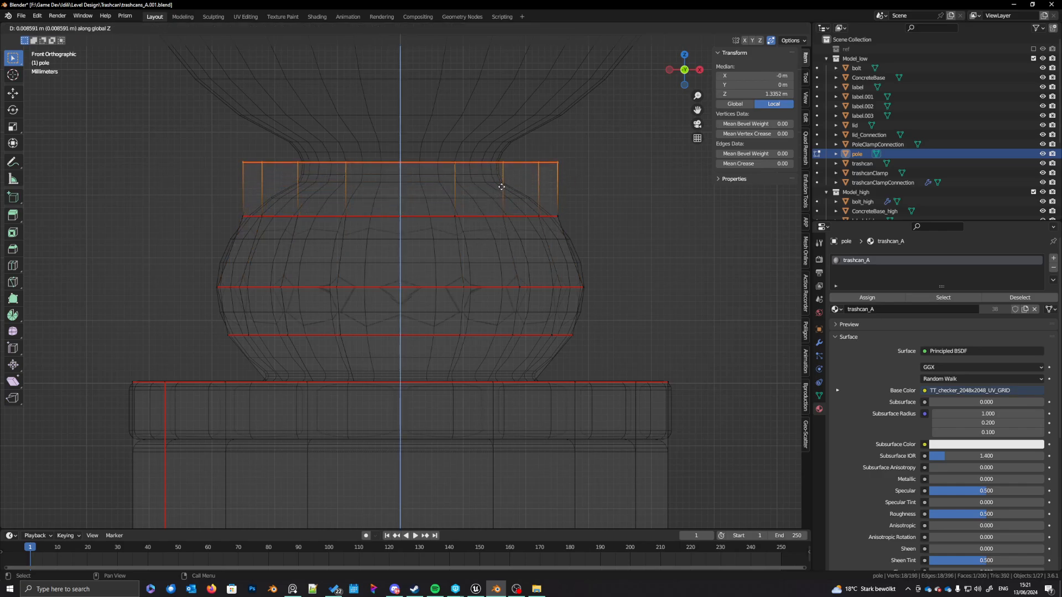
{"action": "left_click", "coordinate": [500, 204]}
{"action": "key", "text": "s"}
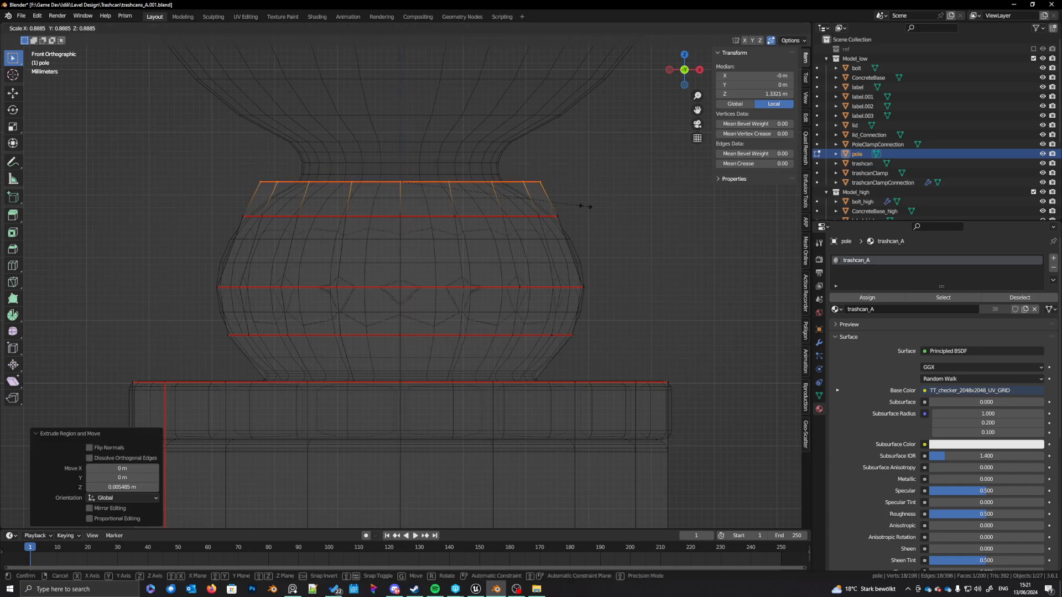
{"action": "left_click", "coordinate": [540, 197]}
Step: Extrude the ornament's top ring up about 0.0062 m along Z and scale it to about 1.08 to form the neck
{"action": "key", "text": "e"}
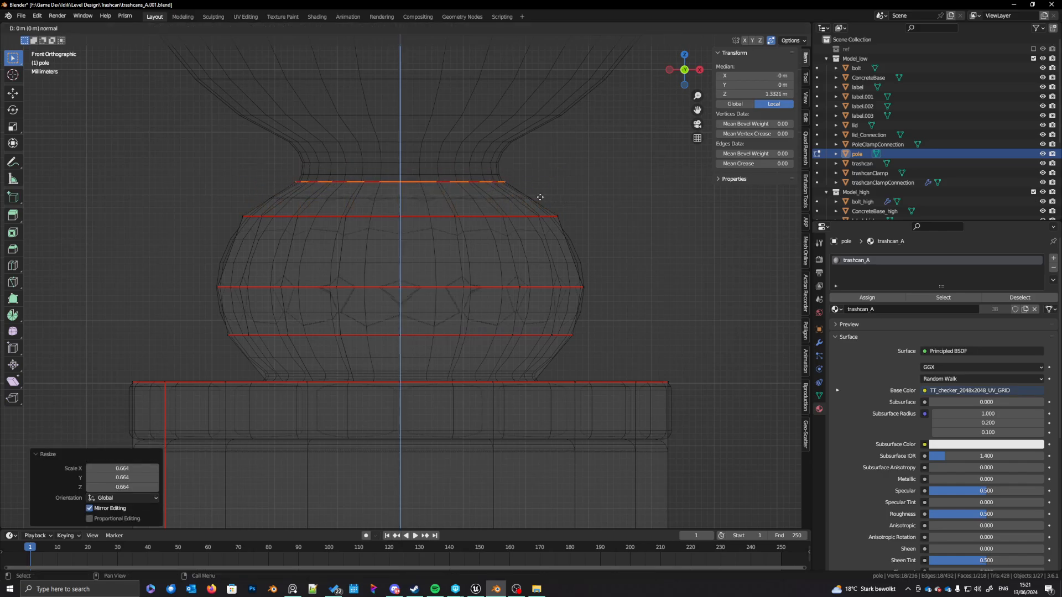
{"action": "key", "text": "z"}
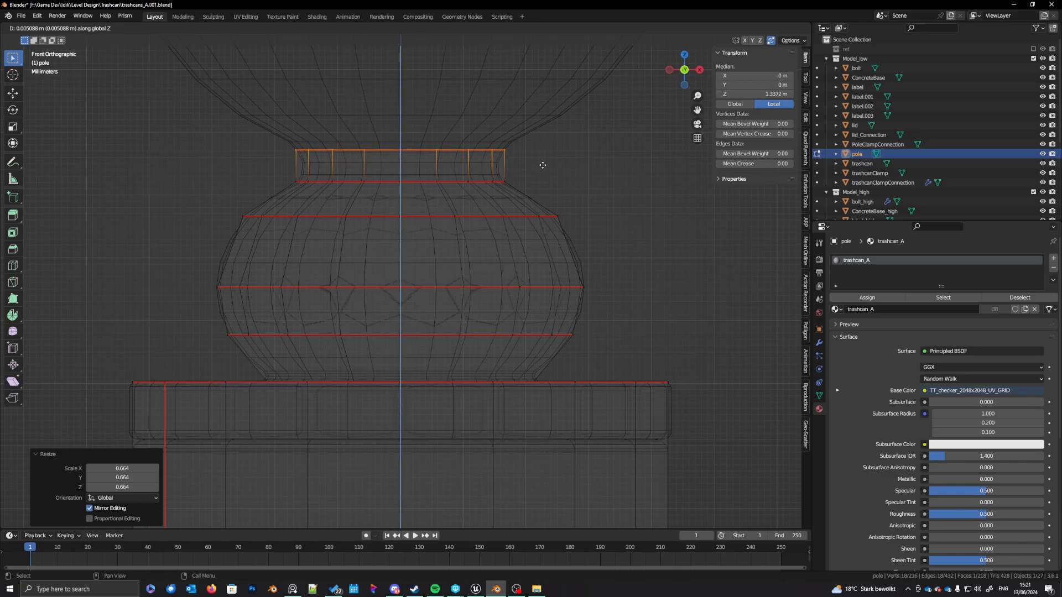
{"action": "left_click", "coordinate": [544, 159]}
{"action": "key", "text": "s"}
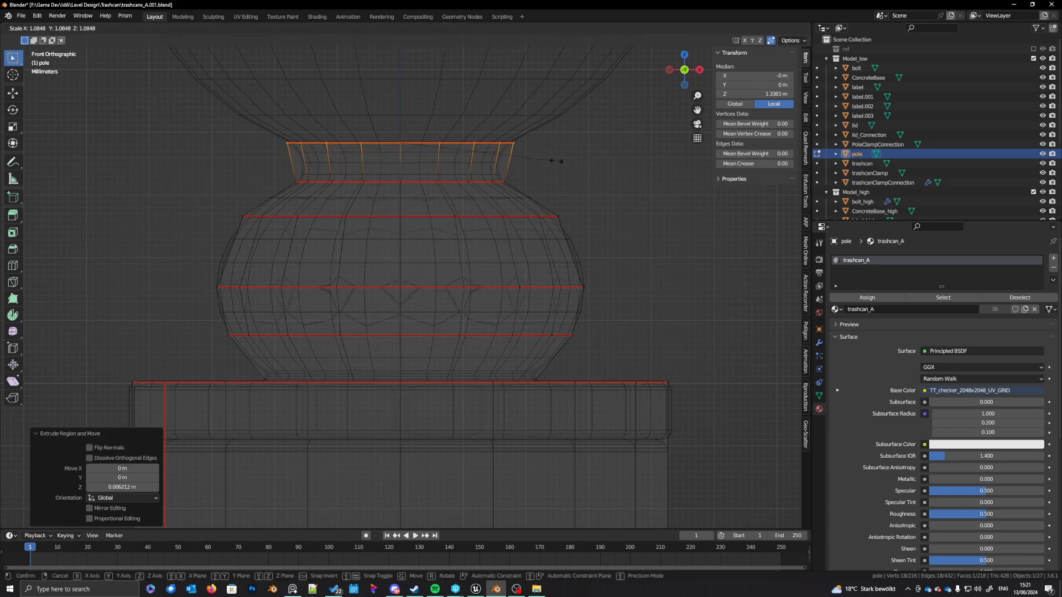
{"action": "left_click", "coordinate": [547, 166]}
Step: Add one centred loop cut around the neck and scale it inward to about 0.92
{"action": "middle_click_drag", "start_coordinate": [543, 175], "coordinate": [525, 218], "text": "shift"}
{"action": "key", "text": "ctrl+r"}
{"action": "left_click", "coordinate": [477, 204]}
{"action": "right_click", "coordinate": [476, 203]}
{"action": "key", "text": "s"}
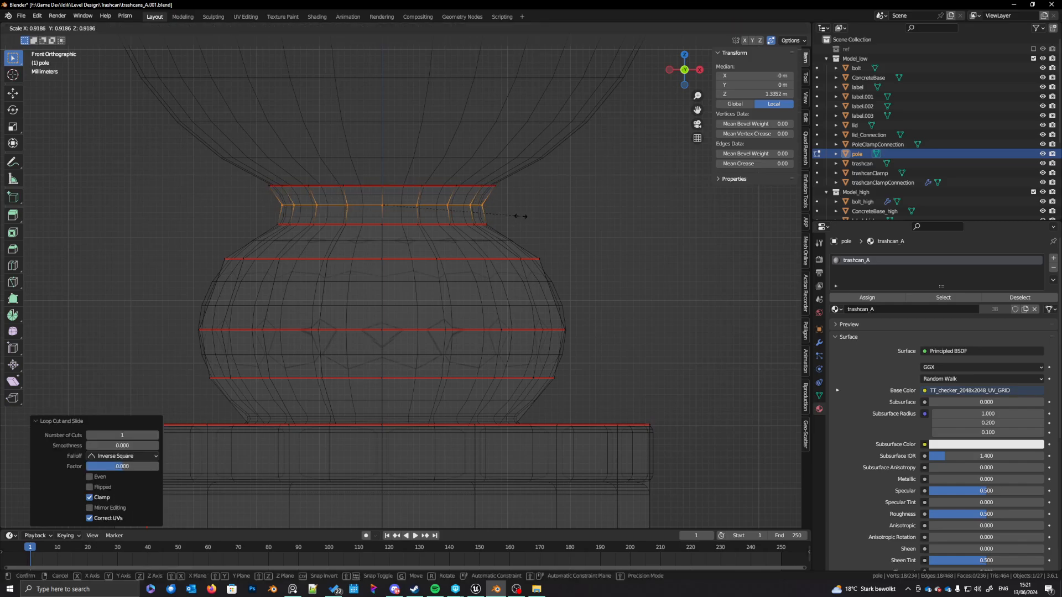
{"action": "left_click", "coordinate": [517, 216]}
Step: Clear the seams from the edge loops of the ornament's neck and lower bulge
{"action": "left_click", "coordinate": [485, 186], "text": "alt"}
{"action": "middle_click_drag", "start_coordinate": [485, 186], "coordinate": [475, 261], "text": "shift"}
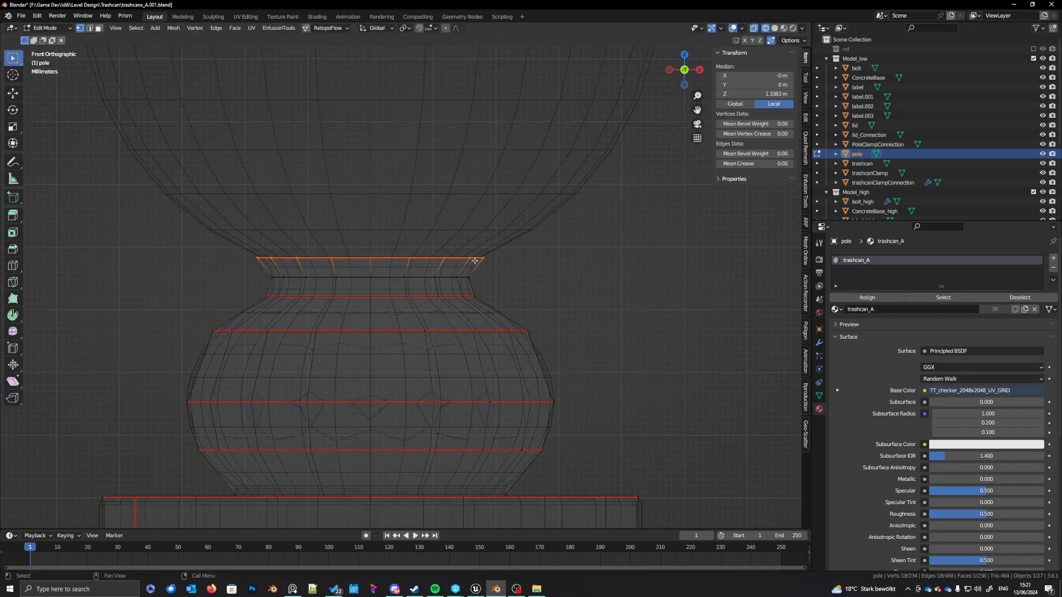
{"action": "right_click", "coordinate": [474, 258]}
{"action": "key", "text": "Escape"}
{"action": "right_click", "coordinate": [424, 249]}
{"action": "key", "text": "Escape"}
{"action": "key", "text": "2"}
{"action": "right_click", "coordinate": [472, 274]}
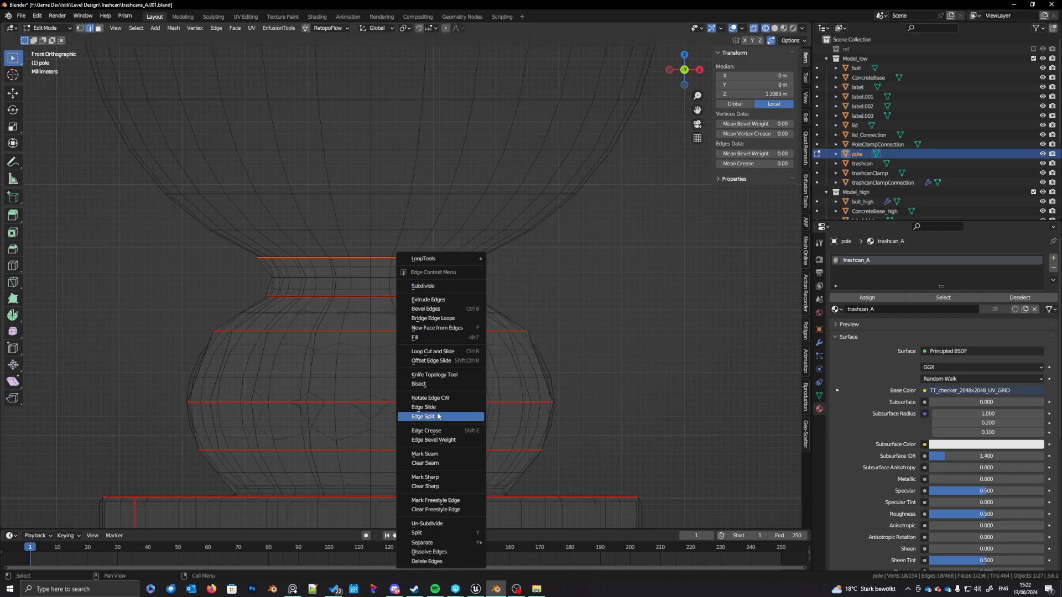
{"action": "left_click", "coordinate": [432, 457]}
{"action": "left_click_drag", "start_coordinate": [142, 208], "coordinate": [614, 458]}
{"action": "right_click", "coordinate": [525, 450]}
{"action": "left_click", "coordinate": [520, 458]}
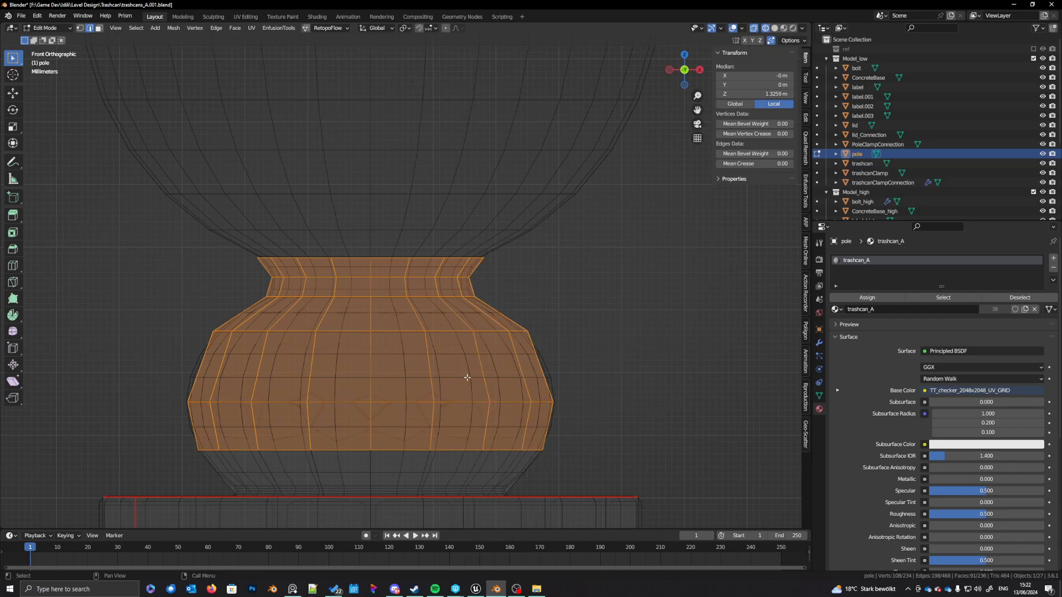
Step: Extrude the neck's top loop up about 0.0101 m along Z and scale it by 1.823 to start the ball
{"action": "left_click", "coordinate": [421, 258], "text": "alt"}
{"action": "scroll", "coordinate": [526, 380], "scroll_direction": "down", "scroll_amount": 3}
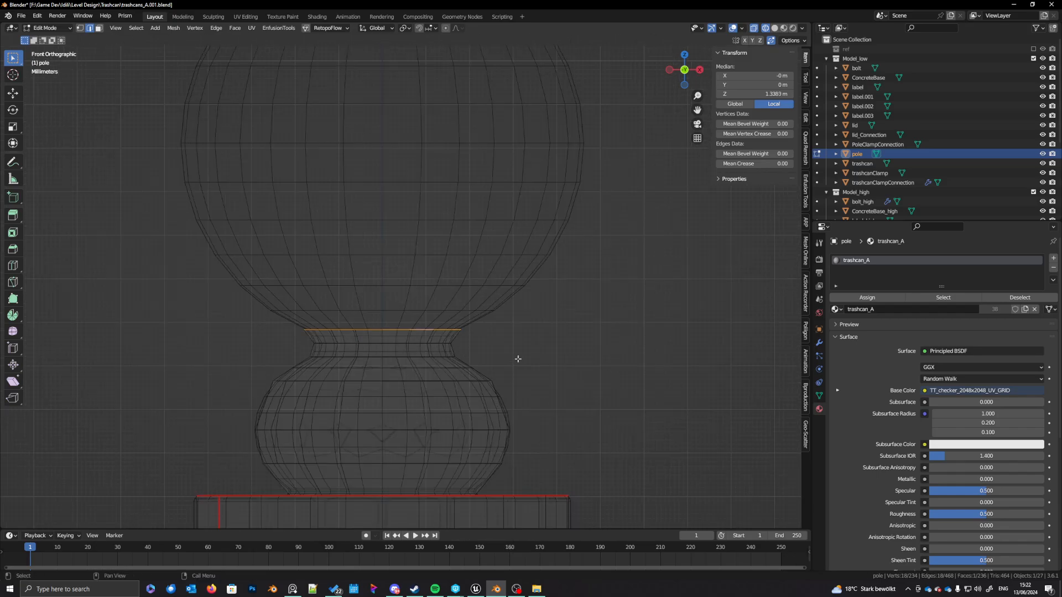
{"action": "scroll", "coordinate": [514, 382], "scroll_direction": "down", "scroll_amount": 4}
{"action": "key", "text": "g"}
{"action": "key", "text": "z"}
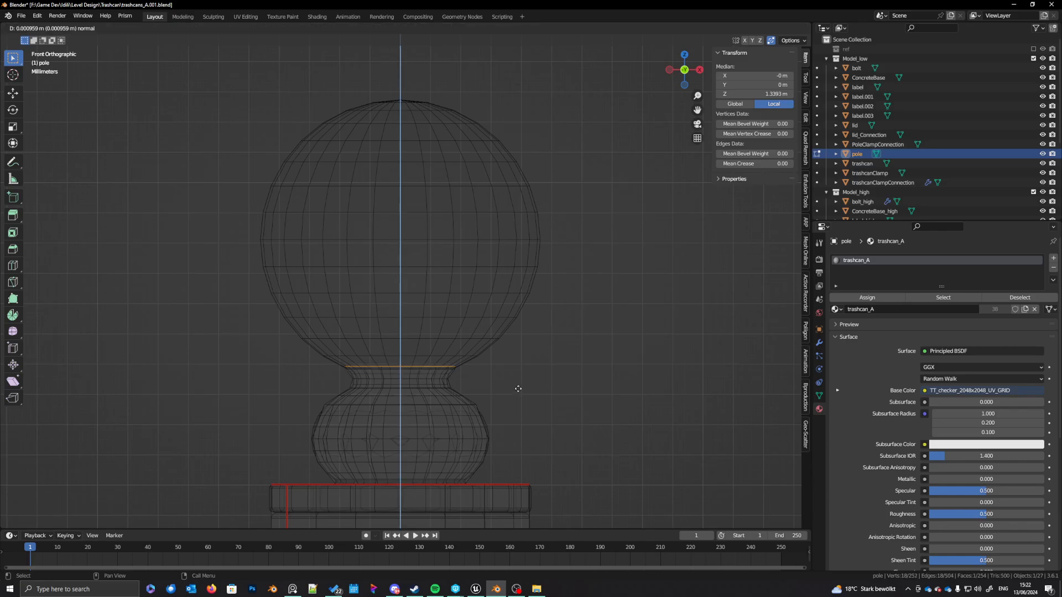
{"action": "key", "text": "z"}
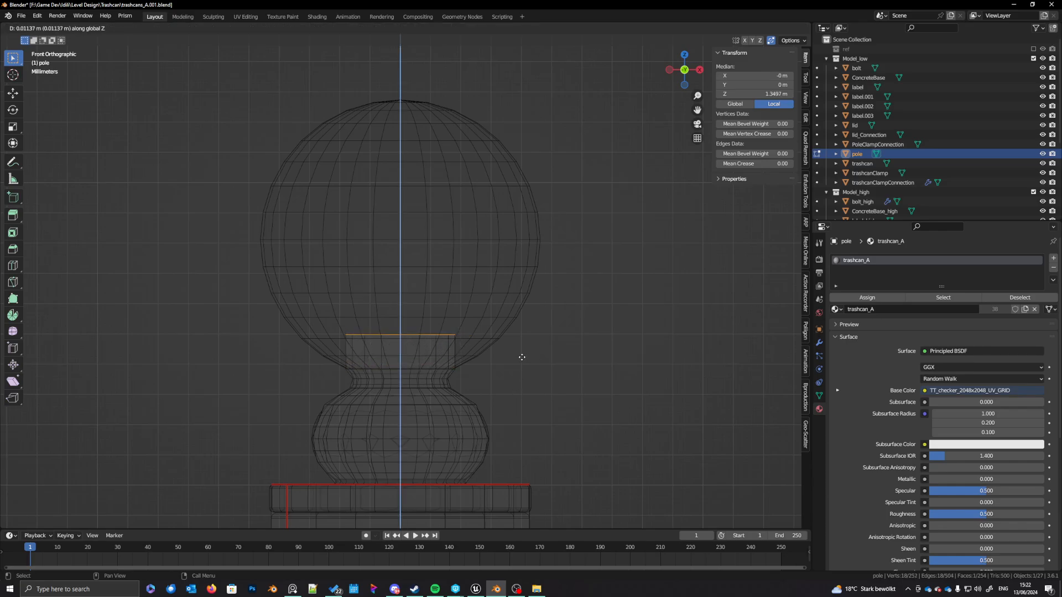
{"action": "left_click", "coordinate": [520, 360]}
{"action": "key", "text": "s"}
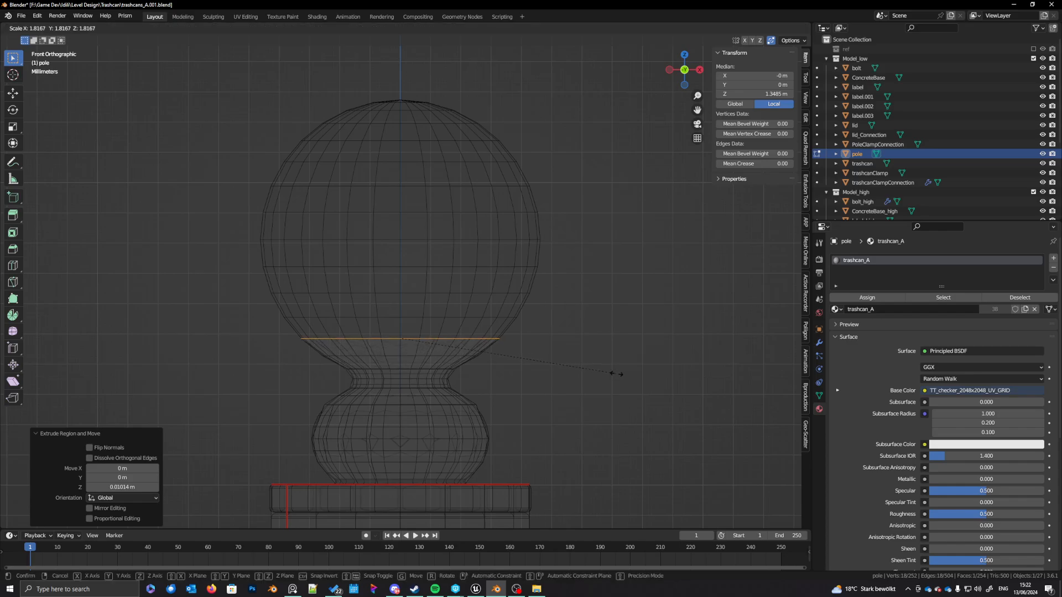
{"action": "left_click", "coordinate": [617, 374]}
Step: Extrude the ball's open ring up about 0.0149 m along Z and scale it by 1.296 to the high-poly outline
{"action": "key", "text": "g"}
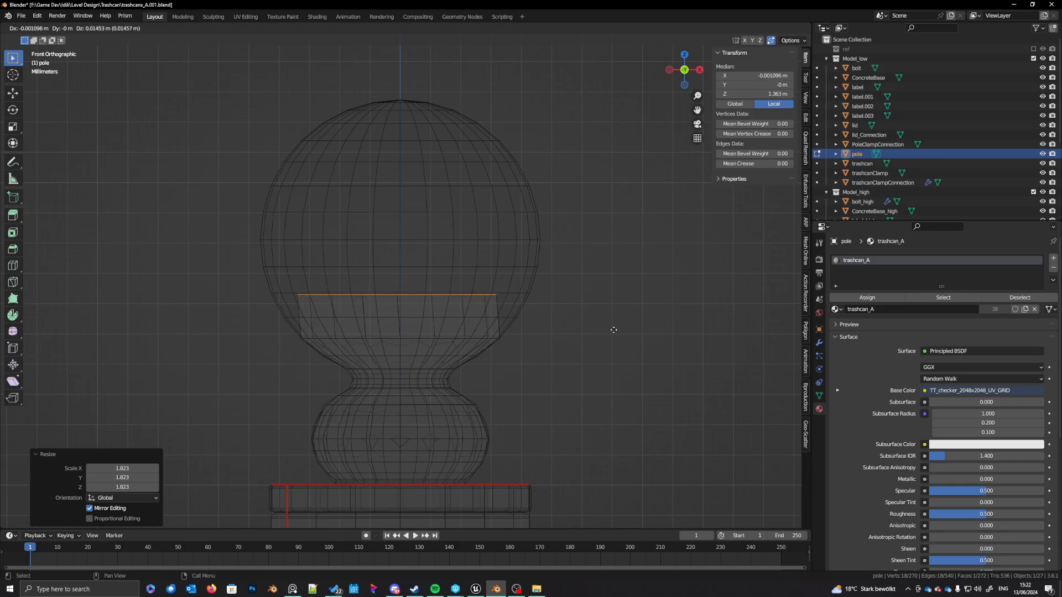
{"action": "key", "text": "z"}
{"action": "left_click", "coordinate": [617, 331]}
{"action": "key", "text": "s"}
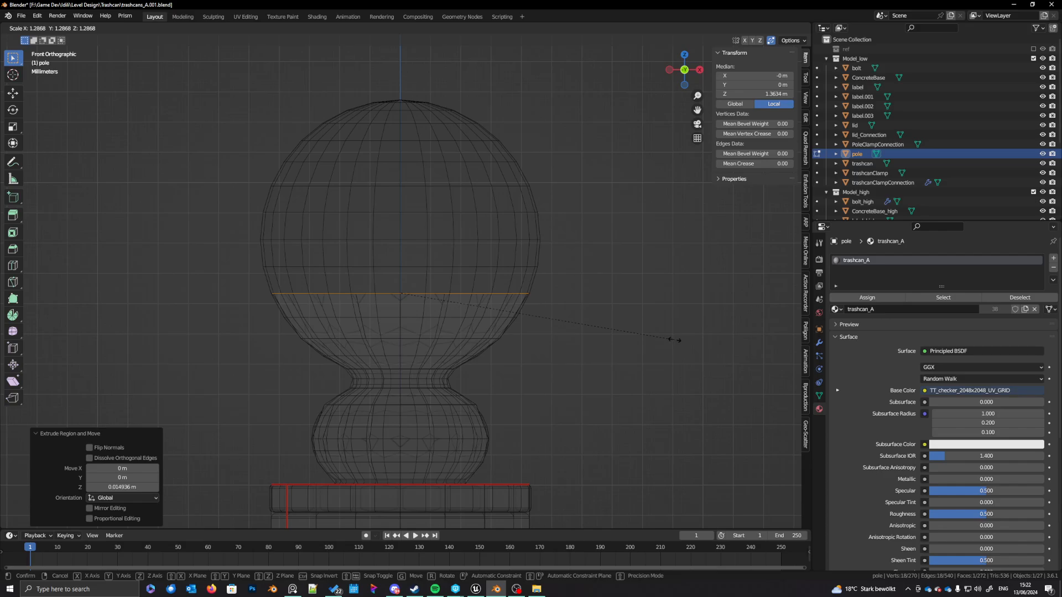
{"action": "left_click", "coordinate": [676, 341]}
Step: Extrude the ring up to the ball's widest point and scale it by 1.091
{"action": "key", "text": "e"}
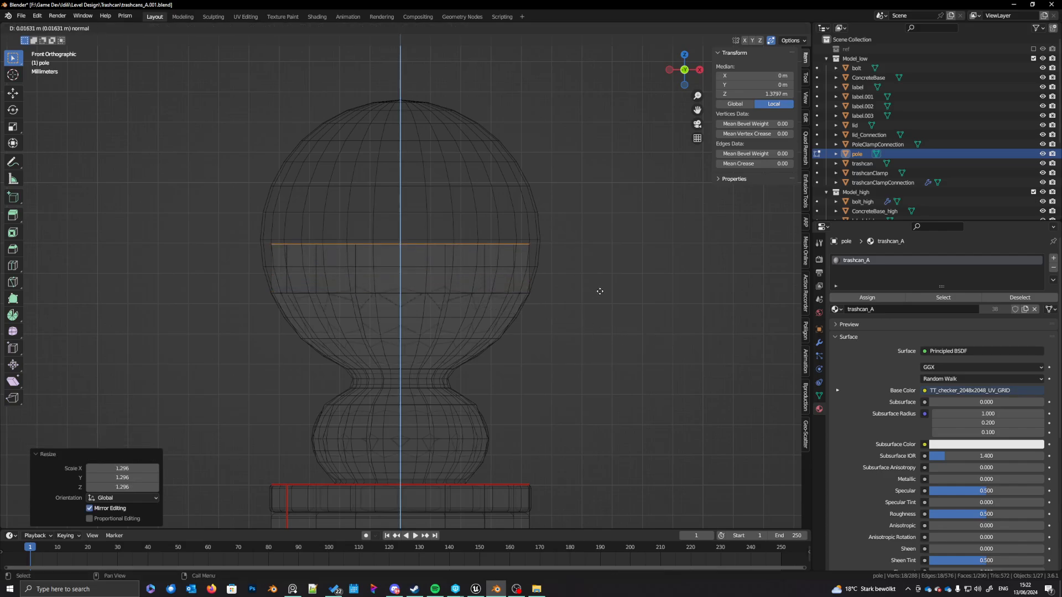
{"action": "left_click", "coordinate": [605, 289]}
{"action": "key", "text": "s"}
{"action": "left_click", "coordinate": [625, 291]}
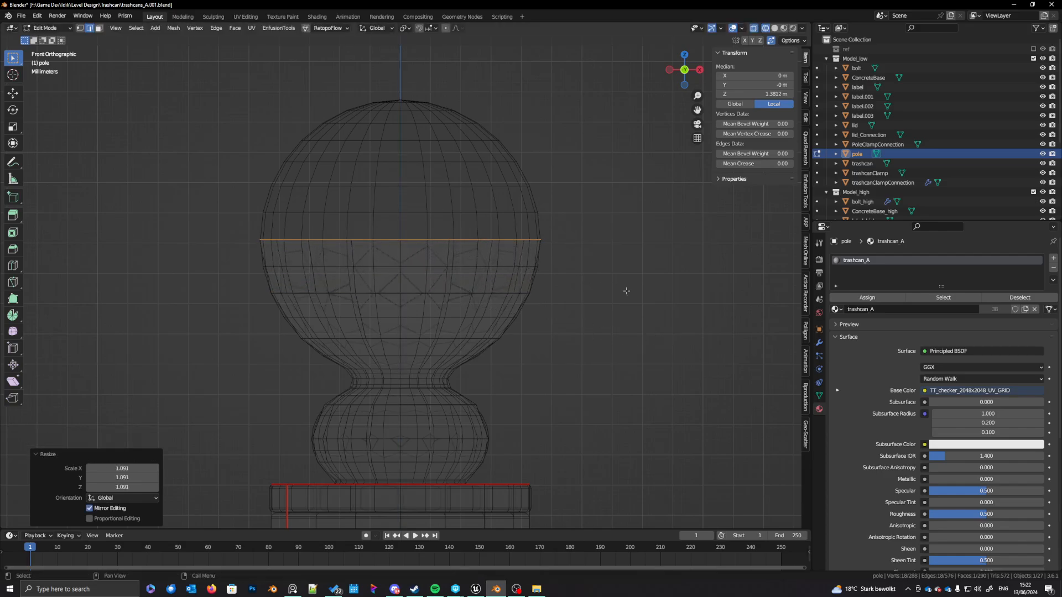
Step: Extrude the widest ring up about 0.0177 m and scale it by 0.924 along the ball's upper curve
{"action": "key", "text": "e"}
{"action": "left_click", "coordinate": [640, 238]}
{"action": "key", "text": "s"}
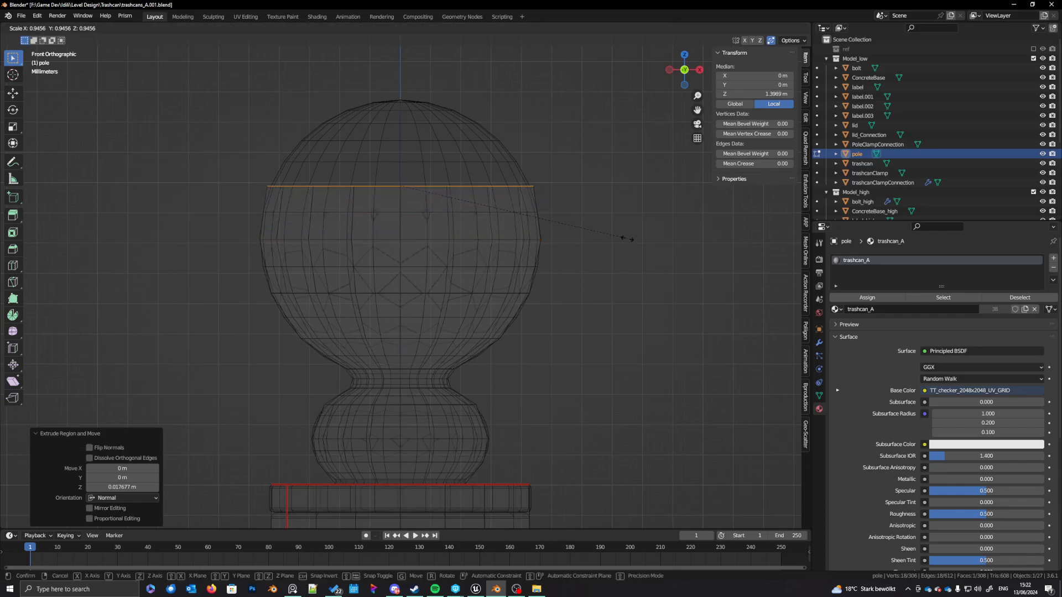
{"action": "left_click", "coordinate": [625, 236]}
Step: Extrude the ball's upper ring up about 0.0152 m and scale it by 0.768
{"action": "key", "text": "e"}
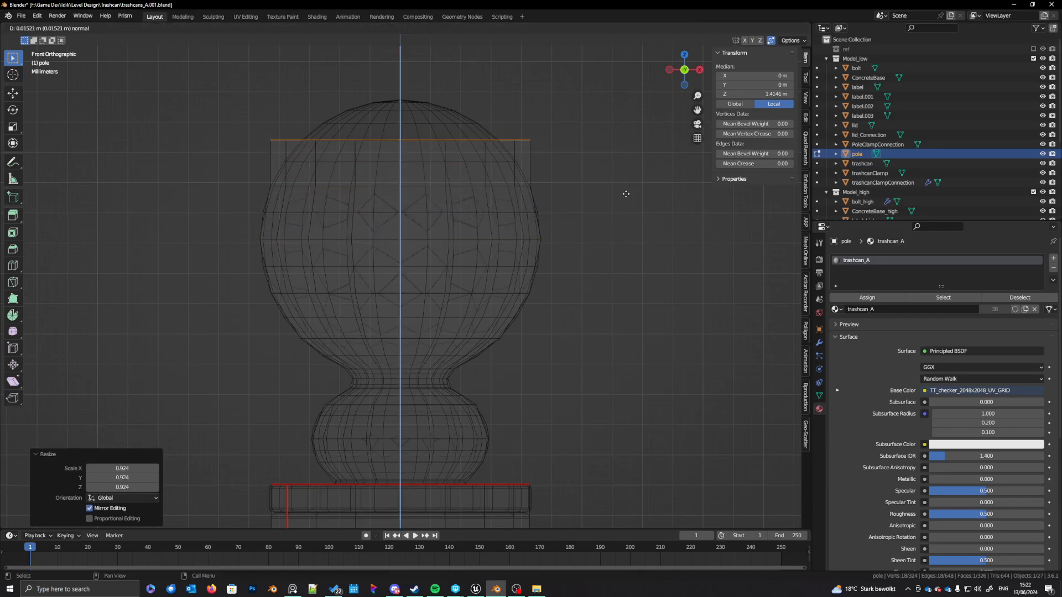
{"action": "left_click", "coordinate": [628, 192]}
{"action": "key", "text": "s"}
{"action": "left_click", "coordinate": [570, 191]}
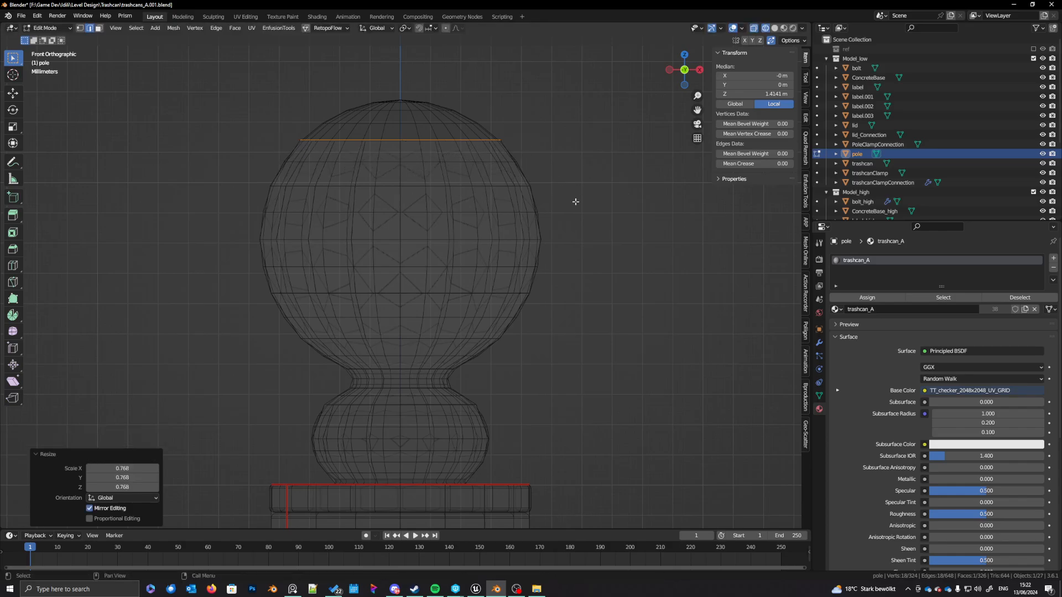
Step: Extrude the ball's top ring up about 0.0097 m and scale it by 0.549
{"action": "key", "text": "e"}
{"action": "left_click", "coordinate": [575, 171]}
{"action": "key", "text": "s"}
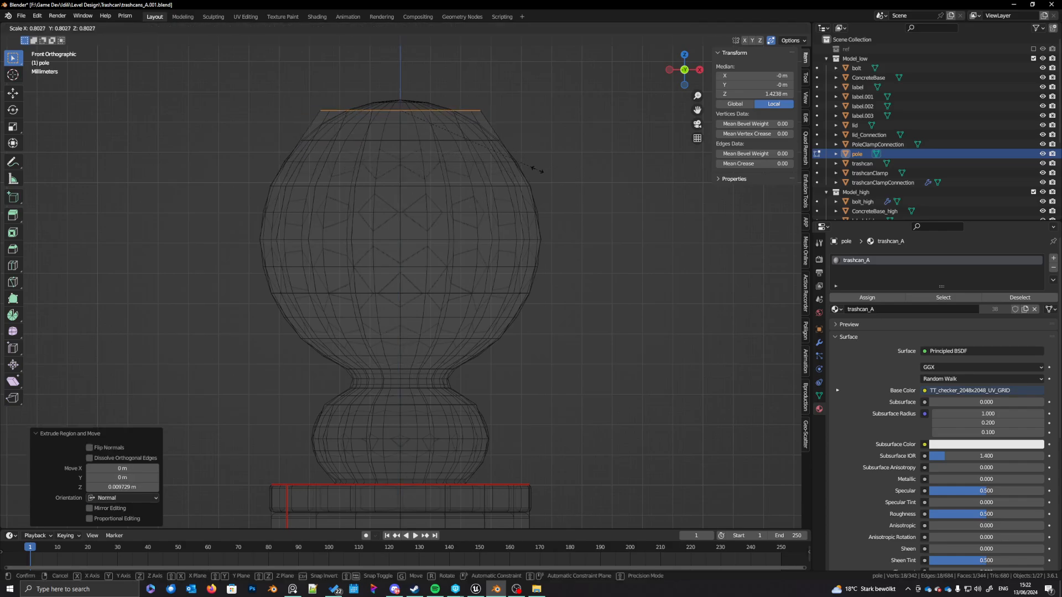
{"action": "left_click", "coordinate": [489, 165]}
Step: Extrude the last ring up to the ball's top, about 0.0036 m, and scale it to 0 to close the tip
{"action": "key", "text": "e"}
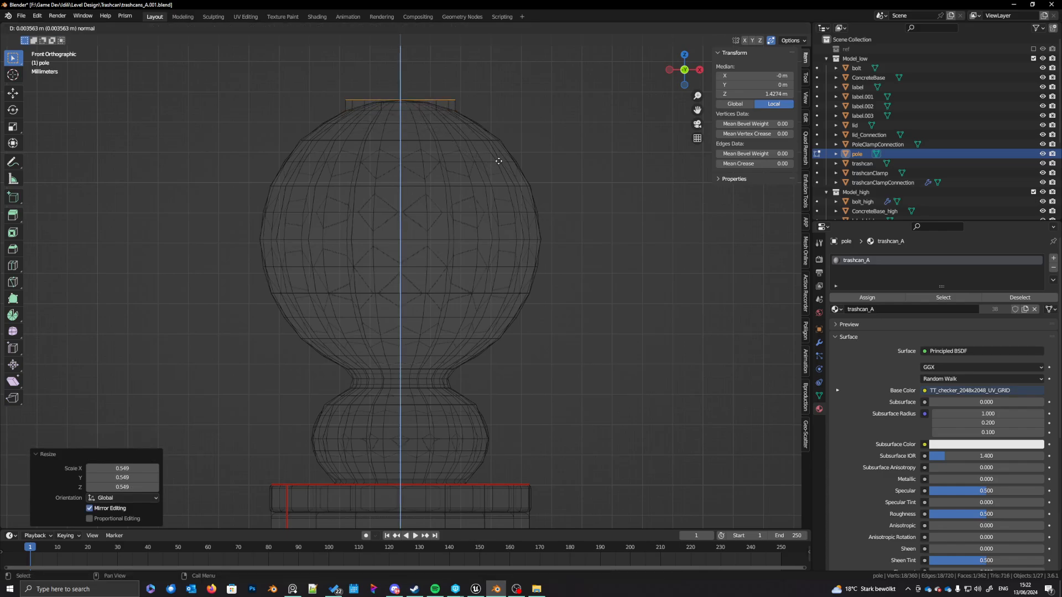
{"action": "left_click", "coordinate": [499, 162]}
{"action": "key", "text": "s"}
{"action": "key", "text": "0"}
{"action": "key", "text": "Return"}
{"action": "key", "text": "q"}
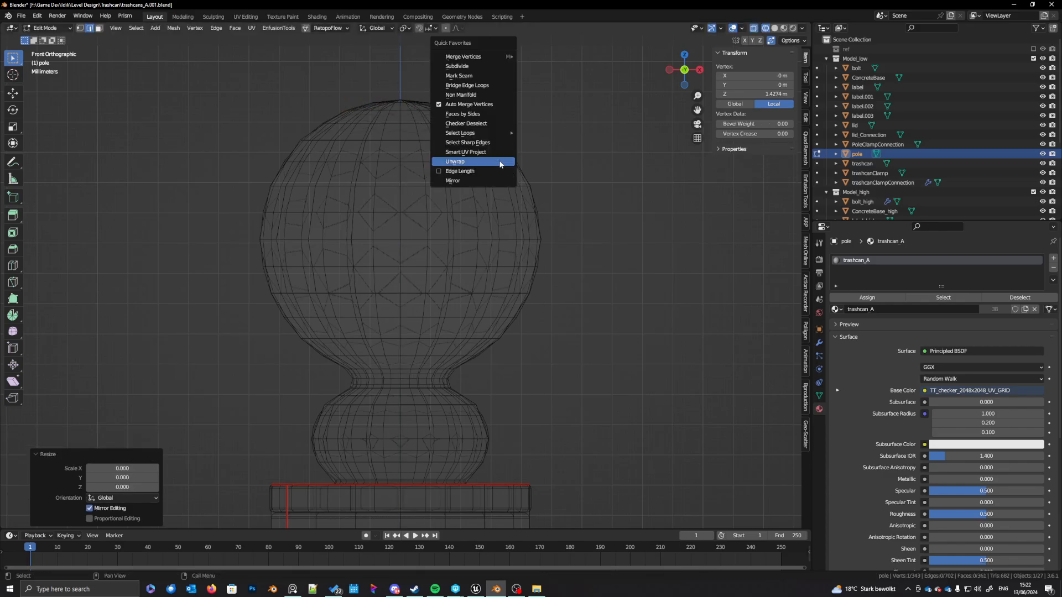
Step: Return to solid shading and exclude the Model_high collection to leave only the low-poly parts in view
{"action": "key", "text": "shift+z"}
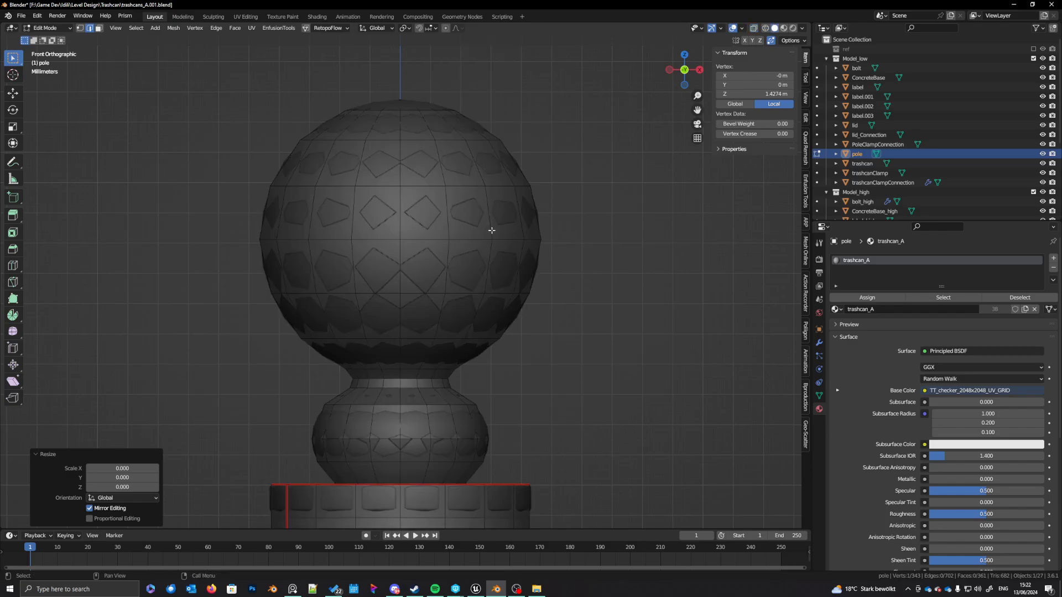
{"action": "scroll", "coordinate": [488, 235], "scroll_direction": "down", "scroll_amount": 5}
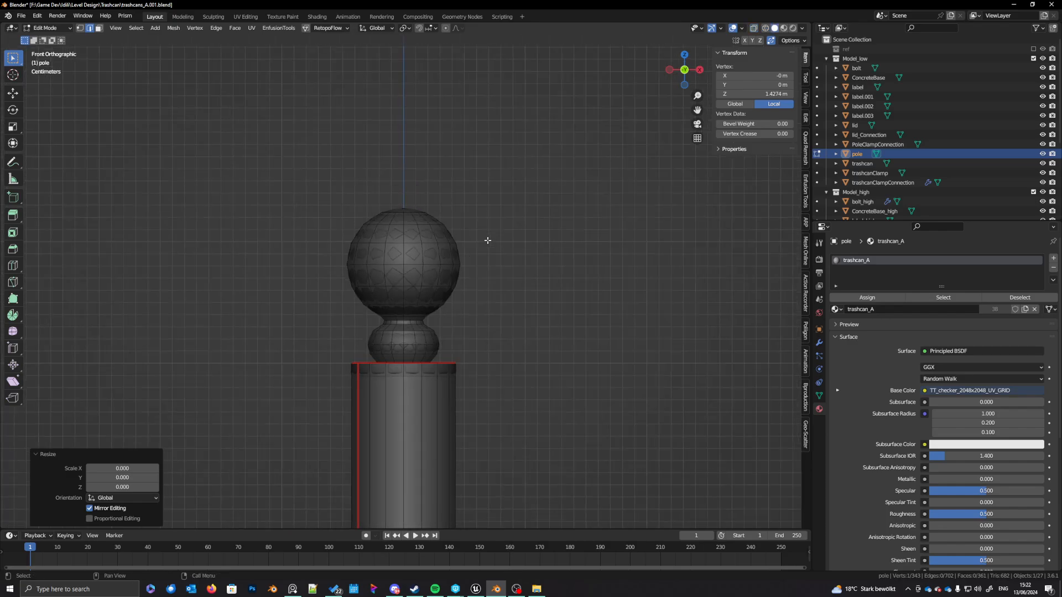
{"action": "left_click", "coordinate": [1034, 192]}
{"action": "scroll", "coordinate": [464, 296], "scroll_direction": "down", "scroll_amount": 6}
{"action": "middle_click_drag", "start_coordinate": [465, 272], "coordinate": [477, 325]}
{"action": "scroll", "coordinate": [436, 294], "scroll_direction": "up", "scroll_amount": 6}
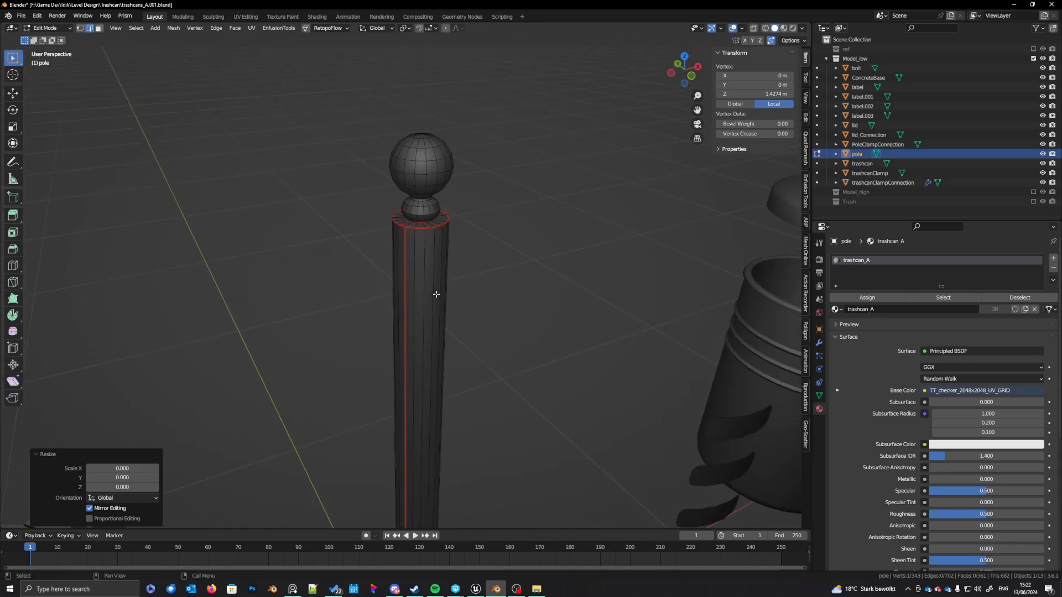
{"action": "scroll", "coordinate": [453, 273], "scroll_direction": "up", "scroll_amount": 2}
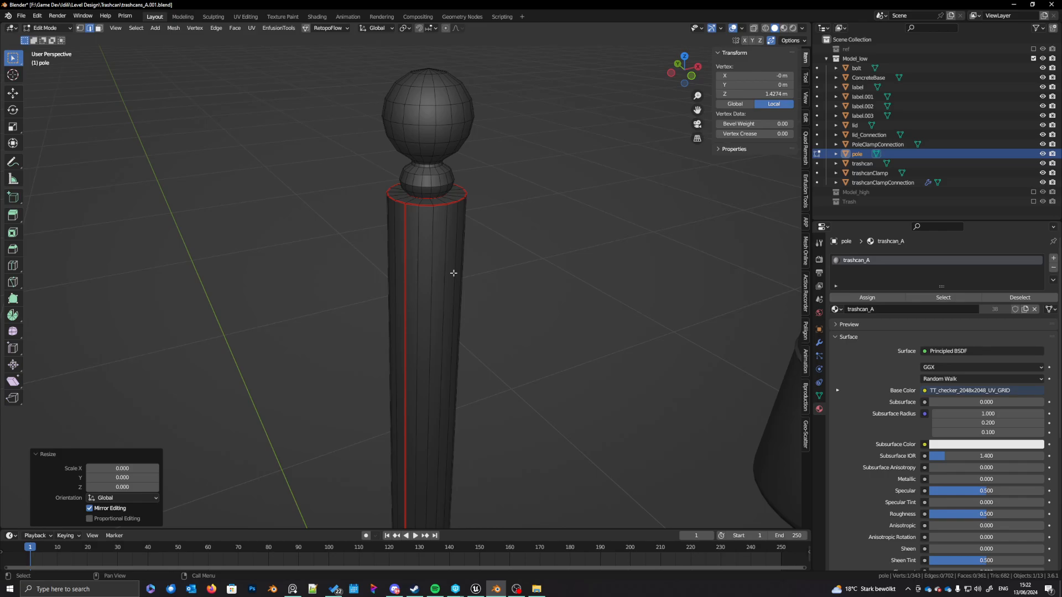
{"action": "middle_click_drag", "start_coordinate": [459, 272], "coordinate": [401, 286]}
Step: Select the neck's upper and lower edge loops plus one vertical edge line from the bulge's base to the ball's tip
{"action": "left_click", "coordinate": [434, 188]}
{"action": "scroll", "coordinate": [460, 180], "scroll_direction": "up", "scroll_amount": 4}
{"action": "scroll", "coordinate": [433, 302], "scroll_direction": "up", "scroll_amount": 2}
{"action": "left_click", "coordinate": [419, 191], "text": "alt"}
{"action": "left_click", "coordinate": [402, 258], "text": "shift"}
{"action": "left_click", "coordinate": [396, 85], "text": "ctrl"}
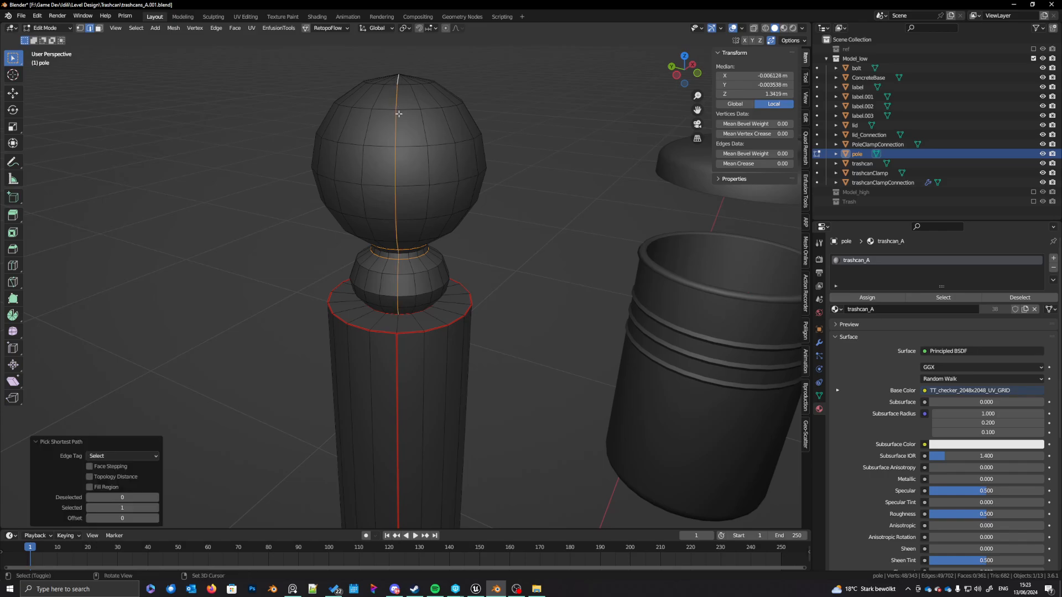
{"action": "middle_click_drag", "start_coordinate": [395, 85], "coordinate": [403, 109]}
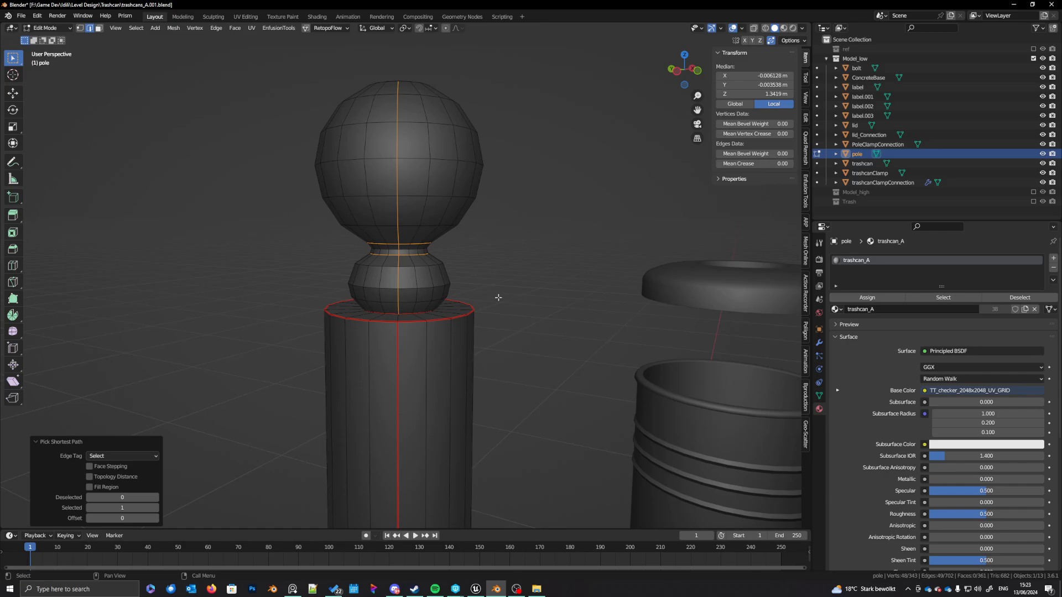
Step: Add the ball's opposite vertical edge line, leaving out the neck and bulge edges below it, and mark the selection as seams
{"action": "middle_click_drag", "start_coordinate": [499, 298], "coordinate": [254, 361]}
{"action": "left_click", "coordinate": [402, 166], "text": "shift"}
{"action": "middle_click_drag", "start_coordinate": [427, 276], "coordinate": [416, 237]}
{"action": "left_click", "coordinate": [399, 327], "text": "ctrl"}
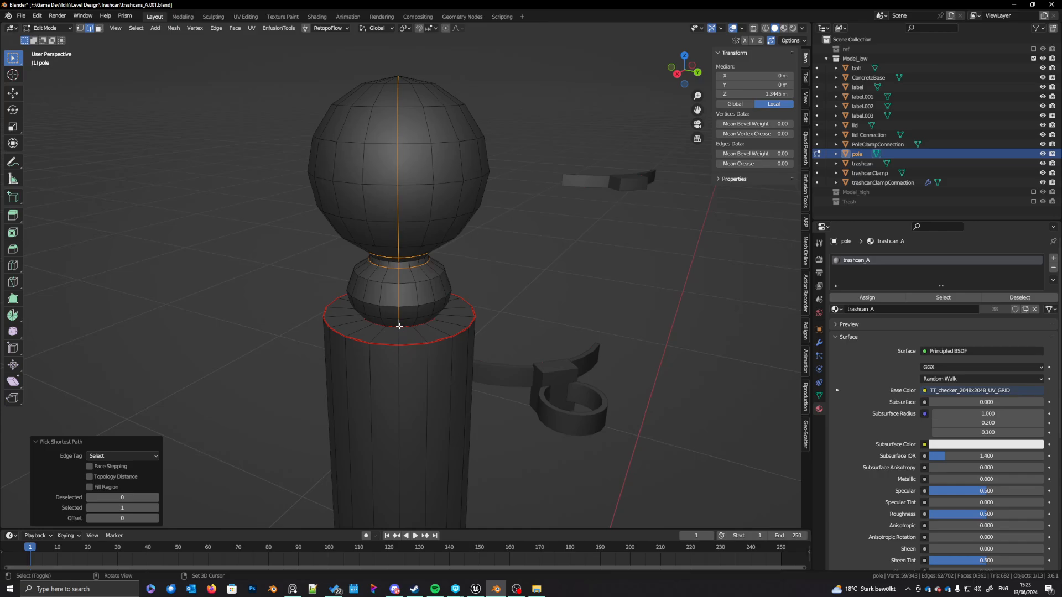
{"action": "left_click", "coordinate": [399, 325], "text": "shift"}
{"action": "left_click", "coordinate": [399, 314], "text": "shift"}
{"action": "left_click", "coordinate": [399, 295], "text": "shift"}
{"action": "left_click", "coordinate": [399, 276], "text": "shift"}
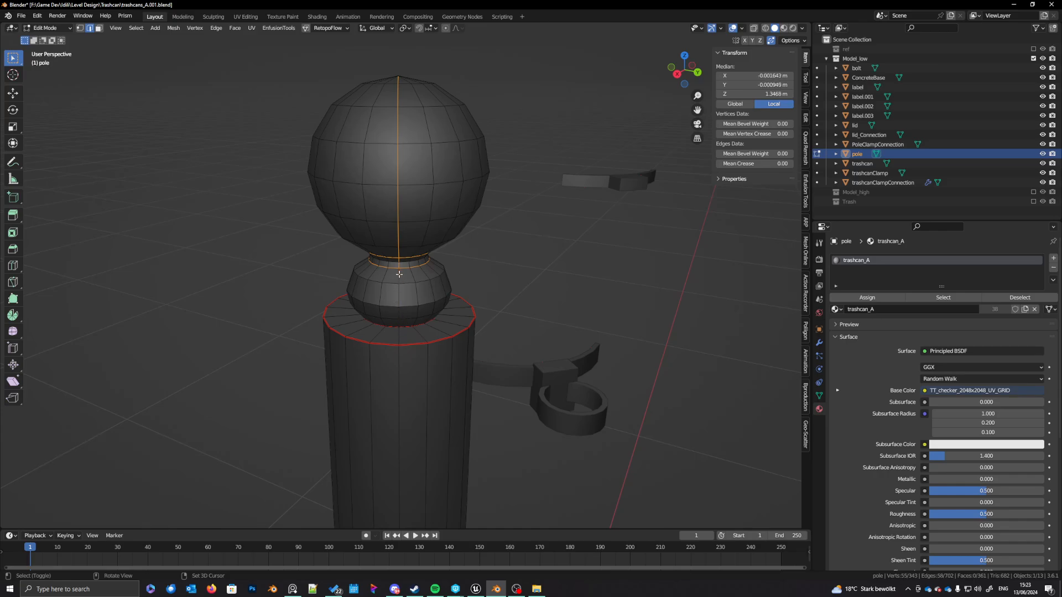
{"action": "left_click", "coordinate": [399, 265], "text": "shift"}
{"action": "middle_click_drag", "start_coordinate": [406, 271], "coordinate": [400, 244]}
{"action": "left_click", "coordinate": [400, 244], "text": "shift"}
{"action": "right_click", "coordinate": [399, 256]}
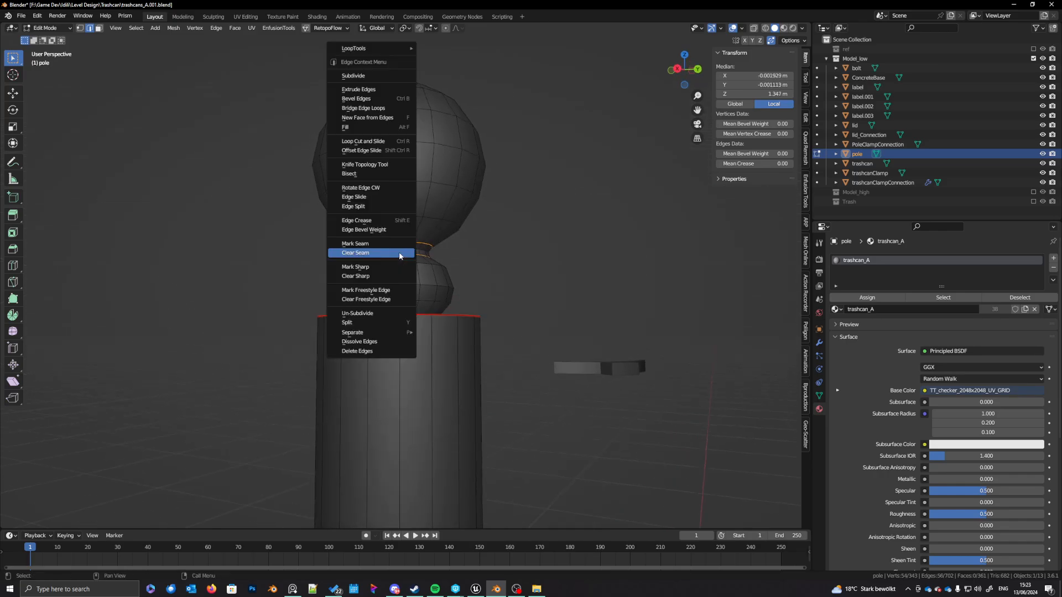
{"action": "left_click", "coordinate": [385, 247]}
Step: Check the bulge, neck and ball islands by selecting their linked faces delimited by seams, then deselect everything
{"action": "middle_click_drag", "start_coordinate": [380, 274], "coordinate": [656, 286]}
{"action": "key", "text": "alt+a"}
{"action": "key", "text": "l"}
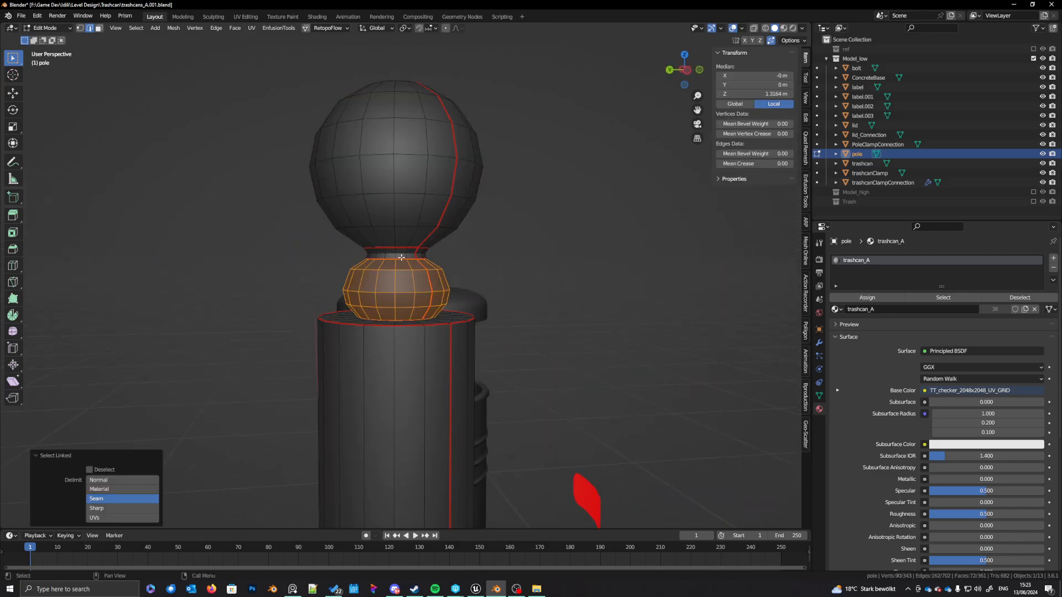
{"action": "key", "text": "l"}
{"action": "key", "text": "l"}
{"action": "scroll", "coordinate": [453, 328], "scroll_direction": "down", "scroll_amount": 4}
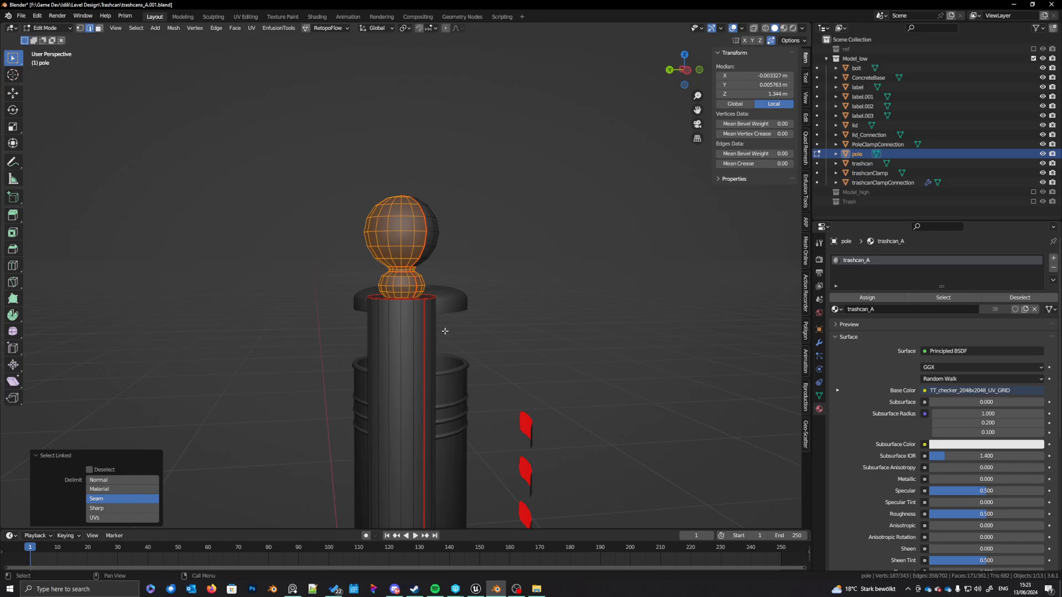
{"action": "key", "text": "alt+a"}
Step: Select the entire pole mesh using linked selection with the delimit set to Normal
{"action": "middle_click_drag", "start_coordinate": [415, 329], "coordinate": [392, 343]}
{"action": "scroll", "coordinate": [391, 344], "scroll_direction": "down", "scroll_amount": 5}
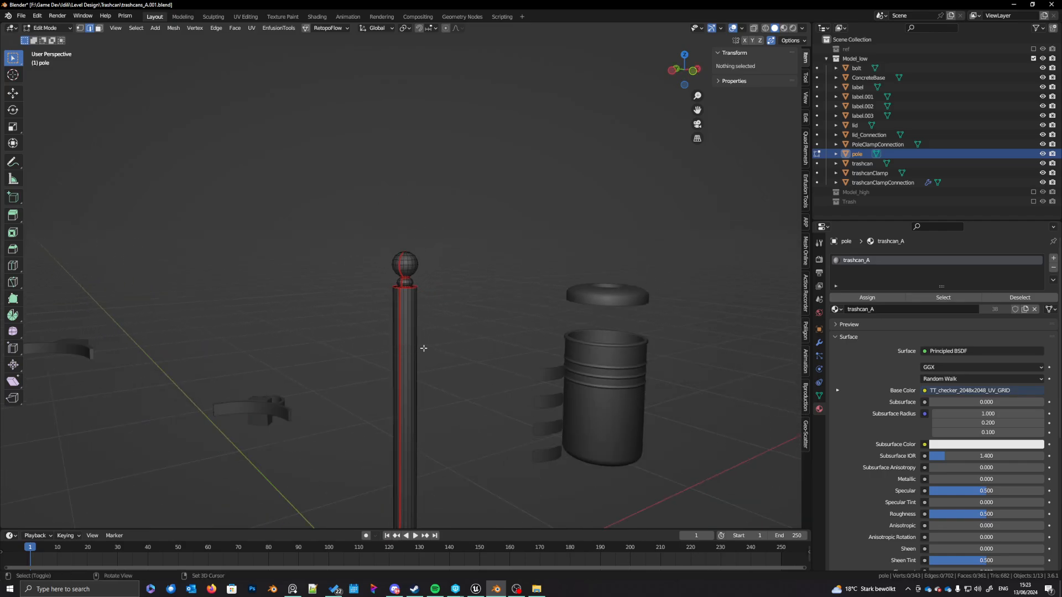
{"action": "key", "text": "l"}
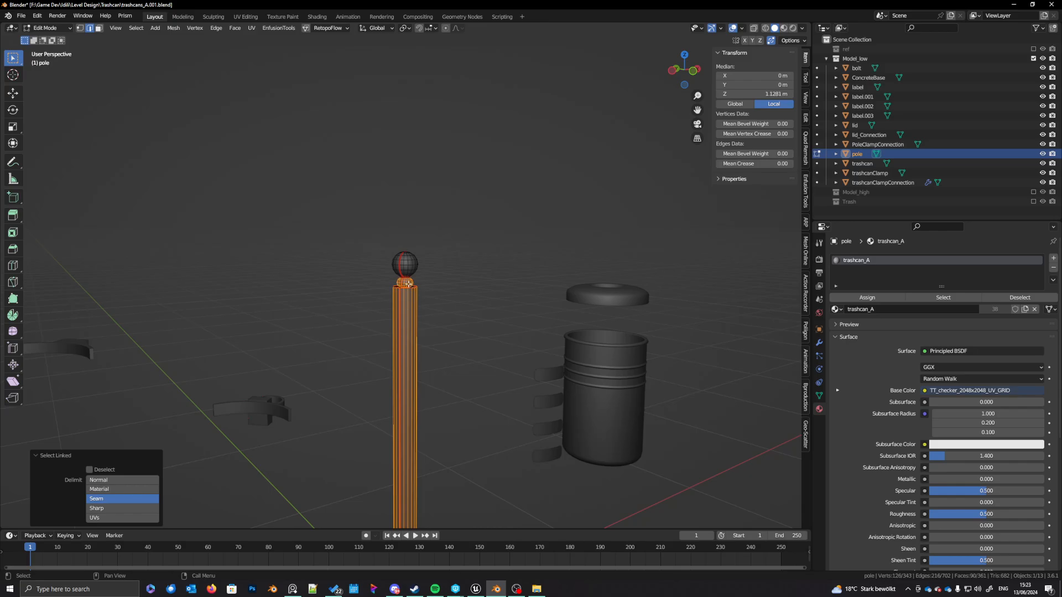
{"action": "left_click", "coordinate": [122, 480]}
{"action": "key", "text": "KP_Decimal"}
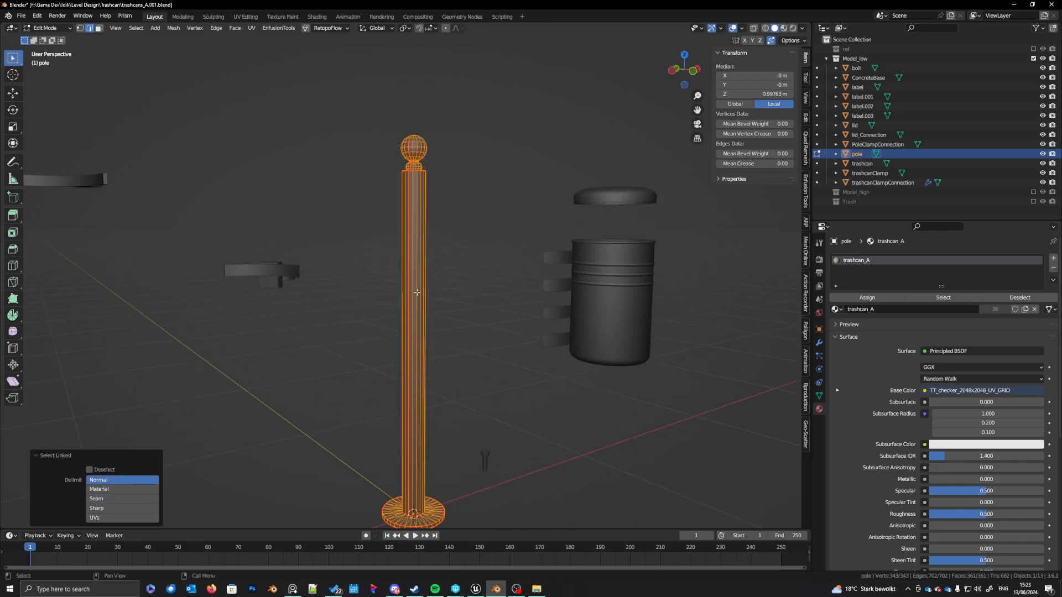
Step: Unwrap the selected pole mesh and switch to the UV Editing workspace
{"action": "key", "text": "q"}
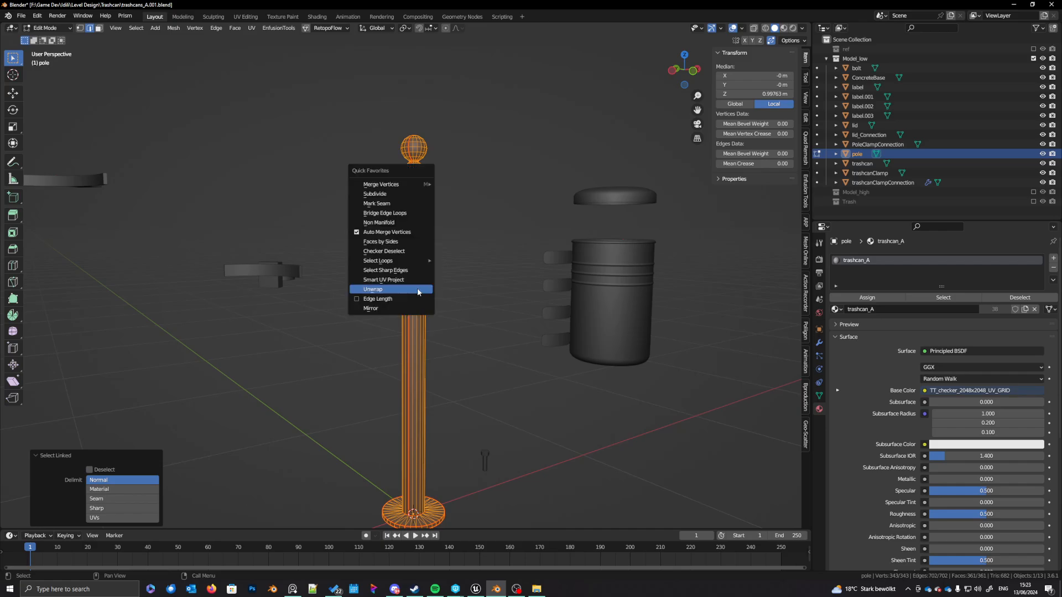
{"action": "left_click", "coordinate": [386, 291]}
{"action": "left_click", "coordinate": [245, 17]}
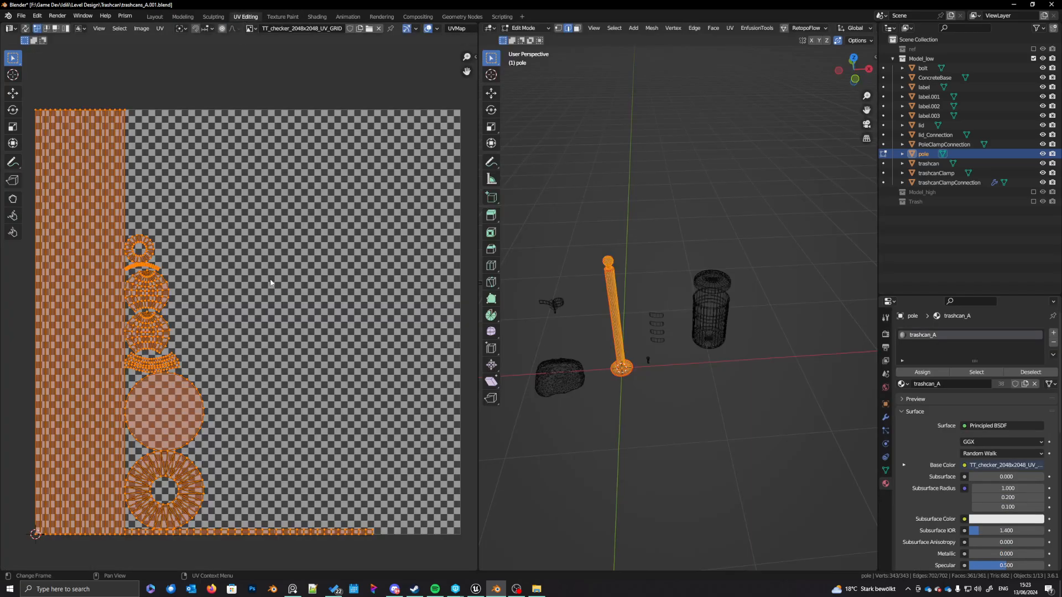
Step: Apply a TexTools texel density of 1024 to all the pole's UV islands at the 2048 texture size
{"action": "key", "text": "n"}
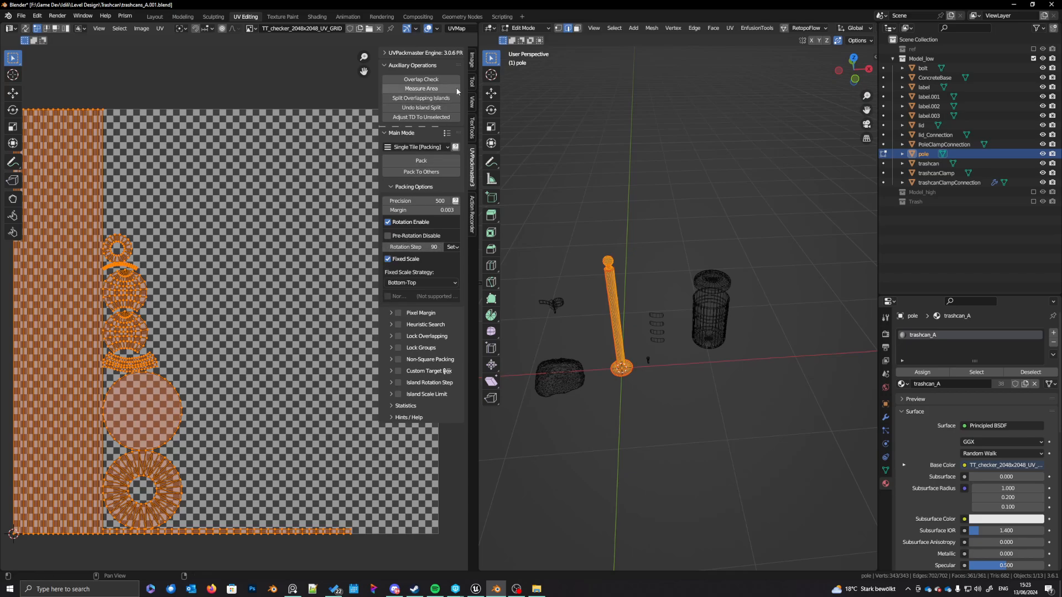
{"action": "left_click", "coordinate": [472, 59]}
{"action": "left_click", "coordinate": [473, 90]}
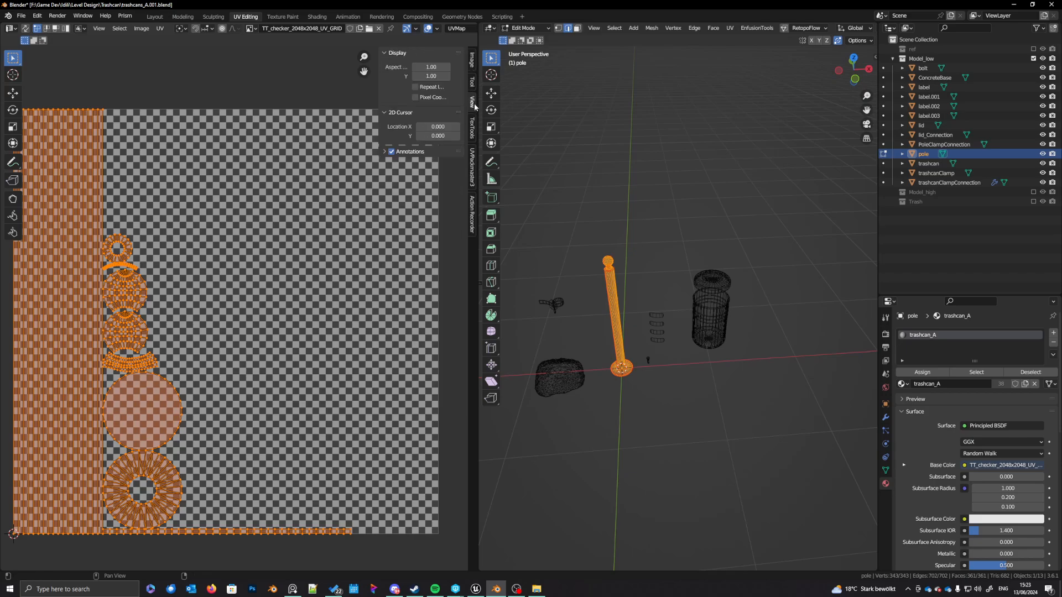
{"action": "left_click", "coordinate": [472, 127]}
{"action": "left_click", "coordinate": [406, 368]}
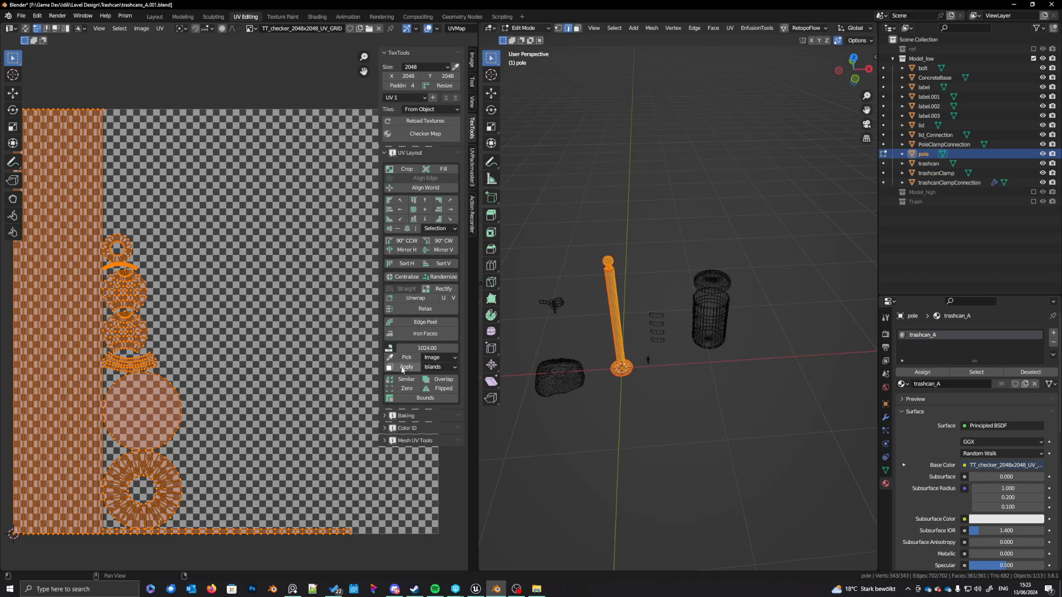
{"action": "scroll", "coordinate": [286, 350], "scroll_direction": "down", "scroll_amount": 2}
{"action": "middle_click_drag", "start_coordinate": [307, 392], "coordinate": [284, 369]}
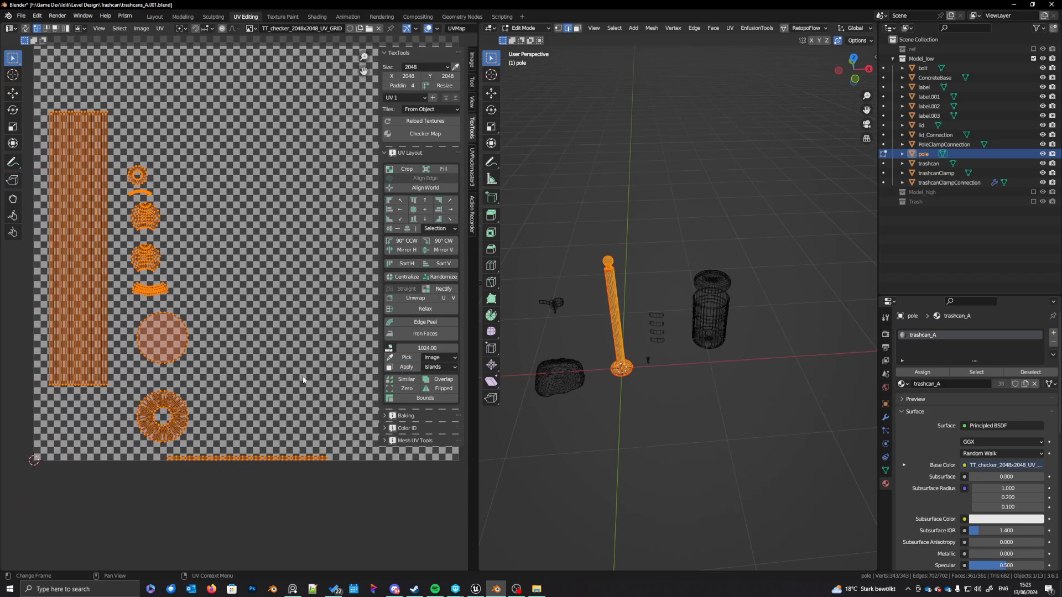
{"action": "left_click", "coordinate": [303, 379]}
{"action": "key", "text": "l"}
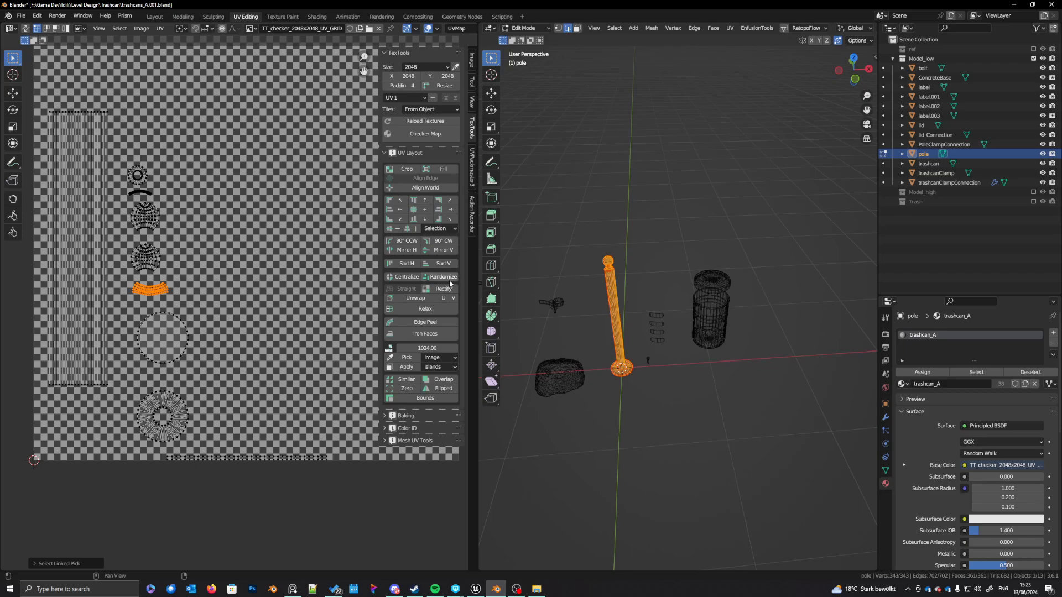
{"action": "scroll", "coordinate": [123, 283], "scroll_direction": "up", "scroll_amount": 1}
{"action": "middle_click_drag", "start_coordinate": [122, 283], "coordinate": [225, 320]}
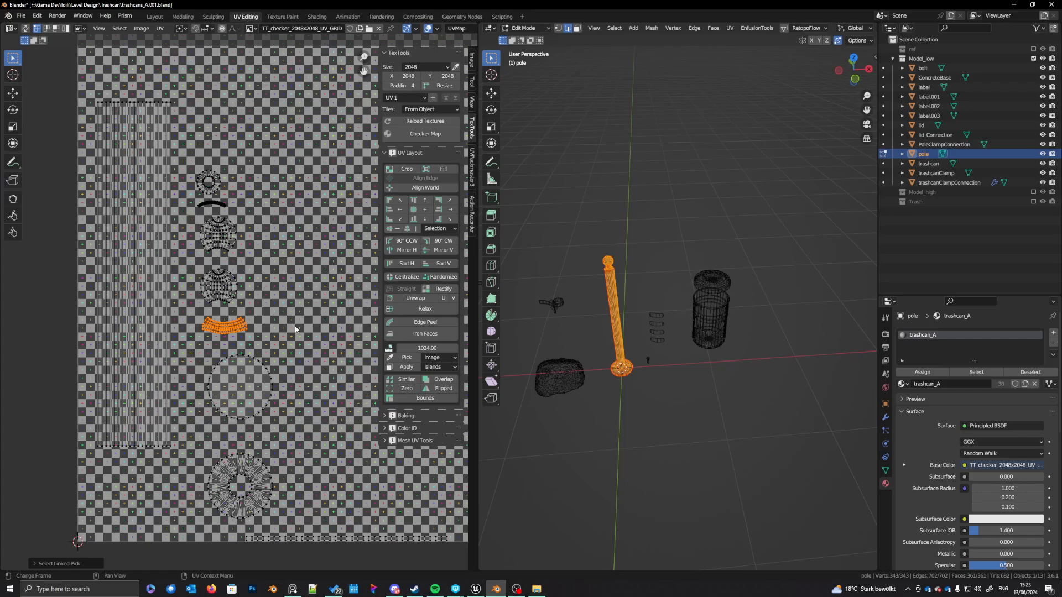
{"action": "scroll", "coordinate": [295, 326], "scroll_direction": "down", "scroll_amount": 1}
{"action": "middle_click_drag", "start_coordinate": [294, 326], "coordinate": [242, 330]}
{"action": "key", "text": "a"}
{"action": "key", "text": "alt+a"}
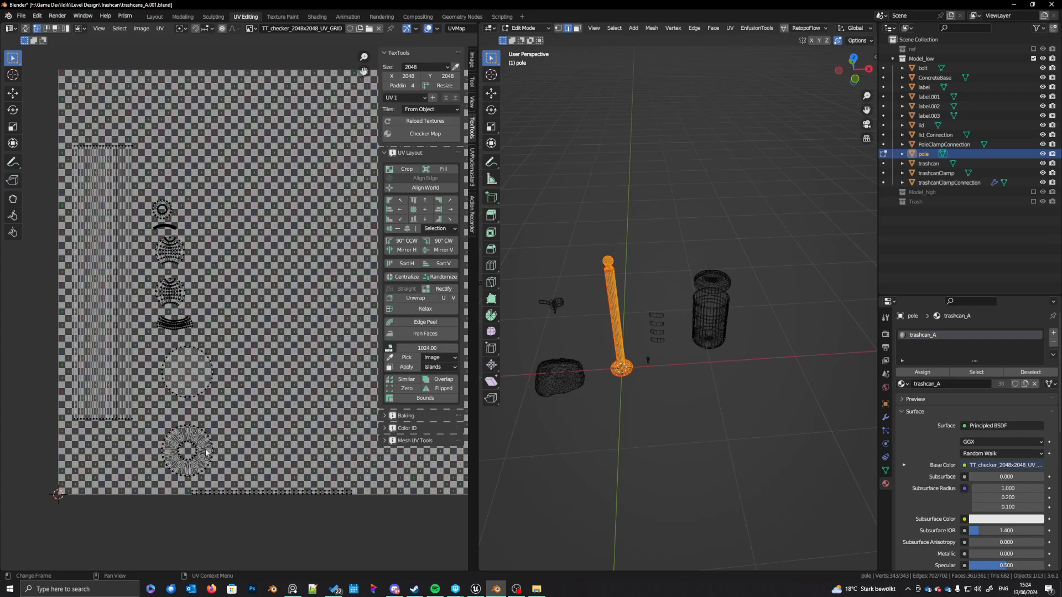
{"action": "scroll", "coordinate": [183, 354], "scroll_direction": "up", "scroll_amount": 2}
{"action": "middle_click_drag", "start_coordinate": [182, 354], "coordinate": [233, 398]}
{"action": "key", "text": "a"}
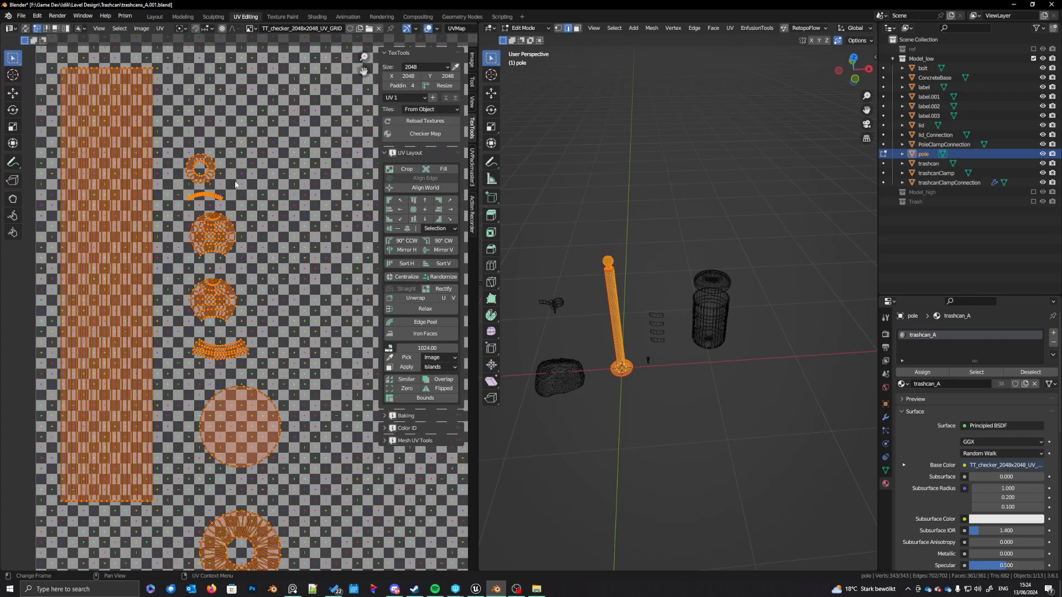
{"action": "key", "text": "alt+a"}
Step: Rectify the pole's thin curved strip island and its wider curved strip island with TexTools
{"action": "key", "text": "l"}
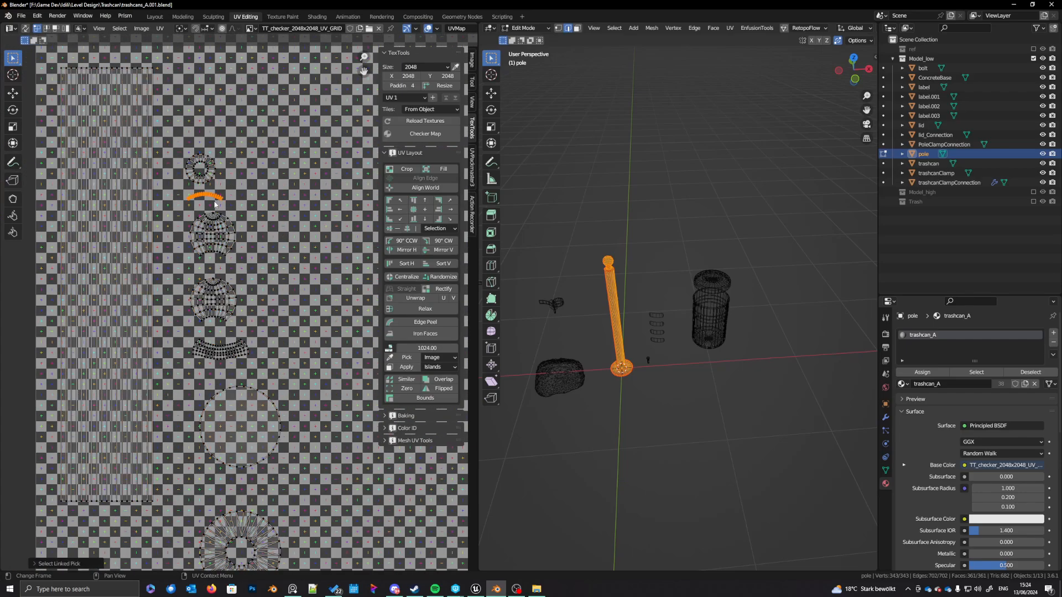
{"action": "left_click", "coordinate": [447, 289]}
{"action": "middle_click_drag", "start_coordinate": [270, 315], "coordinate": [280, 312]}
{"action": "key", "text": "alt+a"}
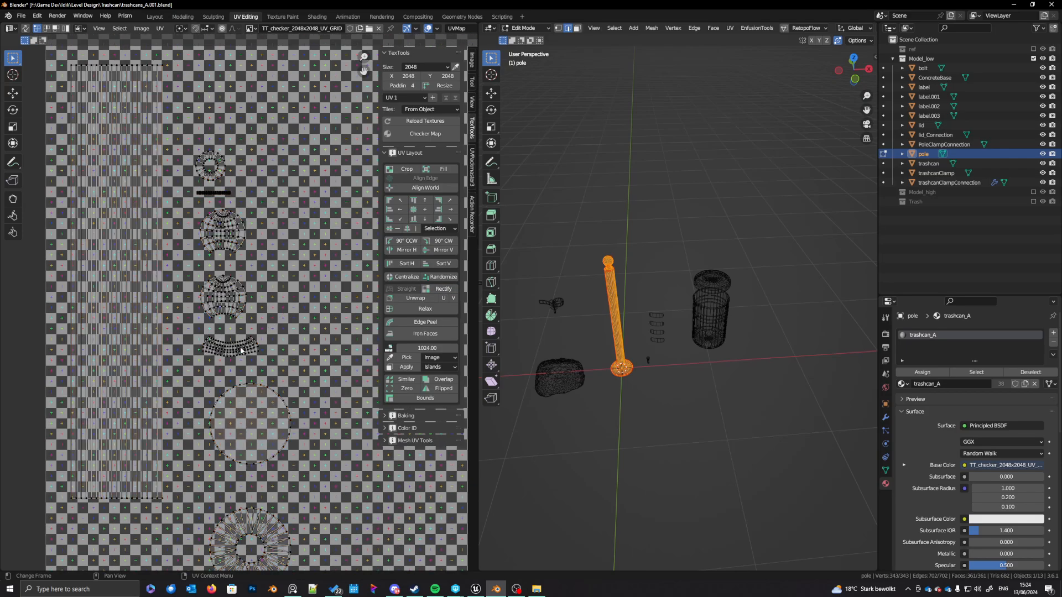
{"action": "key", "text": "l"}
{"action": "left_click", "coordinate": [444, 289]}
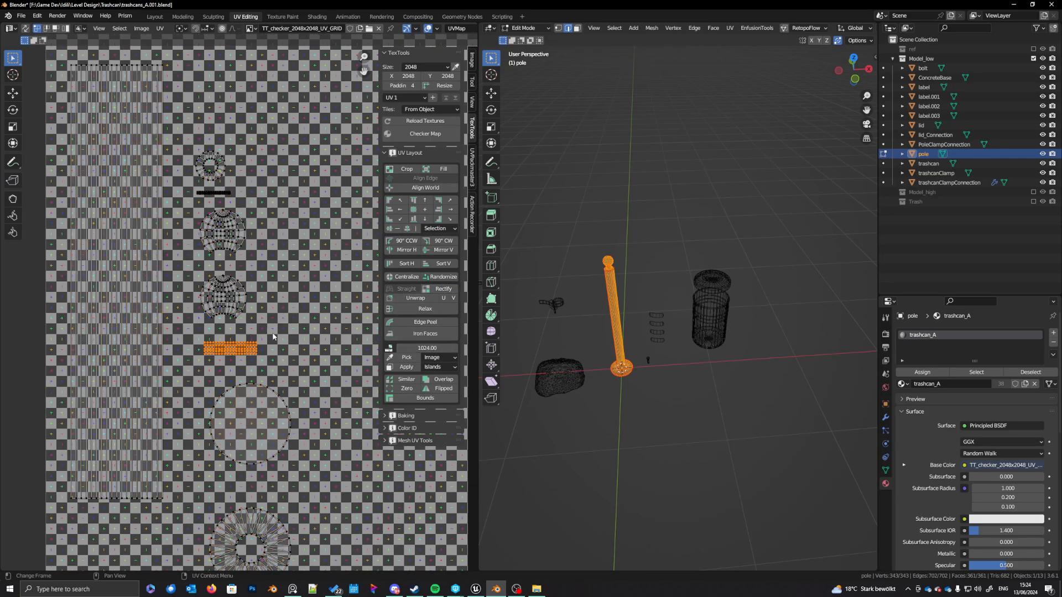
Step: Inset the single large face under the pole's base by about 0.017 m and scale the inset to 0 at its centre
{"action": "scroll", "coordinate": [278, 340], "scroll_direction": "down", "scroll_amount": 1}
{"action": "scroll", "coordinate": [278, 341], "scroll_direction": "down", "scroll_amount": 2}
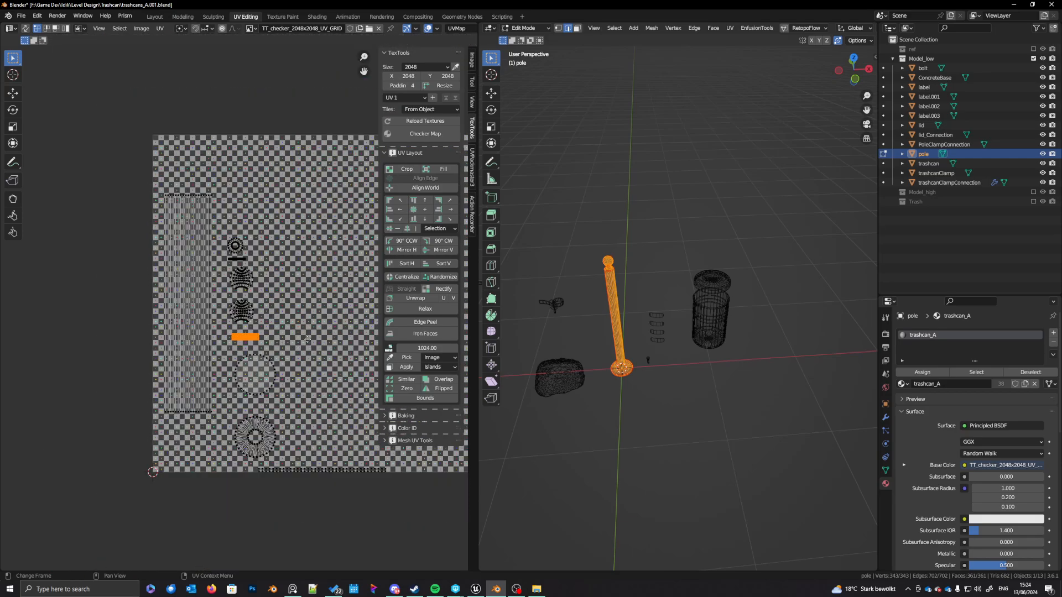
{"action": "middle_click_drag", "start_coordinate": [280, 340], "coordinate": [222, 331]}
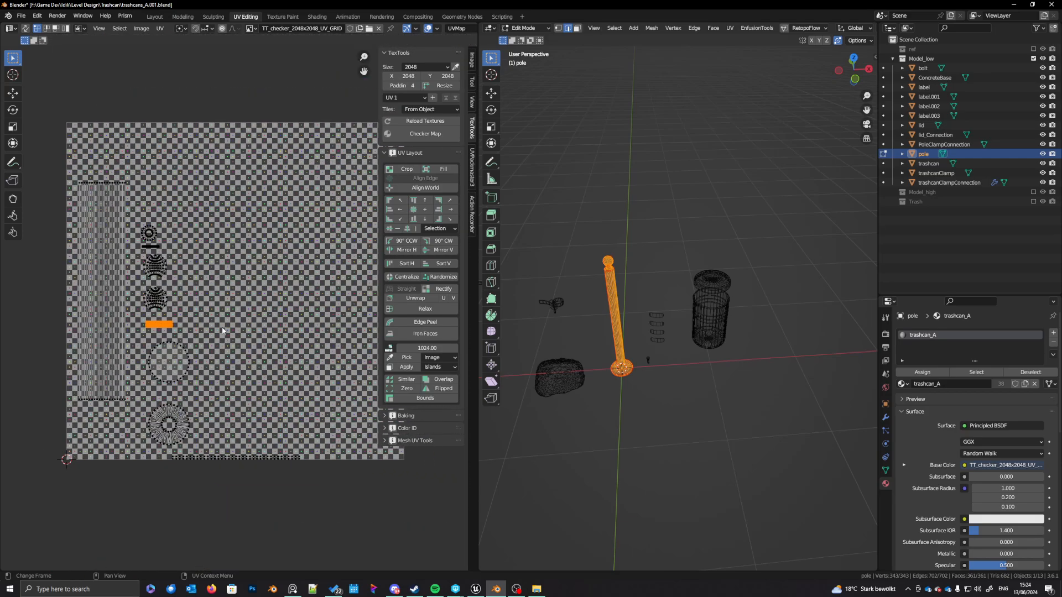
{"action": "middle_click_drag", "start_coordinate": [643, 391], "coordinate": [625, 329]}
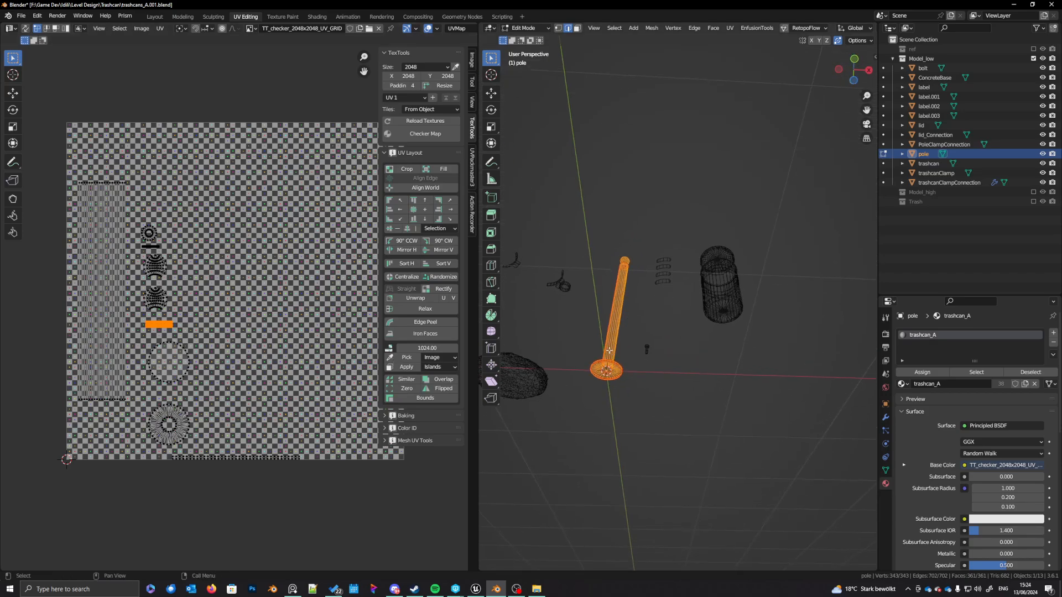
{"action": "middle_click_drag", "start_coordinate": [609, 352], "coordinate": [643, 424]}
{"action": "scroll", "coordinate": [650, 426], "scroll_direction": "up", "scroll_amount": 8}
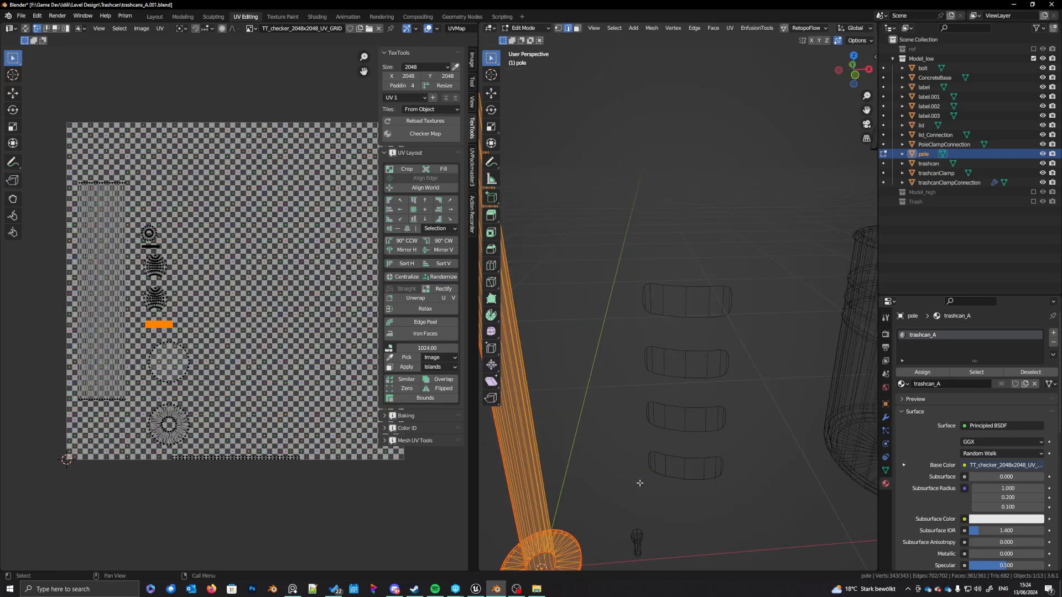
{"action": "middle_click_drag", "start_coordinate": [641, 484], "coordinate": [672, 377], "text": "shift"}
{"action": "middle_click_drag", "start_coordinate": [668, 442], "coordinate": [715, 355]}
{"action": "key", "text": "3"}
{"action": "left_click", "coordinate": [823, 326]}
{"action": "scroll", "coordinate": [754, 356], "scroll_direction": "down", "scroll_amount": 3}
{"action": "scroll", "coordinate": [715, 355], "scroll_direction": "up", "scroll_amount": 4}
{"action": "middle_click_drag", "start_coordinate": [715, 355], "coordinate": [749, 370]}
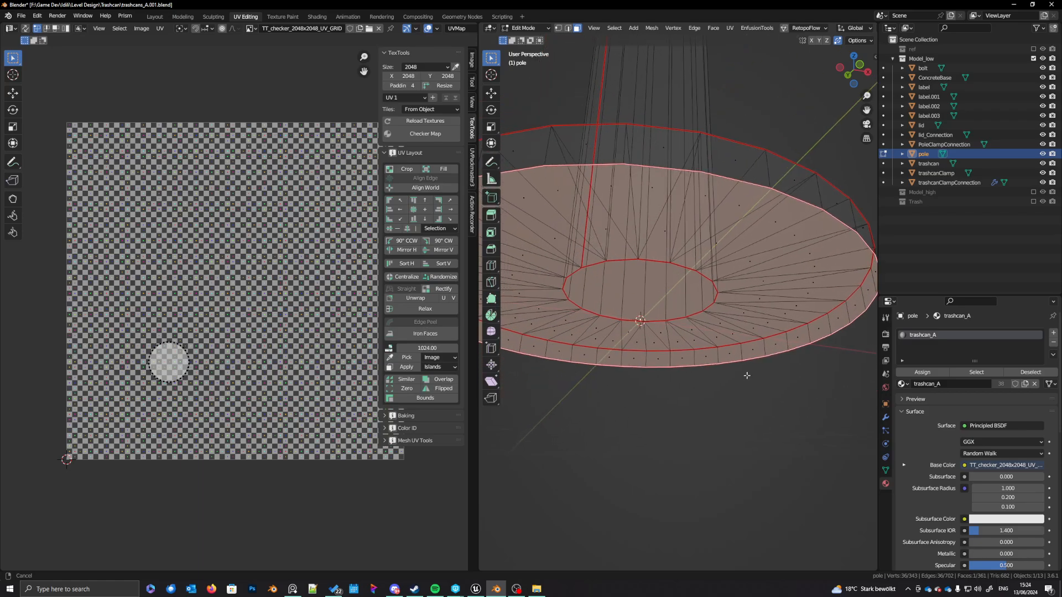
{"action": "key", "text": "i"}
{"action": "left_click", "coordinate": [797, 423]}
{"action": "key", "text": "s"}
{"action": "key", "text": "0"}
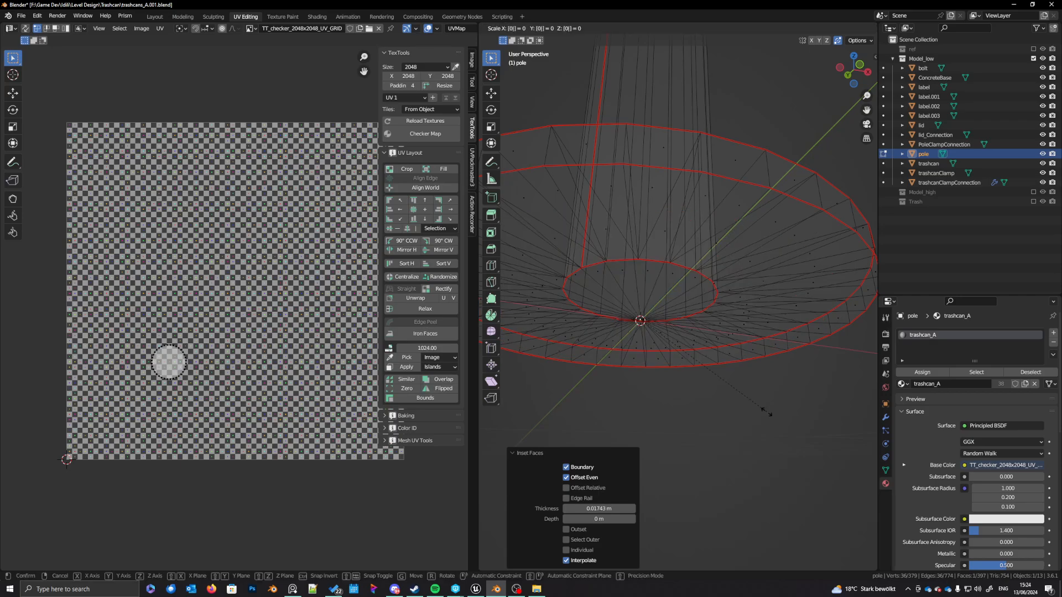
{"action": "key", "text": "Return"}
{"action": "key", "text": "Tab"}
{"action": "scroll", "coordinate": [740, 366], "scroll_direction": "down", "scroll_amount": 3}
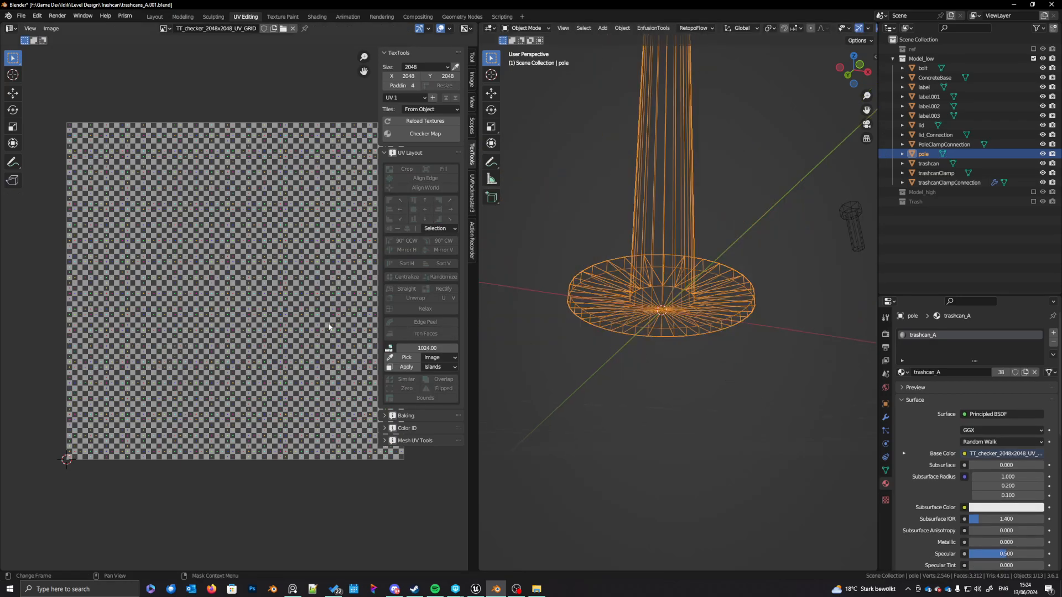
Step: Select the pole's entire mesh and unwrap it again with the new underside geometry
{"action": "key", "text": "Tab"}
{"action": "key", "text": "a"}
{"action": "key", "text": "a"}
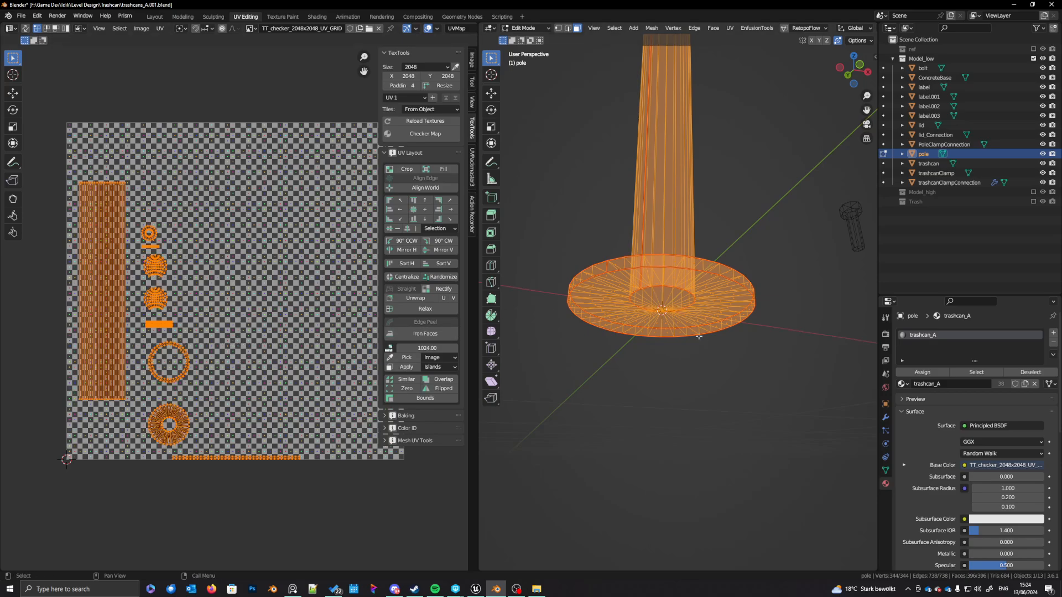
{"action": "key", "text": "alt+a"}
{"action": "key", "text": "l"}
{"action": "key", "text": "a"}
{"action": "key", "text": "u"}
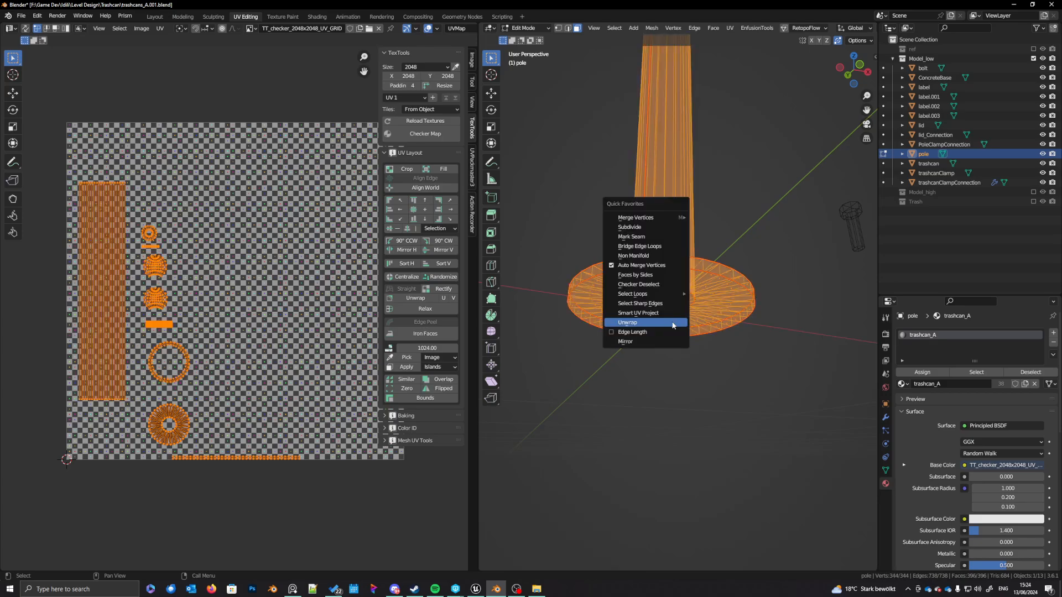
{"action": "left_click", "coordinate": [659, 325]}
{"action": "scroll", "coordinate": [259, 389], "scroll_direction": "down", "scroll_amount": 1}
Step: Rectify the wider curved strip island in the new unwrap and select the thin curved strip island
{"action": "key", "text": "alt+a"}
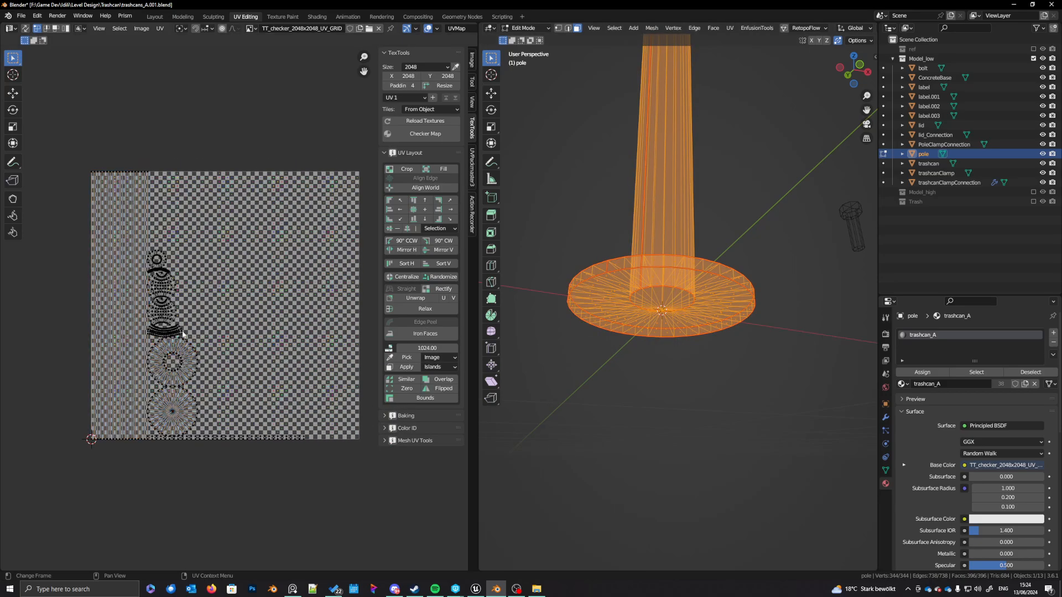
{"action": "key", "text": "l"}
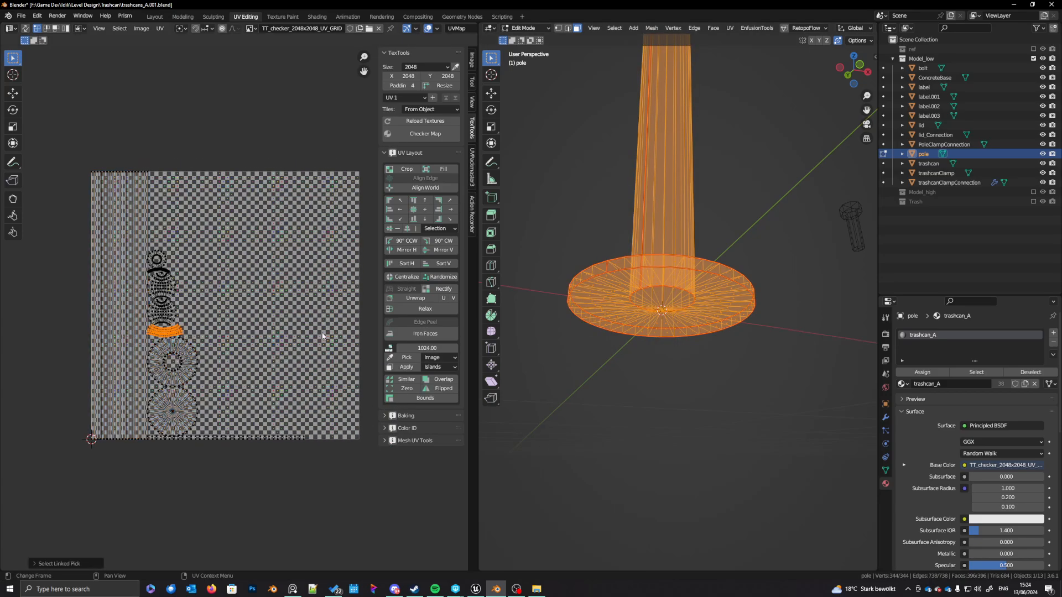
{"action": "left_click", "coordinate": [444, 289]}
{"action": "key", "text": "alt+a"}
{"action": "key", "text": "l"}
{"action": "key", "text": "alt+a"}
{"action": "key", "text": "l"}
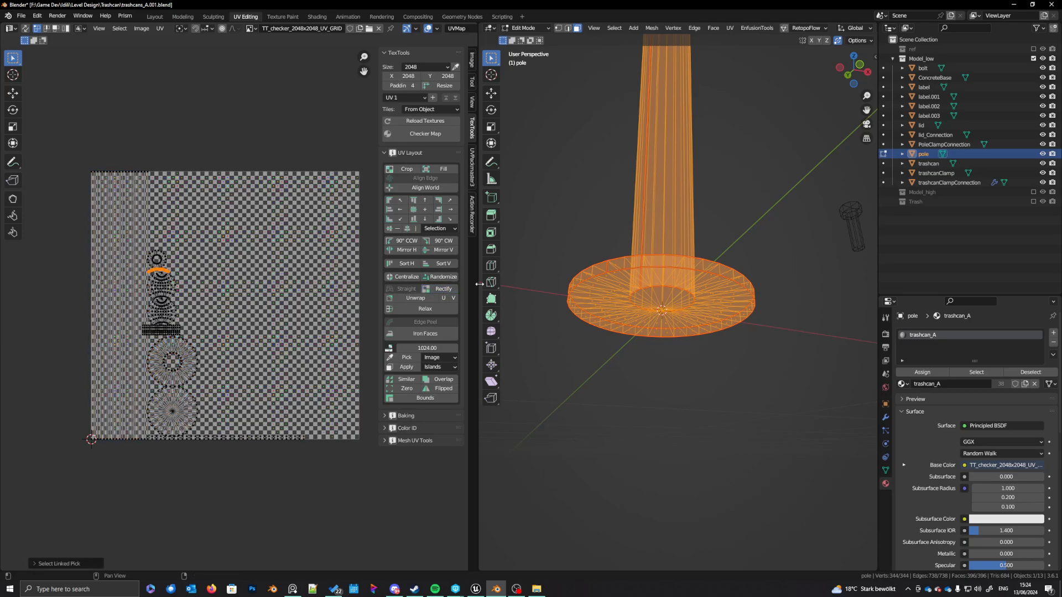
Step: Select all the newly unwrapped pole islands and apply the 1024 texel density to them
{"action": "scroll", "coordinate": [240, 397], "scroll_direction": "down", "scroll_amount": 1}
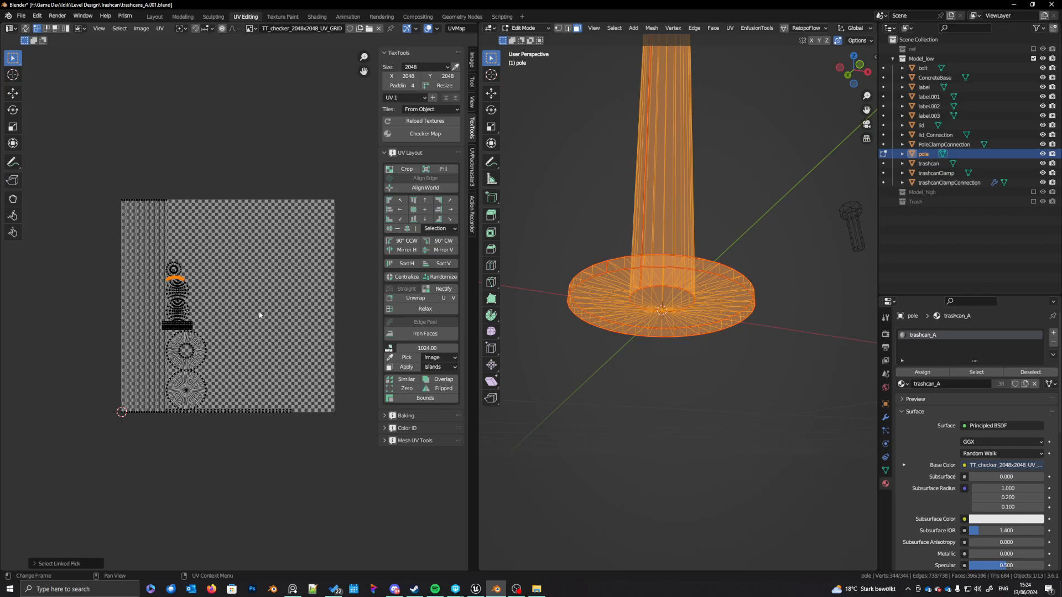
{"action": "middle_click_drag", "start_coordinate": [230, 339], "coordinate": [248, 354]}
{"action": "key", "text": "a"}
{"action": "left_click", "coordinate": [407, 366]}
Step: Open all the low-poly parts together in Edit Mode and pack their UVs into a single tile with UVPackmaster at fixed scale
{"action": "left_click", "coordinate": [472, 166]}
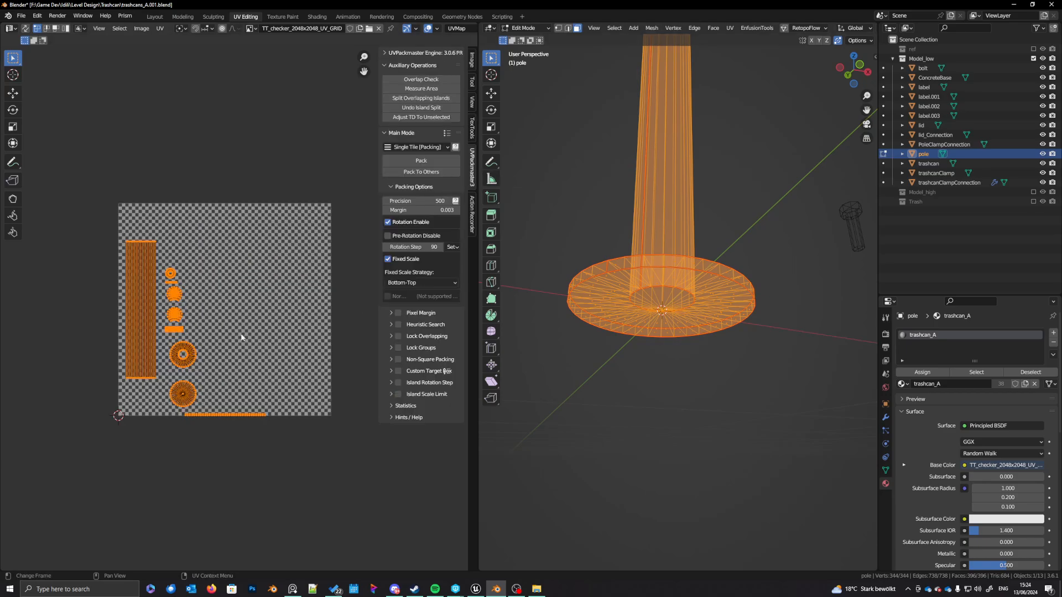
{"action": "middle_click_drag", "start_coordinate": [663, 341], "coordinate": [668, 370]}
{"action": "key", "text": "Tab"}
{"action": "key", "text": "a"}
{"action": "key", "text": "Tab"}
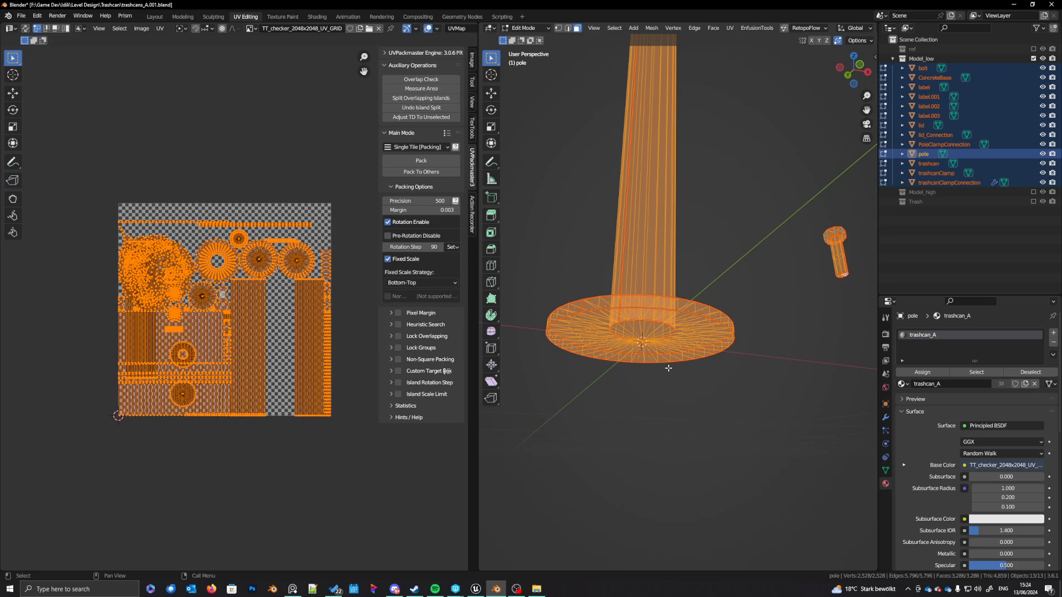
{"action": "left_click", "coordinate": [421, 161]}
Step: Examine the packed UV layout for island placement and unused space within the tile
{"action": "scroll", "coordinate": [231, 366], "scroll_direction": "down", "scroll_amount": 1}
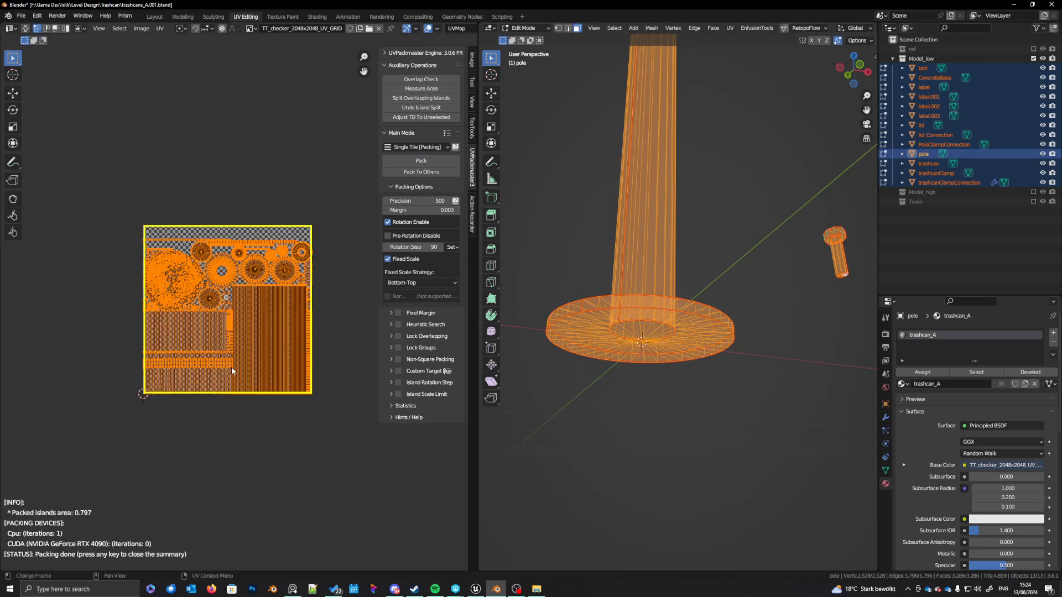
{"action": "scroll", "coordinate": [187, 311], "scroll_direction": "up", "scroll_amount": 3}
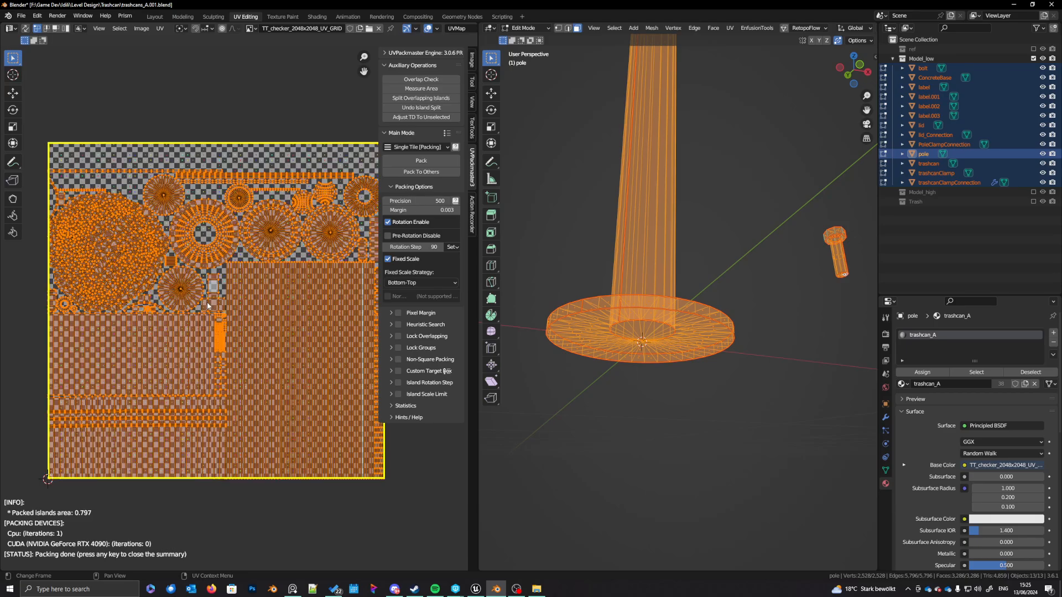
{"action": "scroll", "coordinate": [227, 284], "scroll_direction": "down", "scroll_amount": 2}
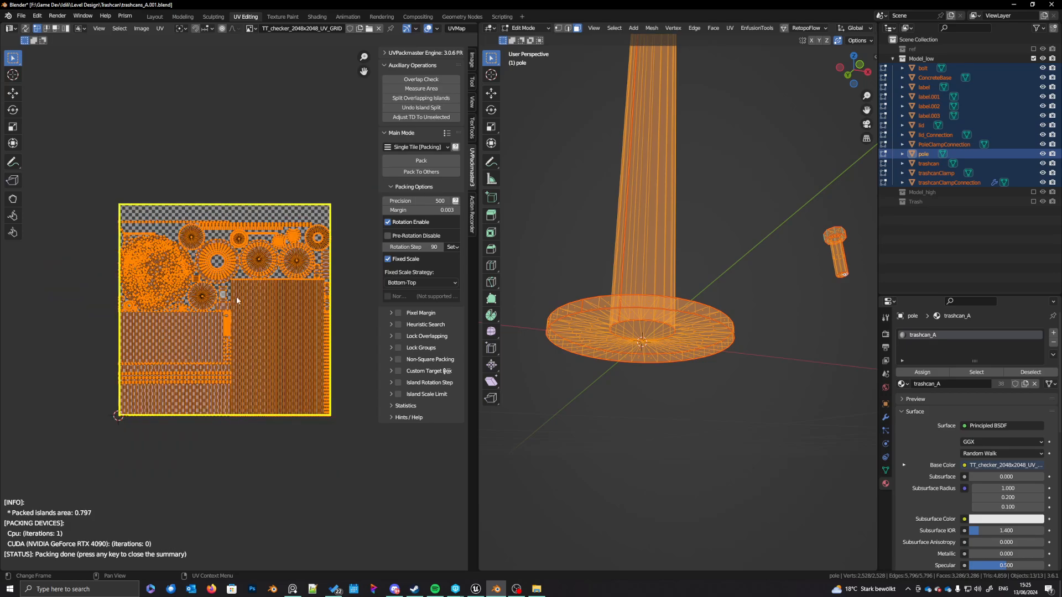
{"action": "scroll", "coordinate": [237, 296], "scroll_direction": "up", "scroll_amount": 1}
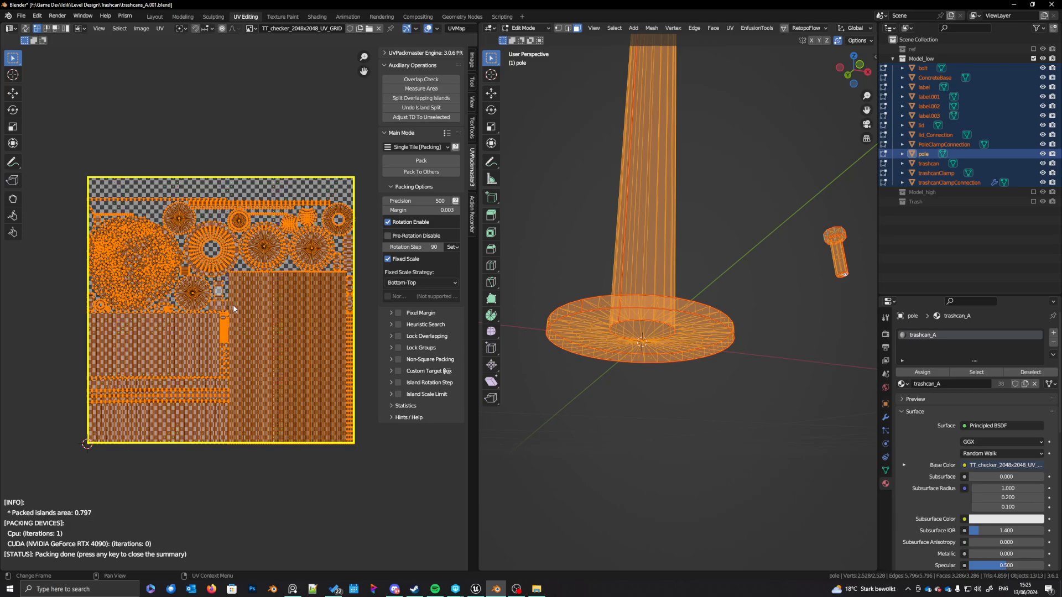
{"action": "scroll", "coordinate": [243, 308], "scroll_direction": "right", "scroll_amount": 1}
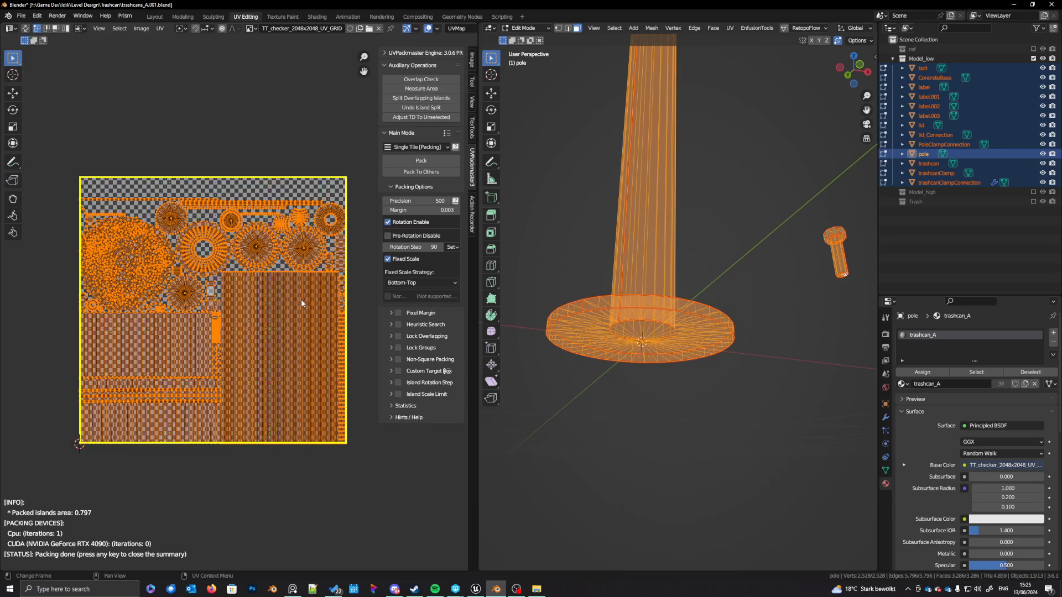
{"action": "middle_click_drag", "start_coordinate": [302, 301], "coordinate": [301, 321]}
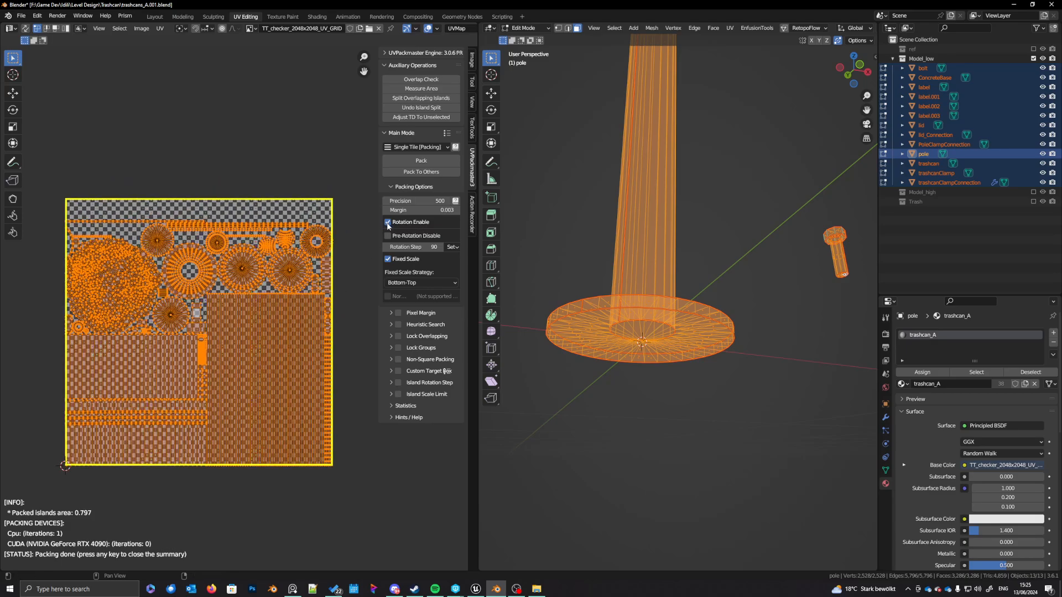
{"action": "middle_click_drag", "start_coordinate": [296, 317], "coordinate": [305, 304]}
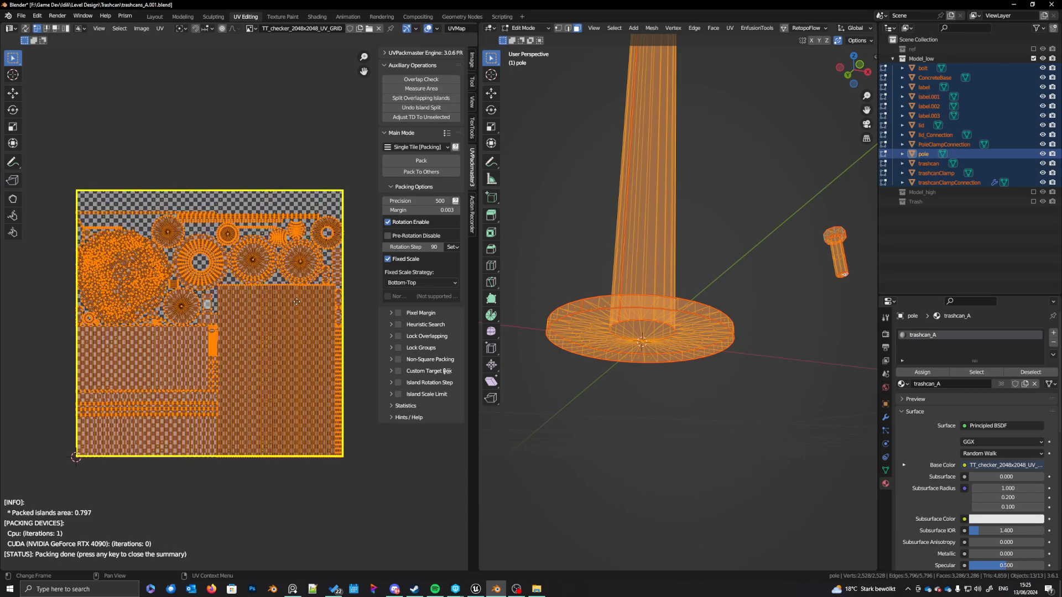
Step: Return all the low-poly parts from Edit Mode to Object Mode
{"action": "scroll", "coordinate": [679, 296], "scroll_direction": "down", "scroll_amount": 6}
{"action": "middle_click_drag", "start_coordinate": [678, 296], "coordinate": [691, 394]}
{"action": "key", "text": "Tab"}
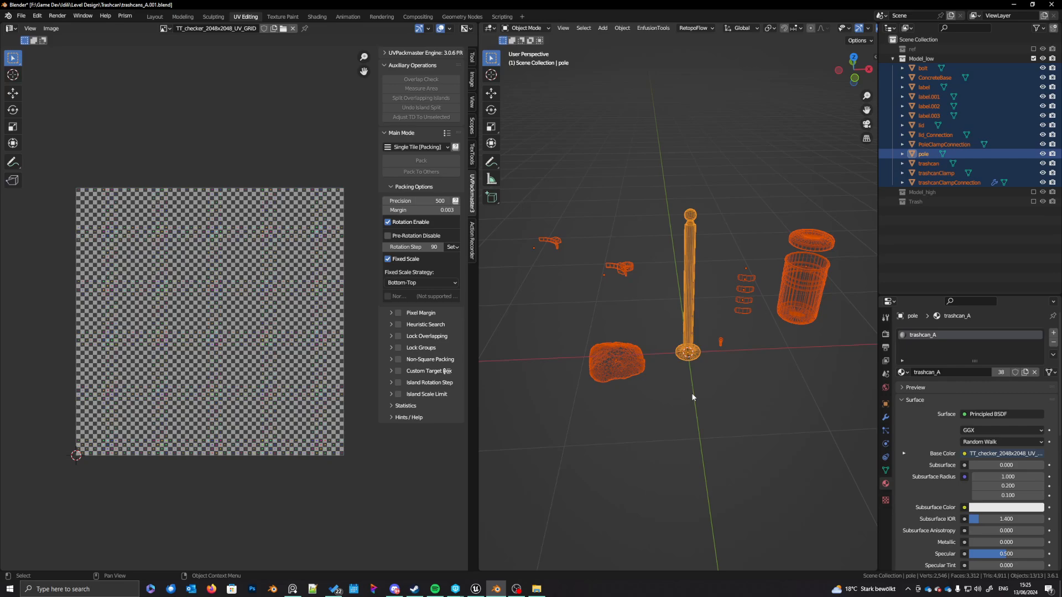
Step: Export the selected low-poly parts as trashcans_A.fbx into the trashcan_sub folder
{"action": "middle_click_drag", "start_coordinate": [693, 397], "coordinate": [696, 390]}
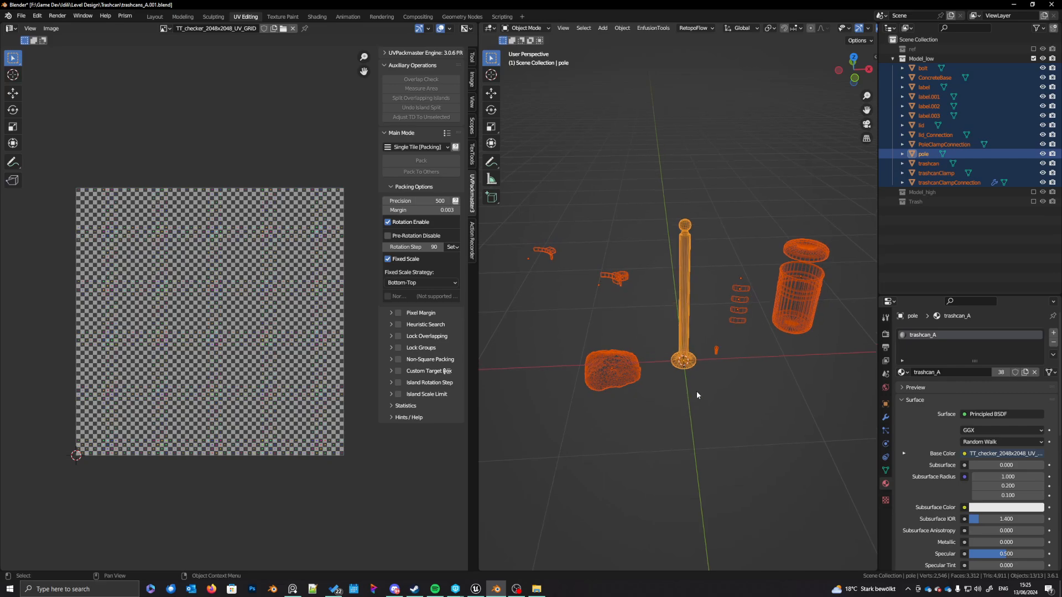
{"action": "key", "text": "q"}
{"action": "middle_click_drag", "start_coordinate": [655, 488], "coordinate": [671, 472]}
{"action": "key", "text": "q"}
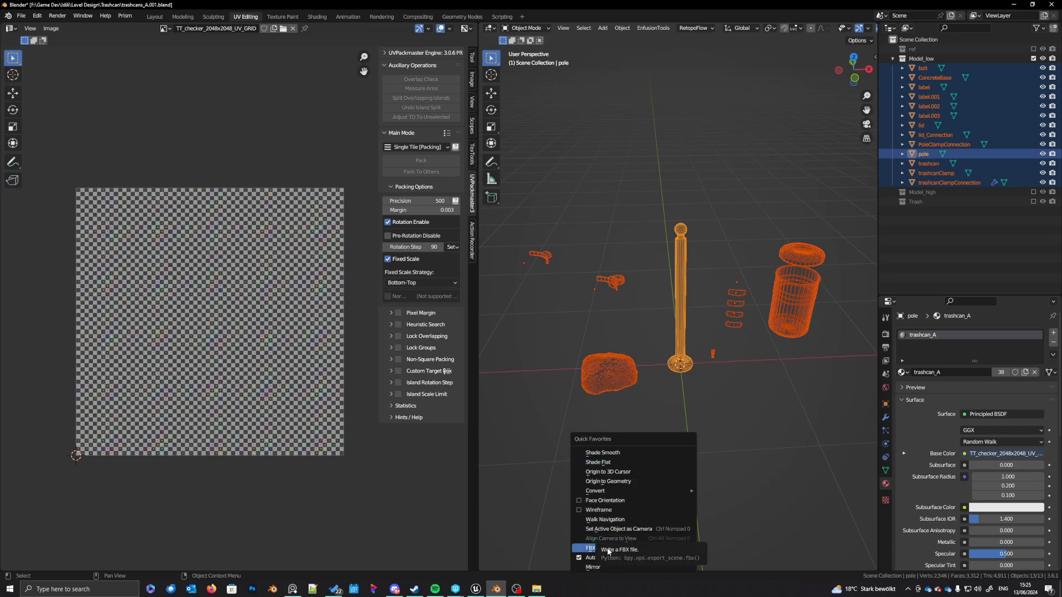
{"action": "left_click", "coordinate": [587, 548]}
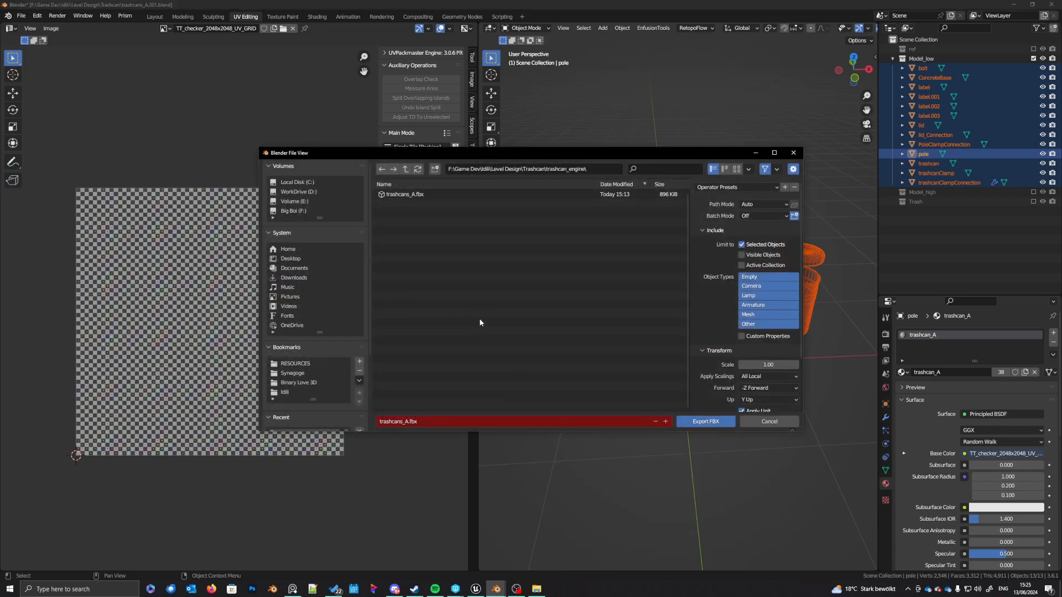
{"action": "left_click", "coordinate": [406, 169]}
{"action": "double_click", "coordinate": [403, 214]}
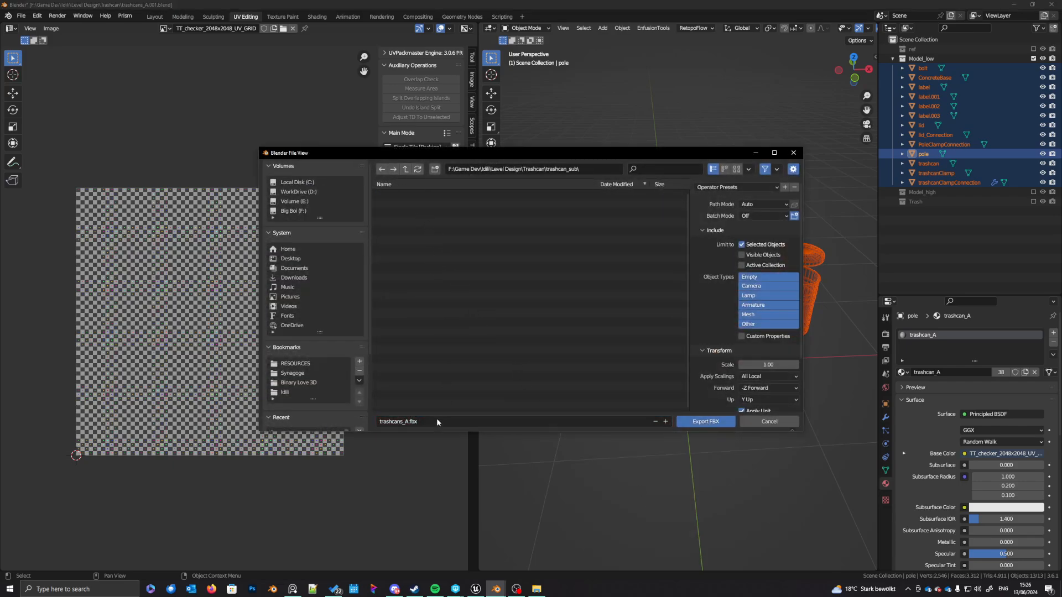
{"action": "left_click", "coordinate": [437, 422]}
{"action": "left_click", "coordinate": [408, 421]}
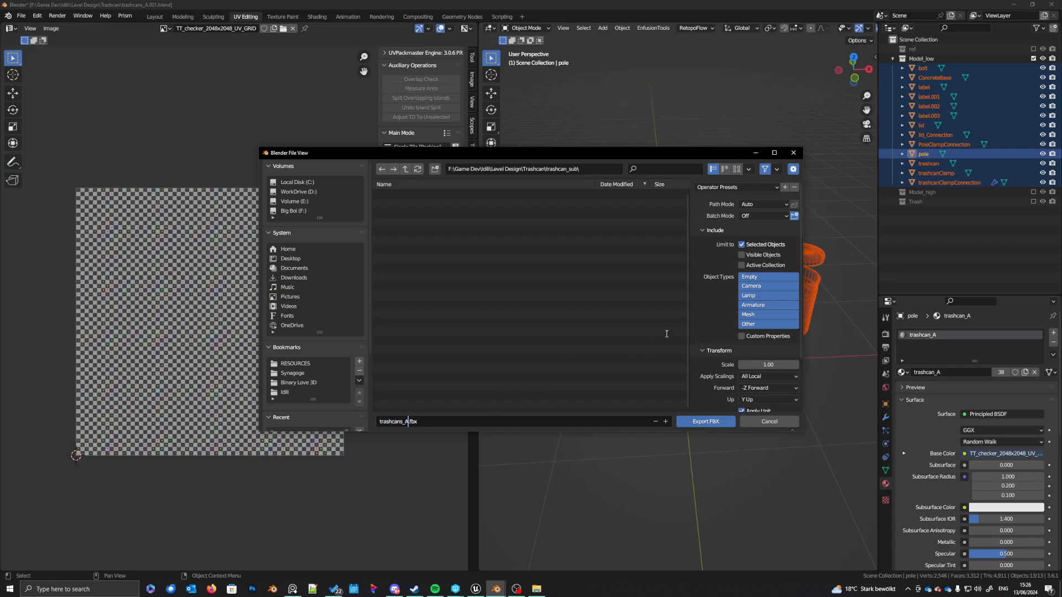
{"action": "left_click", "coordinate": [705, 422]}
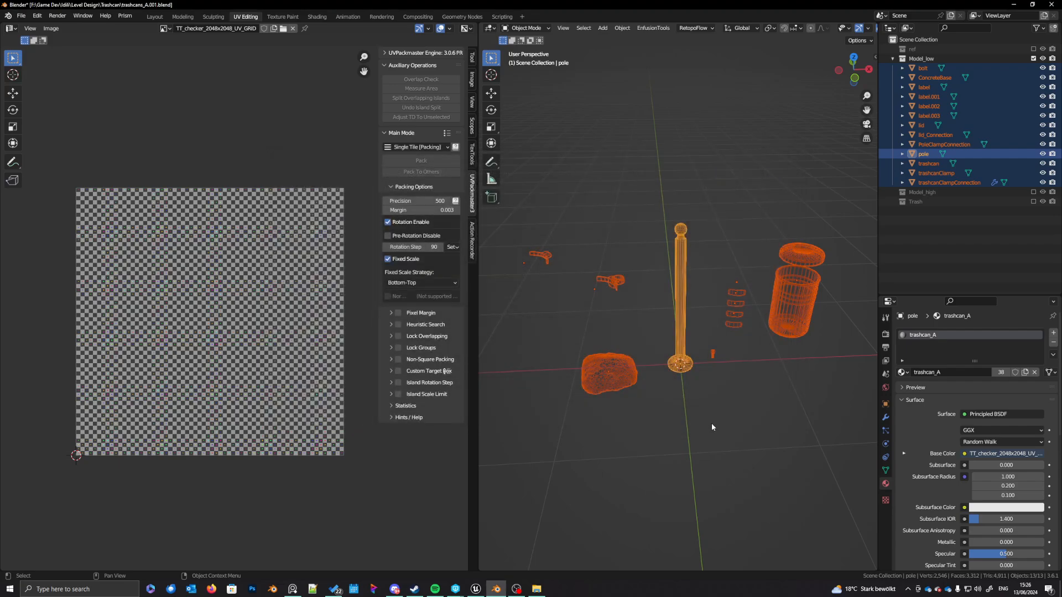
Step: Exclude the Model_low collection, enable Model_high, and select all the high-poly parts
{"action": "left_click", "coordinate": [1033, 58]}
{"action": "left_click", "coordinate": [1034, 68]}
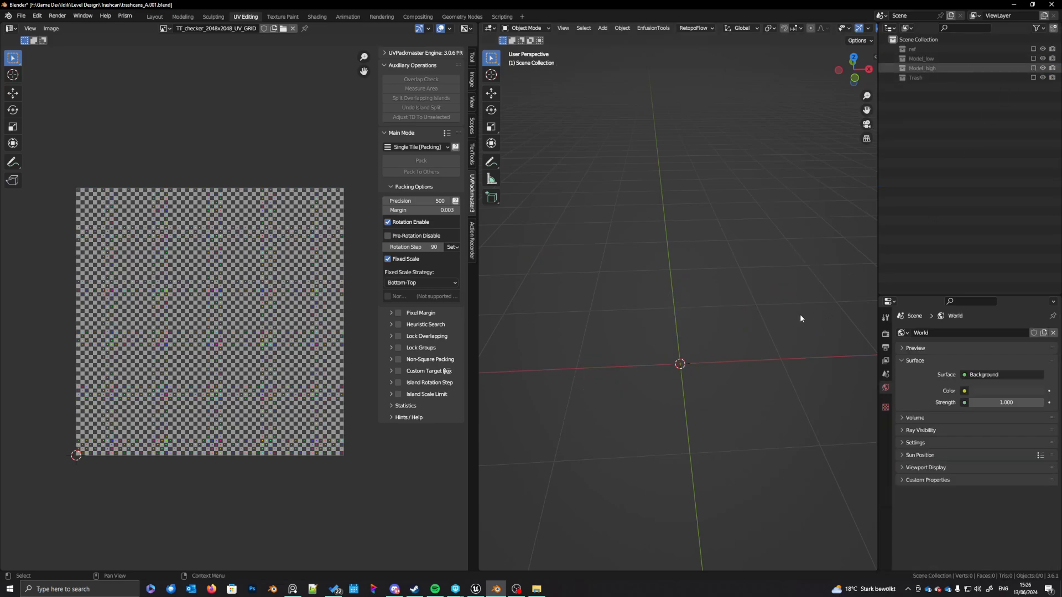
{"action": "key", "text": "a"}
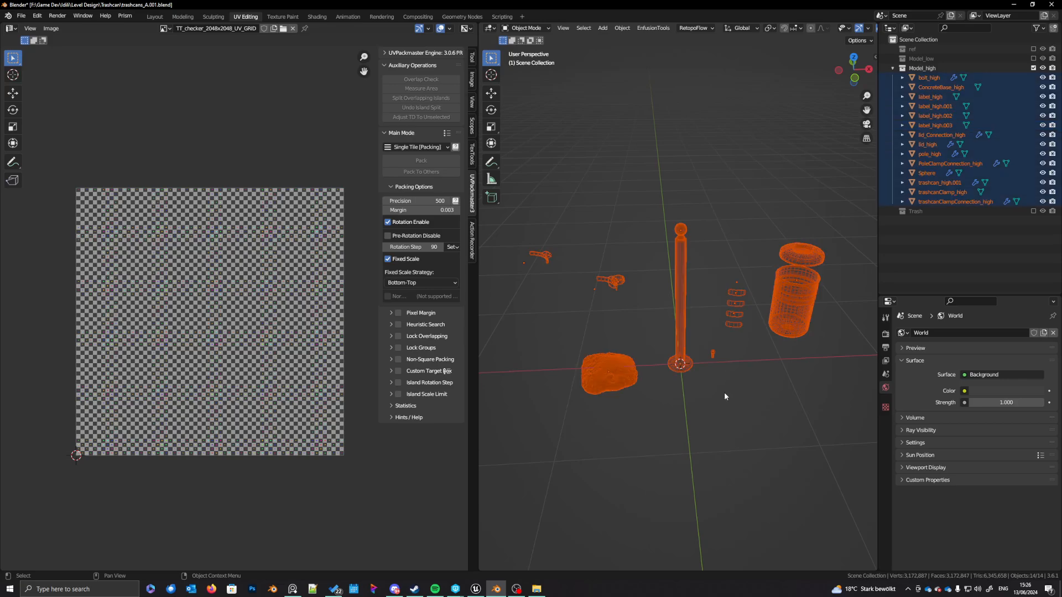
Step: Export the selected high-poly parts to the trashcan_sub folder as an FBX named trashcans_A_high
{"action": "key", "text": "q"}
{"action": "left_click", "coordinate": [646, 394]}
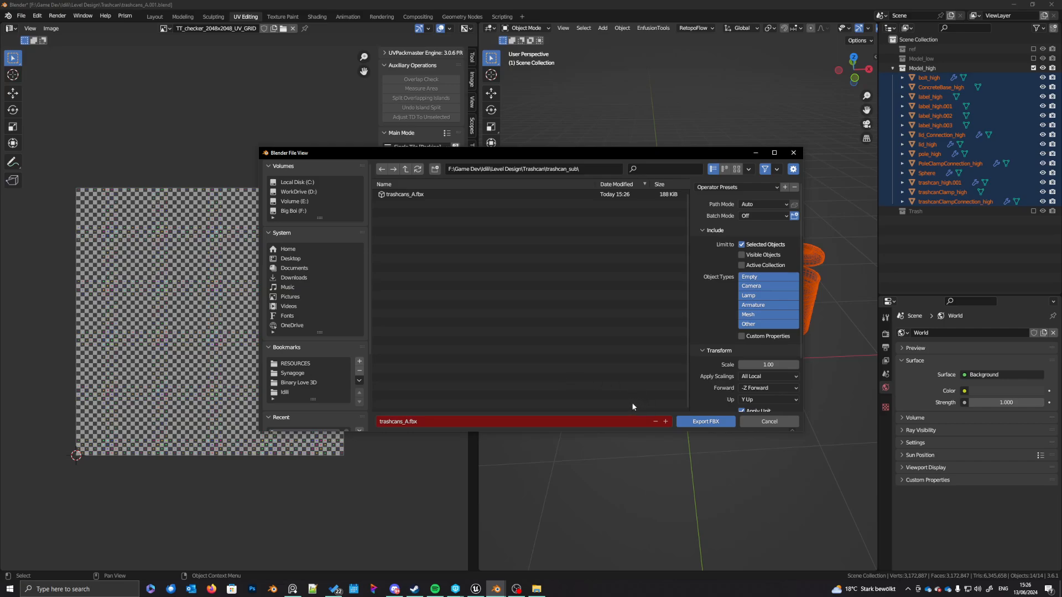
{"action": "left_click", "coordinate": [407, 194]}
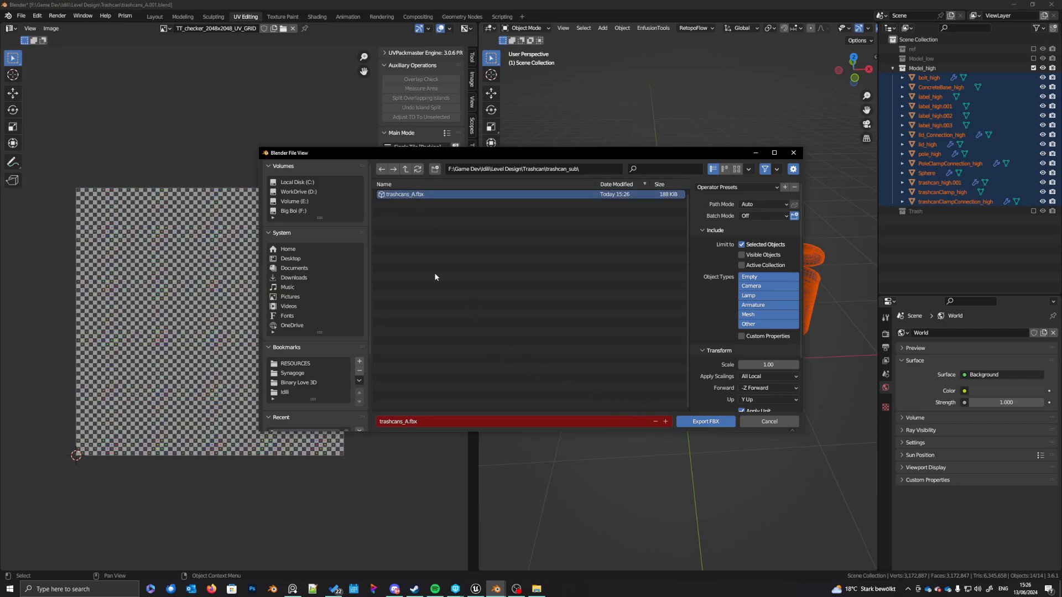
{"action": "left_click", "coordinate": [412, 423]}
{"action": "left_click", "coordinate": [409, 422]}
{"action": "type", "text": "_high"}
{"action": "key", "text": "Return"}
{"action": "left_click", "coordinate": [678, 423]}
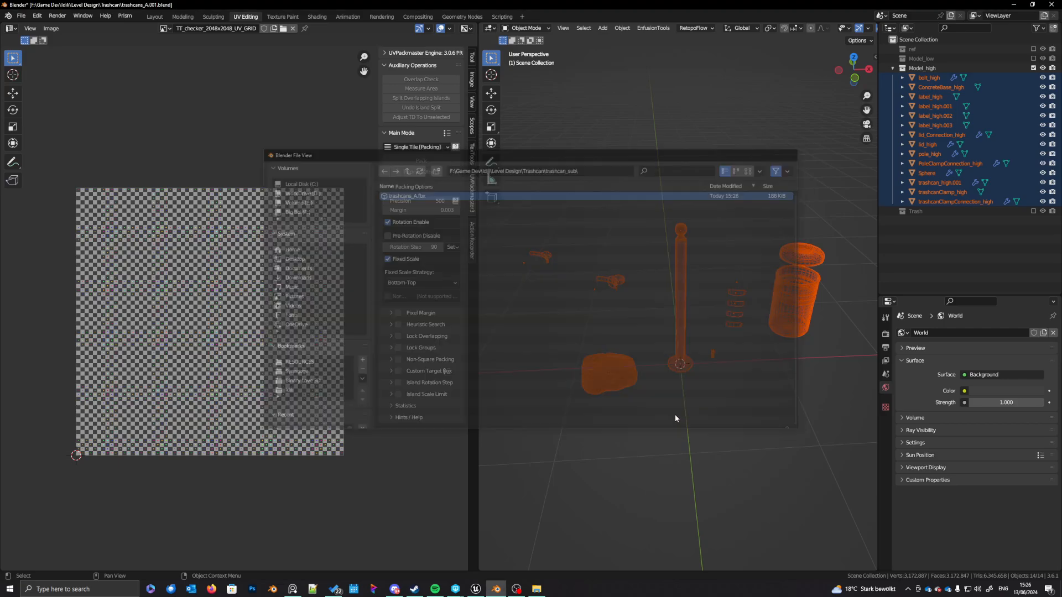